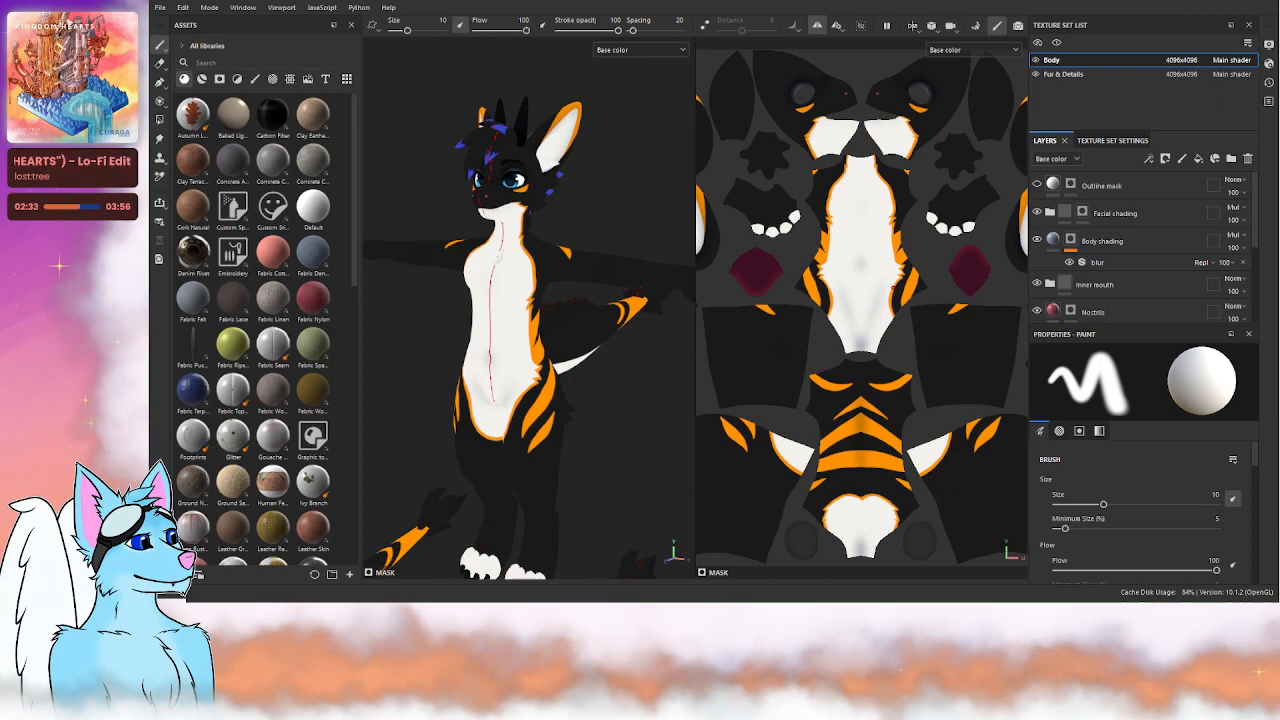
- Widen the 3D view relative to the UV view and frame the fluff at the tail's end in close-up
mouse_move(558, 237)
left_mouse_down("alt")
mouse_move(572, 243)
mouse_move(575, 377)
mouse_move(509, 337)
mouse_move(551, 343)
mouse_move(452, 345)
mouse_move(557, 320)
left_mouse_up("alt")
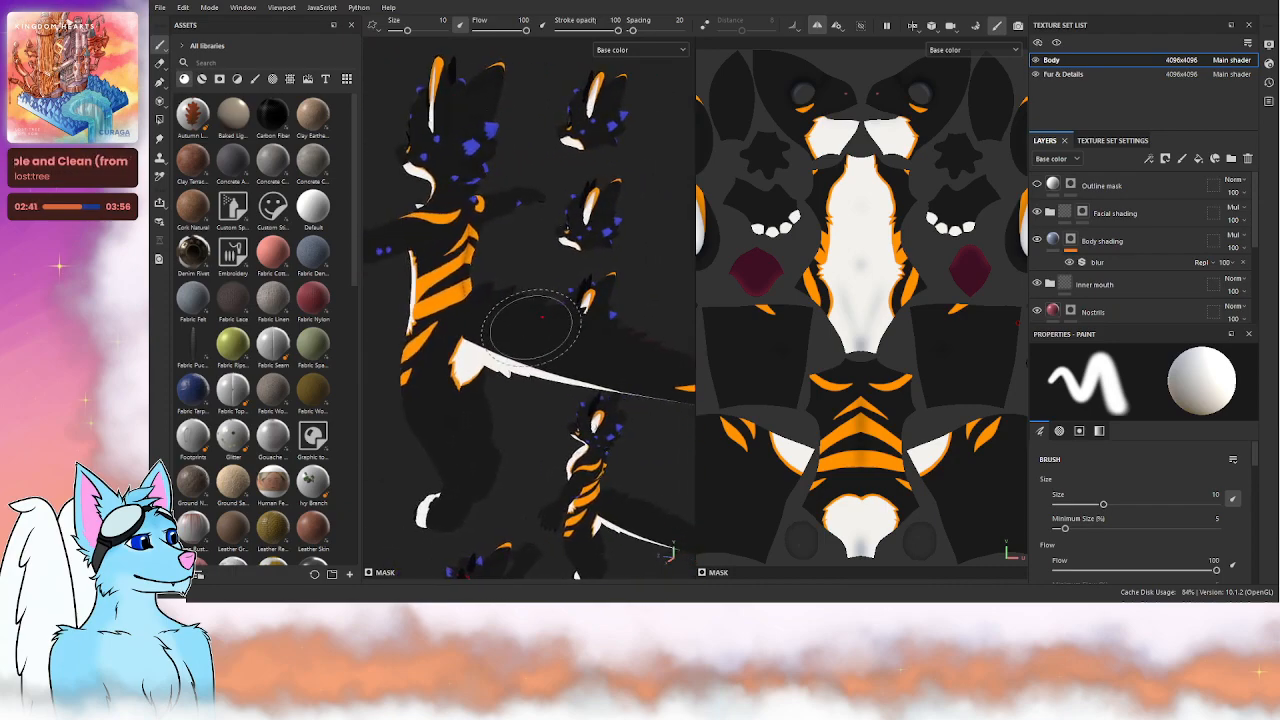
left_click_drag(591, 257, 620, 325, "alt")
scroll(612, 326, "up", 3)
scroll(596, 310, "down", 1)
middle_click_drag(530, 302, 516, 130, "alt")
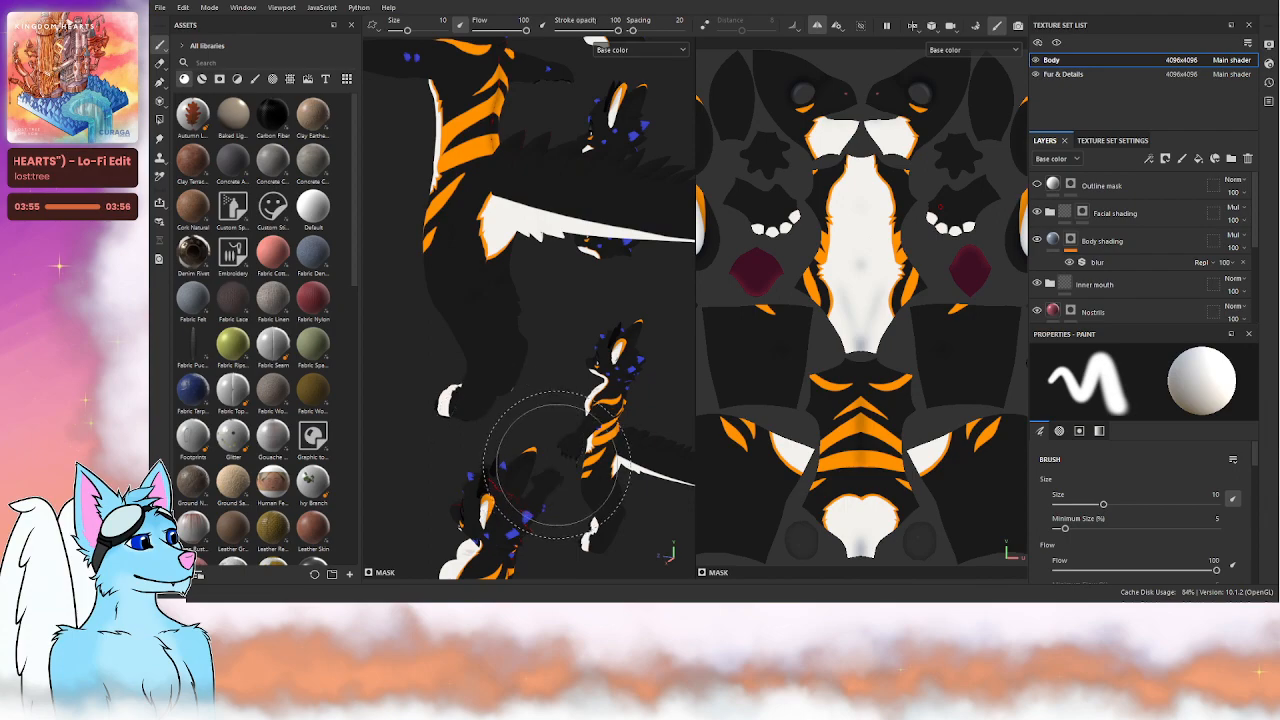
scroll(624, 258, "down", 1)
middle_click_drag(622, 241, 570, 237, "alt")
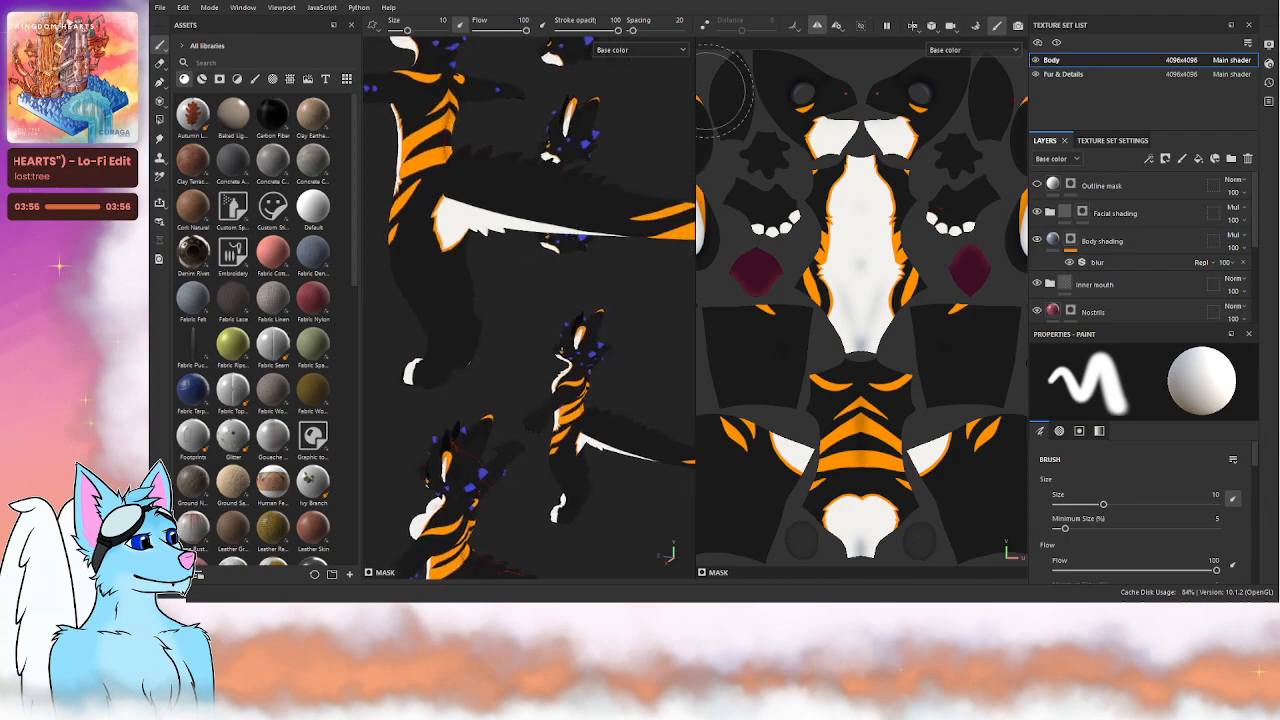
left_click_drag(696, 79, 898, 88)
middle_click_drag(703, 131, 567, 158, "alt")
scroll(677, 217, "up", 3)
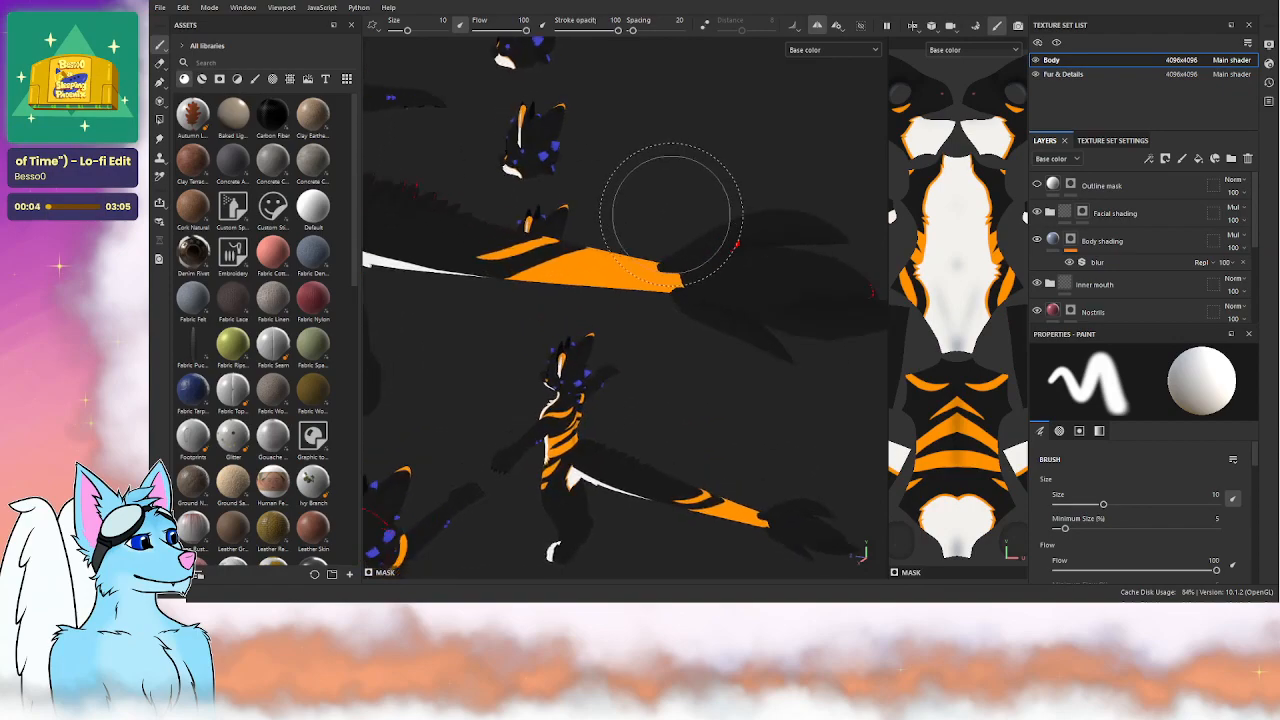
middle_click_drag(738, 200, 645, 180, "alt")
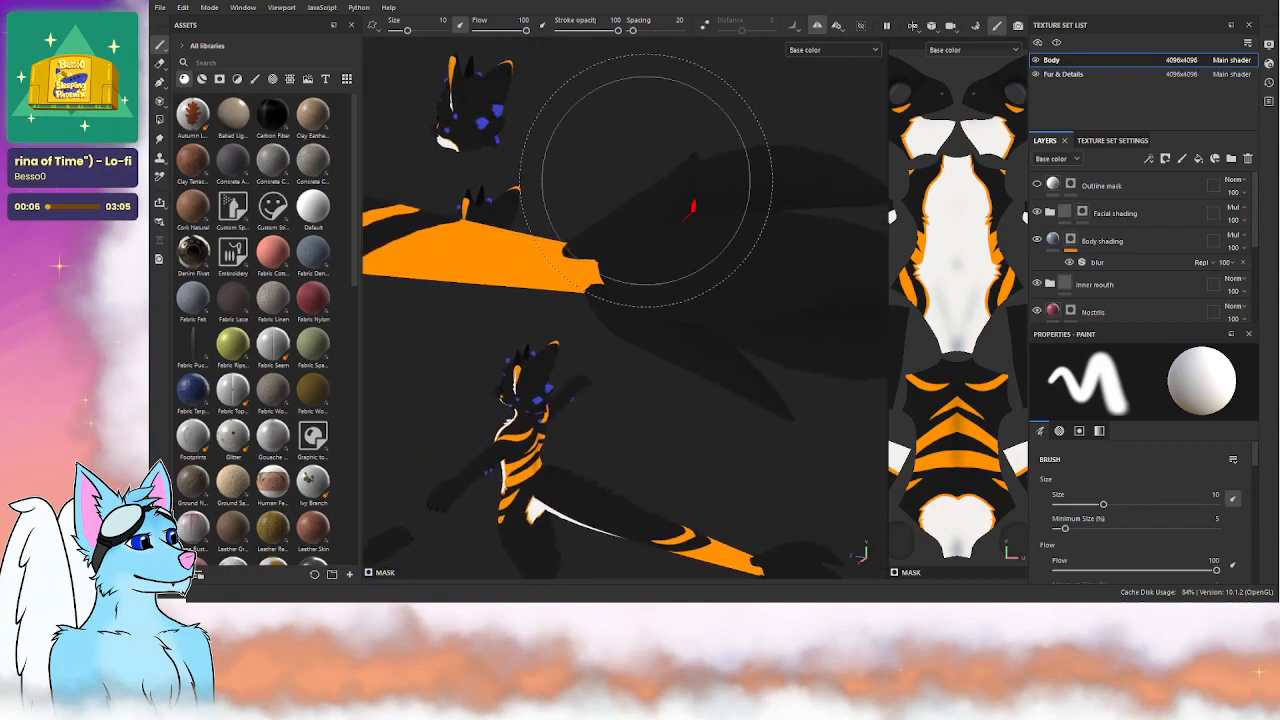
left_click_drag(646, 181, 669, 180, "alt")
mouse_move(671, 179)
middle_mouse_down("alt")
mouse_move(611, 174)
mouse_move(569, 202)
mouse_move(616, 176)
middle_mouse_up("alt")
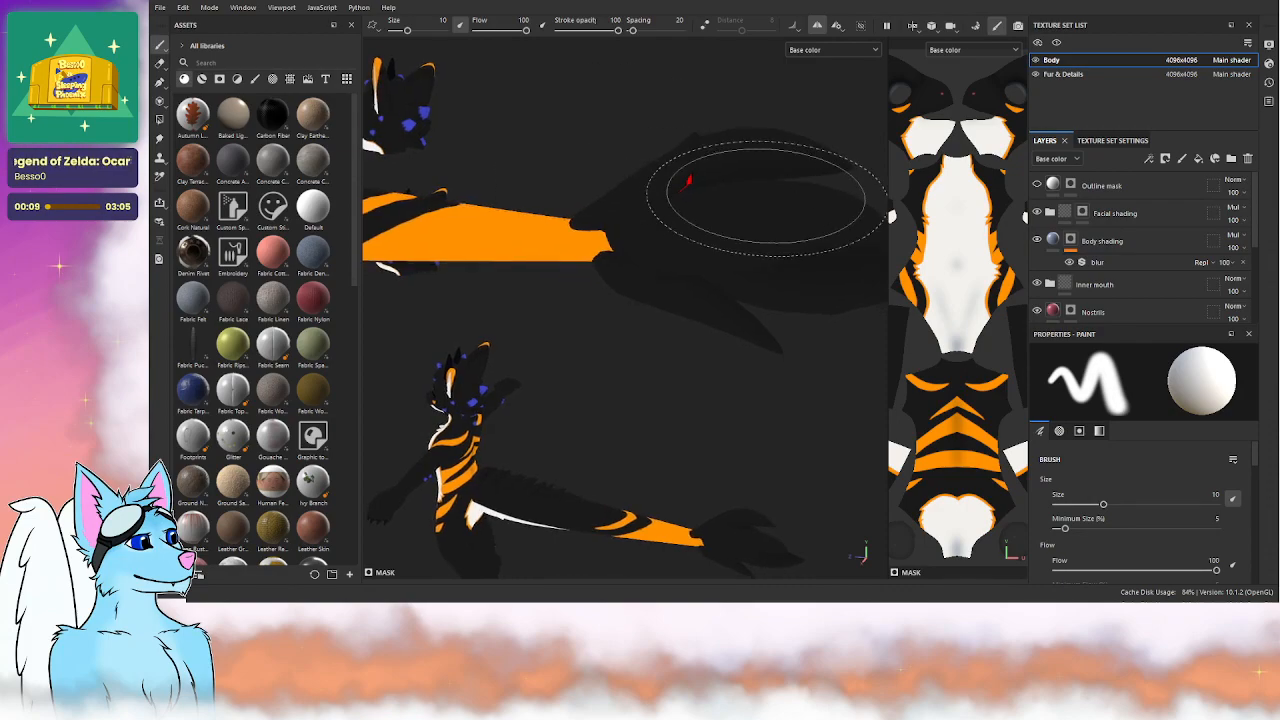
- Make Fur & Details the active texture set and toggle its visibility off and on to check its parts
left_click(1077, 78)
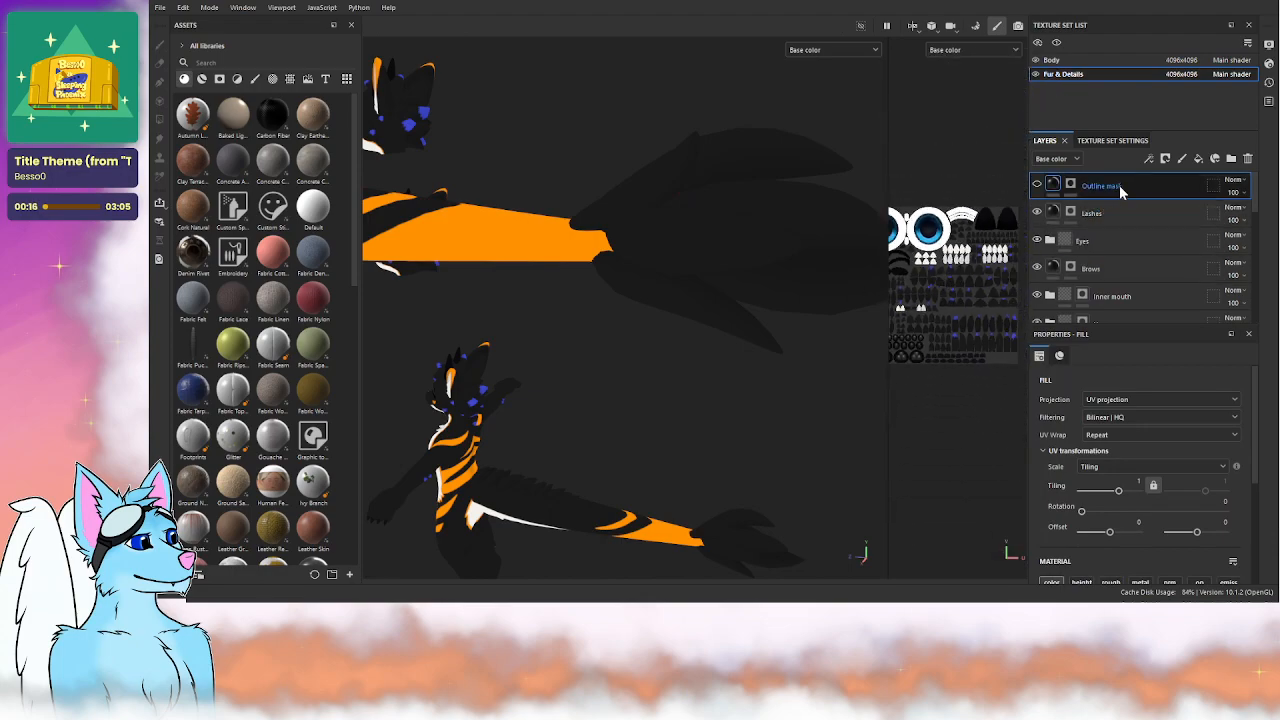
left_click(1036, 76)
left_click(1036, 75)
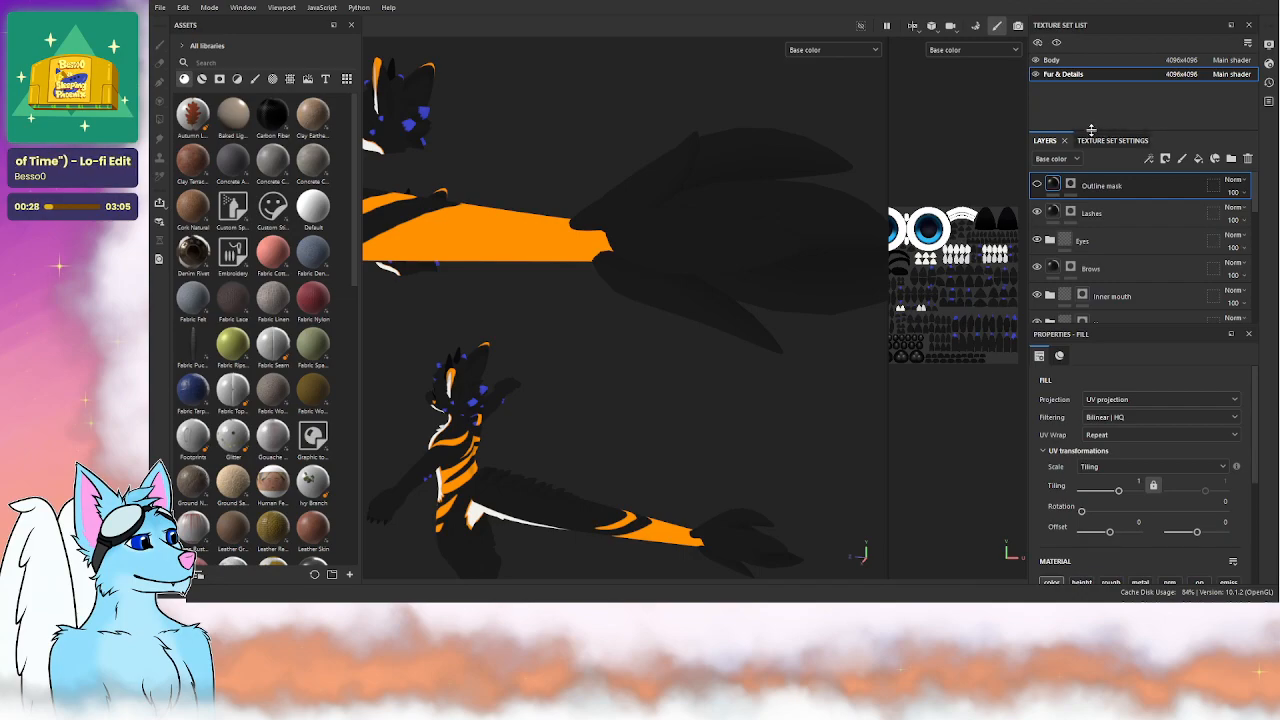
- Collapse the Ear Edge folder in the Fur & Details layer stack
scroll(1135, 265, "down", 5)
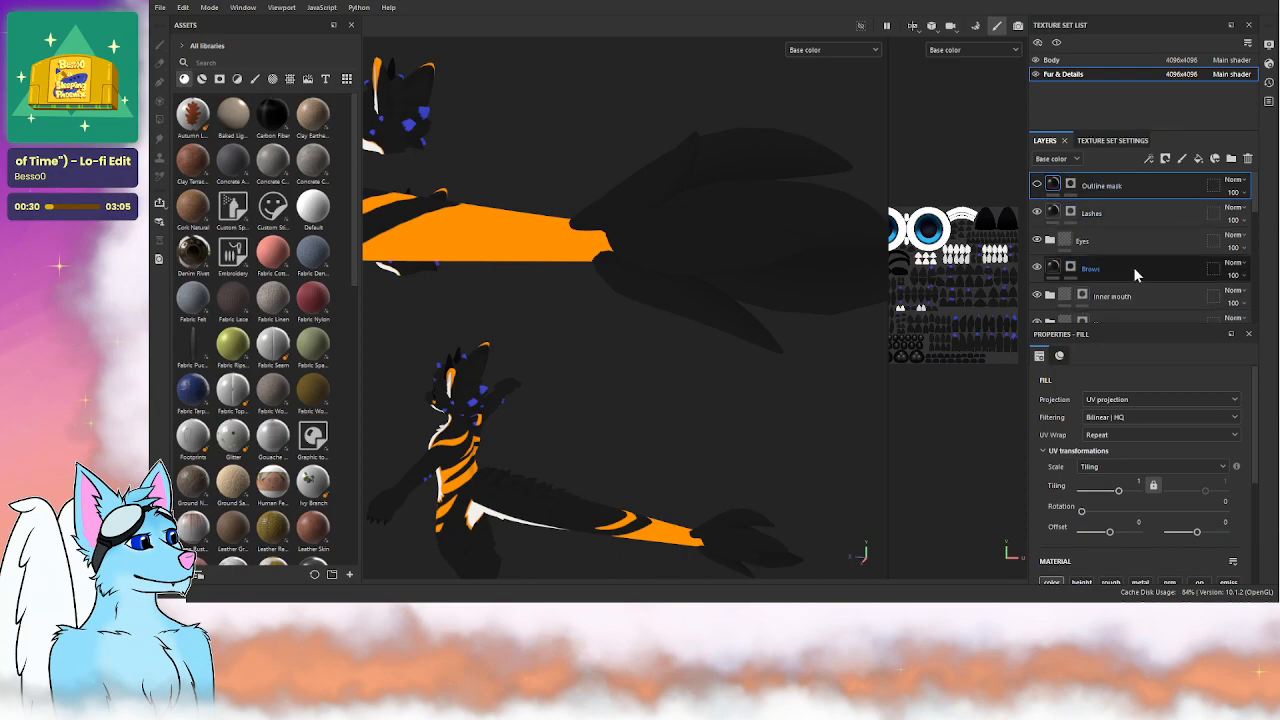
scroll(1135, 265, "up", 3)
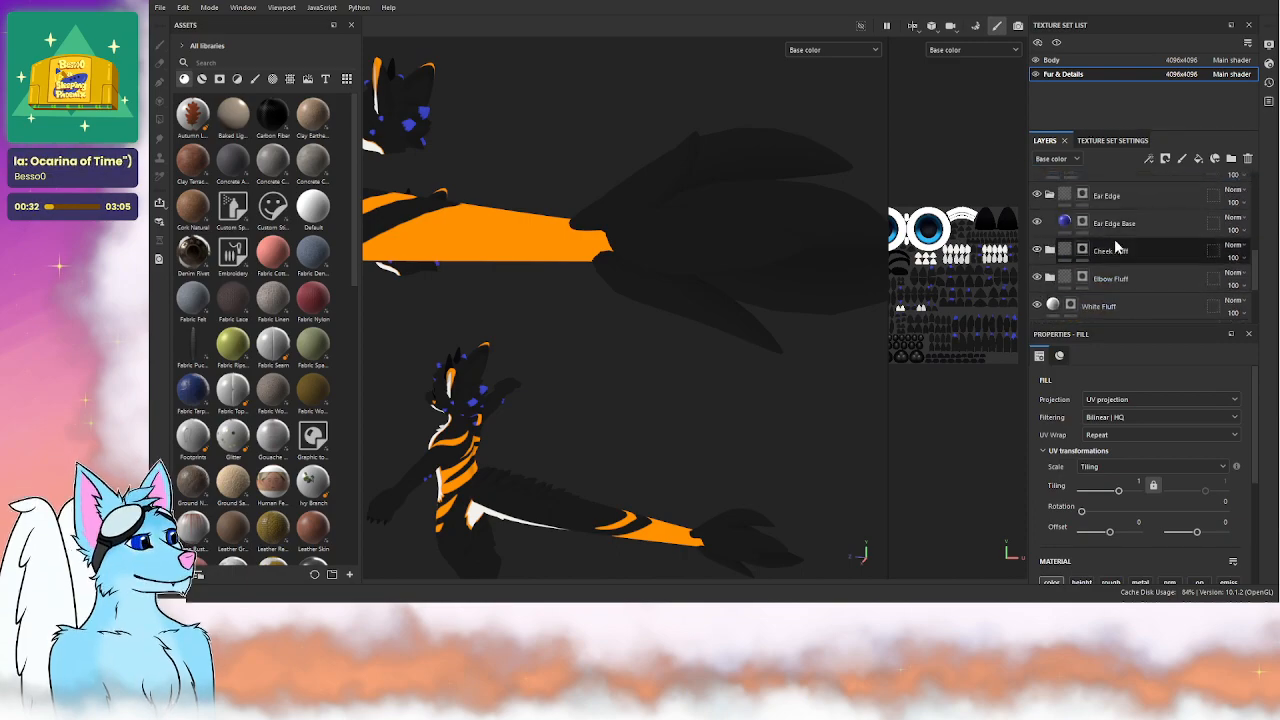
scroll(1134, 258, "down", 8)
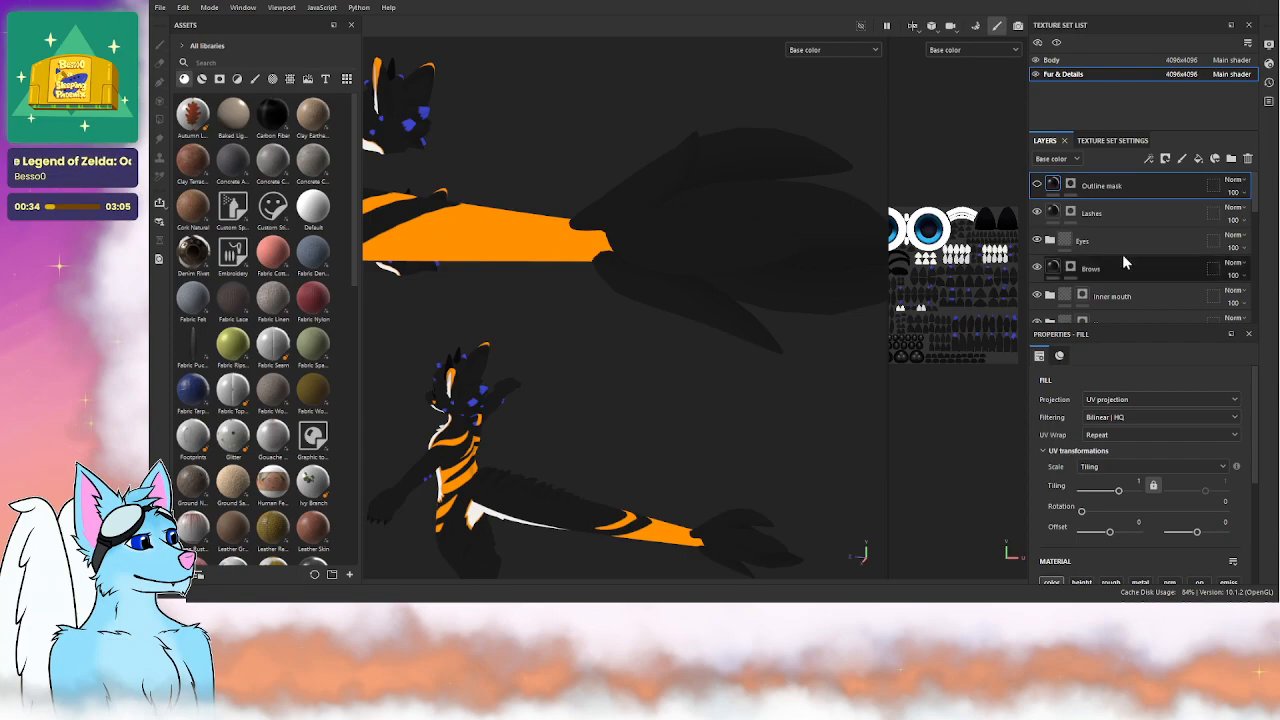
scroll(1133, 262, "up", 3)
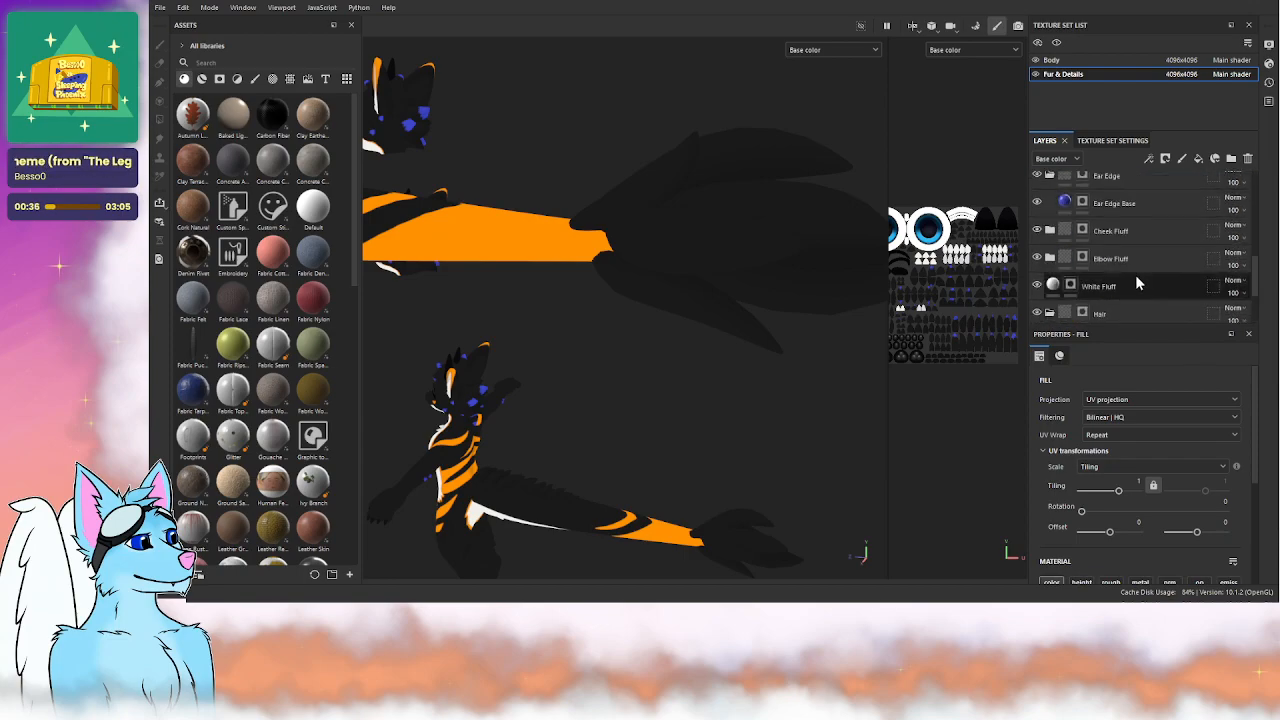
scroll(1150, 243, "up", 2)
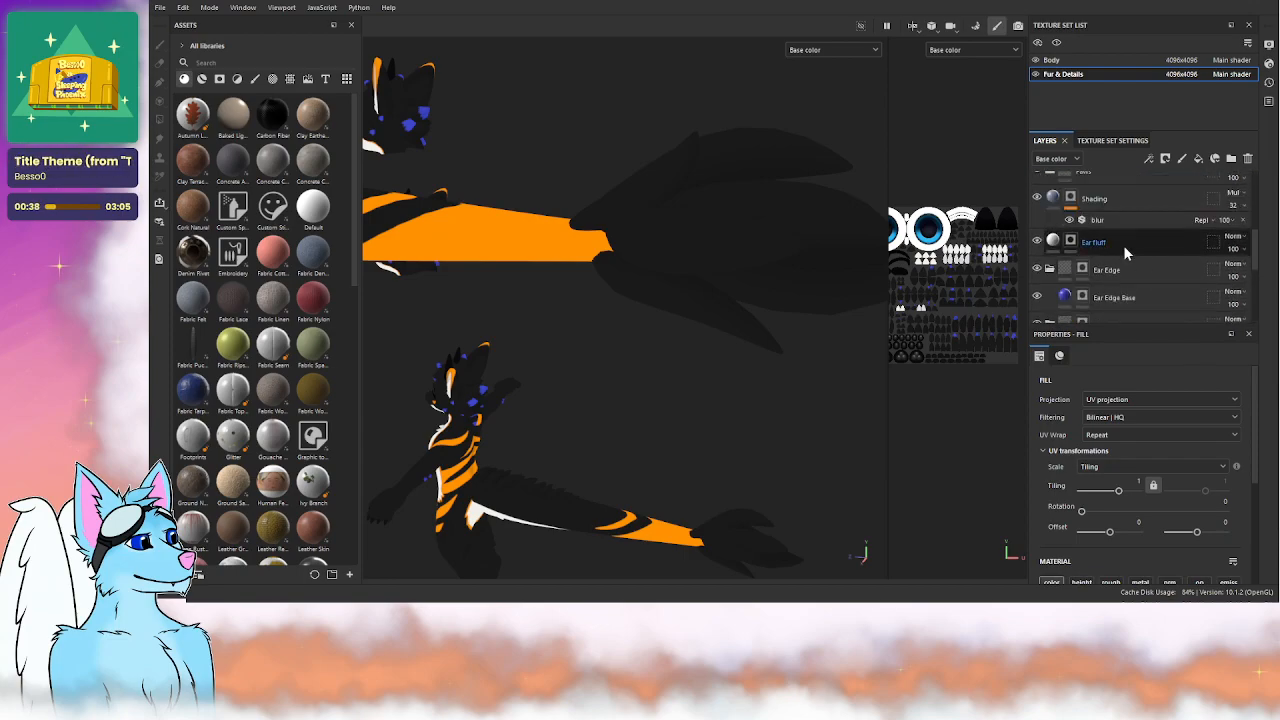
left_click(1051, 271)
- Look through the Fur & Details layers for ones that colour the tail fluff
scroll(1140, 282, "up", 2)
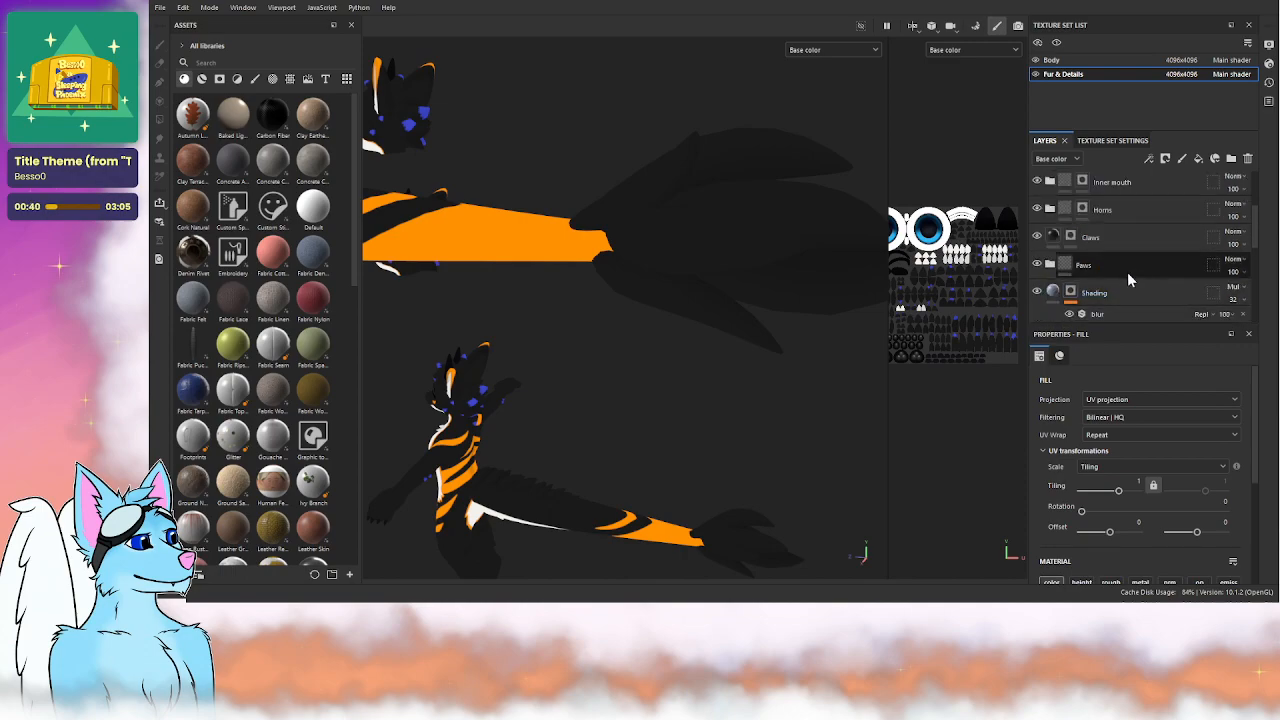
scroll(1149, 278, "down", 4)
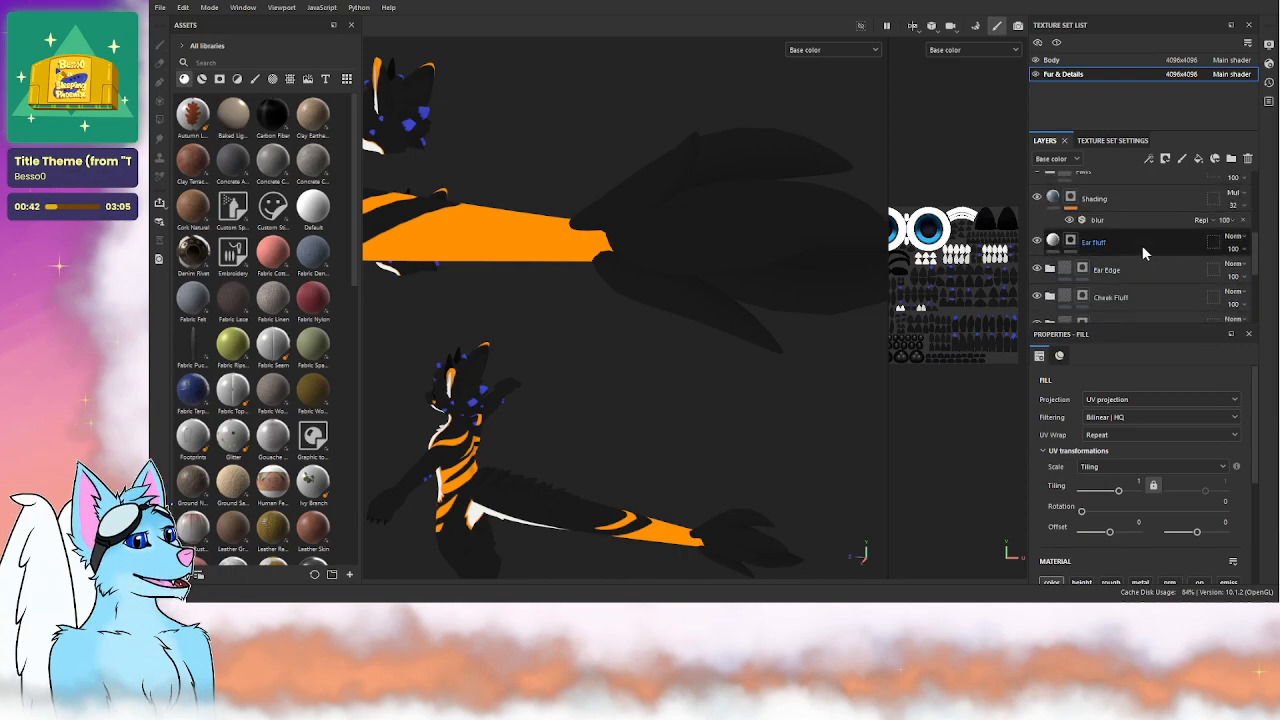
mouse_move(688, 238)
left_mouse_down("alt")
mouse_move(711, 281)
mouse_move(692, 248)
left_mouse_up("alt")
scroll(1145, 267, "up", 2)
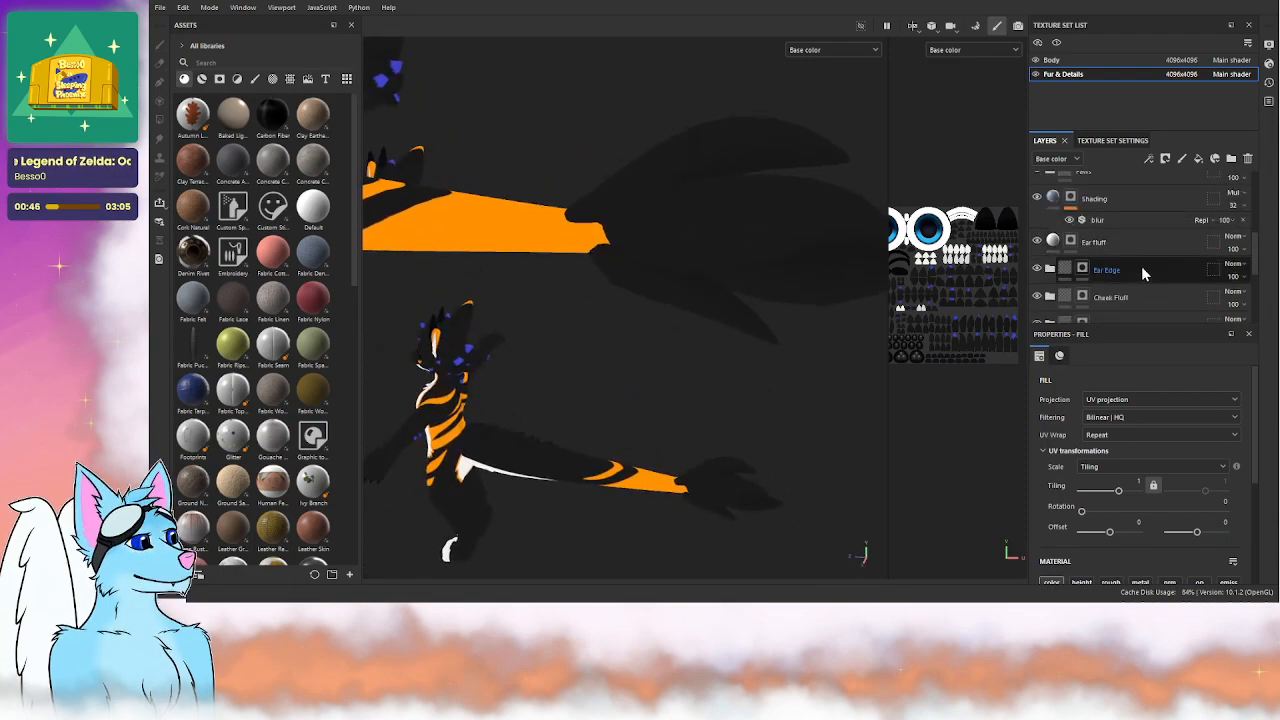
scroll(1156, 278, "down", 2)
scroll(1151, 273, "up", 2)
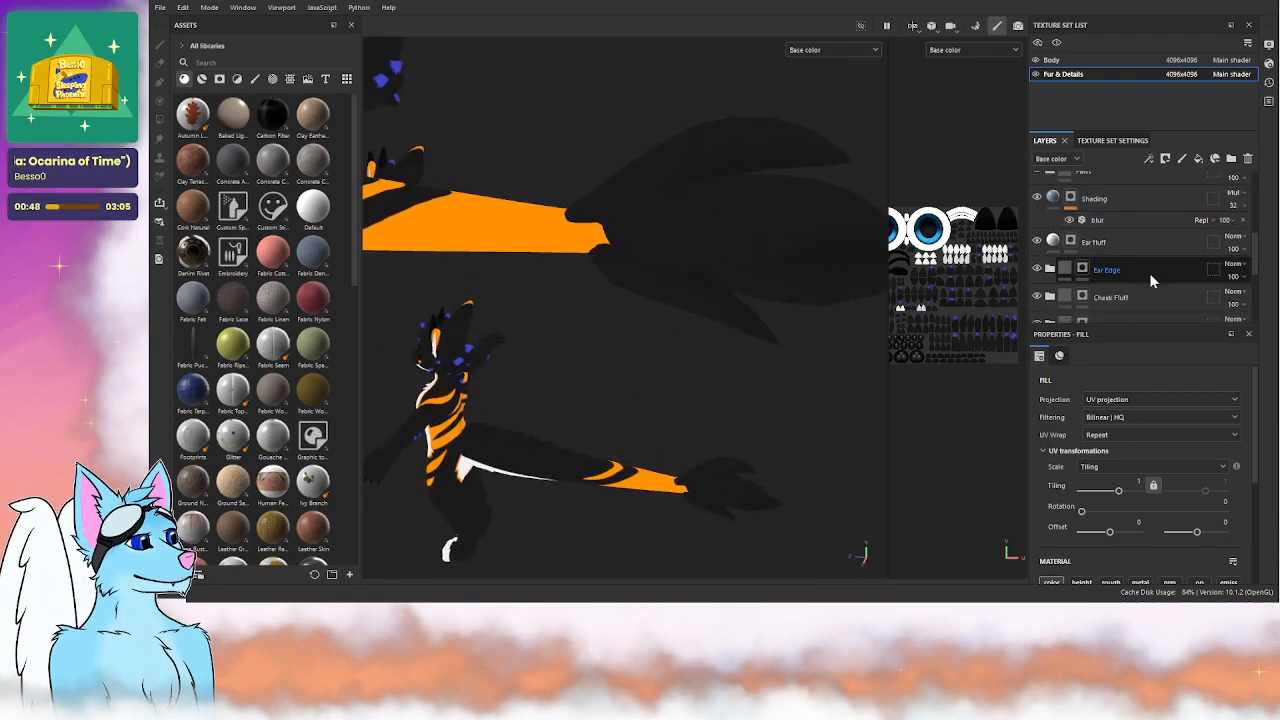
scroll(1123, 258, "up", 3)
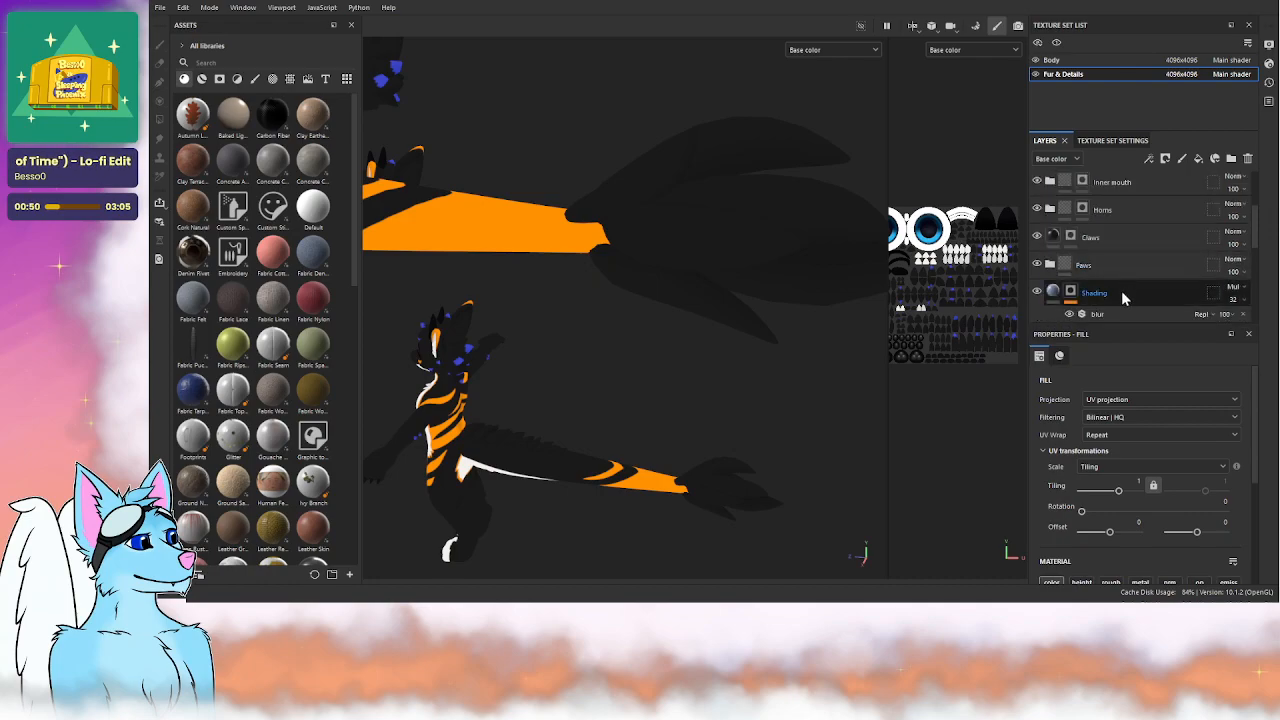
scroll(1145, 280, "up", 2)
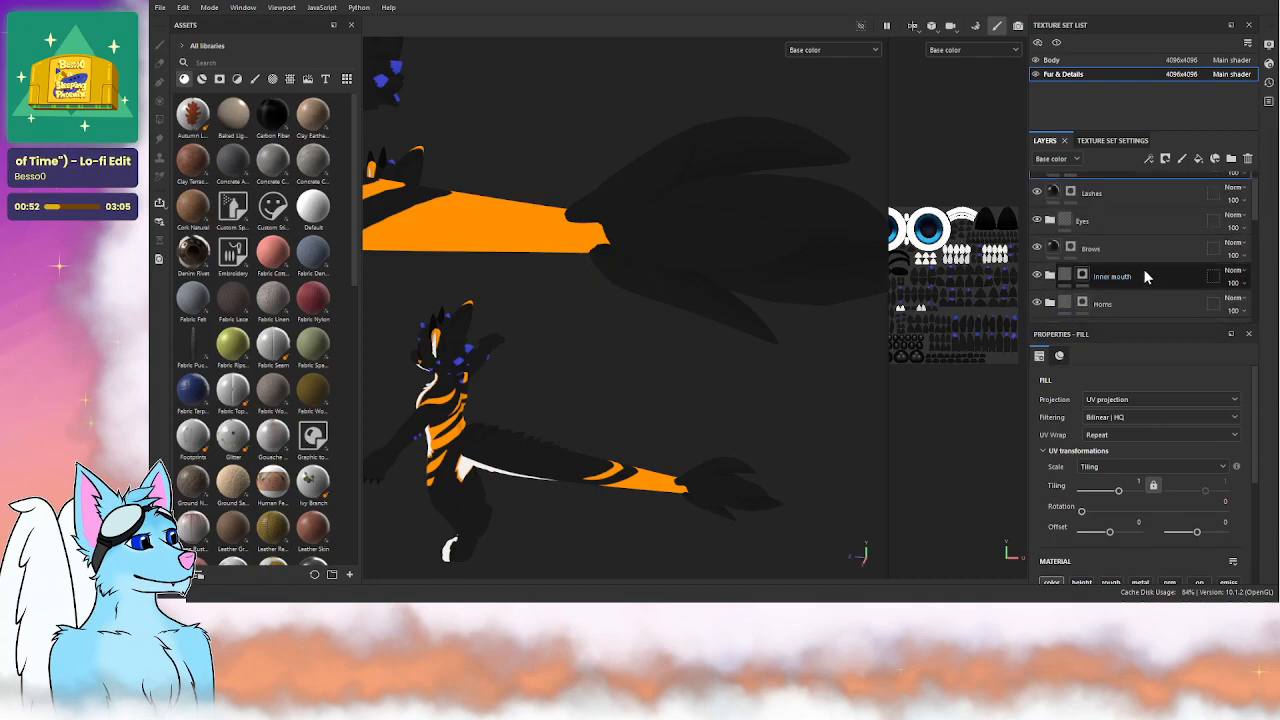
- Add a new folder directly above the Base colour layer
scroll(1150, 276, "down", 6)
left_click(1134, 300)
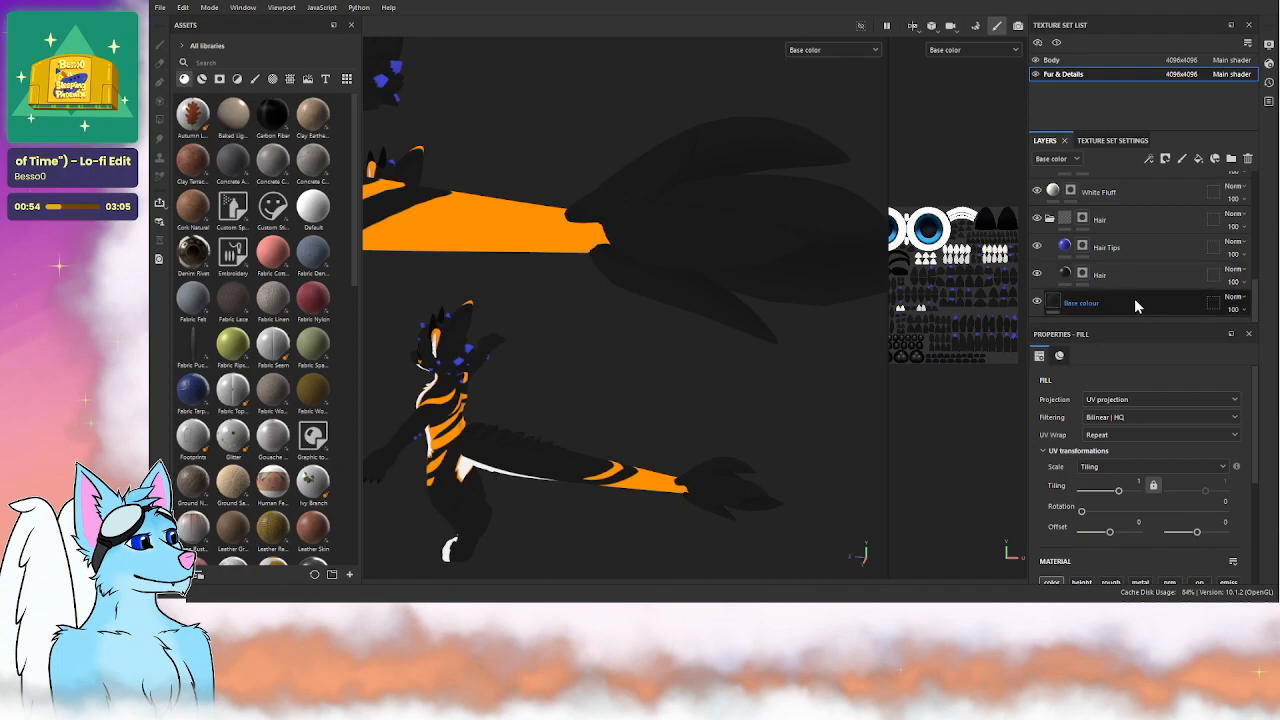
left_click(1231, 158)
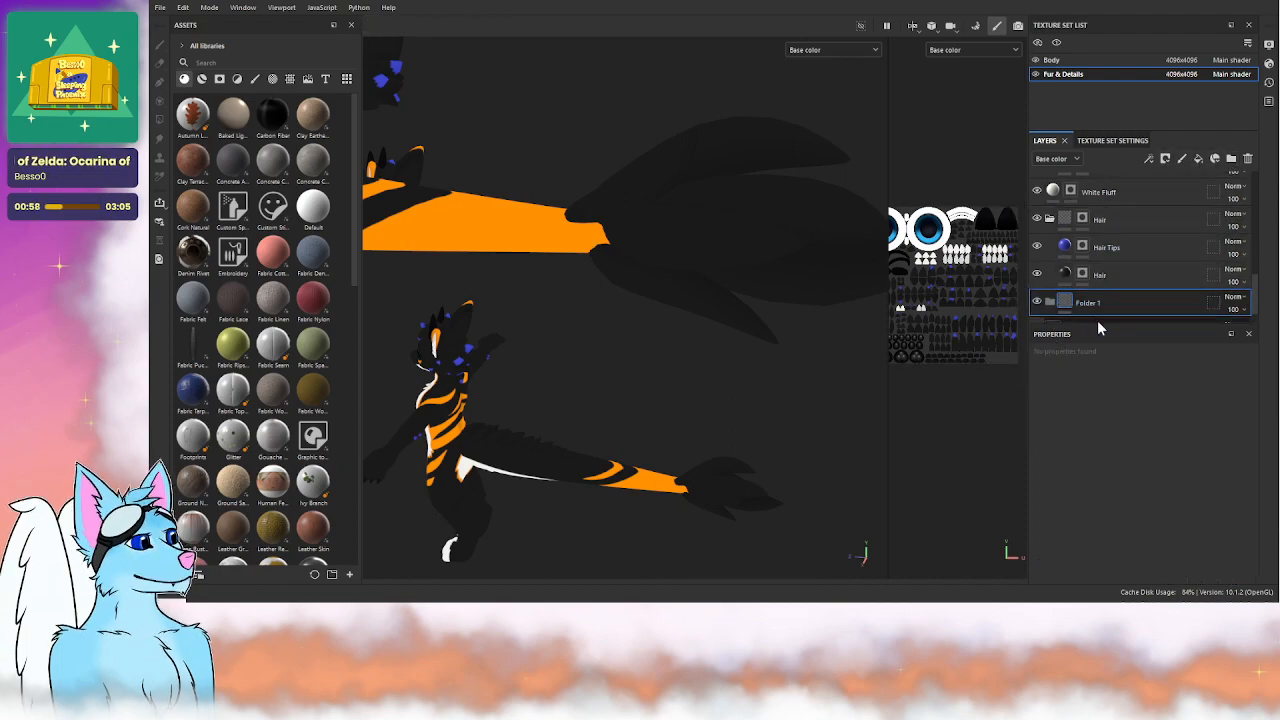
- Rename the new folder as Tail Tip
double_click(1094, 305)
type("f")
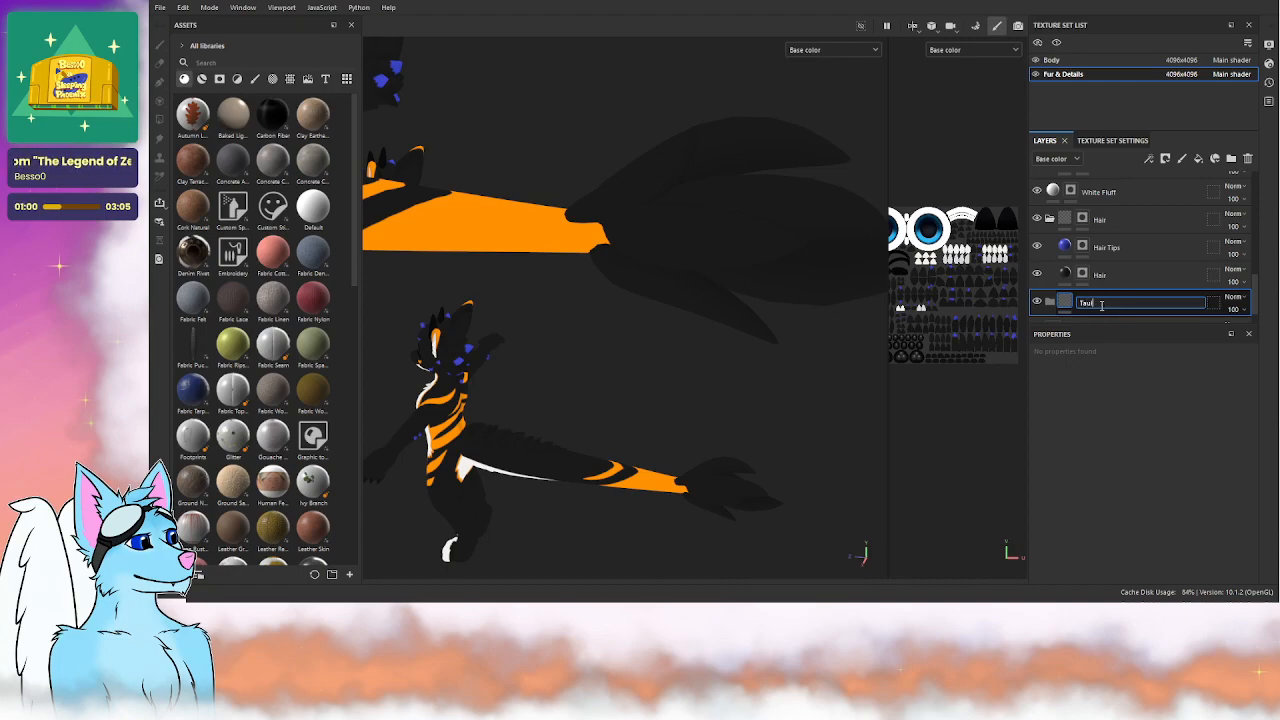
key("BackSpace")
key("BackSpace")
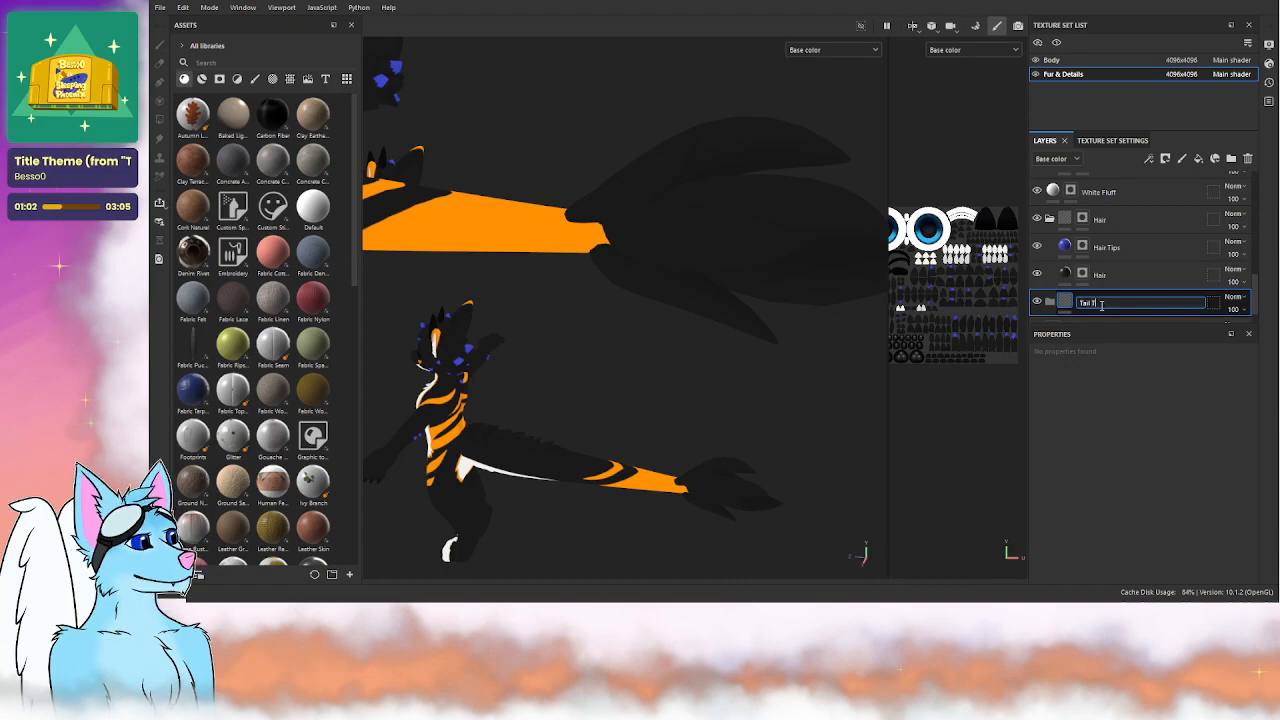
key("Return")
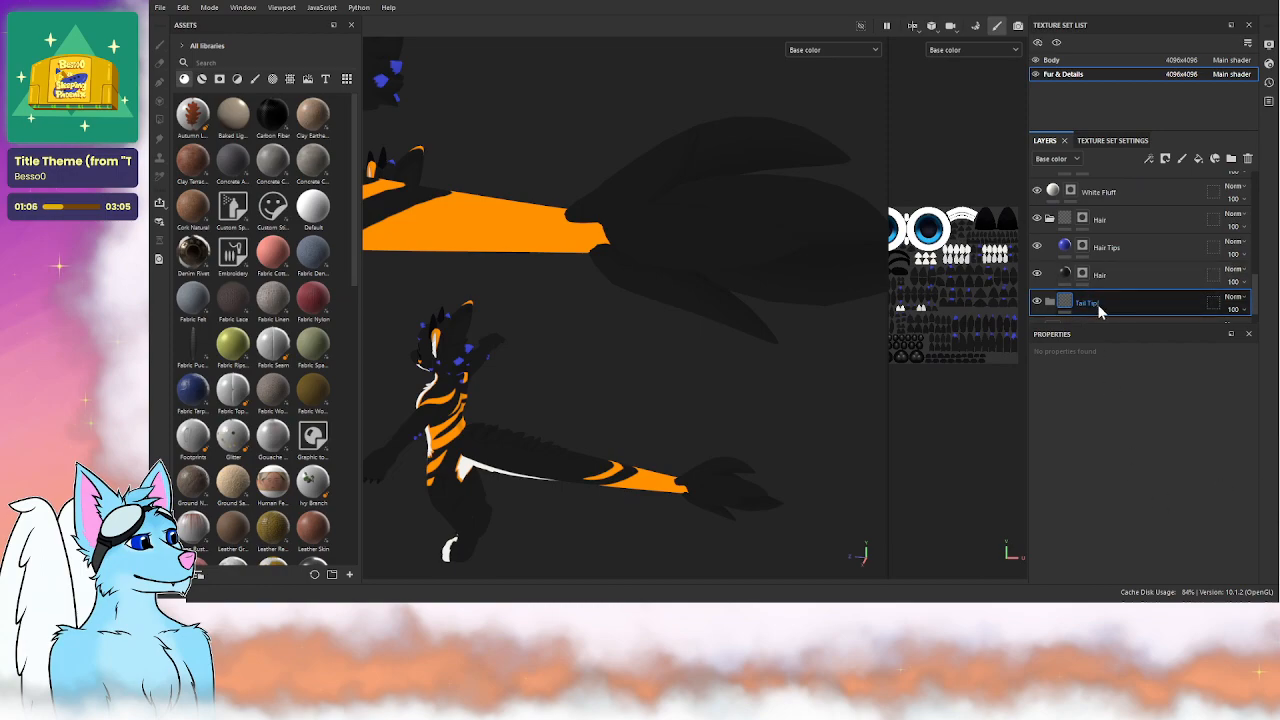
double_click(1100, 304)
left_click(1104, 302)
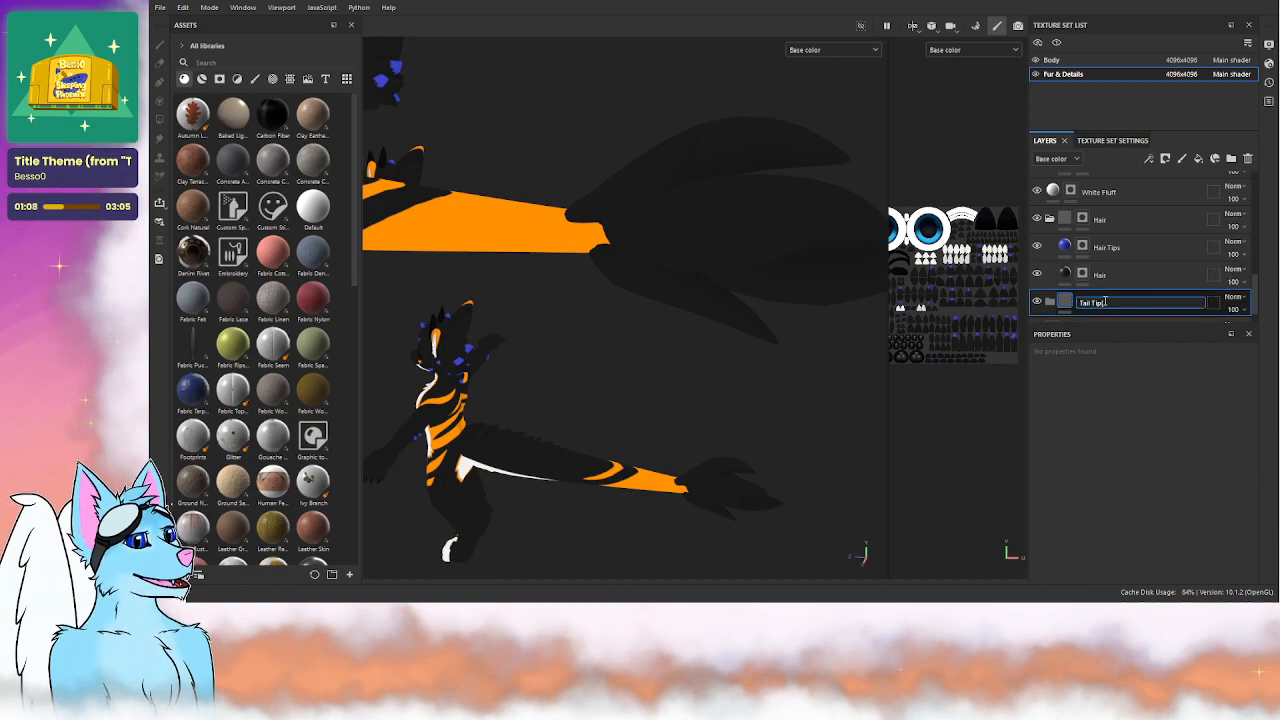
key("Return")
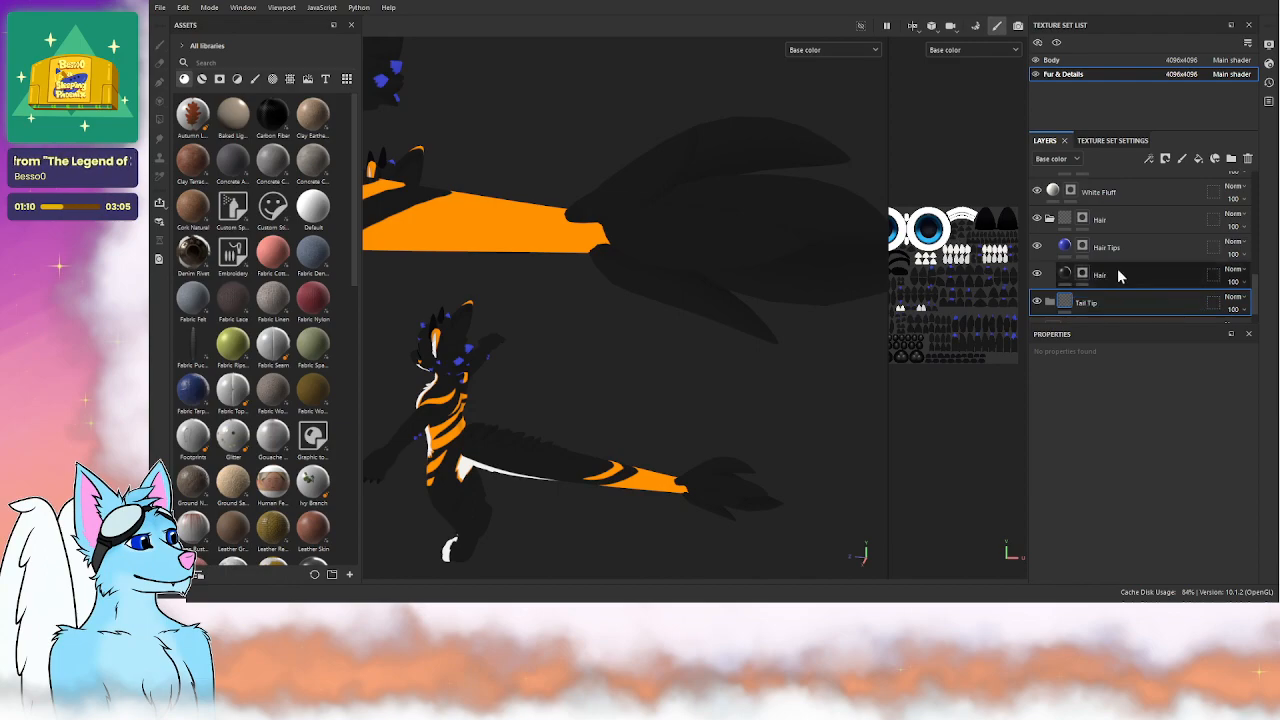
- Add a fill layer inside the Tail Tip folder, and collapse the Tail Tip and Hair folders
left_click(1213, 159)
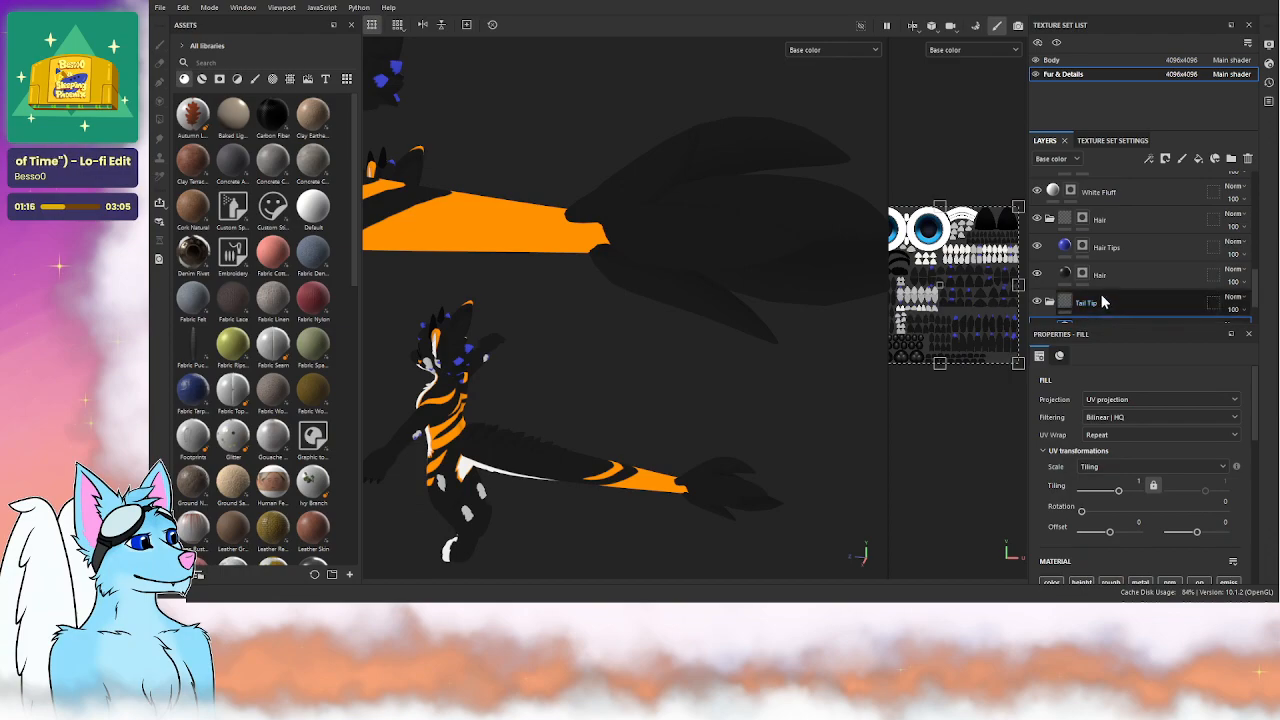
scroll(1075, 286, "down", 2)
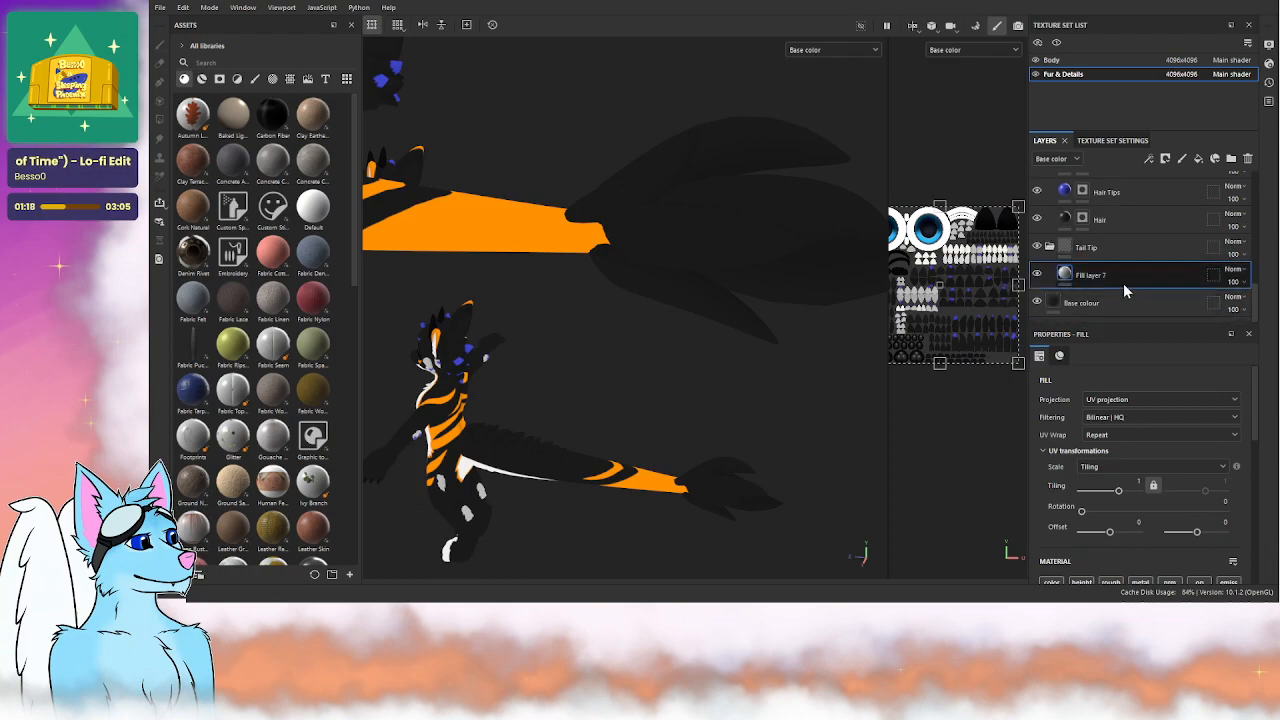
left_click_drag(1062, 254, 1062, 256)
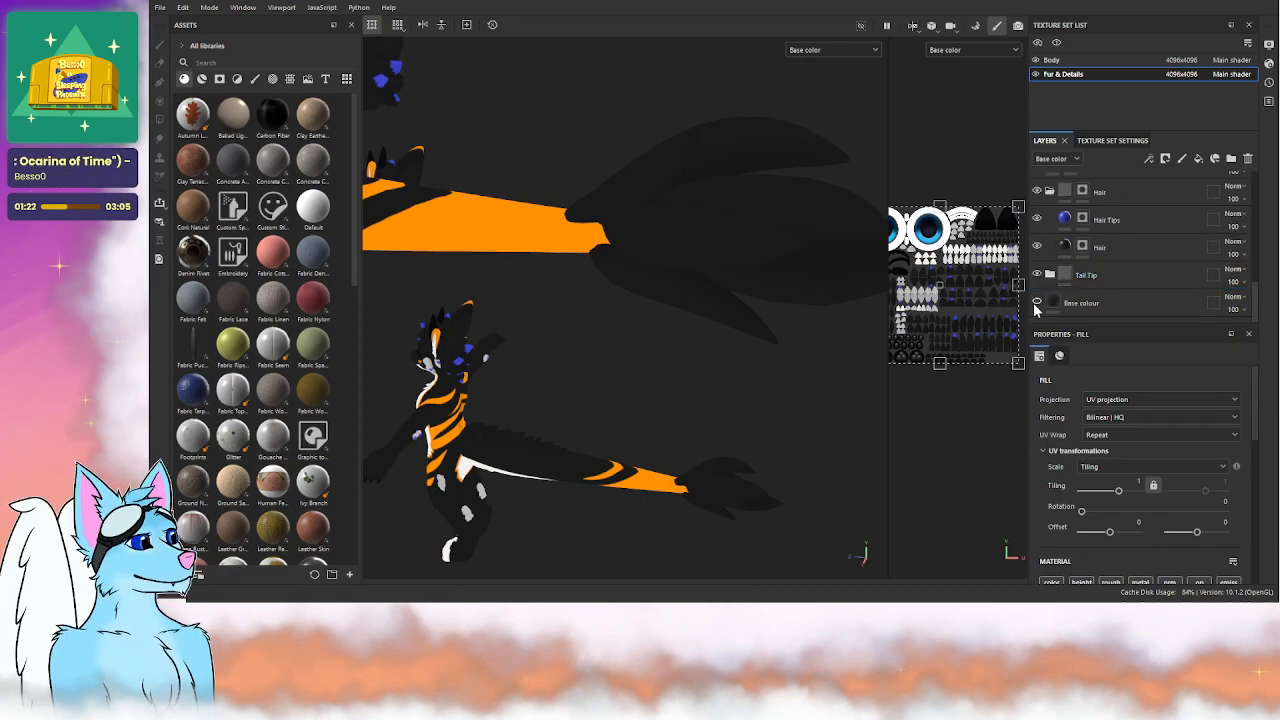
scroll(1112, 258, "up", 3)
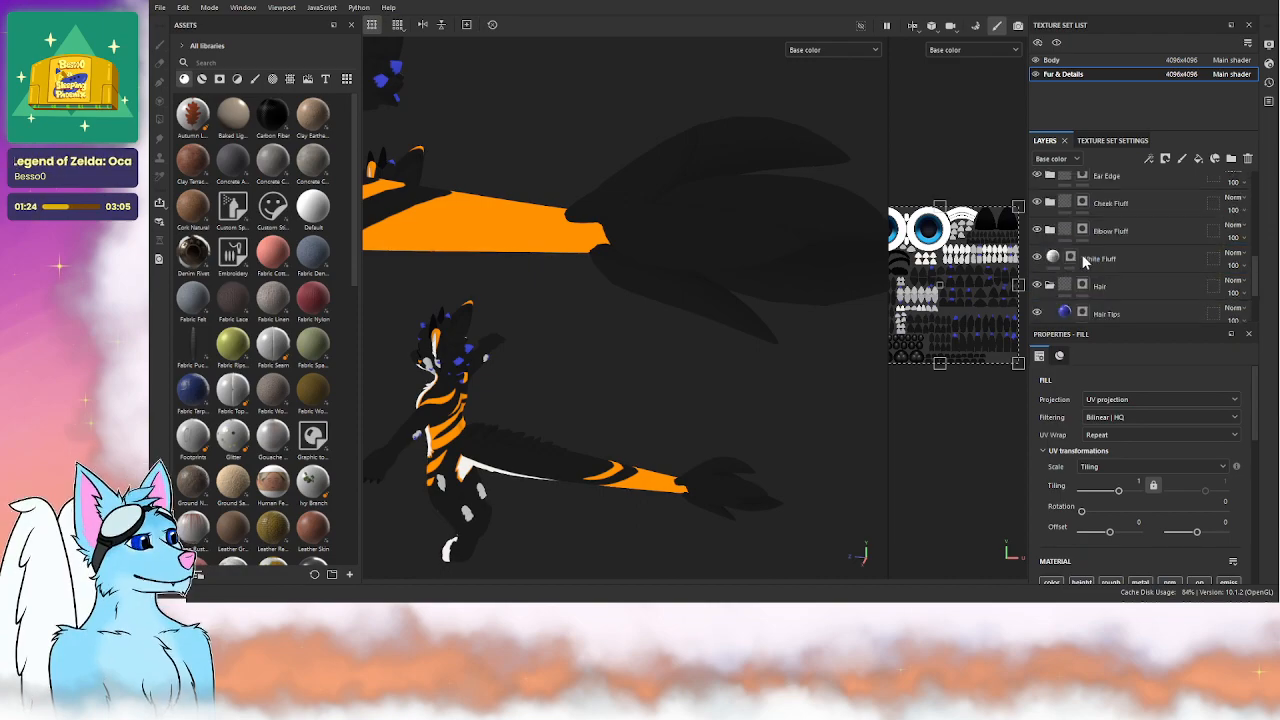
left_click(1049, 287)
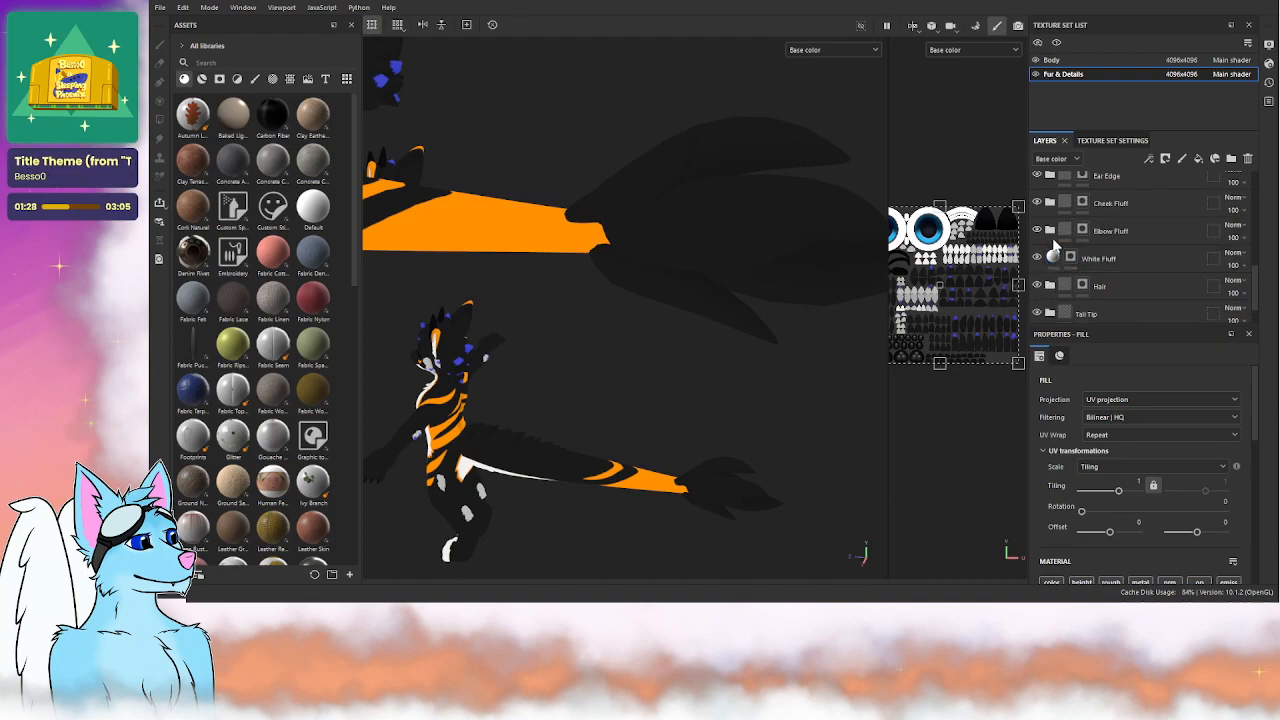
- Review the layer stack and hide and reshow the Fur & Details texture set to check what it covers
scroll(1058, 255, "up", 3)
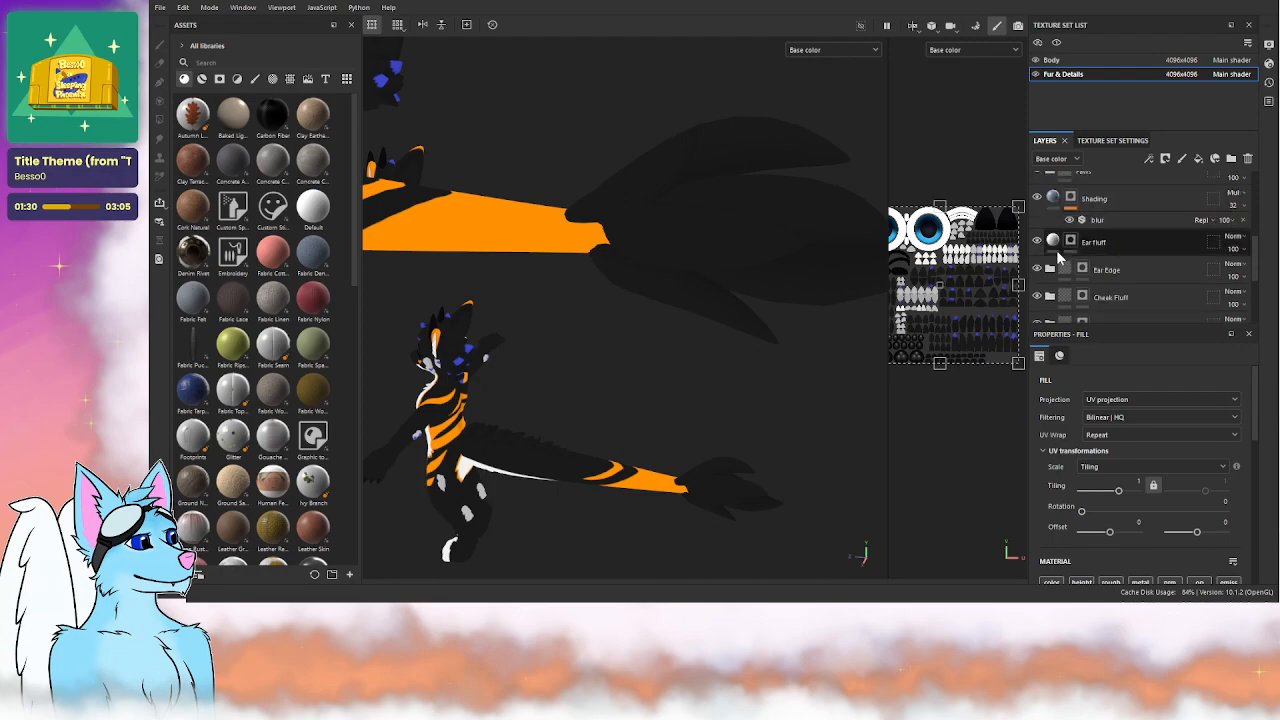
scroll(1060, 252, "up", 4)
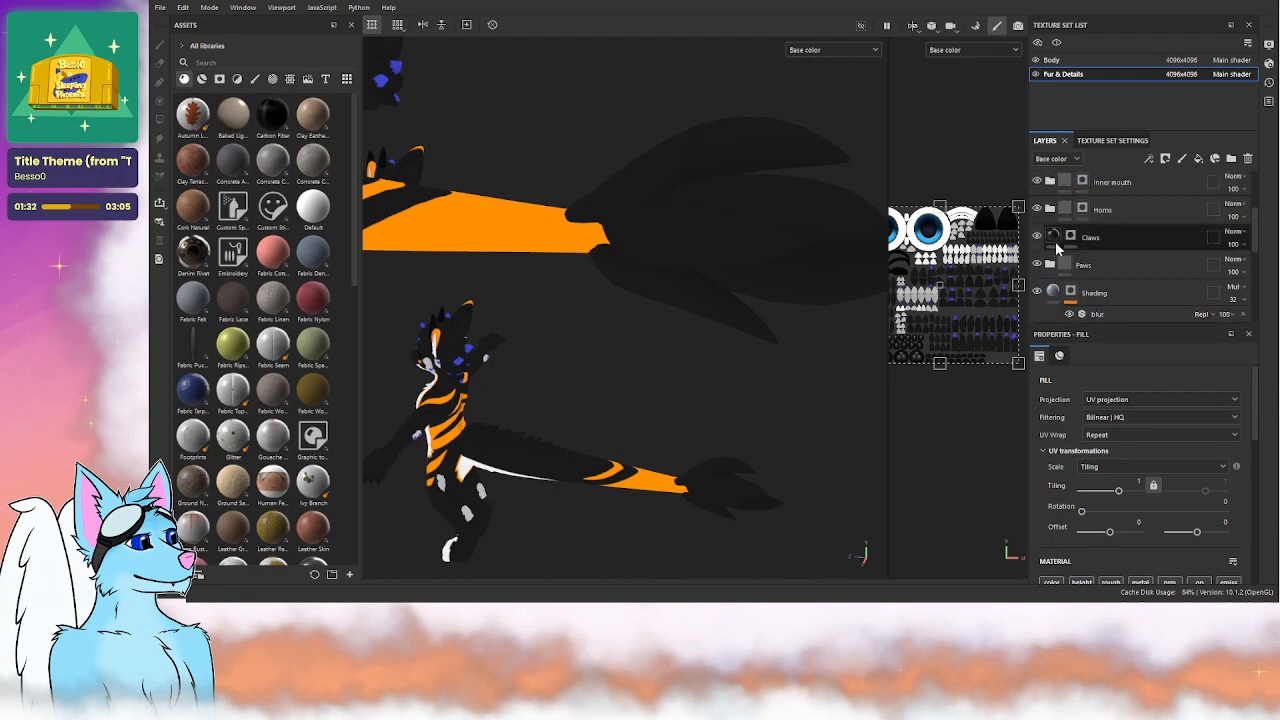
scroll(1114, 240, "down", 5)
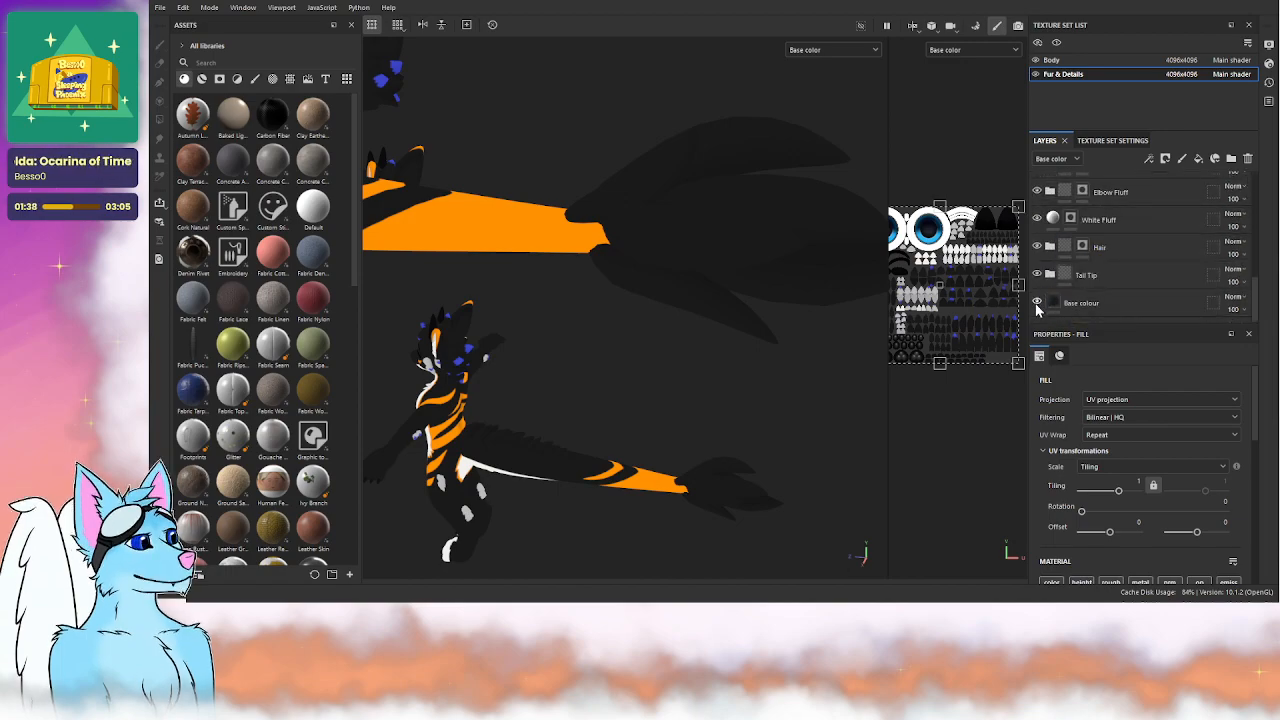
left_click(1035, 75)
left_click(1035, 77)
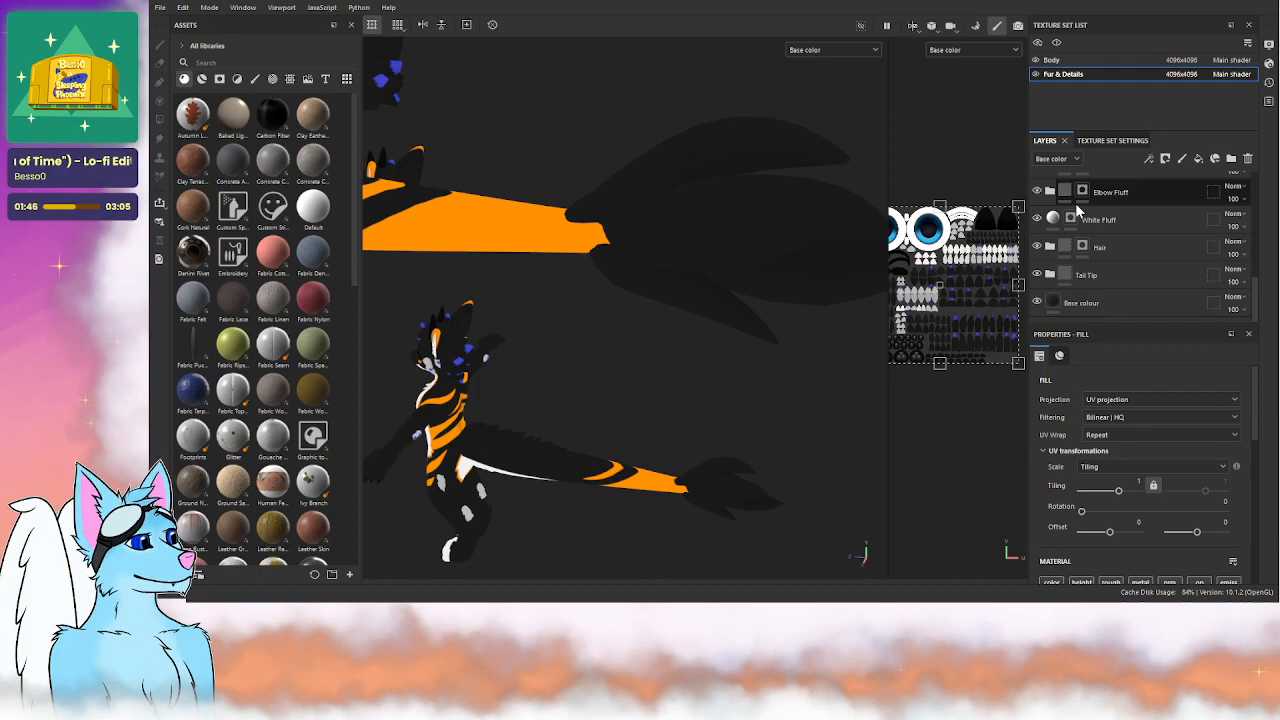
- Move the Tail Tip folder above the Hair folder, make it visible again and collapse the Hair folder
left_click(1192, 310)
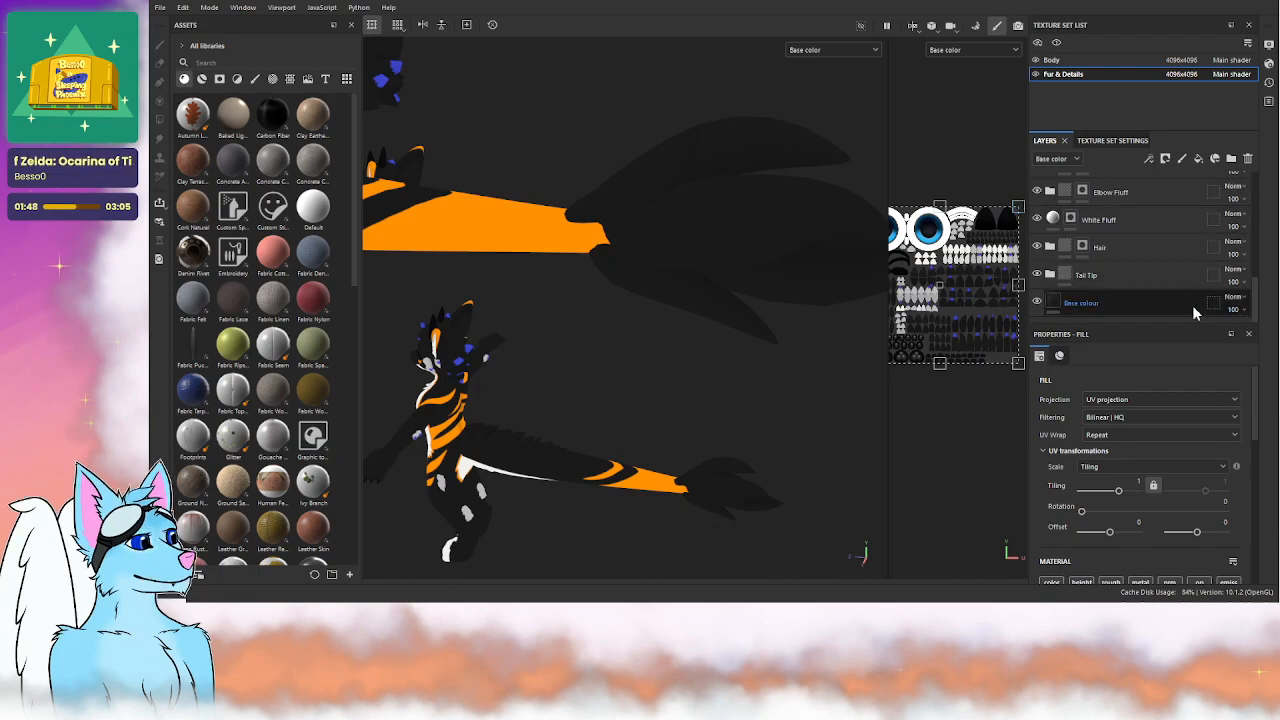
left_click(1170, 281)
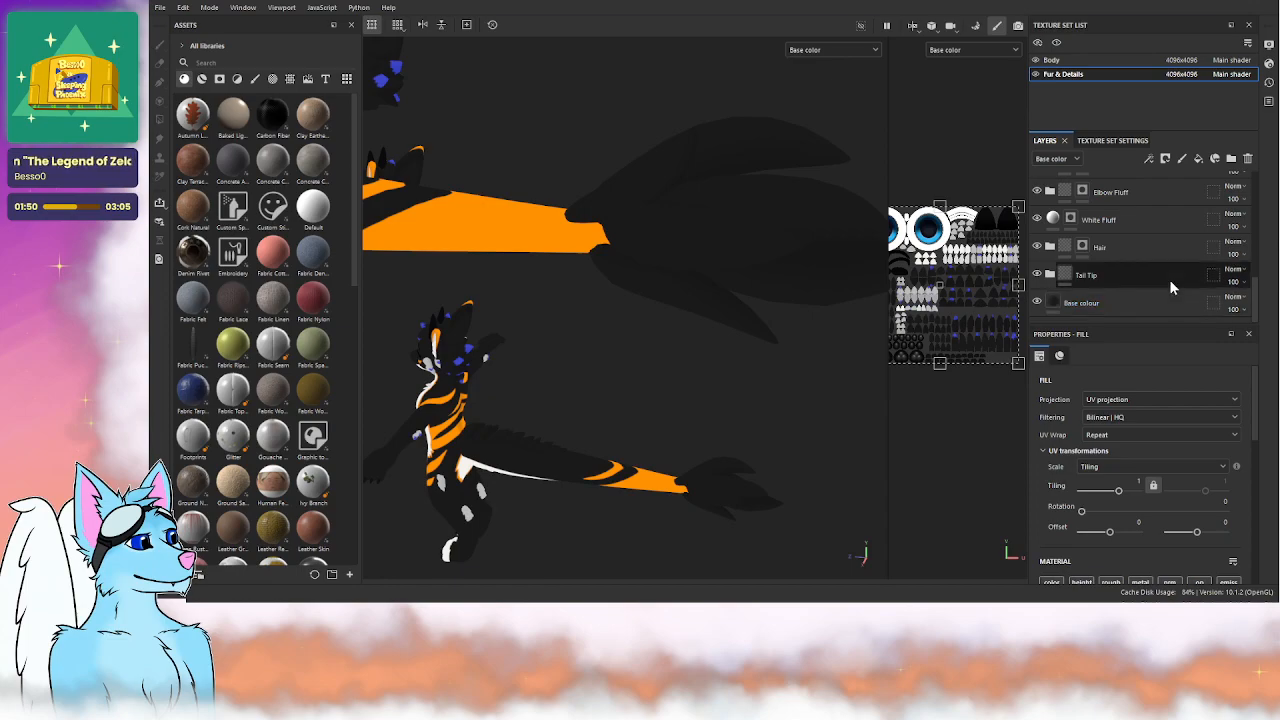
left_click(1039, 247)
left_click(1039, 247)
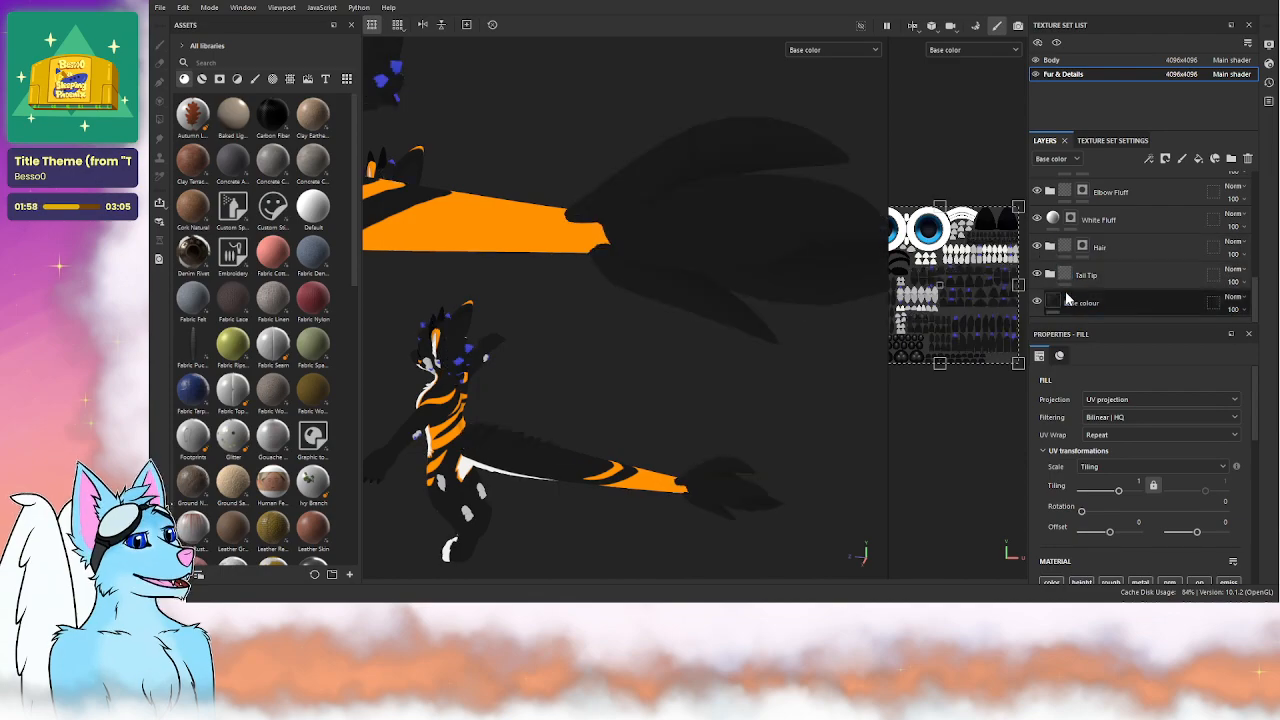
left_click(1039, 274)
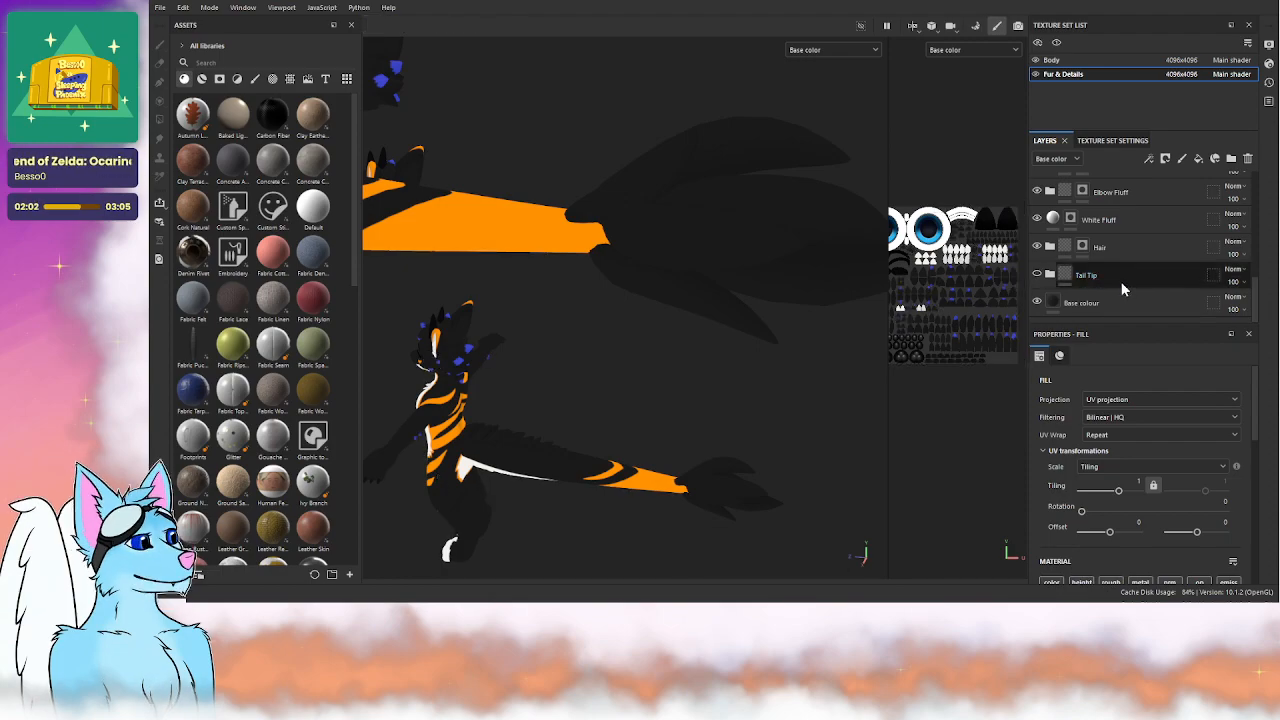
left_click_drag(1120, 282, 1108, 246)
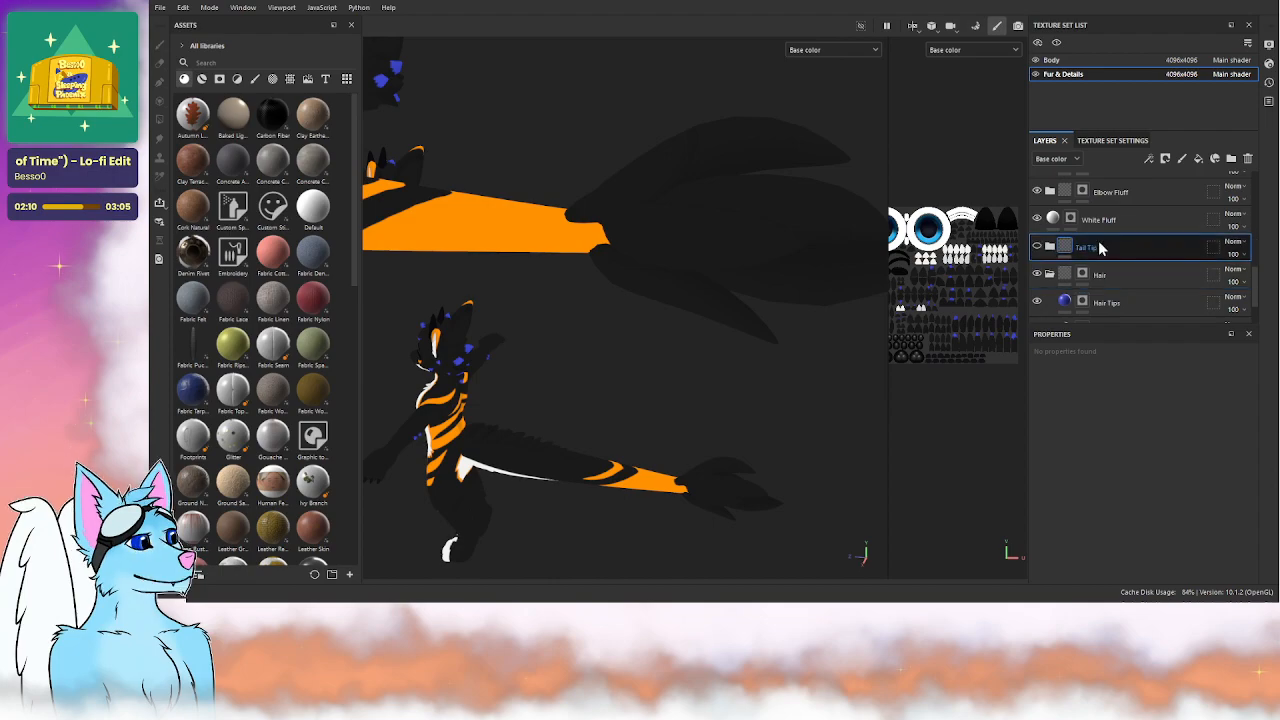
left_click(1038, 247)
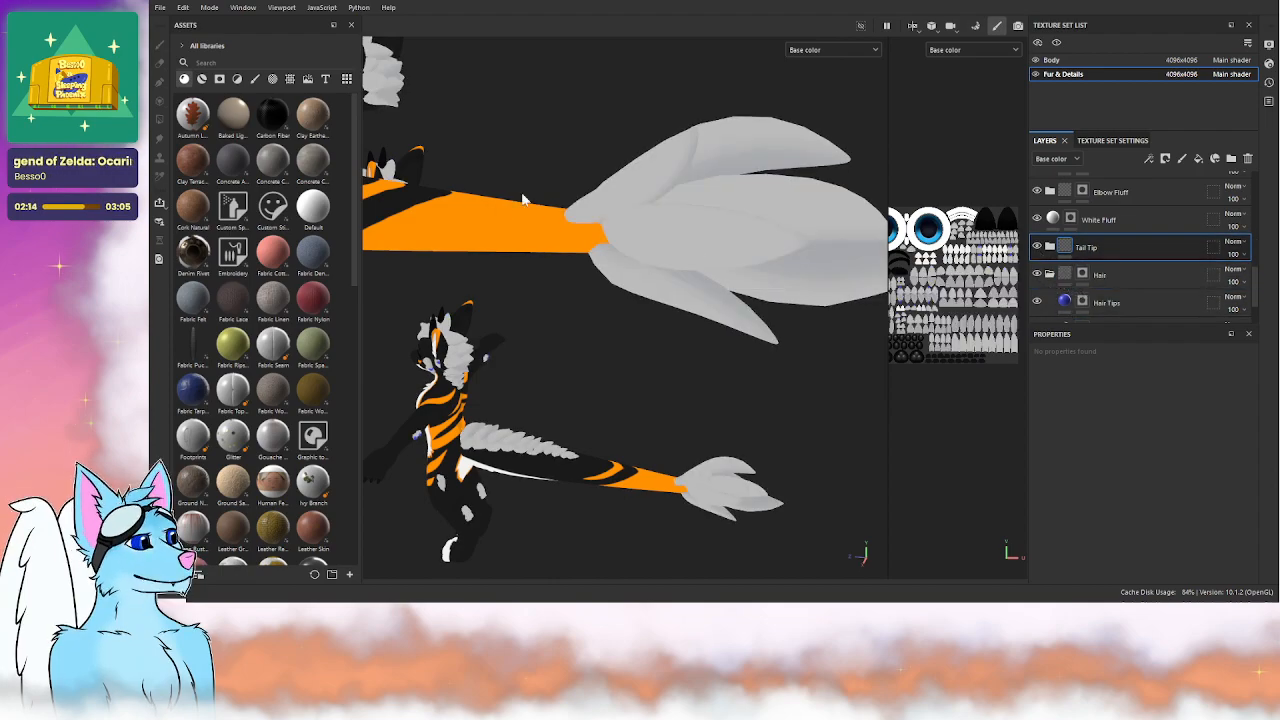
left_click(1049, 274)
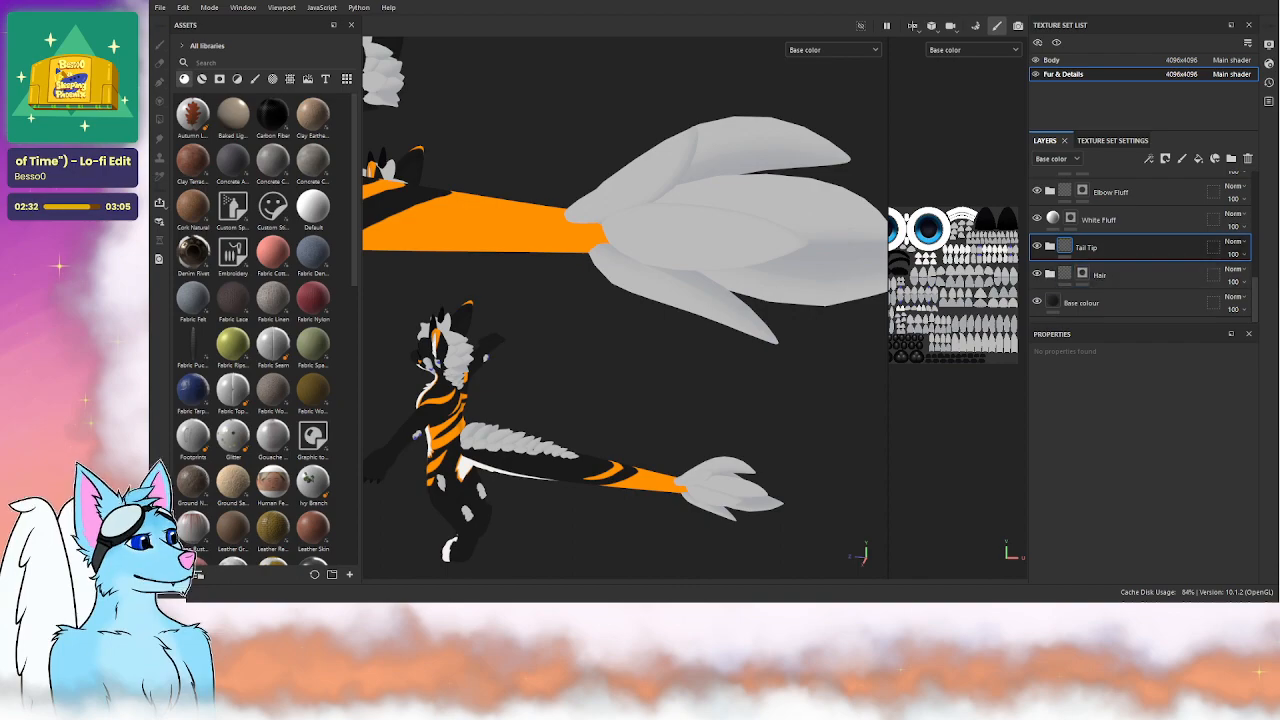
- Add a black mask to the Tail Tip folder and activate the Polygon Fill tool
left_click(1165, 158)
left_click(1191, 187)
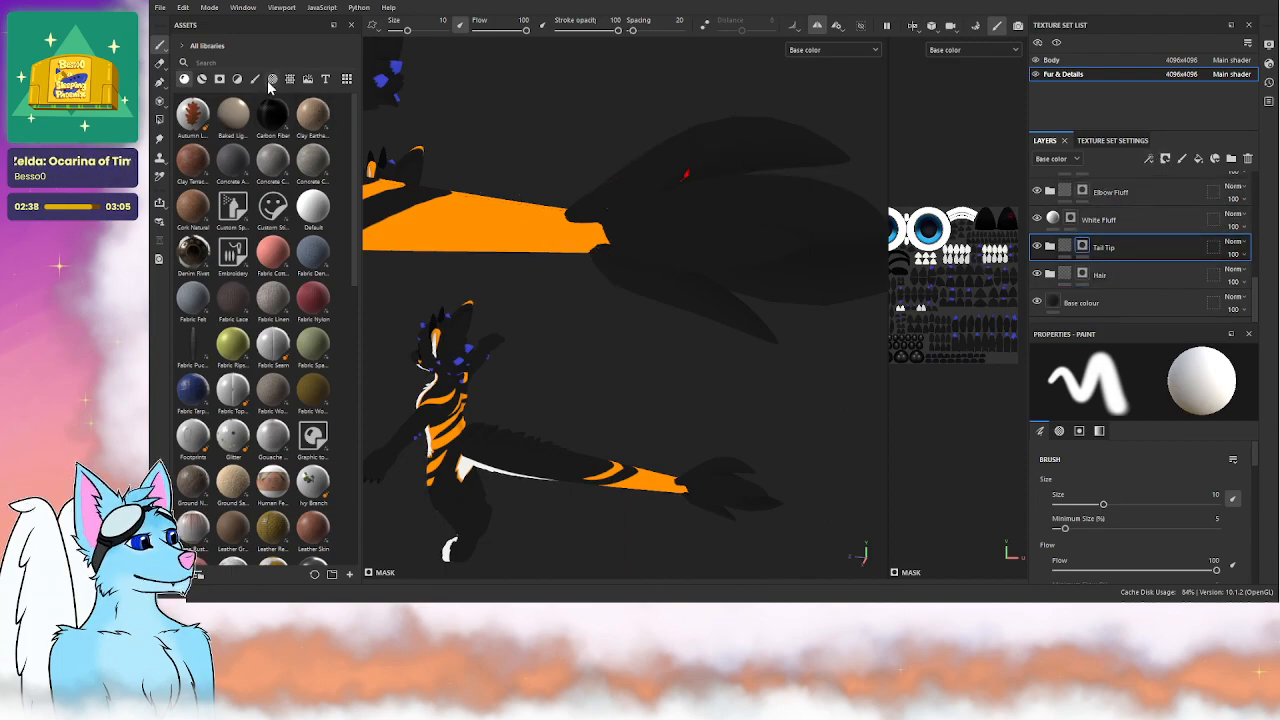
left_click(161, 120)
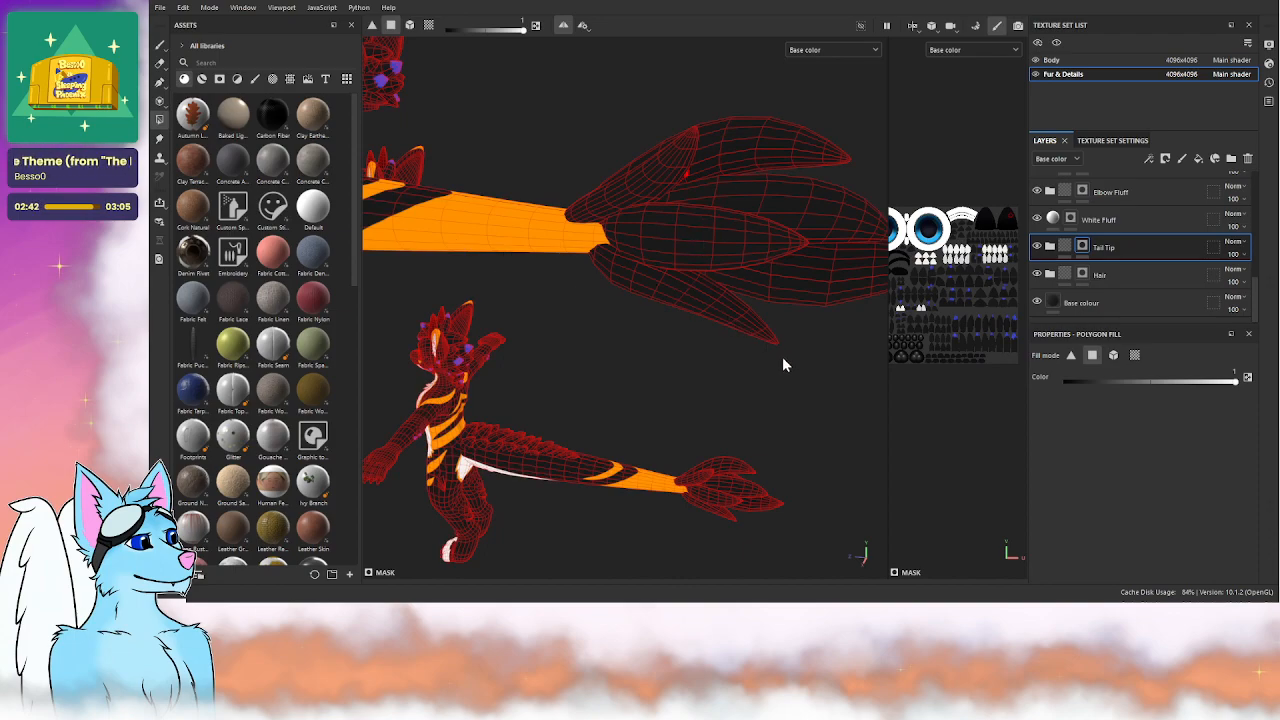
- Undo the trial polygon fill, turn symmetry off, and fill the whole tail tip fluff white in the Tail Tip mask
left_click(743, 337)
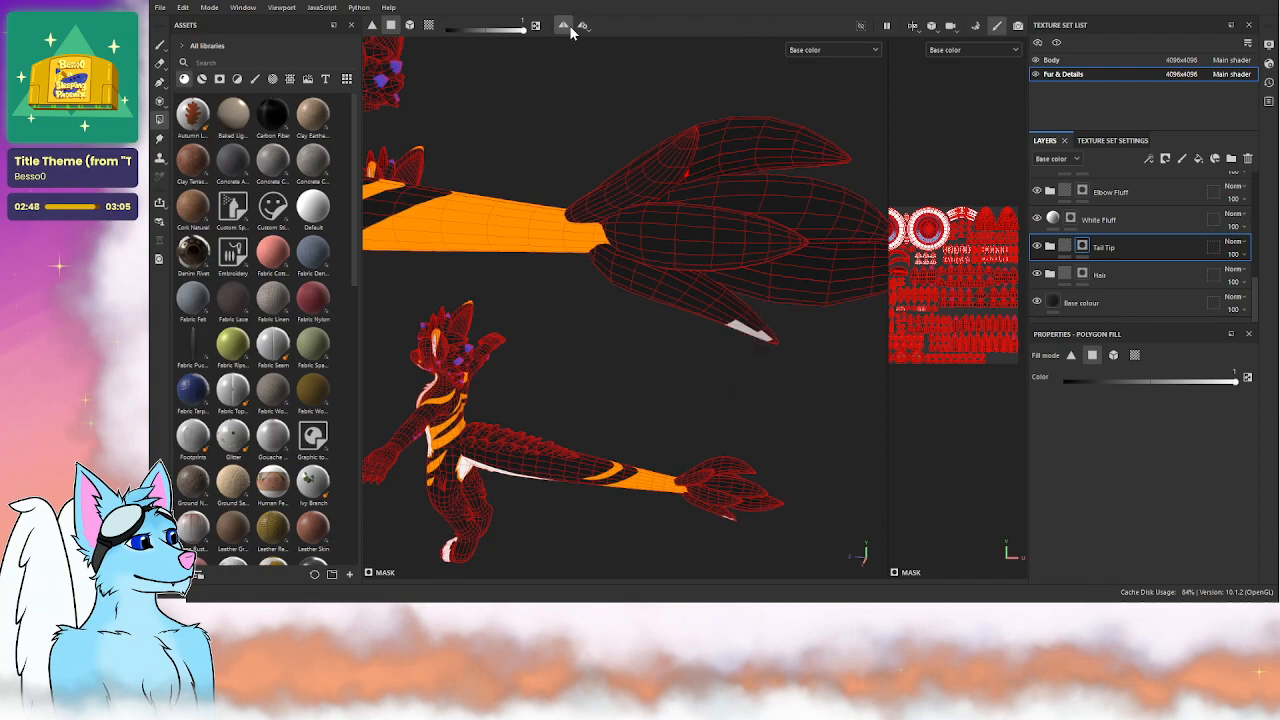
key("ctrl+z")
left_click_drag(736, 335, 683, 343)
scroll(734, 336, "down", 4)
middle_click_drag(683, 343, 657, 381, "alt")
scroll(595, 208, "up", 2)
scroll(572, 228, "up", 3)
mouse_move(716, 242)
right_mouse_down("alt")
mouse_move(711, 271)
mouse_move(718, 256)
right_mouse_up("alt")
left_click_drag(800, 265, 499, 489)
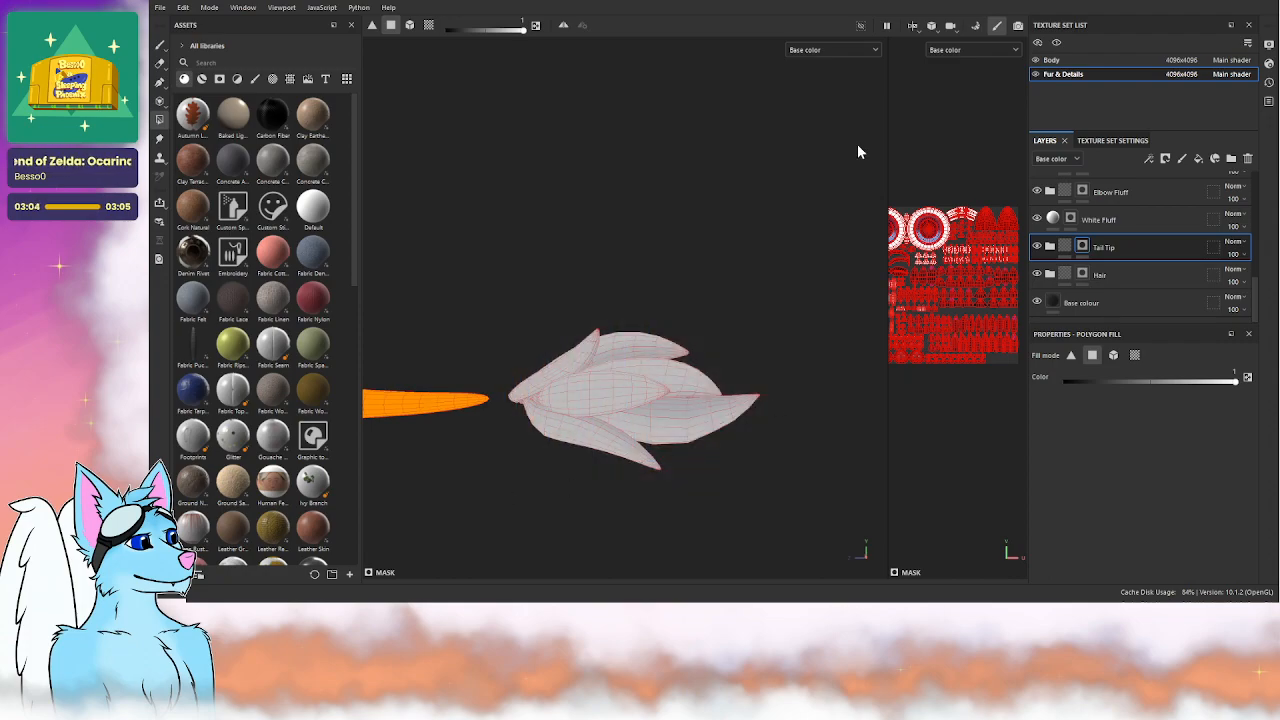
- Widen the 2D view and inspect the Tail Tip mask on the UV layout, comparing its islands with the 3D tail tip
left_click_drag(889, 150, 718, 186)
scroll(838, 290, "up", 3)
scroll(840, 290, "up", 3)
left_click(1082, 246, "alt")
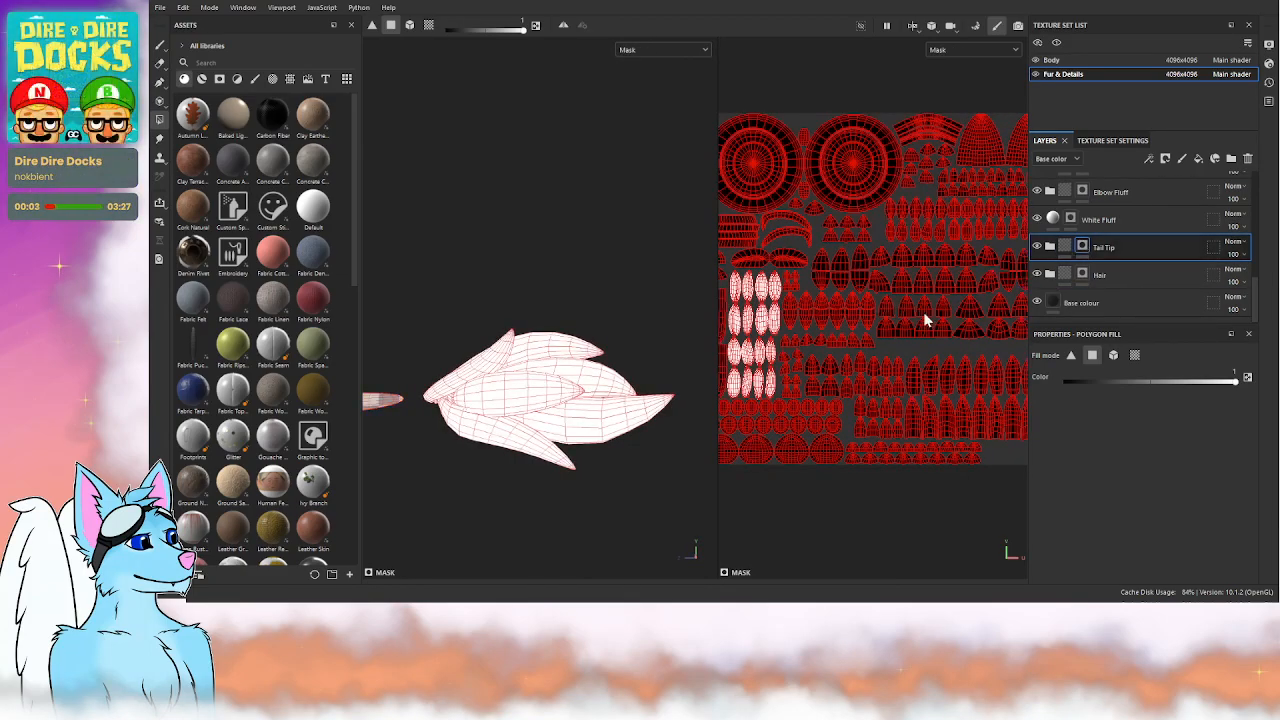
scroll(775, 372, "up", 5)
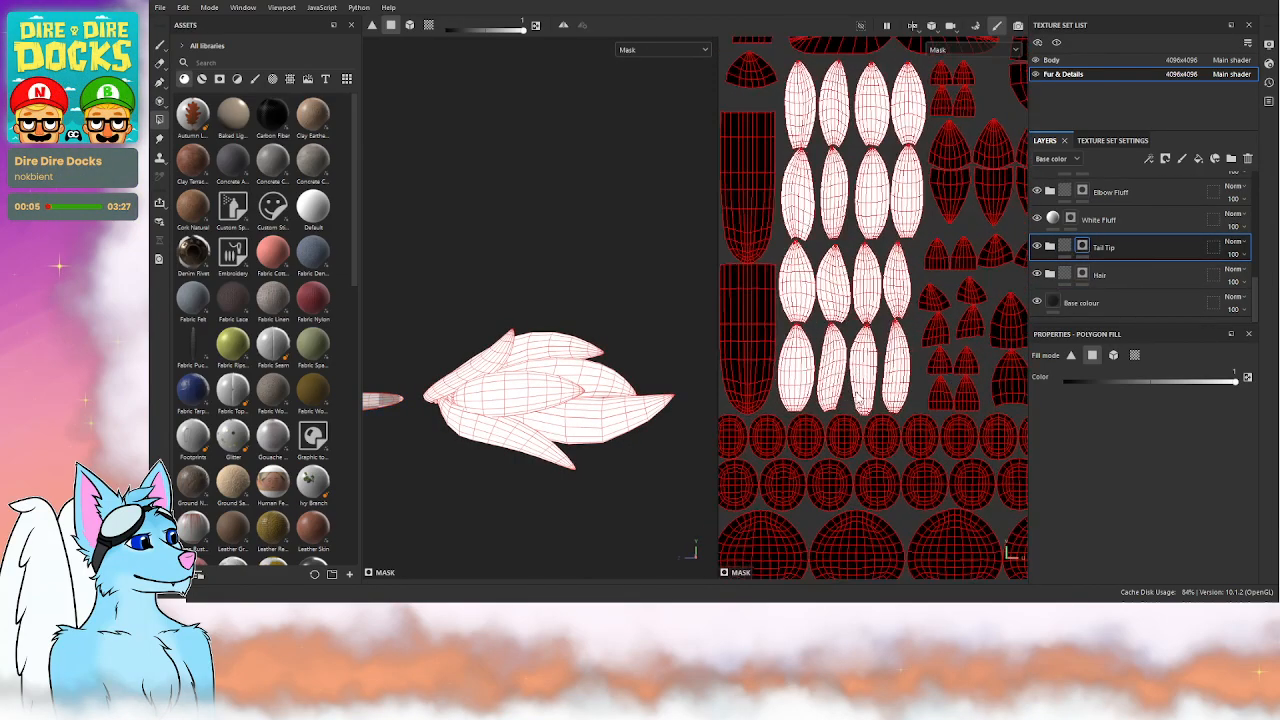
scroll(861, 398, "up", 2)
middle_click_drag(902, 220, 893, 408, "alt")
left_click_drag(609, 300, 760, 257, "alt")
scroll(830, 258, "down", 4)
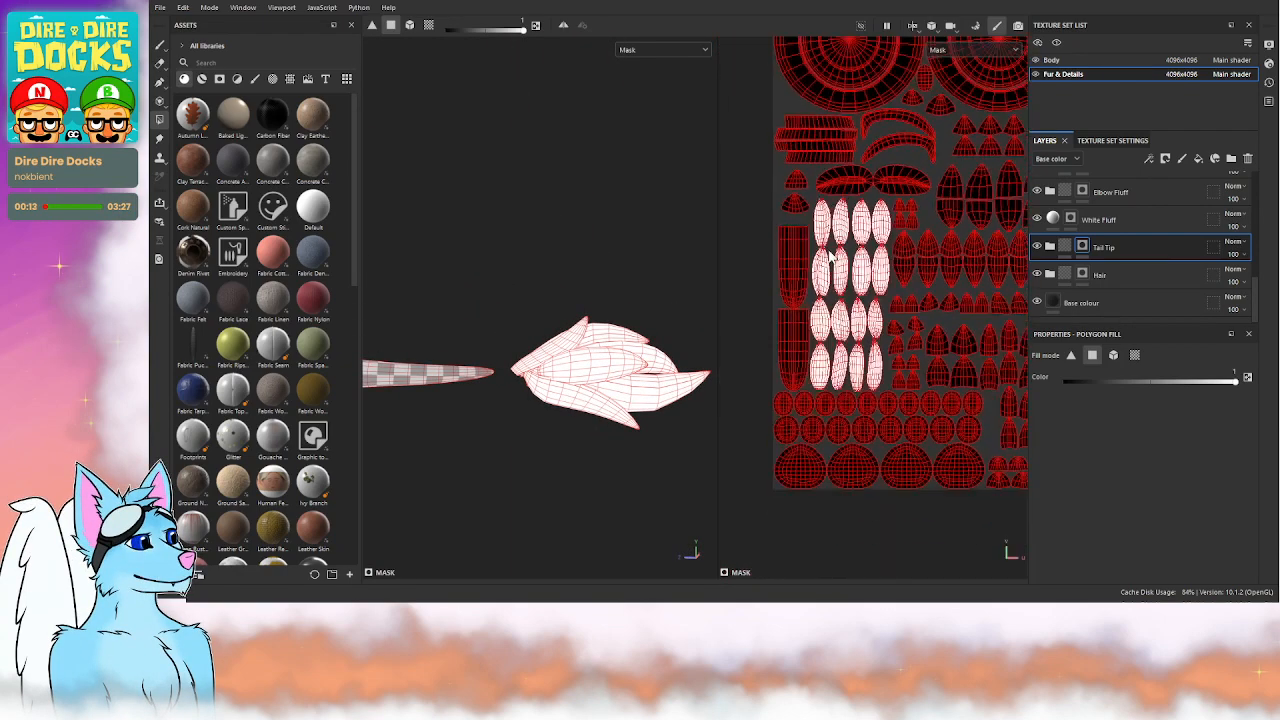
scroll(830, 258, "down", 2)
left_click(160, 45)
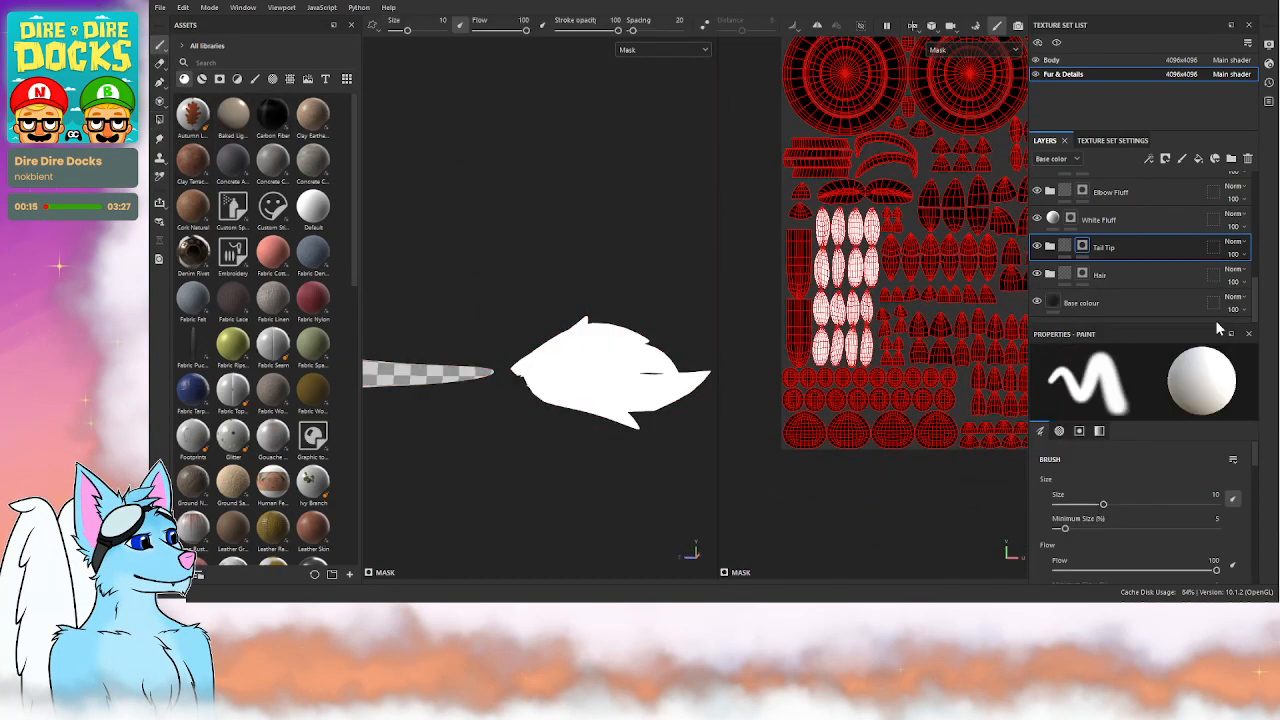
- Leave only the color channel active on the fill layer inside the Tail Tip folder
left_click(1050, 246)
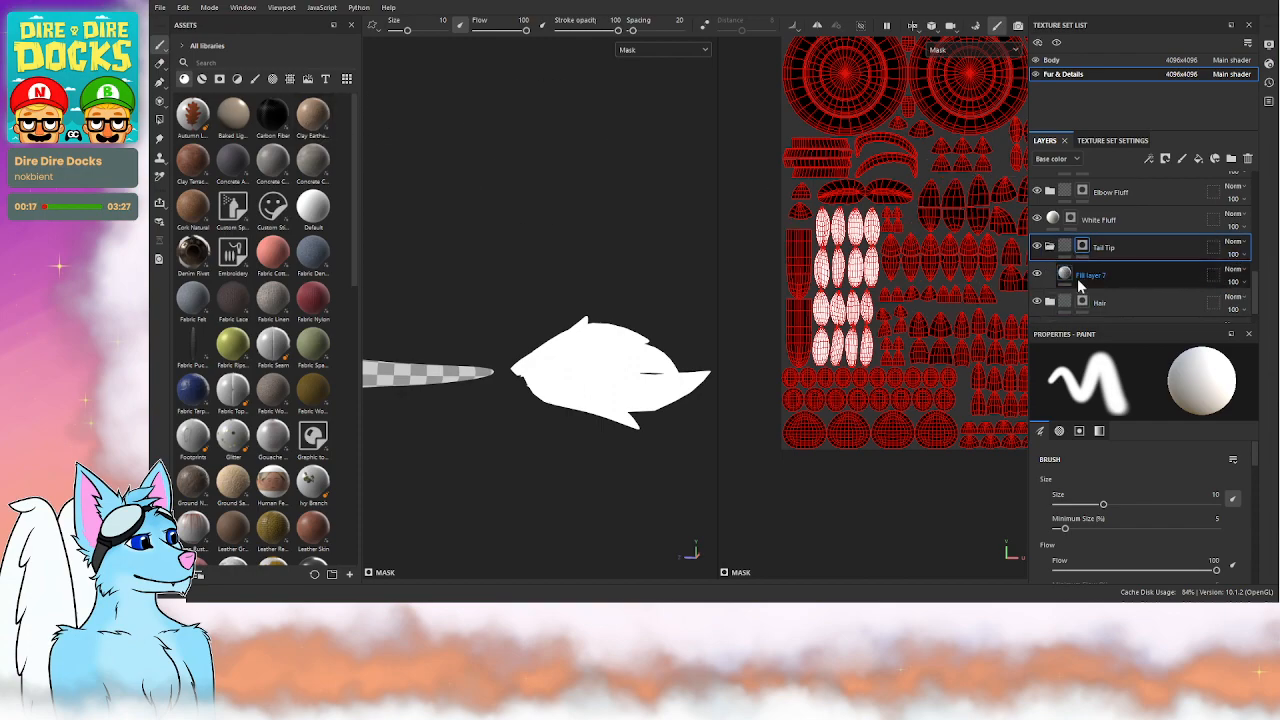
left_click(1071, 281)
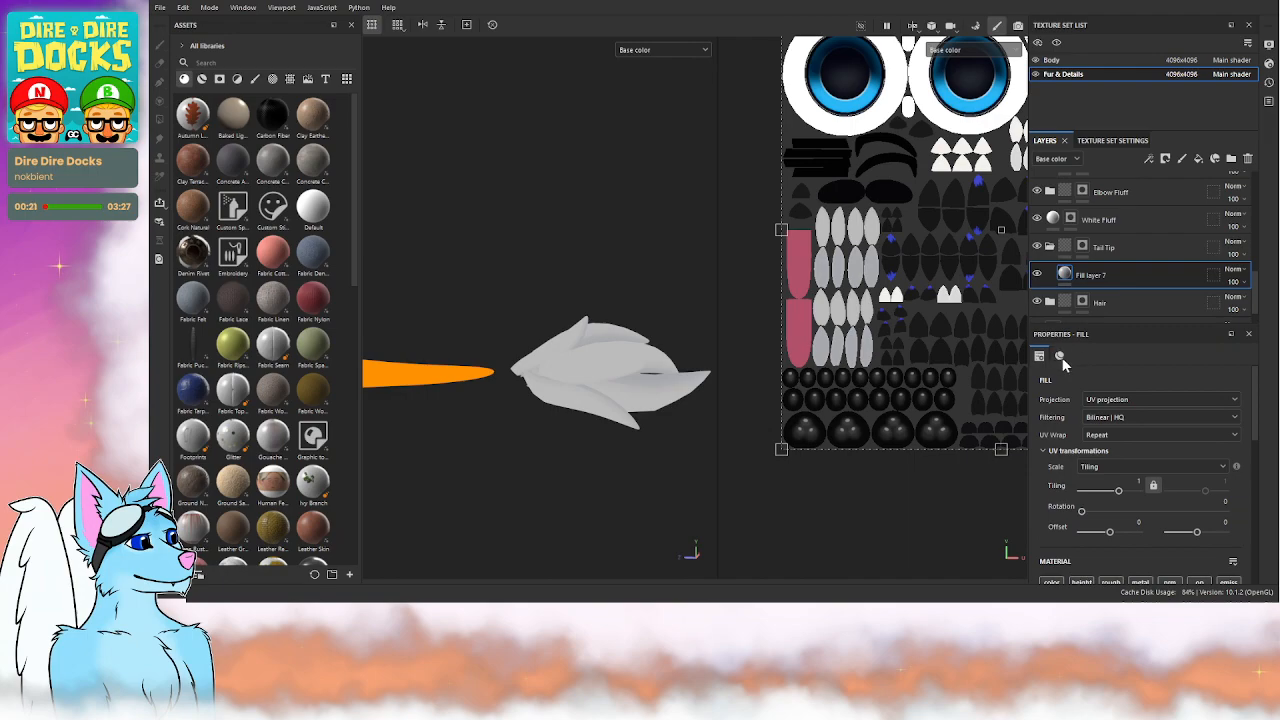
scroll(1062, 362, "down", 3)
left_click(1148, 400)
left_click(1172, 400)
left_click(1203, 400)
left_click(1228, 400)
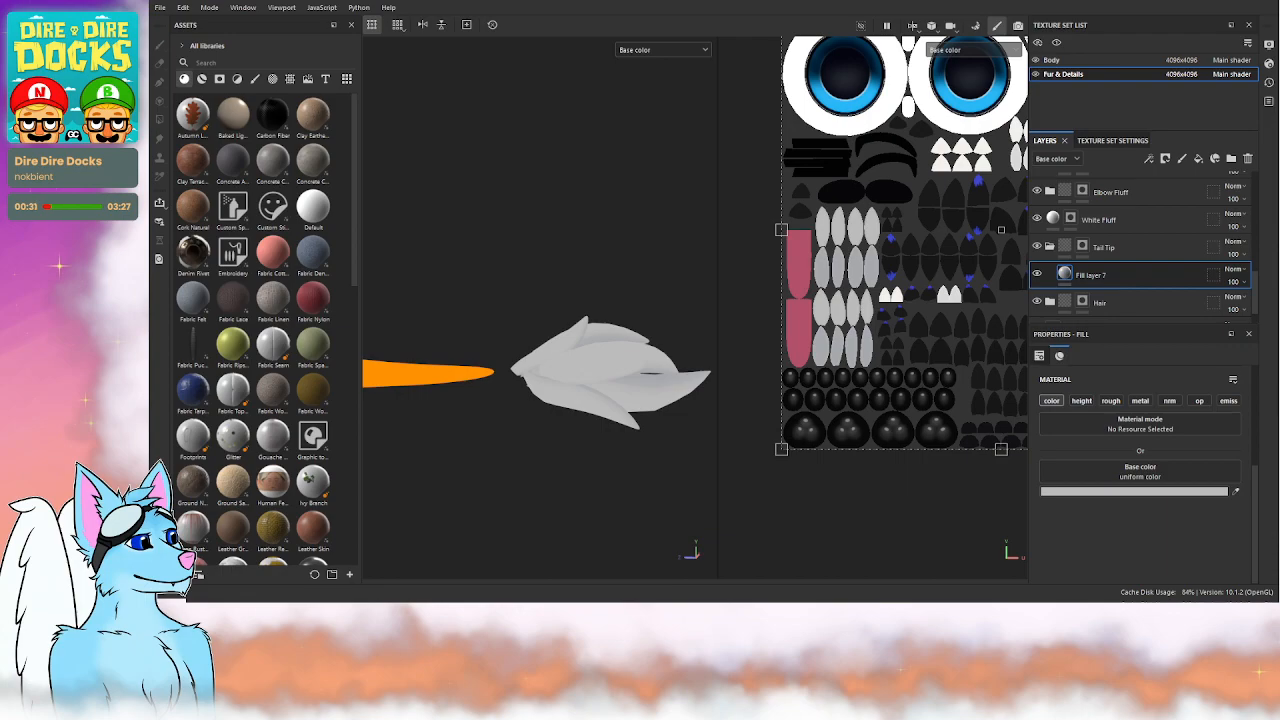
- Sample the tail's orange as the base color of the Tail Tip fill layer and check it on the model
left_click(436, 373)
left_click_drag(587, 335, 549, 403, "alt")
middle_click_drag(549, 403, 600, 253, "alt")
scroll(611, 366, "up", 6)
middle_click_drag(462, 322, 554, 329, "alt")
left_click_drag(554, 329, 511, 361, "alt")
scroll(522, 362, "up", 3)
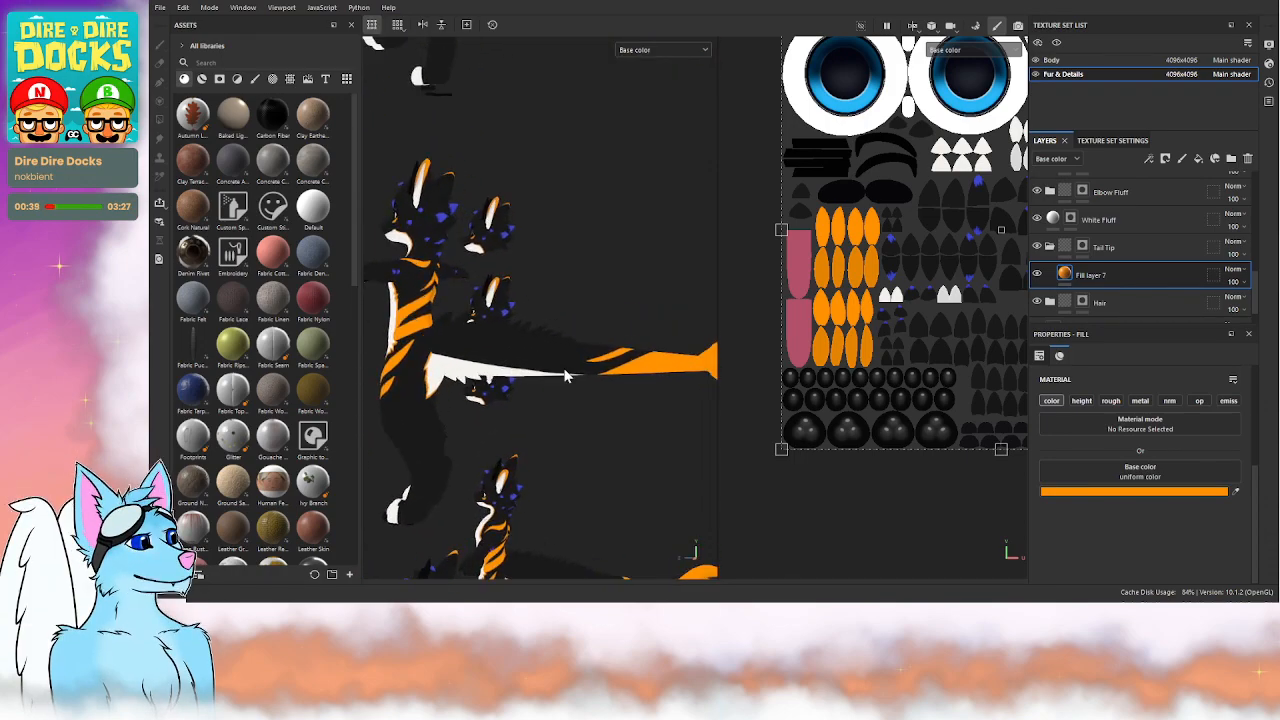
- Rename the Tail Tip fill layer as Tail tip base
double_click(1096, 276)
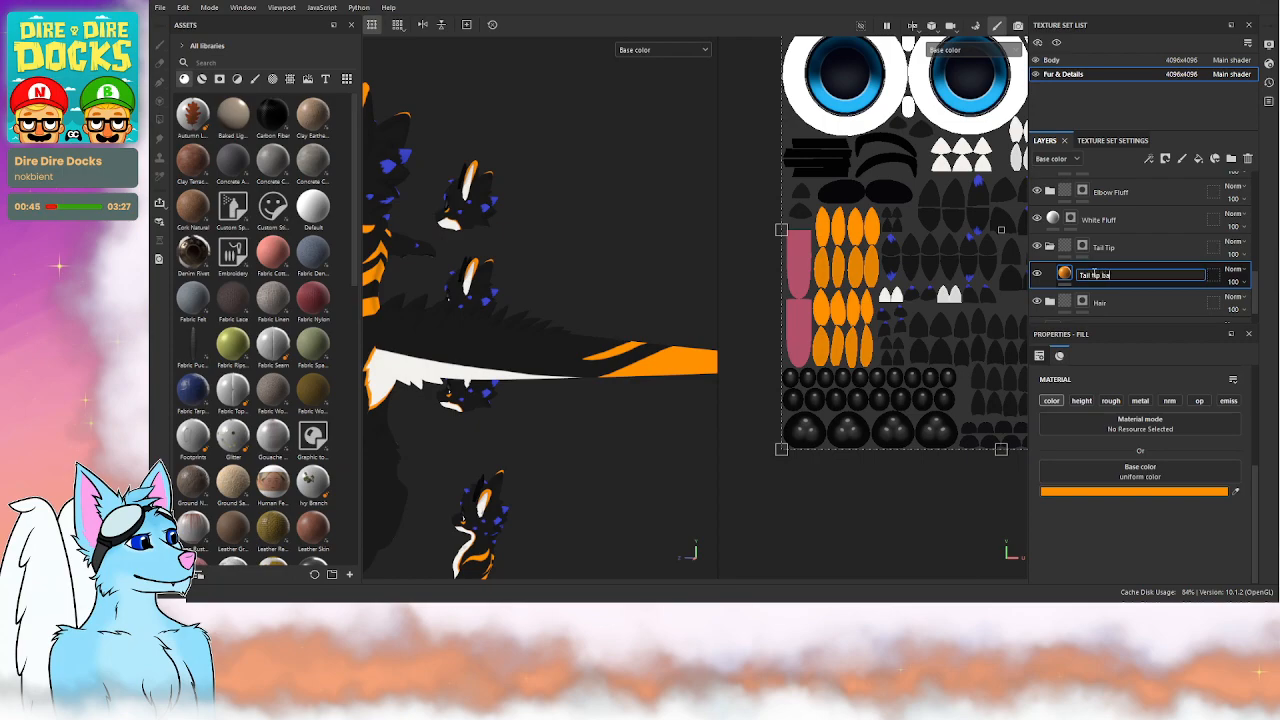
type("Tail tip base")
key("Return")
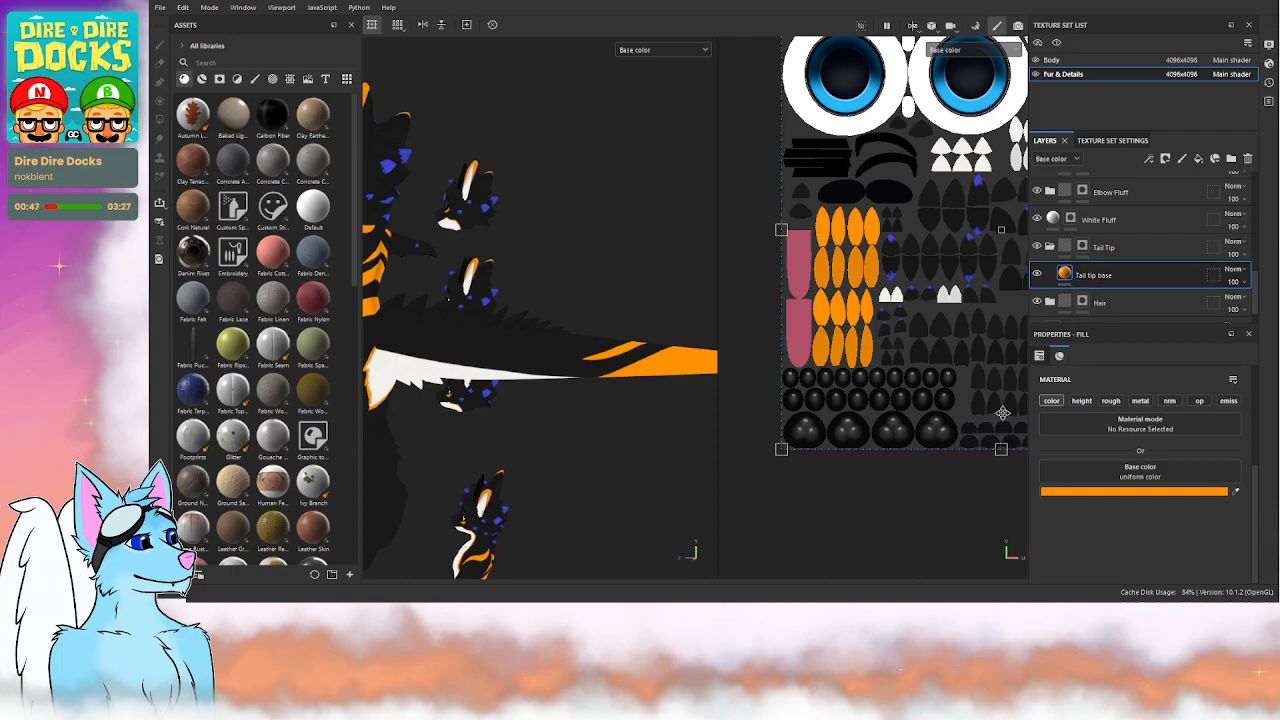
- Collapse the Tail Tip folder, expand the Hair folder and select the mask of the Hair Tips layer
left_click_drag(446, 320, 576, 320, "alt")
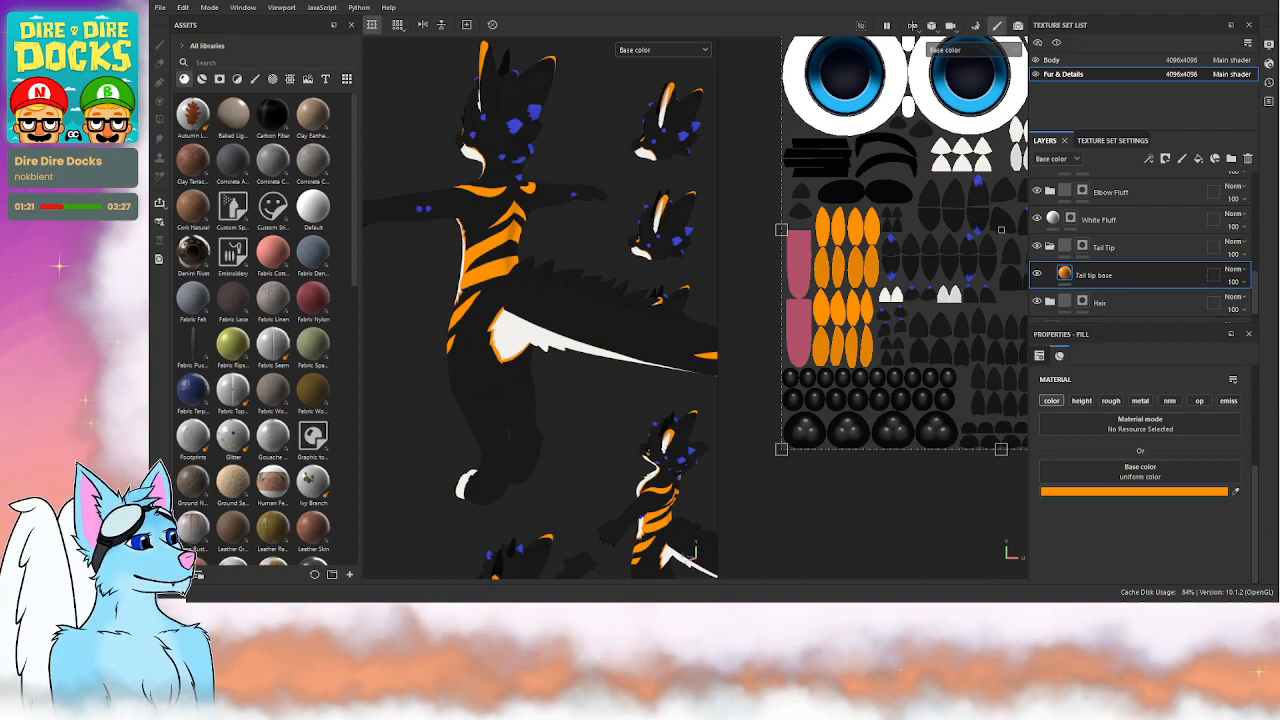
left_click_drag(548, 306, 592, 289, "alt")
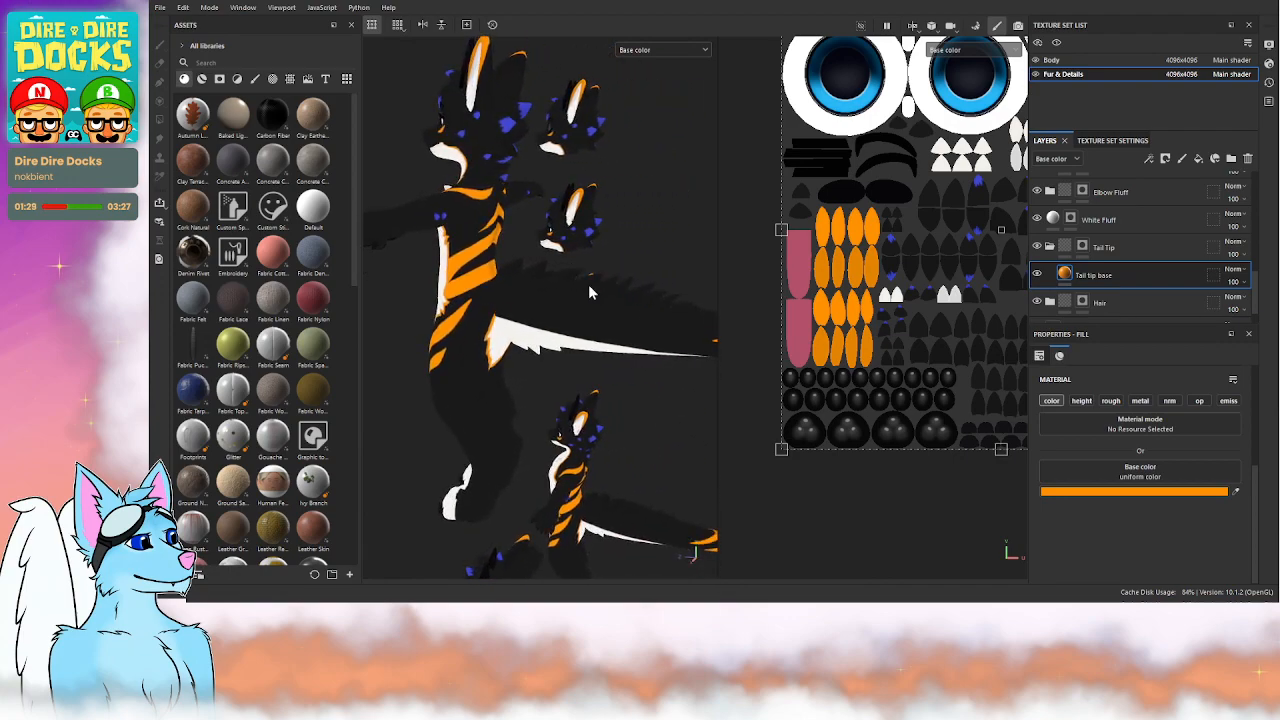
scroll(591, 338, "up", 10)
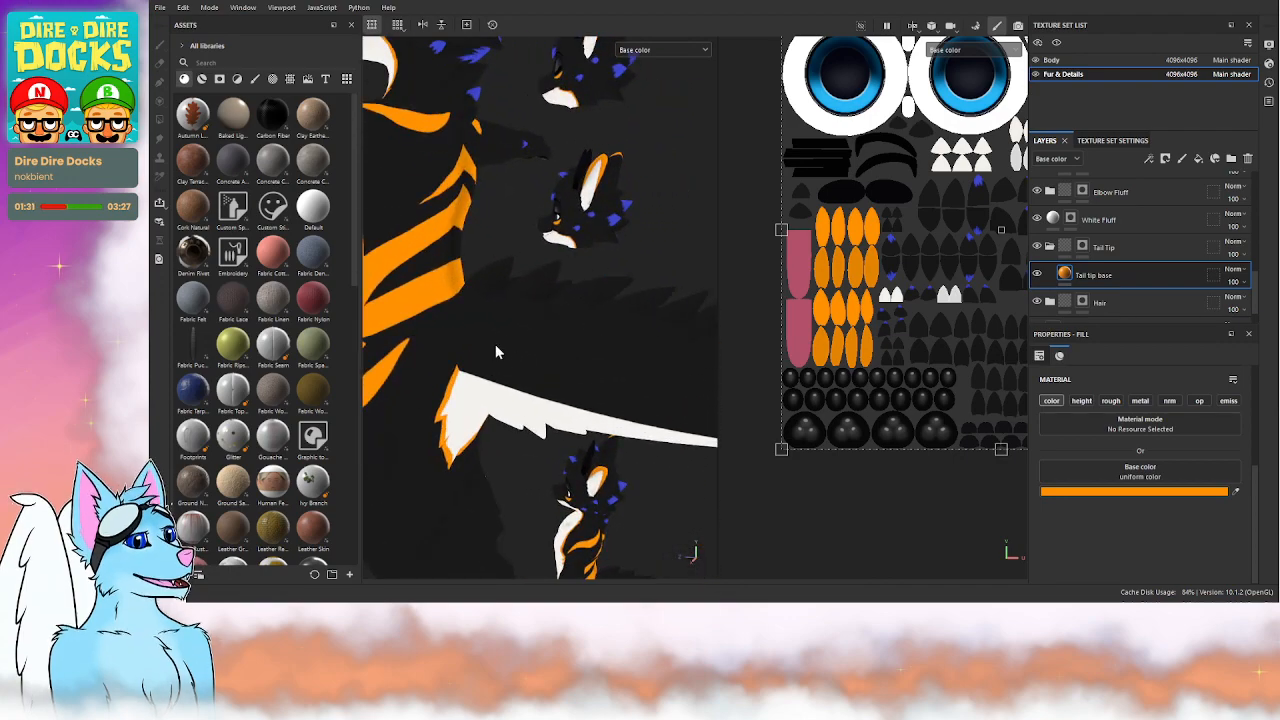
left_click_drag(584, 337, 503, 343, "alt")
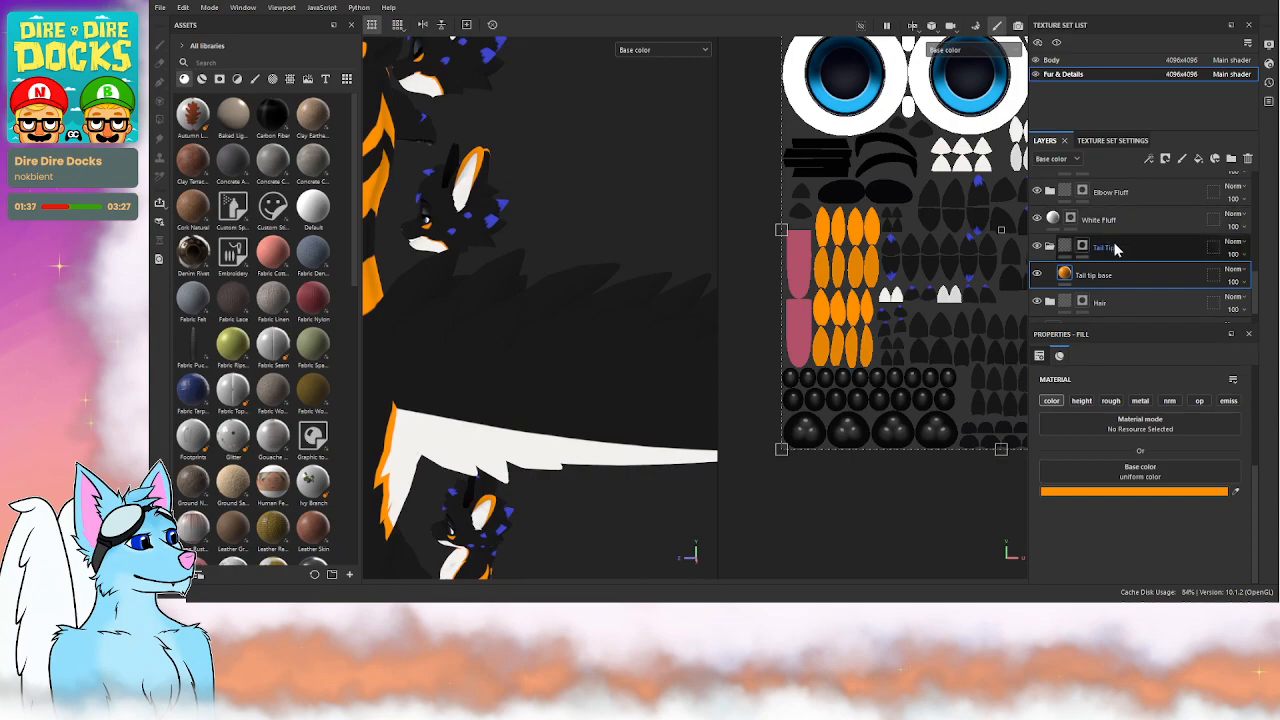
left_click(1049, 246)
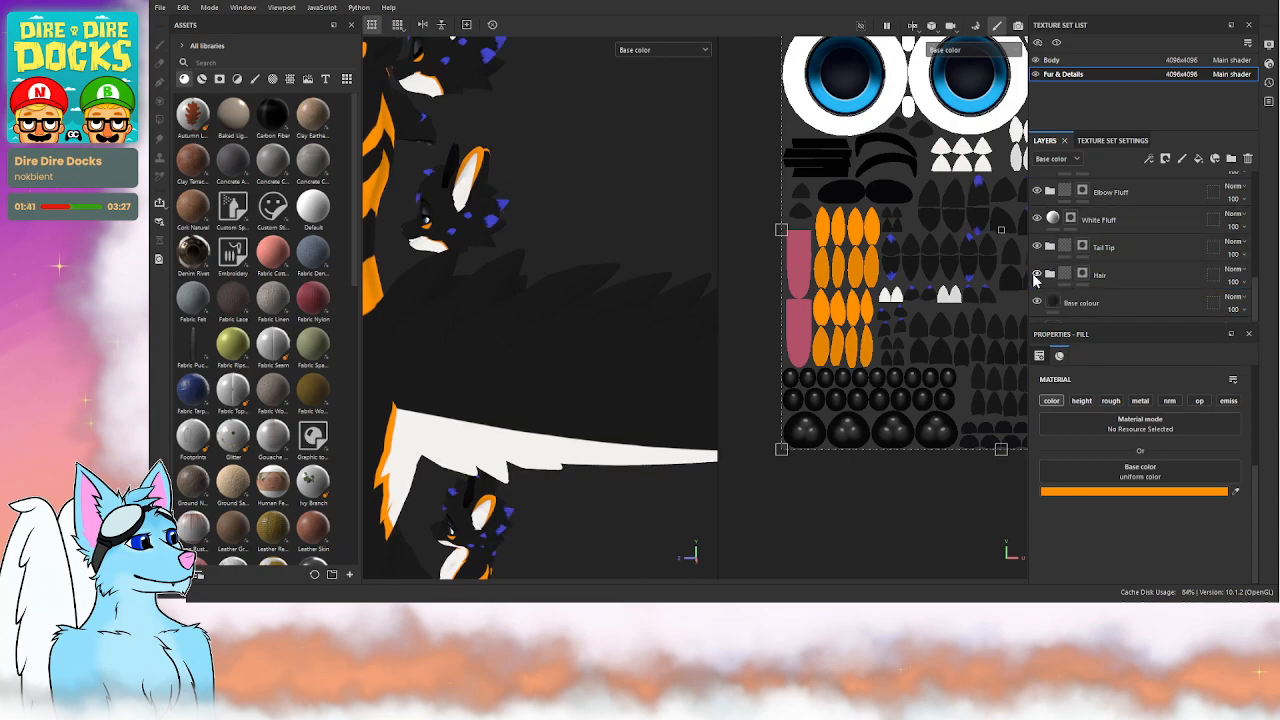
left_click(1050, 274)
left_click(1081, 275)
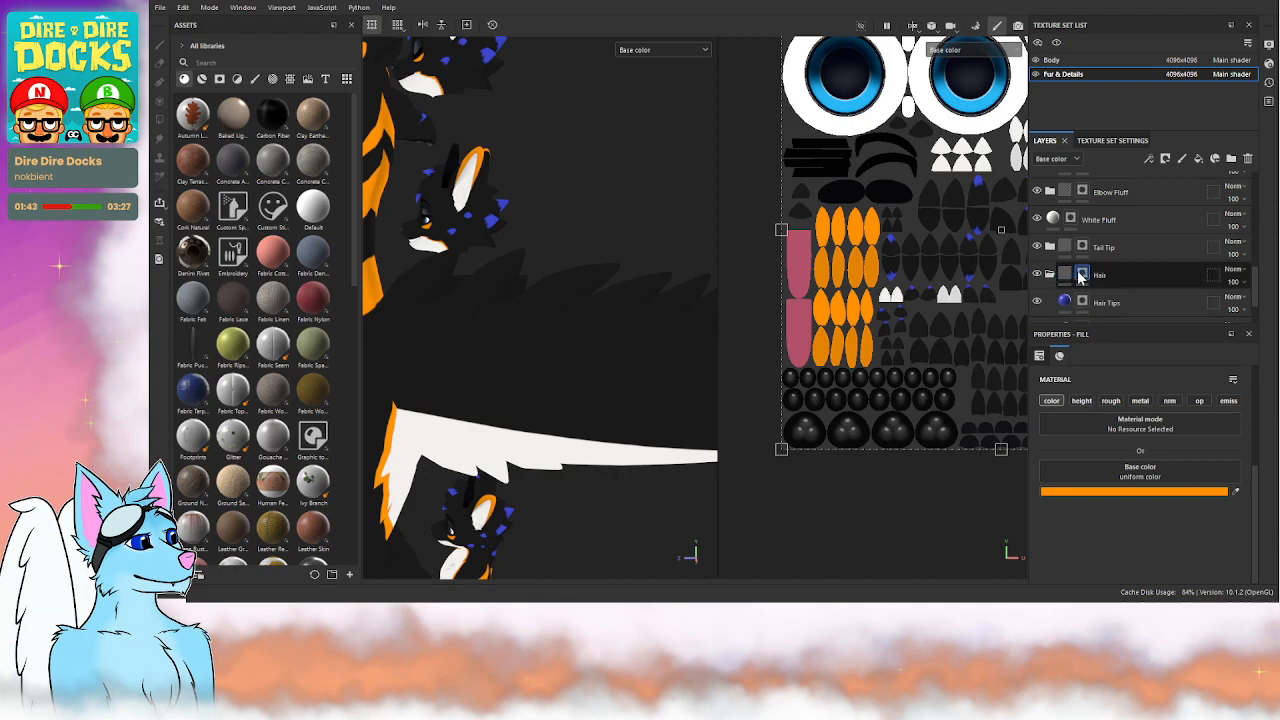
scroll(566, 236, "down", 4)
mouse_move(588, 216)
middle_mouse_down("alt")
mouse_move(641, 334)
mouse_move(571, 229)
middle_mouse_up("alt")
left_click(1050, 275)
left_click(1062, 281)
left_click(1050, 274)
left_click(1083, 305)
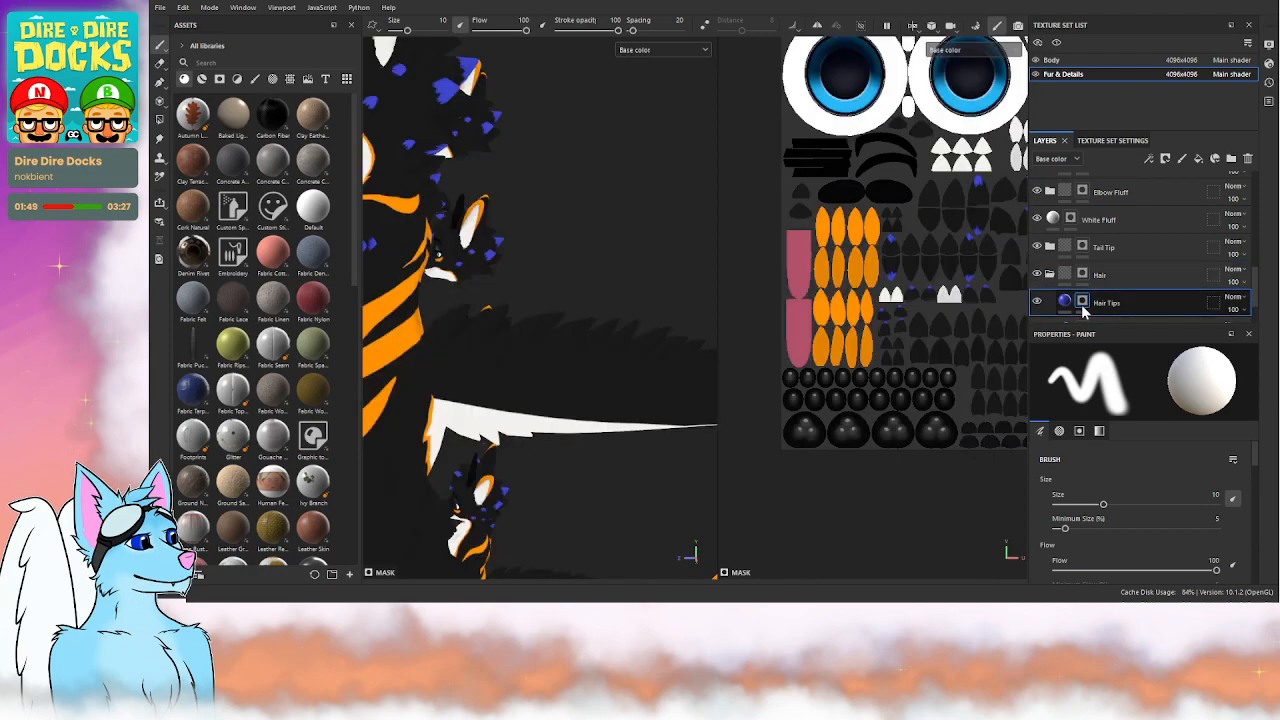
- Reduce the brush size to 3.85 and bring the character's back fur into view
right_click_drag(610, 366, 600, 352, "ctrl")
scroll(580, 325, "down", 6)
middle_click_drag(615, 208, 635, 244, "alt")
left_click_drag(635, 244, 597, 377, "alt")
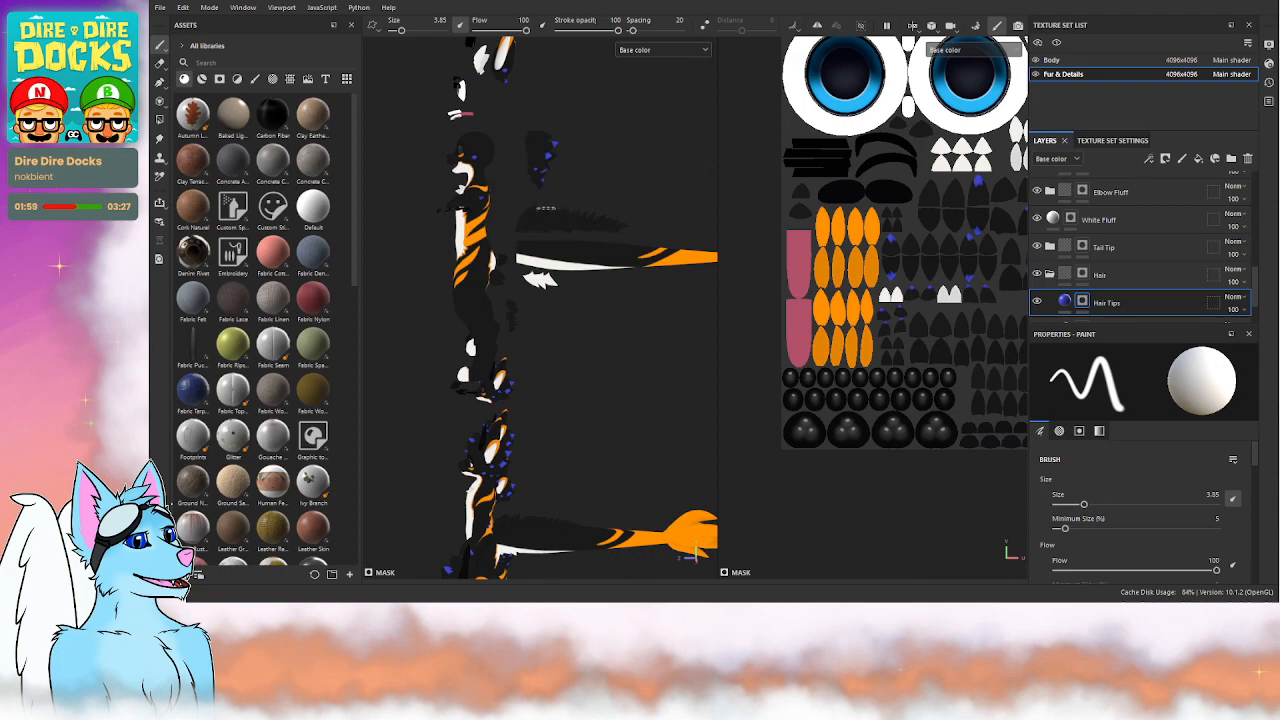
left_click_drag(520, 260, 510, 367, "alt")
scroll(508, 368, "up", 5)
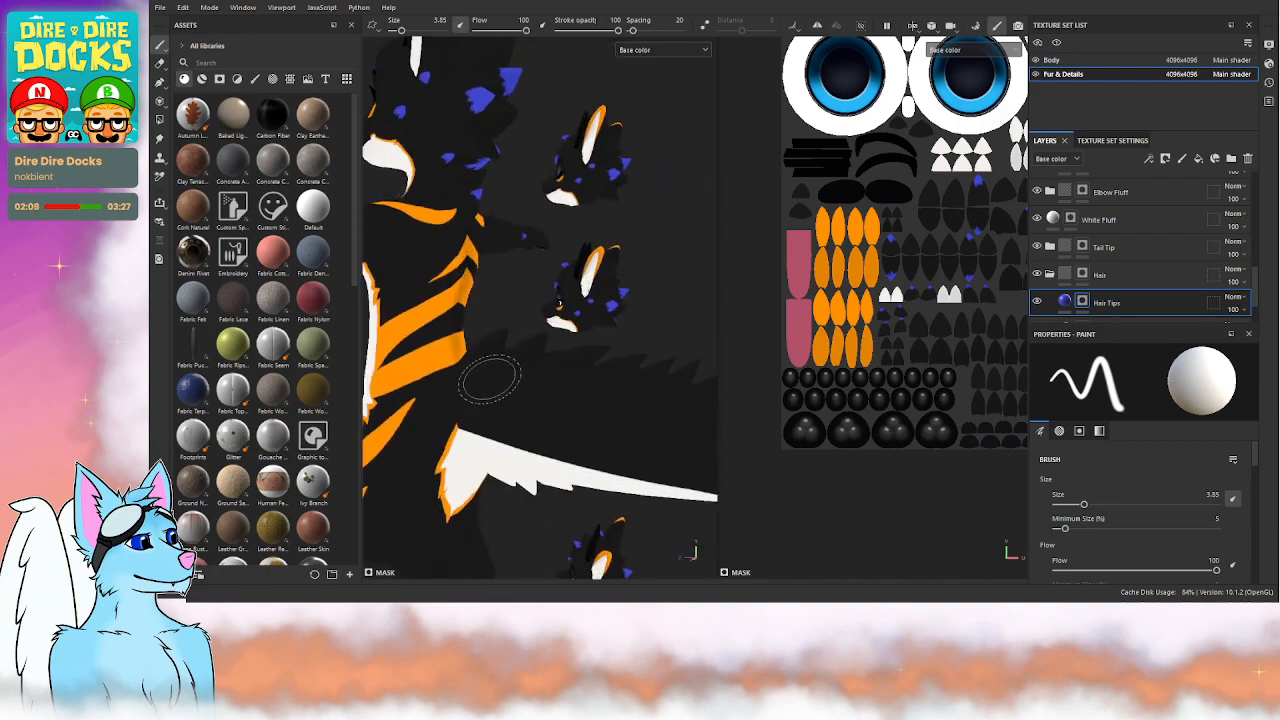
- Choose the alpha-13 fur shape as the brush alpha for painting the Hair Tips mask
left_click(254, 80)
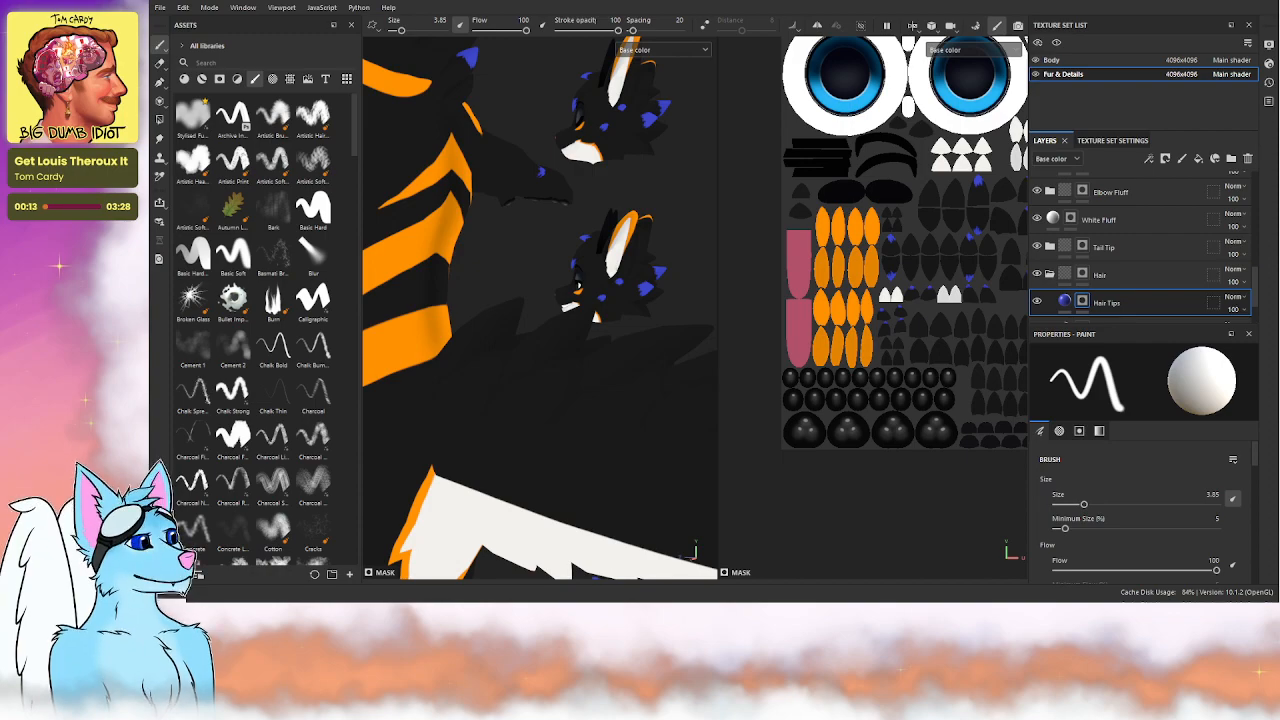
left_click_drag(672, 390, 606, 411, "alt")
mouse_move(563, 360)
left_mouse_down("alt")
mouse_move(591, 437)
mouse_move(586, 354)
left_mouse_up("alt")
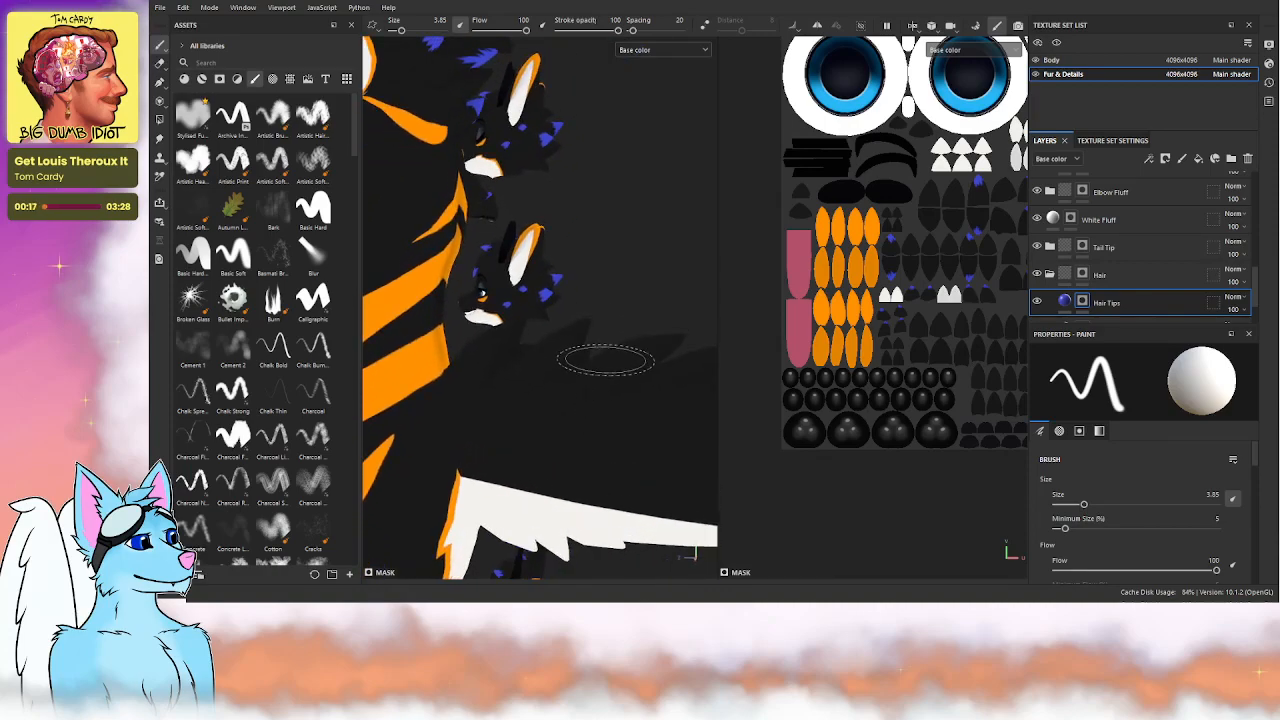
scroll(573, 385, "up", 2)
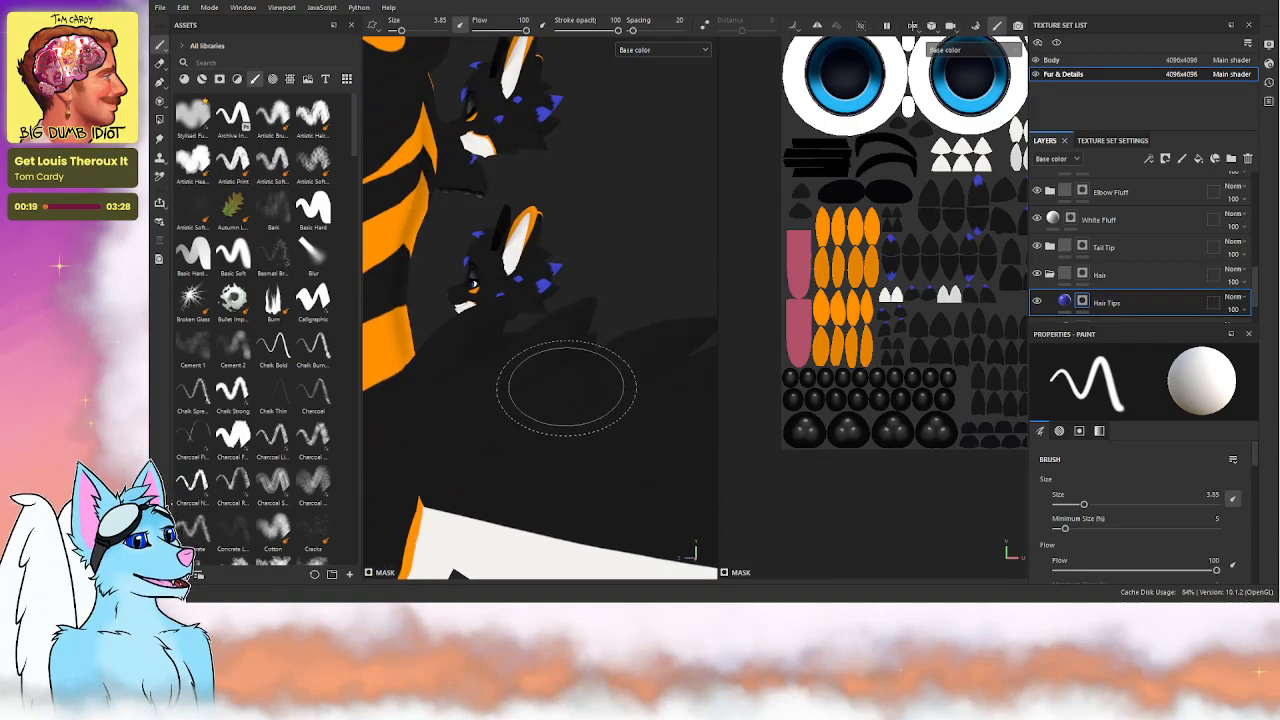
mouse_move(543, 383)
left_mouse_down("alt")
mouse_move(520, 323)
mouse_move(580, 251)
mouse_move(522, 273)
left_mouse_up("alt")
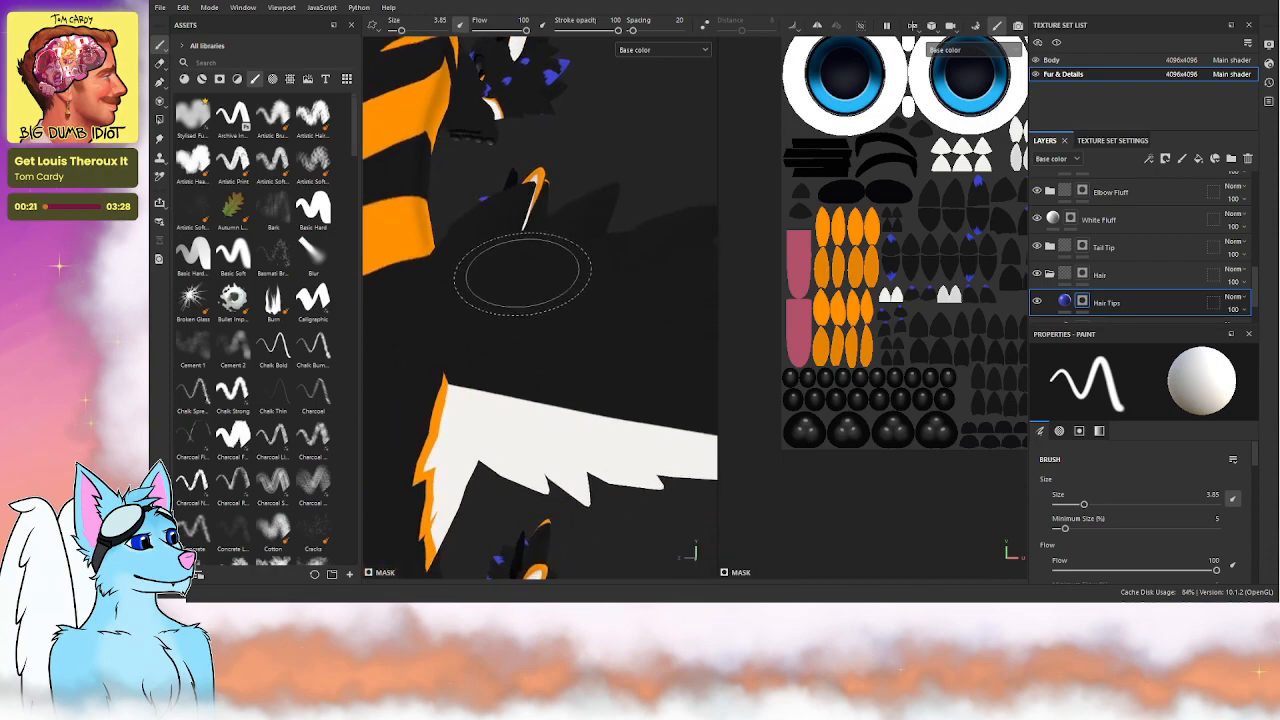
left_click(273, 80)
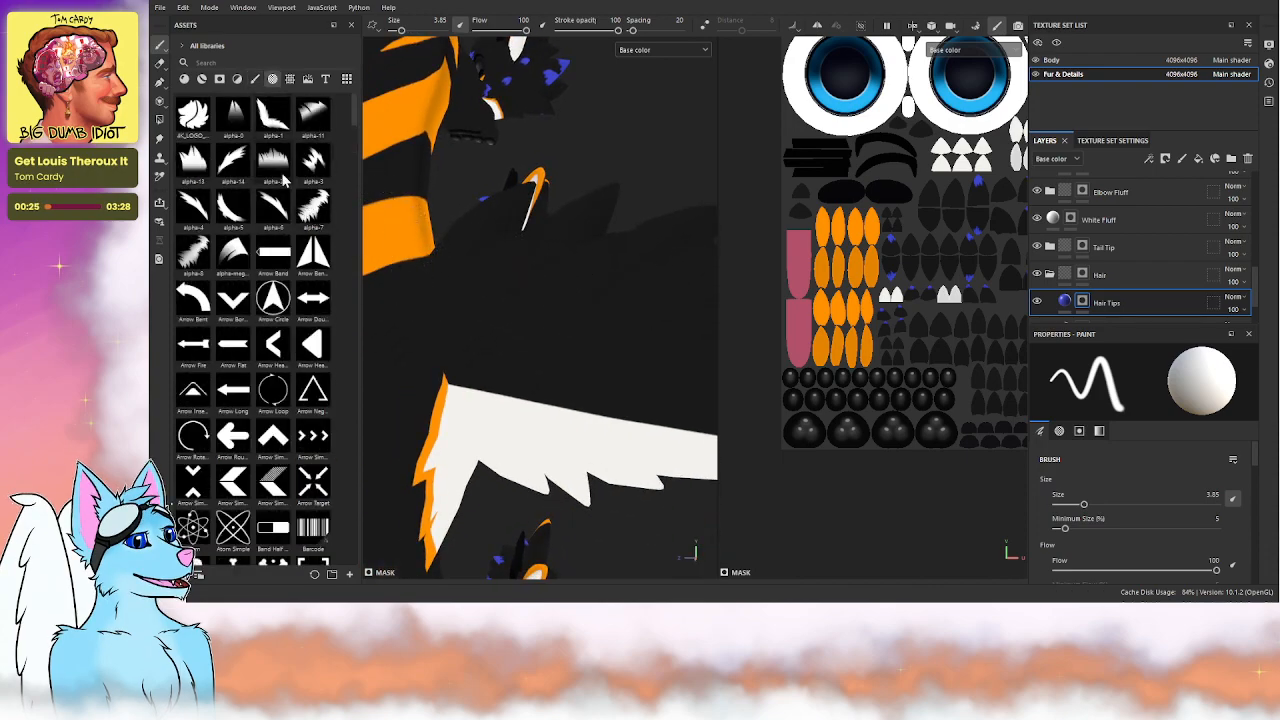
left_click(196, 160)
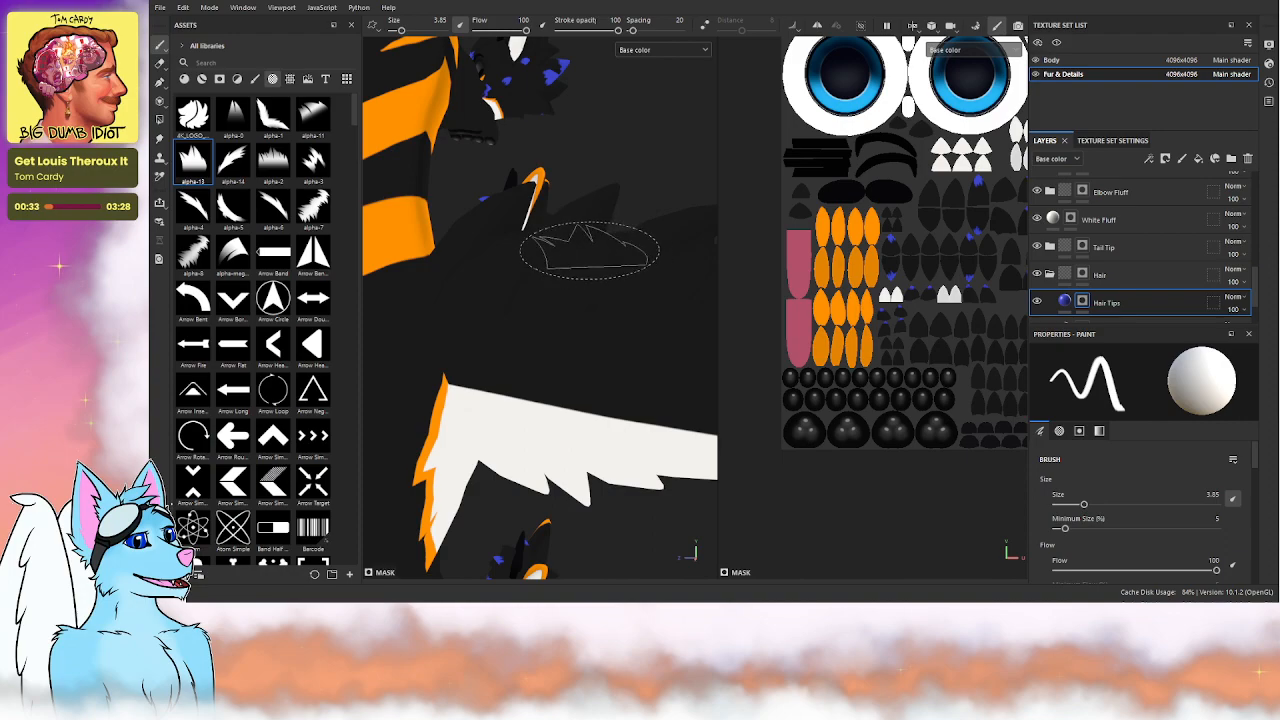
mouse_move(555, 267)
left_mouse_down("alt")
mouse_move(586, 249)
mouse_move(572, 238)
left_mouse_up("alt")
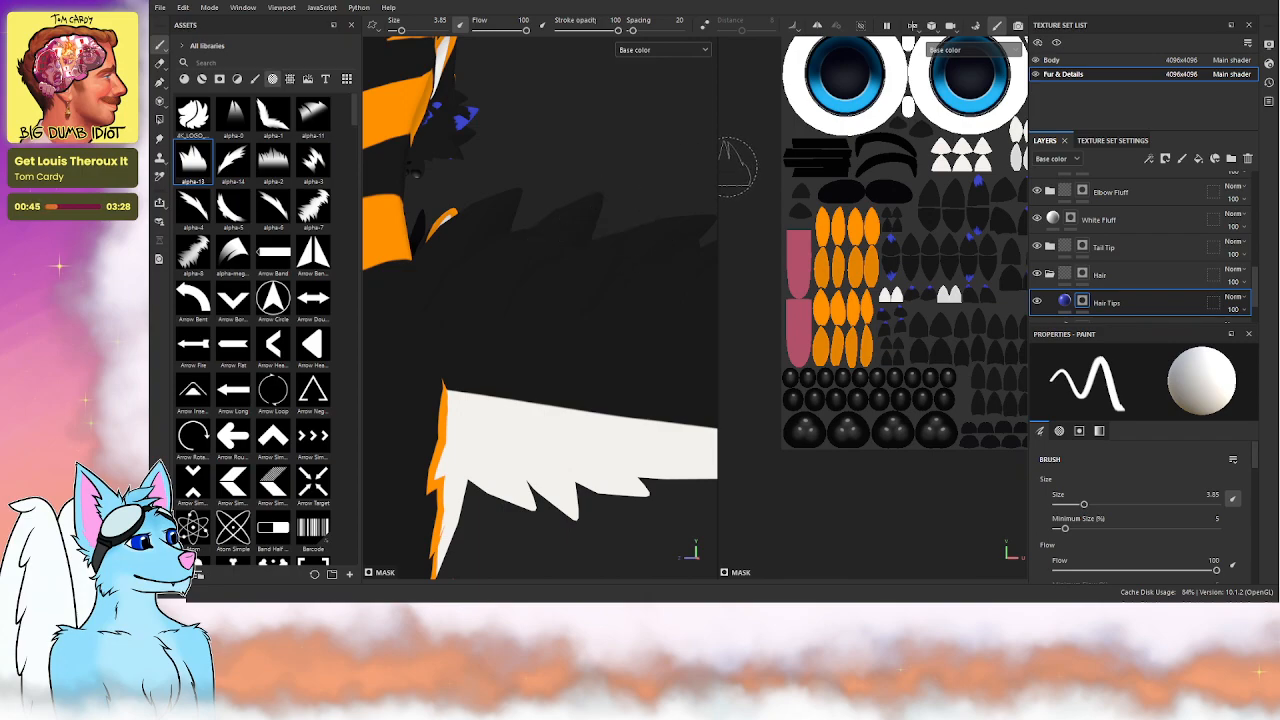
mouse_move(486, 237)
left_mouse_down("alt")
mouse_move(506, 271)
mouse_move(497, 220)
left_mouse_up("alt")
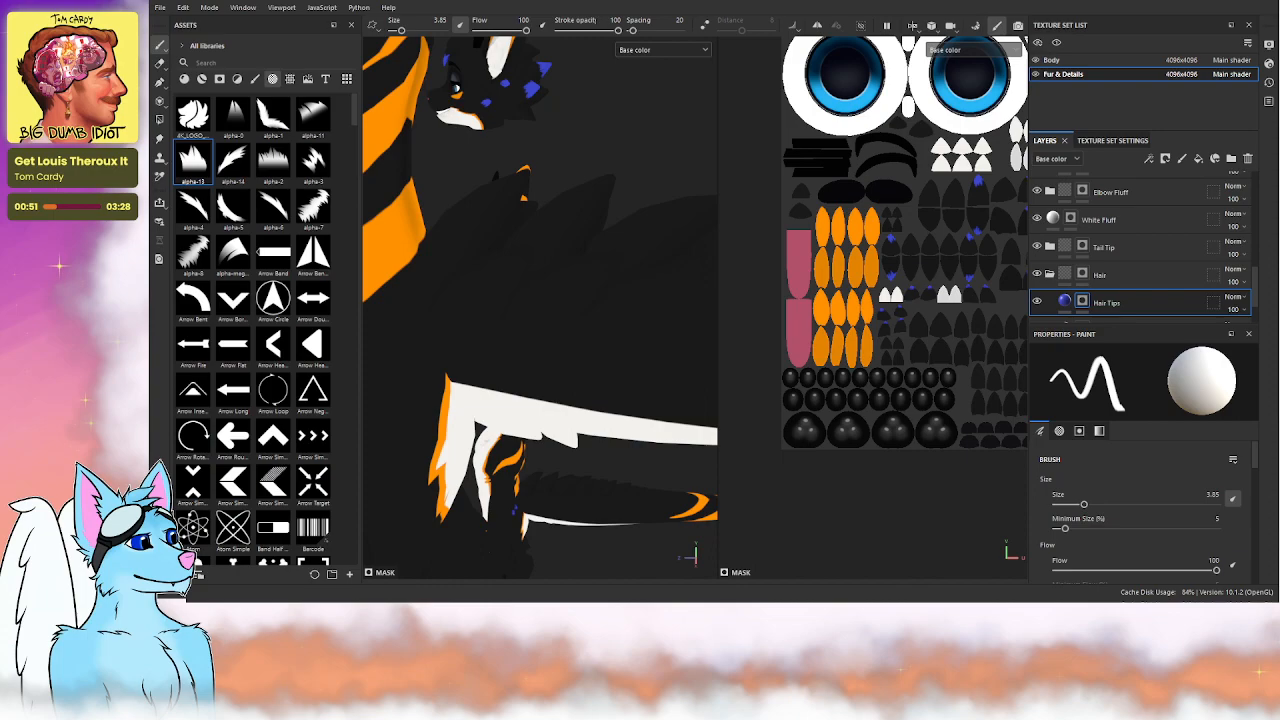
- Reduce the brush size to 1.85 and bring the dark fur below the orange stripes into view
mouse_move(509, 294)
left_mouse_down("alt")
mouse_move(553, 303)
mouse_move(443, 257)
mouse_move(512, 315)
mouse_move(537, 383)
mouse_move(537, 366)
mouse_move(572, 365)
mouse_move(603, 446)
mouse_move(629, 294)
mouse_move(580, 300)
mouse_move(535, 278)
mouse_move(586, 314)
mouse_move(503, 343)
mouse_move(586, 220)
mouse_move(621, 357)
mouse_move(586, 286)
mouse_move(529, 443)
mouse_move(571, 343)
mouse_move(565, 278)
mouse_move(600, 300)
mouse_move(655, 295)
left_mouse_up("alt")
mouse_move(562, 328)
left_mouse_down("alt")
mouse_move(543, 329)
mouse_move(614, 349)
mouse_move(457, 329)
mouse_move(481, 312)
left_mouse_up("alt")
right_click_drag(494, 304, 494, 306, "ctrl")
mouse_move(521, 295)
left_mouse_down("alt")
mouse_move(503, 326)
mouse_move(475, 336)
left_mouse_up("alt")
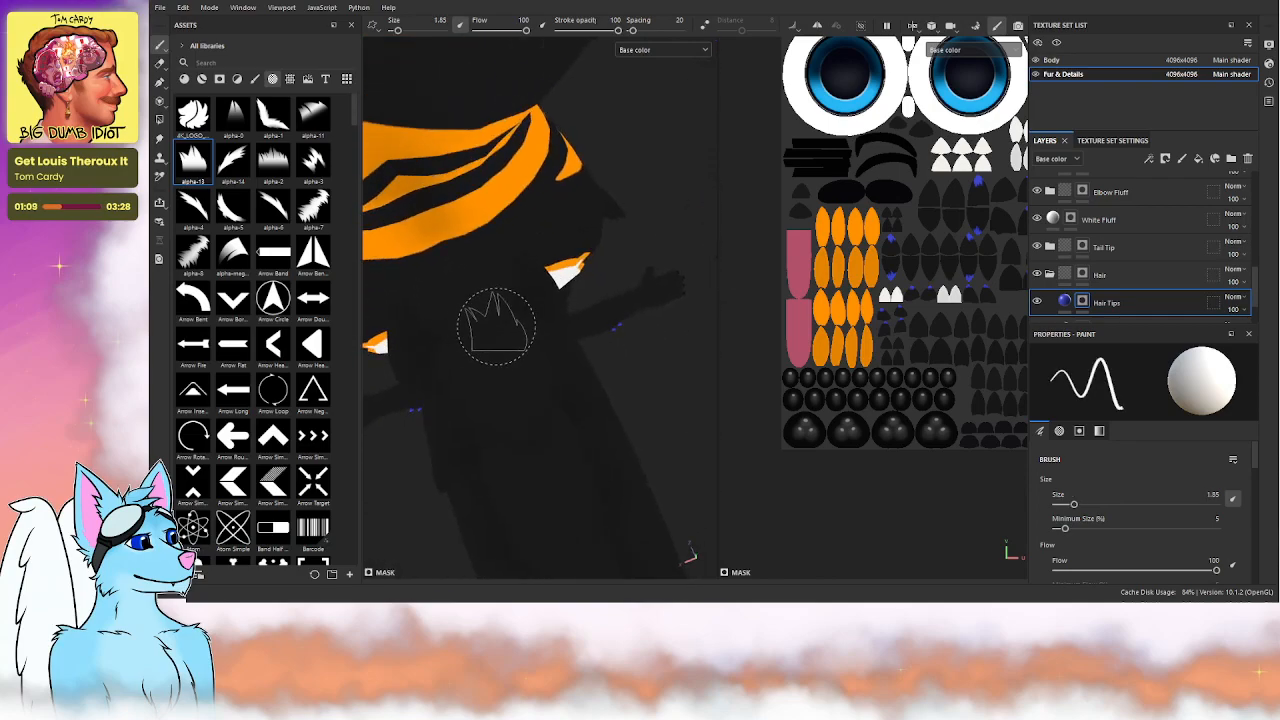
right_click_drag(531, 300, 506, 289, "alt")
middle_click_drag(506, 289, 590, 291, "alt")
left_click_drag(590, 291, 572, 288, "alt")
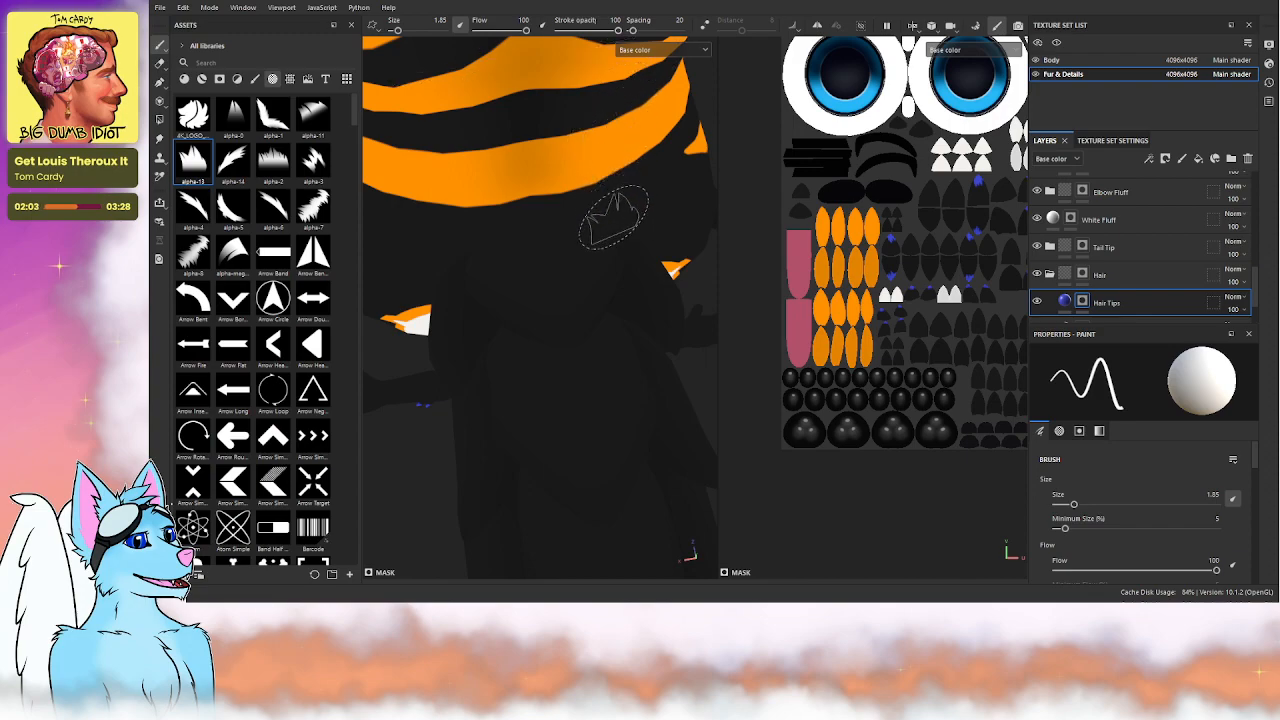
left_click_drag(557, 286, 616, 268, "alt")
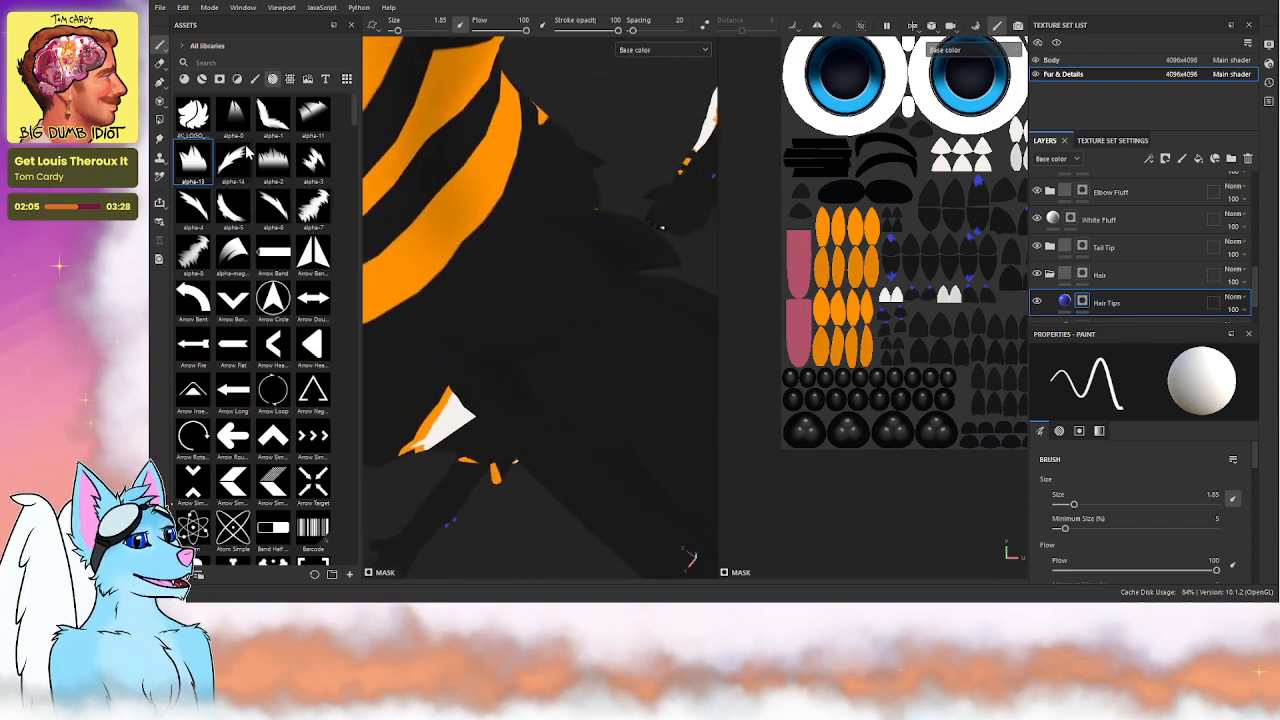
- Try a stamp of the alpha-2 fur shape on the dark back fur, then undo it
left_click(273, 160)
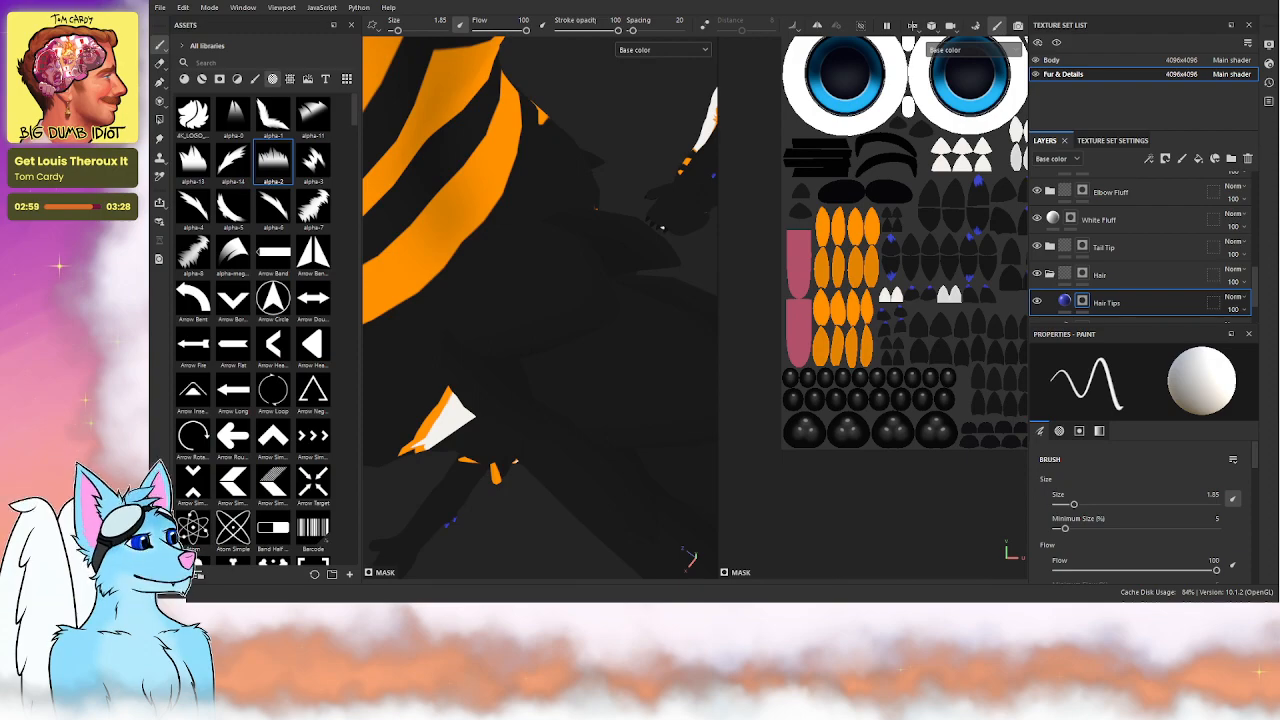
mouse_move(529, 286)
left_mouse_down("alt")
mouse_move(543, 271)
mouse_move(542, 311)
mouse_move(529, 286)
mouse_move(545, 254)
mouse_move(543, 280)
left_mouse_up("alt")
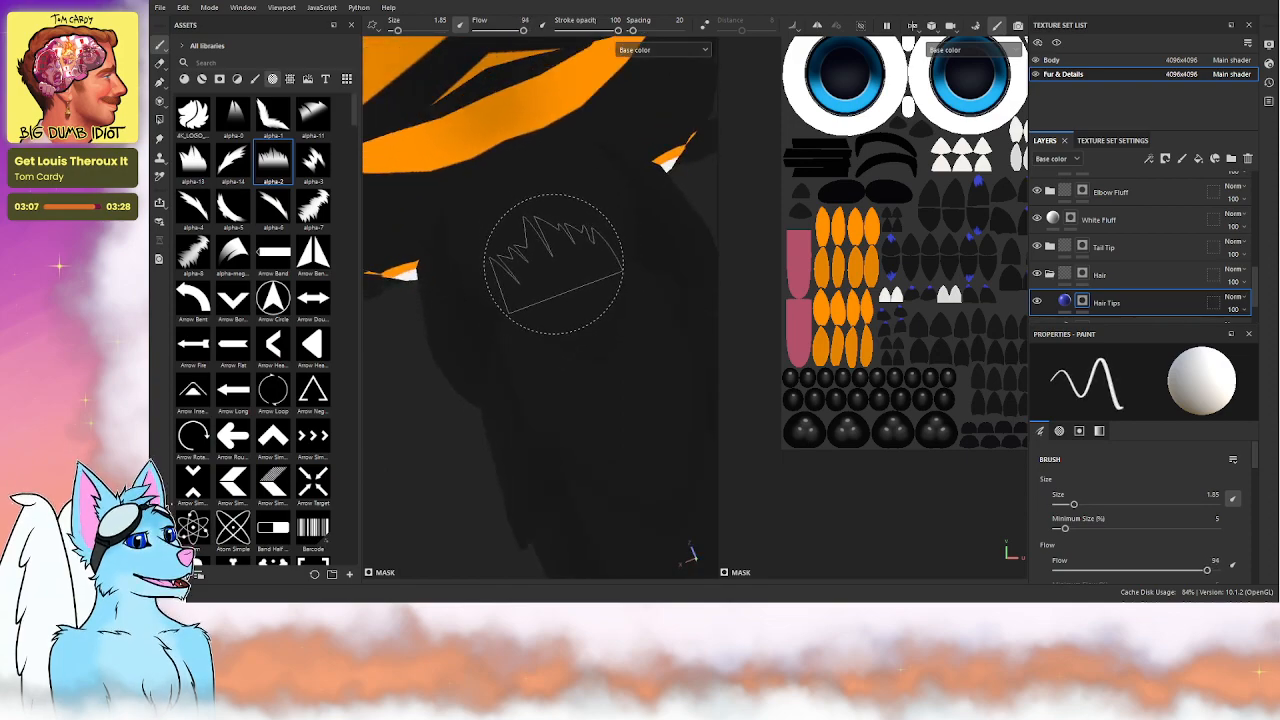
left_click(560, 266)
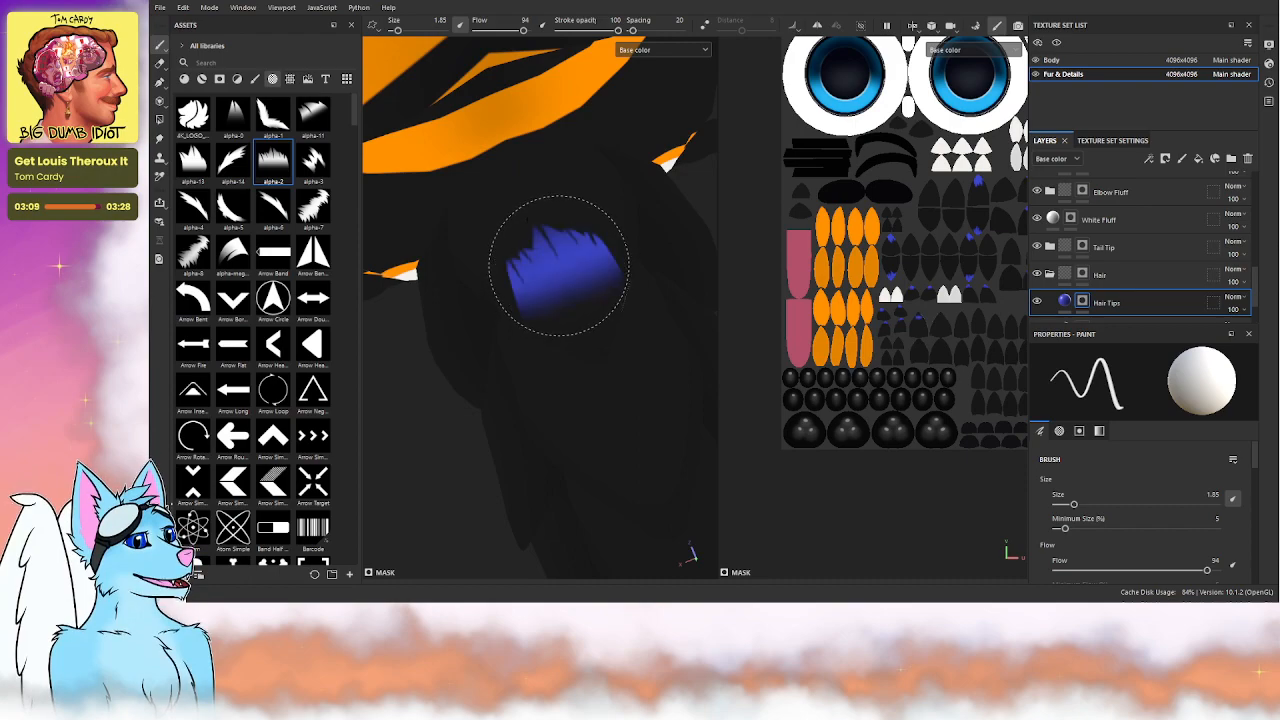
key("ctrl+z")
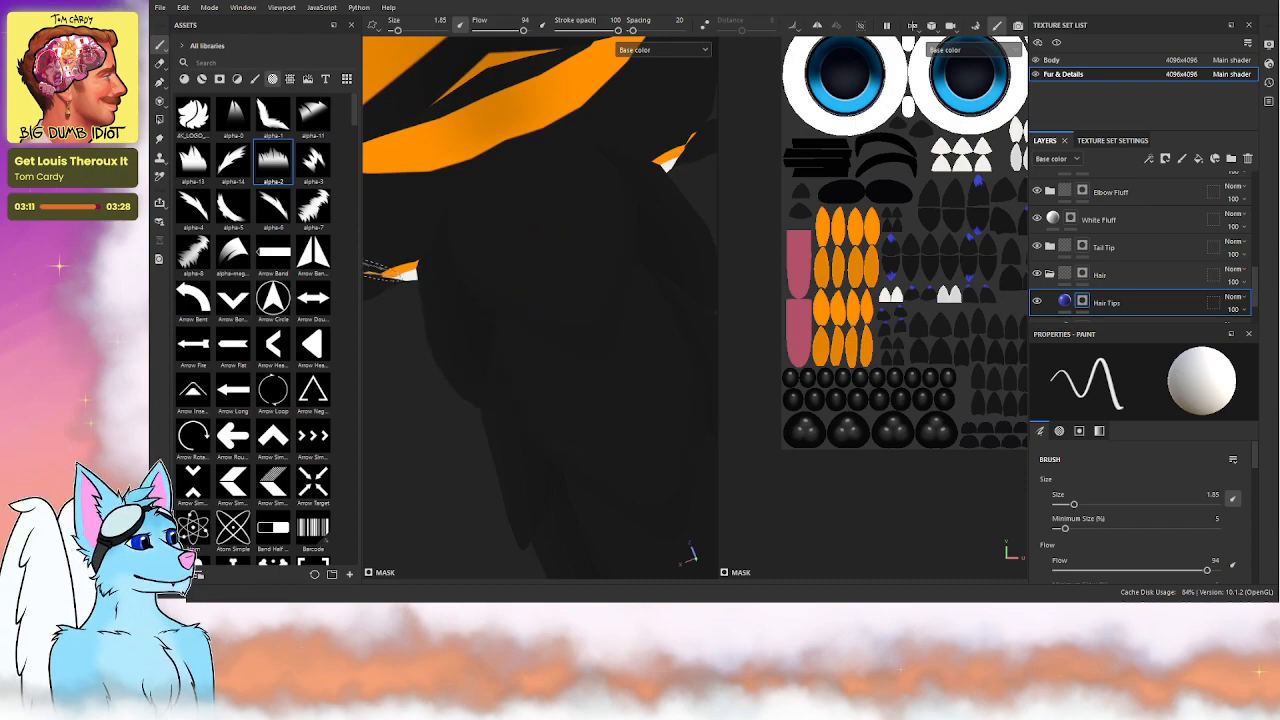
- Stamp the alpha-7 fur shape onto the dark back fur at brush size 2.27 and flow 85, and inspect it from the side
left_click(313, 207)
mouse_move(575, 248)
left_mouse_down("ctrl")
mouse_move(557, 234)
mouse_move(543, 249)
mouse_move(553, 267)
left_mouse_up("ctrl")
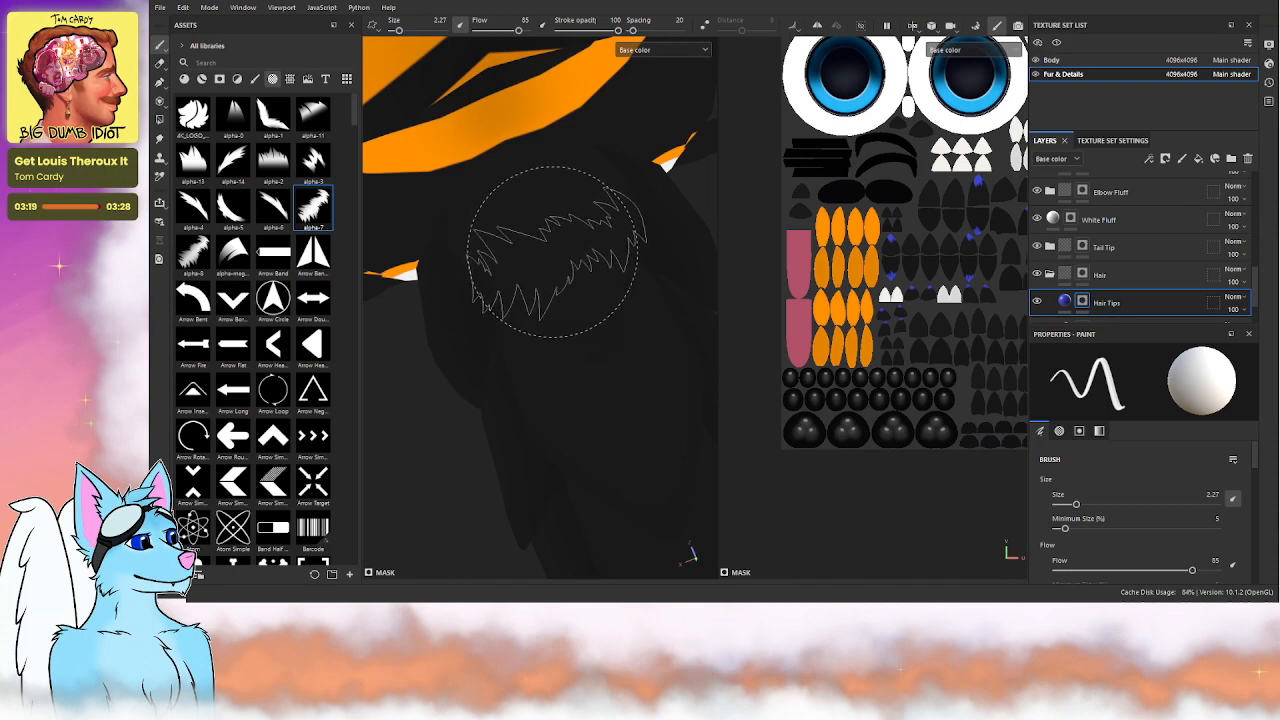
left_click(561, 262)
left_click(561, 262)
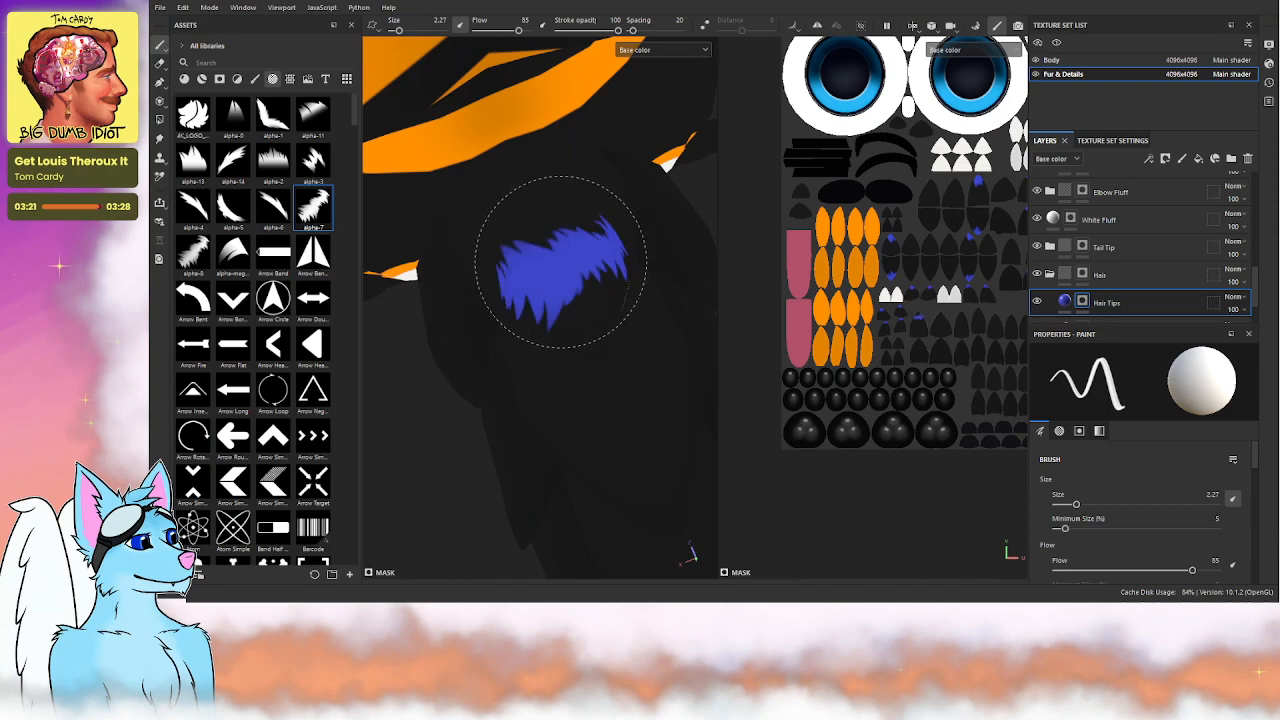
left_click(561, 262)
mouse_move(589, 309)
left_mouse_down("alt")
mouse_move(691, 229)
mouse_move(631, 190)
mouse_move(400, 171)
mouse_move(480, 172)
left_mouse_up("alt")
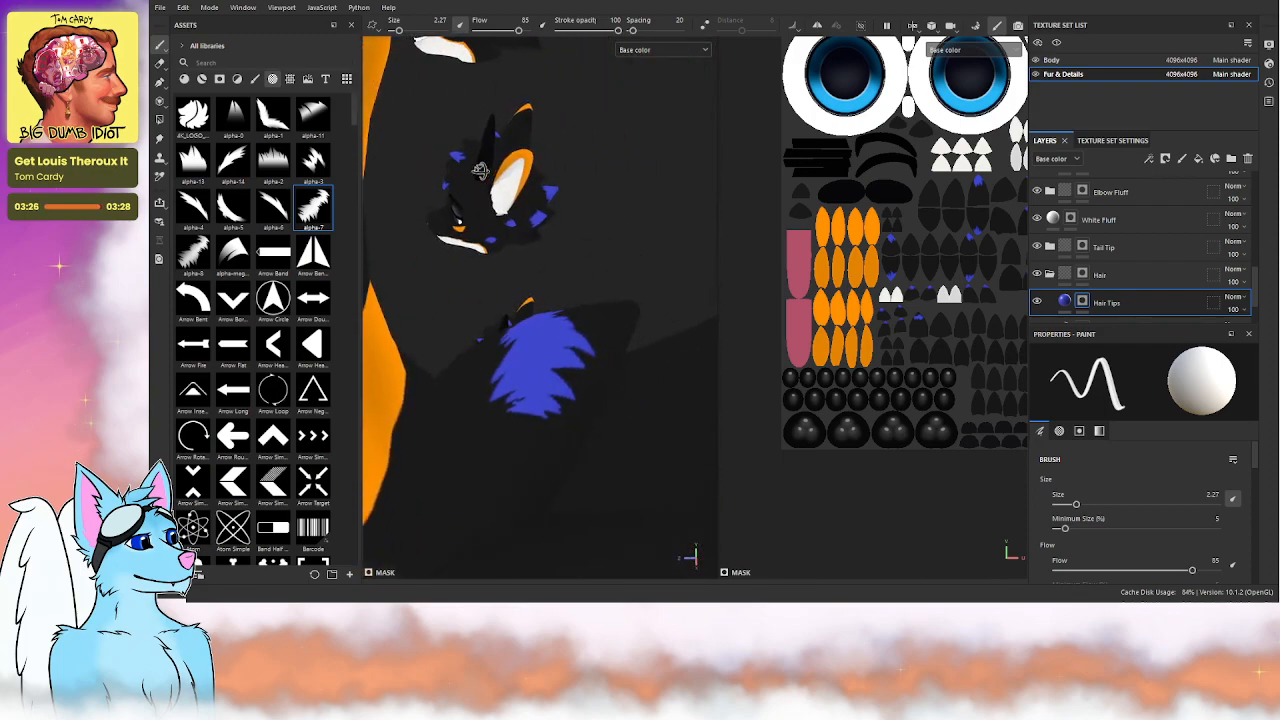
- Try extending the blue patch with alpha-2 stamps from both sides of the back fur, then undo them
left_click(279, 170)
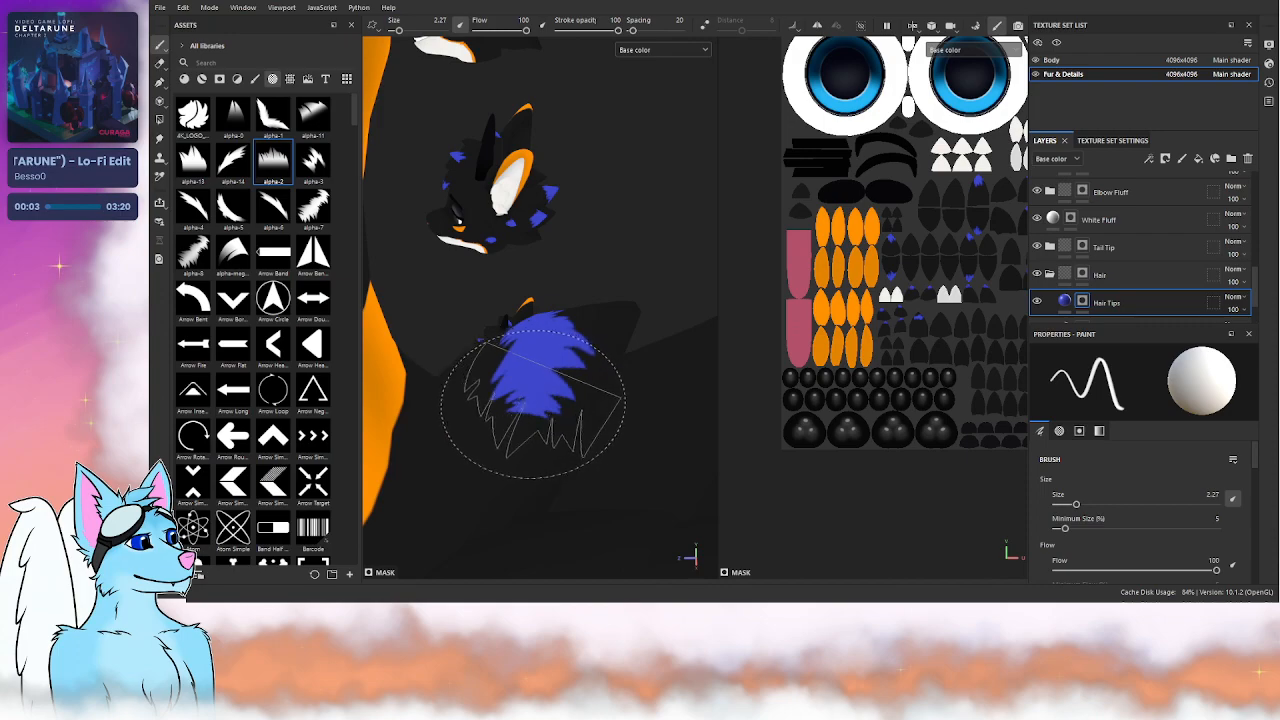
left_click_drag(578, 426, 576, 430, "ctrl")
left_click(578, 426)
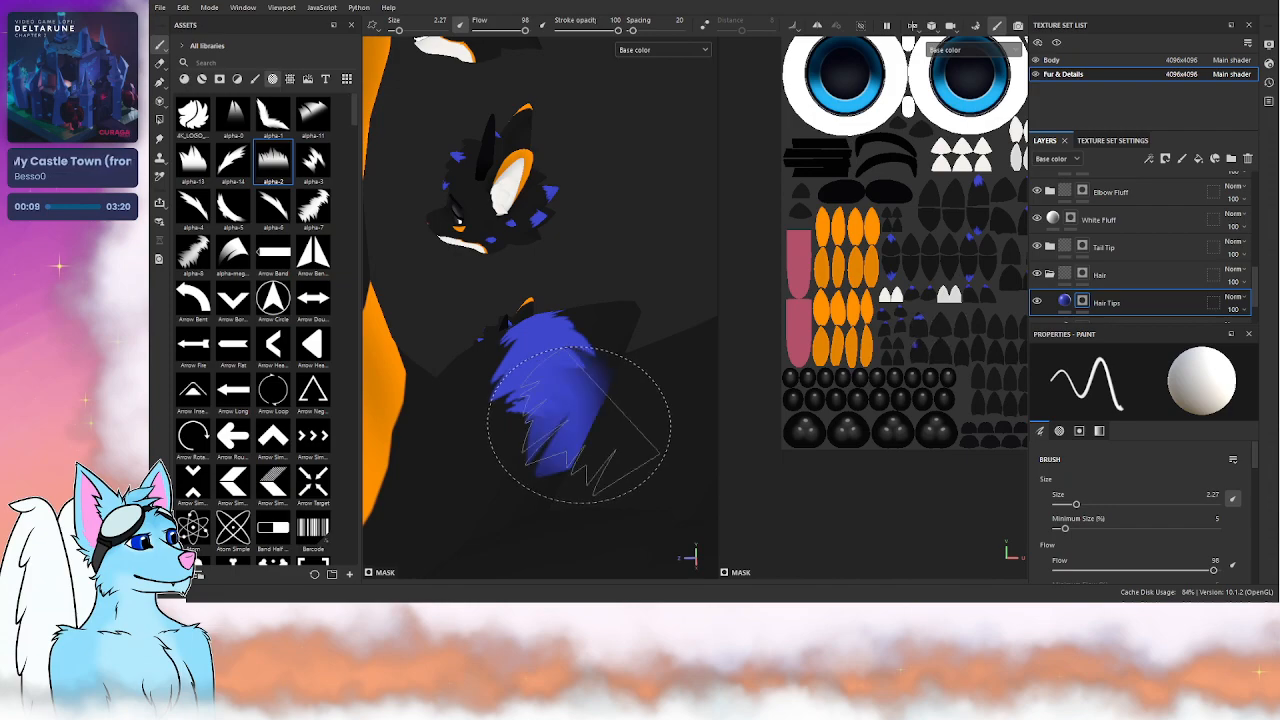
mouse_move(614, 388)
left_mouse_down("alt")
mouse_move(525, 328)
mouse_move(363, 380)
mouse_move(380, 375)
left_mouse_up("alt")
left_click_drag(634, 303, 517, 260, "alt")
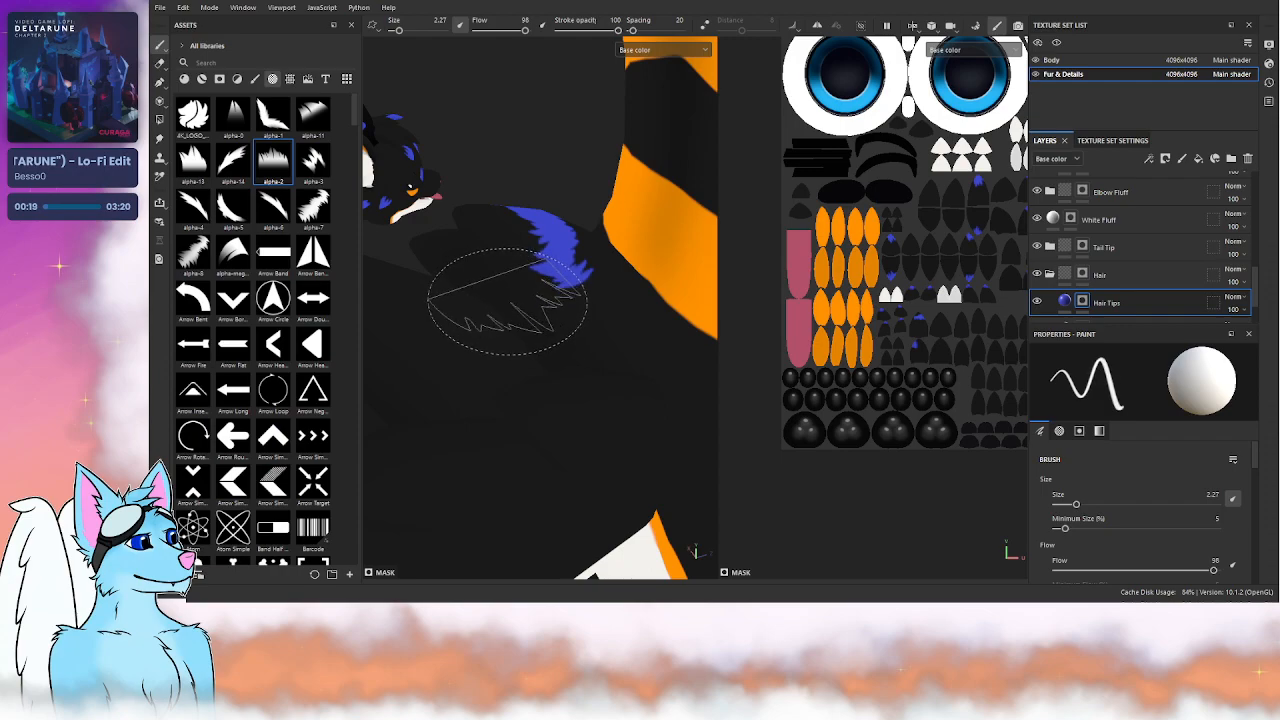
key("ctrl+z")
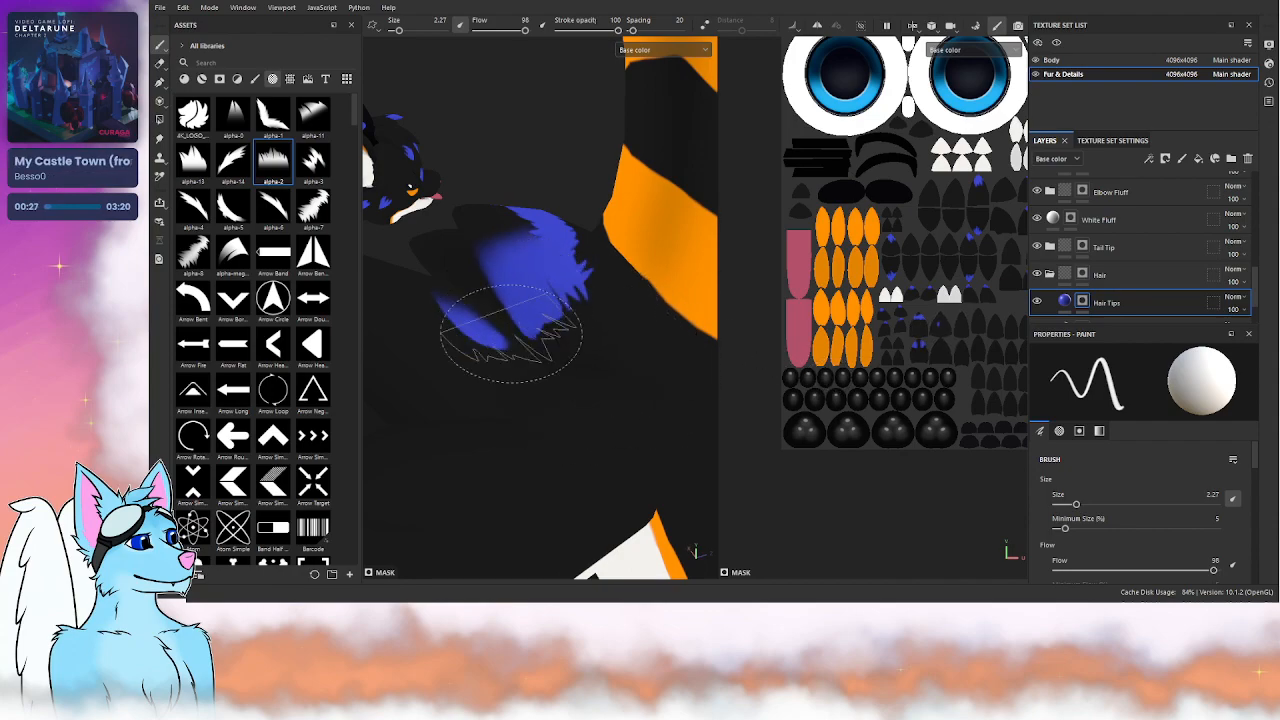
key("ctrl+z")
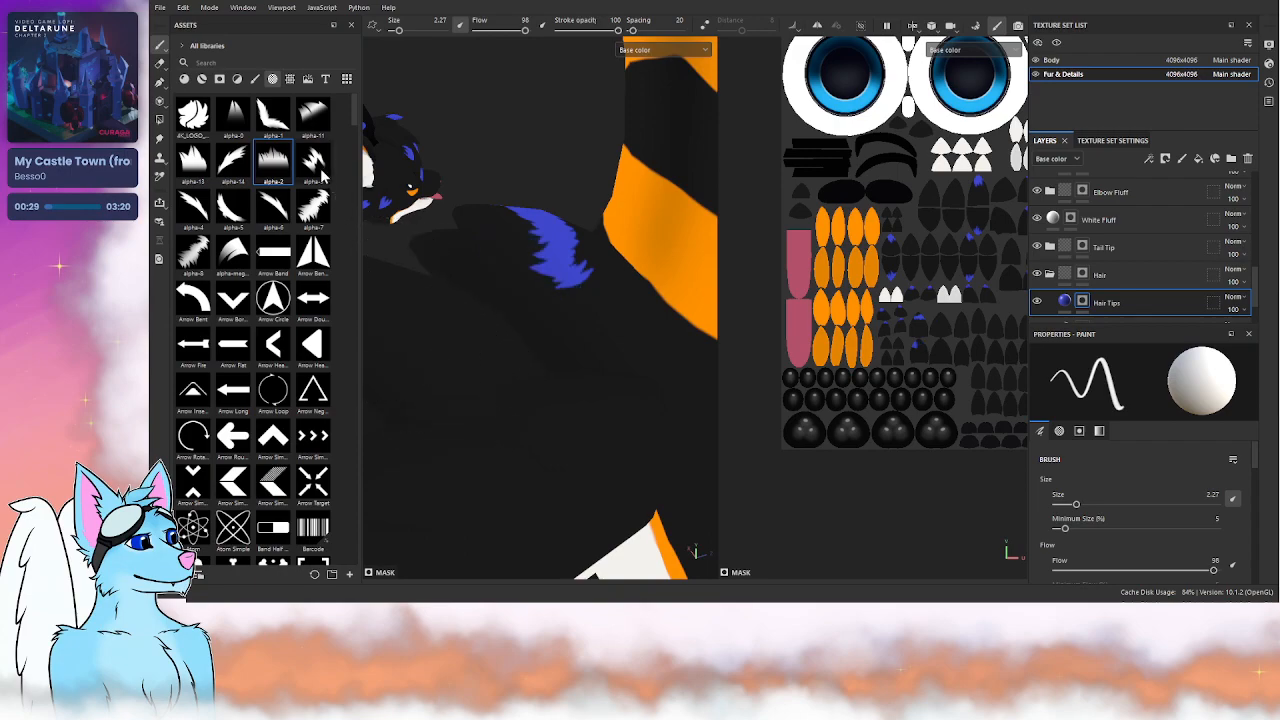
- Try stamping the rotated alpha-3 fur shape below the blue patch, then undo the stamp
left_click(313, 165)
left_click_drag(535, 294, 536, 303, "ctrl")
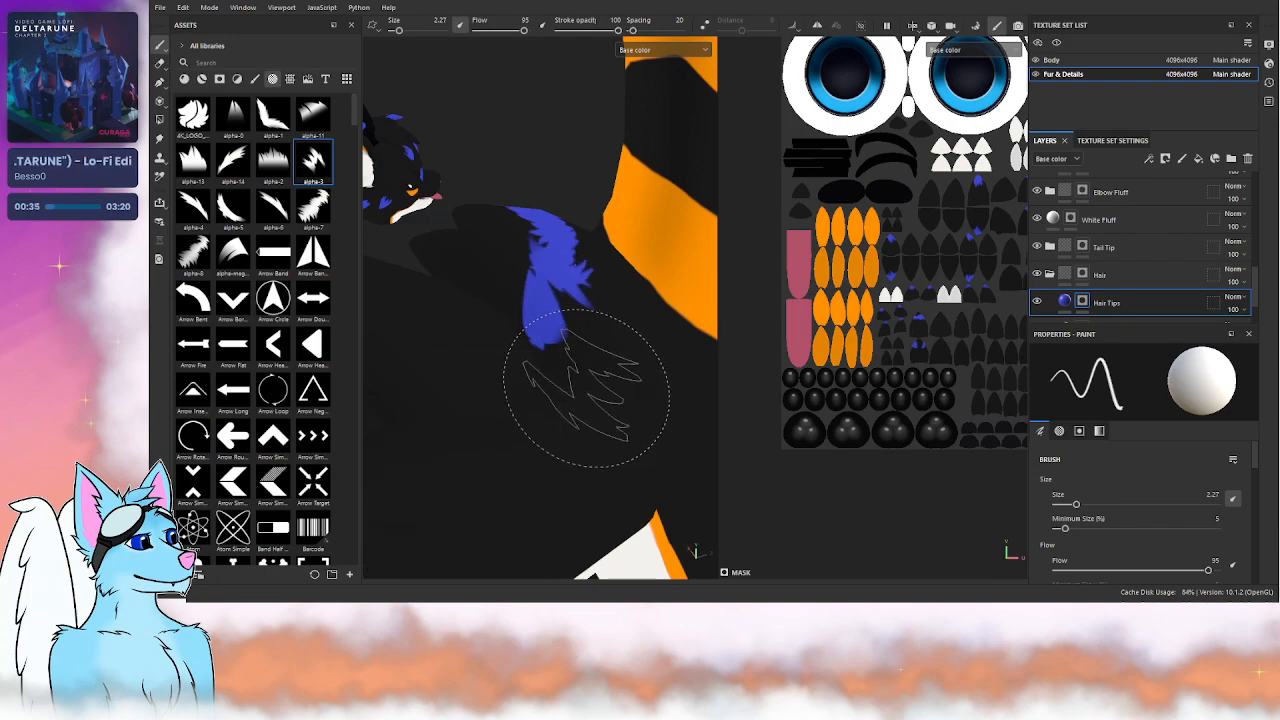
scroll(590, 330, "up", 4)
left_click_drag(523, 302, 526, 289, "ctrl")
left_click(528, 283)
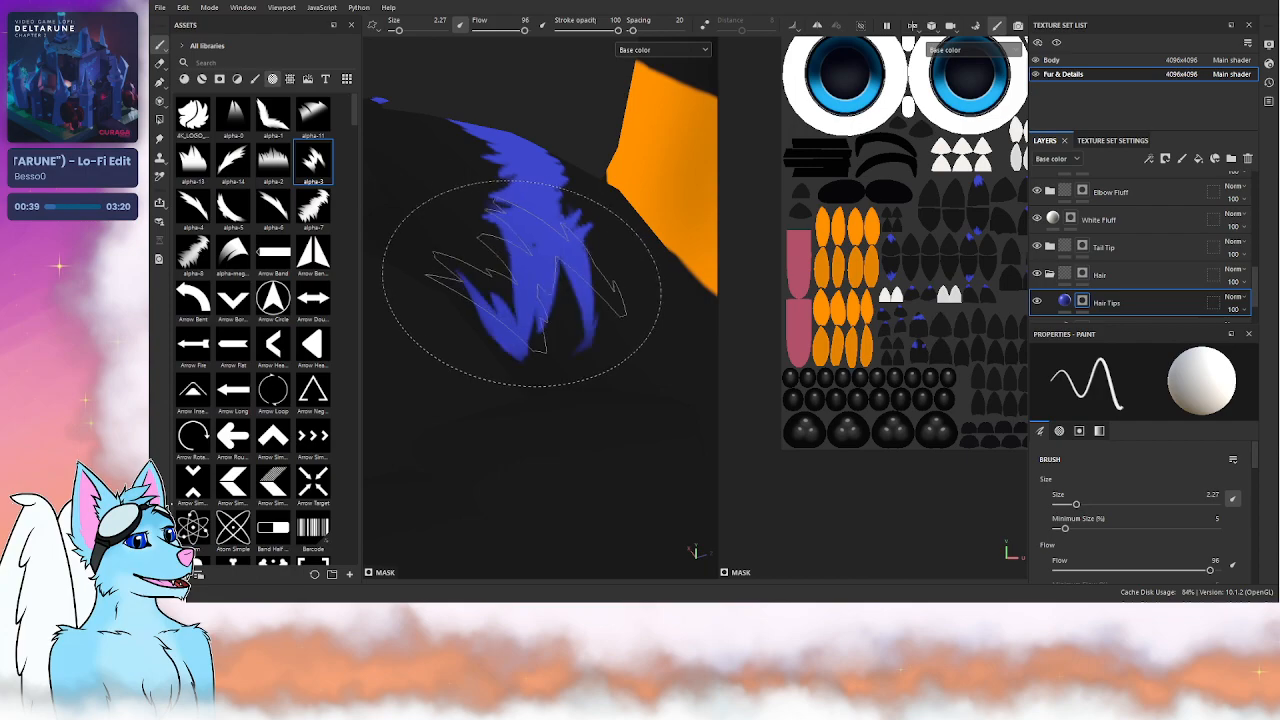
key("ctrl+z")
- Try alpha-3 stamps at flow 73 in other positions around the blue patch, undoing each one
left_click_drag(546, 280, 543, 278, "ctrl")
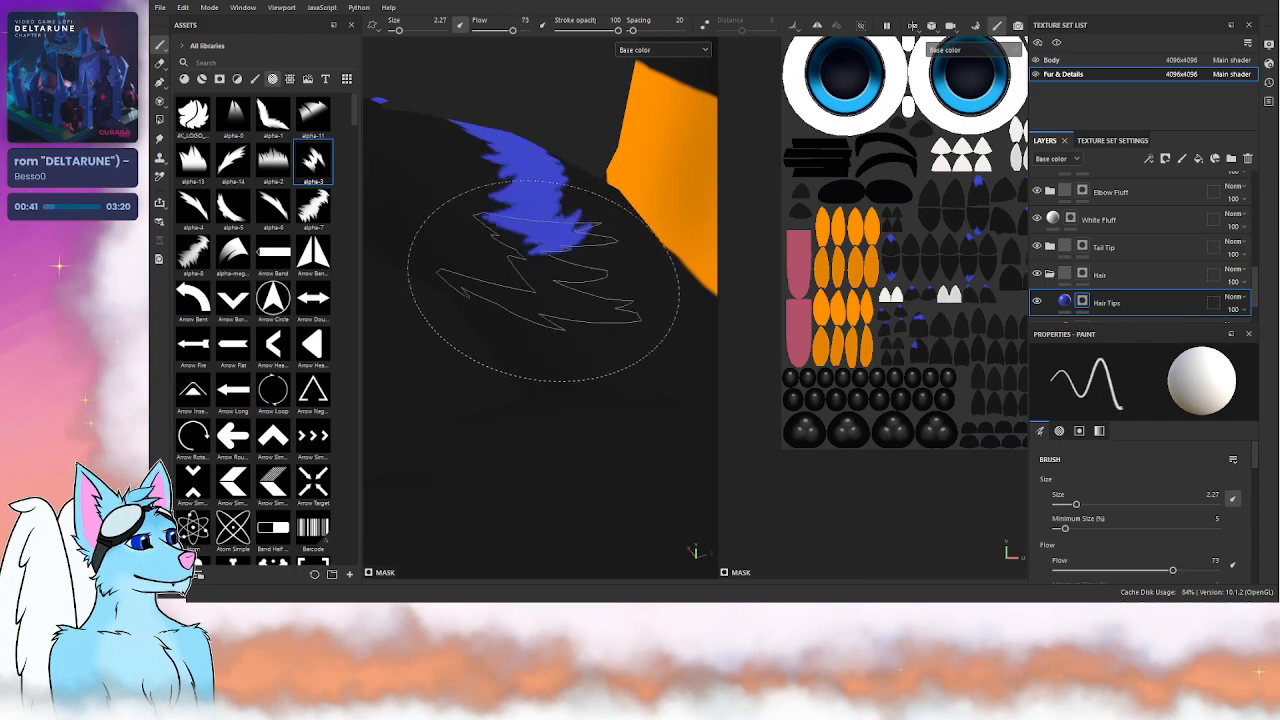
left_click(541, 308)
key("ctrl+z")
left_click(496, 264)
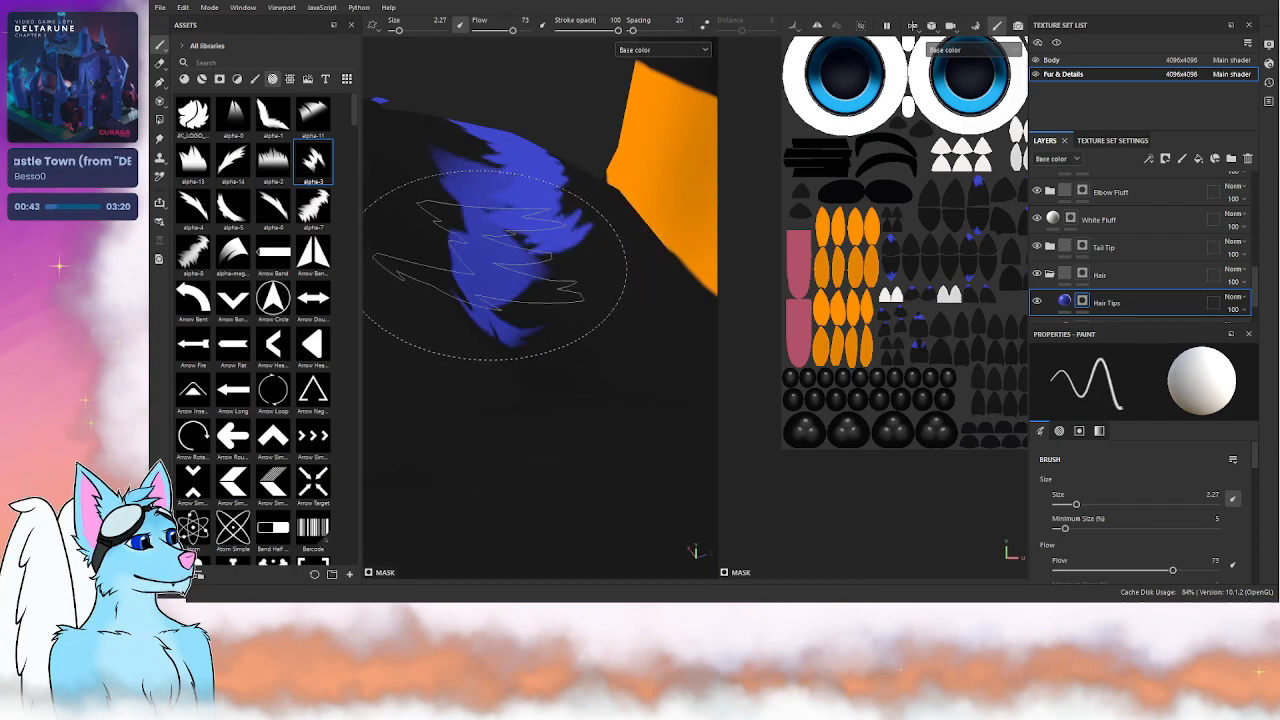
key("ctrl+z")
left_click_drag(508, 293, 504, 292, "ctrl")
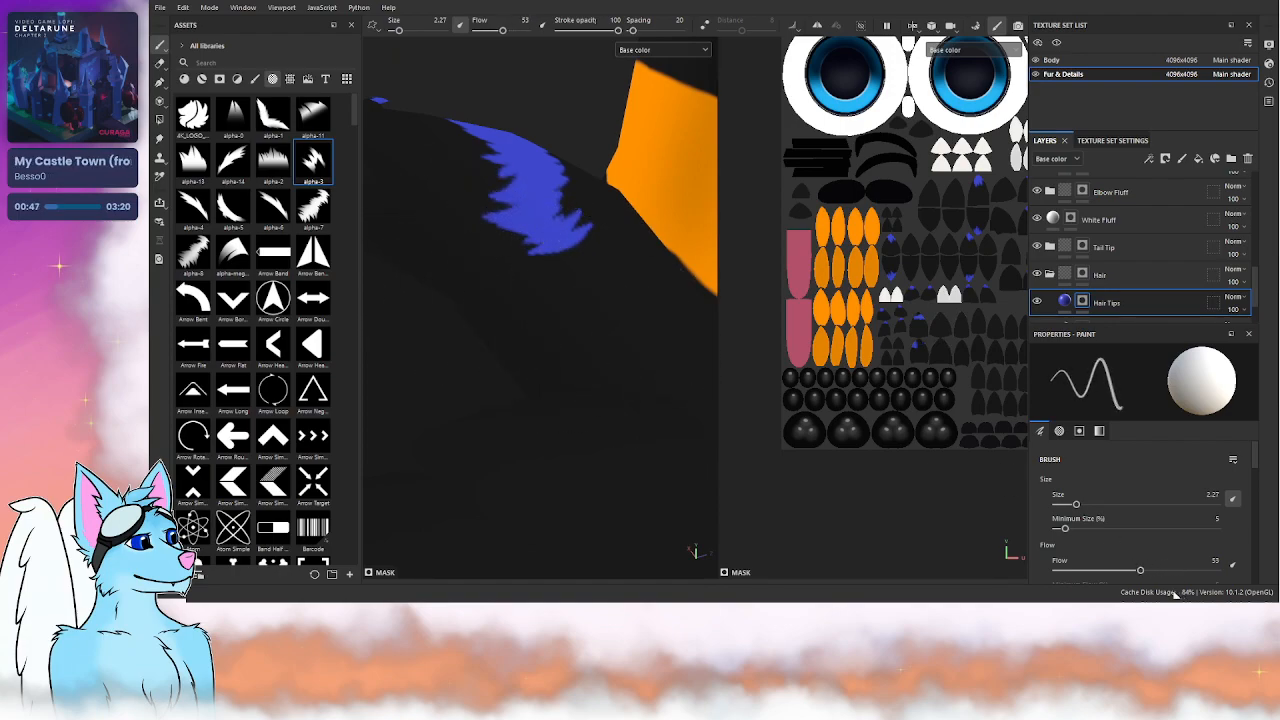
- Raise the brush flow to 100, try differently rotated alpha-3 stamps beside the blue patch and undo them
left_click_drag(1141, 571, 1226, 574)
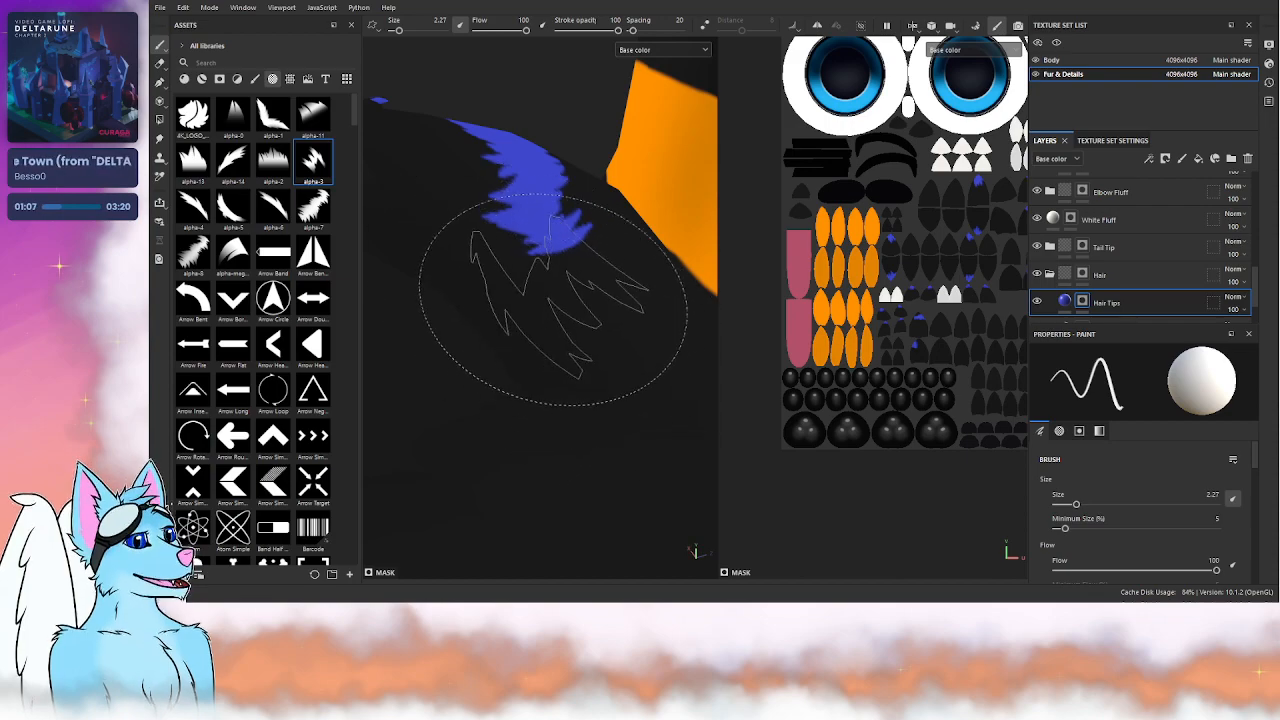
left_click_drag(491, 243, 487, 256)
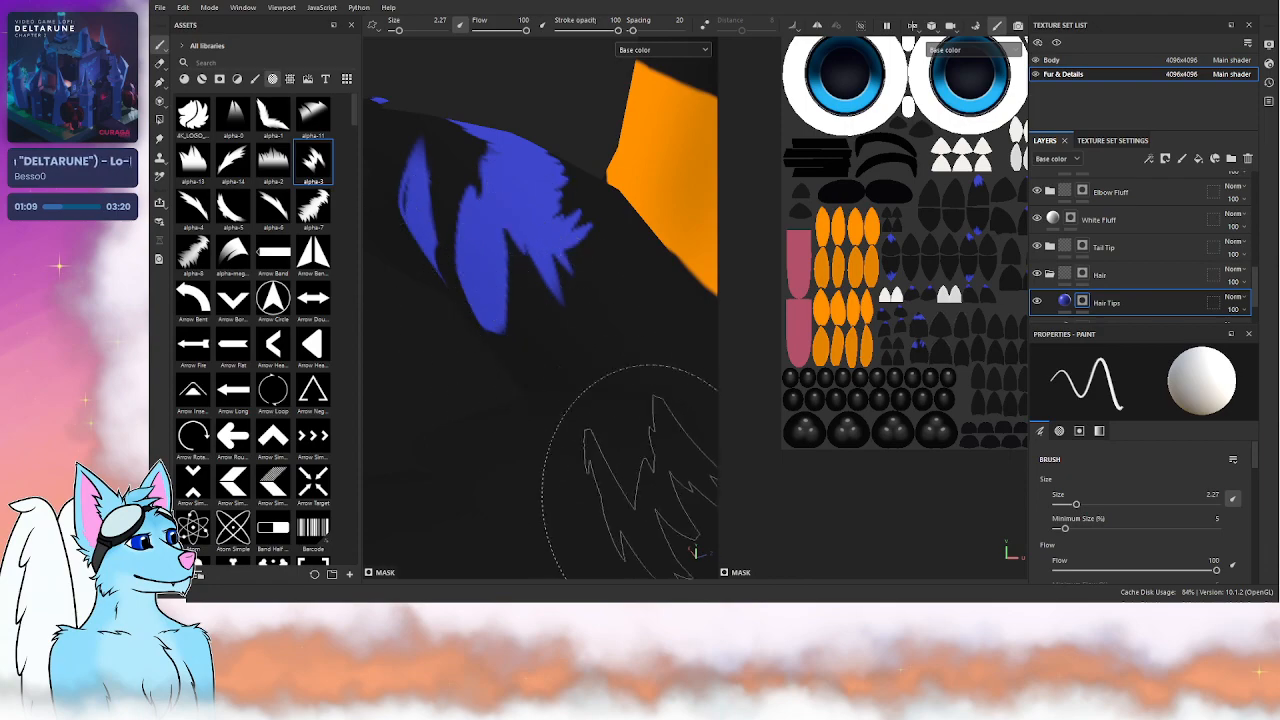
key("ctrl+z")
left_click_drag(494, 290, 490, 266, "ctrl")
left_click(496, 289)
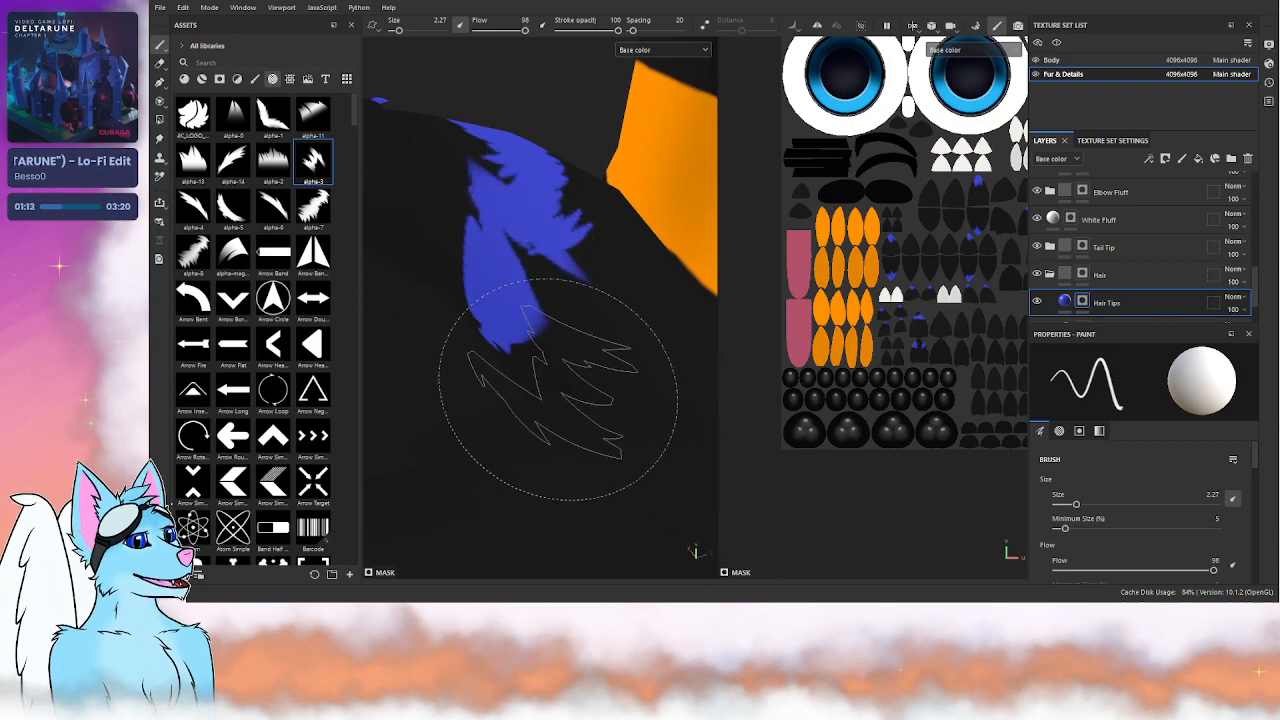
key("ctrl+z")
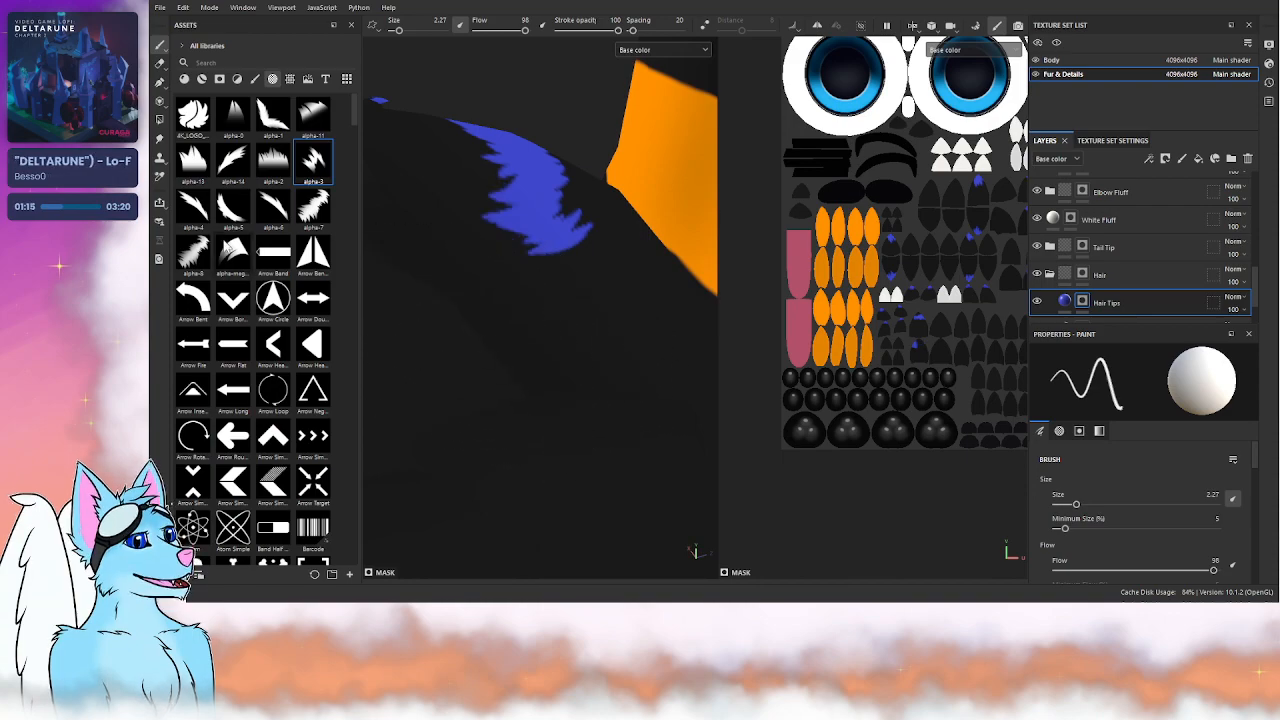
- Switch the brush alpha to alpha-13, try a rotated stamp over the blue patch and undo it
left_click(193, 160)
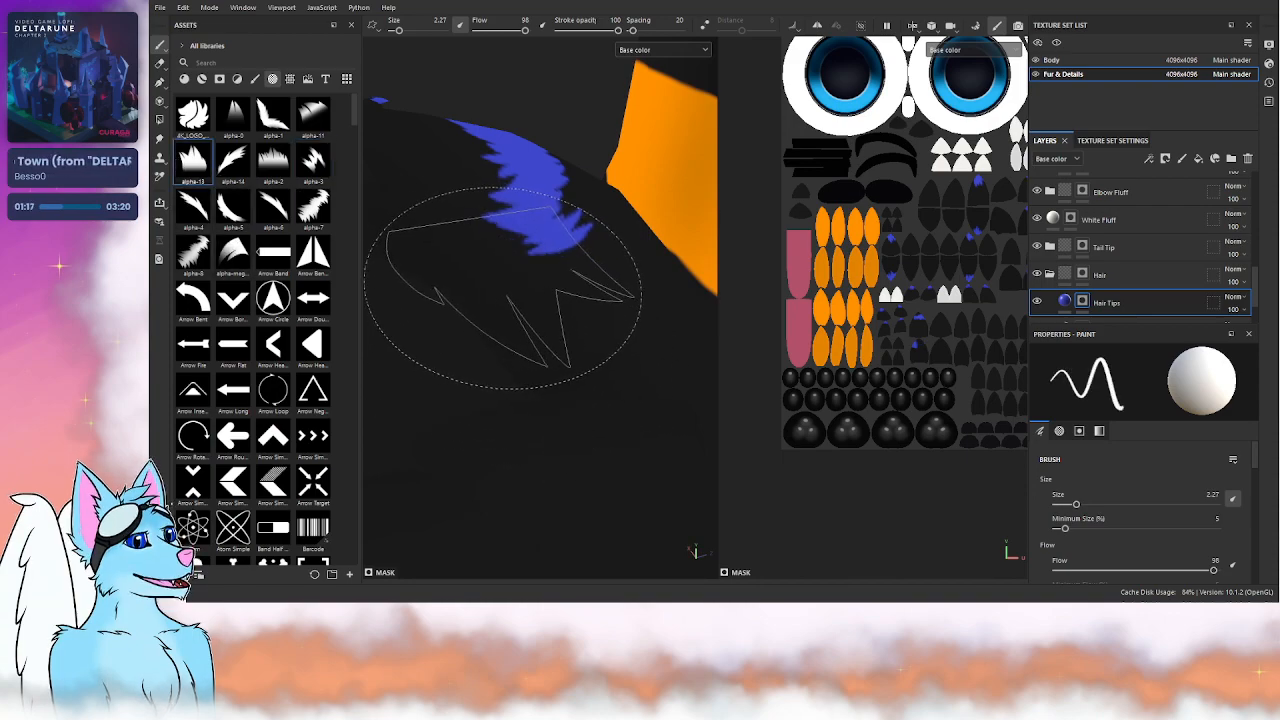
mouse_move(506, 288)
left_mouse_down("ctrl")
mouse_move(496, 256)
mouse_move(482, 306)
left_mouse_up("ctrl")
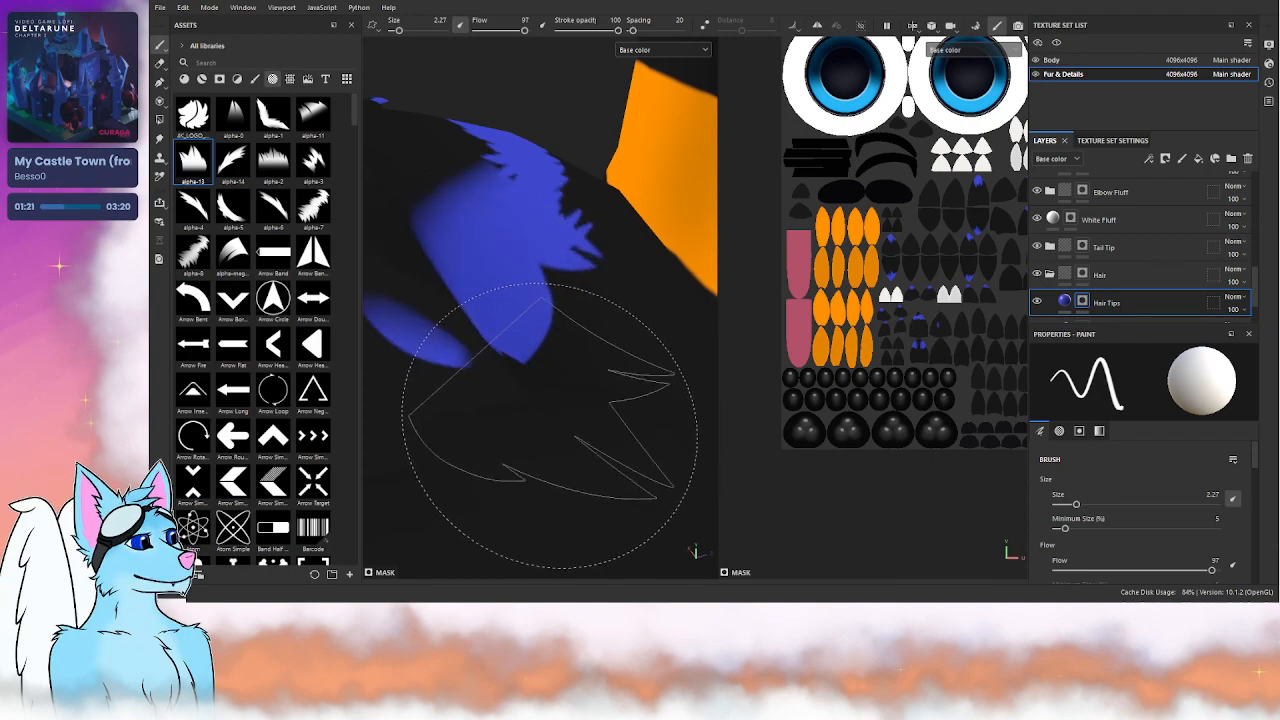
key("ctrl+z")
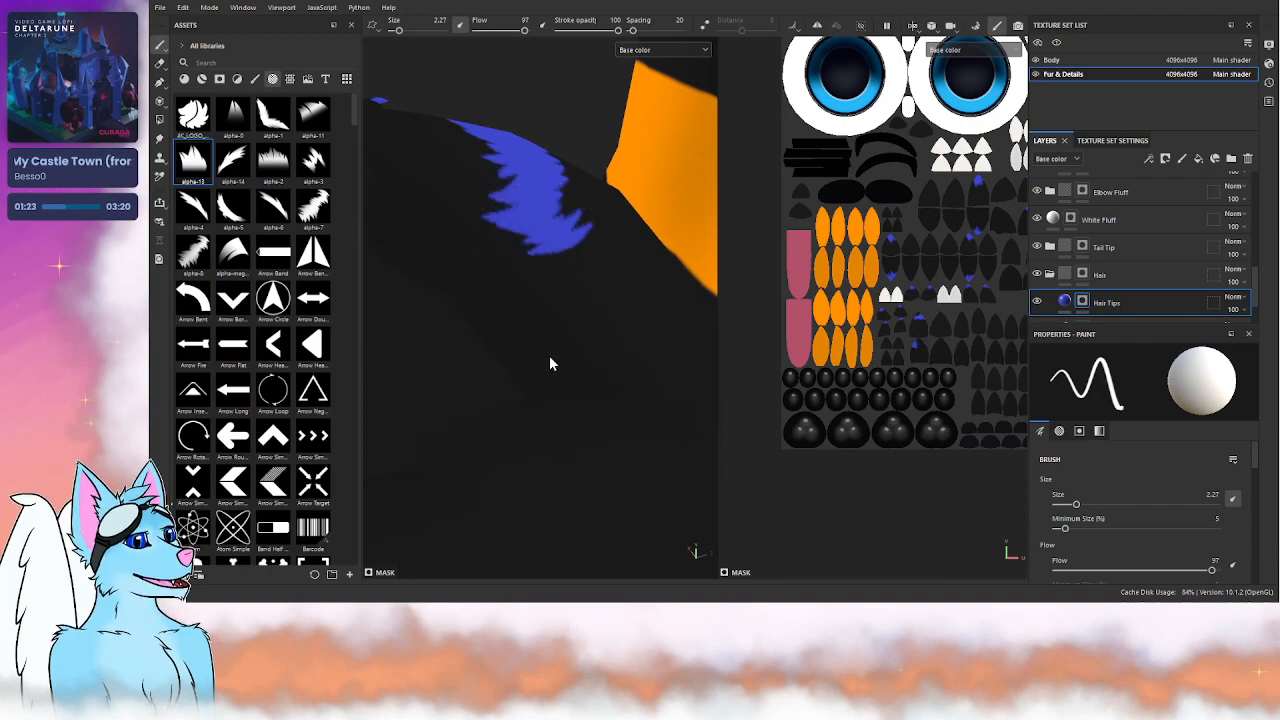
- Reduce the brush size to 1.46, try an alpha-13 stamp over the blue patch's lower edge and undo it
right_click_drag(548, 356, 519, 344, "ctrl")
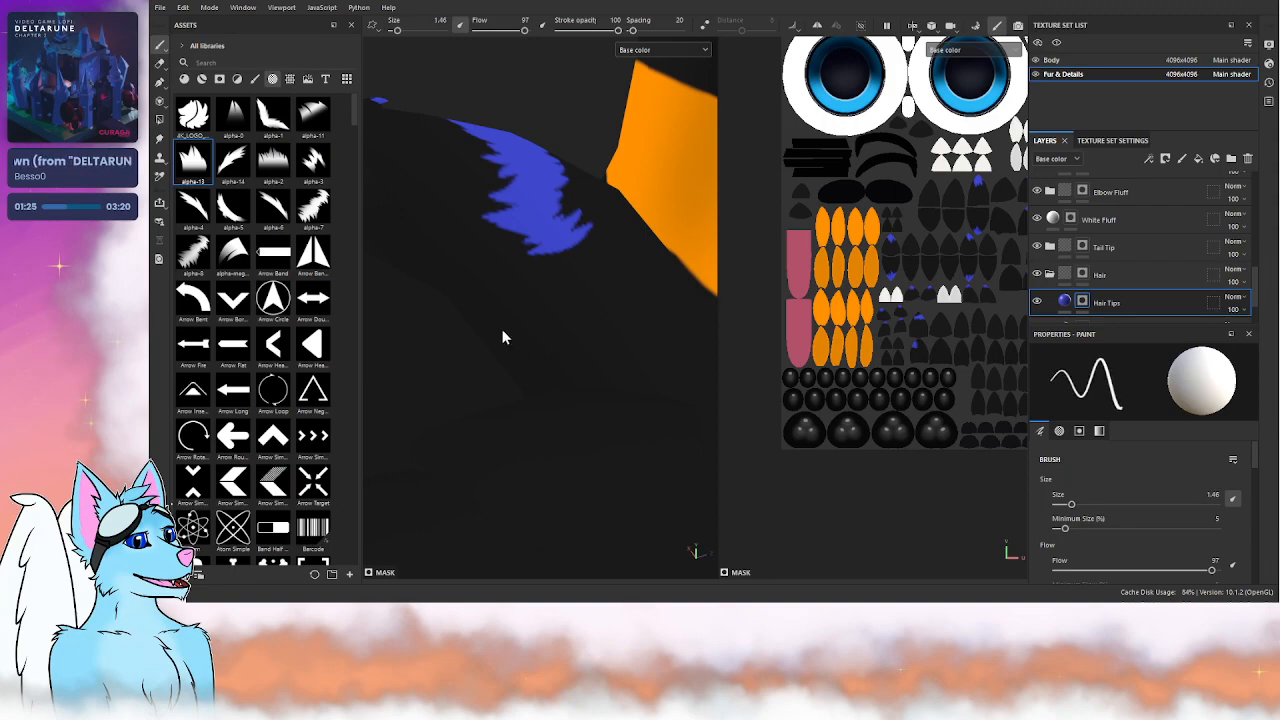
left_click_drag(508, 270, 510, 279)
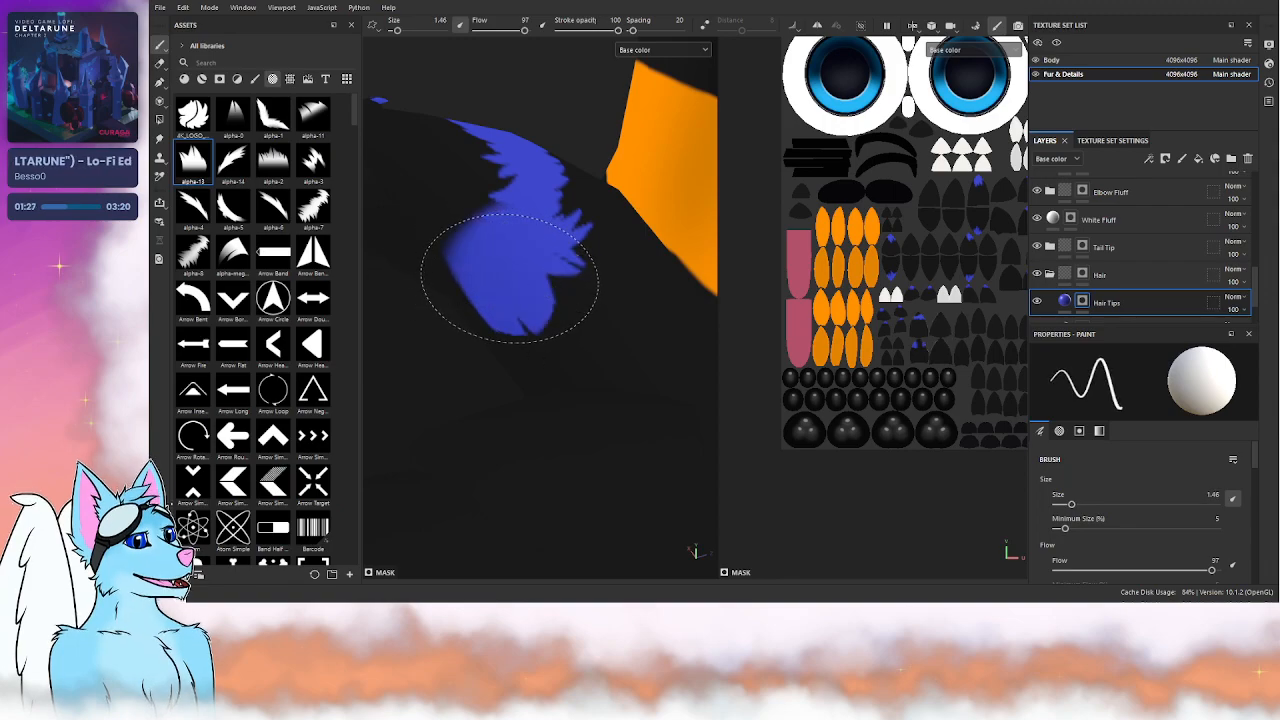
mouse_move(623, 337)
left_mouse_down("alt")
mouse_move(678, 322)
mouse_move(629, 360)
mouse_move(577, 363)
mouse_move(643, 363)
mouse_move(576, 343)
mouse_move(694, 289)
mouse_move(614, 352)
mouse_move(571, 315)
mouse_move(497, 334)
left_mouse_up("alt")
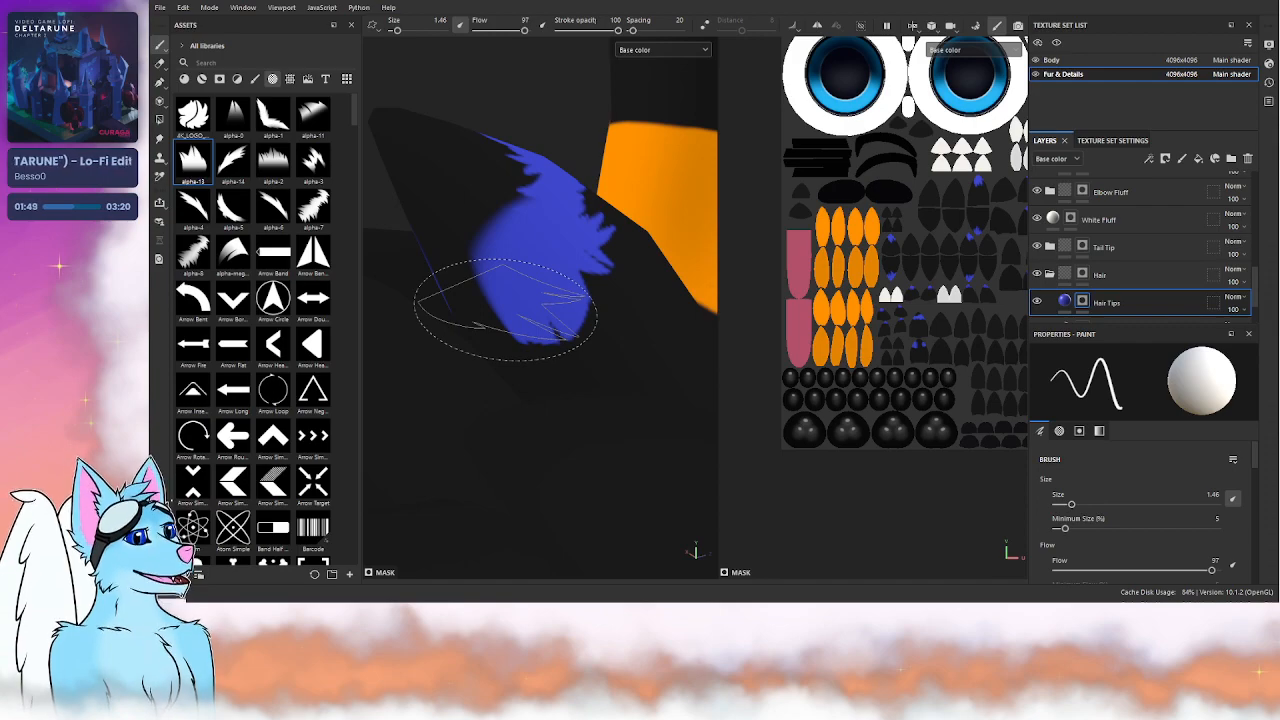
key("ctrl+z")
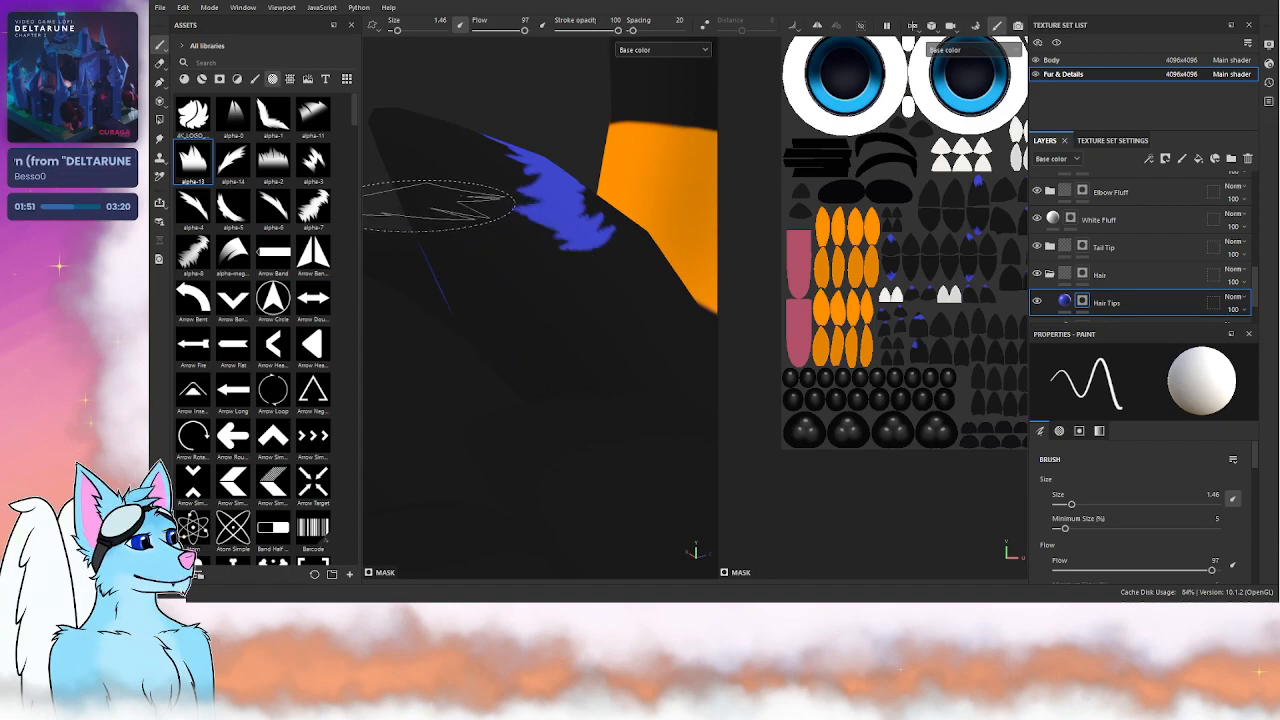
- Switch the brush alpha to alpha-0 and stamp it onto the lower edge of the blue patch, undoing misplaced attempts
left_click(226, 114)
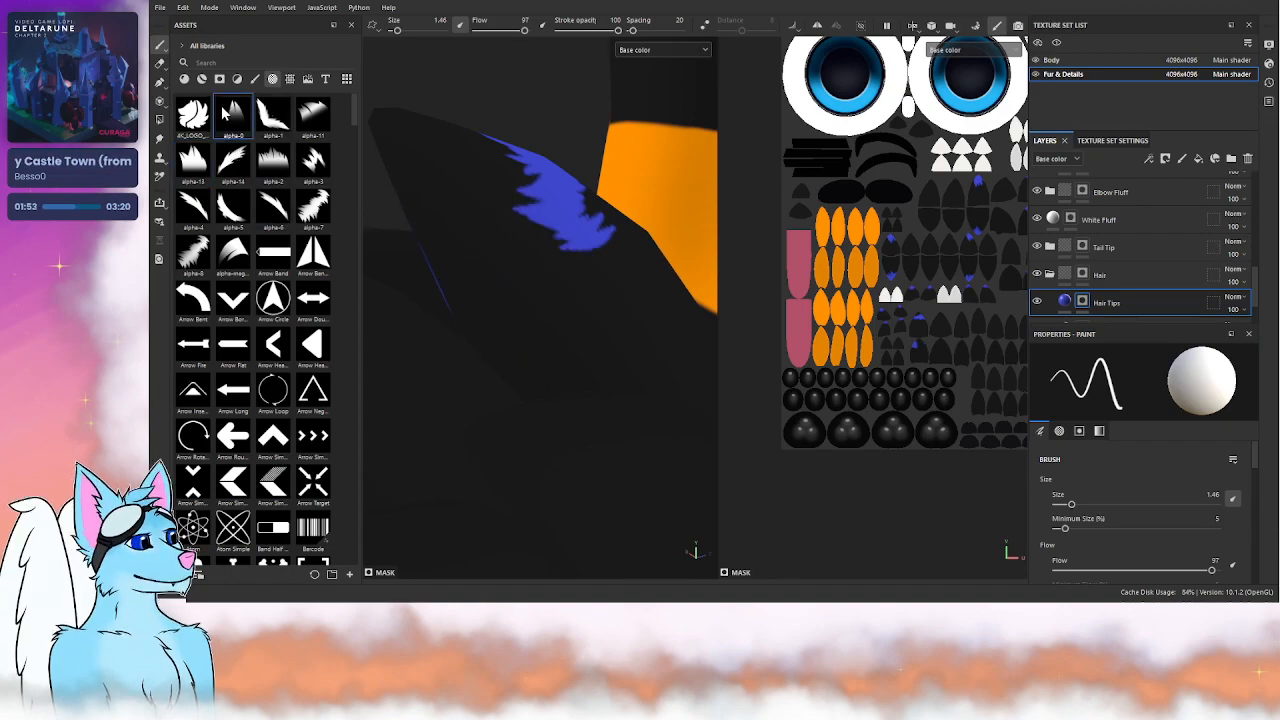
left_click(541, 259)
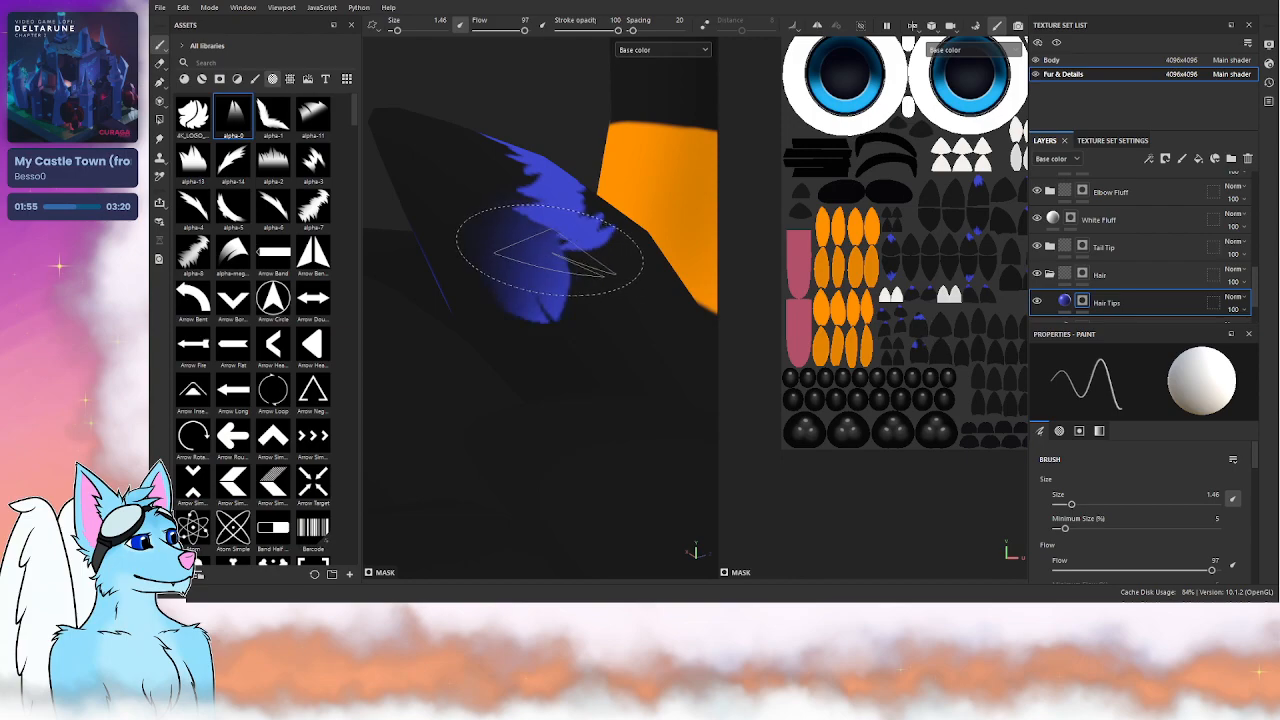
key("ctrl+z")
left_click(565, 246)
key("ctrl+z")
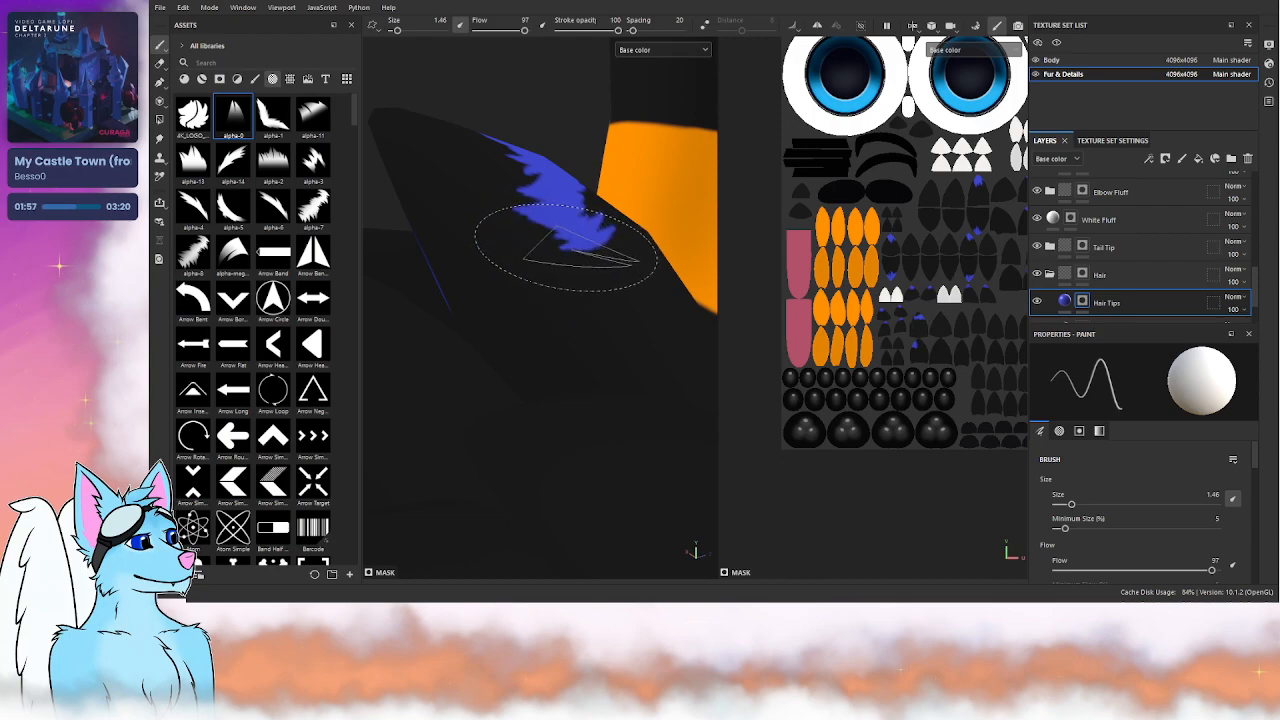
left_click(540, 260)
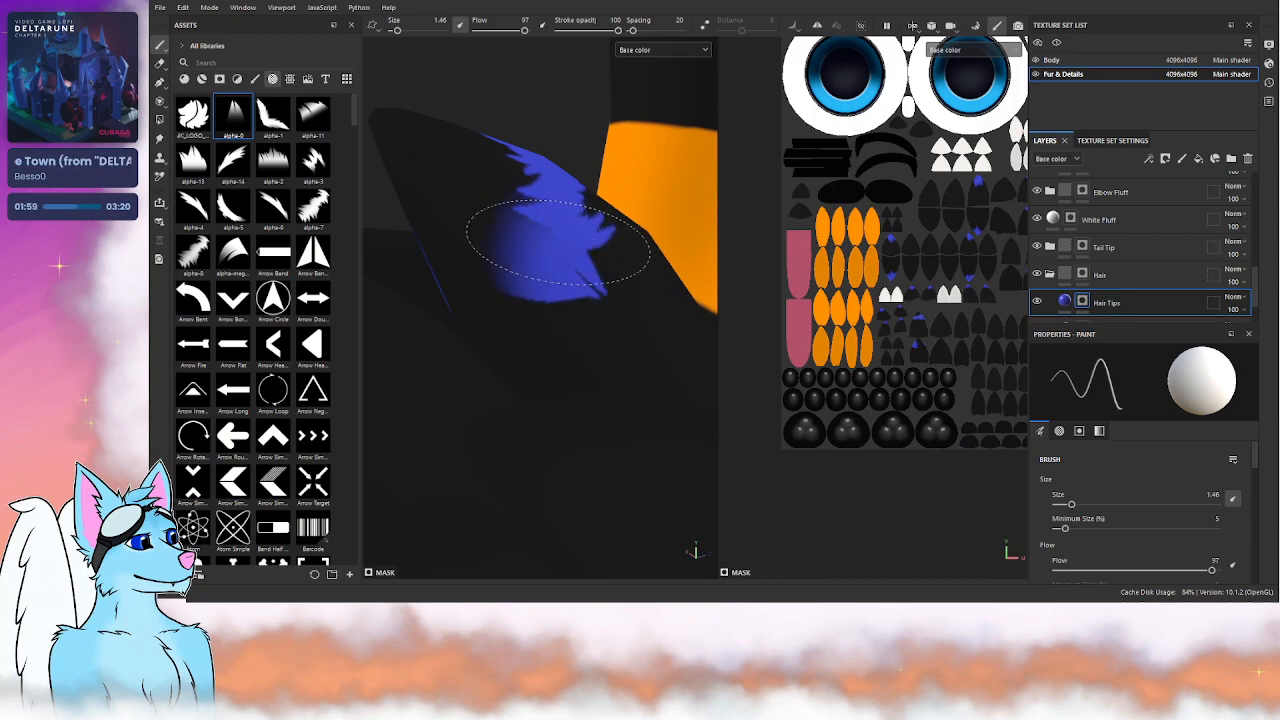
- Lower the brush flow to 88, try more rotated alpha-0 stamps below the blue patch and undo them
key("ctrl+z")
left_click_drag(475, 269, 460, 302, "ctrl")
left_click(528, 274)
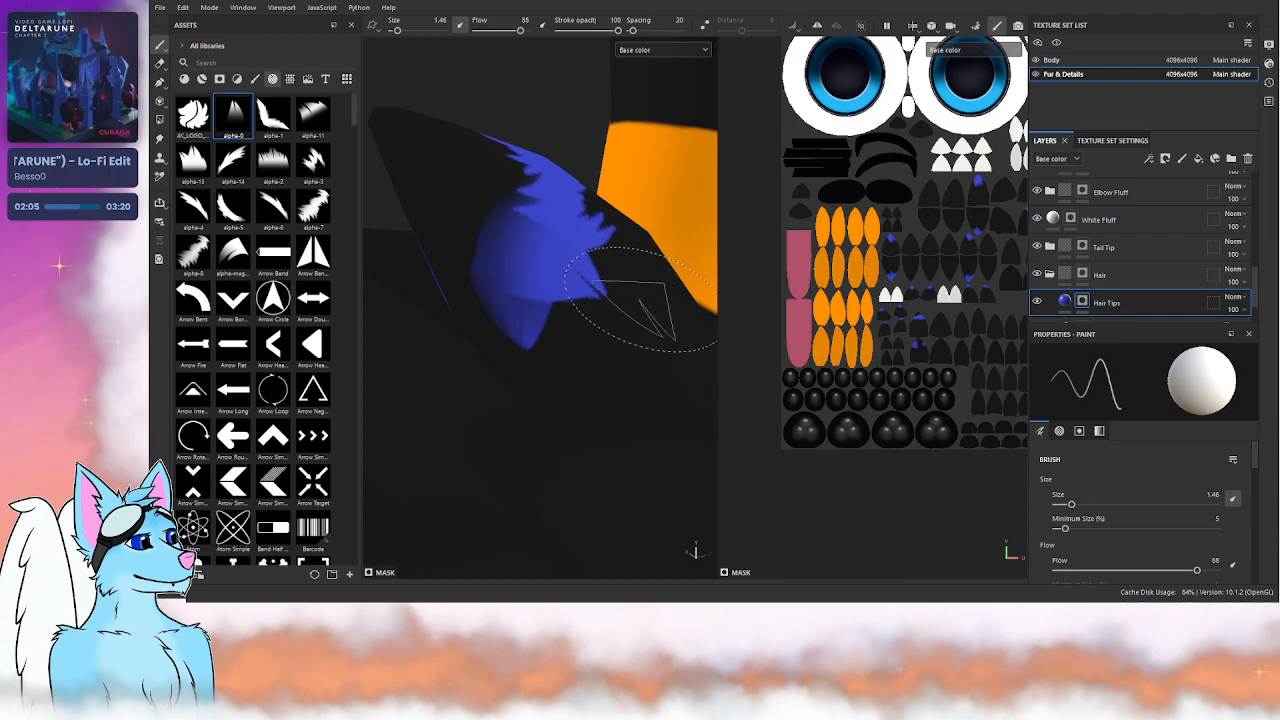
key("ctrl+z")
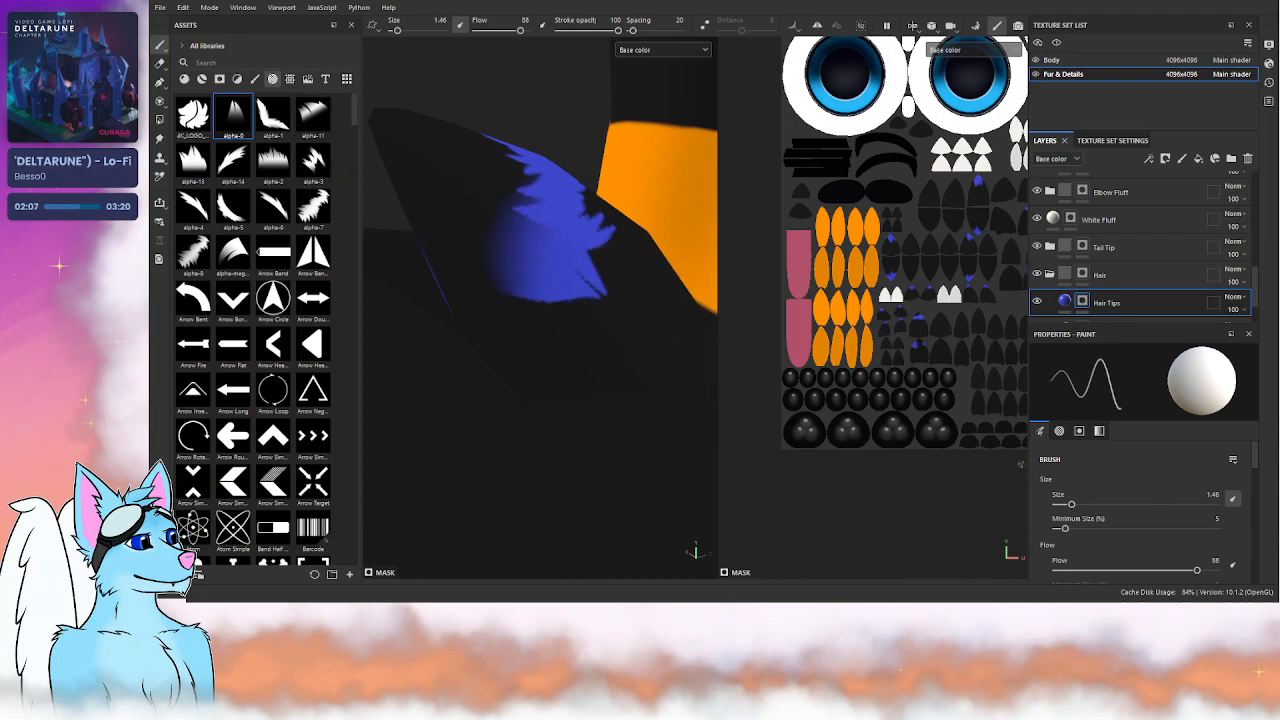
mouse_move(570, 270)
left_mouse_down("alt")
mouse_move(517, 337)
mouse_move(449, 286)
mouse_move(623, 406)
mouse_move(574, 369)
mouse_move(569, 263)
mouse_move(628, 271)
left_mouse_up("alt")
left_click(478, 292)
key("ctrl+z")
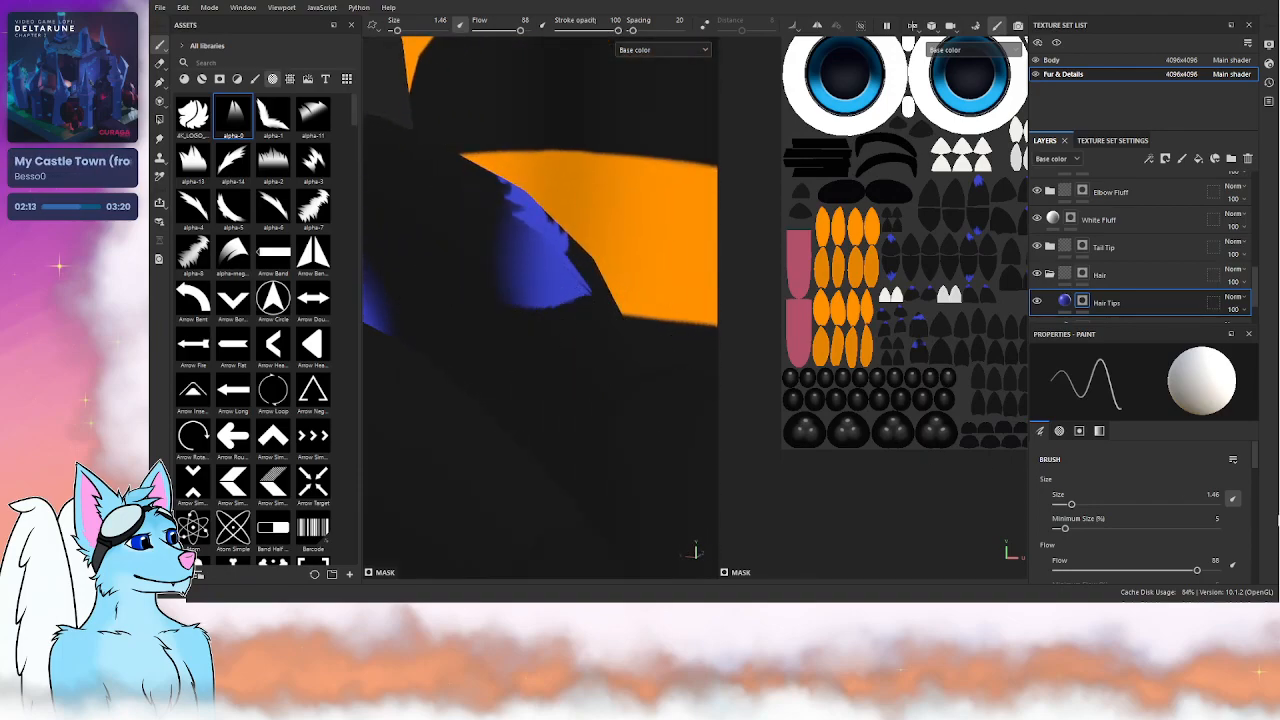
- Remove the alpha-0 shape from the brush and switch to the Basic Hard brush
left_click(1059, 431)
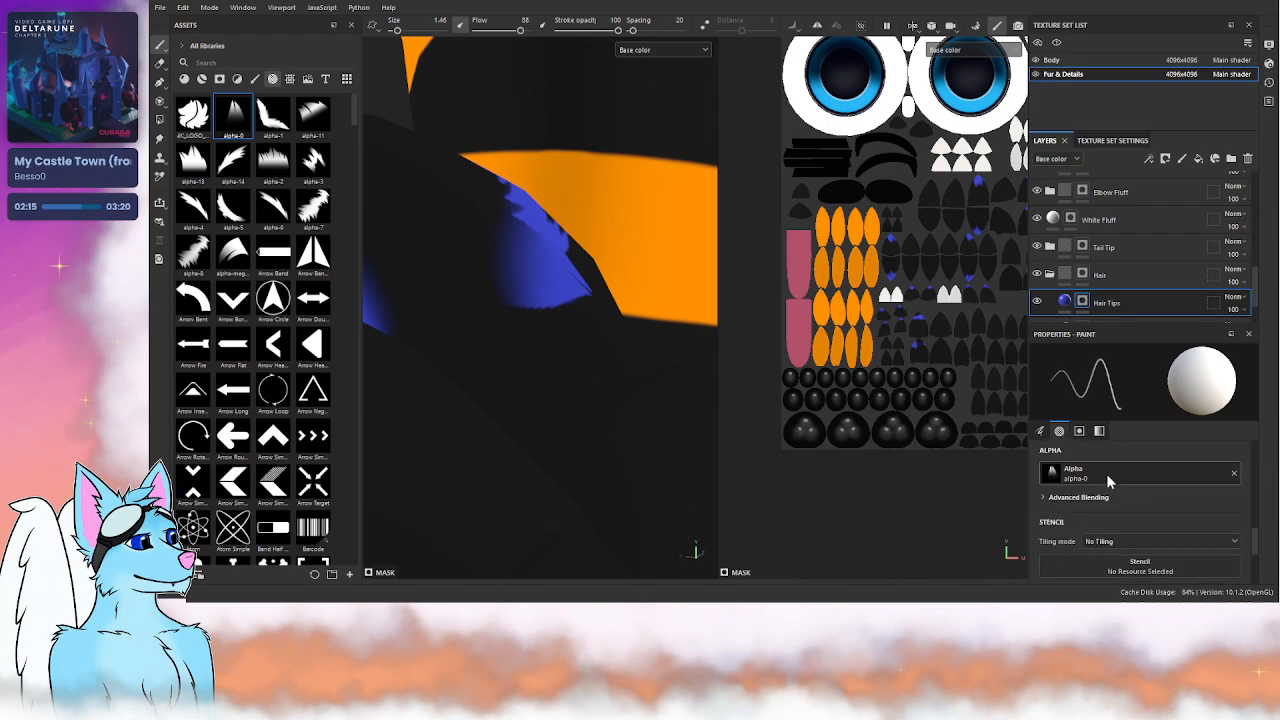
left_click(1233, 474)
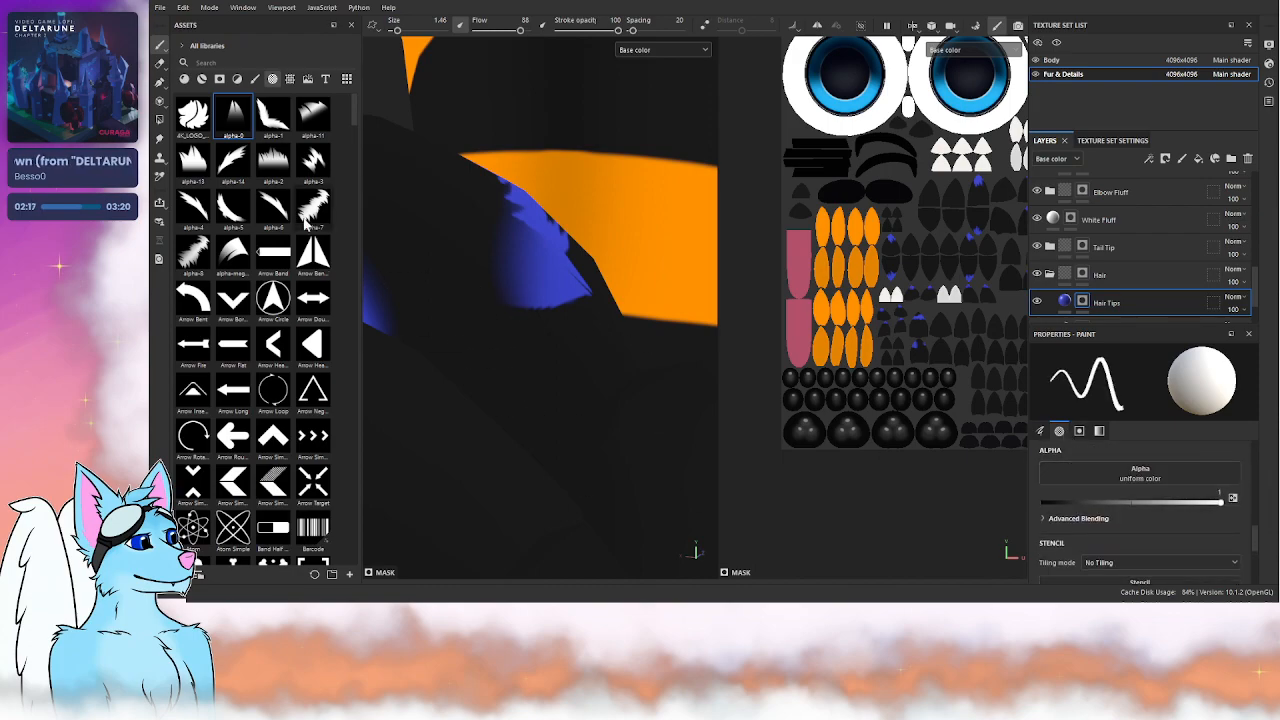
left_click(256, 80)
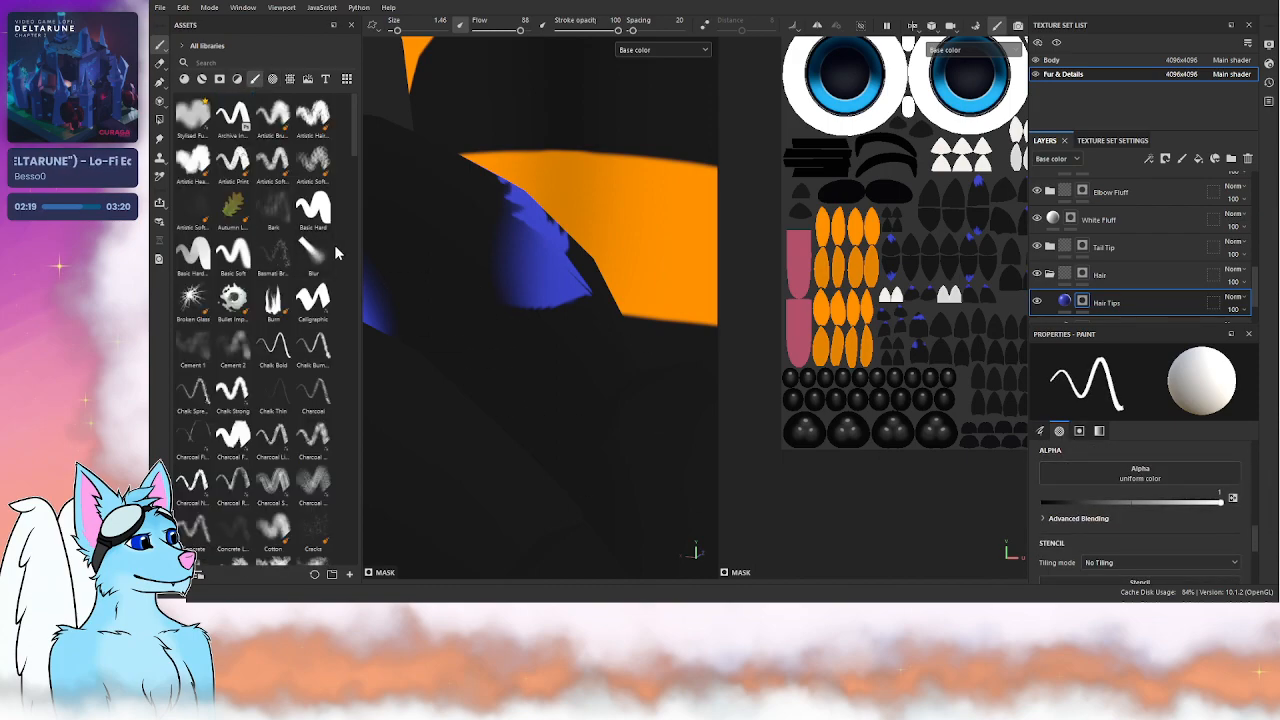
left_click(313, 210)
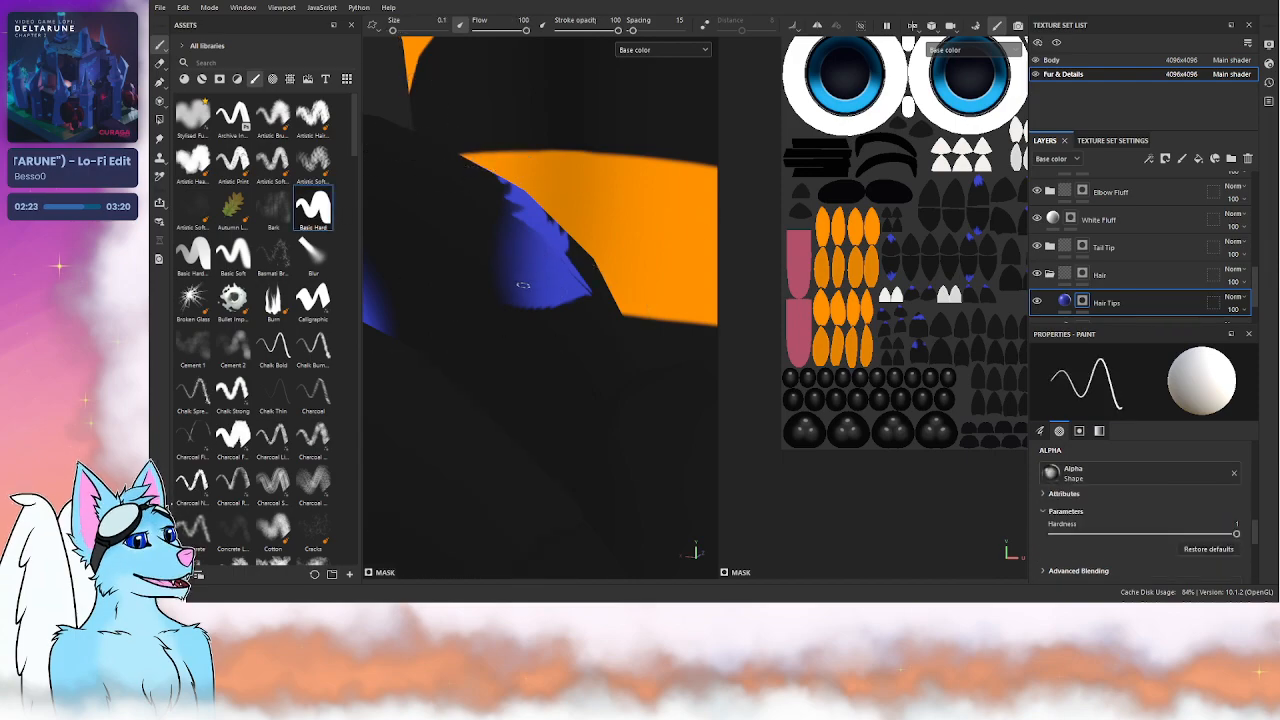
left_click_drag(426, 187, 541, 298, "alt")
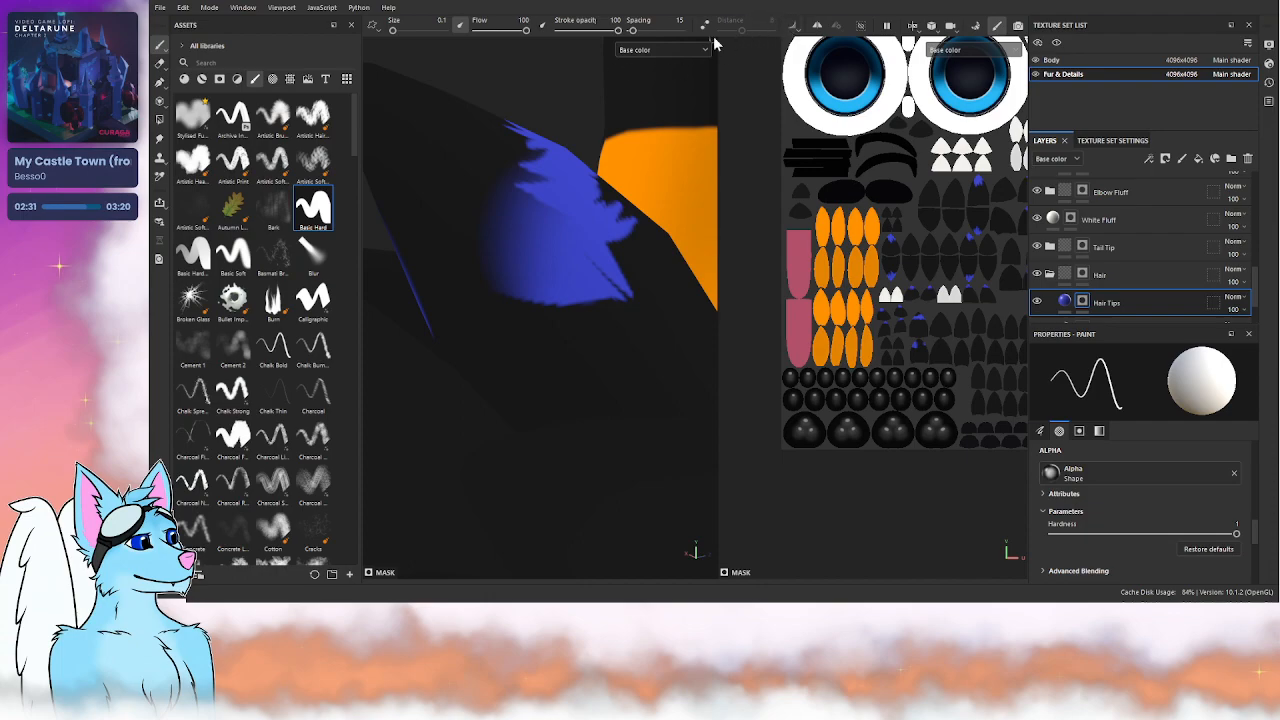
- Turn on Lazy Mouse and paint pointed blue fur strands by hand along the patch's lower edge with the Basic Hard brush
mouse_move(560, 274)
left_mouse_down("alt")
mouse_move(580, 257)
mouse_move(522, 333)
mouse_move(505, 252)
left_mouse_up("alt")
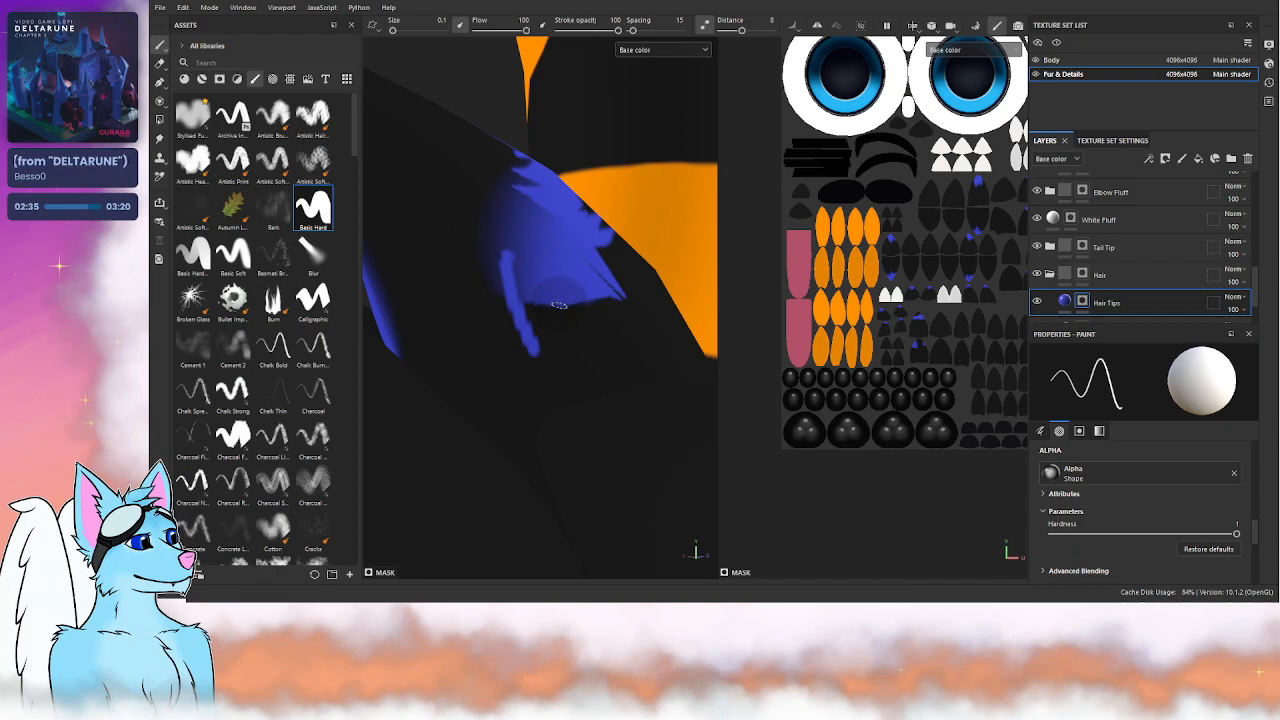
left_click_drag(522, 296, 593, 289)
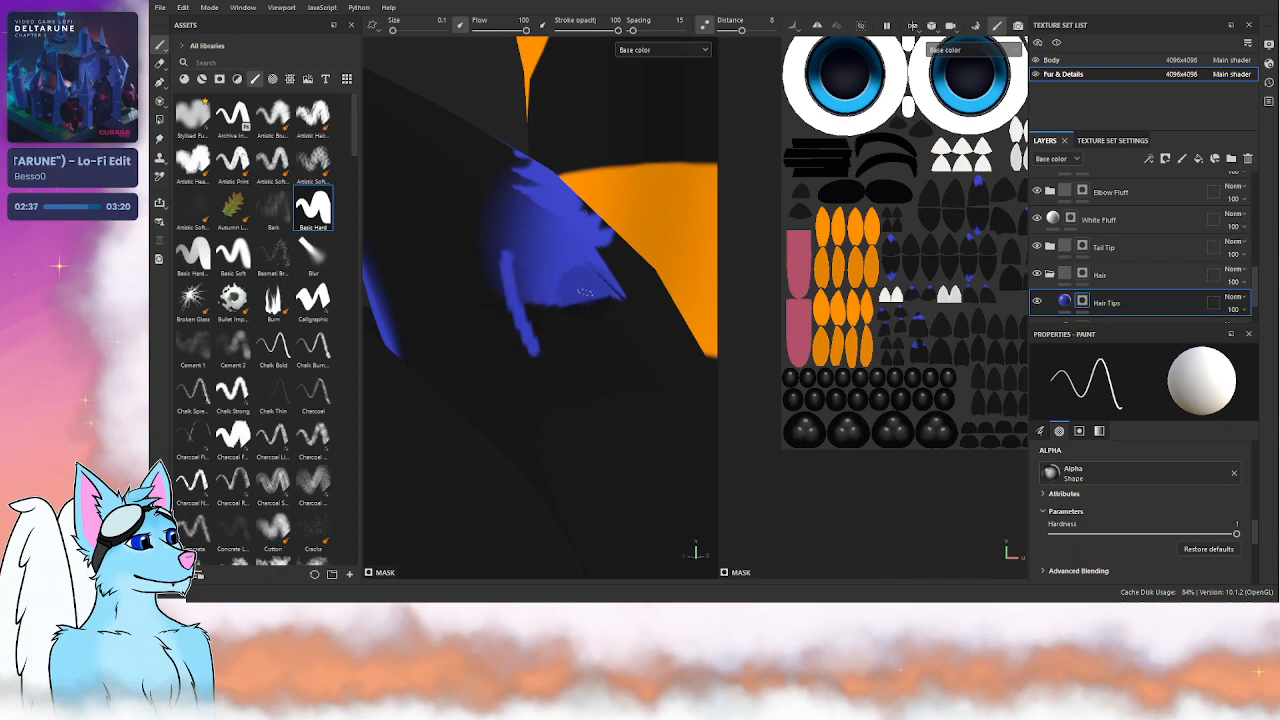
mouse_move(491, 289)
left_mouse_down()
mouse_move(545, 283)
mouse_move(519, 265)
left_mouse_up()
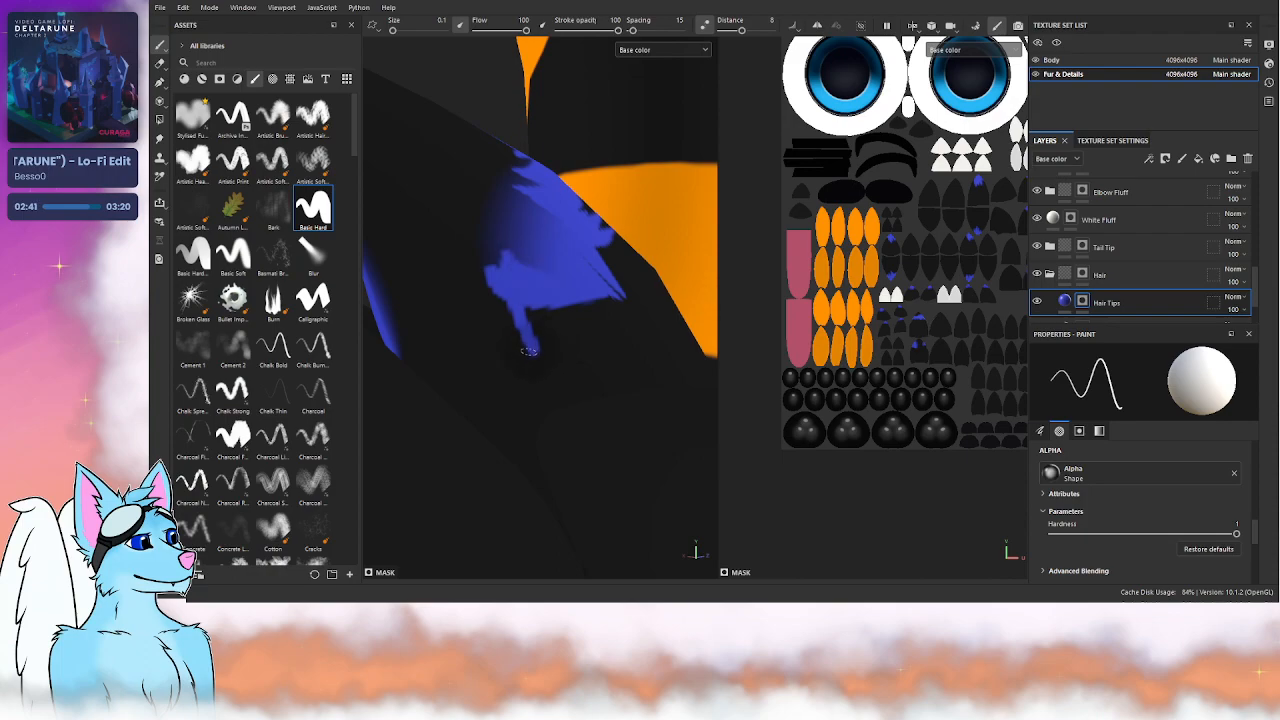
mouse_move(505, 320)
left_mouse_down()
mouse_move(478, 250)
mouse_move(470, 268)
left_mouse_up()
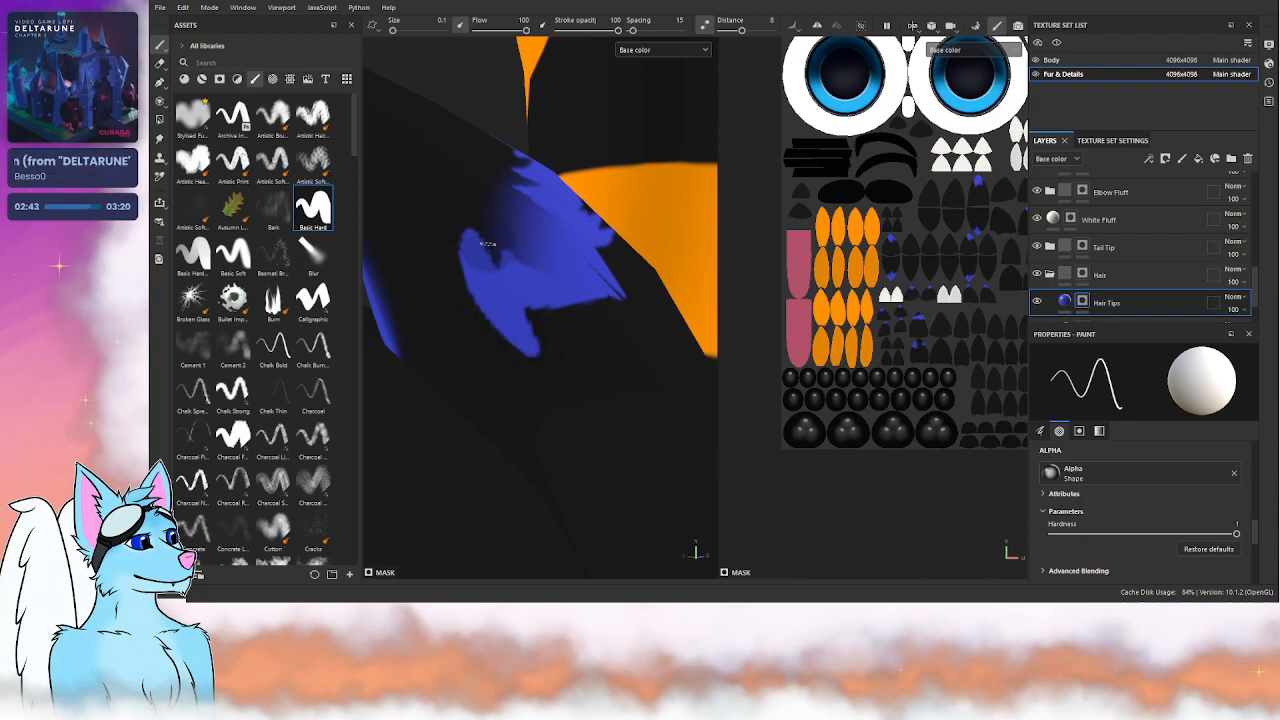
mouse_move(489, 354)
left_mouse_down()
mouse_move(476, 285)
mouse_move(478, 378)
left_mouse_up()
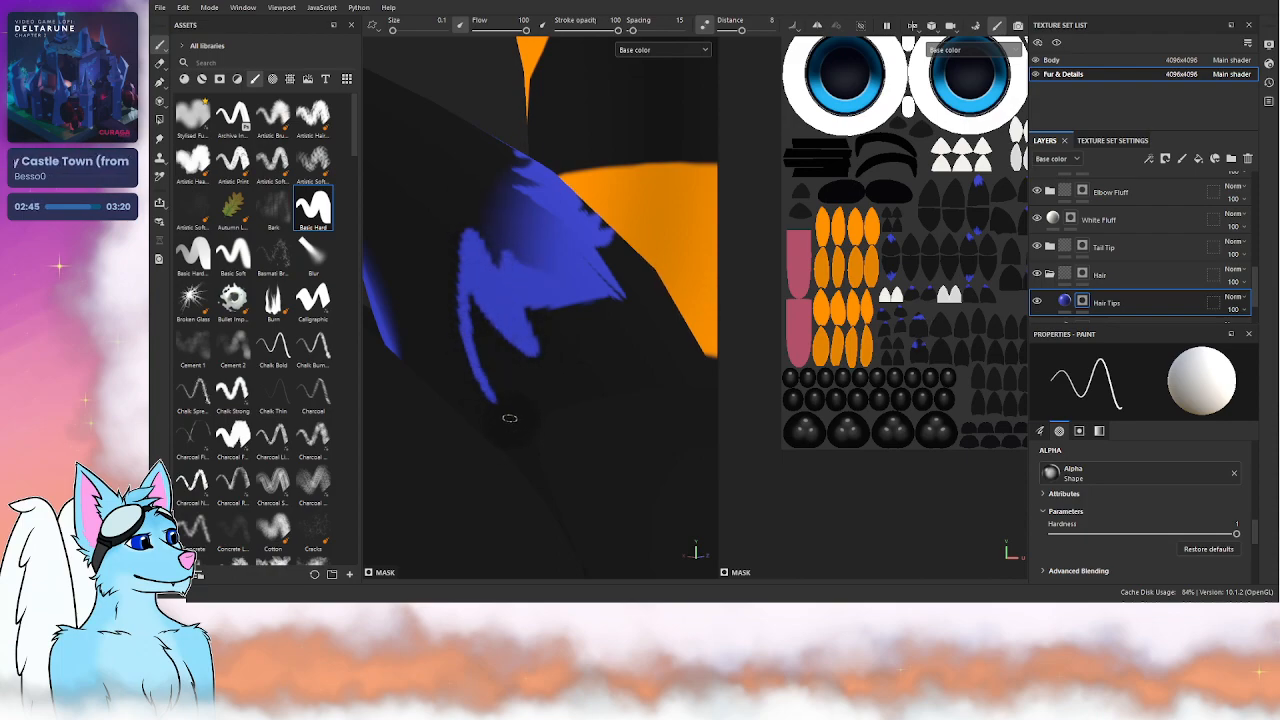
mouse_move(433, 312)
left_mouse_down()
mouse_move(474, 365)
mouse_move(440, 300)
mouse_move(470, 365)
mouse_move(443, 286)
mouse_move(430, 290)
mouse_move(512, 325)
left_mouse_up()
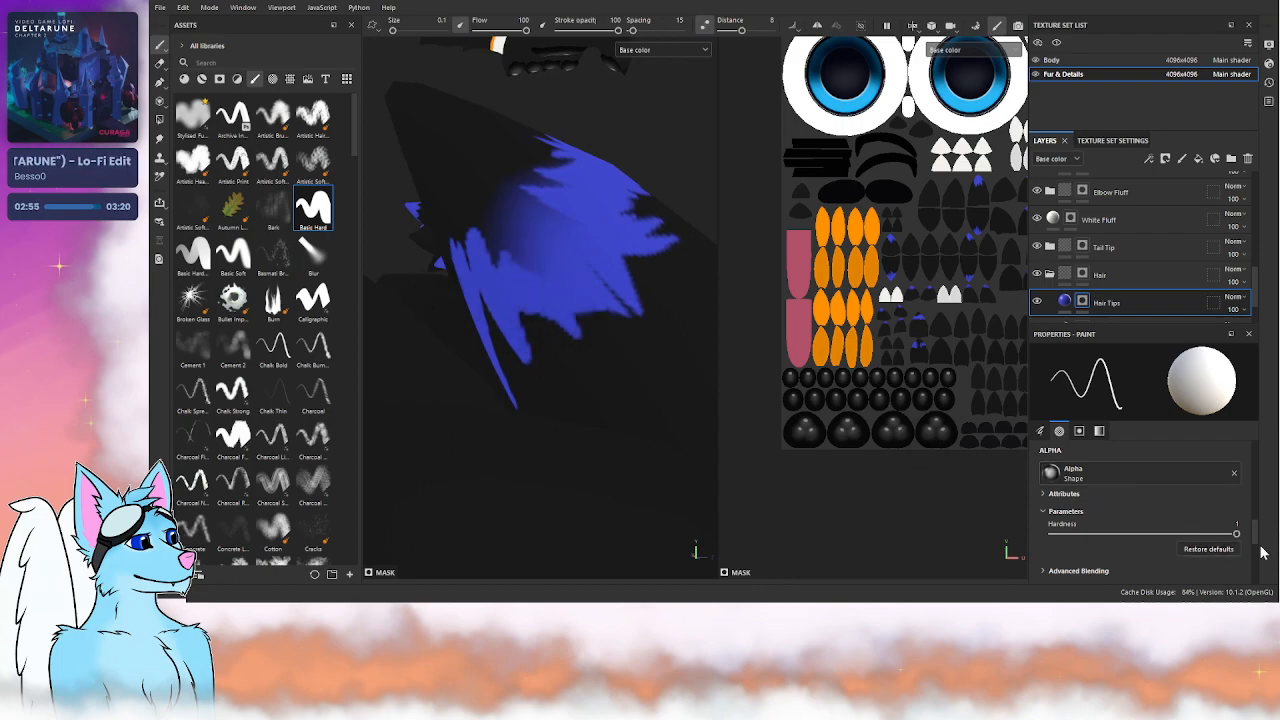
- Set the brush grayscale to 0 and trim the edges of the hand-painted strands into sharper fur points
left_click(1100, 433)
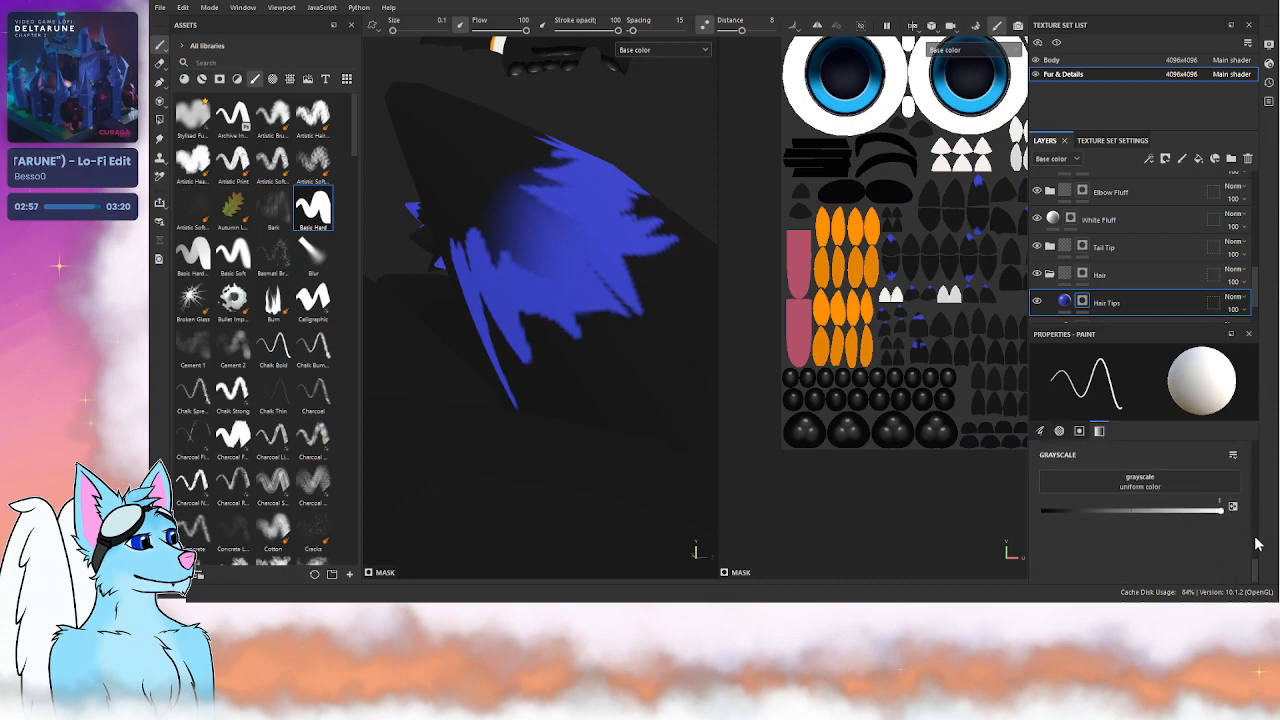
left_click(1232, 507)
left_click_drag(700, 345, 634, 318, "alt")
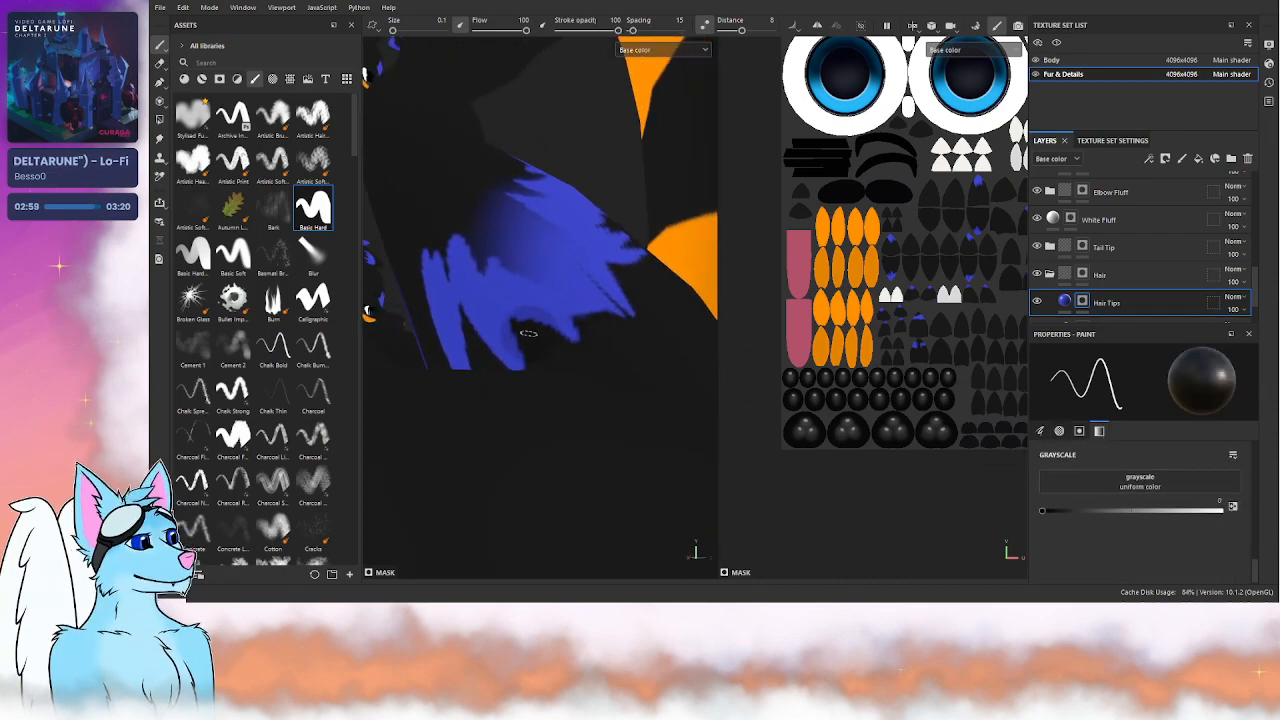
left_click_drag(527, 328, 611, 377)
mouse_move(538, 311)
left_mouse_down()
mouse_move(600, 377)
mouse_move(530, 322)
mouse_move(571, 357)
mouse_move(471, 354)
left_mouse_up()
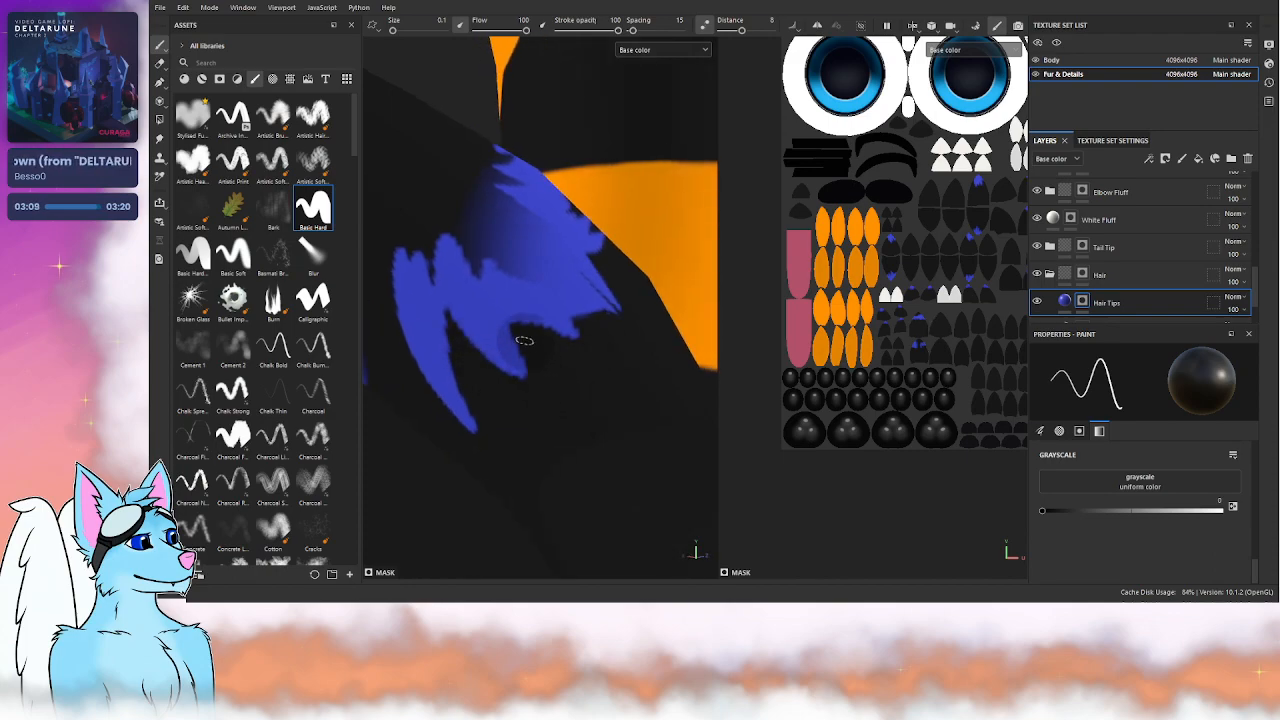
left_click_drag(515, 332, 532, 381)
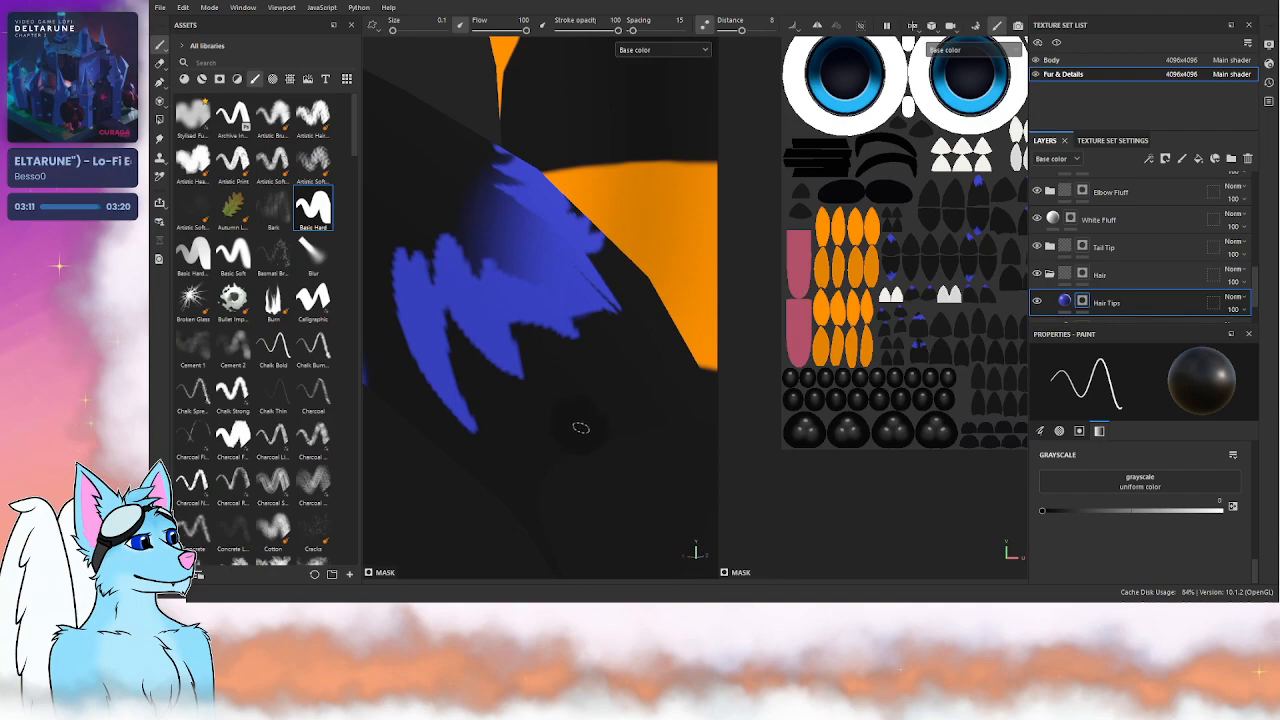
- Carve fur-shaped notches into the straight lower edge of the blue patch on the opposite side with the grayscale 0 brush
mouse_move(496, 332)
middle_mouse_down("alt")
mouse_move(514, 269)
mouse_move(554, 241)
middle_mouse_up("alt")
mouse_move(569, 354)
middle_mouse_down("alt")
mouse_move(580, 297)
mouse_move(573, 337)
middle_mouse_up("alt")
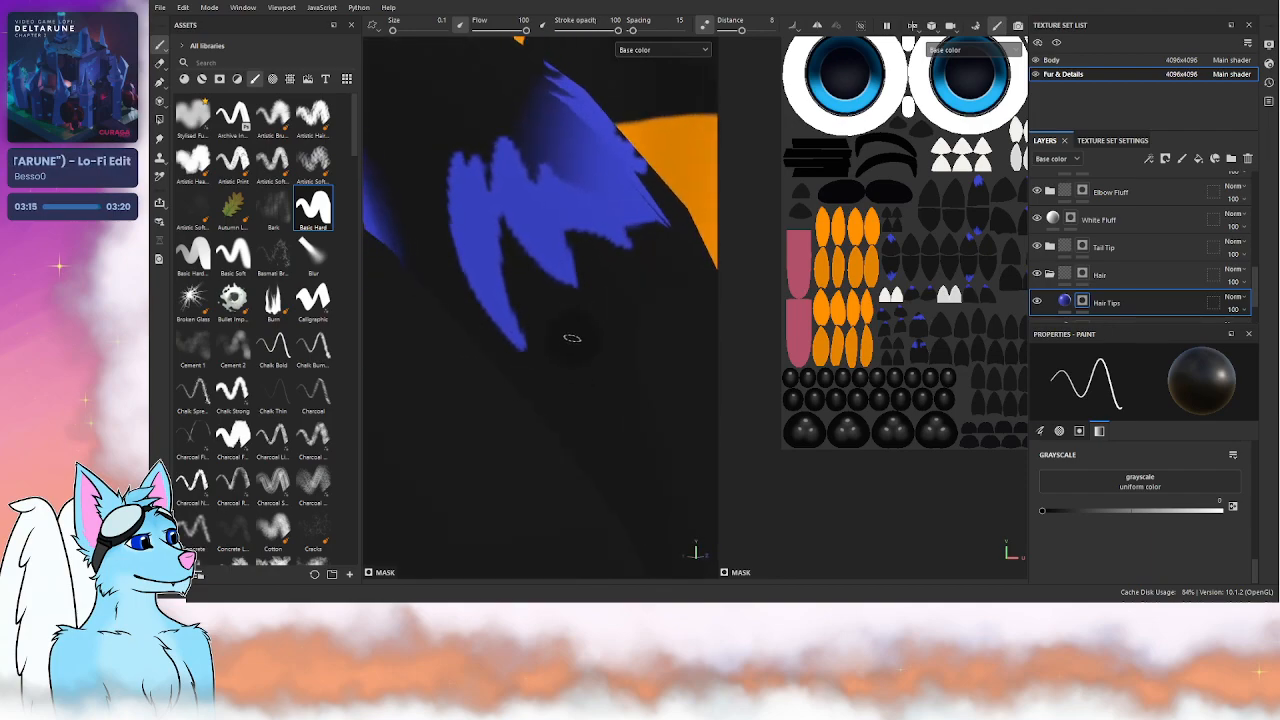
left_click_drag(539, 370, 543, 354, "alt")
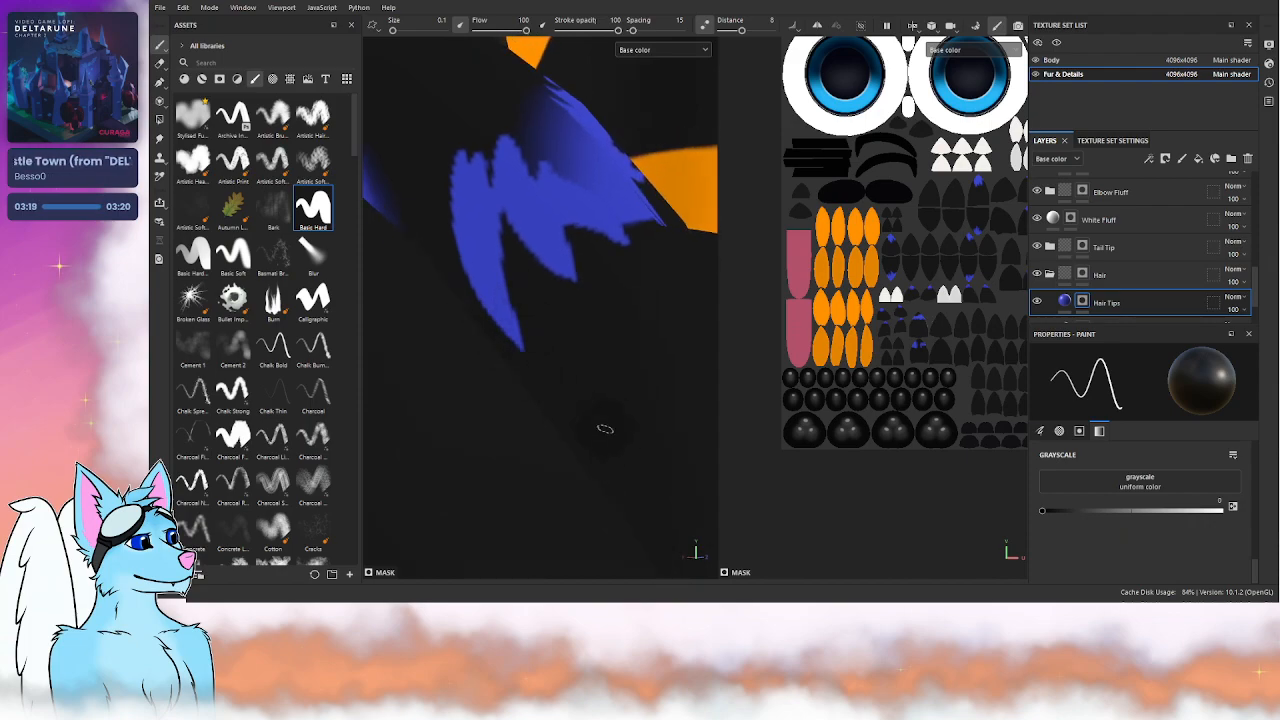
left_click_drag(543, 298, 526, 371, "alt")
left_click_drag(557, 437, 443, 309, "alt")
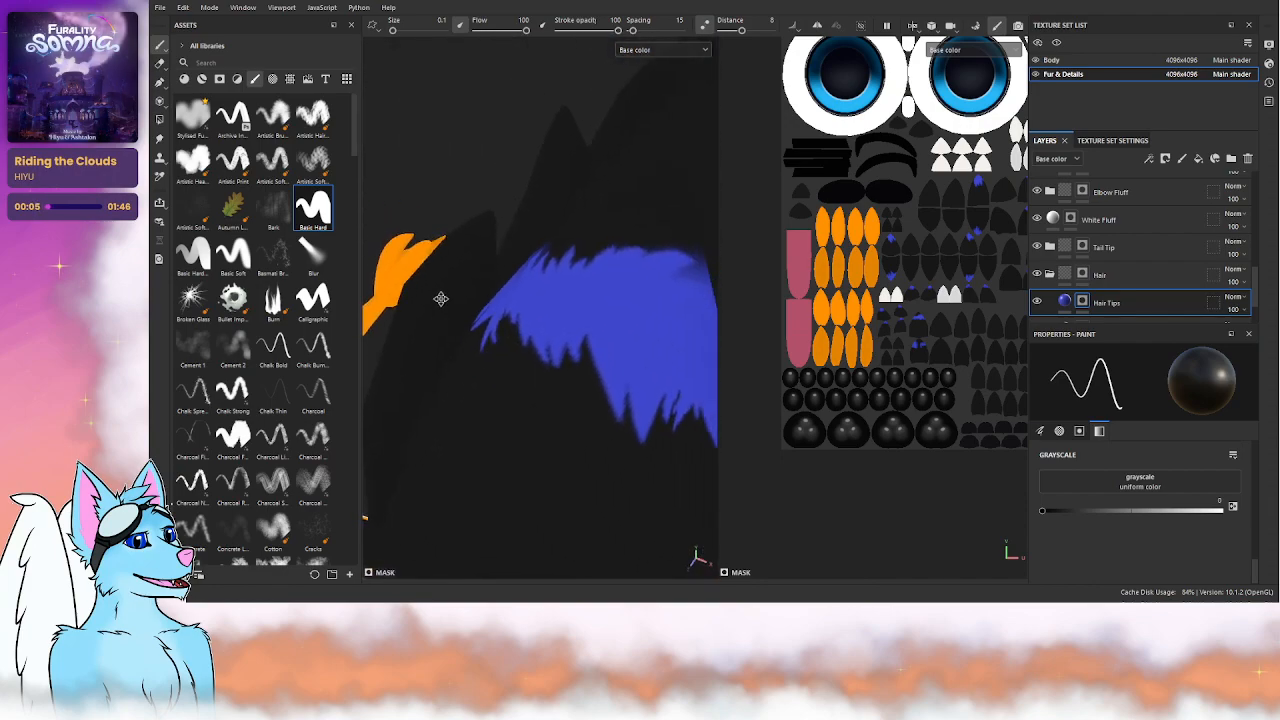
left_click_drag(685, 380, 649, 363, "alt")
left_click_drag(526, 289, 543, 283, "alt")
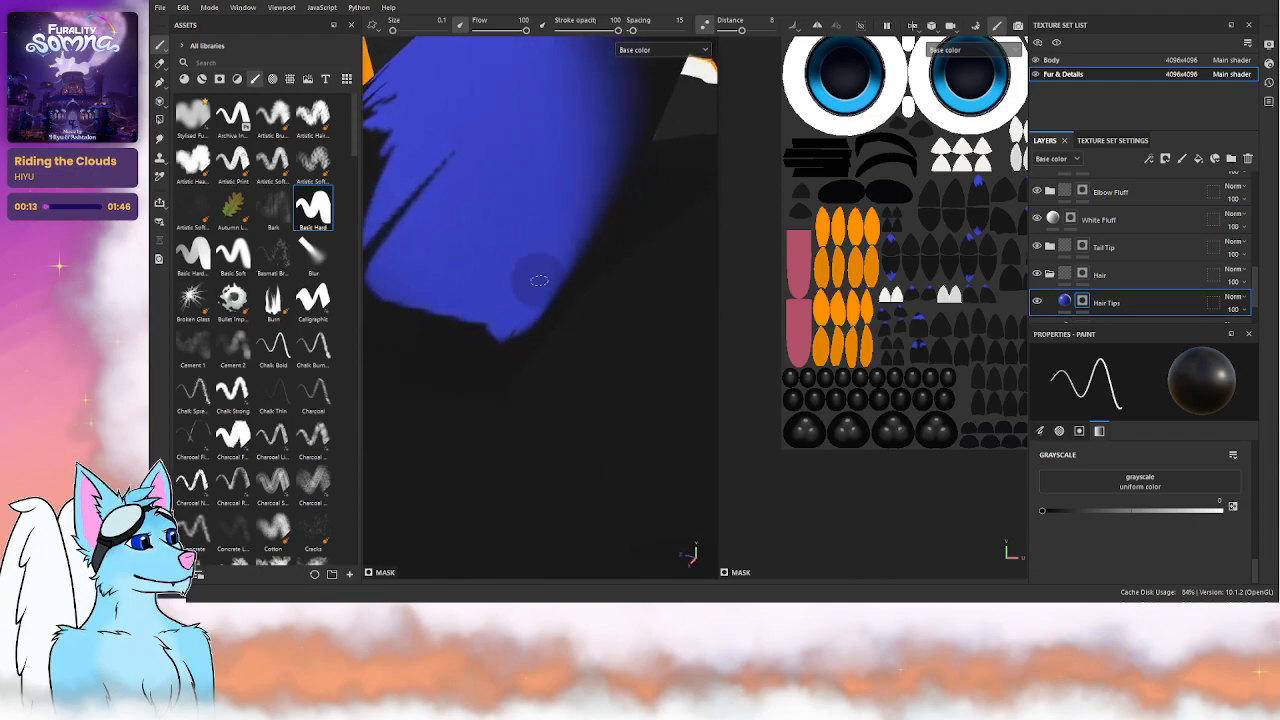
left_click_drag(473, 250, 551, 194, "alt")
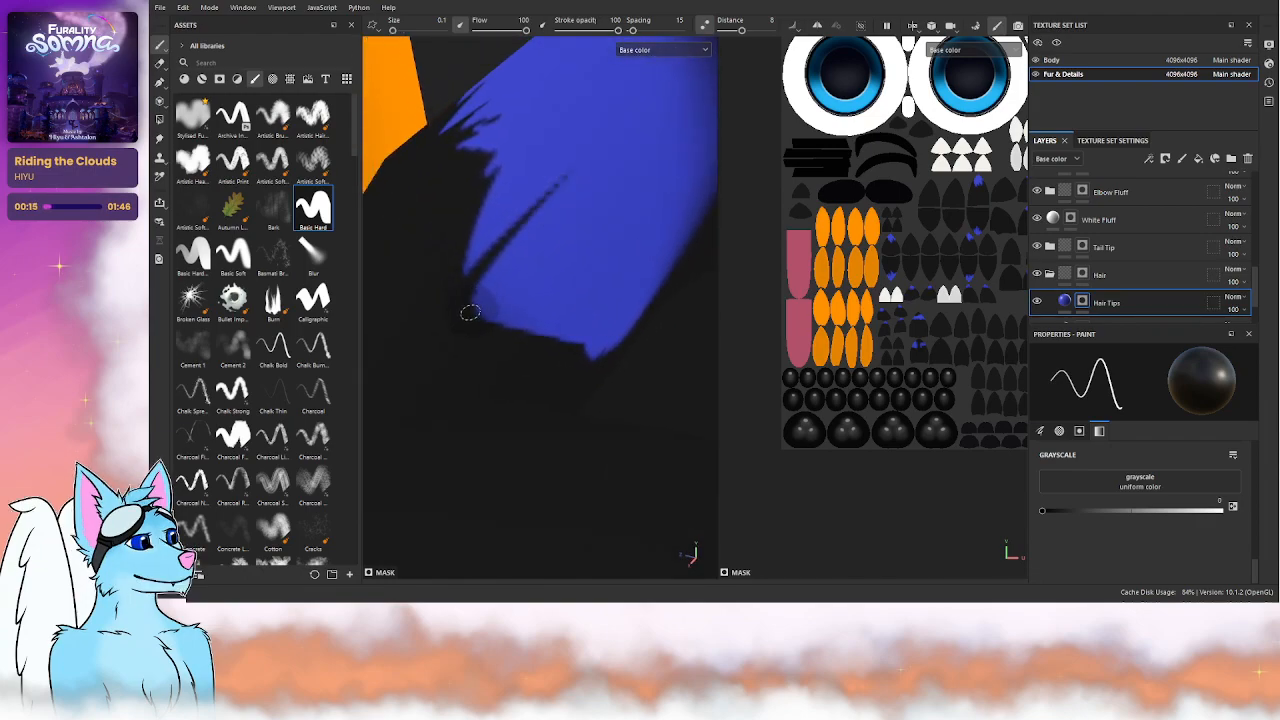
mouse_move(503, 309)
left_mouse_down()
mouse_move(572, 264)
mouse_move(527, 340)
mouse_move(443, 347)
left_mouse_up()
key("ctrl+z")
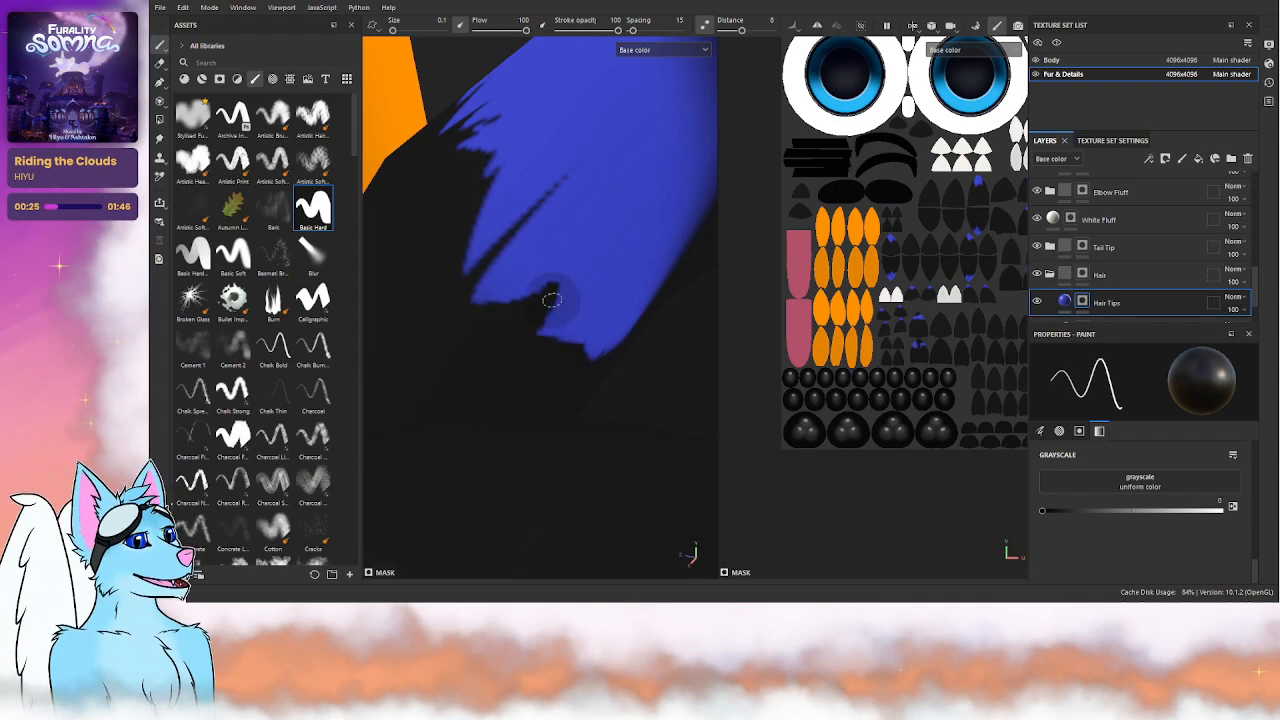
mouse_move(541, 355)
left_mouse_down("alt")
mouse_move(512, 337)
mouse_move(582, 336)
mouse_move(643, 294)
left_mouse_up("alt")
mouse_move(616, 351)
left_mouse_down("alt")
mouse_move(623, 337)
mouse_move(606, 320)
mouse_move(624, 352)
left_mouse_up("alt")
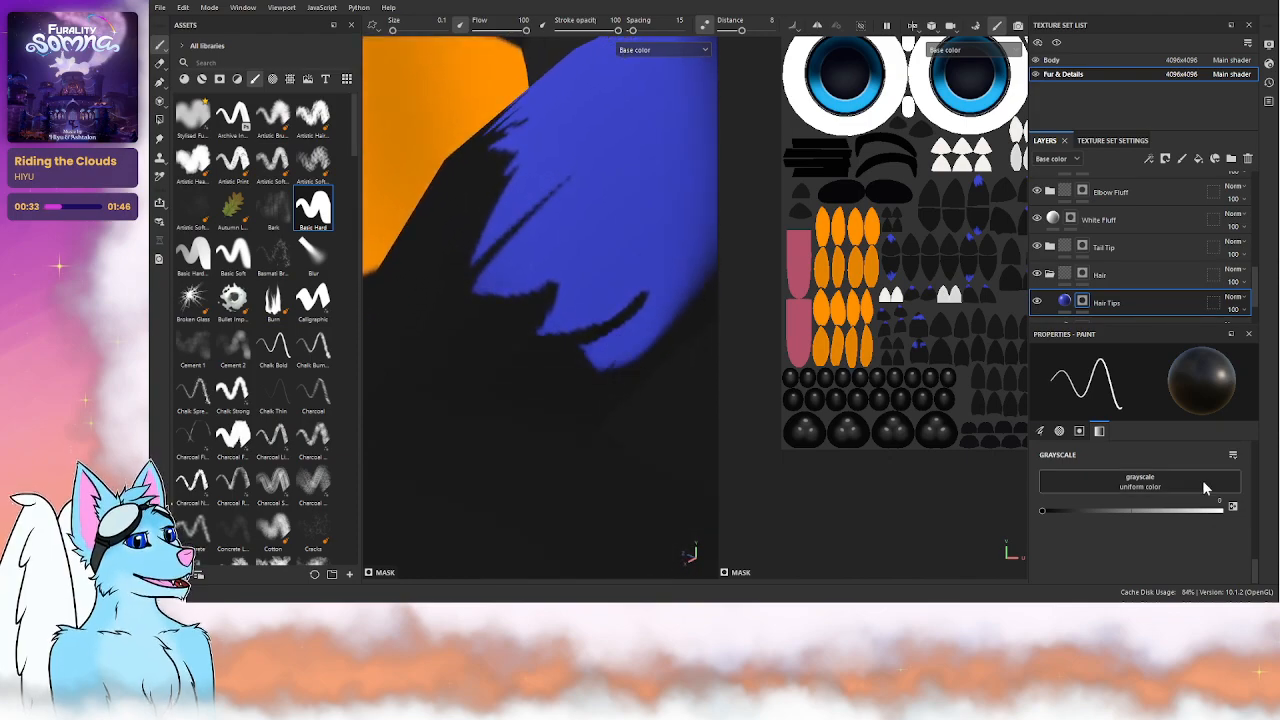
- Trim the rounded lowest tip of the blue patch into a sharp fur point with the brush grayscale at 0
left_click(1241, 508)
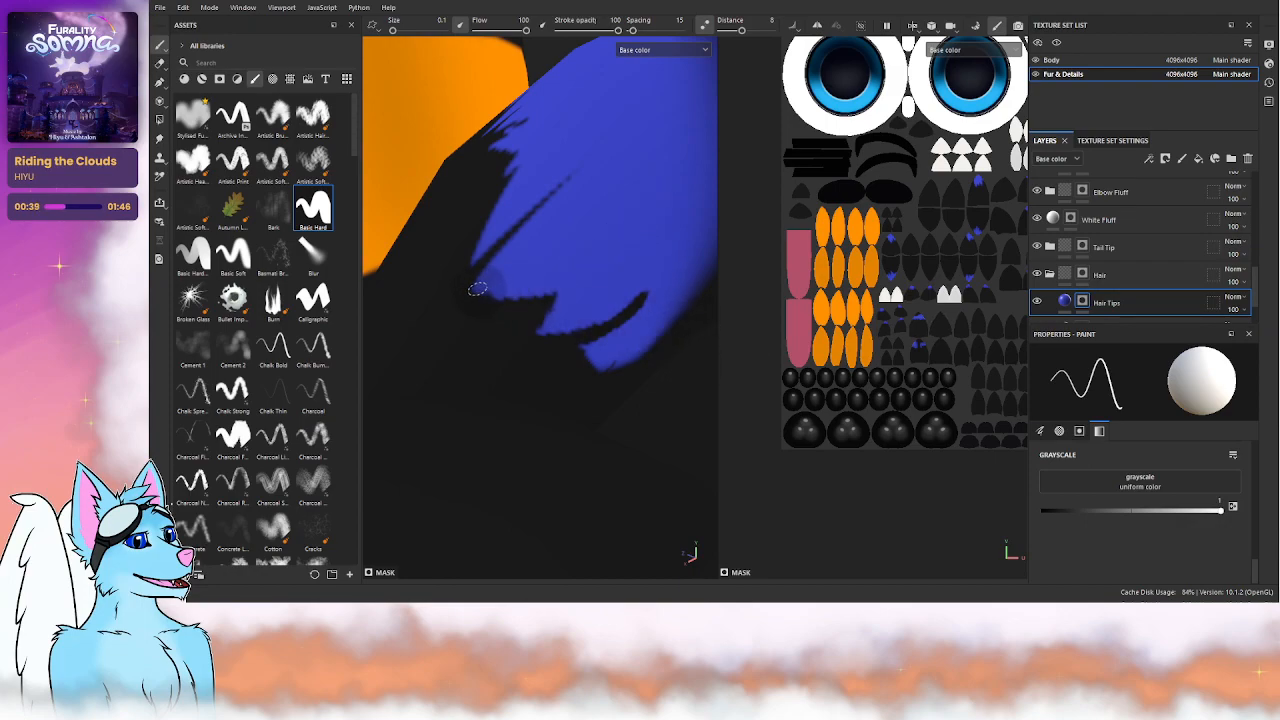
mouse_move(643, 306)
left_mouse_down("alt")
mouse_move(577, 231)
mouse_move(603, 204)
left_mouse_up("alt")
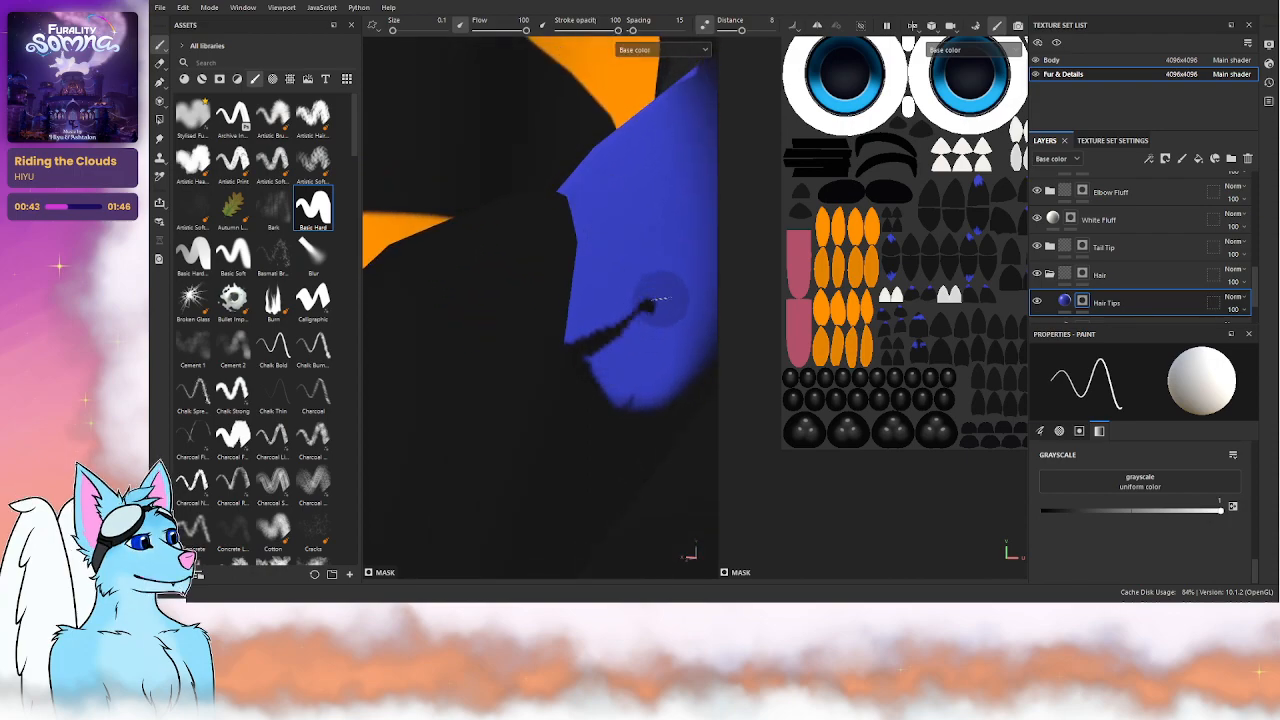
mouse_move(651, 343)
left_mouse_down("alt")
mouse_move(614, 371)
mouse_move(657, 394)
mouse_move(628, 399)
mouse_move(680, 443)
mouse_move(677, 431)
left_mouse_up("alt")
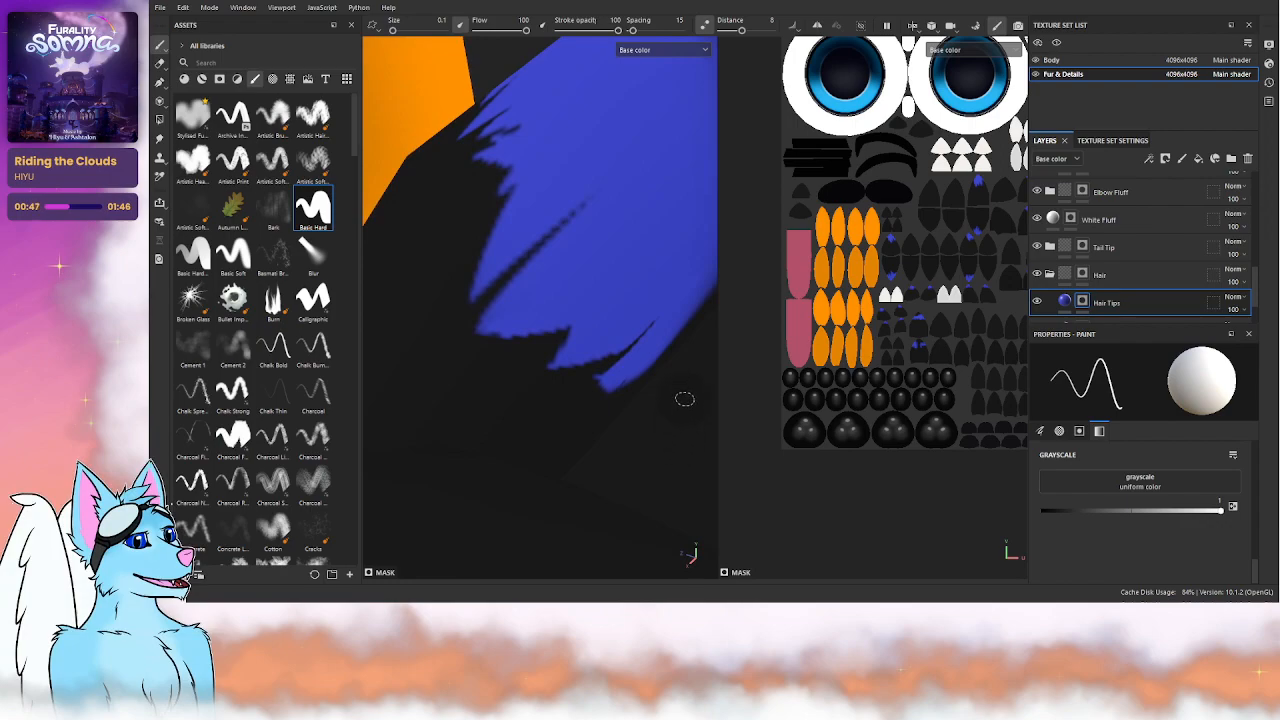
left_click_drag(708, 295, 502, 248, "alt")
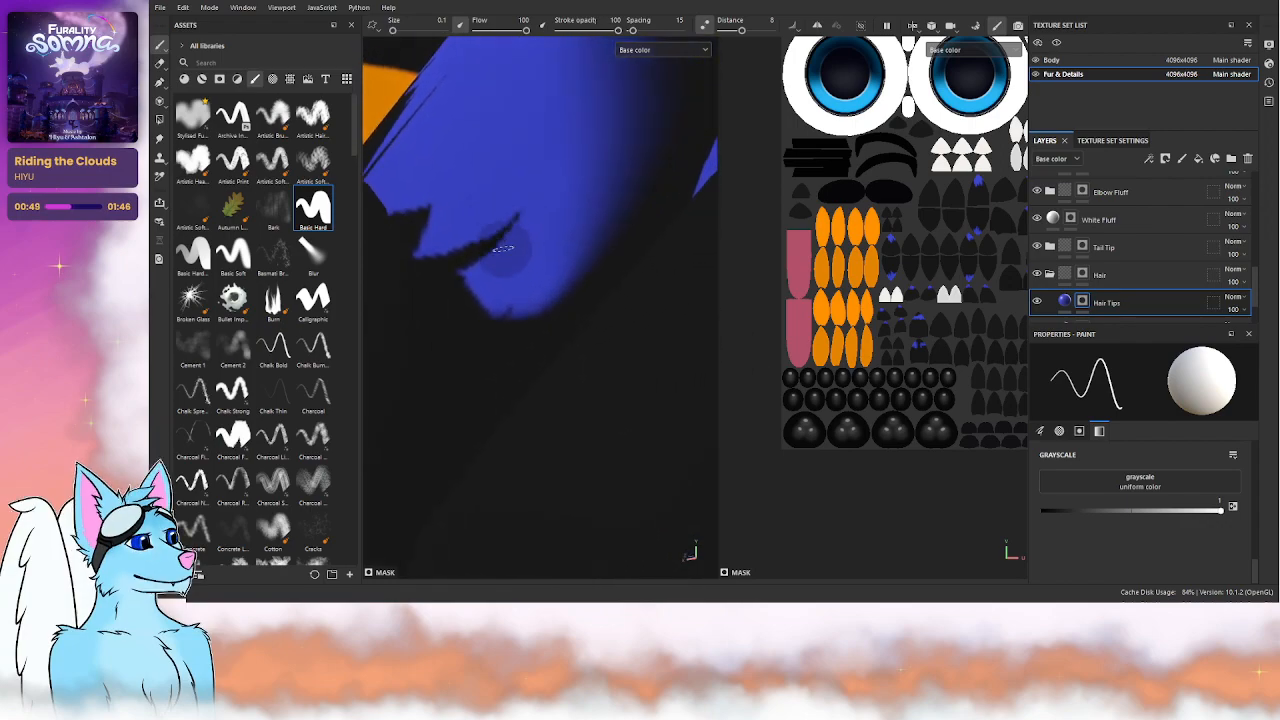
left_click(1233, 508)
mouse_move(455, 278)
left_mouse_down()
mouse_move(512, 282)
mouse_move(548, 264)
mouse_move(475, 293)
left_mouse_up()
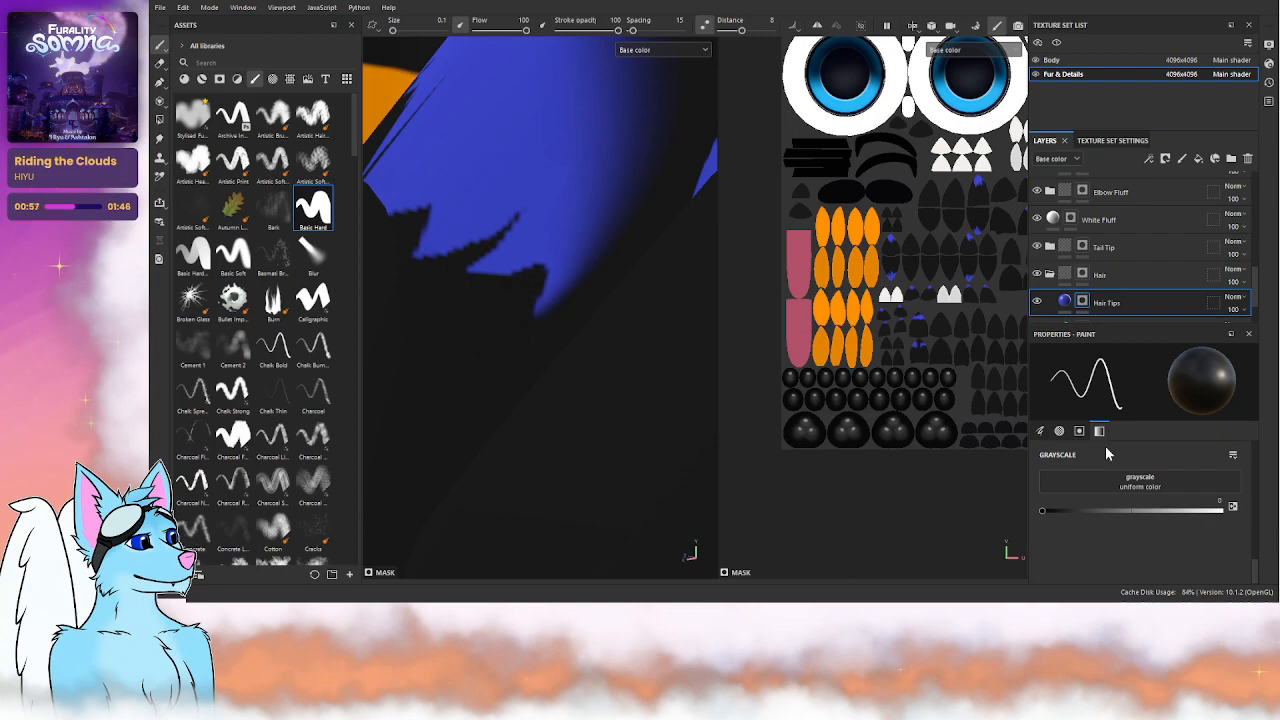
- Set the brush grayscale to 1, extend blue fur strands beside the lowest tip, and refine their edges with grayscale 0
left_click(1233, 508)
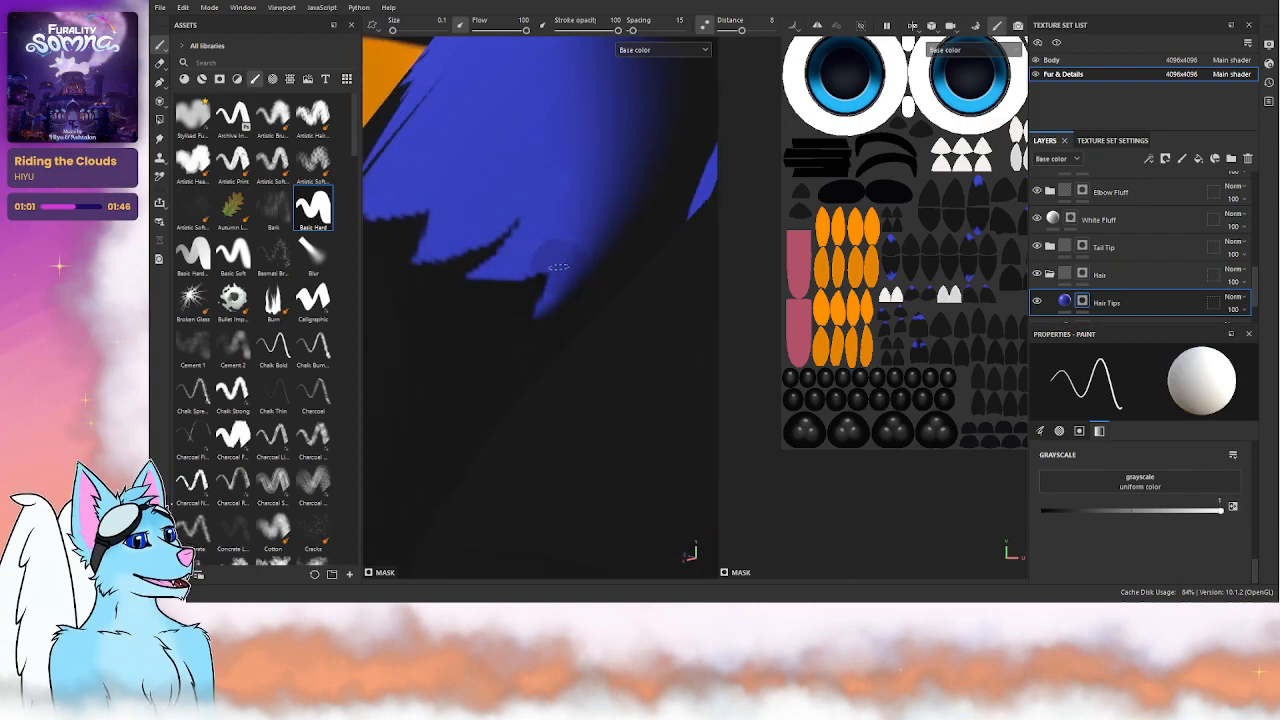
left_click_drag(559, 260, 534, 308)
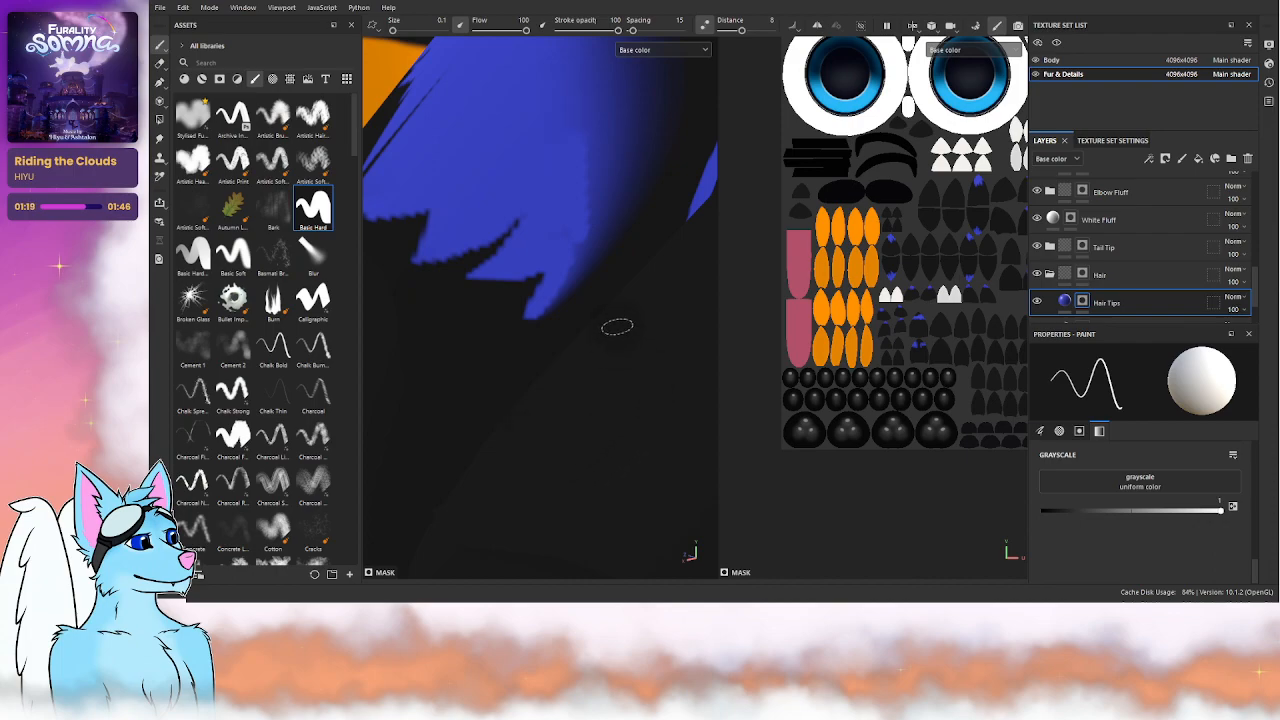
mouse_move(625, 309)
left_mouse_down("alt")
mouse_move(598, 275)
mouse_move(665, 195)
mouse_move(628, 245)
mouse_move(626, 171)
mouse_move(645, 238)
left_mouse_up("alt")
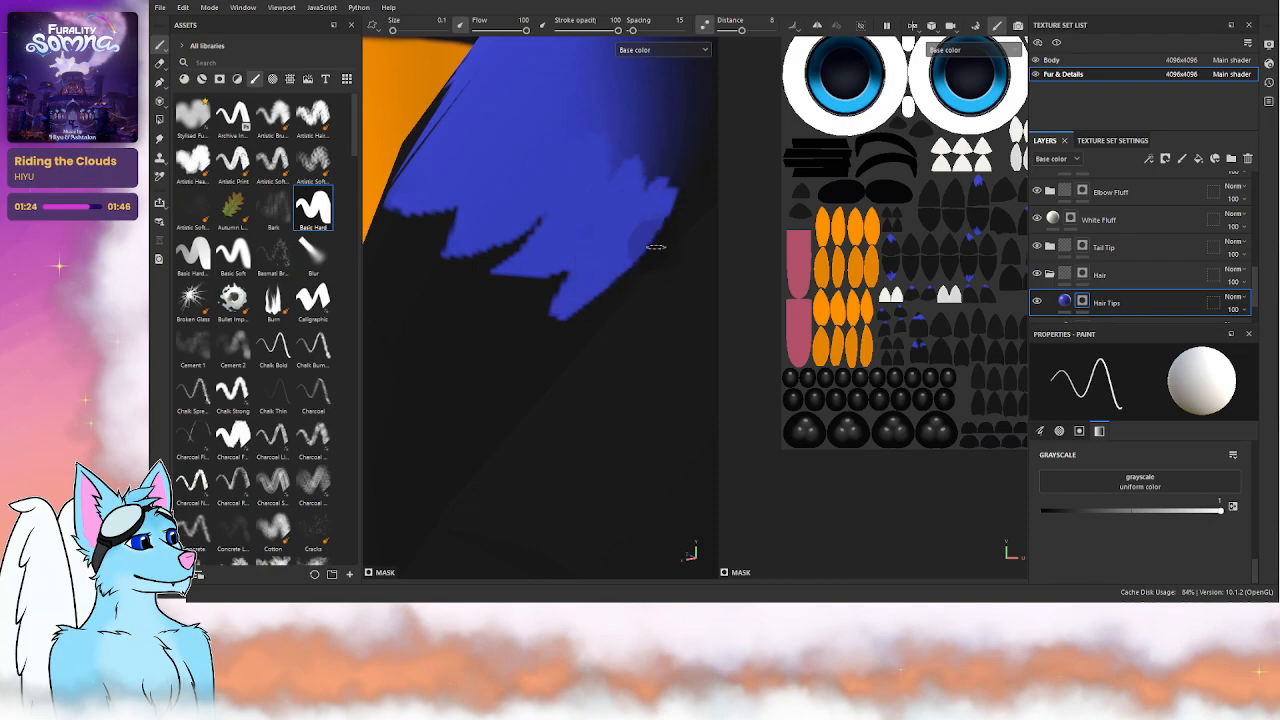
left_click(1235, 508)
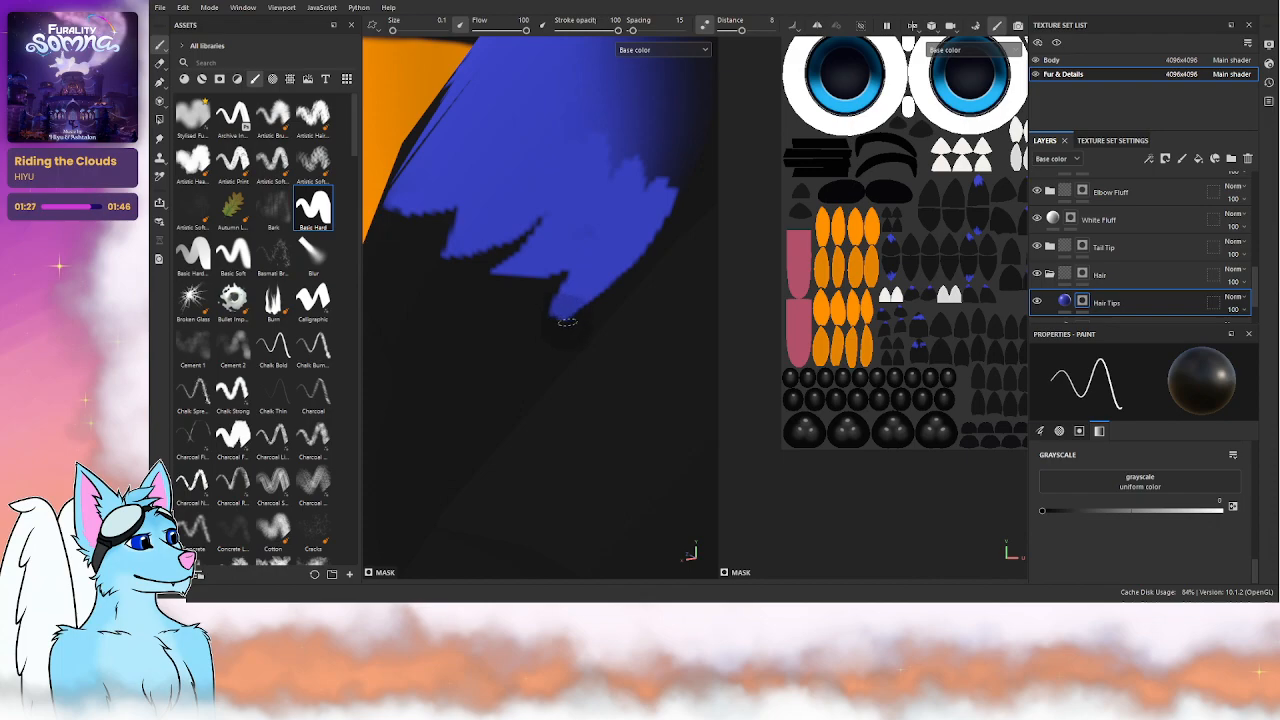
left_click_drag(514, 157, 472, 388, "alt")
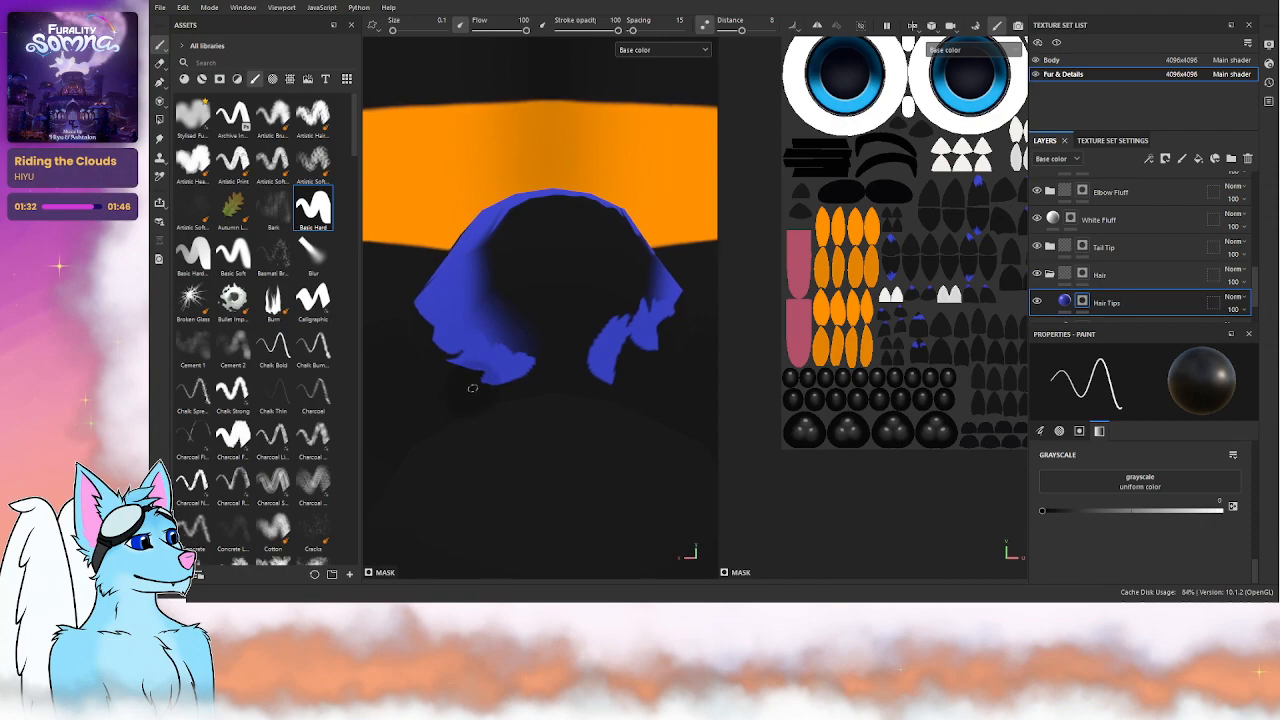
- Turn off Lazy Mouse and paint over the patch's soft faded inner edges with blue strands at grayscale 1
left_click(1234, 508)
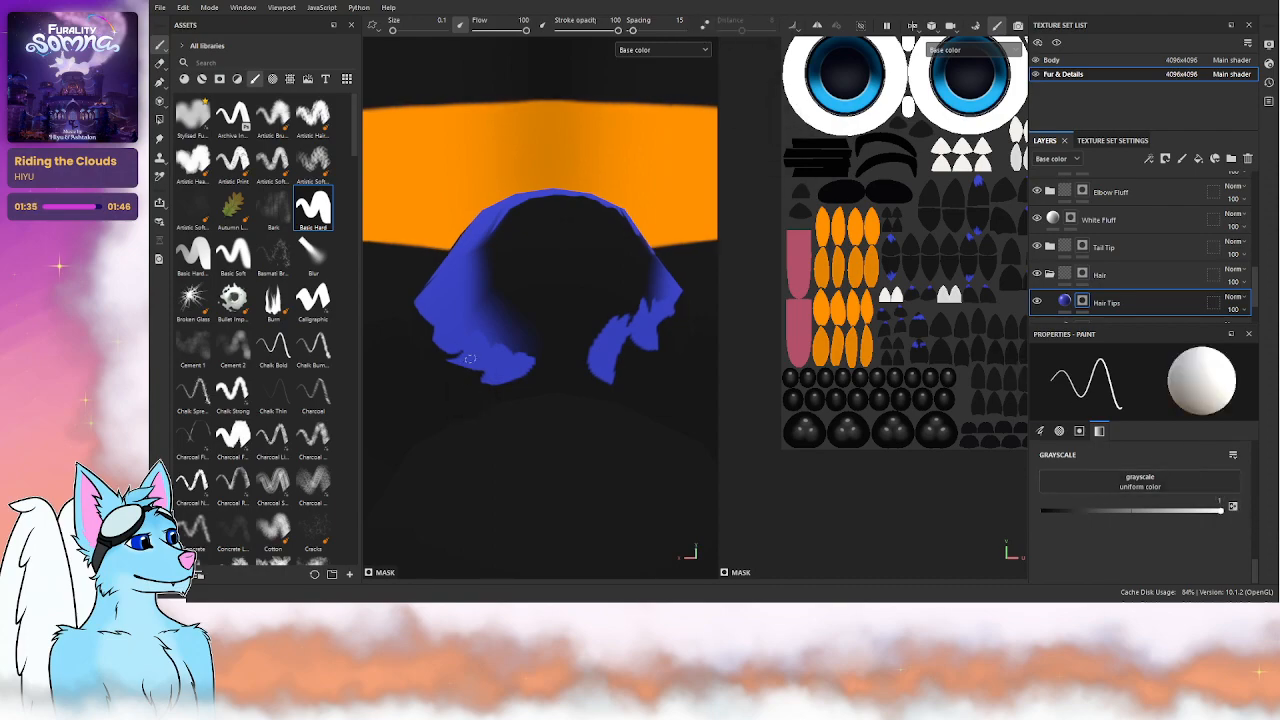
left_click_drag(493, 331, 503, 334)
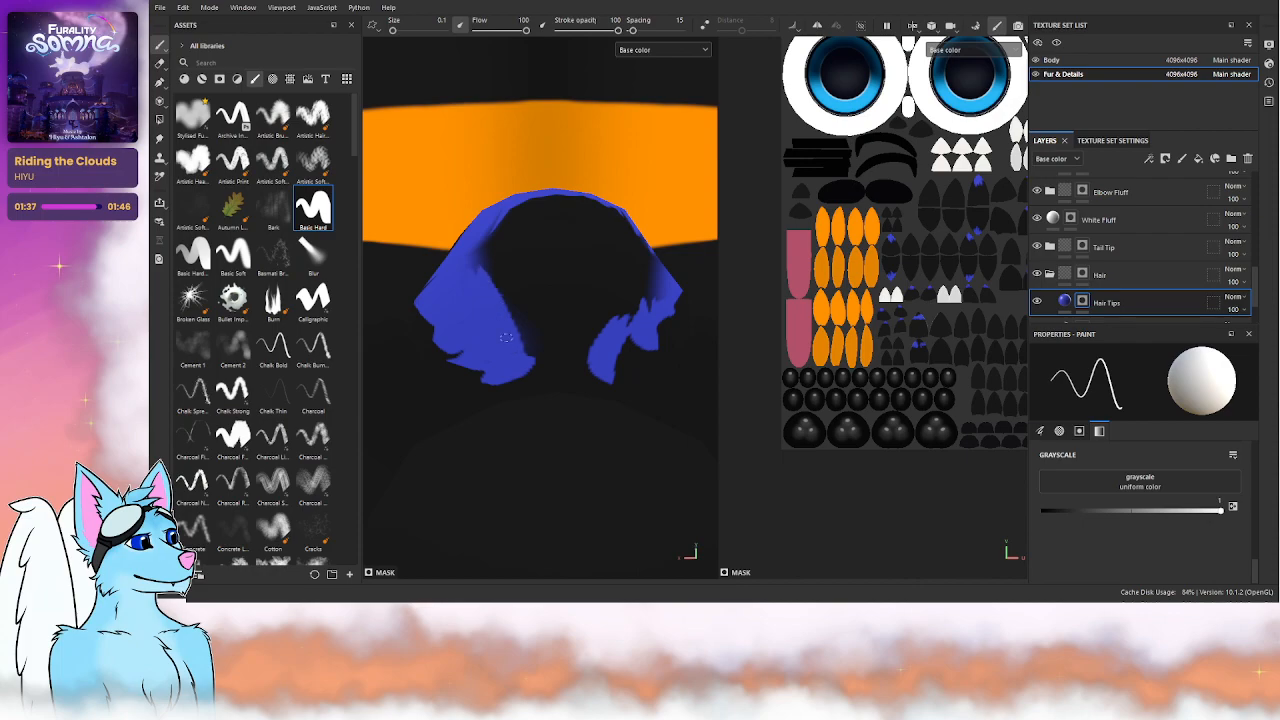
mouse_move(499, 263)
left_mouse_down("alt")
mouse_move(473, 234)
mouse_move(509, 176)
mouse_move(551, 223)
left_mouse_up("alt")
mouse_move(565, 178)
left_mouse_down()
mouse_move(551, 238)
mouse_move(572, 230)
left_mouse_up()
mouse_move(592, 154)
left_mouse_down()
mouse_move(587, 217)
mouse_move(600, 228)
mouse_move(604, 182)
mouse_move(605, 238)
left_mouse_up()
left_click_drag(626, 155, 621, 228)
mouse_move(639, 161)
left_mouse_down()
mouse_move(630, 237)
mouse_move(645, 228)
left_mouse_up()
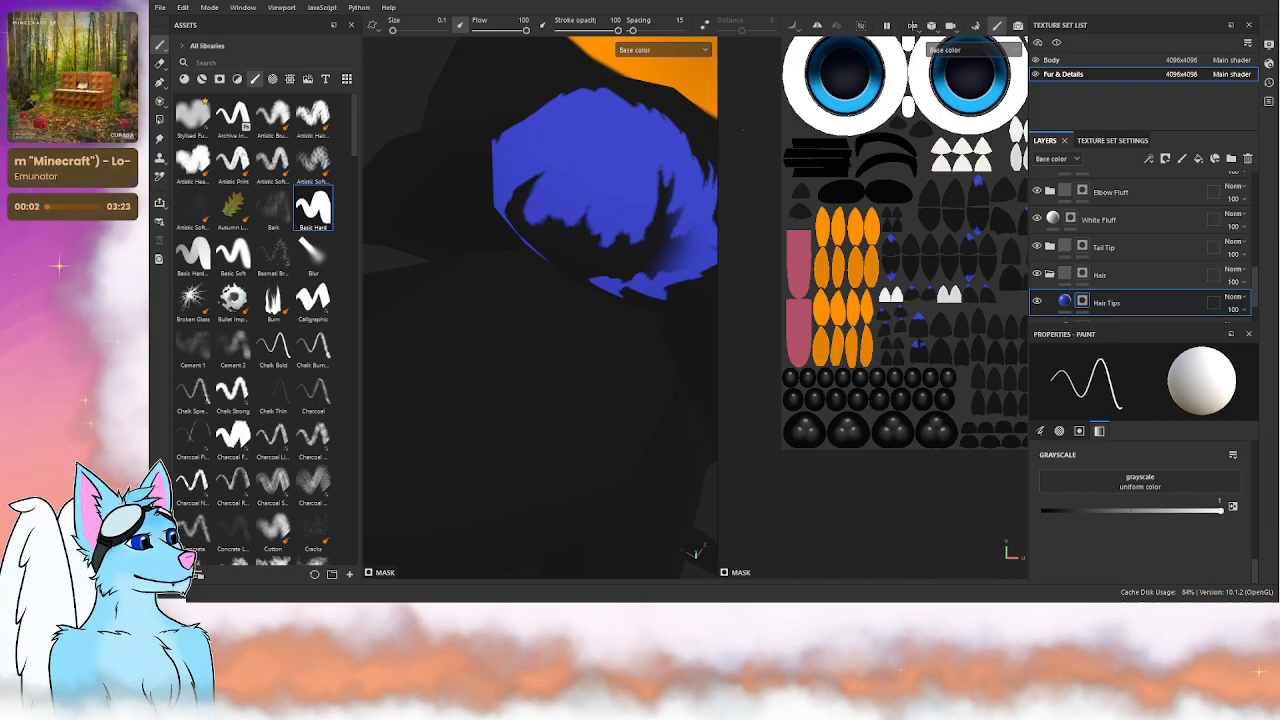
- Widen the 3D viewport and fill the dark middle area between the patch's two sides with blue
left_click_drag(719, 140, 875, 125)
left_click_drag(731, 210, 686, 200, "alt")
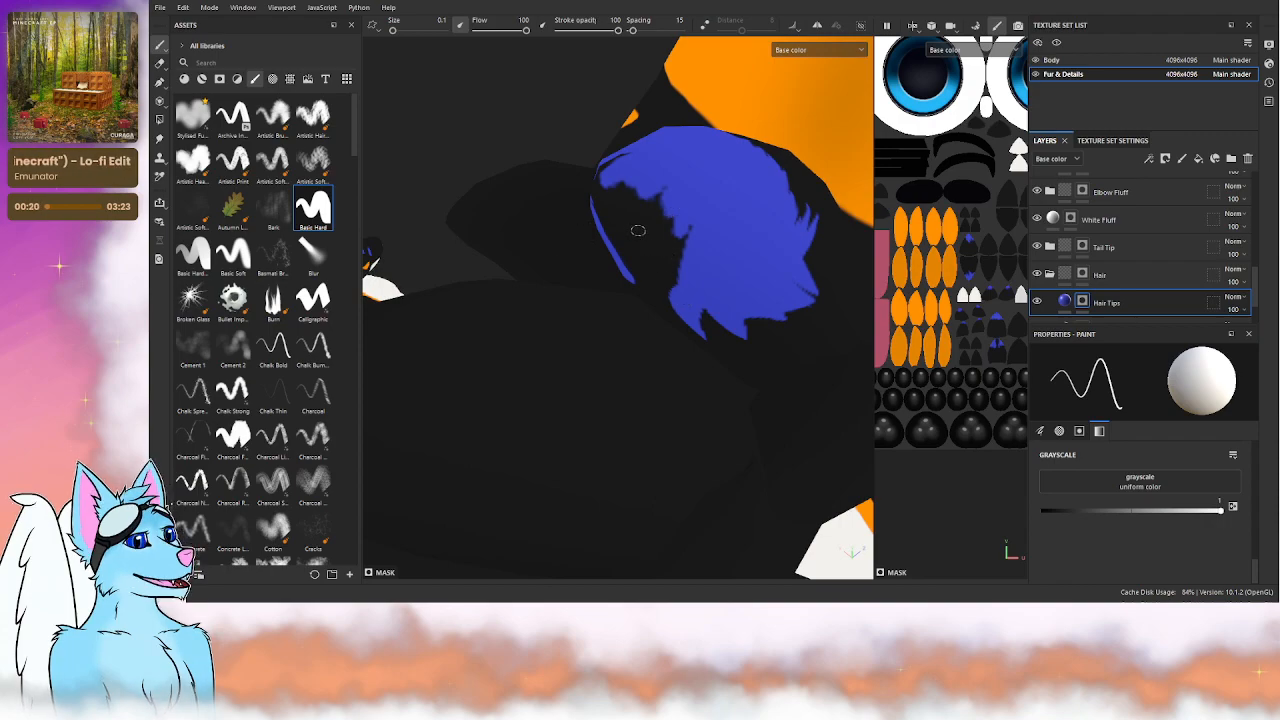
left_click_drag(637, 230, 672, 222, "alt")
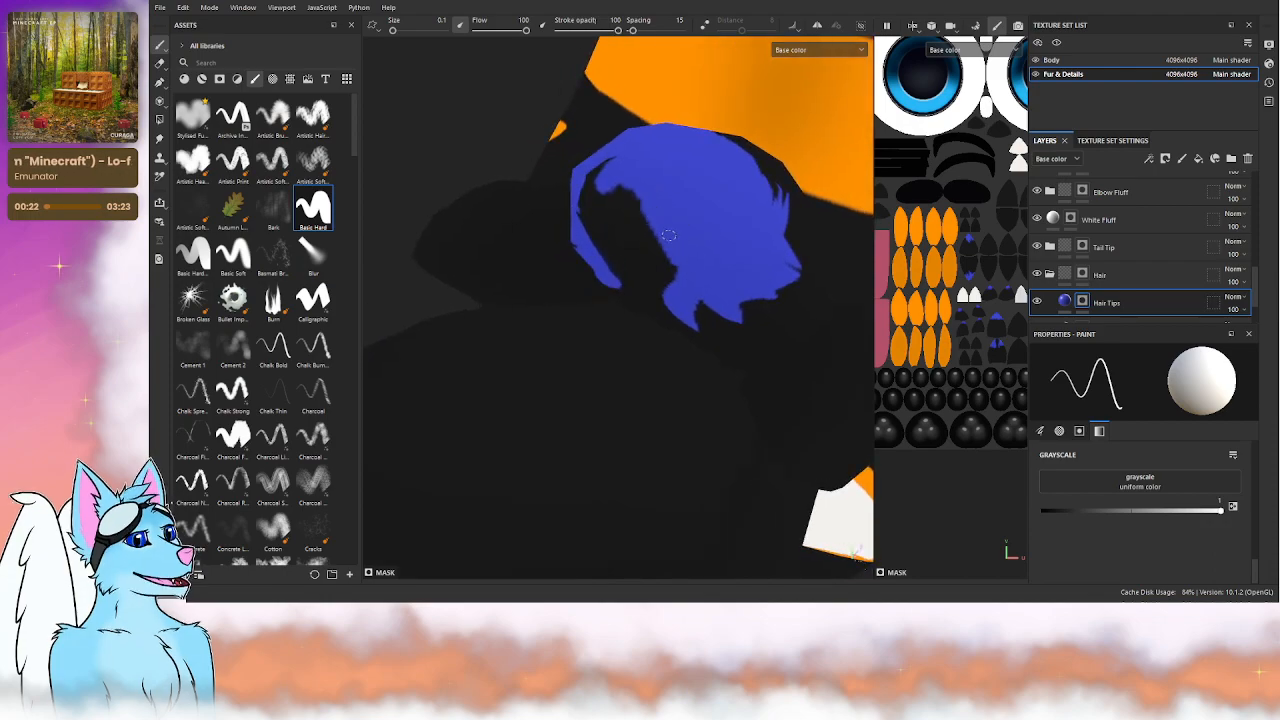
mouse_move(652, 256)
left_mouse_down("alt")
mouse_move(720, 209)
mouse_move(596, 199)
mouse_move(600, 222)
left_mouse_up("alt")
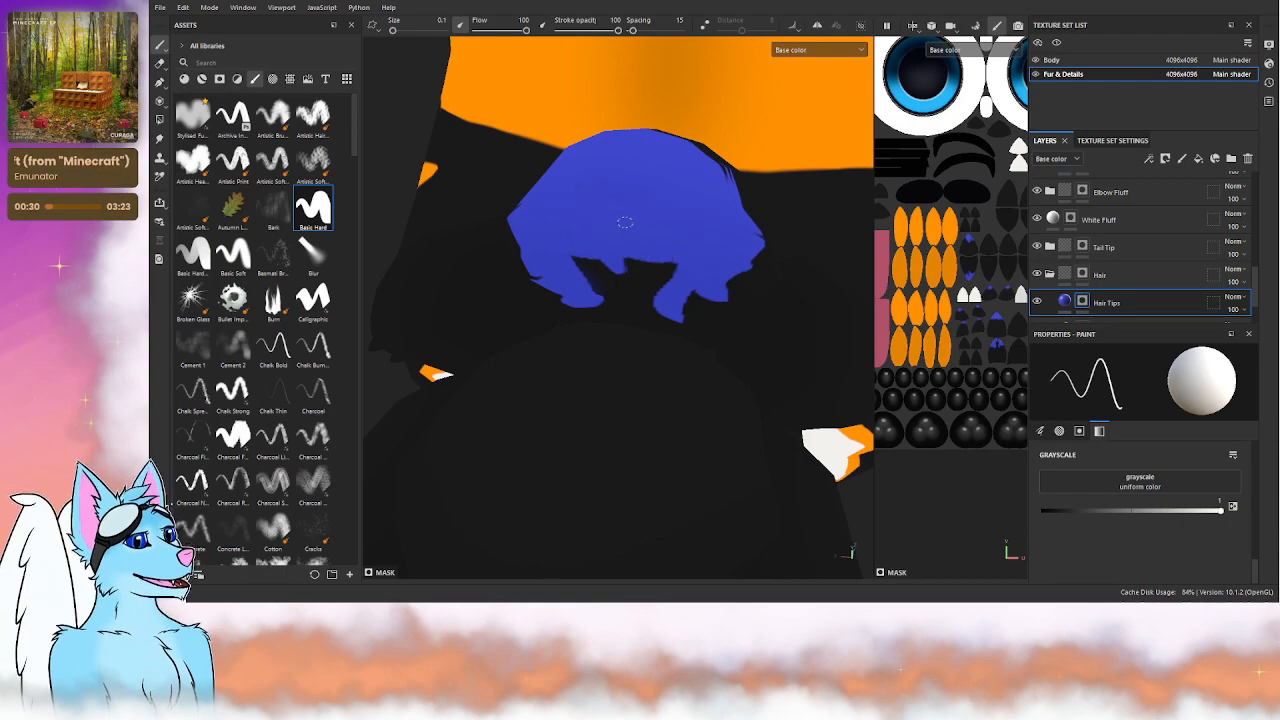
- Turn on Lazy Mouse, lengthen the middle fur strand on the patch's lower edge, and trim its tip with grayscale 0
mouse_move(703, 220)
left_mouse_down("alt")
mouse_move(494, 186)
mouse_move(629, 220)
mouse_move(487, 270)
mouse_move(434, 251)
mouse_move(503, 266)
left_mouse_up("alt")
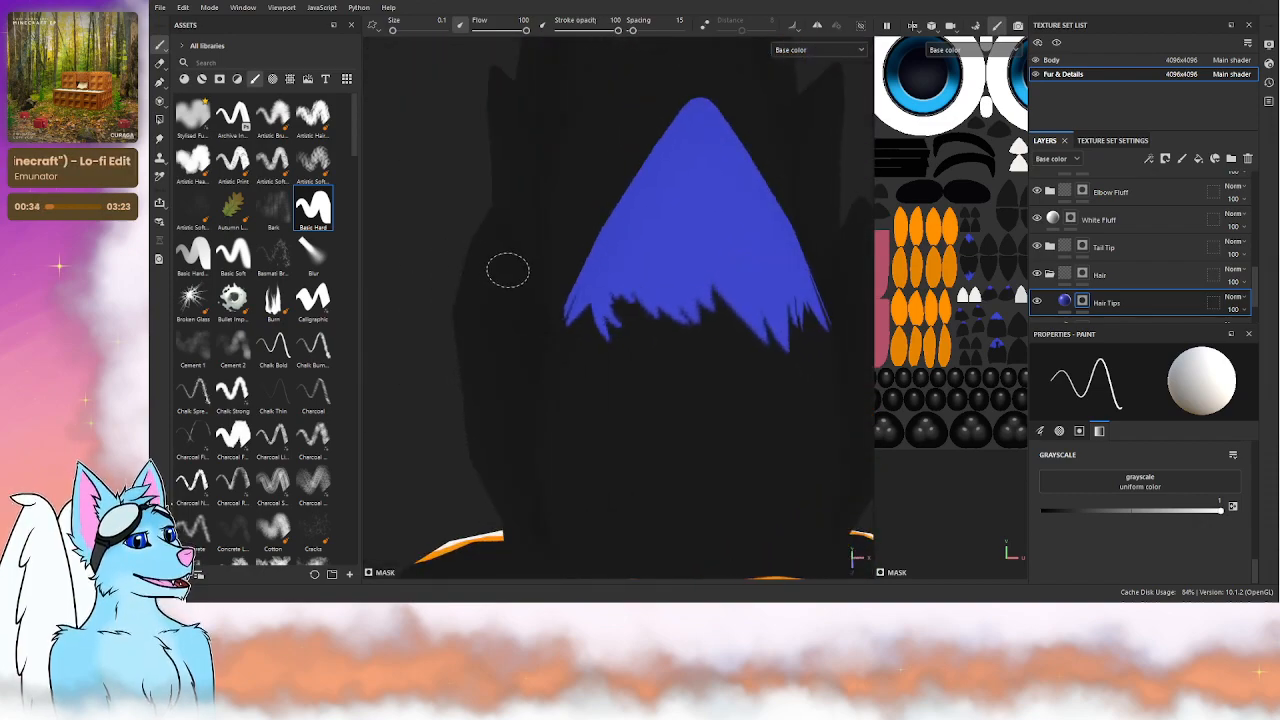
left_click_drag(705, 297, 775, 245, "alt")
right_click_drag(775, 245, 581, 331, "alt")
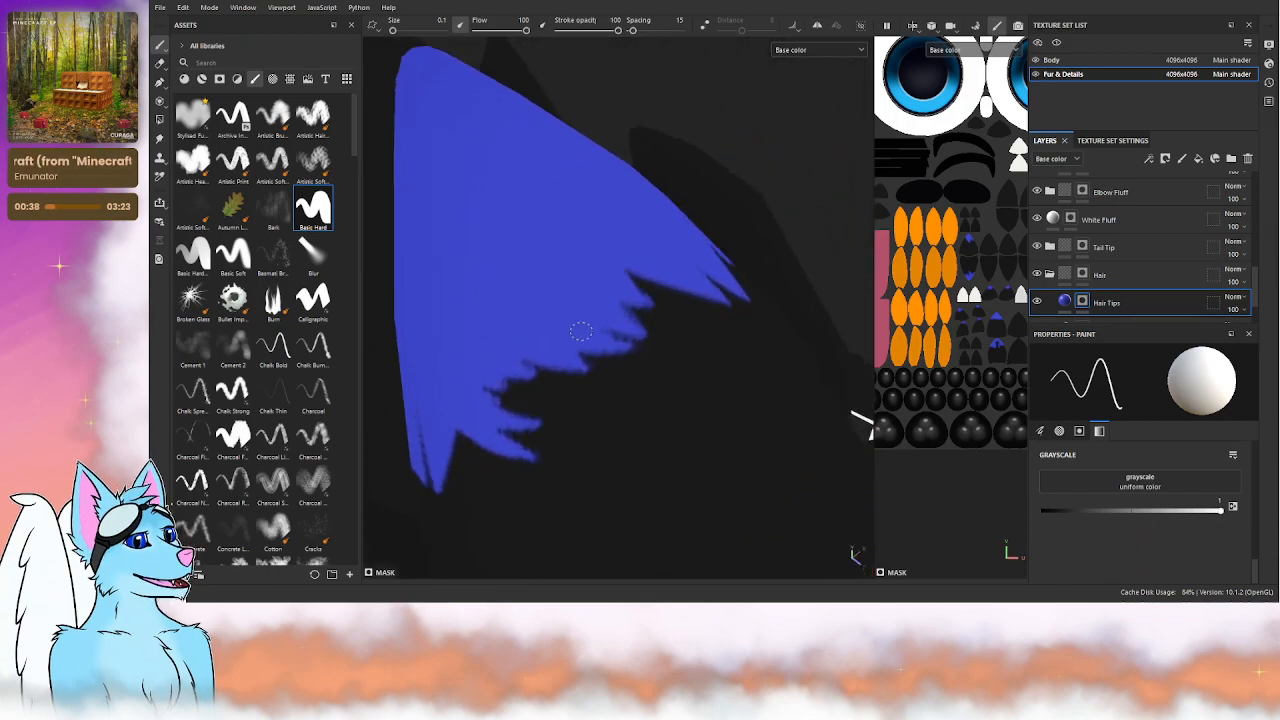
left_click(705, 22)
left_click_drag(660, 250, 596, 331, "alt")
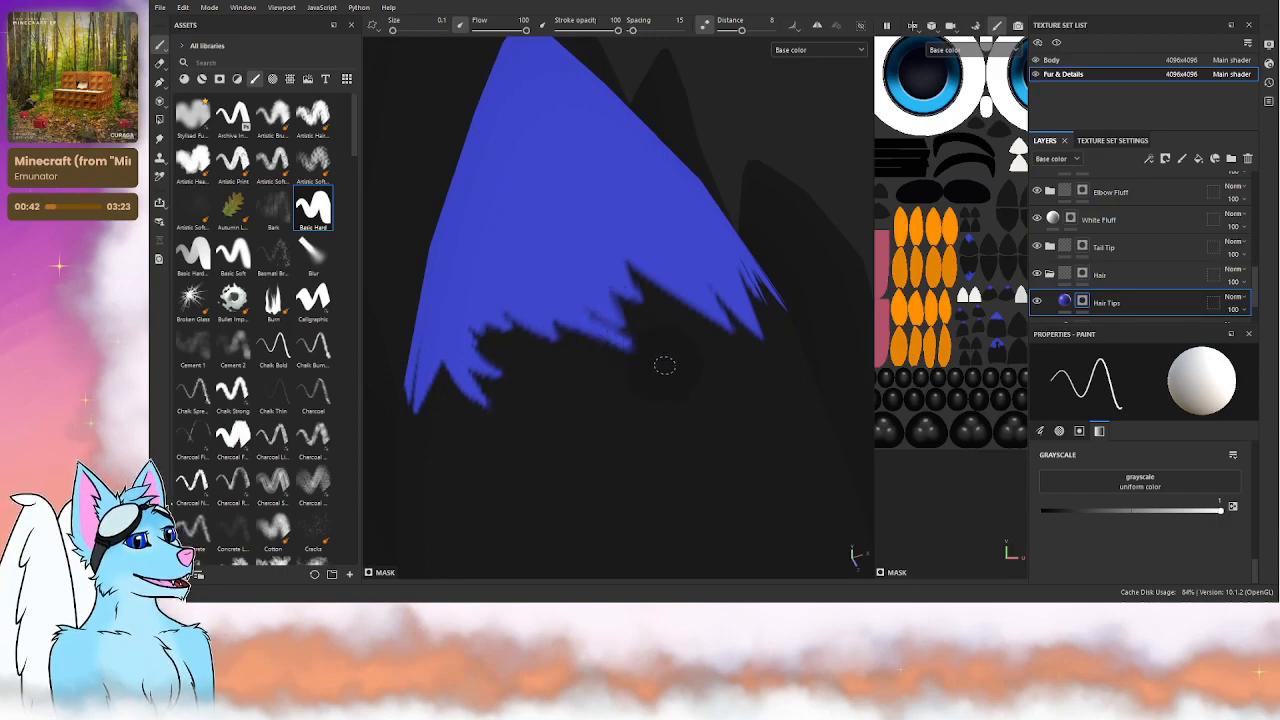
left_click_drag(535, 254, 630, 342)
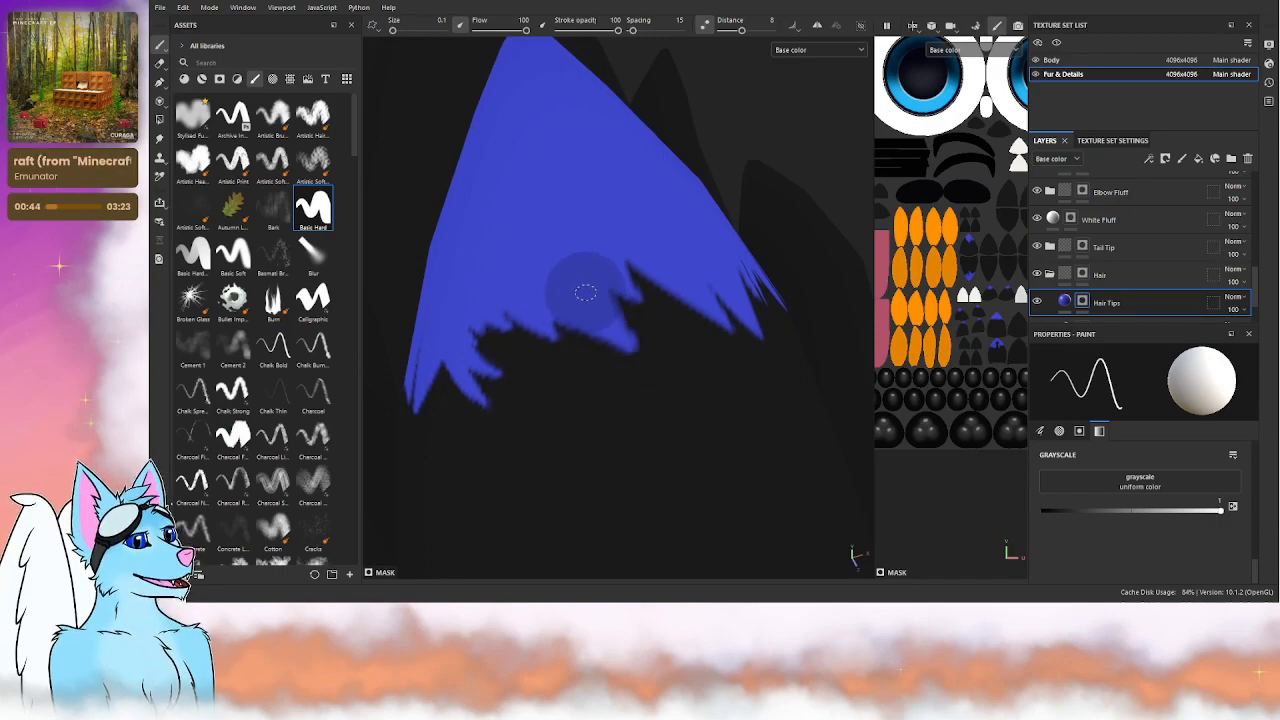
mouse_move(624, 358)
left_mouse_down()
mouse_move(657, 414)
mouse_move(631, 374)
left_mouse_up()
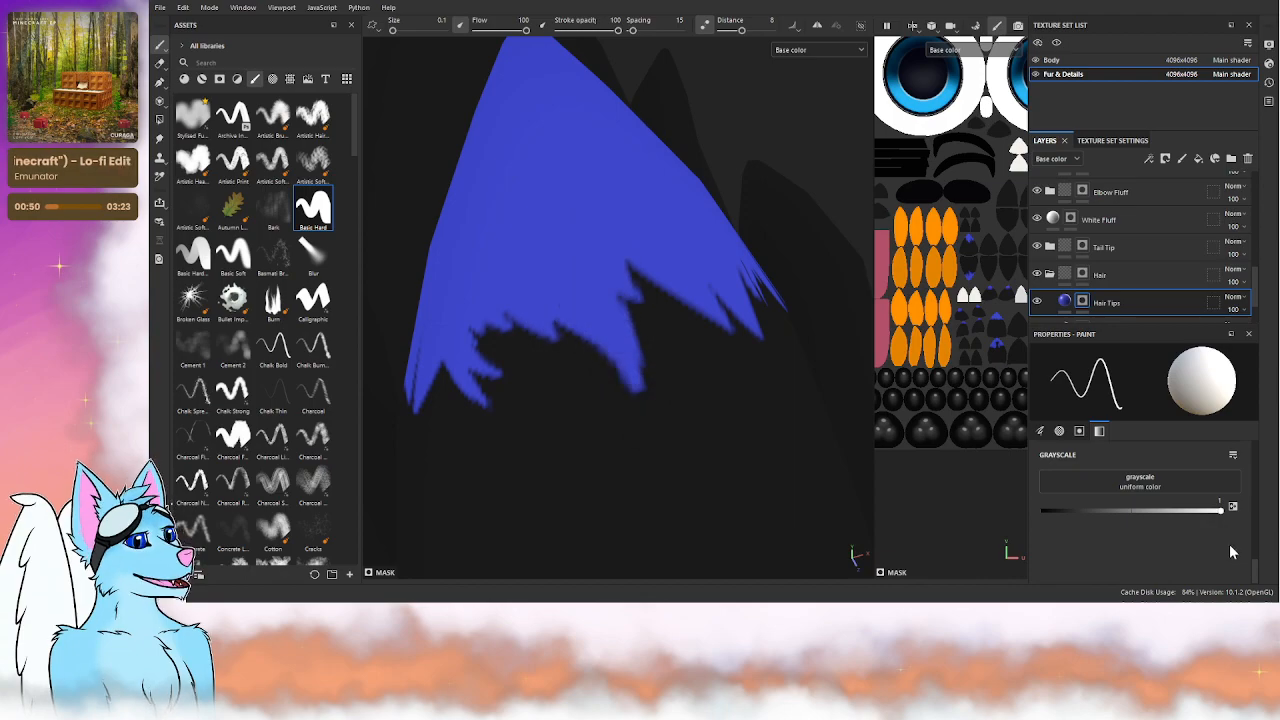
left_click_drag(1220, 510, 1042, 510)
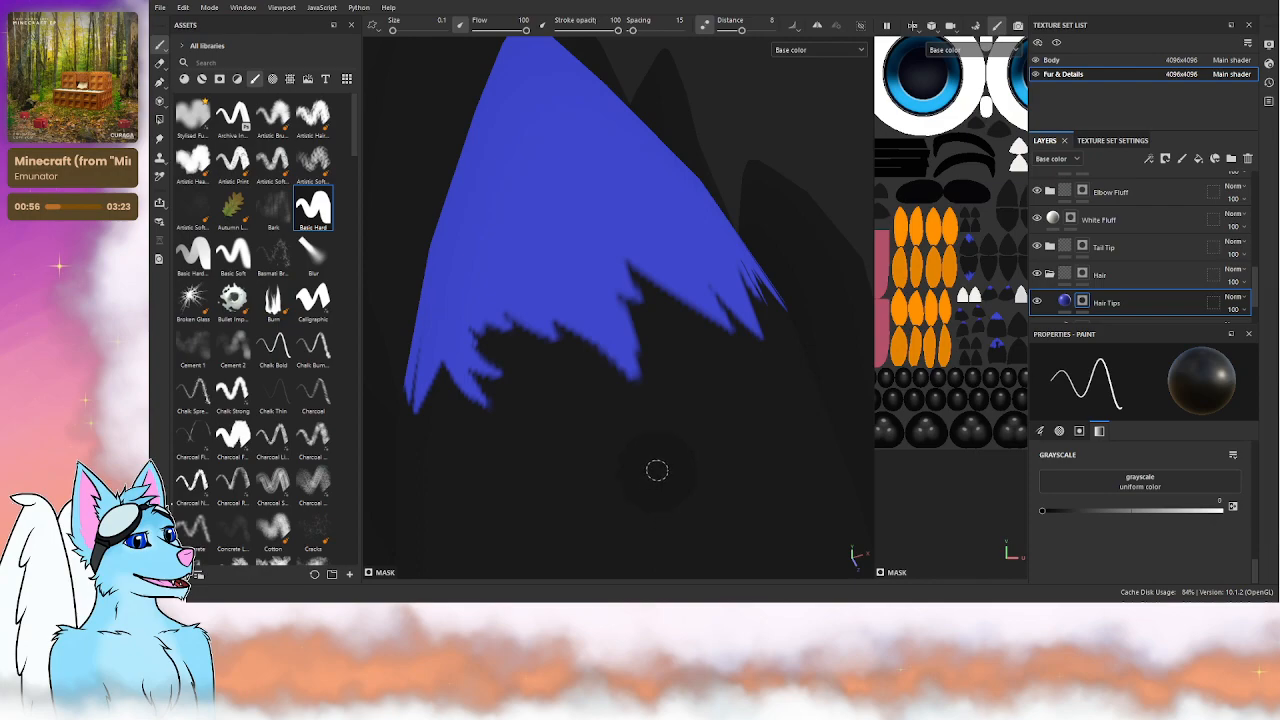
- Paint blue fur strands with grayscale 1 along the side of the dark gap in the patch's lower edge
left_click_drag(654, 451, 450, 345, "alt")
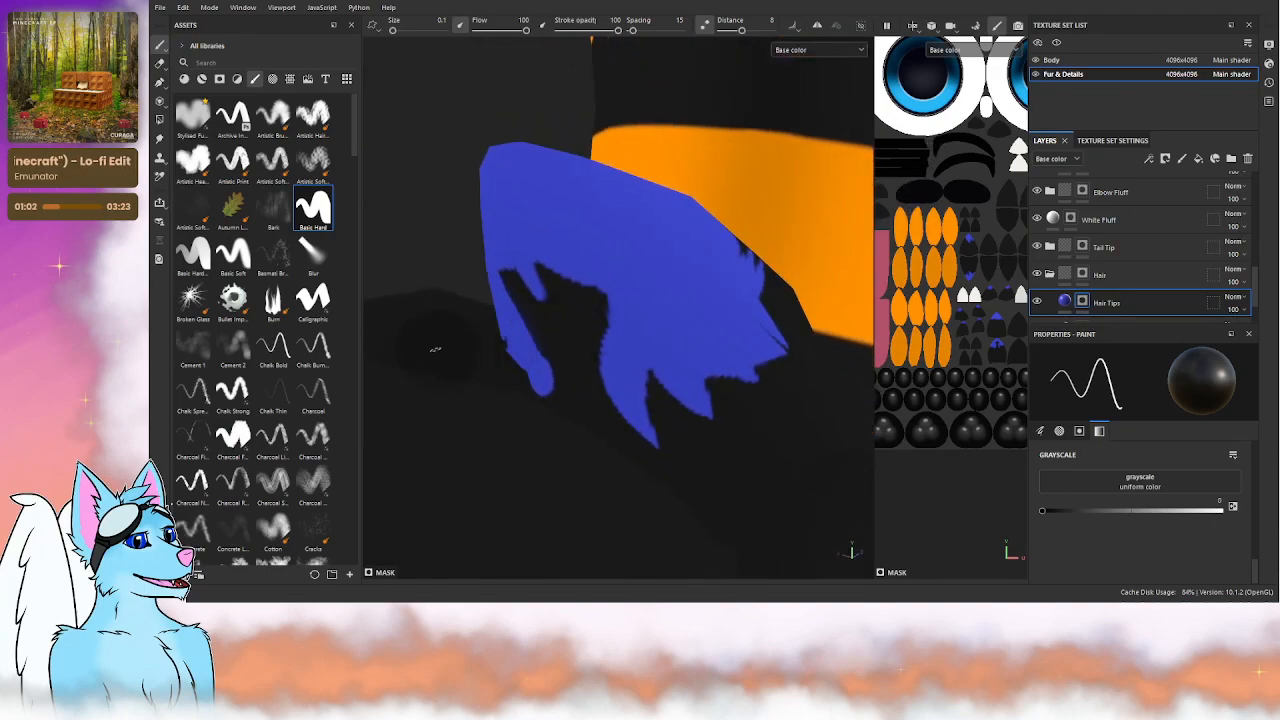
left_click(1221, 509)
mouse_move(651, 403)
left_mouse_down("alt")
mouse_move(686, 371)
mouse_move(710, 374)
left_mouse_up("alt")
left_click_drag(592, 393, 594, 421)
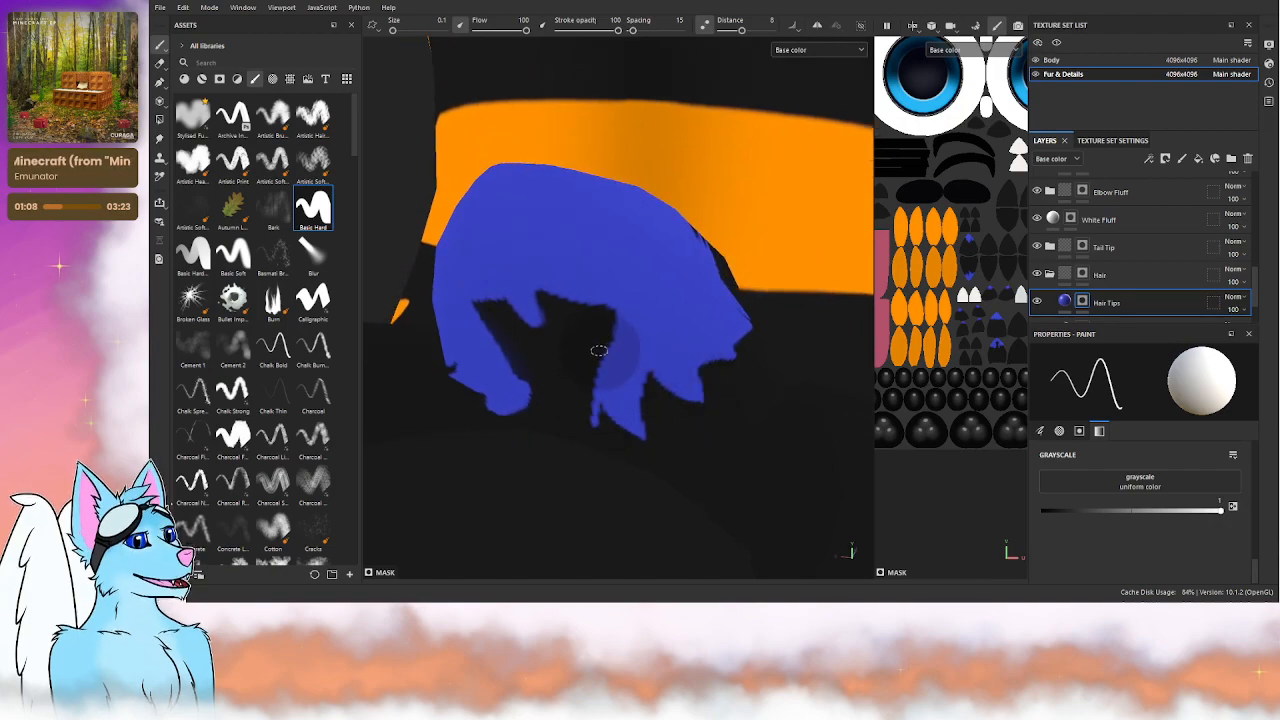
mouse_move(585, 300)
left_mouse_down()
mouse_move(594, 410)
mouse_move(606, 309)
left_mouse_up()
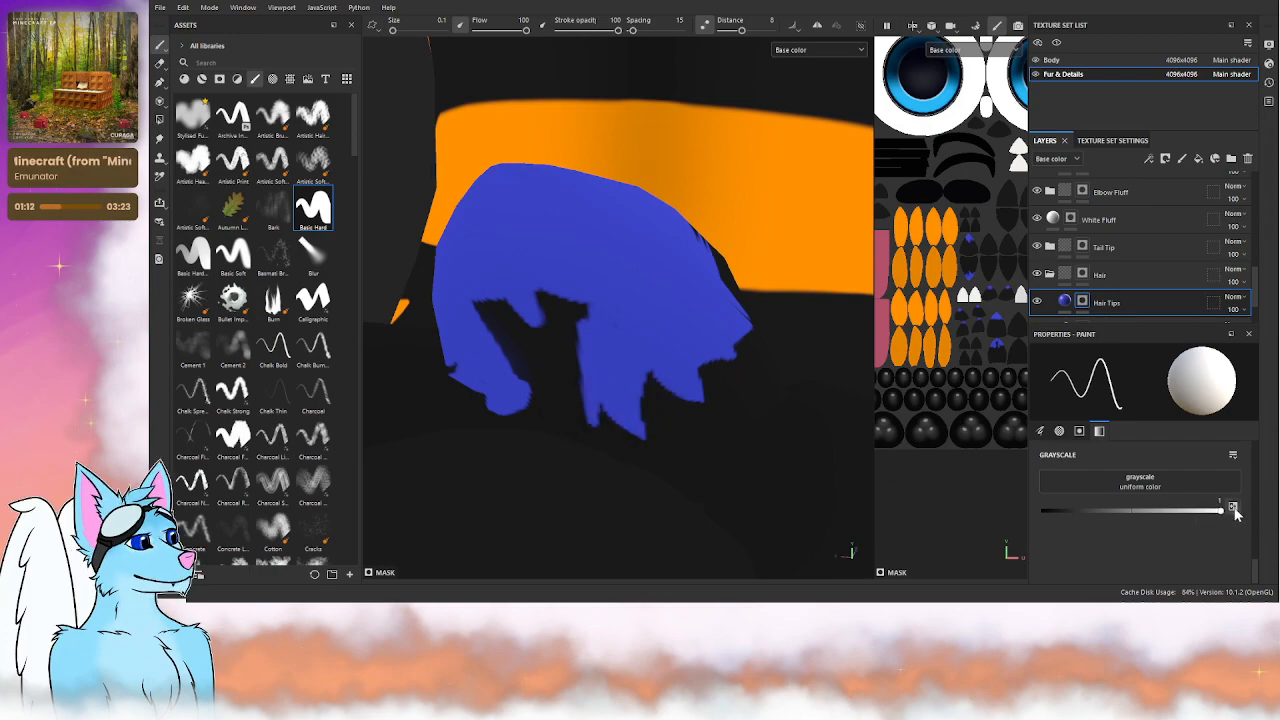
left_click_drag(1236, 512, 1042, 511)
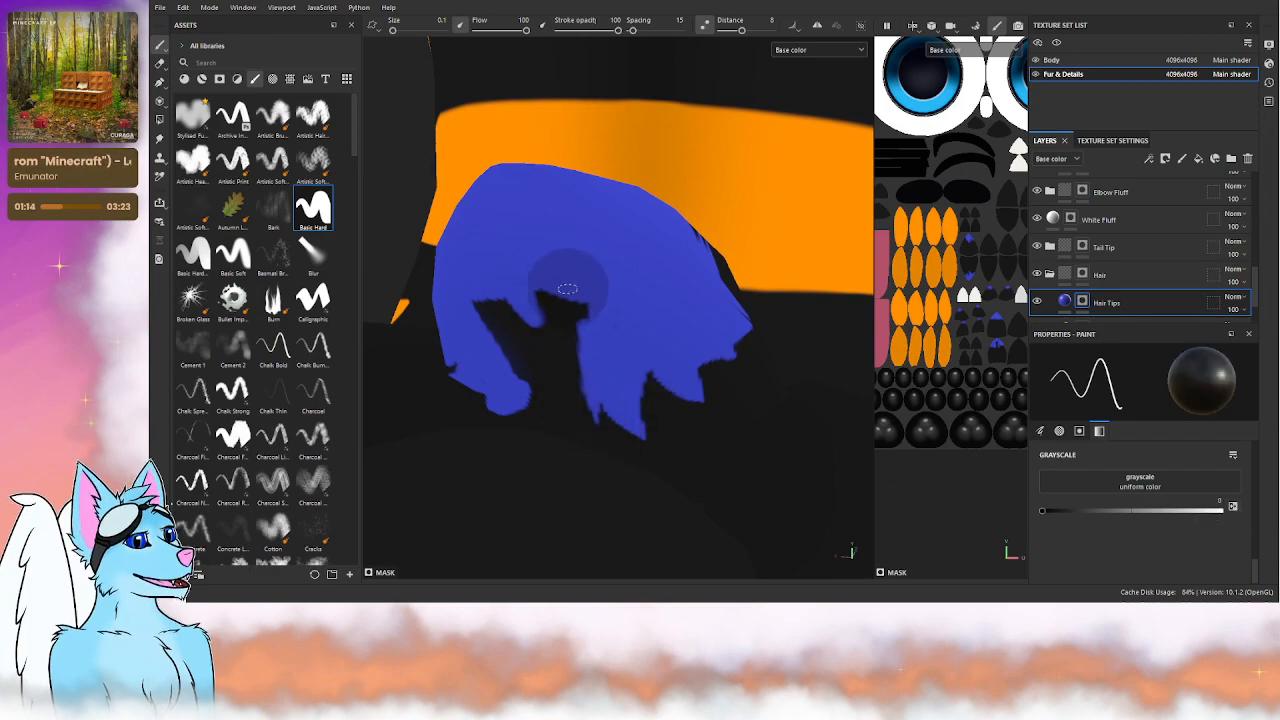
- Fill the remaining dark gap with blue at grayscale 1 and shape its lower edge into pointed fur strands
left_click(1232, 510)
mouse_move(536, 408)
left_mouse_down()
mouse_move(504, 385)
mouse_move(486, 337)
mouse_move(528, 371)
mouse_move(484, 305)
mouse_move(501, 353)
mouse_move(520, 356)
left_mouse_up()
mouse_move(547, 416)
left_mouse_down()
mouse_move(491, 217)
mouse_move(514, 377)
mouse_move(511, 351)
mouse_move(574, 355)
mouse_move(563, 349)
mouse_move(563, 420)
mouse_move(551, 400)
mouse_move(543, 420)
mouse_move(543, 357)
mouse_move(557, 406)
left_mouse_up()
left_click(1235, 507)
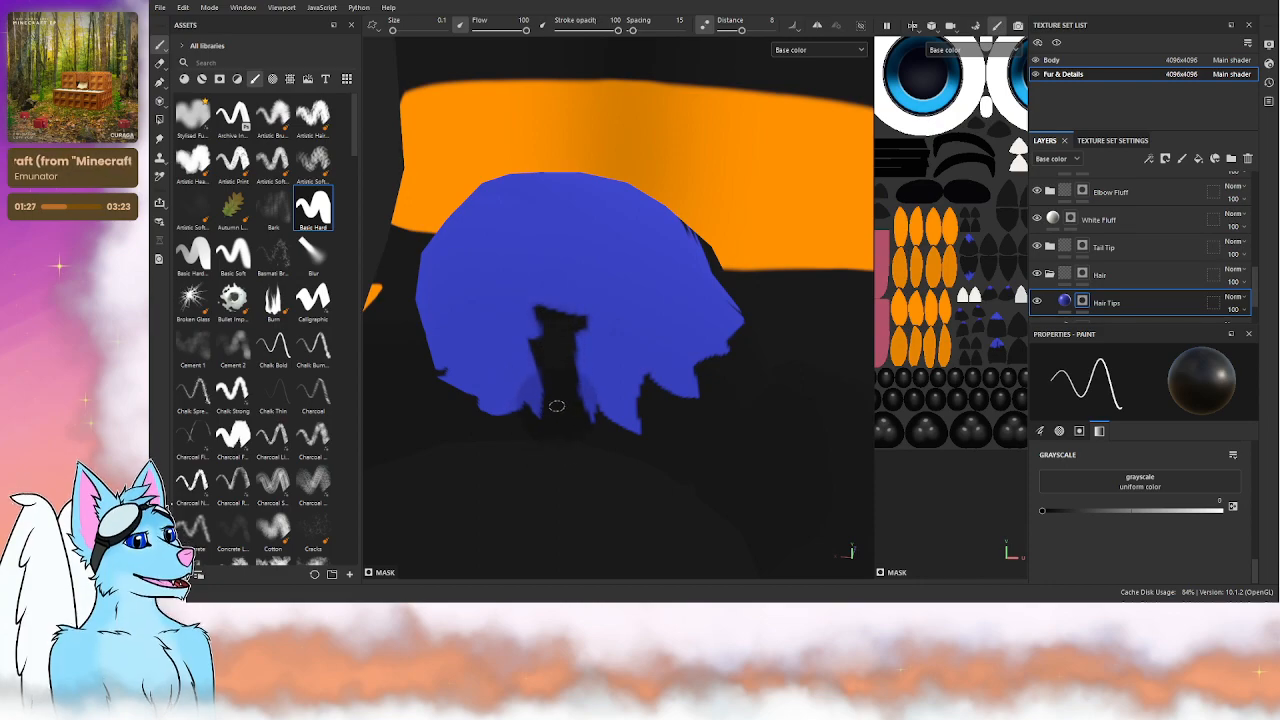
left_click(1233, 507)
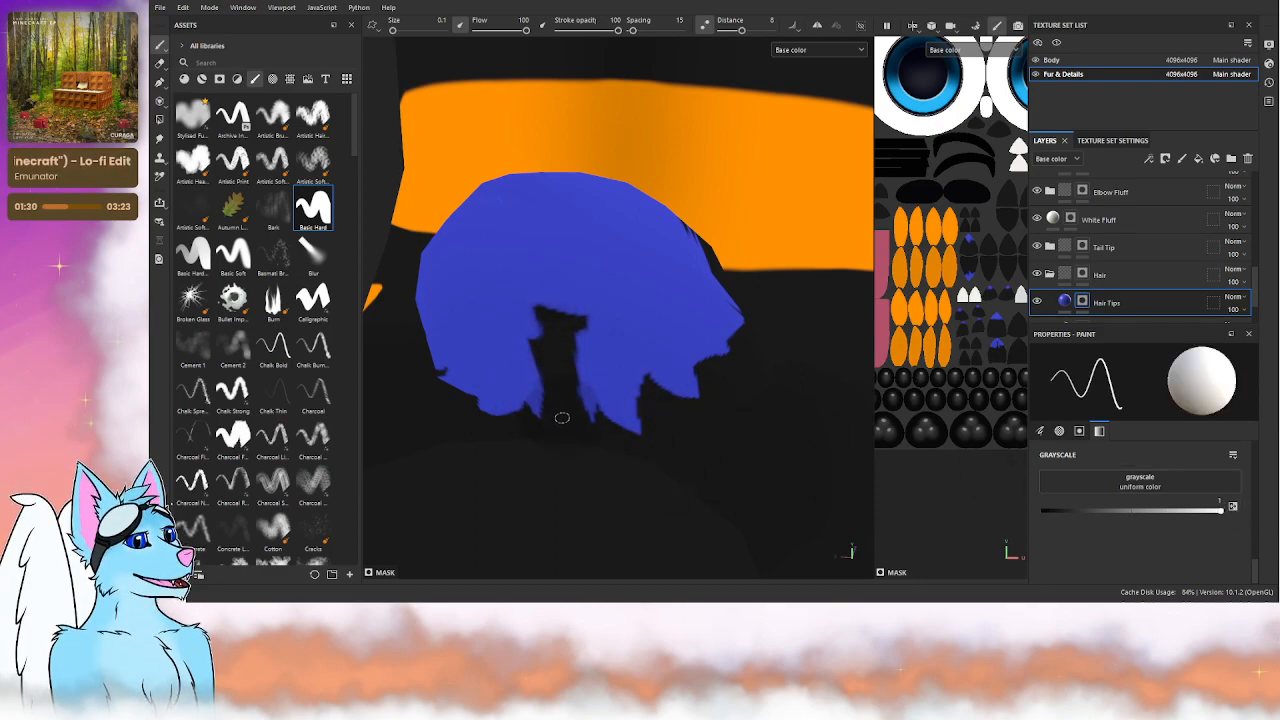
mouse_move(562, 417)
left_mouse_down()
mouse_move(515, 355)
mouse_move(566, 421)
mouse_move(571, 271)
mouse_move(560, 390)
mouse_move(573, 285)
mouse_move(586, 374)
mouse_move(651, 374)
mouse_move(489, 349)
mouse_move(455, 321)
left_mouse_up()
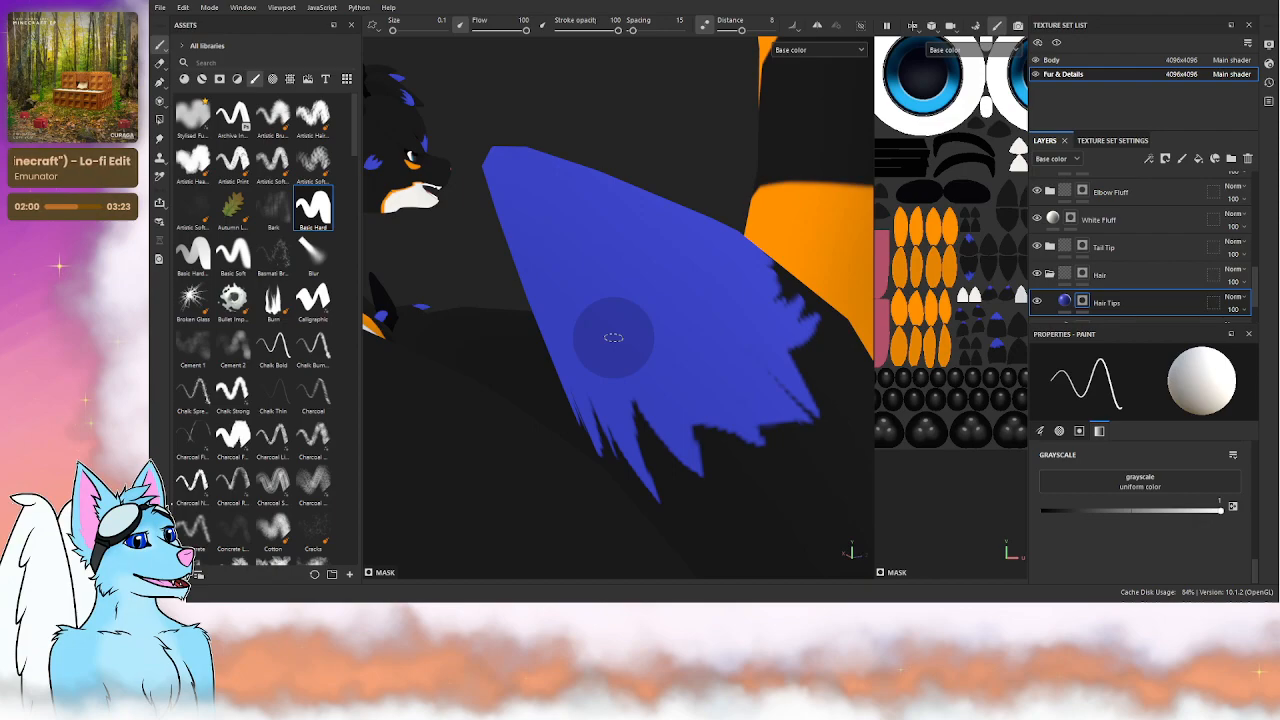
- Set the brush grayscale to 0 and carve a deeper notch and a sharper point into the patch's side fur edge
left_click_drag(613, 337, 591, 352, "alt")
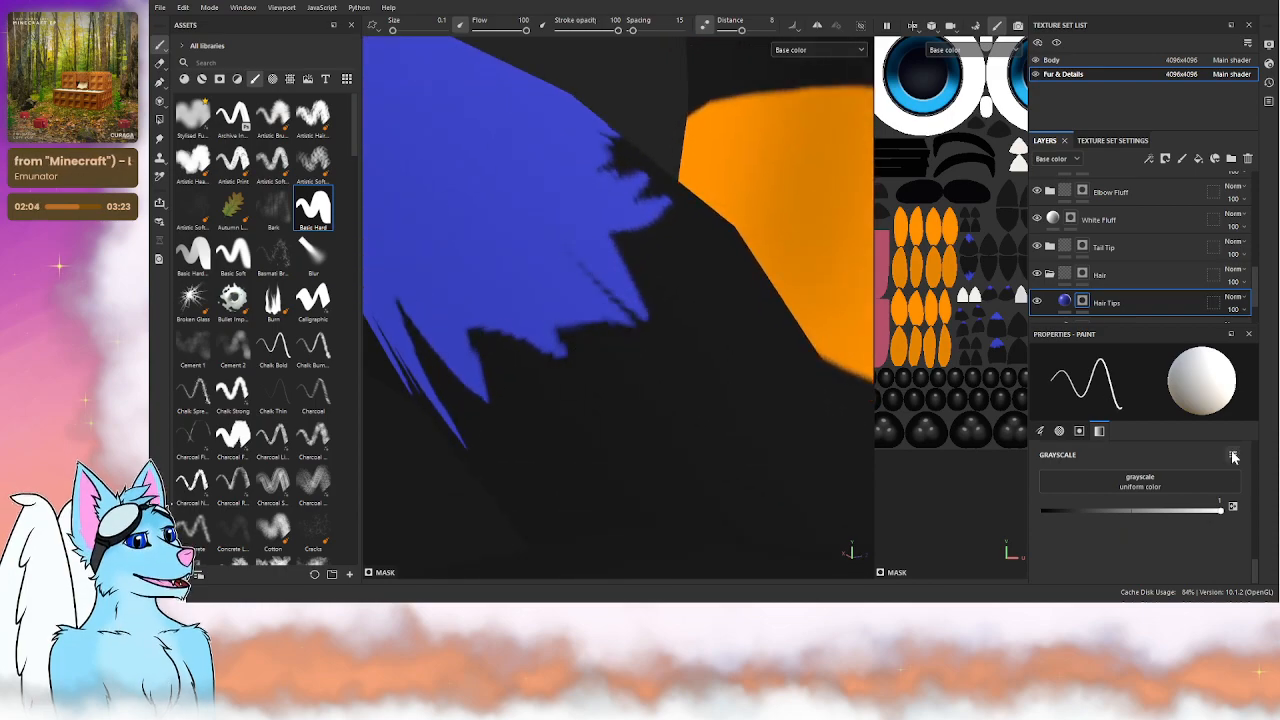
left_click(1233, 507)
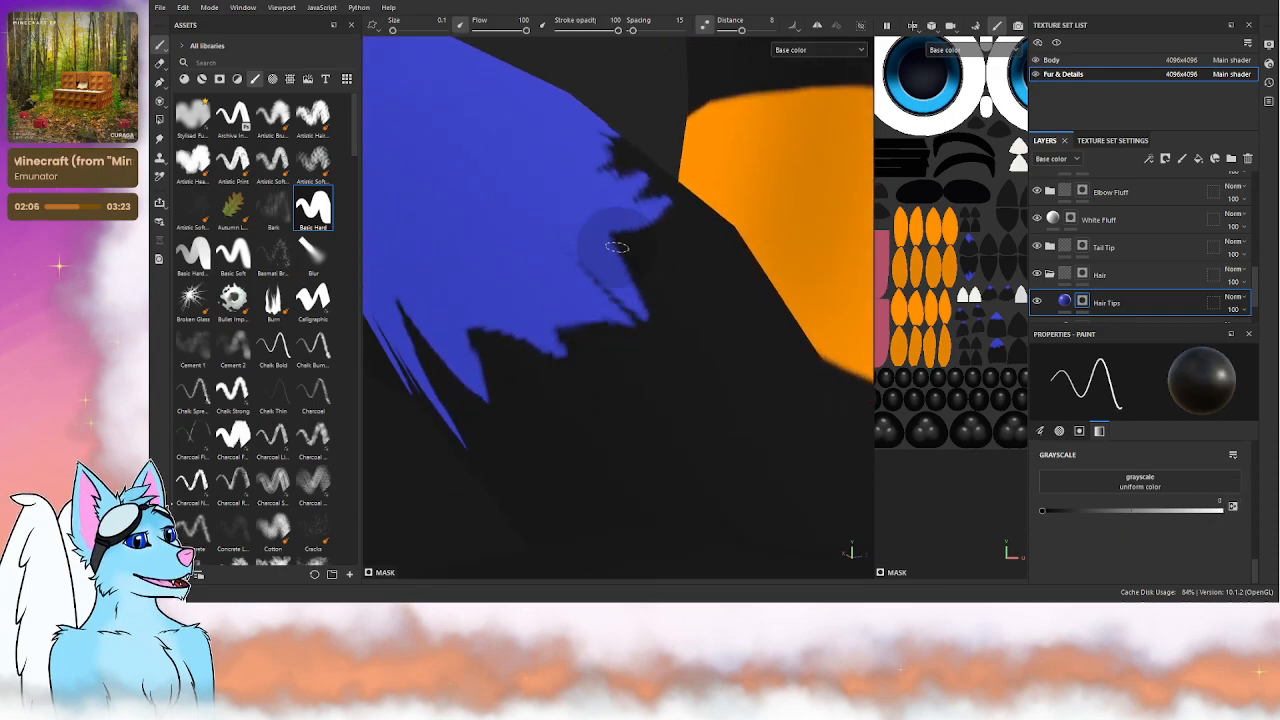
mouse_move(587, 320)
left_mouse_down()
mouse_move(543, 329)
mouse_move(636, 306)
mouse_move(587, 267)
left_mouse_up()
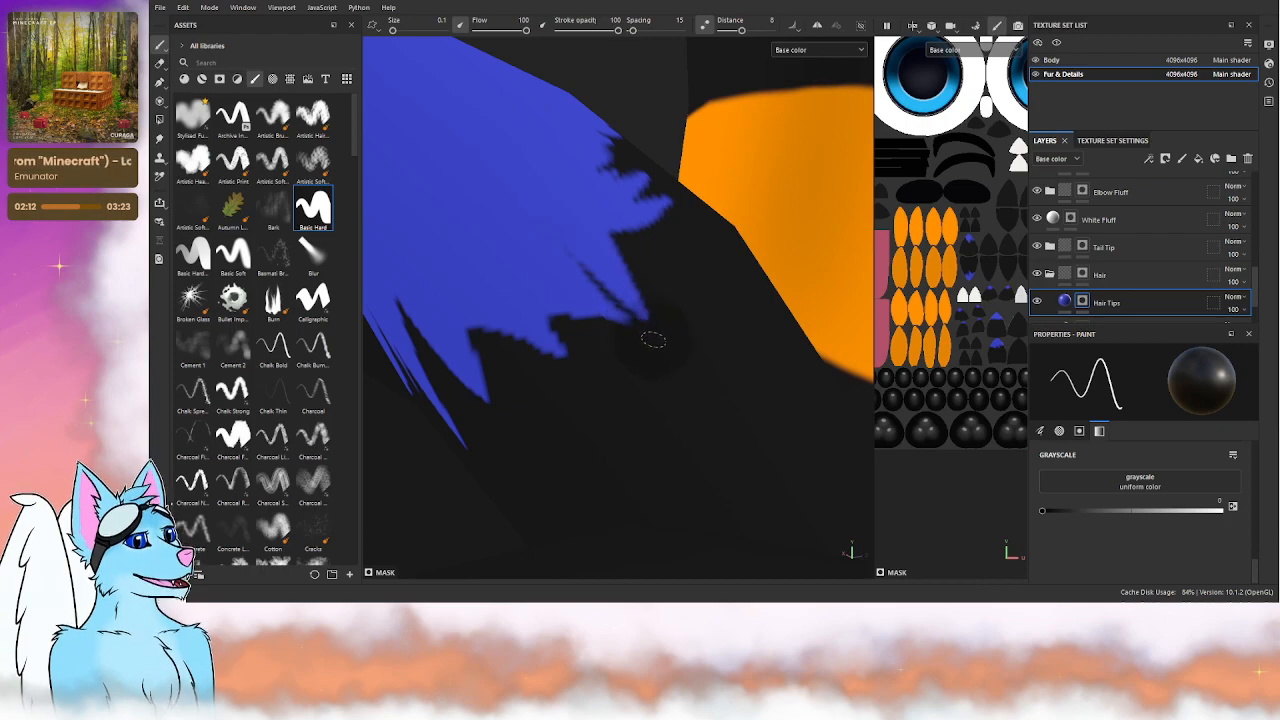
mouse_move(634, 317)
left_mouse_down()
mouse_move(591, 271)
mouse_move(652, 321)
left_mouse_up()
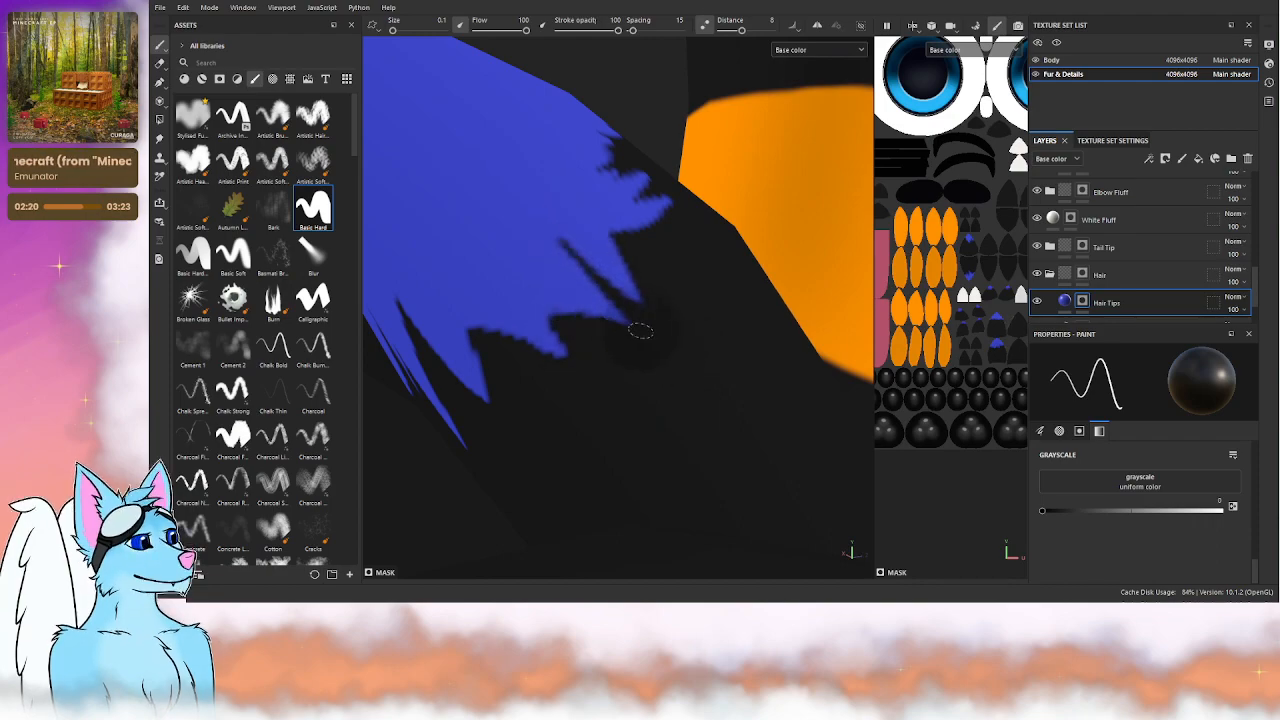
mouse_move(703, 380)
left_mouse_down("alt")
mouse_move(602, 291)
mouse_move(477, 349)
mouse_move(389, 346)
mouse_move(557, 320)
mouse_move(614, 285)
left_mouse_up("alt")
scroll(655, 355, "down", 8)
left_click_drag(703, 363, 586, 329, "alt")
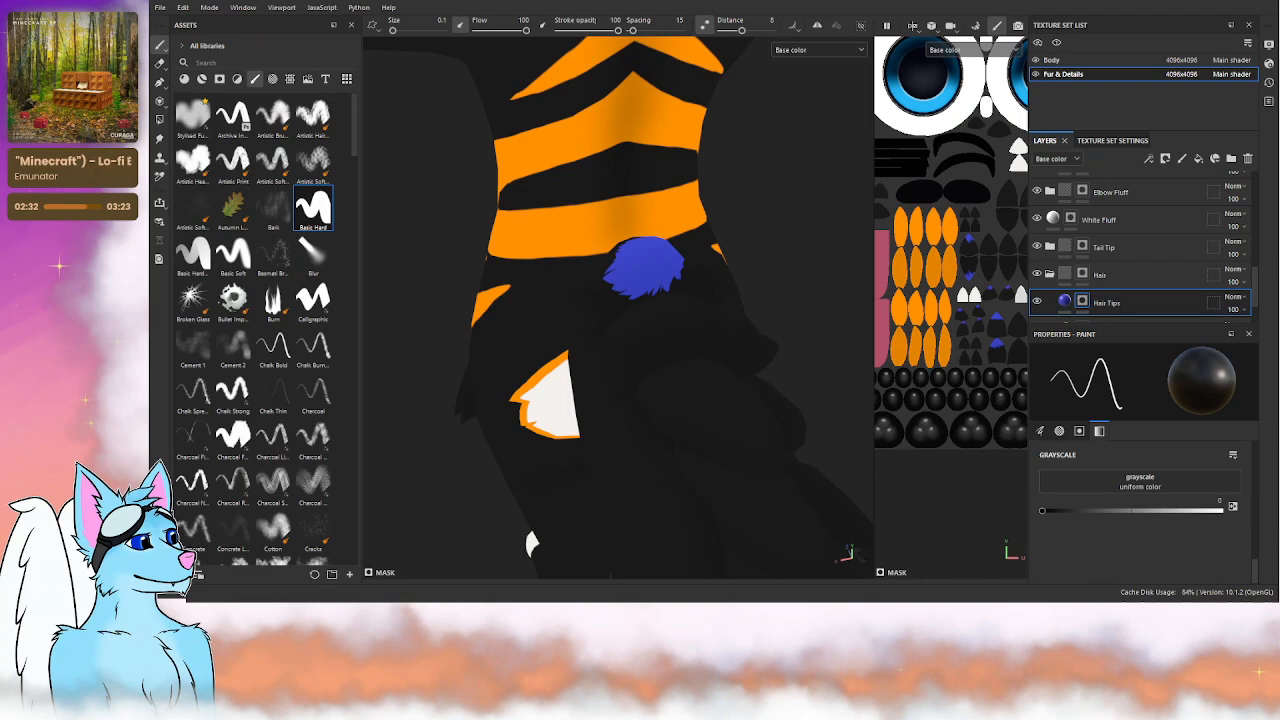
scroll(623, 337, "up", 4)
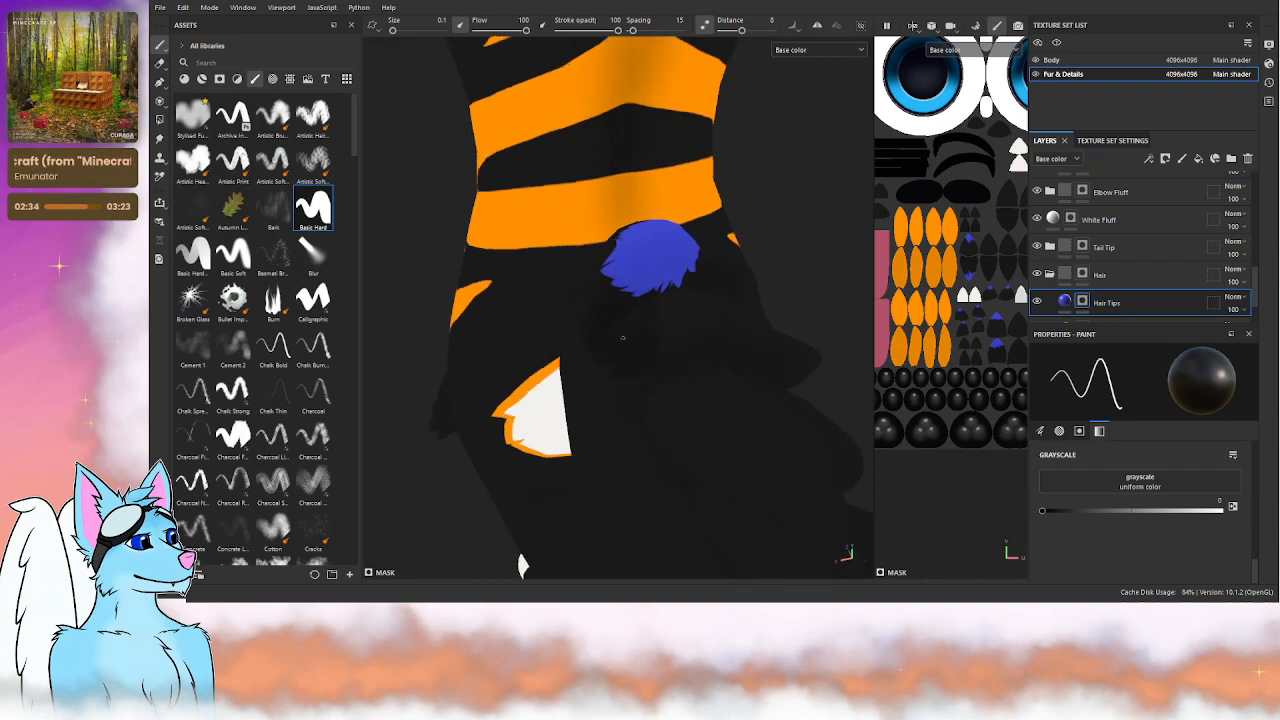
- Turn on symmetry for painting the Hair Tips mask and frame the dark fur beside the finished blue patch
left_click_drag(623, 337, 635, 300, "alt")
left_click(817, 26)
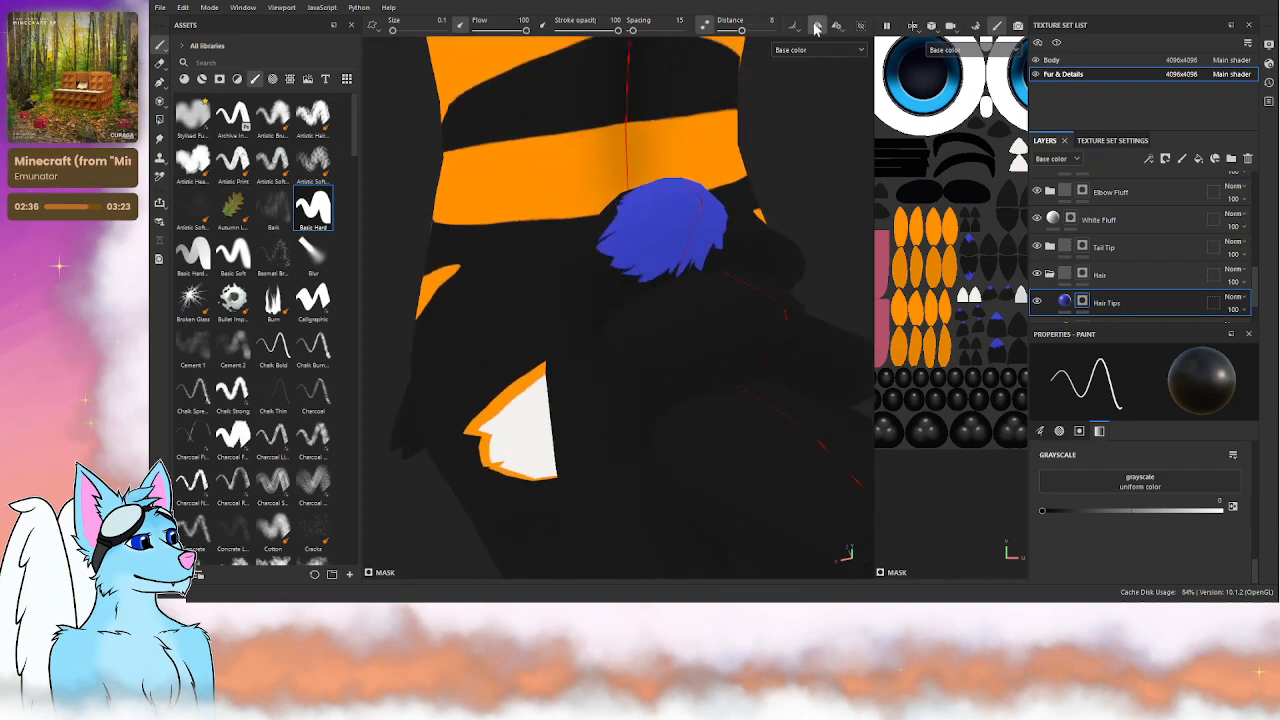
scroll(574, 274, "up", 2)
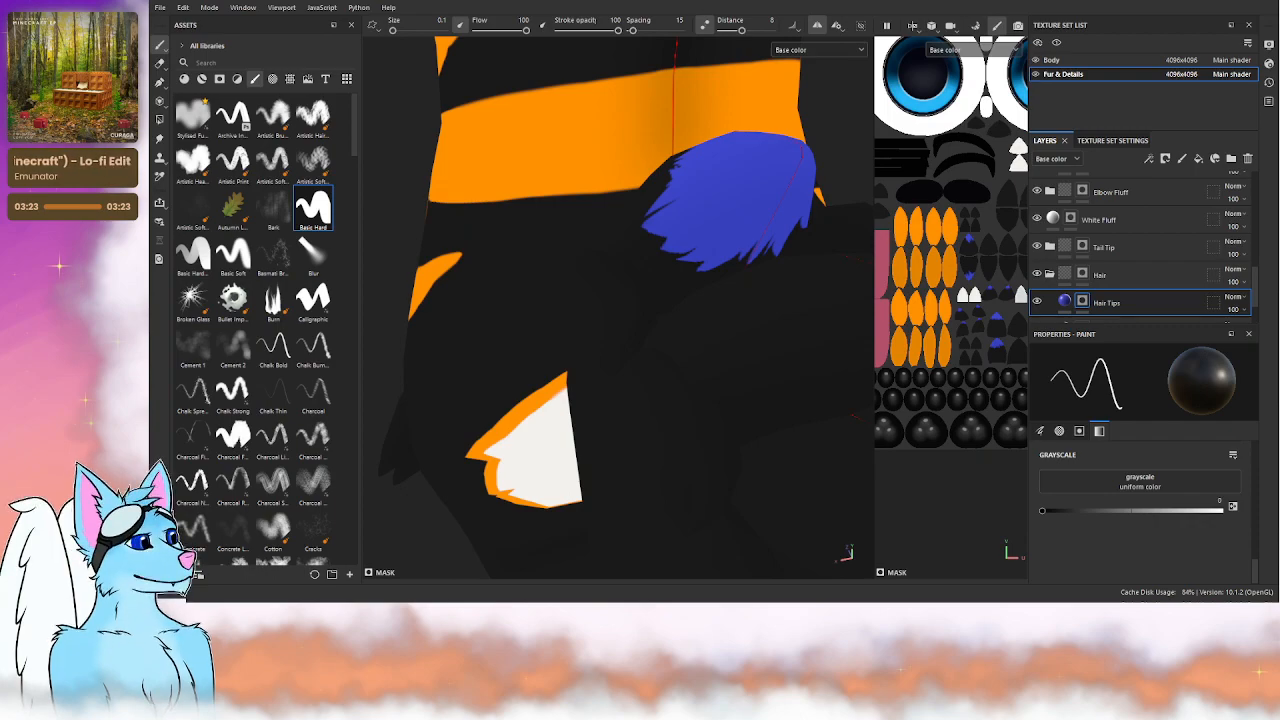
scroll(576, 267, "down", 1)
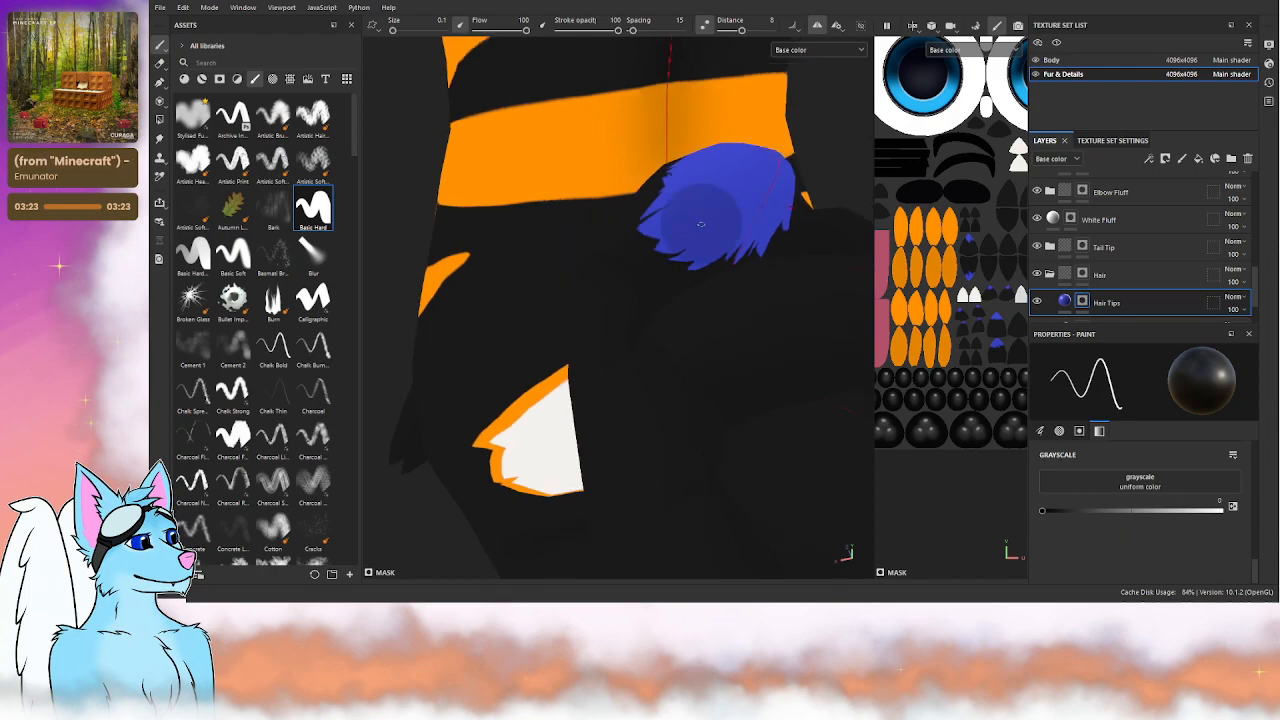
left_click_drag(729, 223, 606, 540, "alt")
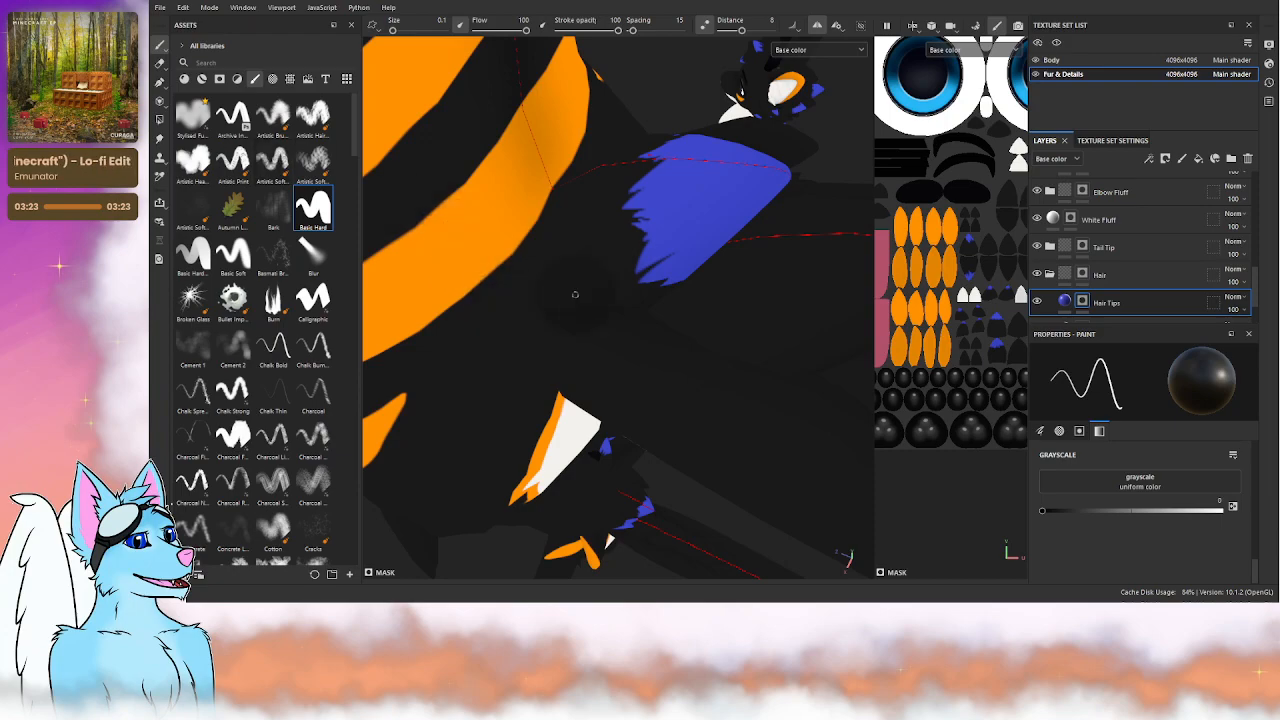
left_click_drag(669, 266, 397, 189, "alt")
- Load the alpha-11 fur alpha into the brush, set its grayscale to 1, and enlarge the brush to size 2.3
left_click(272, 80)
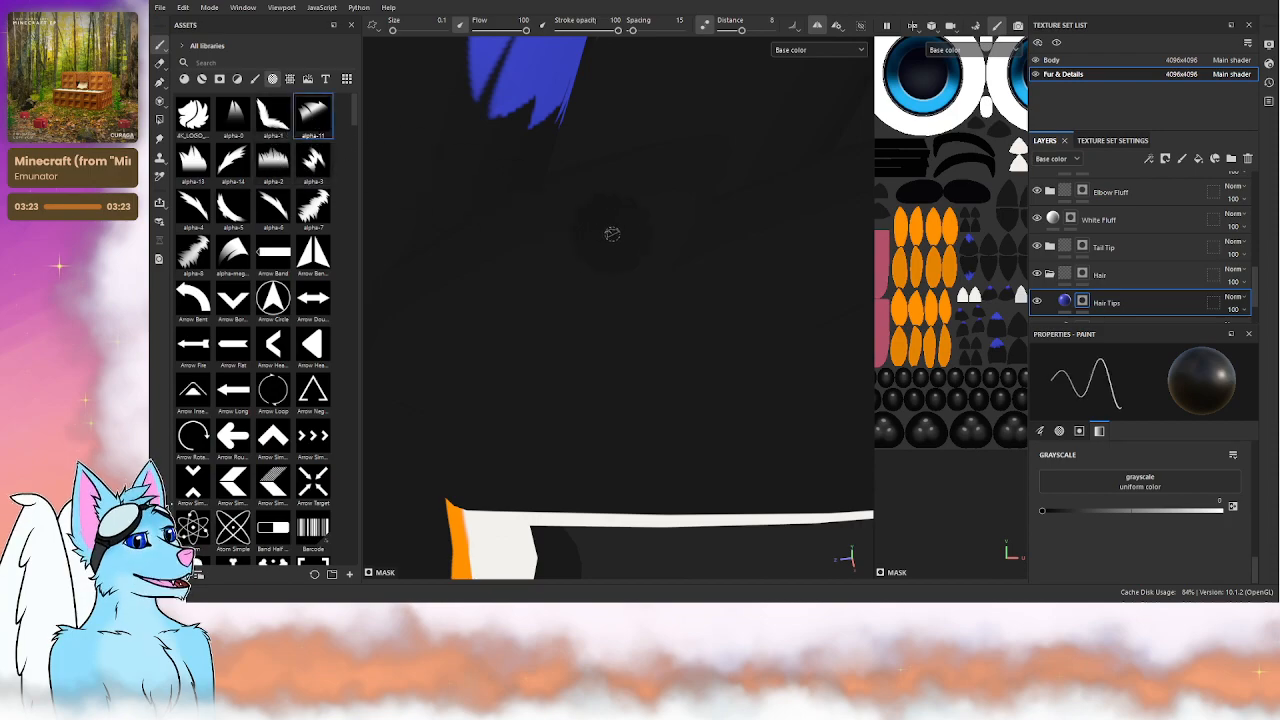
left_click_drag(618, 223, 616, 220, "ctrl")
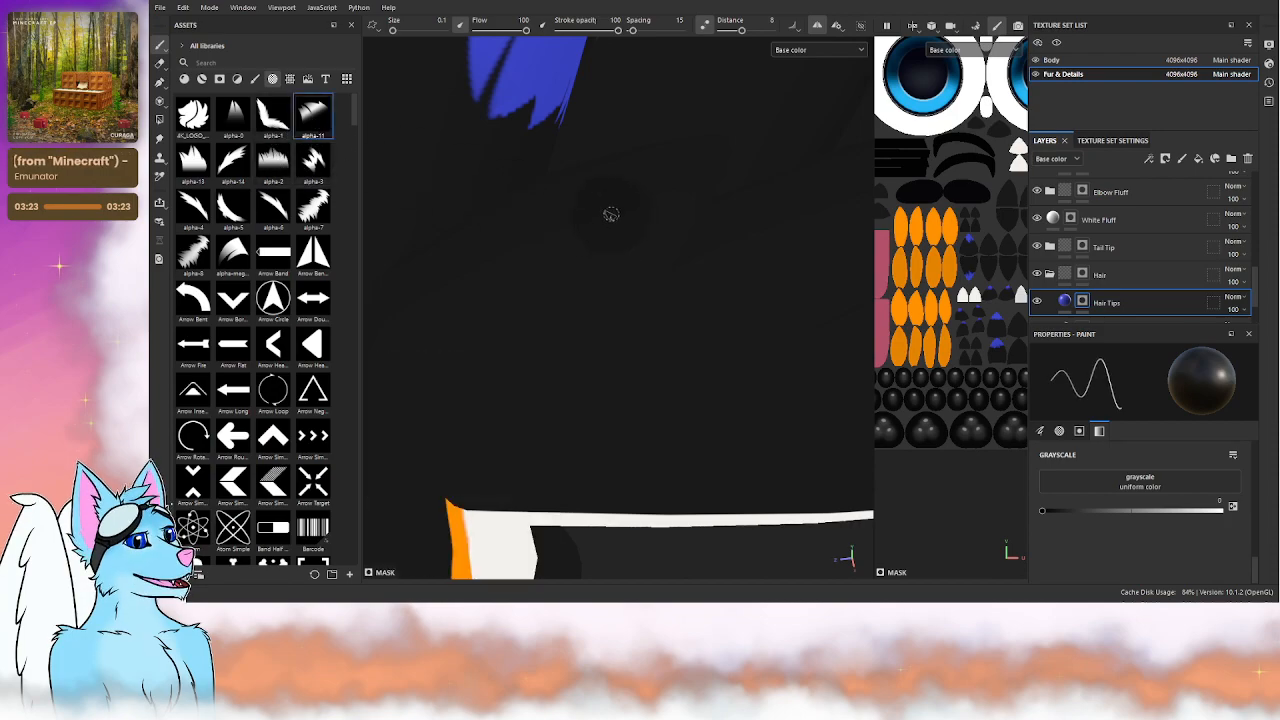
right_click_drag(610, 214, 614, 210, "ctrl")
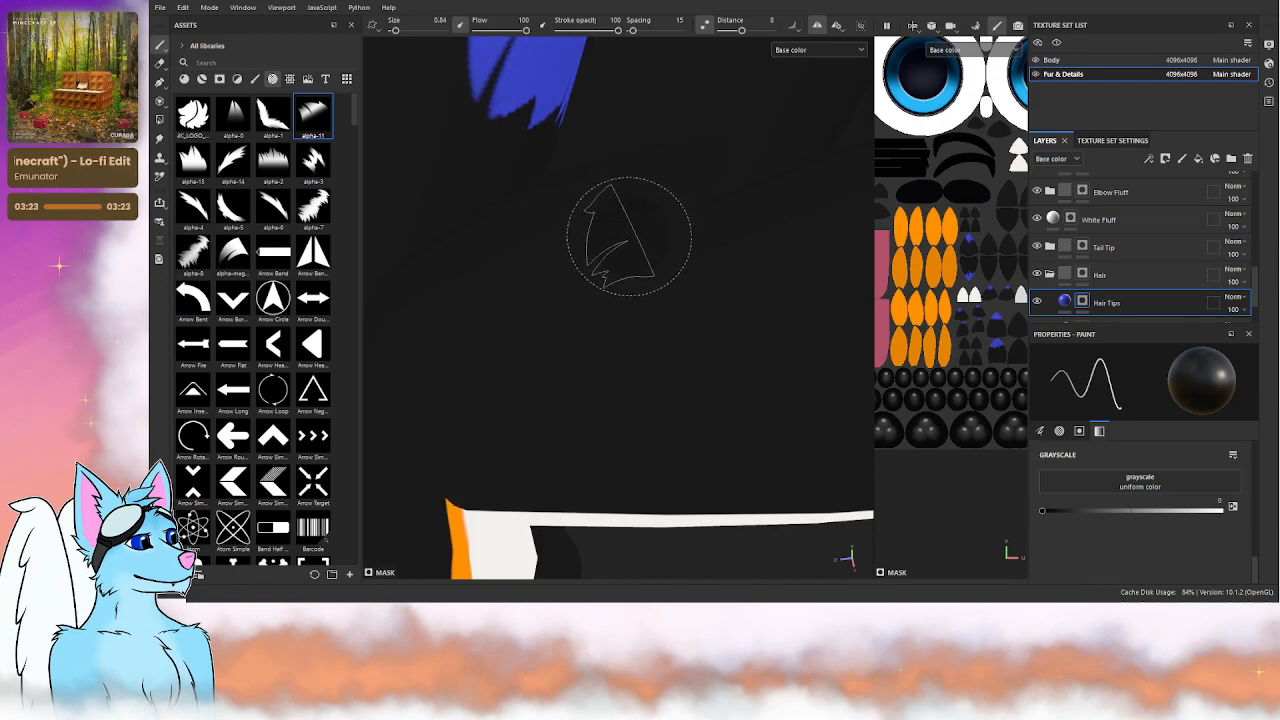
left_click(1236, 511)
mouse_move(618, 225)
right_mouse_down("ctrl")
mouse_move(603, 257)
mouse_move(631, 238)
right_mouse_up("ctrl")
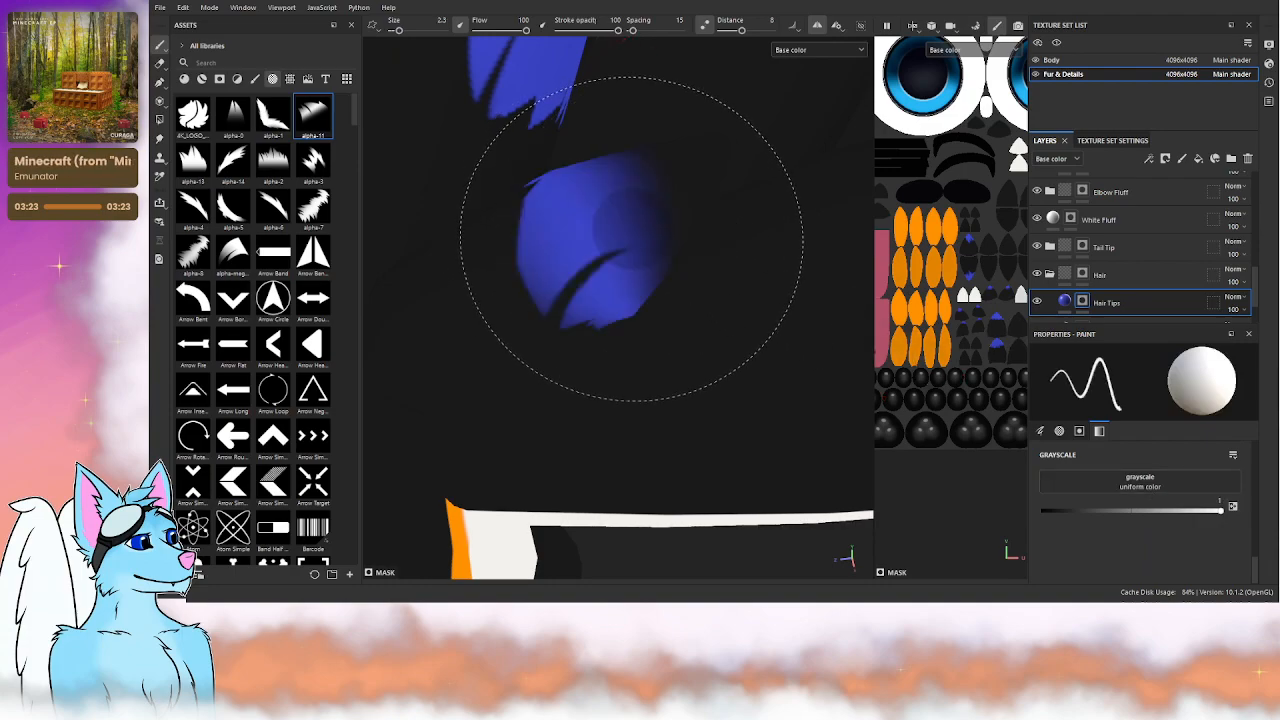
- Stamp a blue alpha-11 fur shape at brush size 2.14 on the dark fur next to the finished patch's tip
mouse_move(606, 214)
left_mouse_down("alt")
mouse_move(691, 280)
mouse_move(716, 376)
mouse_move(680, 300)
mouse_move(643, 149)
mouse_move(717, 211)
mouse_move(612, 247)
left_mouse_up("alt")
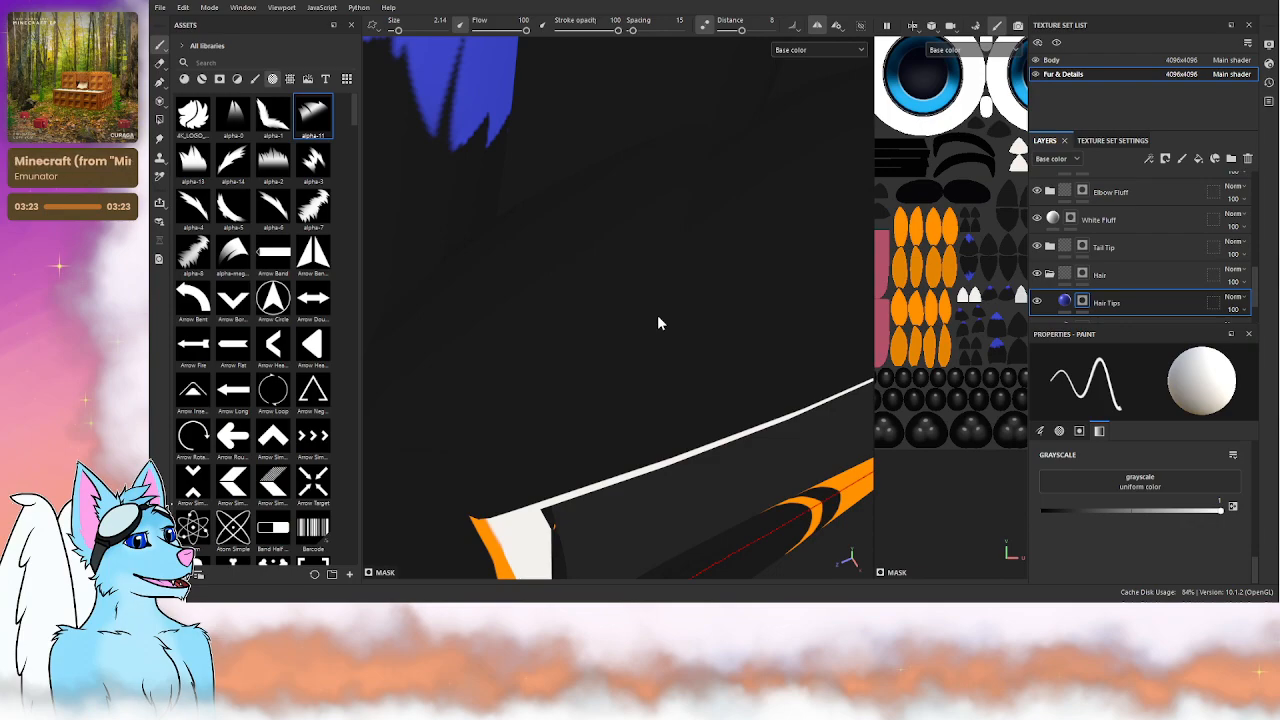
mouse_move(686, 262)
left_mouse_down("alt")
mouse_move(680, 194)
mouse_move(717, 323)
left_mouse_up("alt")
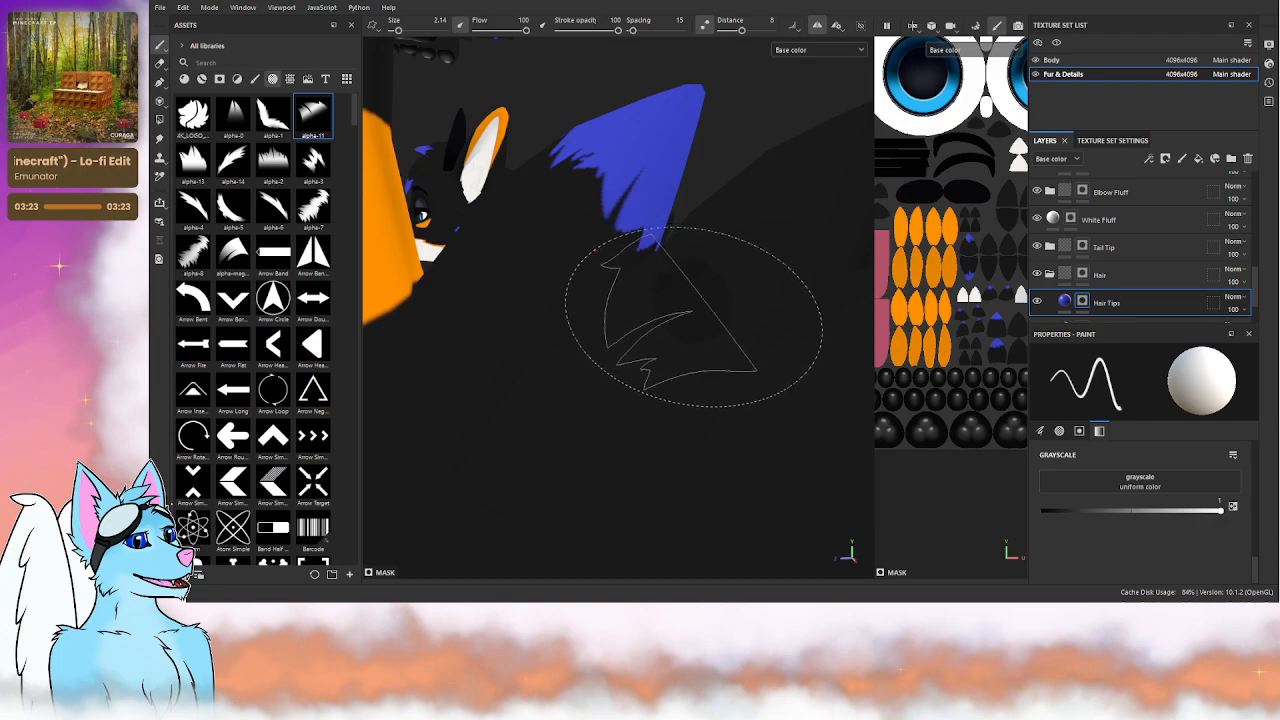
left_click(690, 328)
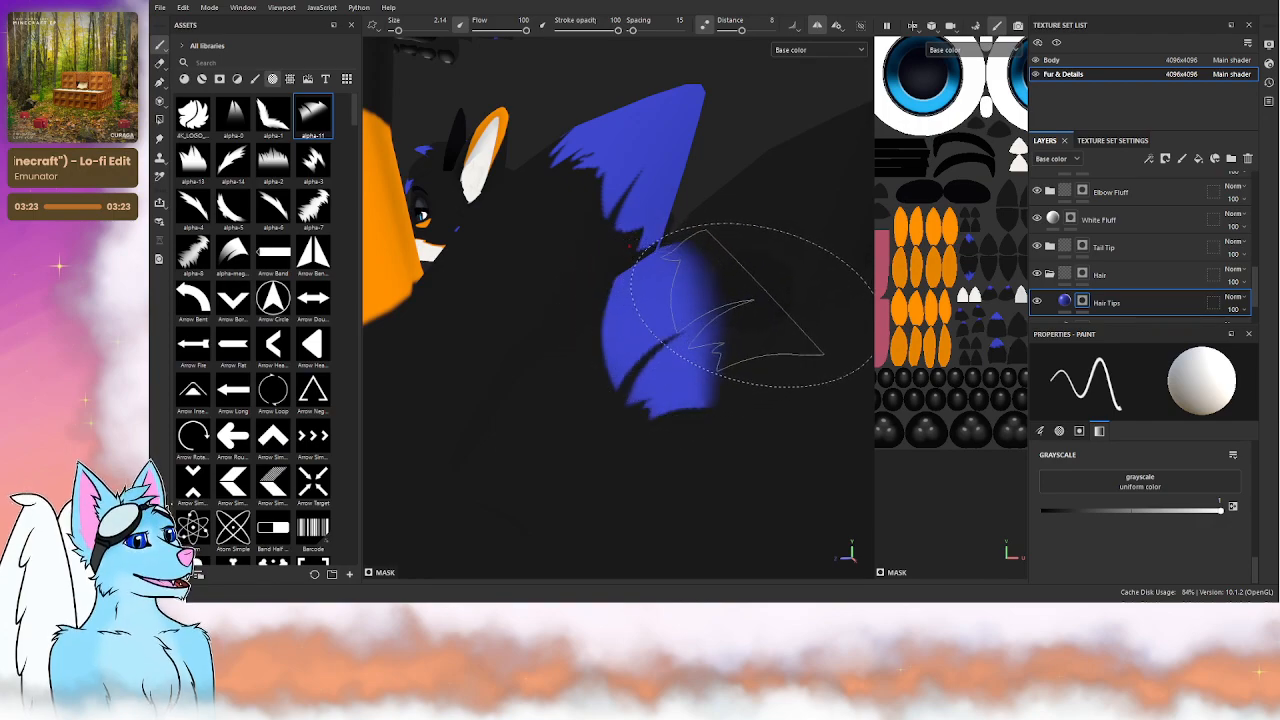
- Try to extend the new fur stamp across the neighbouring dark fur with the alpha-11 brush
scroll(700, 320, "up", 3)
mouse_move(882, 395)
left_mouse_down("alt")
mouse_move(837, 380)
mouse_move(686, 260)
left_mouse_up("alt")
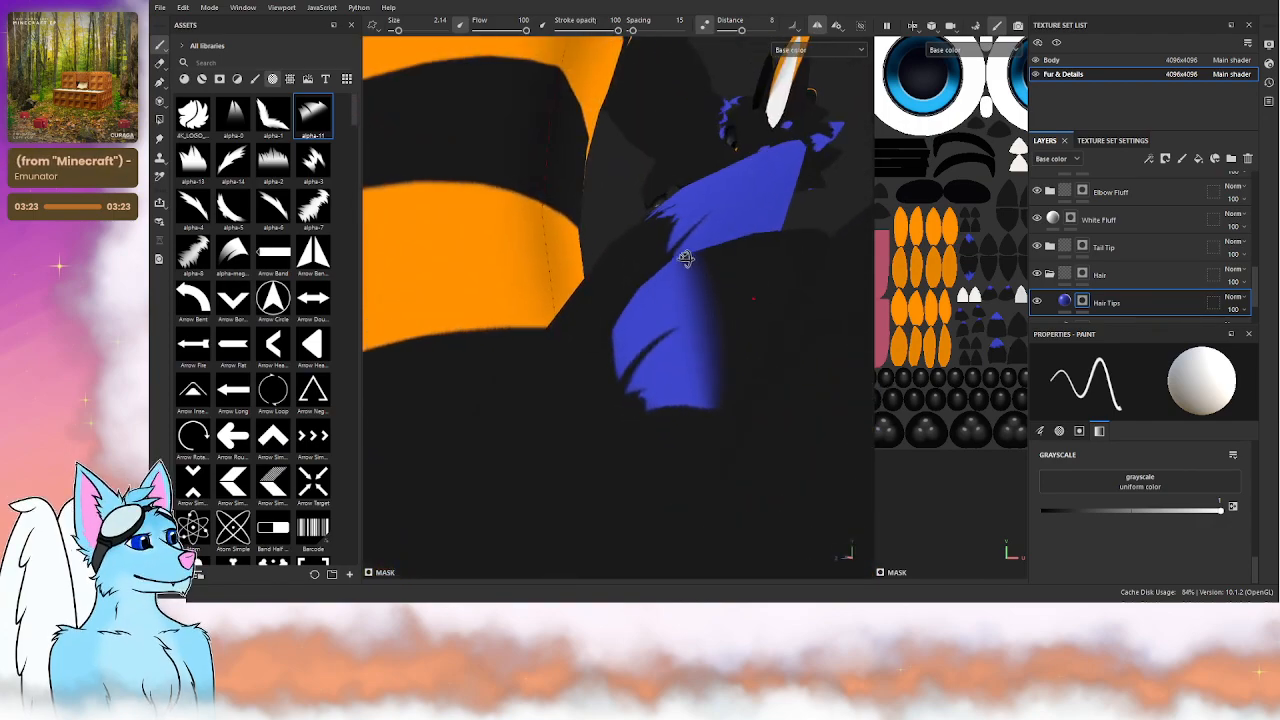
mouse_move(720, 400)
left_mouse_down("alt")
mouse_move(708, 457)
mouse_move(757, 423)
mouse_move(657, 251)
mouse_move(650, 285)
mouse_move(623, 271)
mouse_move(786, 355)
left_mouse_up("alt")
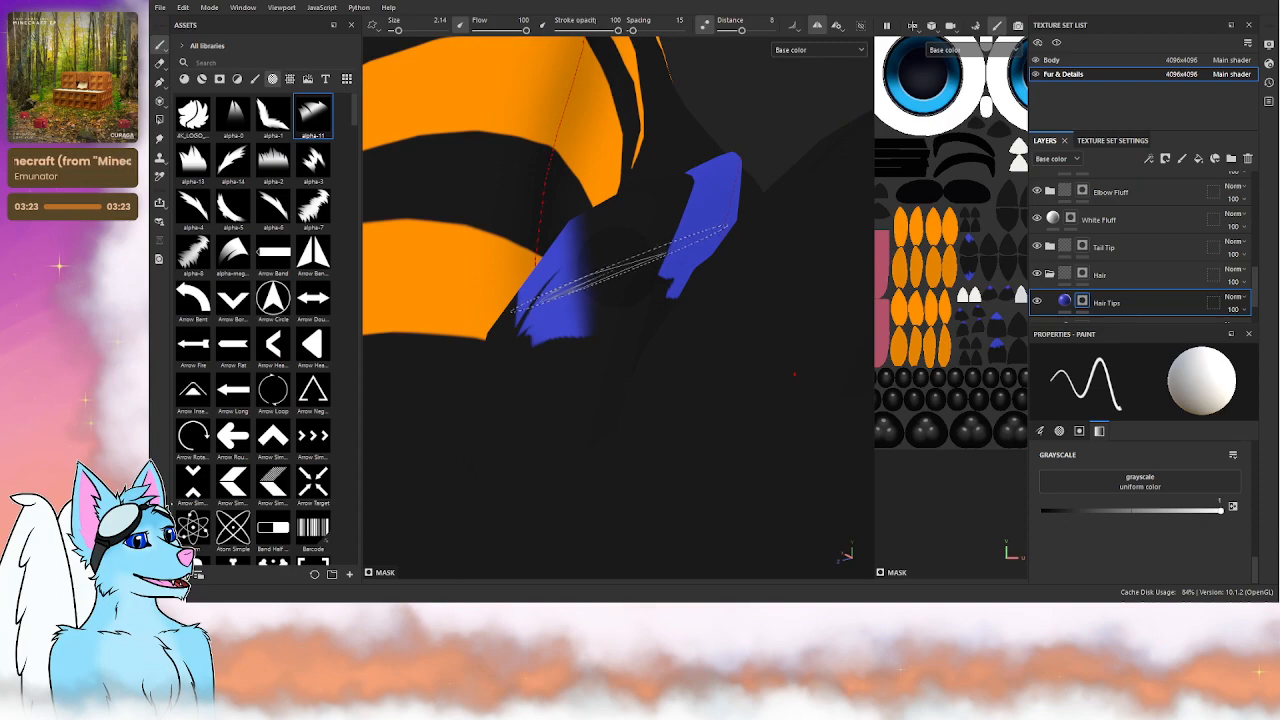
left_click_drag(617, 271, 623, 234)
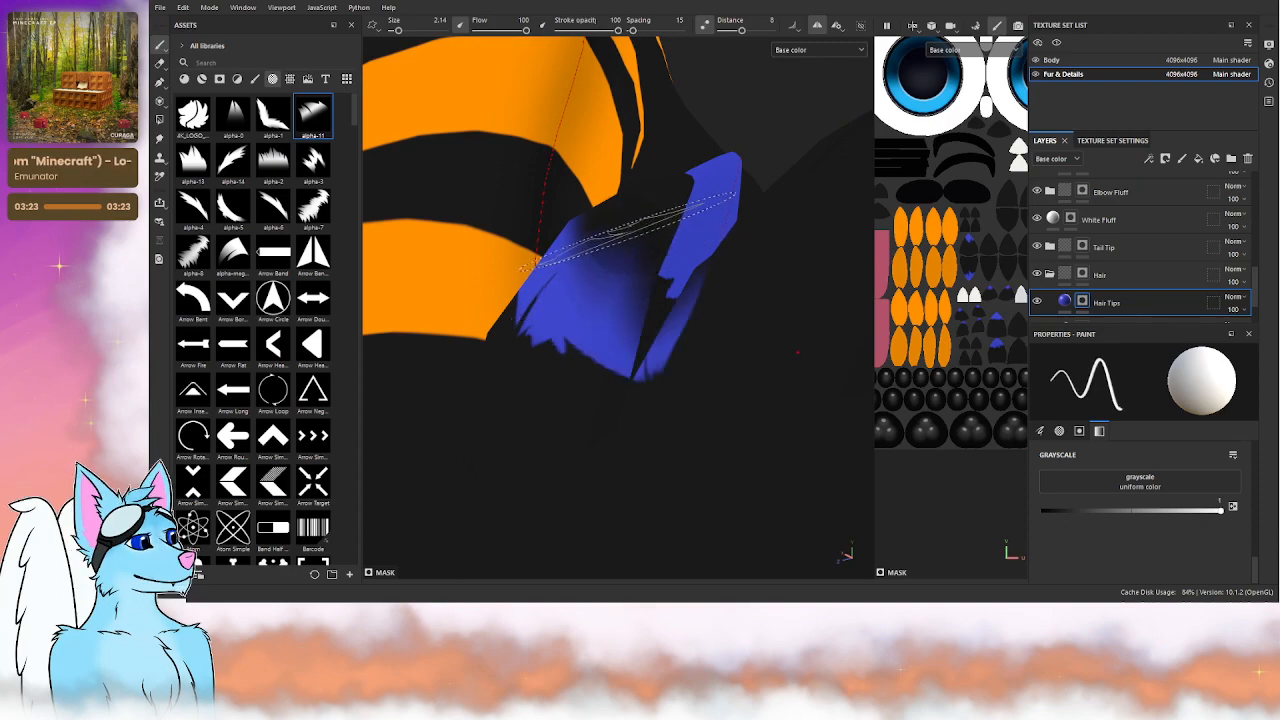
key("ctrl+z")
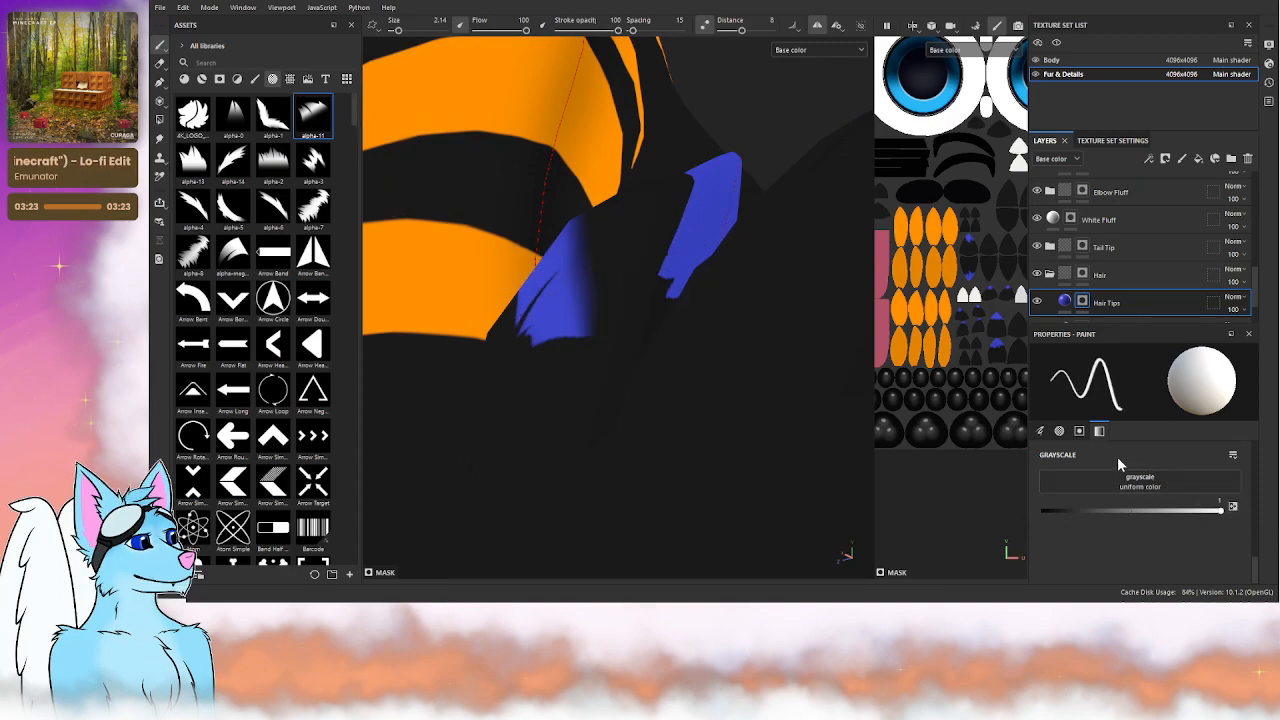
- Clear the brush's alpha-11, switch to the Basic Hard brush, and set its size to 0.1
left_click(1077, 433)
left_click(1059, 432)
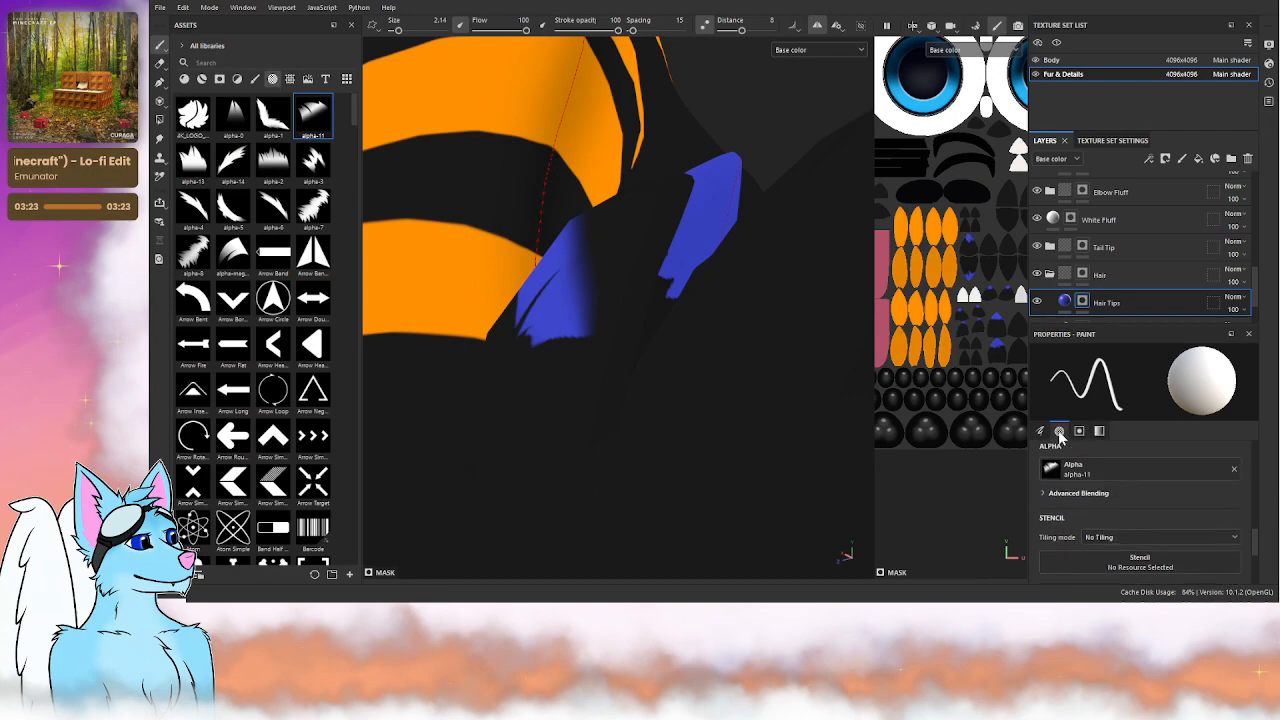
left_click(1234, 476)
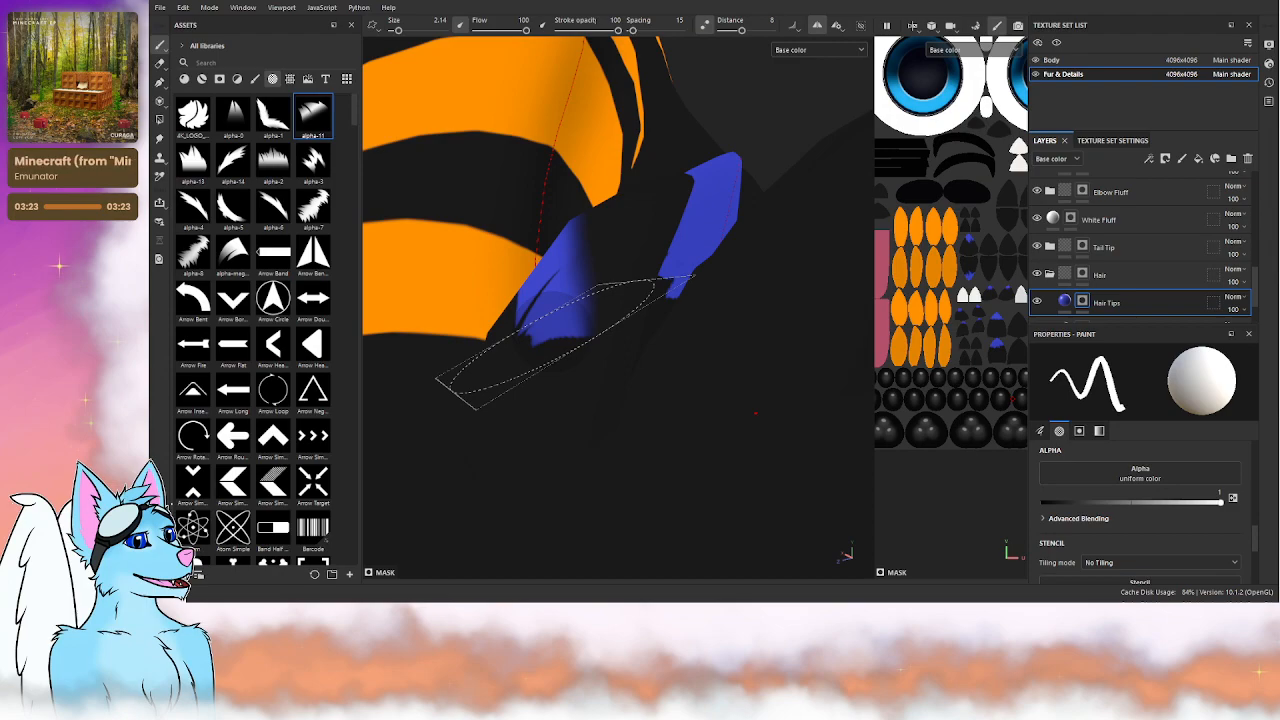
left_click(253, 81)
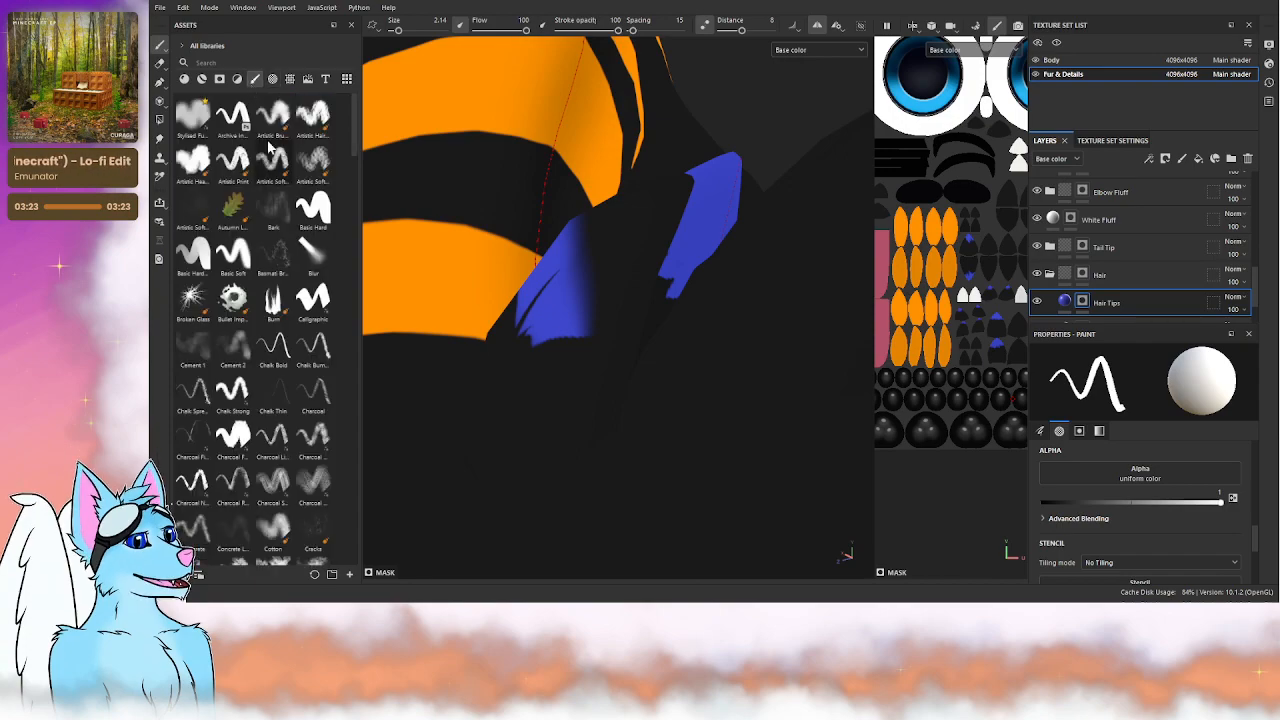
left_click(313, 210)
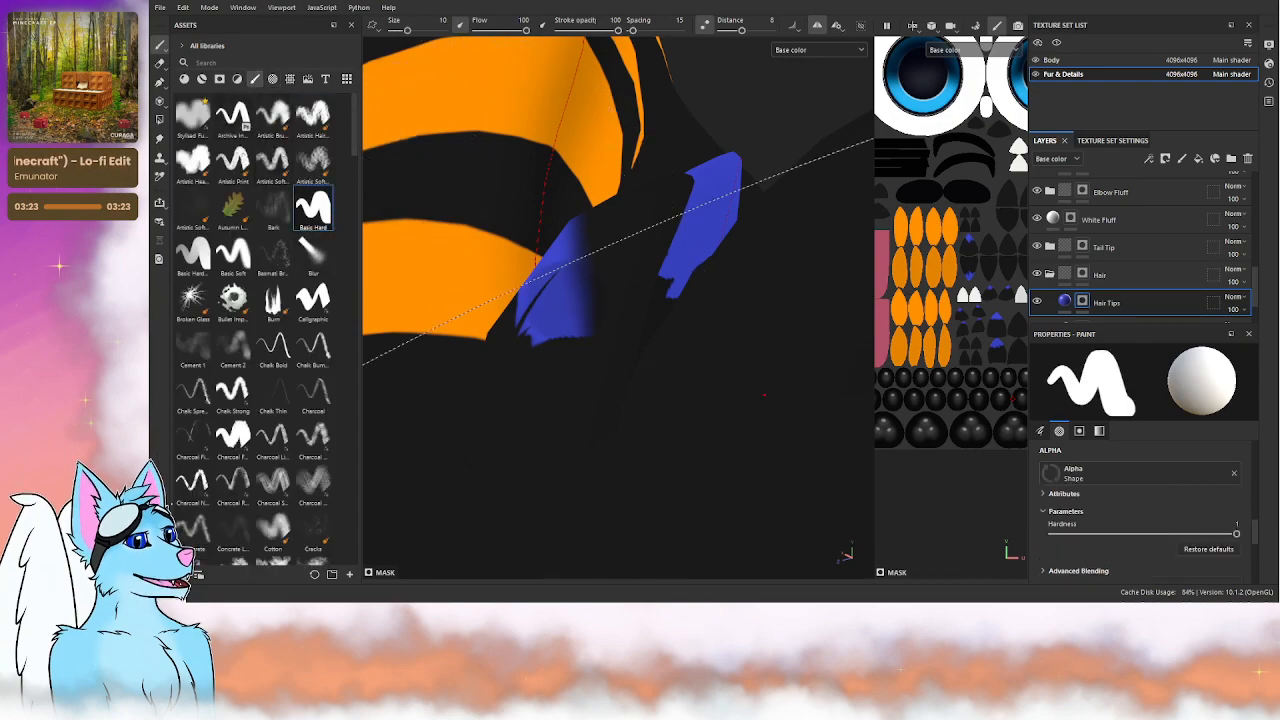
right_click_drag(583, 290, 490, 290, "ctrl")
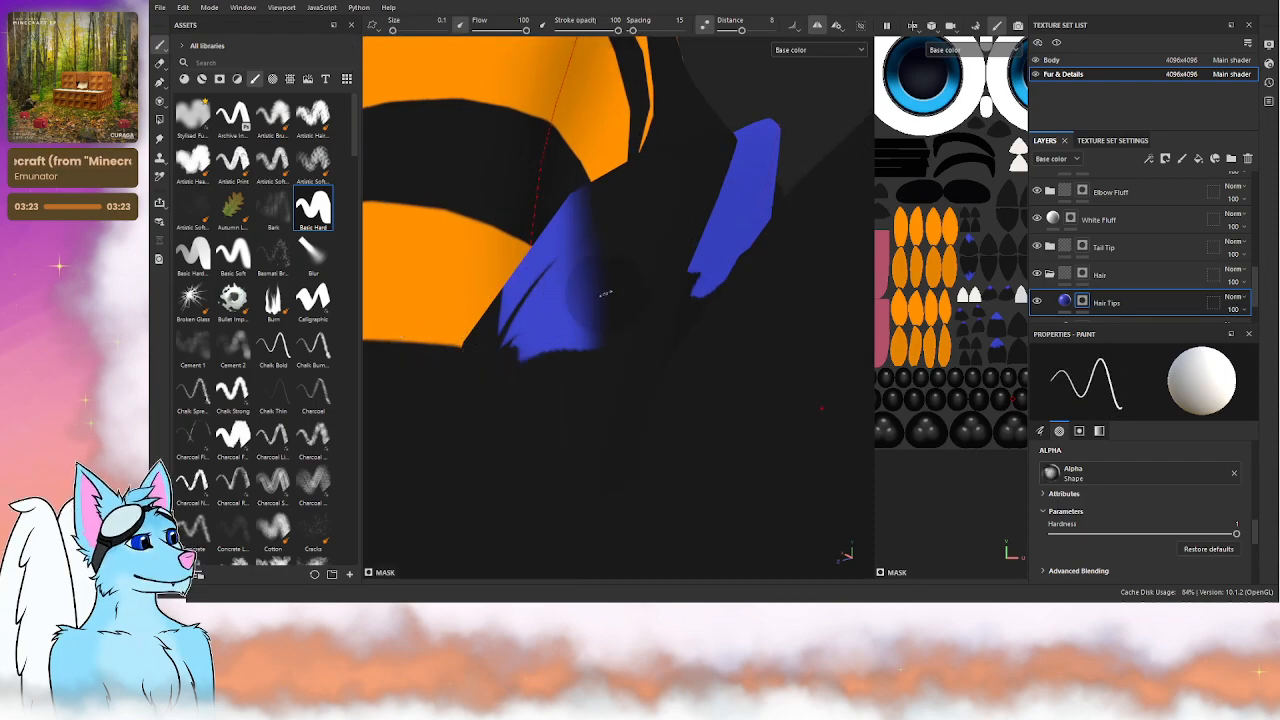
- Paint blue strands along the new stamp's lower corner, extending its fur edge toward the neighbouring patch
left_click_drag(585, 330, 615, 320, "alt")
left_click_drag(571, 372, 606, 292)
left_click_drag(581, 341, 578, 330, "alt")
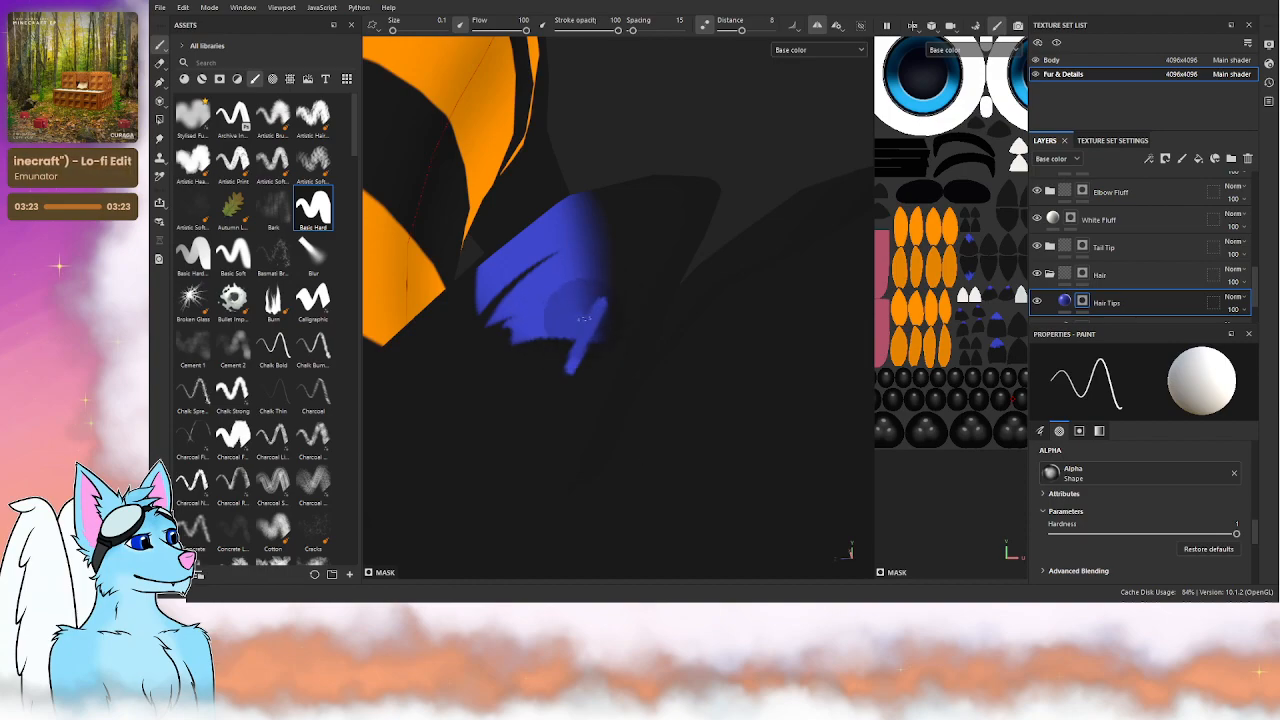
left_click_drag(578, 318, 430, 250, "alt")
mouse_move(504, 301)
left_mouse_down("alt")
mouse_move(491, 166)
mouse_move(471, 157)
mouse_move(500, 178)
left_mouse_up("alt")
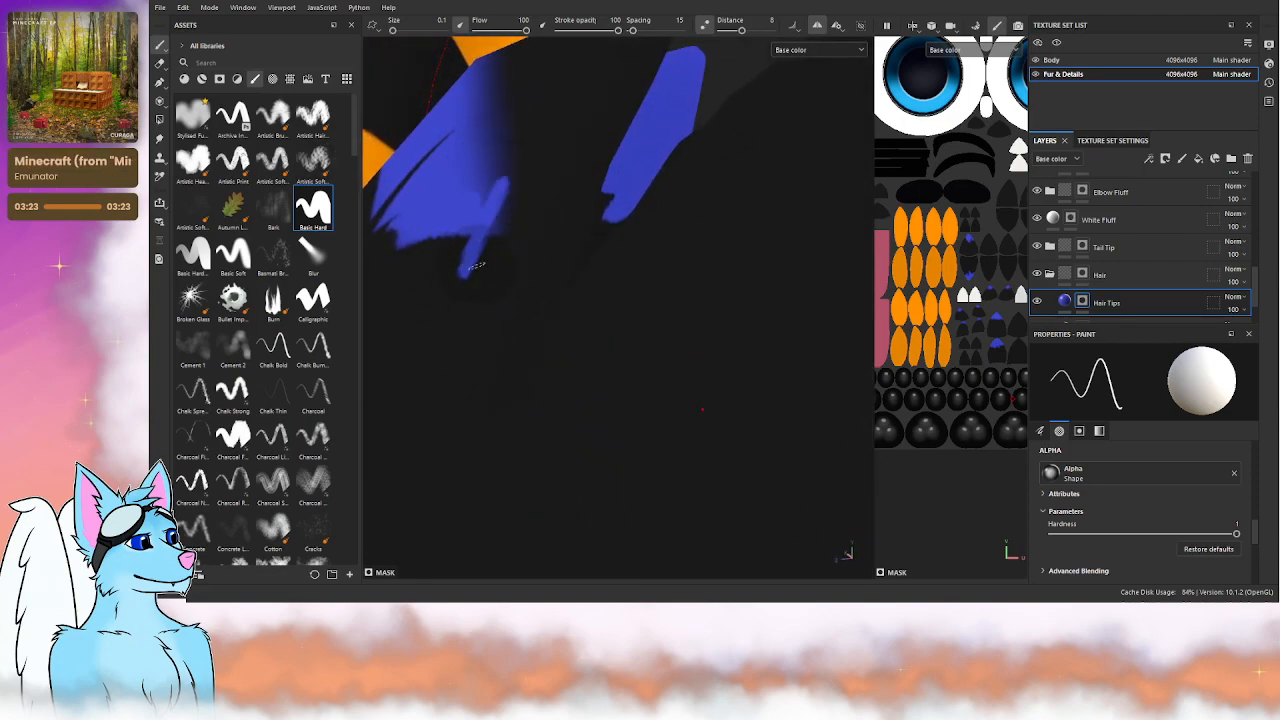
mouse_move(470, 272)
left_mouse_down()
mouse_move(530, 185)
mouse_move(502, 206)
left_mouse_up()
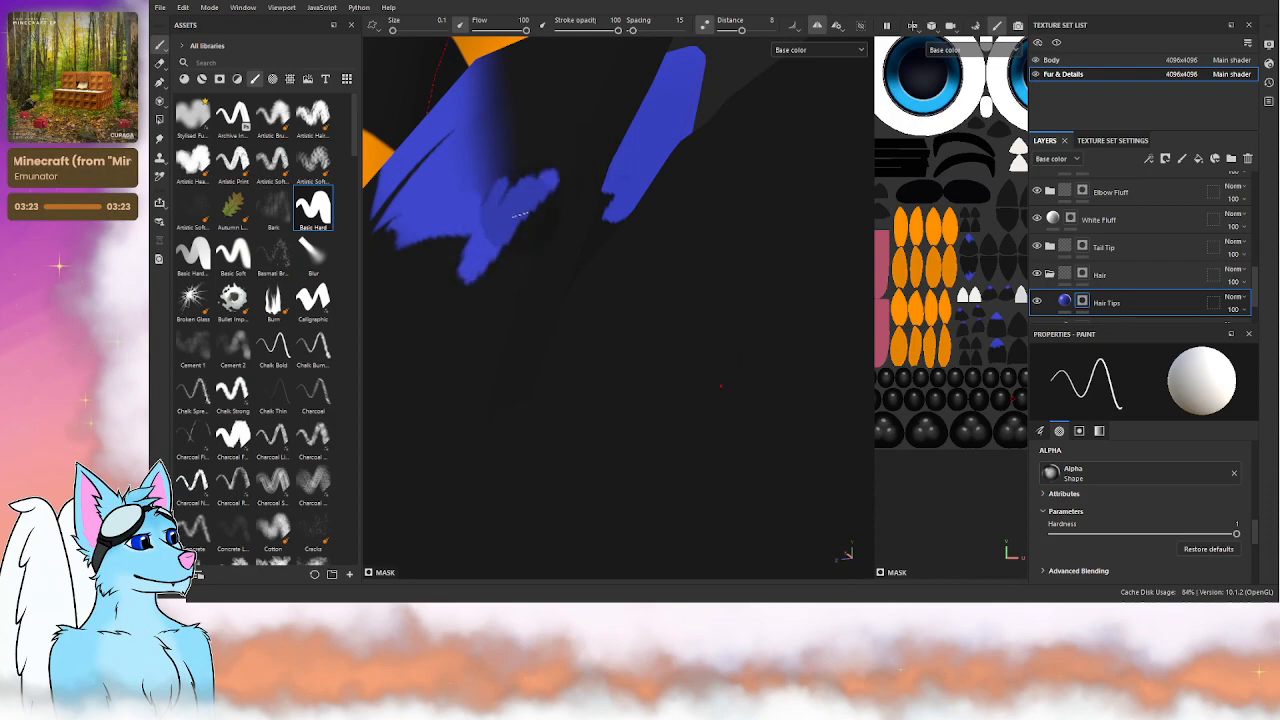
- Set the grayscale to 0 and trim the lowest new strand into a narrow, pointed tip
scroll(1115, 449, "down", 5)
left_click(1233, 508)
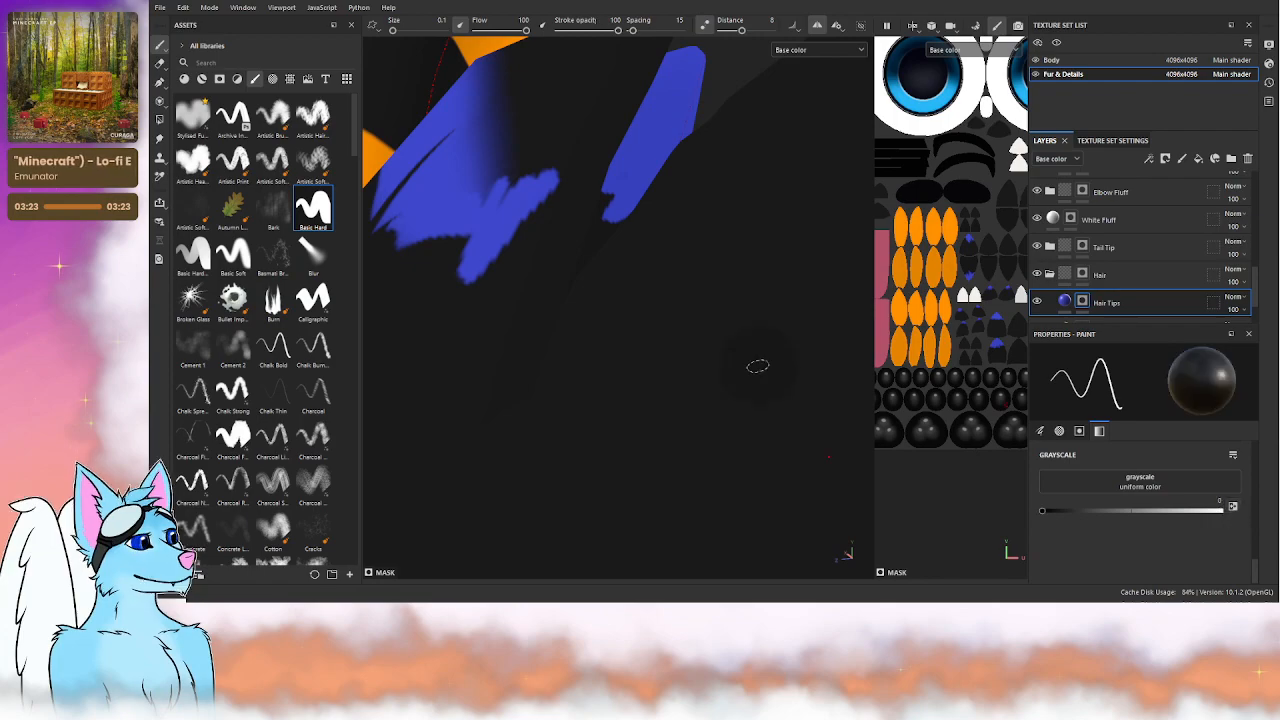
mouse_move(471, 296)
left_mouse_down()
mouse_move(505, 232)
mouse_move(591, 186)
left_mouse_up()
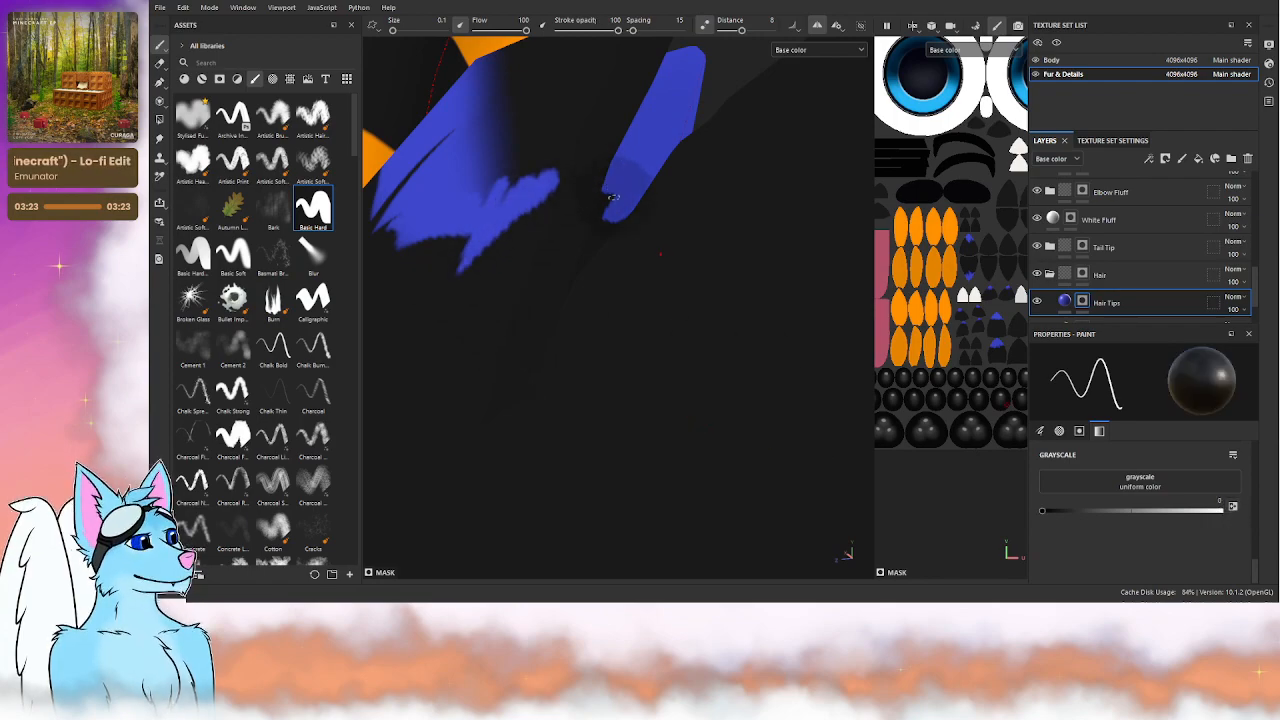
- Extend the blue fur edge farther across with grayscale 1 and trim its underside into a point with grayscale 0
left_click(1235, 509)
mouse_move(482, 188)
left_mouse_down("alt")
mouse_move(552, 195)
mouse_move(549, 152)
mouse_move(565, 221)
mouse_move(592, 142)
mouse_move(545, 215)
mouse_move(597, 120)
left_mouse_up("alt")
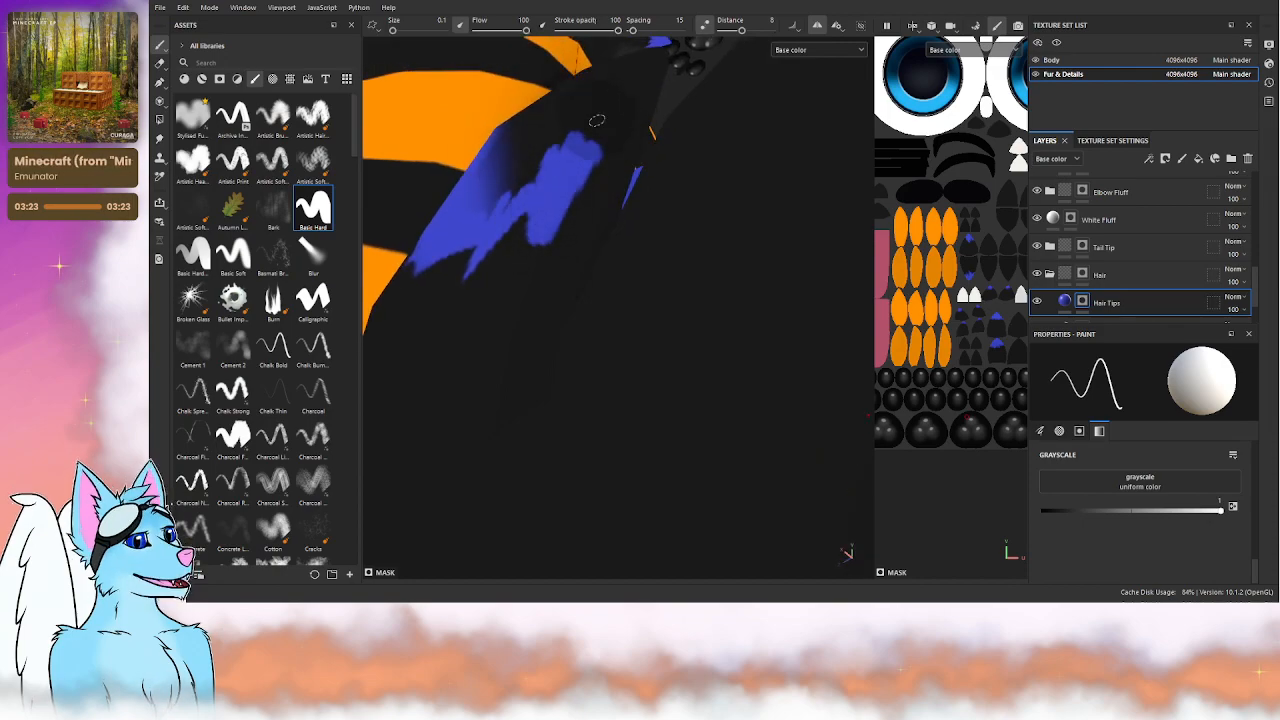
left_click(1234, 509)
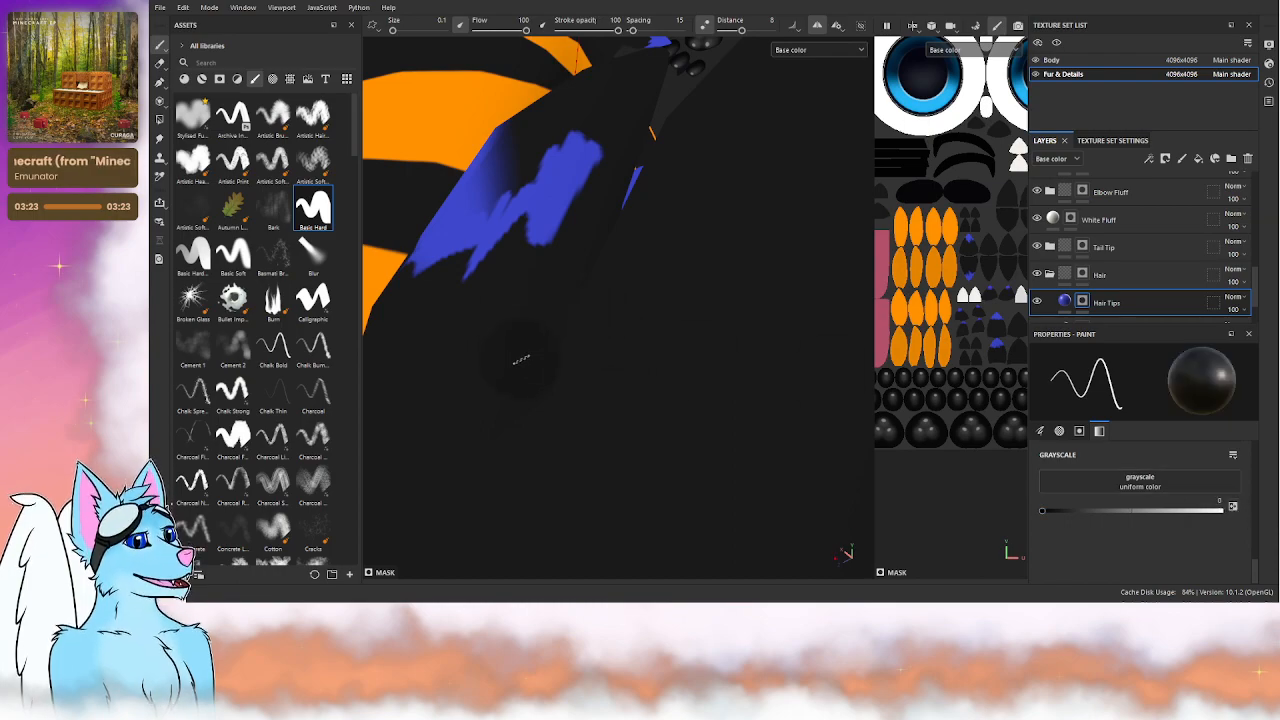
left_click_drag(527, 252, 520, 300, "alt")
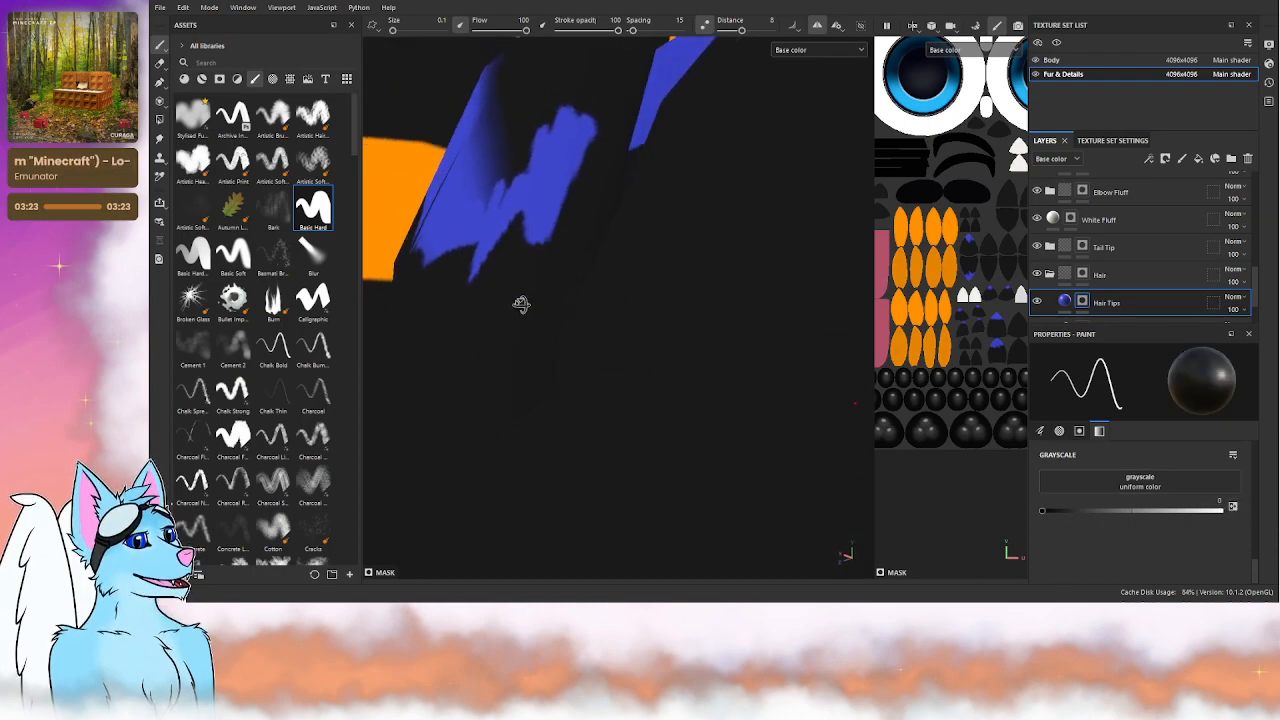
left_click_drag(561, 186, 616, 118)
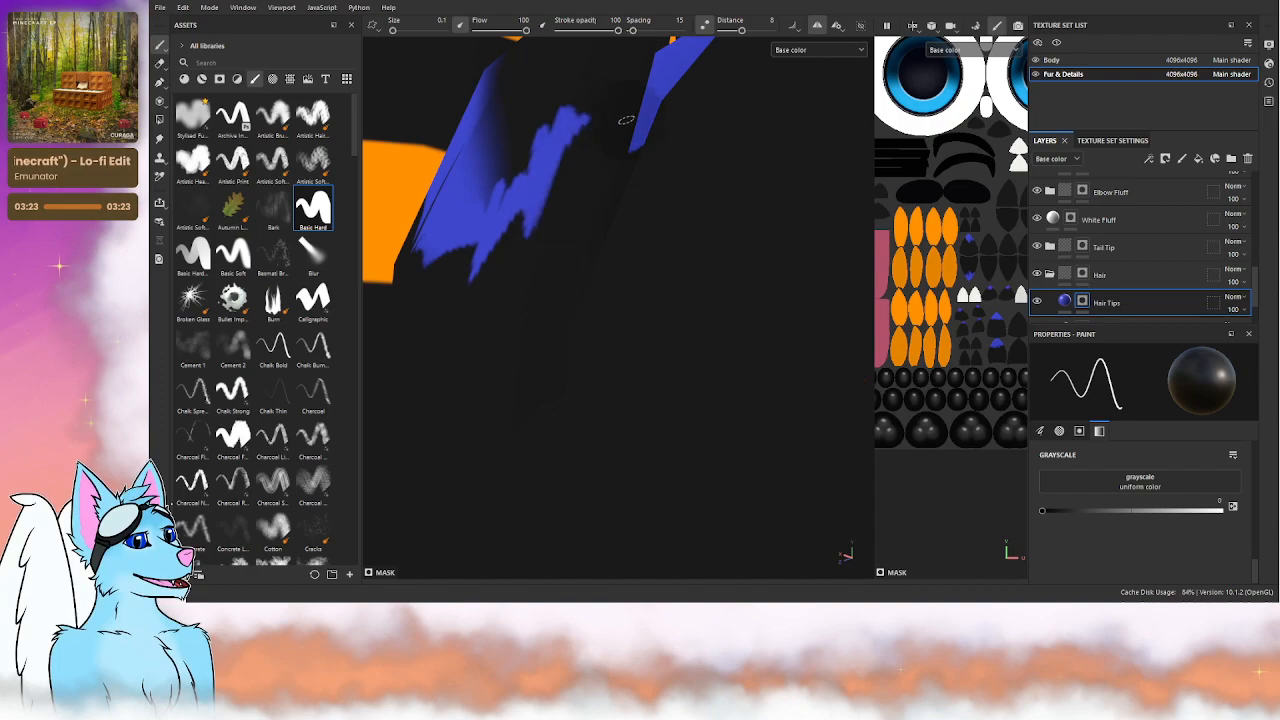
key("ctrl+z")
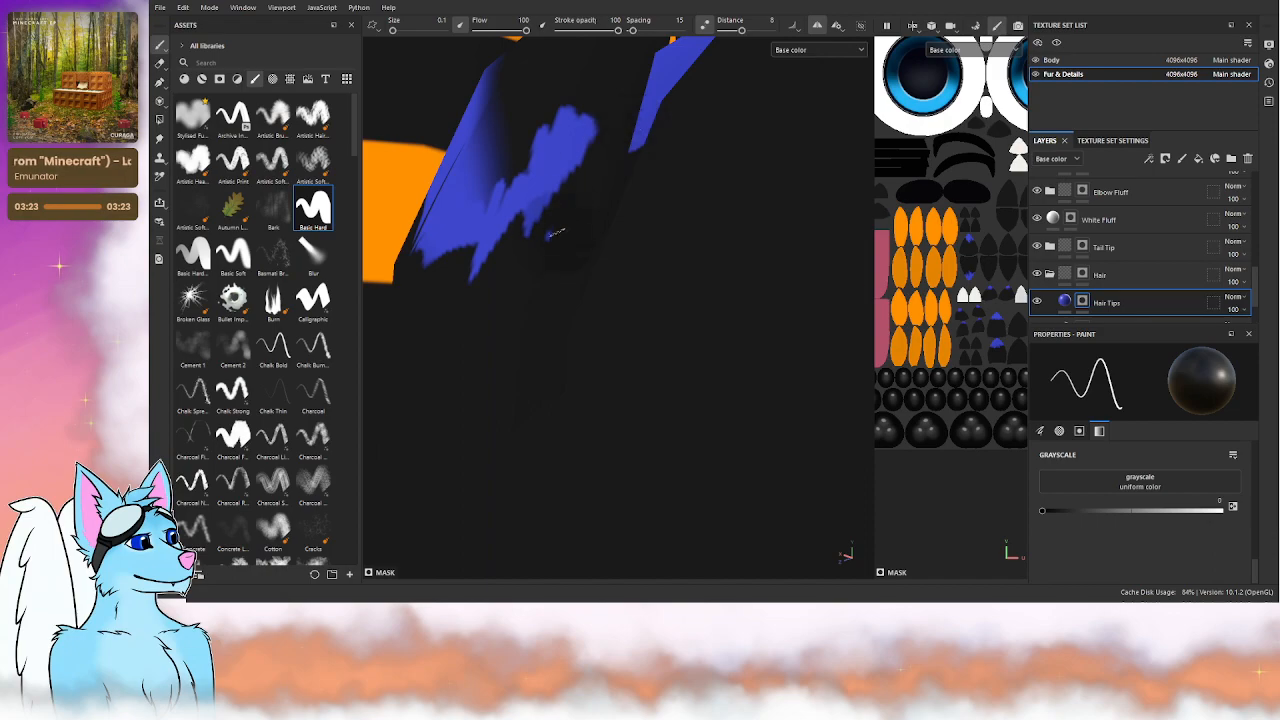
- Add another blue strand at the far end of the fur edge with grayscale 1 and sharpen it with grayscale 0
left_click(1237, 507)
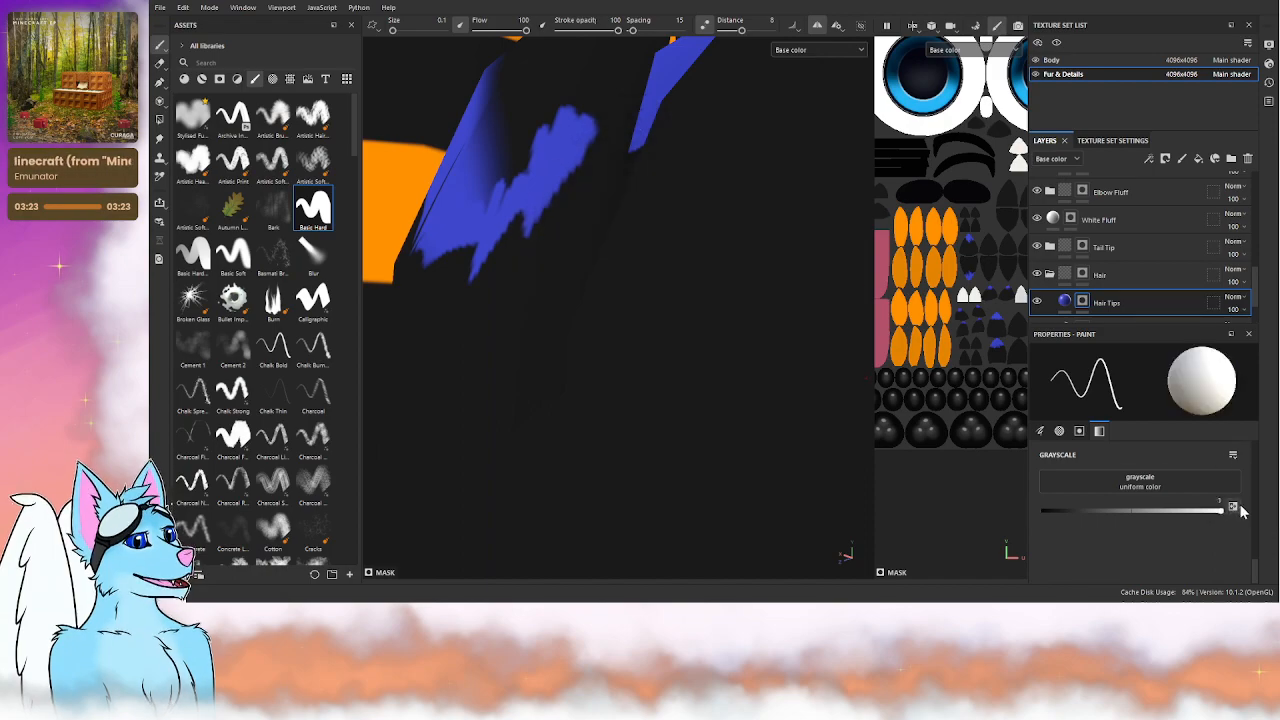
mouse_move(552, 167)
left_mouse_down("alt")
mouse_move(534, 206)
mouse_move(595, 190)
mouse_move(517, 114)
mouse_move(605, 157)
mouse_move(594, 57)
mouse_move(586, 86)
mouse_move(618, 152)
left_mouse_up("alt")
left_click(1234, 507)
mouse_move(580, 215)
left_mouse_down("alt")
mouse_move(620, 191)
mouse_move(614, 226)
left_mouse_up("alt")
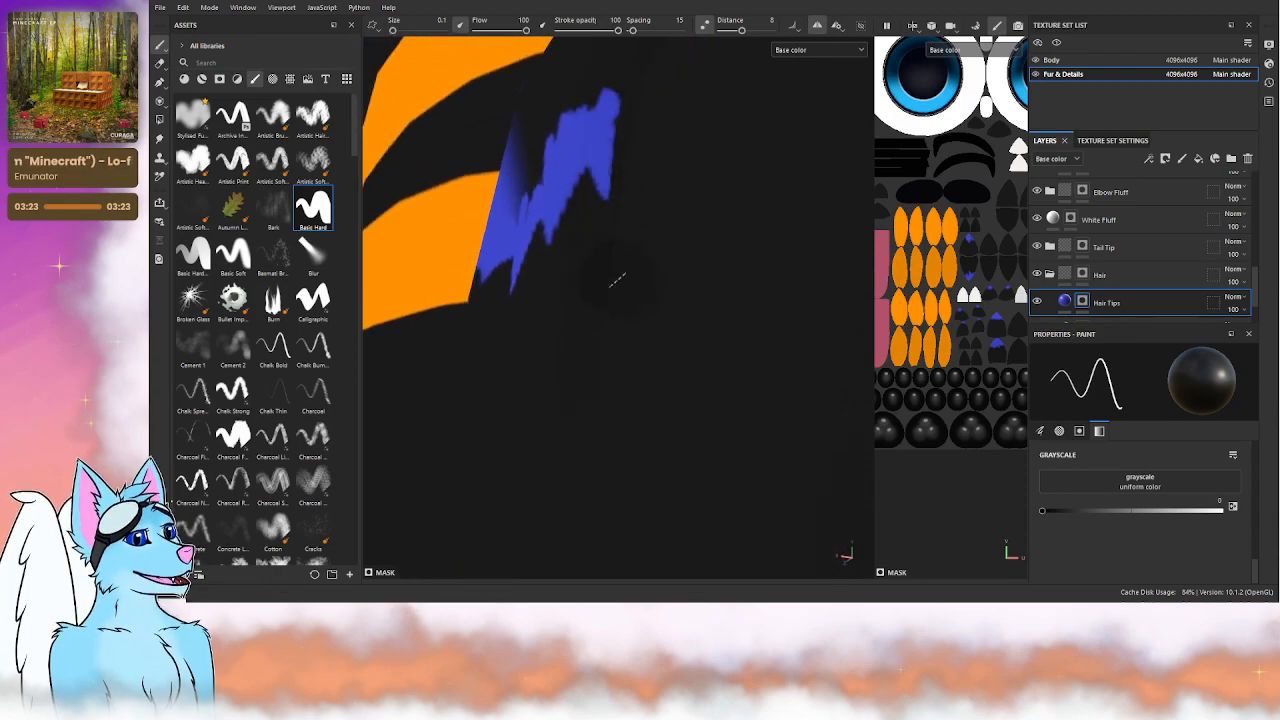
left_click_drag(620, 166, 609, 214, "alt")
mouse_move(612, 112)
left_mouse_down("alt")
mouse_move(580, 420)
mouse_move(634, 437)
mouse_move(547, 336)
mouse_move(640, 343)
mouse_move(621, 87)
left_mouse_up("alt")
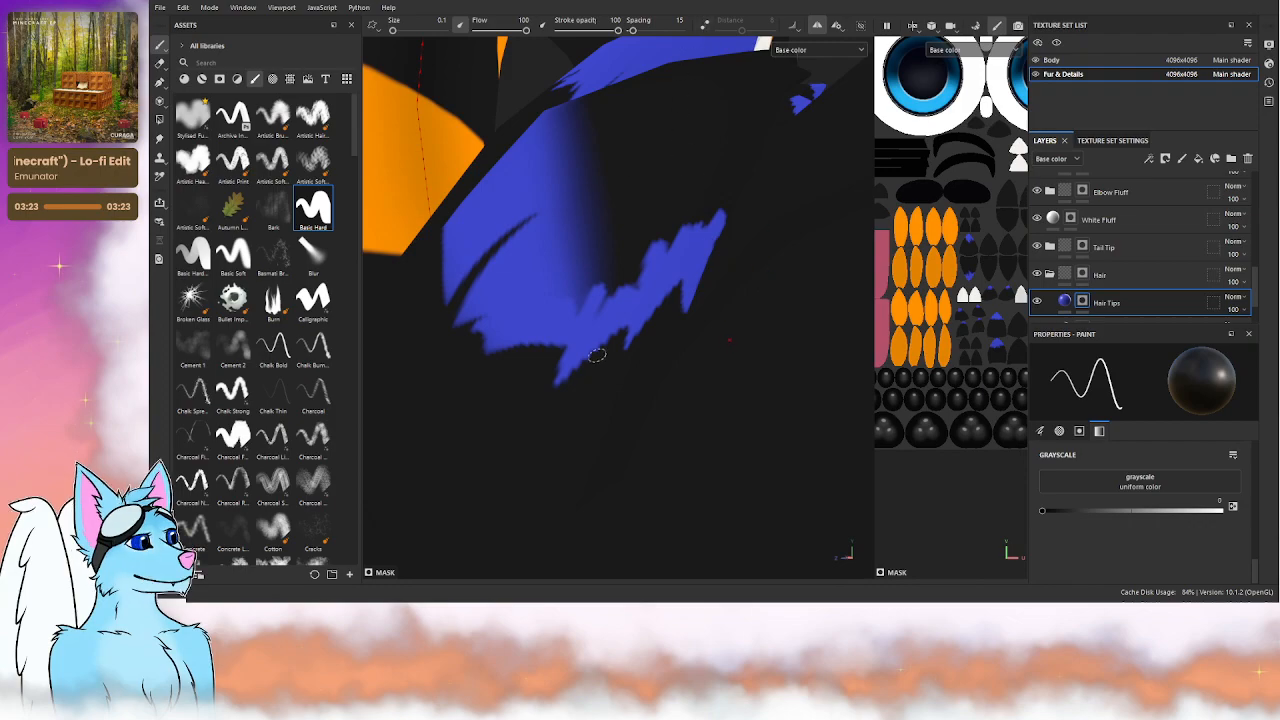
left_click_drag(628, 292, 576, 308)
key("ctrl+z")
key("ctrl+z")
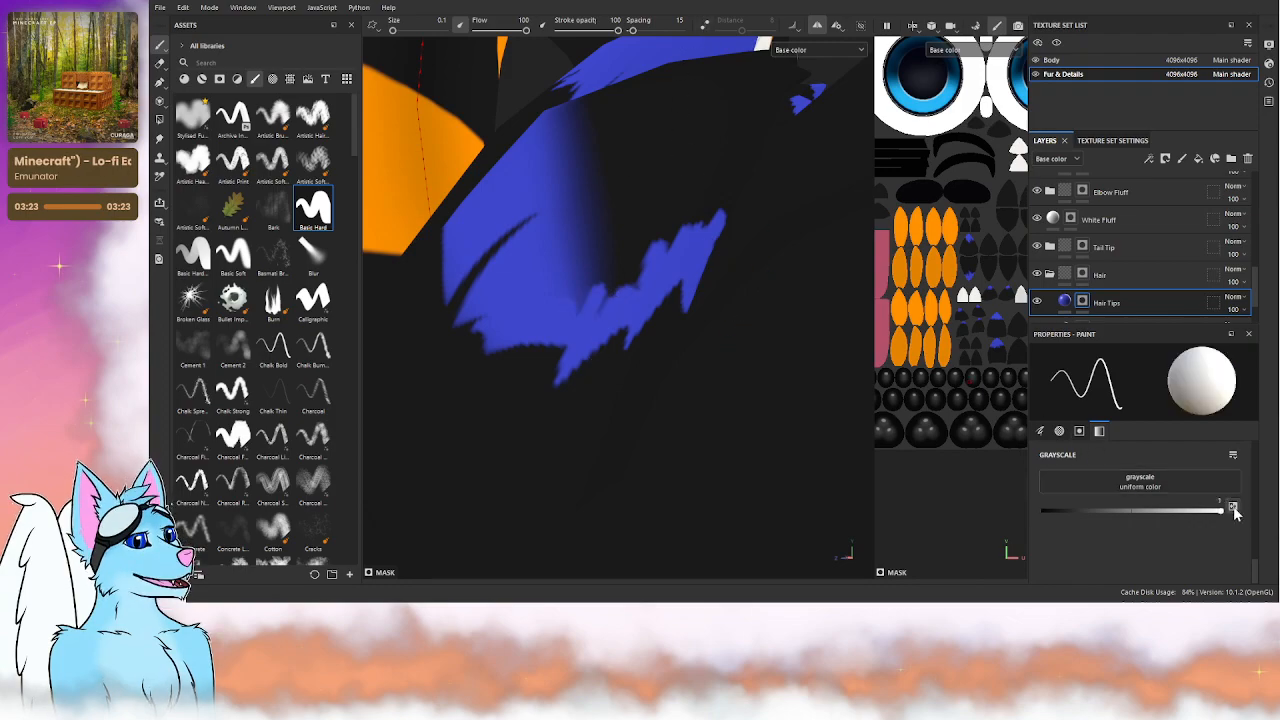
- Fill the blue patch's faded inner edge with grayscale 1, giving it a jagged fur outline
mouse_move(648, 280)
left_mouse_down()
mouse_move(580, 298)
mouse_move(638, 262)
mouse_move(570, 244)
mouse_move(607, 228)
mouse_move(562, 222)
mouse_move(590, 200)
mouse_move(545, 225)
left_mouse_up()
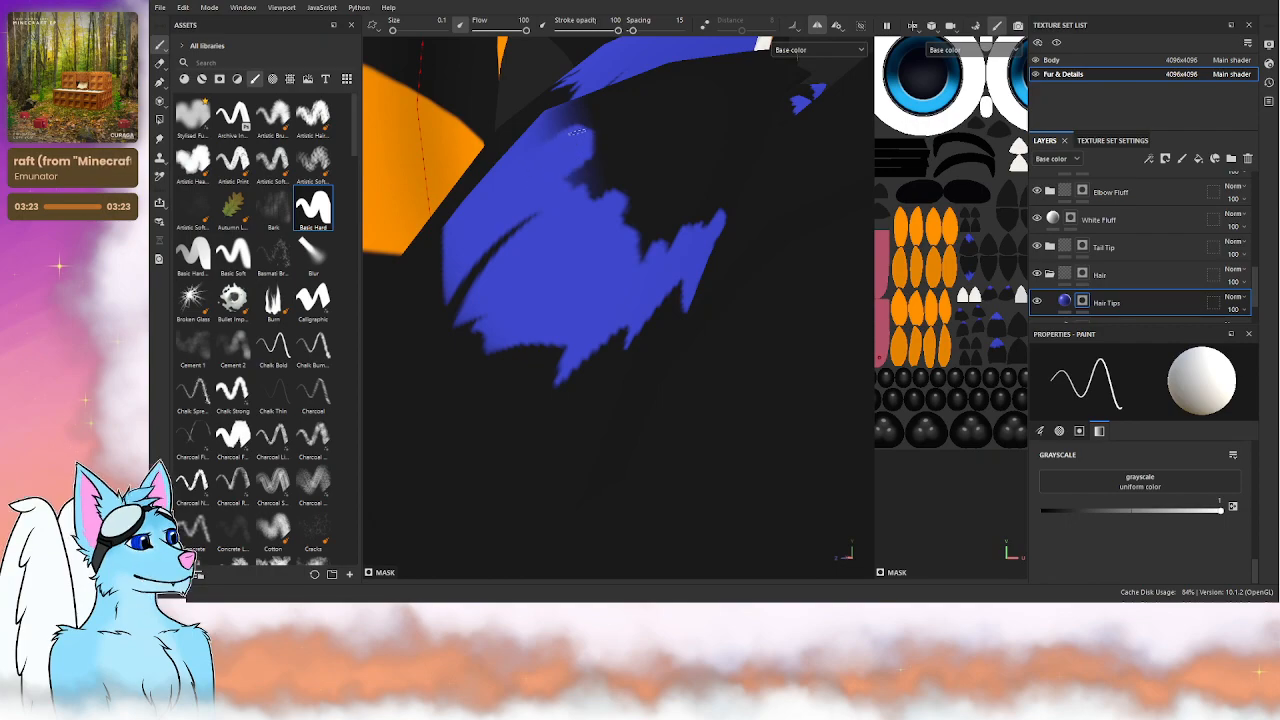
mouse_move(592, 180)
left_mouse_down()
mouse_move(630, 135)
mouse_move(612, 205)
mouse_move(660, 225)
left_mouse_up()
mouse_move(662, 140)
left_mouse_down()
mouse_move(640, 232)
mouse_move(672, 170)
mouse_move(739, 139)
mouse_move(724, 96)
left_mouse_up()
- Fill the faded area and remaining notch on the patch's other side with solid blue
mouse_move(680, 173)
left_mouse_down("alt")
mouse_move(686, 120)
mouse_move(625, 100)
mouse_move(587, 117)
mouse_move(620, 149)
mouse_move(603, 129)
left_mouse_up("alt")
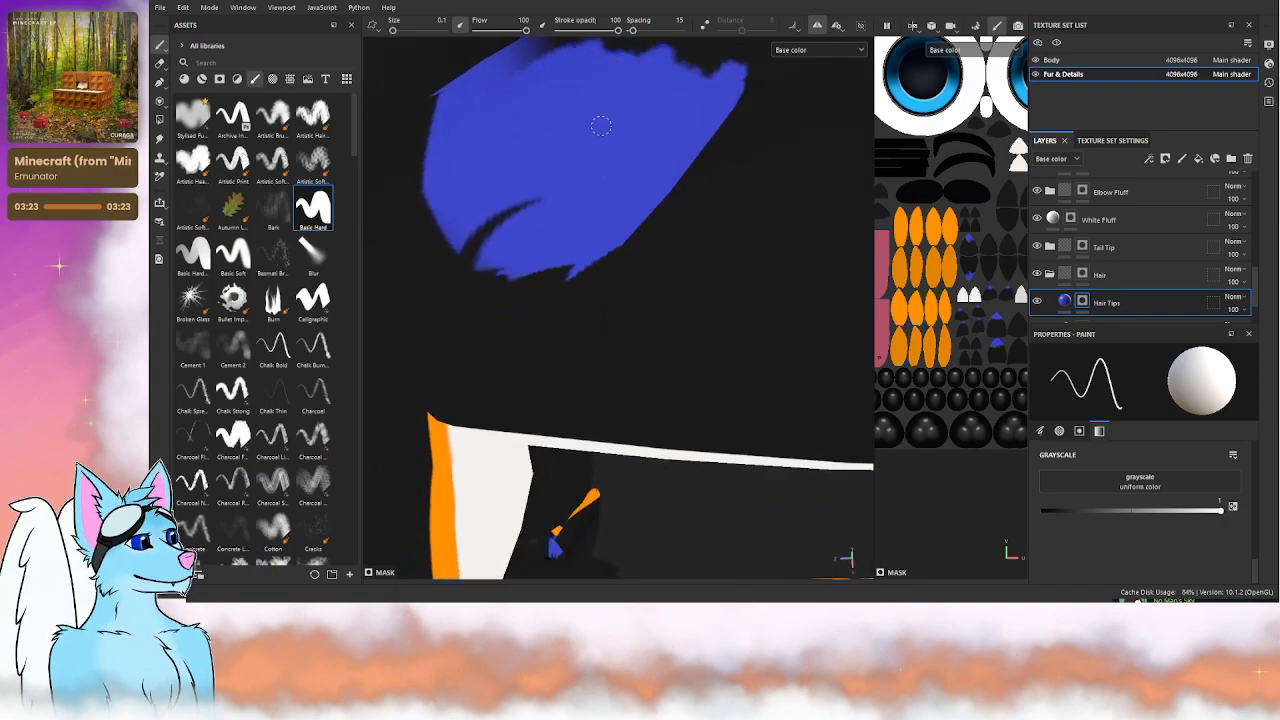
key("alt")
left_click_drag(716, 158, 517, 286, "alt")
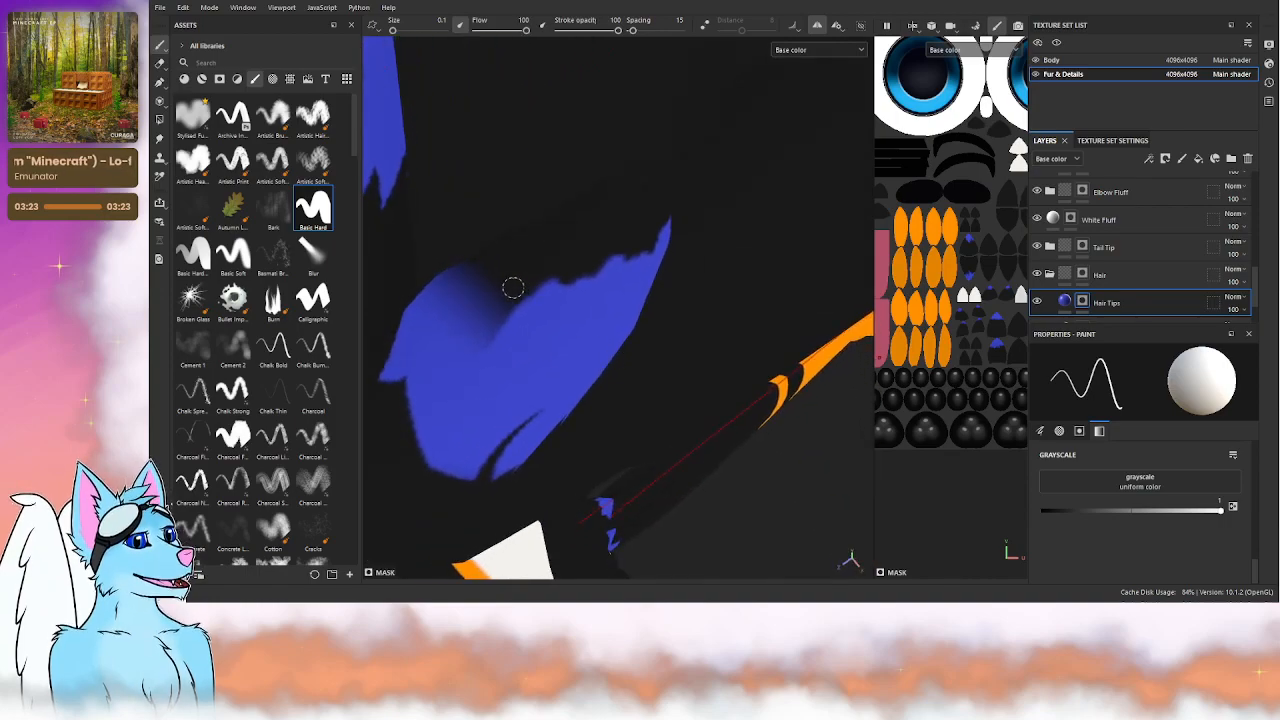
mouse_move(466, 337)
left_mouse_down()
mouse_move(501, 296)
mouse_move(464, 296)
left_mouse_up()
mouse_move(553, 256)
left_mouse_down()
mouse_move(602, 278)
mouse_move(520, 266)
mouse_move(544, 236)
left_mouse_up()
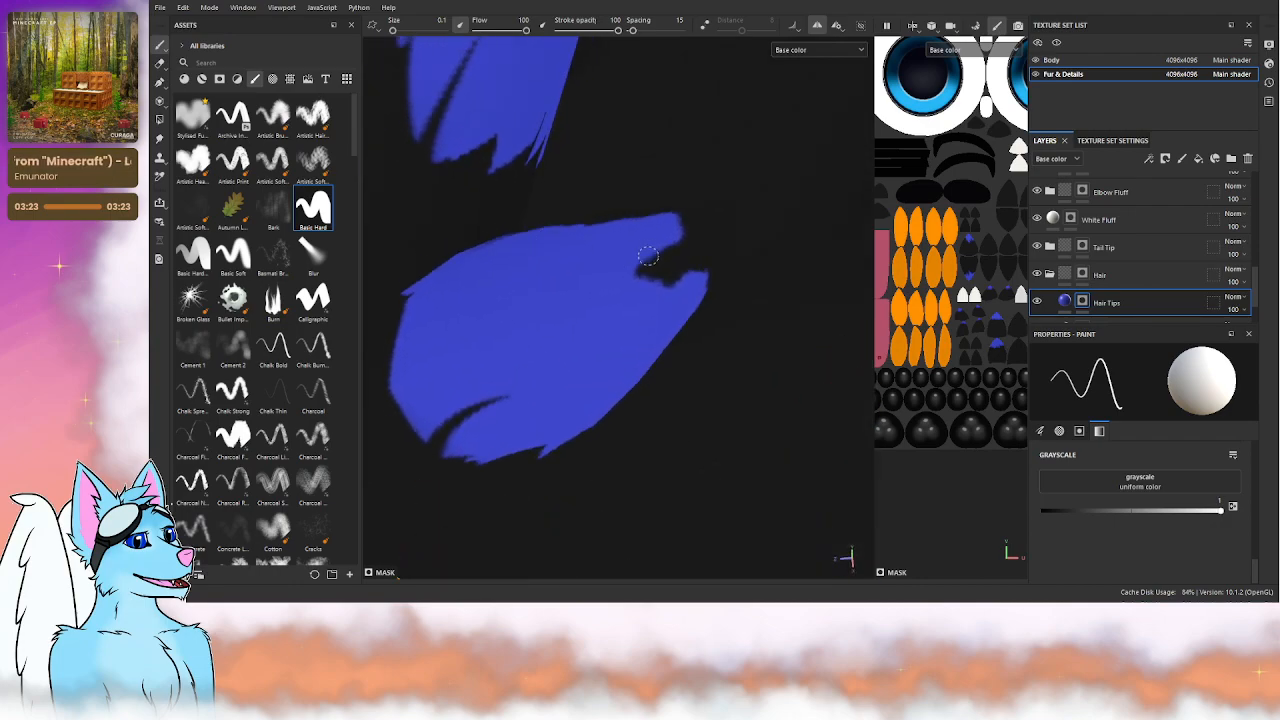
left_click_drag(688, 231, 690, 278)
- Turn on Lazy Mouse with a distance of 8 and trim the patch's faded end with grayscale 0
left_click_drag(646, 240, 800, 330, "alt")
mouse_move(563, 420)
left_mouse_down()
mouse_move(566, 372)
mouse_move(540, 420)
mouse_move(550, 432)
mouse_move(560, 330)
mouse_move(605, 210)
mouse_move(606, 294)
mouse_move(686, 331)
mouse_move(726, 241)
mouse_move(508, 430)
mouse_move(543, 312)
mouse_move(624, 333)
mouse_move(509, 380)
mouse_move(494, 371)
mouse_move(534, 437)
mouse_move(452, 424)
left_mouse_up()
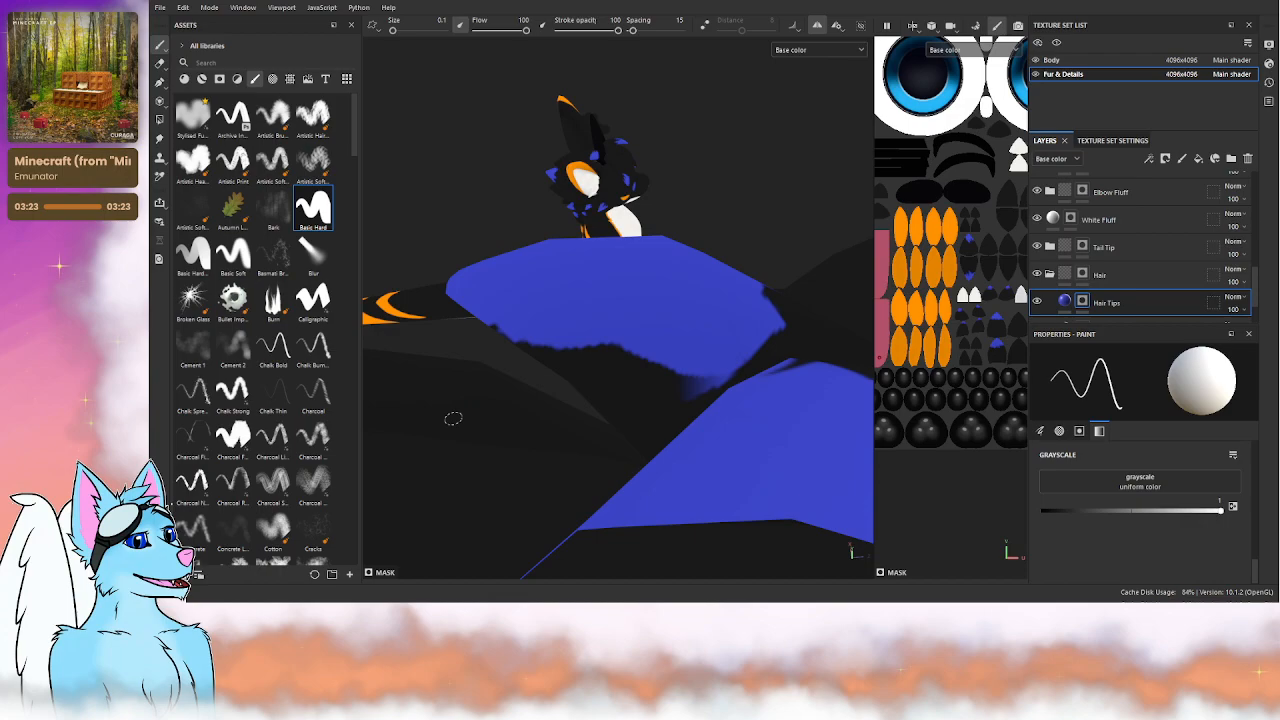
mouse_move(651, 360)
left_mouse_down("alt")
mouse_move(710, 292)
mouse_move(697, 329)
mouse_move(717, 297)
mouse_move(711, 323)
left_mouse_up("alt")
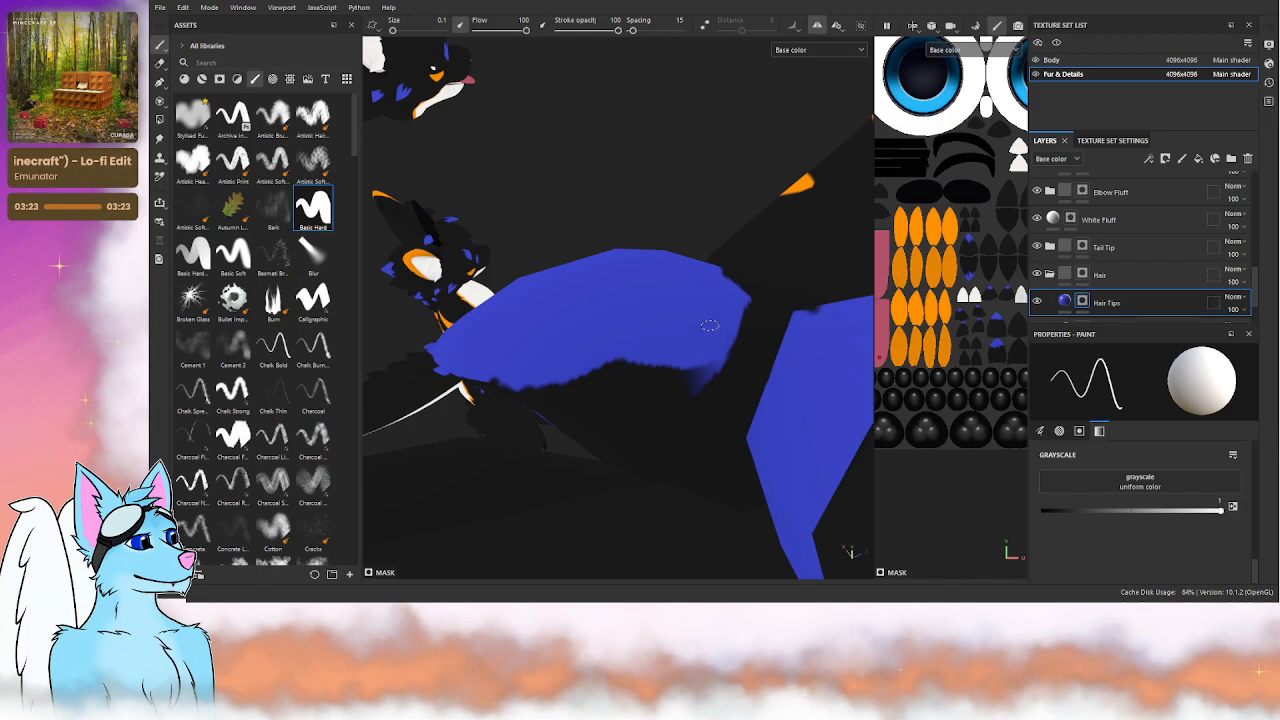
left_click_drag(743, 403, 789, 408, "alt")
left_click(1233, 507)
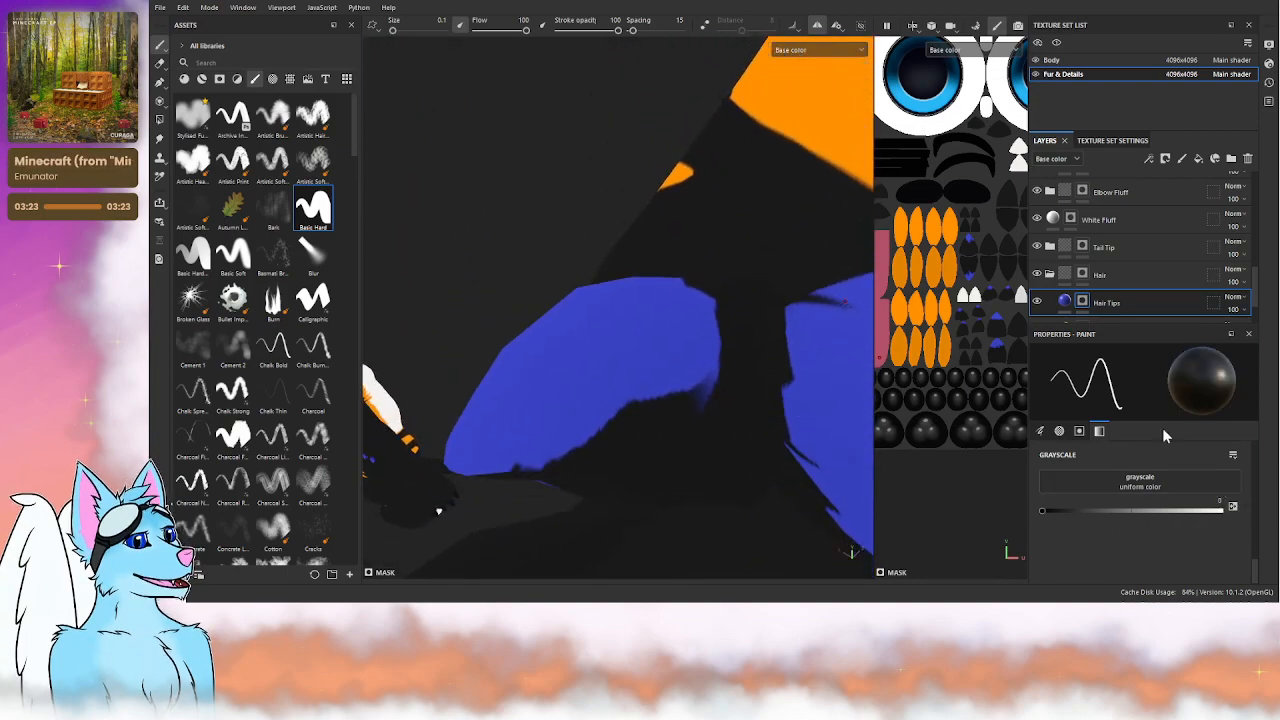
left_click(705, 21)
mouse_move(710, 360)
left_mouse_down("alt")
mouse_move(720, 320)
mouse_move(727, 361)
left_mouse_up("alt")
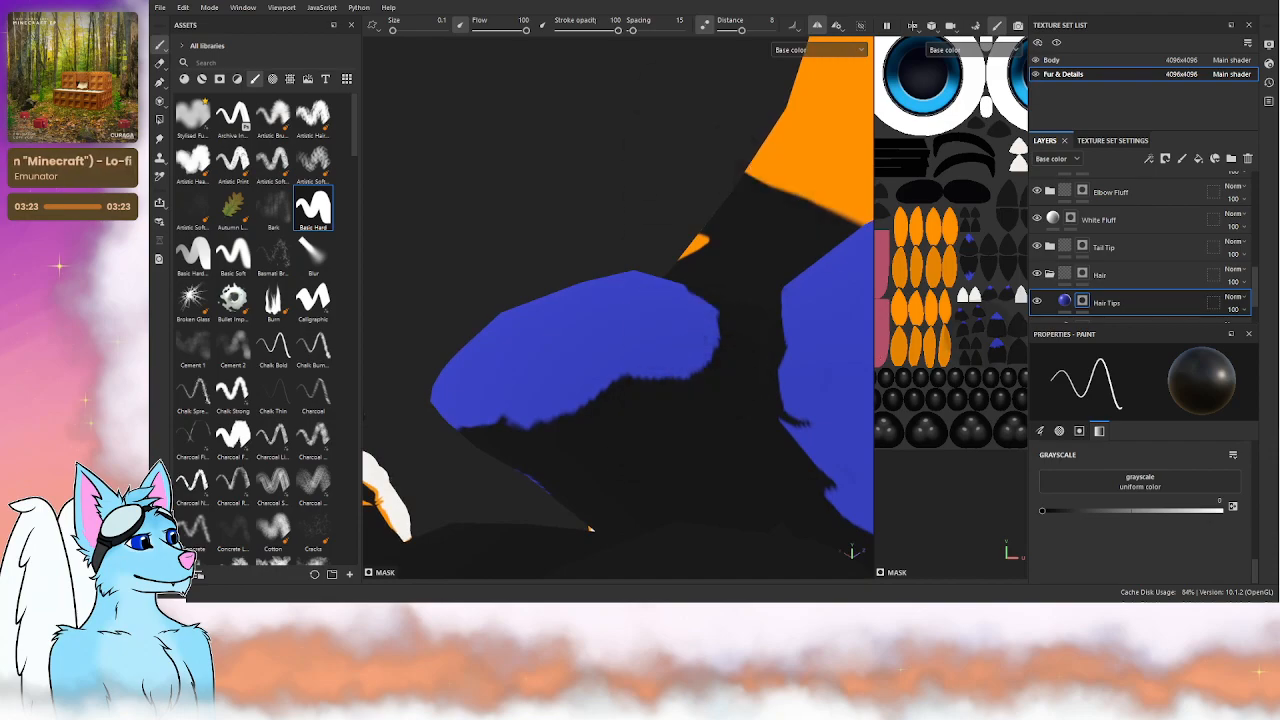
- Paint a thin blue strand off the patch's underside with grayscale 1 and trim it with grayscale 0
left_click(1233, 507)
left_click_drag(720, 400, 668, 458, "alt")
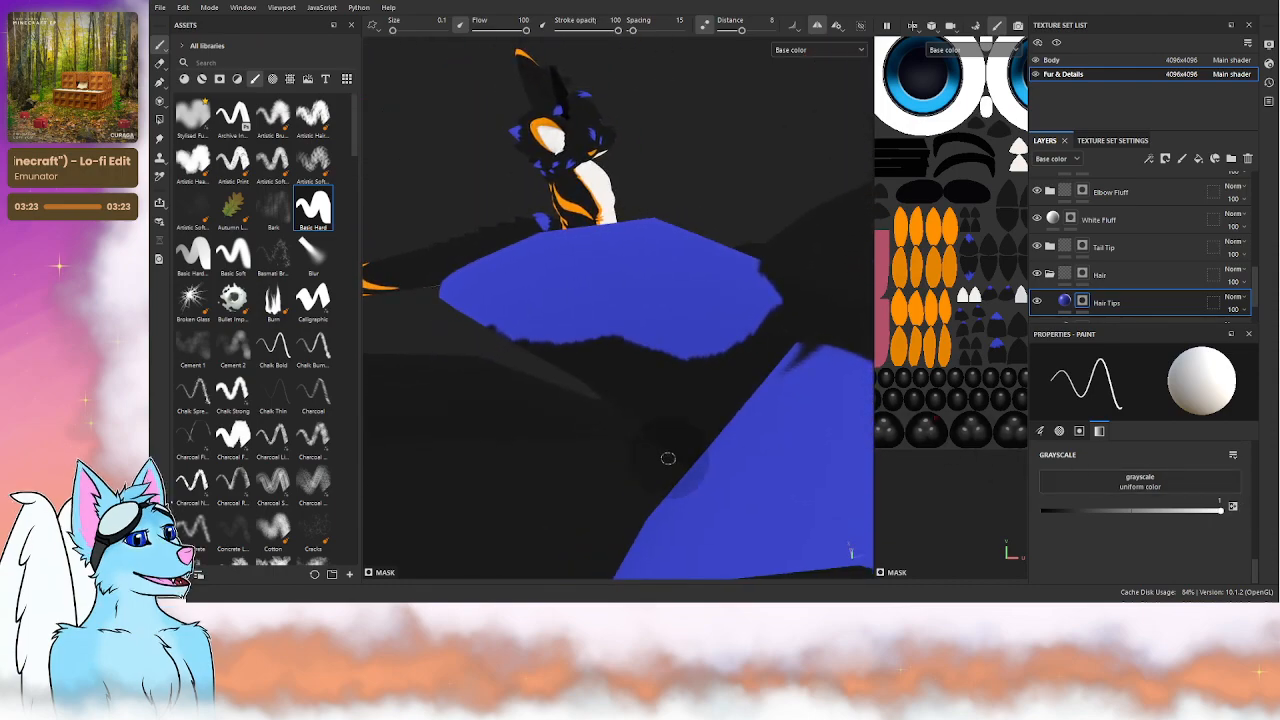
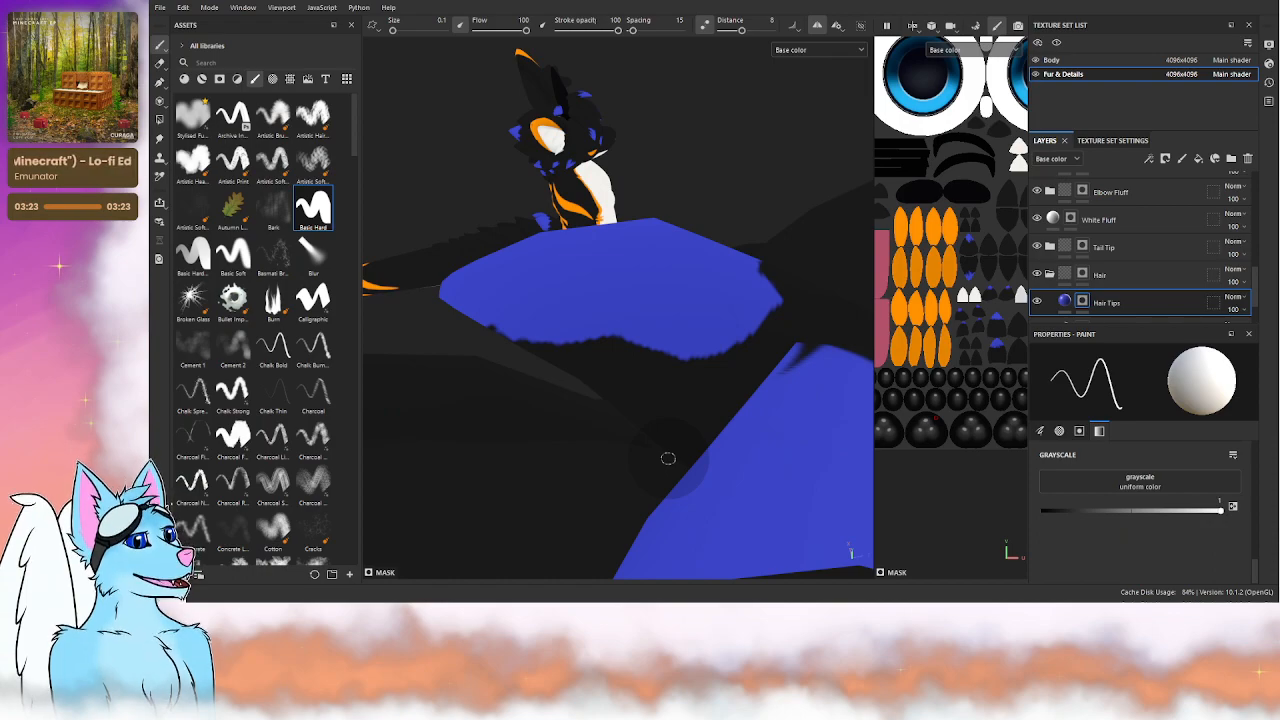
mouse_move(777, 429)
left_mouse_down("alt")
mouse_move(723, 386)
mouse_move(642, 442)
mouse_move(757, 309)
mouse_move(780, 363)
mouse_move(705, 402)
mouse_move(690, 362)
left_mouse_up("alt")
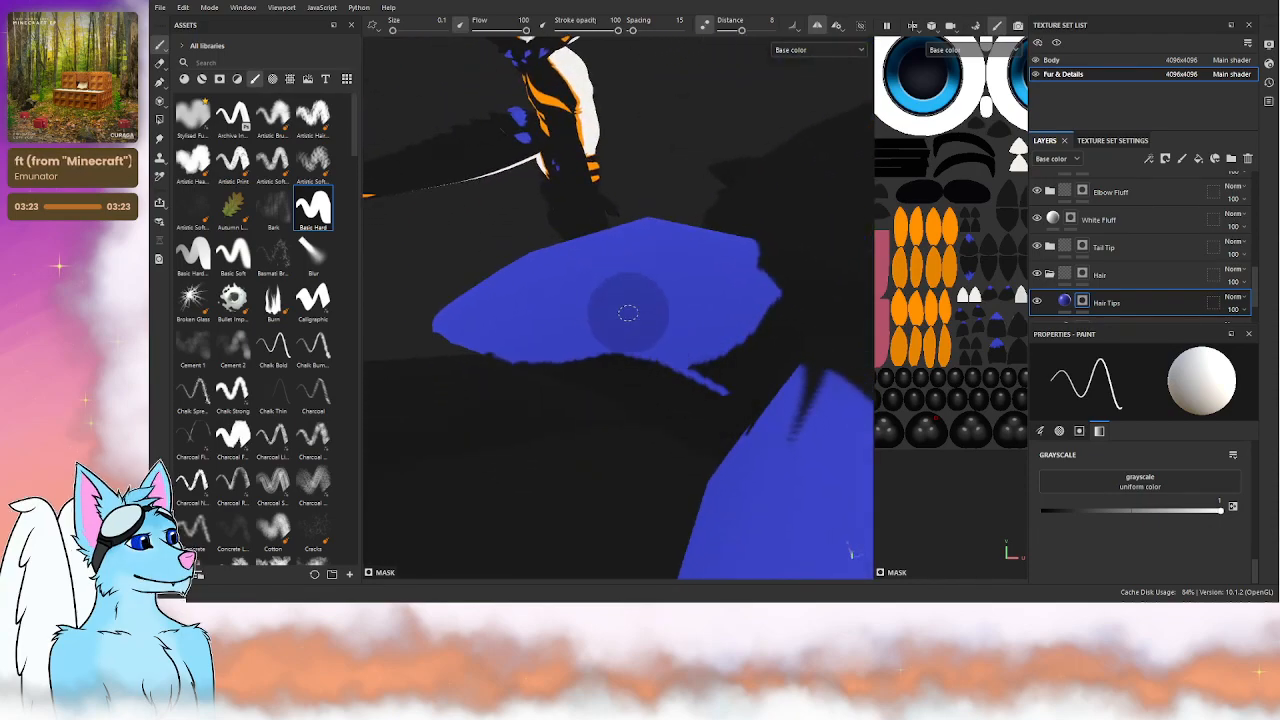
mouse_move(583, 360)
left_mouse_down()
mouse_move(696, 380)
mouse_move(671, 251)
mouse_move(703, 287)
mouse_move(665, 355)
left_mouse_up()
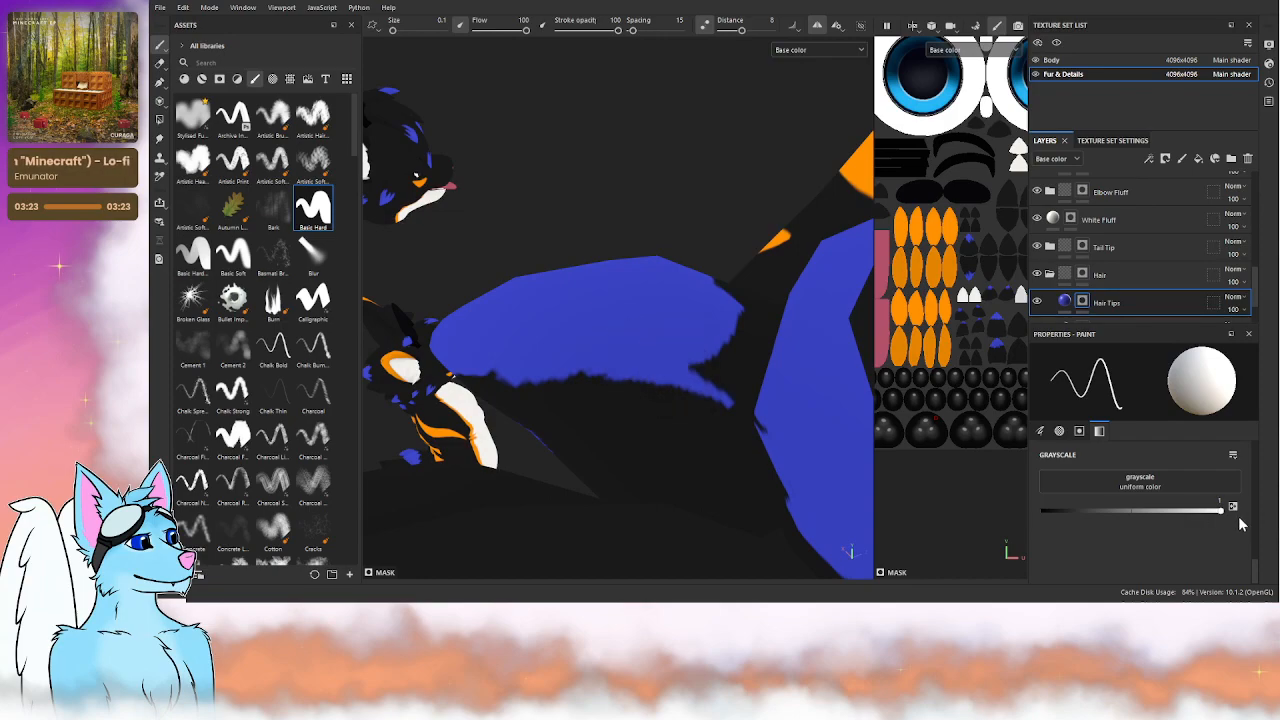
left_click_drag(1222, 510, 1058, 525)
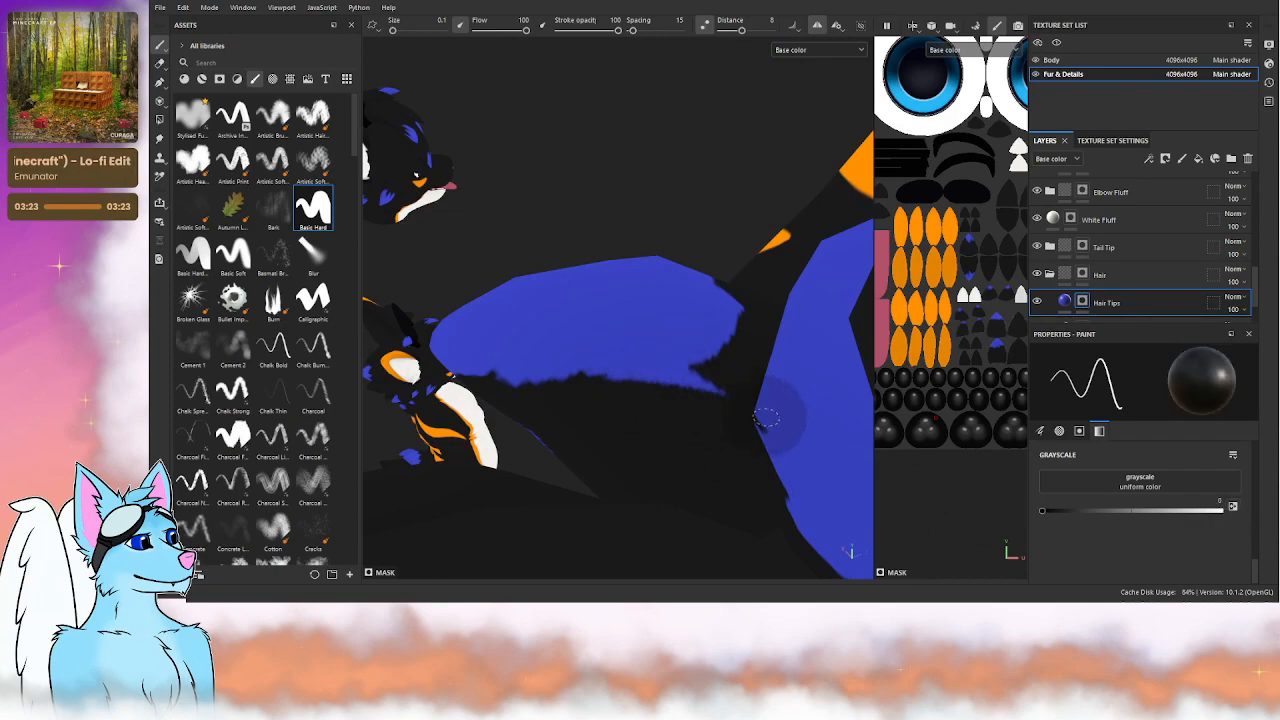
- Add a broader blue strand below the thin one with grayscale 1 and narrow its tip with grayscale 0
left_click(1224, 510)
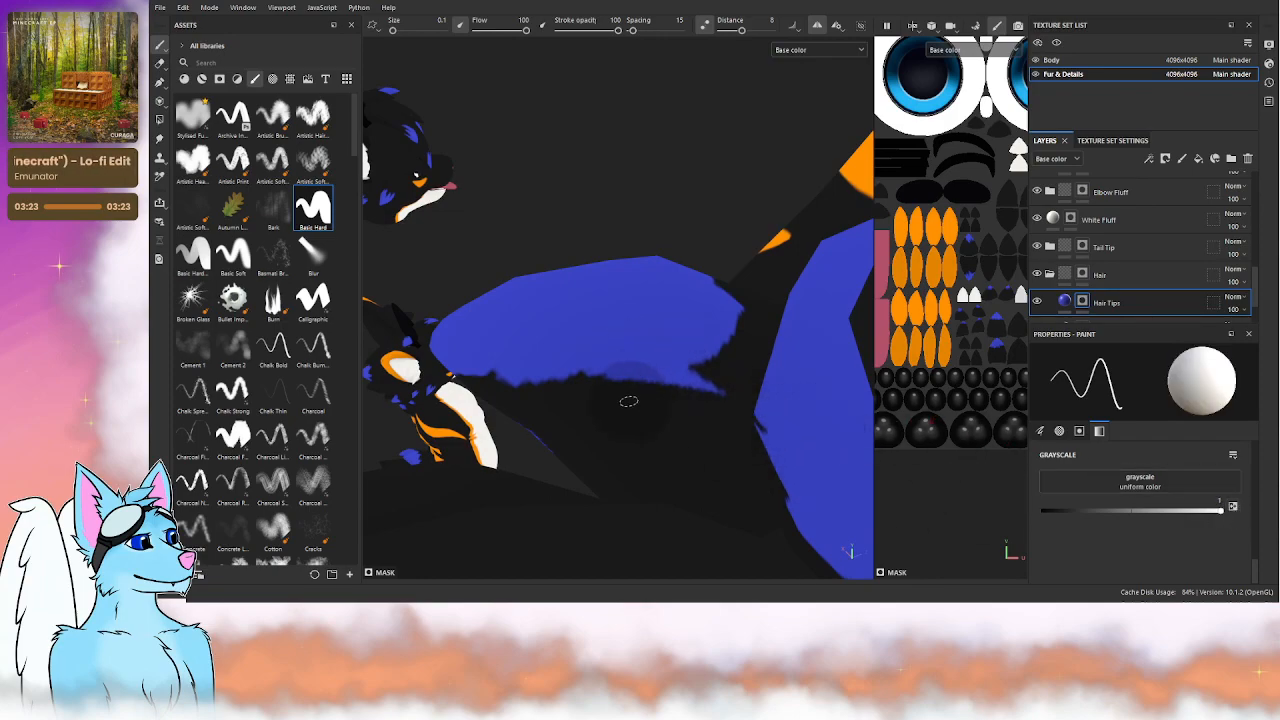
mouse_move(615, 398)
left_mouse_down()
mouse_move(600, 366)
mouse_move(719, 464)
mouse_move(632, 428)
mouse_move(576, 362)
mouse_move(611, 411)
mouse_move(633, 406)
mouse_move(611, 367)
left_mouse_up()
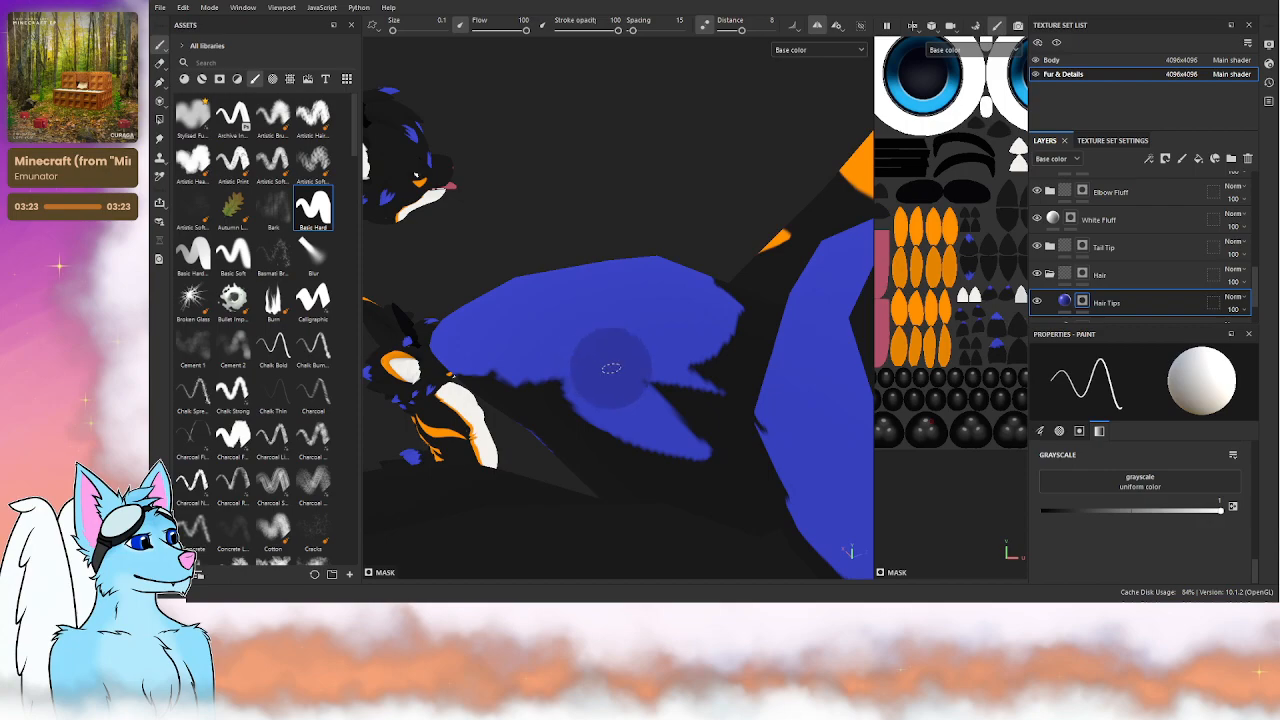
left_click(1234, 506)
left_click_drag(680, 402, 718, 467)
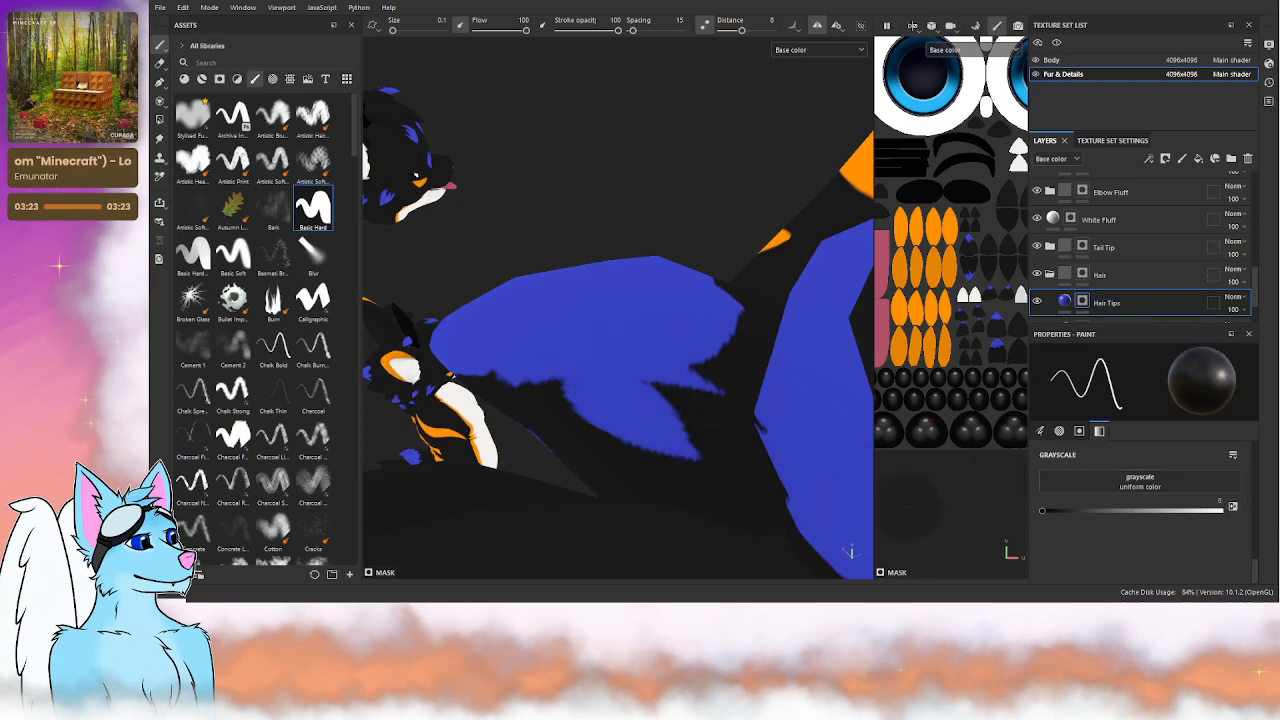
- Extend the patch's lower fur strands with grayscale 1 and fill the dark gap between them with blue
left_click(1234, 506)
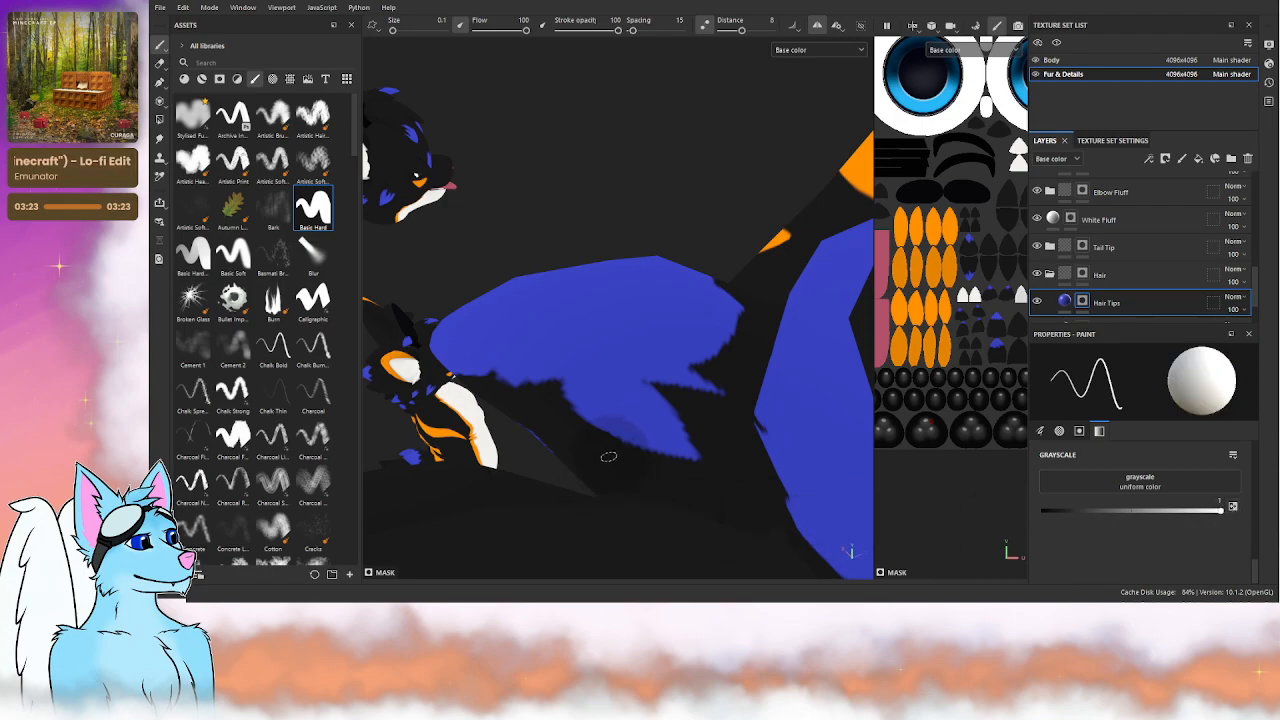
mouse_move(563, 386)
left_mouse_down()
mouse_move(604, 434)
mouse_move(671, 435)
mouse_move(696, 417)
left_mouse_up()
mouse_move(598, 469)
left_mouse_down()
mouse_move(491, 436)
mouse_move(548, 440)
mouse_move(481, 397)
mouse_move(529, 389)
mouse_move(580, 432)
mouse_move(557, 377)
mouse_move(480, 389)
mouse_move(586, 429)
mouse_move(720, 370)
mouse_move(703, 377)
left_mouse_up()
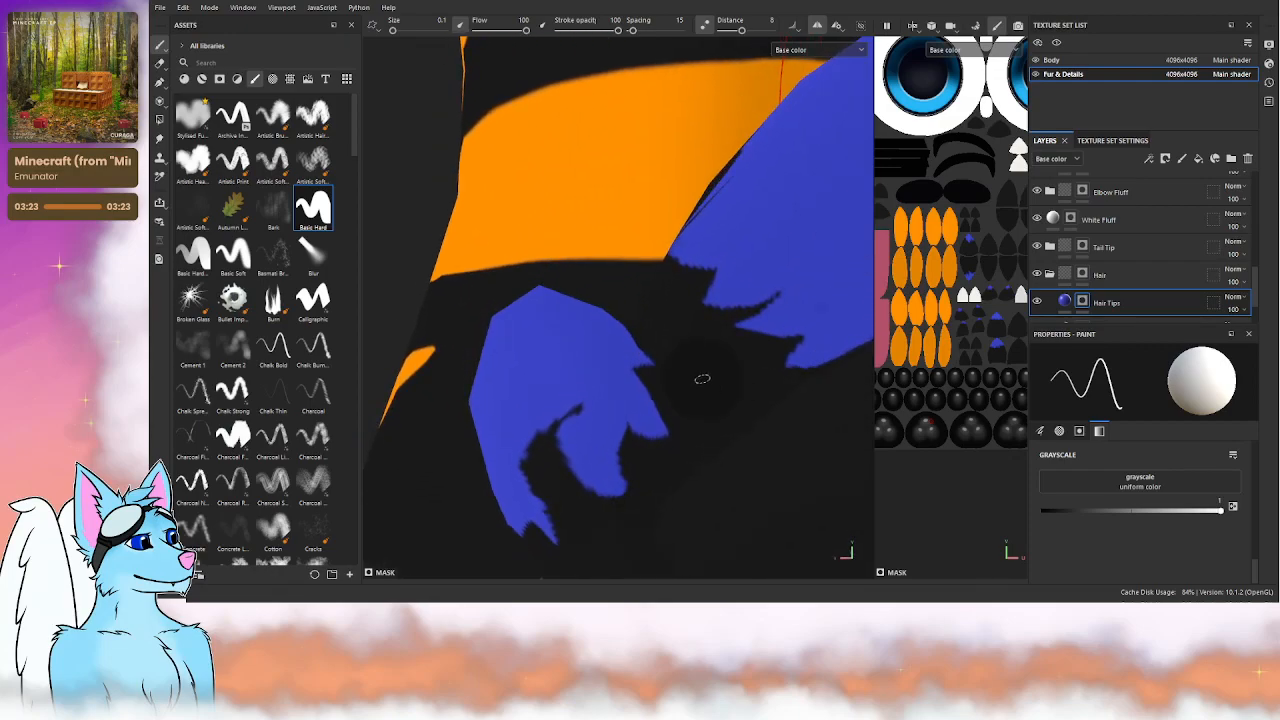
left_click_drag(500, 394, 500, 320, "alt")
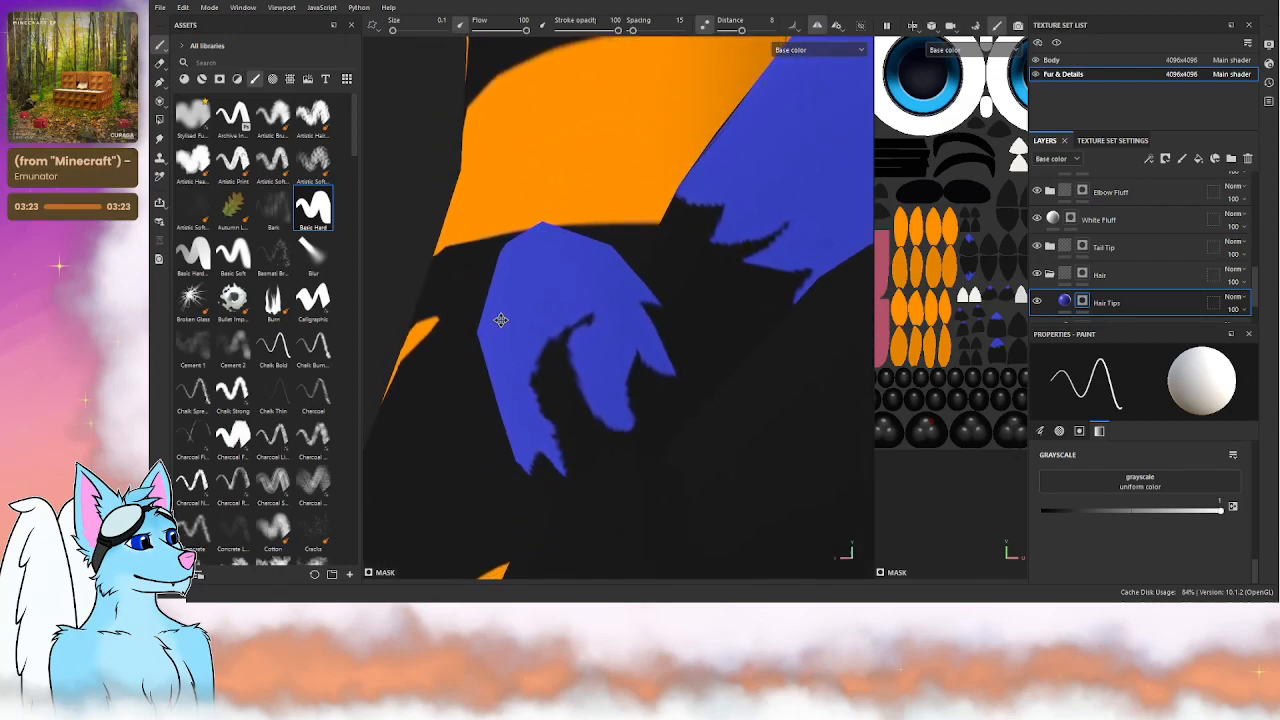
mouse_move(583, 357)
left_mouse_down("alt")
mouse_move(563, 374)
mouse_move(590, 336)
mouse_move(582, 364)
left_mouse_up("alt")
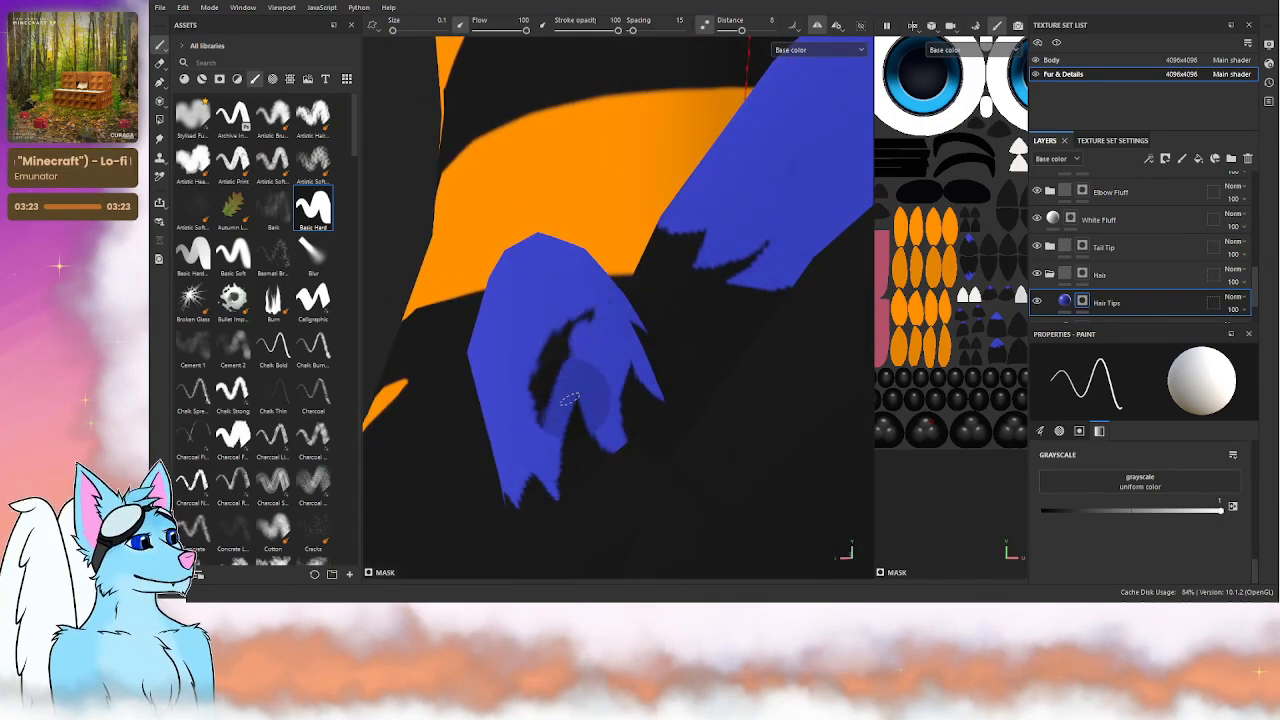
left_click_drag(534, 437, 610, 255)
mouse_move(584, 359)
left_mouse_down()
mouse_move(570, 350)
mouse_move(597, 313)
mouse_move(538, 400)
mouse_move(606, 403)
mouse_move(732, 327)
left_mouse_up()
- Turn off symmetry and enlarge the brush to size 0.84 for painting spots on the tail
scroll(660, 280, "down", 3)
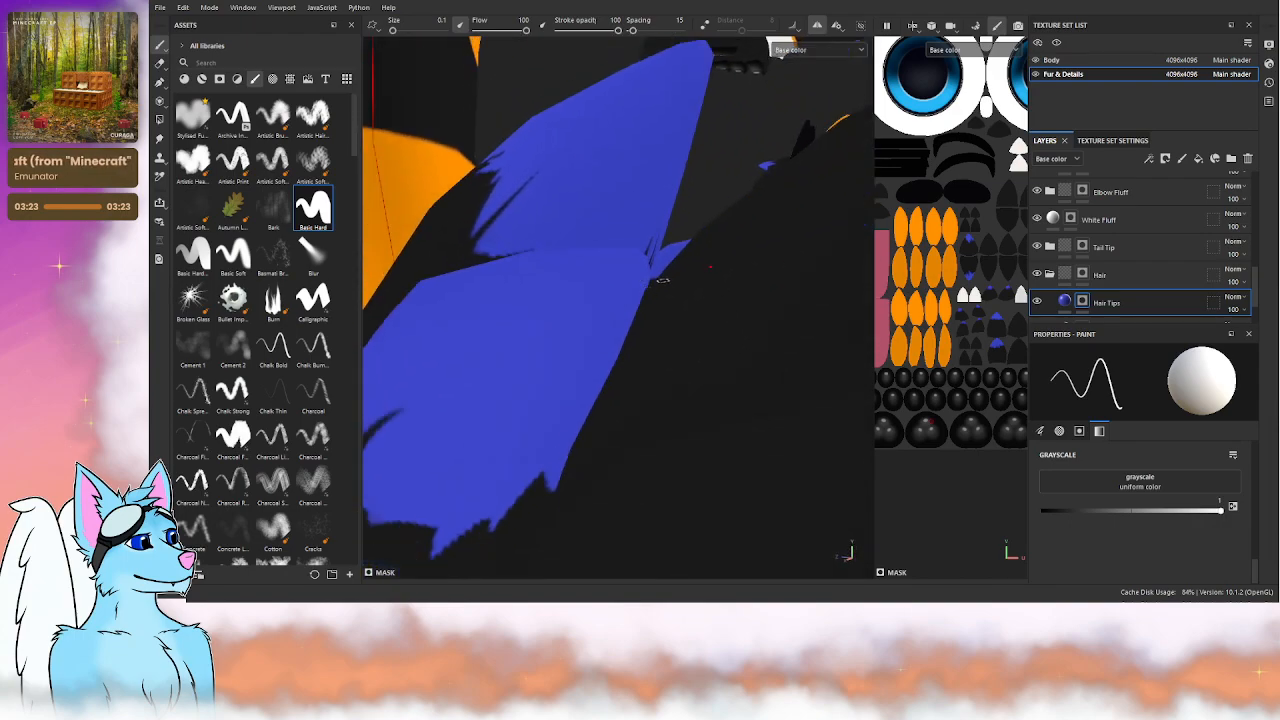
scroll(628, 412, "down", 8)
mouse_move(598, 436)
left_mouse_down("alt")
mouse_move(543, 371)
mouse_move(623, 443)
mouse_move(569, 517)
mouse_move(364, 451)
mouse_move(443, 442)
left_mouse_up("alt")
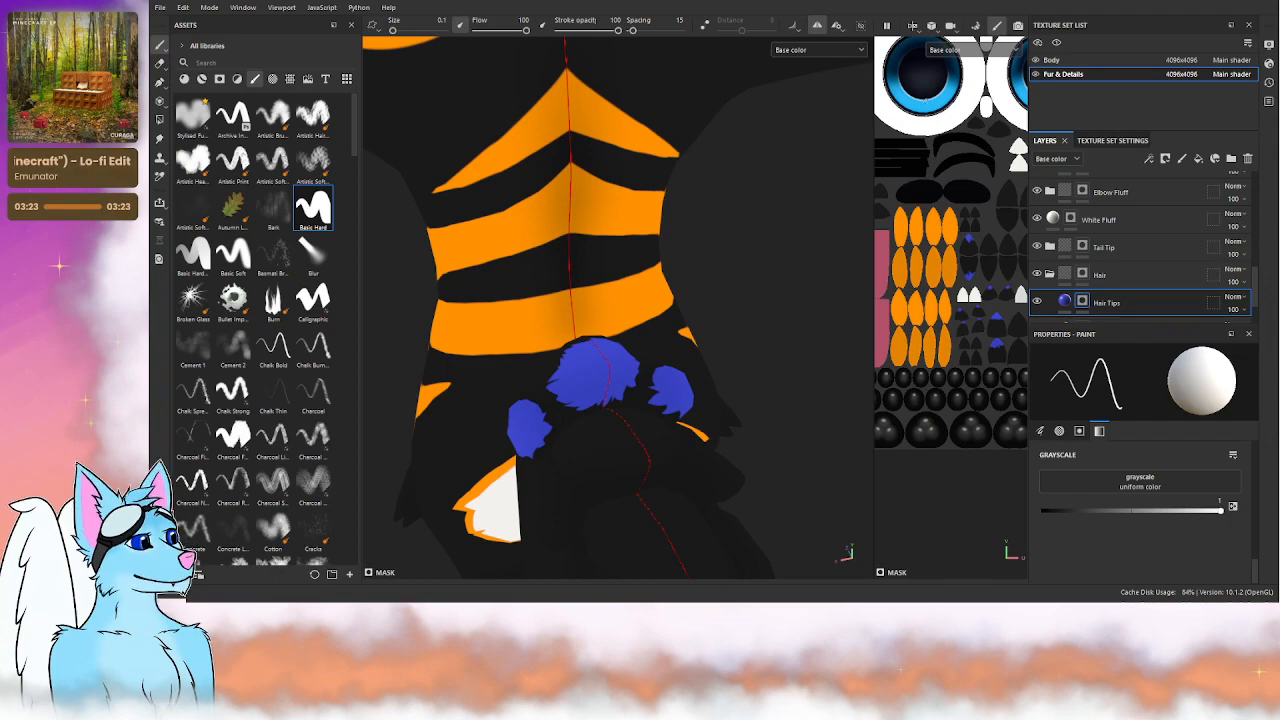
left_click(818, 26)
scroll(683, 275, "down", 1)
left_click_drag(683, 275, 623, 367, "alt")
left_click_drag(518, 316, 651, 422, "alt")
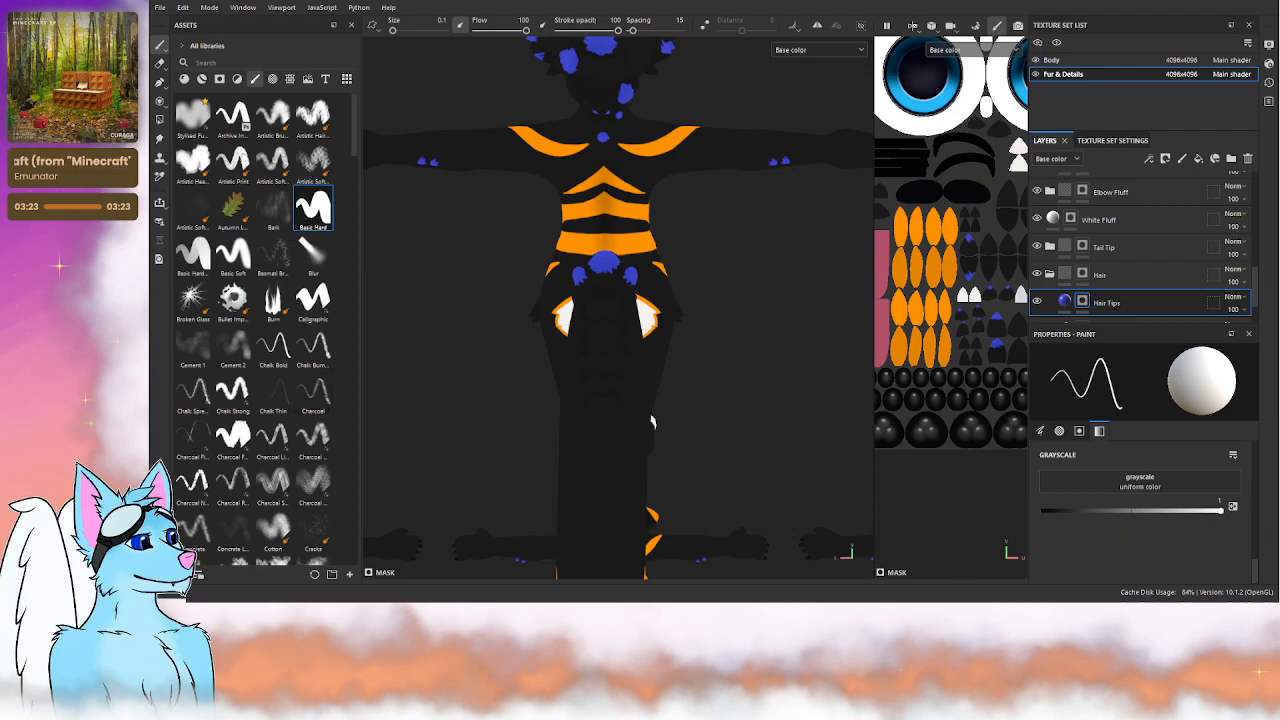
left_click_drag(560, 409, 460, 386, "alt")
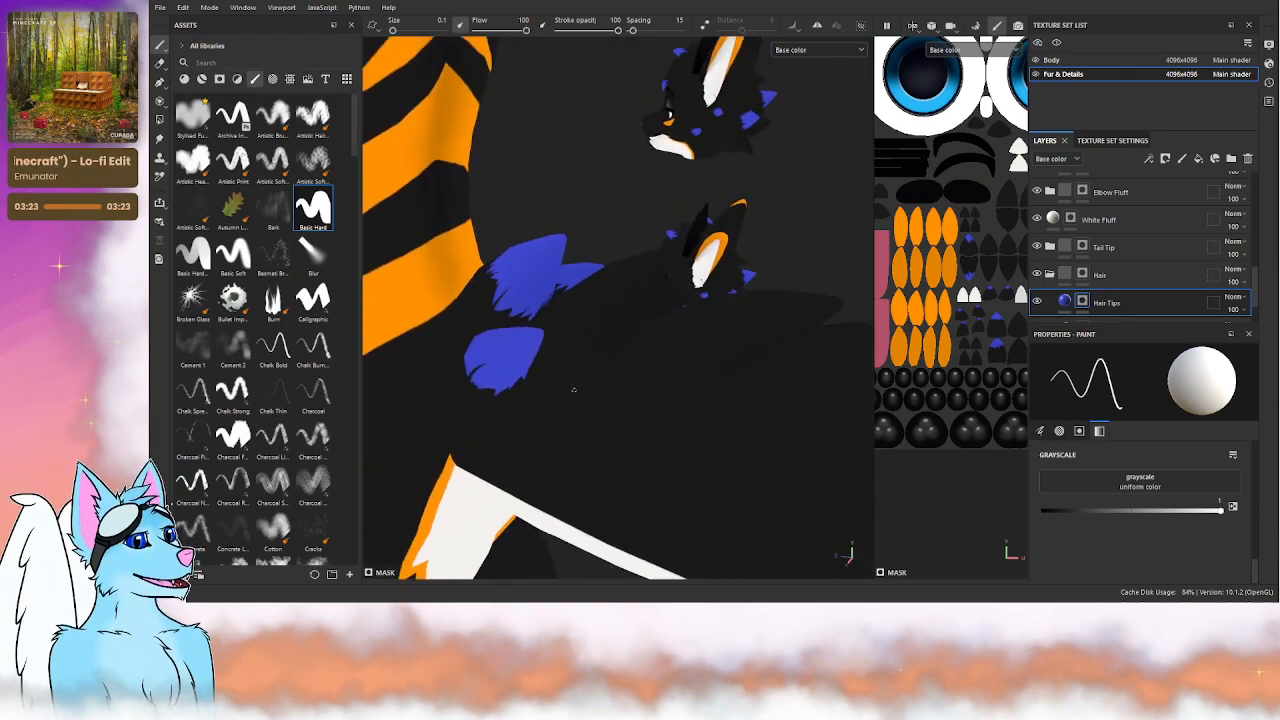
right_click_drag(607, 383, 630, 384, "ctrl")
- Paint small blue spots on both sides of the tail base and a larger round one on the tail's middle
mouse_move(608, 384)
left_mouse_down("alt")
mouse_move(609, 371)
mouse_move(658, 355)
left_mouse_up("alt")
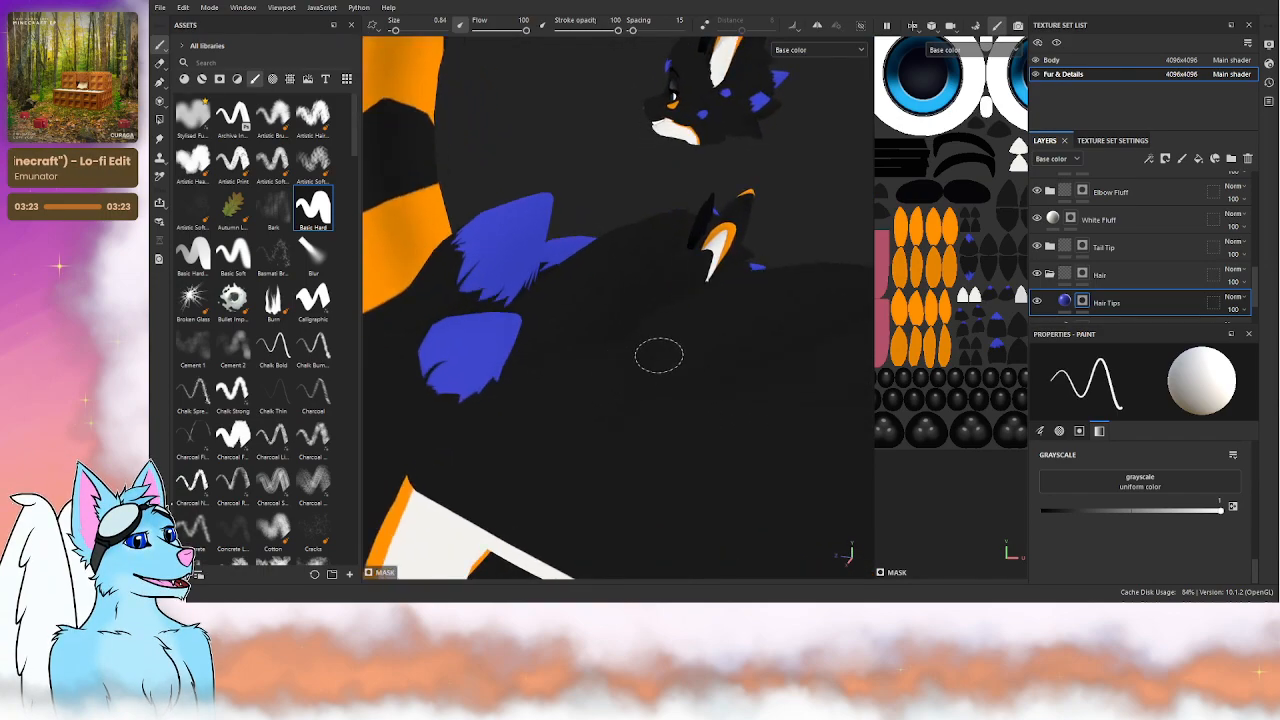
mouse_move(571, 272)
left_mouse_down("alt")
mouse_move(531, 323)
mouse_move(491, 297)
mouse_move(500, 320)
left_mouse_up("alt")
left_click(545, 400)
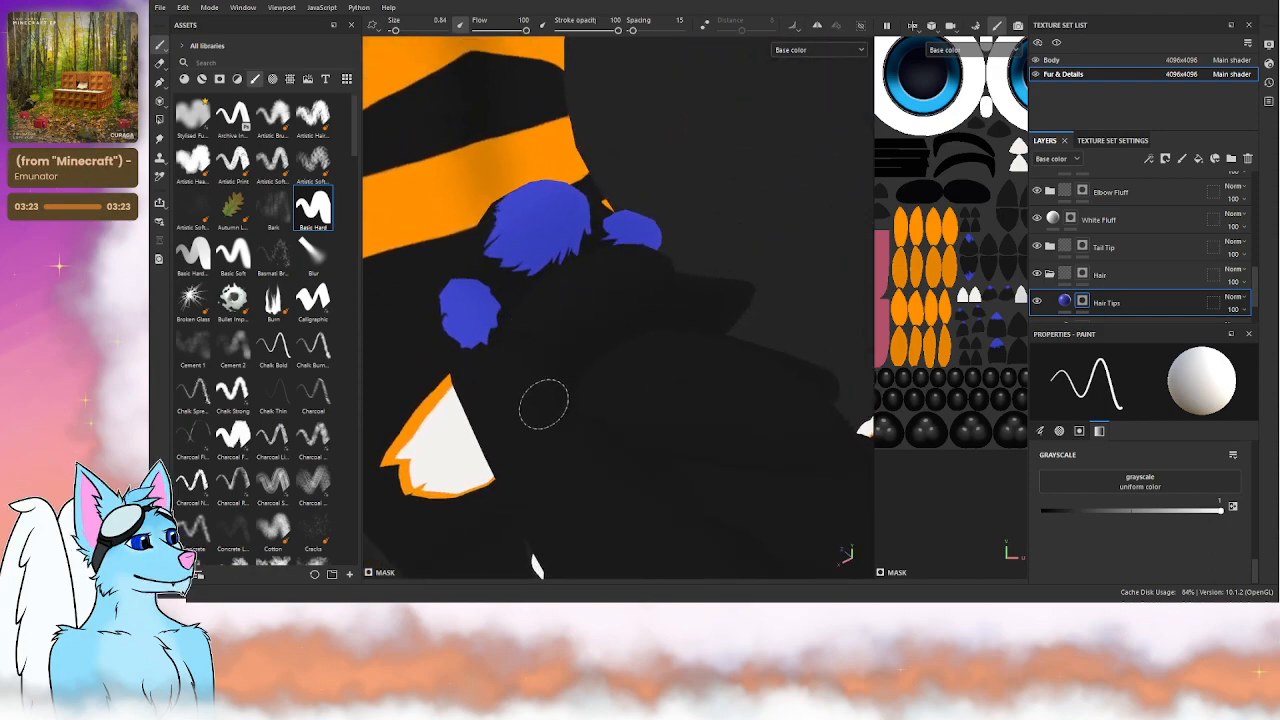
mouse_move(547, 400)
left_mouse_down("alt")
mouse_move(563, 400)
mouse_move(591, 294)
mouse_move(551, 423)
mouse_move(634, 303)
mouse_move(600, 397)
mouse_move(554, 277)
left_mouse_up("alt")
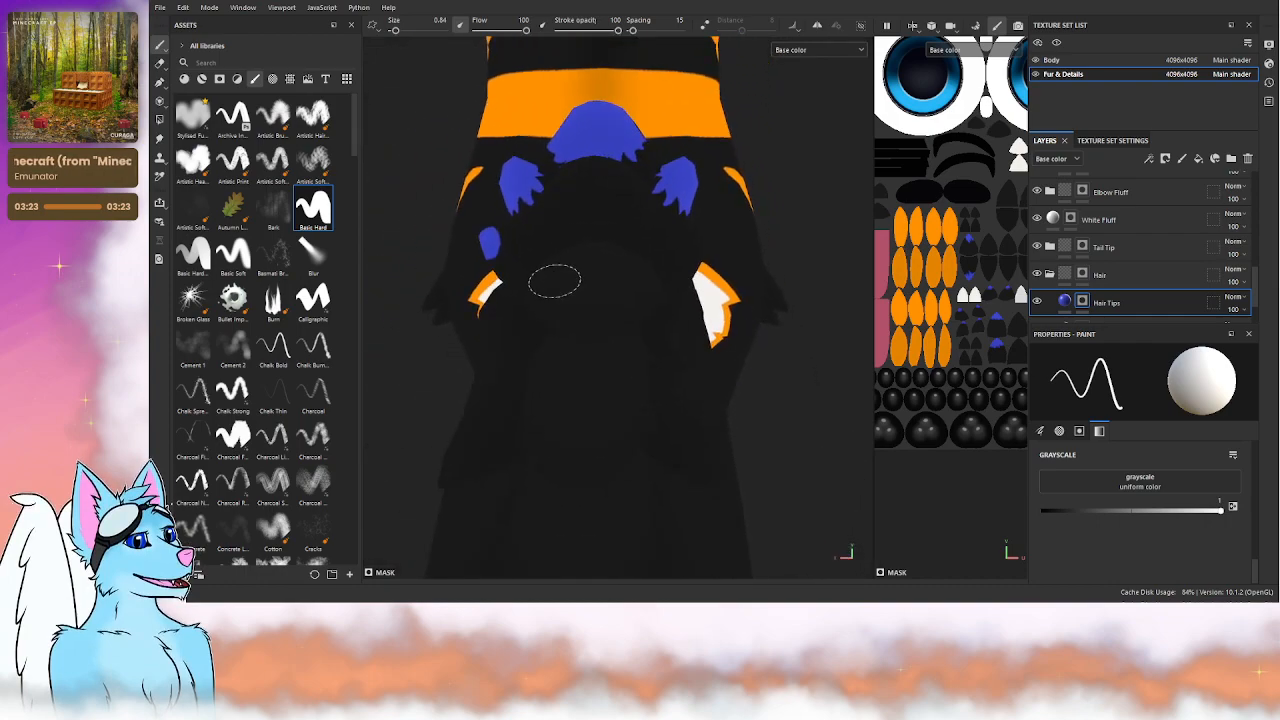
left_click(681, 338)
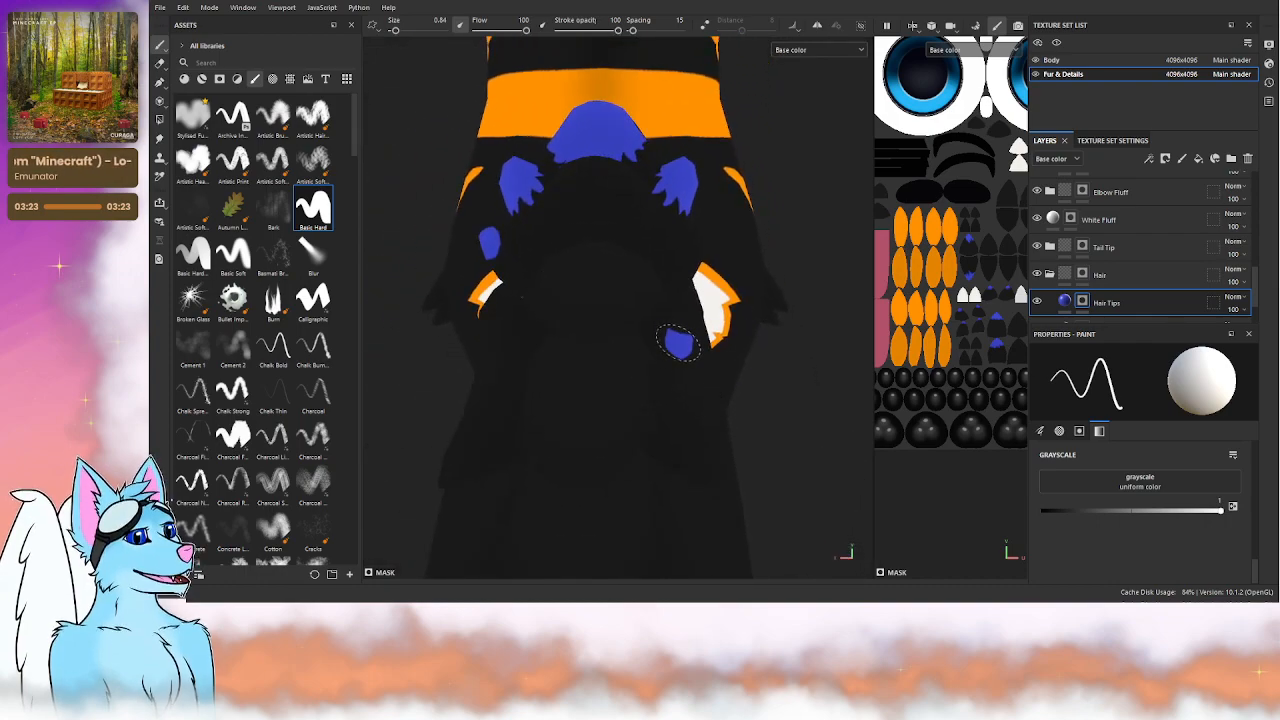
mouse_move(565, 435)
left_mouse_down()
mouse_move(545, 460)
mouse_move(600, 440)
left_mouse_up()
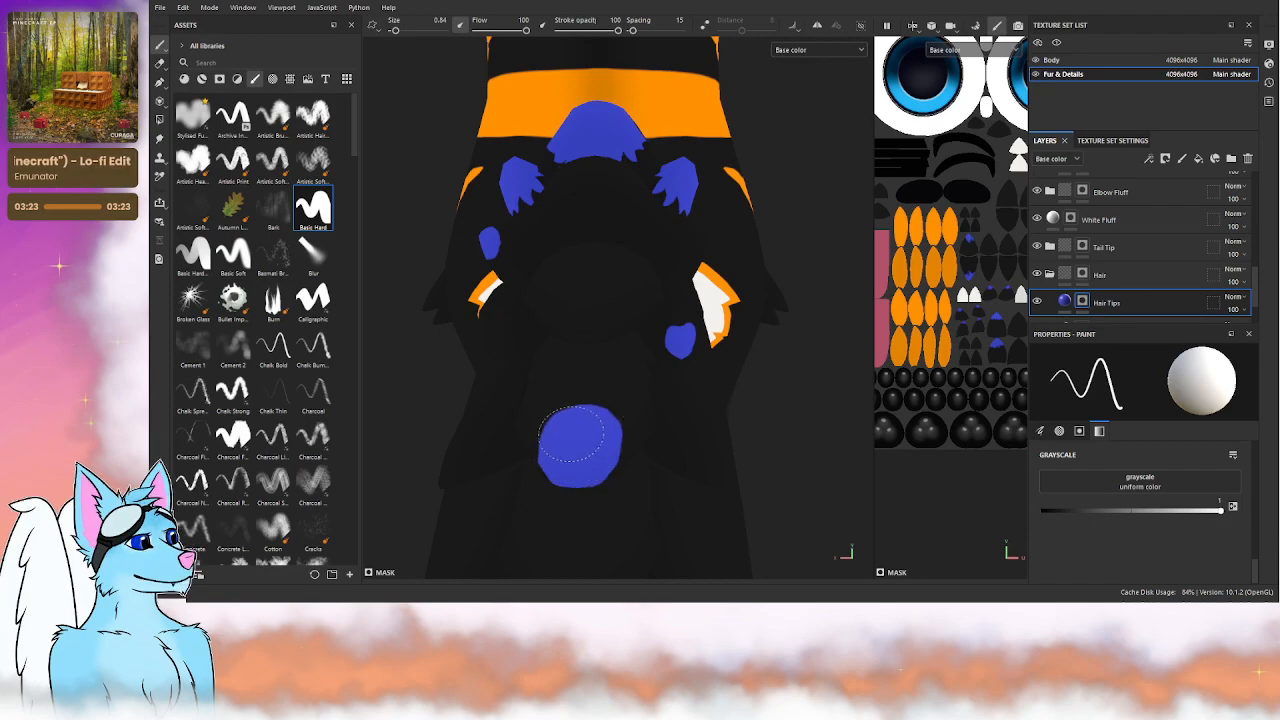
- Scatter more blue spots of varying size farther along the tail's top and side
mouse_move(681, 340)
left_mouse_down("alt")
mouse_move(589, 263)
mouse_move(571, 280)
mouse_move(591, 346)
mouse_move(646, 309)
mouse_move(700, 335)
left_mouse_up("alt")
mouse_move(635, 397)
left_mouse_down("alt")
mouse_move(671, 363)
mouse_move(701, 412)
left_mouse_up("alt")
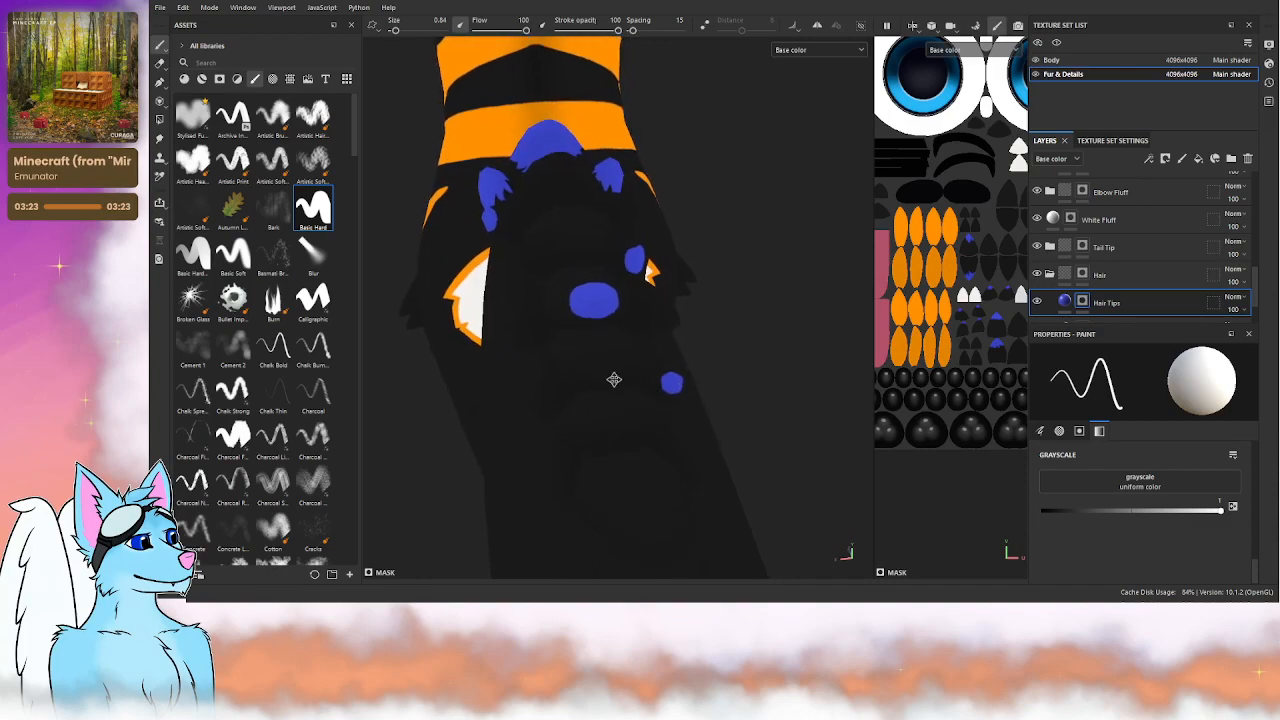
left_click_drag(614, 381, 663, 281, "alt")
left_click_drag(645, 328, 689, 330, "alt")
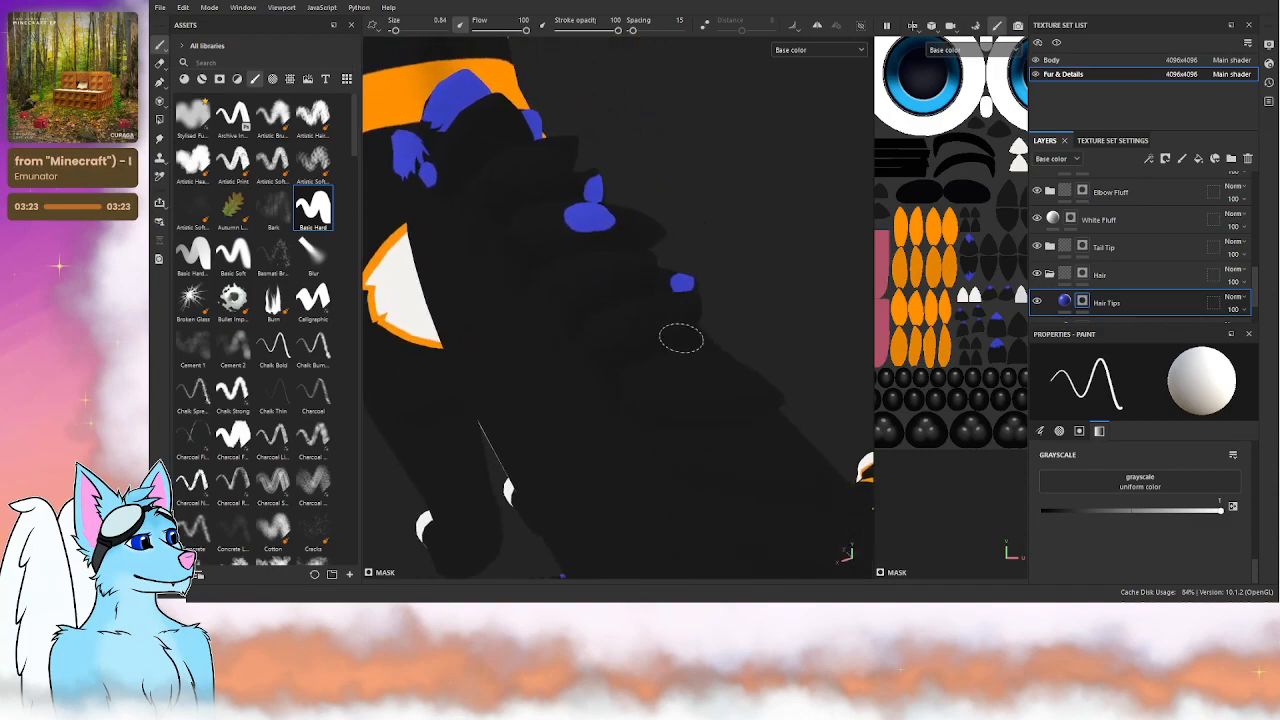
mouse_move(617, 404)
left_mouse_down("alt")
mouse_move(608, 343)
mouse_move(614, 412)
left_mouse_up("alt")
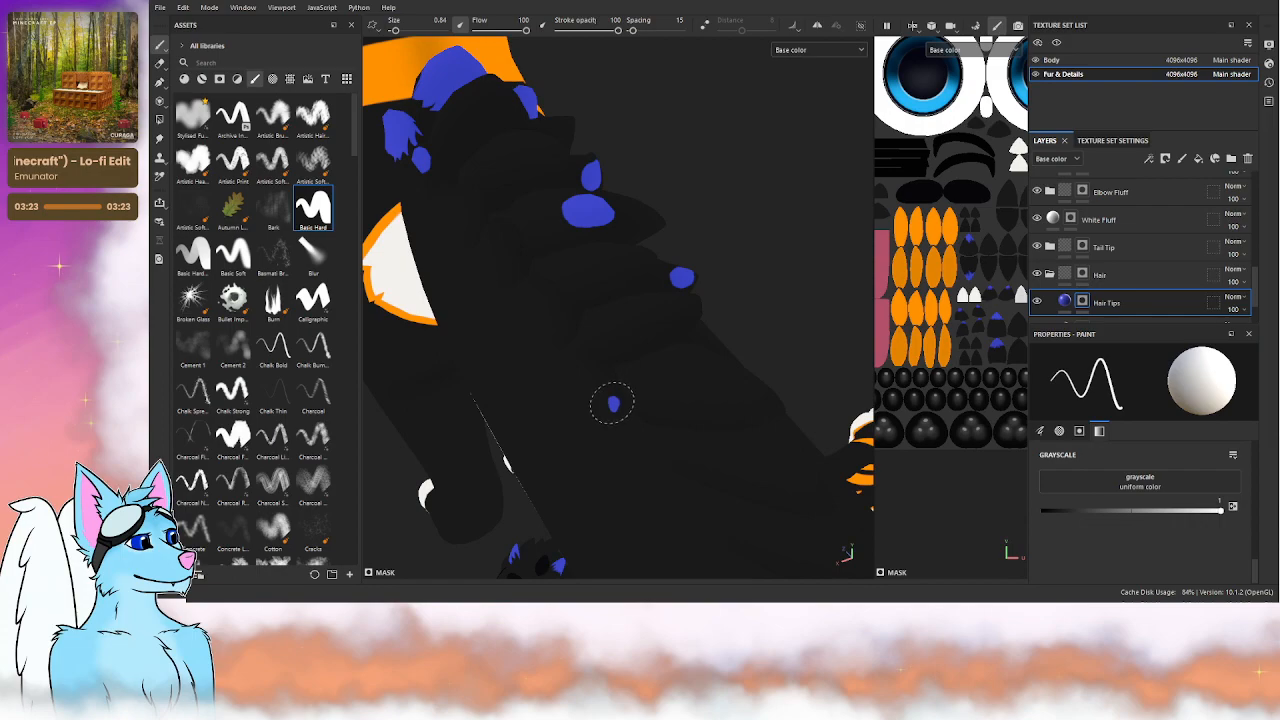
left_click(681, 309)
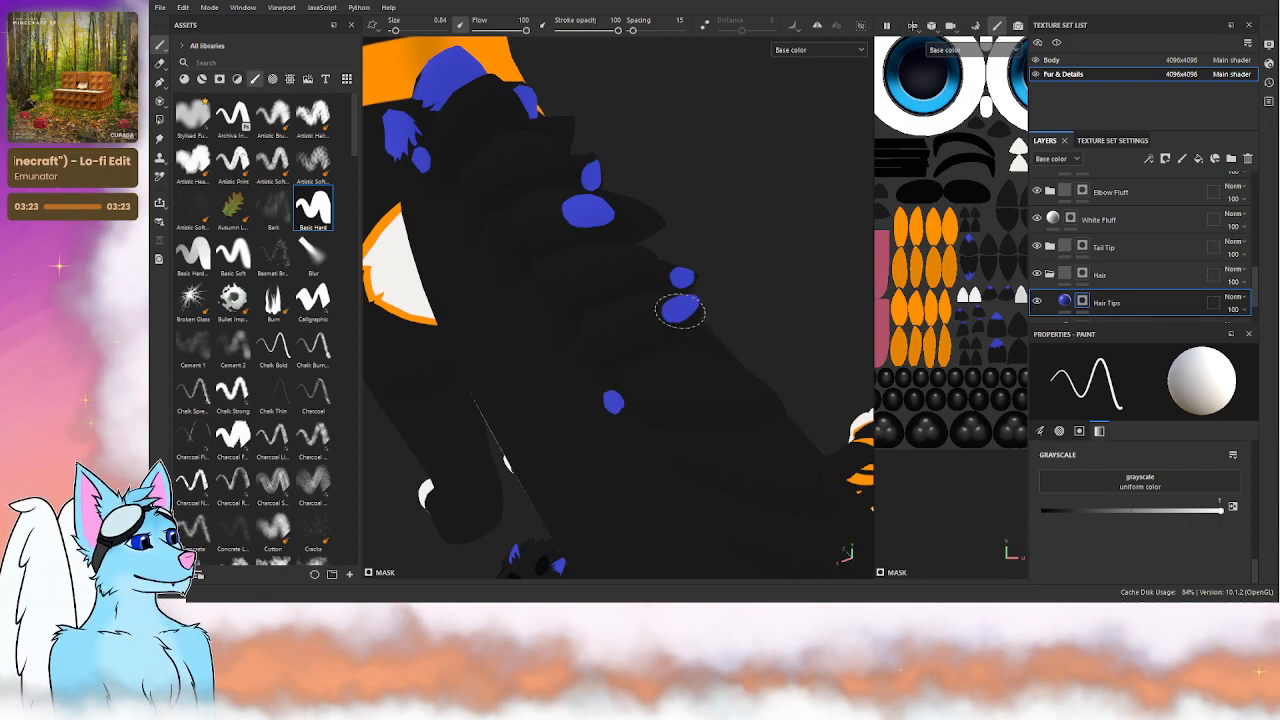
mouse_move(591, 175)
left_mouse_down("alt")
mouse_move(710, 224)
mouse_move(746, 223)
mouse_move(731, 317)
left_mouse_up("alt")
mouse_move(513, 269)
left_mouse_down("alt")
mouse_move(537, 294)
mouse_move(586, 297)
left_mouse_up("alt")
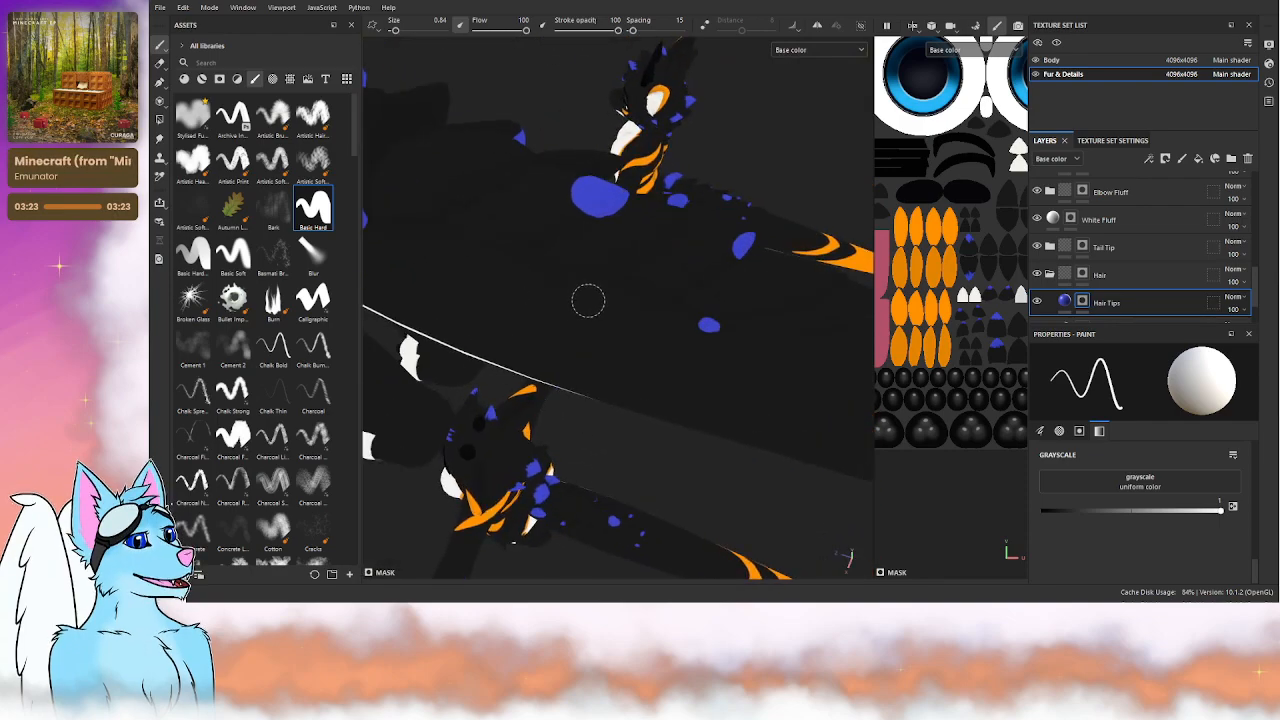
- Paint more blue spots down the tail, a small one on its side and two larger round ones along its middle
left_click_drag(698, 359, 573, 265, "alt")
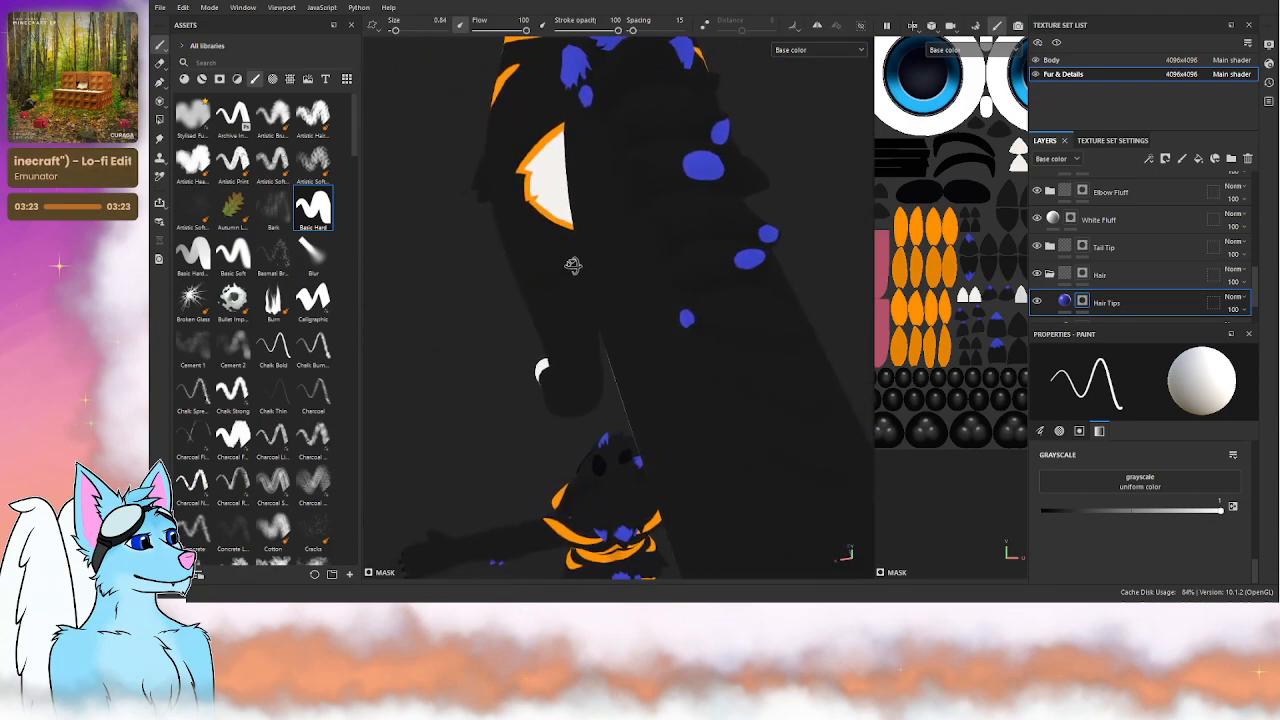
left_click_drag(631, 200, 629, 198)
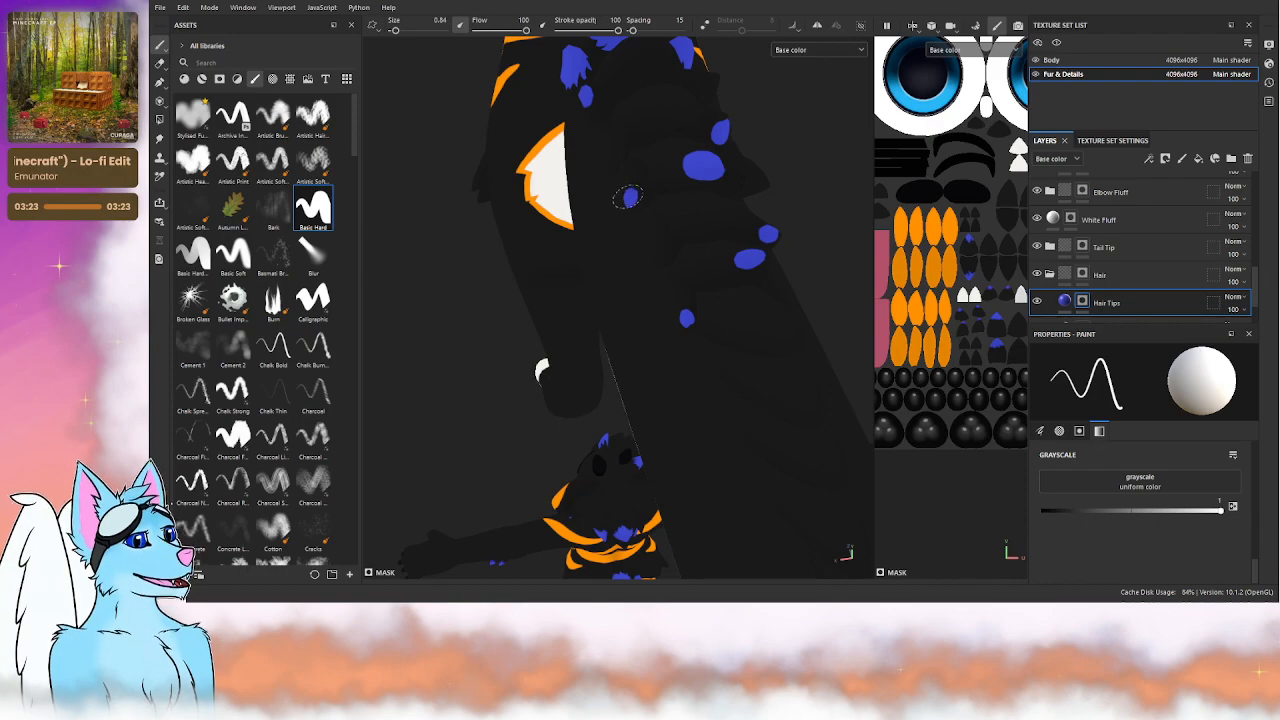
mouse_move(723, 266)
left_mouse_down("alt")
mouse_move(717, 247)
mouse_move(760, 294)
mouse_move(757, 227)
mouse_move(674, 194)
left_mouse_up("alt")
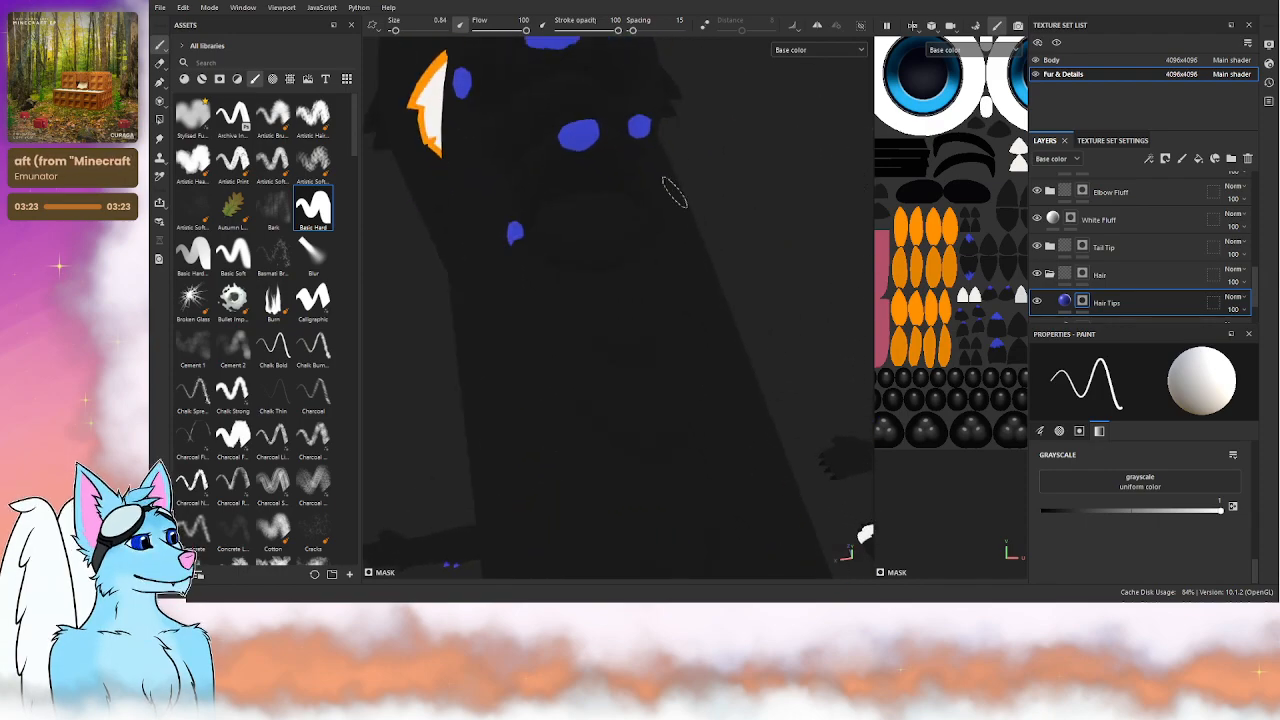
left_click_drag(631, 343, 634, 346)
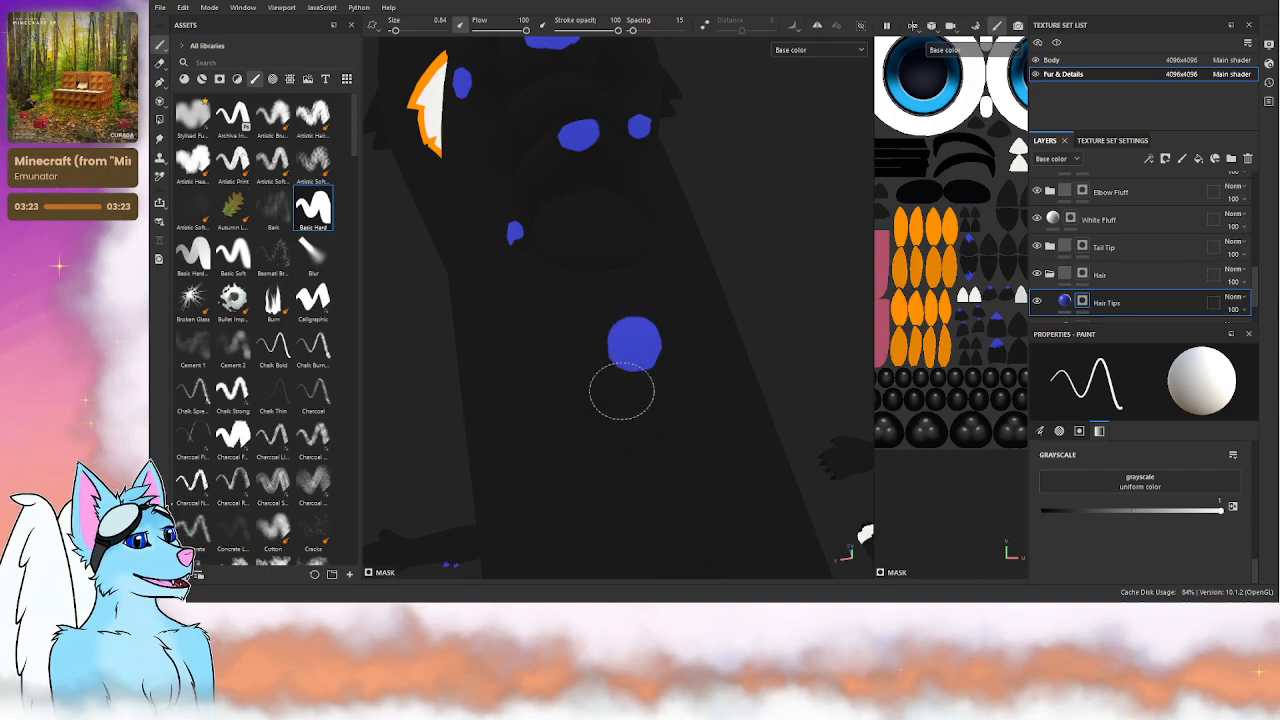
middle_click_drag(617, 391, 577, 205, "alt")
left_click_drag(628, 350, 633, 355)
scroll(617, 158, "down", 3)
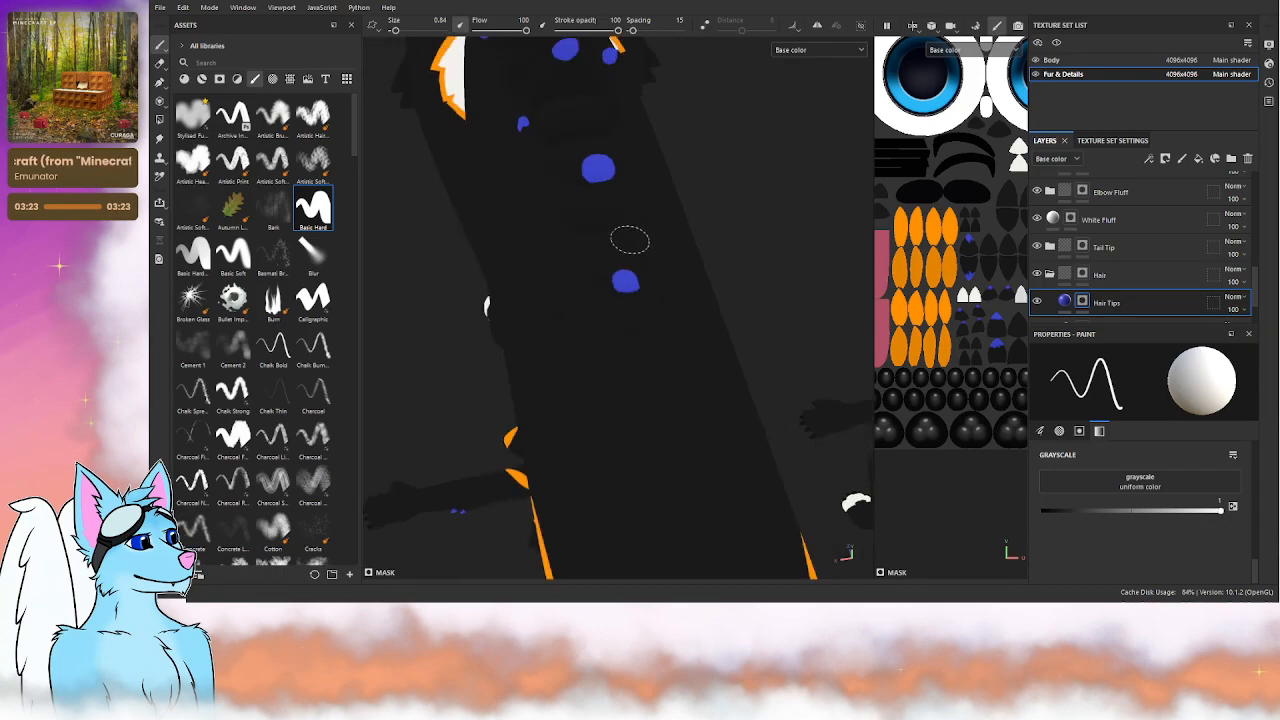
left_click_drag(634, 280, 746, 204, "alt")
left_click_drag(710, 285, 708, 225, "alt")
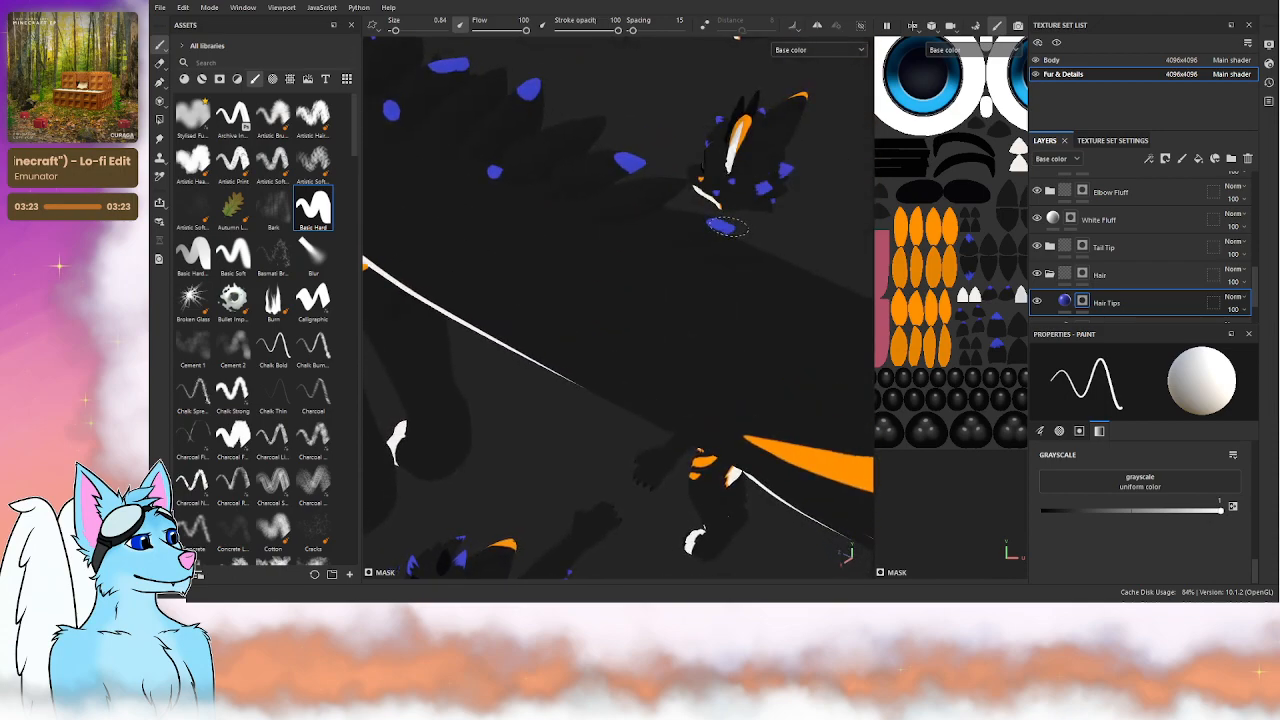
- Check the distribution of blue spots over the tail and body from several sides and save the project
mouse_move(759, 165)
left_mouse_down("alt")
mouse_move(700, 200)
mouse_move(697, 267)
mouse_move(537, 266)
mouse_move(588, 262)
left_mouse_up("alt")
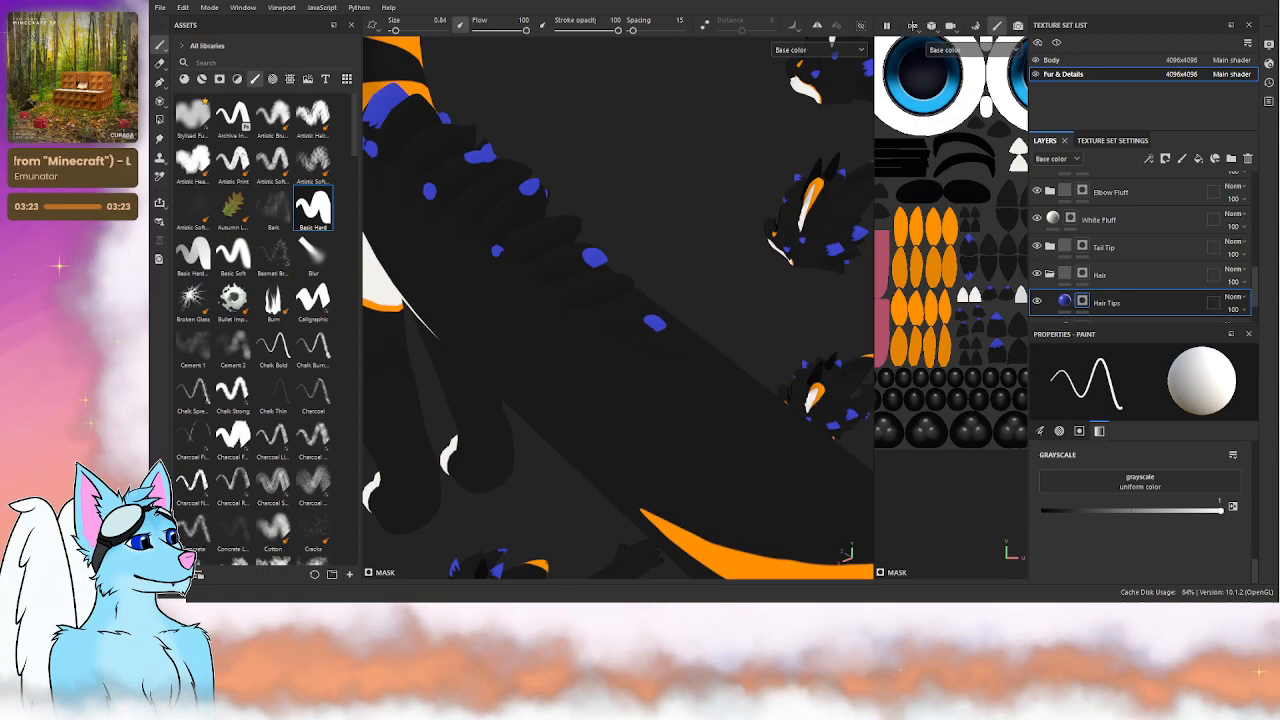
mouse_move(487, 371)
left_mouse_down("alt")
mouse_move(552, 363)
mouse_move(523, 369)
mouse_move(560, 286)
mouse_move(543, 234)
mouse_move(554, 403)
mouse_move(403, 337)
mouse_move(483, 349)
mouse_move(511, 330)
mouse_move(634, 451)
mouse_move(543, 403)
mouse_move(593, 518)
mouse_move(599, 281)
mouse_move(776, 308)
left_mouse_up("alt")
scroll(1185, 288, "down", 2)
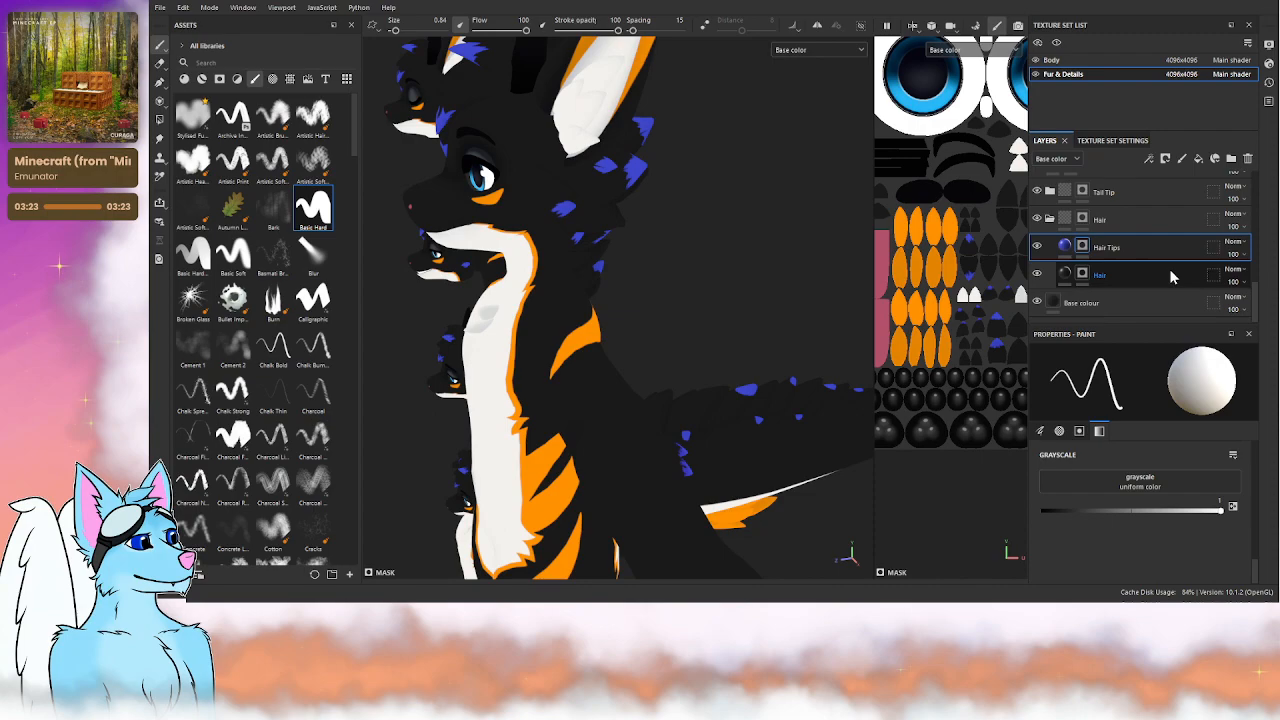
left_click_drag(709, 353, 608, 320, "alt")
left_click_drag(635, 384, 517, 319, "alt")
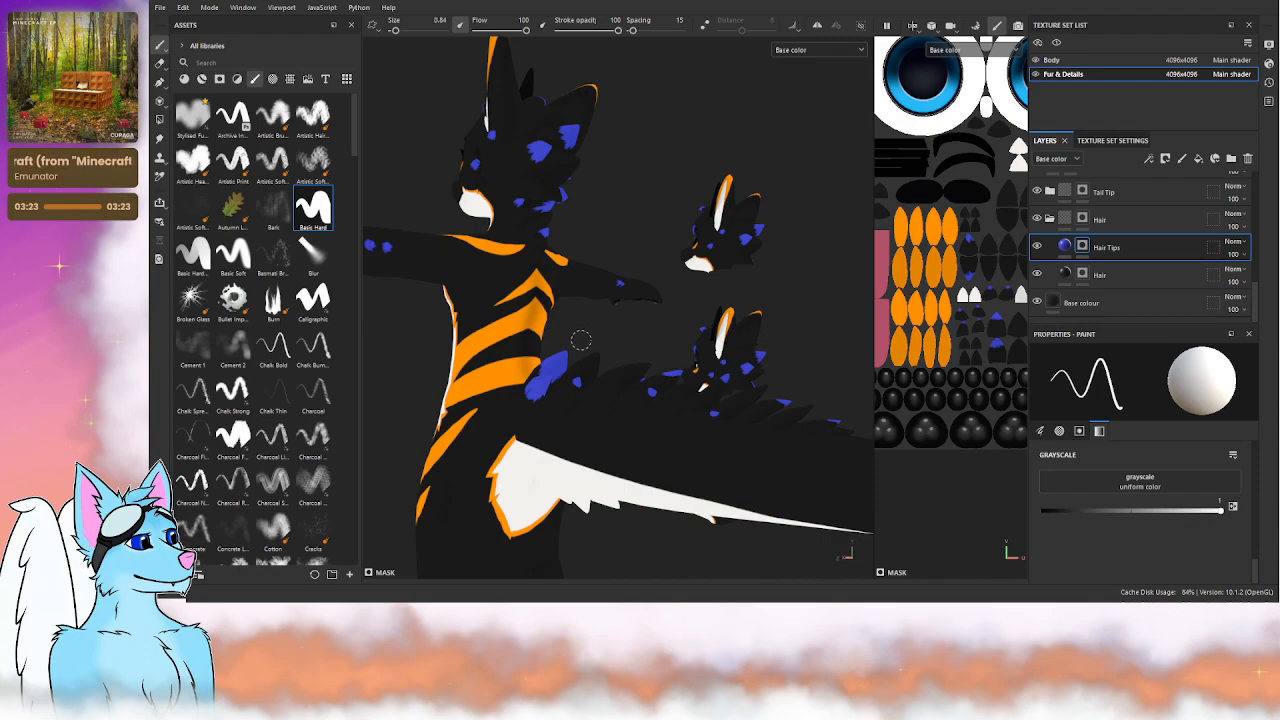
key("alt")
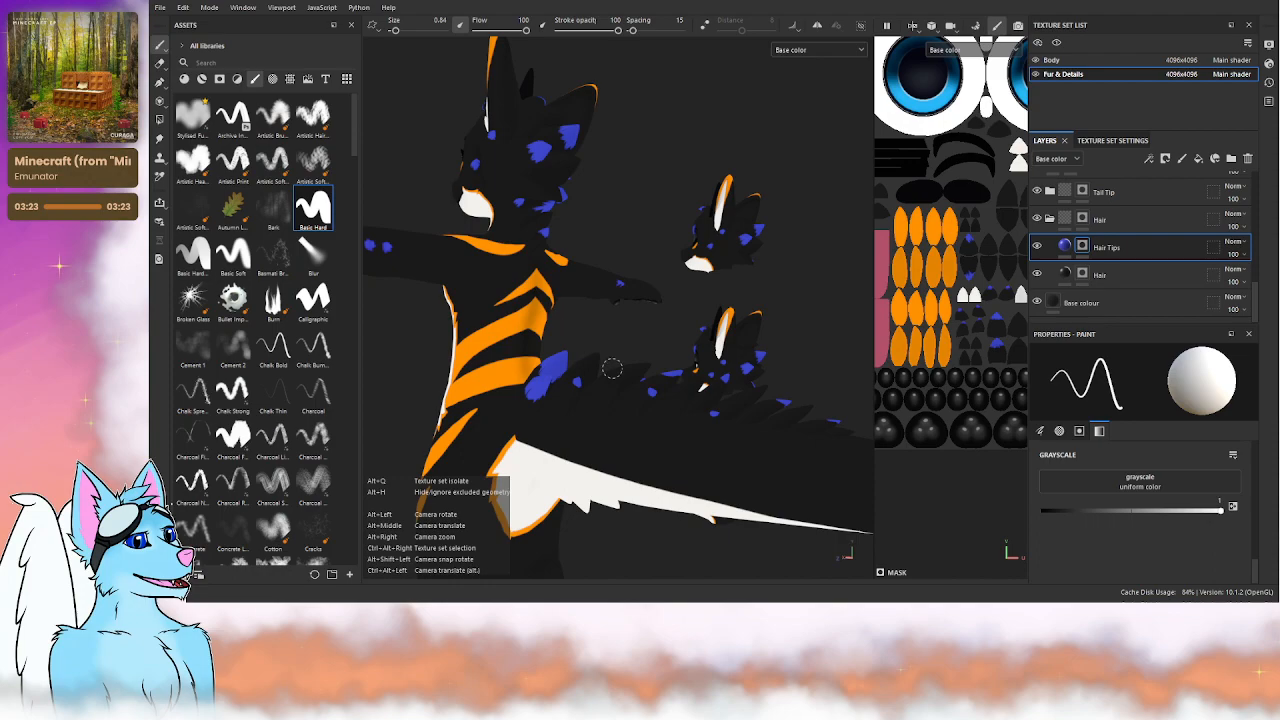
left_click_drag(580, 328, 664, 313, "alt")
middle_click_drag(648, 304, 529, 347, "alt")
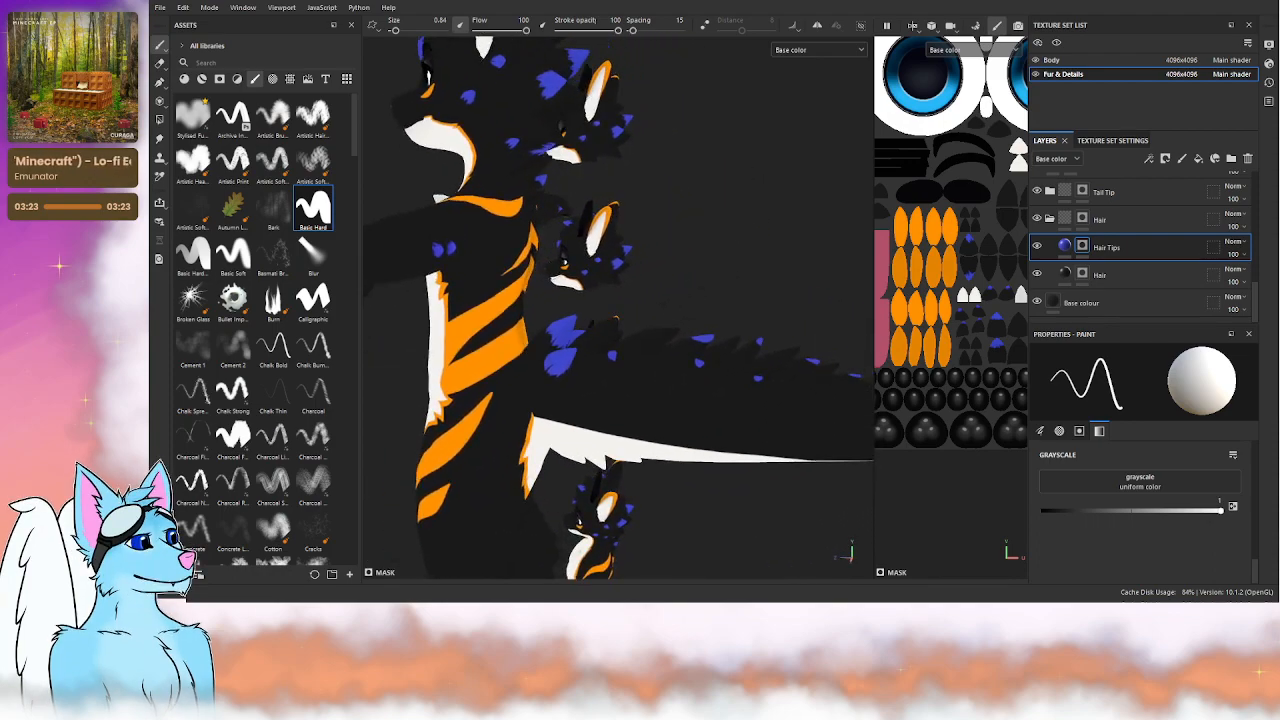
left_click_drag(531, 346, 574, 322, "alt")
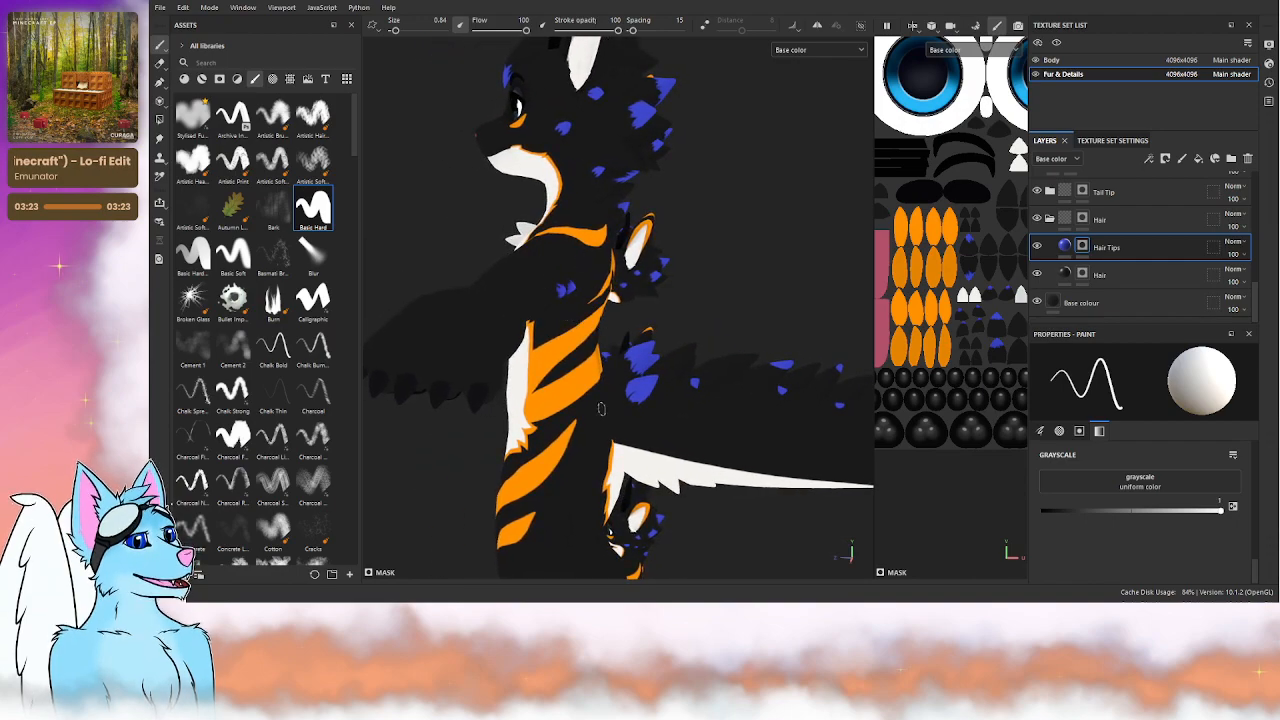
scroll(603, 420, "up", 2)
scroll(601, 425, "up", 2)
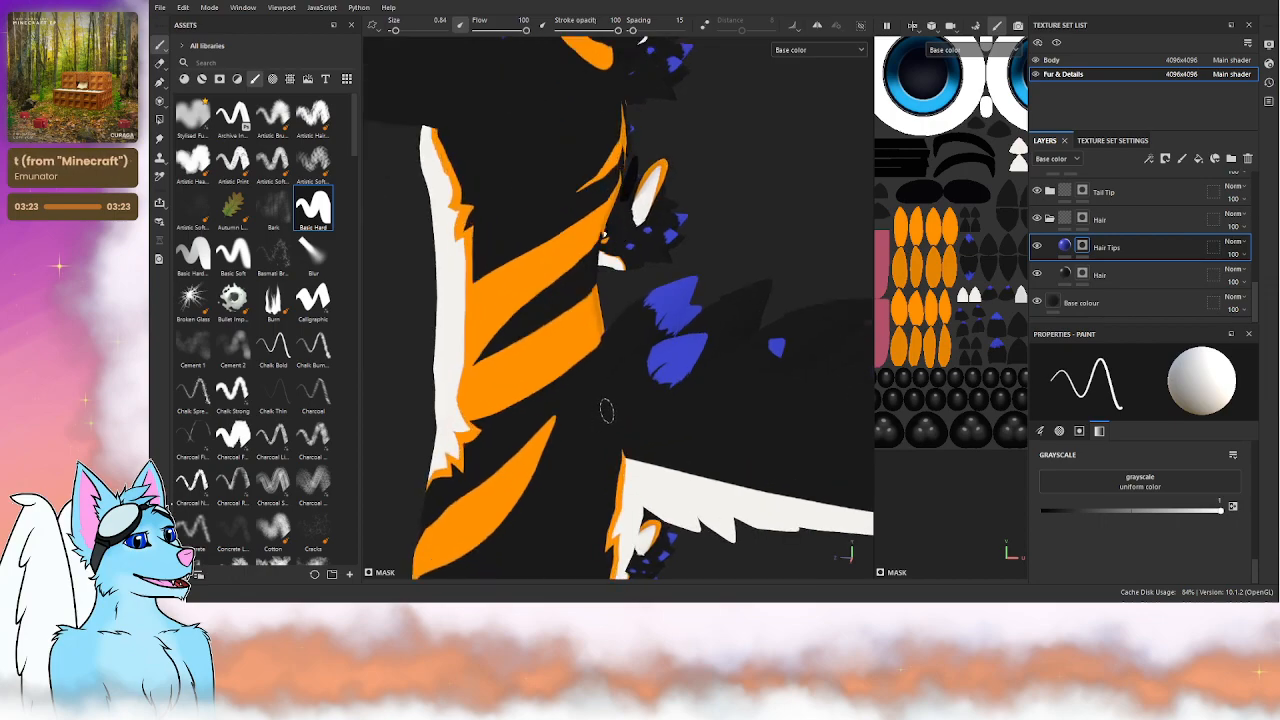
scroll(606, 411, "down", 3)
left_click_drag(657, 404, 549, 383, "alt")
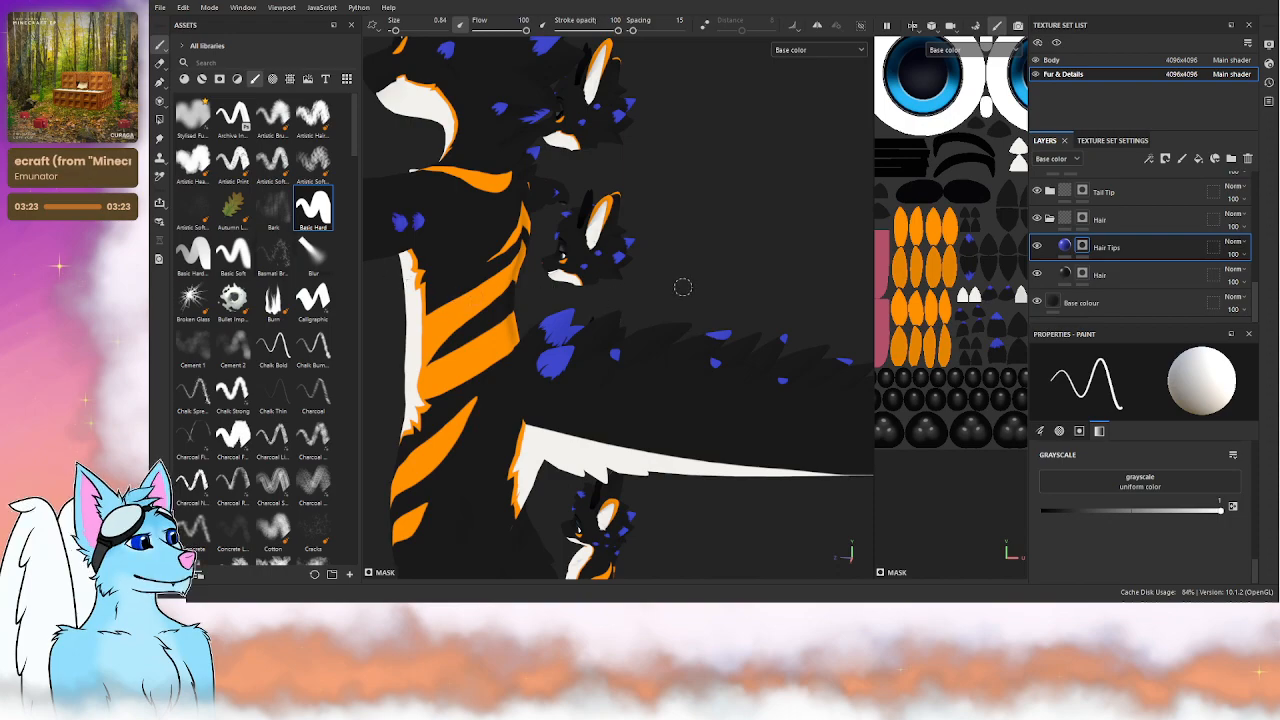
key("ctrl+s")
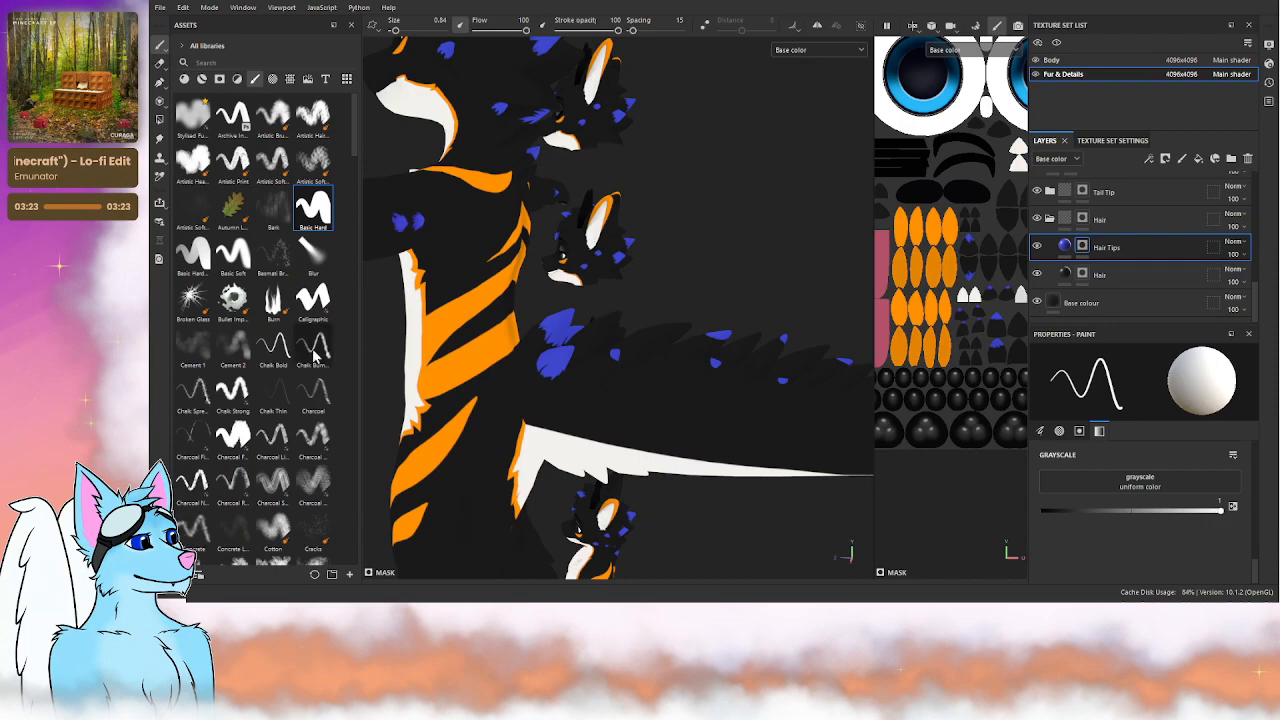
- Show the alpha assets and choose alpha-0 for the brush to reshape the spot beside the tail-base patches
middle_click_drag(714, 390, 664, 371)
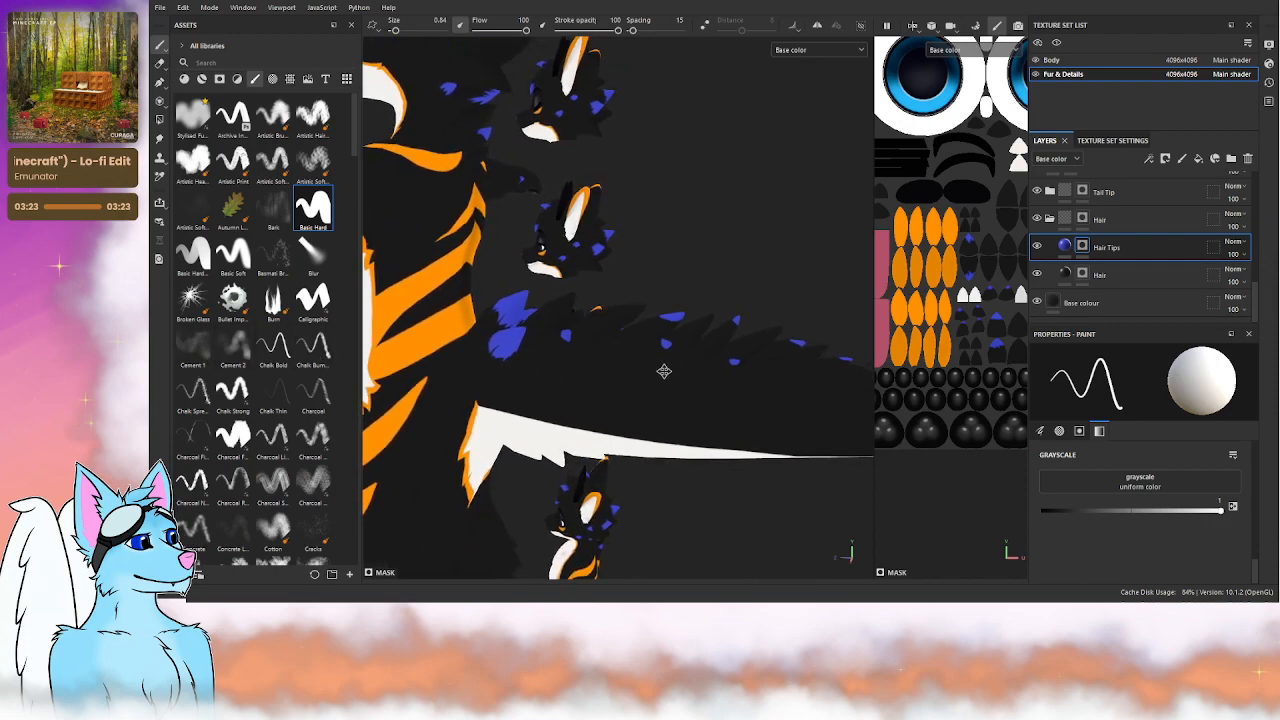
scroll(600, 352, "up", 6)
mouse_move(620, 351)
left_mouse_down("alt")
mouse_move(717, 390)
mouse_move(571, 420)
mouse_move(466, 380)
mouse_move(634, 394)
mouse_move(609, 323)
mouse_move(583, 309)
mouse_move(699, 369)
mouse_move(626, 363)
mouse_move(620, 346)
mouse_move(702, 432)
mouse_move(674, 443)
left_mouse_up("alt")
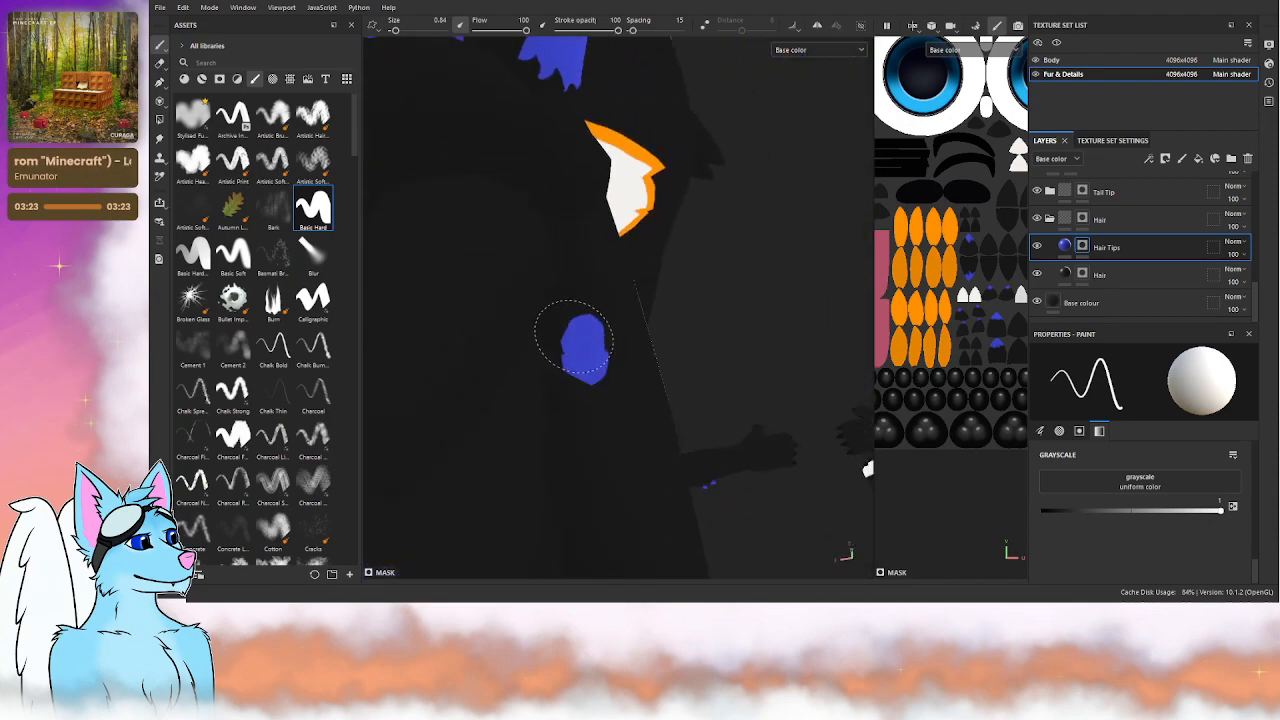
mouse_move(585, 351)
left_mouse_down()
mouse_move(565, 323)
mouse_move(608, 355)
mouse_move(647, 287)
left_mouse_up()
left_click_drag(569, 320, 797, 158, "alt")
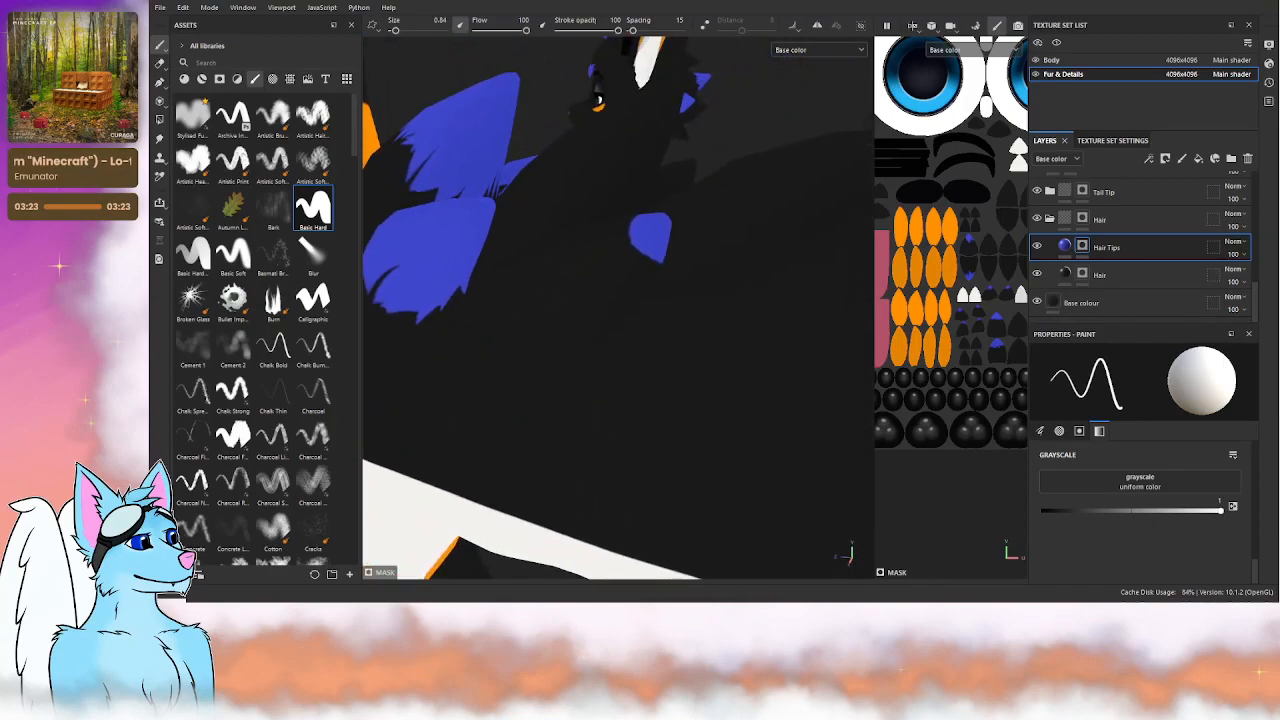
left_click(255, 78)
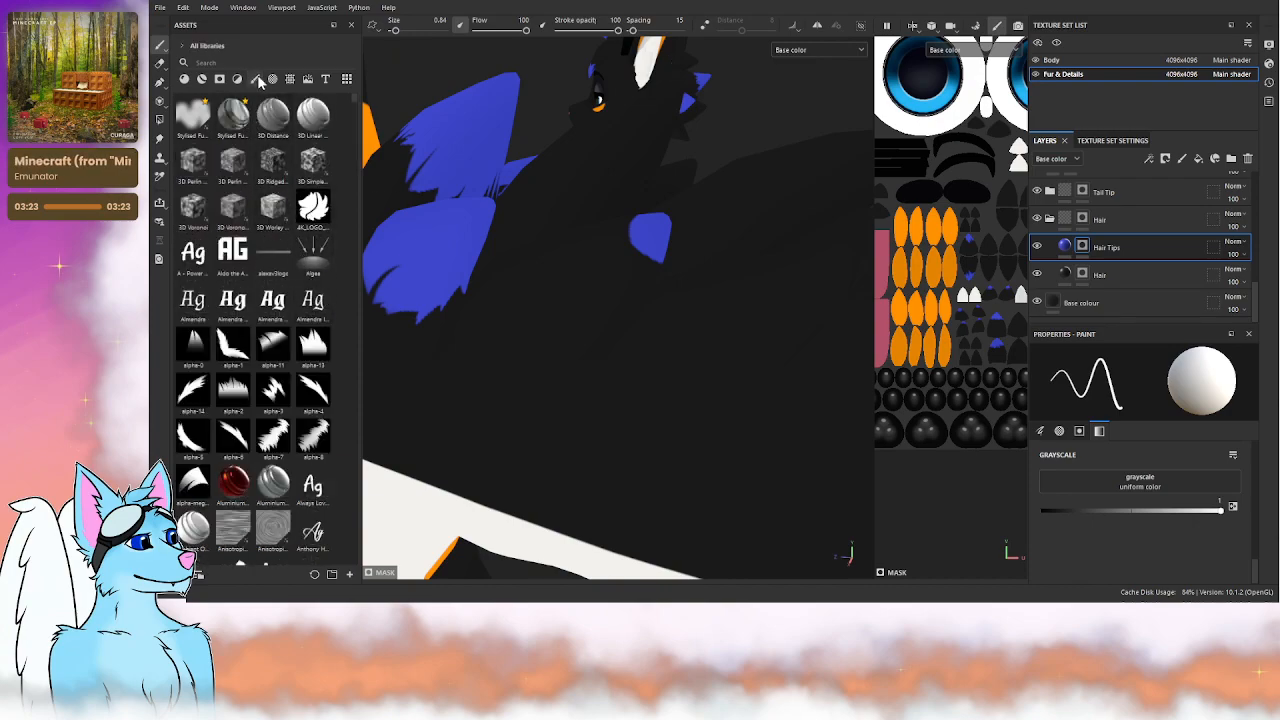
left_click(272, 79)
left_click(236, 118)
- Try stamping fur strands onto the tail-base spot with alpha-0 at brush sizes 2.3 and 1.26
mouse_move(601, 240)
right_mouse_down("ctrl")
mouse_move(580, 242)
mouse_move(609, 254)
right_mouse_up("ctrl")
mouse_move(613, 246)
left_mouse_down("ctrl")
mouse_move(614, 198)
mouse_move(610, 250)
mouse_move(638, 257)
left_mouse_up("ctrl")
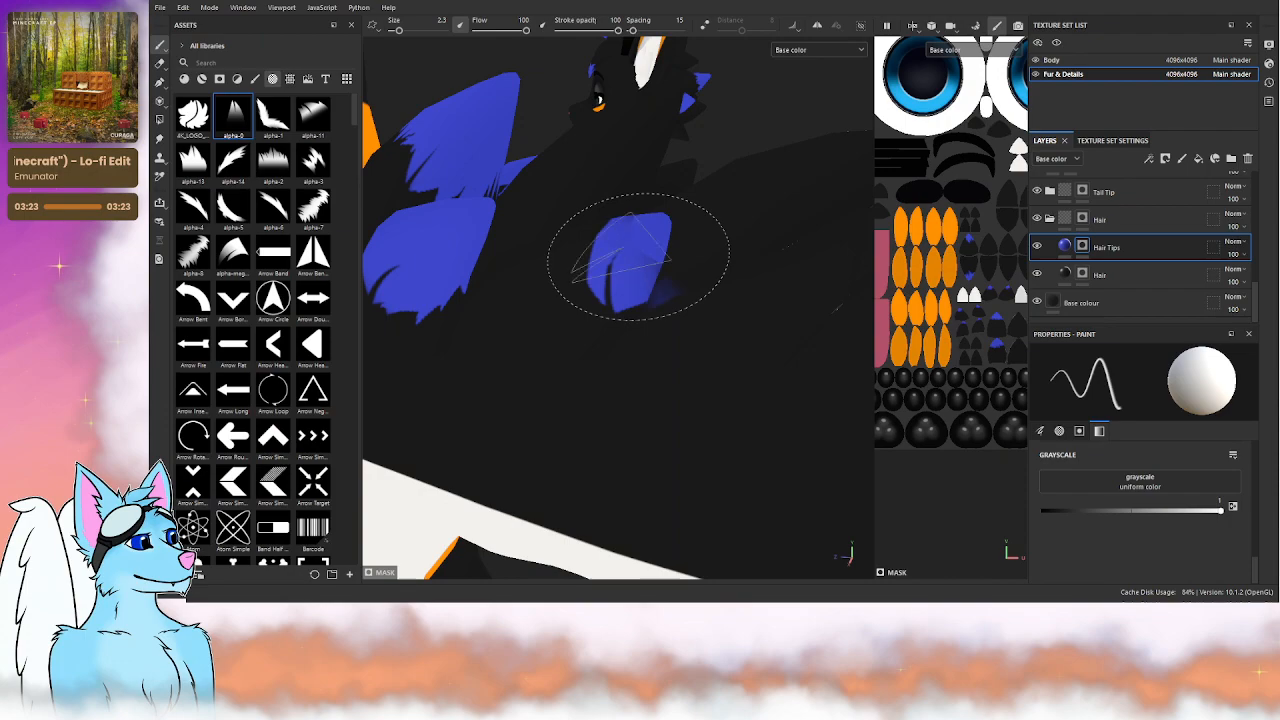
key("ctrl+z")
key("ctrl+z")
left_click(625, 268)
left_click(625, 268)
key("ctrl+z")
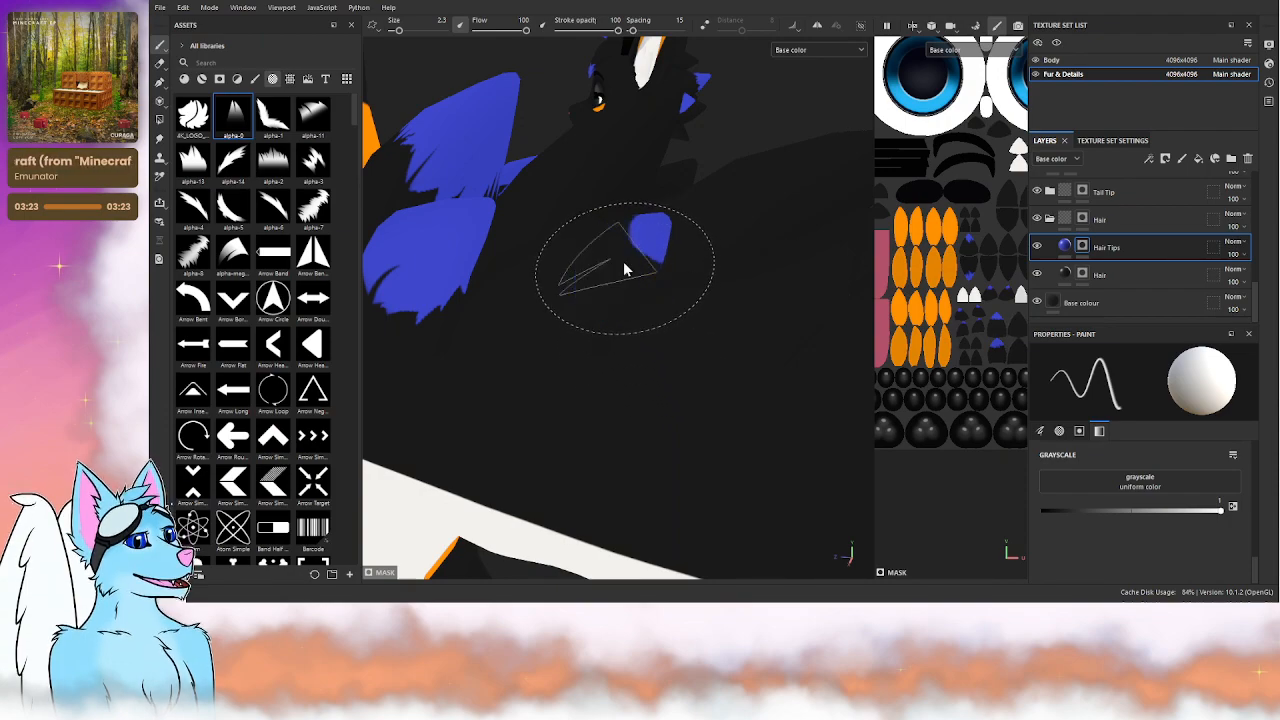
key("[")
mouse_move(585, 283)
left_mouse_down()
mouse_move(611, 243)
mouse_move(623, 246)
left_mouse_up()
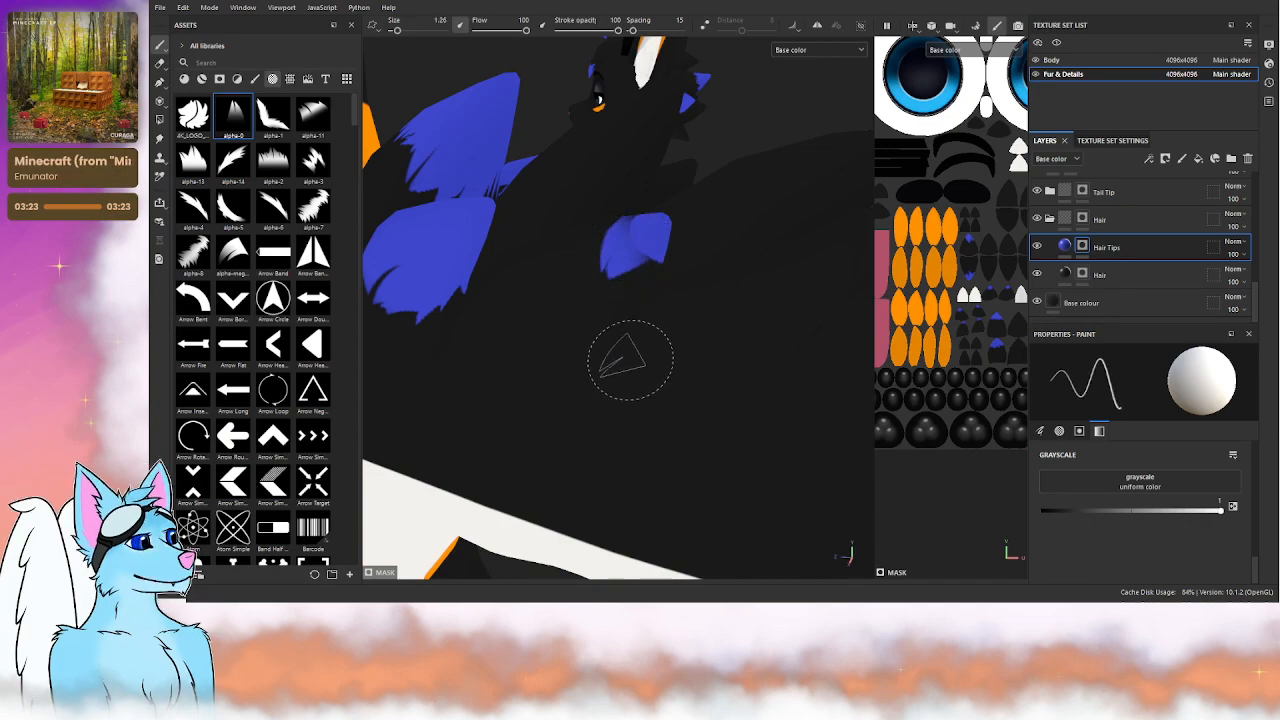
key("ctrl+z")
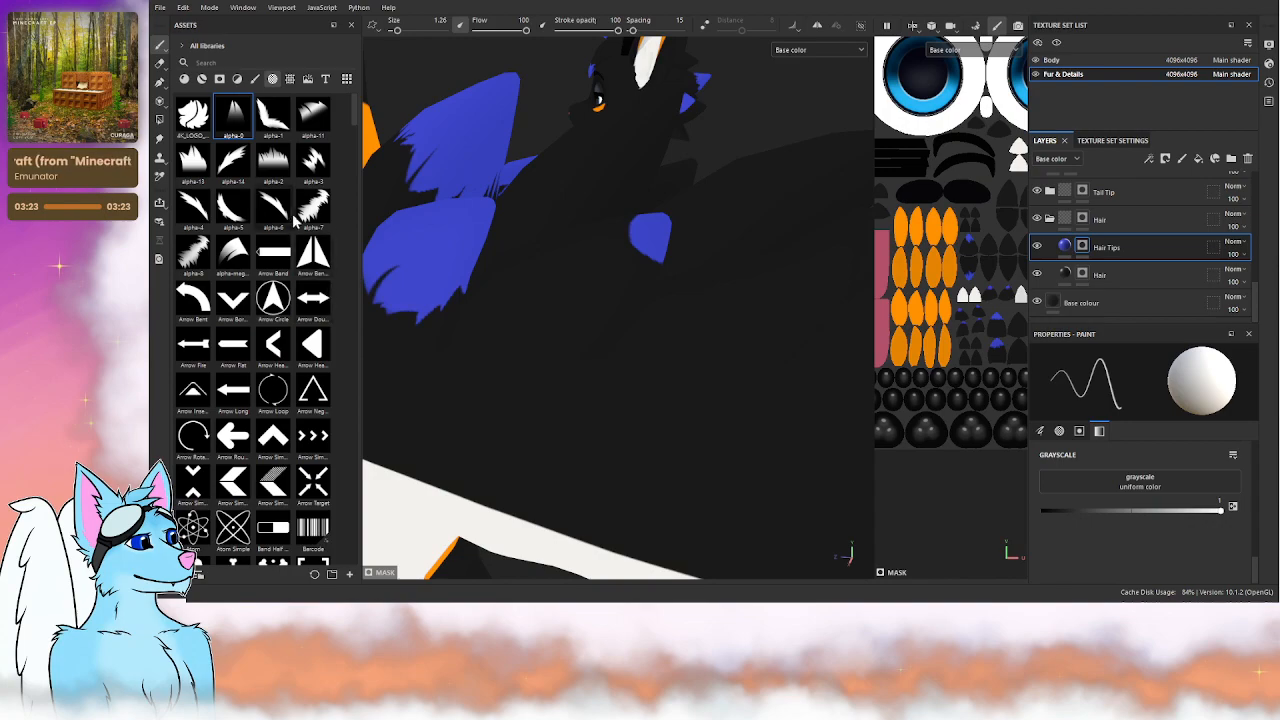
- Choose alpha-13 at brush size 1.78 and stamp blue fur strands onto the tail-base spot
left_click(196, 165)
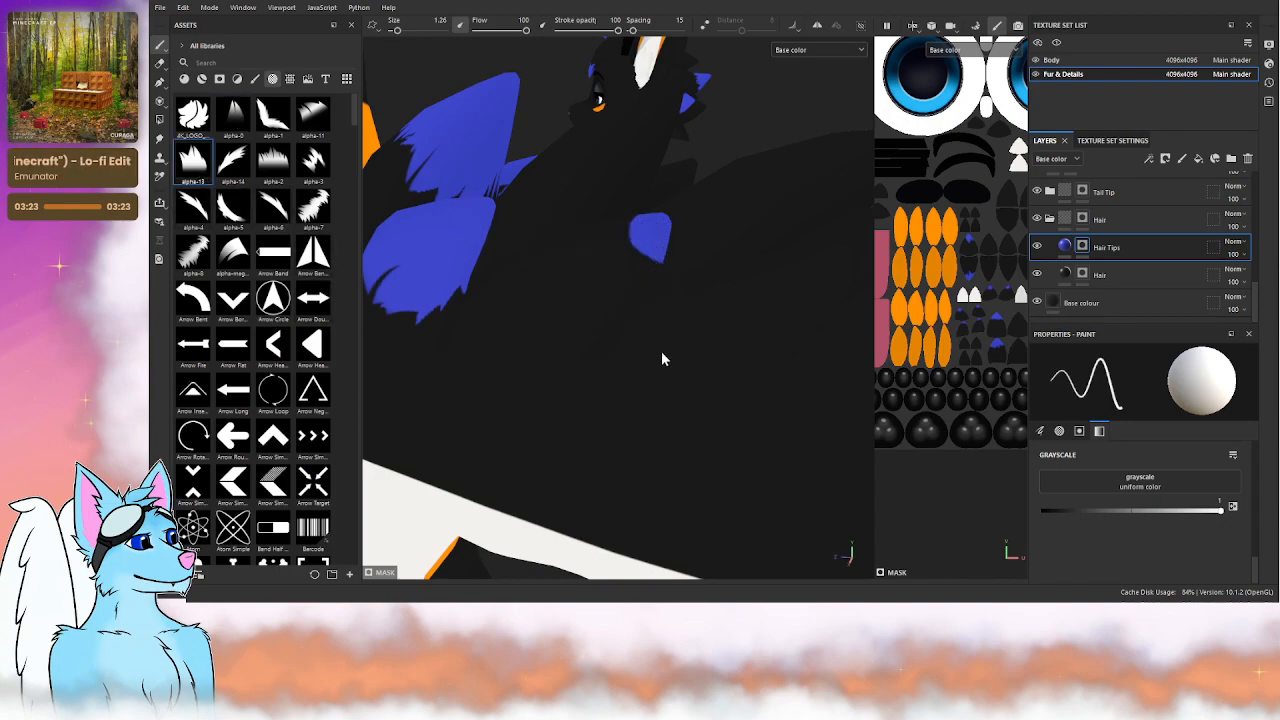
key("bracketright")
mouse_move(618, 248)
left_mouse_down()
mouse_move(586, 253)
mouse_move(608, 258)
left_mouse_up()
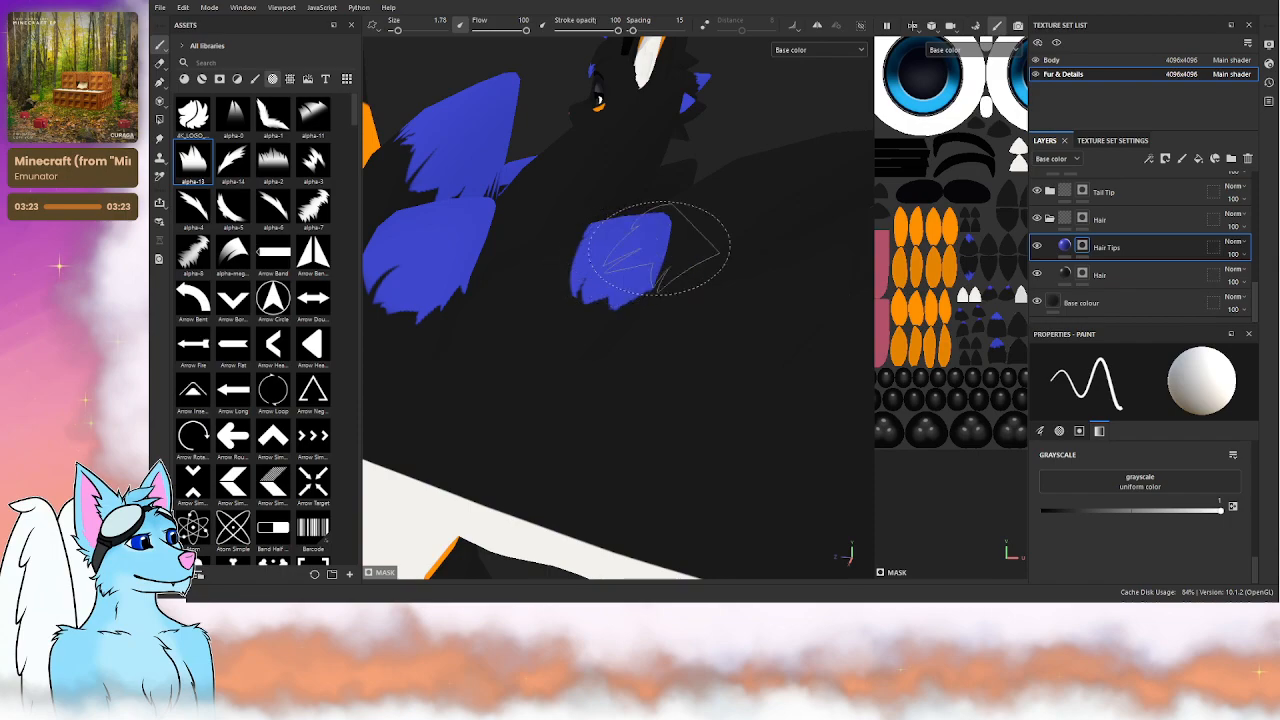
- Extend the tail-base spot around its far side with more blue fur-shaped strands, varying the brush size
mouse_move(671, 214)
left_mouse_down("alt")
mouse_move(657, 320)
mouse_move(466, 280)
mouse_move(430, 250)
mouse_move(657, 257)
left_mouse_up("alt")
key("bracketleft")
key("bracketleft")
key("bracketleft")
mouse_move(702, 234)
left_mouse_down()
mouse_move(675, 246)
mouse_move(734, 197)
mouse_move(771, 206)
left_mouse_up()
key("bracketright")
key("bracketright")
key("bracketright")
mouse_move(595, 230)
left_mouse_down("alt")
mouse_move(591, 186)
mouse_move(586, 209)
left_mouse_up("alt")
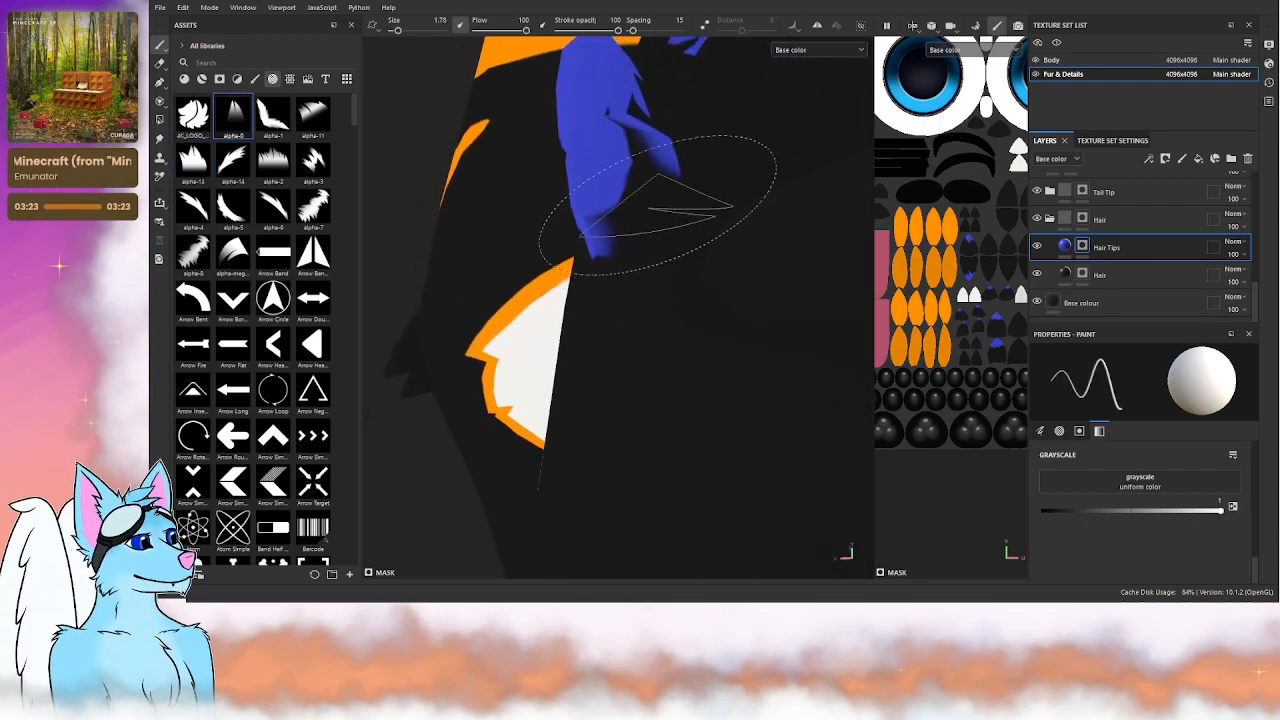
left_click(630, 172)
key("ctrl+z")
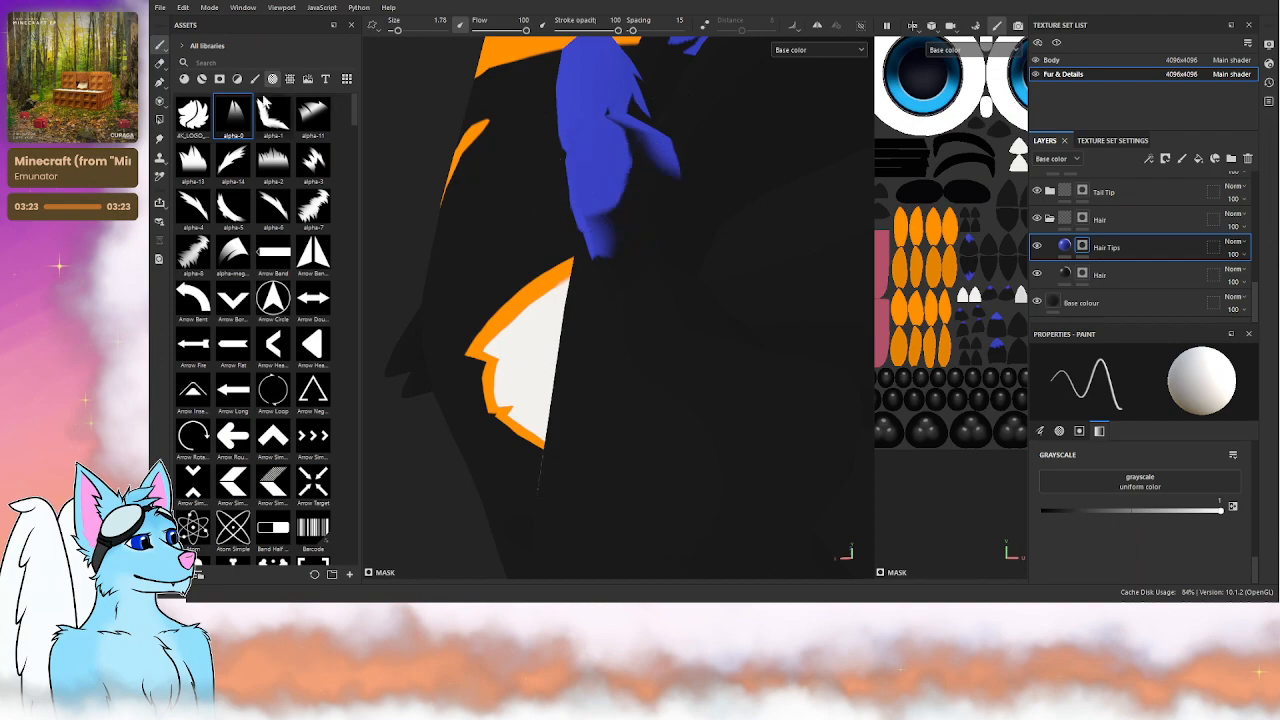
- Remove the brush alpha, reduce the size to 0.1 and paint thin blue strands along the patch's edge
left_click(1059, 431)
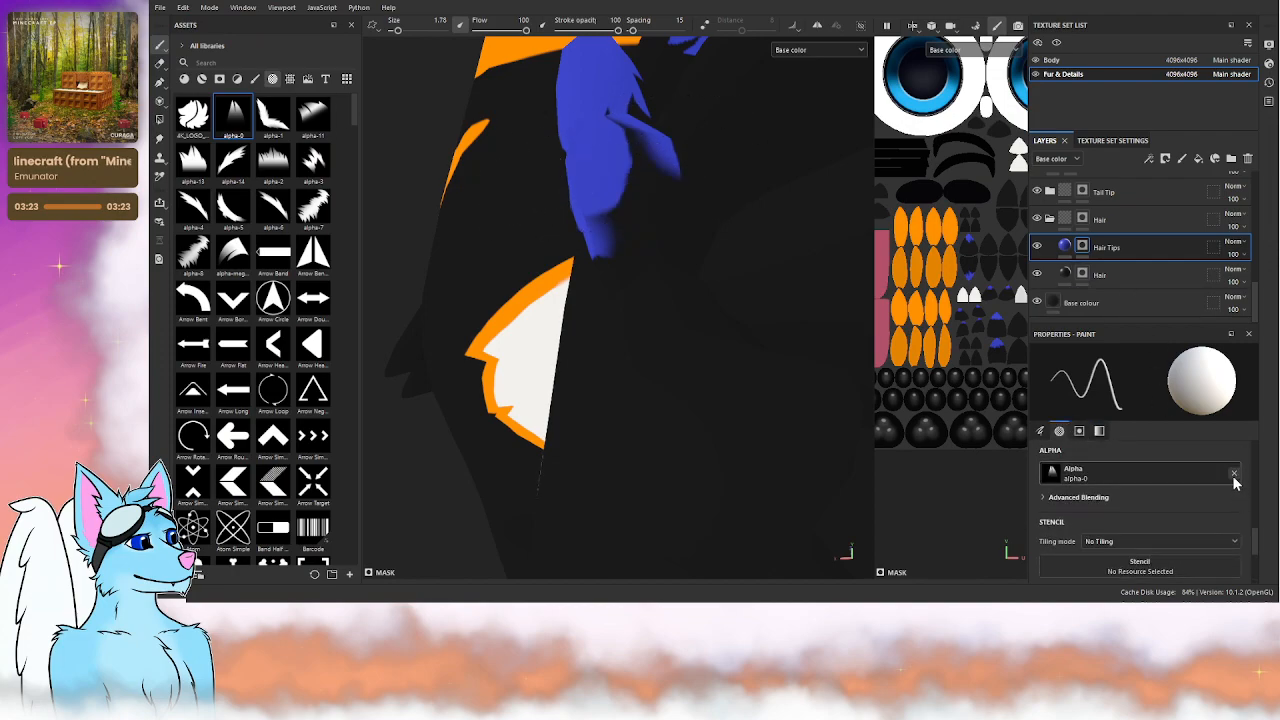
left_click(1100, 432)
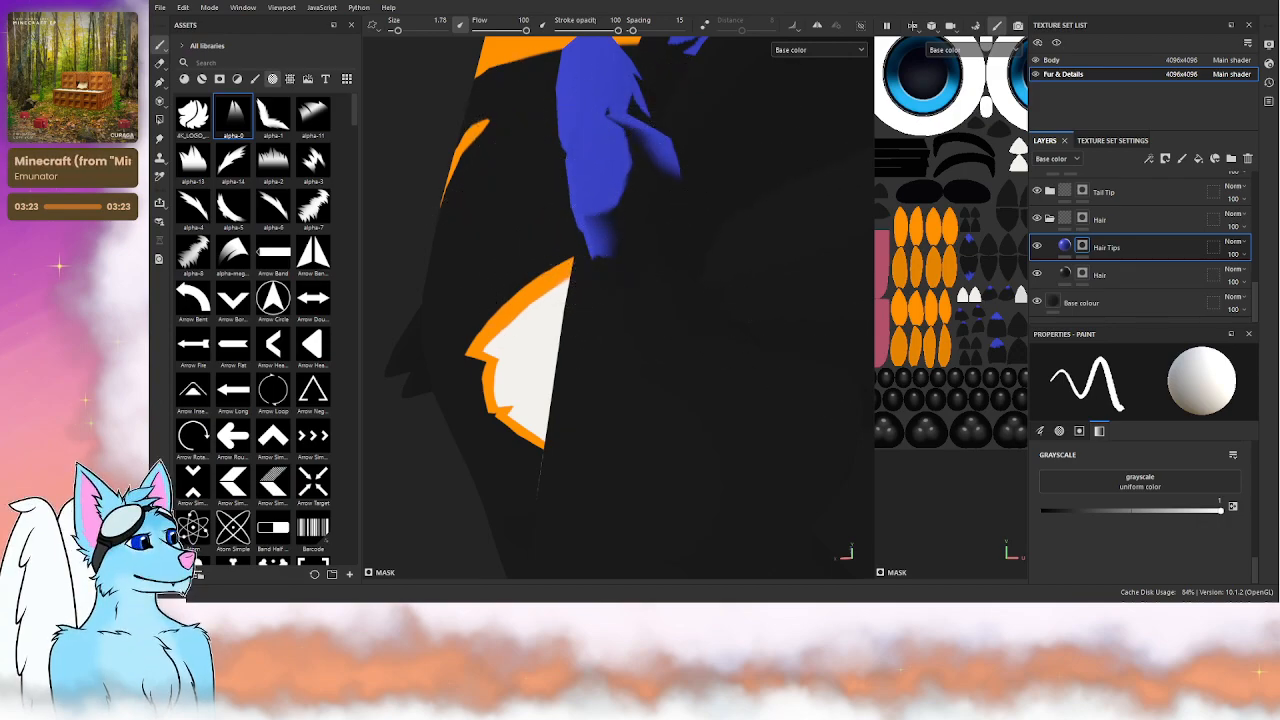
mouse_move(612, 166)
right_mouse_down("ctrl")
mouse_move(594, 163)
mouse_move(616, 179)
right_mouse_up("ctrl")
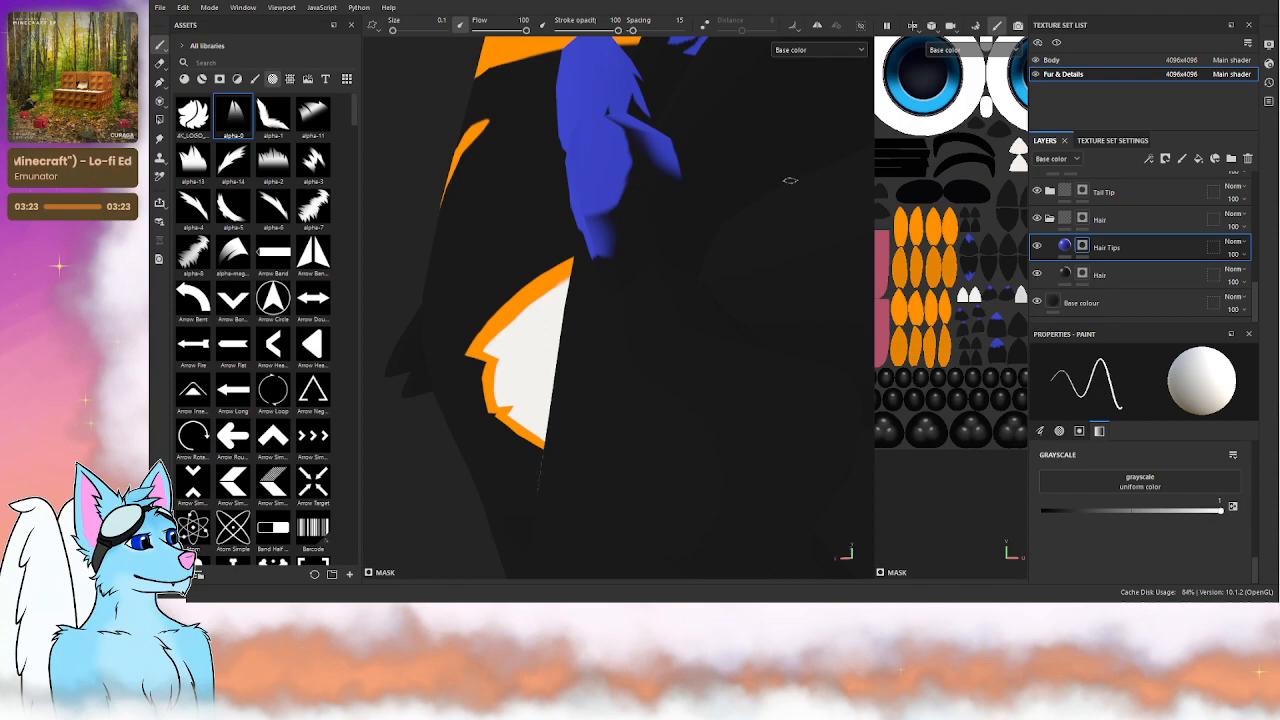
mouse_move(661, 181)
left_mouse_down("alt")
mouse_move(640, 211)
mouse_move(448, 226)
left_mouse_up("alt")
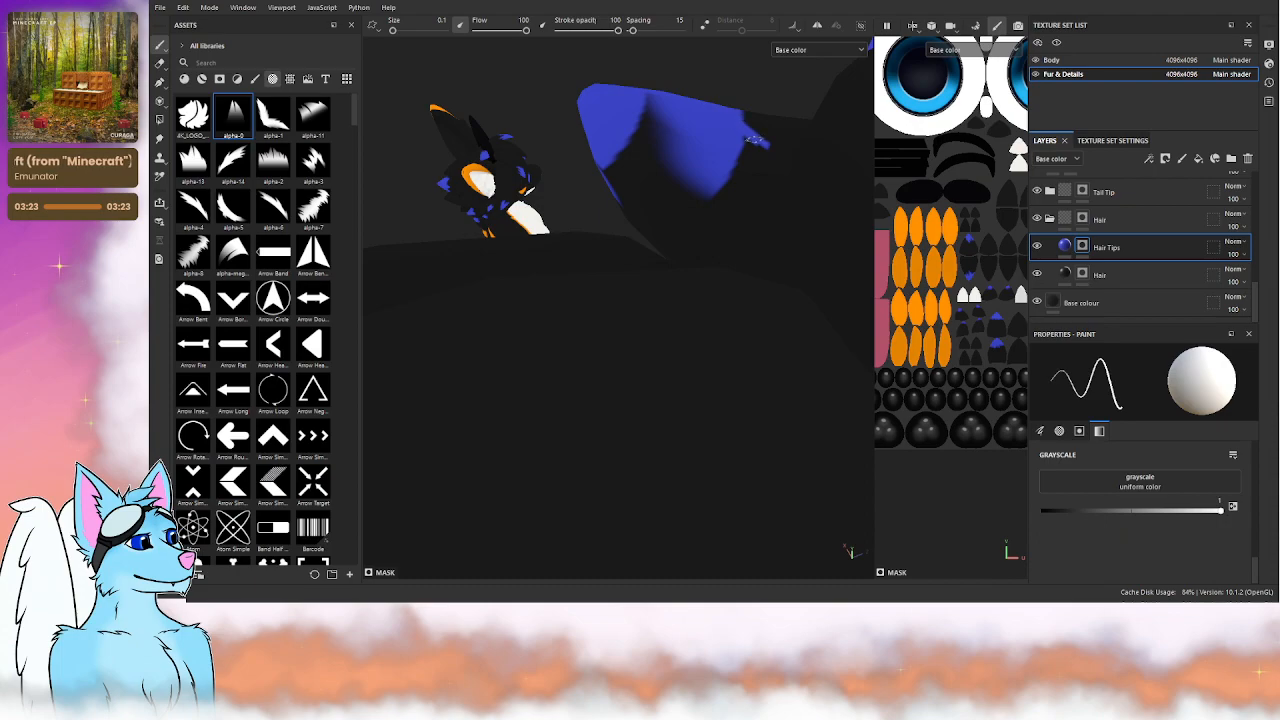
mouse_move(752, 142)
left_mouse_down("alt")
mouse_move(837, 223)
mouse_move(766, 191)
left_mouse_up("alt")
left_click_drag(752, 118, 749, 143)
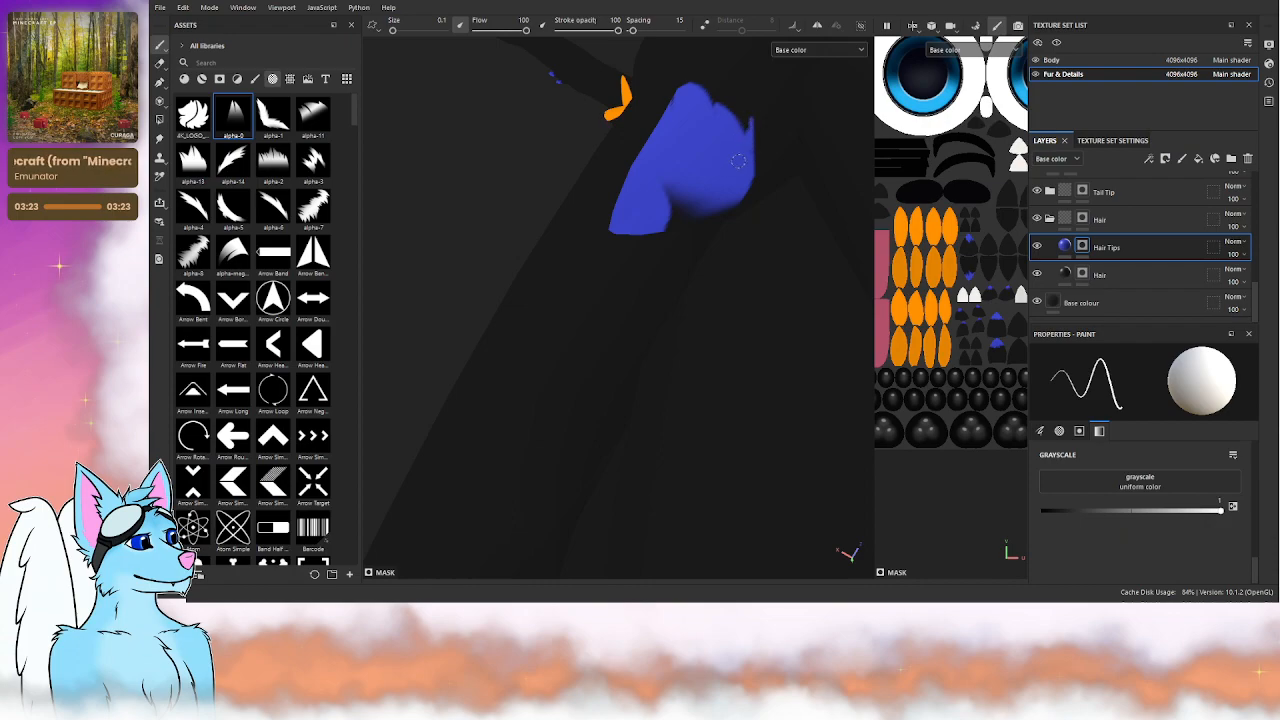
left_click_drag(748, 132, 761, 187, "alt")
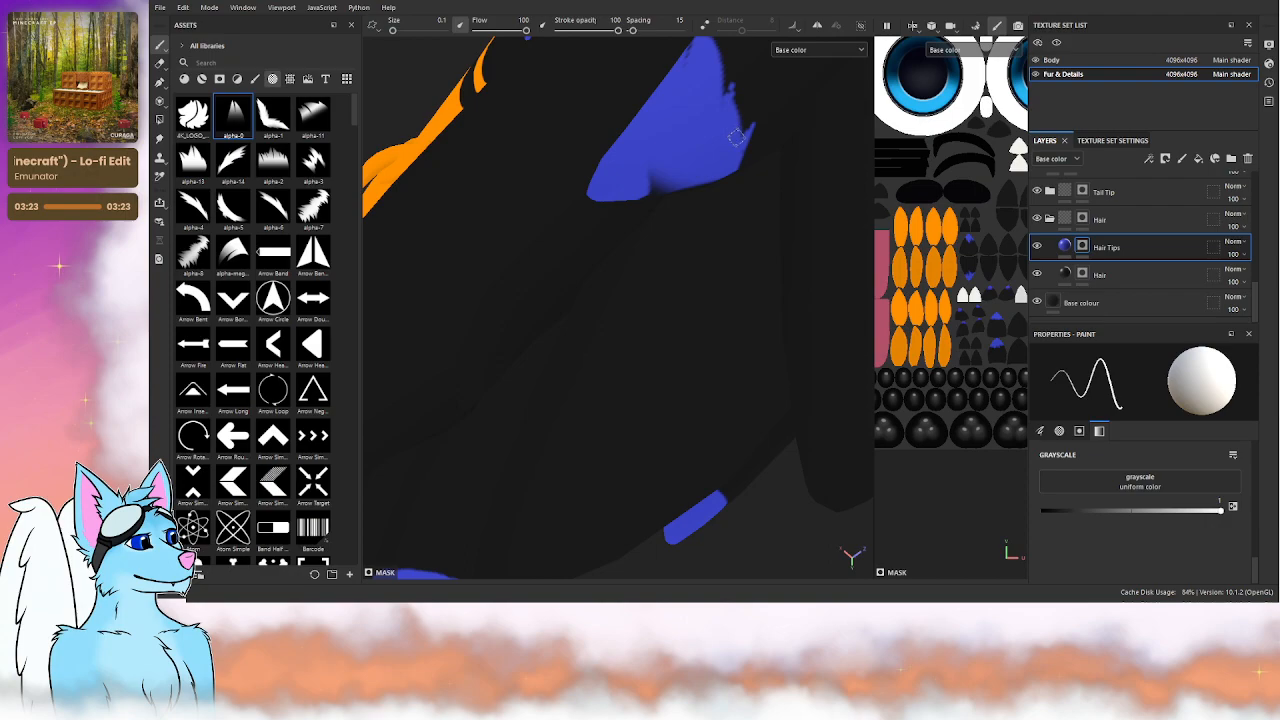
key("ctrl+z")
- Trim the edge of the blue patch's strands with grayscale 0 and set the grayscale back to 1
left_click(1233, 507)
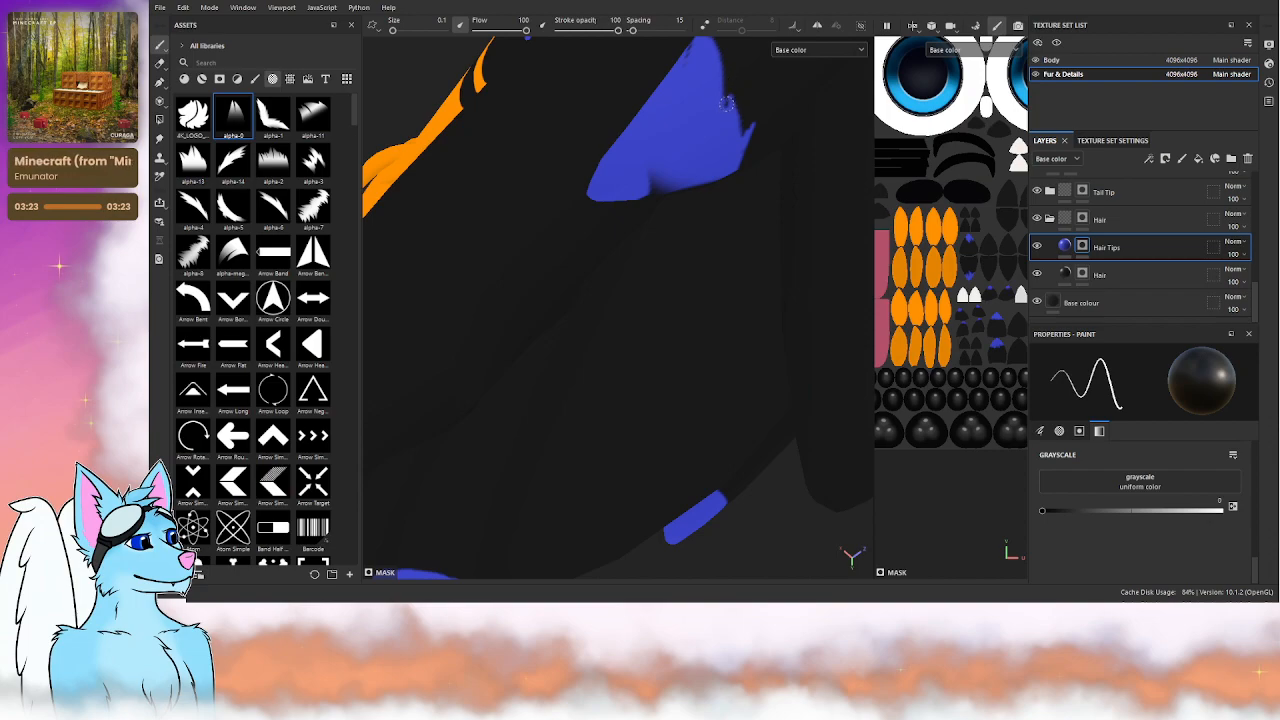
left_click_drag(738, 105, 700, 15, "alt")
left_click(1222, 511)
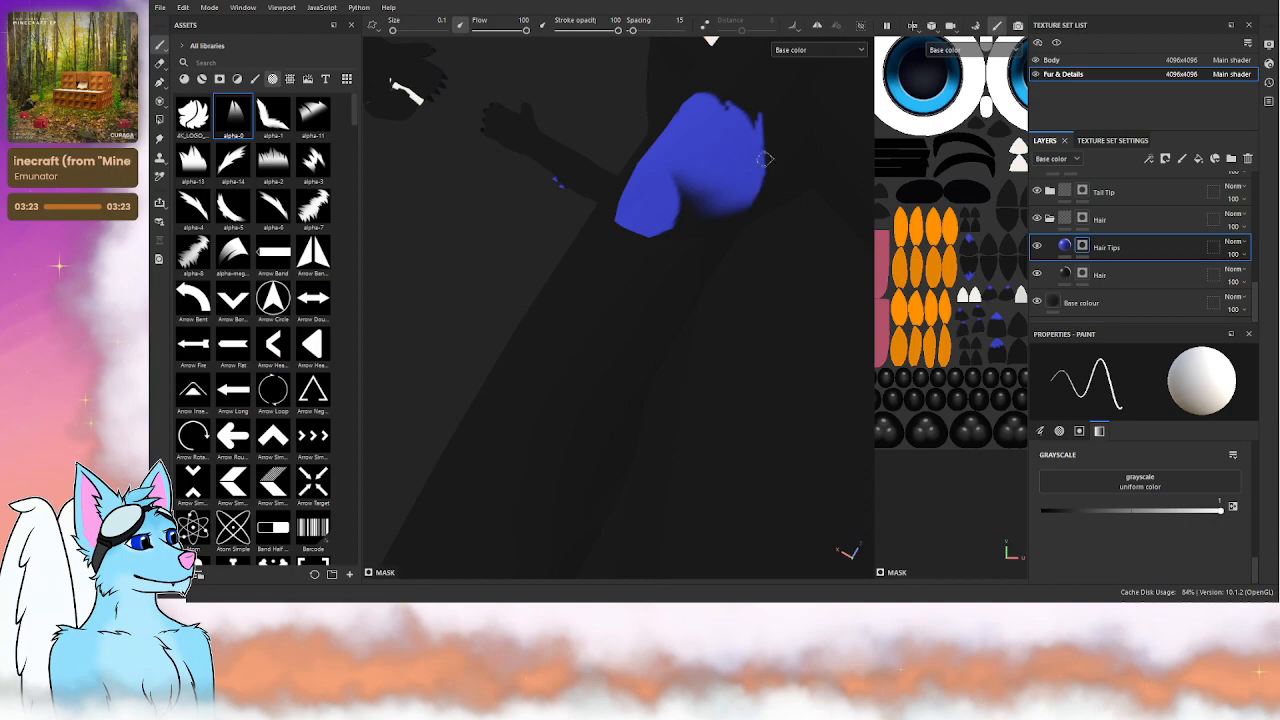
- Paint another thin blue strand at the patch's edge, trim it with grayscale 0 and return the grayscale to 1
mouse_move(747, 165)
left_mouse_down("alt")
mouse_move(757, 126)
mouse_move(691, 103)
mouse_move(686, 151)
mouse_move(773, 155)
left_mouse_up("alt")
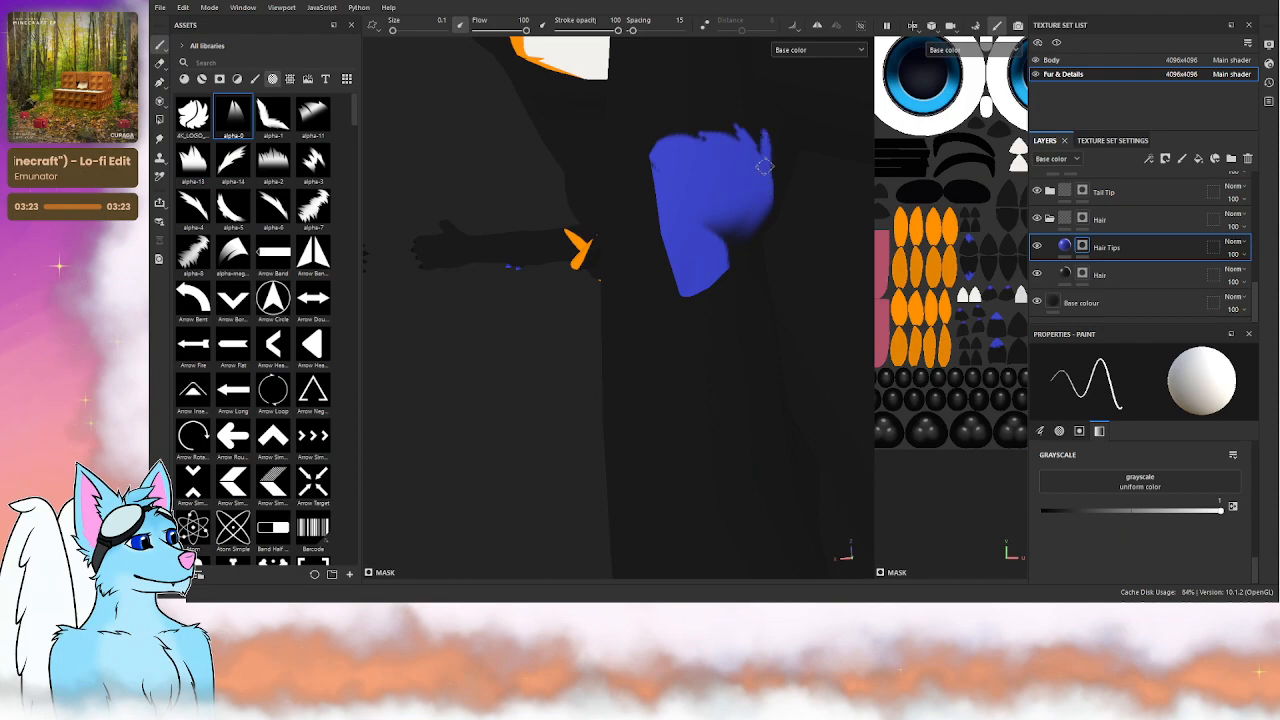
left_click_drag(758, 178, 710, 184, "alt")
left_click_drag(1220, 510, 1042, 510)
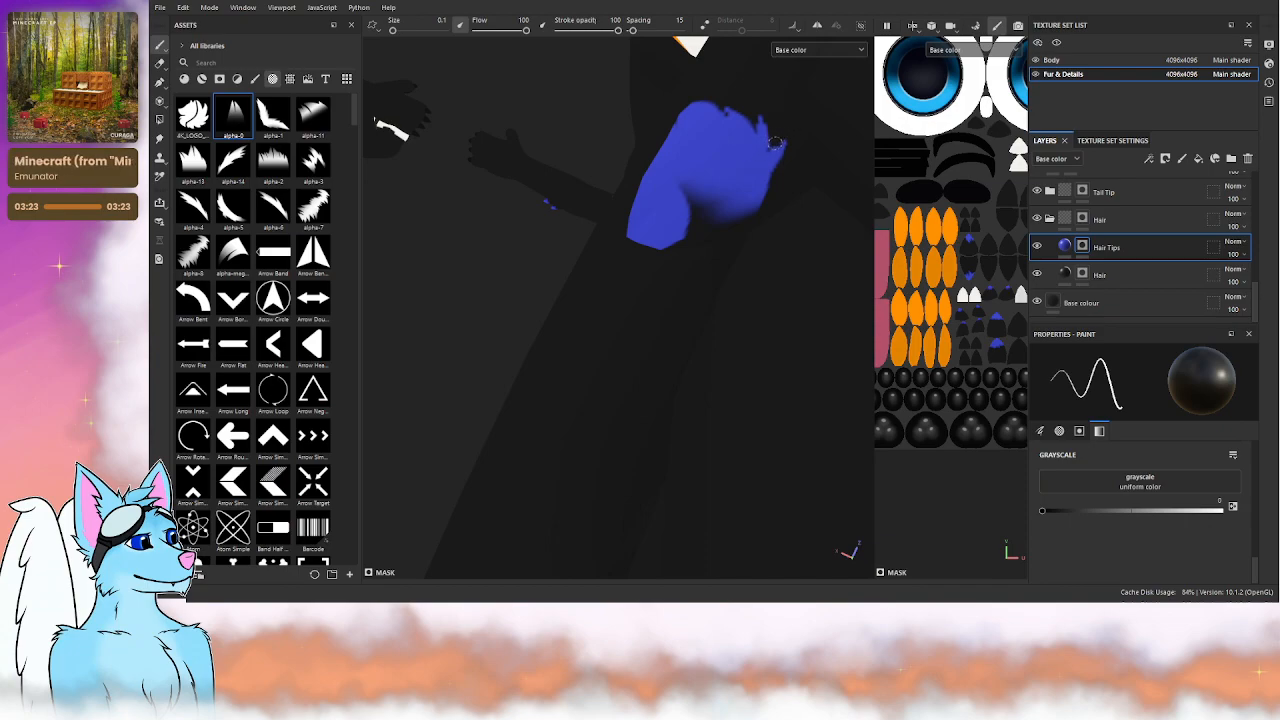
left_click(1222, 510)
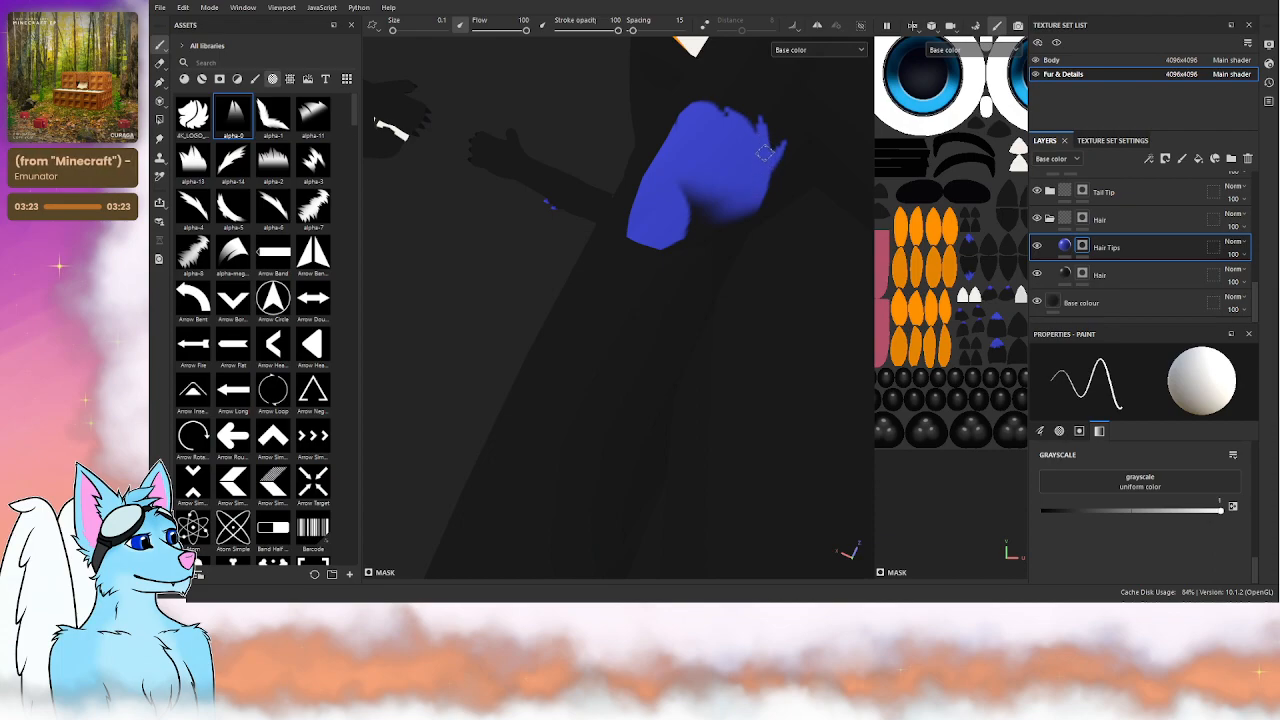
- Extend the patch's soft edge with jagged blue strands, trim them with grayscale 0 and reset the grayscale to 1
left_click_drag(772, 193, 660, 80, "alt")
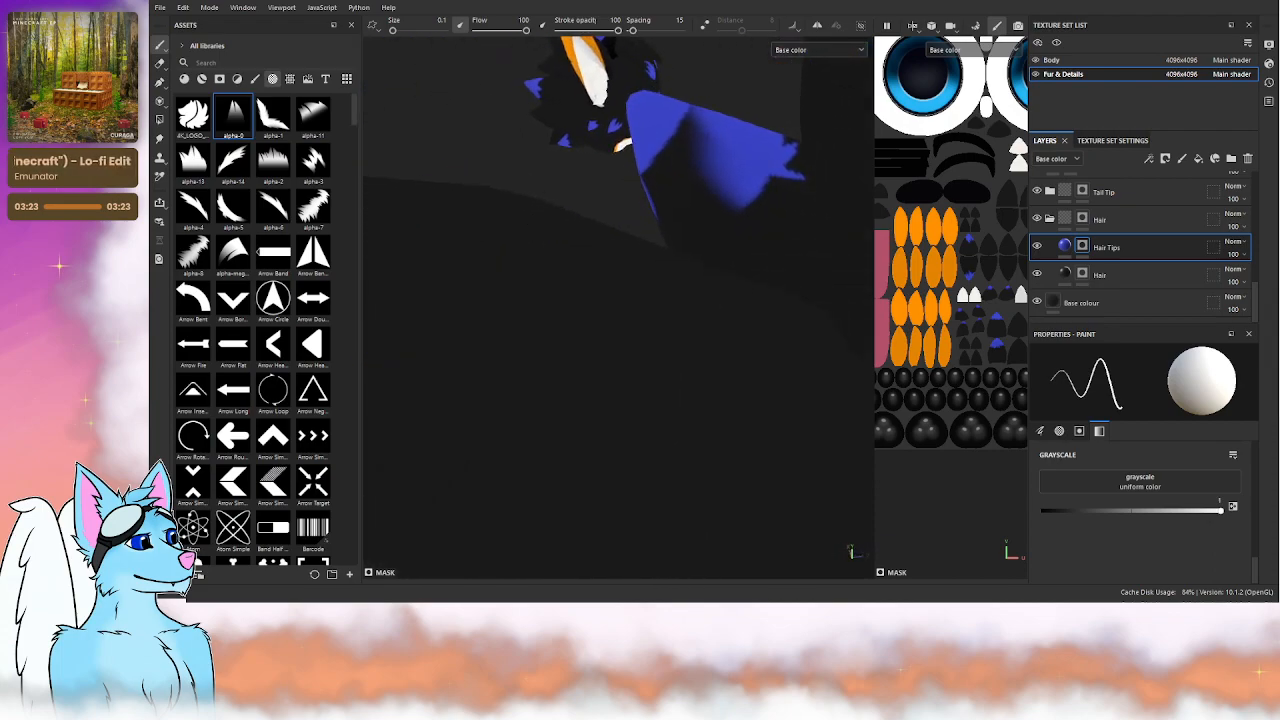
mouse_move(770, 208)
left_mouse_down()
mouse_move(787, 215)
mouse_move(760, 195)
left_mouse_up()
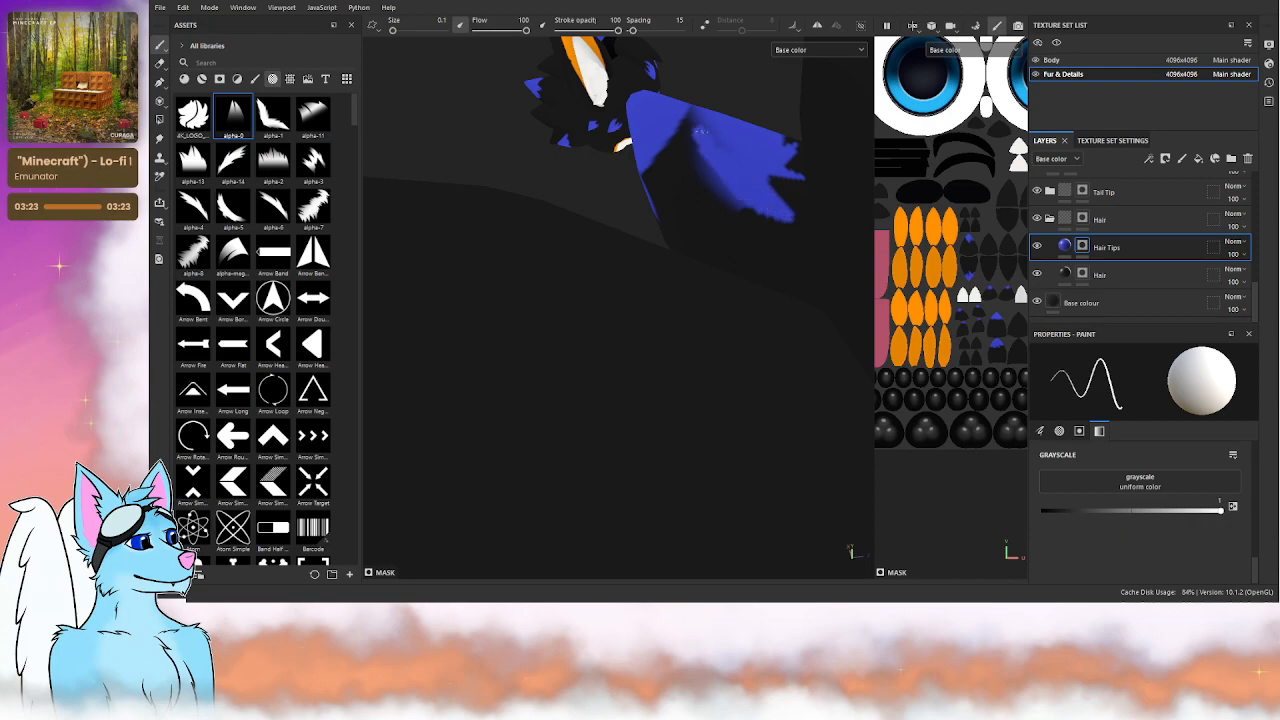
mouse_move(715, 125)
left_mouse_down("alt")
mouse_move(749, 191)
mouse_move(713, 112)
left_mouse_up("alt")
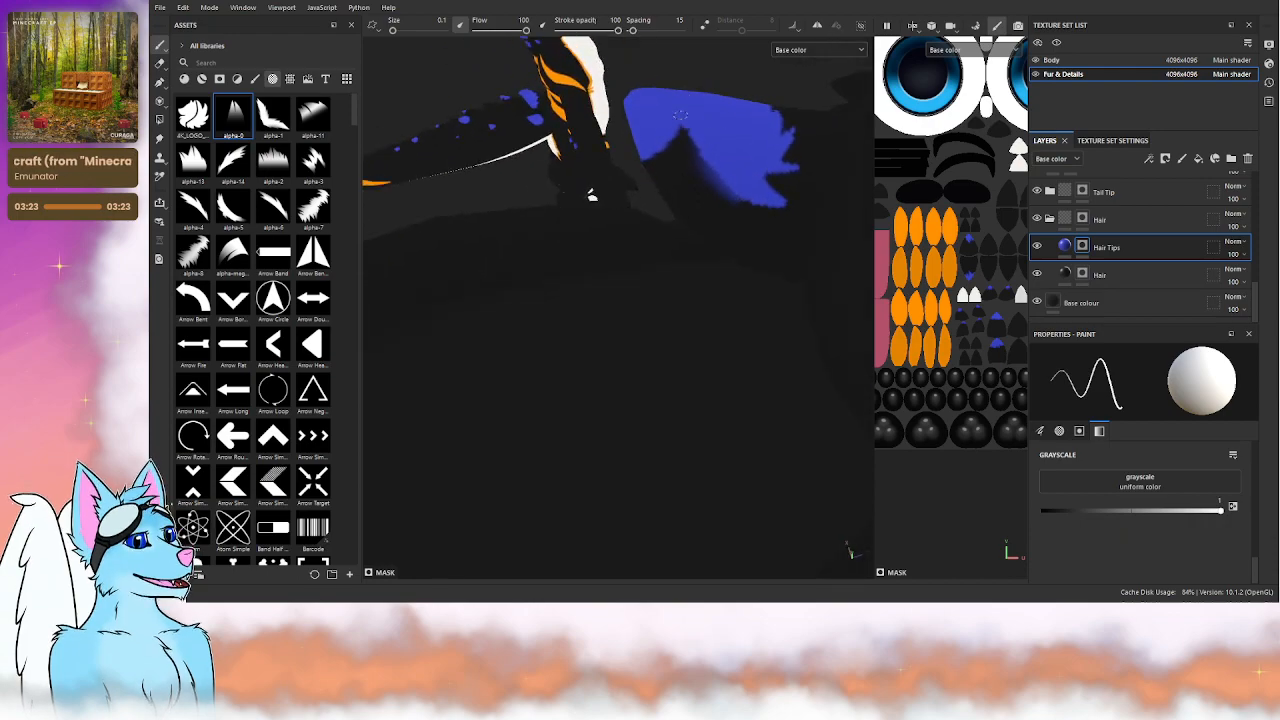
mouse_move(722, 172)
left_mouse_down("alt")
mouse_move(760, 190)
mouse_move(735, 167)
mouse_move(745, 180)
left_mouse_up("alt")
left_click_drag(1222, 510, 1042, 510)
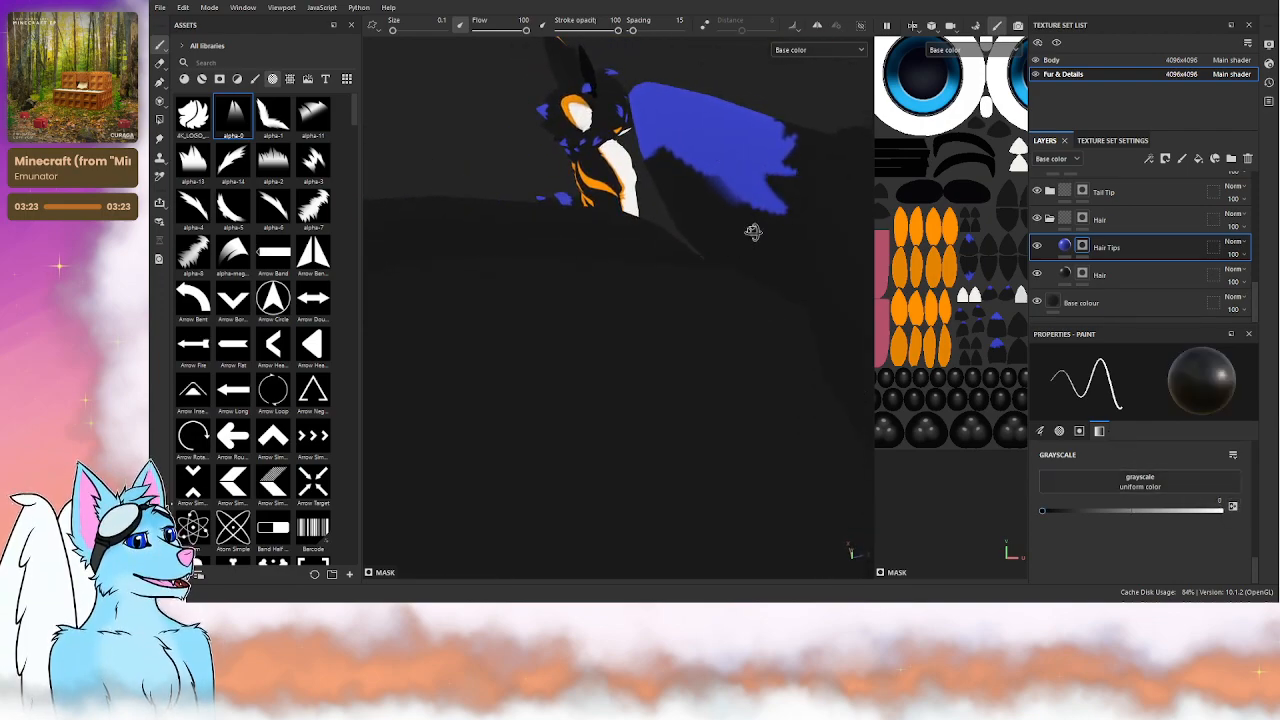
left_click_drag(753, 232, 793, 224, "alt")
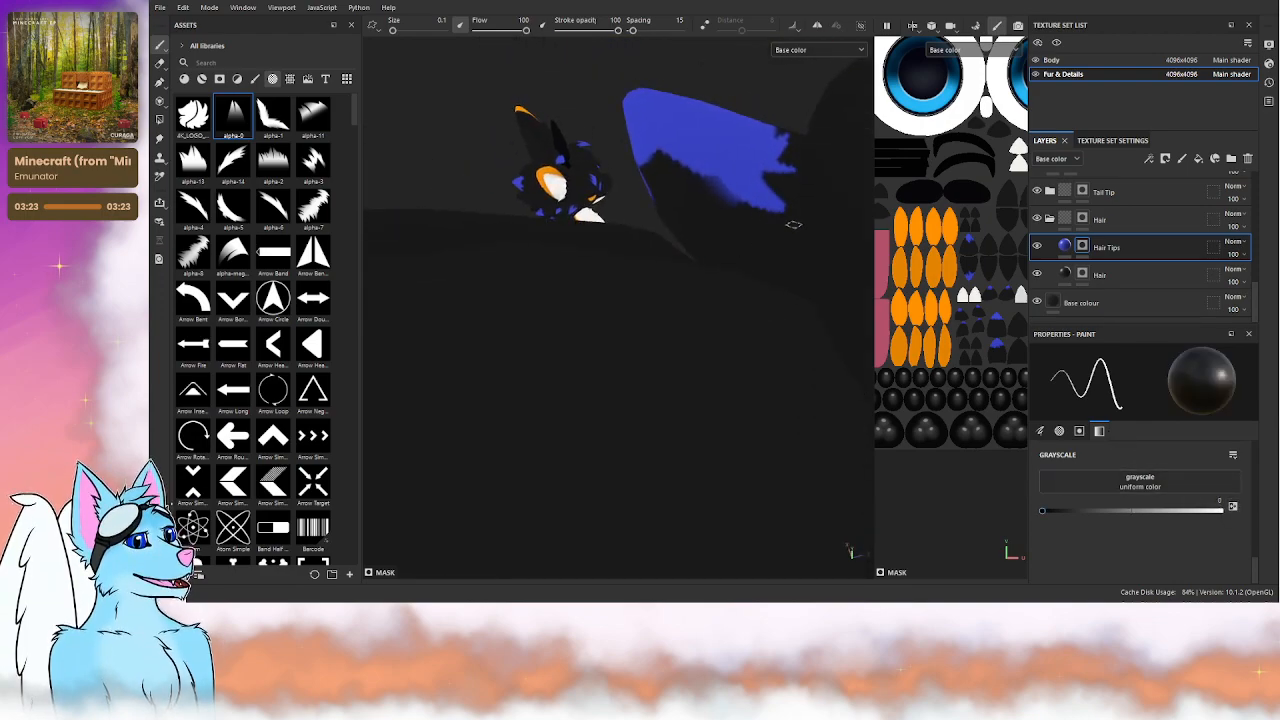
left_click(1222, 510)
- Paint a long blue strand below the others, then turn on lazy mouse and outline and fill the patch's lower edge
left_click_drag(710, 180, 744, 222)
left_click(704, 26)
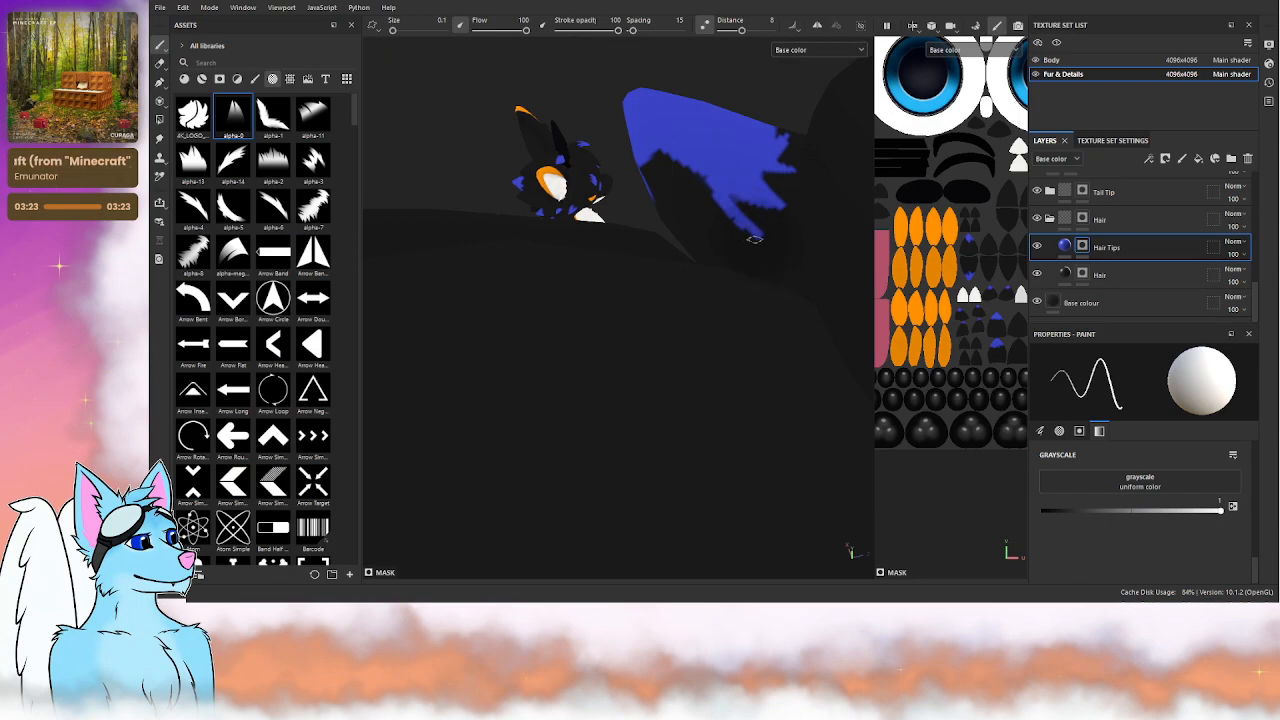
mouse_move(760, 240)
left_mouse_down()
mouse_move(668, 186)
mouse_move(654, 158)
left_mouse_up()
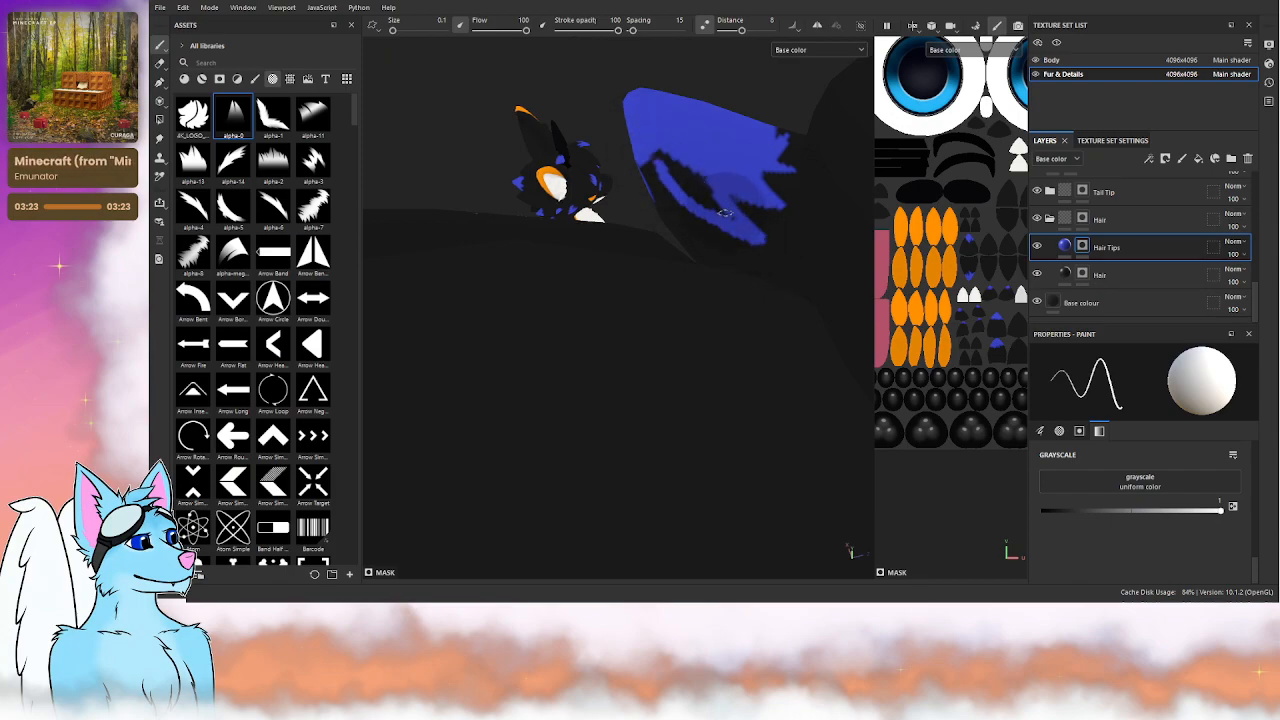
mouse_move(710, 211)
left_mouse_down()
mouse_move(653, 123)
mouse_move(722, 210)
left_mouse_up()
- Trim the patch's lower edge with grayscale 0, redoing the first erasing stroke, and restore the grayscale to 1
left_click_drag(1221, 510, 1041, 510)
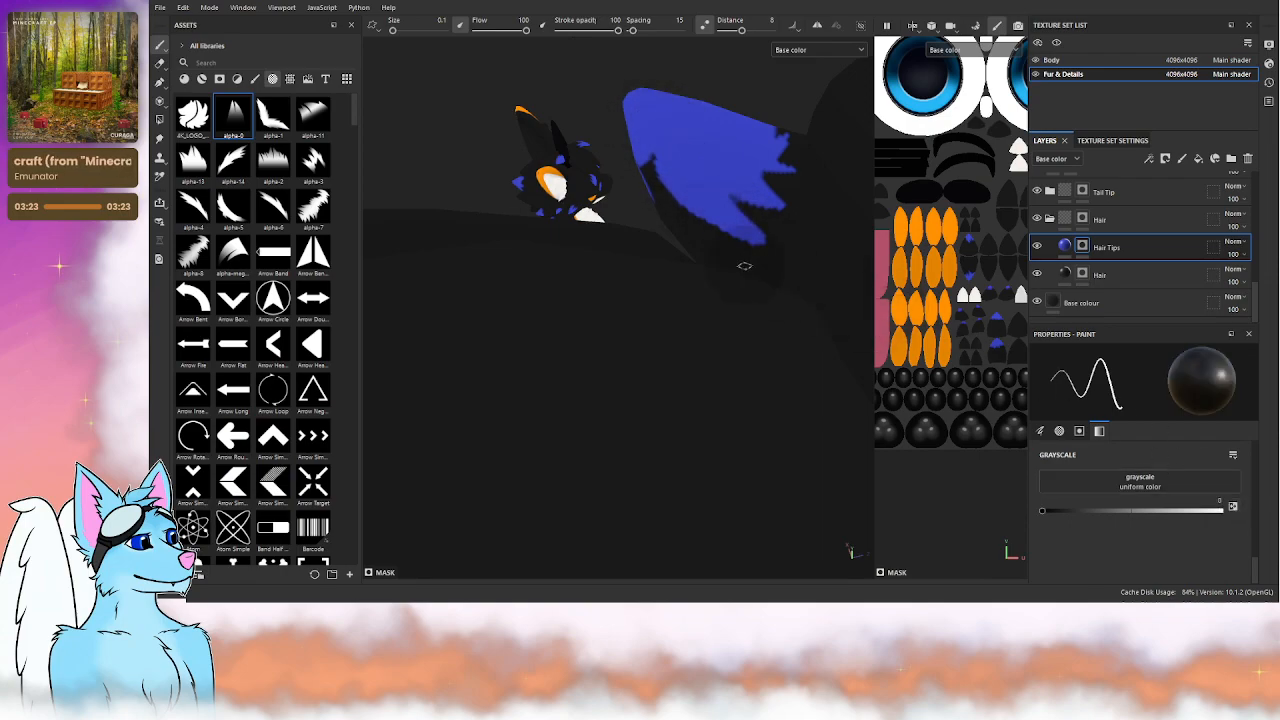
left_click_drag(705, 224, 791, 256)
key("ctrl+z")
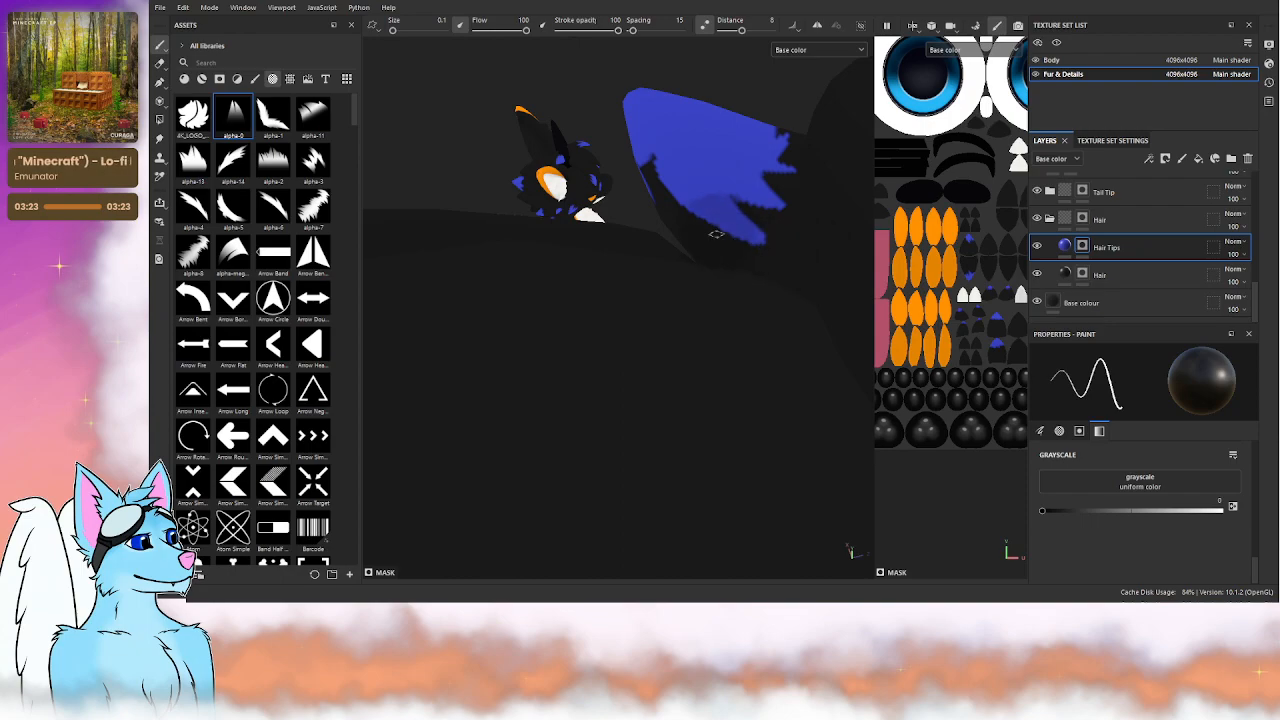
left_click_drag(716, 230, 806, 251)
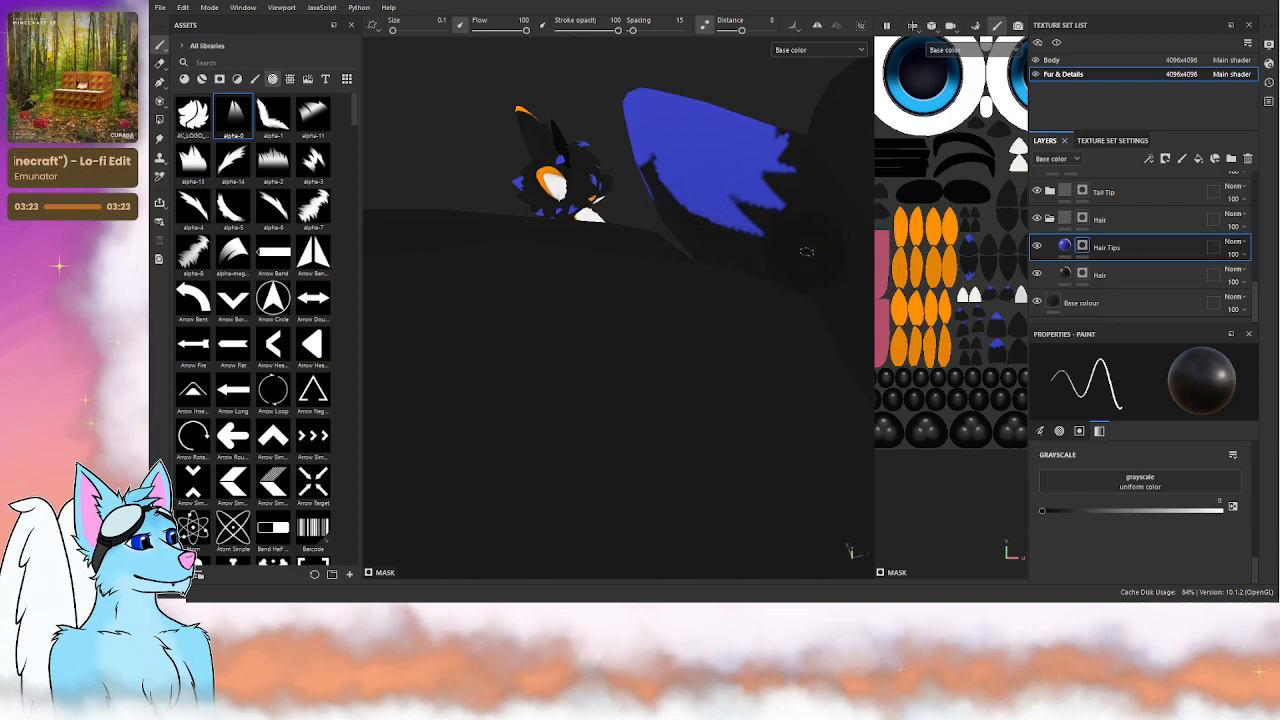
left_click(1224, 510)
- Add a blue strand to the patch's underside, shape its contour with grayscale 0 and switch the grayscale back to 1
mouse_move(711, 240)
left_mouse_down("alt")
mouse_move(757, 234)
mouse_move(700, 235)
left_mouse_up("alt")
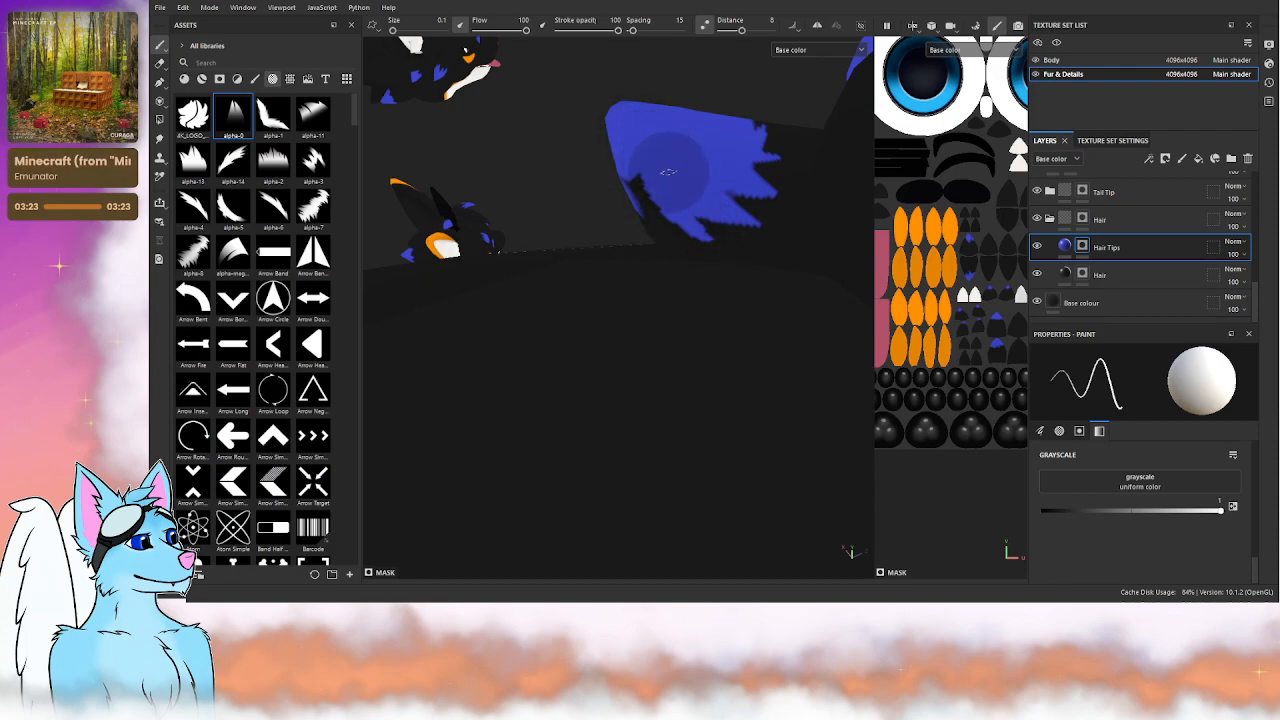
left_click(1233, 507)
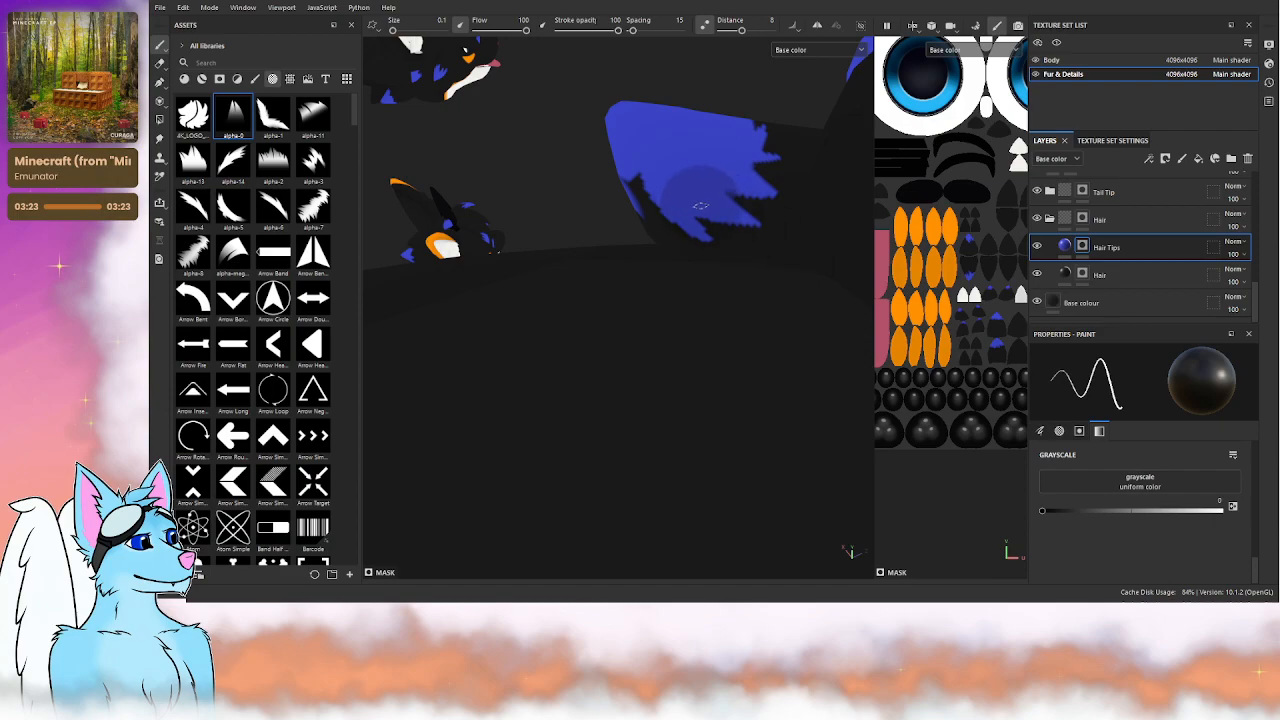
left_click_drag(698, 200, 716, 239, "alt")
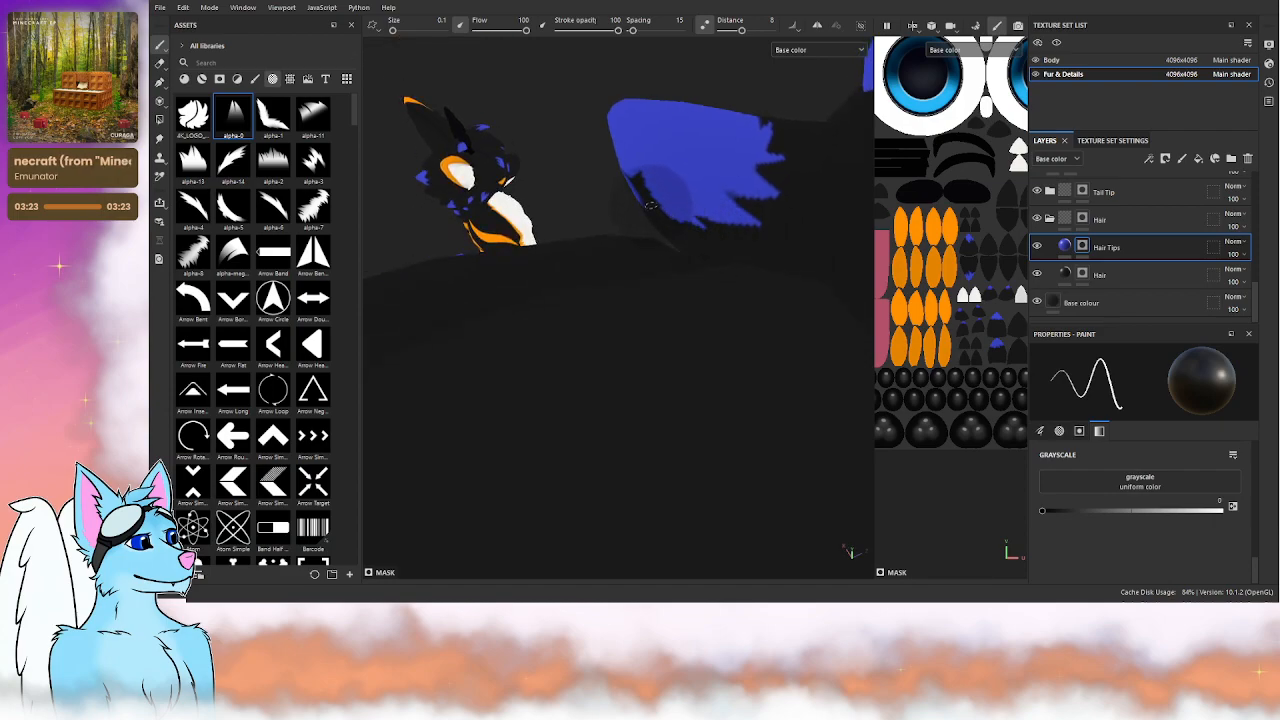
mouse_move(640, 150)
left_mouse_down("alt")
mouse_move(789, 131)
mouse_move(798, 95)
mouse_move(813, 131)
left_mouse_up("alt")
left_click(1222, 510)
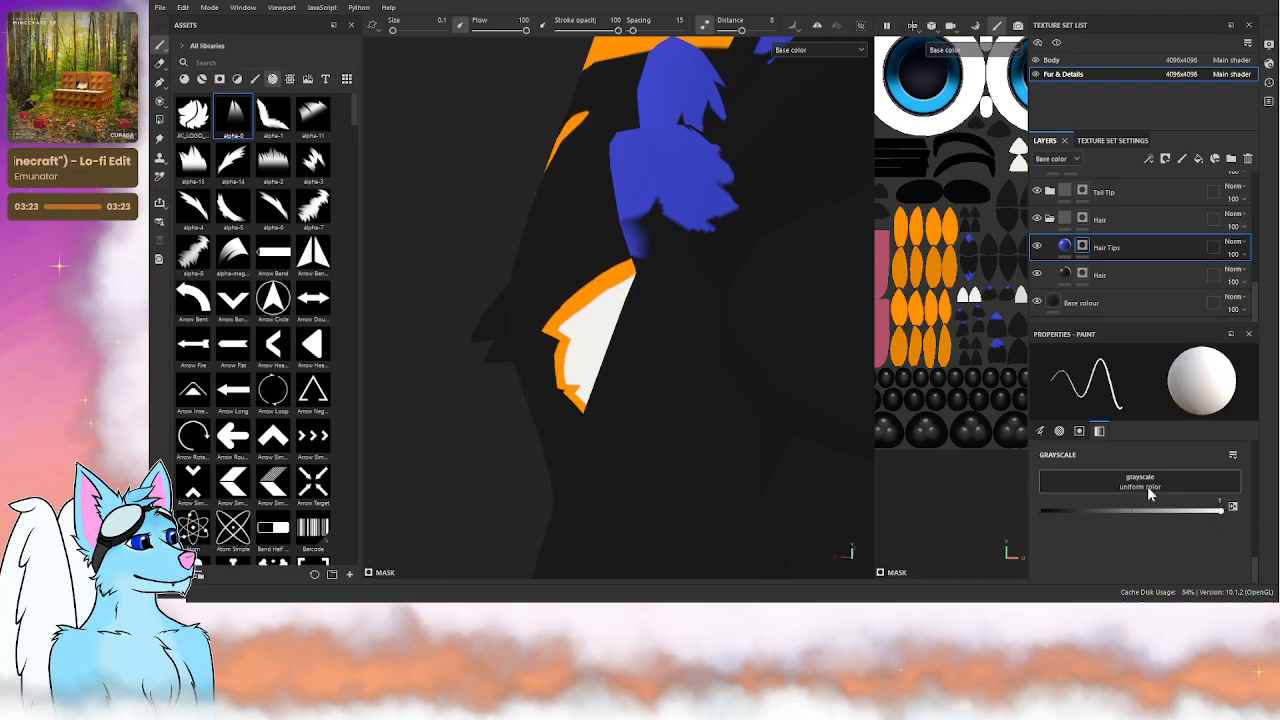
- Paint a pointed blue strand over the patch's remaining soft corner beside the white marking and sharpen it with grayscale 0
mouse_move(687, 259)
left_mouse_down()
mouse_move(665, 220)
mouse_move(706, 264)
left_mouse_up()
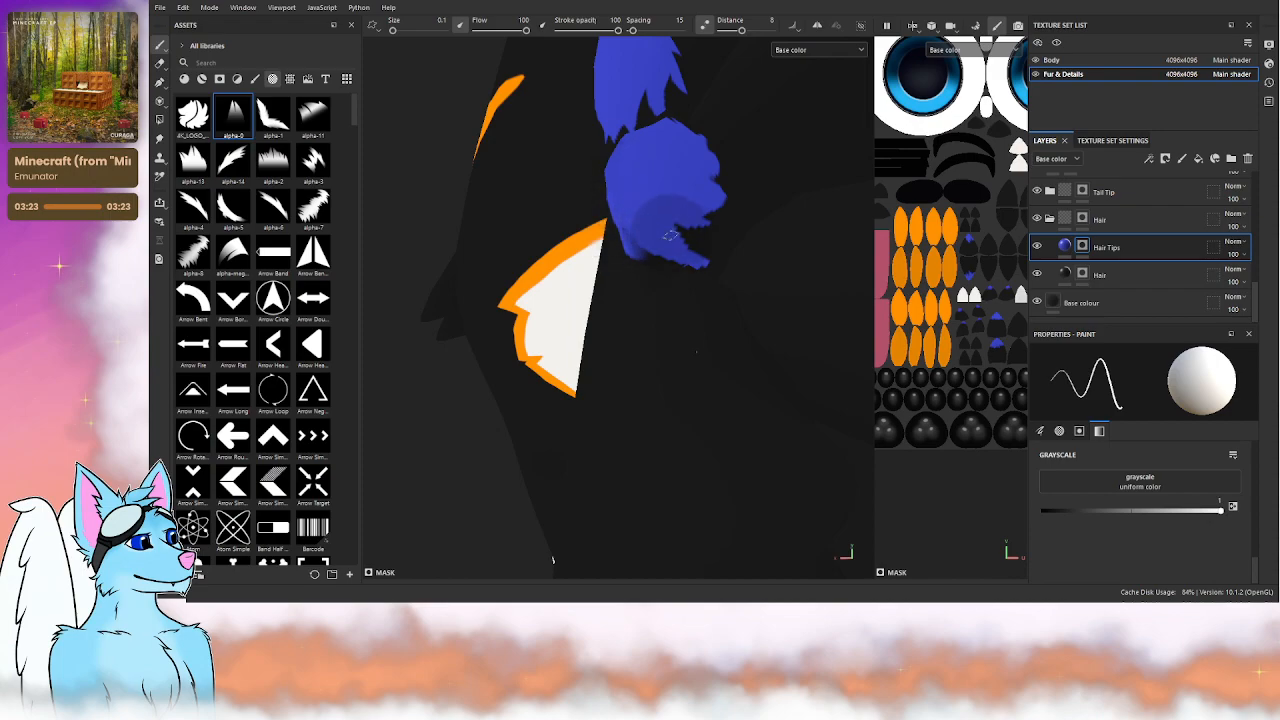
left_click(1233, 507)
left_click_drag(672, 262, 704, 270, "alt")
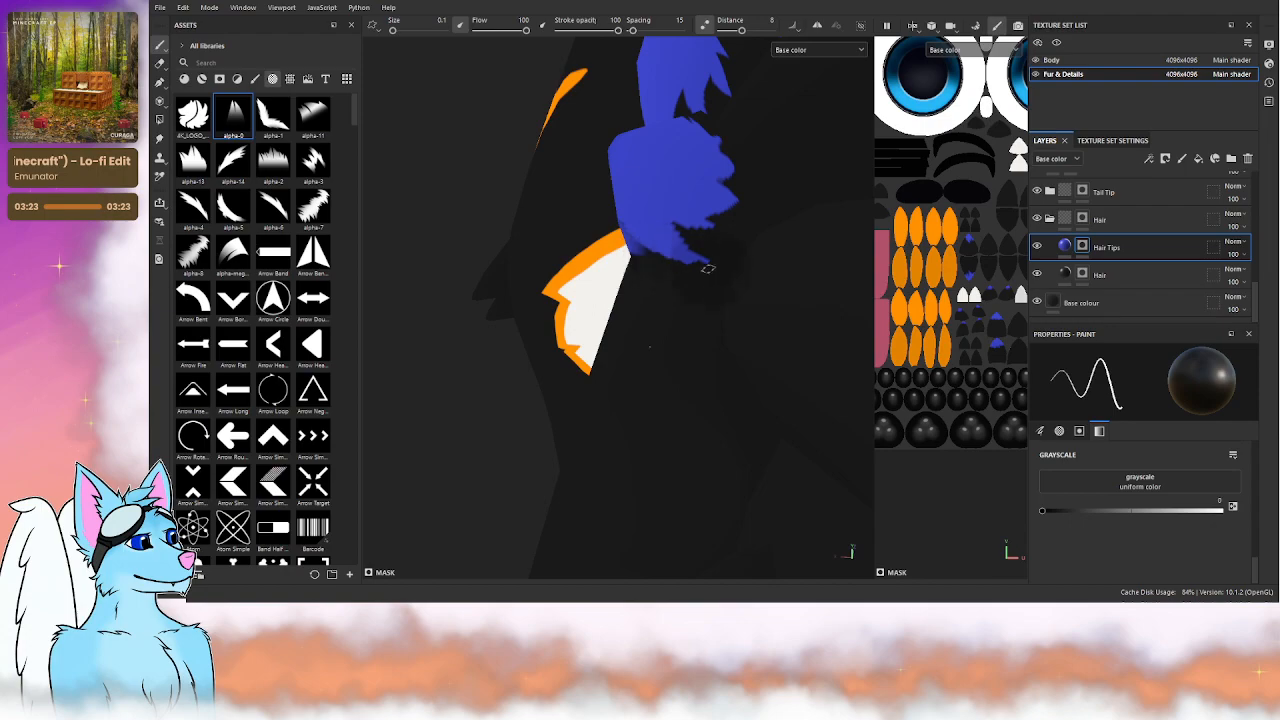
left_click_drag(697, 264, 749, 171, "alt")
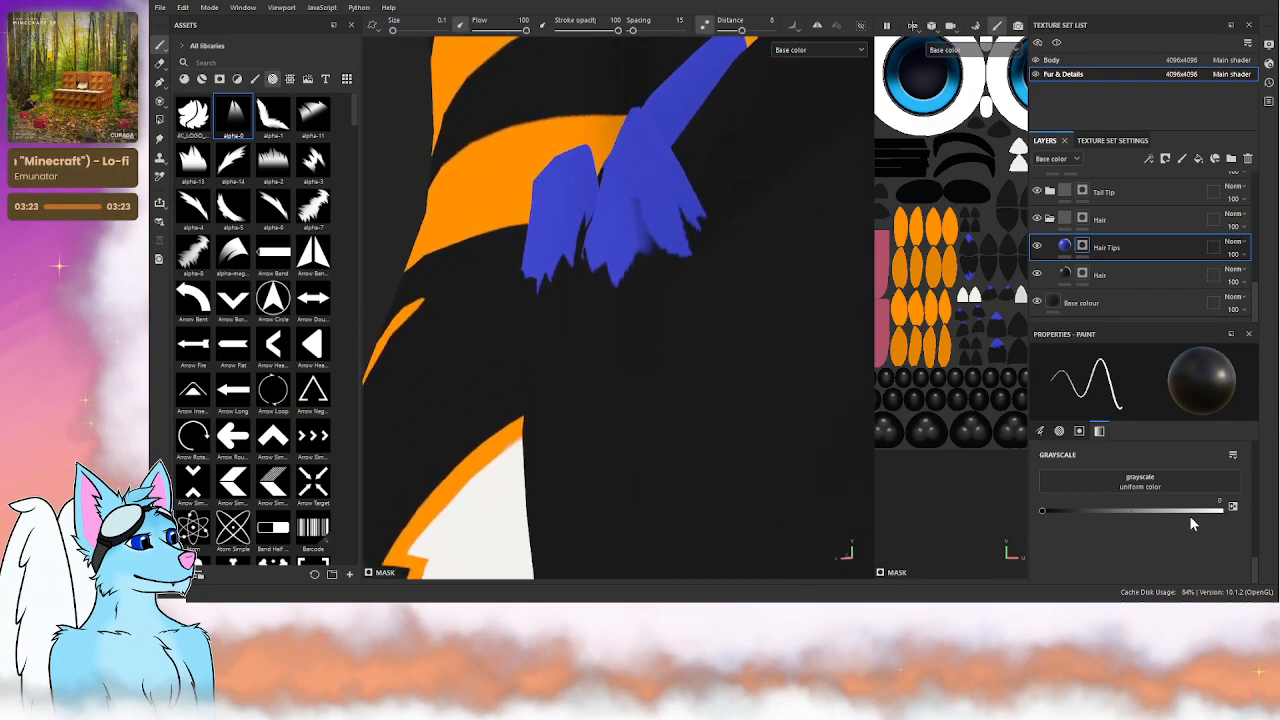
- Fill the patch's faded gap and strand ends at grayscale 1, turn off lazy mouse and refine the tips with grayscale 0
left_click(1233, 510)
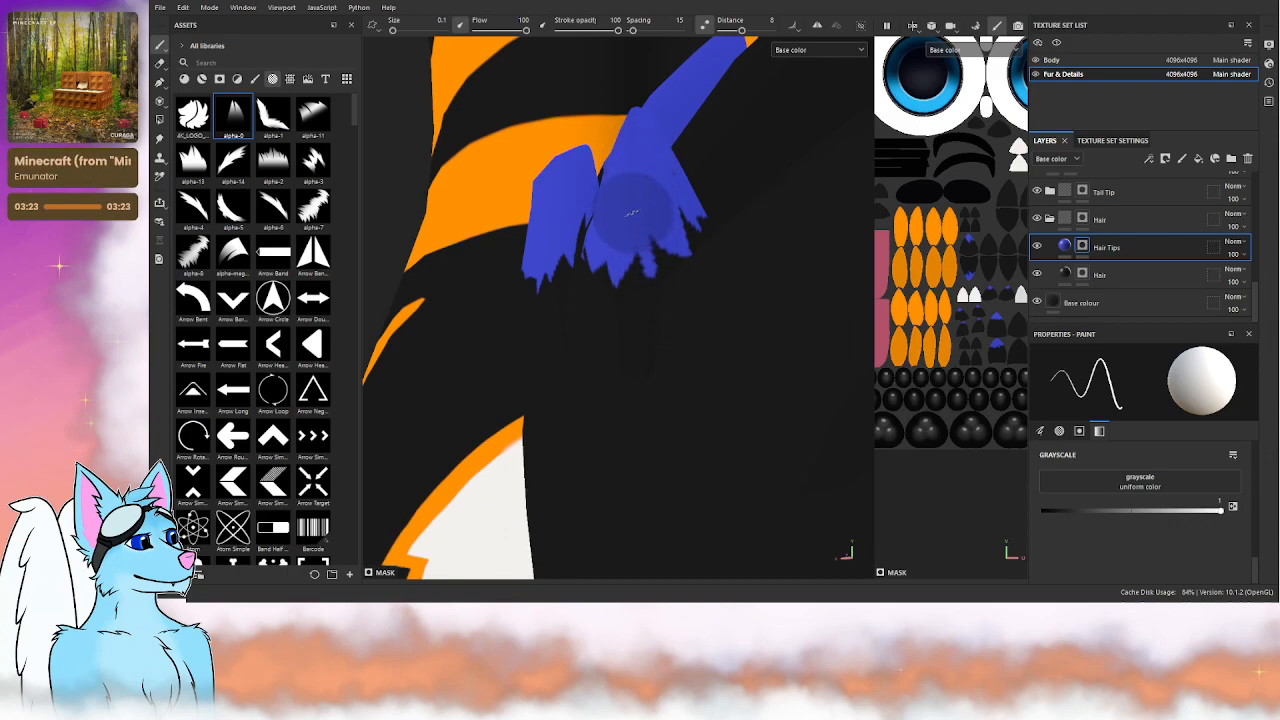
mouse_move(660, 205)
left_mouse_down("alt")
mouse_move(677, 182)
mouse_move(675, 208)
left_mouse_up("alt")
left_click(705, 23)
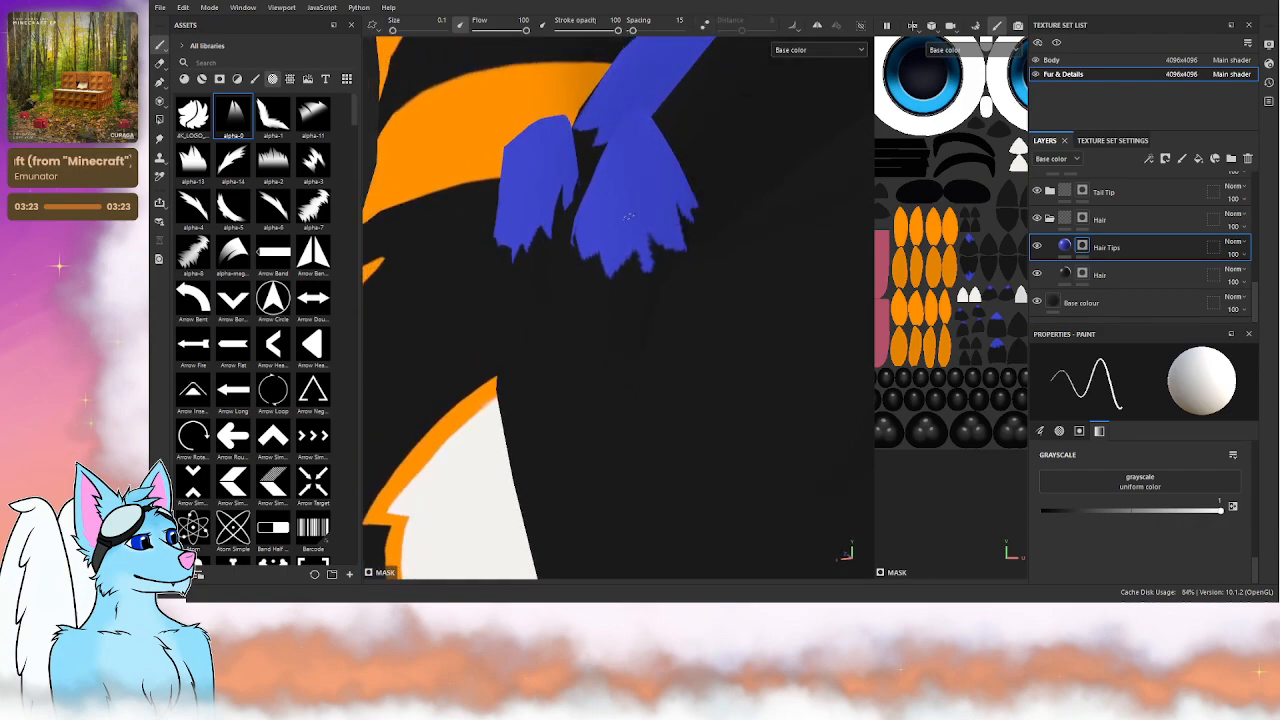
left_click(1232, 508)
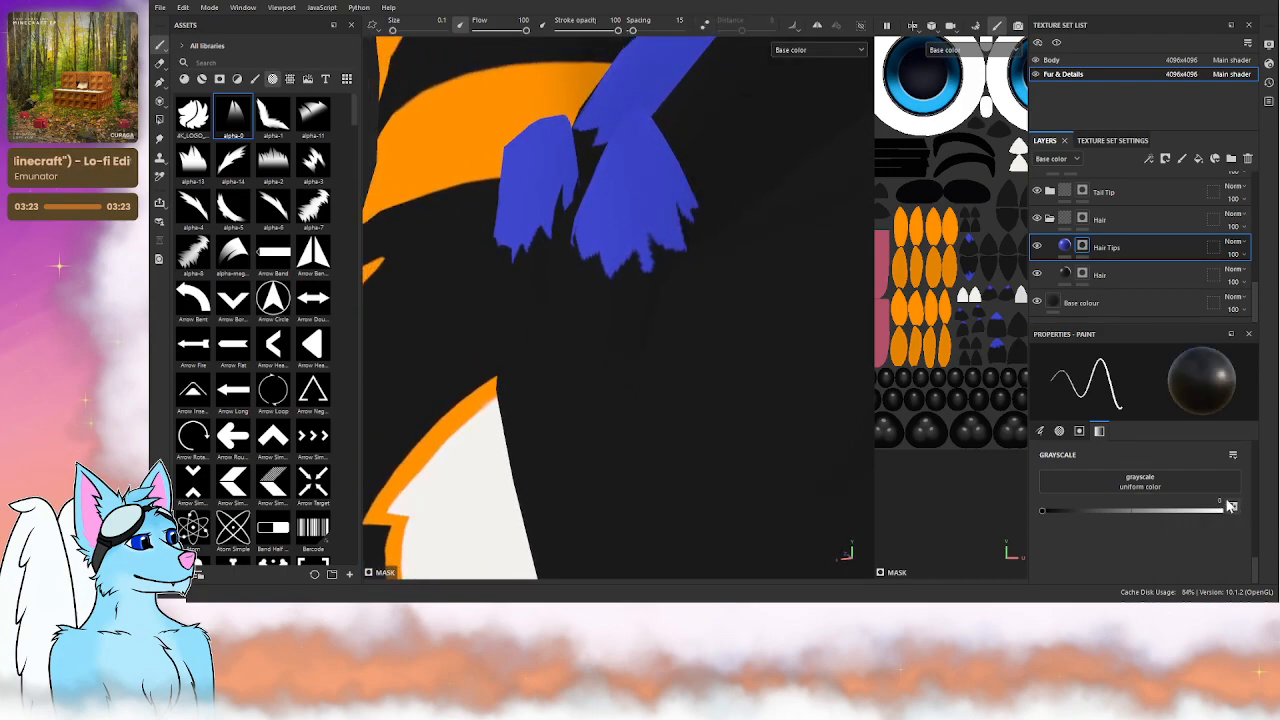
left_click_drag(664, 283, 663, 209, "alt")
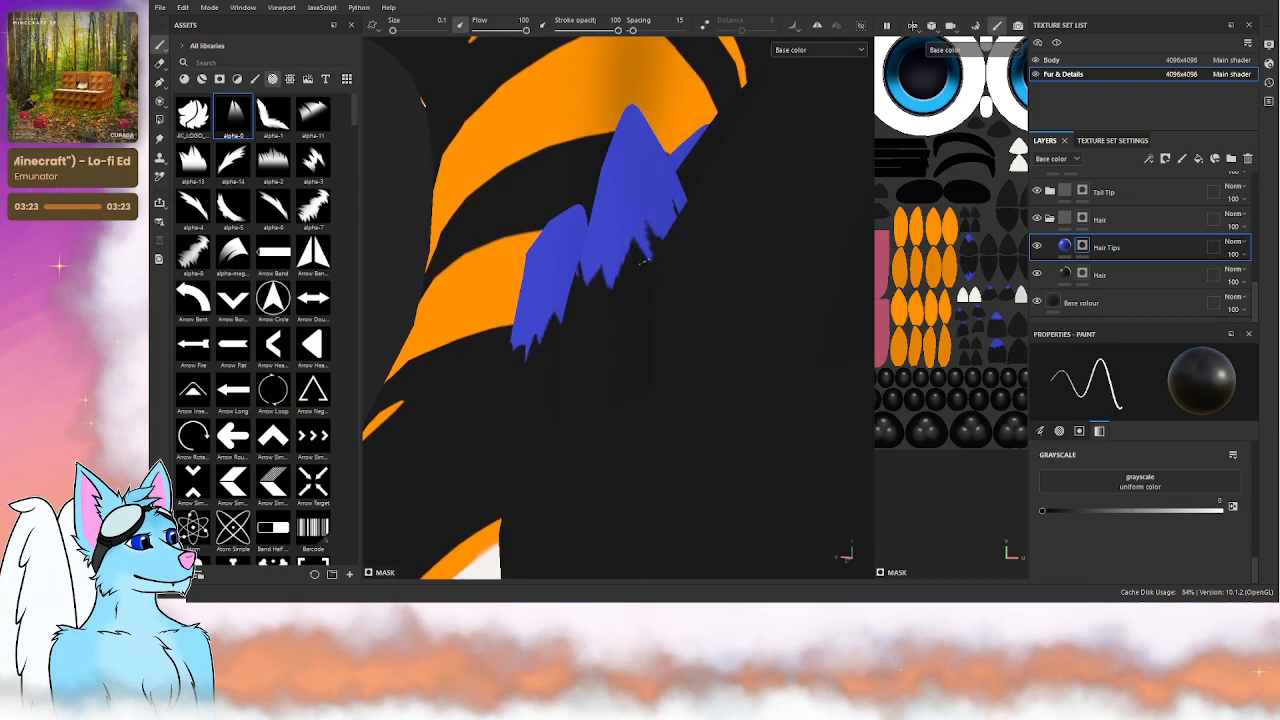
left_click_drag(650, 283, 702, 318, "alt")
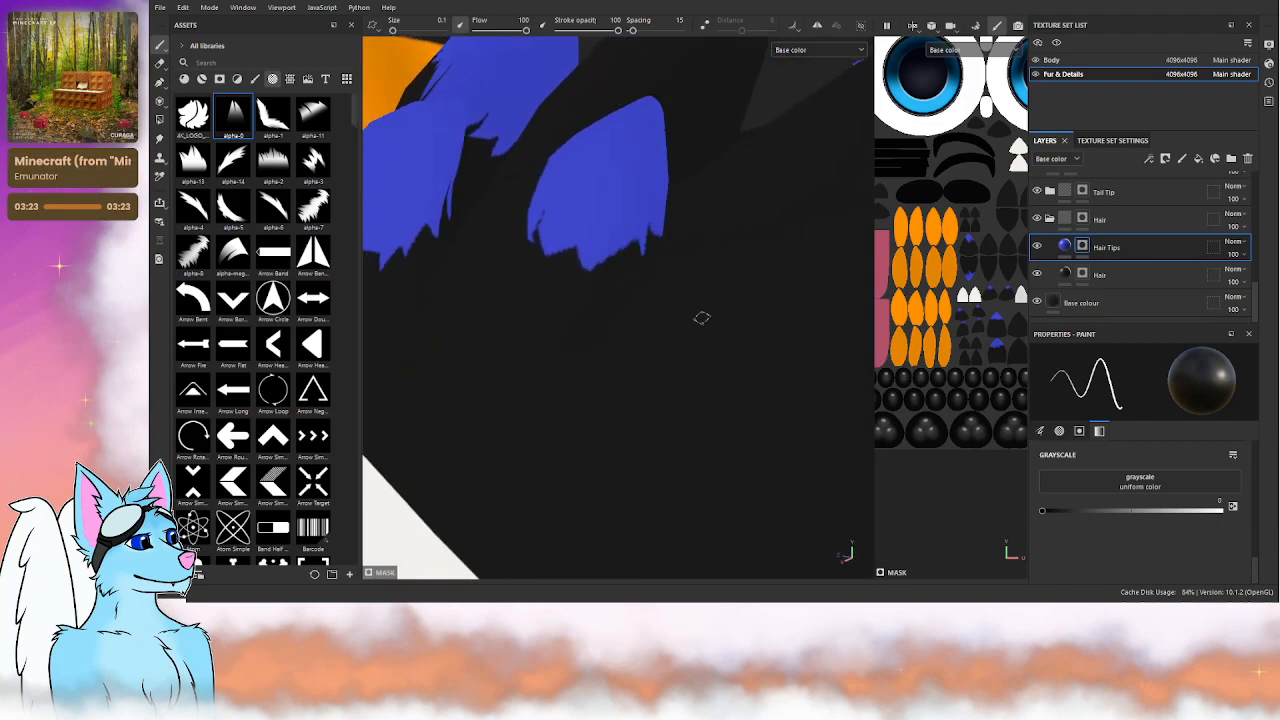
- Choose the curved fur alpha beside alpha-8, set grayscale to 1 and try stamping at size 0.84 on the small triangular patch
right_click_drag(478, 266, 678, 320, "alt")
left_click_drag(678, 320, 625, 332, "alt")
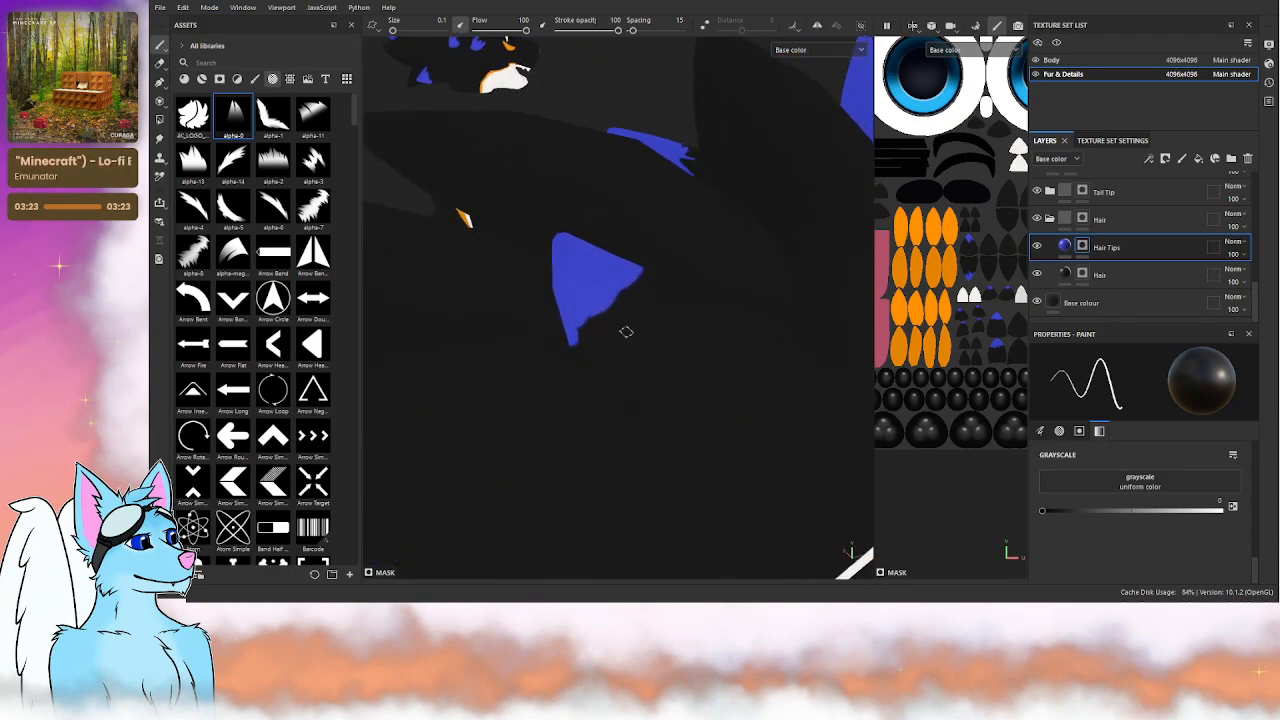
left_click(238, 263)
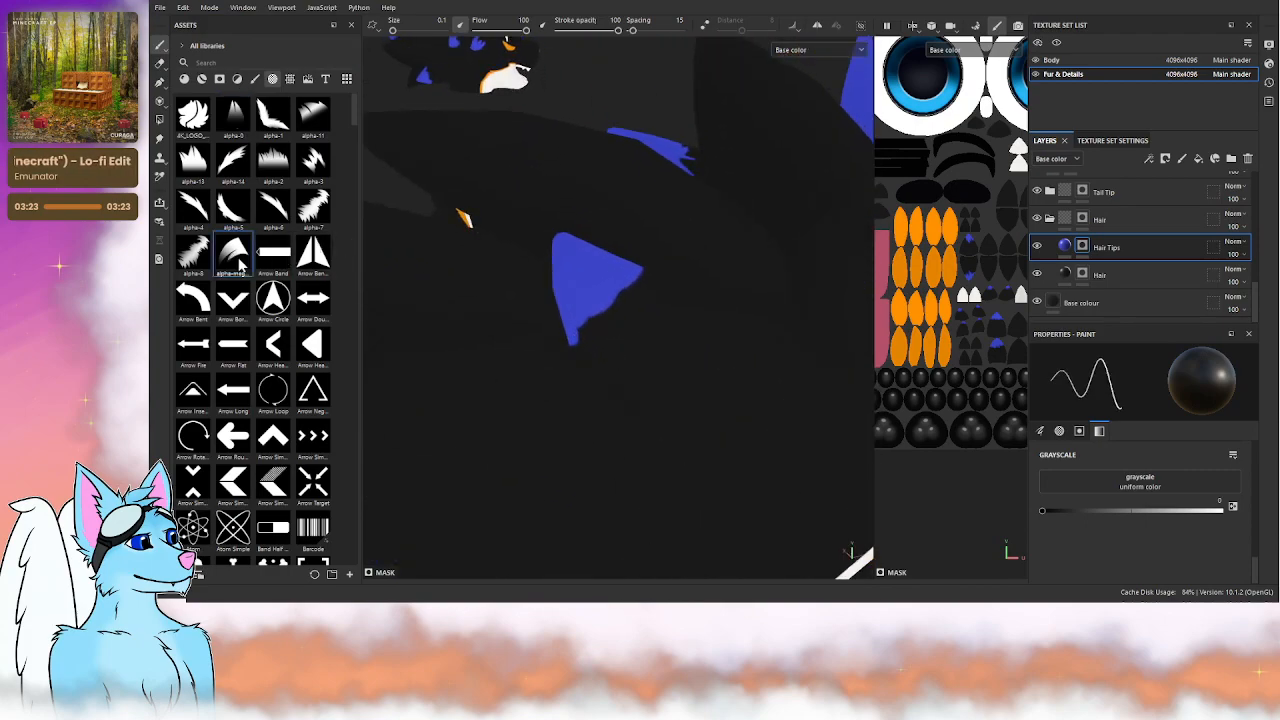
mouse_move(641, 313)
right_mouse_down("ctrl")
mouse_move(700, 313)
mouse_move(645, 315)
mouse_move(647, 372)
right_mouse_up("ctrl")
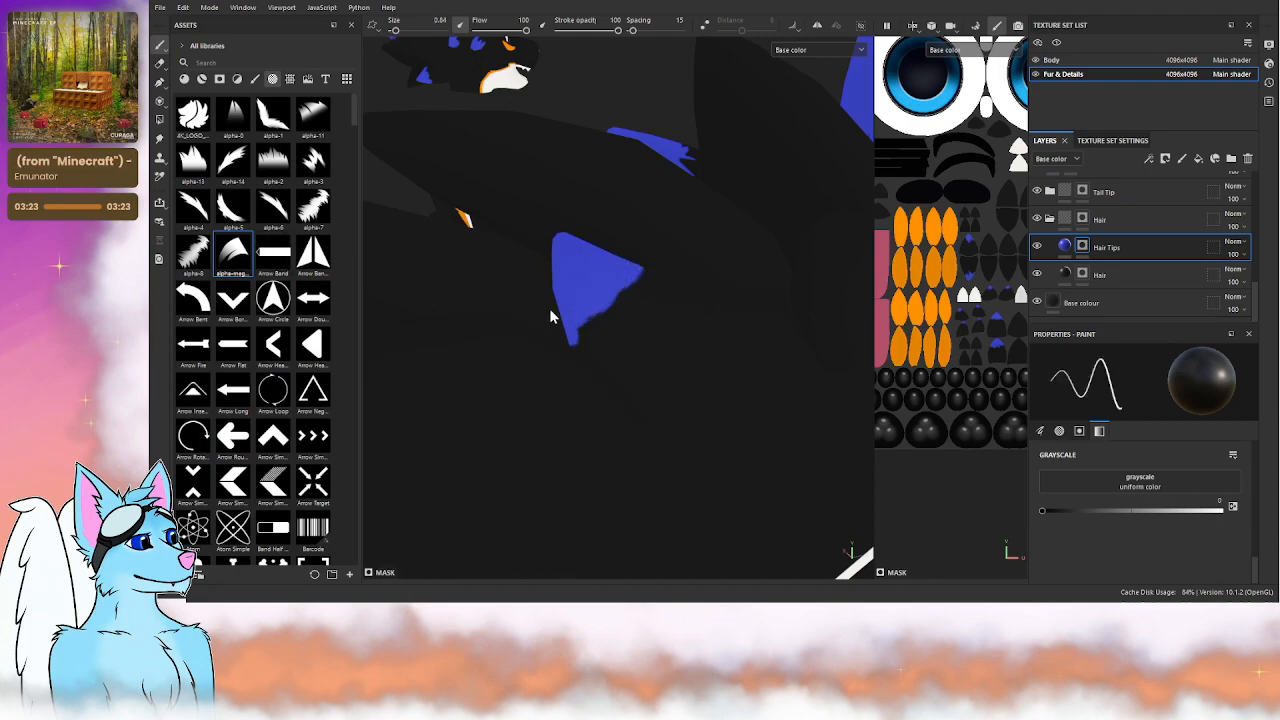
mouse_move(609, 281)
left_mouse_down("ctrl")
mouse_move(607, 320)
mouse_move(612, 292)
mouse_move(620, 312)
left_mouse_up("ctrl")
left_click(1233, 507)
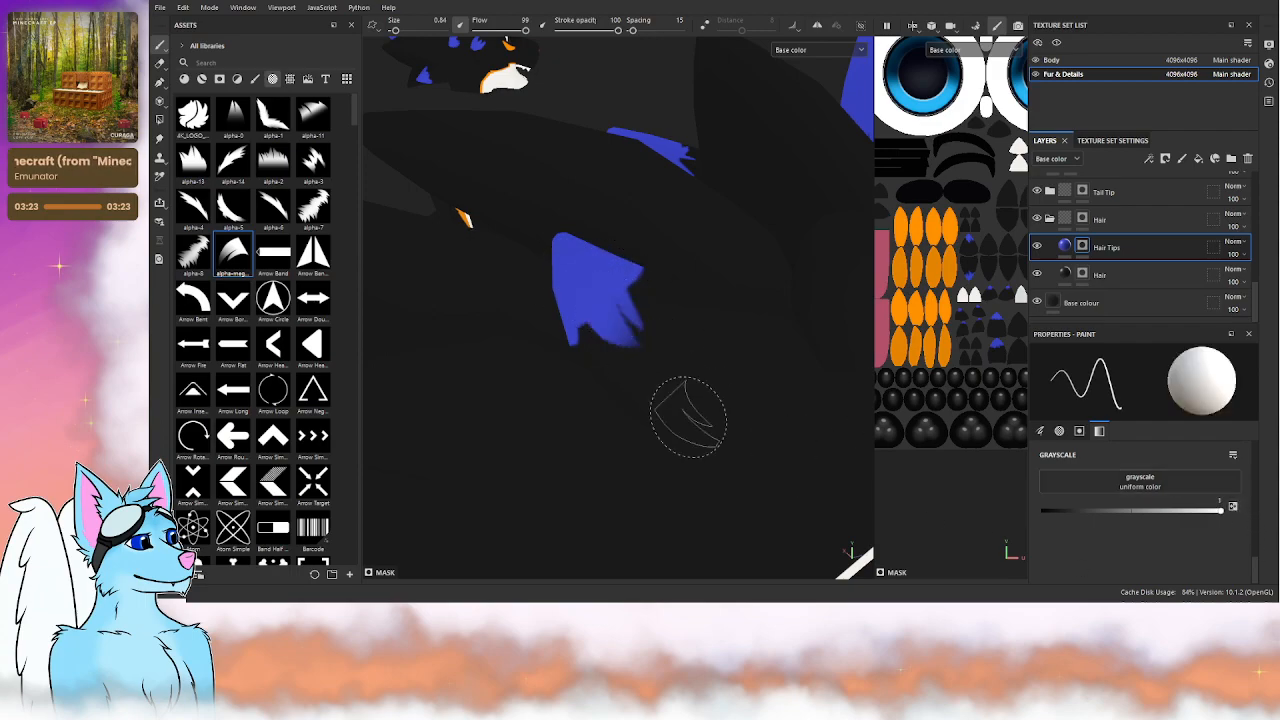
key("ctrl+z")
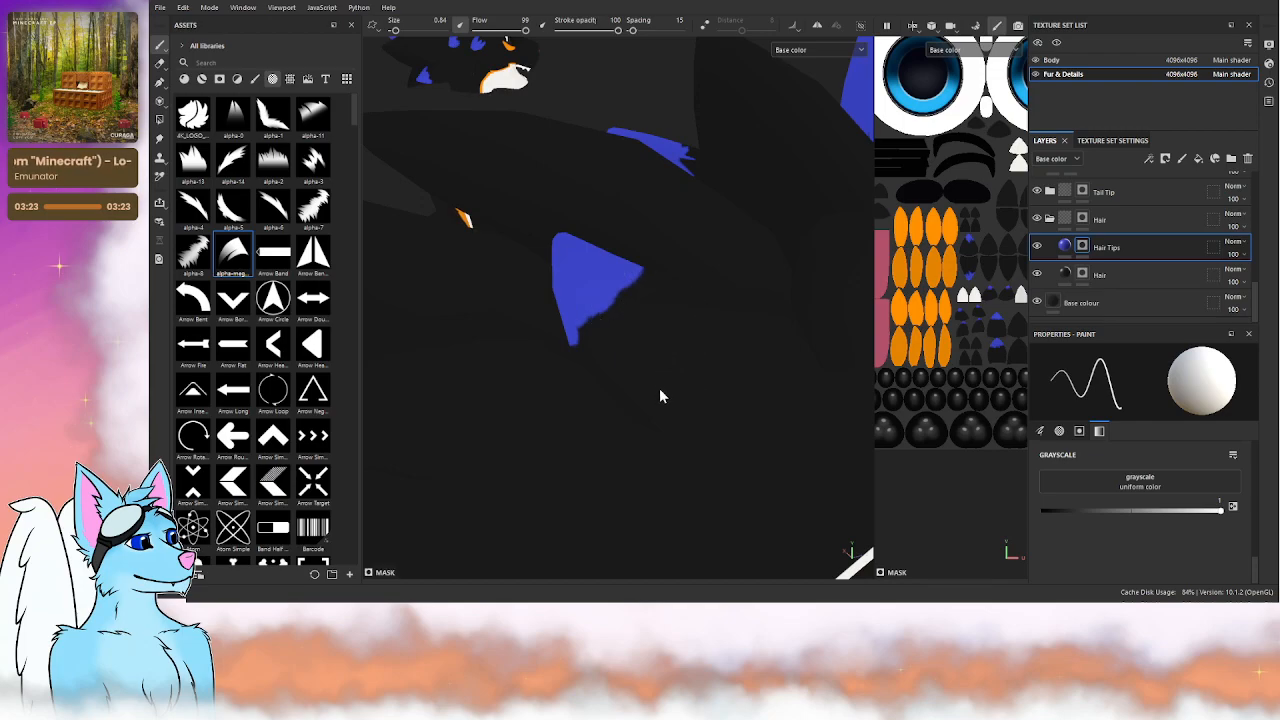
- Enlarge the brush to size 1.9 and stamp curved blue strands onto the triangular patch, replacing the first stamps from a new angle
right_click_drag(600, 320, 640, 320, "ctrl")
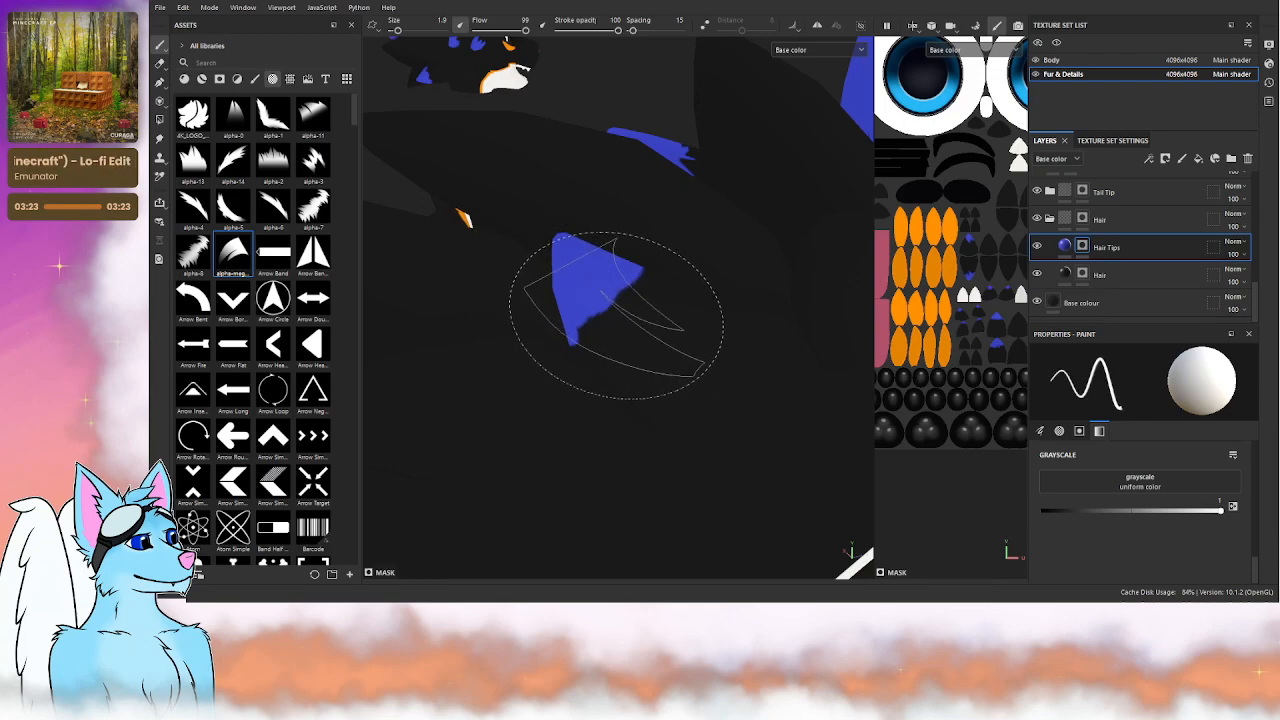
left_click(617, 315)
left_click(630, 305)
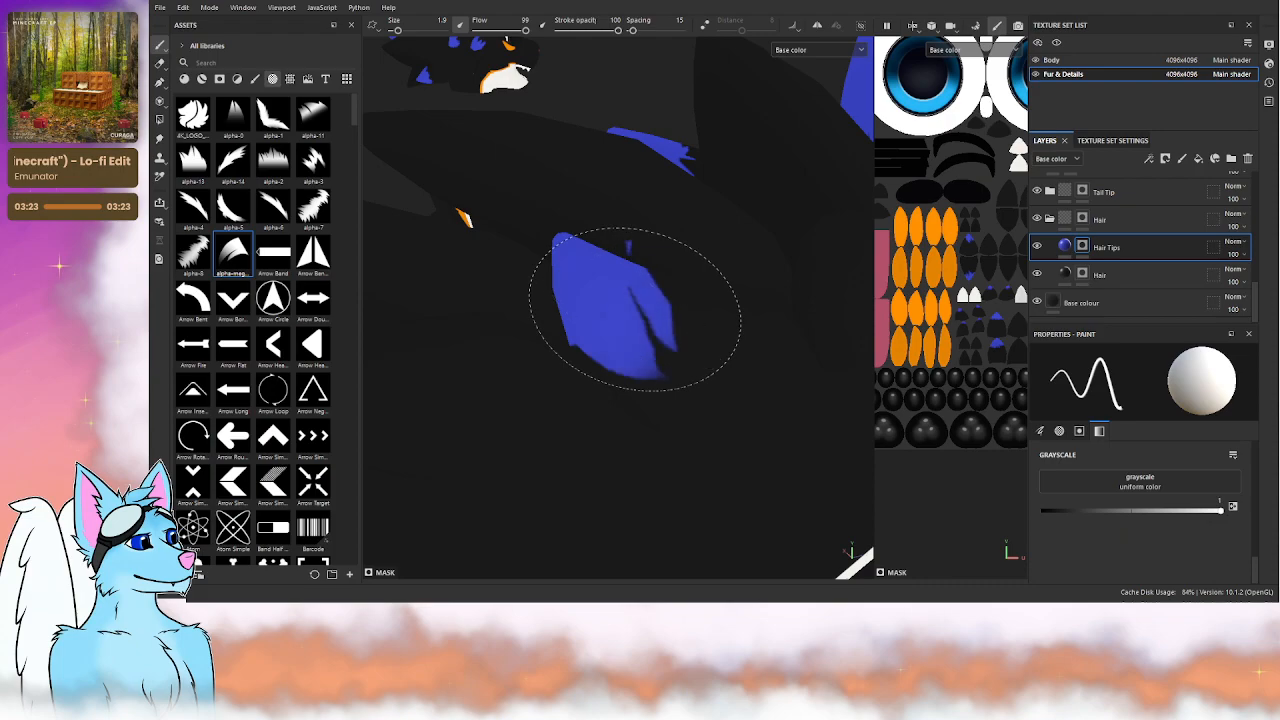
mouse_move(635, 308)
left_mouse_down("alt")
mouse_move(830, 330)
mouse_move(677, 409)
mouse_move(769, 320)
mouse_move(746, 359)
mouse_move(671, 408)
left_mouse_up("alt")
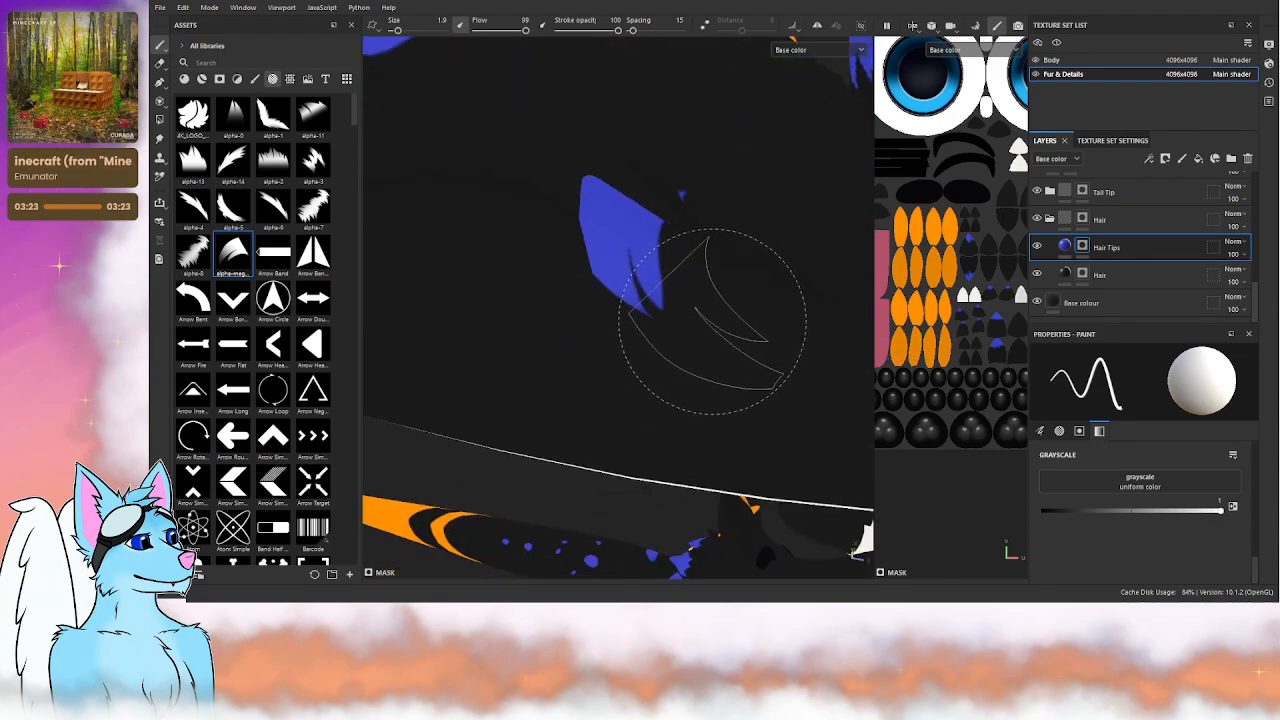
key("ctrl+z")
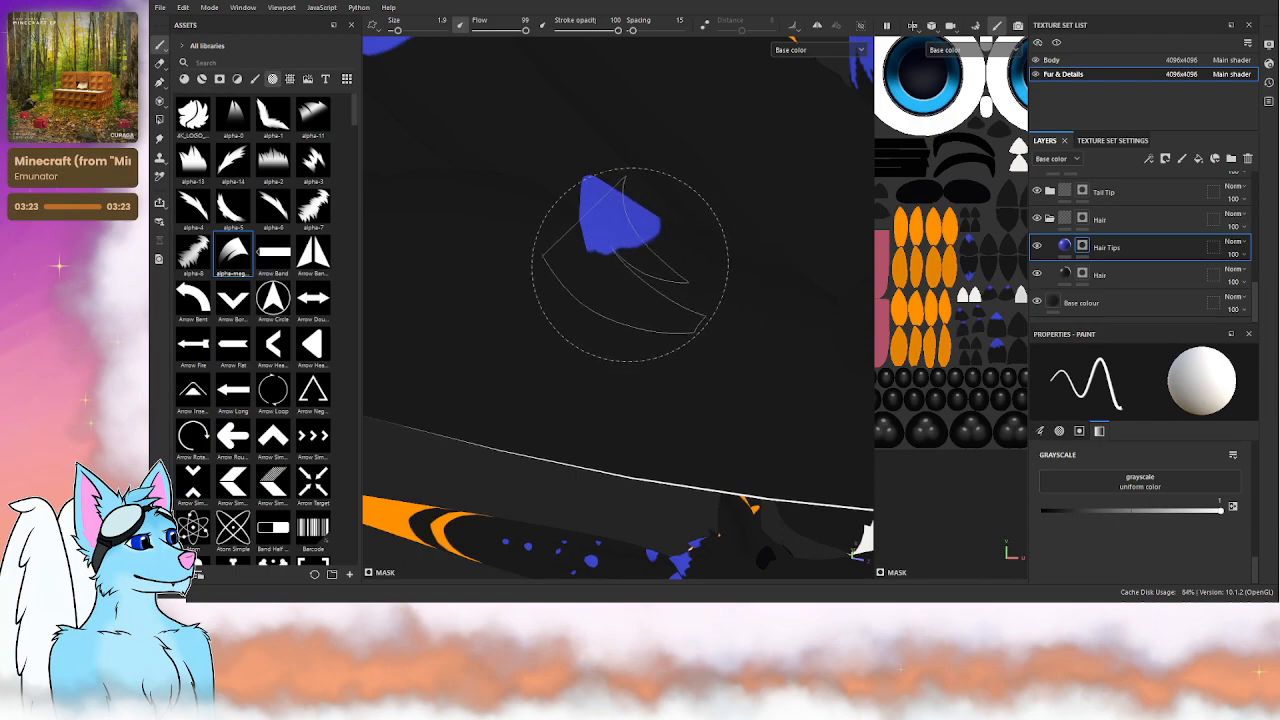
left_click_drag(657, 267, 677, 229, "alt")
left_click_drag(643, 285, 645, 270)
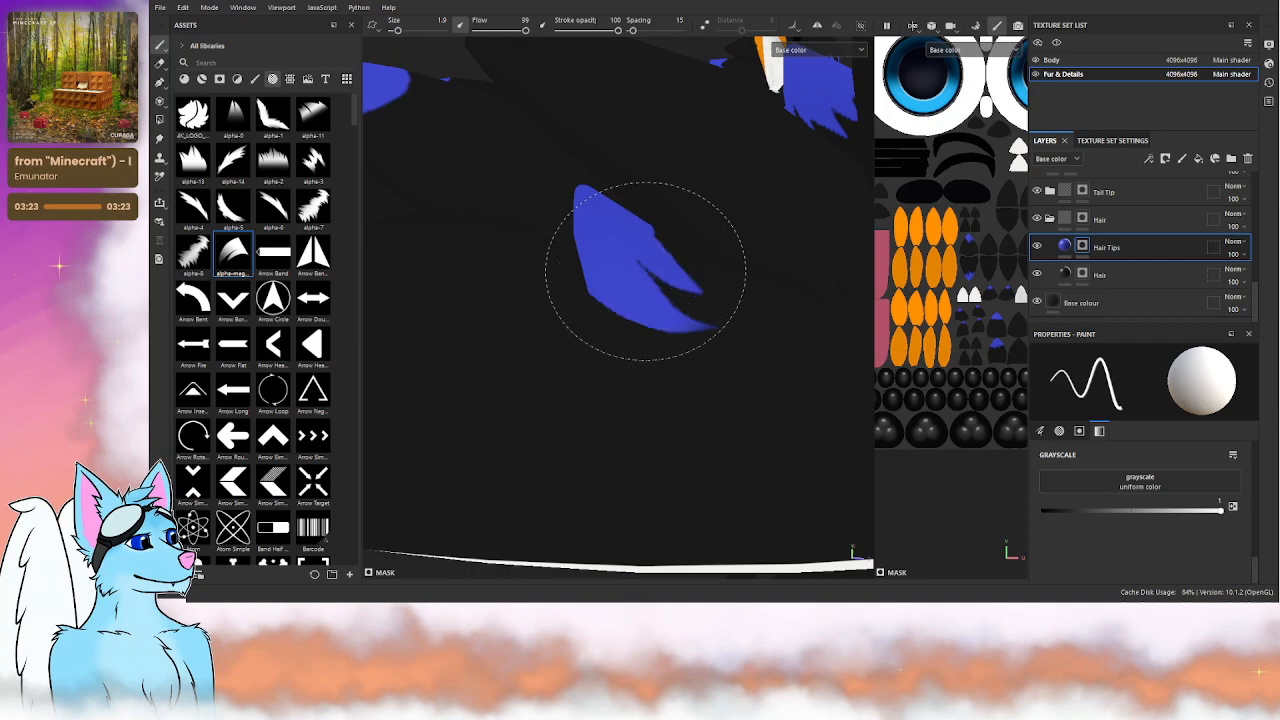
- Stamp curved blue strands along the open sides of the adjacent large body patch, rotating the brush to follow its shape
mouse_move(645, 270)
left_mouse_down("alt")
mouse_move(717, 289)
mouse_move(781, 431)
mouse_move(740, 400)
mouse_move(866, 351)
mouse_move(689, 227)
mouse_move(677, 337)
mouse_move(691, 386)
mouse_move(686, 349)
mouse_move(710, 396)
mouse_move(685, 365)
left_mouse_up("alt")
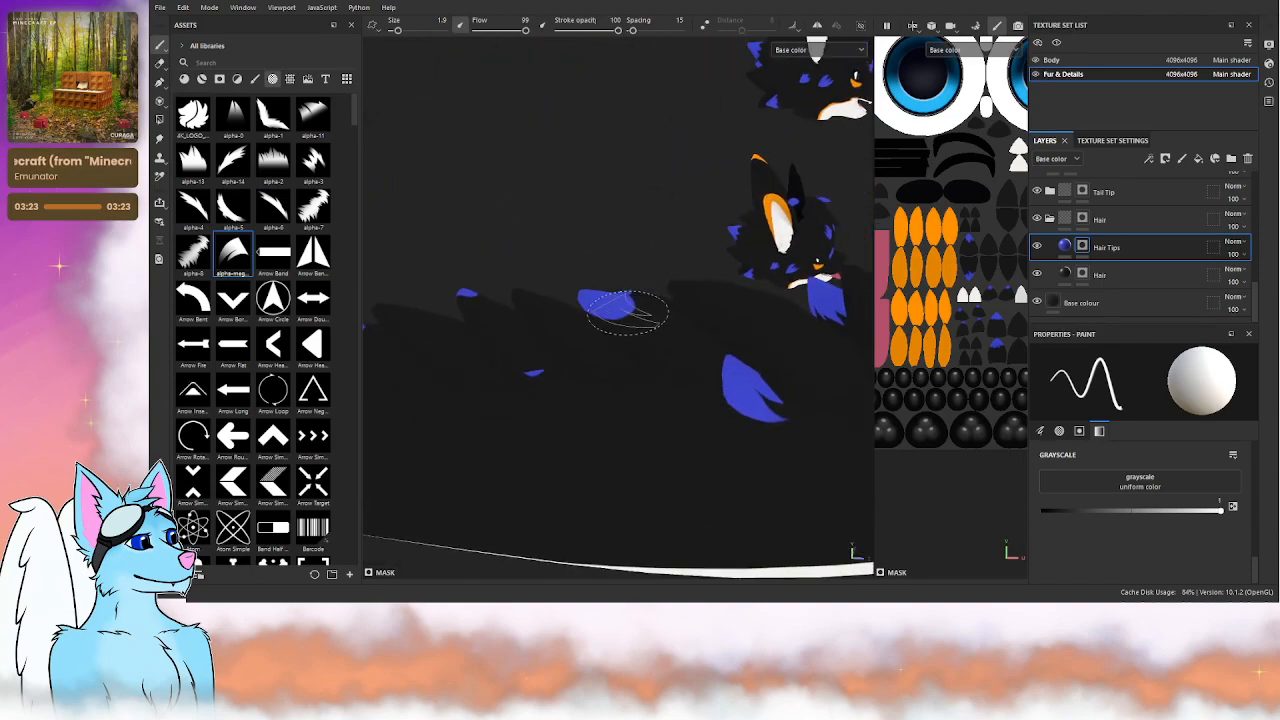
scroll(625, 315, "up", 3)
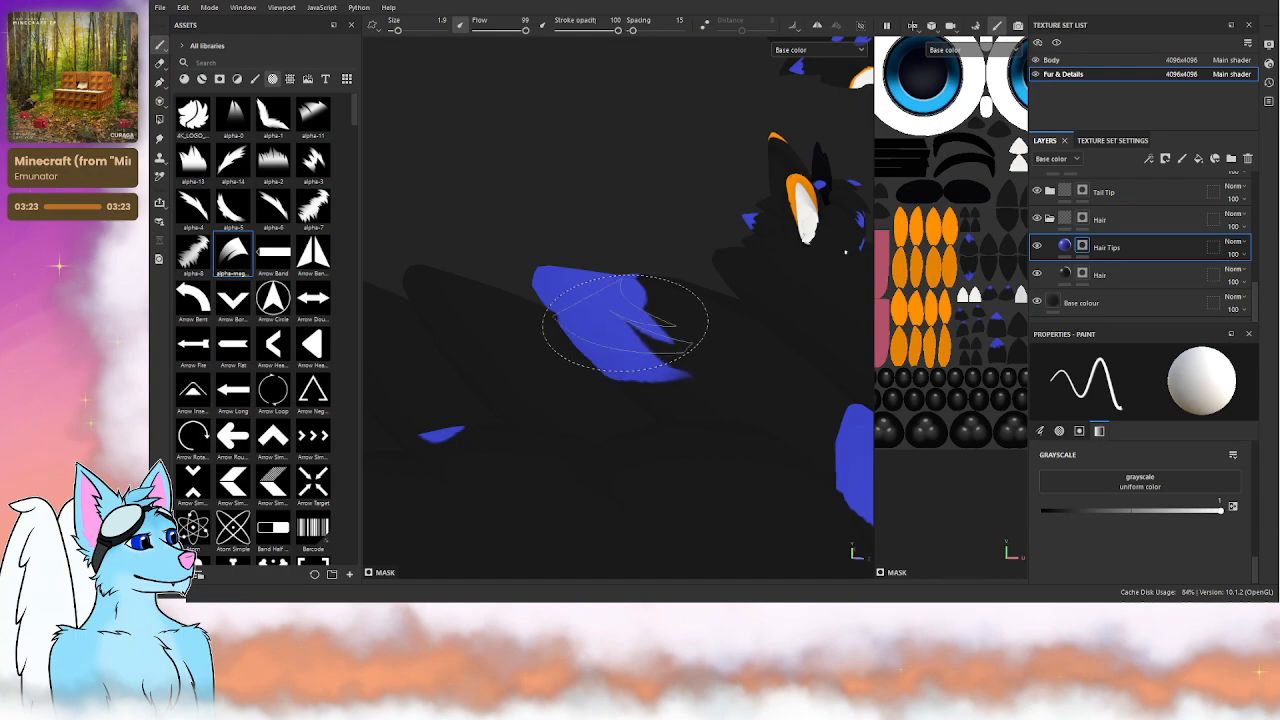
mouse_move(614, 243)
left_mouse_down("alt")
mouse_move(771, 194)
mouse_move(917, 362)
mouse_move(1010, 237)
mouse_move(766, 323)
mouse_move(634, 294)
mouse_move(503, 380)
mouse_move(327, 320)
mouse_move(628, 372)
left_mouse_up("alt")
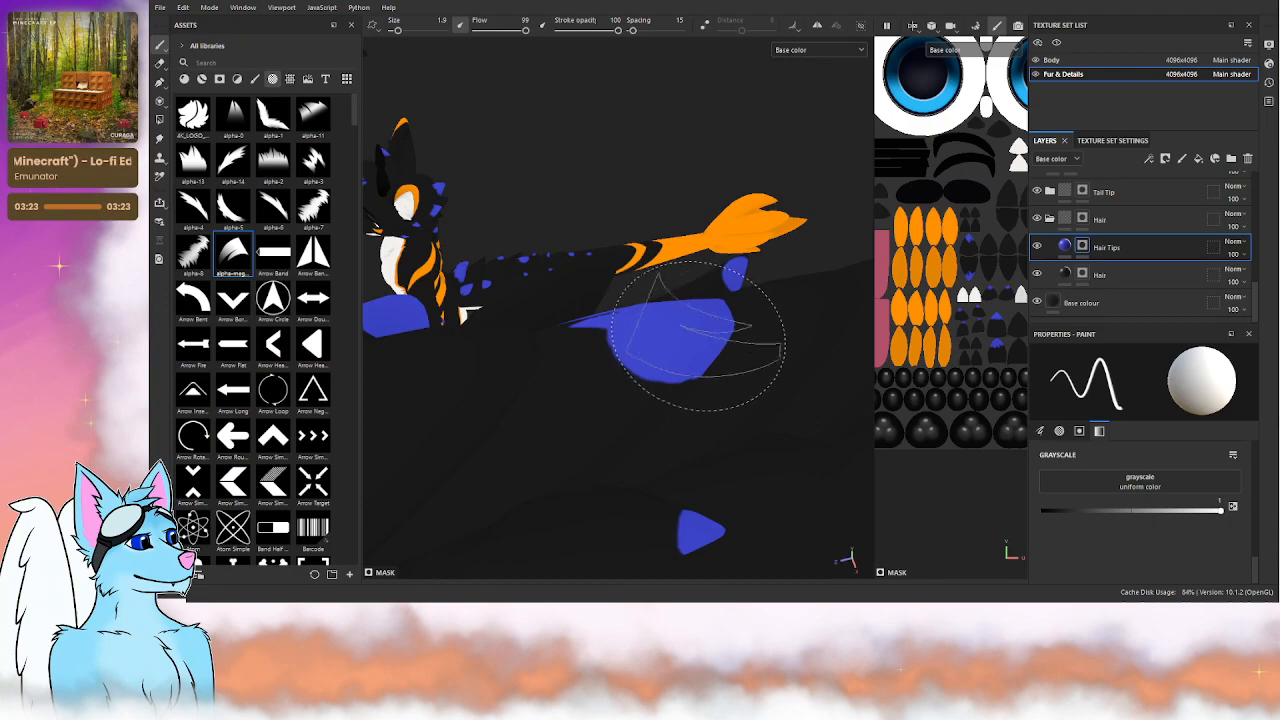
mouse_move(698, 336)
left_mouse_down("ctrl")
mouse_move(660, 352)
mouse_move(762, 330)
mouse_move(764, 318)
mouse_move(762, 352)
left_mouse_up("ctrl")
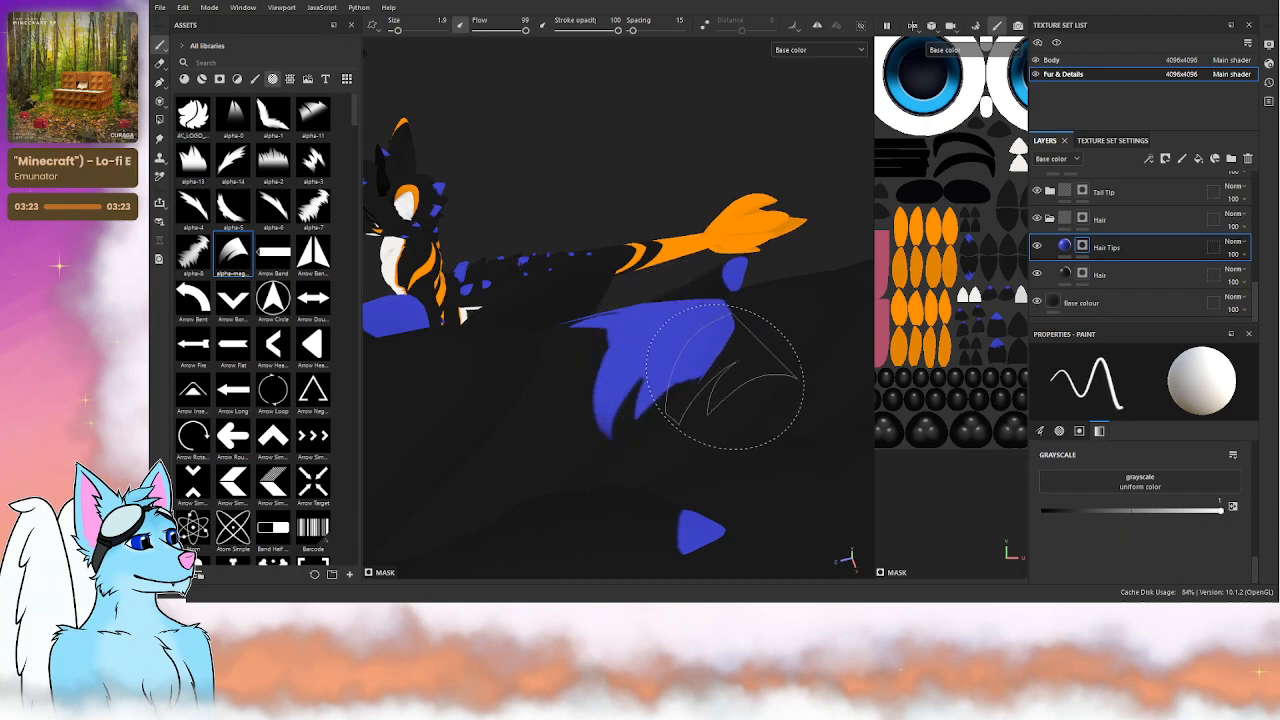
mouse_move(714, 376)
left_mouse_down("alt")
mouse_move(723, 437)
mouse_move(623, 252)
mouse_move(507, 301)
mouse_move(394, 249)
mouse_move(343, 323)
mouse_move(366, 409)
mouse_move(567, 337)
mouse_move(603, 397)
left_mouse_up("alt")
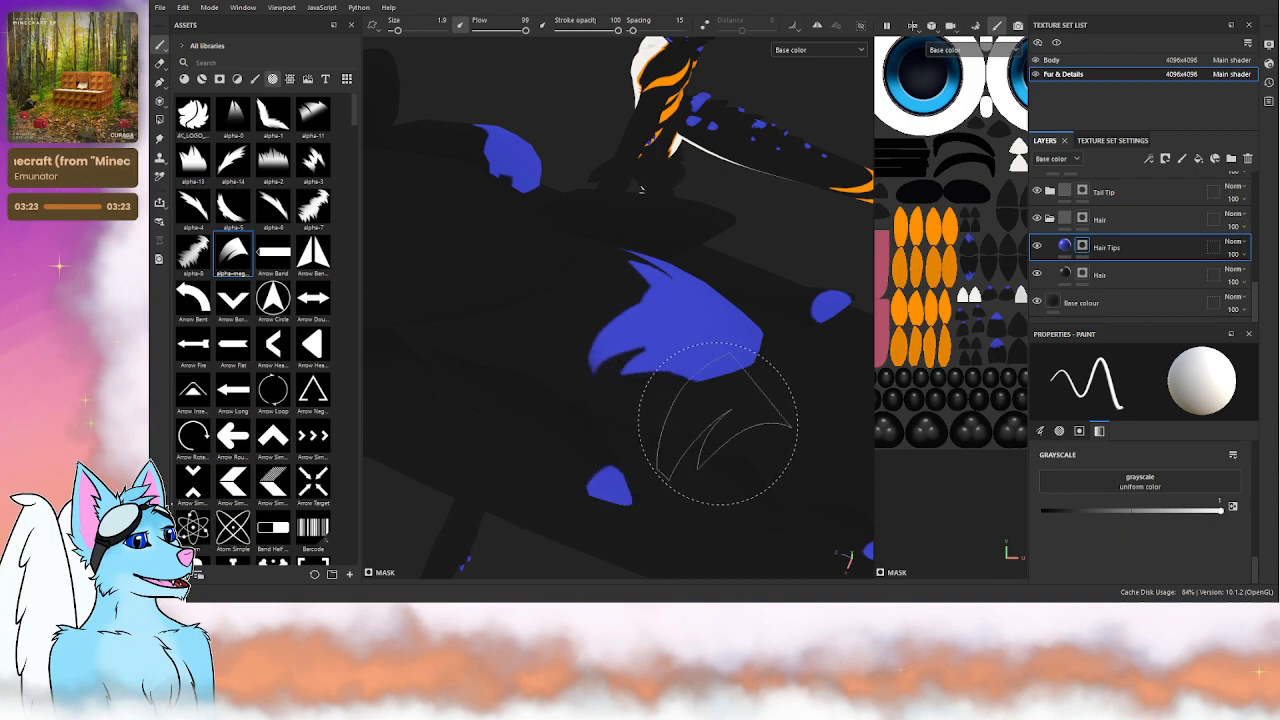
- Stamp curved strands on the small blue patch below the large one, replacing the first stamp with one placed slightly higher
left_click_drag(537, 380, 708, 243, "alt")
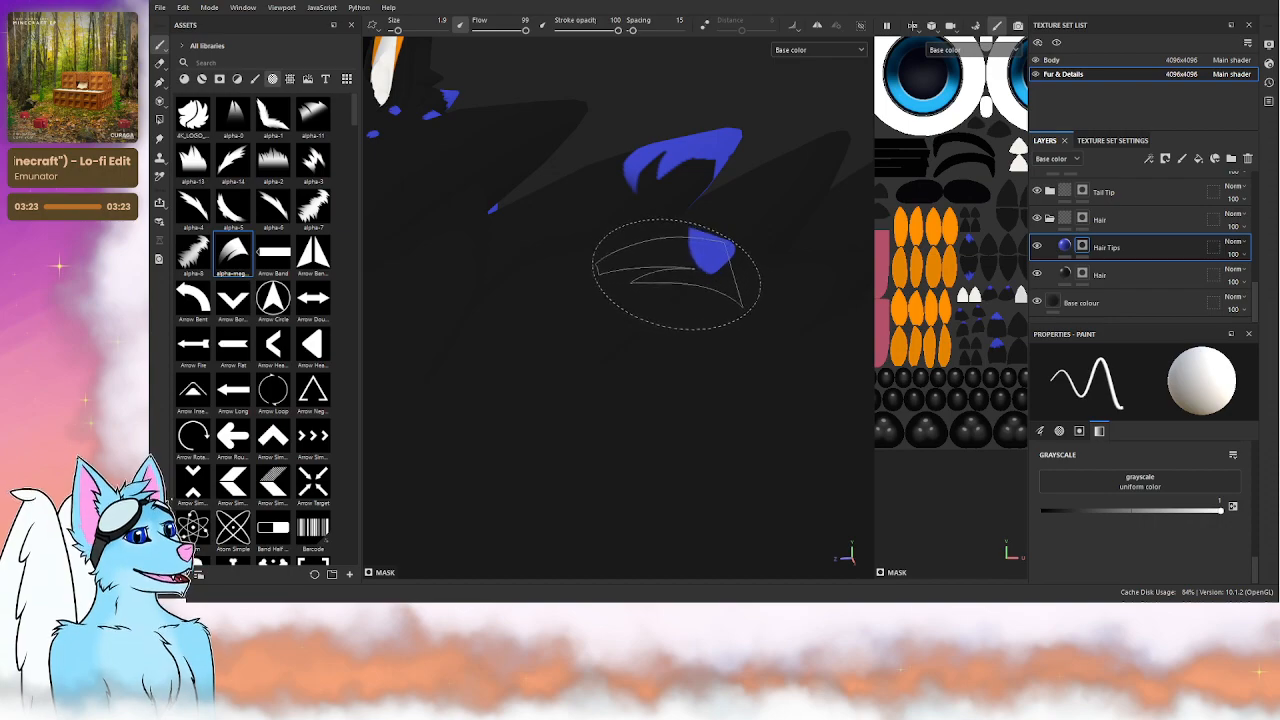
left_click(667, 266)
key("ctrl+z")
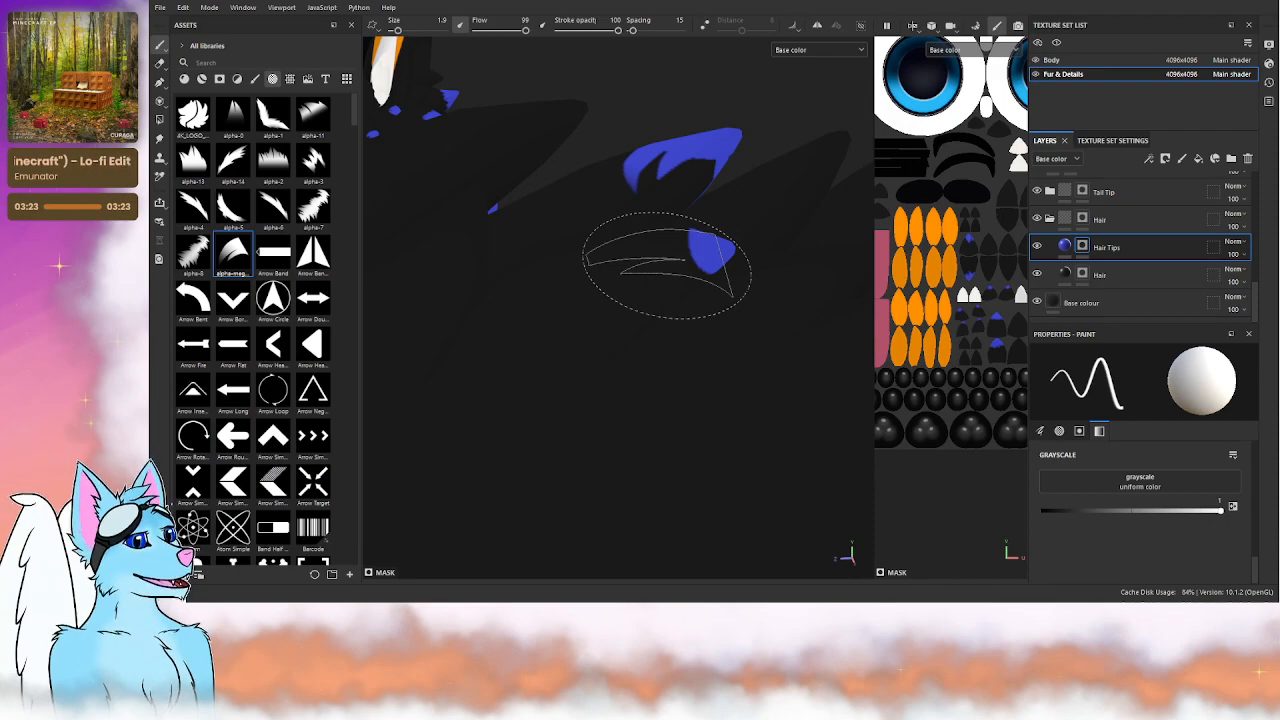
left_click(670, 258)
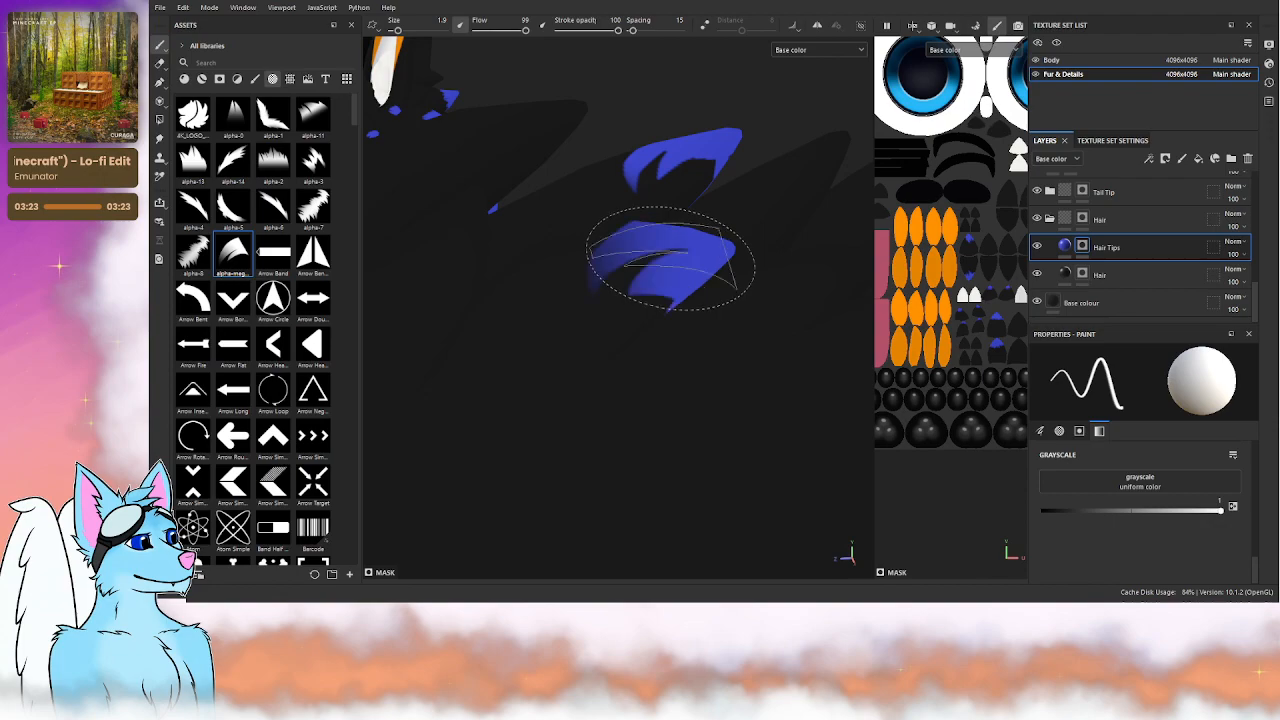
- Choose alpha-0, set the brush size to 1.78 and stamp pointed strands into the gap between the large patch's side tips
mouse_move(728, 187)
left_mouse_down("alt")
mouse_move(709, 297)
mouse_move(646, 136)
mouse_move(554, 154)
mouse_move(709, 145)
mouse_move(586, 177)
mouse_move(651, 214)
mouse_move(634, 234)
mouse_move(760, 360)
mouse_move(720, 330)
mouse_move(703, 337)
mouse_move(600, 223)
mouse_move(528, 189)
mouse_move(474, 277)
mouse_move(533, 152)
left_mouse_up("alt")
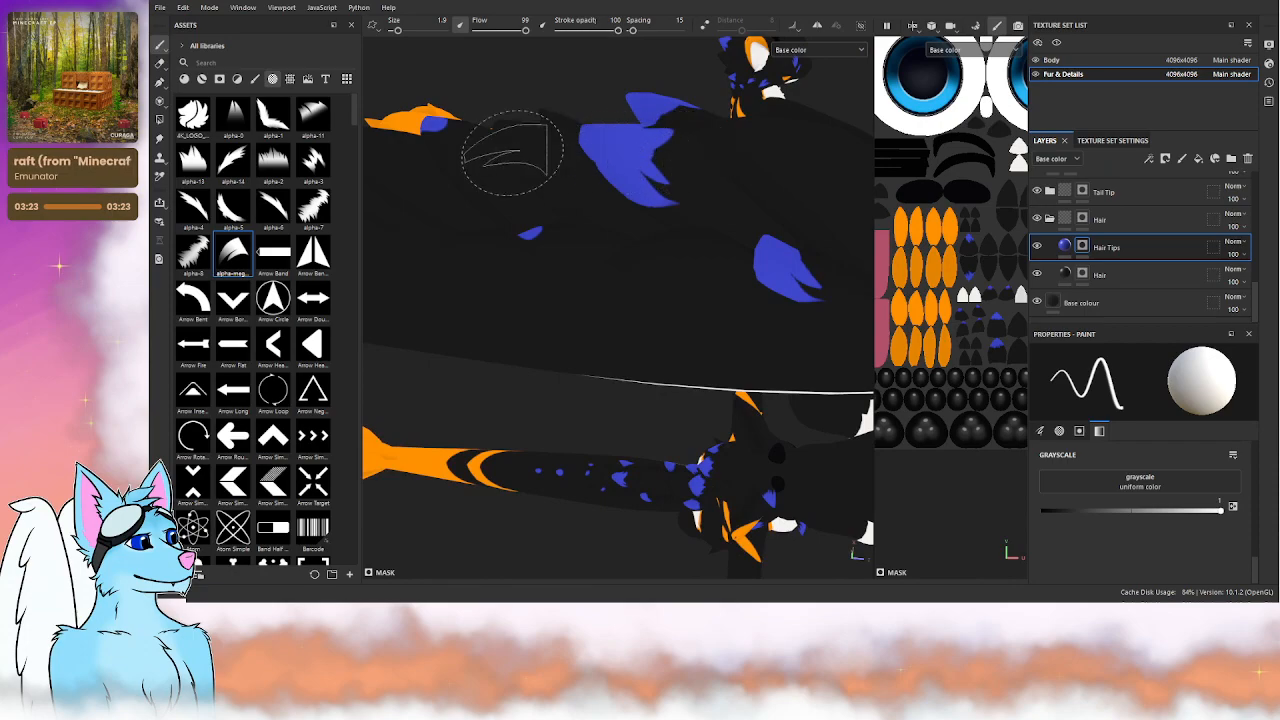
left_click(1080, 432)
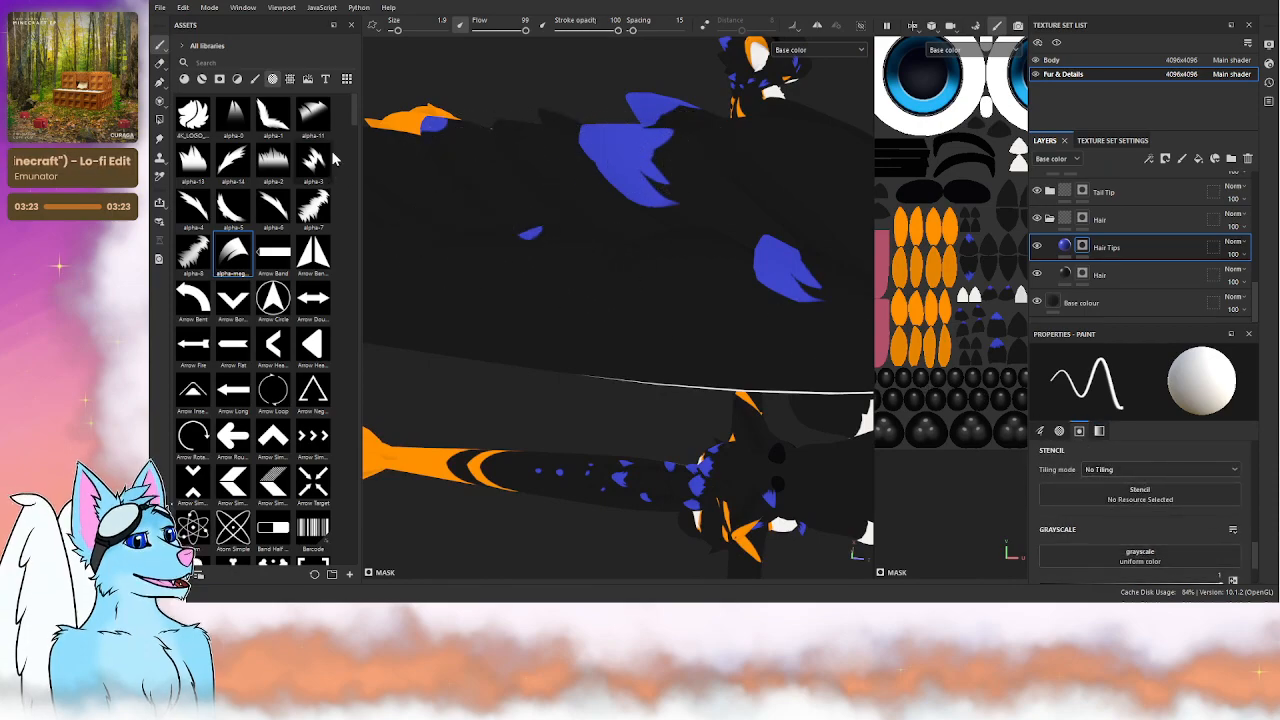
left_click(232, 116)
mouse_move(634, 140)
left_mouse_down("alt")
mouse_move(667, 198)
mouse_move(657, 143)
left_mouse_up("alt")
right_click_drag(657, 143, 650, 152, "ctrl")
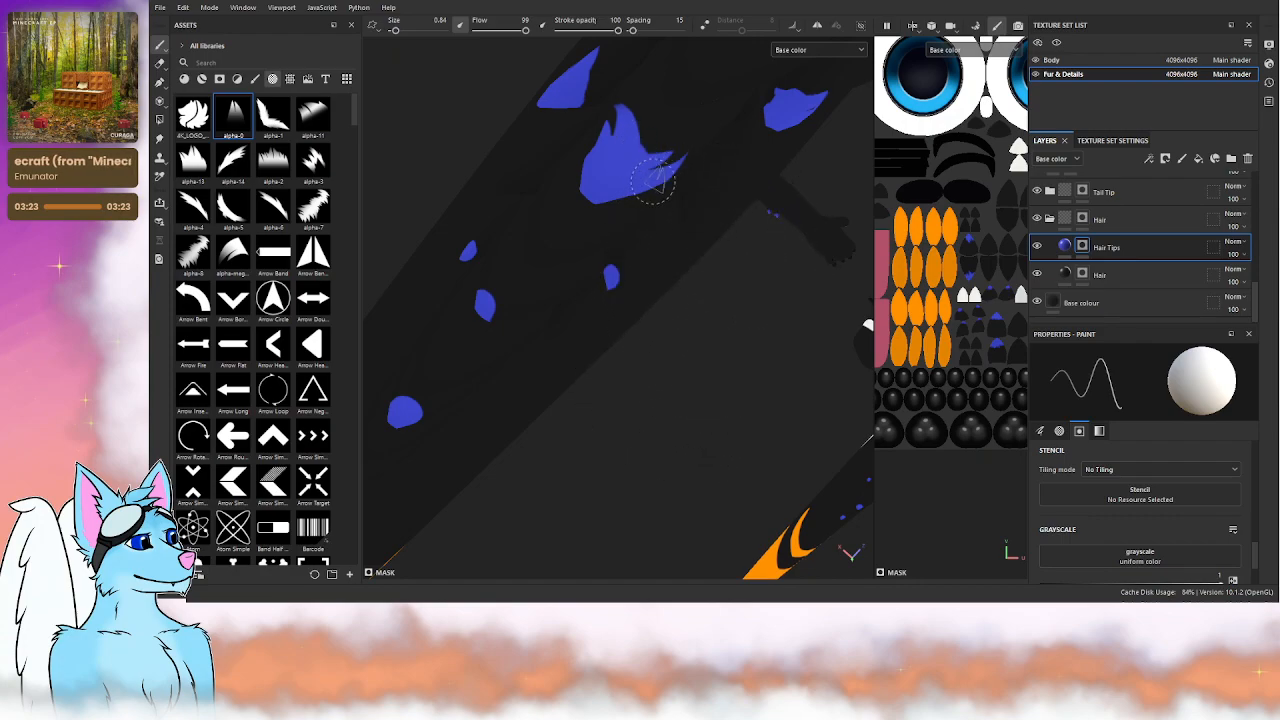
scroll(638, 135, "up", 1)
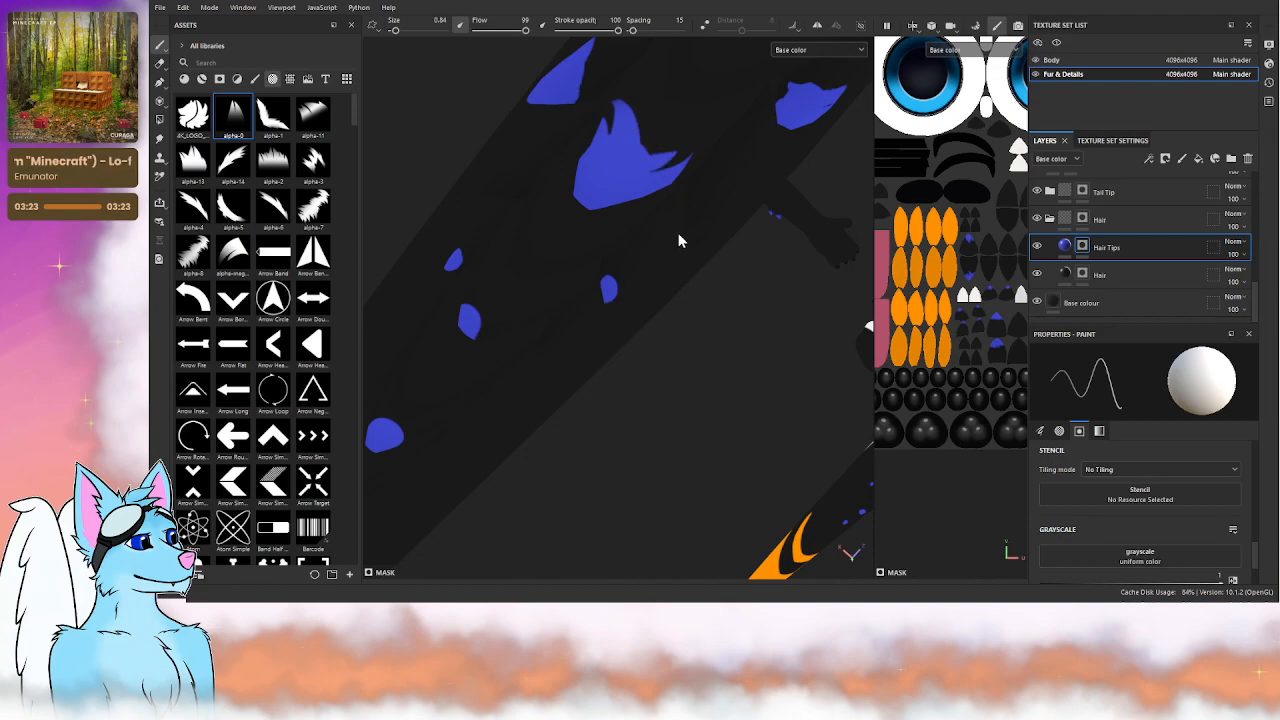
key("]")
key("]")
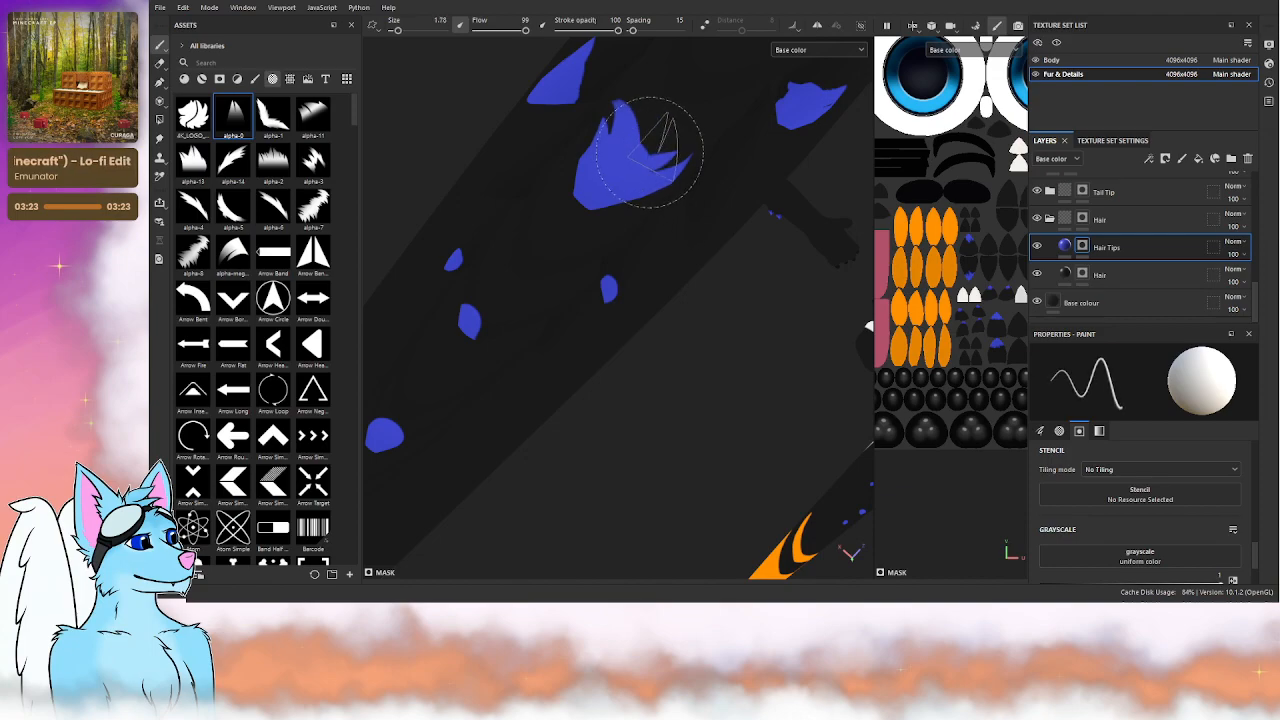
left_click(630, 150)
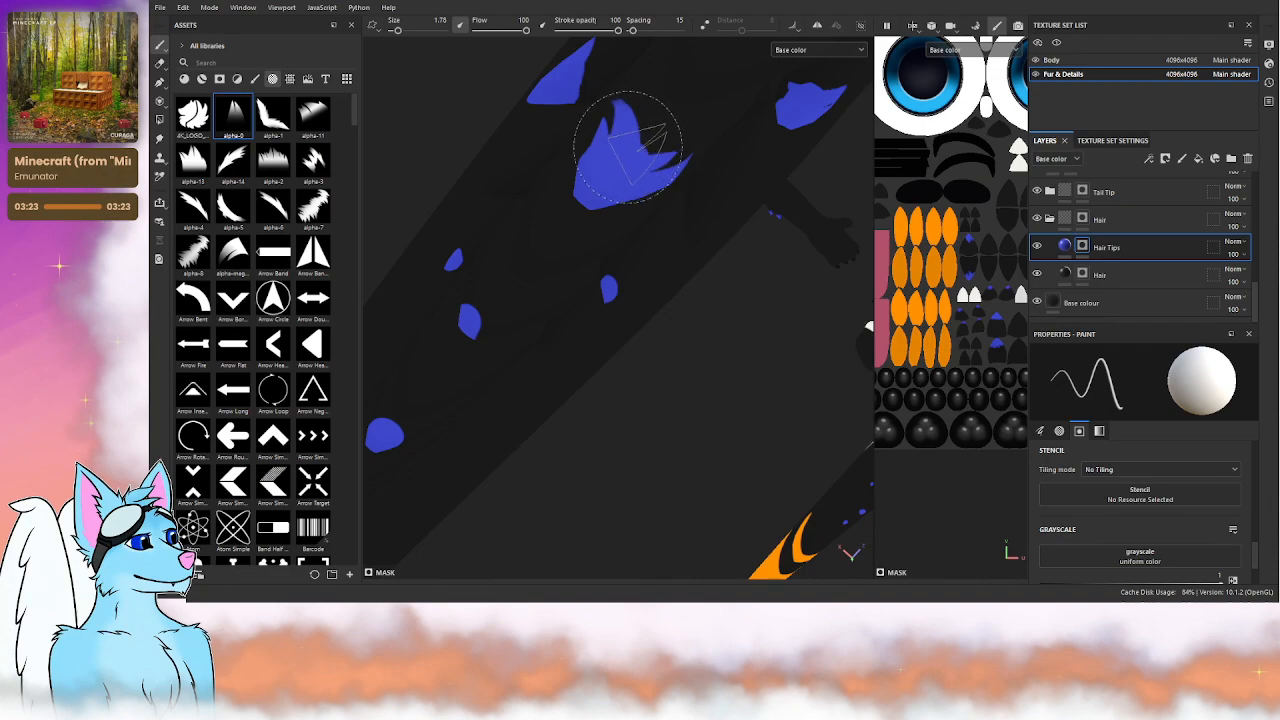
left_click(637, 147)
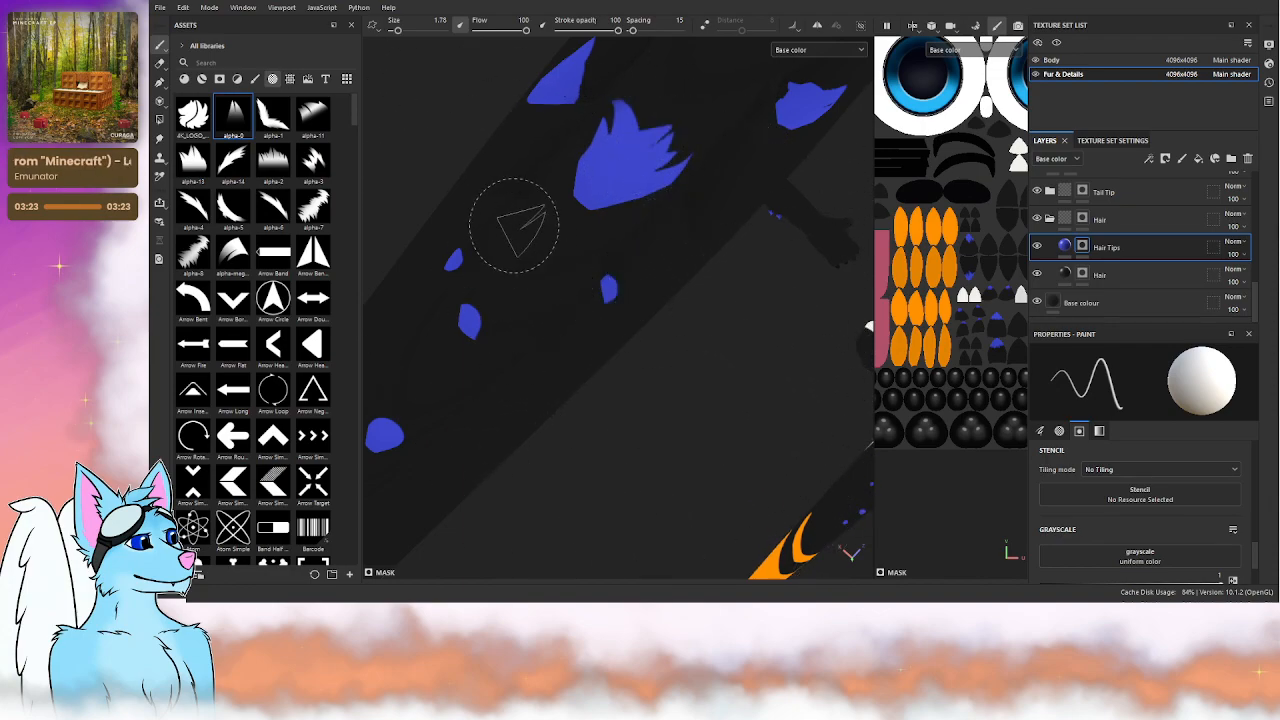
- Undo the last alpha-0 stamp and place a new pointed strand higher in the large patch's gap
scroll(668, 140, "up", 4)
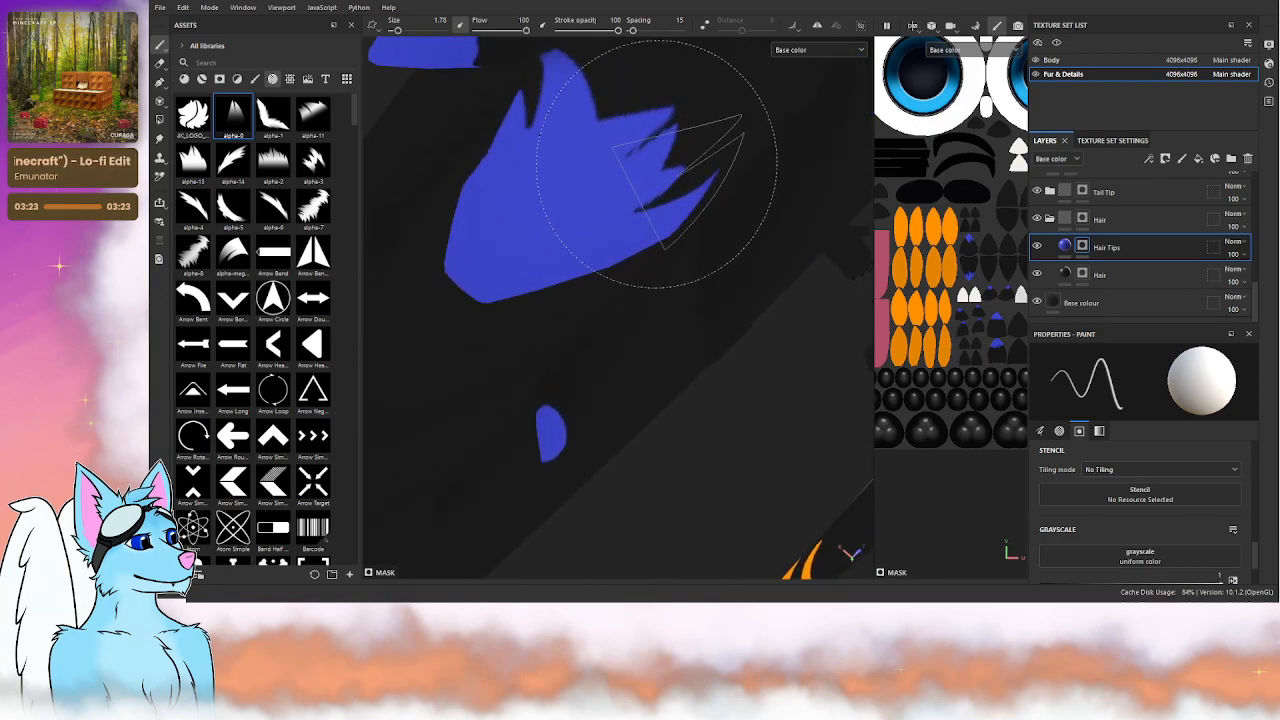
key("ctrl")
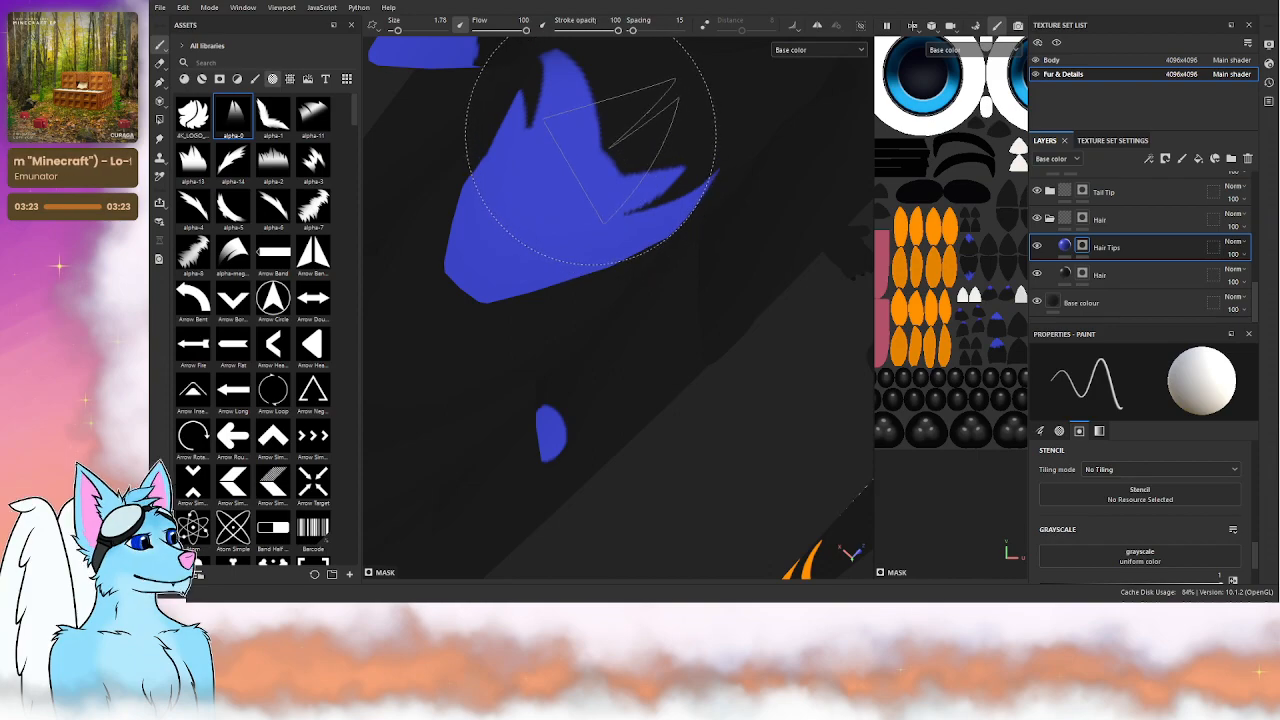
left_click(591, 150)
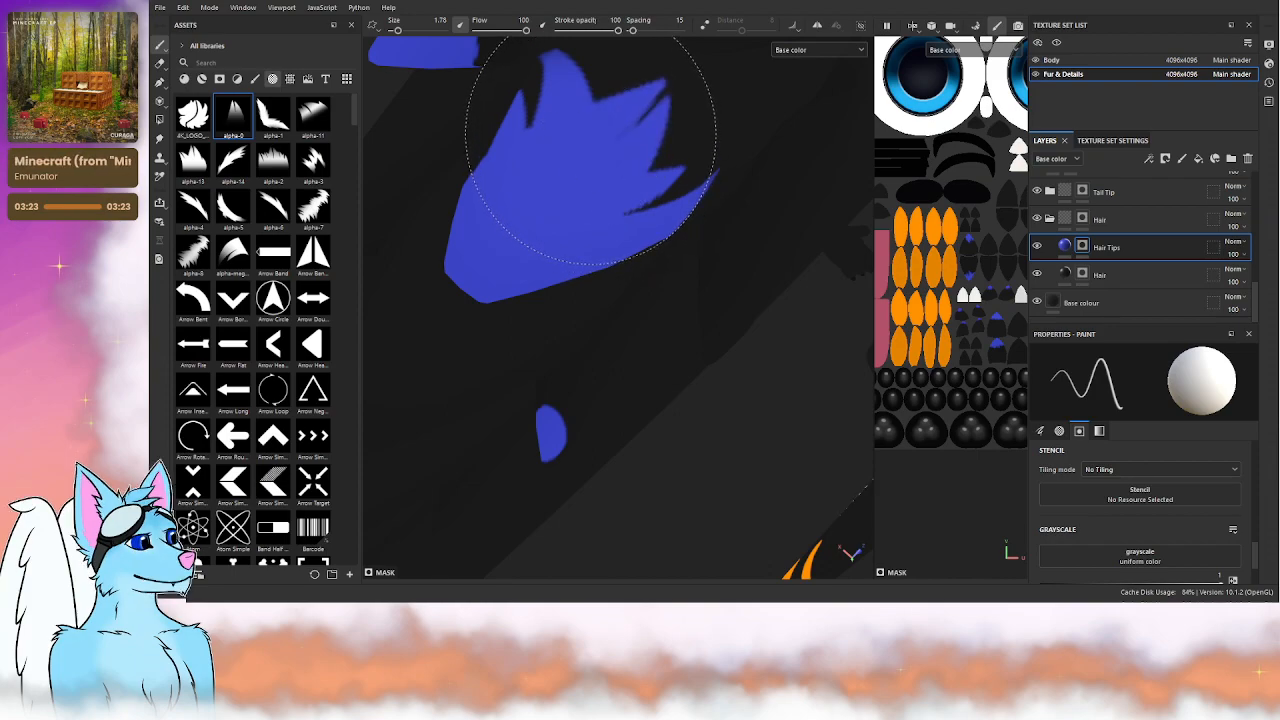
- Stamp alpha-0 strands onto the smaller blue patch beside the large one, working along its underside
scroll(664, 325, "down", 6)
mouse_move(684, 360)
left_mouse_down("alt")
mouse_move(654, 286)
mouse_move(663, 216)
mouse_move(820, 208)
mouse_move(769, 283)
mouse_move(820, 380)
mouse_move(708, 272)
mouse_move(777, 297)
mouse_move(759, 273)
left_mouse_up("alt")
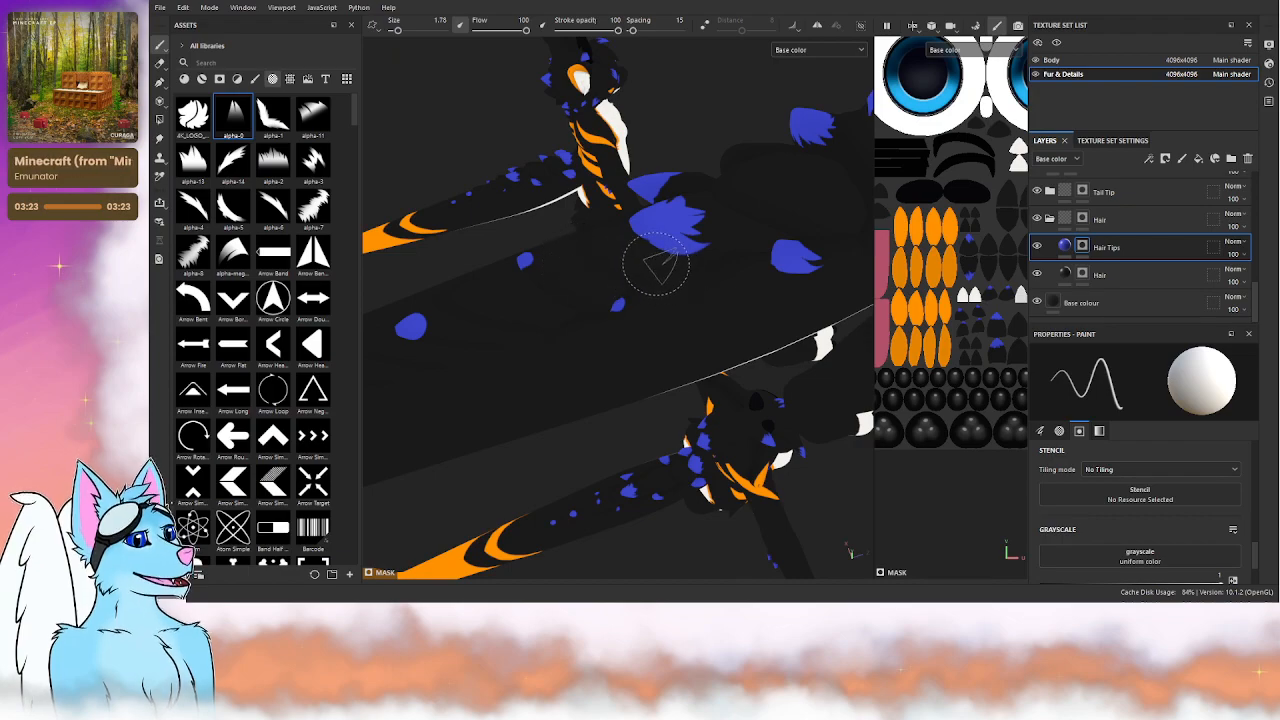
mouse_move(628, 145)
left_mouse_down("alt")
mouse_move(694, 177)
mouse_move(711, 169)
mouse_move(594, 247)
mouse_move(643, 314)
mouse_move(671, 300)
mouse_move(609, 254)
left_mouse_up("alt")
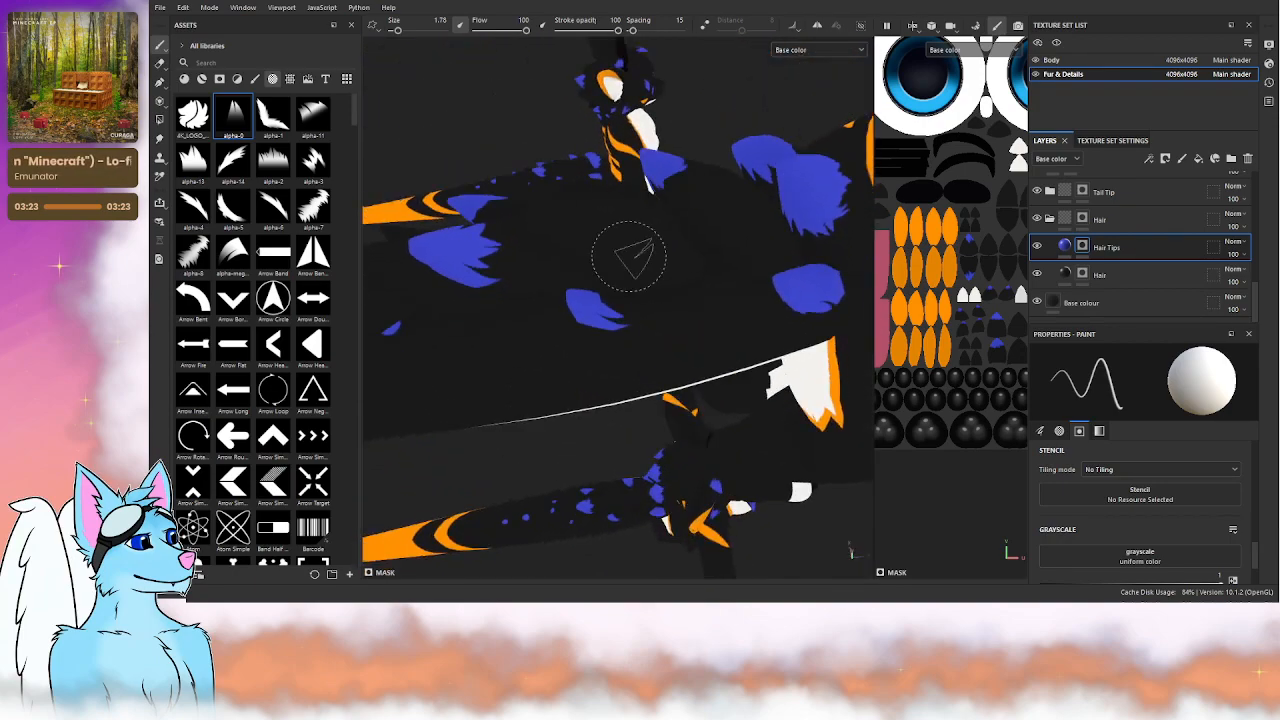
scroll(540, 280, "up", 5)
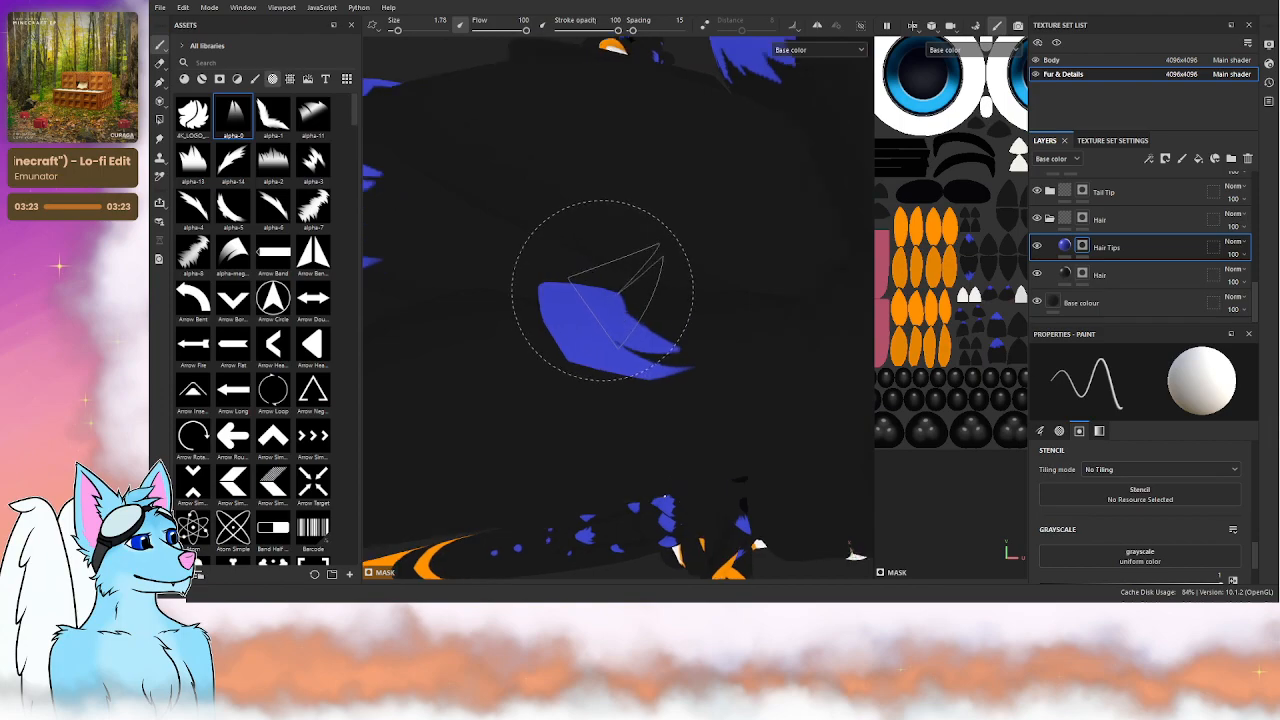
mouse_move(585, 272)
left_mouse_down("alt")
mouse_move(613, 405)
mouse_move(602, 340)
left_mouse_up("alt")
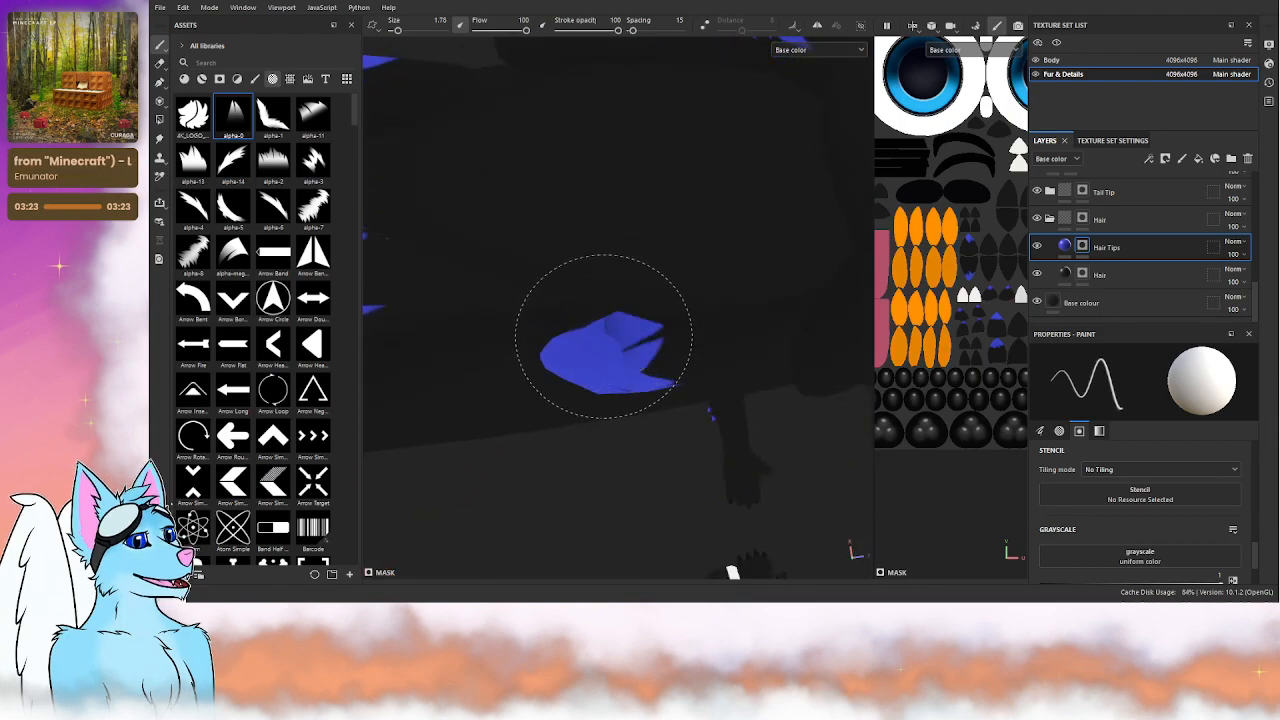
left_click_drag(660, 356, 430, 298, "alt")
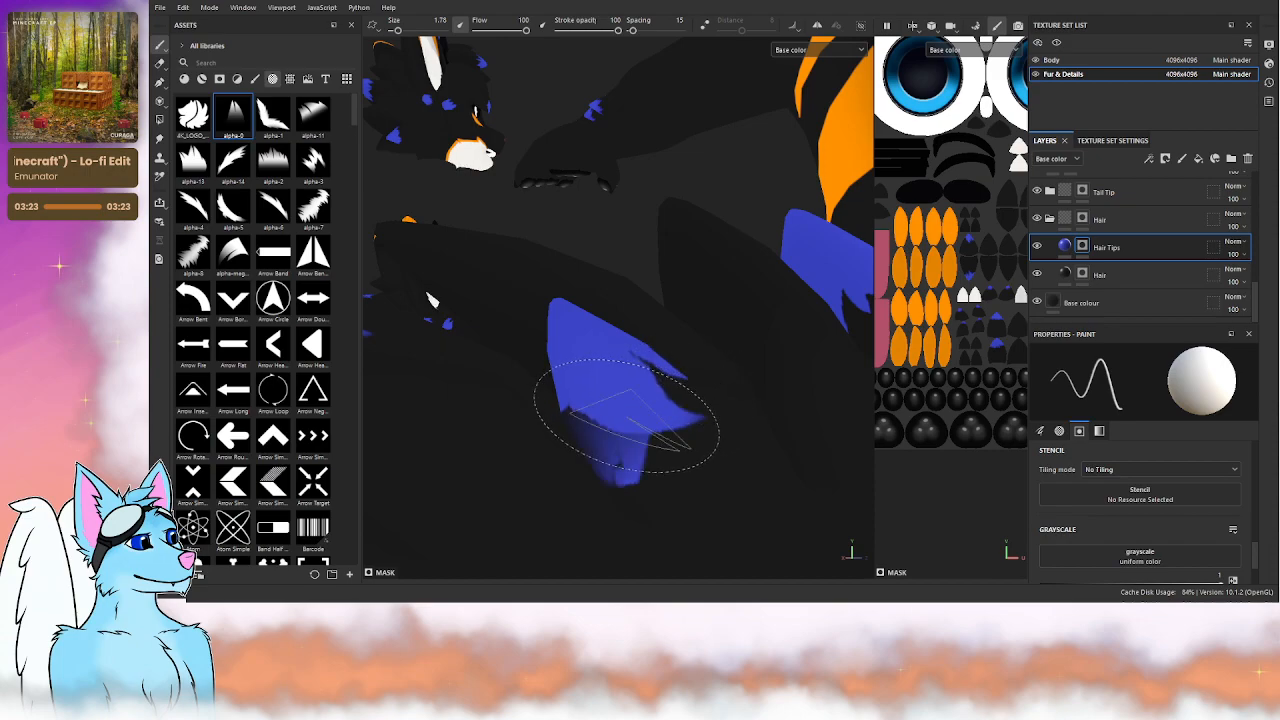
- Compare the smaller patch with and without its last stamp, and keep a pointed alpha-0 tuft along its lower edge
key("ctrl+z")
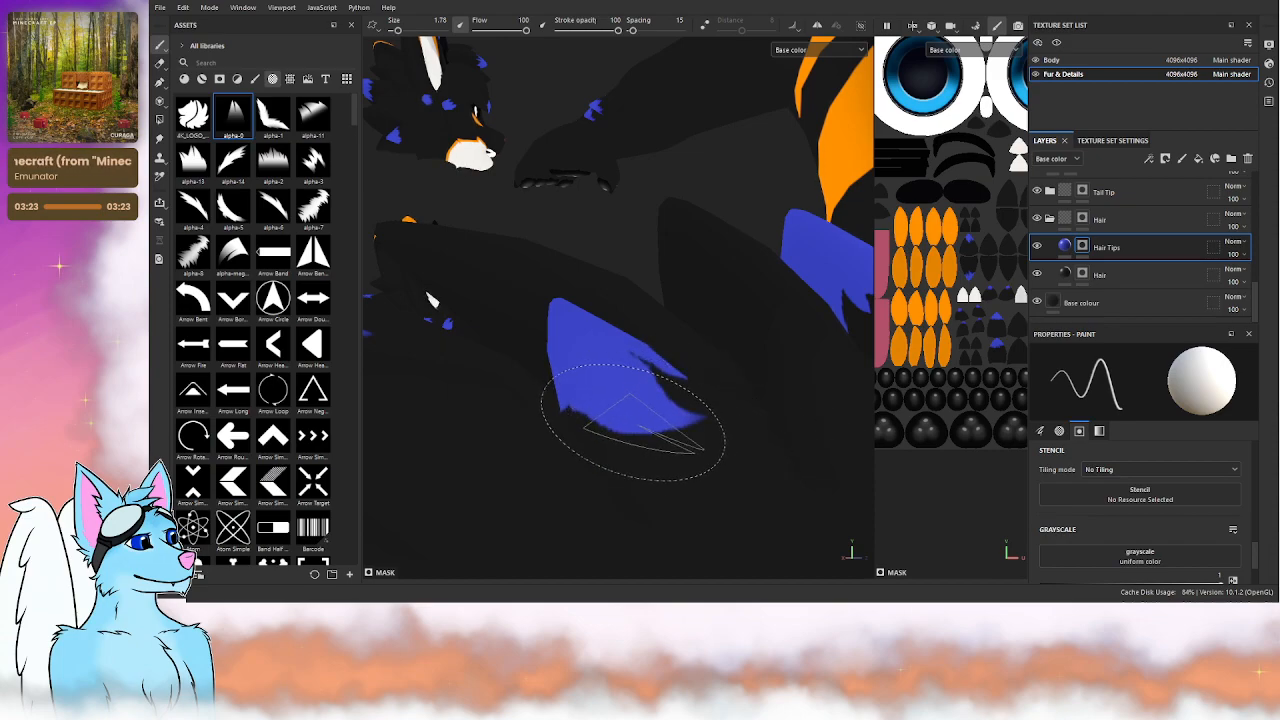
key("ctrl+y")
left_click_drag(632, 420, 730, 454, "alt")
left_click_drag(712, 421, 745, 381, "alt")
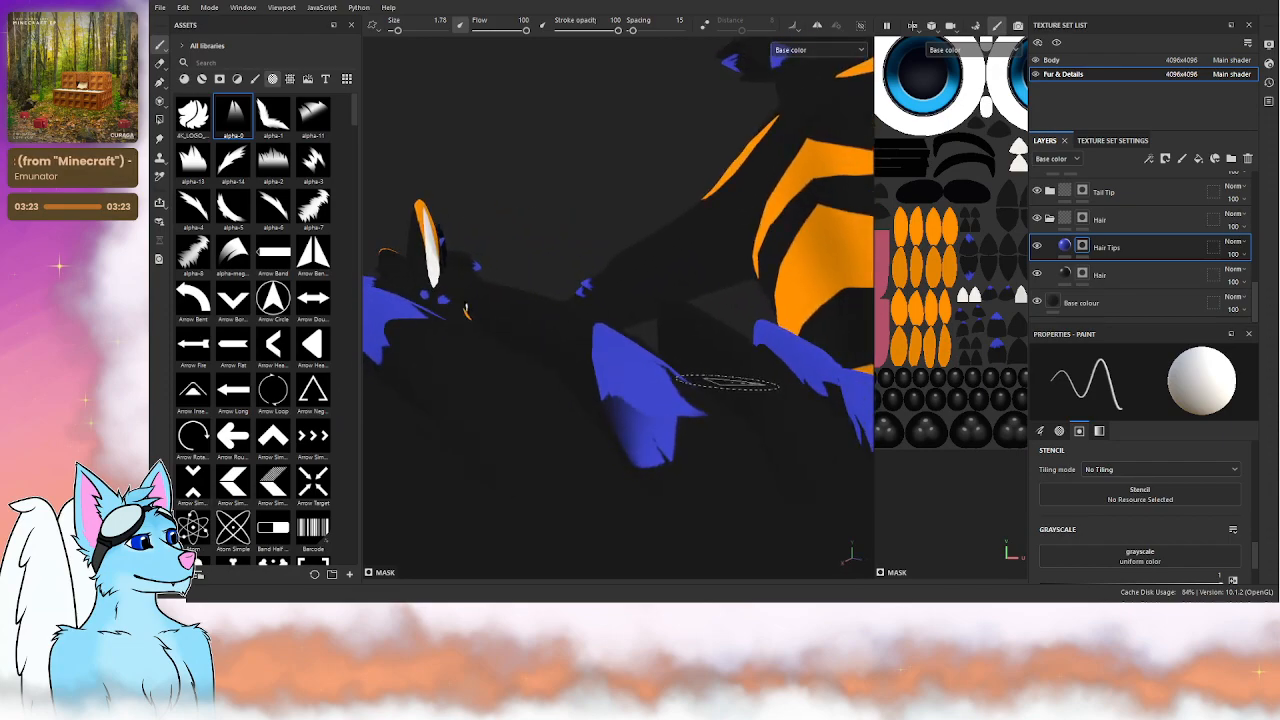
mouse_move(650, 378)
left_mouse_down("alt")
mouse_move(610, 383)
mouse_move(534, 551)
mouse_move(543, 414)
mouse_move(620, 447)
left_mouse_up("alt")
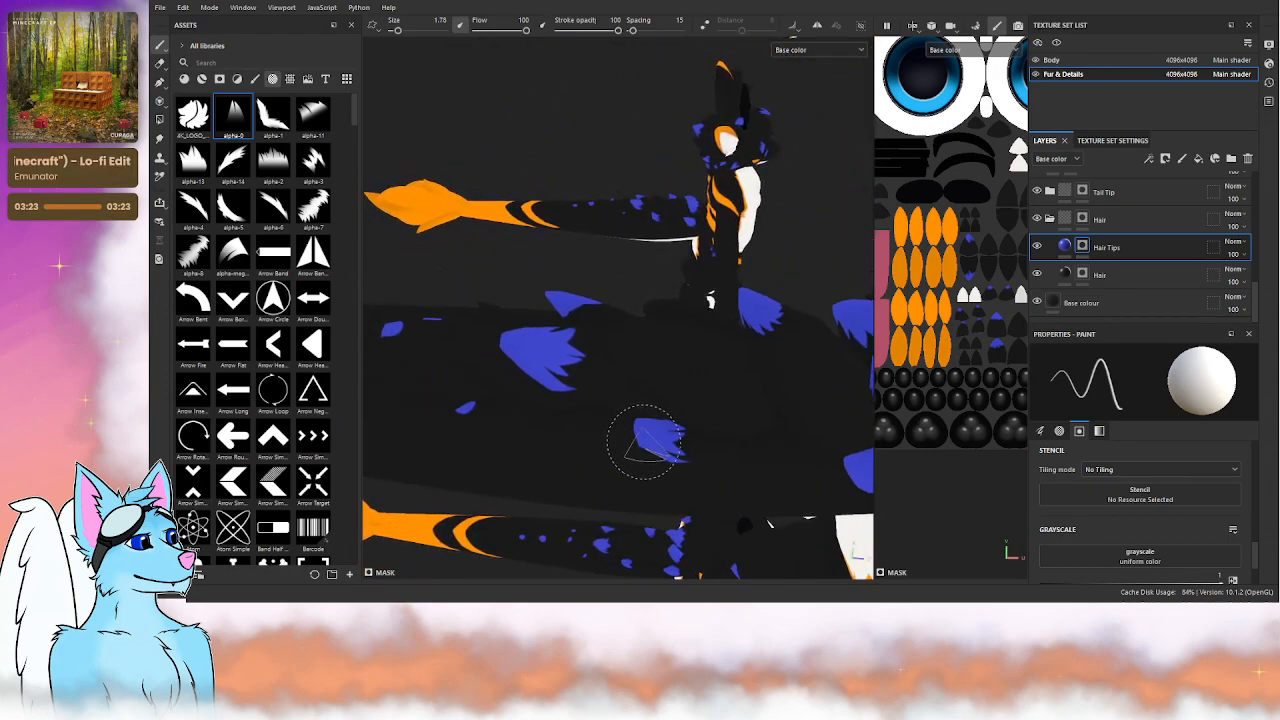
- Clear the brush alpha, reduce the size to 0.1 and paint solid blue over the faded gap inside the smaller patch
left_click_drag(609, 357, 663, 289, "alt")
scroll(1165, 480, "up", 3)
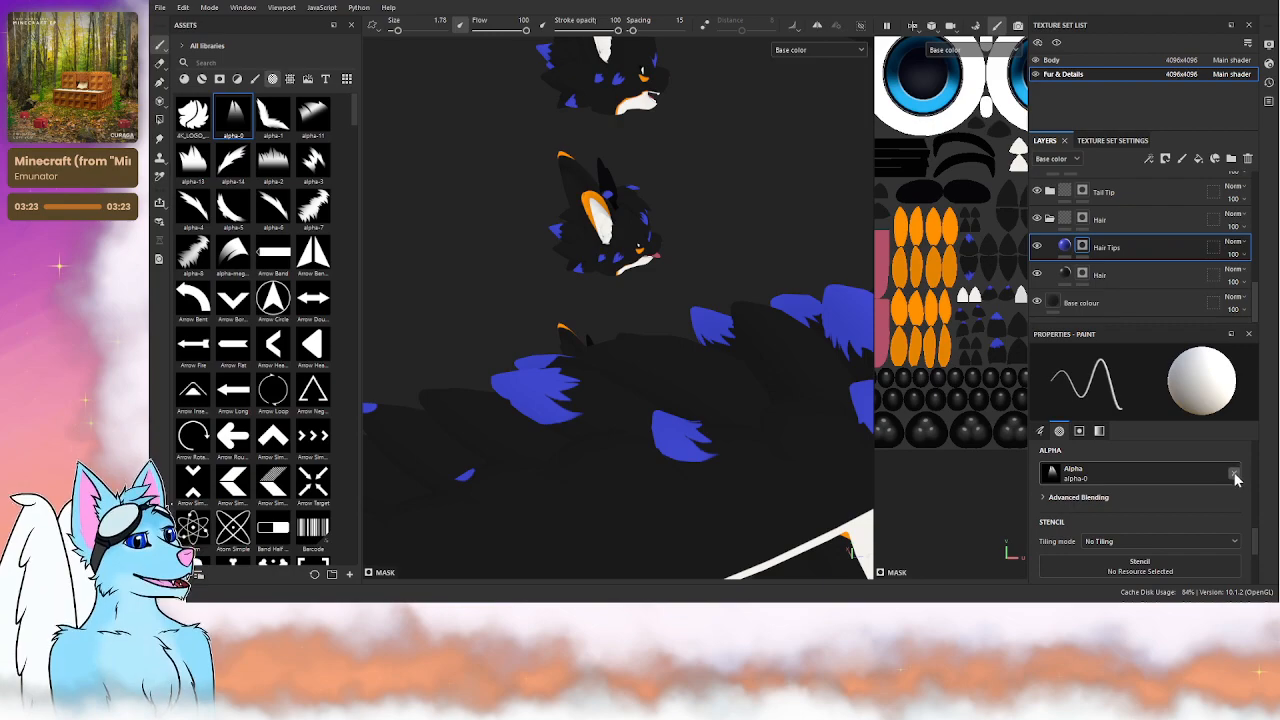
left_click(1235, 475)
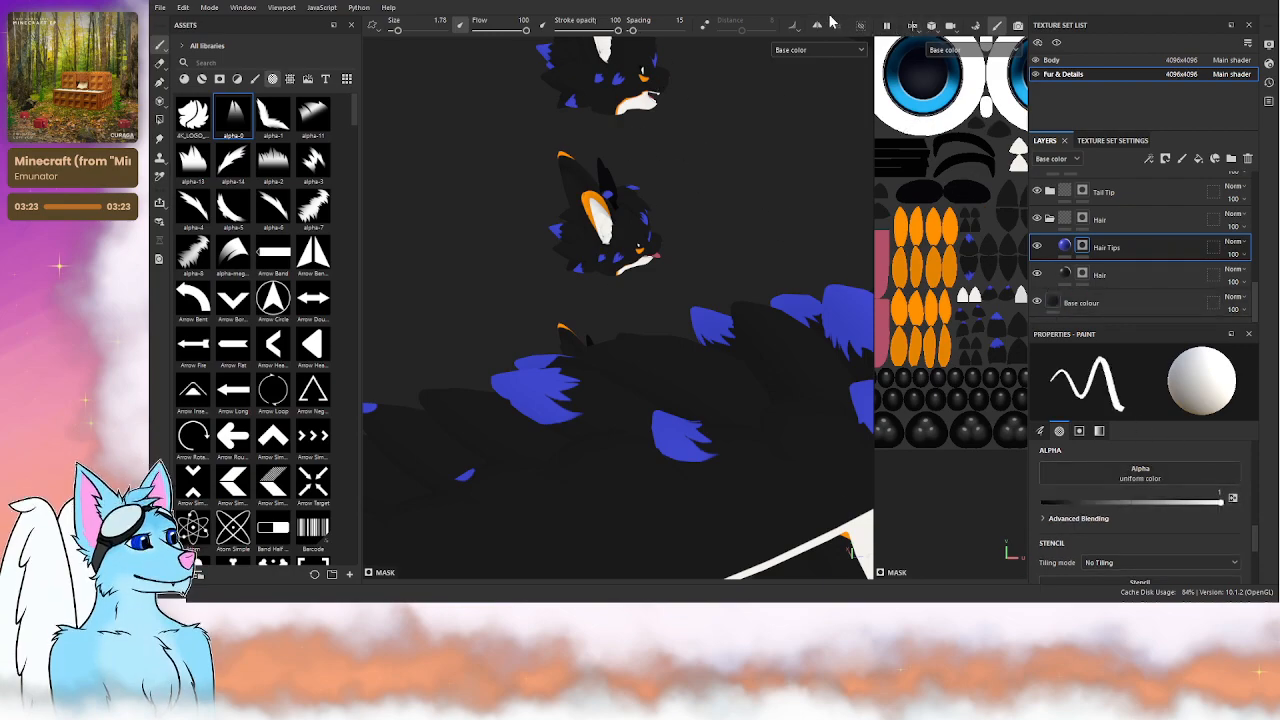
mouse_move(597, 420)
right_mouse_down("ctrl")
mouse_move(680, 420)
mouse_move(597, 420)
mouse_move(629, 455)
right_mouse_up("ctrl")
scroll(629, 455, "up", 5)
left_click_drag(550, 310, 866, 311, "alt")
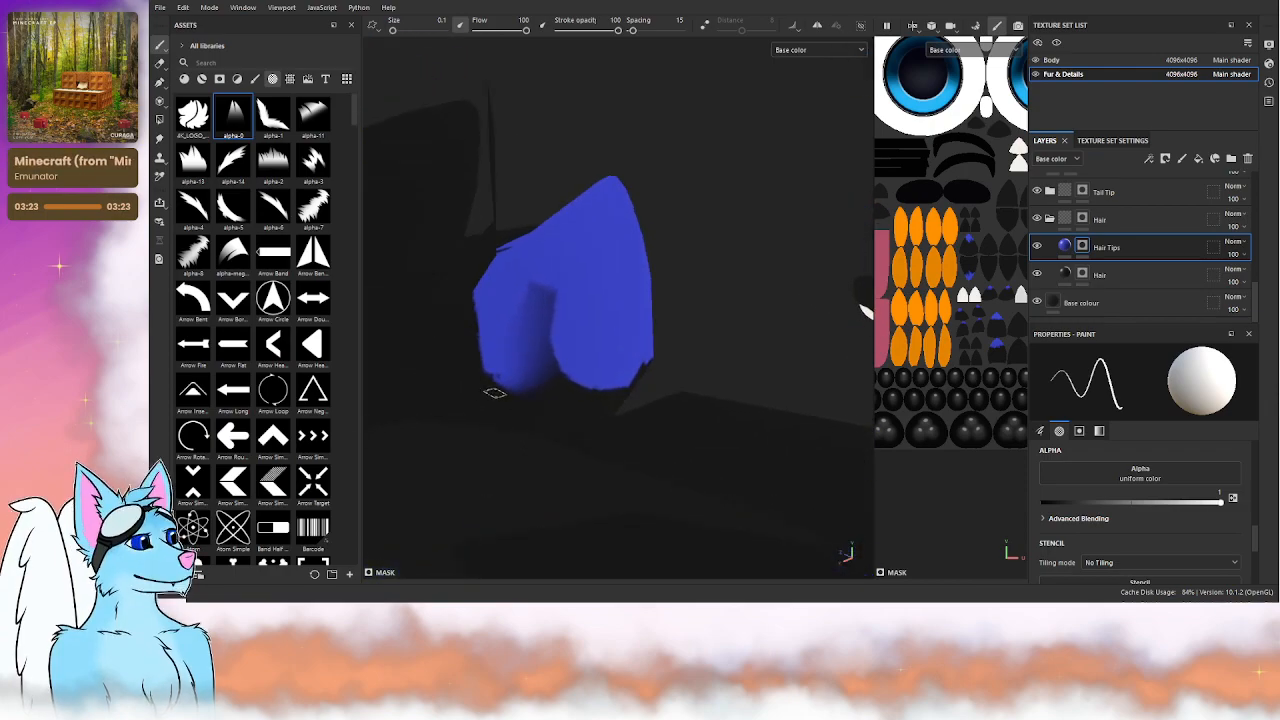
left_click_drag(483, 337, 466, 374, "alt")
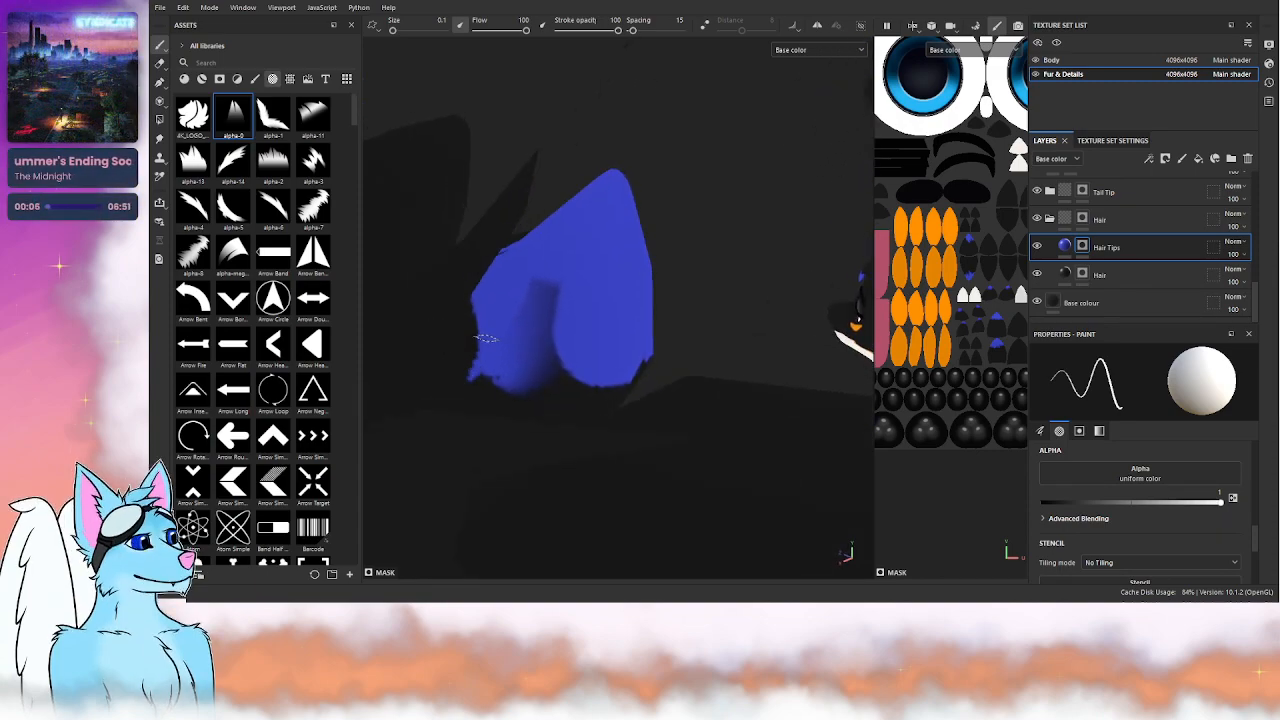
mouse_move(516, 299)
left_mouse_down()
mouse_move(538, 310)
mouse_move(555, 295)
left_mouse_up()
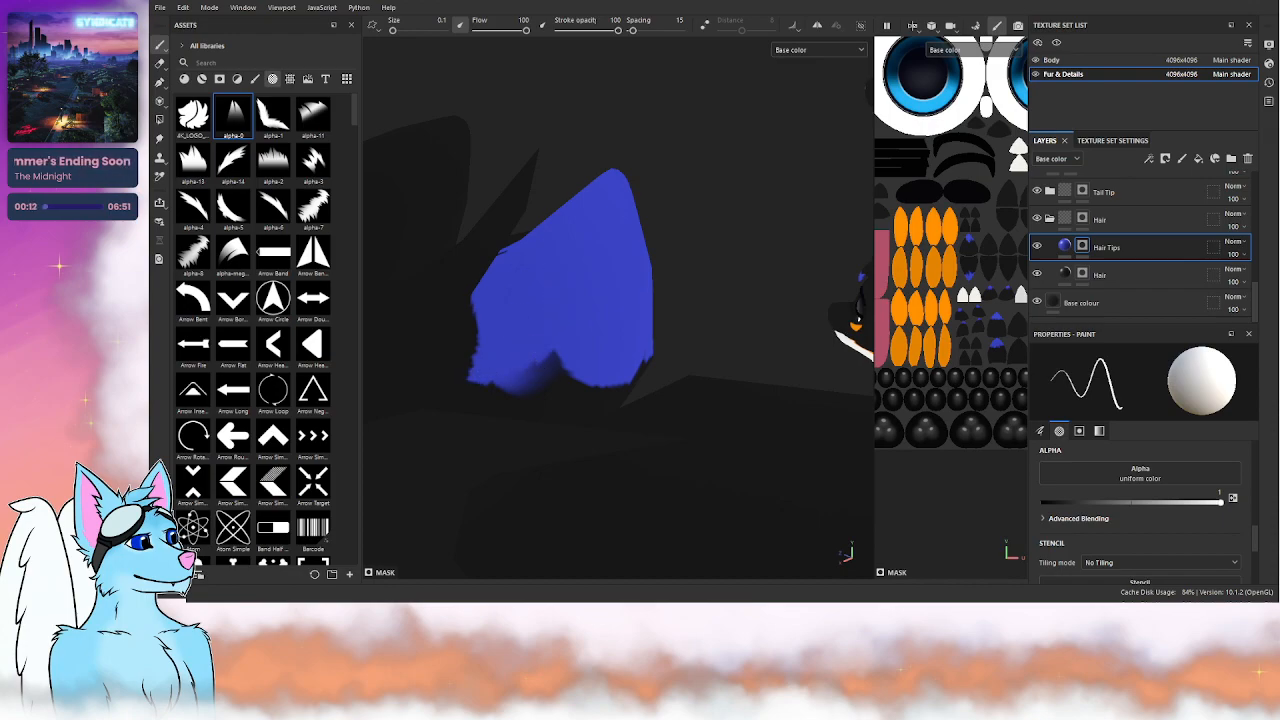
left_click_drag(1220, 501, 1042, 502)
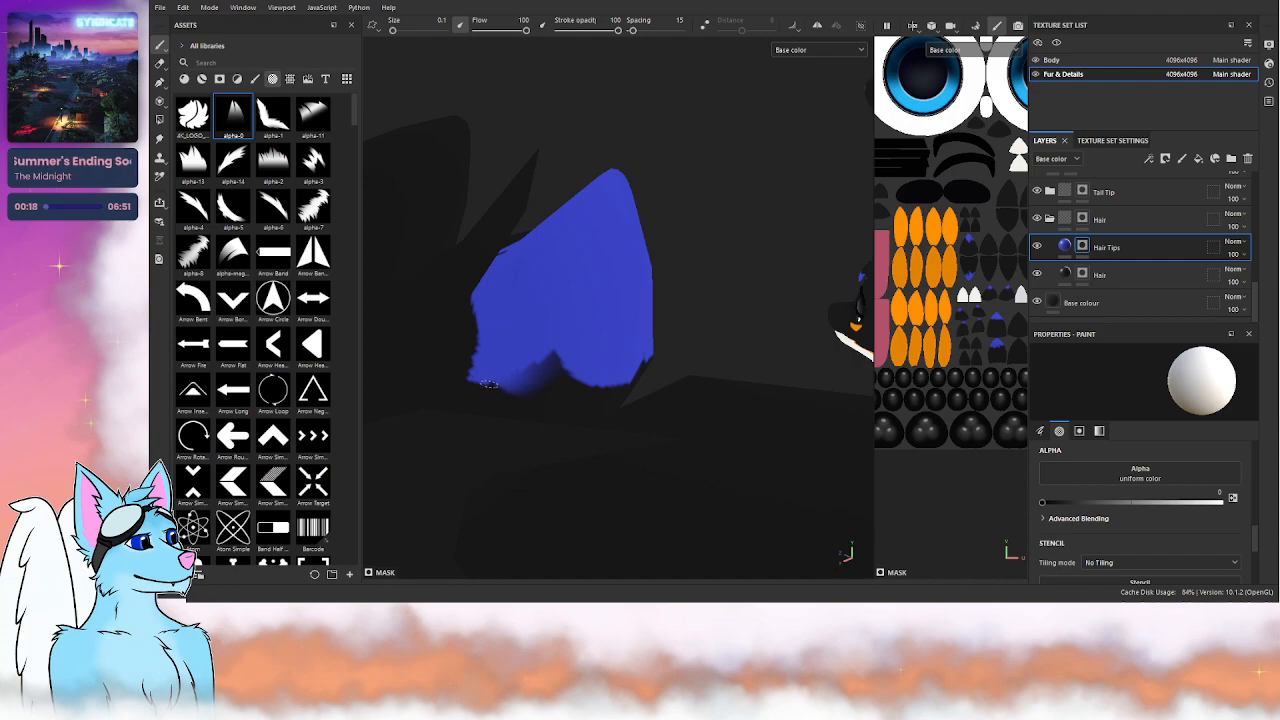
mouse_move(482, 377)
left_mouse_down("alt")
mouse_move(503, 371)
mouse_move(490, 383)
left_mouse_up("alt")
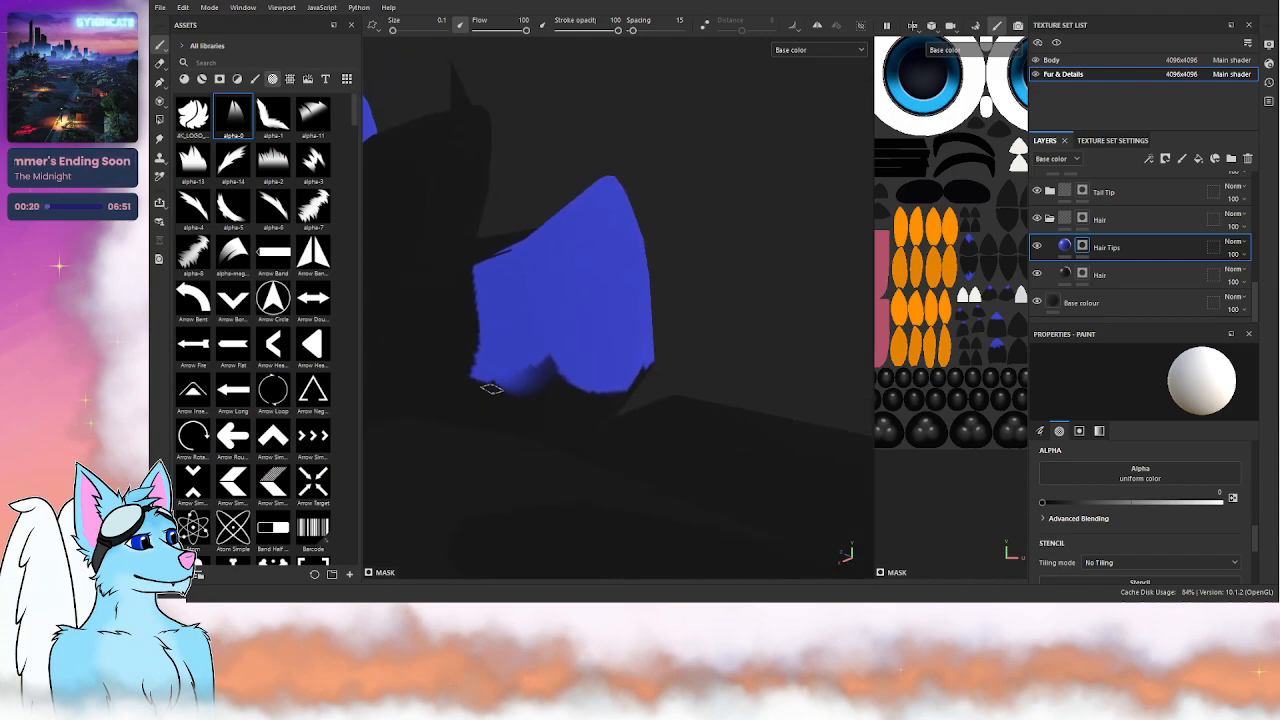
left_click(1224, 502)
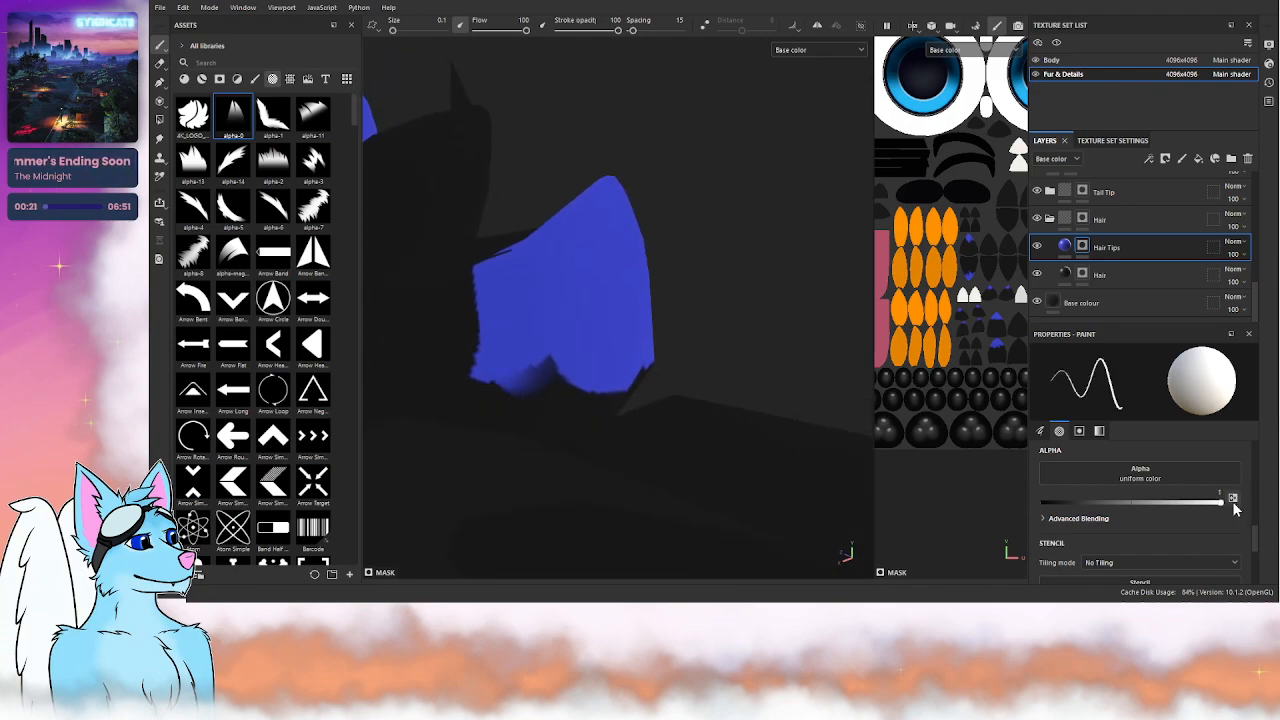
- Set grayscale to 0 and trim the smaller patch's lower edge and side into fur tips
left_click(1100, 431)
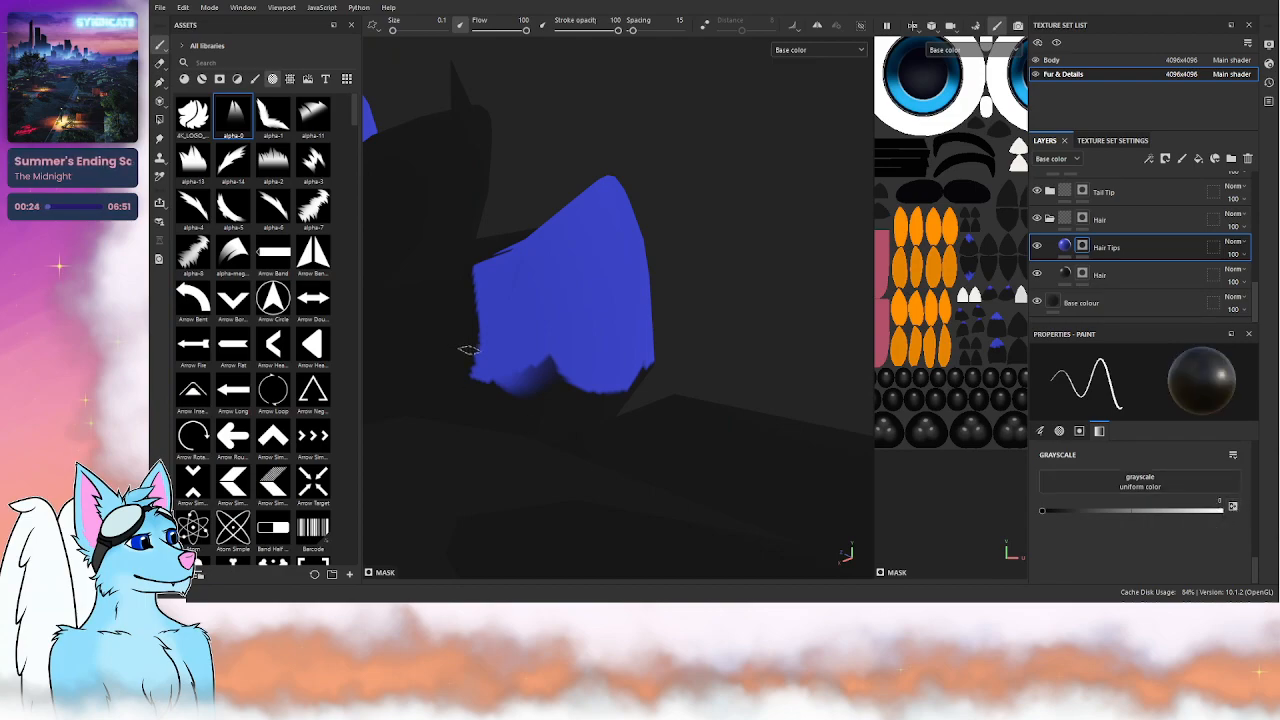
left_click_drag(551, 380, 505, 378)
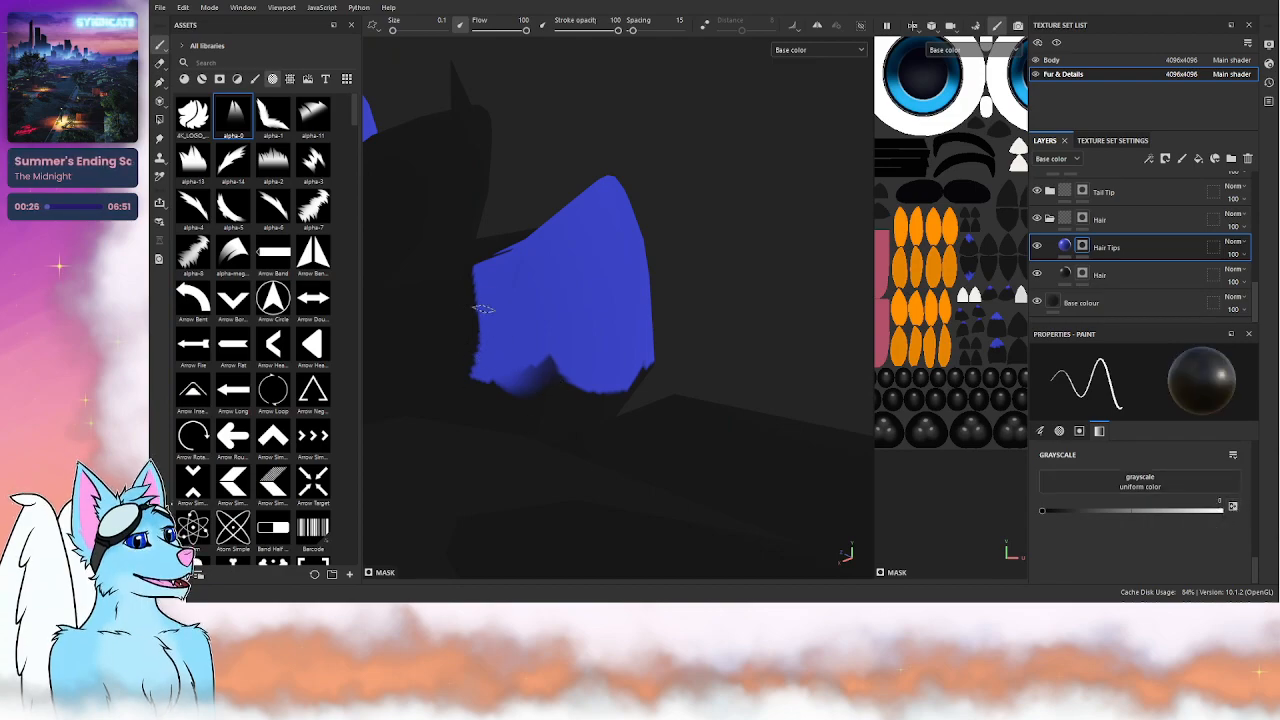
left_click_drag(521, 318, 483, 372, "alt")
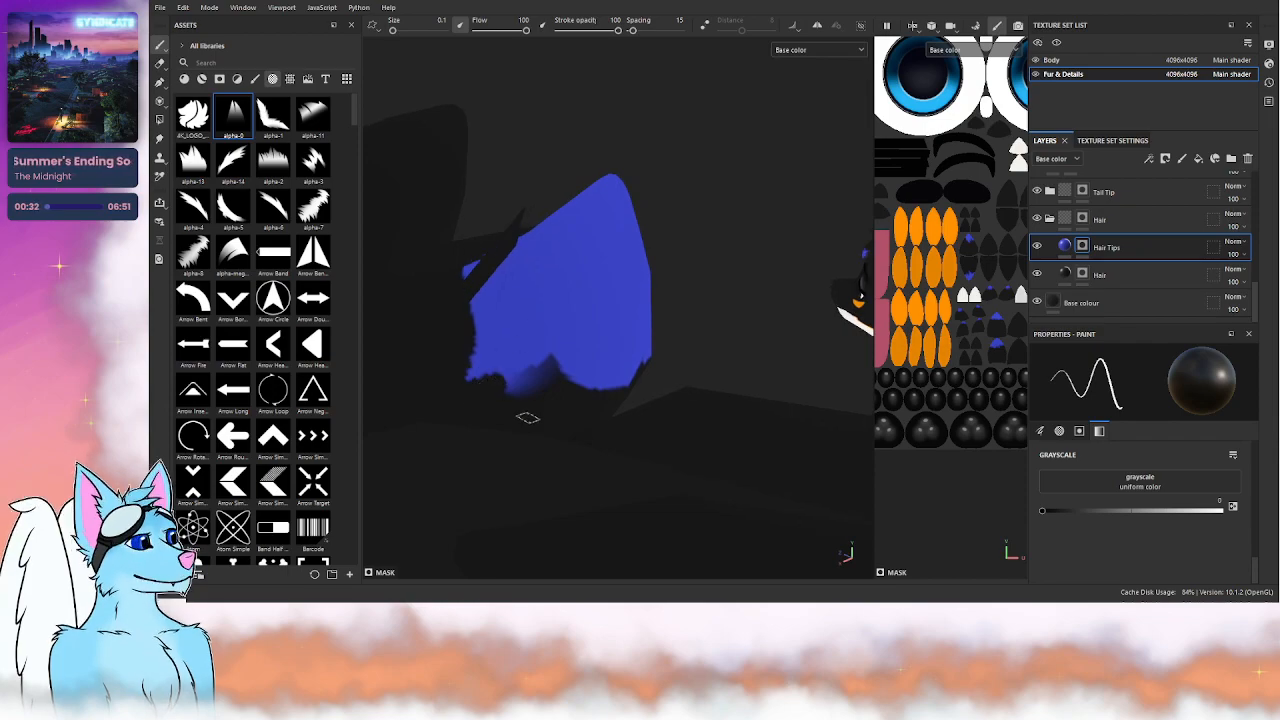
- Fill the patch's faded lower edge with solid blue at grayscale 1, and return grayscale to 0
left_click(1232, 502)
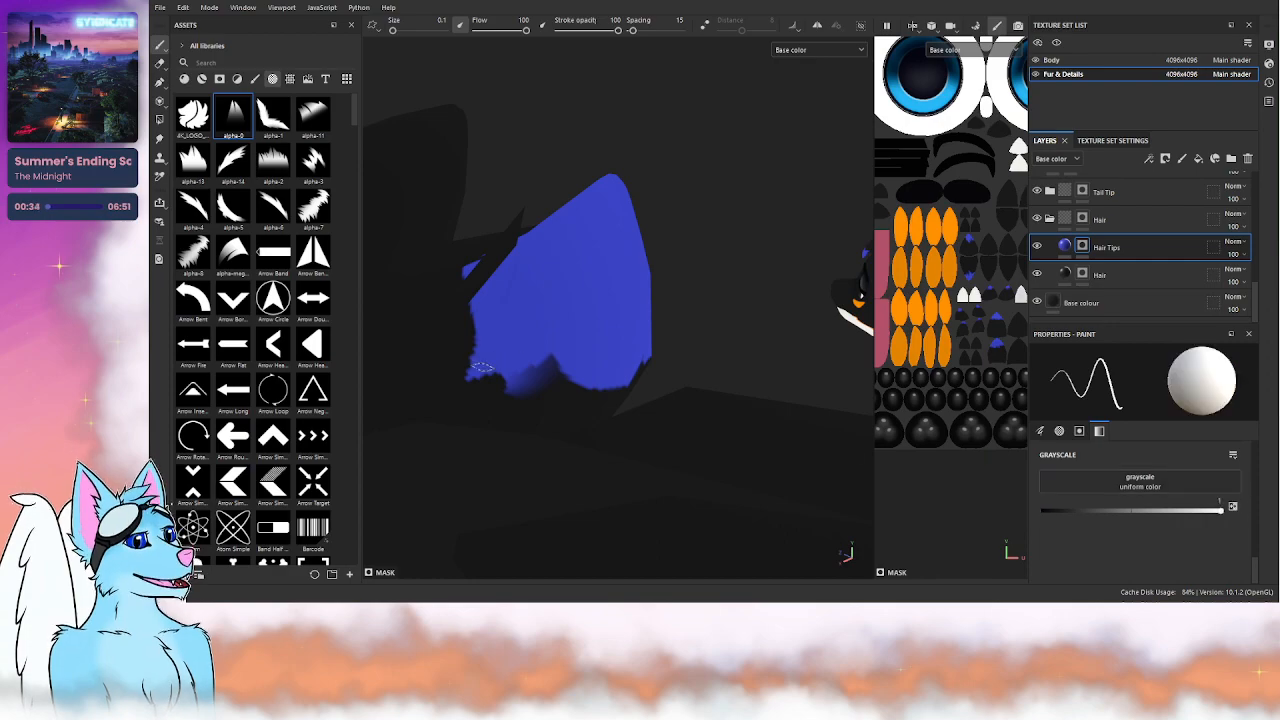
left_click_drag(507, 388, 568, 348)
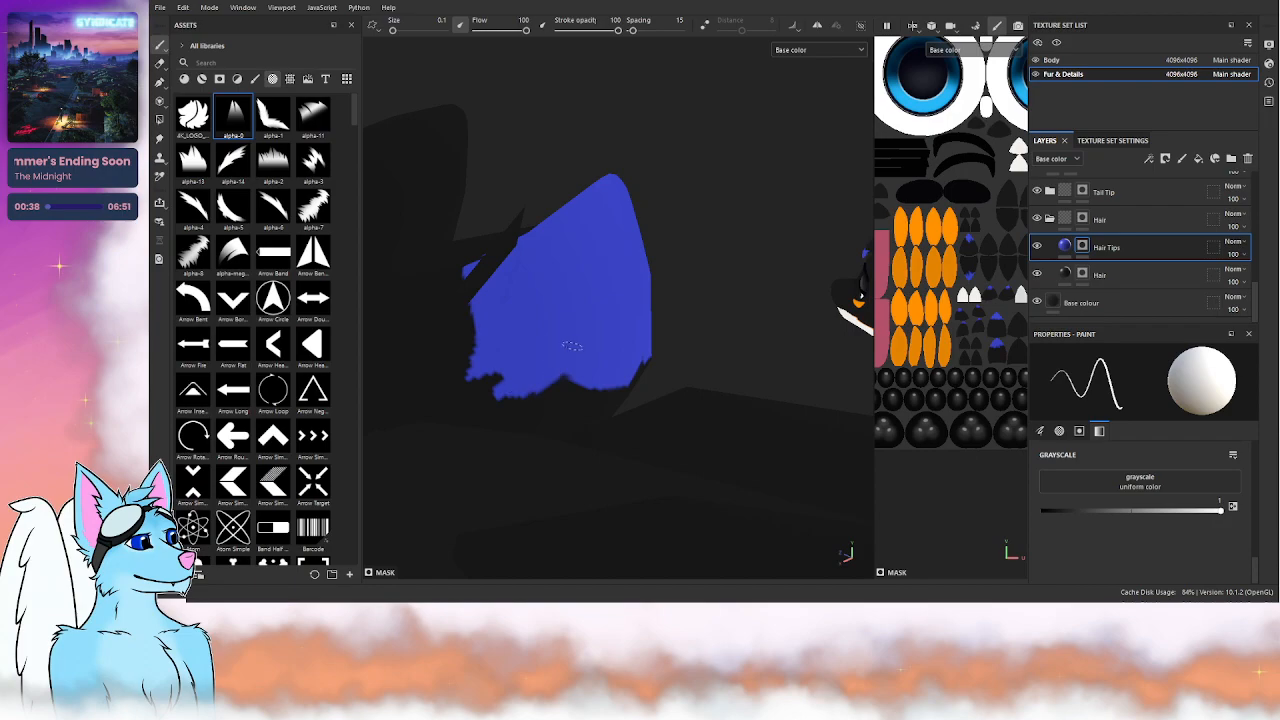
left_click(1232, 508)
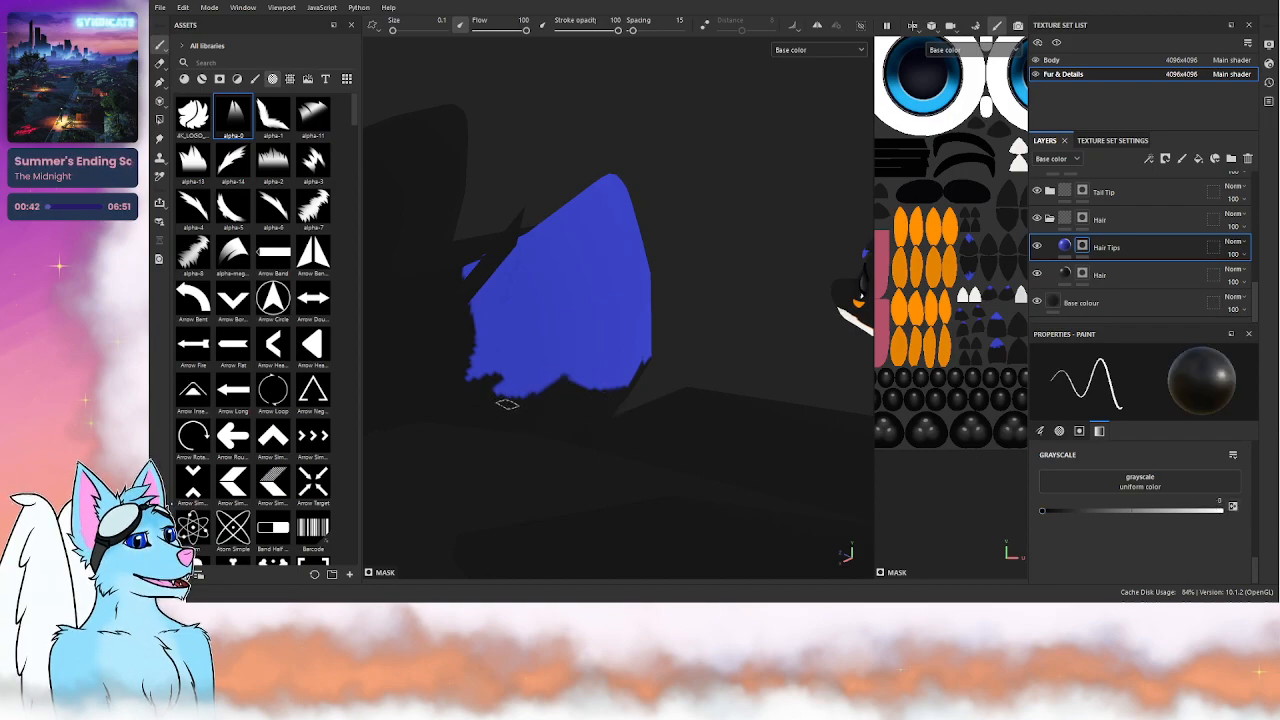
- On the Hair Tips mask, paint a jagged spike along the blue tip's lower edge with grayscale 1, and carve beside it with 0
mouse_move(535, 406)
left_mouse_down("alt")
mouse_move(557, 391)
mouse_move(543, 386)
mouse_move(595, 432)
left_mouse_up("alt")
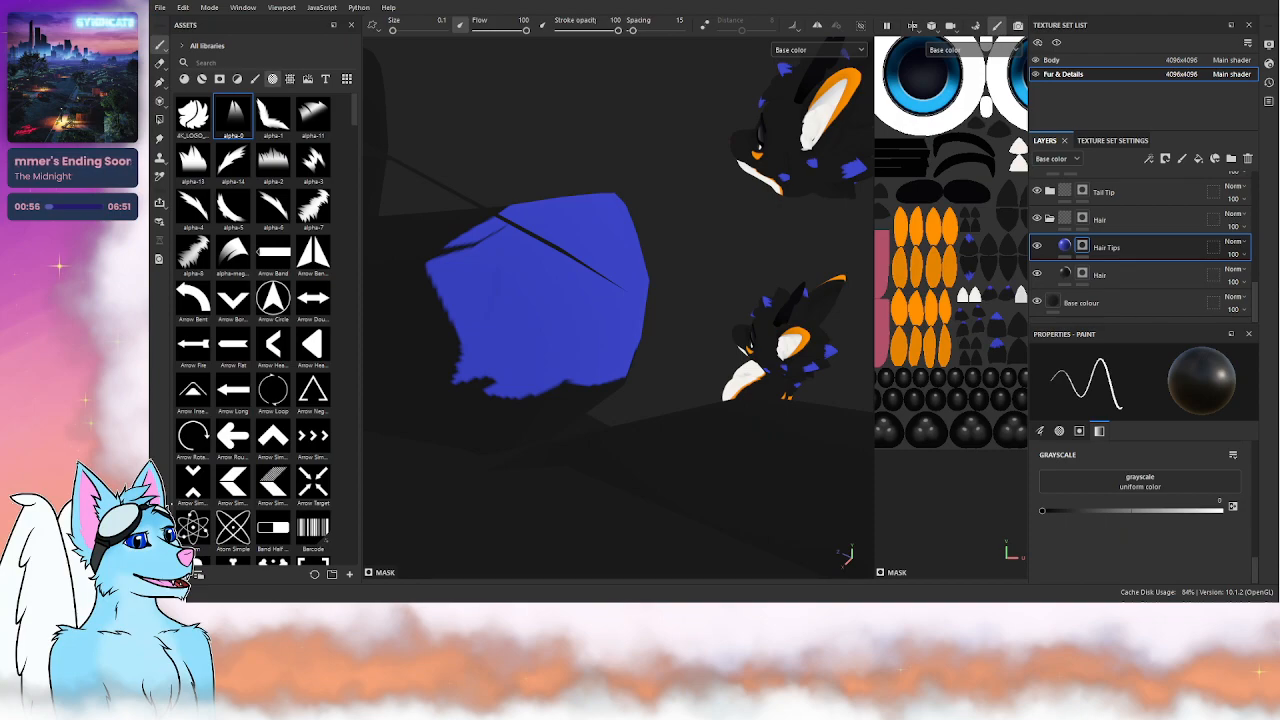
mouse_move(606, 398)
left_mouse_down("alt")
mouse_move(563, 391)
mouse_move(569, 408)
left_mouse_up("alt")
left_click_drag(659, 370, 574, 306, "alt")
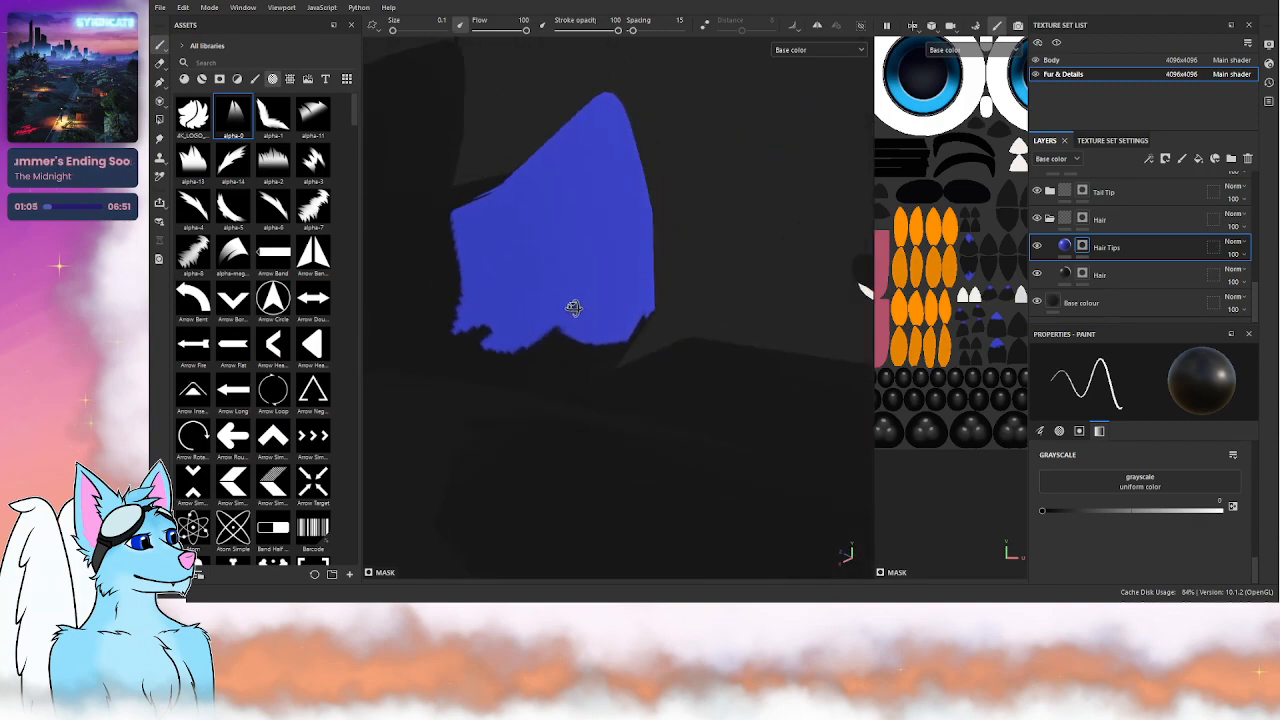
left_click(1237, 507)
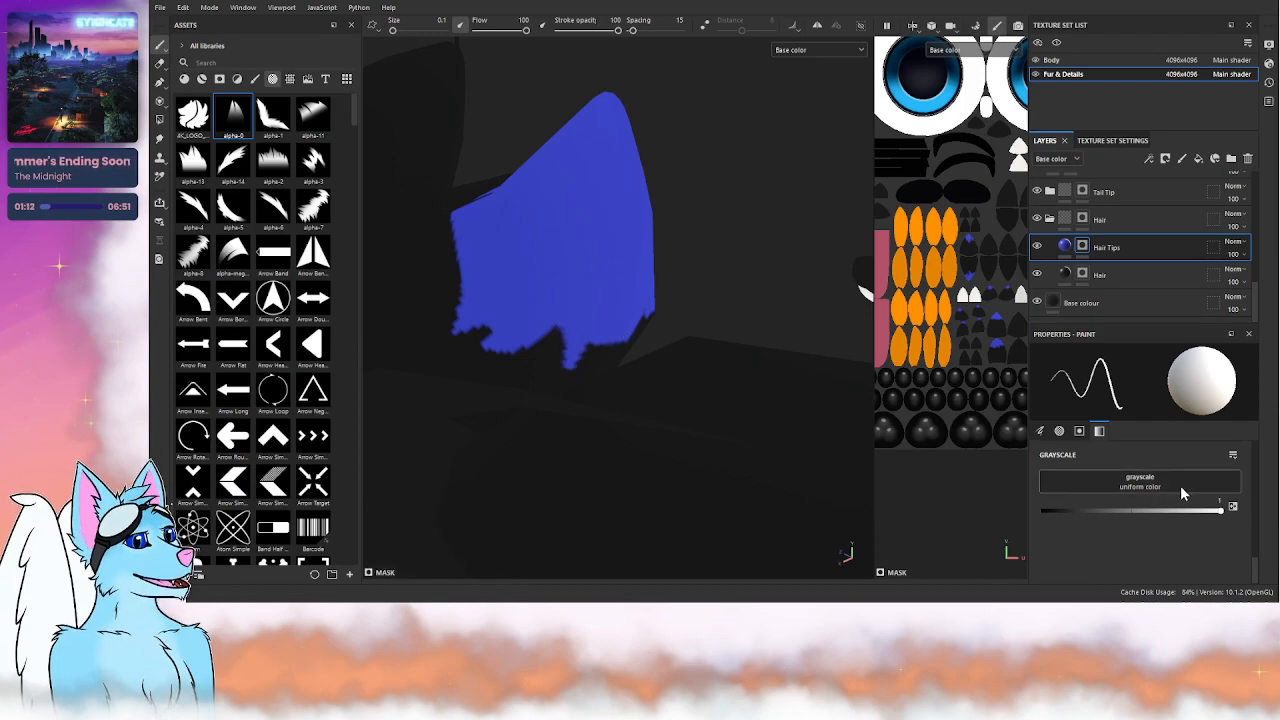
left_click(1236, 508)
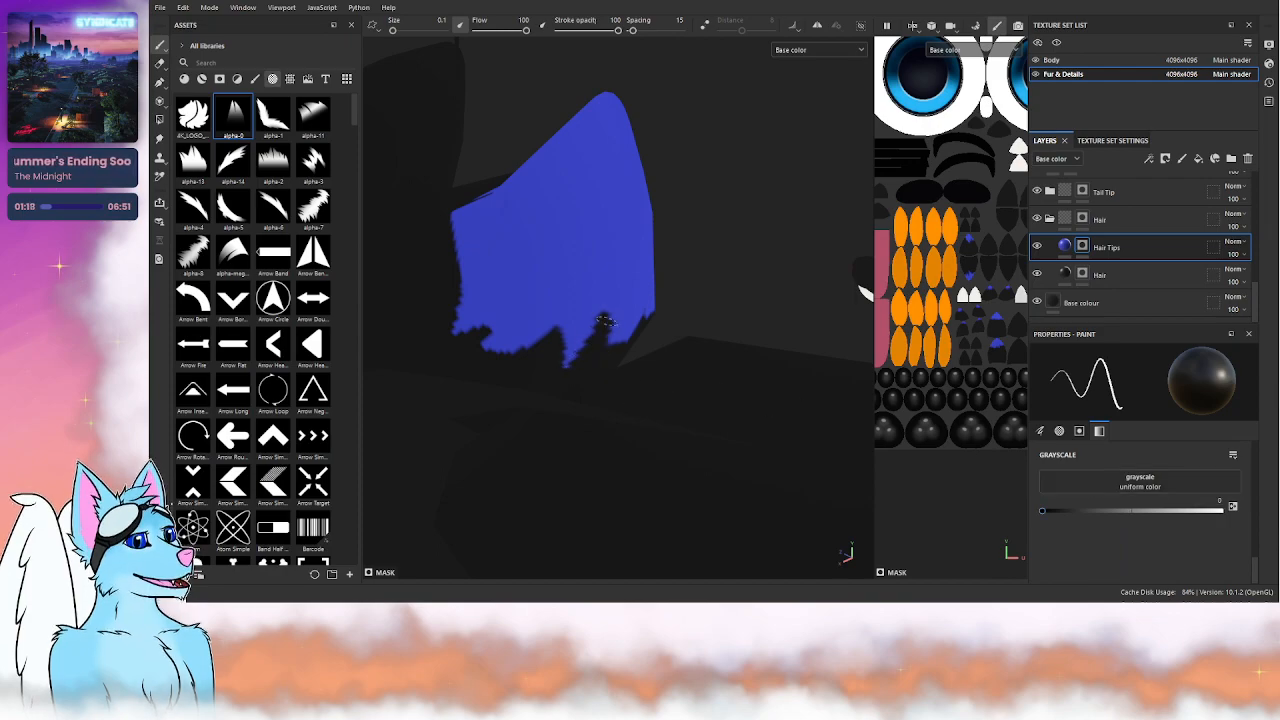
- Trim the far side of the same blue hair tip with black, and paint a curved fur spike there with grayscale 1
mouse_move(606, 313)
left_mouse_down("alt")
mouse_move(557, 337)
mouse_move(529, 337)
mouse_move(505, 313)
mouse_move(642, 340)
mouse_move(600, 330)
mouse_move(646, 354)
left_mouse_up("alt")
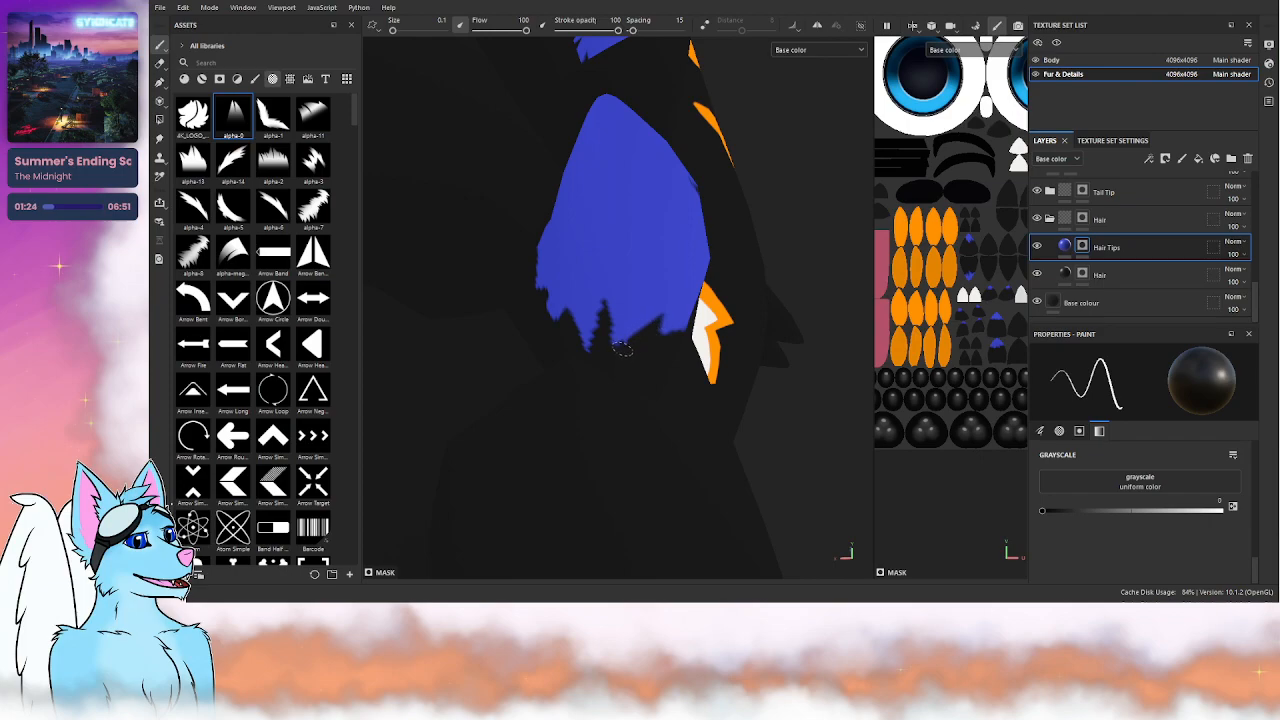
left_click_drag(651, 343, 572, 298, "alt")
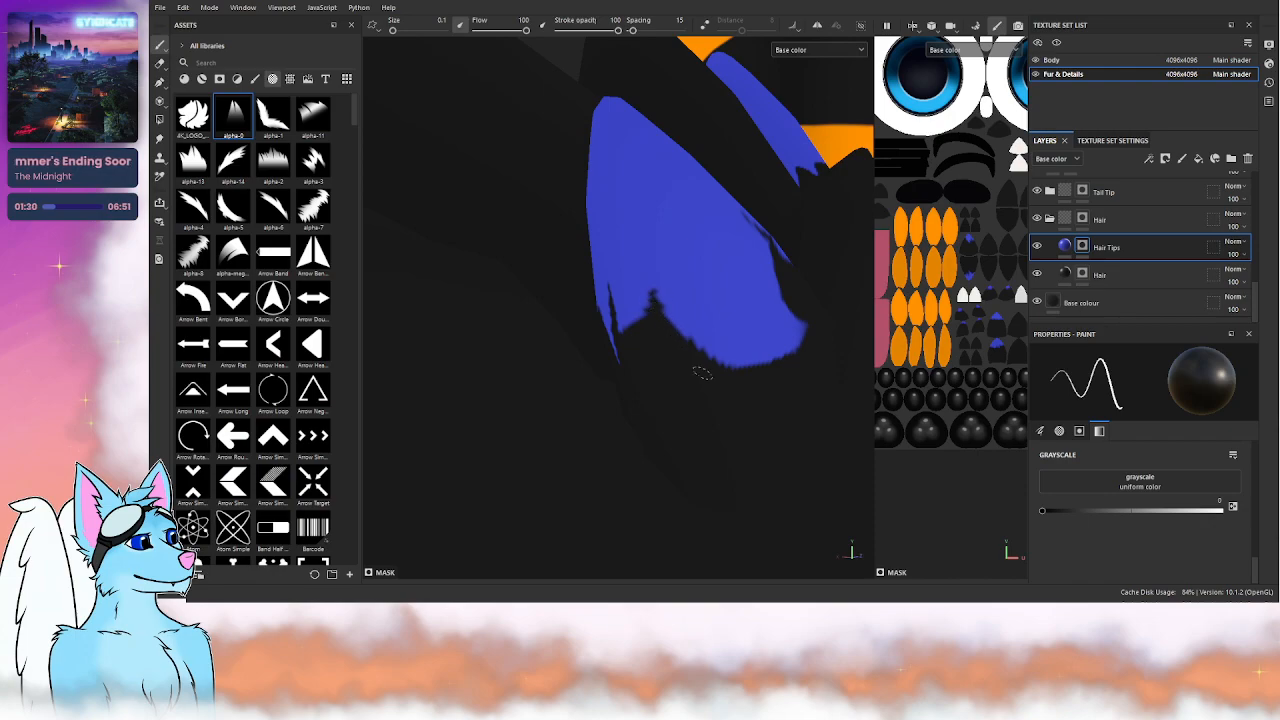
left_click(1235, 509)
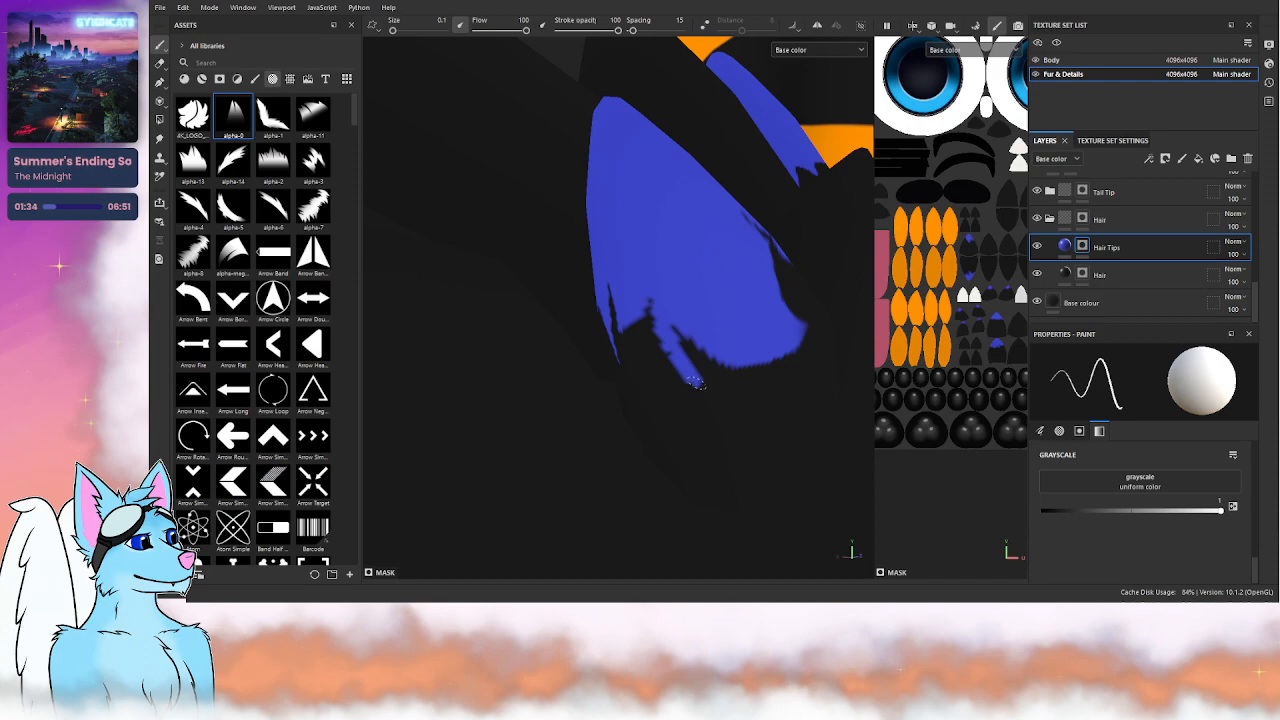
mouse_move(668, 319)
left_mouse_down("alt")
mouse_move(709, 323)
mouse_move(689, 357)
mouse_move(661, 309)
left_mouse_up("alt")
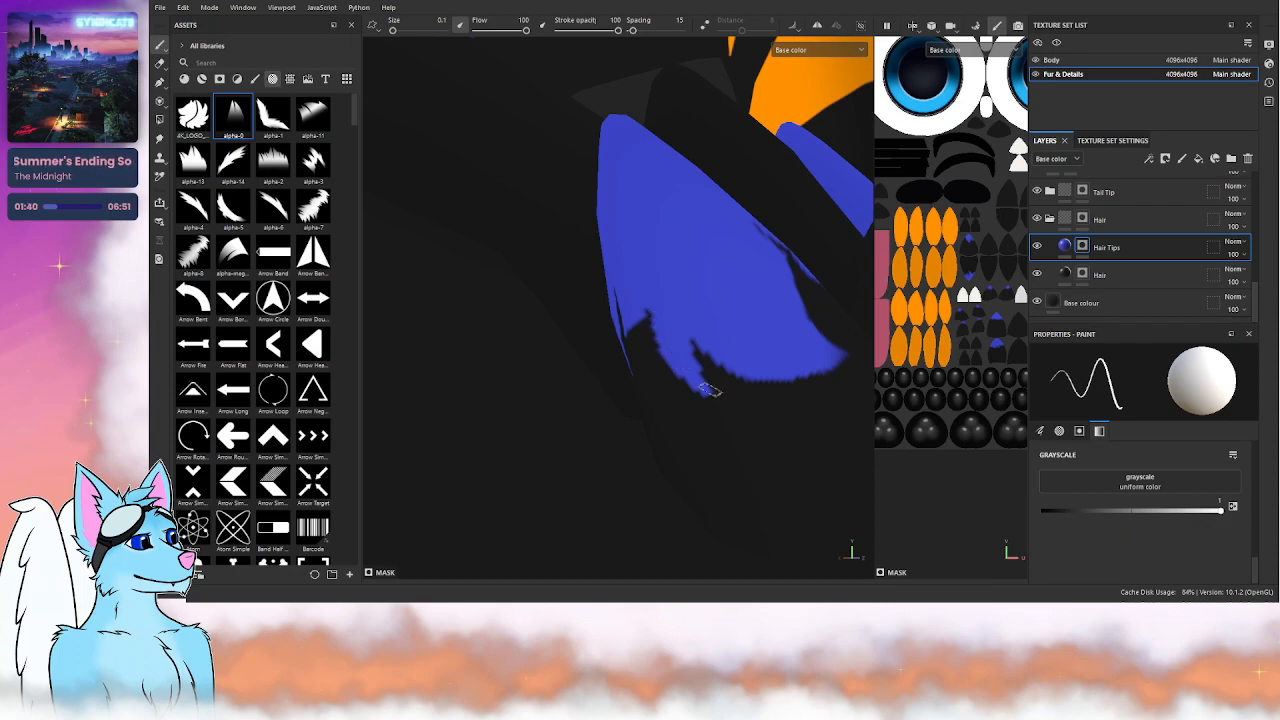
- Paint jagged fur points in white along the base edge of the blue tip on the next hair tuft
mouse_move(767, 271)
left_mouse_down("alt")
mouse_move(618, 355)
mouse_move(549, 363)
mouse_move(503, 449)
mouse_move(429, 454)
mouse_move(699, 343)
mouse_move(651, 343)
mouse_move(694, 537)
mouse_move(846, 551)
mouse_move(761, 451)
mouse_move(654, 472)
left_mouse_up("alt")
mouse_move(563, 340)
left_mouse_down("alt")
mouse_move(640, 426)
mouse_move(780, 400)
mouse_move(575, 441)
mouse_move(700, 280)
mouse_move(703, 323)
mouse_move(666, 323)
left_mouse_up("alt")
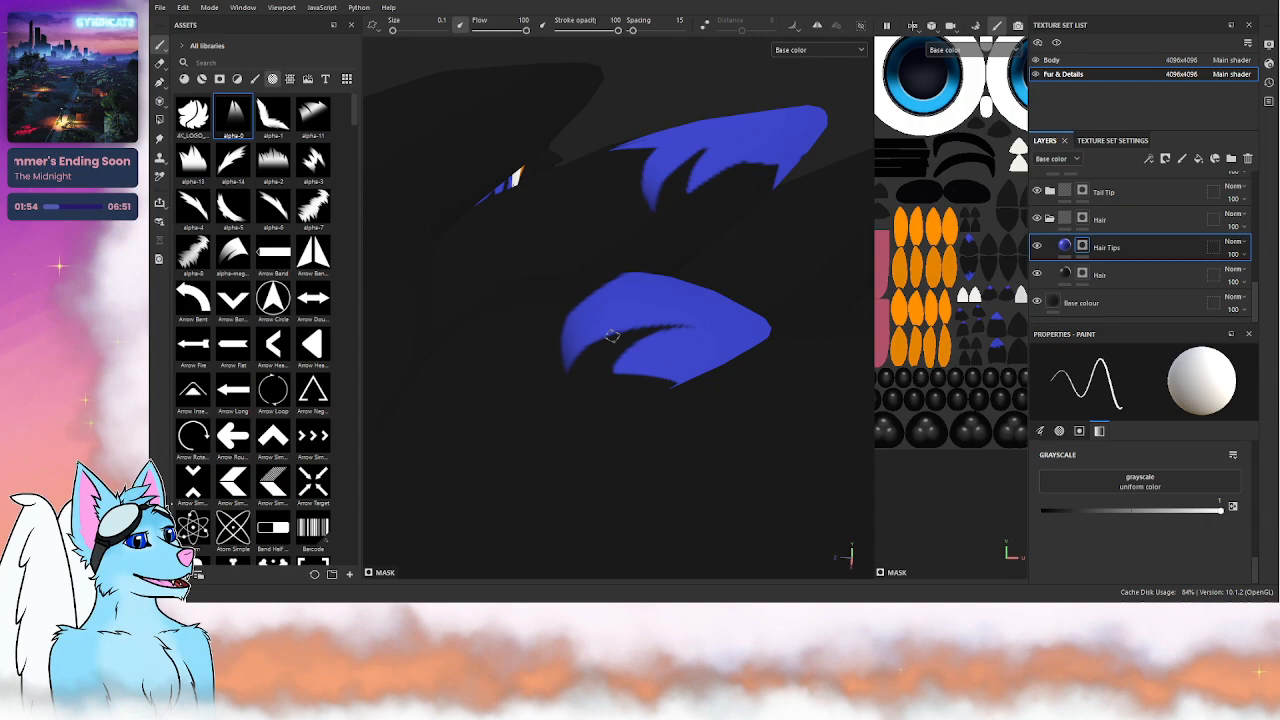
scroll(664, 273, "up", 4)
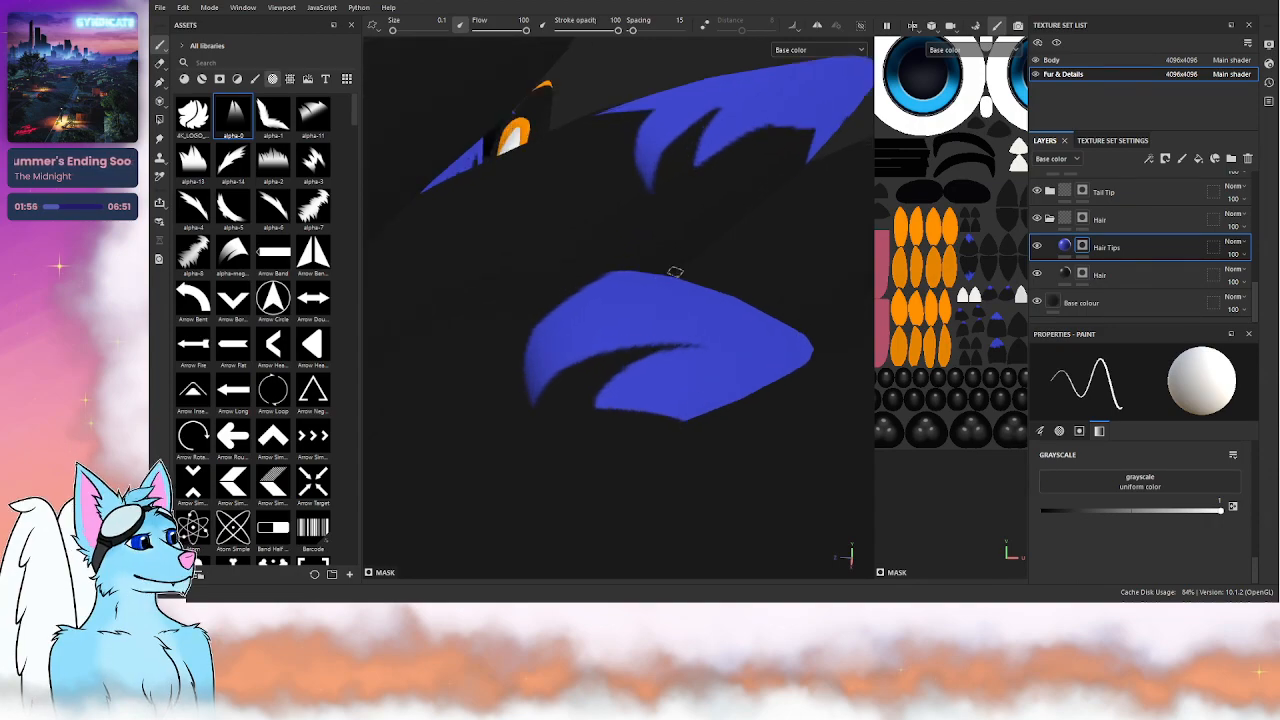
mouse_move(596, 270)
left_mouse_down("alt")
mouse_move(571, 337)
mouse_move(532, 381)
left_mouse_up("alt")
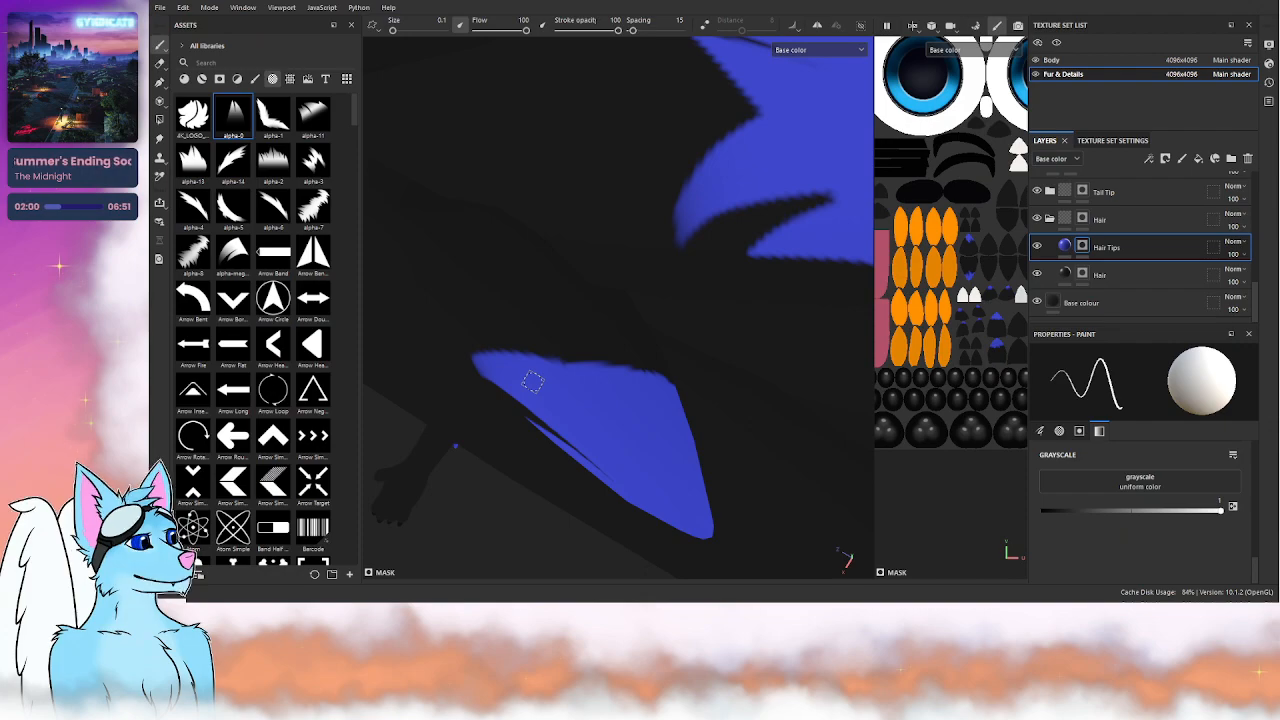
left_click_drag(1222, 510, 1042, 511)
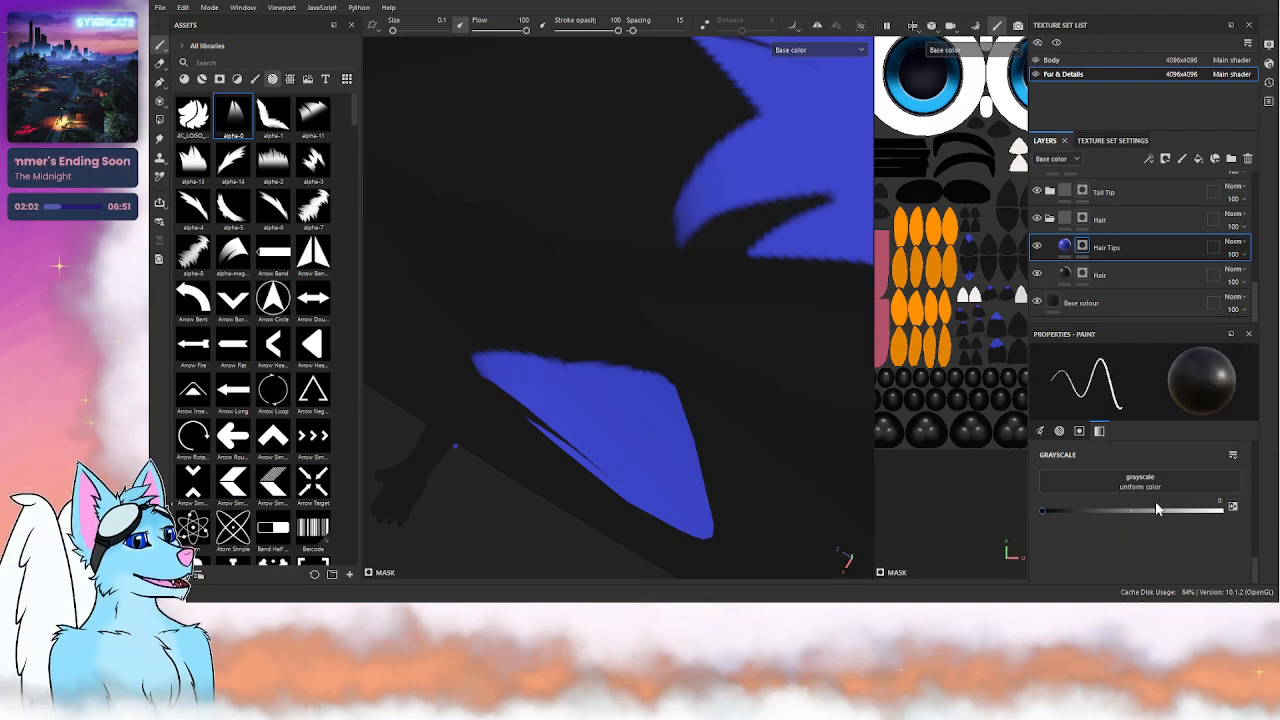
left_click(1224, 511)
left_click_drag(594, 354, 620, 378, "alt")
mouse_move(561, 329)
left_mouse_down()
mouse_move(626, 394)
mouse_move(643, 393)
mouse_move(534, 314)
mouse_move(556, 246)
mouse_move(691, 274)
mouse_move(679, 274)
left_mouse_up()
left_click_drag(601, 345, 580, 231, "alt")
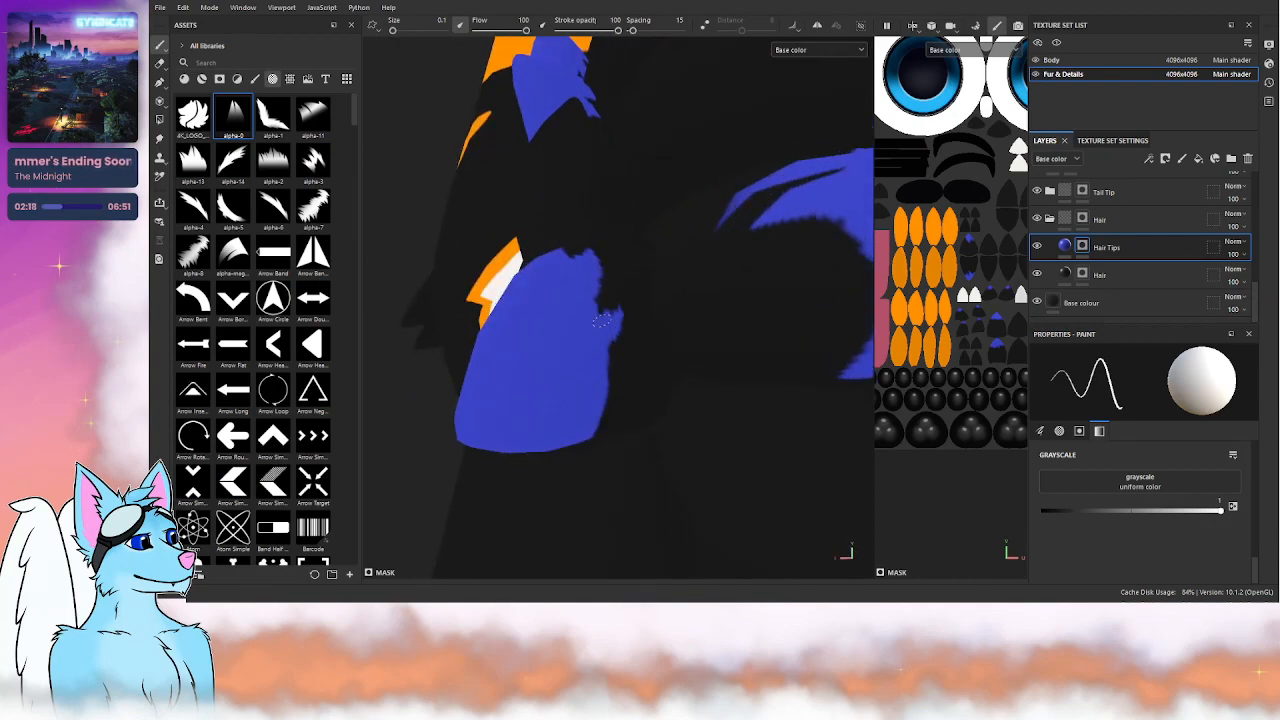
left_click_drag(612, 326, 646, 355, "alt")
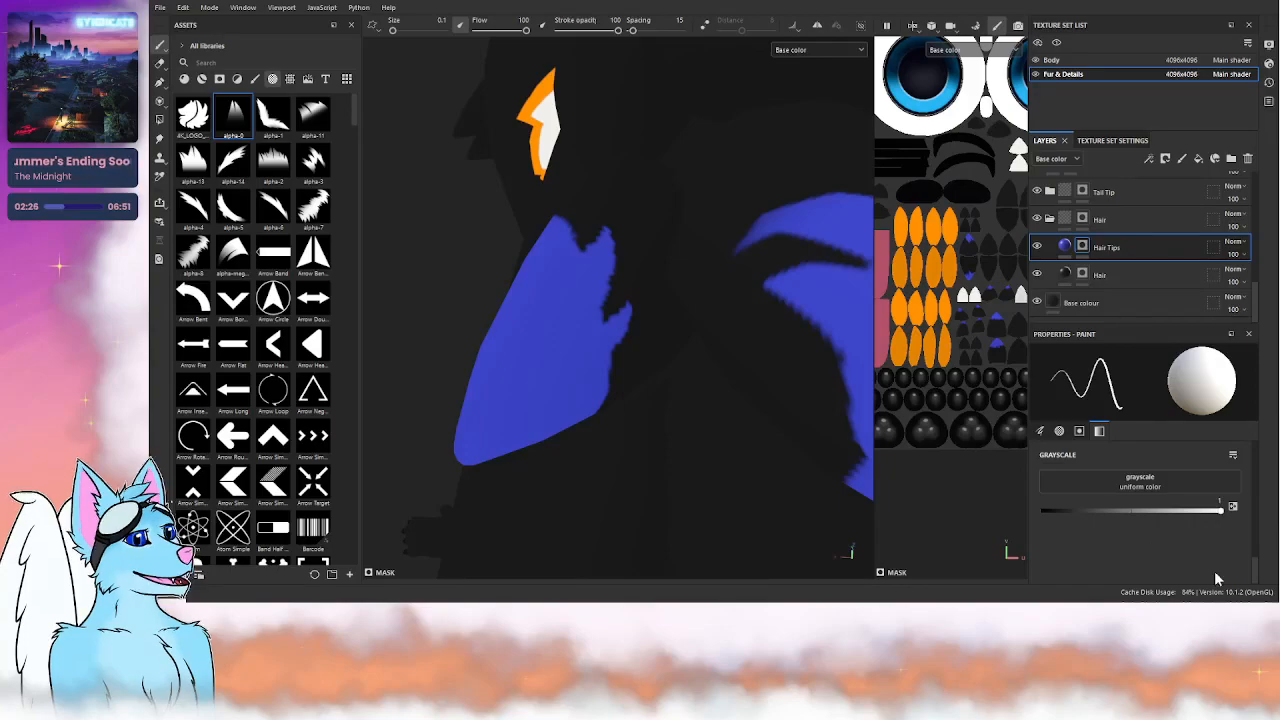
- Sharpen the notches between this tuft's blue spikes, alternating the mask paint between grayscale 0 and 1
left_click(1233, 508)
left_click_drag(500, 275, 567, 301, "alt")
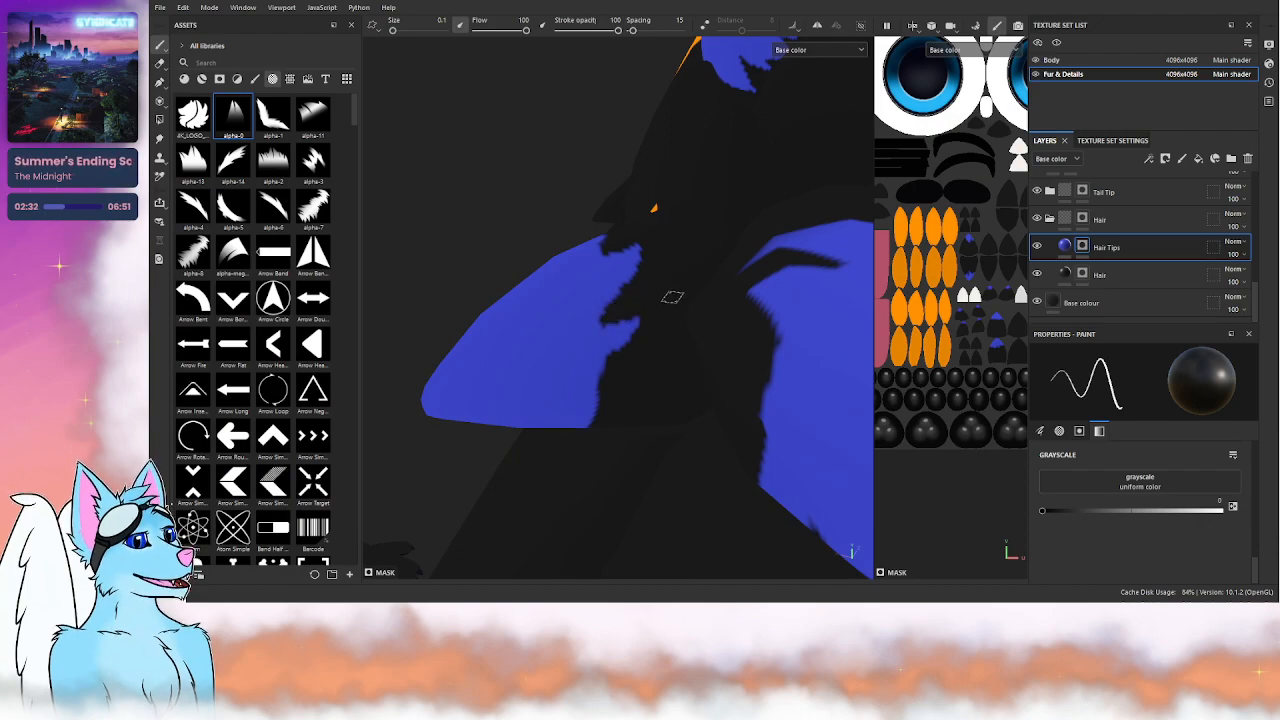
left_click(1225, 510)
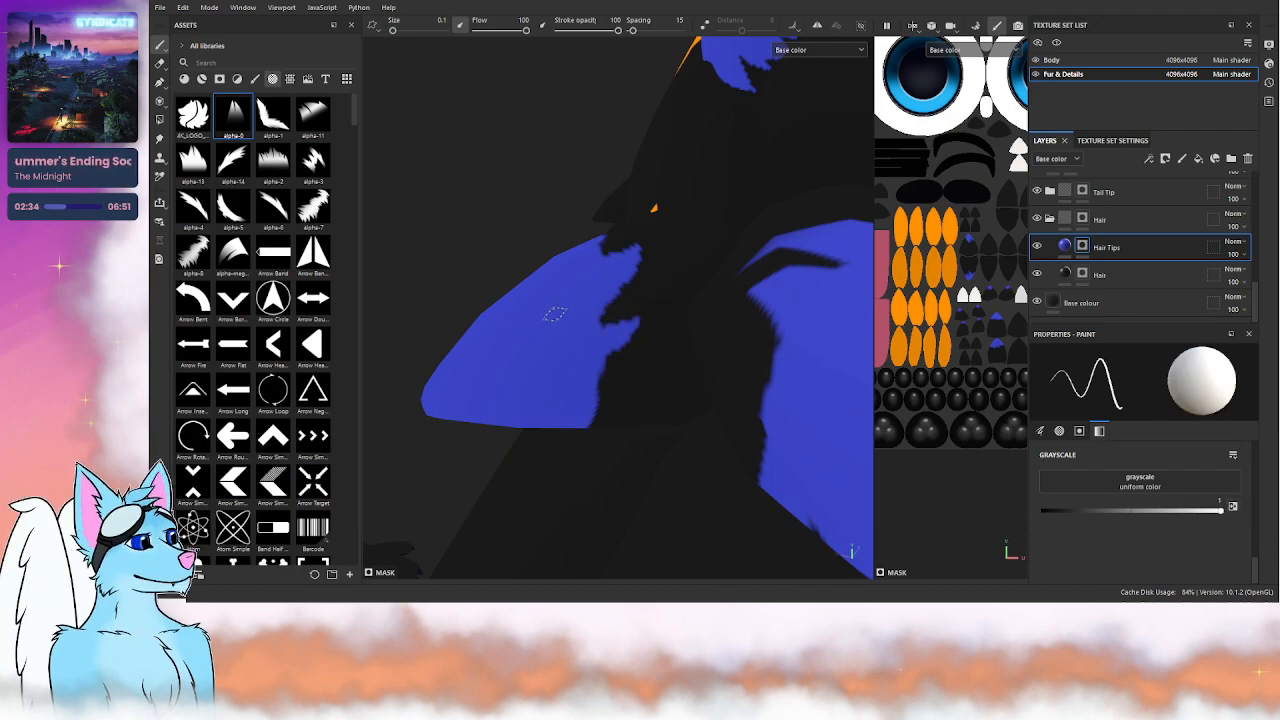
left_click_drag(557, 309, 579, 333, "alt")
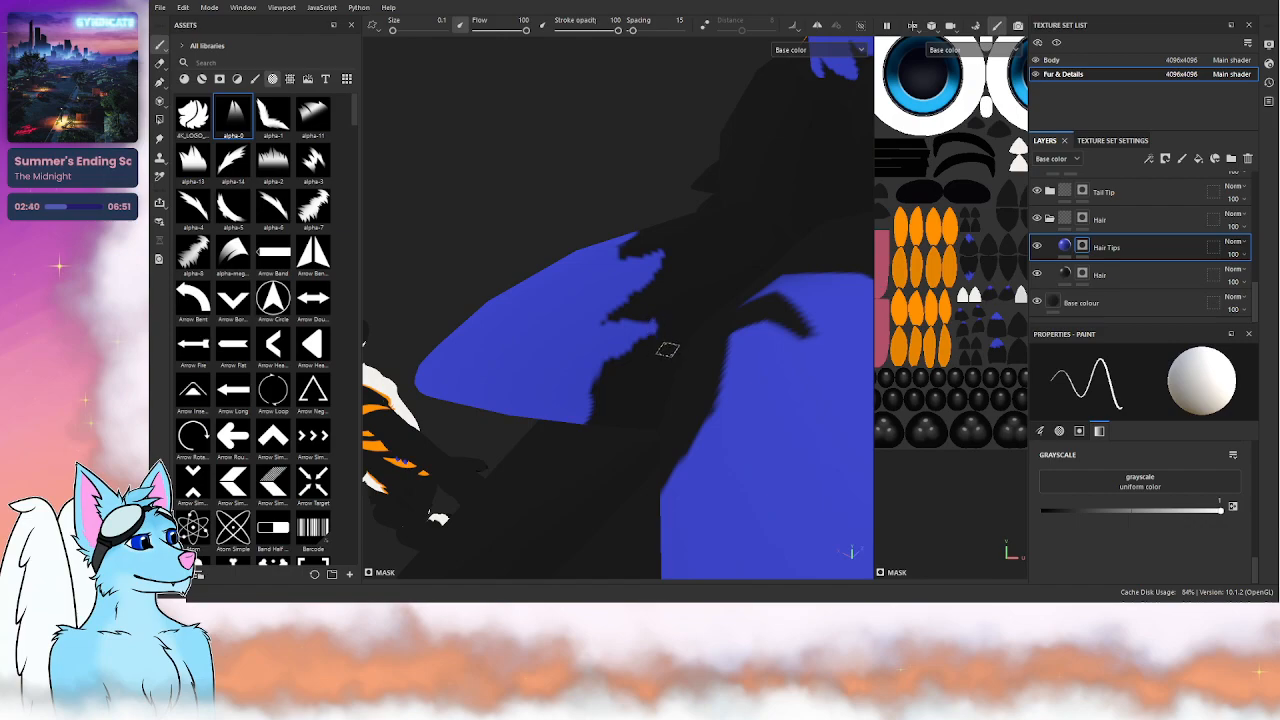
left_click_drag(667, 351, 678, 297, "alt")
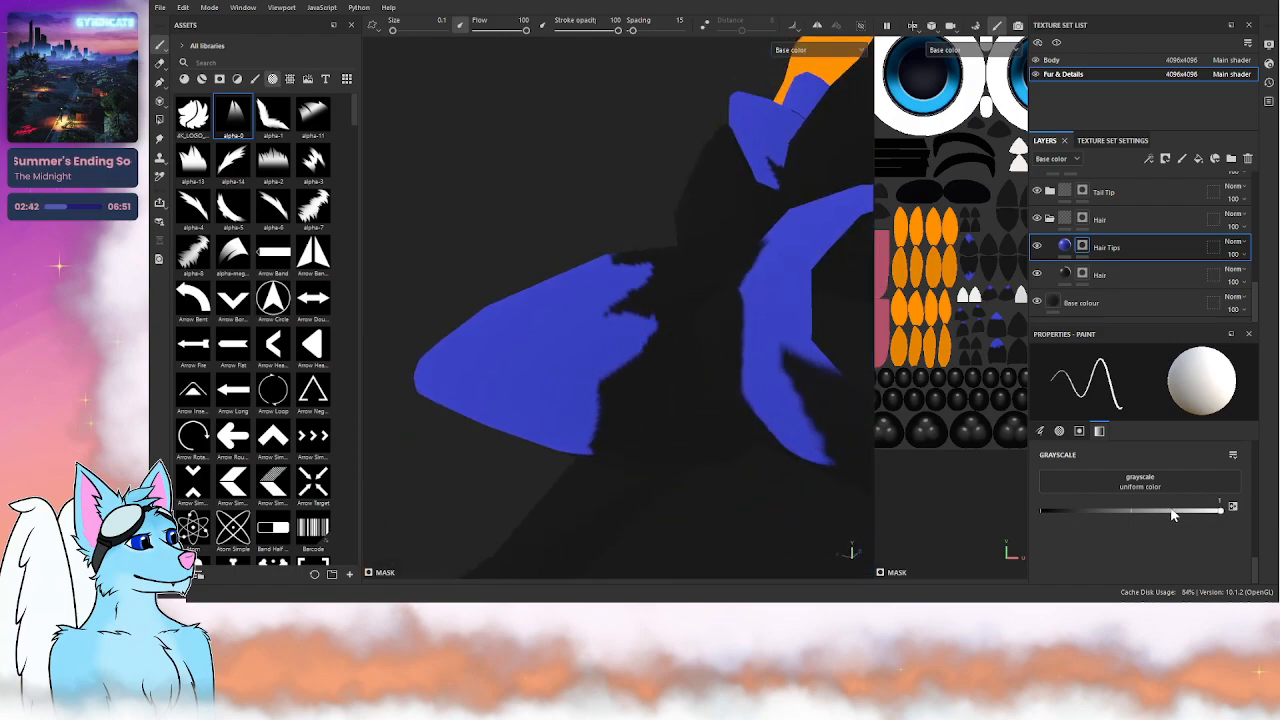
left_click(1234, 508)
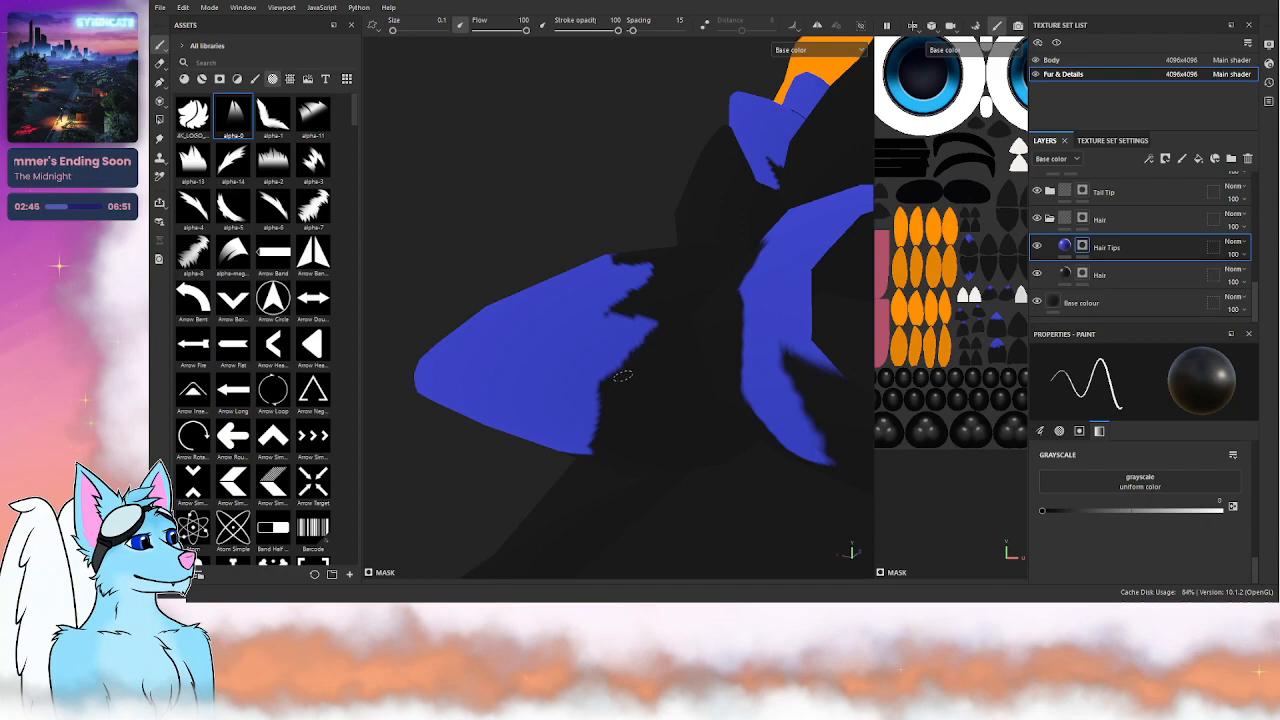
left_click_drag(663, 382, 683, 417, "alt")
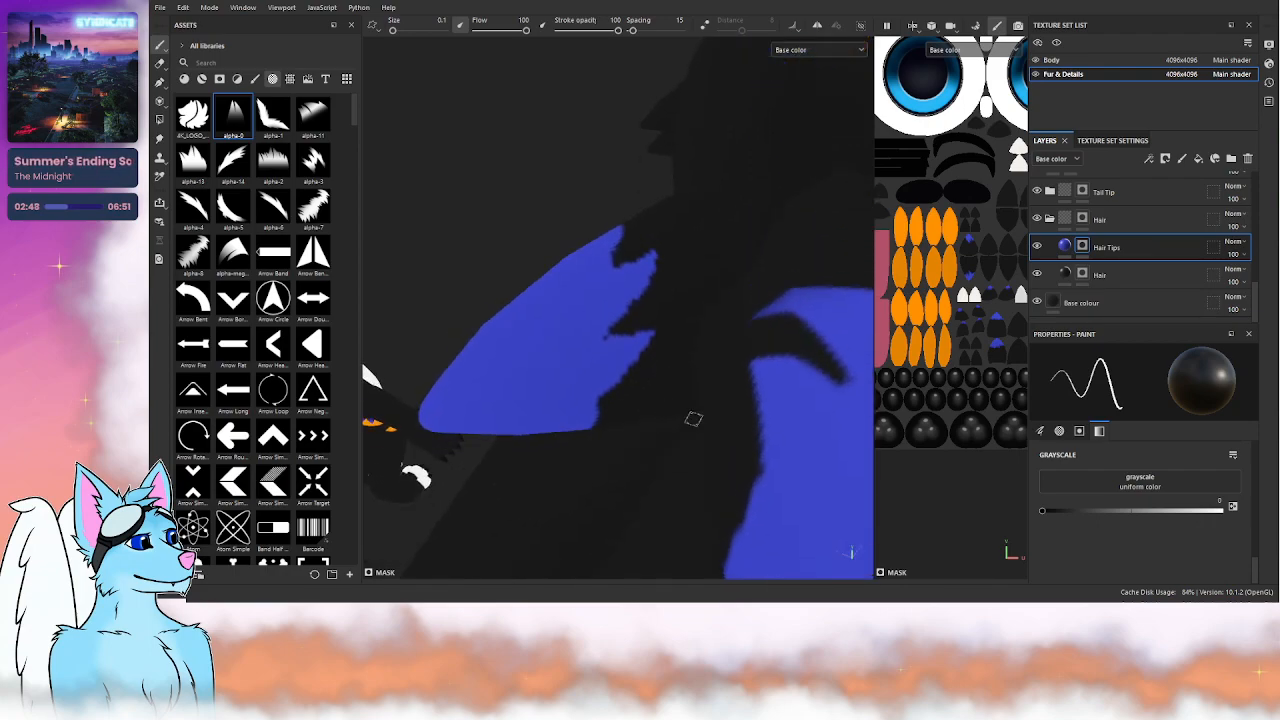
- Switch to the Basic Hard brush at a small size and paint white along the tuft's jagged blue edge
left_click(1233, 508)
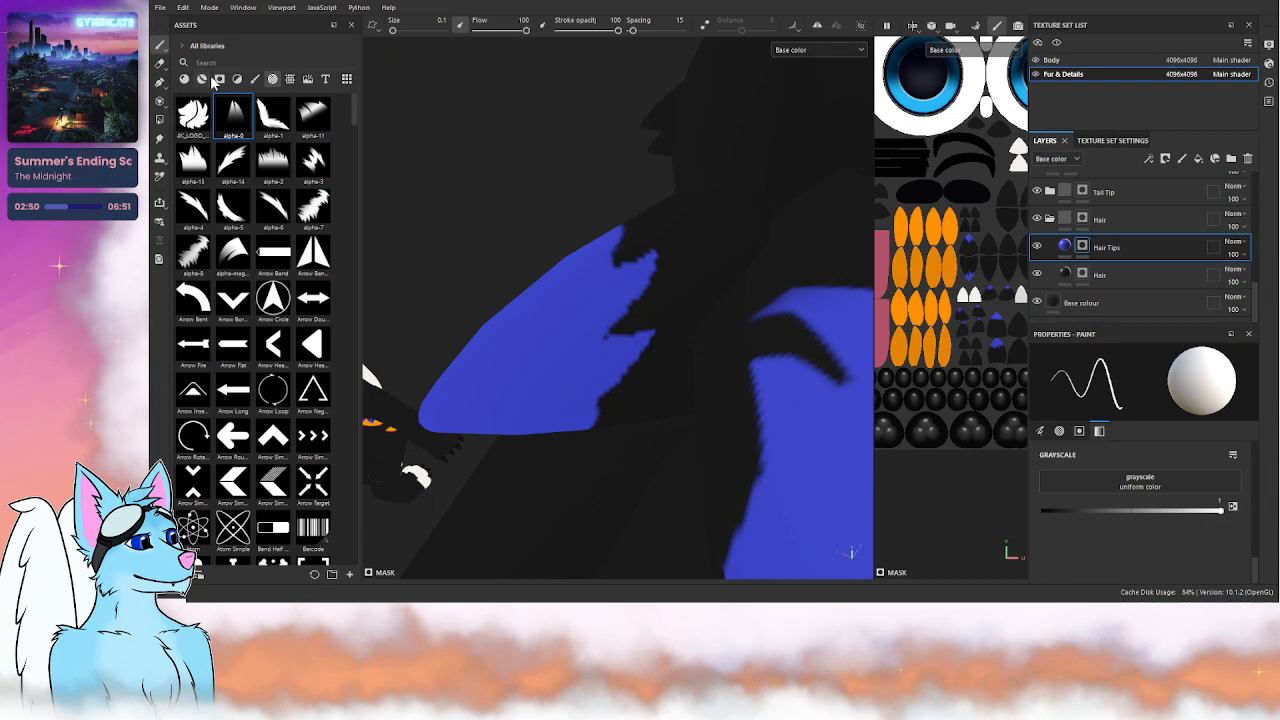
left_click(255, 78)
left_click(313, 207)
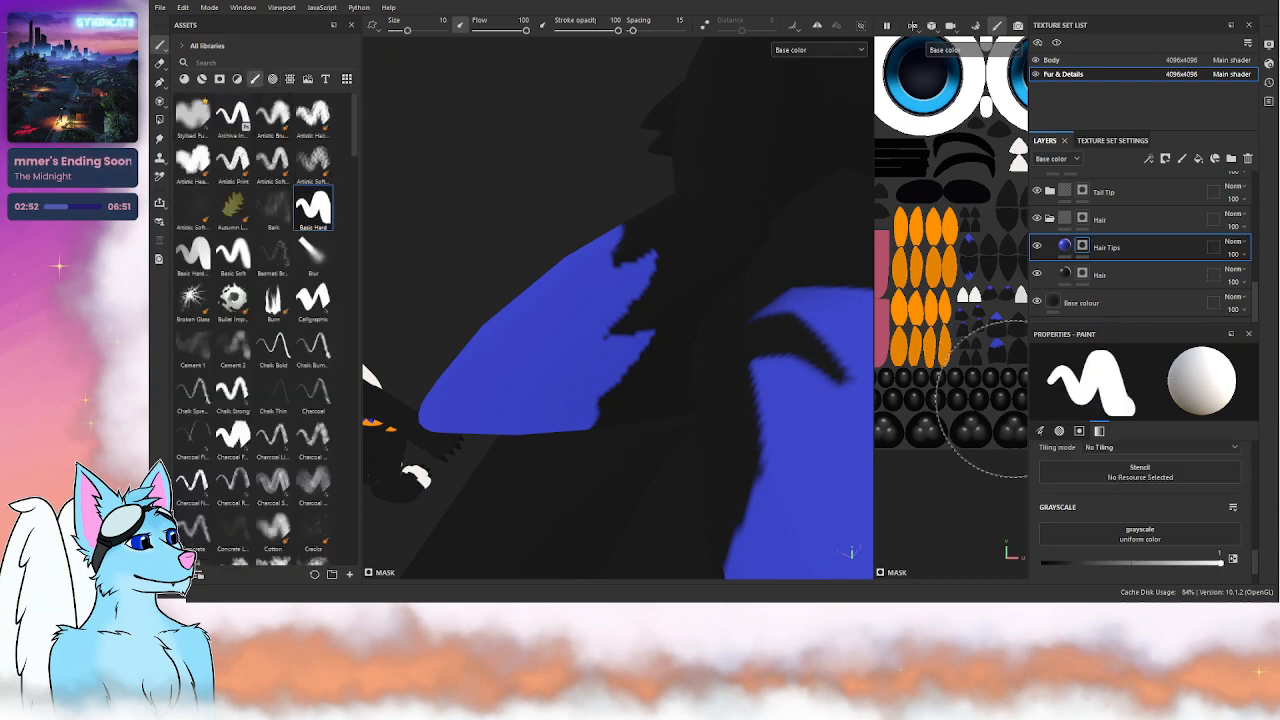
right_click_drag(625, 259, 545, 260, "ctrl")
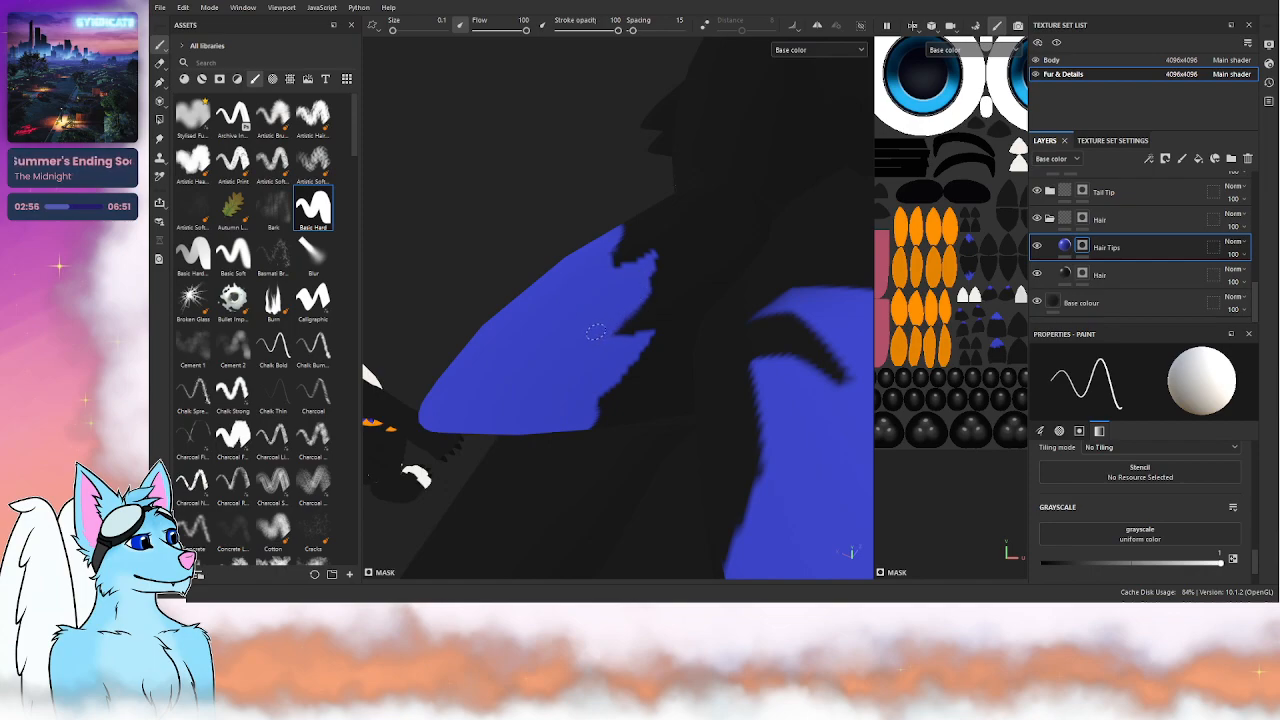
mouse_move(648, 270)
left_mouse_down("alt")
mouse_move(663, 251)
mouse_move(654, 278)
left_mouse_up("alt")
left_click_drag(650, 345, 614, 368)
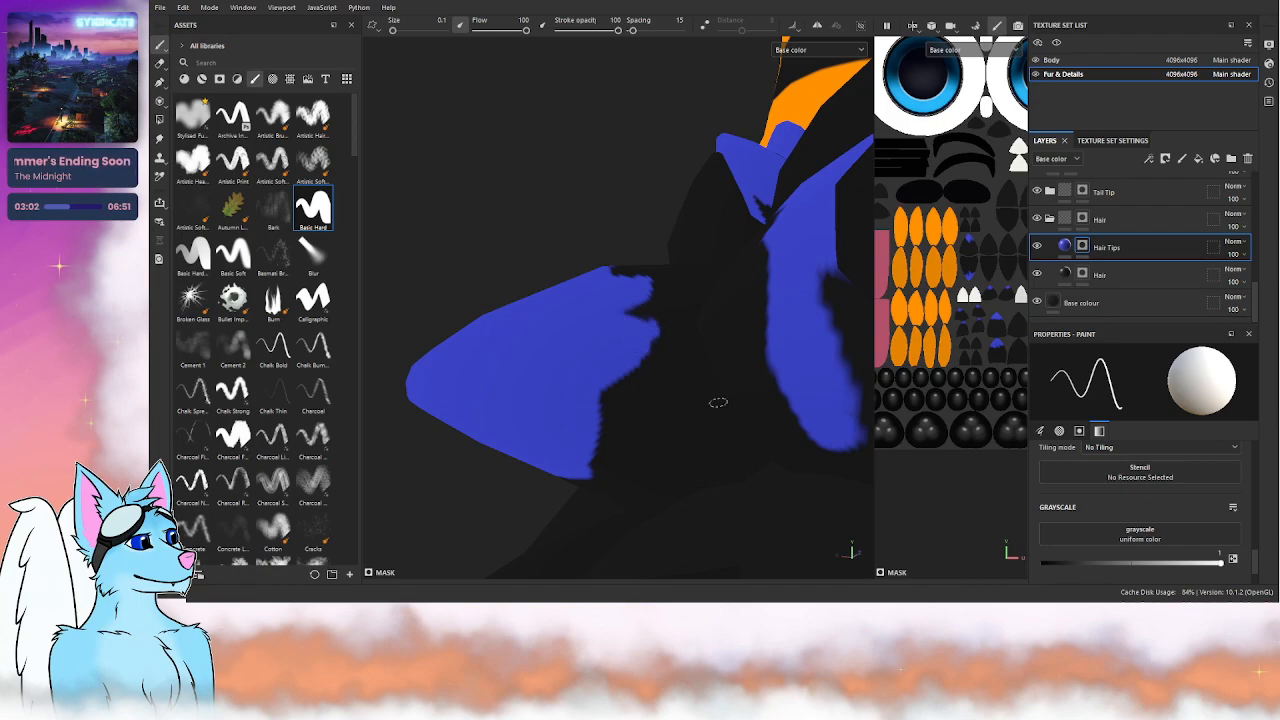
- Trim the middle spike of the blue edge with grayscale 0, and return the paint value to 1
left_click_drag(1222, 563, 1042, 563)
left_click_drag(677, 351, 631, 321, "alt")
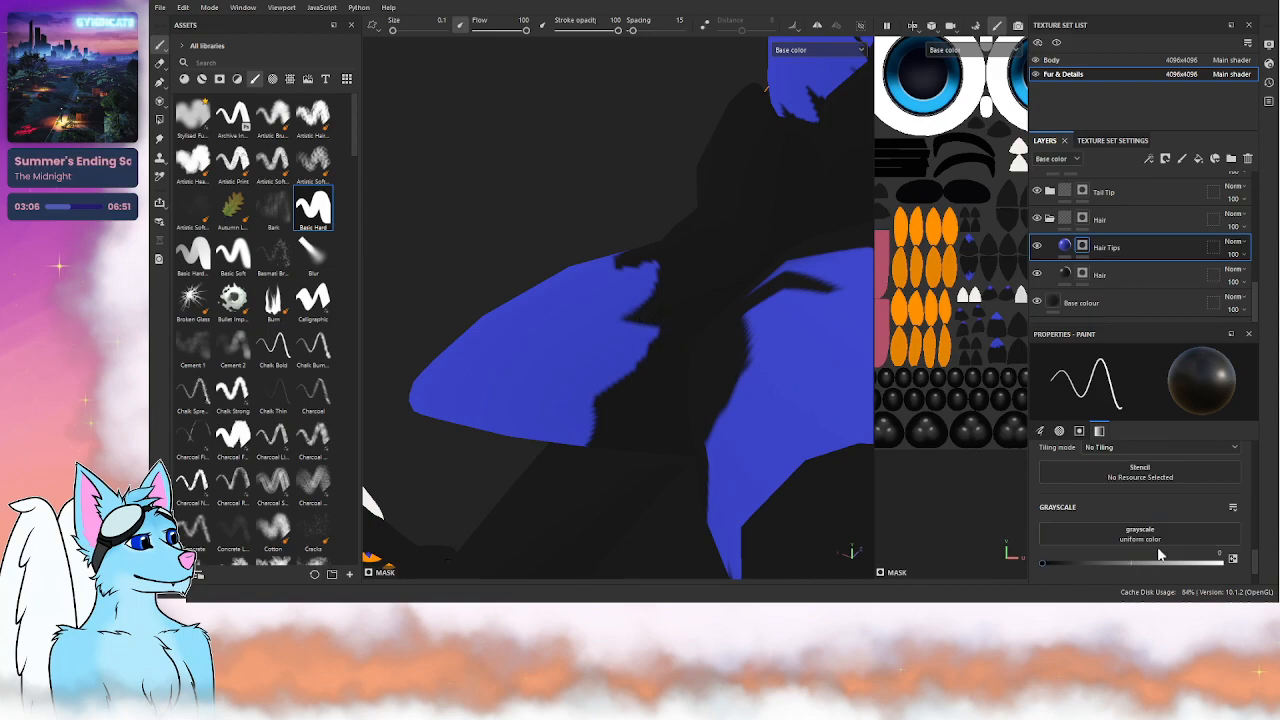
left_click(1236, 563)
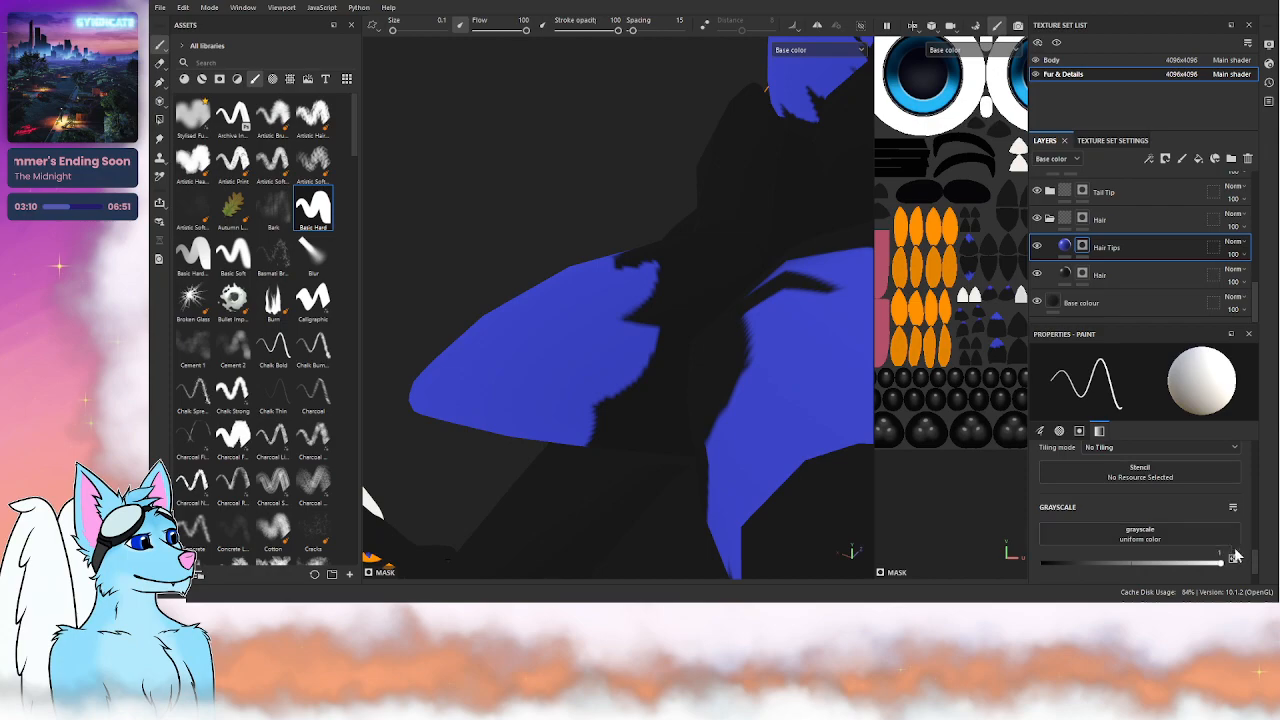
mouse_move(675, 327)
left_mouse_down("alt")
mouse_move(648, 334)
mouse_move(663, 340)
mouse_move(662, 317)
left_mouse_up("alt")
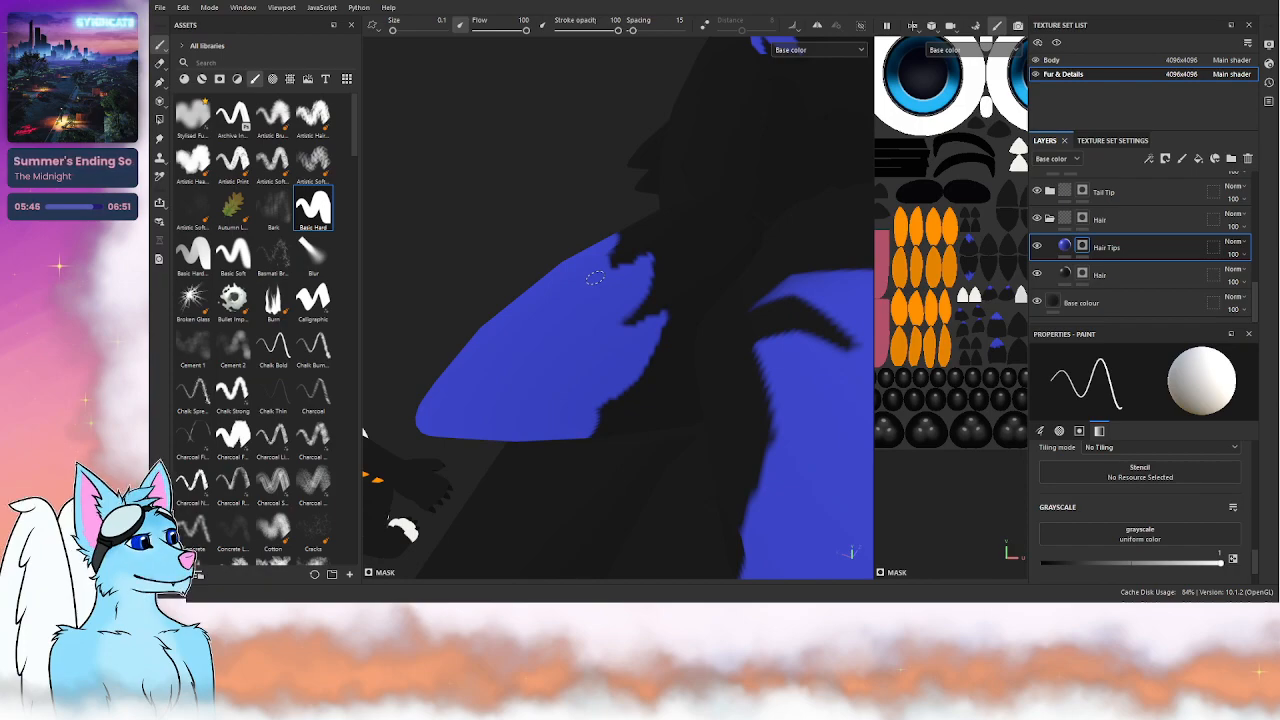
- Paint additional blue fur spikes on the lower part of the tuft's jagged edge
mouse_move(680, 406)
left_mouse_down("alt")
mouse_move(646, 289)
mouse_move(675, 318)
mouse_move(663, 309)
mouse_move(646, 326)
mouse_move(654, 289)
mouse_move(622, 367)
left_mouse_up("alt")
mouse_move(686, 400)
left_mouse_down("alt")
mouse_move(694, 431)
mouse_move(729, 376)
mouse_move(590, 330)
mouse_move(602, 354)
left_mouse_up("alt")
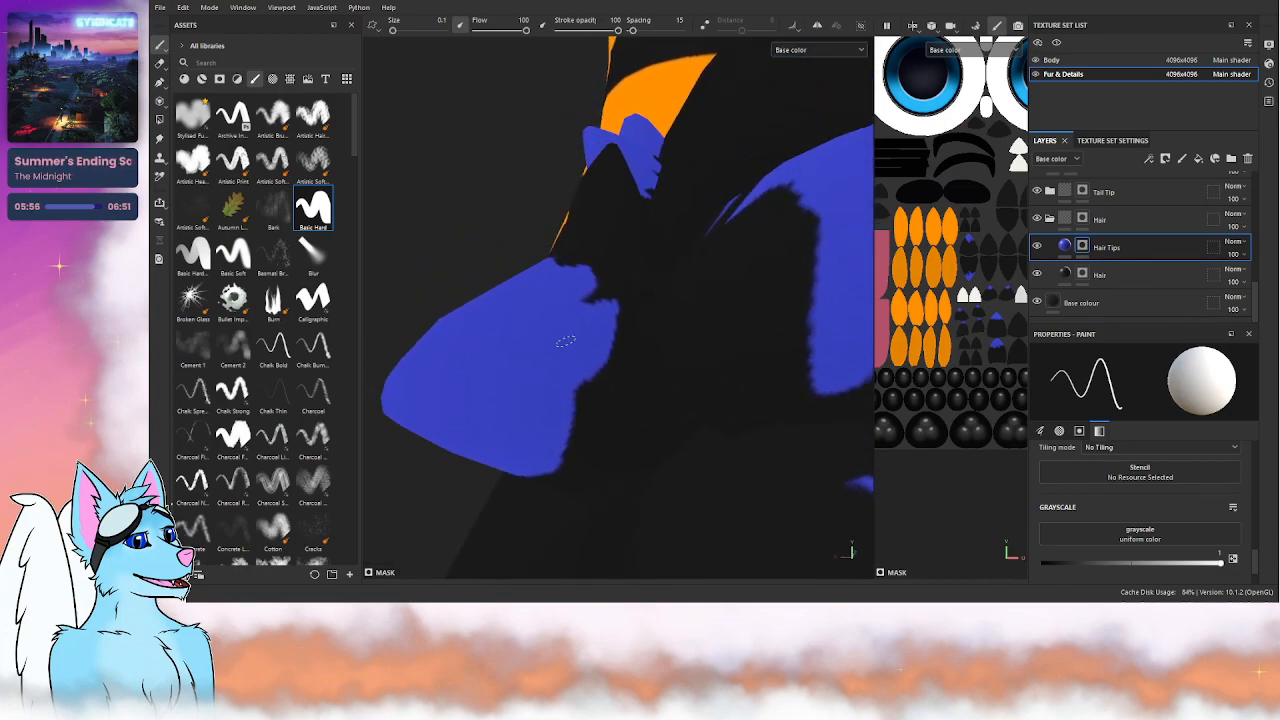
mouse_move(630, 400)
left_mouse_down()
mouse_move(578, 394)
mouse_move(641, 406)
mouse_move(549, 390)
mouse_move(623, 363)
mouse_move(634, 400)
mouse_move(577, 427)
mouse_move(610, 448)
mouse_move(580, 446)
mouse_move(625, 450)
mouse_move(555, 459)
left_mouse_up()
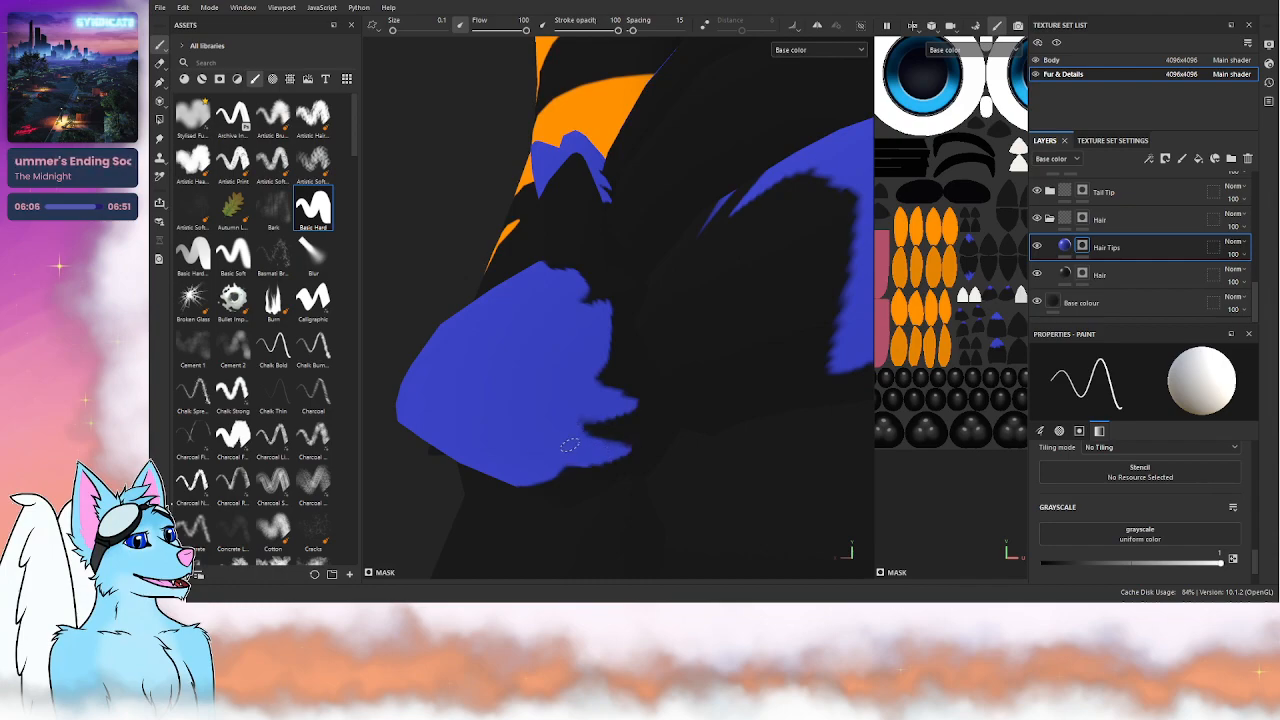
mouse_move(641, 434)
left_mouse_down("alt")
mouse_move(683, 402)
mouse_move(686, 371)
mouse_move(726, 334)
mouse_move(724, 346)
left_mouse_up("alt")
mouse_move(580, 388)
left_mouse_down()
mouse_move(592, 432)
mouse_move(596, 404)
mouse_move(558, 355)
mouse_move(591, 430)
left_mouse_up()
- Carve the gap between the tuft's lower spikes with grayscale 0 to make them pointed
left_click(1233, 559)
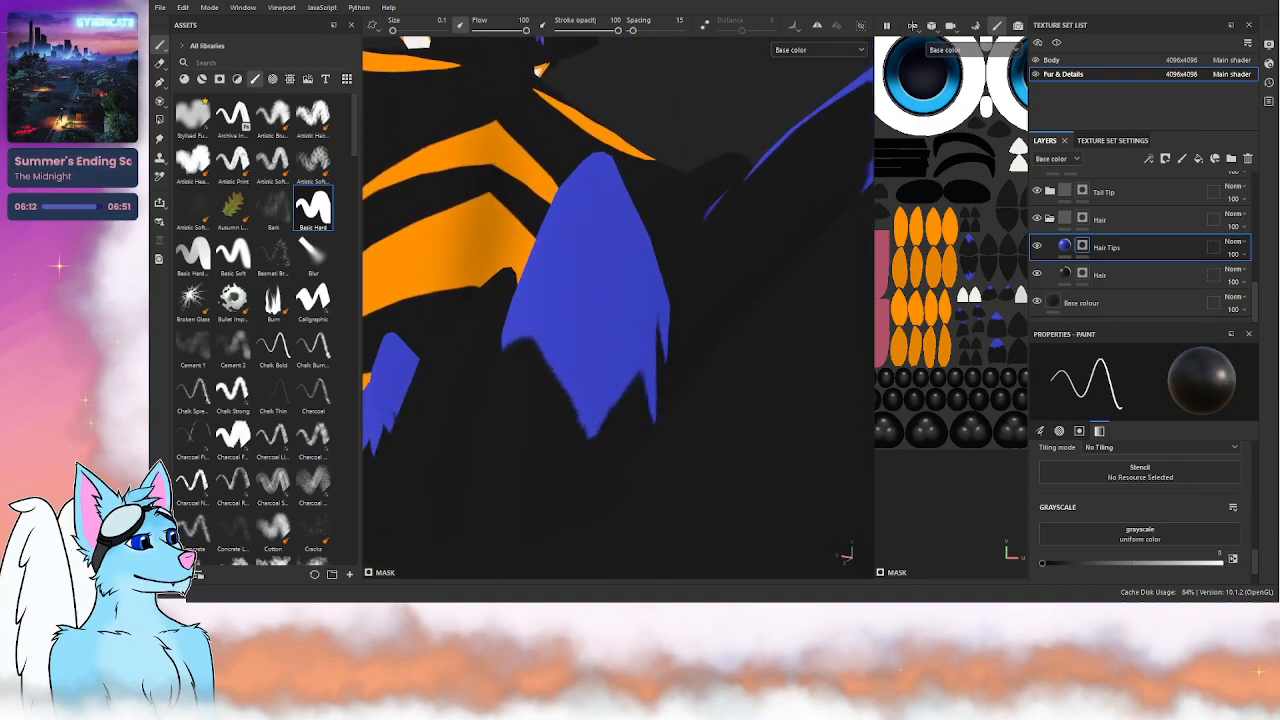
mouse_move(561, 407)
left_mouse_down("alt")
mouse_move(597, 449)
mouse_move(548, 510)
left_mouse_up("alt")
left_click_drag(493, 515, 529, 509, "alt")
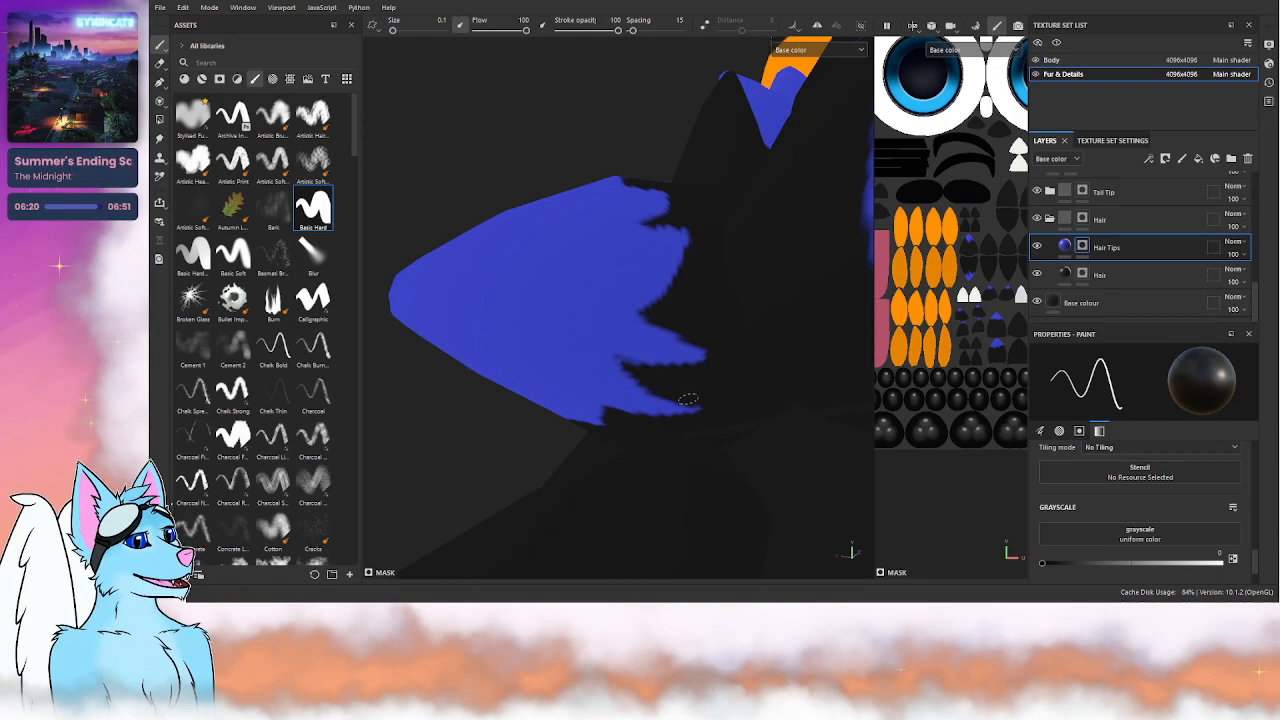
- Fill the area between the spikes of the large blue hair tip using grayscale 1
mouse_move(661, 390)
left_mouse_down("alt")
mouse_move(803, 300)
mouse_move(790, 362)
left_mouse_up("alt")
mouse_move(490, 272)
left_mouse_down("alt")
mouse_move(686, 349)
mouse_move(688, 277)
left_mouse_up("alt")
mouse_move(862, 437)
left_mouse_down("alt")
mouse_move(720, 390)
mouse_move(523, 297)
mouse_move(682, 373)
mouse_move(703, 346)
mouse_move(651, 434)
mouse_move(665, 389)
mouse_move(731, 331)
mouse_move(680, 463)
mouse_move(600, 443)
mouse_move(580, 322)
mouse_move(623, 277)
mouse_move(670, 342)
mouse_move(732, 373)
left_mouse_up("alt")
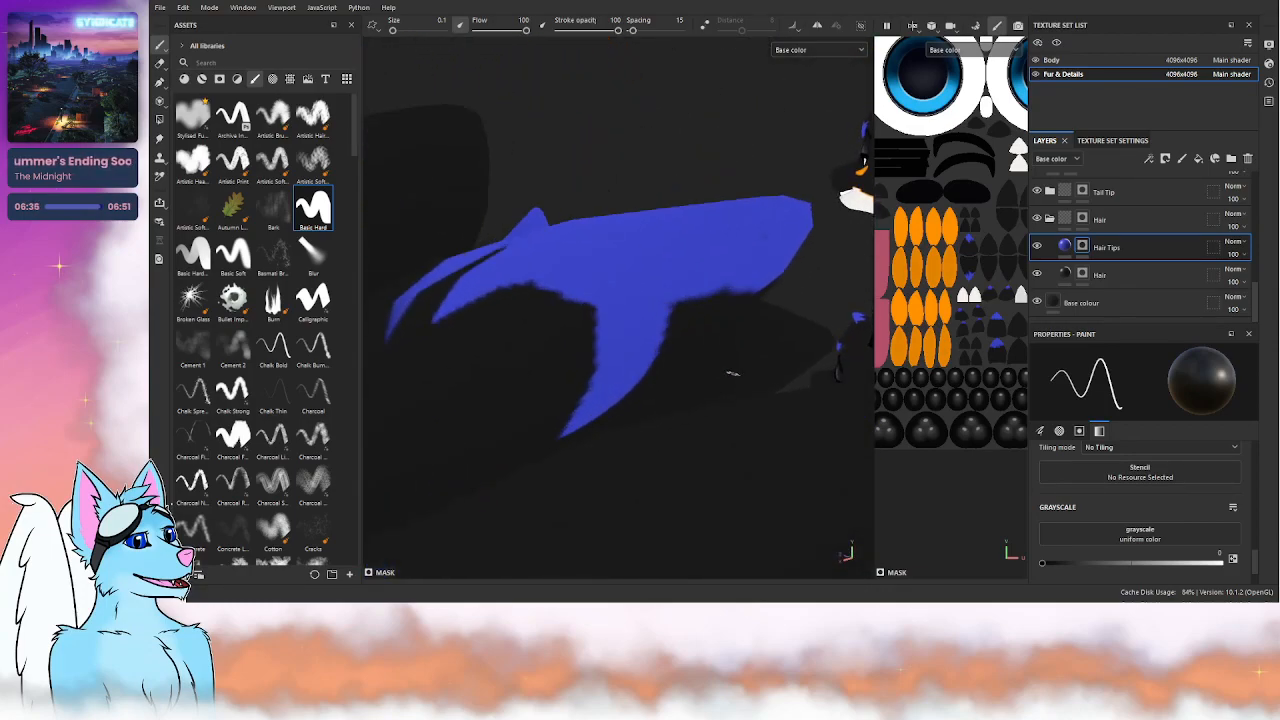
left_click(1234, 561)
left_click_drag(680, 320, 548, 316, "alt")
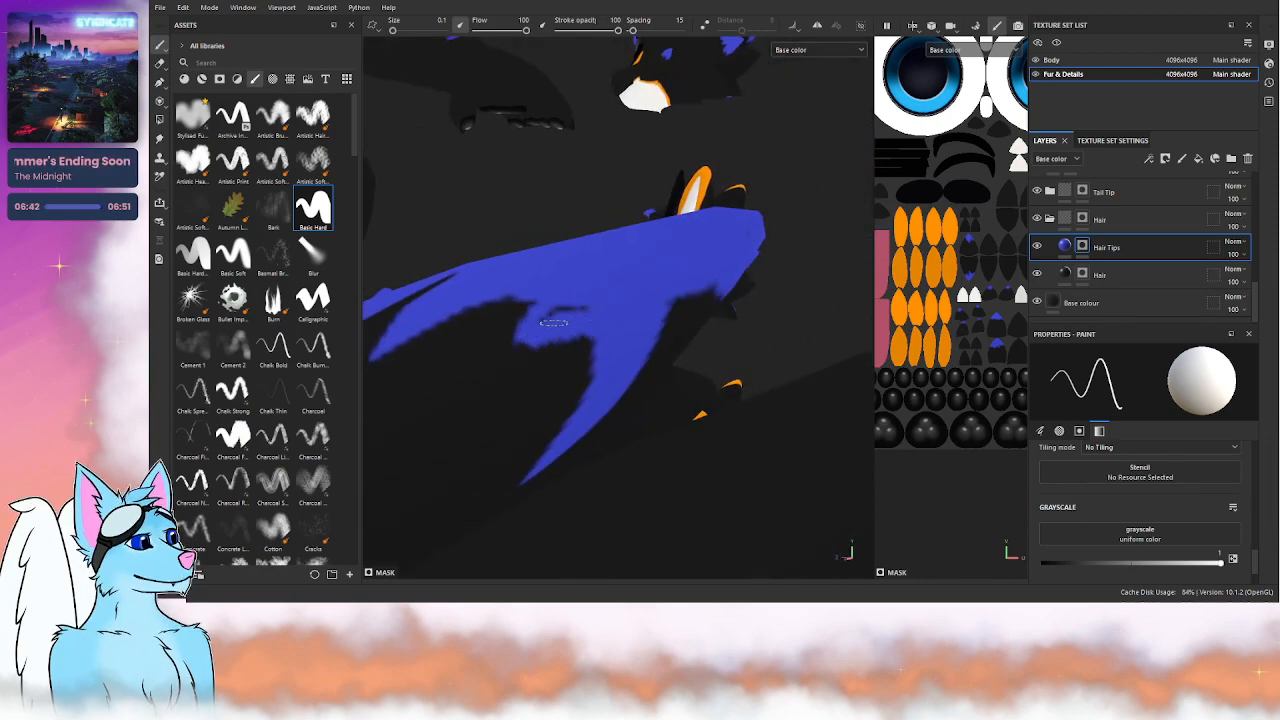
left_click_drag(574, 354, 515, 336, "alt")
mouse_move(715, 290)
left_mouse_down()
mouse_move(675, 345)
mouse_move(633, 358)
mouse_move(643, 337)
mouse_move(417, 297)
mouse_move(491, 271)
mouse_move(415, 299)
mouse_move(551, 406)
mouse_move(544, 391)
left_mouse_up()
- Cut a notch into the large blue tip's edge with grayscale 0, and paint a short spike beside it with 1
left_click(1234, 562)
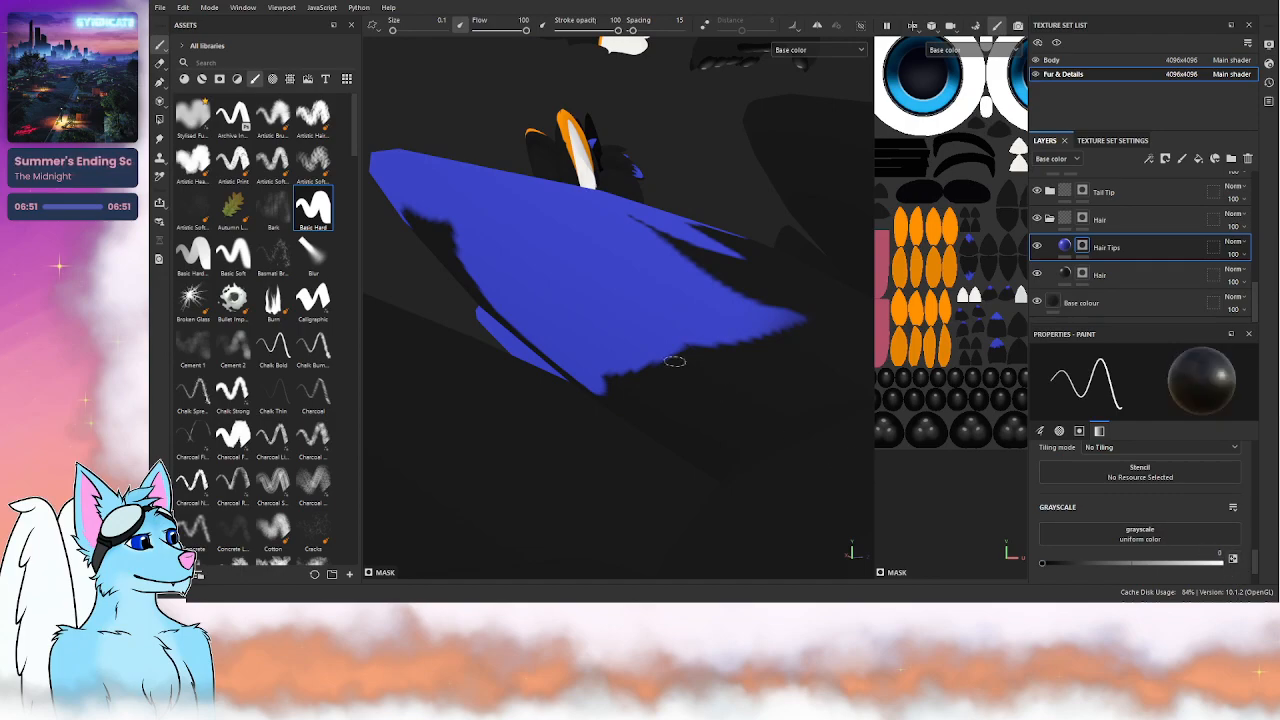
mouse_move(695, 354)
left_mouse_down()
mouse_move(620, 352)
mouse_move(684, 318)
left_mouse_up()
left_click(1234, 562)
mouse_move(606, 322)
left_mouse_down()
mouse_move(640, 388)
mouse_move(658, 392)
left_mouse_up()
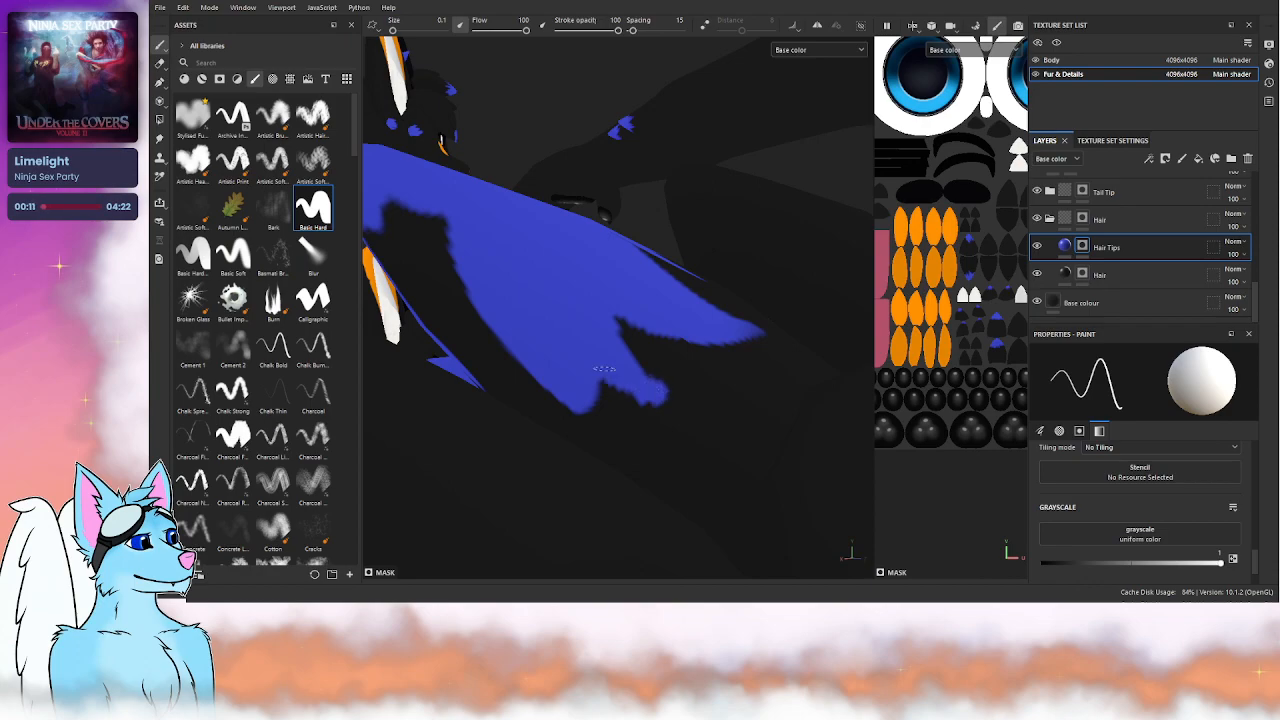
- Trim the middle spike of the large blue tip with grayscale 0, enable Lazy Mouse, and lengthen the spike using grayscale 1
left_click(1234, 560)
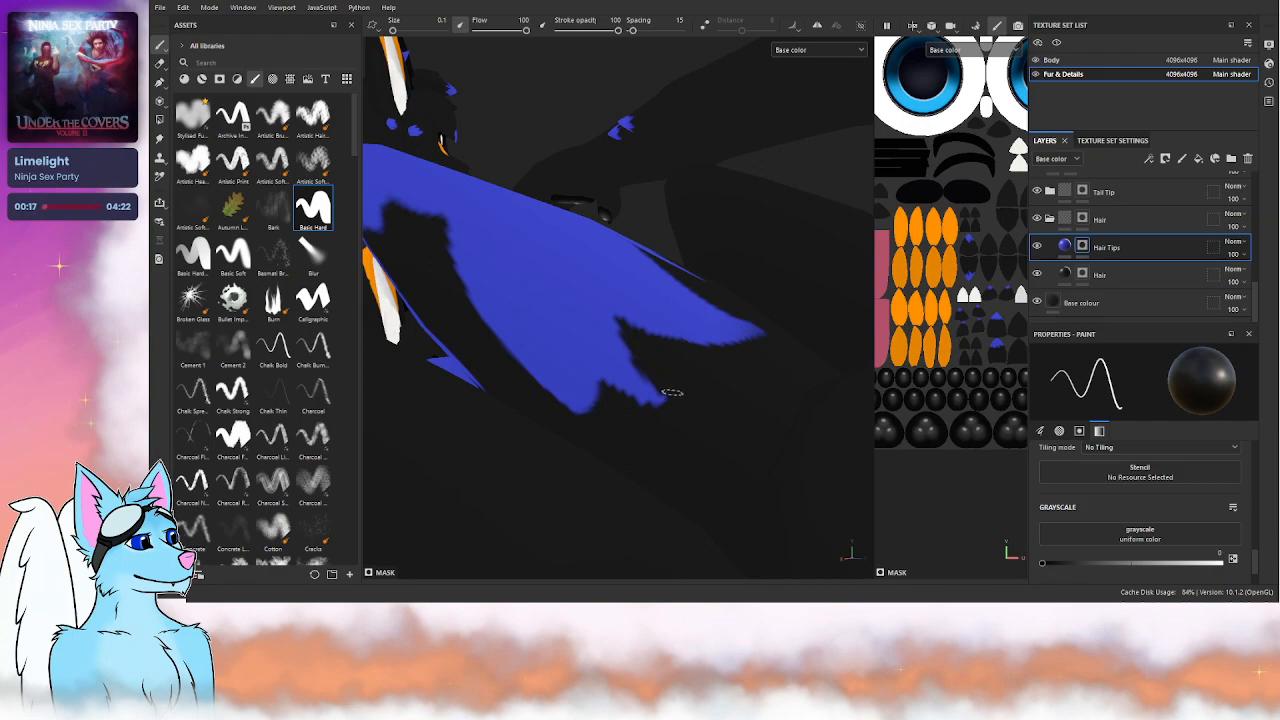
left_click(704, 22)
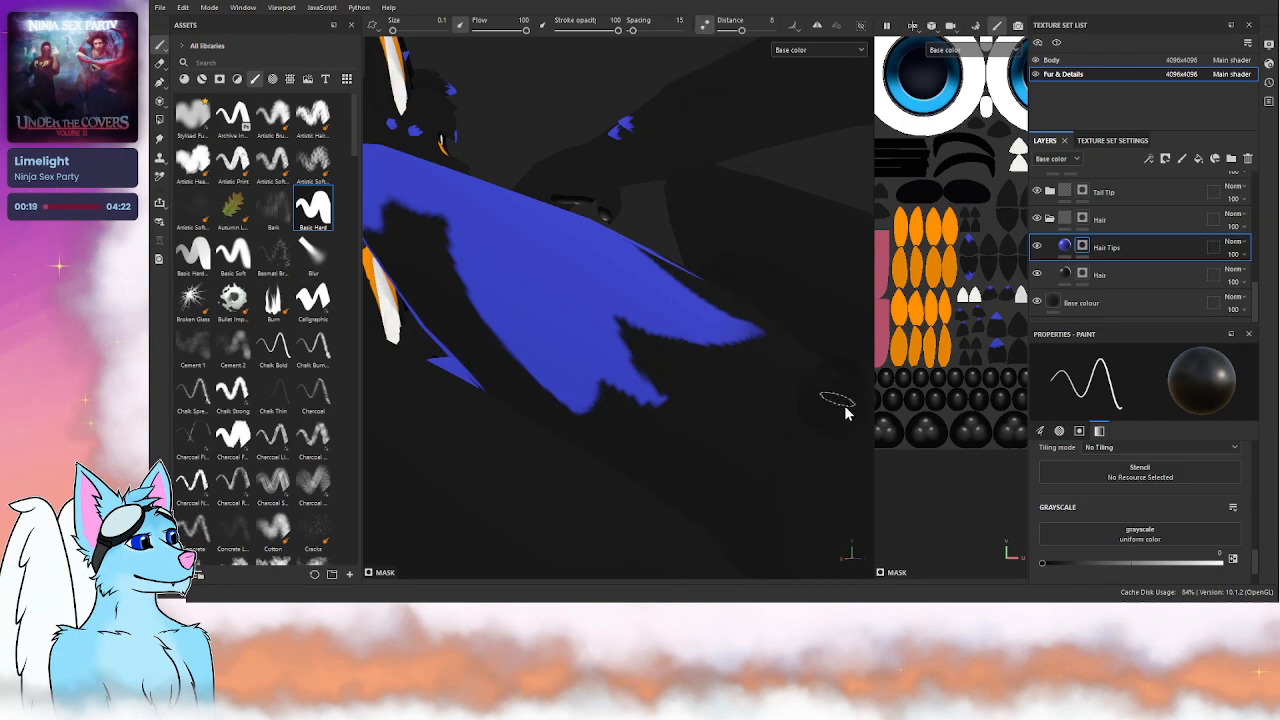
left_click(1234, 560)
mouse_move(668, 400)
left_mouse_down()
mouse_move(586, 337)
mouse_move(594, 271)
left_mouse_up()
left_click_drag(621, 358, 717, 412)
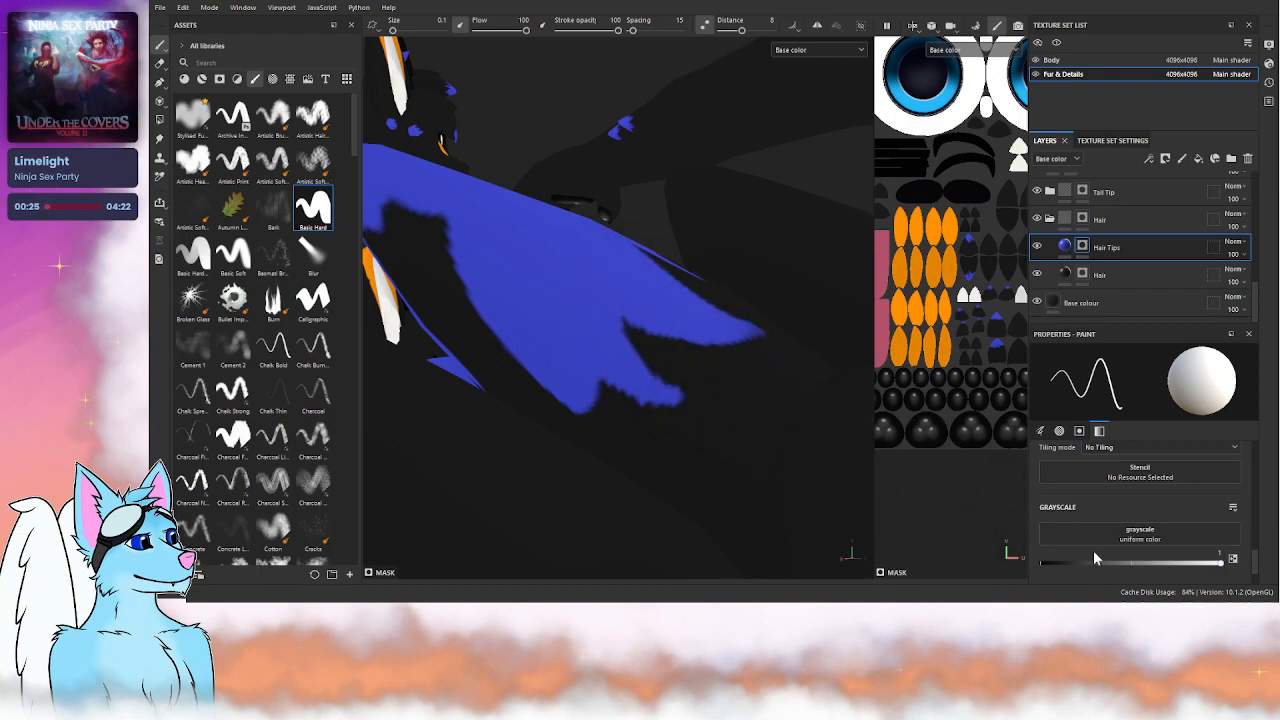
- Sharpen the middle spike with grayscale 0 and draw the lowest spike out to a point, alternating grayscale 1 and 0
left_click(1234, 560)
mouse_move(660, 396)
left_mouse_down()
mouse_move(622, 405)
mouse_move(760, 436)
left_mouse_up()
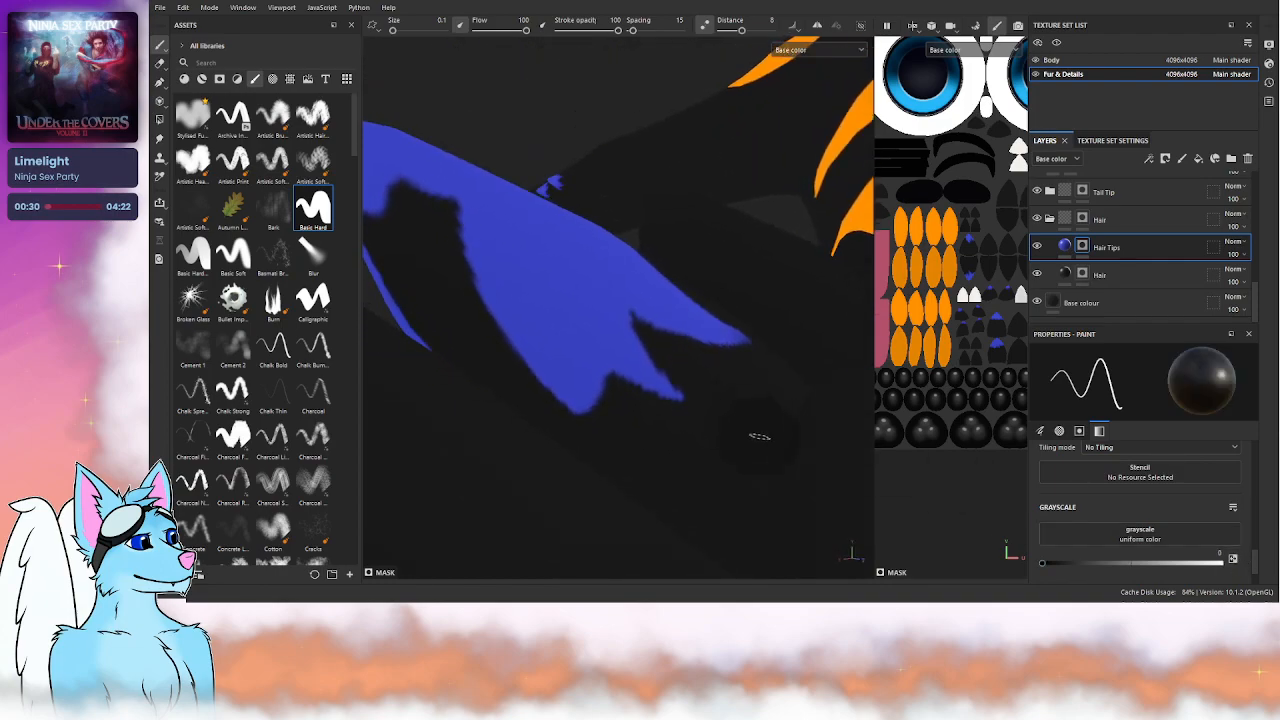
left_click(1233, 559)
left_click_drag(580, 409, 600, 349)
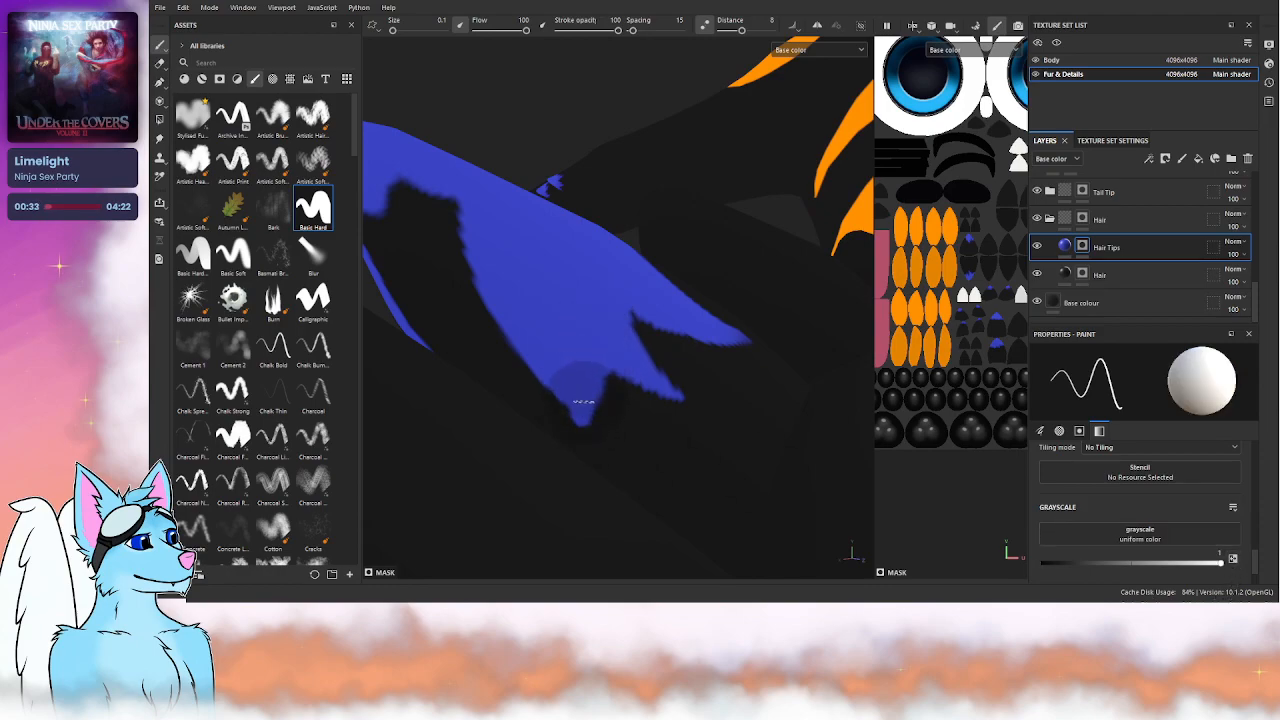
left_click(1233, 559)
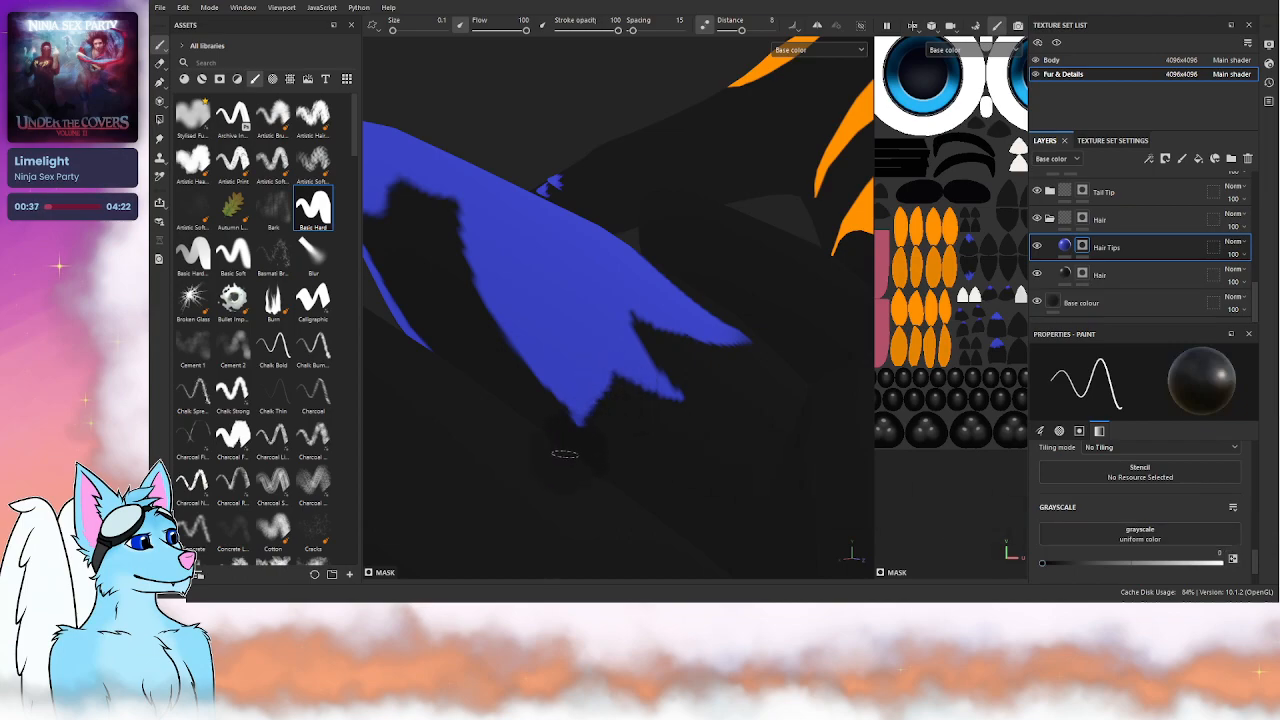
mouse_move(563, 449)
left_mouse_down("alt")
mouse_move(703, 460)
mouse_move(731, 469)
mouse_move(737, 503)
mouse_move(686, 466)
left_mouse_up("alt")
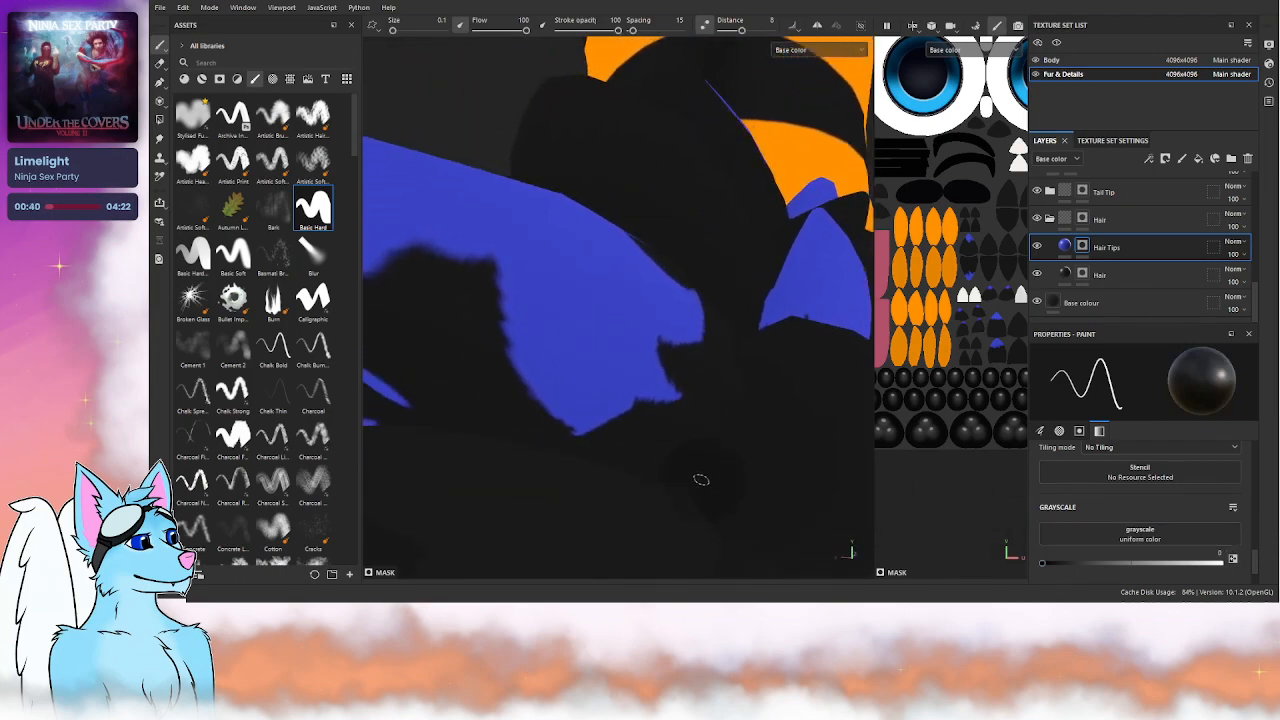
- Paint a row of pointed blue fur spikes into the dark gap between the large tip's two sides using grayscale 1
left_click(1233, 560)
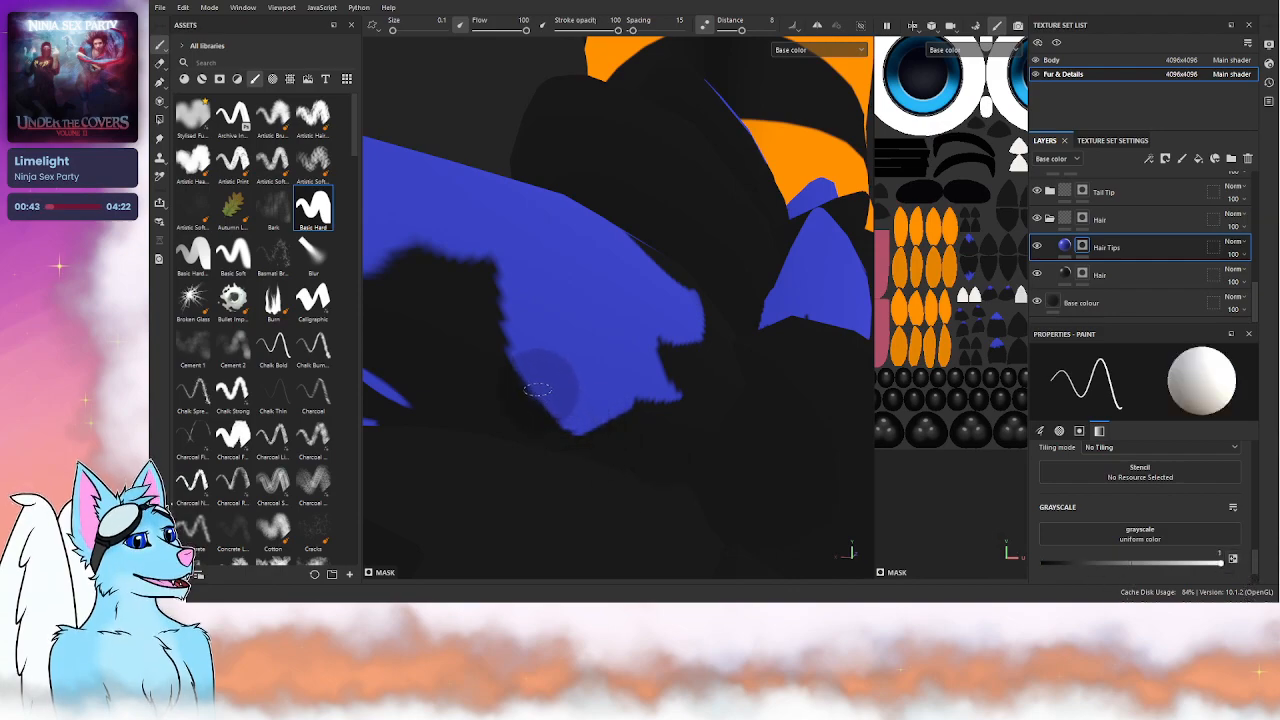
mouse_move(471, 223)
left_mouse_down("alt")
mouse_move(597, 313)
mouse_move(551, 323)
mouse_move(663, 403)
mouse_move(800, 418)
mouse_move(671, 423)
left_mouse_up("alt")
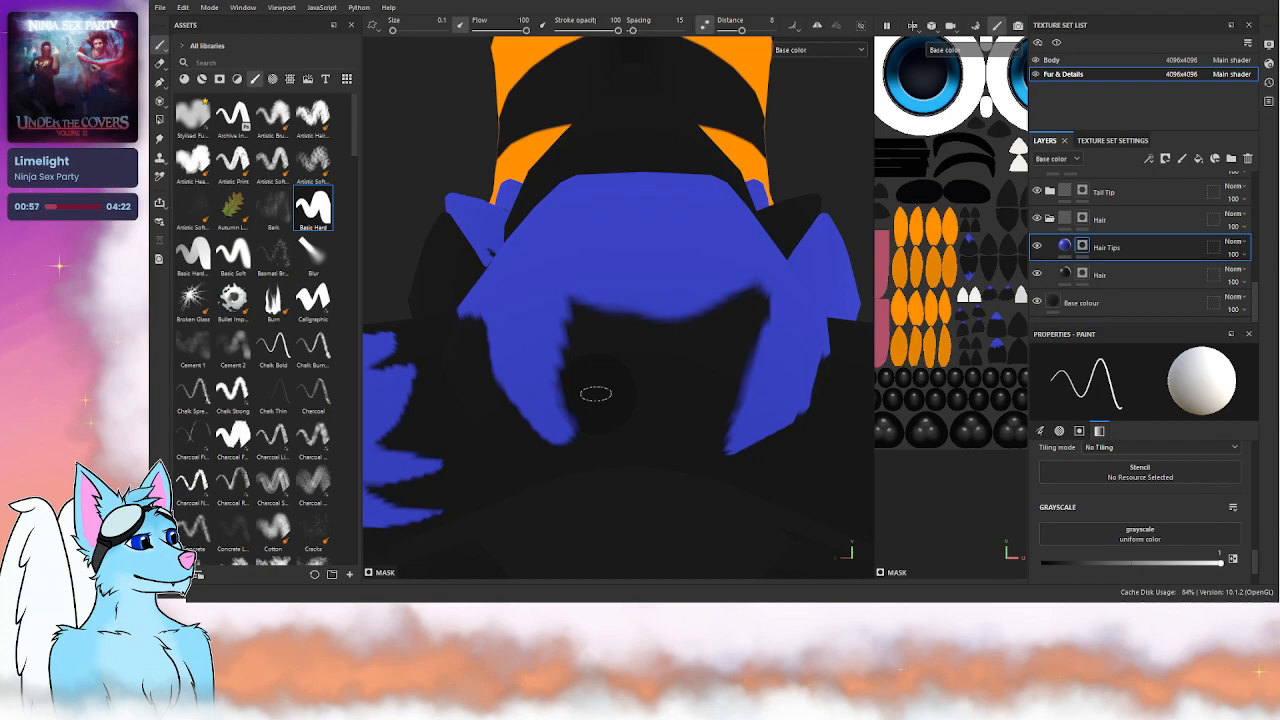
mouse_move(571, 429)
left_mouse_down()
mouse_move(603, 340)
mouse_move(571, 377)
mouse_move(608, 289)
mouse_move(594, 314)
mouse_move(663, 326)
mouse_move(630, 329)
mouse_move(591, 380)
left_mouse_up()
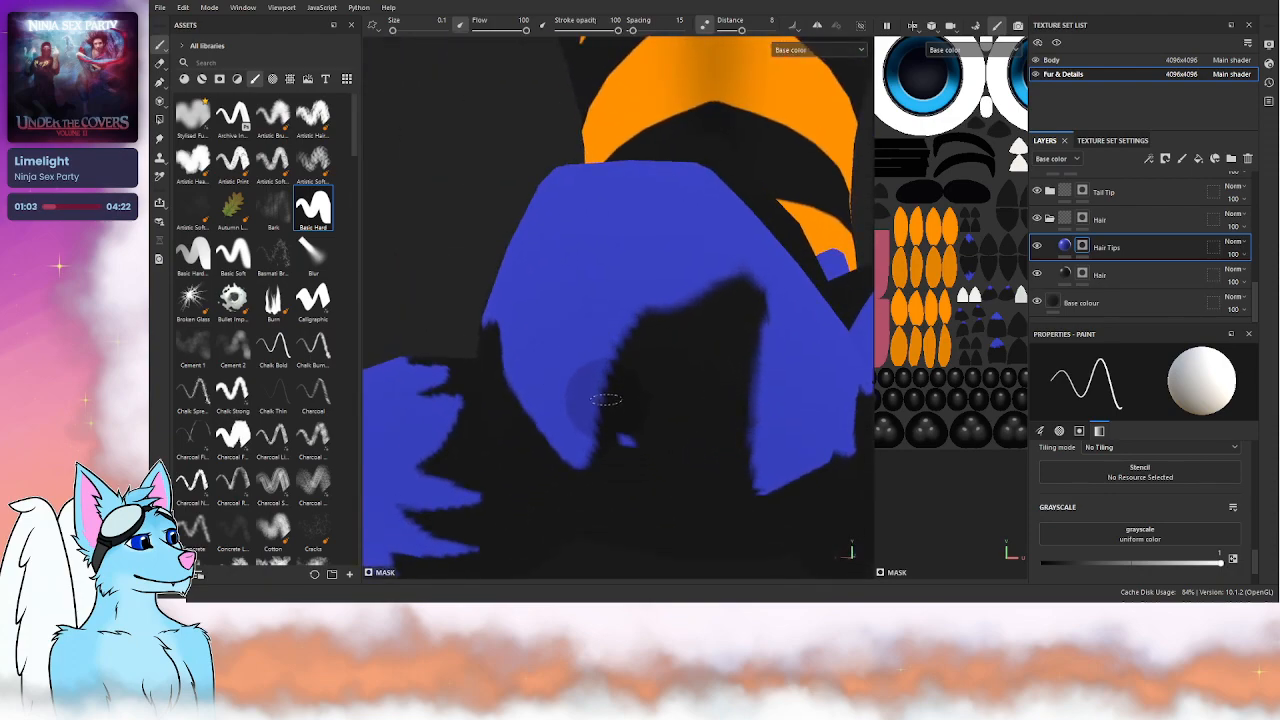
left_click_drag(634, 426, 666, 271)
mouse_move(694, 437)
left_mouse_down()
mouse_move(697, 320)
mouse_move(674, 244)
left_mouse_up()
left_click_drag(691, 423, 657, 260)
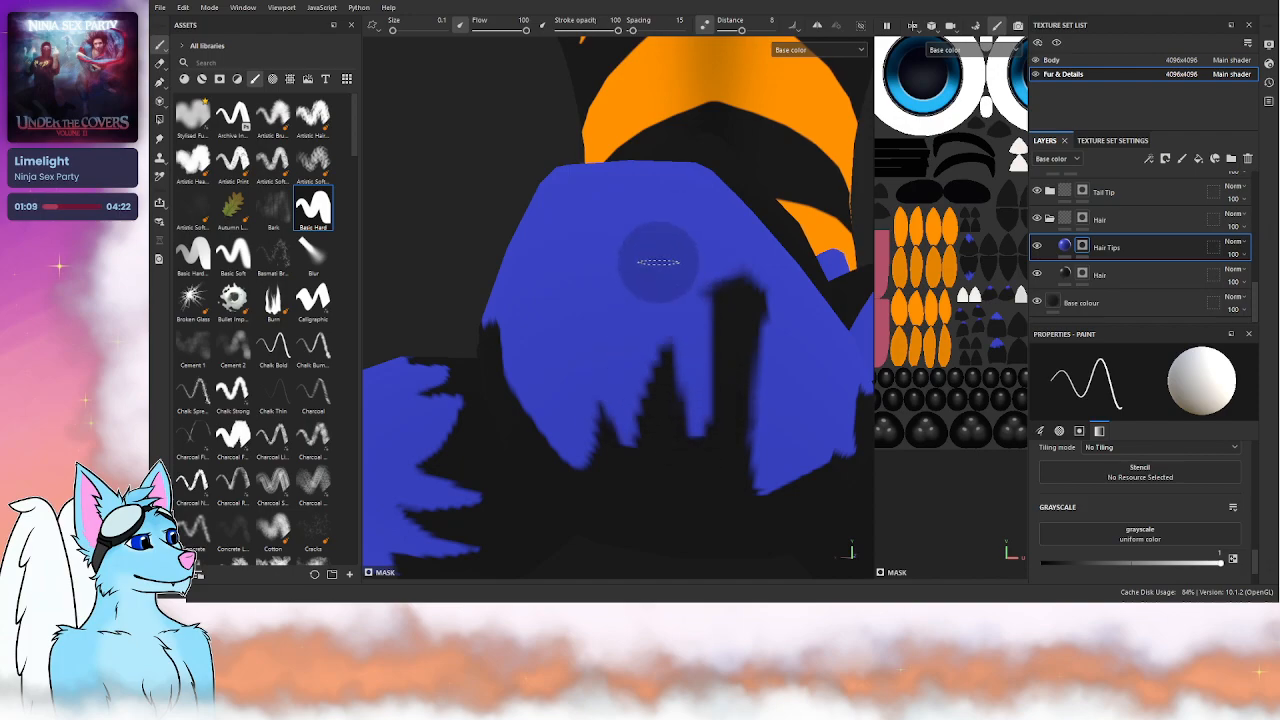
mouse_move(710, 425)
left_mouse_down()
mouse_move(729, 229)
mouse_move(757, 463)
left_mouse_up()
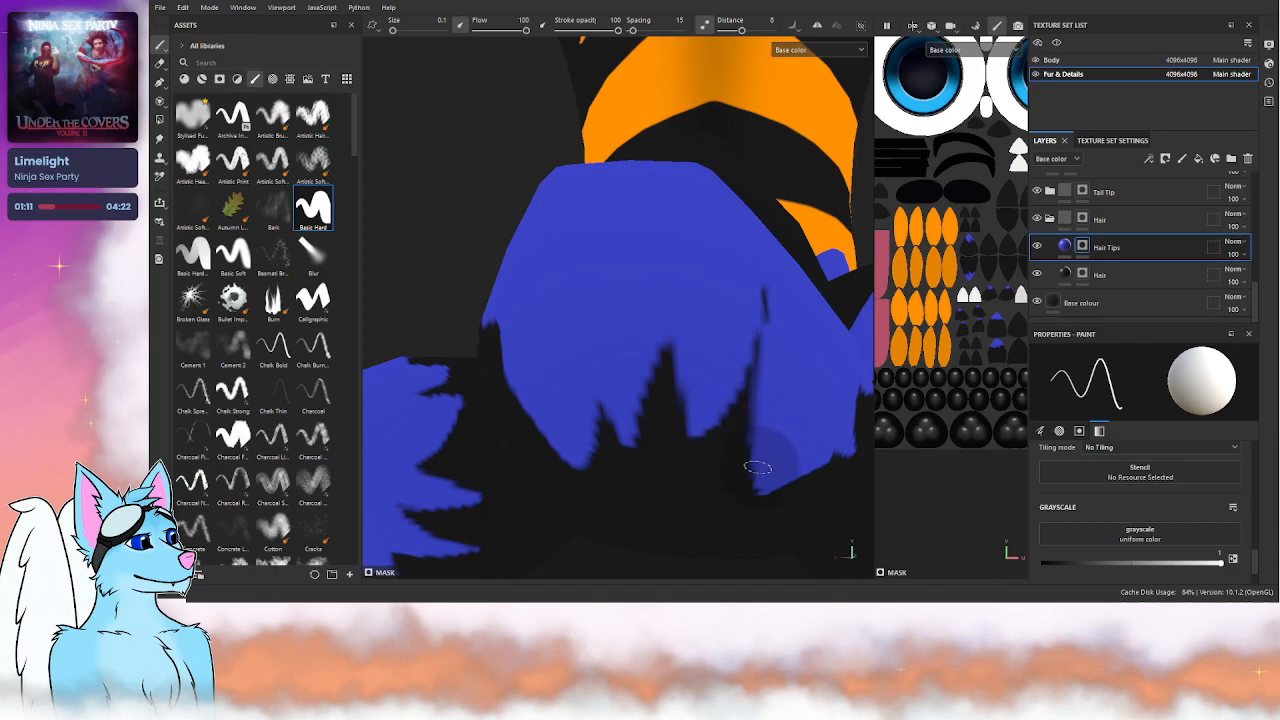
- Carve the spikes on the opposite side of the large blue tip with grayscale 0, and restore the grayscale to 1
mouse_move(771, 349)
left_mouse_down("alt")
mouse_move(730, 280)
mouse_move(791, 386)
mouse_move(827, 365)
mouse_move(600, 380)
mouse_move(660, 520)
mouse_move(771, 280)
mouse_move(762, 347)
mouse_move(686, 294)
mouse_move(651, 317)
mouse_move(633, 285)
mouse_move(567, 378)
left_mouse_up("alt")
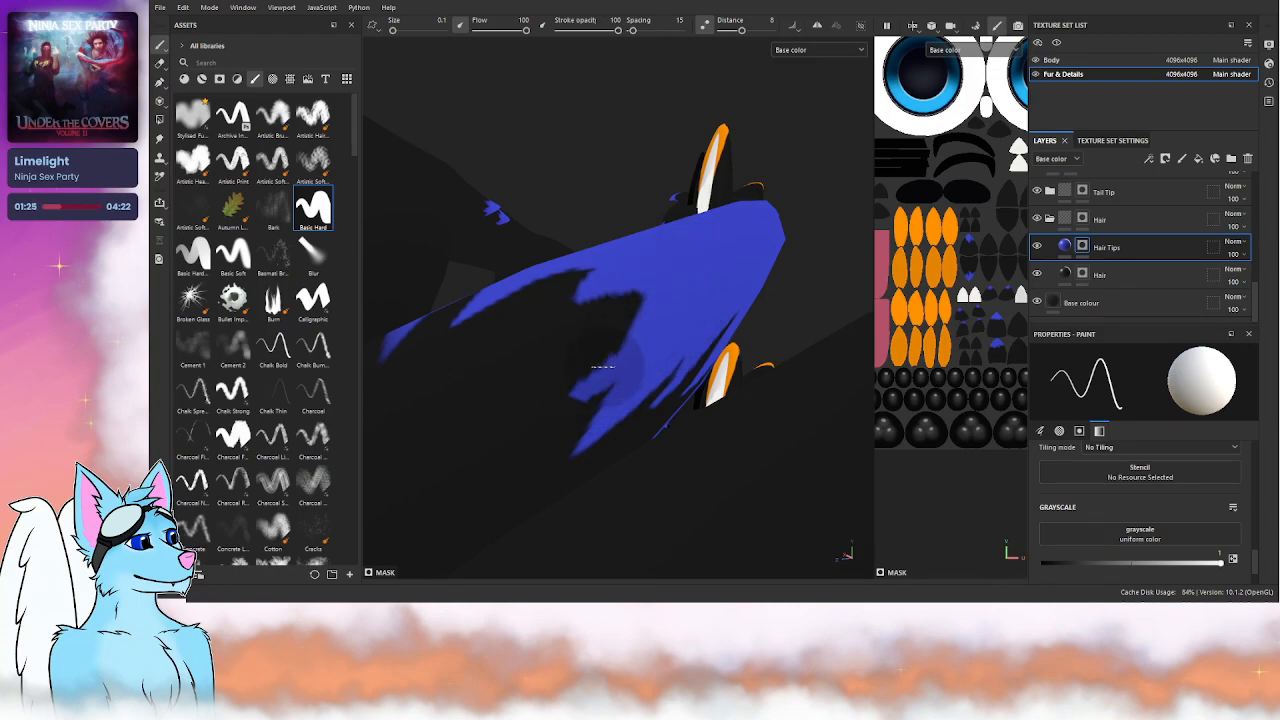
left_click(1231, 561)
left_click_drag(602, 368, 591, 326, "alt")
left_click_drag(599, 405, 547, 410)
left_click_drag(636, 304, 572, 390)
left_click_drag(636, 304, 574, 393)
left_click(1222, 562)
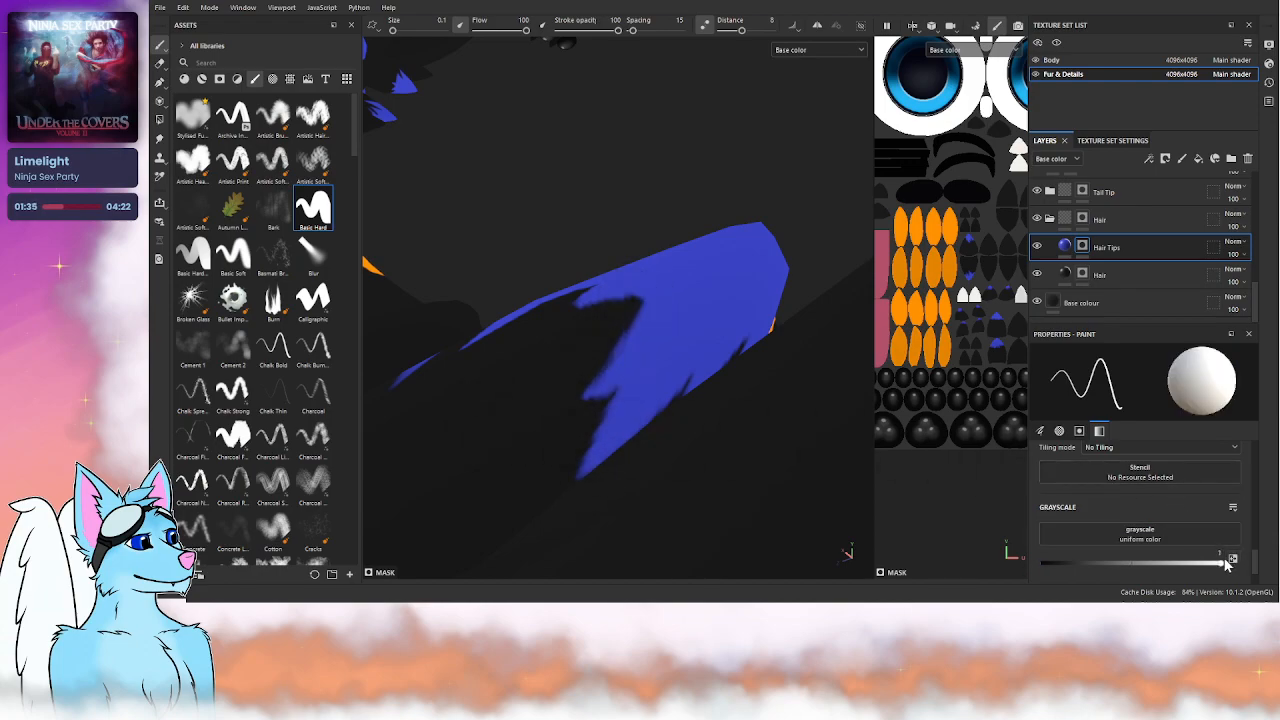
- Turn off Lazy Mouse and show the alphas in the asset library
scroll(623, 379, "down", 5)
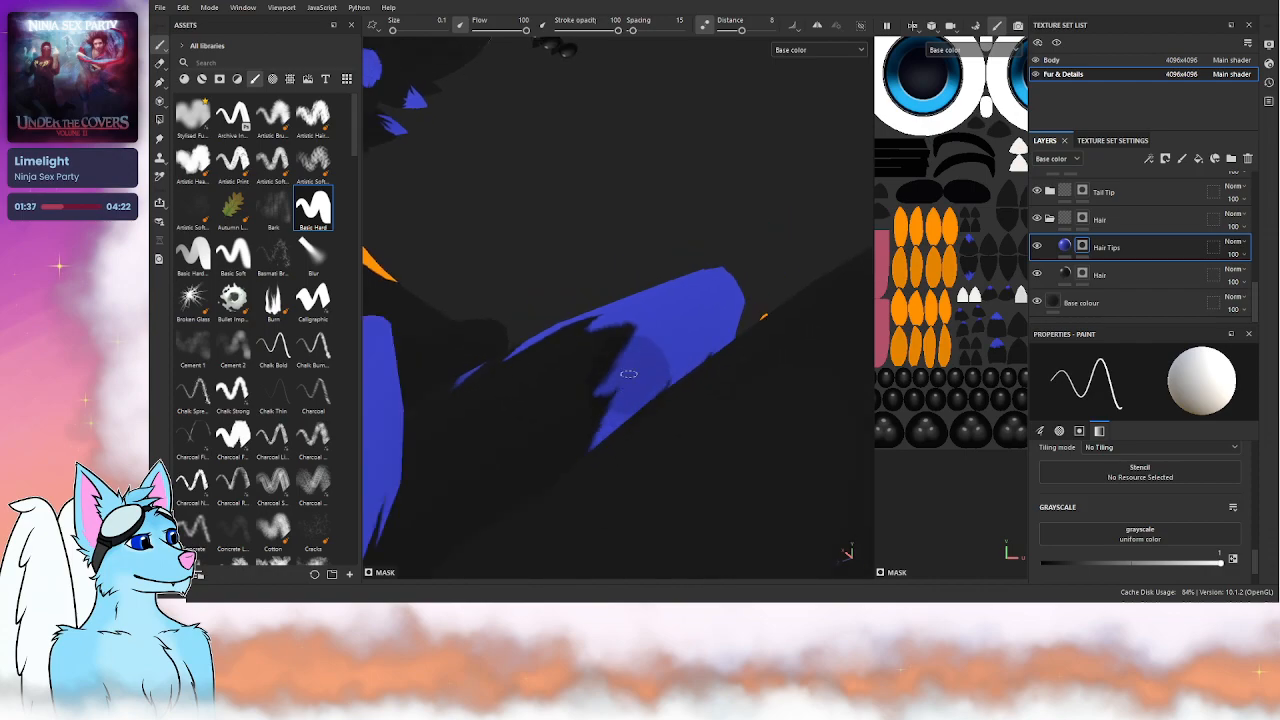
left_click_drag(663, 365, 612, 376, "alt")
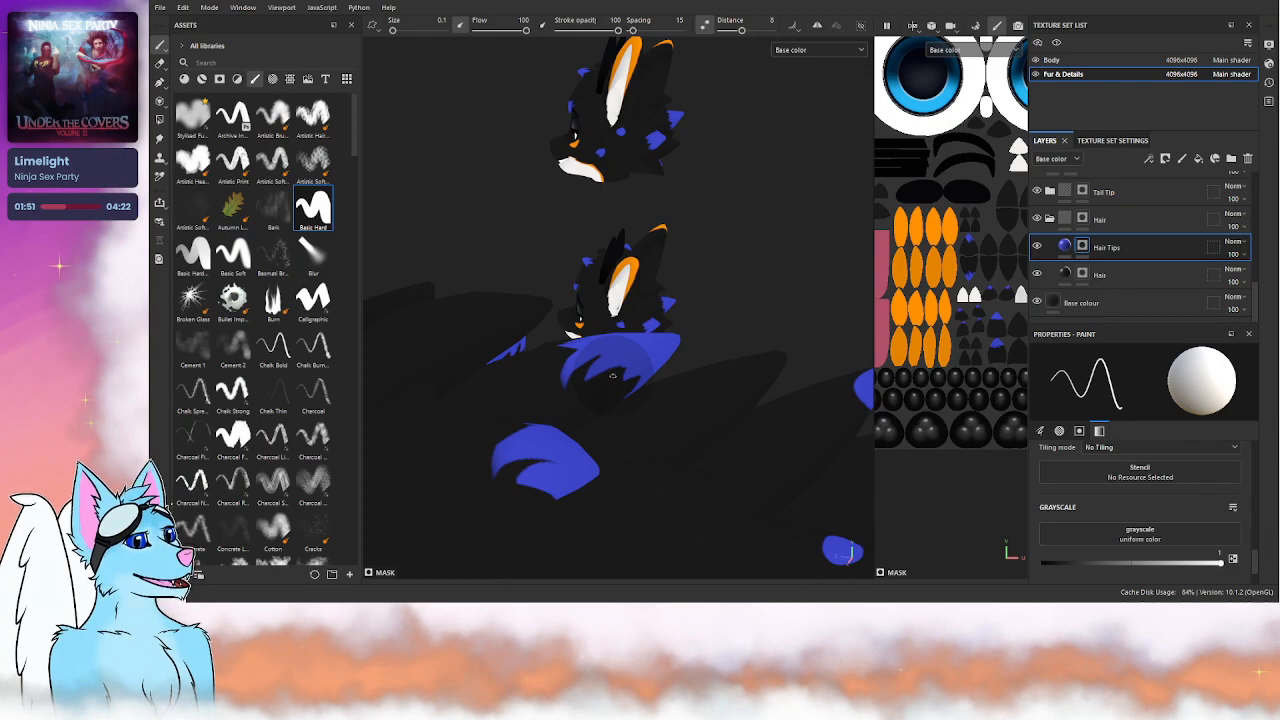
left_click_drag(700, 395, 691, 351, "alt")
middle_click_drag(691, 351, 616, 240, "alt")
left_click_drag(620, 310, 541, 355, "alt")
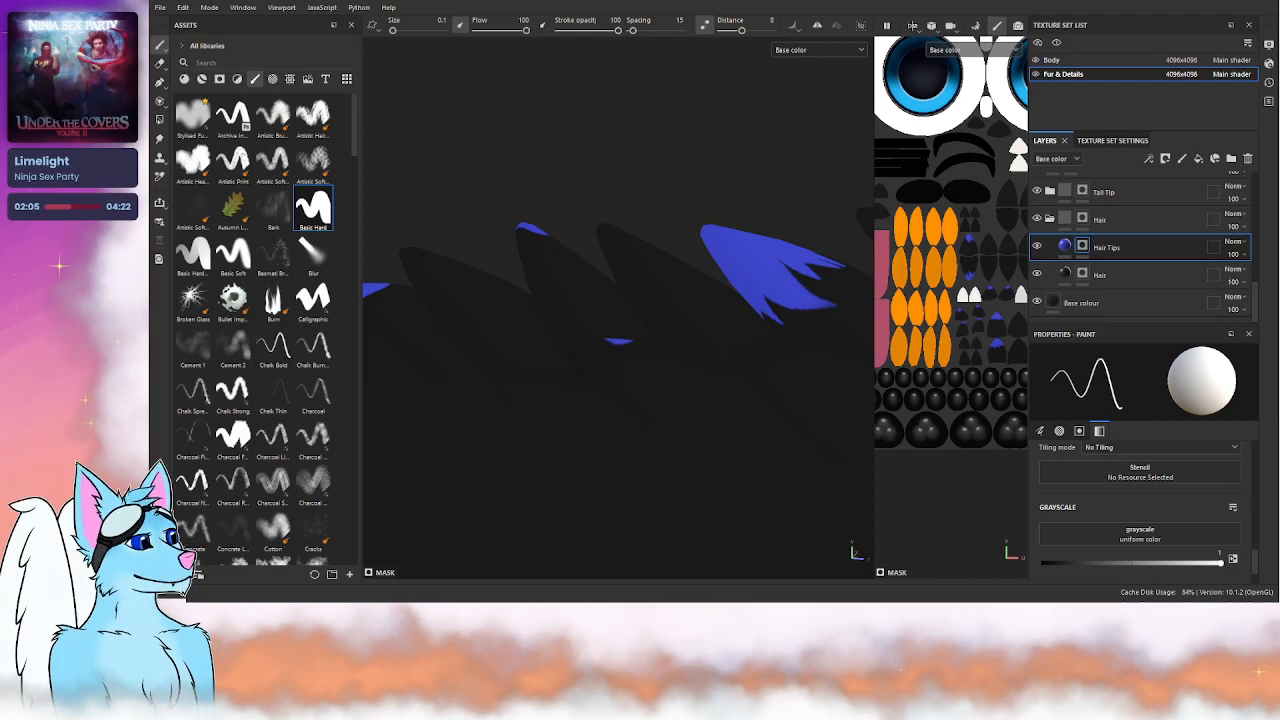
mouse_move(654, 349)
left_mouse_down("alt")
mouse_move(630, 370)
mouse_move(609, 349)
mouse_move(643, 497)
mouse_move(617, 349)
mouse_move(638, 323)
left_mouse_up("alt")
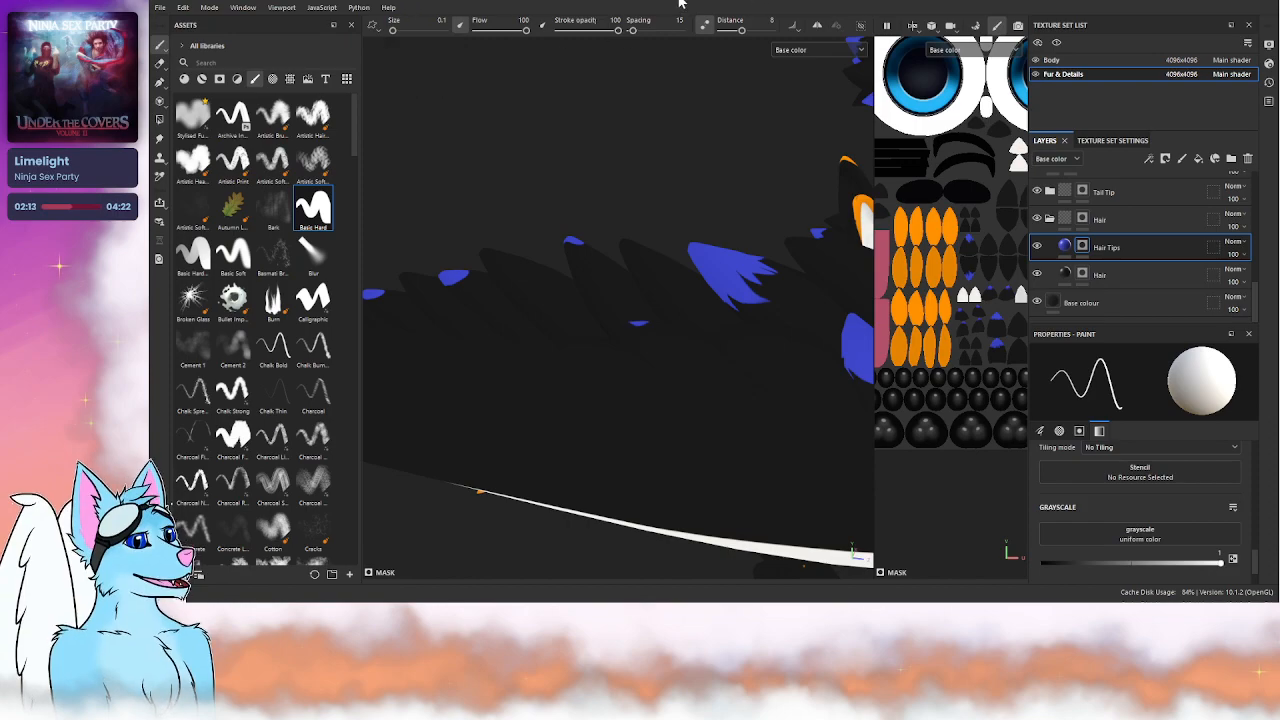
left_click(705, 22)
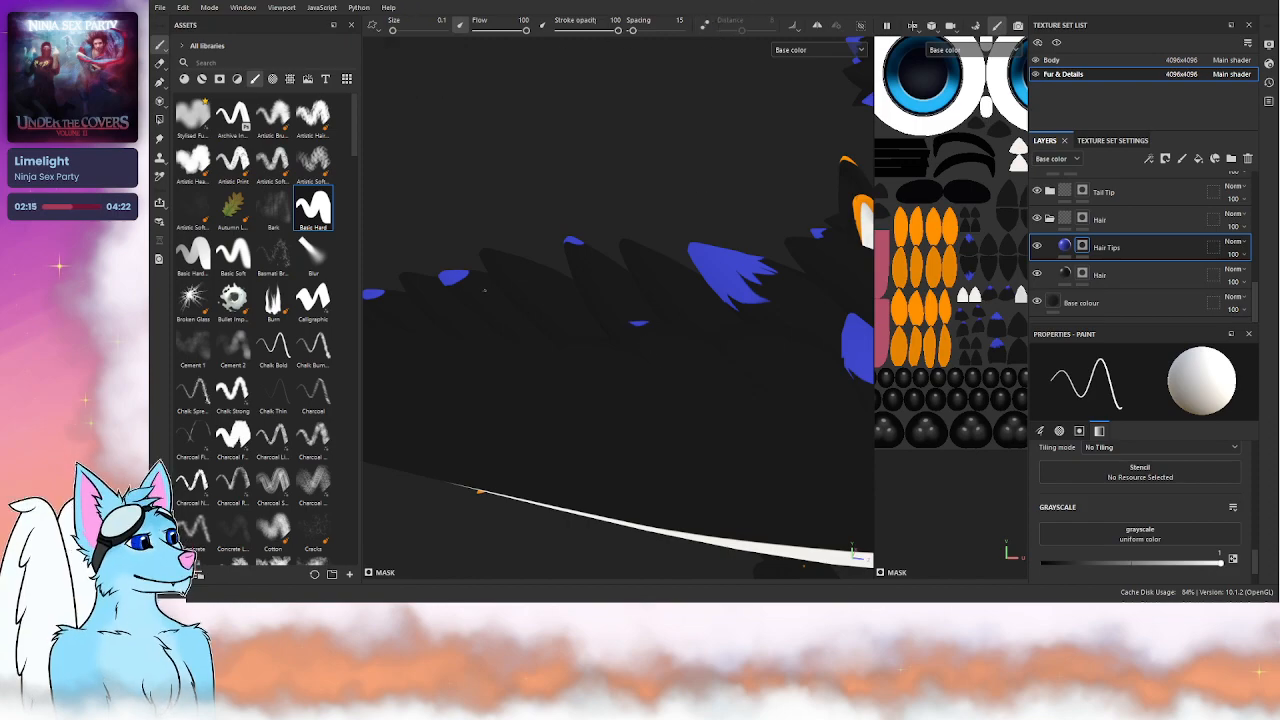
left_click(273, 80)
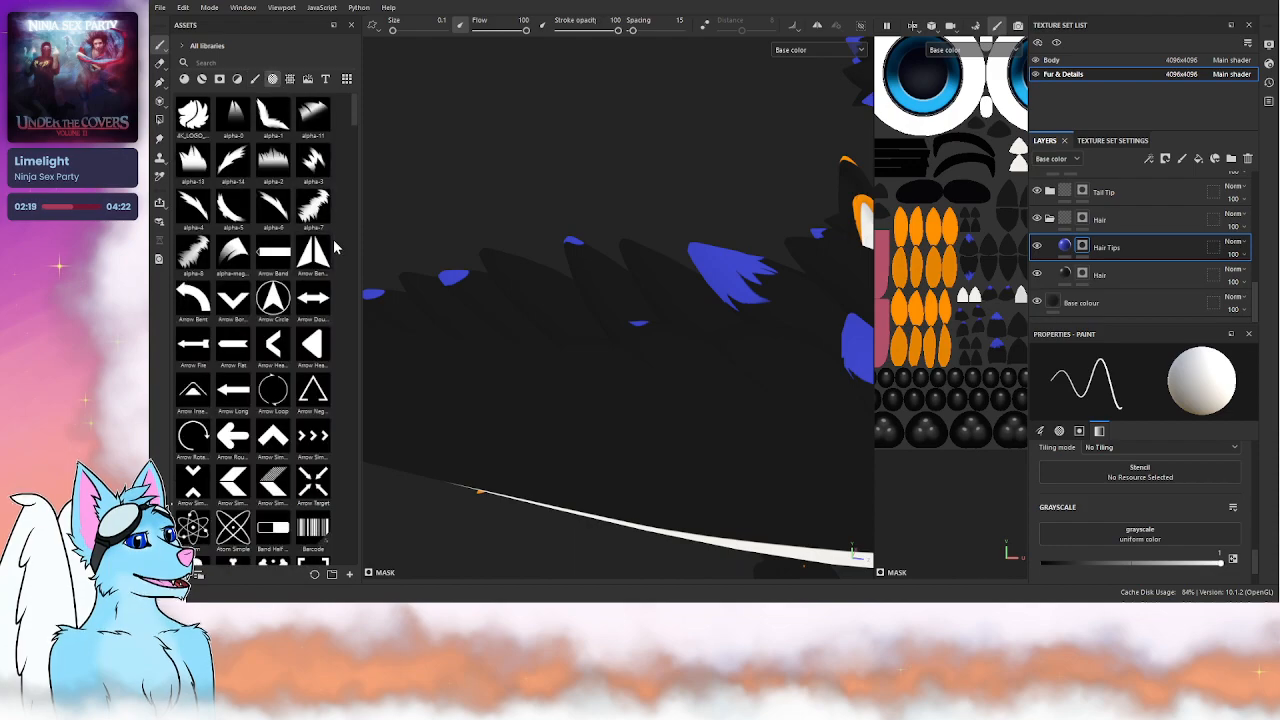
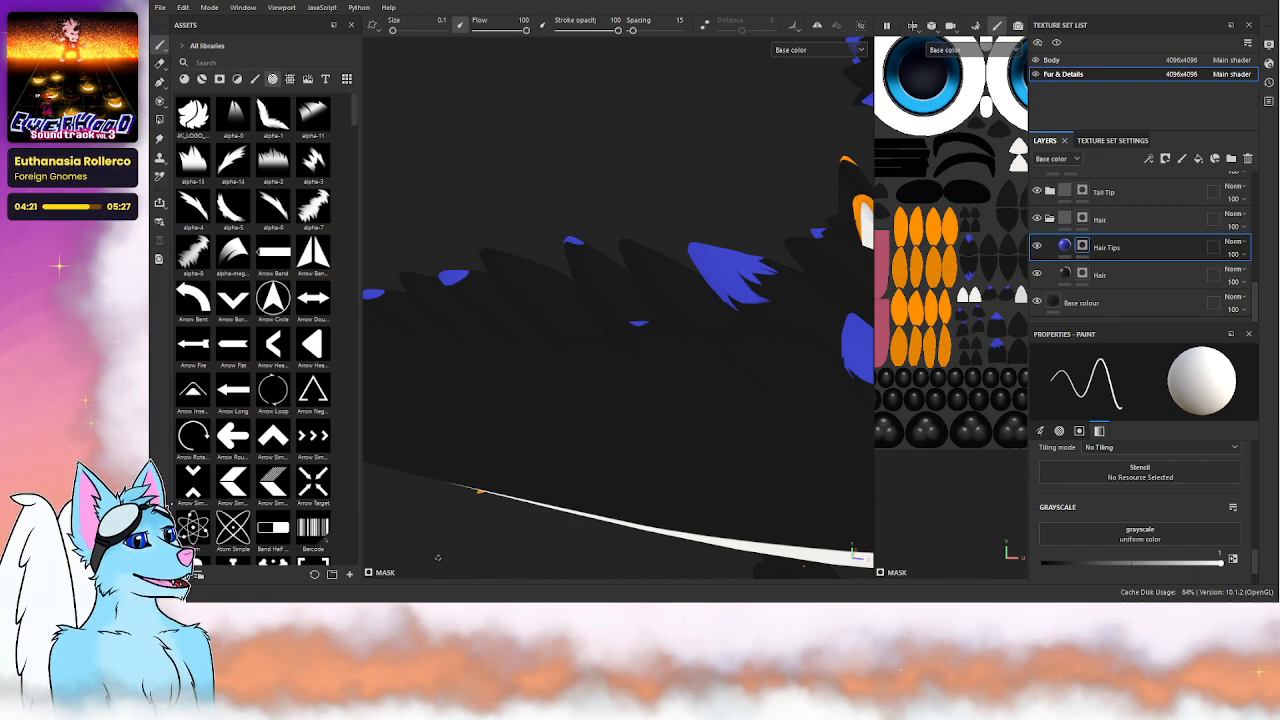
- Choose alpha-0 as the brush alpha, with brush size 0.84 and flow 100, for the small blue tip below the large one
scroll(634, 346, "up", 3)
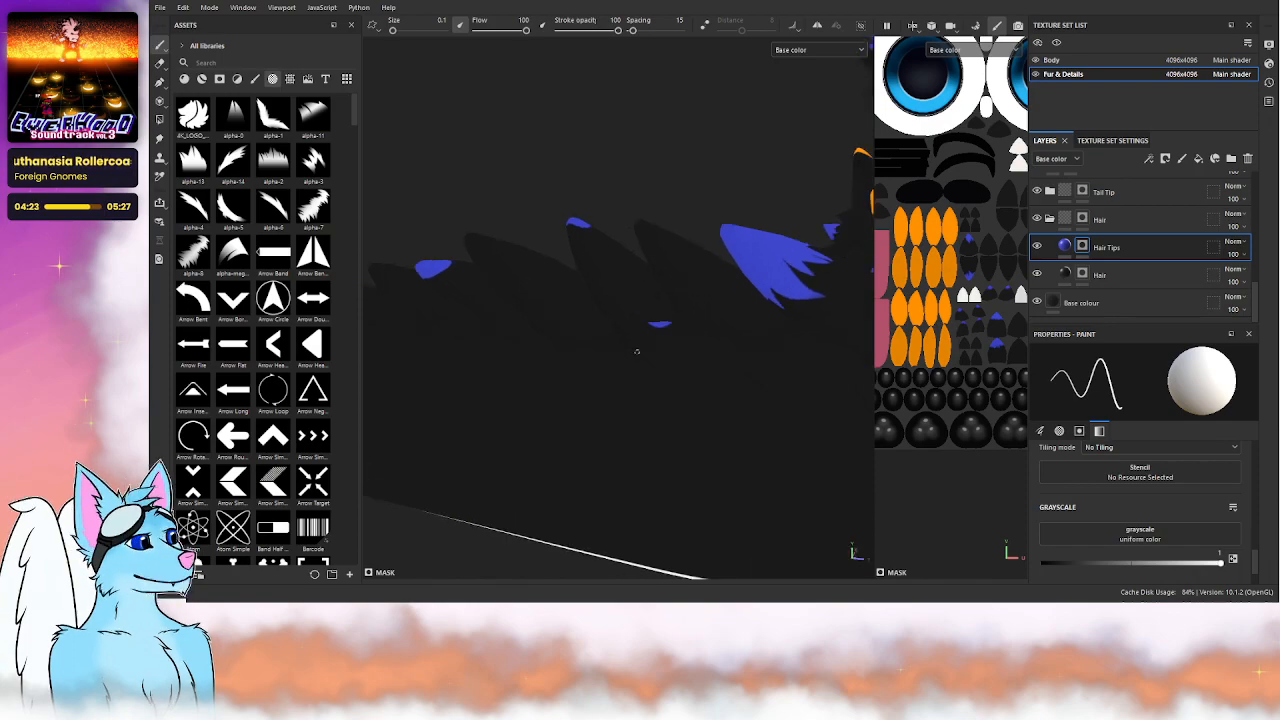
middle_click_drag(694, 282, 657, 287, "alt")
scroll(653, 323, "up", 3)
scroll(640, 335, "up", 3)
left_click_drag(623, 346, 640, 374, "alt")
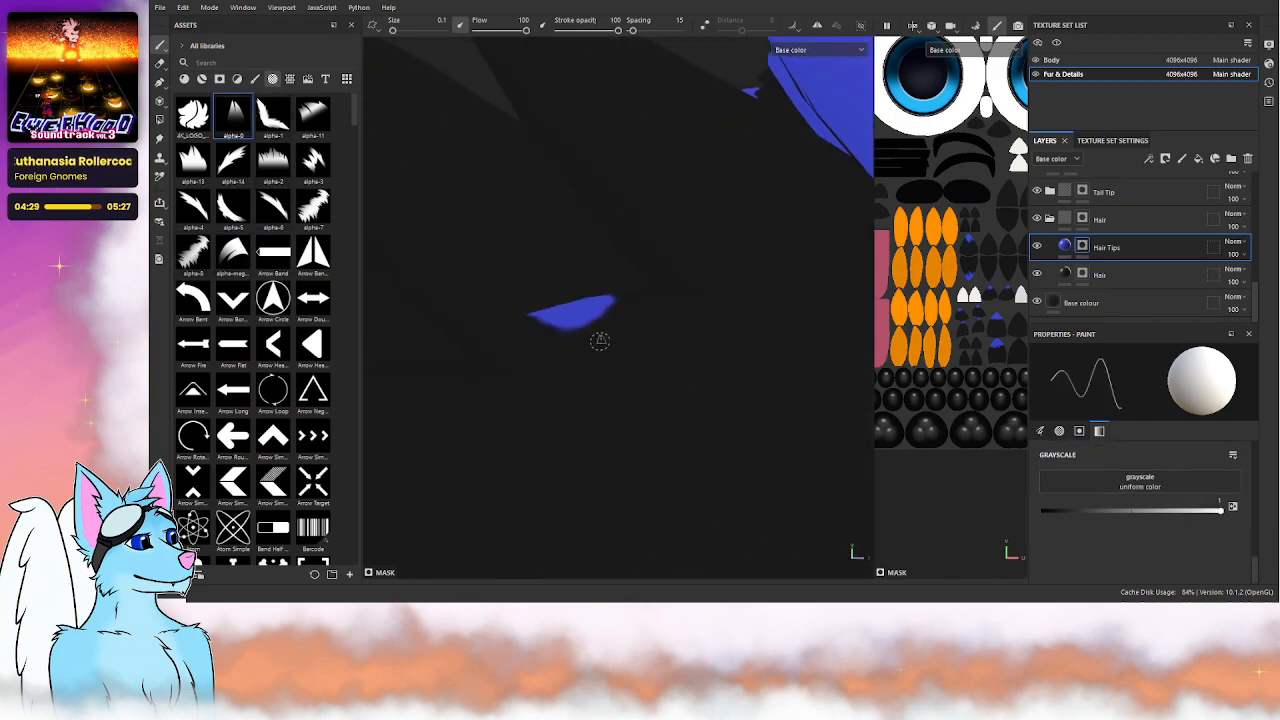
scroll(573, 344, "down", 2)
right_click_drag(582, 349, 625, 349, "ctrl")
left_click_drag(582, 349, 572, 252, "ctrl")
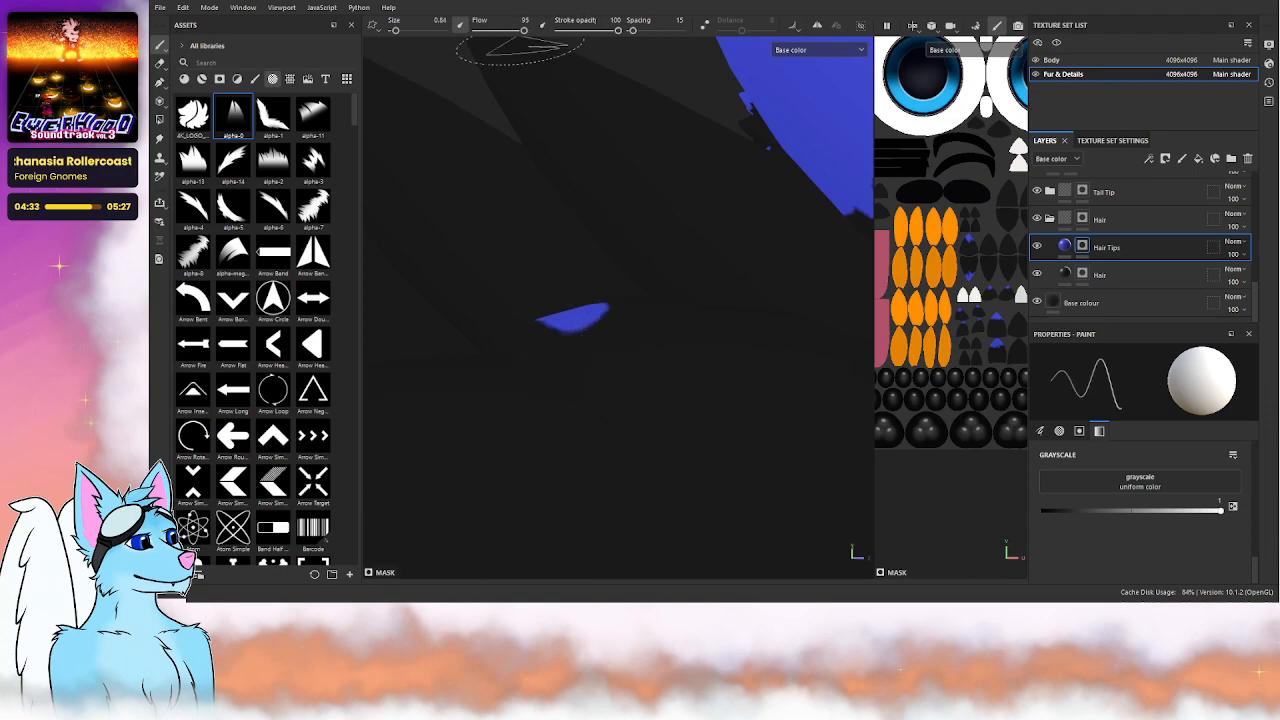
left_click_drag(523, 30, 530, 30)
left_click_drag(603, 312, 686, 277, "alt")
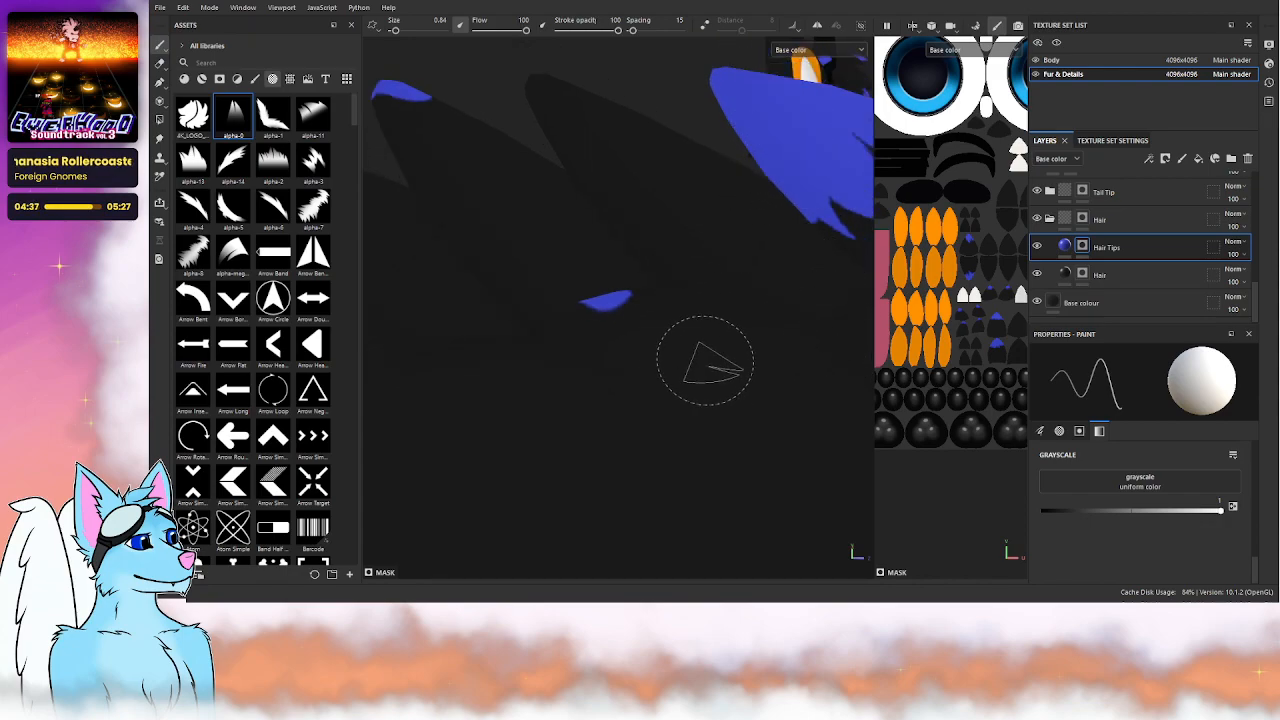
scroll(614, 364, "up", 5)
left_click(605, 288)
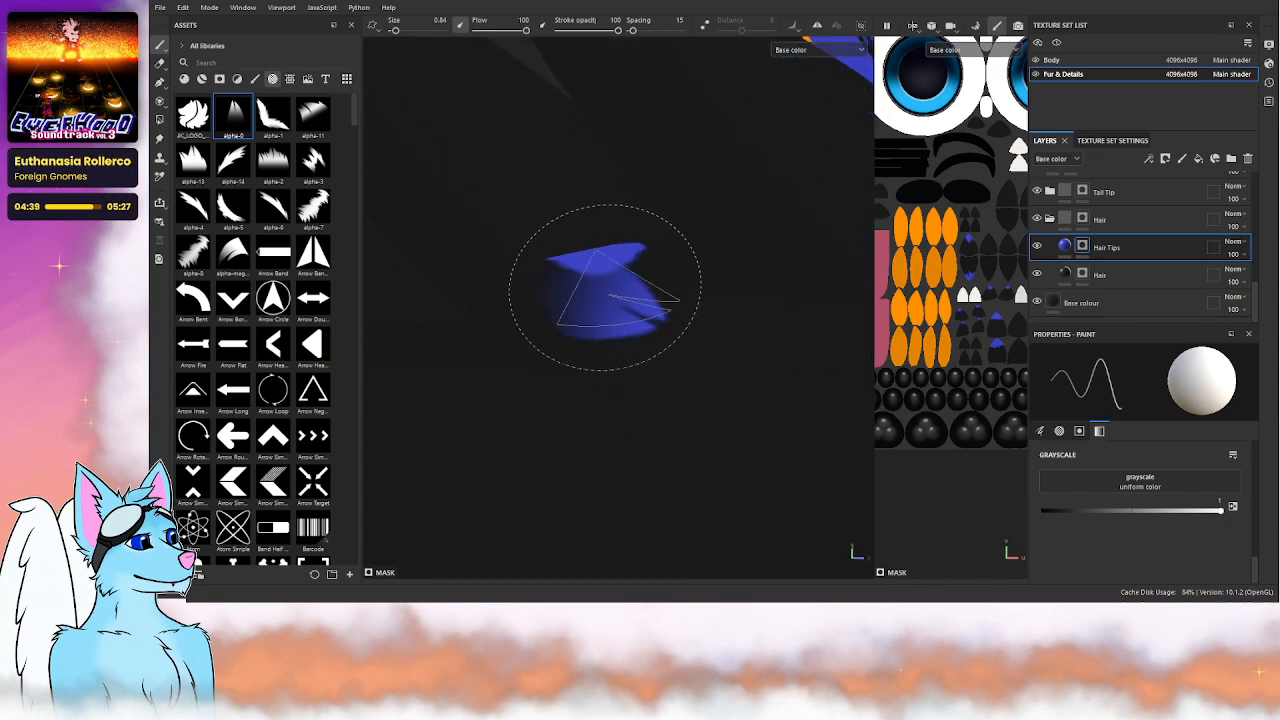
key("ctrl+z")
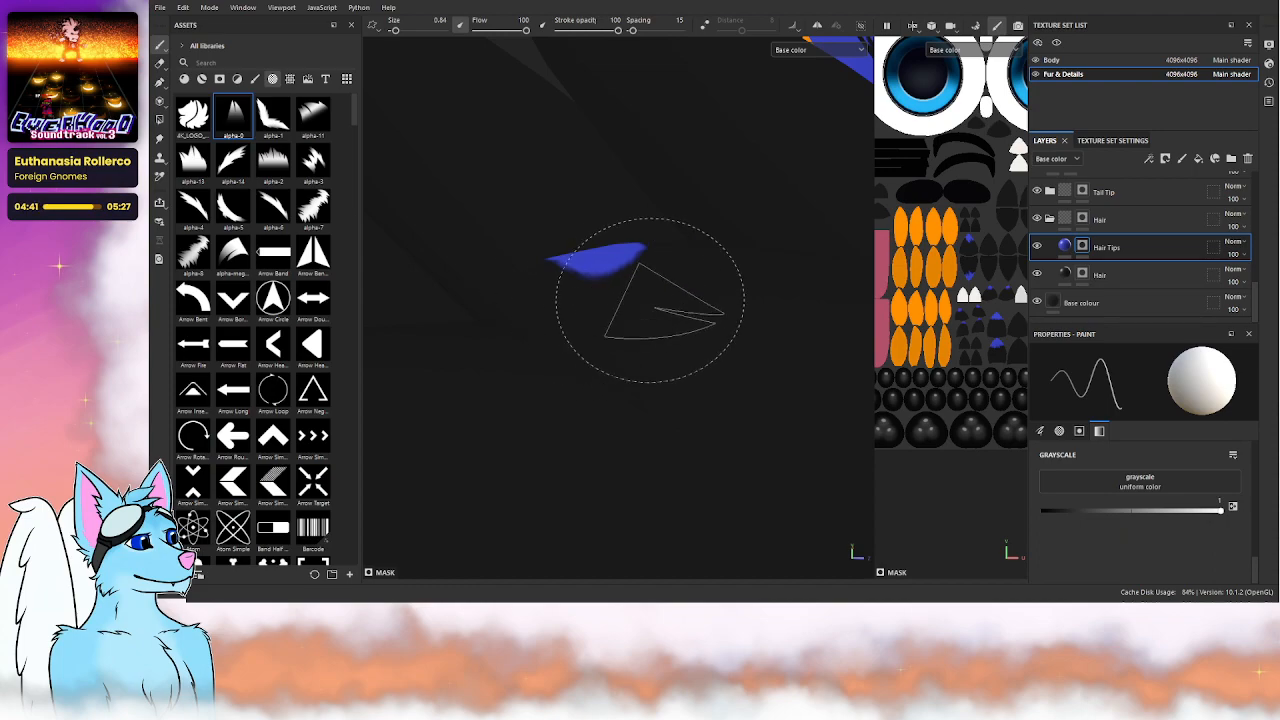
left_click(649, 290)
key("ctrl+z")
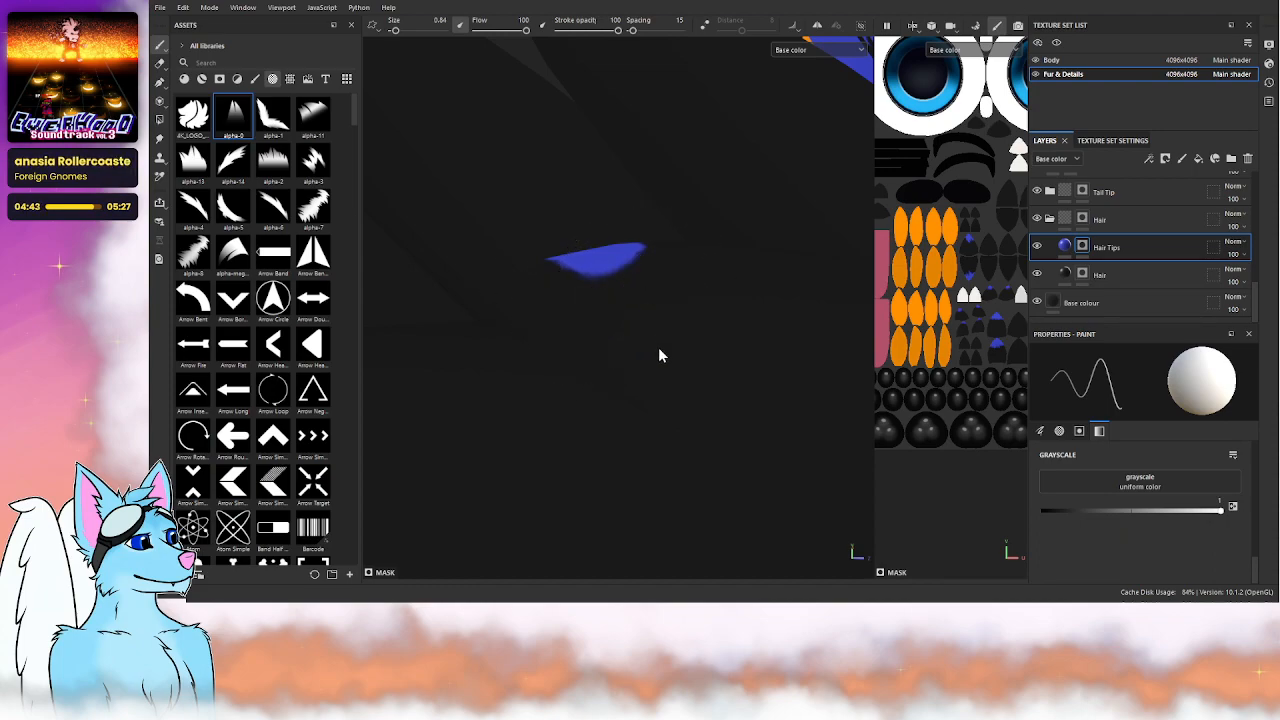
- Enlarge the brush to size 1.46 and stamp alpha-0 fur spikes over the small blue tip to extend it
right_click_drag(671, 369, 750, 369, "ctrl")
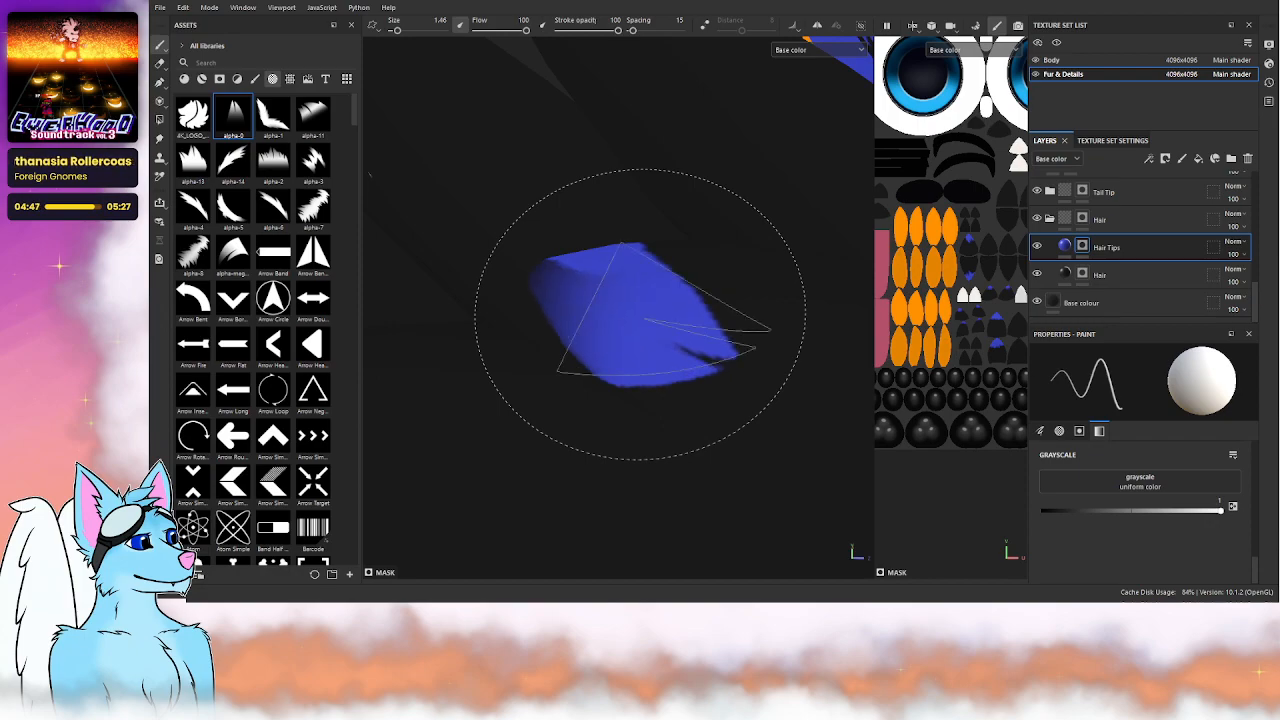
scroll(662, 277, "down", 2)
mouse_move(662, 277)
left_mouse_down("alt")
mouse_move(705, 300)
mouse_move(714, 325)
mouse_move(724, 530)
mouse_move(671, 408)
left_mouse_up("alt")
left_click_drag(584, 272, 584, 220, "ctrl")
left_click_drag(584, 272, 540, 283, "alt")
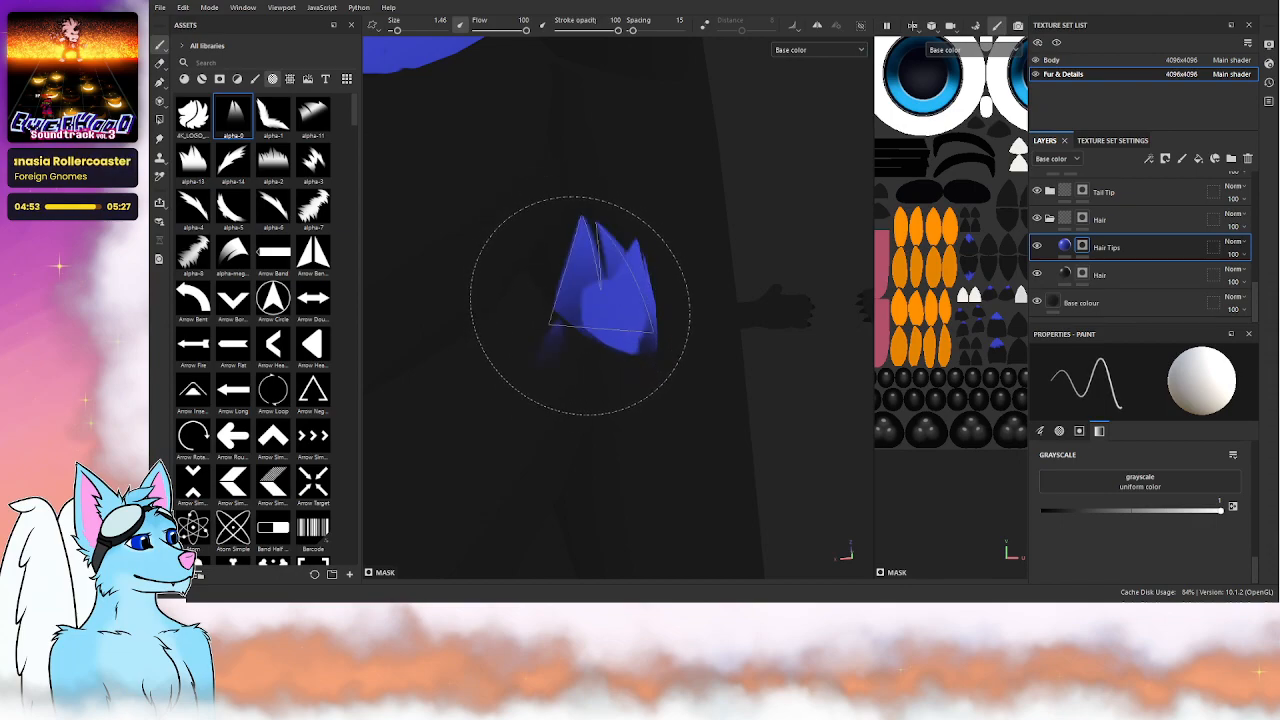
mouse_move(650, 403)
left_mouse_down("alt")
mouse_move(614, 320)
mouse_move(589, 305)
mouse_move(709, 360)
mouse_move(594, 283)
mouse_move(566, 237)
mouse_move(554, 326)
left_mouse_up("alt")
left_click(589, 305)
- Stamp more alpha-0 fur spikes along the underside of the small blue tip to complete its jagged edge
mouse_move(562, 347)
left_mouse_down("alt")
mouse_move(446, 263)
mouse_move(571, 191)
mouse_move(560, 206)
left_mouse_up("alt")
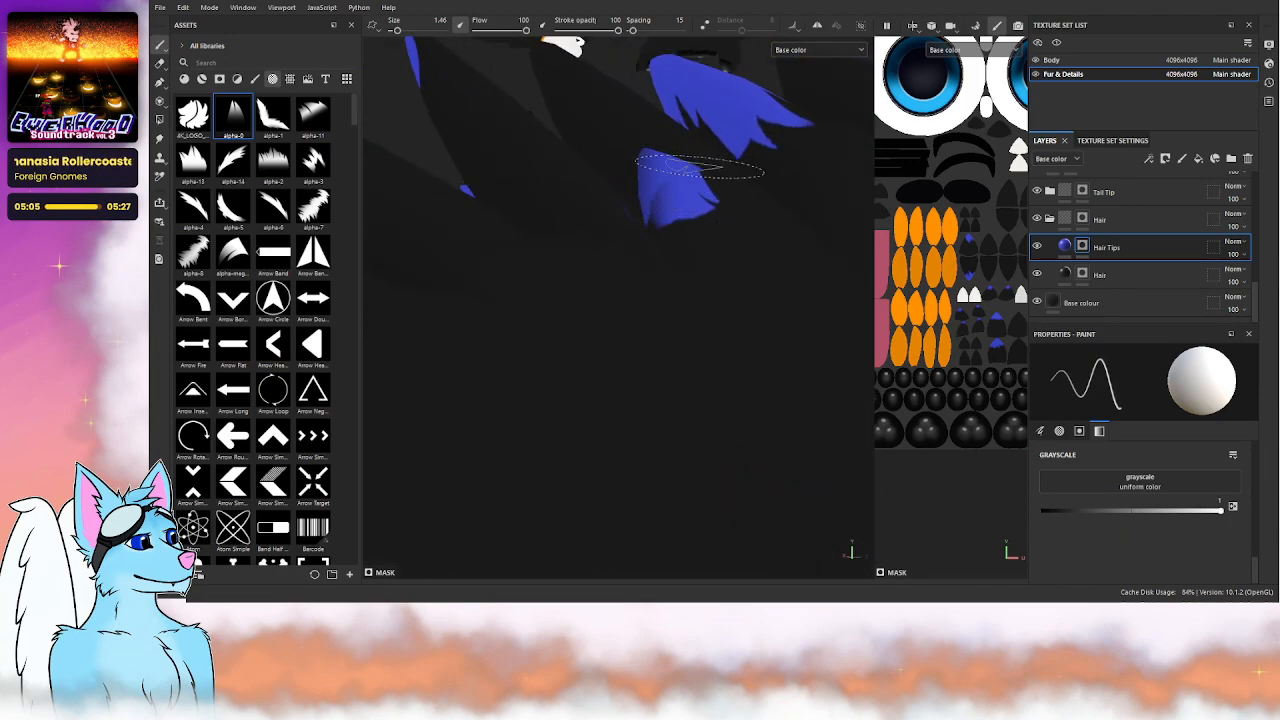
mouse_move(682, 205)
left_mouse_down("alt")
mouse_move(675, 195)
mouse_move(654, 257)
mouse_move(628, 186)
left_mouse_up("alt")
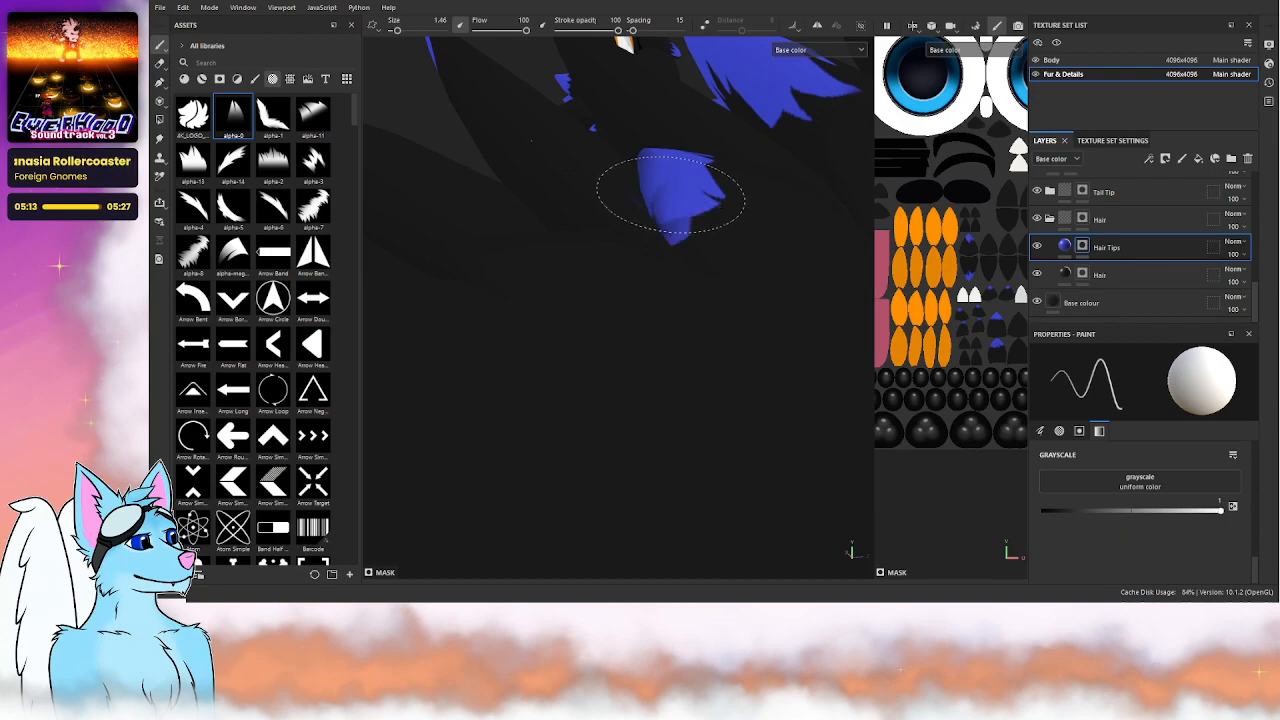
left_click_drag(670, 195, 703, 134, "alt")
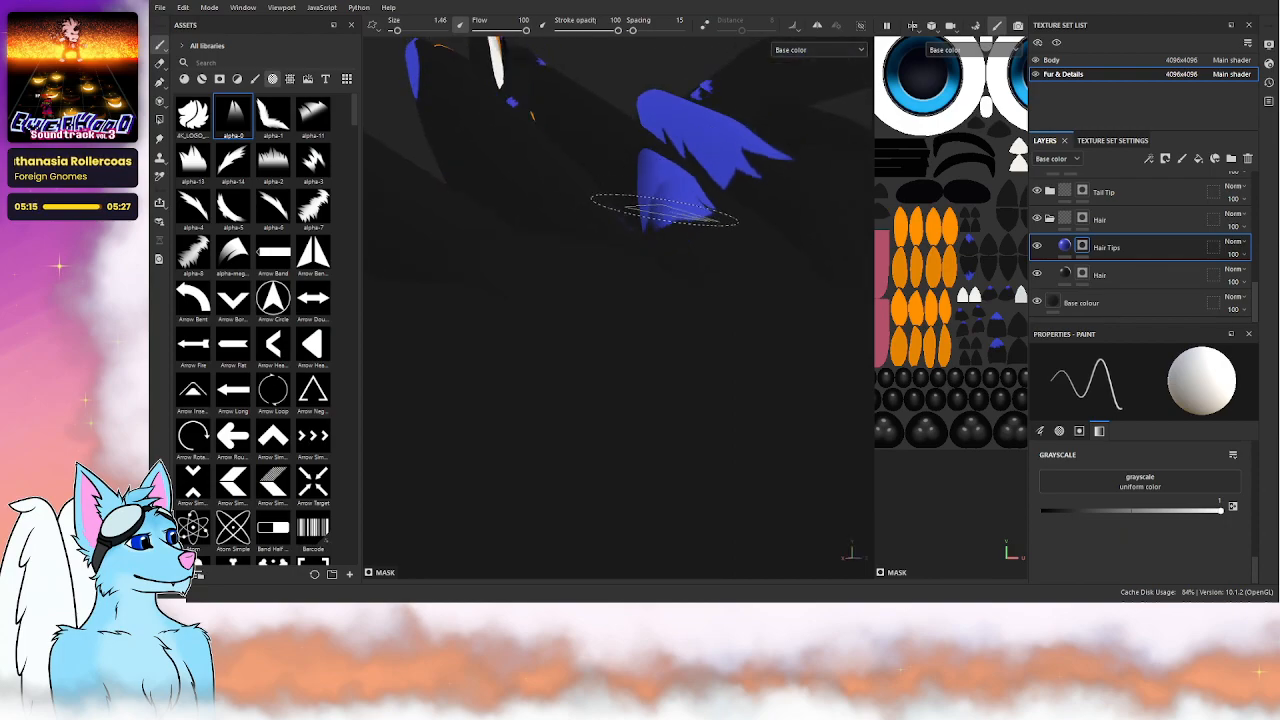
left_click(665, 218)
mouse_move(652, 193)
left_mouse_down("alt")
mouse_move(600, 214)
mouse_move(586, 297)
mouse_move(634, 357)
left_mouse_up("alt")
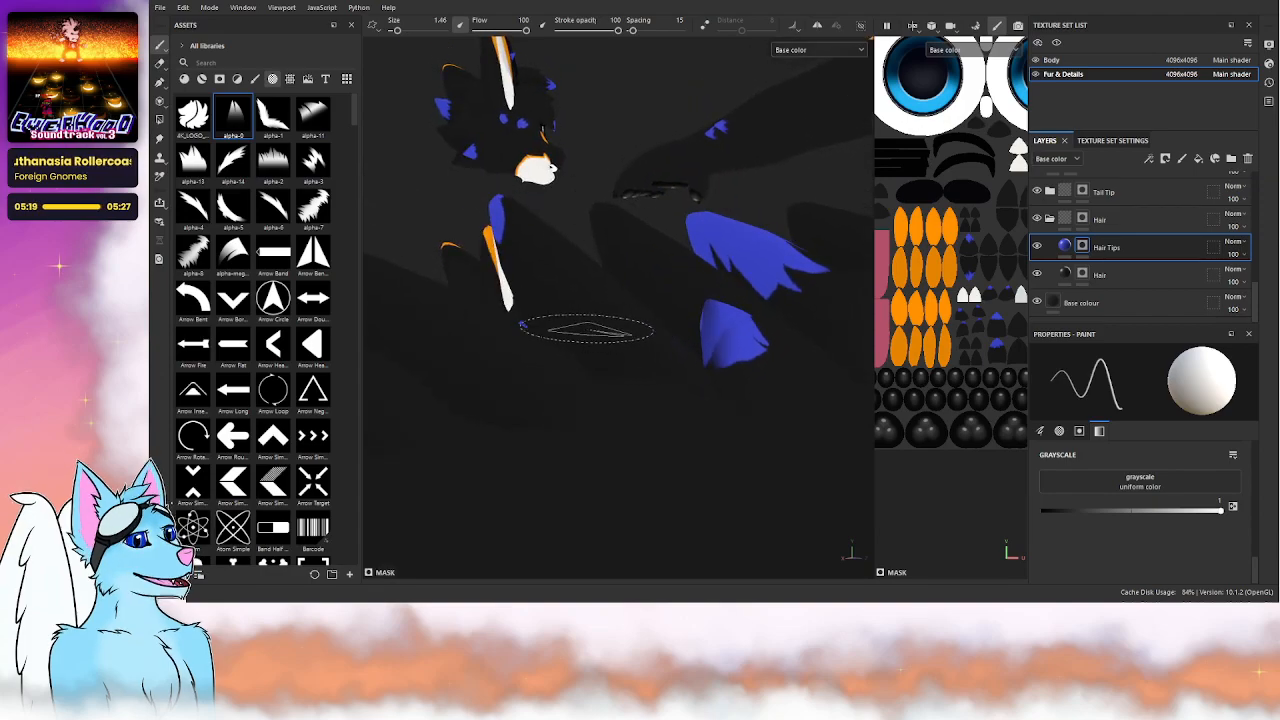
mouse_move(525, 255)
left_mouse_down("alt")
mouse_move(492, 240)
mouse_move(536, 318)
mouse_move(525, 265)
mouse_move(557, 281)
left_mouse_up("alt")
middle_click_drag(762, 422, 623, 363, "alt")
right_click_drag(623, 363, 766, 366, "alt")
mouse_move(766, 366)
left_mouse_down("alt")
mouse_move(637, 362)
mouse_move(619, 383)
mouse_move(629, 329)
mouse_move(614, 294)
mouse_move(600, 320)
left_mouse_up("alt")
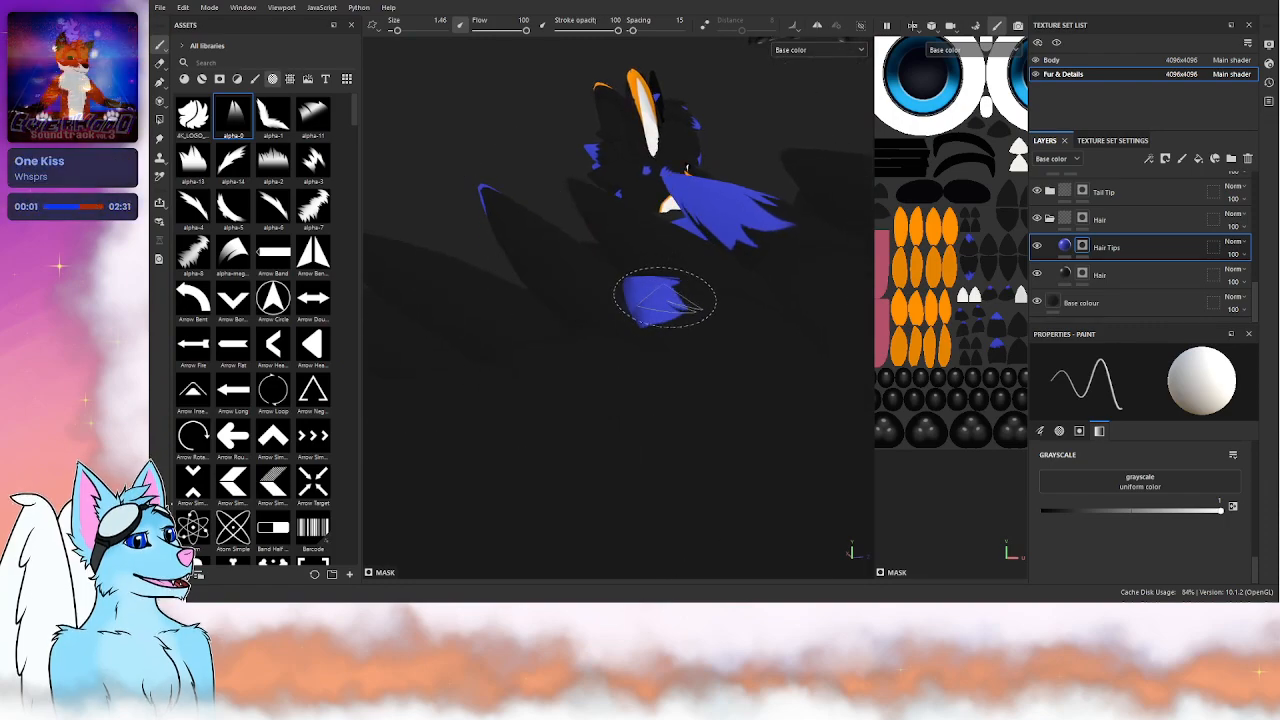
- Stamp alpha-0 fur spikes at brush size 1.46 over the plain oval blue tip, undoing attempts until the spikes sit right
right_click_drag(661, 298, 618, 298, "ctrl")
mouse_move(622, 235)
left_mouse_down("alt")
mouse_move(620, 357)
mouse_move(571, 337)
mouse_move(806, 266)
mouse_move(513, 397)
mouse_move(640, 300)
mouse_move(575, 293)
mouse_move(570, 280)
mouse_move(622, 354)
left_mouse_up("alt")
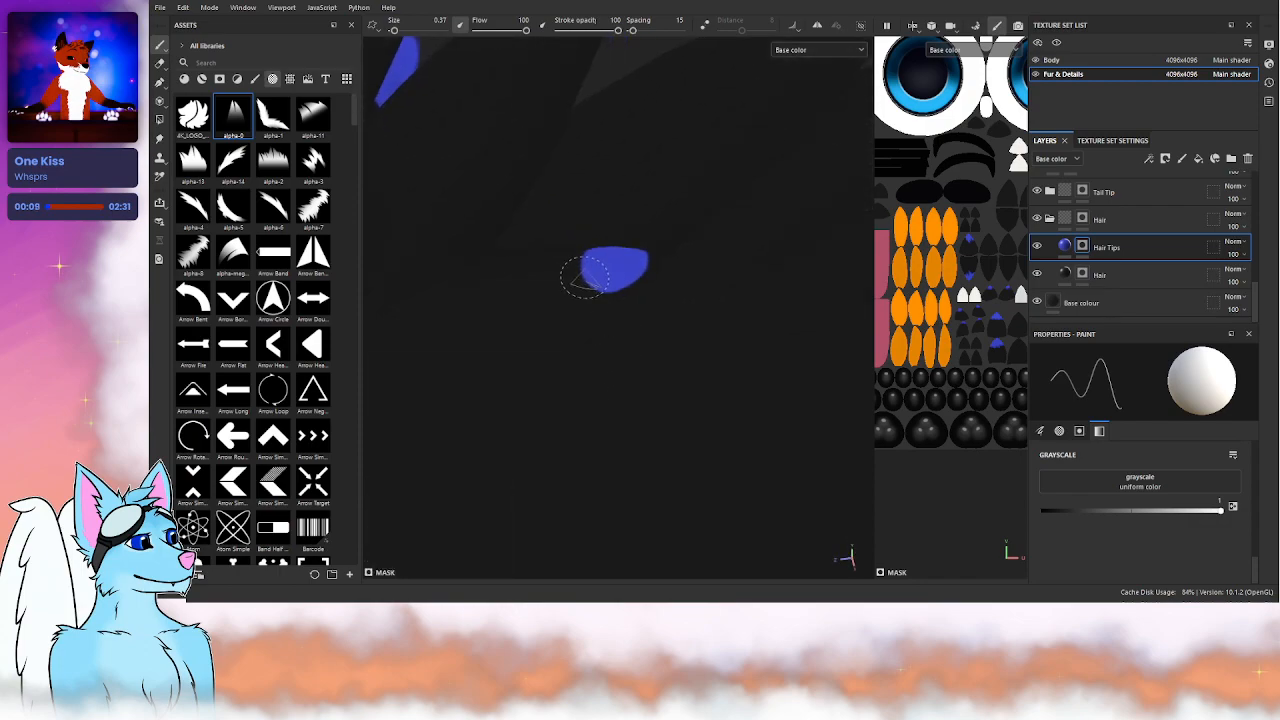
right_click_drag(594, 273, 612, 281, "ctrl")
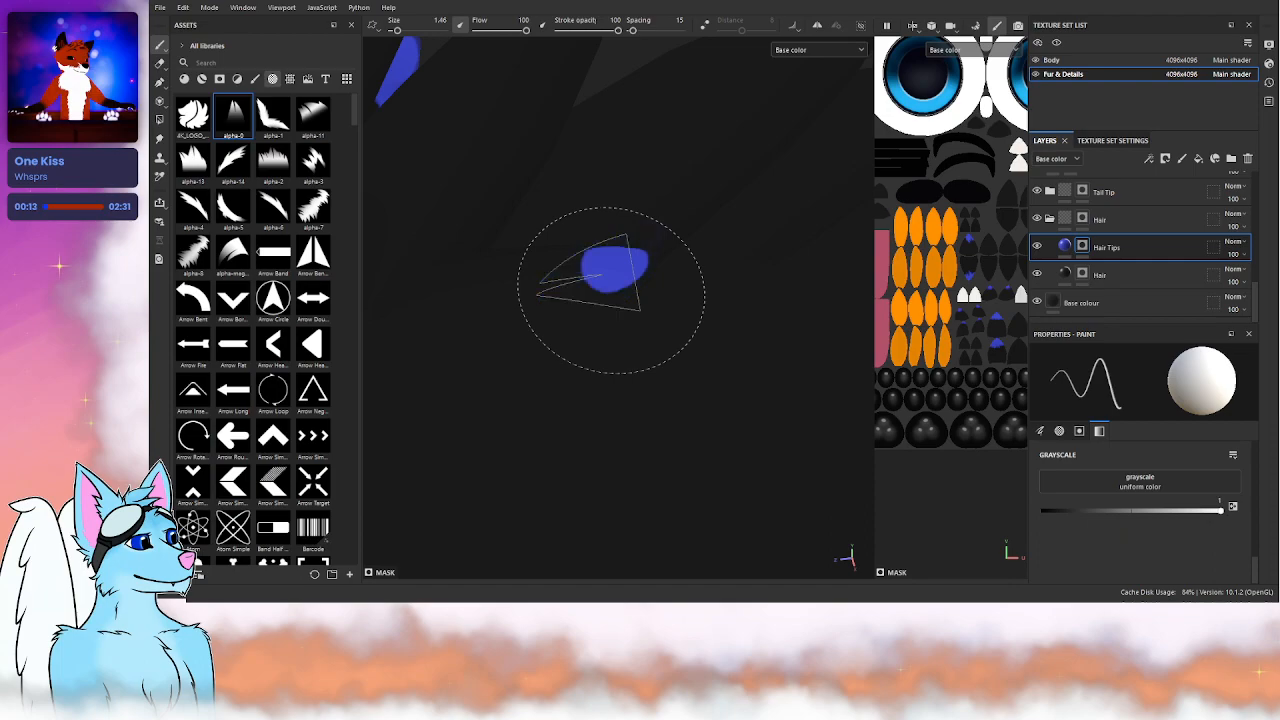
left_click(590, 288)
left_click(590, 288)
key("ctrl+z")
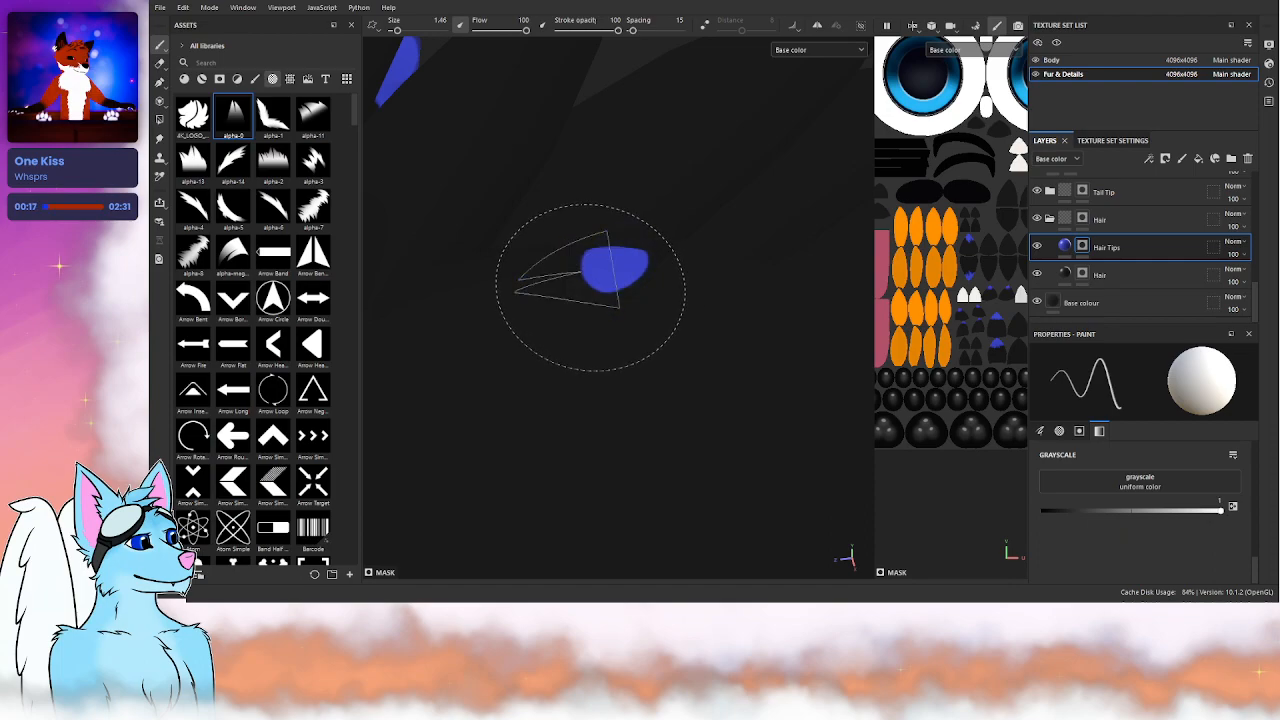
left_click(557, 286)
left_click_drag(618, 276, 586, 326, "alt")
key("ctrl+z")
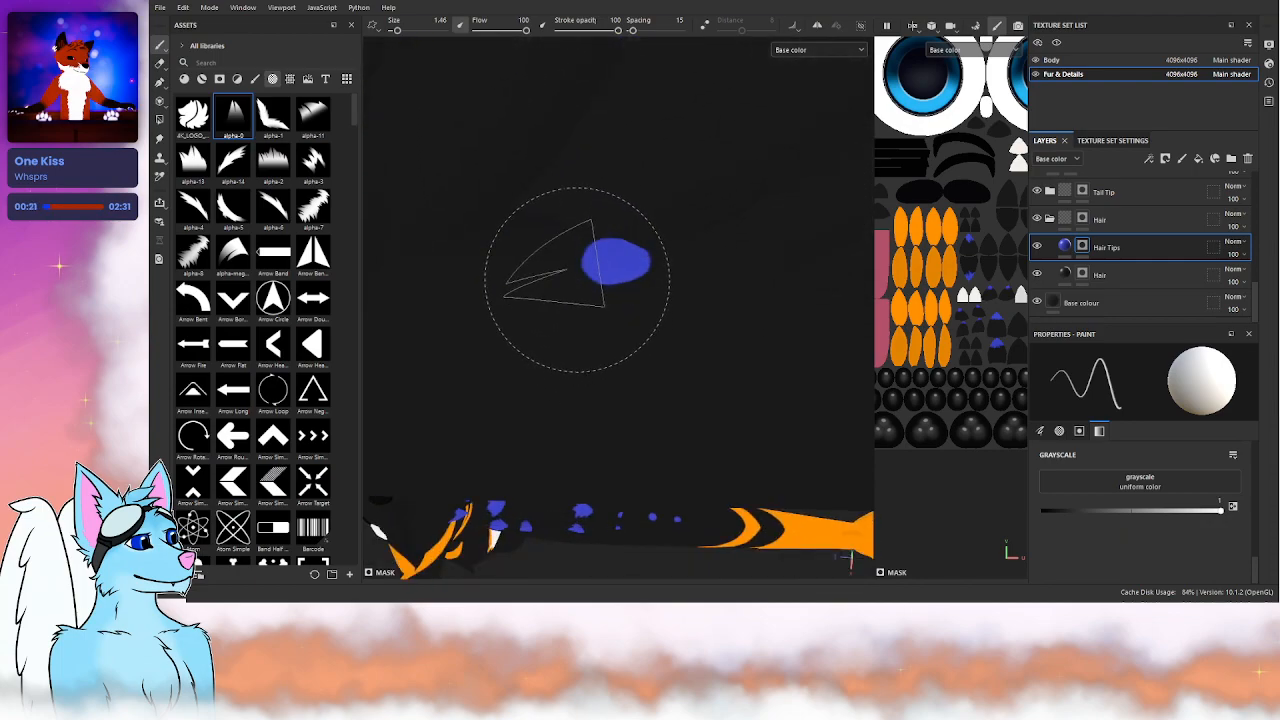
left_click(575, 268)
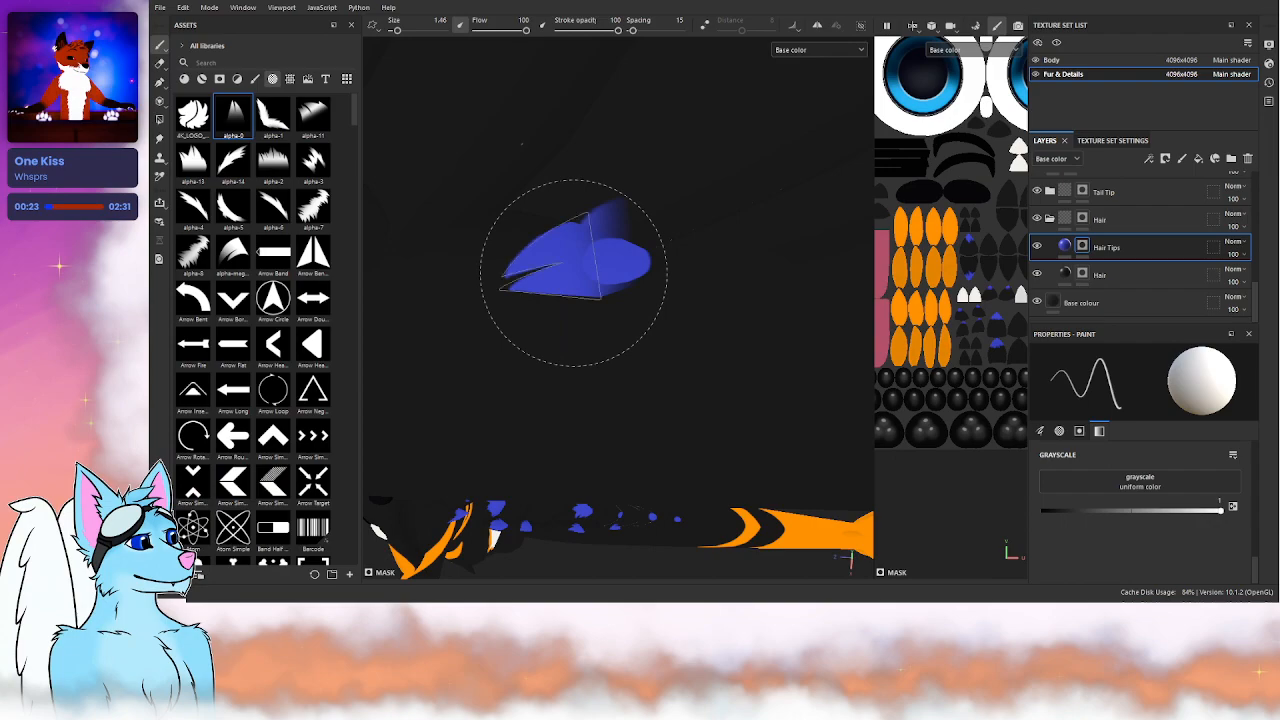
mouse_move(634, 409)
left_mouse_down("alt")
mouse_move(645, 233)
mouse_move(631, 386)
mouse_move(571, 350)
mouse_move(594, 274)
mouse_move(572, 360)
mouse_move(614, 371)
mouse_move(634, 409)
mouse_move(434, 300)
left_mouse_up("alt")
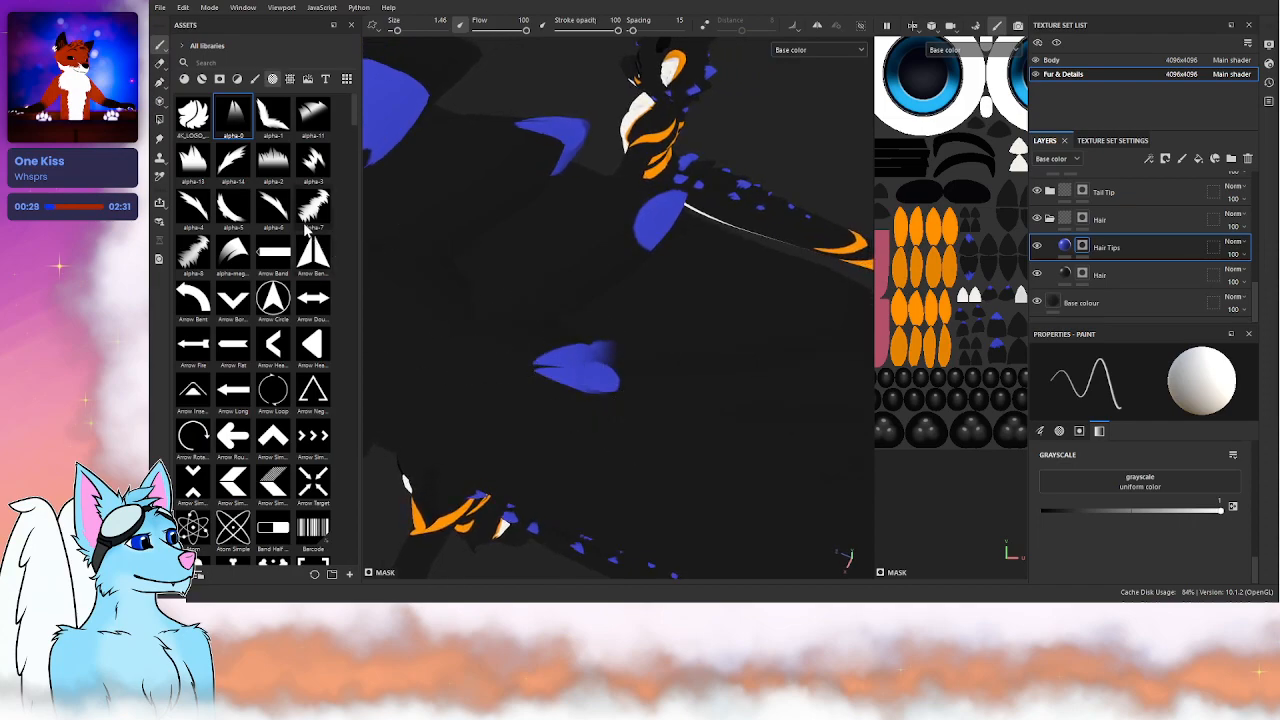
- Choose alpha-13 as the brush alpha and stamp its fur spikes at size 1.46 on the larger oval tip, redoing the first placement
left_click(193, 160)
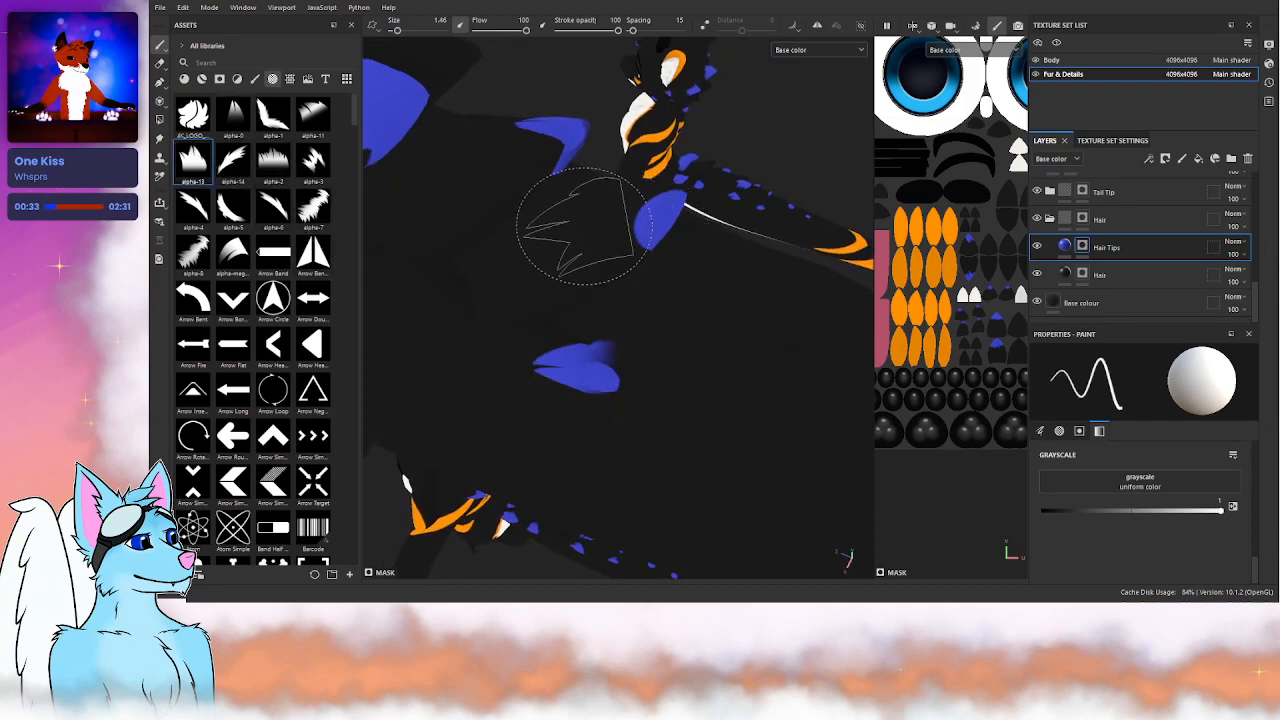
mouse_move(605, 229)
left_mouse_down("alt")
mouse_move(629, 240)
mouse_move(614, 214)
left_mouse_up("alt")
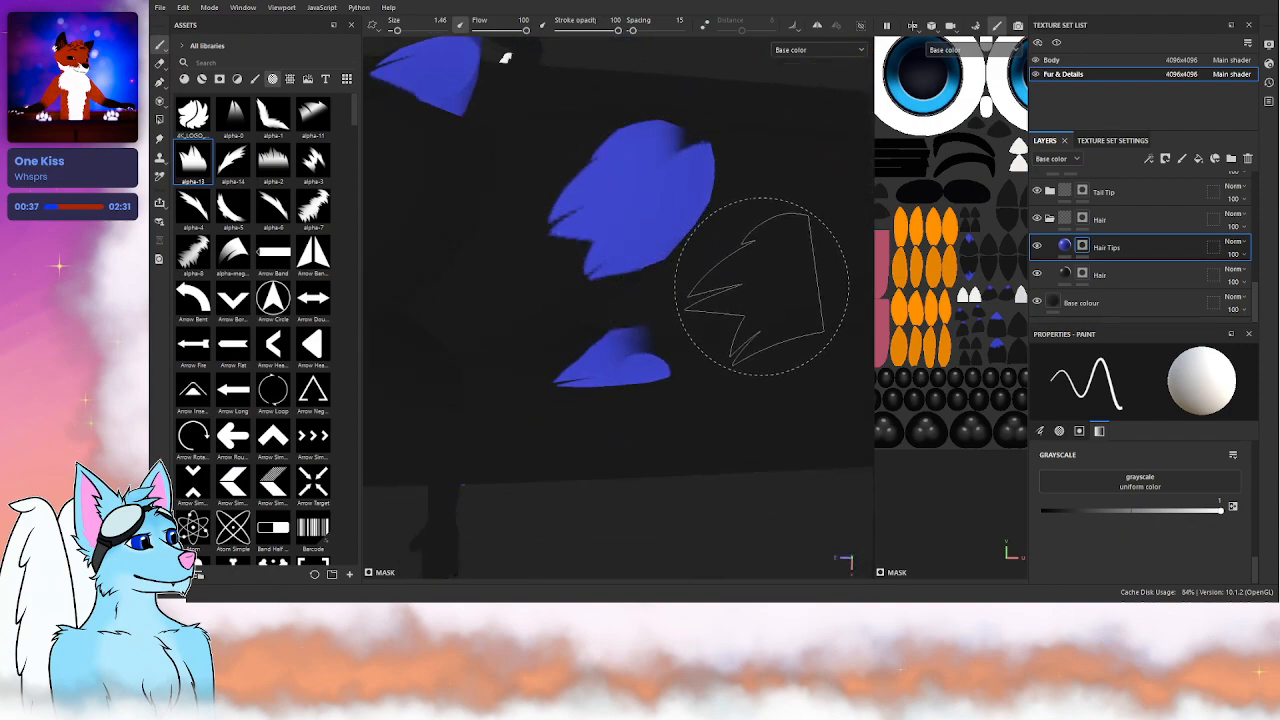
mouse_move(680, 168)
left_mouse_down("alt")
mouse_move(560, 223)
mouse_move(647, 135)
mouse_move(628, 222)
left_mouse_up("alt")
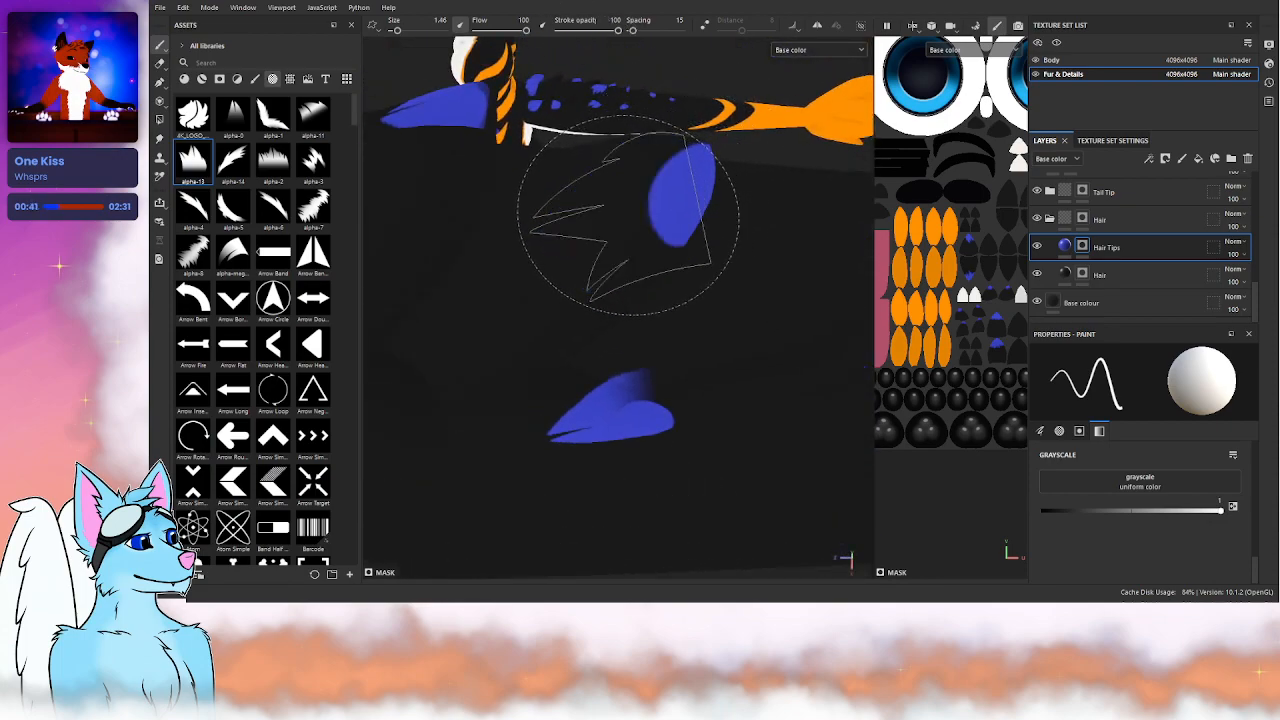
left_click(615, 213)
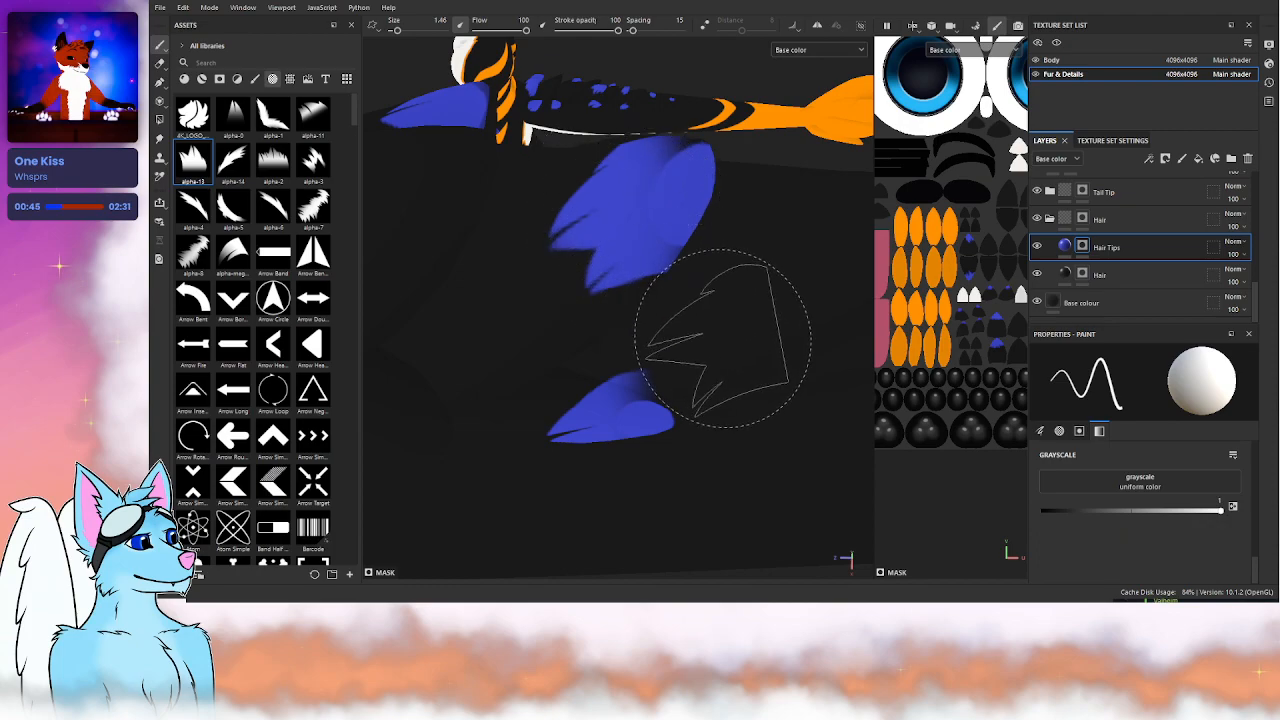
key("ctrl+z")
left_click(629, 212)
- Switch back to alpha-0 and stamp fur spikes on the other side of the two blue tips, undoing a misplaced stamp
left_click_drag(700, 257, 570, 150, "alt")
left_click(233, 115)
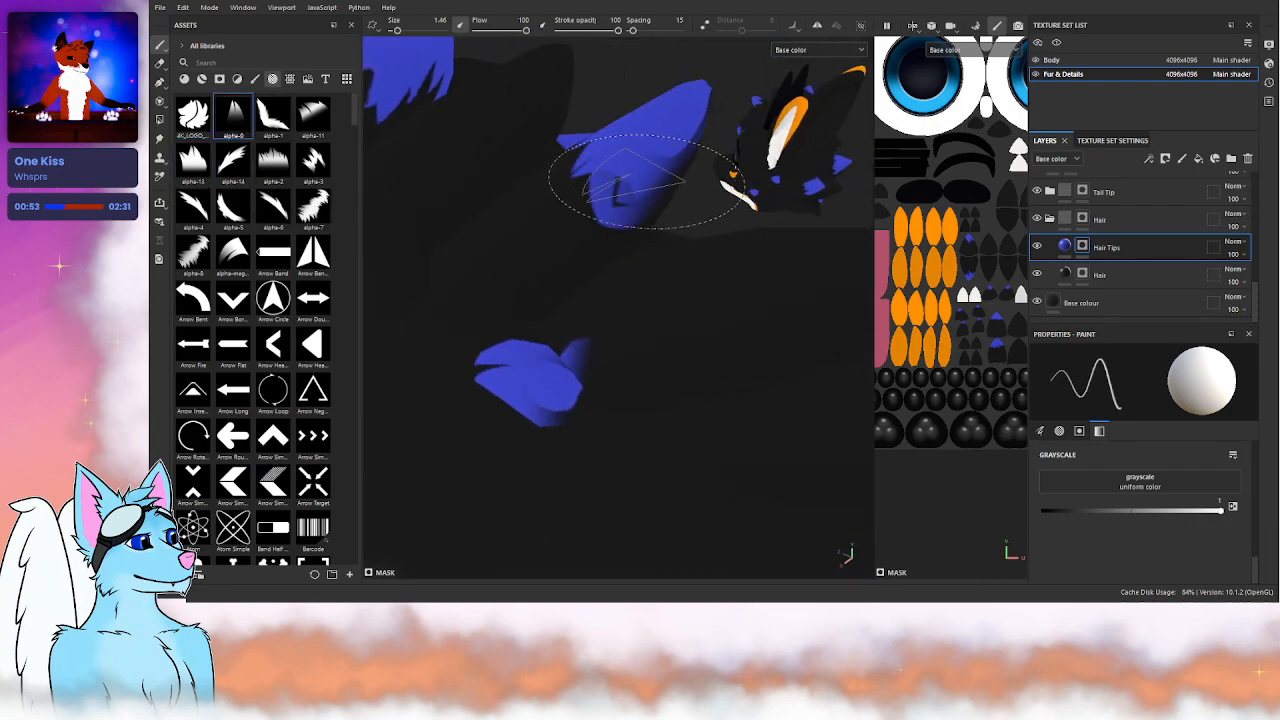
mouse_move(643, 191)
left_mouse_down("alt")
mouse_move(547, 170)
mouse_move(623, 142)
mouse_move(703, 200)
mouse_move(737, 206)
left_mouse_up("alt")
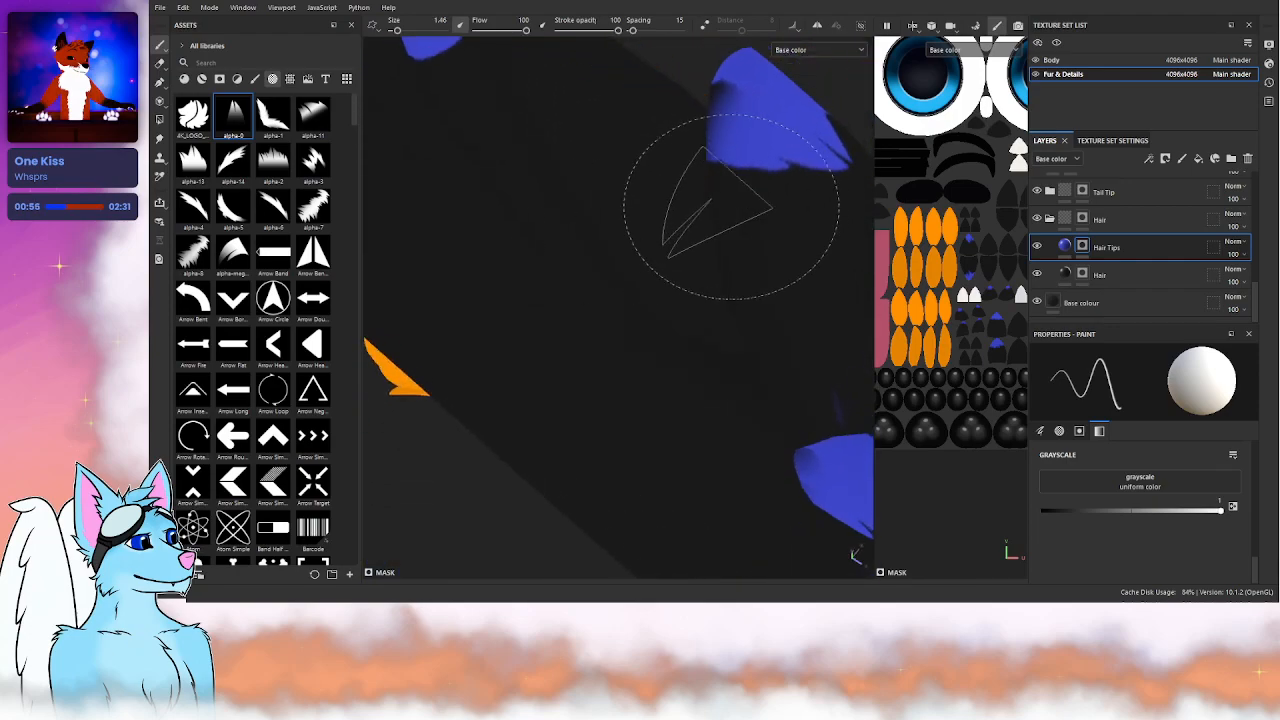
left_click(709, 145)
mouse_move(740, 175)
left_mouse_down("alt")
mouse_move(794, 214)
mouse_move(760, 200)
mouse_move(705, 215)
left_mouse_up("alt")
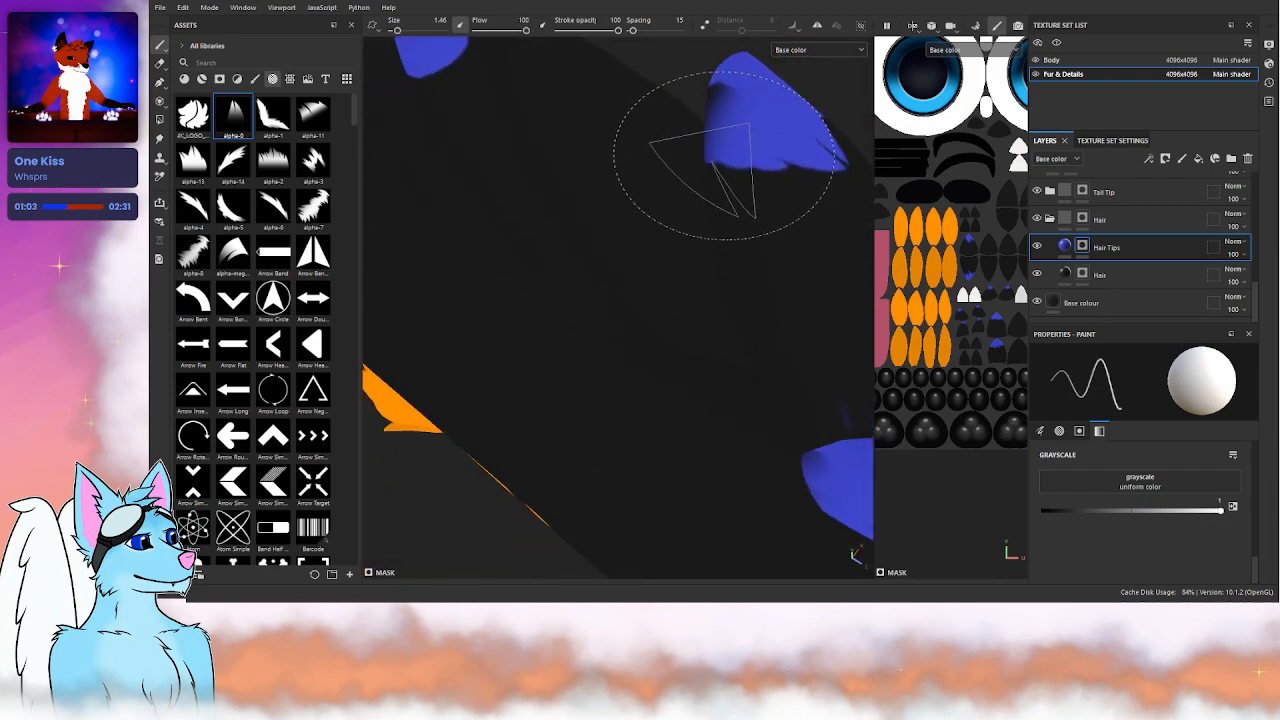
left_click_drag(760, 202, 848, 122, "alt")
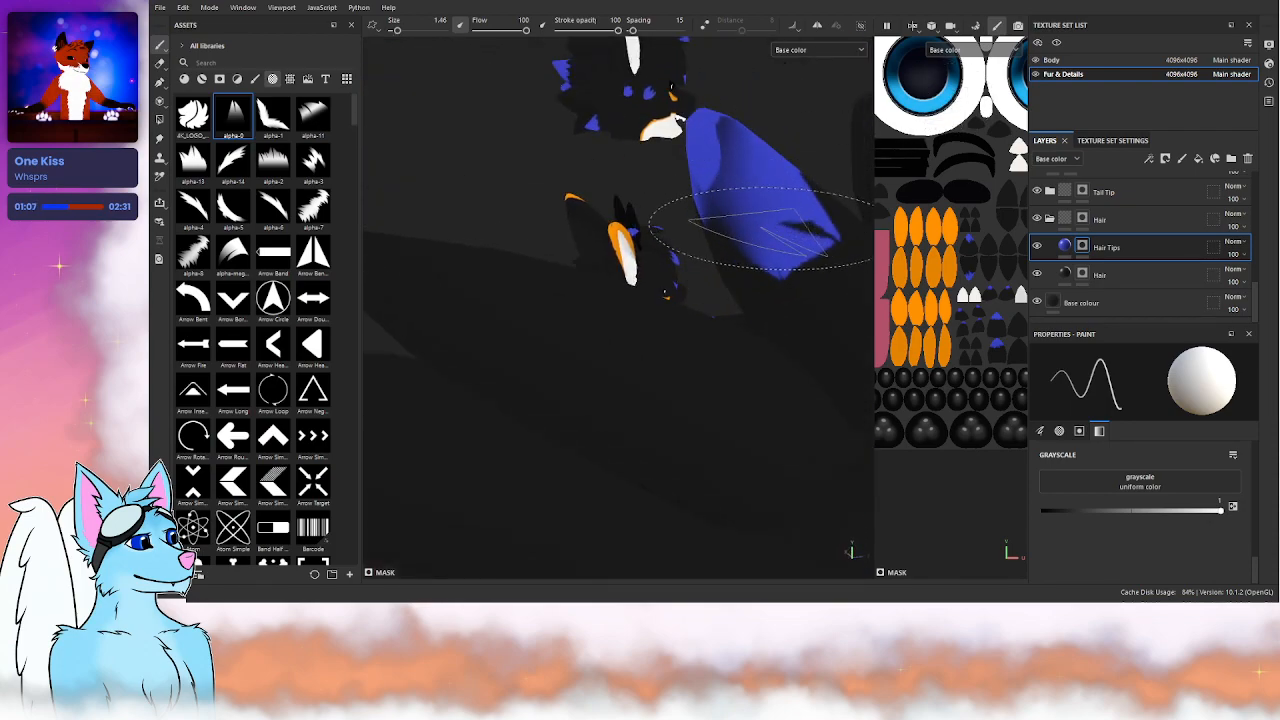
key("ctrl+z")
left_click_drag(760, 235, 770, 177, "alt")
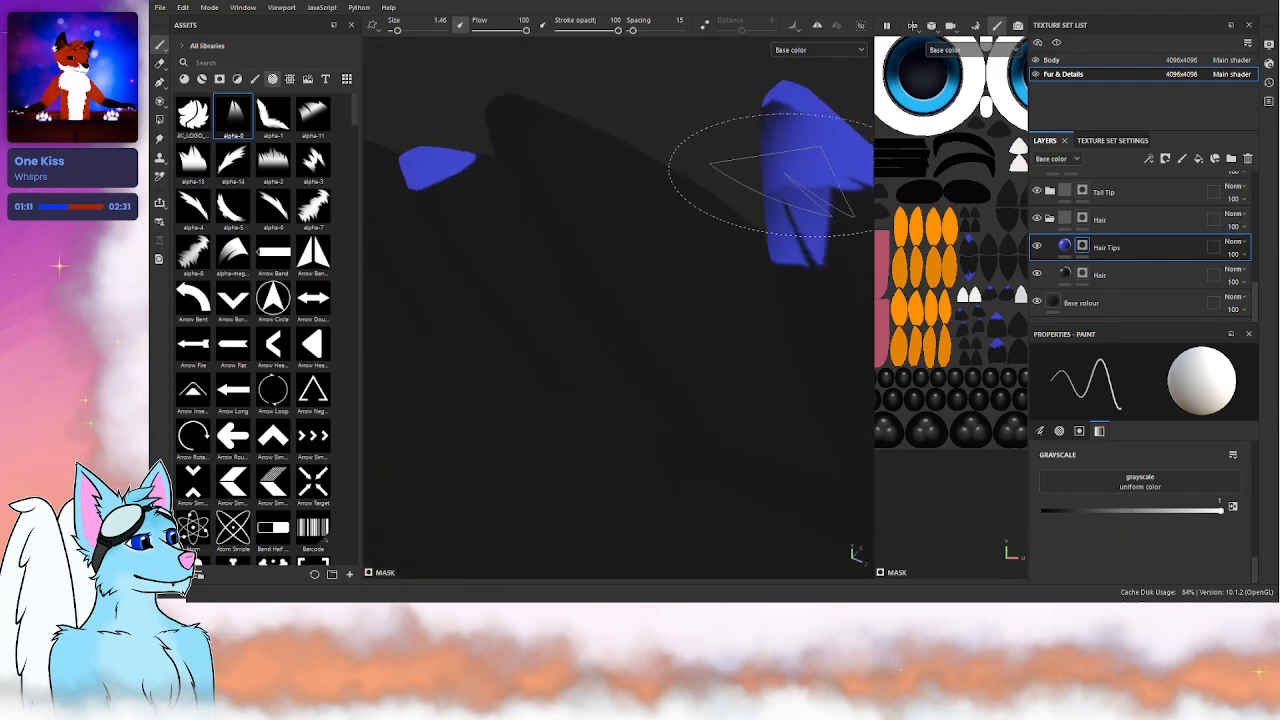
mouse_move(757, 229)
left_mouse_down("alt")
mouse_move(829, 194)
mouse_move(569, 223)
mouse_move(606, 240)
mouse_move(574, 286)
mouse_move(649, 265)
mouse_move(580, 255)
left_mouse_up("alt")
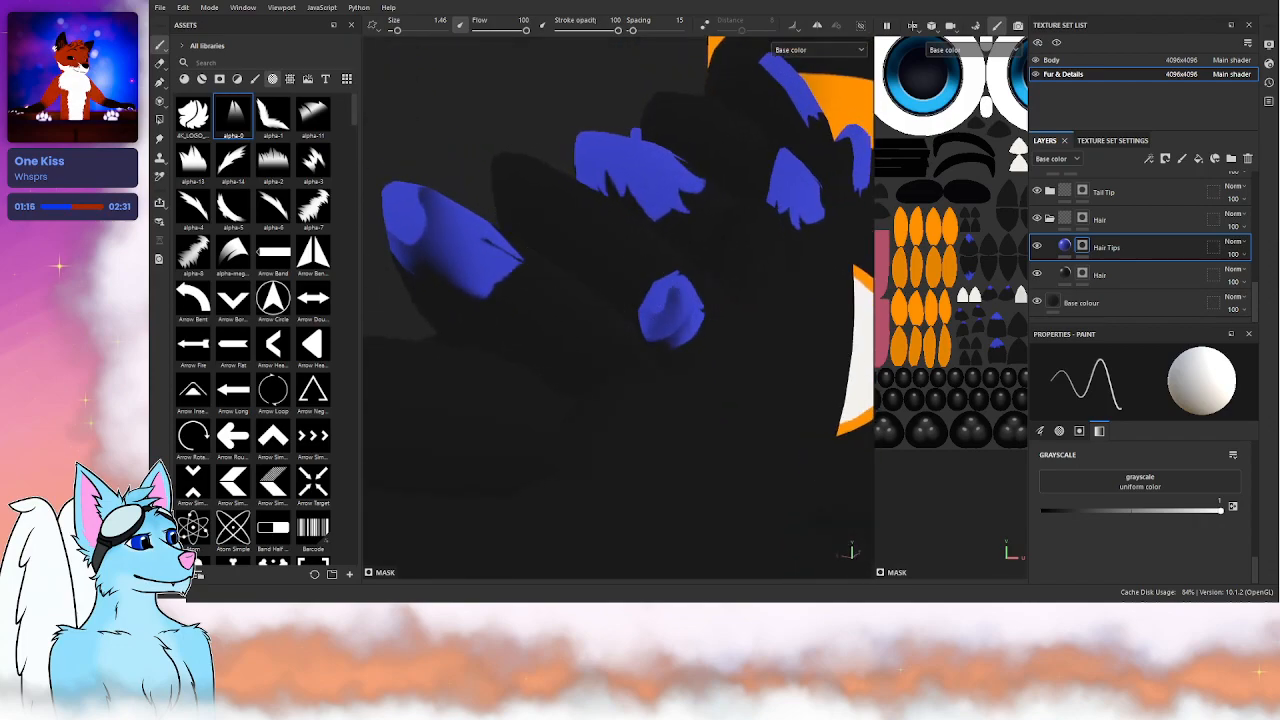
- Choose the Basic Hard brush at size 0.1 with Lazy Mouse on, touch up the blue tips' edges and save the project
left_click(255, 79)
left_click(322, 229)
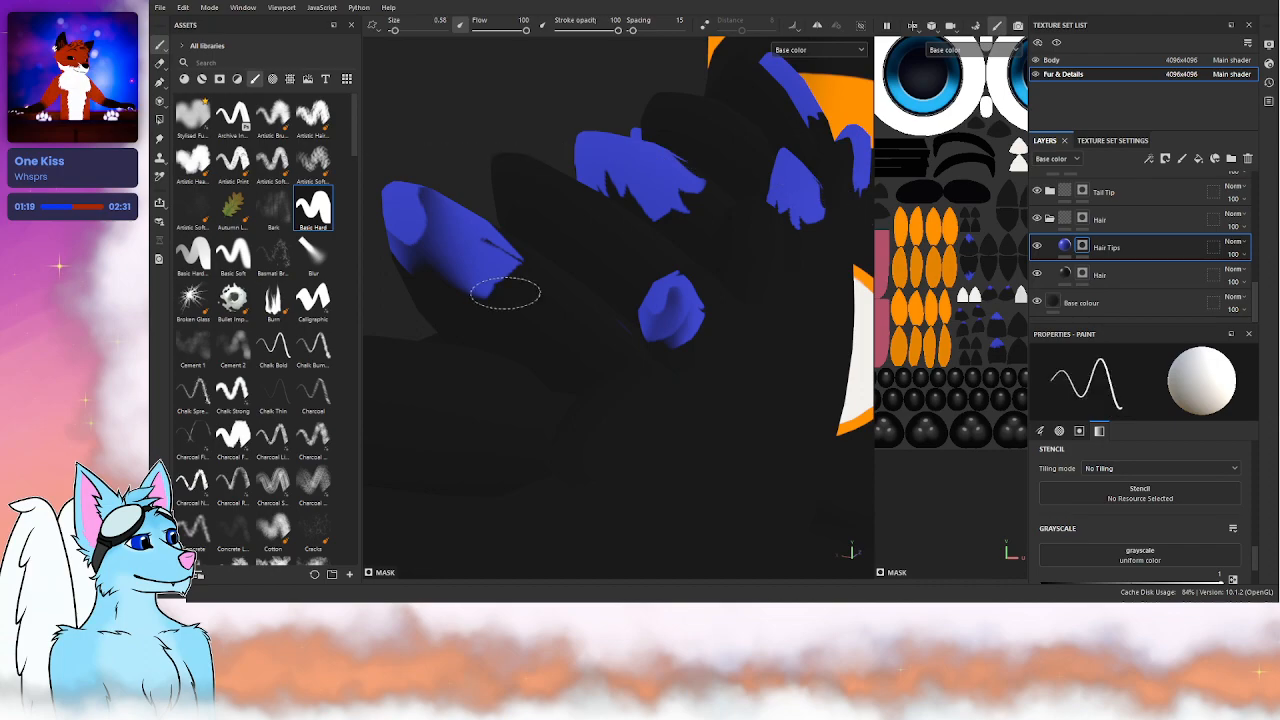
left_click(704, 24)
scroll(665, 315, "up", 4)
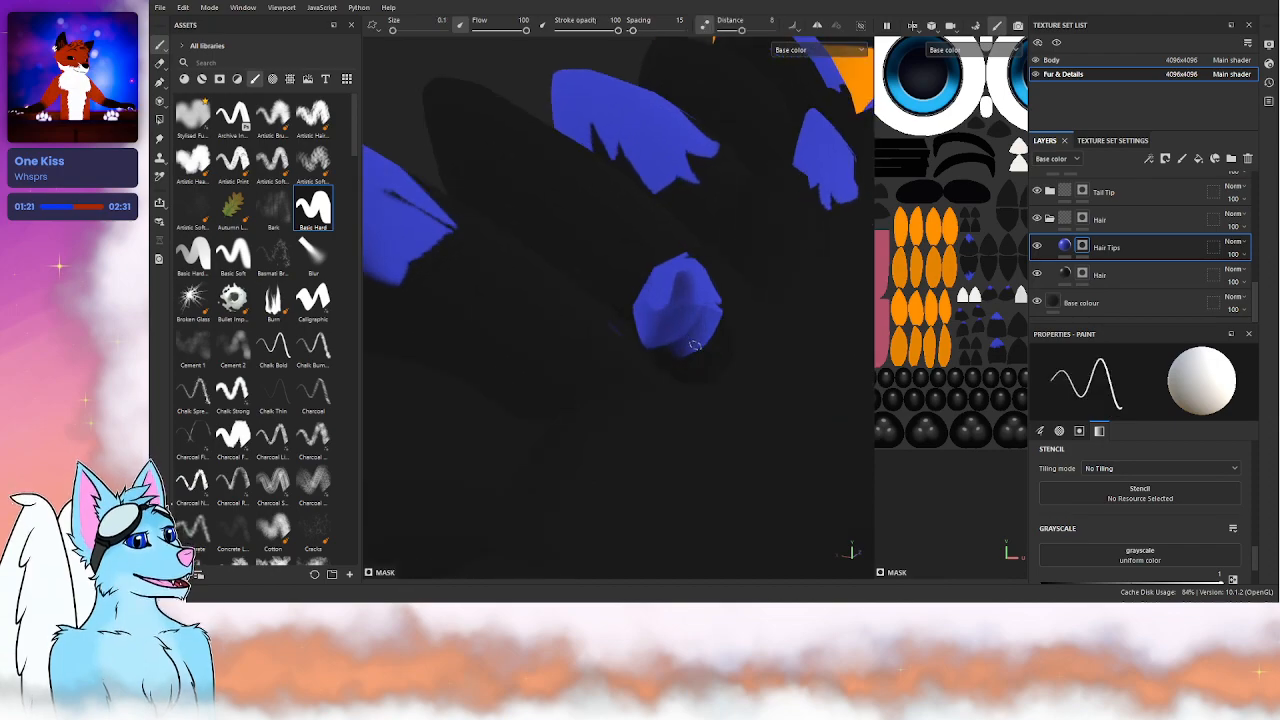
middle_click_drag(720, 181, 692, 373, "alt")
scroll(620, 340, "down", 5)
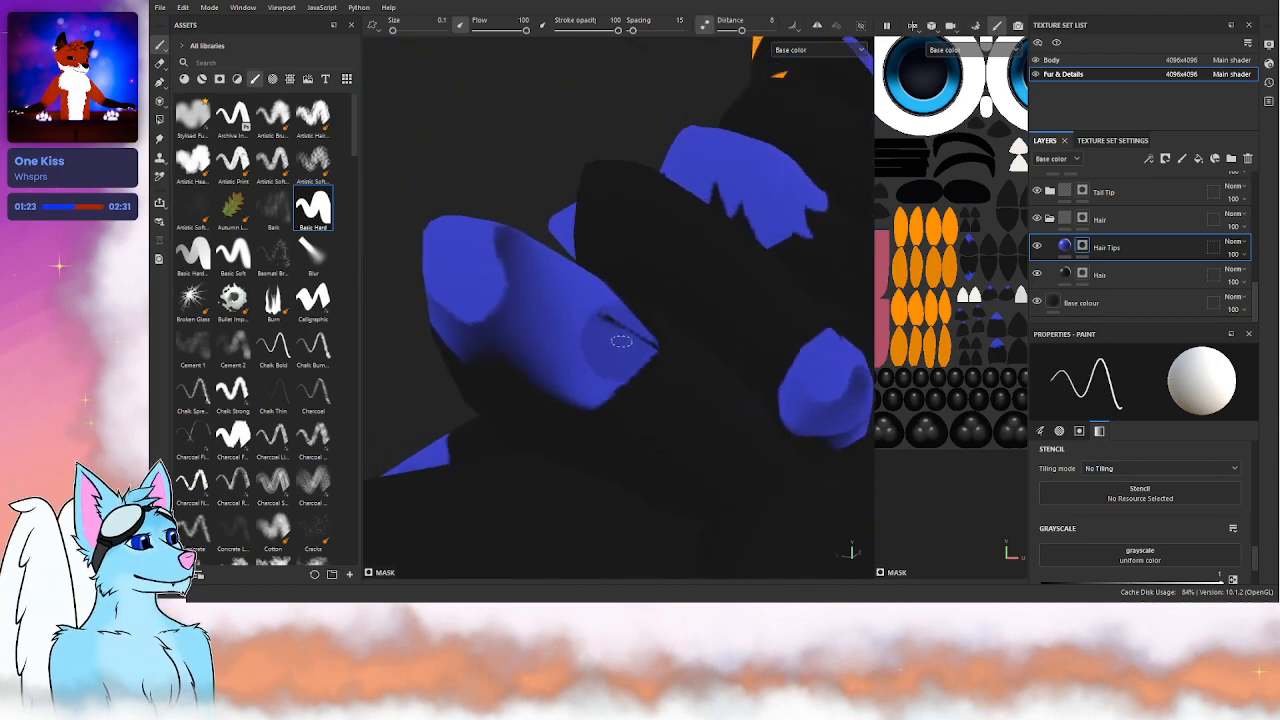
left_click_drag(637, 349, 666, 337, "alt")
key("ctrl+s")
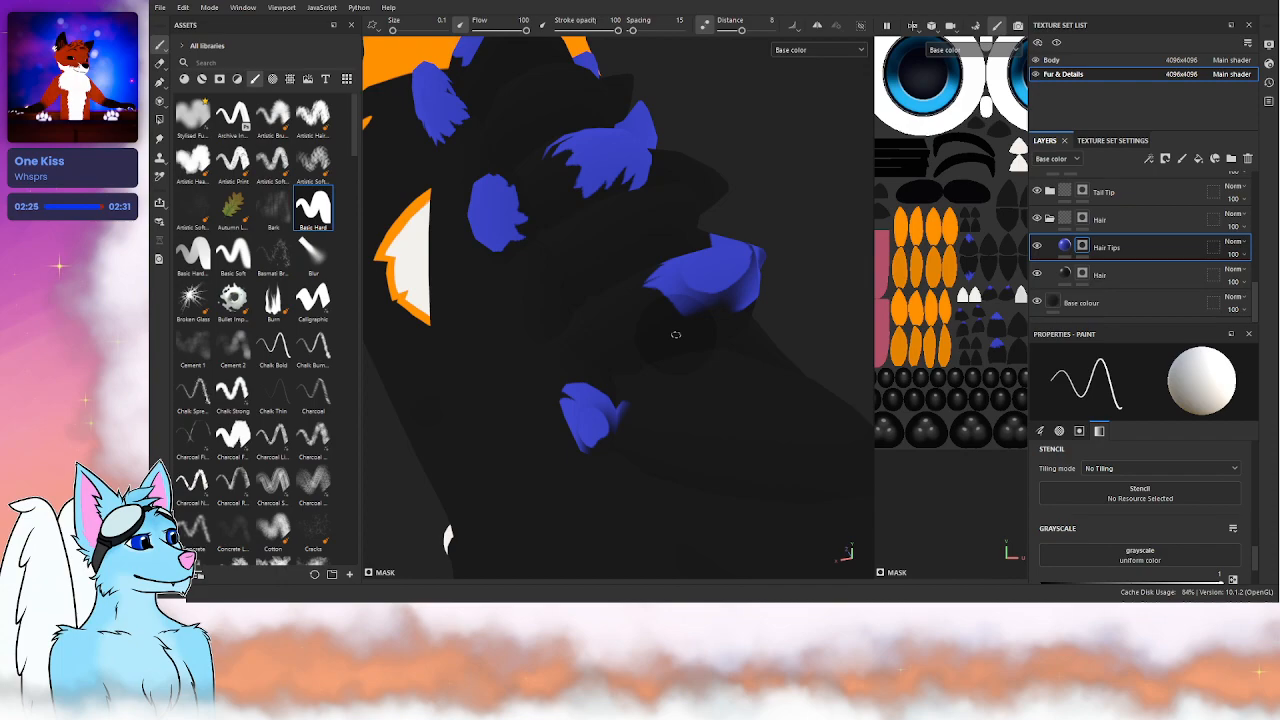
- Turn off Lazy Mouse, set the brush grayscale to 0 and undo the last stroke on the small blue tip
left_click(705, 22)
left_click(1234, 580)
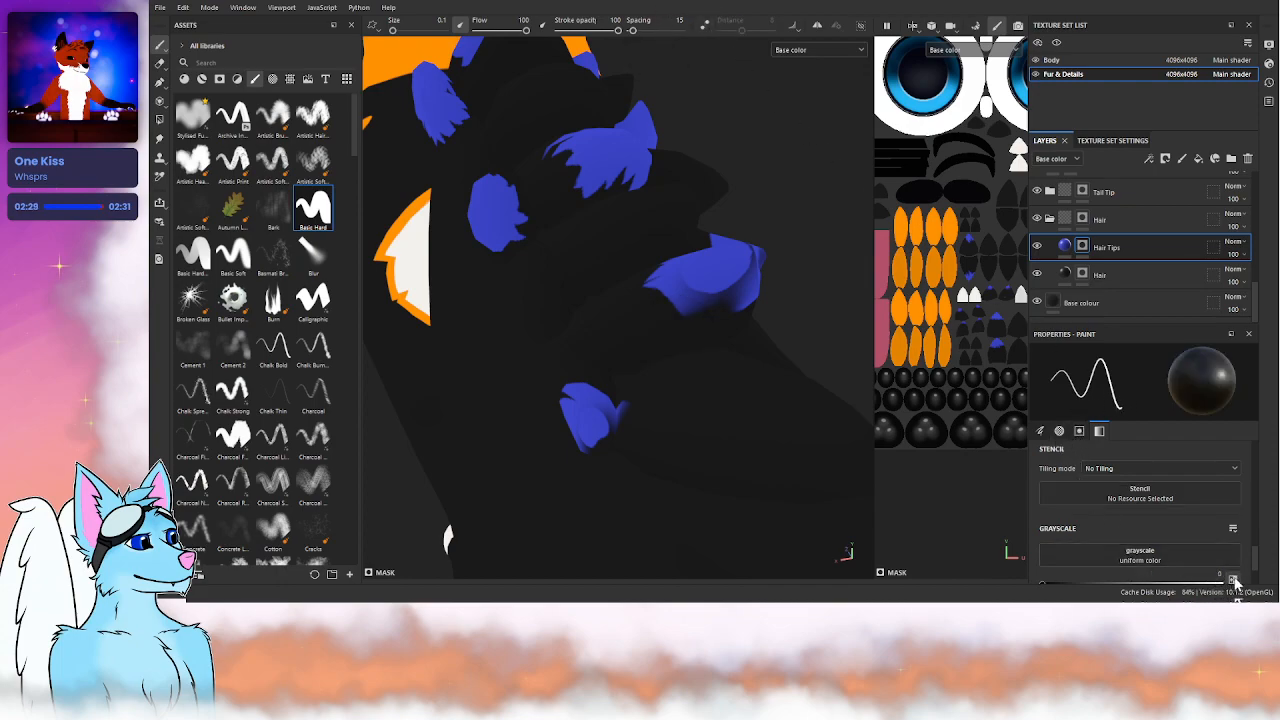
scroll(480, 440, "up", 5)
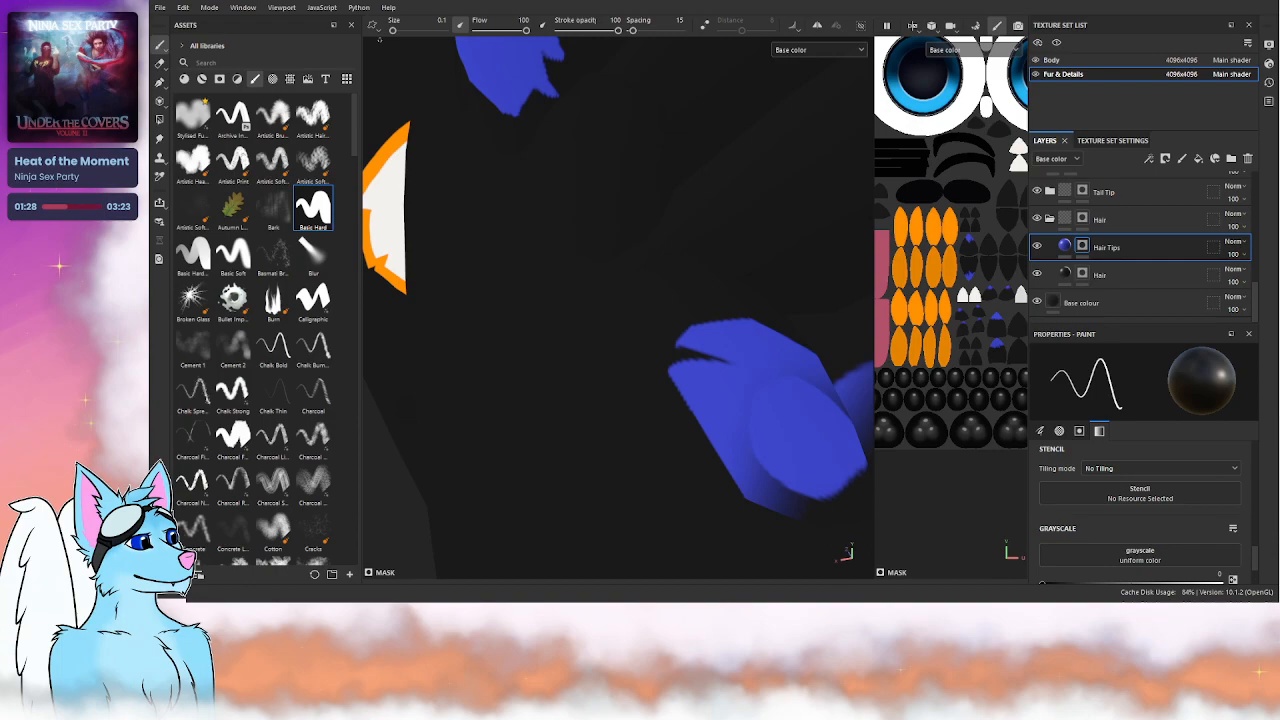
middle_click_drag(709, 386, 587, 284)
mouse_move(557, 290)
left_mouse_down("alt")
mouse_move(648, 334)
mouse_move(613, 268)
mouse_move(623, 303)
left_mouse_up("alt")
key("ctrl+z")
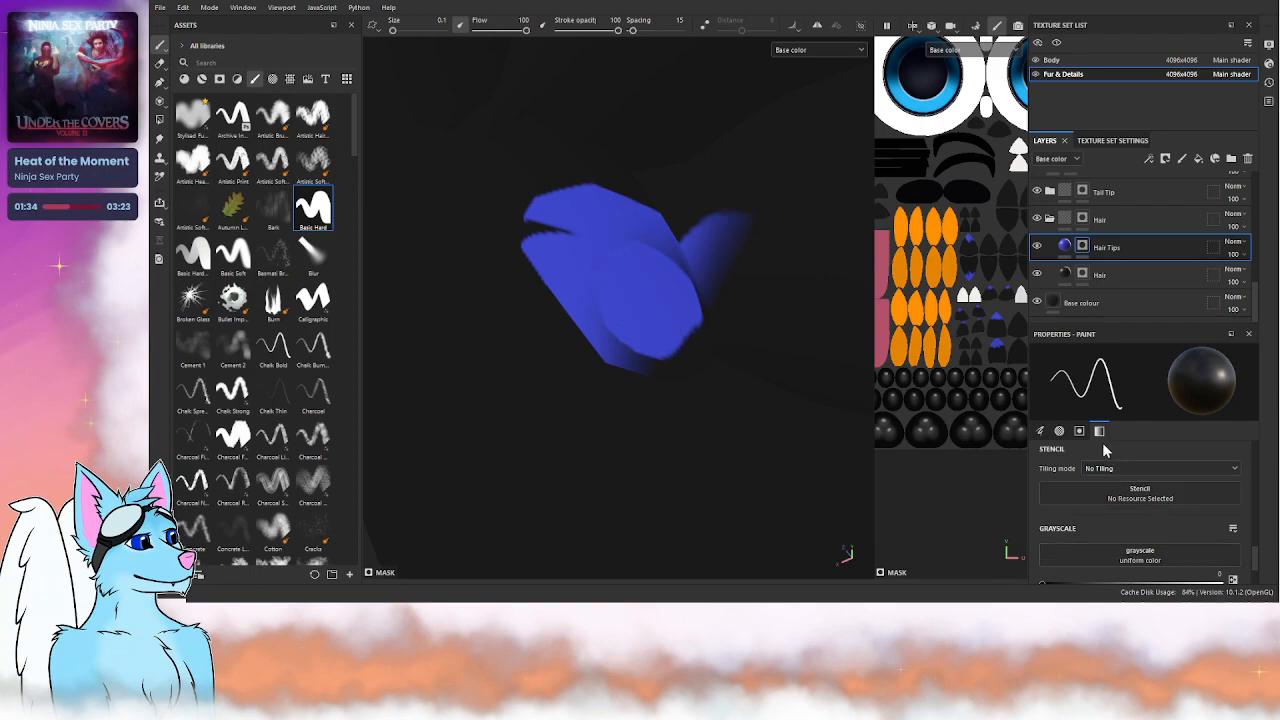
- Set the brush grayscale to 1 and paint over the small tip's faded areas and gaps to make it solid blue
scroll(1132, 460, "down", 2)
left_click(1220, 510)
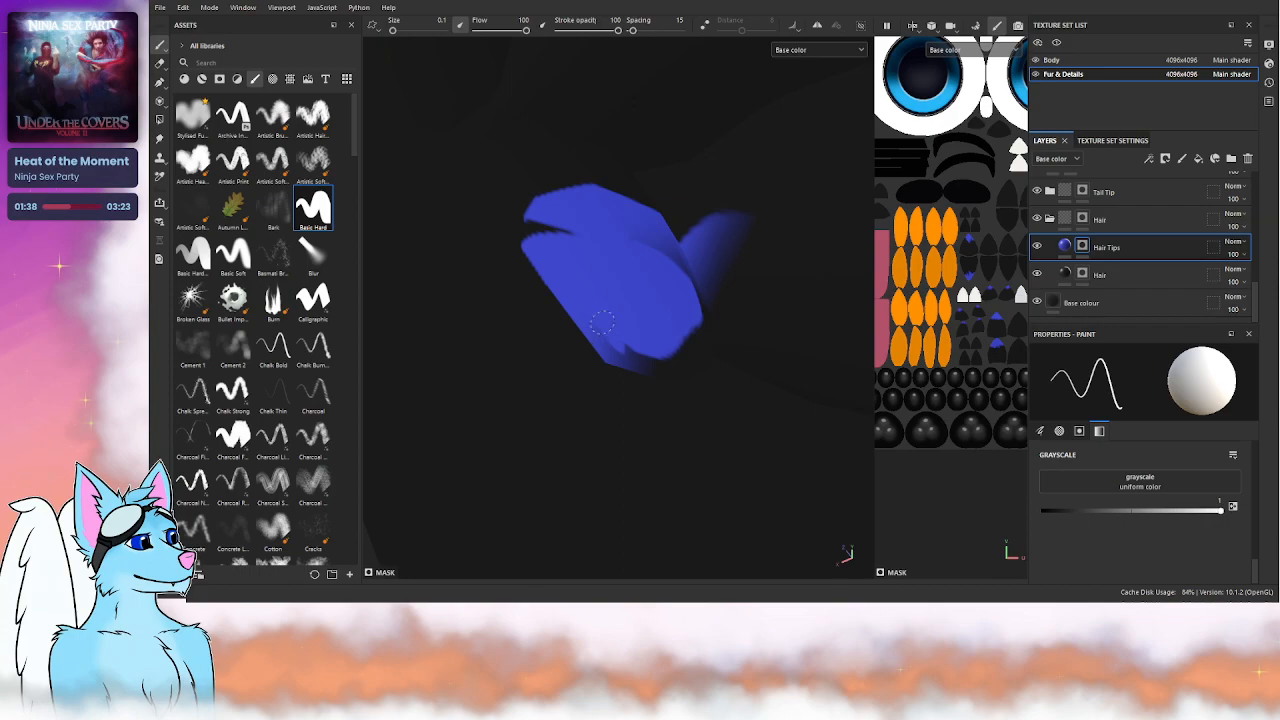
left_click_drag(651, 236, 668, 176, "alt")
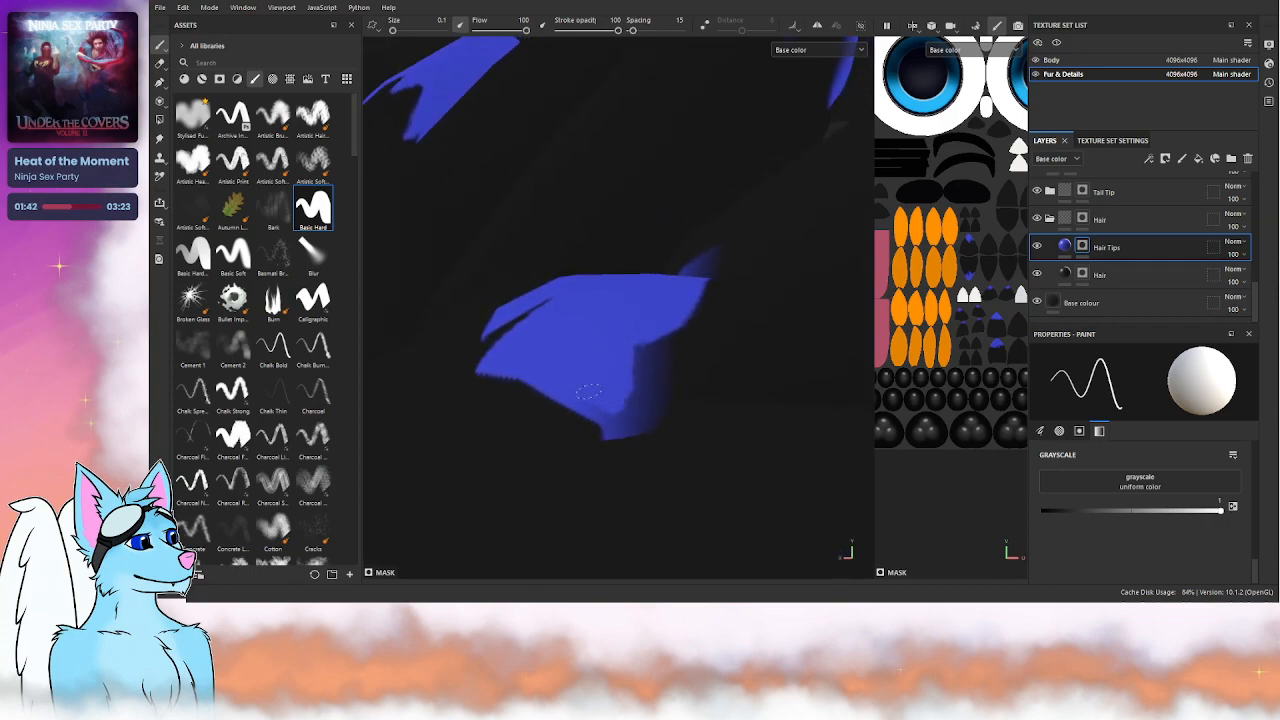
mouse_move(608, 411)
left_mouse_down()
mouse_move(665, 348)
mouse_move(580, 280)
left_mouse_up()
mouse_move(662, 364)
left_mouse_down()
mouse_move(708, 310)
mouse_move(716, 340)
left_mouse_up()
mouse_move(716, 345)
left_mouse_down("alt")
mouse_move(682, 288)
mouse_move(714, 329)
mouse_move(769, 320)
mouse_move(737, 309)
mouse_move(710, 267)
mouse_move(651, 380)
left_mouse_up("alt")
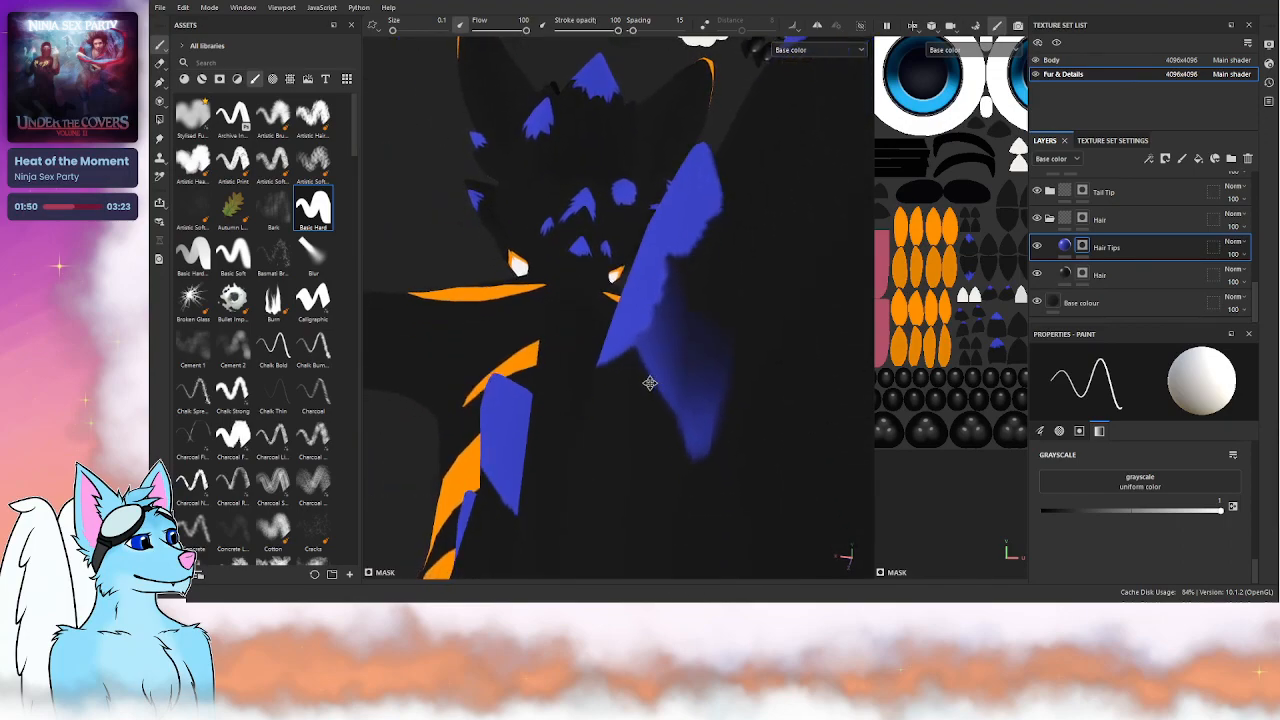
- Set the brush grayscale to 0 and erase the soft blue fade along the small tip's lower edge
left_click(1233, 507)
left_click_drag(660, 438, 707, 459)
mouse_move(716, 395)
left_mouse_down()
mouse_move(696, 287)
mouse_move(677, 314)
left_mouse_up()
left_click_drag(636, 371, 752, 449, "alt")
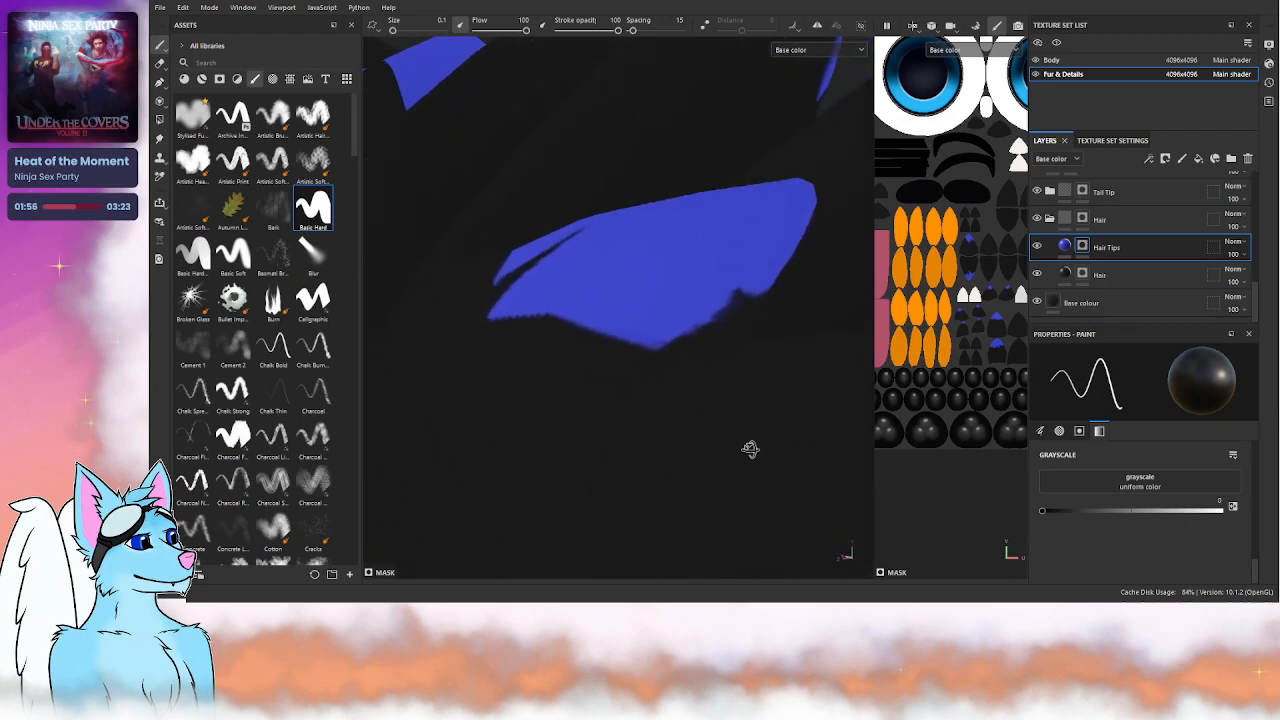
- Turn on Lazy Mouse and reshape the small tip's lower edge into a notched spike, ending with the grayscale at 1
left_click(704, 20)
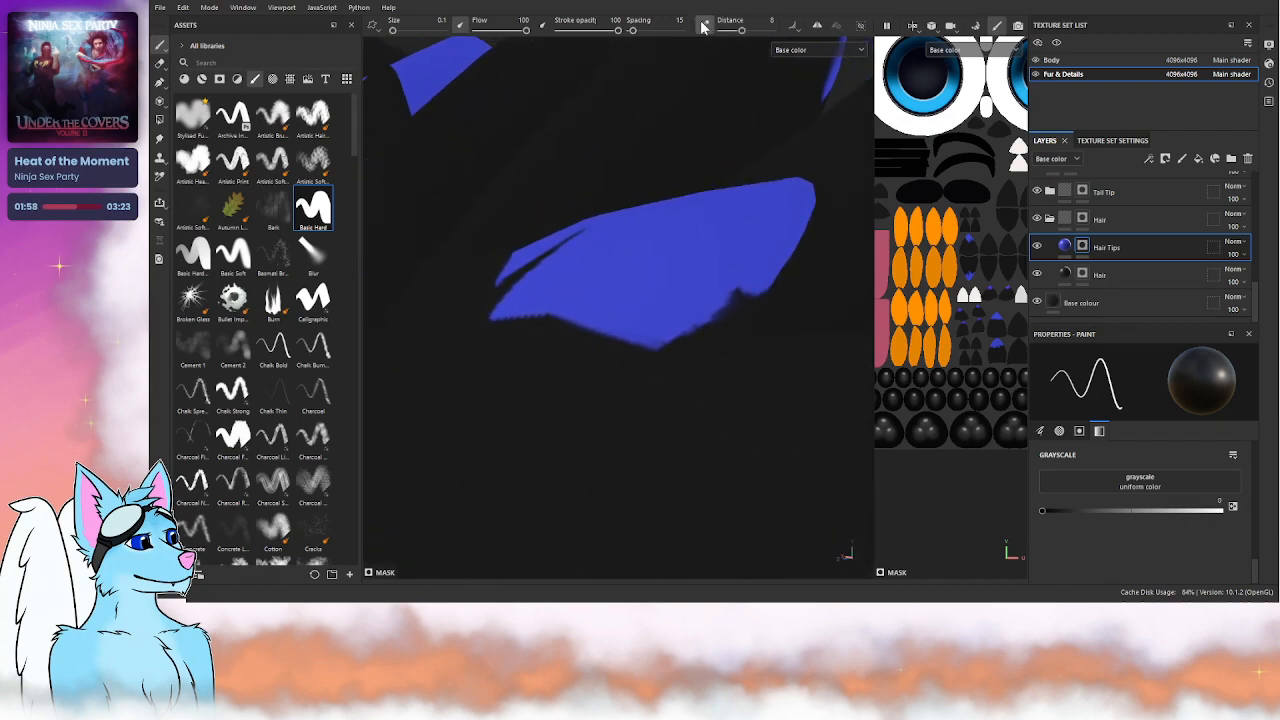
left_click_drag(585, 280, 634, 323, "alt")
mouse_move(524, 315)
left_mouse_down()
mouse_move(728, 323)
mouse_move(777, 291)
left_mouse_up()
mouse_move(662, 324)
left_mouse_down("alt")
mouse_move(741, 374)
mouse_move(736, 324)
mouse_move(714, 317)
mouse_move(552, 357)
left_mouse_up("alt")
left_click(1221, 510)
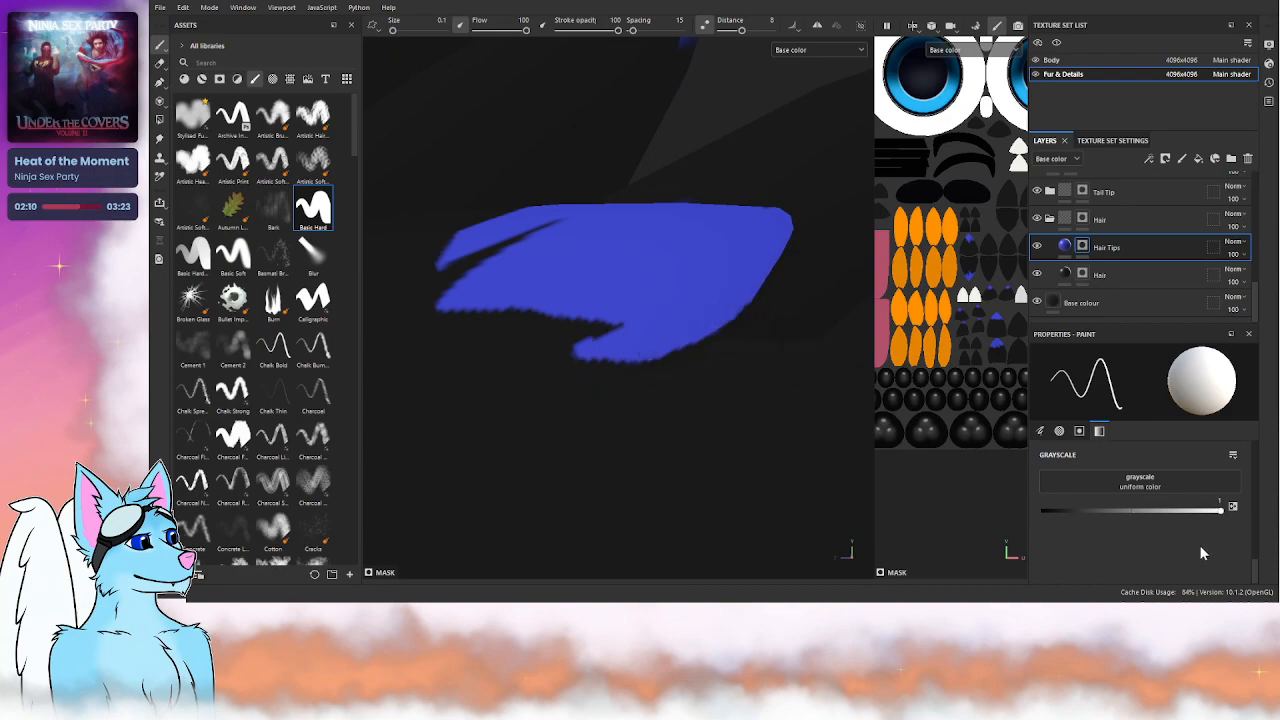
- Set the brush grayscale to 0, trim the underside of the lower spike and deepen the notch above it
left_click(1234, 508)
mouse_move(572, 349)
left_mouse_down()
mouse_move(632, 374)
mouse_move(714, 357)
mouse_move(686, 397)
mouse_move(671, 381)
left_mouse_up()
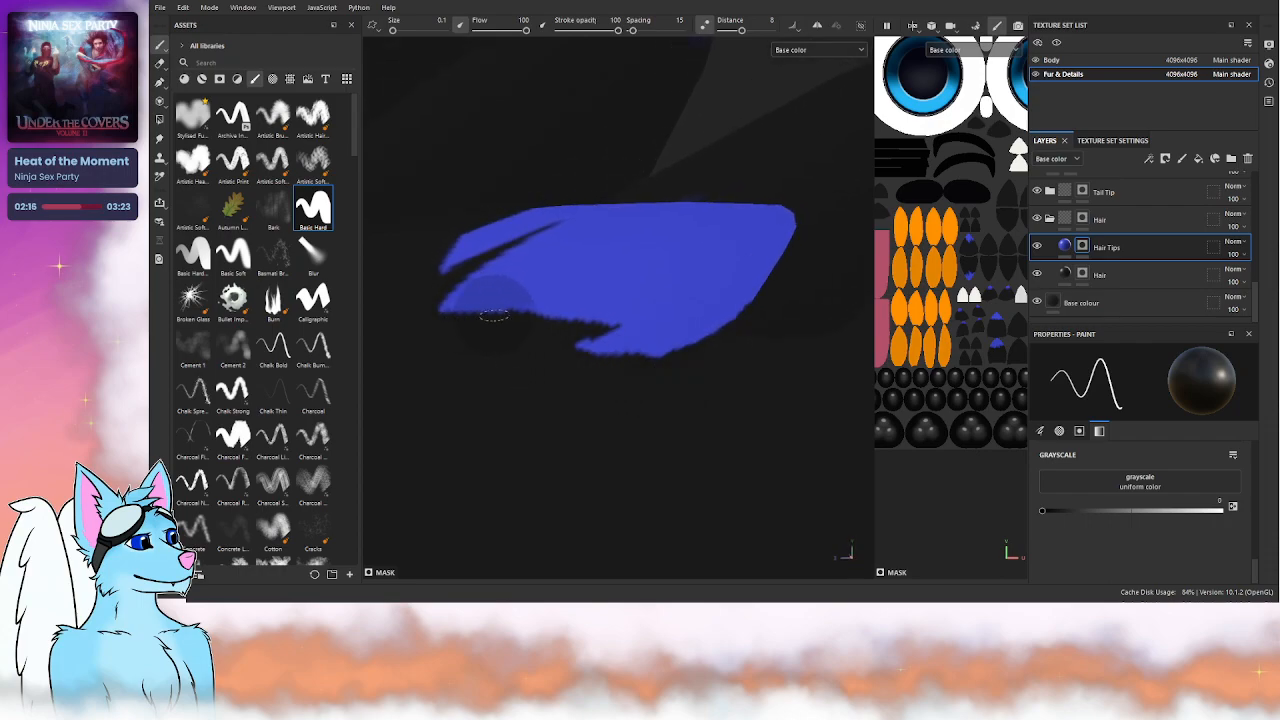
left_click_drag(532, 315, 642, 340)
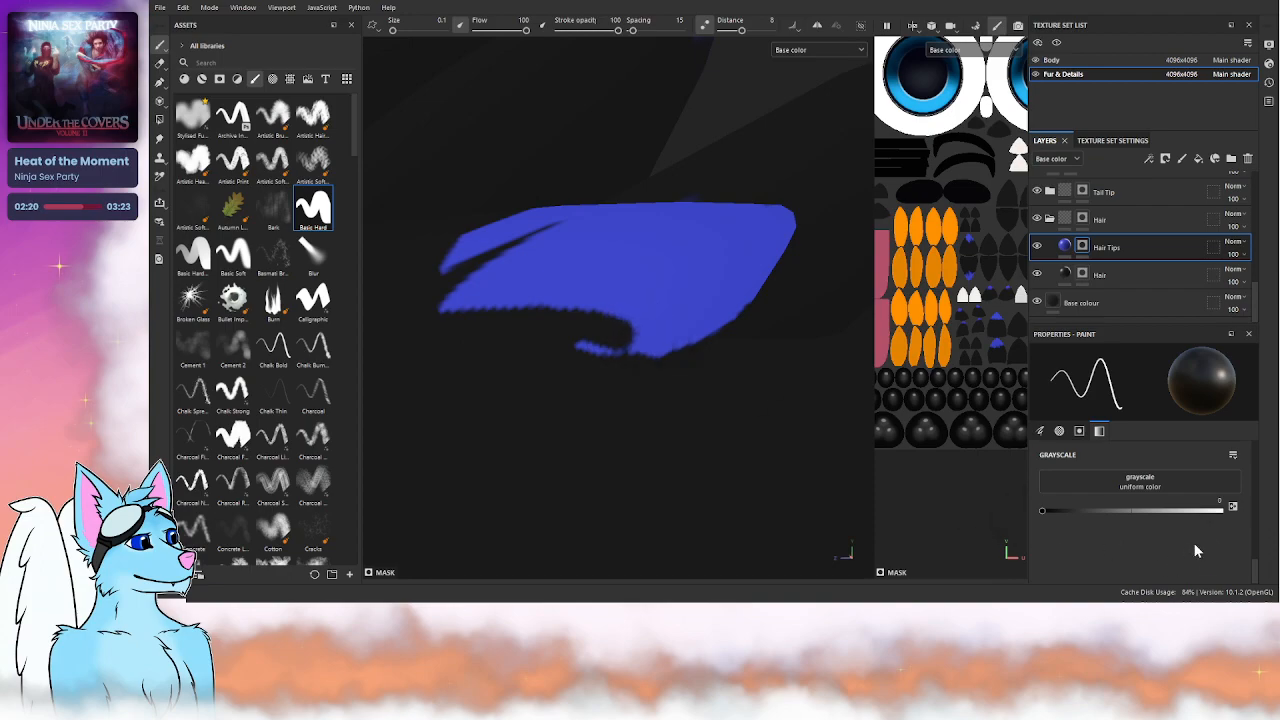
- Rebuild the lower spike with grayscale 1, and clean up its notch and edge with grayscale 0
left_click(1233, 509)
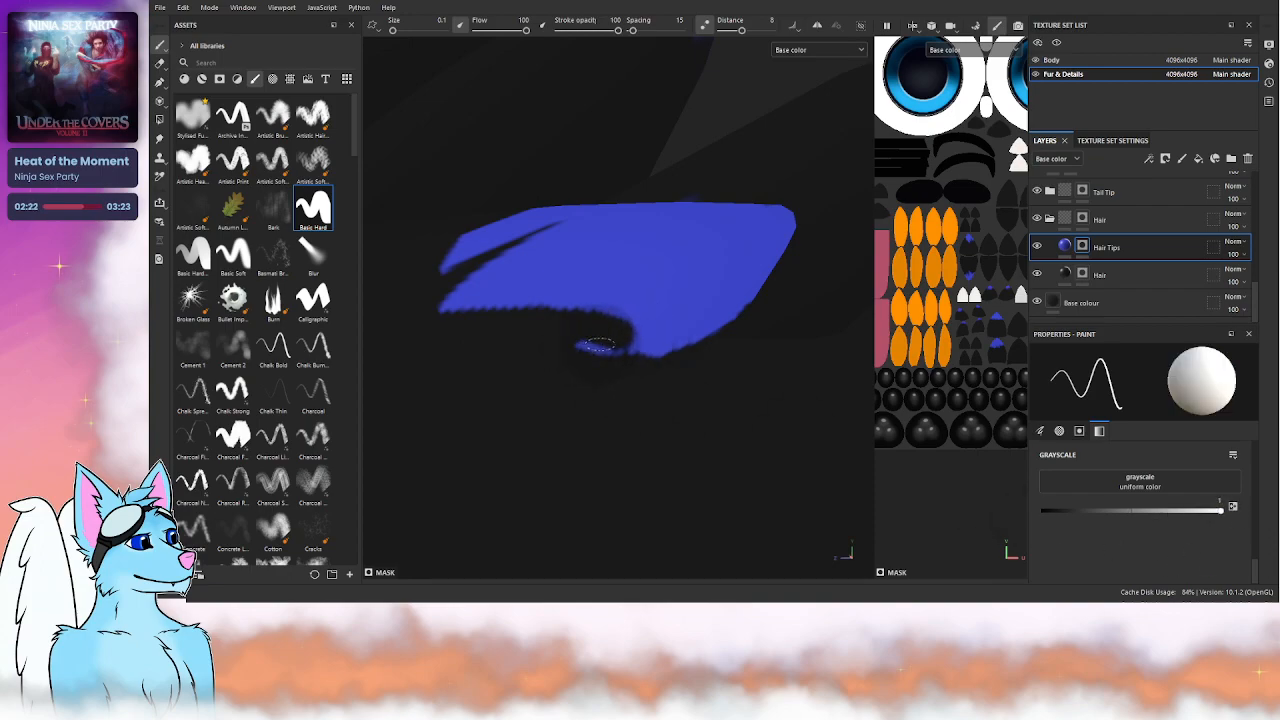
mouse_move(694, 289)
left_mouse_down()
mouse_move(623, 334)
mouse_move(567, 346)
mouse_move(695, 328)
left_mouse_up()
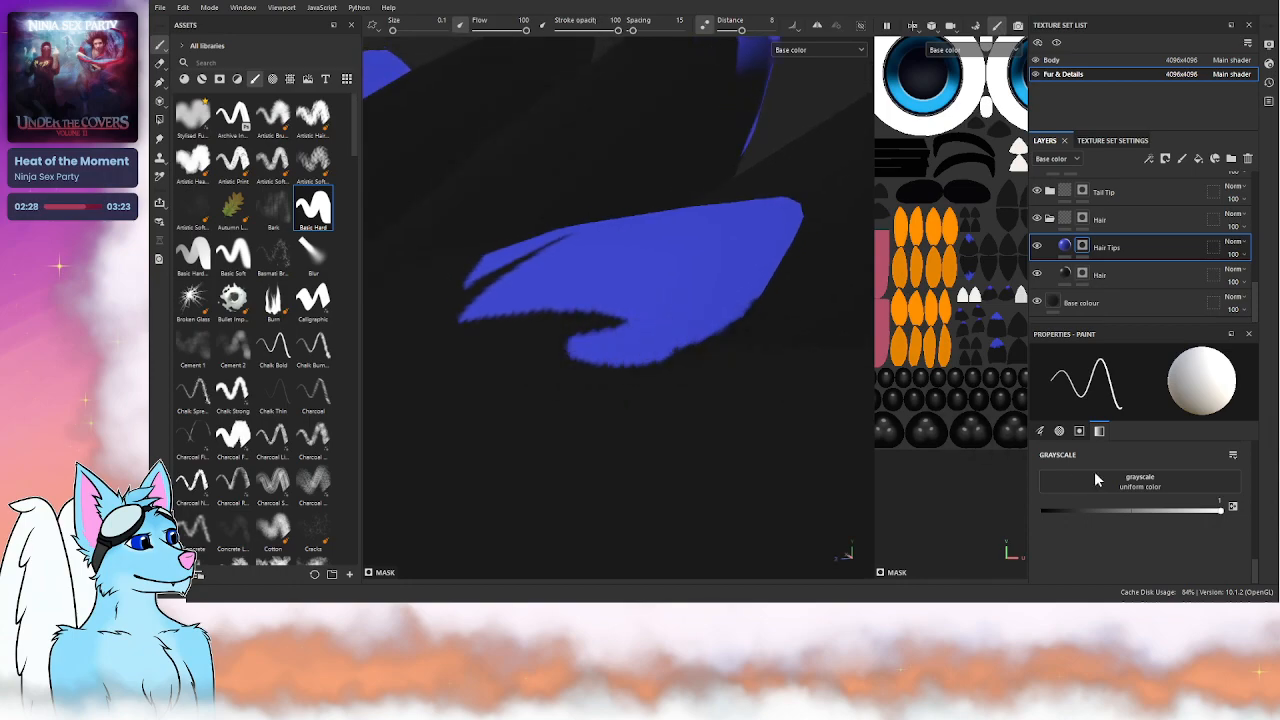
left_click_drag(1226, 512, 1042, 511)
mouse_move(528, 340)
left_mouse_down()
mouse_move(613, 377)
mouse_move(697, 357)
mouse_move(757, 306)
mouse_move(762, 360)
mouse_move(634, 366)
mouse_move(697, 346)
left_mouse_up()
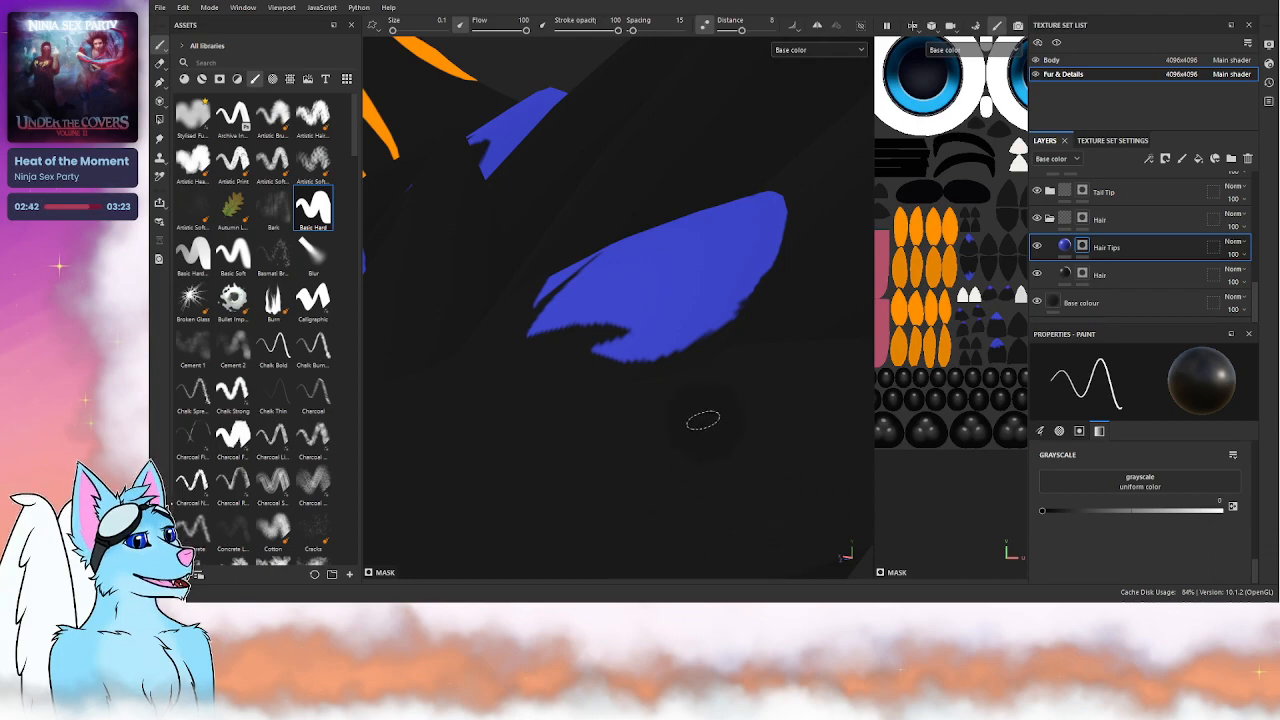
- Set the brush grayscale to 1, paint a short spike on the tip's lower edge and extend the blue around its side
key("alt")
left_click(1228, 510)
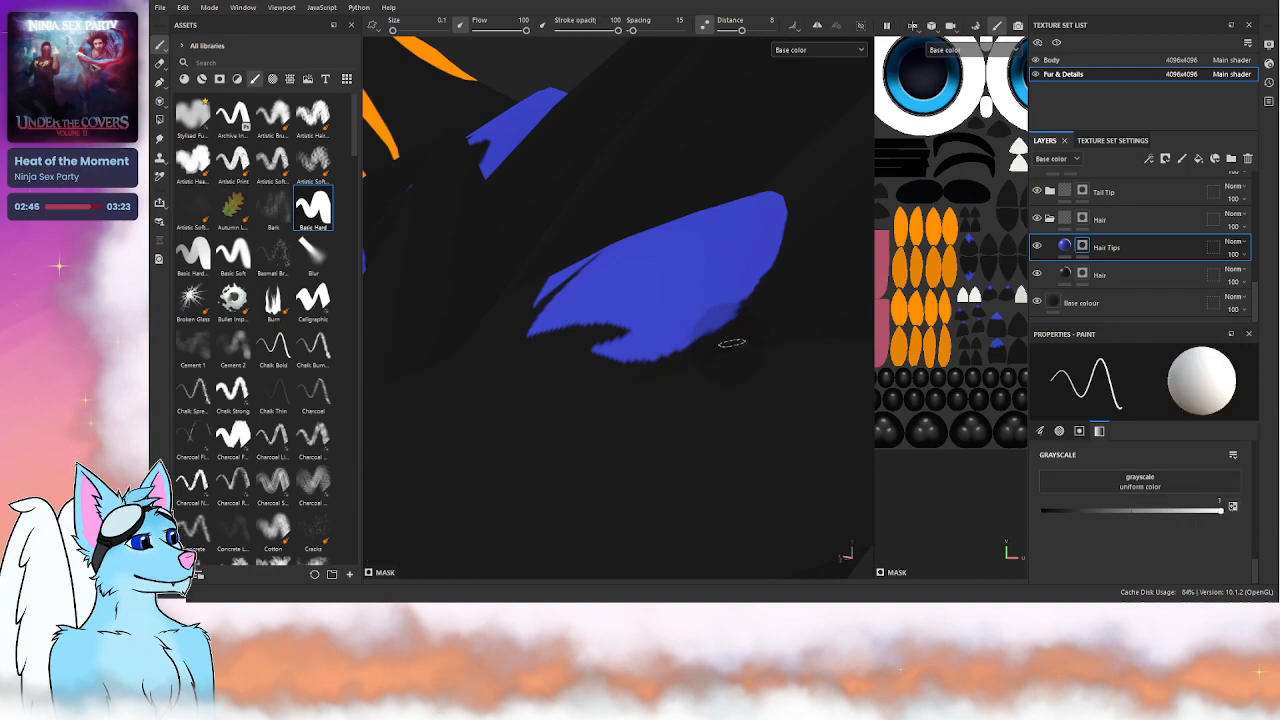
left_click_drag(729, 343, 717, 334, "alt")
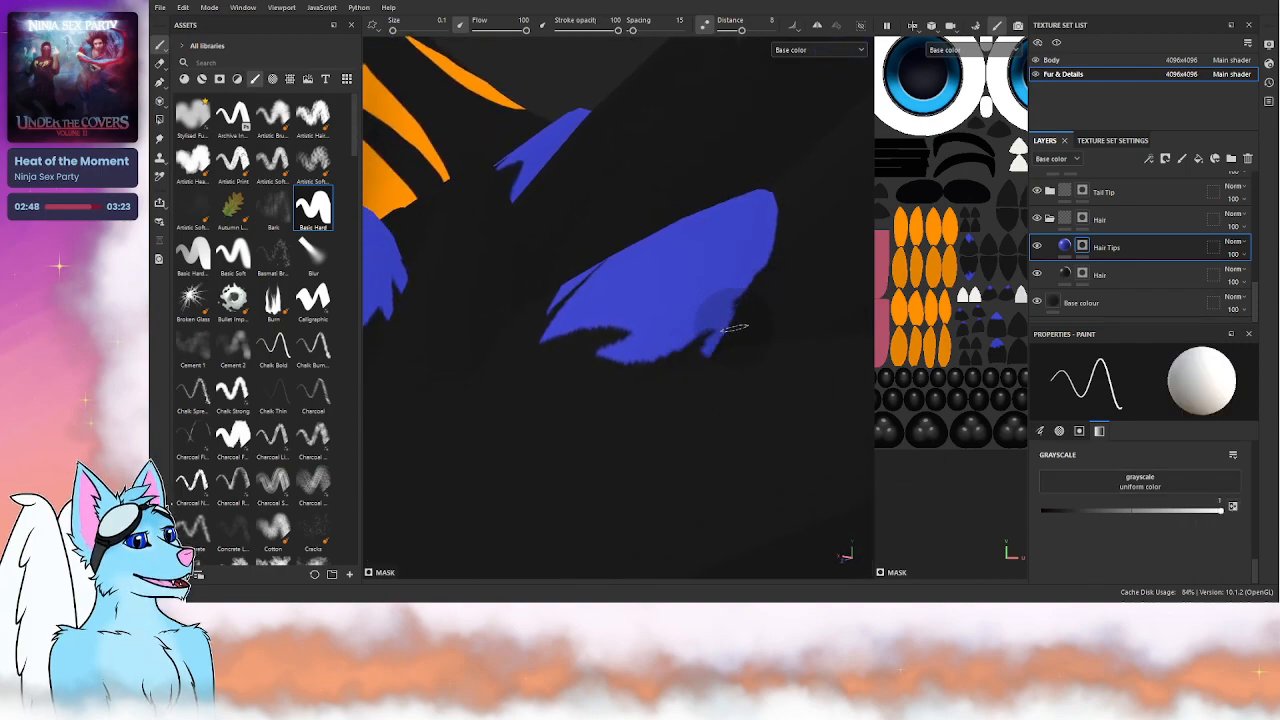
left_click_drag(749, 337, 660, 325, "alt")
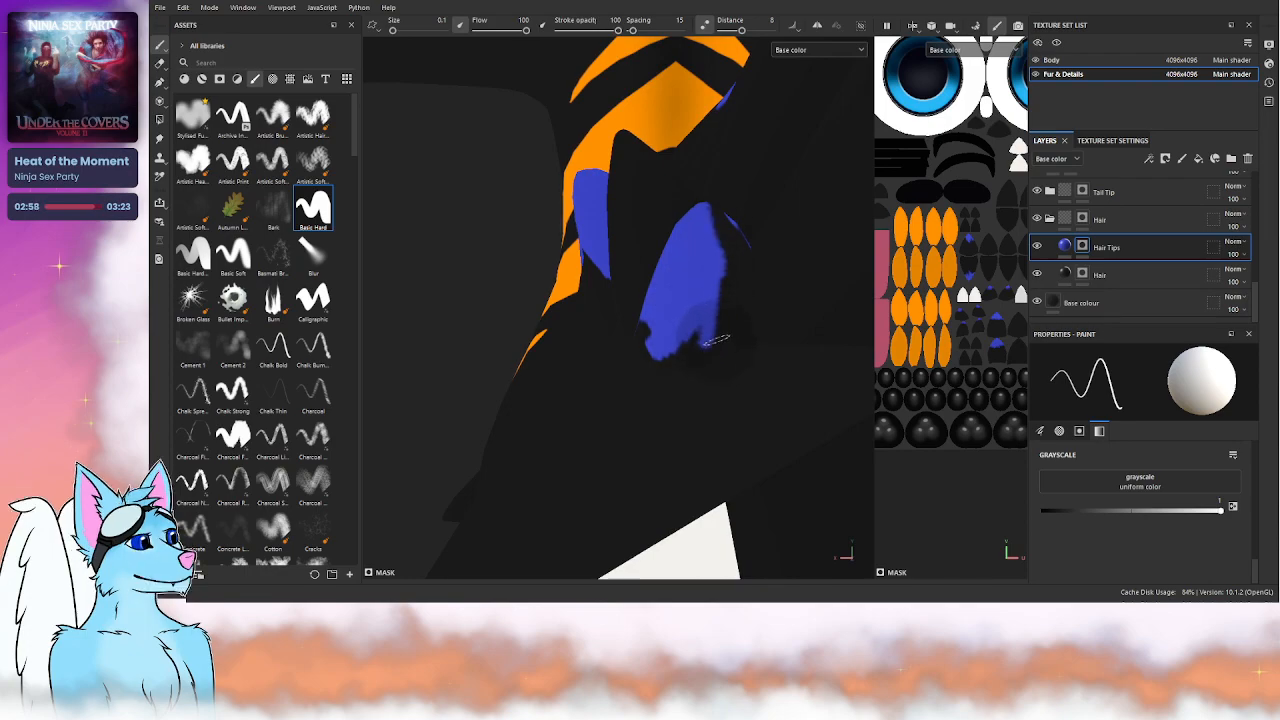
left_click_drag(737, 298, 734, 268)
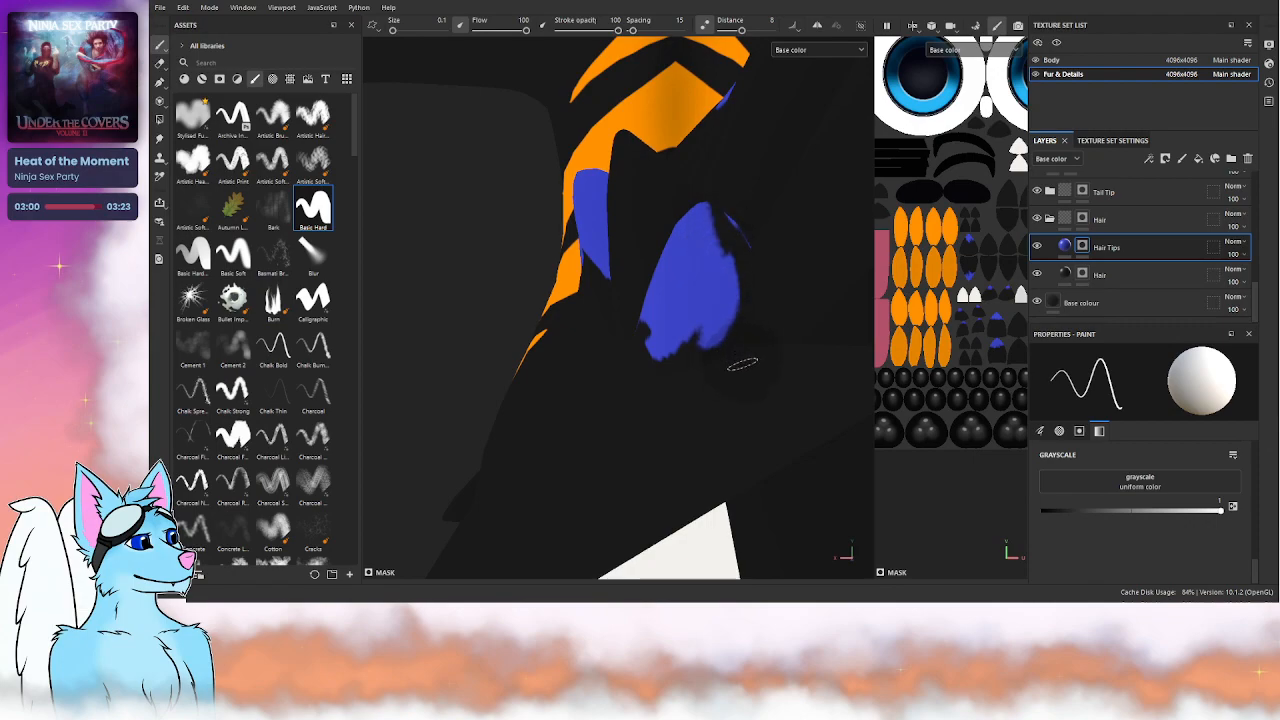
left_click_drag(737, 377, 756, 376, "alt")
- Carve a notch and trim the new blue edge with grayscale 0, finishing with the brush grayscale at 1
left_click_drag(1226, 519, 1042, 510)
left_click_drag(763, 363, 705, 350, "alt")
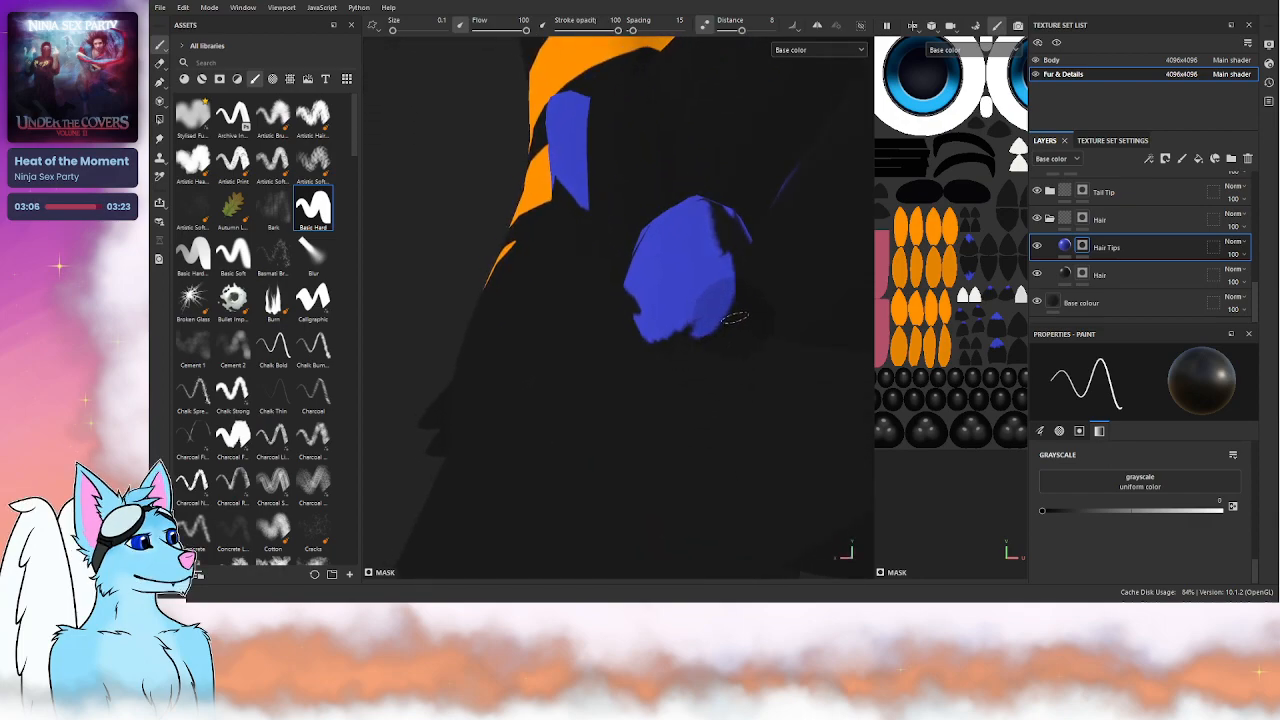
left_click_drag(775, 250, 727, 318, "alt")
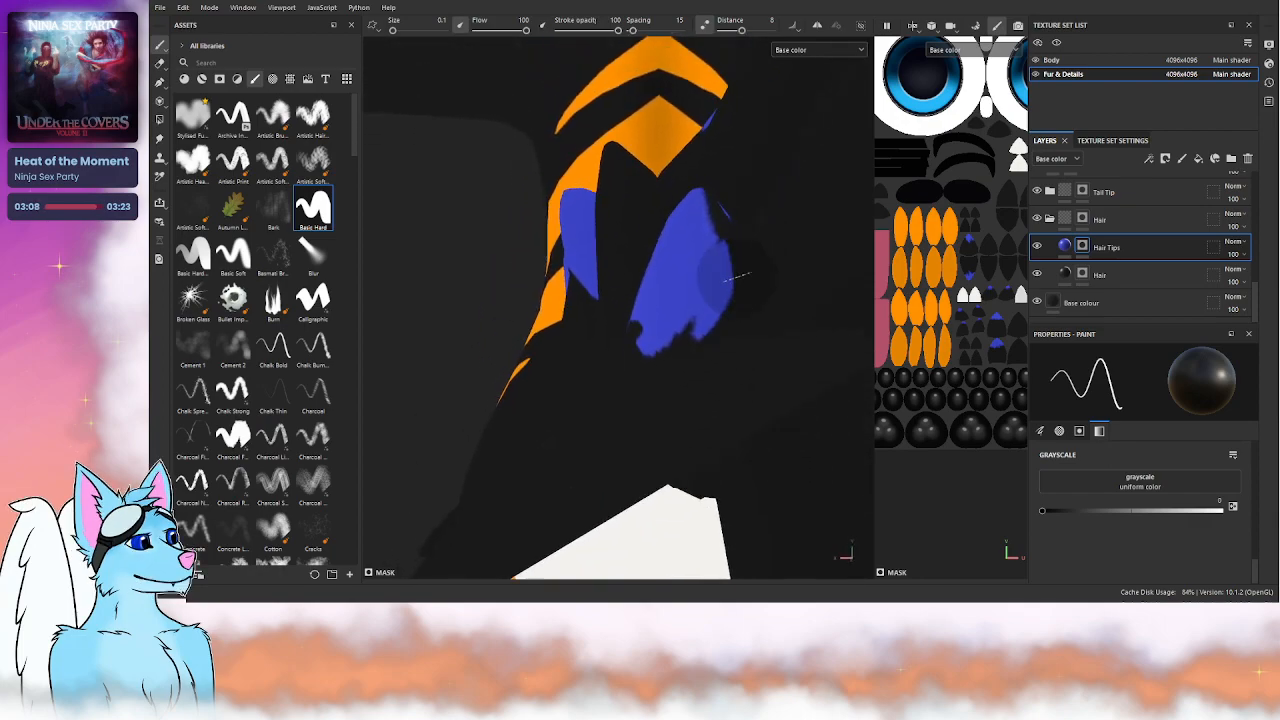
left_click_drag(765, 237, 717, 371, "alt")
left_click_drag(1146, 506, 1234, 509)
mouse_move(700, 312)
left_mouse_down("alt")
mouse_move(714, 170)
mouse_move(680, 230)
left_mouse_up("alt")
- Set the brush grayscale to 0, turn off Lazy Mouse and erase the soft blue fade along the next hair tip's inner side
left_click_drag(738, 195, 606, 196, "alt")
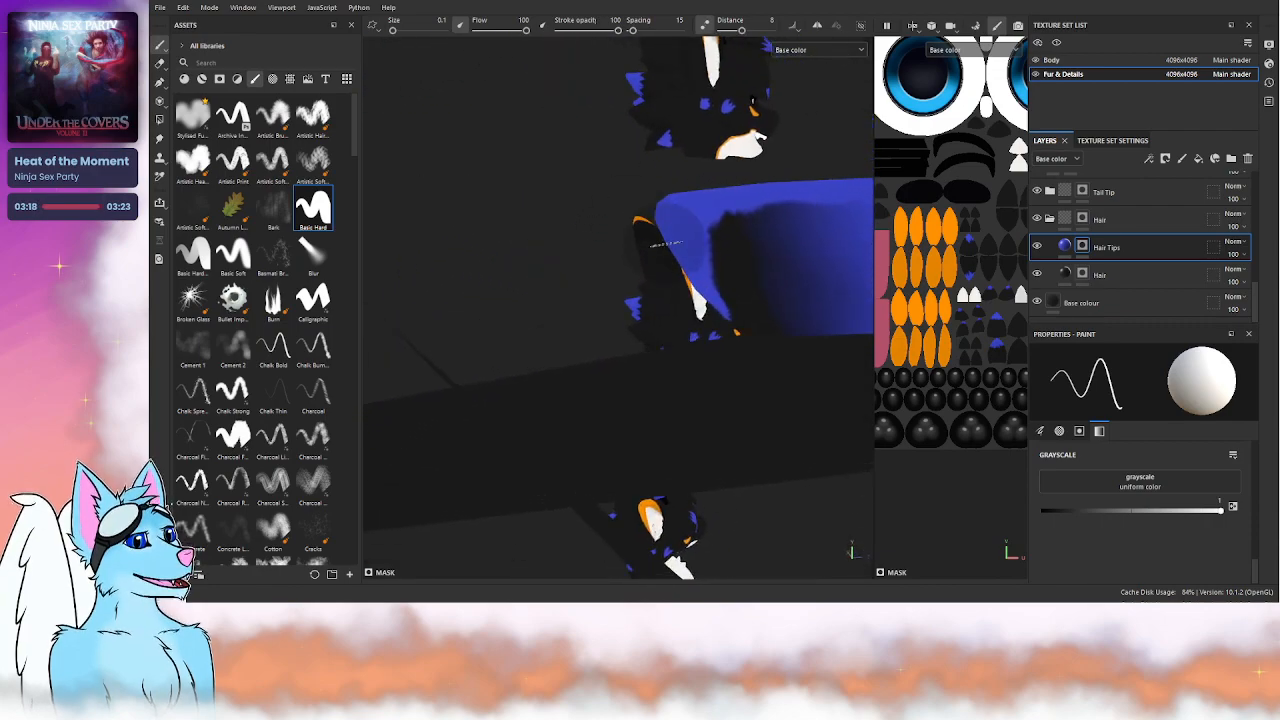
left_click_drag(665, 243, 543, 215, "alt")
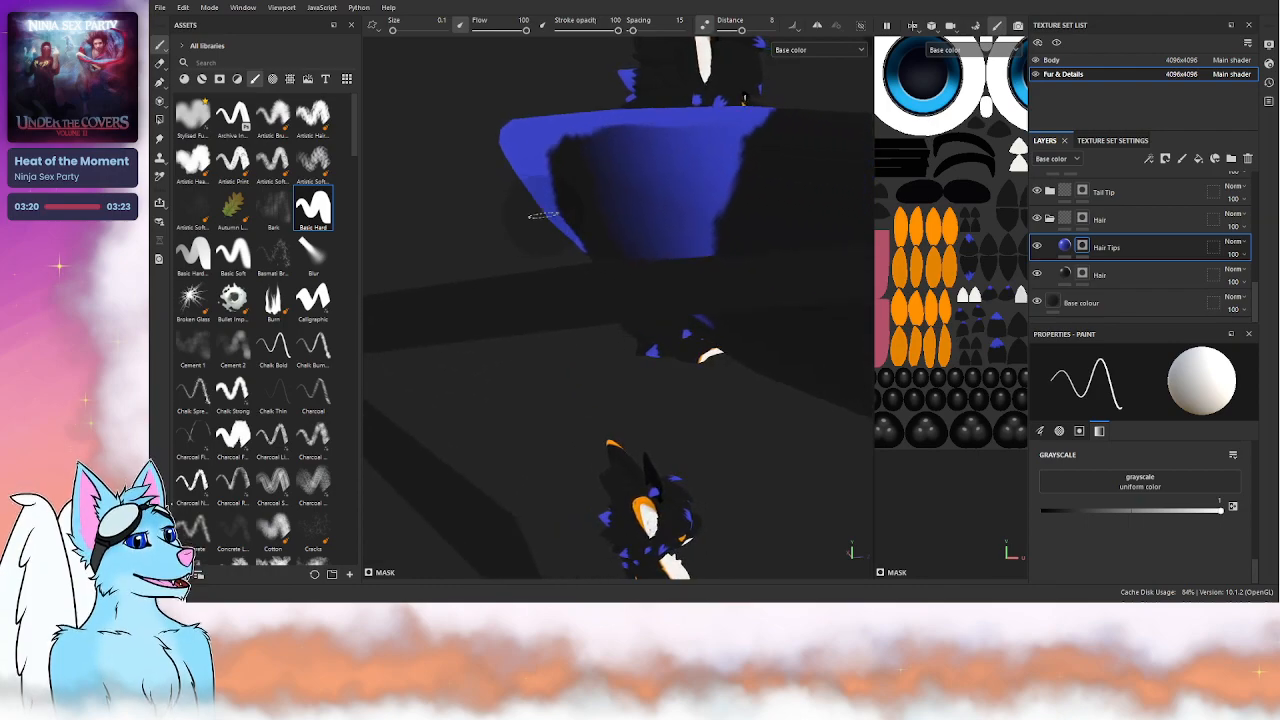
left_click(1233, 507)
left_click_drag(676, 325, 710, 253, "alt")
left_click(705, 21)
mouse_move(631, 334)
left_mouse_down()
mouse_move(650, 315)
mouse_move(655, 268)
mouse_move(625, 230)
mouse_move(686, 243)
mouse_move(709, 300)
mouse_move(742, 274)
mouse_move(715, 222)
mouse_move(740, 291)
mouse_move(737, 257)
left_mouse_up()
mouse_move(697, 215)
left_mouse_down("alt")
mouse_move(731, 246)
mouse_move(760, 234)
mouse_move(705, 206)
left_mouse_up("alt")
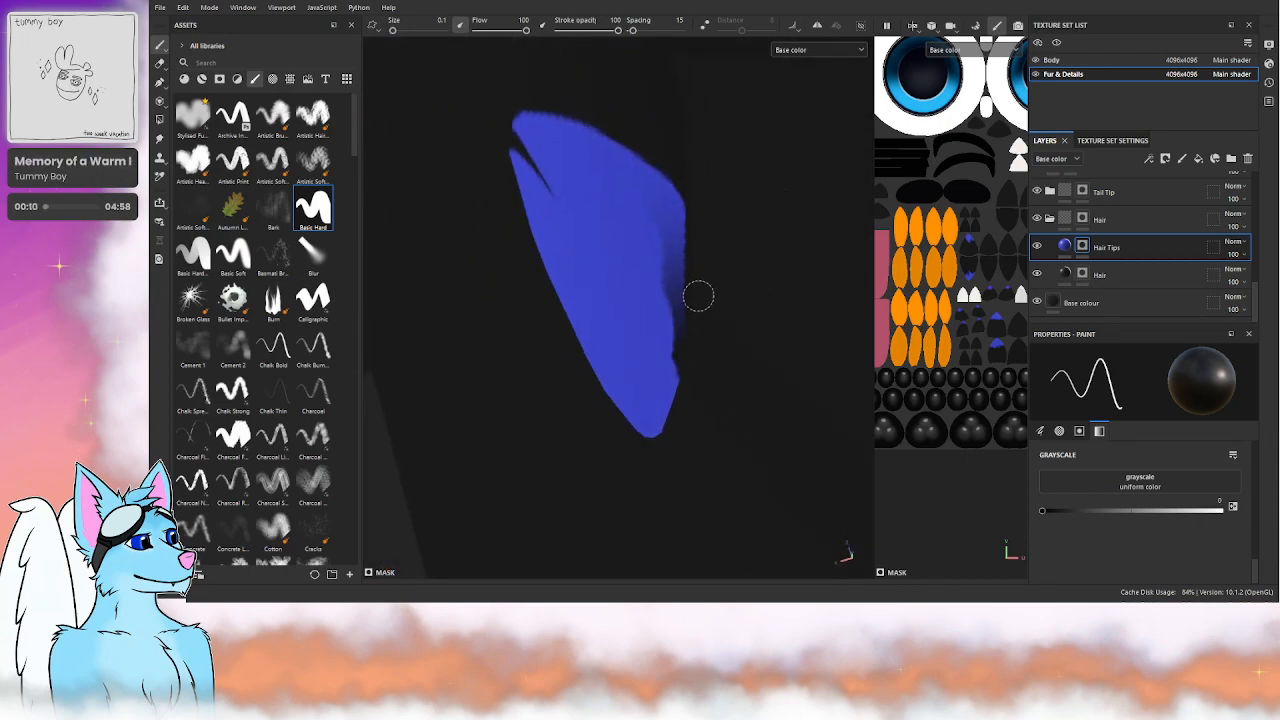
left_click_drag(697, 291, 649, 271, "alt")
mouse_move(663, 323)
left_mouse_down()
mouse_move(686, 194)
mouse_move(703, 183)
mouse_move(706, 217)
left_mouse_up()
- Turn Lazy Mouse back on and clean the hair tip's inner edge into a crisp outline
left_click(705, 24)
left_click_drag(637, 128, 645, 98)
mouse_move(664, 148)
left_mouse_down()
mouse_move(686, 206)
mouse_move(666, 286)
mouse_move(674, 126)
mouse_move(687, 194)
mouse_move(691, 120)
left_mouse_up()
left_click_drag(679, 190, 683, 270, "alt")
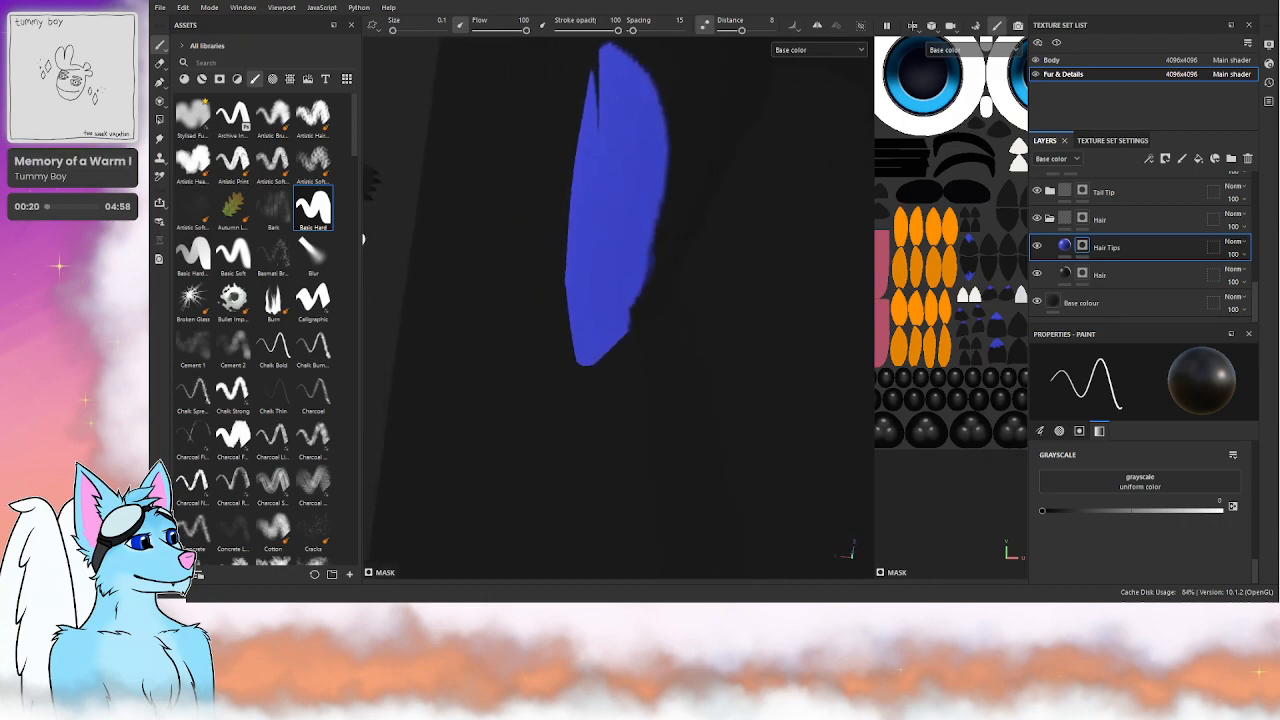
- Paint two spikes branching off the hair tip's edge with grayscale 1, and trim them to points with grayscale 0
left_click(1236, 508)
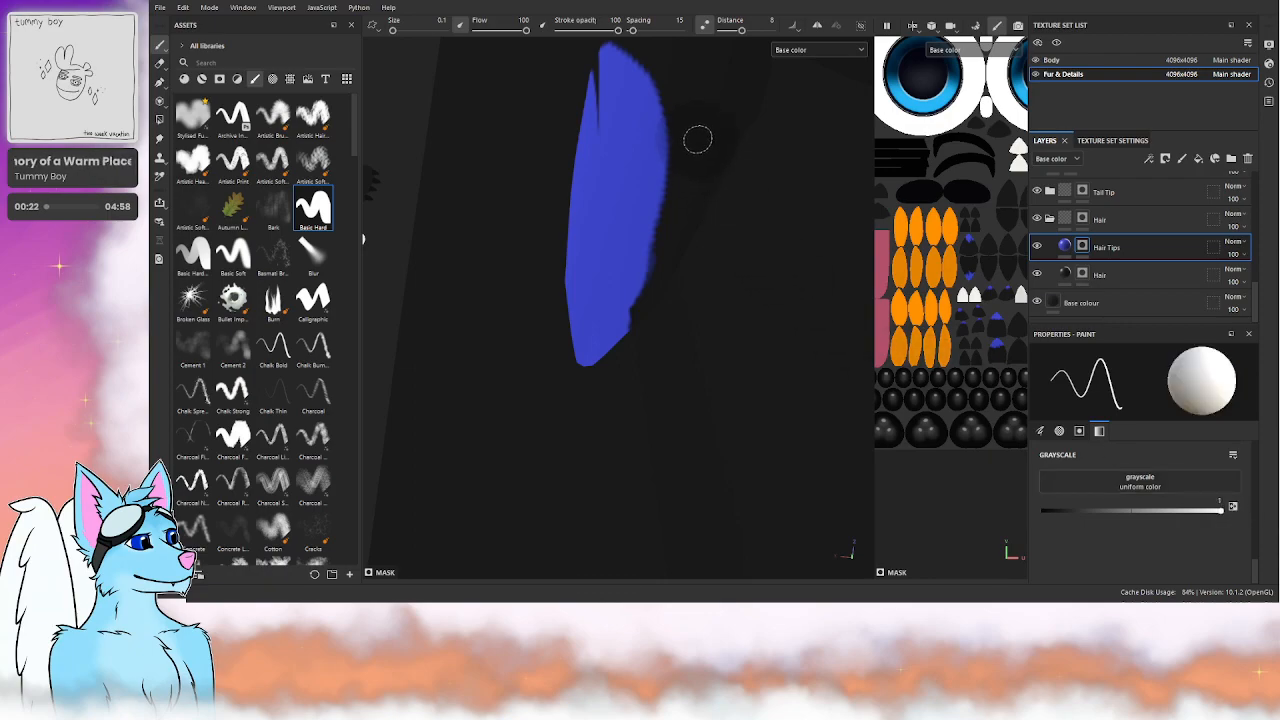
mouse_move(695, 127)
left_mouse_down()
mouse_move(666, 194)
mouse_move(609, 237)
left_mouse_up()
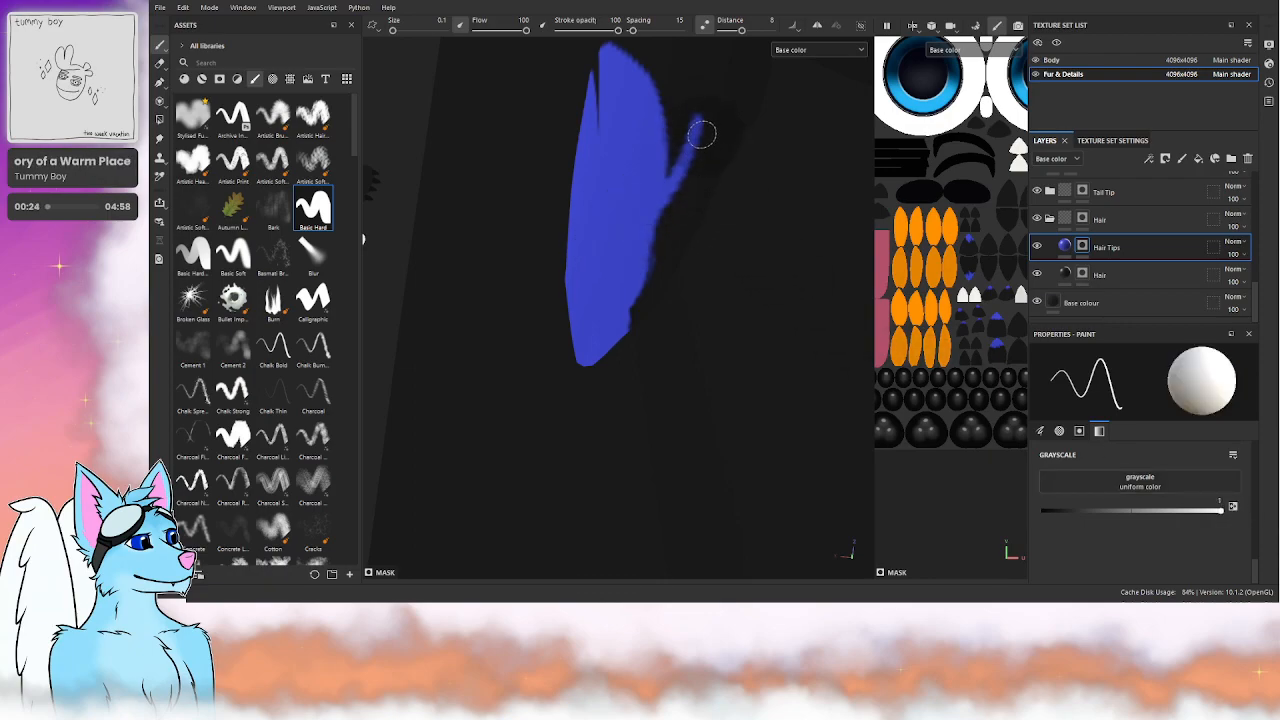
mouse_move(697, 173)
left_mouse_down()
mouse_move(674, 220)
mouse_move(606, 266)
mouse_move(677, 194)
mouse_move(628, 226)
mouse_move(666, 134)
mouse_move(686, 126)
mouse_move(669, 240)
mouse_move(625, 255)
mouse_move(680, 225)
mouse_move(616, 311)
mouse_move(657, 261)
mouse_move(655, 285)
mouse_move(700, 214)
mouse_move(696, 251)
mouse_move(680, 266)
mouse_move(697, 110)
left_mouse_up()
key("x")
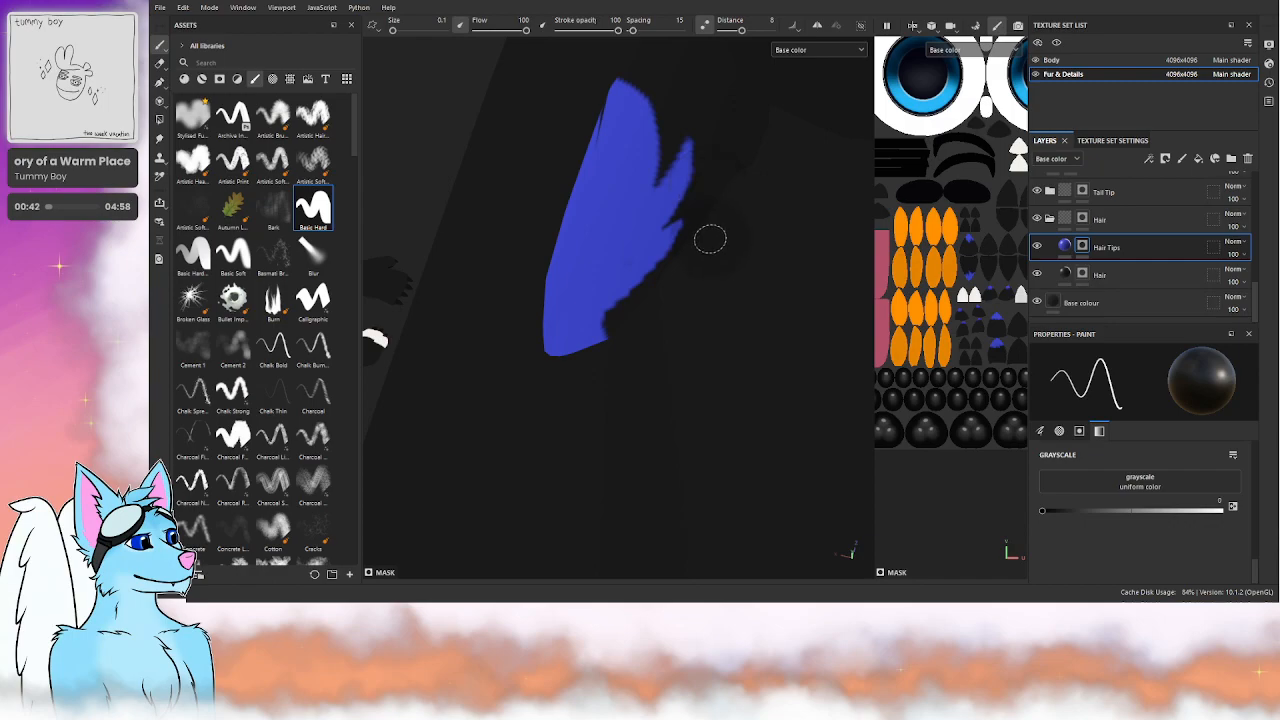
mouse_move(700, 245)
left_mouse_down()
mouse_move(651, 286)
mouse_move(691, 166)
mouse_move(657, 251)
mouse_move(661, 201)
mouse_move(674, 271)
mouse_move(696, 292)
left_mouse_up()
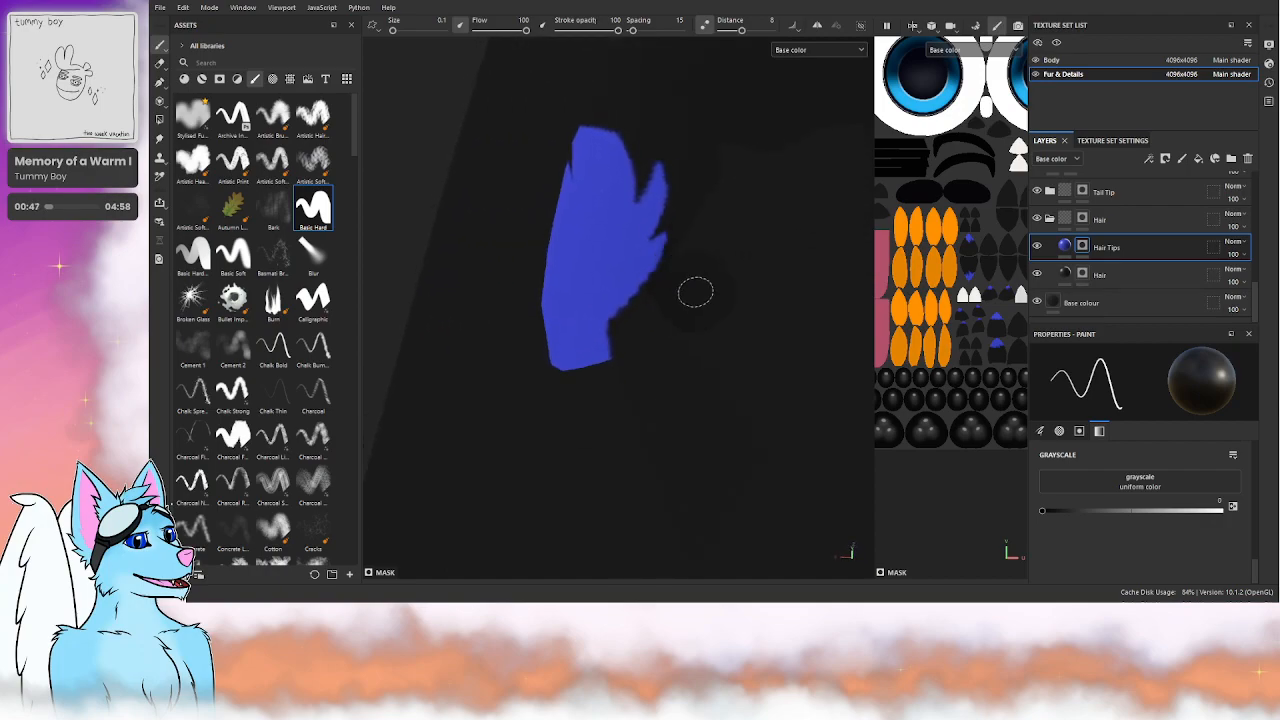
- Add a smaller spike at the lower part of the same edge with grayscale 1, and sharpen it with grayscale 0
left_click(1222, 510)
mouse_move(645, 308)
left_mouse_down()
mouse_move(600, 314)
mouse_move(586, 334)
mouse_move(617, 357)
mouse_move(634, 306)
mouse_move(548, 345)
mouse_move(613, 344)
mouse_move(672, 370)
left_mouse_up()
key("x")
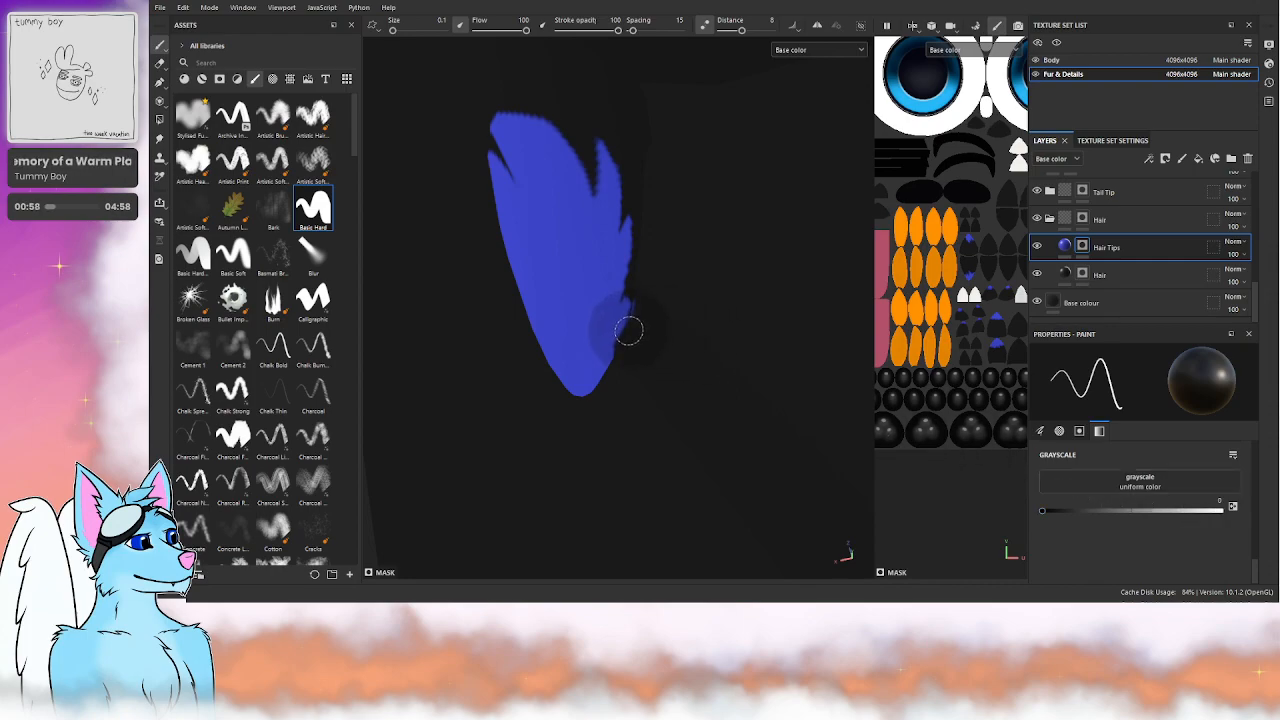
left_click_drag(671, 286, 636, 112, "alt")
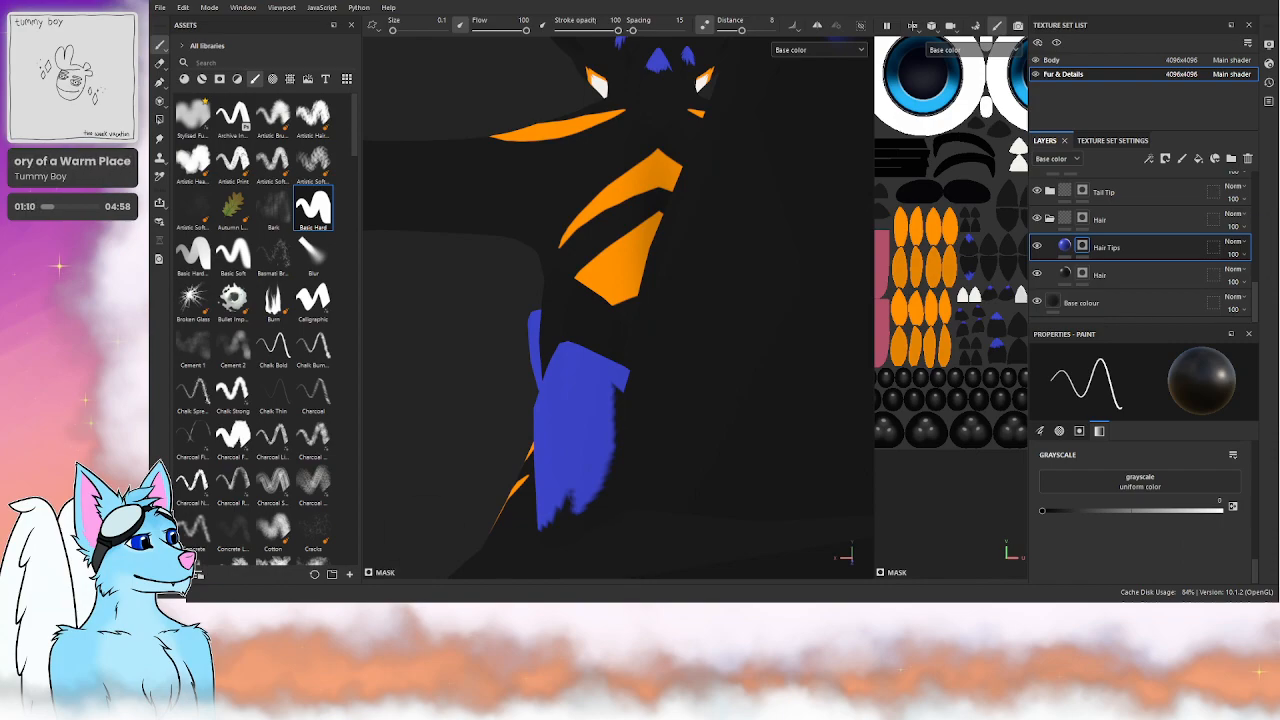
- Set the brush grayscale to 1 and paint a short spike beside the long pointed one on another hair tip
left_click_drag(722, 467, 678, 366, "alt")
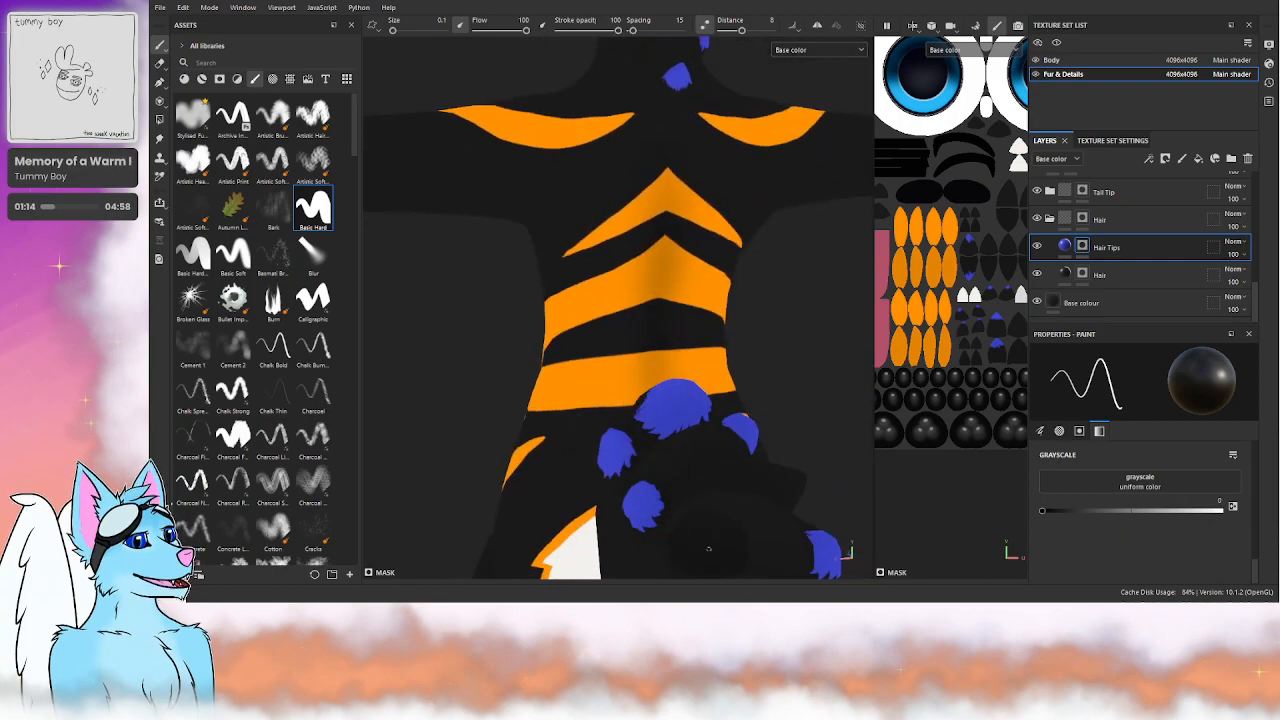
middle_click_drag(740, 521, 684, 370, "alt")
left_click_drag(684, 370, 652, 225, "alt")
middle_click_drag(780, 490, 705, 370, "alt")
left_click_drag(705, 370, 468, 161, "alt")
key("x")
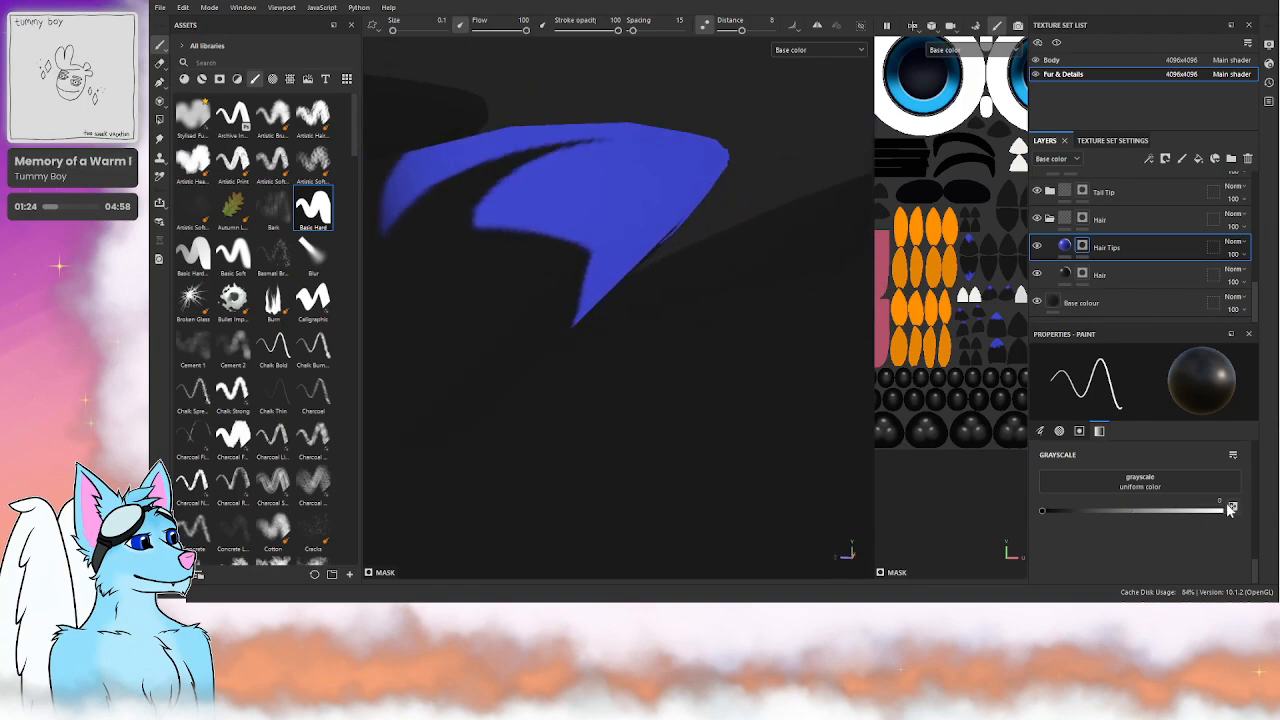
left_click_drag(608, 251, 590, 214, "alt")
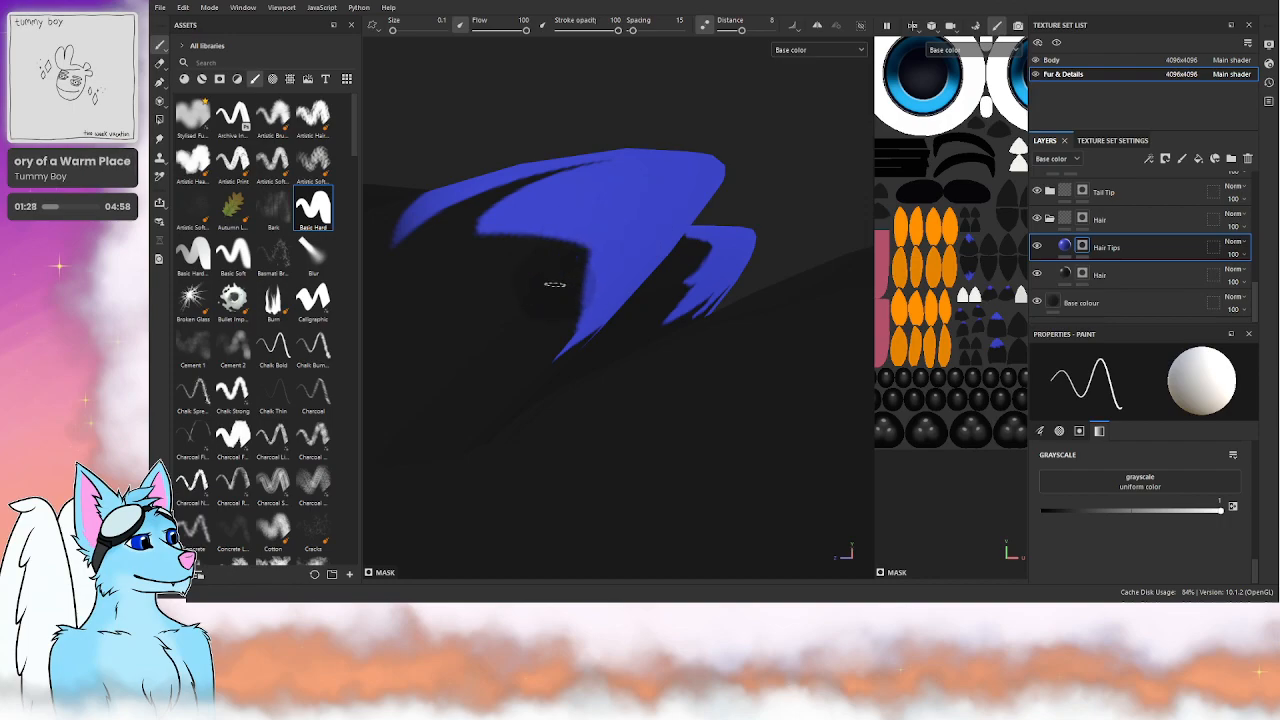
left_click_drag(550, 280, 606, 217)
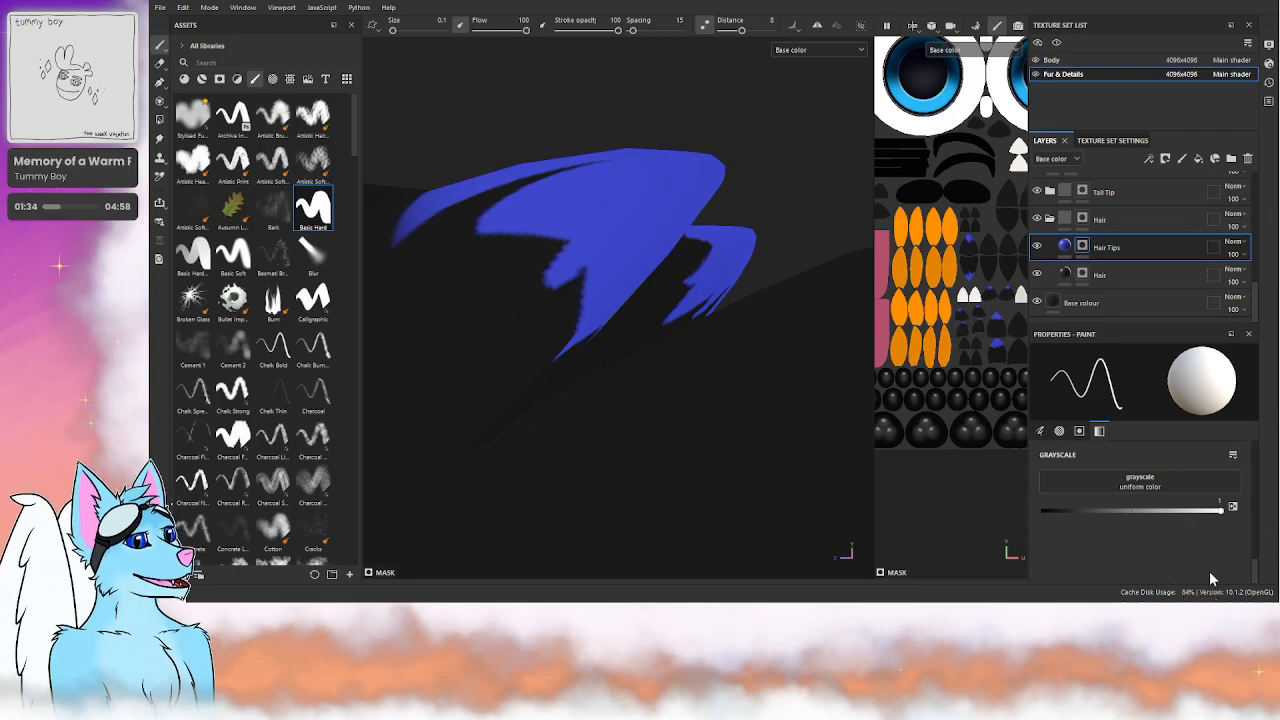
- Set the brush grayscale to 0, thin the new spike and carve deeper notches between the hair tip's spikes
left_click(1234, 508)
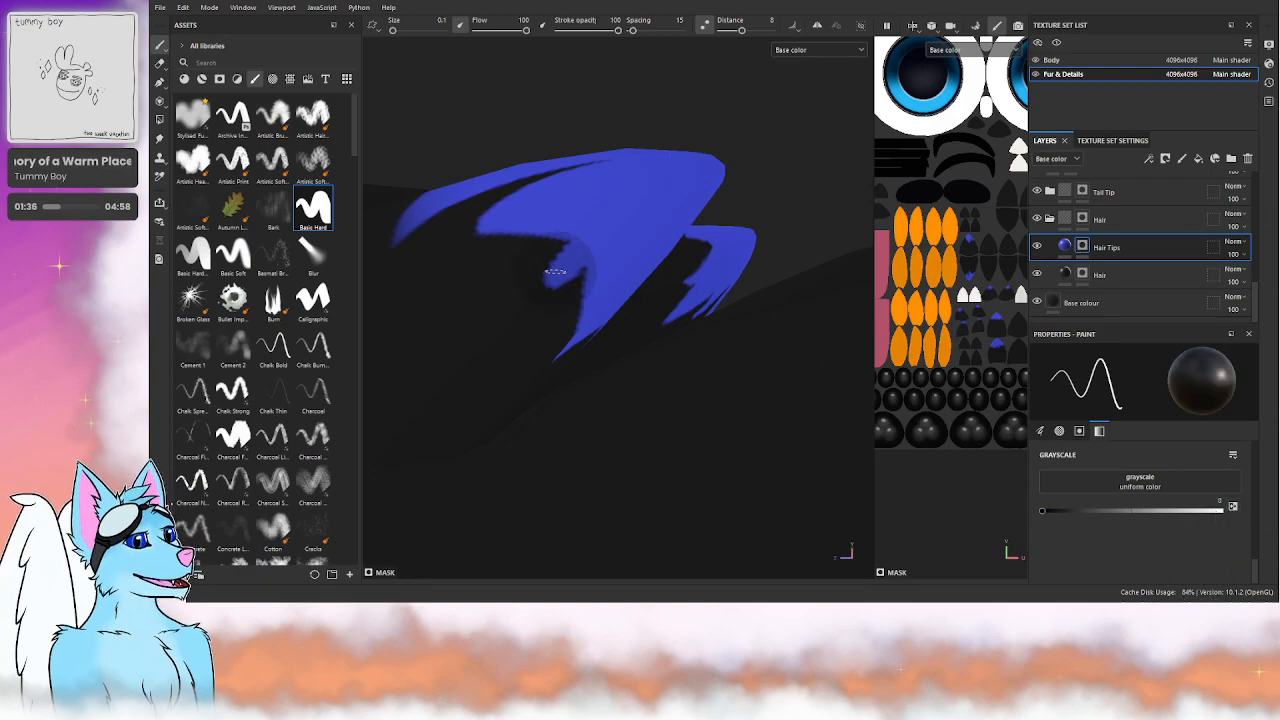
left_click_drag(552, 251, 539, 356)
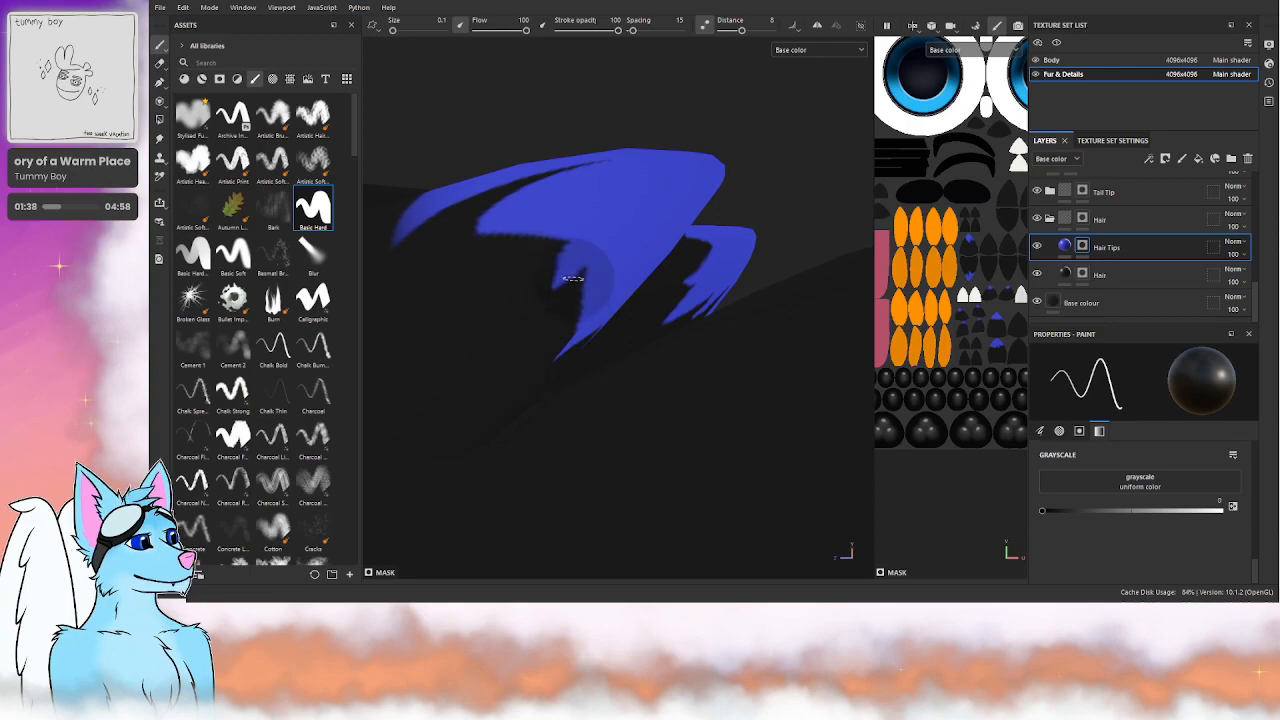
mouse_move(637, 234)
left_mouse_down("alt")
mouse_move(614, 337)
mouse_move(666, 368)
left_mouse_up("alt")
mouse_move(573, 197)
left_mouse_down("alt")
mouse_move(646, 277)
mouse_move(546, 397)
mouse_move(614, 492)
mouse_move(643, 486)
mouse_move(636, 437)
left_mouse_up("alt")
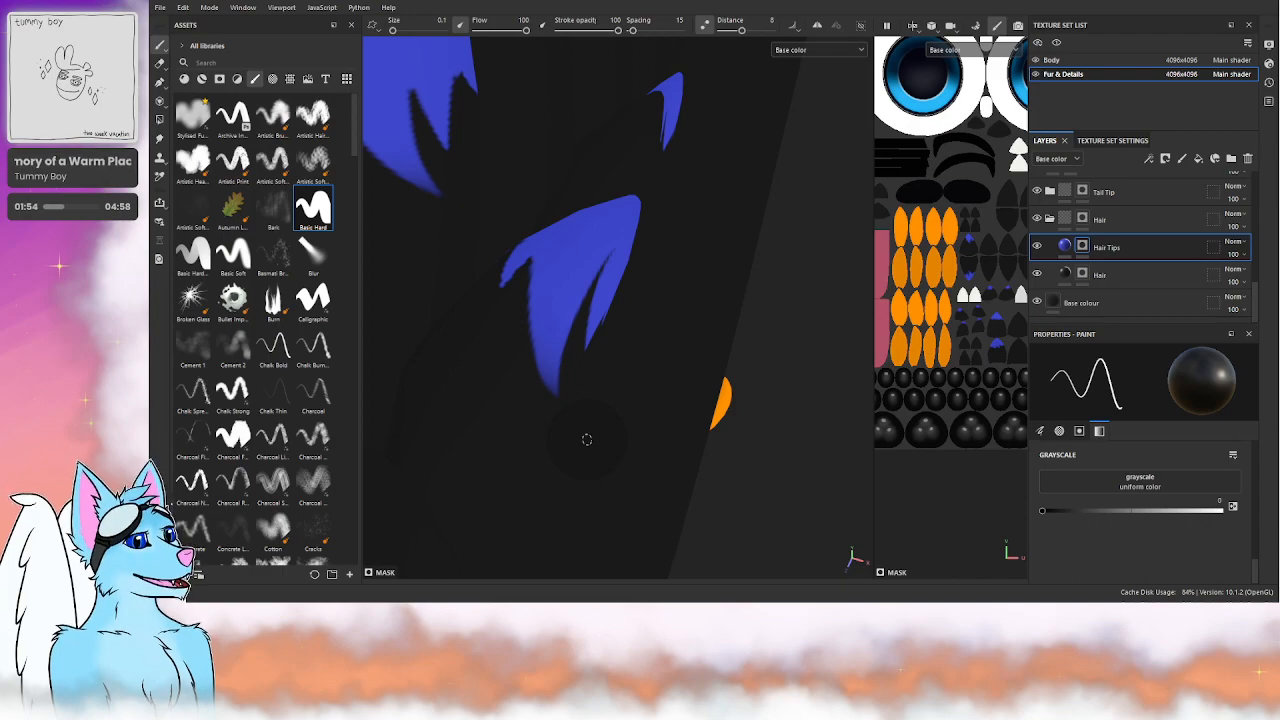
mouse_move(527, 407)
left_mouse_down("alt")
mouse_move(511, 517)
mouse_move(483, 460)
mouse_move(470, 336)
mouse_move(449, 380)
mouse_move(477, 449)
left_mouse_up("alt")
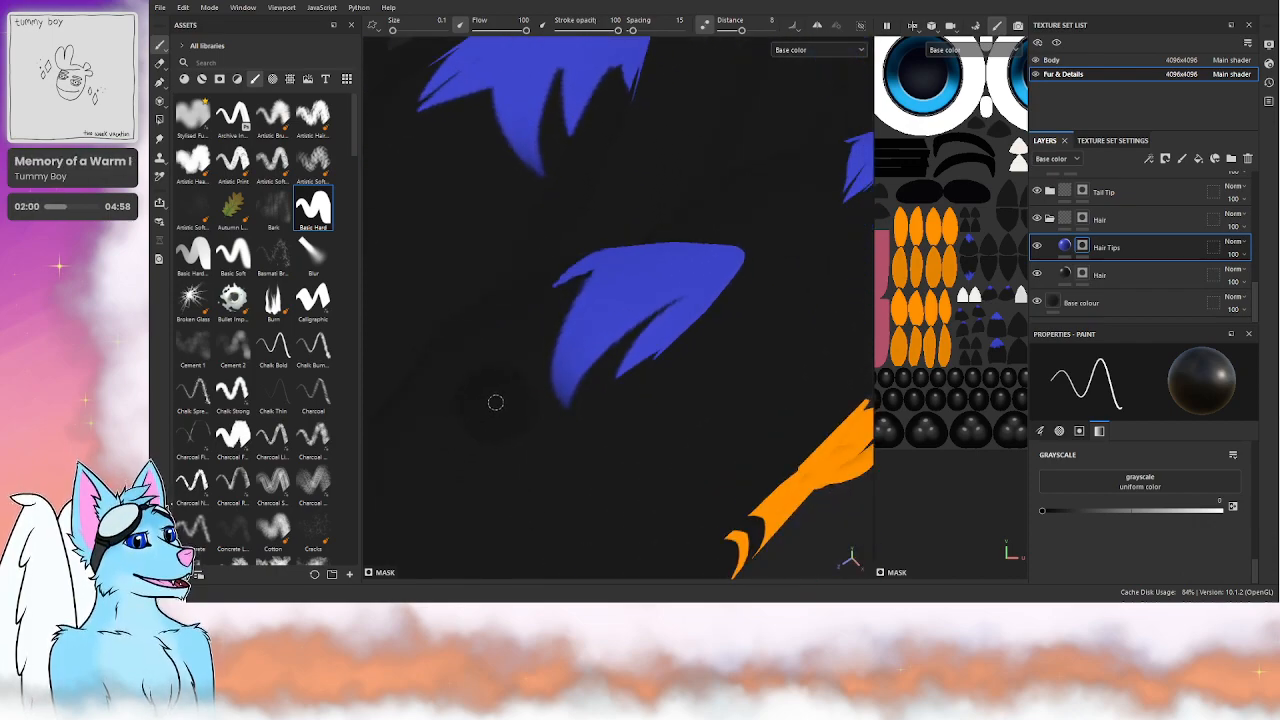
left_click_drag(571, 340, 592, 323, "alt")
- Set the brush grayscale to 1 and paint extra short spikes along the large hair tip's lower edge, filling out the existing ones
left_click(1233, 507)
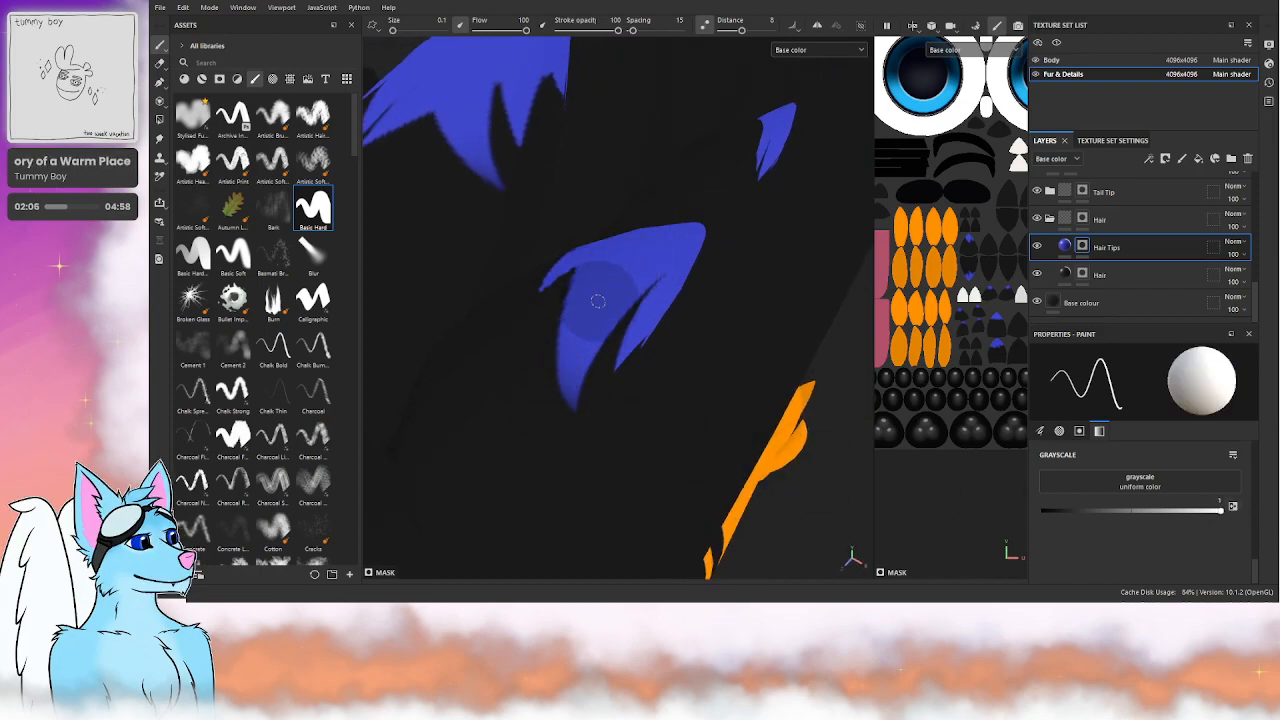
left_click_drag(592, 304, 735, 338, "alt")
scroll(593, 363, "up", 5)
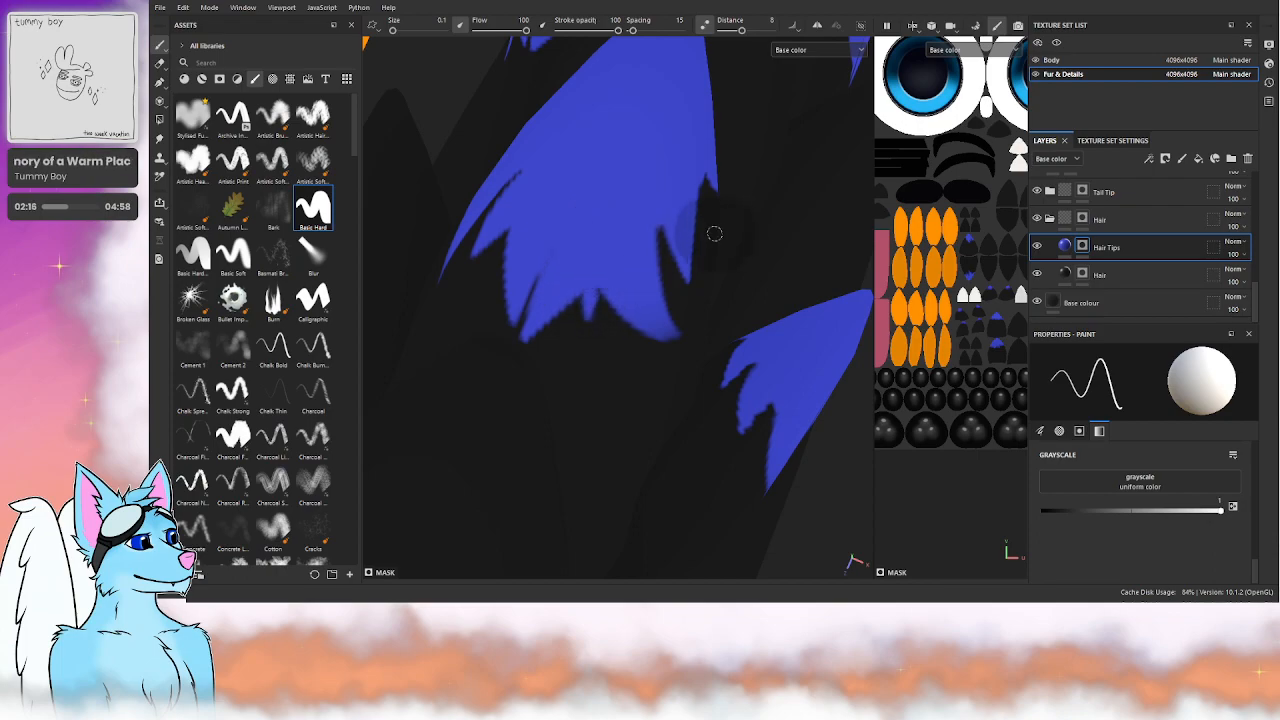
scroll(716, 237, "down", 4)
mouse_move(765, 291)
left_mouse_down("alt")
mouse_move(670, 286)
mouse_move(651, 189)
mouse_move(515, 313)
mouse_move(480, 300)
mouse_move(497, 219)
mouse_move(404, 246)
mouse_move(634, 259)
left_mouse_up("alt")
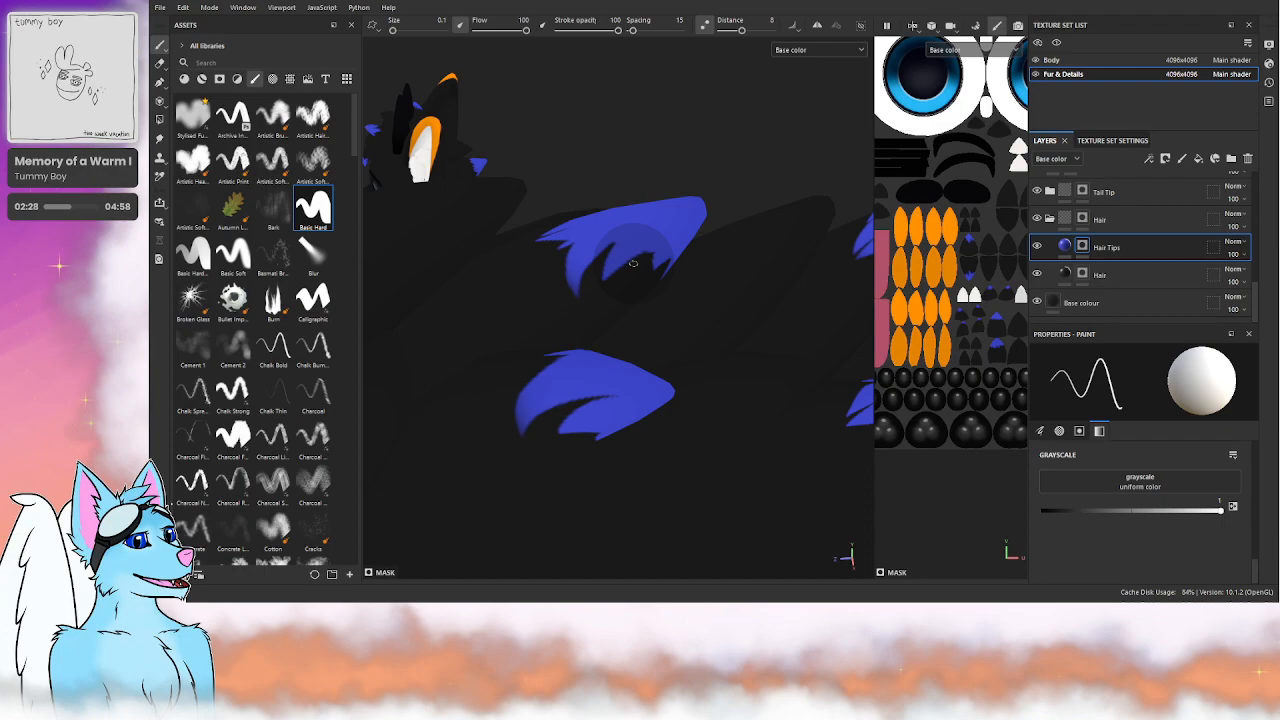
scroll(623, 267, "up", 5)
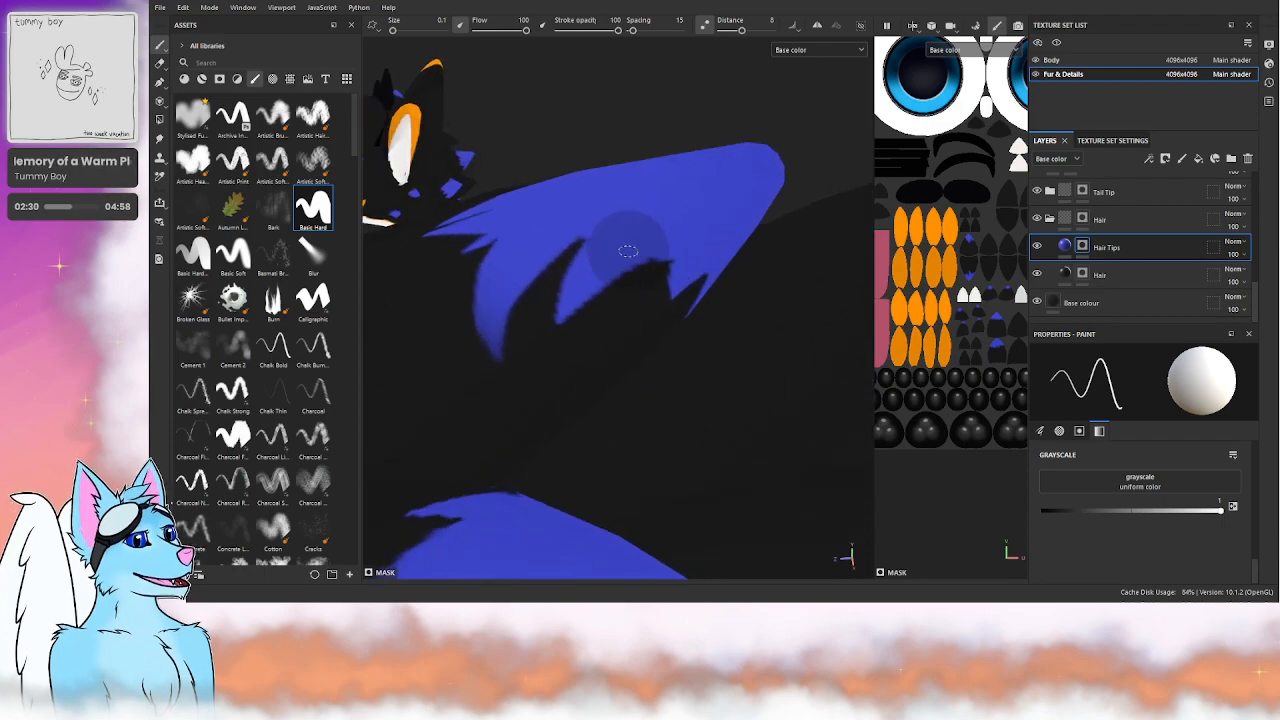
left_click_drag(637, 241, 606, 243, "alt")
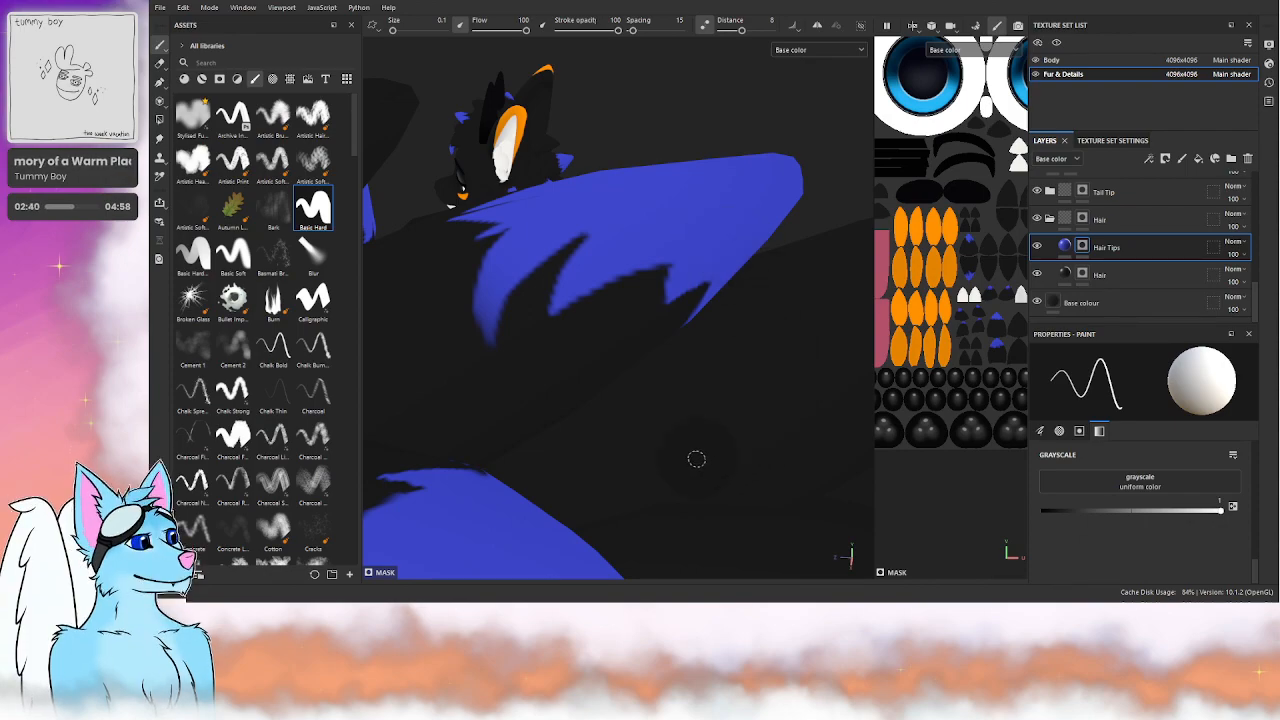
mouse_move(650, 276)
left_mouse_down("alt")
mouse_move(617, 261)
mouse_move(576, 285)
mouse_move(553, 277)
left_mouse_up("alt")
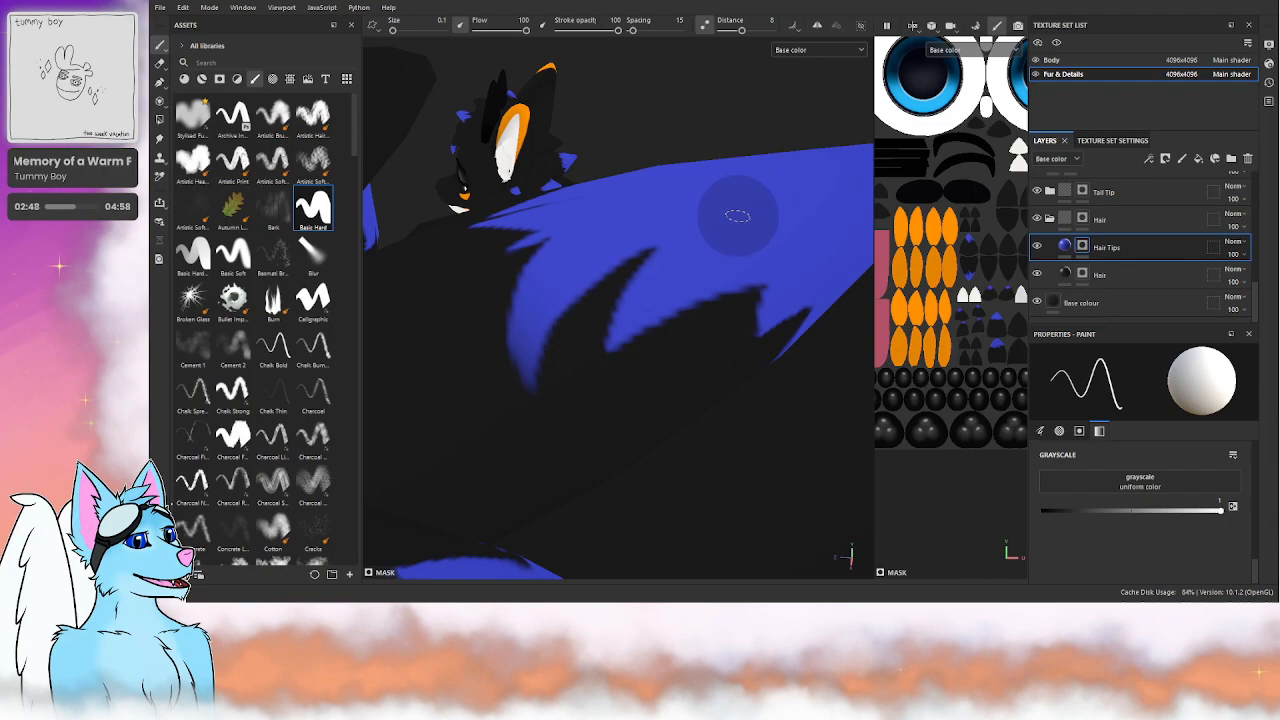
- Fill the next hair tip's outer side with grayscale 1 and Lazy Mouse off, and carve its notches deeper with grayscale 0
mouse_move(571, 217)
left_mouse_down("alt")
mouse_move(563, 249)
mouse_move(620, 342)
mouse_move(756, 390)
mouse_move(626, 346)
mouse_move(663, 371)
mouse_move(729, 366)
mouse_move(660, 340)
left_mouse_up("alt")
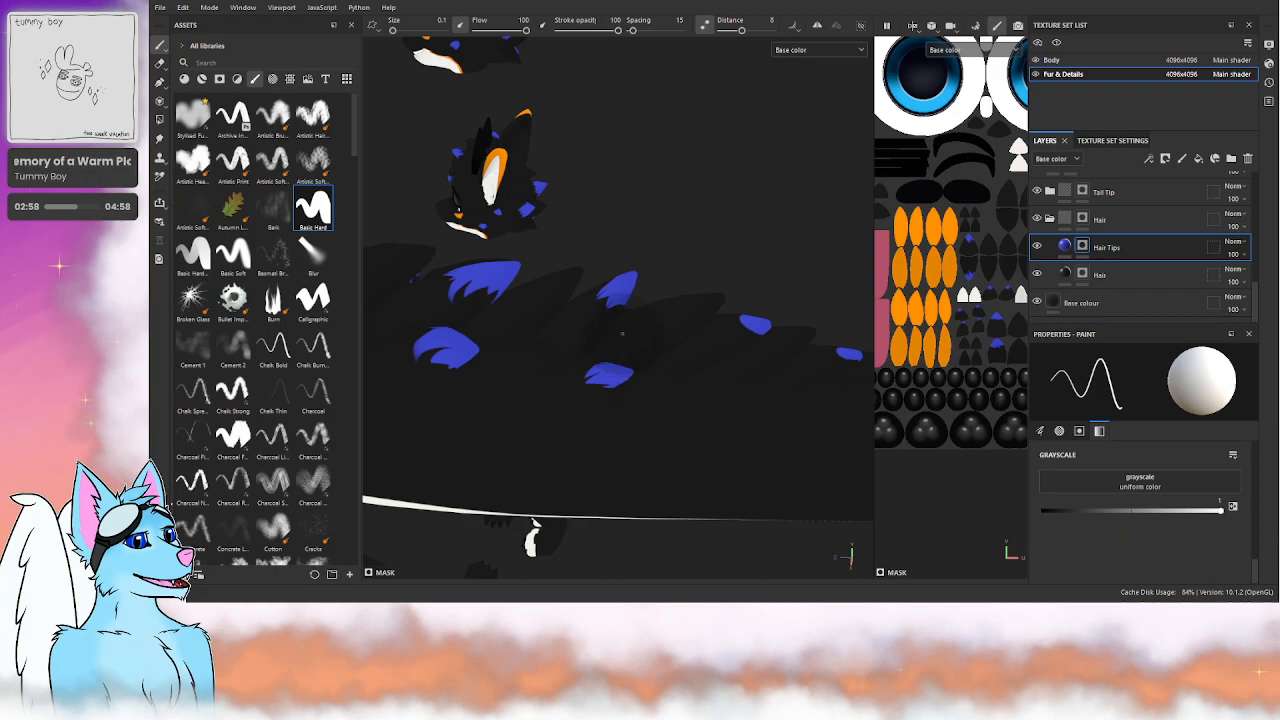
mouse_move(622, 334)
left_mouse_down("alt")
mouse_move(600, 286)
mouse_move(580, 277)
mouse_move(618, 281)
mouse_move(748, 346)
mouse_move(928, 368)
mouse_move(660, 306)
mouse_move(531, 251)
mouse_move(580, 303)
mouse_move(500, 230)
mouse_move(545, 190)
left_mouse_up("alt")
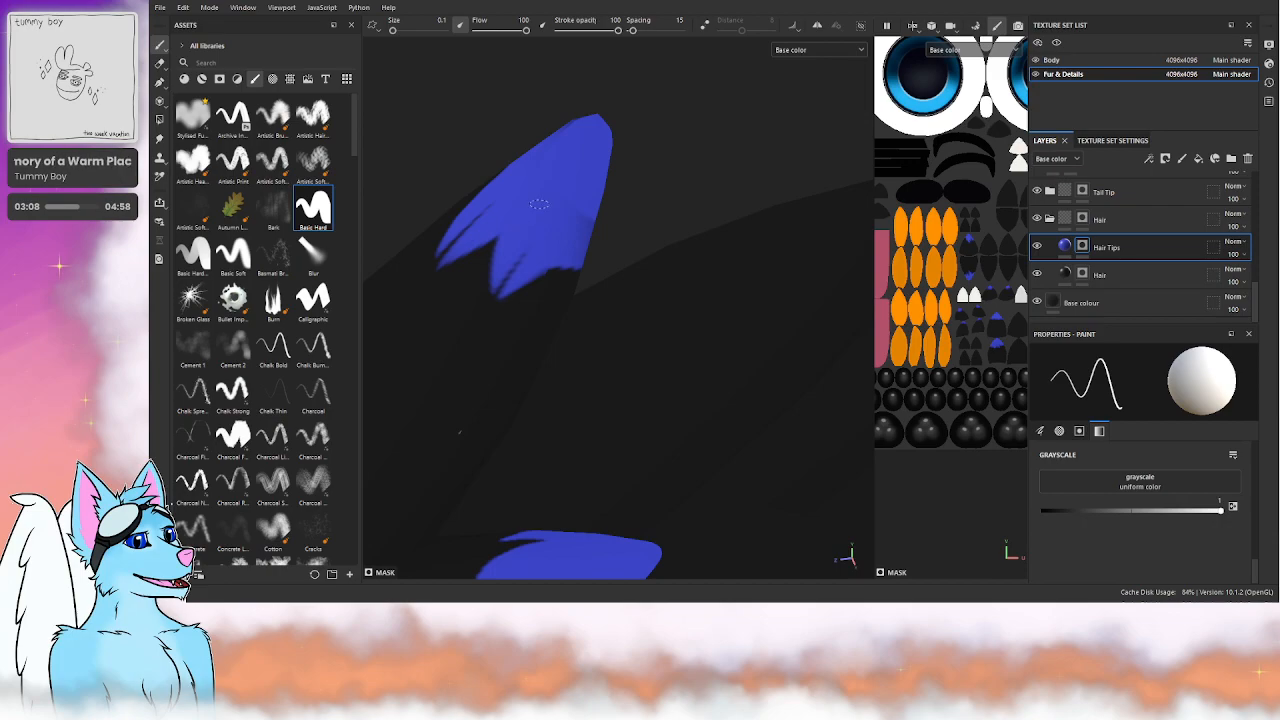
mouse_move(541, 199)
left_mouse_down("alt")
mouse_move(525, 218)
mouse_move(566, 223)
mouse_move(471, 200)
left_mouse_up("alt")
mouse_move(476, 143)
left_mouse_down("alt")
mouse_move(466, 149)
mouse_move(459, 117)
left_mouse_up("alt")
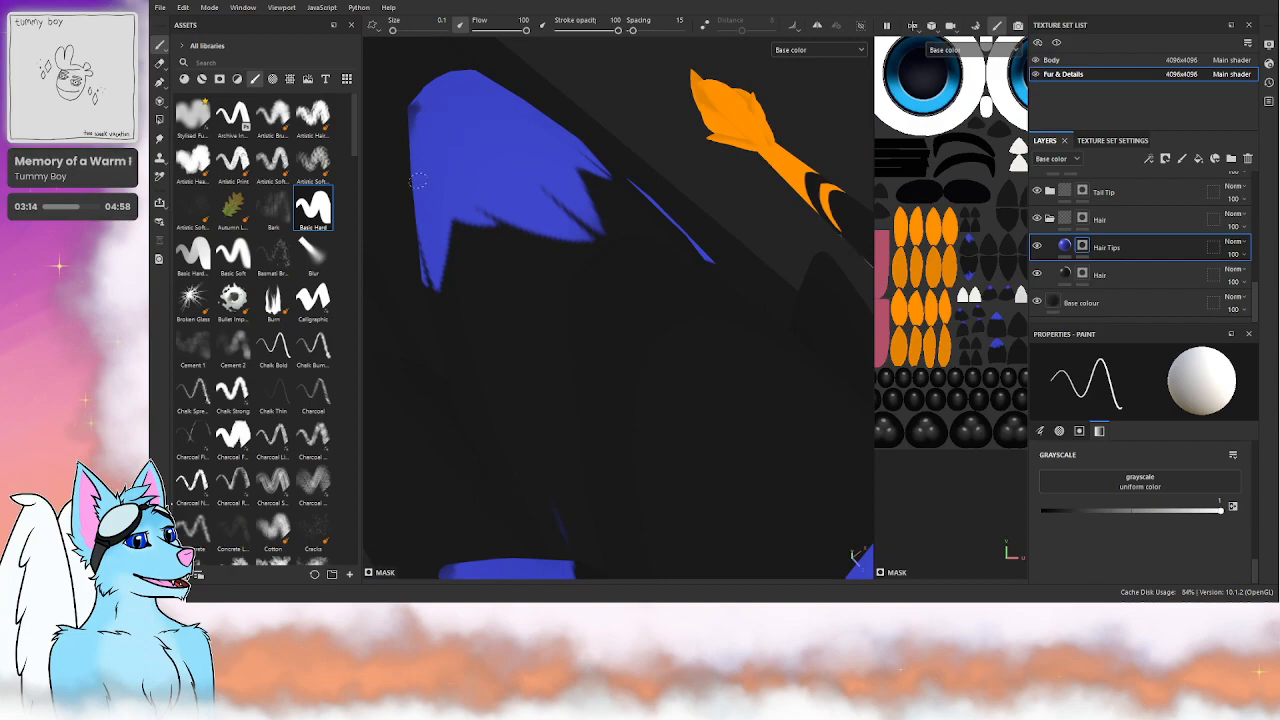
left_click_drag(437, 163, 408, 218, "alt")
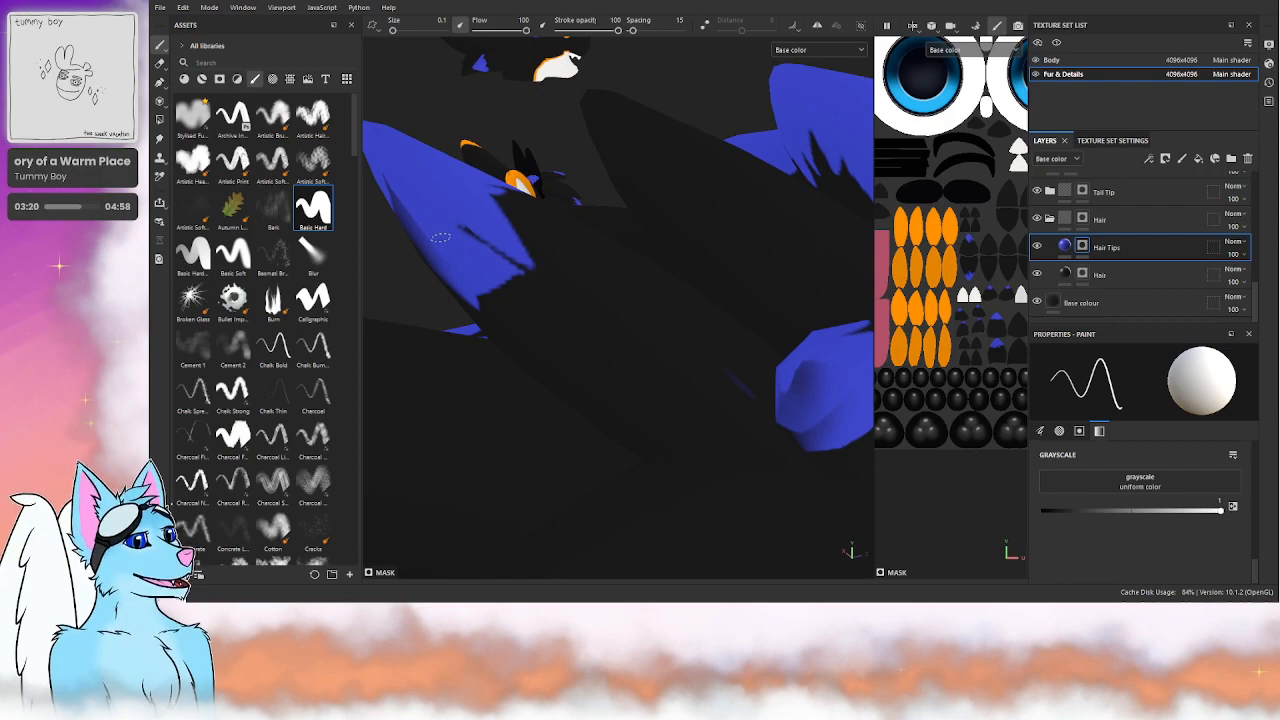
left_click(1232, 508)
mouse_move(604, 154)
left_mouse_down("alt")
mouse_move(566, 263)
mouse_move(469, 228)
mouse_move(484, 241)
left_mouse_up("alt")
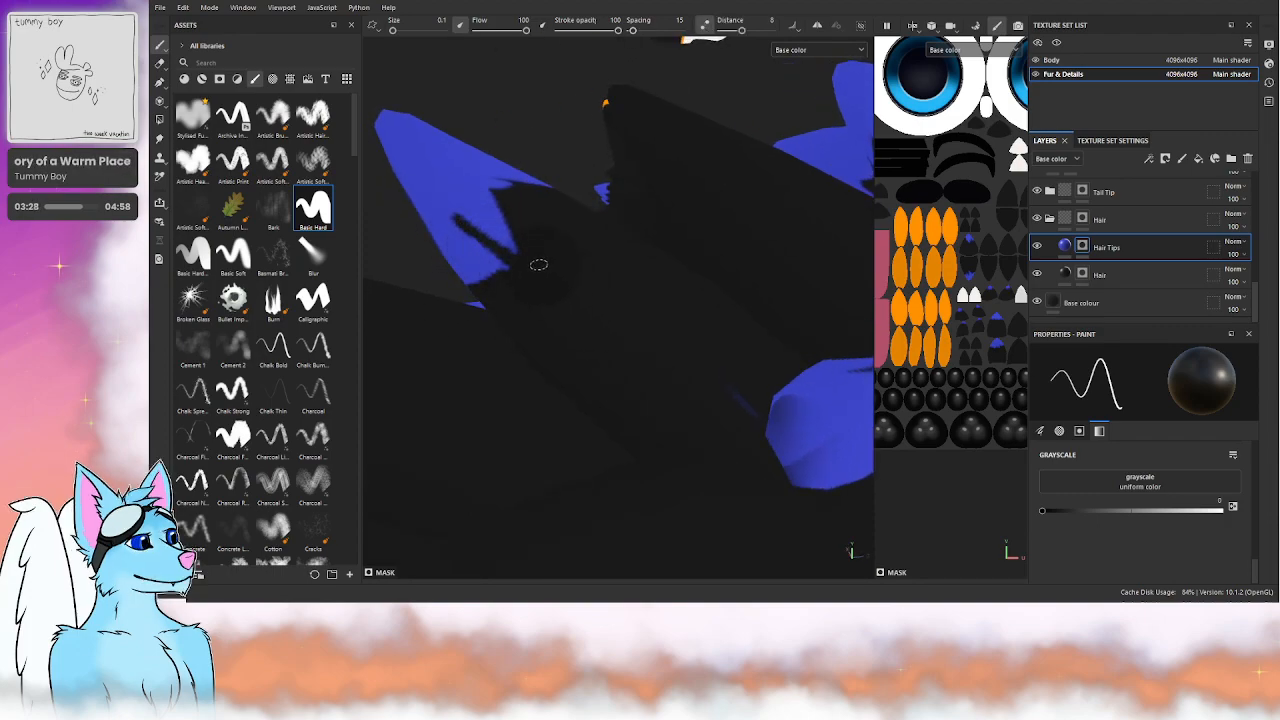
- Fill the hair tip's outer side with grayscale 1, then cut a notch between its spikes with grayscale 0
left_click(1221, 510)
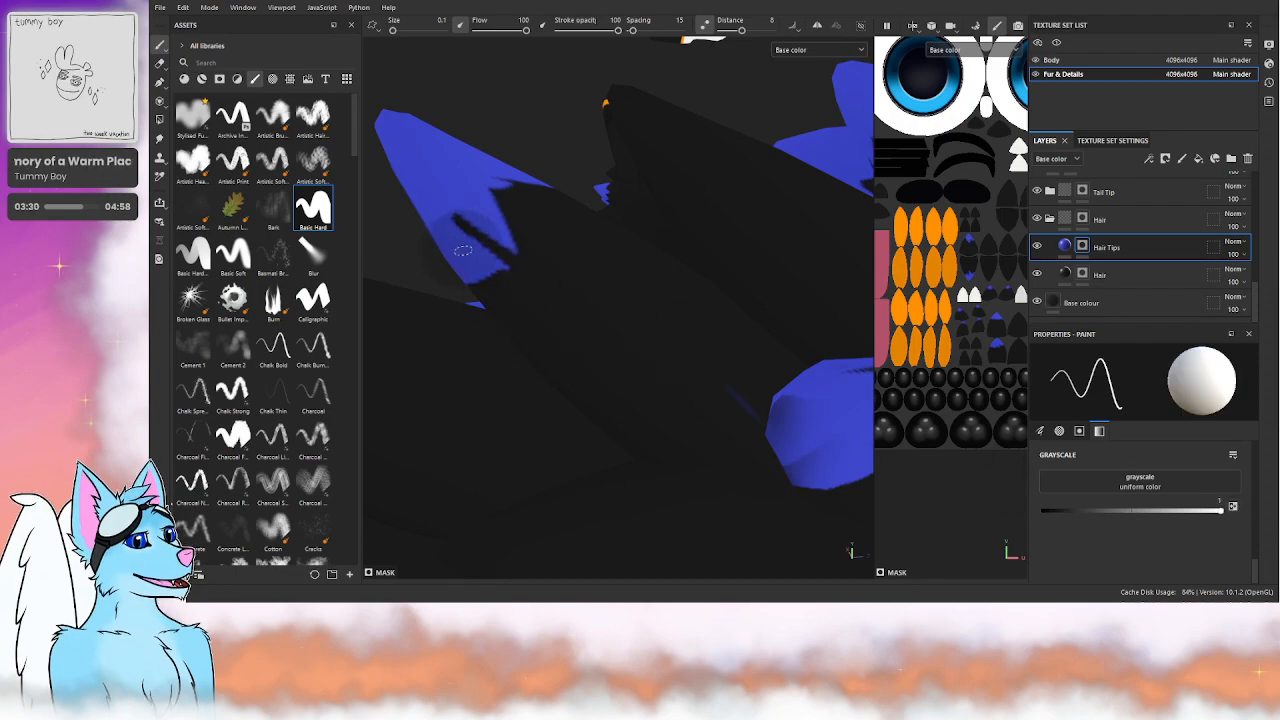
mouse_move(455, 219)
left_mouse_down()
mouse_move(442, 197)
mouse_move(697, 229)
mouse_move(722, 303)
left_mouse_up()
left_click_drag(717, 311, 745, 295, "alt")
left_click_drag(1222, 510, 1040, 511)
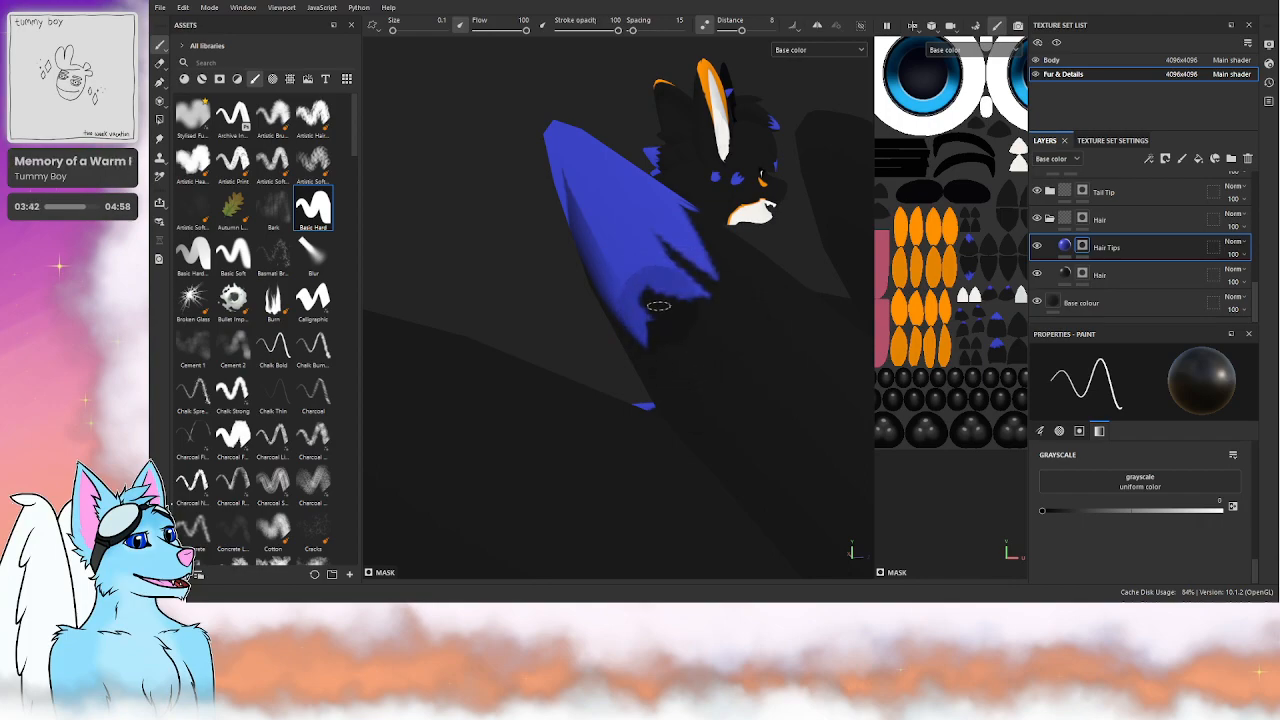
- Set the brush grayscale to 1 and extend the faded underside of the hair tip into a long spike
left_click(1222, 510)
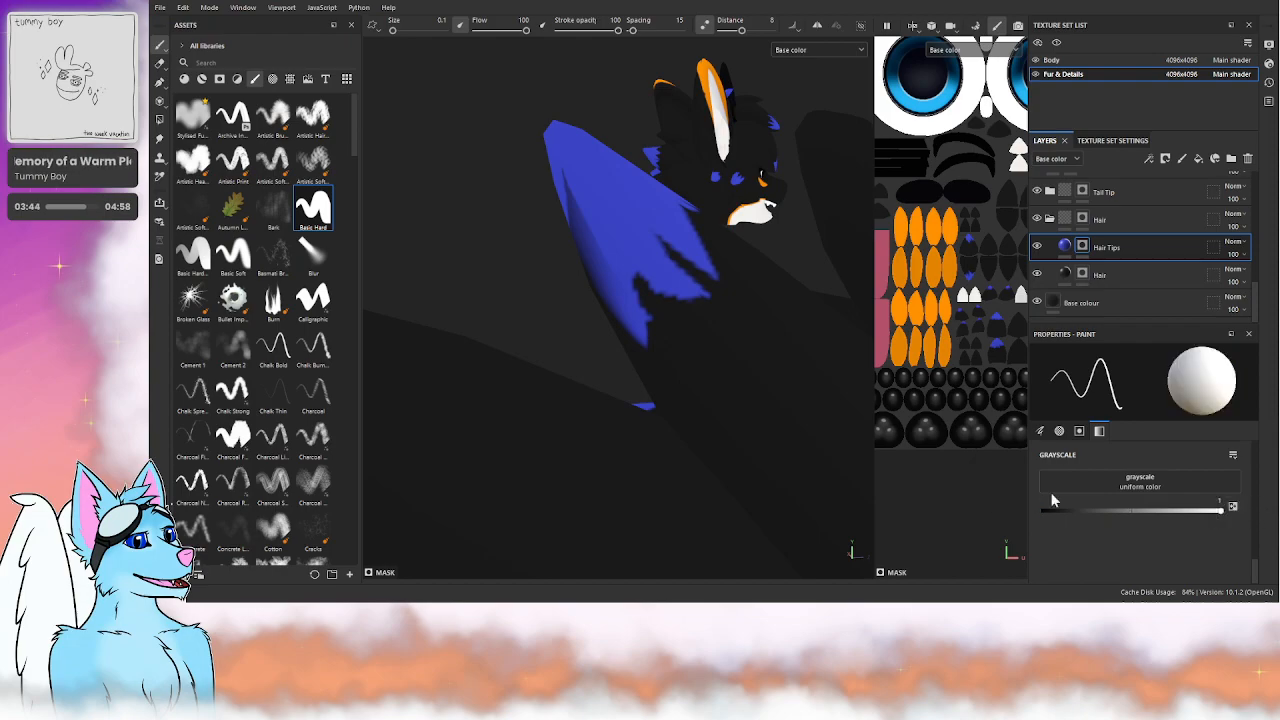
mouse_move(689, 291)
left_mouse_down()
mouse_move(625, 245)
mouse_move(681, 285)
mouse_move(695, 322)
mouse_move(610, 245)
mouse_move(640, 275)
mouse_move(666, 260)
mouse_move(635, 275)
left_mouse_up()
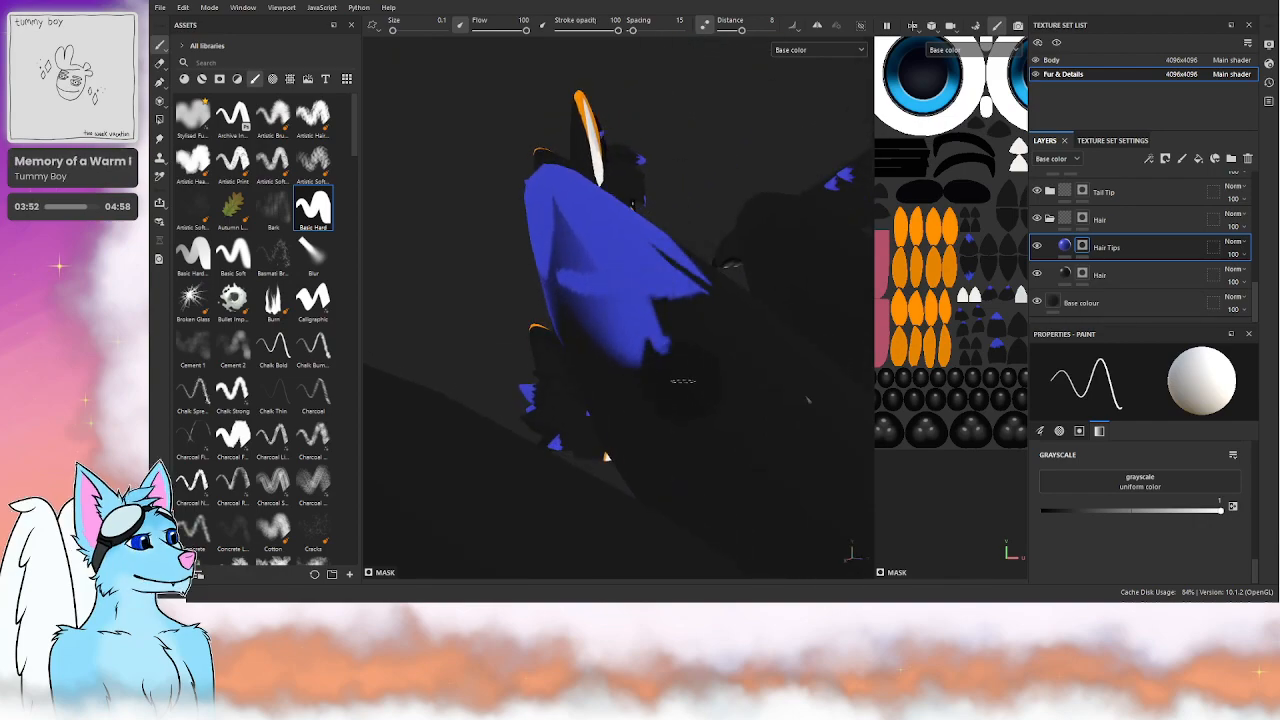
mouse_move(685, 387)
left_mouse_down()
mouse_move(621, 349)
mouse_move(600, 288)
mouse_move(661, 360)
mouse_move(586, 266)
mouse_move(645, 358)
mouse_move(578, 287)
left_mouse_up()
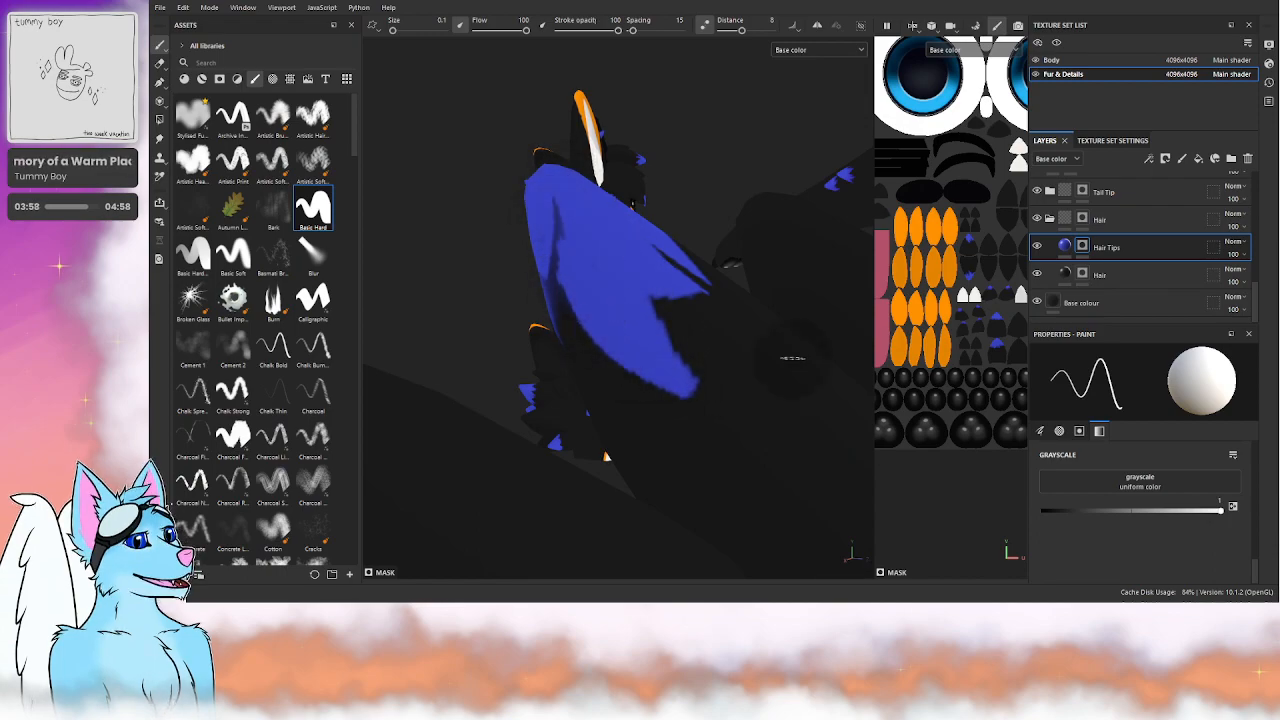
- Set the brush grayscale to 0, sharpen the long spike and cut away the edge beside it
key("x")
mouse_move(688, 385)
left_mouse_down()
mouse_move(650, 330)
mouse_move(690, 388)
left_mouse_up()
mouse_move(600, 362)
left_mouse_down()
mouse_move(585, 296)
mouse_move(680, 390)
mouse_move(700, 390)
mouse_move(651, 366)
left_mouse_up()
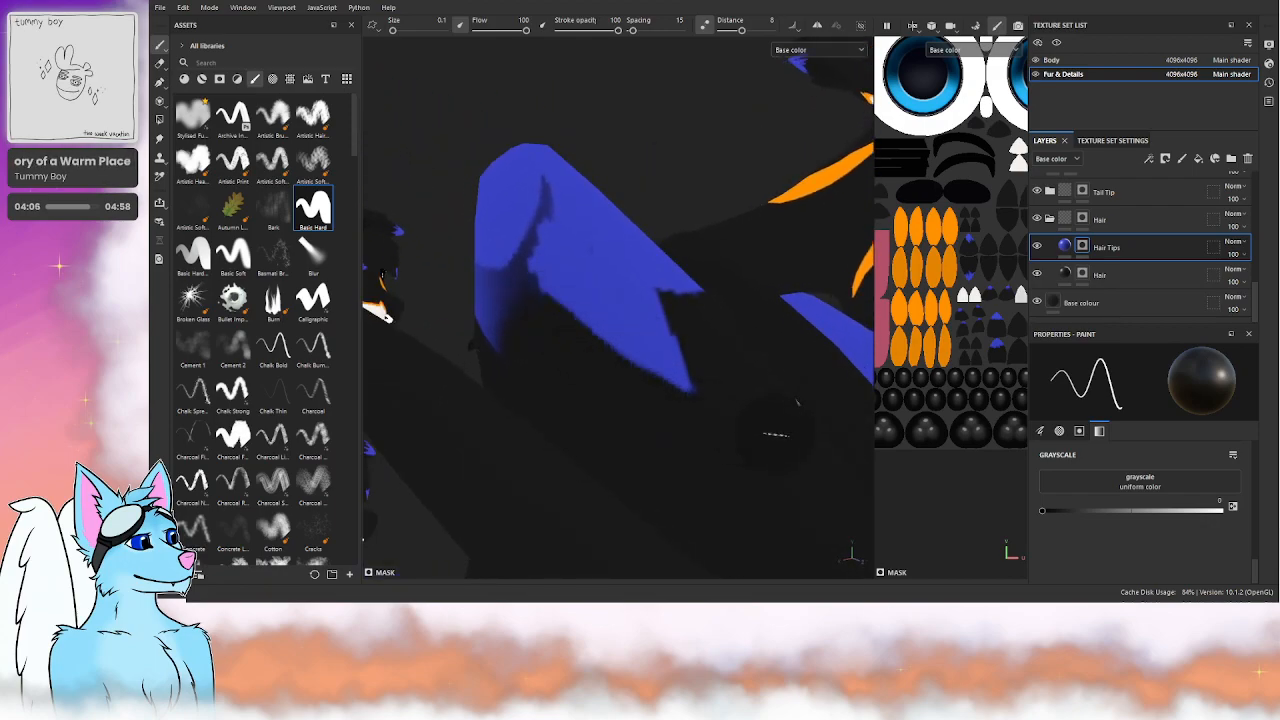
mouse_move(801, 419)
left_mouse_down()
mouse_move(571, 323)
mouse_move(586, 294)
mouse_move(662, 388)
left_mouse_up()
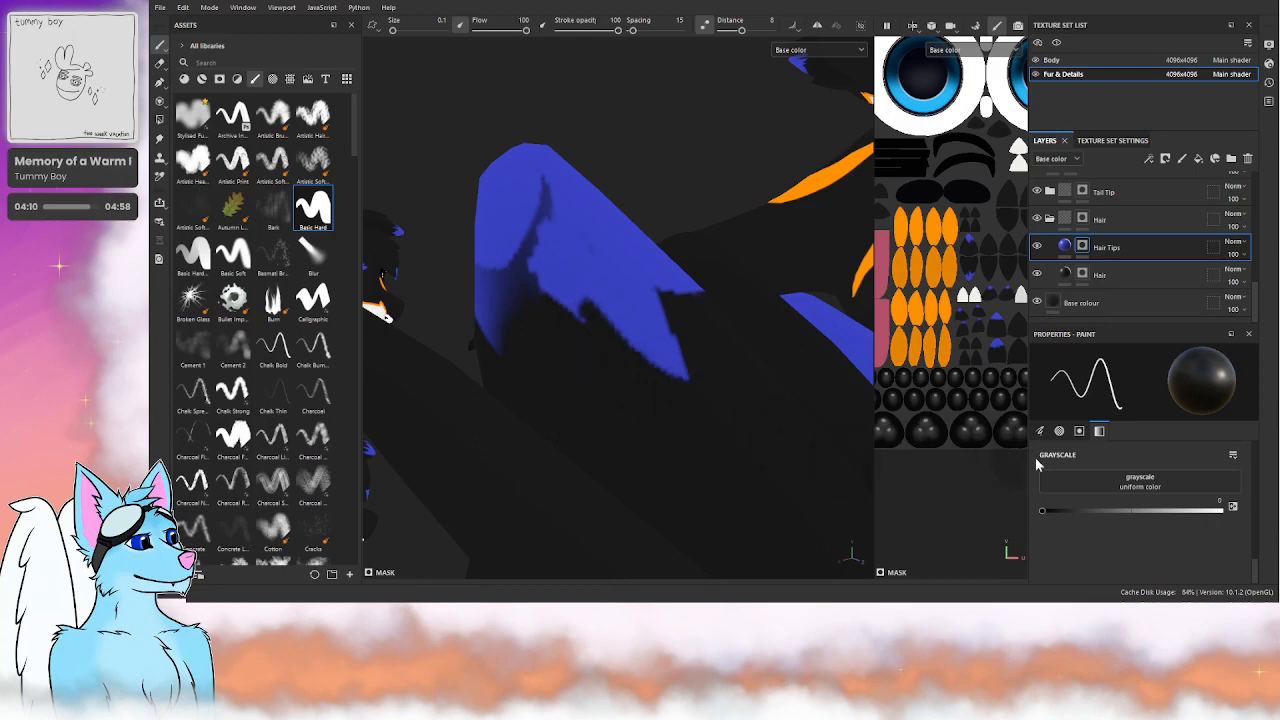
- Paint another pointed spike beside the long one with grayscale 1, then trim its end with grayscale 0
left_click(1220, 512)
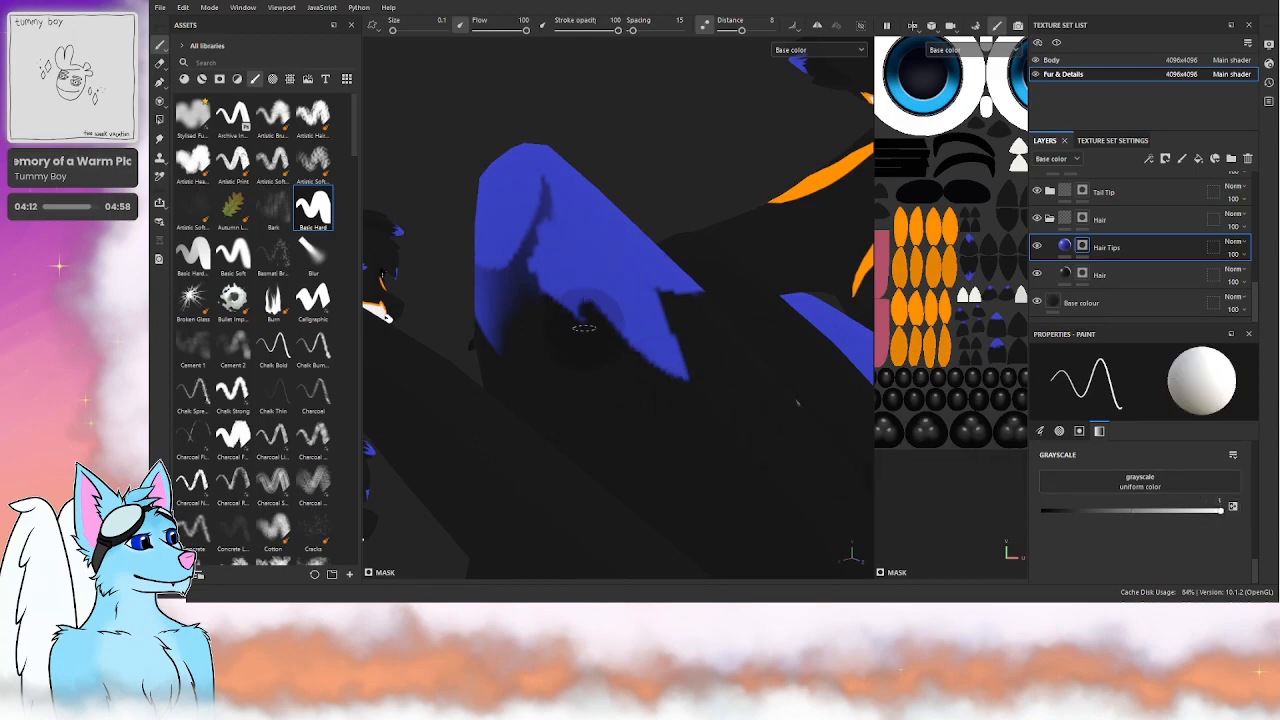
left_click_drag(590, 300, 600, 395)
left_click_drag(586, 323, 551, 177)
mouse_move(643, 336)
left_mouse_down("alt")
mouse_move(664, 388)
mouse_move(746, 451)
mouse_move(690, 416)
left_mouse_up("alt")
left_click(1234, 508)
mouse_move(588, 405)
left_mouse_down()
mouse_move(551, 337)
mouse_move(617, 428)
left_mouse_up()
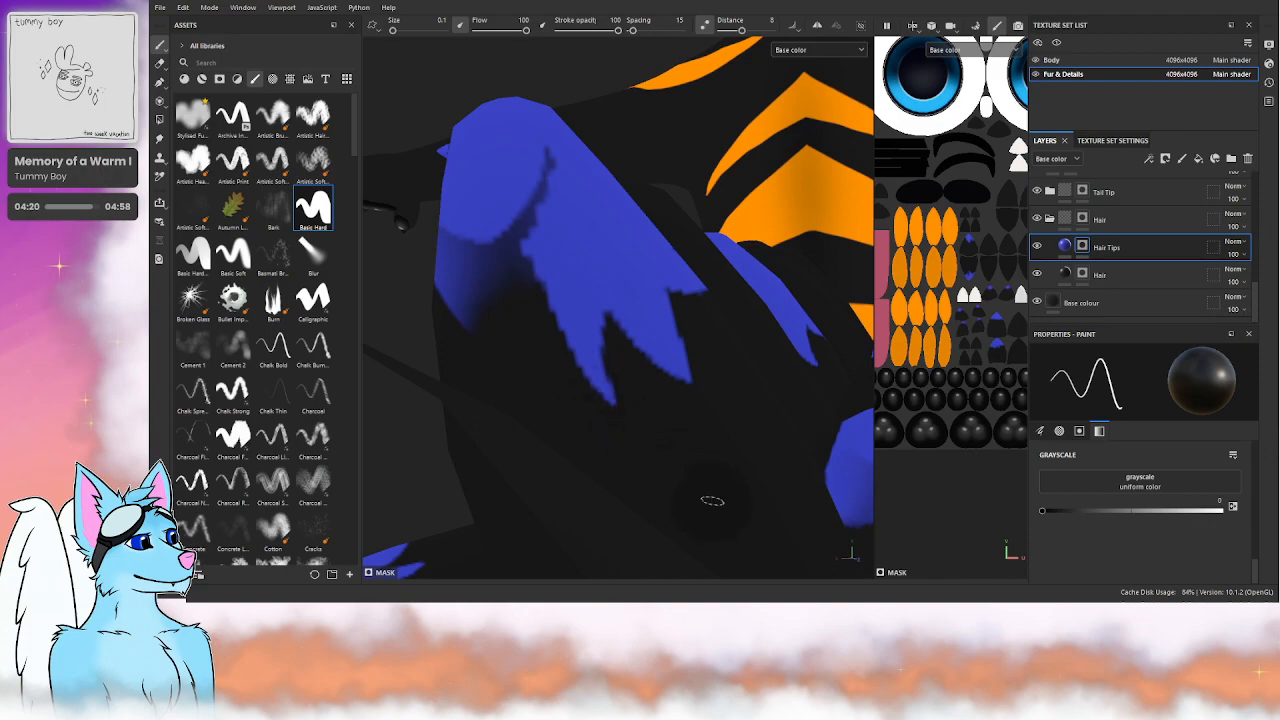
- Fill the hair tip's opposite side and add a broad spike with grayscale 1, then notch it with grayscale 0
middle_click_drag(657, 447, 760, 440, "alt")
mouse_move(641, 412)
left_mouse_down("alt")
mouse_move(557, 491)
mouse_move(597, 474)
mouse_move(569, 383)
mouse_move(634, 403)
mouse_move(680, 397)
left_mouse_up("alt")
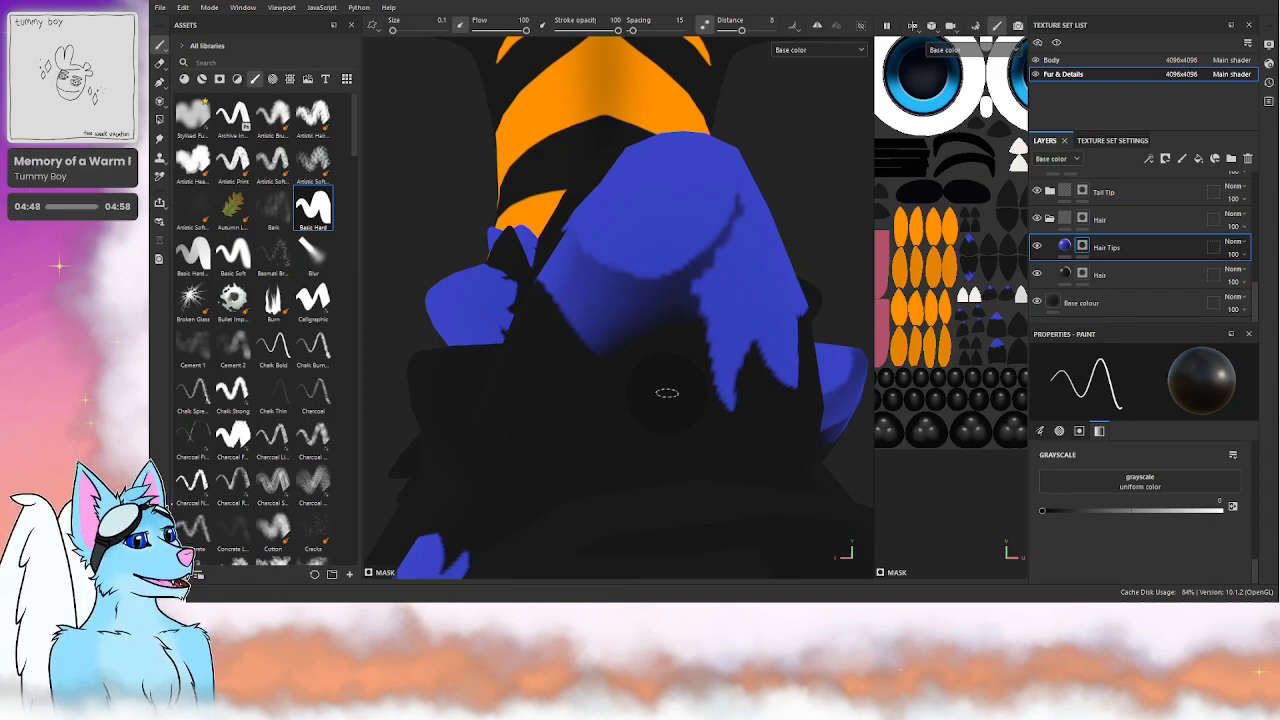
mouse_move(597, 355)
left_mouse_down("alt")
mouse_move(646, 380)
mouse_move(663, 349)
mouse_move(580, 250)
left_mouse_up("alt")
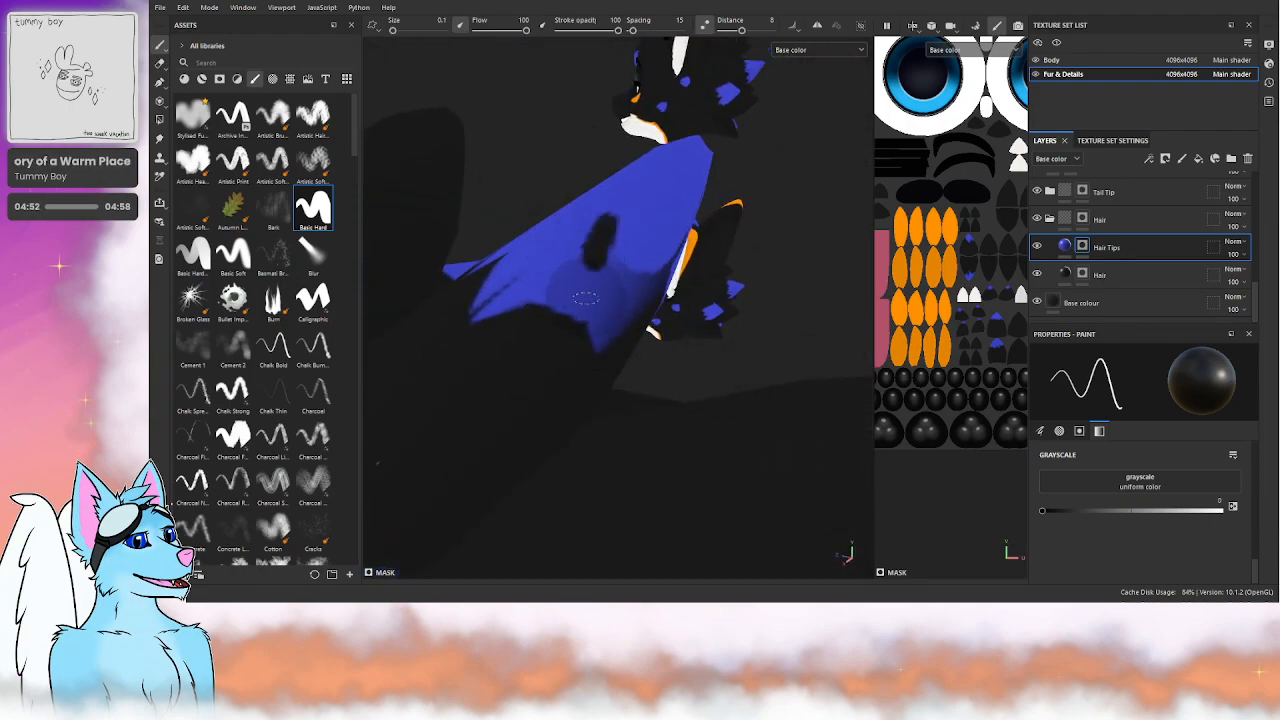
left_click(1232, 510)
left_click_drag(616, 266, 606, 294, "alt")
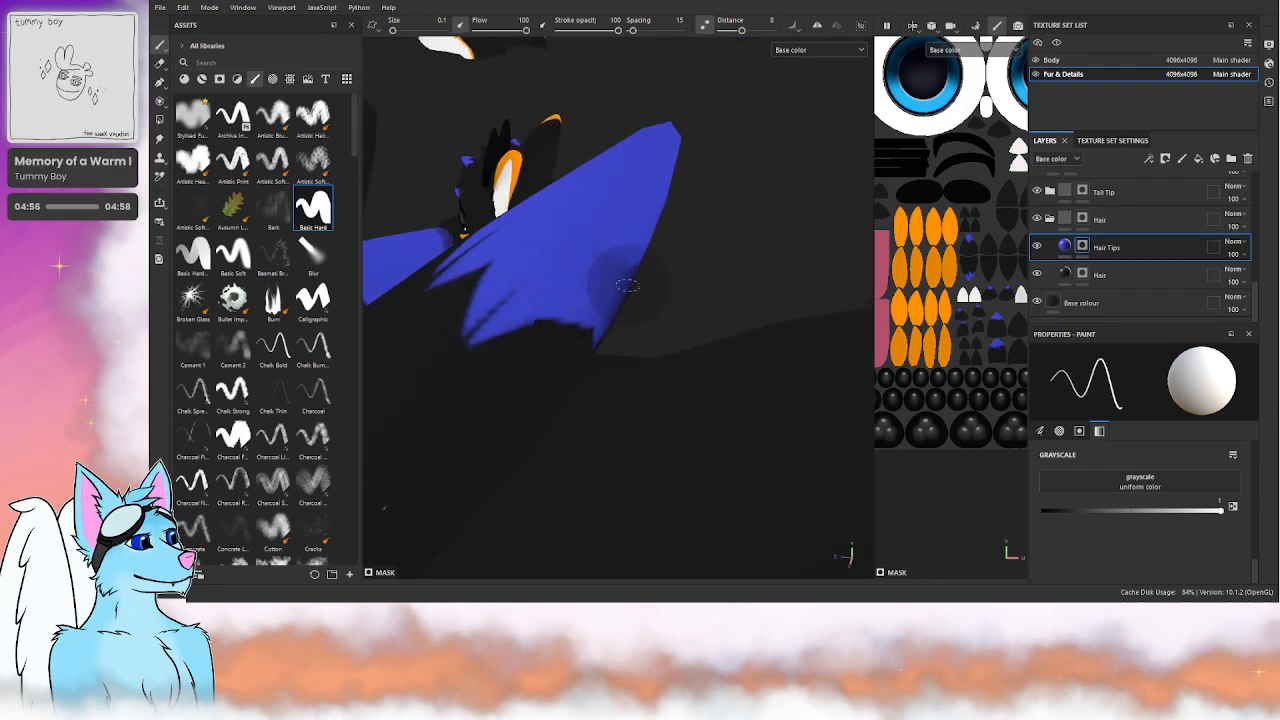
mouse_move(603, 214)
left_mouse_down("alt")
mouse_move(606, 200)
mouse_move(543, 354)
left_mouse_up("alt")
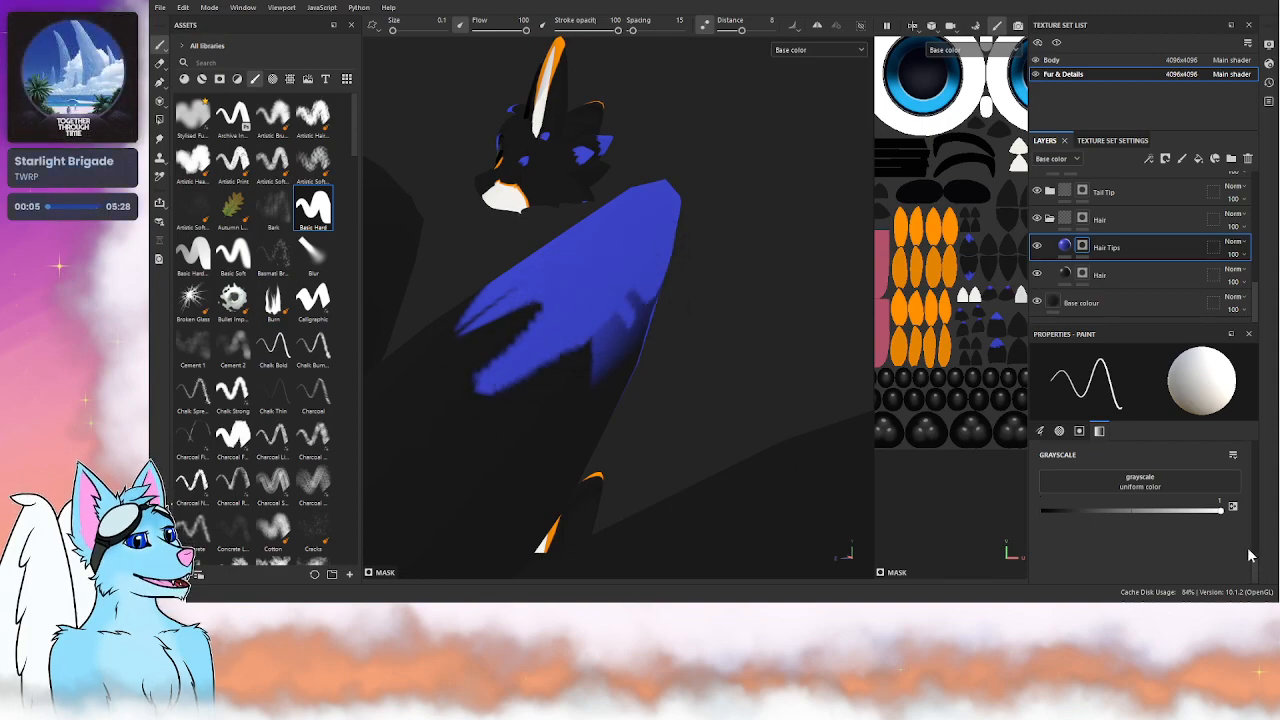
left_click(1235, 507)
mouse_move(467, 394)
left_mouse_down()
mouse_move(645, 282)
mouse_move(516, 333)
mouse_move(480, 366)
left_mouse_up()
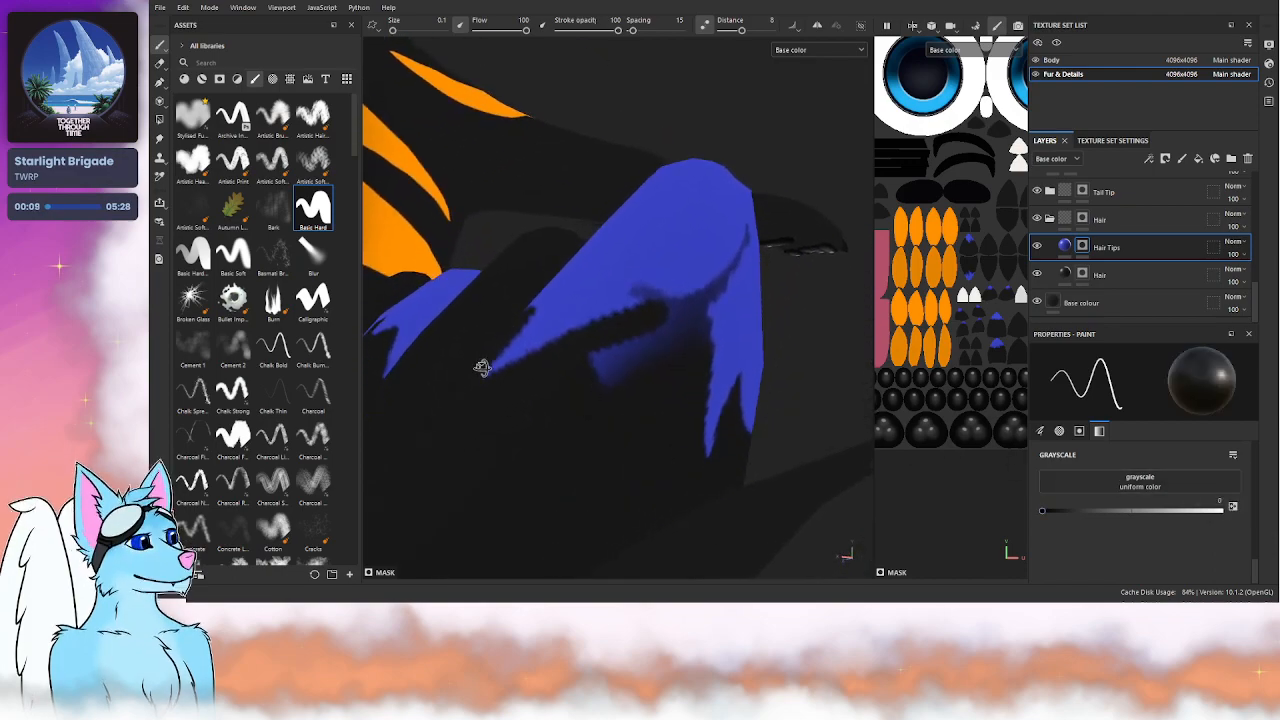
- Set the brush grayscale to 1, widen the broad spike and fill the remaining dark gap with more spikes
left_click(1229, 507)
mouse_move(655, 272)
left_mouse_down()
mouse_move(536, 443)
mouse_move(514, 450)
left_mouse_up()
mouse_move(637, 269)
left_mouse_down()
mouse_move(545, 428)
mouse_move(515, 442)
left_mouse_up()
left_click_drag(581, 412, 651, 277)
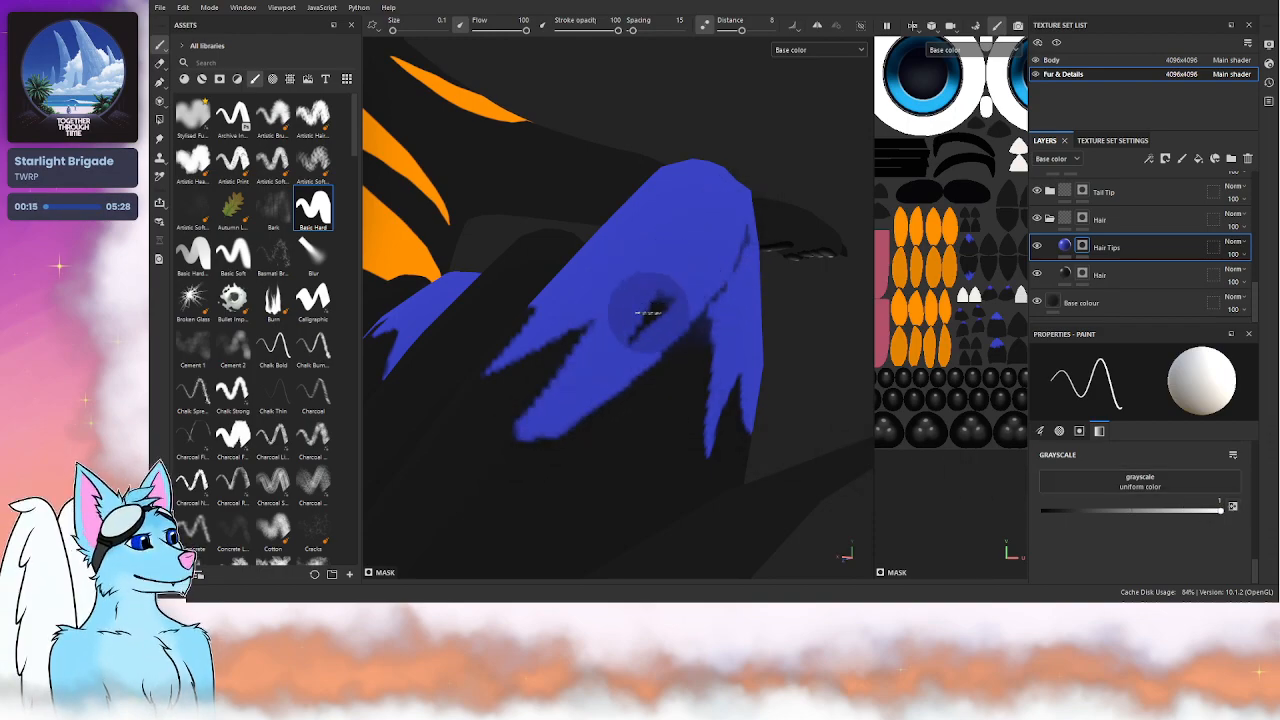
mouse_move(677, 329)
left_mouse_down("alt")
mouse_move(691, 329)
mouse_move(631, 366)
mouse_move(646, 400)
mouse_move(682, 420)
mouse_move(668, 427)
mouse_move(700, 271)
mouse_move(656, 453)
mouse_move(754, 283)
mouse_move(657, 418)
mouse_move(753, 246)
left_mouse_up("alt")
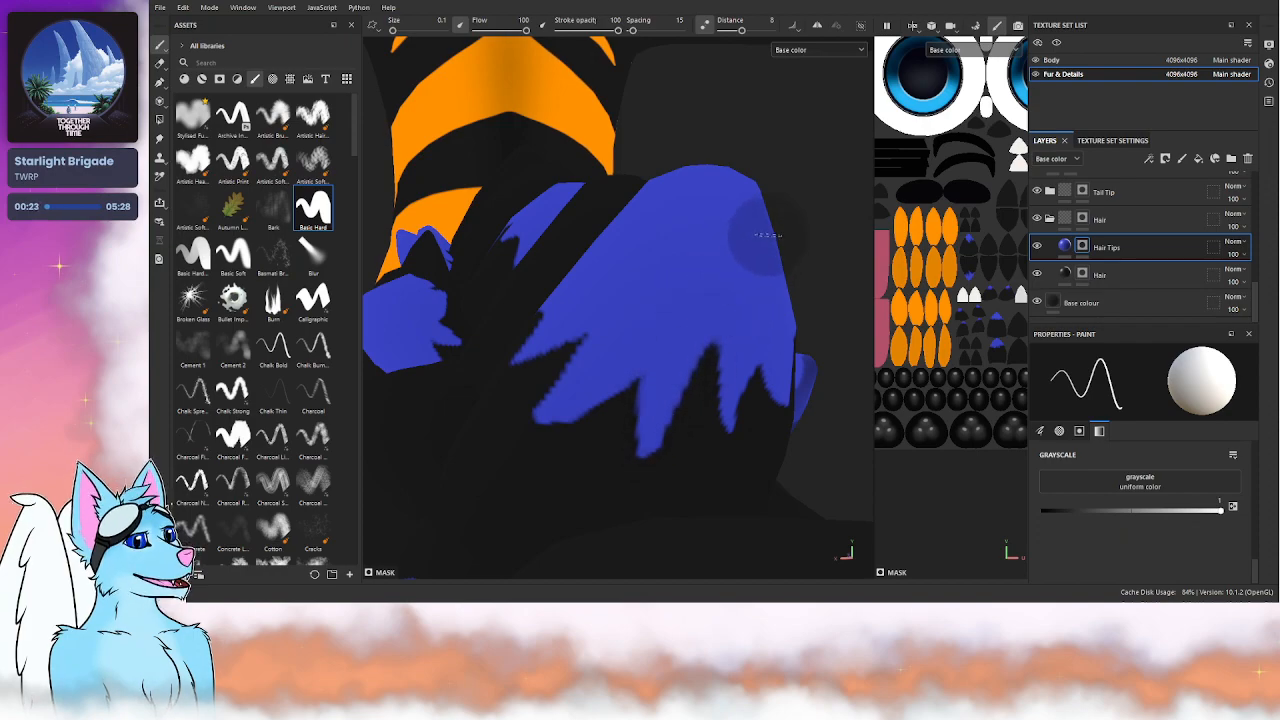
- Set the brush grayscale to 0, thin the hair tip's spikes to sharp points and deepen the notches between them
left_click(1233, 507)
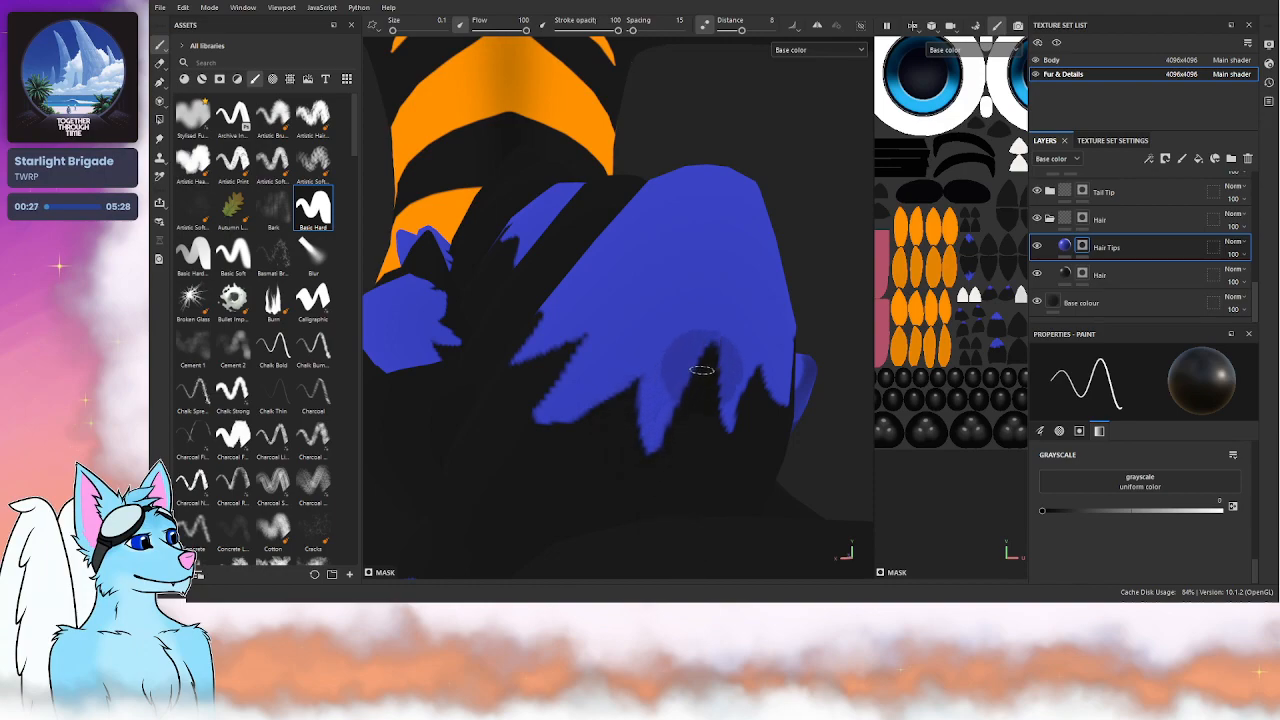
mouse_move(653, 448)
left_mouse_down("alt")
mouse_move(694, 449)
mouse_move(680, 420)
left_mouse_up("alt")
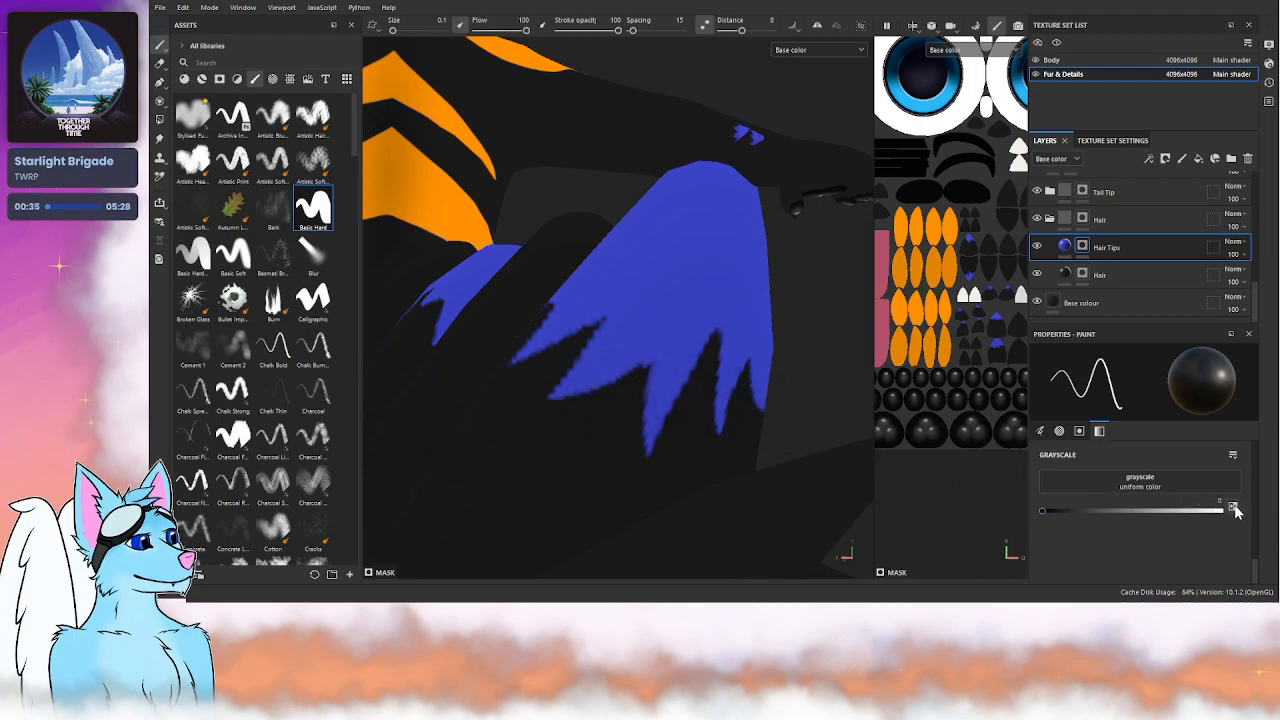
mouse_move(620, 290)
left_mouse_down("alt")
mouse_move(686, 343)
mouse_move(714, 409)
mouse_move(534, 349)
mouse_move(551, 301)
mouse_move(558, 312)
left_mouse_up("alt")
left_click_drag(730, 382, 630, 413, "alt")
- On the next rounded hair tip, set the brush grayscale to 1 and paint a first spike along one side
left_click_drag(708, 431, 623, 224, "alt")
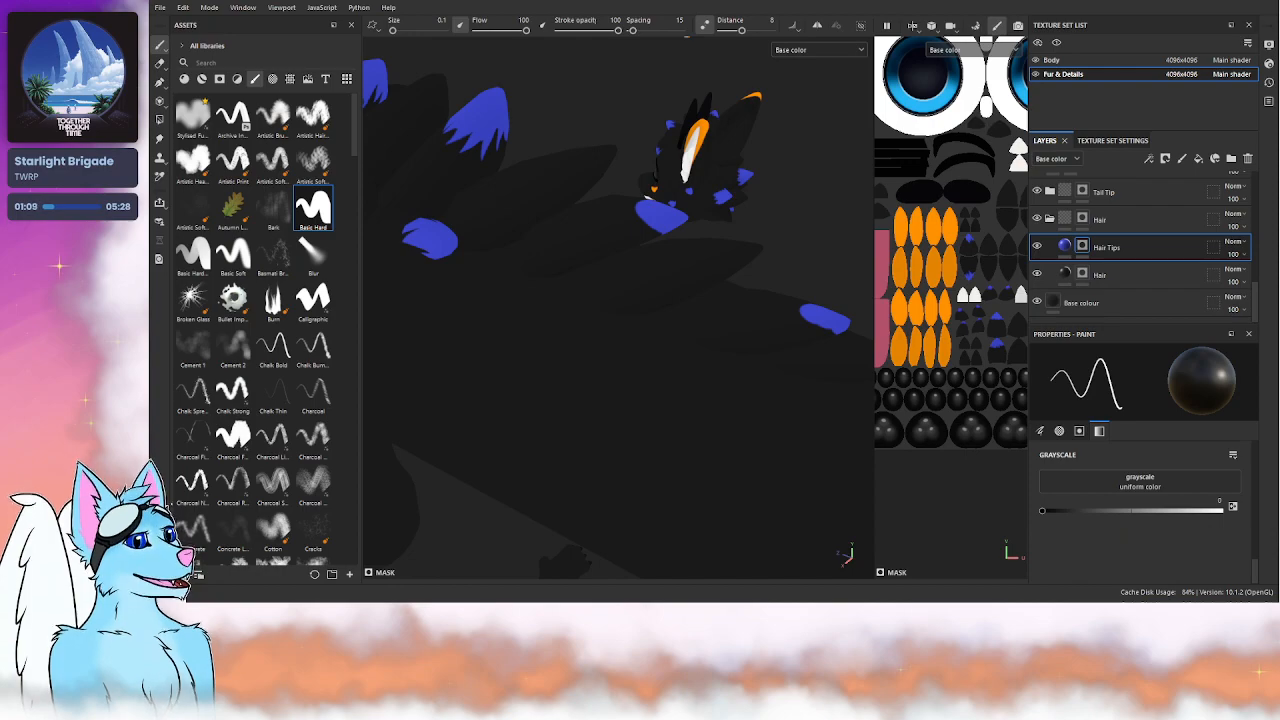
right_click_drag(523, 205, 630, 222, "alt")
middle_click_drag(678, 200, 675, 272, "alt")
mouse_move(675, 272)
left_mouse_down("alt")
mouse_move(651, 337)
mouse_move(597, 320)
left_mouse_up("alt")
scroll(704, 277, "up", 2)
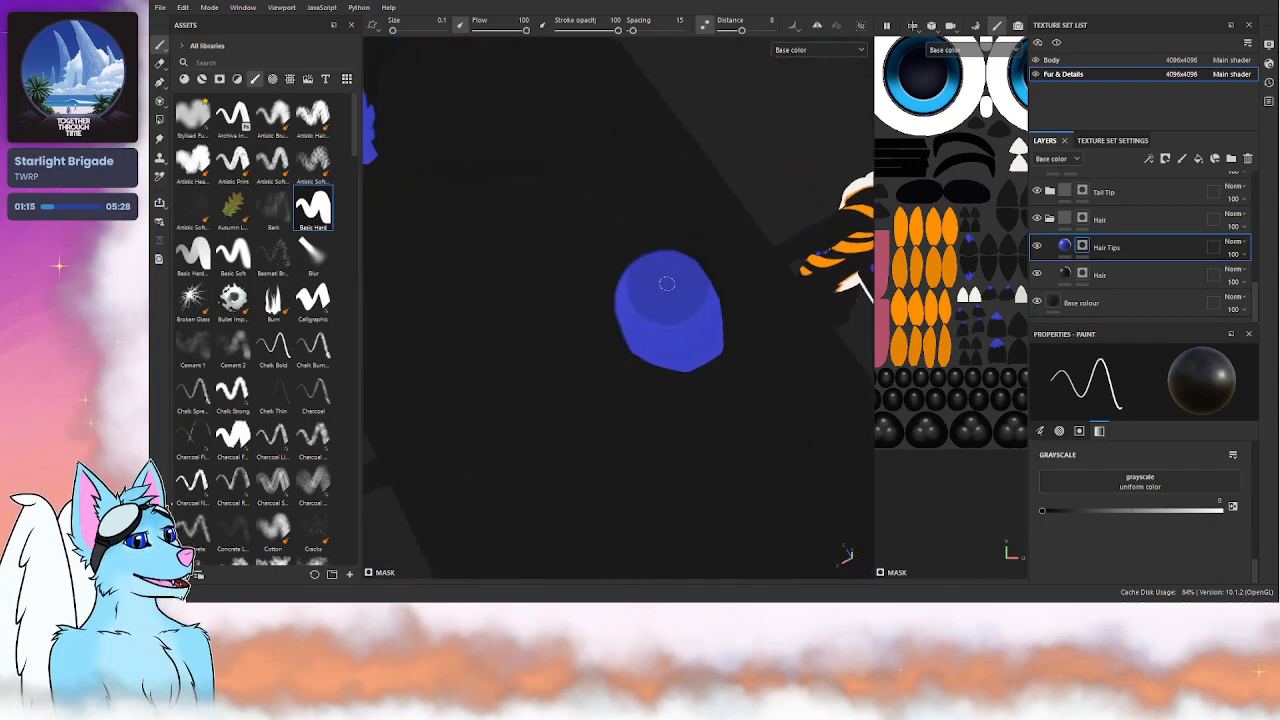
left_click(1226, 510)
mouse_move(596, 242)
left_mouse_down()
mouse_move(600, 272)
mouse_move(666, 350)
left_mouse_up()
left_click_drag(599, 242, 682, 349)
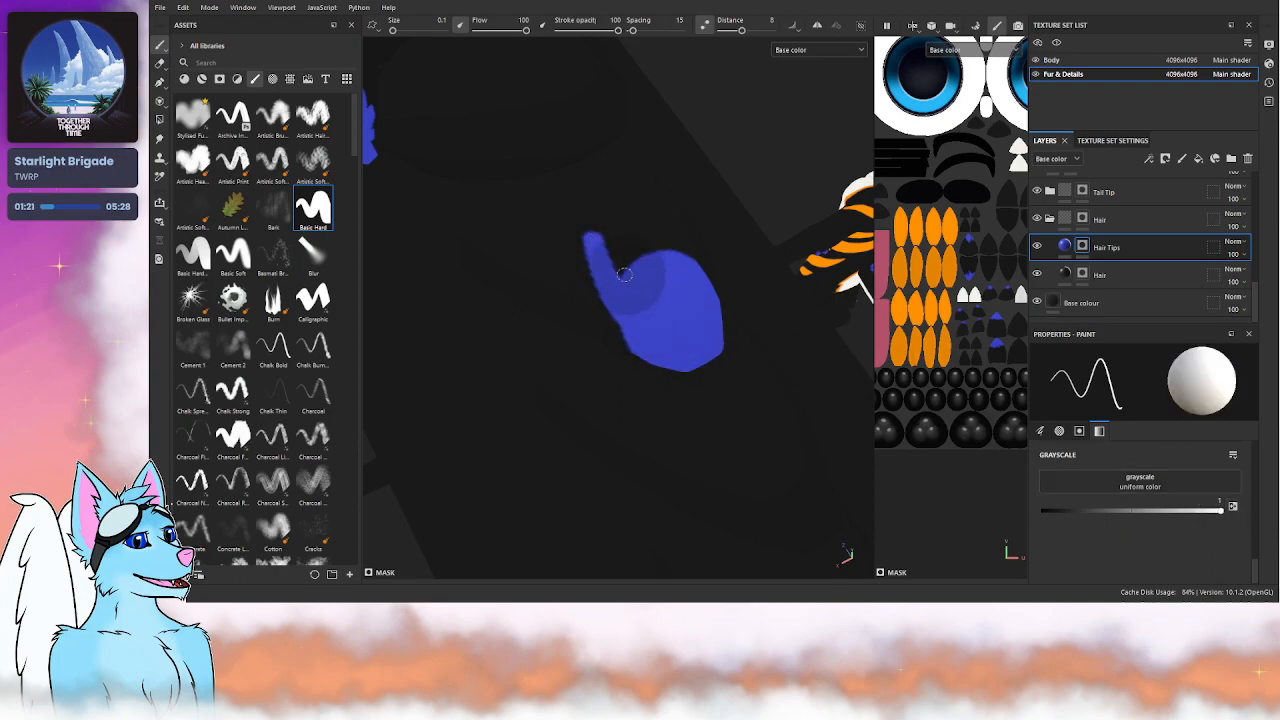
- Set the brush grayscale to 0, taper the first spike and carve a notch between it and the rounded edge
left_click(1233, 508)
left_click_drag(589, 229, 650, 285)
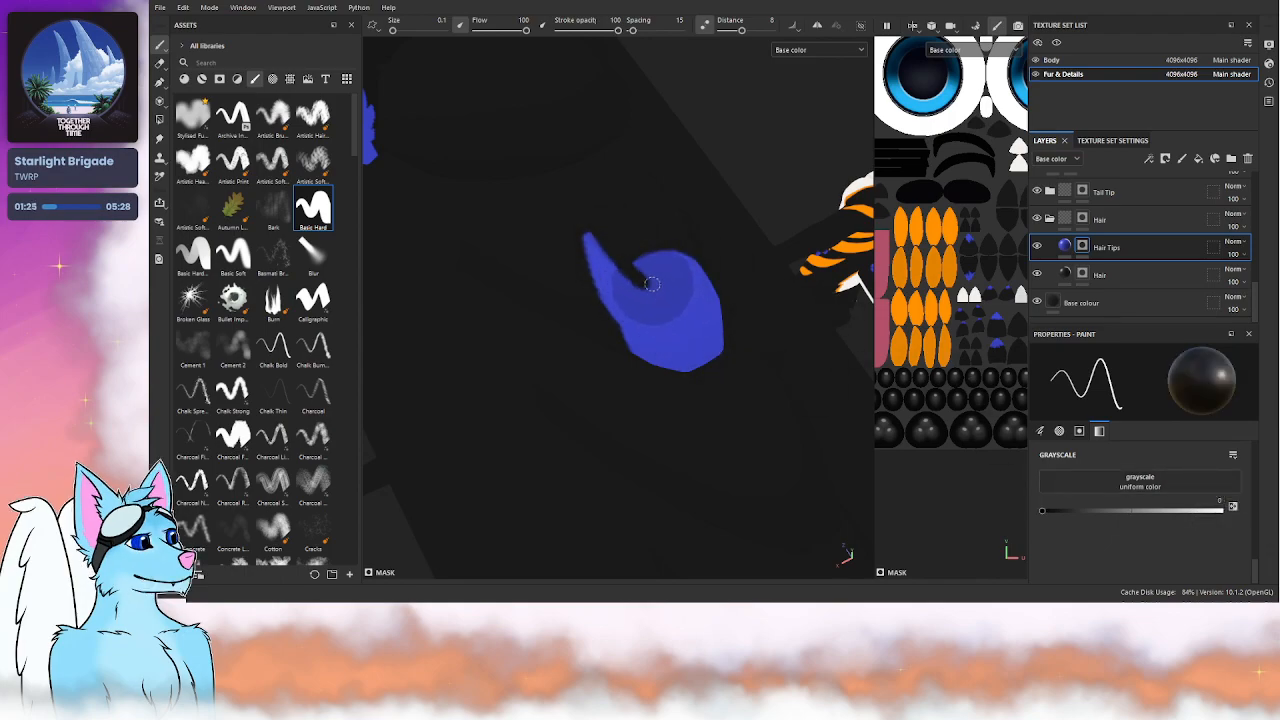
left_click_drag(589, 212, 631, 298)
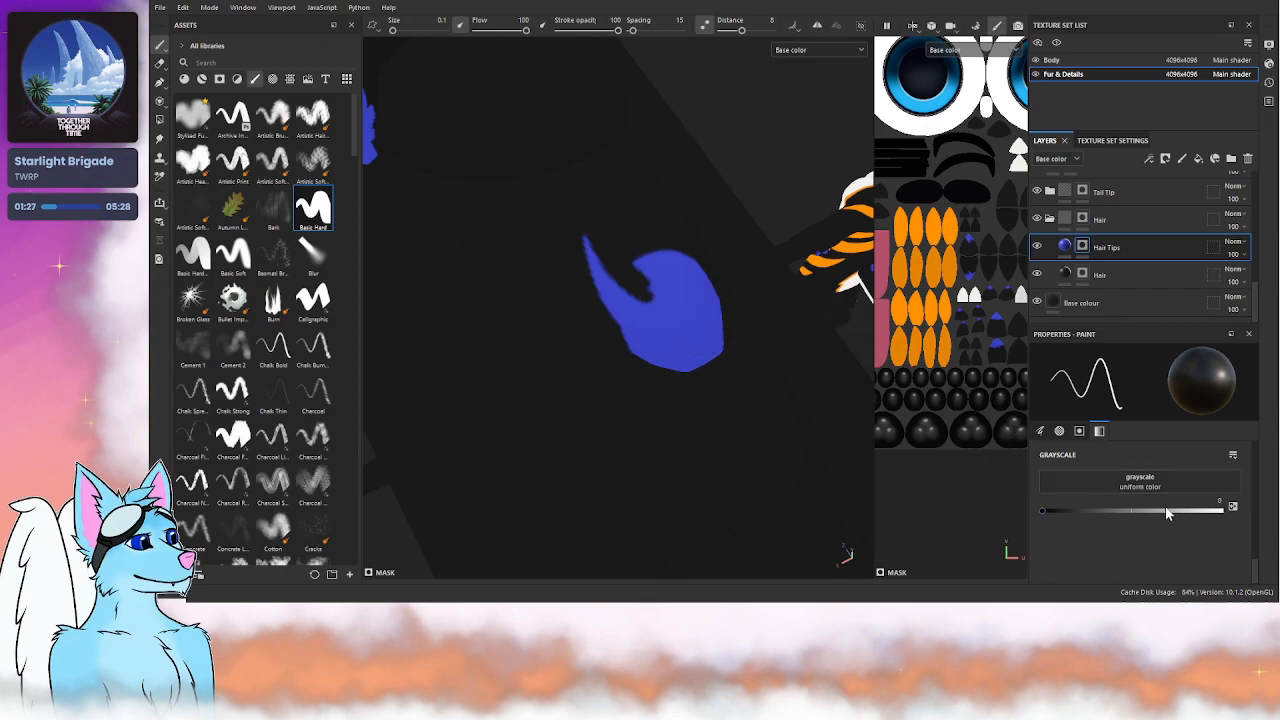
- Paint a longer second spike beside the first with grayscale 1, then sharpen its point with grayscale 0
left_click(1233, 508)
mouse_move(597, 264)
left_mouse_down()
mouse_move(700, 330)
mouse_move(665, 320)
mouse_move(625, 242)
left_mouse_up()
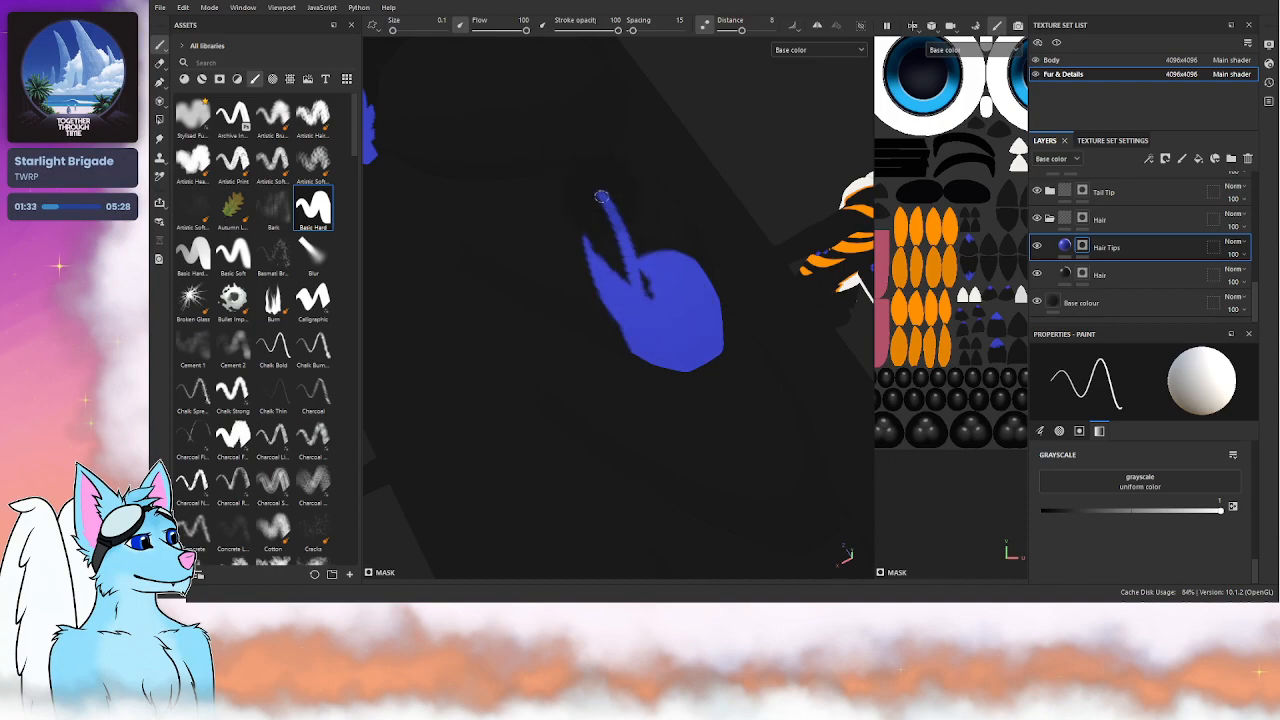
mouse_move(600, 193)
left_mouse_down()
mouse_move(671, 306)
mouse_move(649, 317)
mouse_move(691, 360)
left_mouse_up()
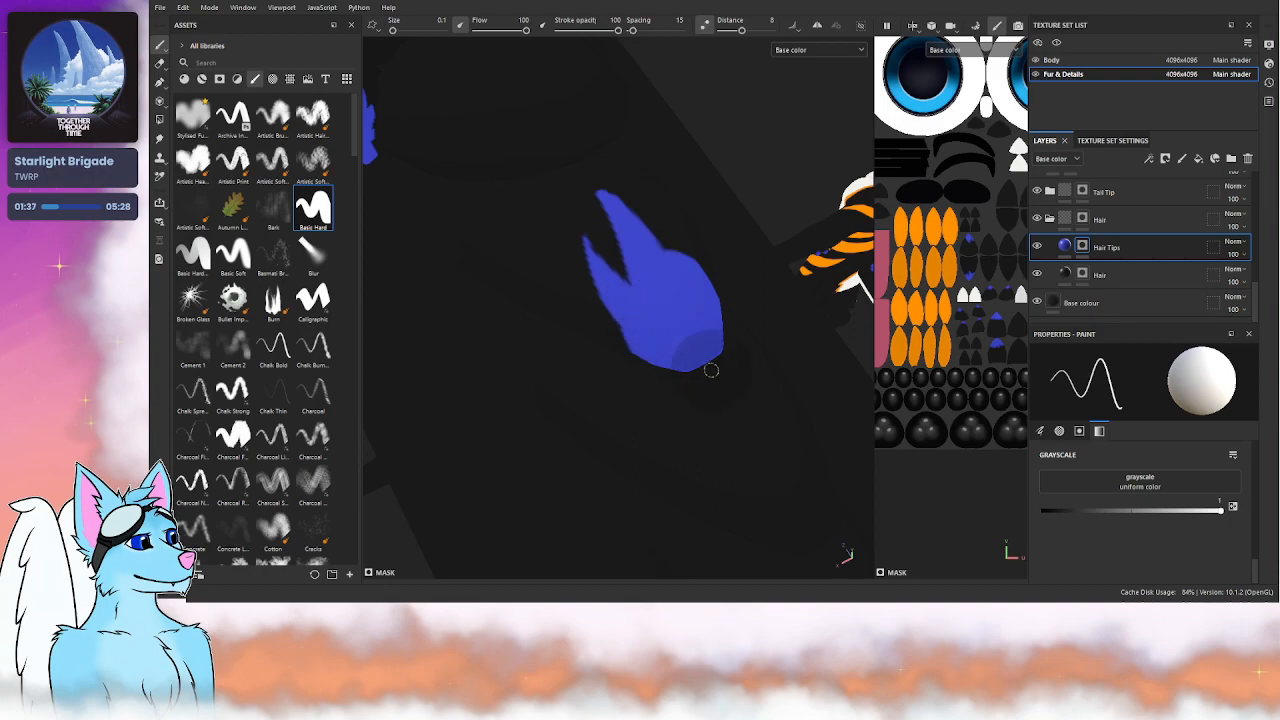
key("x")
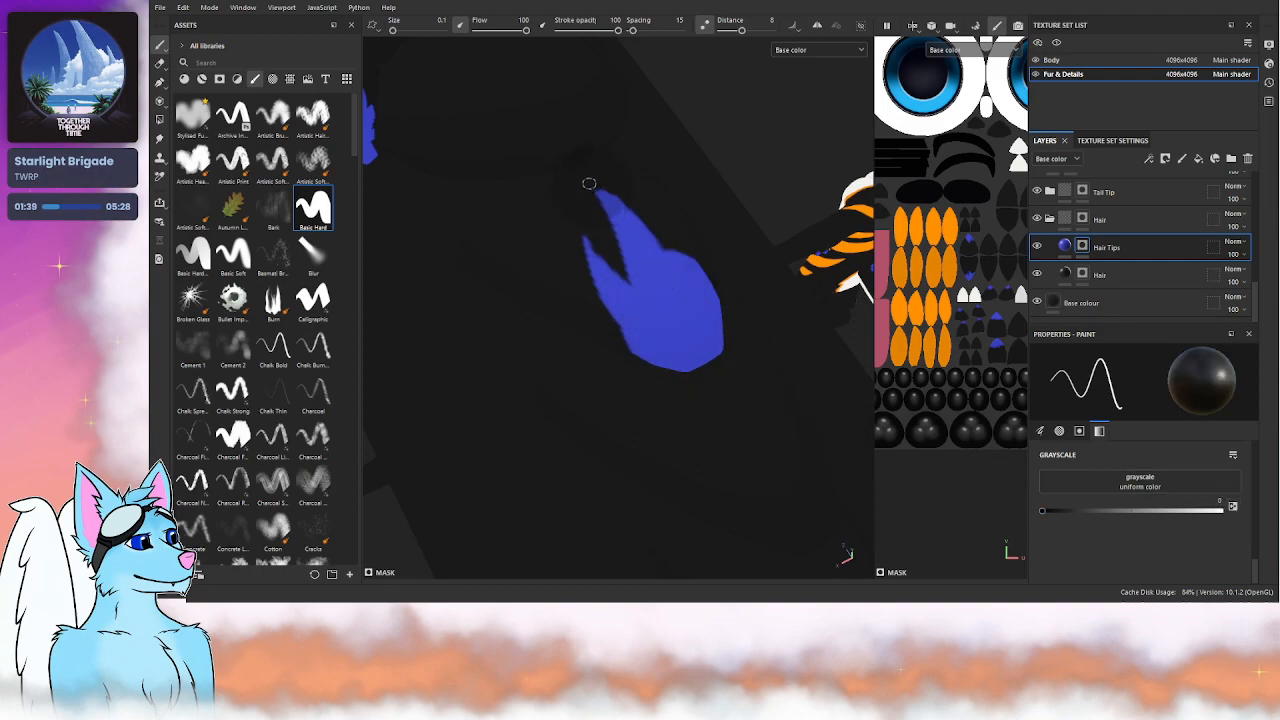
mouse_move(704, 298)
left_mouse_down("alt")
mouse_move(605, 306)
mouse_move(440, 217)
left_mouse_up("alt")
- Paint a third spike on the same hair tip with grayscale 1 and trim it to shape with grayscale 0
left_click(1234, 508)
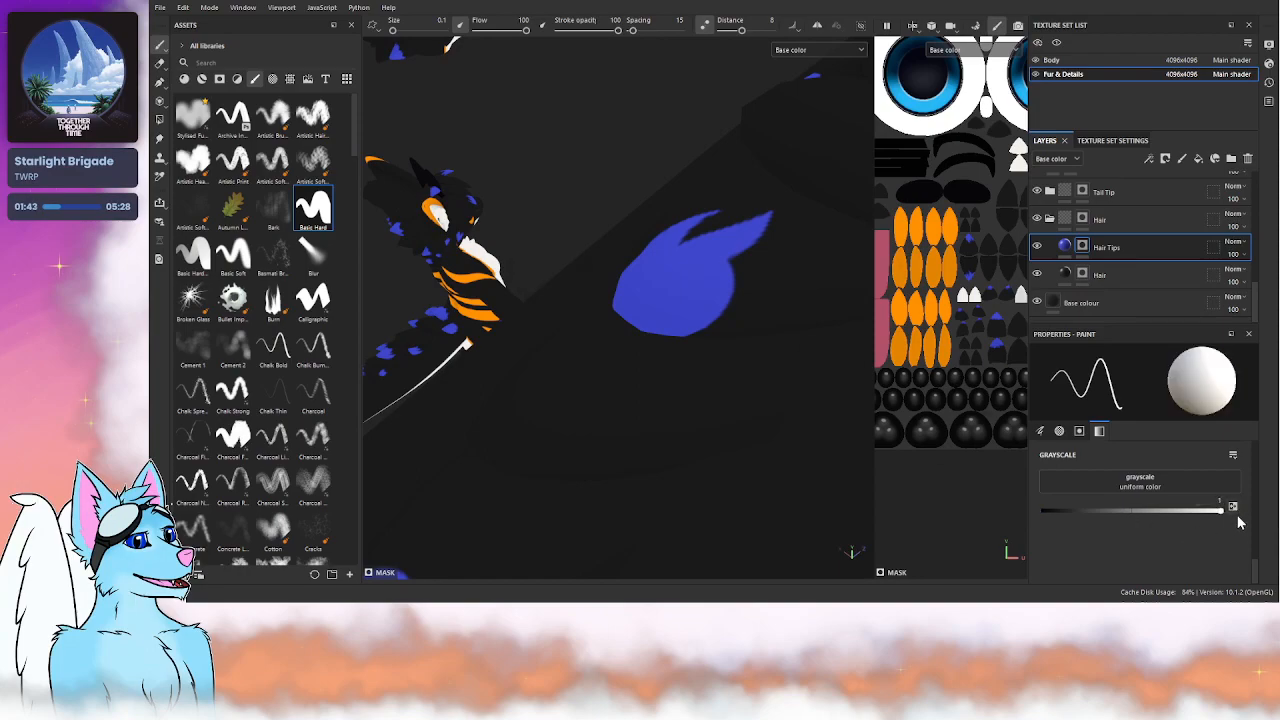
left_click_drag(845, 268, 905, 280, "alt")
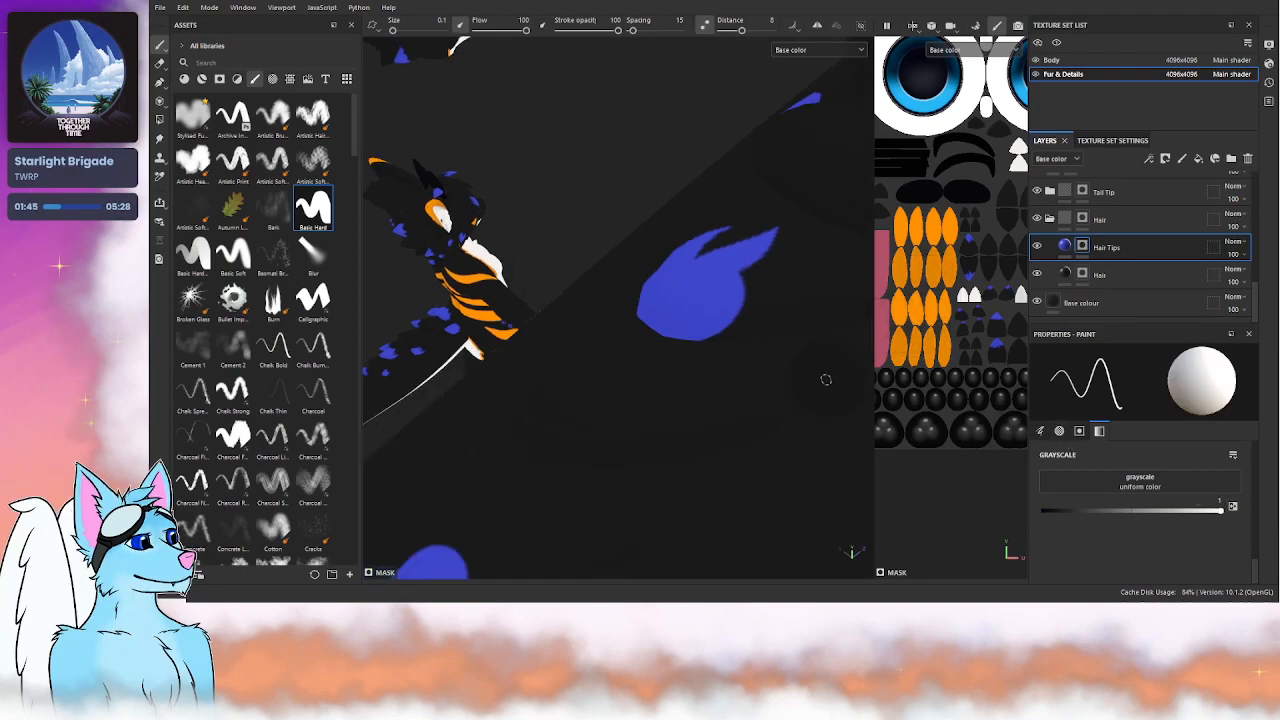
mouse_move(731, 286)
left_mouse_down("alt")
mouse_move(635, 338)
mouse_move(574, 323)
mouse_move(697, 344)
mouse_move(615, 333)
mouse_move(675, 331)
mouse_move(560, 335)
mouse_move(648, 338)
left_mouse_up("alt")
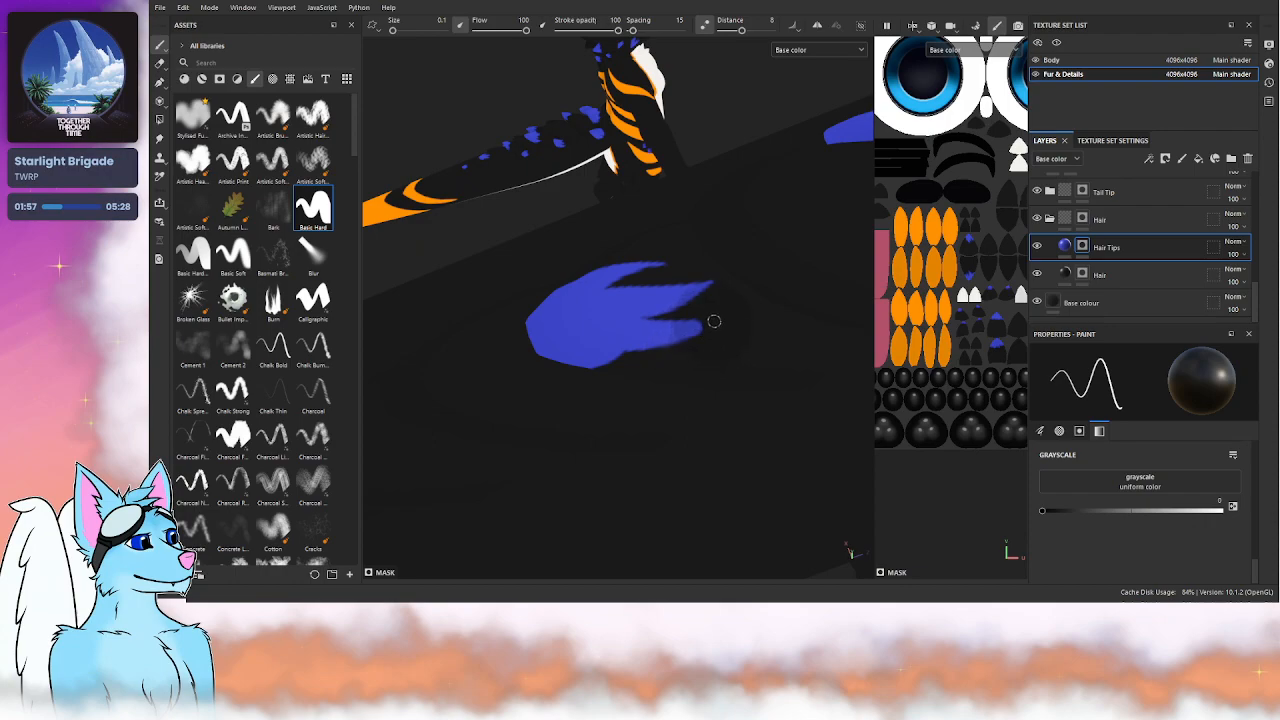
left_click_drag(677, 366, 648, 360, "alt")
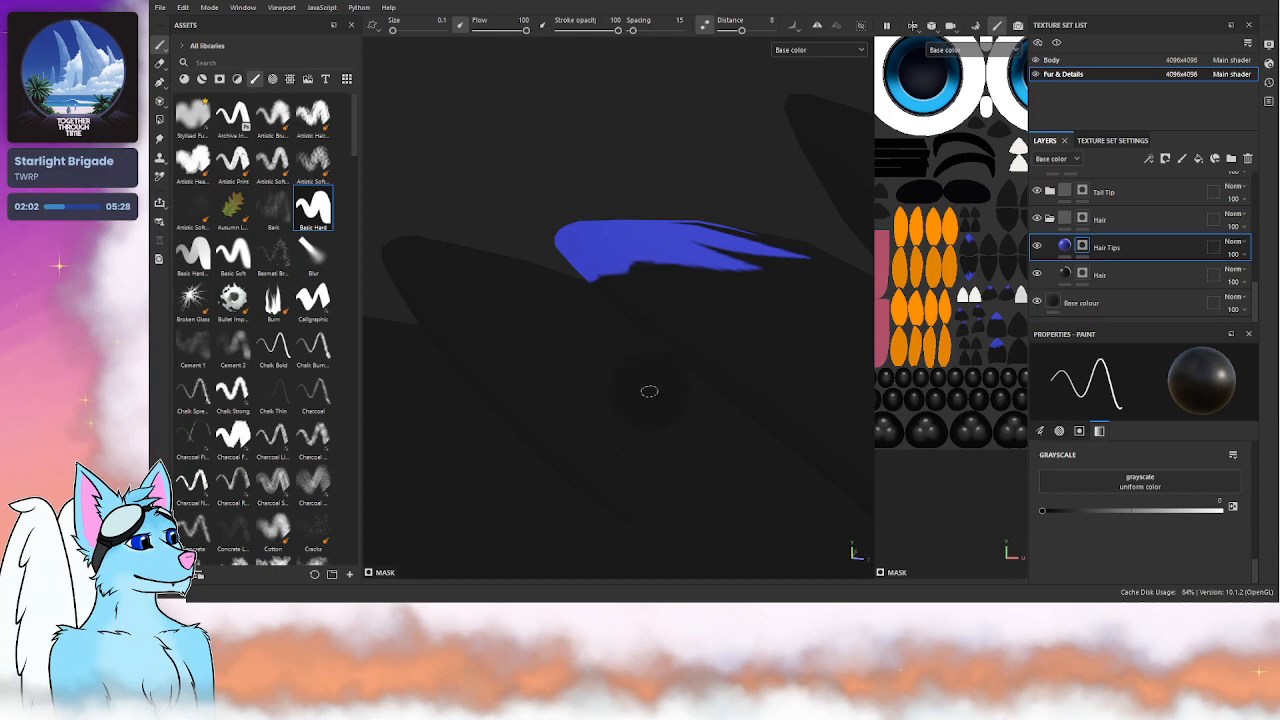
- Paint a further spike on the hair tip's underside with grayscale 1, then switch to grayscale 0 to refine it
left_click(1221, 510)
mouse_move(632, 250)
left_mouse_down()
mouse_move(720, 317)
mouse_move(612, 258)
mouse_move(718, 312)
mouse_move(760, 400)
left_mouse_up()
key("x")
mouse_move(766, 351)
left_mouse_down("alt")
mouse_move(757, 251)
mouse_move(640, 266)
mouse_move(800, 325)
mouse_move(806, 237)
mouse_move(777, 331)
mouse_move(743, 331)
left_mouse_up("alt")
left_click_drag(808, 360, 795, 135, "alt")
- Set the brush grayscale to 1 and paint a broad, long spike along the hair tip's lower side
left_click_drag(1160, 514, 1226, 512)
mouse_move(580, 276)
left_mouse_down()
mouse_move(700, 322)
mouse_move(744, 362)
left_mouse_up()
left_click_drag(575, 294, 740, 362)
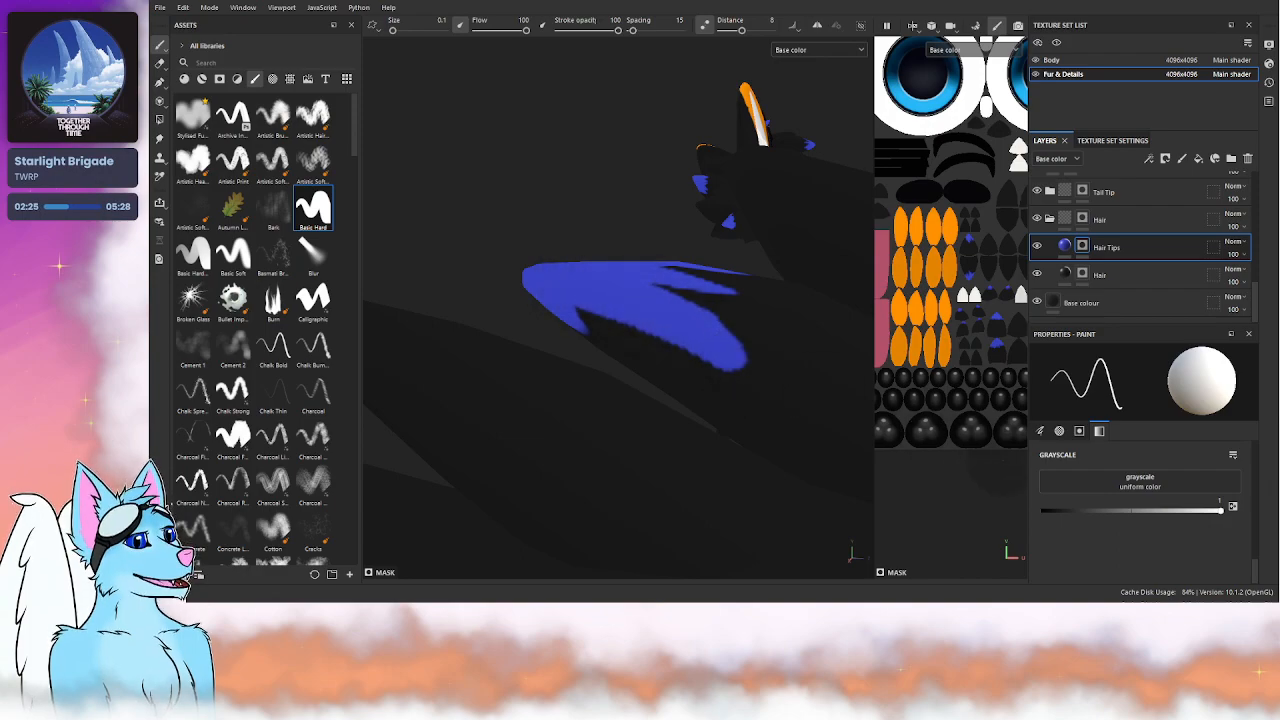
- Set the brush grayscale to 0 and trim the broad spike's edges into a narrower, jagged shape
left_click(1234, 508)
mouse_move(760, 339)
left_mouse_down("alt")
mouse_move(746, 389)
mouse_move(752, 370)
left_mouse_up("alt")
mouse_move(698, 292)
left_mouse_down()
mouse_move(746, 362)
mouse_move(796, 252)
left_mouse_up()
left_click_drag(603, 357, 725, 381)
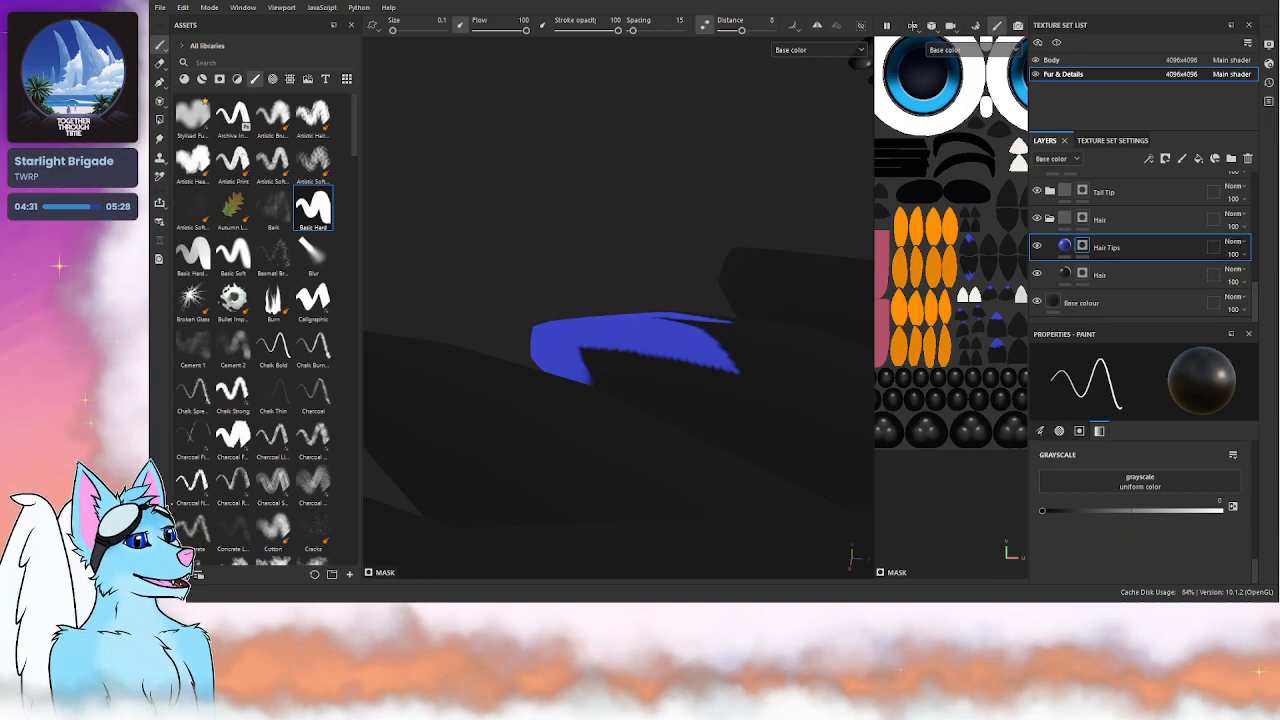
scroll(735, 337, "up", 1)
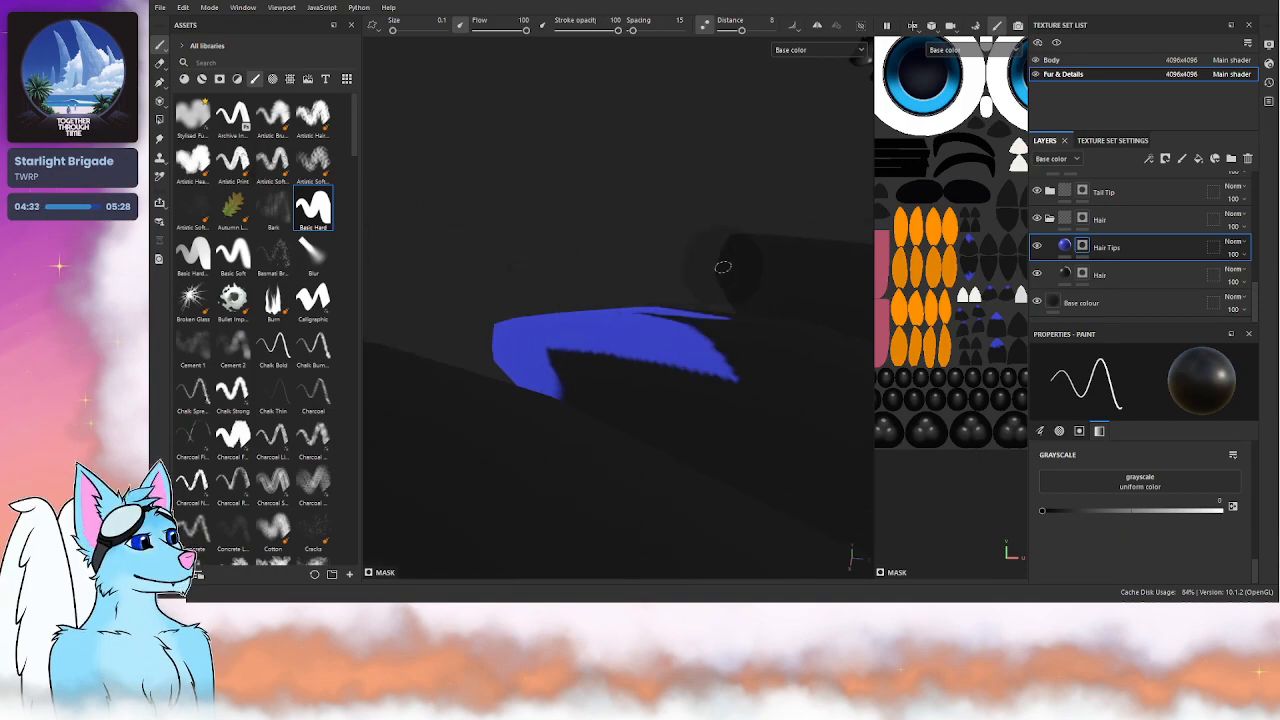
mouse_move(612, 324)
left_mouse_down("alt")
mouse_move(600, 371)
mouse_move(617, 337)
mouse_move(675, 378)
mouse_move(678, 354)
mouse_move(603, 360)
left_mouse_up("alt")
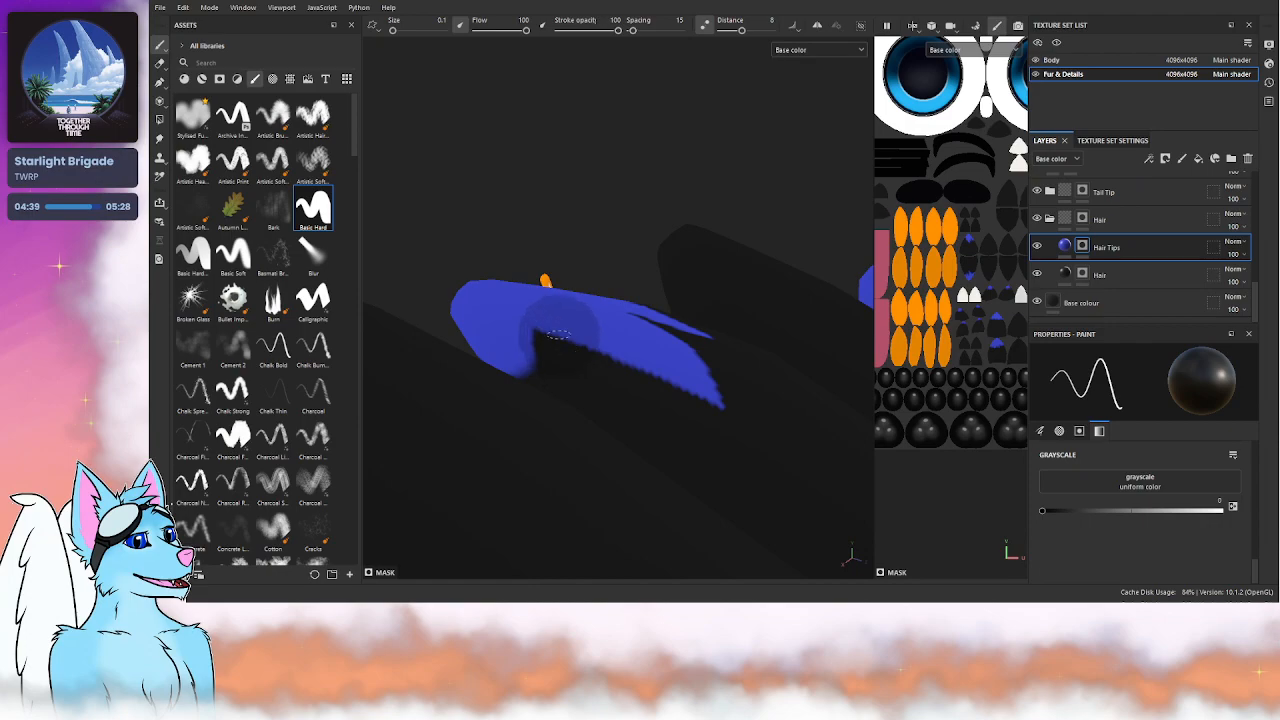
- Paint a short spike on the hair tip's underside with grayscale 1, then clean up its point with grayscale 0
left_click(1222, 509)
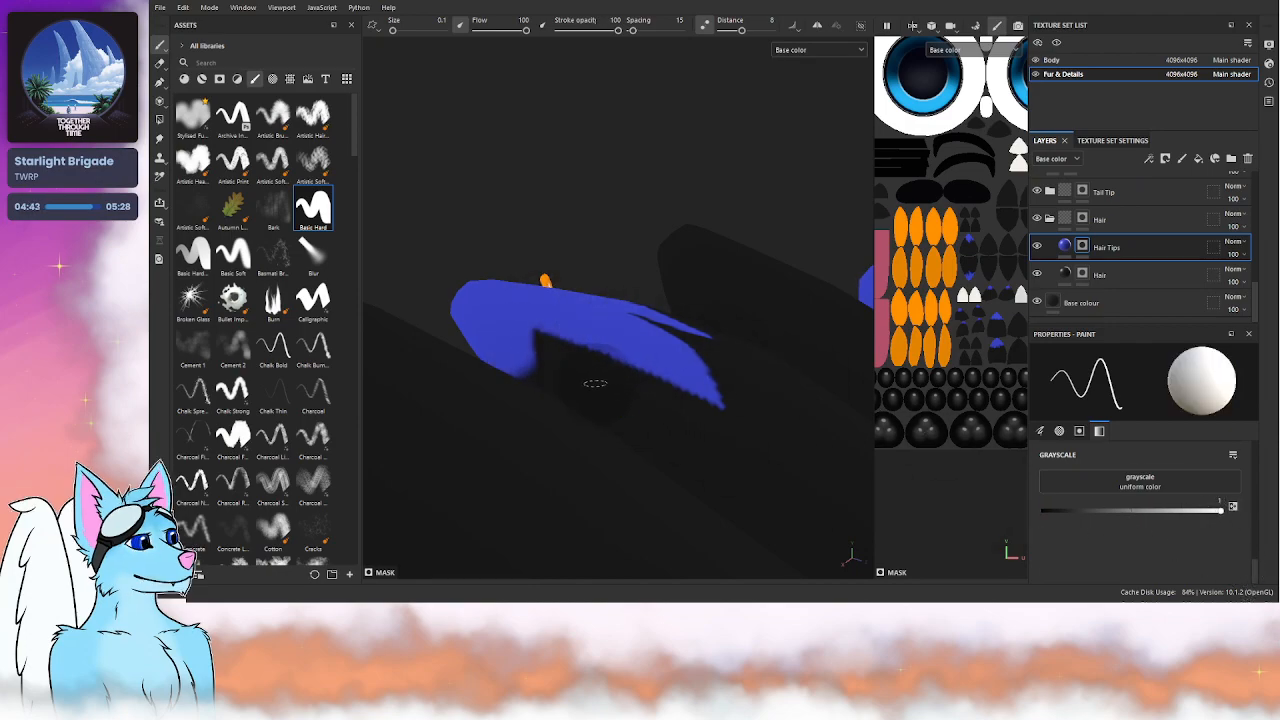
left_click_drag(614, 398, 543, 316)
key("ctrl+z")
mouse_move(603, 402)
left_mouse_down()
mouse_move(551, 305)
mouse_move(631, 406)
mouse_move(628, 426)
left_mouse_up()
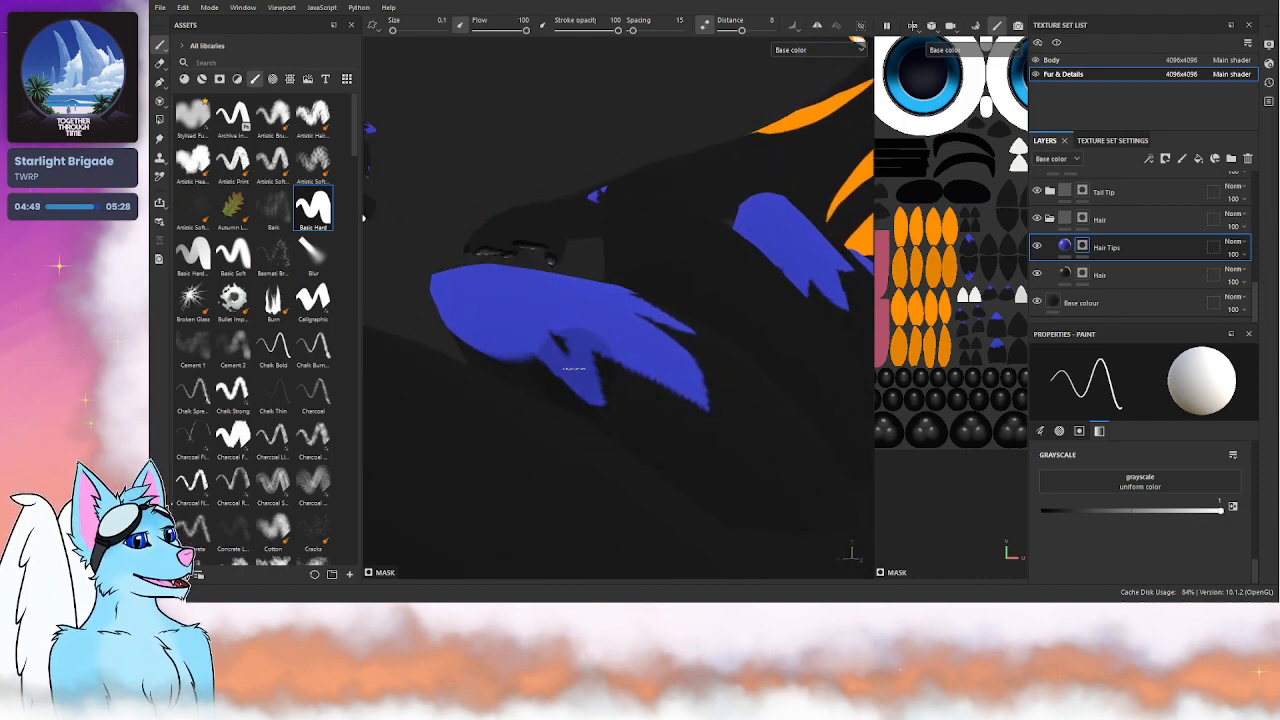
mouse_move(586, 337)
left_mouse_down("alt")
mouse_move(670, 380)
mouse_move(623, 380)
mouse_move(606, 349)
mouse_move(614, 337)
left_mouse_up("alt")
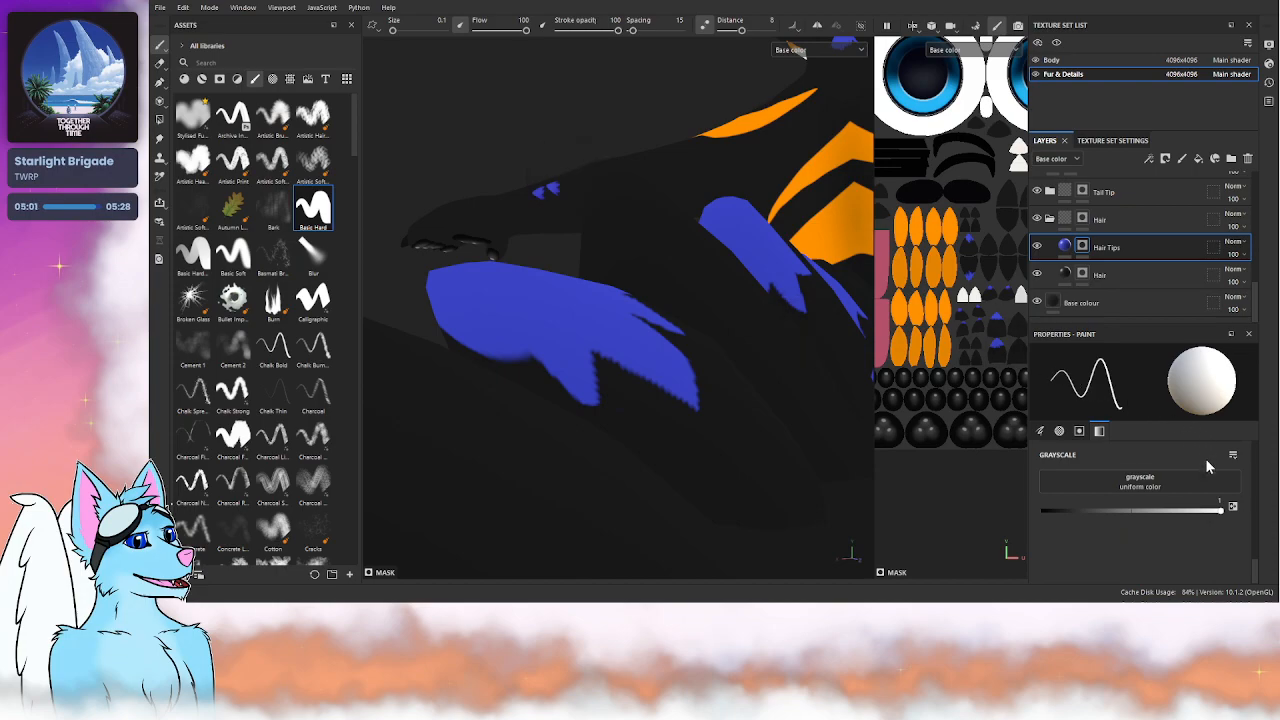
left_click(1235, 508)
mouse_move(588, 344)
left_mouse_down("alt")
mouse_move(572, 370)
mouse_move(608, 417)
mouse_move(565, 380)
left_mouse_up("alt")
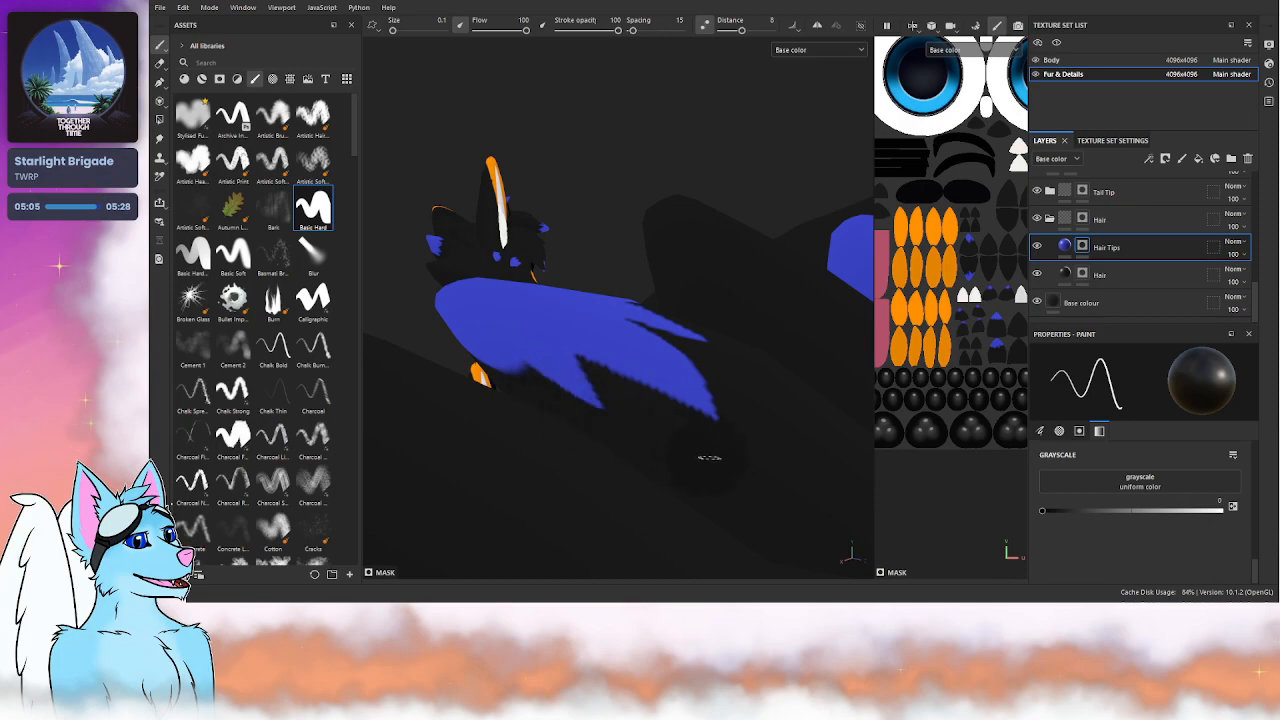
left_click_drag(577, 386, 770, 415, "alt")
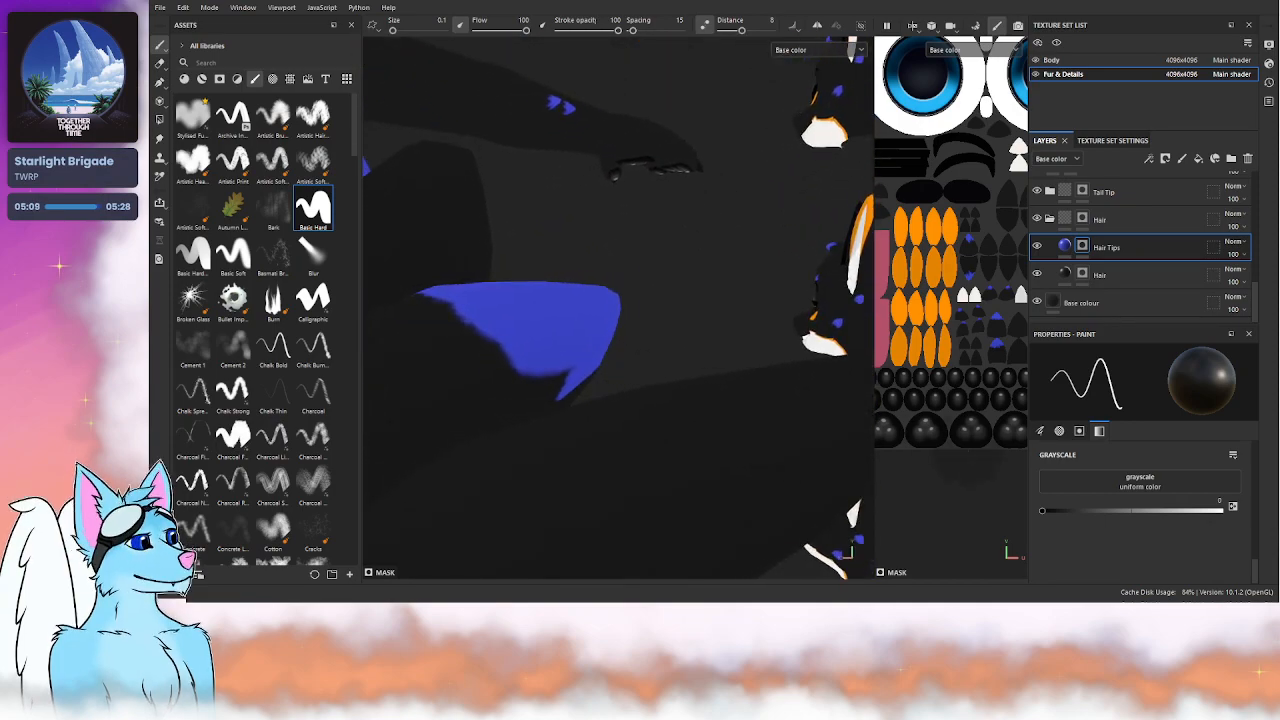
- Paint a long spike on the opposite side of the hair tip with grayscale 1 and fill the gap at its base
left_click(1222, 510)
left_click_drag(490, 295, 594, 297, "alt")
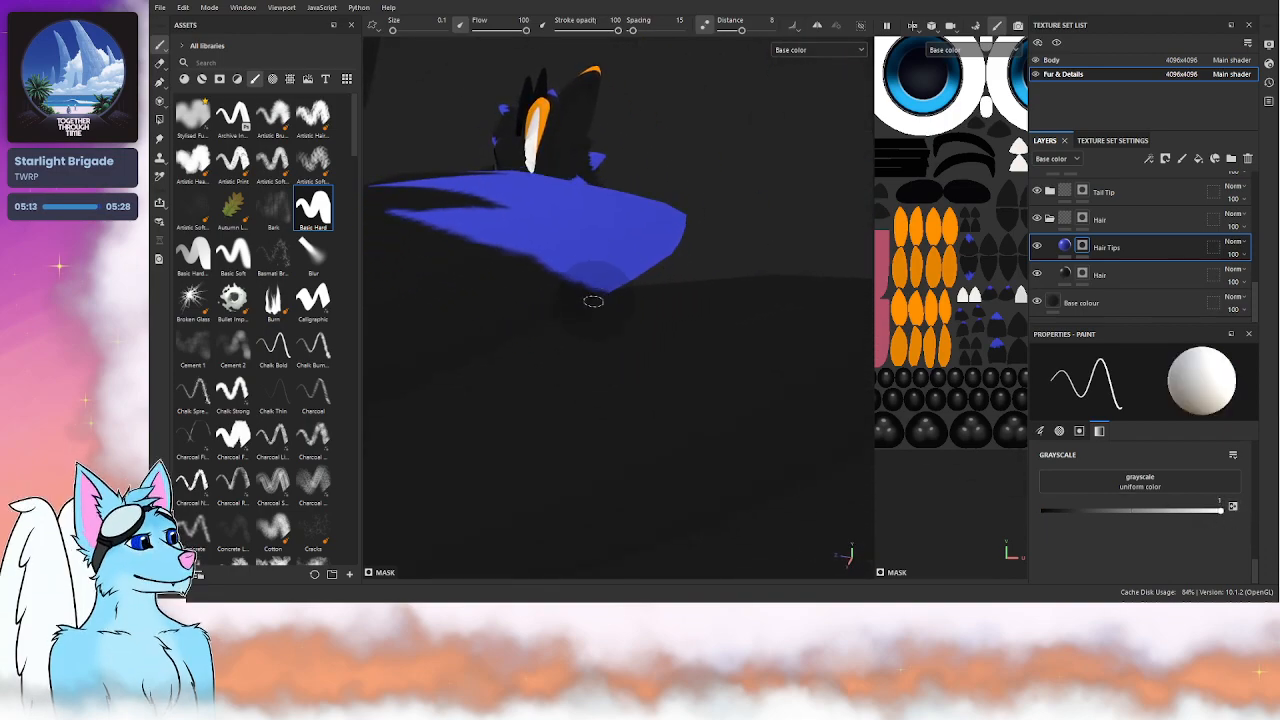
mouse_move(497, 310)
left_mouse_down("alt")
mouse_move(514, 200)
mouse_move(457, 314)
mouse_move(505, 276)
mouse_move(506, 312)
left_mouse_up("alt")
mouse_move(537, 299)
left_mouse_down()
mouse_move(571, 300)
mouse_move(504, 366)
left_mouse_up()
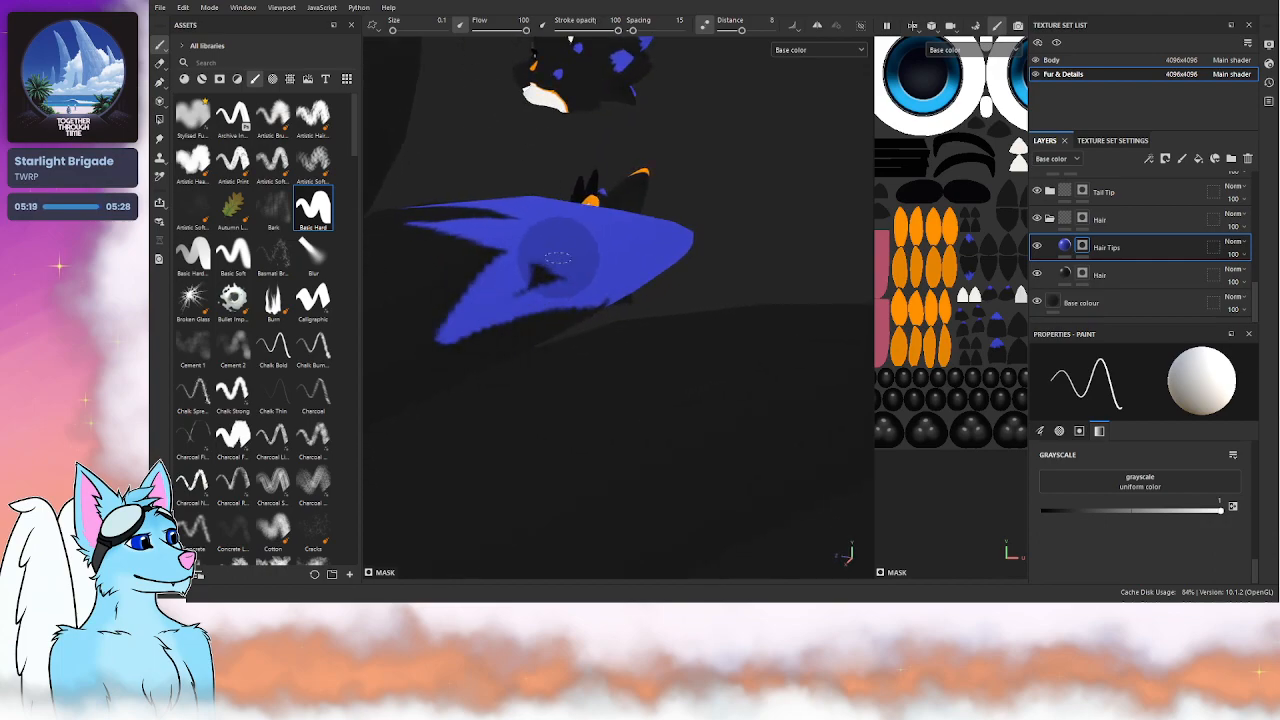
mouse_move(547, 260)
left_mouse_down("alt")
mouse_move(571, 243)
mouse_move(511, 276)
mouse_move(552, 374)
mouse_move(794, 294)
mouse_move(584, 298)
mouse_move(515, 374)
mouse_move(491, 371)
mouse_move(500, 352)
mouse_move(584, 330)
mouse_move(596, 350)
mouse_move(551, 376)
left_mouse_up("alt")
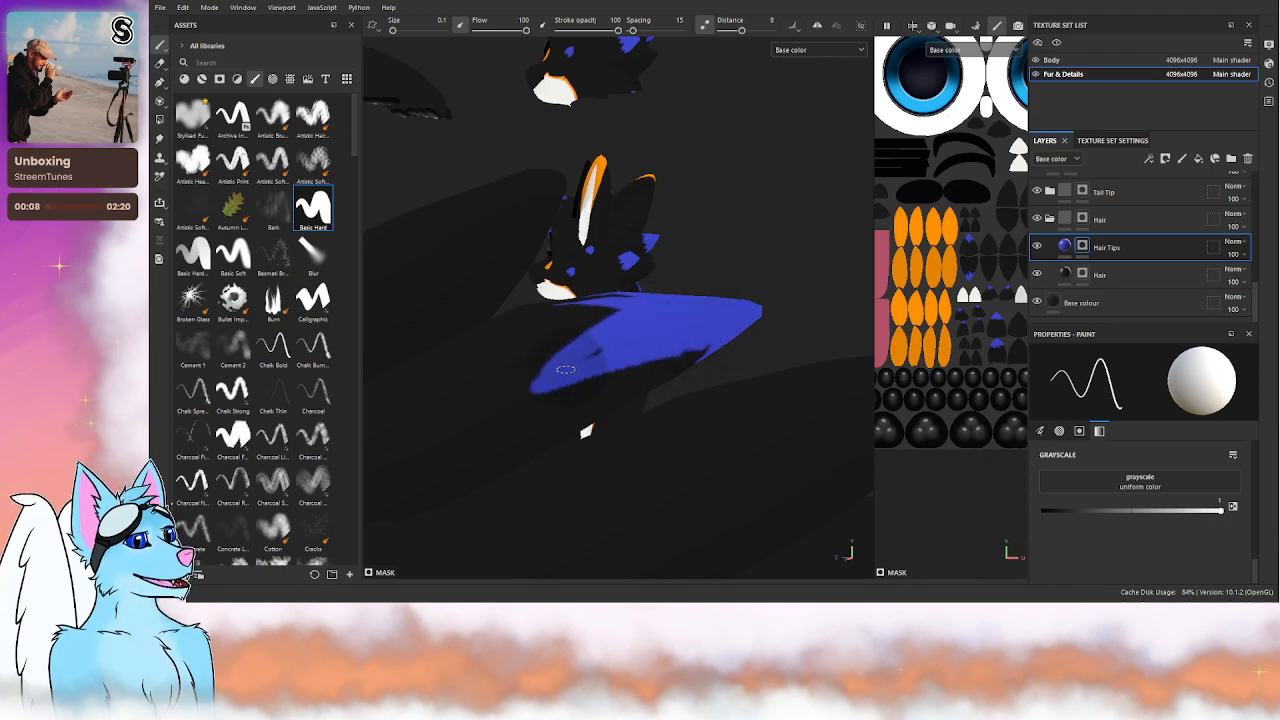
mouse_move(663, 322)
left_mouse_down("alt")
mouse_move(668, 399)
mouse_move(620, 375)
left_mouse_up("alt")
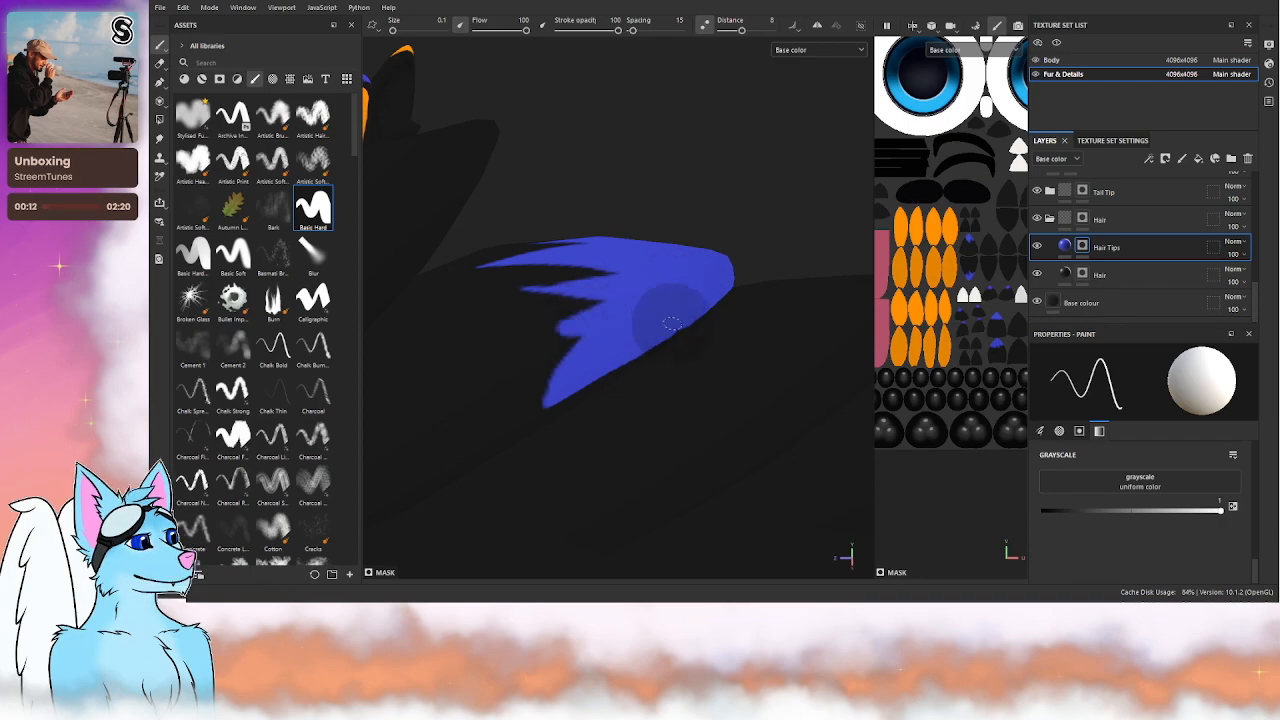
- Set the brush grayscale to 0 and carve the new long spike's edges down to a sharper point
left_click_drag(1224, 509, 1042, 510)
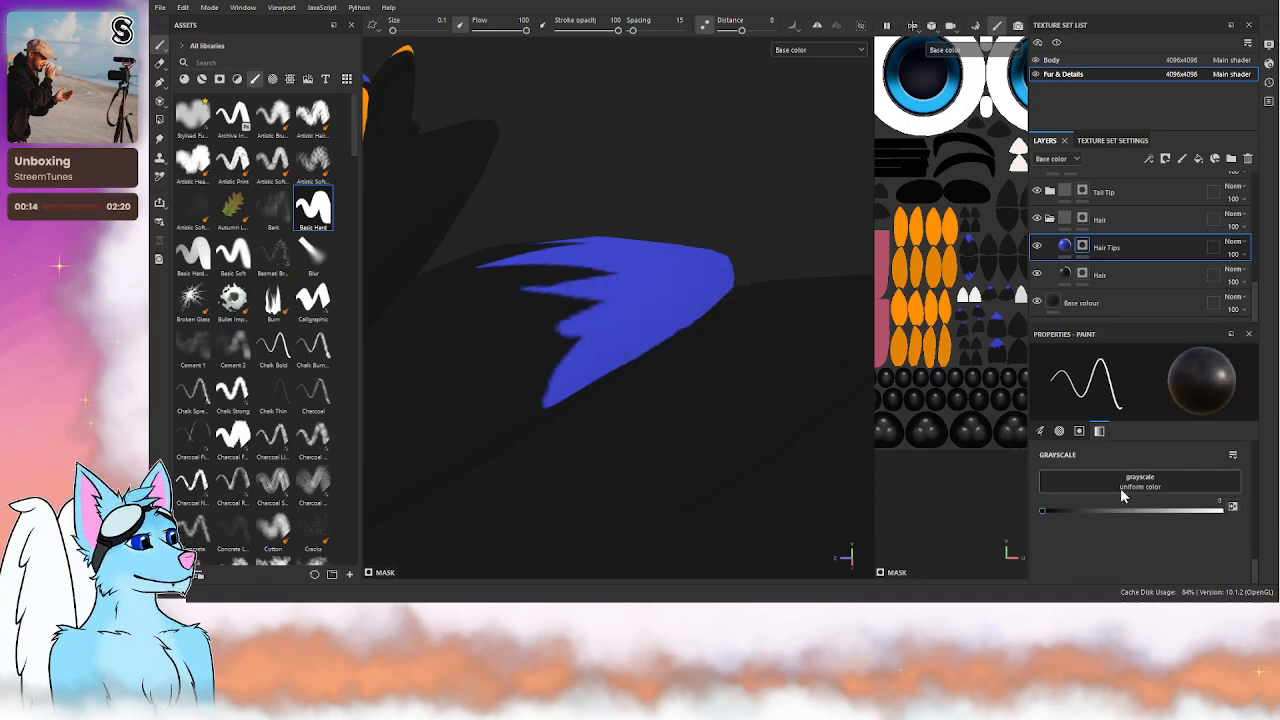
left_click_drag(587, 347, 564, 325)
mouse_move(517, 400)
left_mouse_down("alt")
mouse_move(566, 349)
mouse_move(530, 380)
left_mouse_up("alt")
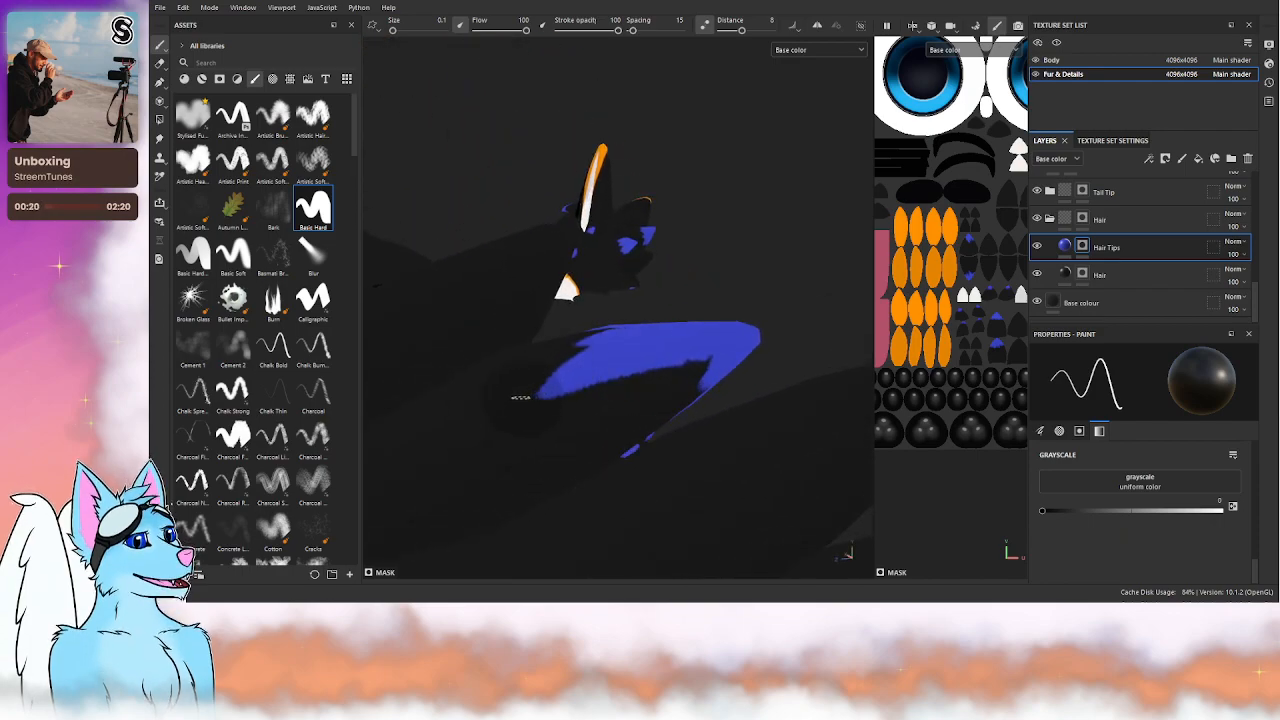
mouse_move(704, 383)
left_mouse_down()
mouse_move(746, 394)
mouse_move(590, 378)
mouse_move(563, 422)
mouse_move(523, 413)
mouse_move(632, 380)
mouse_move(700, 378)
left_mouse_up()
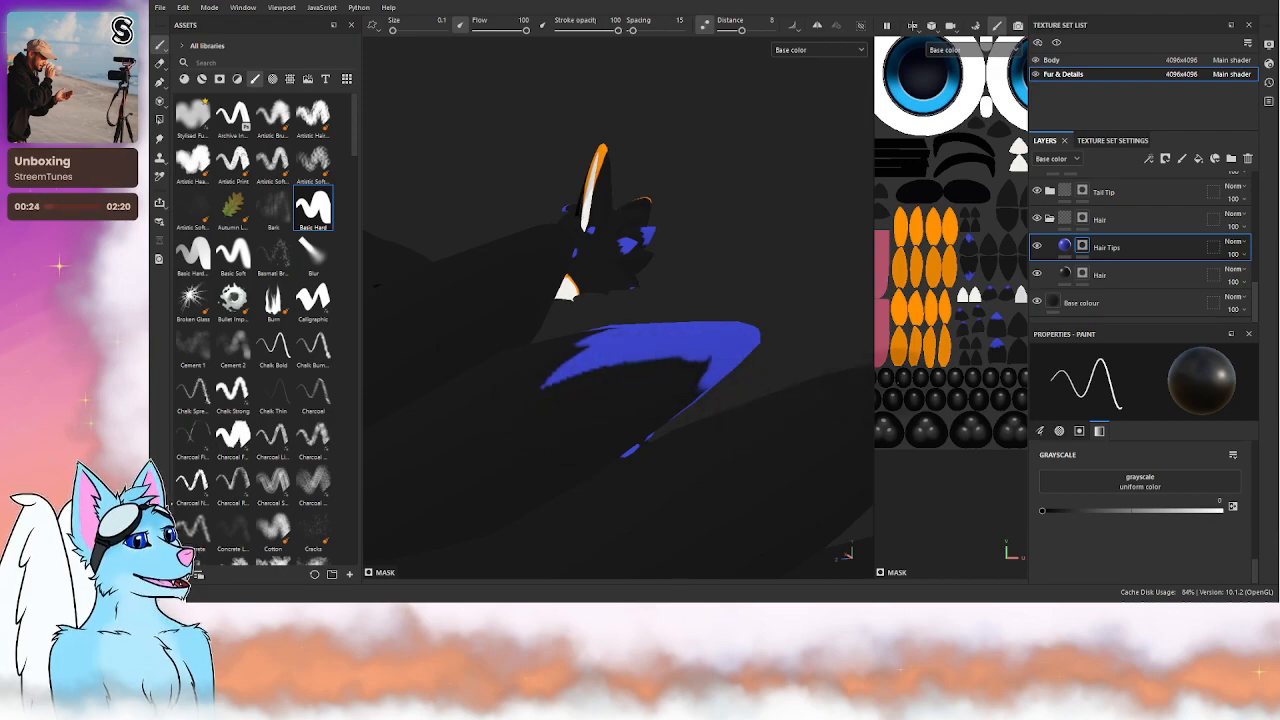
- Paint another thick spike beneath it with grayscale 1, then taper its end with grayscale 0
left_click_drag(1202, 516, 1222, 511)
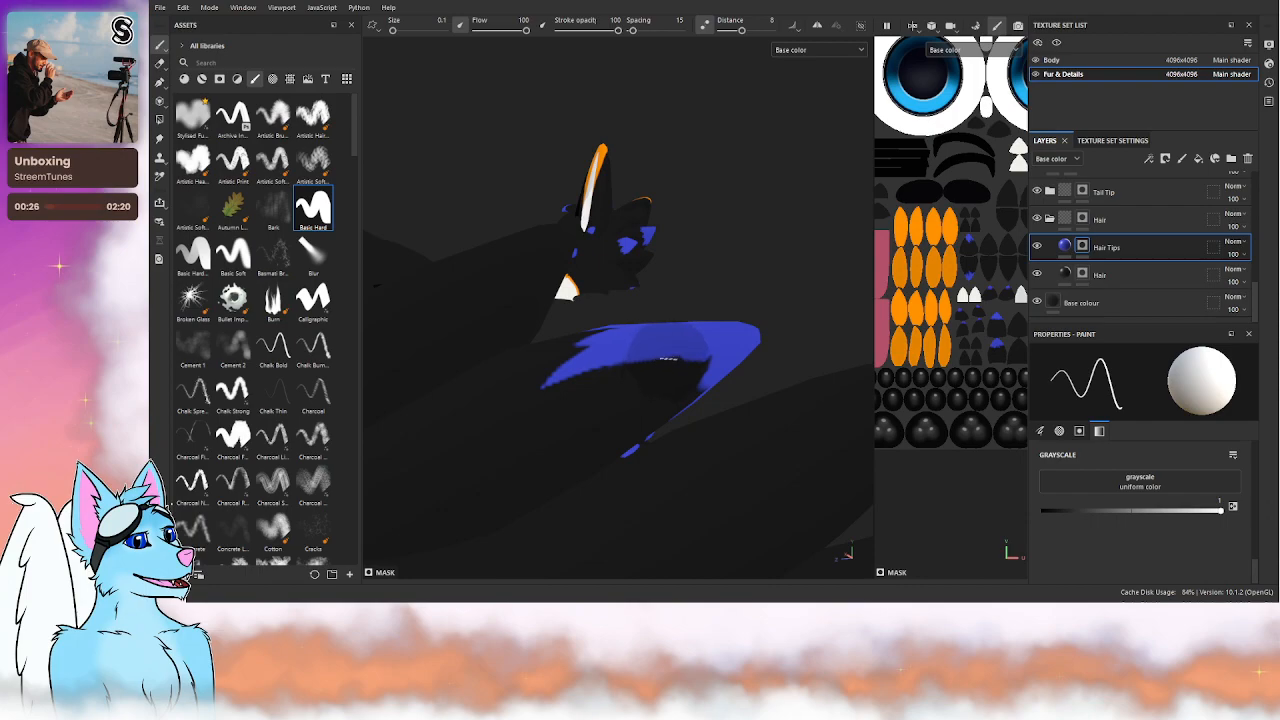
mouse_move(595, 413)
left_mouse_down()
mouse_move(574, 435)
mouse_move(738, 348)
mouse_move(625, 408)
mouse_move(735, 338)
mouse_move(697, 337)
mouse_move(685, 355)
left_mouse_up()
mouse_move(652, 403)
left_mouse_down("alt")
mouse_move(594, 367)
mouse_move(580, 403)
mouse_move(612, 381)
left_mouse_up("alt")
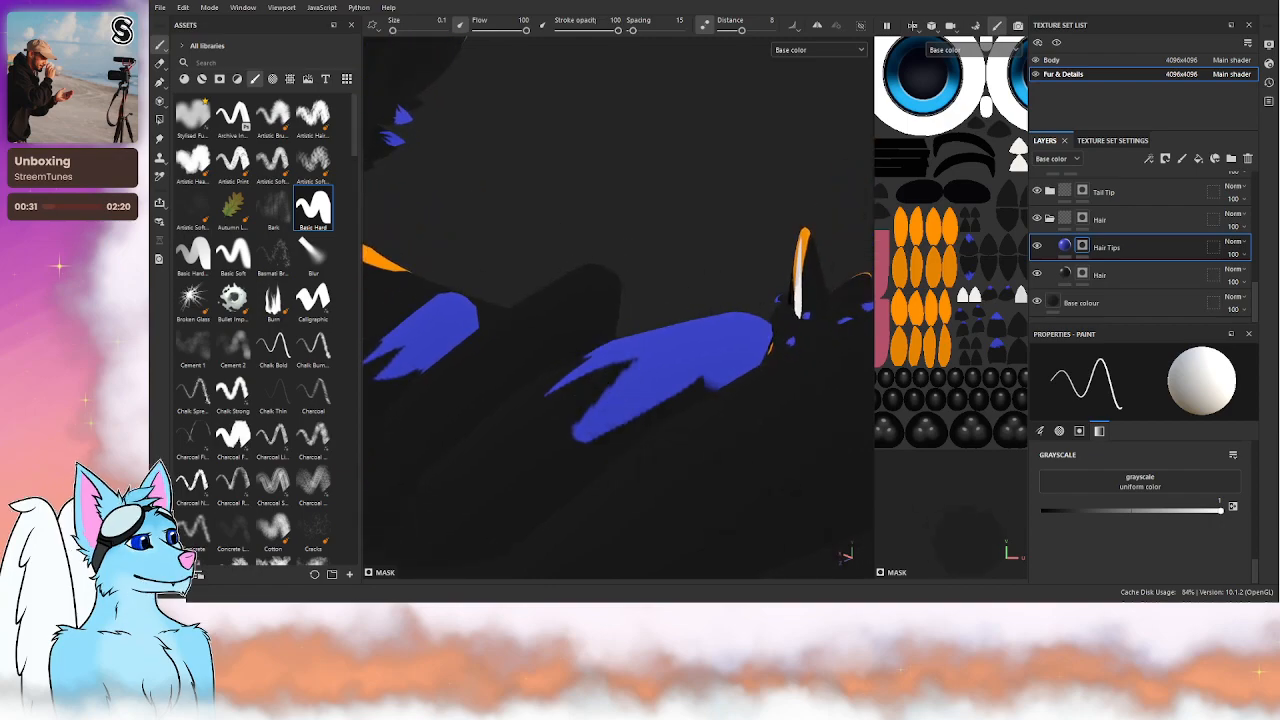
left_click(1232, 508)
mouse_move(549, 423)
left_mouse_down("alt")
mouse_move(600, 429)
mouse_move(557, 443)
mouse_move(733, 375)
mouse_move(563, 486)
mouse_move(560, 535)
left_mouse_up("alt")
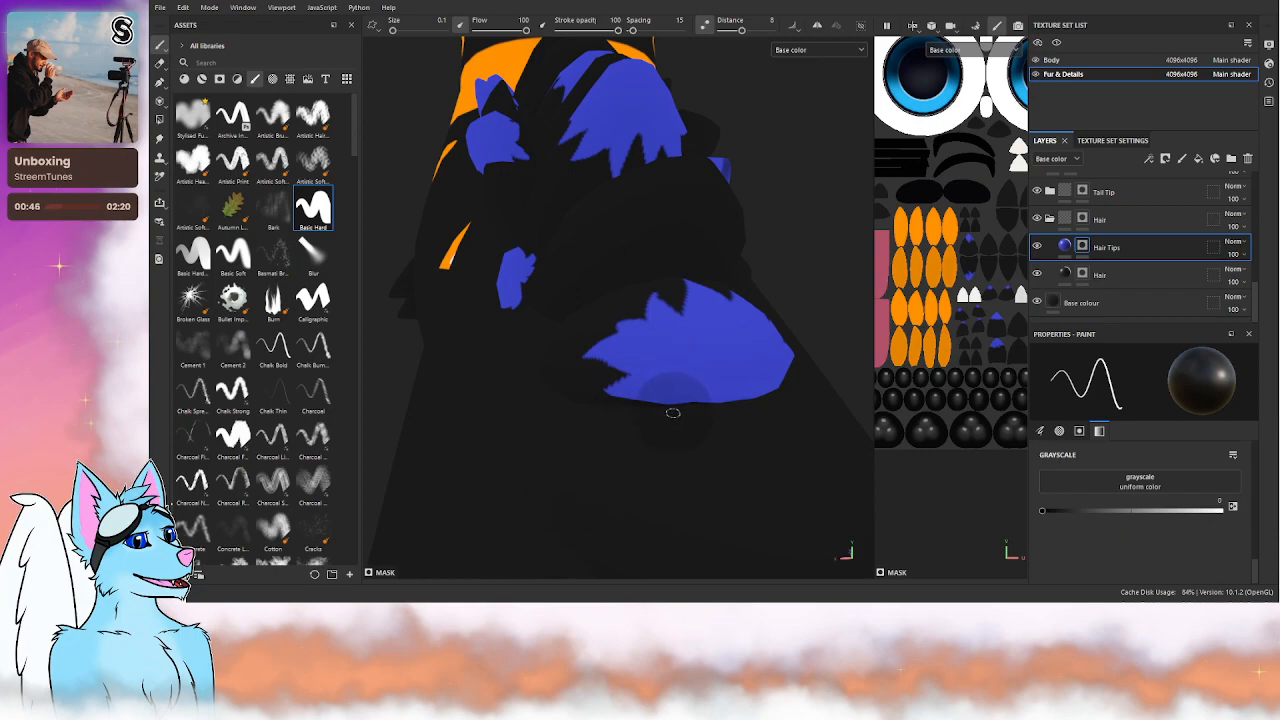
mouse_move(684, 407)
left_mouse_down("alt")
mouse_move(689, 346)
mouse_move(691, 380)
mouse_move(702, 368)
left_mouse_up("alt")
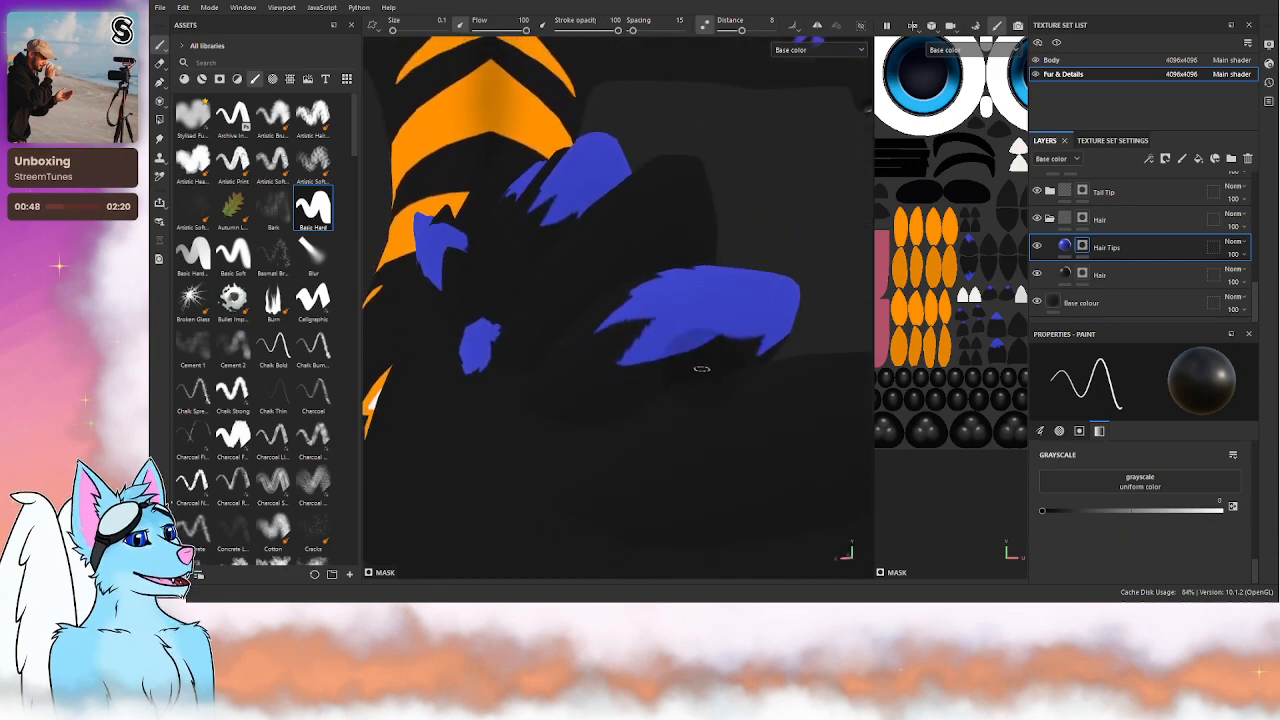
- Set the brush grayscale to 1 and paint a row of small spikes along the hair tip's lower edge
left_click(1233, 508)
left_click_drag(760, 330, 751, 294, "alt")
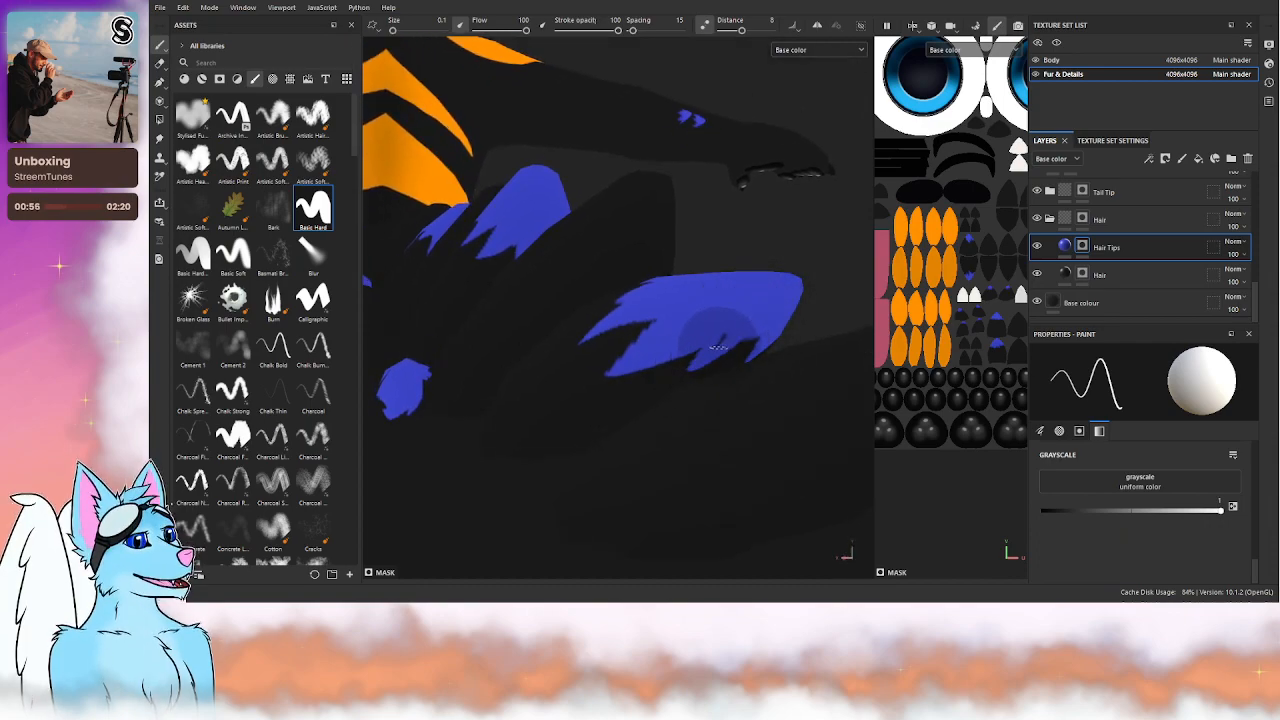
mouse_move(722, 335)
left_mouse_down("alt")
mouse_move(703, 371)
mouse_move(690, 353)
mouse_move(720, 371)
mouse_move(752, 331)
left_mouse_up("alt")
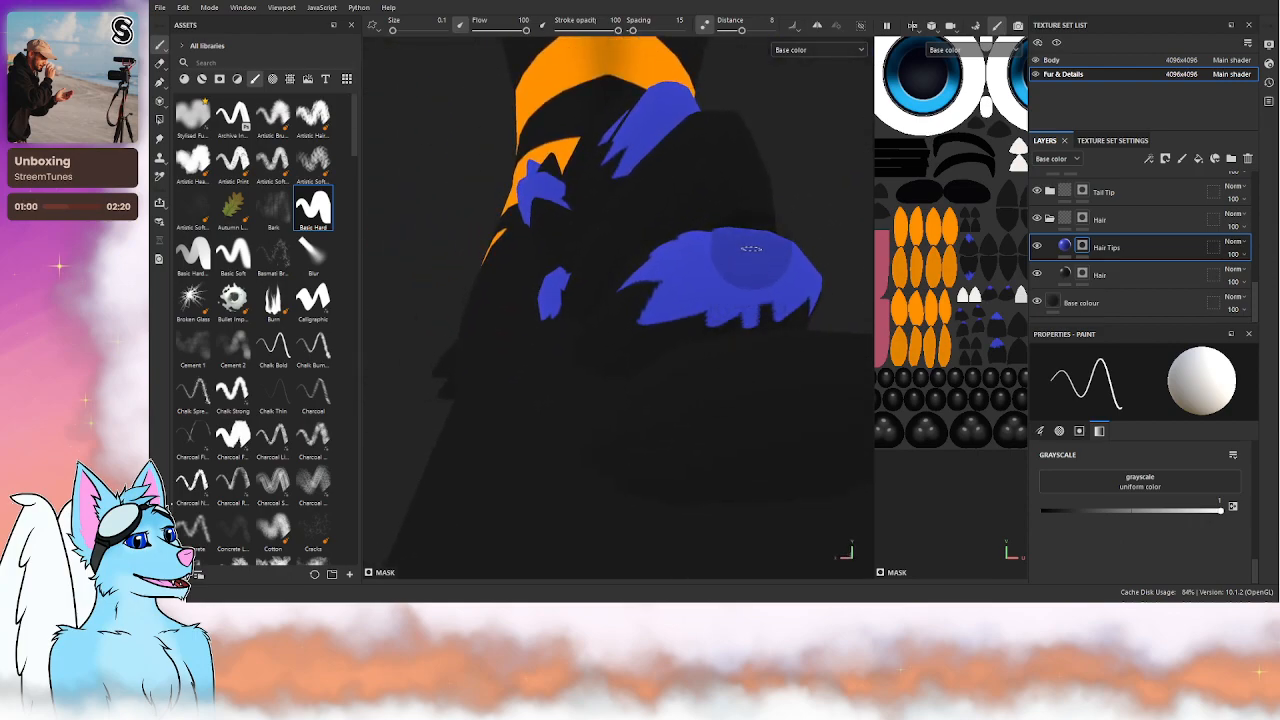
mouse_move(770, 275)
left_mouse_down("alt")
mouse_move(783, 322)
mouse_move(797, 266)
mouse_move(768, 315)
mouse_move(787, 368)
mouse_move(626, 366)
mouse_move(660, 354)
mouse_move(679, 322)
mouse_move(666, 383)
mouse_move(686, 337)
mouse_move(609, 329)
mouse_move(631, 341)
left_mouse_up("alt")
- Set the brush grayscale to 0 and sharpen the small lower-edge spikes and the notches between them
left_click_drag(1231, 509, 1042, 510)
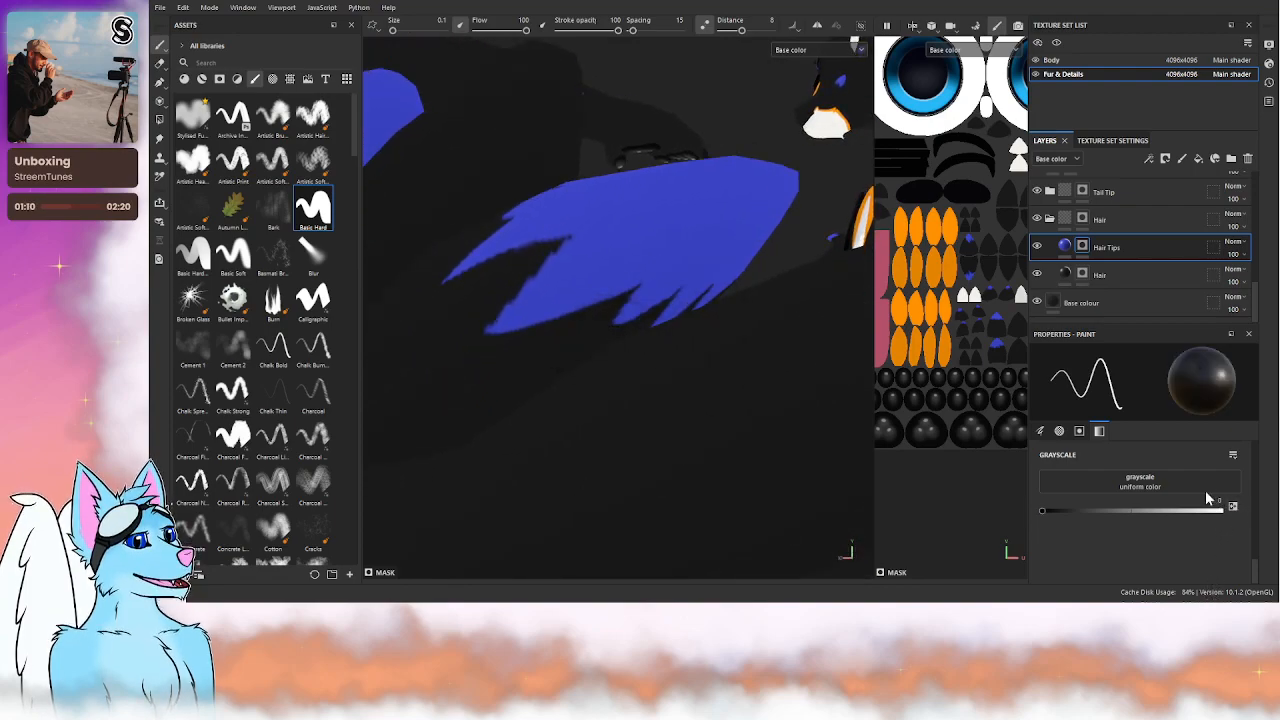
left_click_drag(694, 323, 648, 336, "alt")
mouse_move(723, 294)
left_mouse_down()
mouse_move(698, 297)
mouse_move(651, 351)
mouse_move(594, 306)
mouse_move(540, 306)
mouse_move(565, 306)
left_mouse_up()
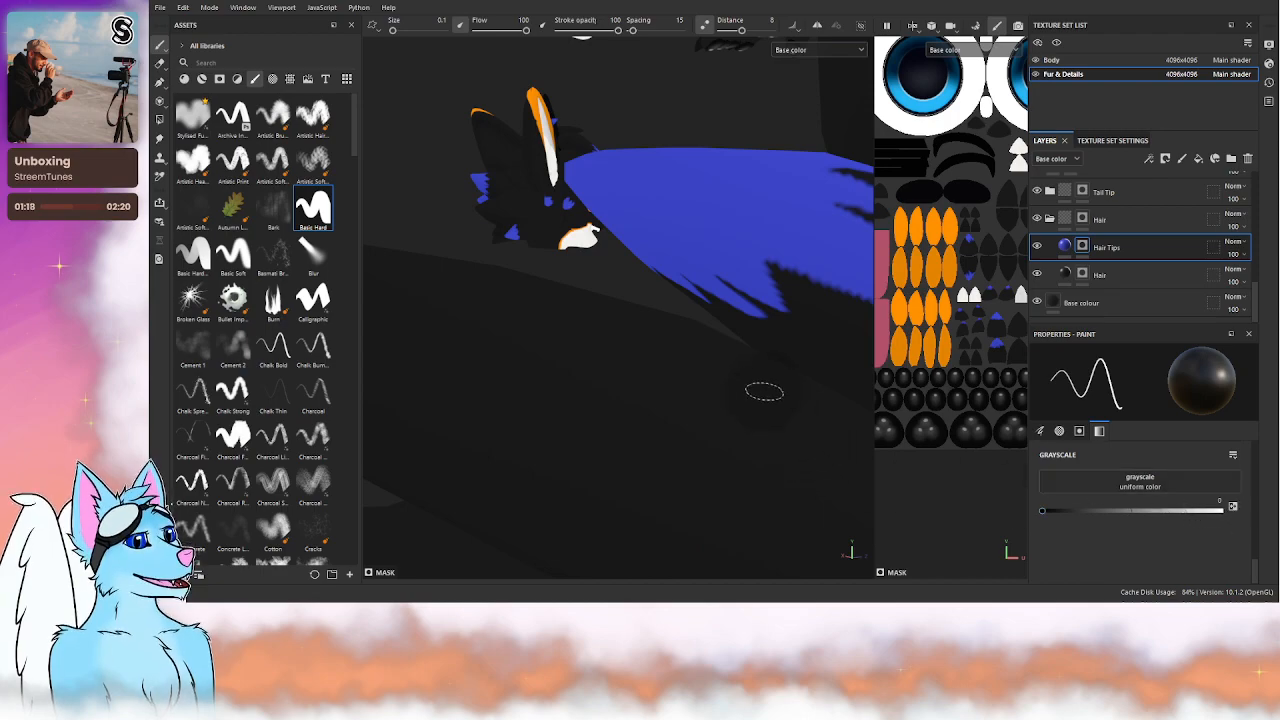
left_click_drag(745, 321, 767, 330, "alt")
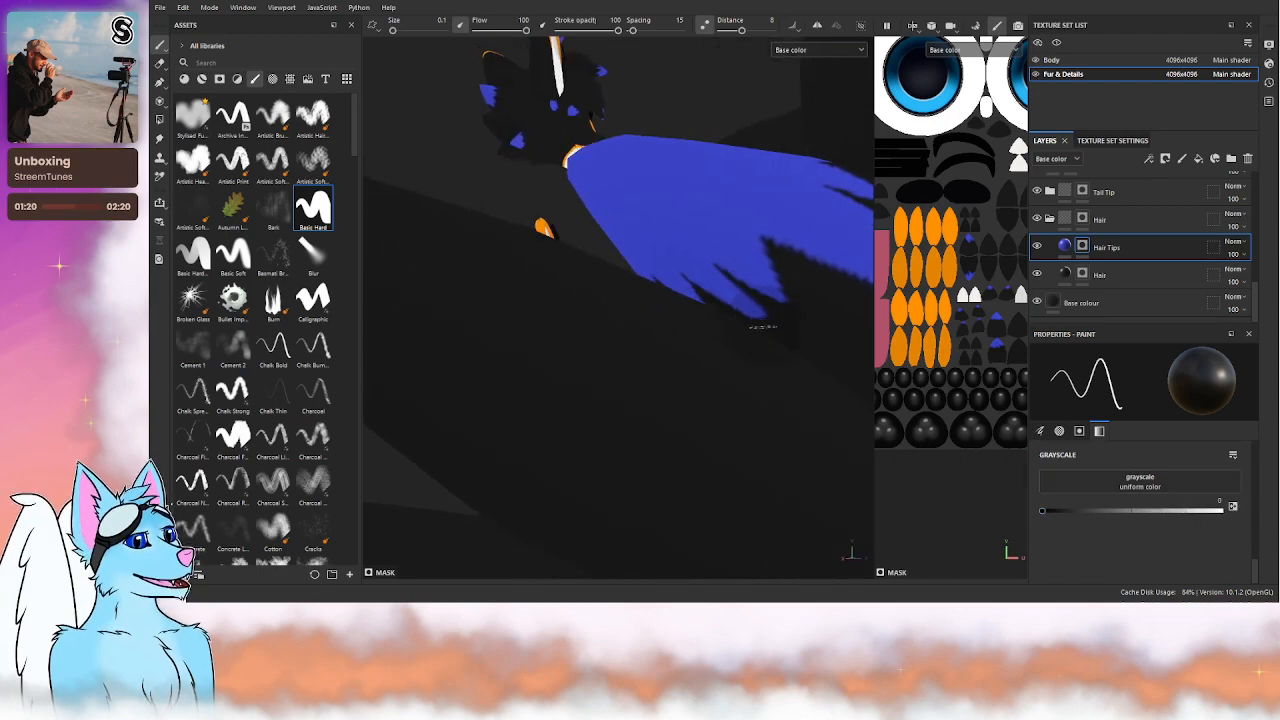
- Touch up the small spikes on the hair tip's other side with grayscale 1, then trim them with grayscale 0
left_click(1232, 509)
mouse_move(758, 319)
left_mouse_down("alt")
mouse_move(742, 311)
mouse_move(800, 342)
mouse_move(814, 314)
mouse_move(795, 312)
left_mouse_up("alt")
left_click(1234, 508)
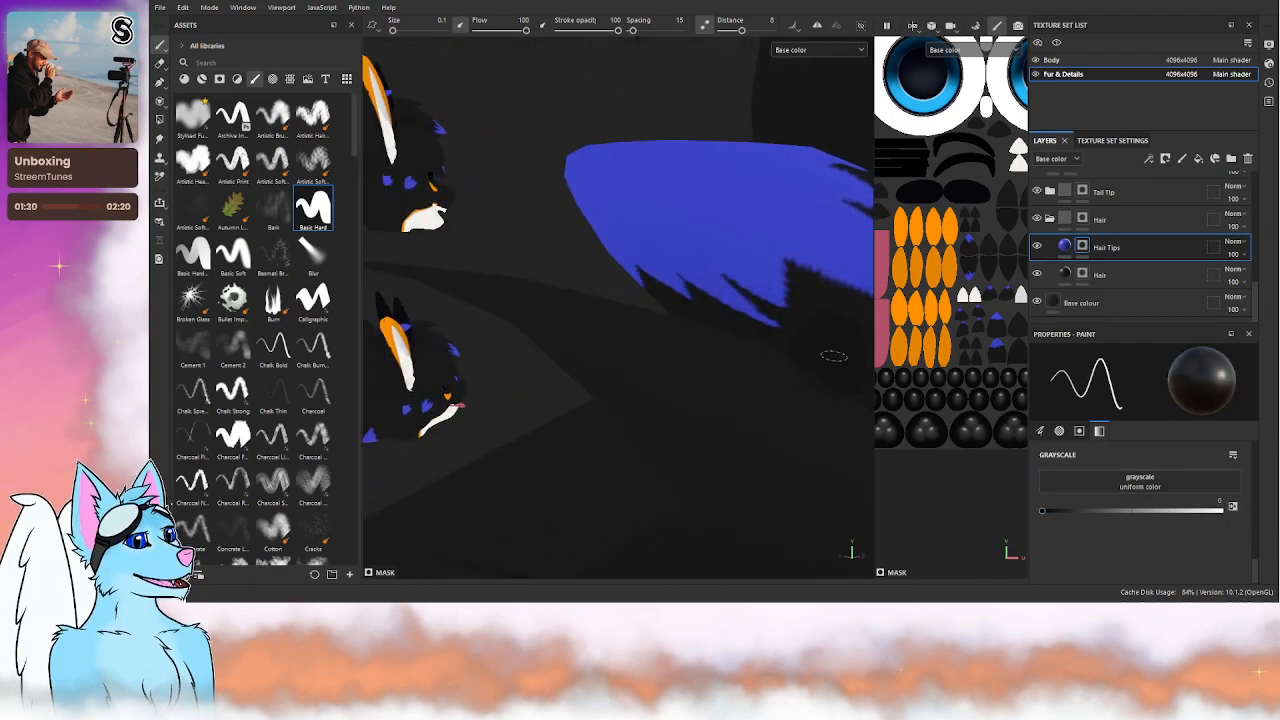
left_click_drag(768, 313, 720, 250, "alt")
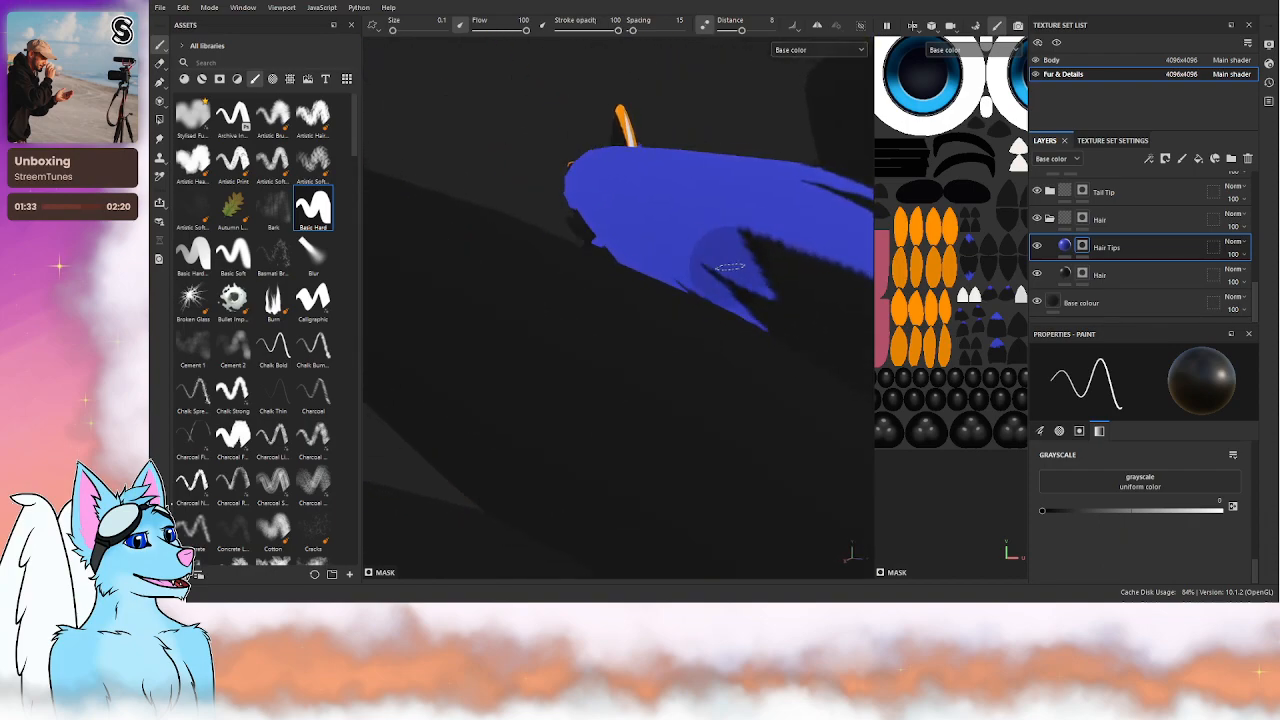
- Set the brush grayscale to 1 and paint a longer, thicker spike beside the large one on the underside
left_click(1221, 510)
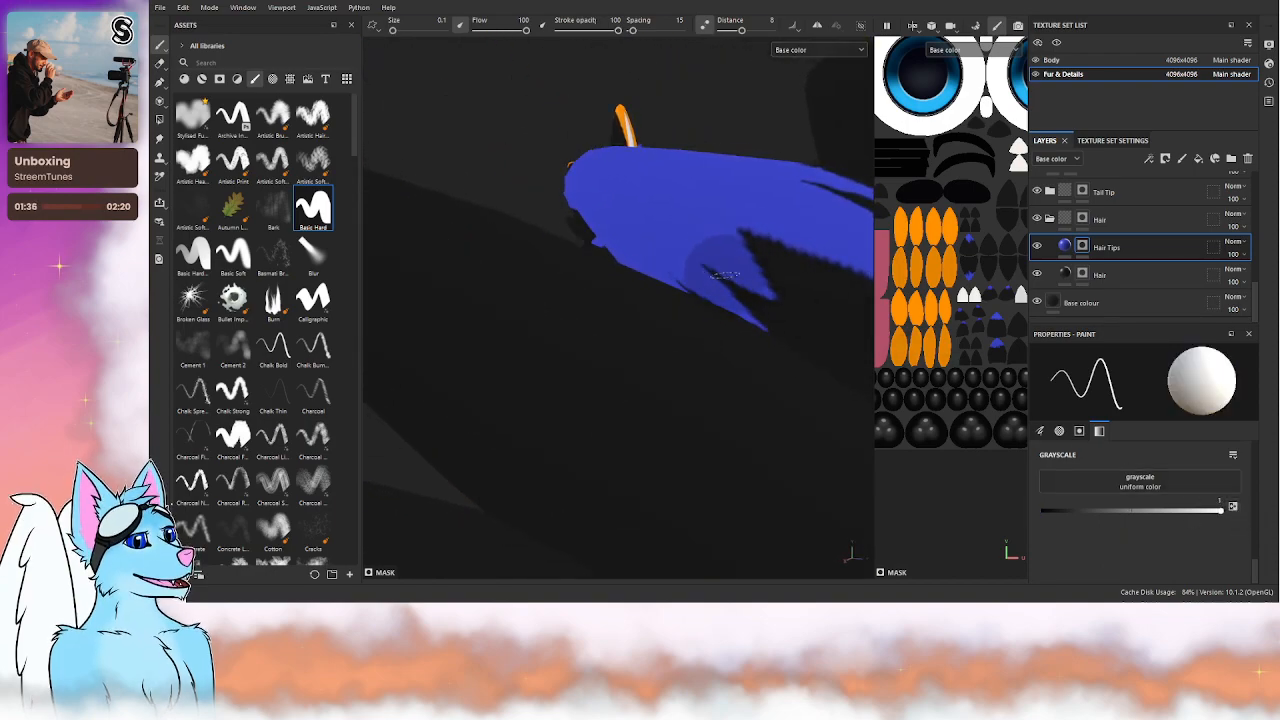
left_click_drag(846, 325, 692, 173)
left_click_drag(806, 312, 720, 184)
left_click_drag(771, 243, 700, 234, "alt")
- Set the brush grayscale to 0 and trim the lengthened spike and its neighbouring notch to a clean point
left_click(1234, 508)
left_click_drag(783, 451, 723, 410, "alt")
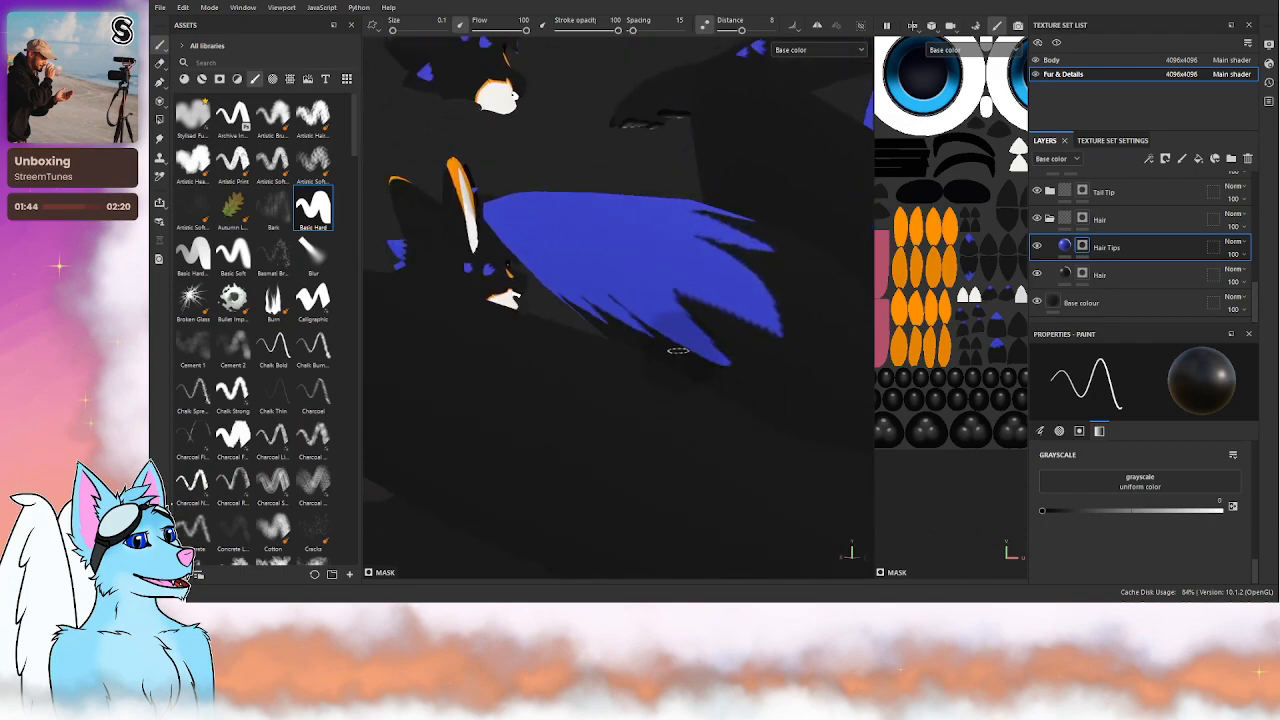
mouse_move(764, 392)
left_mouse_down("alt")
mouse_move(763, 403)
mouse_move(846, 391)
mouse_move(831, 349)
mouse_move(818, 388)
mouse_move(757, 334)
left_mouse_up("alt")
left_click_drag(696, 408, 662, 307, "alt")
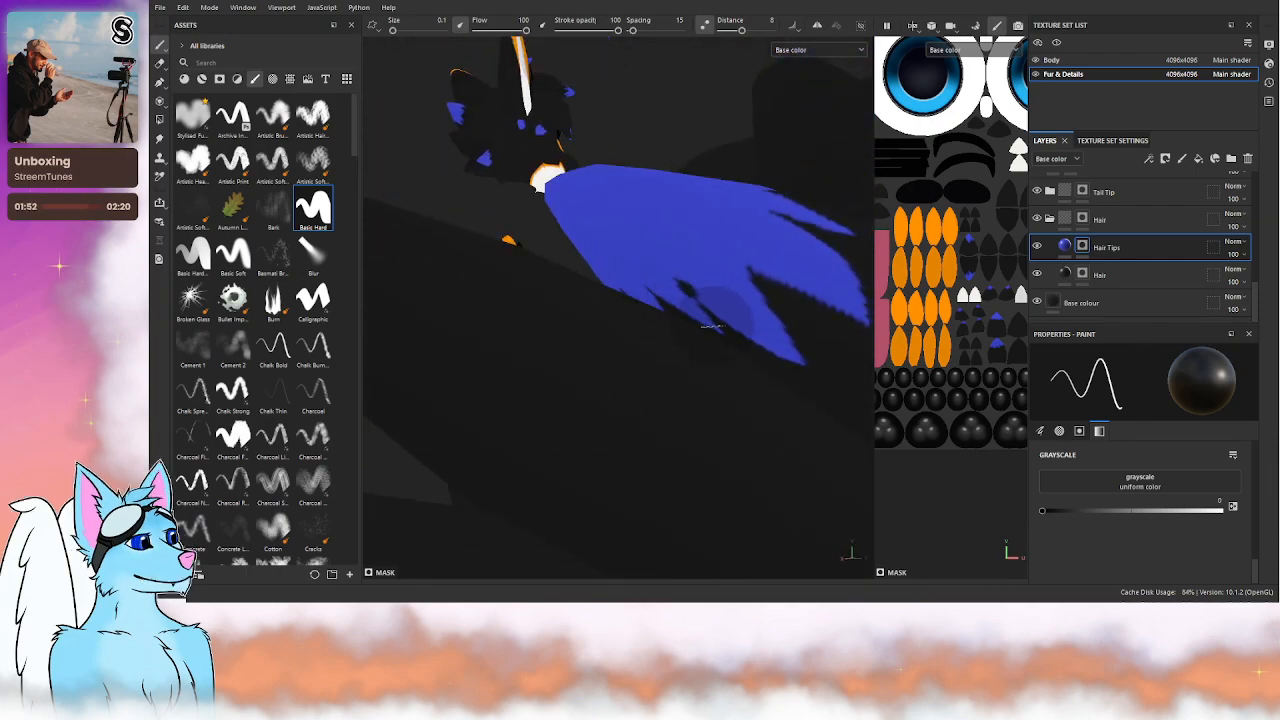
- Set the brush grayscale to 1 and paint finishing touch-ups on the spikes along the hair tip's underside
left_click(1224, 511)
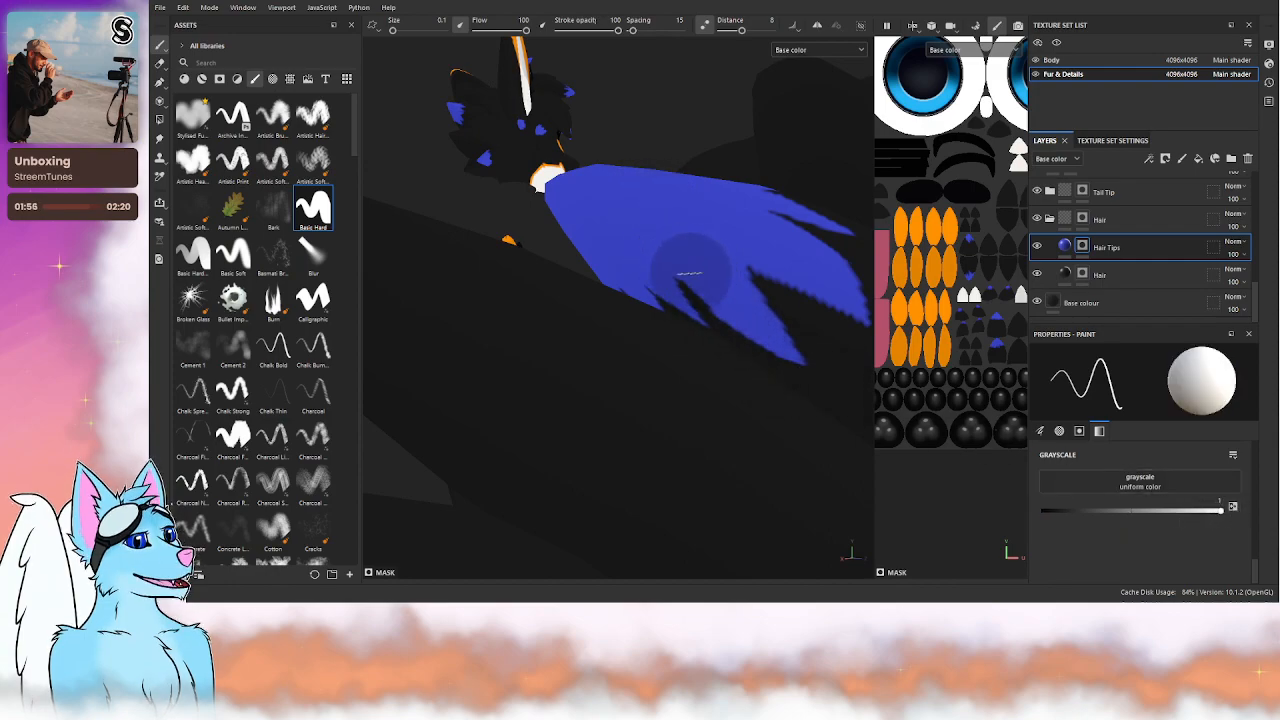
left_click_drag(711, 283, 668, 314, "alt")
left_click_drag(709, 268, 684, 282, "alt")
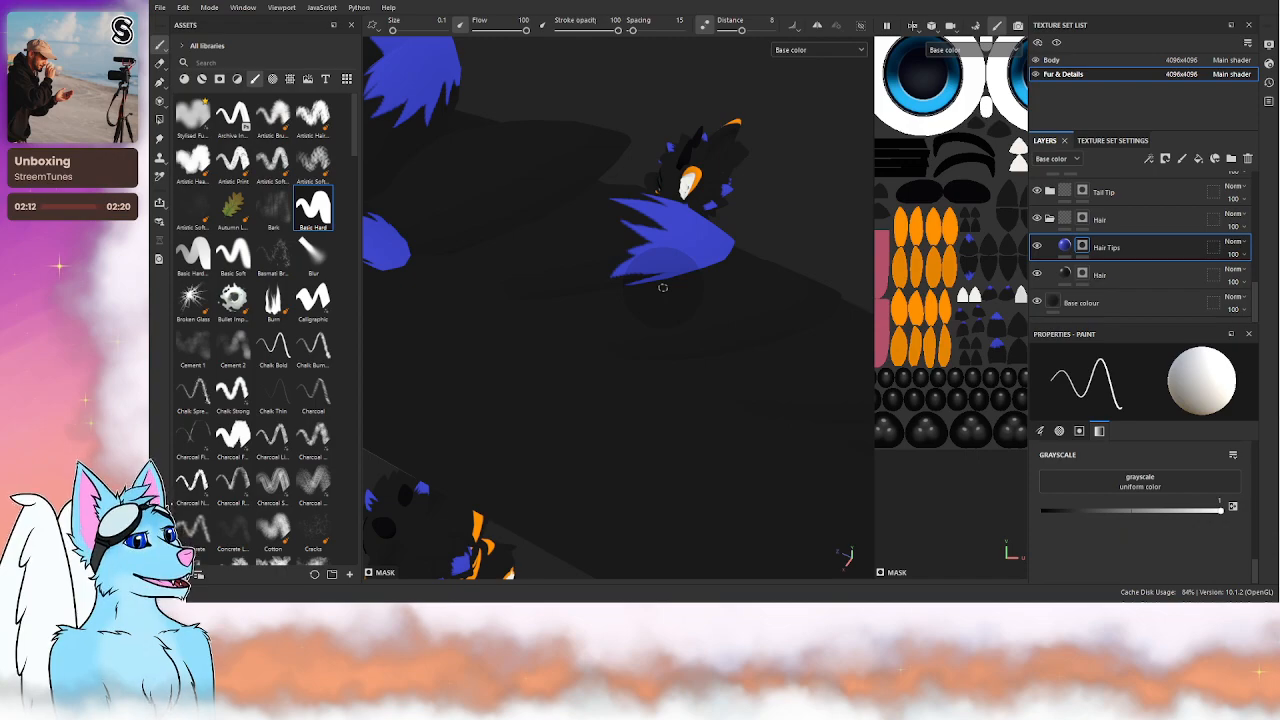
- With brush grayscale 1, paint two long spikes on the round blue patch of the next hair tip down the back
left_click_drag(662, 287, 670, 235, "alt")
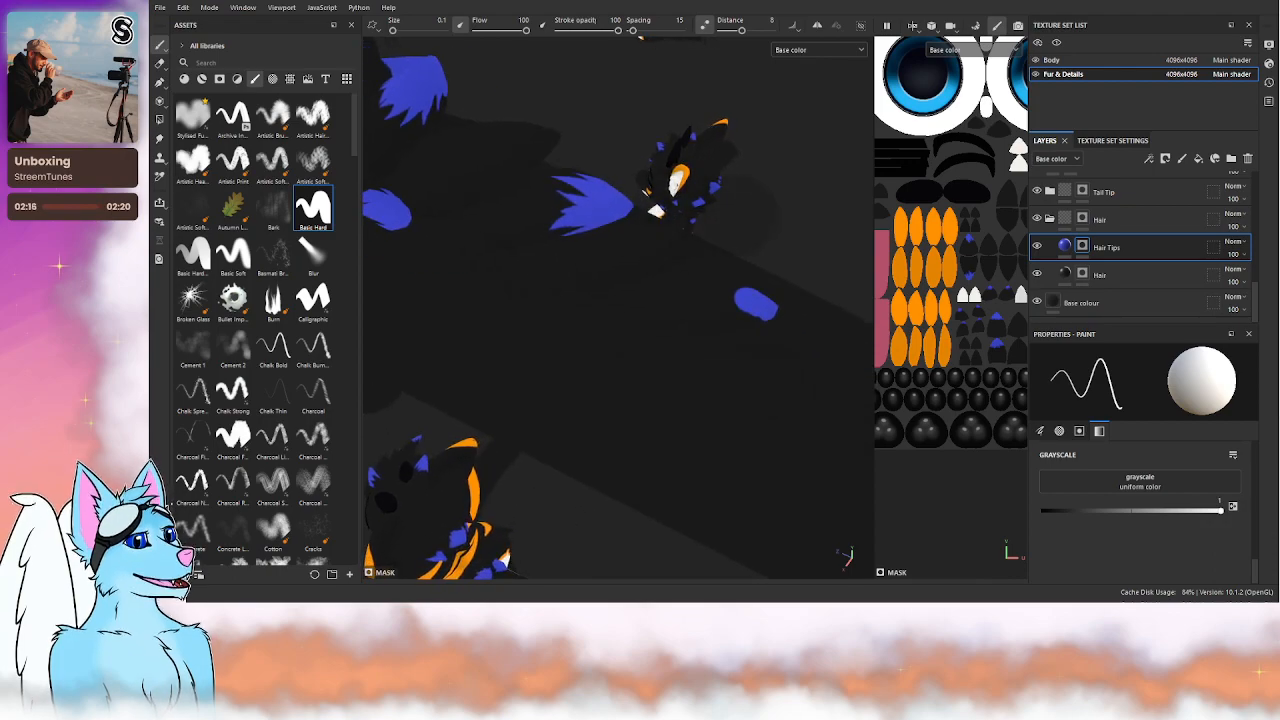
left_click_drag(746, 305, 651, 307, "alt")
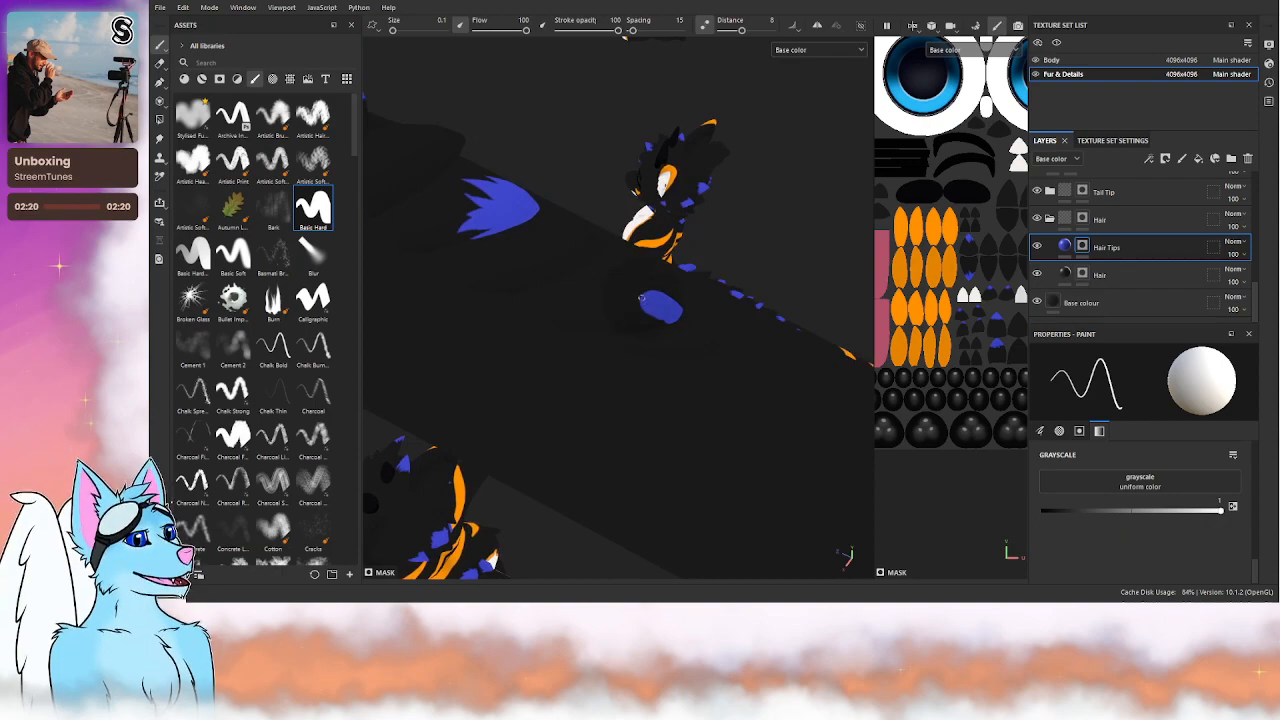
scroll(641, 298, "up", 8)
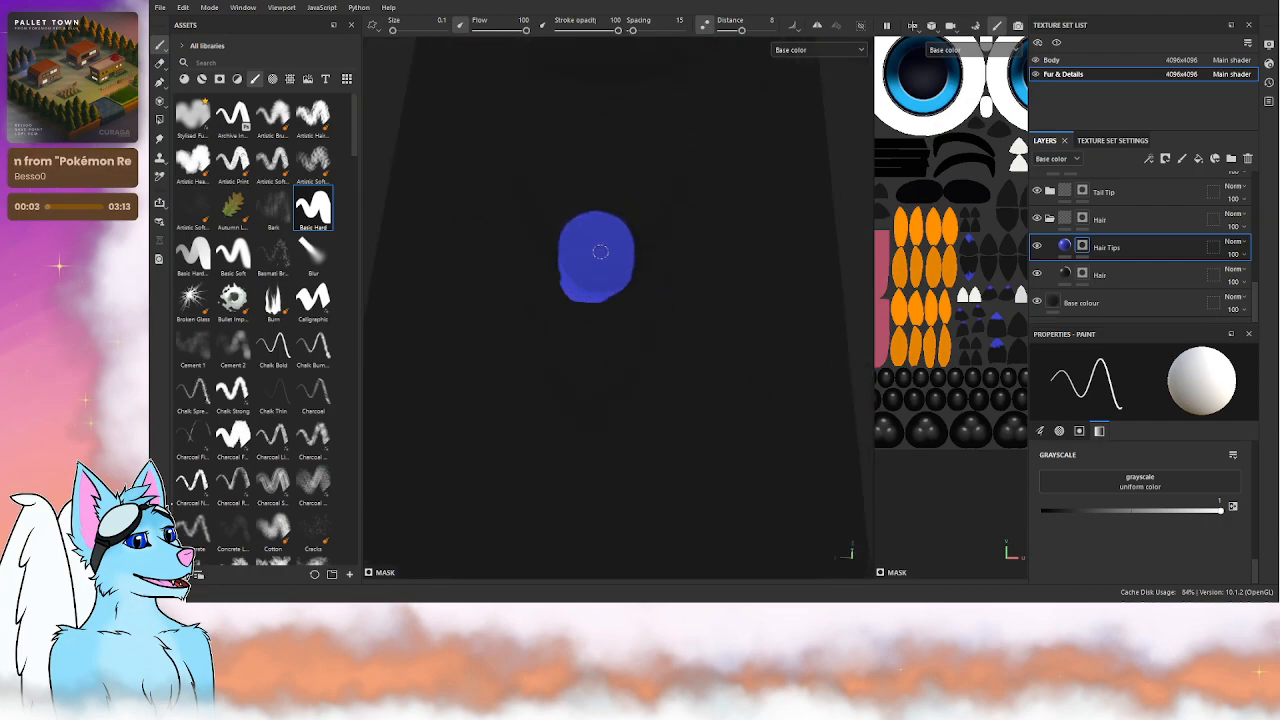
scroll(510, 340, "up", 3)
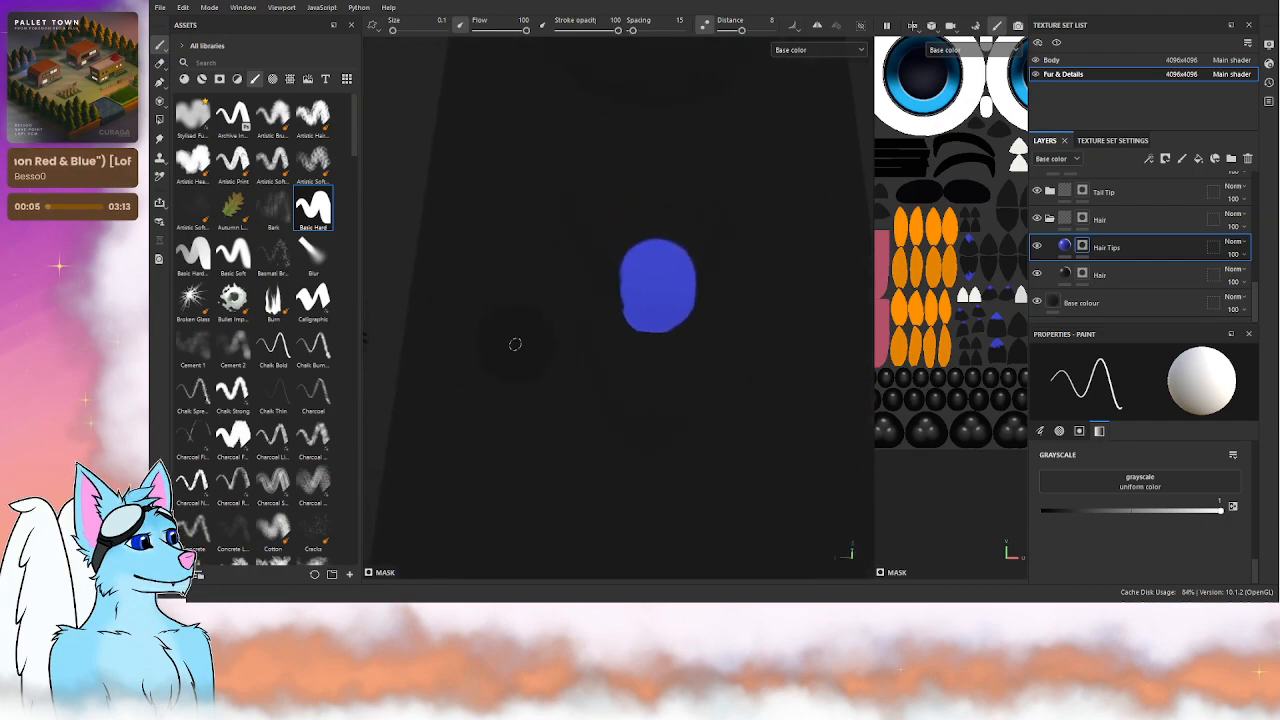
left_click_drag(640, 297, 618, 269, "alt")
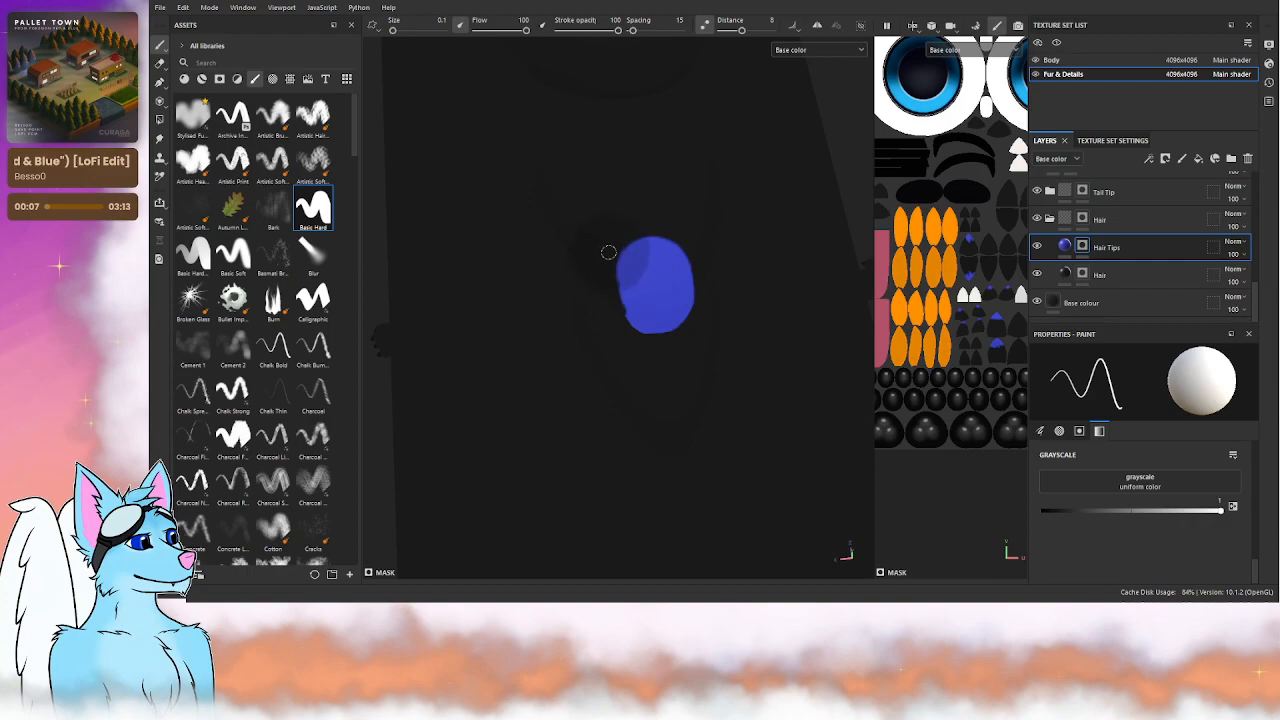
mouse_move(596, 219)
left_mouse_down()
mouse_move(624, 266)
mouse_move(600, 224)
mouse_move(641, 203)
mouse_move(660, 316)
mouse_move(647, 190)
mouse_move(654, 291)
mouse_move(642, 223)
left_mouse_up()
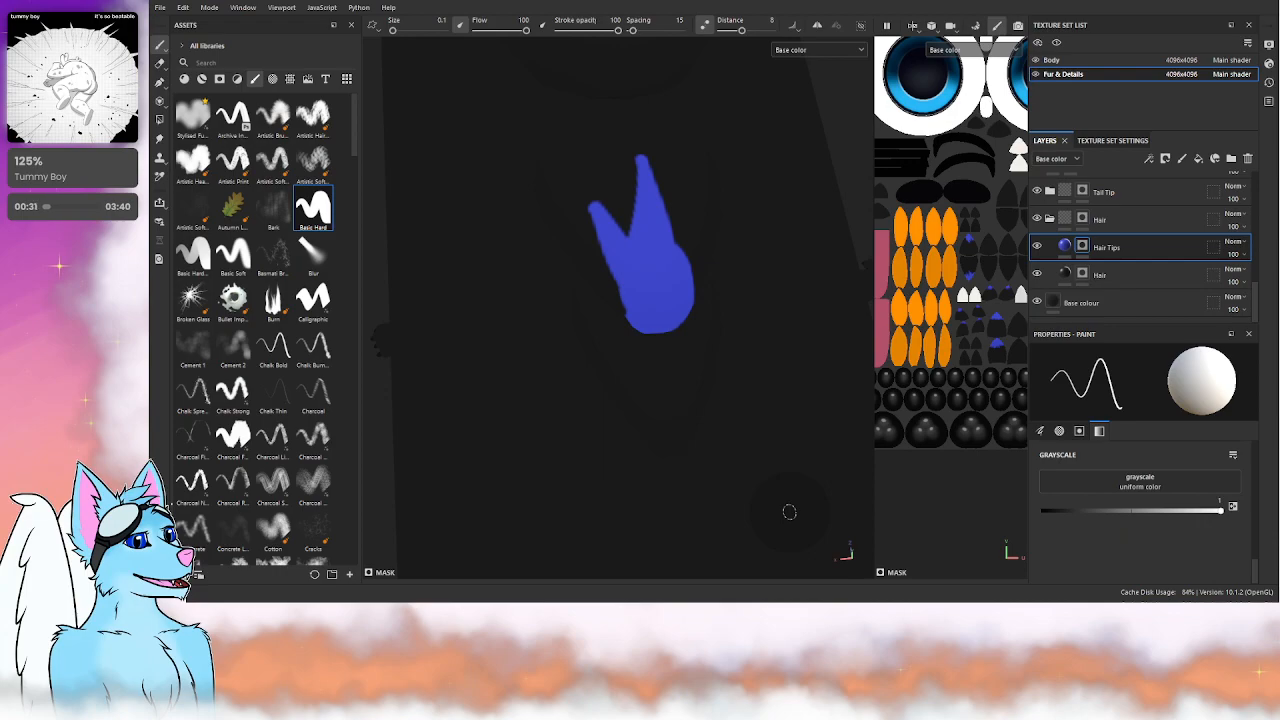
- Paint more spikes with grayscale 1 along both sides of this hair tip, filling them in to the blue base
mouse_move(640, 165)
left_mouse_down("alt")
mouse_move(606, 194)
mouse_move(651, 277)
mouse_move(720, 151)
mouse_move(665, 261)
mouse_move(704, 266)
mouse_move(675, 257)
mouse_move(538, 340)
left_mouse_up("alt")
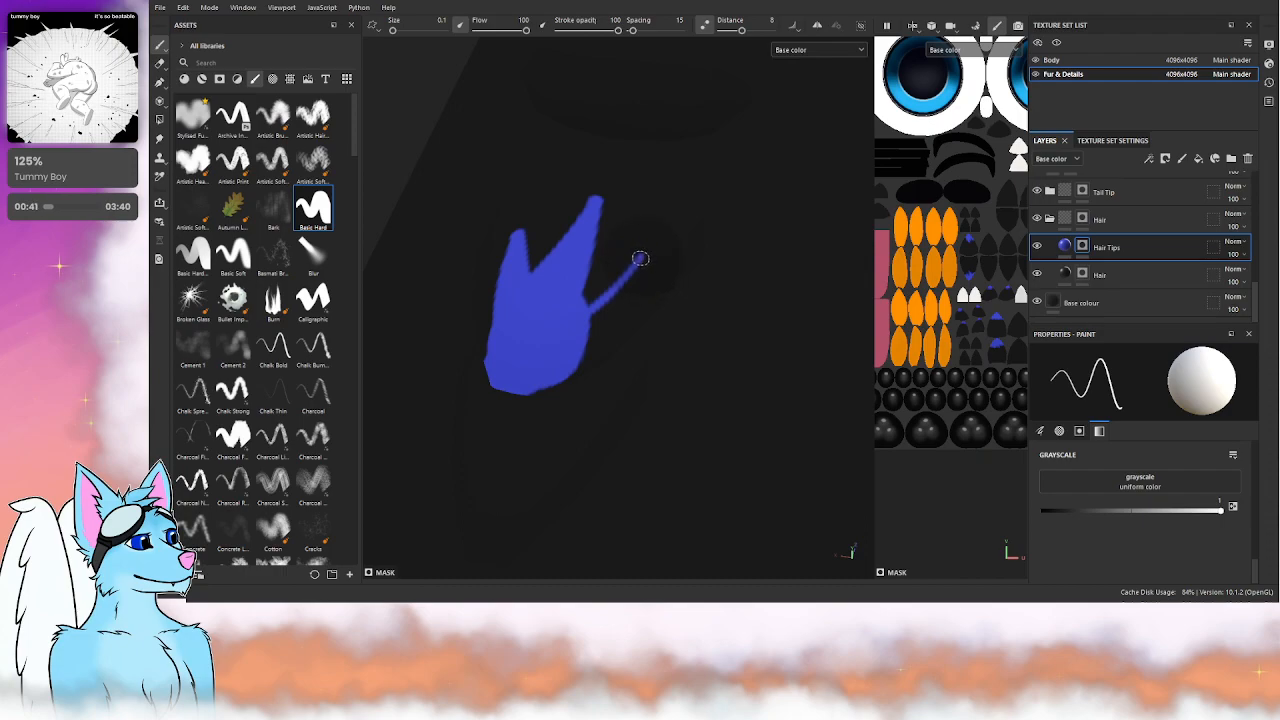
left_click_drag(641, 259, 545, 379)
mouse_move(633, 275)
left_mouse_down()
mouse_move(543, 368)
mouse_move(632, 273)
mouse_move(594, 310)
mouse_move(588, 296)
mouse_move(557, 357)
left_mouse_up()
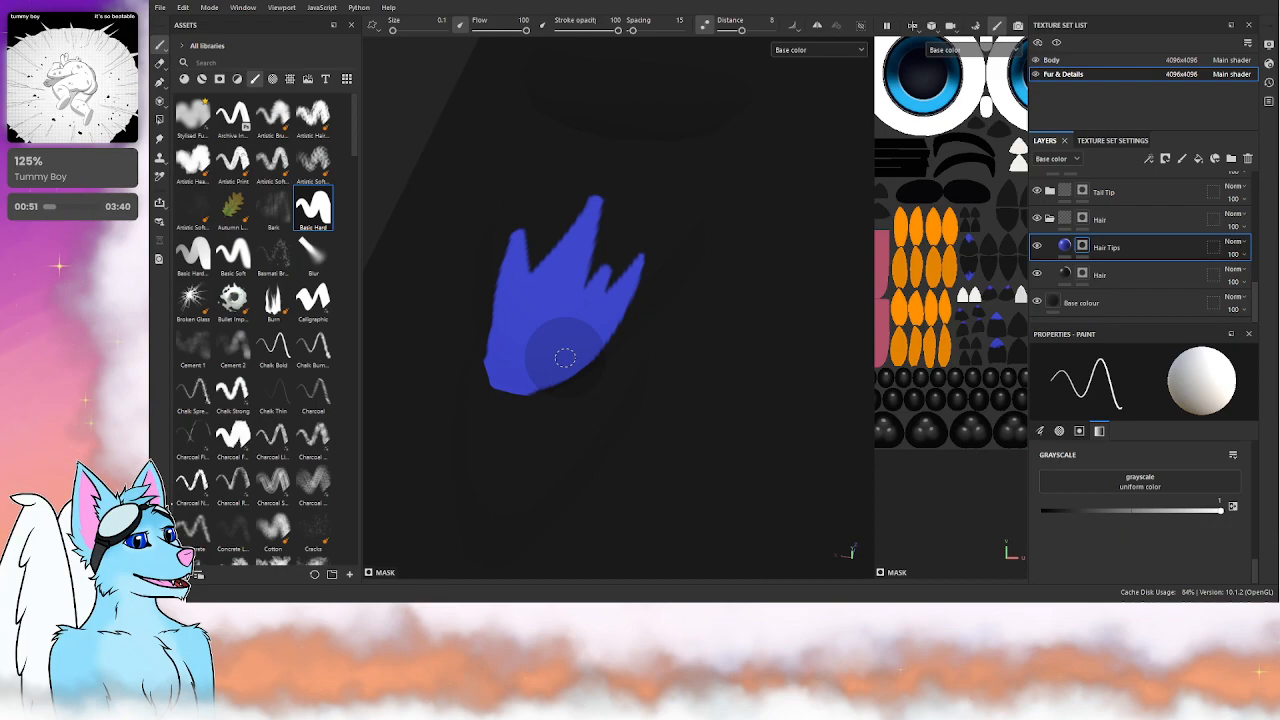
left_click_drag(524, 361, 696, 279, "alt")
mouse_move(597, 292)
left_mouse_down()
mouse_move(720, 270)
mouse_move(680, 265)
mouse_move(610, 295)
mouse_move(672, 286)
mouse_move(726, 243)
mouse_move(703, 294)
mouse_move(505, 192)
left_mouse_up()
mouse_move(693, 330)
left_mouse_down()
mouse_move(760, 290)
mouse_move(700, 335)
mouse_move(810, 280)
left_mouse_up()
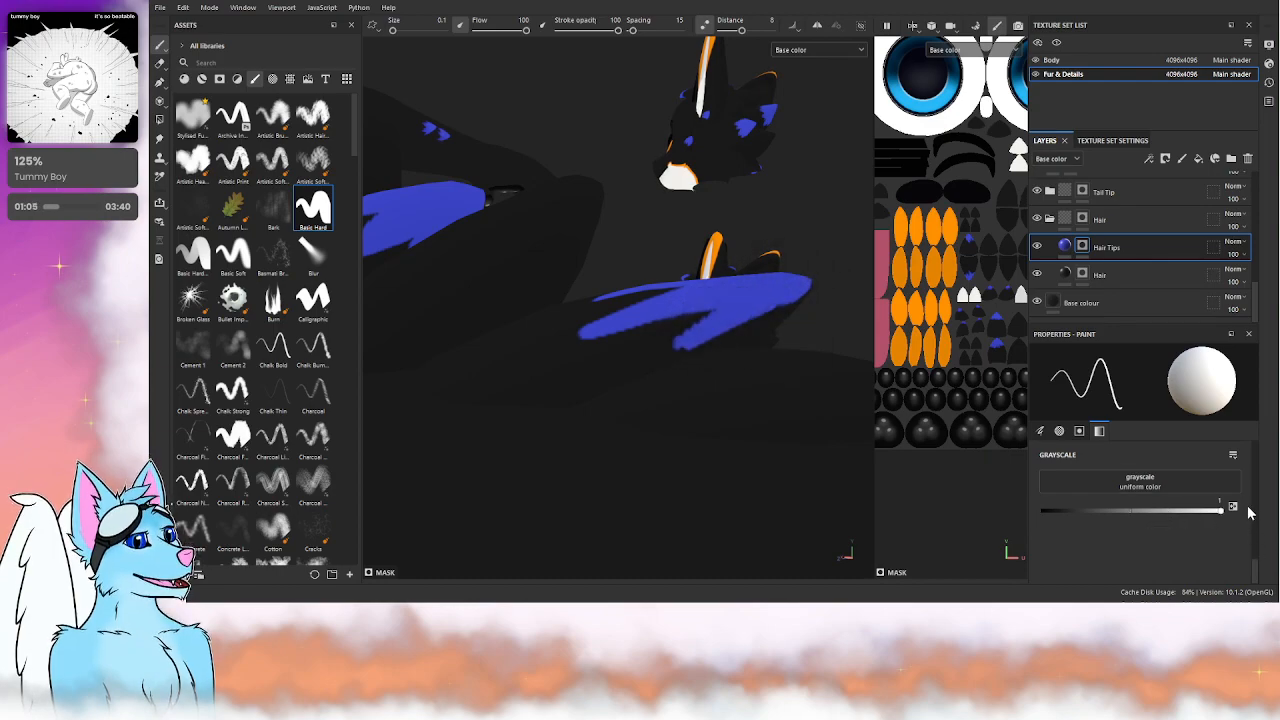
- Set the brush grayscale to 0 and trim the spikes and notches around the hair tip to sharp points
left_click_drag(1222, 510, 1042, 510)
left_click_drag(730, 310, 678, 358, "alt")
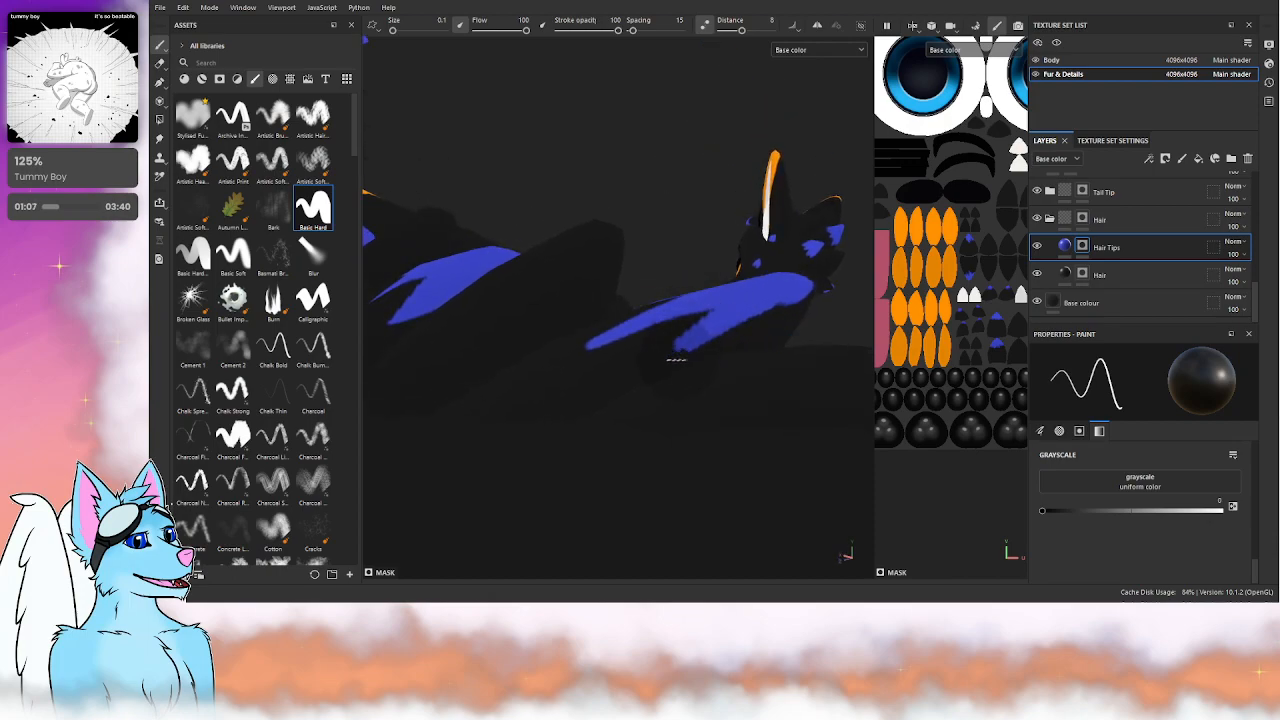
mouse_move(740, 310)
left_mouse_down("alt")
mouse_move(760, 417)
mouse_move(605, 322)
mouse_move(660, 333)
left_mouse_up("alt")
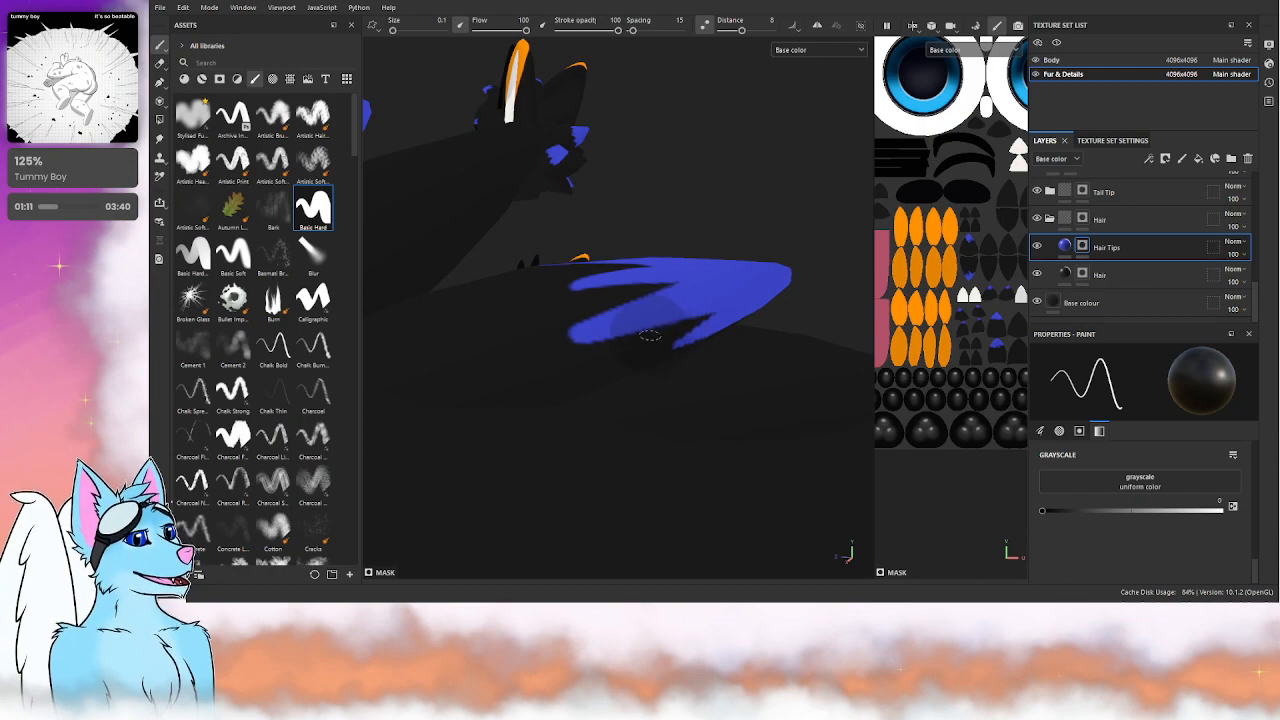
mouse_move(482, 332)
left_mouse_down("alt")
mouse_move(634, 320)
mouse_move(640, 403)
mouse_move(626, 271)
mouse_move(429, 357)
left_mouse_up("alt")
mouse_move(583, 226)
left_mouse_down("alt")
mouse_move(534, 175)
mouse_move(574, 120)
mouse_move(603, 249)
left_mouse_up("alt")
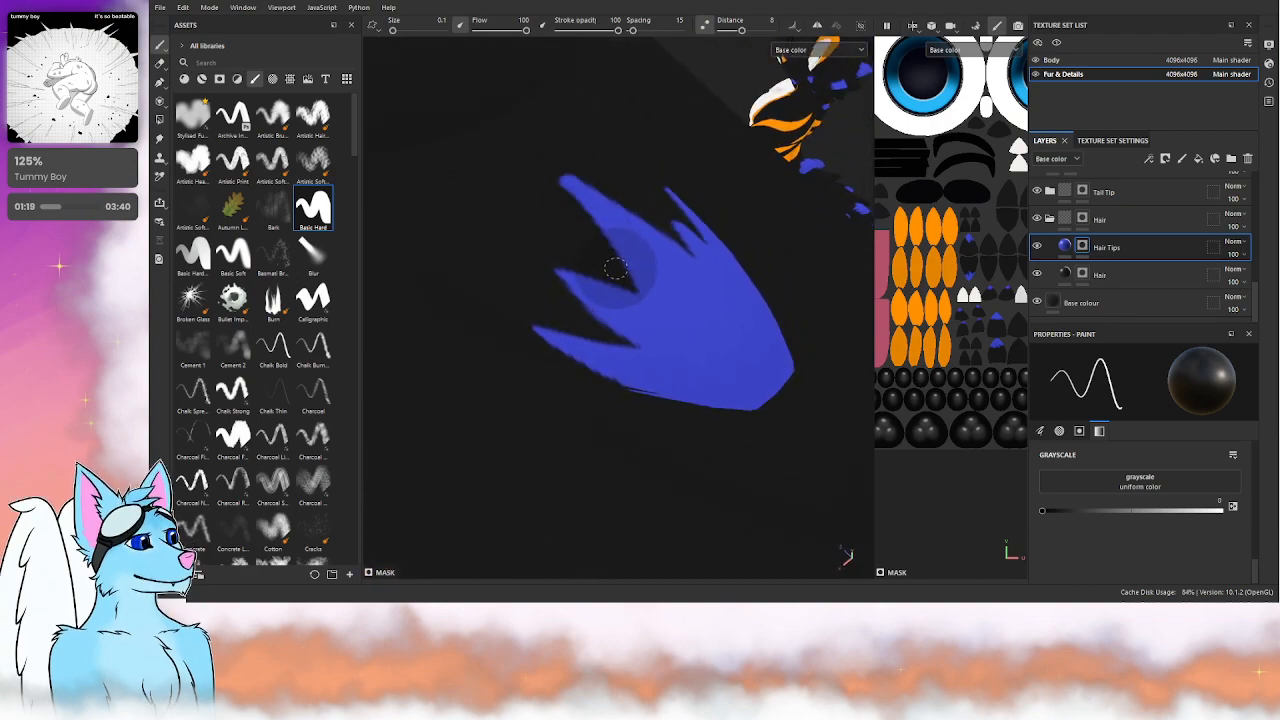
mouse_move(491, 128)
left_mouse_down("alt")
mouse_move(537, 206)
mouse_move(640, 235)
mouse_move(655, 275)
left_mouse_up("alt")
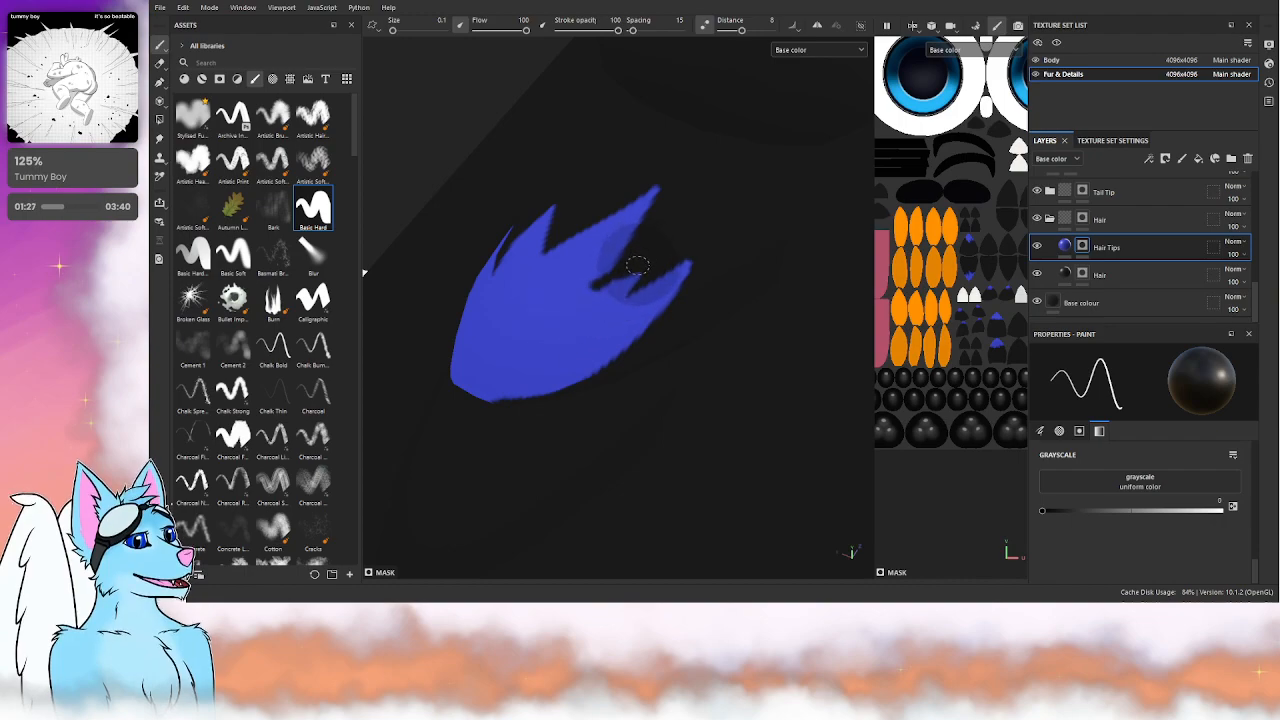
- Set the brush grayscale to 1 and paint a long, thick spike along the side of the hair tip toward its underside
left_click(1233, 508)
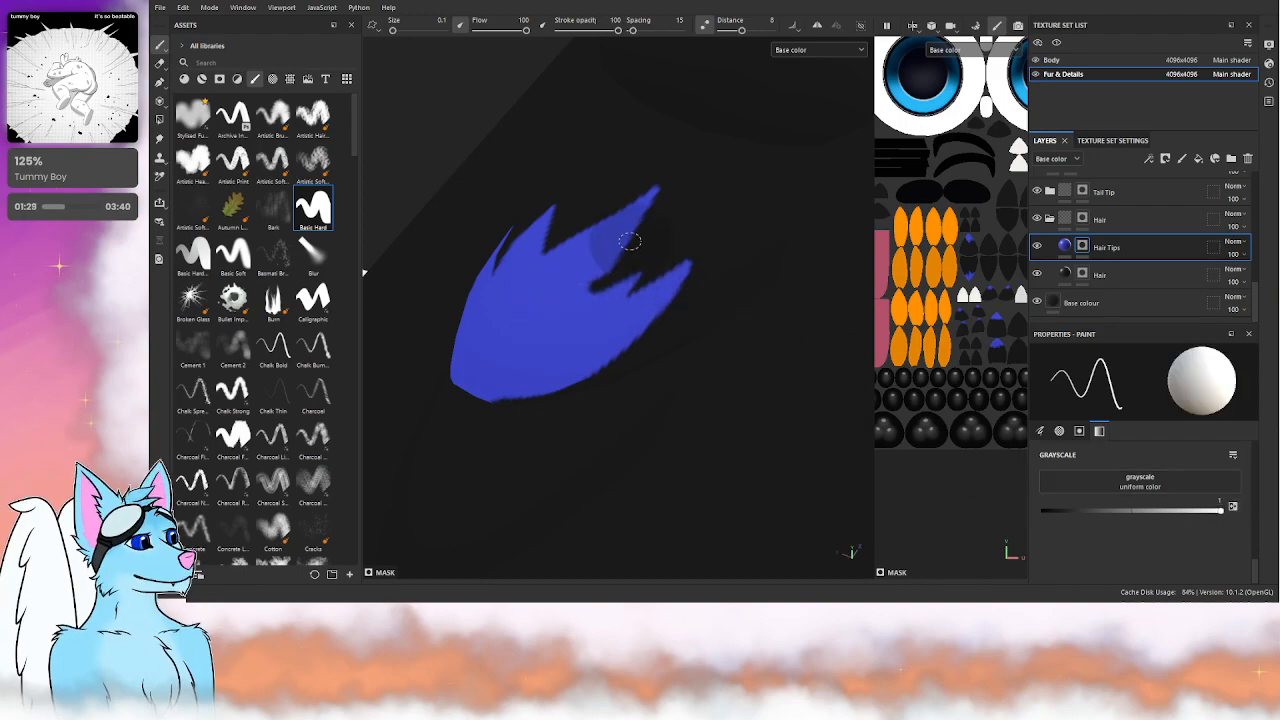
mouse_move(642, 313)
left_mouse_down("alt")
mouse_move(608, 266)
mouse_move(600, 190)
left_mouse_up("alt")
mouse_move(650, 331)
left_mouse_down()
mouse_move(730, 364)
mouse_move(606, 331)
mouse_move(708, 371)
mouse_move(555, 318)
mouse_move(700, 370)
mouse_move(502, 291)
left_mouse_up()
mouse_move(829, 400)
left_mouse_down("alt")
mouse_move(760, 343)
mouse_move(806, 398)
left_mouse_up("alt")
left_click(759, 382)
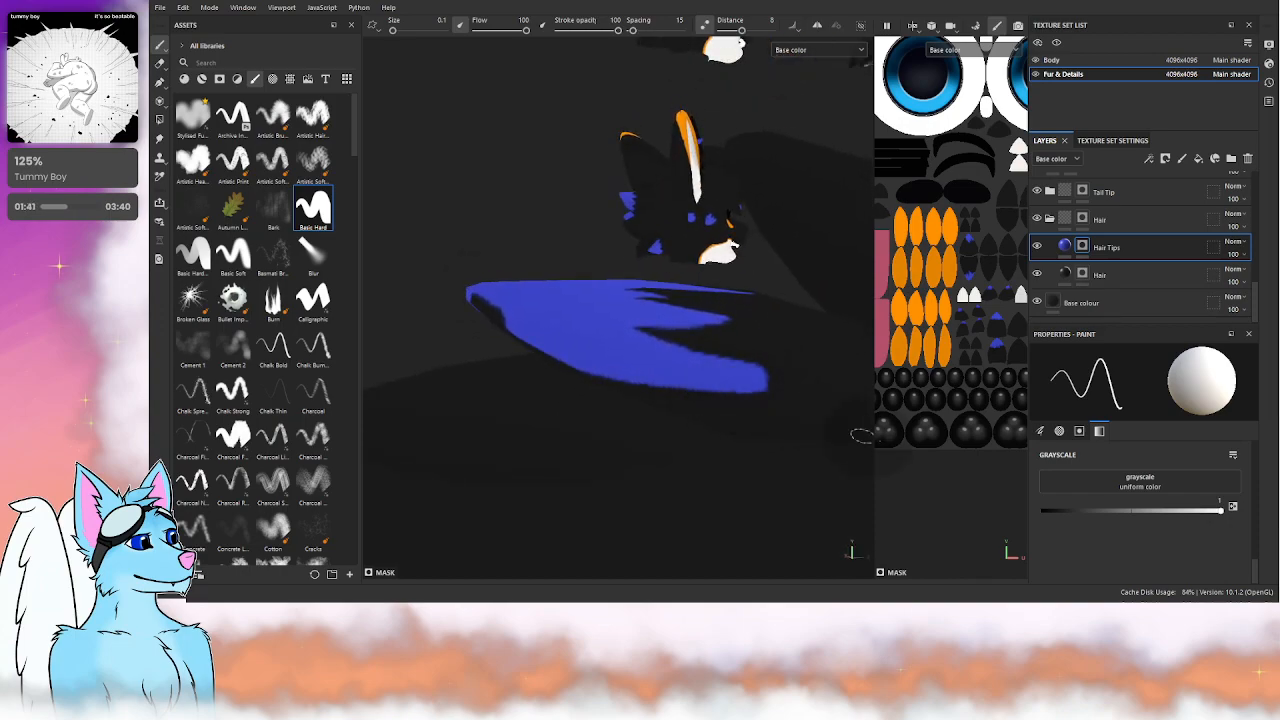
- Set the brush grayscale to 0 and trim the thick side spike to a narrow point
left_click(1233, 507)
left_click_drag(694, 368, 665, 333, "alt")
mouse_move(574, 380)
left_mouse_down()
mouse_move(677, 390)
mouse_move(810, 366)
mouse_move(760, 414)
mouse_move(737, 477)
mouse_move(771, 349)
mouse_move(757, 354)
left_mouse_up()
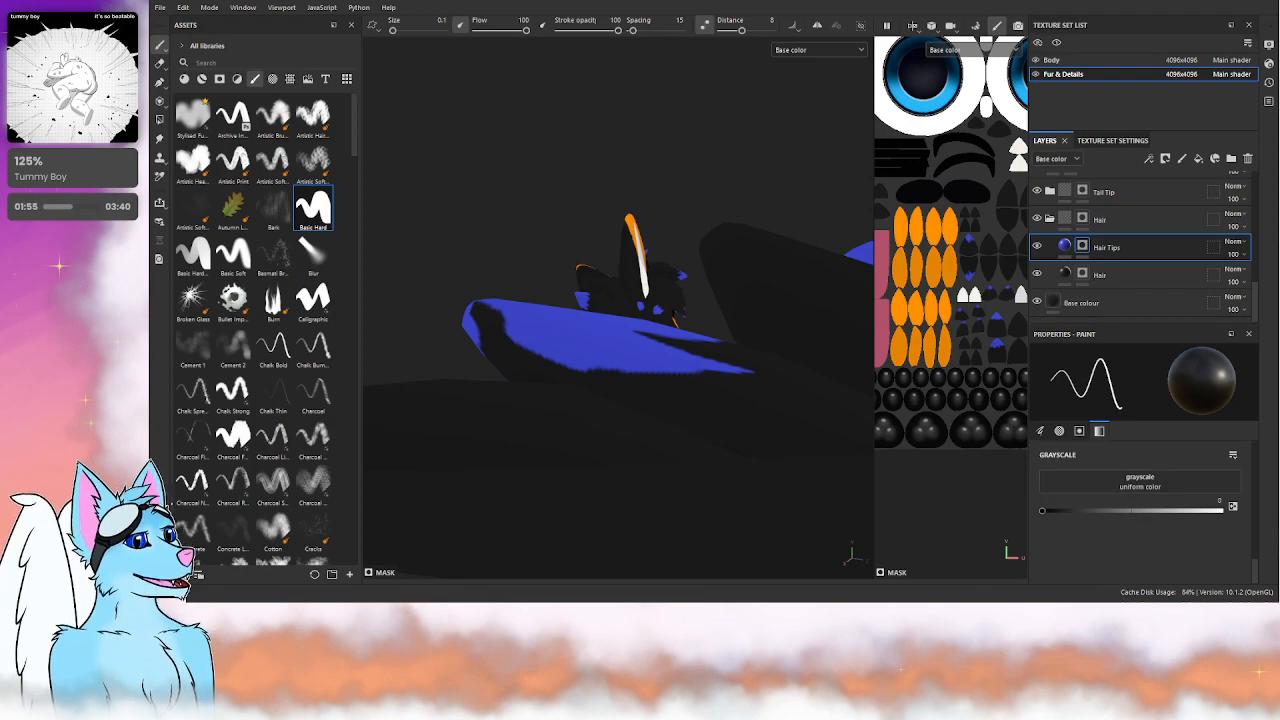
- Paint a shorter spike below the trimmed one with grayscale 1, then recut its edge with grayscale 0, undoing the poor trimming strokes
left_click(1234, 508)
mouse_move(668, 372)
left_mouse_down("alt")
mouse_move(661, 400)
mouse_move(549, 337)
left_mouse_up("alt")
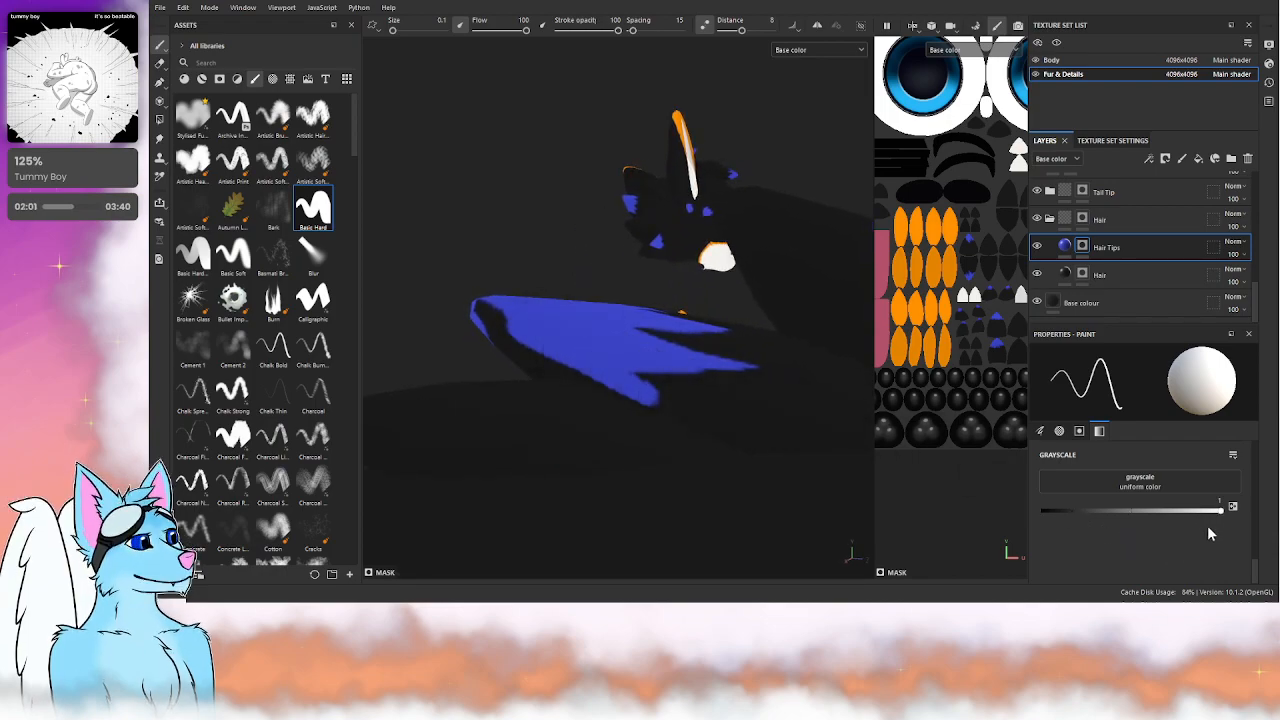
left_click(1233, 508)
mouse_move(657, 378)
left_mouse_down("alt")
mouse_move(638, 372)
mouse_move(594, 394)
mouse_move(622, 423)
left_mouse_up("alt")
mouse_move(572, 352)
left_mouse_down()
mouse_move(748, 418)
mouse_move(740, 400)
left_mouse_up()
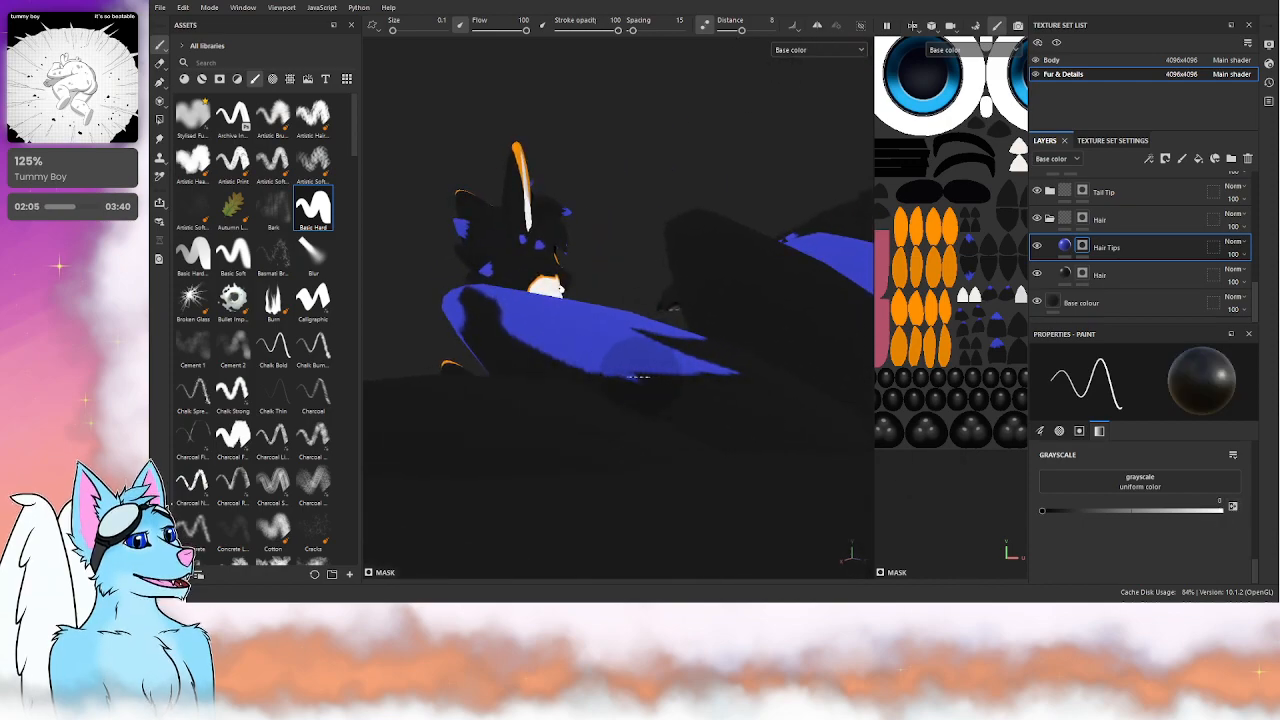
key("ctrl+z")
key("ctrl+z")
left_click_drag(568, 374, 727, 434)
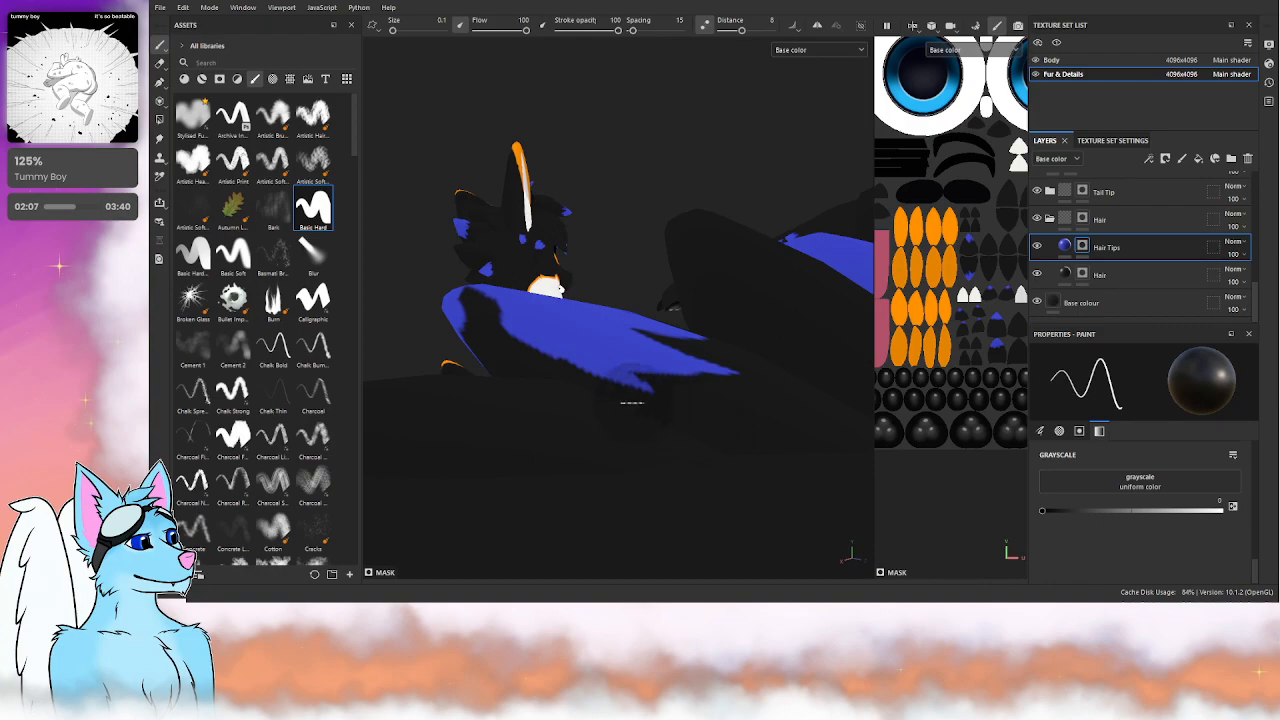
- Add a small spike closer to the hair tip's end with grayscale 1, then trim it with grayscale 0
left_click(1236, 508)
mouse_move(527, 331)
left_mouse_down()
mouse_move(571, 350)
mouse_move(548, 349)
mouse_move(515, 319)
mouse_move(517, 348)
left_mouse_up()
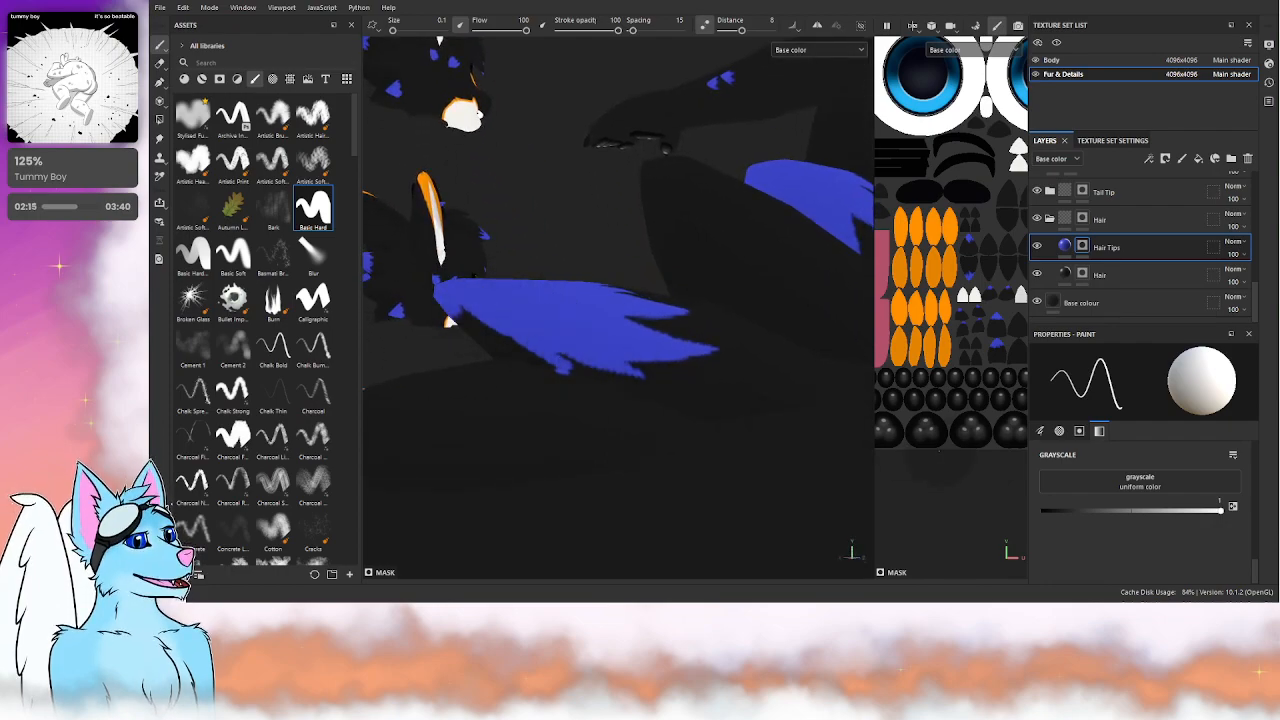
left_click_drag(1222, 510, 1042, 511)
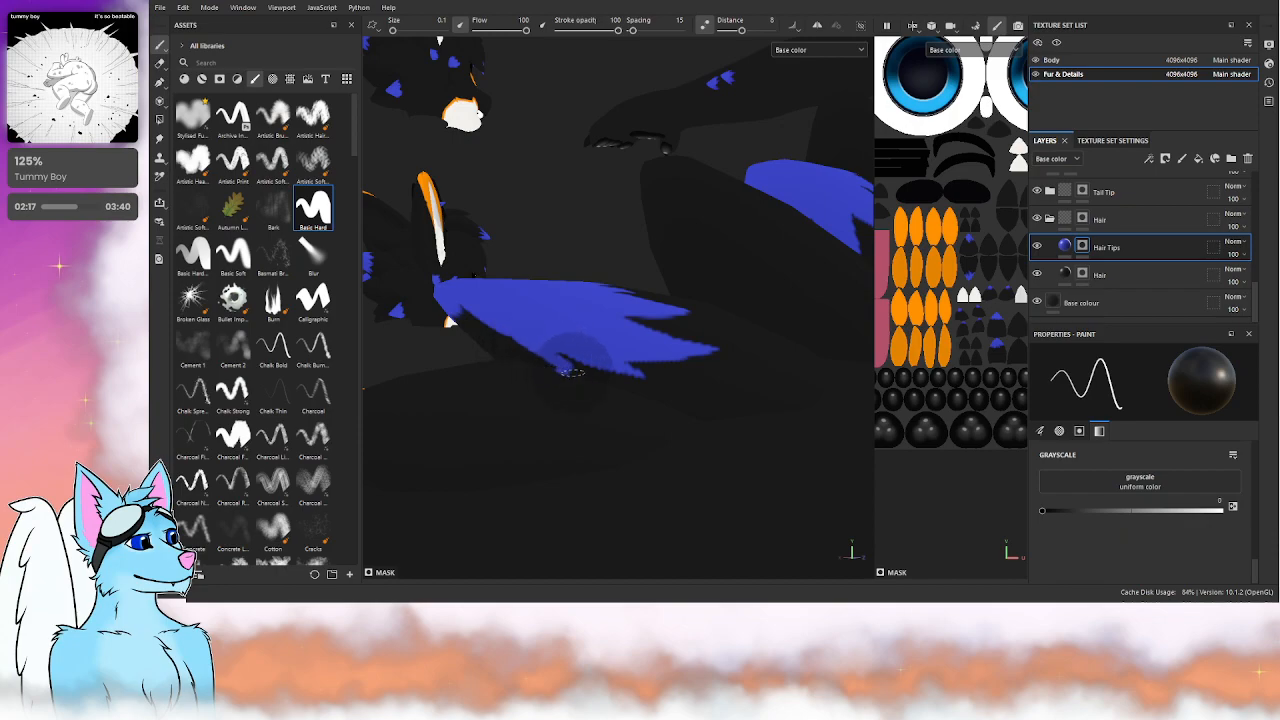
left_click_drag(595, 394, 654, 345, "alt")
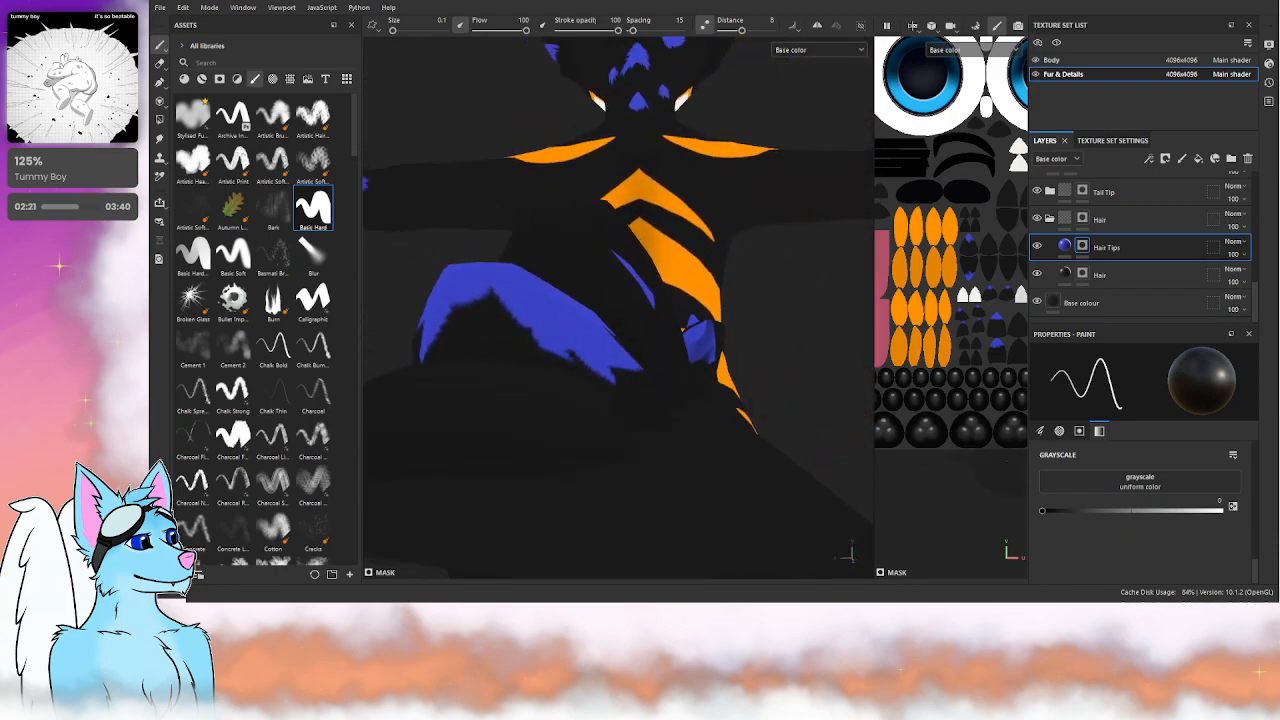
- Set the brush grayscale to 1 and paint a row of spikes across the gap on the hair tip's underside
left_click(1236, 512)
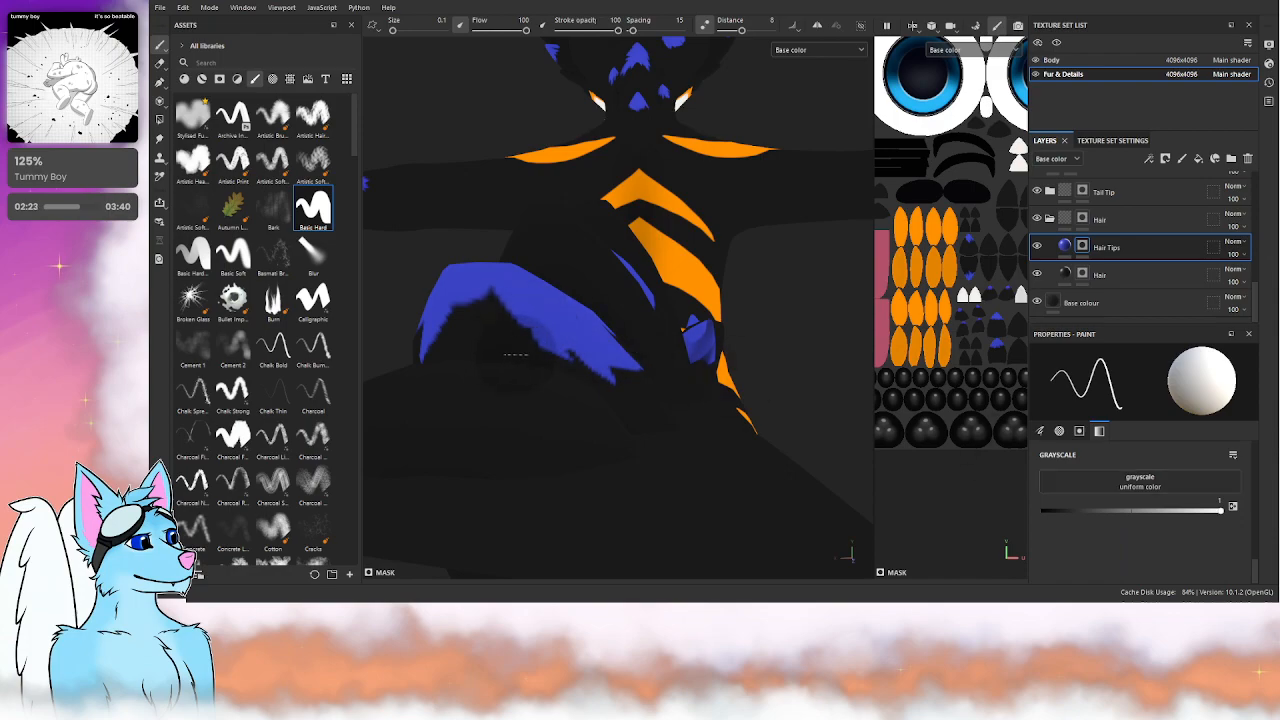
mouse_move(500, 292)
left_mouse_down()
mouse_move(506, 342)
mouse_move(513, 325)
left_mouse_up()
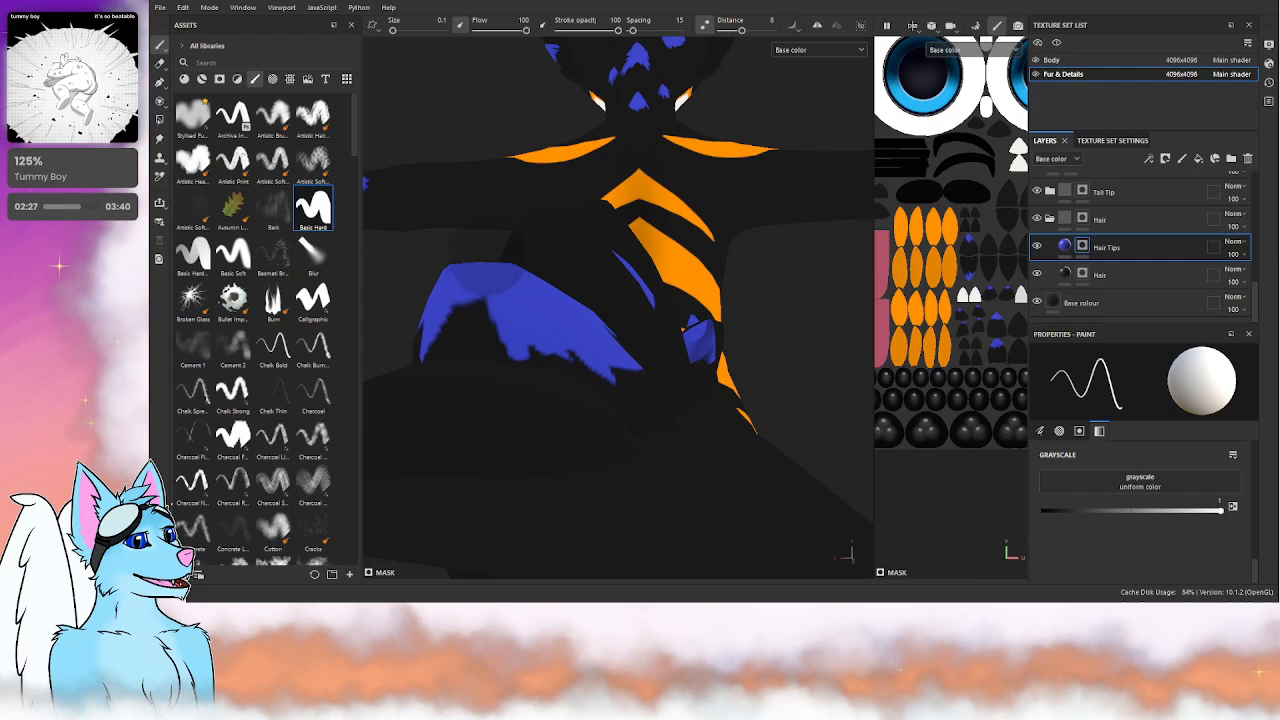
mouse_move(546, 352)
left_mouse_down("alt")
mouse_move(458, 337)
mouse_move(480, 308)
left_mouse_up("alt")
key("ctrl+z")
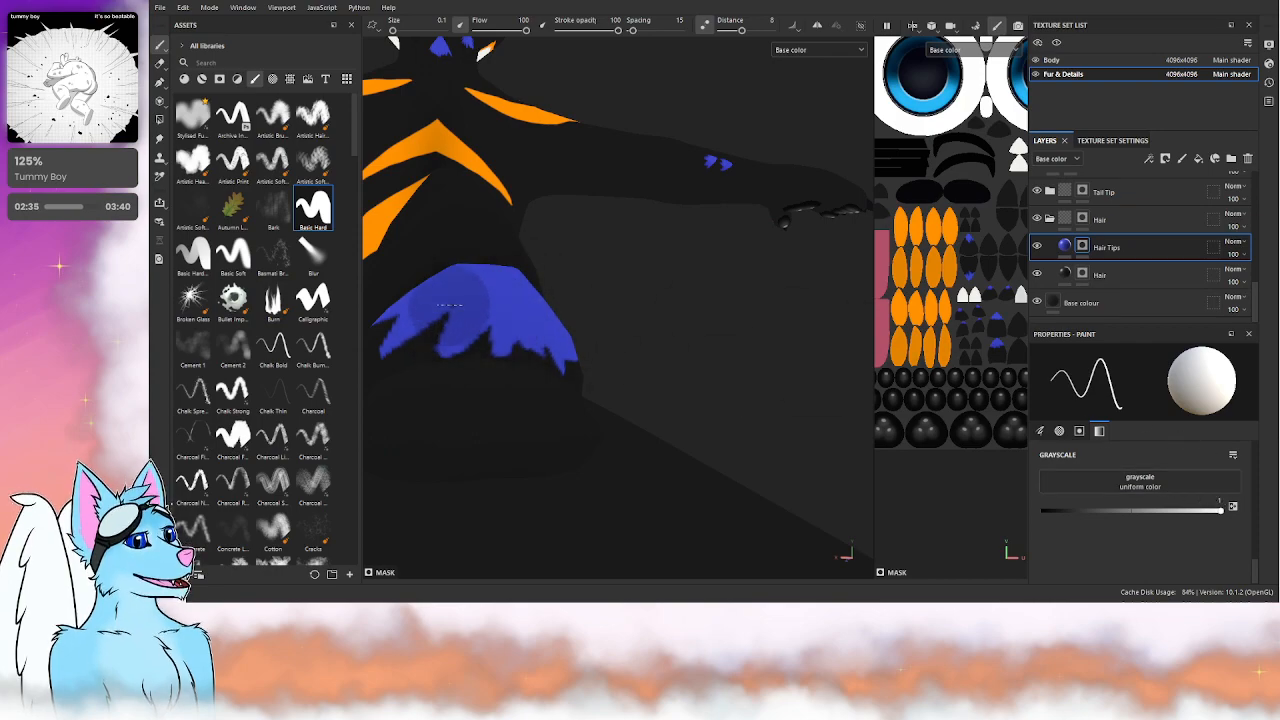
- Set the brush grayscale to 0 and sharpen the notches between the underside spikes
left_click(1233, 508)
left_click_drag(489, 286, 470, 332, "alt")
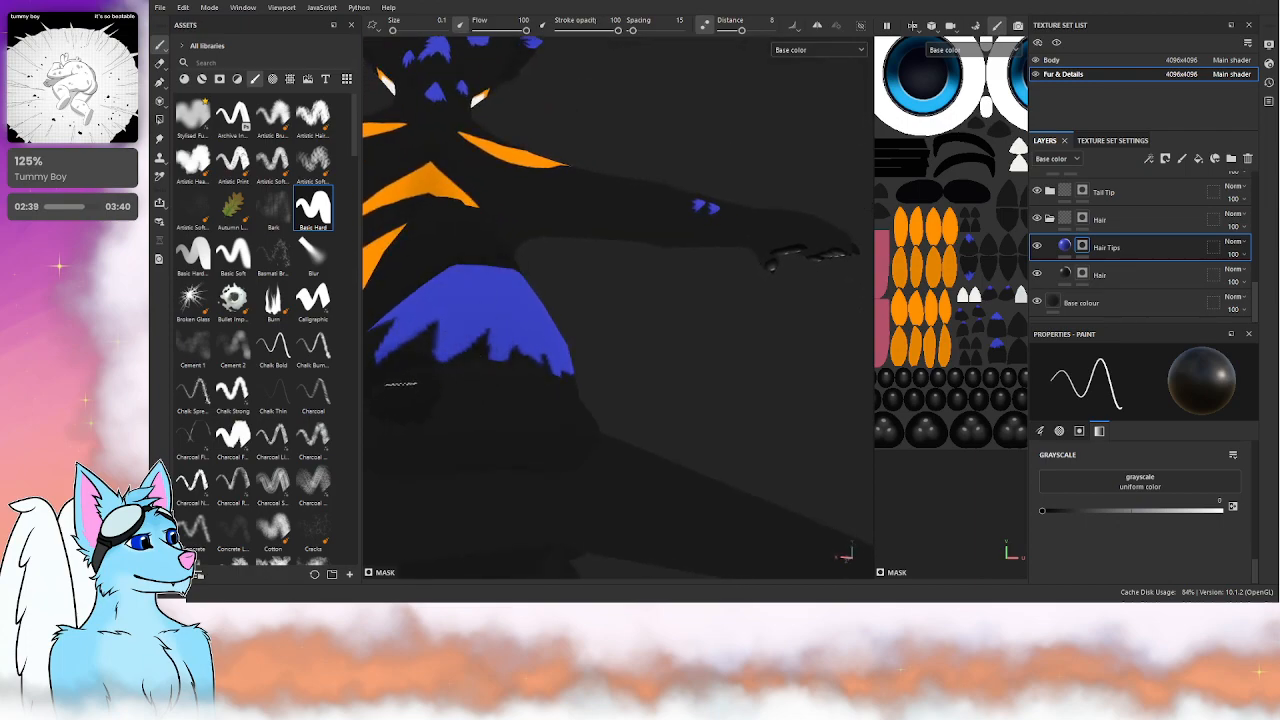
mouse_move(468, 352)
left_mouse_down("alt")
mouse_move(414, 371)
mouse_move(543, 349)
left_mouse_up("alt")
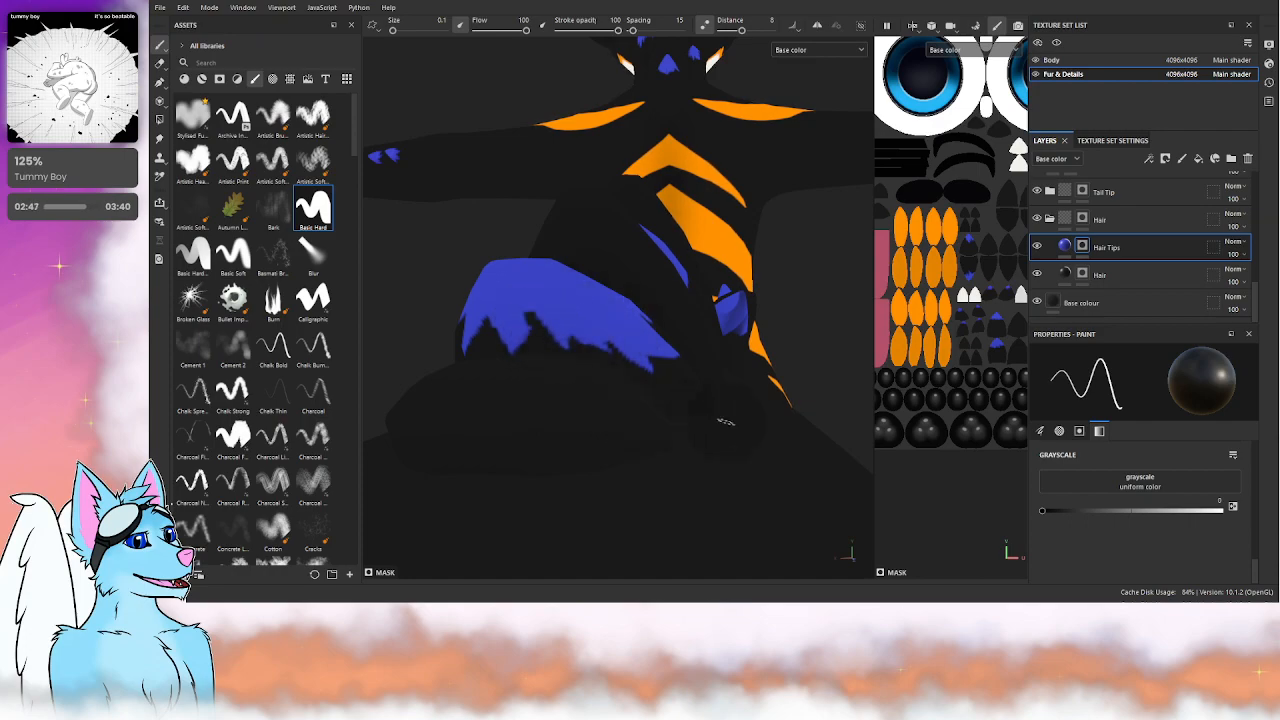
- Set the brush grayscale to 1 and touch up the shapes of the spikes along the underside
left_click(1220, 510)
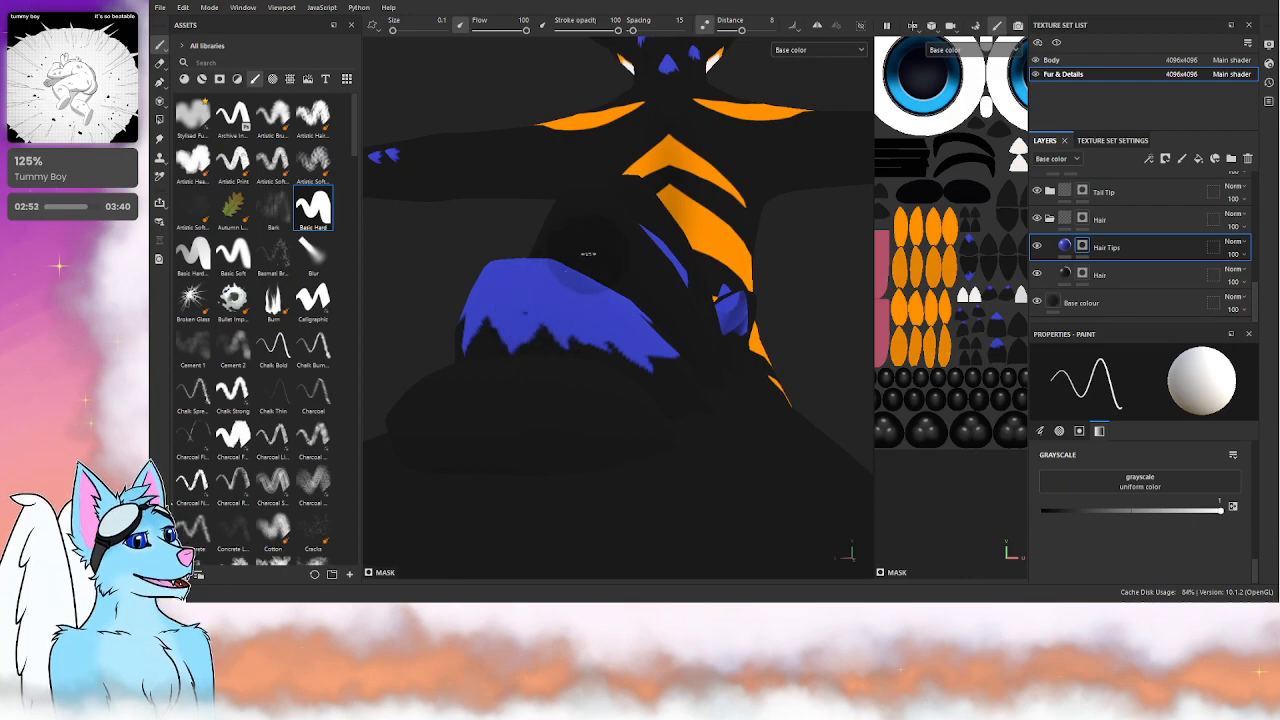
mouse_move(574, 308)
left_mouse_down("alt")
mouse_move(686, 342)
mouse_move(609, 429)
mouse_move(634, 289)
mouse_move(580, 289)
left_mouse_up("alt")
left_click_drag(470, 316, 470, 328, "alt")
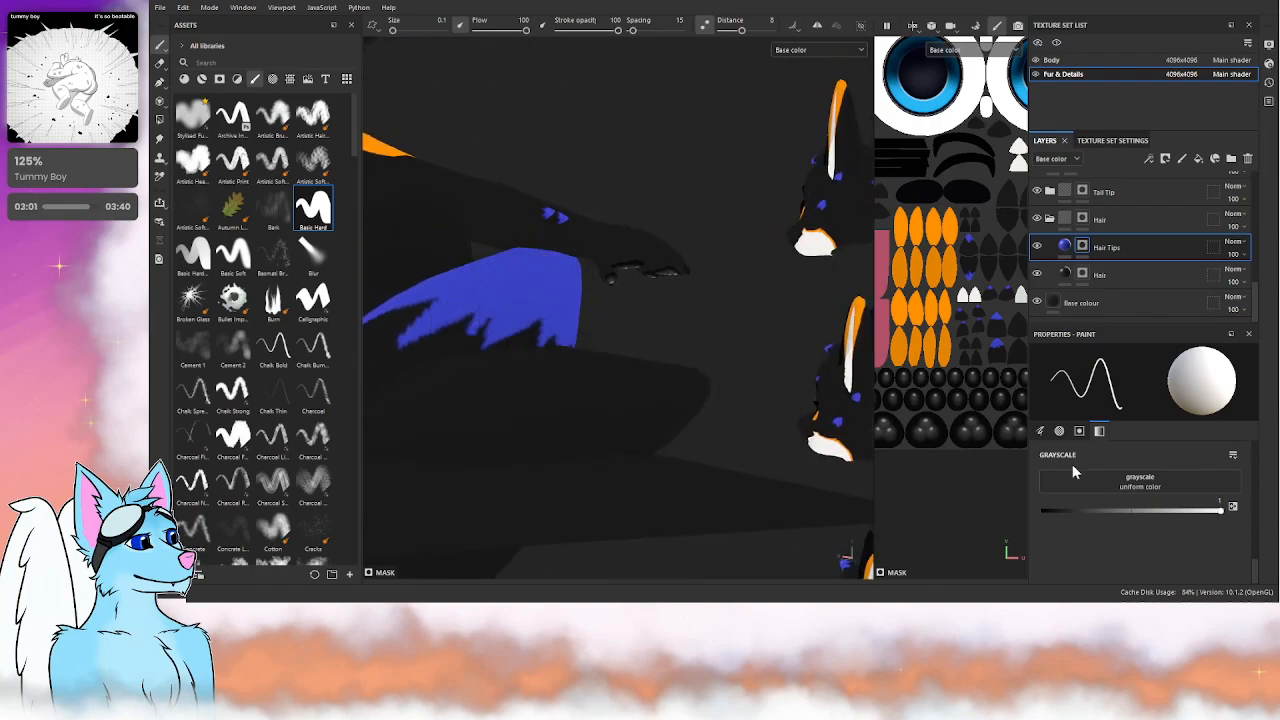
- Refine the underside spikes from the side, alternating the brush grayscale between 0 and 1 to trim and fill their edges
left_click_drag(1222, 512, 1041, 511)
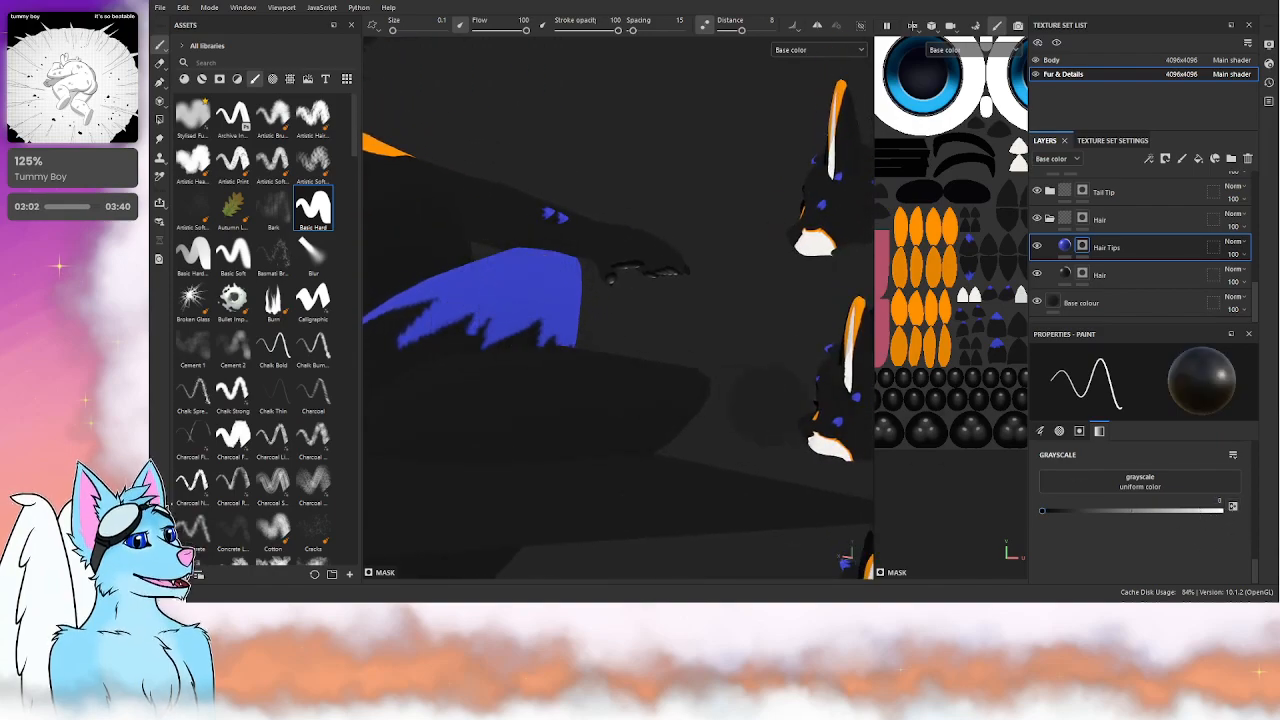
left_click(1222, 511)
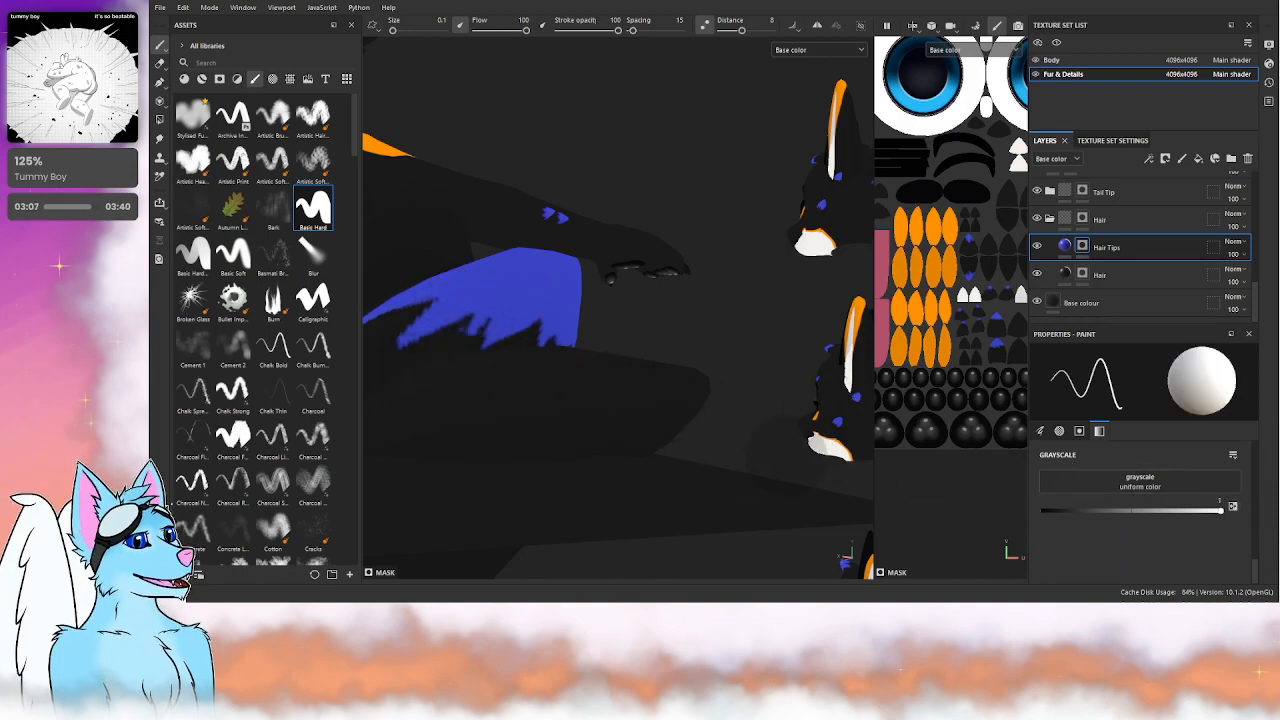
left_click_drag(1222, 511, 1041, 511)
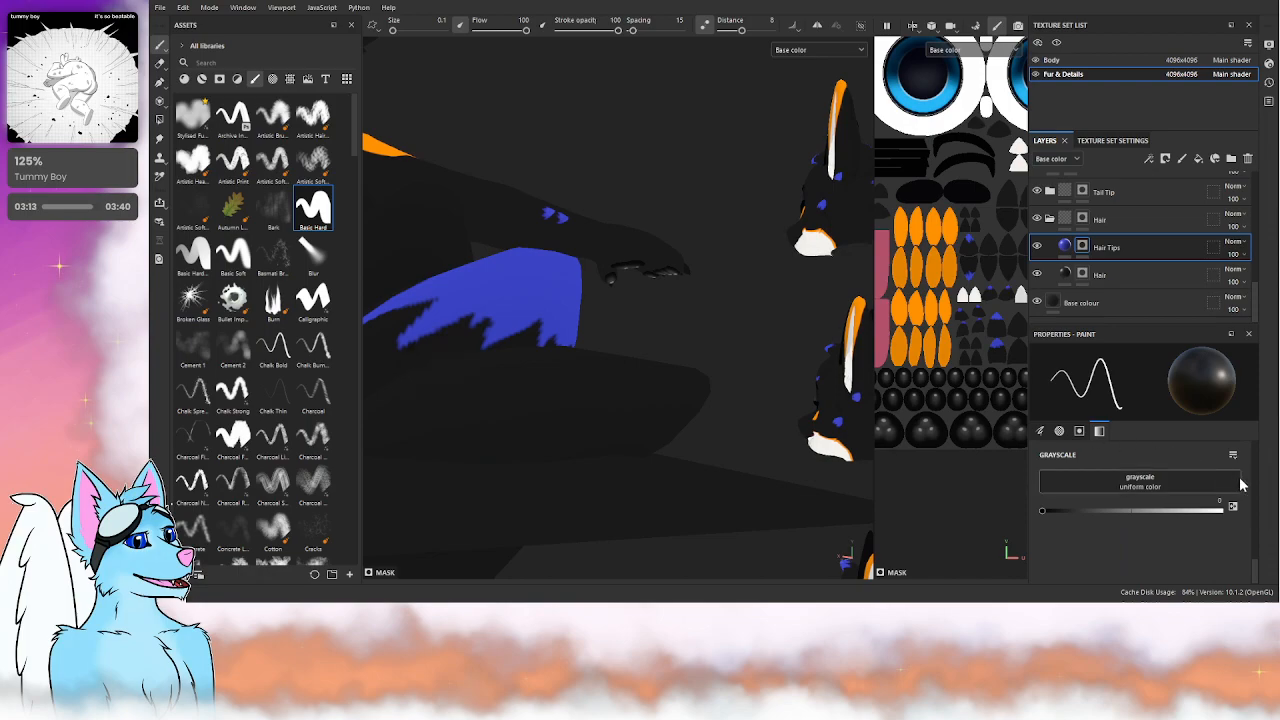
- Paint a thin extra spike beside the small tip's tallest one at brush grayscale 1, and sharpen its edges at 0
left_click(1234, 508)
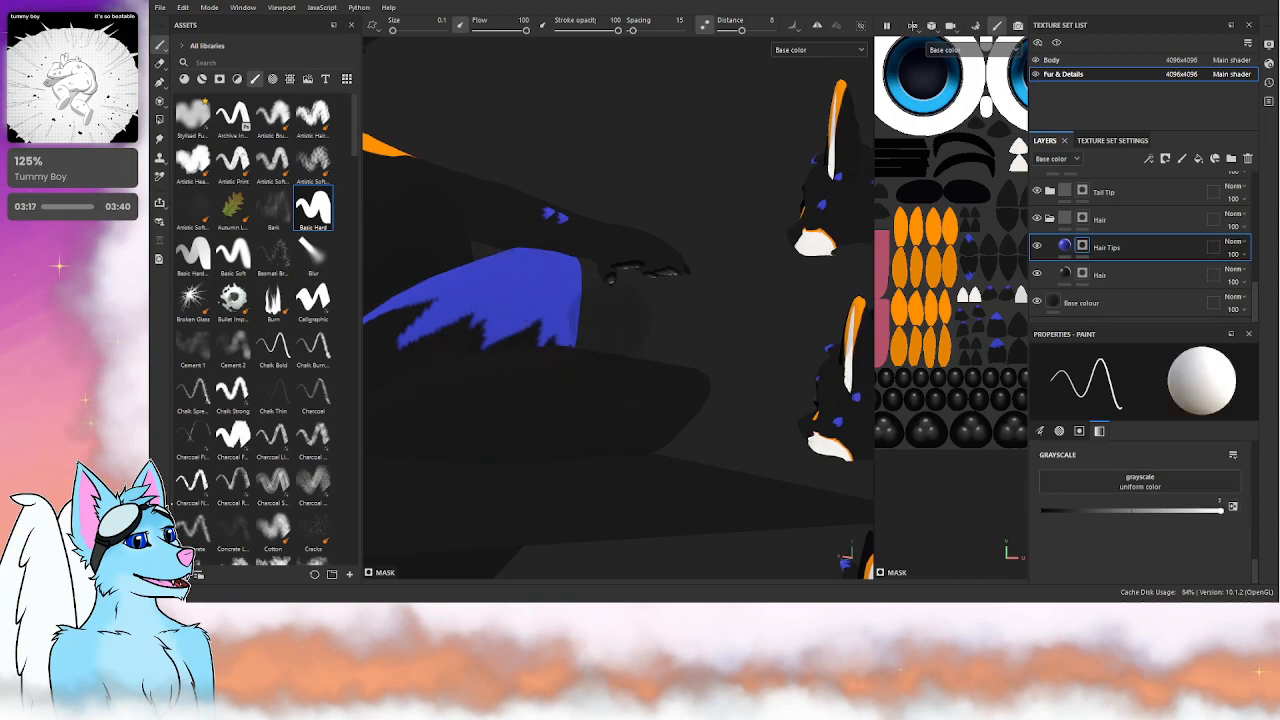
mouse_move(592, 300)
left_mouse_down("alt")
mouse_move(626, 277)
mouse_move(674, 434)
mouse_move(591, 489)
mouse_move(571, 520)
mouse_move(616, 234)
left_mouse_up("alt")
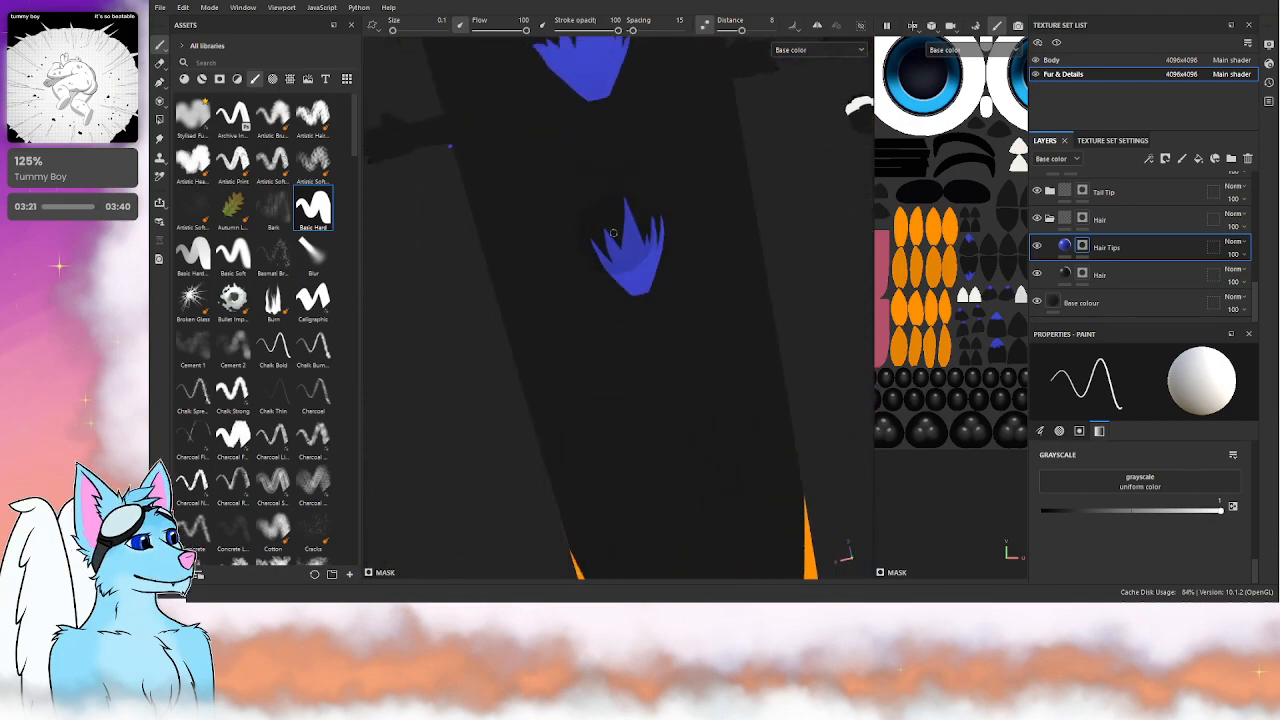
scroll(616, 234, "up", 7)
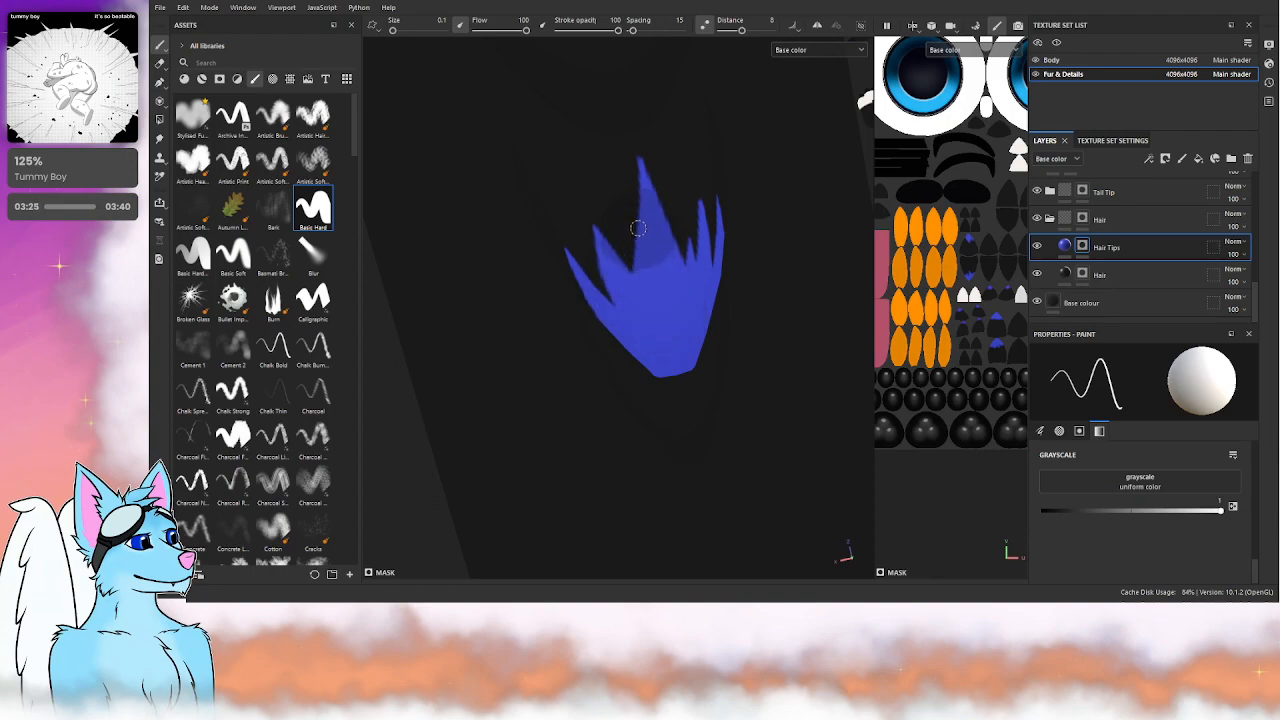
left_click_drag(628, 204, 638, 268)
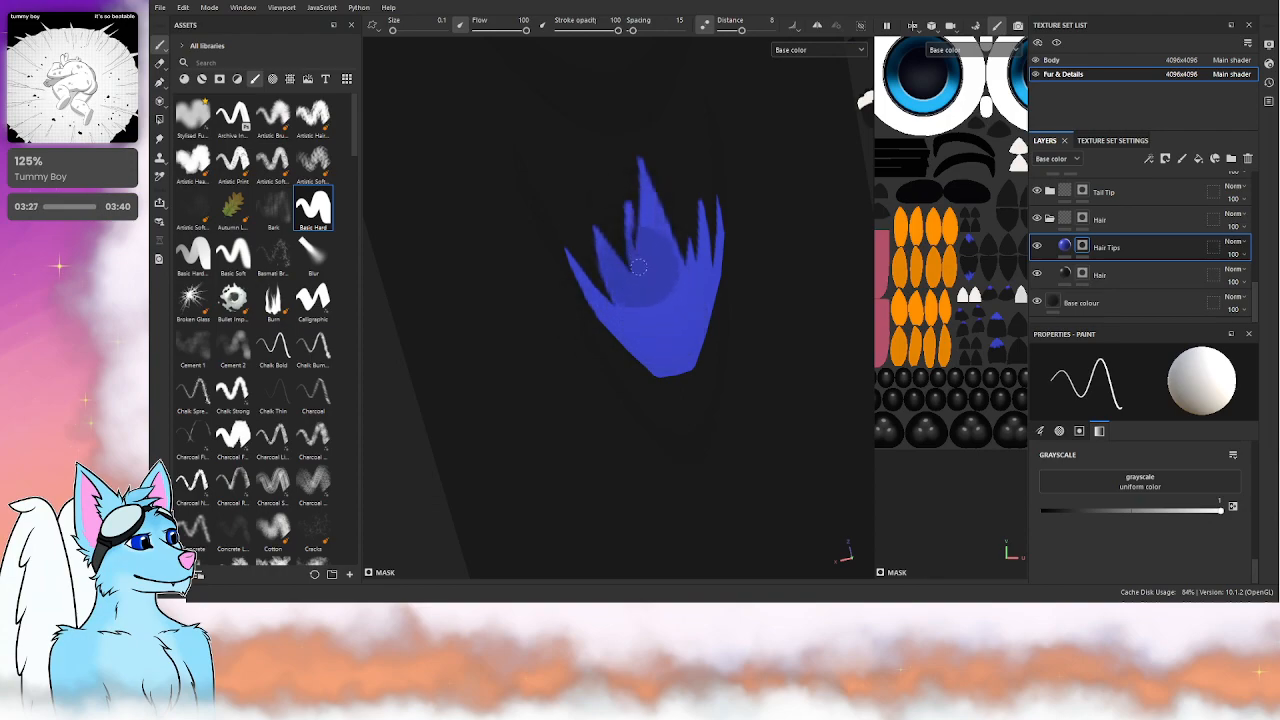
left_click(1233, 507)
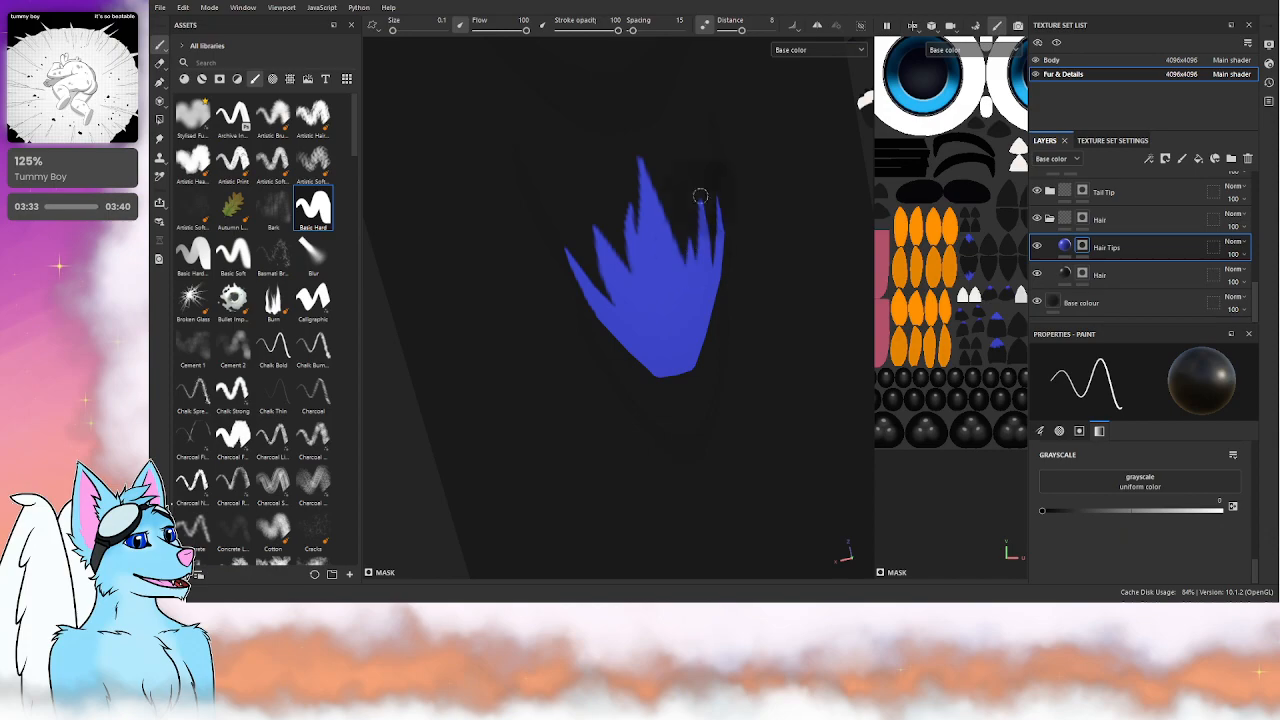
- Set the brush grayscale to 1 and paint spikes along the lower edge of the next unfinished hair tip
scroll(690, 215, "down", 5)
mouse_move(706, 288)
left_mouse_down("alt")
mouse_move(543, 200)
mouse_move(491, 137)
mouse_move(529, 343)
mouse_move(463, 300)
mouse_move(275, 222)
mouse_move(208, 222)
mouse_move(90, 130)
left_mouse_up("alt")
scroll(702, 281, "down", 1)
left_click_drag(702, 267, 510, 275, "alt")
scroll(625, 290, "up", 4)
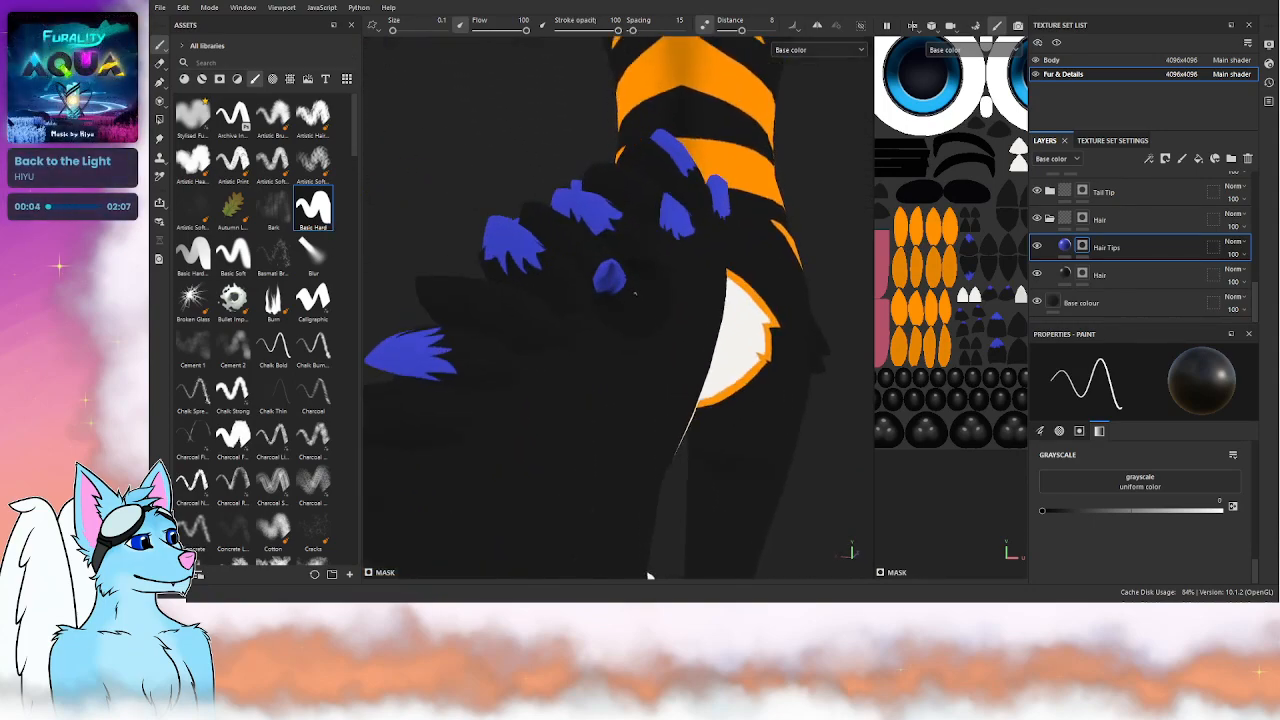
scroll(614, 282, "up", 6)
mouse_move(620, 268)
left_mouse_down("alt")
mouse_move(434, 320)
mouse_move(547, 200)
left_mouse_up("alt")
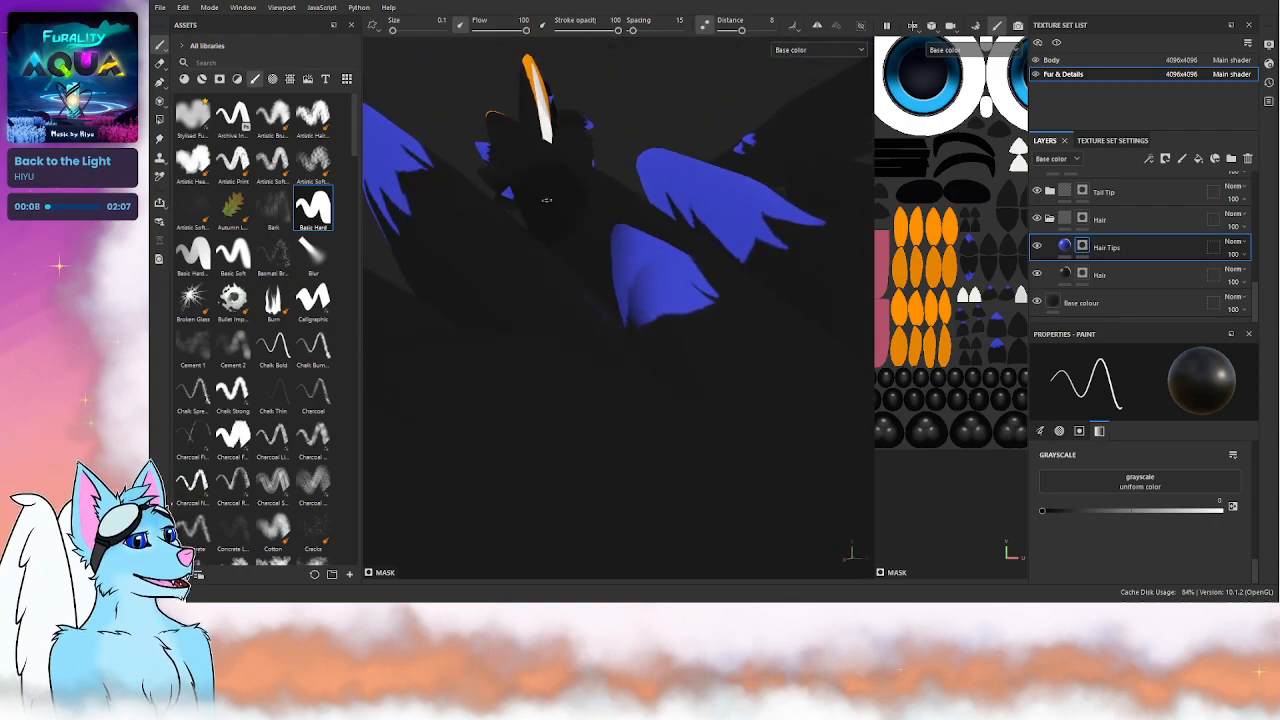
left_click(1232, 510)
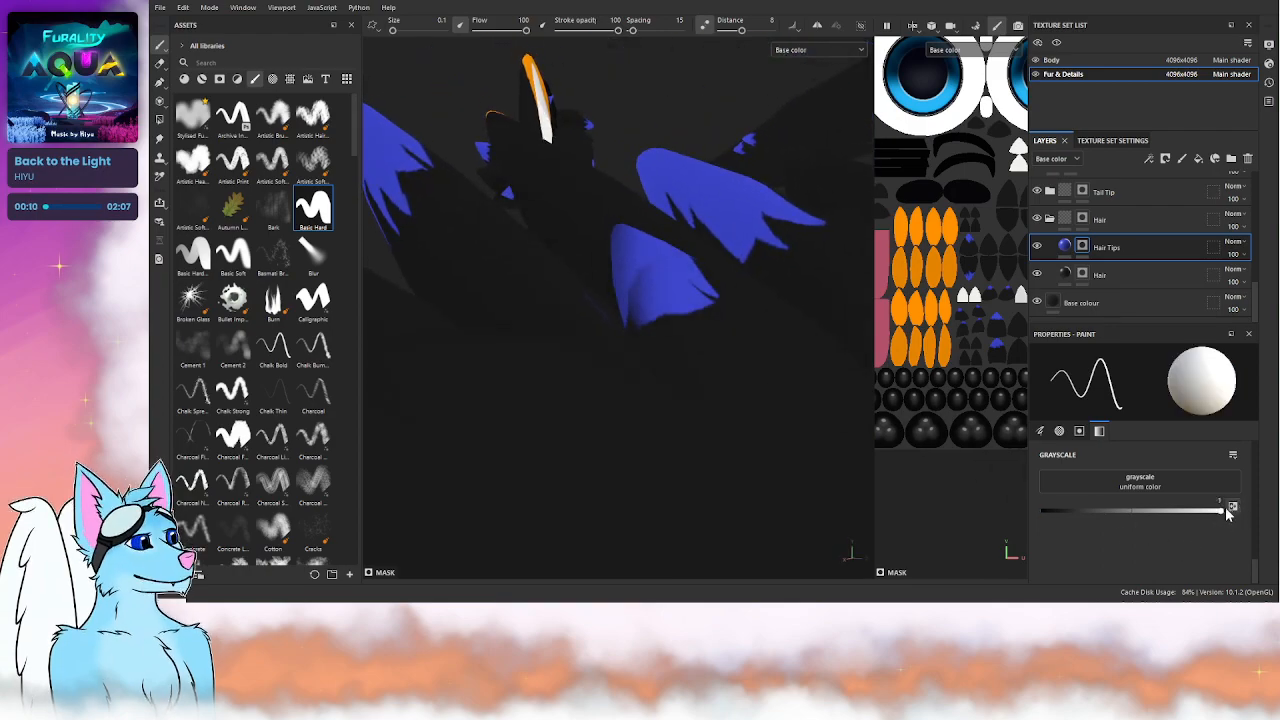
key("alt")
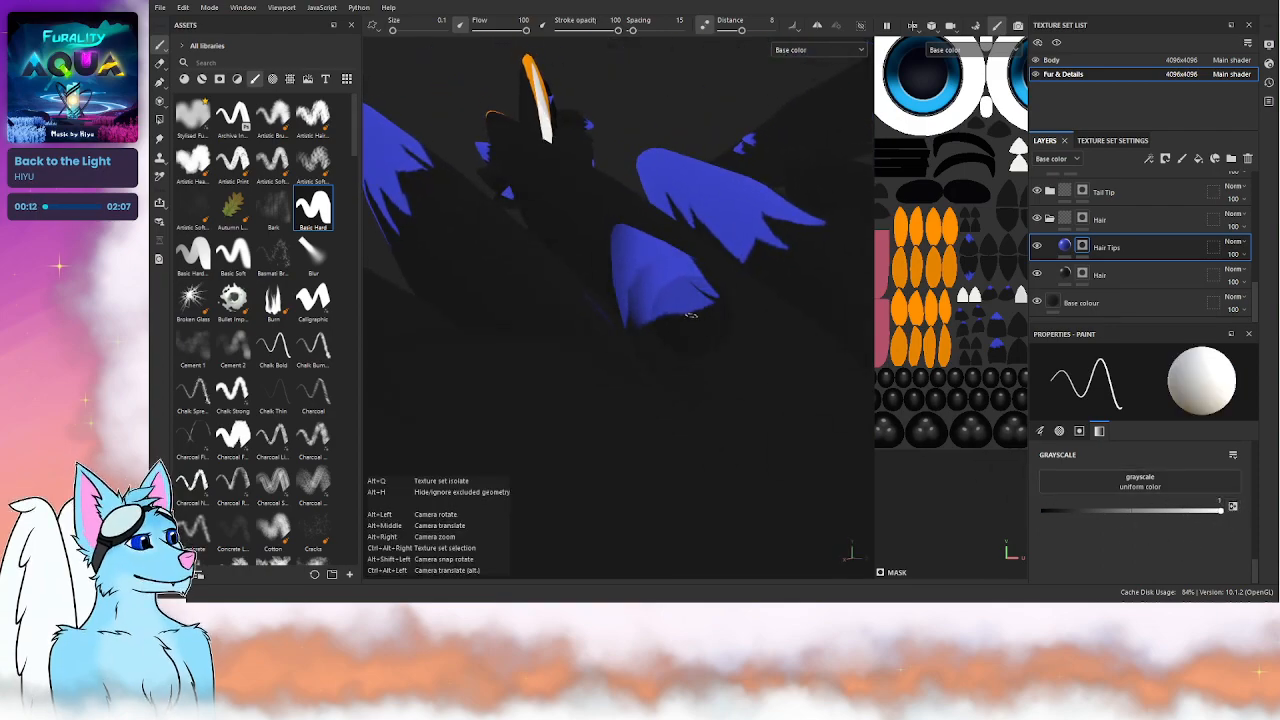
mouse_move(688, 311)
left_mouse_down("alt")
mouse_move(669, 327)
mouse_move(717, 371)
mouse_move(694, 371)
mouse_move(657, 403)
left_mouse_up("alt")
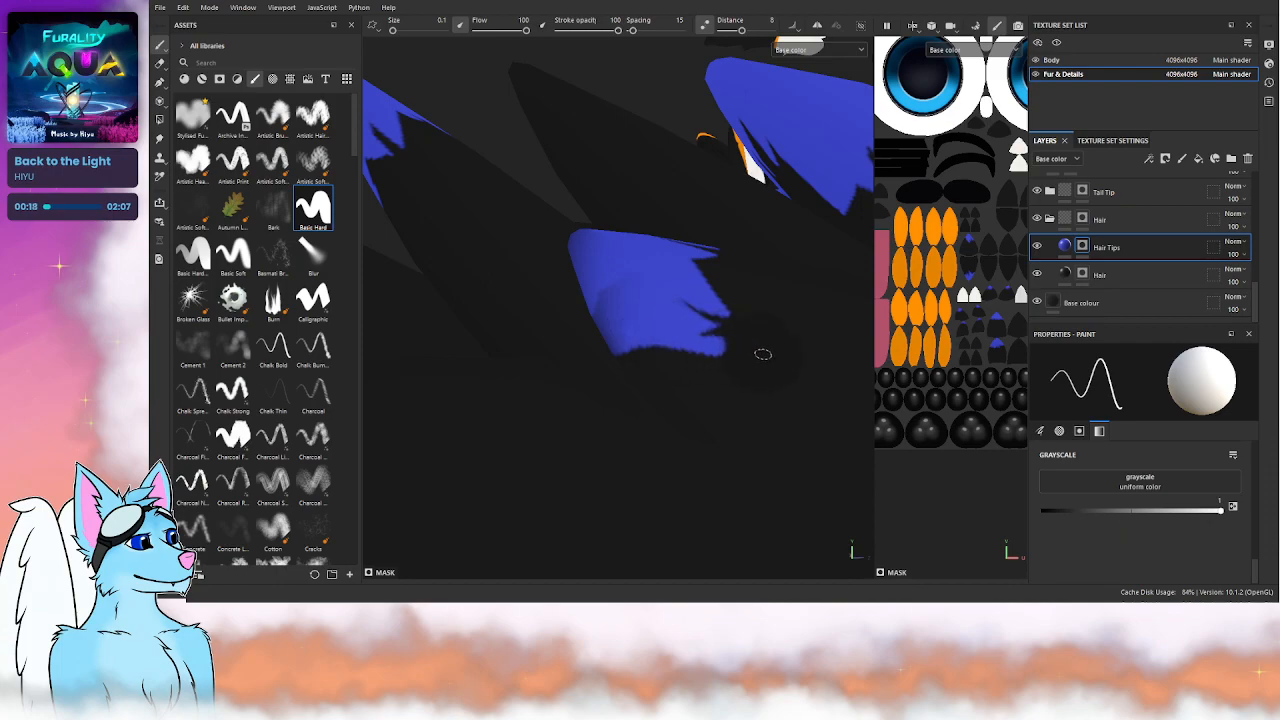
- Carve a deep notch into the tip's lower edge at brush grayscale 0, and paint a long spike beneath it at 1
left_click_drag(1191, 512, 1042, 511)
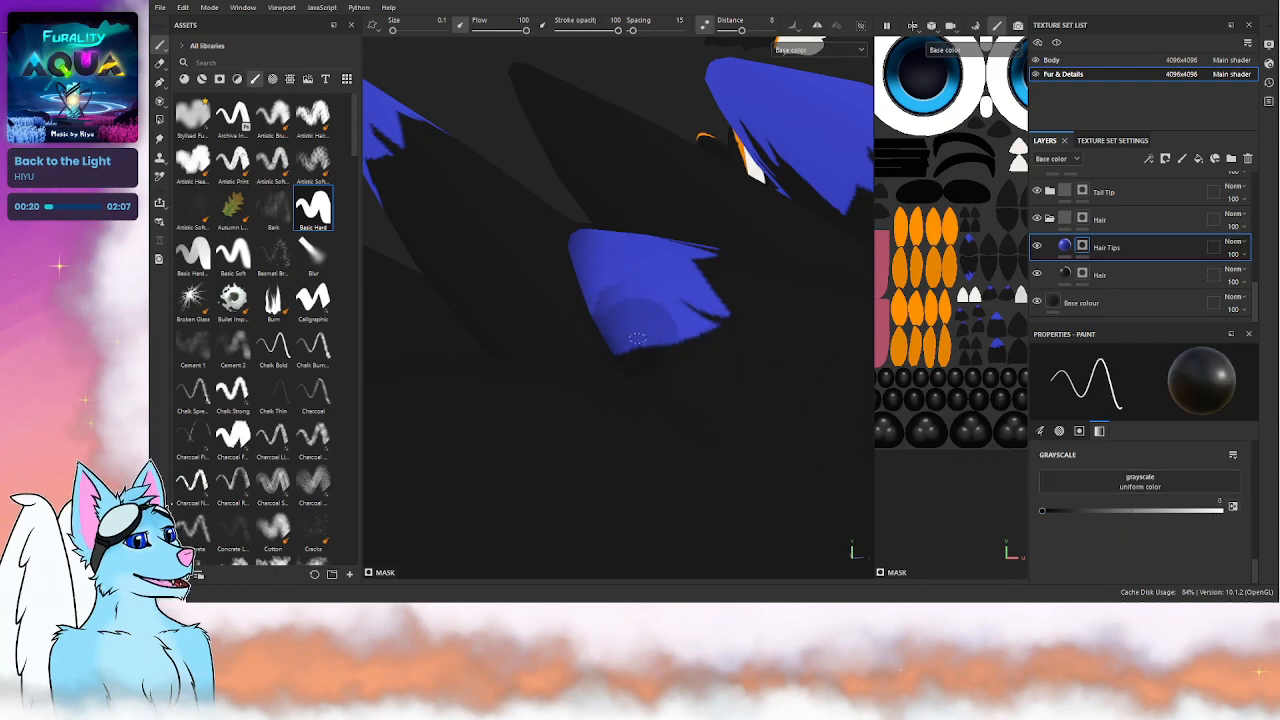
left_click_drag(763, 326, 754, 293, "alt")
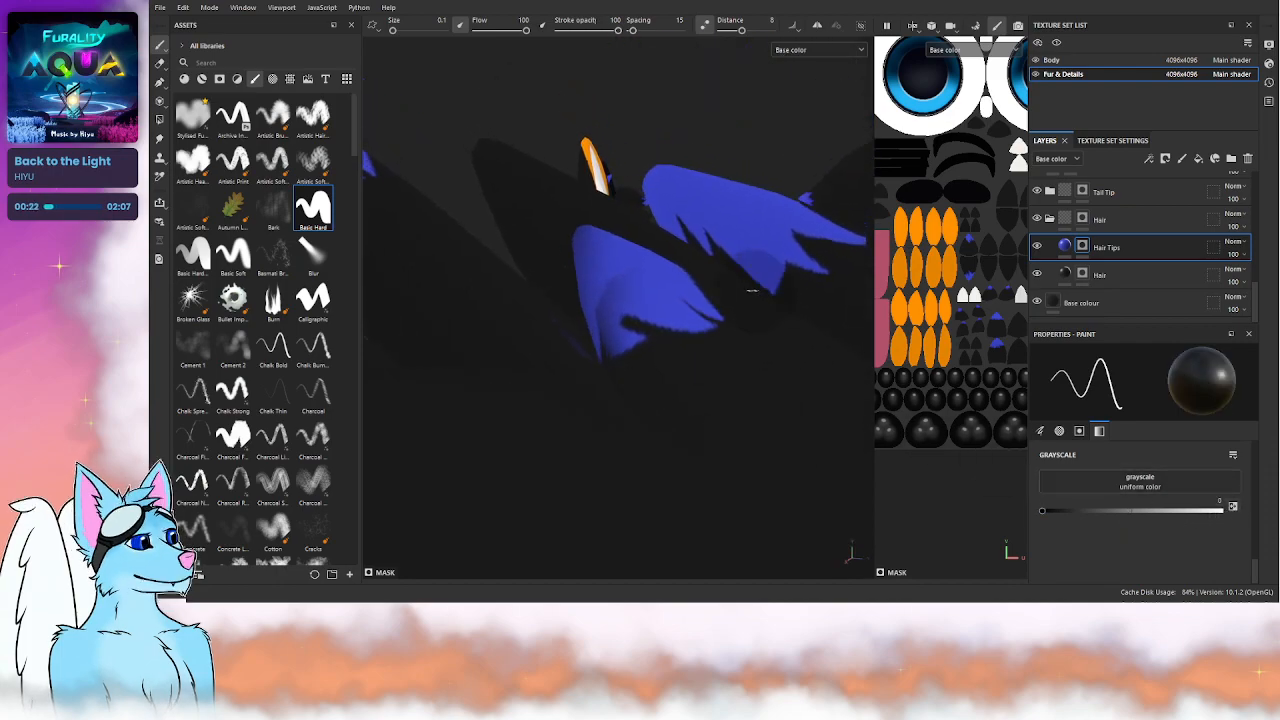
left_click(1222, 510)
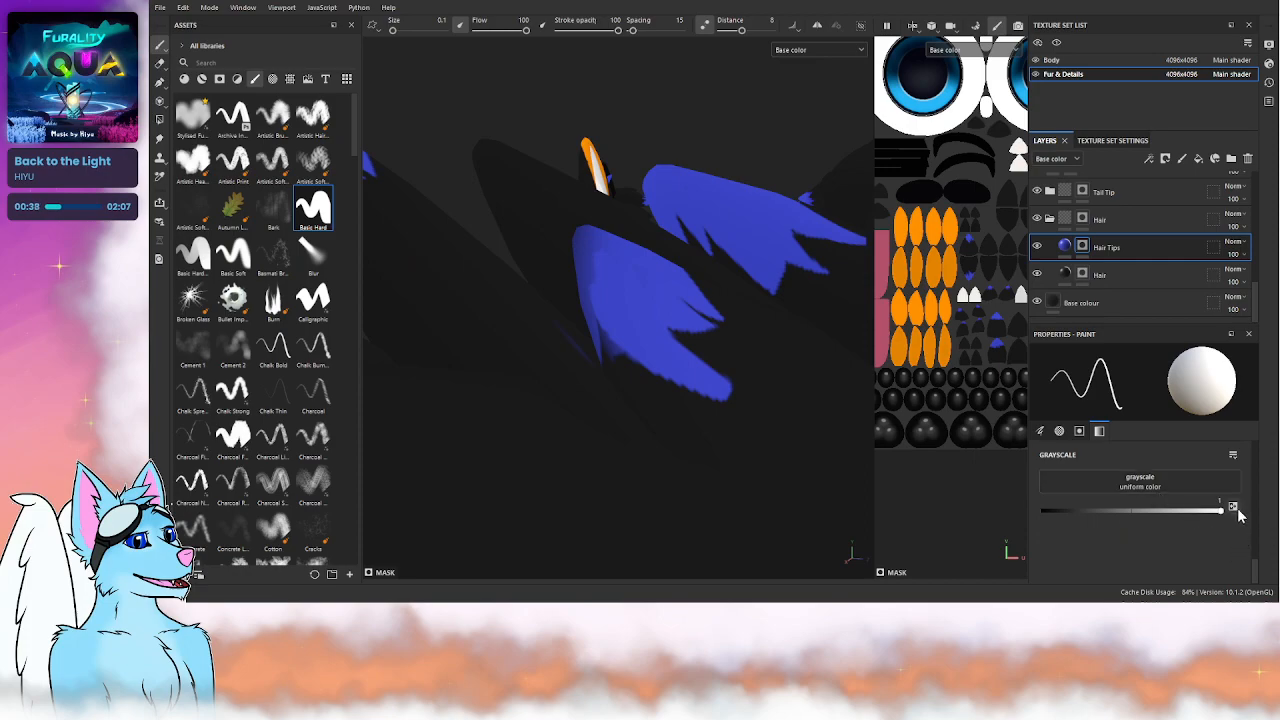
- Set the brush grayscale to 0 and trim the underside of the long lower spike to a point
left_click_drag(1221, 510, 1090, 538)
left_click_drag(791, 360, 712, 390, "alt")
left_click_drag(634, 370, 666, 322, "alt")
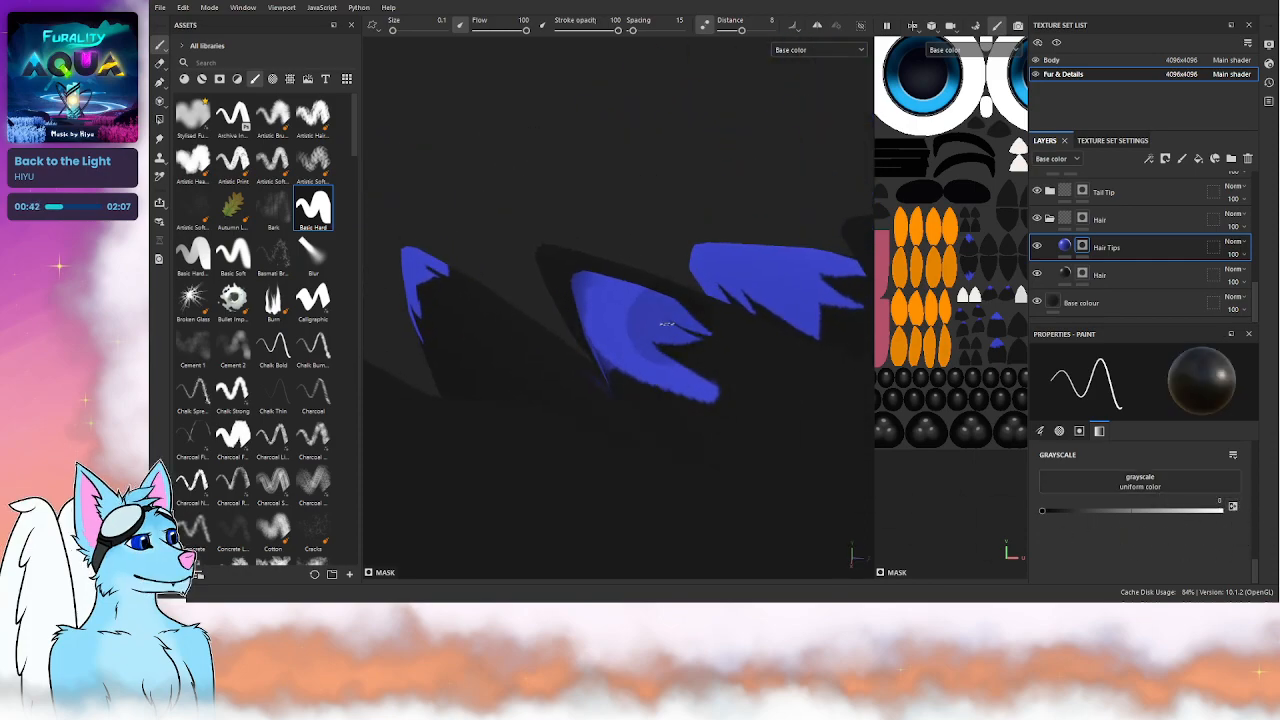
left_click_drag(636, 392, 752, 406)
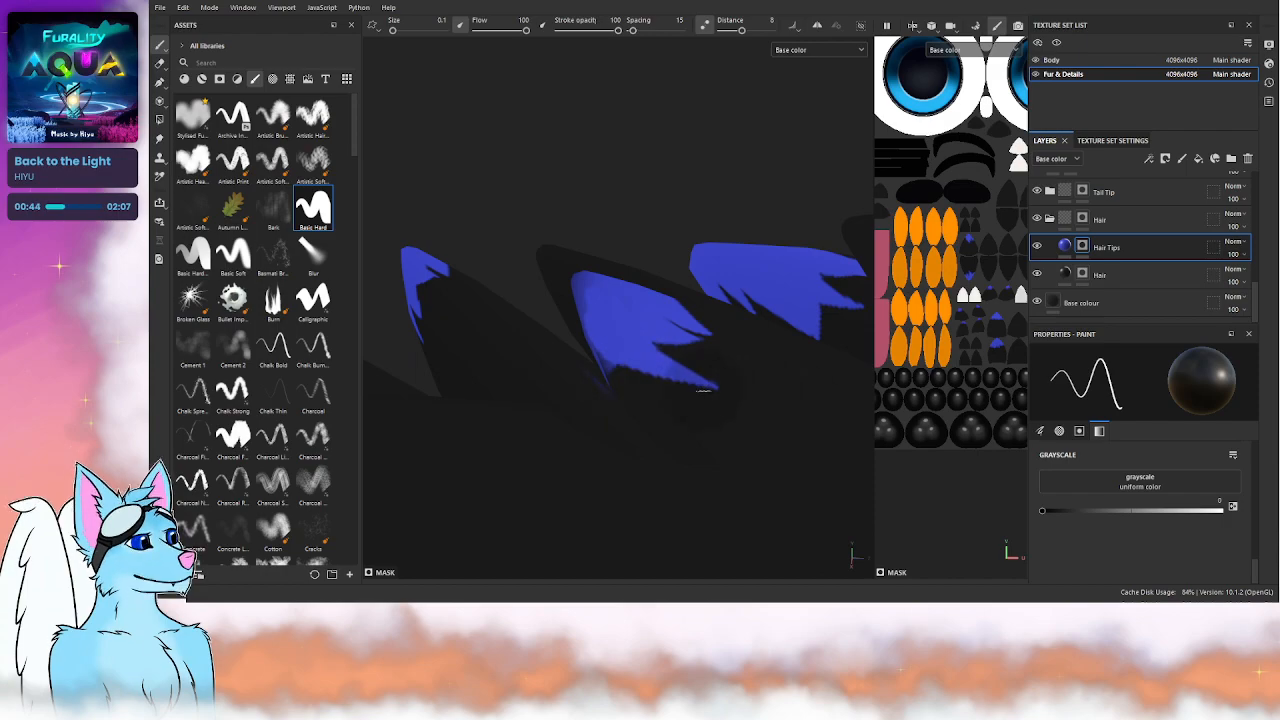
key("ctrl")
mouse_move(724, 380)
left_mouse_down("alt")
mouse_move(680, 372)
mouse_move(775, 407)
left_mouse_up("alt")
- Paint another spike beside the long lower one at brush grayscale 1, and sharpen it at 0
left_click(1233, 507)
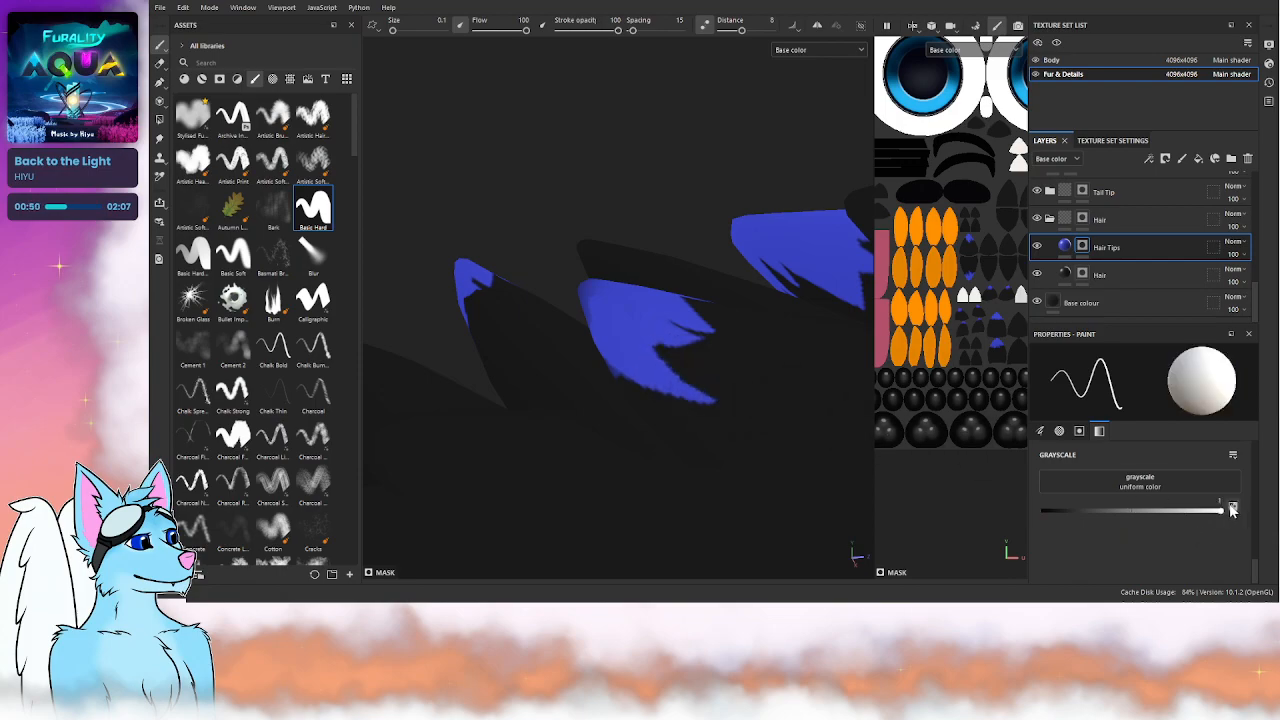
mouse_move(677, 346)
left_mouse_down("alt")
mouse_move(645, 356)
mouse_move(628, 341)
mouse_move(760, 363)
mouse_move(751, 266)
left_mouse_up("alt")
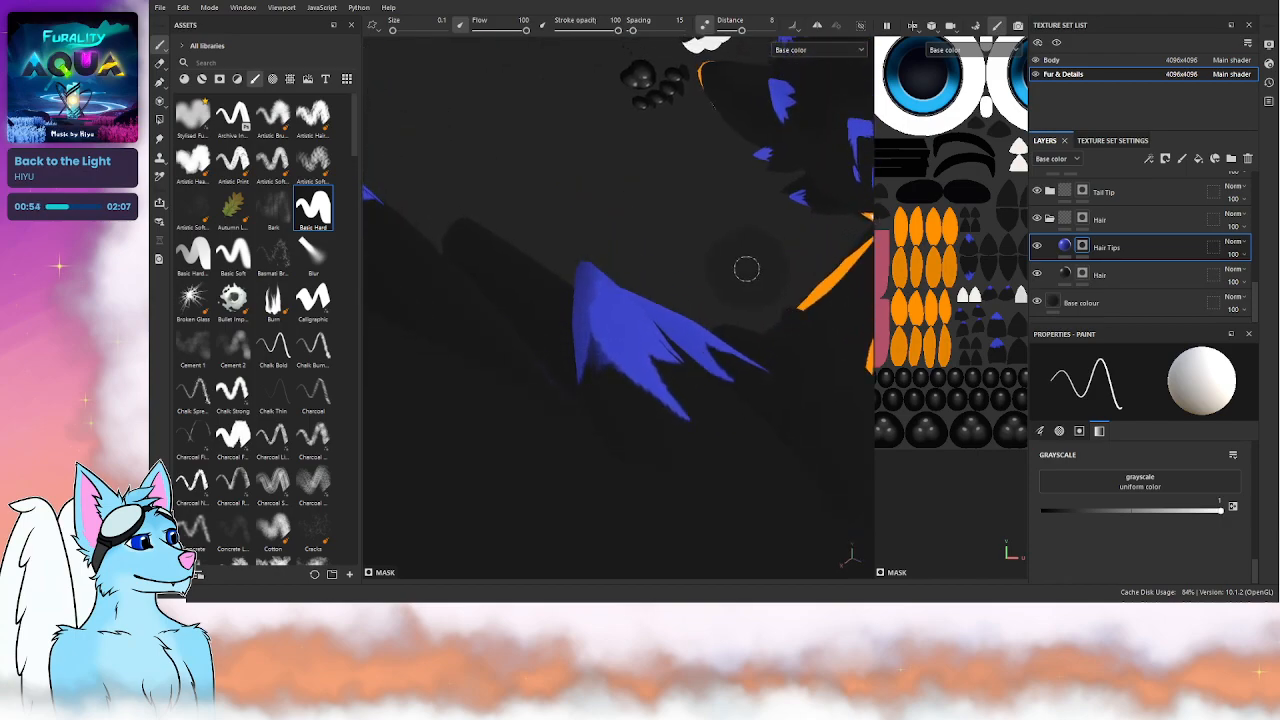
left_click_drag(627, 408, 602, 325)
left_click_drag(613, 390, 599, 289)
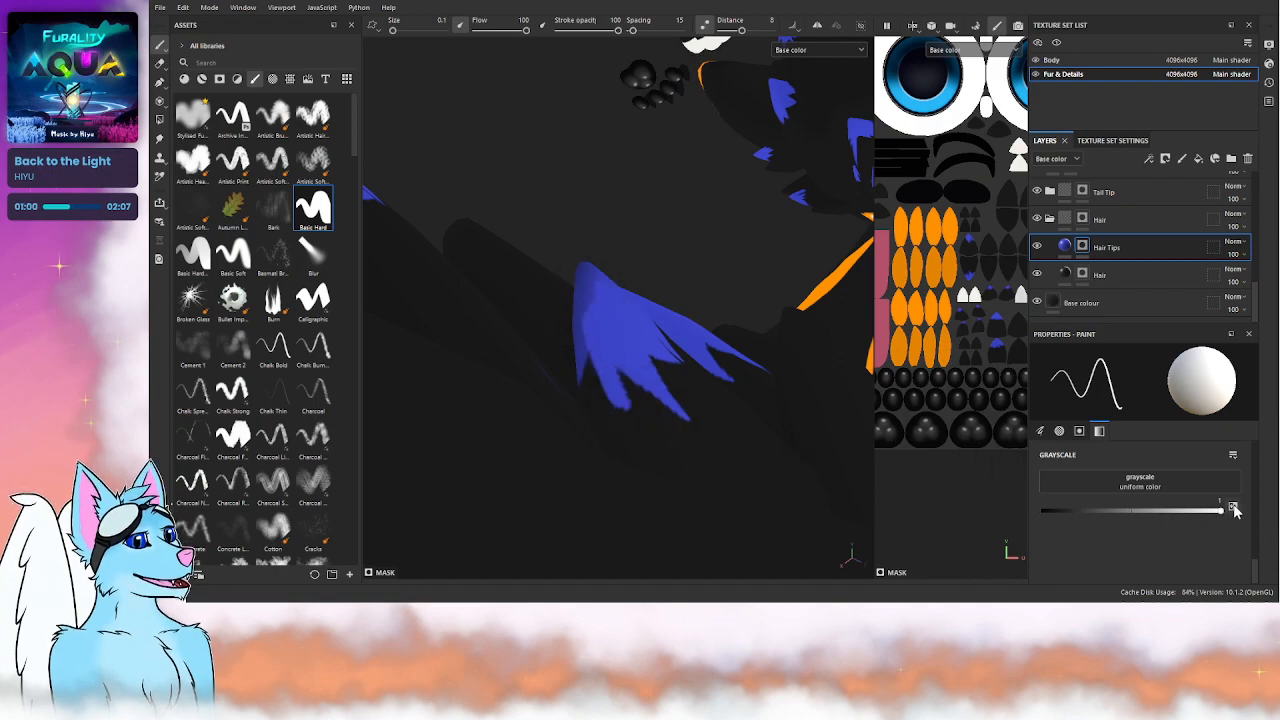
key("x")
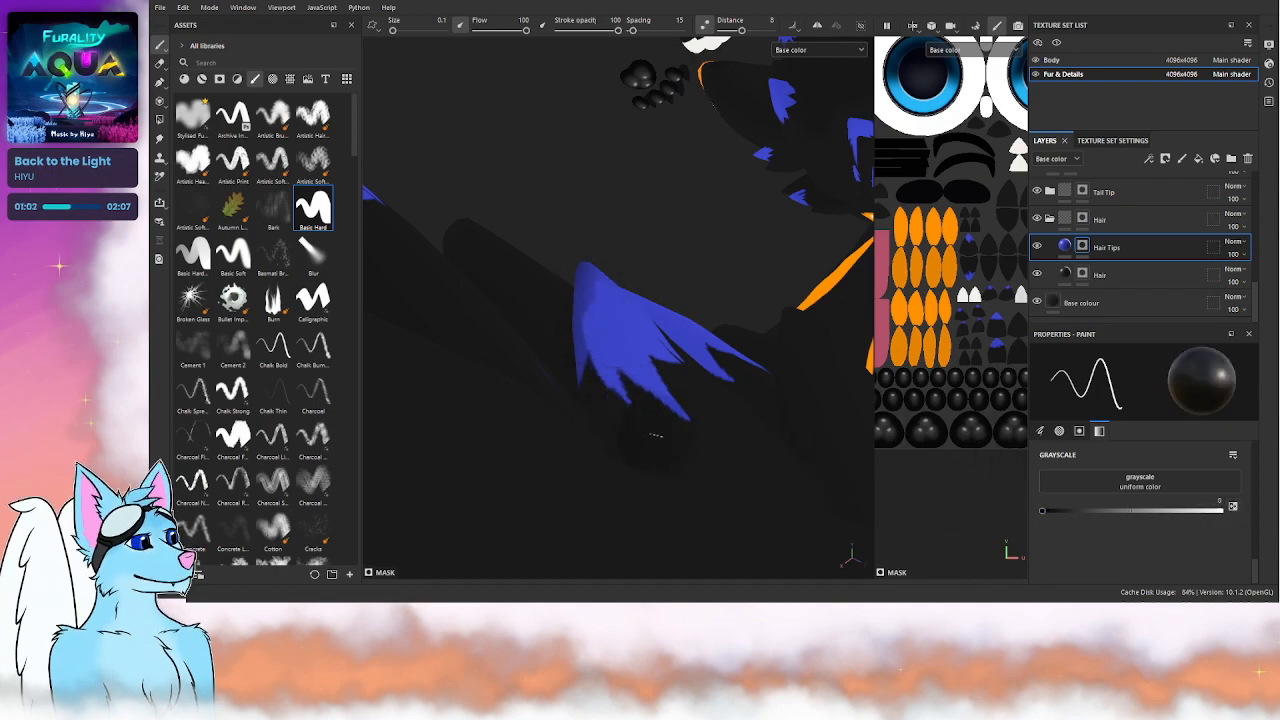
- Set the brush grayscale to 1, paint a short spike on the hair tip's rounded side, and turn off Lazy Mouse
left_click_drag(670, 408, 730, 476, "alt")
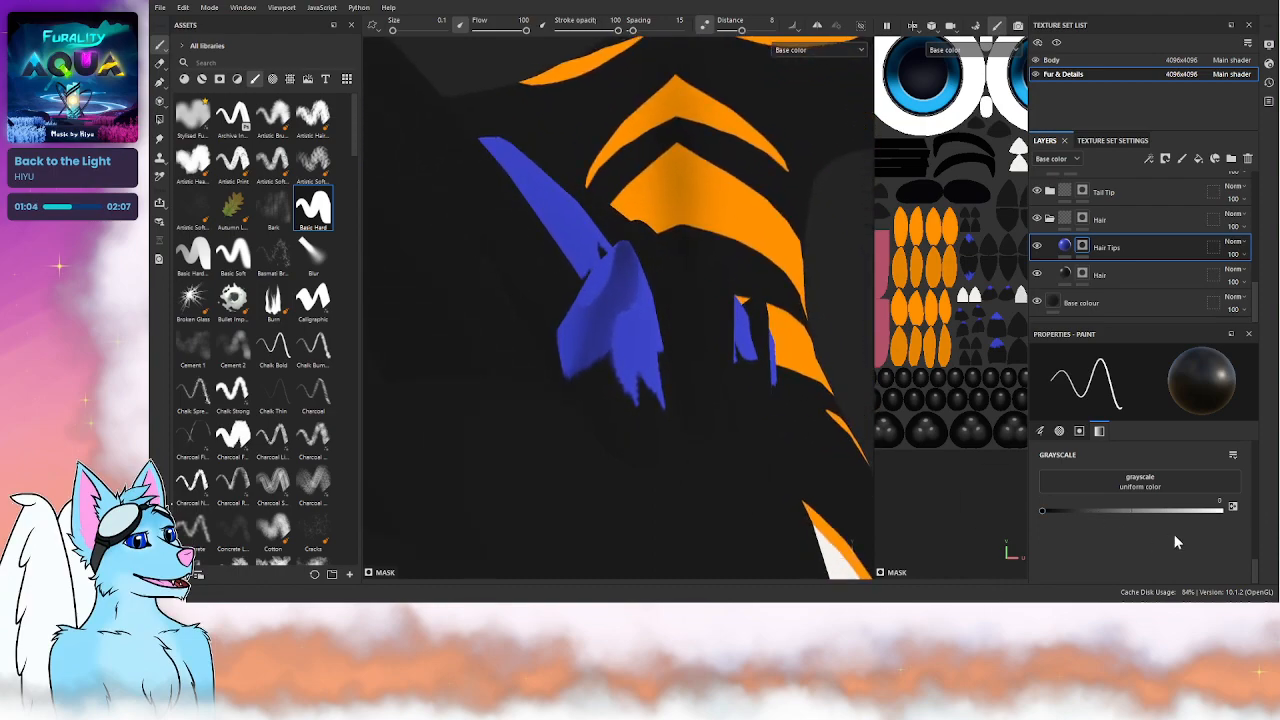
left_click(1230, 506)
mouse_move(800, 416)
left_mouse_down("alt")
mouse_move(651, 400)
mouse_move(672, 389)
mouse_move(470, 345)
mouse_move(280, 327)
left_mouse_up("alt")
left_click_drag(487, 406, 403, 397, "alt")
mouse_move(709, 469)
left_mouse_down("alt")
mouse_move(704, 437)
mouse_move(660, 400)
mouse_move(660, 306)
mouse_move(680, 262)
left_mouse_up("alt")
mouse_move(662, 346)
left_mouse_down()
mouse_move(690, 270)
mouse_move(651, 305)
mouse_move(700, 233)
mouse_move(686, 267)
mouse_move(729, 245)
left_mouse_up()
left_click(705, 25)
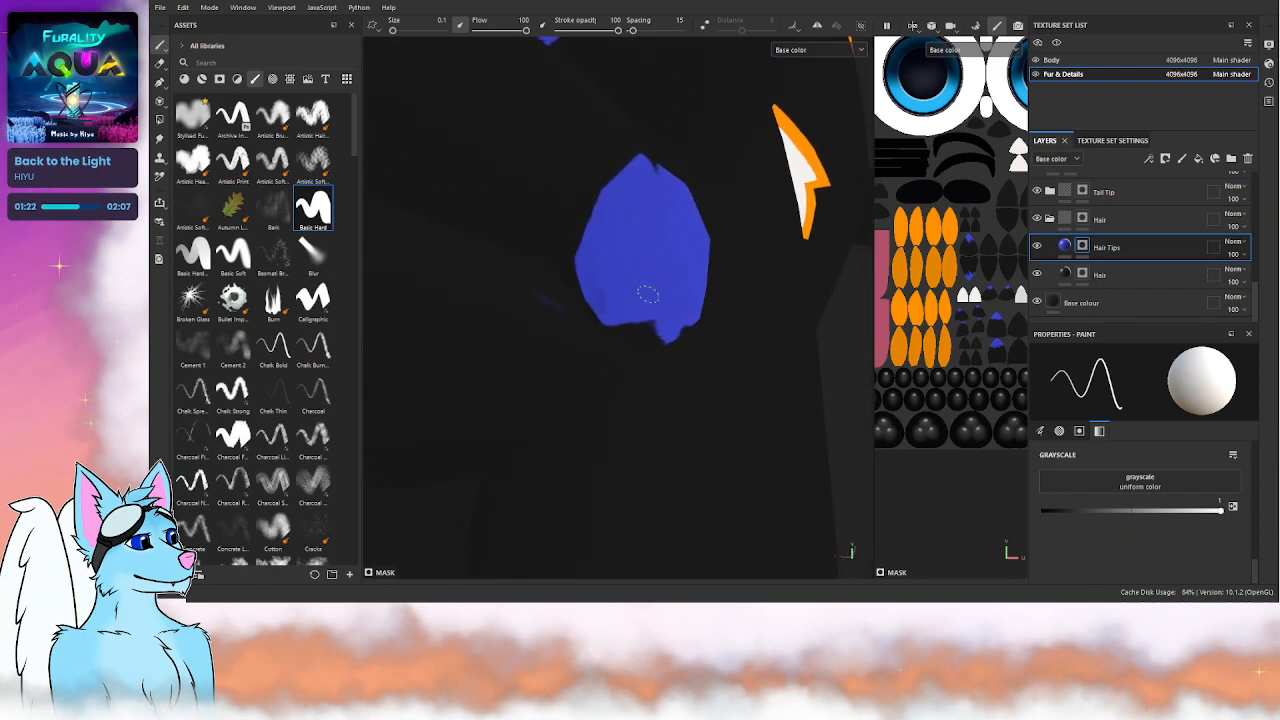
- Set the brush grayscale to 0 and carve jagged notches into the rounded side's edge
left_click(1233, 506)
left_click_drag(553, 317, 549, 382, "alt")
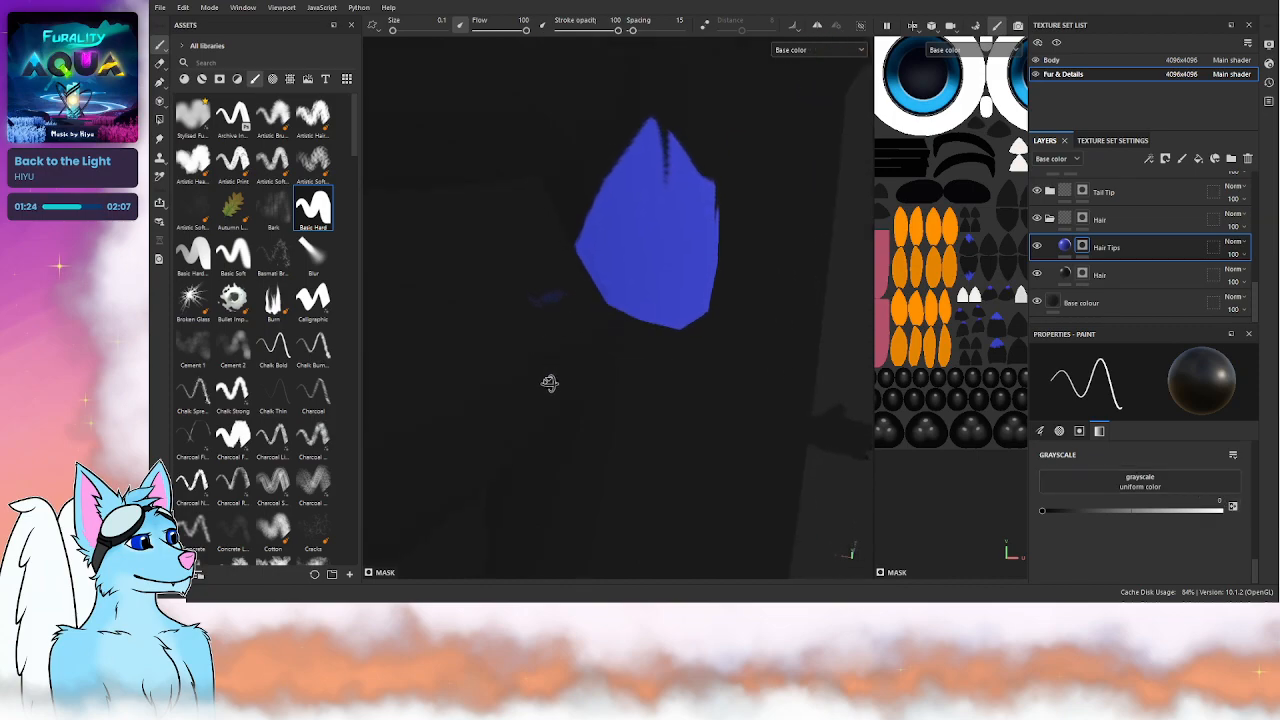
left_click_drag(554, 311, 586, 191, "alt")
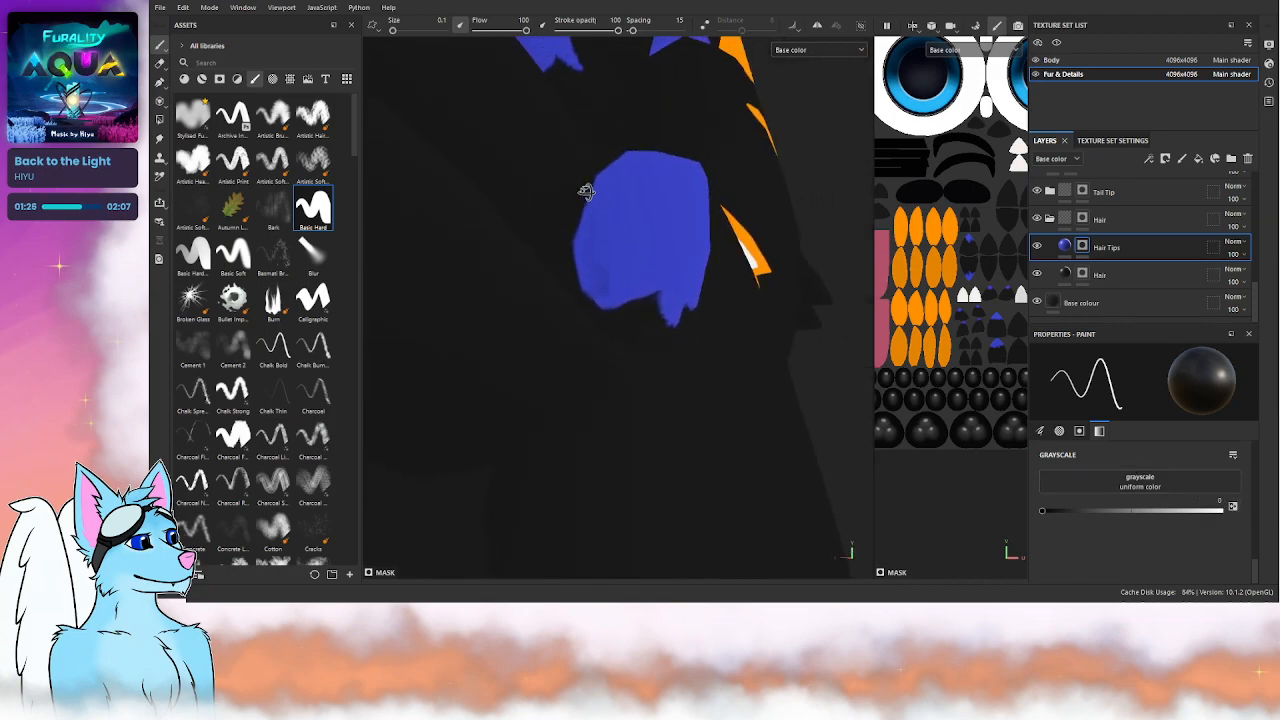
mouse_move(600, 320)
left_mouse_down()
mouse_move(618, 280)
mouse_move(568, 284)
mouse_move(579, 272)
mouse_move(692, 302)
left_mouse_up()
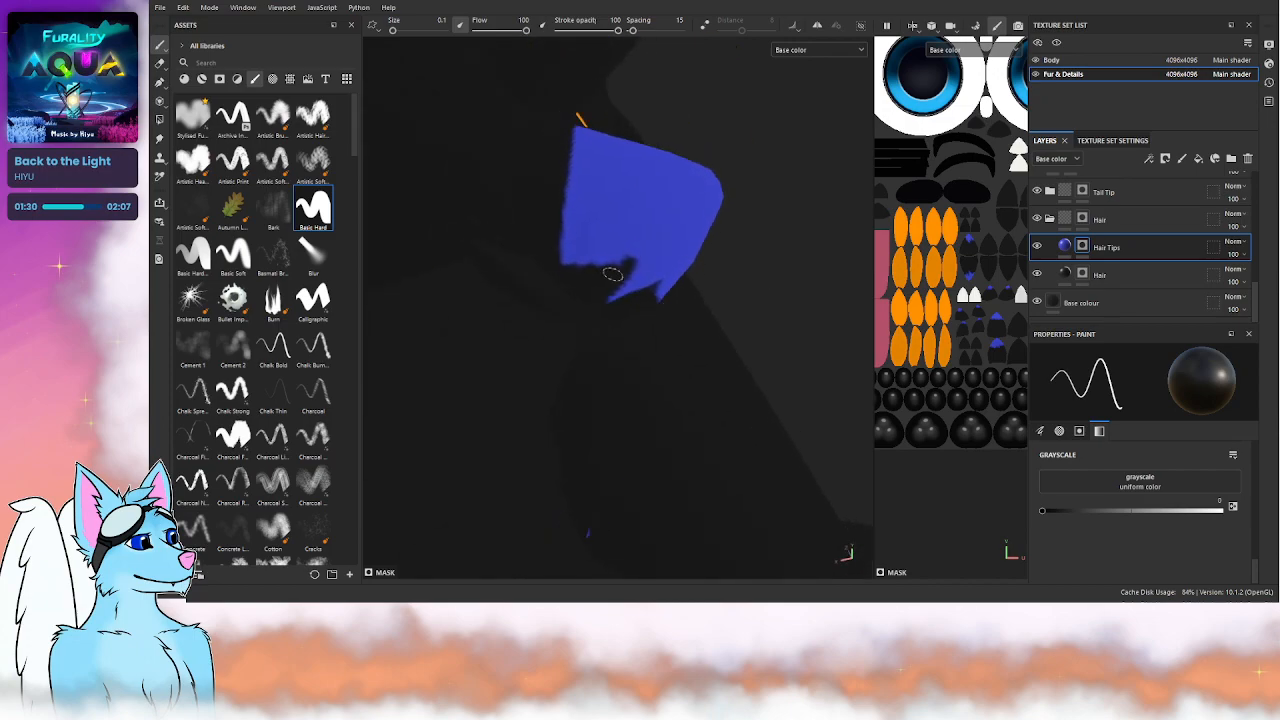
left_click_drag(551, 249, 563, 189)
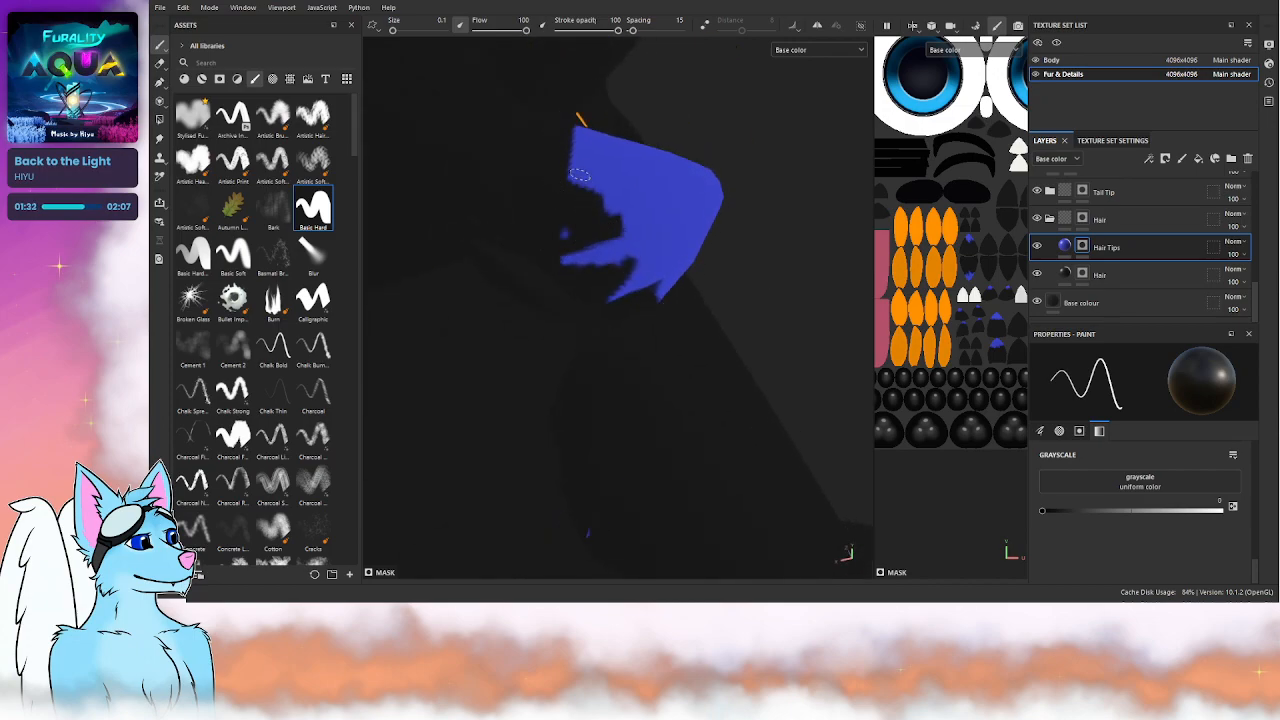
- Widen and add spikes between the new notches at brush grayscale 1, and erase the stray blue spot at 0
left_click(1222, 510)
mouse_move(585, 284)
left_mouse_down()
mouse_move(569, 258)
mouse_move(620, 226)
left_mouse_up()
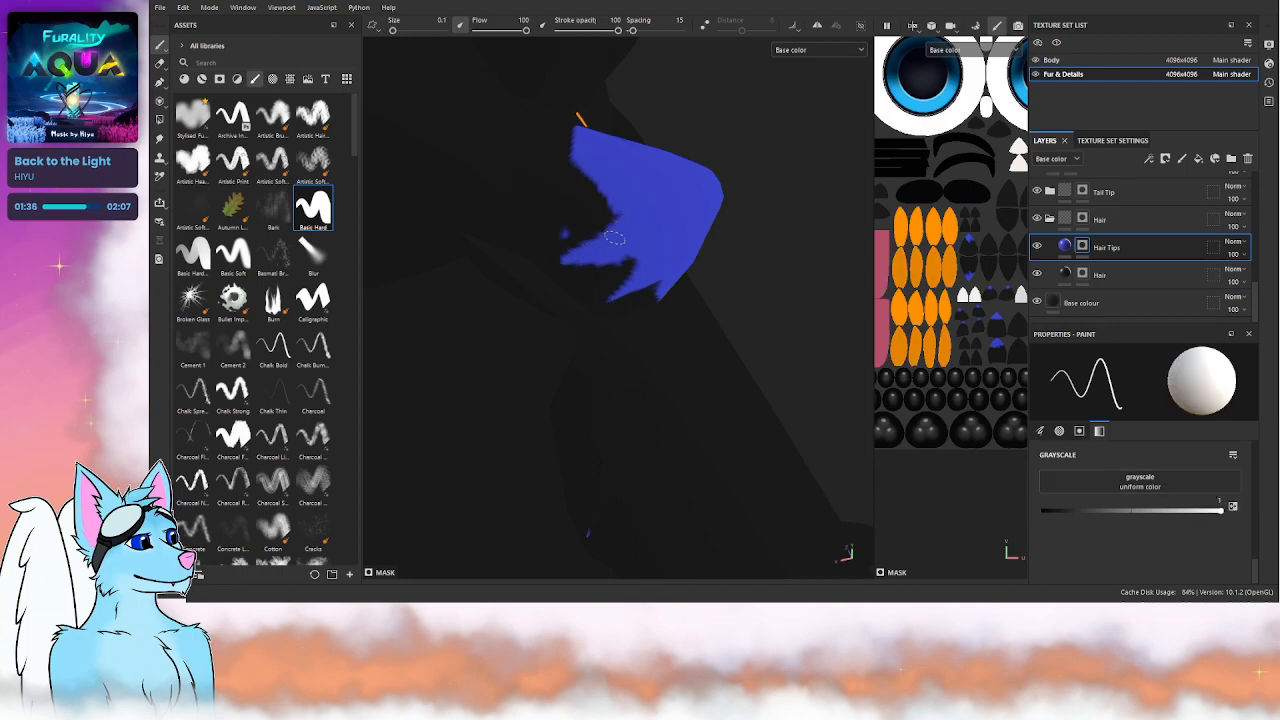
mouse_move(560, 172)
left_mouse_down()
mouse_move(597, 203)
mouse_move(546, 170)
mouse_move(617, 178)
left_mouse_up()
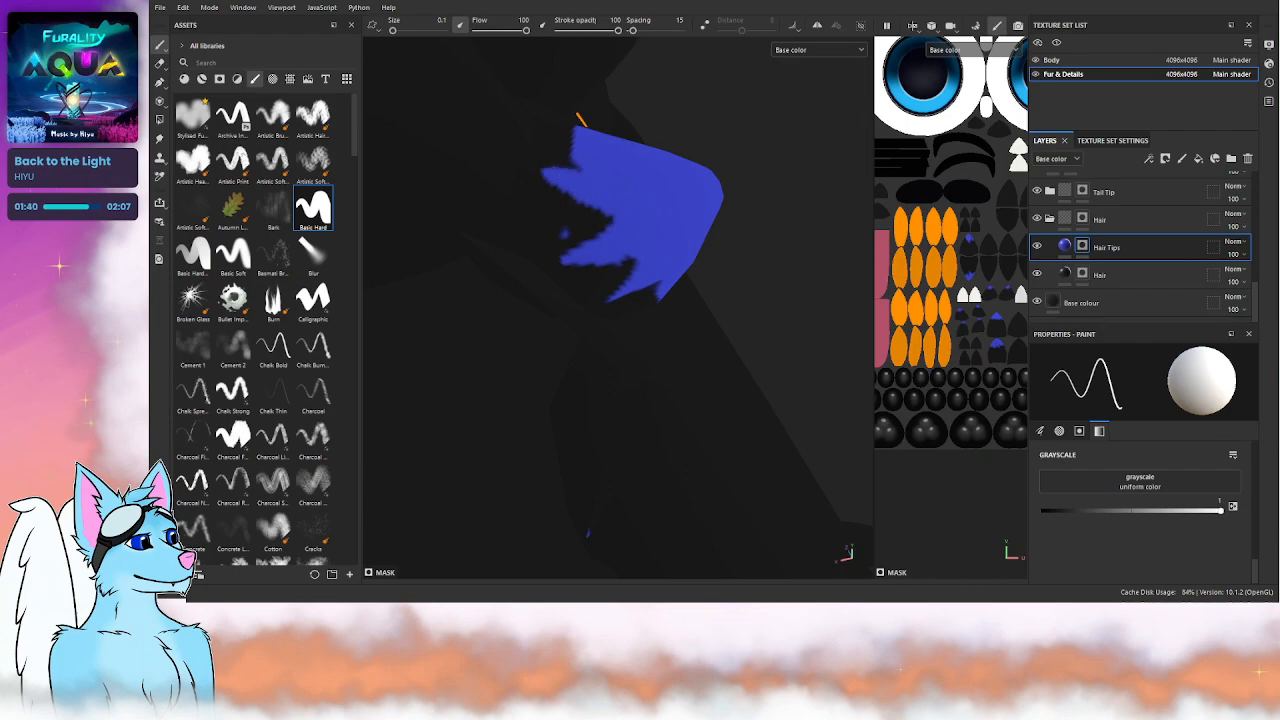
left_click(1234, 508)
mouse_move(565, 224)
left_mouse_down()
mouse_move(586, 194)
mouse_move(575, 215)
left_mouse_up()
left_click(1232, 508)
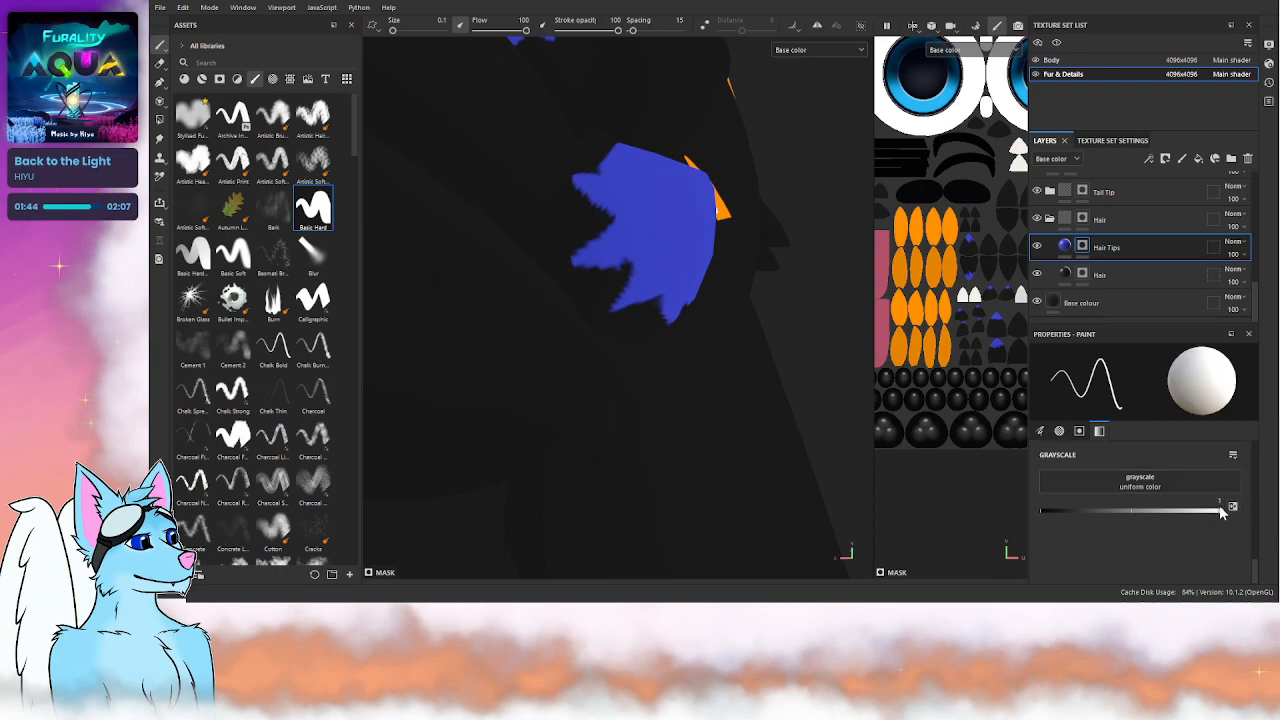
- Touch up the spikes on the tip's newly notched side with brush grayscale 1, working from several angles
mouse_move(676, 291)
left_mouse_down("alt")
mouse_move(654, 231)
mouse_move(604, 265)
left_mouse_up("alt")
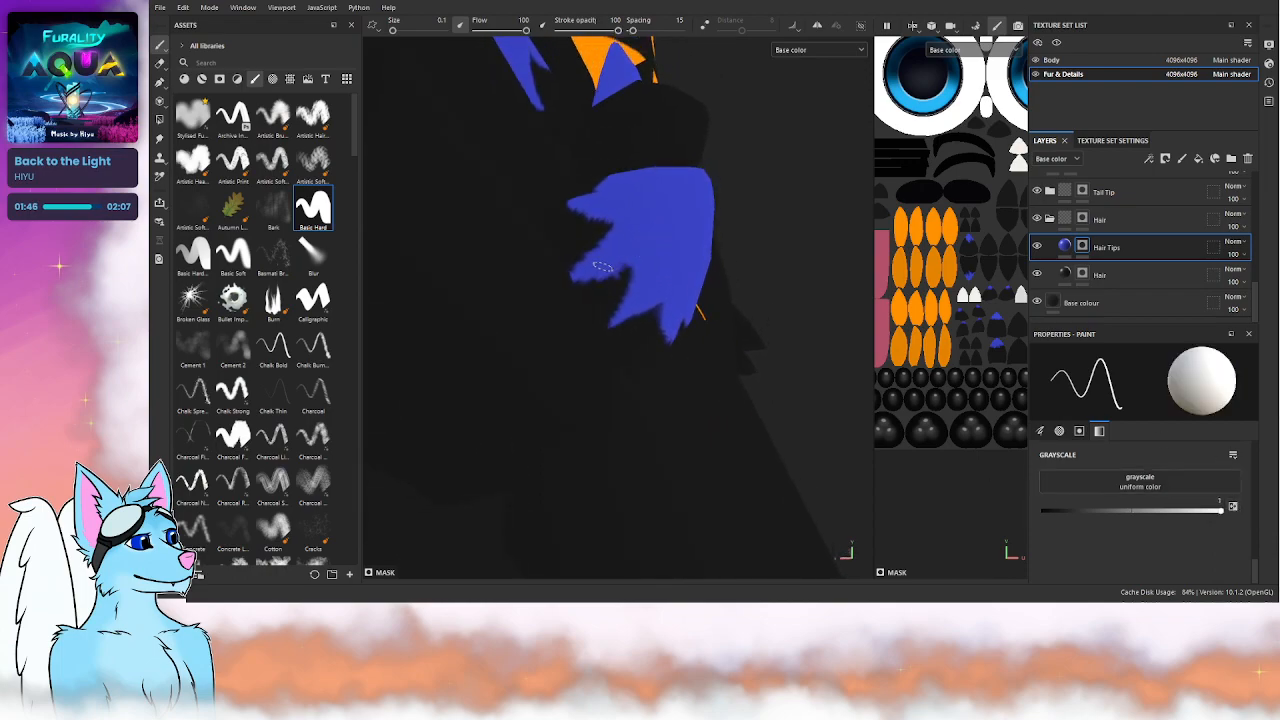
left_click_drag(668, 238, 634, 306, "alt")
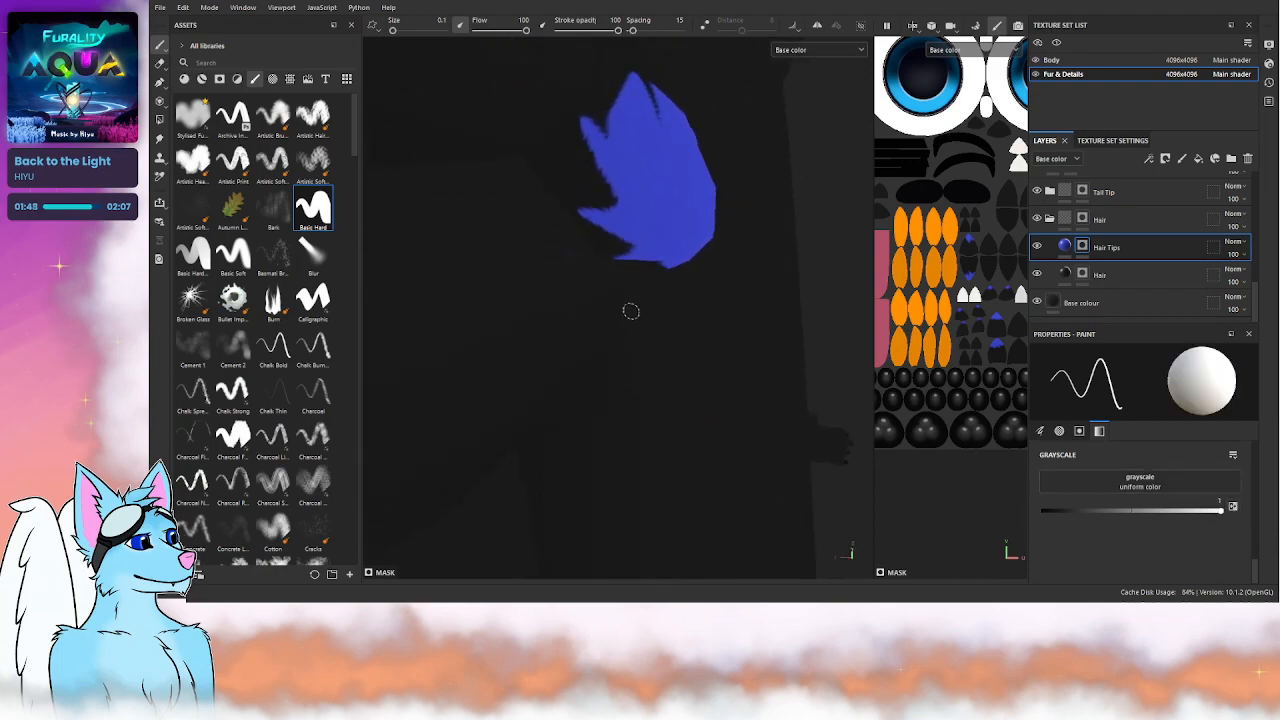
left_click_drag(711, 257, 737, 379, "alt")
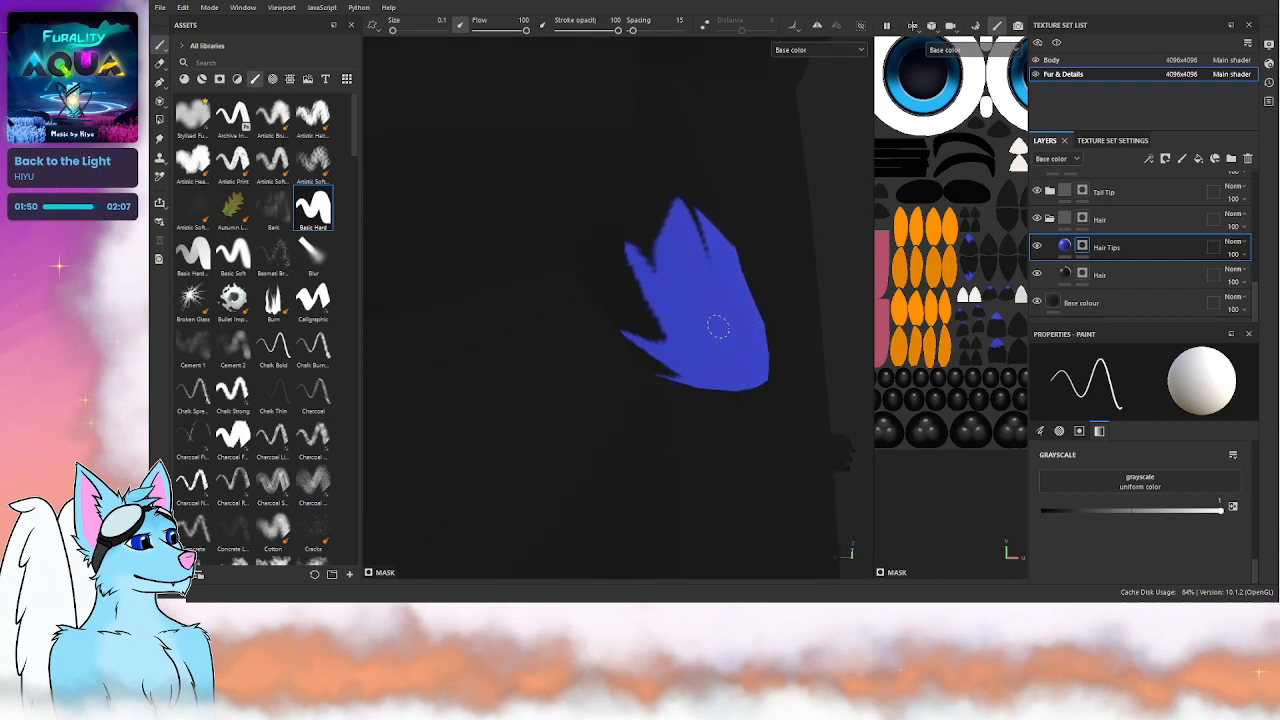
mouse_move(648, 265)
left_mouse_down()
mouse_move(634, 271)
mouse_move(668, 317)
left_mouse_up()
mouse_move(690, 346)
left_mouse_down("alt")
mouse_move(713, 276)
mouse_move(726, 280)
mouse_move(638, 314)
left_mouse_up("alt")
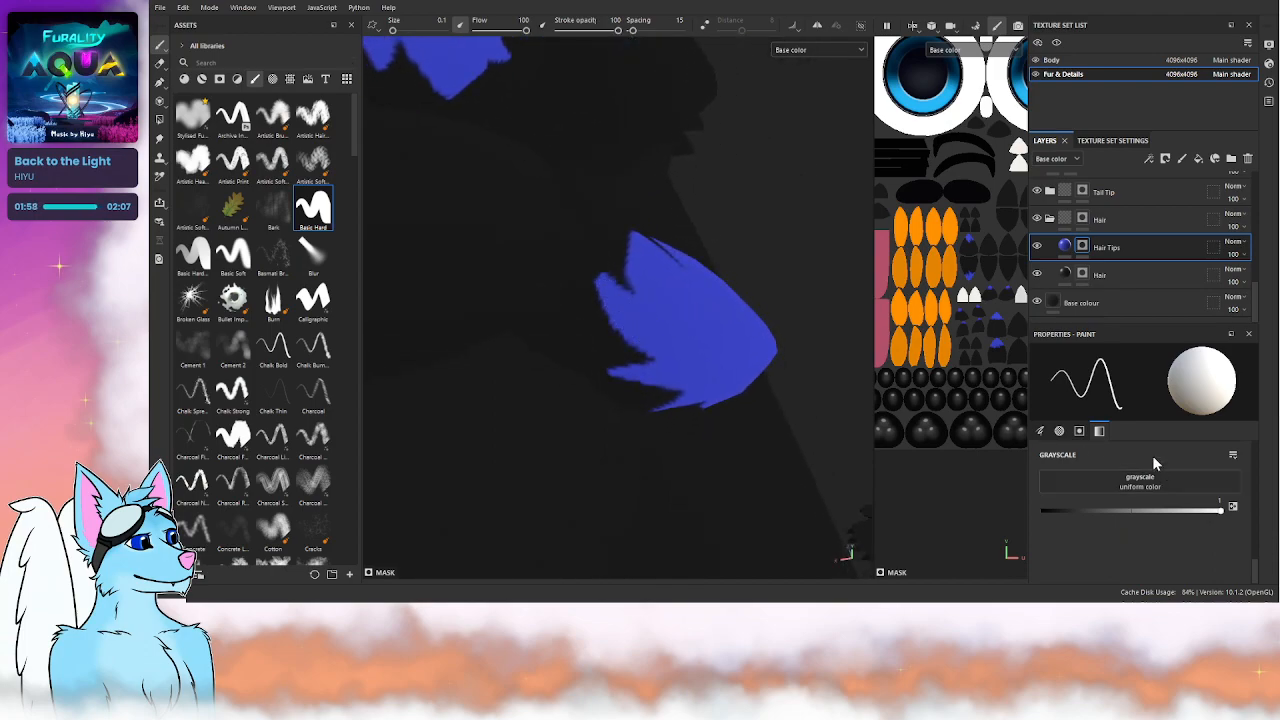
- Turn on Lazy Mouse and set the brush grayscale to 0 for erasing at the hair tip's notched edge
left_click(704, 22)
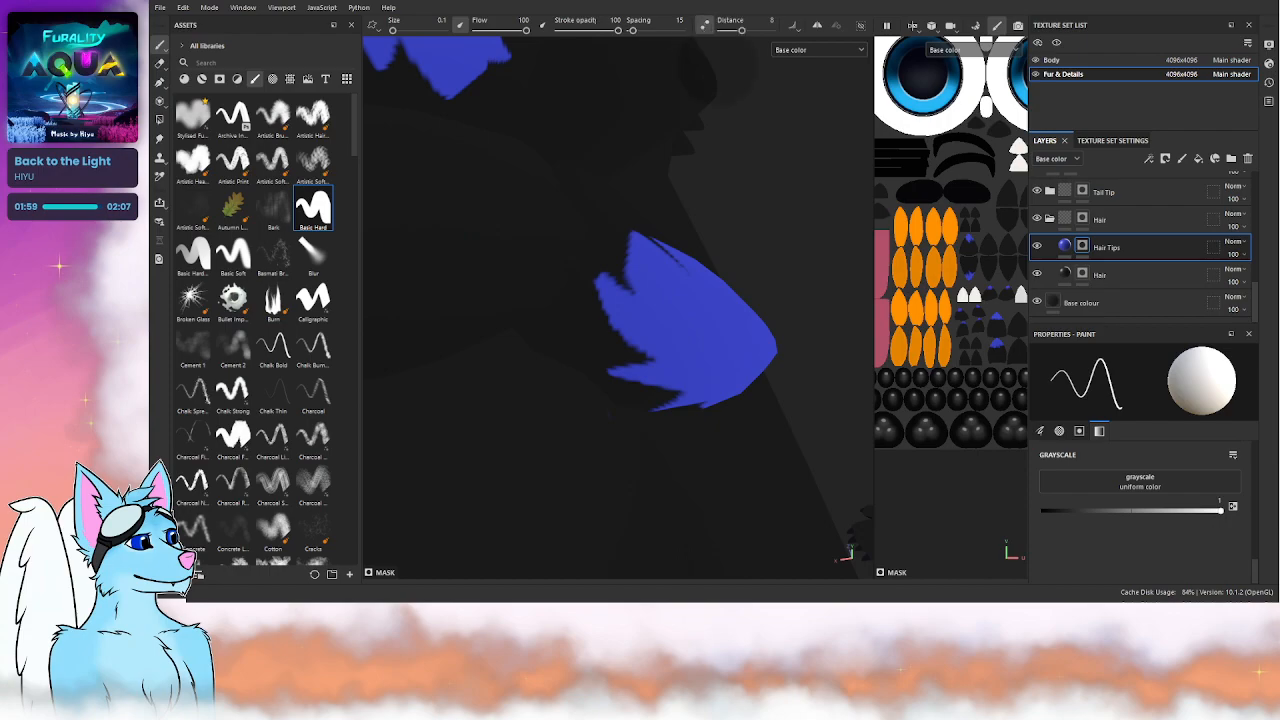
left_click(1234, 508)
mouse_move(615, 338)
left_mouse_down("alt")
mouse_move(631, 346)
mouse_move(580, 280)
mouse_move(575, 247)
left_mouse_up("alt")
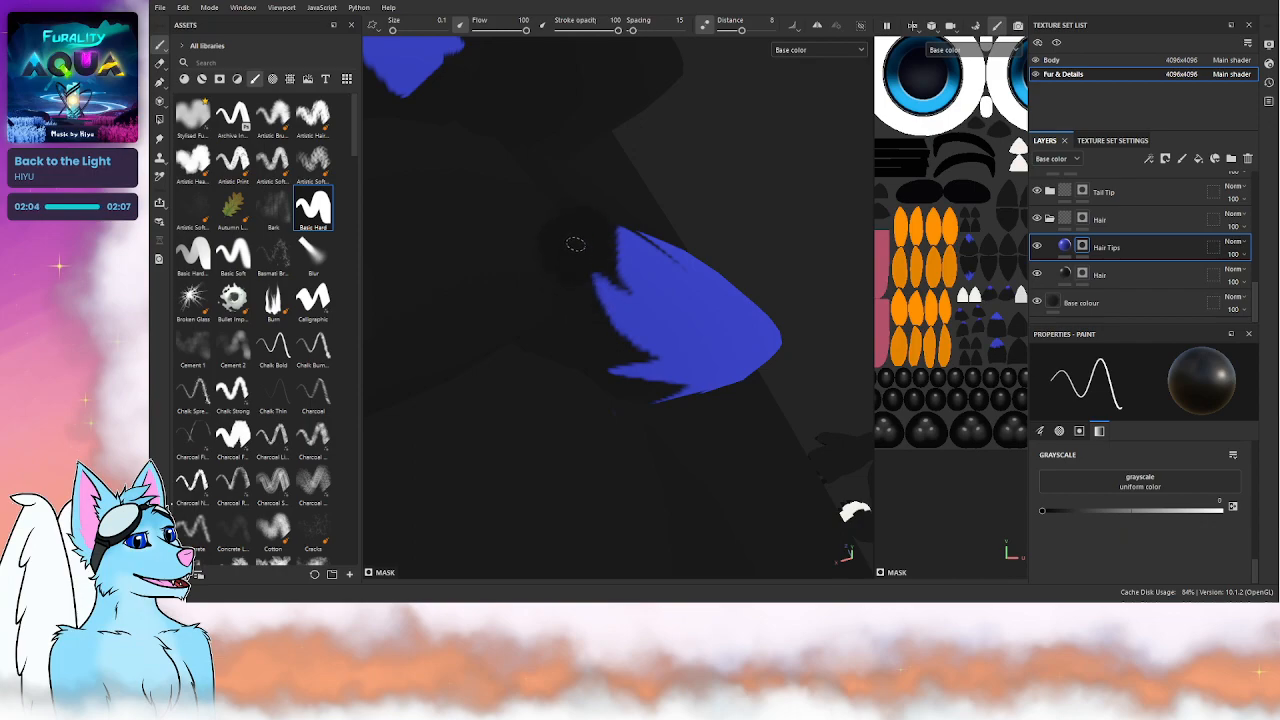
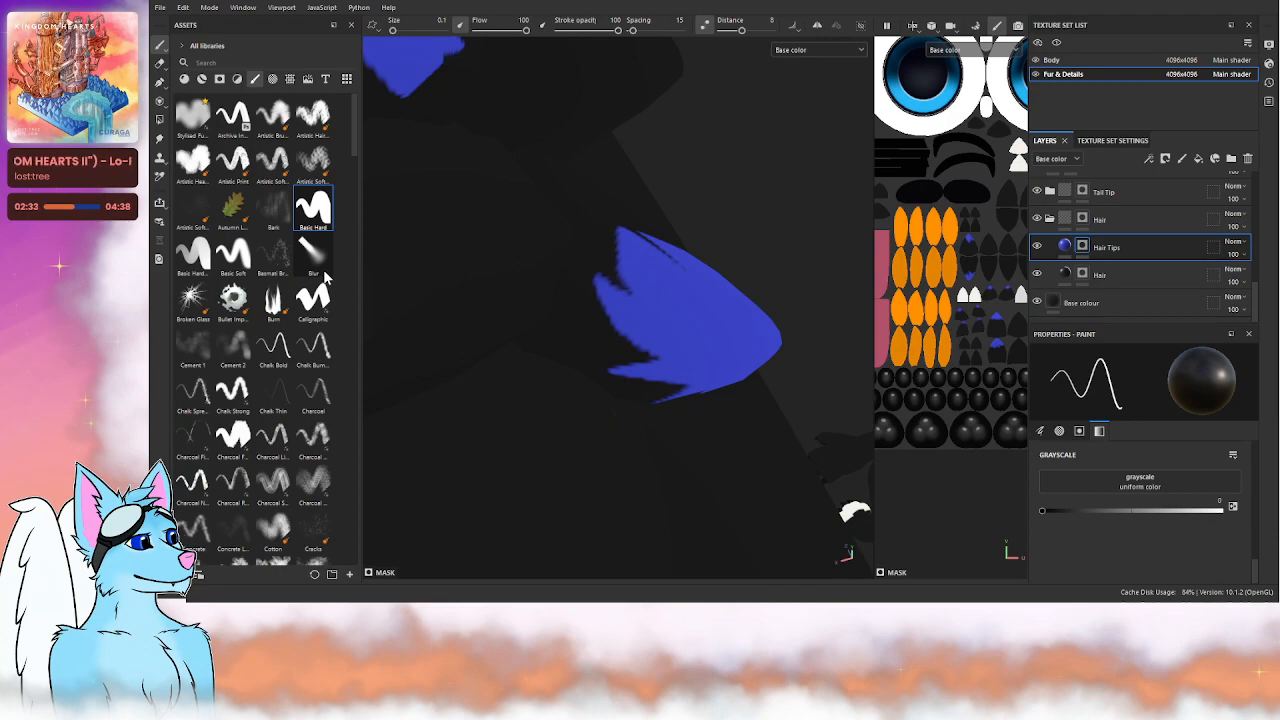
- Examine the spiked hair tips from farther away, along the body and tail
scroll(656, 238, "down", 4)
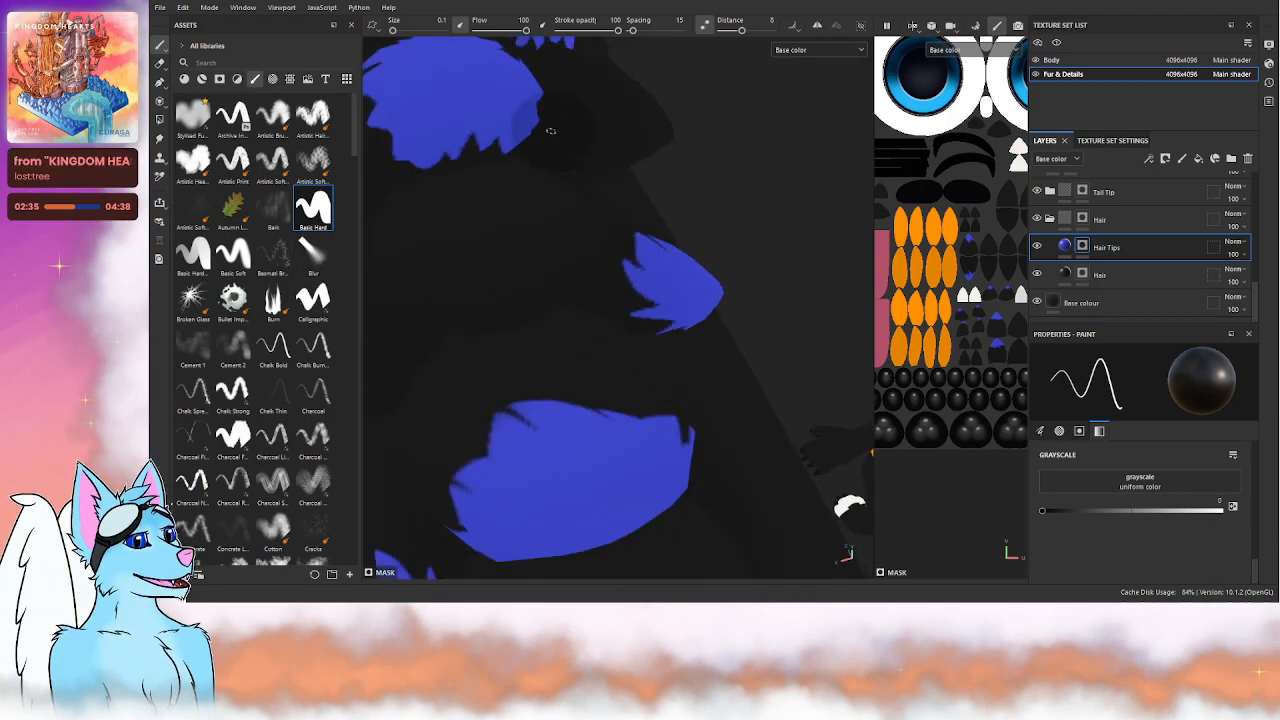
scroll(554, 209, "down", 2)
left_click_drag(532, 292, 612, 193, "alt")
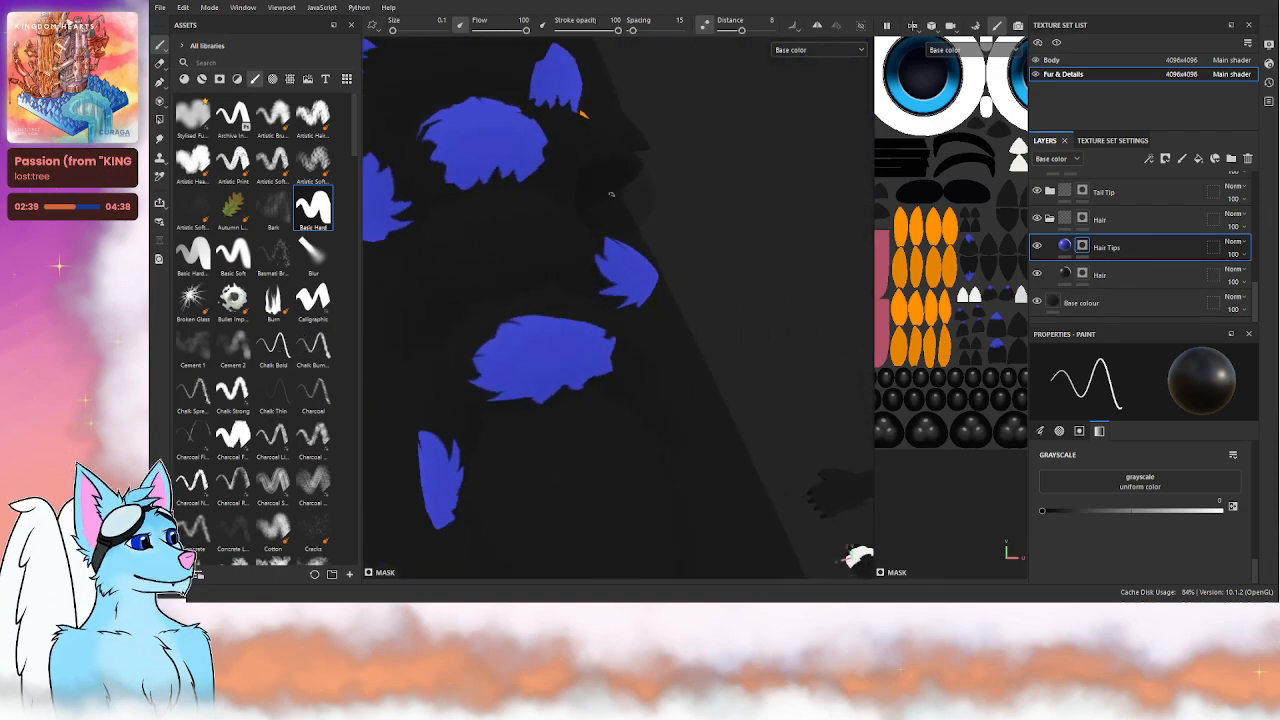
scroll(606, 215, "down", 6)
left_click_drag(548, 246, 634, 212, "alt")
middle_click_drag(597, 240, 680, 298, "alt")
middle_click_drag(529, 234, 650, 400, "alt")
left_click_drag(502, 250, 572, 262, "alt")
scroll(524, 123, "down", 3)
middle_click_drag(600, 270, 577, 11, "alt")
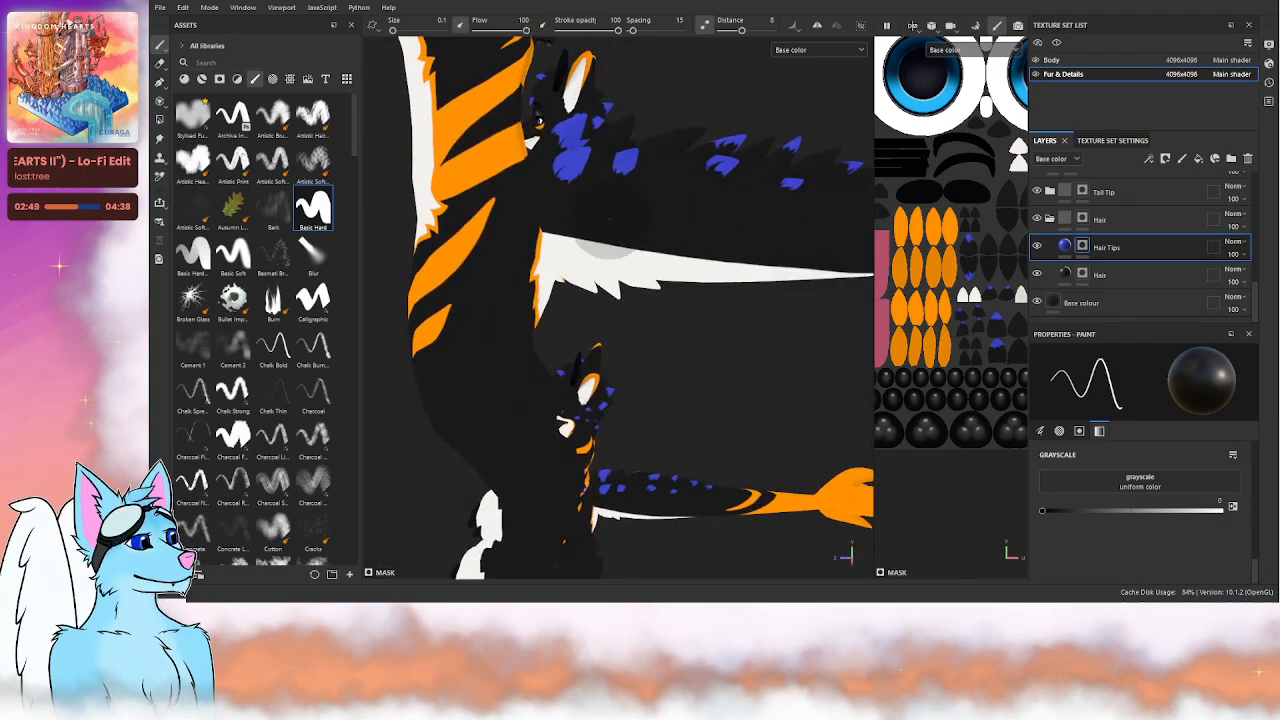
- Turn off Lazy Mouse, switch to the Basic Soft brush and bring the whole upper body into view
left_click(705, 22)
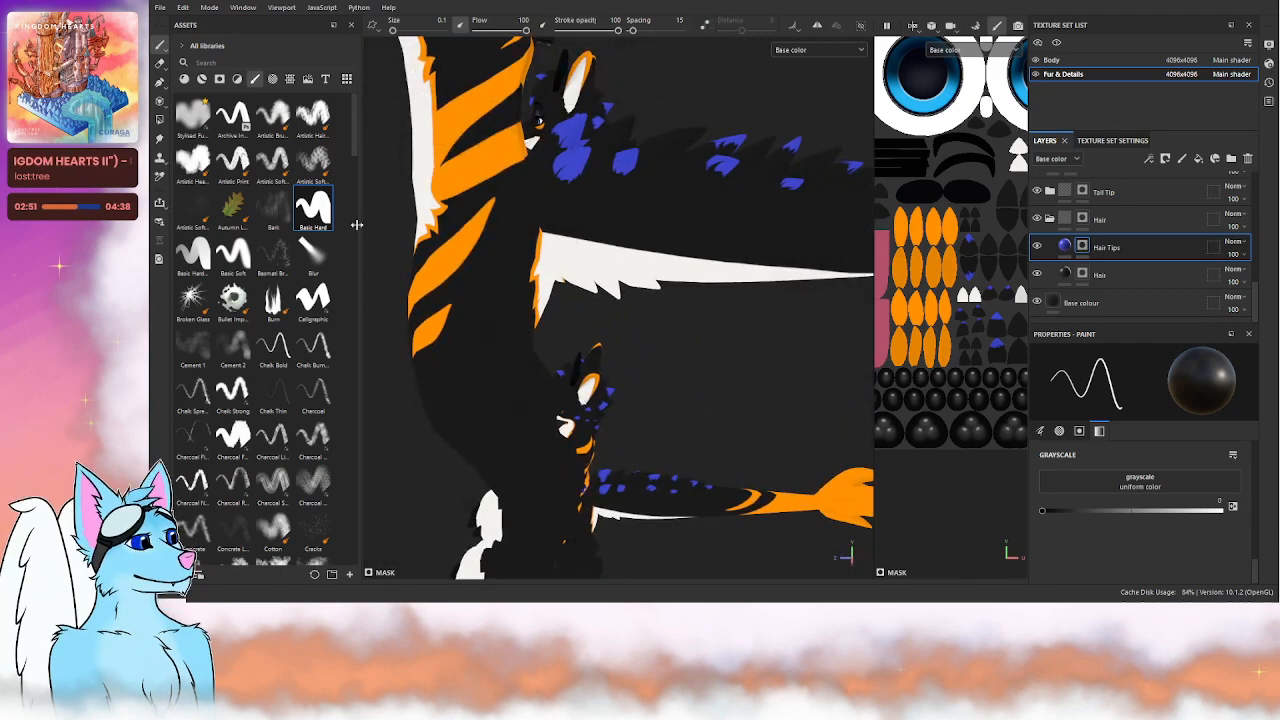
left_click(233, 254)
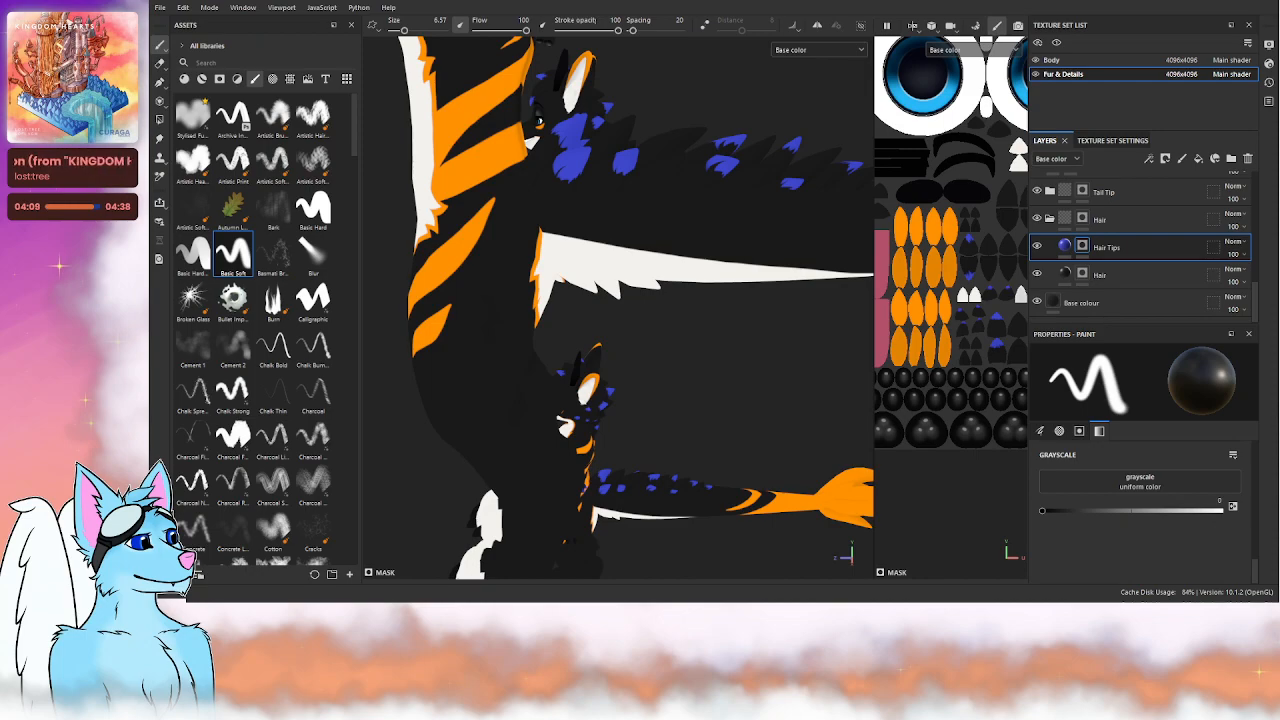
scroll(734, 211, "down", 3)
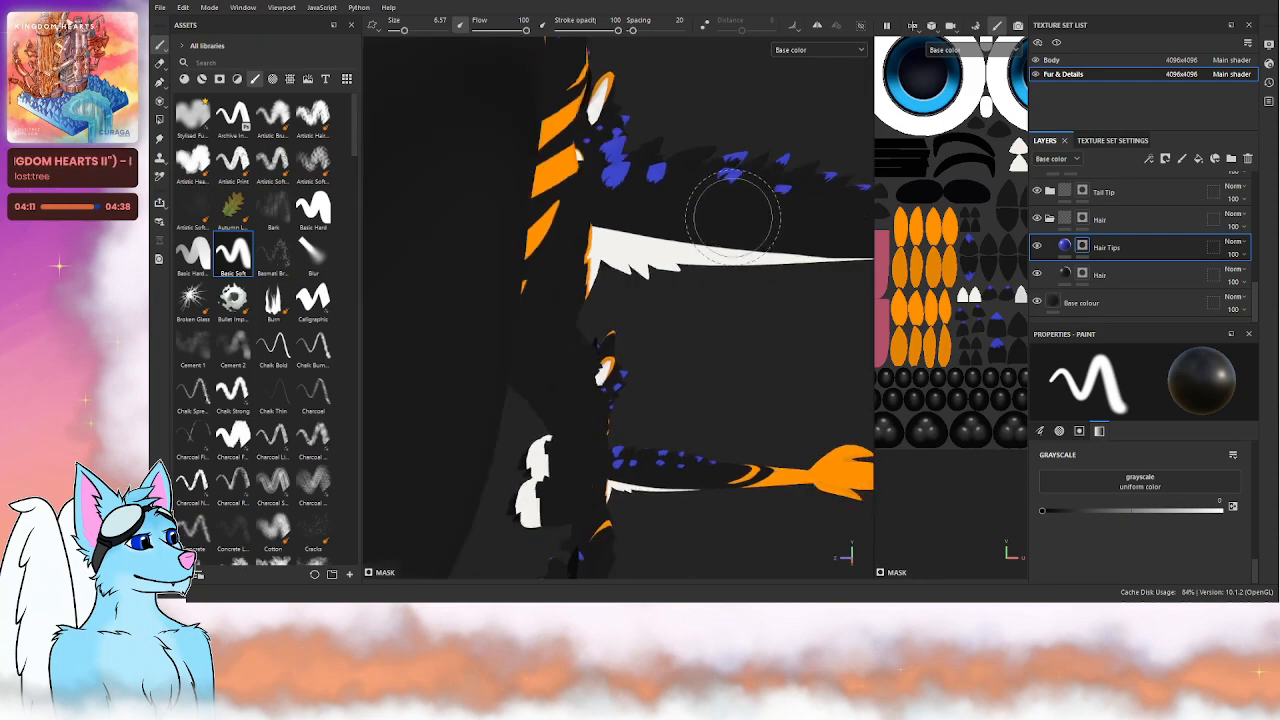
middle_click_drag(749, 220, 620, 308, "alt")
mouse_move(665, 288)
left_mouse_down("alt")
mouse_move(654, 349)
mouse_move(674, 289)
mouse_move(660, 281)
left_mouse_up("alt")
middle_click_drag(606, 298, 615, 441, "alt")
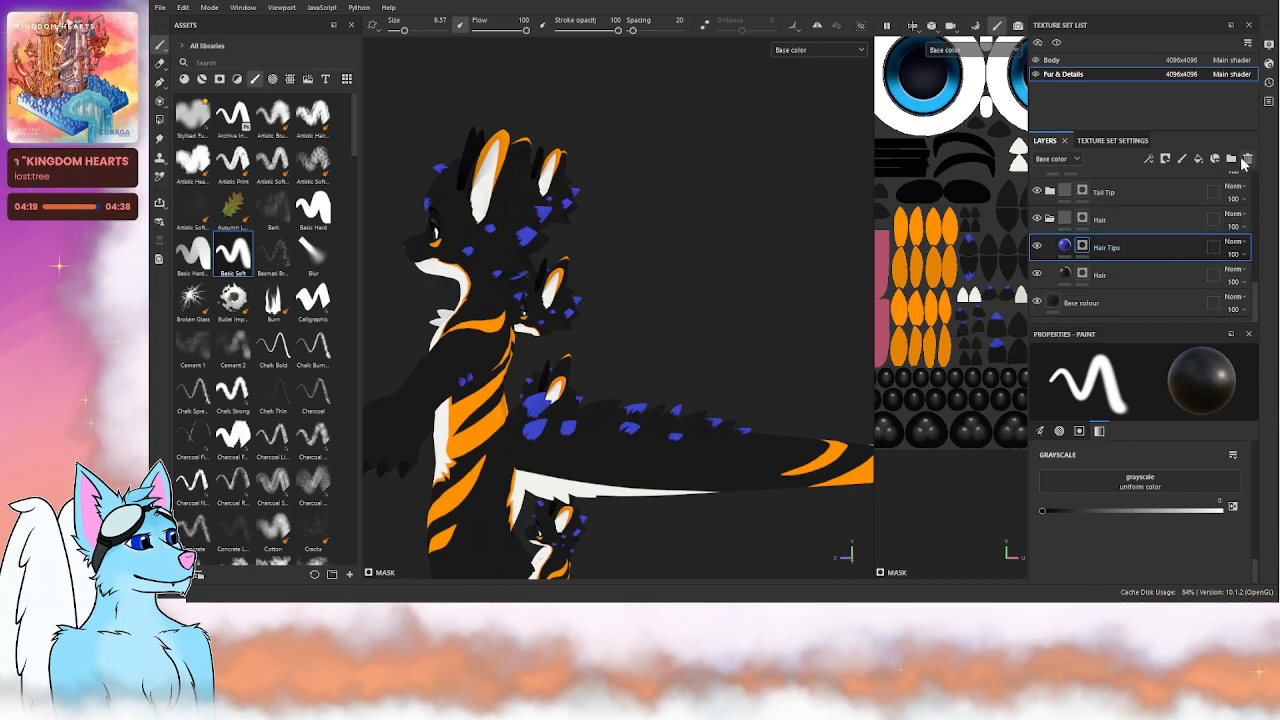
- Add a folder with a black mask above the Hair Tips layer in the Hair group
left_click(1231, 158)
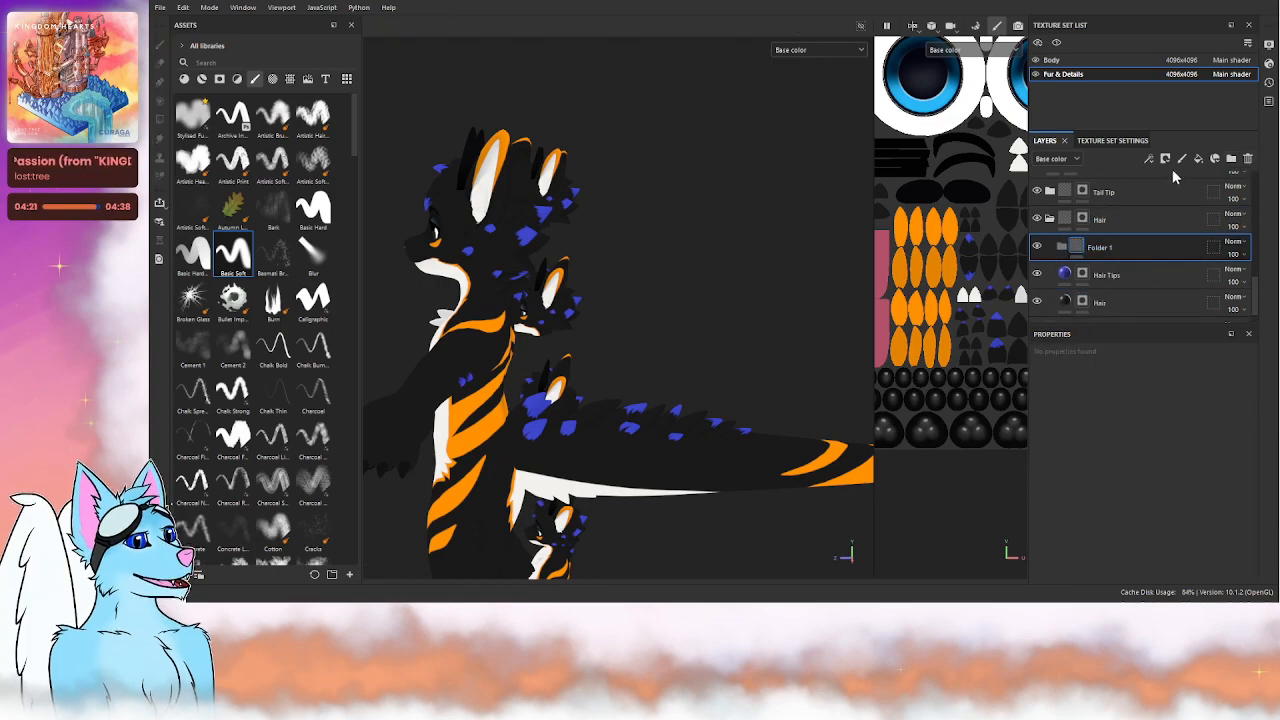
left_click(1188, 192)
scroll(1134, 264, "up", 4)
scroll(1114, 273, "down", 2)
scroll(1118, 270, "down", 2)
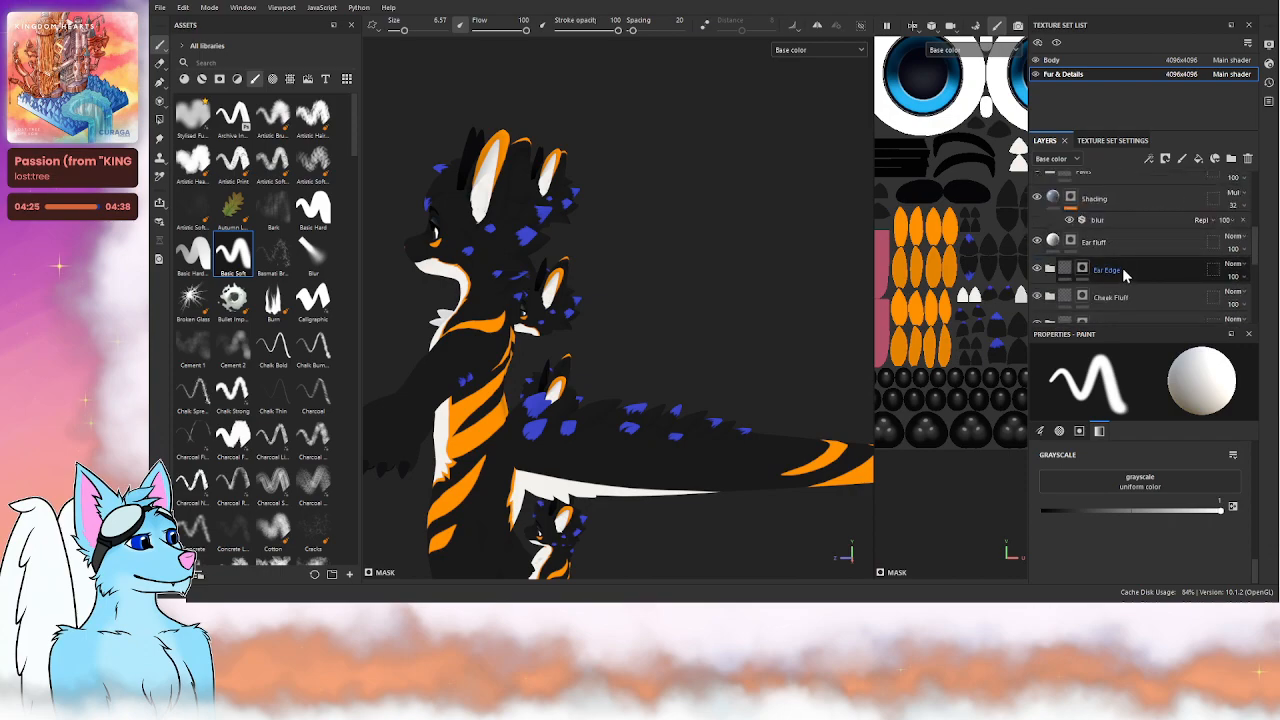
scroll(1110, 268, "up", 4)
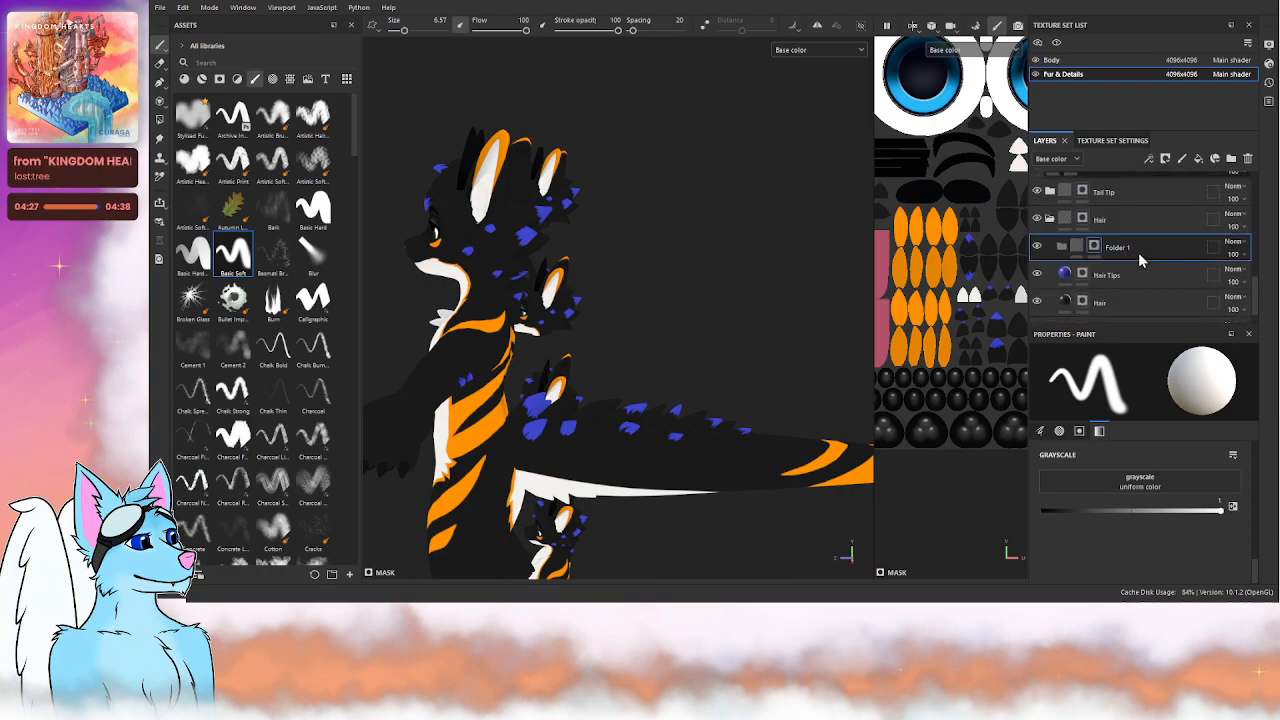
- Copy the Hair Tips layer's mask onto the new folder's mask and move the Hair Tips layer into that folder
left_click(1093, 276)
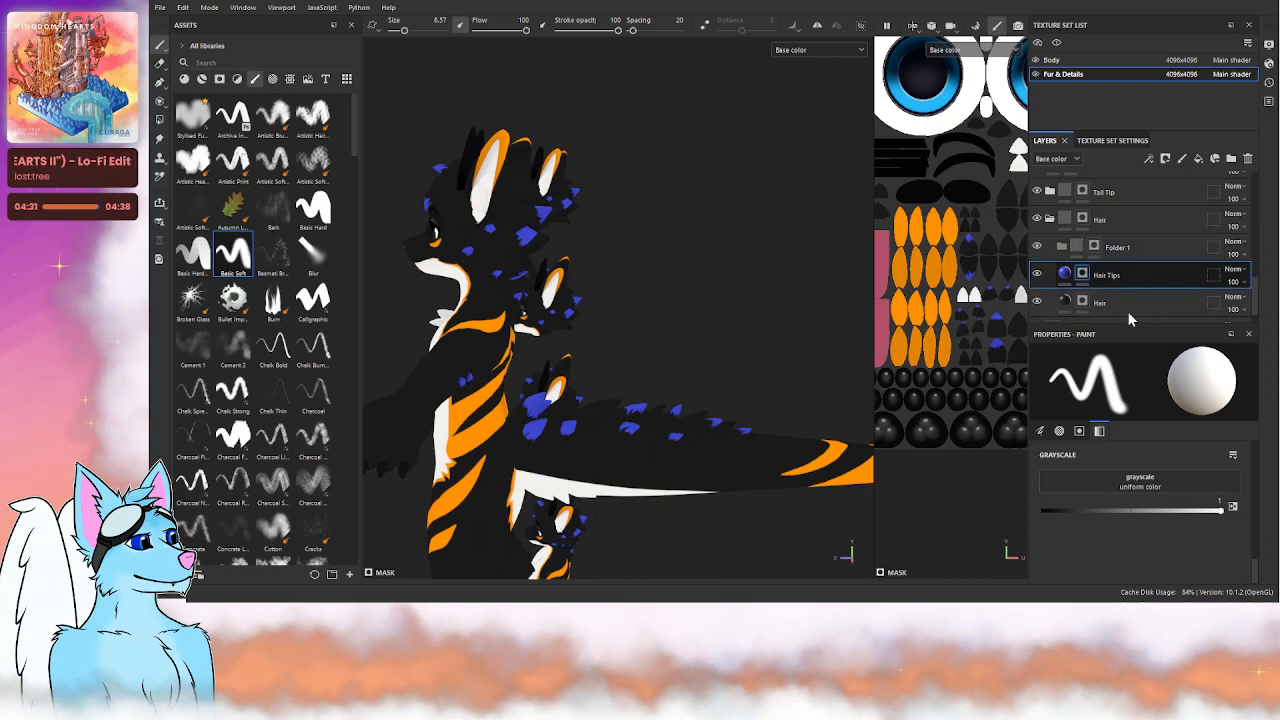
left_click(1094, 249)
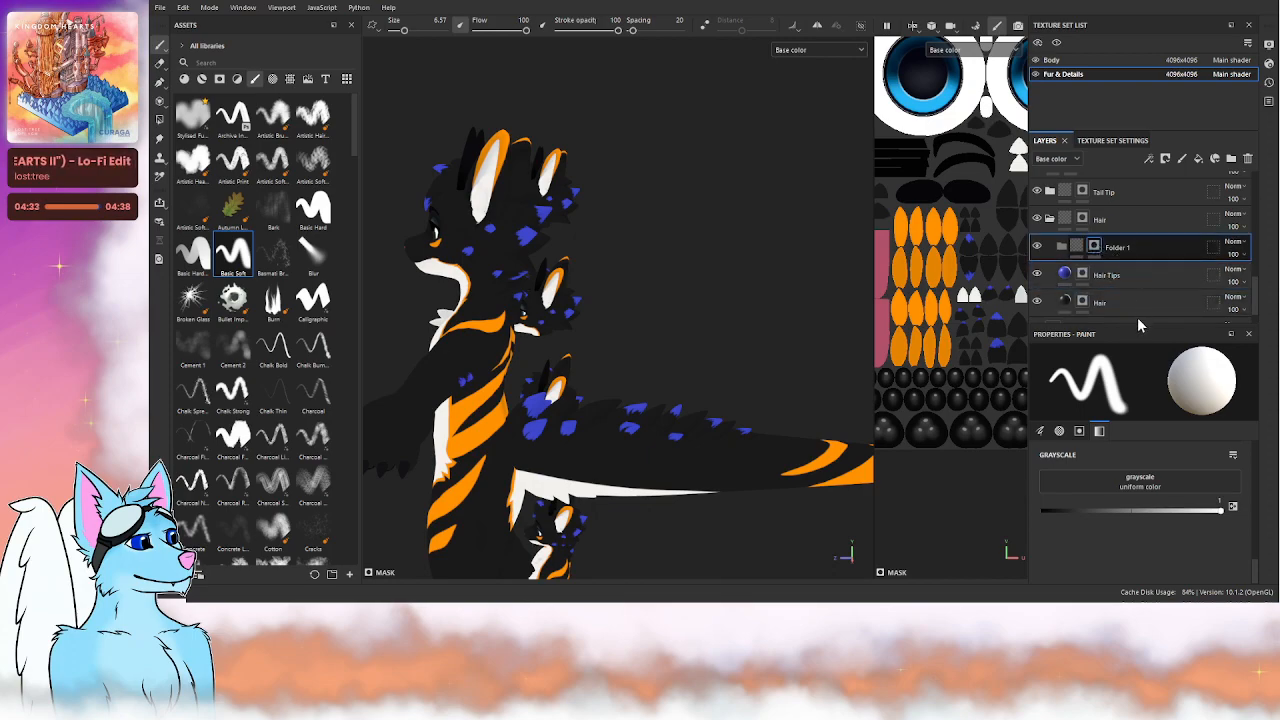
left_click_drag(1108, 276, 1123, 251)
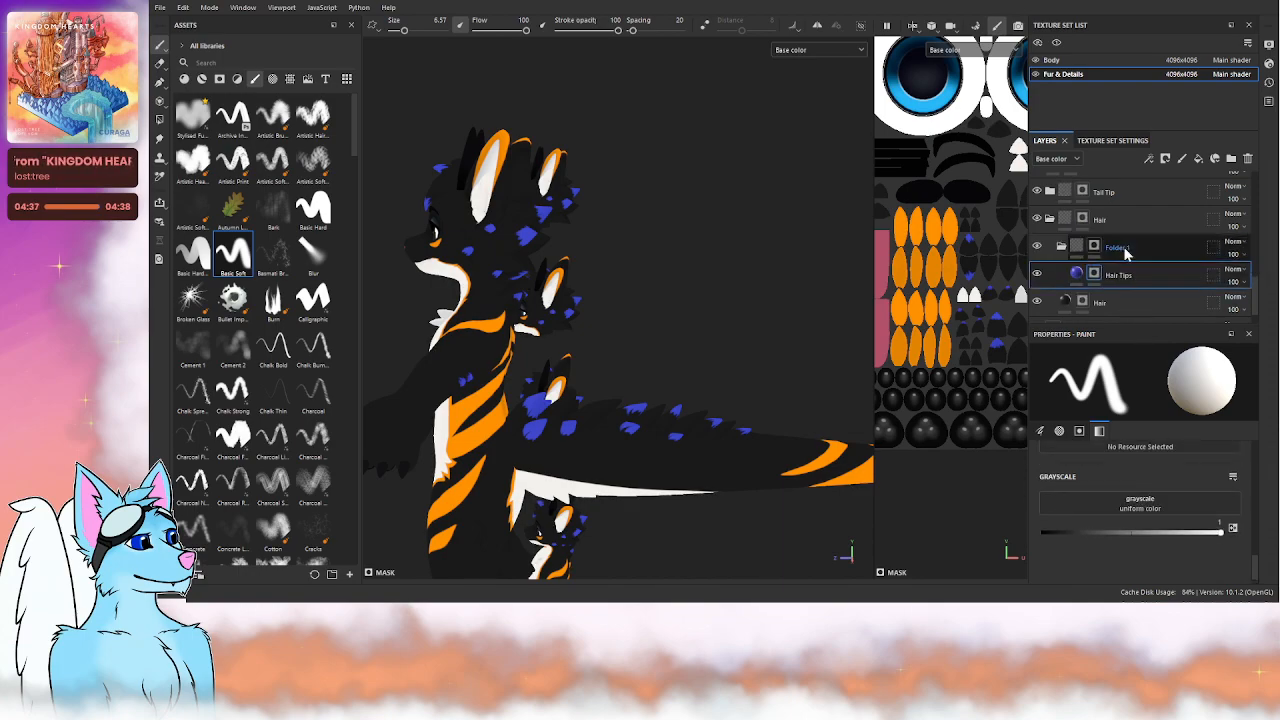
- Rename the folder as "HAir tips" and remove the mask from the Hair Tips layer inside it
double_click(1121, 248)
type("HAir tips")
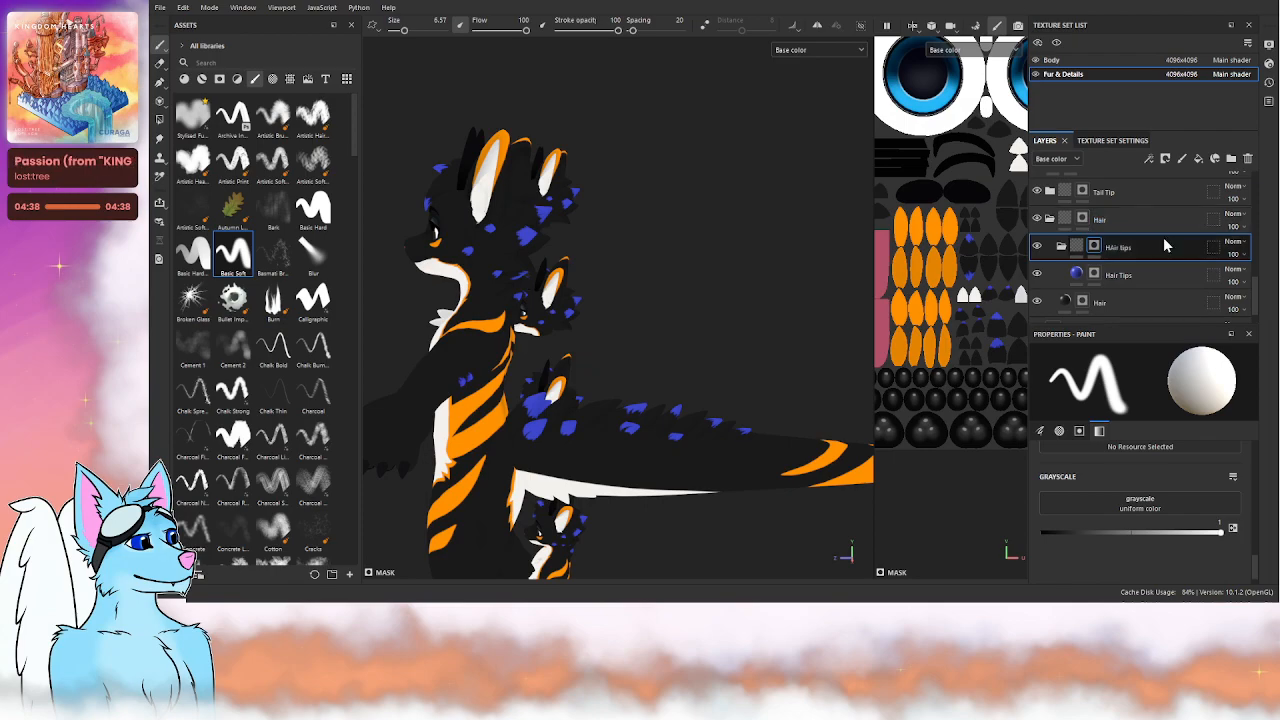
left_click(1095, 275)
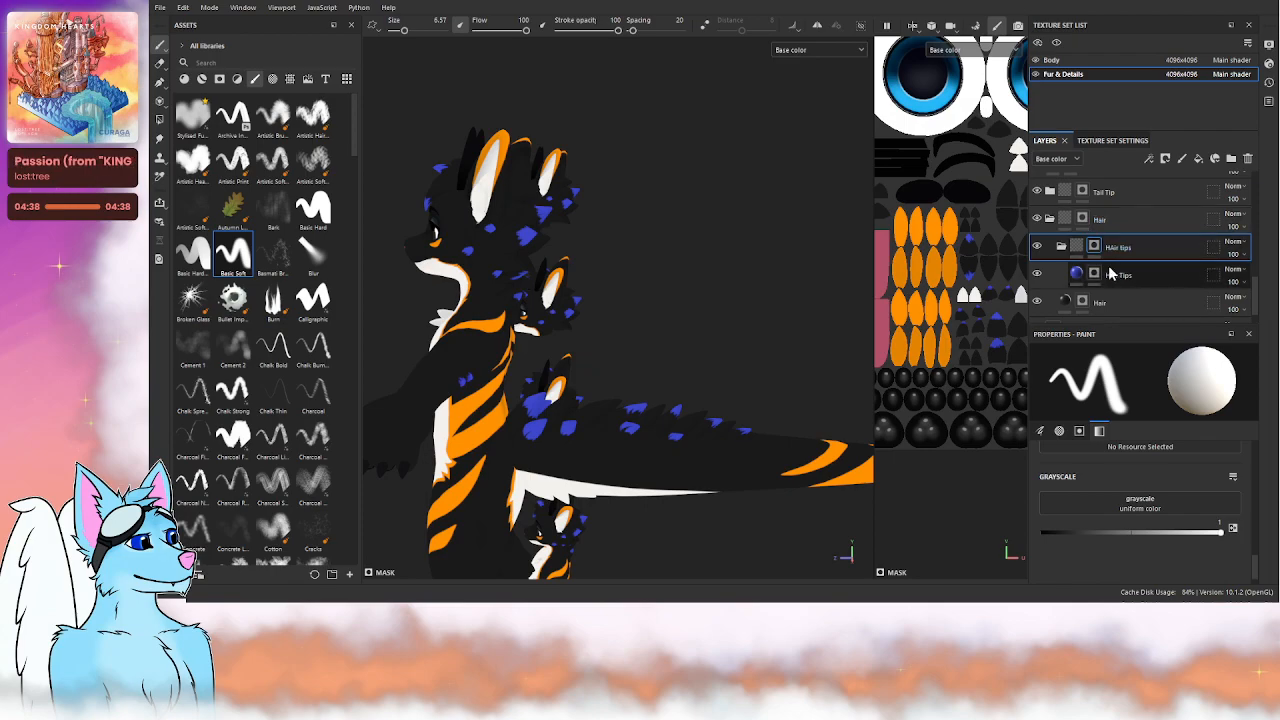
left_click(1162, 127)
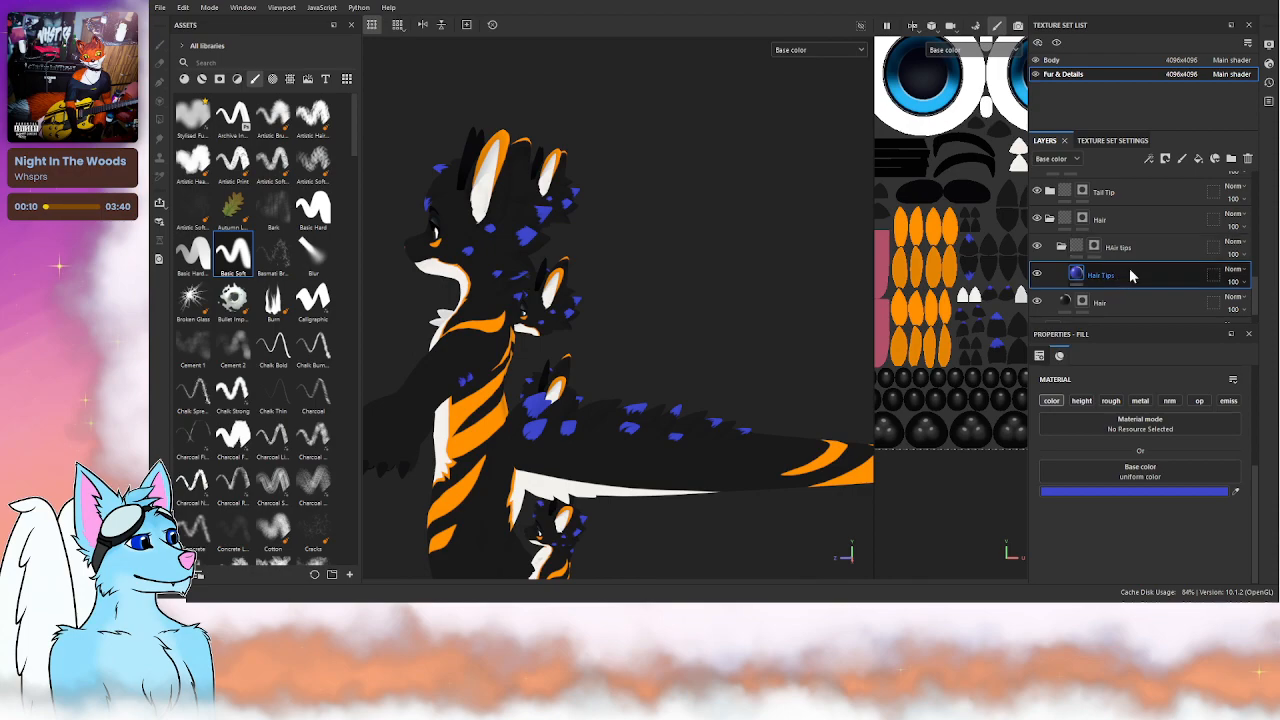
- Add a fill layer above Hair Tips inside the folder and name it "Hair gradient"
left_click(1198, 158)
double_click(1100, 275)
type("Hair gradient")
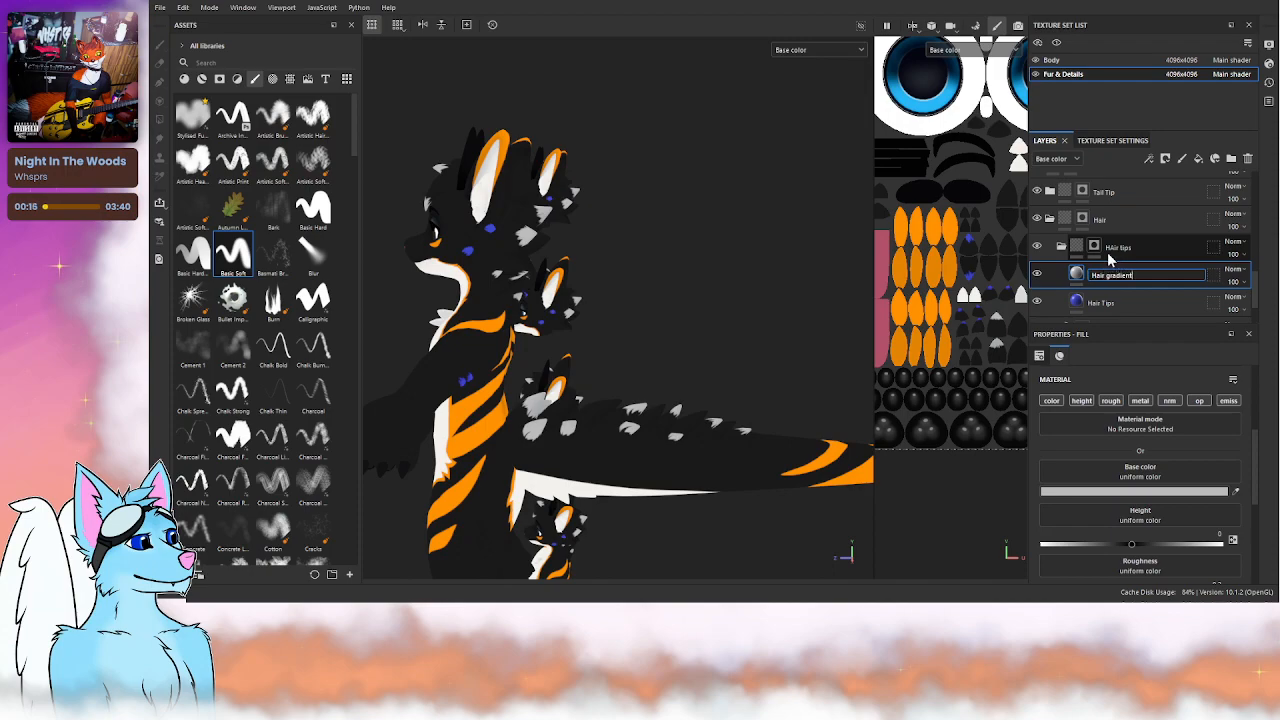
key("Return")
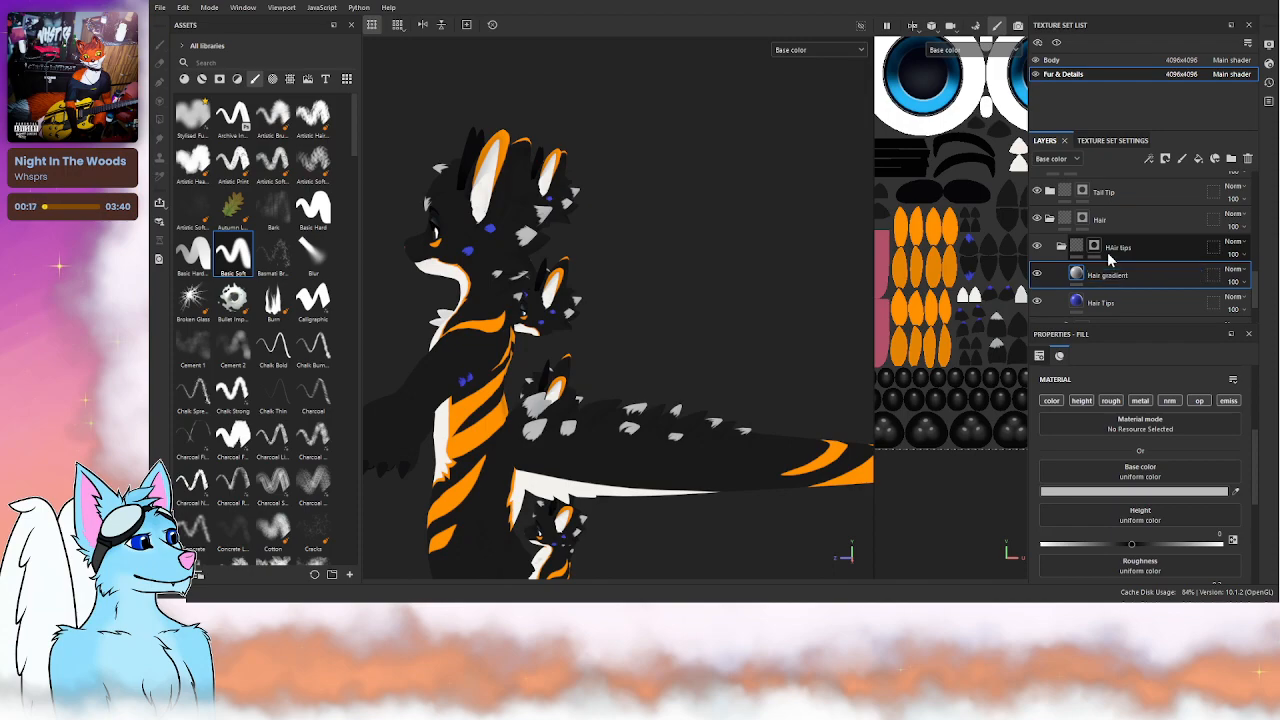
- Disable the height, rough, metal, nrm, op and emiss channels of the Hair gradient layer, keeping only color
left_click(1092, 404)
left_click(1113, 403)
left_click(1142, 404)
left_click(1170, 401)
left_click(1200, 401)
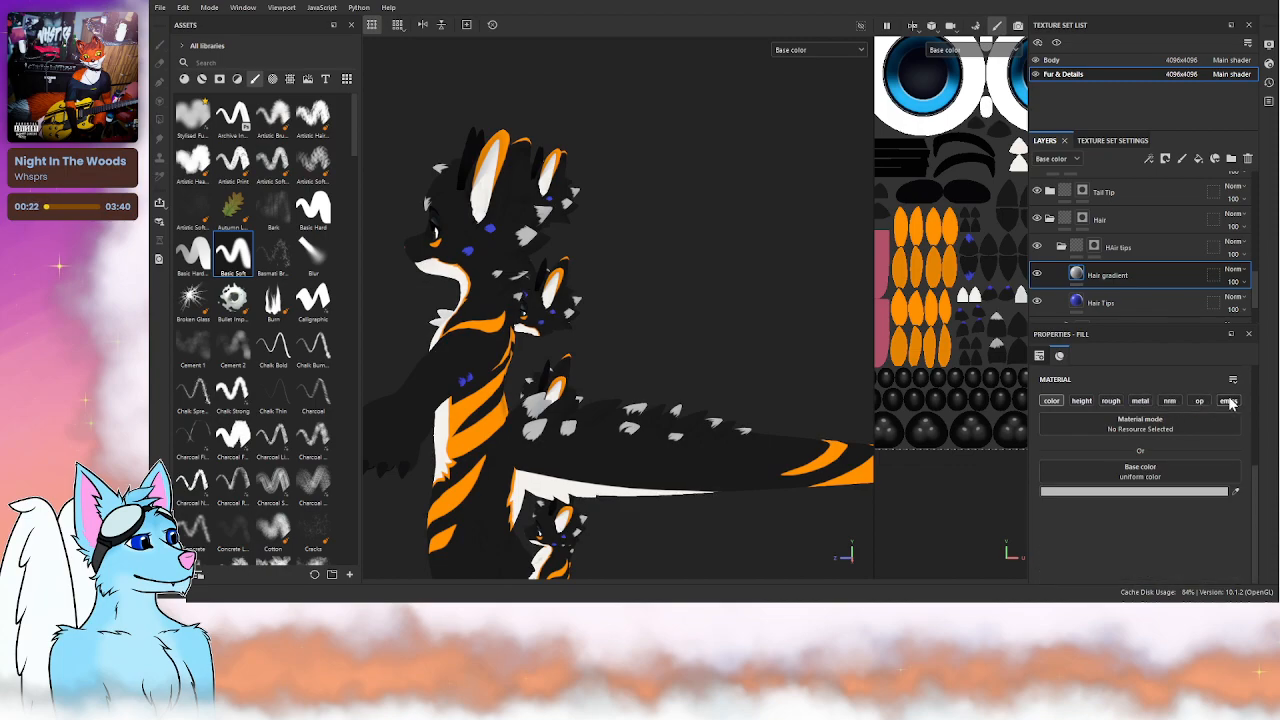
- Set the Hair gradient layer's base color to a violet-blue darker than the hair tips' blue
right_click_drag(620, 477, 946, 258, "alt")
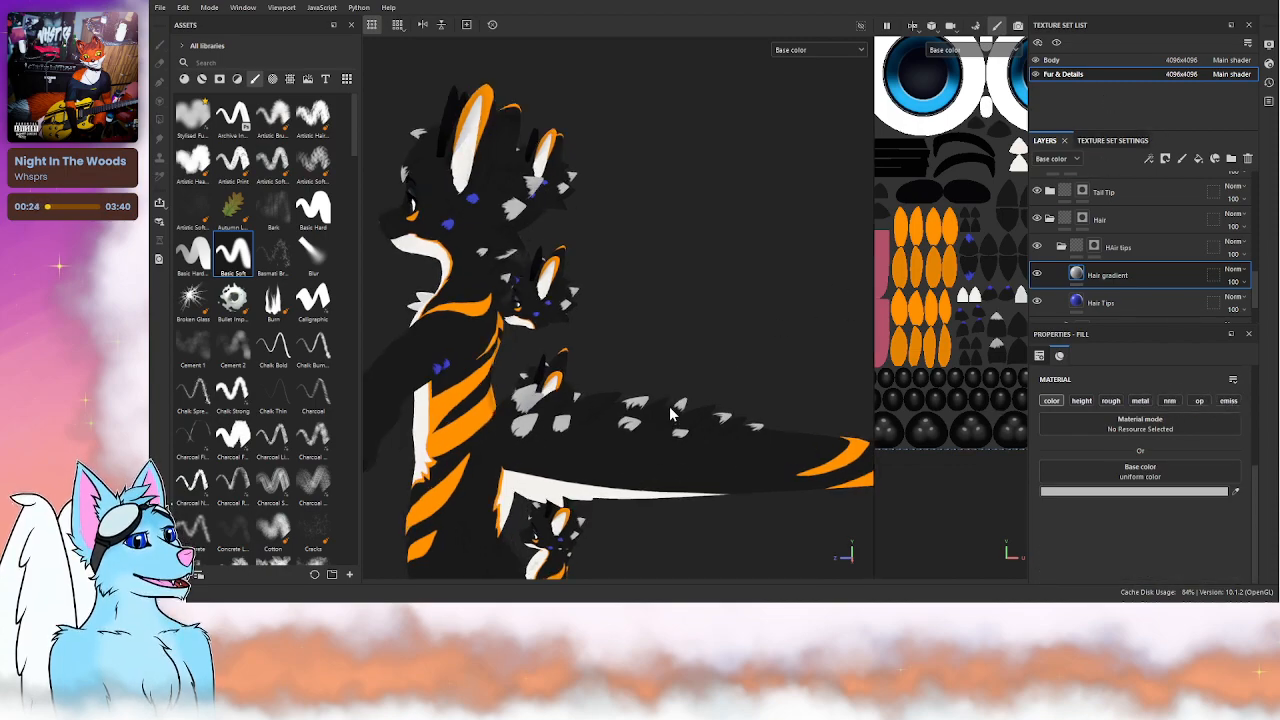
scroll(690, 410, "up", 2)
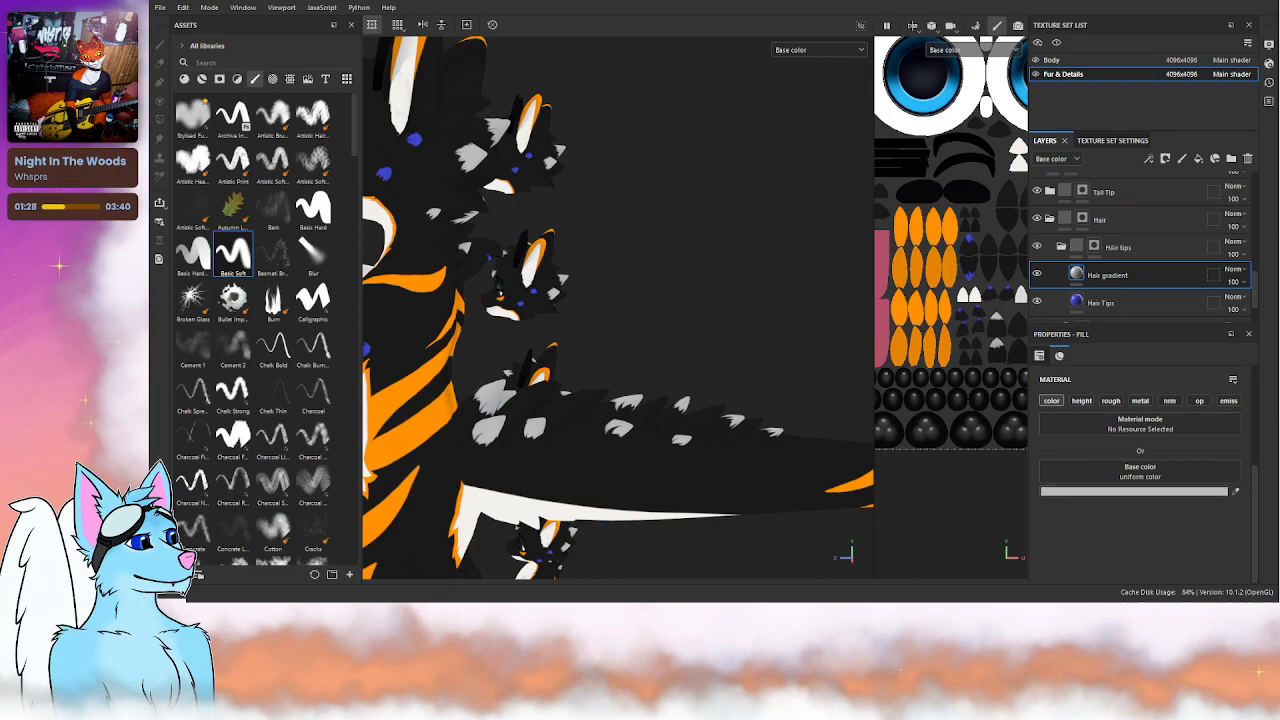
key("ctrl+z")
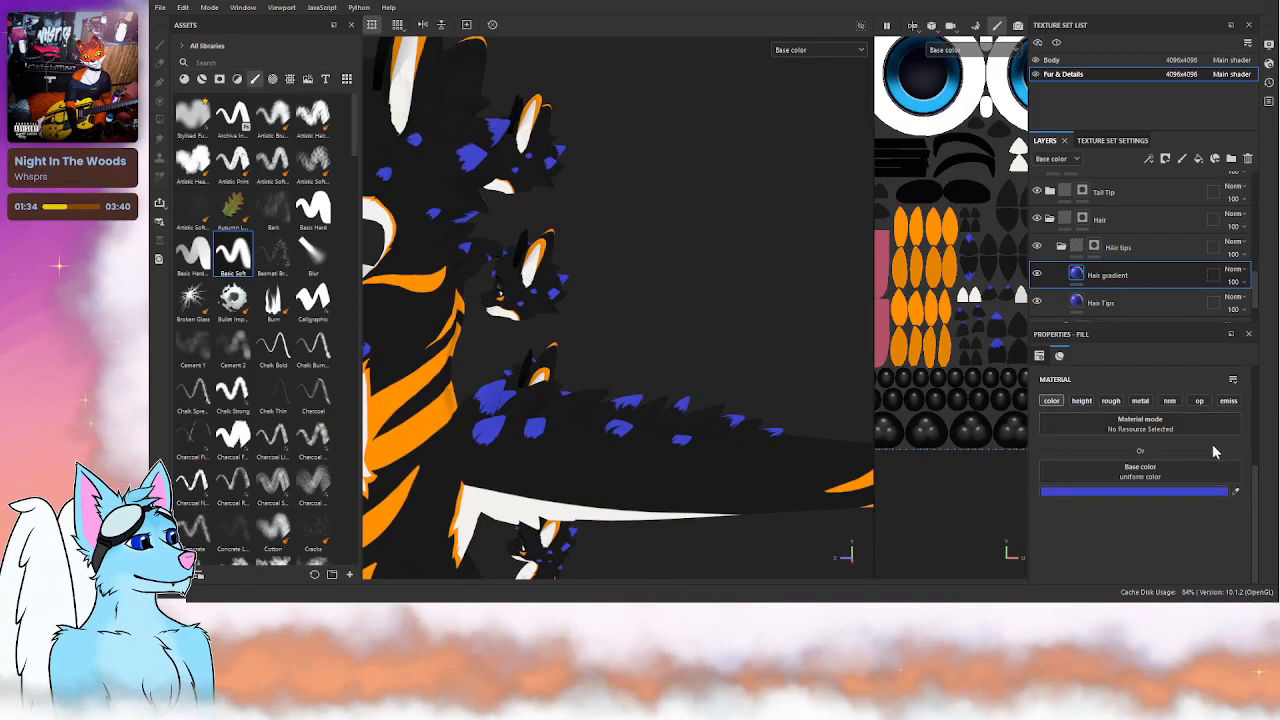
key("ctrl+z")
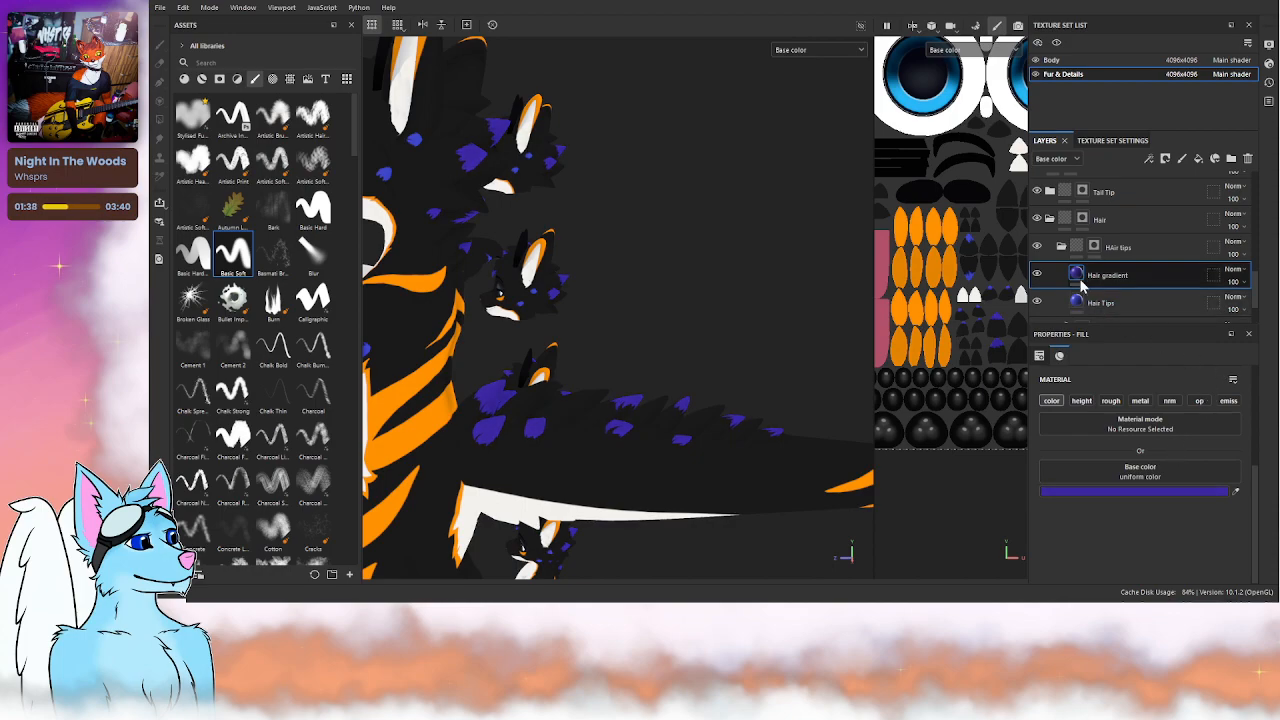
- Add a black mask to the Hair gradient layer, reduce the brush size to 2.3, and try a soft stroke on a hair tip
left_click(1188, 197)
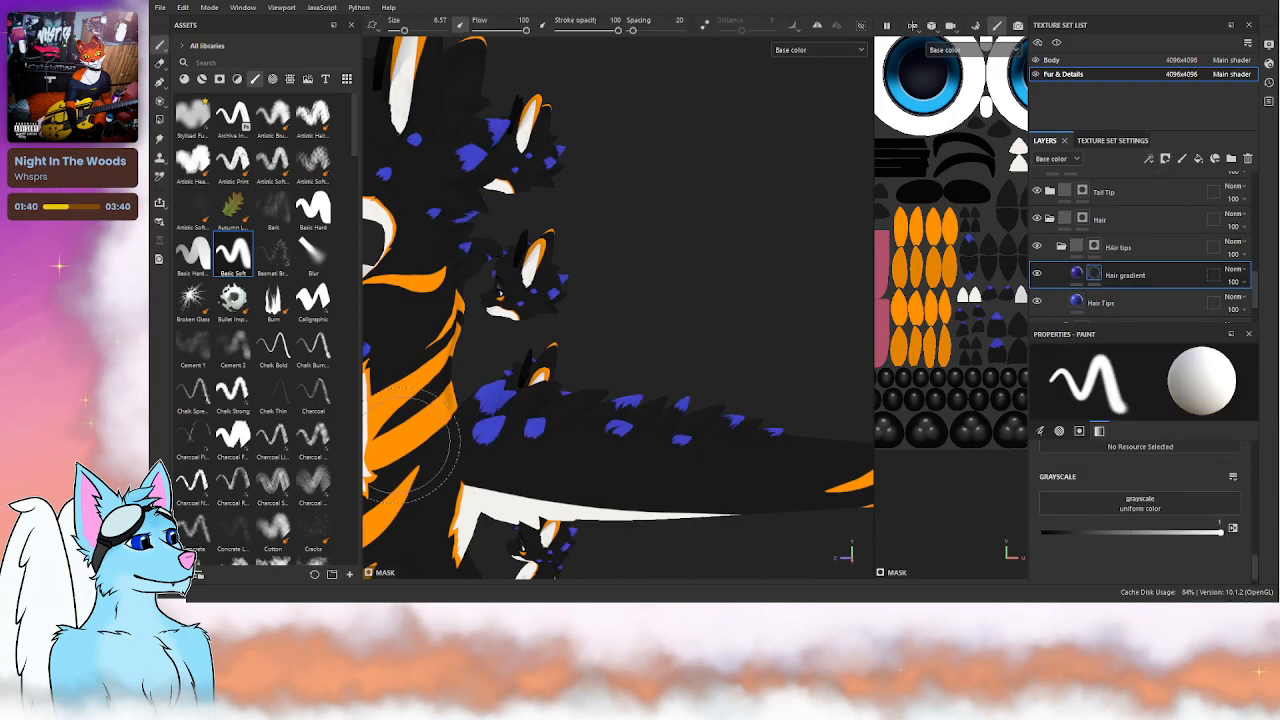
scroll(455, 430, "up", 3)
mouse_move(500, 436)
right_mouse_down("ctrl")
mouse_move(468, 436)
mouse_move(503, 440)
right_mouse_up("ctrl")
scroll(503, 440, "up", 4)
mouse_move(503, 441)
left_mouse_down()
mouse_move(533, 422)
mouse_move(517, 435)
left_mouse_up()
key("ctrl+z")
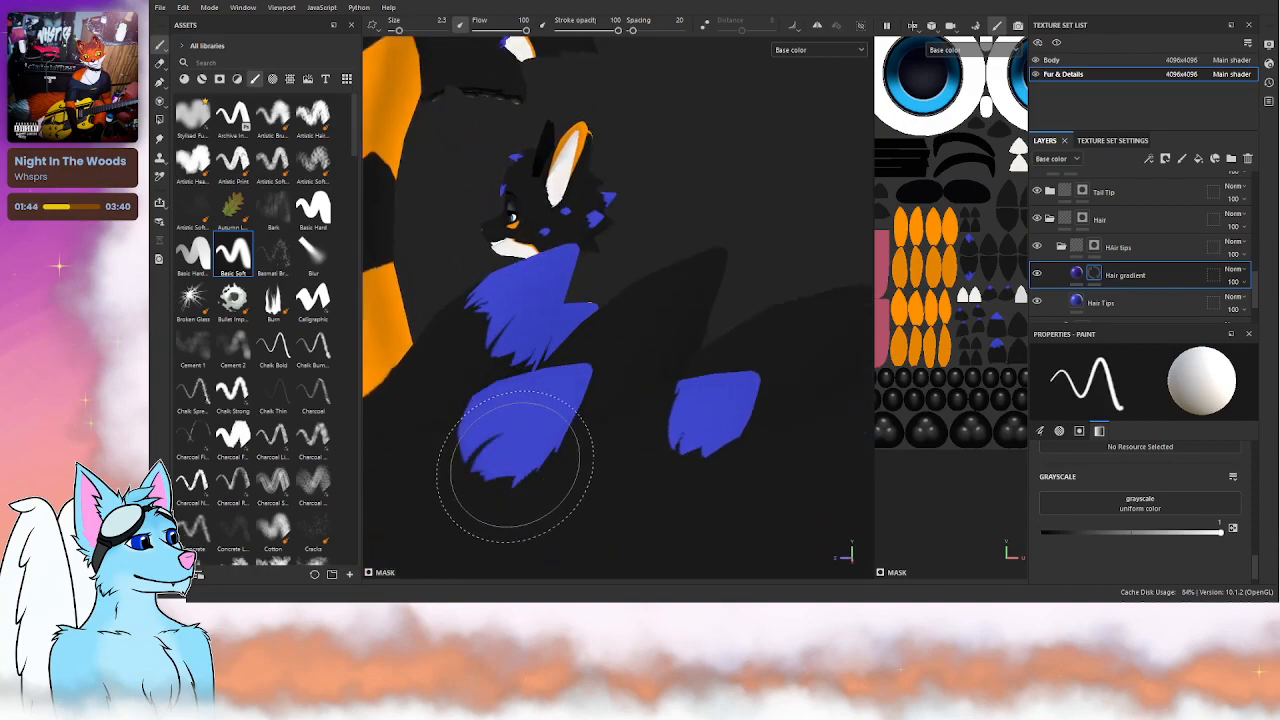
- Change the Hair gradient layer's base color to a darker blue and reselect its mask for painting
left_click(1150, 275)
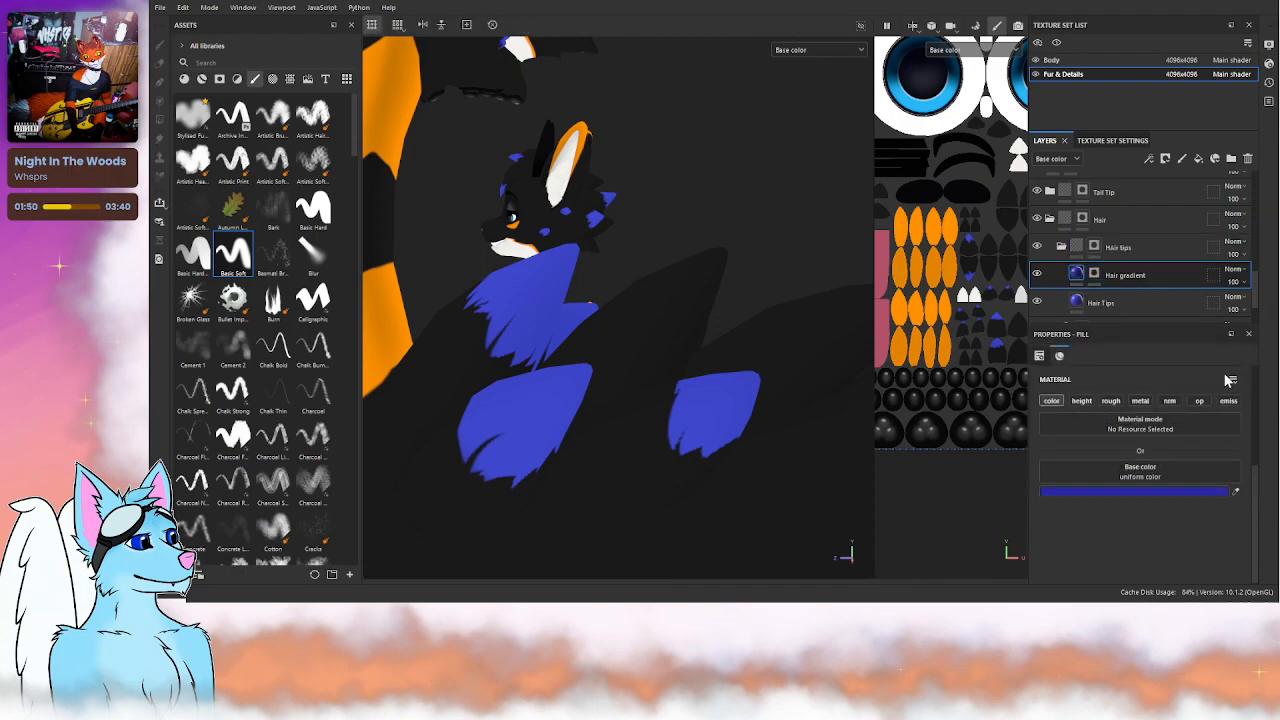
left_click(492, 444)
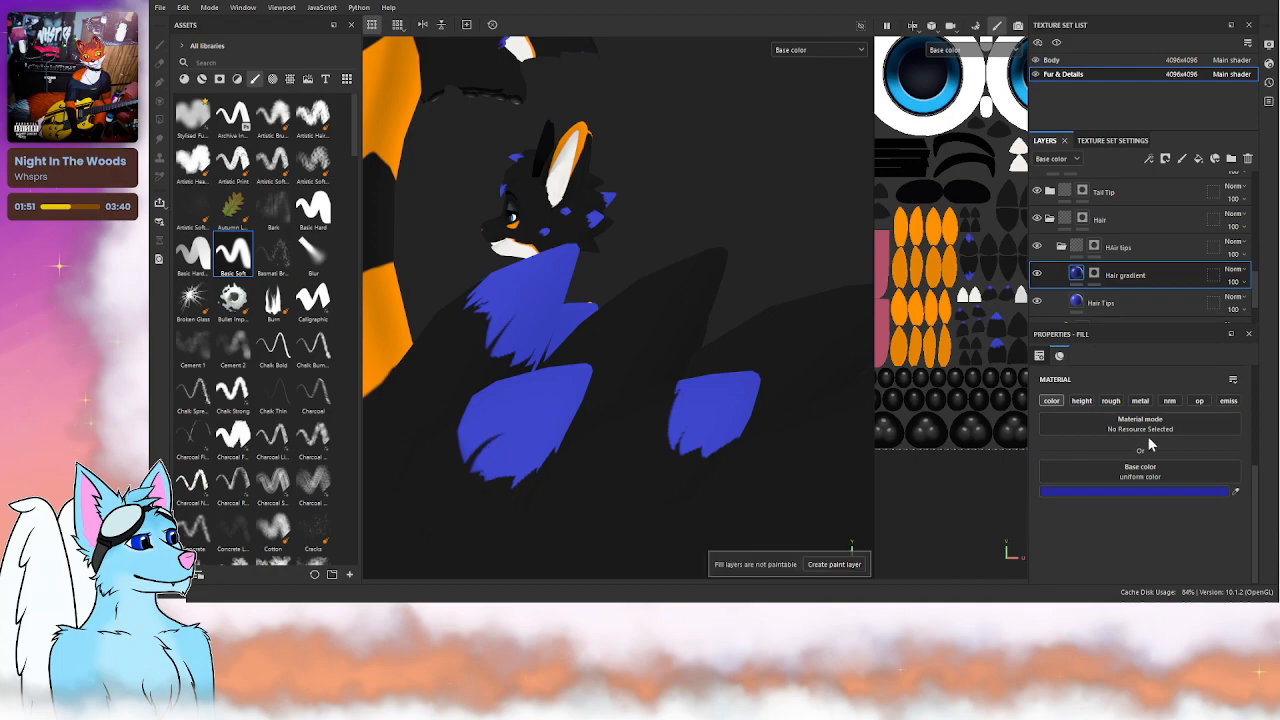
left_click(1094, 273)
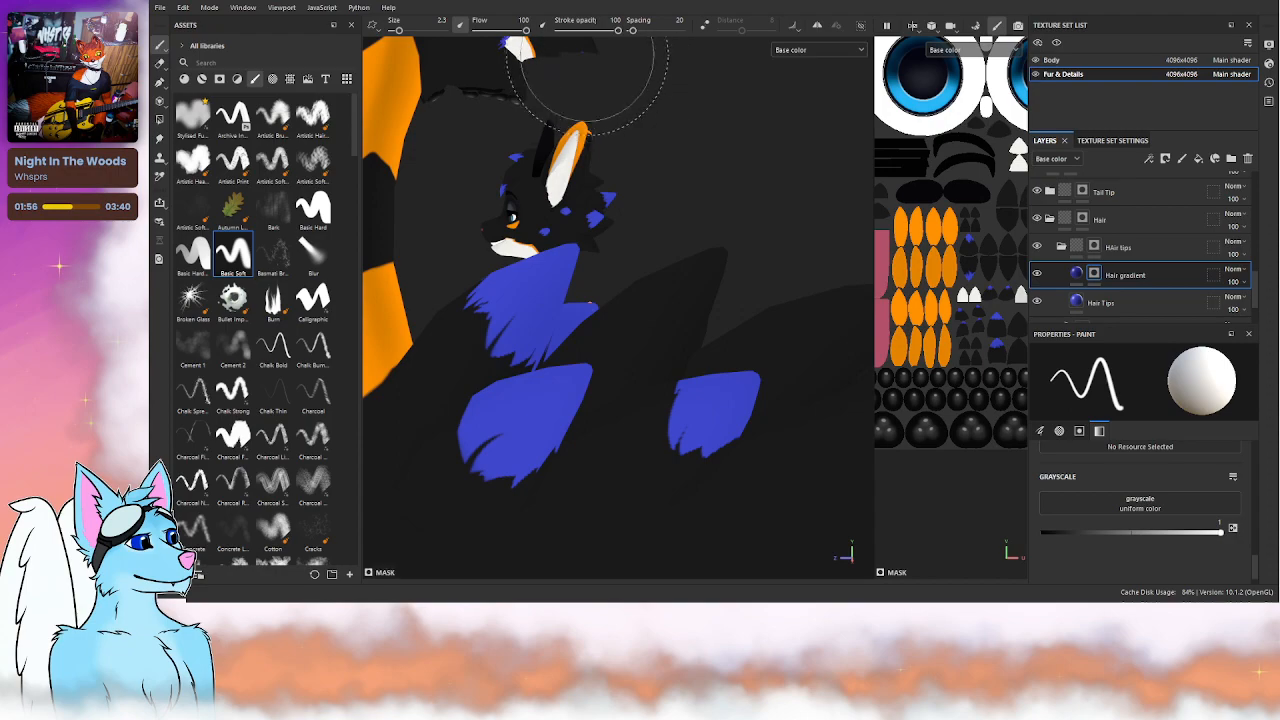
- Try a stroke opacity of 5 for the soft brush and settle on 20 for the Hair gradient mask
left_click_drag(572, 30, 561, 32)
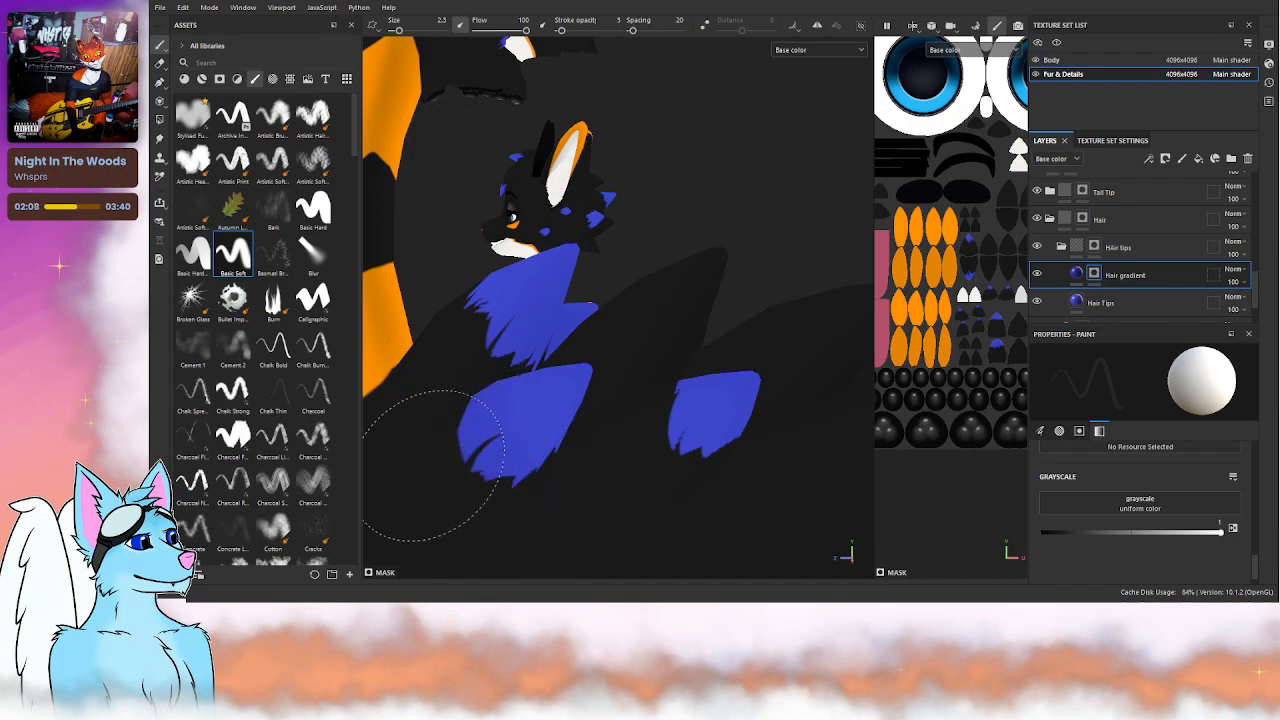
left_click_drag(465, 448, 466, 400, "alt")
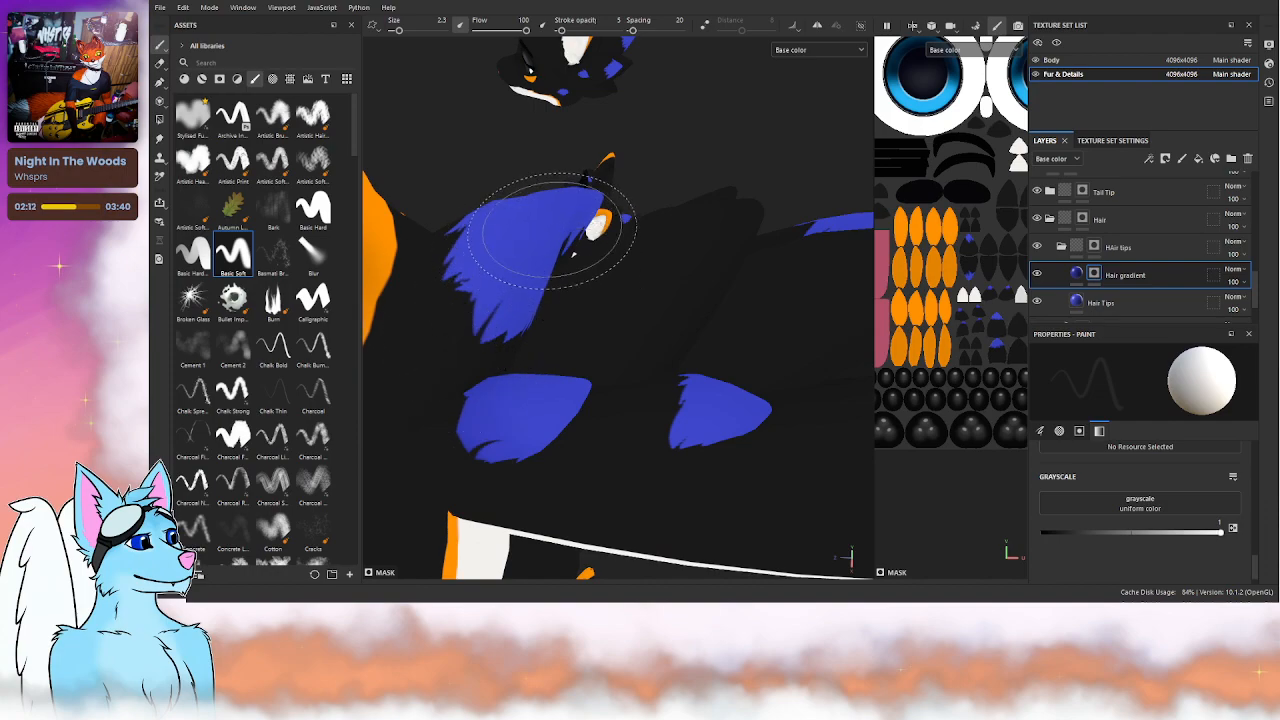
left_click_drag(562, 30, 572, 31)
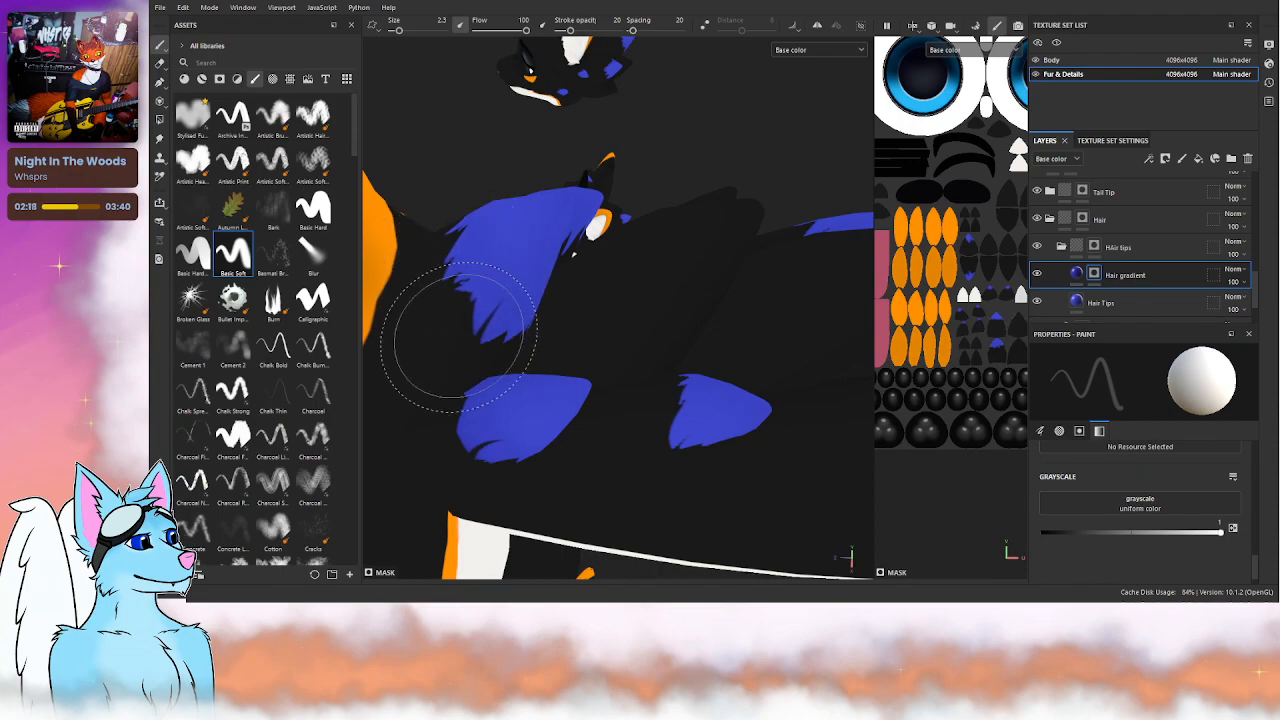
mouse_move(443, 286)
left_mouse_down("alt")
mouse_move(523, 351)
mouse_move(651, 343)
mouse_move(683, 321)
mouse_move(531, 297)
mouse_move(429, 200)
mouse_move(657, 200)
mouse_move(743, 229)
mouse_move(735, 253)
left_mouse_up("alt")
scroll(730, 278, "down", 5)
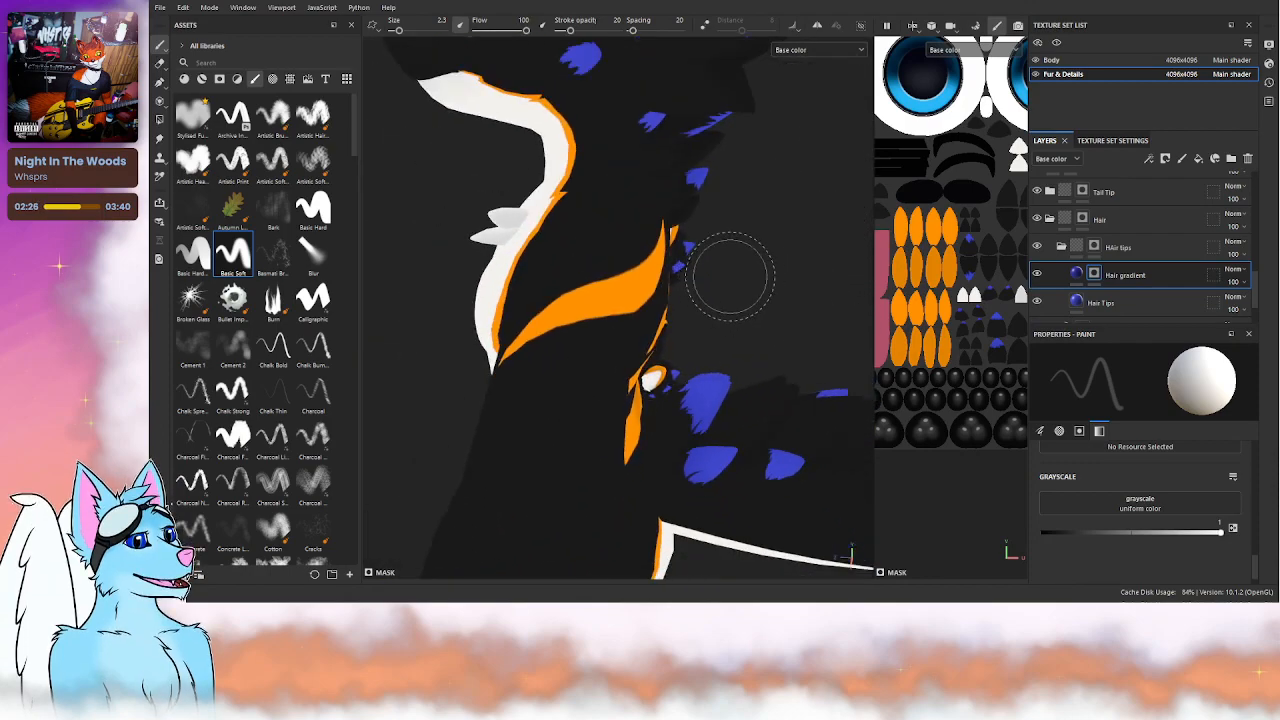
- Examine the blue hair tips across the model from several distances to find the ones still needing gradient shading
middle_click_drag(741, 250, 562, 388, "alt")
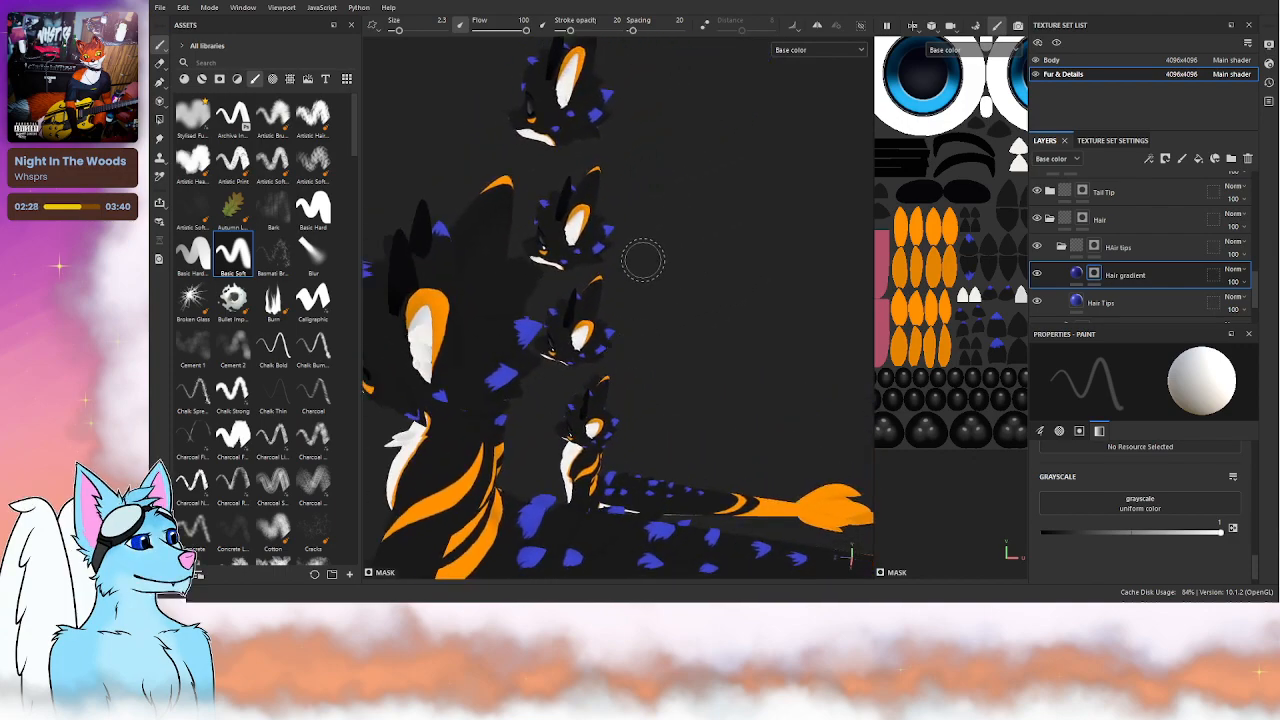
scroll(636, 275, "down", 6)
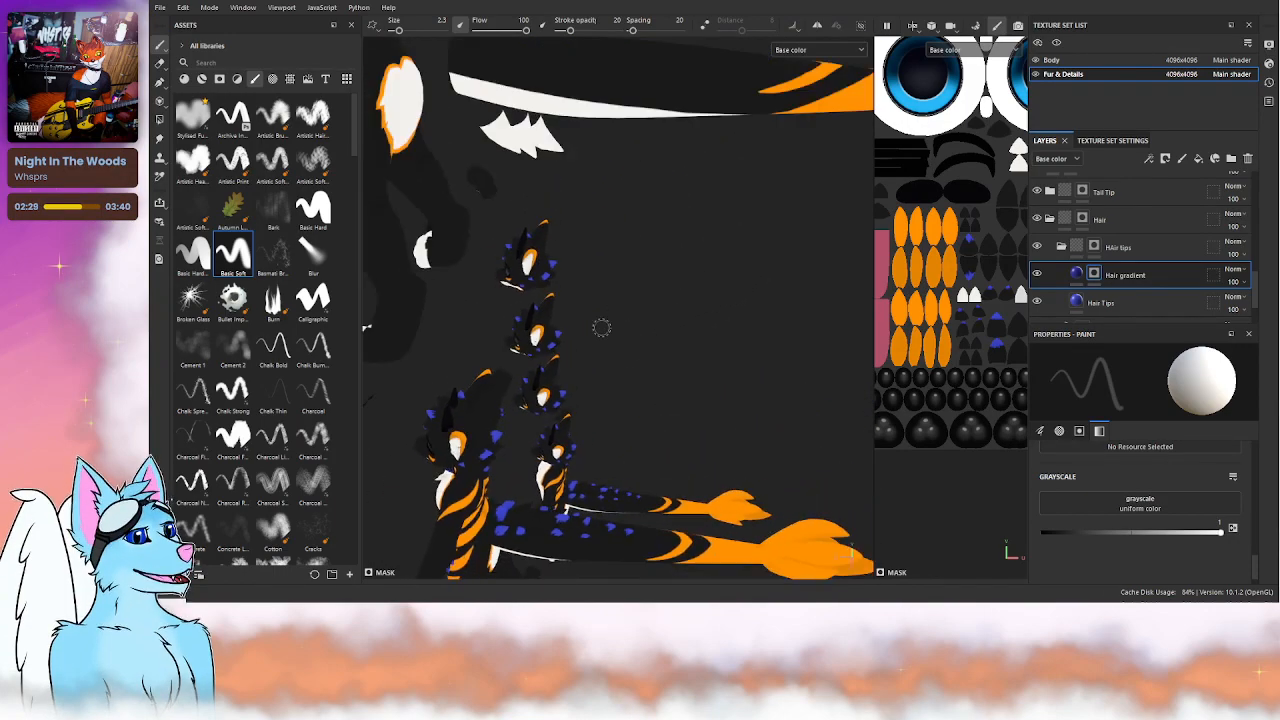
scroll(601, 327, "down", 5)
scroll(538, 268, "up", 4)
scroll(535, 268, "up", 8)
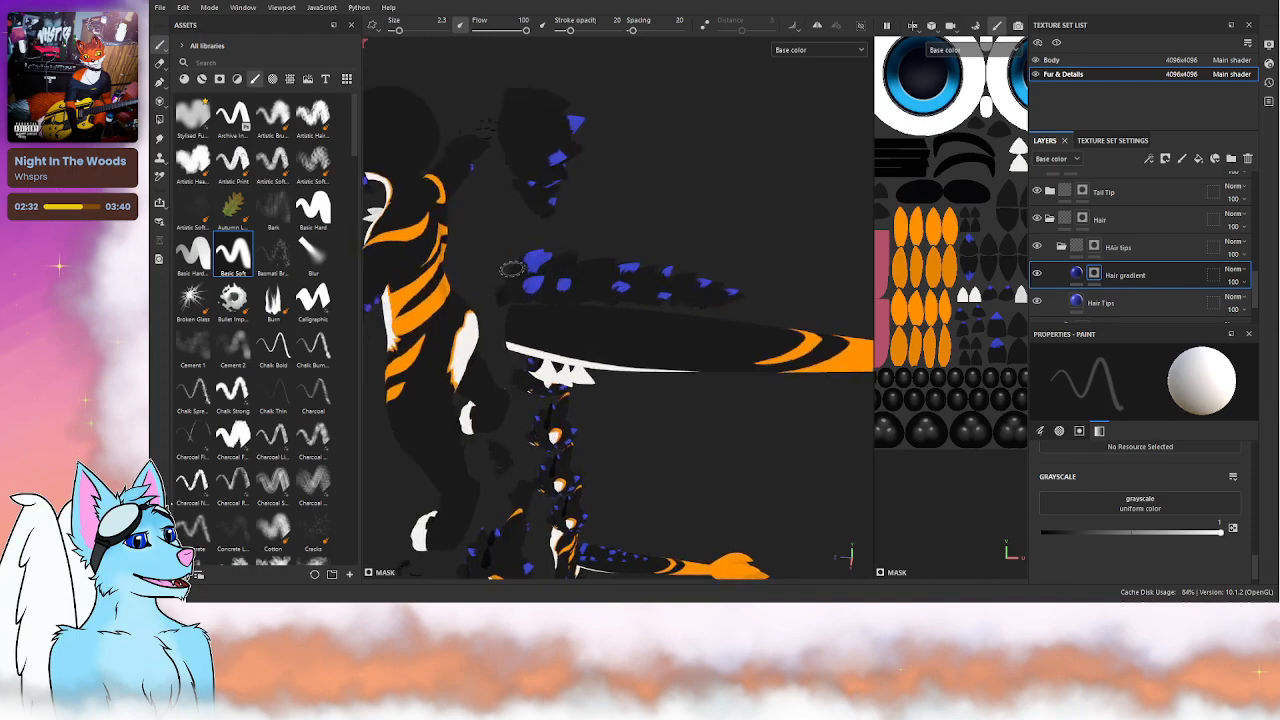
scroll(590, 240, "up", 1)
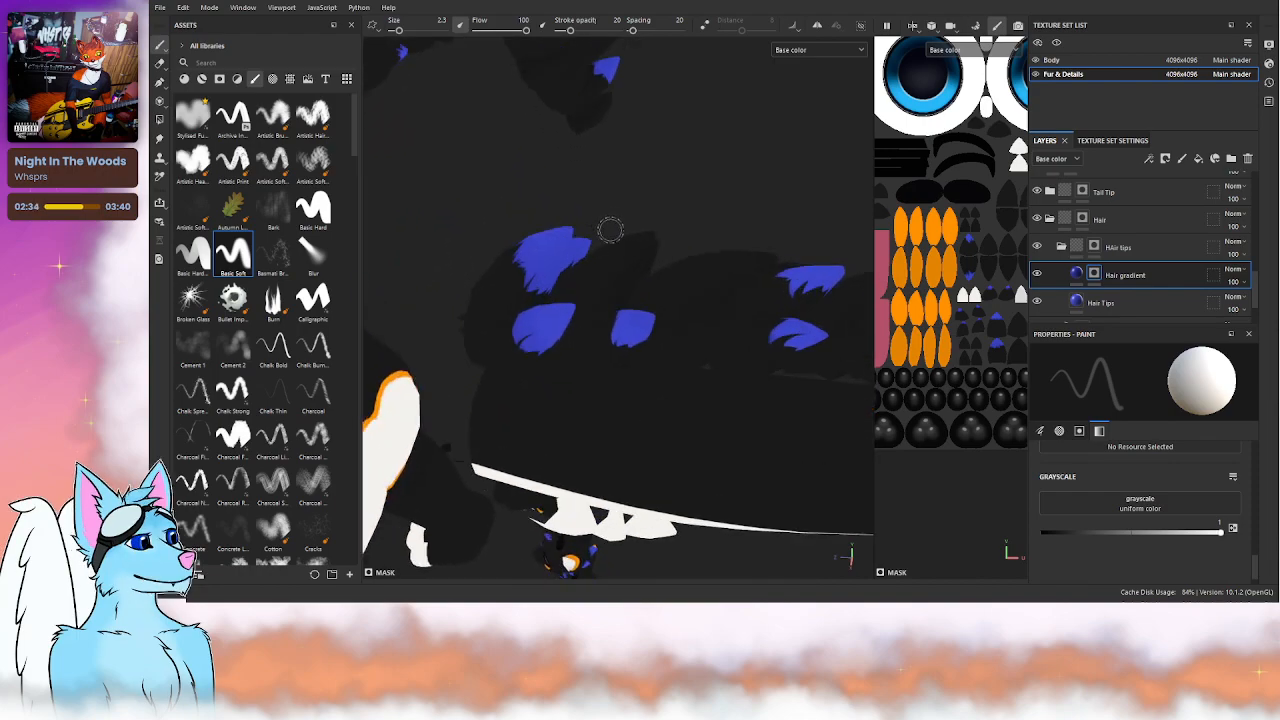
scroll(609, 229, "down", 3)
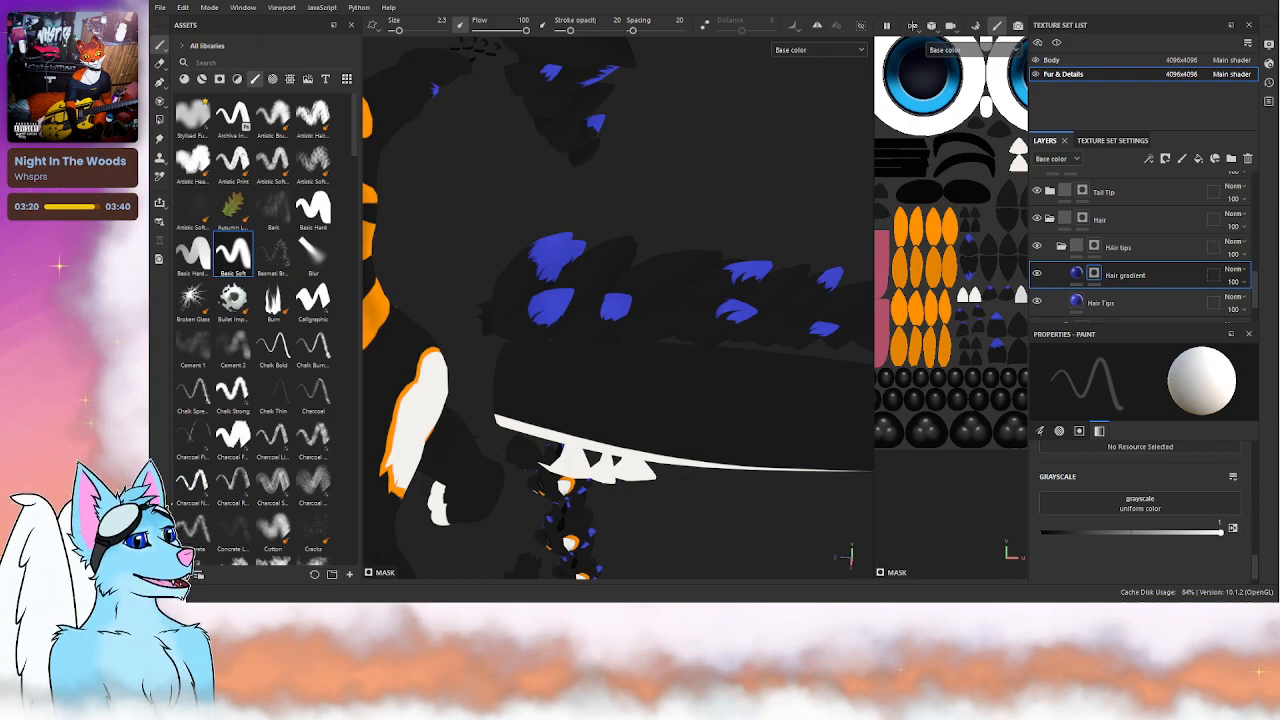
- Shade the large blue hair tips near the neck with soft size 2.3 strokes on the Hair gradient mask from several angles
scroll(610, 264, "up", 2)
left_click_drag(610, 264, 462, 316, "alt")
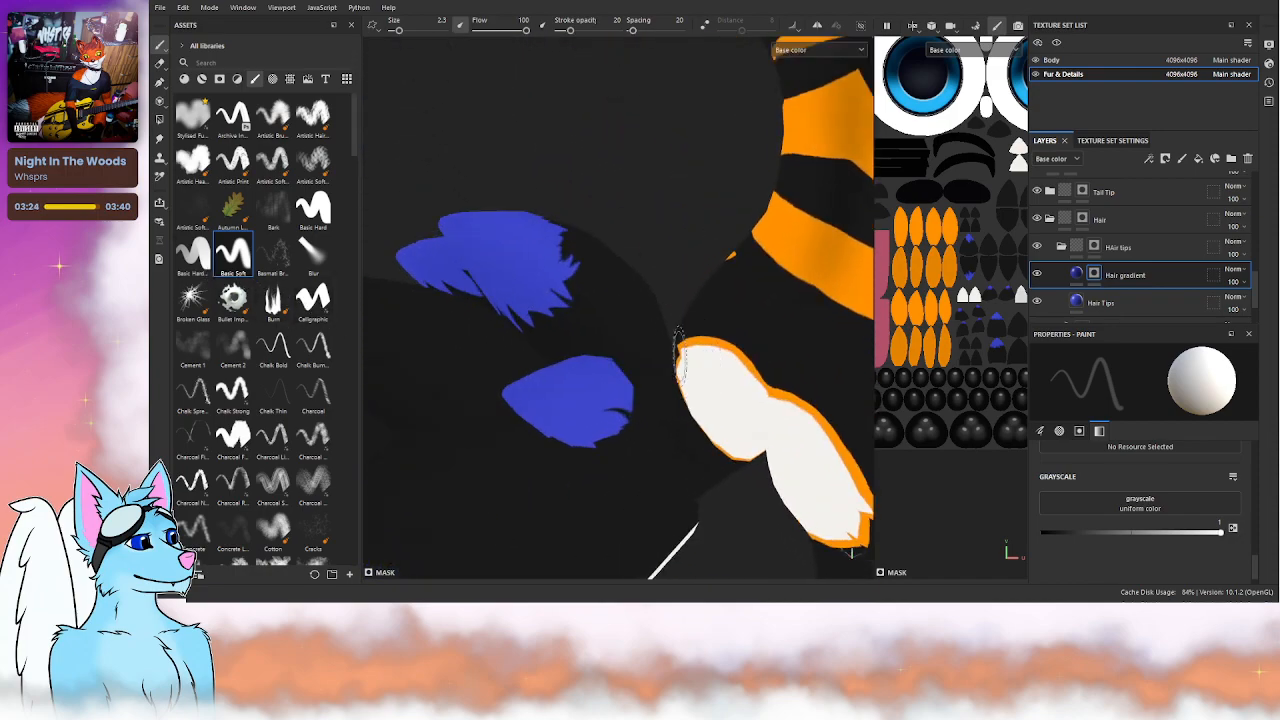
left_click_drag(600, 224, 547, 297, "alt")
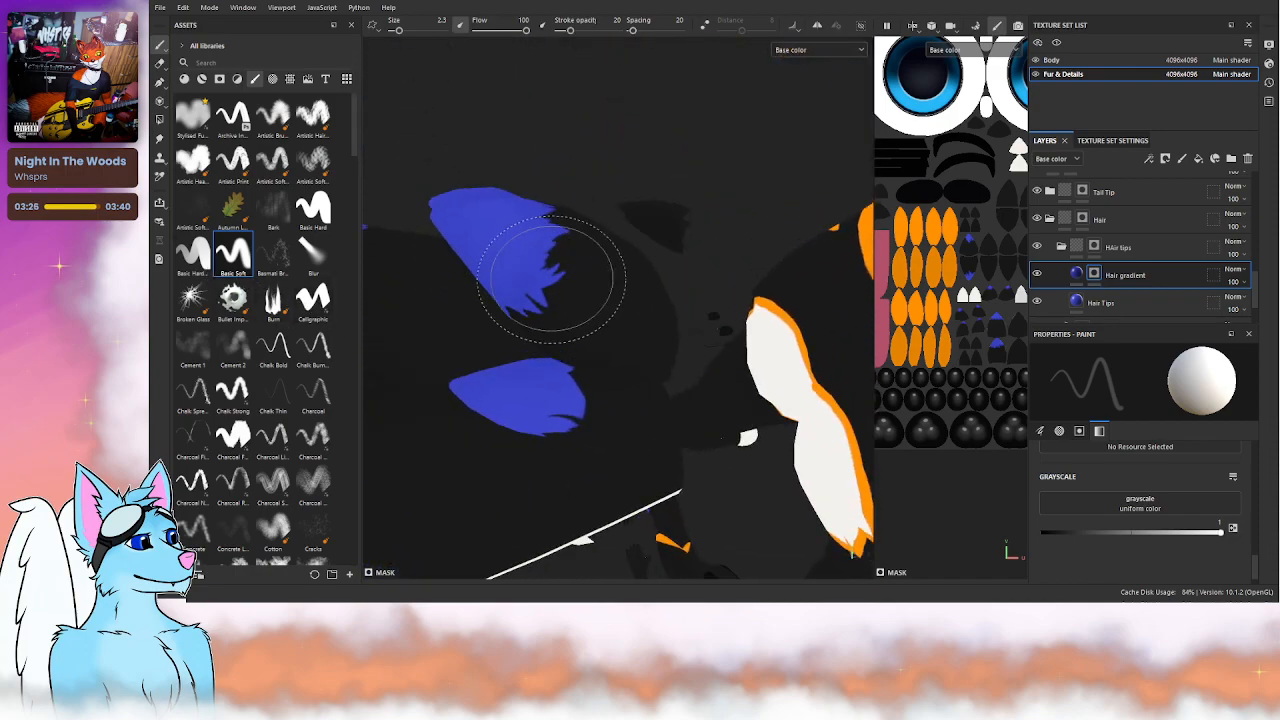
mouse_move(586, 211)
left_mouse_down("alt")
mouse_move(657, 206)
mouse_move(646, 217)
left_mouse_up("alt")
mouse_move(604, 340)
left_mouse_down("alt")
mouse_move(591, 334)
mouse_move(586, 394)
left_mouse_up("alt")
mouse_move(598, 320)
left_mouse_down("alt")
mouse_move(566, 423)
mouse_move(600, 371)
left_mouse_up("alt")
mouse_move(618, 303)
left_mouse_down("alt")
mouse_move(700, 263)
mouse_move(794, 157)
left_mouse_up("alt")
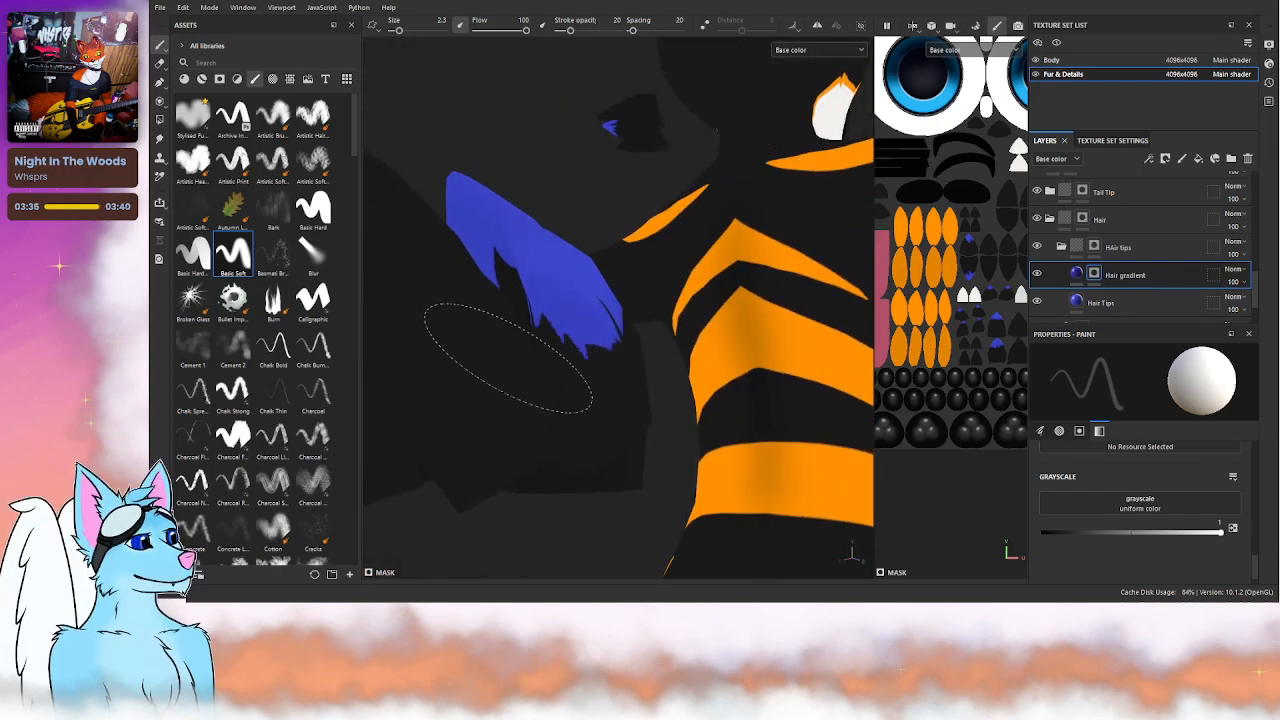
mouse_move(635, 400)
left_mouse_down("alt")
mouse_move(583, 414)
mouse_move(554, 509)
left_mouse_up("alt")
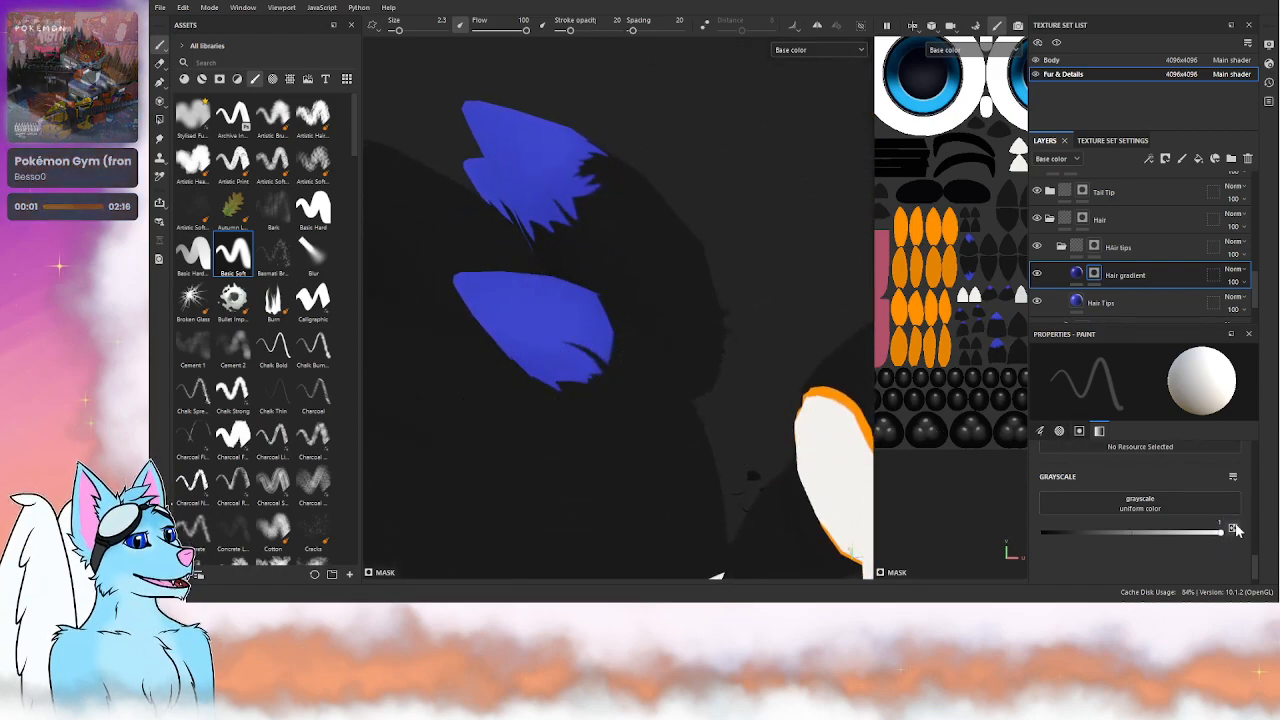
- Correct the gradient with mask grayscale 0, then restore grayscale 1 and shade the hair tips at the back of the neck
left_click_drag(1217, 535, 1042, 532)
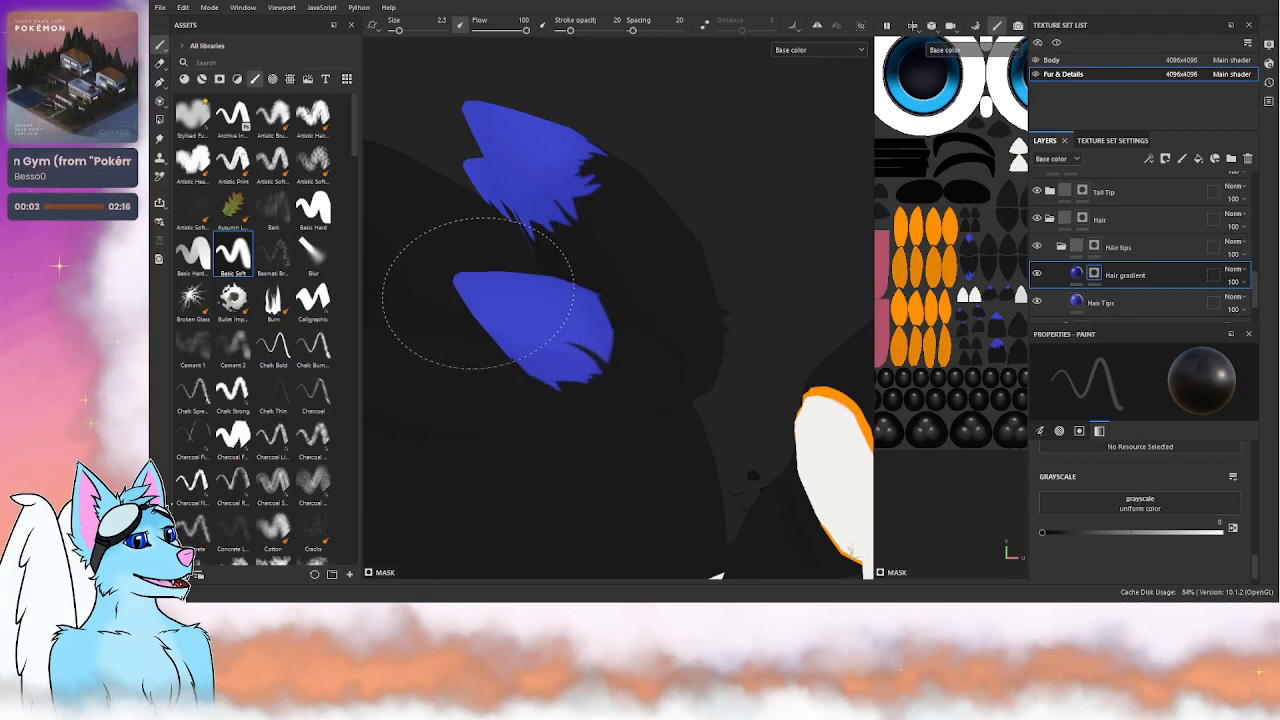
left_click(1232, 530)
left_click_drag(643, 223, 745, 200, "alt")
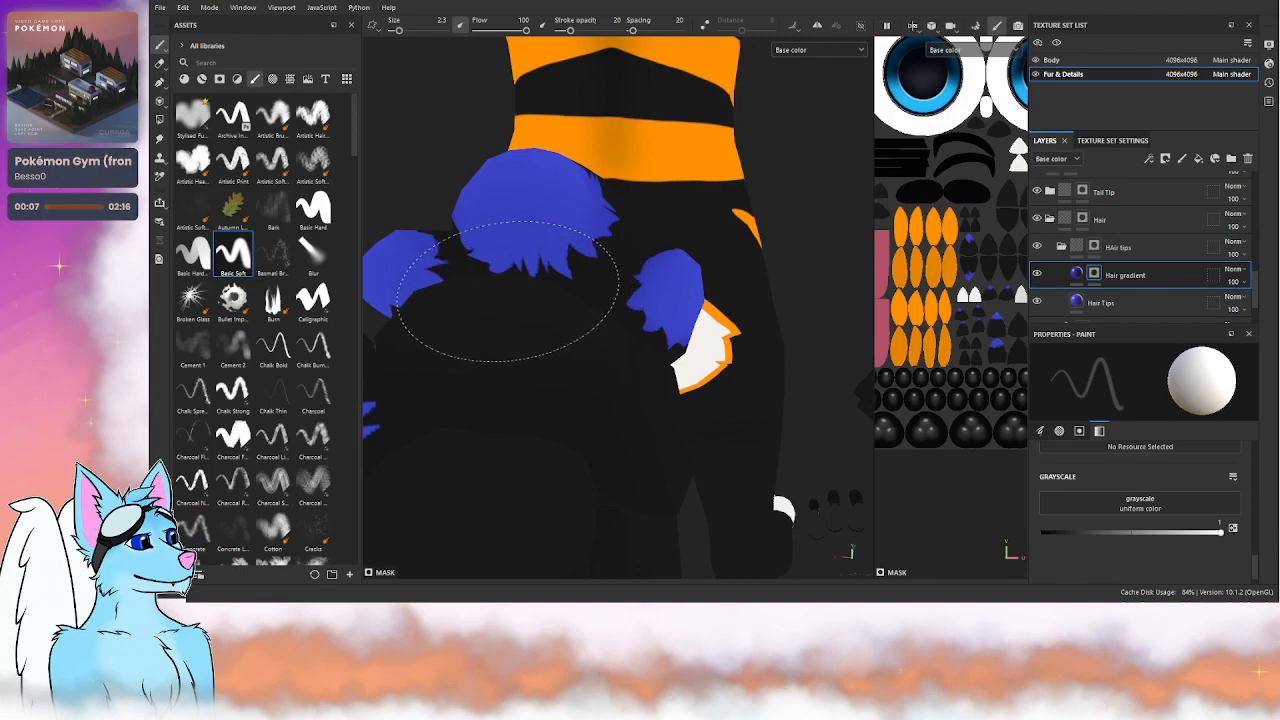
mouse_move(506, 314)
left_mouse_down("alt")
mouse_move(618, 298)
mouse_move(636, 278)
left_mouse_up("alt")
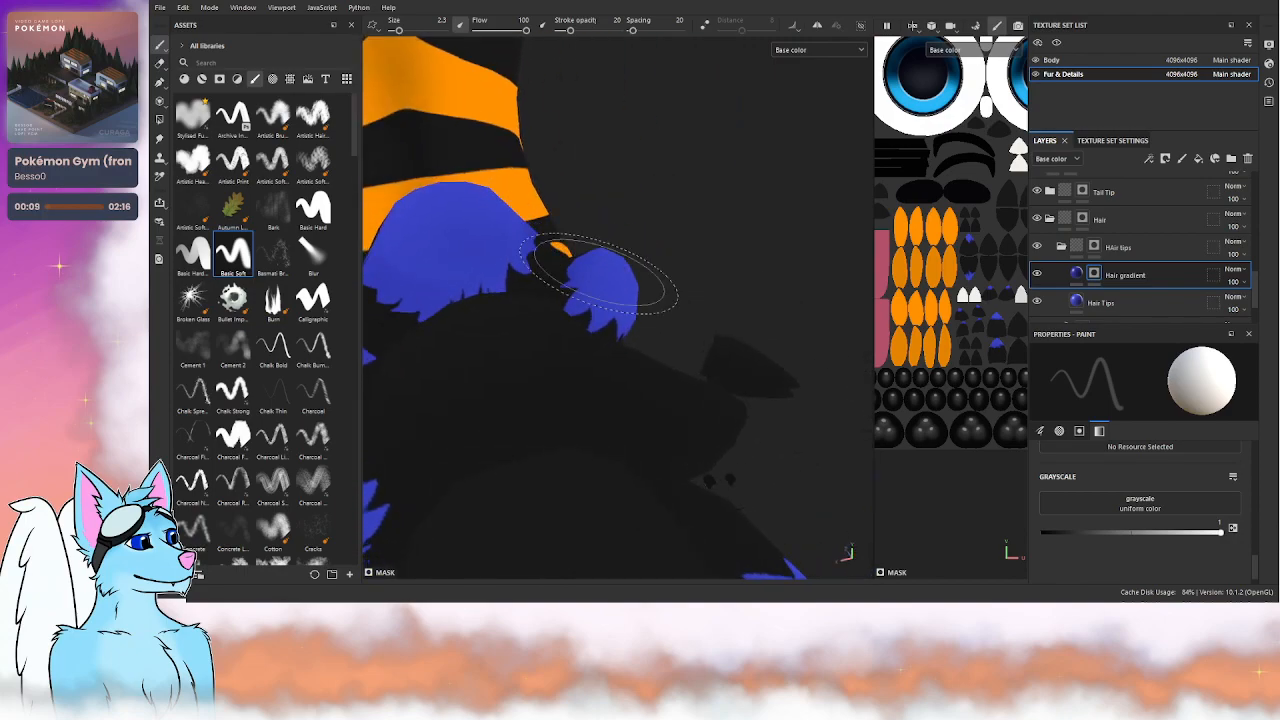
mouse_move(523, 240)
left_mouse_down("alt")
mouse_move(594, 337)
mouse_move(699, 306)
left_mouse_up("alt")
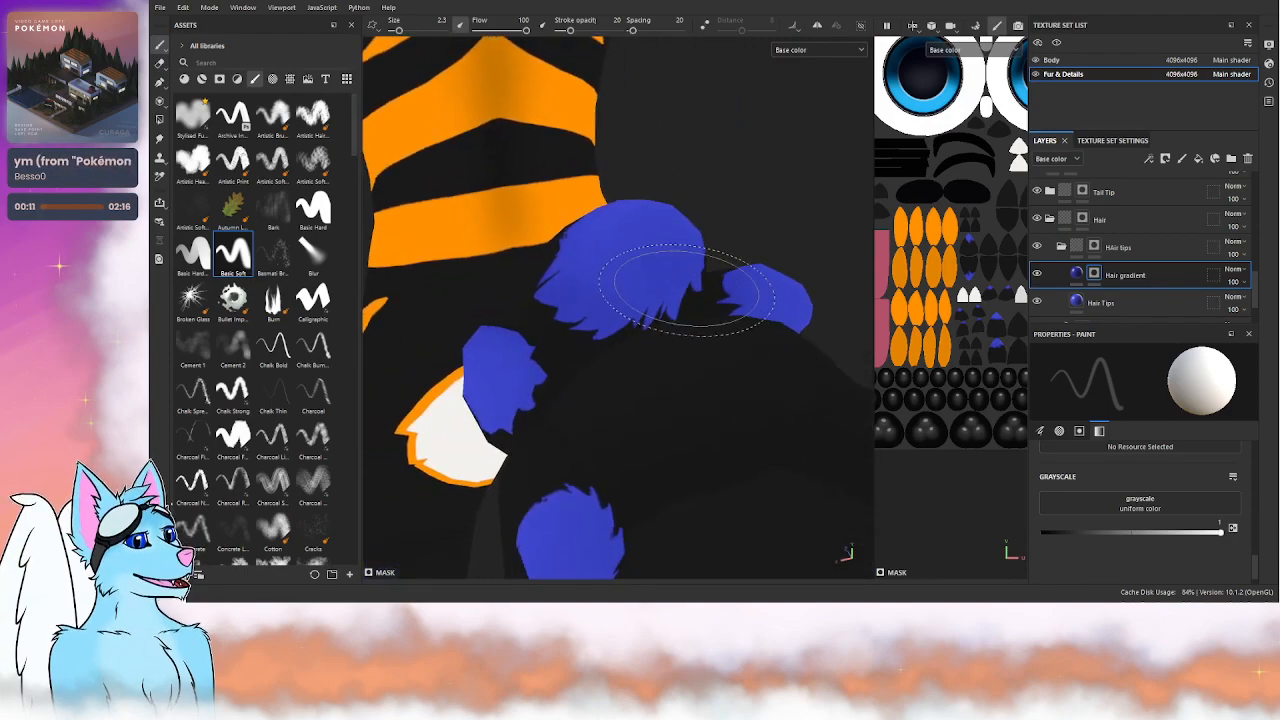
- Clean up the Hair gradient mask around the hair tips with grayscale 0, reducing the soft brush size to 0.84
left_click(1232, 530)
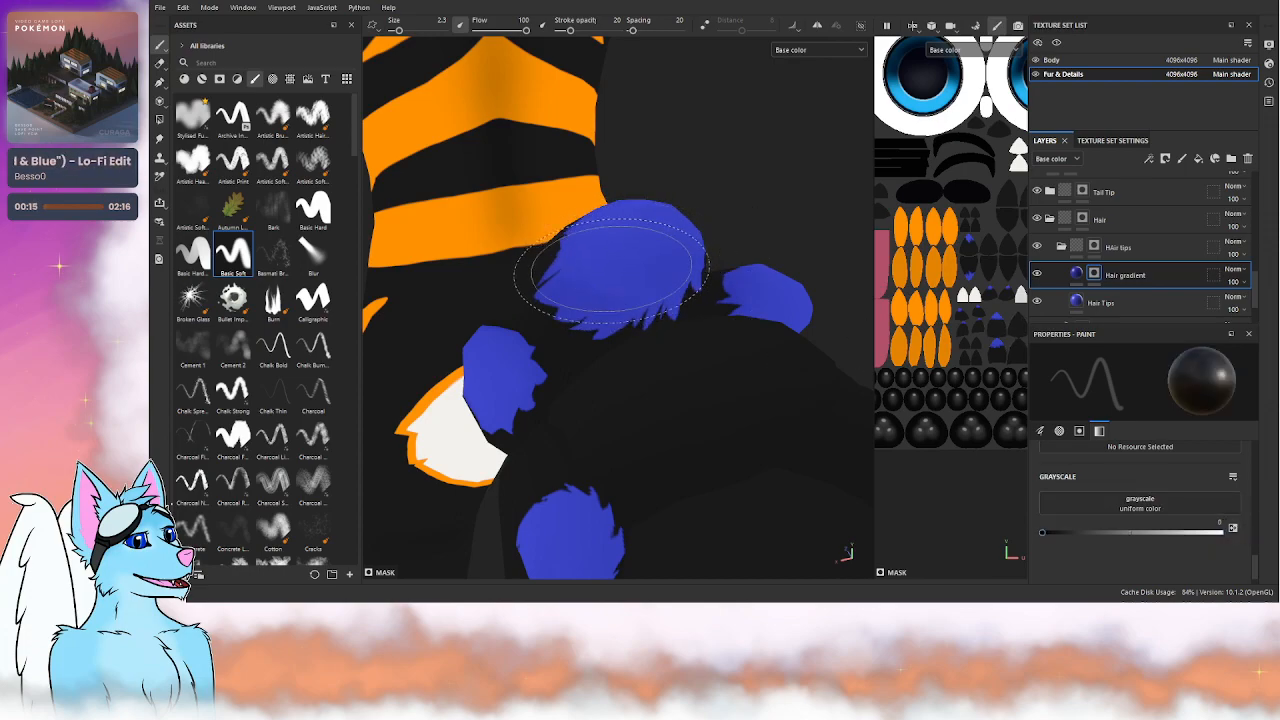
mouse_move(595, 350)
left_mouse_down("alt")
mouse_move(615, 425)
mouse_move(597, 186)
mouse_move(609, 243)
left_mouse_up("alt")
right_click_drag(603, 270, 563, 264, "ctrl")
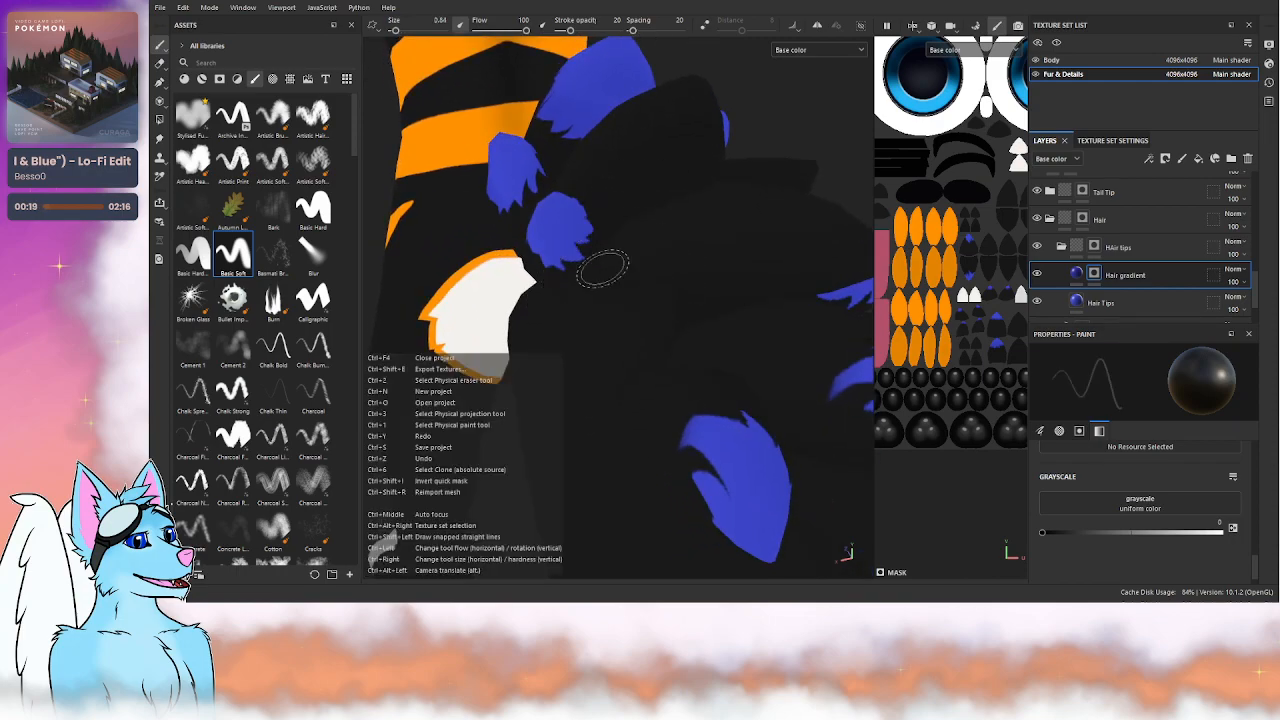
mouse_move(557, 222)
left_mouse_down("alt")
mouse_move(651, 304)
mouse_move(751, 260)
mouse_move(825, 187)
left_mouse_up("alt")
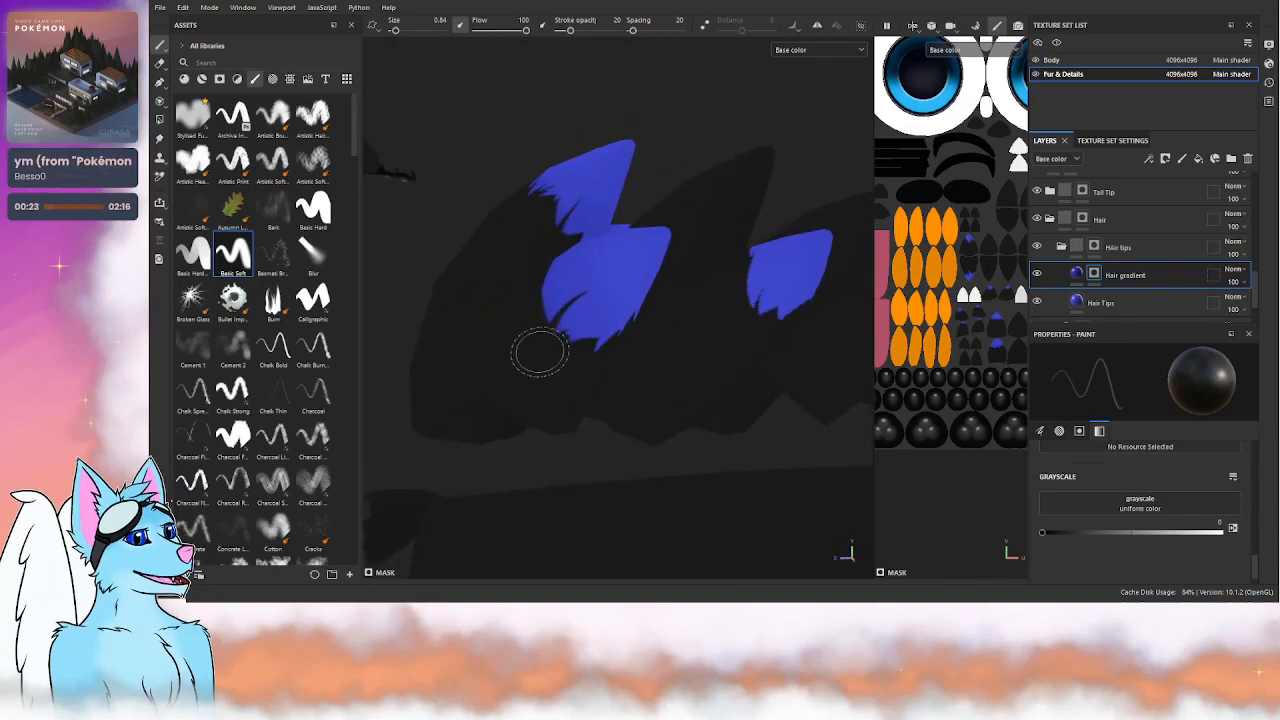
scroll(567, 338, "down", 1)
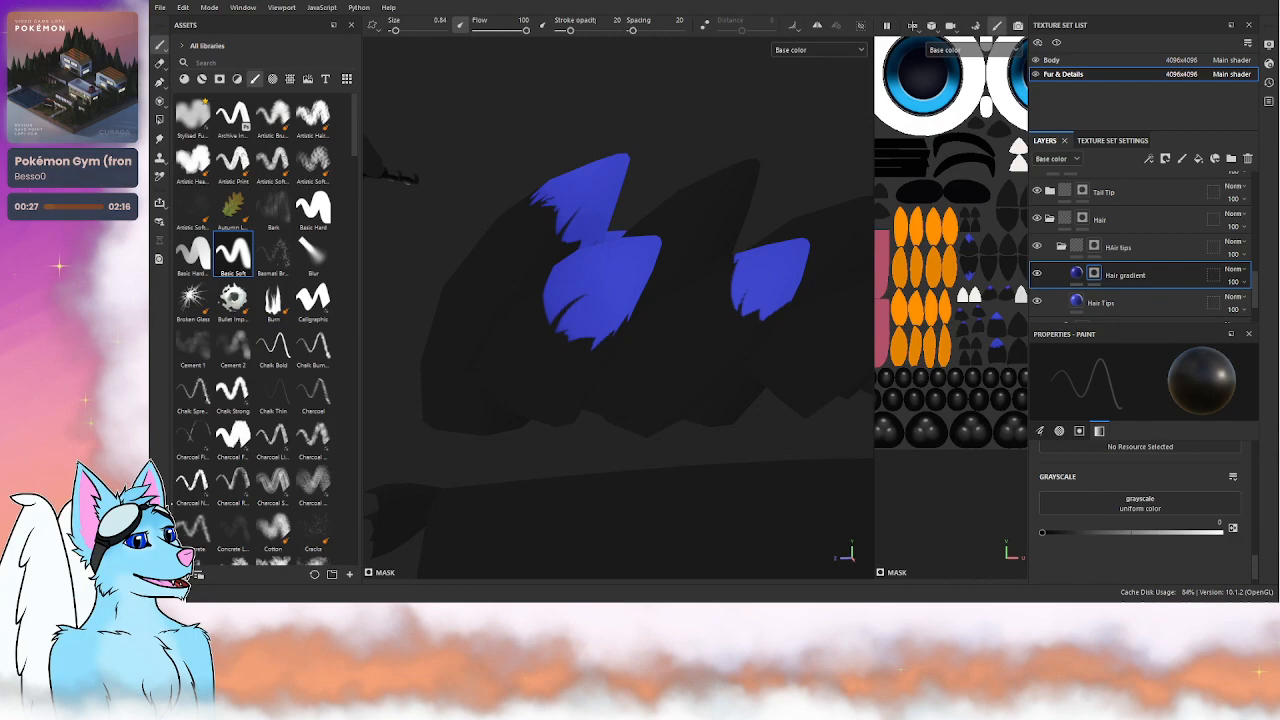
scroll(503, 326, "up", 3)
left_click_drag(653, 344, 548, 290, "alt")
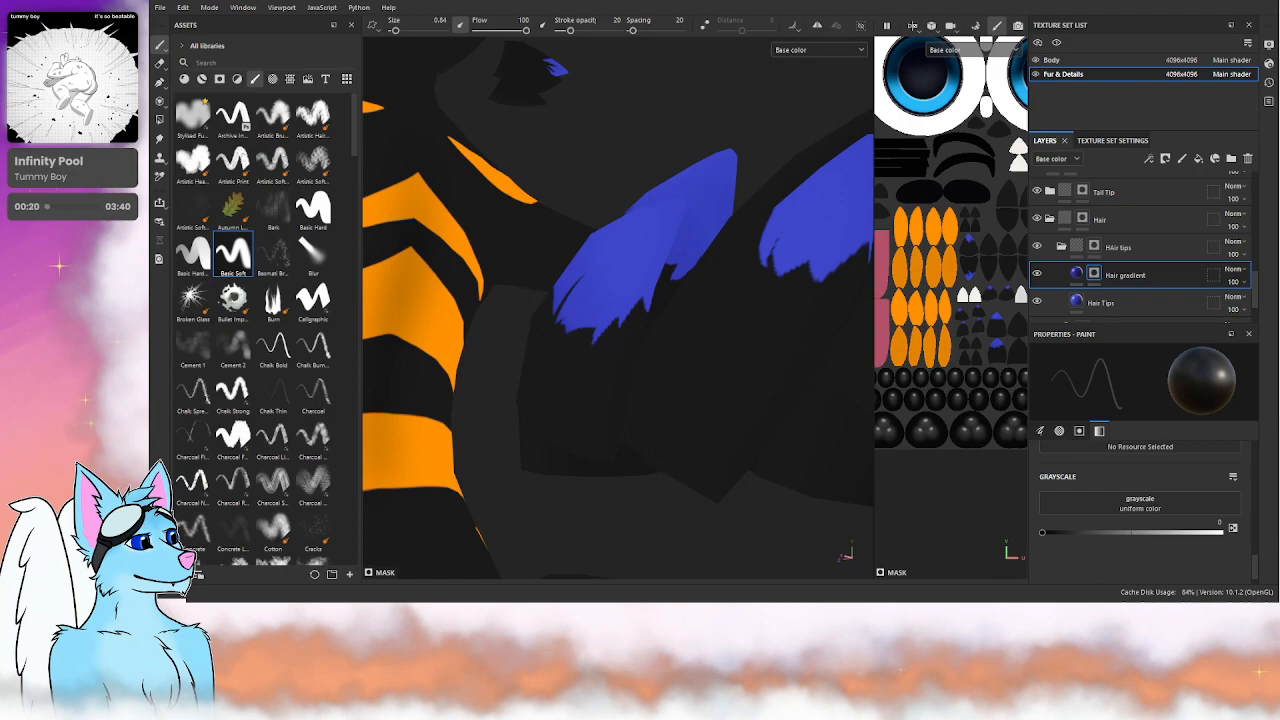
left_click_drag(630, 343, 684, 355, "alt")
mouse_move(698, 310)
left_mouse_down("alt")
mouse_move(610, 314)
mouse_move(635, 334)
left_mouse_up("alt")
mouse_move(545, 322)
left_mouse_down("alt")
mouse_move(612, 350)
mouse_move(598, 333)
mouse_move(604, 347)
left_mouse_up("alt")
- Enlarge the soft brush to 2.3 and shade the small side hair tip with mask grayscale 1
right_click_drag(504, 304, 540, 308, "ctrl")
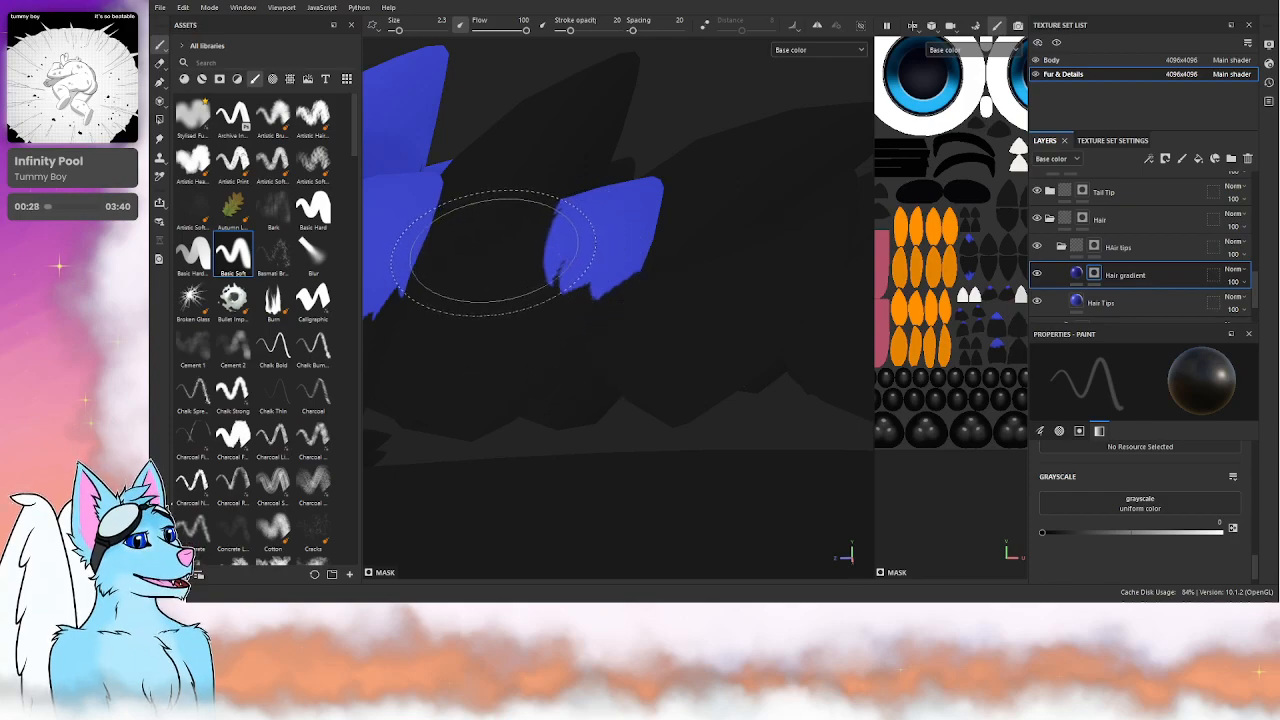
left_click(1220, 532)
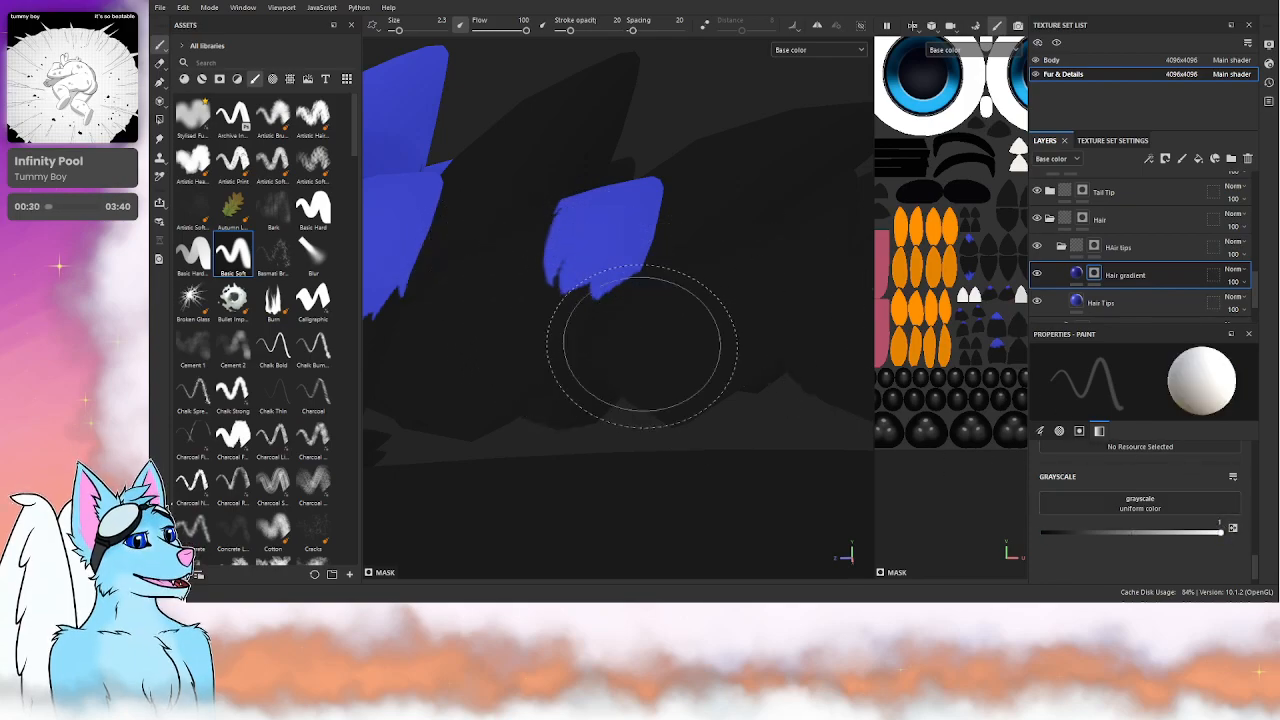
mouse_move(586, 323)
left_mouse_down("alt")
mouse_move(514, 334)
mouse_move(510, 290)
left_mouse_up("alt")
- Reduce the soft brush to 0.84 and work the darker gradient into the hair tips around the neck and side
right_click_drag(602, 353, 450, 390, "ctrl")
mouse_move(627, 181)
left_mouse_down("alt")
mouse_move(631, 203)
mouse_move(560, 327)
left_mouse_up("alt")
mouse_move(686, 143)
left_mouse_down("alt")
mouse_move(700, 251)
mouse_move(700, 233)
mouse_move(651, 206)
mouse_move(779, 64)
left_mouse_up("alt")
left_click_drag(638, 97, 577, 130, "alt")
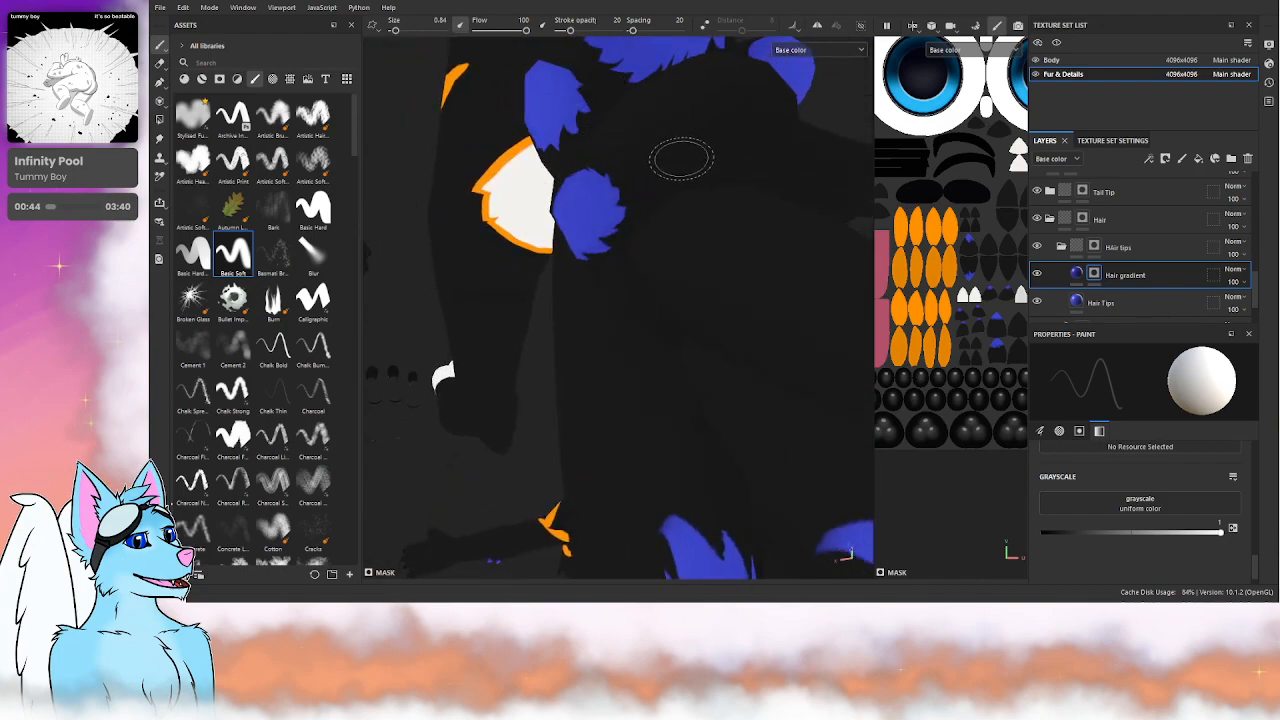
mouse_move(710, 181)
left_mouse_down("alt")
mouse_move(720, 229)
mouse_move(623, 217)
mouse_move(664, 275)
left_mouse_up("alt")
- Enlarge the soft brush to 2.3 and shade the side hair tips, correcting with grayscale 0 before restoring grayscale 1
right_click_drag(664, 250, 694, 222, "ctrl")
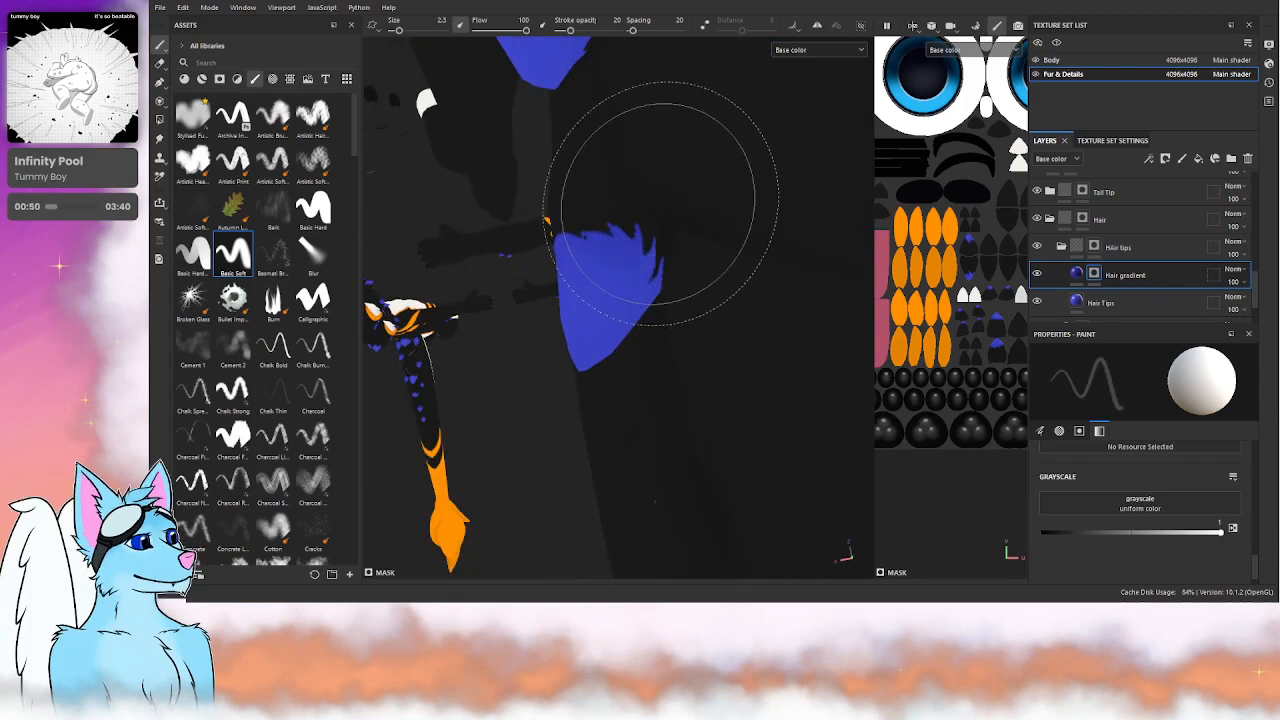
scroll(609, 149, "up", 5)
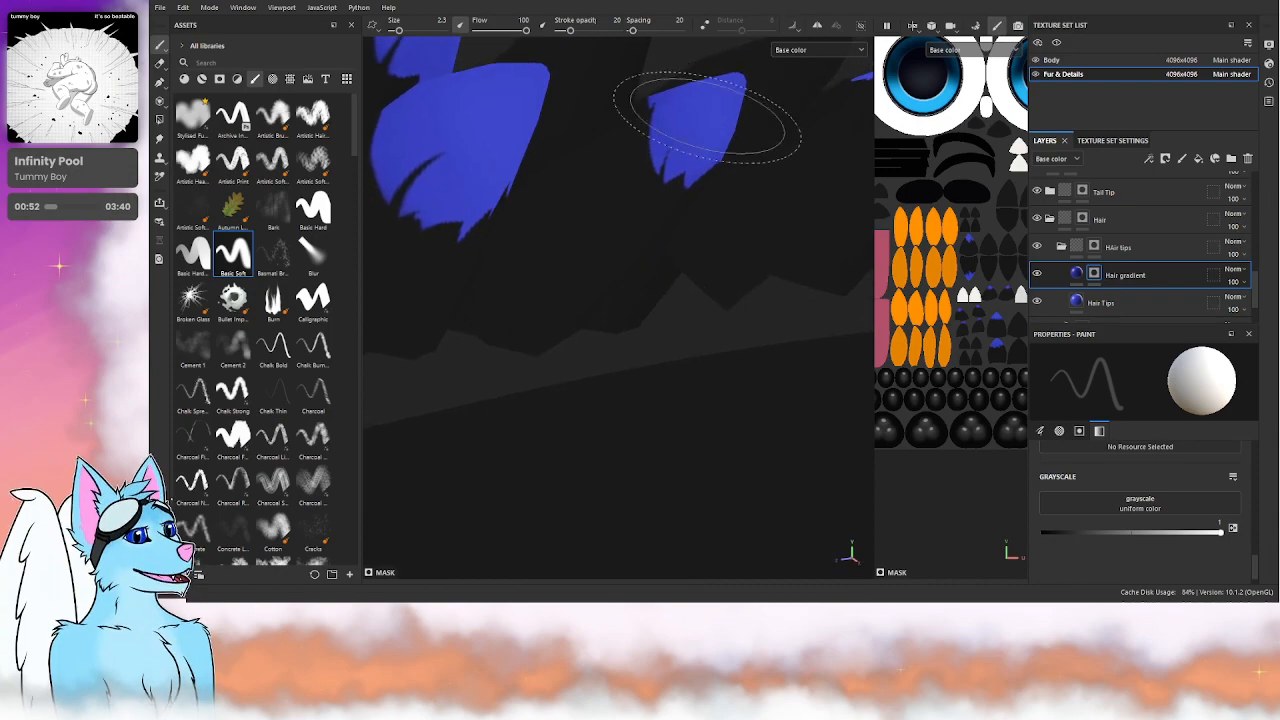
mouse_move(614, 230)
left_mouse_down("alt")
mouse_move(568, 246)
mouse_move(536, 290)
left_mouse_up("alt")
scroll(530, 288, "up", 3)
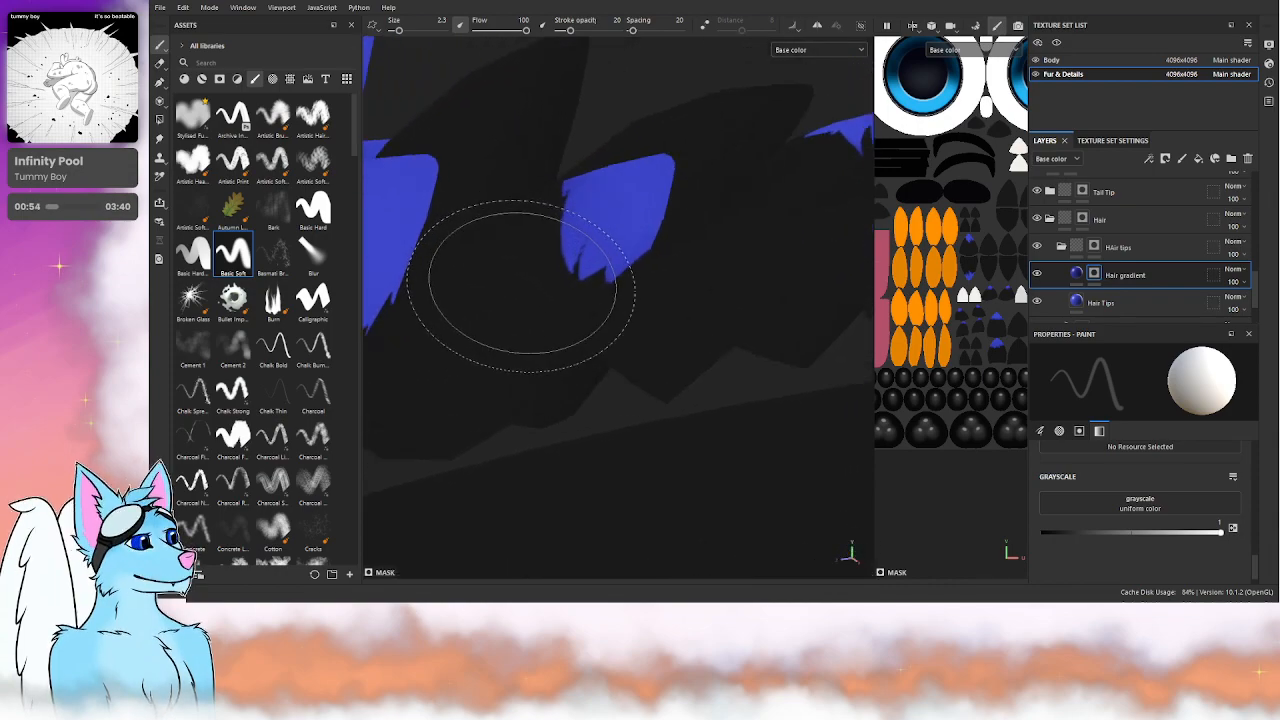
mouse_move(497, 245)
left_mouse_down("alt")
mouse_move(600, 157)
mouse_move(594, 223)
mouse_move(543, 214)
mouse_move(541, 183)
left_mouse_up("alt")
left_click_drag(1219, 532, 1042, 532)
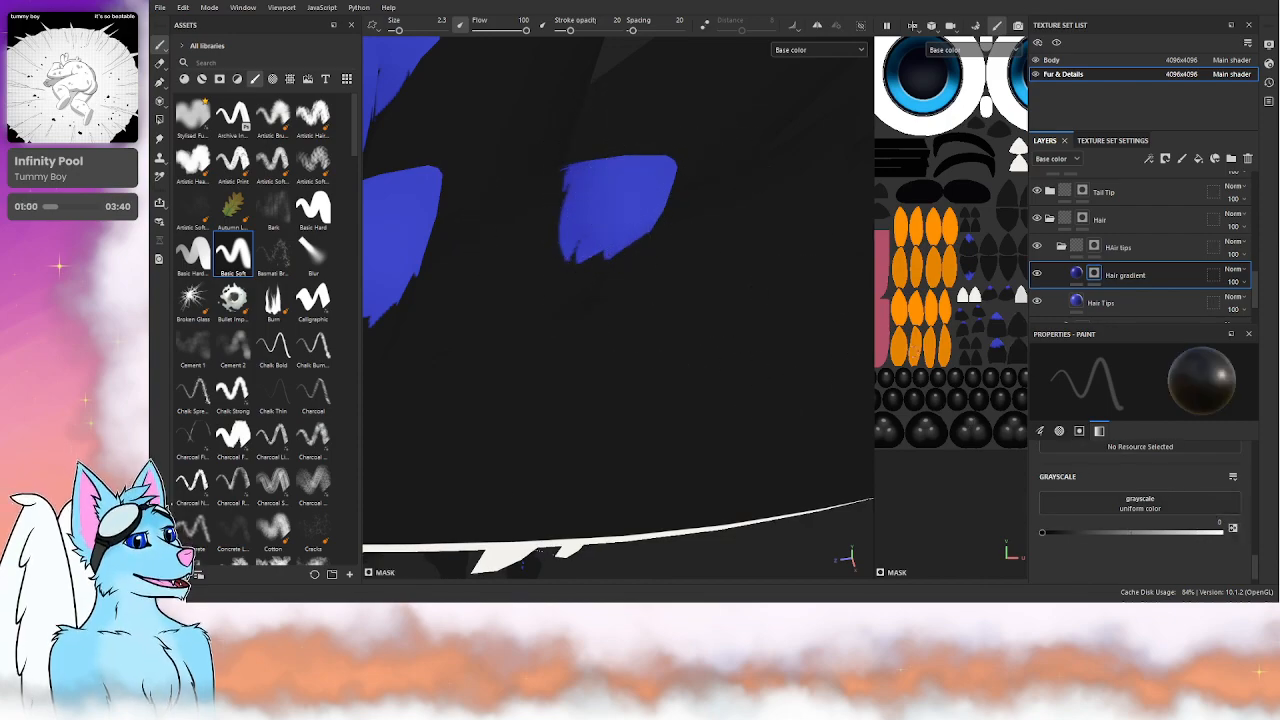
left_click(1220, 532)
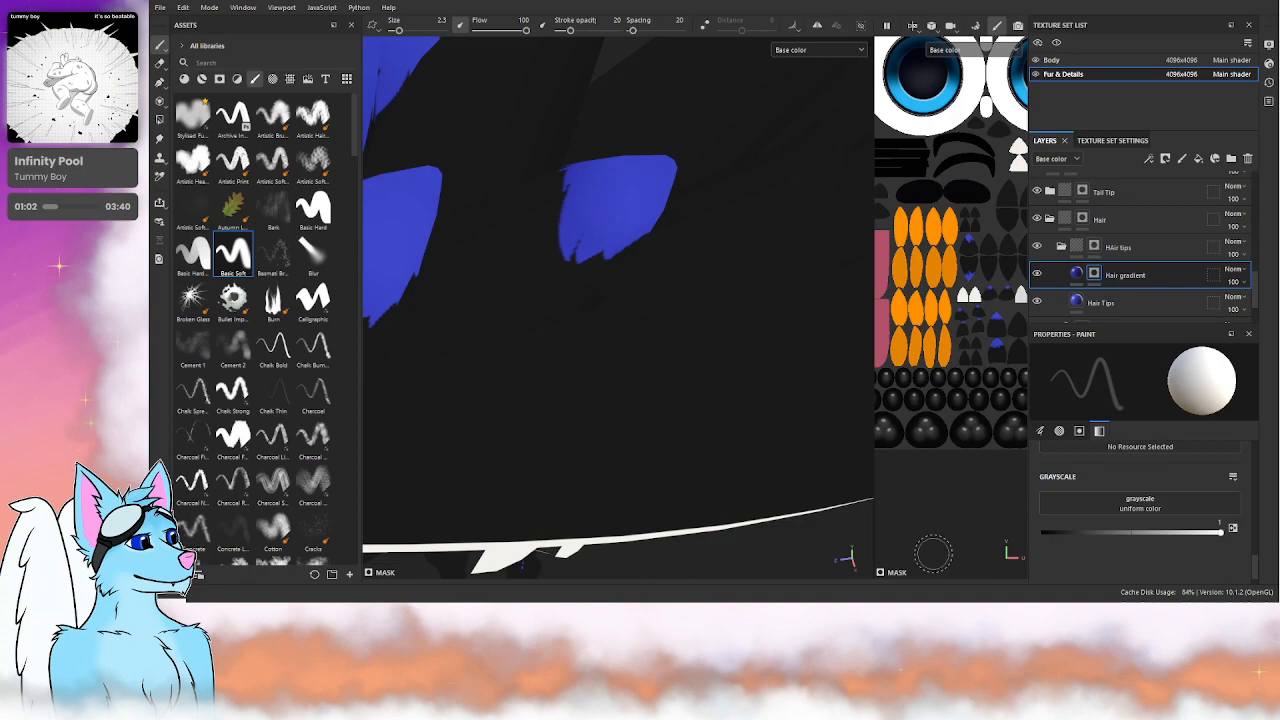
- Shade the next forked pair of hair tips along the row, trimming excess with grayscale 0 before restoring grayscale 1
scroll(783, 314, "down", 5)
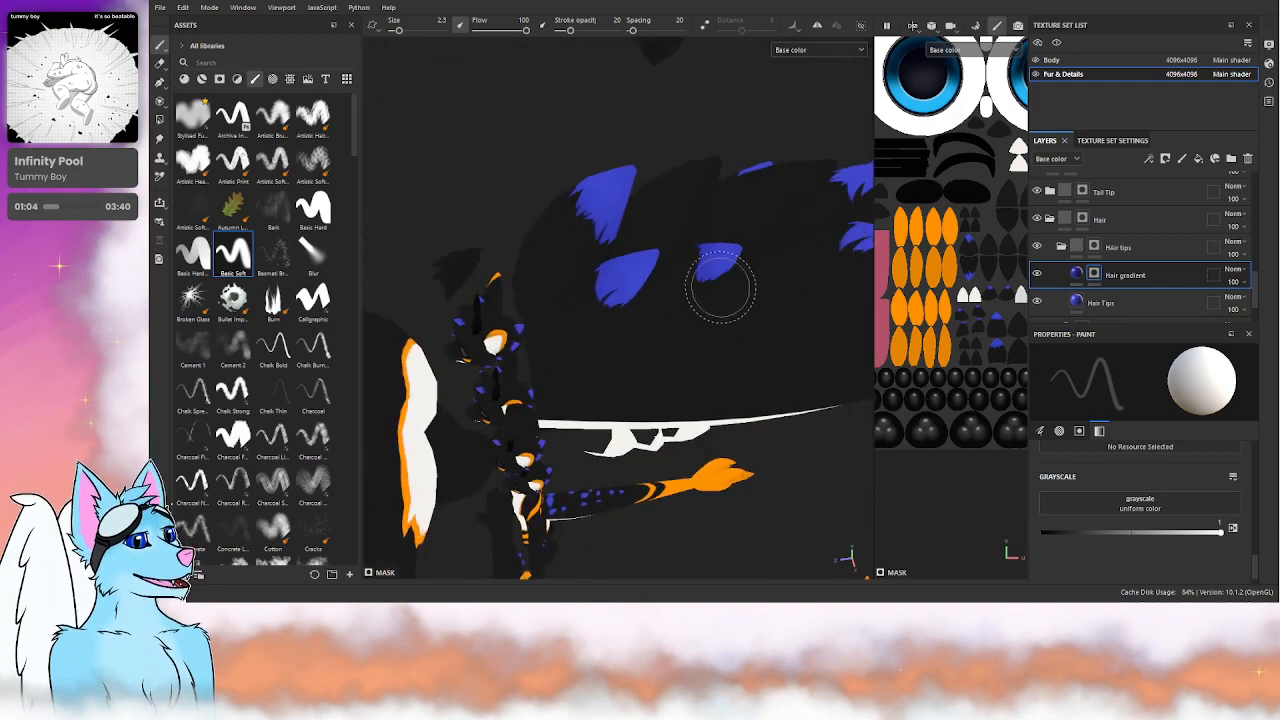
middle_click_drag(726, 289, 440, 271, "alt")
scroll(565, 220, "up", 1)
scroll(560, 230, "up", 2)
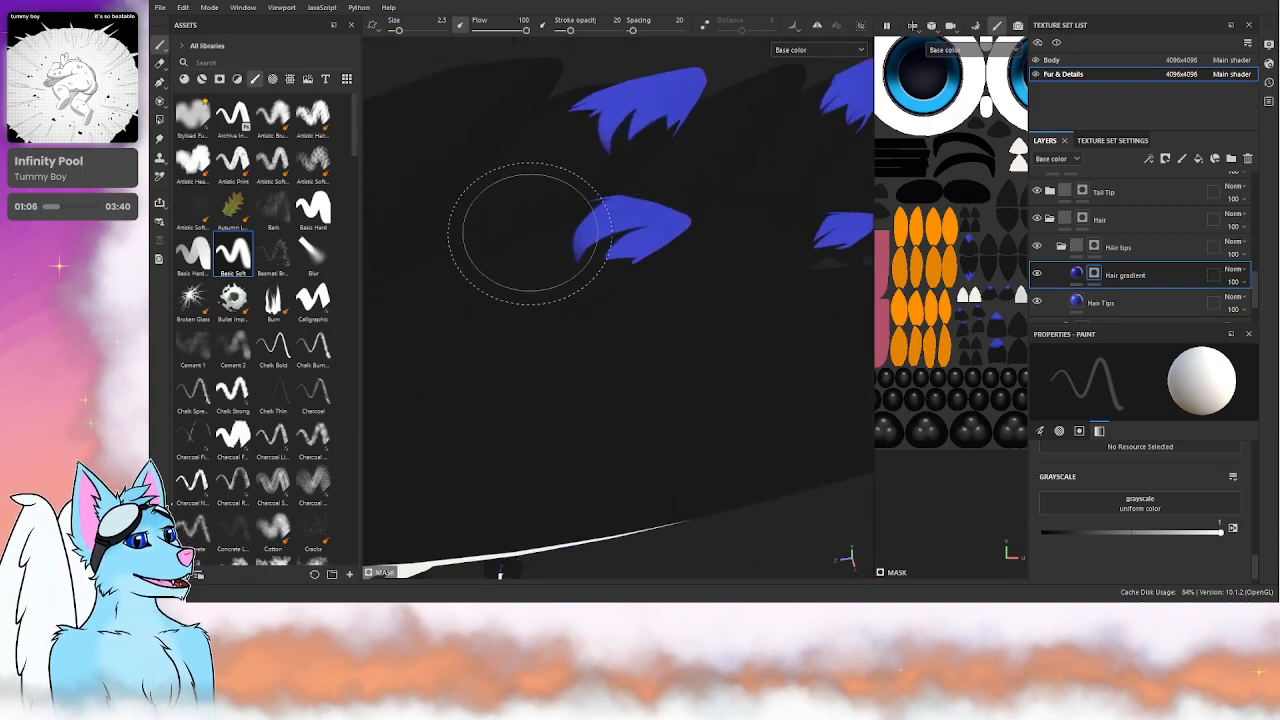
left_click(1236, 529)
left_click_drag(690, 284, 612, 200, "alt")
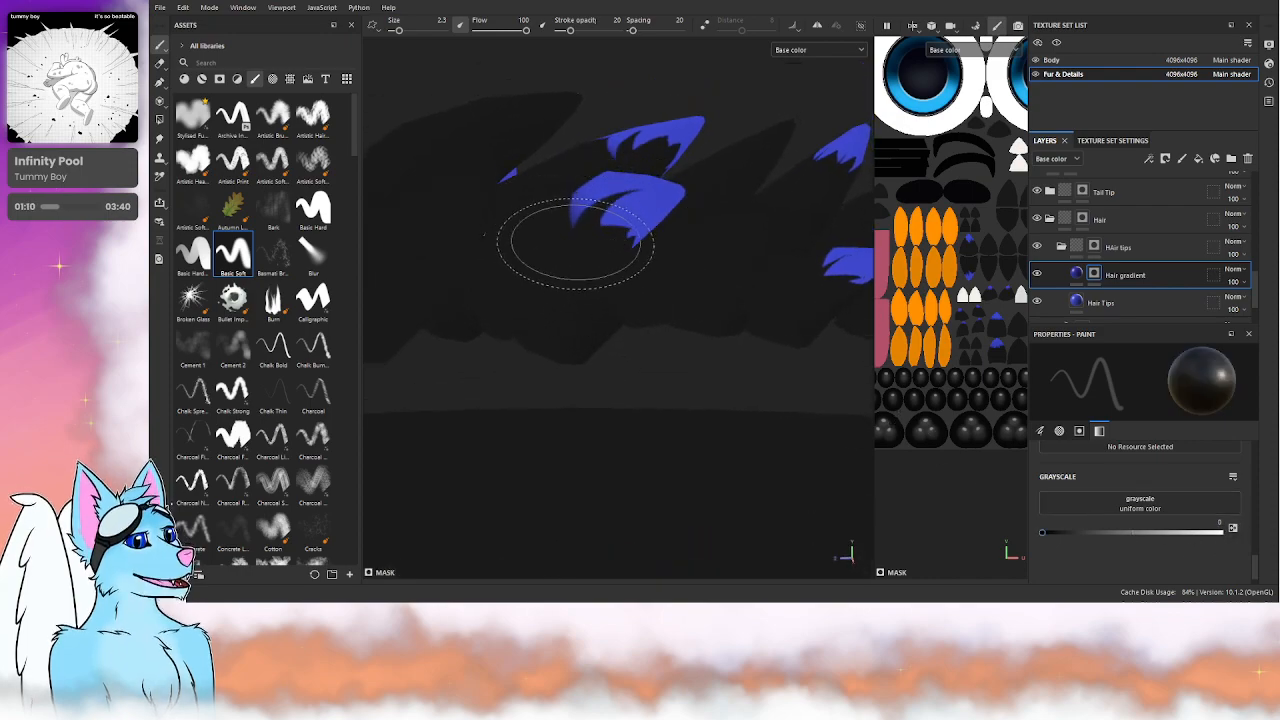
left_click(1233, 529)
left_click_drag(614, 294, 580, 208, "alt")
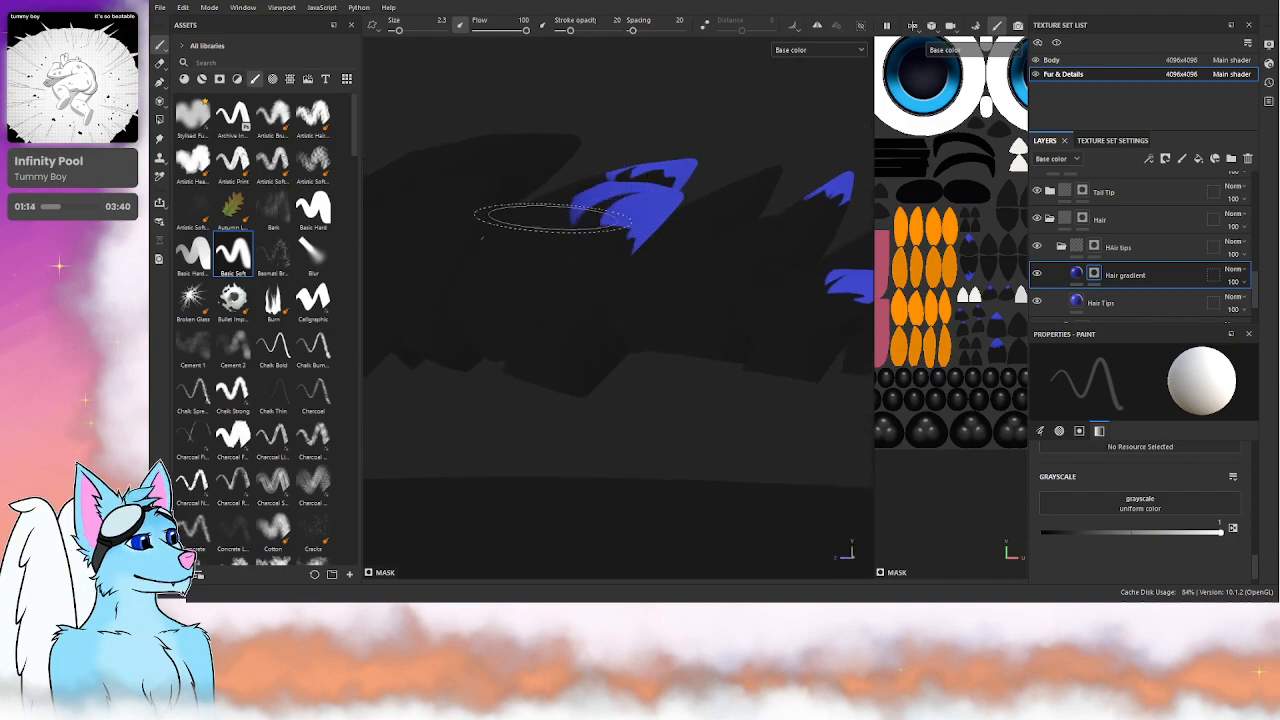
- Extend the soft Hair gradient shading over the hair tips behind the shoulder with the size 2.3 brush
left_click_drag(601, 275, 423, 340, "alt")
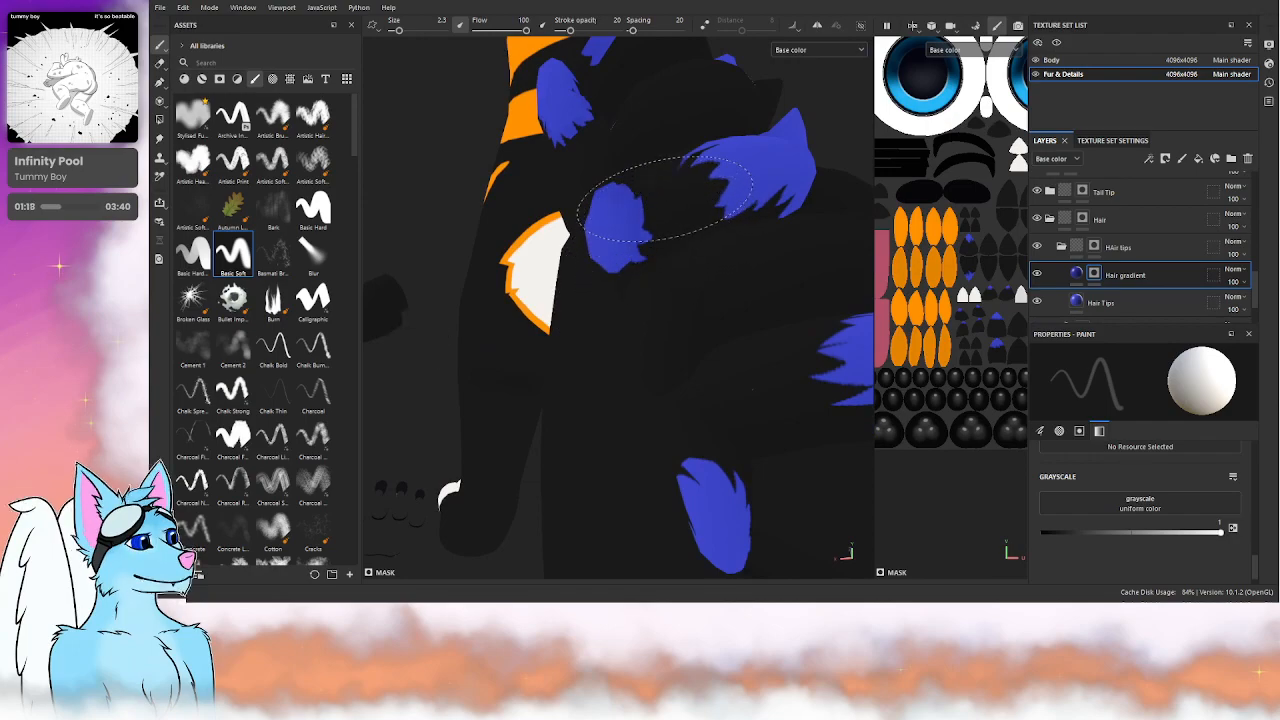
mouse_move(635, 272)
left_mouse_down("alt")
mouse_move(709, 249)
mouse_move(686, 145)
mouse_move(629, 143)
mouse_move(592, 112)
left_mouse_up("alt")
mouse_move(515, 45)
left_mouse_down("alt")
mouse_move(571, 206)
mouse_move(614, 206)
left_mouse_up("alt")
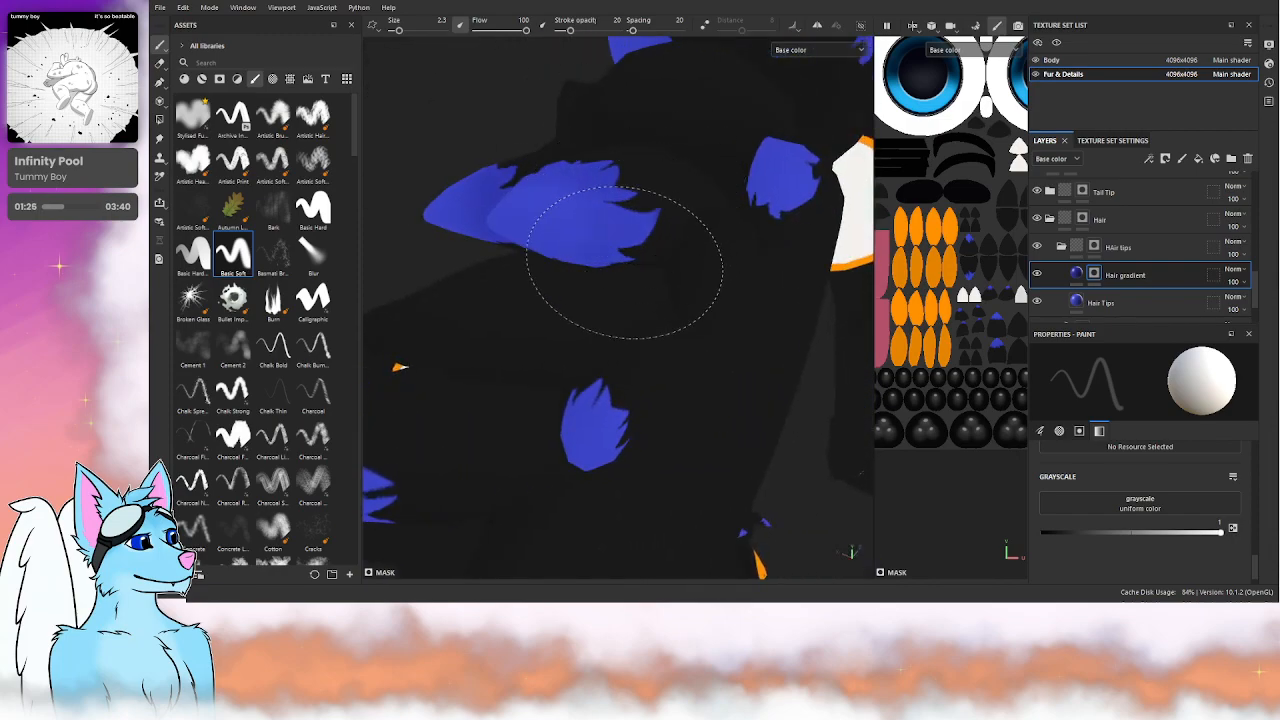
mouse_move(657, 157)
left_mouse_down("alt")
mouse_move(686, 229)
mouse_move(683, 161)
mouse_move(650, 242)
left_mouse_up("alt")
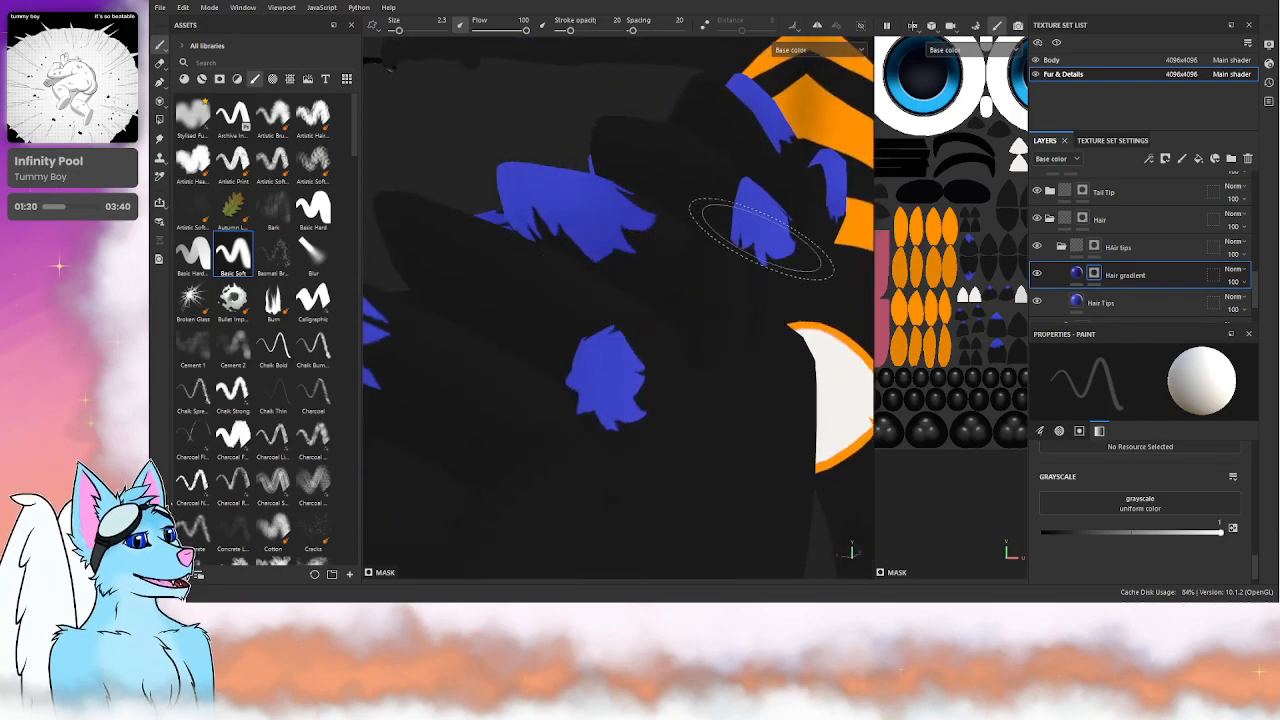
- Shade the smaller jagged hair tips at brush size 0.84, then restore size 2.3 for the tips beside the neck
right_click_drag(581, 251, 561, 250, "ctrl")
left_click_drag(681, 268, 458, 262, "alt")
mouse_move(517, 300)
left_mouse_down("alt")
mouse_move(703, 283)
mouse_move(628, 291)
mouse_move(597, 325)
left_mouse_up("alt")
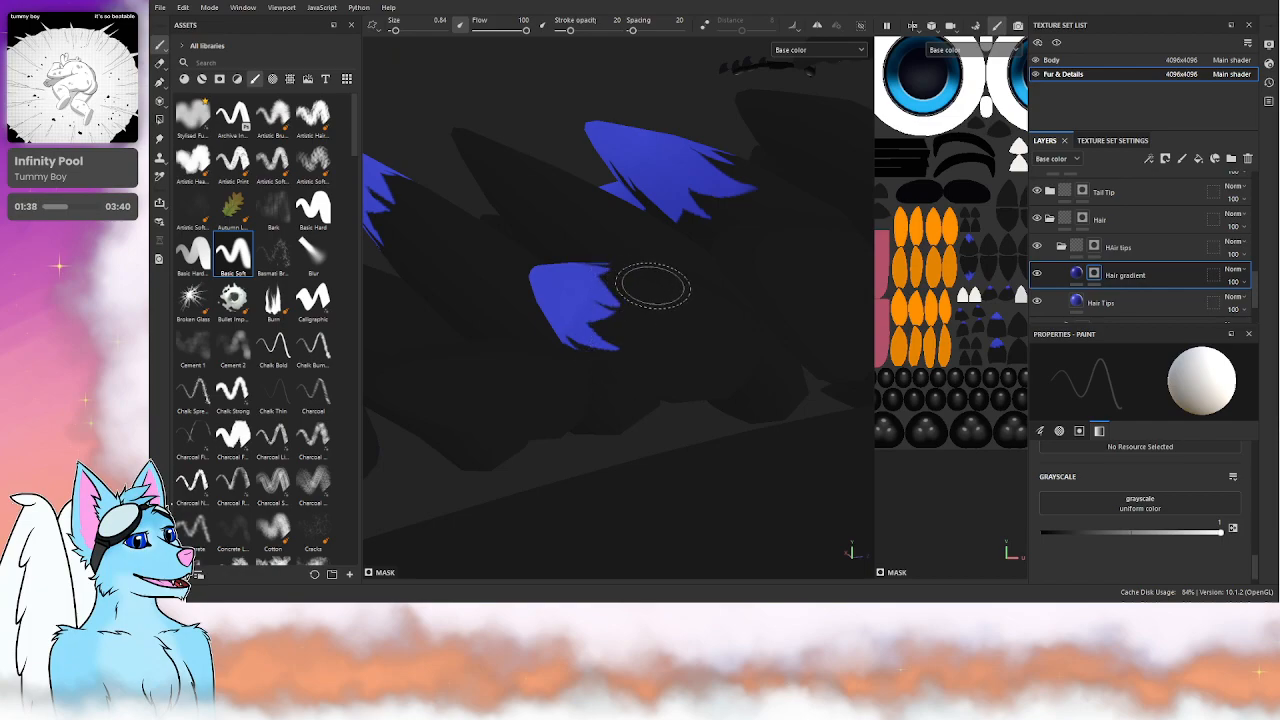
right_click_drag(666, 289, 686, 289, "ctrl")
mouse_move(686, 289)
left_mouse_down("alt")
mouse_move(626, 263)
mouse_move(641, 297)
mouse_move(850, 358)
mouse_move(832, 345)
left_mouse_up("alt")
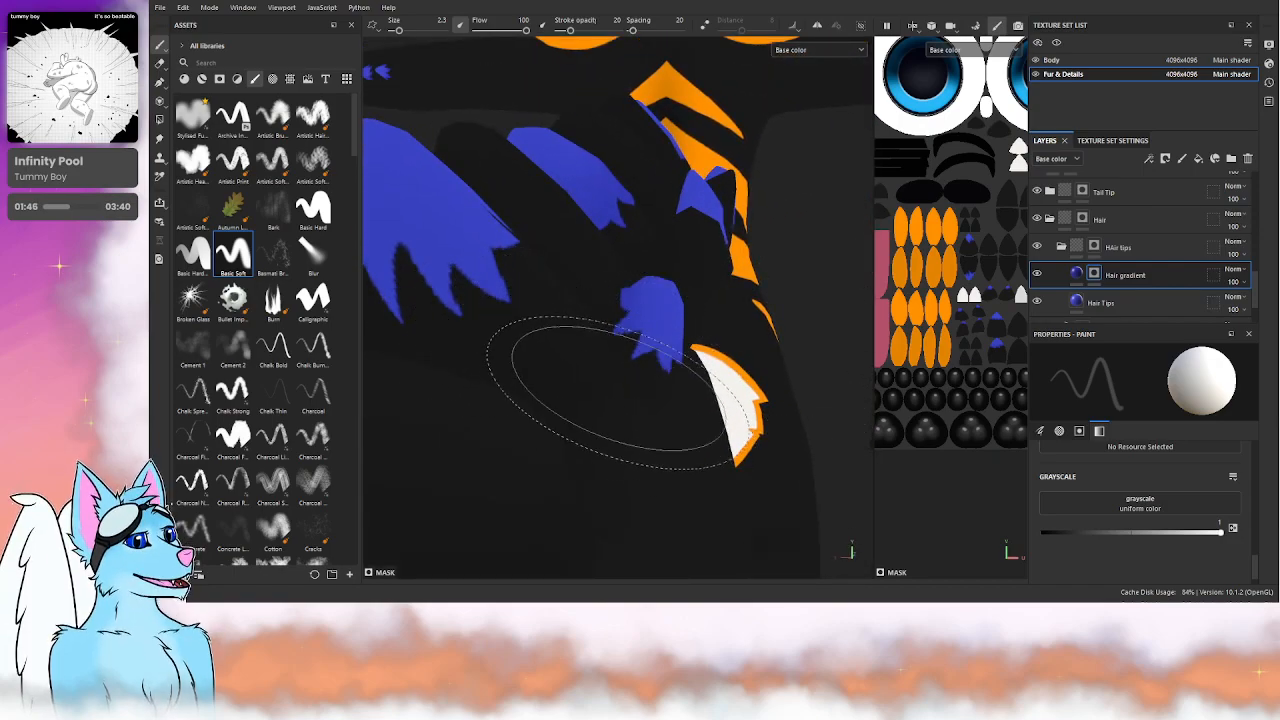
- Continue the soft Hair gradient shading on the jagged hair tips around the shoulder and back with the size 2.3 brush
mouse_move(625, 412)
left_mouse_down("alt")
mouse_move(598, 379)
mouse_move(634, 391)
mouse_move(560, 400)
left_mouse_up("alt")
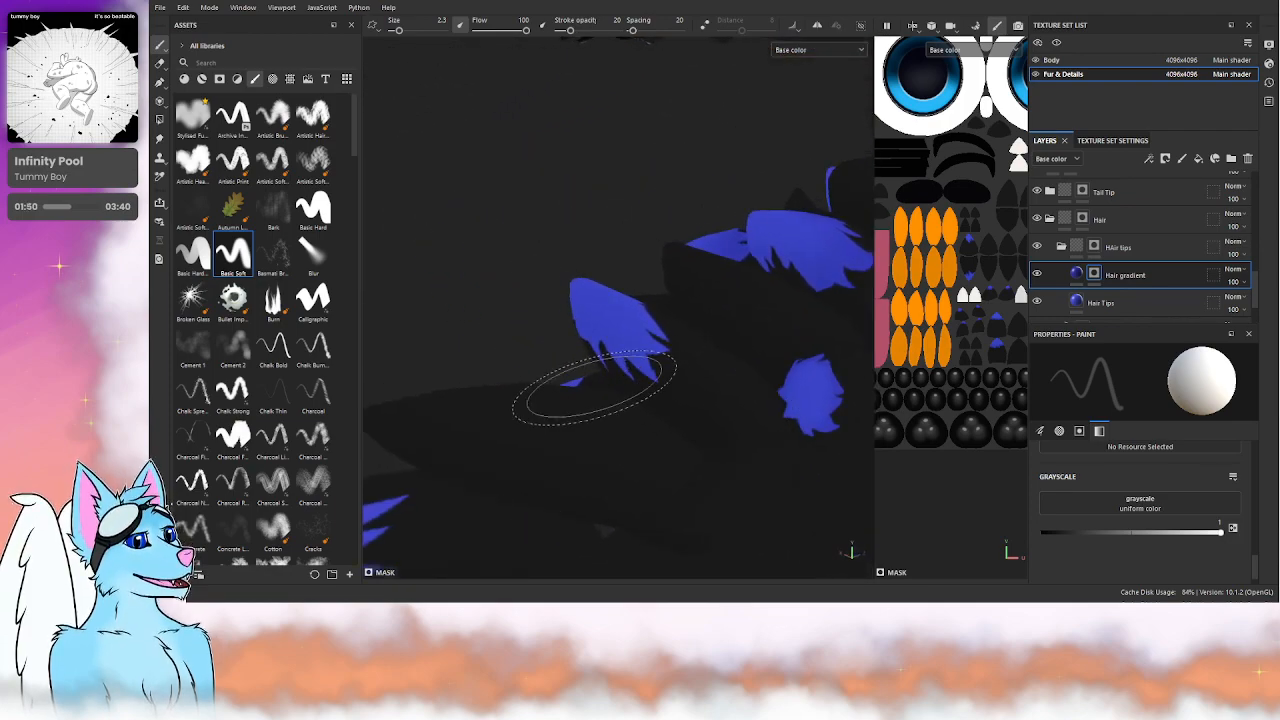
mouse_move(639, 370)
left_mouse_down("alt")
mouse_move(690, 340)
mouse_move(600, 370)
left_mouse_up("alt")
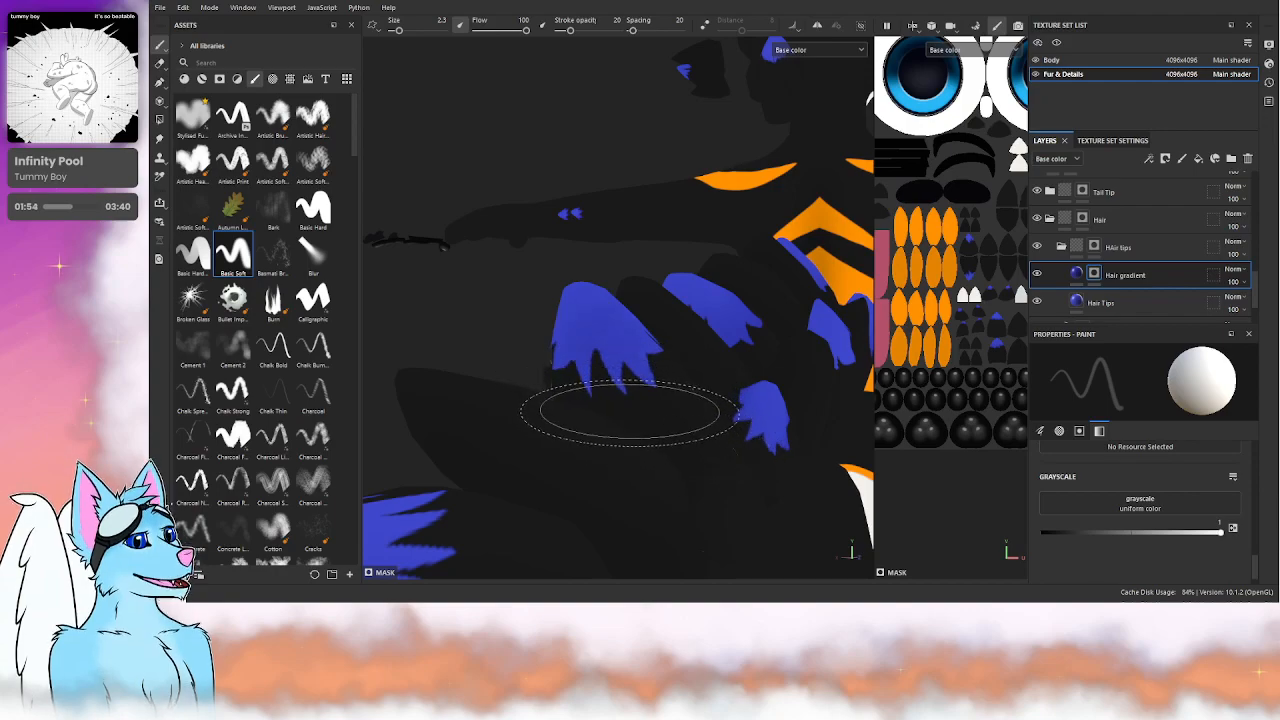
mouse_move(629, 414)
left_mouse_down("alt")
mouse_move(608, 500)
mouse_move(657, 457)
left_mouse_up("alt")
mouse_move(671, 314)
left_mouse_down("alt")
mouse_move(620, 297)
mouse_move(702, 232)
left_mouse_up("alt")
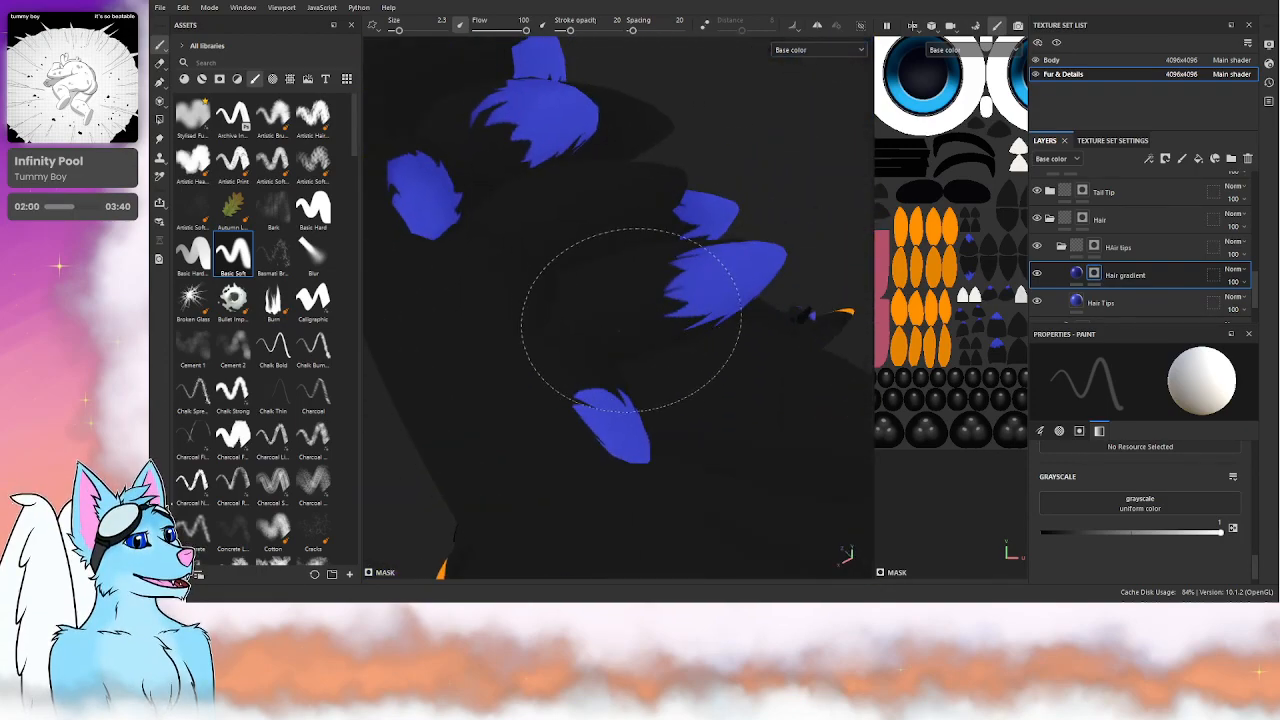
mouse_move(626, 306)
left_mouse_down("alt")
mouse_move(644, 281)
mouse_move(575, 370)
left_mouse_up("alt")
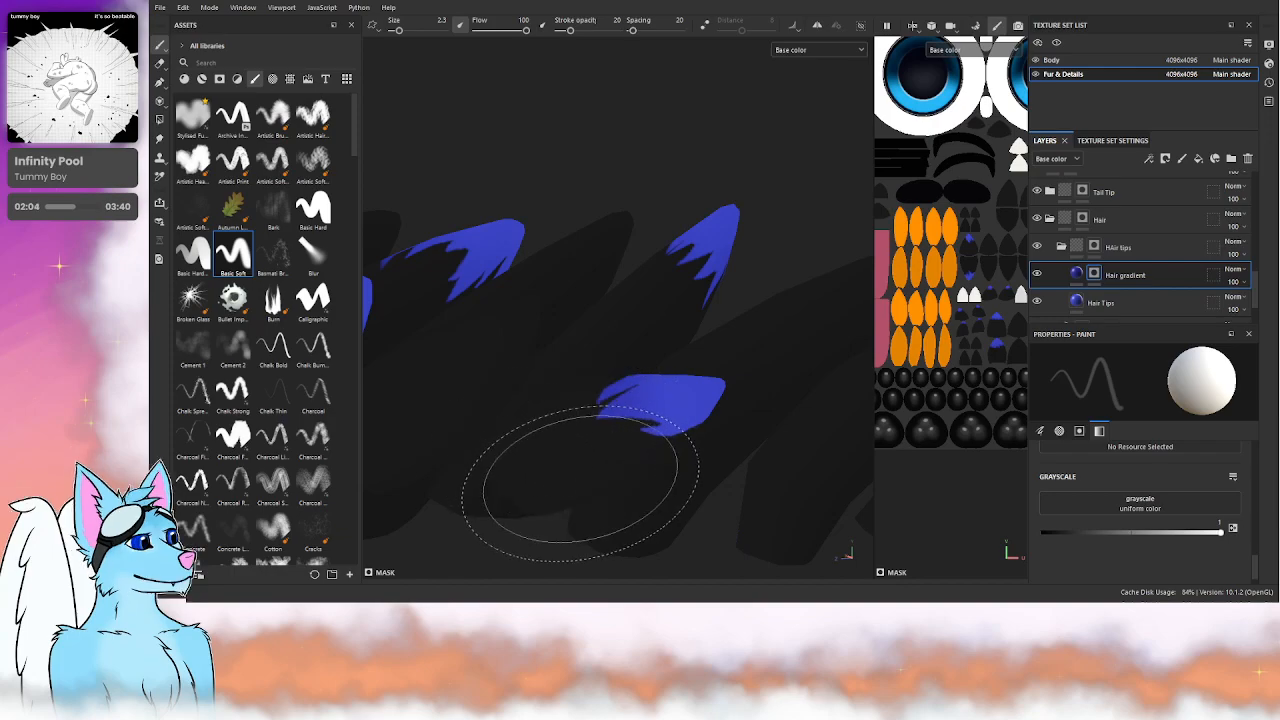
left_click_drag(528, 424, 542, 446, "alt")
- Reduce the soft brush to 0.84 and shade the small jagged hair tip low on the back
right_click_drag(755, 412, 734, 406, "ctrl")
mouse_move(605, 385)
left_mouse_down("alt")
mouse_move(633, 436)
mouse_move(540, 494)
mouse_move(740, 415)
left_mouse_up("alt")
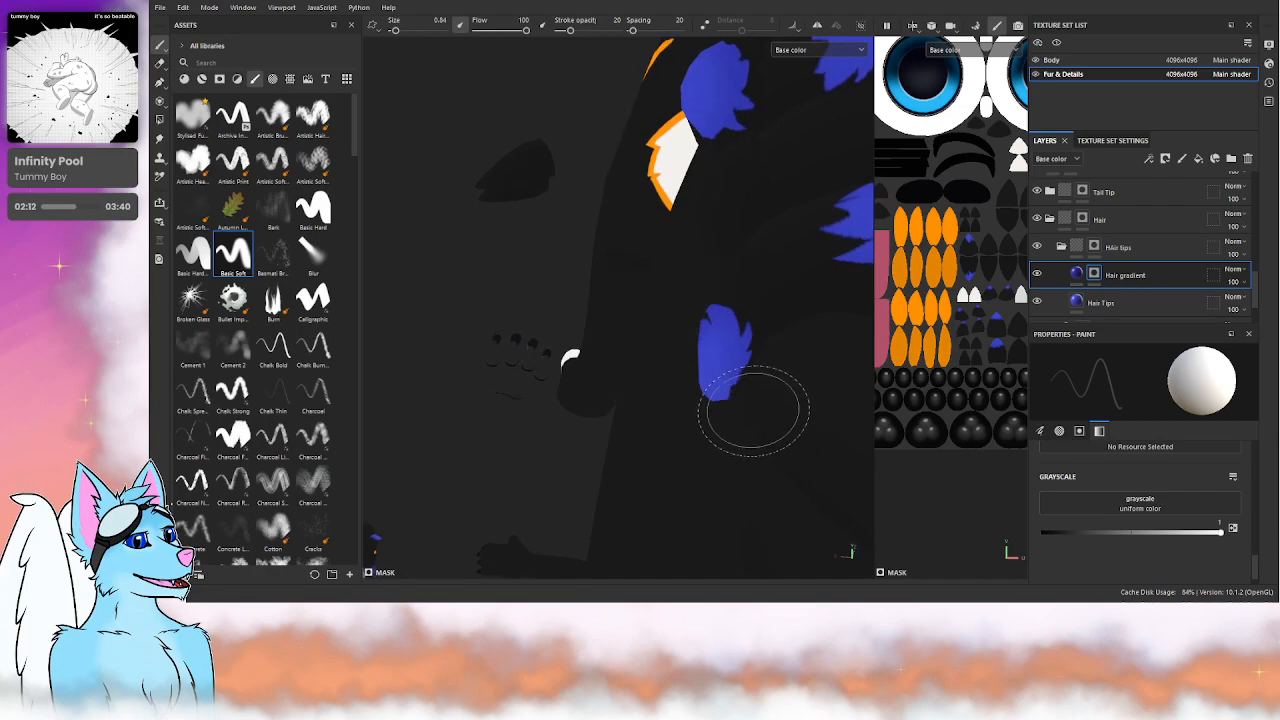
scroll(722, 380, "down", 4)
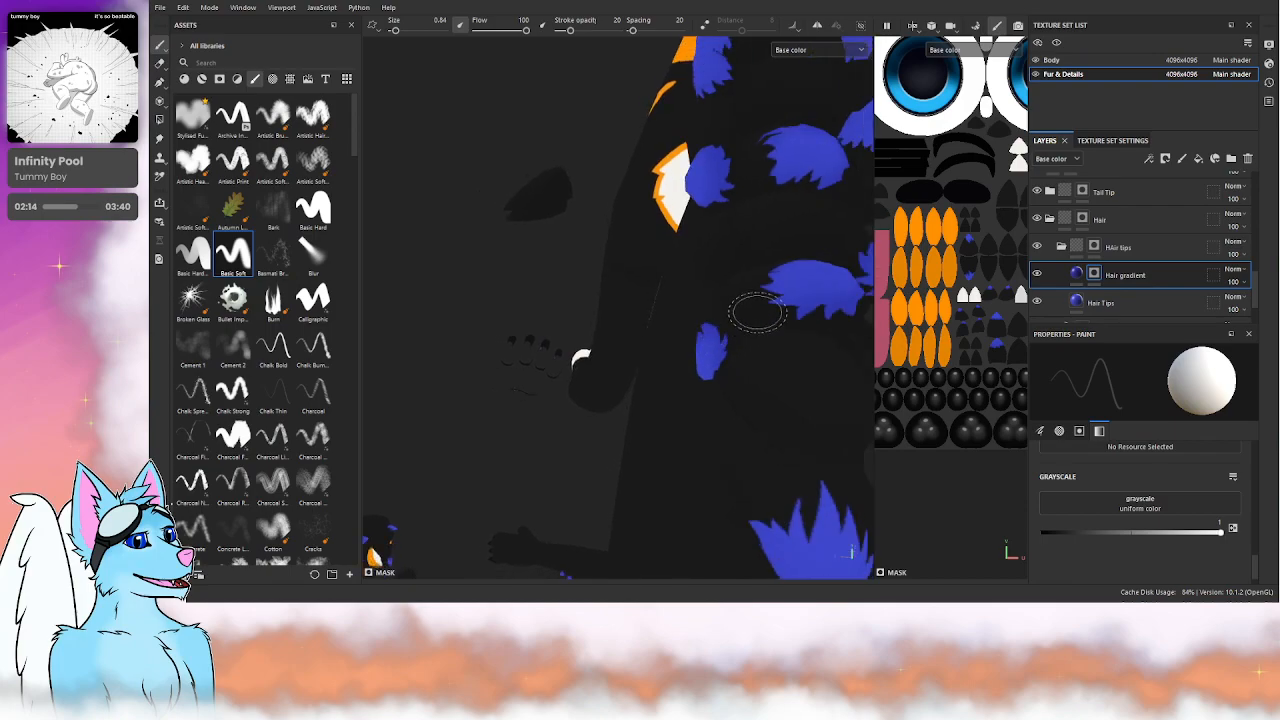
left_click_drag(767, 340, 554, 345, "alt")
scroll(502, 402, "up", 2)
- Restore the brush size to 2.3 and extend the gradient shading to the tufts on the back and the row of forked tips
right_click_drag(607, 319, 762, 319, "ctrl")
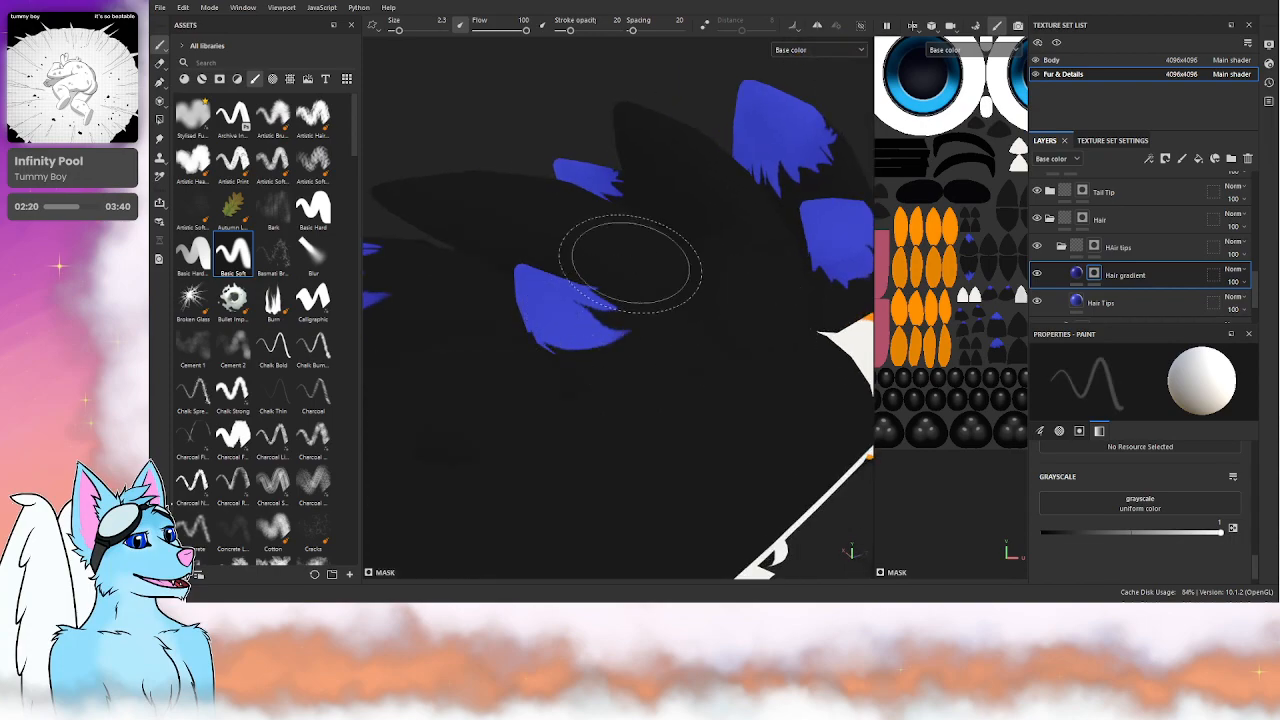
mouse_move(632, 302)
left_mouse_down("alt")
mouse_move(640, 240)
mouse_move(529, 334)
left_mouse_up("alt")
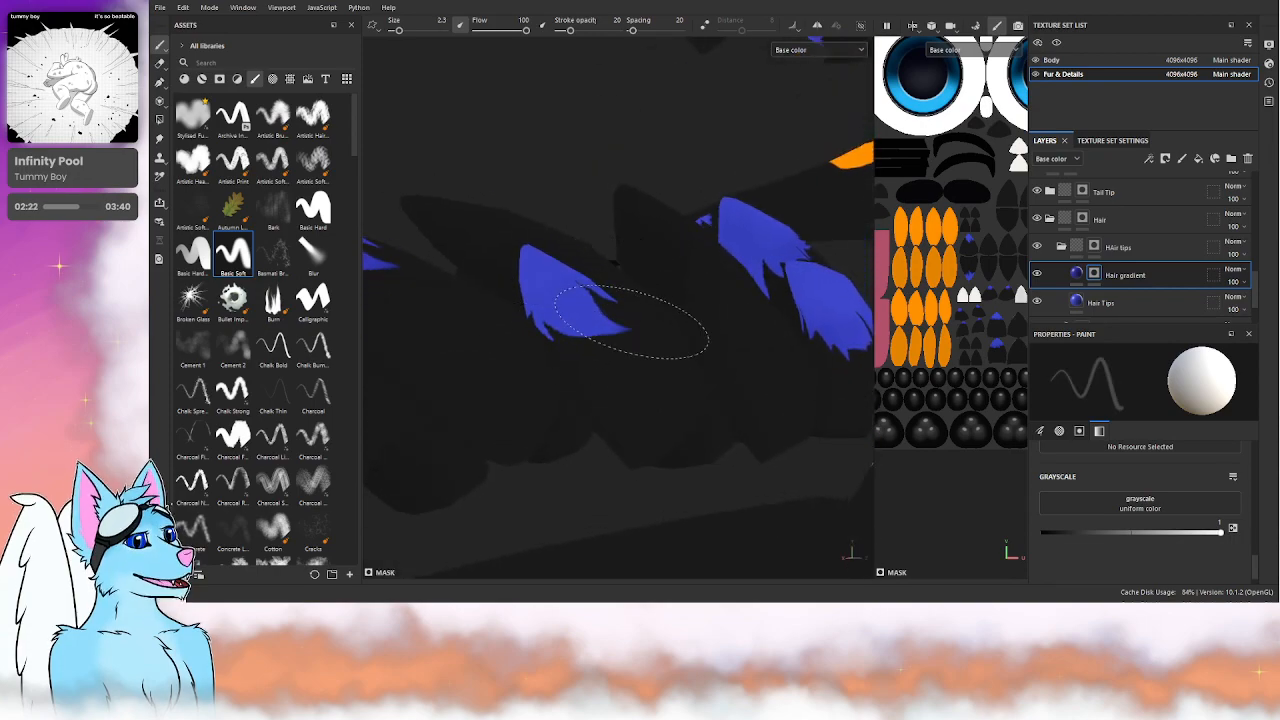
mouse_move(662, 335)
left_mouse_down("alt")
mouse_move(646, 457)
mouse_move(635, 290)
left_mouse_up("alt")
mouse_move(660, 335)
left_mouse_down("alt")
mouse_move(754, 297)
mouse_move(817, 209)
mouse_move(571, 266)
mouse_move(655, 327)
mouse_move(617, 297)
left_mouse_up("alt")
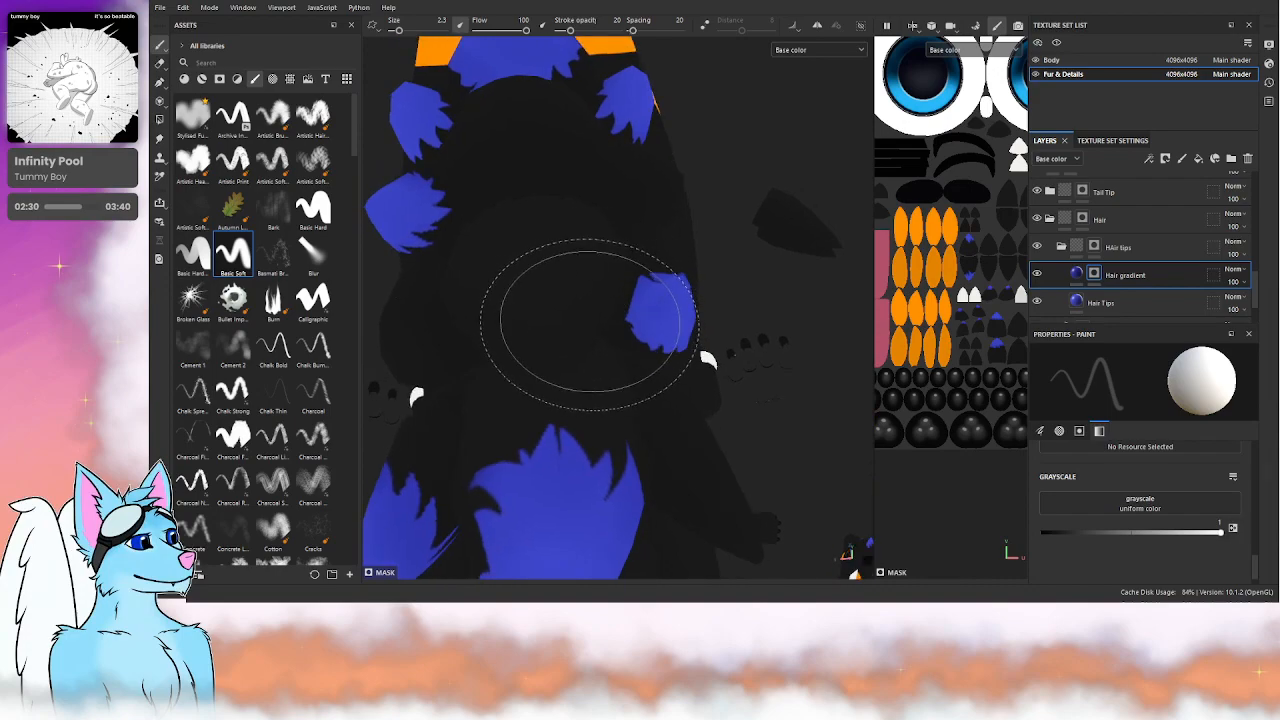
scroll(580, 316, "down", 4)
mouse_move(563, 508)
left_mouse_down("alt")
mouse_move(603, 187)
mouse_move(714, 234)
mouse_move(775, 166)
mouse_move(586, 241)
mouse_move(521, 294)
left_mouse_up("alt")
scroll(521, 294, "up", 3)
mouse_move(628, 325)
left_mouse_down("alt")
mouse_move(632, 277)
mouse_move(565, 347)
mouse_move(357, 206)
mouse_move(663, 340)
mouse_move(700, 274)
mouse_move(686, 297)
left_mouse_up("alt")
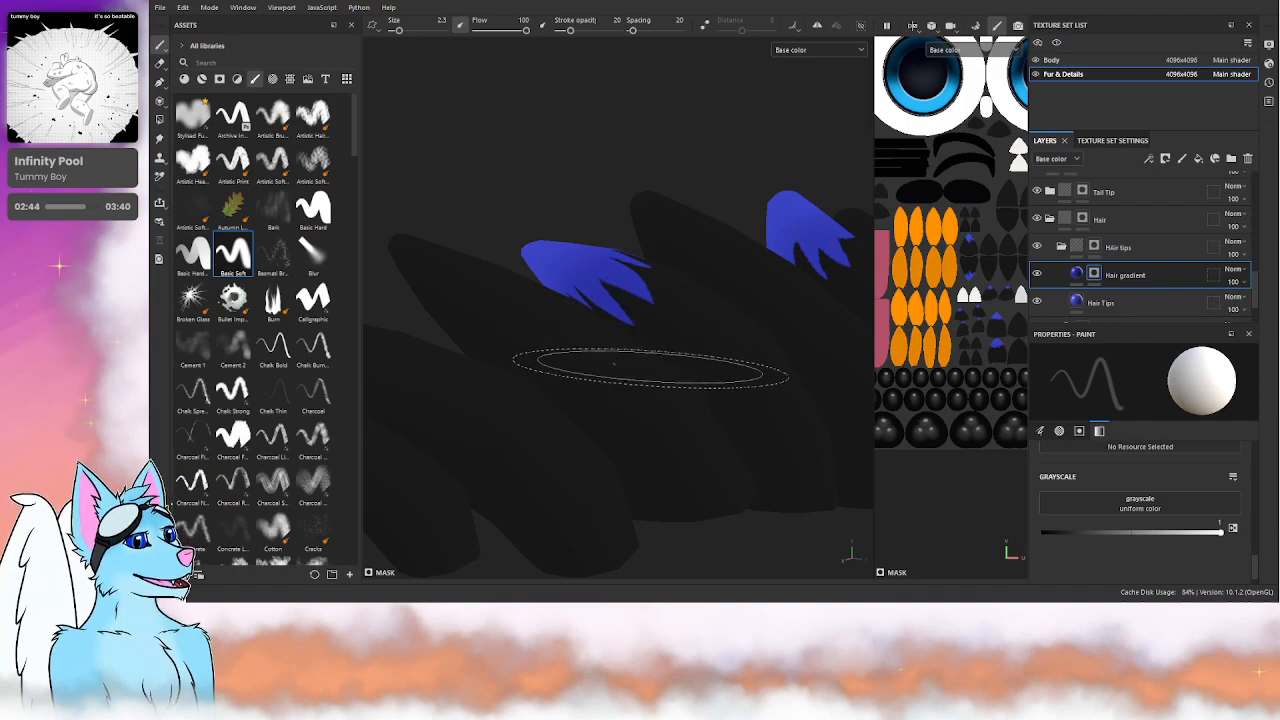
- Enlarge the soft brush and shade the large, long-forked hair tips with the Hair gradient
mouse_move(390, 380)
left_mouse_down("alt")
mouse_move(466, 354)
mouse_move(763, 411)
mouse_move(828, 400)
left_mouse_up("alt")
mouse_move(752, 184)
right_mouse_down("ctrl")
mouse_move(697, 165)
mouse_move(795, 167)
right_mouse_up("ctrl")
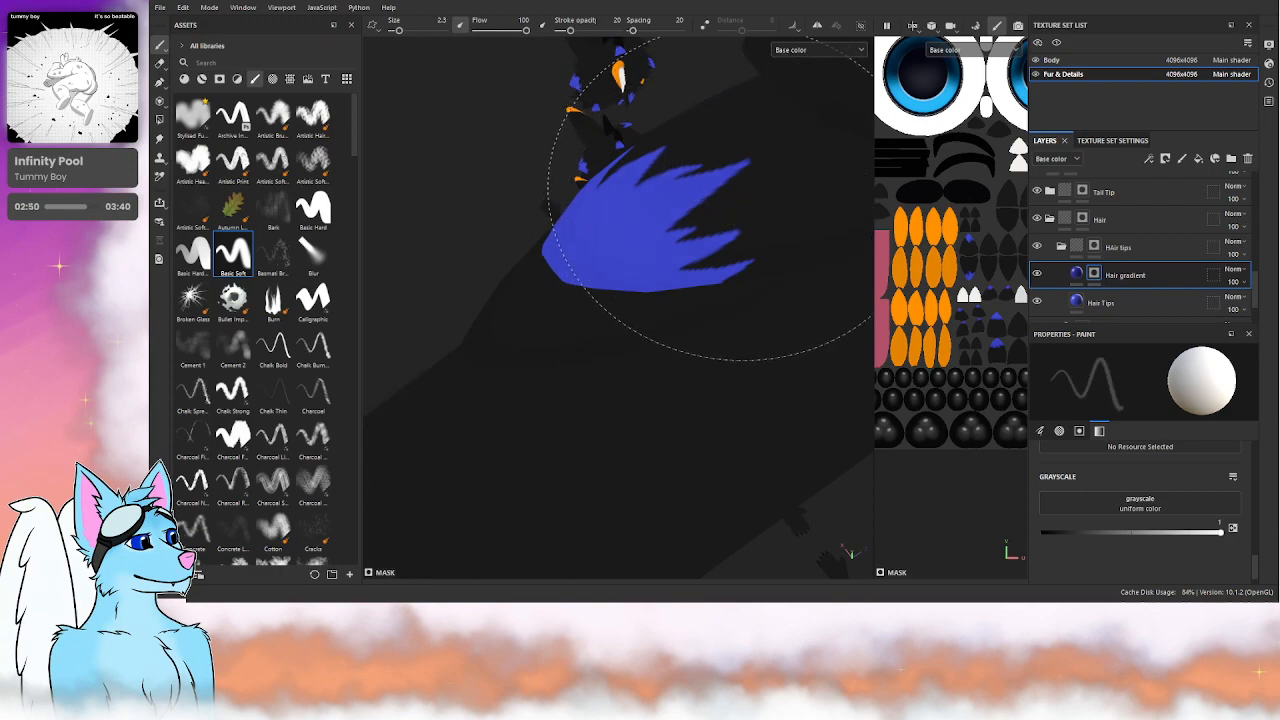
left_click_drag(811, 150, 893, 140, "alt")
mouse_move(720, 238)
left_mouse_down("alt")
mouse_move(760, 89)
mouse_move(792, 100)
left_mouse_up("alt")
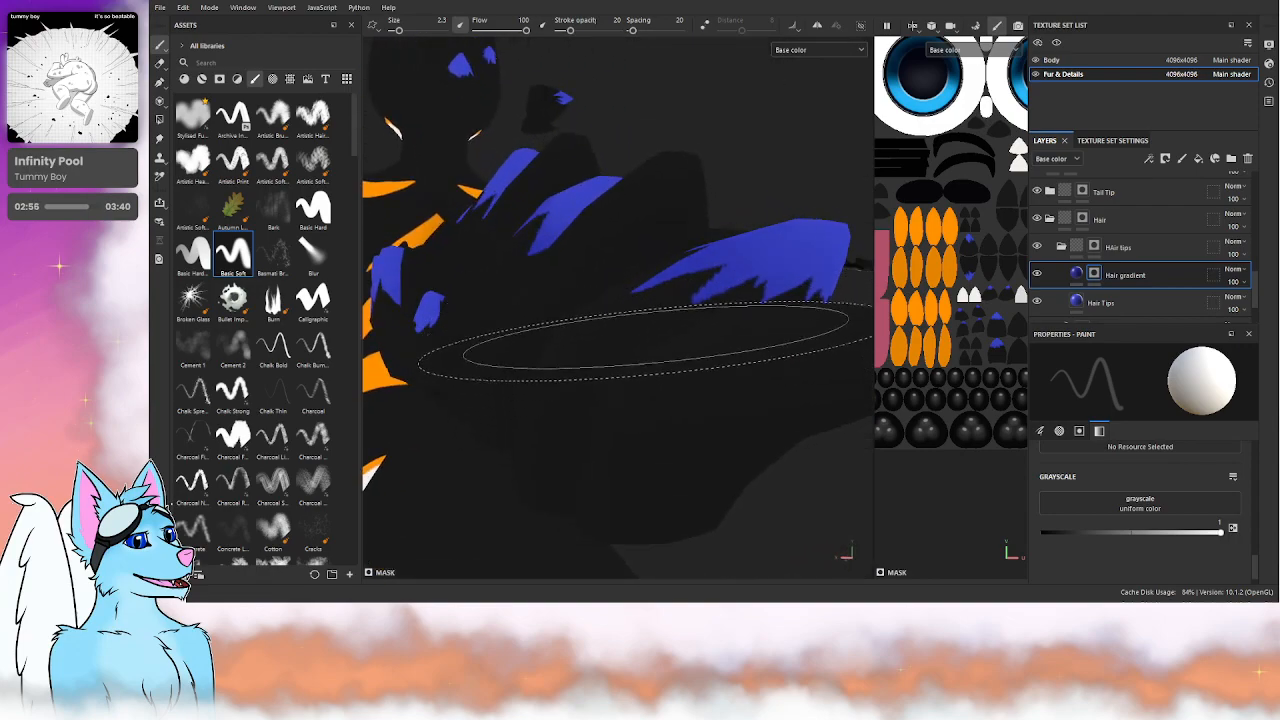
- Paint white on the Hair gradient mask over the blue hair tuft tips with the Basic Soft brush at size 2.3
mouse_move(563, 400)
left_mouse_down("alt")
mouse_move(549, 357)
mouse_move(443, 263)
mouse_move(287, 366)
left_mouse_up("alt")
left_click_drag(543, 295, 557, 314, "alt")
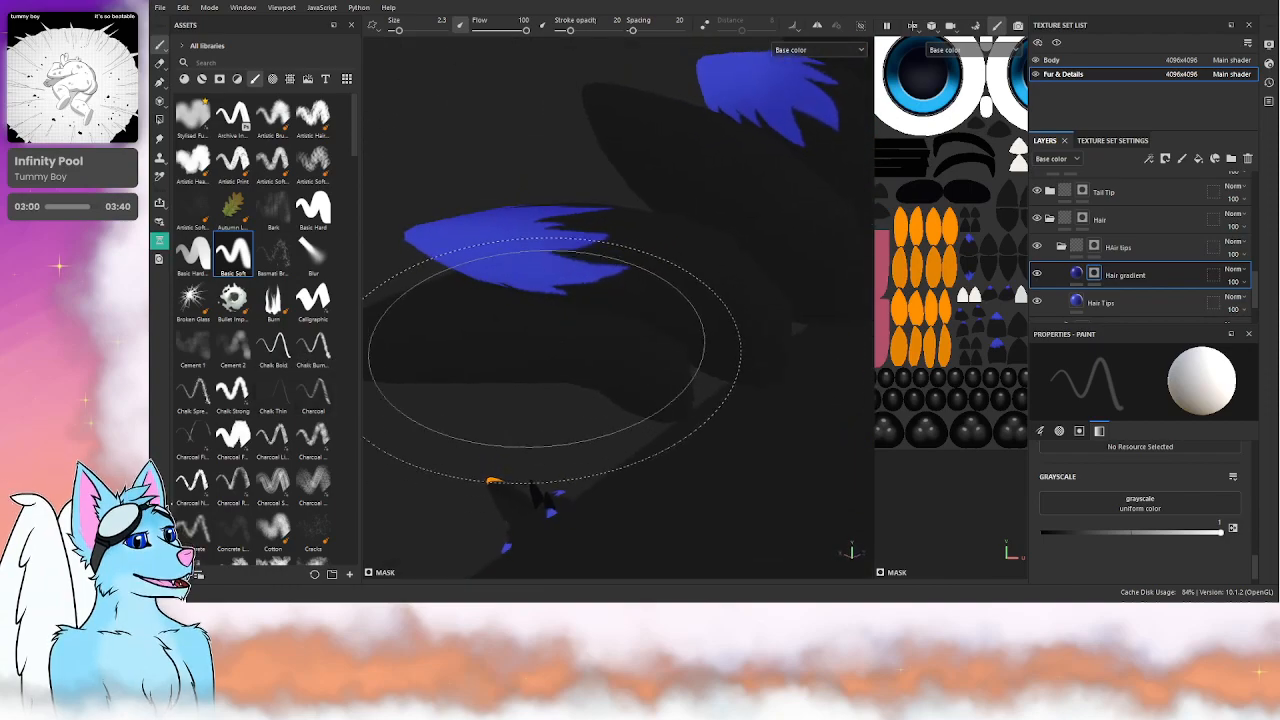
mouse_move(614, 400)
left_mouse_down("alt")
mouse_move(705, 403)
mouse_move(734, 380)
mouse_move(534, 397)
mouse_move(620, 348)
mouse_move(566, 414)
mouse_move(626, 423)
left_mouse_up("alt")
scroll(640, 402, "up", 5)
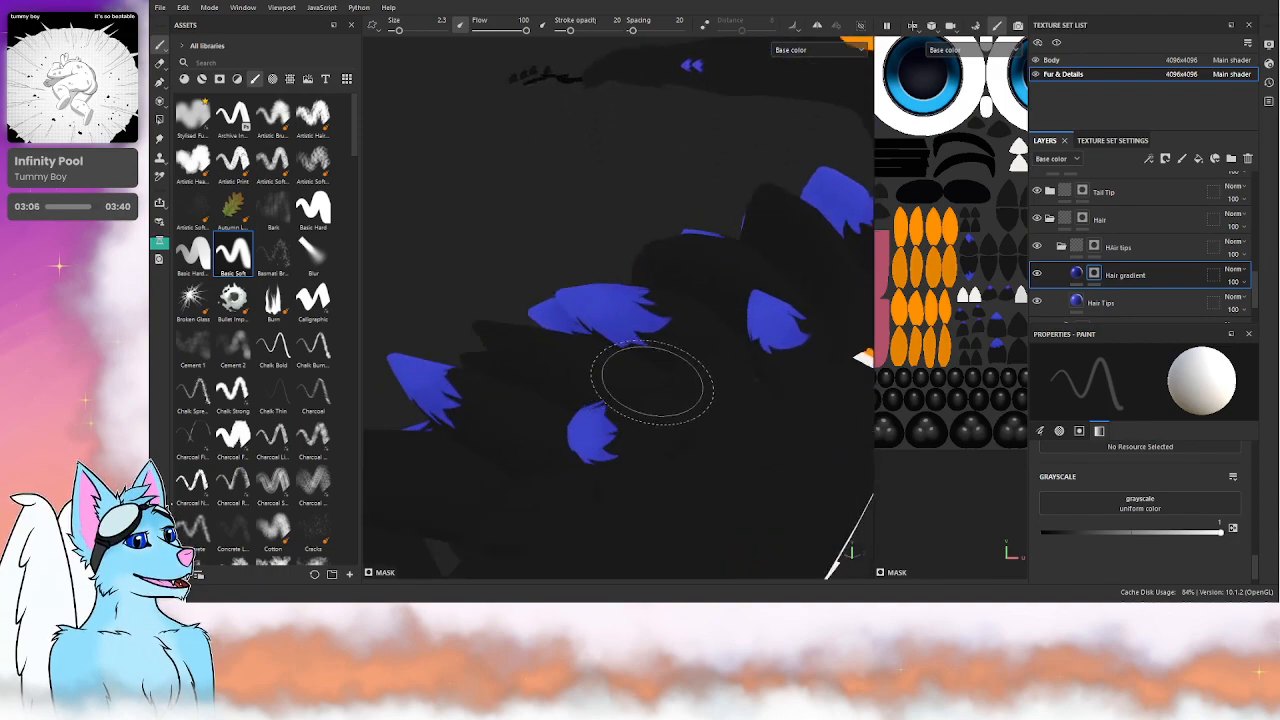
mouse_move(695, 362)
left_mouse_down("alt")
mouse_move(571, 243)
mouse_move(634, 277)
mouse_move(593, 340)
mouse_move(634, 423)
mouse_move(716, 412)
left_mouse_up("alt")
- Set the mask brush to grayscale 0 and size 0.84, and paint back the Hair gradient around the tuft tips
left_click(1234, 529)
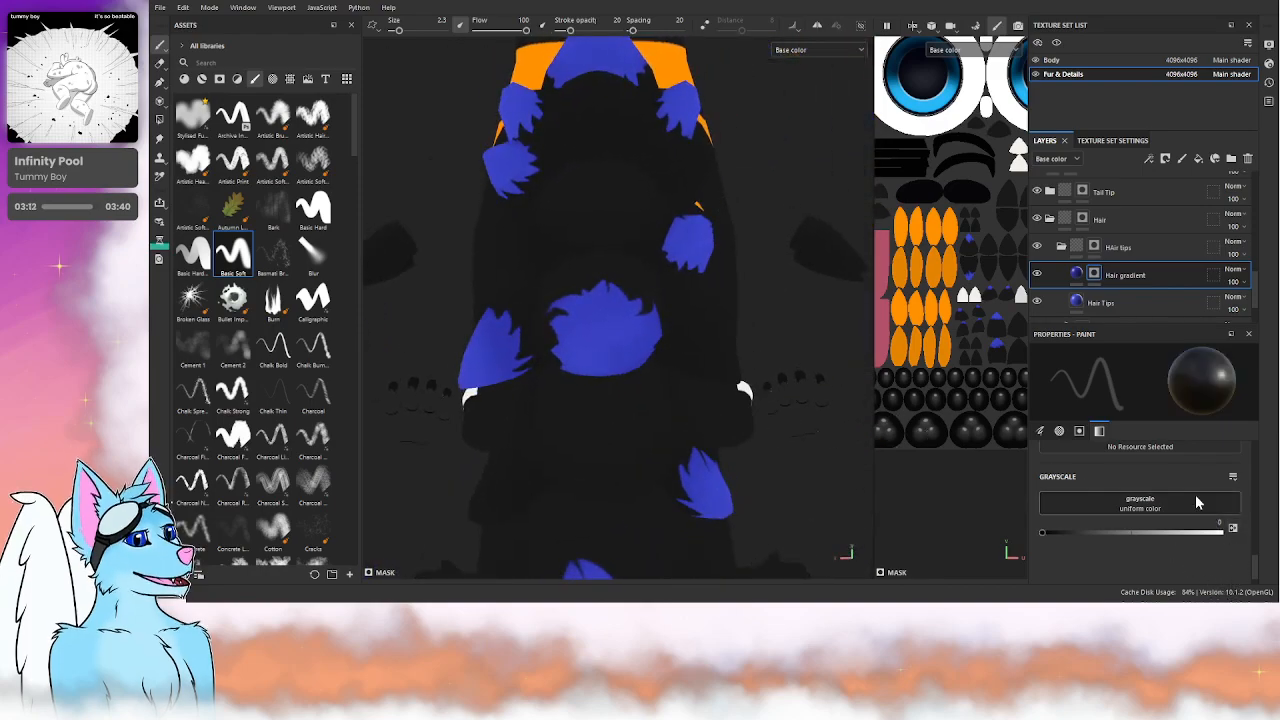
right_click_drag(606, 370, 548, 370, "ctrl")
left_click_drag(646, 334, 608, 352, "alt")
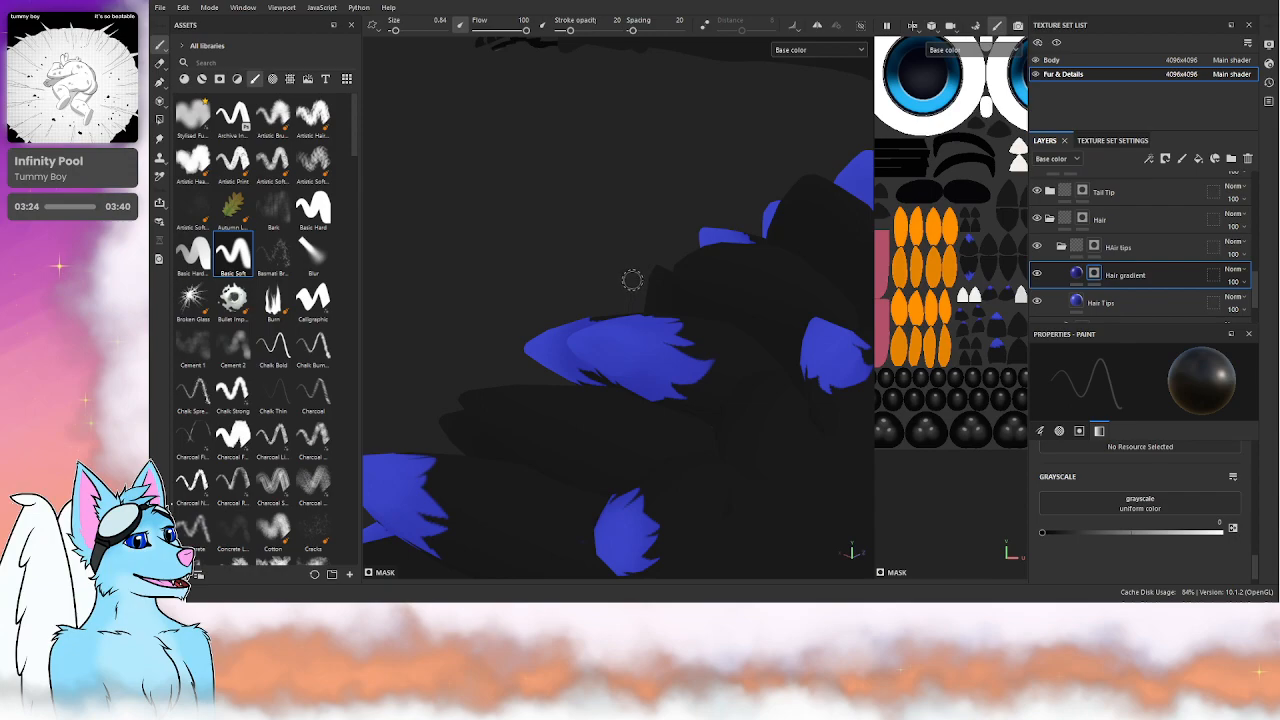
mouse_move(737, 329)
left_mouse_down("alt")
mouse_move(751, 329)
mouse_move(558, 290)
mouse_move(509, 323)
mouse_move(581, 350)
mouse_move(774, 289)
mouse_move(569, 382)
left_mouse_up("alt")
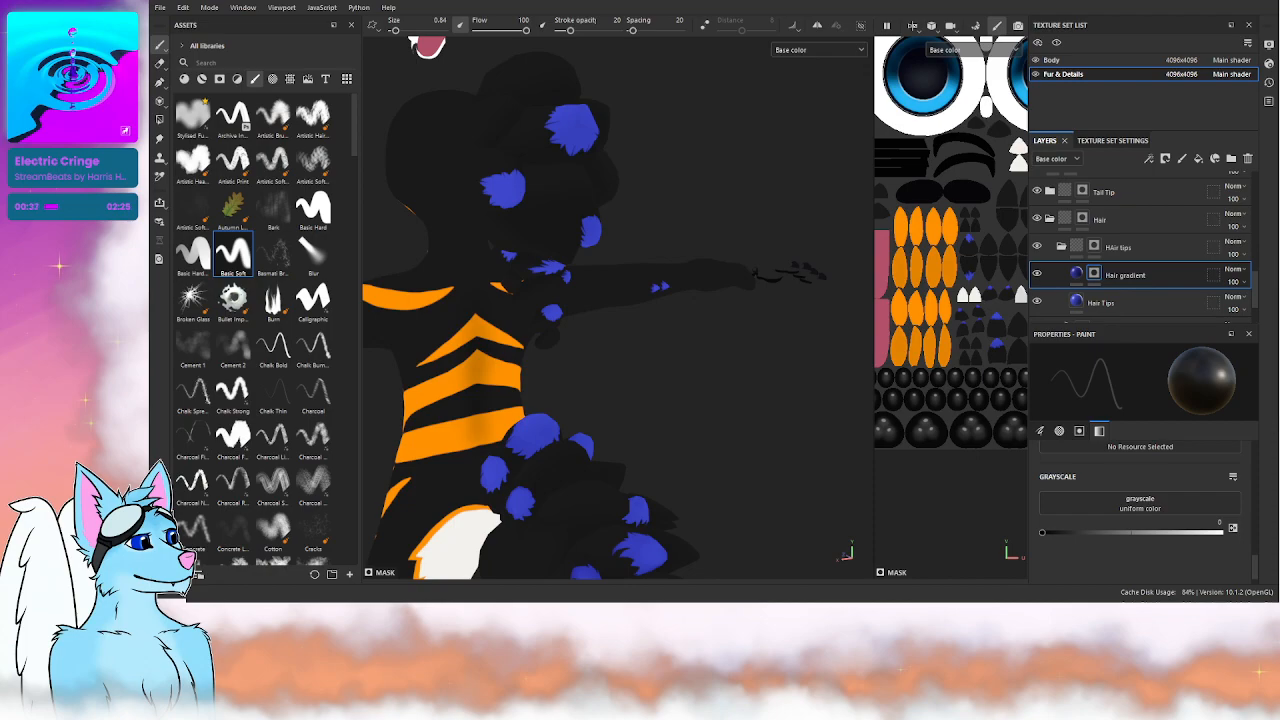
mouse_move(591, 384)
left_mouse_down("alt")
mouse_move(793, 407)
mouse_move(786, 449)
mouse_move(620, 200)
mouse_move(657, 286)
mouse_move(686, 309)
mouse_move(655, 313)
left_mouse_up("alt")
left_click_drag(575, 278, 608, 310, "alt")
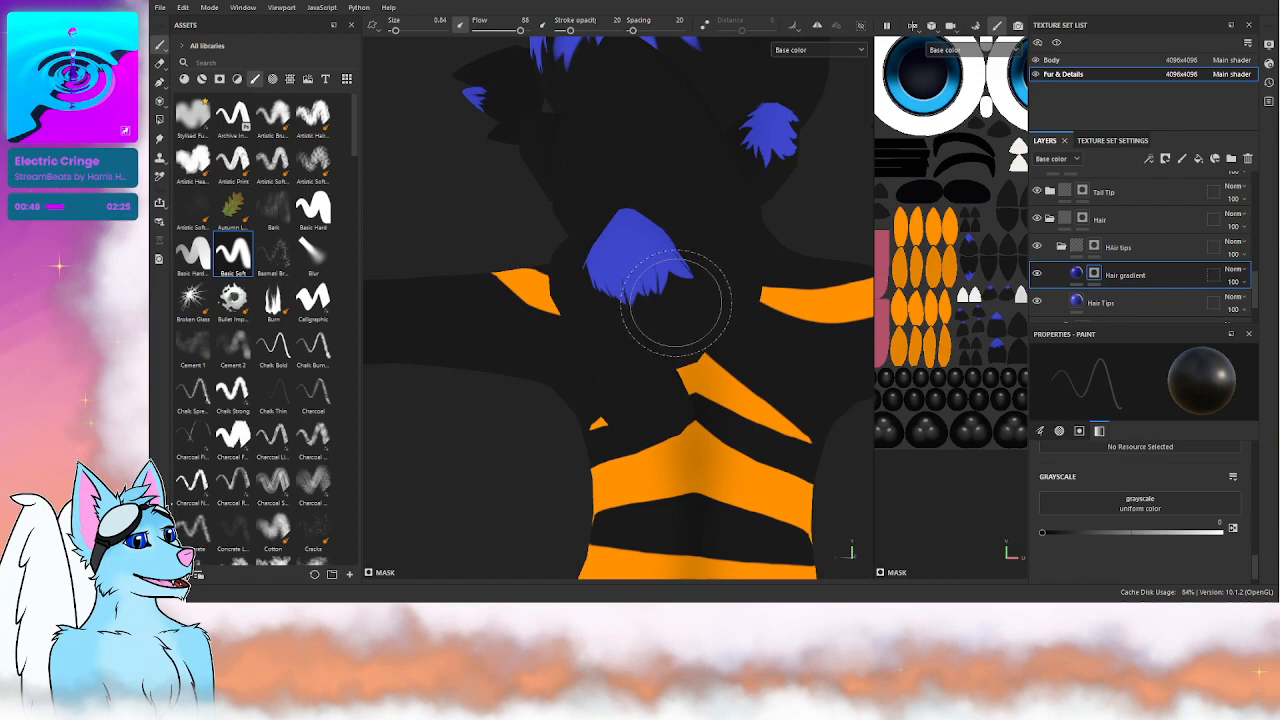
- Set the brush grayscale to 1 and paint the Hair gradient mask on the blue tuft tips along the striped back
left_click(1222, 532)
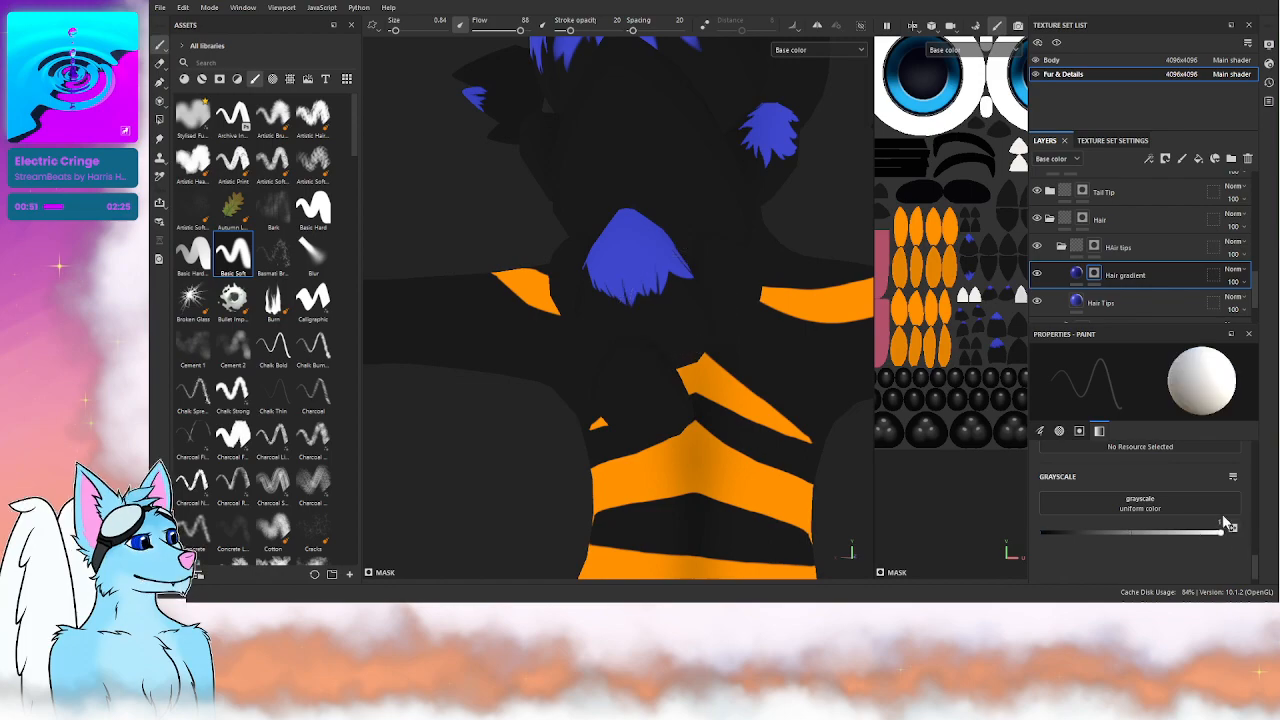
mouse_move(663, 280)
left_mouse_down("alt")
mouse_move(711, 306)
mouse_move(675, 297)
mouse_move(558, 346)
mouse_move(658, 305)
mouse_move(860, 372)
left_mouse_up("alt")
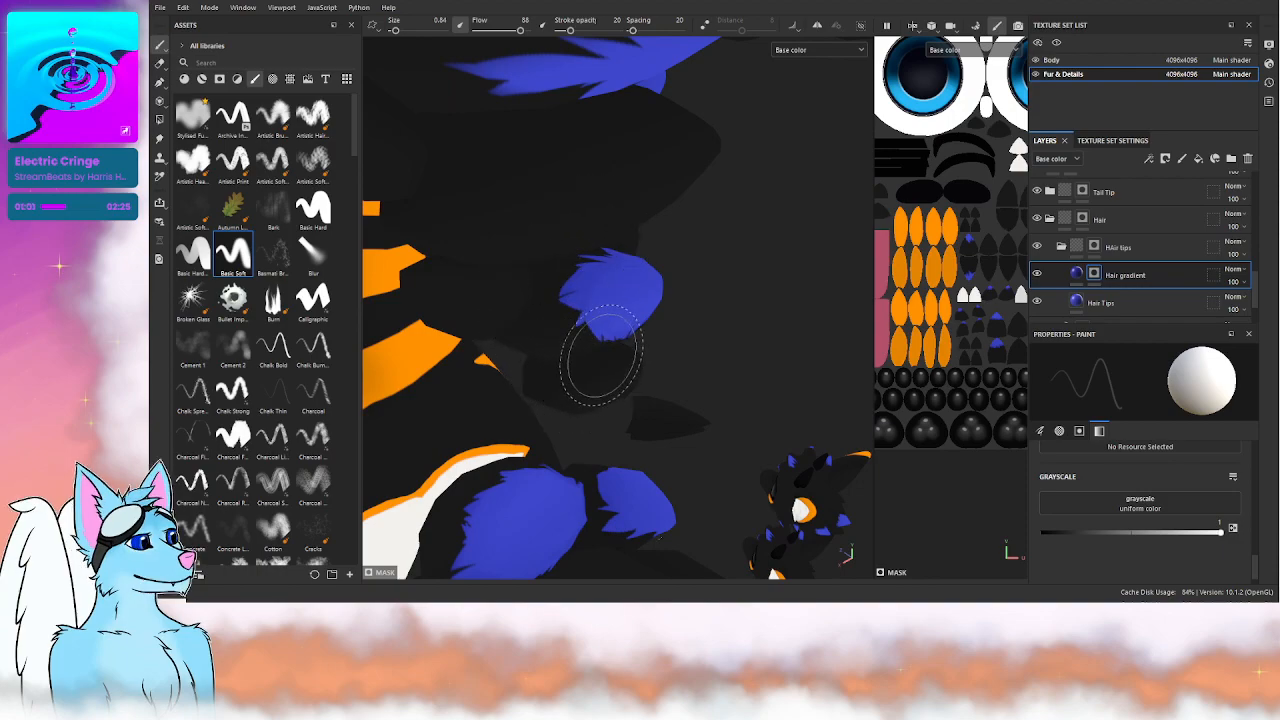
mouse_move(580, 223)
left_mouse_down("alt")
mouse_move(646, 229)
mouse_move(603, 237)
mouse_move(629, 69)
mouse_move(586, 114)
left_mouse_up("alt")
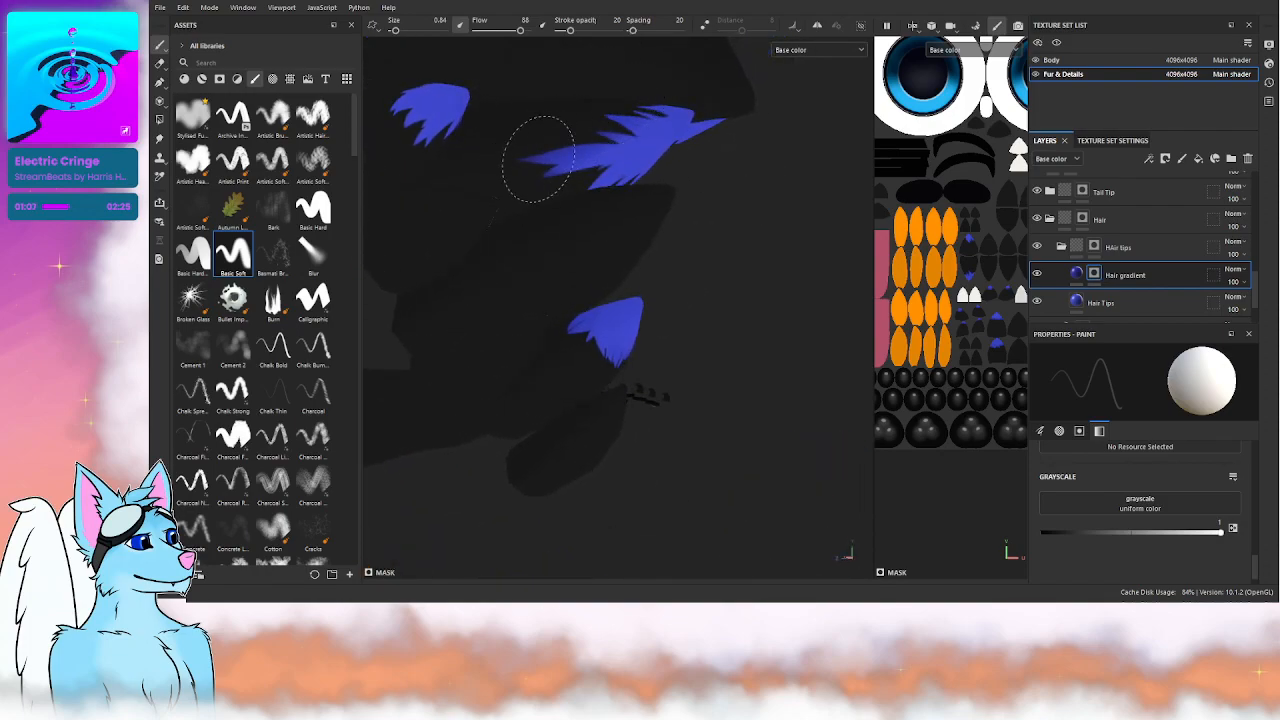
left_click_drag(582, 198, 600, 88, "alt")
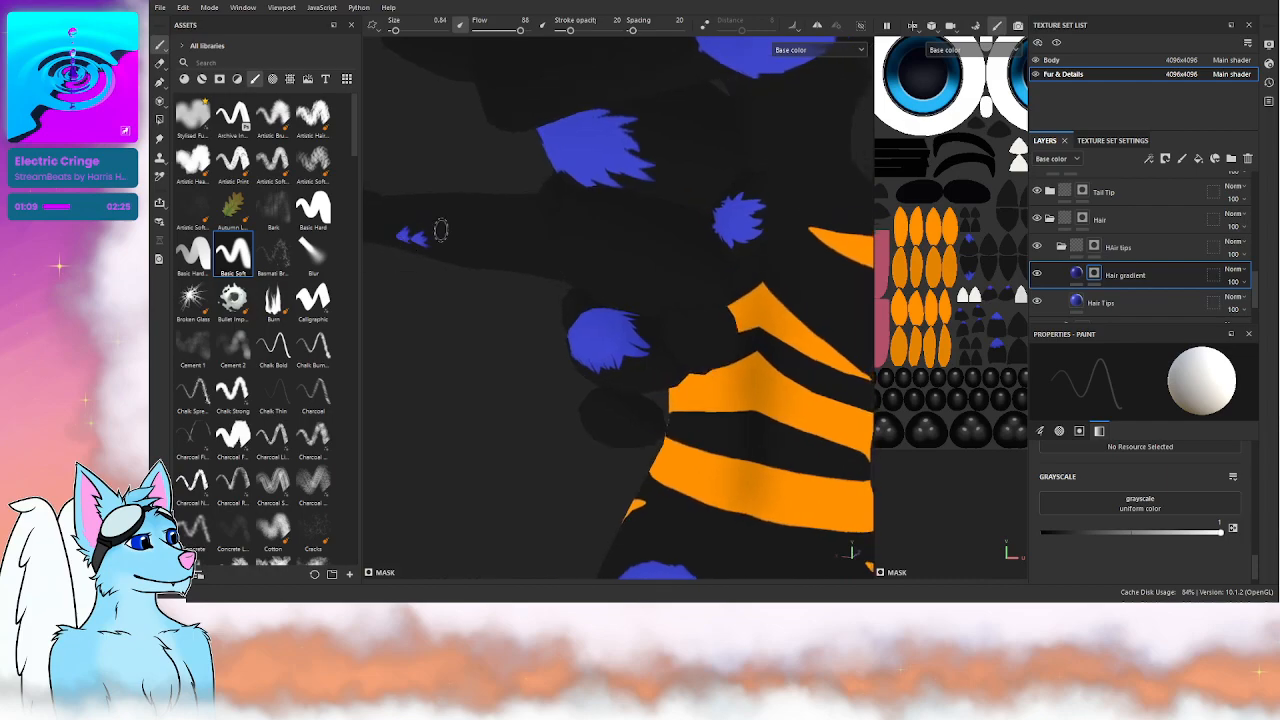
mouse_move(660, 125)
left_mouse_down("alt")
mouse_move(710, 166)
mouse_move(600, 214)
left_mouse_up("alt")
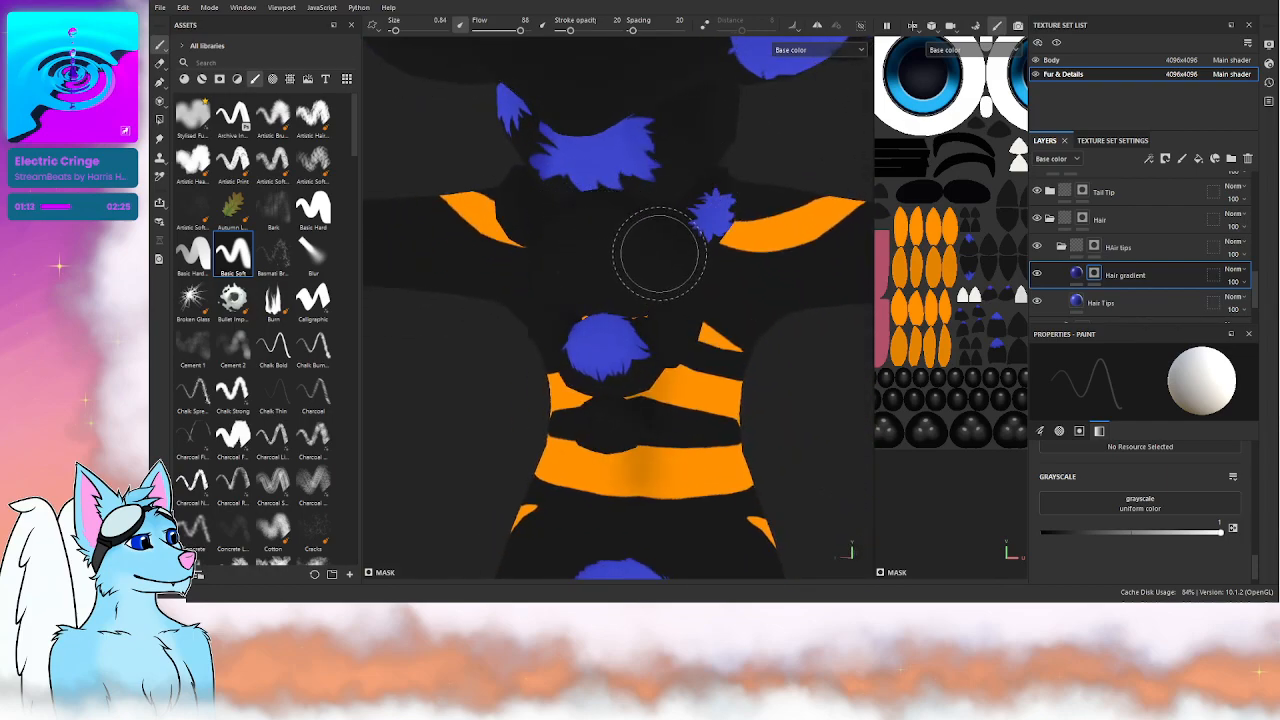
mouse_move(663, 249)
left_mouse_down("alt")
mouse_move(708, 171)
mouse_move(590, 195)
left_mouse_up("alt")
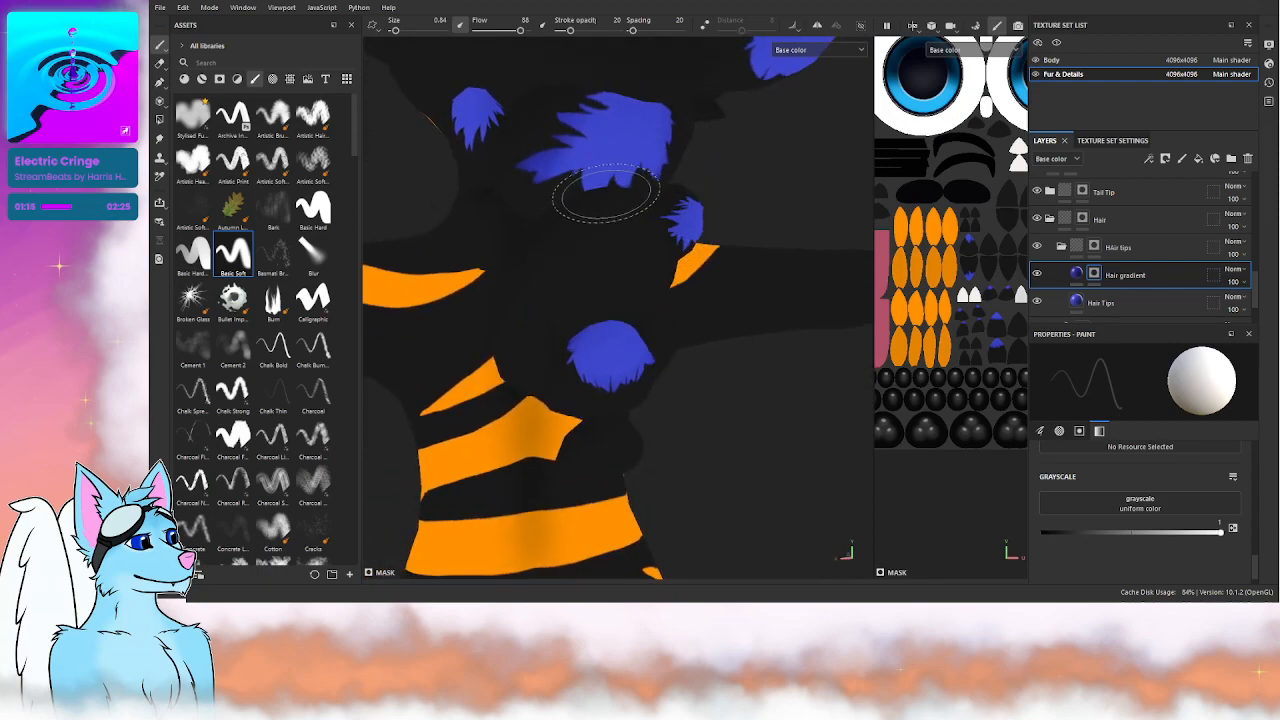
mouse_move(658, 237)
left_mouse_down("alt")
mouse_move(663, 257)
mouse_move(709, 223)
mouse_move(614, 191)
mouse_move(612, 232)
left_mouse_up("alt")
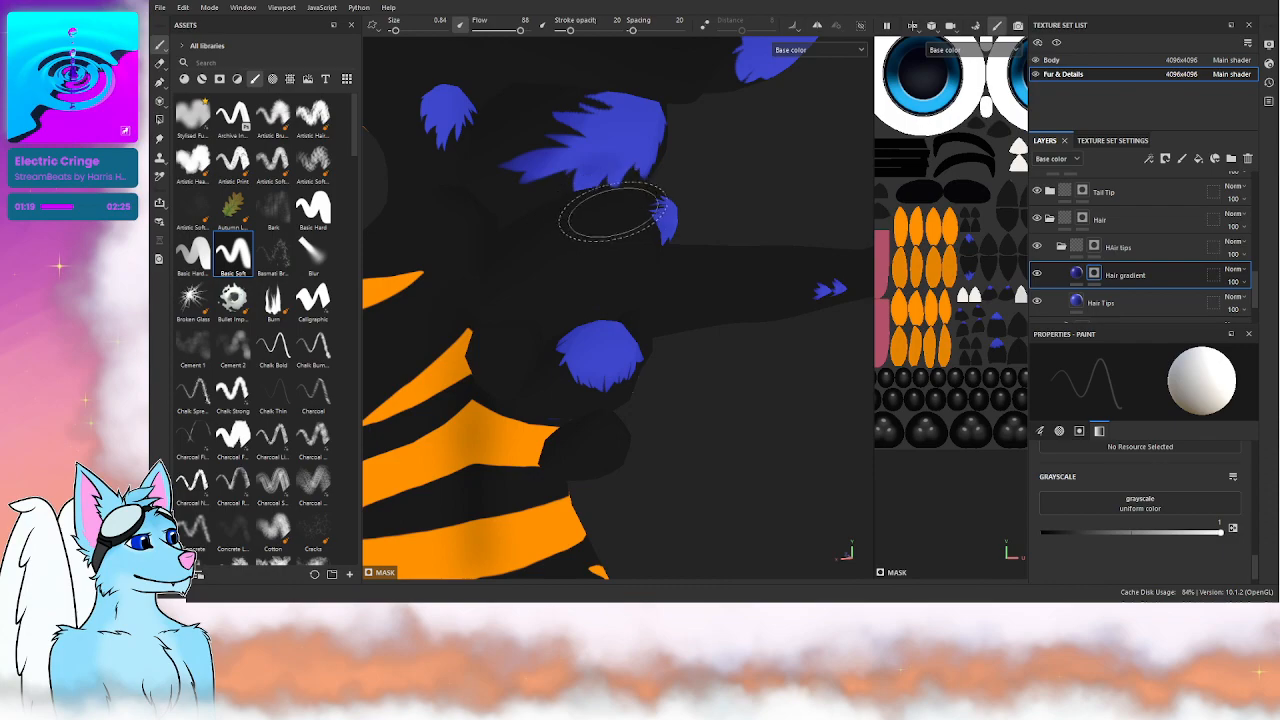
- Paint the Hair gradient mask on the small blue-tipped tuft at the side of the neck with brush size 0.84
left_click_drag(465, 103, 693, 240, "alt")
key("ctrl")
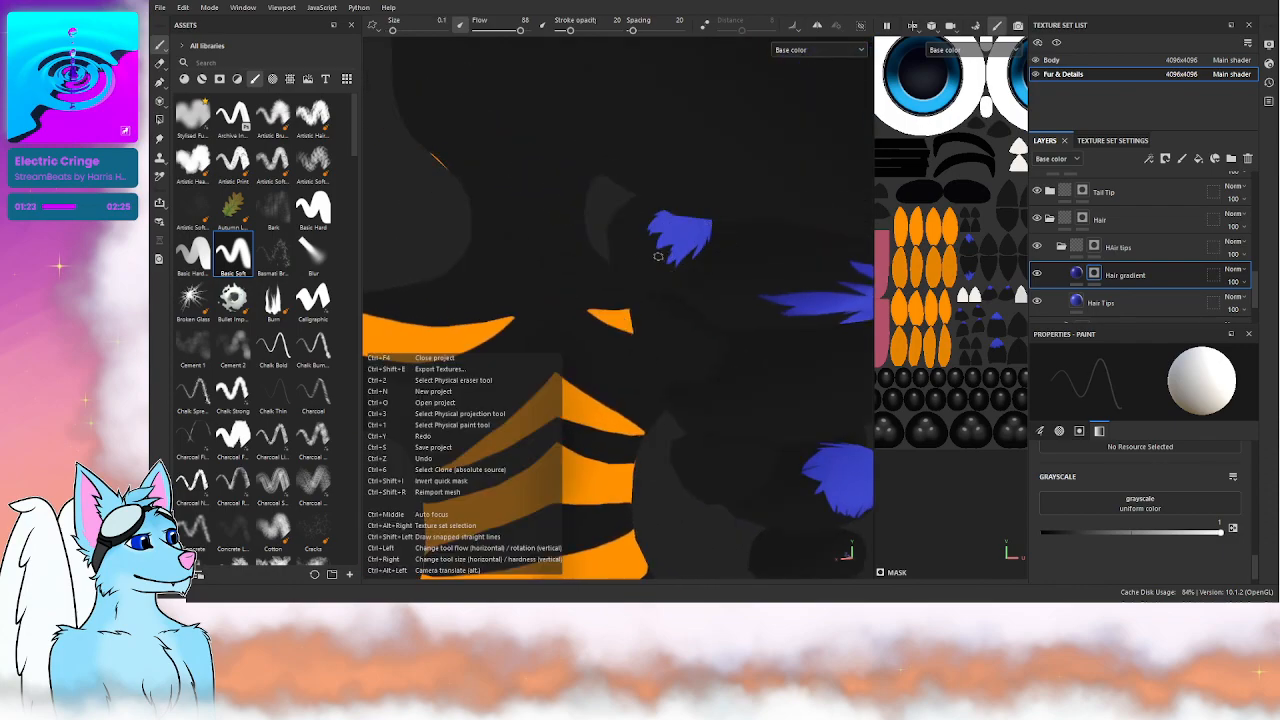
scroll(669, 262, "up", 4)
mouse_move(688, 178)
left_mouse_down("alt")
mouse_move(752, 156)
mouse_move(571, 243)
left_mouse_up("alt")
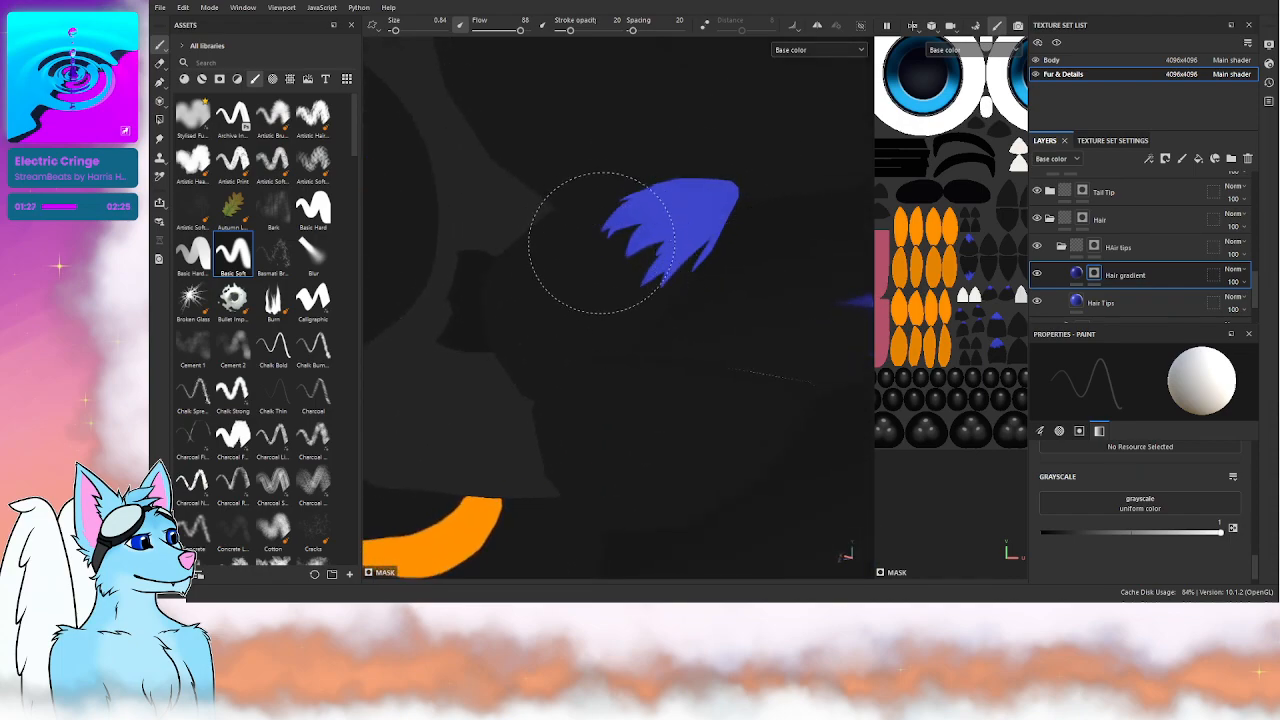
left_click_drag(686, 295, 686, 331, "alt")
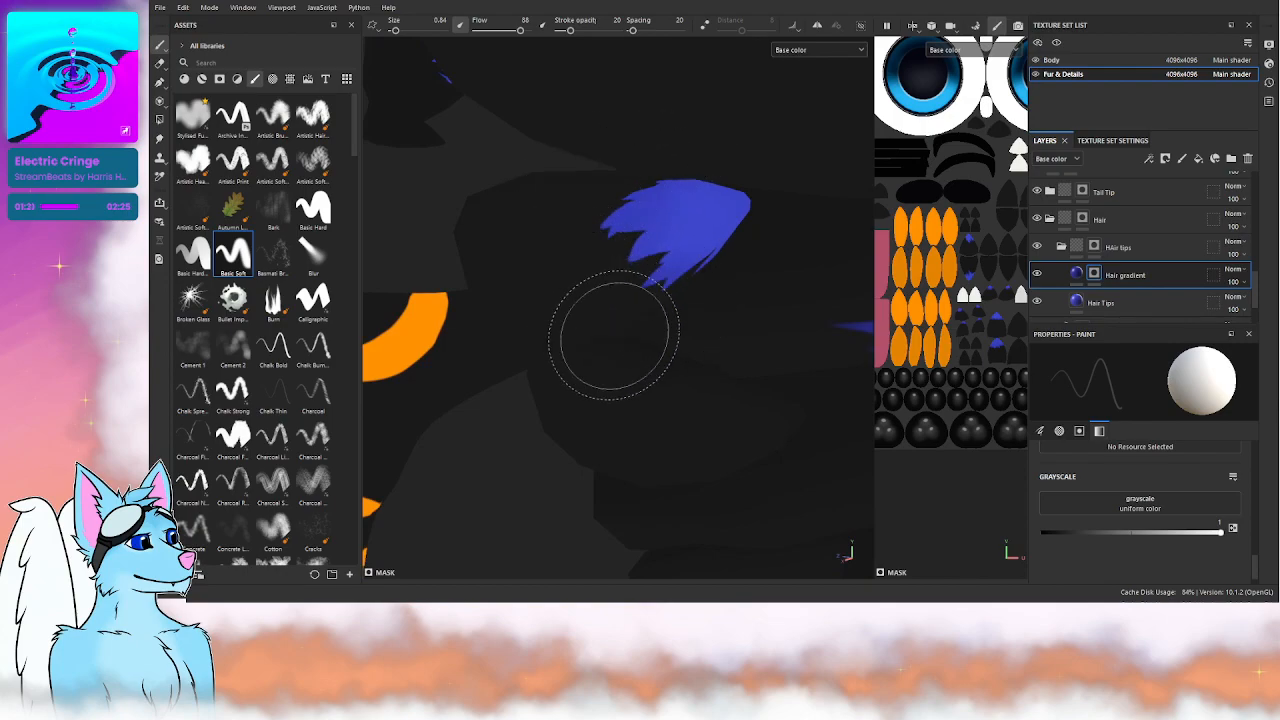
scroll(582, 196, "down", 6)
- Continue the white Hair gradient mask strokes on the stacked blue tuft tips along the outer side of the mane
mouse_move(697, 314)
left_mouse_down("alt")
mouse_move(608, 362)
mouse_move(431, 326)
mouse_move(411, 336)
left_mouse_up("alt")
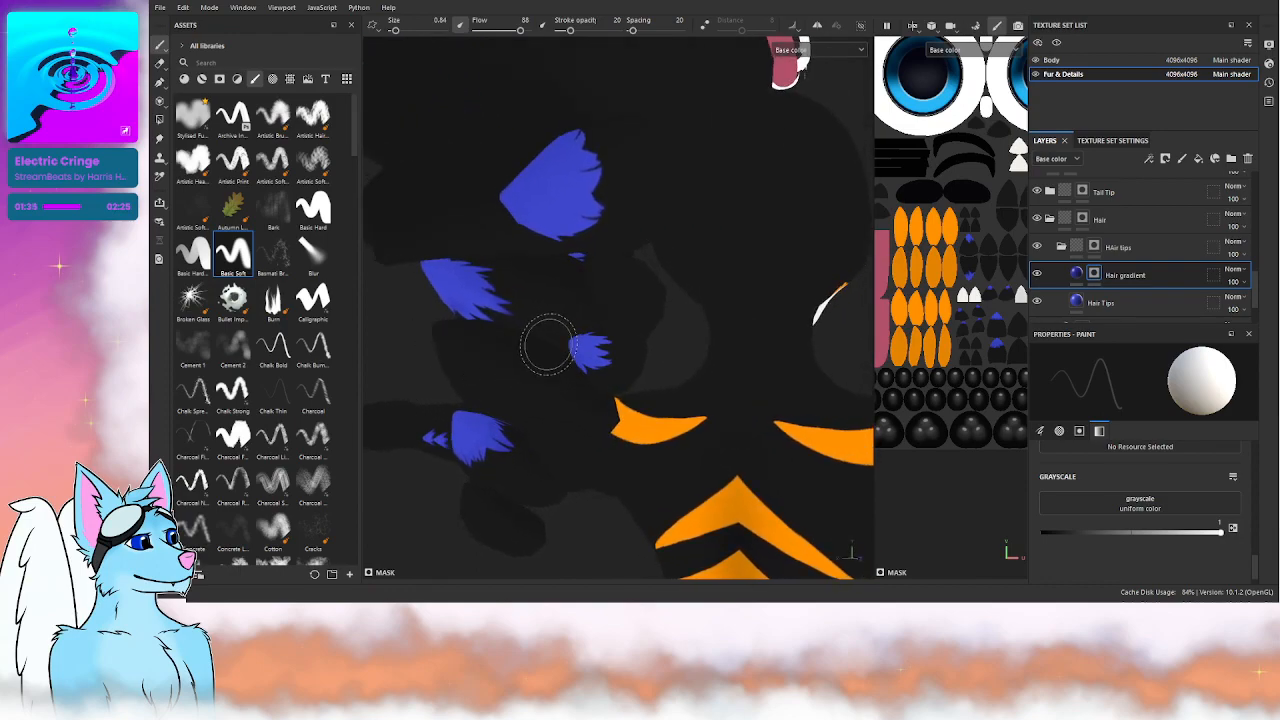
mouse_move(560, 210)
left_mouse_down("alt")
mouse_move(457, 223)
mouse_move(614, 351)
left_mouse_up("alt")
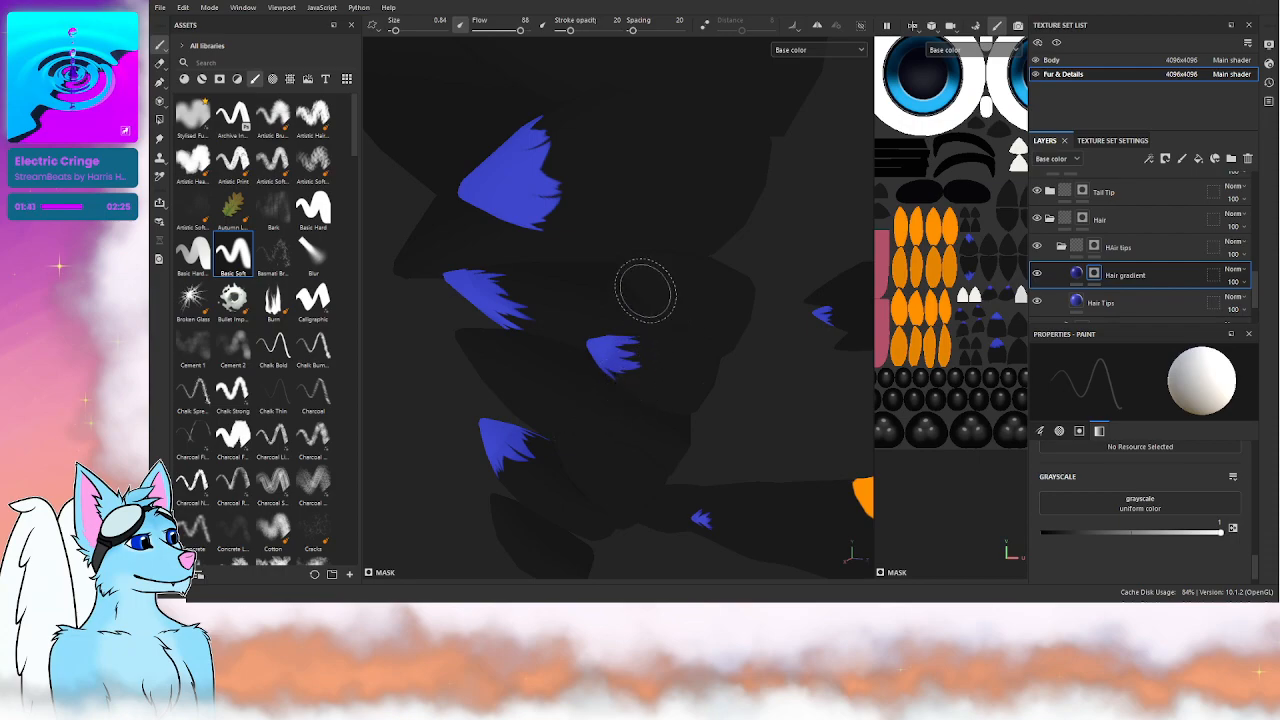
left_click_drag(645, 290, 700, 363, "alt")
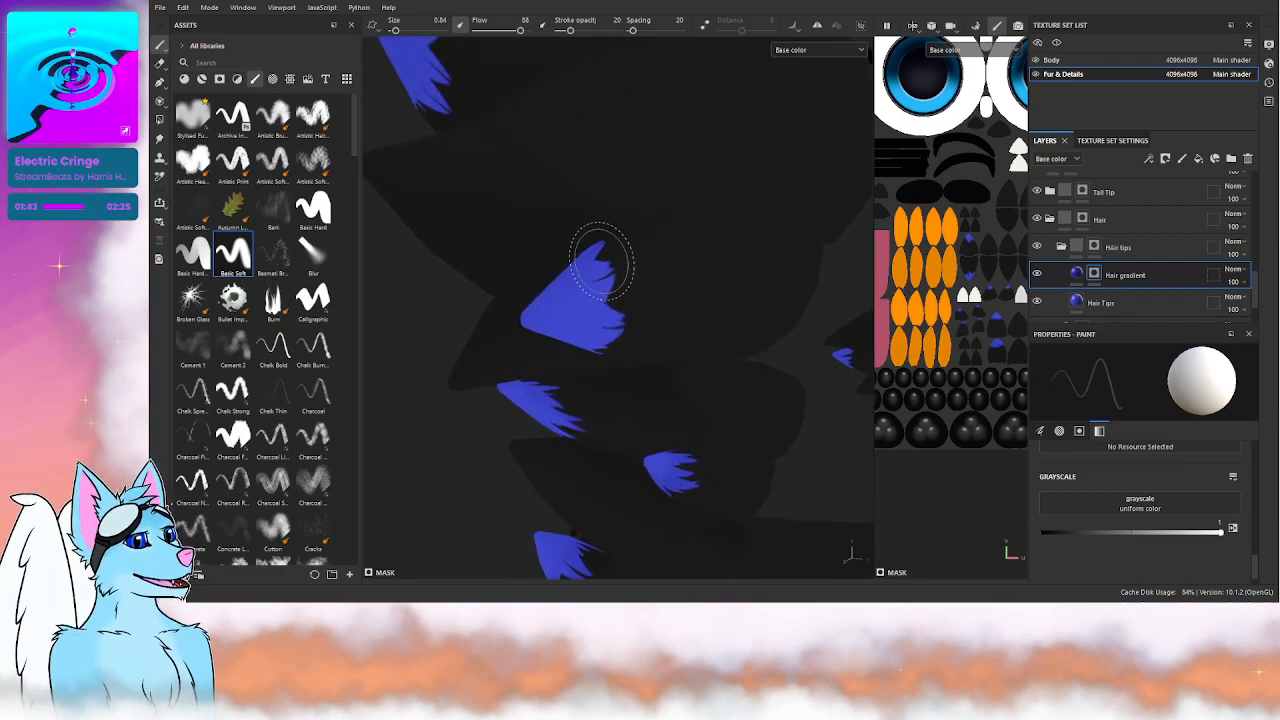
mouse_move(598, 305)
left_mouse_down("alt")
mouse_move(623, 328)
mouse_move(635, 310)
left_mouse_up("alt")
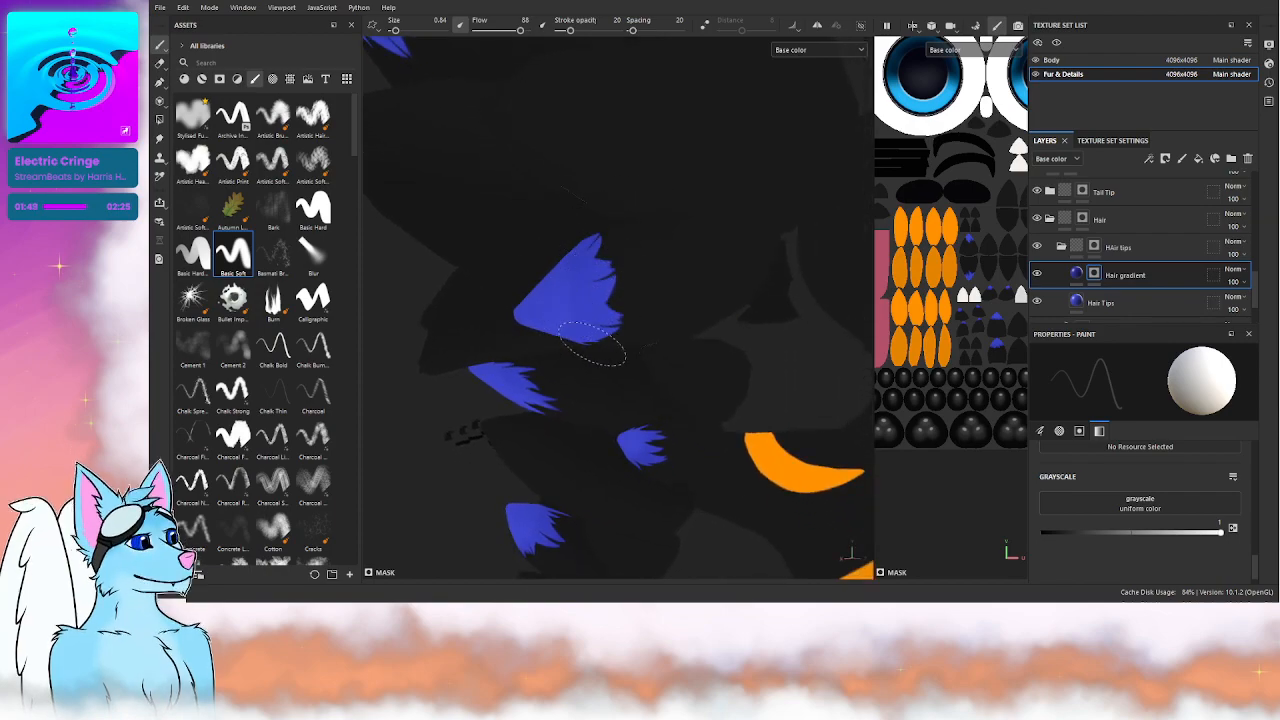
left_click_drag(648, 327, 634, 248, "alt")
mouse_move(563, 378)
left_mouse_down("alt")
mouse_move(600, 363)
mouse_move(632, 370)
mouse_move(614, 462)
mouse_move(749, 409)
mouse_move(660, 380)
left_mouse_up("alt")
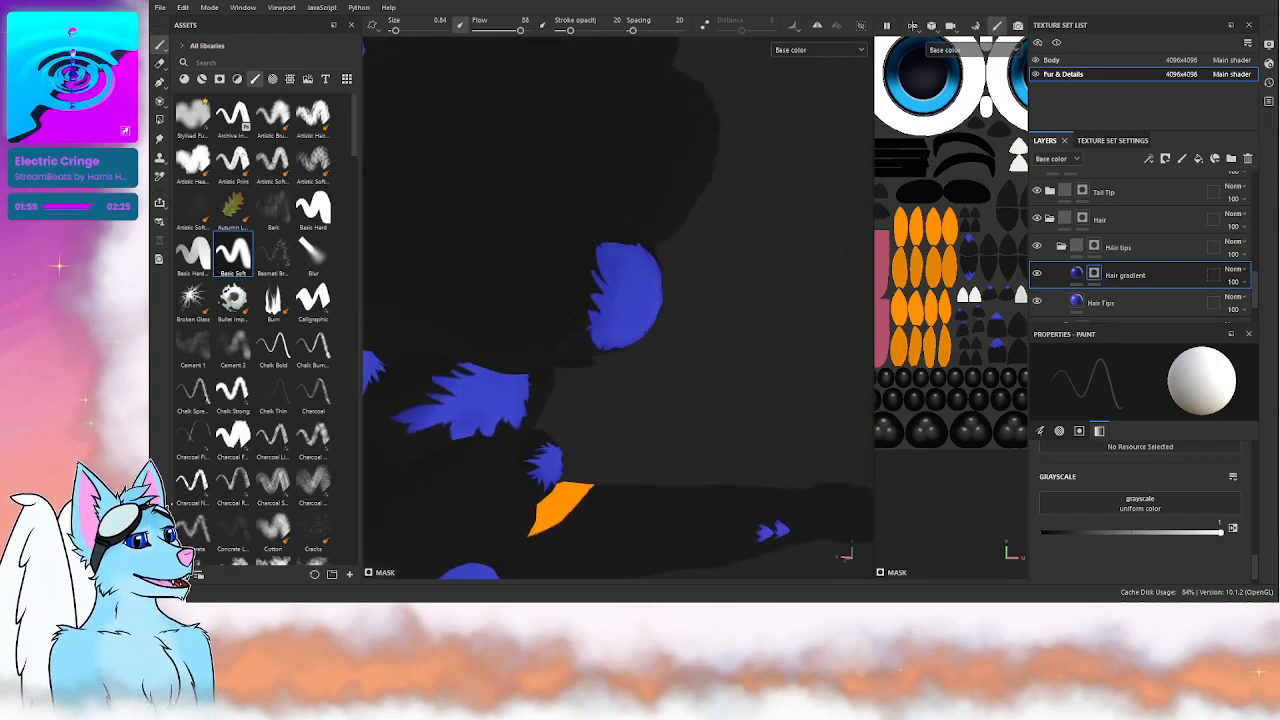
- Try smudging the Hair gradient mask with the Blur brush, then with Basic Soft at size 5.85 and 1.86
mouse_move(640, 280)
left_mouse_down("alt")
mouse_move(646, 257)
mouse_move(576, 237)
mouse_move(569, 206)
left_mouse_up("alt")
left_click(314, 252)
right_click_drag(614, 308, 616, 303, "ctrl")
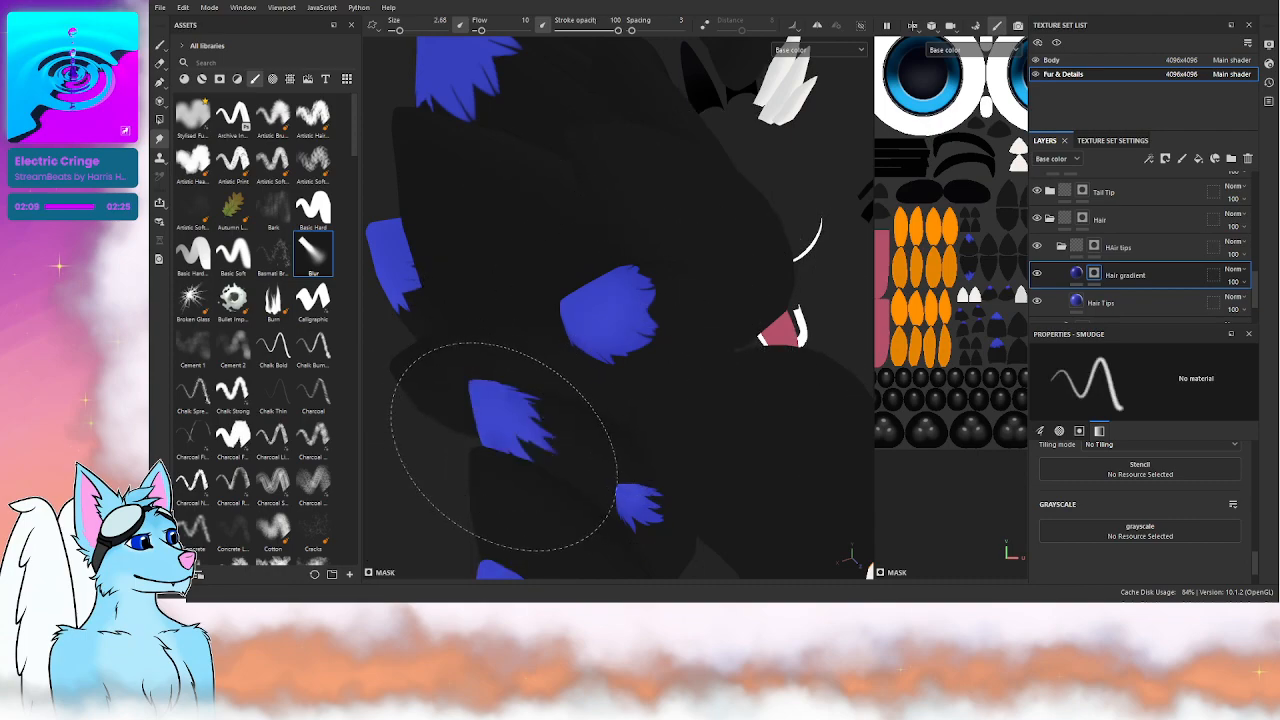
left_click(233, 258)
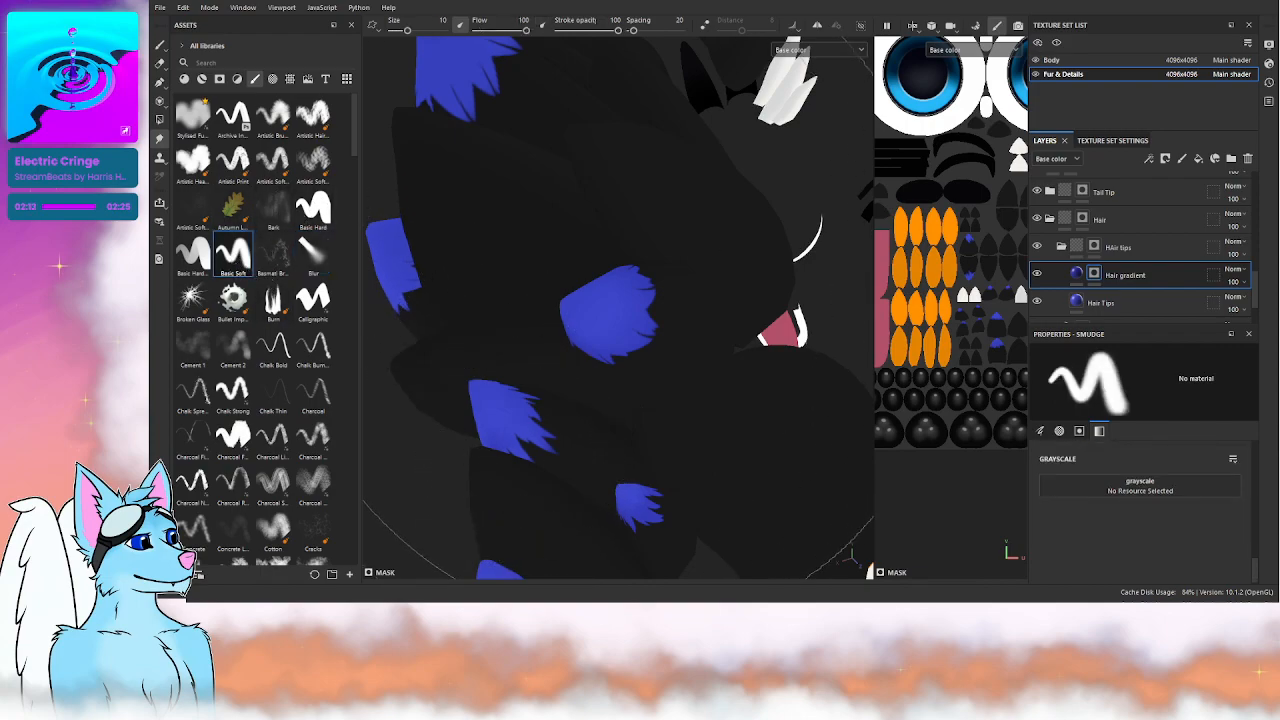
right_click_drag(615, 300, 552, 290, "ctrl")
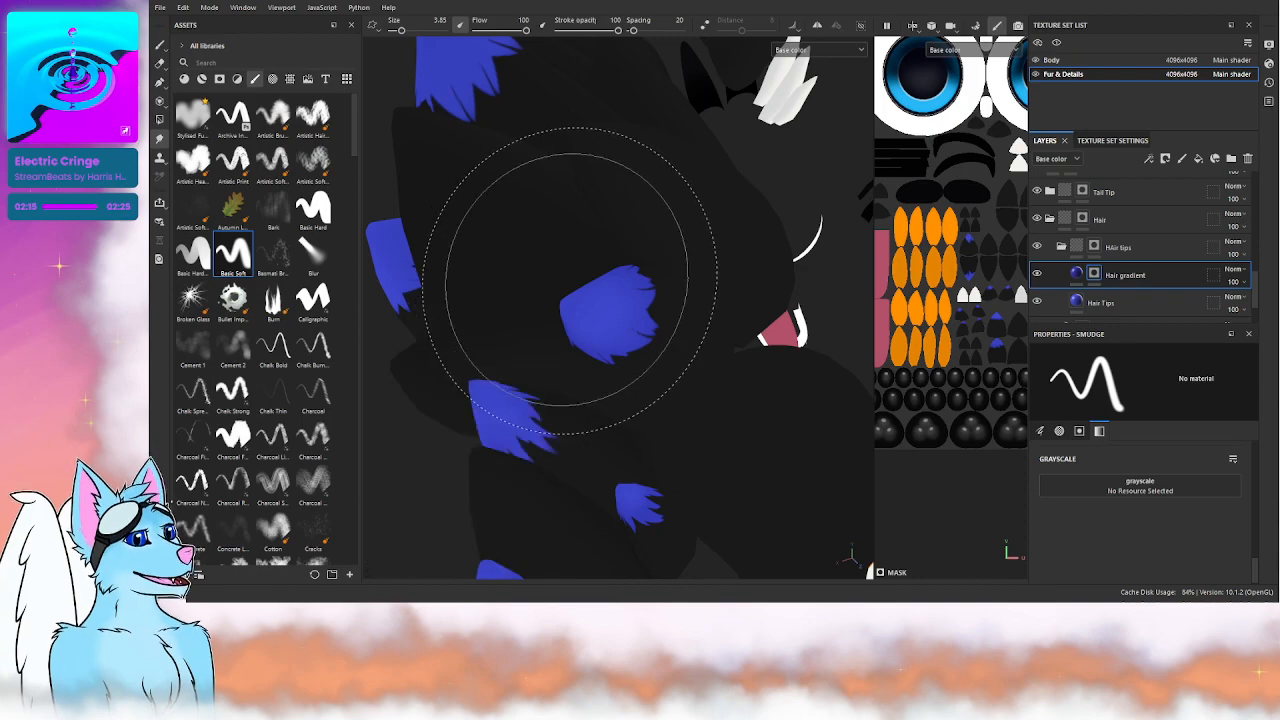
middle_click_drag(670, 243, 760, 434, "alt")
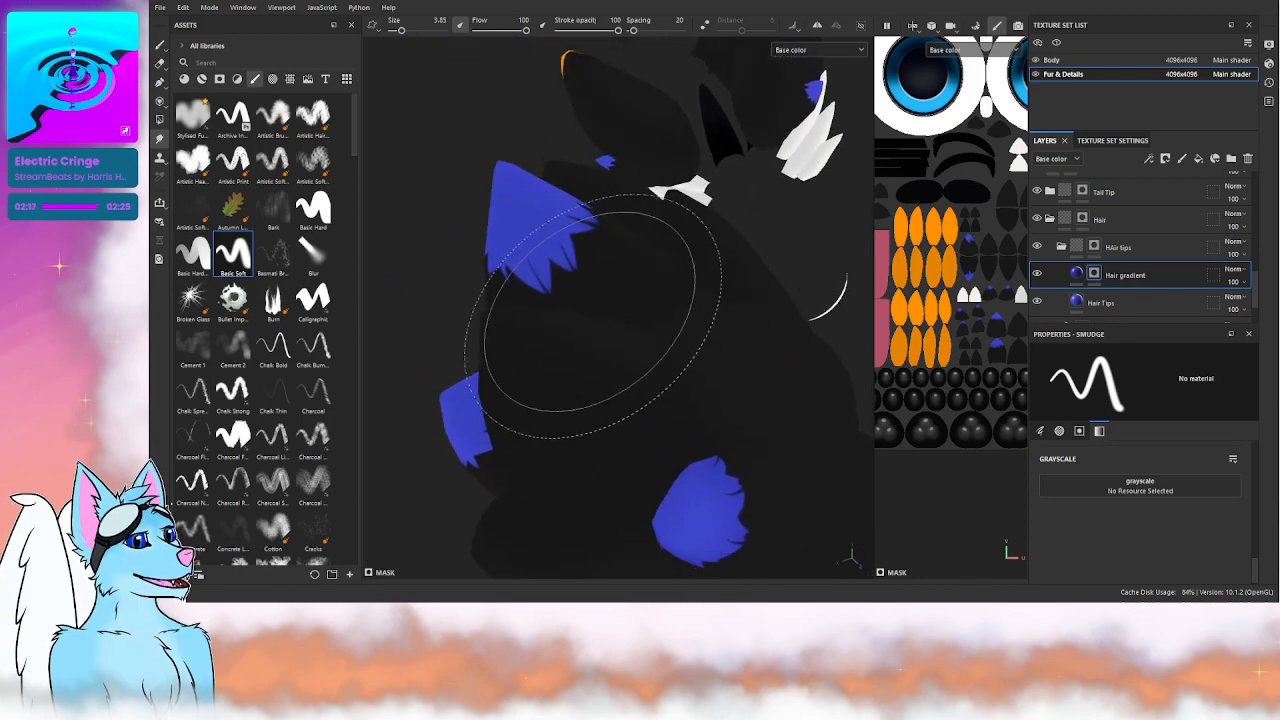
middle_click_drag(601, 326, 760, 377, "alt")
right_click_drag(737, 334, 717, 345, "ctrl")
mouse_move(745, 308)
left_mouse_down("alt")
mouse_move(751, 403)
mouse_move(789, 361)
left_mouse_up("alt")
left_click_drag(645, 298, 610, 286, "alt")
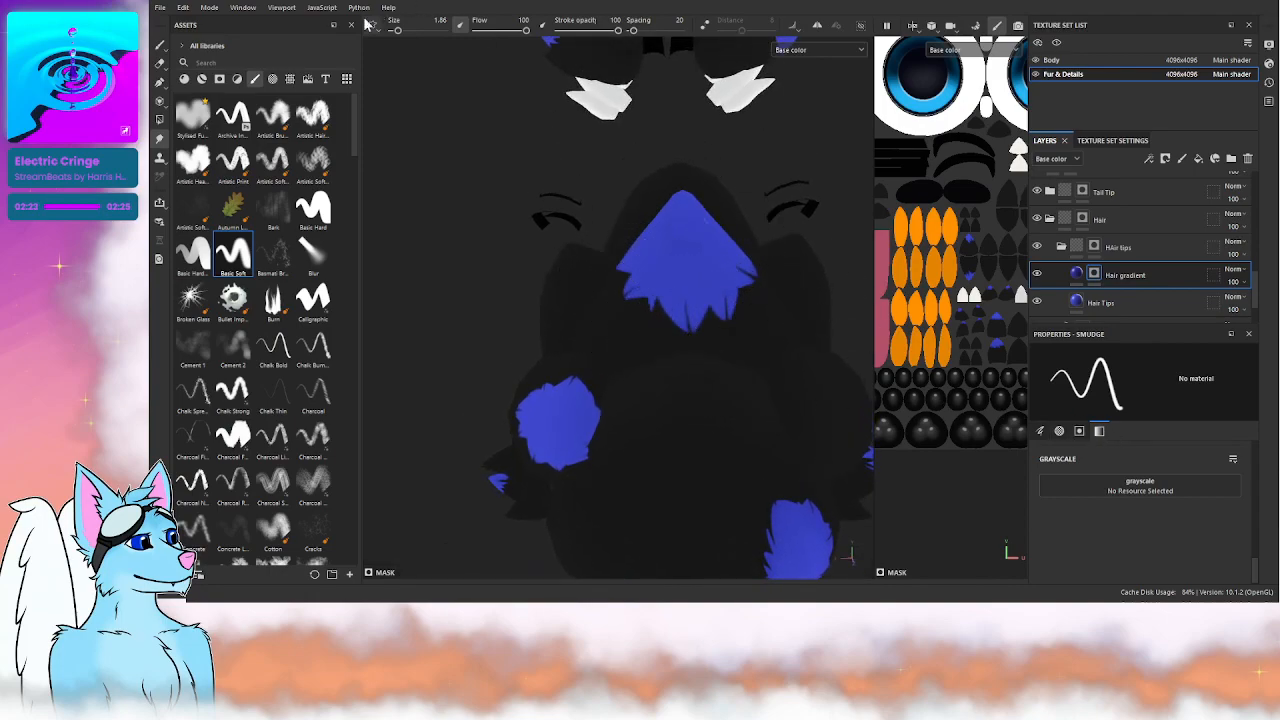
- Return to the Paint tool at size 2.3 and paint the Hair gradient mask on the large blue tuft tips around the head
left_click(159, 46)
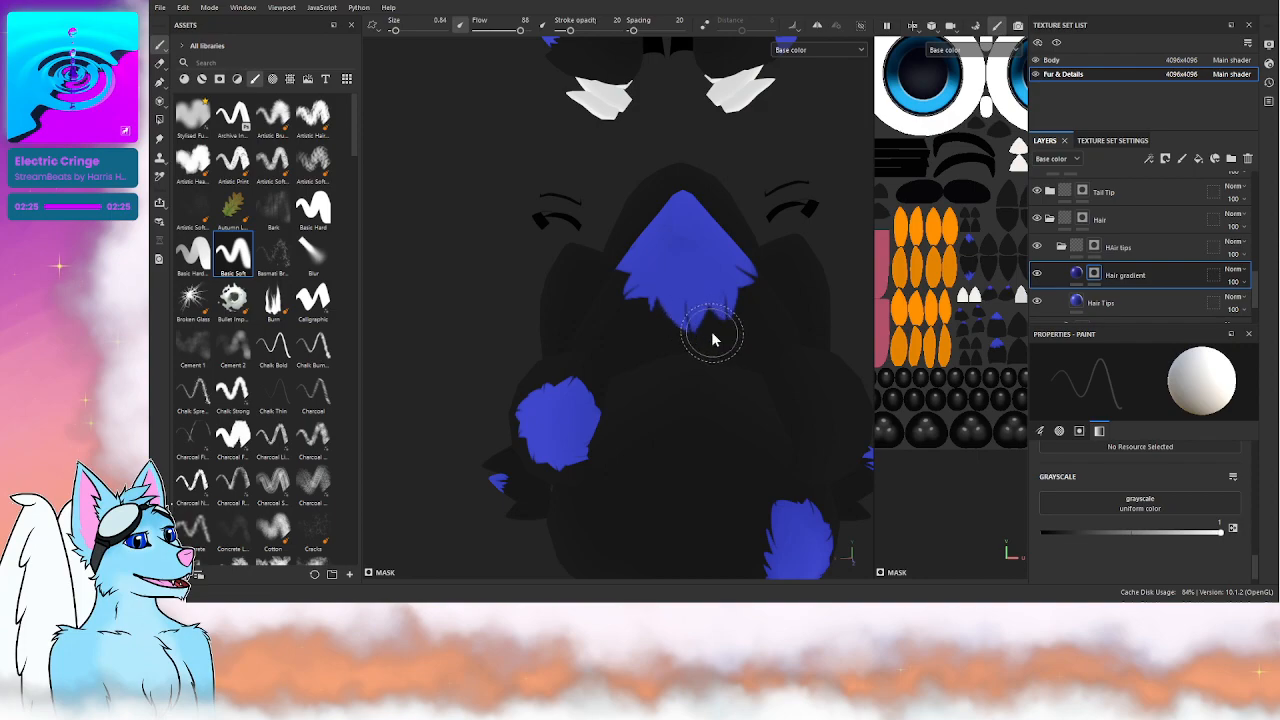
right_click_drag(658, 329, 733, 324, "ctrl")
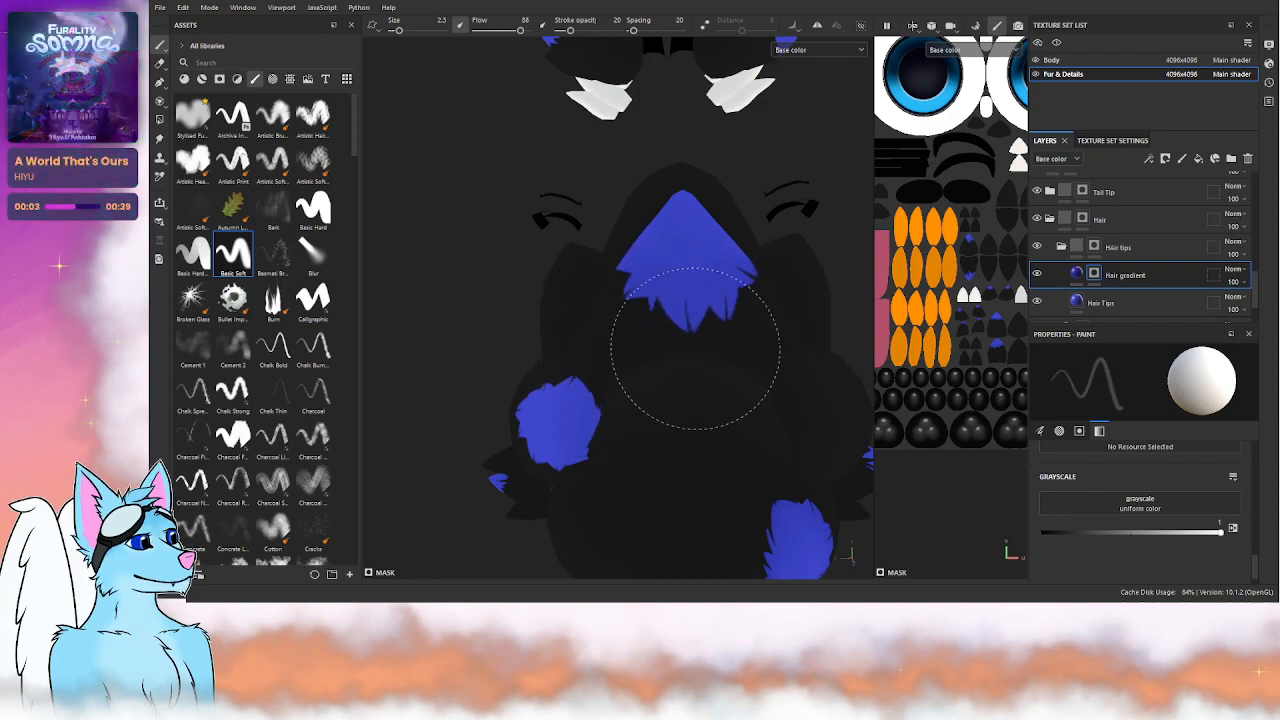
mouse_move(729, 377)
left_mouse_down("alt")
mouse_move(714, 423)
mouse_move(734, 386)
left_mouse_up("alt")
left_click_drag(748, 300, 614, 243, "alt")
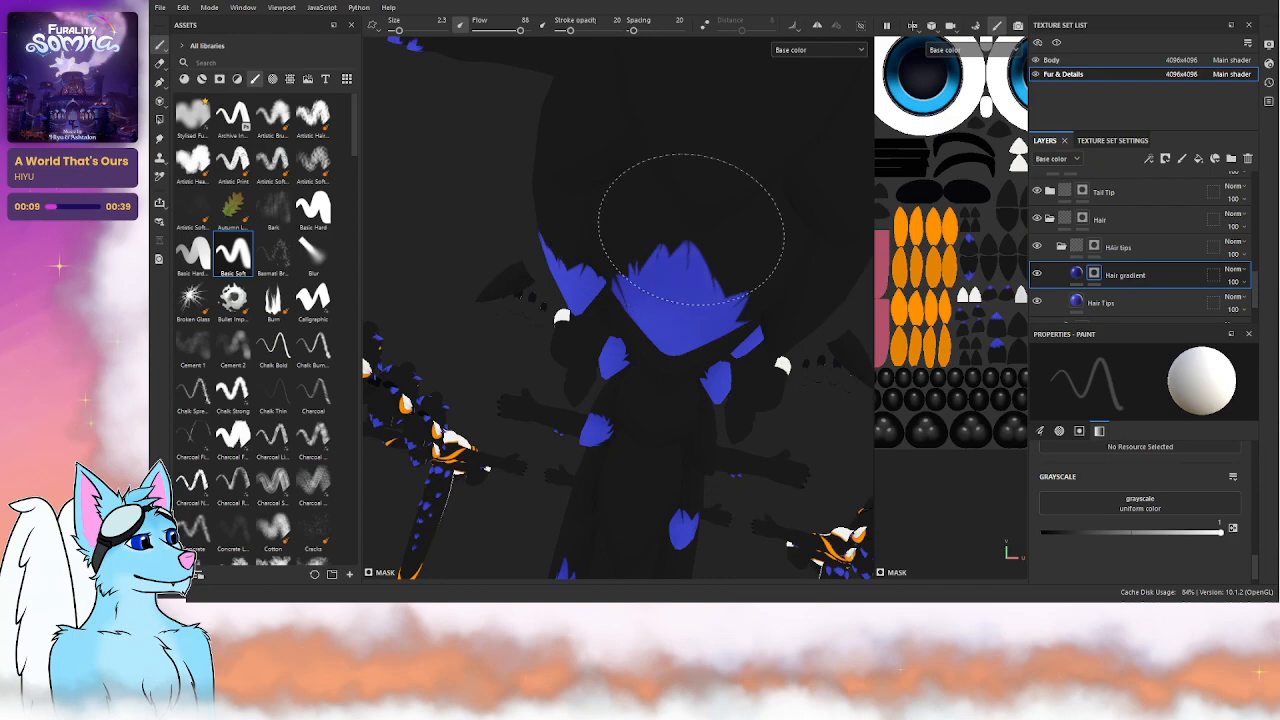
mouse_move(747, 246)
left_mouse_down("alt")
mouse_move(750, 196)
mouse_move(786, 110)
left_mouse_up("alt")
mouse_move(560, 343)
left_mouse_down("alt")
mouse_move(600, 165)
mouse_move(638, 277)
mouse_move(543, 294)
left_mouse_up("alt")
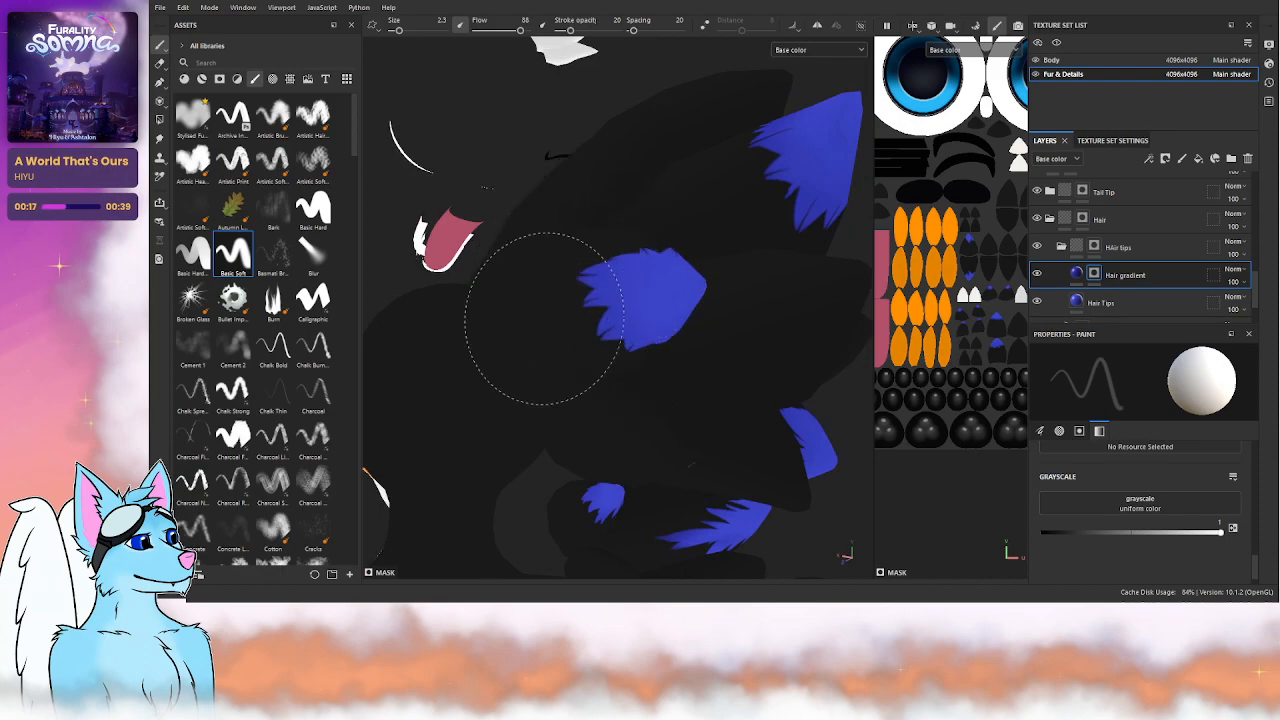
left_click_drag(571, 286, 470, 330, "alt")
mouse_move(611, 271)
left_mouse_down("alt")
mouse_move(657, 314)
mouse_move(617, 300)
mouse_move(492, 342)
mouse_move(520, 331)
mouse_move(614, 366)
mouse_move(589, 363)
mouse_move(647, 394)
mouse_move(610, 376)
left_mouse_up("alt")
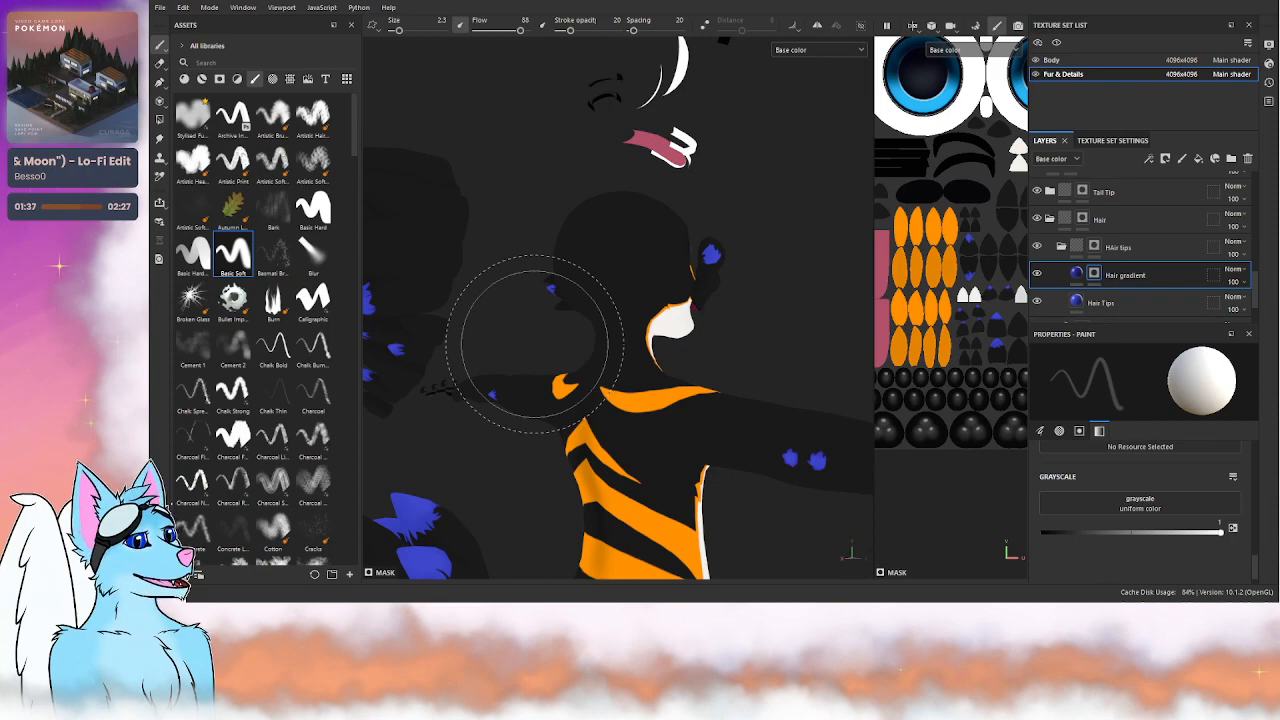
- Toggle the HAir tips folder's visibility and inspect the blue tips across the body tufts and the head hair
scroll(662, 290, "up", 4)
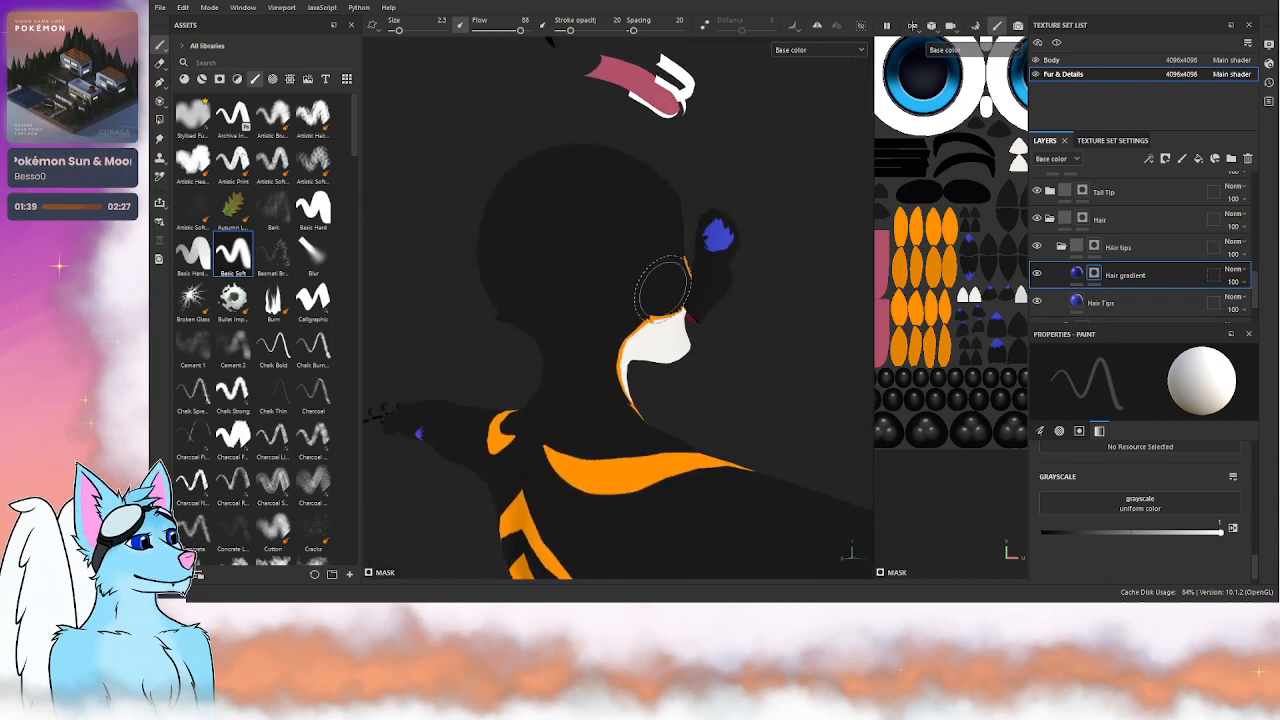
left_click_drag(662, 290, 535, 322, "alt")
middle_click_drag(535, 322, 634, 400, "alt")
left_click(1036, 250)
left_click(1036, 250)
left_click(1036, 250)
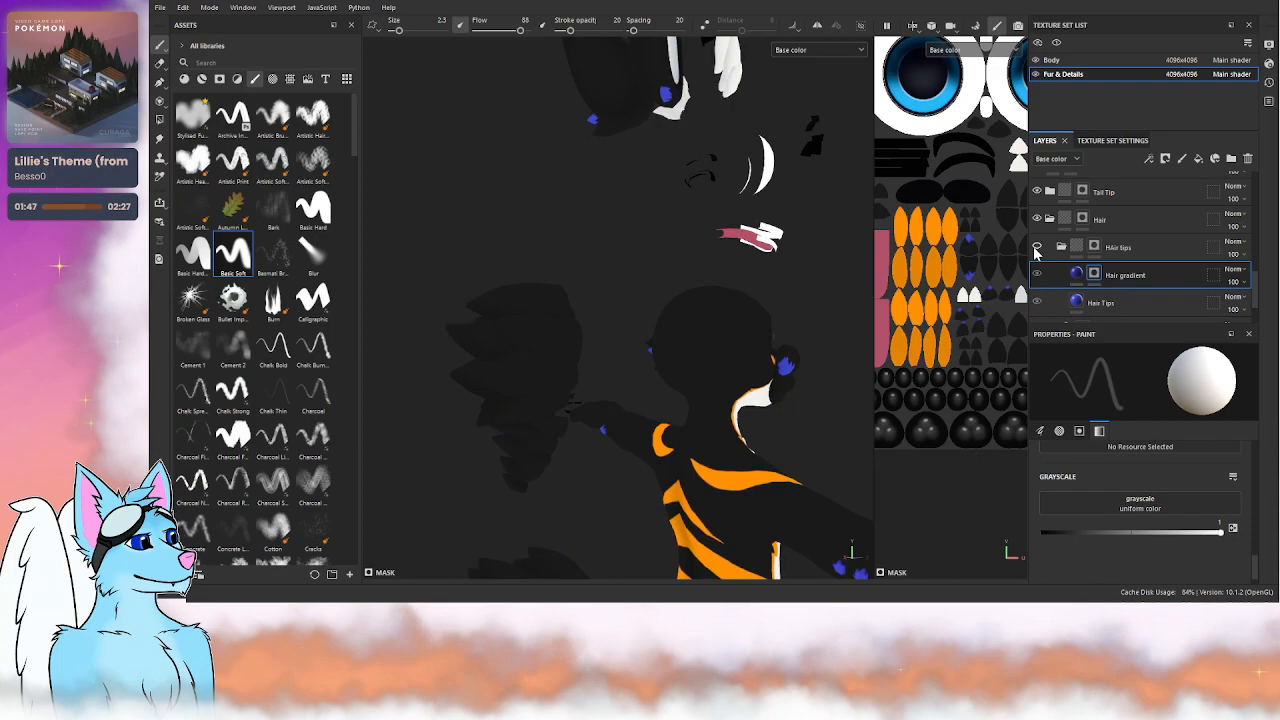
left_click(1036, 250)
left_click_drag(591, 191, 609, 168, "alt")
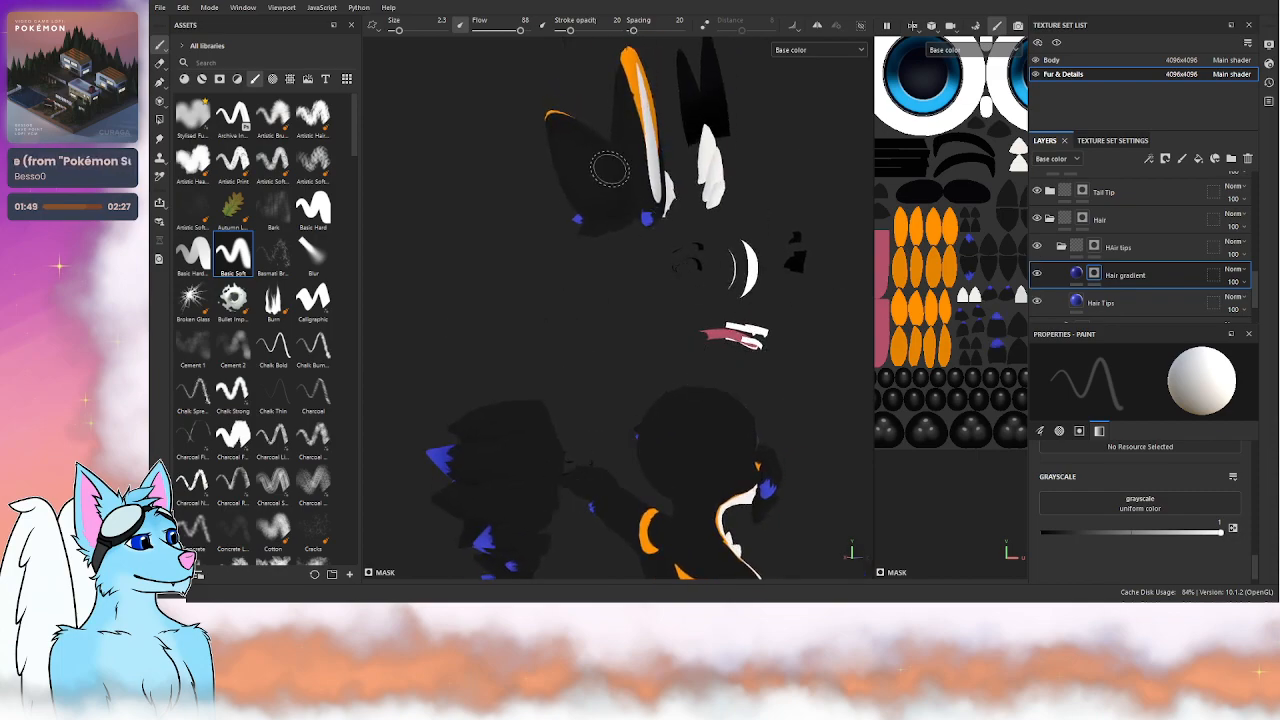
left_click(1036, 249)
left_click_drag(700, 240, 655, 312, "alt")
middle_click_drag(655, 312, 635, 394, "alt")
scroll(653, 247, "up", 10)
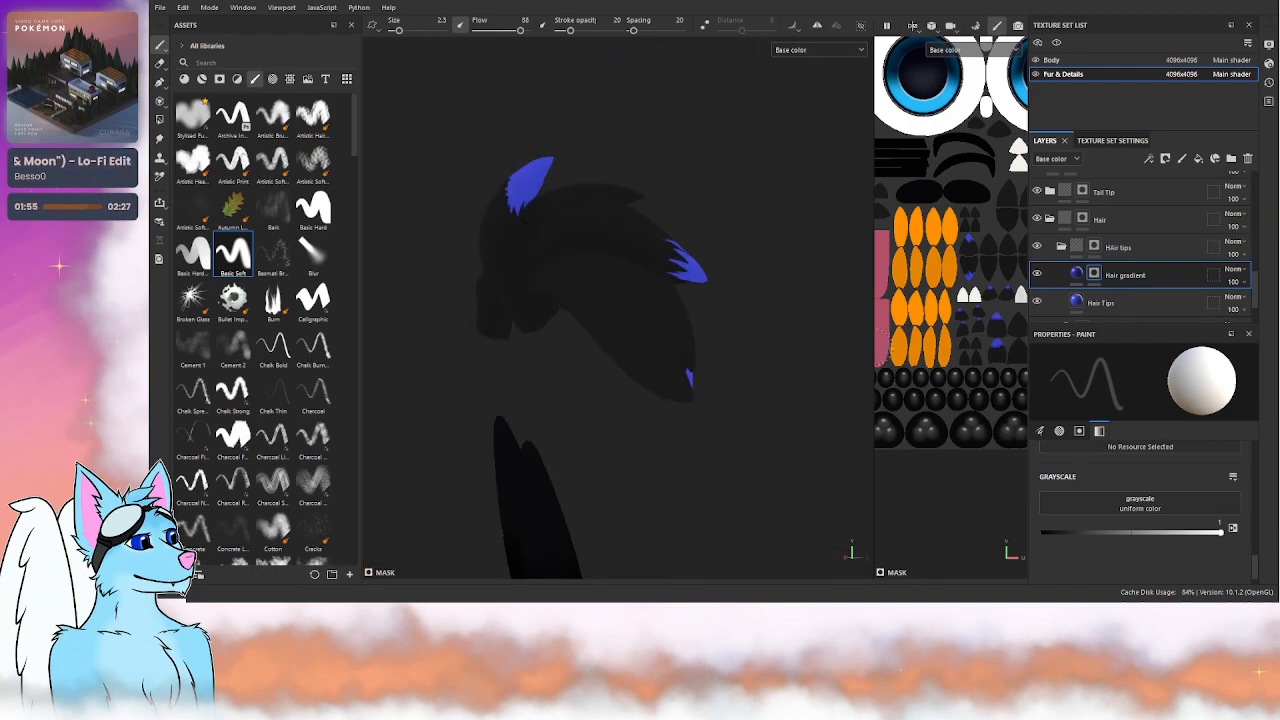
- Toggle the HAir tips folder's visibility to compare the tips, and set the brush's stroke opacity to 16
left_click(1037, 247)
left_click(1037, 247)
scroll(558, 112, "up", 1)
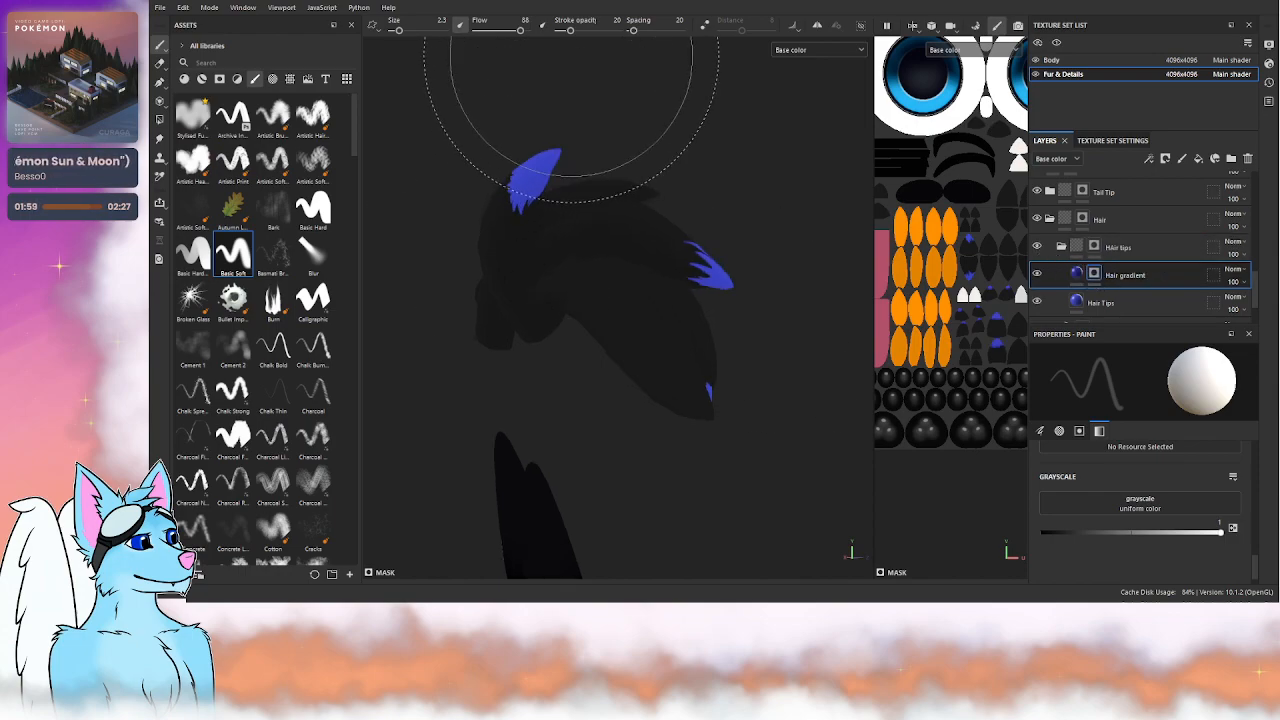
left_click_drag(569, 30, 570, 34)
- Examine the blending of the blue tips on the head hair tufts from the front, sides and back
scroll(560, 190, "up", 2)
mouse_move(567, 208)
left_mouse_down("alt")
mouse_move(749, 257)
mouse_move(643, 240)
left_mouse_up("alt")
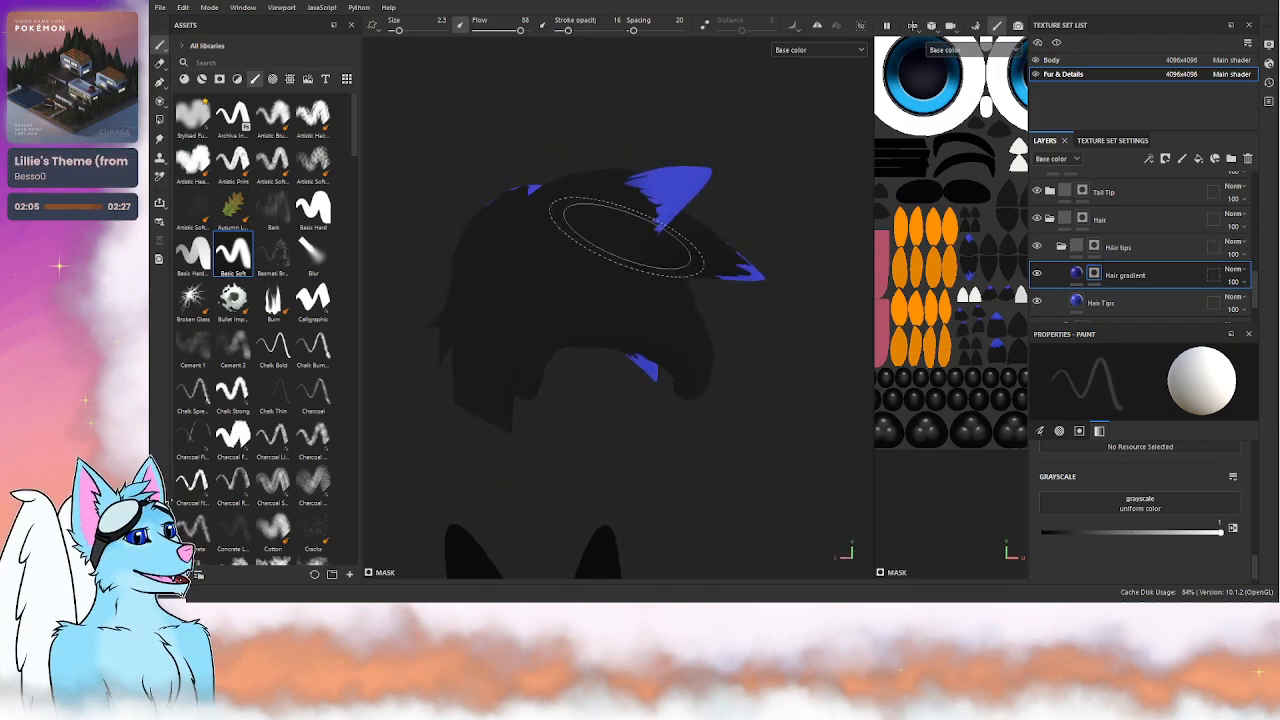
scroll(643, 236, "up", 2)
mouse_move(685, 101)
left_mouse_down("alt")
mouse_move(678, 148)
mouse_move(586, 229)
left_mouse_up("alt")
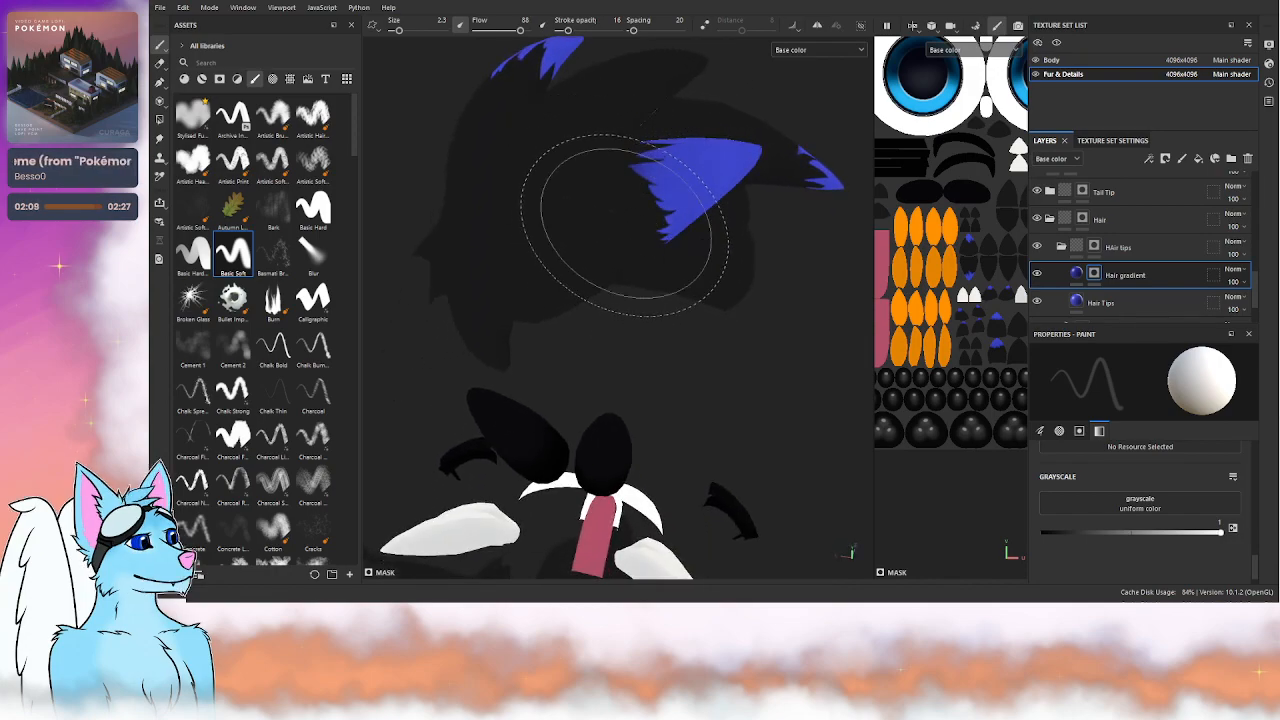
mouse_move(638, 225)
left_mouse_down("alt")
mouse_move(534, 103)
mouse_move(420, 109)
left_mouse_up("alt")
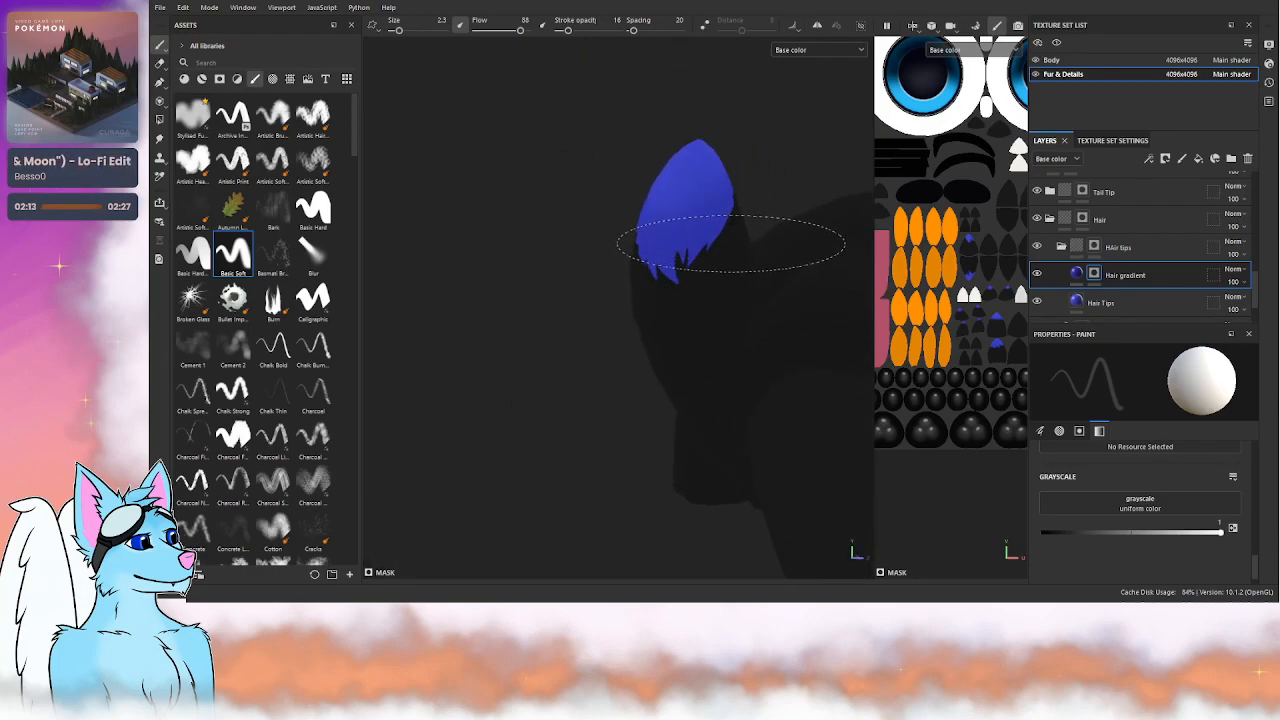
left_click_drag(690, 286, 610, 404, "alt")
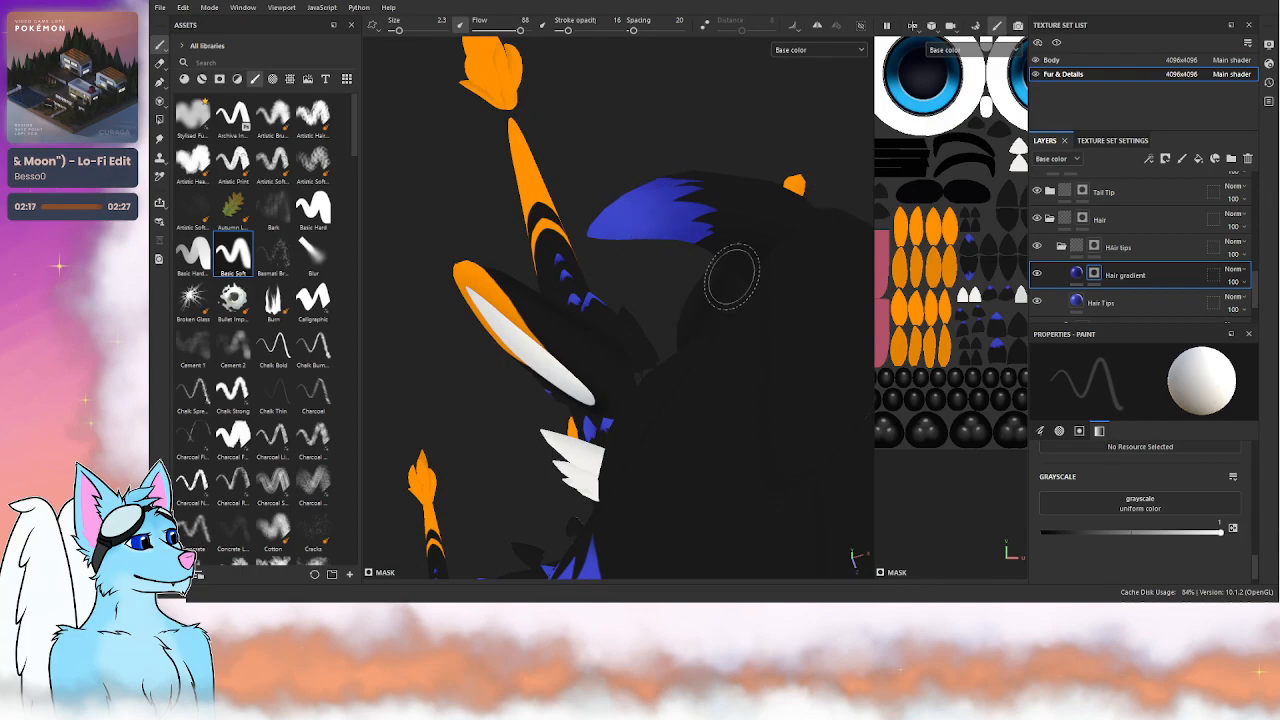
mouse_move(732, 276)
left_mouse_down("alt")
mouse_move(697, 337)
mouse_move(537, 272)
mouse_move(623, 280)
left_mouse_up("alt")
mouse_move(700, 313)
left_mouse_down("alt")
mouse_move(737, 209)
mouse_move(674, 200)
left_mouse_up("alt")
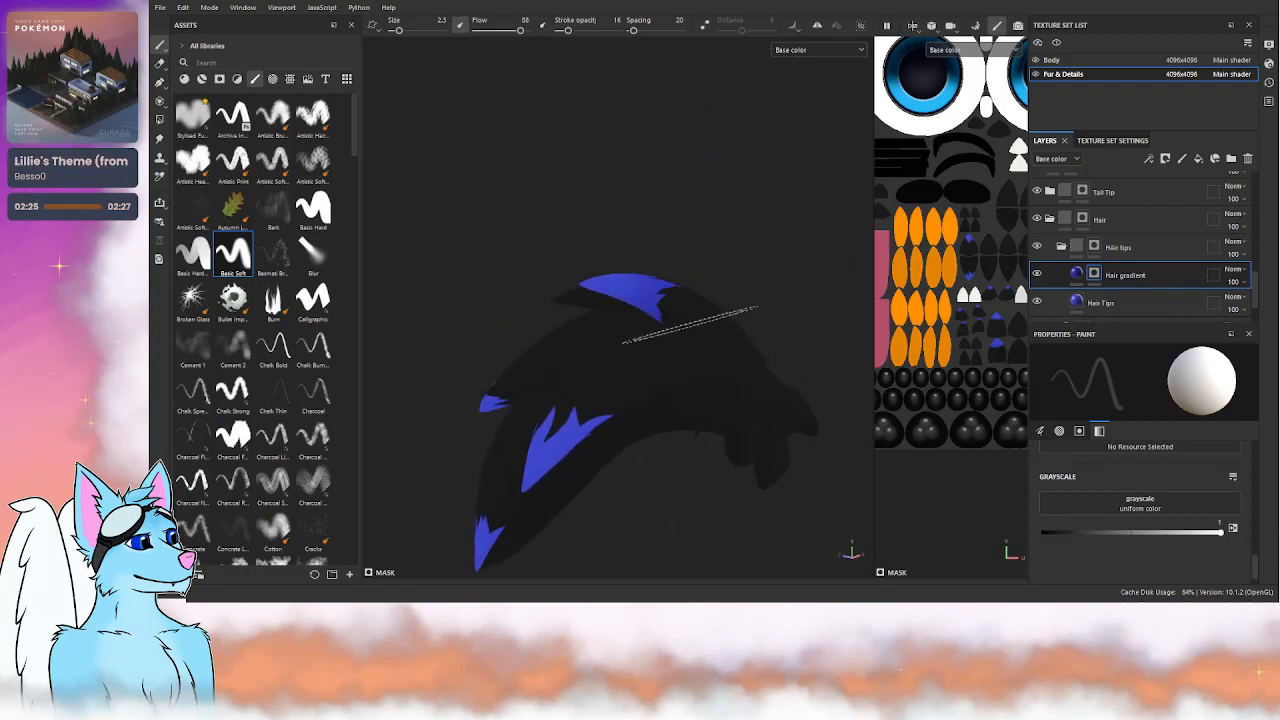
mouse_move(703, 340)
left_mouse_down("alt")
mouse_move(794, 329)
mouse_move(600, 294)
mouse_move(683, 328)
mouse_move(634, 366)
mouse_move(651, 251)
left_mouse_up("alt")
mouse_move(666, 320)
left_mouse_down("alt")
mouse_move(562, 280)
mouse_move(629, 357)
mouse_move(666, 270)
mouse_move(803, 205)
mouse_move(600, 277)
left_mouse_up("alt")
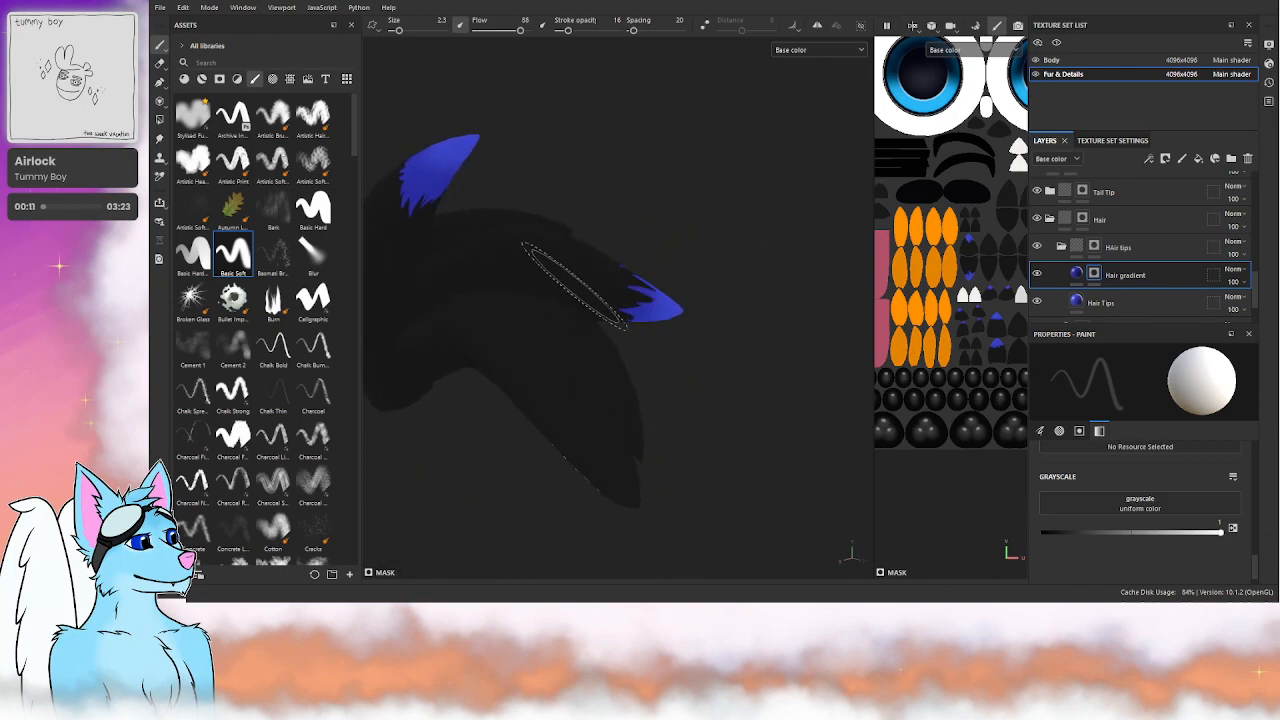
mouse_move(605, 278)
left_mouse_down("alt")
mouse_move(507, 416)
mouse_move(591, 343)
mouse_move(509, 320)
mouse_move(671, 314)
mouse_move(601, 295)
mouse_move(612, 308)
mouse_move(611, 209)
mouse_move(686, 389)
mouse_move(620, 343)
mouse_move(650, 318)
mouse_move(763, 406)
mouse_move(563, 449)
mouse_move(517, 551)
left_mouse_up("alt")
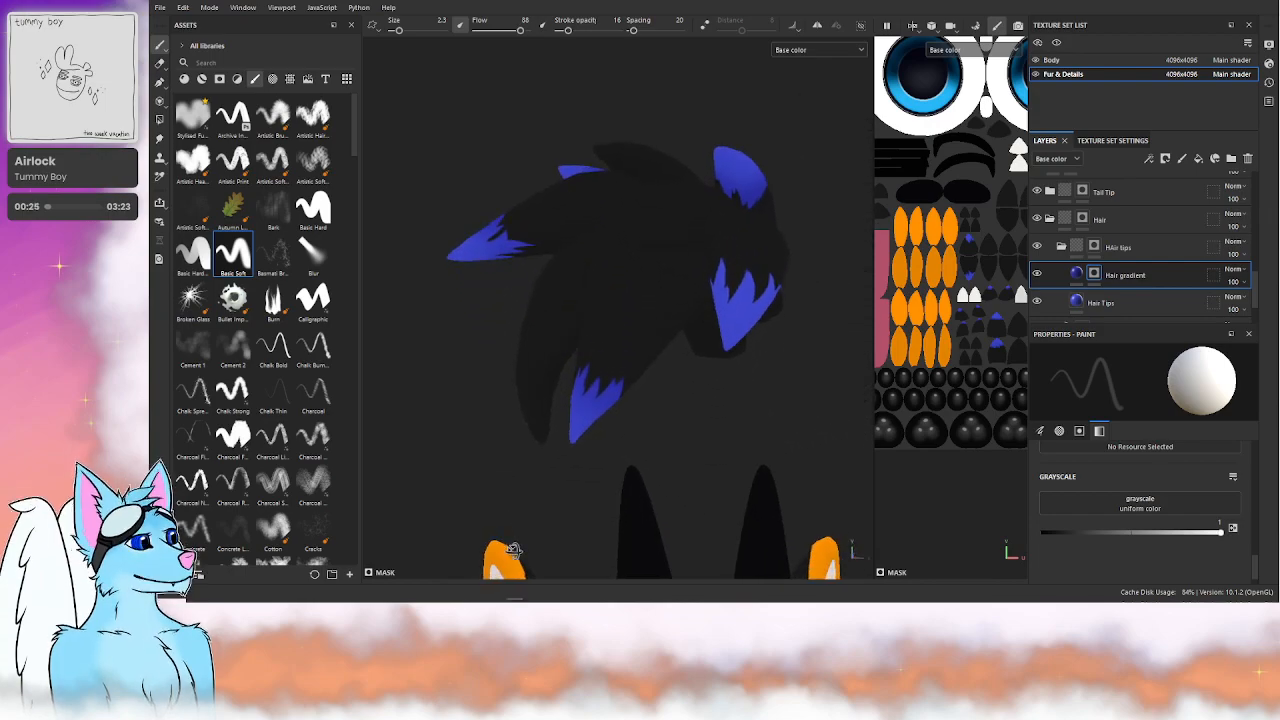
left_click_drag(737, 257, 725, 310, "alt")
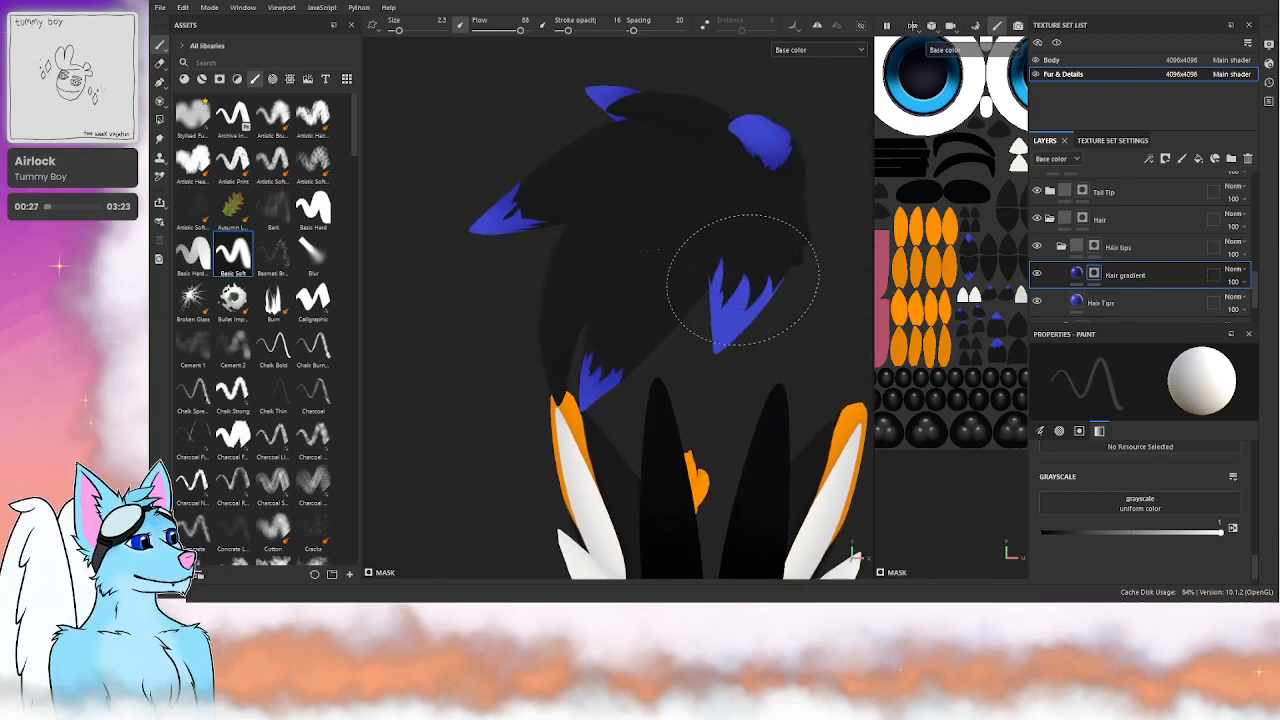
left_click_drag(754, 244, 668, 3, "alt")
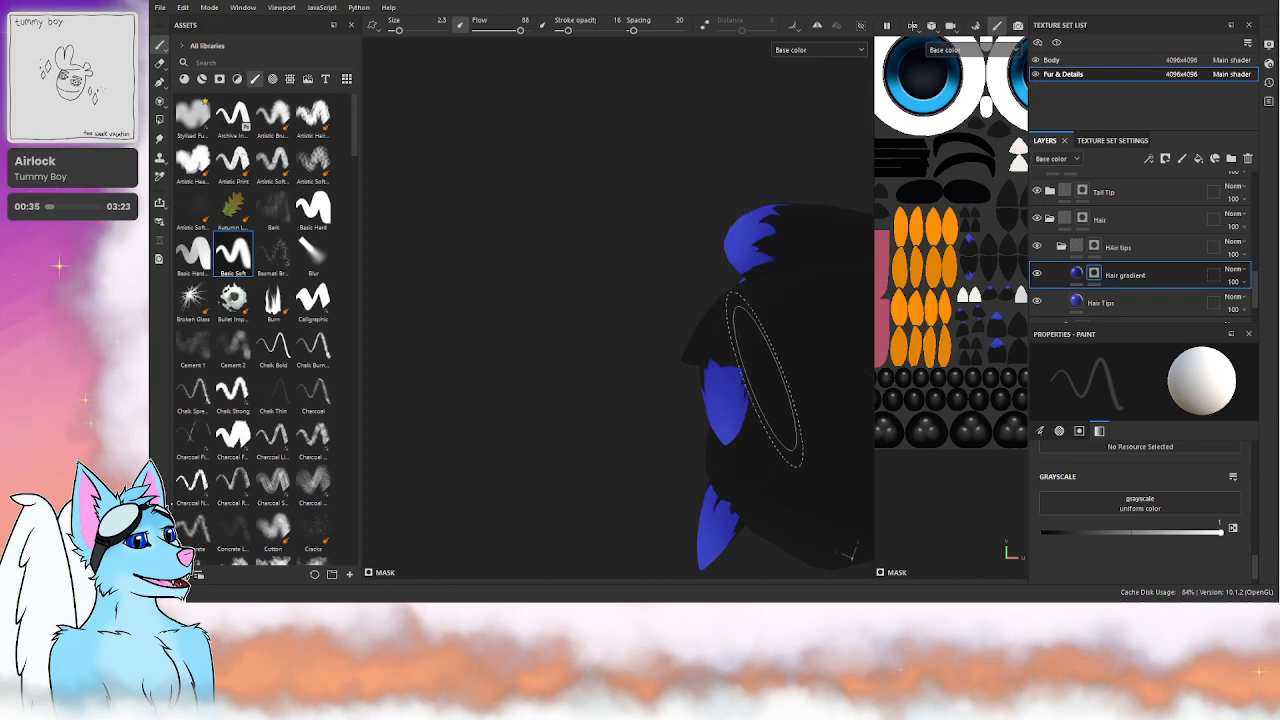
left_click_drag(838, 380, 715, 500, "alt")
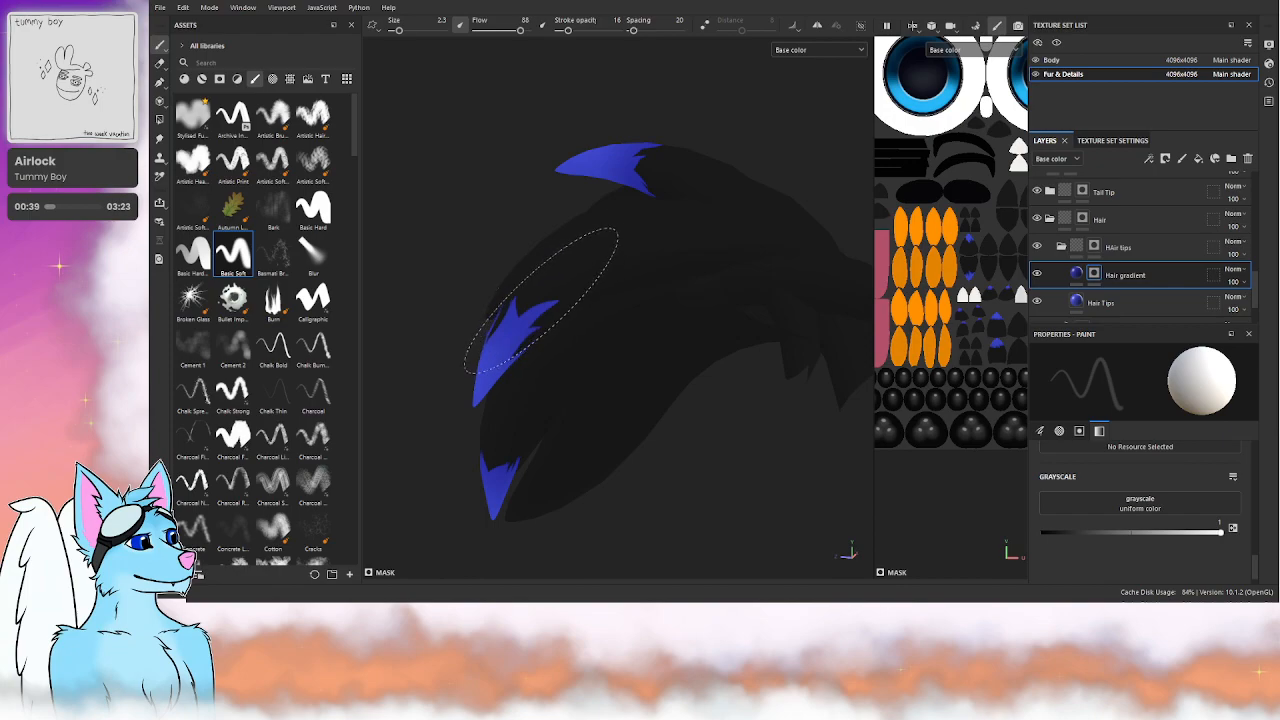
mouse_move(565, 290)
left_mouse_down("alt")
mouse_move(663, 291)
mouse_move(826, 351)
mouse_move(739, 357)
left_mouse_up("alt")
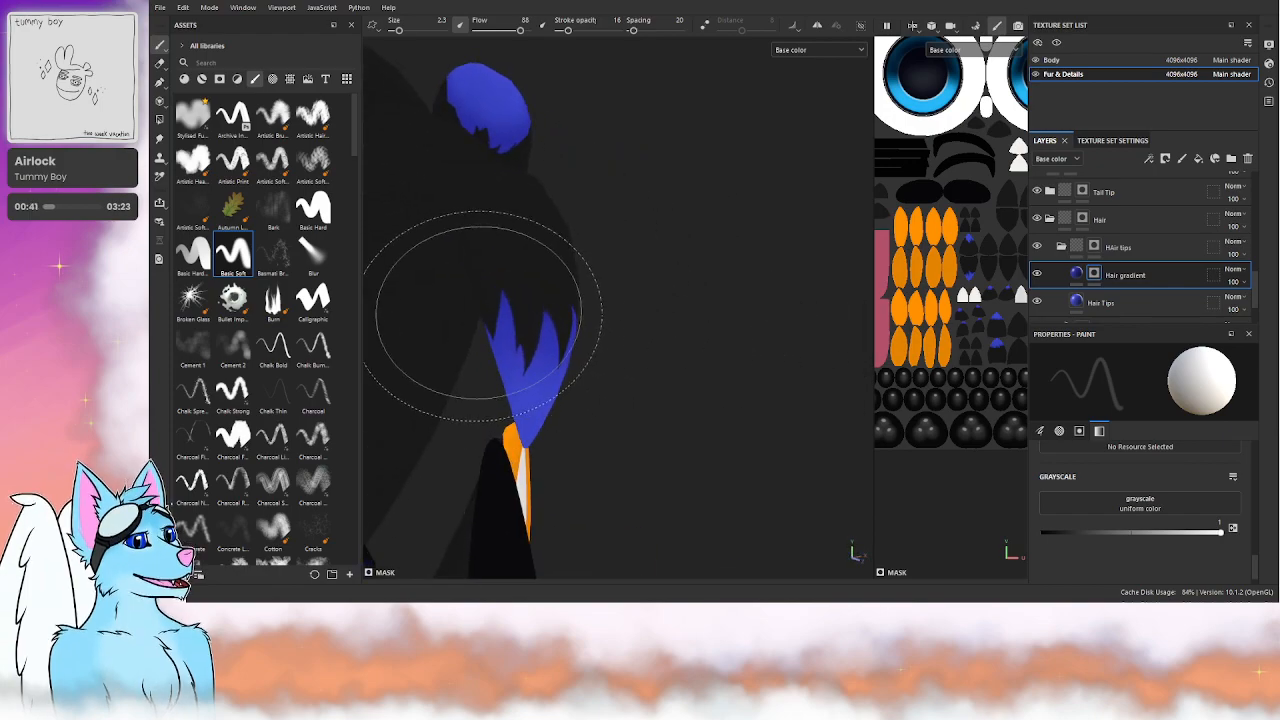
mouse_move(508, 177)
left_mouse_down("alt")
mouse_move(568, 264)
mouse_move(586, 266)
mouse_move(537, 303)
mouse_move(619, 295)
mouse_move(572, 335)
mouse_move(586, 366)
mouse_move(457, 297)
mouse_move(600, 322)
left_mouse_up("alt")
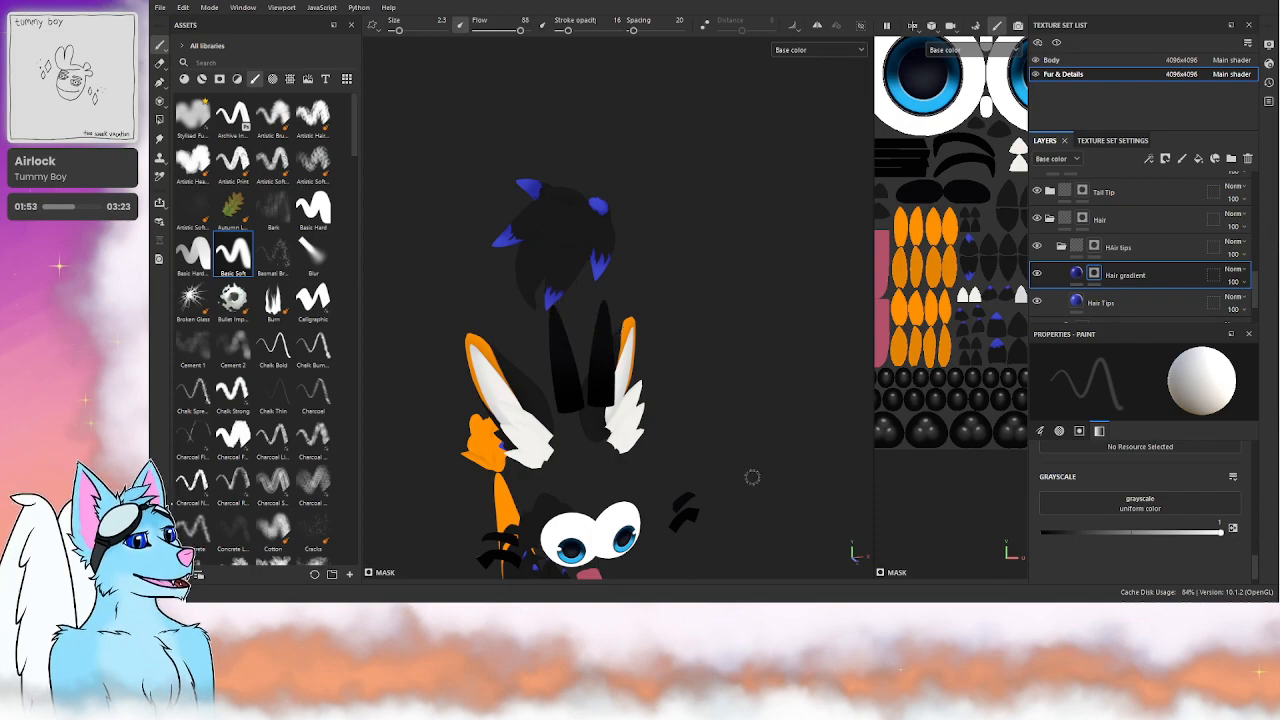
- Examine the blue tips across the whole character, then up close on the cheek fluff beside the head
mouse_move(694, 403)
left_mouse_down("alt")
mouse_move(549, 405)
mouse_move(628, 420)
mouse_move(633, 136)
mouse_move(654, 400)
mouse_move(480, 211)
left_mouse_up("alt")
left_click_drag(595, 280, 636, 399, "alt")
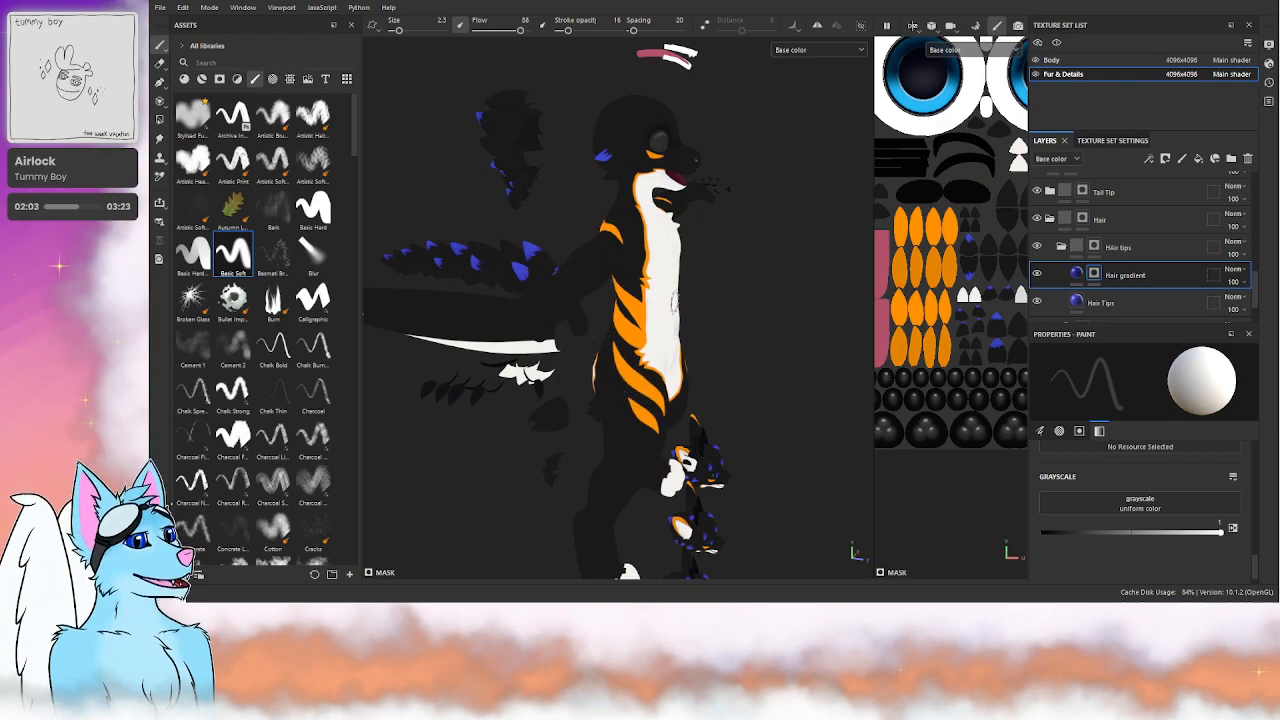
left_click_drag(676, 259, 578, 289, "alt")
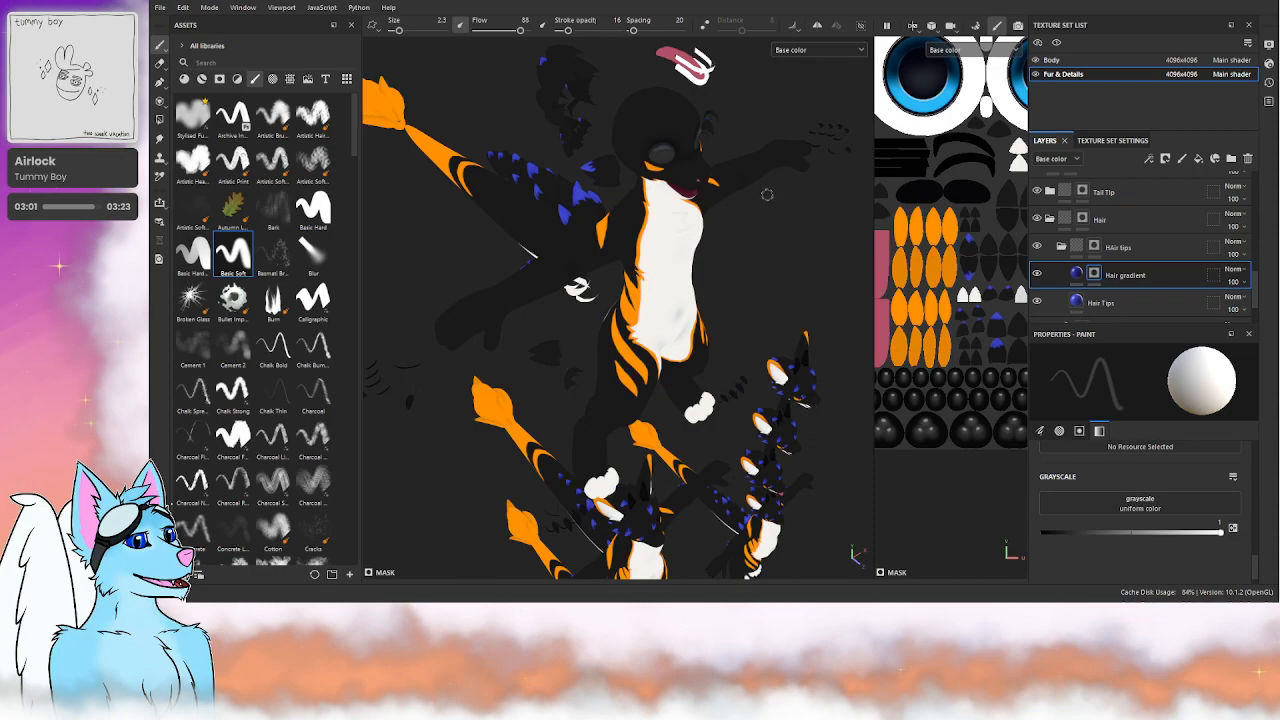
scroll(765, 195, "down", 2)
scroll(765, 195, "down", 2)
middle_click_drag(765, 195, 838, 48, "alt")
left_click_drag(731, 131, 794, 291, "alt")
scroll(794, 291, "up", 3)
middle_click_drag(648, 200, 651, 308, "alt")
scroll(651, 308, "up", 3)
middle_click_drag(671, 245, 661, 338, "alt")
scroll(665, 303, "up", 3)
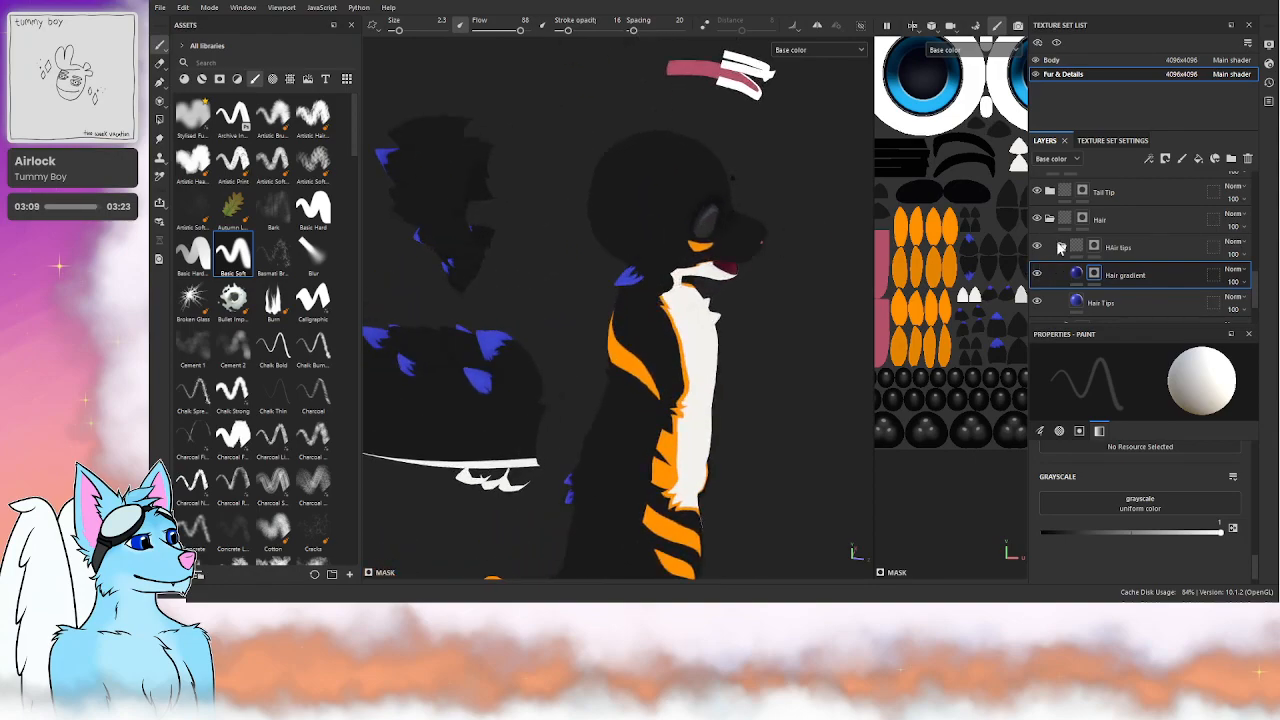
left_click_drag(743, 380, 712, 362, "alt")
scroll(710, 320, "up", 4)
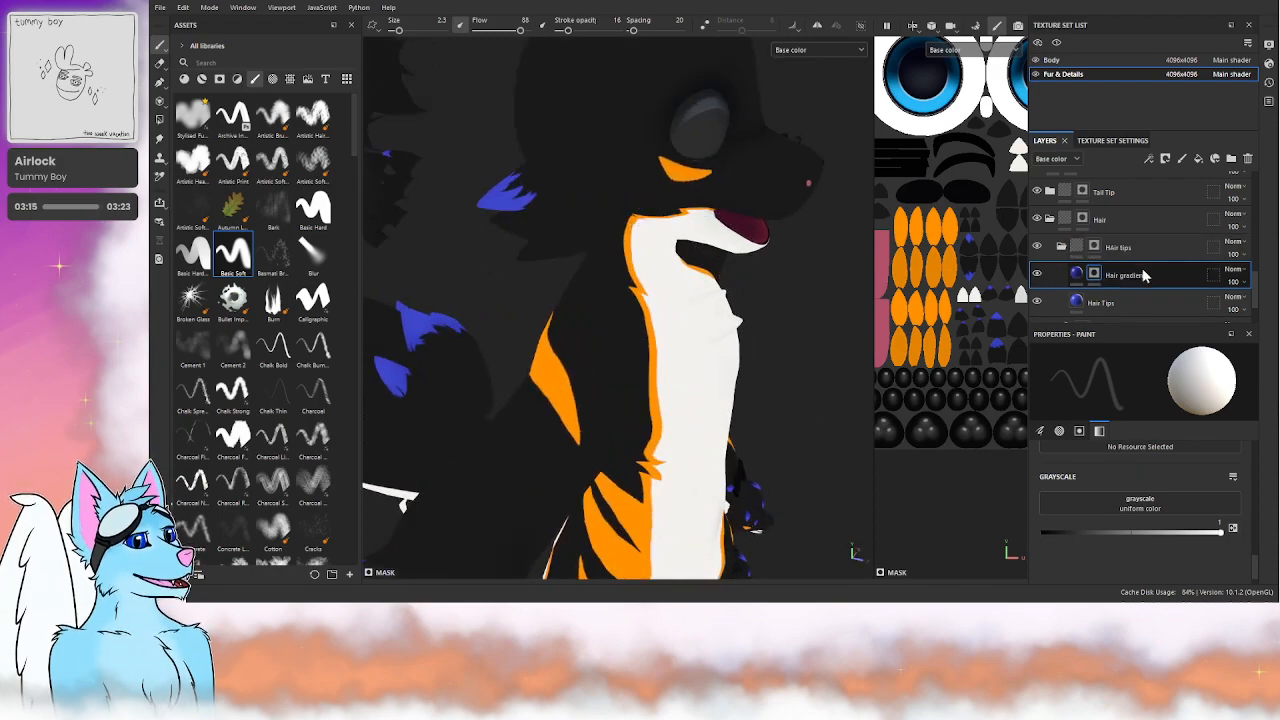
- Duplicate the Hair gradient layer, place the copy above the HAir tips folder and collapse that folder
key("ctrl+d")
key("ctrl+z")
key("ctrl+d")
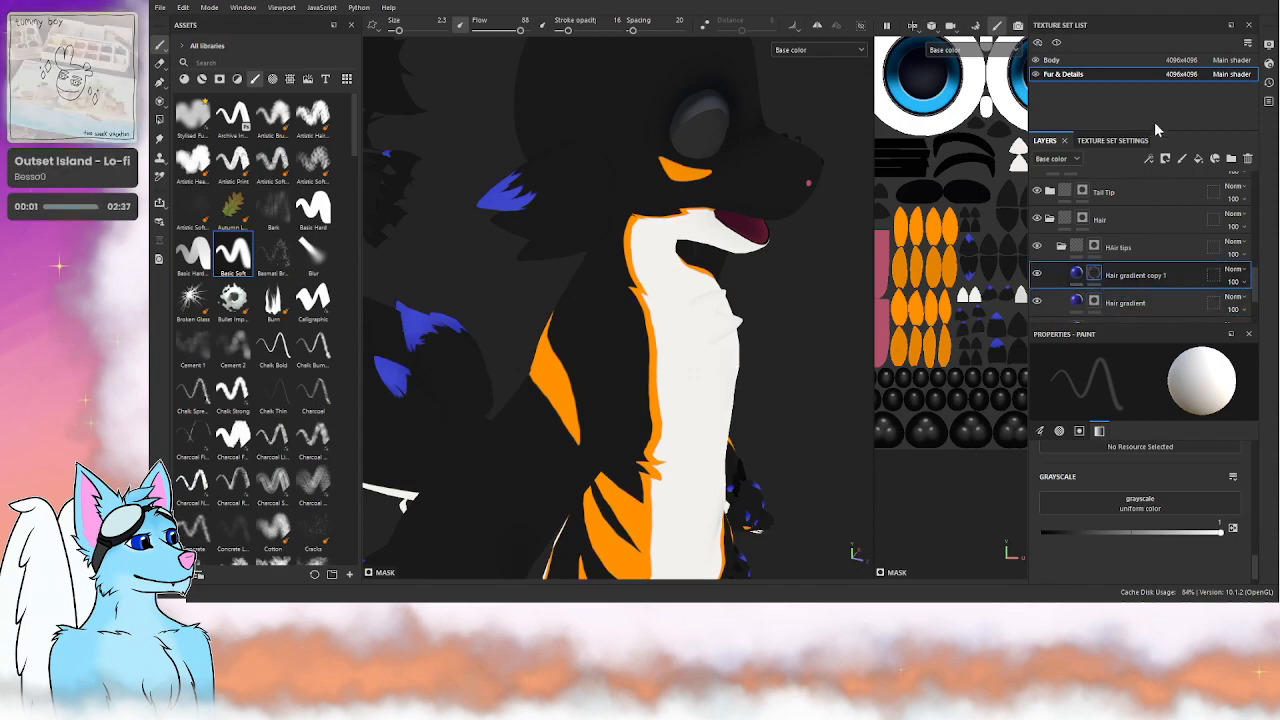
left_click_drag(1075, 275, 1090, 242)
left_click(1066, 277)
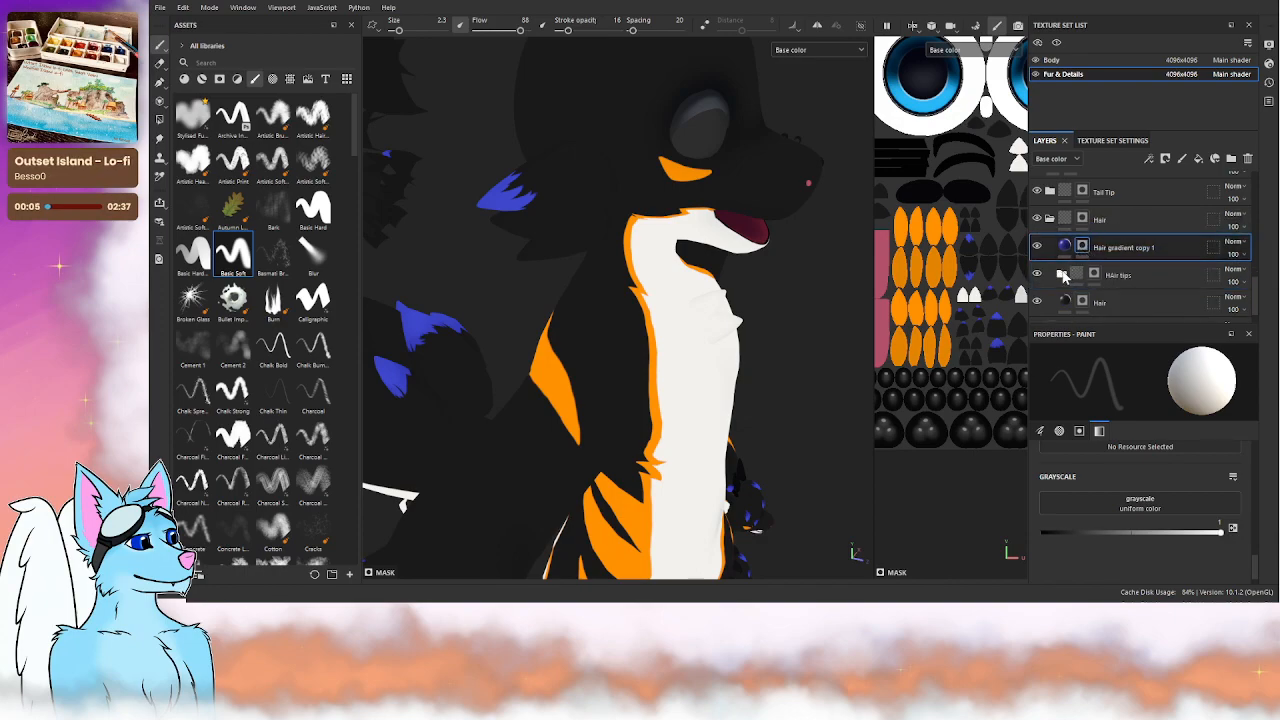
- Move the Hair gradient copy into the Cheek Fluff folder, directly above the Cheek Tips layer
scroll(1120, 251, "down", 1)
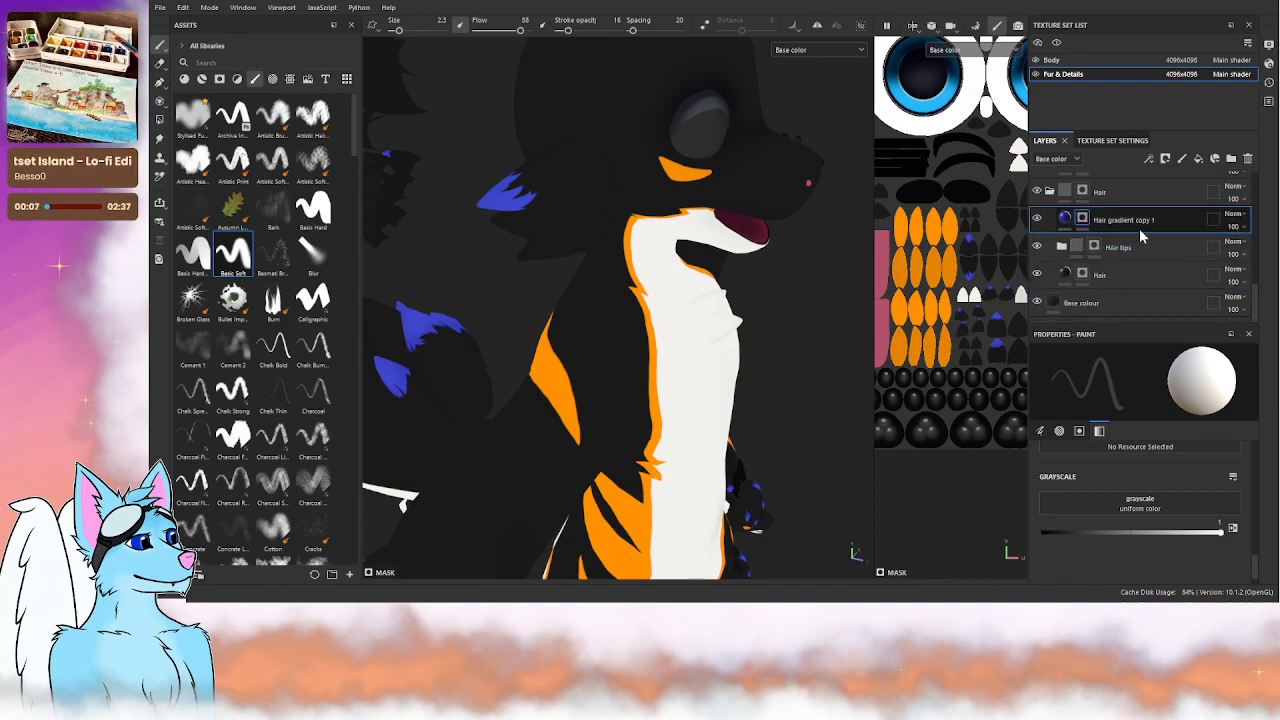
scroll(1131, 250, "up", 3)
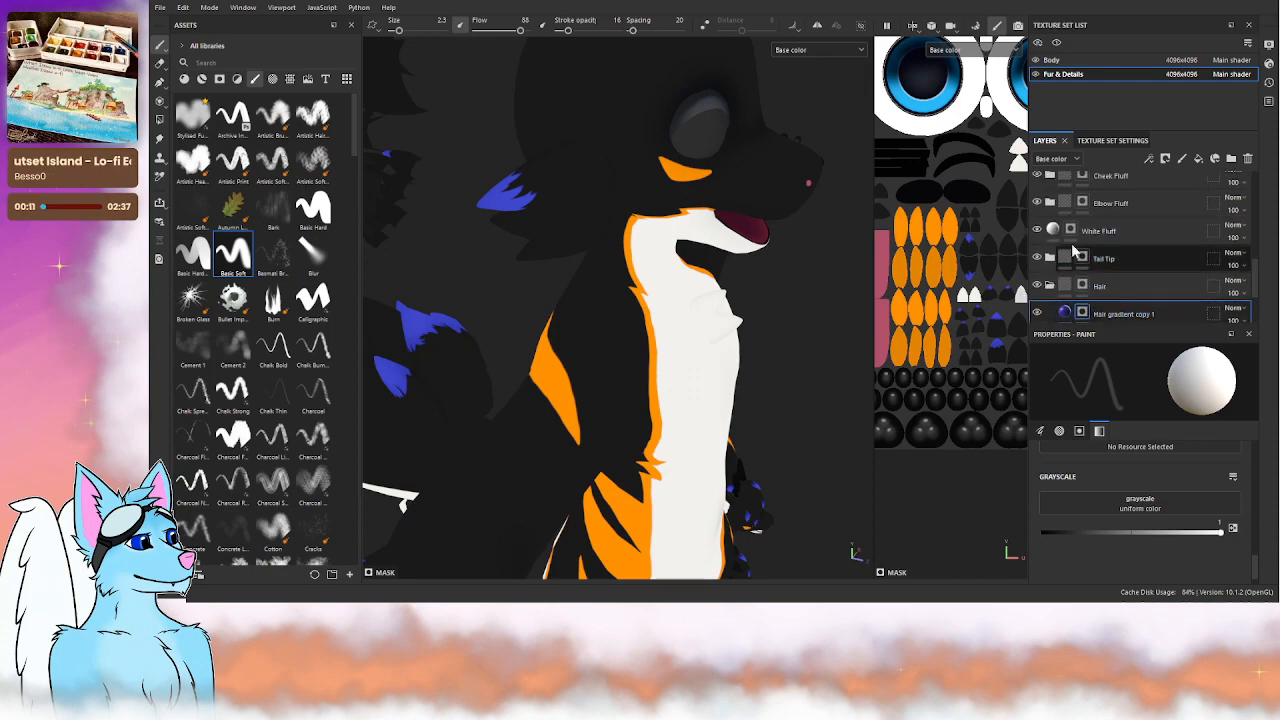
left_click_drag(1129, 314, 1120, 280)
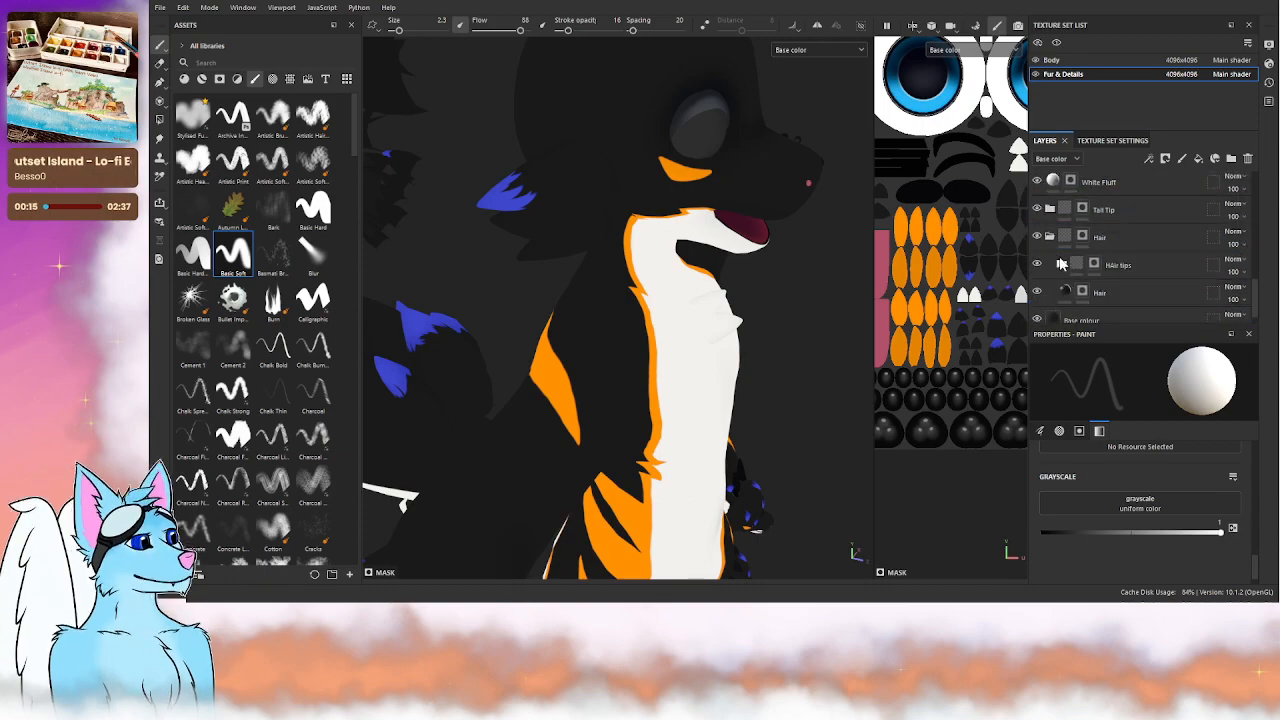
scroll(1090, 270, "up", 3)
left_click(1049, 230)
left_click_drag(1113, 290, 1100, 268)
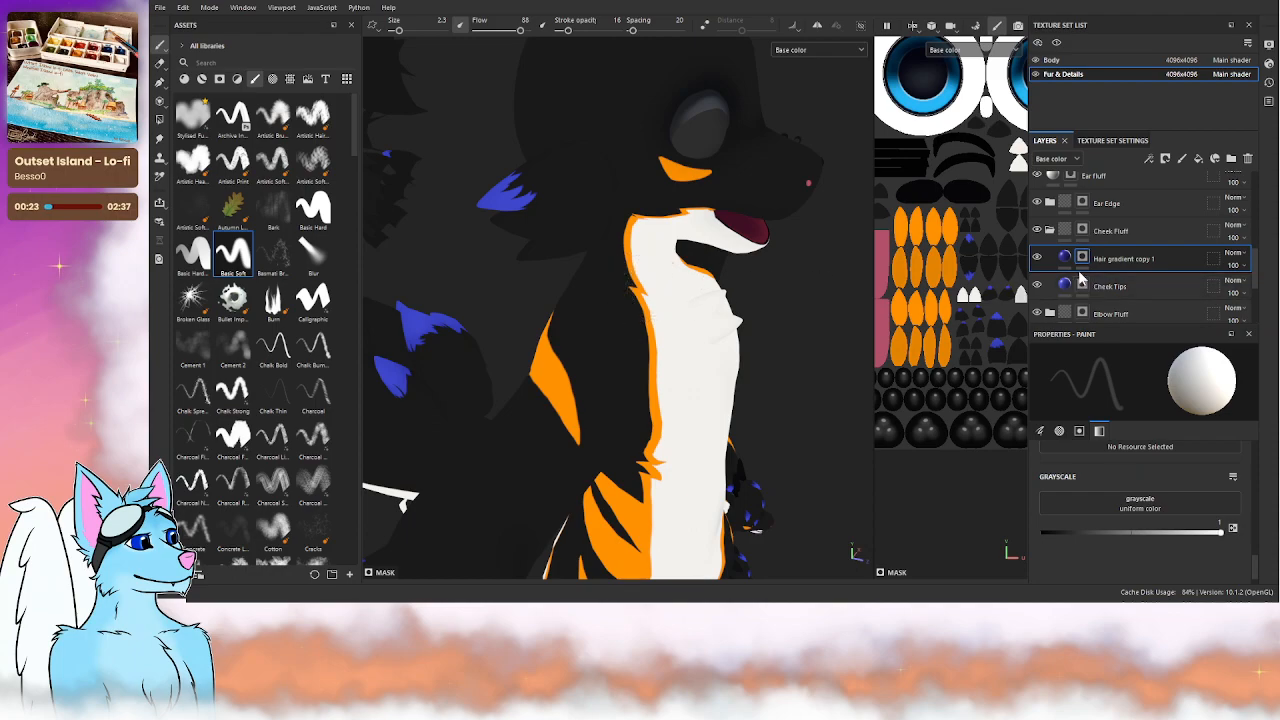
- Display the Cheek Fluff folder's mask on its own and examine which tufts around the head it covers
left_click(1083, 231, "alt")
left_click_drag(697, 315, 614, 311, "alt")
middle_click_drag(614, 311, 532, 310, "alt")
left_click_drag(534, 309, 514, 293, "alt")
middle_click_drag(680, 305, 540, 288, "alt")
mouse_move(550, 288)
left_mouse_down("alt")
mouse_move(505, 287)
mouse_move(550, 288)
left_mouse_up("alt")
middle_click_drag(550, 288, 700, 300, "alt")
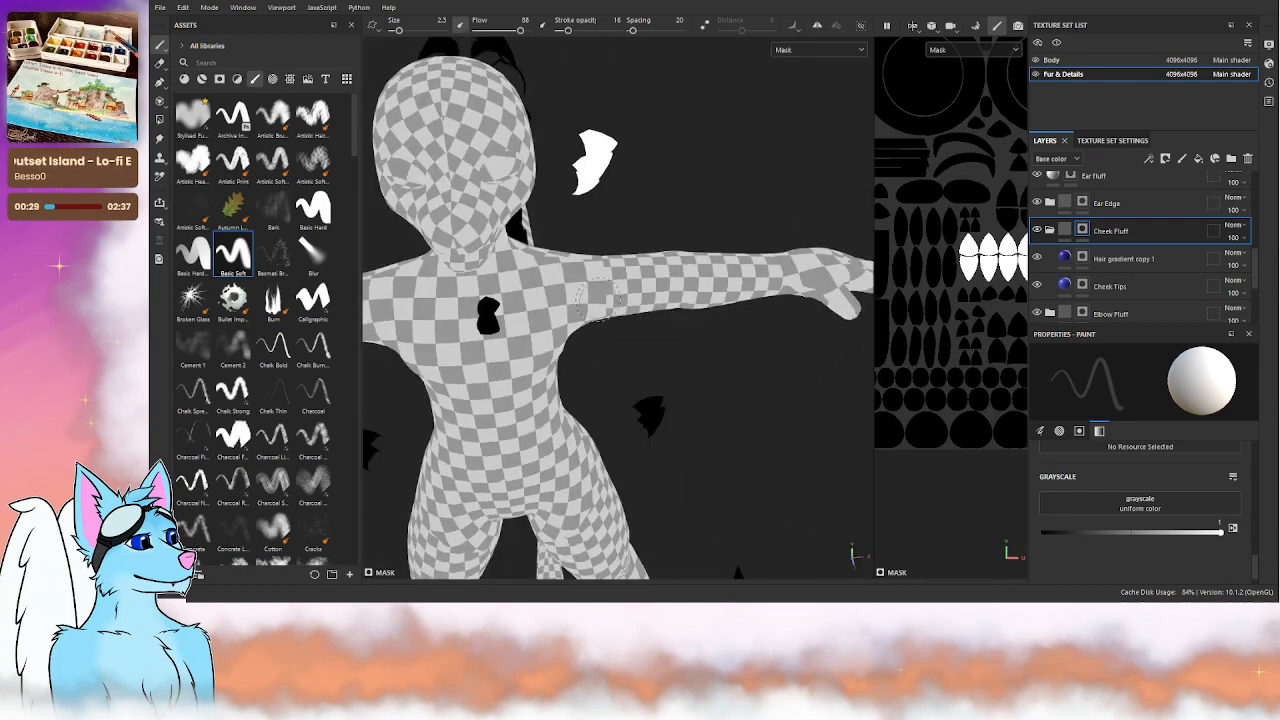
left_click_drag(700, 300, 745, 305, "alt")
middle_click_drag(600, 300, 745, 360, "alt")
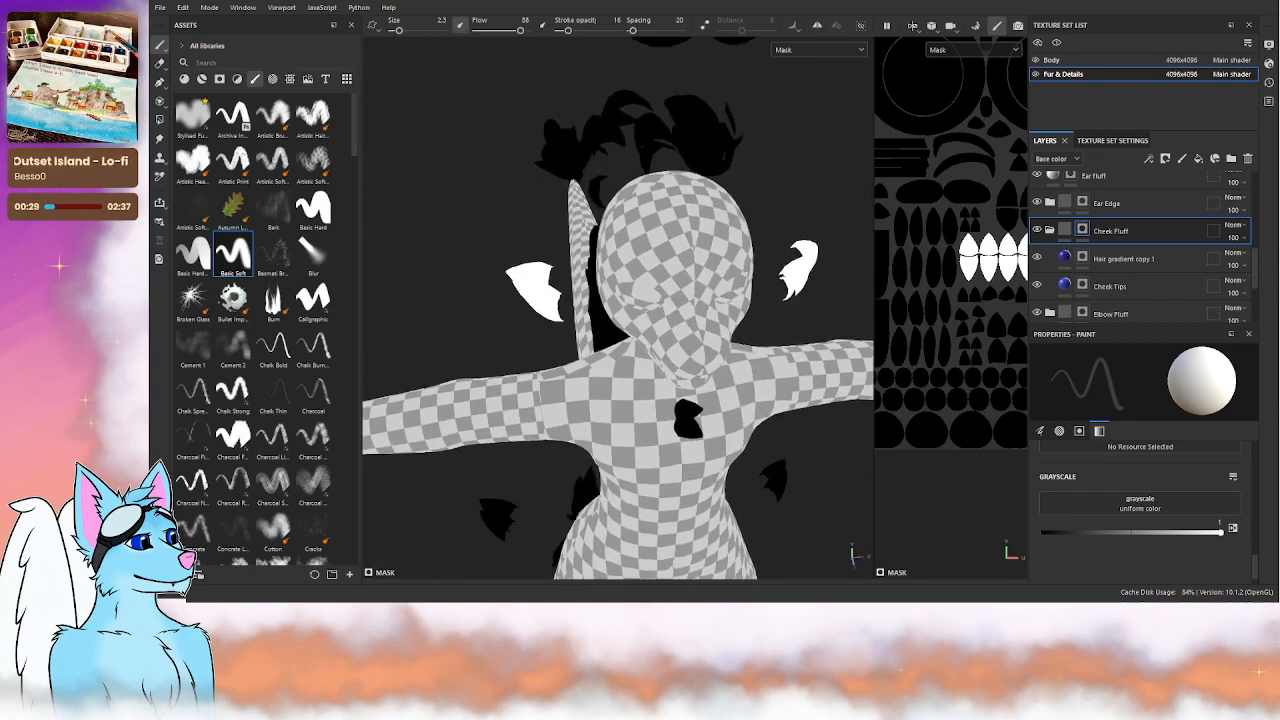
- Return to the Hair gradient copy's mask in the Cheek Fluff folder and reduce the brush size to 0.84
left_click(1083, 258)
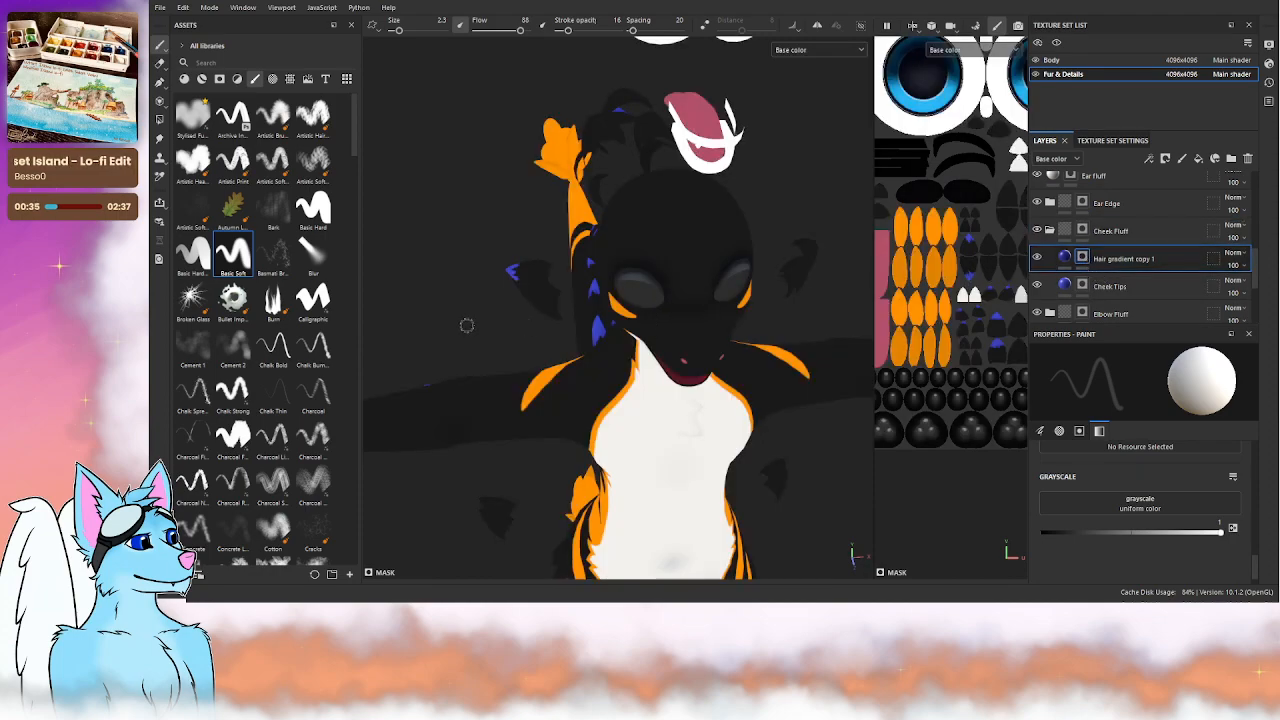
scroll(597, 290, "up", 4)
scroll(434, 240, "up", 5)
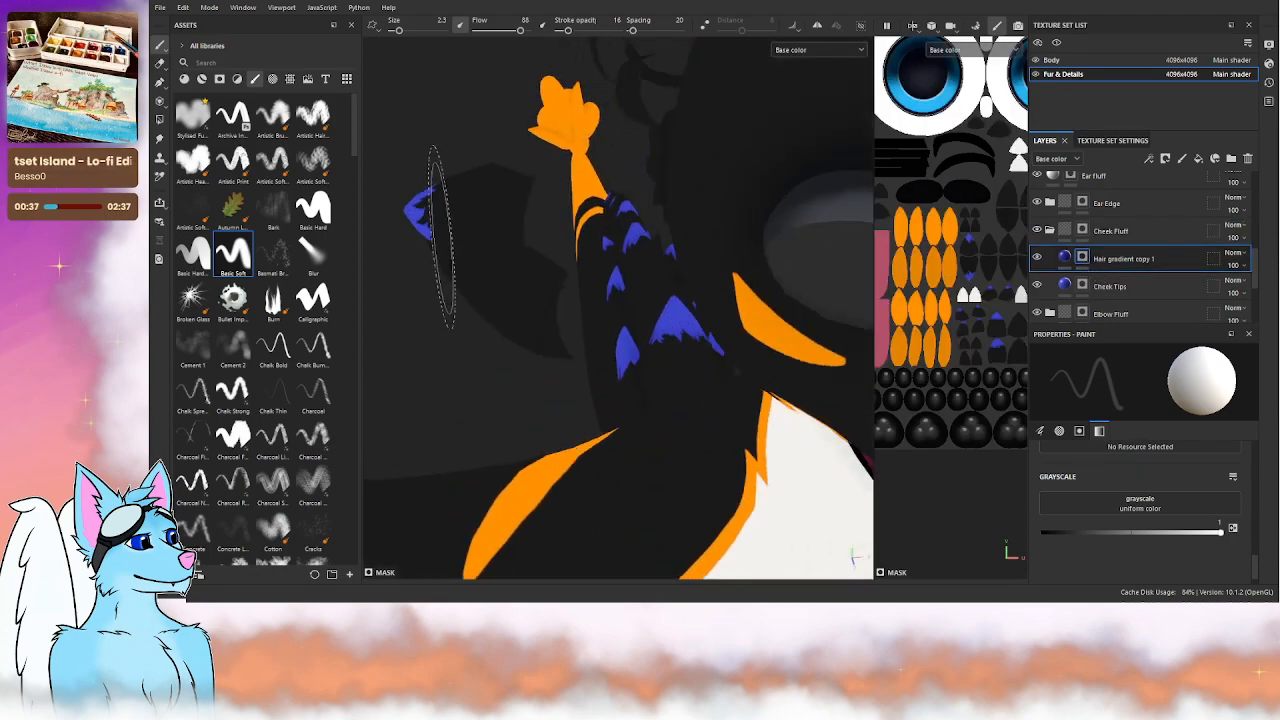
left_click_drag(441, 238, 443, 218, "alt")
right_click_drag(445, 230, 415, 230, "ctrl")
left_click_drag(445, 230, 576, 243, "alt")
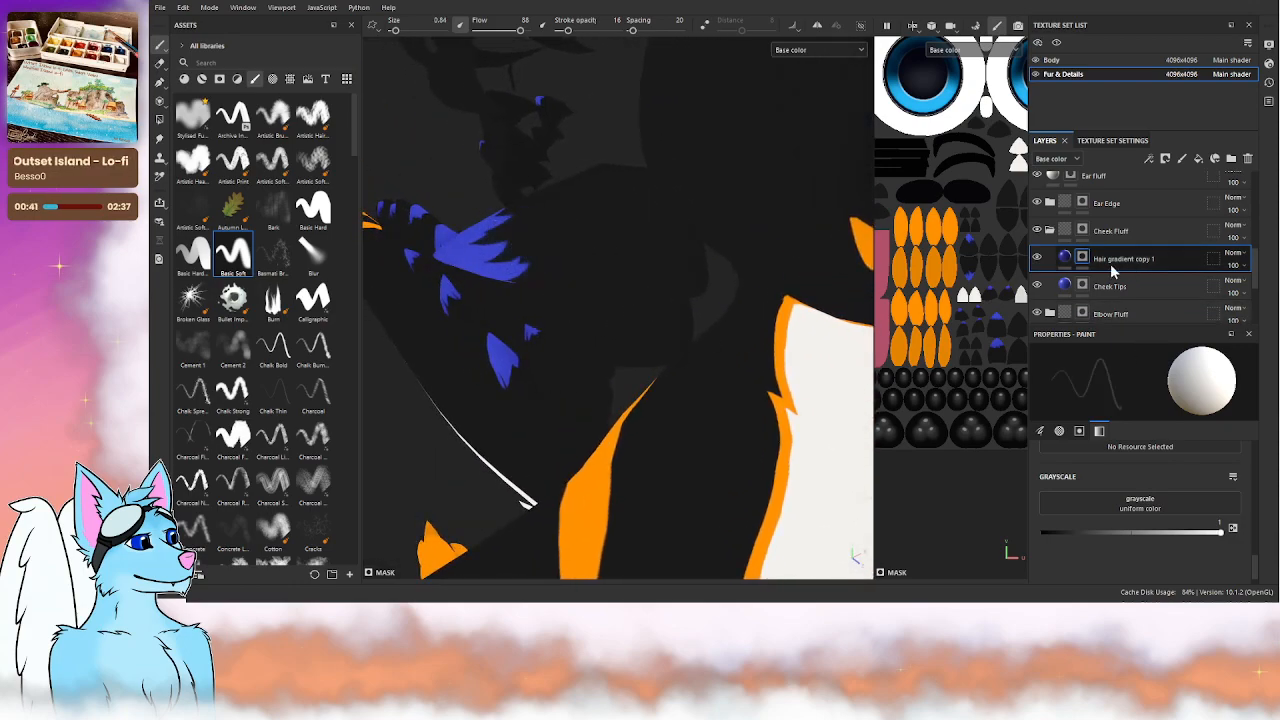
- Add a folder with a black mask inside Cheek Fluff and move the Cheek Tips layer into it
left_click(1231, 159)
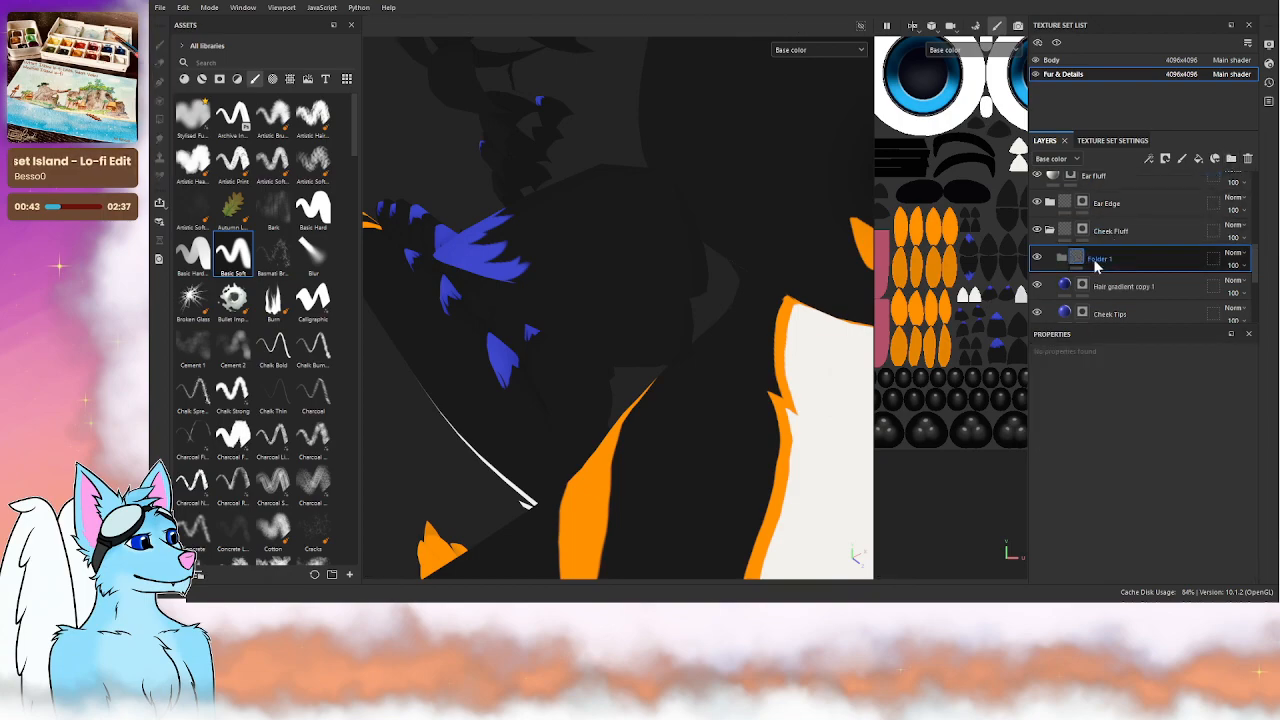
left_click(1166, 158)
left_click(1178, 188)
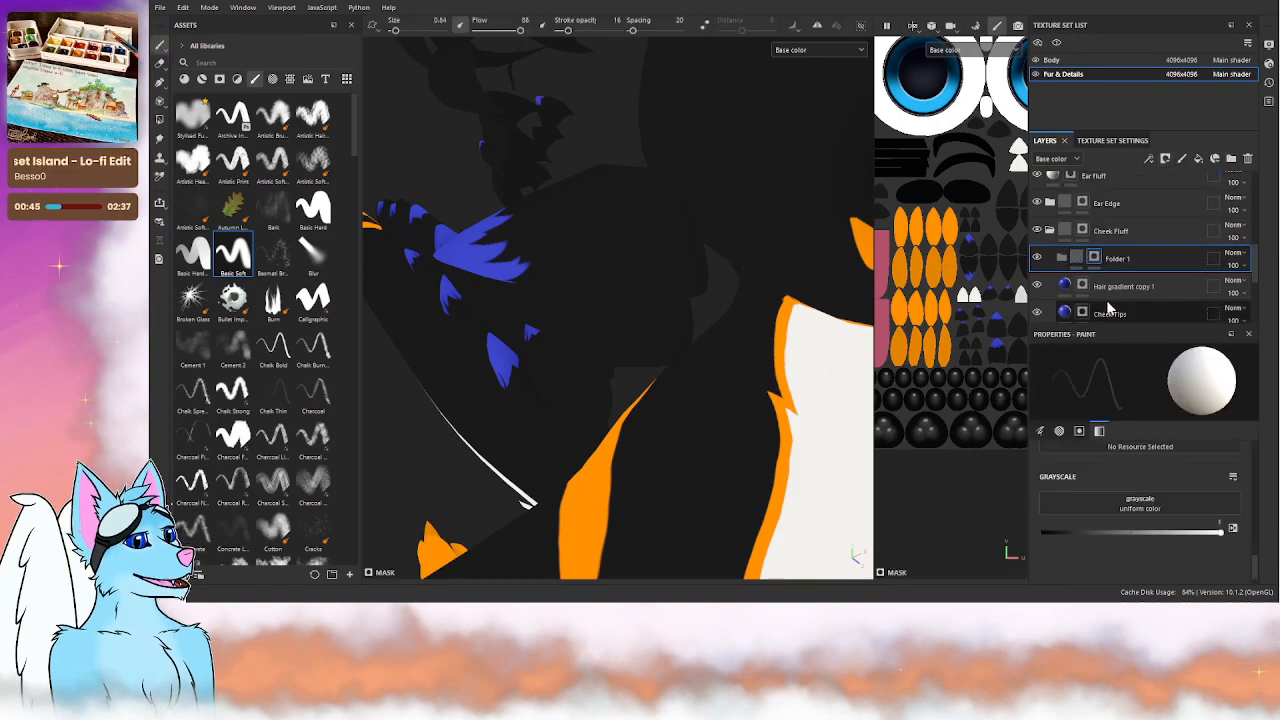
left_click_drag(1086, 314, 1117, 262)
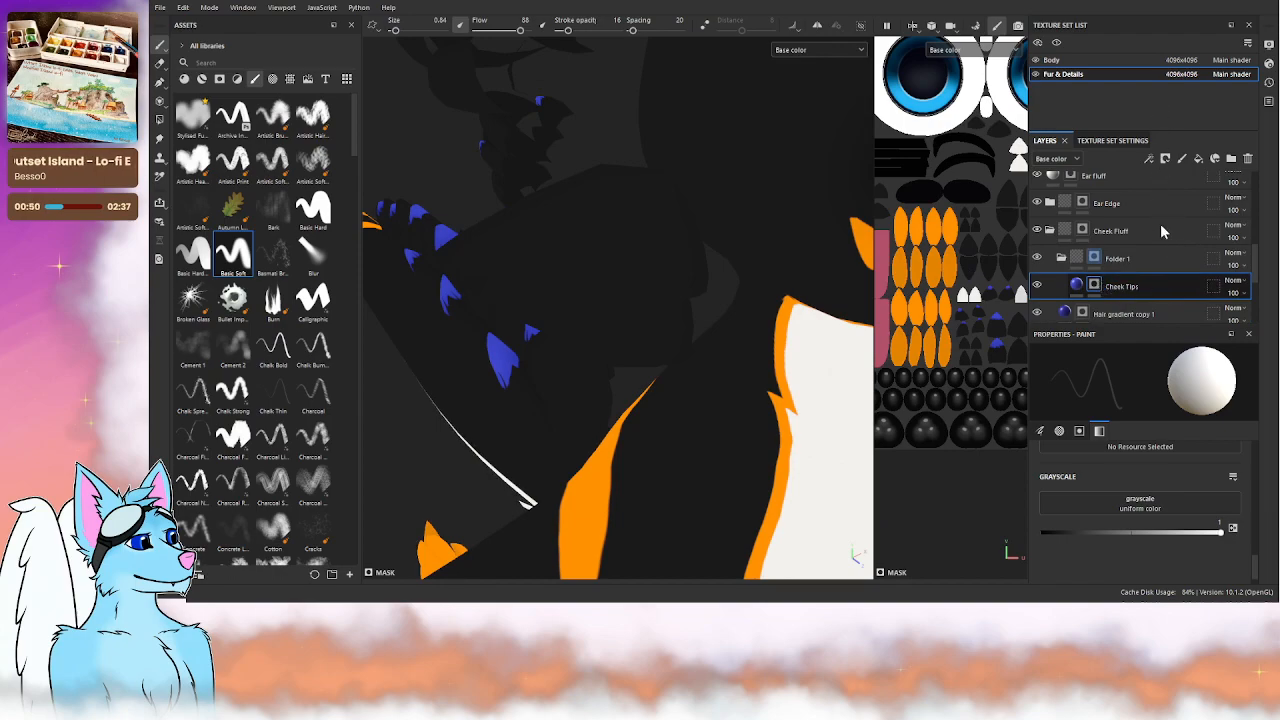
- Transfer the Cheek Tips mask to the new folder's mask and delete the mask from the Cheek Tips layer
left_click(1151, 314)
left_click(1097, 259)
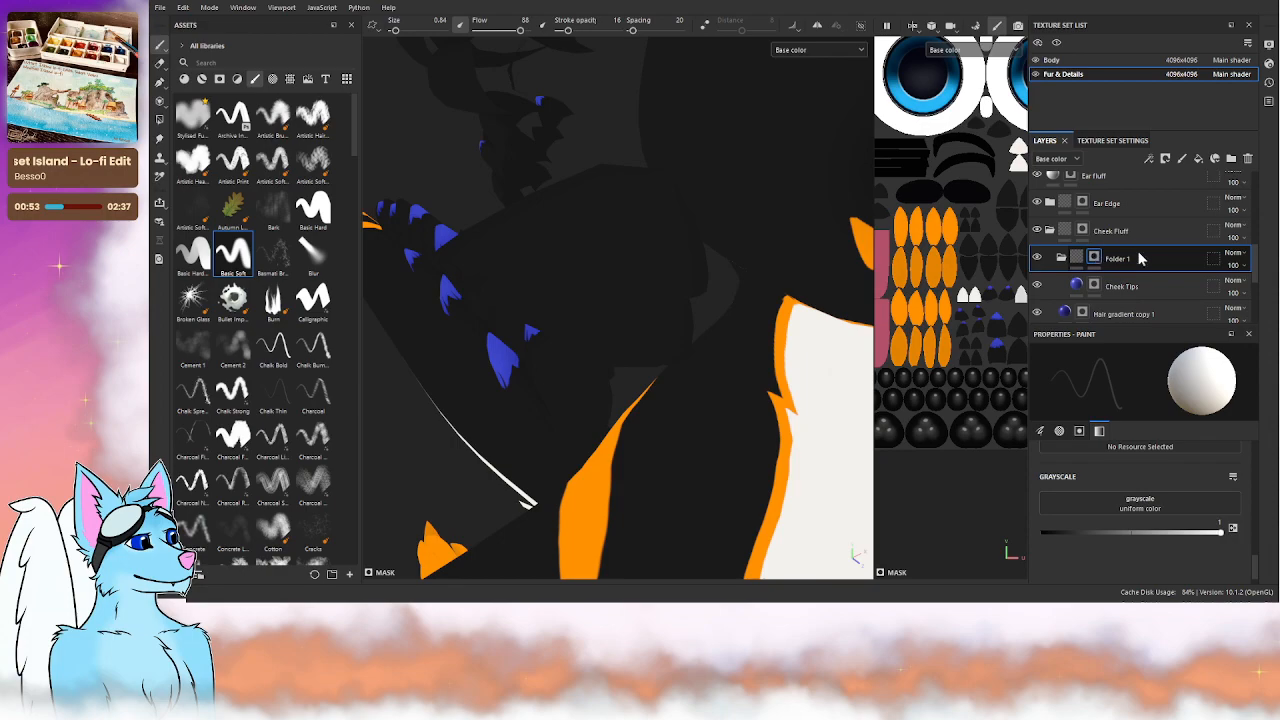
left_click(1140, 316)
left_click(1092, 288)
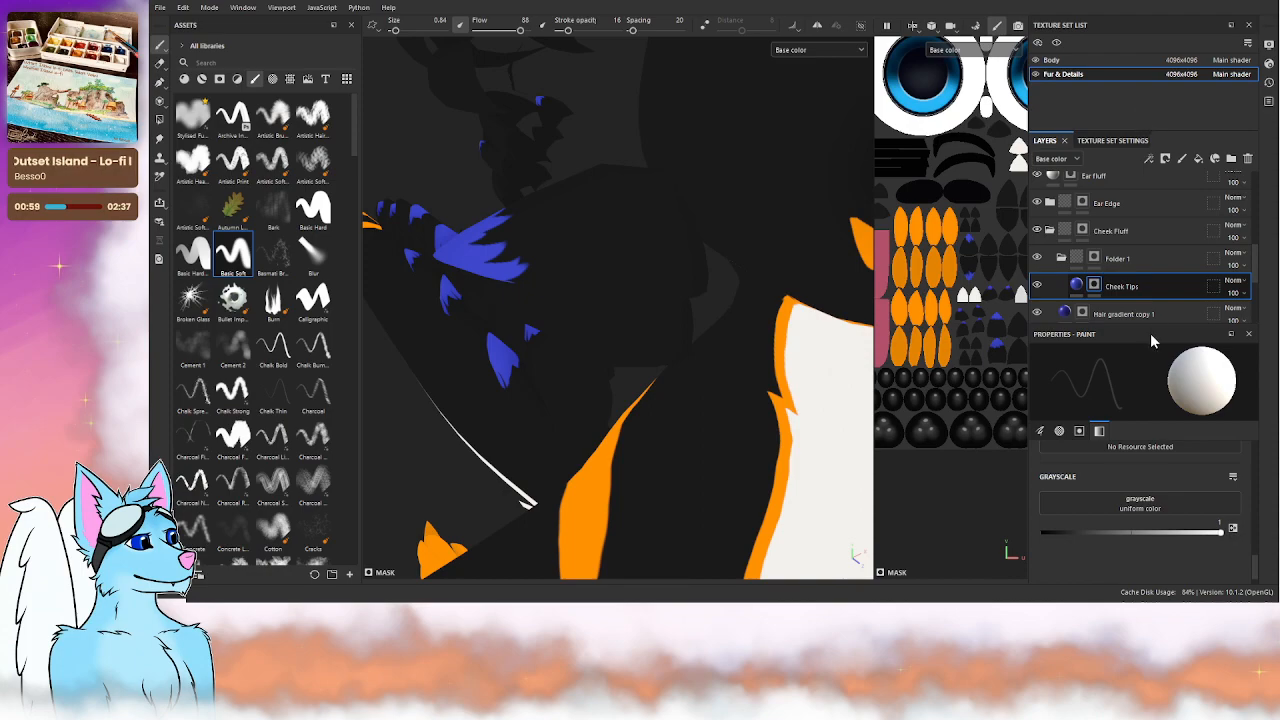
key("Delete")
- Move the Hair gradient copy into the new folder above Cheek Tips and rename it "Cheek Gradient"
left_click_drag(1120, 314, 1121, 281)
double_click(1121, 286)
type("Cheek Gradient")
key("Return")
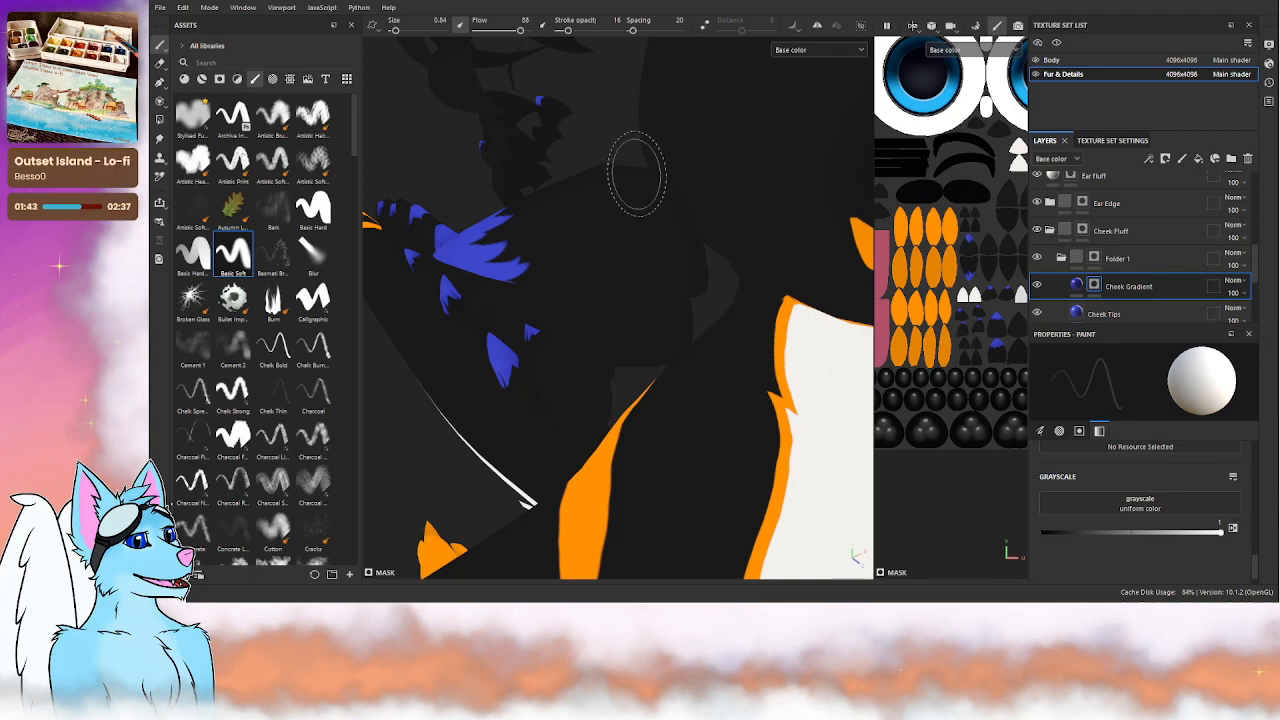
mouse_move(521, 247)
left_mouse_down("alt")
mouse_move(602, 228)
mouse_move(608, 271)
mouse_move(614, 214)
left_mouse_up("alt")
left_click_drag(624, 202, 704, 175, "alt")
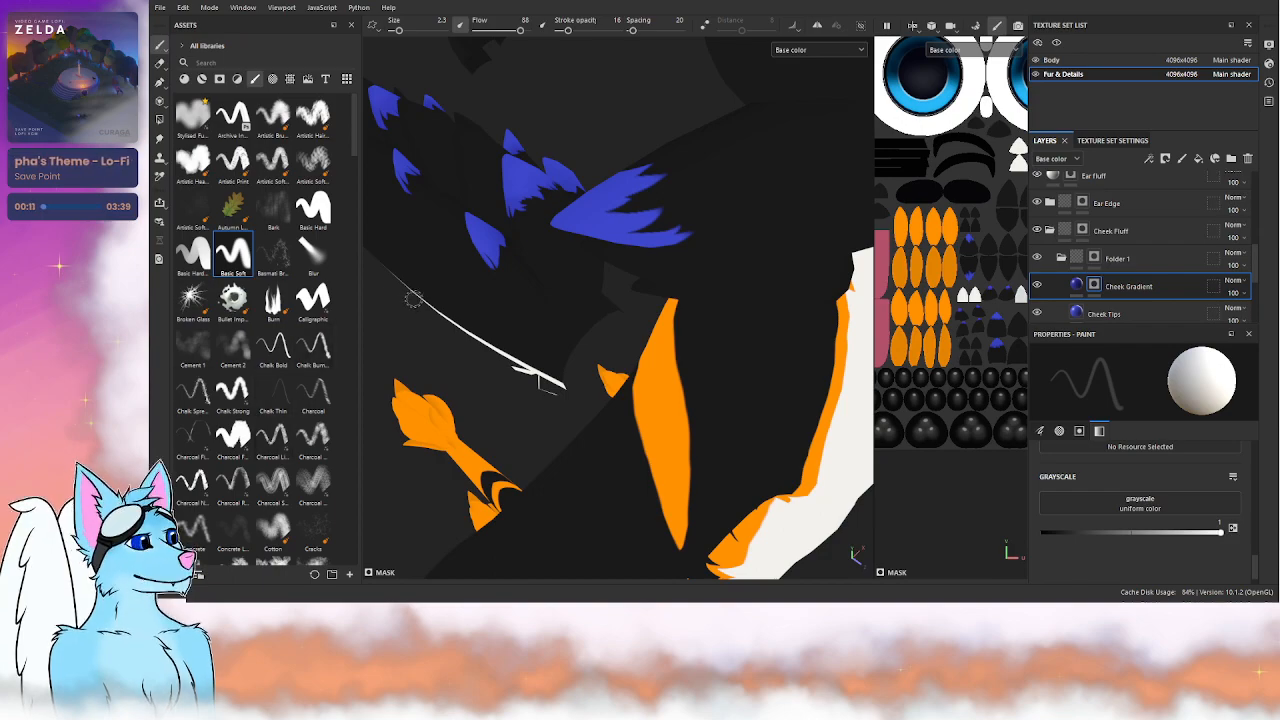
- Examine the blue cheek fluff tips around the head from several angles
mouse_move(543, 266)
left_mouse_down("alt")
mouse_move(584, 261)
mouse_move(568, 265)
left_mouse_up("alt")
left_click_drag(771, 251, 640, 270, "alt")
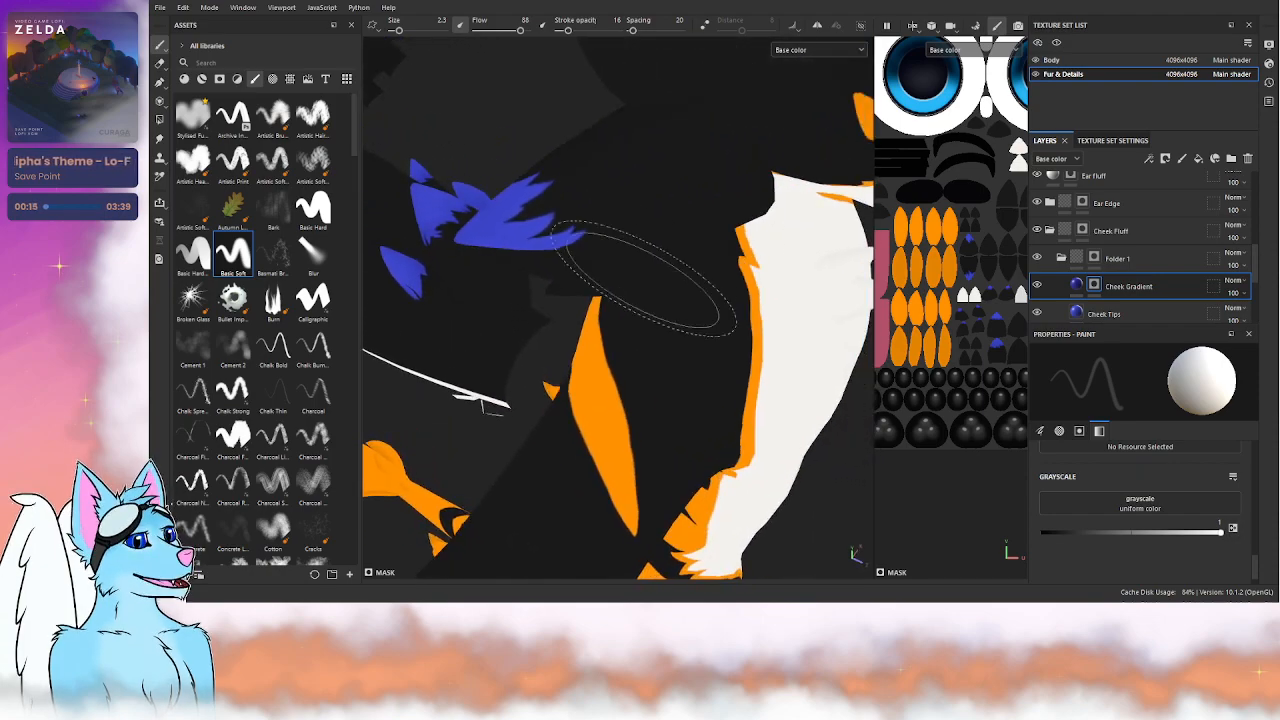
mouse_move(560, 230)
left_mouse_down("alt")
mouse_move(553, 275)
mouse_move(563, 189)
left_mouse_up("alt")
right_click_drag(563, 189, 643, 190, "ctrl")
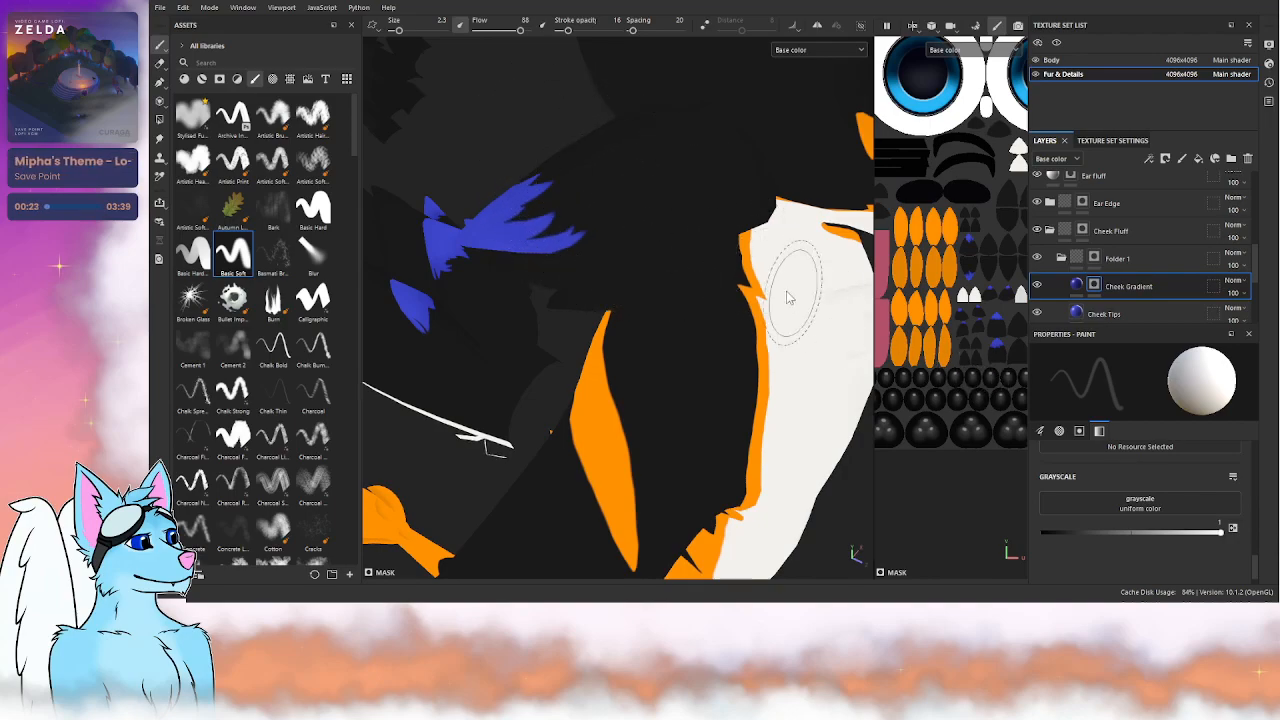
left_click_drag(630, 197, 470, 202, "alt+shift")
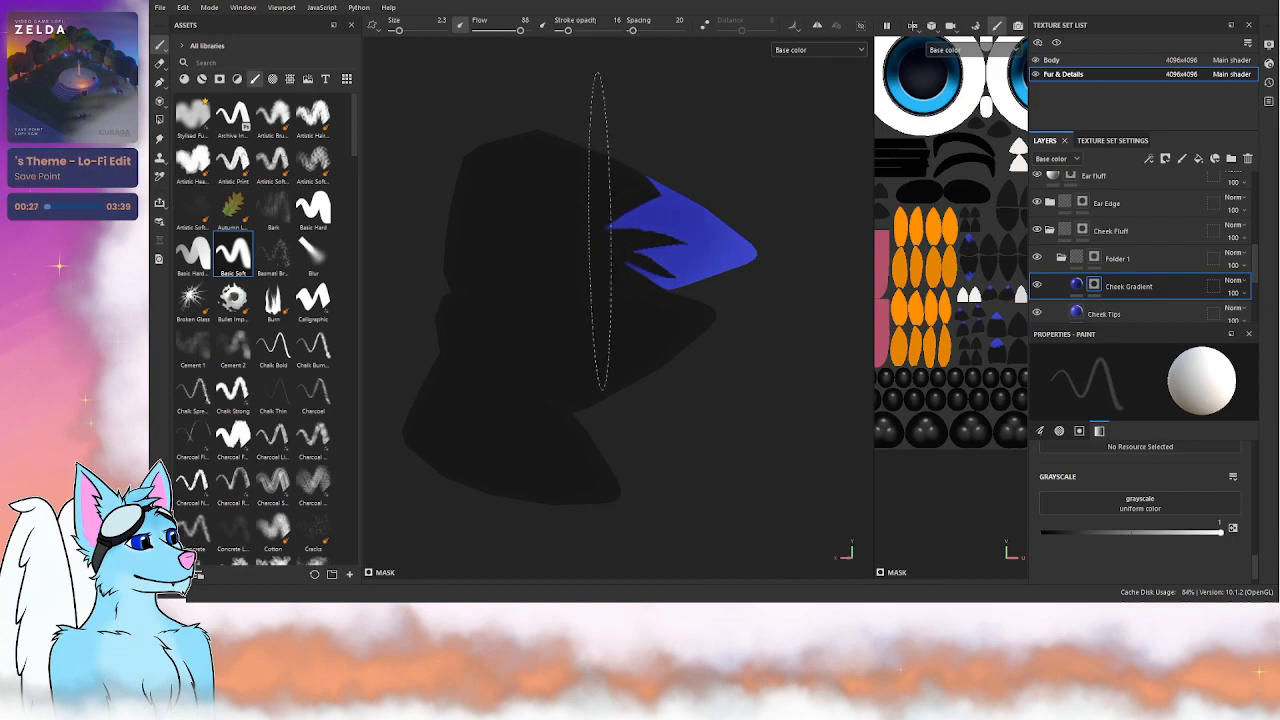
mouse_move(602, 243)
left_mouse_down("alt")
mouse_move(469, 263)
mouse_move(334, 257)
left_mouse_up("alt")
scroll(598, 346, "down", 8)
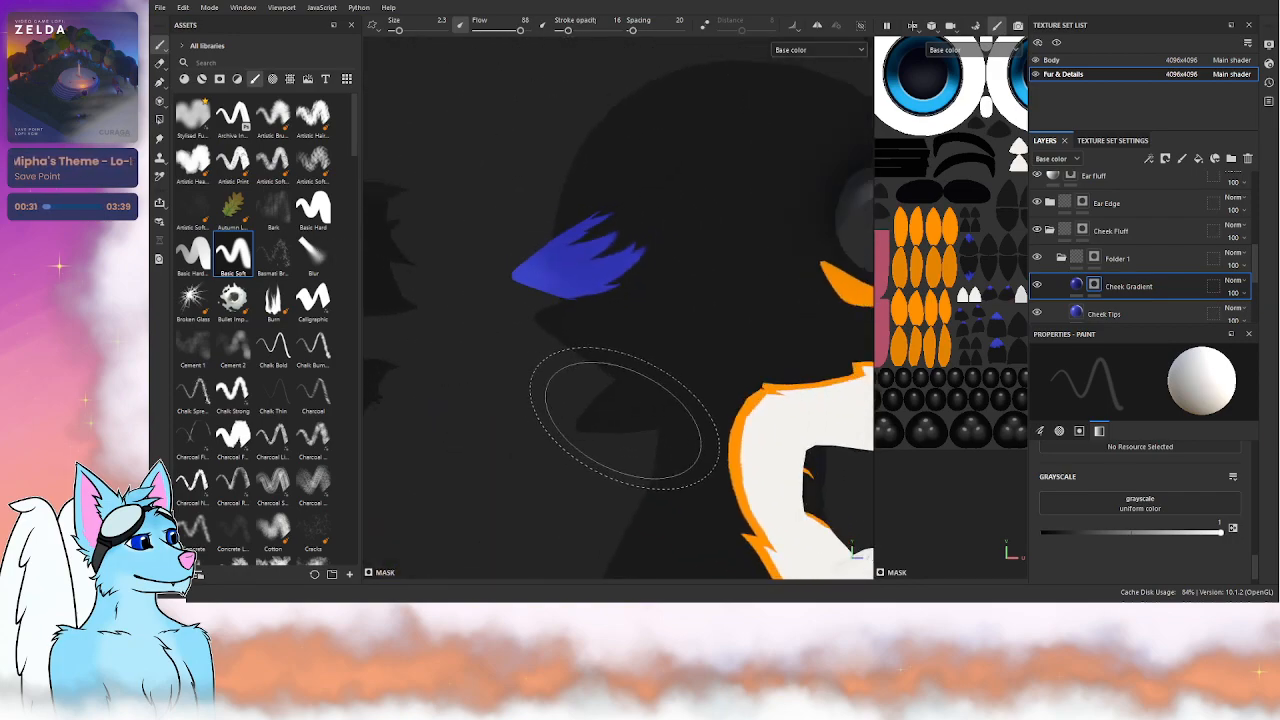
mouse_move(623, 425)
left_mouse_down("alt")
mouse_move(674, 380)
mouse_move(626, 382)
mouse_move(598, 410)
left_mouse_up("alt")
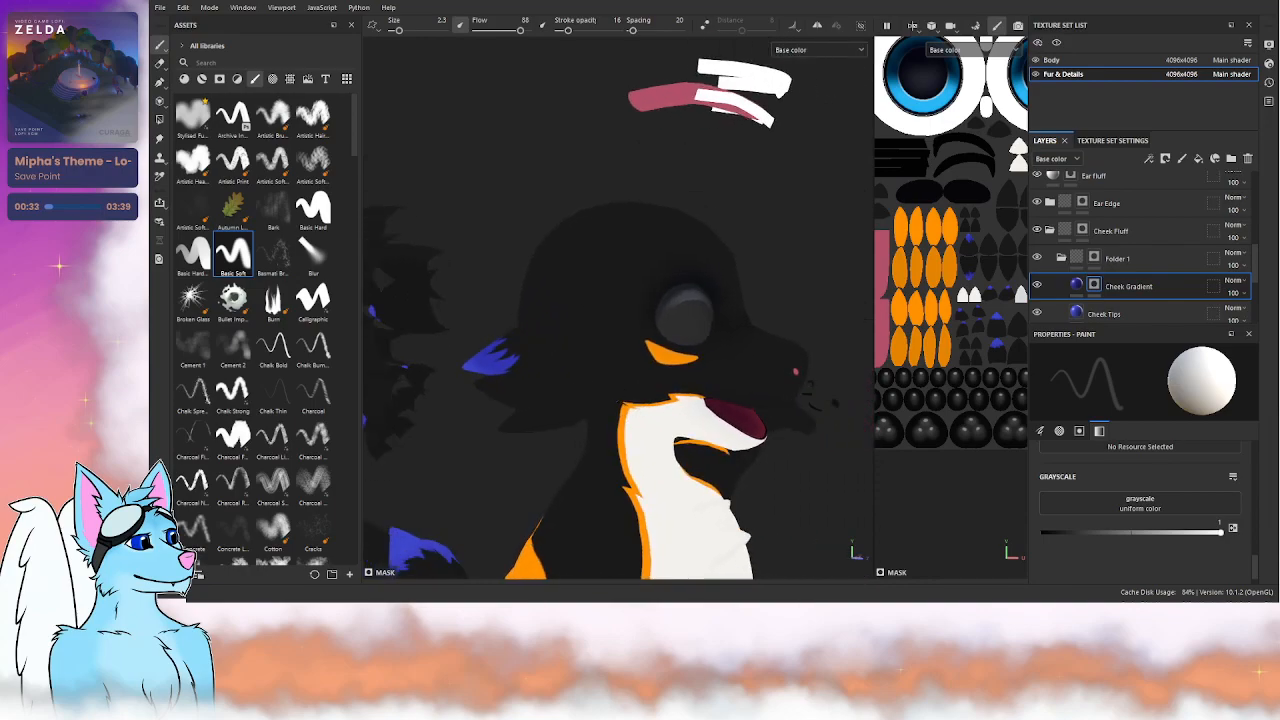
key("ctrl")
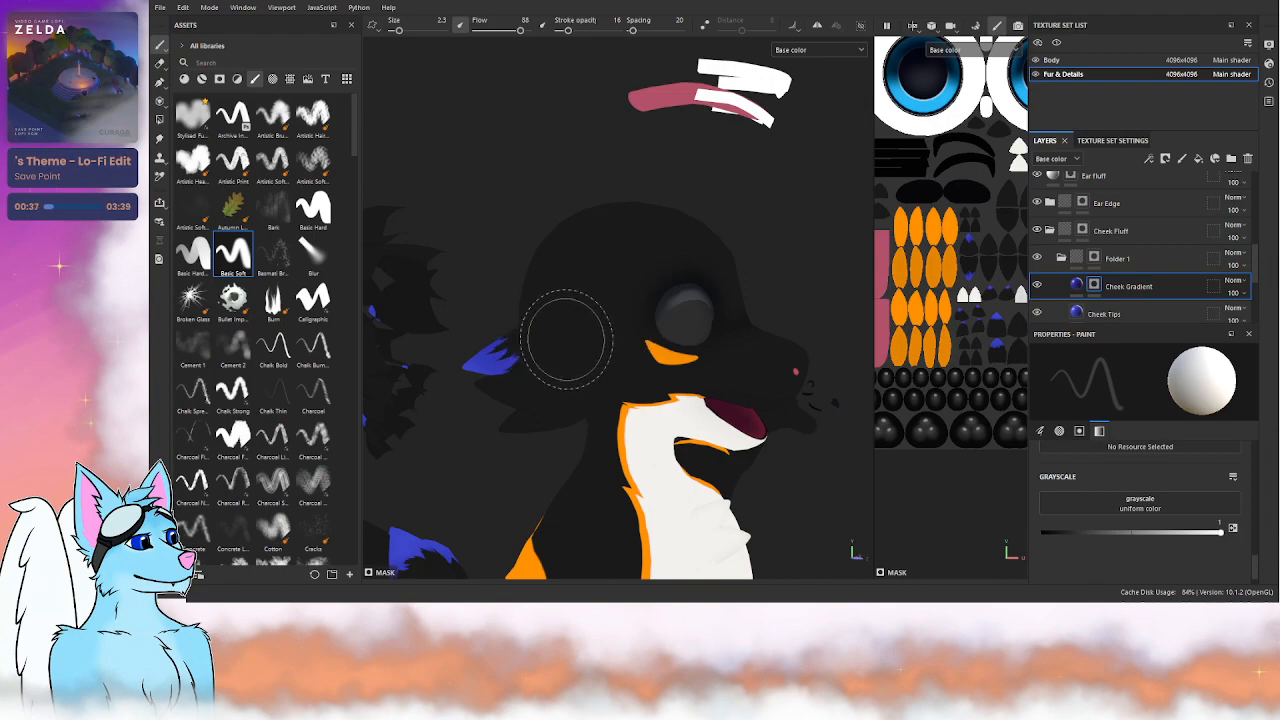
- Preview the Cheek Gradient mask on the cheek fluff, then return to the base color view with the mask selected
left_click(1094, 287, "alt")
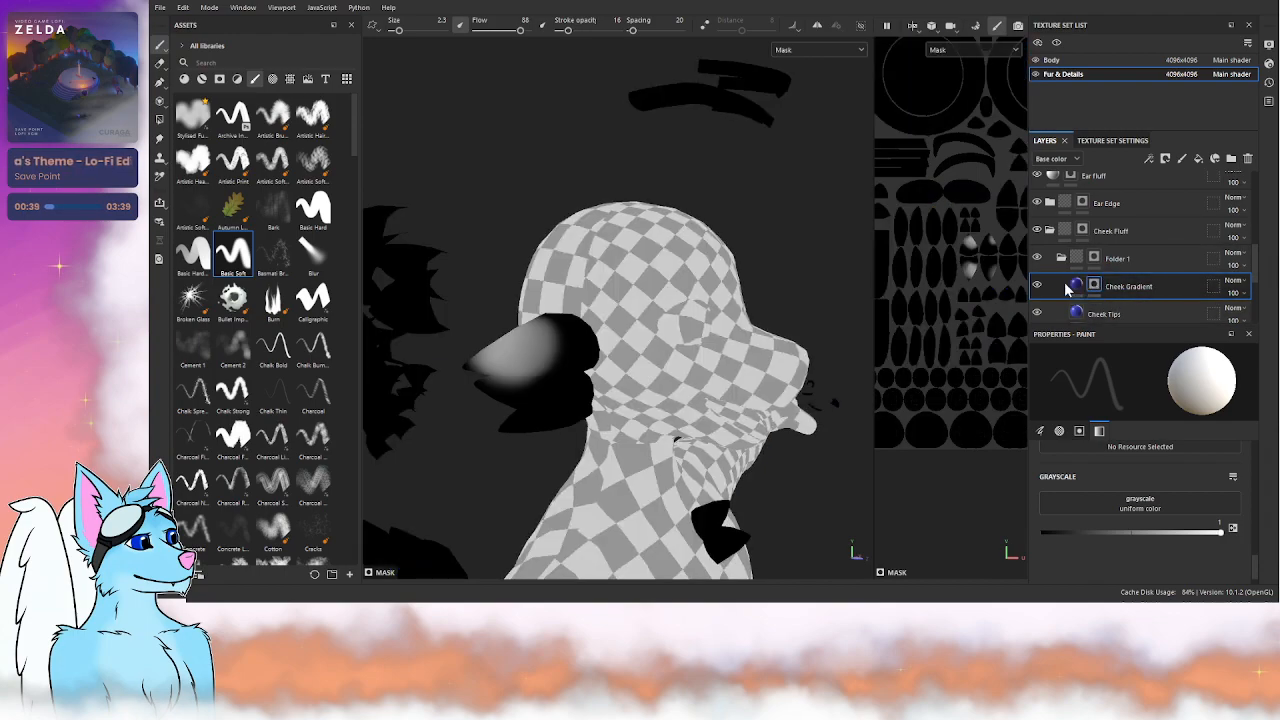
left_click_drag(568, 378, 650, 346, "alt")
left_click(1076, 286)
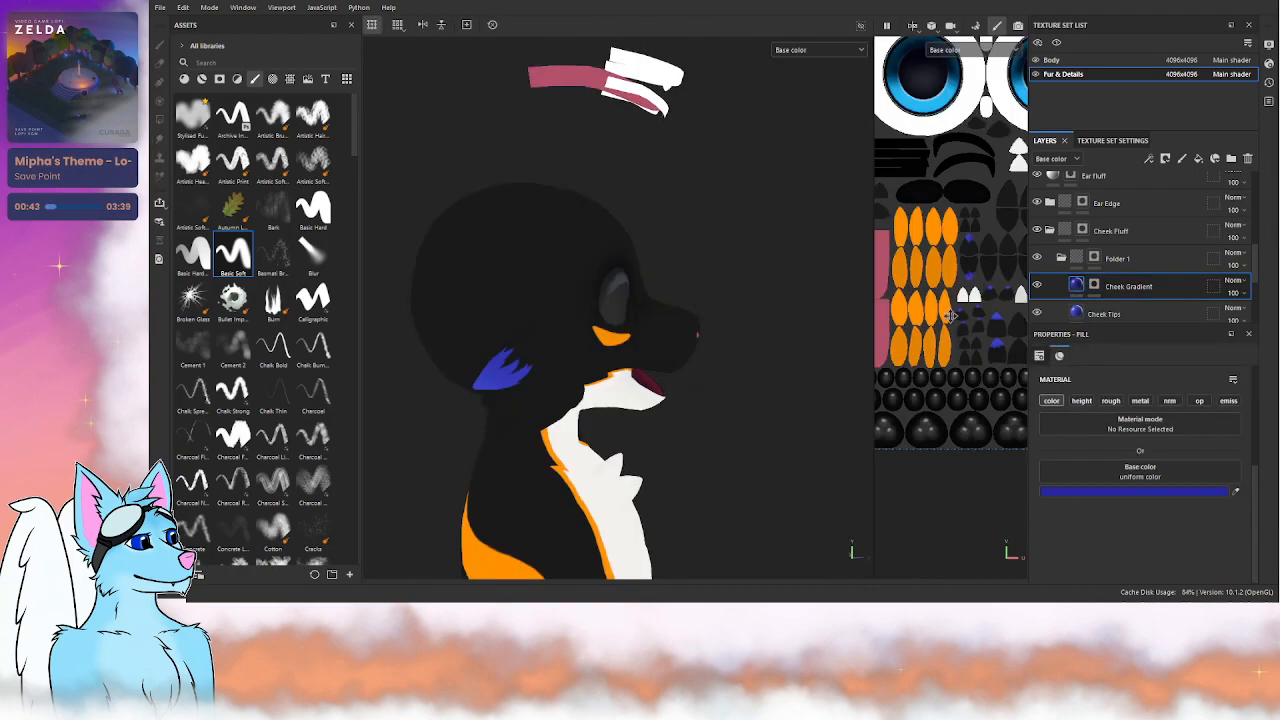
left_click(1094, 286)
mouse_move(565, 352)
left_mouse_down("alt")
mouse_move(533, 350)
mouse_move(529, 330)
left_mouse_up("alt")
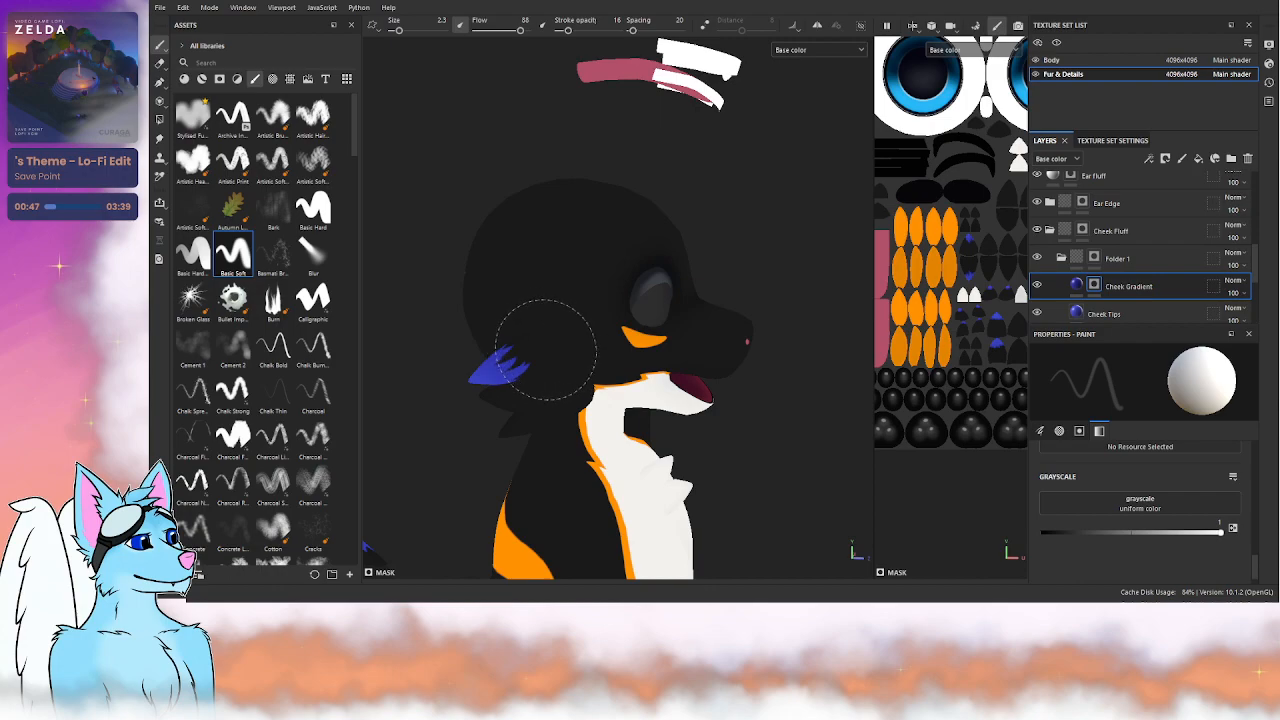
- Inspect the cheek fluff from both sides of the head and review the whole character's markings
left_click_drag(554, 373, 389, 320, "alt")
mouse_move(545, 345)
left_mouse_down("alt")
mouse_move(466, 338)
mouse_move(486, 320)
mouse_move(543, 371)
left_mouse_up("alt")
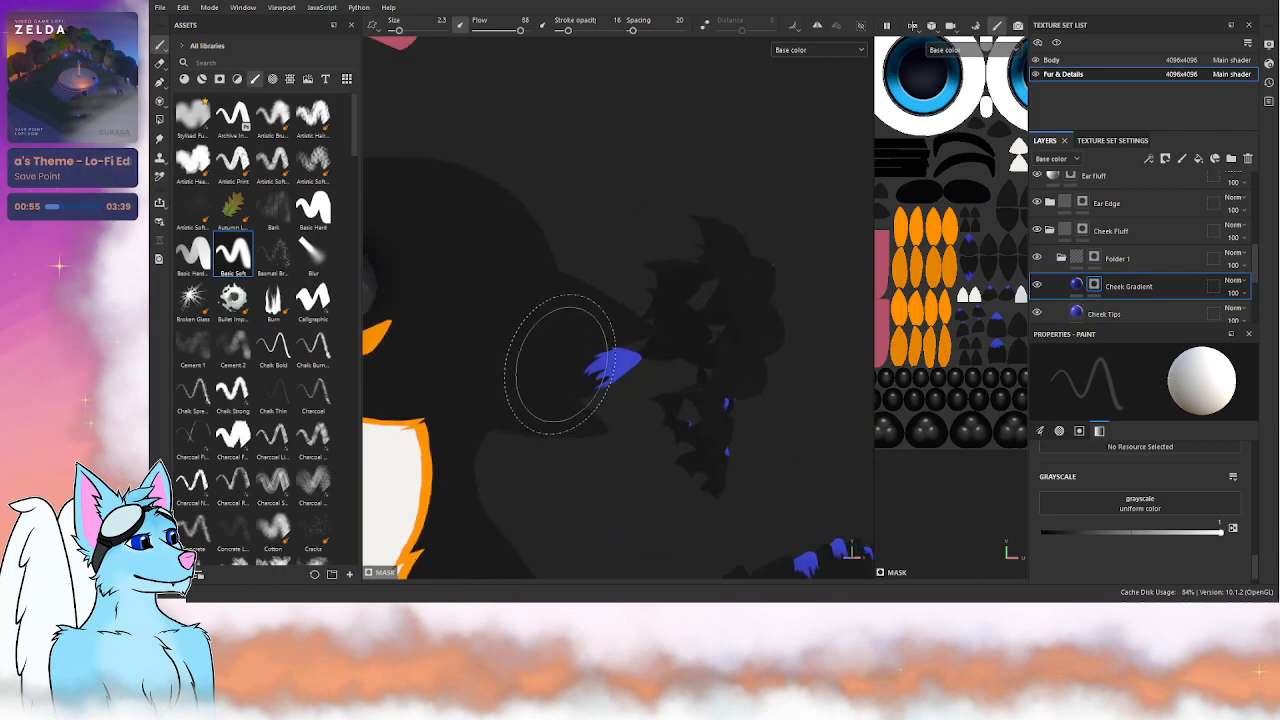
left_click_drag(563, 358, 323, 362, "alt")
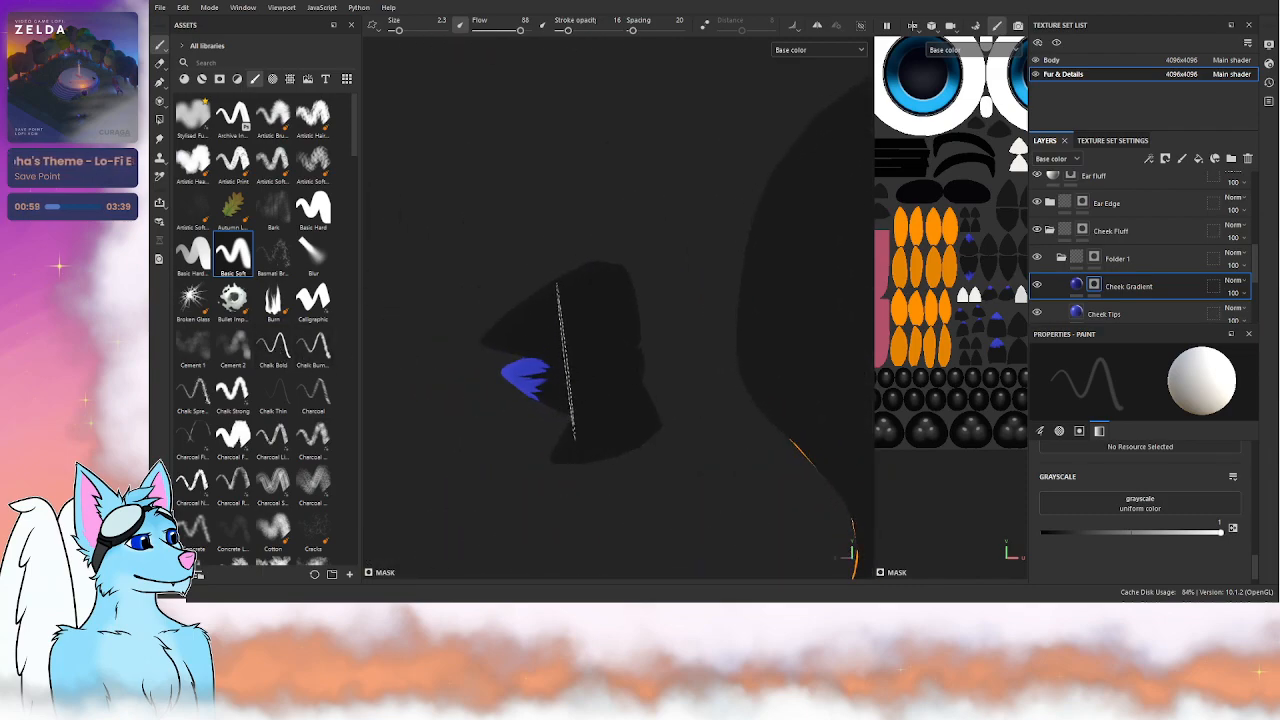
mouse_move(570, 370)
left_mouse_down("alt")
mouse_move(651, 349)
mouse_move(860, 355)
mouse_move(634, 329)
mouse_move(430, 448)
left_mouse_up("alt")
left_click_drag(905, 370, 909, 367, "alt")
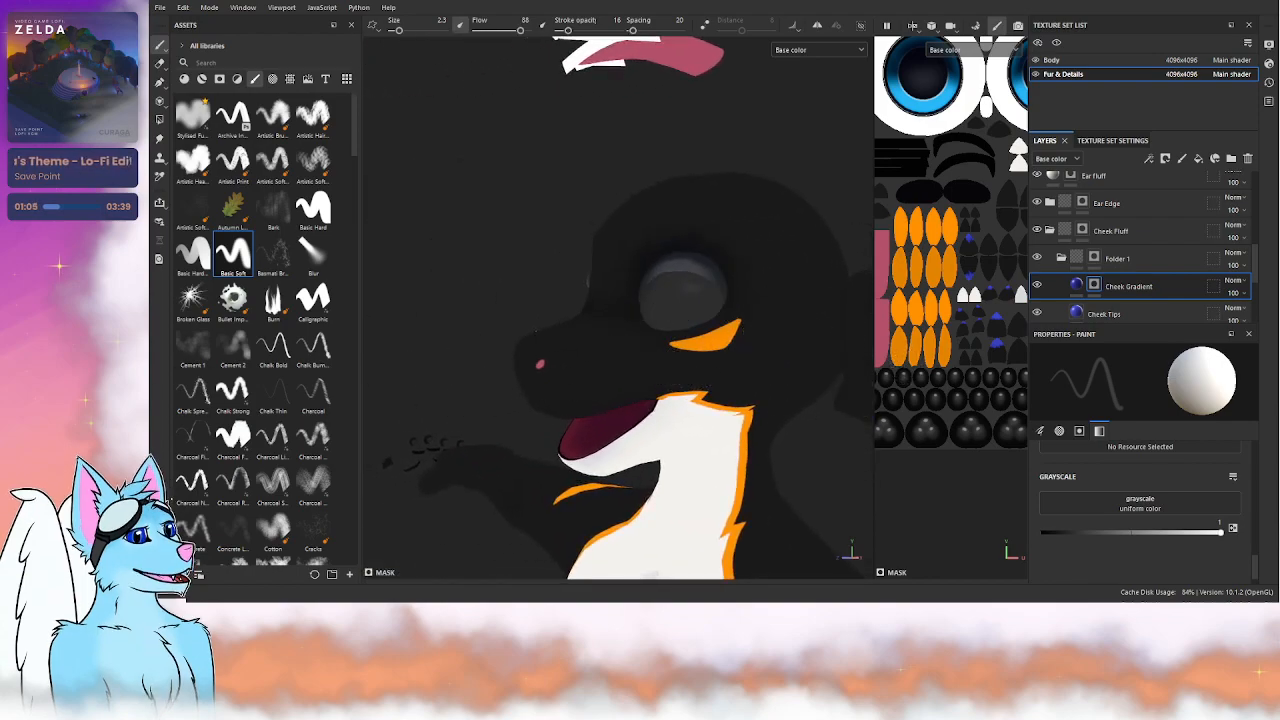
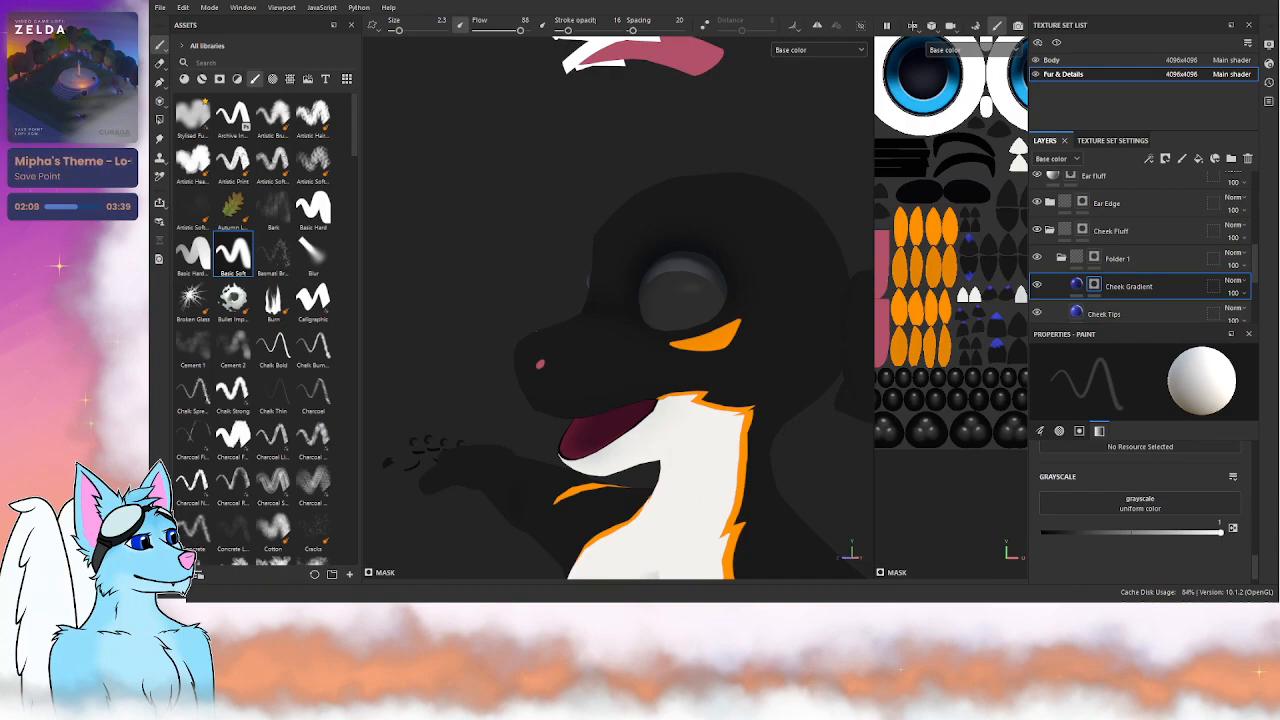
left_click_drag(586, 337, 594, 334, "alt")
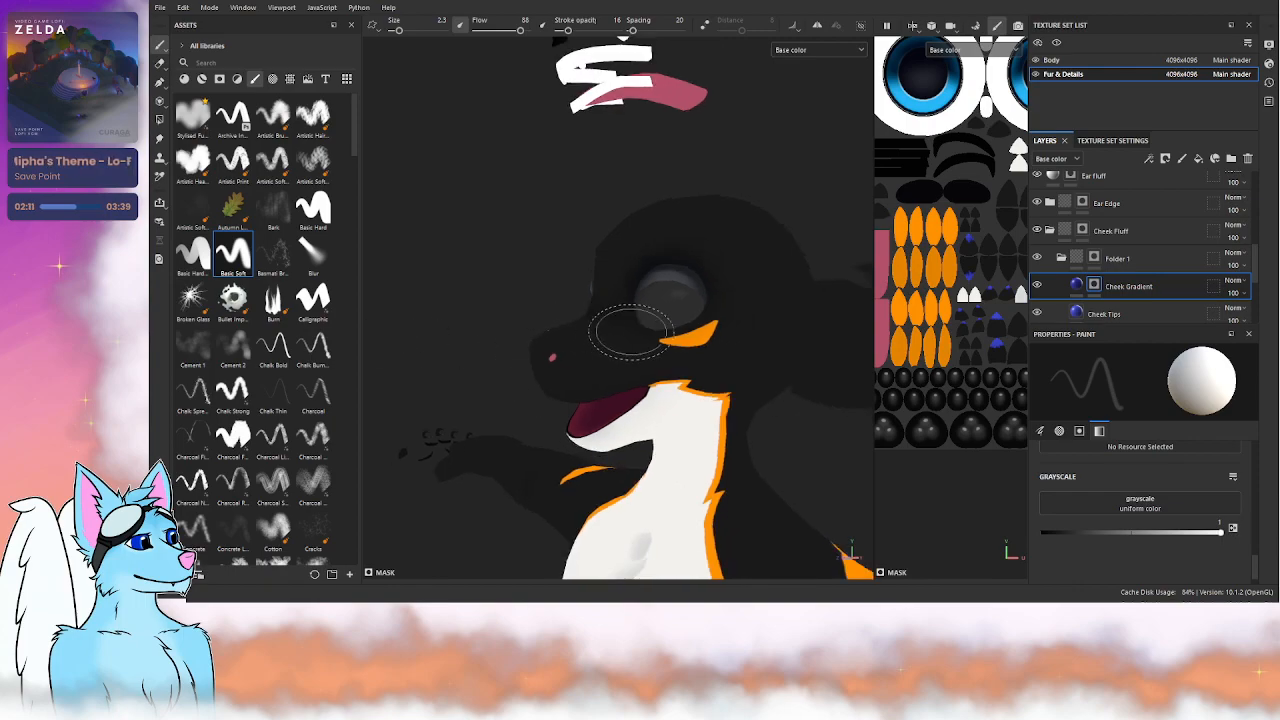
left_click_drag(663, 286, 716, 262, "alt")
middle_click_drag(716, 262, 460, 87, "alt")
right_click_drag(588, 285, 566, 311, "alt")
right_click_drag(612, 262, 577, 351, "alt")
middle_click_drag(579, 433, 641, 5, "alt")
left_click_drag(641, 112, 597, 111, "alt")
left_click_drag(531, 263, 680, 330, "alt")
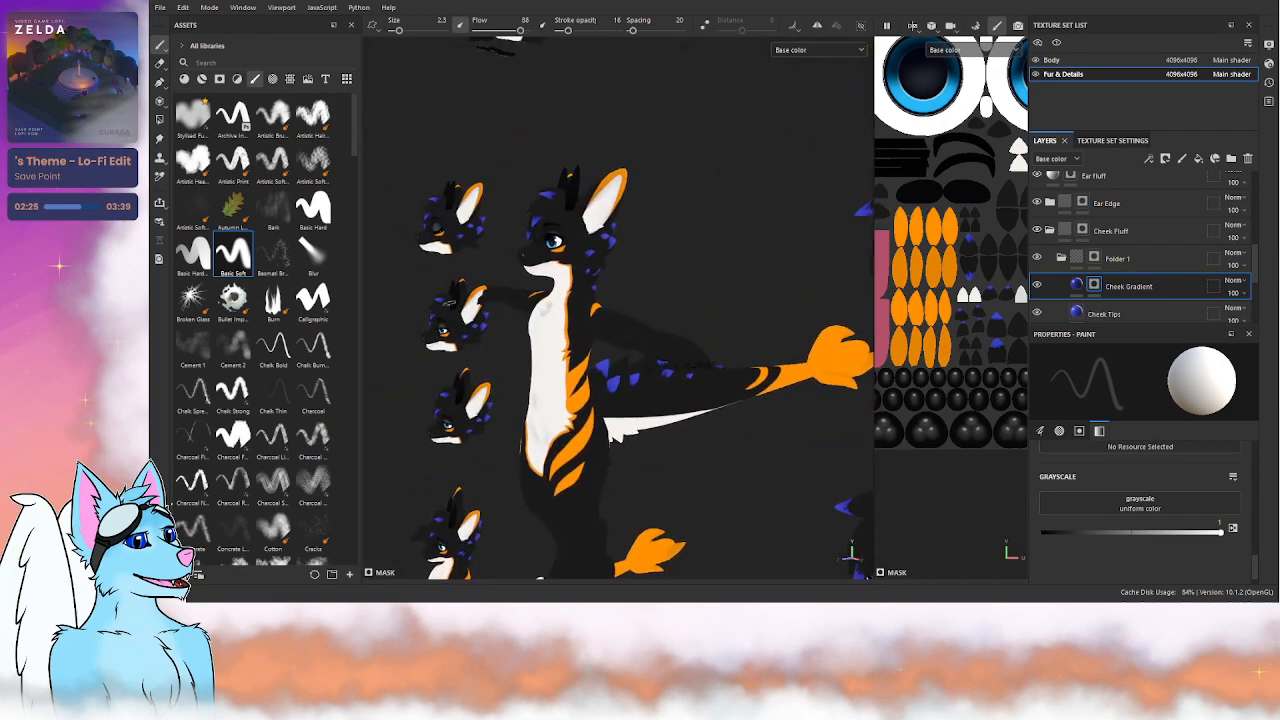
left_click_drag(776, 247, 717, 255, "alt")
- Switch to the Body texture set and toggle the Marking 2 layer off and on to check which markings it covers
scroll(1160, 230, "up", 5)
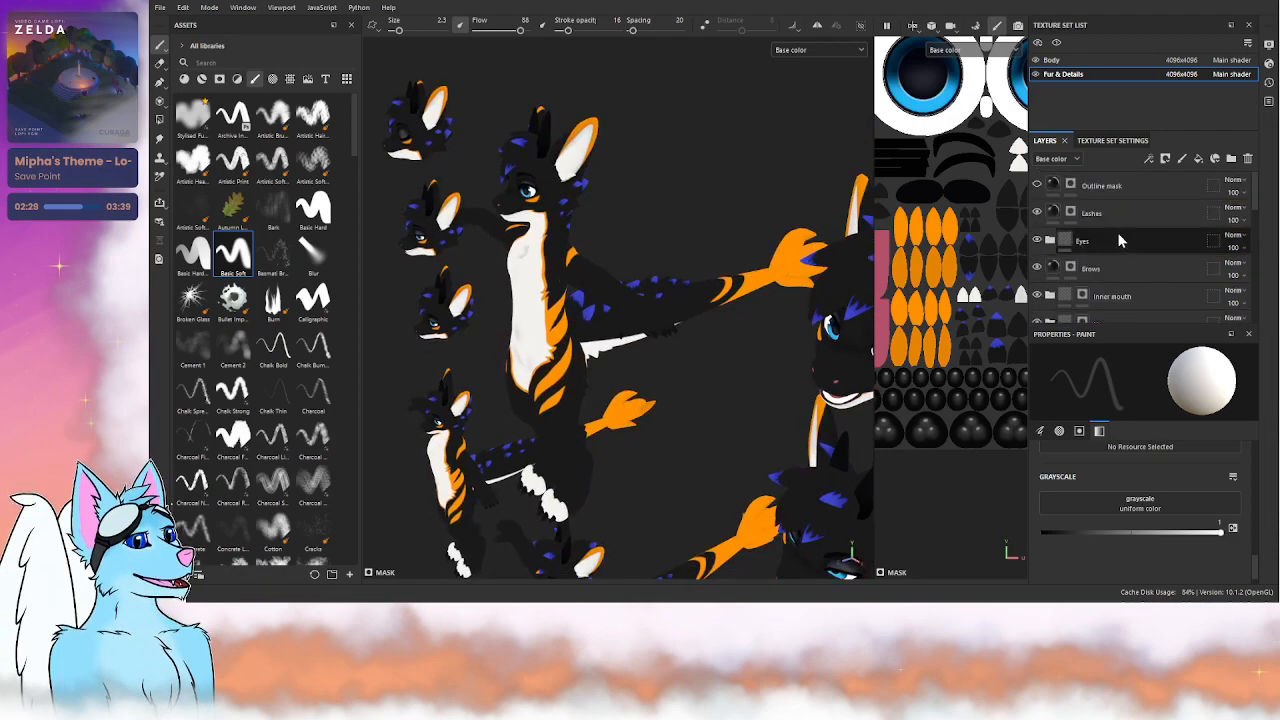
left_click(1052, 61)
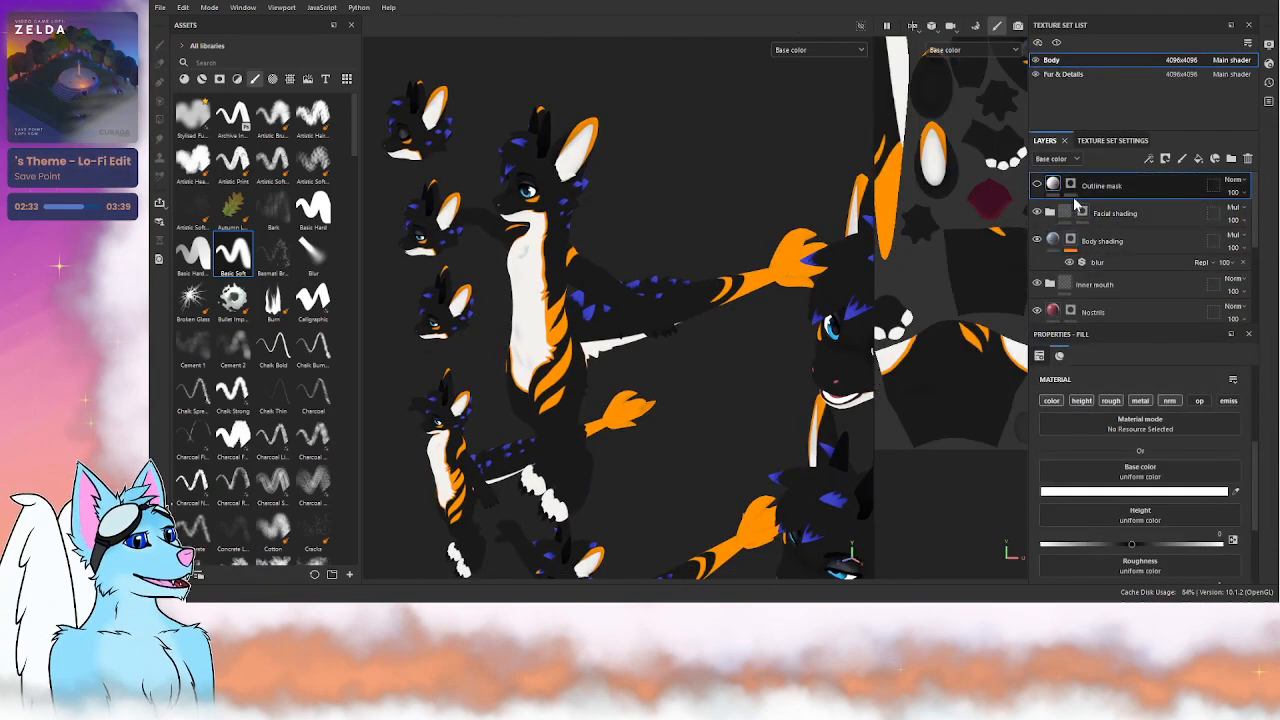
scroll(1150, 215, "down", 5)
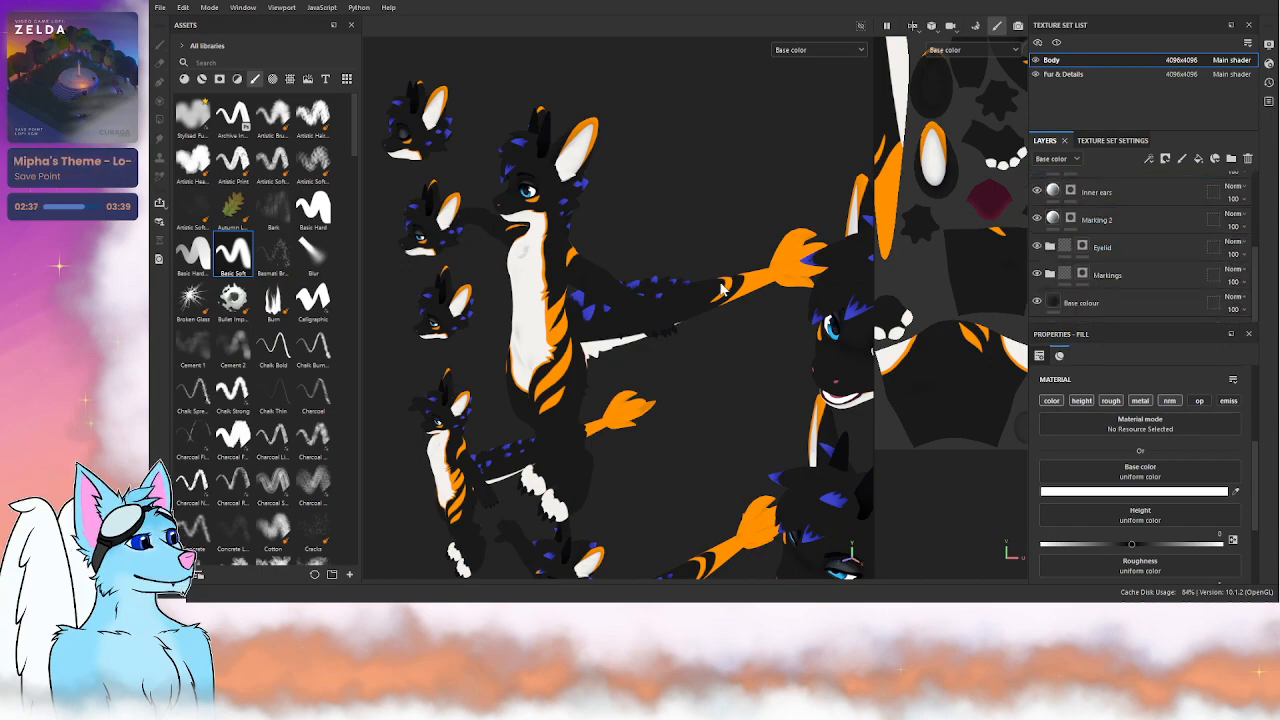
scroll(712, 258, "up", 3)
left_click_drag(712, 258, 727, 255, "alt")
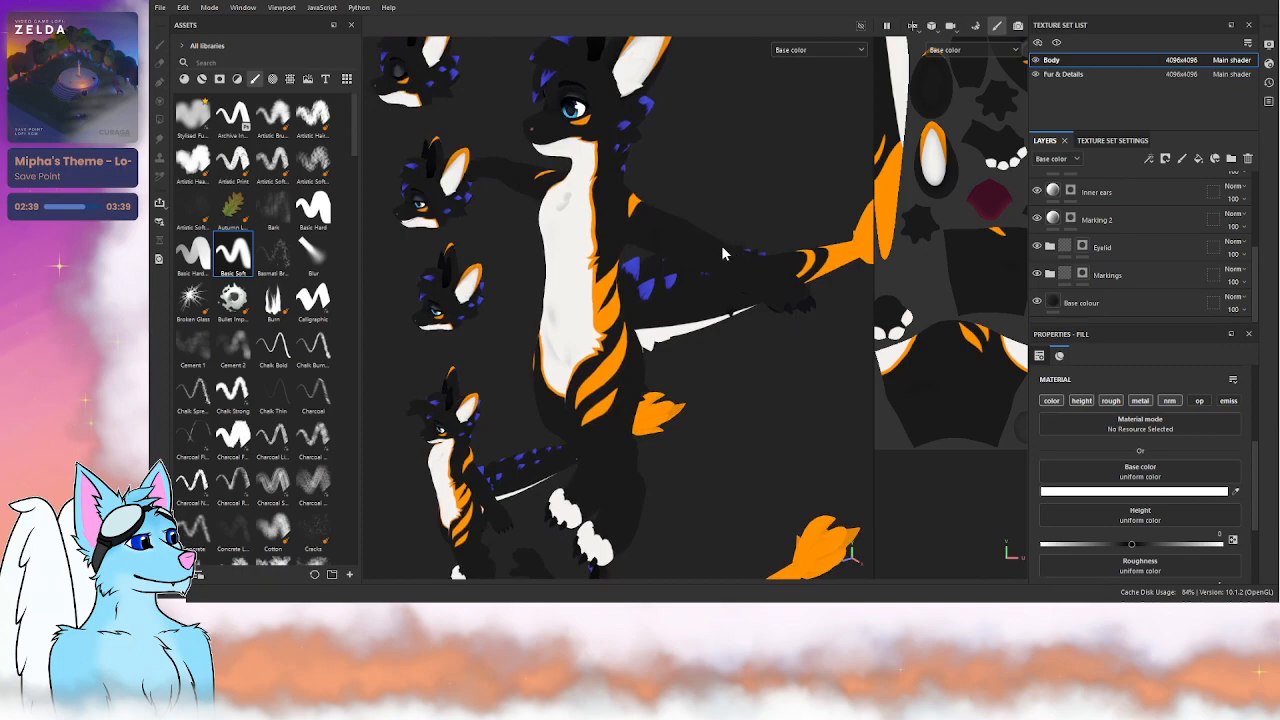
scroll(1078, 265, "up", 2)
scroll(1083, 278, "down", 2)
left_click(1036, 219)
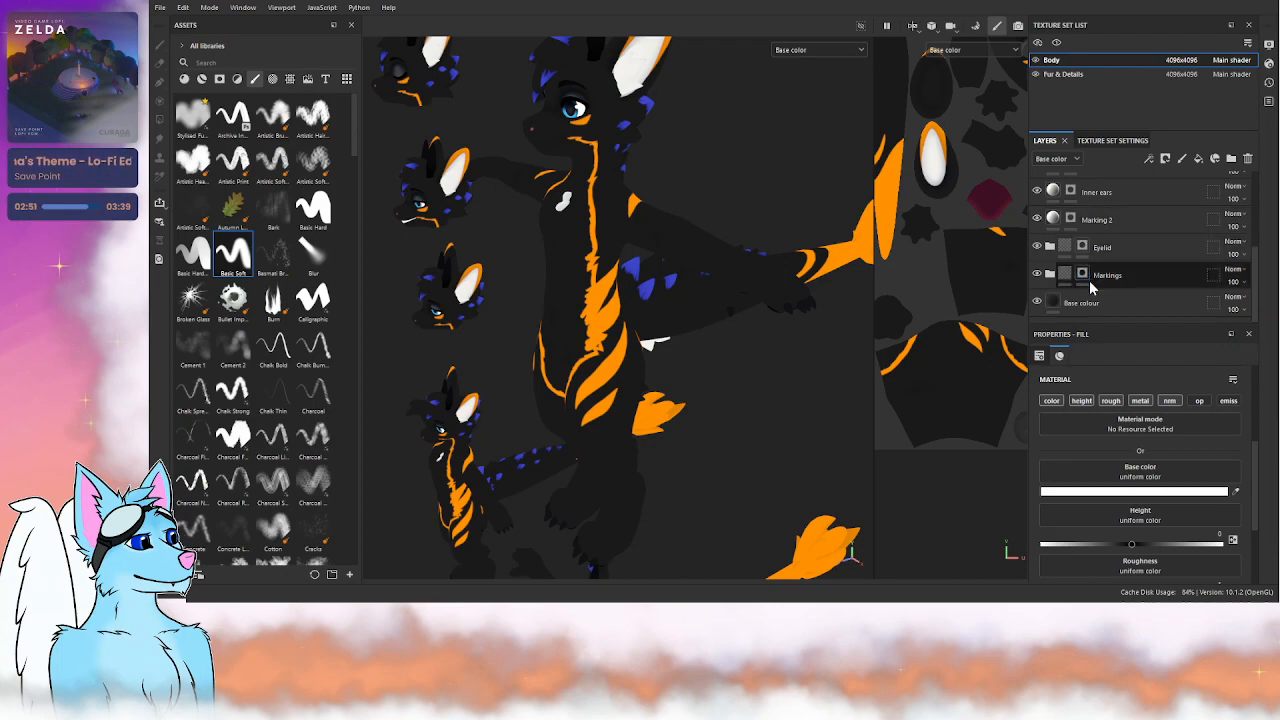
left_click_drag(797, 292, 791, 243, "alt")
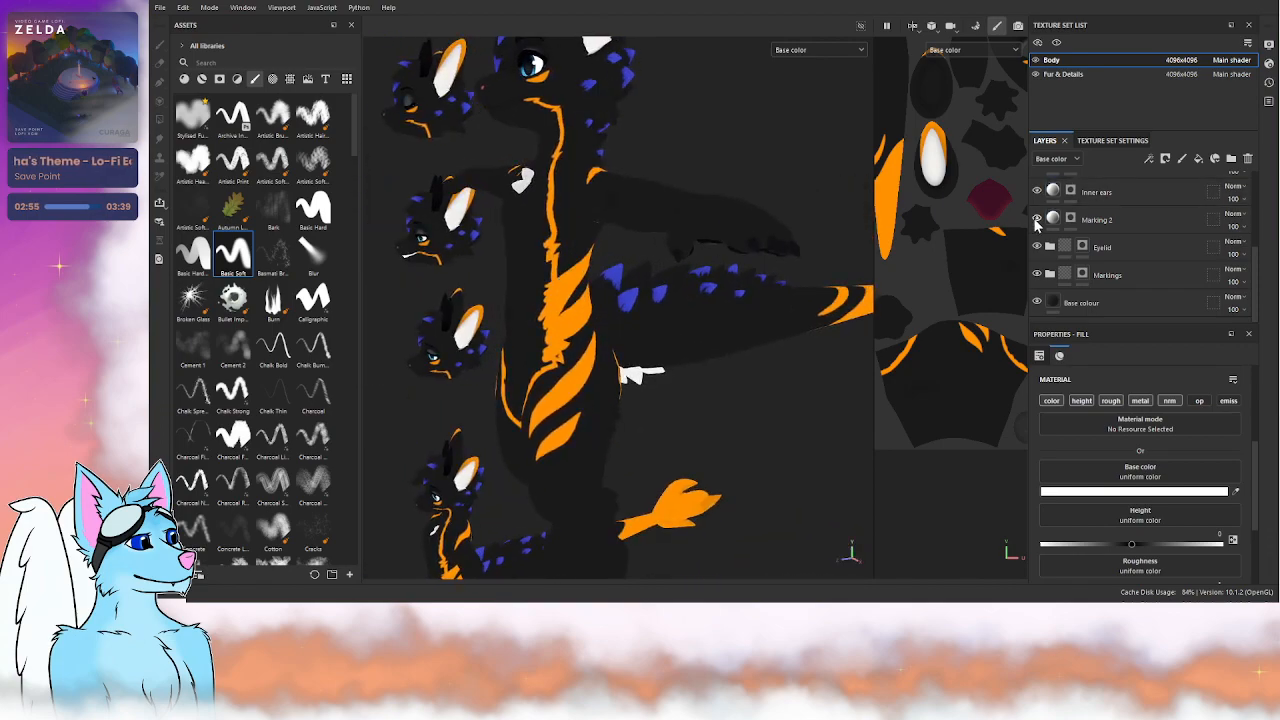
left_click_drag(565, 322, 673, 312, "alt")
- Duplicate the Marking 1 layer inside the Markings folder and set the copy's base color to a deeper orange
left_click(1051, 275)
scroll(1149, 273, "down", 1)
left_click(1100, 250)
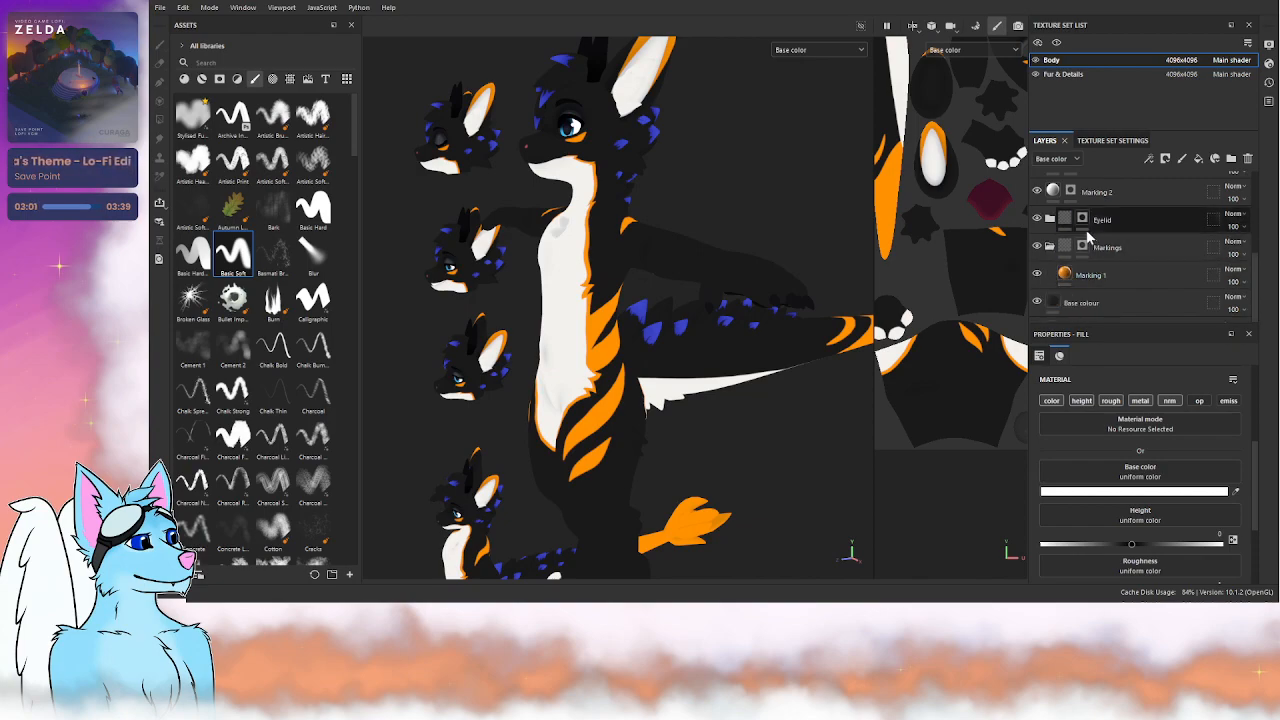
left_click(1115, 275)
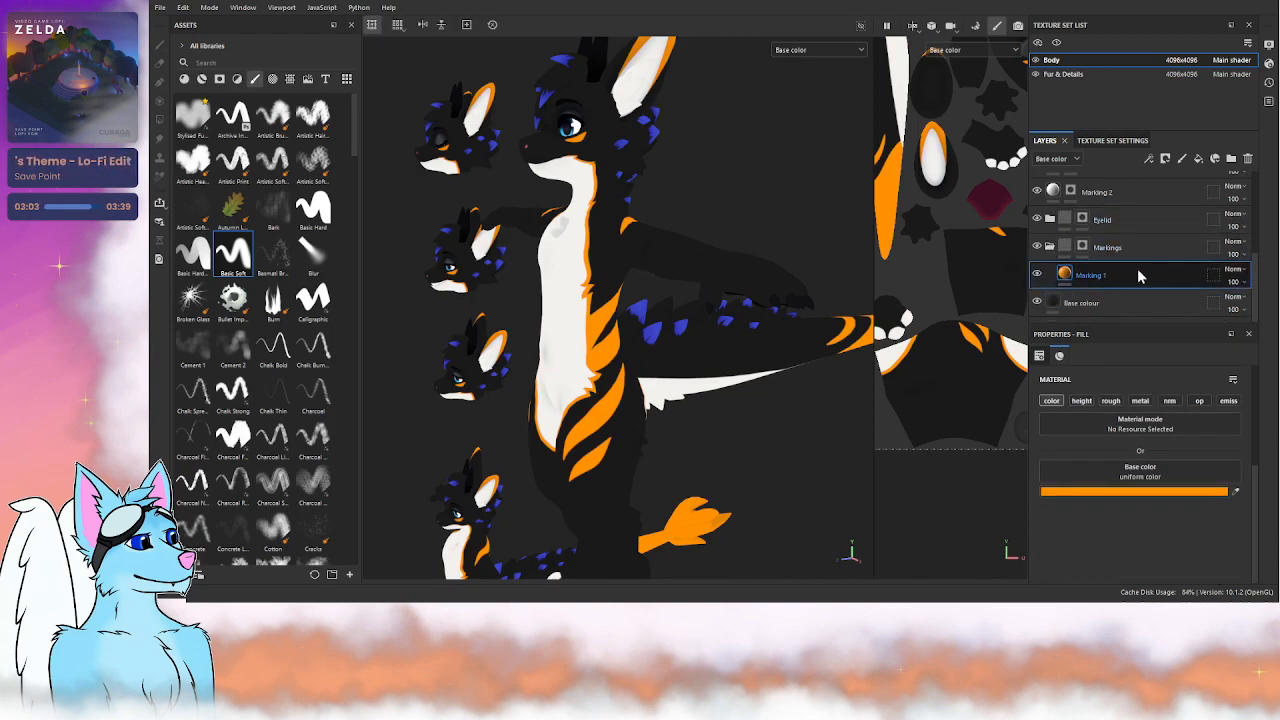
key("ctrl+d")
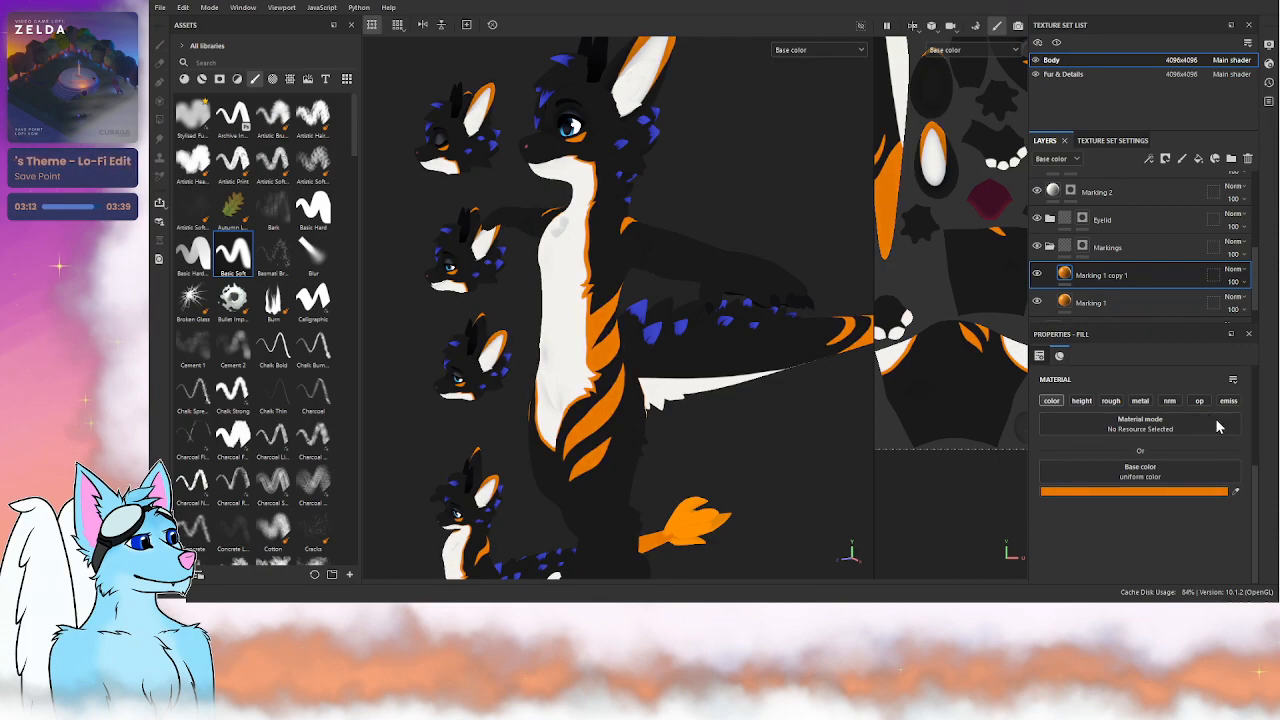
left_click(1218, 526)
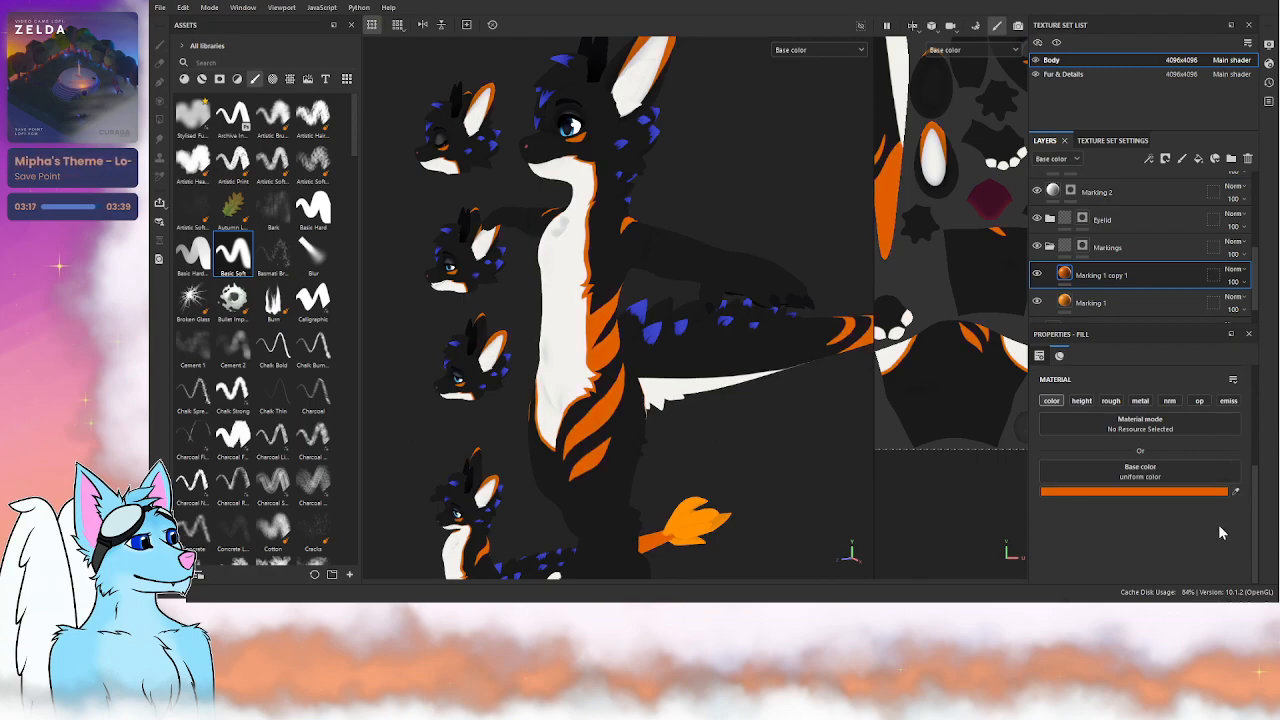
left_click(1222, 524)
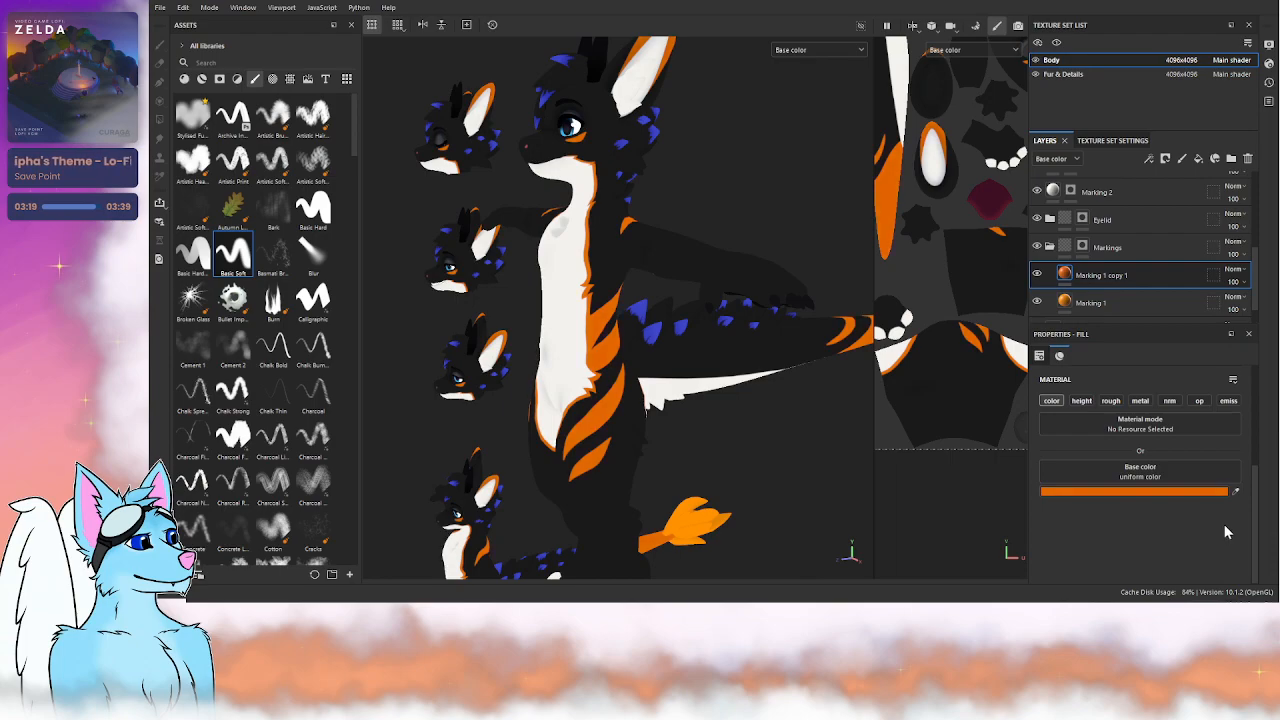
right_click_drag(597, 255, 672, 318, "alt")
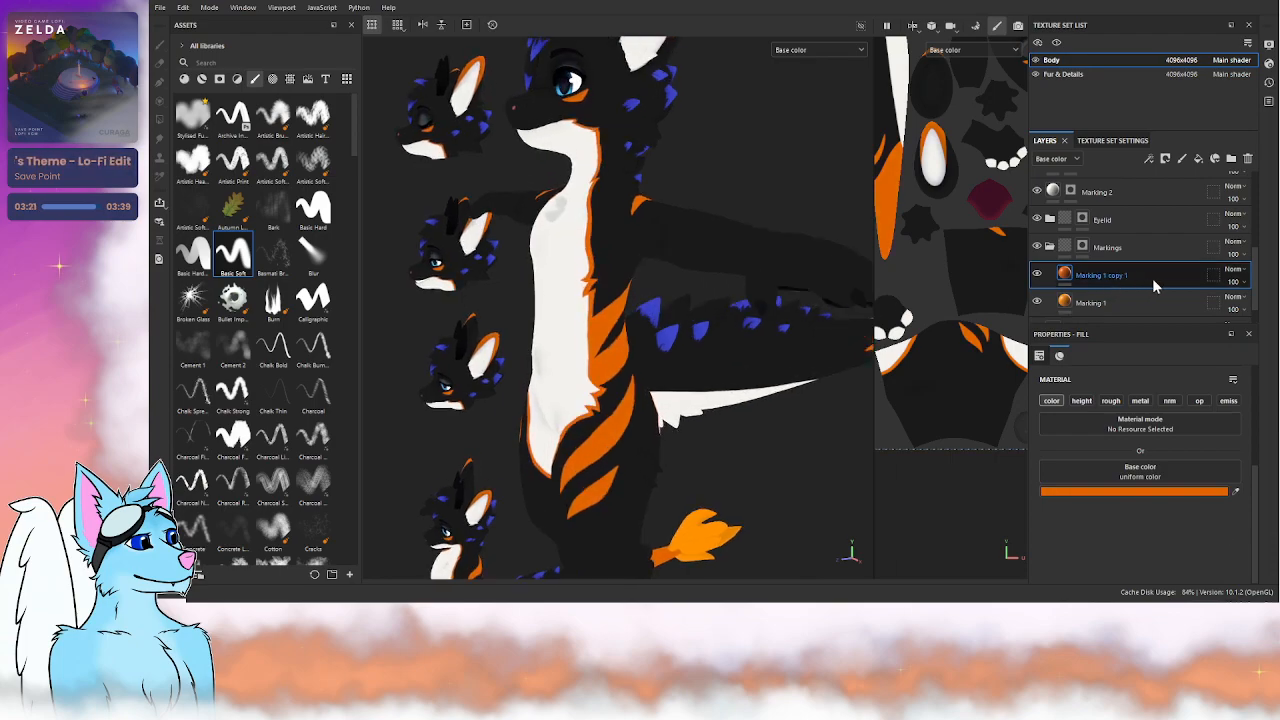
- Rename the duplicated Marking 1 layer to "Marking Gradients"
double_click(1120, 276)
left_click_drag(1132, 276, 1108, 278)
type("Gradients")
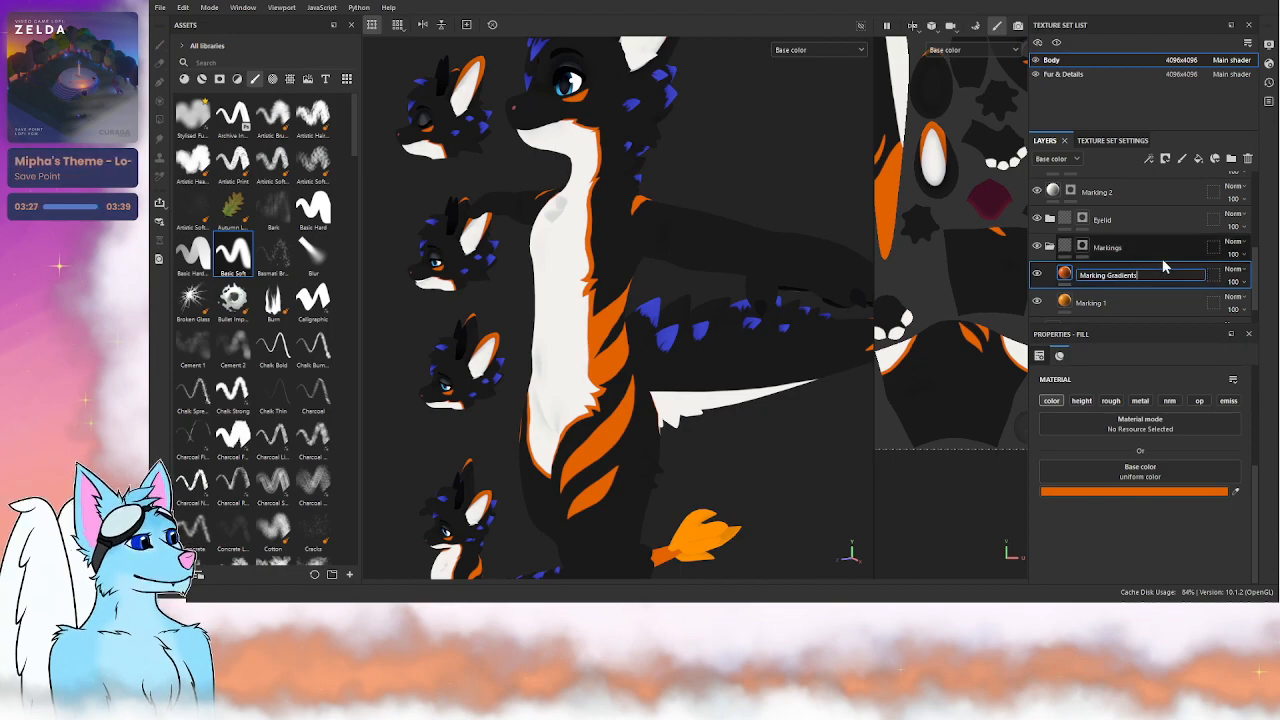
key("Return")
- Add a black mask to the Marking Gradients layer and frame the orange stripes near the tail's end for painting
left_click_drag(742, 262, 658, 362, "alt")
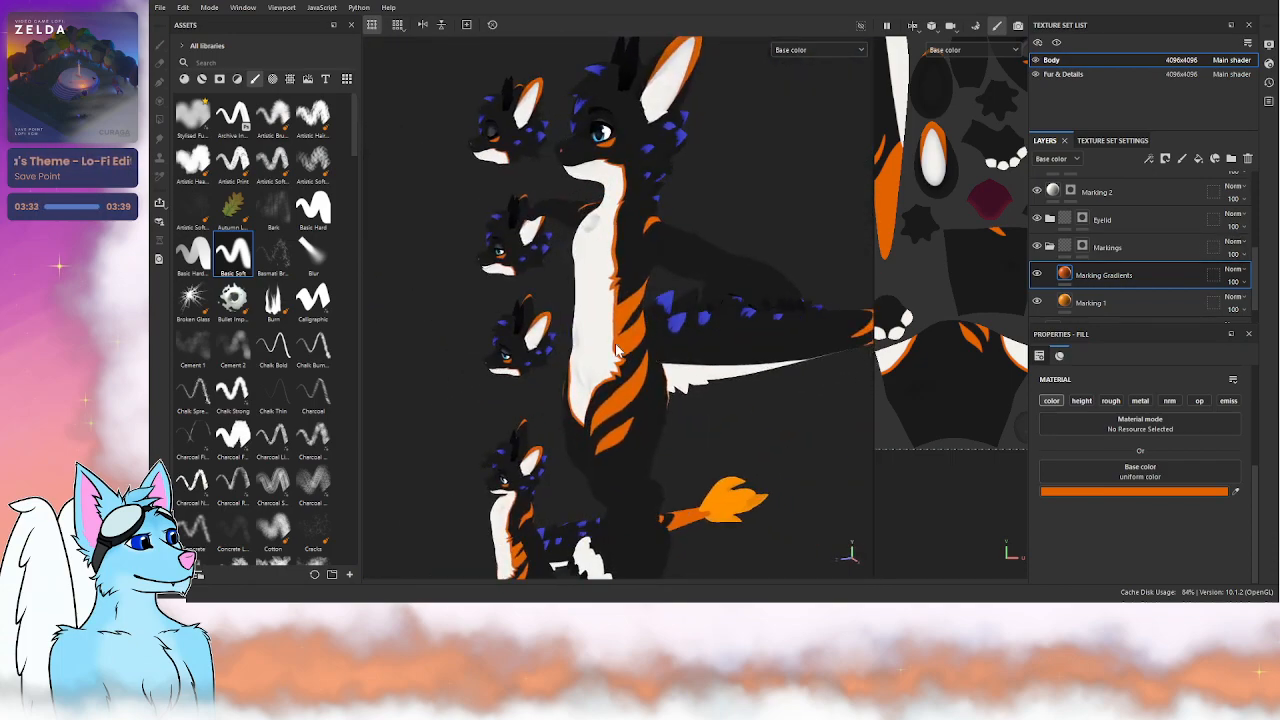
left_click_drag(626, 352, 645, 370, "alt")
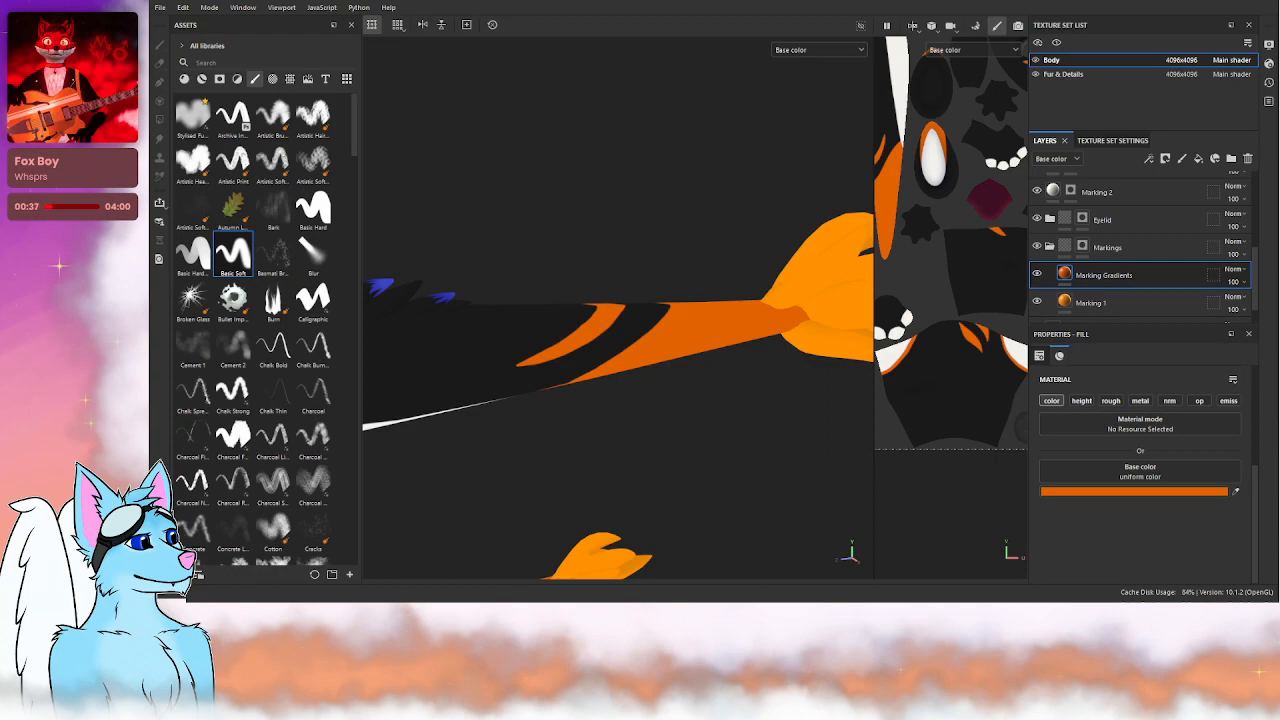
left_click_drag(625, 320, 677, 331, "alt")
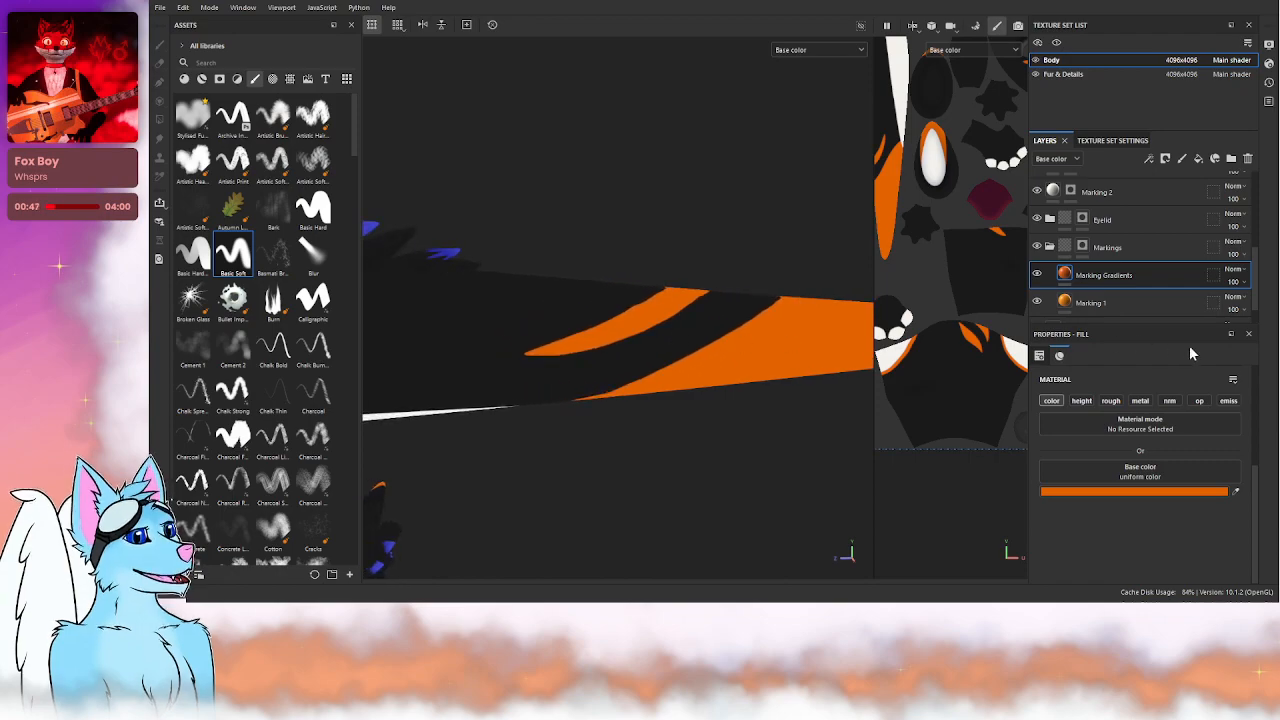
left_click(1172, 184)
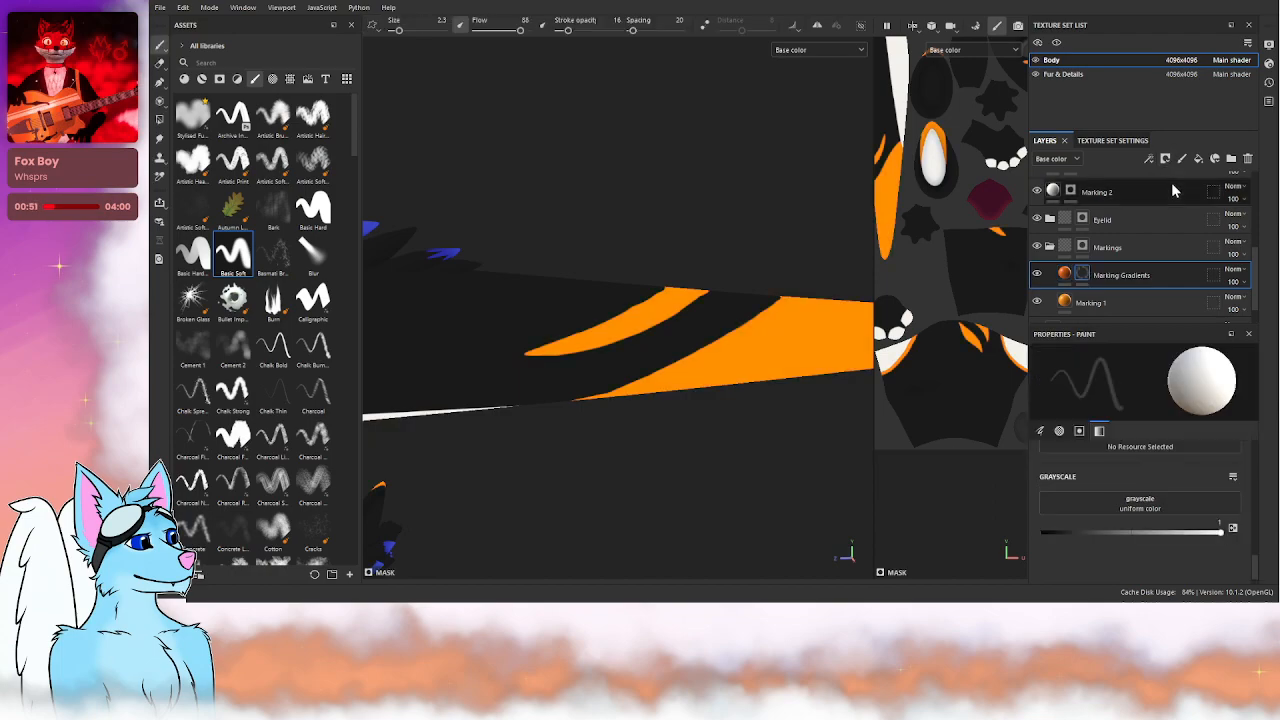
middle_click_drag(613, 289, 607, 321, "alt")
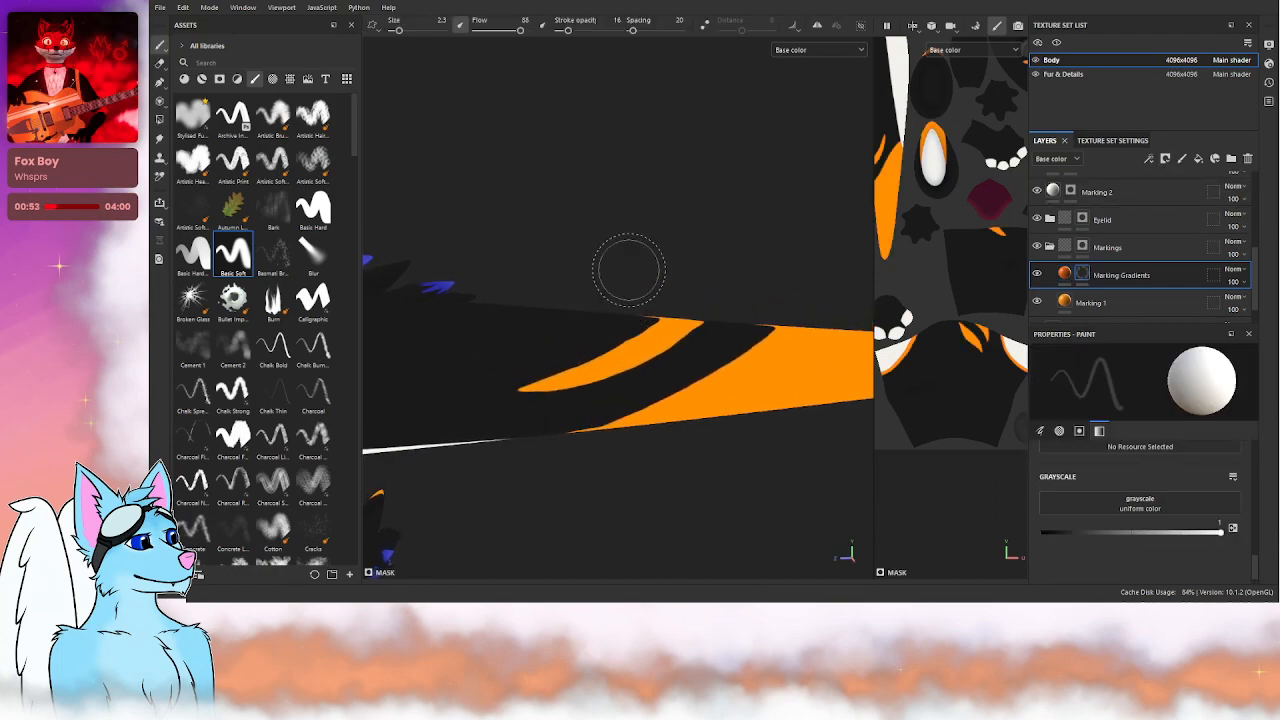
scroll(629, 328, "up", 1)
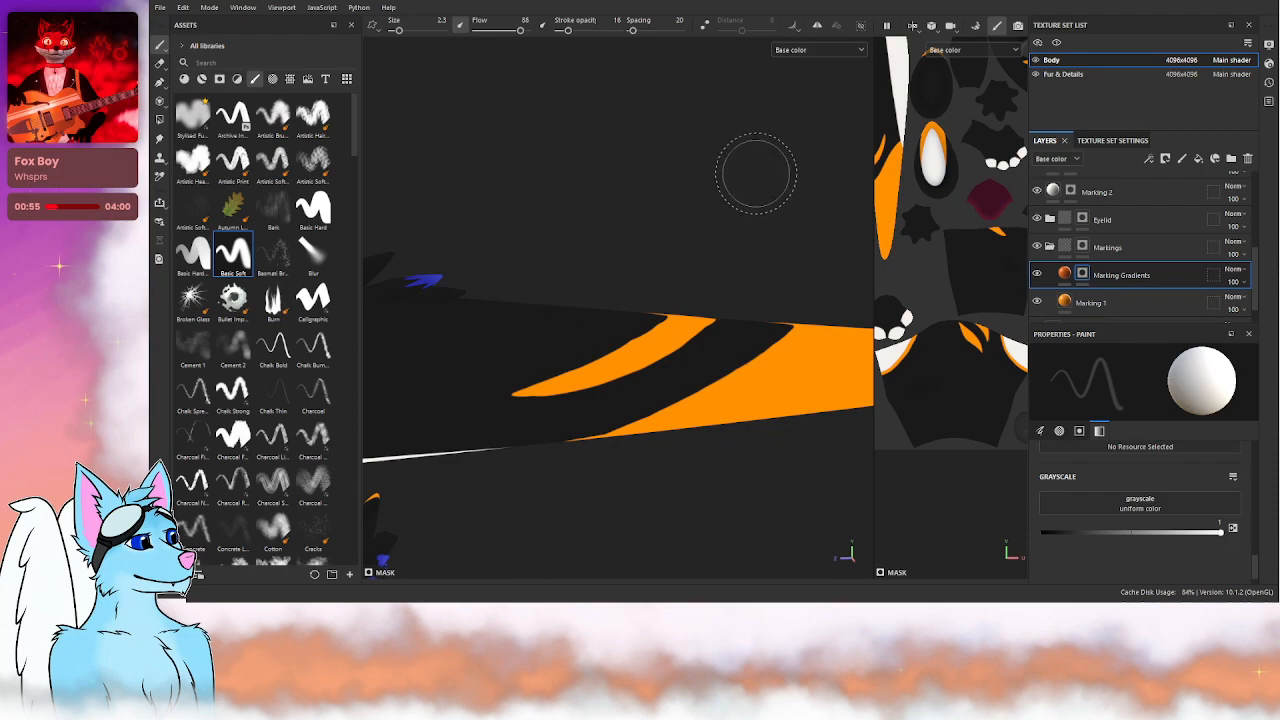
left_click_drag(623, 304, 632, 366, "alt")
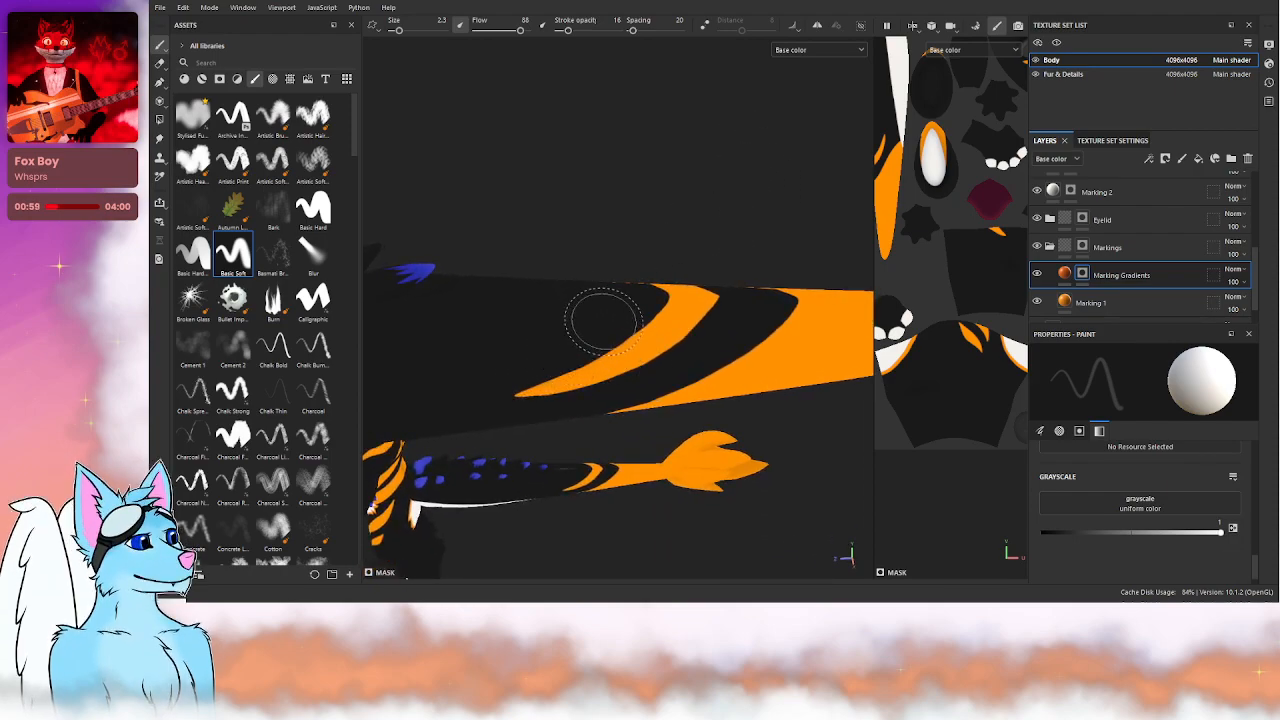
- Turn on symmetry for painting and preview the Marking Gradients mask on its own before returning to the base color view
left_click(817, 25)
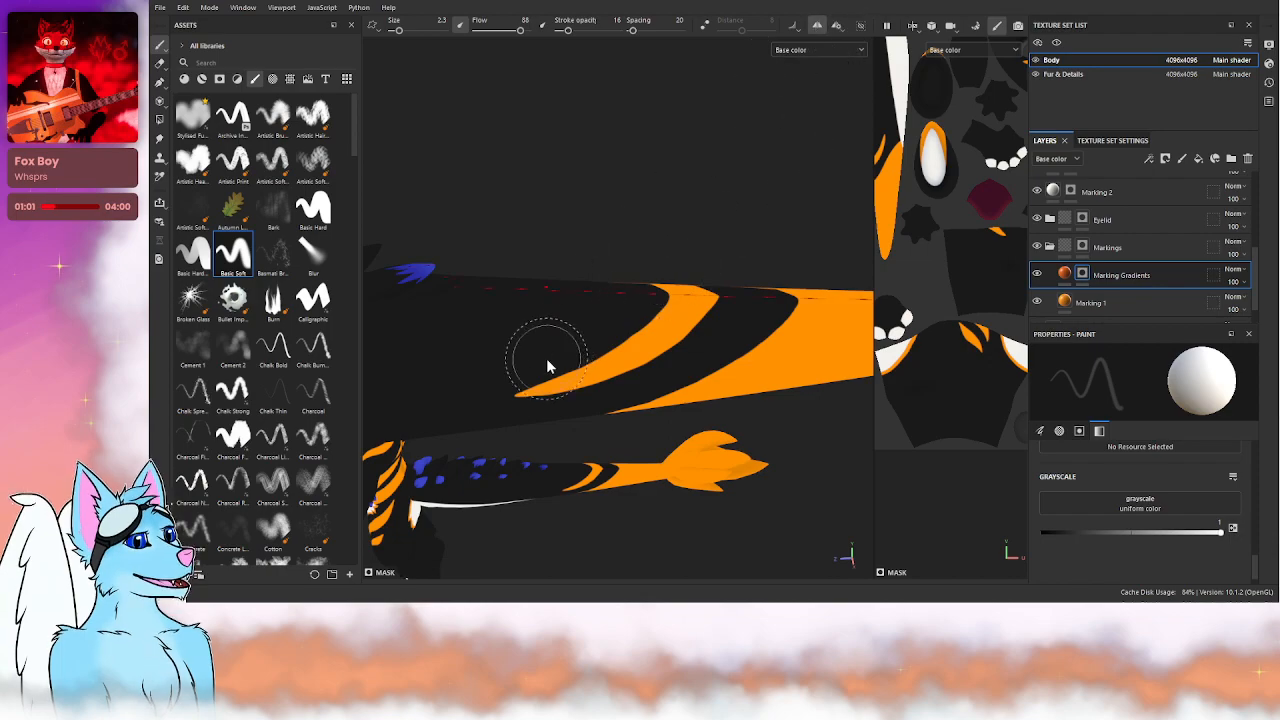
left_click(1082, 274, "alt")
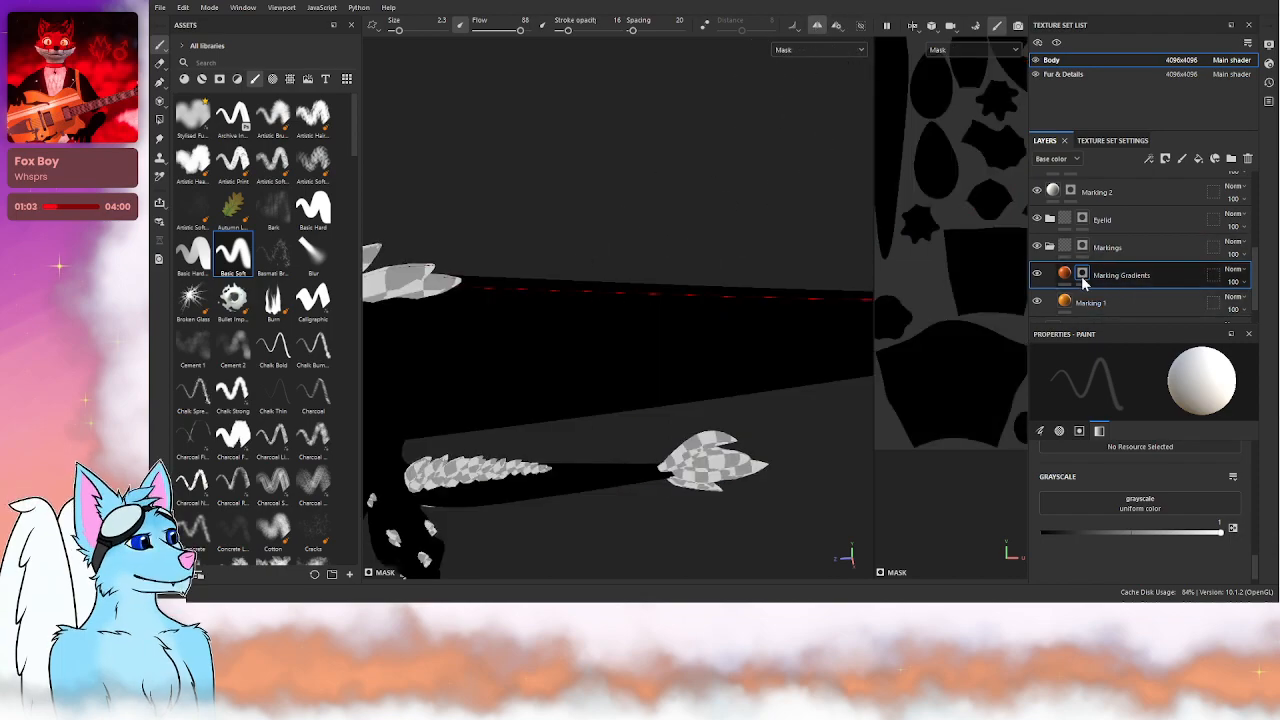
left_click(1082, 274, "alt")
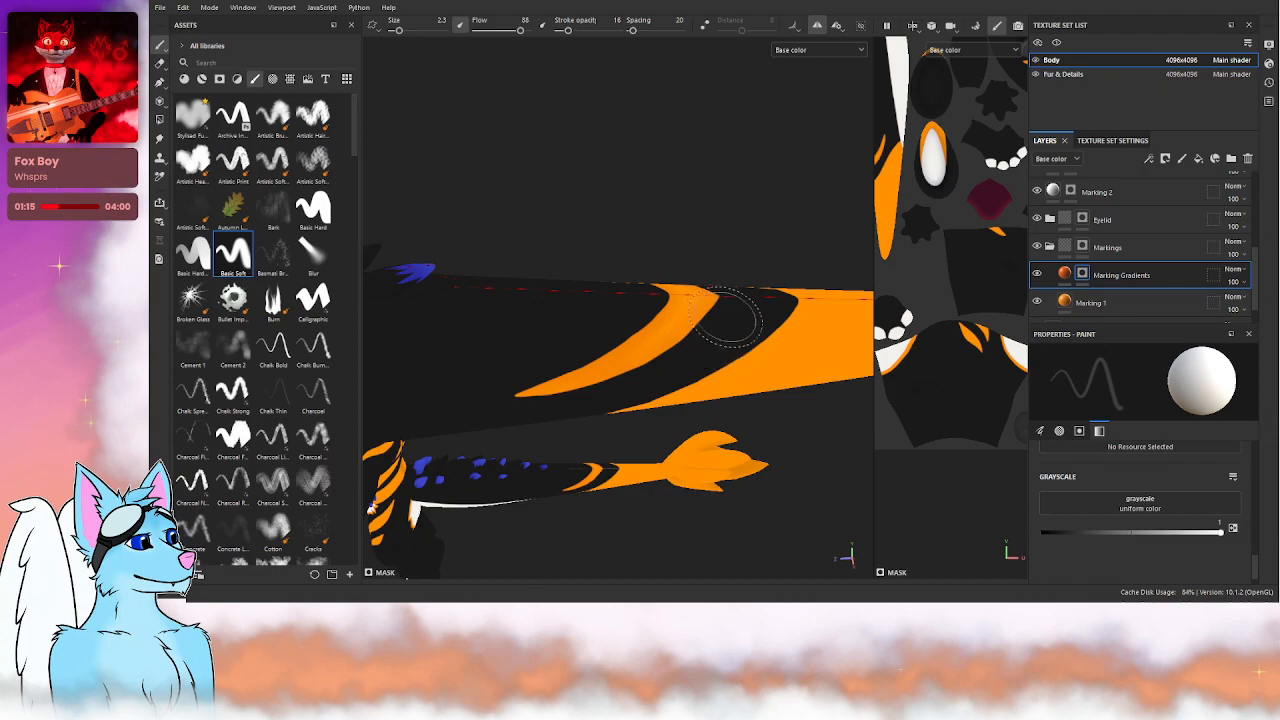
- Shade the edges of the orange stripes near the tail's end with soft strokes on the Marking Gradients mask
mouse_move(728, 322)
left_mouse_down("alt")
mouse_move(741, 318)
mouse_move(740, 277)
mouse_move(697, 294)
mouse_move(563, 414)
left_mouse_up("alt")
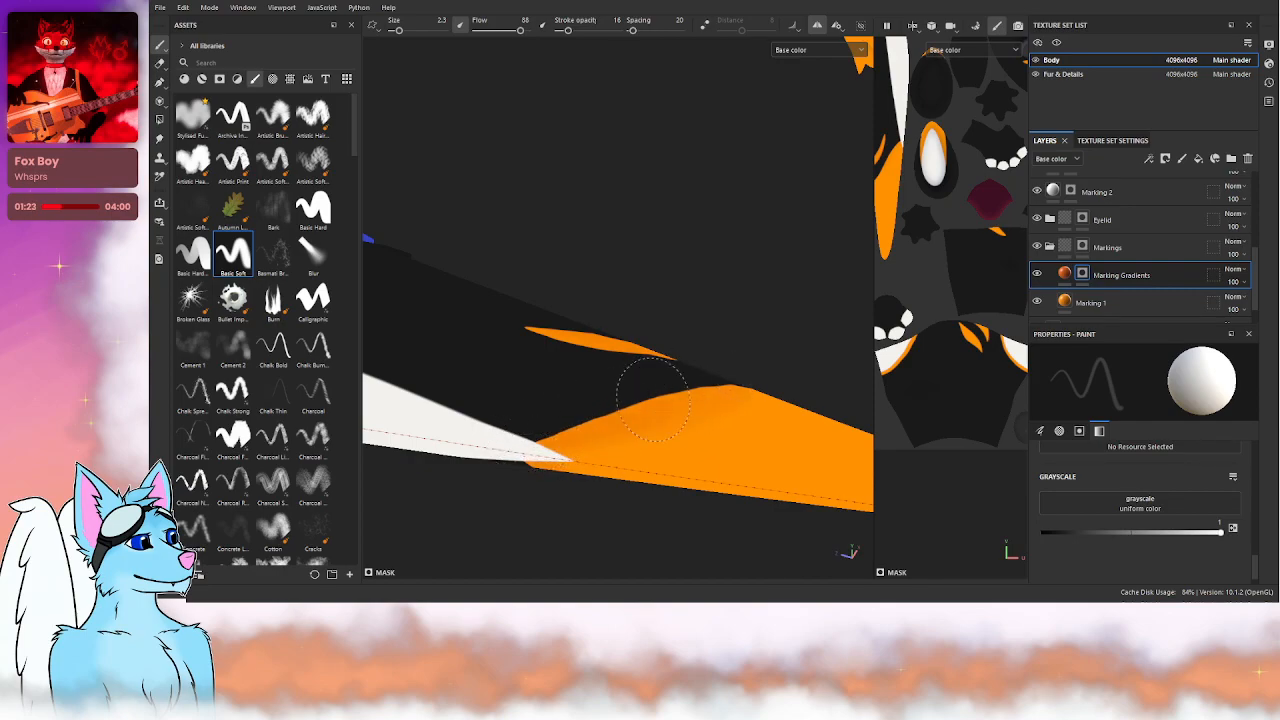
mouse_move(726, 366)
left_mouse_down("alt")
mouse_move(580, 463)
mouse_move(600, 451)
left_mouse_up("alt")
left_click_drag(630, 358, 586, 443, "alt")
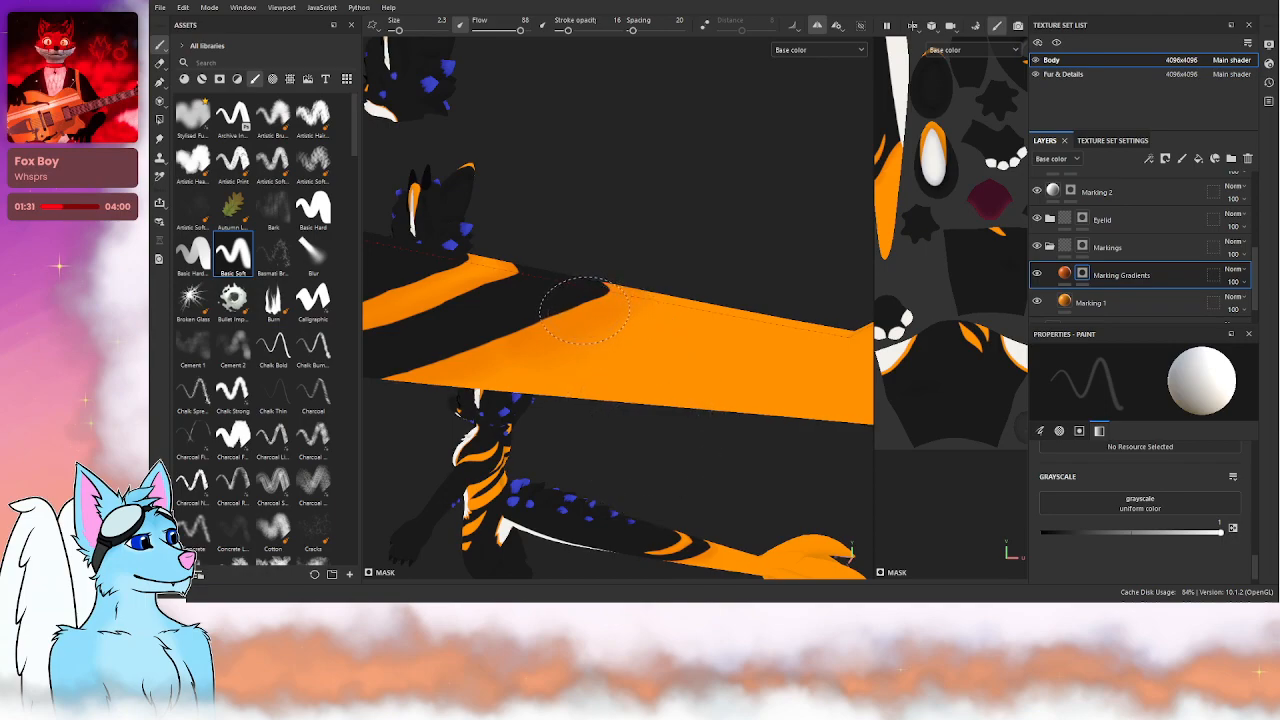
mouse_move(648, 340)
left_mouse_down("alt")
mouse_move(600, 249)
mouse_move(603, 266)
mouse_move(634, 211)
mouse_move(634, 250)
left_mouse_up("alt")
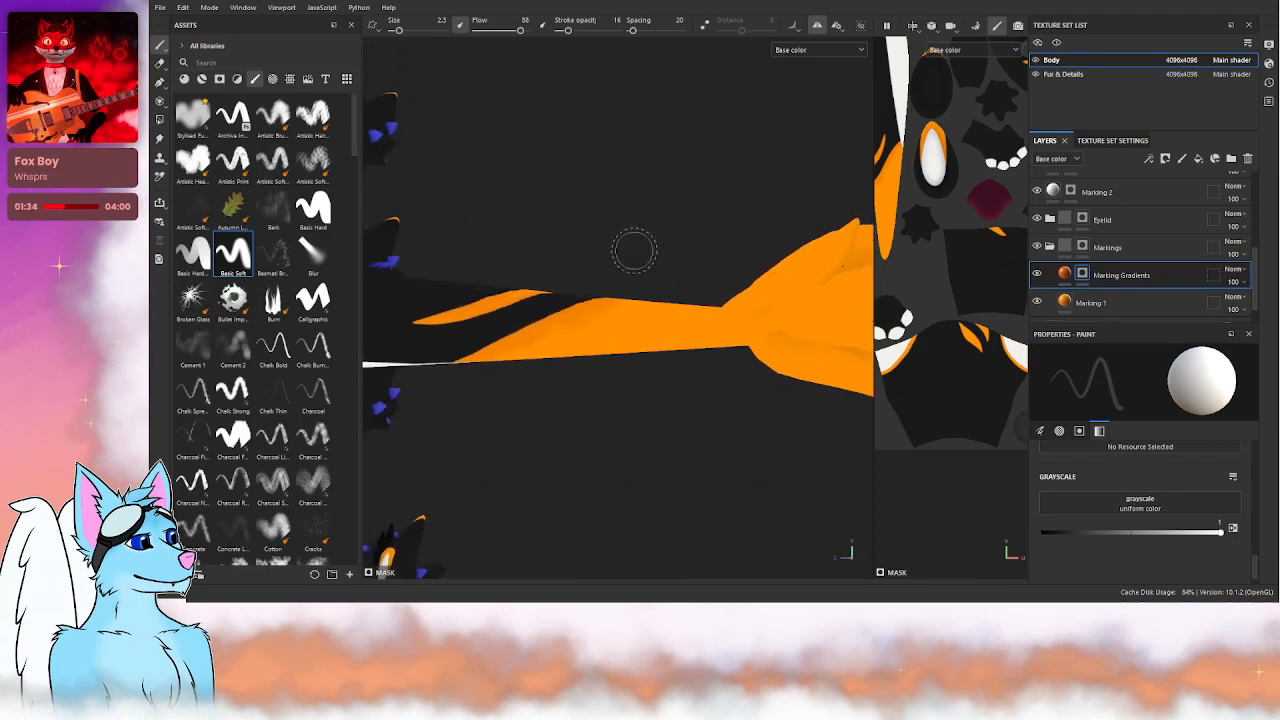
- Smudge the painted shading on the tail's orange stripes with the Blur brush to soften the gradients
left_click(313, 252)
left_click_drag(507, 342, 476, 349)
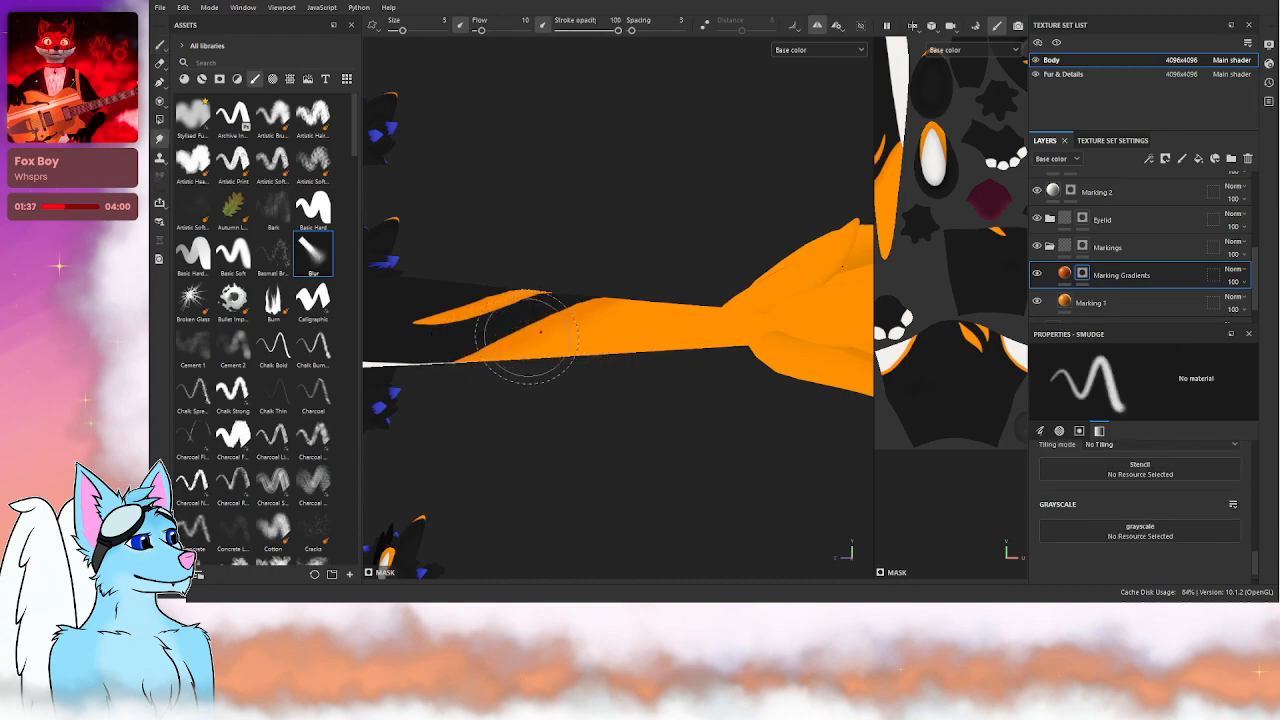
mouse_move(648, 312)
left_mouse_down("alt")
mouse_move(660, 375)
mouse_move(615, 275)
mouse_move(623, 309)
mouse_move(649, 223)
mouse_move(600, 251)
mouse_move(604, 346)
mouse_move(586, 286)
mouse_move(608, 386)
mouse_move(594, 414)
mouse_move(555, 140)
mouse_move(580, 114)
mouse_move(626, 189)
mouse_move(646, 190)
left_mouse_up("alt")
middle_click_drag(630, 276, 768, 280, "alt")
mouse_move(768, 280)
left_mouse_down("alt")
mouse_move(782, 305)
mouse_move(571, 366)
mouse_move(435, 358)
mouse_move(682, 328)
mouse_move(682, 395)
mouse_move(590, 380)
left_mouse_up("alt")
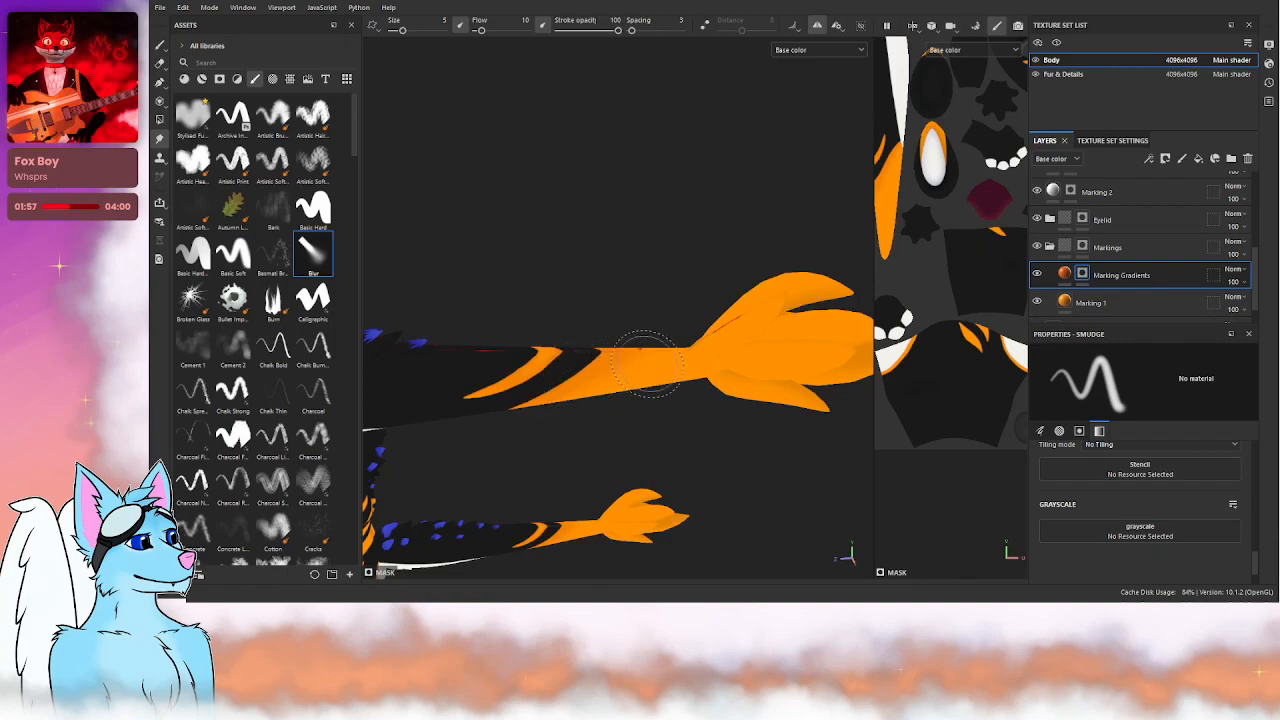
left_click_drag(536, 358, 538, 313, "alt")
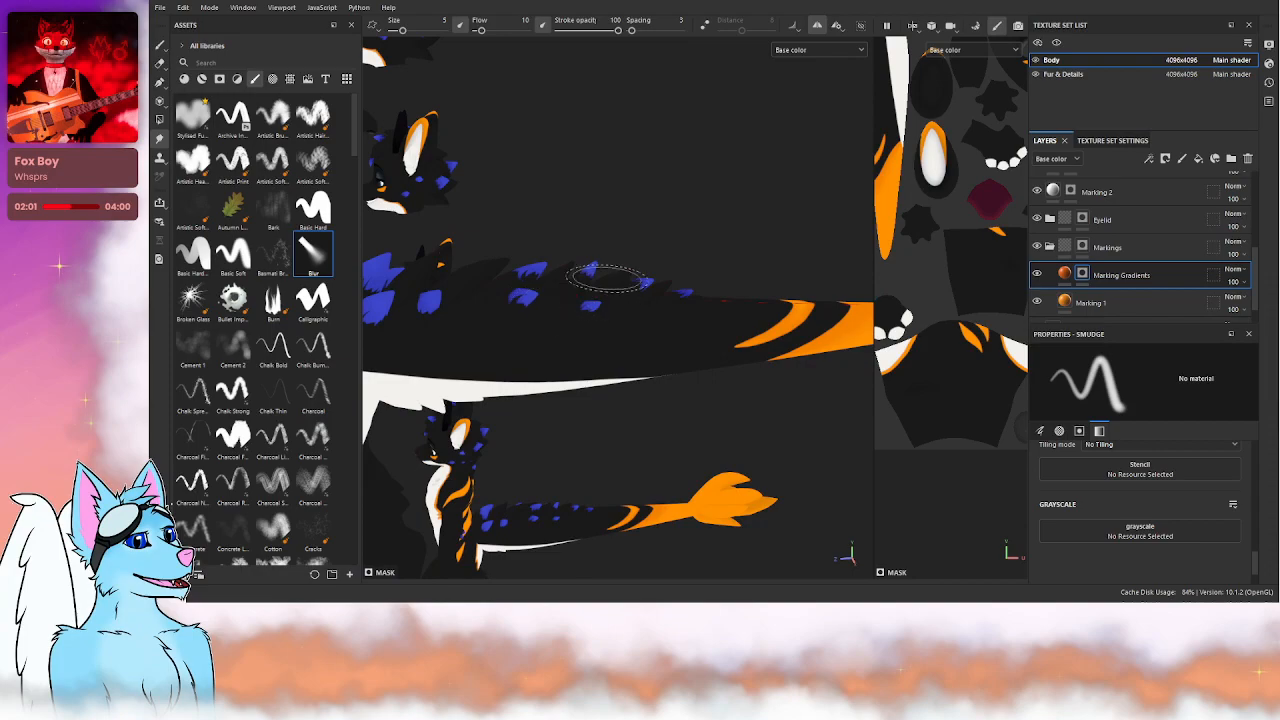
- Try to shade the orange marking below the eye with the Blur brush at size 1.08, flow 100 and stroke opacity 10
left_click_drag(615, 282, 572, 296, "alt")
scroll(652, 342, "up", 2)
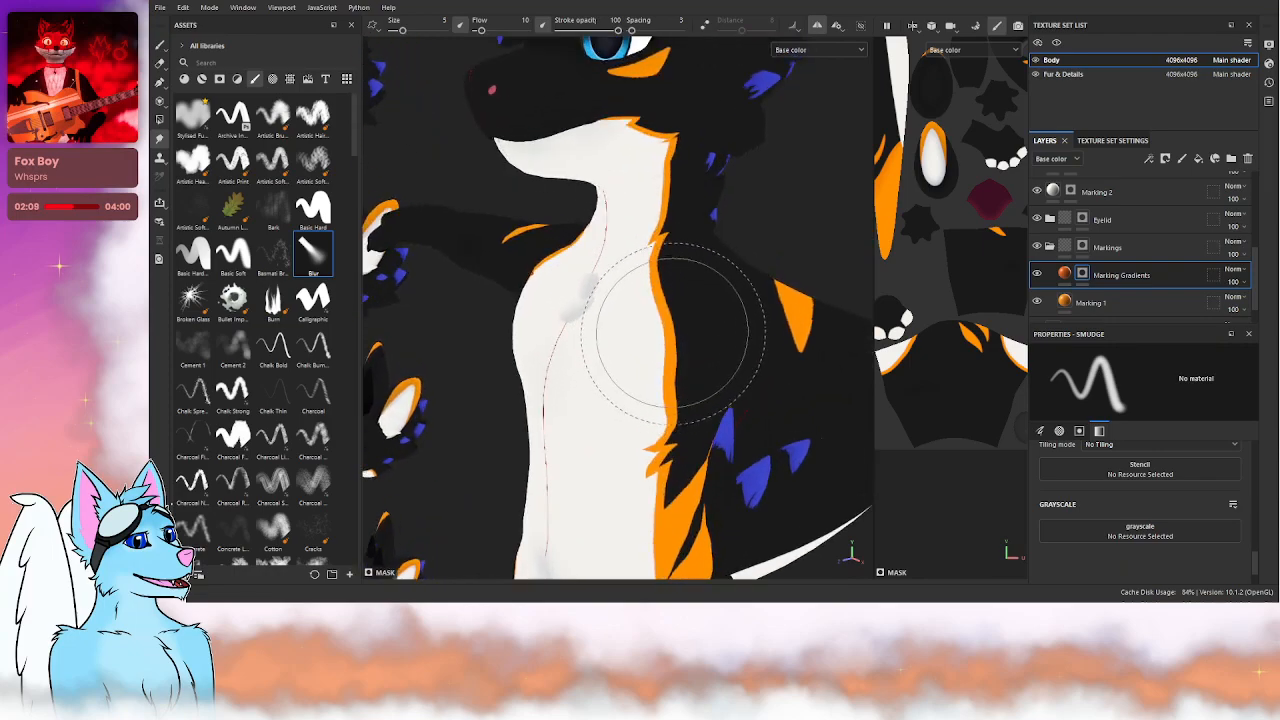
left_click_drag(660, 335, 650, 360, "alt")
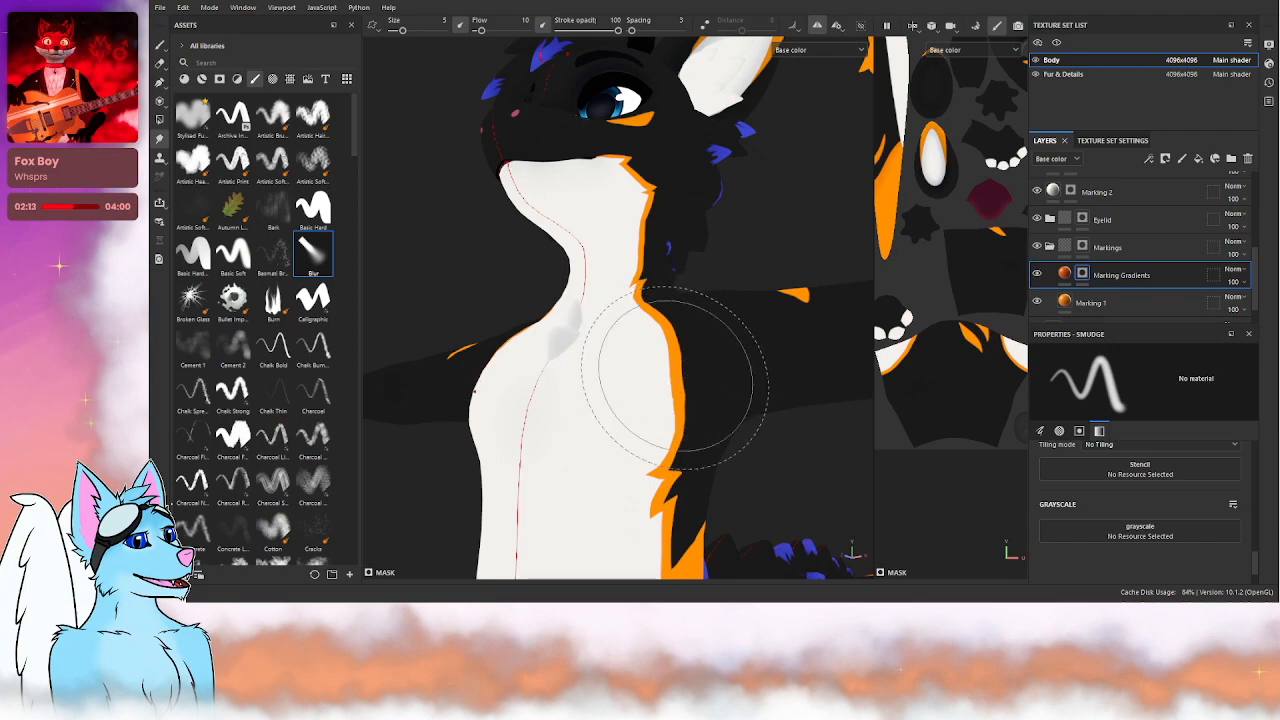
key("alt")
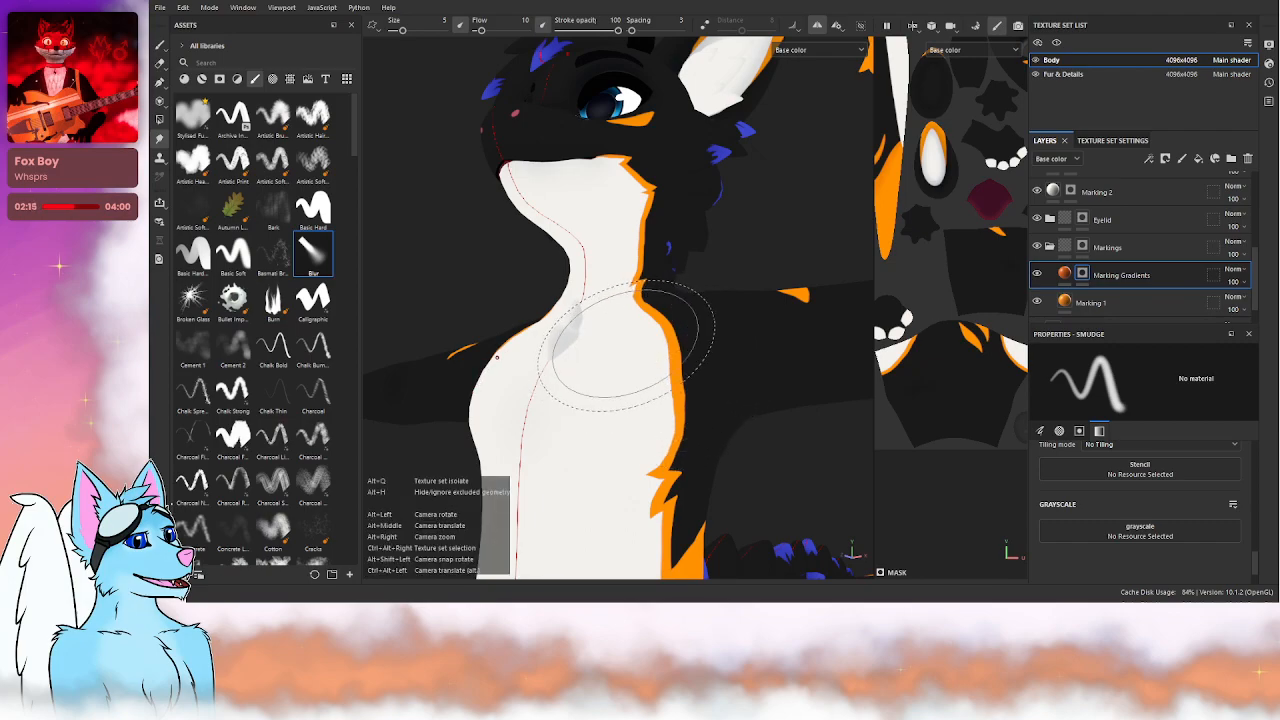
right_click_drag(625, 340, 605, 340, "ctrl")
mouse_move(605, 340)
left_mouse_down("alt")
mouse_move(585, 295)
mouse_move(580, 409)
mouse_move(590, 400)
left_mouse_up("alt")
scroll(605, 205, "up", 5)
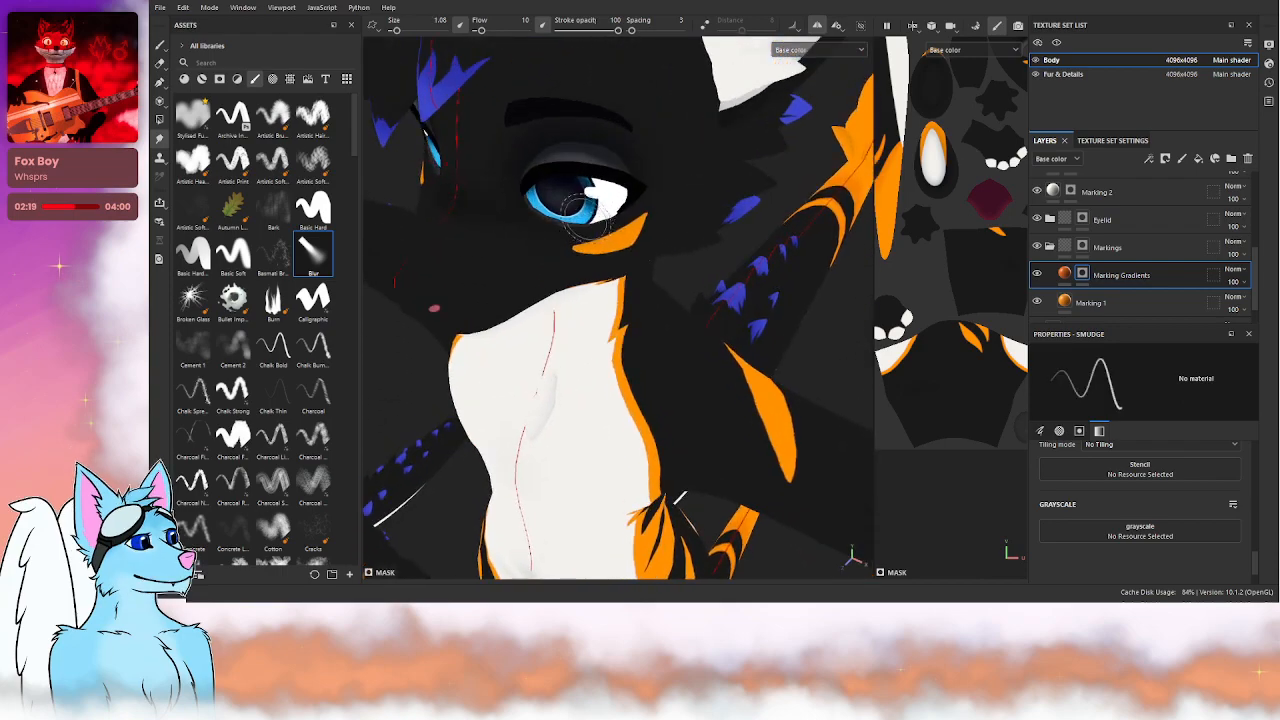
scroll(690, 272, "up", 2)
mouse_move(700, 280)
left_mouse_down("alt")
mouse_move(661, 177)
mouse_move(682, 178)
left_mouse_up("alt")
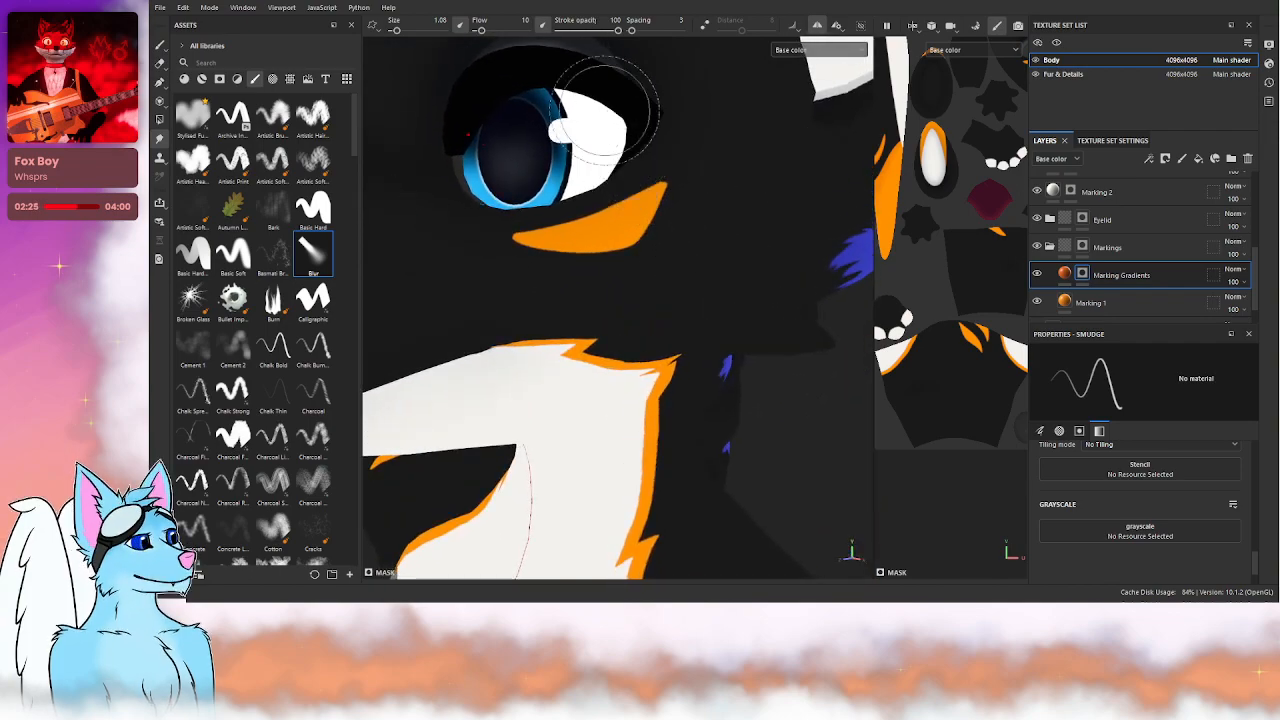
left_click_drag(616, 31, 565, 31)
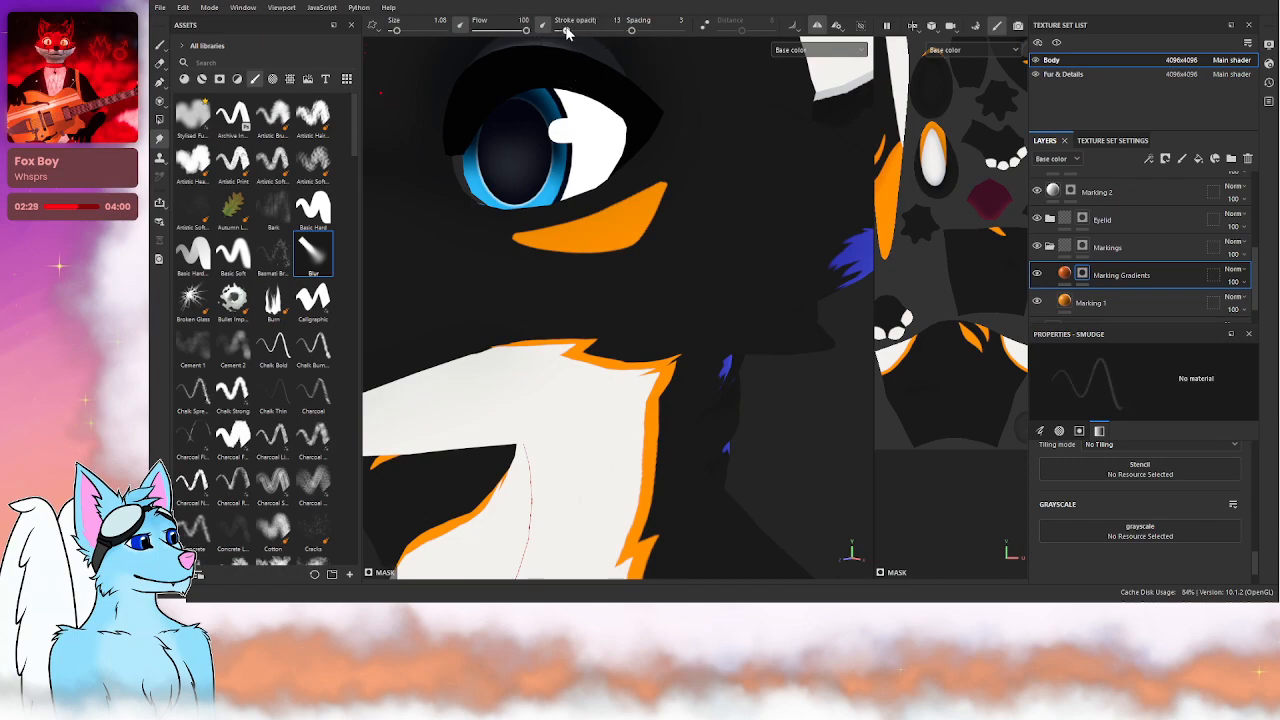
left_click_drag(699, 193, 666, 257)
left_click_drag(631, 214, 648, 163, "alt")
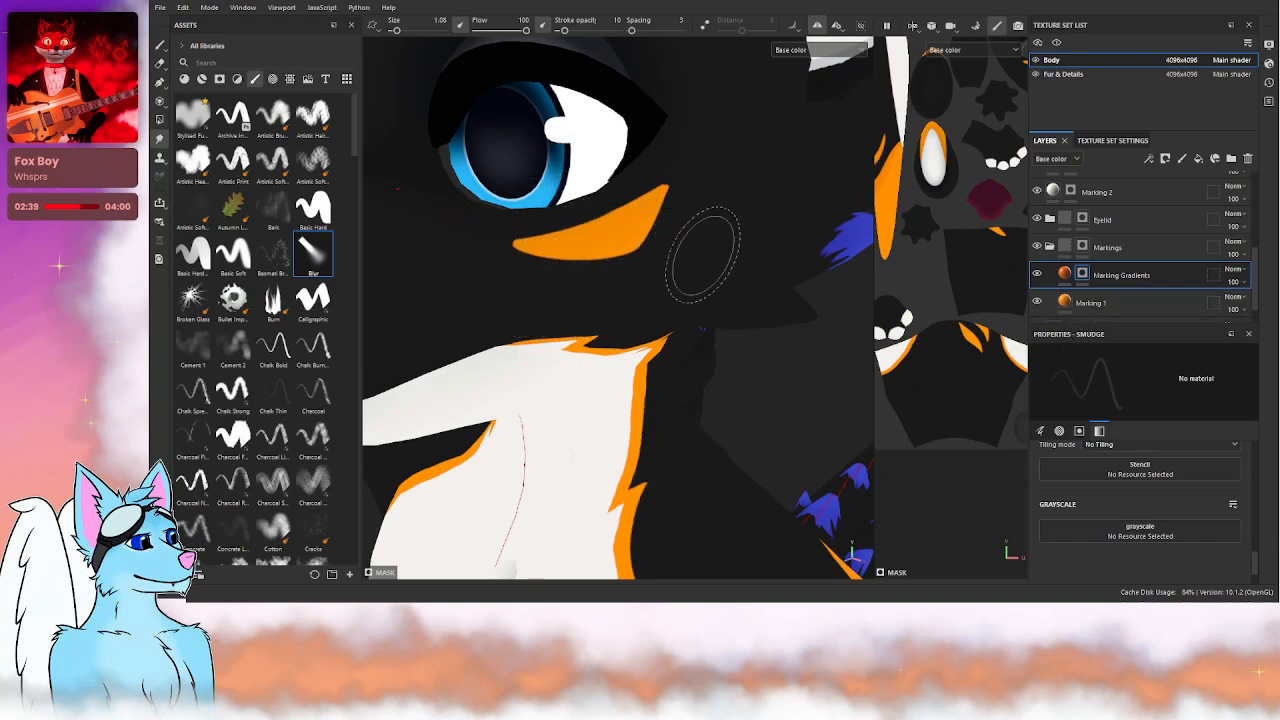
- Switch back to the paint brush at size 0.84 and shade the edges of the orange marking below the eye
left_click(159, 47)
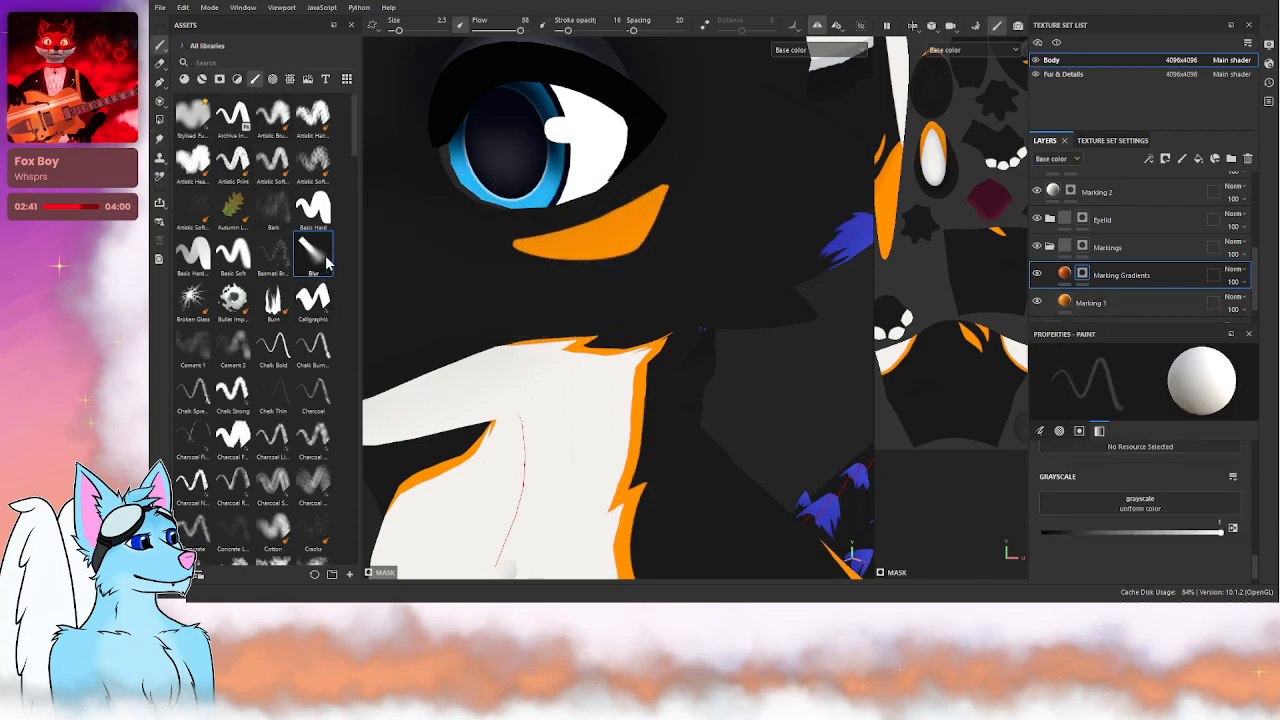
left_click(321, 266)
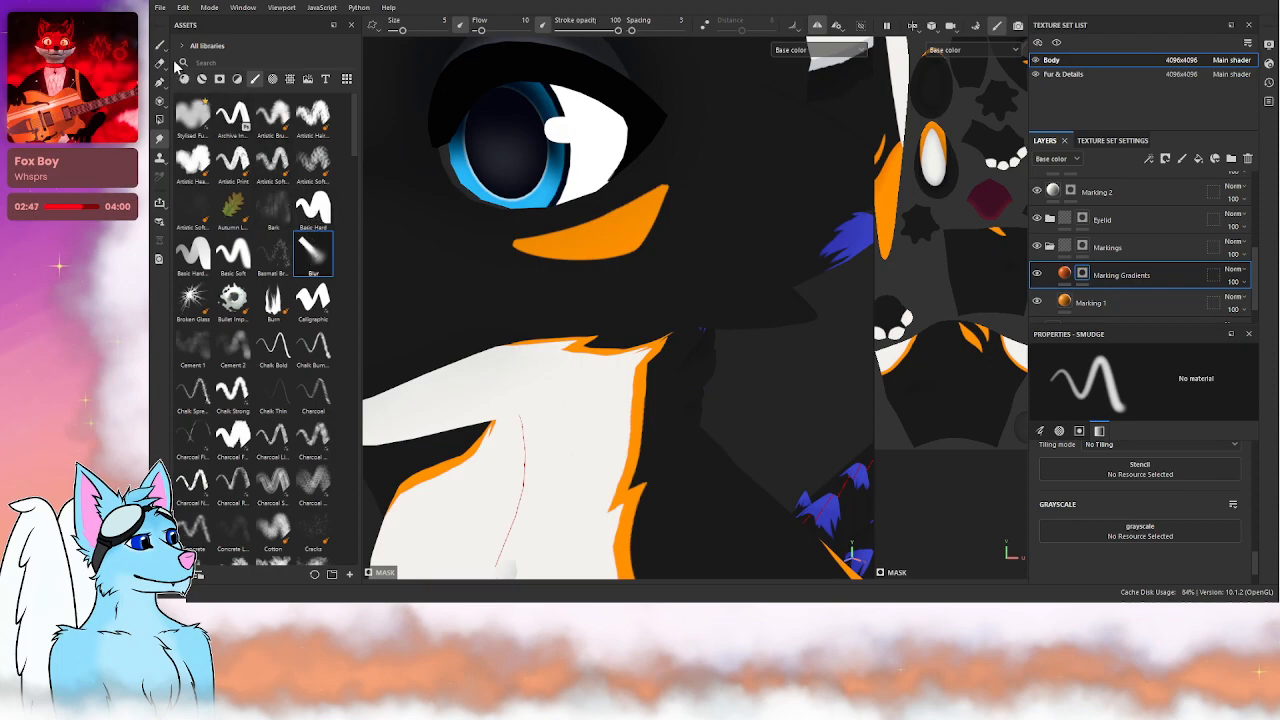
left_click(160, 47)
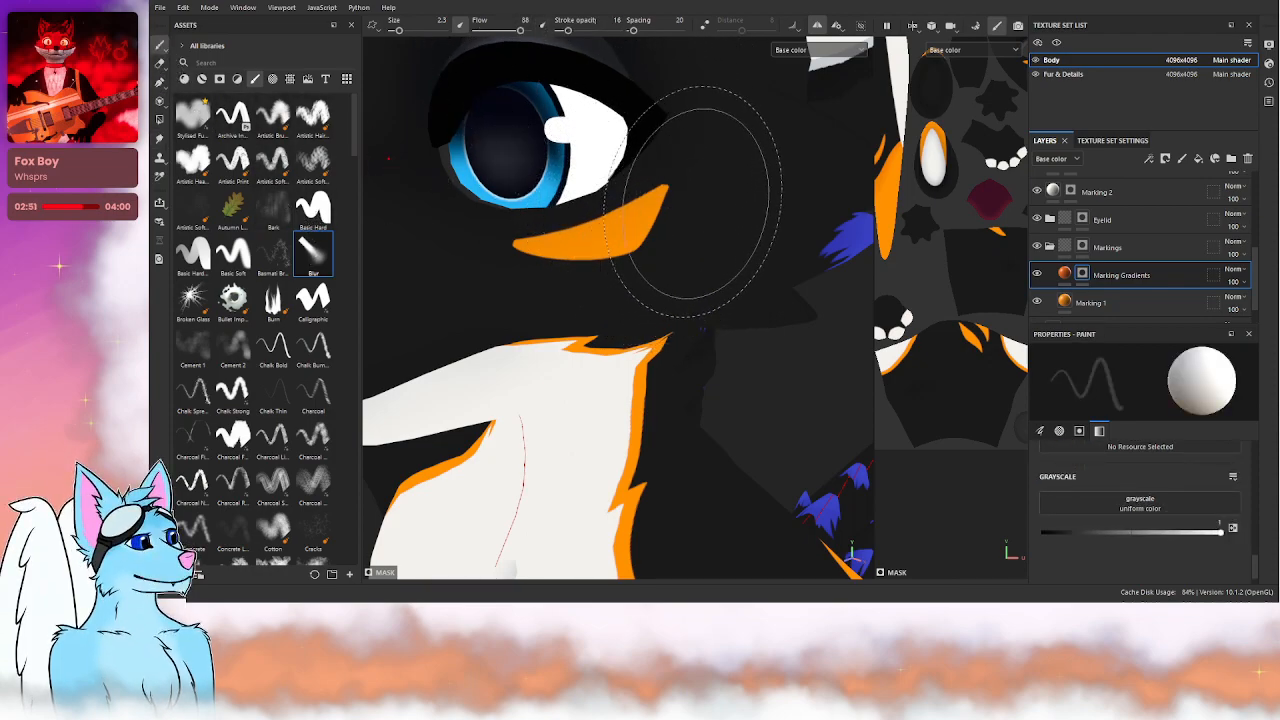
right_click_drag(686, 190, 650, 190, "ctrl")
left_click_drag(737, 208, 692, 183, "alt")
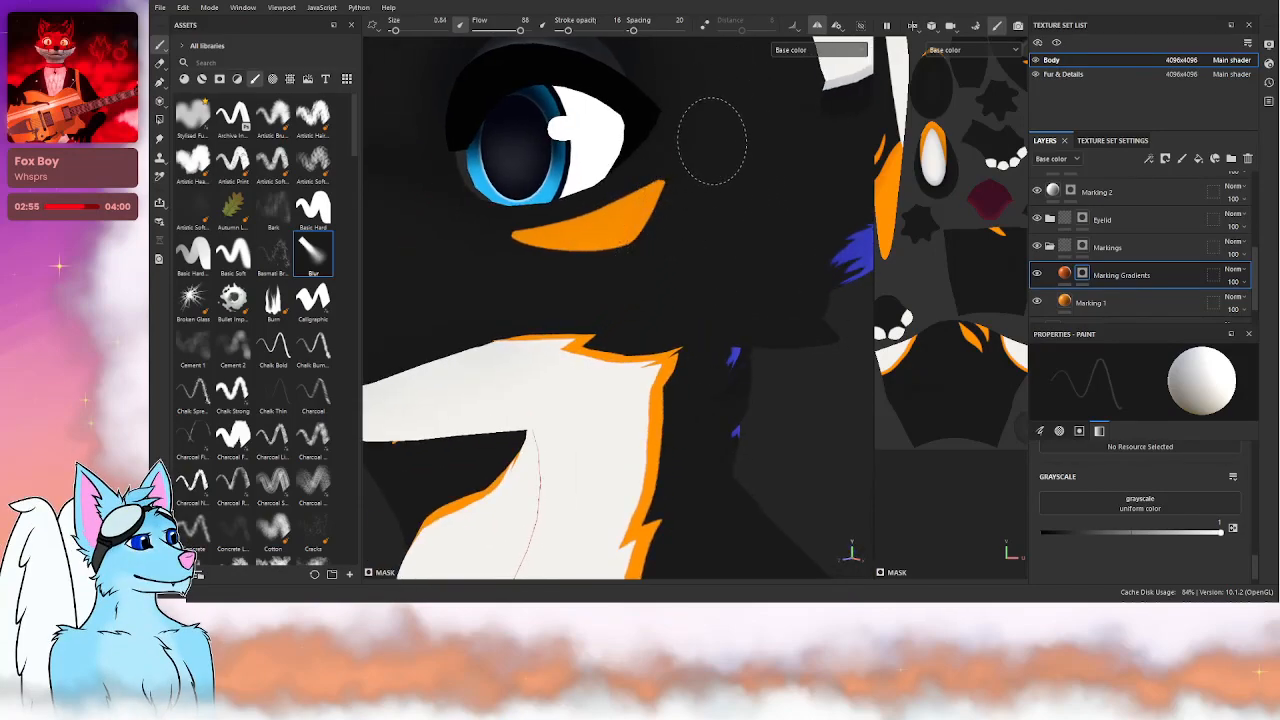
left_click_drag(651, 162, 655, 150, "alt")
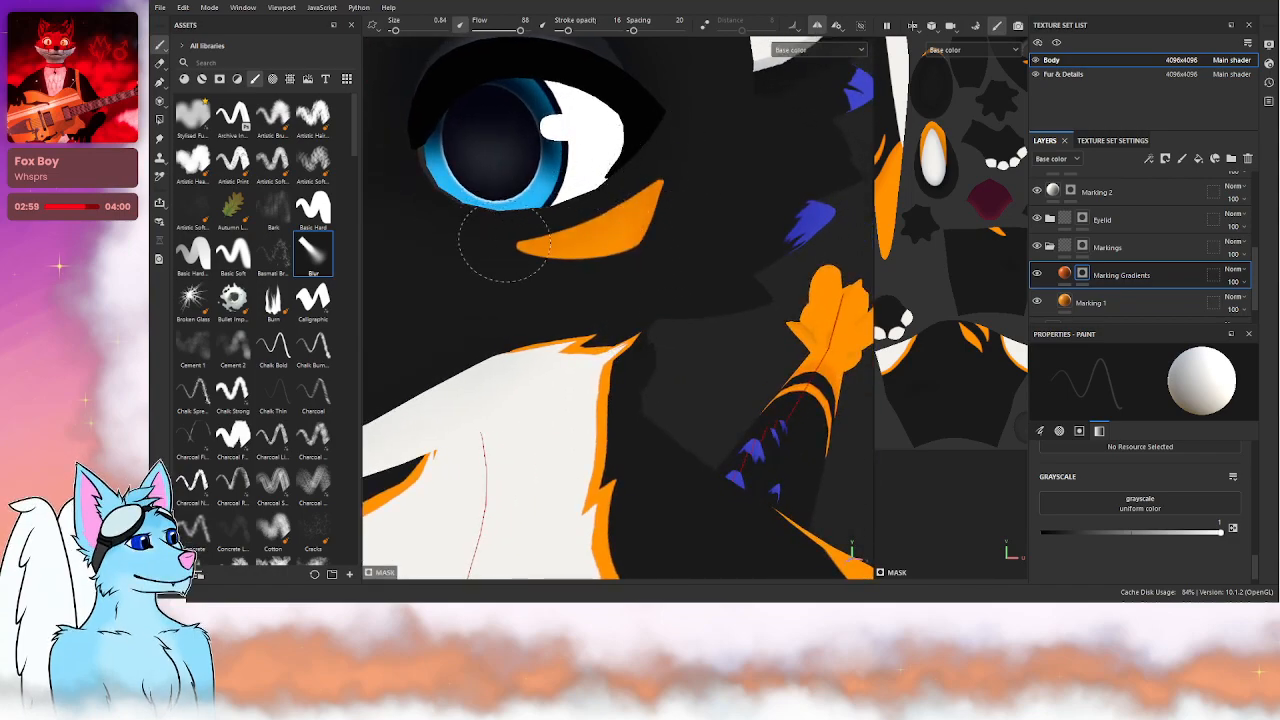
left_click_drag(540, 300, 541, 280, "alt")
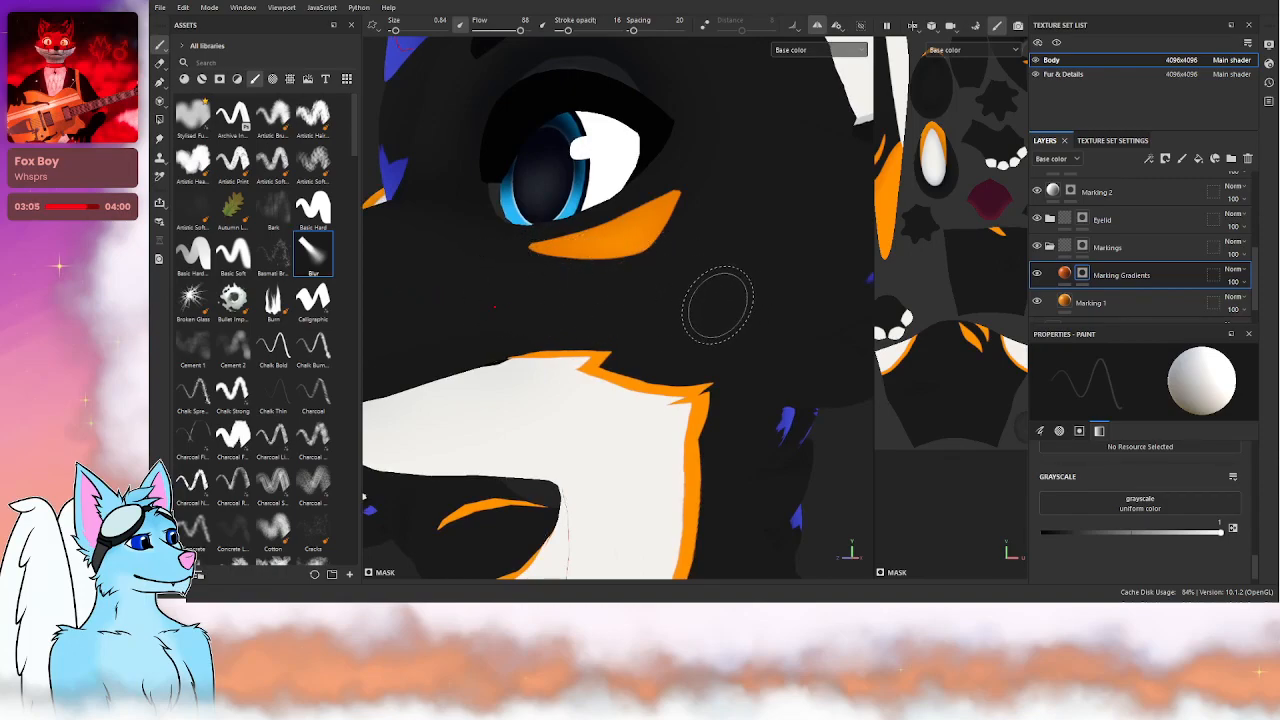
- Paint soft shading along the orange rim of the ear, covering both its front and back sides
mouse_move(700, 302)
left_mouse_down("alt")
mouse_move(706, 343)
mouse_move(609, 267)
mouse_move(509, 371)
mouse_move(477, 331)
mouse_move(508, 356)
mouse_move(492, 377)
left_mouse_up("alt")
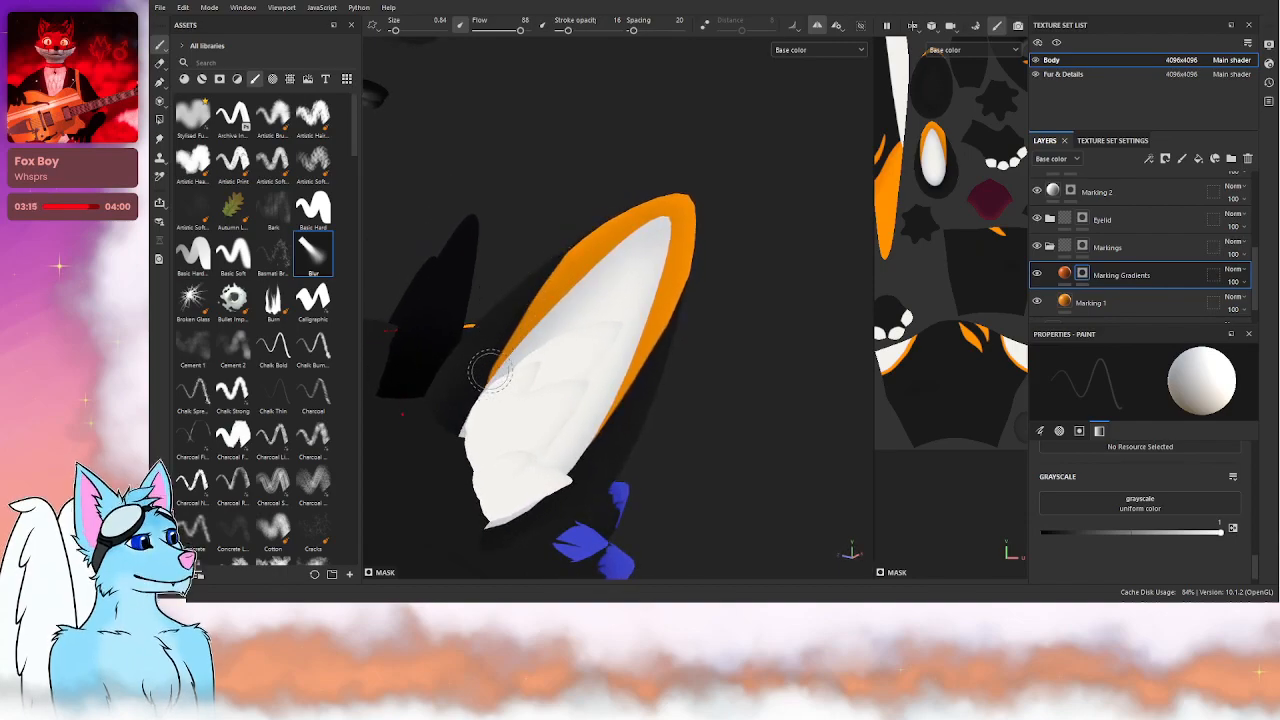
mouse_move(565, 270)
left_mouse_down("alt")
mouse_move(606, 435)
mouse_move(555, 282)
left_mouse_up("alt")
left_click_drag(592, 210, 617, 258, "alt")
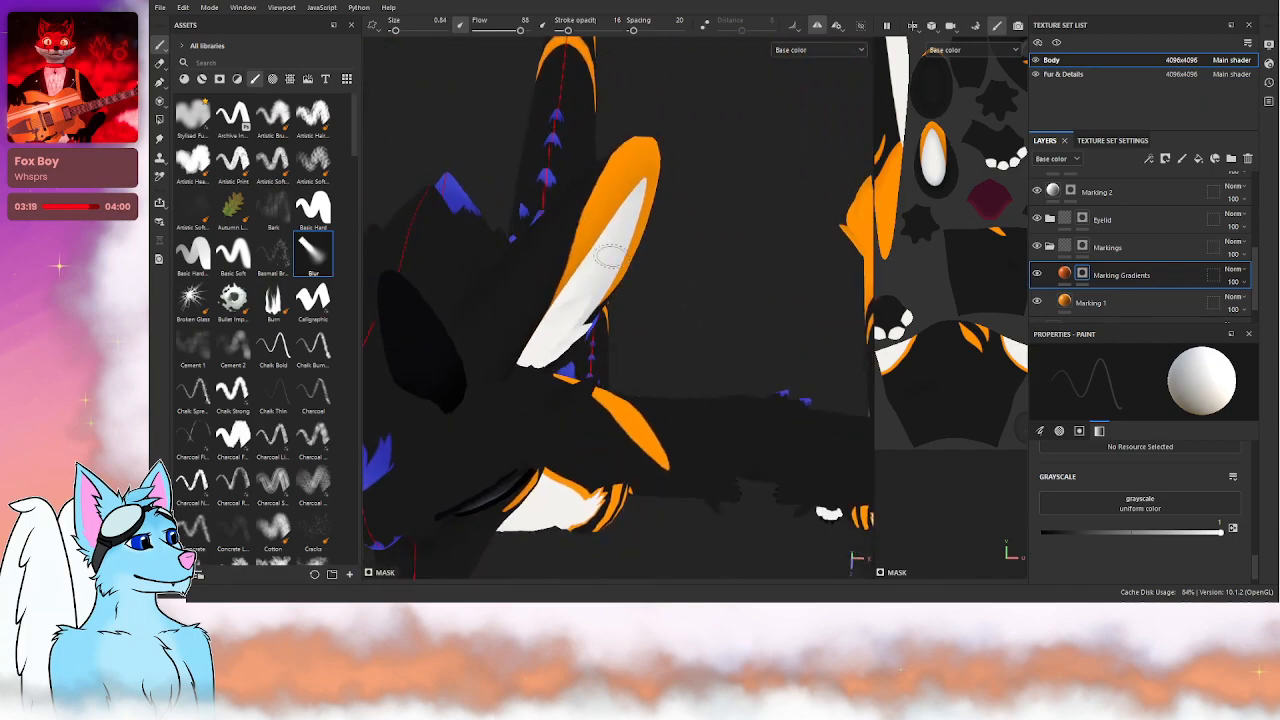
mouse_move(603, 170)
left_mouse_down("alt")
mouse_move(531, 171)
mouse_move(477, 78)
left_mouse_up("alt")
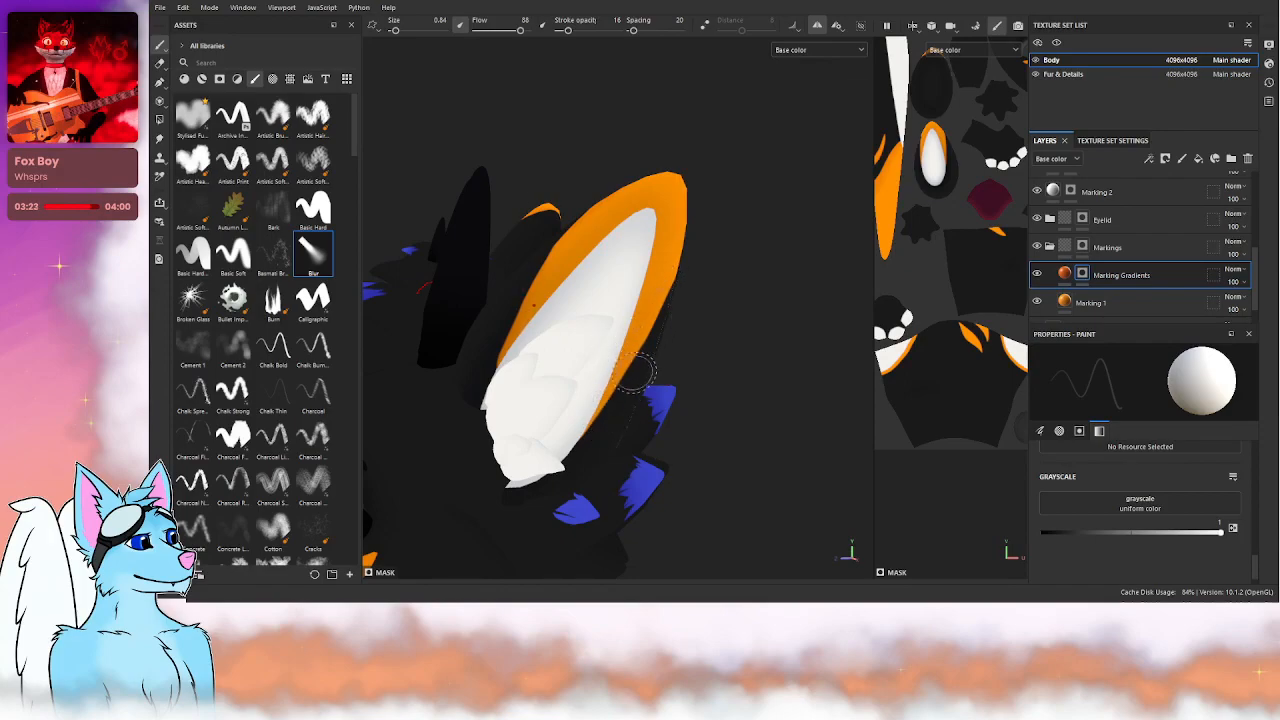
mouse_move(672, 286)
left_mouse_down("alt")
mouse_move(500, 380)
mouse_move(660, 262)
left_mouse_up("alt")
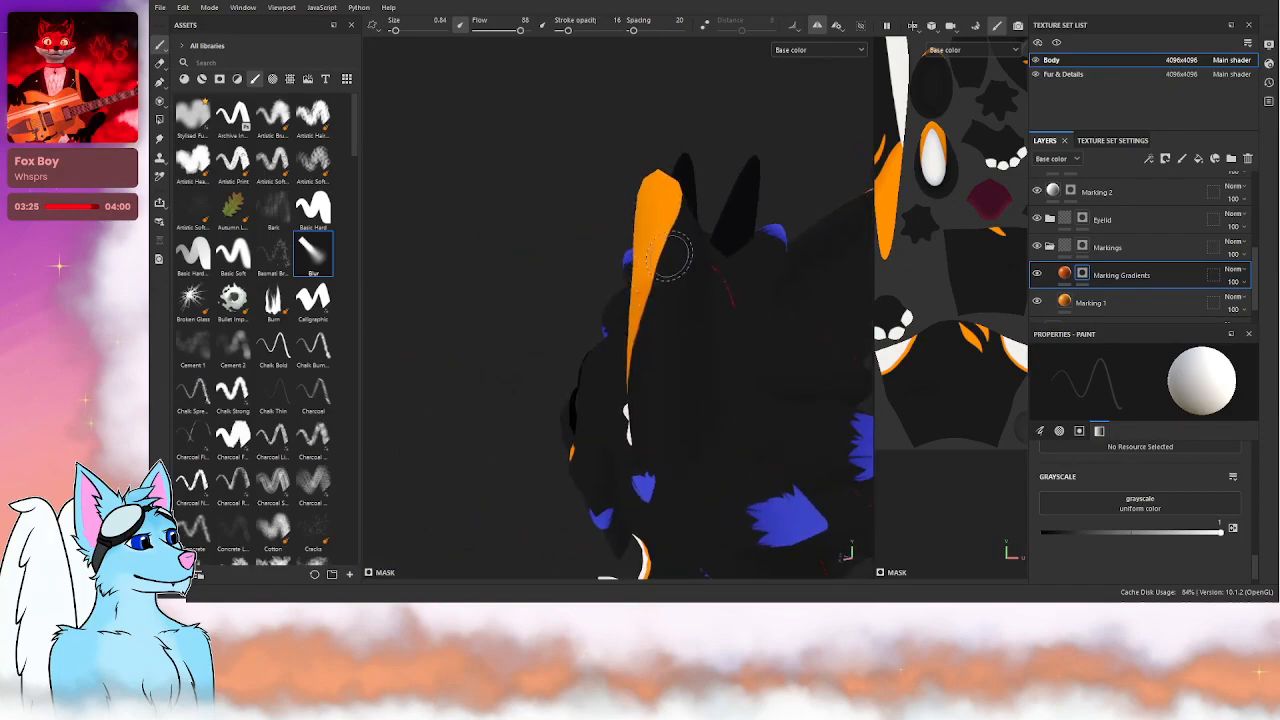
mouse_move(647, 320)
left_mouse_down("alt")
mouse_move(654, 334)
mouse_move(676, 248)
left_mouse_up("alt")
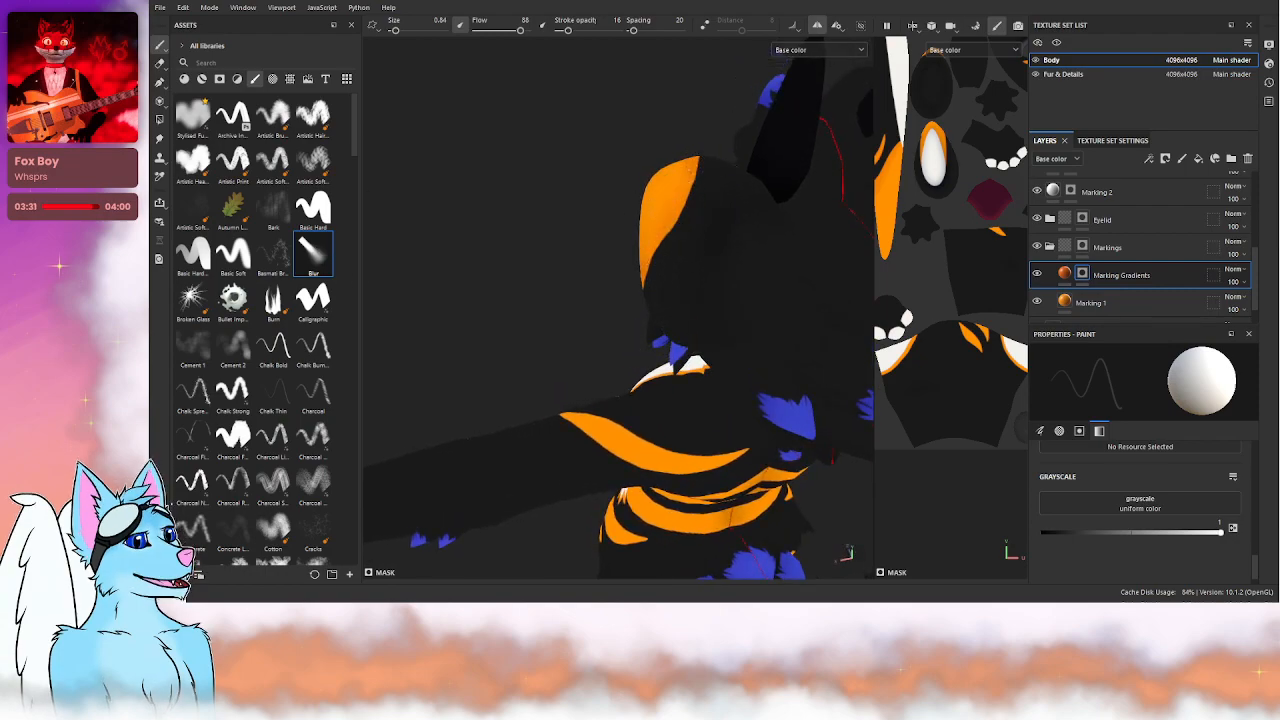
- Blend the shading on the ear's orange marking with the Smudge tool at size 2.68
left_click(159, 138)
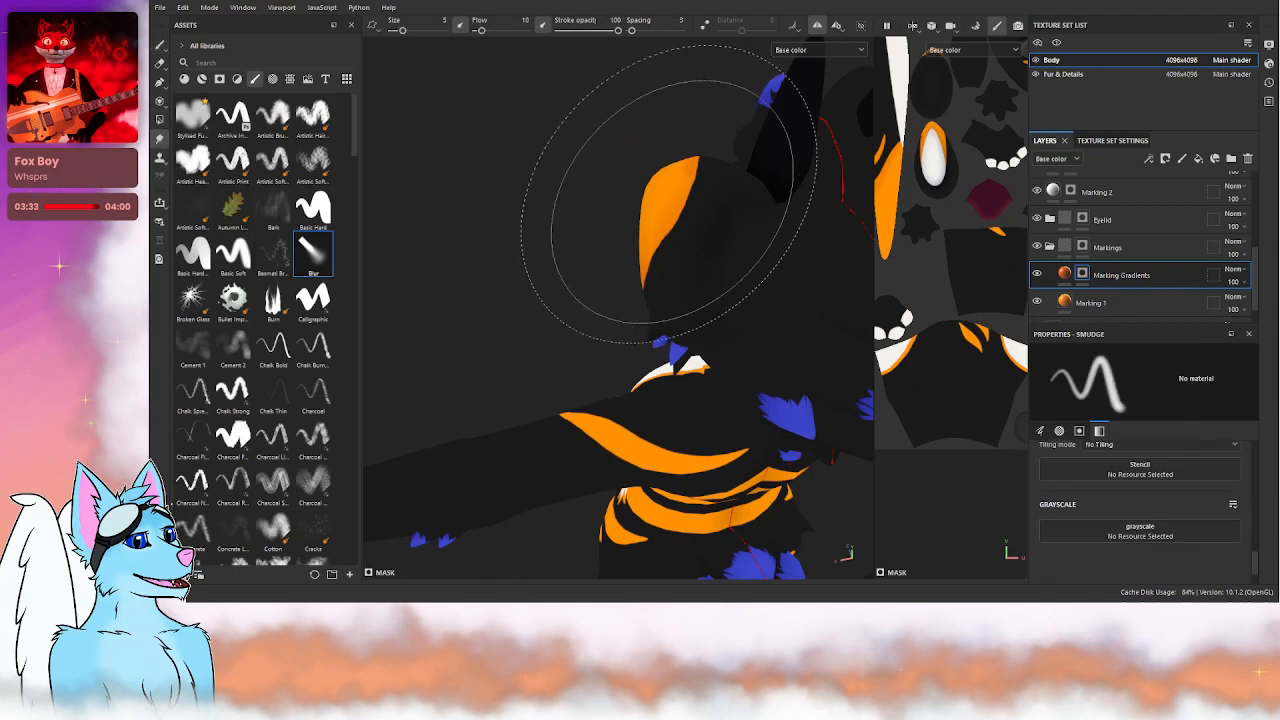
right_click_drag(672, 198, 642, 205, "ctrl")
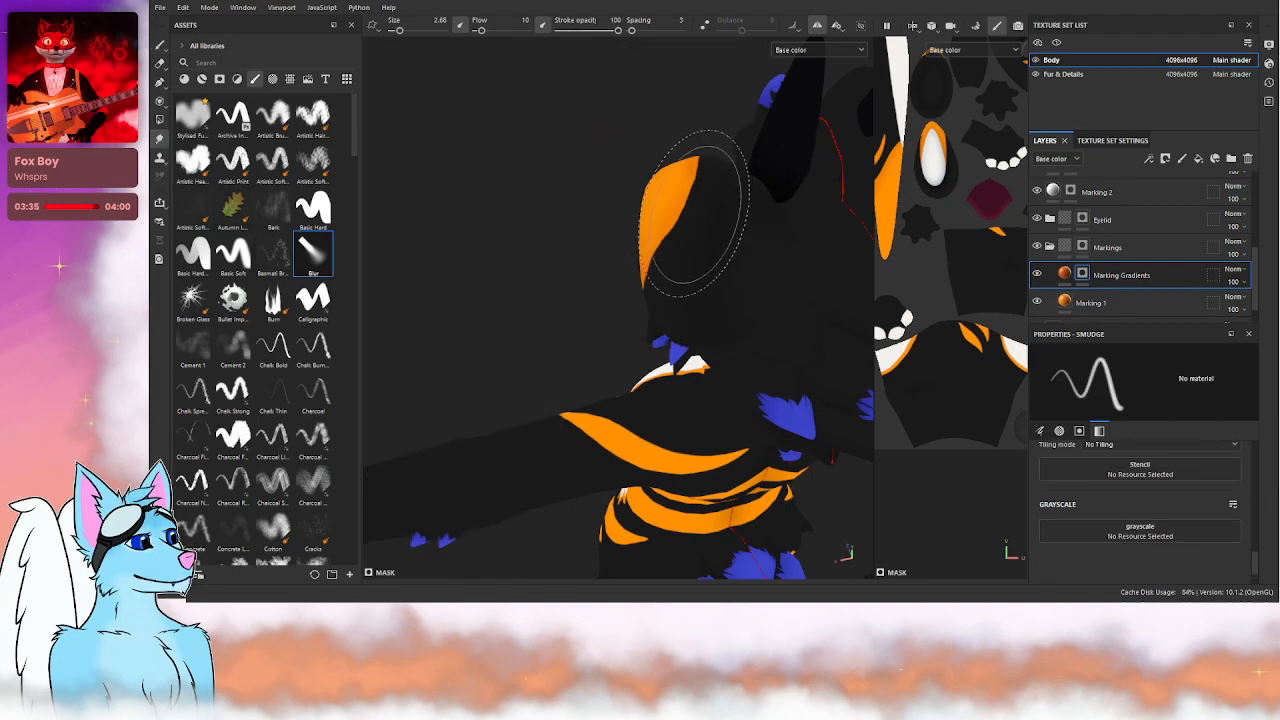
mouse_move(677, 203)
left_mouse_down()
mouse_move(629, 250)
mouse_move(714, 186)
mouse_move(696, 200)
left_mouse_up()
mouse_move(691, 267)
left_mouse_down("alt")
mouse_move(652, 245)
mouse_move(790, 328)
mouse_move(545, 240)
left_mouse_up("alt")
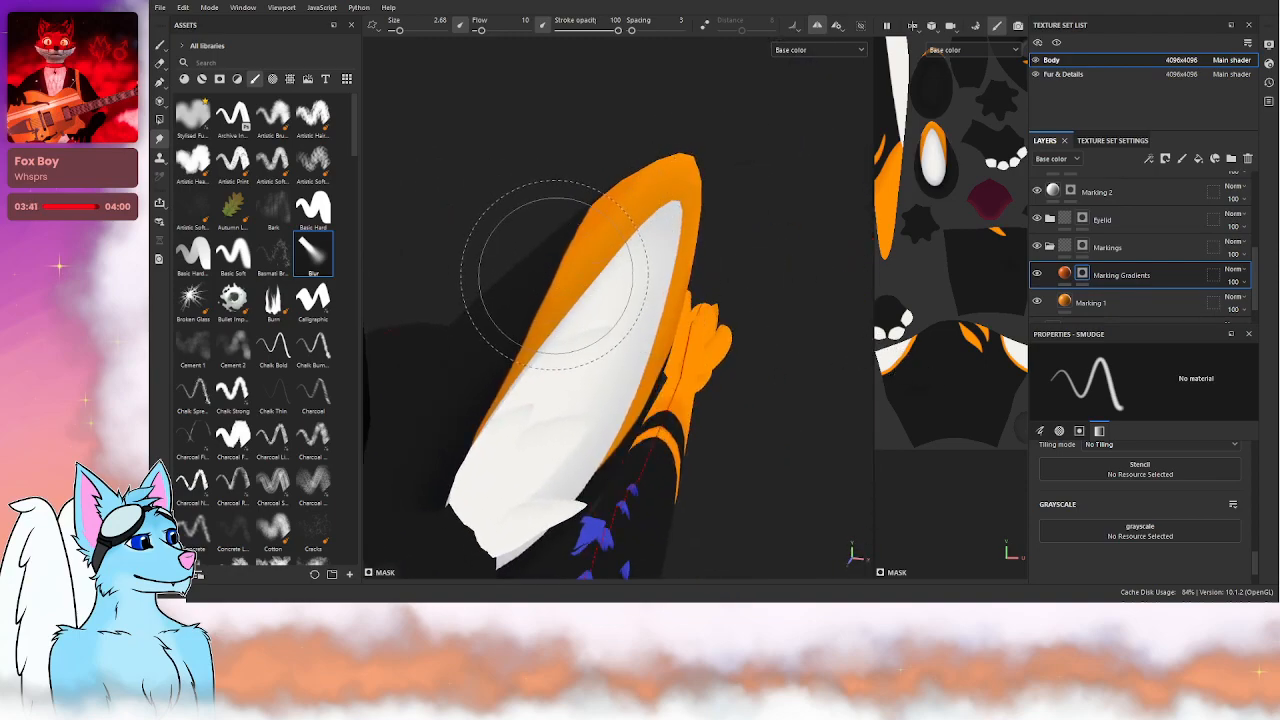
- Set up the Basic Soft paint brush at size 1.86 for the body markings and save the project
left_click(160, 45)
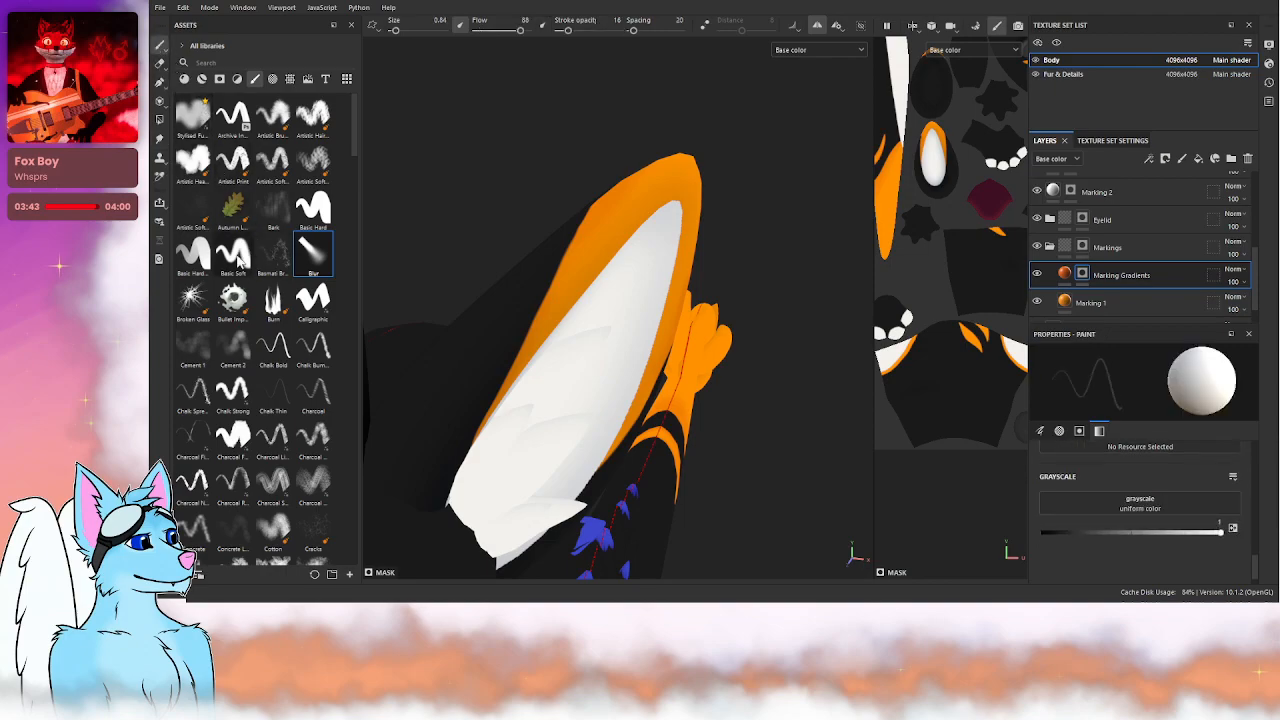
left_click(233, 252)
right_click_drag(584, 347, 540, 350, "ctrl")
left_click_drag(590, 358, 596, 336, "alt")
middle_click_drag(604, 355, 694, 138, "alt")
left_click_drag(638, 230, 566, 208, "alt")
middle_click_drag(549, 238, 485, 36, "alt")
left_click_drag(486, 320, 468, 146, "alt")
right_click_drag(646, 246, 652, 307, "alt")
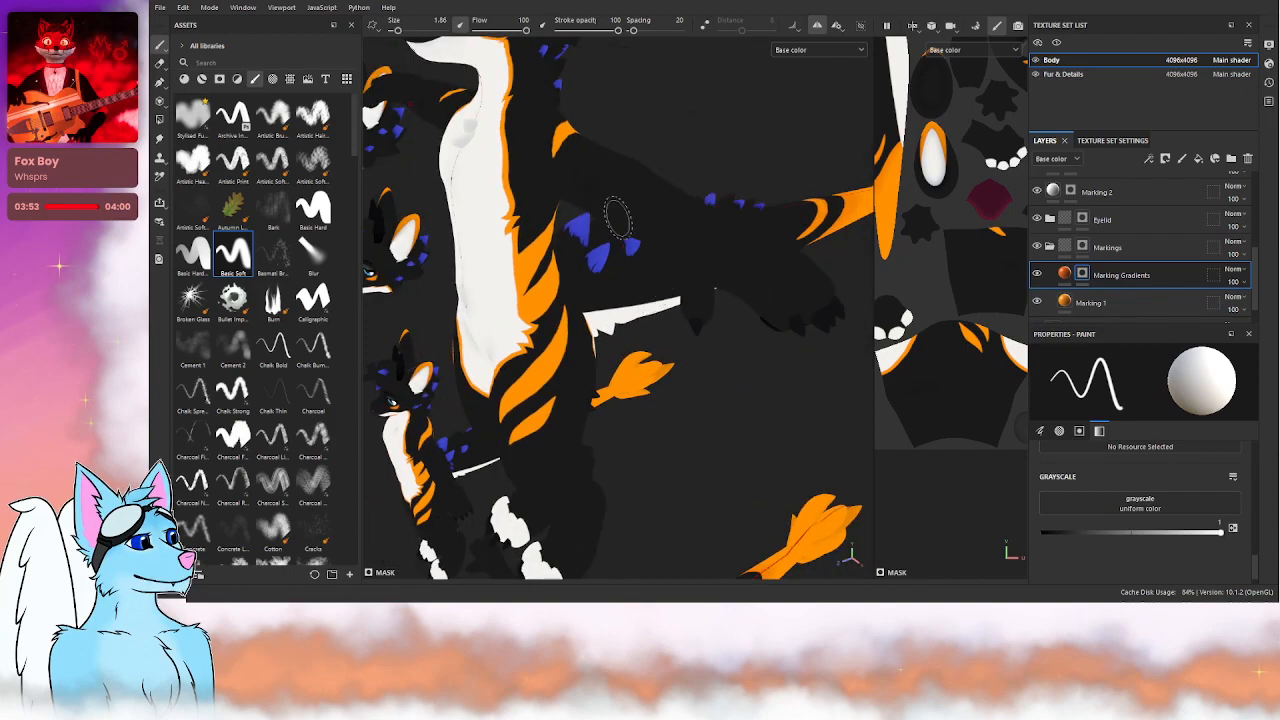
left_click_drag(620, 220, 686, 333, "alt")
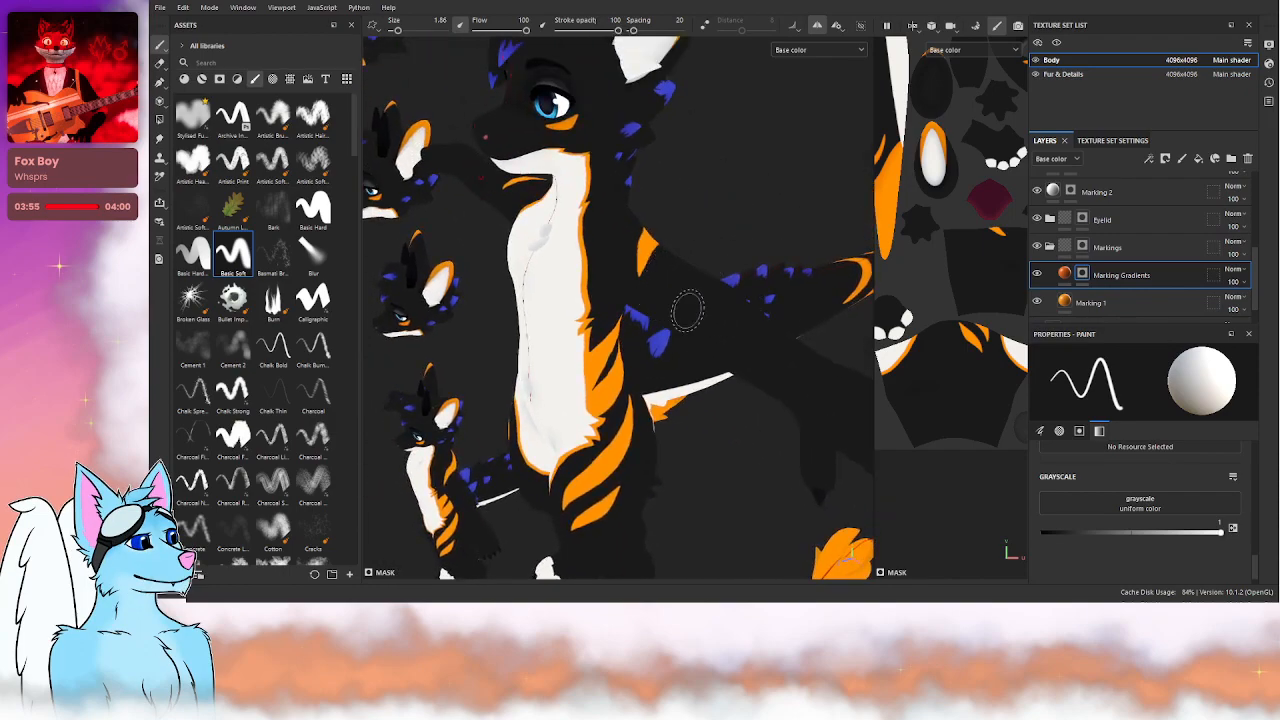
key("ctrl+s")
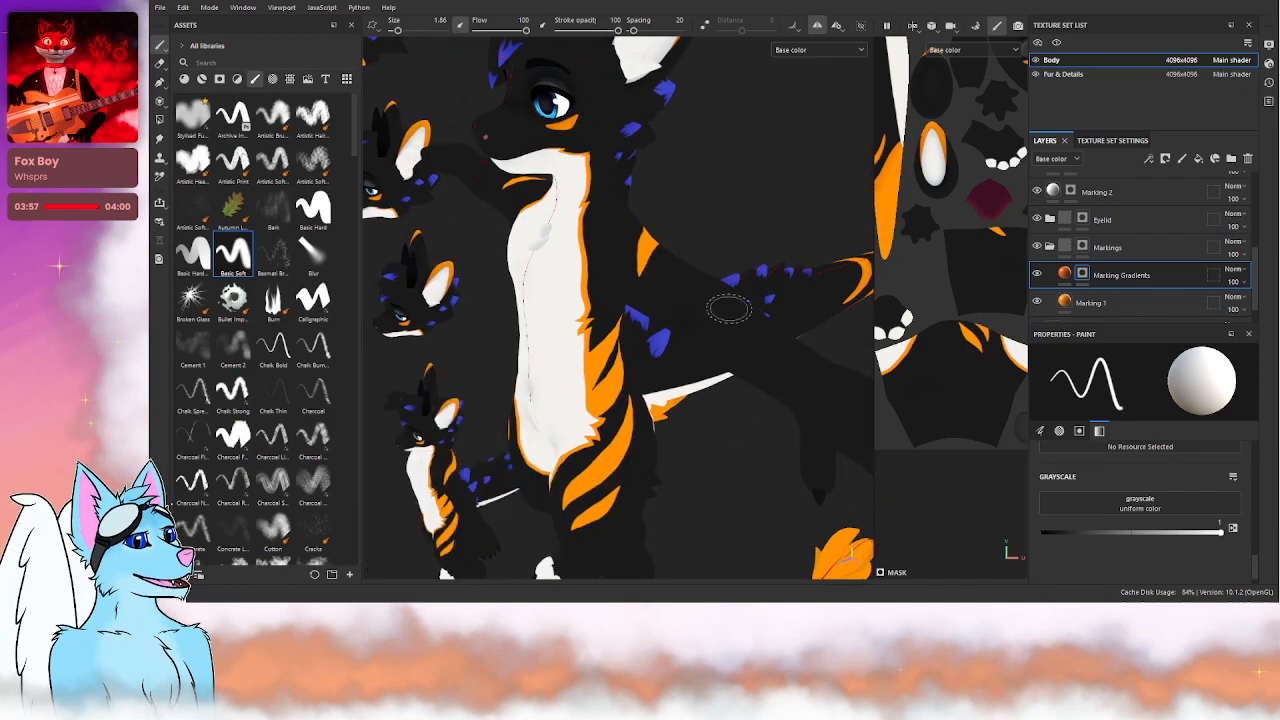
- Try shading the orange shoulder marking with a soft stroke at full stroke opacity
right_click_drag(608, 276, 657, 196, "alt")
left_click_drag(645, 221, 715, 300, "alt")
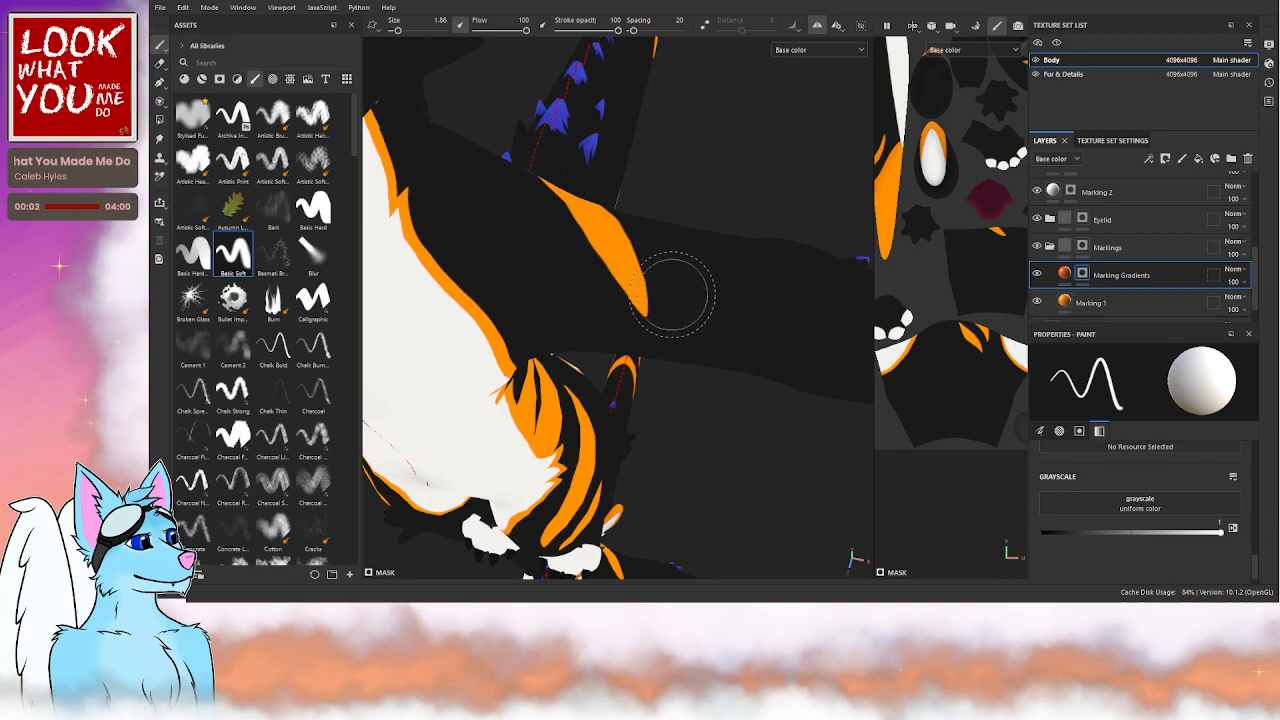
left_click_drag(674, 251, 677, 277, "alt")
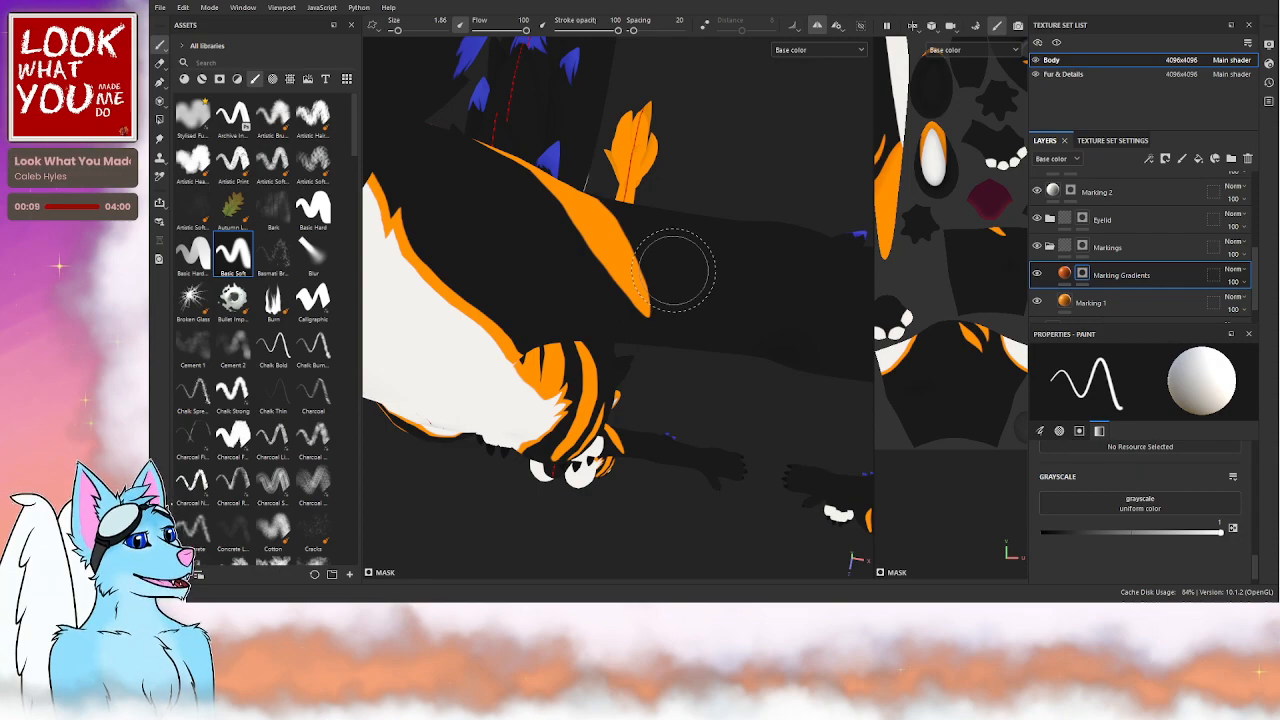
left_click_drag(627, 314, 557, 237)
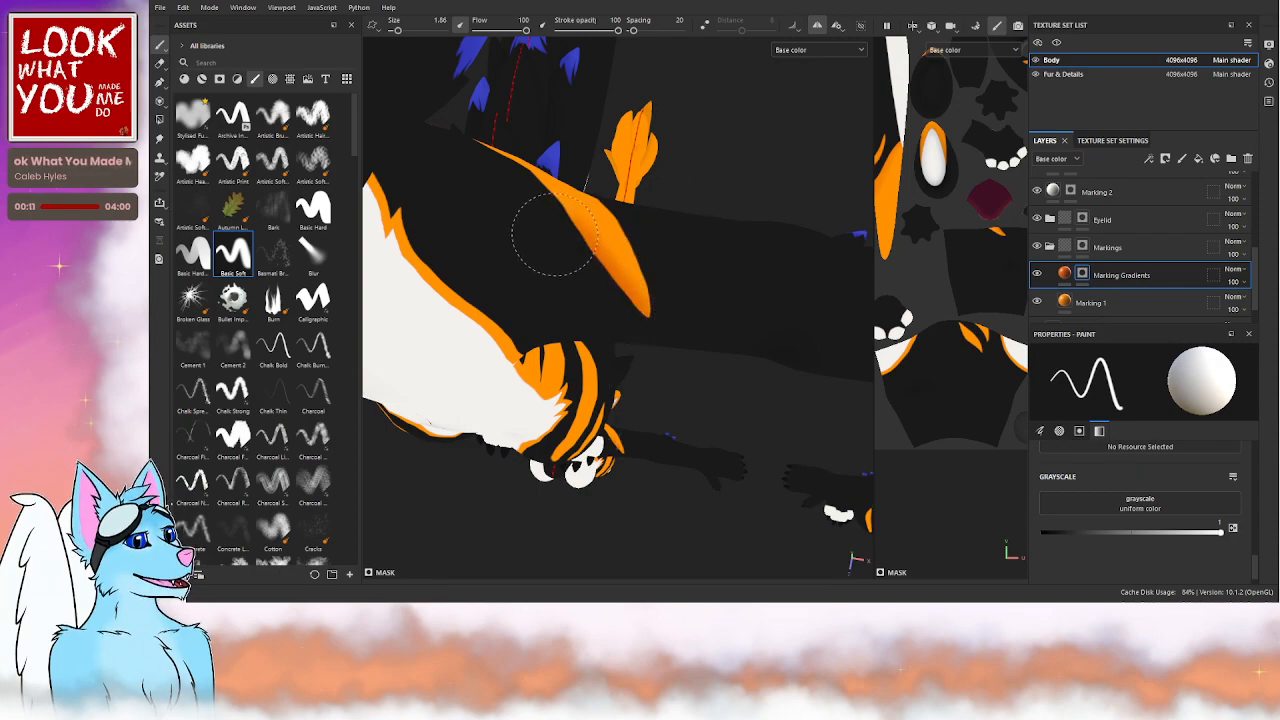
key("ctrl")
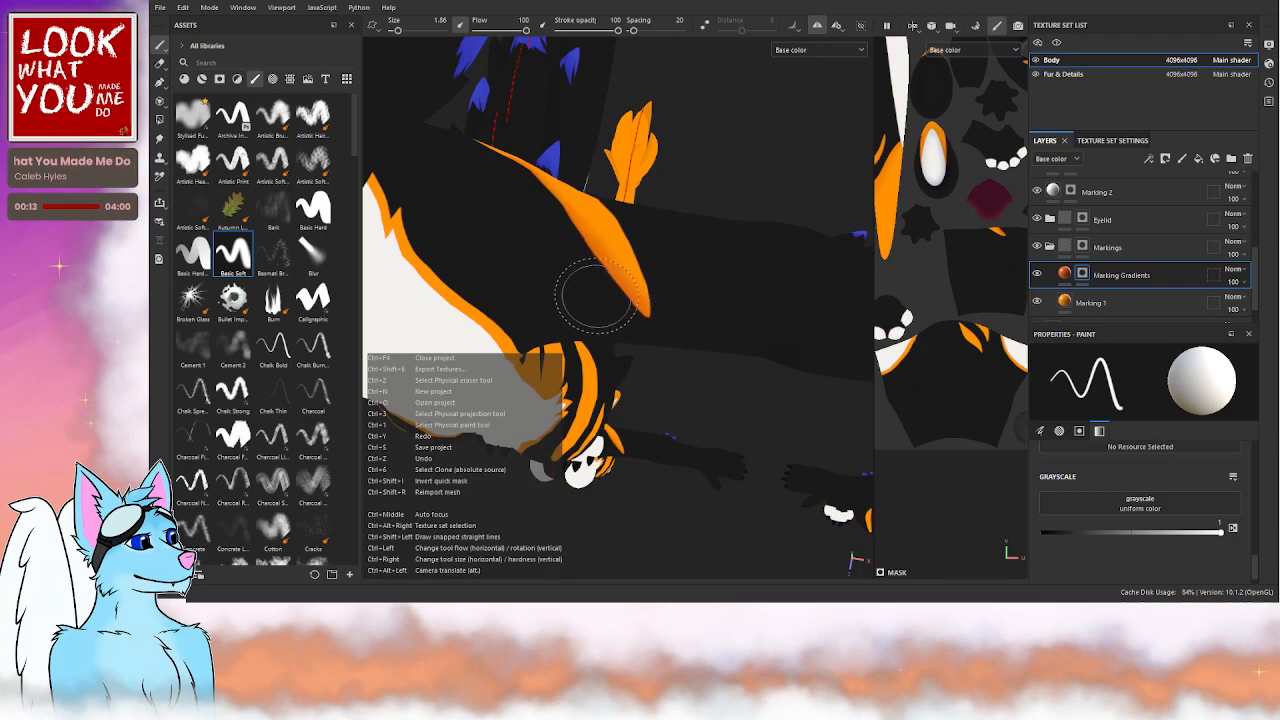
key("ctrl+z")
- Set the stroke opacity to 11 and paint soft shading along the orange shoulder marking, from the front around to the back
left_click(565, 31)
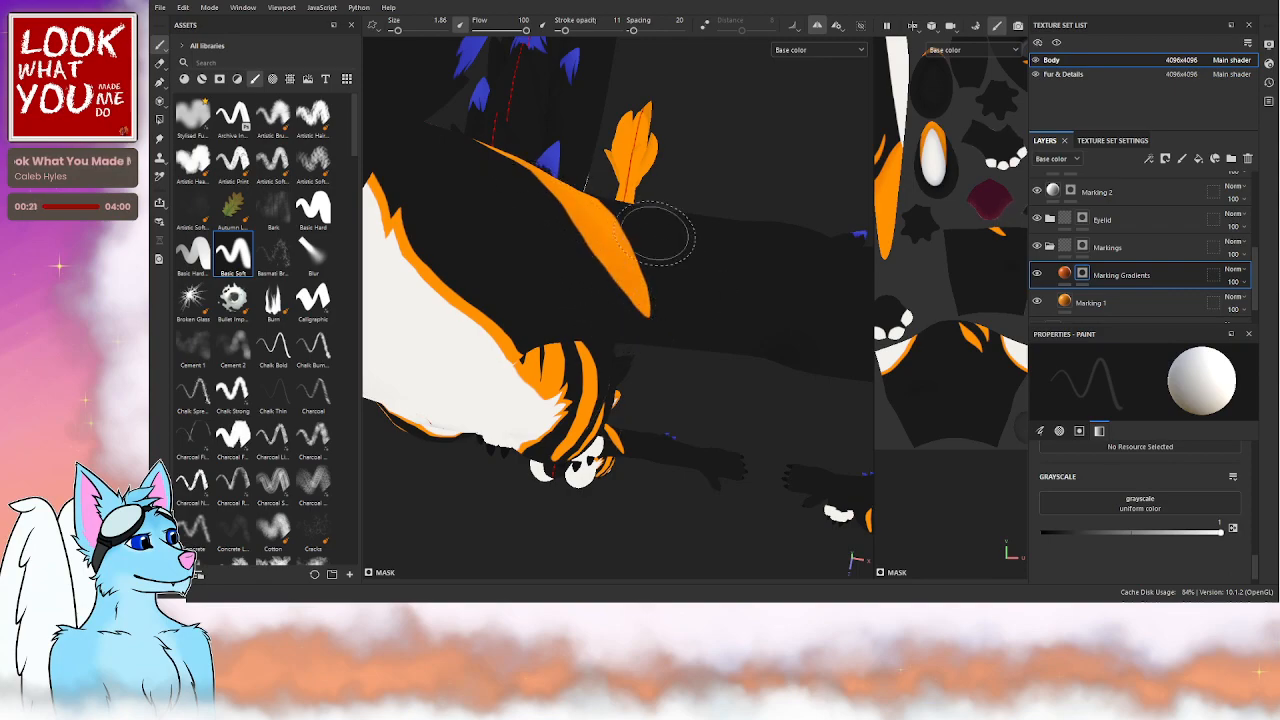
left_click_drag(667, 237, 361, 83, "alt")
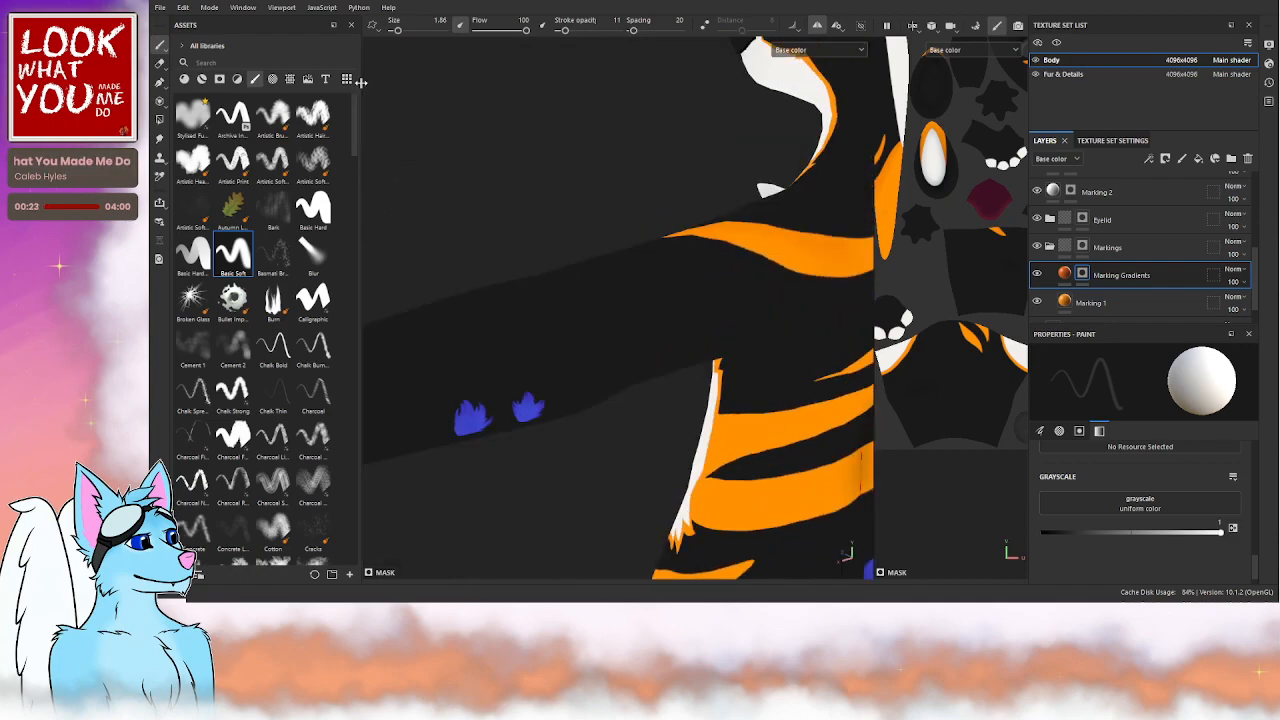
left_click_drag(615, 275, 440, 255, "alt")
left_click_drag(554, 251, 545, 222, "alt")
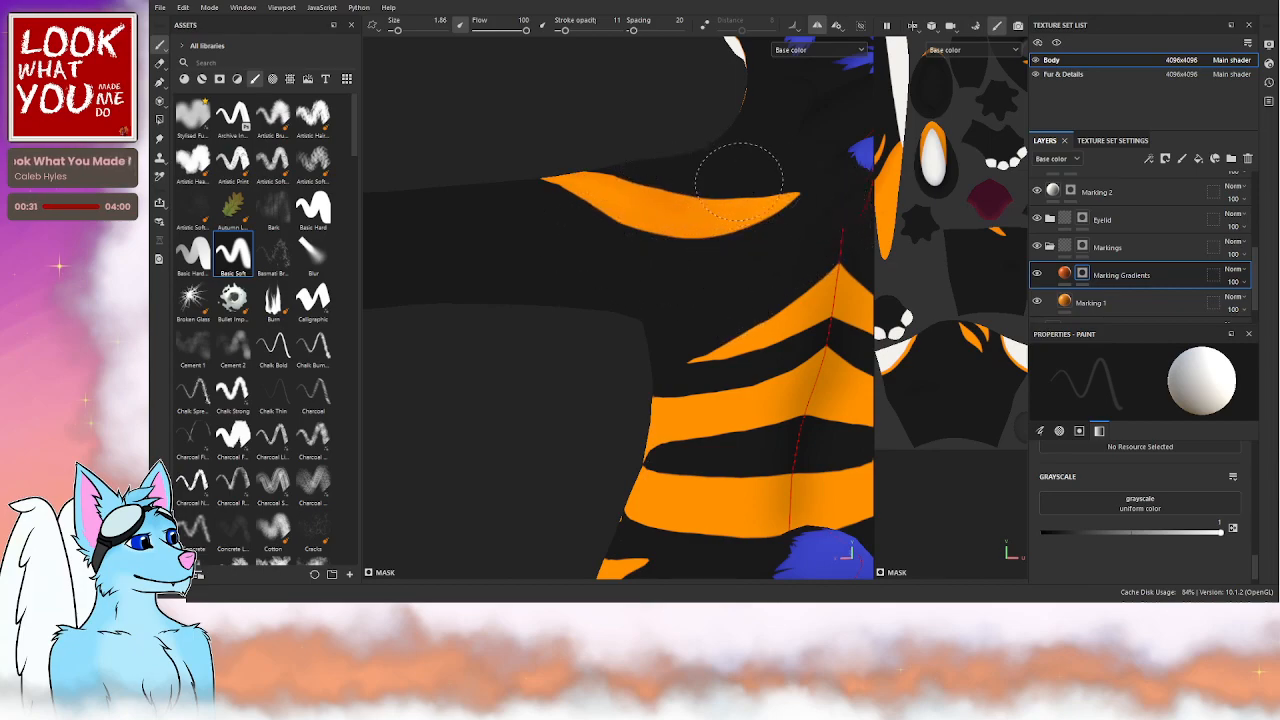
left_click_drag(806, 167, 798, 232, "alt")
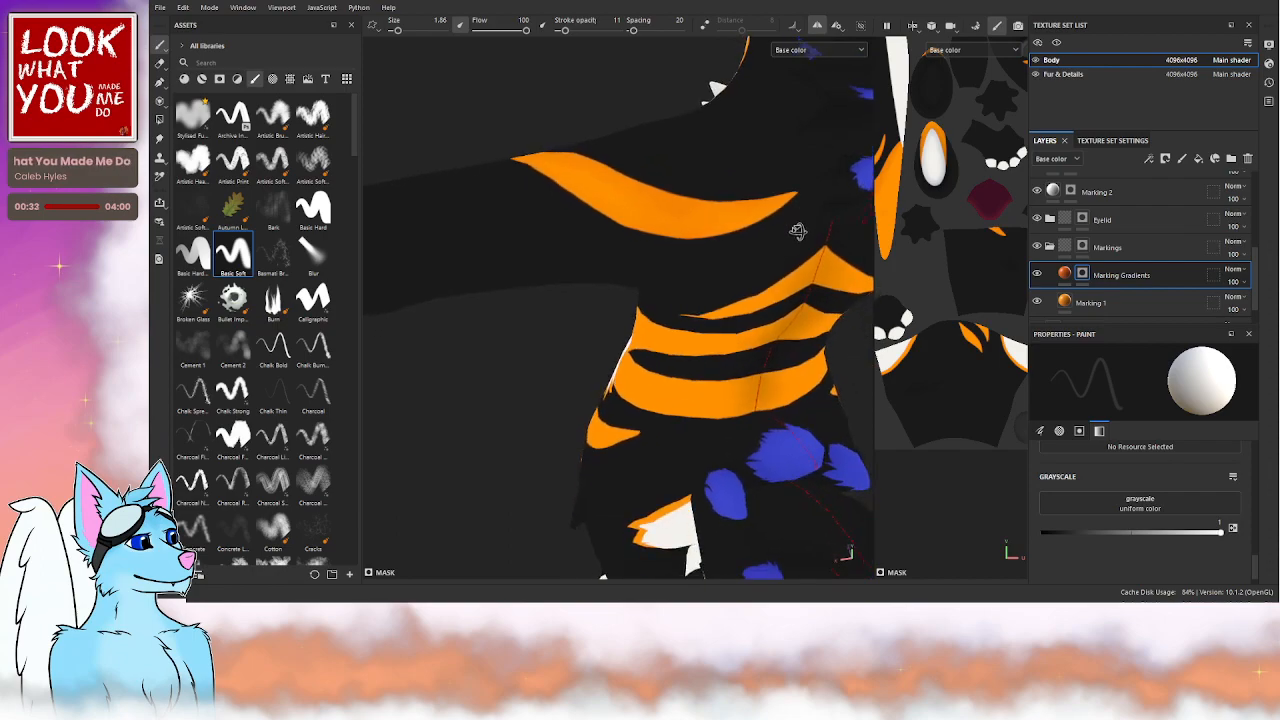
- Build up the shading around both edges of the shoulder marking, checking coverage in the Marking Gradients mask
left_click(1081, 276, "alt")
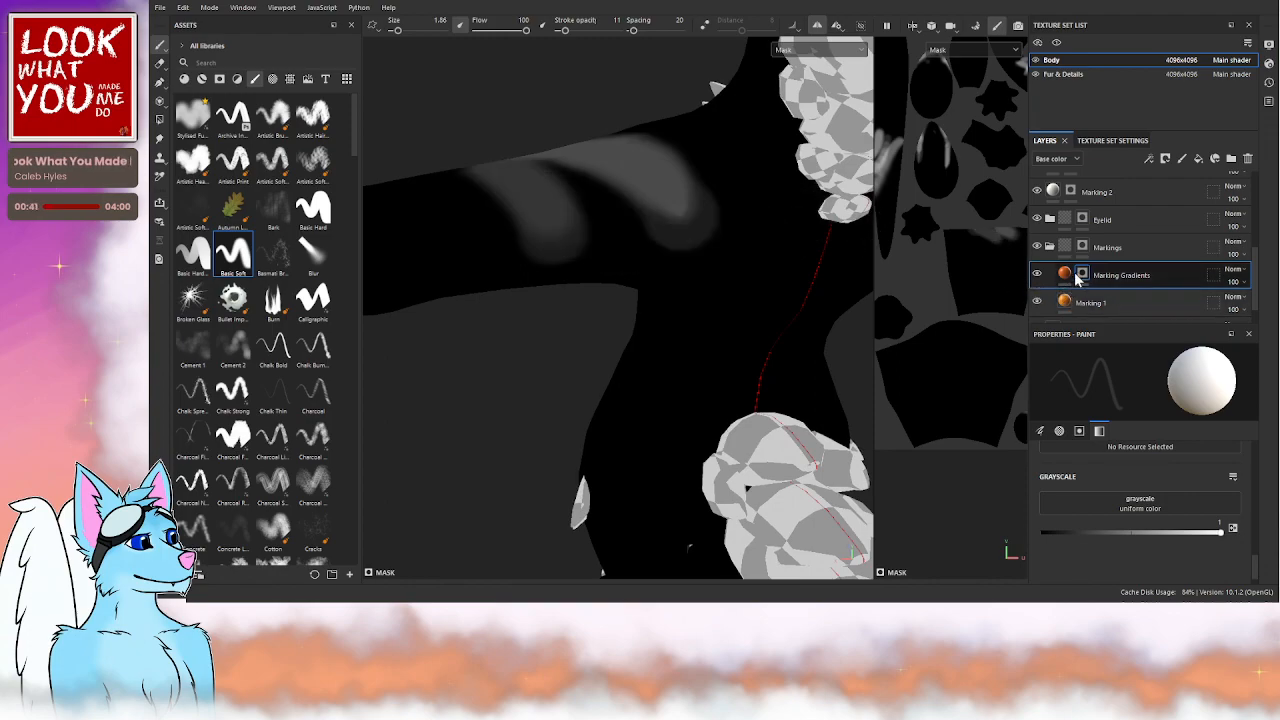
left_click(1066, 276)
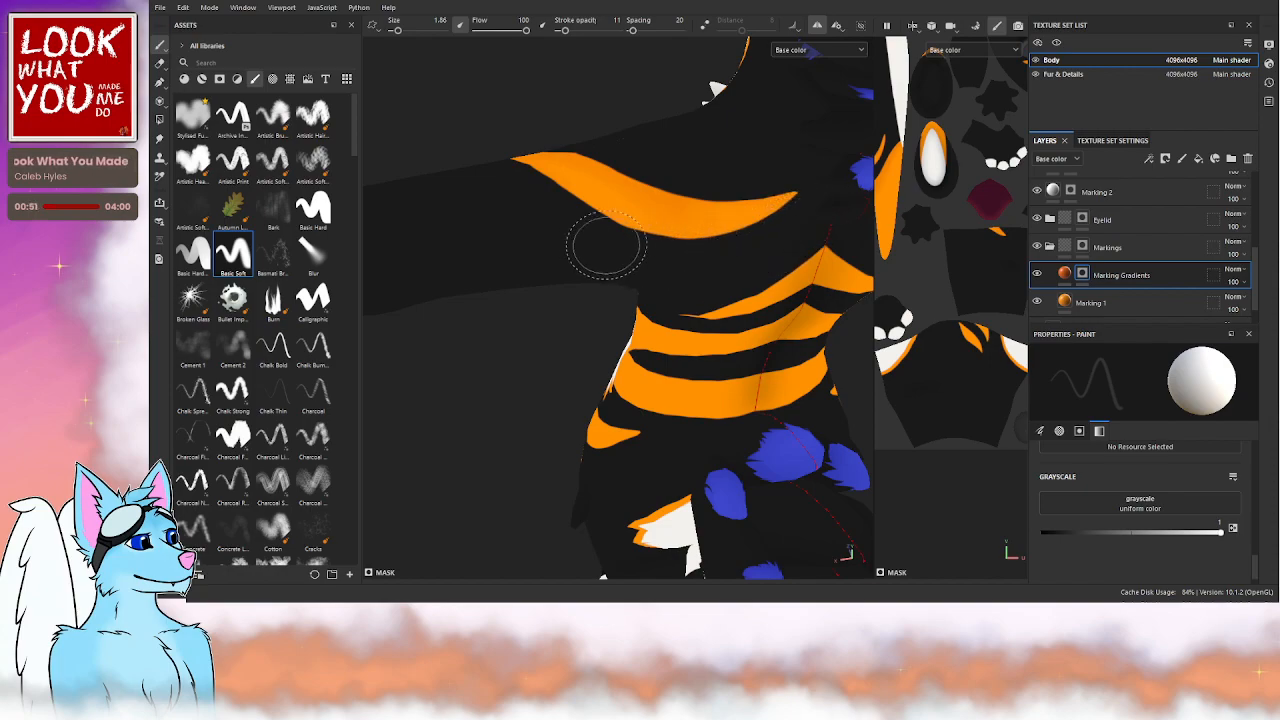
mouse_move(686, 251)
left_mouse_down("alt")
mouse_move(729, 300)
mouse_move(625, 205)
mouse_move(657, 143)
mouse_move(703, 180)
left_mouse_up("alt")
left_click(1082, 275, "alt")
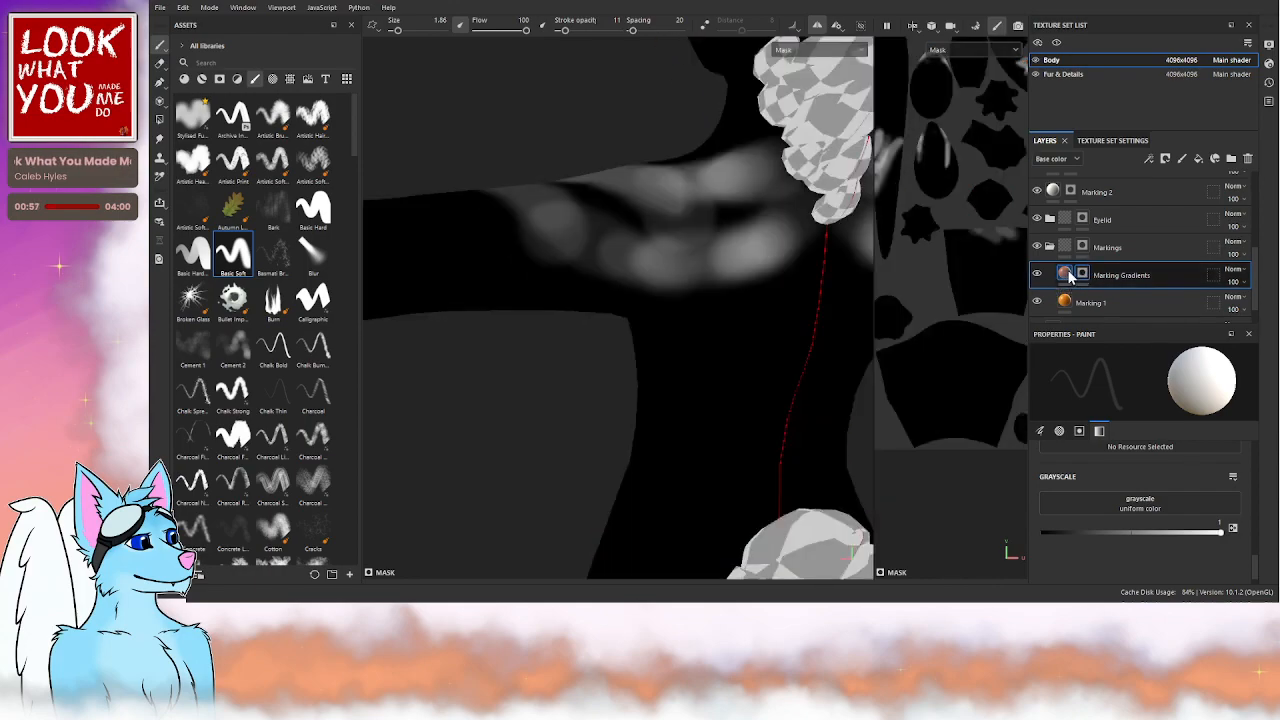
left_click(1066, 276)
left_click(1083, 276)
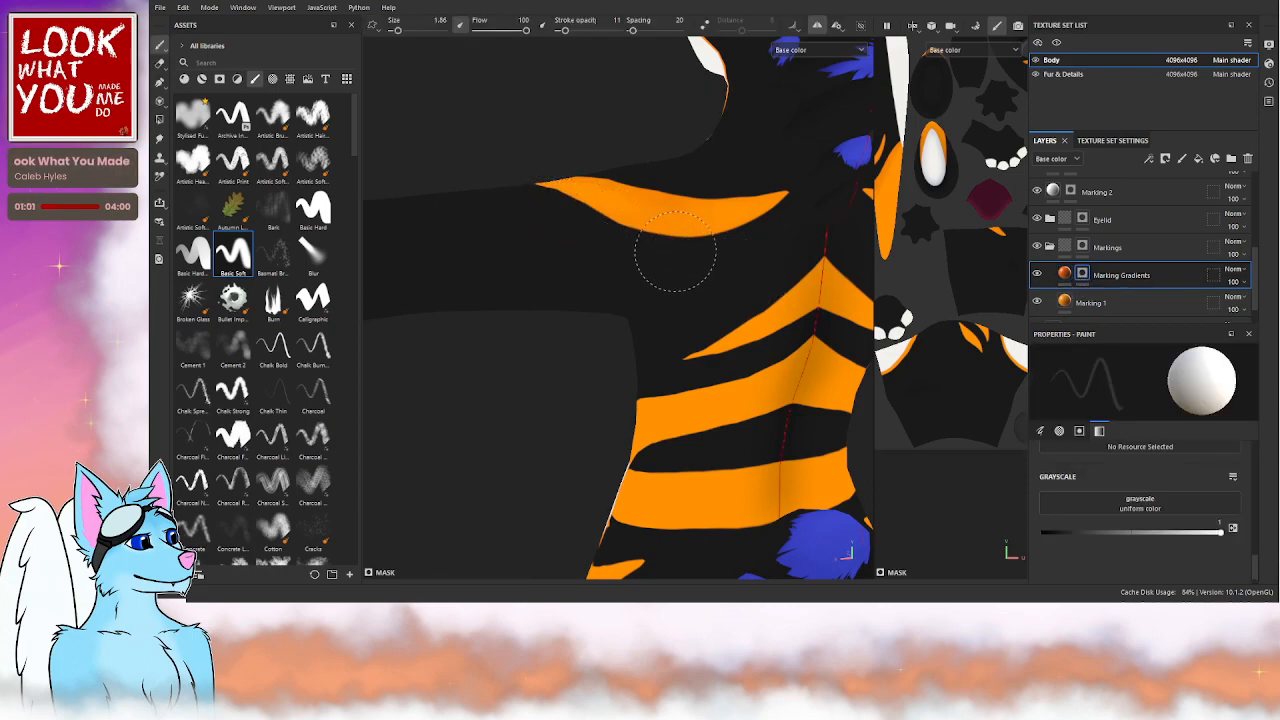
- Blend the shoulder marking's shading with the Smudge tool at size 2.68
left_click(313, 254)
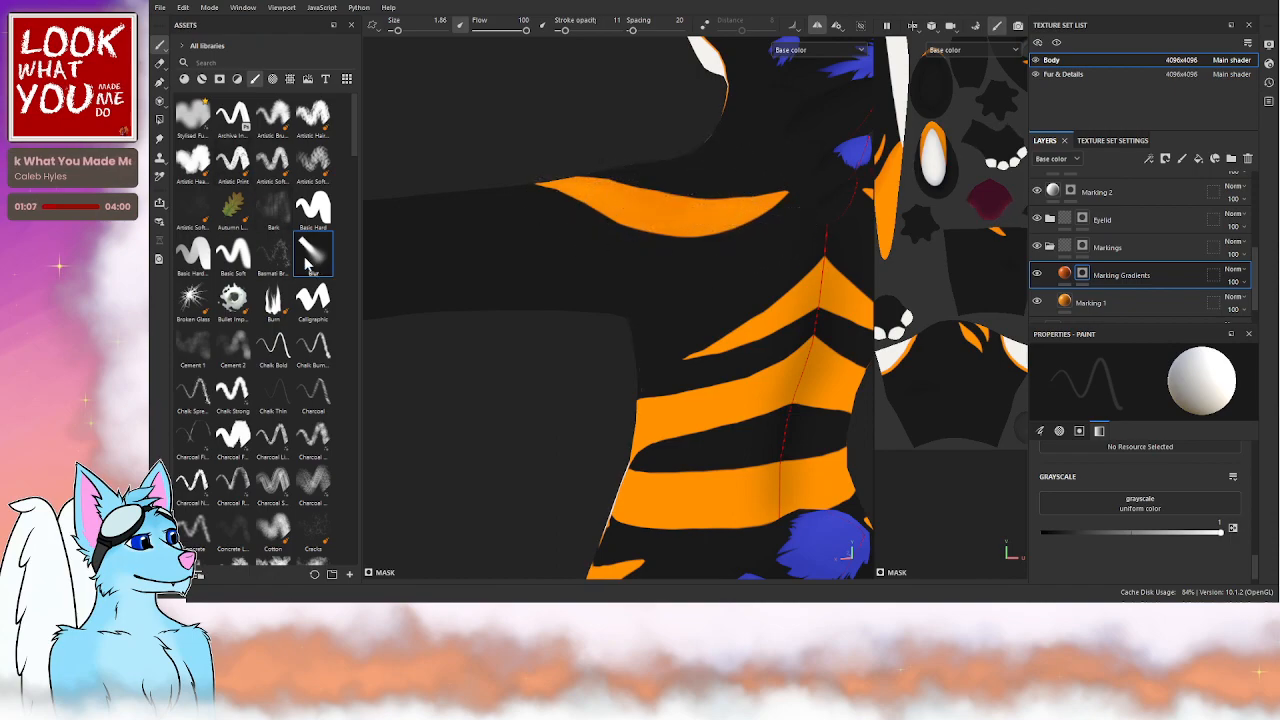
left_click(158, 139)
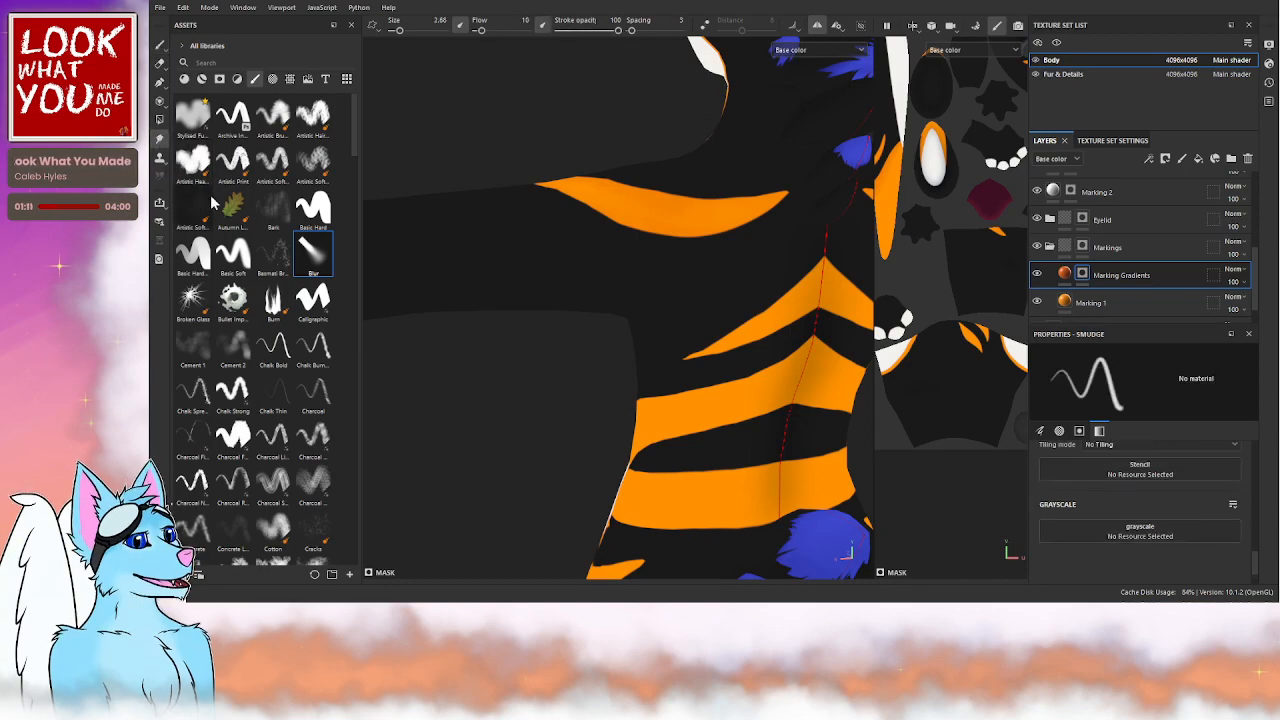
left_click_drag(614, 257, 686, 129, "alt")
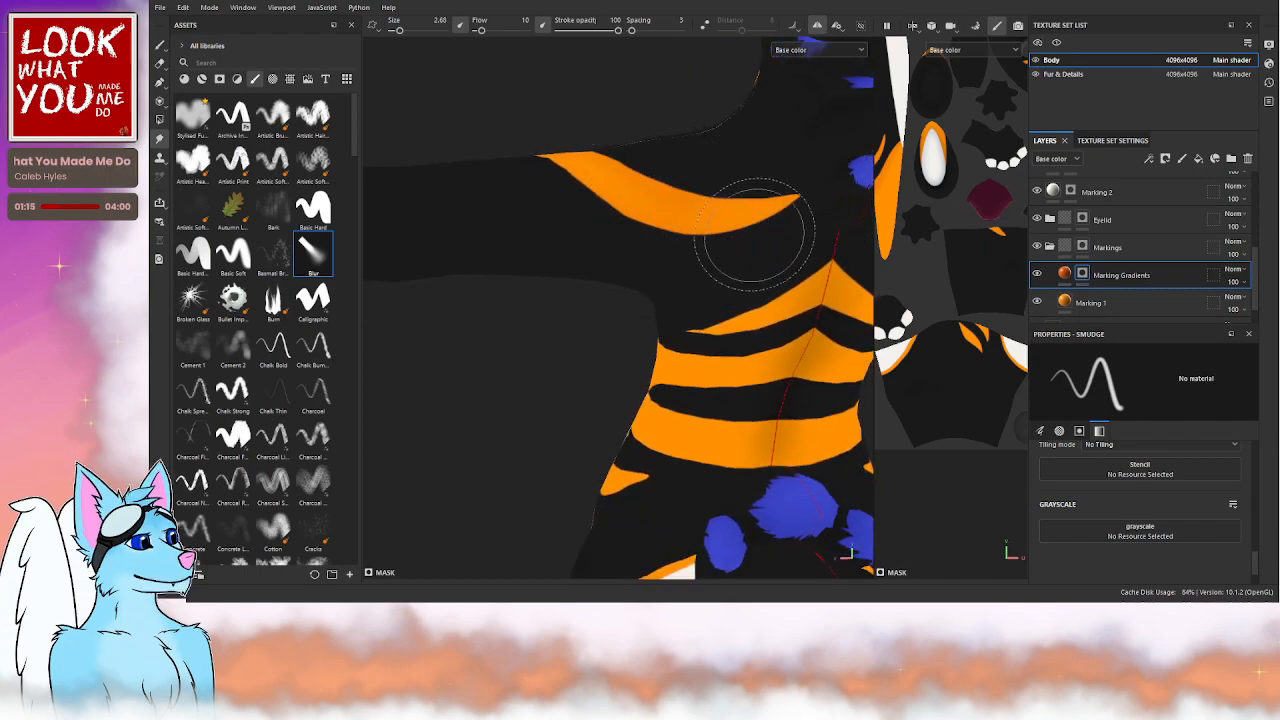
- Switch back to the Basic Soft brush with grayscale 0 and size 0.58, and lighten the middle of the shoulder marking
left_click(159, 46)
left_click(233, 256)
mouse_move(515, 205)
left_mouse_down("alt")
mouse_move(746, 246)
mouse_move(676, 325)
mouse_move(614, 286)
mouse_move(663, 286)
left_mouse_up("alt")
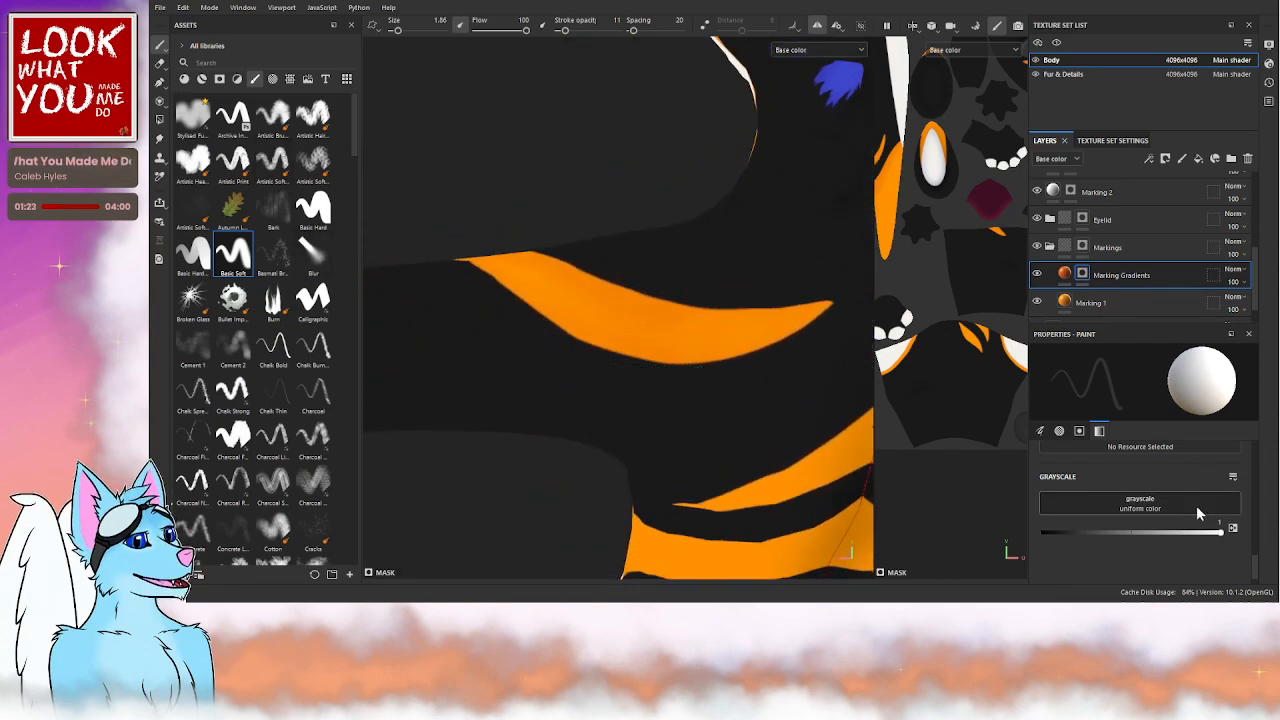
left_click_drag(1220, 531, 1042, 531)
right_click_drag(606, 280, 581, 288, "ctrl")
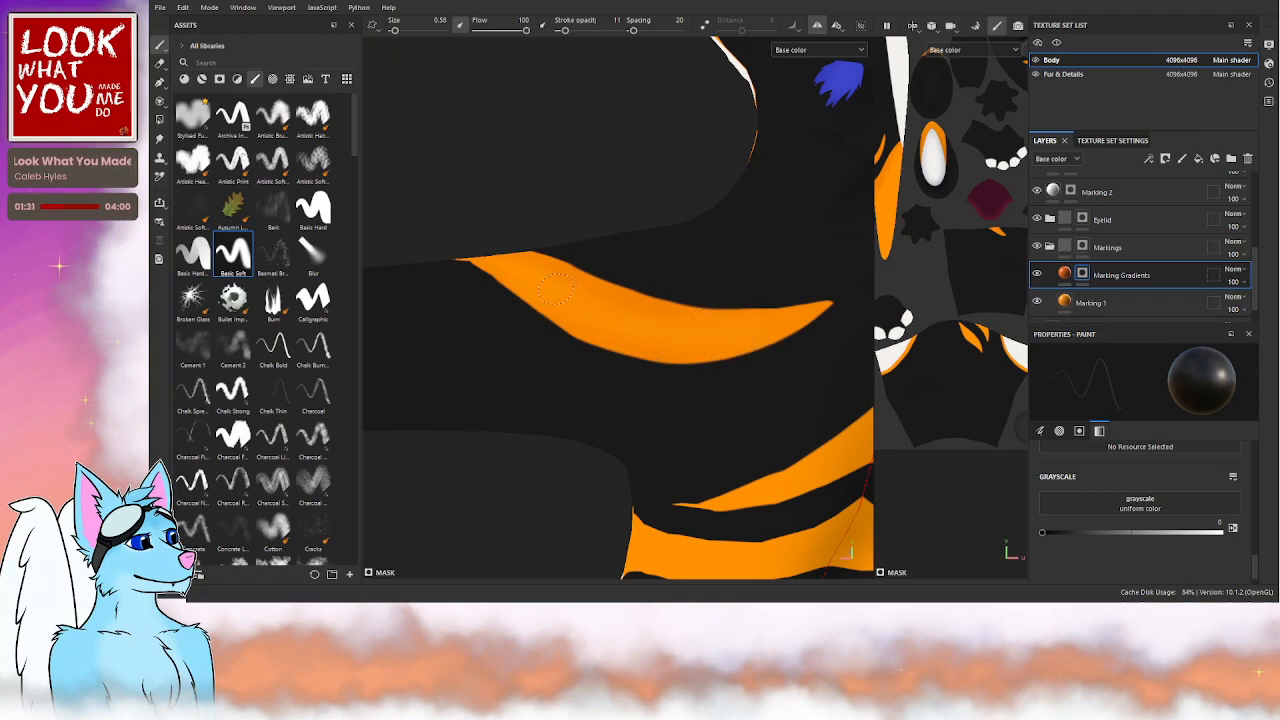
- Set the grayscale to 1 and the brush size to 1.85, and shade the upper orange stripes across the back
left_click_drag(678, 342, 631, 329, "alt")
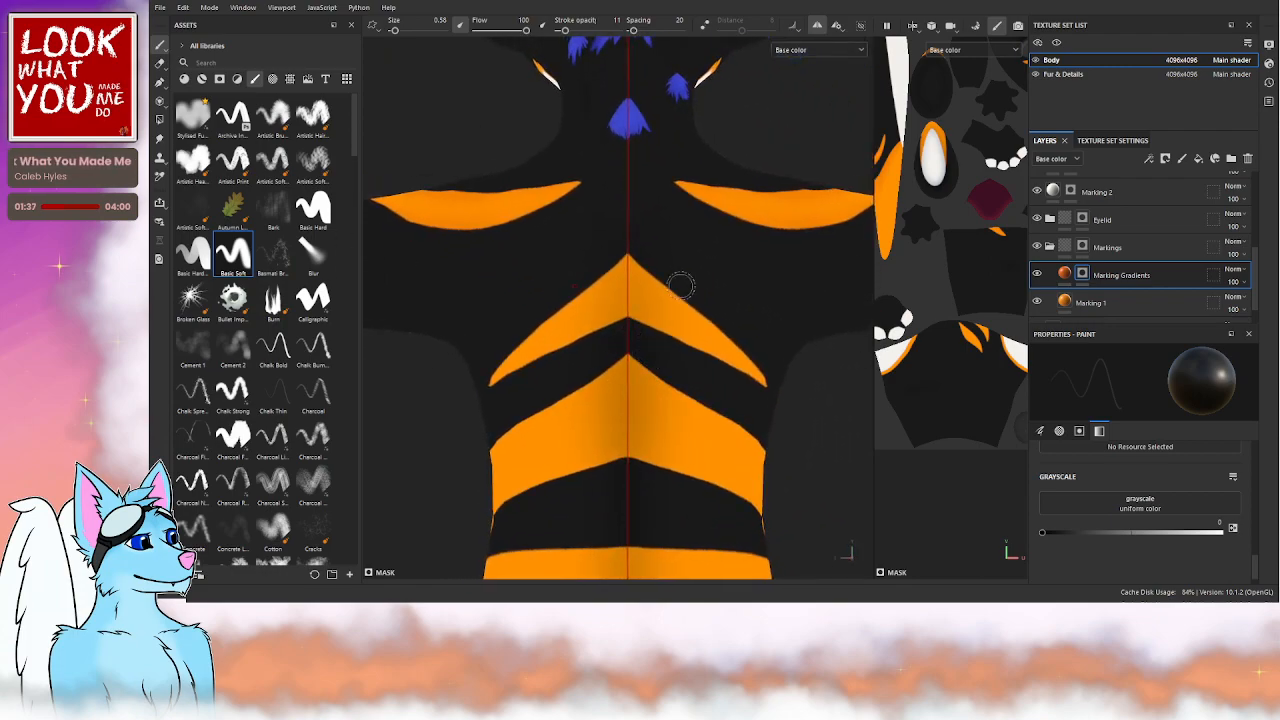
left_click(1224, 532)
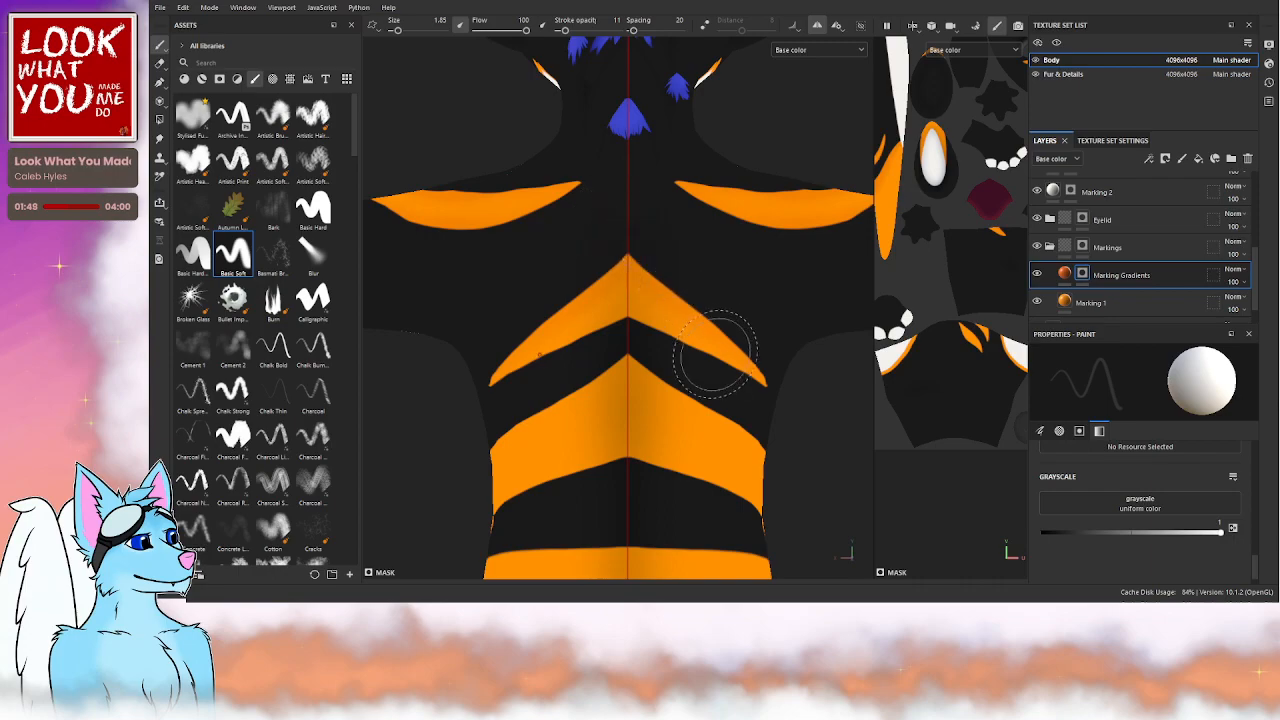
middle_click_drag(662, 377, 590, 237, "alt")
mouse_move(590, 237)
left_mouse_down("alt")
mouse_move(609, 277)
mouse_move(571, 306)
mouse_move(712, 305)
mouse_move(690, 262)
left_mouse_up("alt")
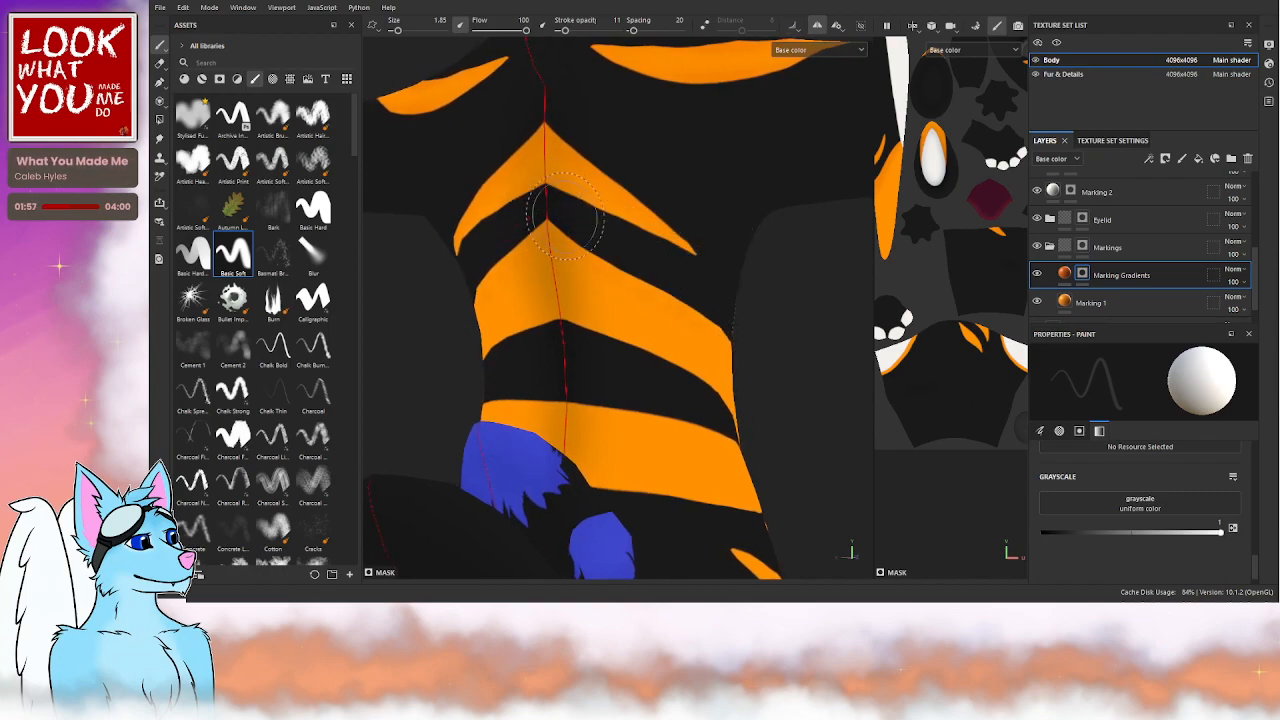
left_click_drag(710, 310, 690, 295, "alt")
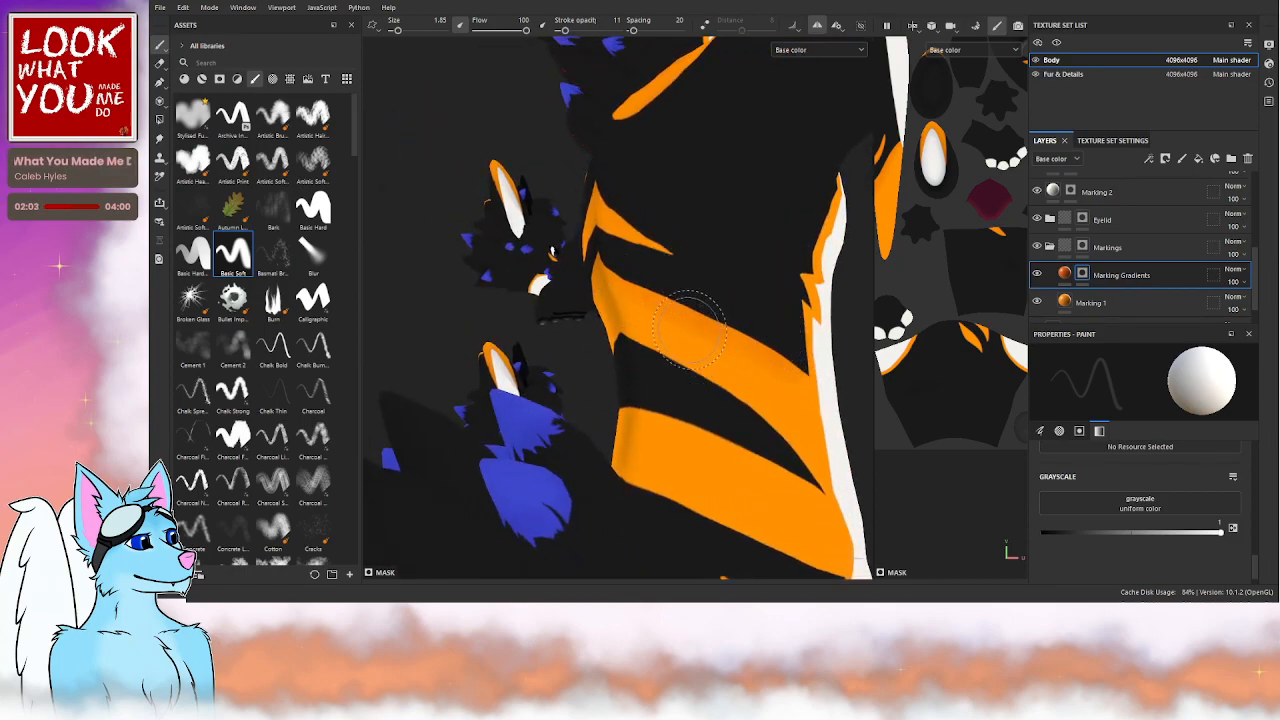
left_click_drag(694, 300, 610, 350, "alt")
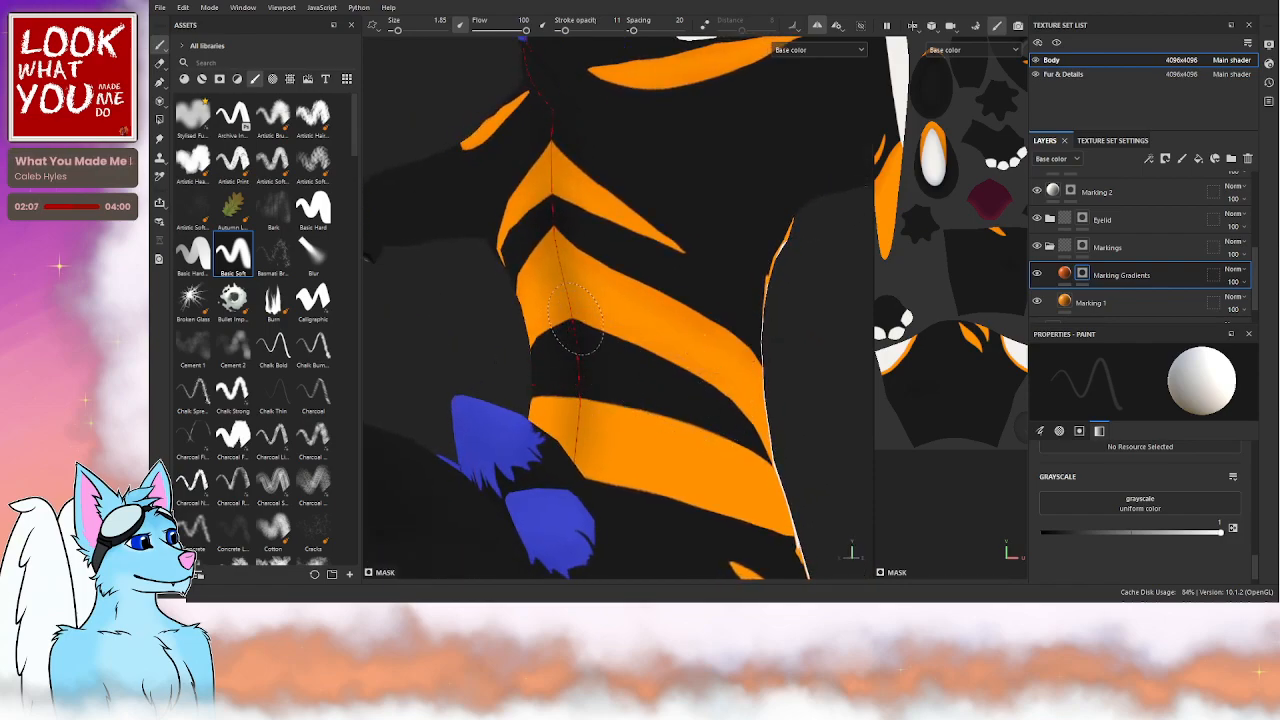
- Shade the edges of the lowest orange back stripe from the spine around to the flank
left_click_drag(663, 400, 755, 445, "alt")
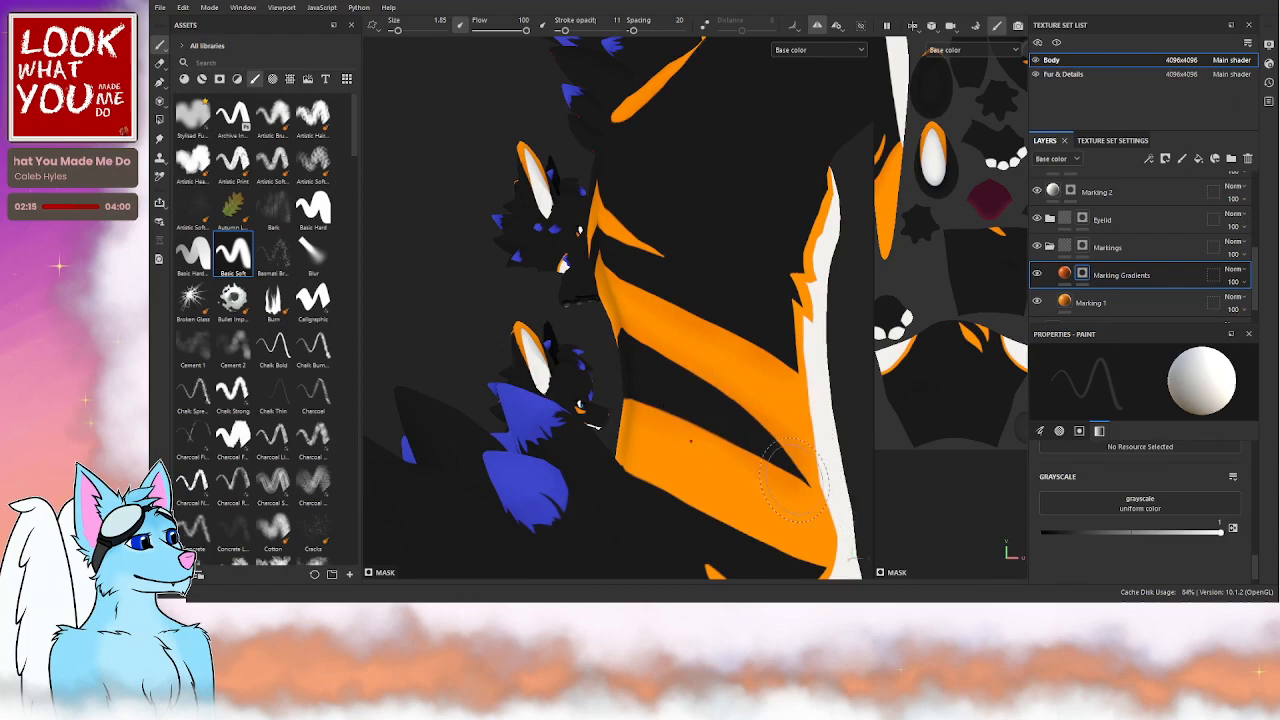
left_click_drag(752, 445, 660, 388, "alt")
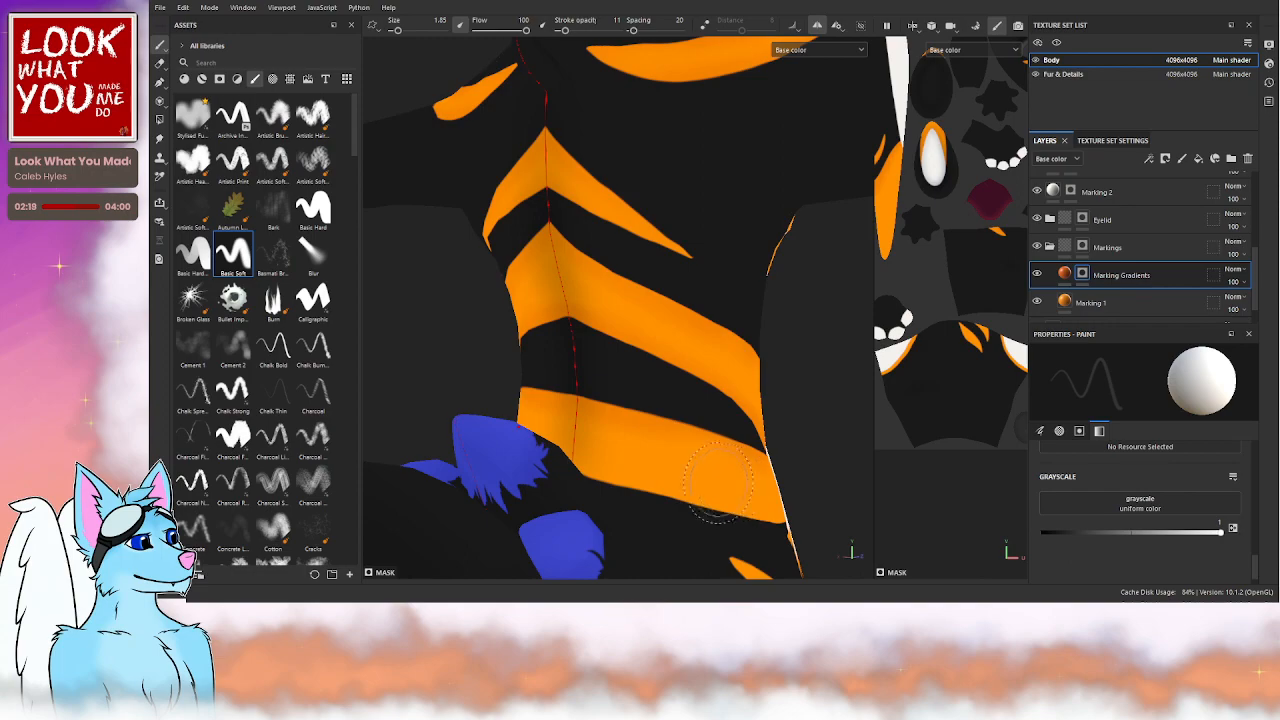
left_click_drag(724, 482, 657, 494, "alt")
left_click_drag(648, 405, 660, 170, "alt")
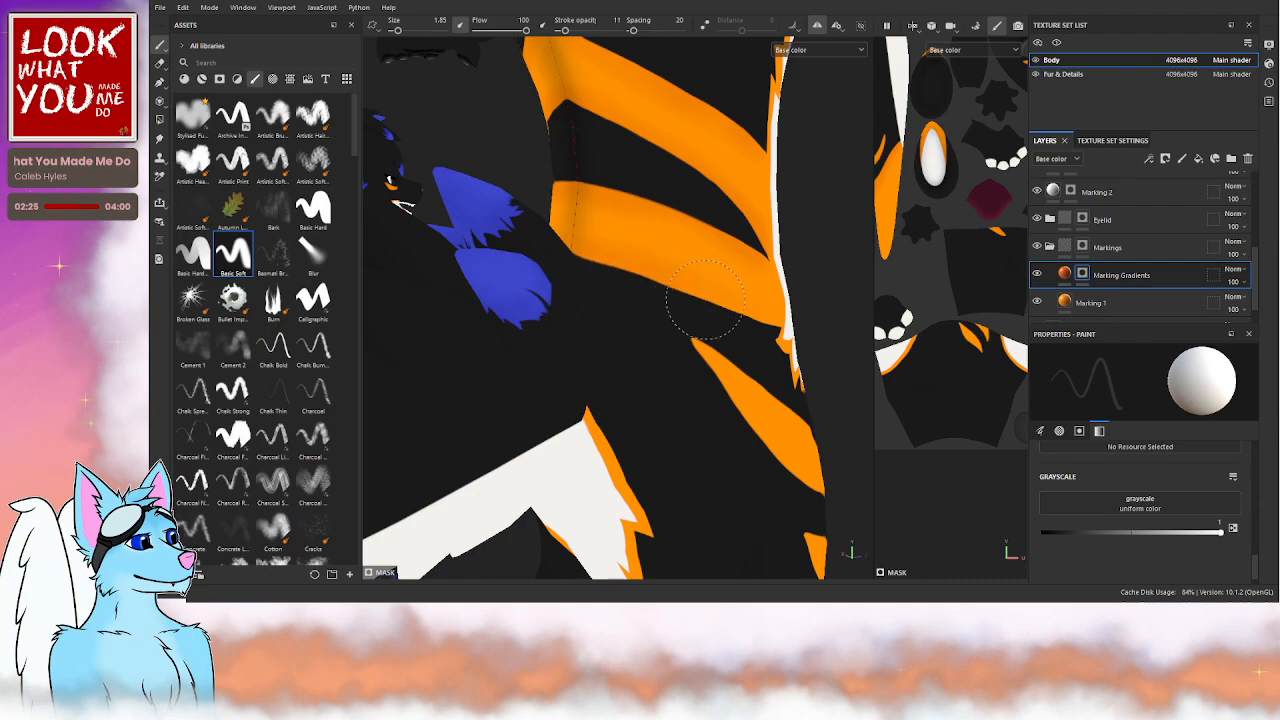
- Paint soft shading along the edges and tips of the two orange thigh stripes
left_click_drag(761, 331, 623, 314, "alt")
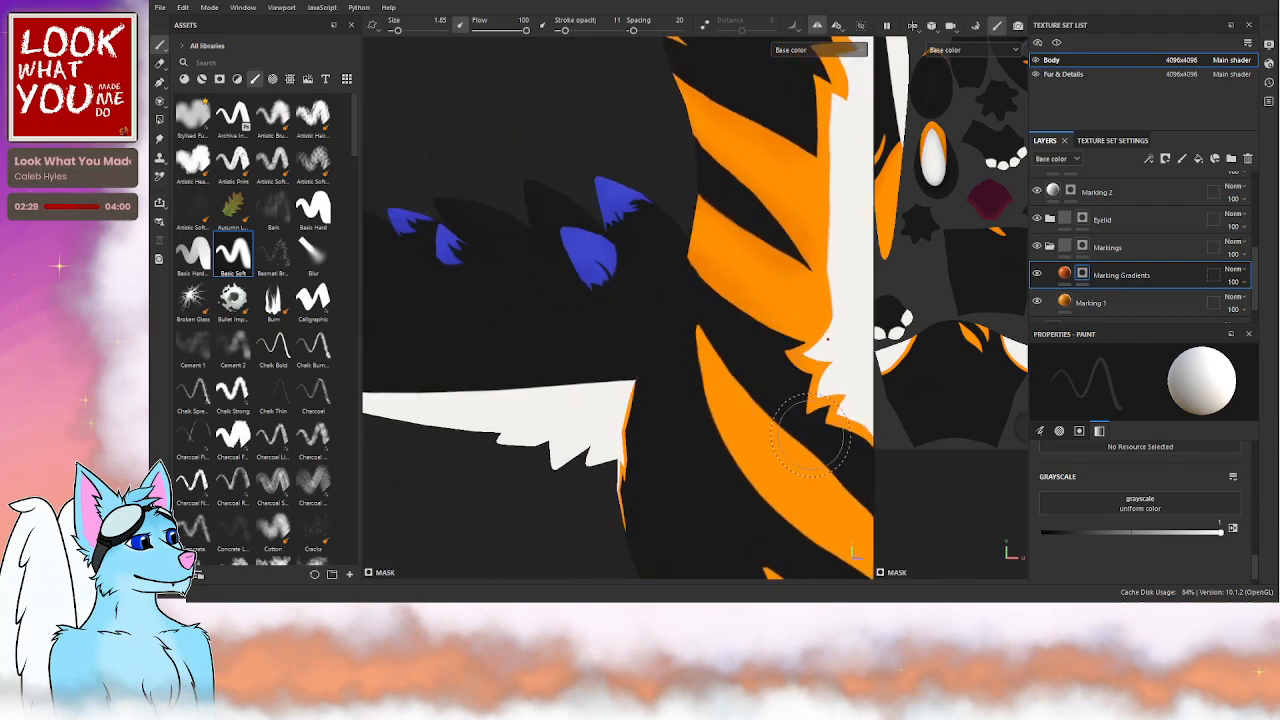
mouse_move(725, 342)
left_mouse_down()
mouse_move(800, 442)
mouse_move(719, 478)
mouse_move(741, 498)
left_mouse_up()
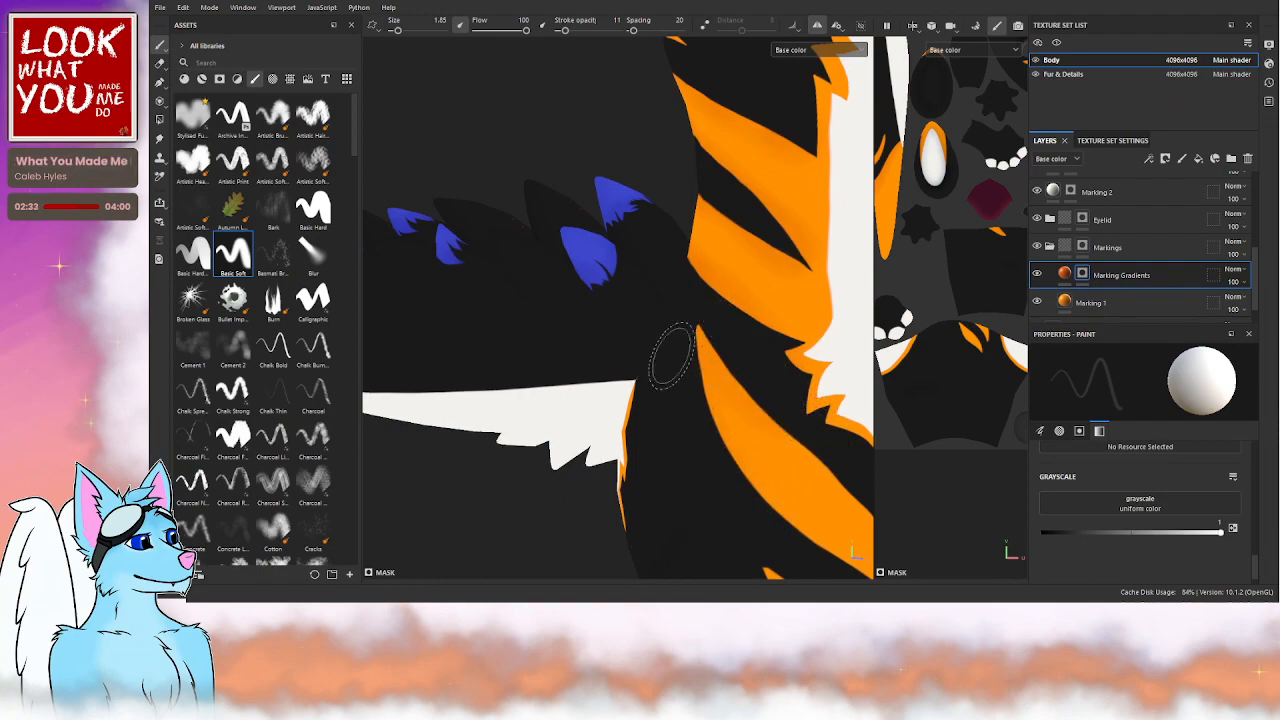
mouse_move(626, 274)
left_mouse_down("alt")
mouse_move(668, 340)
mouse_move(588, 273)
left_mouse_up("alt")
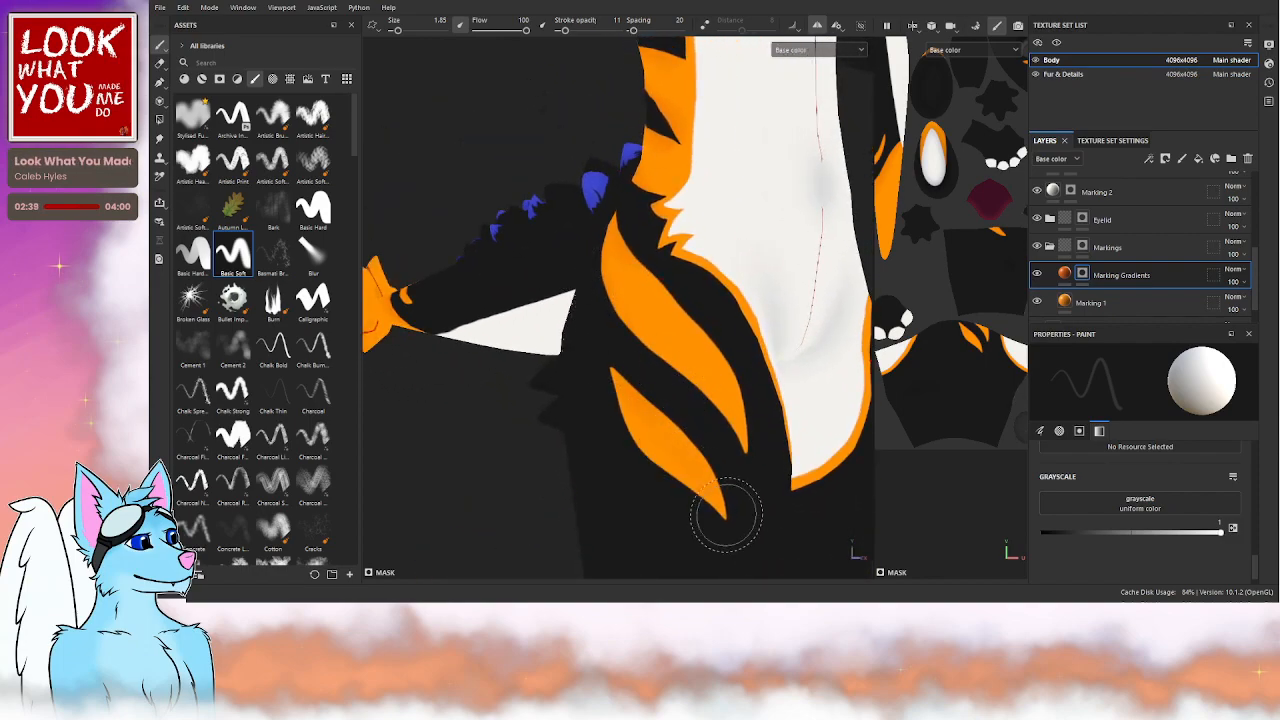
left_click_drag(721, 470, 694, 530)
left_click_drag(742, 462, 740, 388, "alt")
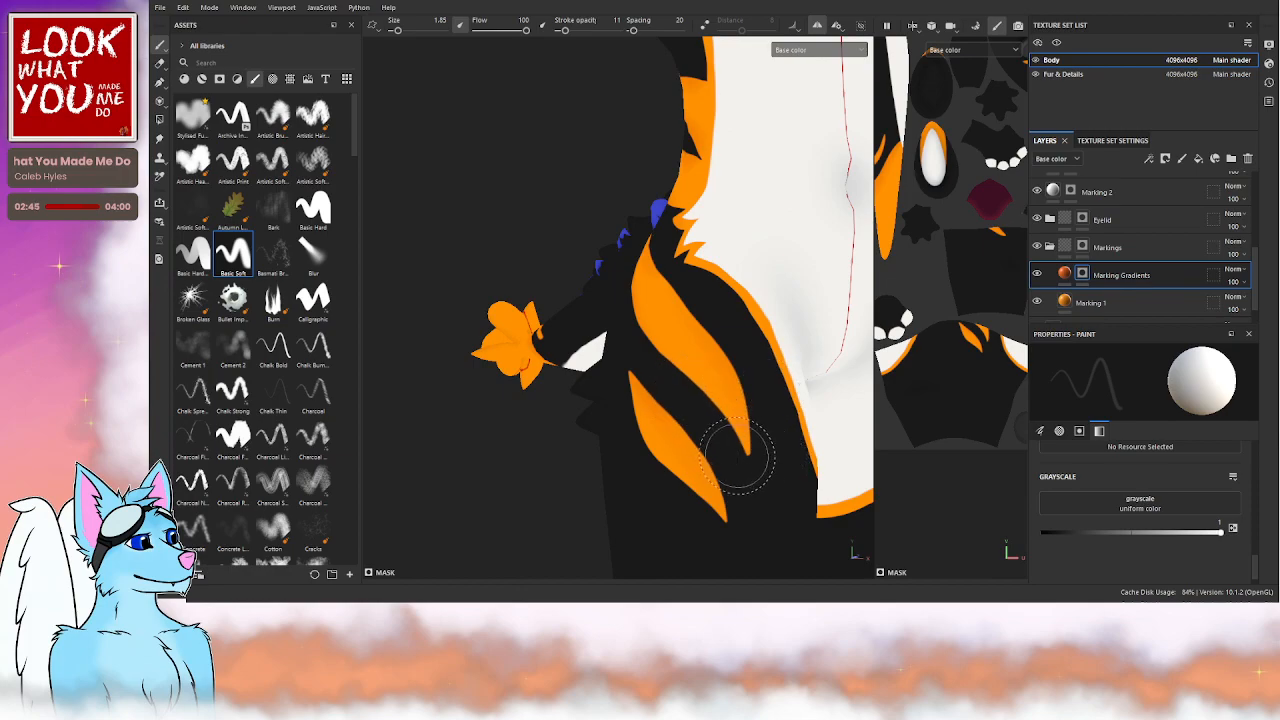
mouse_move(753, 392)
left_mouse_down("alt")
mouse_move(683, 271)
mouse_move(686, 294)
left_mouse_up("alt")
- Reduce the brush size to 0.58 and shade the orange outline along the side of the white belly
left_click_drag(662, 221, 725, 272, "alt")
left_click_drag(543, 80, 652, 210, "alt")
middle_click_drag(652, 214, 649, 504, "alt")
right_click_drag(618, 350, 606, 366, "ctrl")
left_click_drag(556, 372, 569, 373, "alt")
right_click_drag(569, 373, 579, 428, "alt")
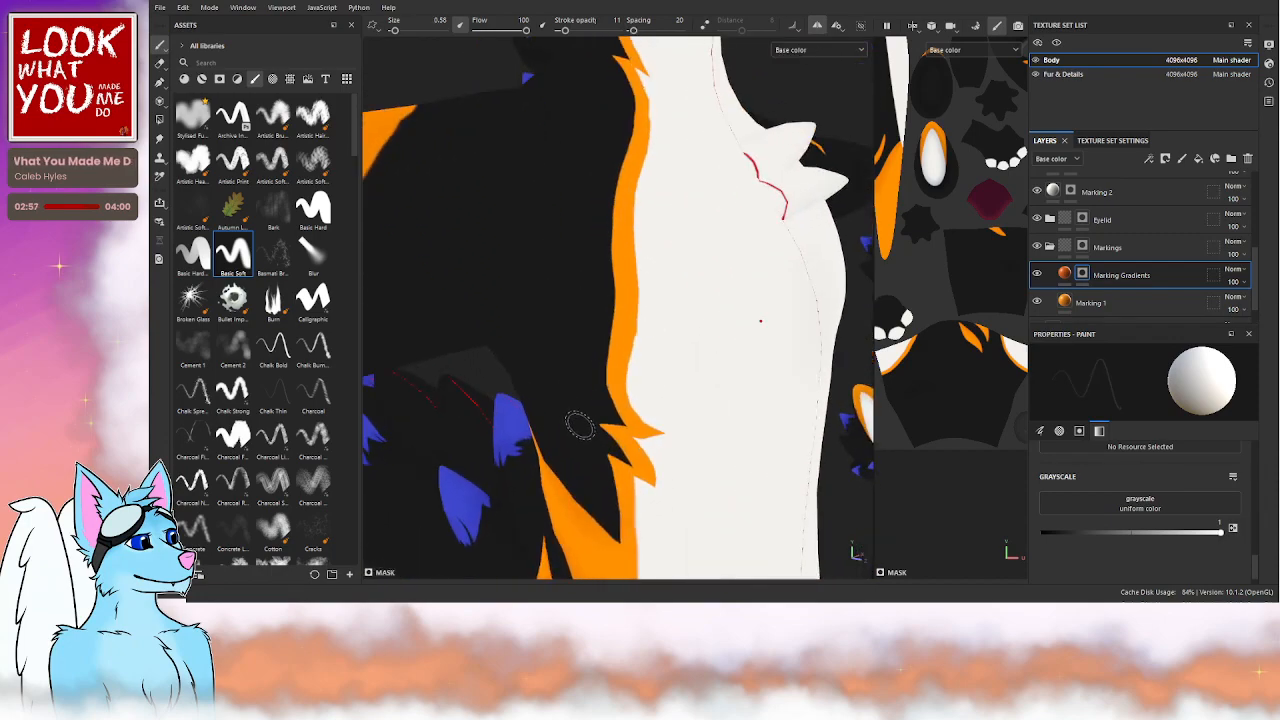
left_click_drag(582, 422, 611, 502, "alt")
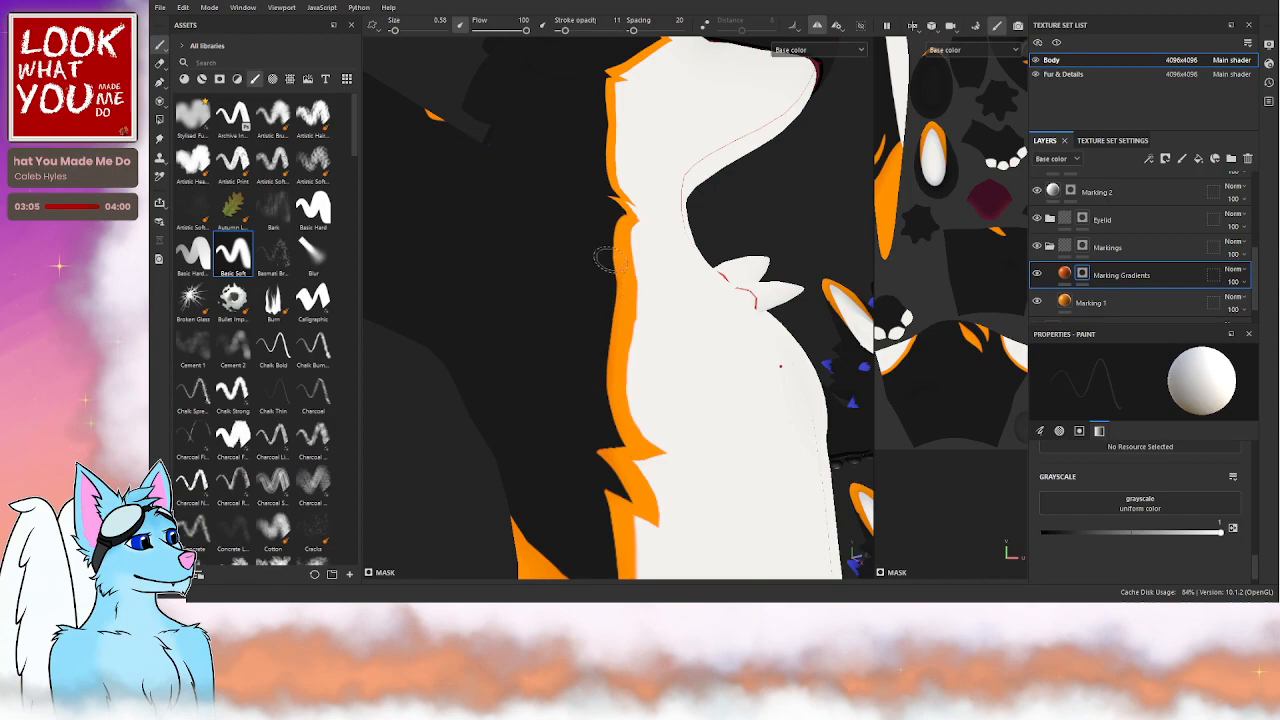
- Continue the soft shading up the orange outline of the white chest, neck and cheek
left_click_drag(608, 258, 583, 366, "alt")
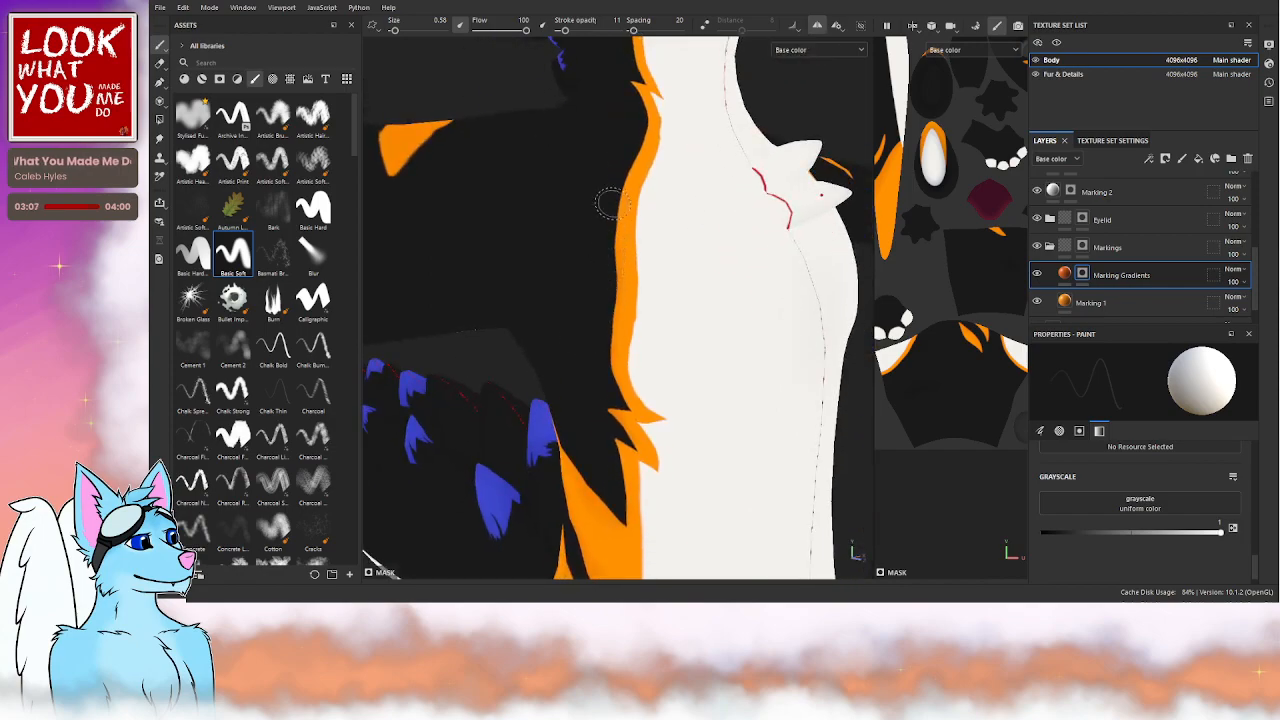
left_click_drag(459, 194, 520, 423, "alt")
left_click_drag(633, 200, 613, 330, "alt")
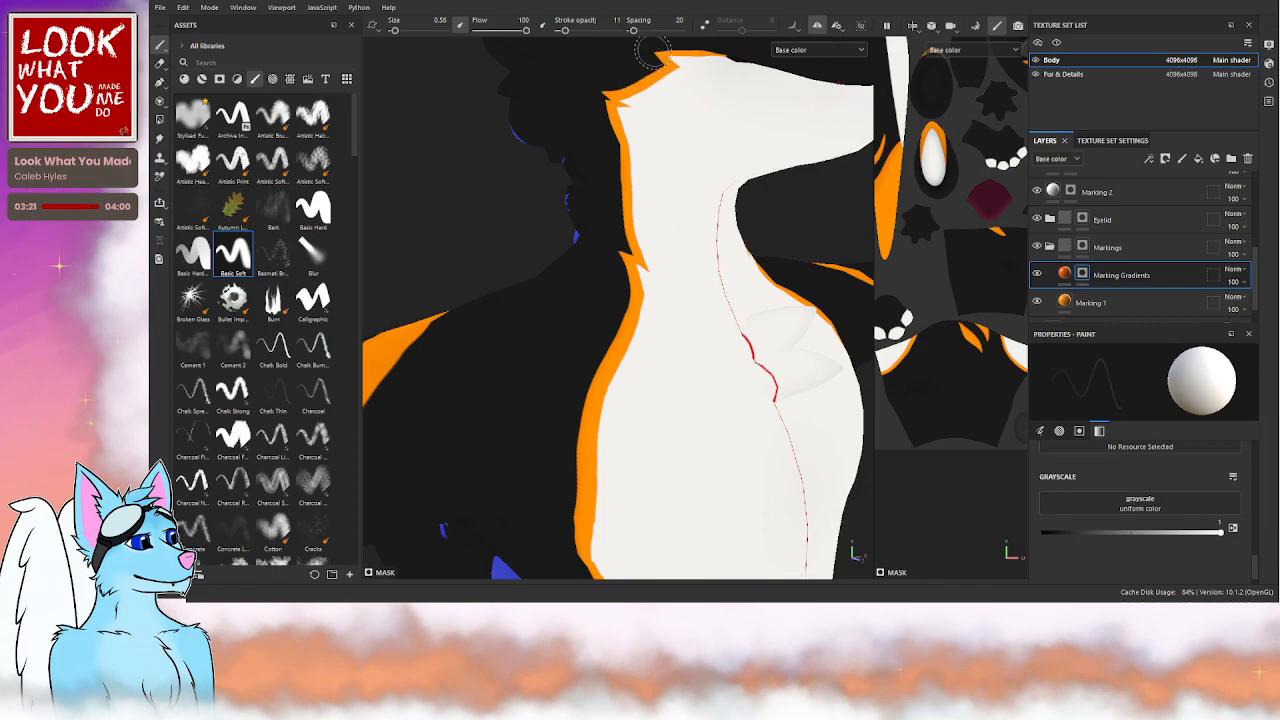
middle_click_drag(675, 215, 632, 378, "alt")
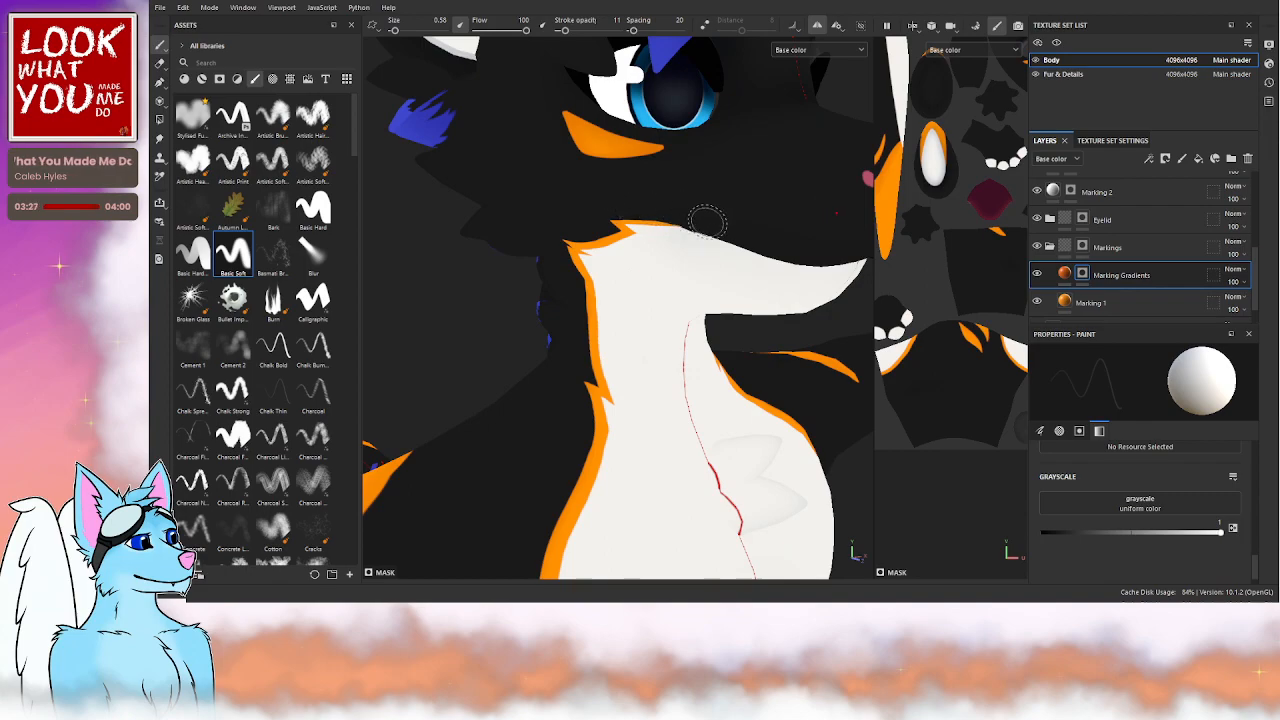
scroll(685, 172, "down", 5)
scroll(672, 172, "down", 2)
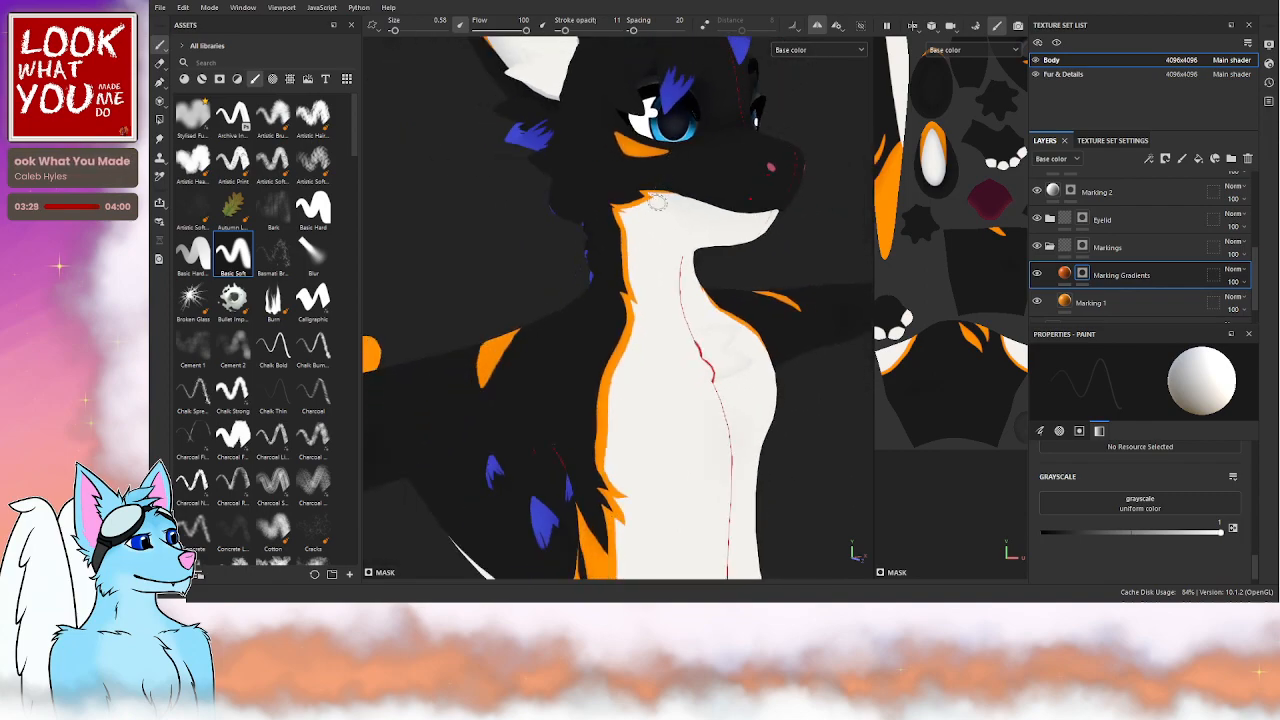
- Display the Marking Gradients mask and set up the Smudge tool with the Blur brush at size 2.68
middle_click_drag(583, 374, 604, 328, "alt")
left_click(1082, 273, "alt")
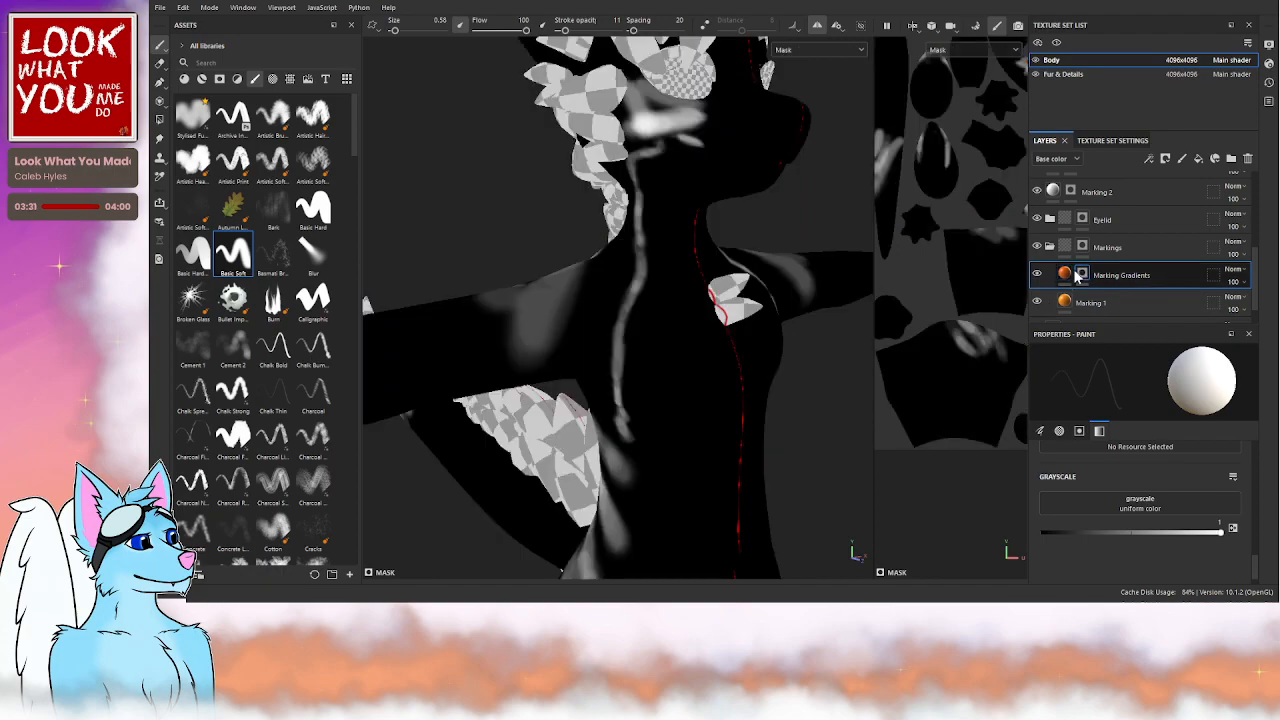
mouse_move(642, 375)
left_mouse_down("alt")
mouse_move(674, 303)
mouse_move(663, 266)
mouse_move(839, 255)
mouse_move(823, 263)
mouse_move(846, 271)
mouse_move(818, 263)
left_mouse_up("alt")
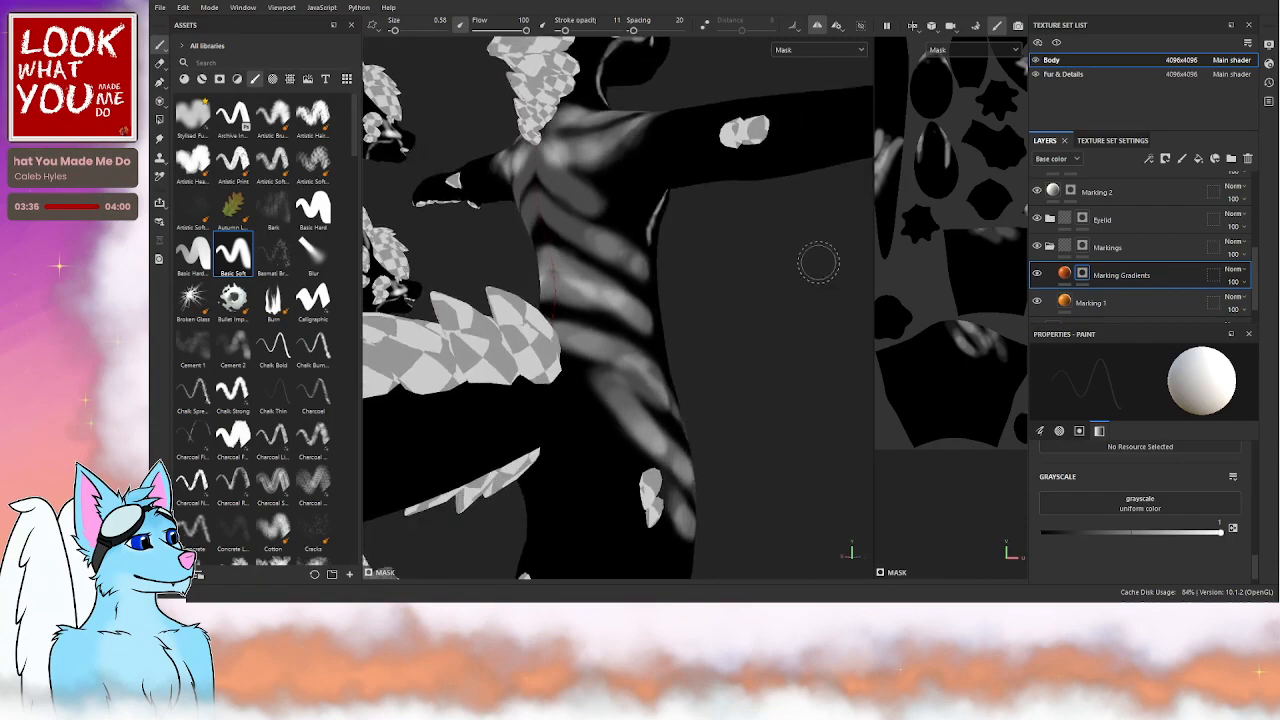
left_click(158, 140)
left_click_drag(655, 402, 655, 420, "alt")
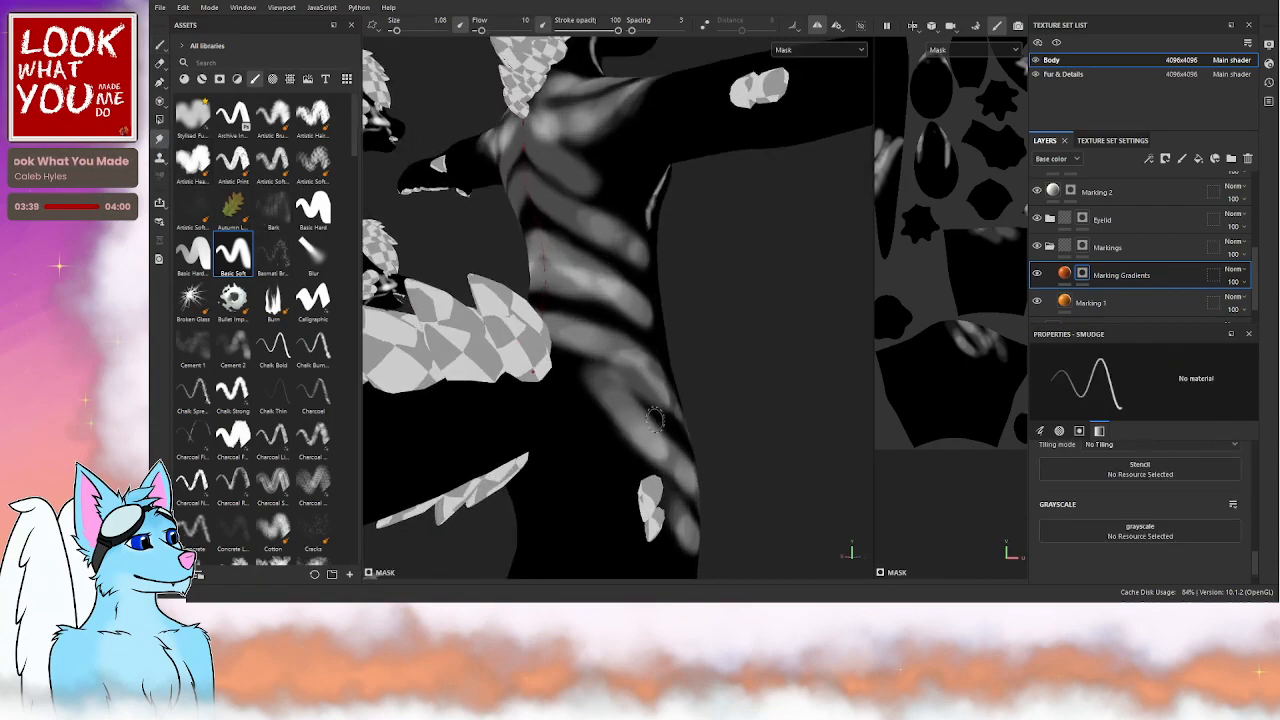
left_click(313, 255)
right_click_drag(658, 405, 680, 405, "ctrl")
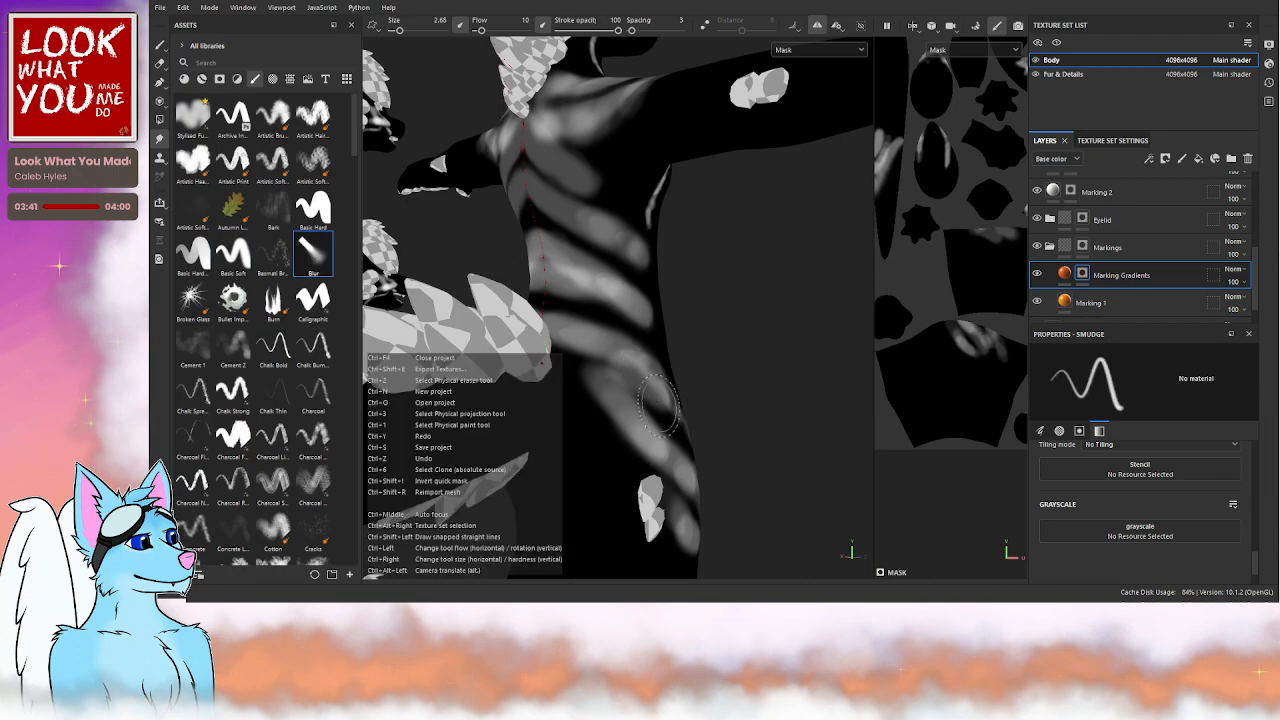
- Smudge the gradient mask on the back stripes from the spine to the flank to soften the brush marks
scroll(658, 400, "up", 2)
left_click_drag(666, 371, 660, 360, "alt")
scroll(662, 364, "up", 1)
left_click_drag(614, 285, 762, 290, "alt")
scroll(510, 272, "up", 2)
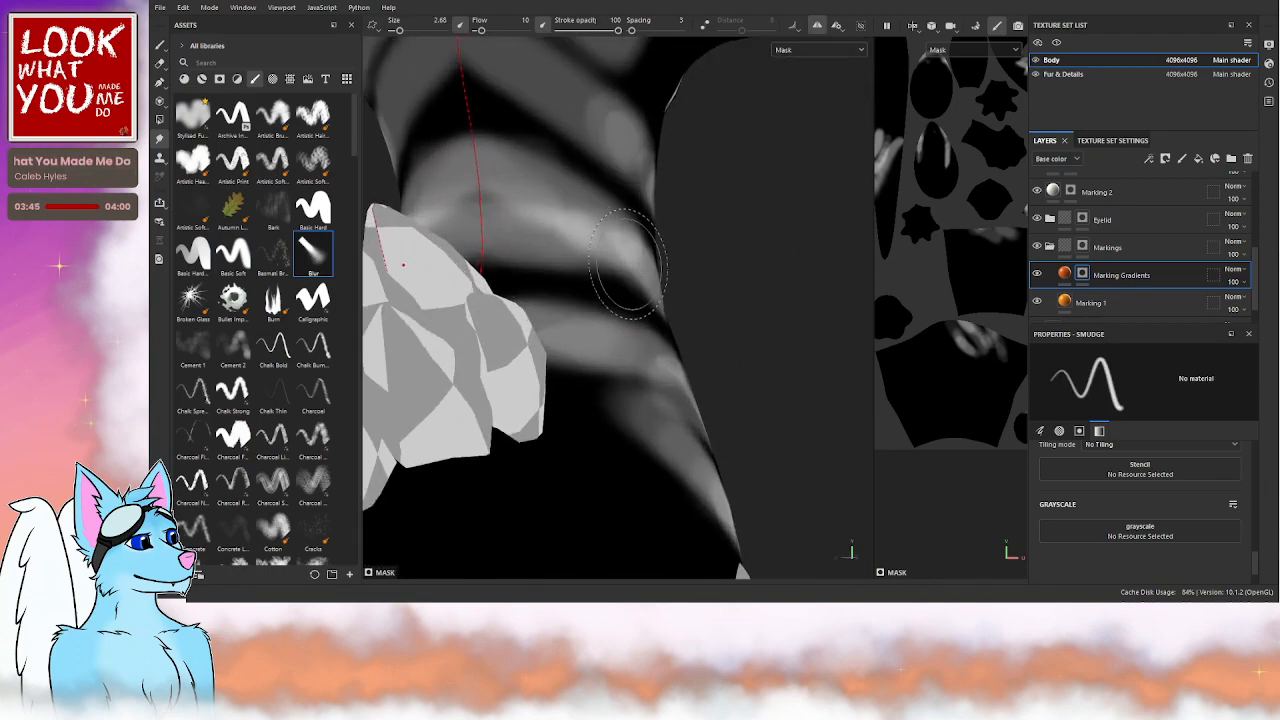
left_click_drag(620, 195, 575, 118, "alt")
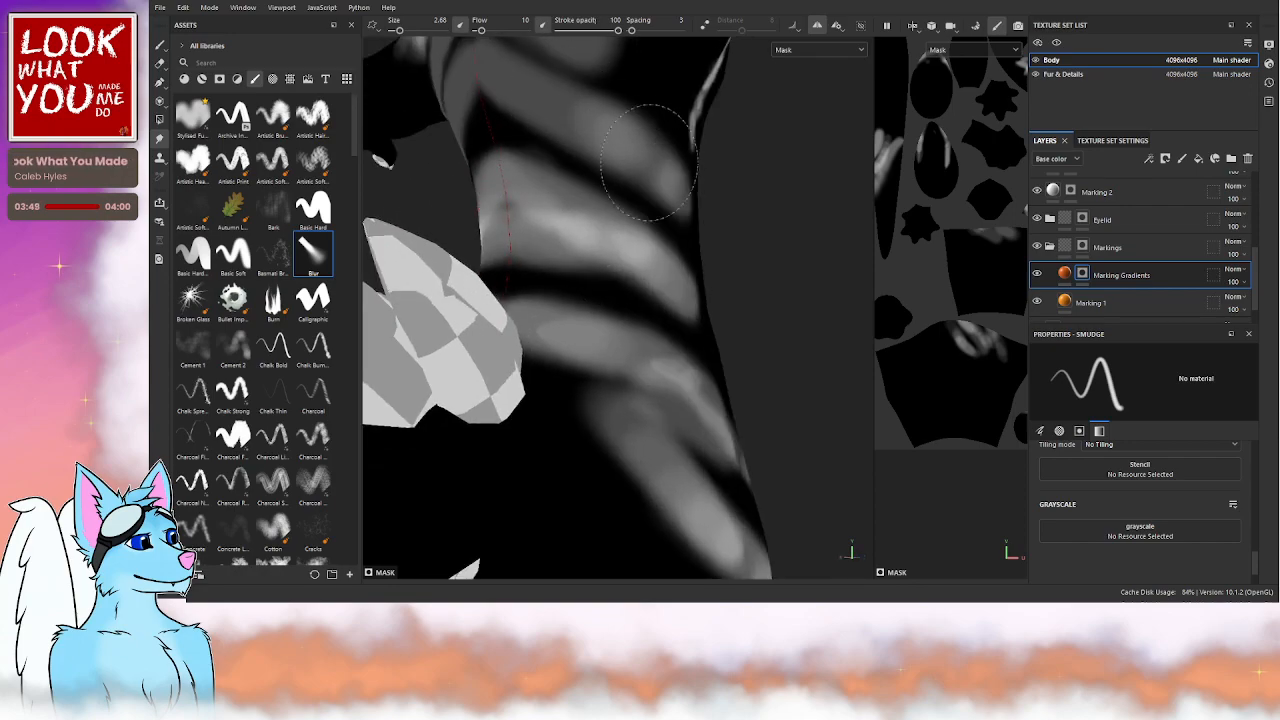
- Smudge the mask shading smooth along the lower back, hip and thigh stripes
middle_click_drag(680, 210, 472, 149, "alt")
left_click_drag(541, 277, 458, 286, "alt")
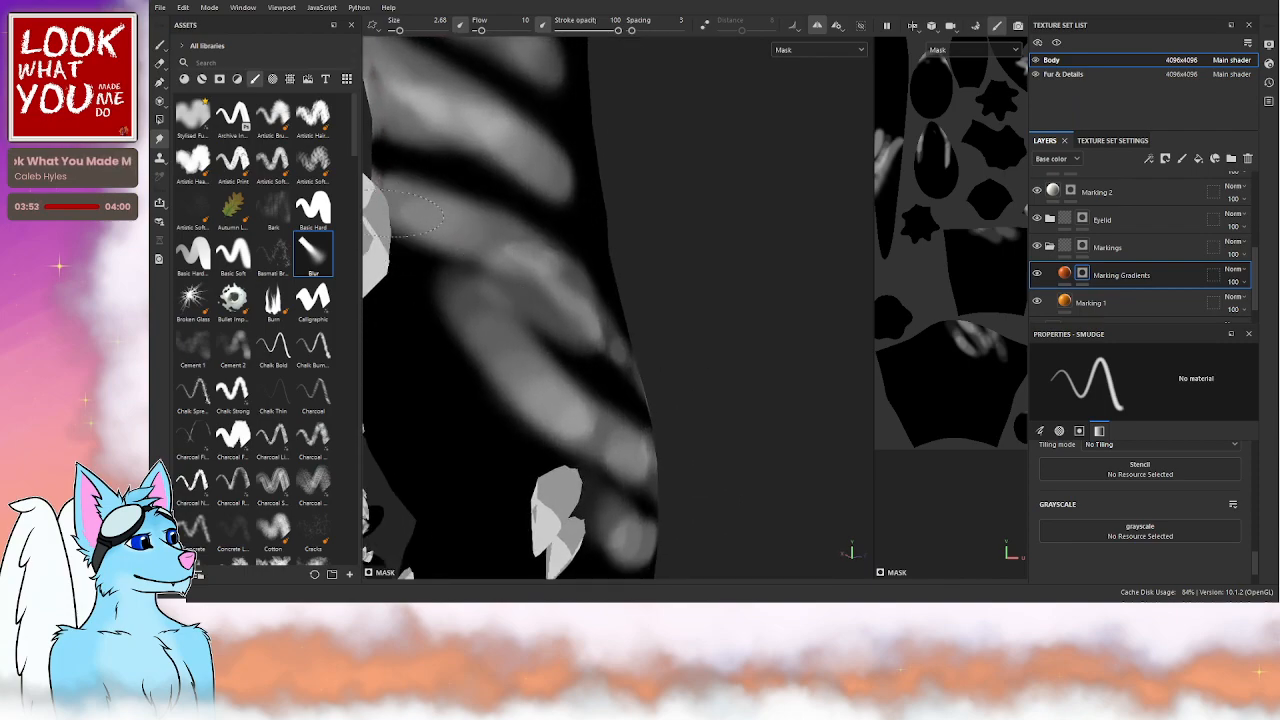
left_click_drag(571, 271, 510, 245, "alt")
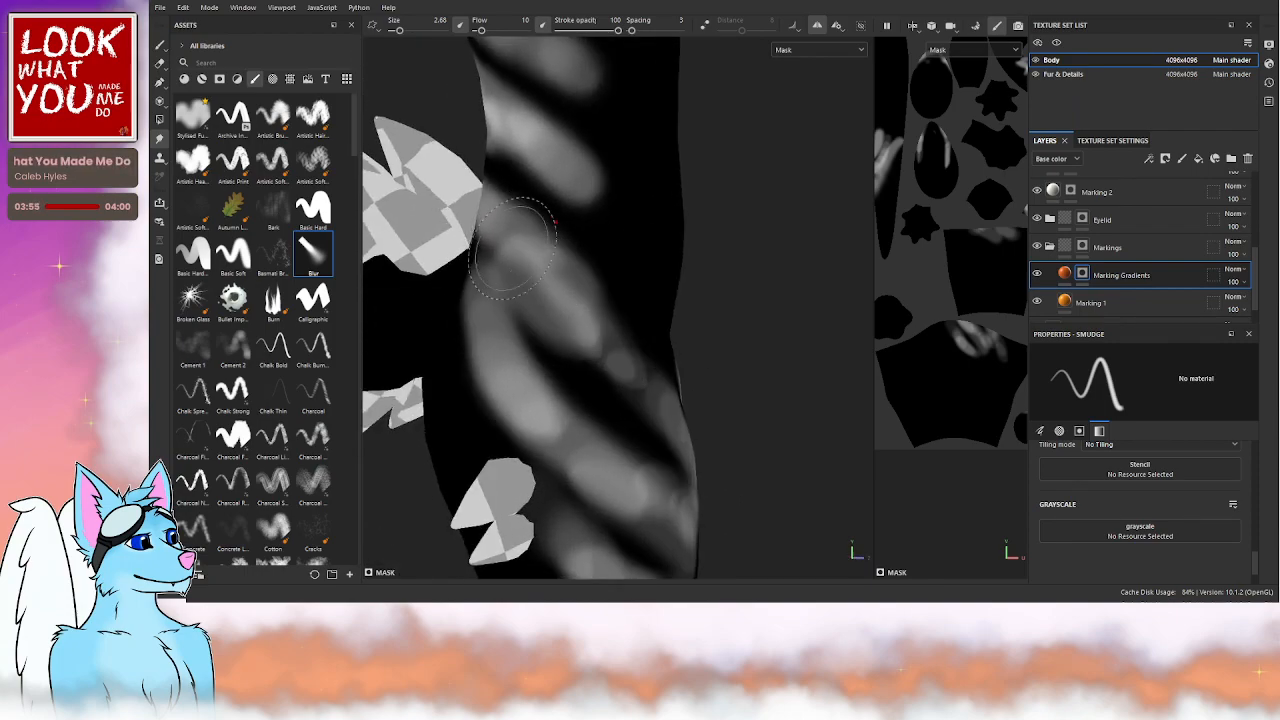
left_click_drag(609, 351, 558, 308, "alt")
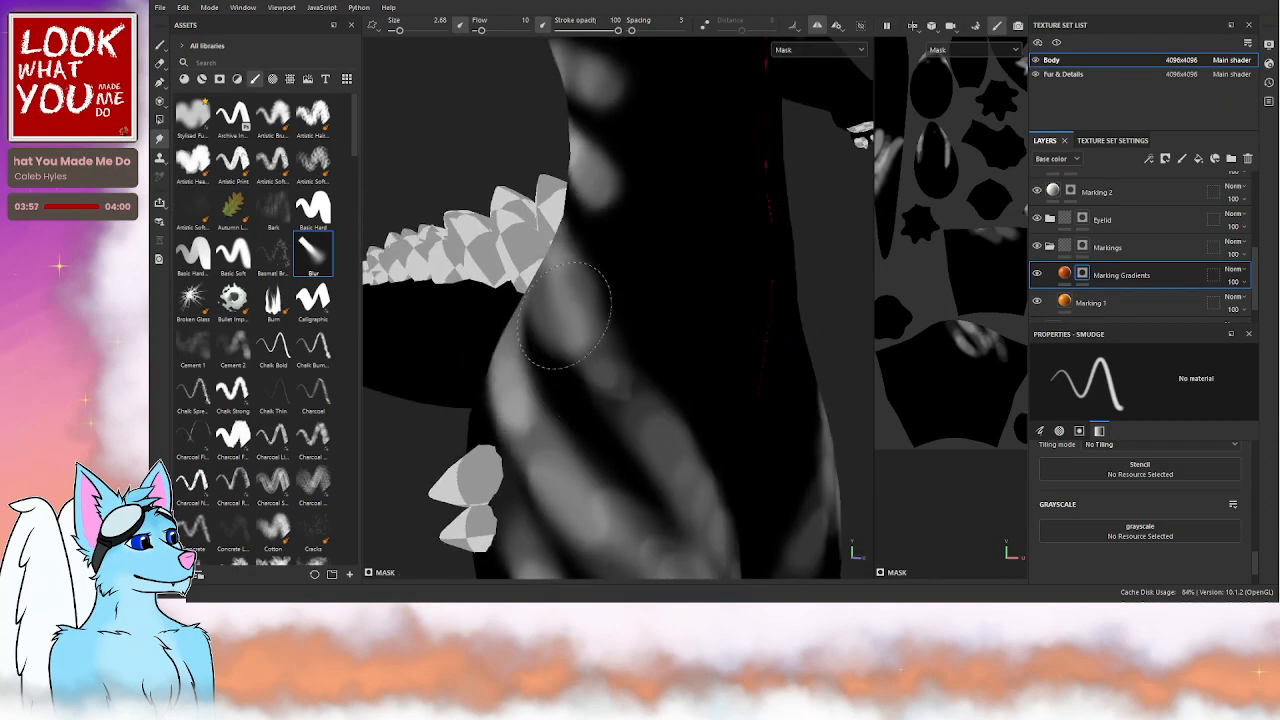
mouse_move(634, 457)
left_mouse_down("alt")
mouse_move(692, 366)
mouse_move(719, 274)
left_mouse_up("alt")
mouse_move(595, 319)
left_mouse_down()
mouse_move(621, 371)
mouse_move(690, 436)
left_mouse_up()
mouse_move(547, 418)
left_mouse_down()
mouse_move(612, 523)
mouse_move(615, 497)
mouse_move(660, 502)
left_mouse_up()
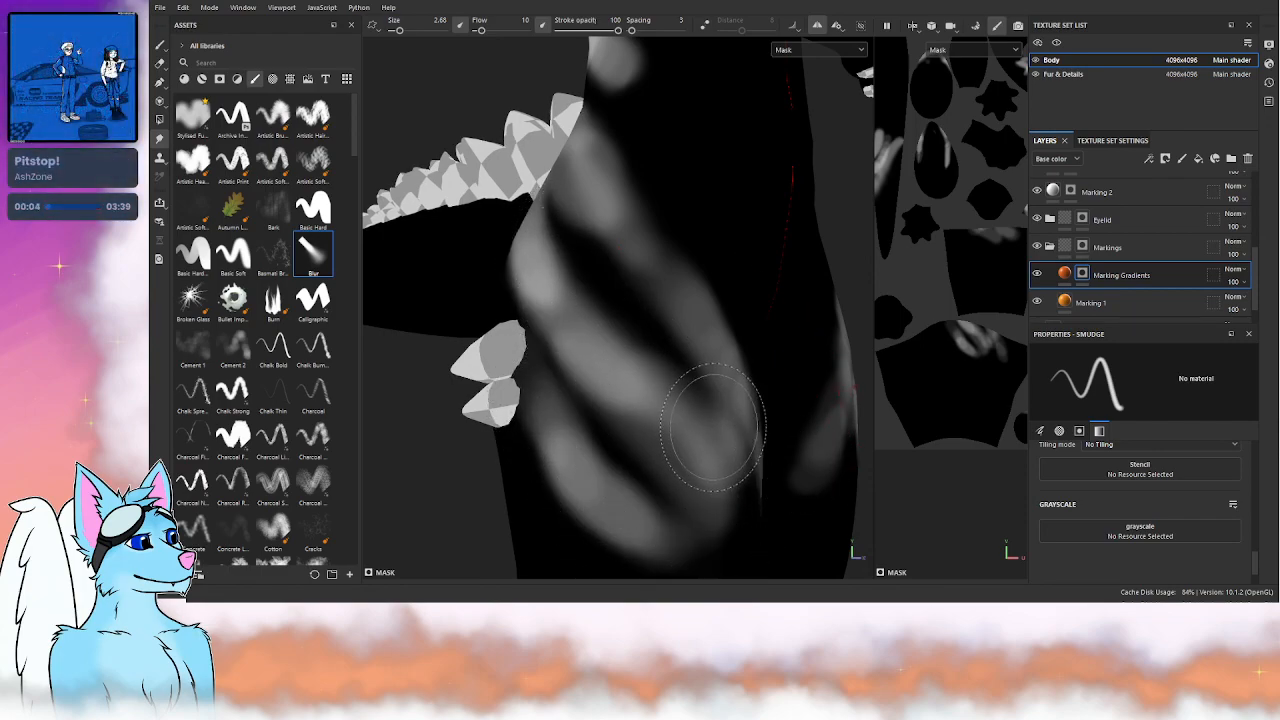
left_click_drag(713, 428, 700, 414, "alt")
- Soften the mask shading on the flank and up the chest and neck outline to the cheek marking
mouse_move(740, 337)
left_mouse_down("alt")
mouse_move(826, 354)
mouse_move(694, 366)
mouse_move(720, 440)
mouse_move(715, 485)
left_mouse_up("alt")
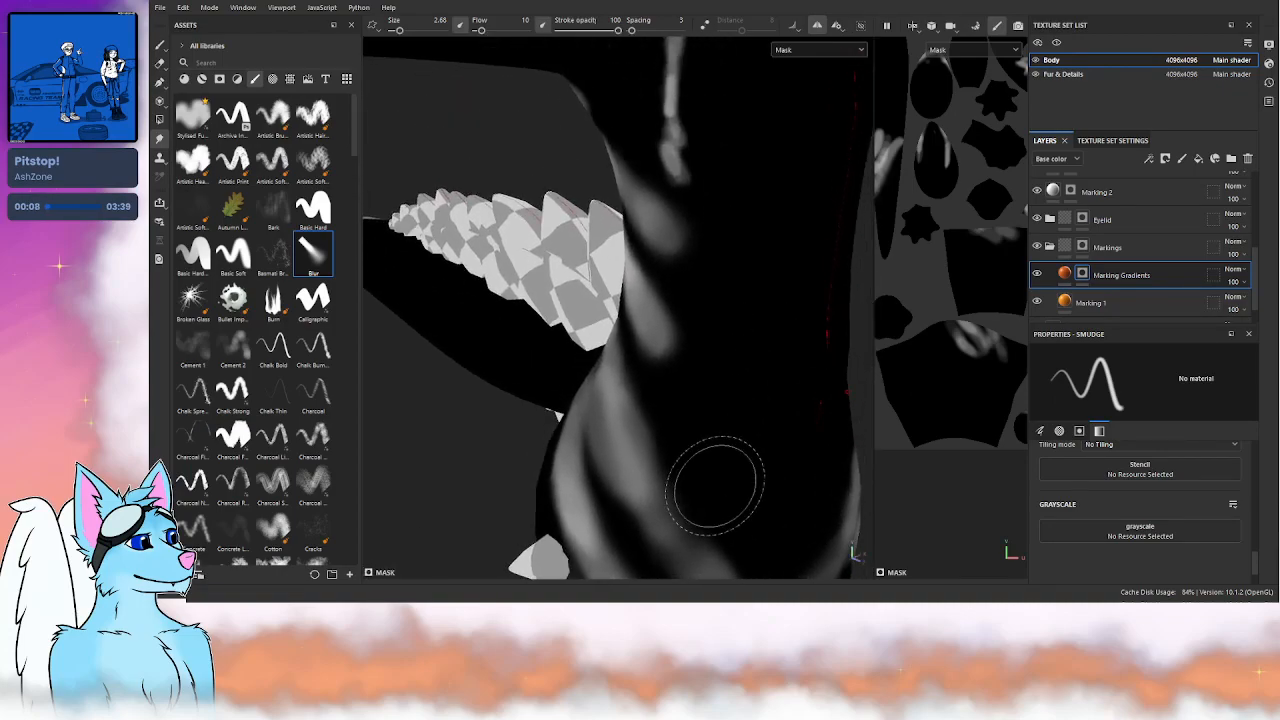
left_click_drag(606, 63, 698, 380, "alt")
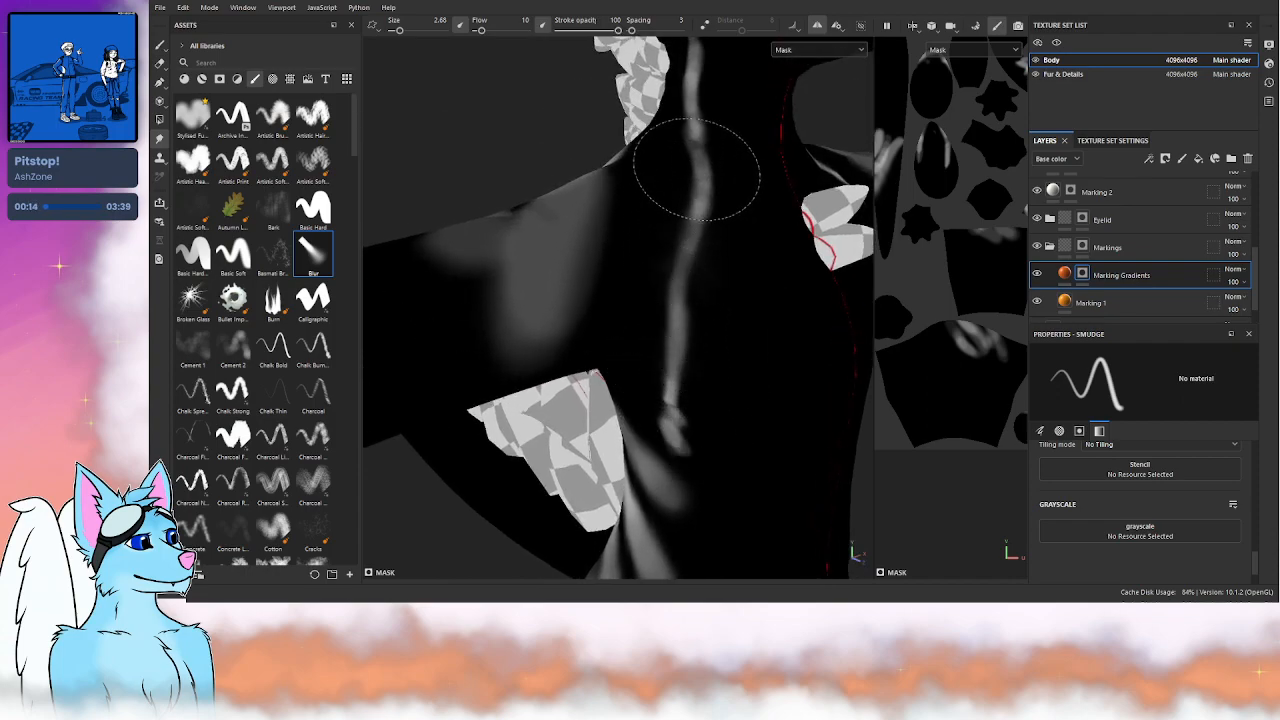
mouse_move(694, 143)
left_mouse_down("alt")
mouse_move(743, 151)
mouse_move(675, 300)
mouse_move(665, 270)
left_mouse_up("alt")
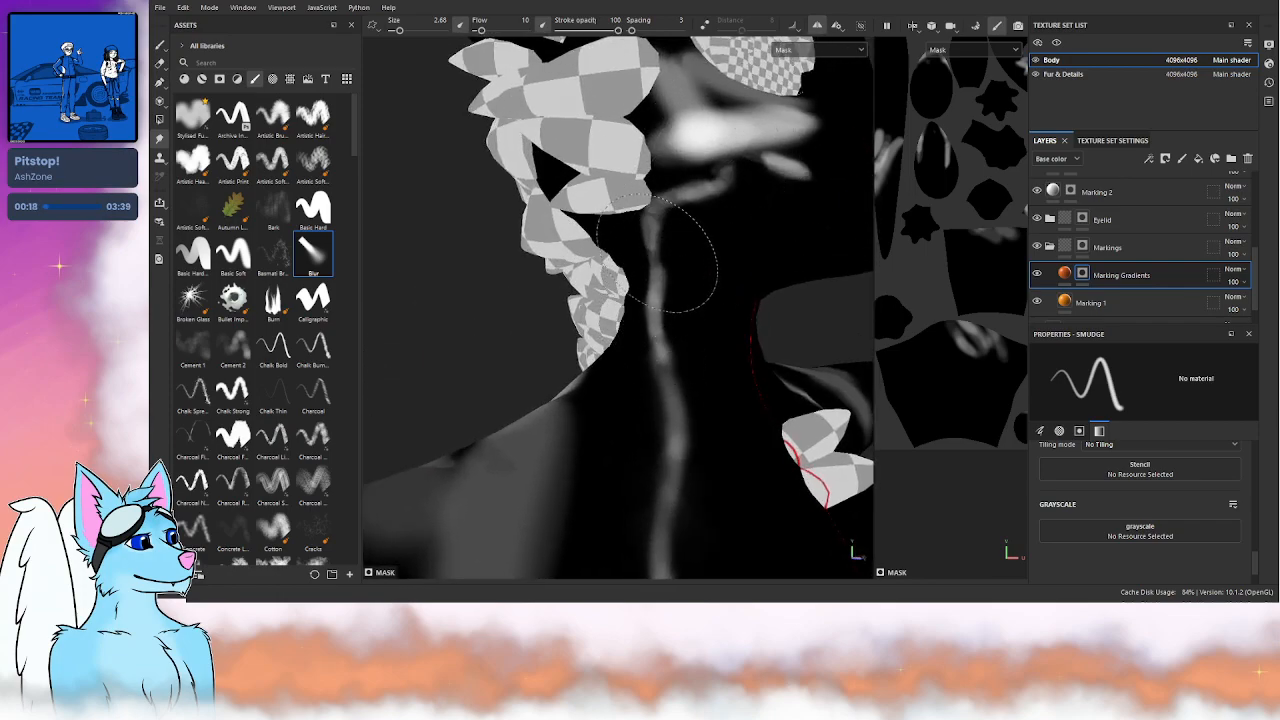
left_click_drag(738, 164, 795, 168)
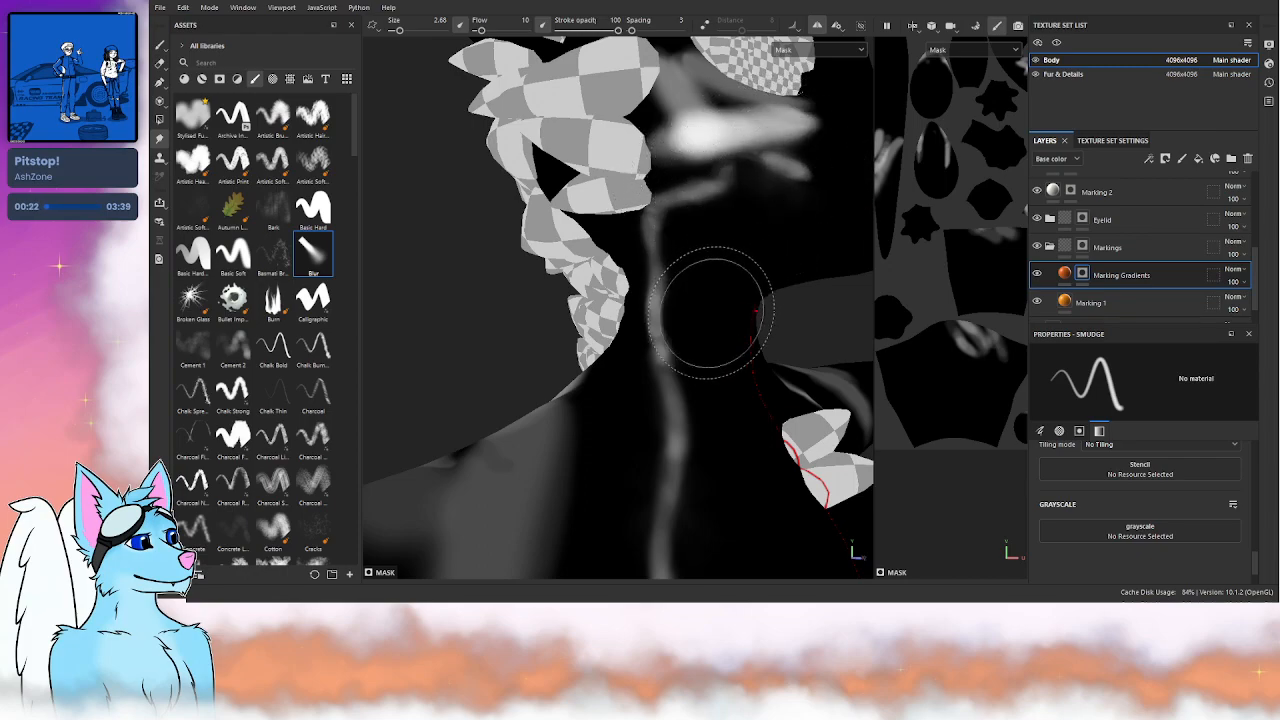
- Try to paint black over the uneven mask patch at the spine with the Basic Soft brush, grayscale 0
mouse_move(666, 400)
left_mouse_down("alt")
mouse_move(720, 257)
mouse_move(681, 398)
mouse_move(878, 195)
mouse_move(700, 290)
mouse_move(451, 380)
mouse_move(583, 389)
left_mouse_up("alt")
middle_click_drag(583, 389, 597, 408, "alt")
right_click_drag(543, 373, 183, 168, "alt")
left_click(160, 46)
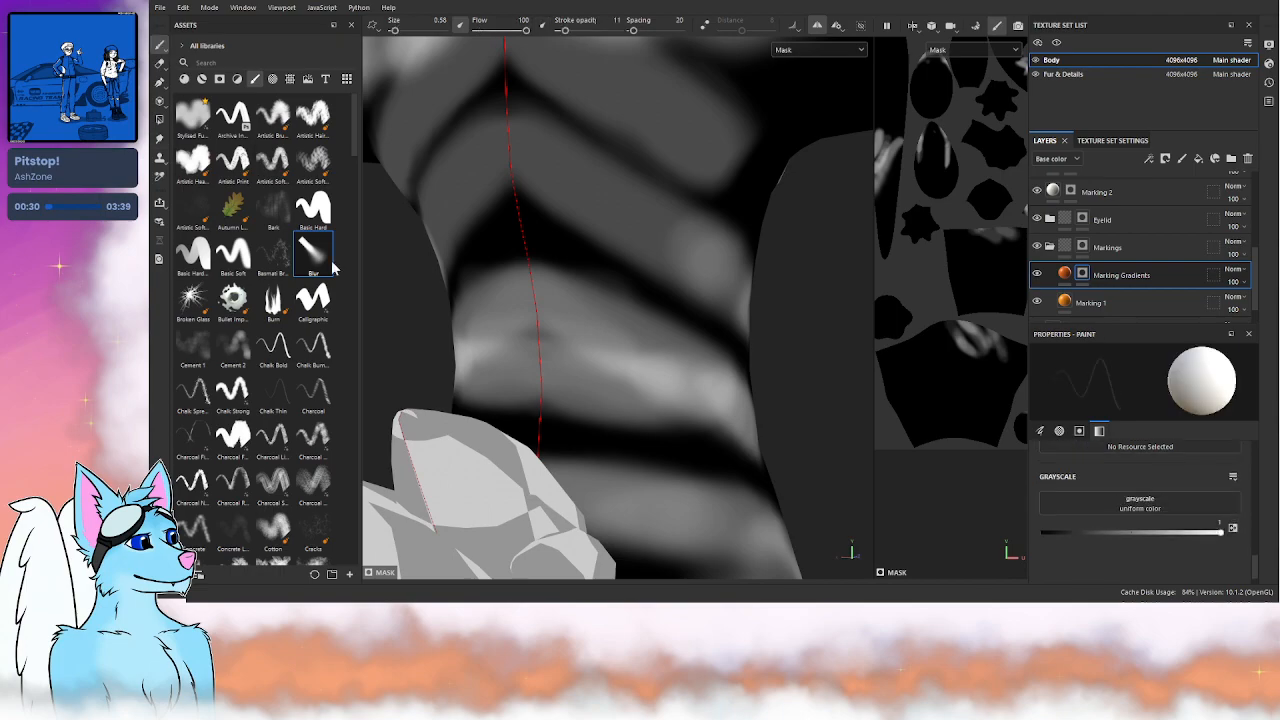
left_click(233, 255)
right_click_drag(508, 316, 395, 318, "ctrl")
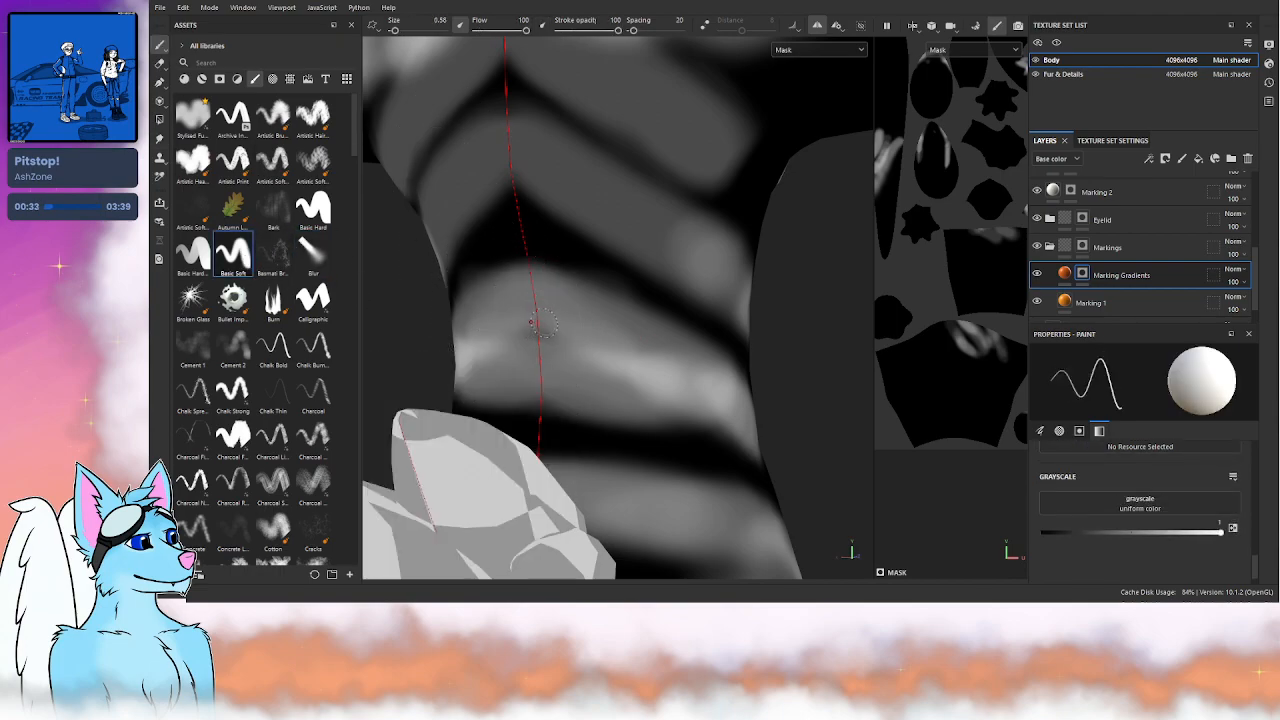
left_click(1233, 529)
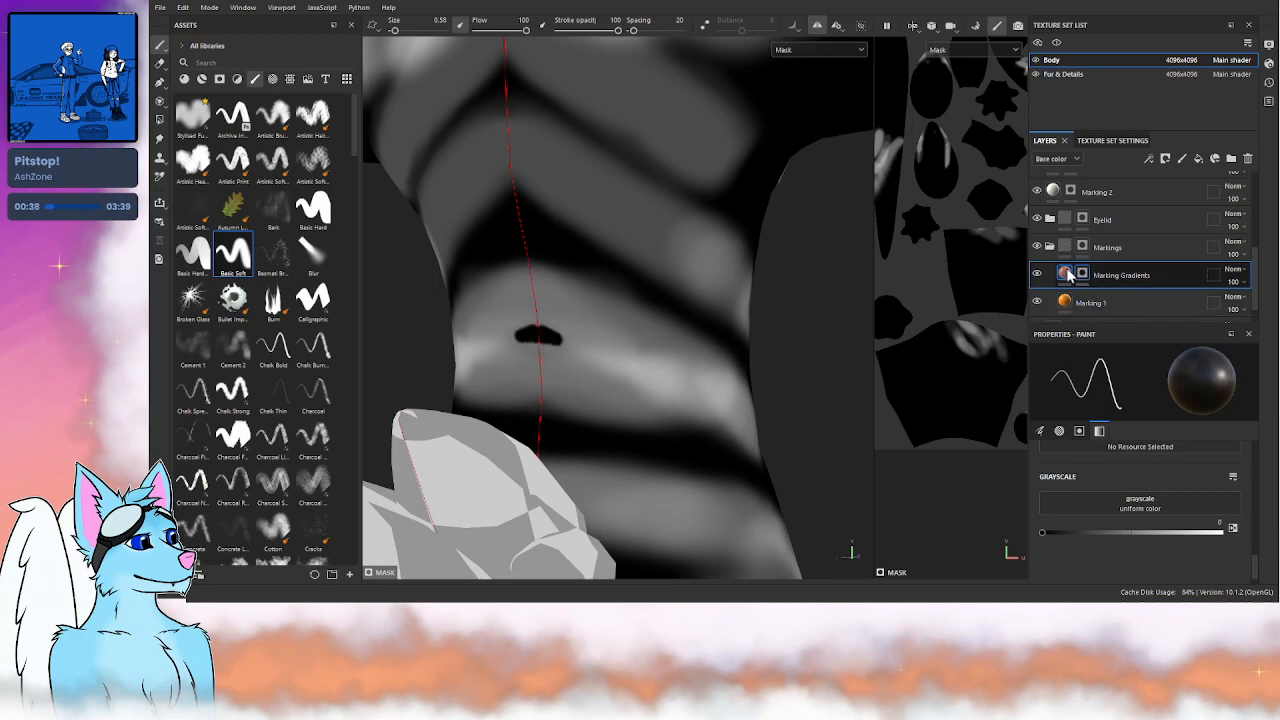
- Return to the base colour view and smudge the Marking Gradients mask on the back stripes with the Blur brush at size 1.08
left_click(1065, 276)
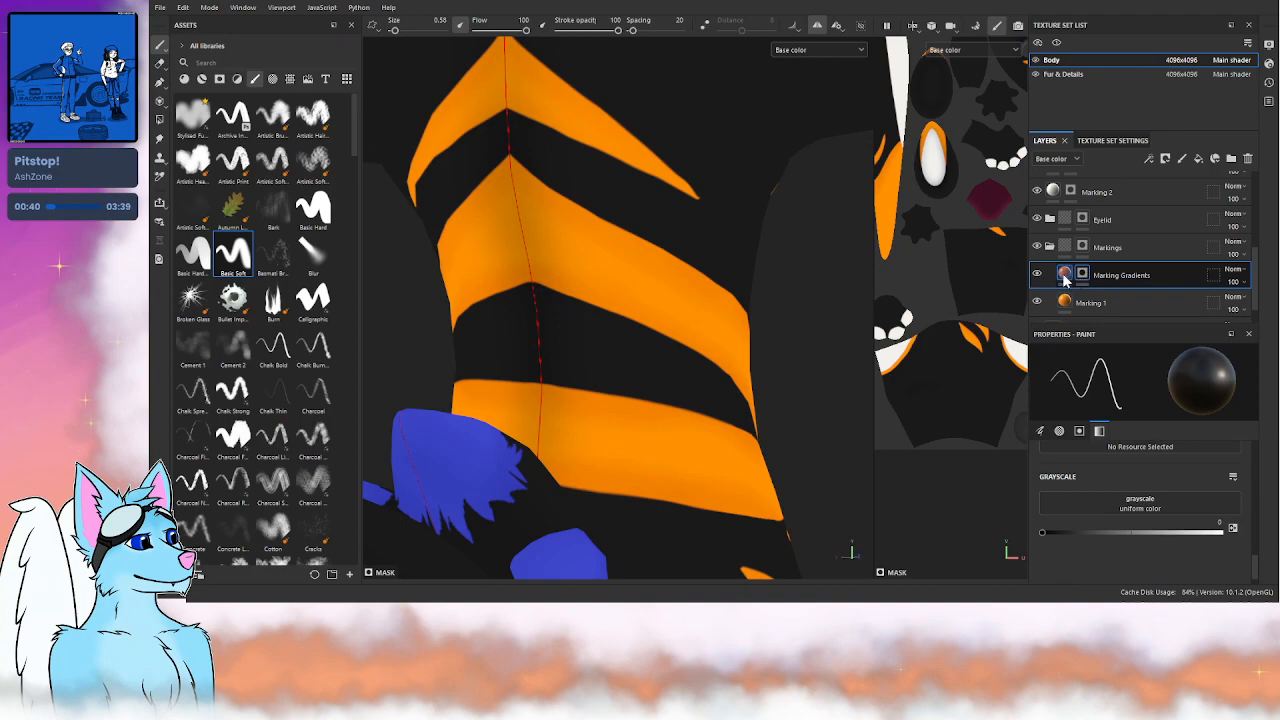
left_click(1078, 277)
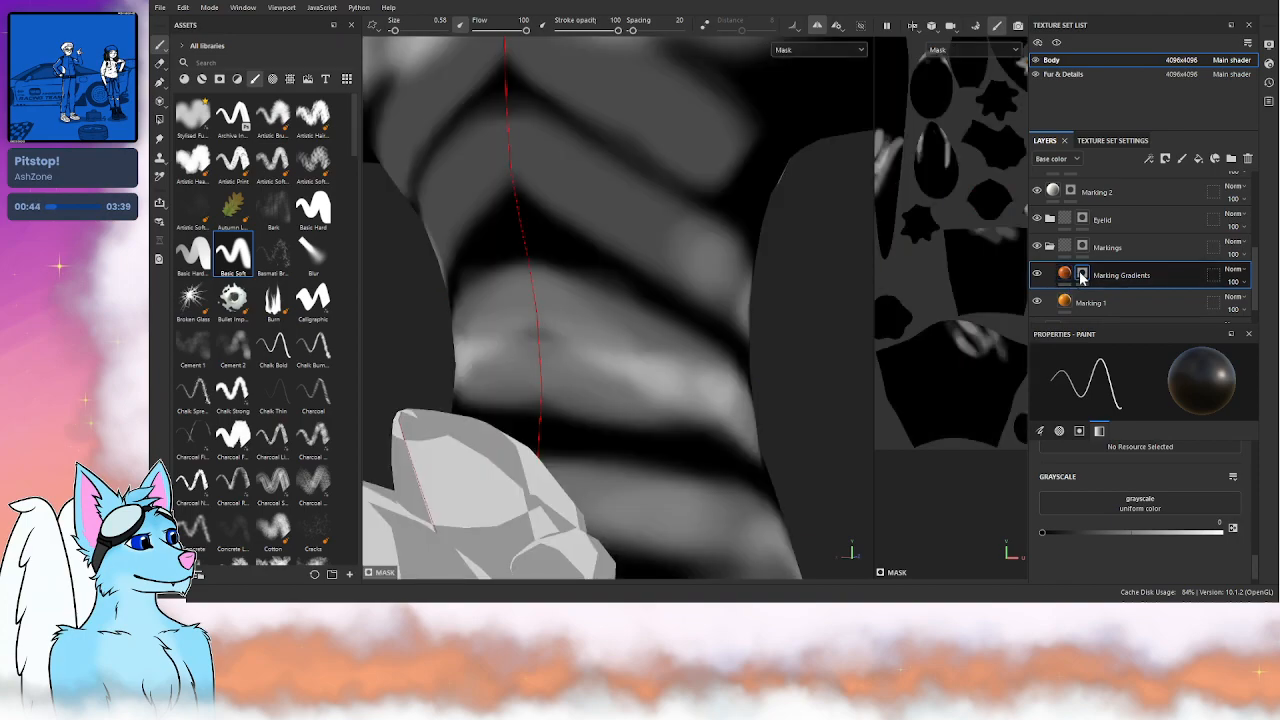
left_click(1068, 276)
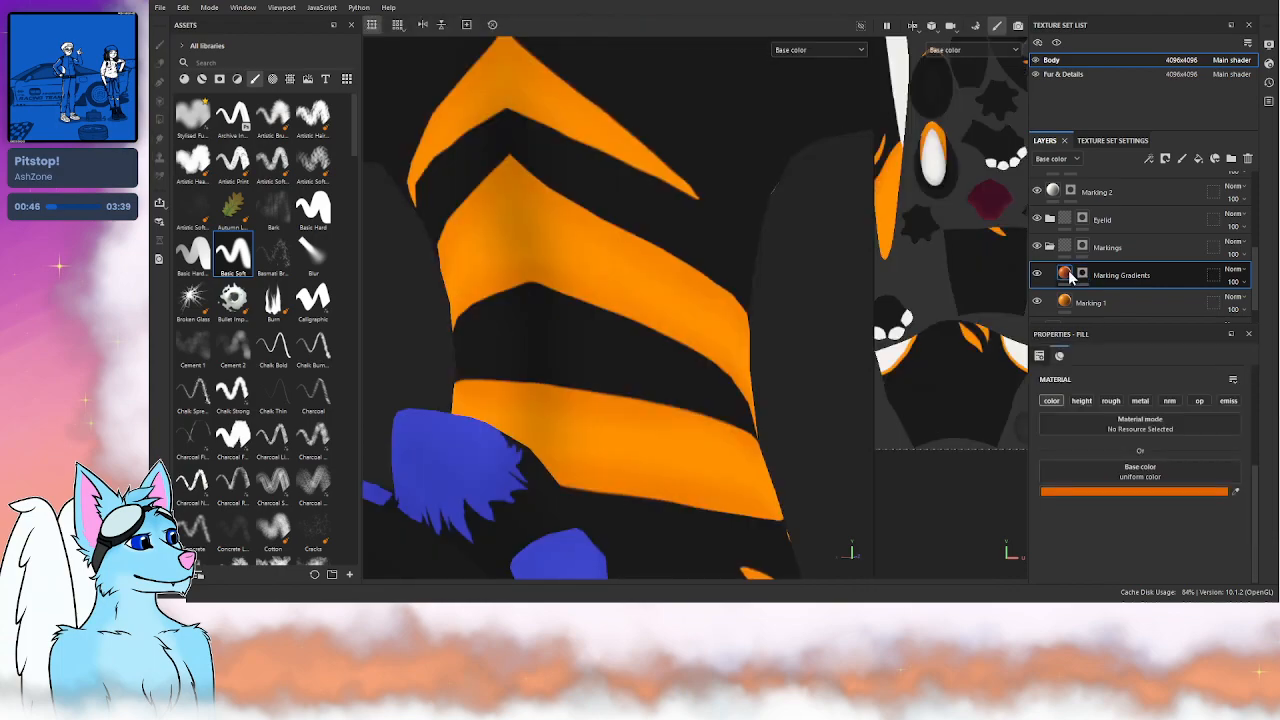
left_click(1078, 273)
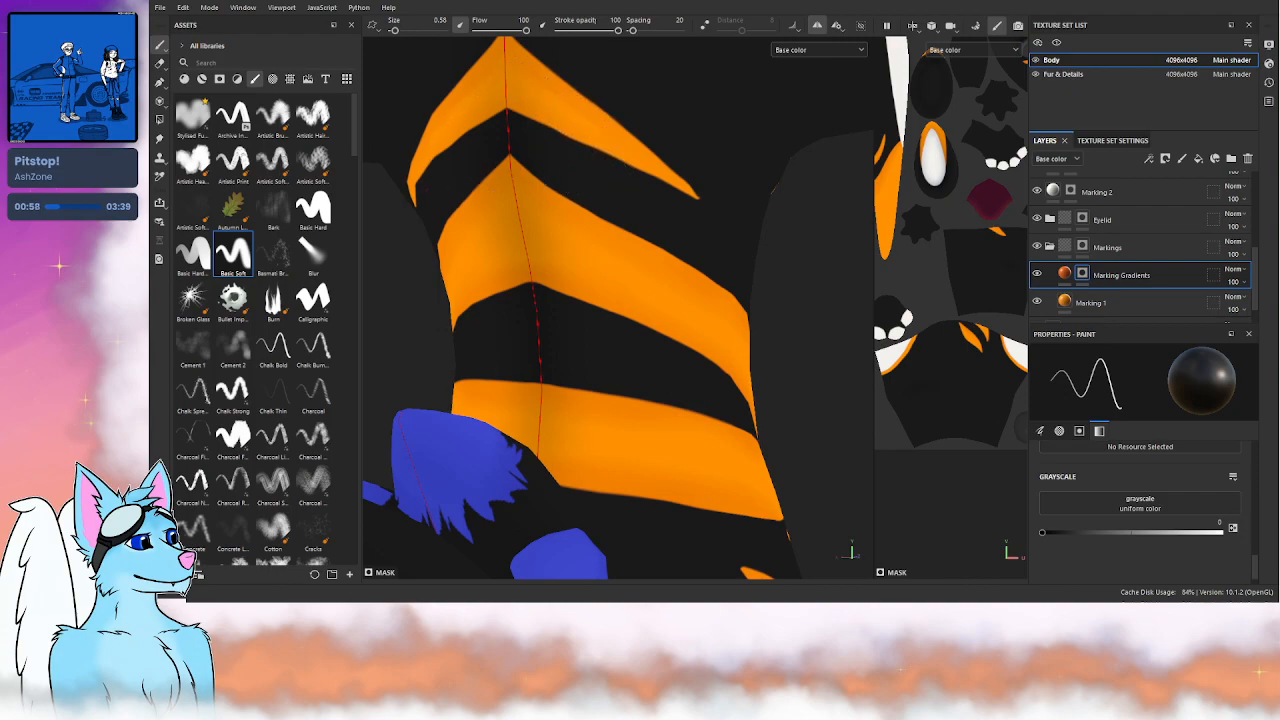
left_click(314, 254)
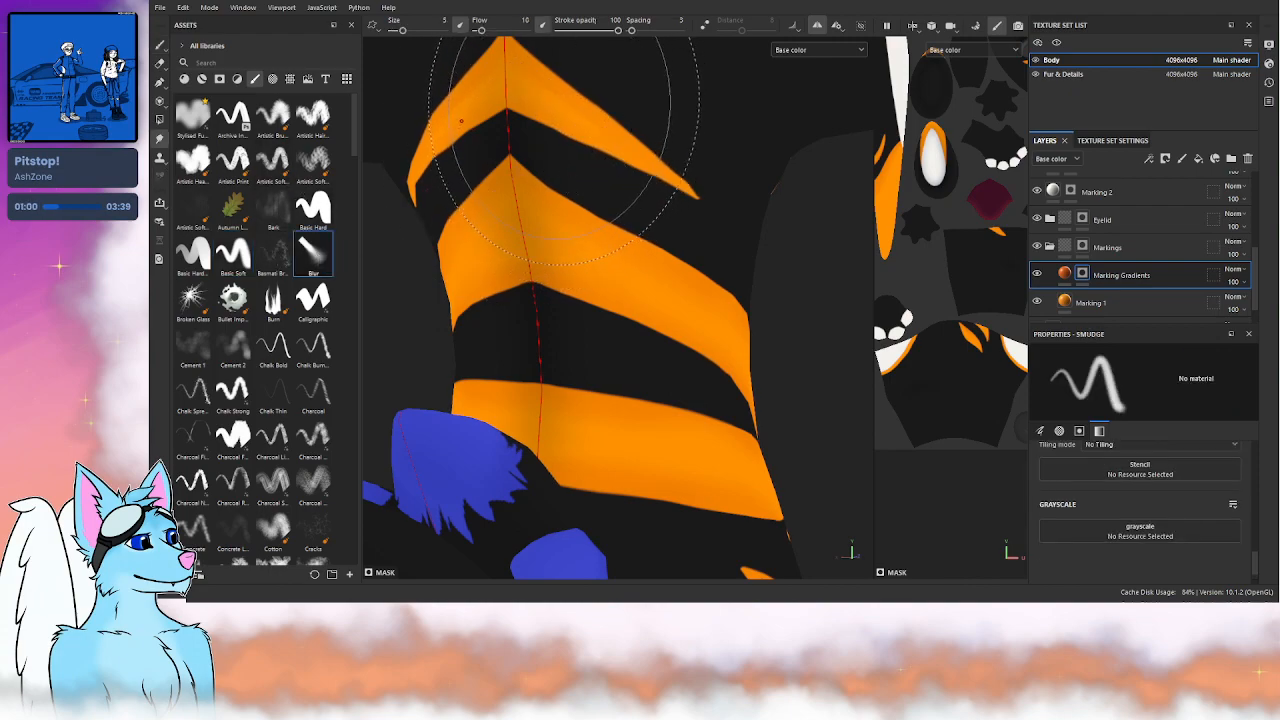
right_click_drag(572, 100, 443, 115, "ctrl")
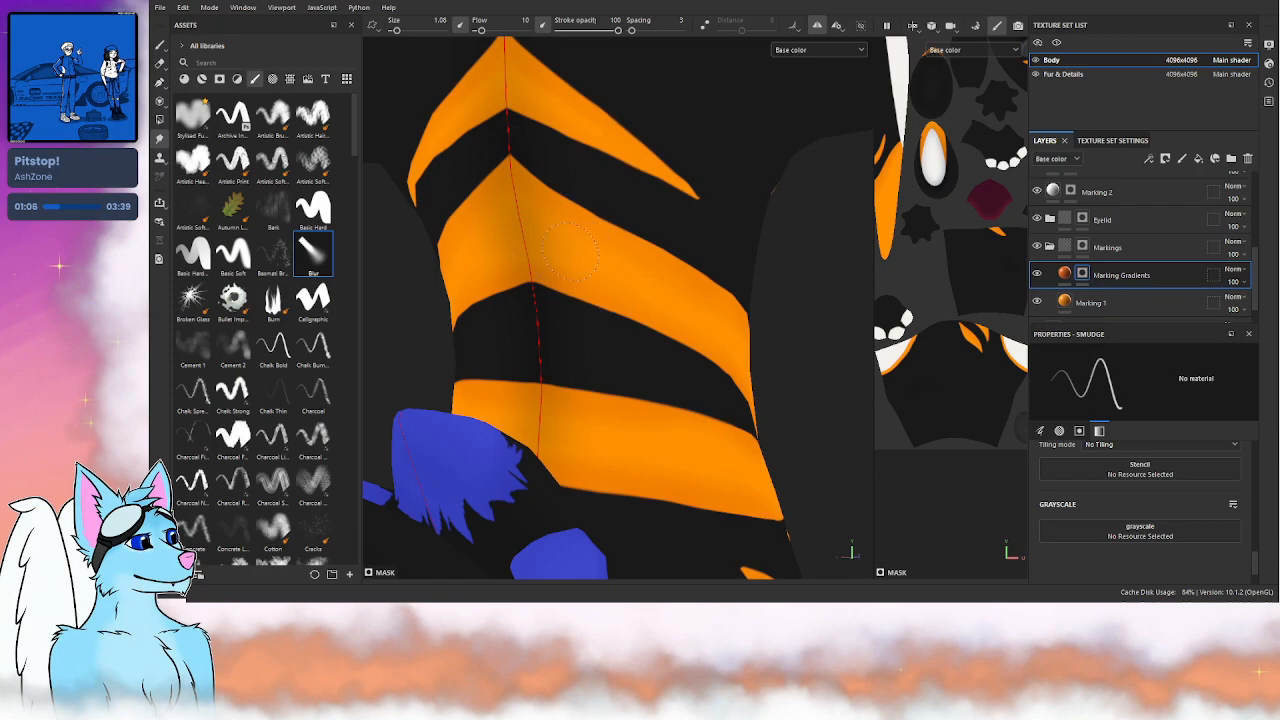
scroll(640, 214, "down", 4)
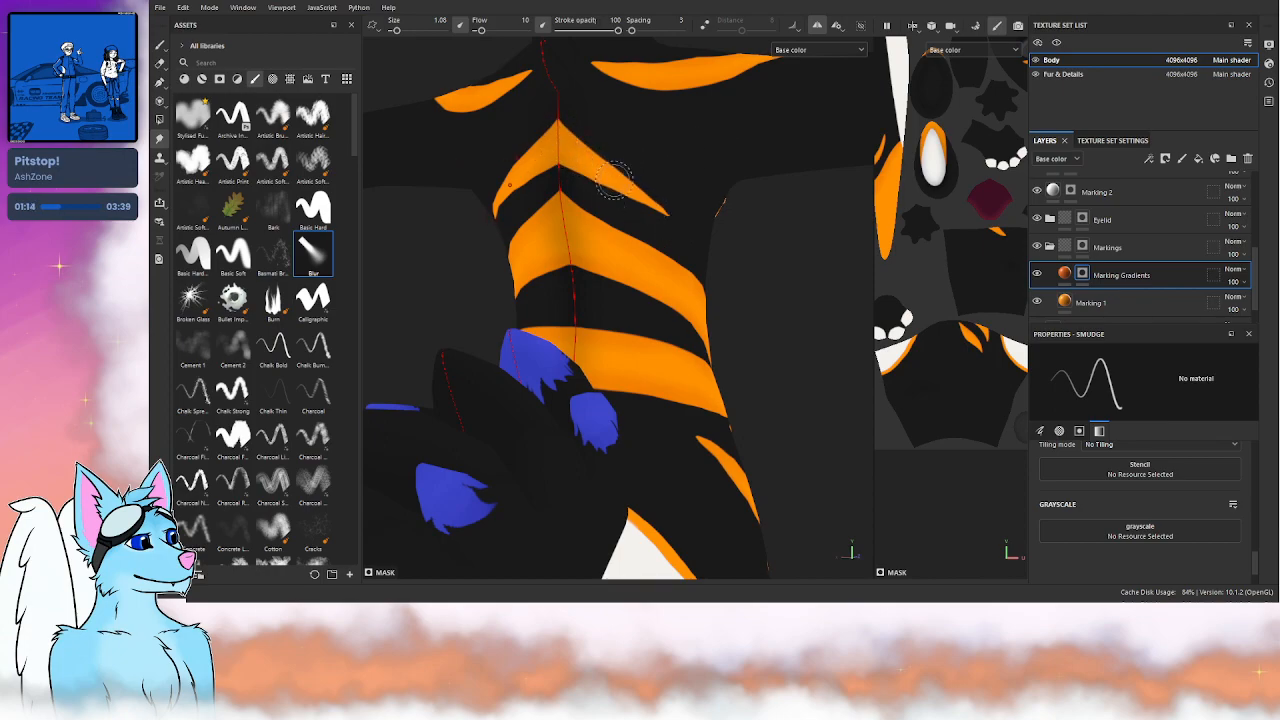
- Examine the blended orange markings on the character's back, front, chest and head
scroll(663, 206, "down", 3)
left_click_drag(664, 208, 754, 324, "alt")
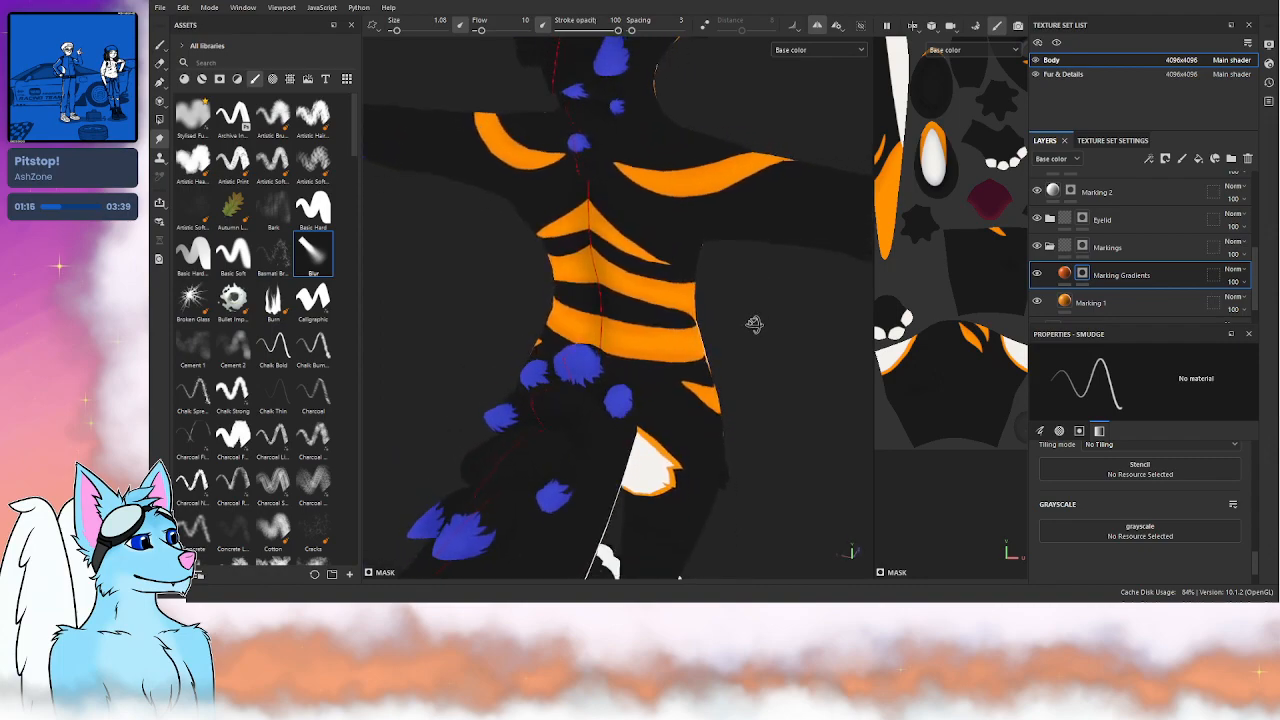
mouse_move(678, 577)
left_mouse_down("alt")
mouse_move(486, 243)
mouse_move(629, 300)
mouse_move(540, 174)
mouse_move(463, 291)
left_mouse_up("alt")
middle_click_drag(463, 291, 537, 387, "alt")
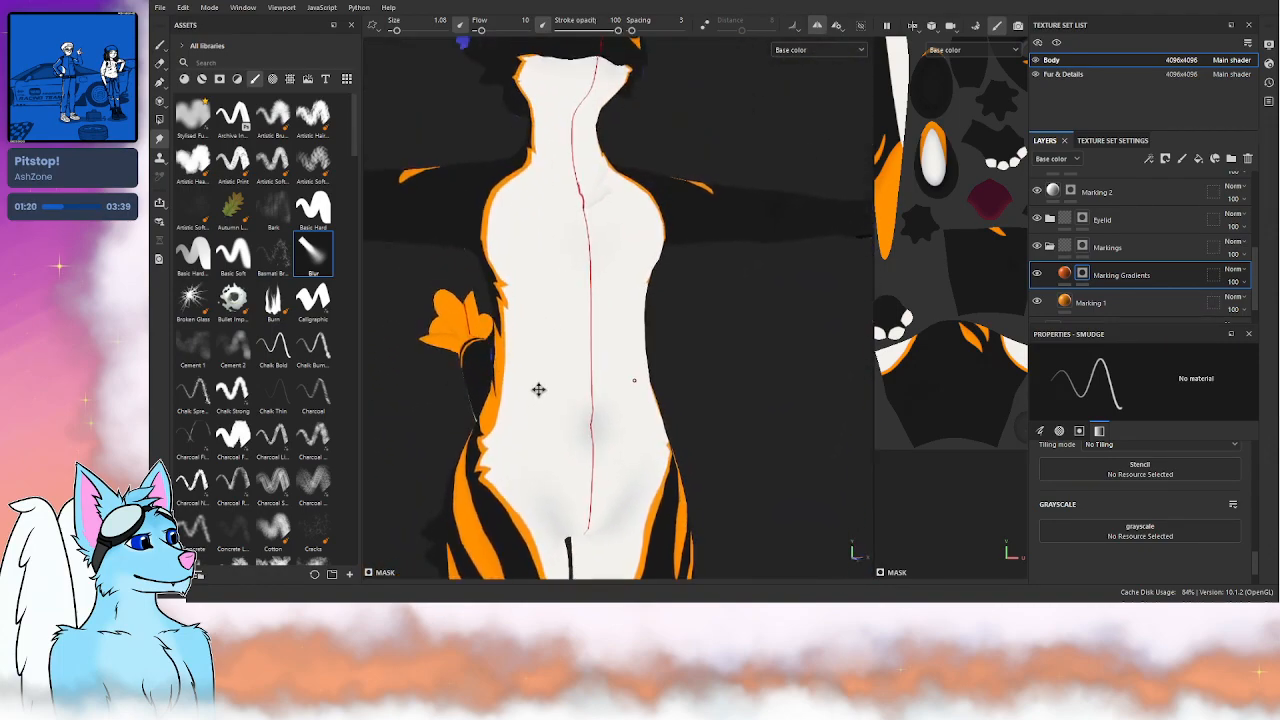
left_click_drag(537, 387, 552, 264, "alt")
middle_click_drag(552, 264, 568, 398, "alt")
left_click_drag(568, 398, 560, 357, "alt")
scroll(560, 357, "down", 1)
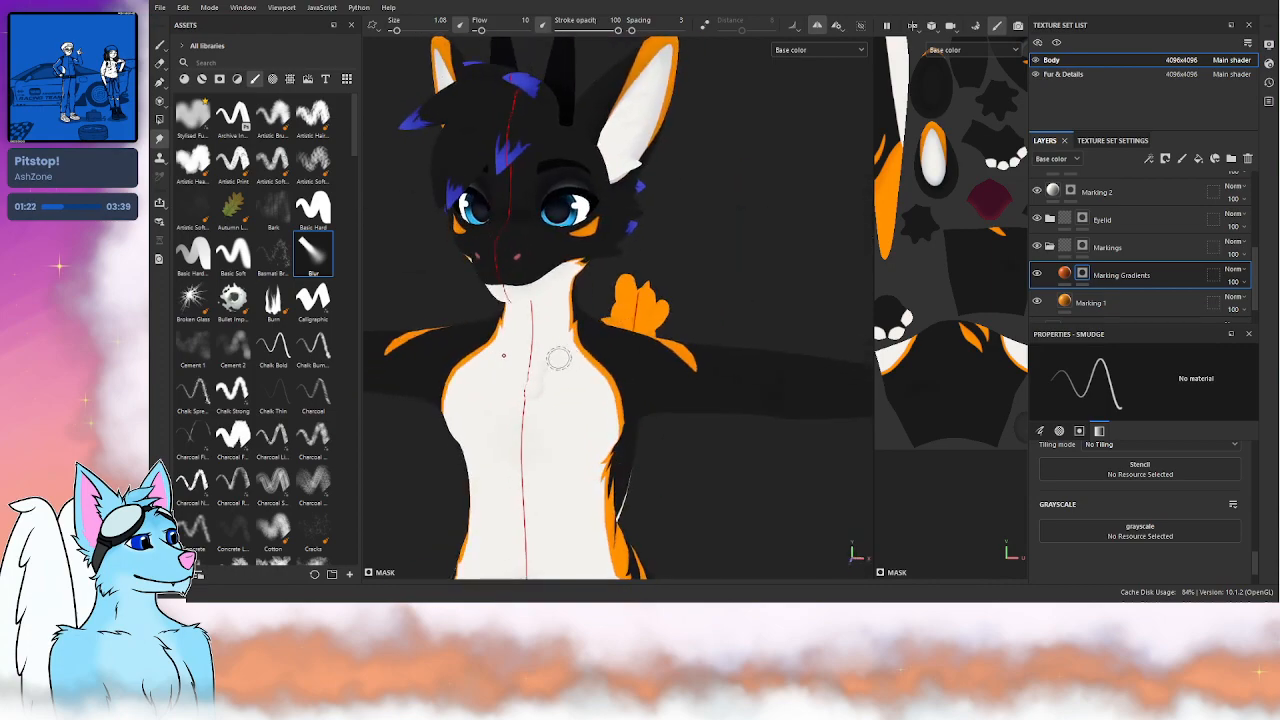
middle_click_drag(560, 357, 600, 354, "alt")
scroll(610, 335, "down", 2)
mouse_move(612, 330)
left_mouse_down("alt")
mouse_move(605, 365)
mouse_move(660, 371)
mouse_move(630, 335)
left_mouse_up("alt")
middle_click_drag(630, 335, 623, 315, "alt")
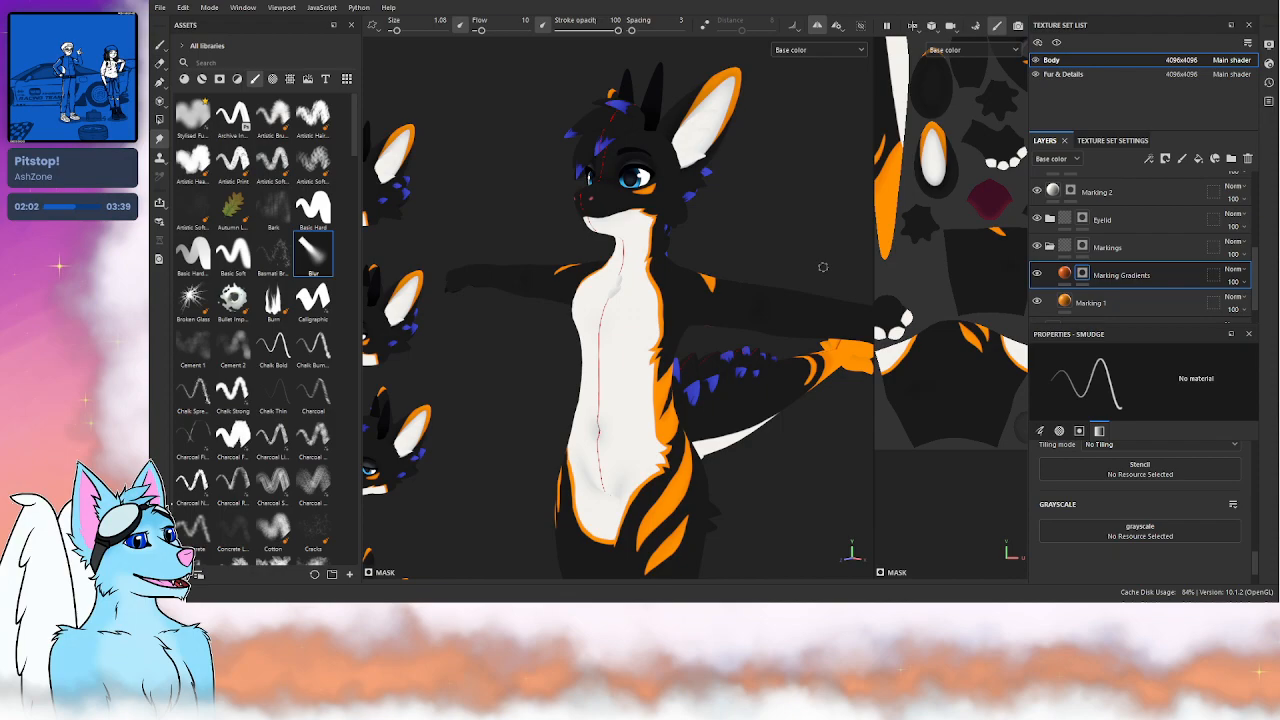
- Examine the orange tail stripes and the transition into the tail tip fur from several sides
scroll(685, 160, "down", 4)
left_click_drag(668, 240, 598, 261, "alt")
middle_click_drag(599, 261, 290, 332, "alt")
scroll(500, 290, "up", 4)
middle_click_drag(500, 282, 677, 244, "alt")
left_click_drag(676, 244, 680, 294, "alt")
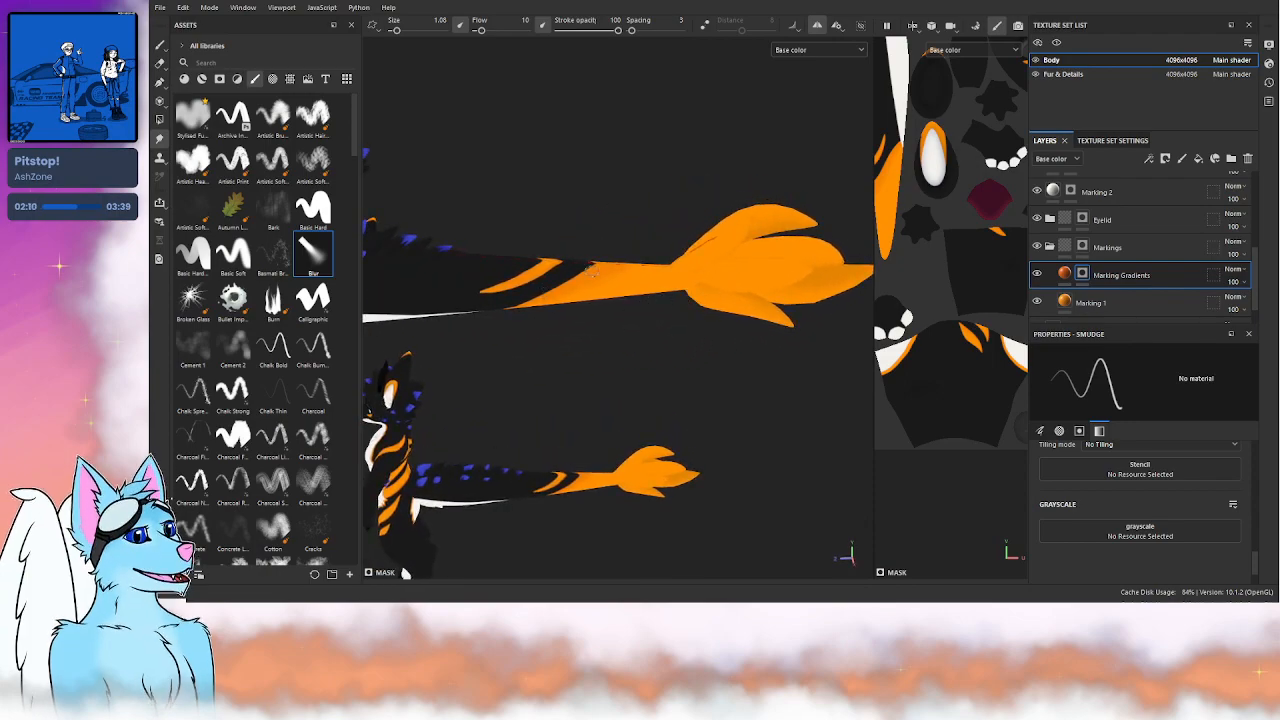
left_click_drag(578, 283, 600, 229, "alt")
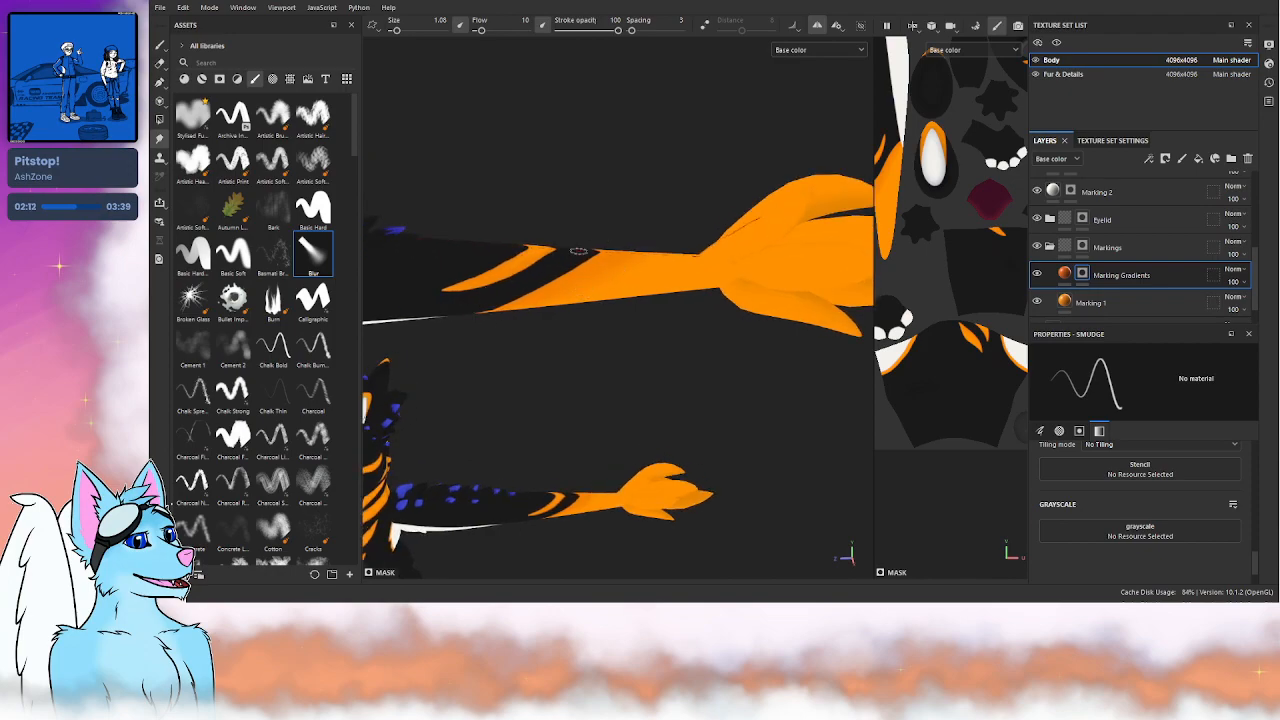
left_click_drag(552, 270, 606, 271, "alt")
- Toggle the Body set's Markings group off and back on to compare the tail with its tip fur
left_click(1037, 246)
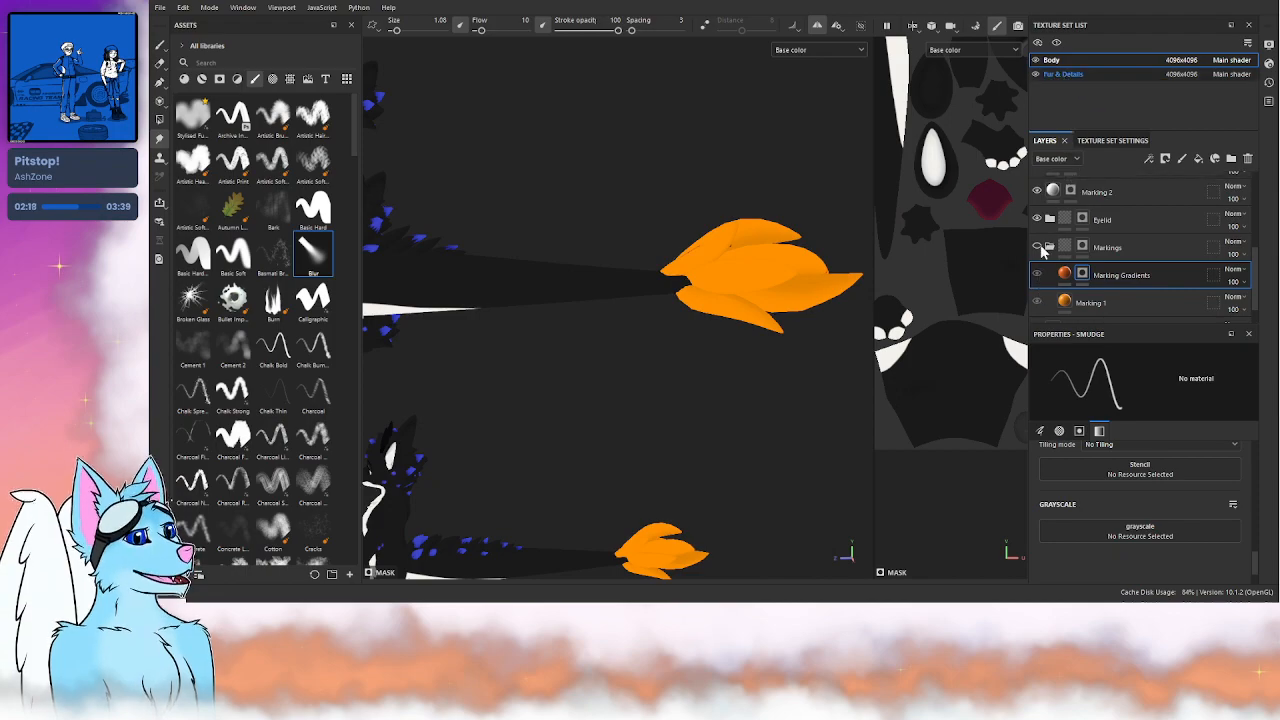
left_click(1063, 74)
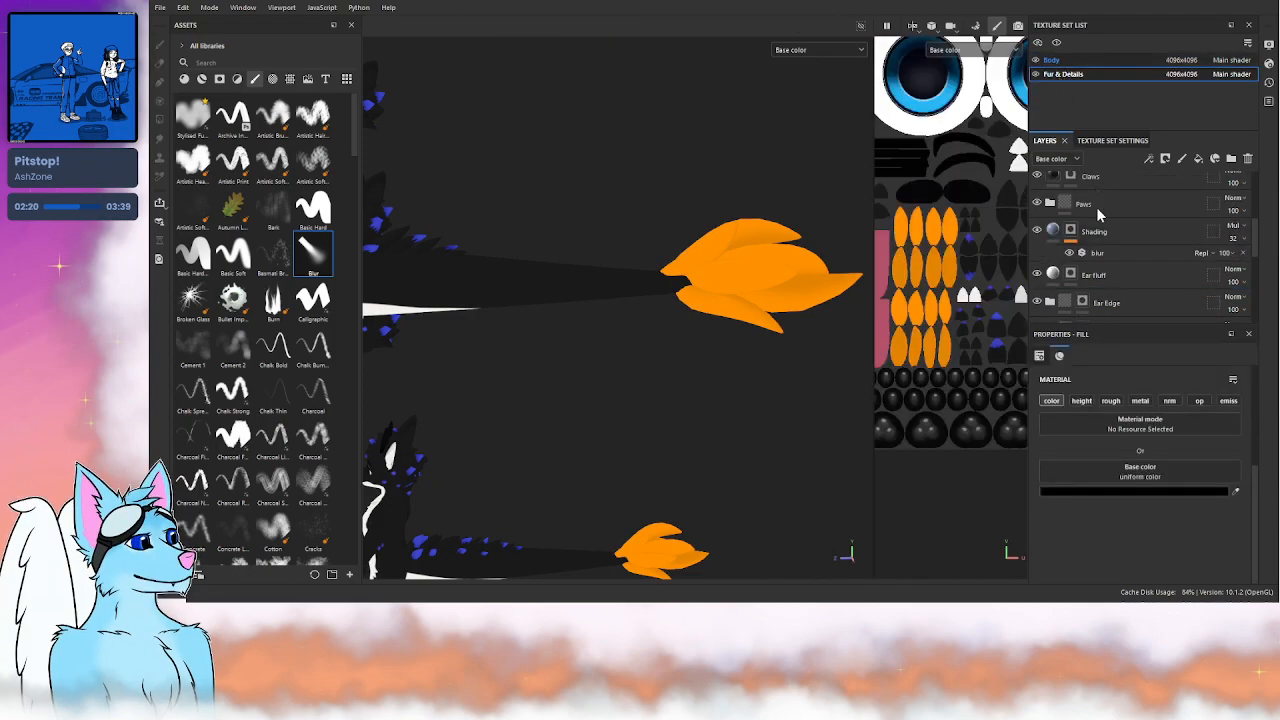
left_click(1062, 61)
left_click(1037, 246)
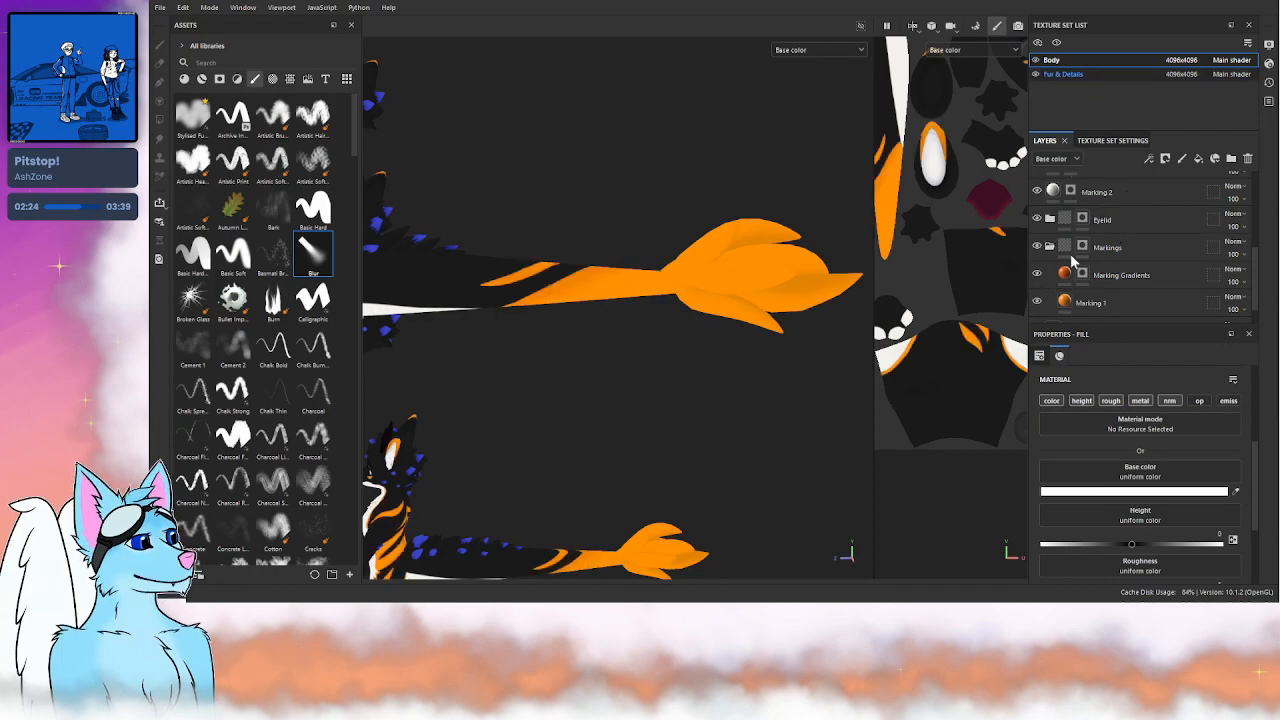
- Hide the Tail Tip group in the Fur & Details texture set and check the tail without its orange tip
left_click(1064, 74)
scroll(1045, 250, "down", 5)
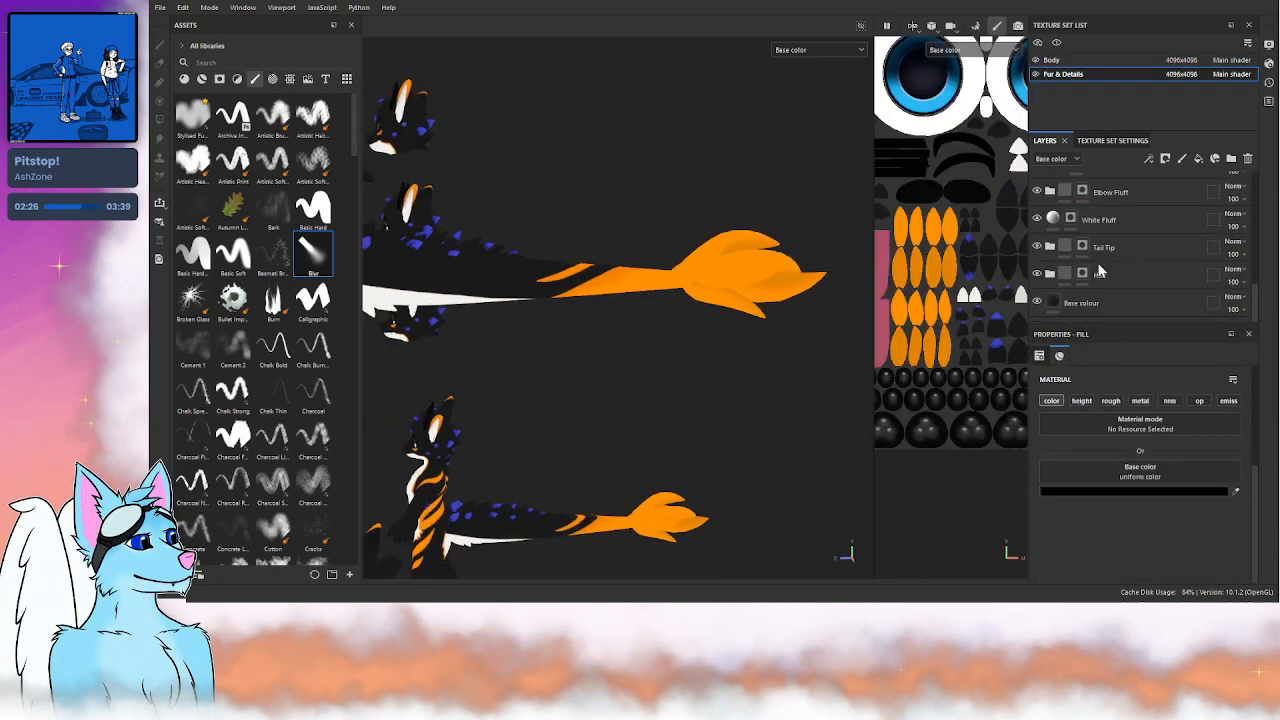
left_click(1037, 246)
left_click_drag(837, 400, 606, 395, "alt")
scroll(722, 402, "up", 2)
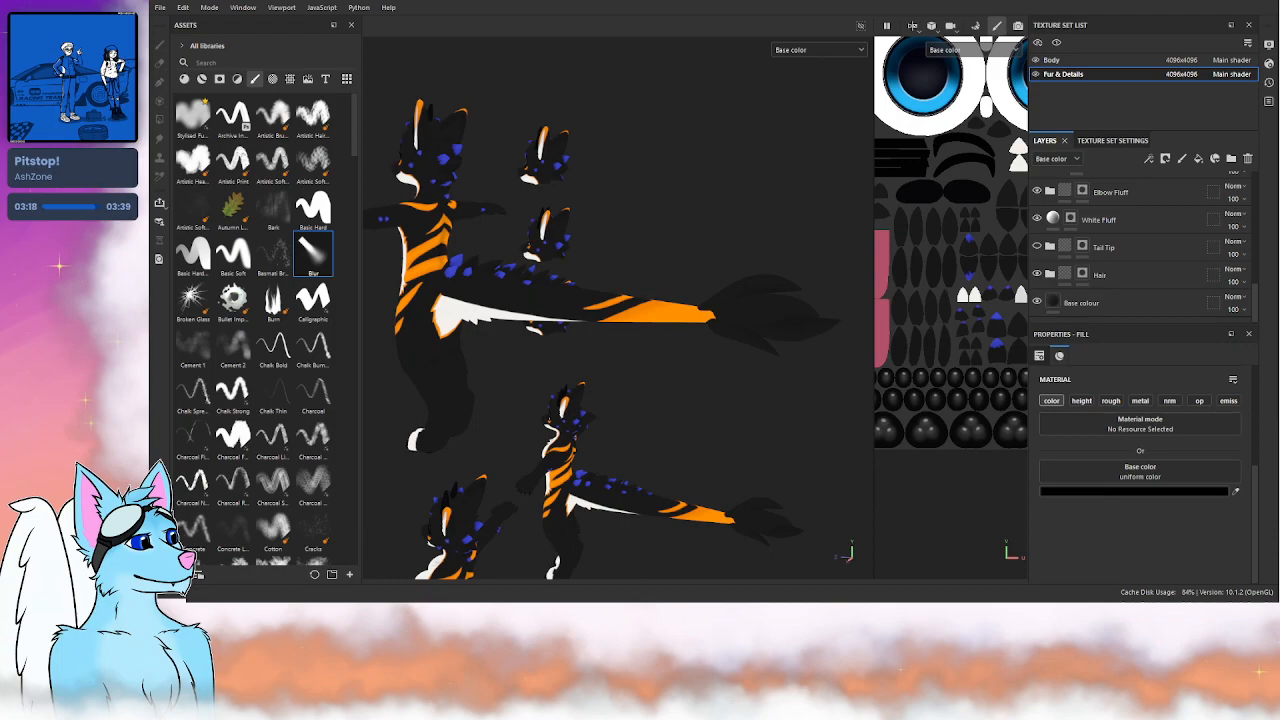
- Show the Tail Tip group again and delete its orange Tail tip base layer
scroll(763, 304, "up", 1)
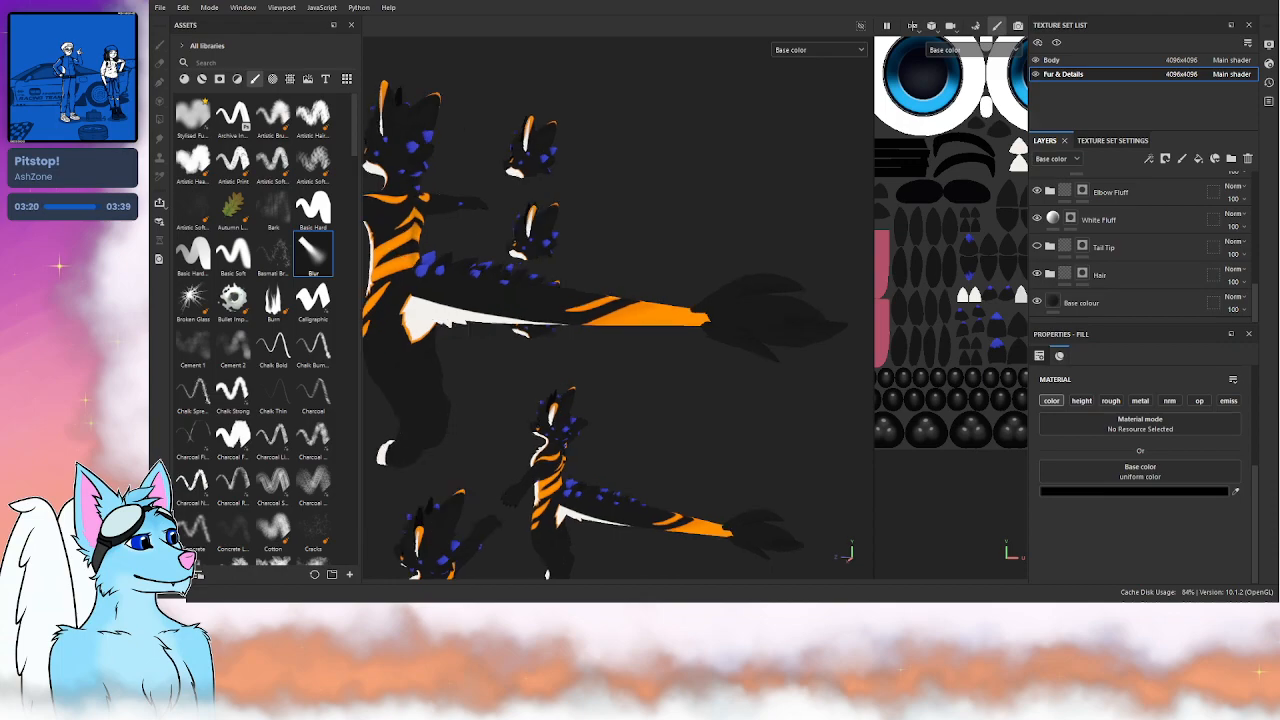
scroll(1145, 262, "up", 4)
scroll(1123, 262, "down", 2)
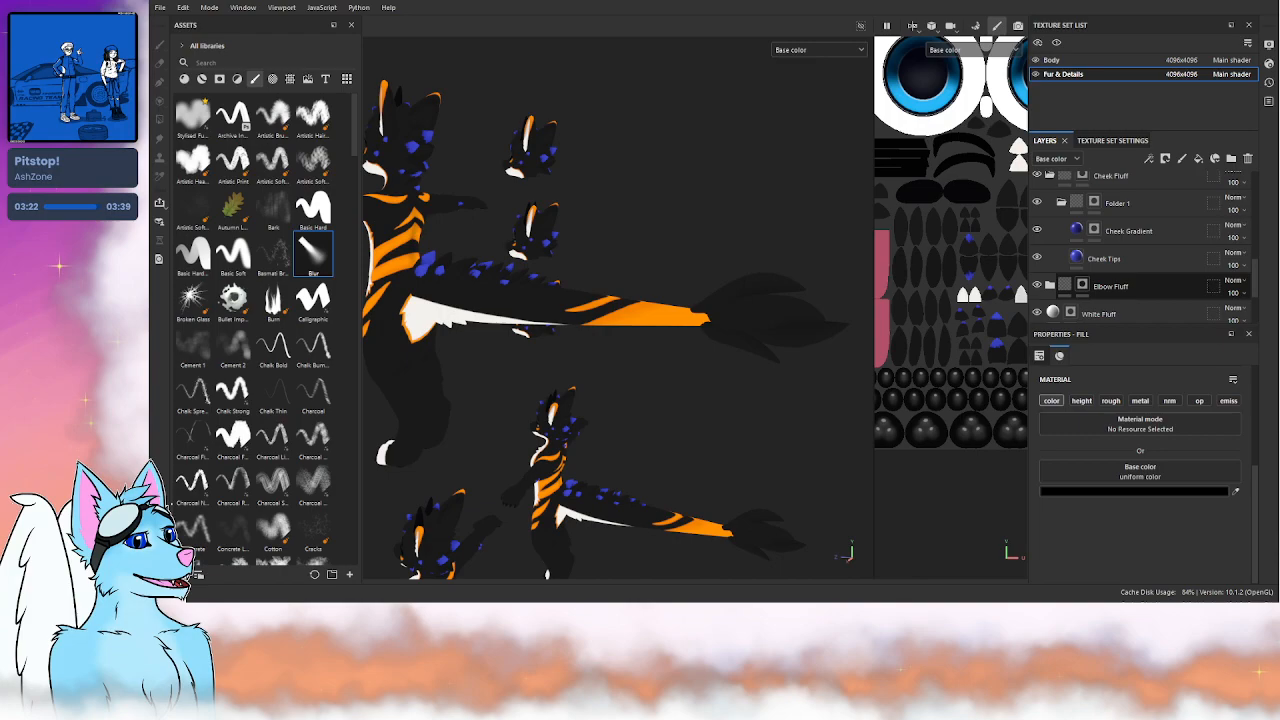
left_click(1123, 262)
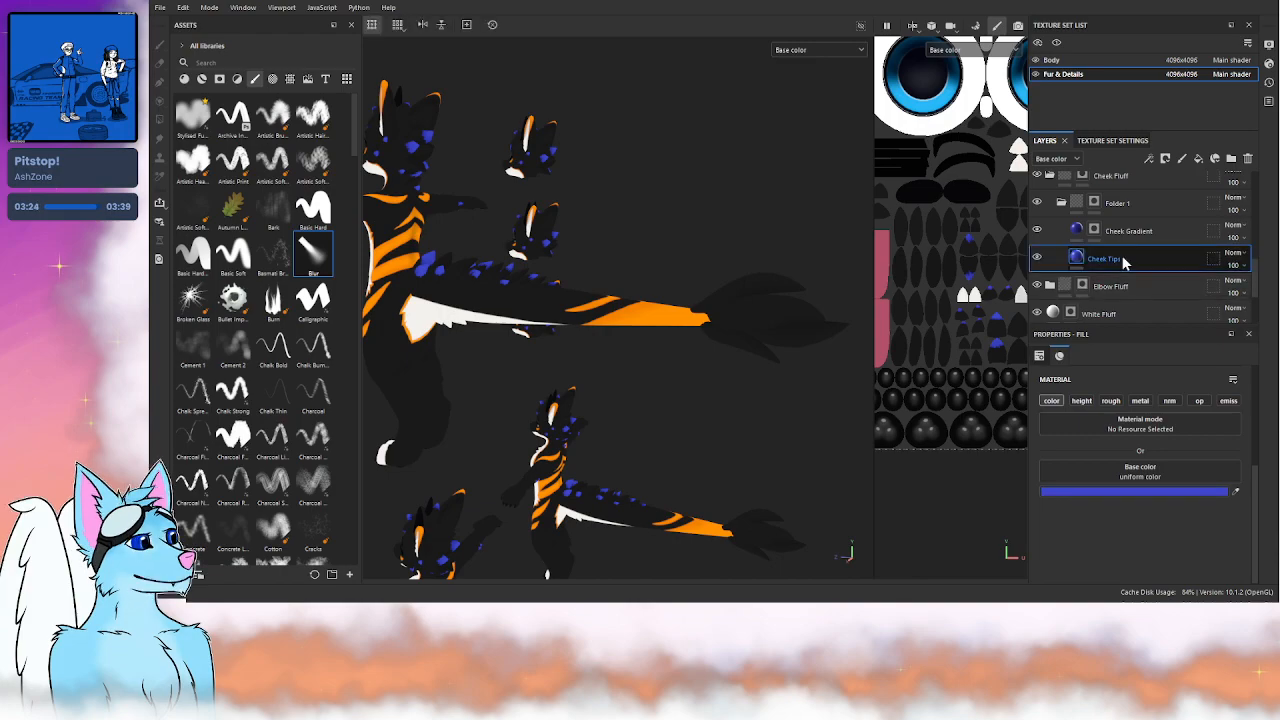
left_click(1100, 313)
scroll(1090, 290, "down", 2)
left_click(1049, 247)
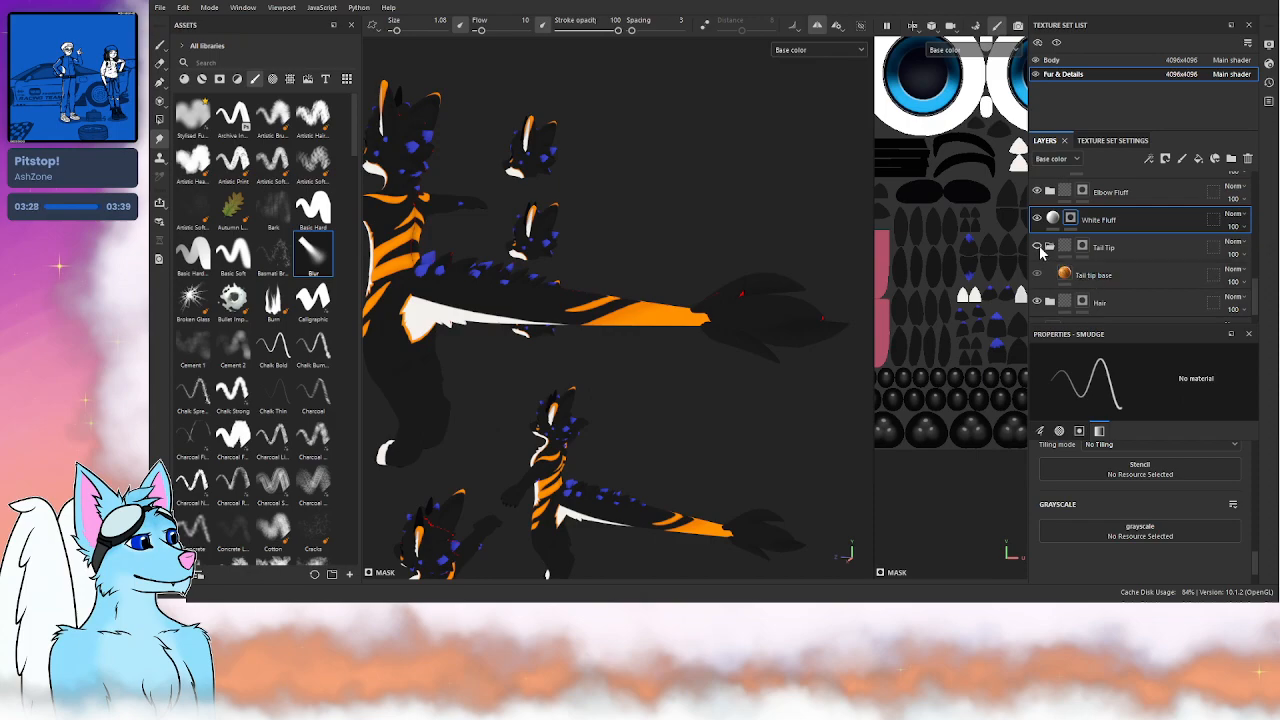
left_click(1037, 273)
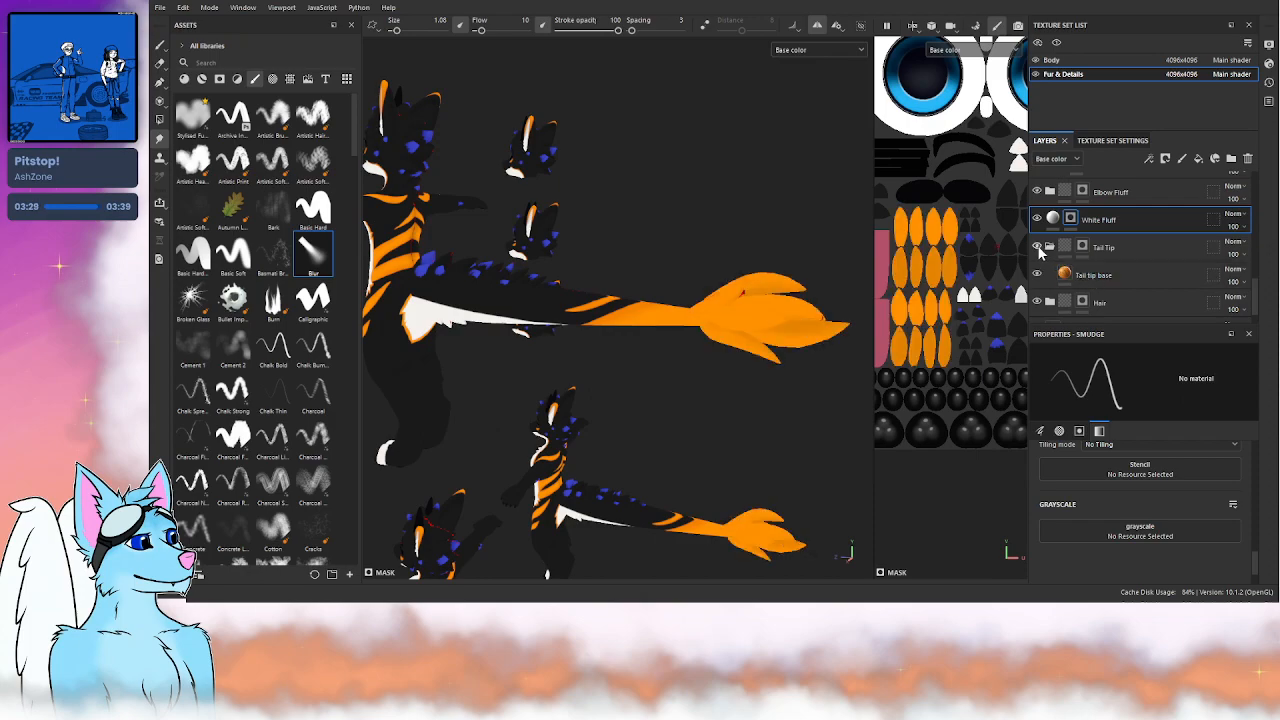
left_click(1100, 276)
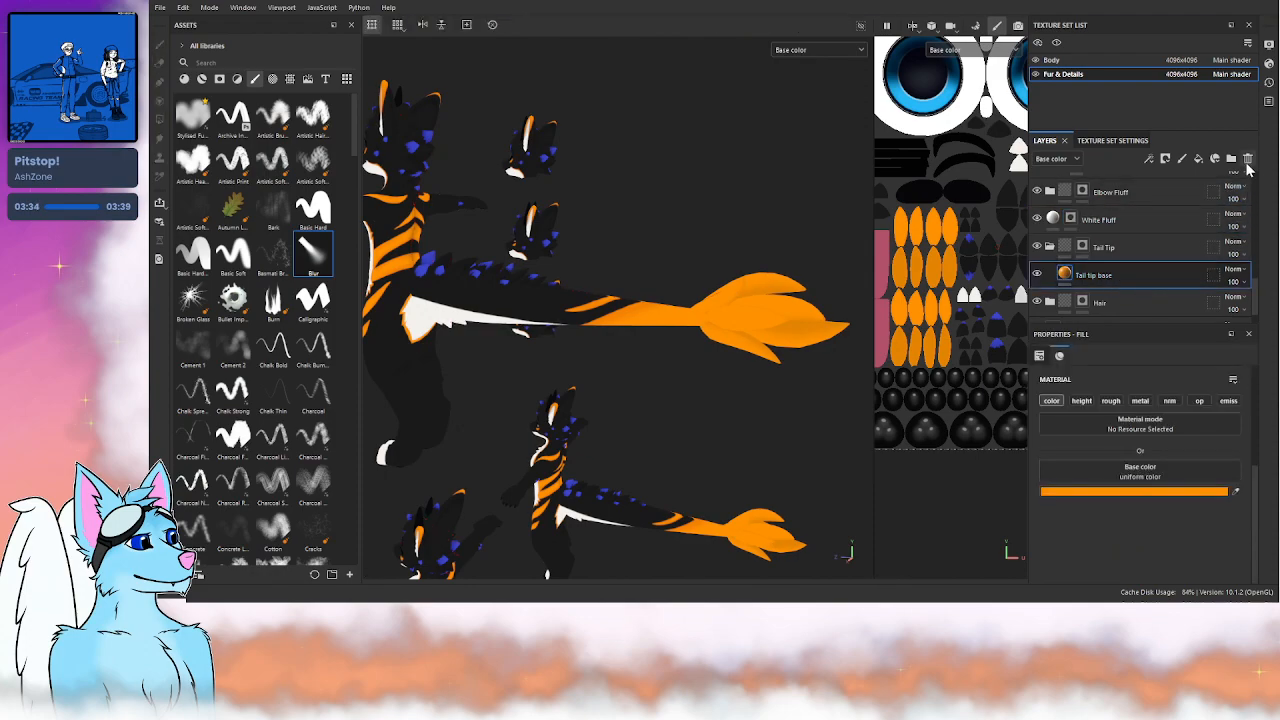
left_click(1247, 161)
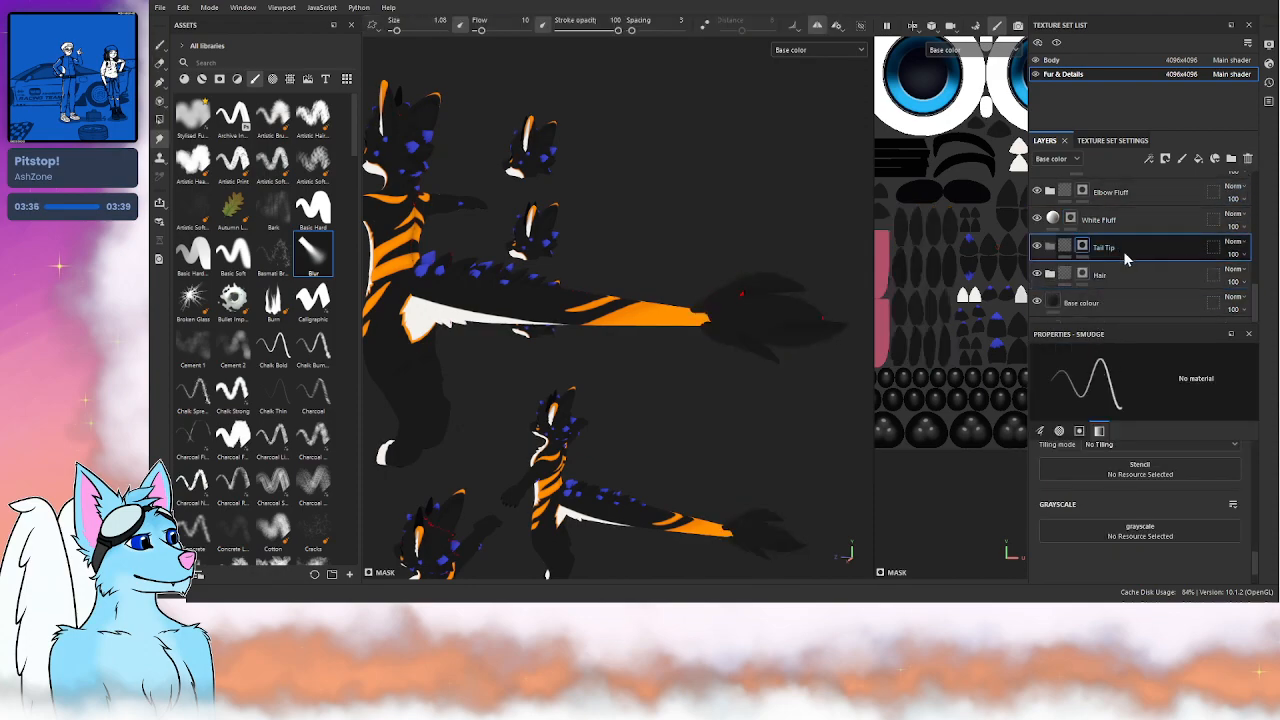
- Add a folder inside the Tail Tip group and name it Tail Tip Ends
left_click(1231, 158)
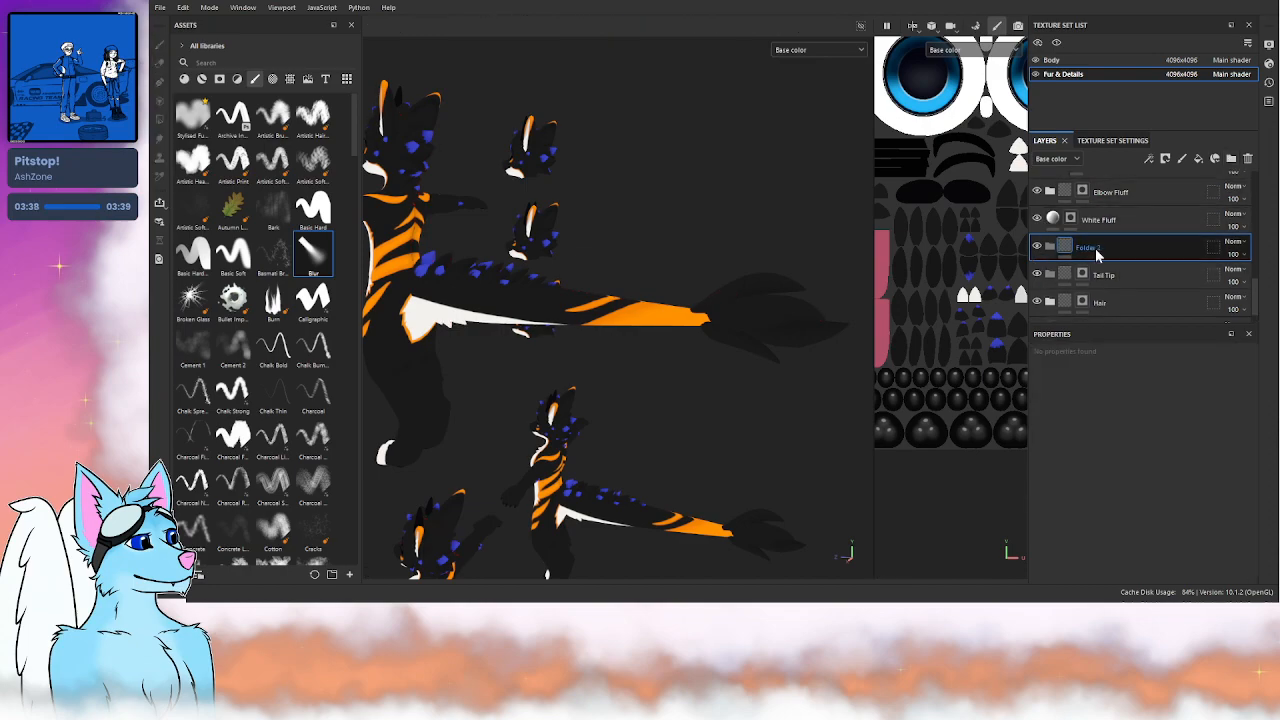
double_click(1115, 275)
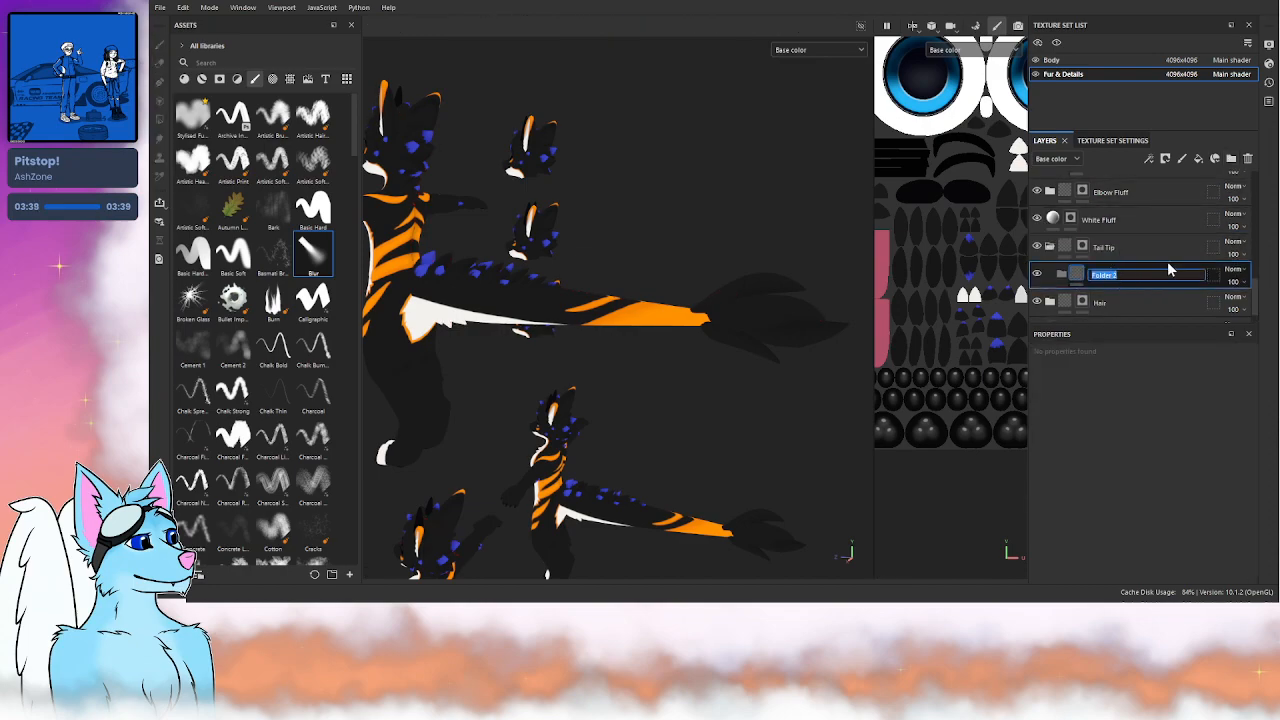
type("Tail Tip Ends")
key("Return")
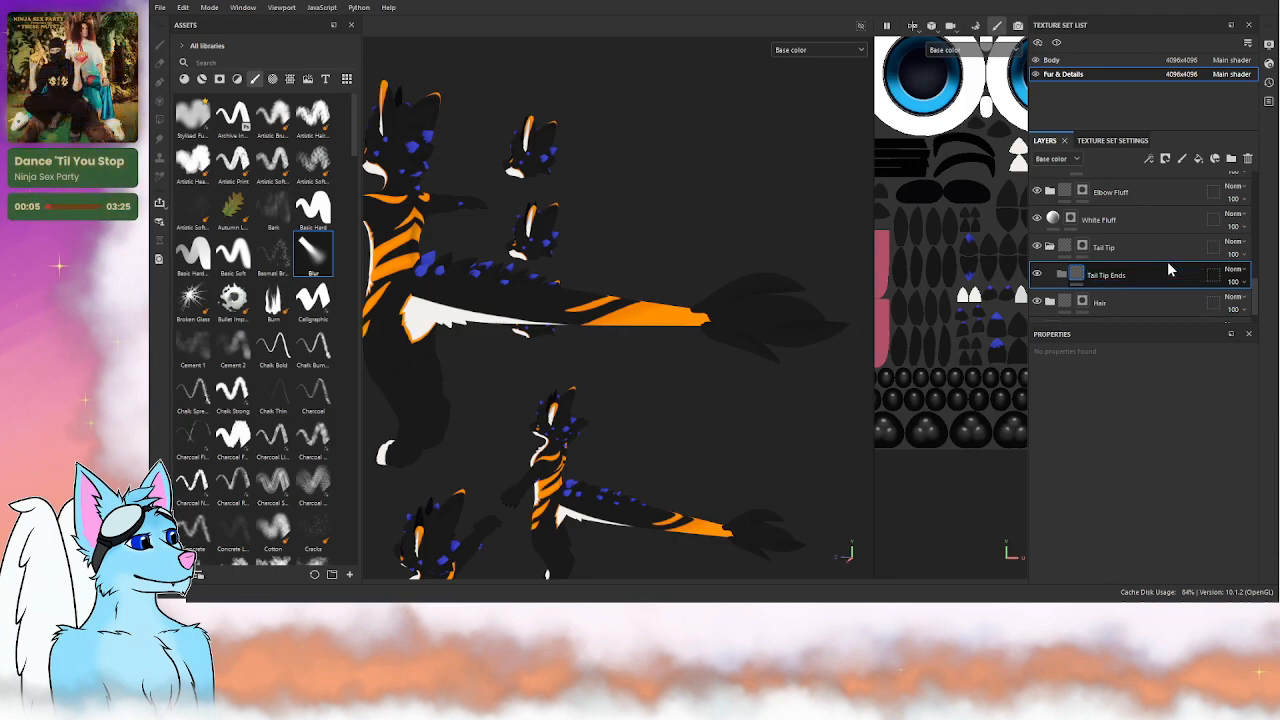
- Add a fill layer inside the Tail Tip Ends folder with only the color channel enabled
left_click(1198, 159)
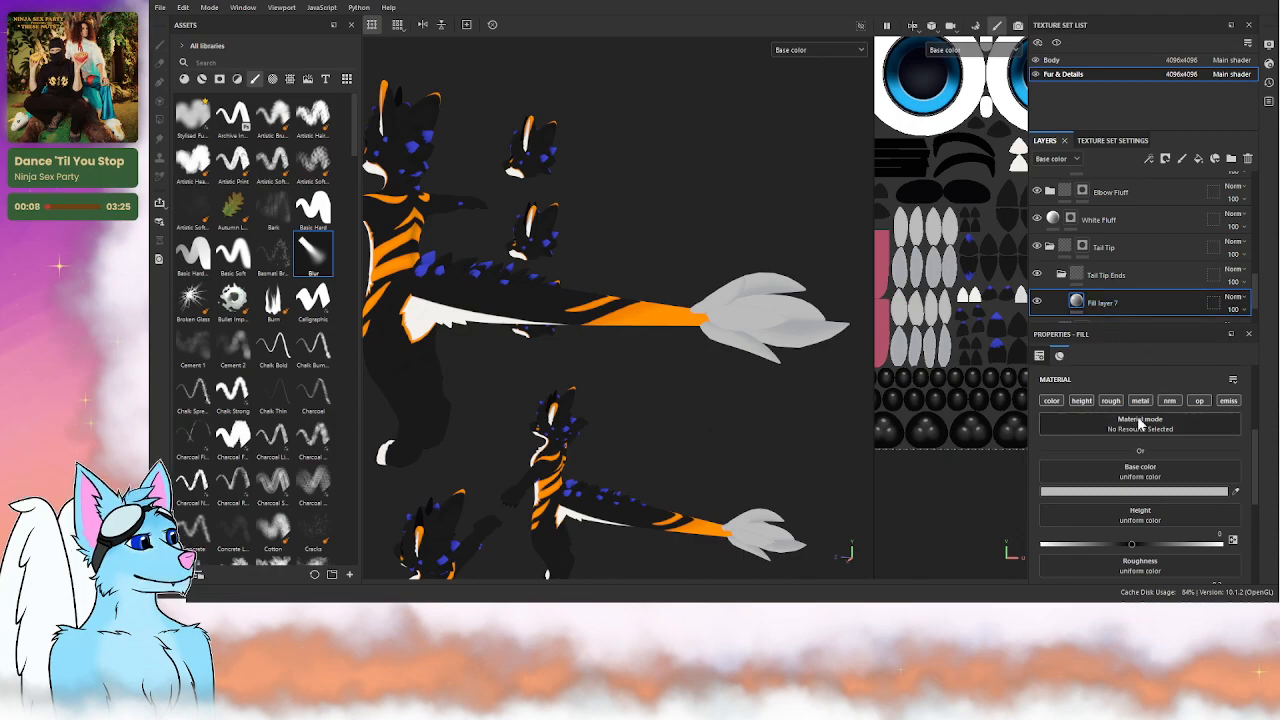
left_click(1081, 400)
left_click(1110, 400)
left_click(1169, 400)
left_click(1169, 400)
left_click(1199, 400)
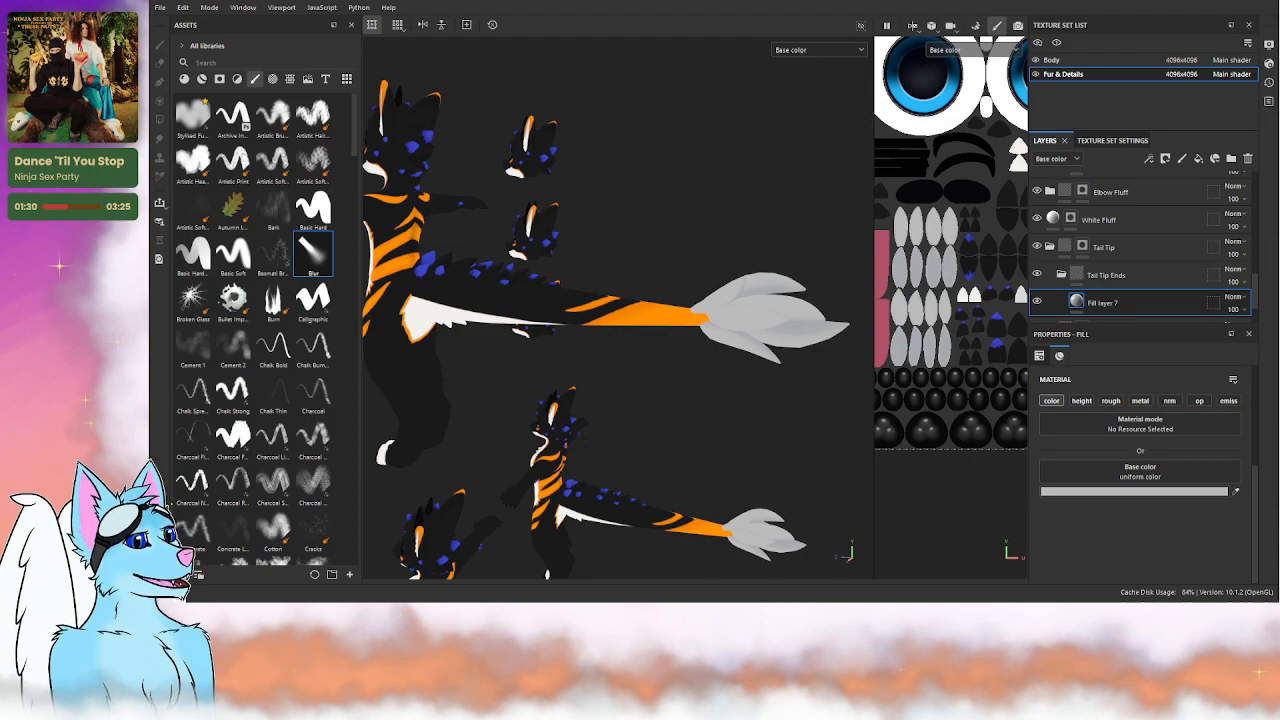
- Set the new fill's base color to the same blue as the Cheek Tips and rename the layer Ends Base
scroll(784, 326, "up", 3)
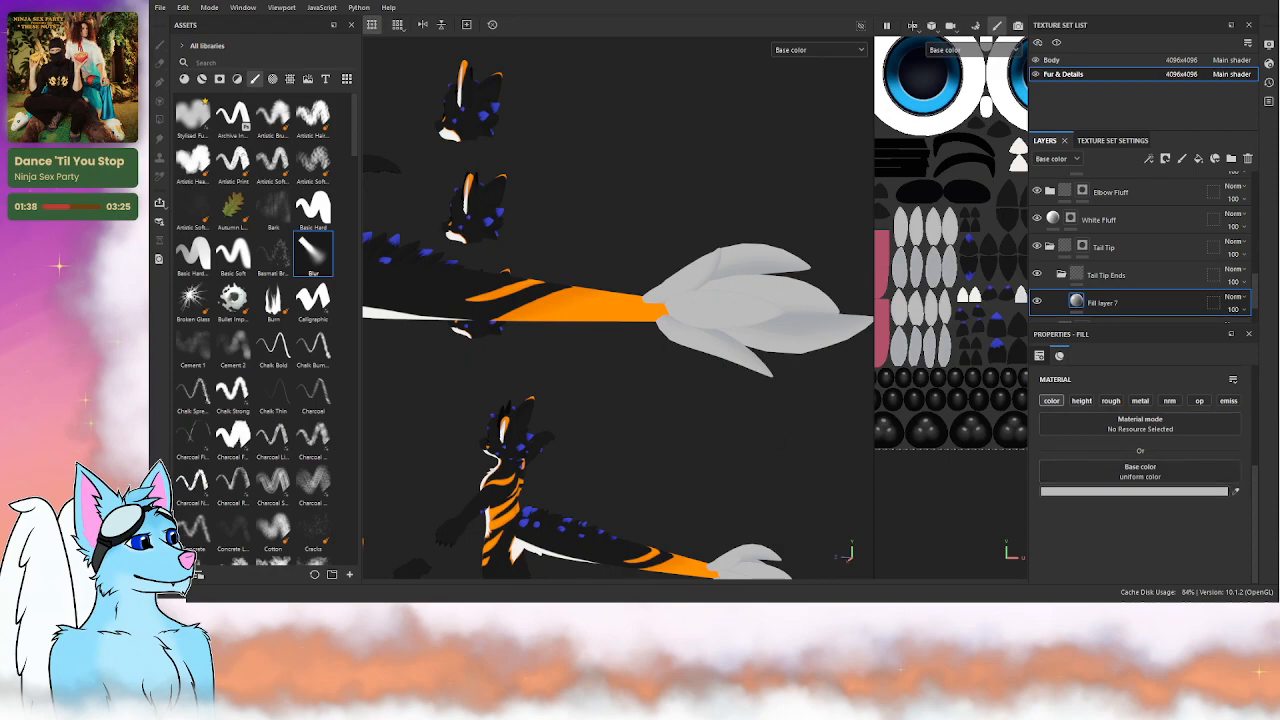
scroll(1155, 318, "down", 2)
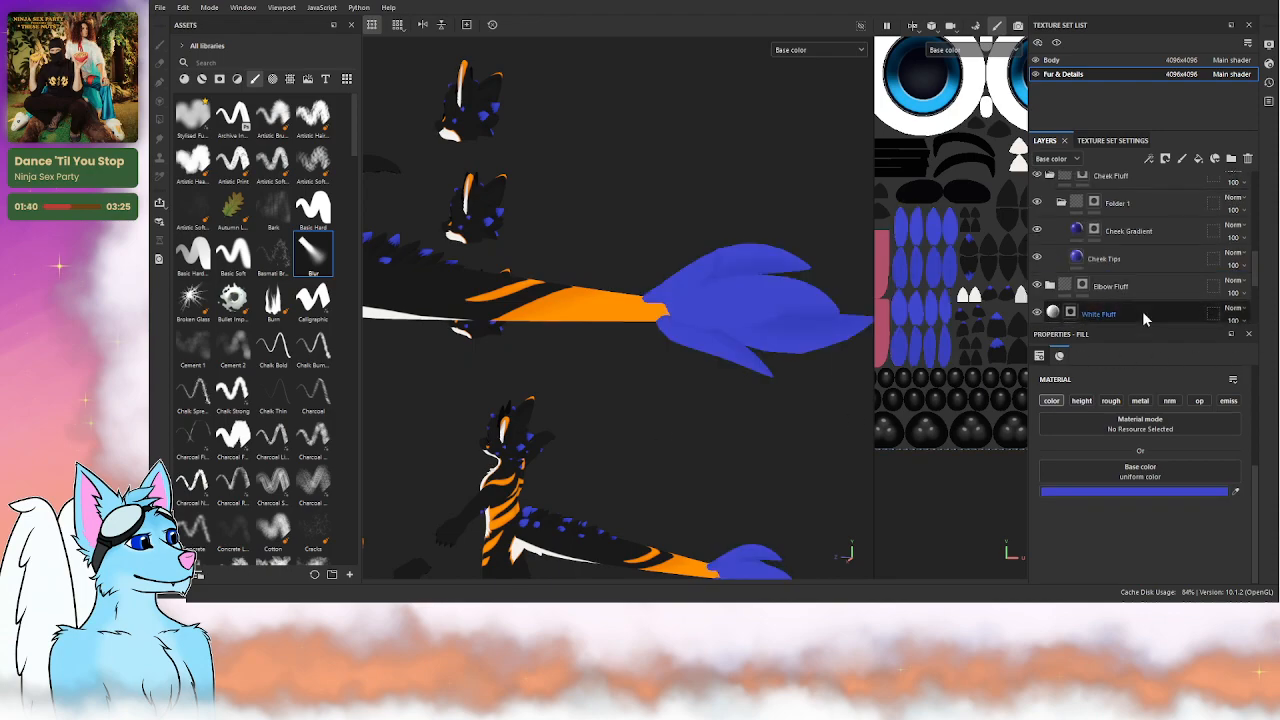
double_click(1110, 249)
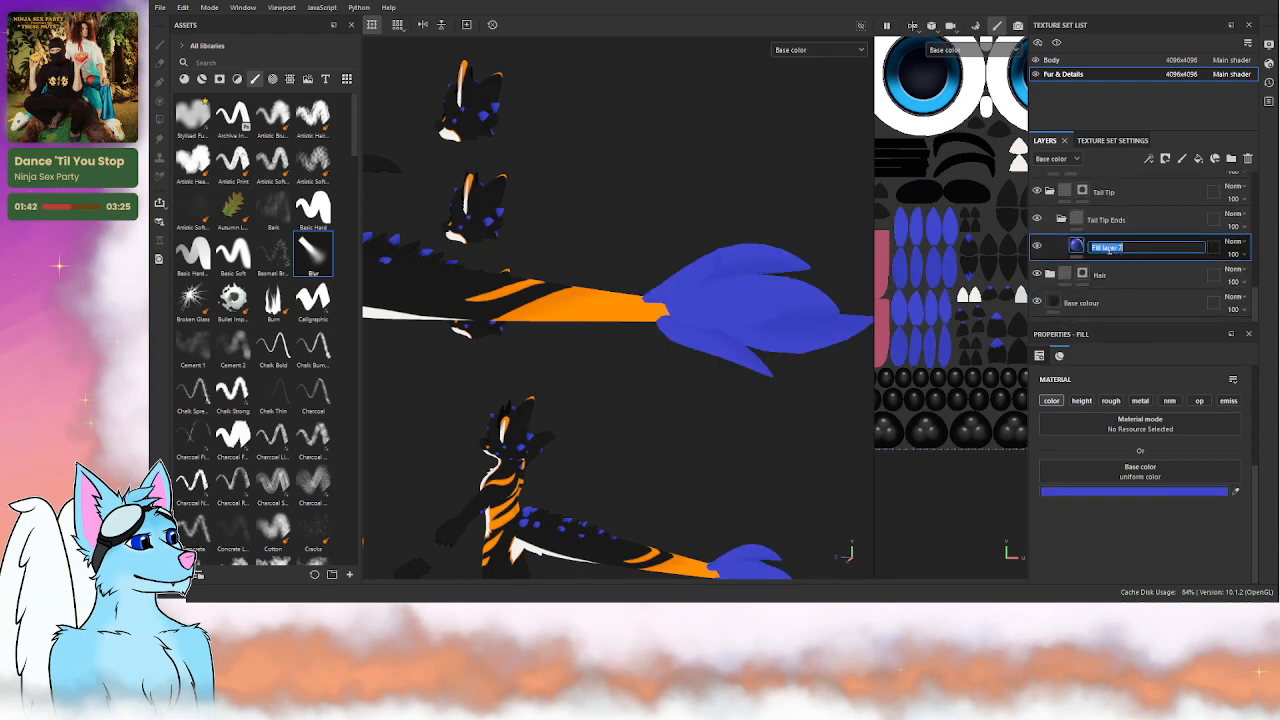
type("Ends Base")
key("Return")
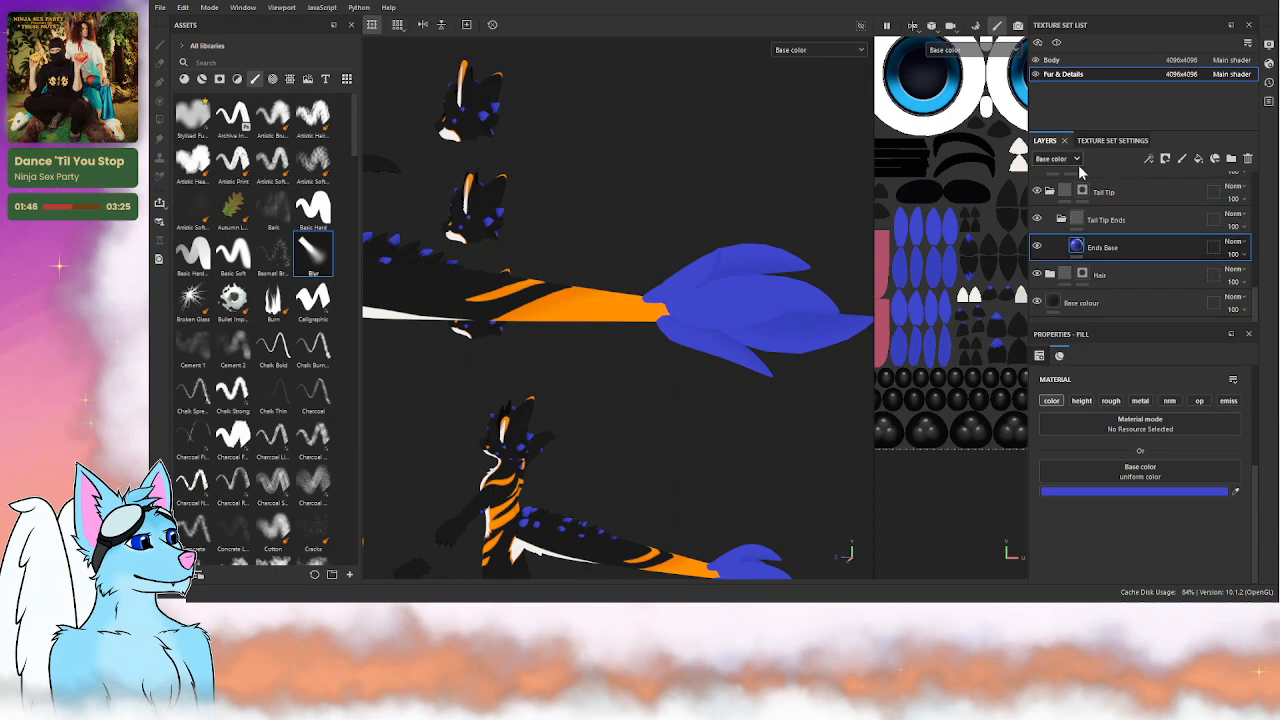
- Add a black mask to the Tail Tip Ends folder
left_click(1120, 228)
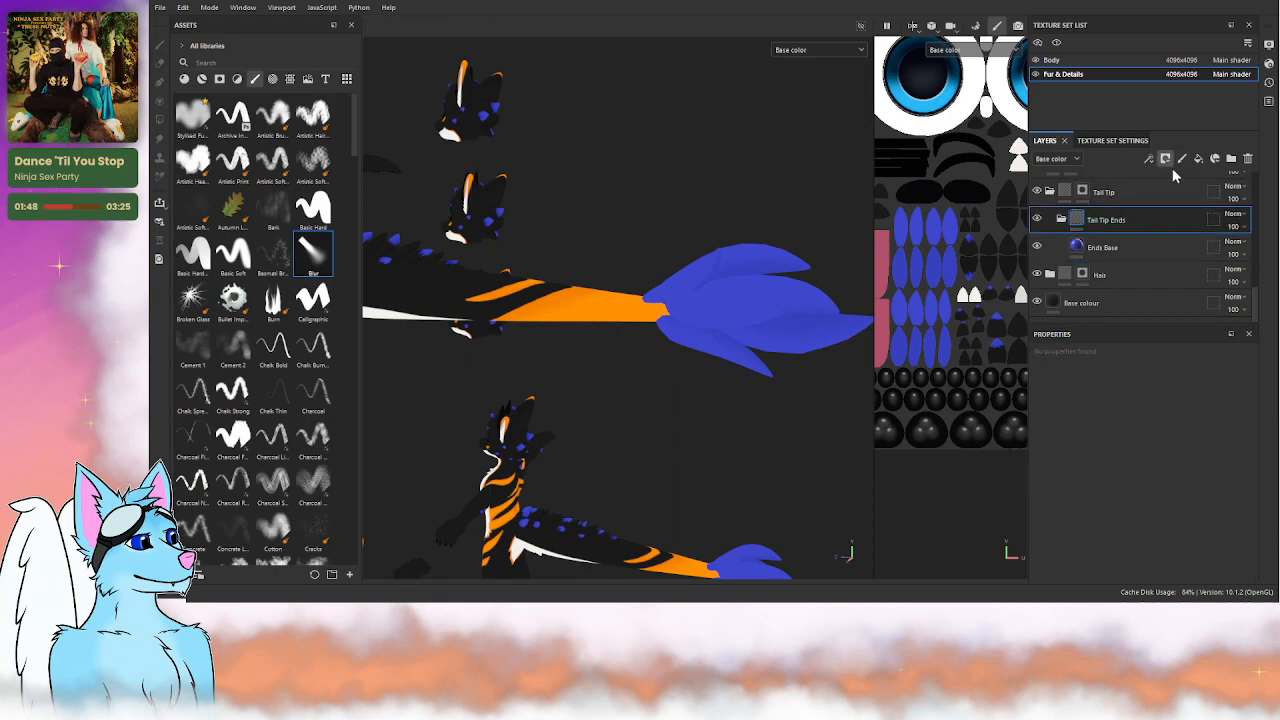
left_click(1199, 195)
scroll(699, 288, "up", 2)
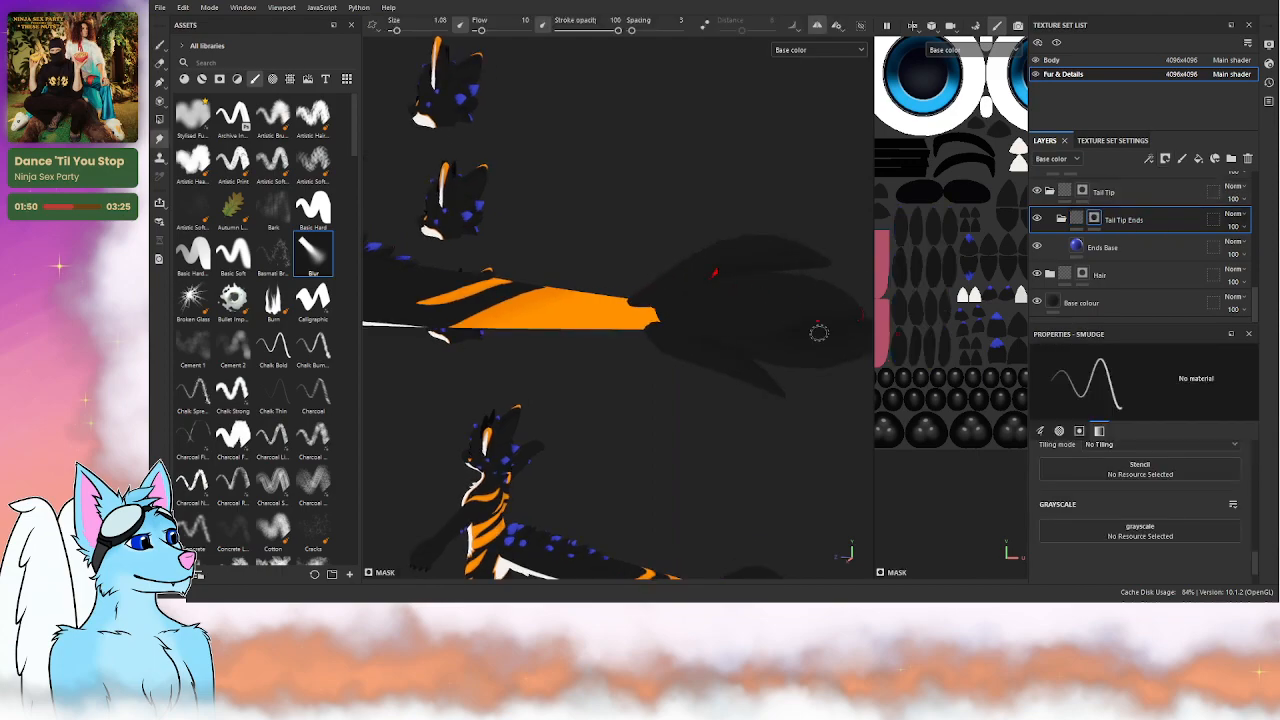
mouse_move(806, 305)
left_mouse_down("alt")
mouse_move(720, 269)
mouse_move(757, 303)
mouse_move(694, 314)
mouse_move(698, 188)
mouse_move(766, 286)
mouse_move(809, 277)
mouse_move(792, 268)
mouse_move(817, 314)
mouse_move(789, 300)
left_mouse_up("alt")
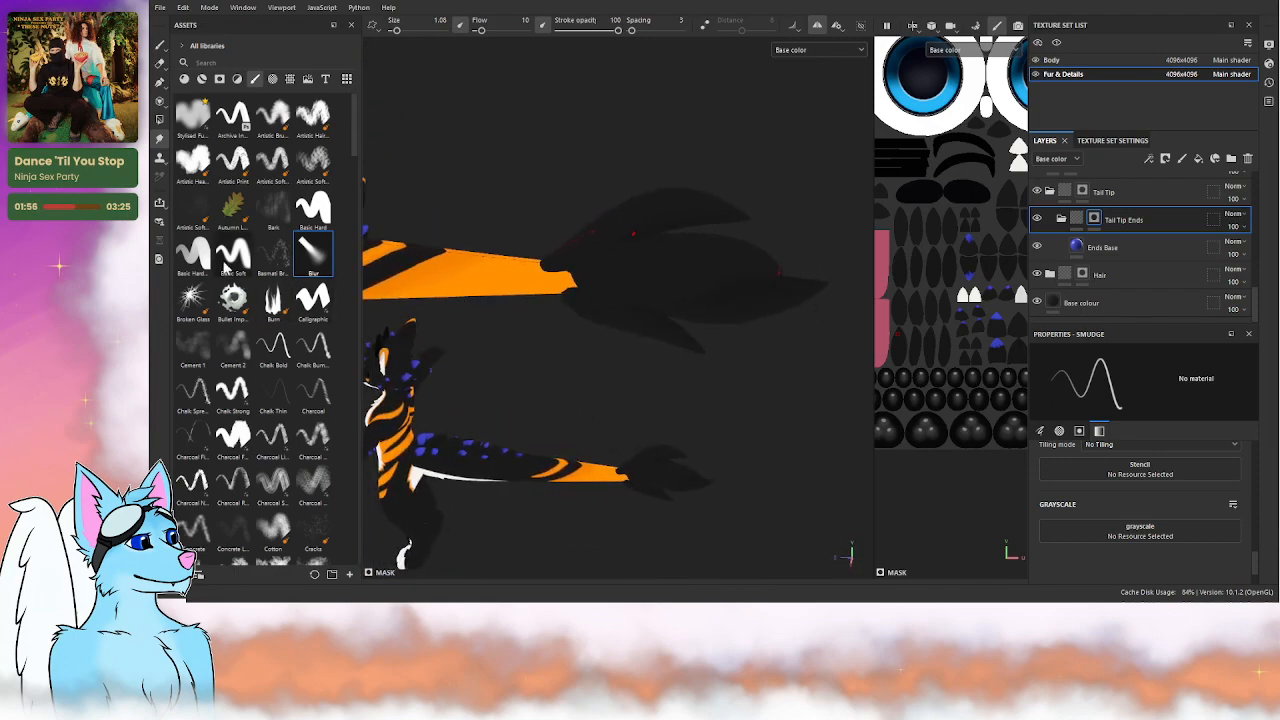
left_click(313, 208)
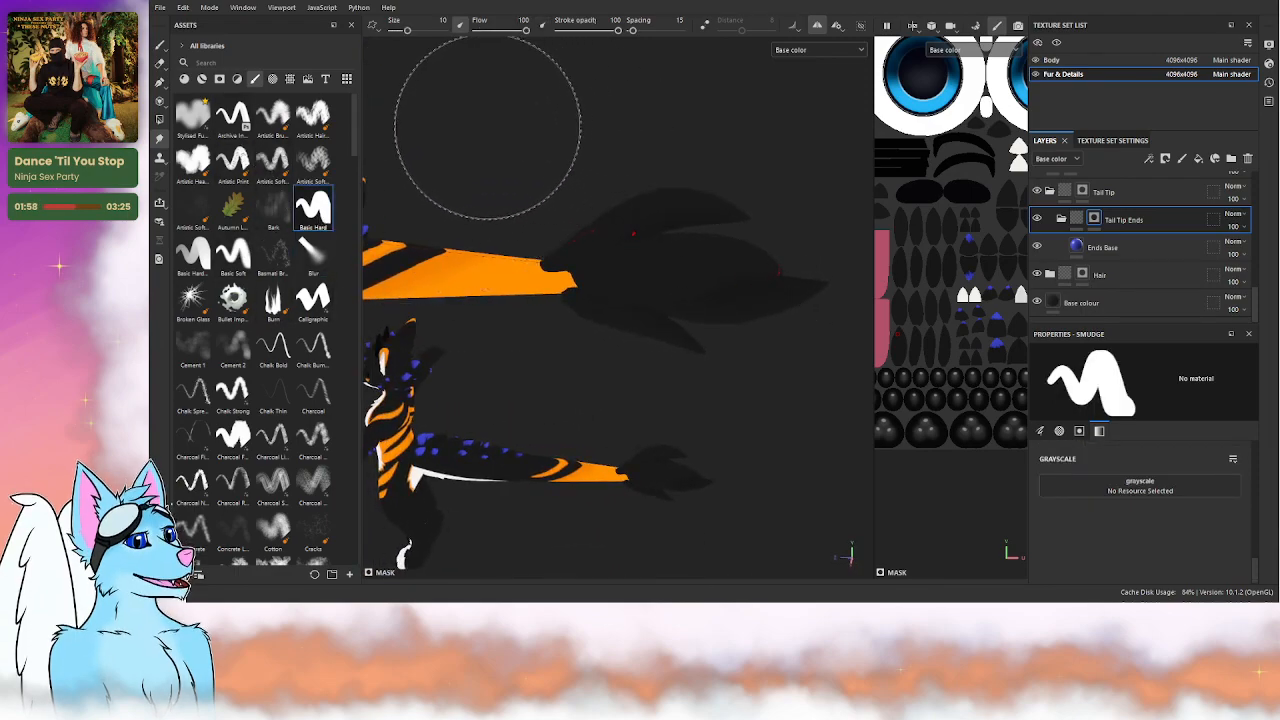
right_click_drag(752, 272, 700, 278, "ctrl")
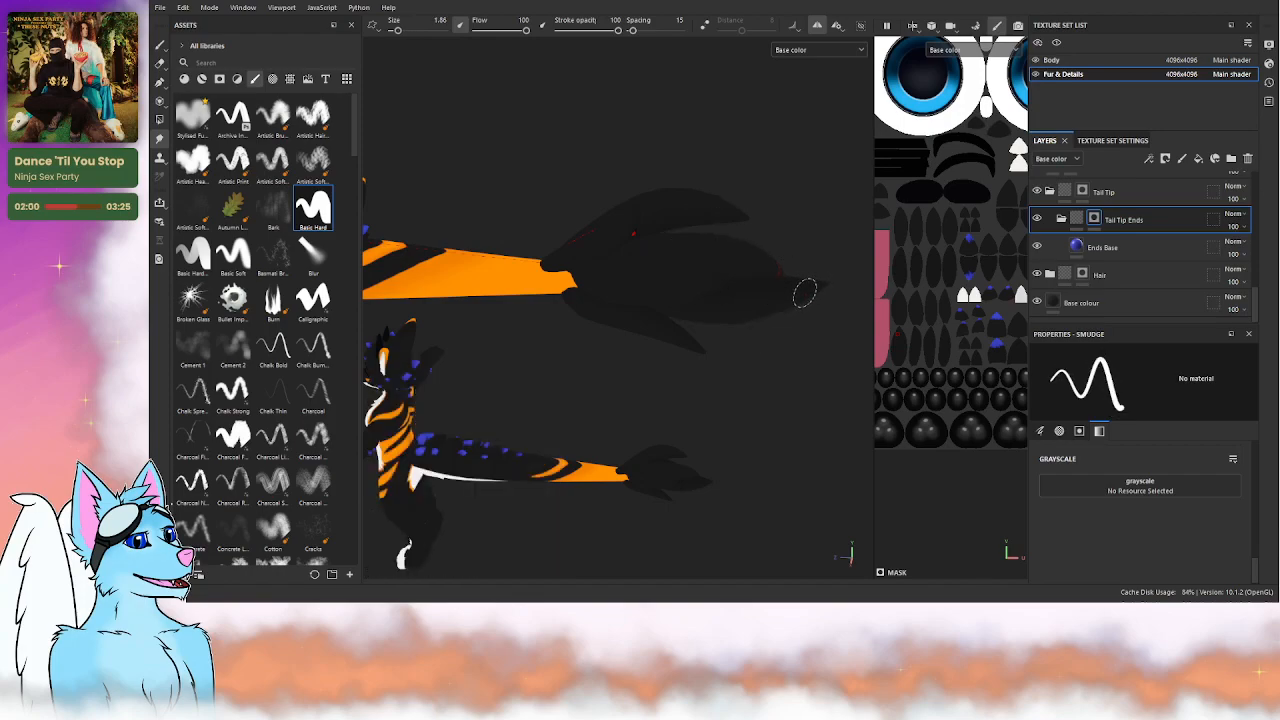
scroll(806, 288, "up", 4)
left_click_drag(806, 288, 823, 294, "alt")
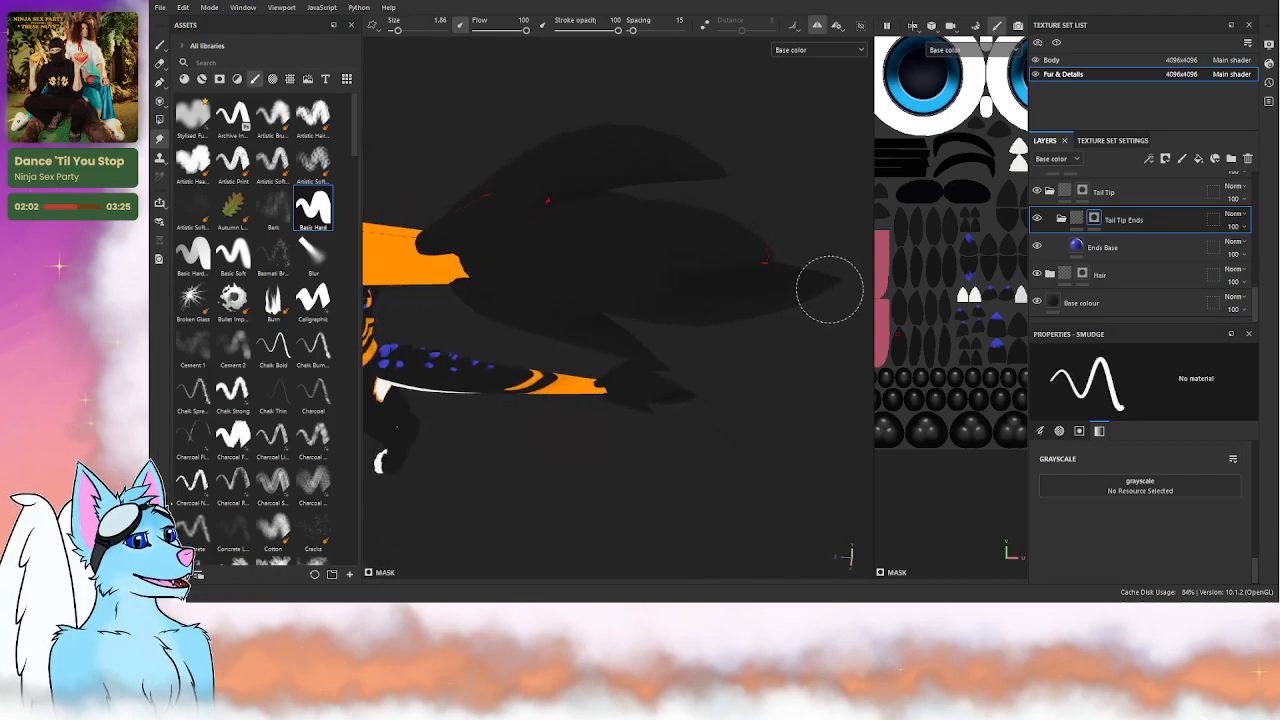
left_click(313, 252)
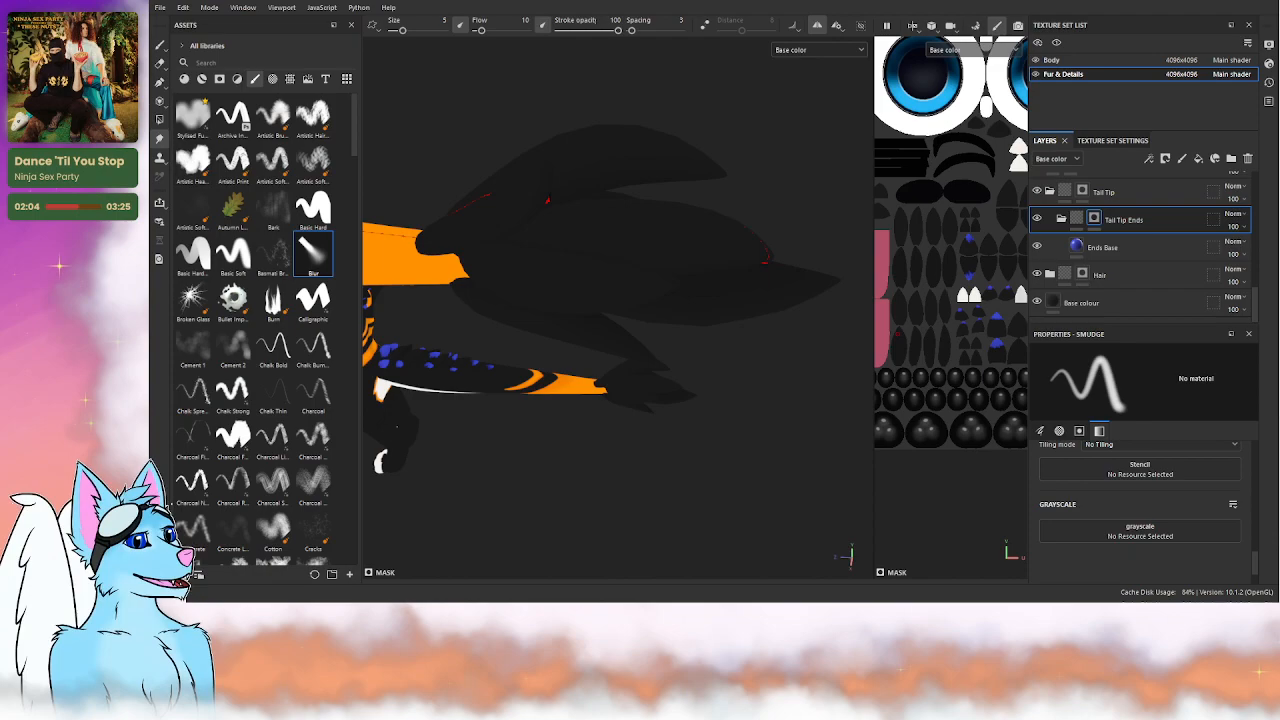
- Paint the end of the middle tail tuft into the mask with the Basic Hard brush at size 1.86 and grayscale 1
left_click(159, 46)
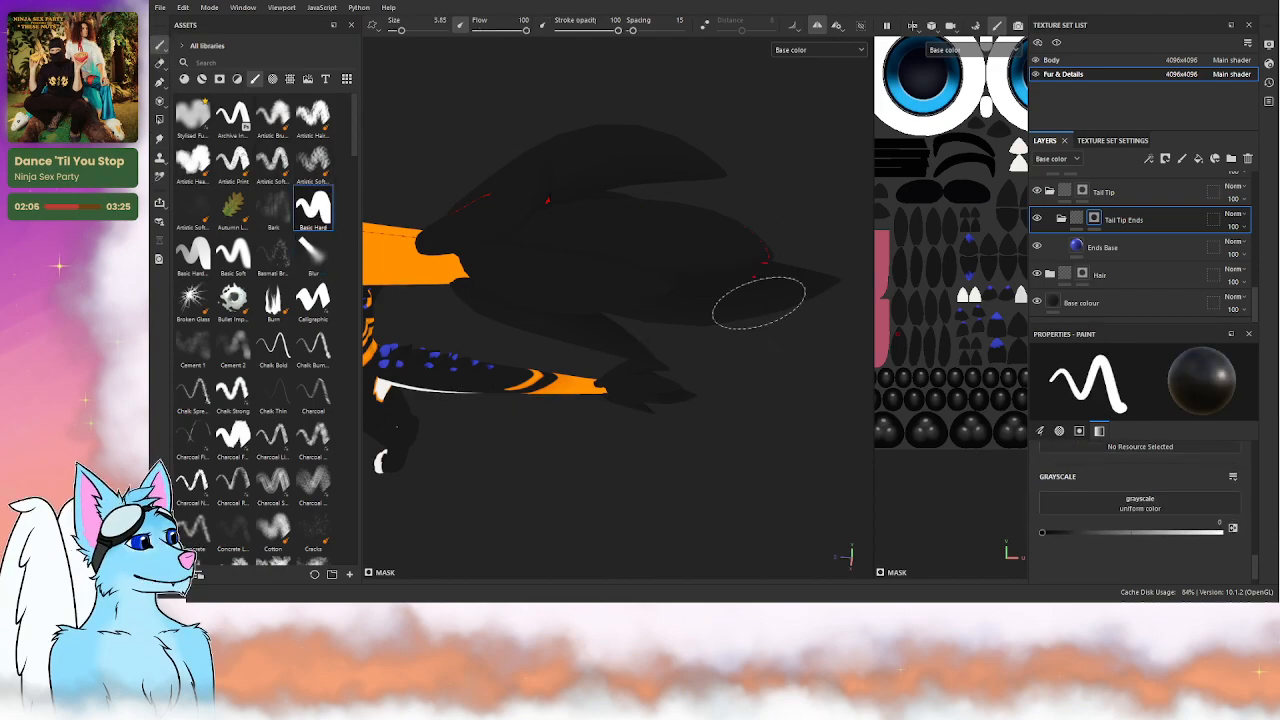
right_click_drag(828, 290, 800, 290, "ctrl")
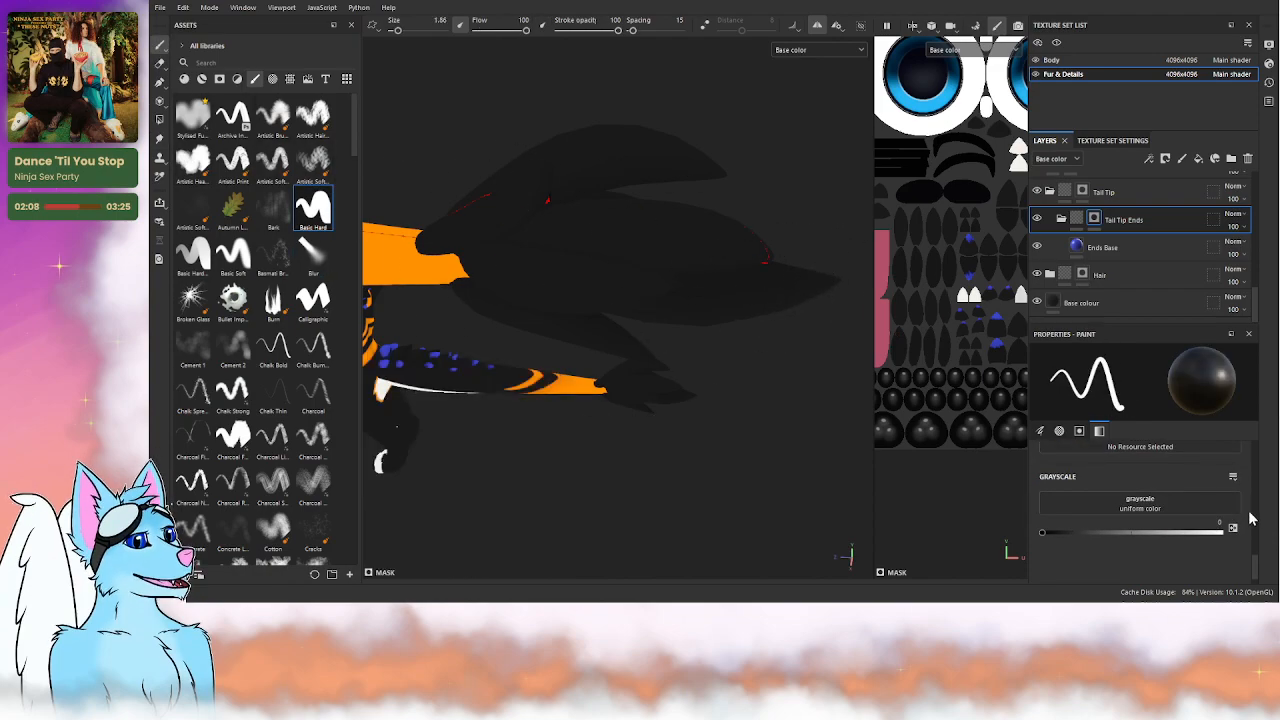
left_click(1222, 532)
mouse_move(812, 284)
left_mouse_down()
mouse_move(830, 283)
mouse_move(837, 369)
mouse_move(811, 369)
mouse_move(732, 260)
mouse_move(780, 270)
mouse_move(857, 257)
mouse_move(848, 425)
mouse_move(840, 400)
left_mouse_up()
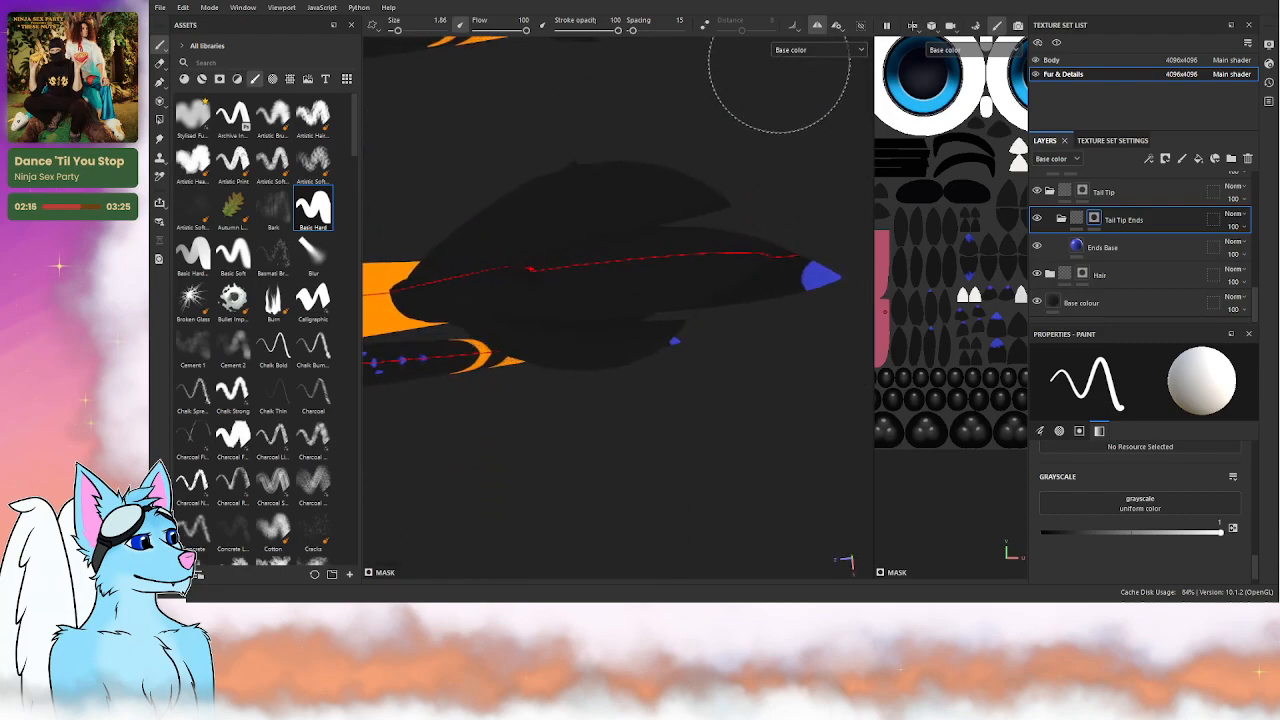
- Extend the blue end of the middle tail tuft with symmetry off and the brush at size 1.85
right_click_drag(840, 279, 831, 275, "ctrl")
key("ctrl+z")
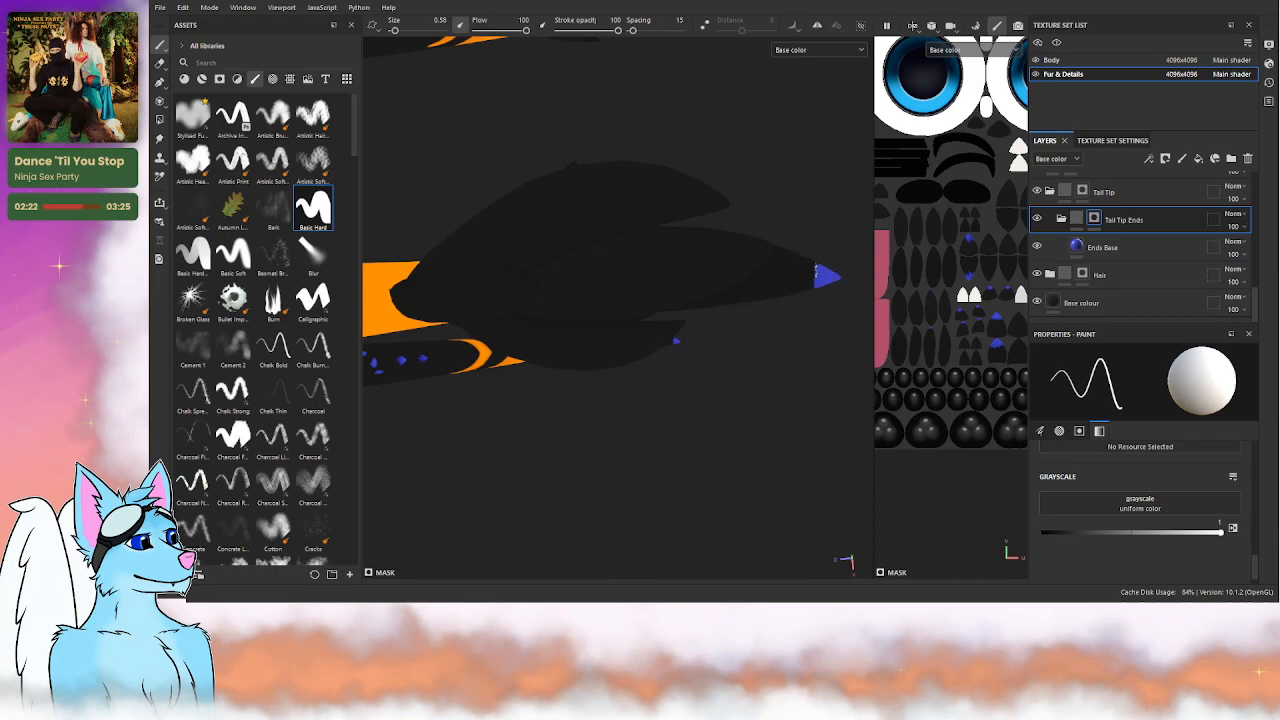
mouse_move(817, 256)
left_mouse_down("alt")
mouse_move(781, 246)
mouse_move(786, 276)
left_mouse_up("alt")
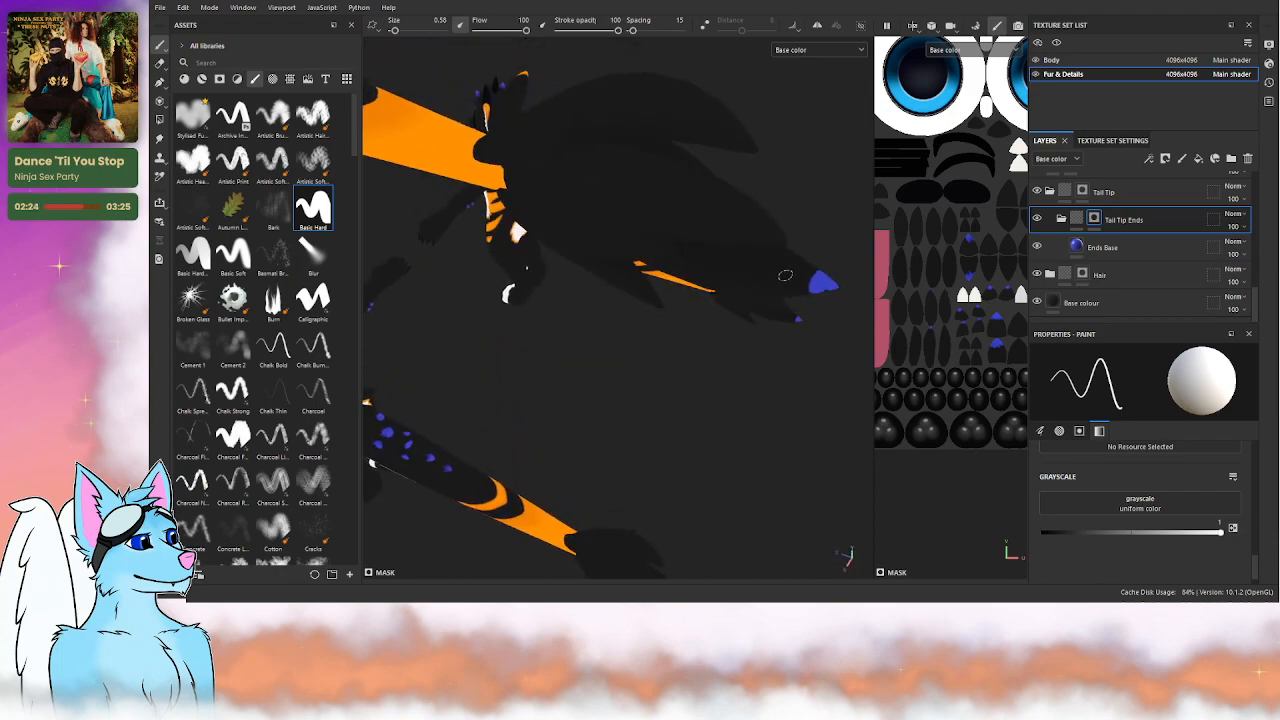
right_click_drag(786, 284, 795, 285, "ctrl")
left_click_drag(828, 282, 817, 278)
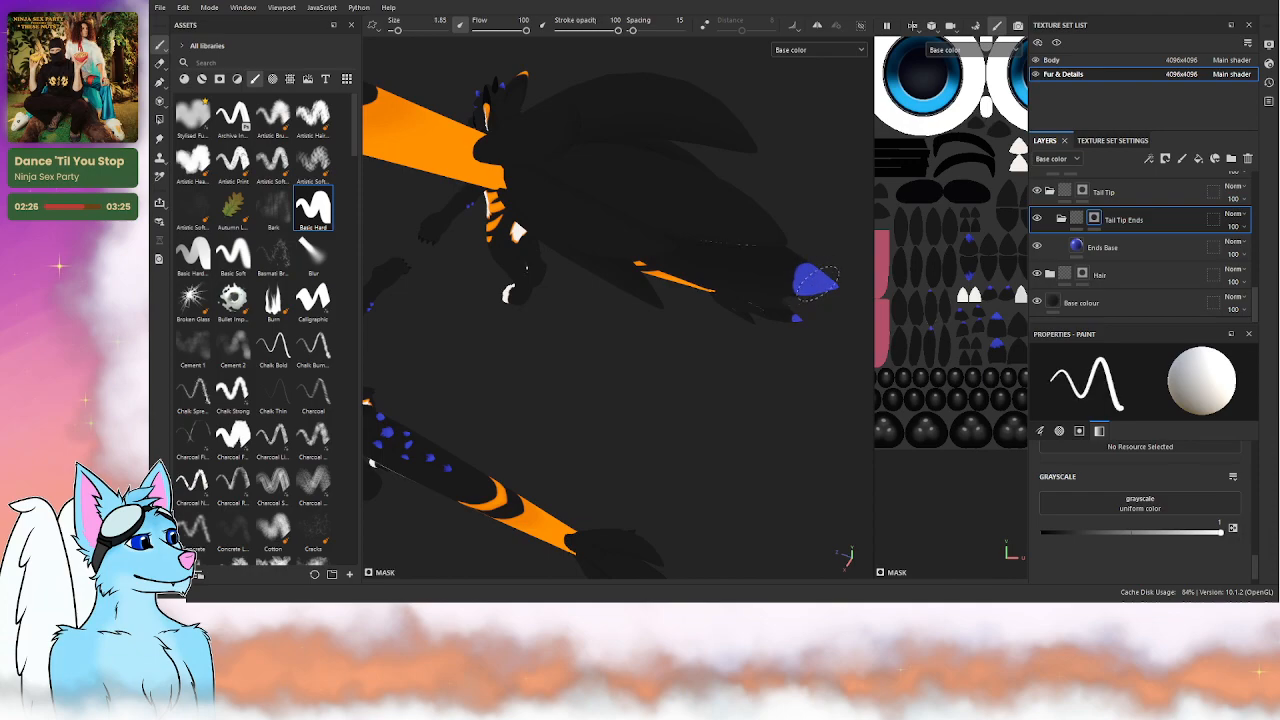
- Paint blue ends onto the surrounding upper, side and lower tail tufts in the Tail Tip Ends mask
mouse_move(748, 183)
left_mouse_down("alt")
mouse_move(780, 86)
mouse_move(711, 171)
mouse_move(706, 145)
mouse_move(738, 167)
mouse_move(737, 229)
mouse_move(746, 126)
mouse_move(750, 158)
mouse_move(486, 138)
mouse_move(559, 188)
left_mouse_up("alt")
mouse_move(720, 245)
left_mouse_down("alt")
mouse_move(609, 257)
mouse_move(426, 200)
mouse_move(449, 214)
mouse_move(592, 203)
mouse_move(563, 258)
mouse_move(633, 276)
mouse_move(649, 320)
mouse_move(709, 383)
mouse_move(690, 352)
left_mouse_up("alt")
left_click_drag(584, 250, 757, 251, "ctrl+alt")
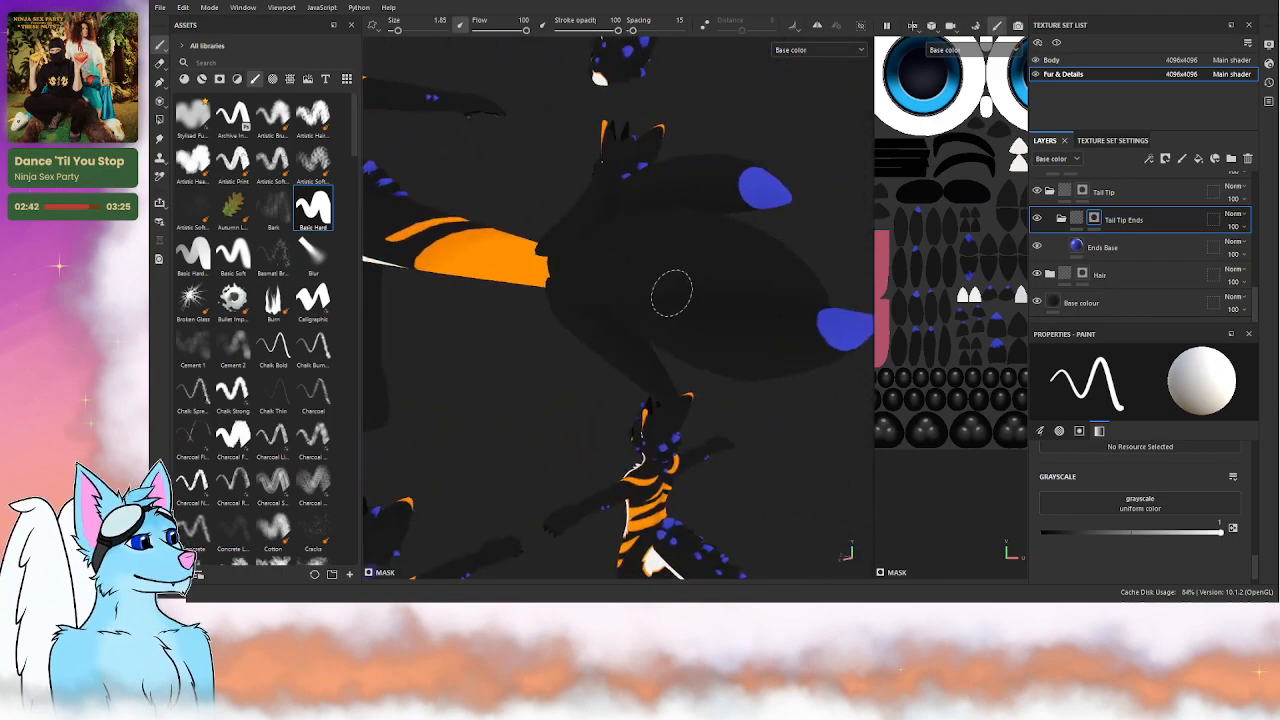
mouse_move(680, 298)
left_mouse_down("alt")
mouse_move(737, 303)
mouse_move(730, 333)
left_mouse_up("alt")
left_click_drag(663, 394, 679, 401)
mouse_move(594, 200)
left_mouse_down("alt")
mouse_move(766, 320)
mouse_move(795, 330)
mouse_move(816, 318)
mouse_move(503, 226)
mouse_move(557, 249)
mouse_move(595, 194)
left_mouse_up("alt")
scroll(611, 143, "down", 6)
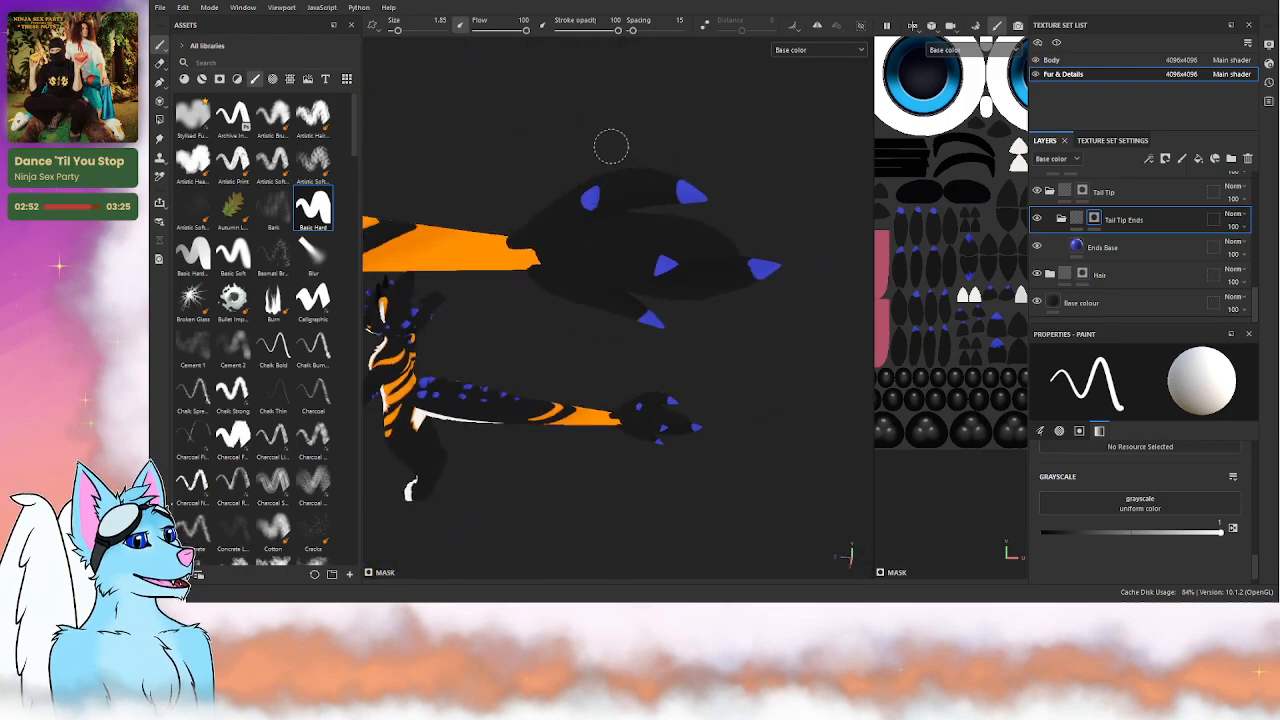
- Examine the blue ends of the tail tufts from all sides of the tail tip
mouse_move(706, 277)
left_mouse_down("alt")
mouse_move(706, 214)
mouse_move(709, 266)
mouse_move(720, 257)
mouse_move(370, 175)
mouse_move(486, 256)
mouse_move(511, 194)
mouse_move(420, 174)
mouse_move(581, 192)
mouse_move(198, 173)
mouse_move(618, 201)
mouse_move(584, 238)
left_mouse_up("alt")
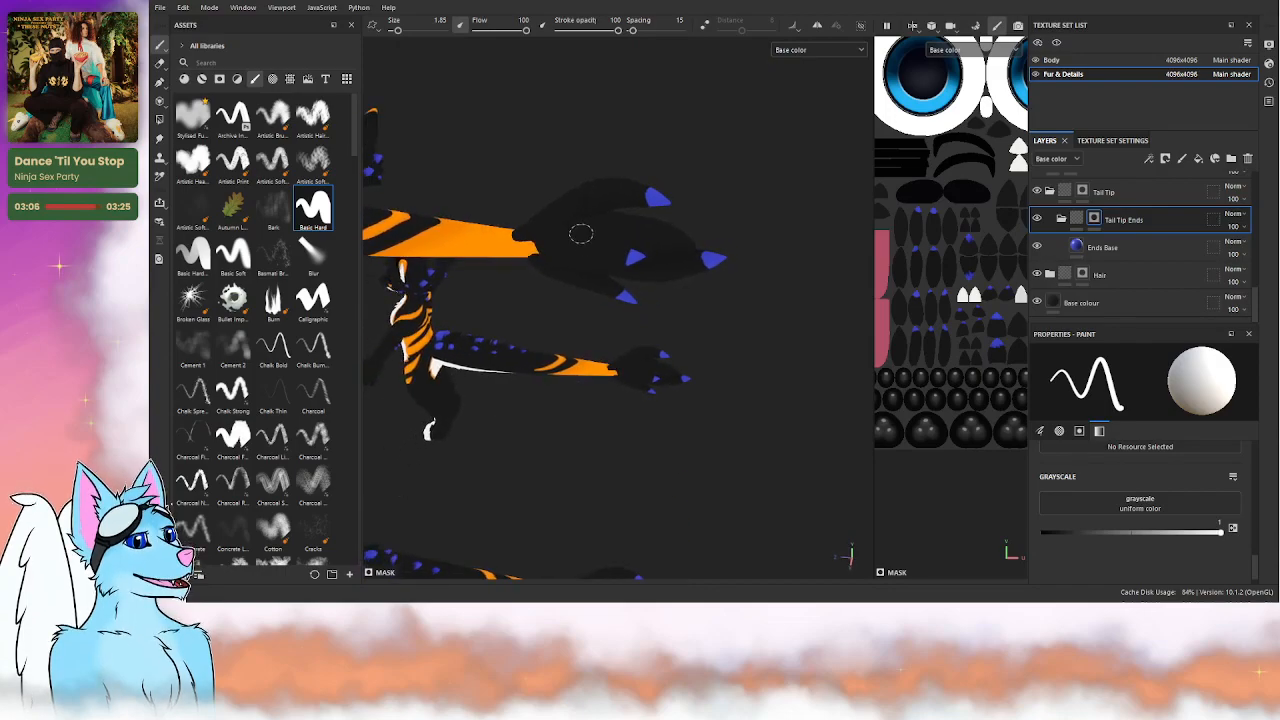
left_click(575, 204)
left_click_drag(663, 219, 420, 213, "alt")
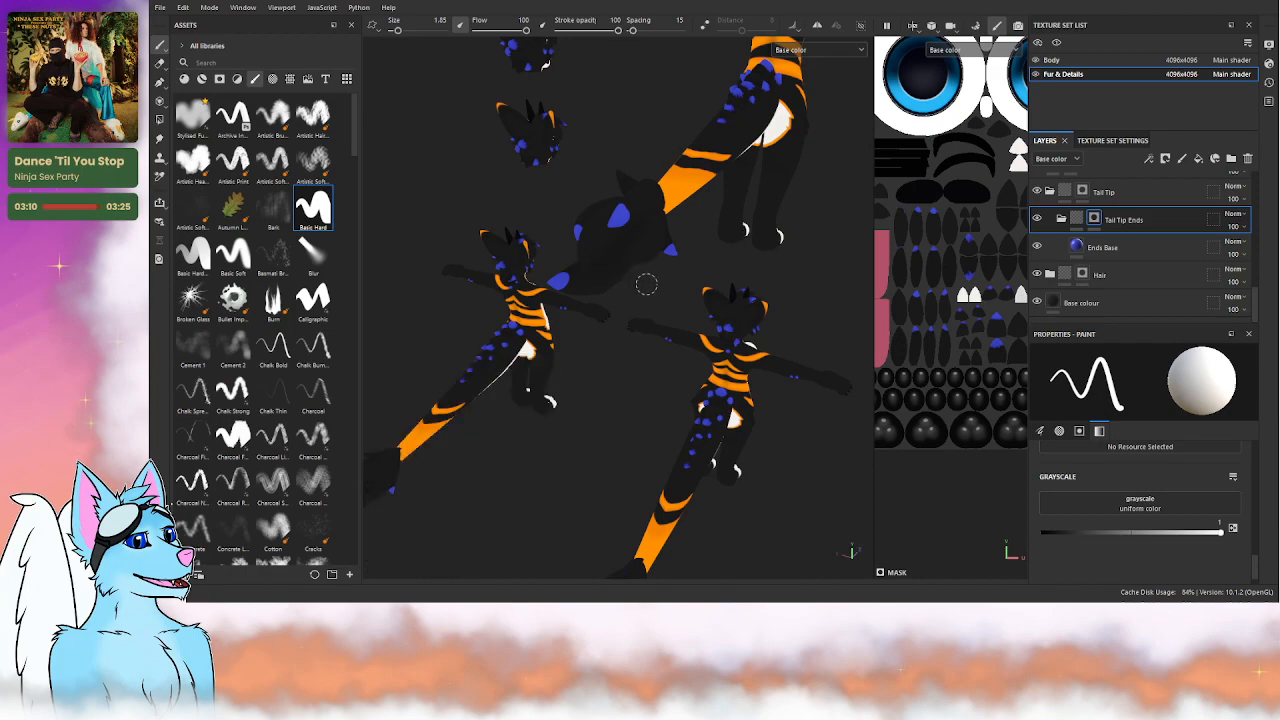
mouse_move(612, 246)
left_mouse_down("alt")
mouse_move(416, 206)
mouse_move(480, 129)
mouse_move(621, 218)
mouse_move(607, 272)
left_mouse_up("alt")
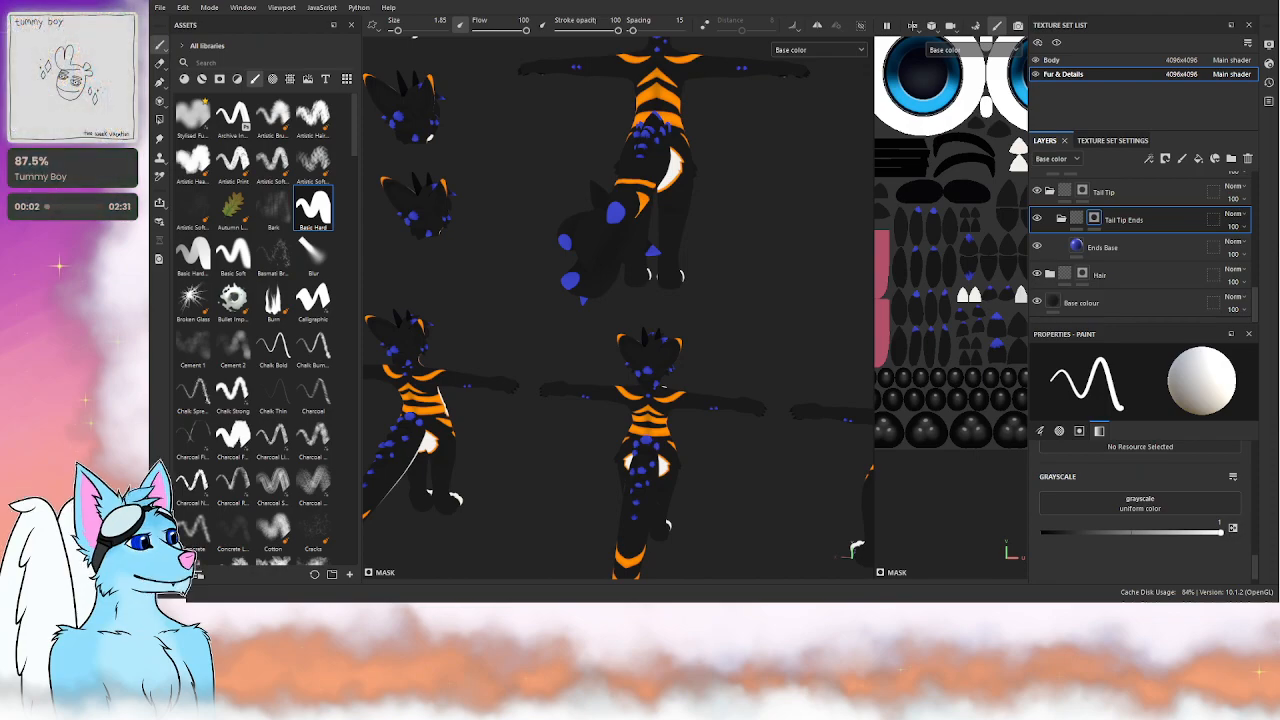
scroll(556, 234, "up", 1)
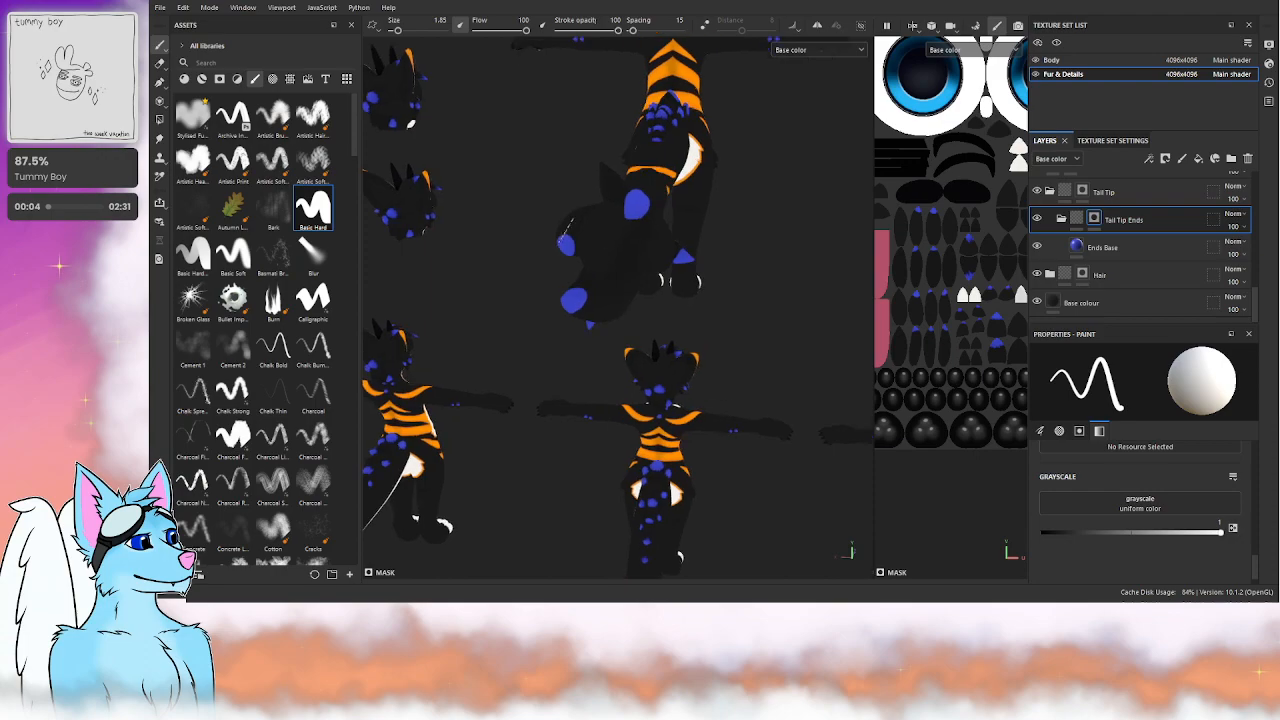
scroll(402, 256, "up", 1)
scroll(600, 200, "up", 4)
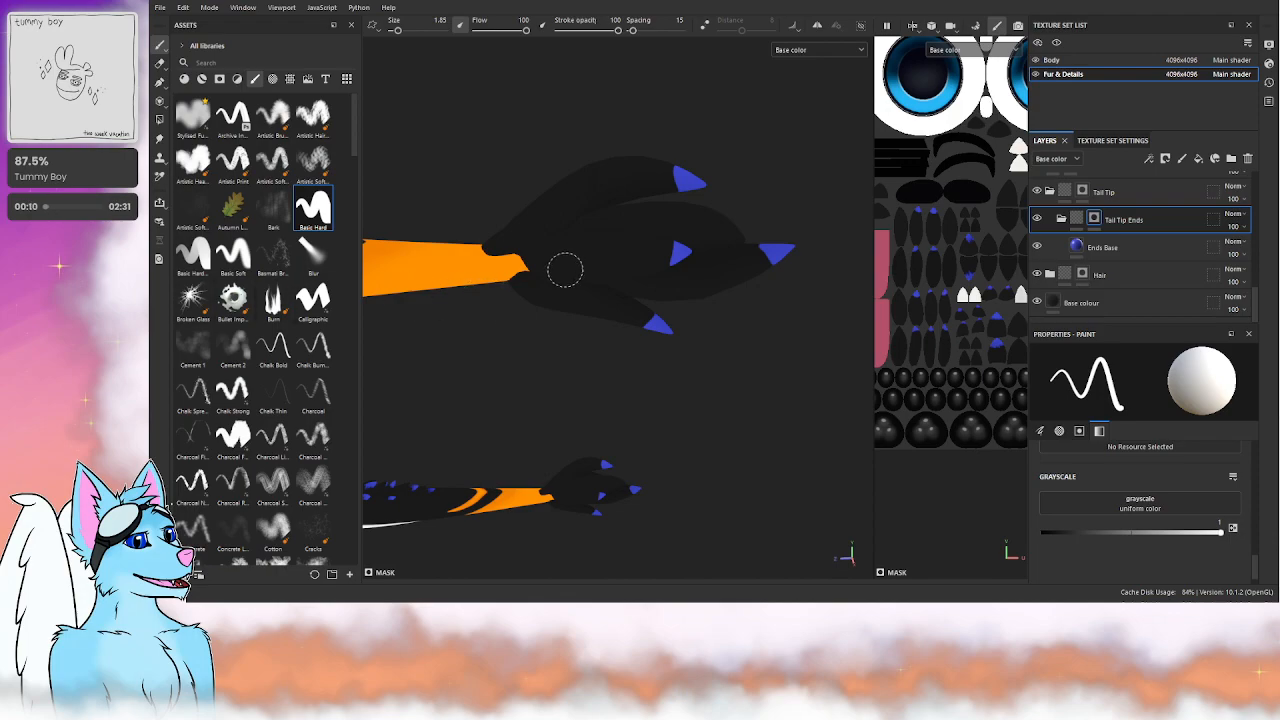
- Stamp the alpha-13 shape with an enlarged brush to give the upper tail tuft's blue end a jagged fur edge
left_click(272, 78)
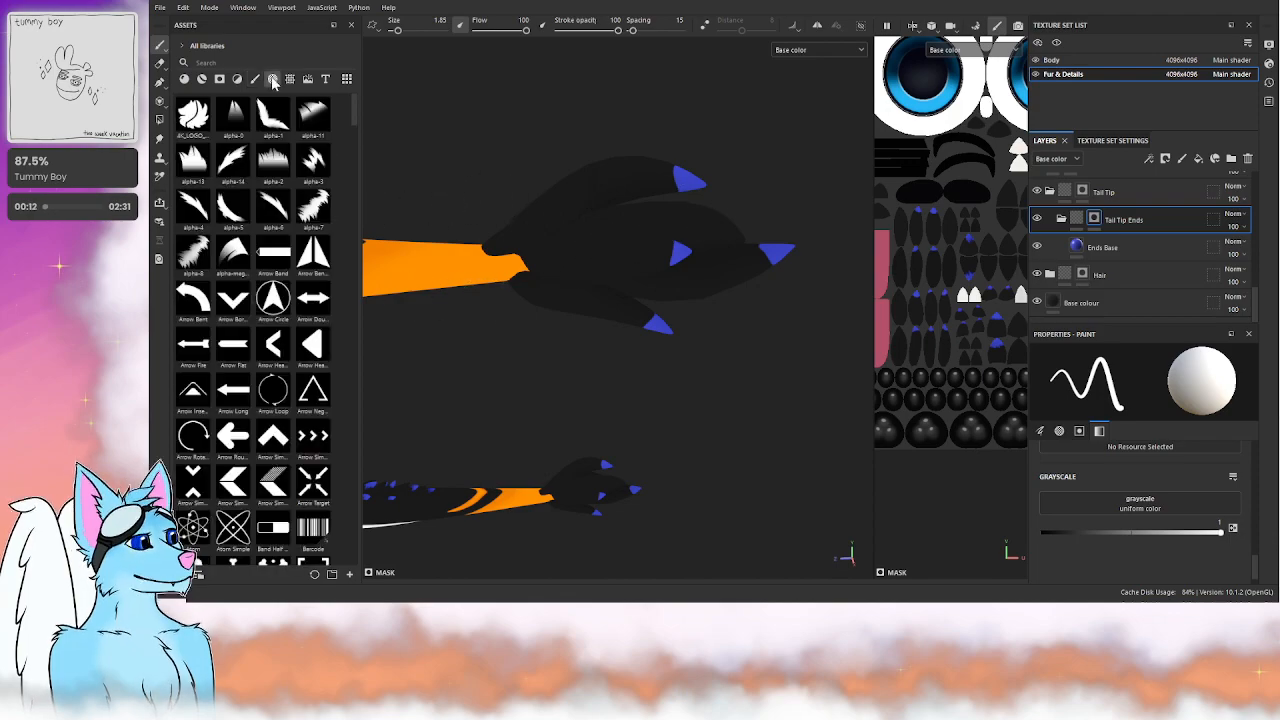
left_click(195, 168)
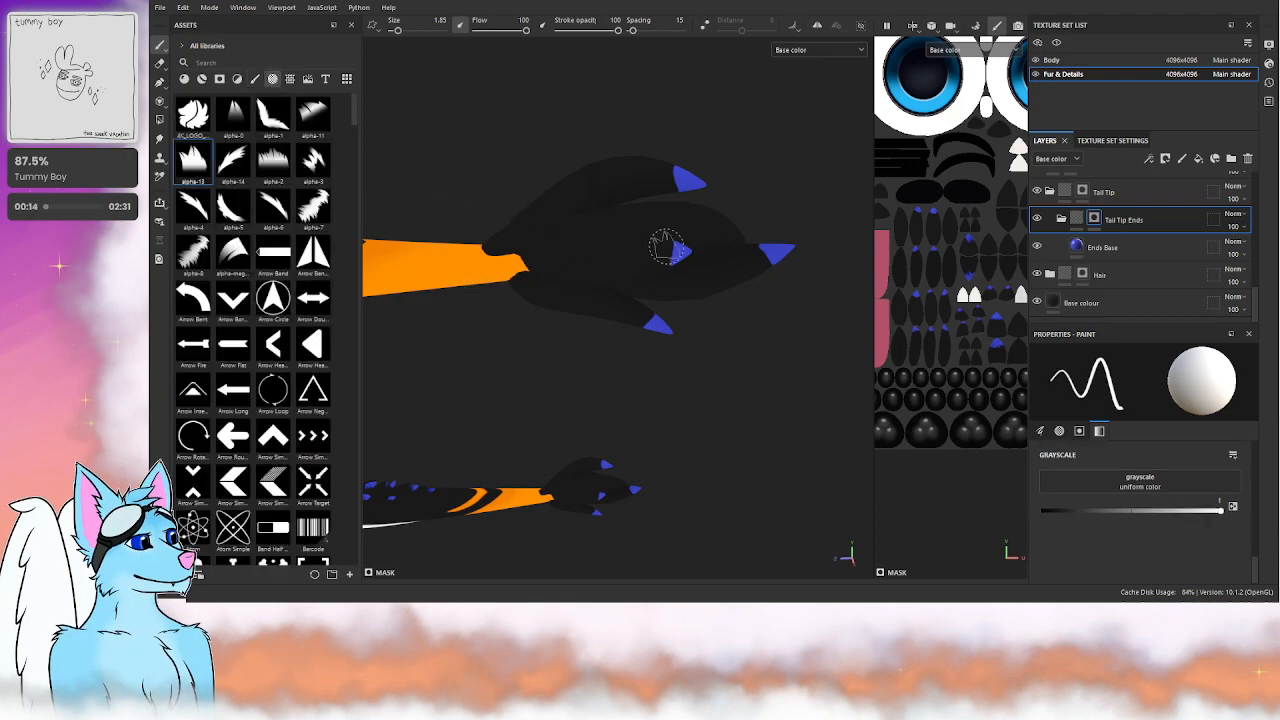
scroll(698, 206, "up", 3)
mouse_move(702, 167)
left_mouse_down("alt")
mouse_move(615, 295)
mouse_move(634, 206)
mouse_move(737, 100)
mouse_move(672, 215)
left_mouse_up("alt")
right_click_drag(672, 215, 704, 215, "ctrl")
left_click(672, 215)
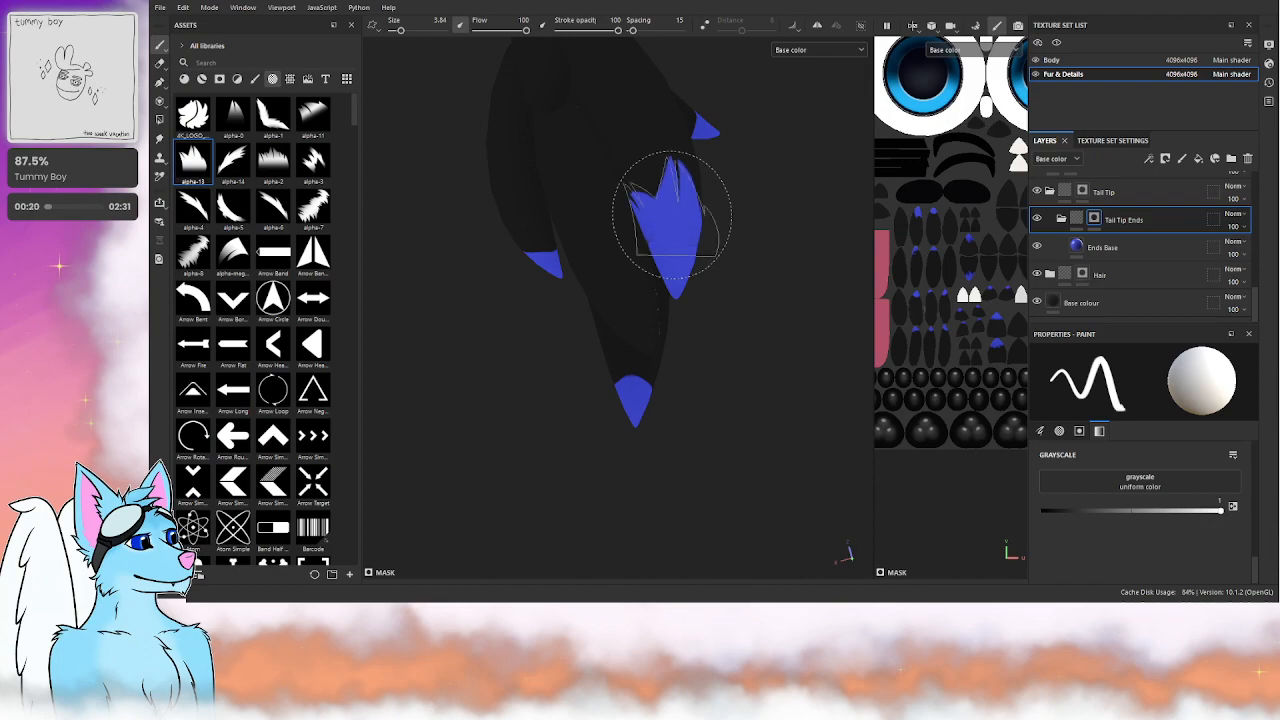
right_click_drag(665, 315, 720, 315, "ctrl")
left_click_drag(655, 236, 663, 286, "alt")
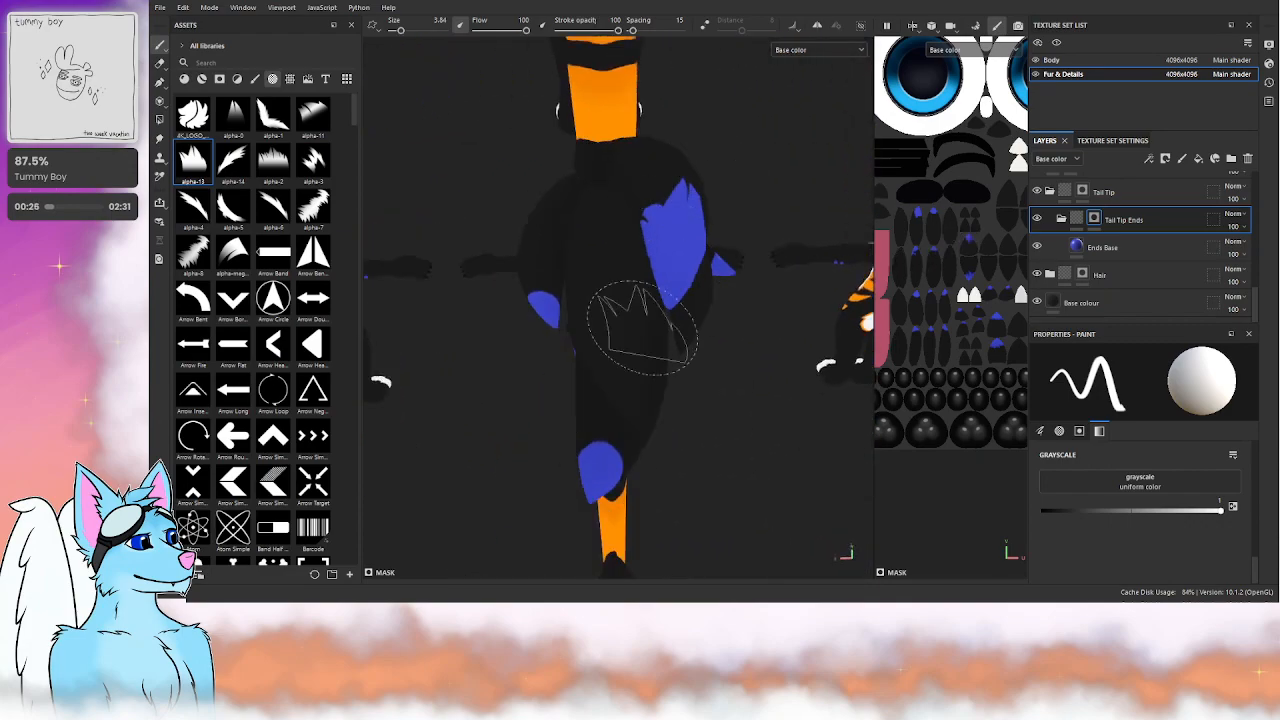
- Change the brush alignment from Tangent | Wrap to UV for the alpha-13 stamp
mouse_move(608, 441)
left_mouse_down("alt")
mouse_move(691, 431)
mouse_move(660, 432)
left_mouse_up("alt")
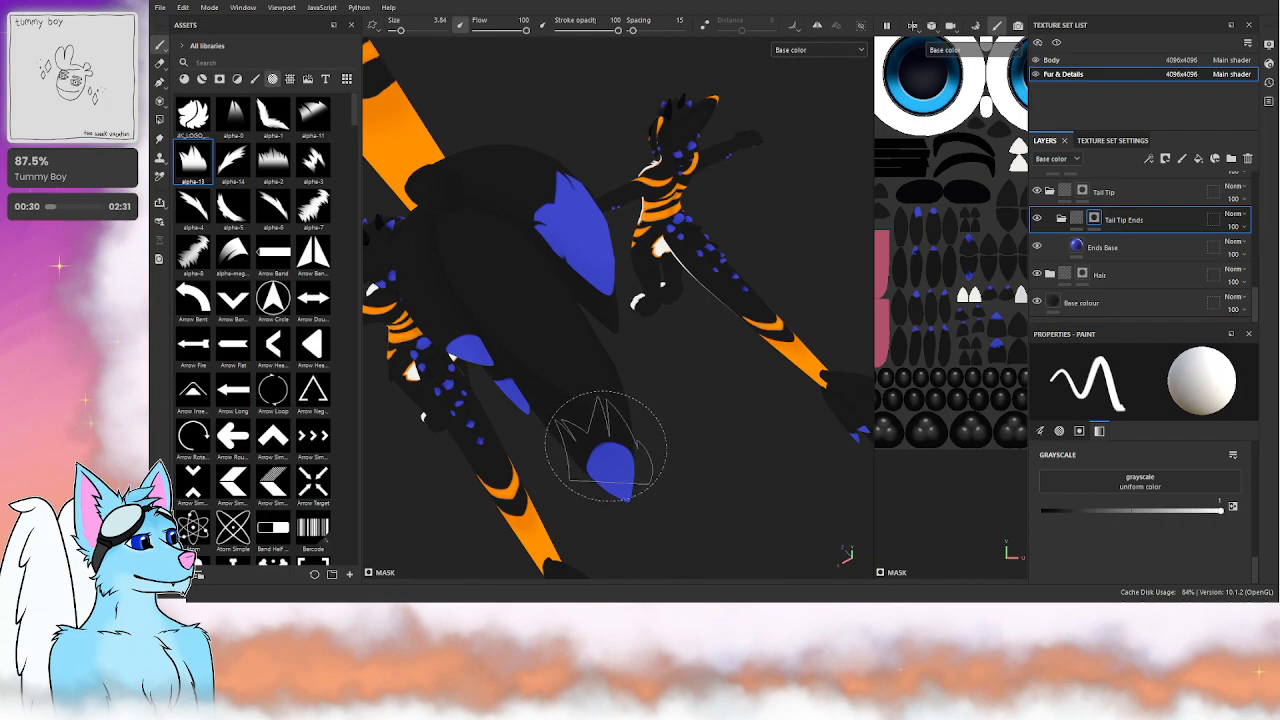
left_click_drag(650, 480, 560, 434, "alt")
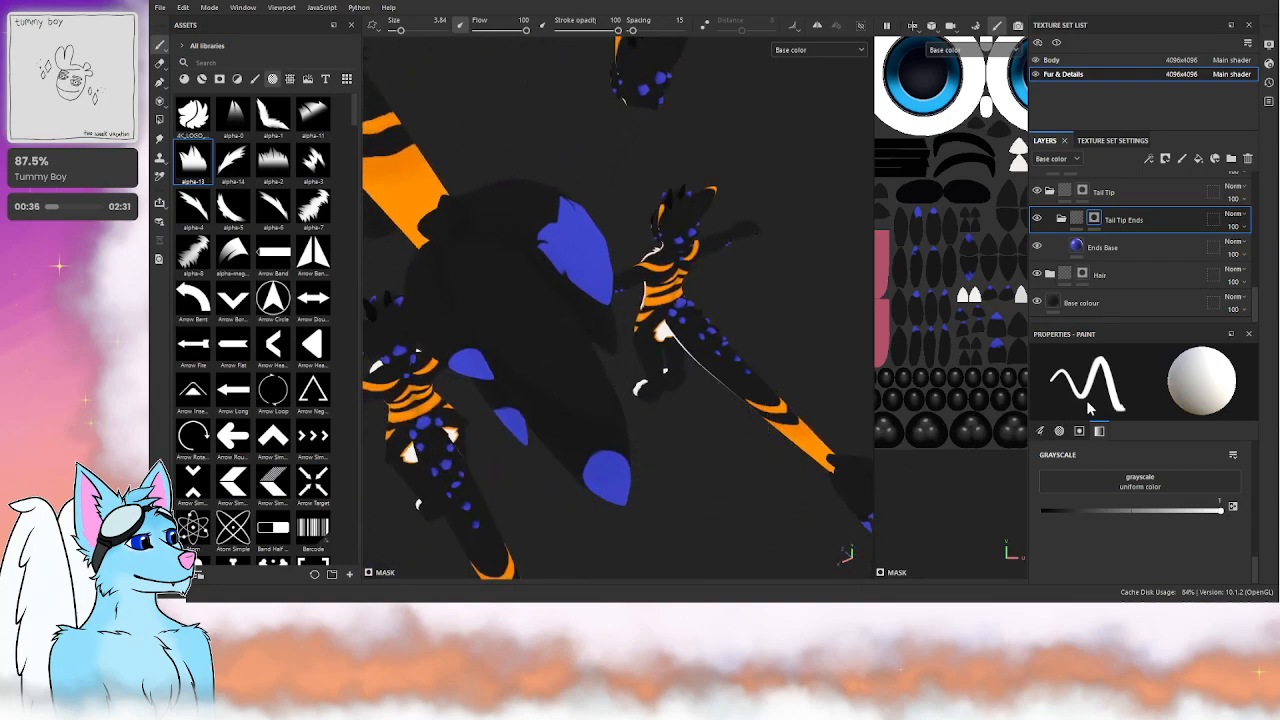
left_click(1059, 431)
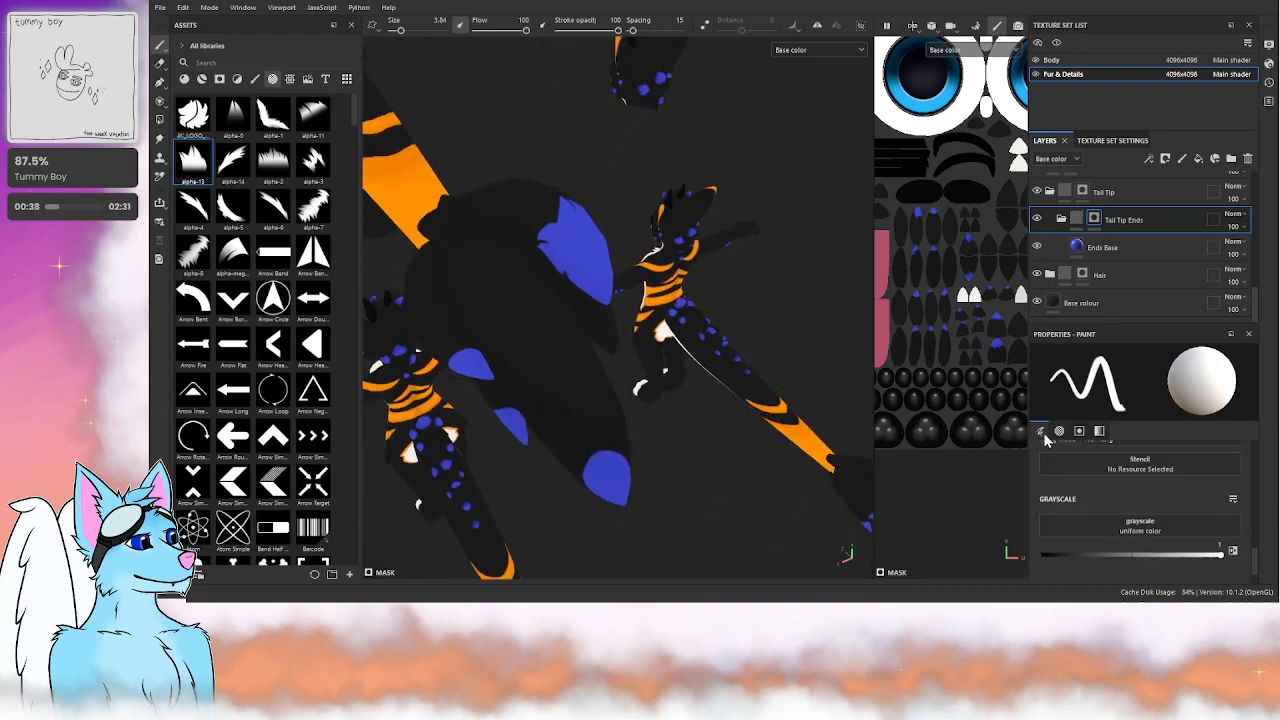
scroll(1205, 488, "down", 3)
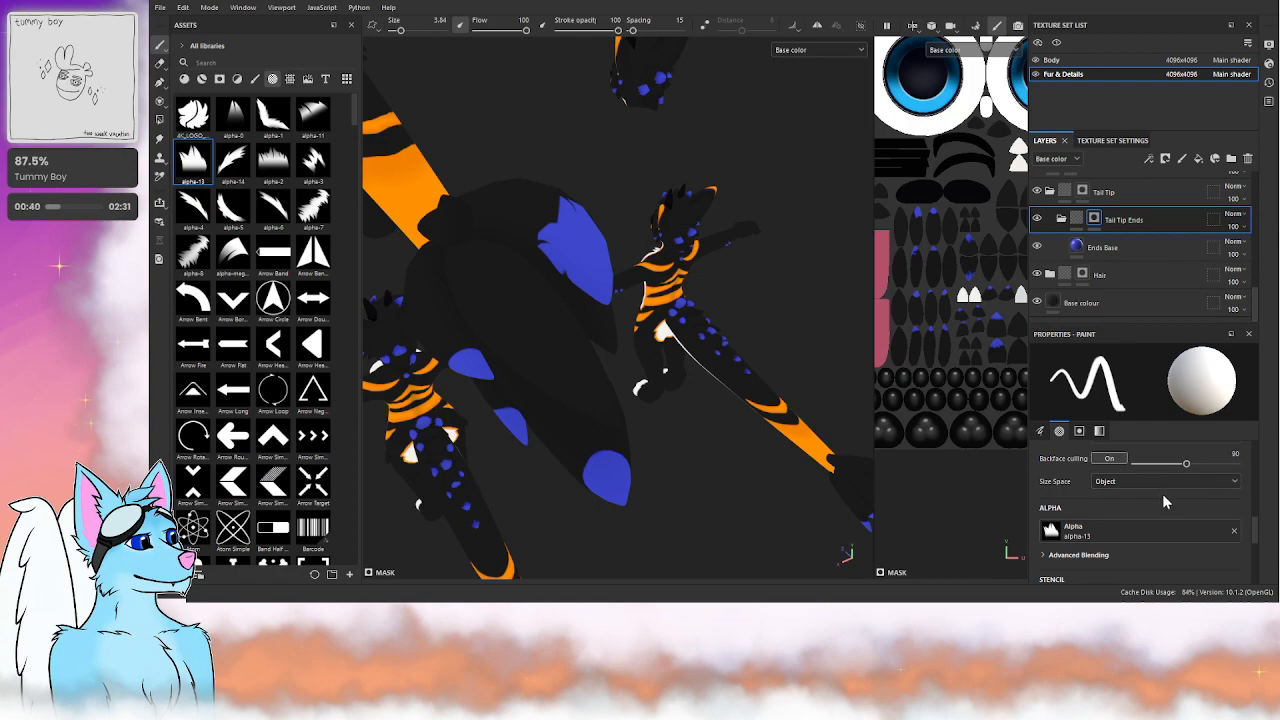
scroll(1162, 493, "up", 2)
left_click(1163, 527)
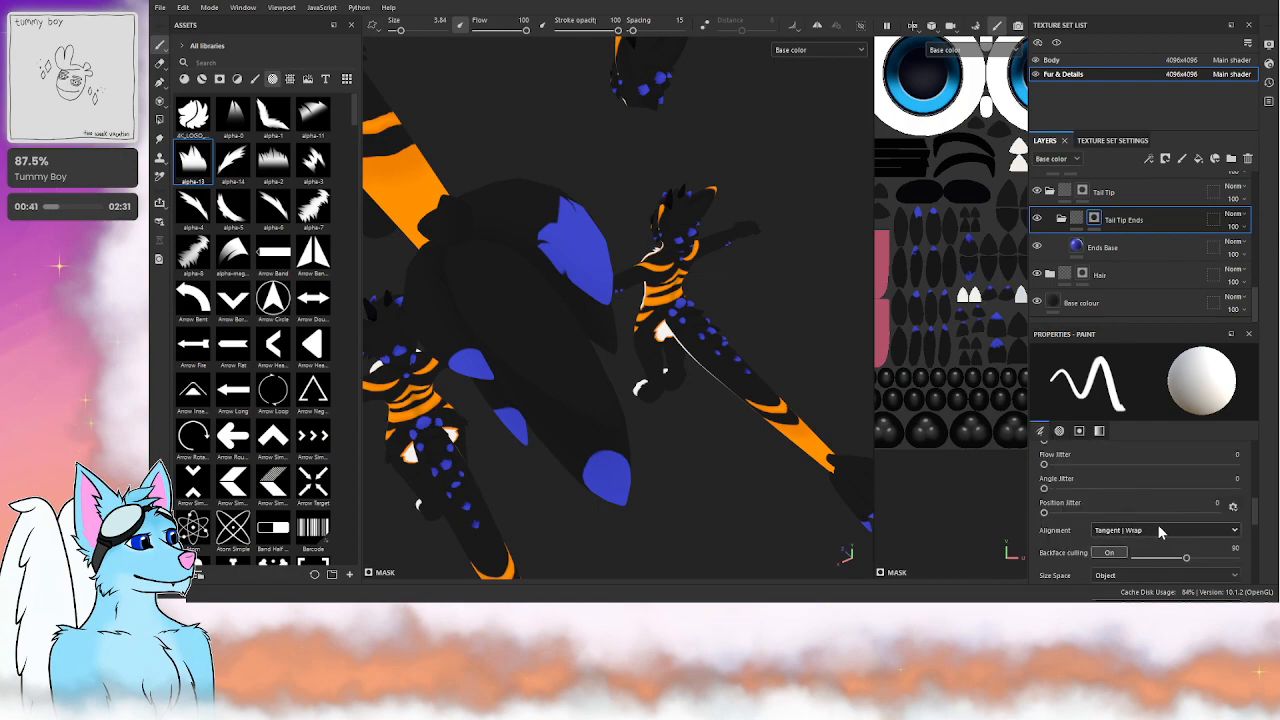
left_click(1110, 592)
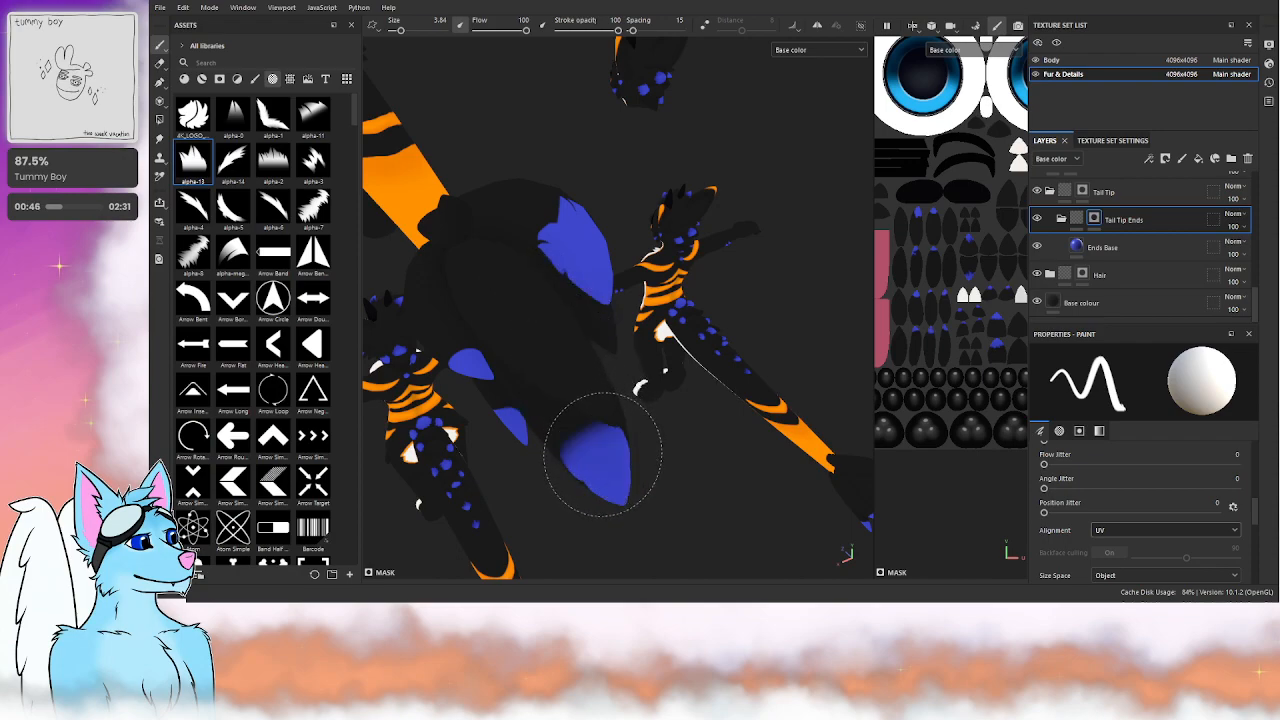
- Replace the stamp on the end tail tuft with a new jagged alpha-13 stamp at flow 100
left_click_drag(617, 392, 594, 446, "alt")
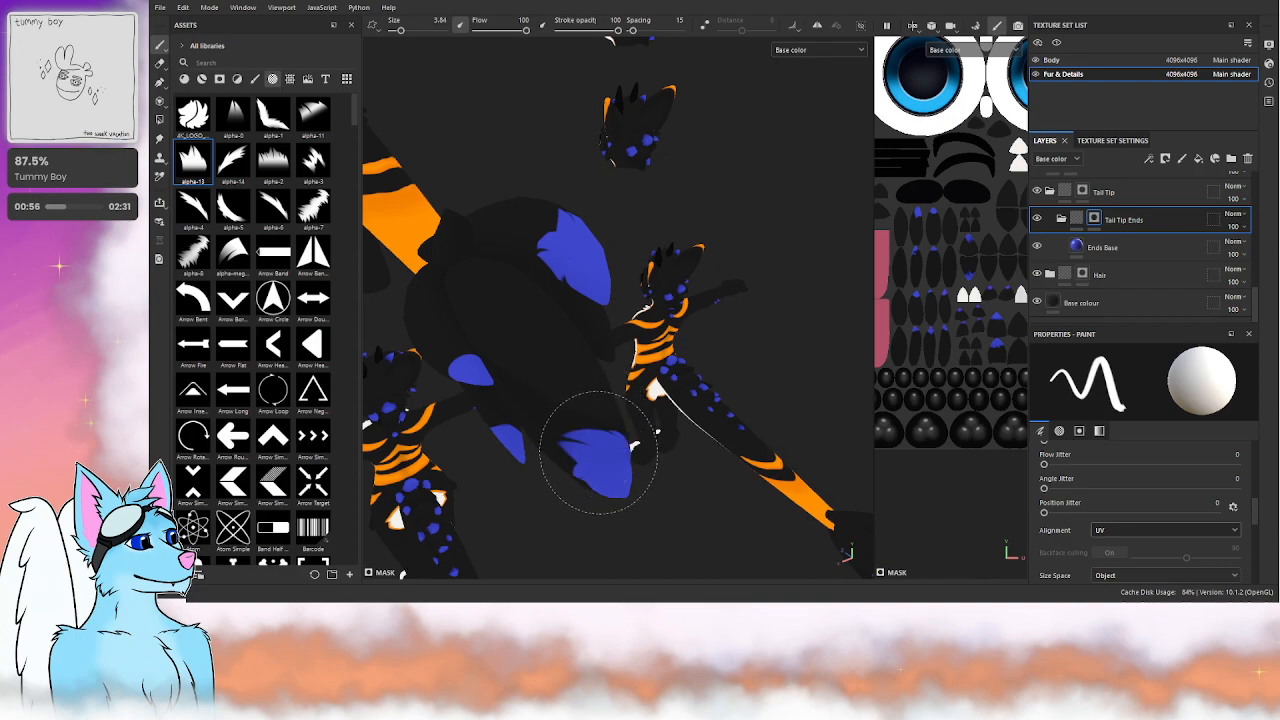
mouse_move(645, 445)
left_mouse_down("alt")
mouse_move(480, 371)
mouse_move(611, 366)
mouse_move(691, 383)
mouse_move(593, 482)
mouse_move(651, 374)
mouse_move(737, 451)
mouse_move(674, 466)
mouse_move(615, 458)
mouse_move(610, 442)
left_mouse_up("alt")
key("ctrl+z")
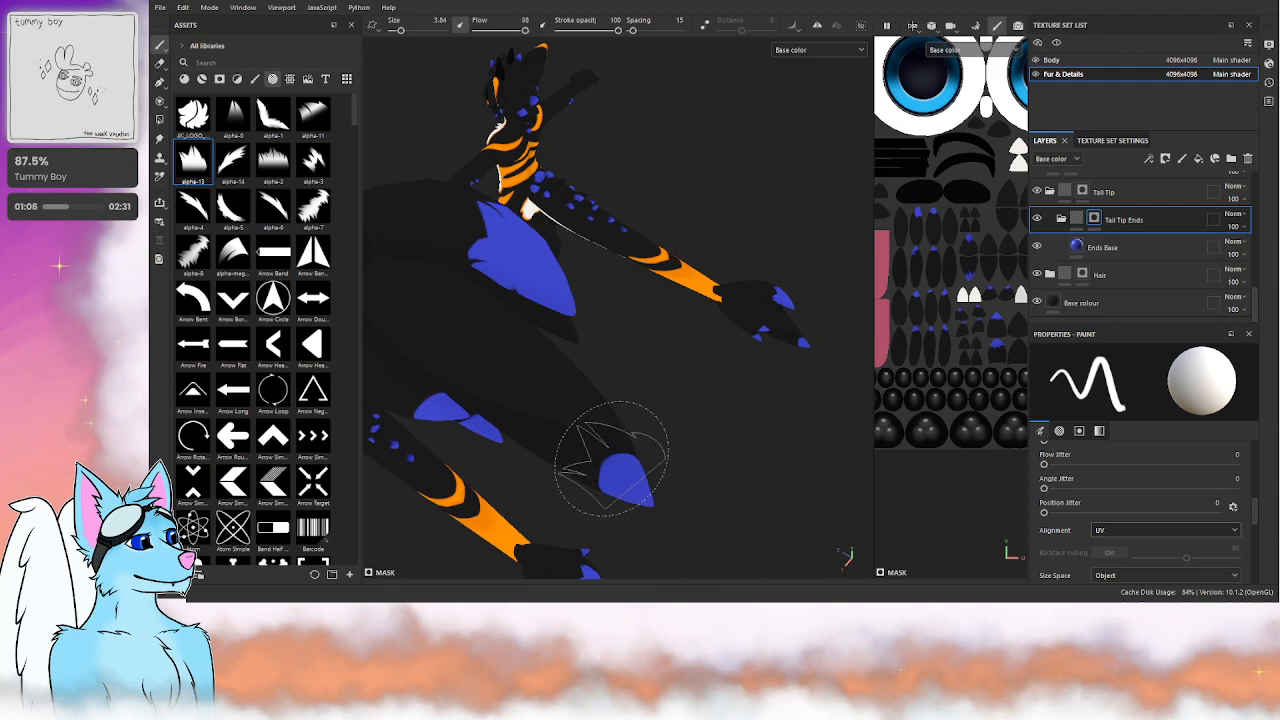
left_click_drag(525, 30, 541, 33)
left_click(607, 462)
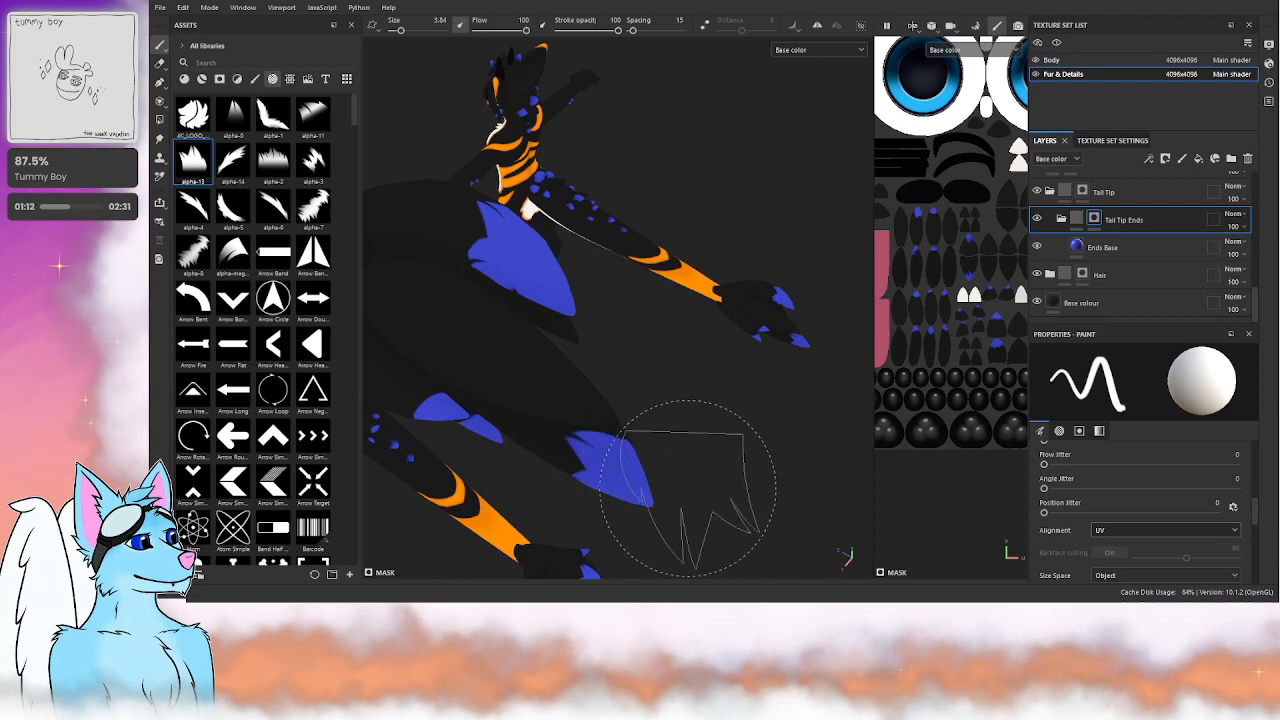
- Stamp the jagged alpha-13 edge onto the blue end of the middle side tail tuft
key("alt")
middle_click_drag(537, 431, 737, 271, "alt")
left_click_drag(698, 260, 740, 161, "alt")
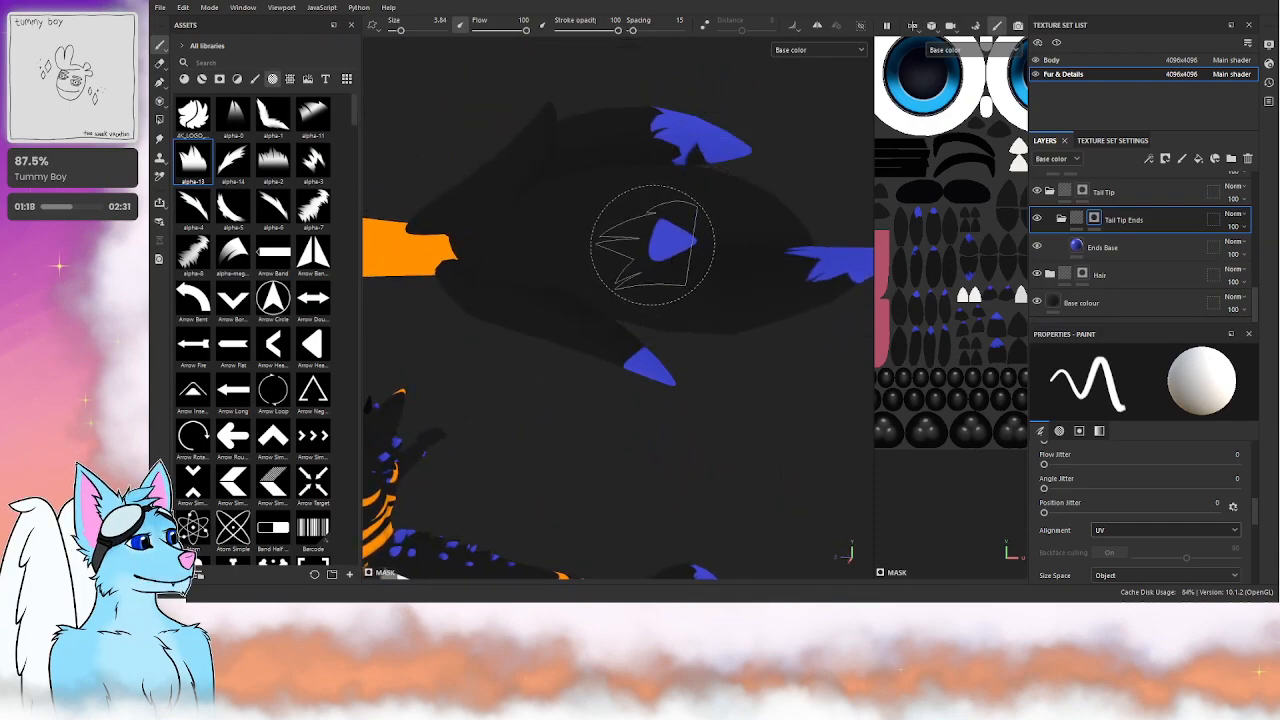
scroll(652, 245, "up", 3)
scroll(650, 248, "up", 1)
left_click(650, 248)
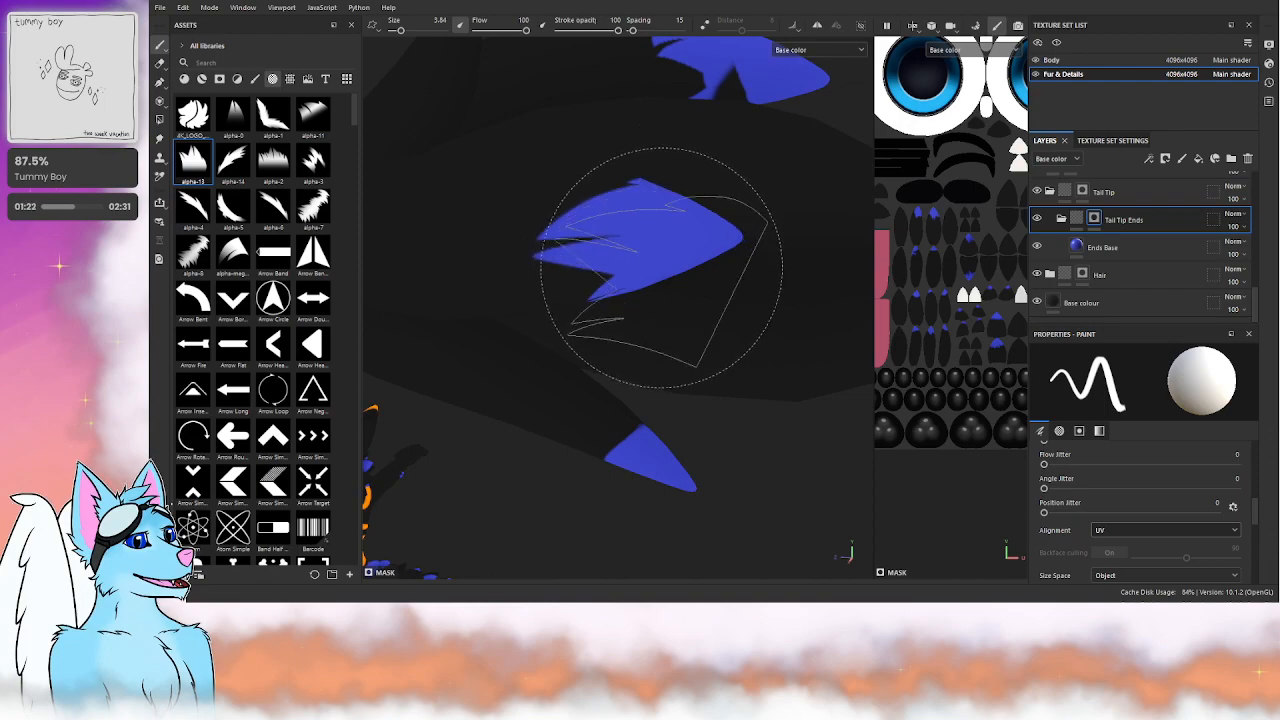
- Stamp the jagged alpha-13 edge onto the blue end of the lower tail tuft
scroll(750, 380, "down", 3)
mouse_move(718, 376)
left_mouse_down("alt")
mouse_move(711, 466)
mouse_move(726, 251)
mouse_move(740, 244)
left_mouse_up("alt")
mouse_move(677, 452)
left_mouse_down("alt")
mouse_move(657, 457)
mouse_move(686, 386)
mouse_move(614, 480)
left_mouse_up("alt")
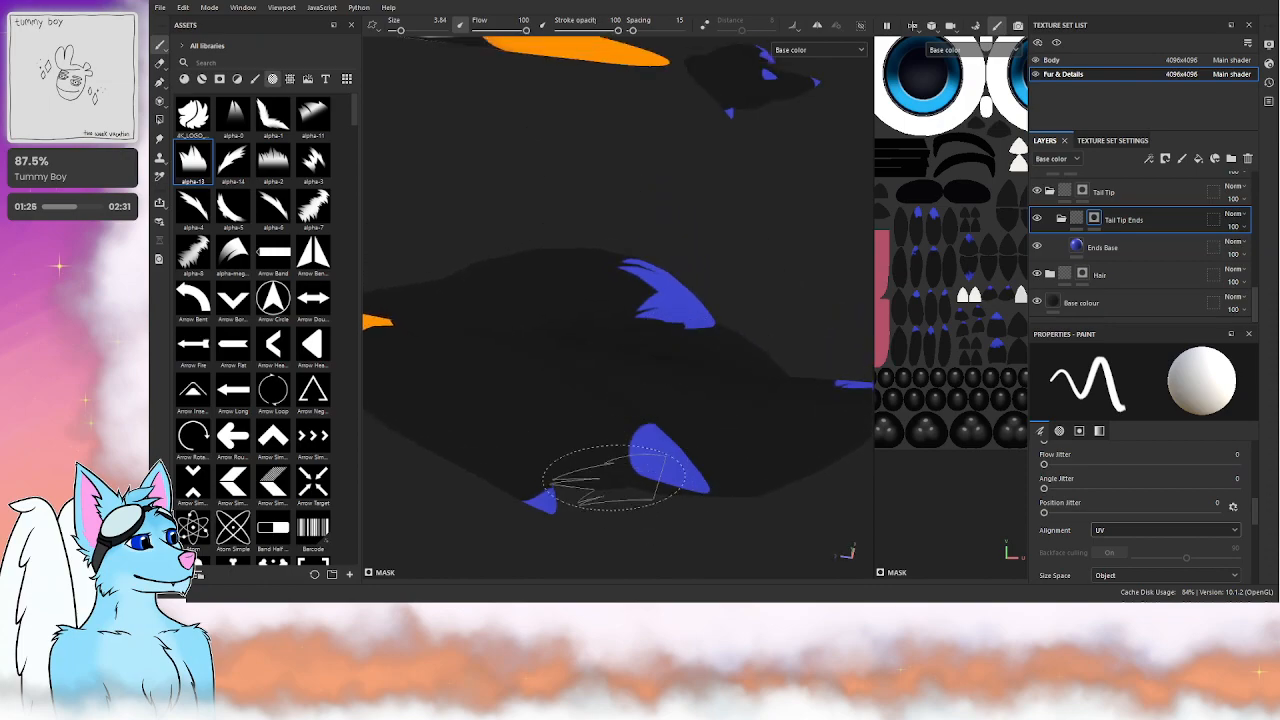
left_click(624, 445)
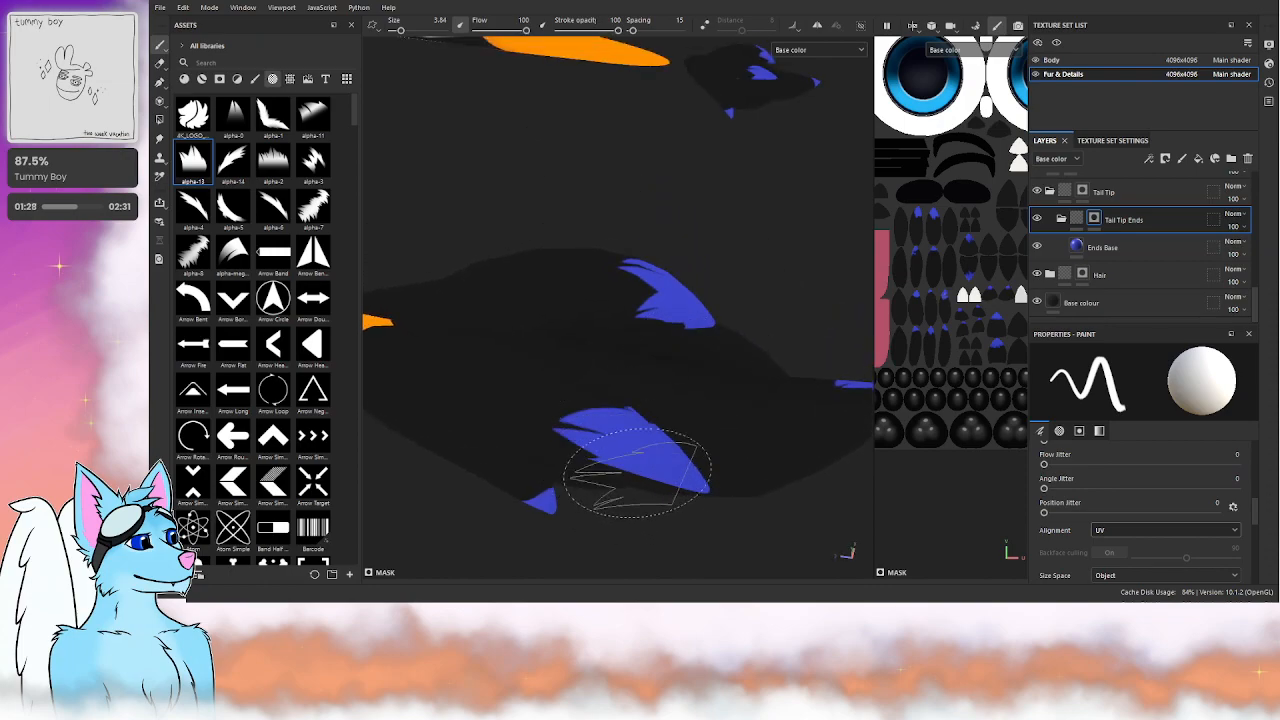
- Stamp the jagged alpha-13 edge onto the blue end of the side tuft on the opposite side of the tail
mouse_move(571, 400)
left_mouse_down("alt")
mouse_move(545, 560)
mouse_move(608, 412)
mouse_move(614, 314)
mouse_move(623, 449)
mouse_move(557, 517)
mouse_move(506, 535)
mouse_move(680, 343)
mouse_move(500, 374)
mouse_move(676, 365)
mouse_move(609, 363)
mouse_move(534, 323)
mouse_move(651, 377)
left_mouse_up("alt")
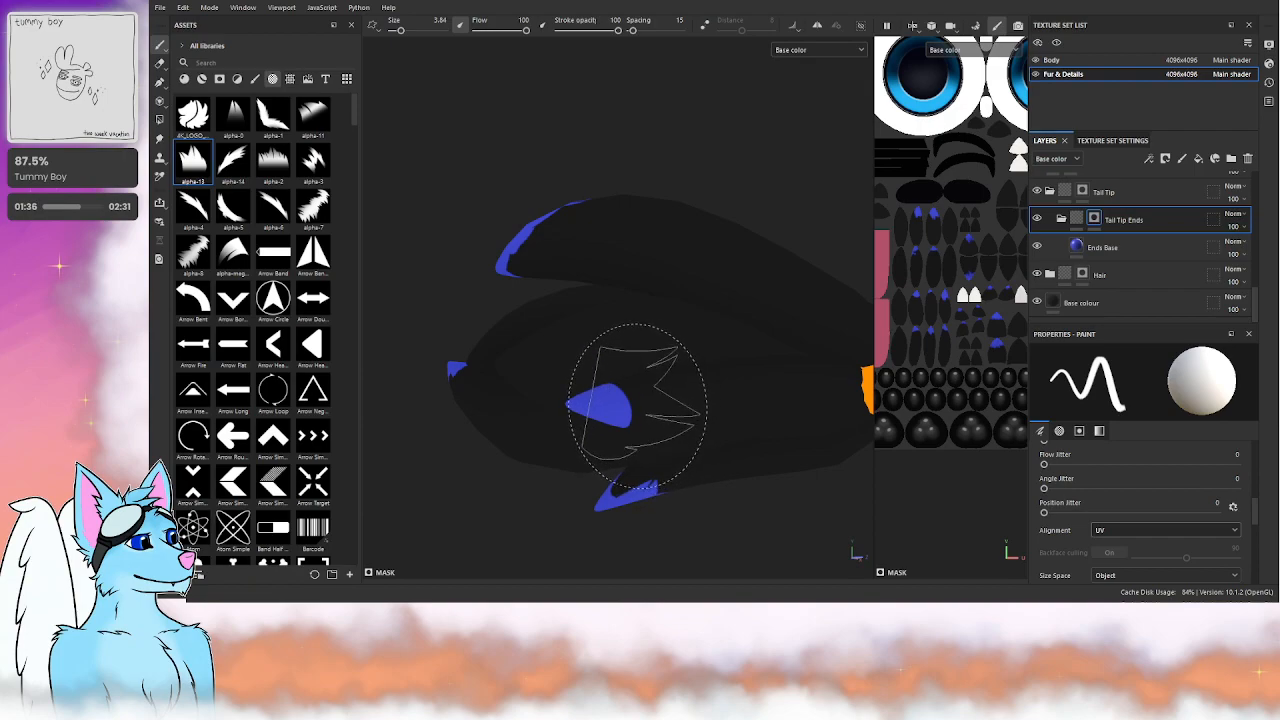
left_click(638, 401)
left_click_drag(638, 401, 711, 280, "alt")
mouse_move(660, 405)
left_mouse_down("alt")
mouse_move(672, 306)
mouse_move(640, 389)
mouse_move(654, 580)
mouse_move(669, 449)
mouse_move(641, 498)
mouse_move(586, 271)
mouse_move(580, 120)
mouse_move(703, 351)
mouse_move(665, 298)
left_mouse_up("alt")
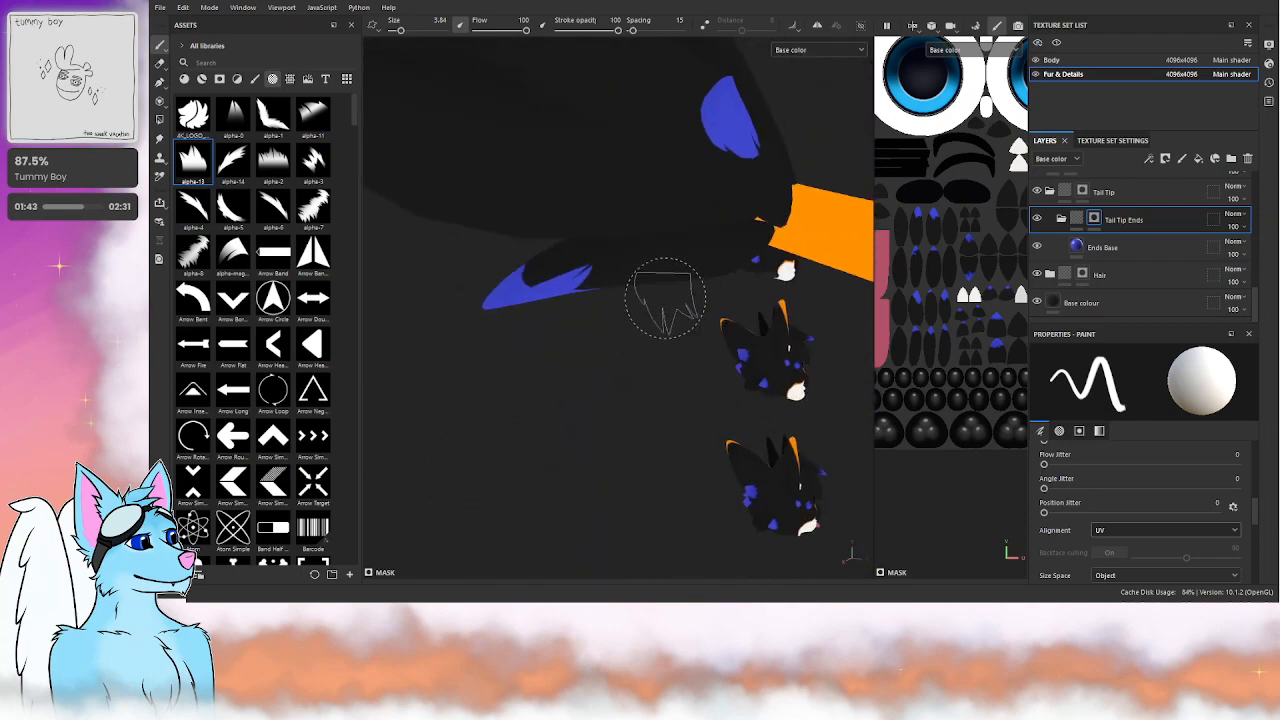
- Set up the Basic Hard brush for fine strands with size 0.1, lazy mouse distance 8 and grayscale 1
left_click(254, 78)
left_click(310, 212)
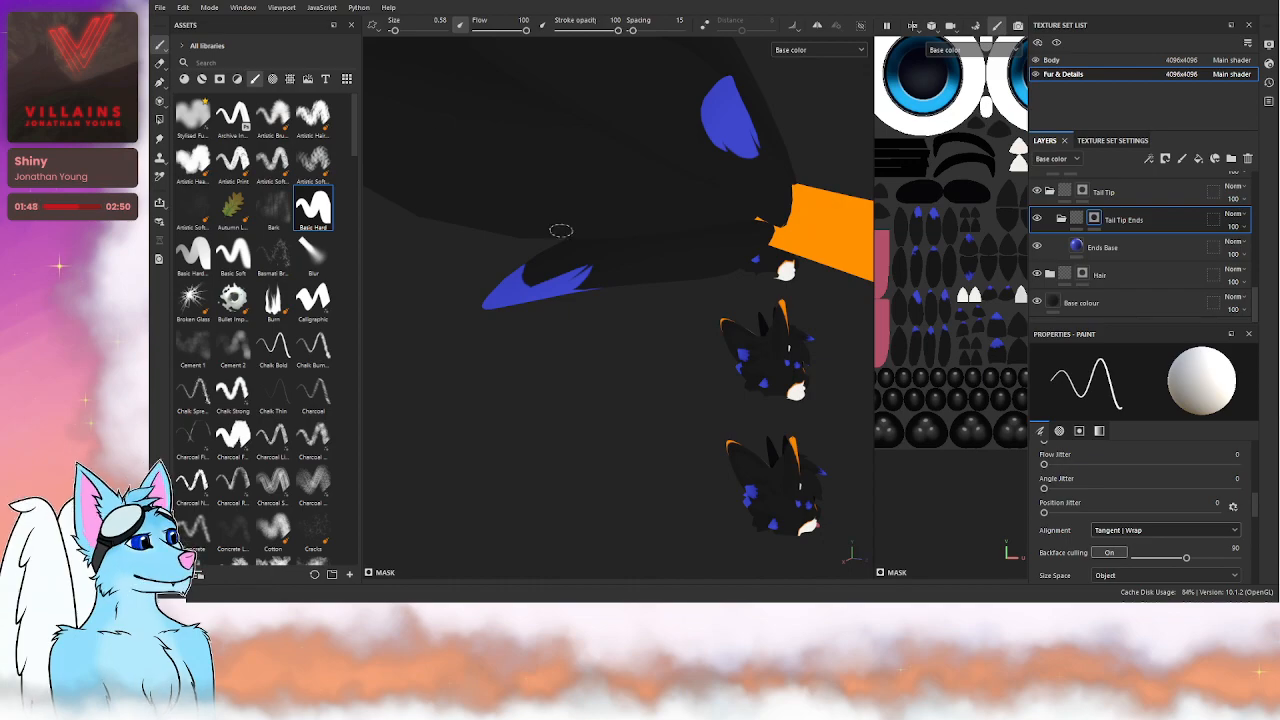
left_click(705, 22)
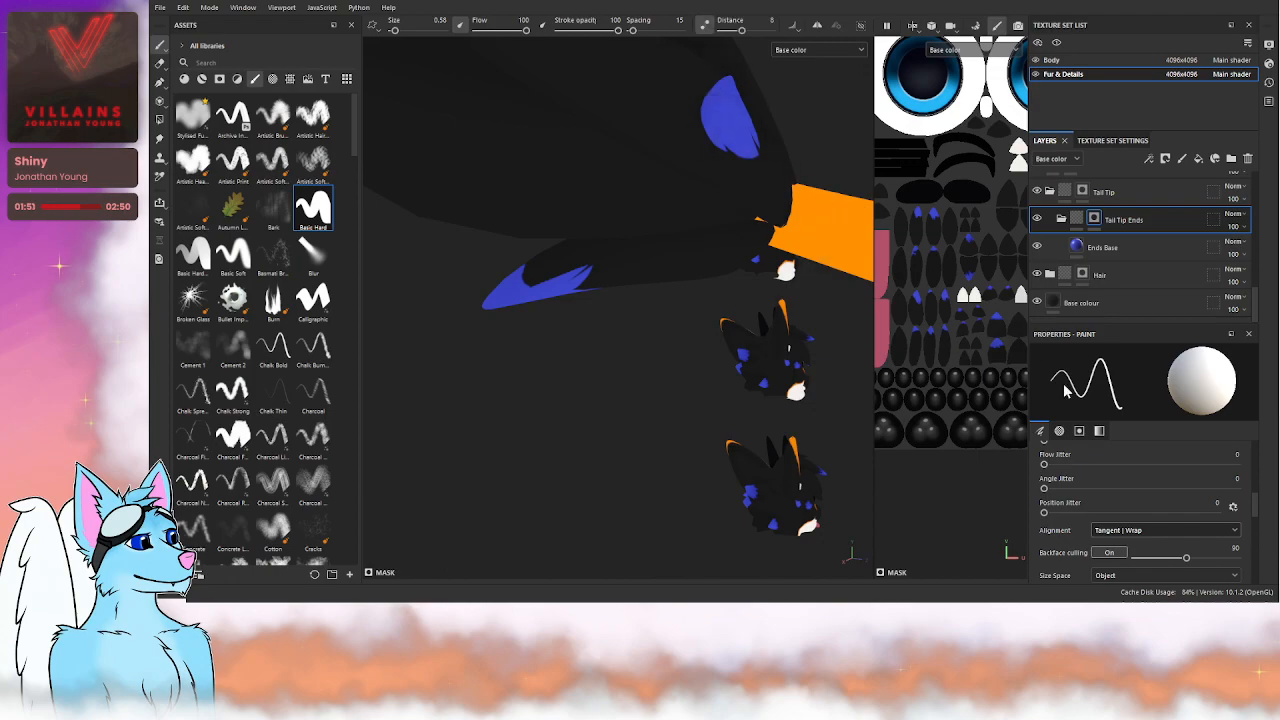
left_click(1101, 431)
mouse_move(520, 290)
left_mouse_down("alt")
mouse_move(551, 240)
mouse_move(515, 178)
mouse_move(563, 277)
left_mouse_up("alt")
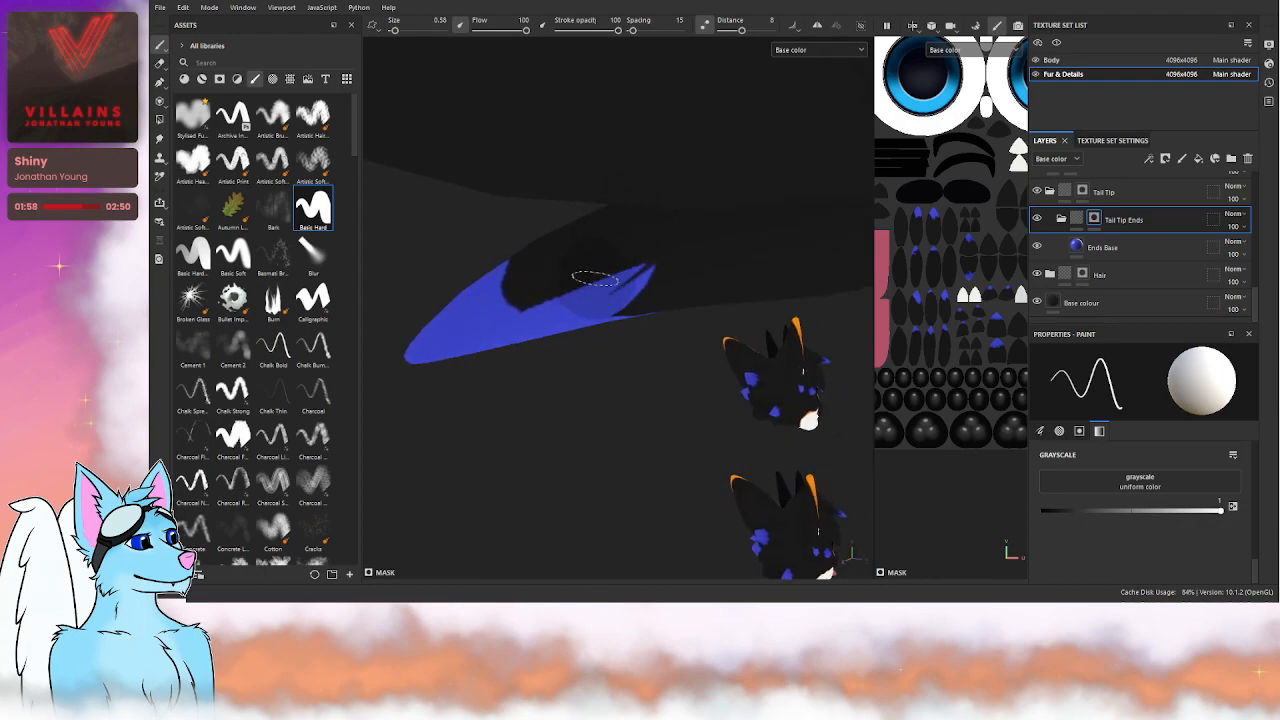
right_click_drag(620, 241, 580, 241, "ctrl")
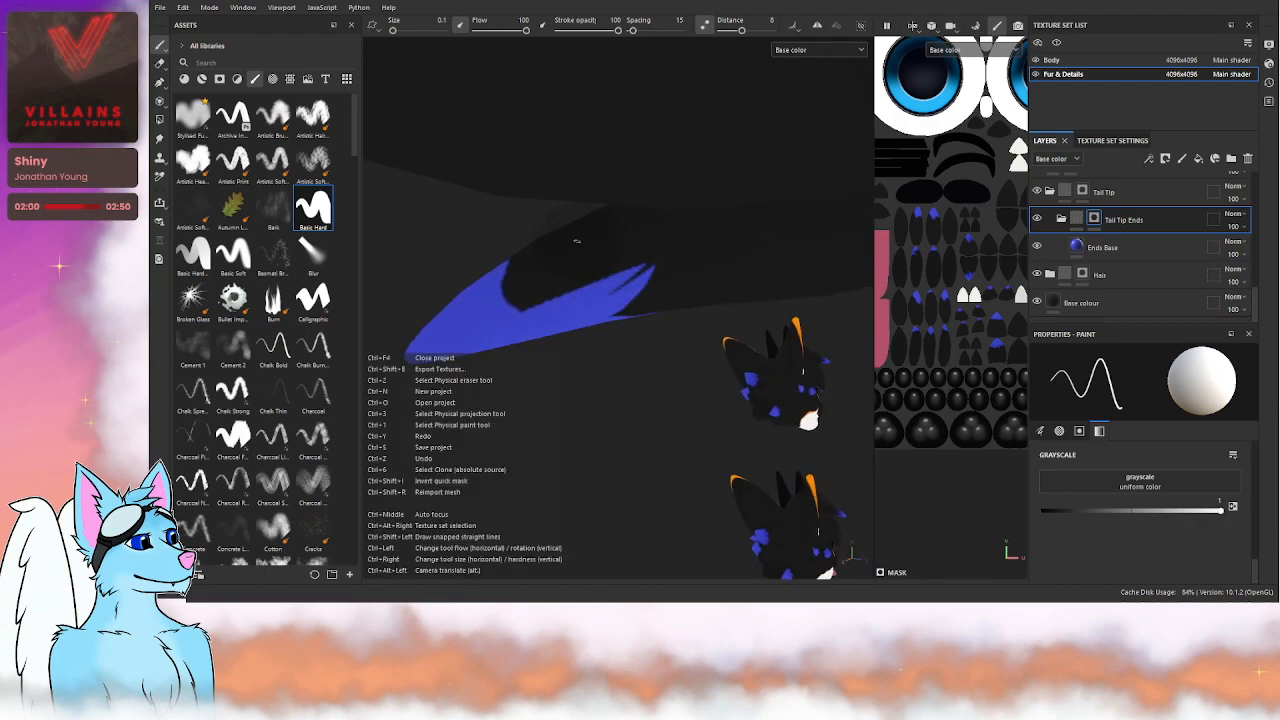
- Paint thin blue fur strands by hand along the inner edge of the lower tuft's blue end, undoing unwanted strokes
scroll(567, 247, "up", 2)
mouse_move(605, 309)
left_mouse_down("alt")
mouse_move(600, 266)
mouse_move(574, 303)
mouse_move(637, 256)
mouse_move(582, 318)
left_mouse_up("alt")
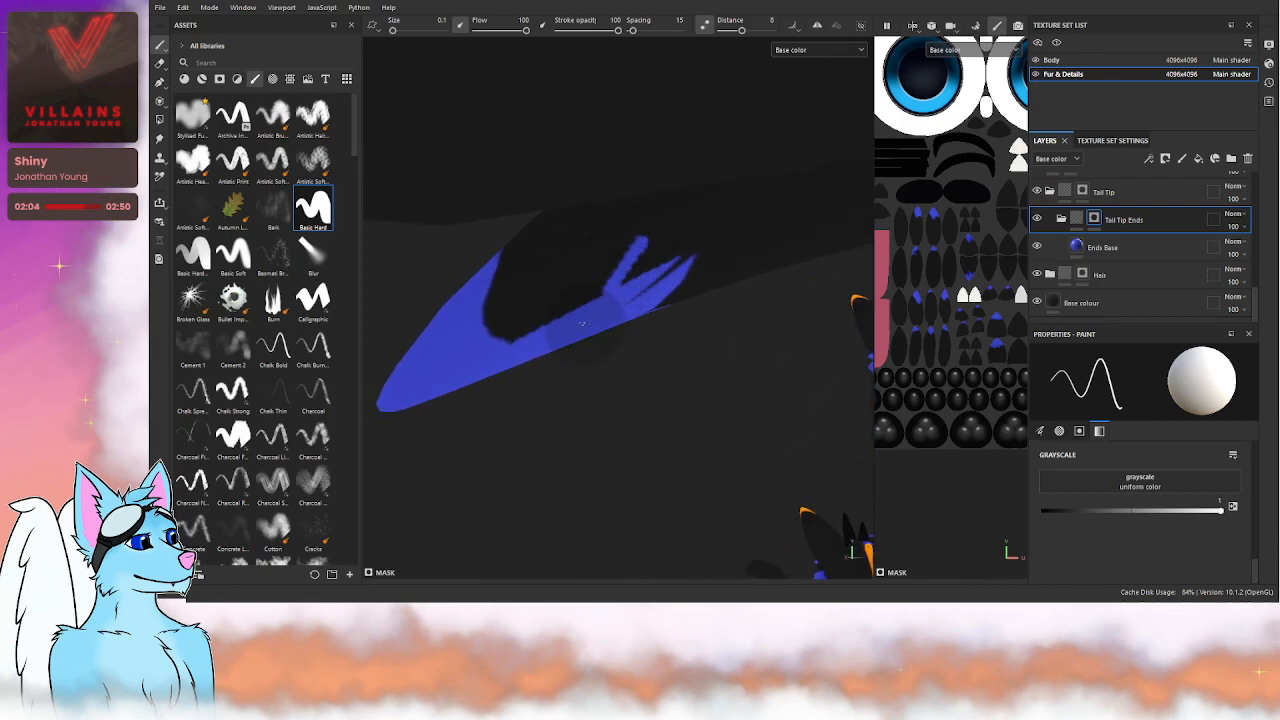
key("ctrl+z")
mouse_move(648, 252)
left_mouse_down()
mouse_move(632, 276)
mouse_move(512, 336)
left_mouse_up()
key("ctrl+z")
mouse_move(640, 259)
left_mouse_down()
mouse_move(597, 298)
mouse_move(464, 357)
left_mouse_up()
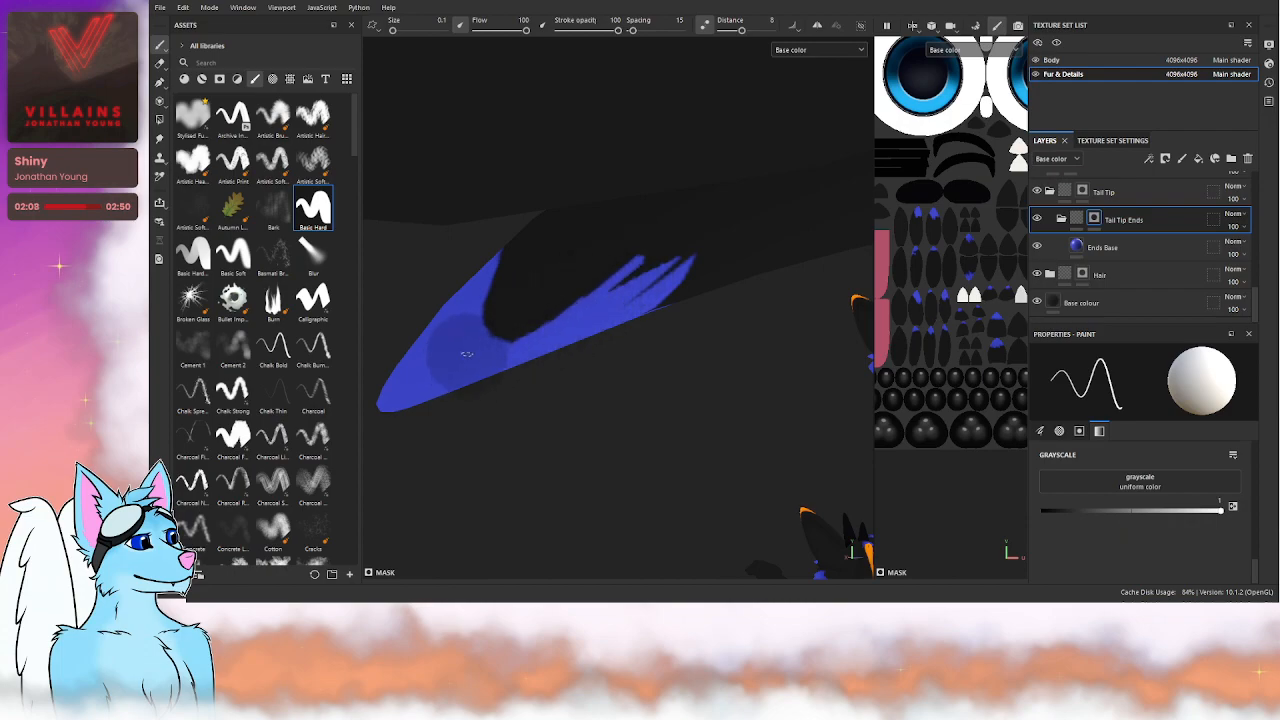
left_click_drag(630, 262, 446, 323)
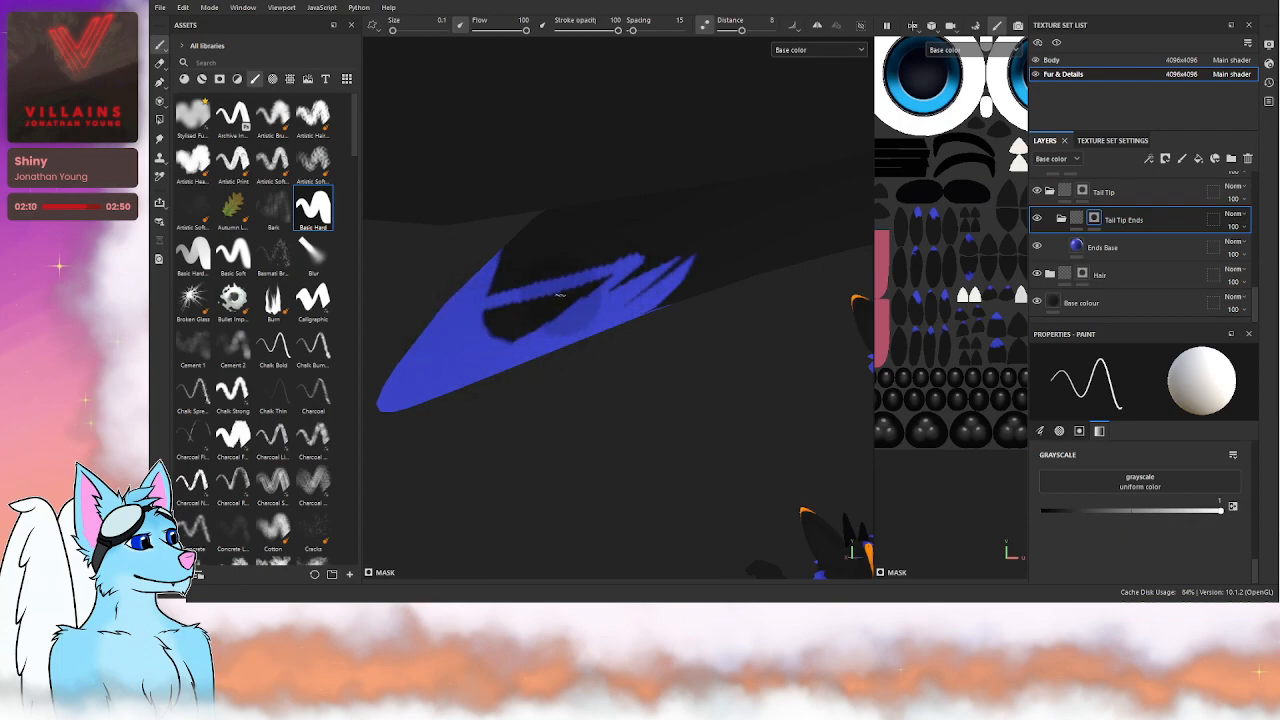
- Add another blue strand higher up on the lower tuft's inner edge with the brush at grayscale 1
left_click(1233, 507)
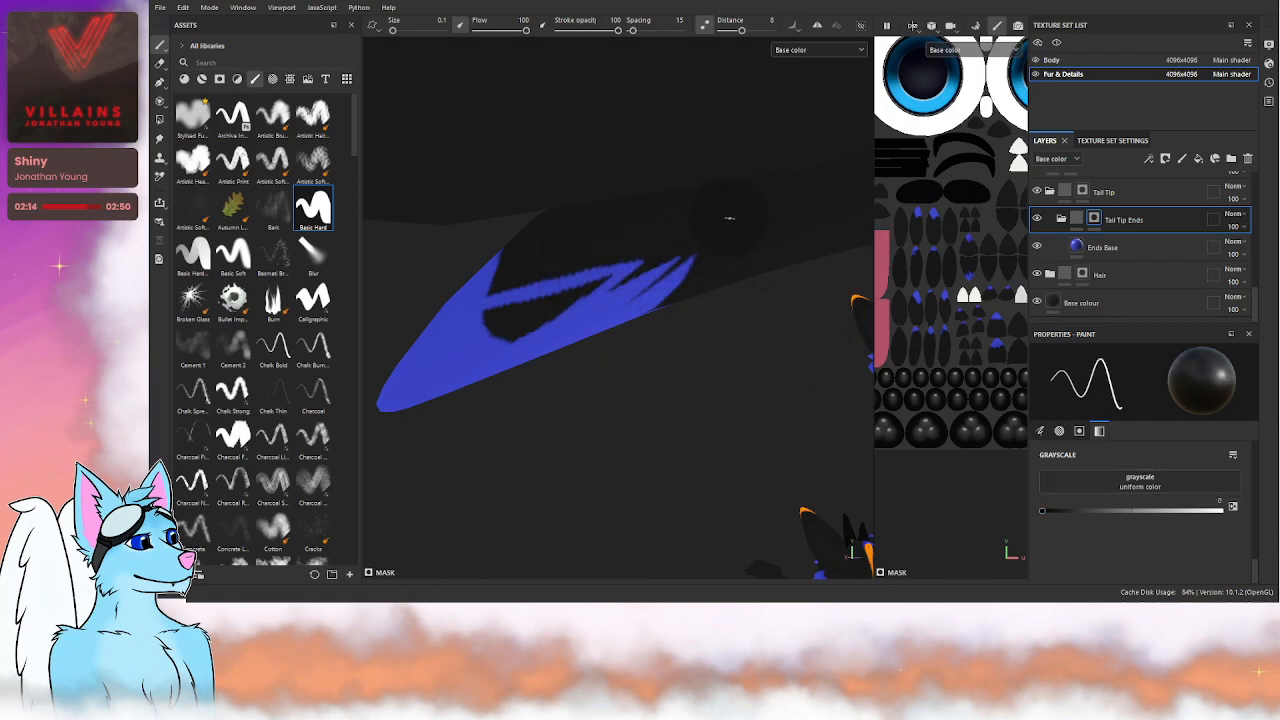
left_click(1233, 507)
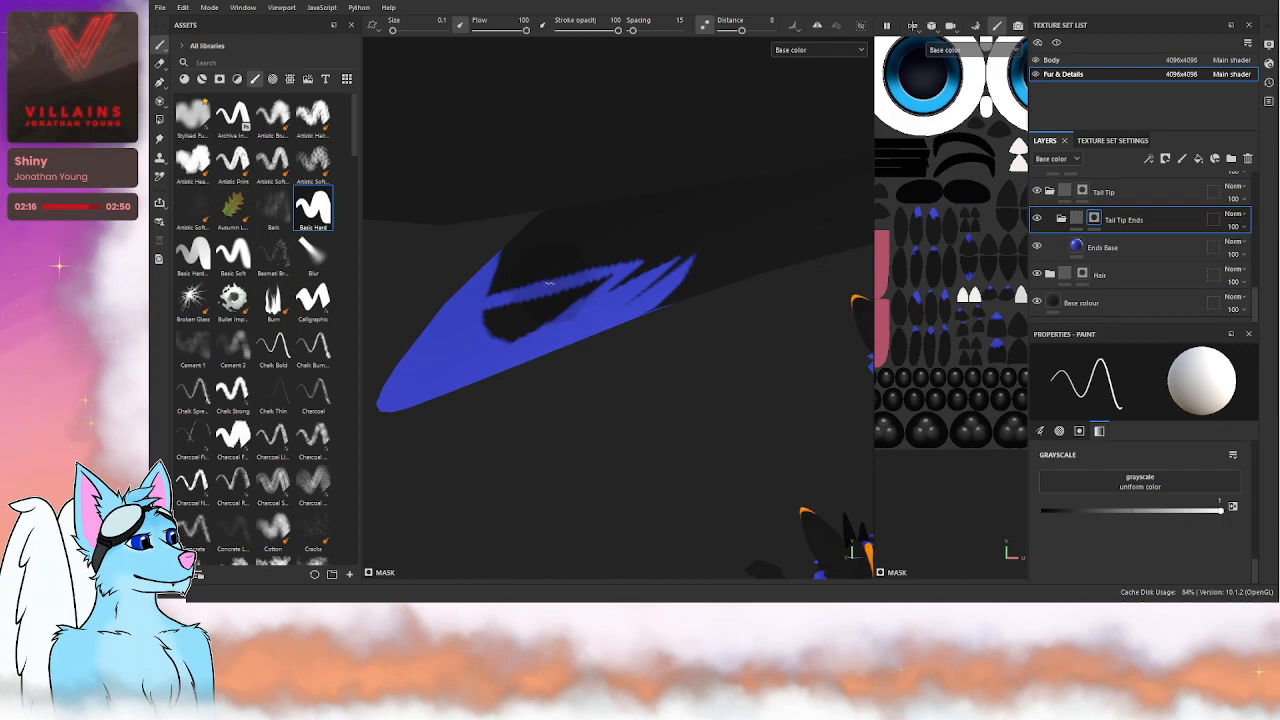
mouse_move(602, 227)
left_mouse_down()
mouse_move(572, 280)
mouse_move(498, 284)
mouse_move(547, 288)
mouse_move(660, 262)
left_mouse_up()
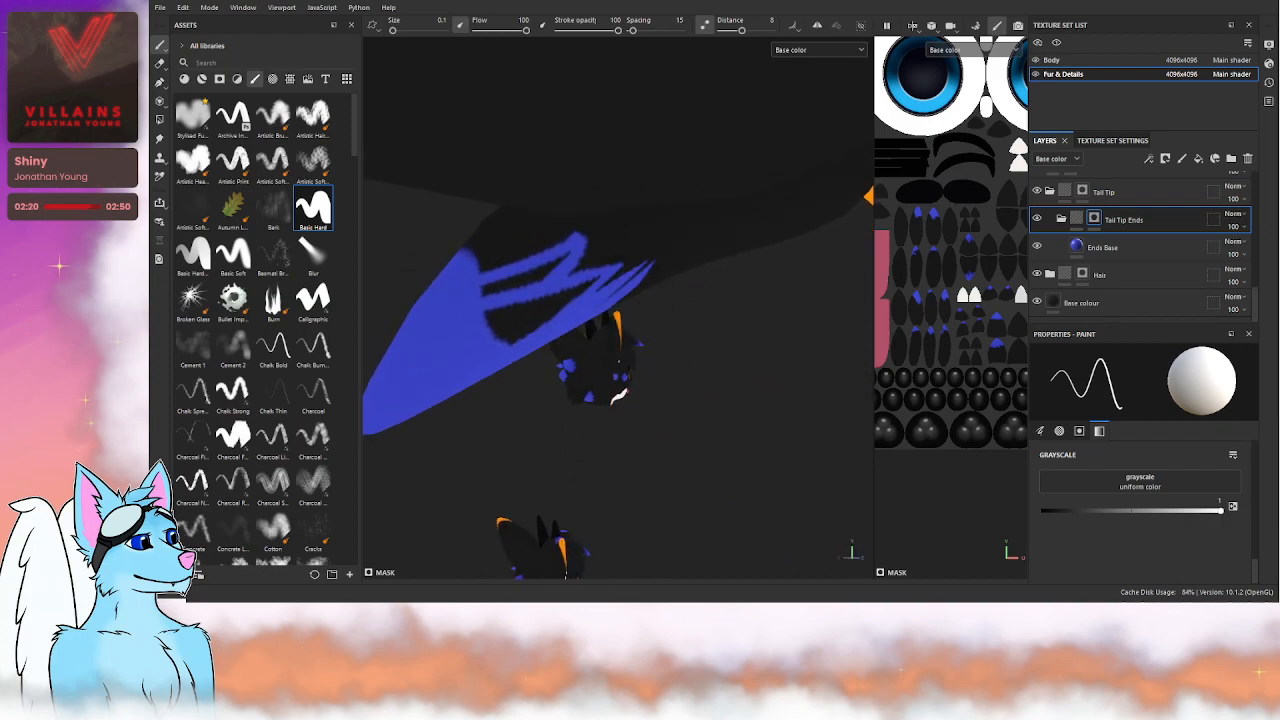
- Trim the blue strands on the lower tuft's inner edge with the Basic Hard brush at grayscale 0
left_click(1233, 507)
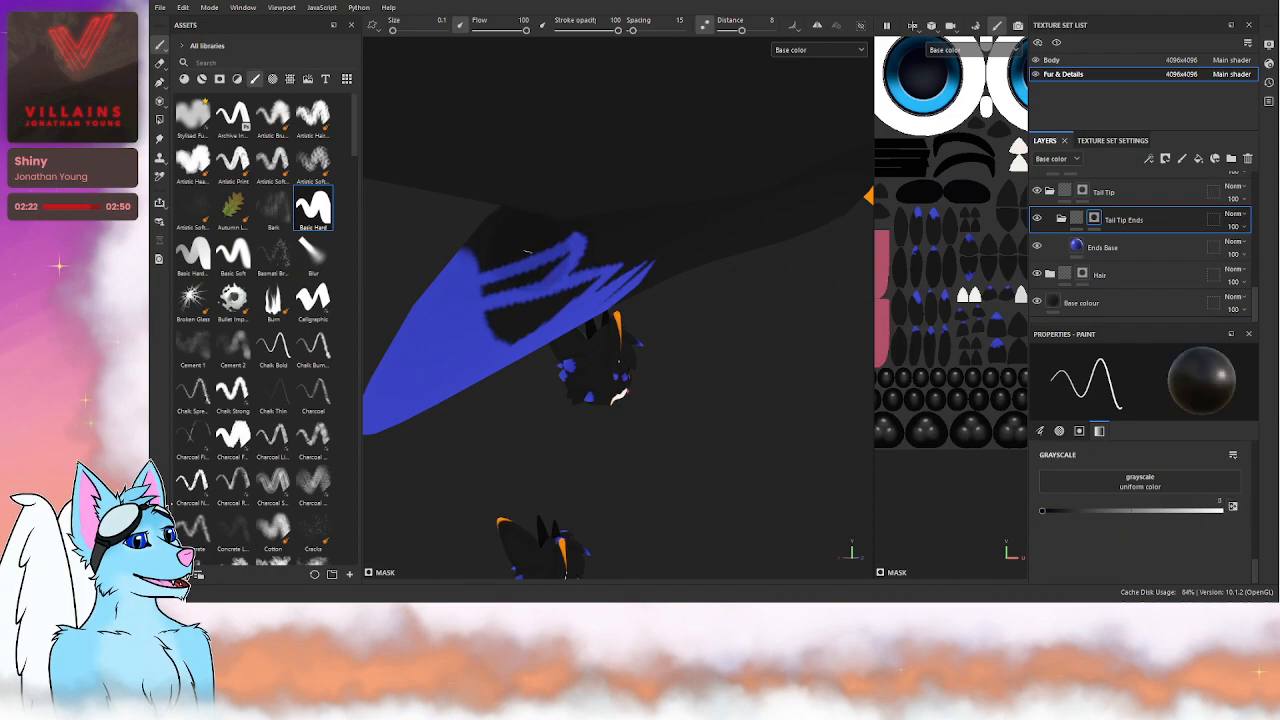
mouse_move(582, 236)
left_mouse_down()
mouse_move(544, 290)
mouse_move(566, 314)
left_mouse_up()
mouse_move(540, 258)
left_mouse_down("alt")
mouse_move(610, 270)
mouse_move(623, 286)
mouse_move(620, 254)
left_mouse_up("alt")
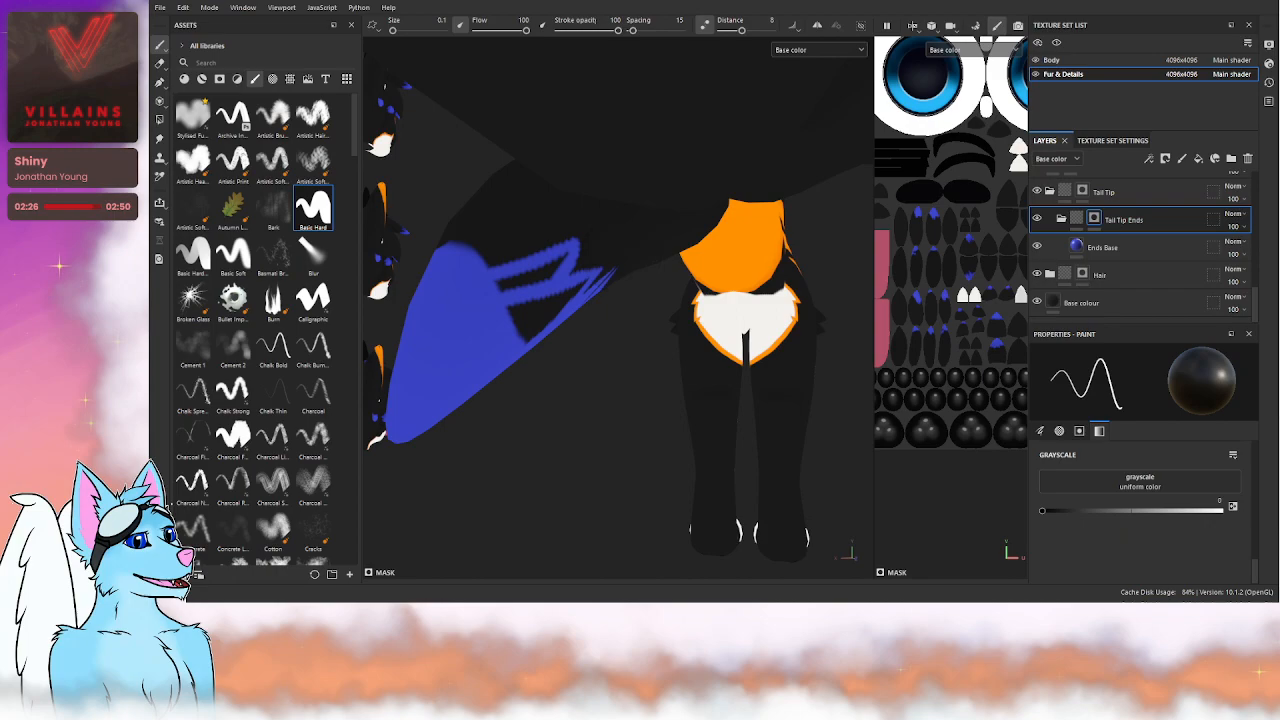
- Add another blue strand to the lower tuft at grayscale 1, turn off lazy mouse and fill the gaps between strands in blue
left_click(1223, 513)
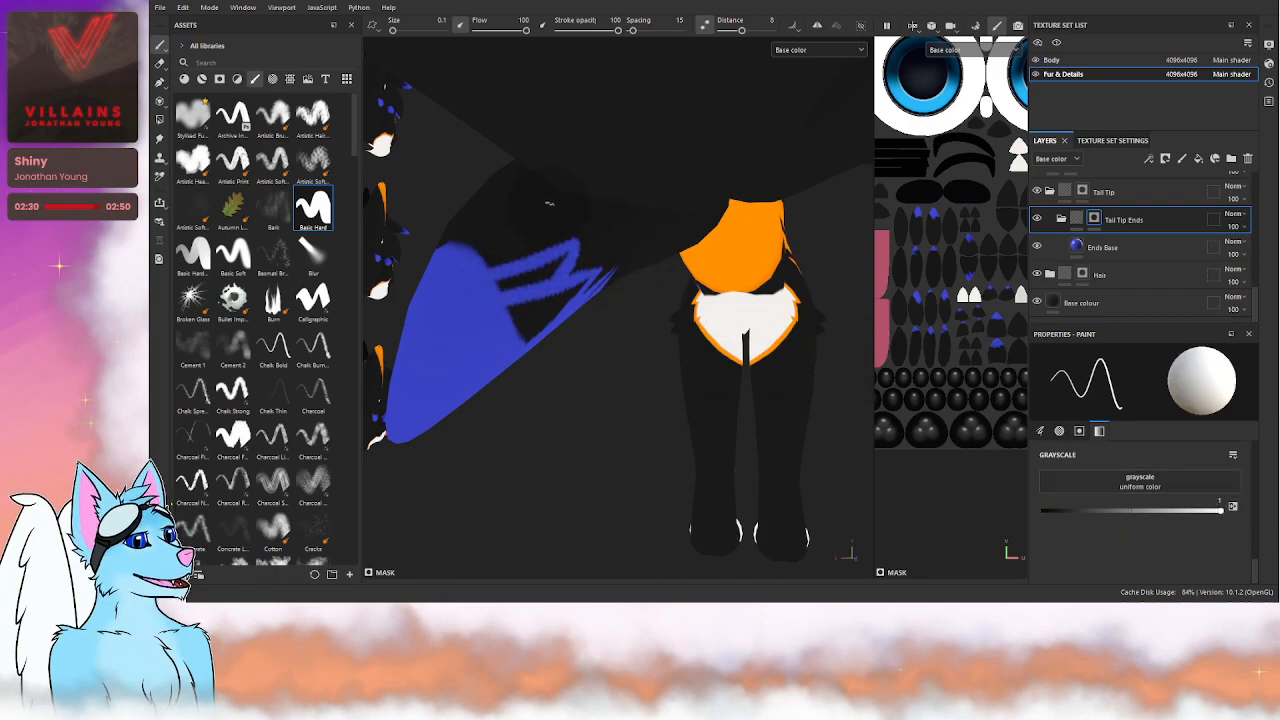
mouse_move(443, 322)
left_mouse_down()
mouse_move(545, 204)
mouse_move(505, 271)
mouse_move(563, 303)
mouse_move(606, 303)
mouse_move(524, 281)
mouse_move(530, 88)
left_mouse_up()
left_click(704, 24)
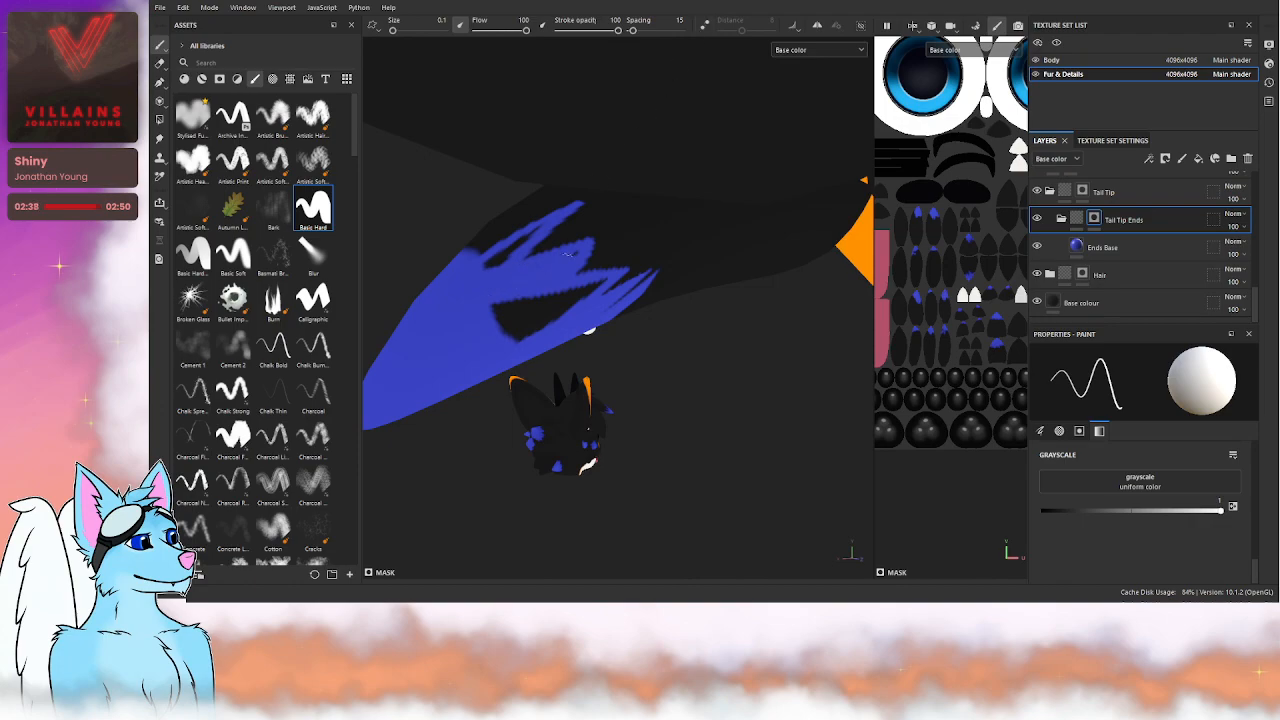
mouse_move(495, 312)
left_mouse_down()
mouse_move(540, 314)
mouse_move(560, 294)
mouse_move(572, 310)
left_mouse_up()
left_click_drag(522, 225, 507, 240)
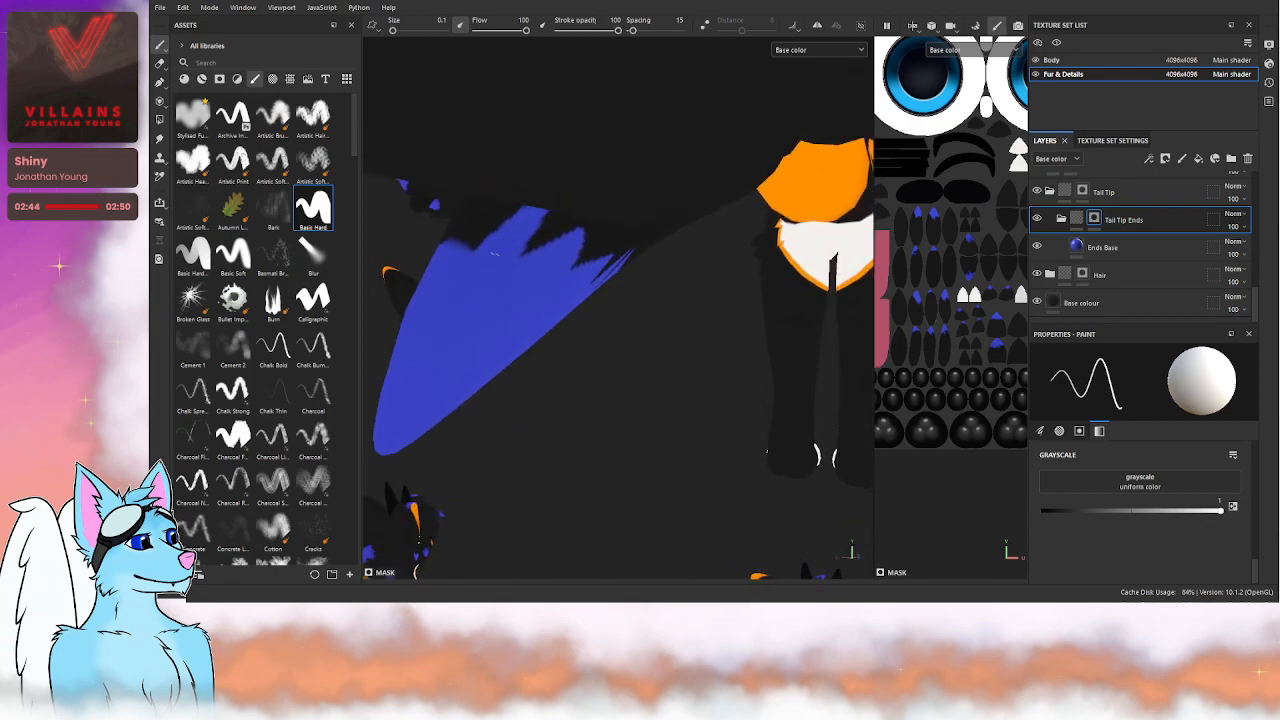
- Sharpen the lower tuft's strand tips and the gaps between them with the brush at grayscale 0
left_click_drag(567, 302, 530, 262, "alt")
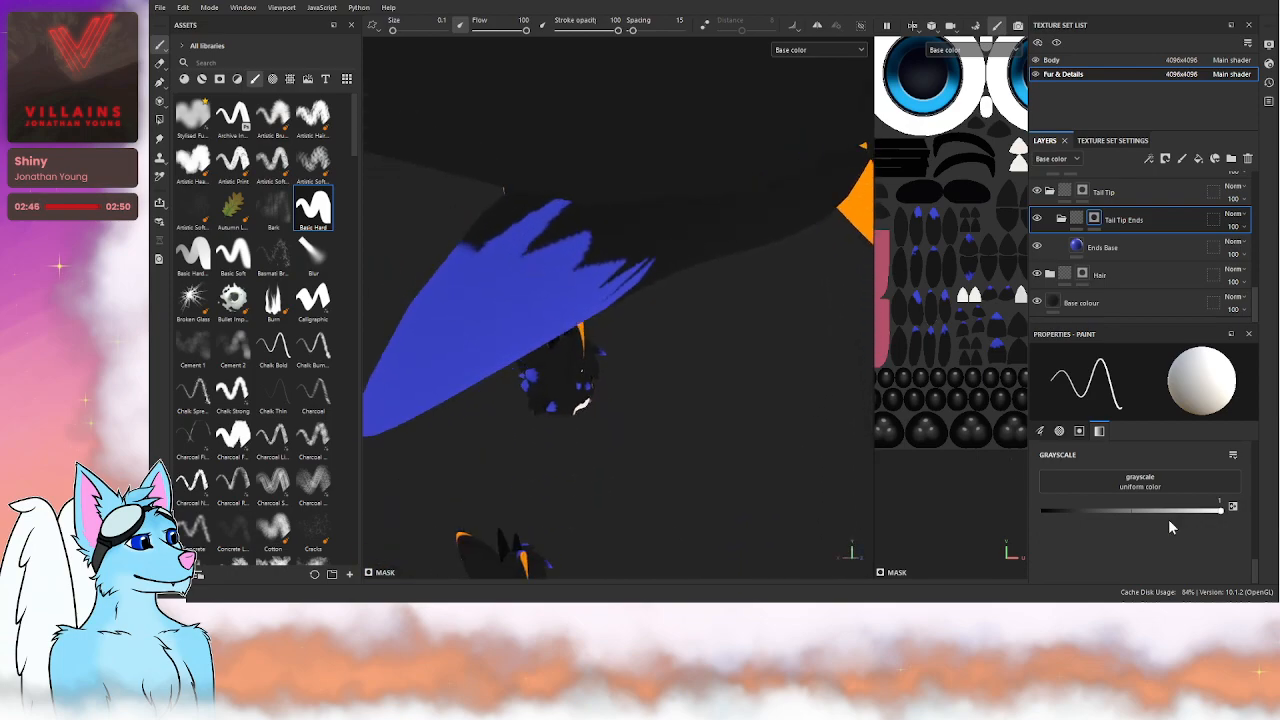
left_click(1233, 507)
mouse_move(667, 230)
left_mouse_down("alt")
mouse_move(603, 211)
mouse_move(601, 266)
left_mouse_up("alt")
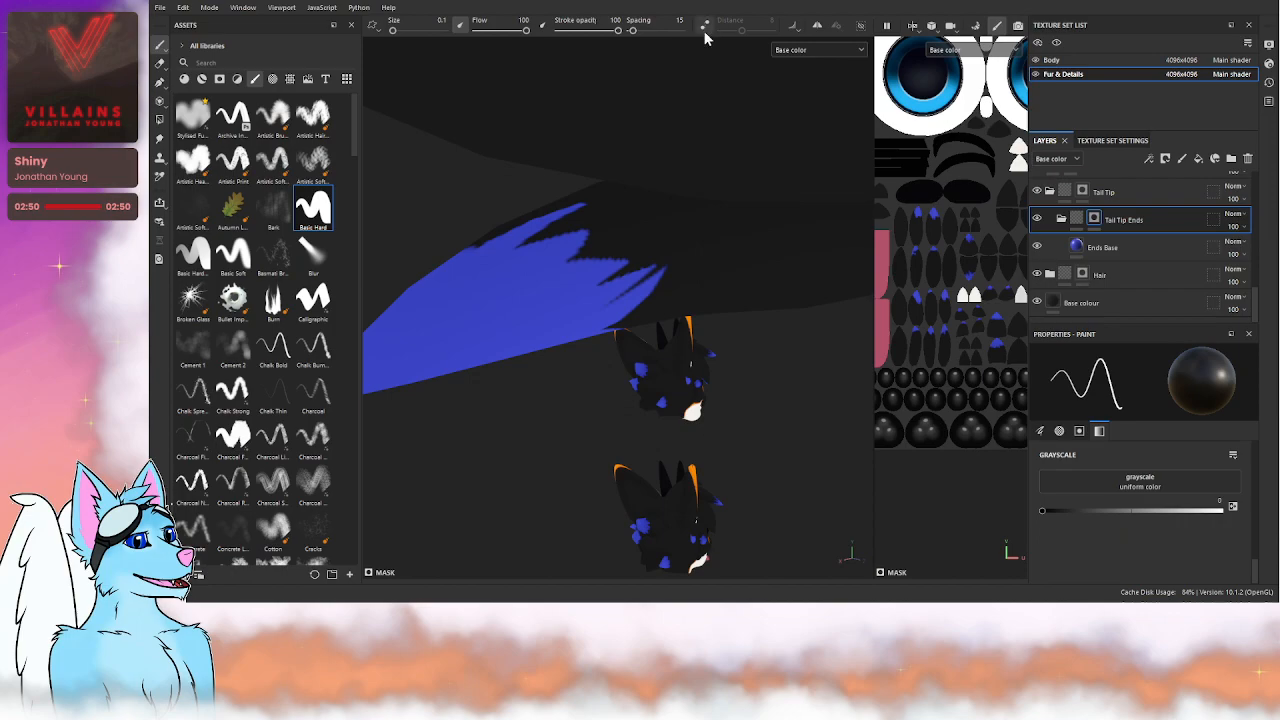
mouse_move(455, 120)
left_mouse_down("alt")
mouse_move(689, 194)
mouse_move(634, 269)
mouse_move(614, 251)
left_mouse_up("alt")
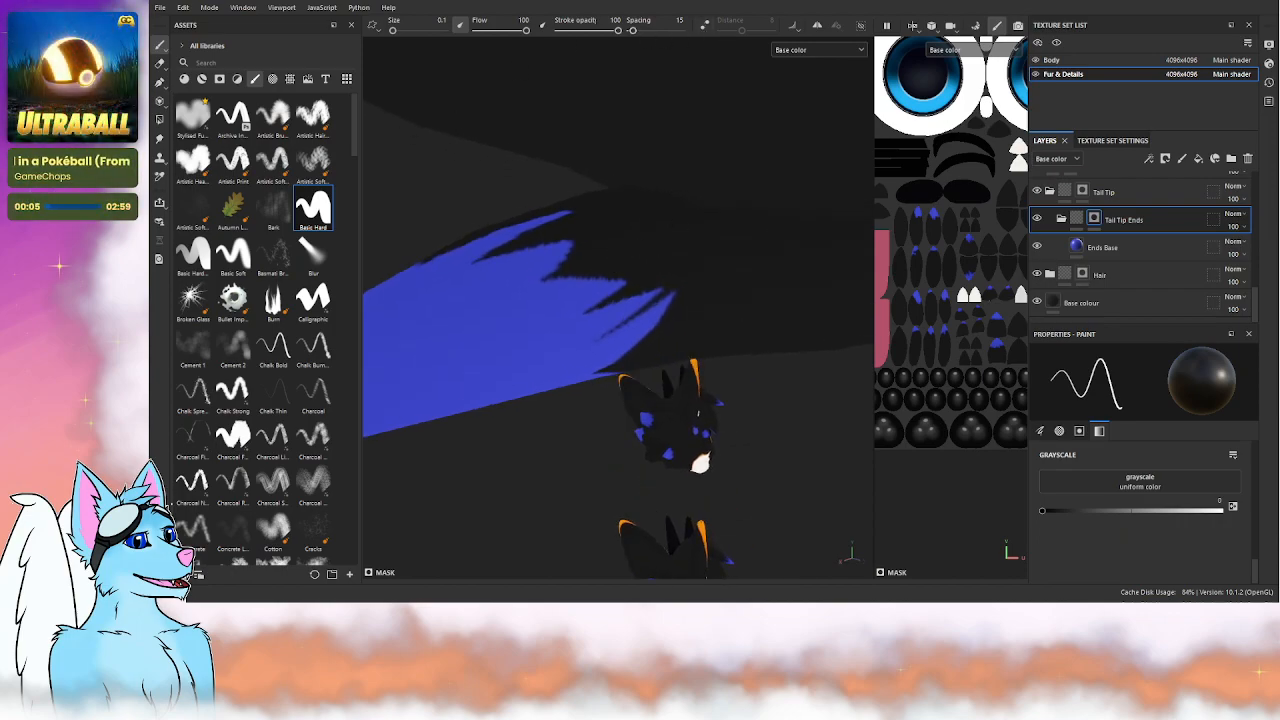
mouse_move(634, 277)
left_mouse_down("alt")
mouse_move(651, 274)
mouse_move(628, 294)
mouse_move(560, 241)
mouse_move(612, 209)
mouse_move(549, 214)
mouse_move(558, 206)
mouse_move(576, 244)
left_mouse_up("alt")
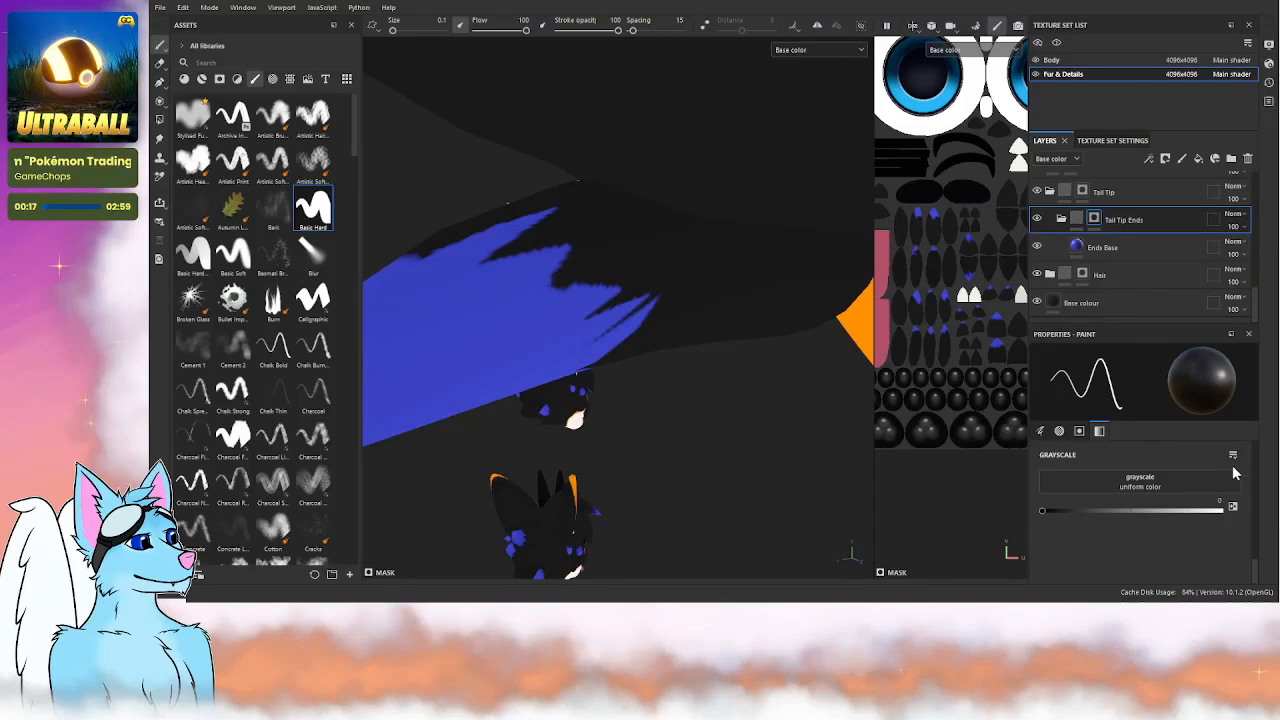
- Fill out the small blue peak on the opposite side of the tuft with the brush at grayscale 1
left_click(1233, 507)
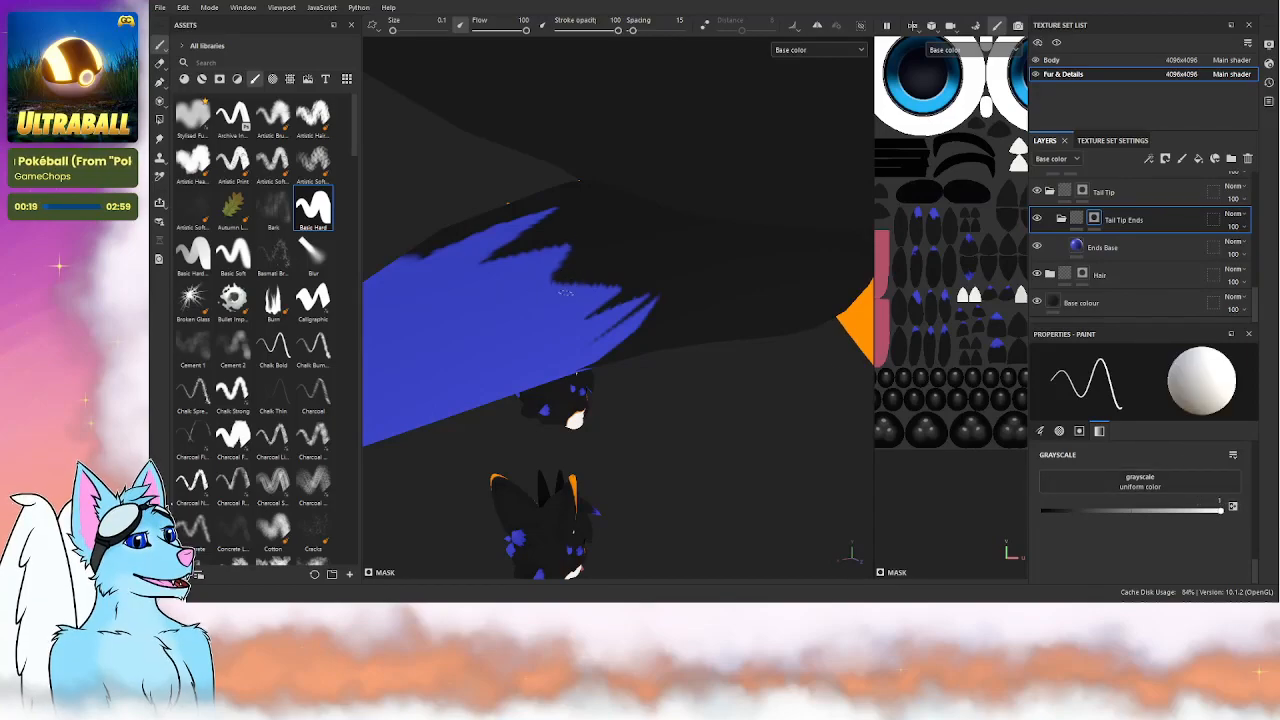
left_click_drag(536, 292, 633, 312, "alt")
left_click_drag(598, 272, 575, 368, "alt")
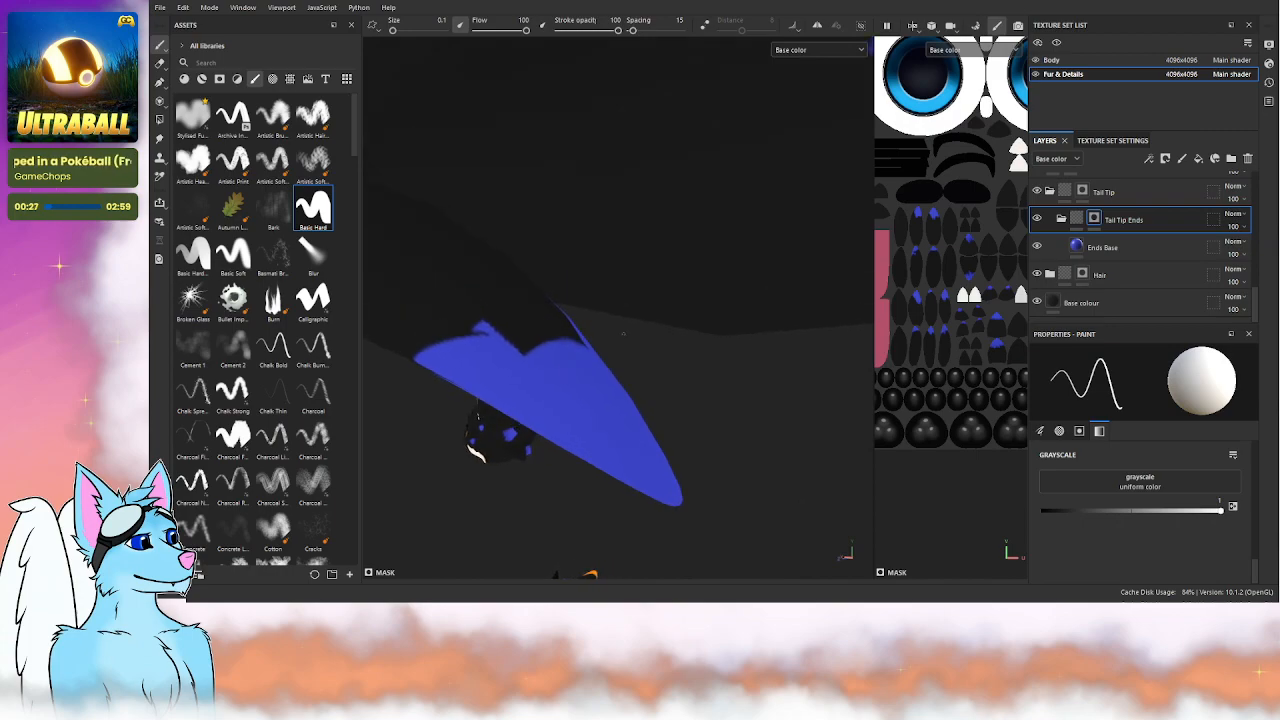
left_click_drag(502, 325, 511, 339)
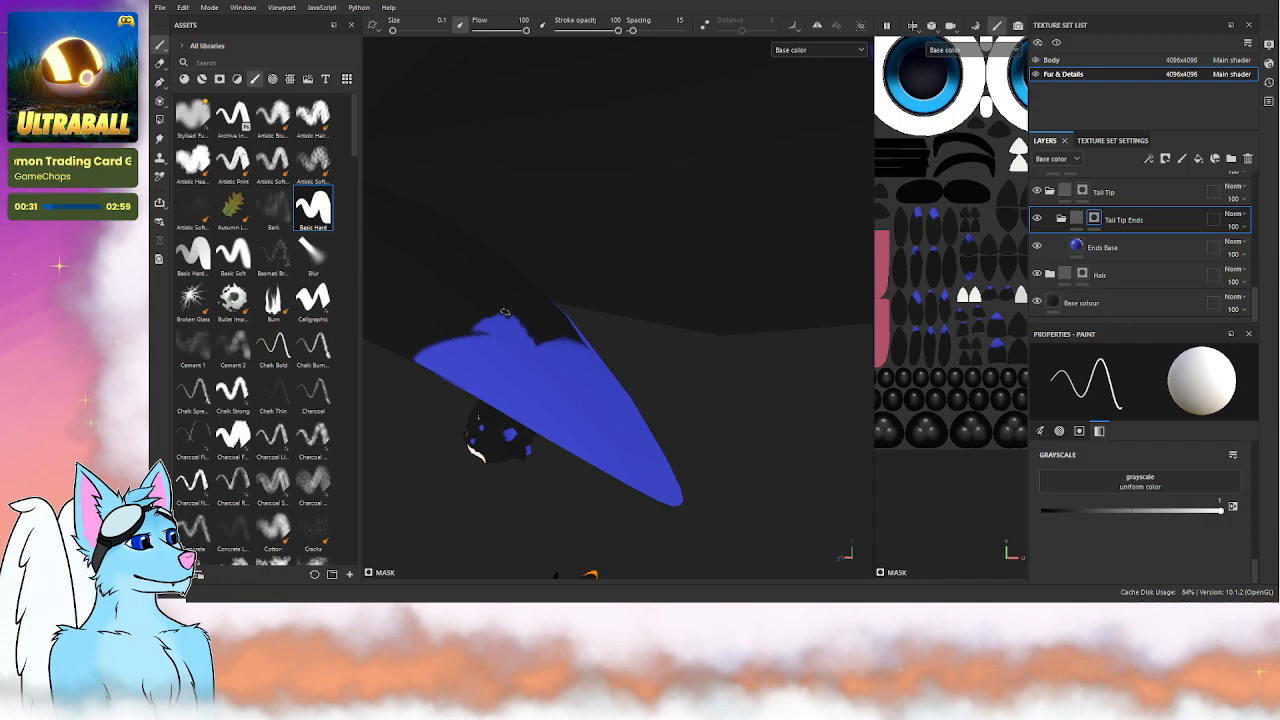
- Paint long blue fur strands on that side of the tuft with lazy mouse turned on, undoing the first attempt
mouse_move(434, 265)
left_mouse_down()
mouse_move(482, 288)
mouse_move(528, 336)
left_mouse_up()
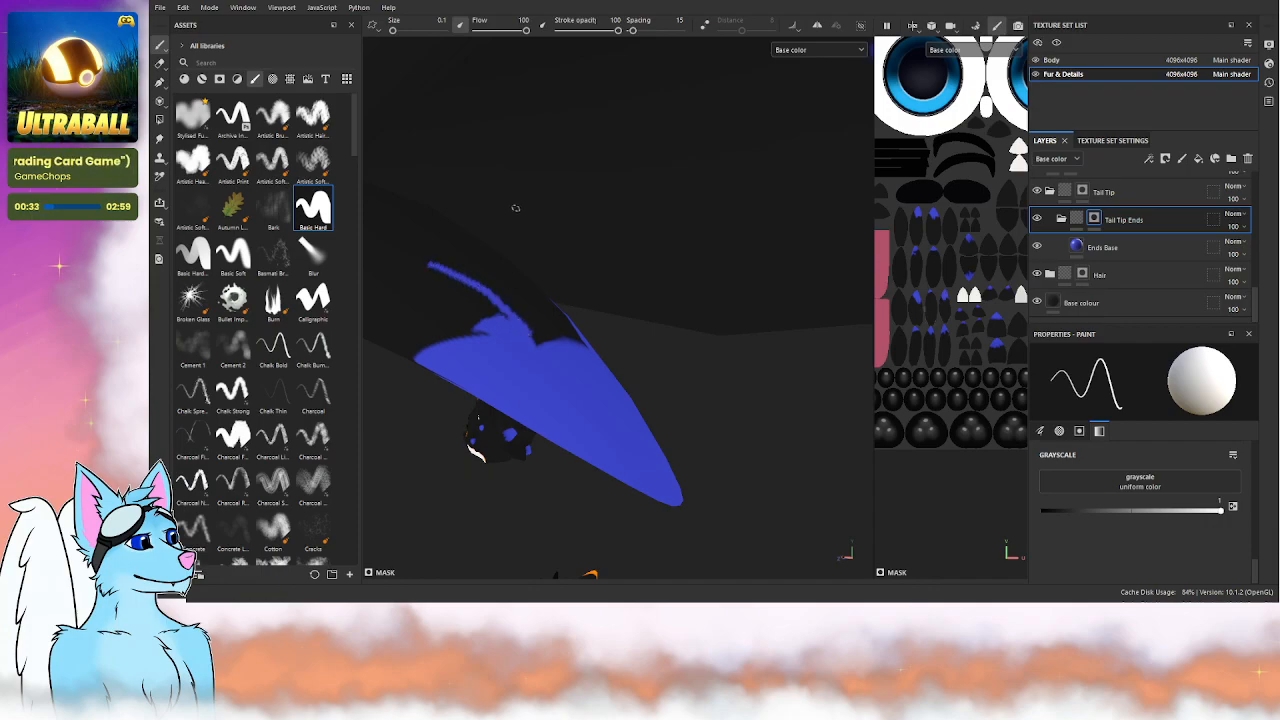
left_click(705, 25)
key("ctrl+z")
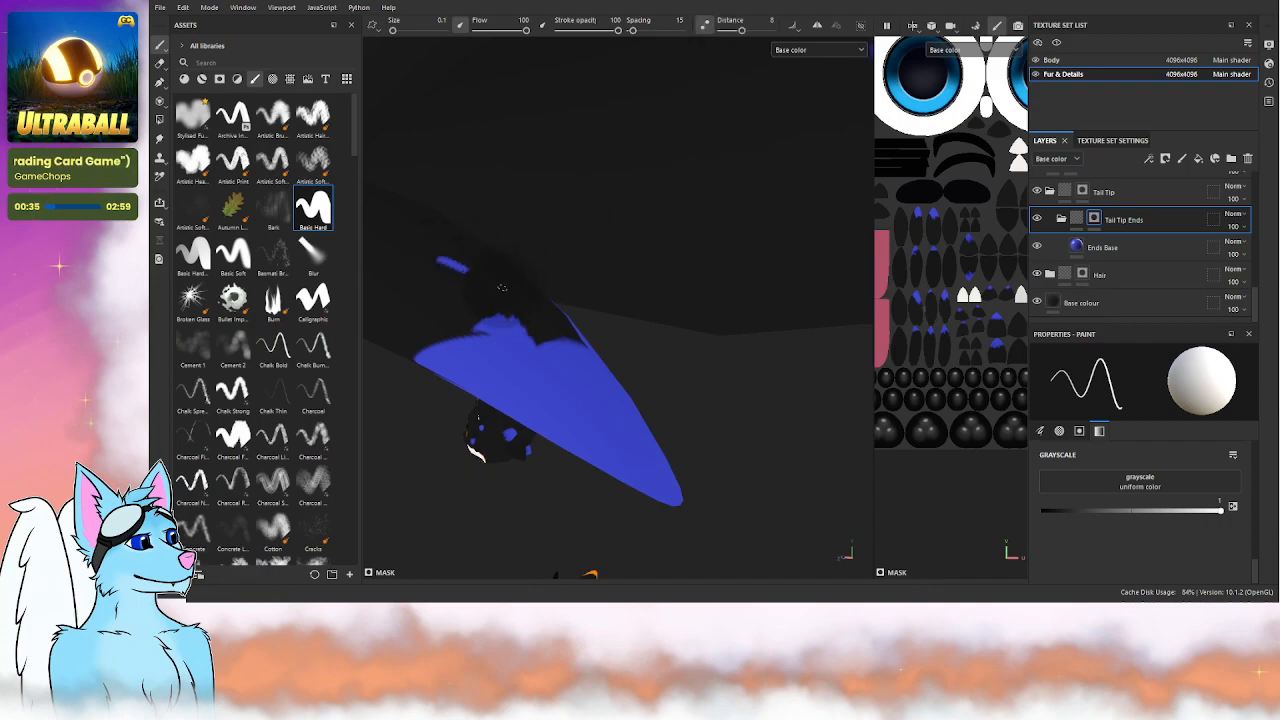
mouse_move(432, 264)
left_mouse_down()
mouse_move(560, 375)
mouse_move(560, 325)
mouse_move(537, 349)
mouse_move(514, 343)
mouse_move(476, 270)
mouse_move(568, 370)
mouse_move(548, 362)
left_mouse_up()
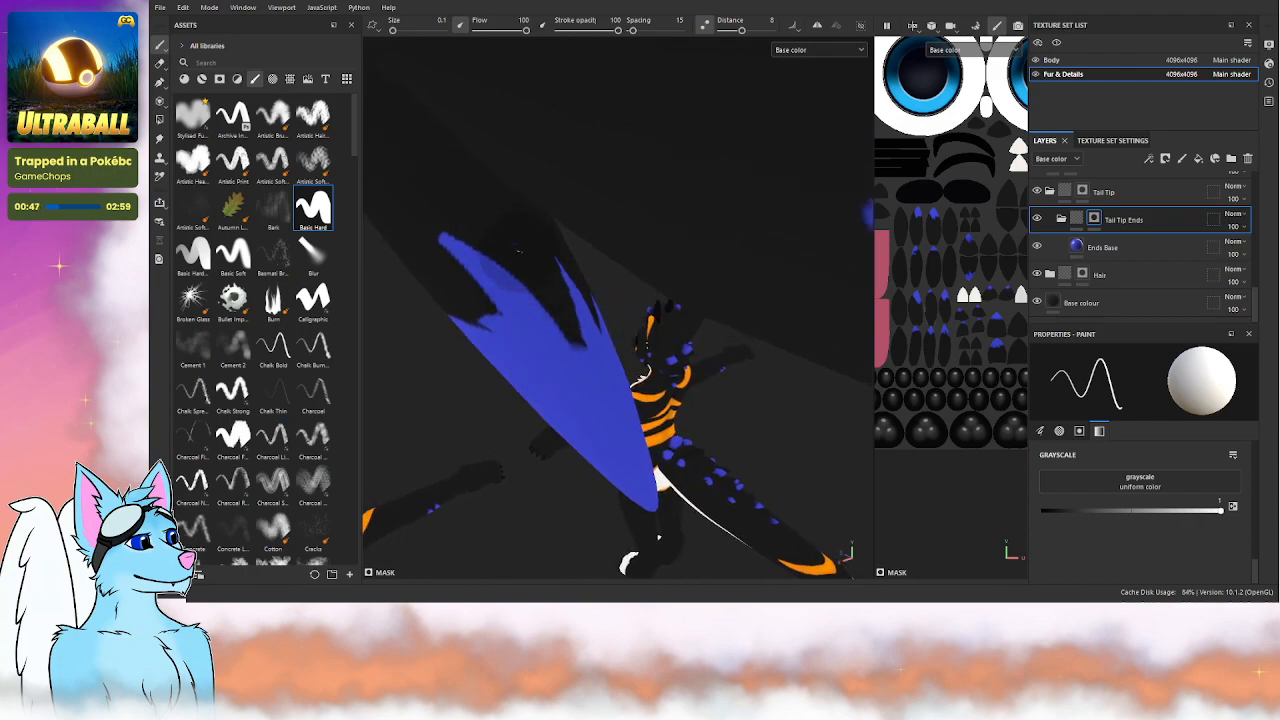
left_click_drag(517, 246, 558, 345)
mouse_move(519, 248)
left_mouse_down()
mouse_move(611, 371)
mouse_move(560, 335)
mouse_move(545, 340)
left_mouse_up()
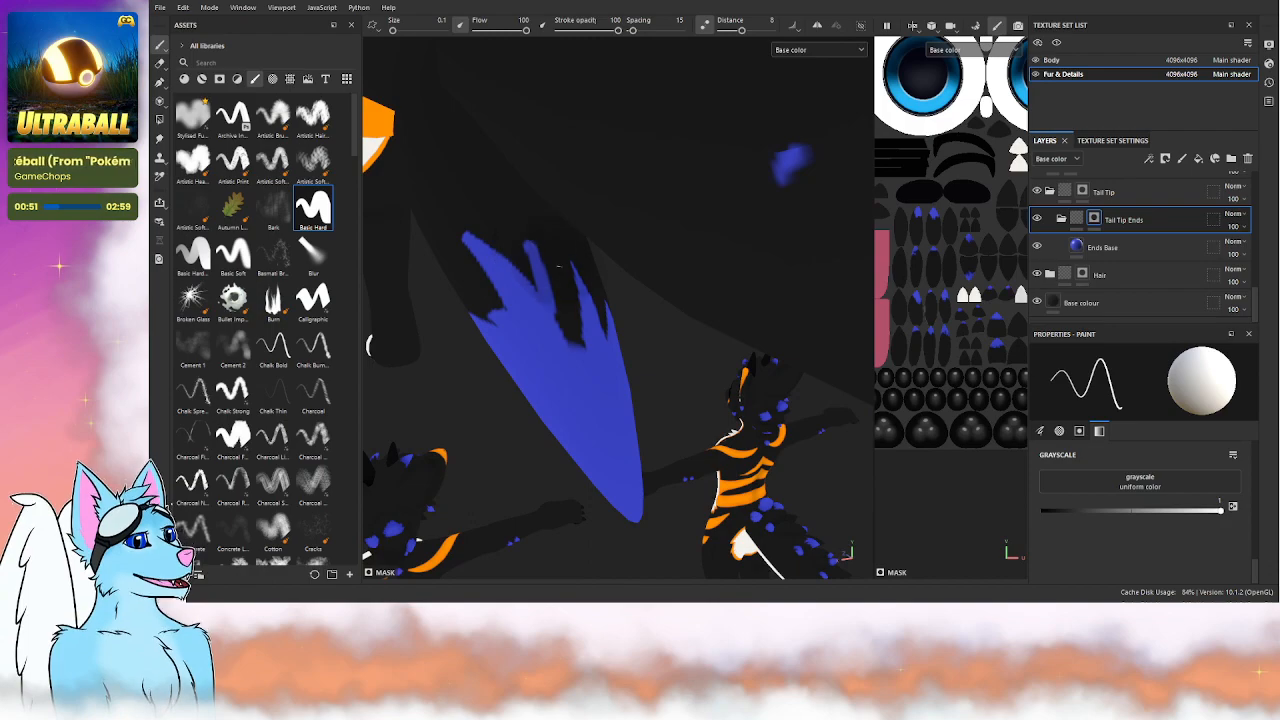
left_click_drag(532, 243, 589, 373)
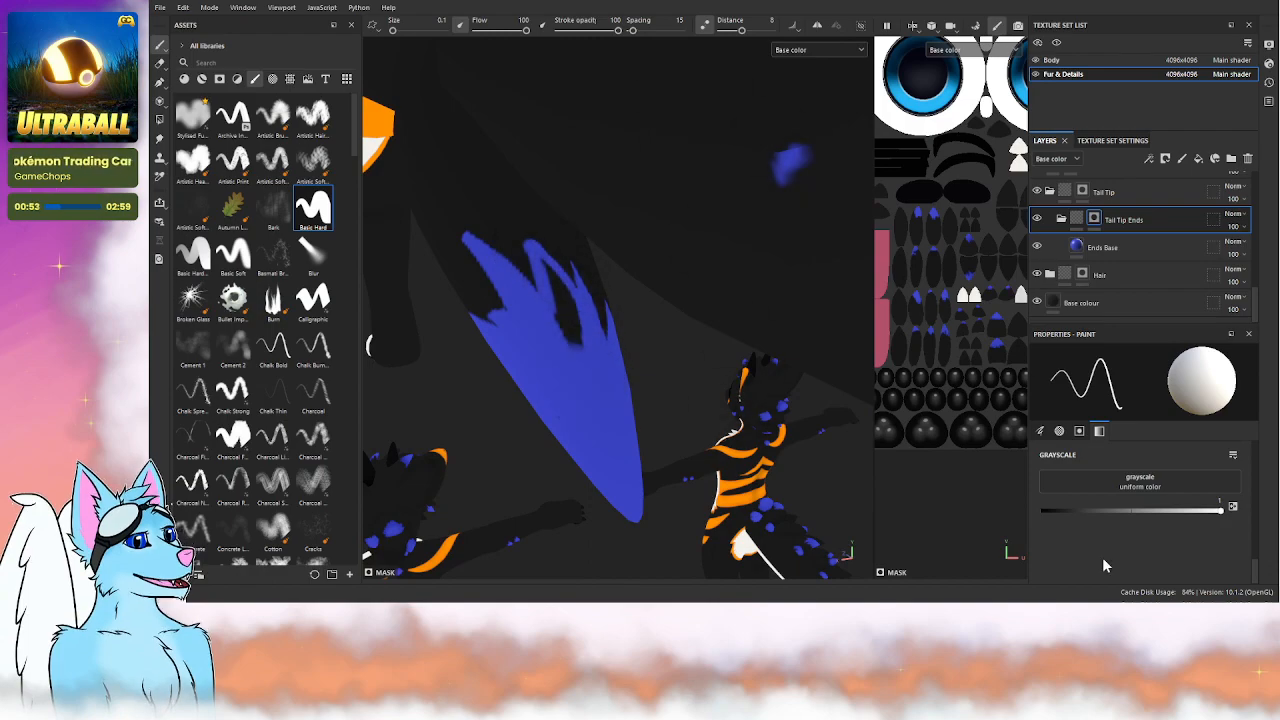
- Taper the outer strand's tip at grayscale 0, then fill between the strands in blue at grayscale 1 with lazy mouse off
left_click_drag(1219, 510, 1042, 510)
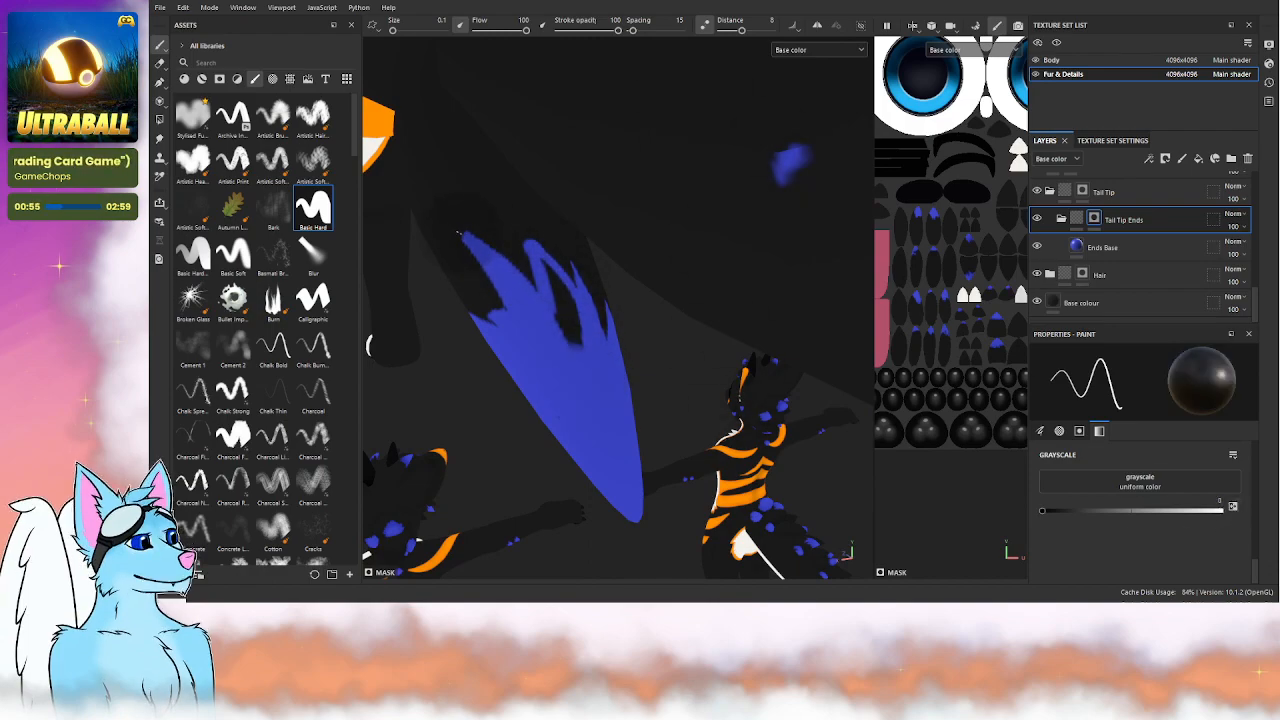
mouse_move(461, 233)
left_mouse_down()
mouse_move(512, 270)
mouse_move(566, 271)
mouse_move(524, 207)
left_mouse_up()
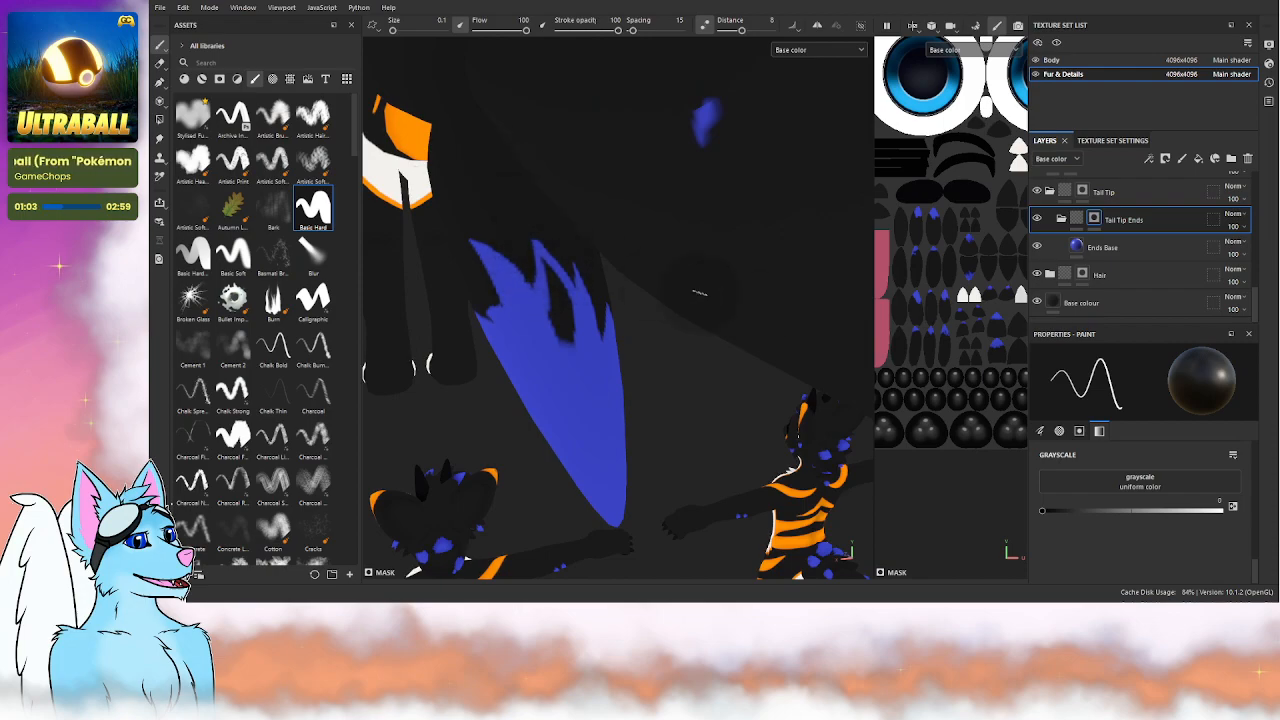
left_click(1221, 510)
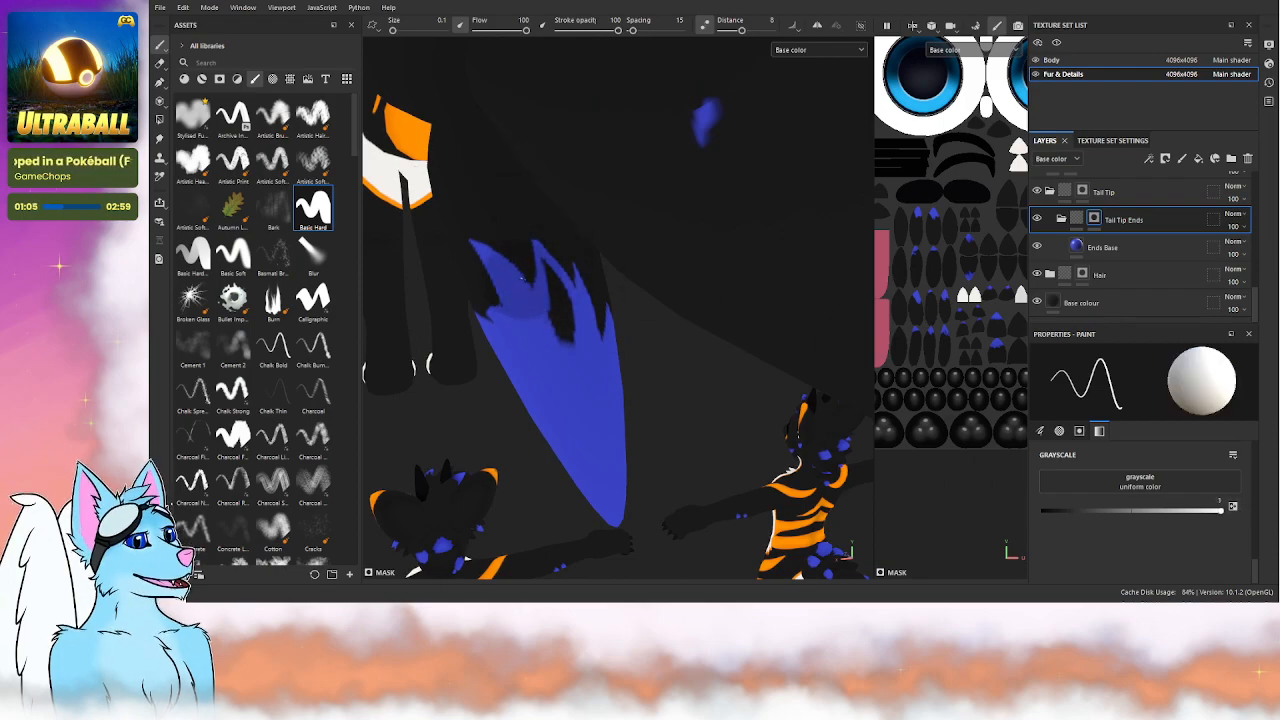
left_click(705, 25)
mouse_move(523, 285)
left_mouse_down("alt")
mouse_move(549, 270)
mouse_move(558, 355)
mouse_move(643, 334)
mouse_move(626, 360)
mouse_move(576, 337)
mouse_move(628, 361)
mouse_move(676, 355)
mouse_move(693, 283)
left_mouse_up("alt")
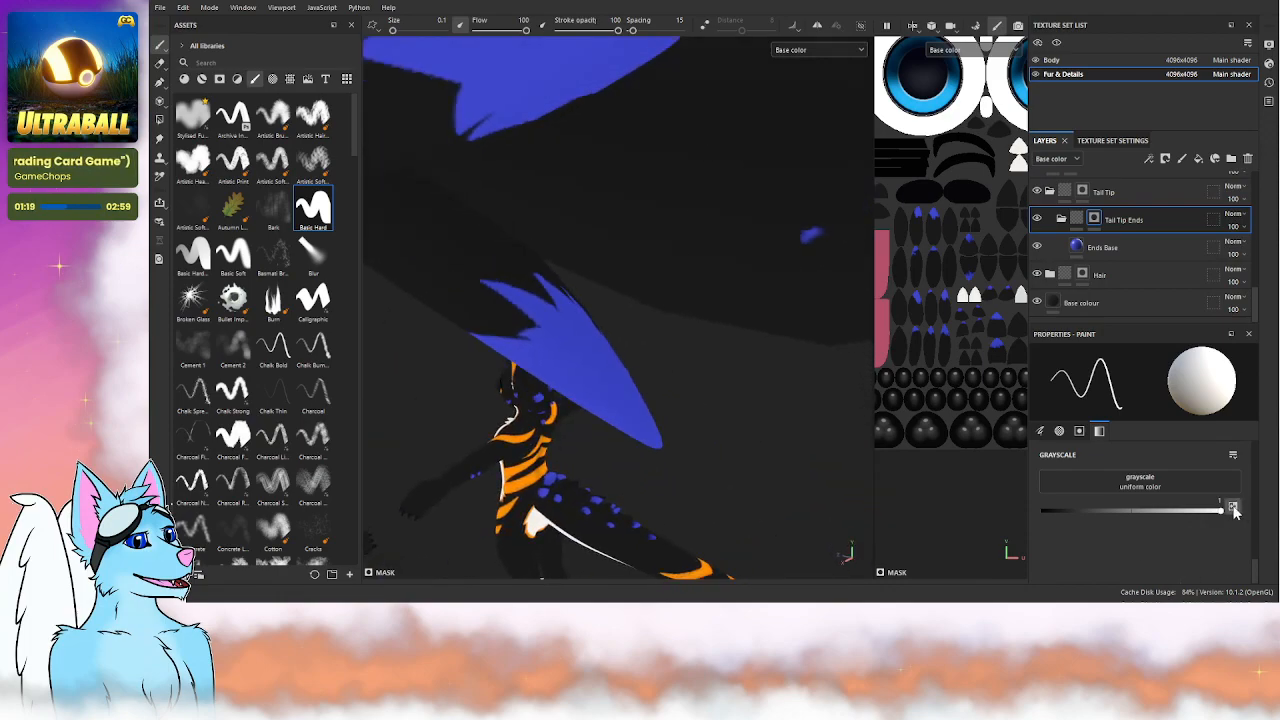
- Clean up the edges of the finished tuft's blue strands with the brush at grayscale 0
left_click_drag(1220, 510, 1042, 510)
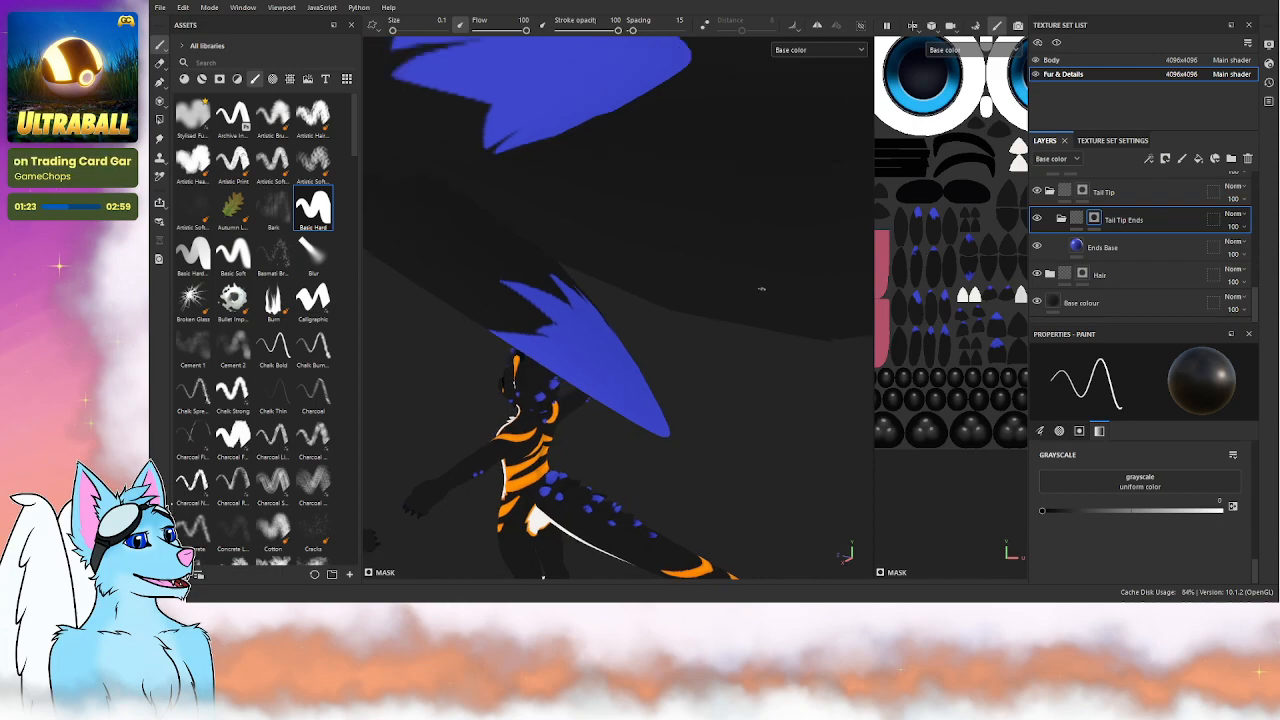
left_click_drag(765, 286, 690, 320, "alt")
mouse_move(600, 300)
left_mouse_down("alt")
mouse_move(543, 263)
mouse_move(580, 314)
mouse_move(597, 251)
mouse_move(581, 137)
mouse_move(634, 323)
mouse_move(394, 200)
mouse_move(497, 172)
mouse_move(770, 250)
left_mouse_up("alt")
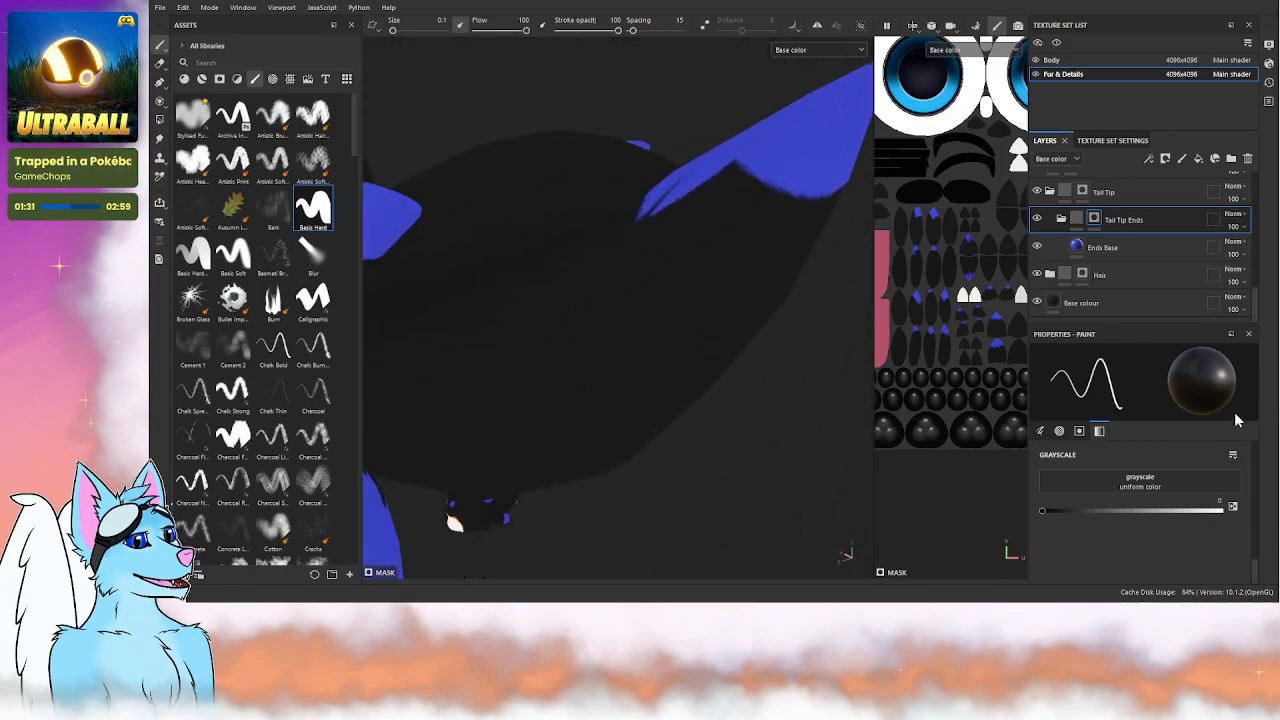
- Paint blue strands along the inner edge of the next tuft at grayscale 1 with lazy mouse on, undoing the first stroke
left_click(1222, 510)
mouse_move(737, 200)
left_mouse_down("alt")
mouse_move(724, 201)
mouse_move(751, 234)
left_mouse_up("alt")
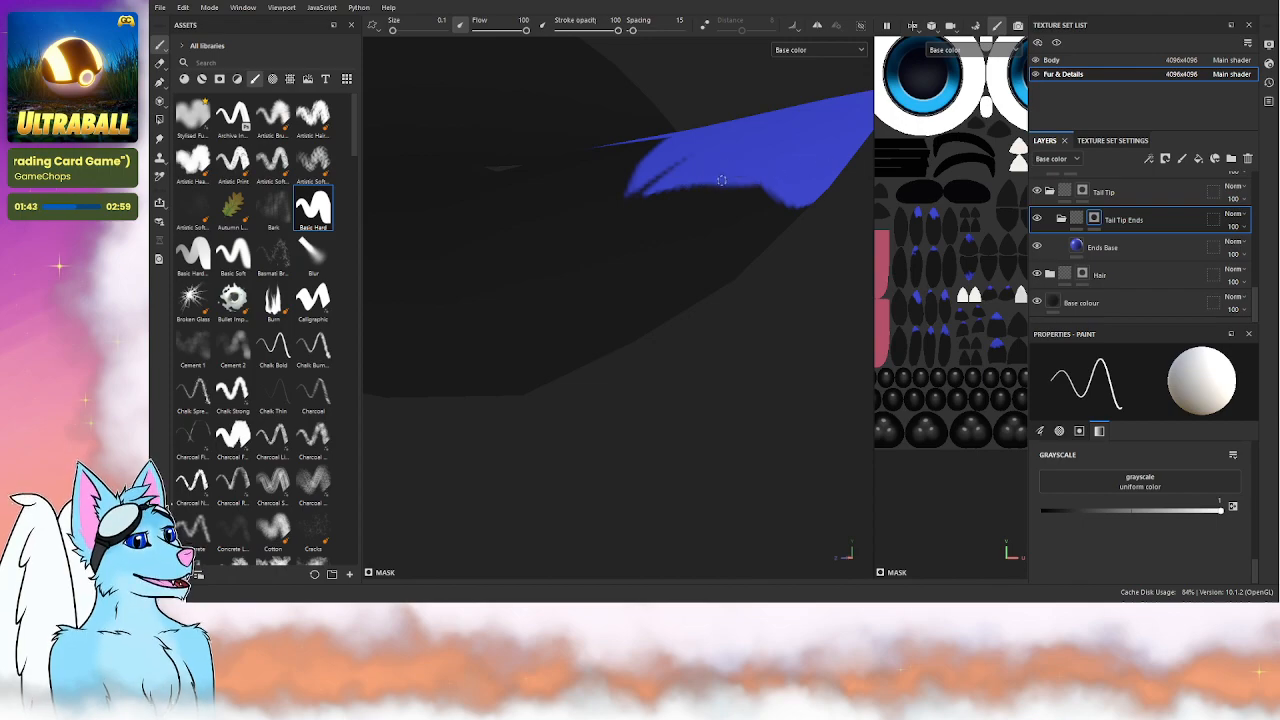
mouse_move(723, 163)
left_mouse_down("alt")
mouse_move(669, 117)
mouse_move(778, 226)
mouse_move(722, 217)
left_mouse_up("alt")
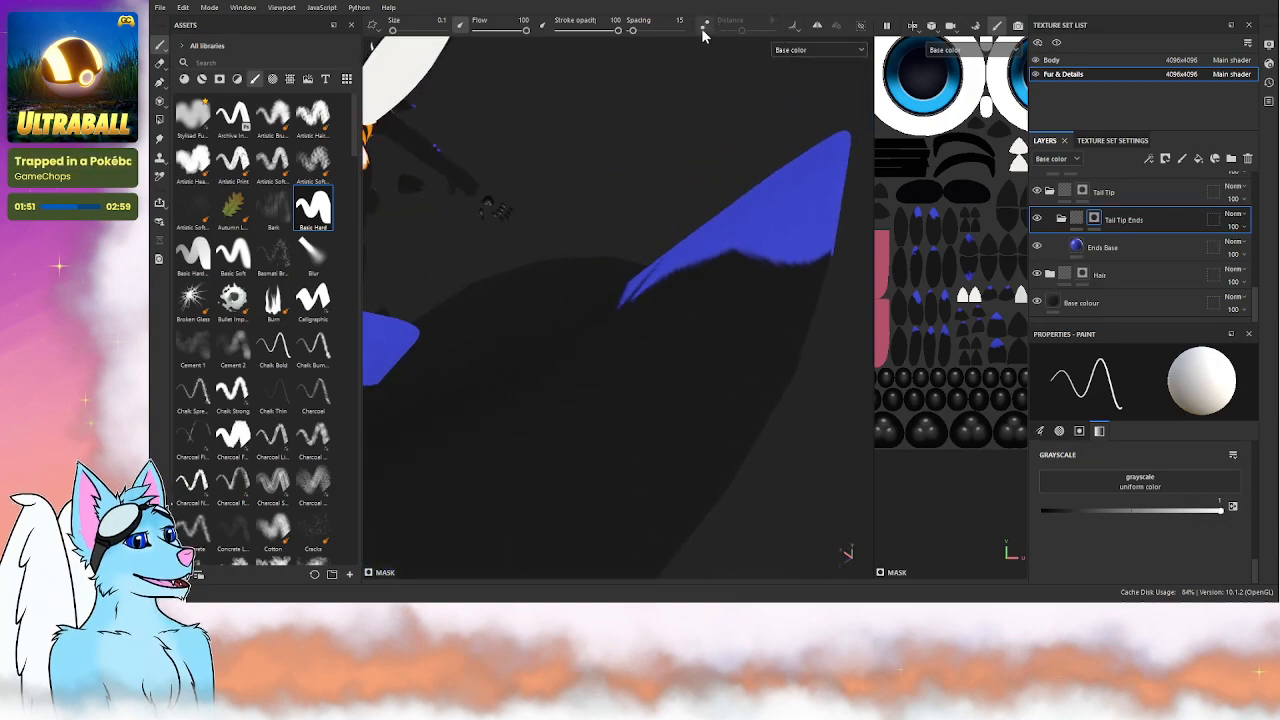
left_click_drag(709, 298, 786, 216)
key("ctrl+z")
left_click_drag(697, 301, 764, 218)
left_click_drag(698, 300, 820, 228)
mouse_move(704, 295)
left_mouse_down()
mouse_move(822, 193)
mouse_move(597, 203)
mouse_move(652, 288)
left_mouse_up()
- Add another pointed blue strand to the middle of the tuft's edge at grayscale 1, trimming both its sides at grayscale 0
left_click(1234, 507)
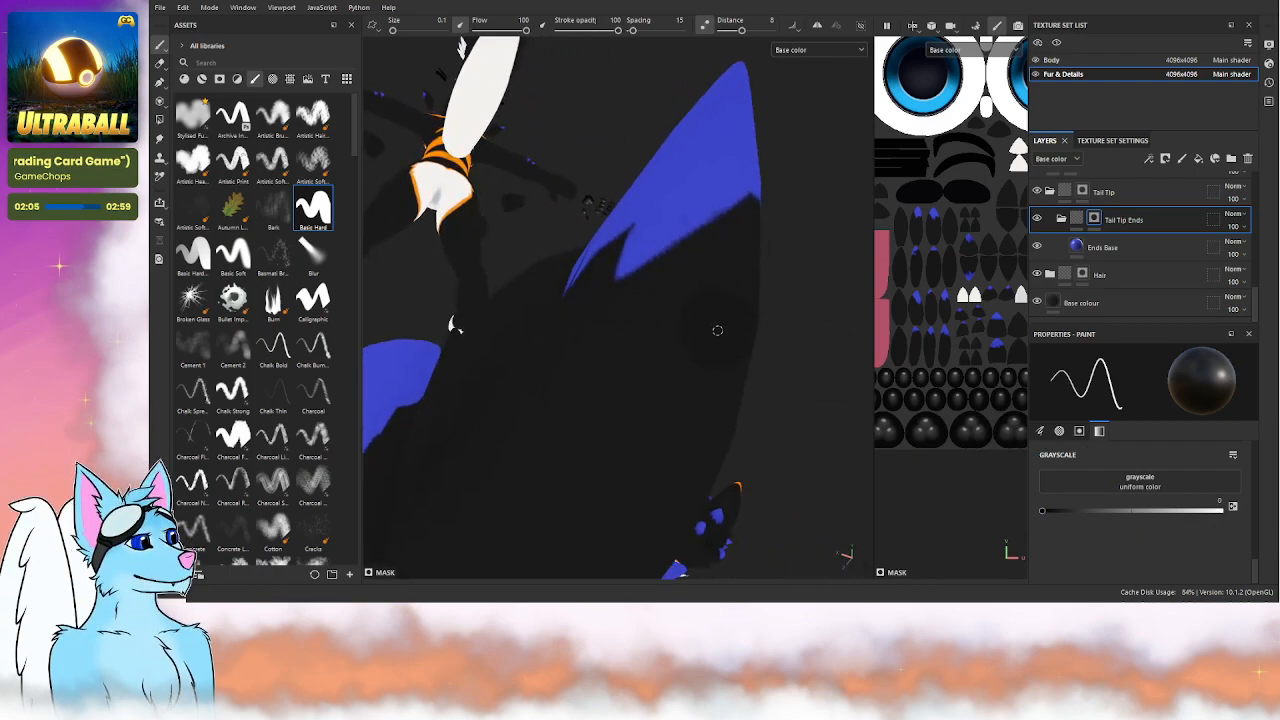
left_click_drag(640, 345, 538, 312, "alt")
left_click(1220, 510)
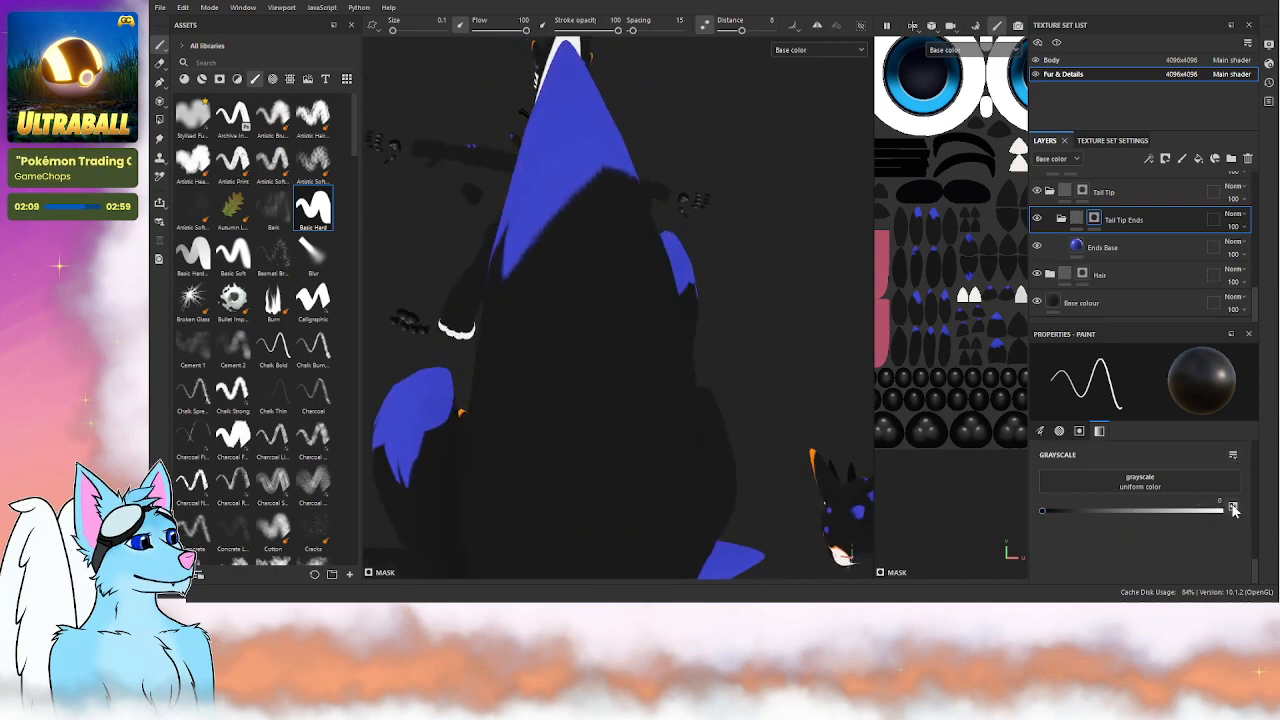
mouse_move(576, 244)
left_mouse_down()
mouse_move(572, 200)
mouse_move(576, 255)
mouse_move(599, 198)
left_mouse_up()
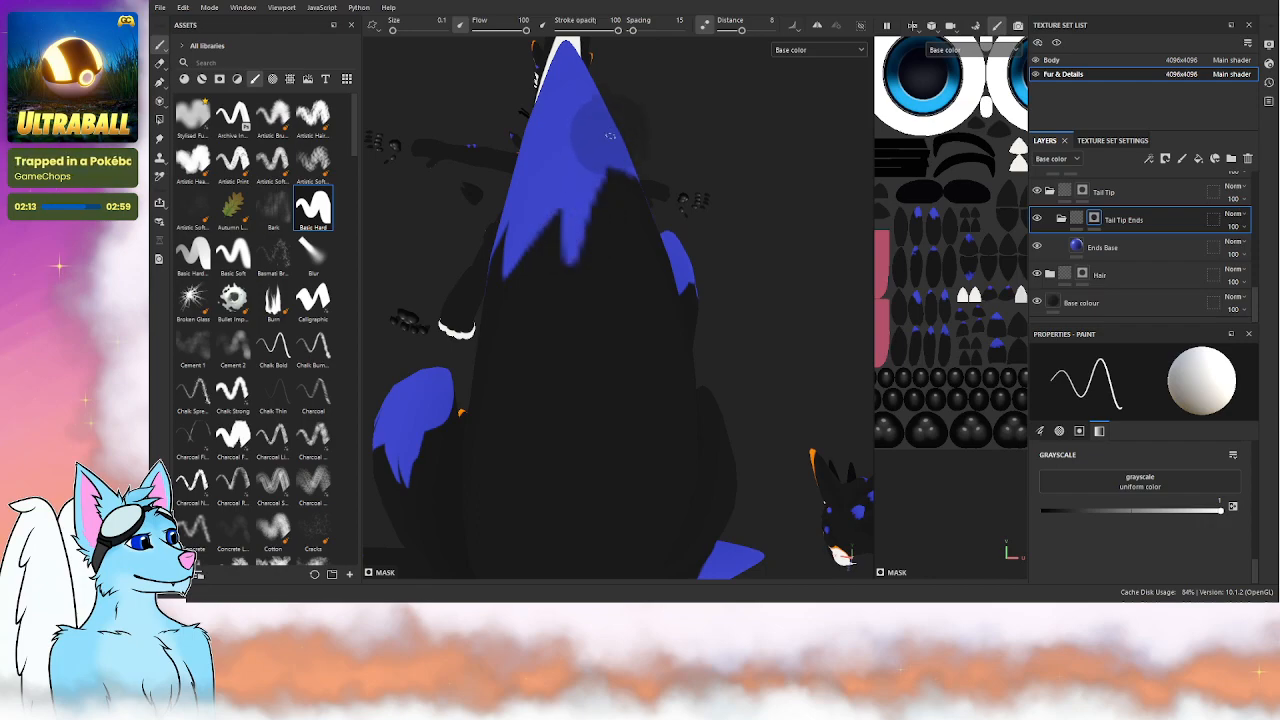
left_click(1235, 508)
left_click_drag(597, 252, 598, 208)
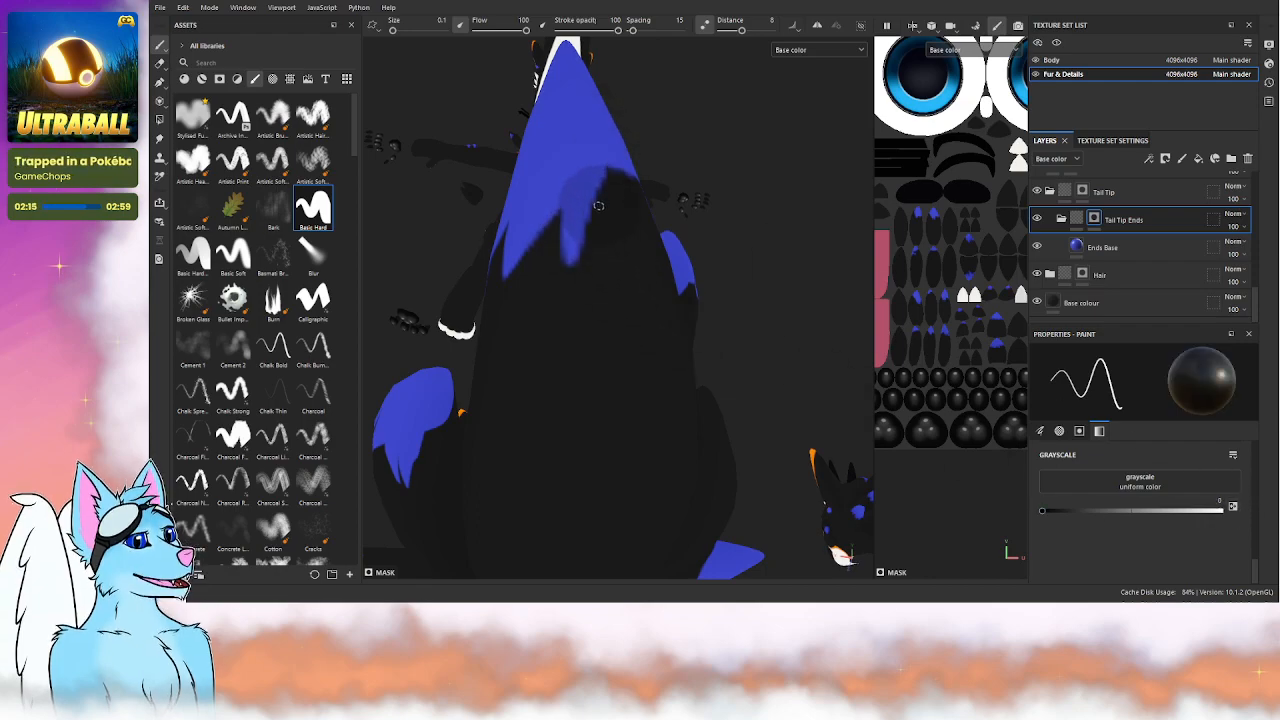
left_click_drag(558, 270, 557, 237)
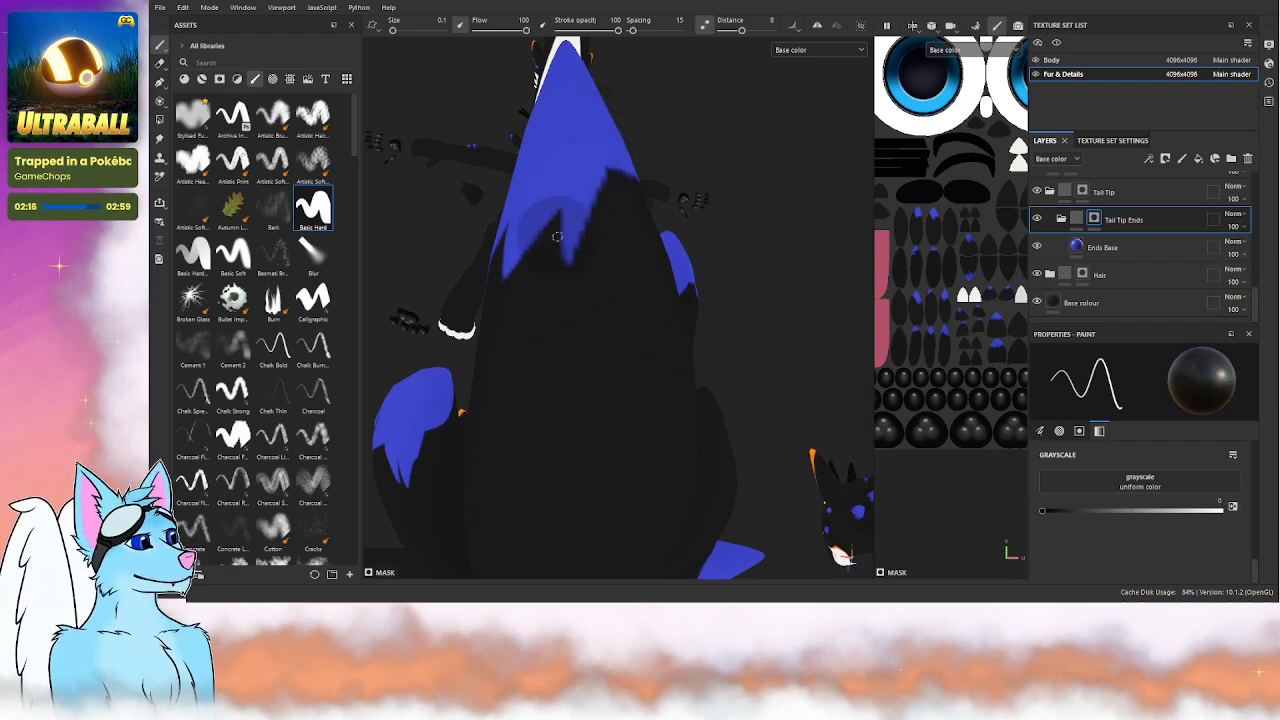
- Paint more blue strands along the far side of the same tuft's blue end with the brush at grayscale 1
left_click(1235, 508)
mouse_move(569, 182)
left_mouse_down("alt")
mouse_move(651, 289)
mouse_move(609, 295)
mouse_move(565, 209)
mouse_move(606, 277)
mouse_move(486, 306)
mouse_move(512, 335)
left_mouse_up("alt")
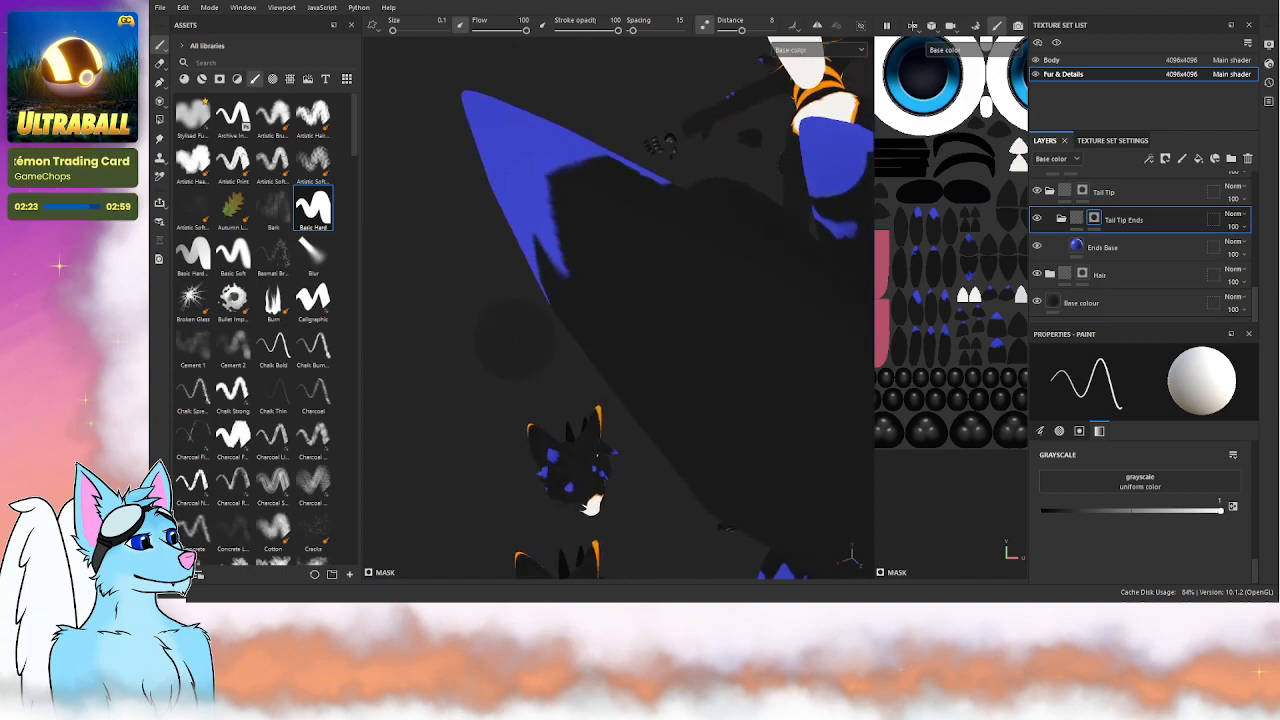
left_click_drag(660, 277, 626, 336, "alt")
mouse_move(542, 205)
left_mouse_down()
mouse_move(657, 290)
mouse_move(592, 190)
mouse_move(524, 156)
left_mouse_up()
mouse_move(680, 296)
left_mouse_down()
mouse_move(585, 243)
mouse_move(510, 138)
left_mouse_up()
mouse_move(631, 263)
left_mouse_down()
mouse_move(557, 197)
mouse_move(572, 188)
left_mouse_up()
- Extend the blue strand on the tuft's outer side at grayscale 1 and trim its edge at grayscale 0
mouse_move(648, 285)
left_mouse_down("alt")
mouse_move(642, 266)
mouse_move(529, 294)
mouse_move(574, 89)
mouse_move(560, 343)
left_mouse_up("alt")
mouse_move(664, 158)
left_mouse_down("alt")
mouse_move(776, 256)
mouse_move(764, 238)
left_mouse_up("alt")
mouse_move(687, 128)
left_mouse_down()
mouse_move(683, 117)
mouse_move(663, 140)
mouse_move(699, 128)
mouse_move(656, 170)
mouse_move(676, 130)
left_mouse_up()
left_click(1233, 507)
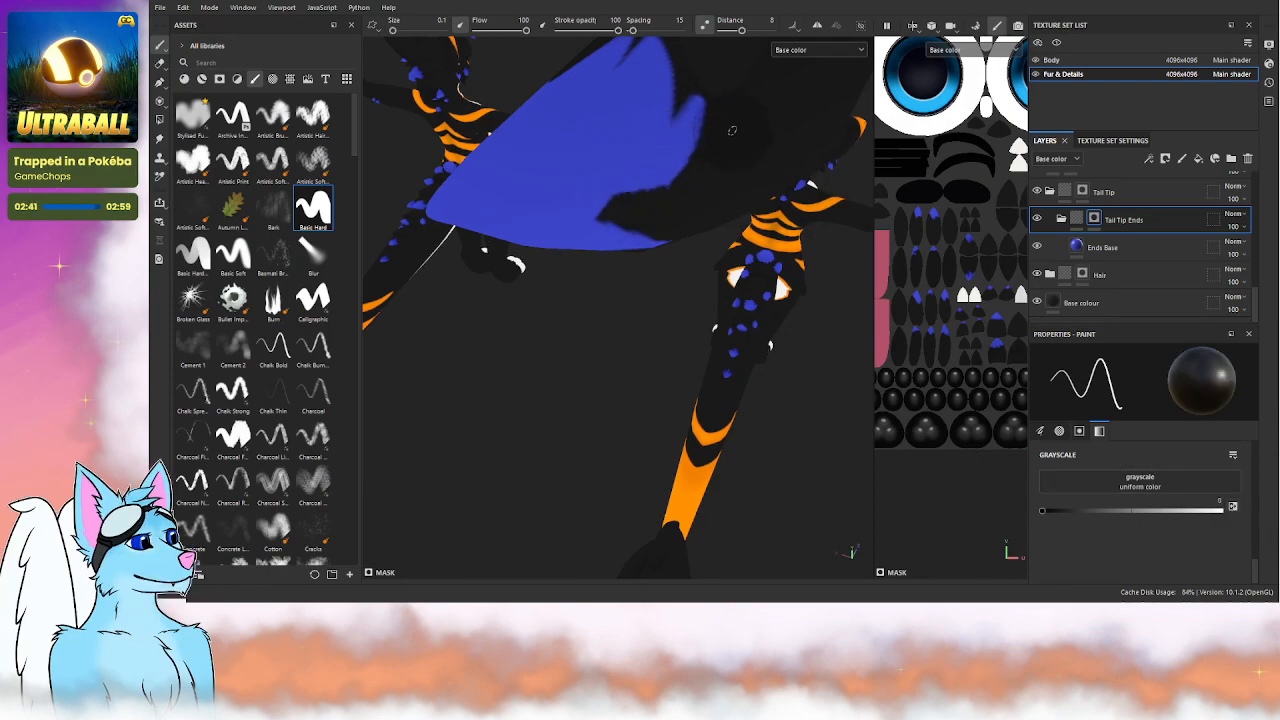
mouse_move(703, 79)
left_mouse_down()
mouse_move(666, 219)
mouse_move(654, 123)
mouse_move(620, 137)
mouse_move(607, 112)
left_mouse_up()
- Paint long pointed blue strands along the tuft's blue end at grayscale 1 and fill the black gaps between them
left_click(1223, 511)
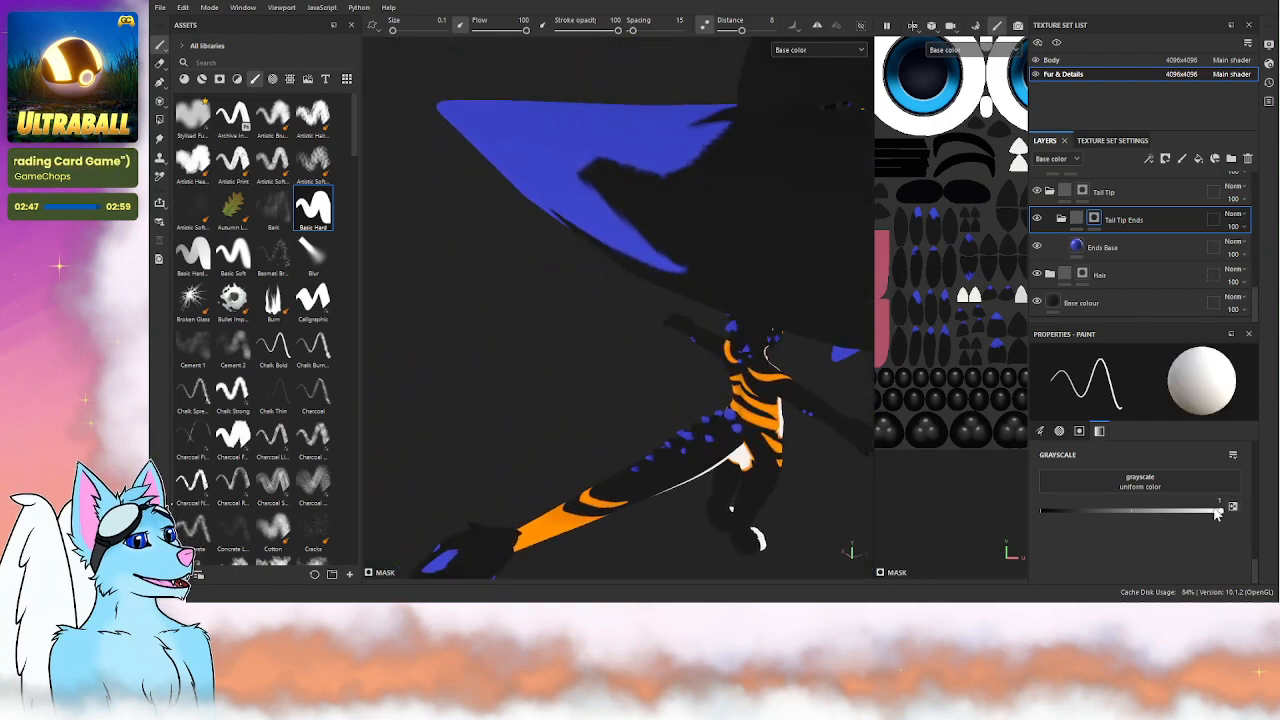
mouse_move(700, 219)
left_mouse_down()
mouse_move(665, 158)
mouse_move(620, 130)
mouse_move(705, 185)
mouse_move(803, 203)
left_mouse_up()
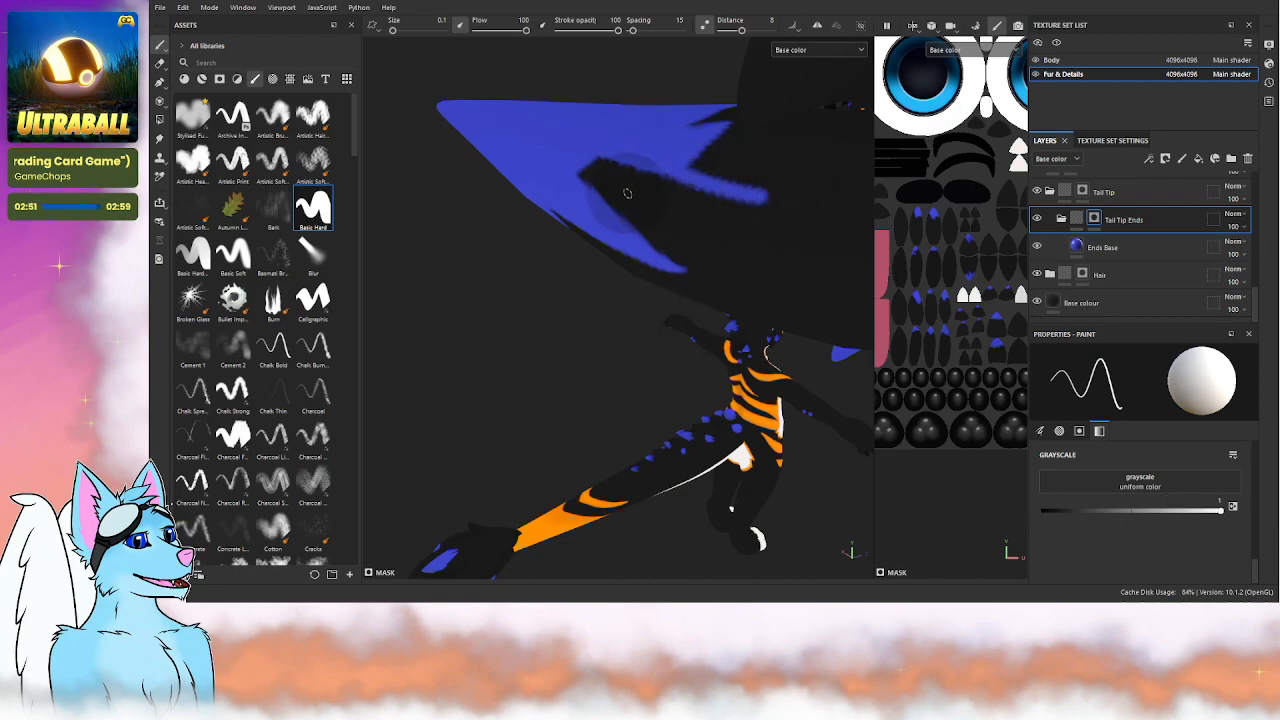
mouse_move(671, 197)
left_mouse_down("alt+shift")
mouse_move(663, 138)
mouse_move(690, 180)
mouse_move(808, 204)
left_mouse_up("alt+shift")
left_click_drag(590, 210, 818, 205)
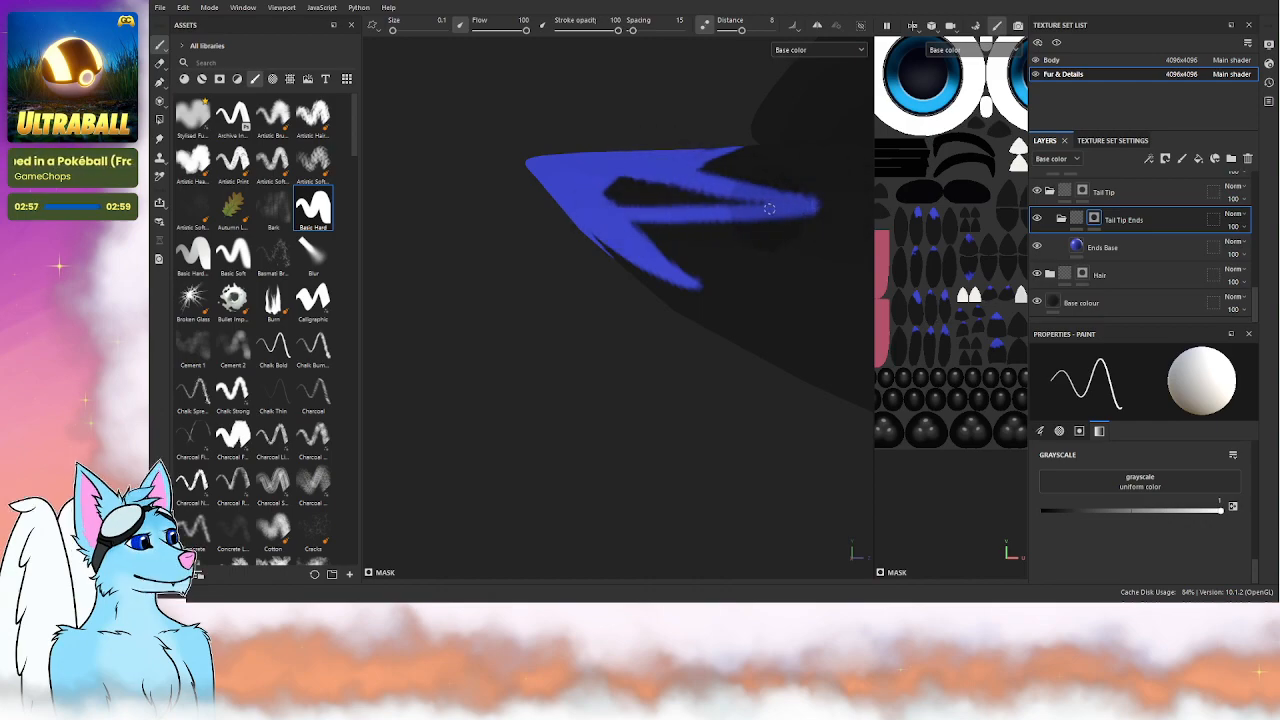
left_click_drag(729, 257, 689, 152, "alt")
left_click_drag(623, 252, 710, 232, "alt")
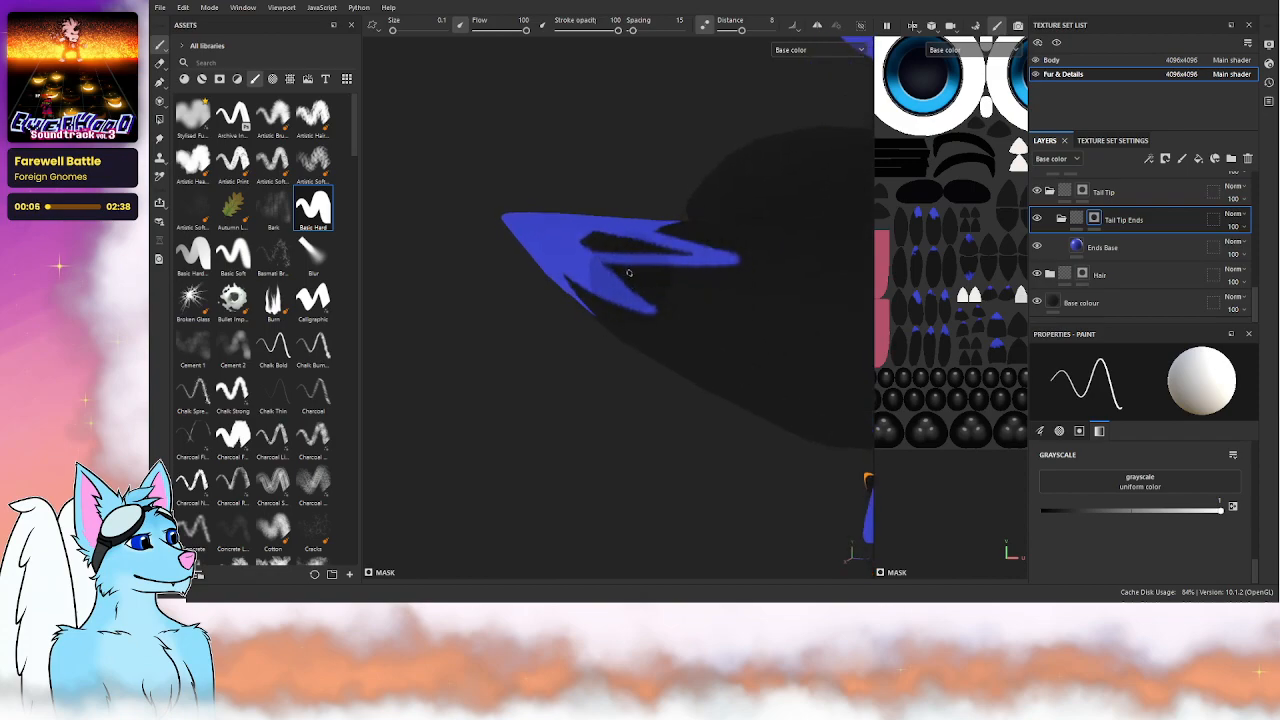
left_click_drag(640, 302, 735, 348)
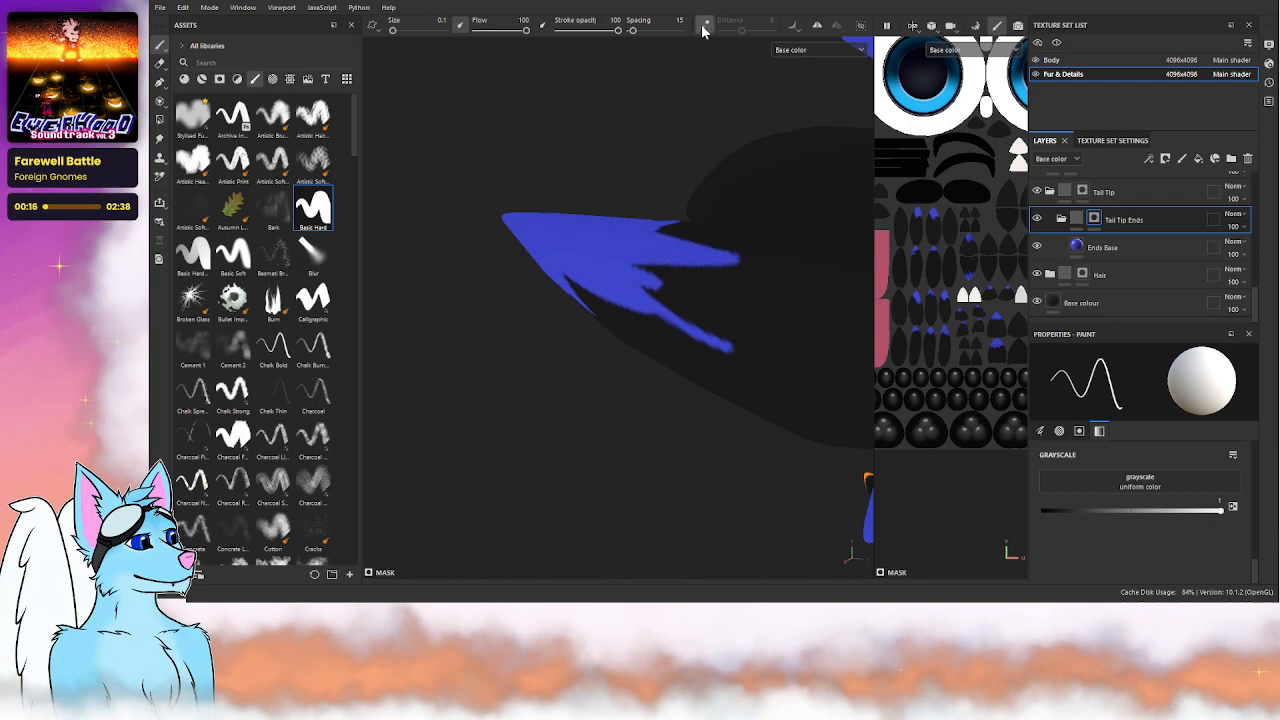
- Trim the edges of the new strands into sharper points at grayscale 0 with lazy mouse on
left_click(1232, 508)
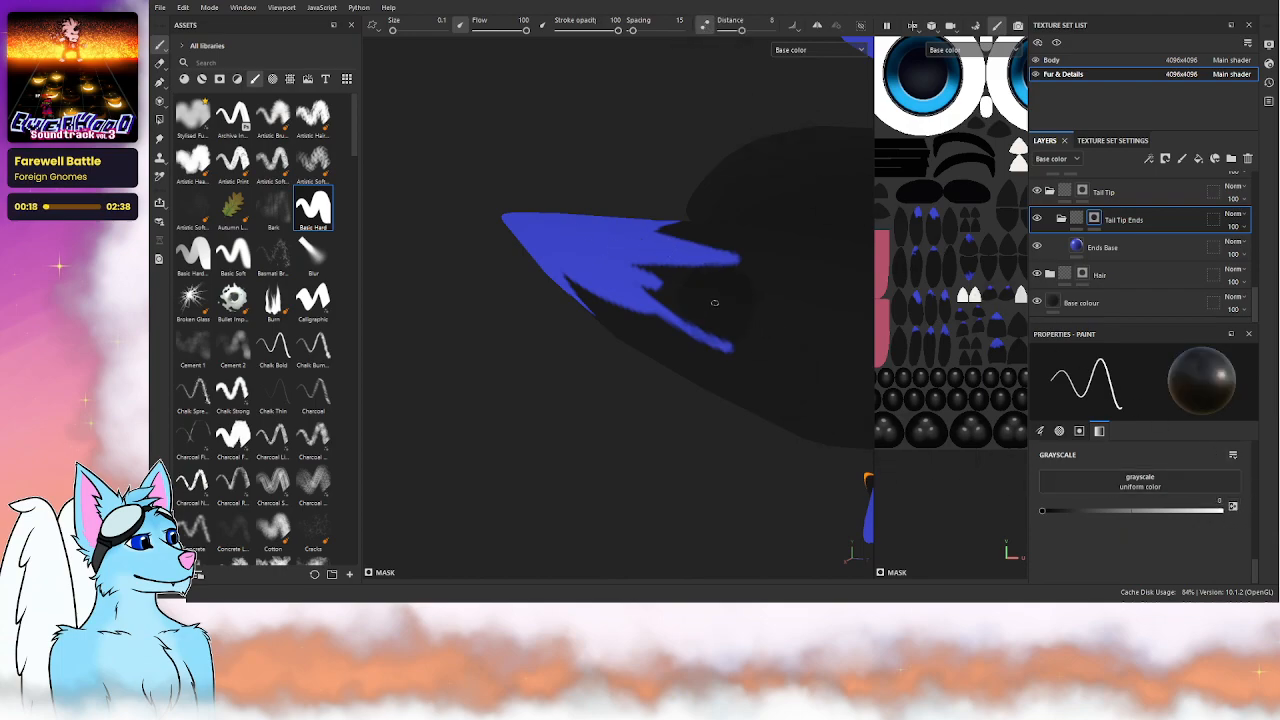
left_click_drag(716, 301, 666, 345, "alt")
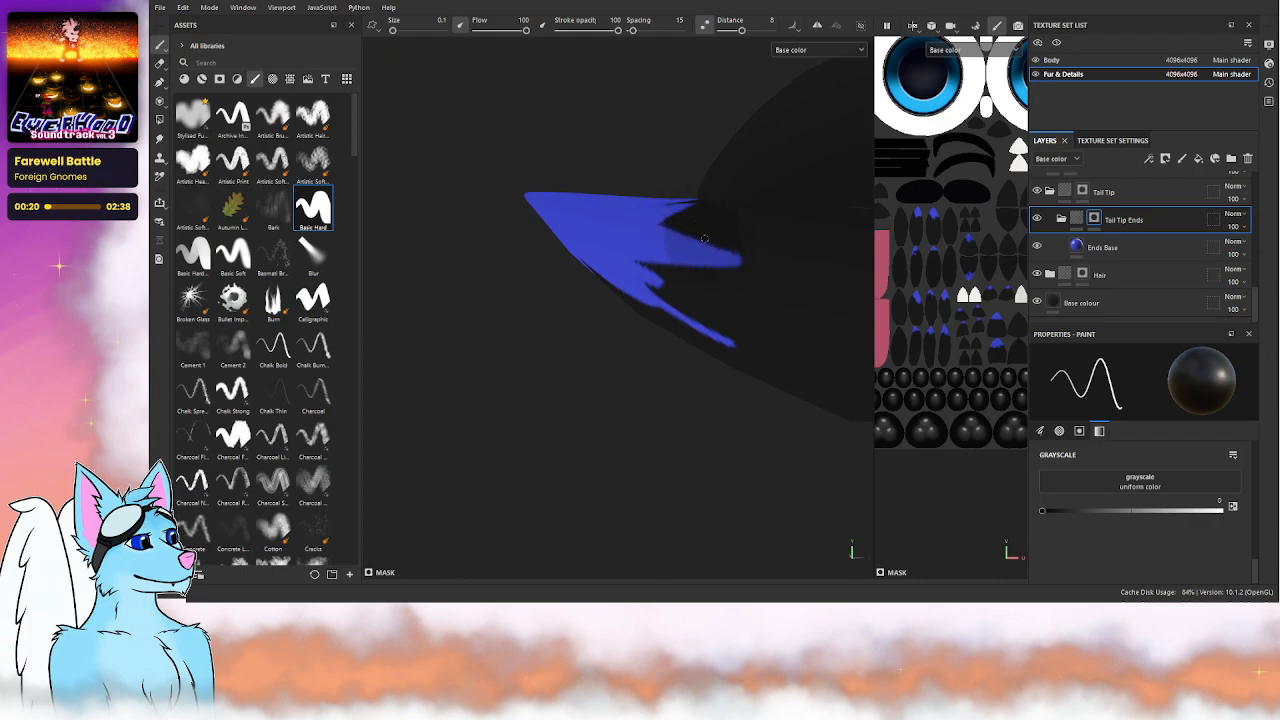
mouse_move(793, 302)
left_mouse_down("alt")
mouse_move(766, 243)
mouse_move(650, 285)
left_mouse_up("alt")
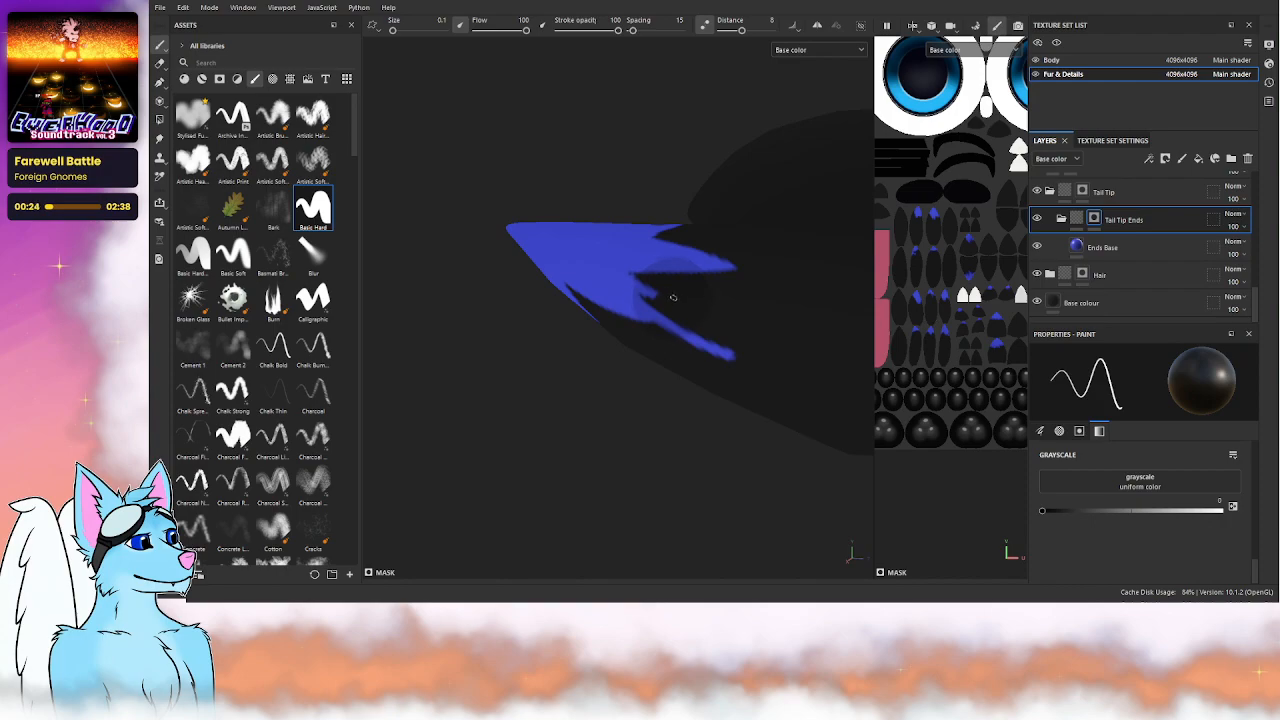
left_click_drag(733, 333, 763, 297, "alt")
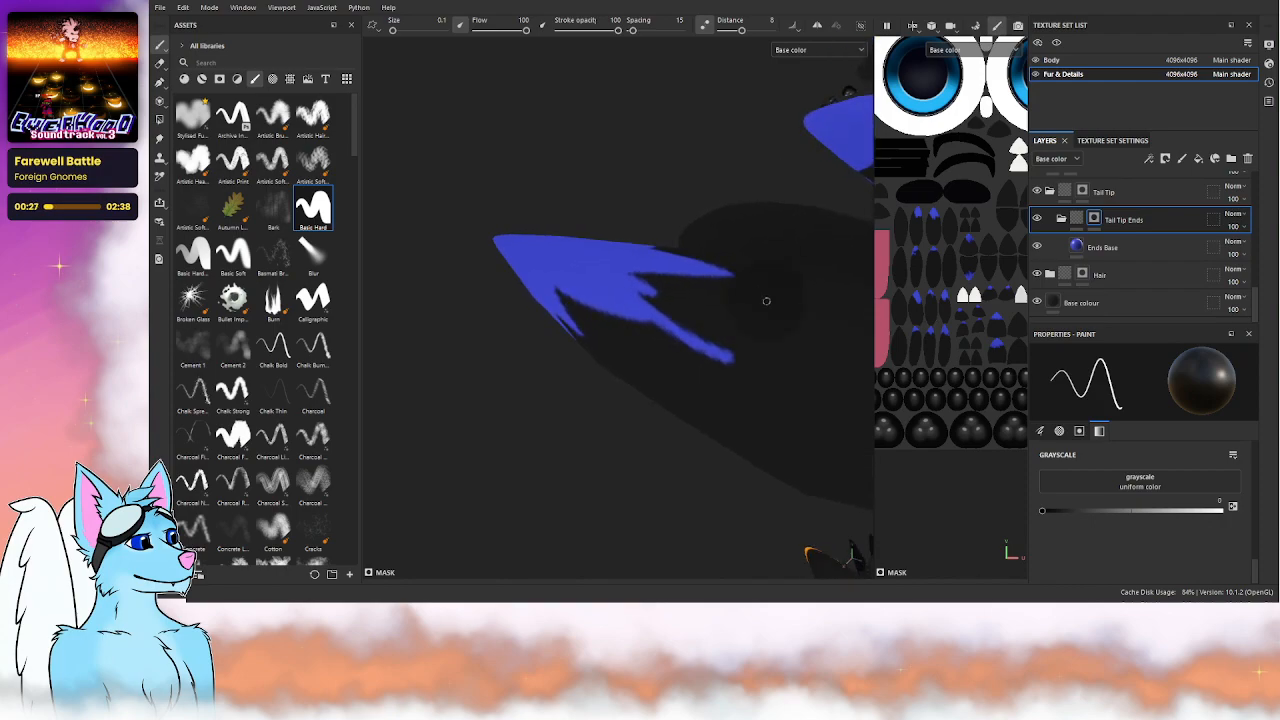
- Outline long pointed blue strands across the tuft's underside at grayscale 1
left_click(1235, 508)
left_click_drag(740, 345, 726, 408, "alt")
mouse_move(562, 323)
left_mouse_down()
mouse_move(680, 380)
mouse_move(789, 389)
mouse_move(615, 308)
left_mouse_up()
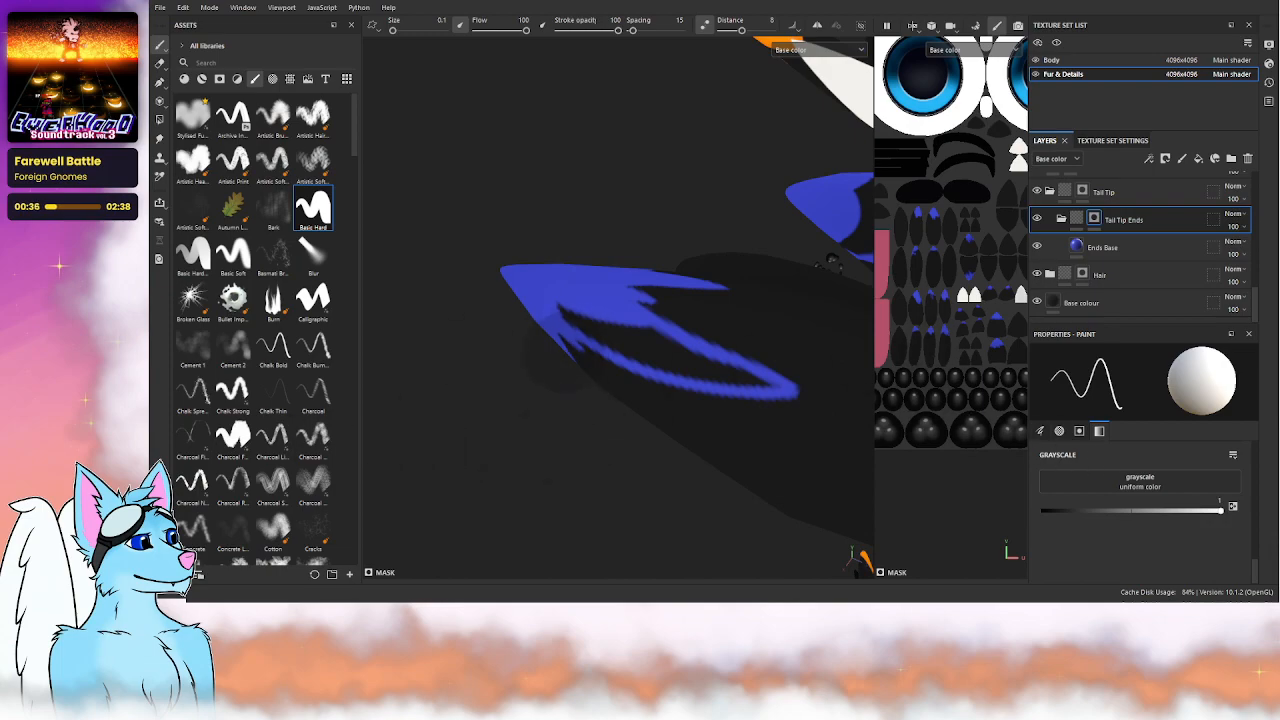
mouse_move(614, 371)
left_mouse_down("alt")
mouse_move(708, 262)
mouse_move(686, 286)
mouse_move(657, 277)
left_mouse_up("alt")
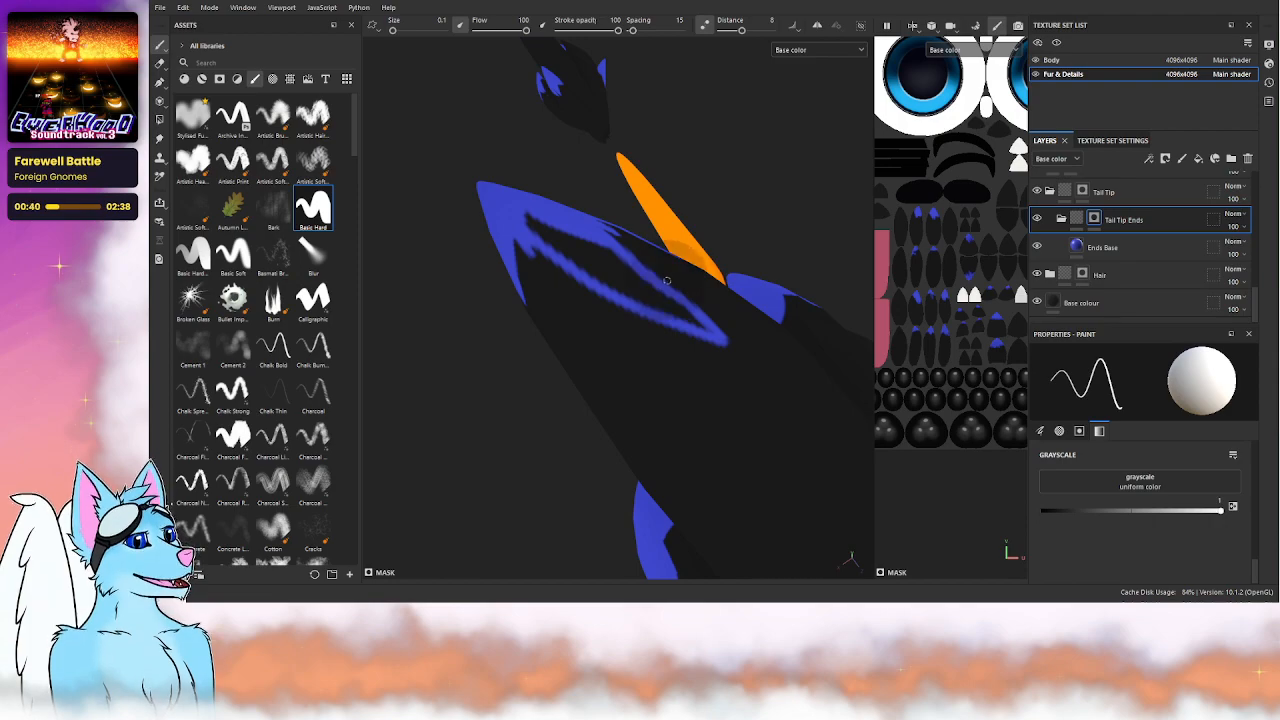
mouse_move(600, 311)
left_mouse_down("alt")
mouse_move(663, 300)
mouse_move(640, 314)
mouse_move(562, 232)
mouse_move(540, 375)
mouse_move(584, 272)
left_mouse_up("alt")
left_click(578, 338)
mouse_move(579, 333)
left_mouse_down()
mouse_move(598, 275)
mouse_move(582, 325)
mouse_move(590, 292)
left_mouse_up()
- Thin the outlined underside strands along their edges and tips at grayscale 0
key("x")
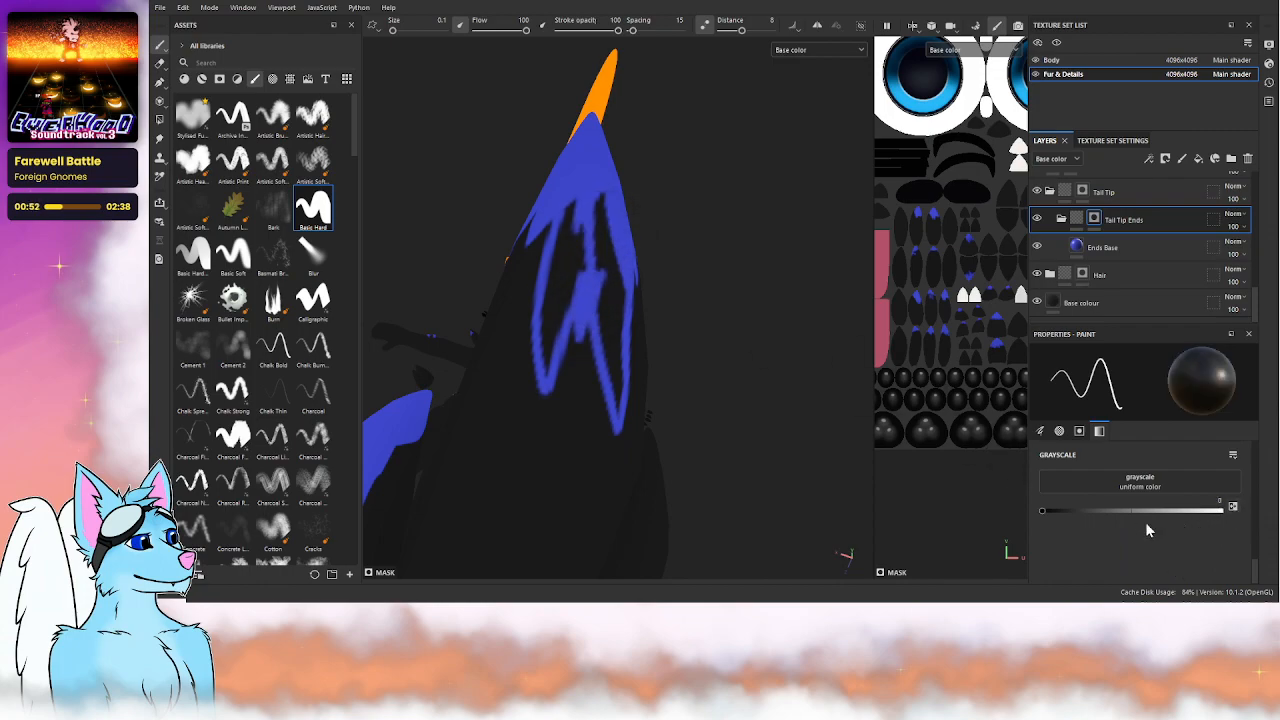
left_click_drag(531, 345, 534, 373)
mouse_move(592, 444)
left_mouse_down("alt")
mouse_move(591, 429)
mouse_move(620, 436)
left_mouse_up("alt")
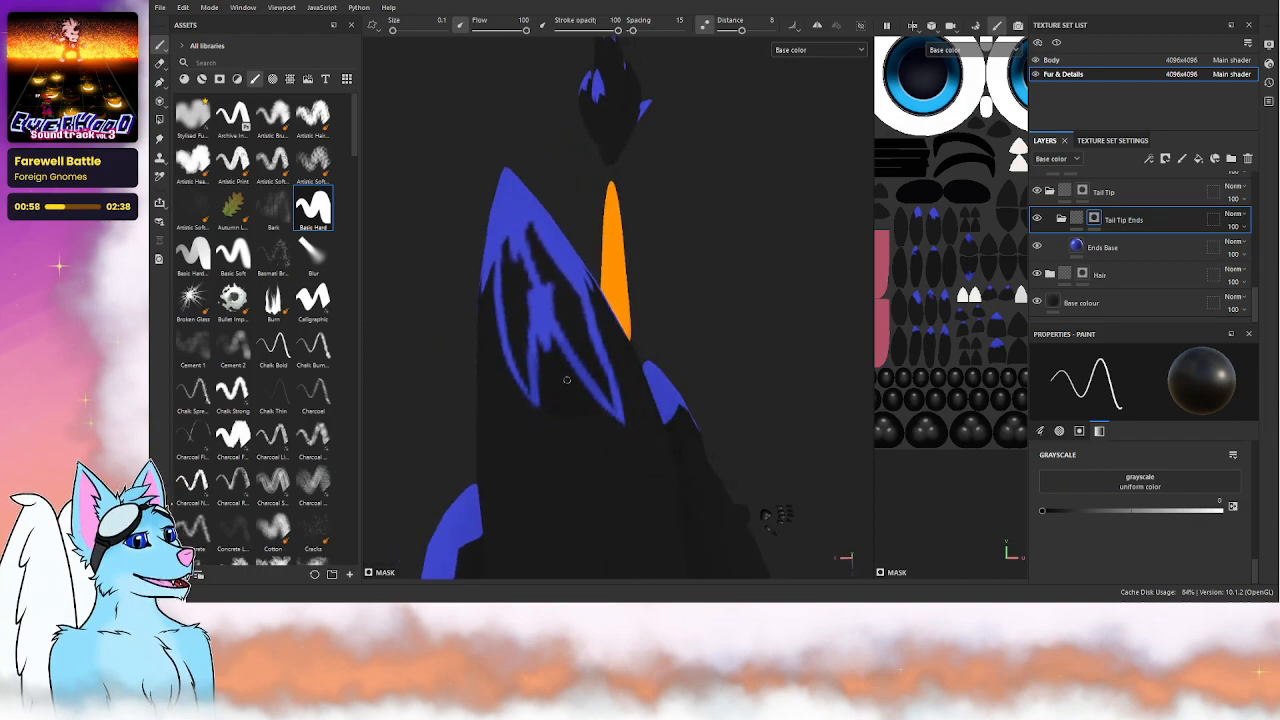
left_click_drag(550, 343, 596, 416)
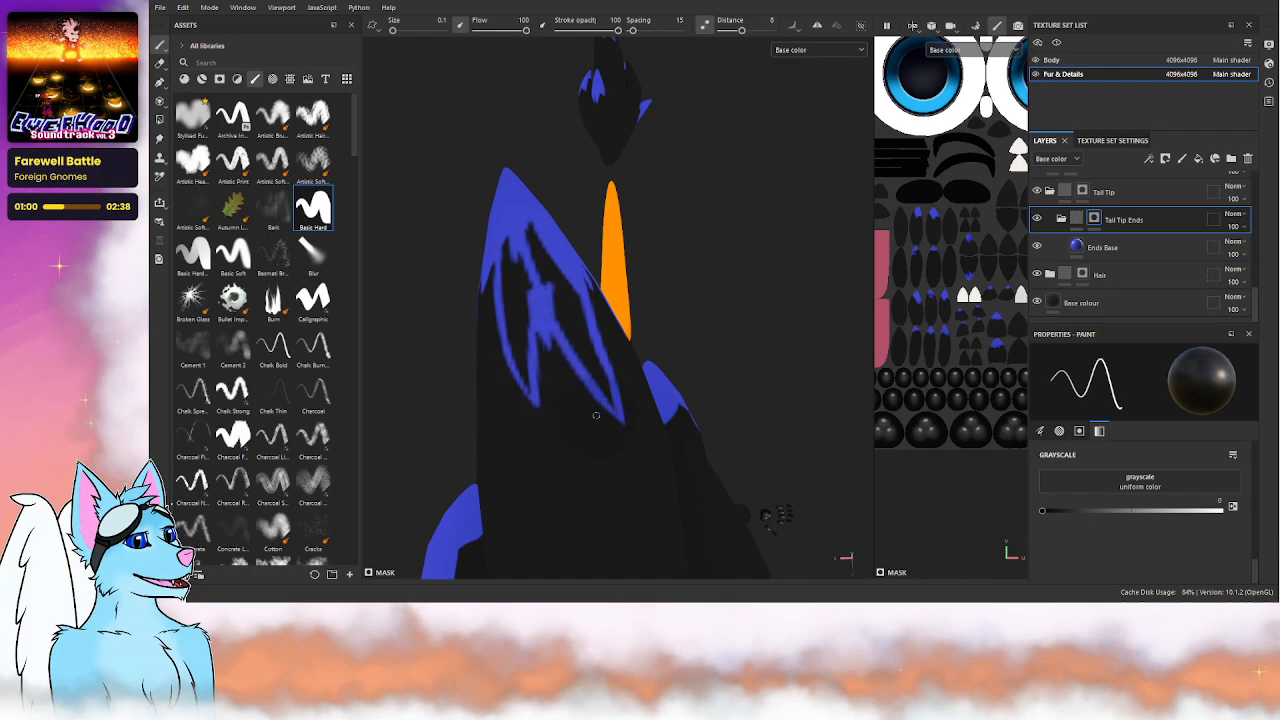
- Outline more blue strands on the tuft's opposite side at grayscale 1 and trim their edges at grayscale 0
left_click(1231, 497)
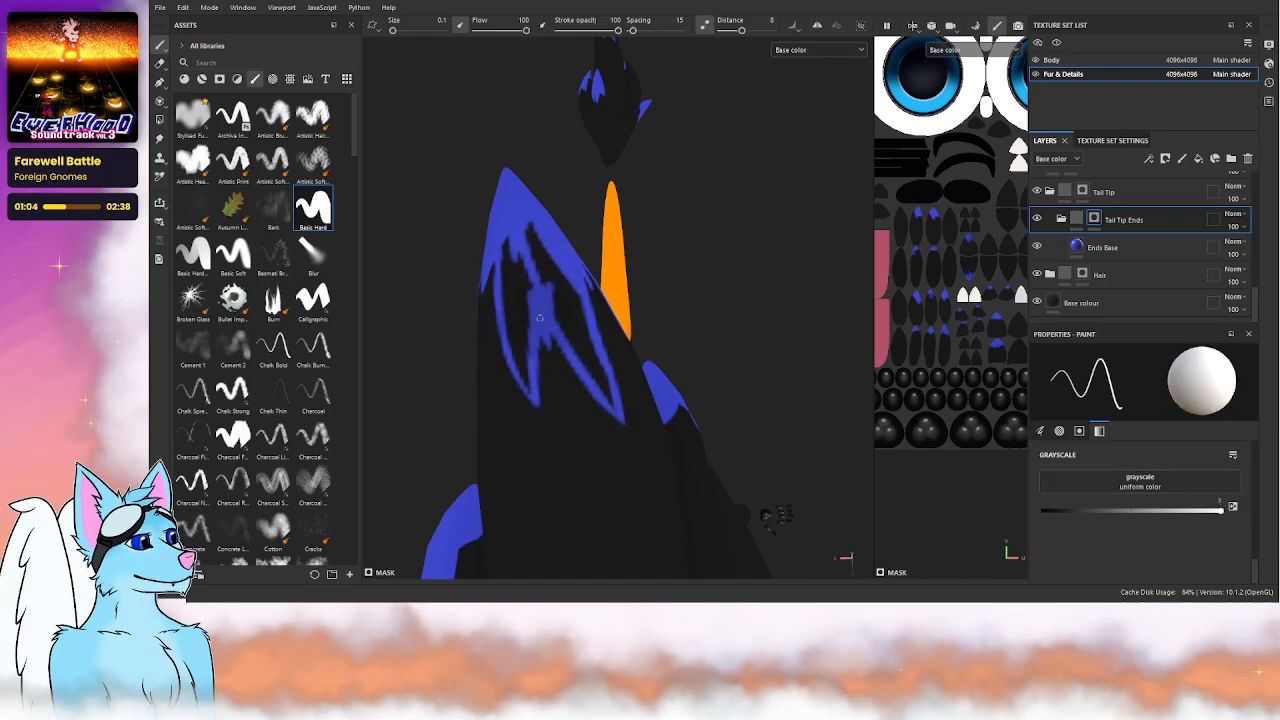
left_click_drag(538, 366, 529, 348)
mouse_move(766, 515)
left_mouse_down("alt")
mouse_move(654, 363)
mouse_move(731, 443)
left_mouse_up("alt")
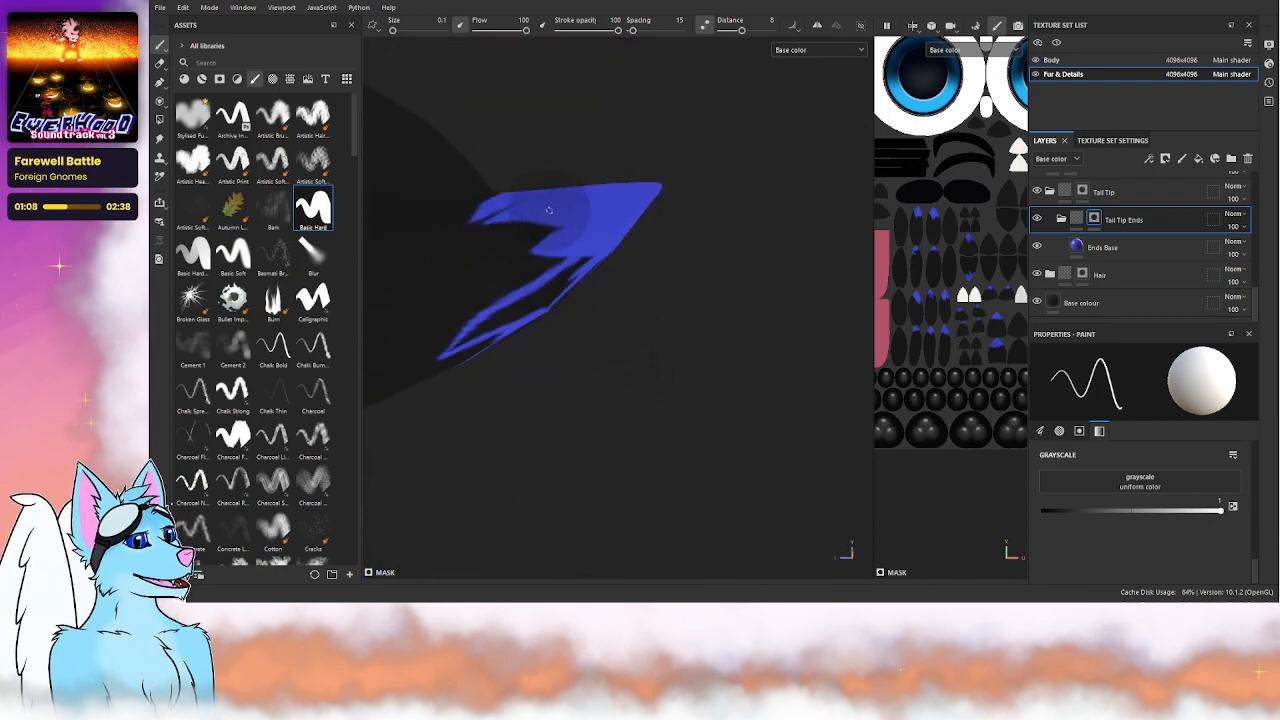
left_click_drag(524, 264, 531, 266, "alt")
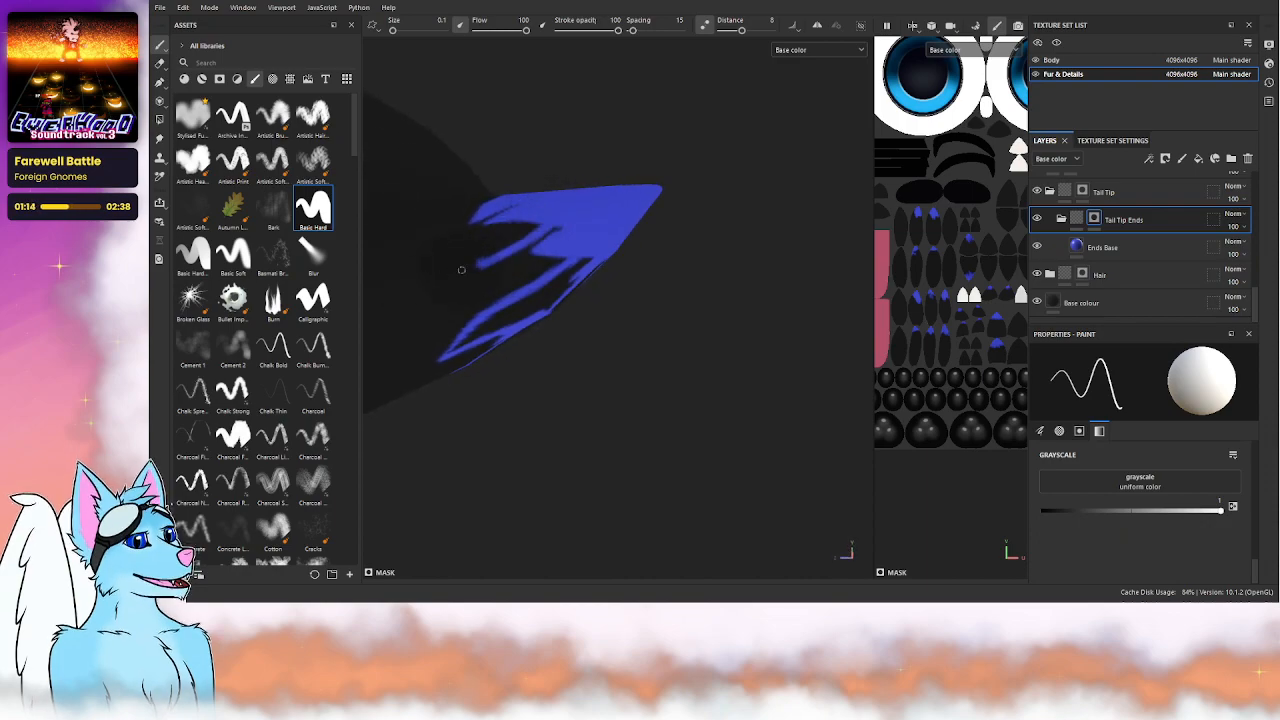
mouse_move(483, 265)
left_mouse_down()
mouse_move(545, 268)
mouse_move(630, 212)
left_mouse_up()
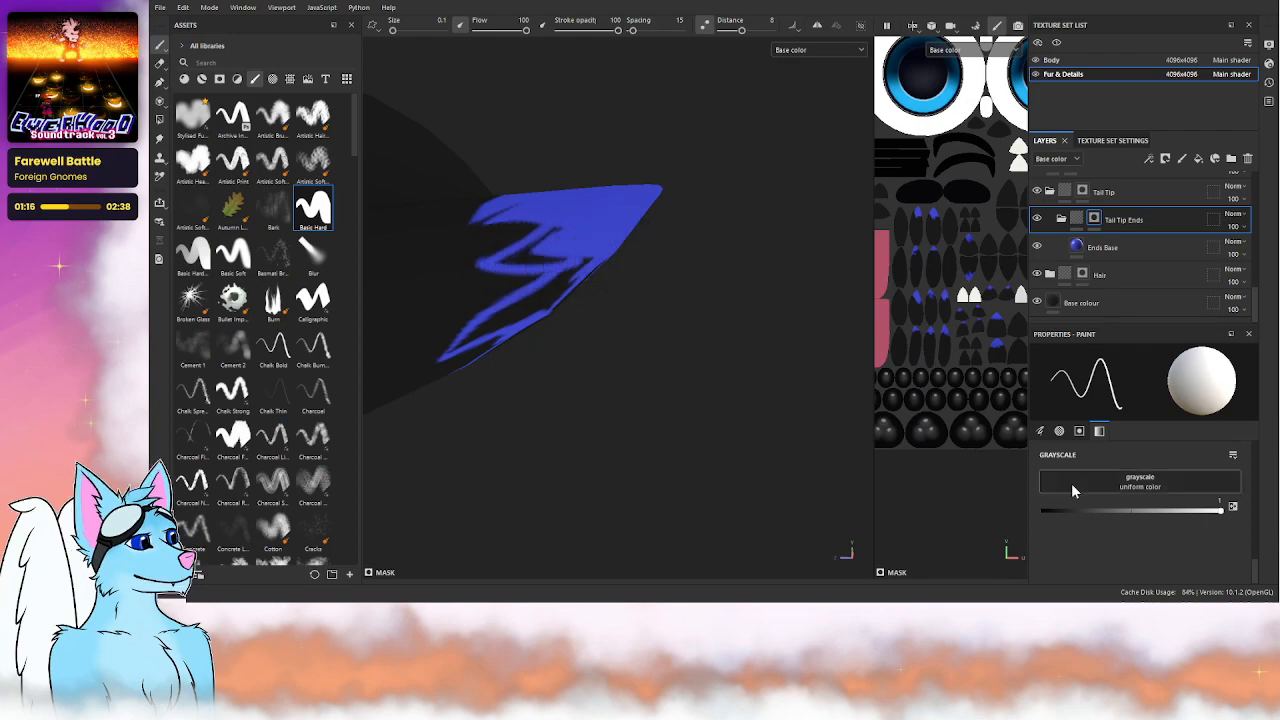
left_click(1233, 507)
left_click_drag(498, 276, 492, 250, "alt")
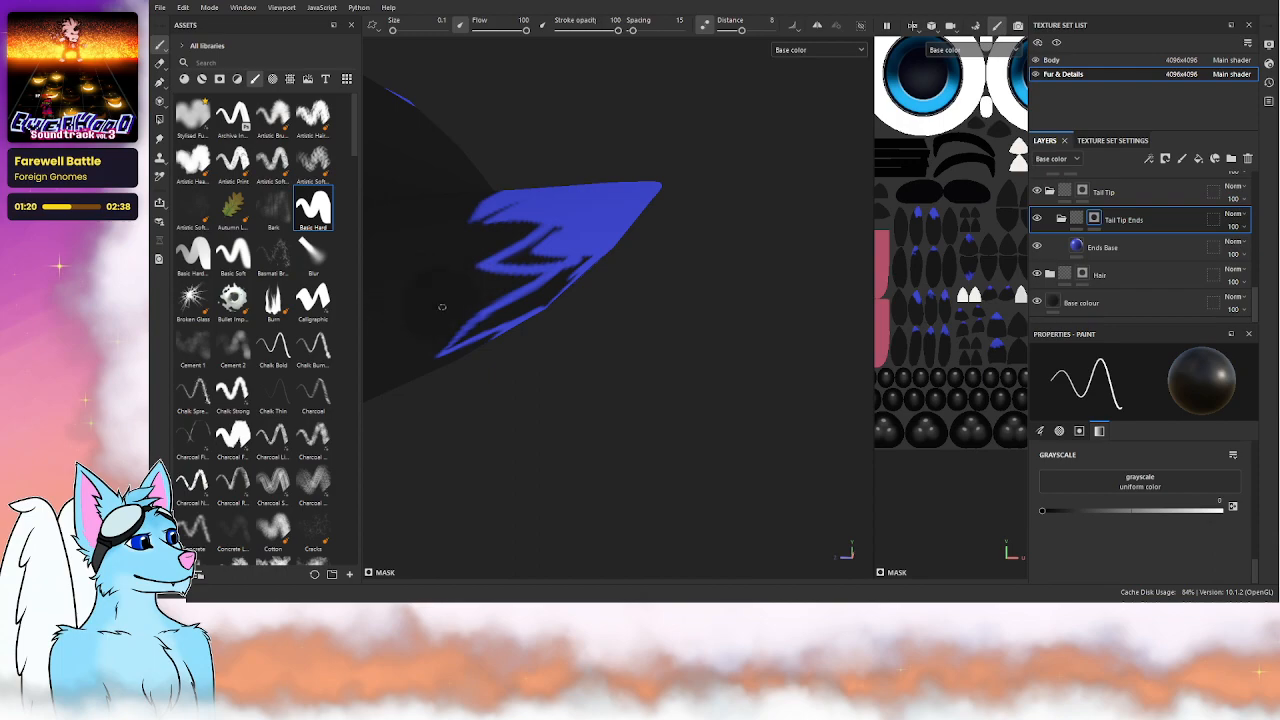
- Fill the outlined strands with solid blue at grayscale 1 with lazy mouse off
left_click(708, 27)
left_click(1216, 503)
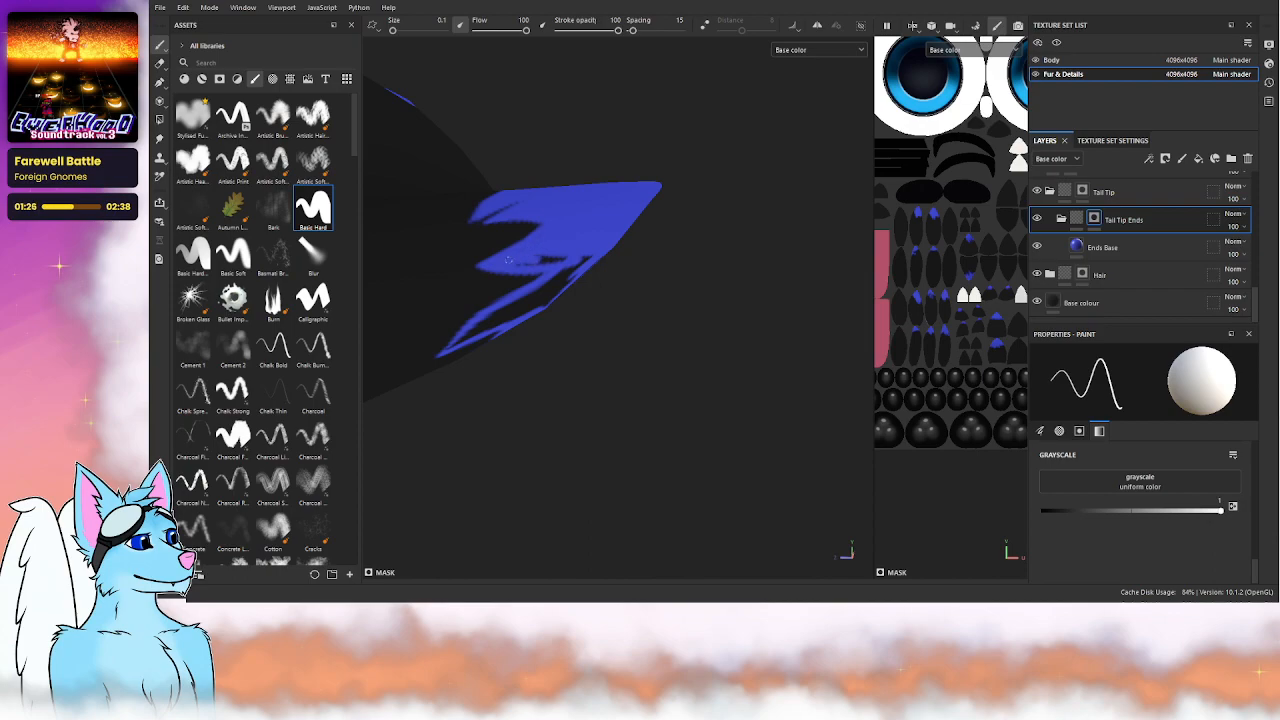
mouse_move(566, 256)
left_mouse_down("alt")
mouse_move(526, 209)
mouse_move(467, 361)
left_mouse_up("alt")
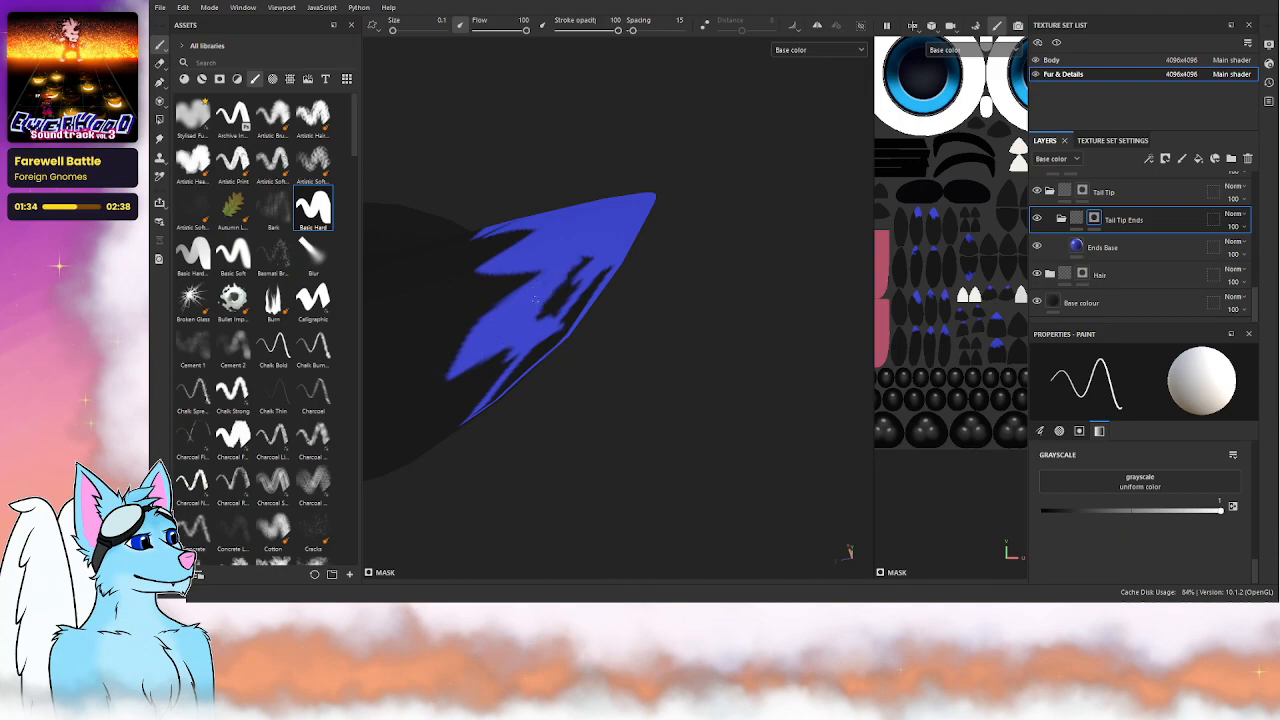
mouse_move(546, 322)
left_mouse_down("alt")
mouse_move(523, 277)
mouse_move(555, 295)
mouse_move(588, 459)
left_mouse_up("alt")
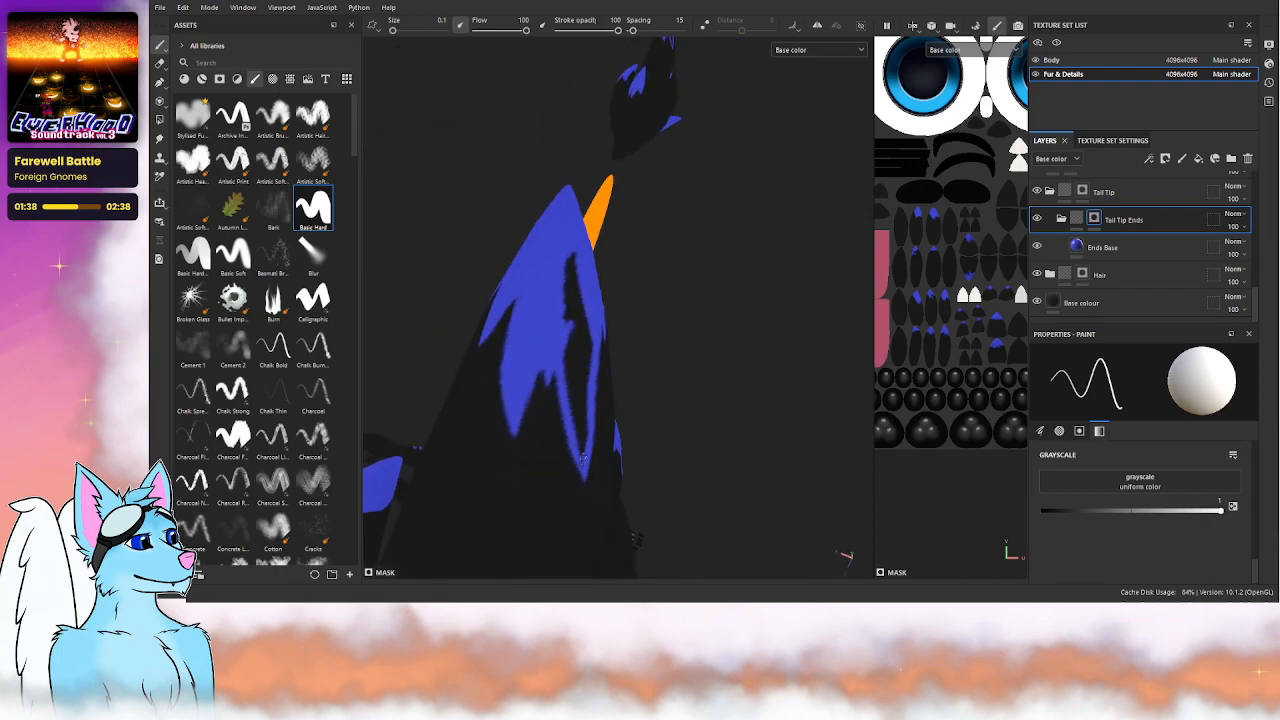
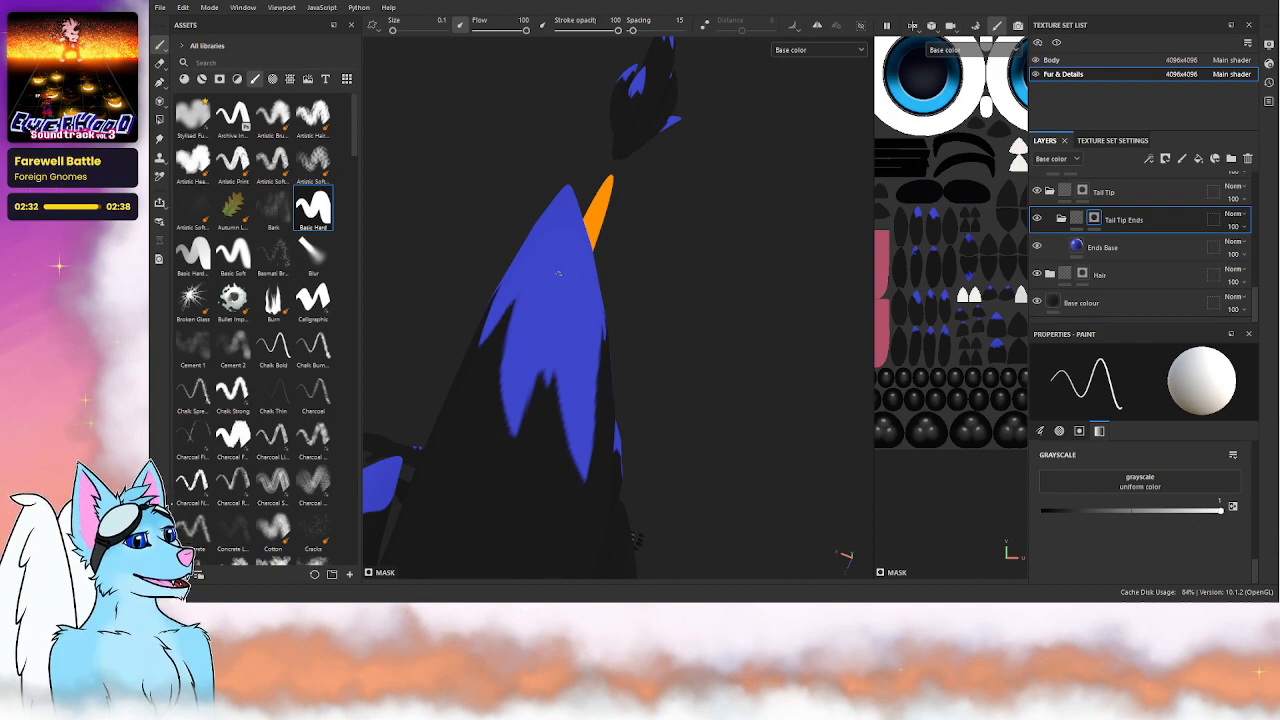
- Outline a blue strand on the next tuft's edge at grayscale 1 with lazy mouse on, undoing the first stroke, and trim it at grayscale 0
left_click_drag(634, 539, 600, 250, "alt")
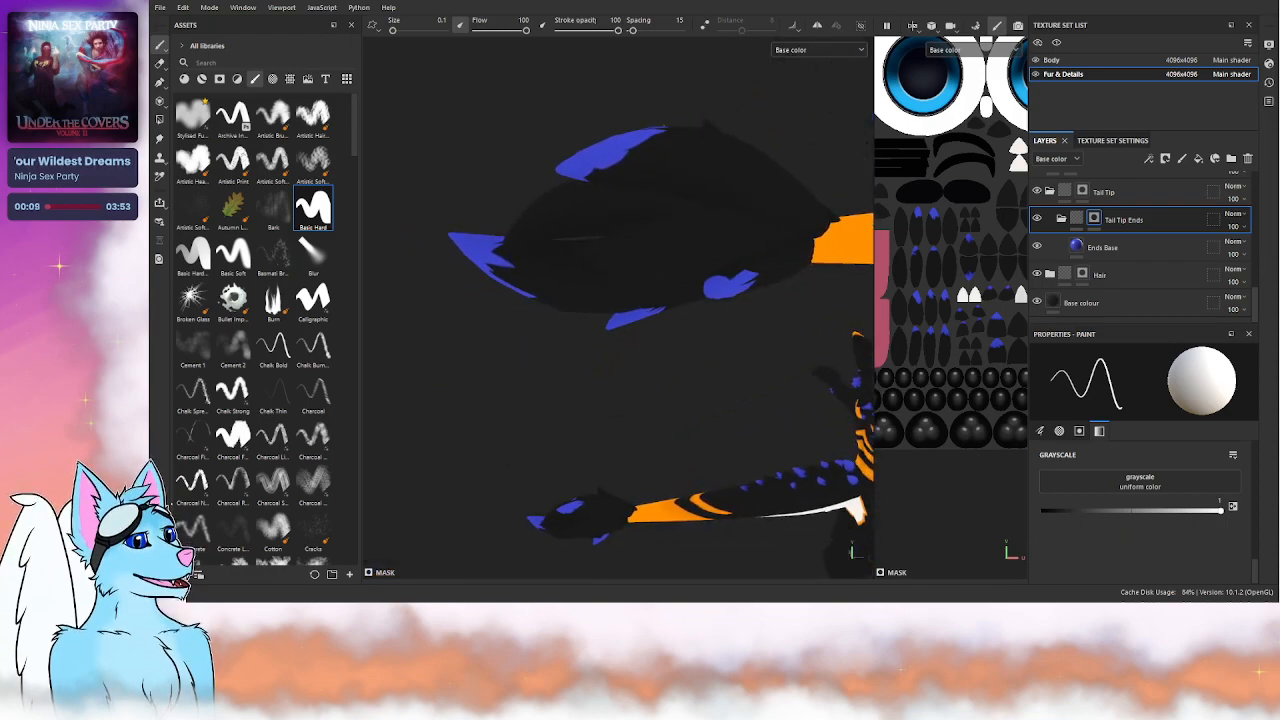
scroll(662, 136, "up", 3)
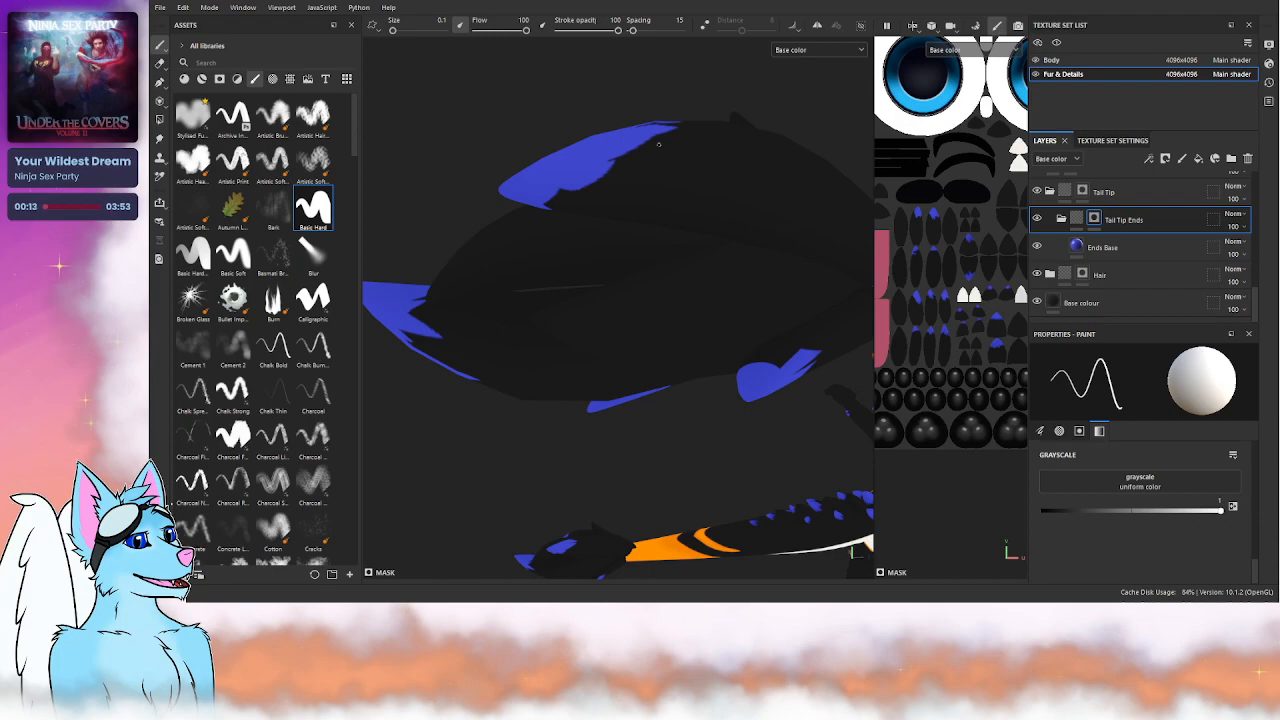
left_click_drag(658, 144, 599, 160, "alt")
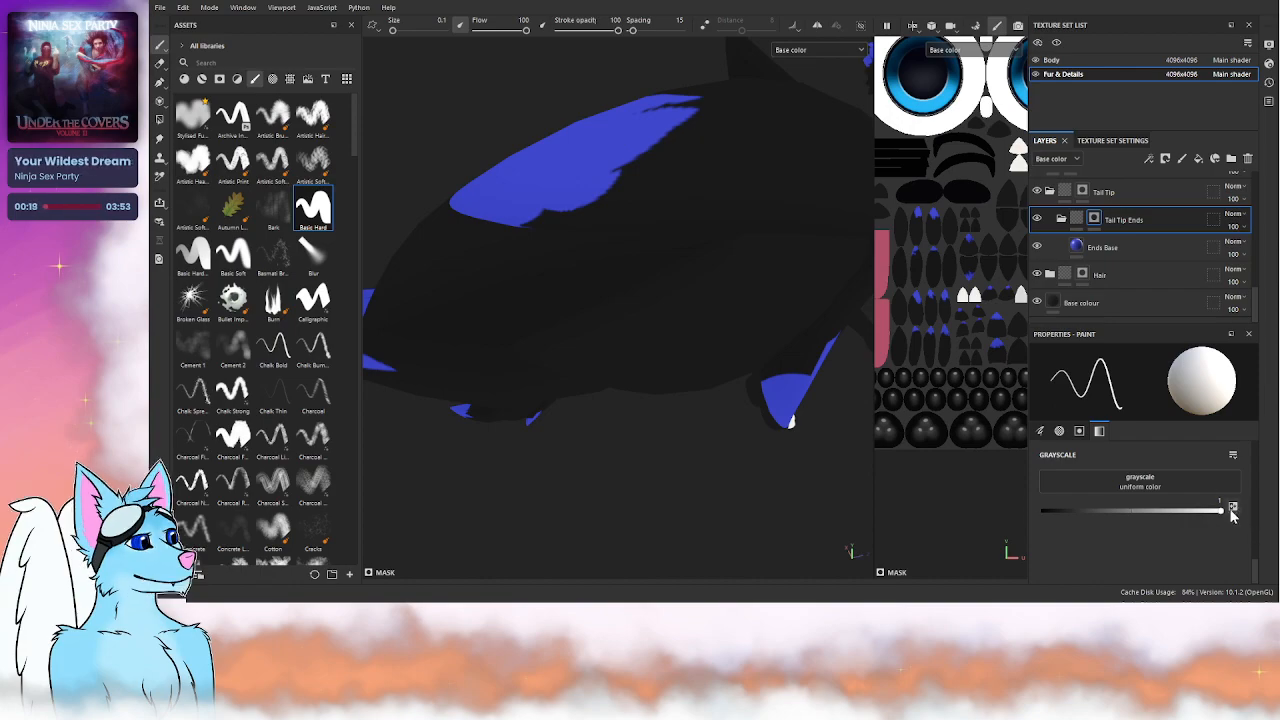
left_click(704, 22)
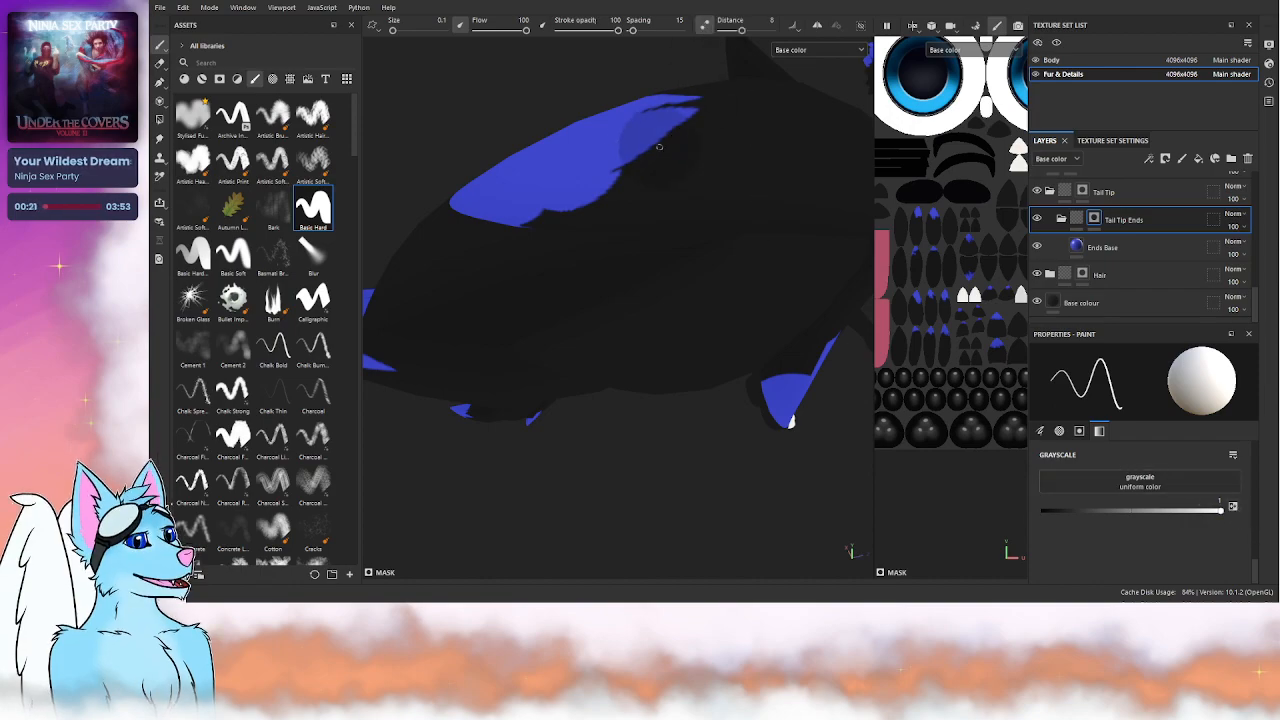
left_click_drag(596, 172, 697, 160)
key("ctrl+z")
mouse_move(612, 177)
left_mouse_down()
mouse_move(667, 172)
mouse_move(565, 213)
left_mouse_up()
left_click_drag(1221, 510, 1042, 510)
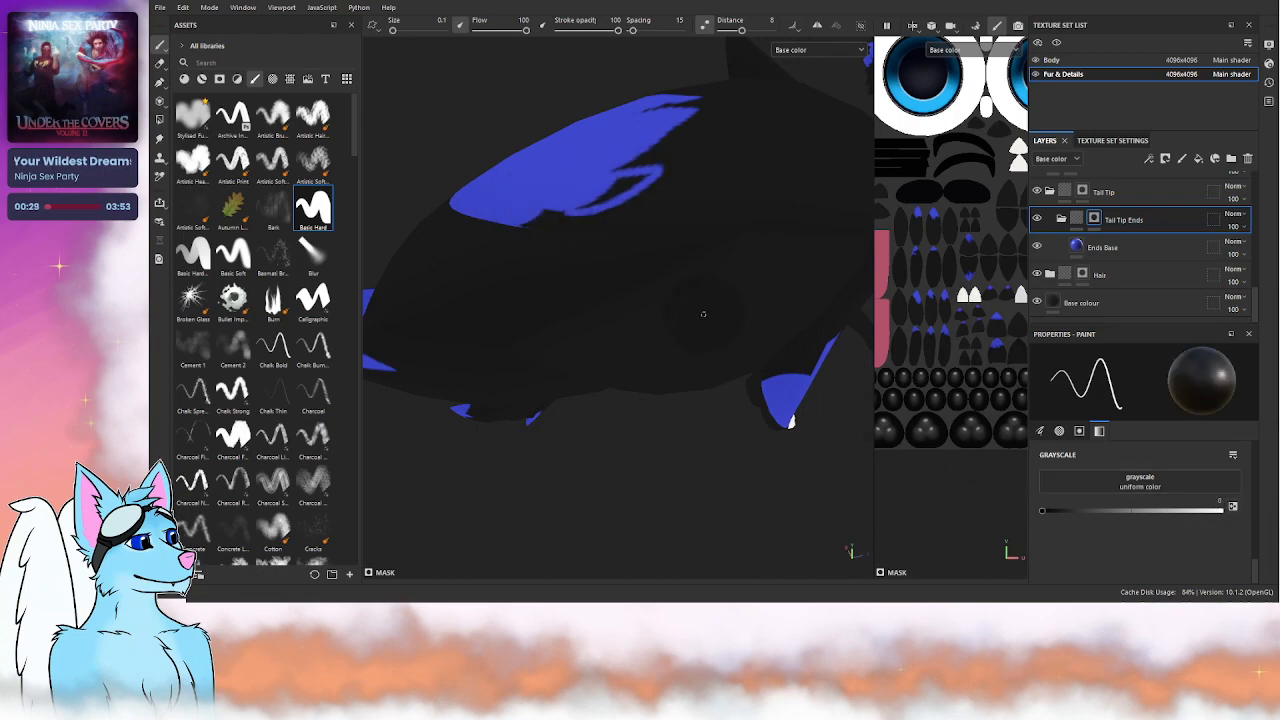
mouse_move(575, 205)
left_mouse_down("alt")
mouse_move(753, 214)
mouse_move(775, 147)
left_mouse_up("alt")
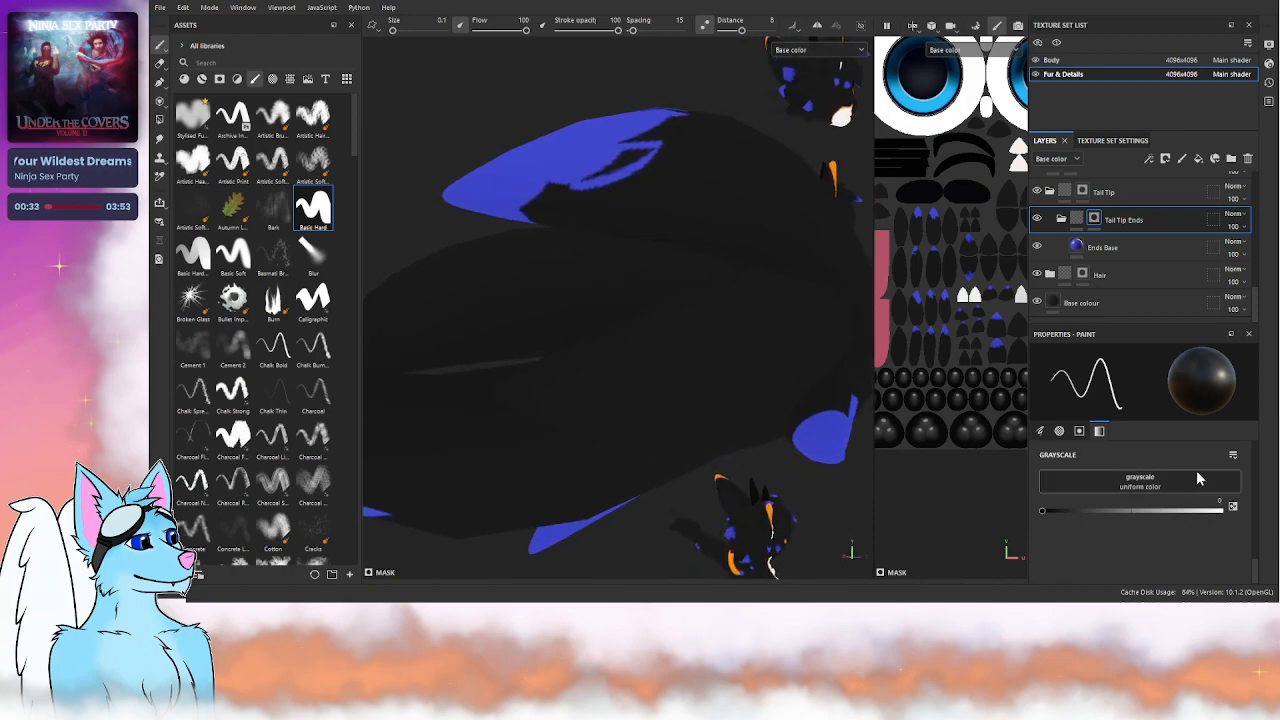
- Outline a run of jagged blue strands around the tuft at grayscale 1, joining them to the blue on its far side
left_click(1232, 506)
left_click_drag(601, 185, 738, 240)
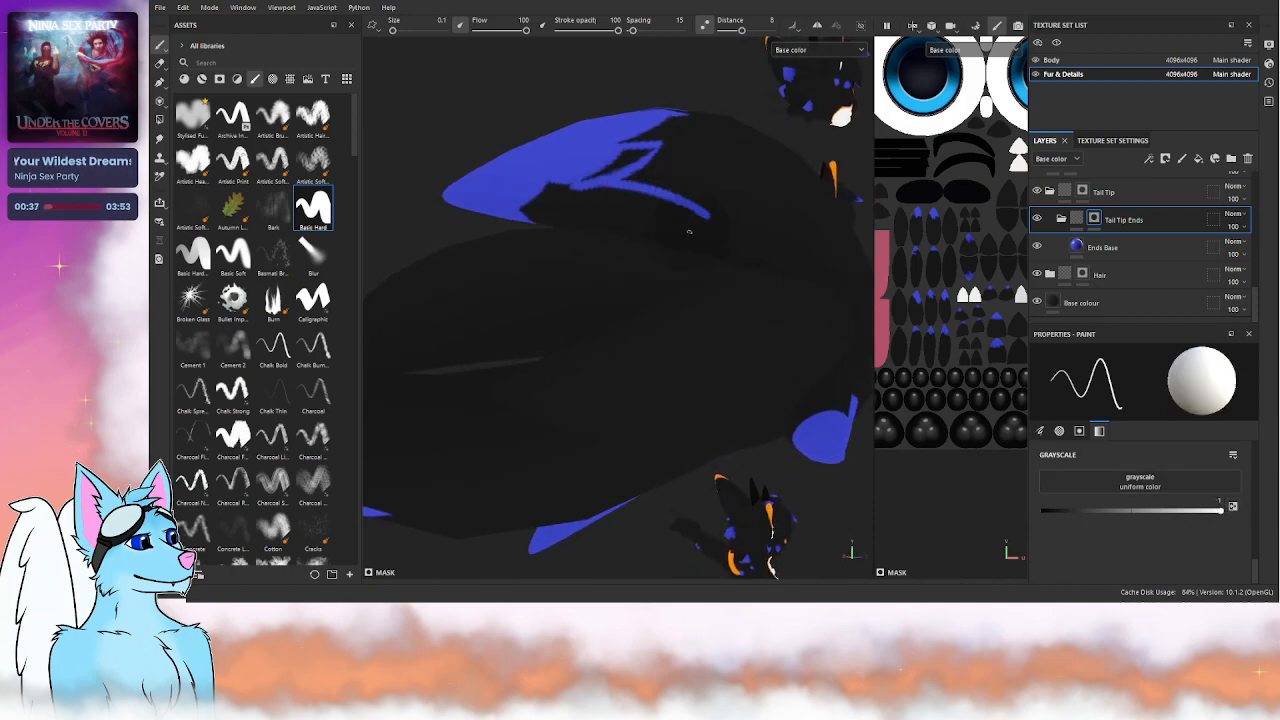
left_click_drag(668, 212, 521, 195)
mouse_move(682, 240)
left_mouse_down("alt")
mouse_move(627, 166)
mouse_move(637, 120)
left_mouse_up("alt")
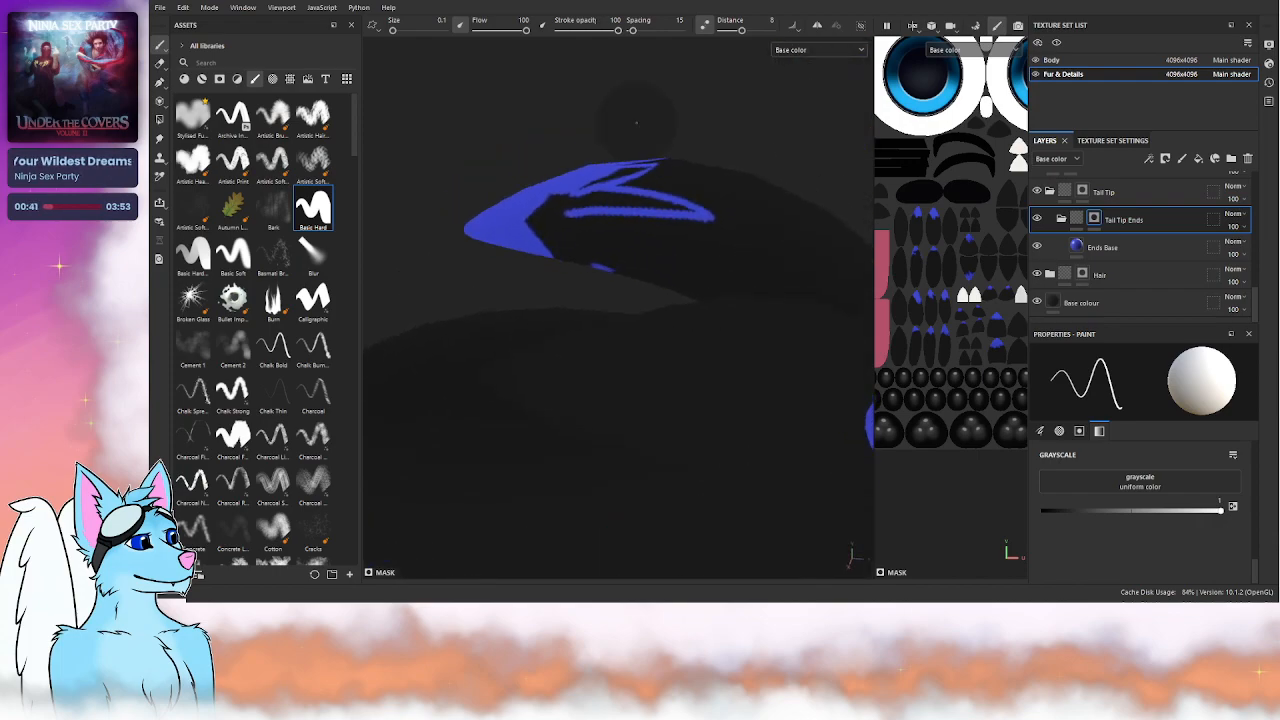
mouse_move(653, 236)
left_mouse_down()
mouse_move(680, 254)
mouse_move(512, 224)
mouse_move(600, 234)
mouse_move(662, 268)
mouse_move(588, 252)
left_mouse_up()
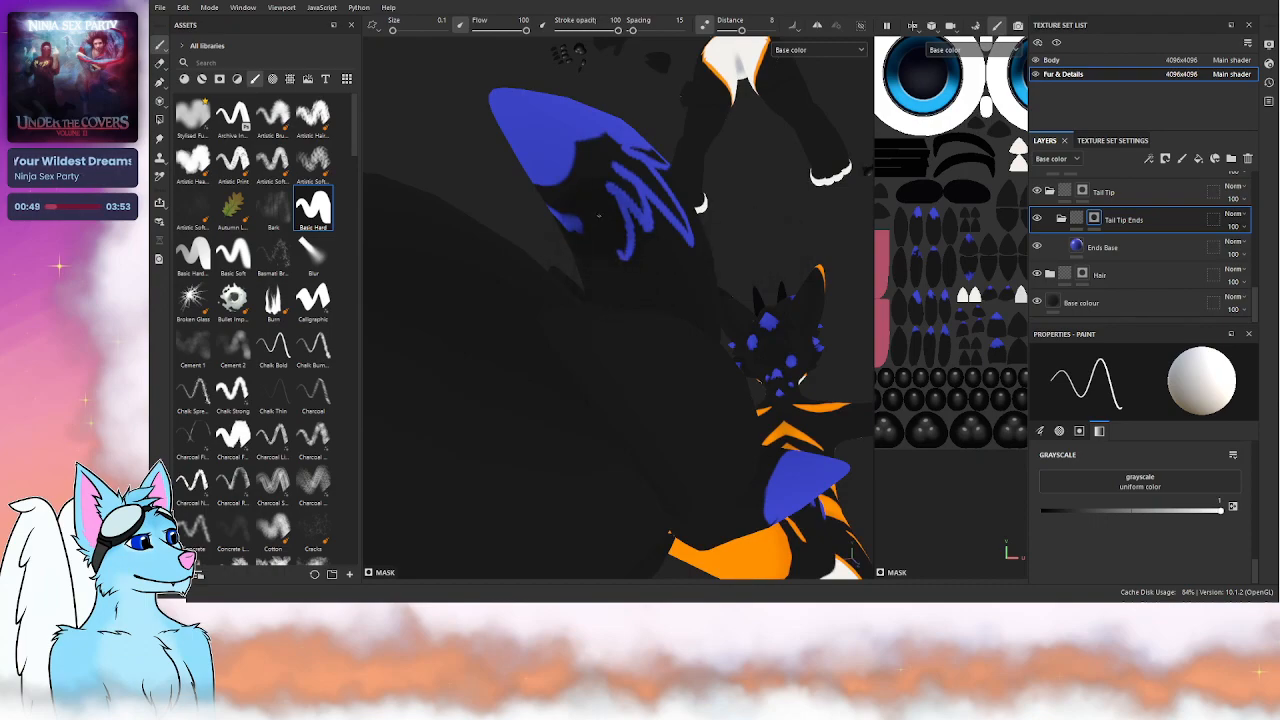
left_click_drag(570, 170, 588, 181, "alt")
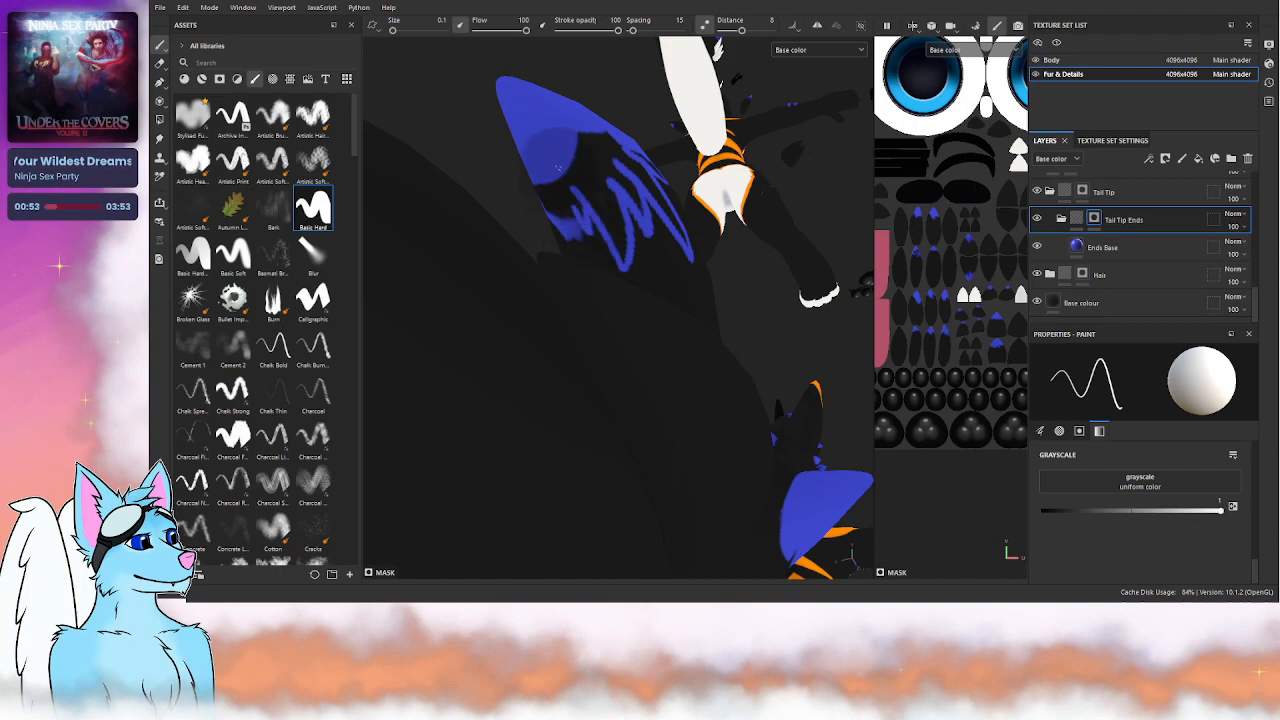
left_click_drag(580, 252, 576, 216, "alt")
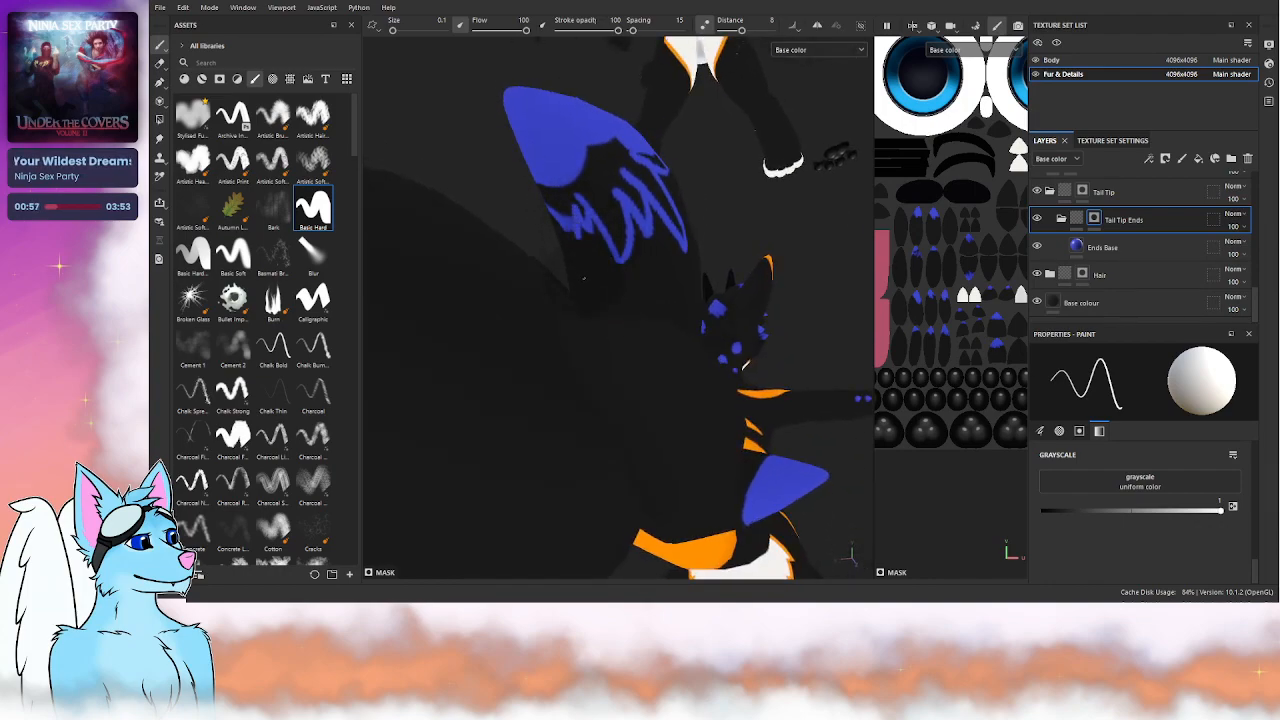
mouse_move(578, 224)
left_mouse_down("alt")
mouse_move(731, 286)
mouse_move(734, 304)
left_mouse_up("alt")
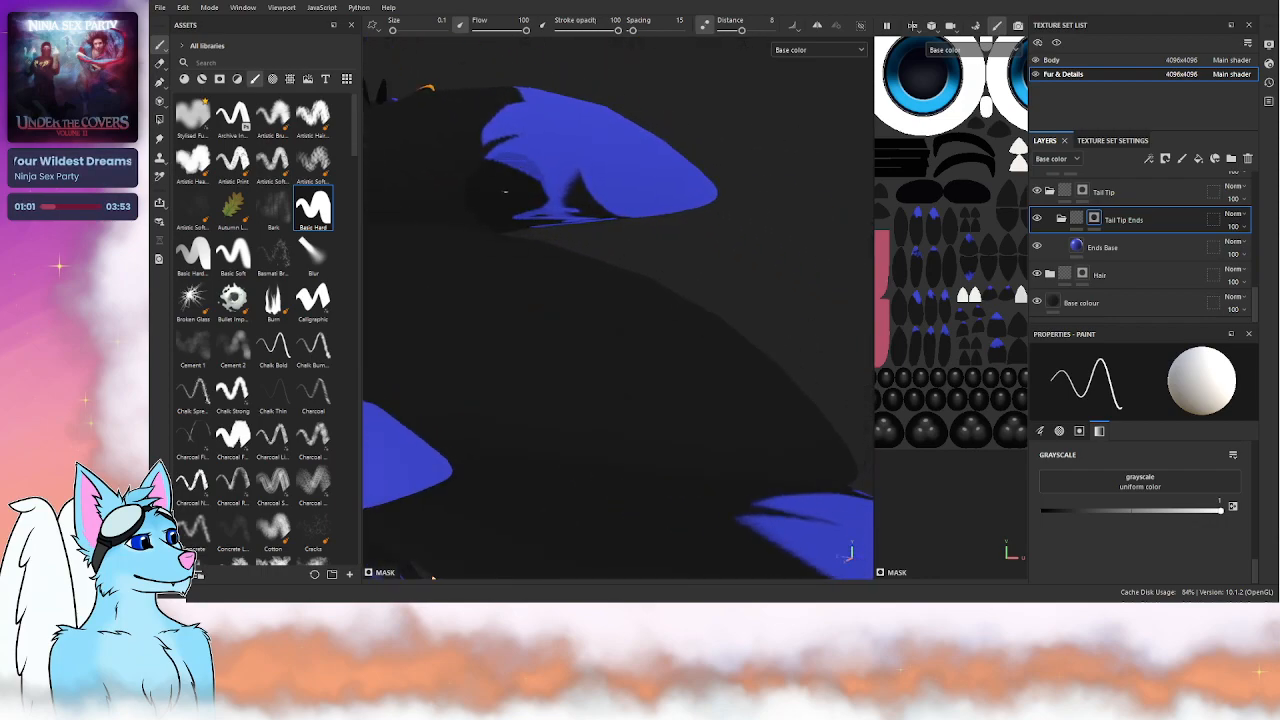
left_click_drag(549, 211, 509, 199)
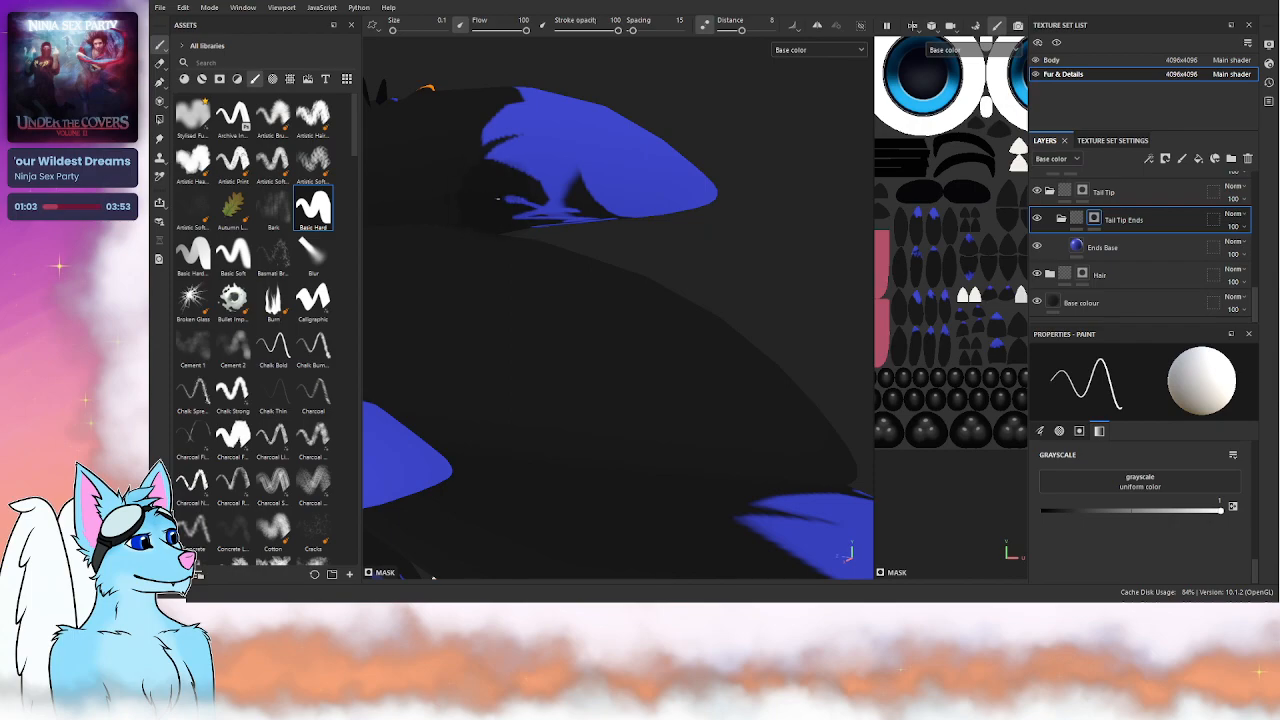
- Fill the gaps between the tuft's blue end and its outlined strands with solid blue, with lazy mouse off
mouse_move(600, 194)
left_mouse_down("alt")
mouse_move(491, 150)
mouse_move(431, 95)
mouse_move(424, 104)
left_mouse_up("alt")
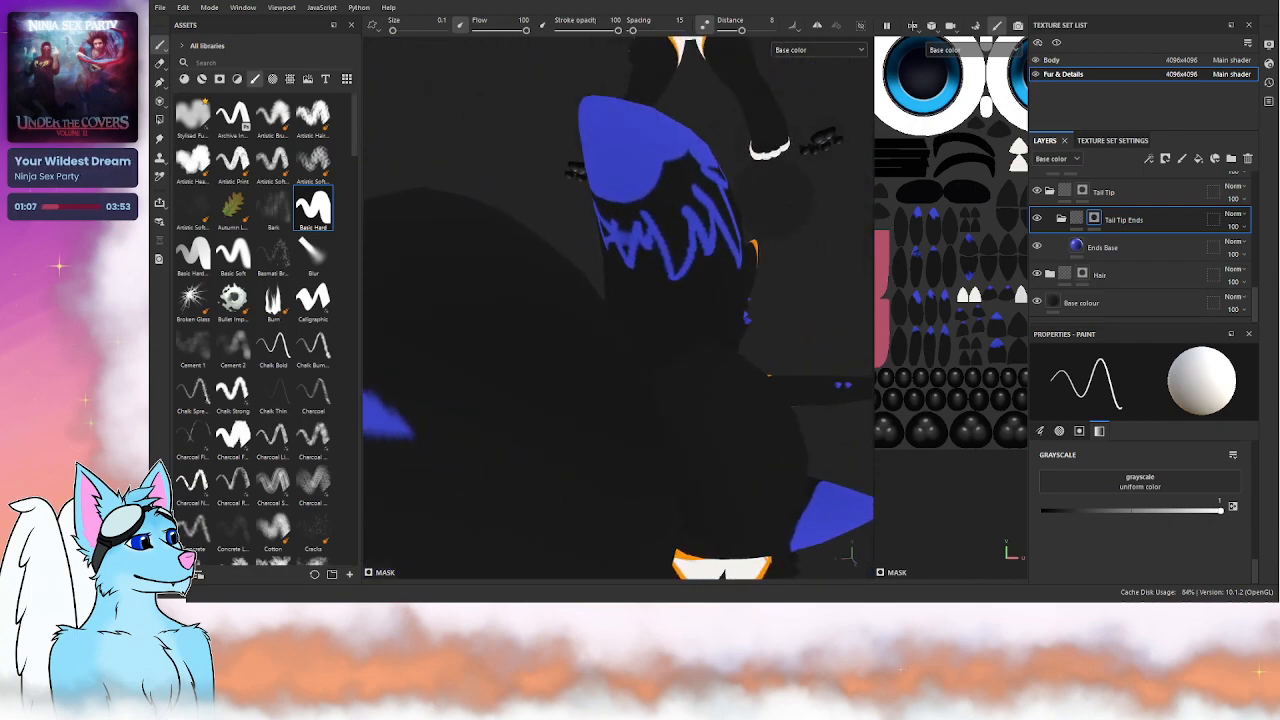
left_click(705, 23)
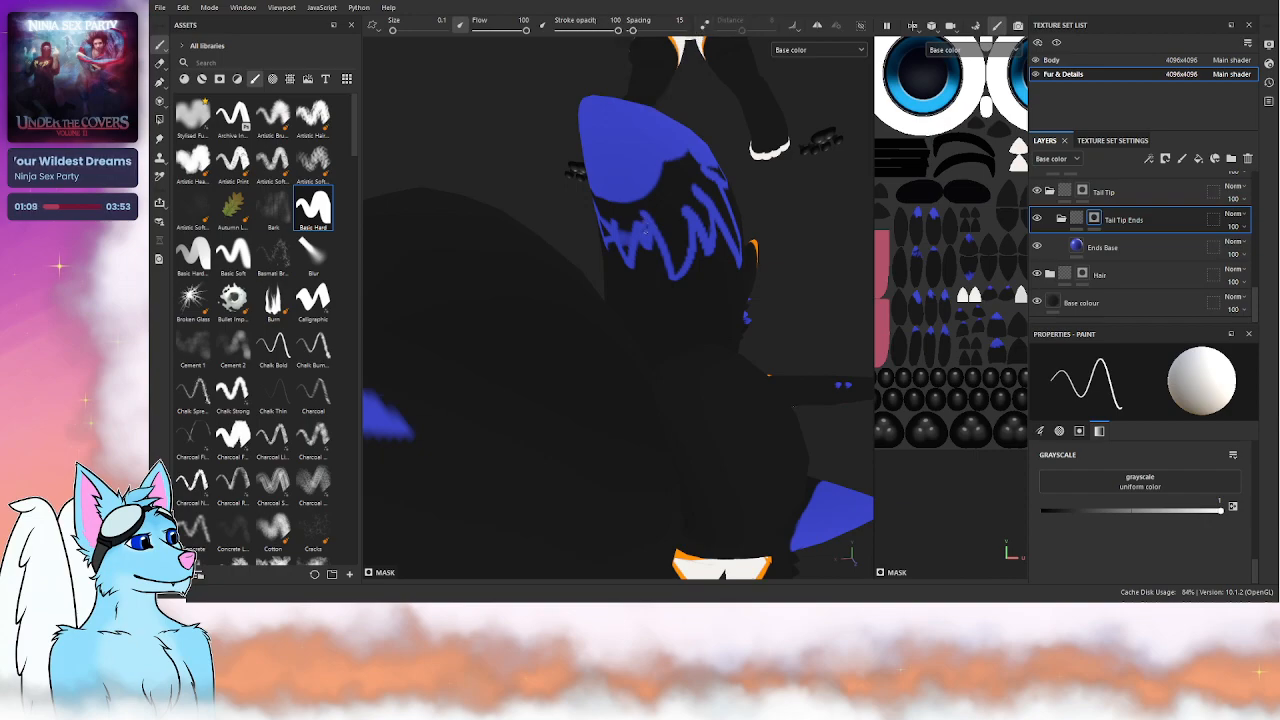
left_click_drag(643, 210, 658, 218)
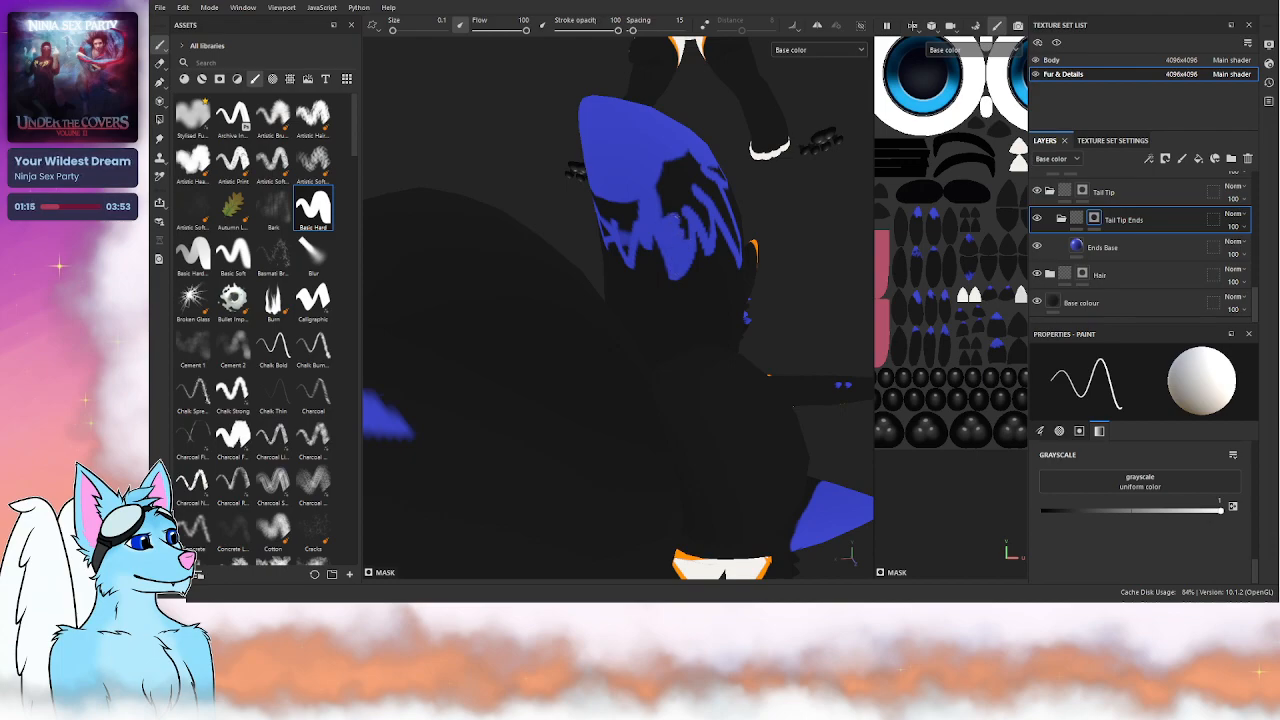
mouse_move(679, 215)
left_mouse_down()
mouse_move(676, 198)
mouse_move(720, 190)
mouse_move(670, 204)
left_mouse_up()
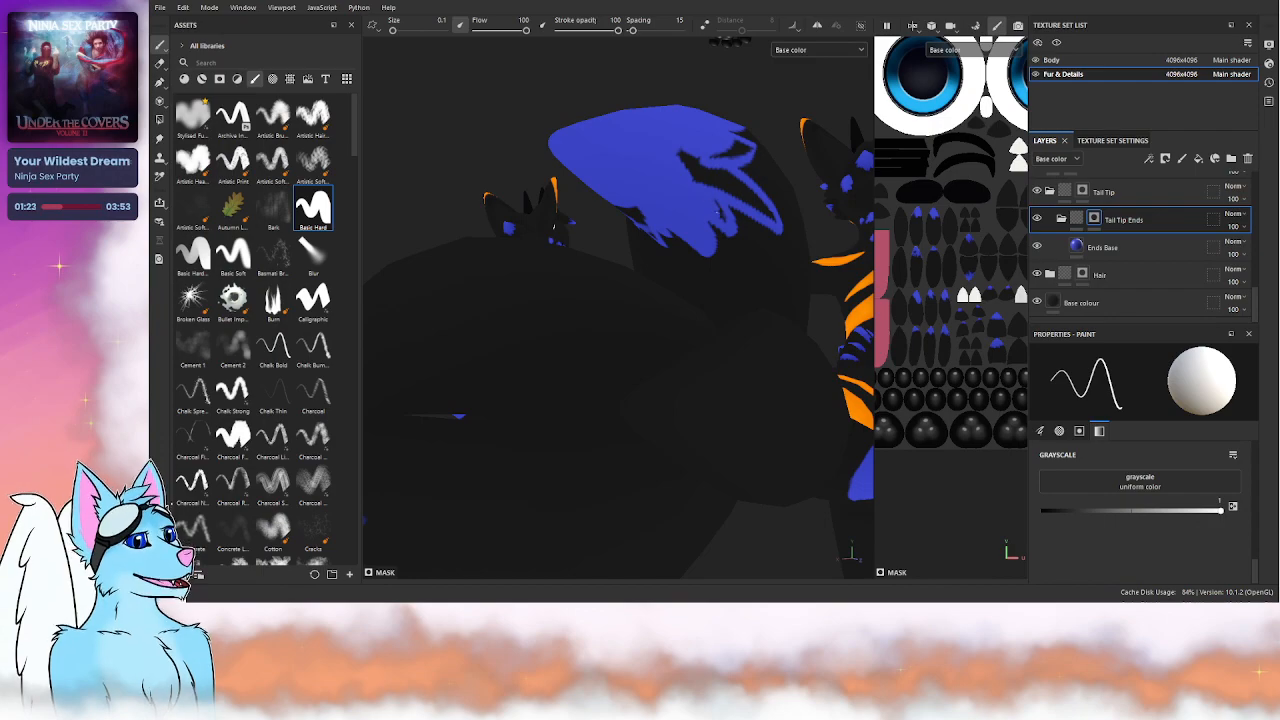
left_click_drag(702, 182, 673, 150)
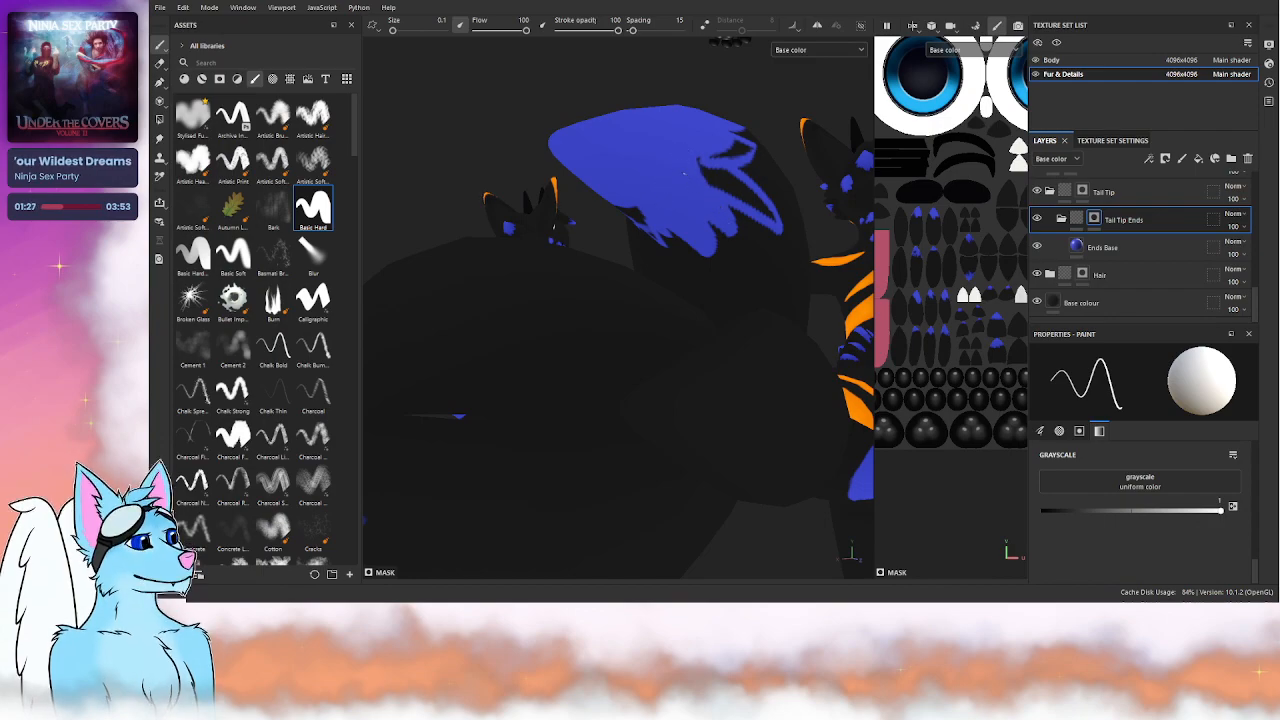
- Fill the remaining dark gaps inside the blue fur spikes on the tail in the Tail Tip Ends mask
left_click_drag(650, 158, 668, 176, "alt")
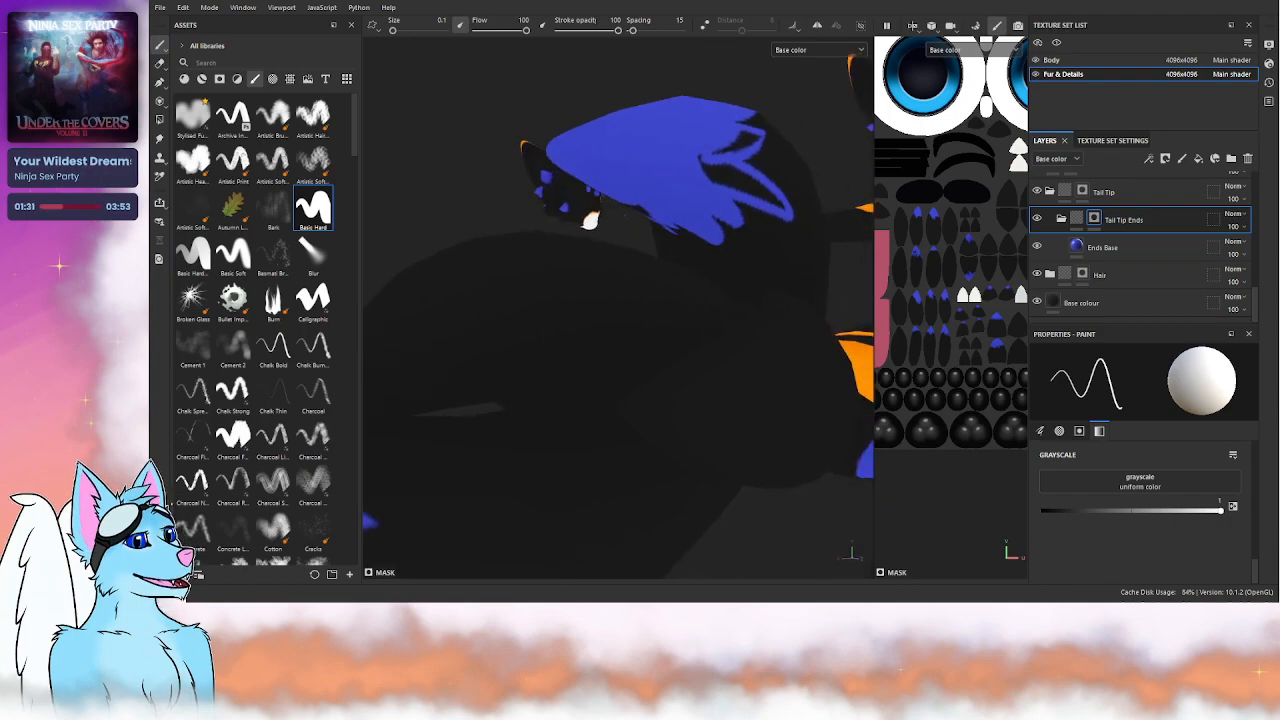
mouse_move(590, 220)
left_mouse_down("alt")
mouse_move(580, 228)
mouse_move(677, 251)
left_mouse_up("alt")
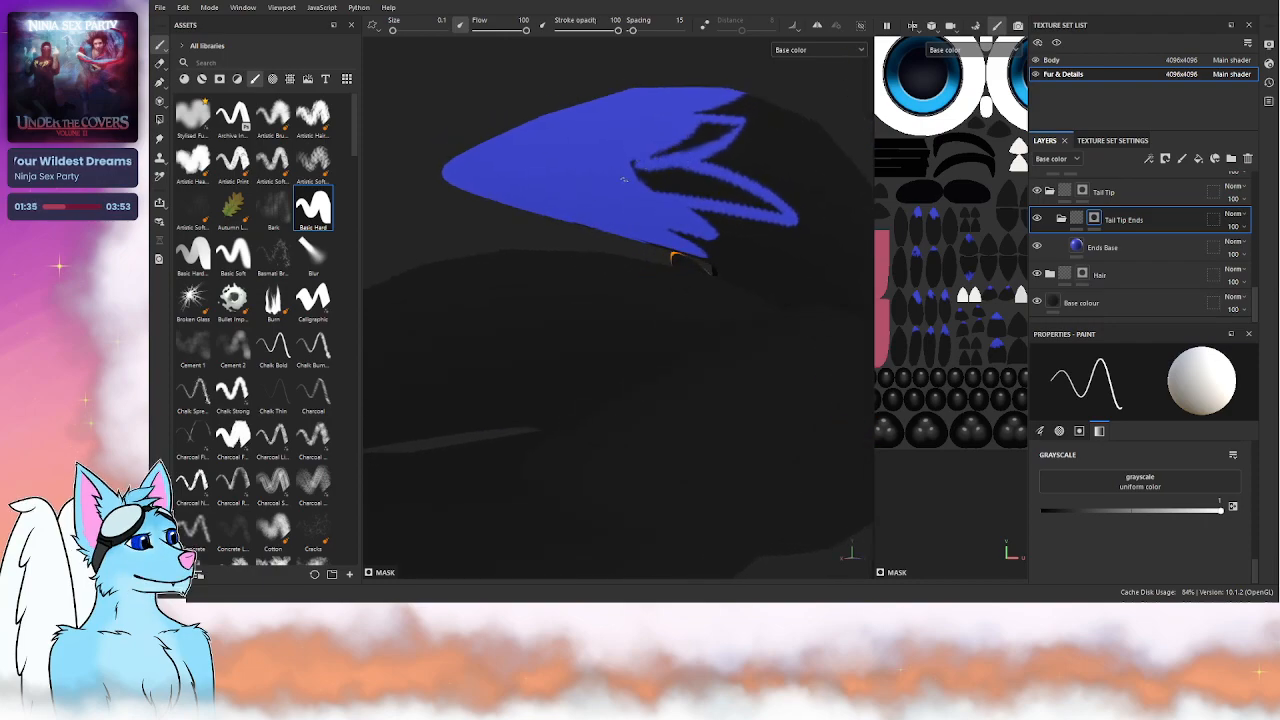
left_click_drag(642, 154, 706, 129)
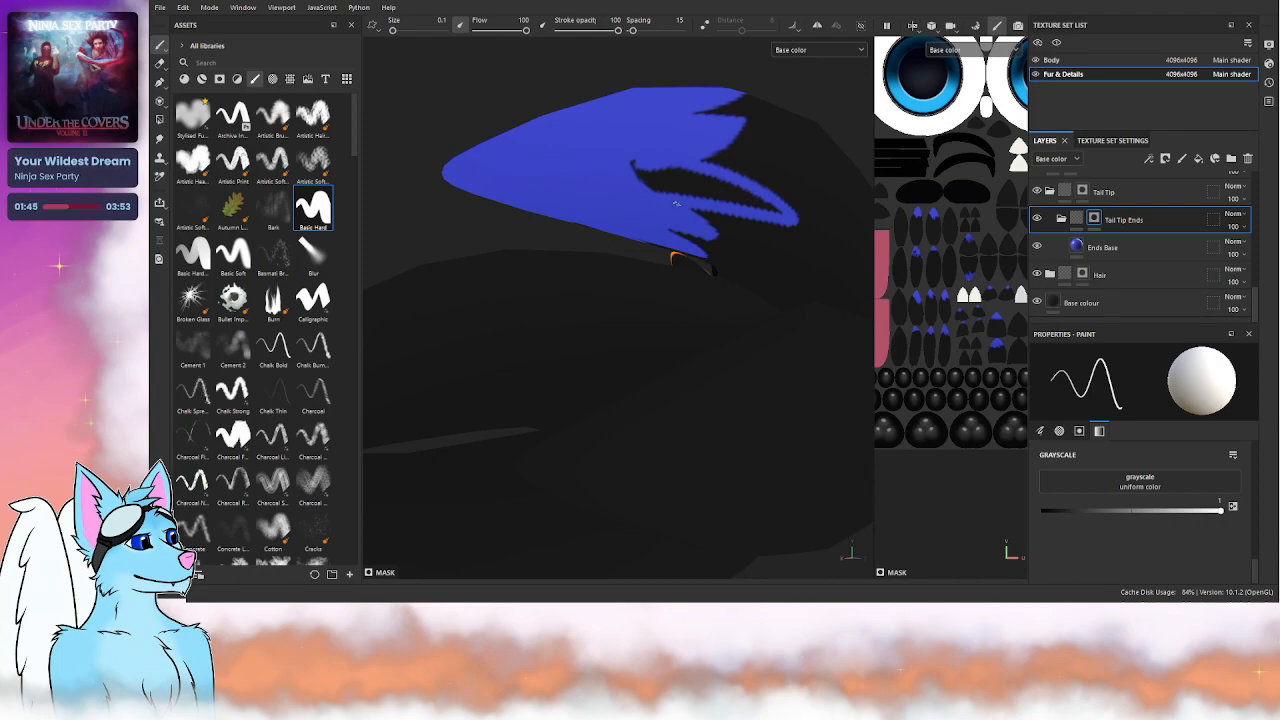
mouse_move(685, 182)
left_mouse_down("alt")
mouse_move(686, 152)
mouse_move(621, 153)
mouse_move(669, 181)
left_mouse_up("alt")
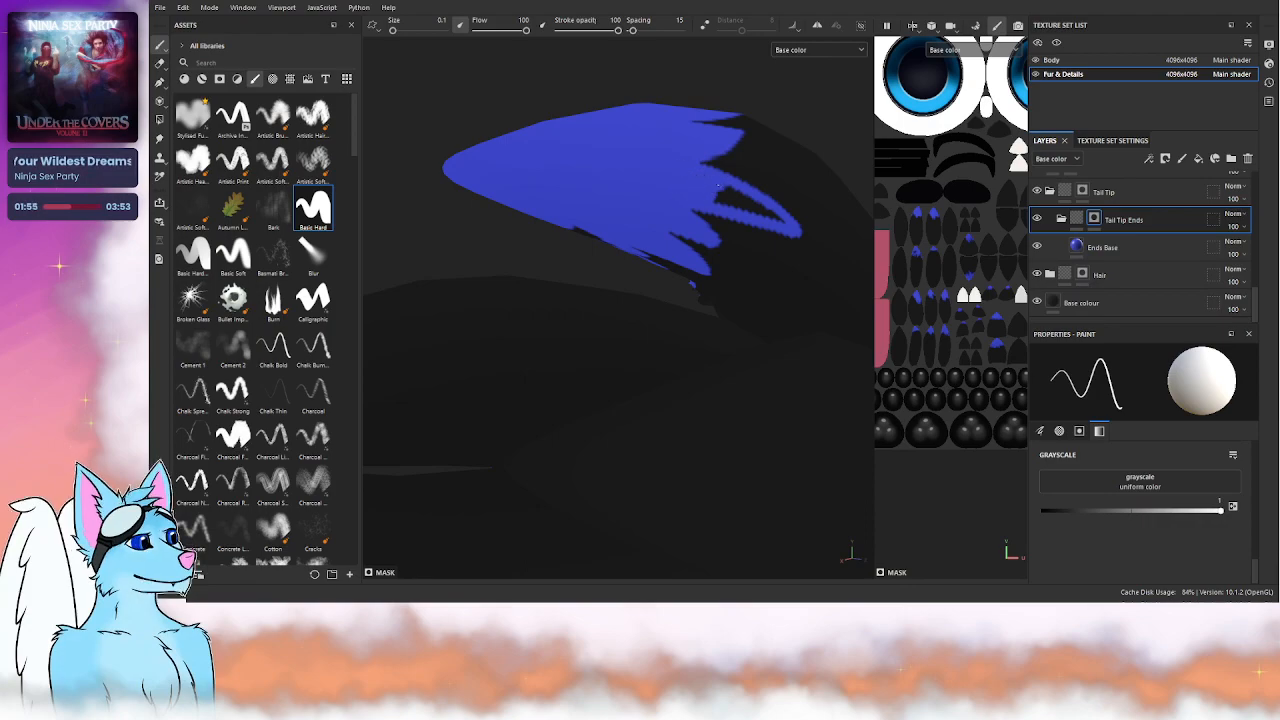
left_click_drag(718, 198, 776, 218)
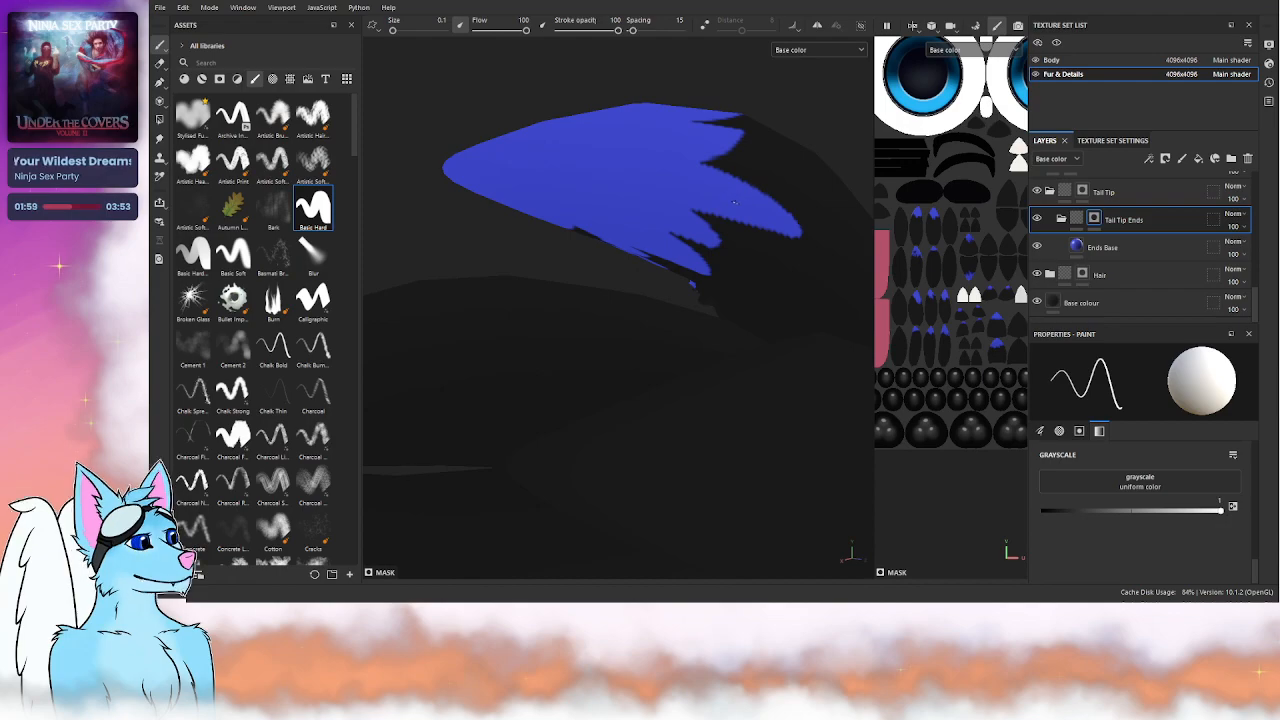
- Examine the dark speck in the tail's blue area closely and check it in the Tail Tip folder's mask
mouse_move(733, 198)
left_mouse_down("alt")
mouse_move(706, 129)
mouse_move(685, 197)
mouse_move(739, 219)
left_mouse_up("alt")
scroll(735, 213, "up", 3)
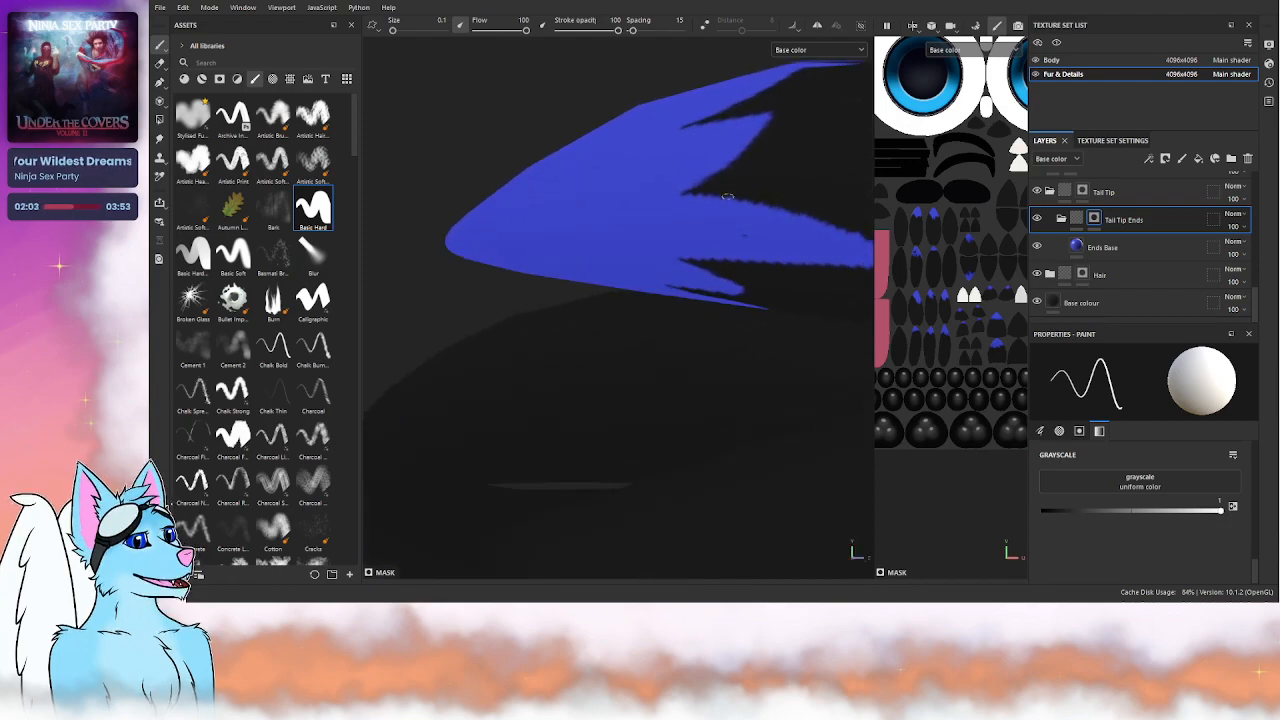
scroll(781, 241, "up", 4)
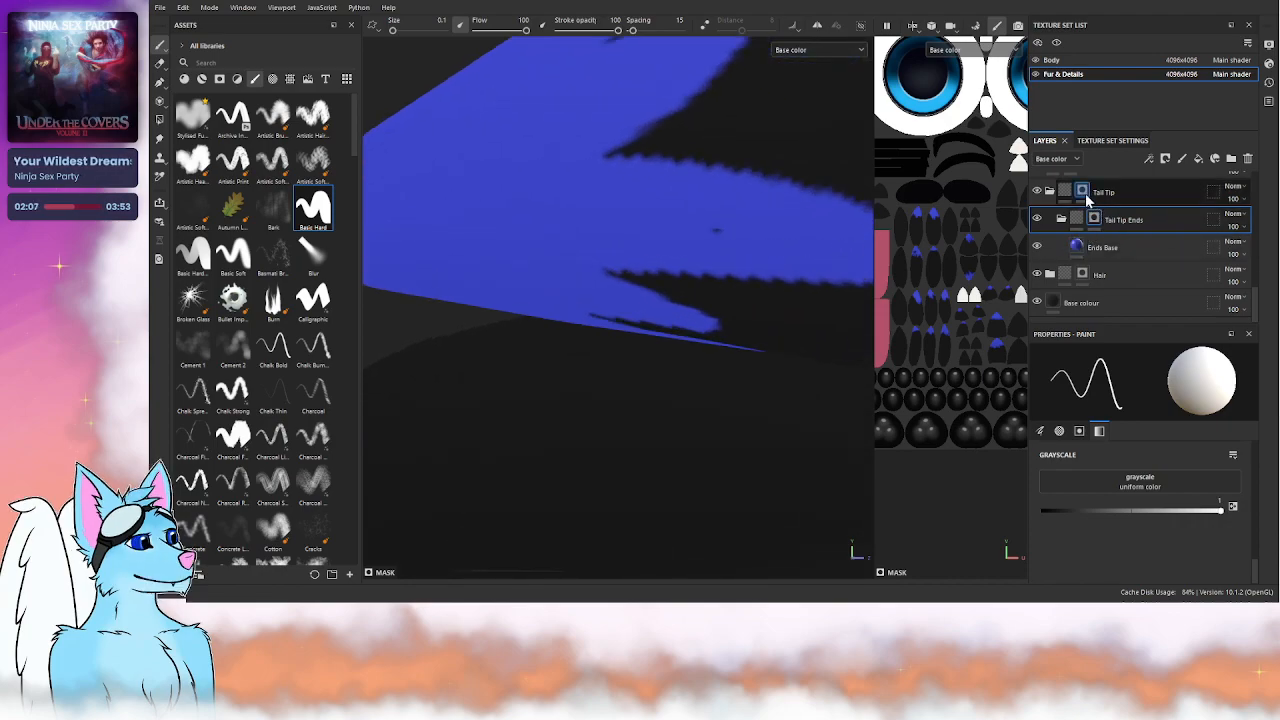
left_click(1088, 200, "alt")
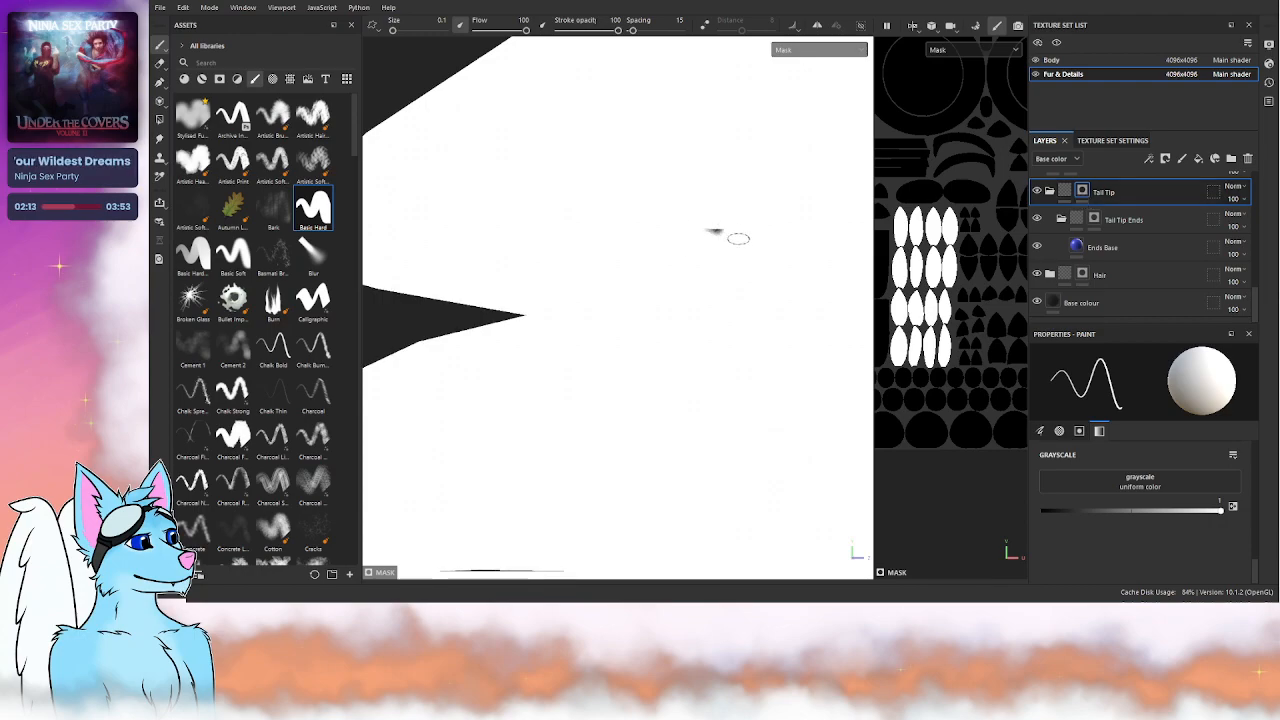
left_click_drag(744, 219, 668, 261, "alt")
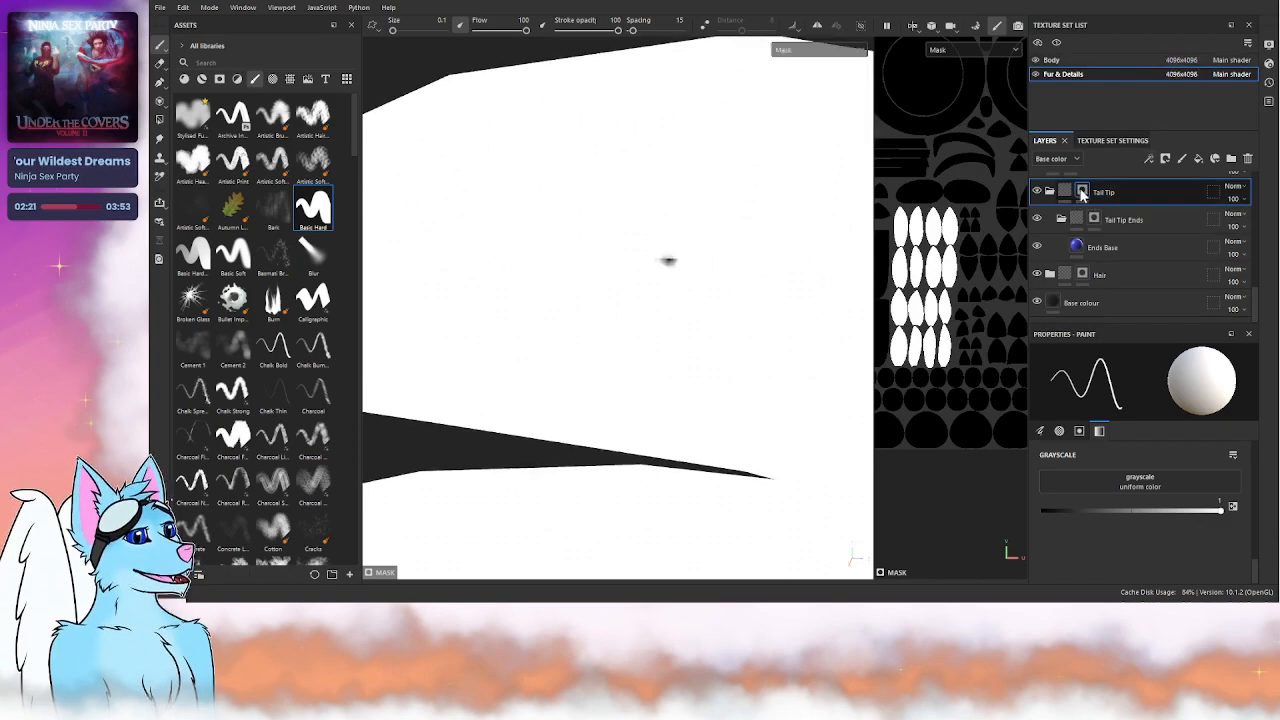
left_click(1050, 192)
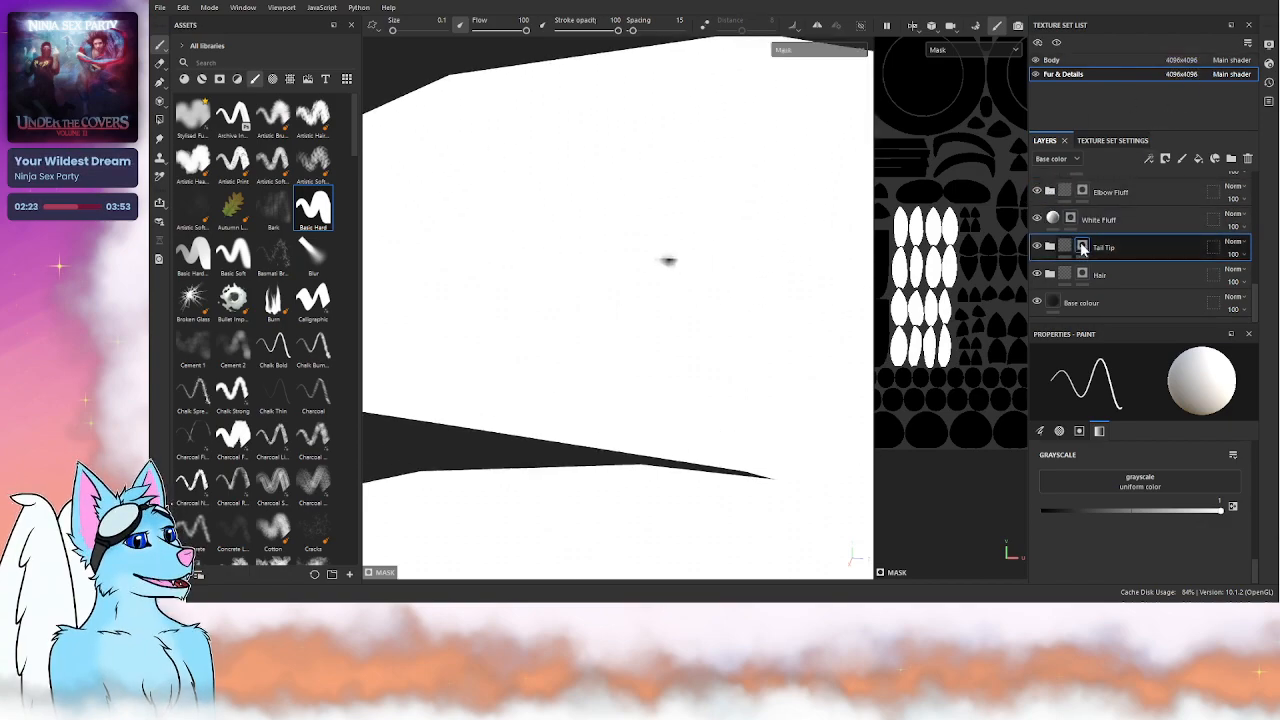
left_click(1050, 247)
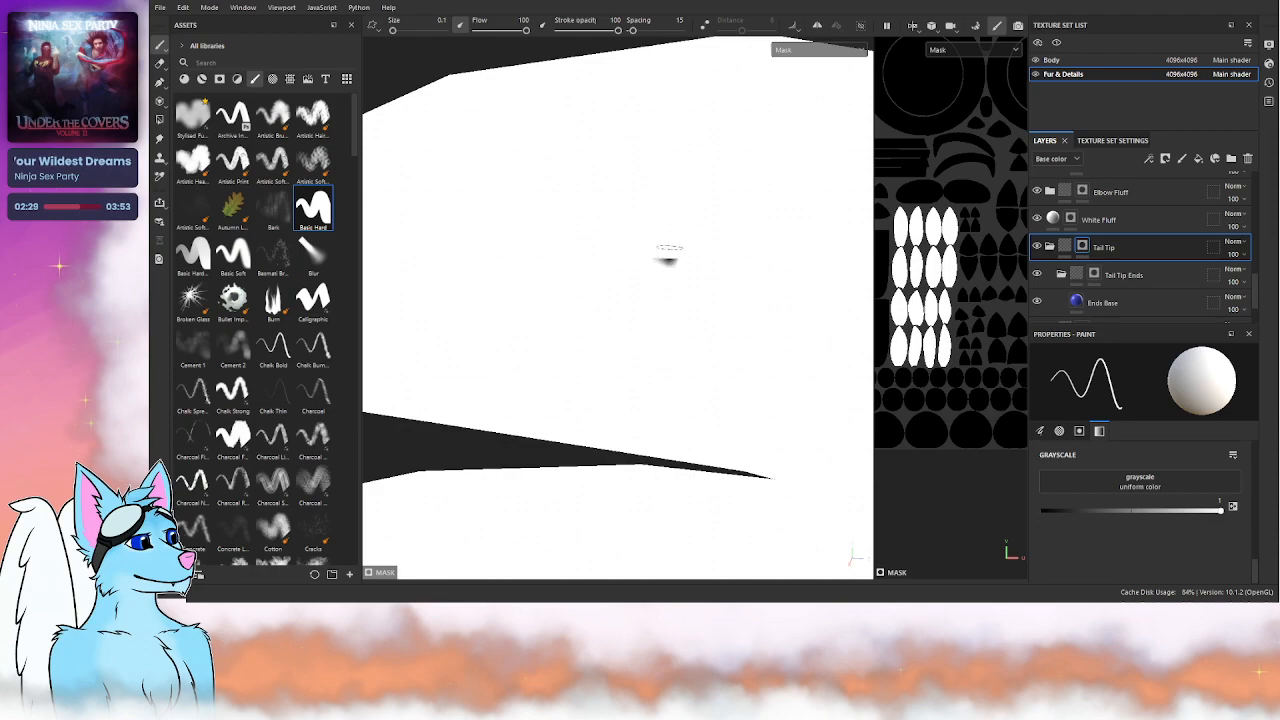
scroll(820, 250, "down", 2)
scroll(952, 237, "down", 2)
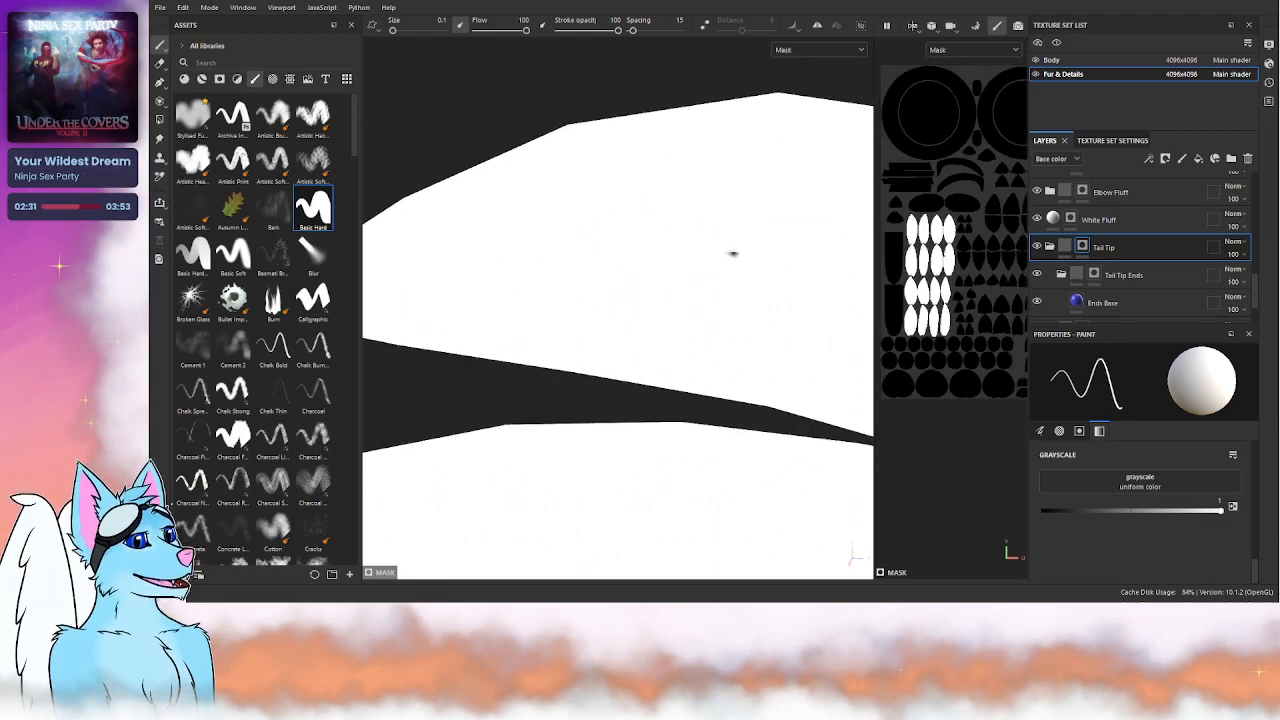
scroll(955, 237, "down", 2)
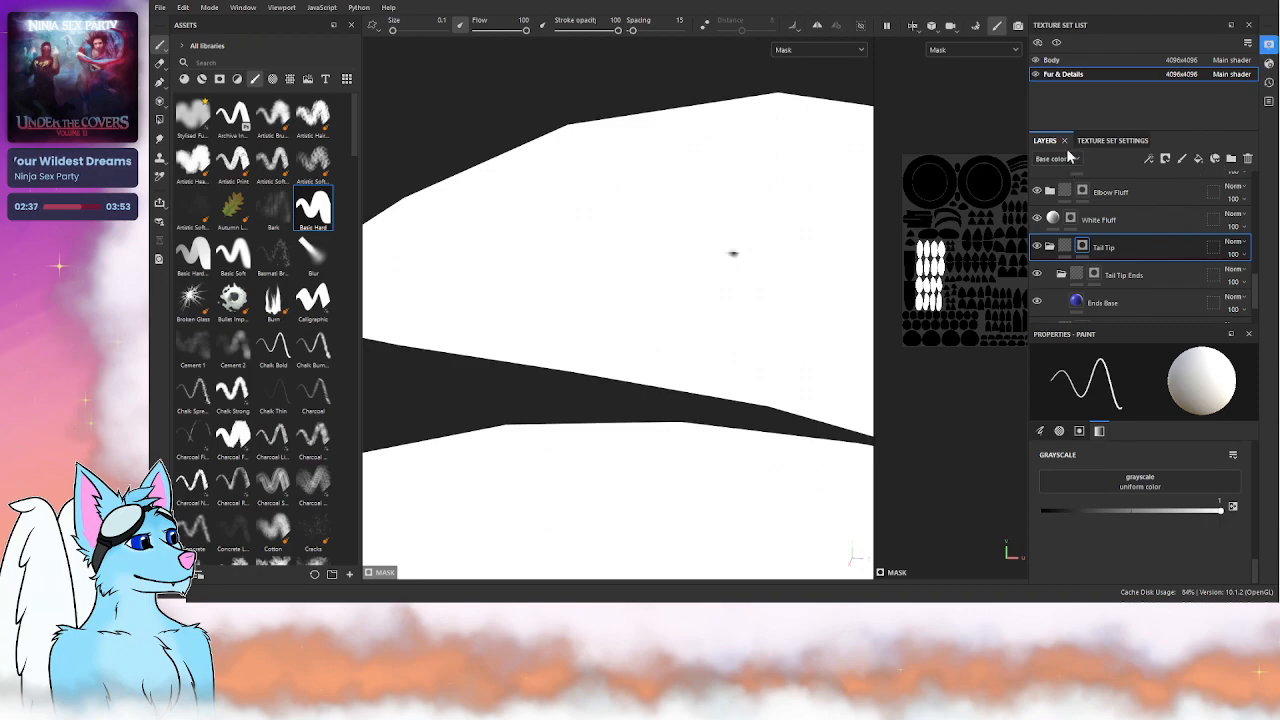
- Show the mesh wireframe and examine the tail islands of the Tail Tip mask in the UV layout
key("alt+w")
scroll(824, 263, "up", 2)
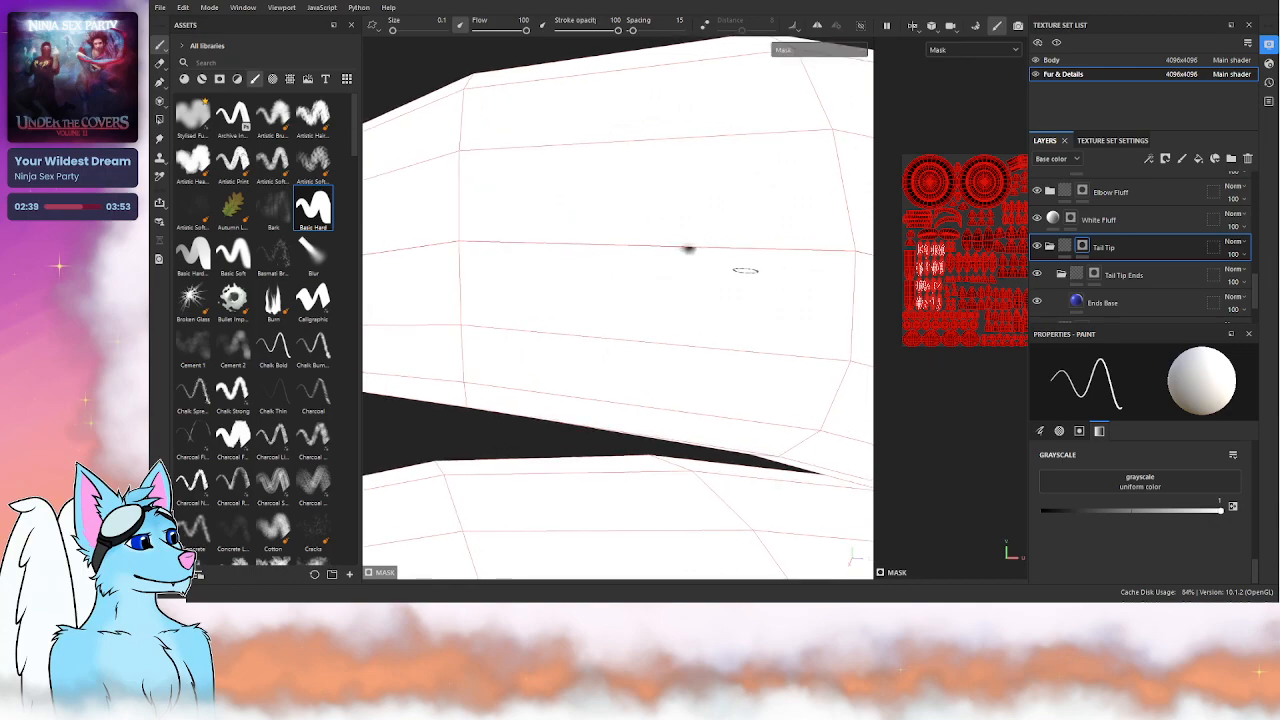
scroll(960, 300, "up", 6)
scroll(950, 300, "up", 2)
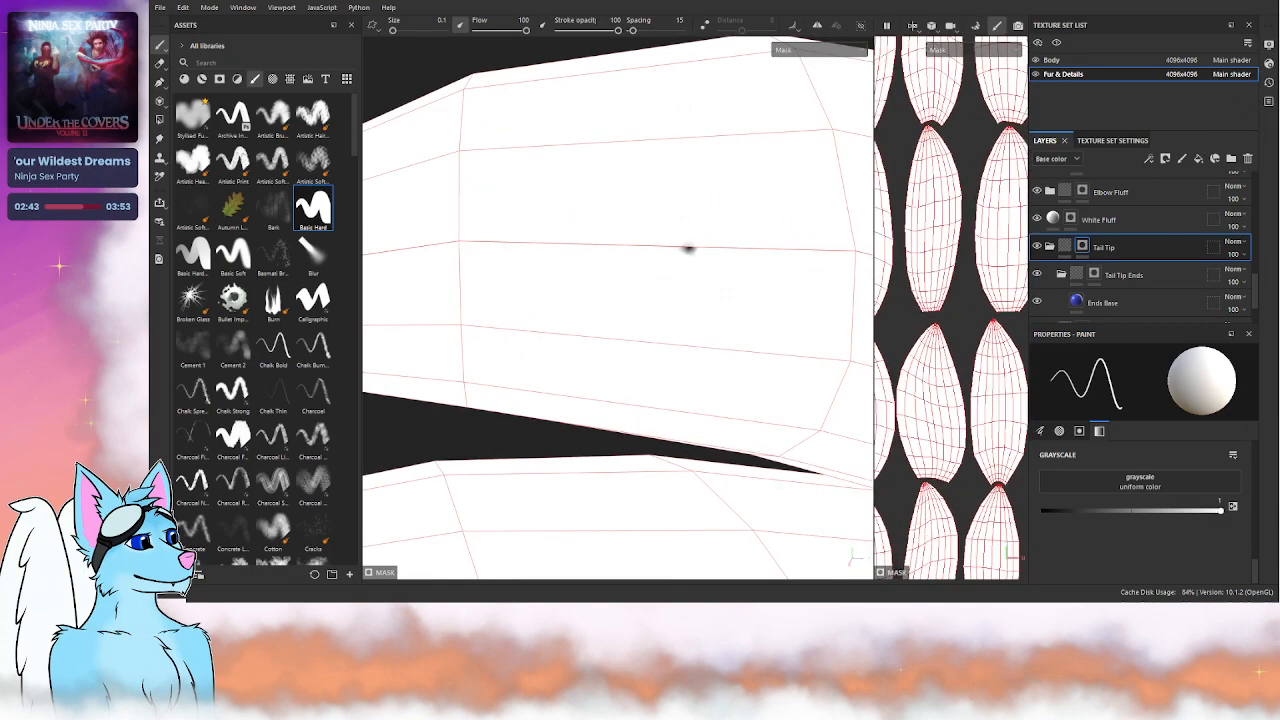
scroll(925, 245, "up", 2)
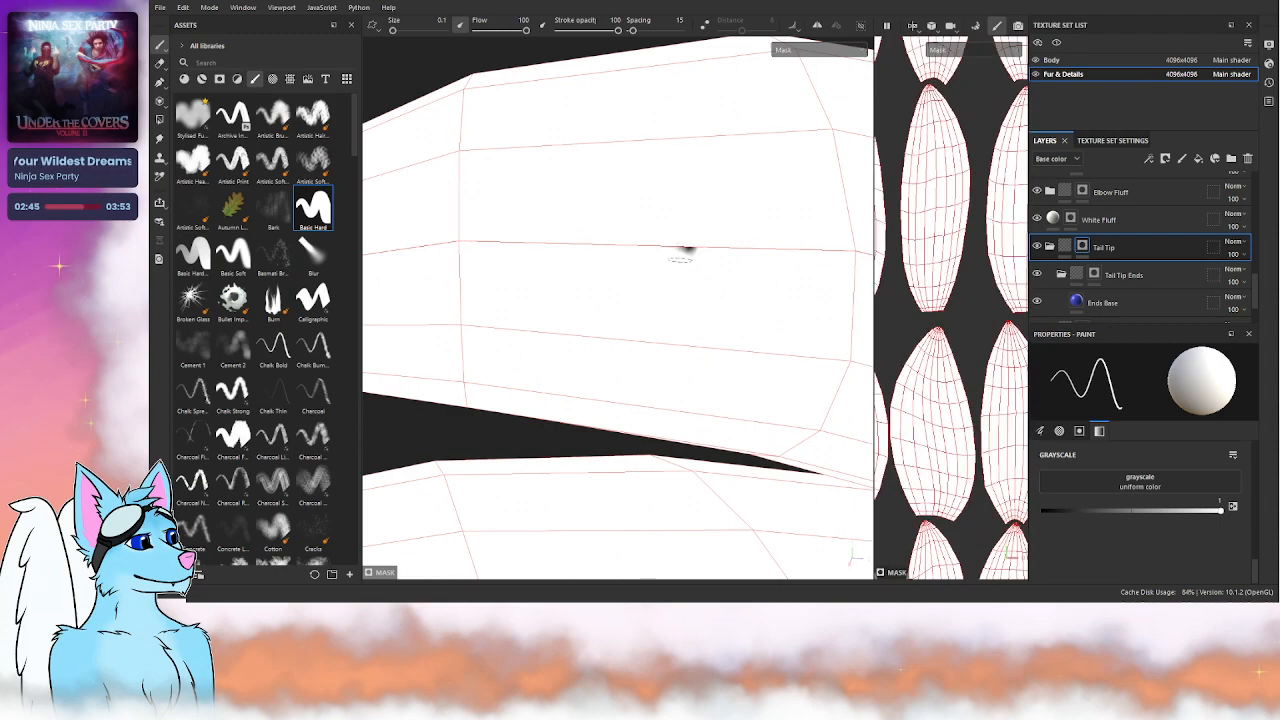
- Paint a black test mark beside the speck at grayscale 0 and paint it out again at grayscale 1
left_click(1221, 512)
mouse_move(621, 292)
left_mouse_down()
mouse_move(690, 290)
mouse_move(652, 298)
left_mouse_up()
scroll(963, 160, "up", 3)
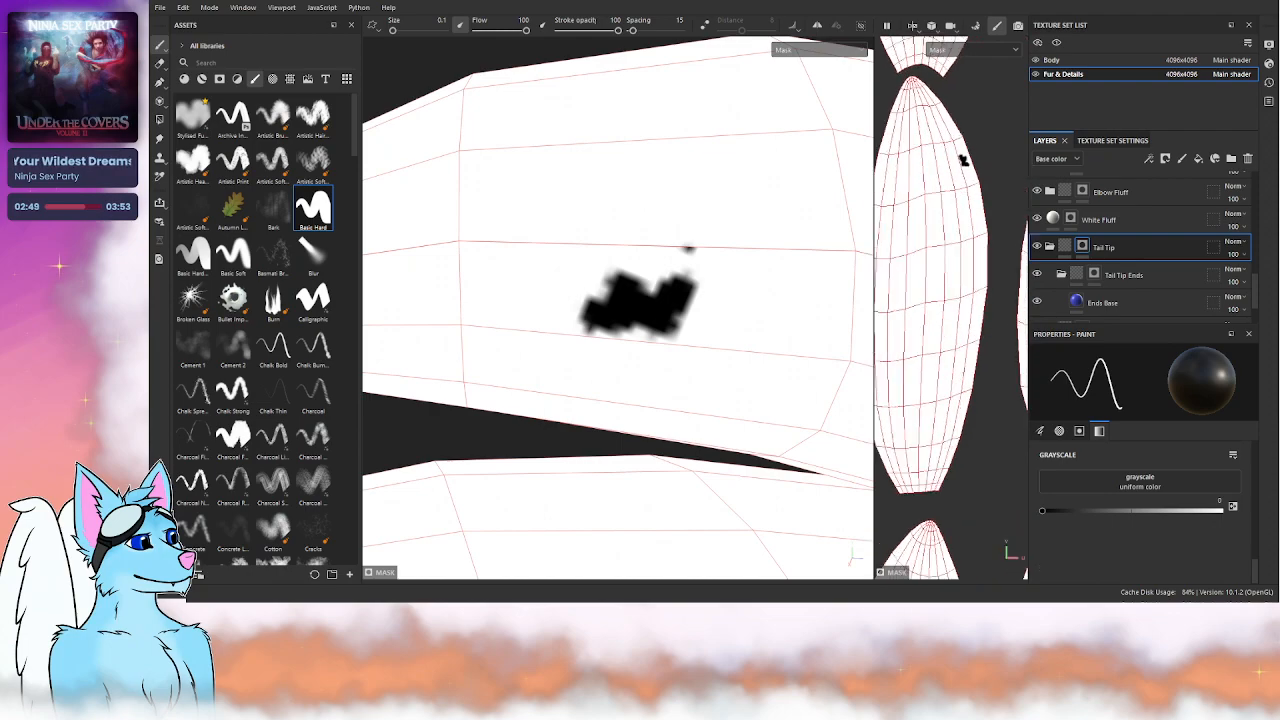
scroll(963, 160, "up", 5)
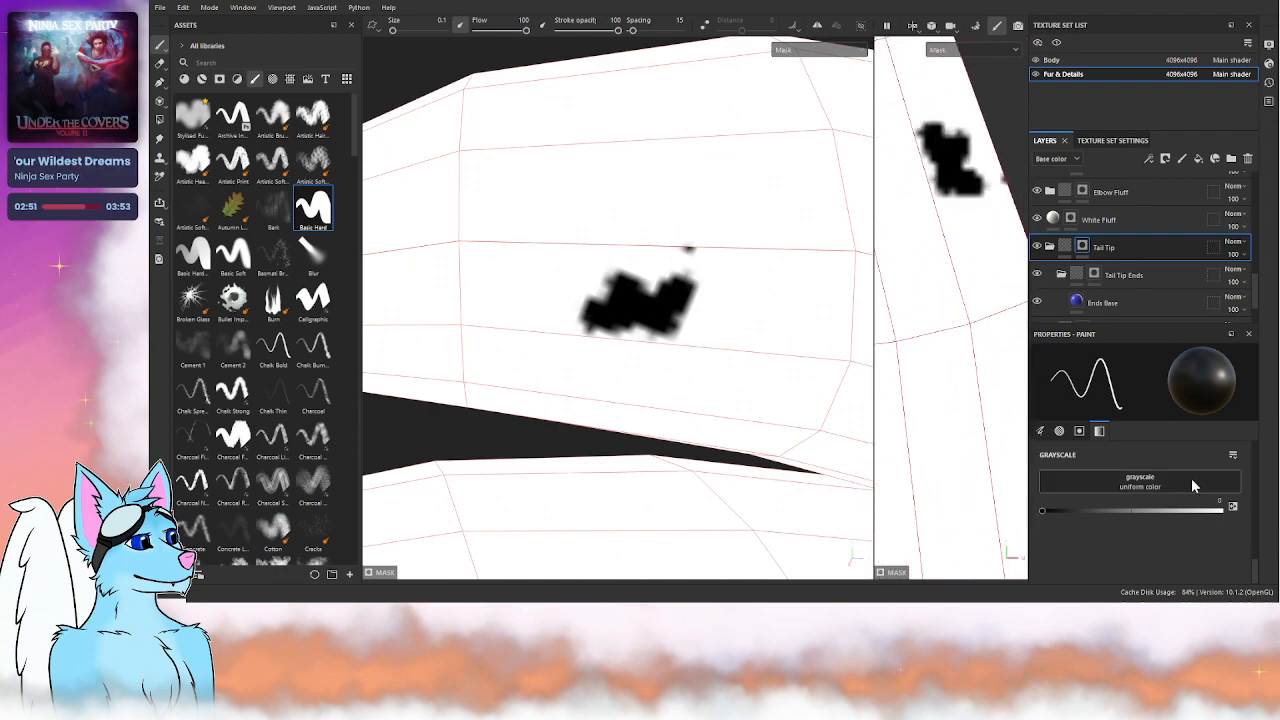
left_click(1233, 510)
left_click_drag(660, 302, 632, 287)
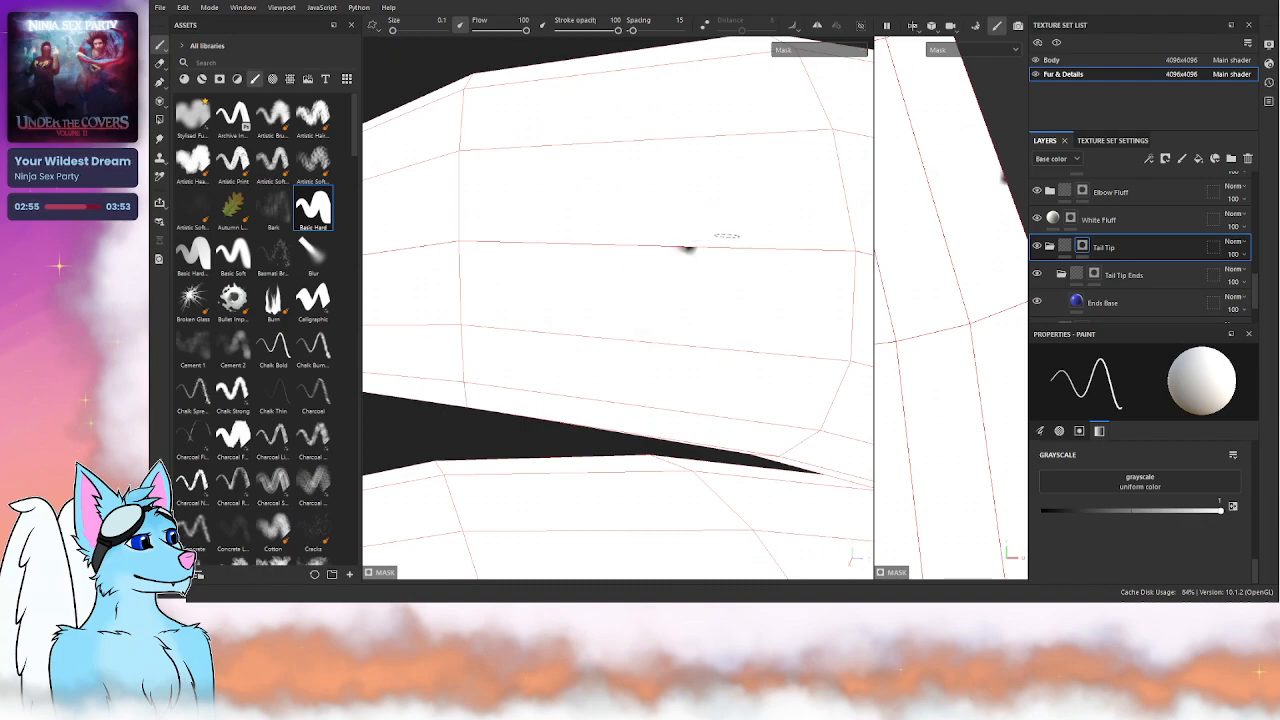
- Enlarge the brush to 0.84 and paint over the dark speck at the island's edge in the Tail Tip mask
right_click_drag(1001, 180, 1060, 182, "ctrl")
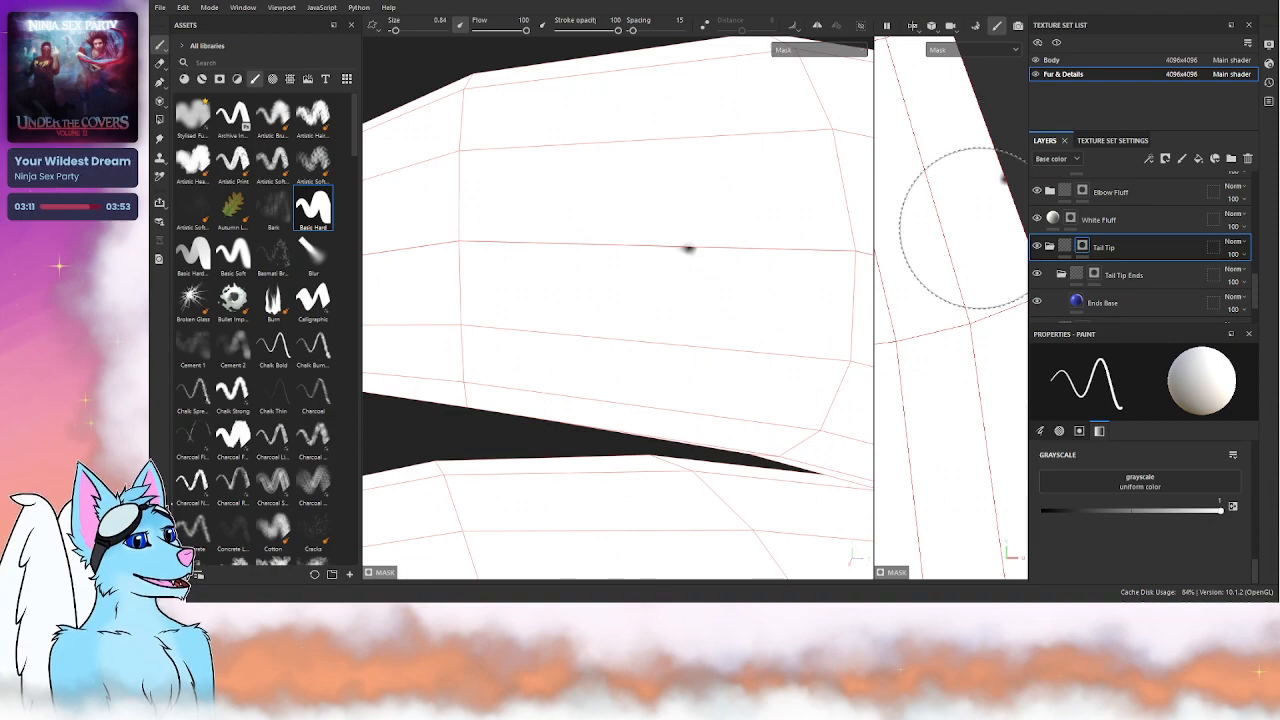
scroll(926, 207, "down", 2)
scroll(688, 249, "down", 3)
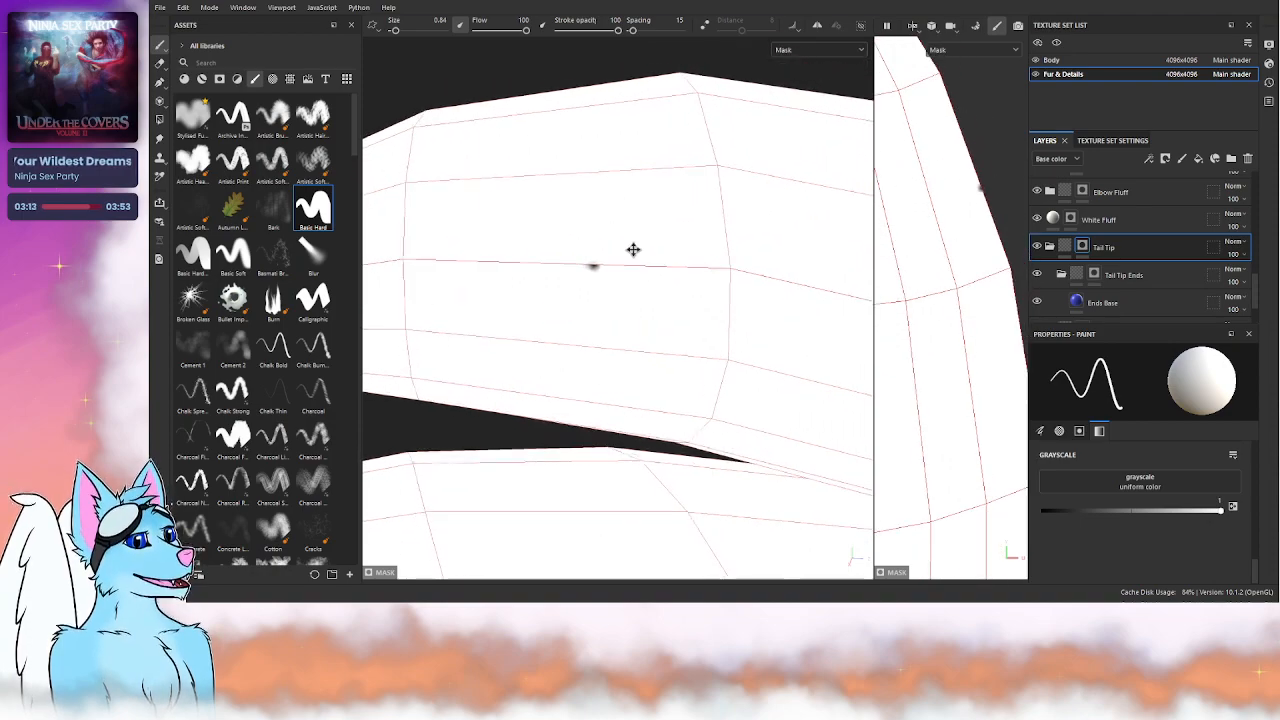
scroll(608, 252, "down", 1)
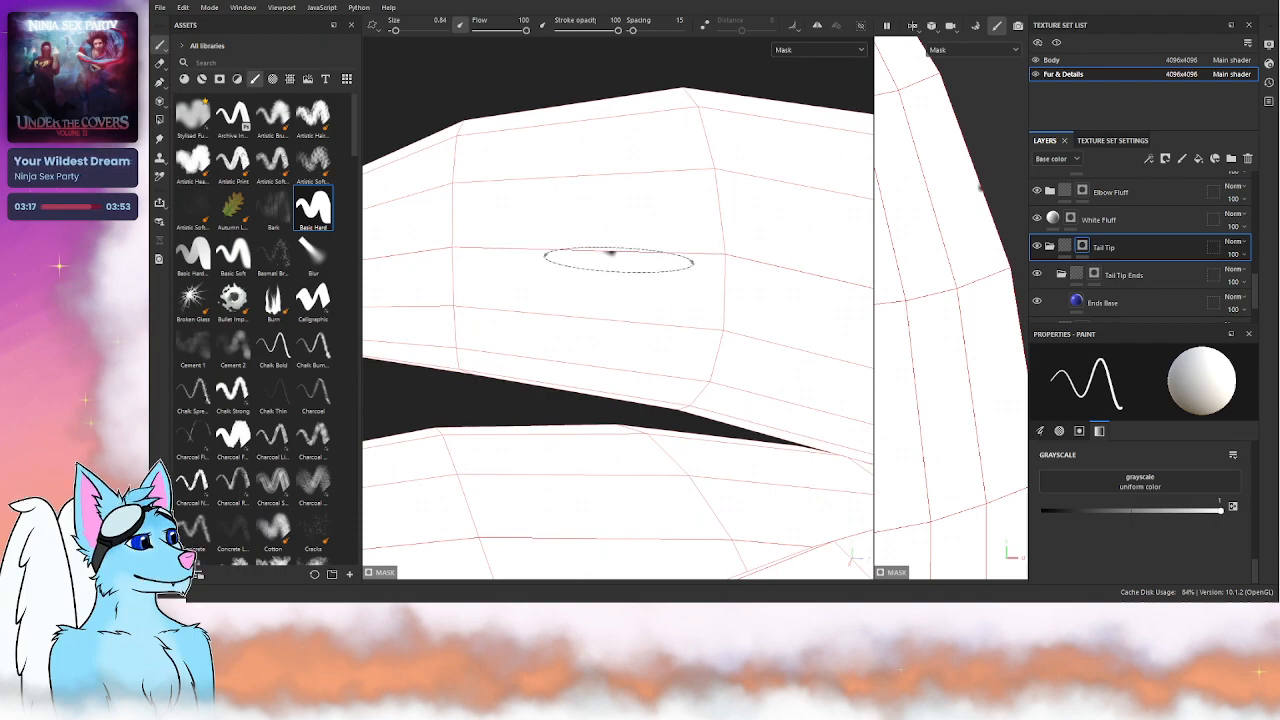
left_click_drag(720, 235, 635, 214, "alt")
scroll(920, 214, "down", 3)
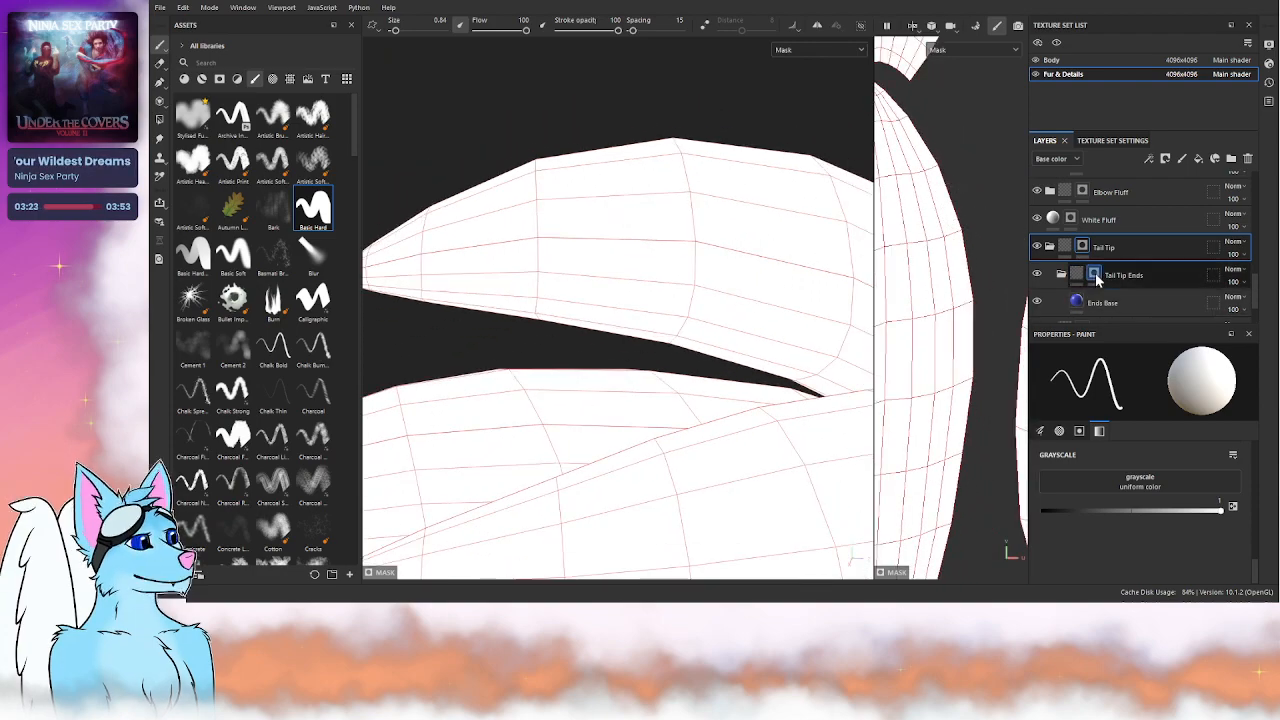
- Display the Tail Tip Ends mask on its own and reduce the brush size to 0.1 for the remaining speck
left_click(1096, 280)
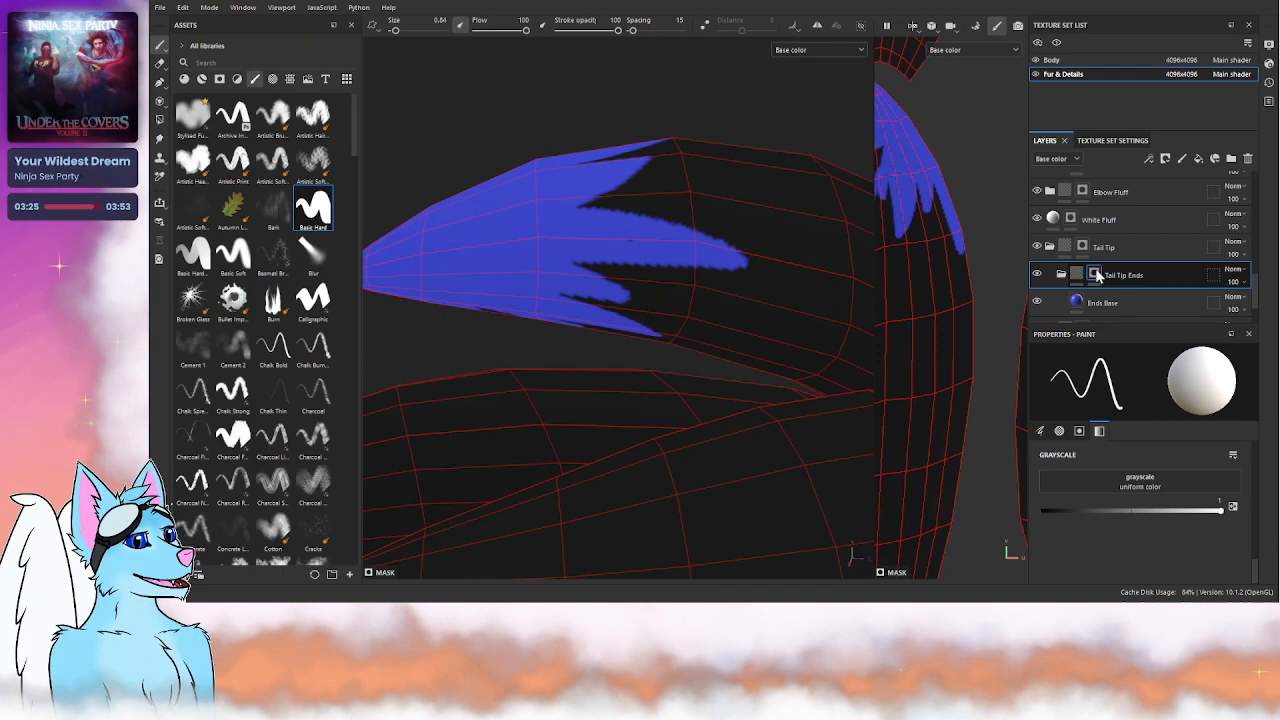
left_click(1094, 275)
scroll(766, 237, "up", 5)
key("bracketleft")
key("bracketleft")
key("bracketleft")
key("bracketleft")
key("bracketleft")
key("bracketleft")
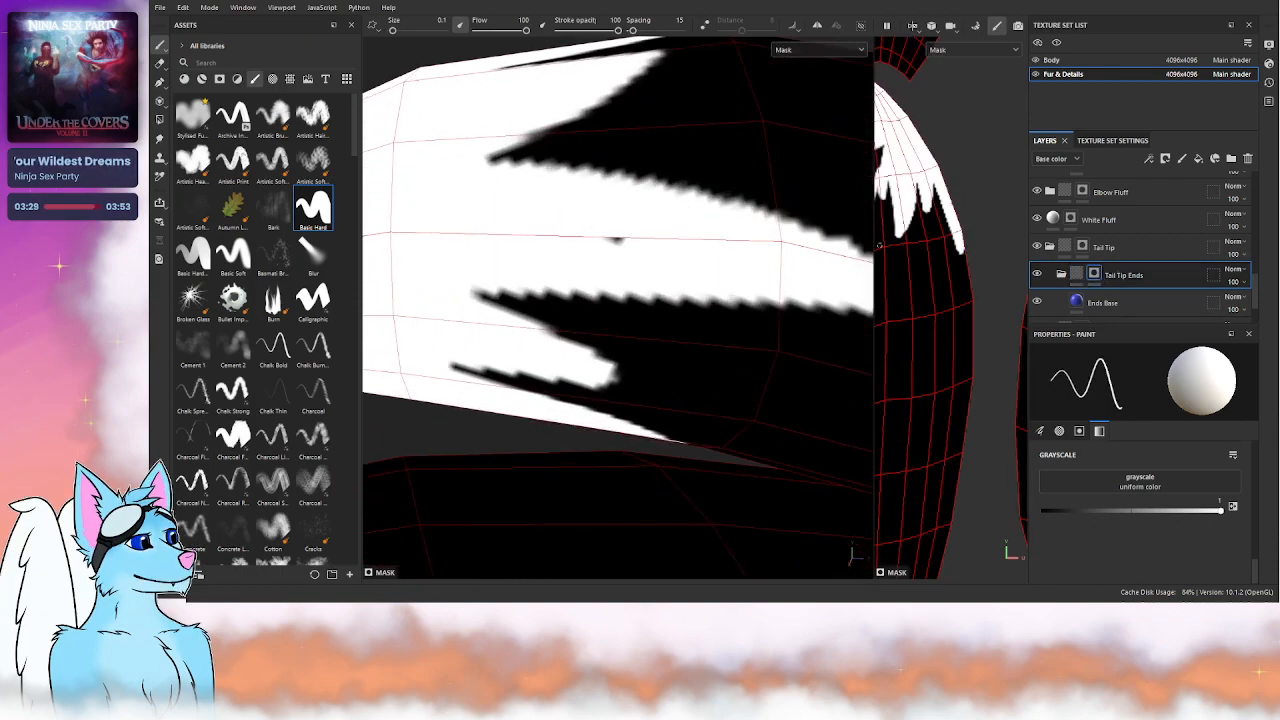
scroll(947, 210, "up", 5)
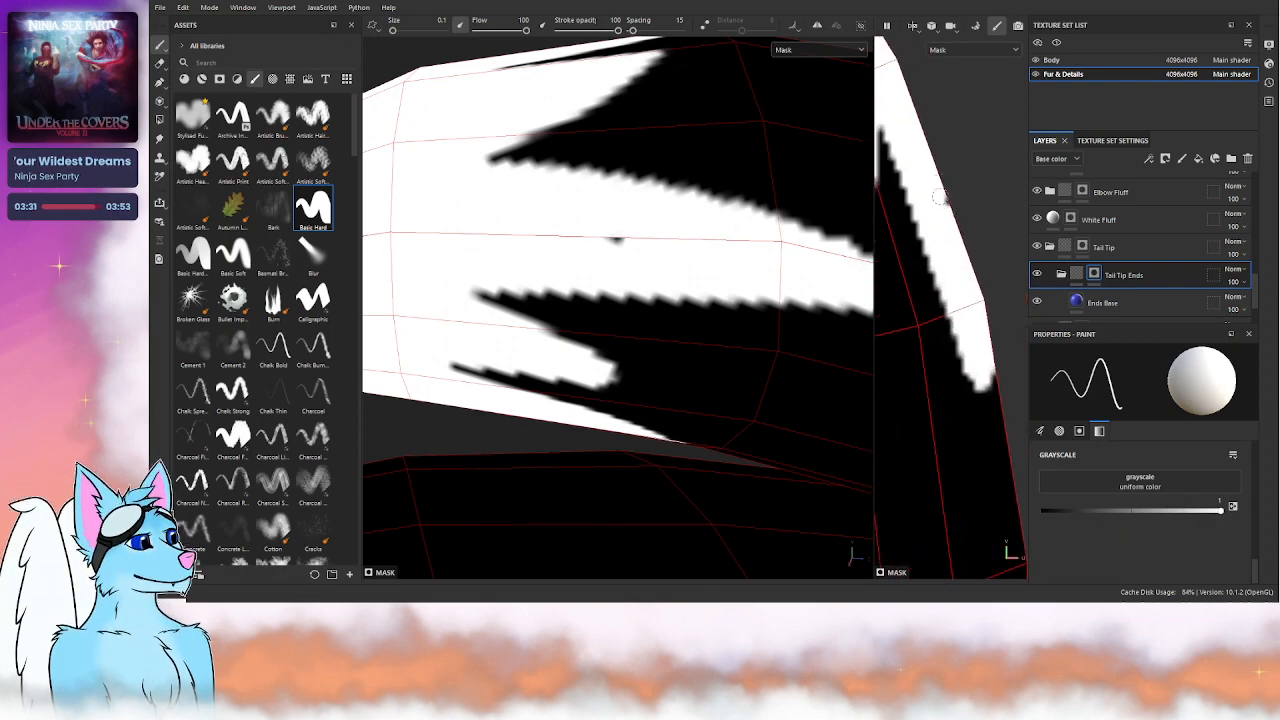
key("bracketright")
key("bracketright")
key("bracketright")
key("bracketright")
key("bracketright")
key("bracketright")
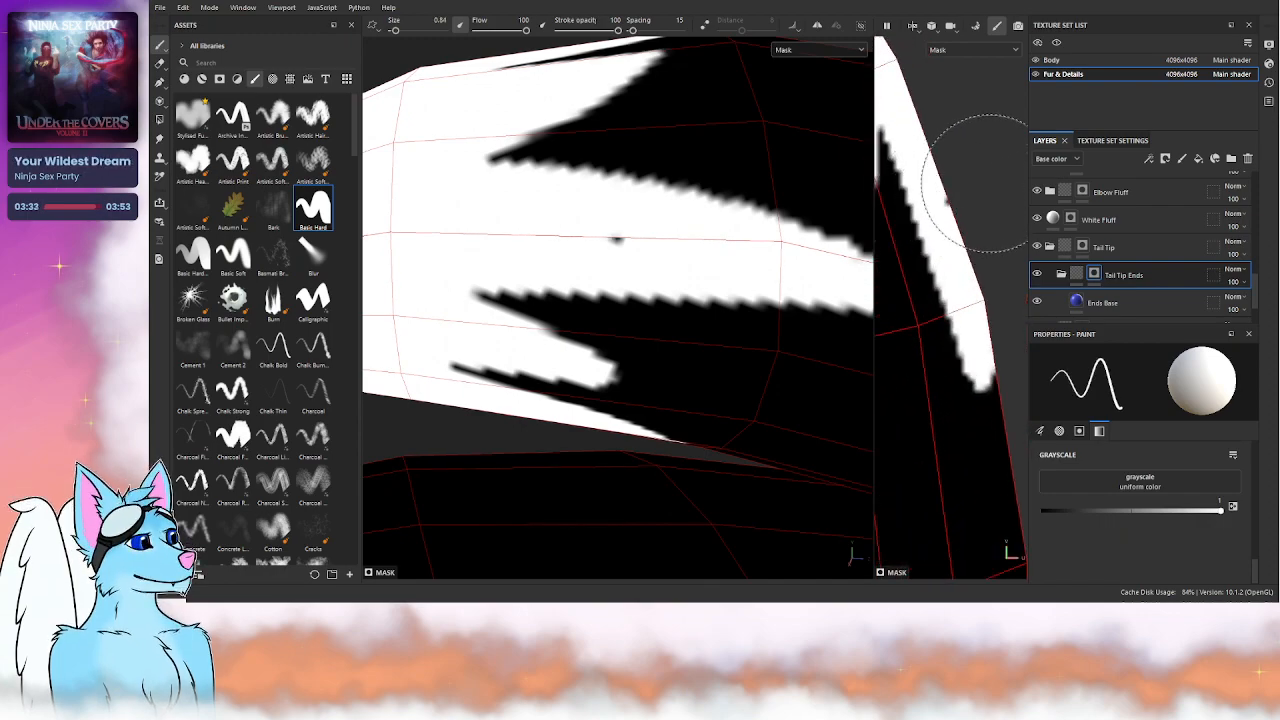
key("bracketleft")
key("bracketleft")
key("bracketleft")
key("bracketleft")
key("bracketleft")
key("bracketleft")
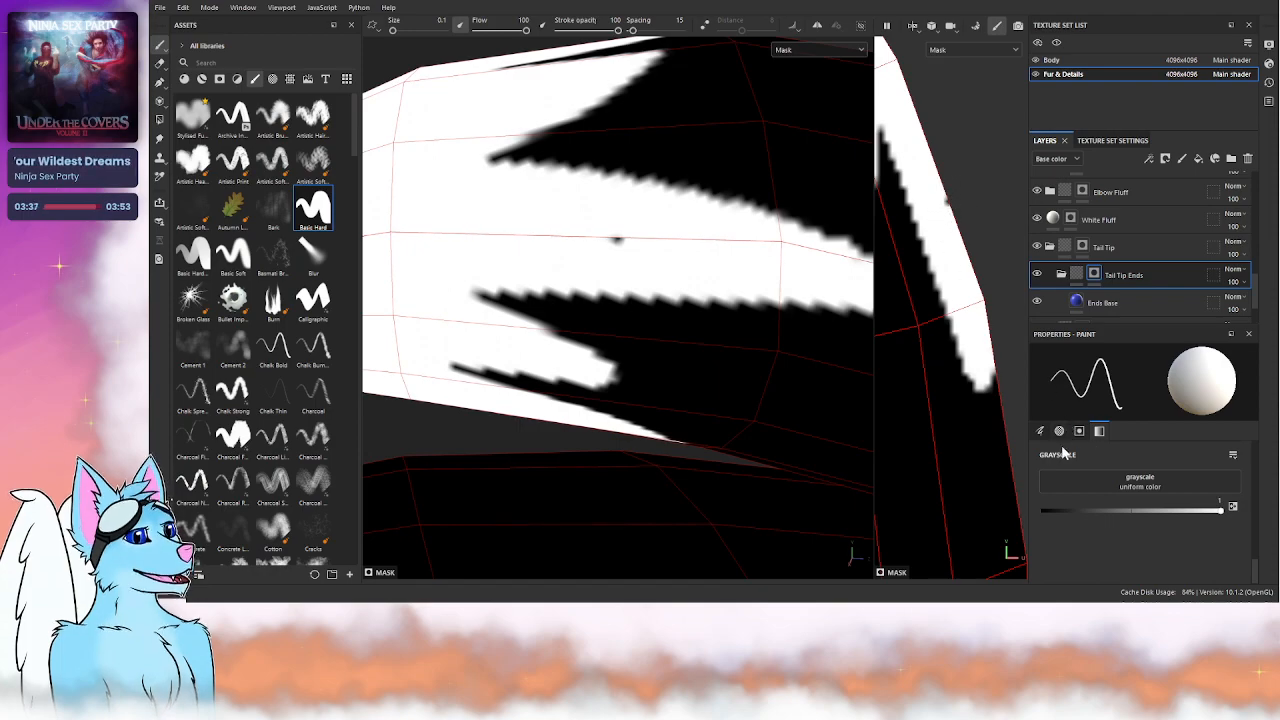
- Switch the brush alignment to UV to cover the speck in the Tail Tip Ends mask, and restore the Tangent | Wrap alignment
scroll(1077, 484, "up", 5)
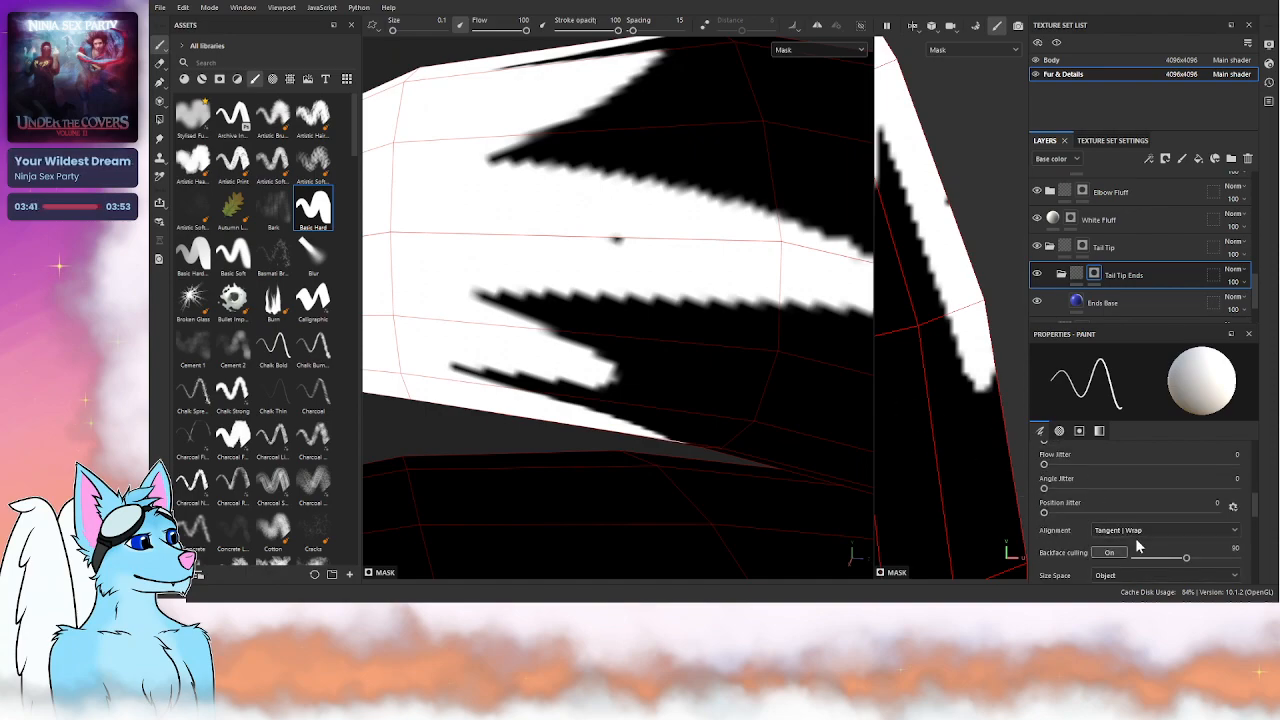
left_click(1135, 530)
left_click(1118, 574)
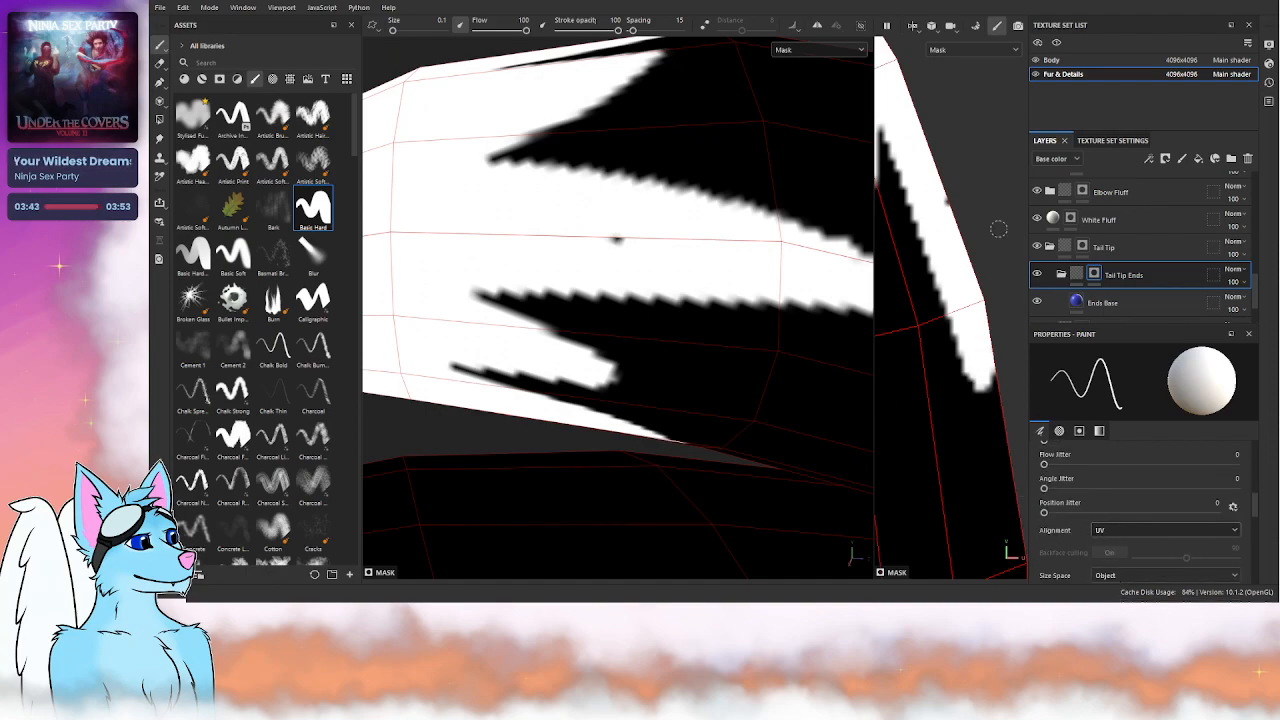
left_click(1140, 555)
scroll(646, 217, "down", 5)
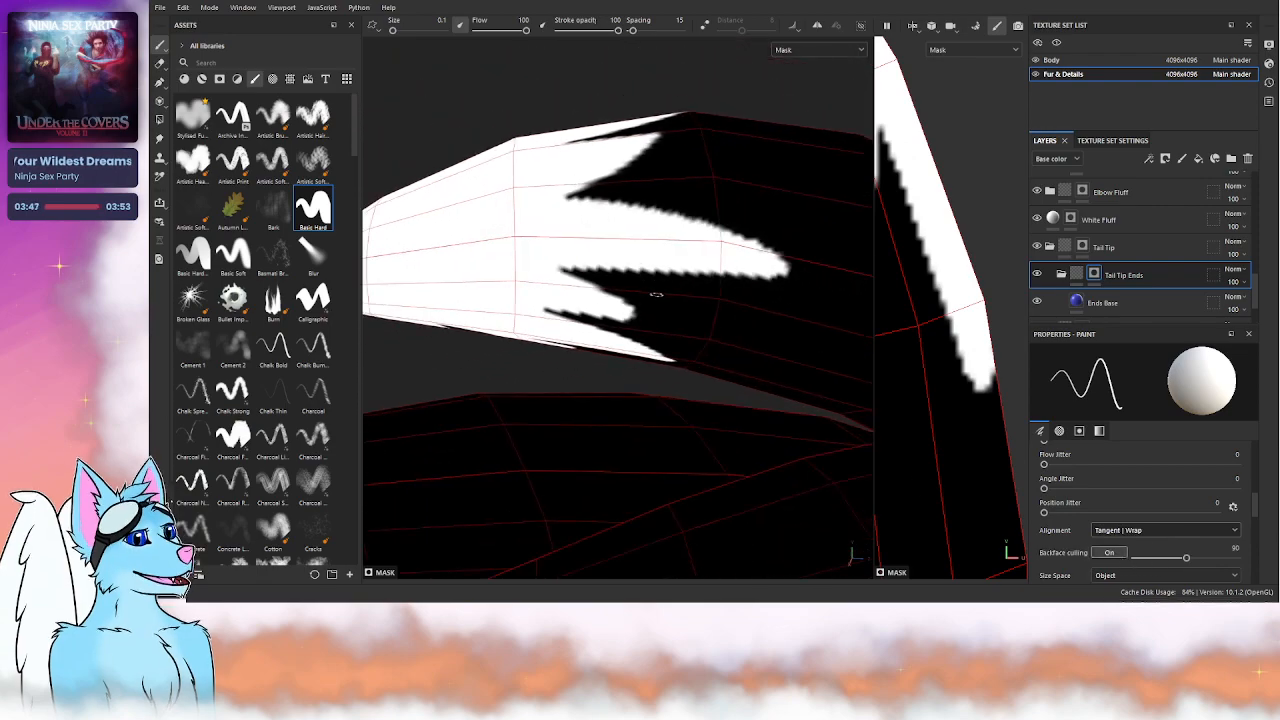
- Return the Tail Tip Ends mask to the base color view and enable Lazy Mouse with the brush grayscale at 0
left_click(1083, 276)
left_click(1095, 275)
scroll(652, 135, "down", 3)
left_click(705, 25)
left_click(1099, 431)
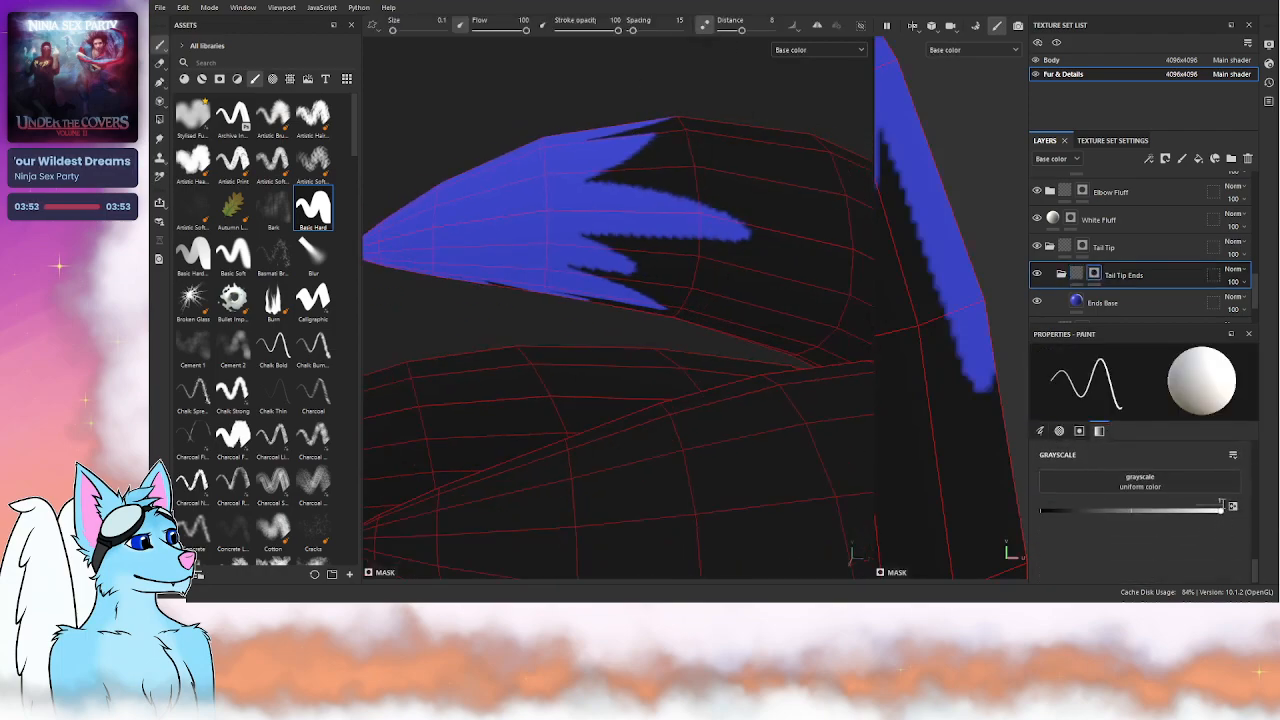
left_click_drag(1220, 508, 1042, 510)
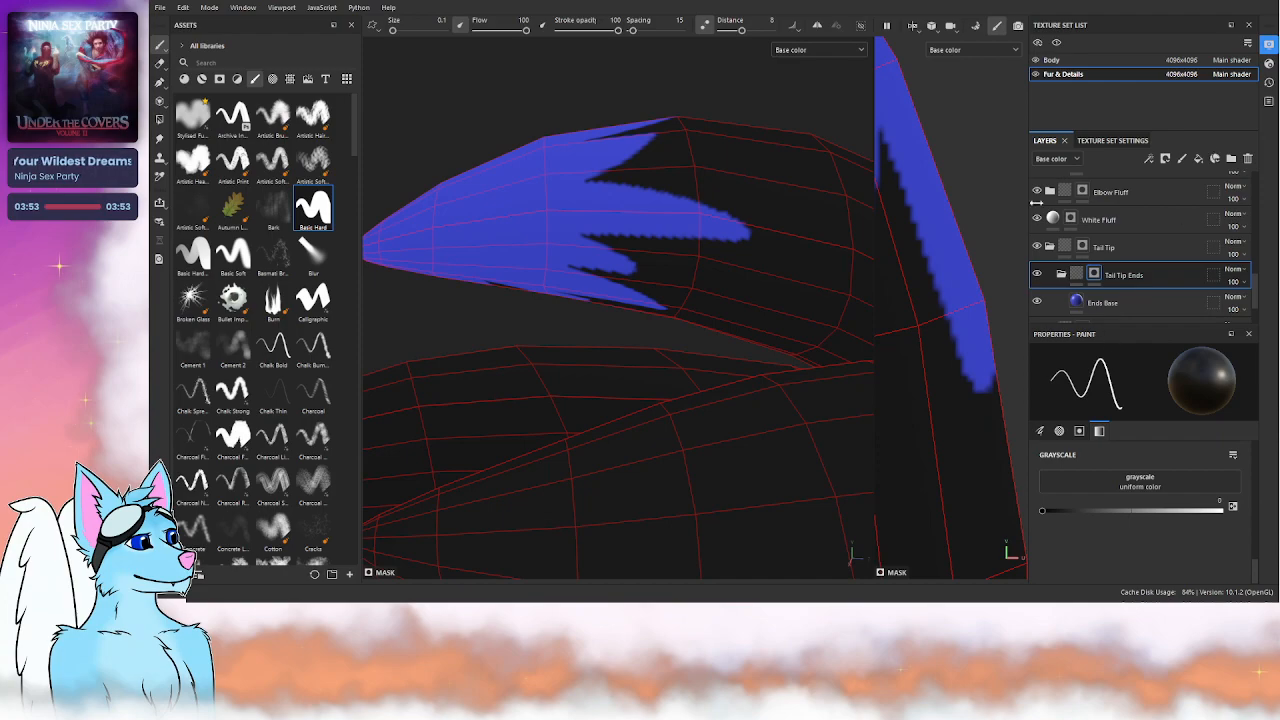
- Hide the mesh wireframe around the tail tip's blue fur markings
left_click(1058, 143)
left_click(1270, 44)
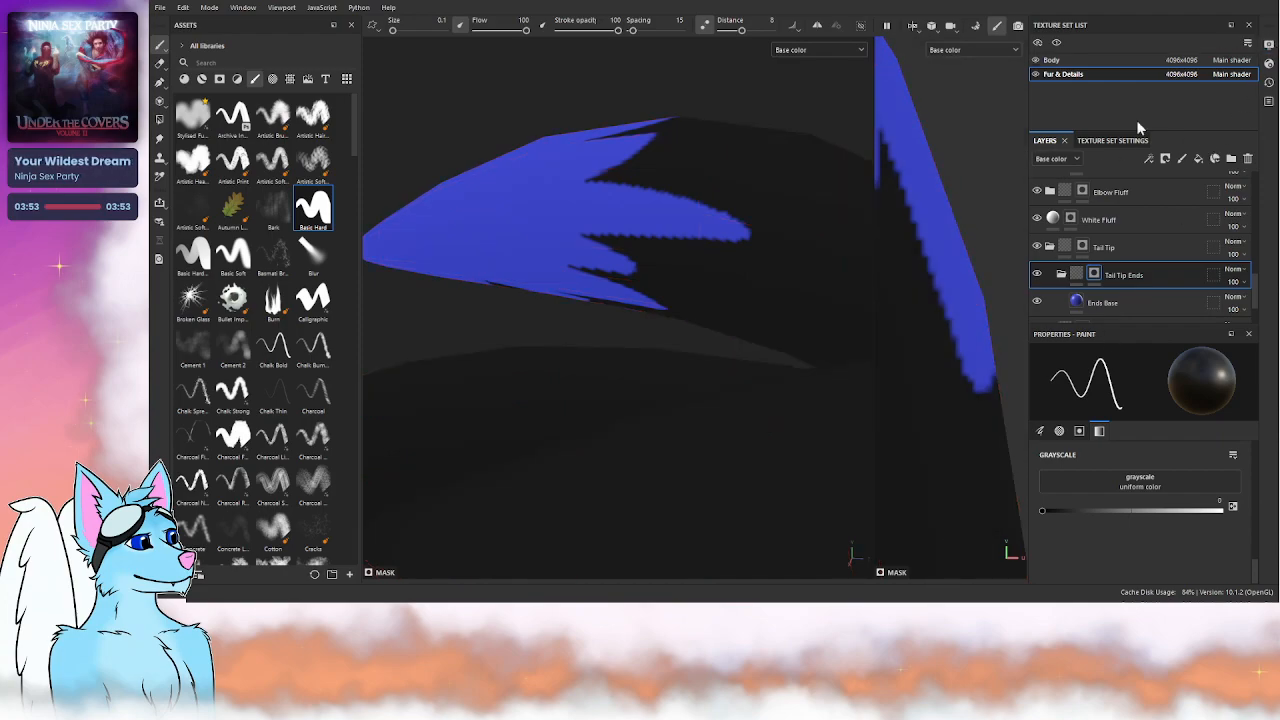
scroll(698, 250, "up", 1)
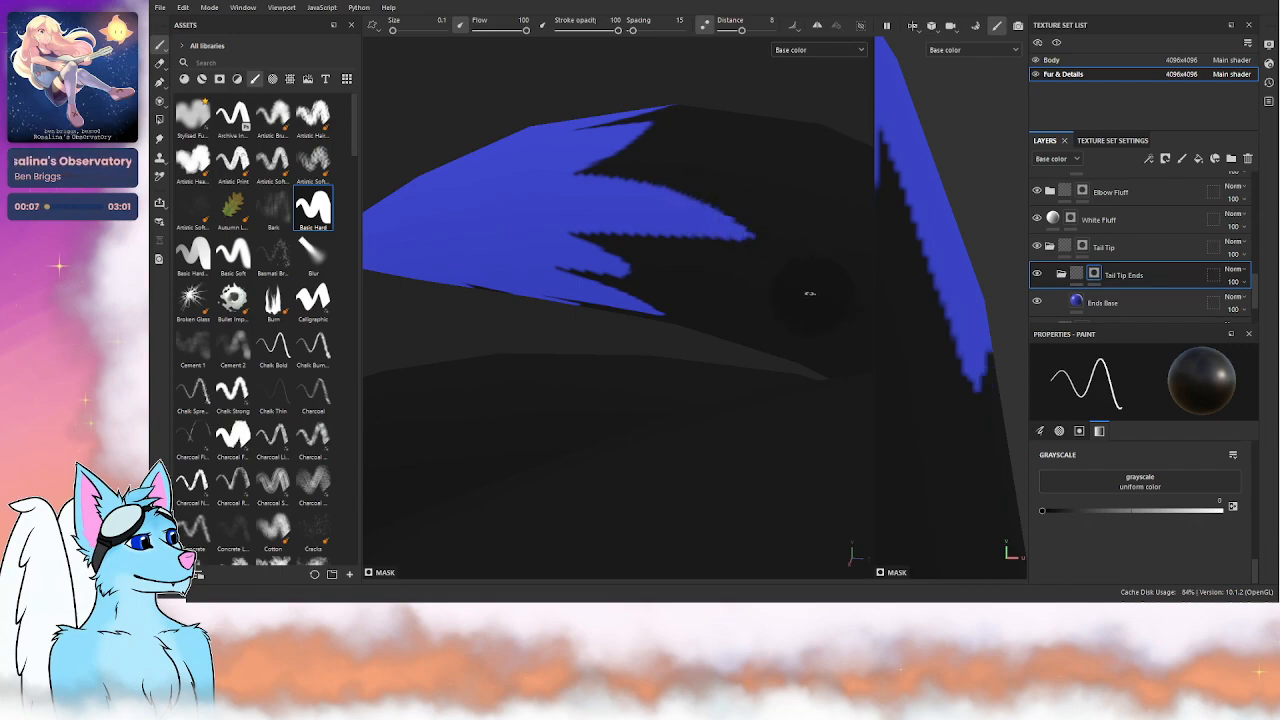
- Disable Lazy Mouse, set the brush grayscale to 1, and fill the dark gaps inside the blue tail-tip marking on the Tail Tip Ends mask
mouse_move(786, 280)
left_mouse_down("alt")
mouse_move(803, 189)
mouse_move(635, 186)
mouse_move(654, 246)
mouse_move(605, 258)
left_mouse_up("alt")
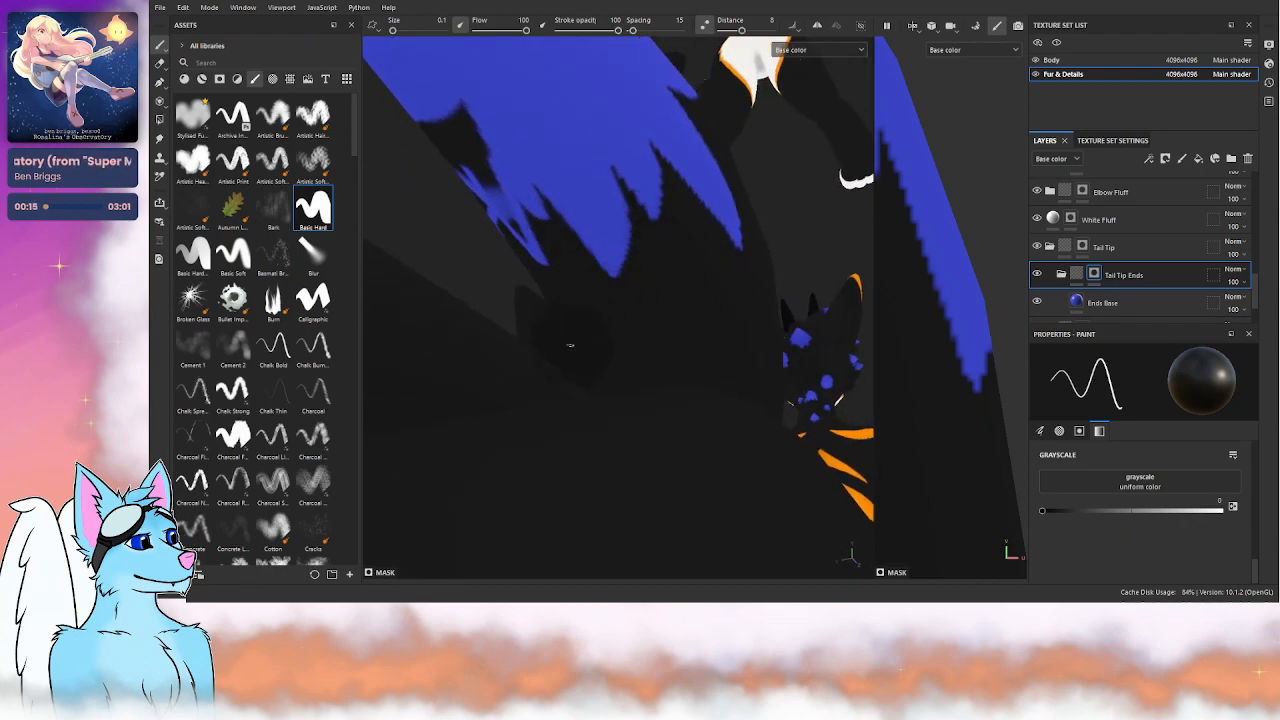
left_click_drag(570, 350, 696, 295, "alt")
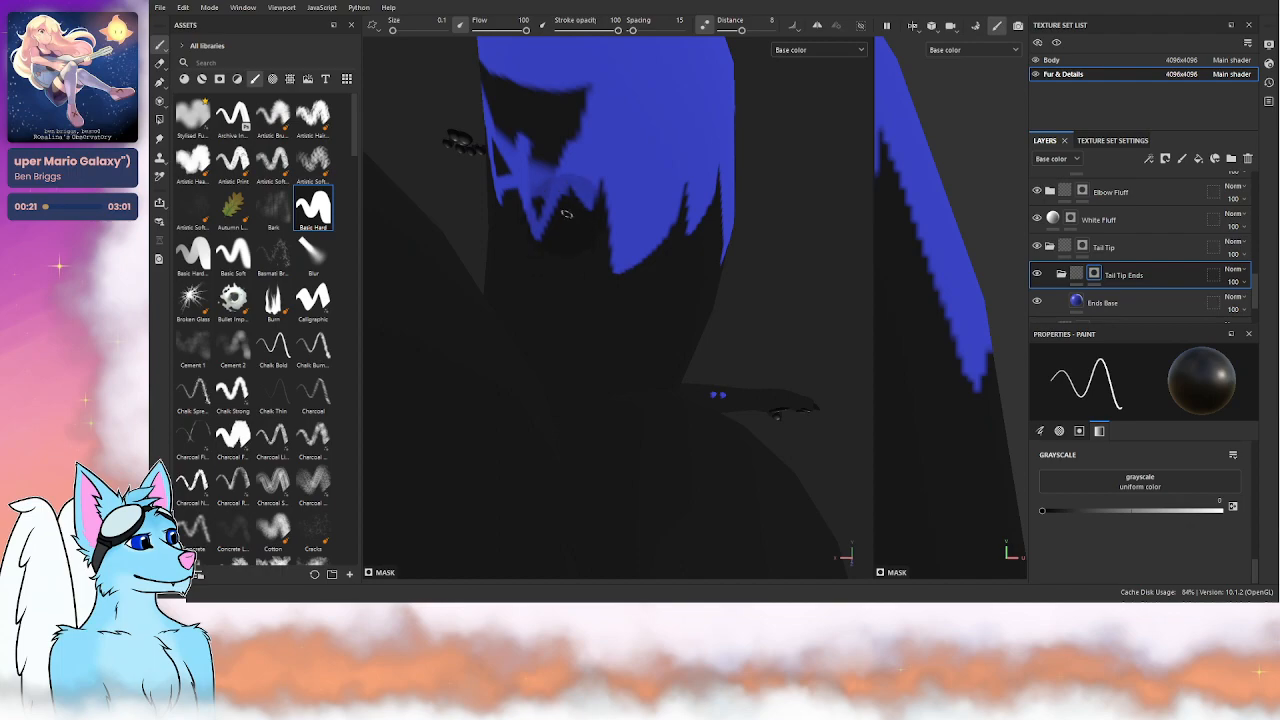
left_click_drag(531, 307, 674, 289, "alt")
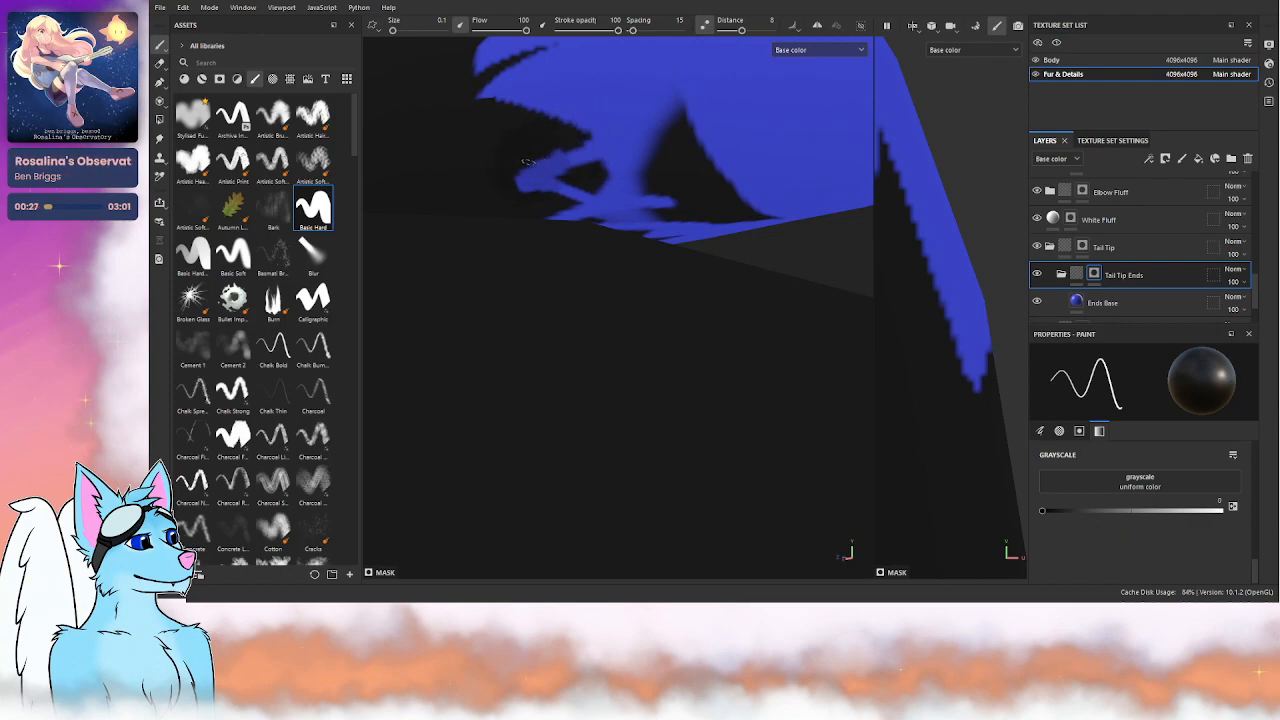
left_click_drag(540, 203, 366, 94, "alt")
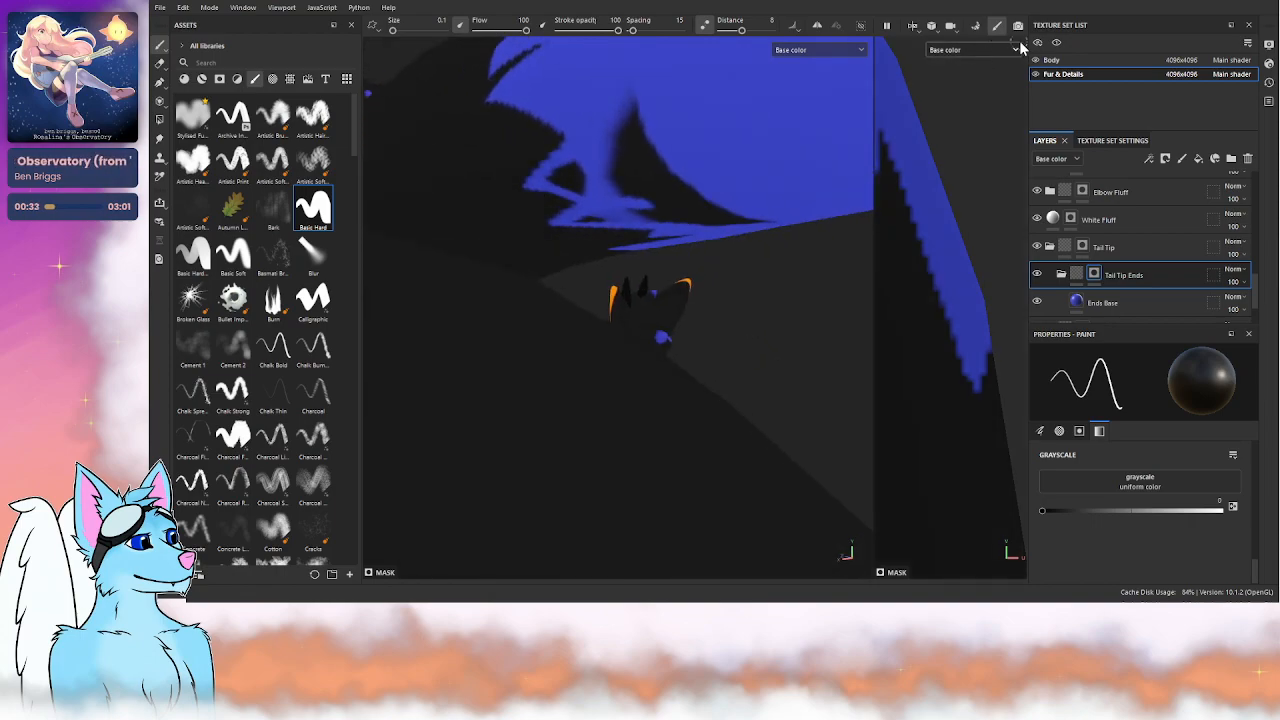
left_click(705, 24)
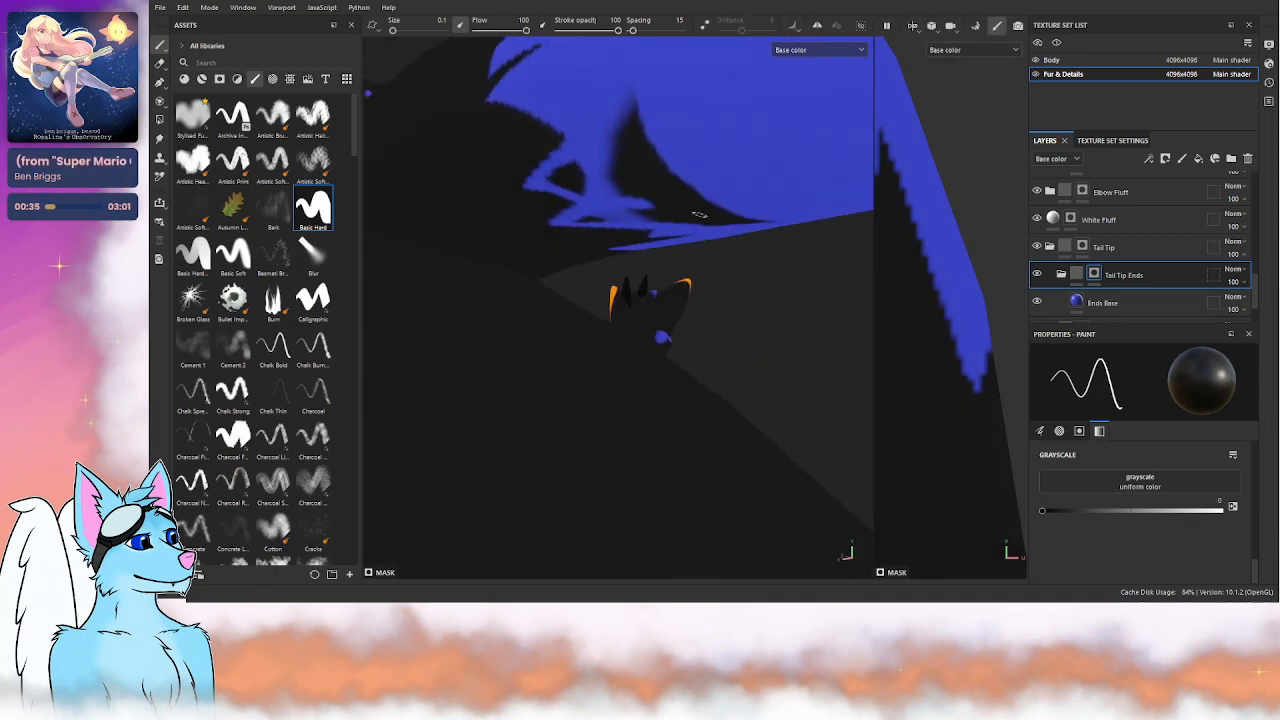
left_click(1234, 509)
mouse_move(632, 98)
left_mouse_down()
mouse_move(628, 160)
mouse_move(606, 174)
left_mouse_up()
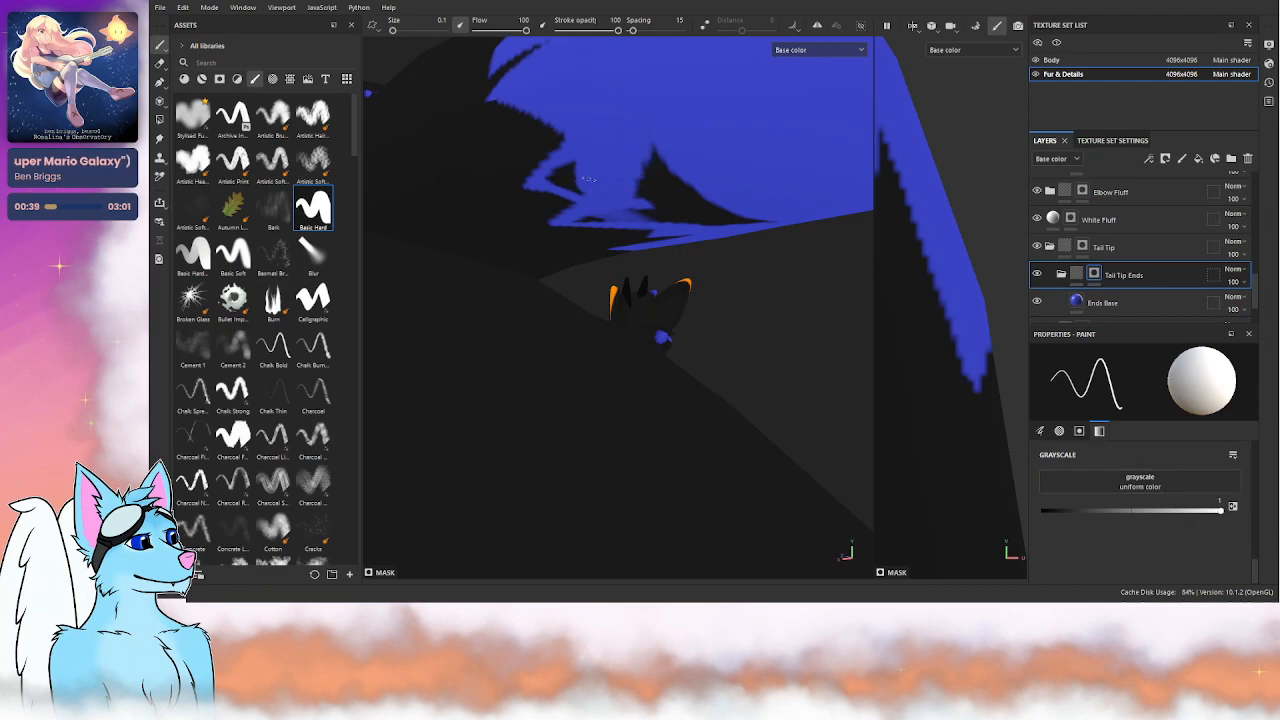
mouse_move(563, 176)
left_mouse_down("alt")
mouse_move(566, 163)
mouse_move(643, 176)
mouse_move(736, 213)
left_mouse_up("alt")
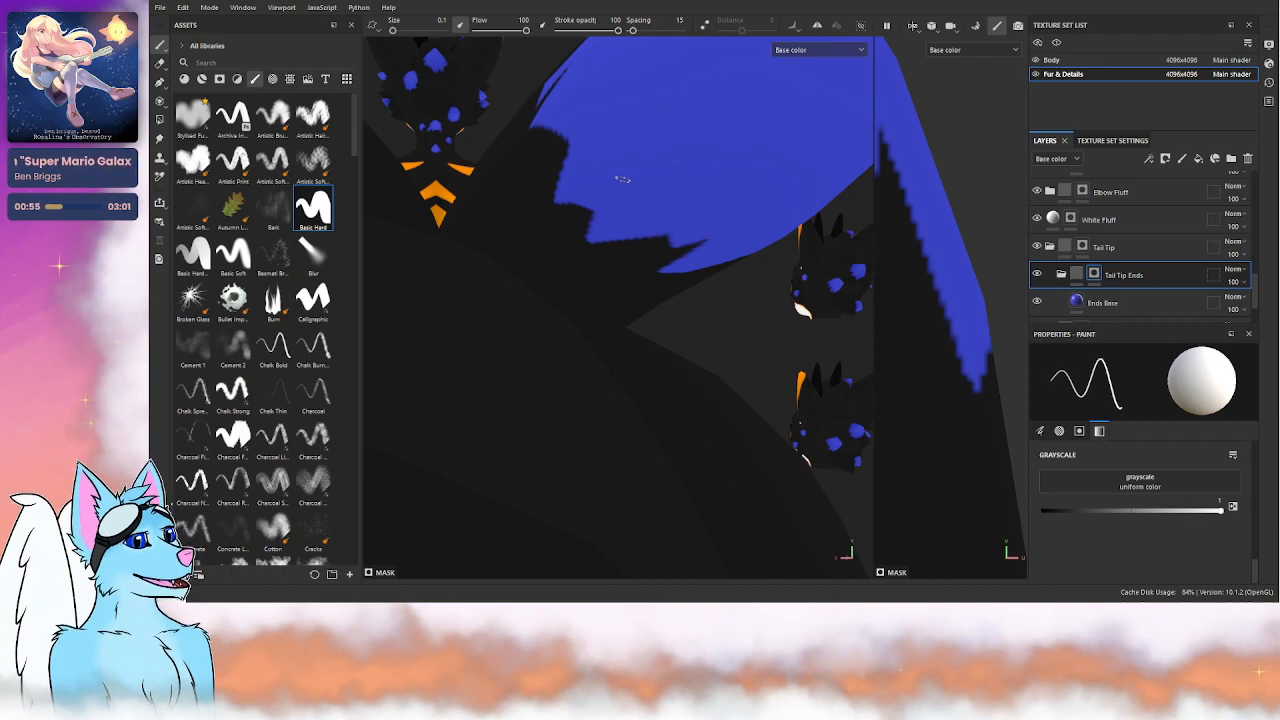
- Check what the Hair folder affects by toggling its visibility, and expand it together with its Hair tips subfolder
left_click_drag(597, 183, 562, 279, "alt")
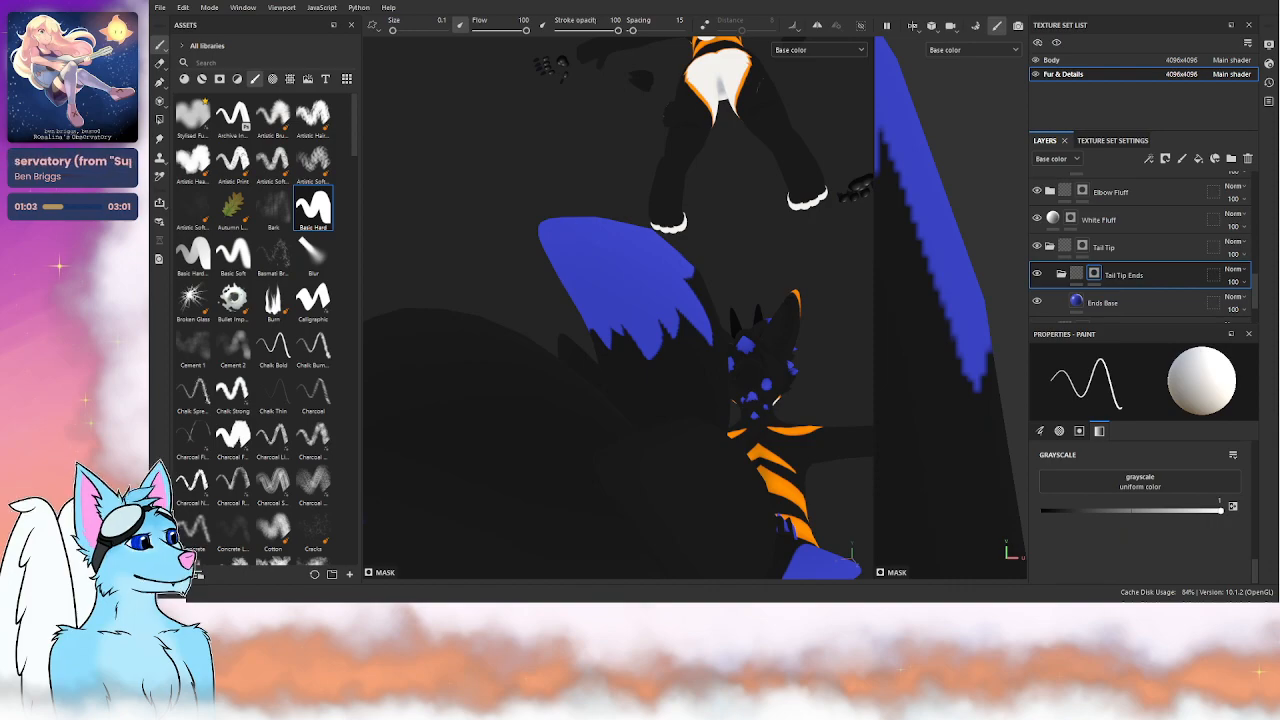
left_click_drag(612, 277, 742, 277, "alt")
middle_click_drag(677, 183, 754, 182, "alt")
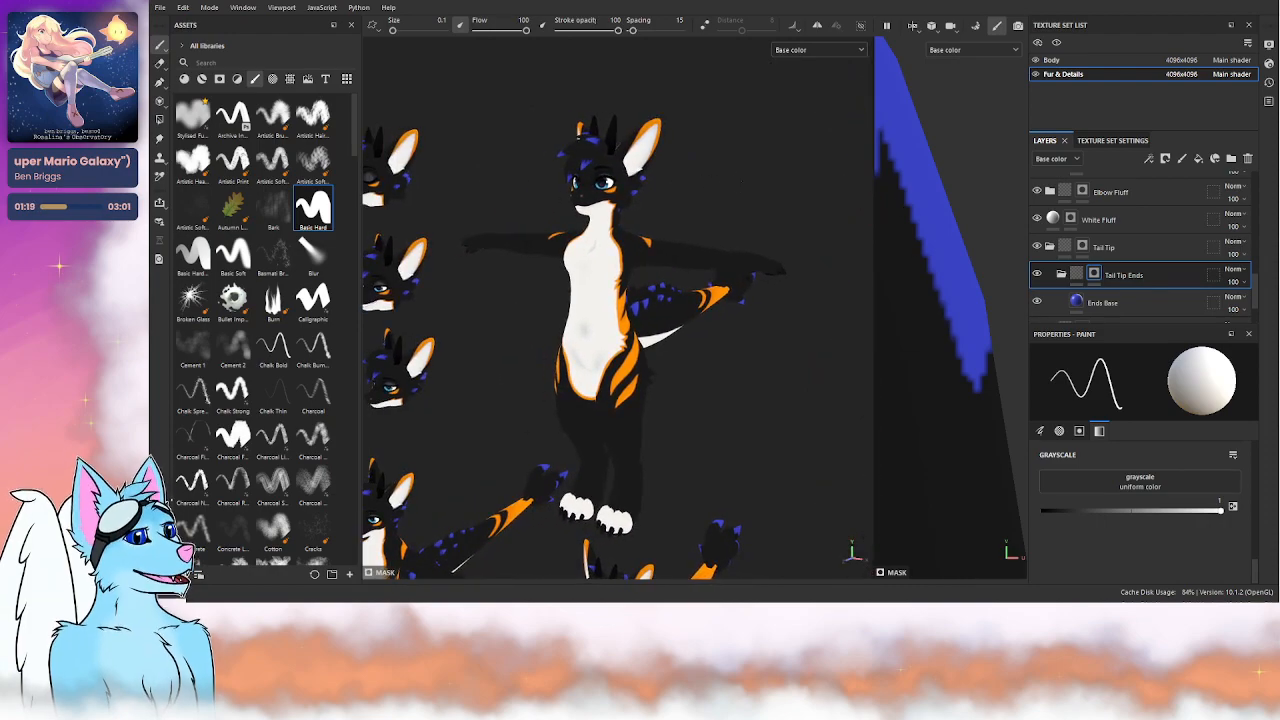
scroll(1117, 265, "down", 2)
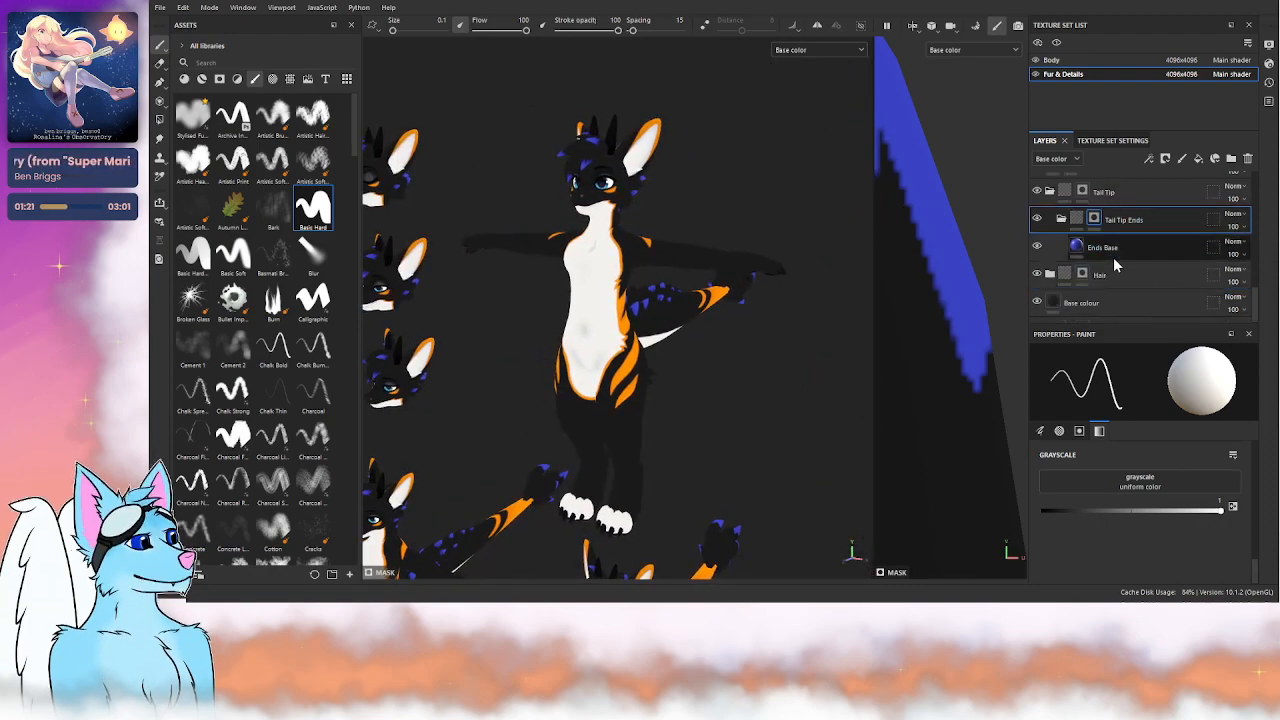
left_click(1036, 275)
left_click(1036, 277)
left_click(1049, 274)
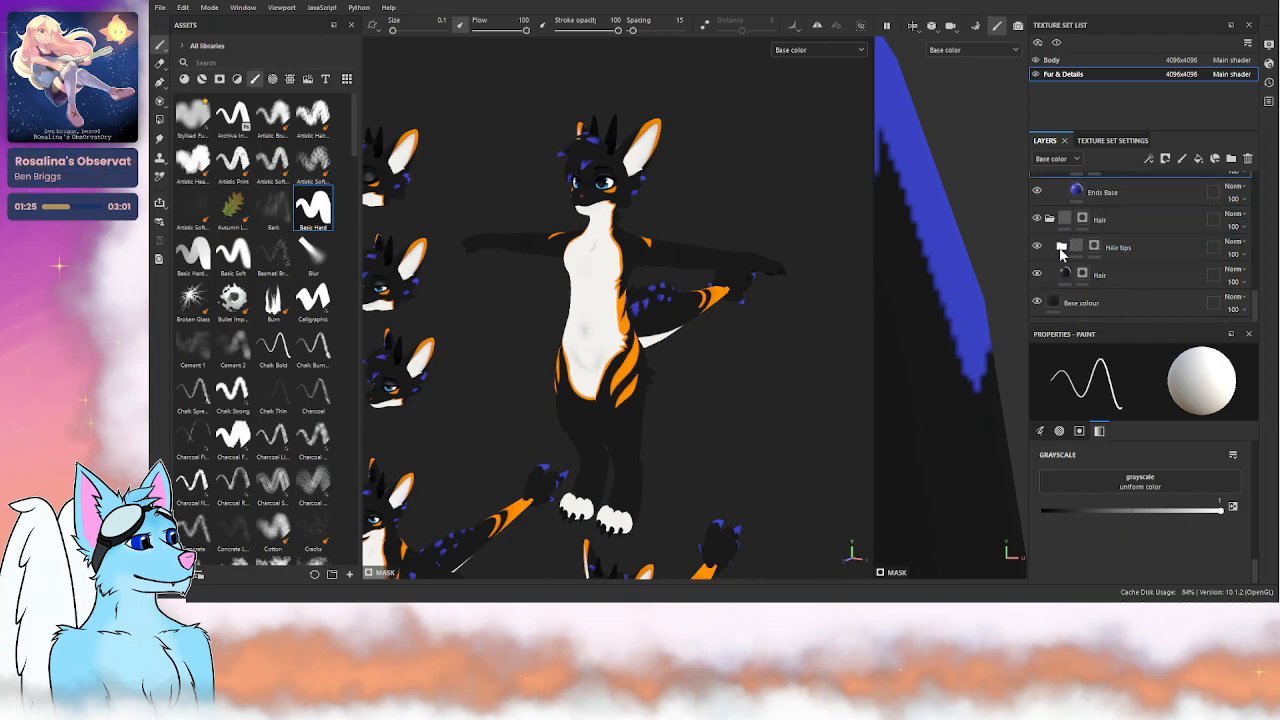
left_click(1061, 247)
- Duplicate the Hair gradient layer, place the copy above Ends Base in the Tail Tip Ends folder, and collapse the Hair folder
left_click(1134, 279)
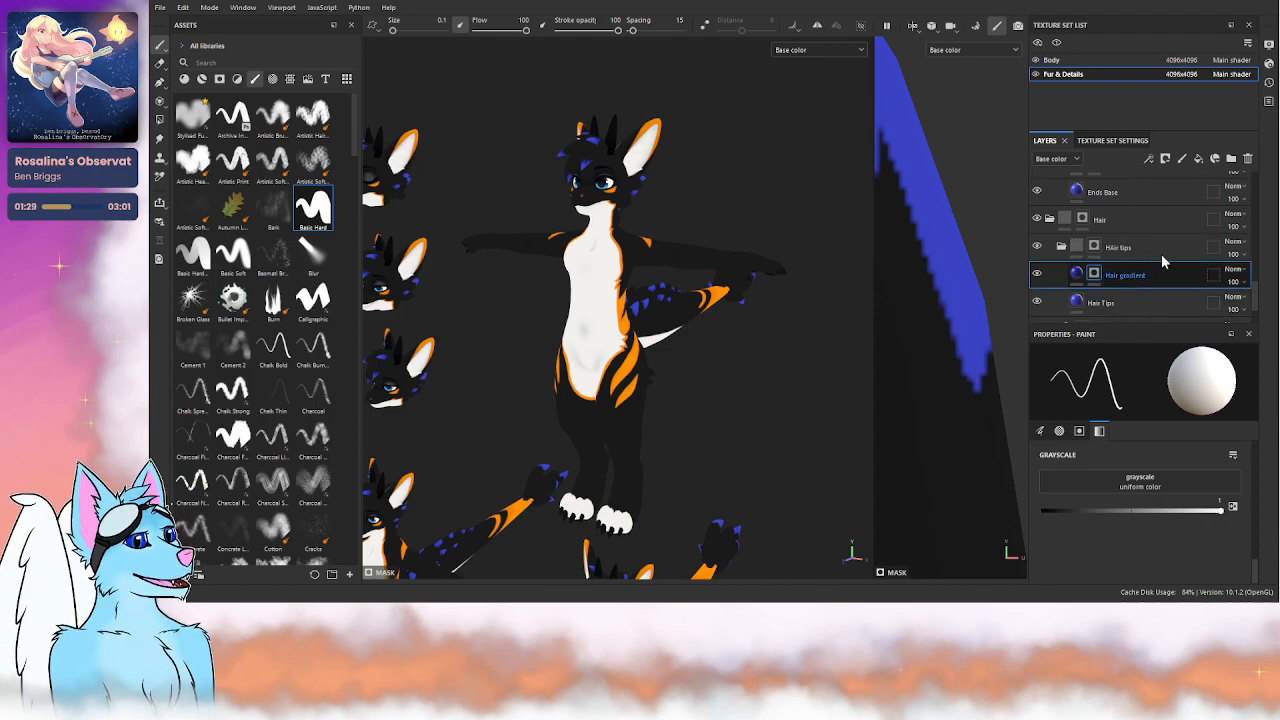
key("ctrl+d")
left_click_drag(1130, 277, 1110, 204)
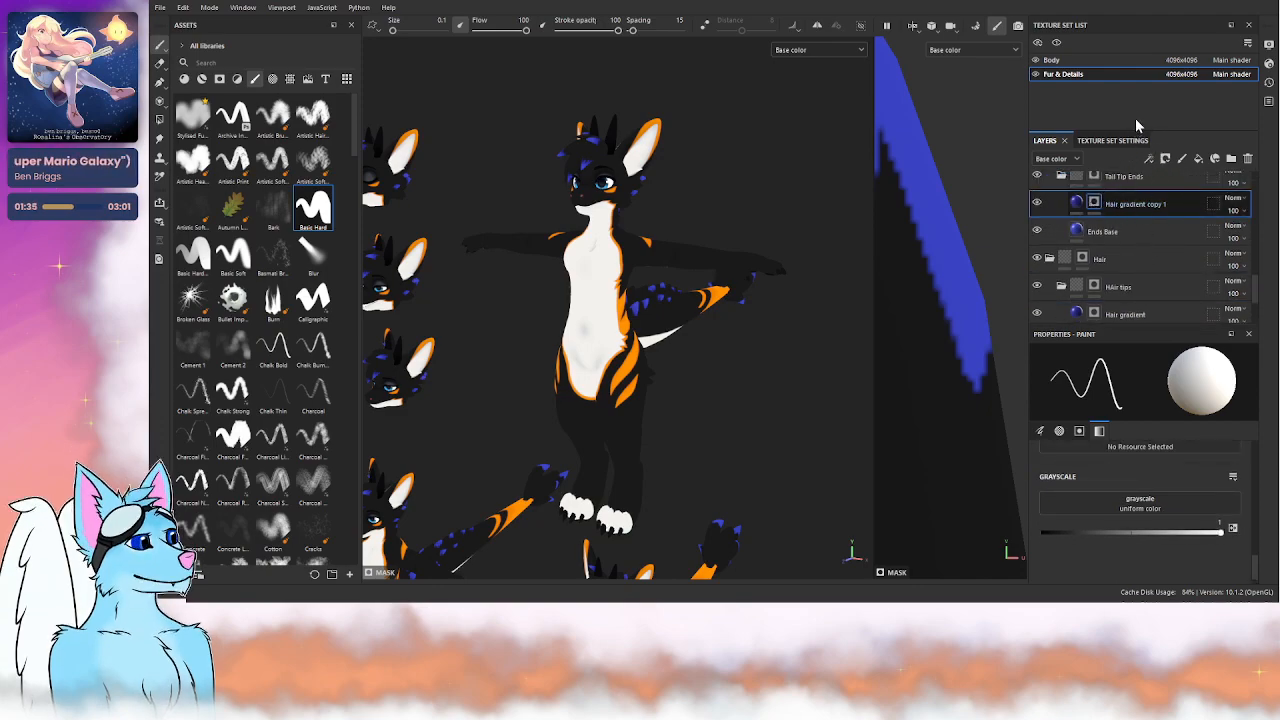
left_click(1049, 259)
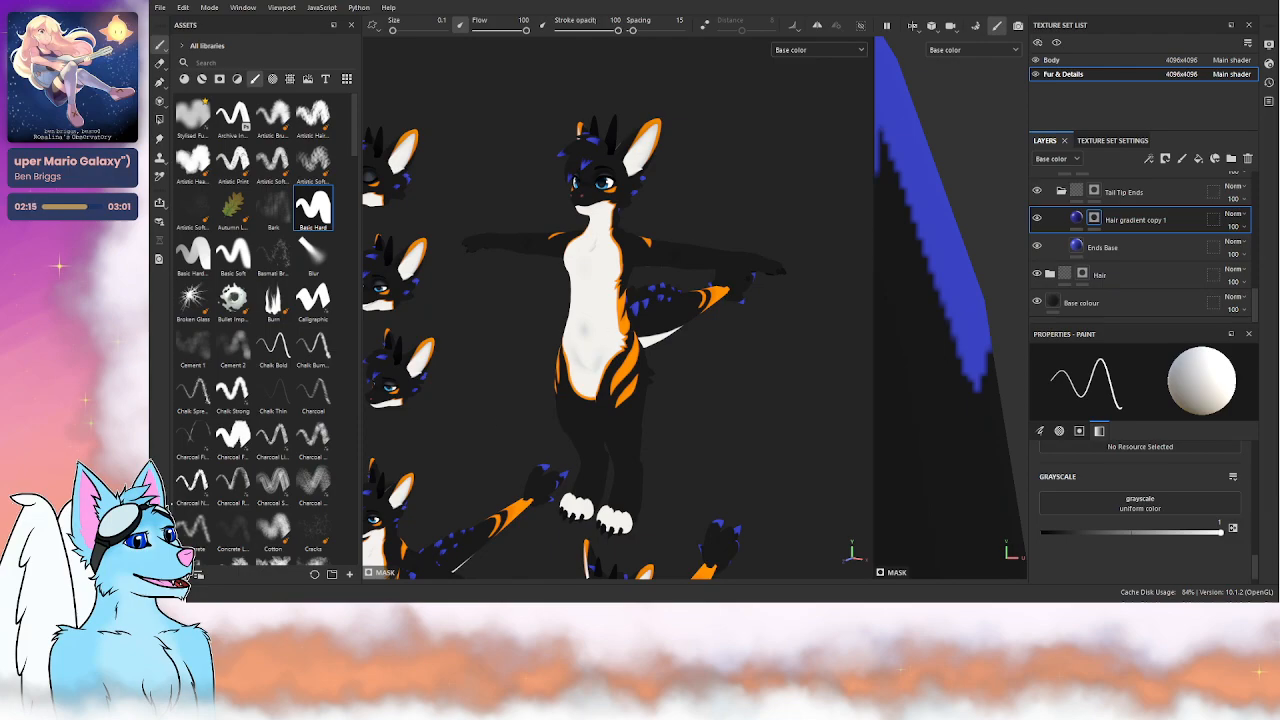
- Set up the Basic Soft brush with a stroke opacity of 13 and a size of 5.85 at the tail tip
left_click_drag(692, 322, 651, 304, "alt")
left_click(313, 212)
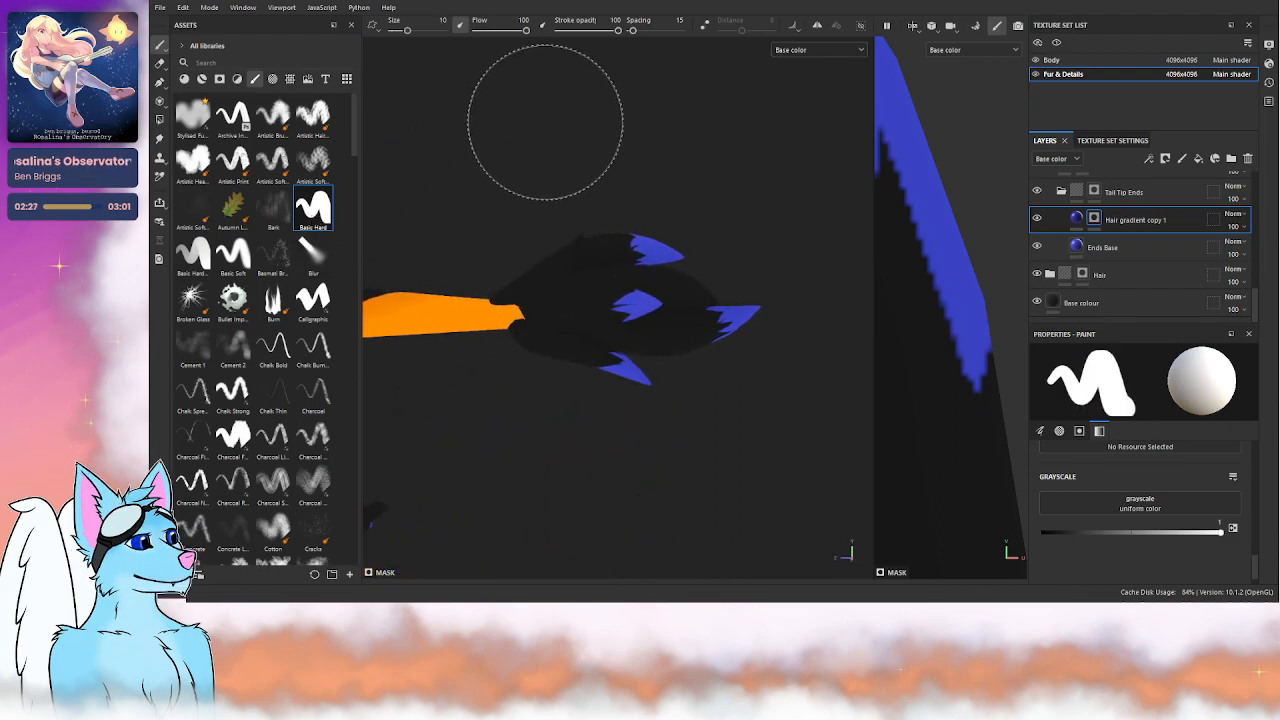
left_click(230, 244)
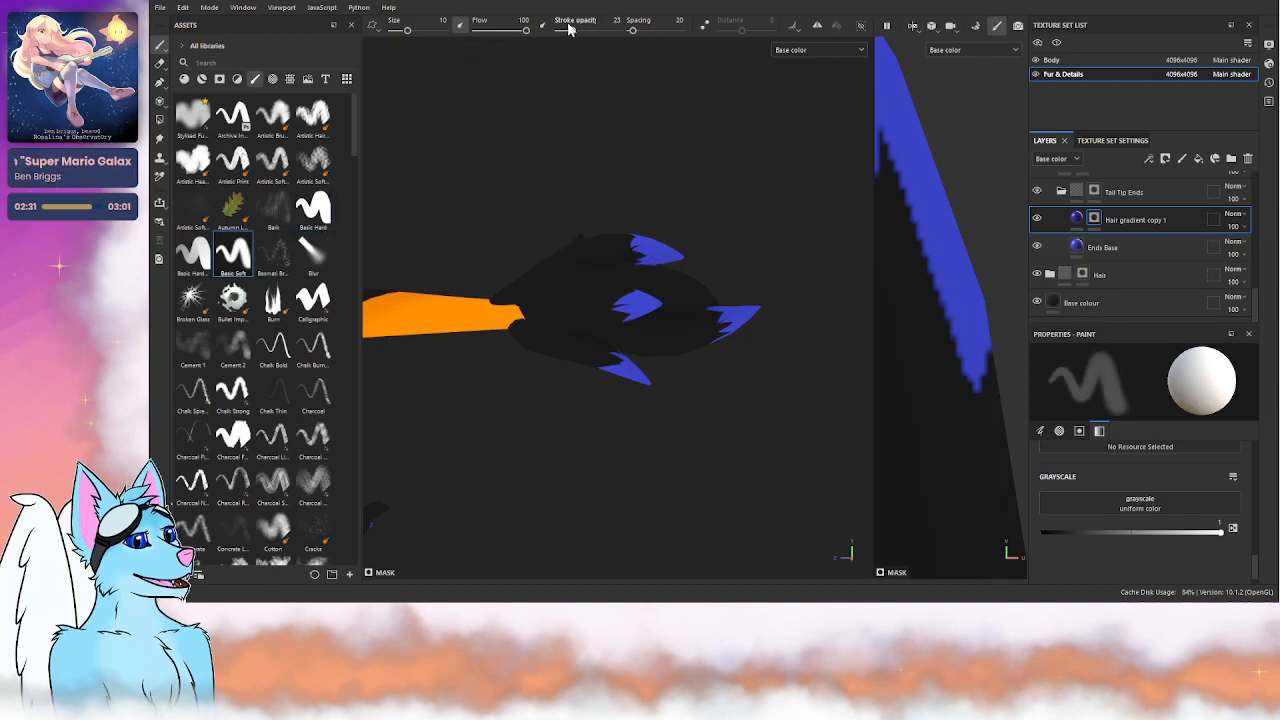
left_click_drag(571, 31, 566, 33)
right_click_drag(682, 290, 592, 300, "ctrl")
- Softly brush a gradient over the blue tail-tip markings from all sides on the Hair gradient copy 1 mask
left_click_drag(594, 300, 612, 308, "alt")
scroll(612, 309, "up", 3)
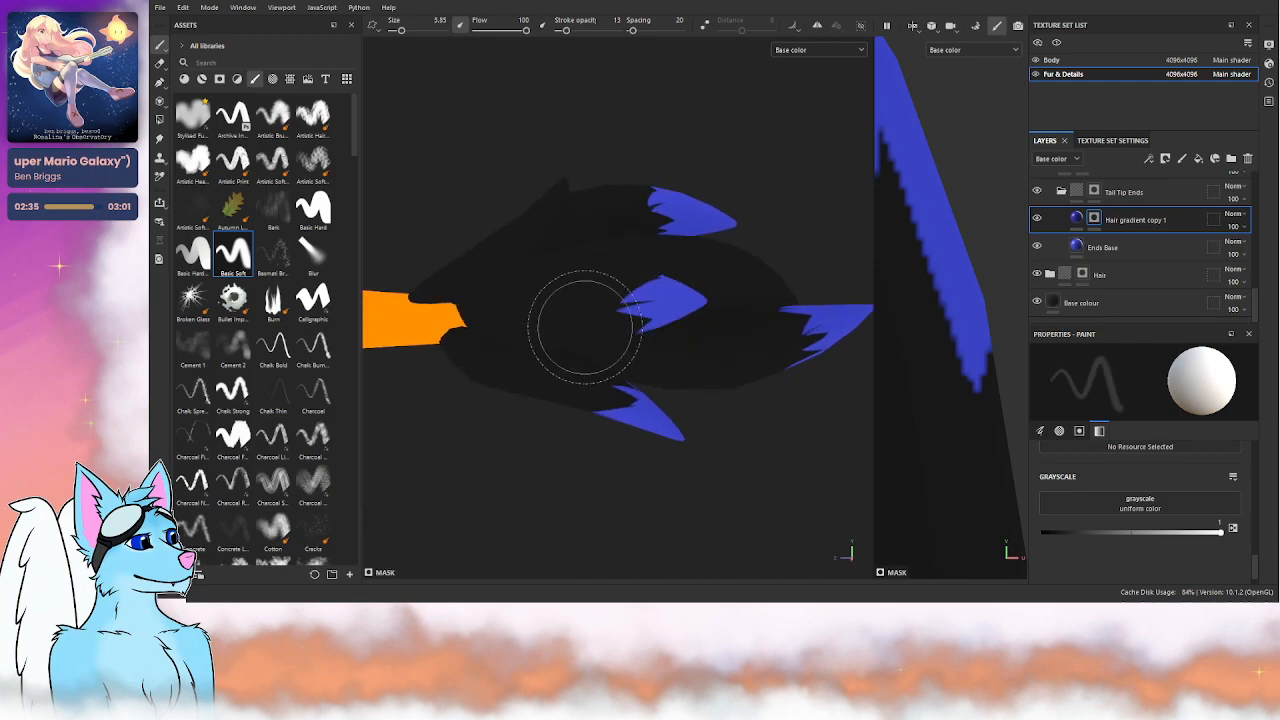
scroll(556, 306, "up", 1)
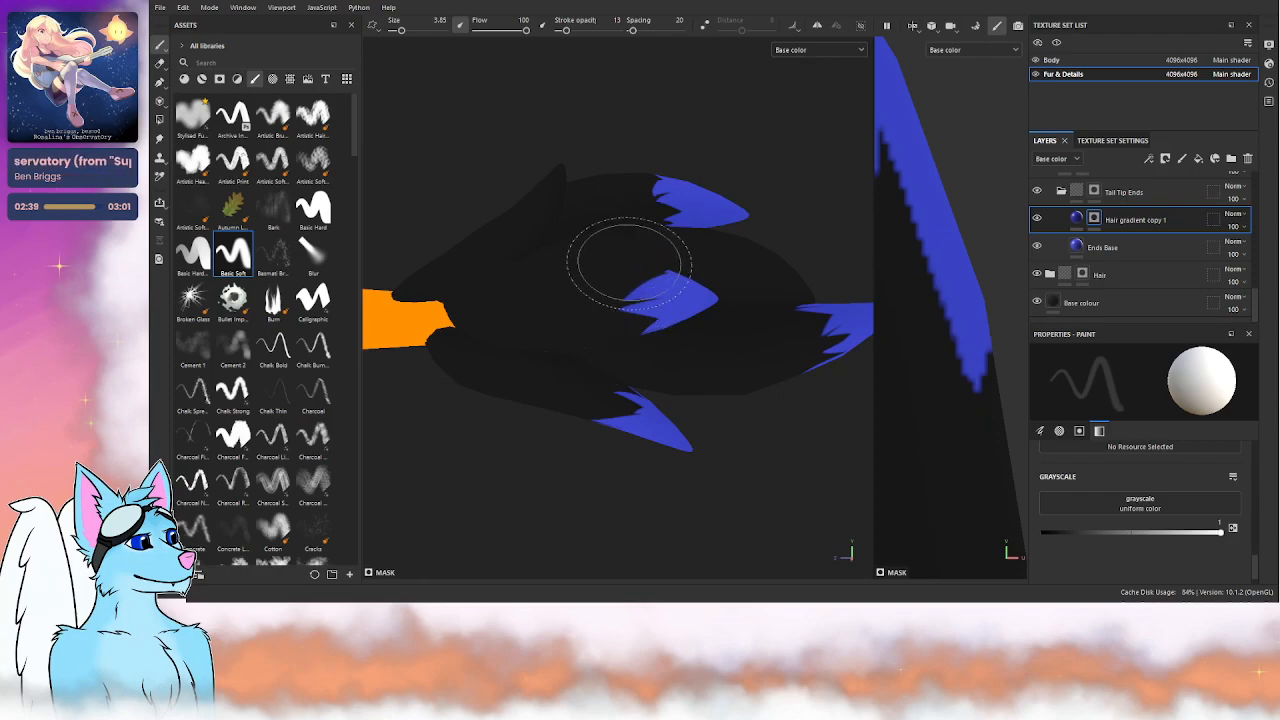
mouse_move(622, 268)
left_mouse_down("alt")
mouse_move(614, 294)
mouse_move(573, 218)
left_mouse_up("alt")
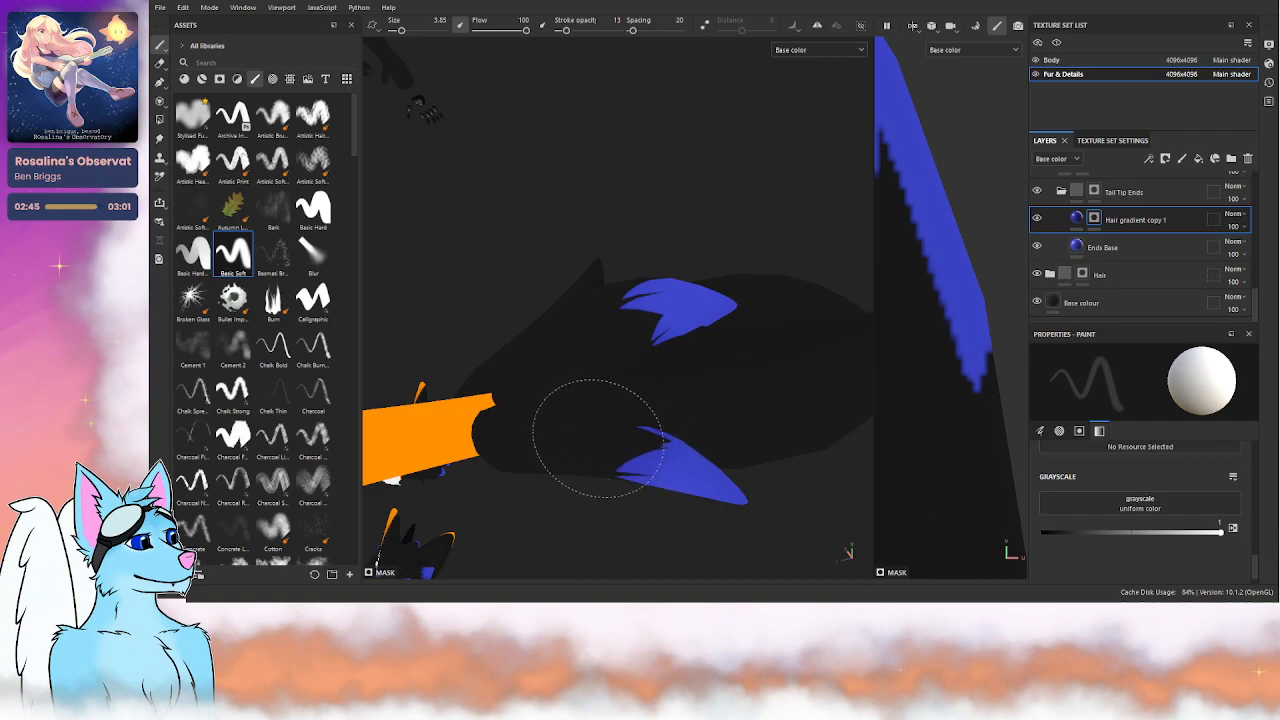
mouse_move(614, 423)
left_mouse_down("alt")
mouse_move(609, 283)
mouse_move(462, 329)
mouse_move(423, 380)
left_mouse_up("alt")
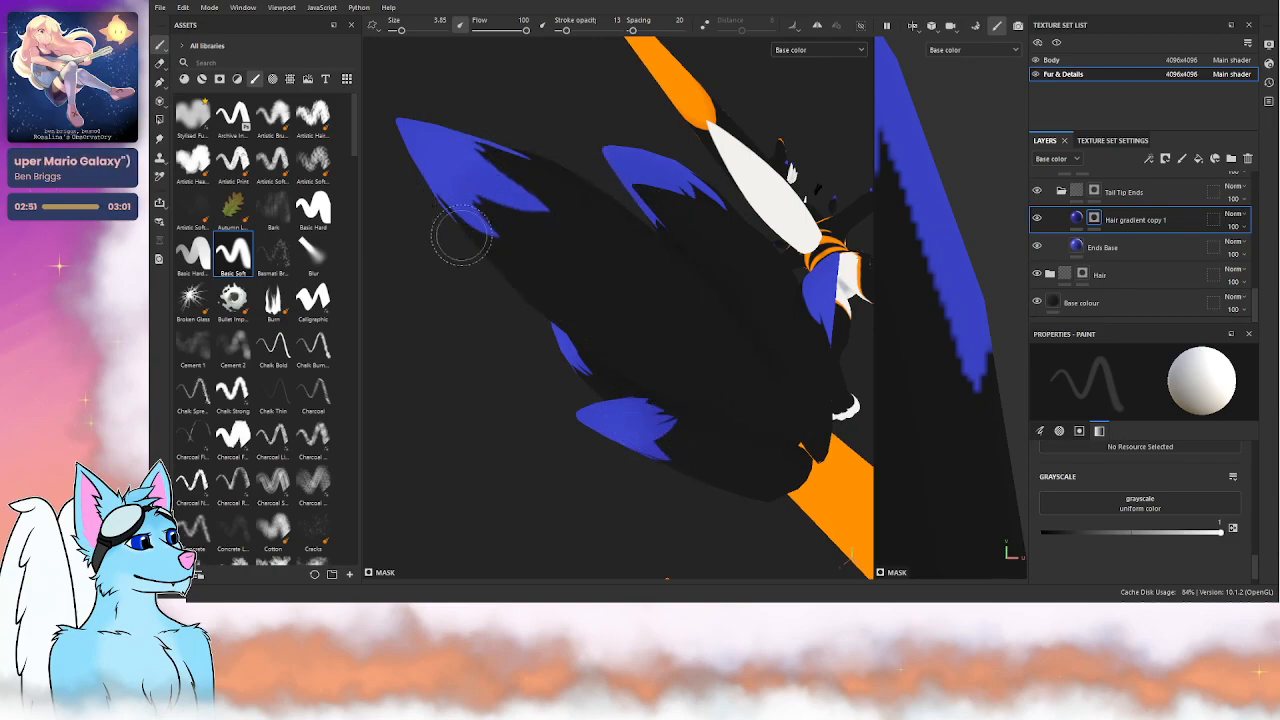
mouse_move(566, 222)
left_mouse_down("alt")
mouse_move(600, 328)
mouse_move(594, 443)
left_mouse_up("alt")
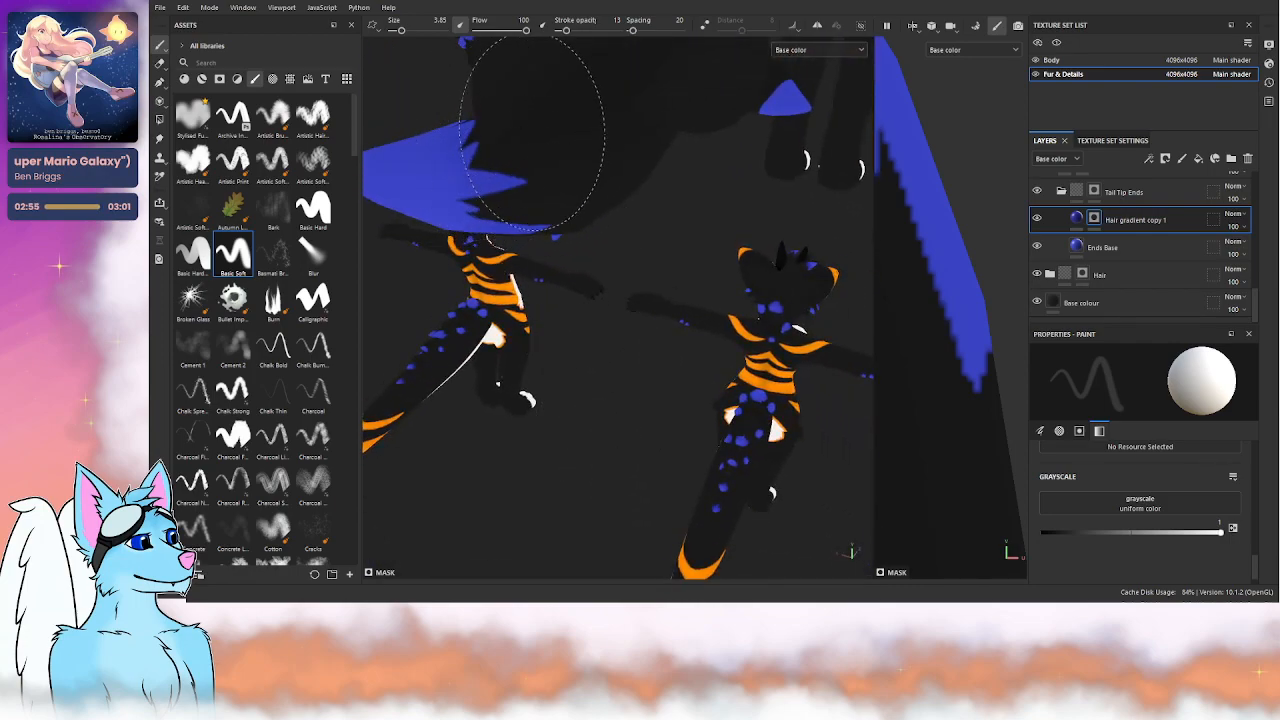
mouse_move(582, 177)
left_mouse_down("alt")
mouse_move(754, 169)
mouse_move(788, 144)
left_mouse_up("alt")
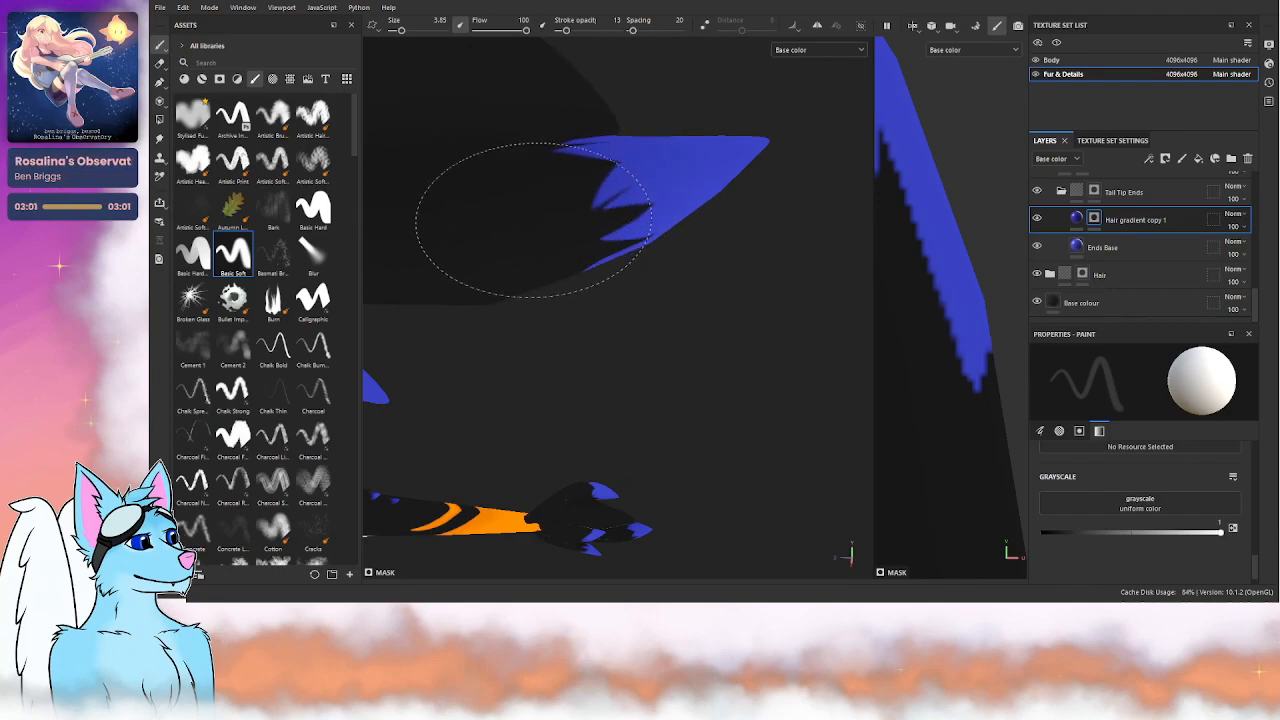
mouse_move(609, 186)
left_mouse_down("alt")
mouse_move(657, 214)
mouse_move(657, 186)
mouse_move(710, 267)
left_mouse_up("alt")
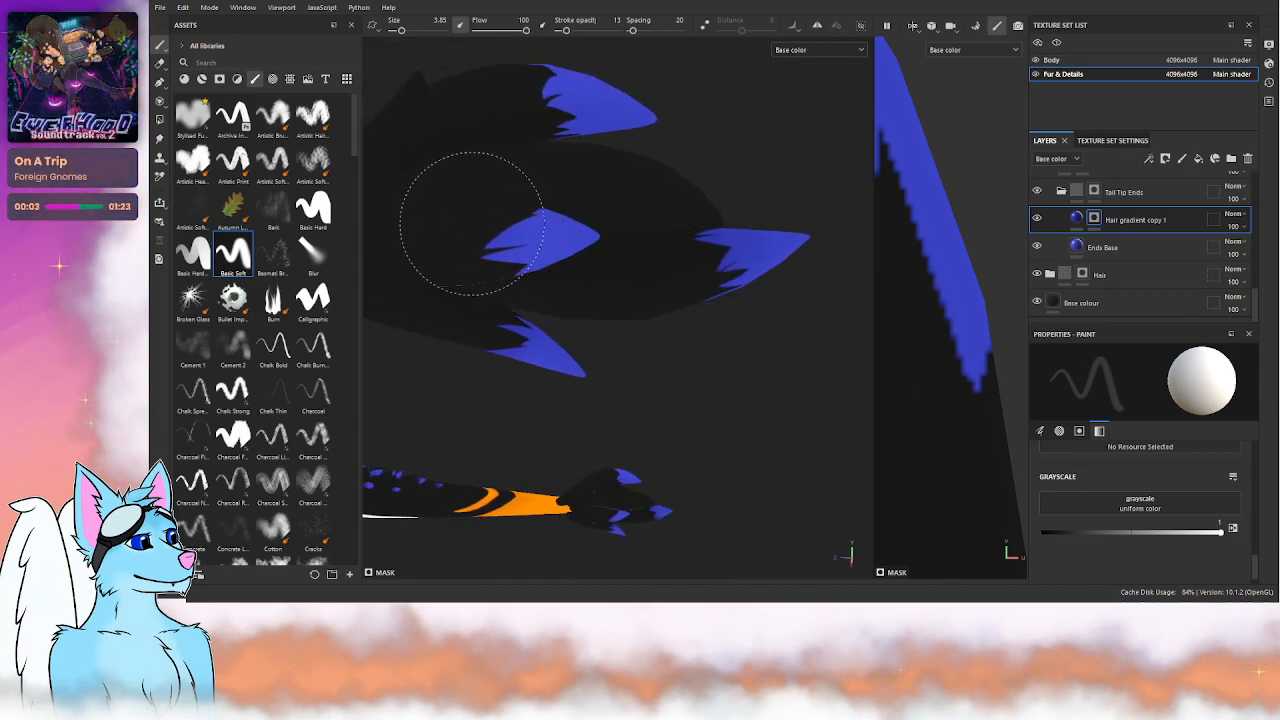
left_click_drag(489, 230, 414, 125, "alt")
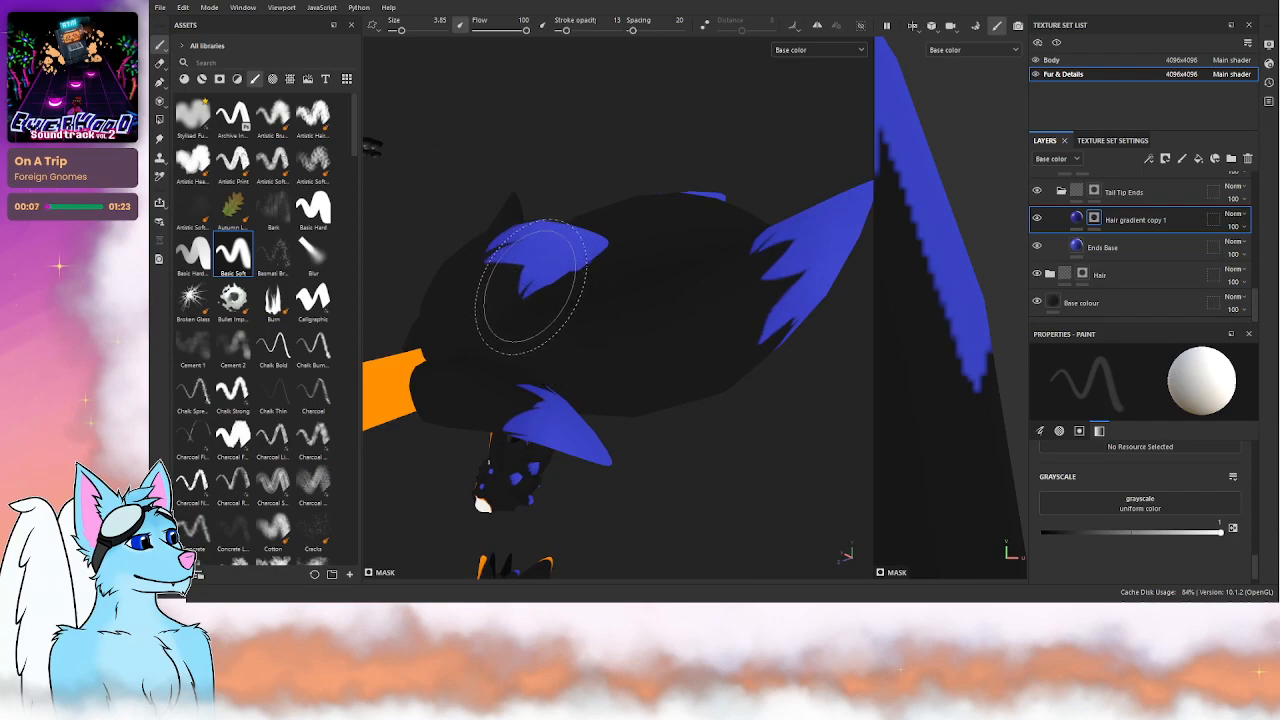
mouse_move(541, 289)
left_mouse_down("alt")
mouse_move(563, 314)
mouse_move(600, 180)
mouse_move(489, 234)
mouse_move(583, 134)
left_mouse_up("alt")
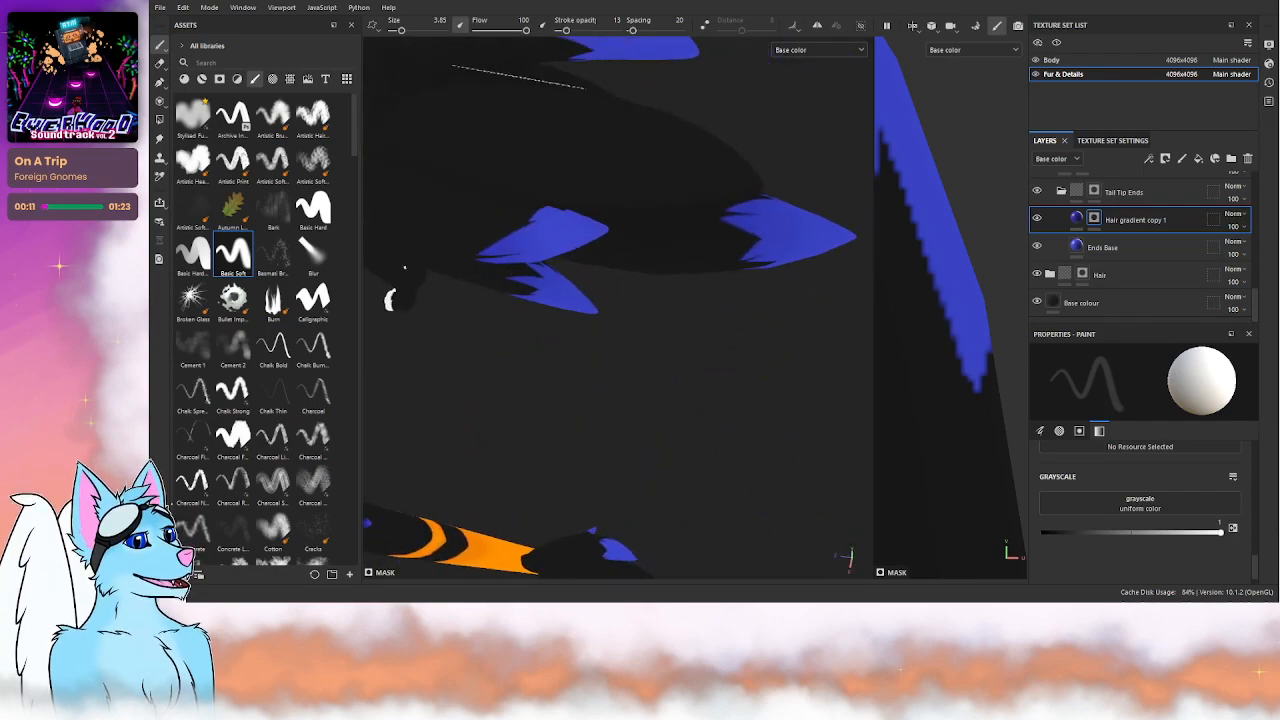
left_click_drag(630, 218, 715, 350, "alt")
middle_click_drag(715, 350, 740, 408, "alt")
mouse_move(557, 257)
left_mouse_down("alt")
mouse_move(566, 227)
mouse_move(589, 264)
left_mouse_up("alt")
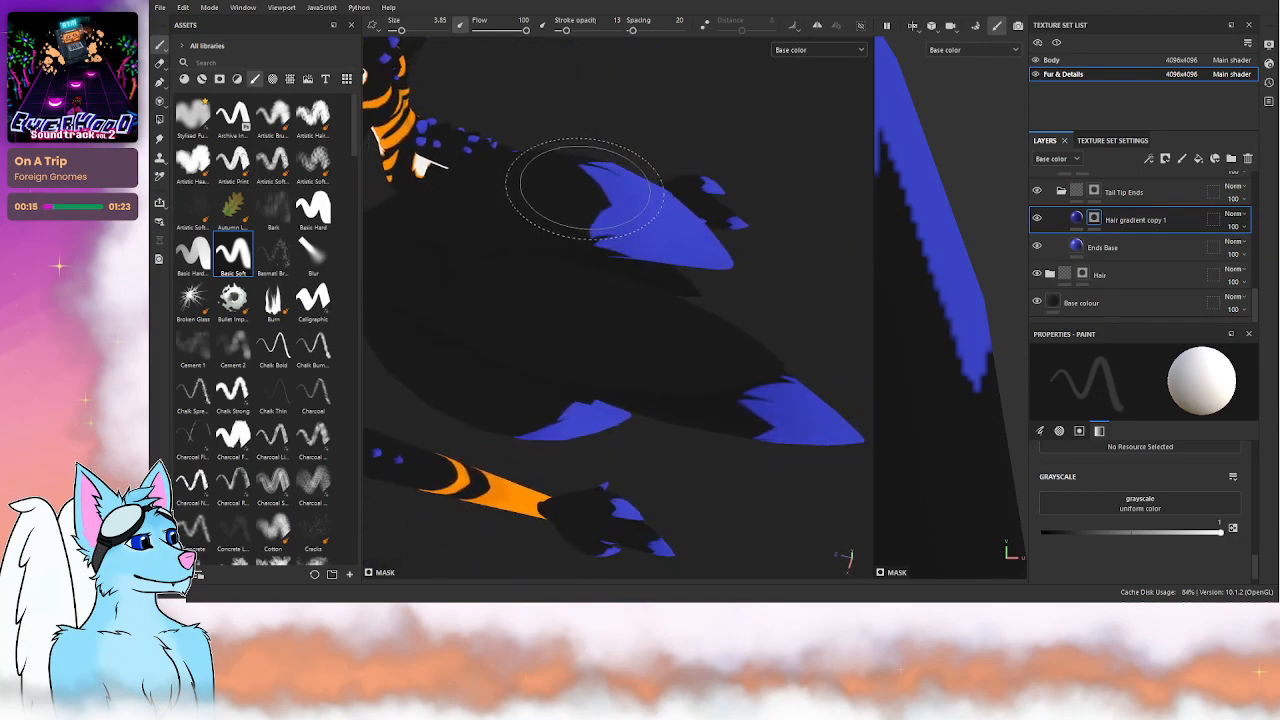
left_click_drag(570, 213, 327, 92, "alt")
mouse_move(603, 248)
left_mouse_down("alt")
mouse_move(623, 209)
mouse_move(598, 265)
mouse_move(654, 171)
mouse_move(608, 240)
left_mouse_up("alt")
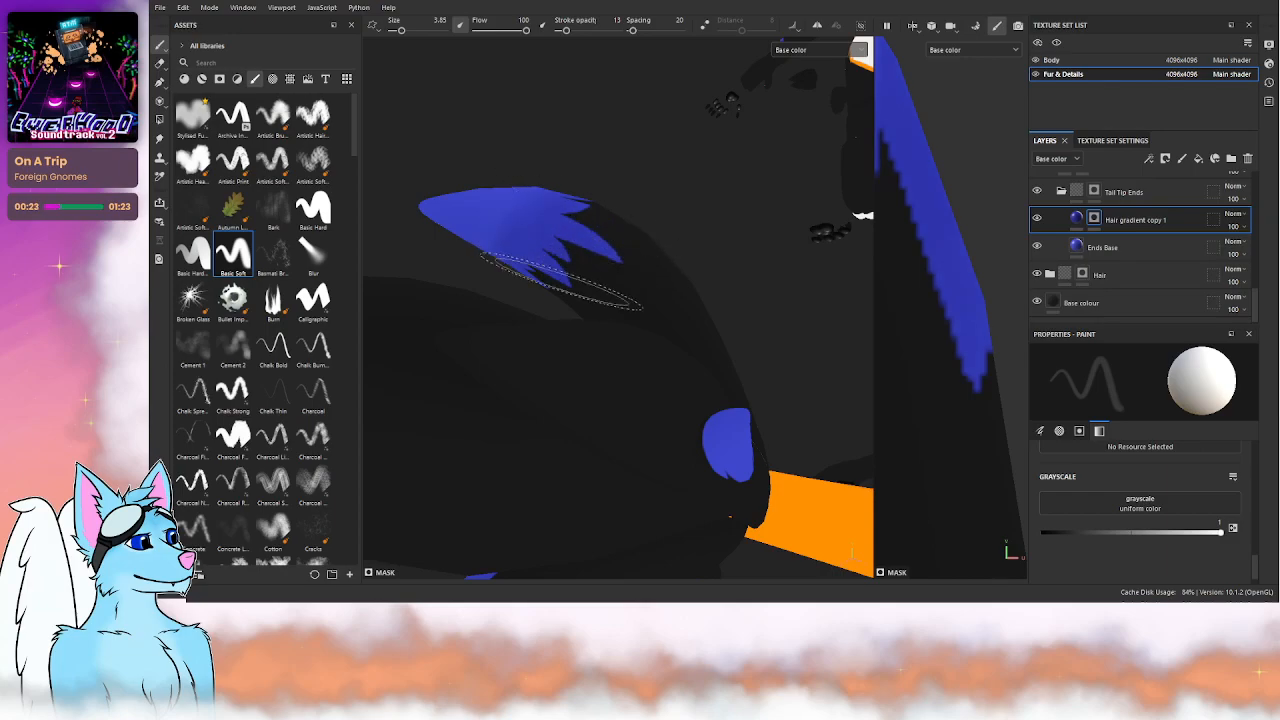
left_click_drag(643, 220, 575, 245, "alt")
left_click_drag(571, 386, 529, 329, "alt")
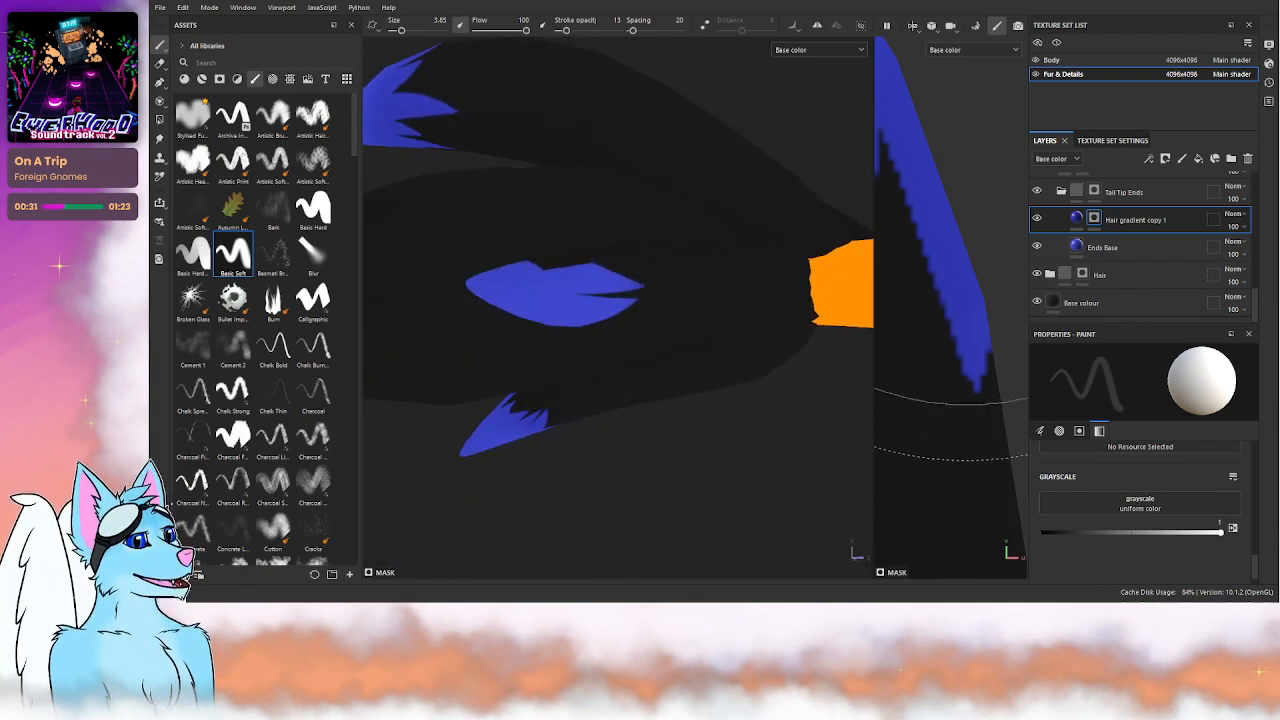
- Return to the Tail Tip Ends mask with the Basic Hard brush at size 0.1 and Lazy Mouse enabled
left_click(1130, 192)
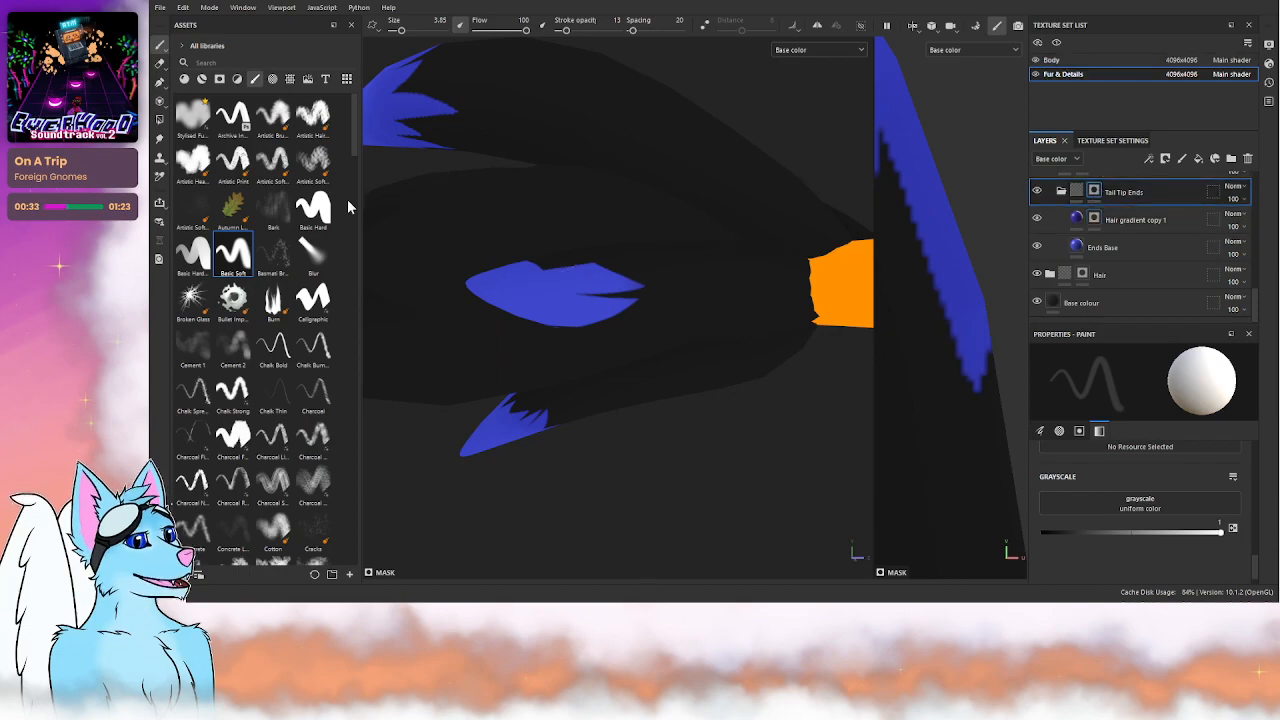
left_click(315, 224)
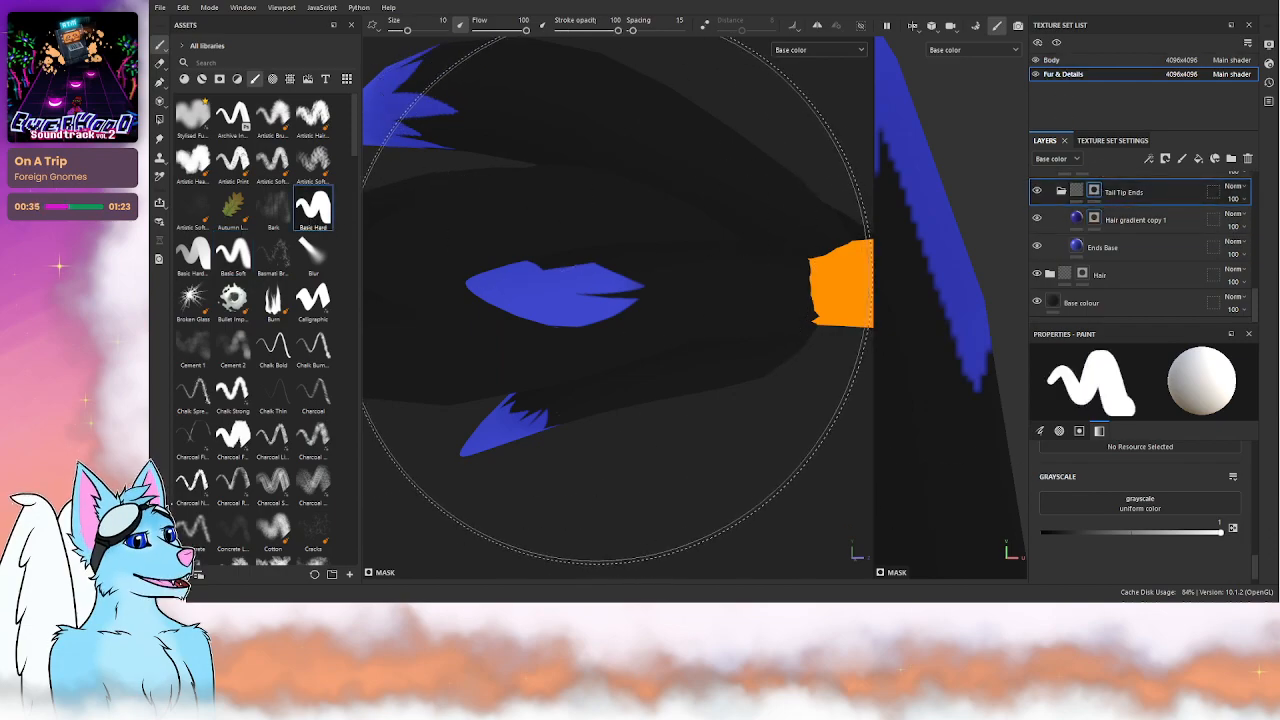
right_click_drag(580, 266, 500, 266, "ctrl")
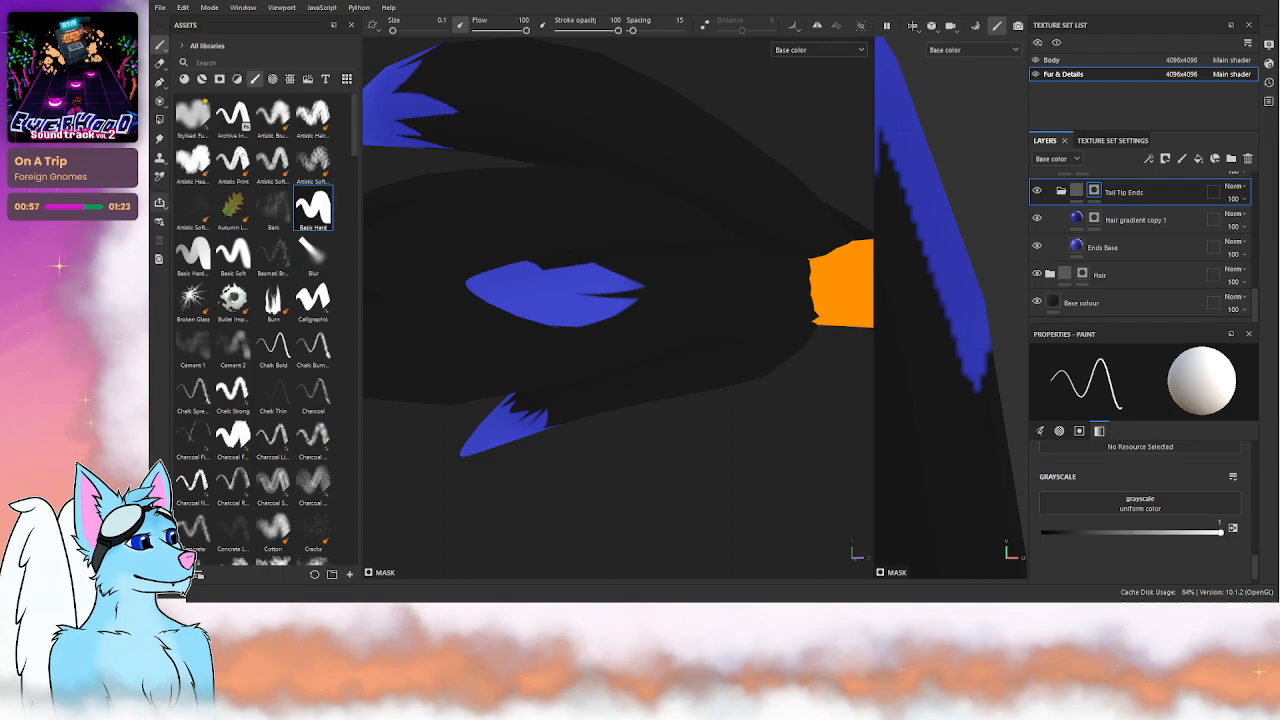
left_click_drag(482, 257, 513, 234, "alt")
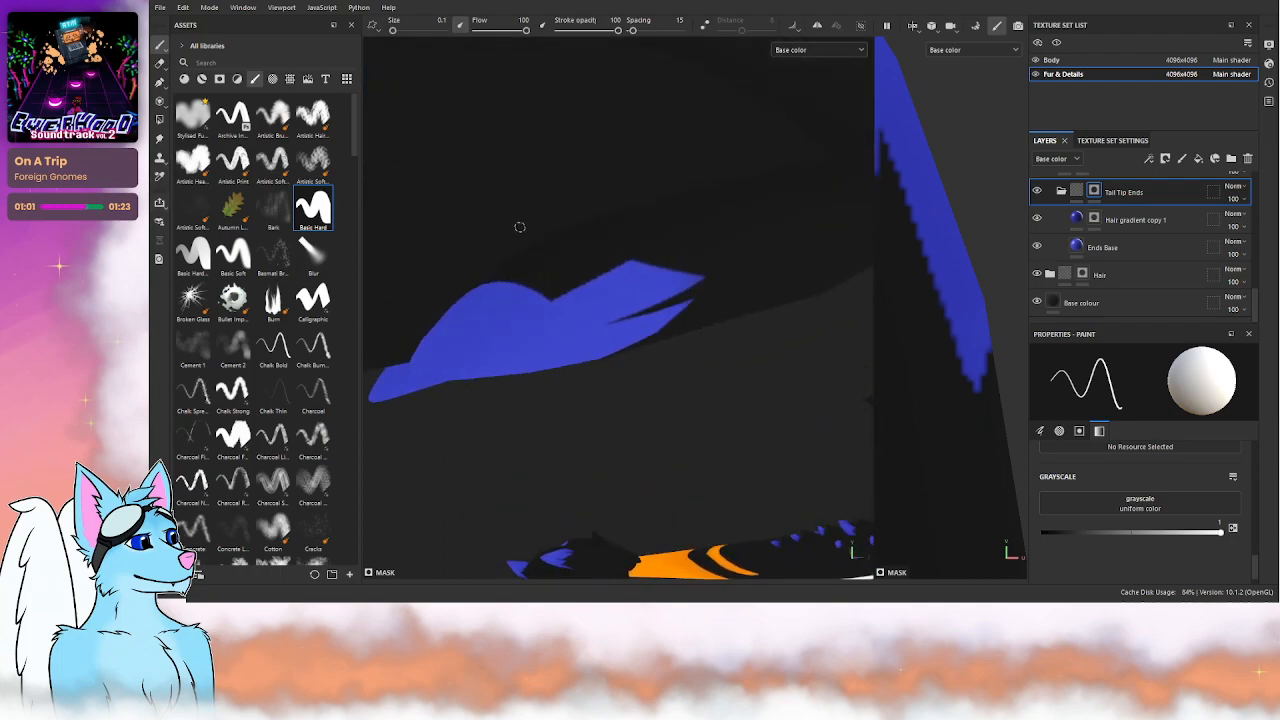
left_click(705, 23)
- Paint additional pointed fur strands along the upper edge of the rounded blue tail-tip marking on the Tail Tip Ends mask
scroll(617, 244, "up", 2)
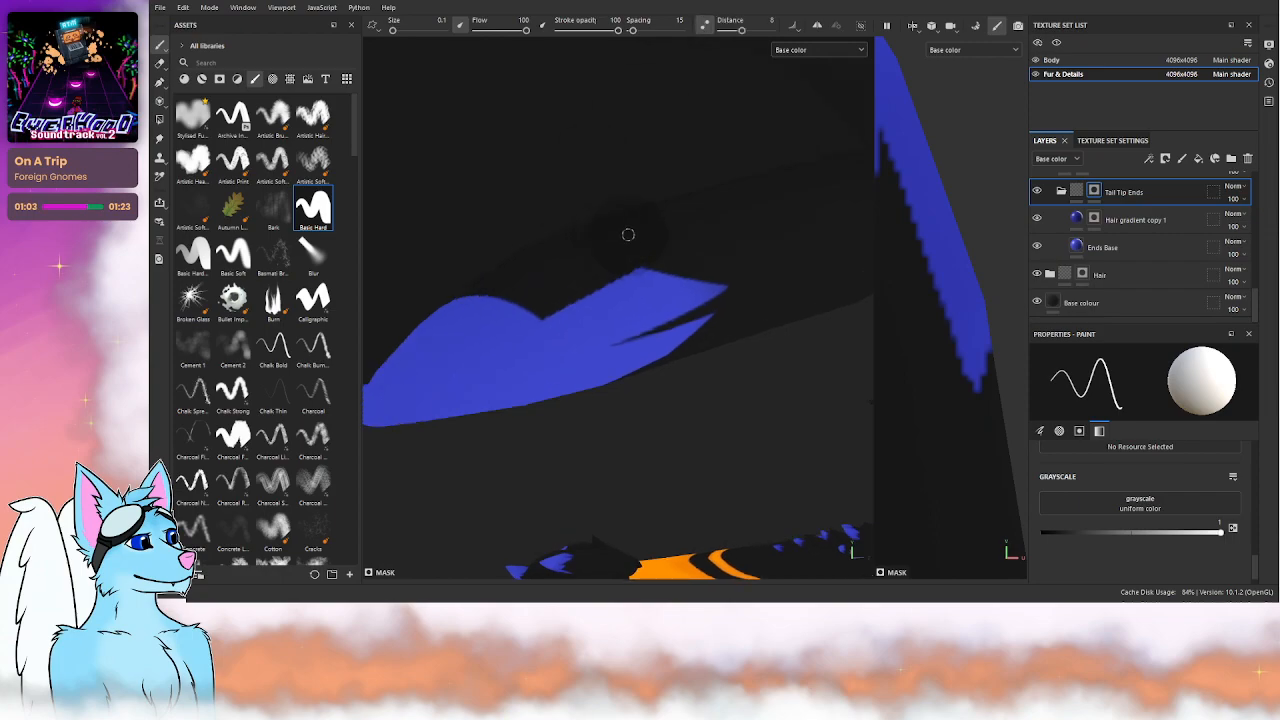
mouse_move(608, 266)
left_mouse_down("alt")
mouse_move(642, 281)
mouse_move(541, 276)
mouse_move(610, 265)
left_mouse_up("alt")
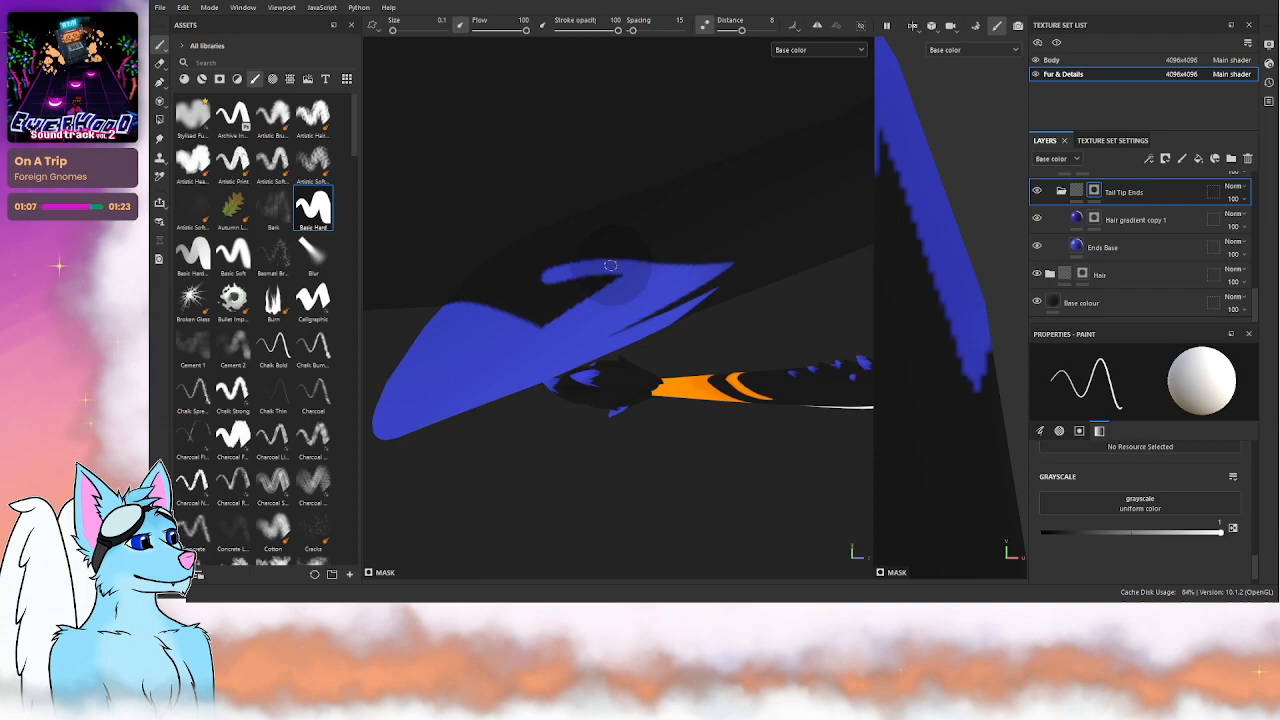
mouse_move(653, 216)
left_mouse_down()
mouse_move(577, 260)
mouse_move(483, 345)
left_mouse_up()
left_click_drag(596, 250, 510, 317)
mouse_move(586, 257)
left_mouse_down()
mouse_move(510, 335)
mouse_move(580, 265)
mouse_move(594, 280)
mouse_move(563, 308)
mouse_move(513, 258)
mouse_move(525, 310)
mouse_move(500, 377)
mouse_move(510, 380)
mouse_move(530, 306)
mouse_move(485, 388)
mouse_move(502, 318)
mouse_move(498, 378)
mouse_move(518, 352)
left_mouse_up()
- Paint pointed strands around the rounded end of the blue tail-tip marking, switching the mask grayscale between 1 and 0 to shape them
key("x")
mouse_move(476, 298)
left_mouse_down()
mouse_move(522, 226)
mouse_move(565, 194)
mouse_move(562, 258)
mouse_move(577, 184)
mouse_move(597, 209)
mouse_move(609, 123)
mouse_move(615, 140)
left_mouse_up()
left_click_drag(1042, 532, 1230, 532)
mouse_move(431, 386)
left_mouse_down()
mouse_move(464, 314)
mouse_move(470, 332)
mouse_move(434, 374)
mouse_move(461, 300)
left_mouse_up()
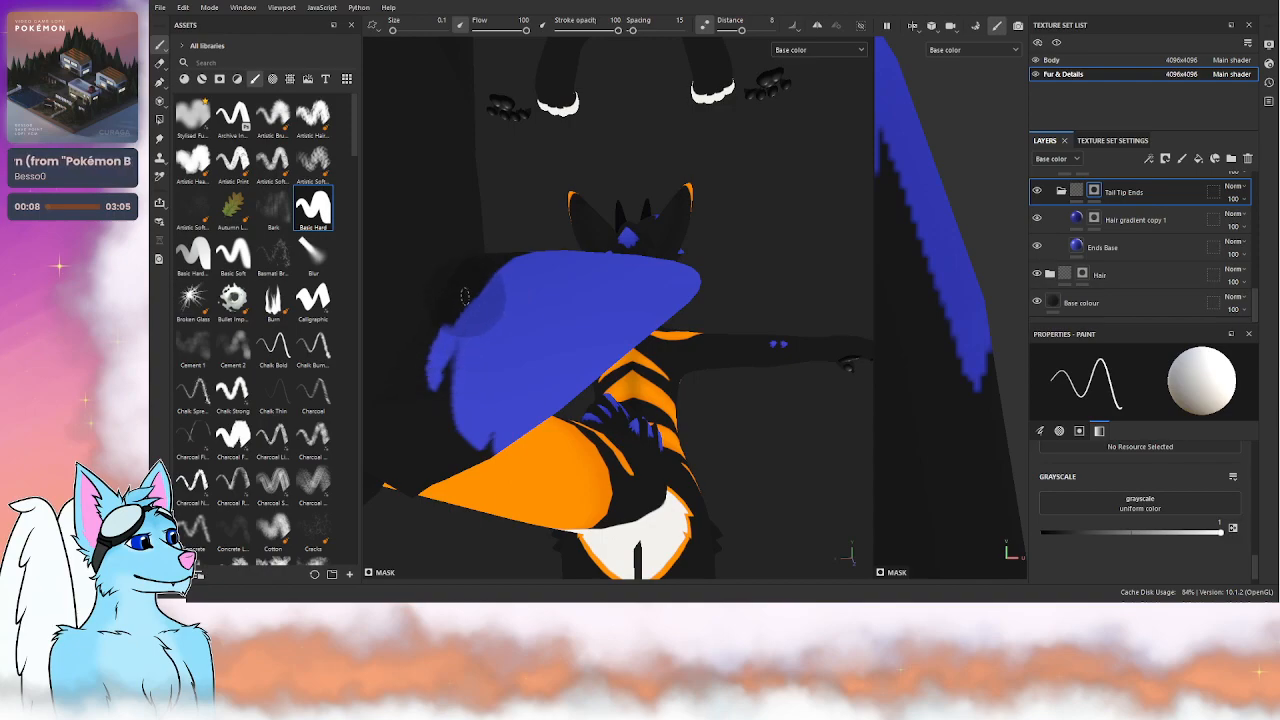
left_click(1235, 528)
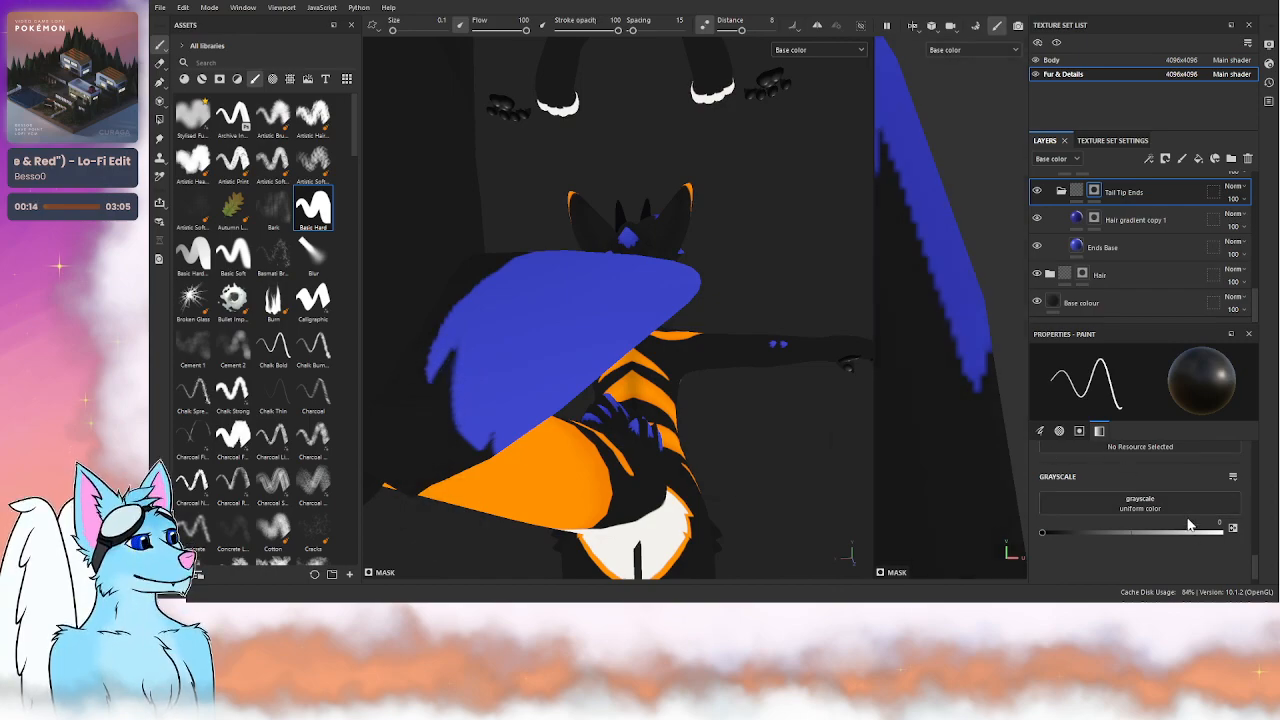
left_click(1234, 527)
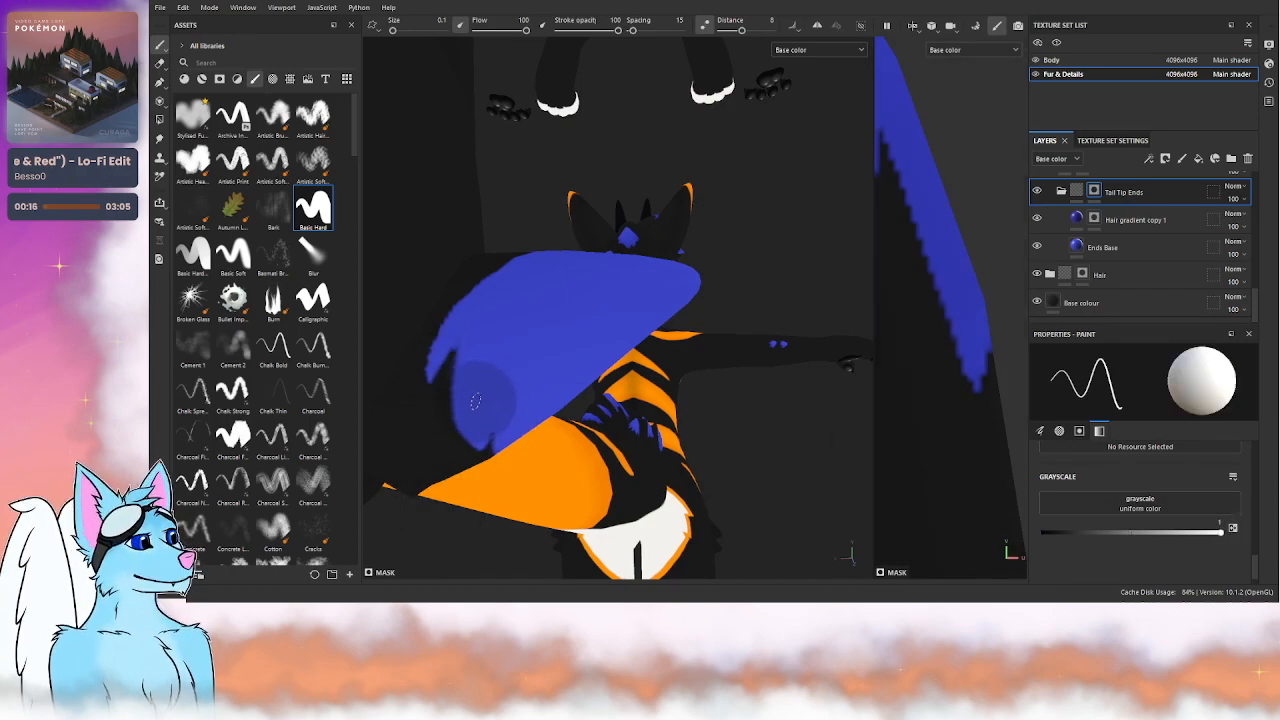
- Extend the row of fur strands along the underside of the blue marking and carve the gaps between them with grayscale 0
mouse_move(517, 328)
left_mouse_down("alt")
mouse_move(528, 308)
mouse_move(514, 370)
left_mouse_up("alt")
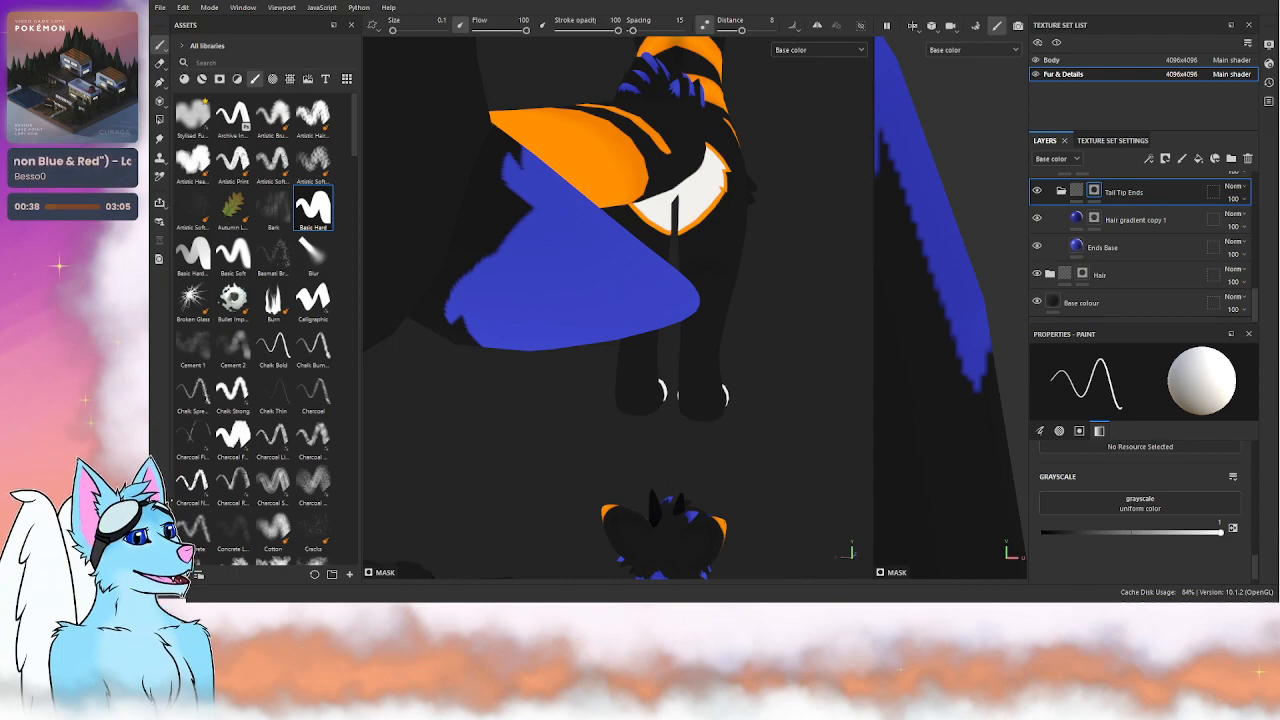
mouse_move(503, 226)
left_mouse_down("alt")
mouse_move(482, 232)
mouse_move(543, 214)
mouse_move(523, 291)
mouse_move(482, 289)
mouse_move(535, 313)
mouse_move(550, 343)
mouse_move(505, 315)
mouse_move(549, 312)
mouse_move(488, 246)
mouse_move(532, 264)
mouse_move(515, 210)
mouse_move(585, 338)
left_mouse_up("alt")
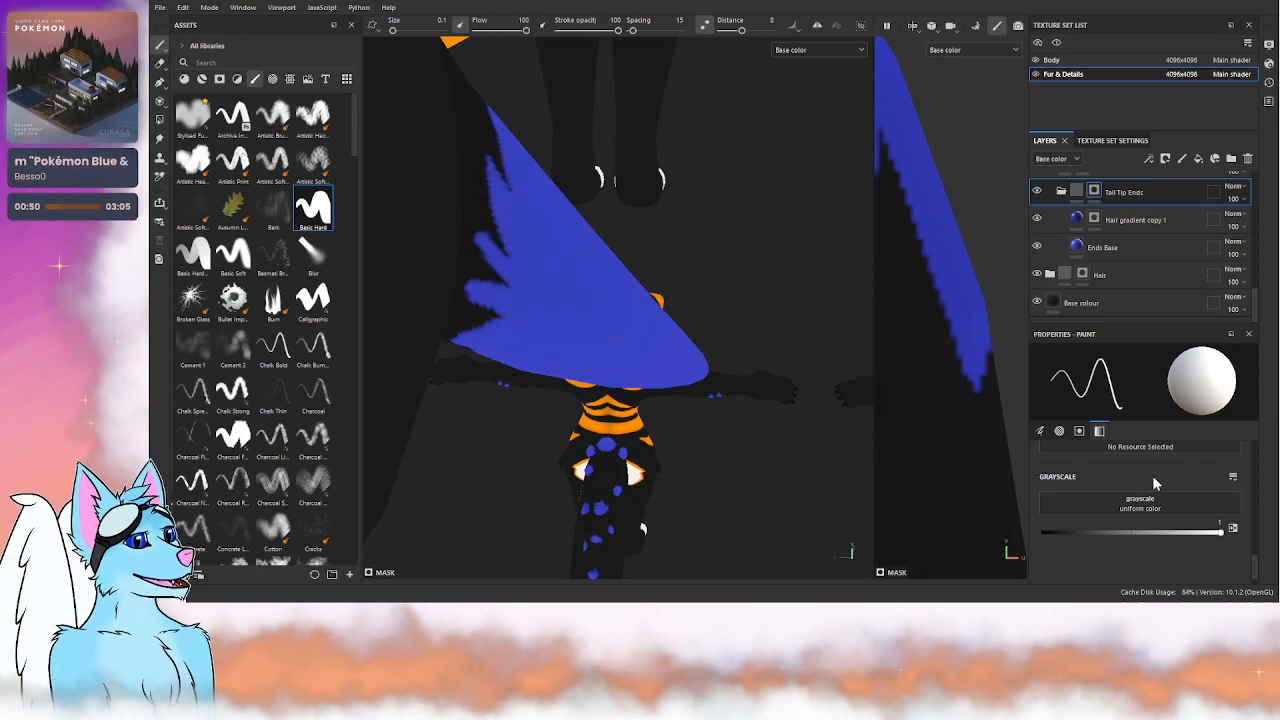
left_click_drag(1222, 531, 1042, 532)
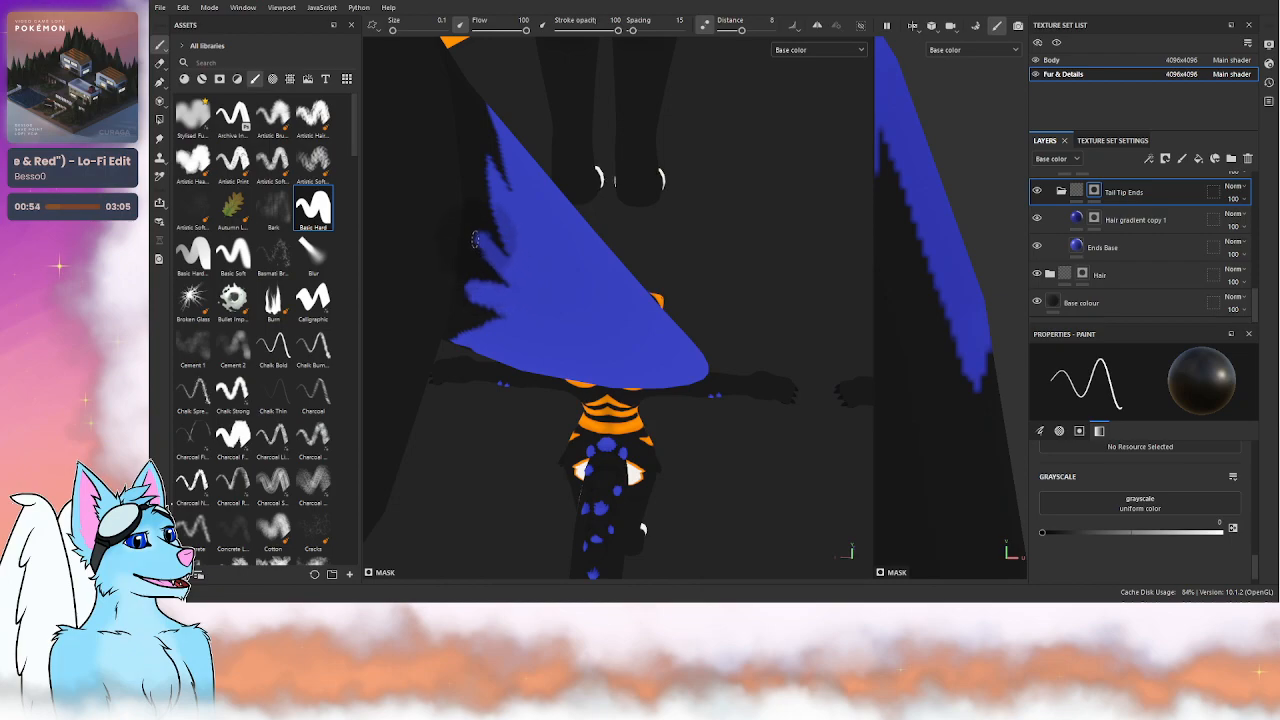
mouse_move(486, 258)
left_mouse_down("alt")
mouse_move(494, 229)
mouse_move(493, 258)
left_mouse_up("alt")
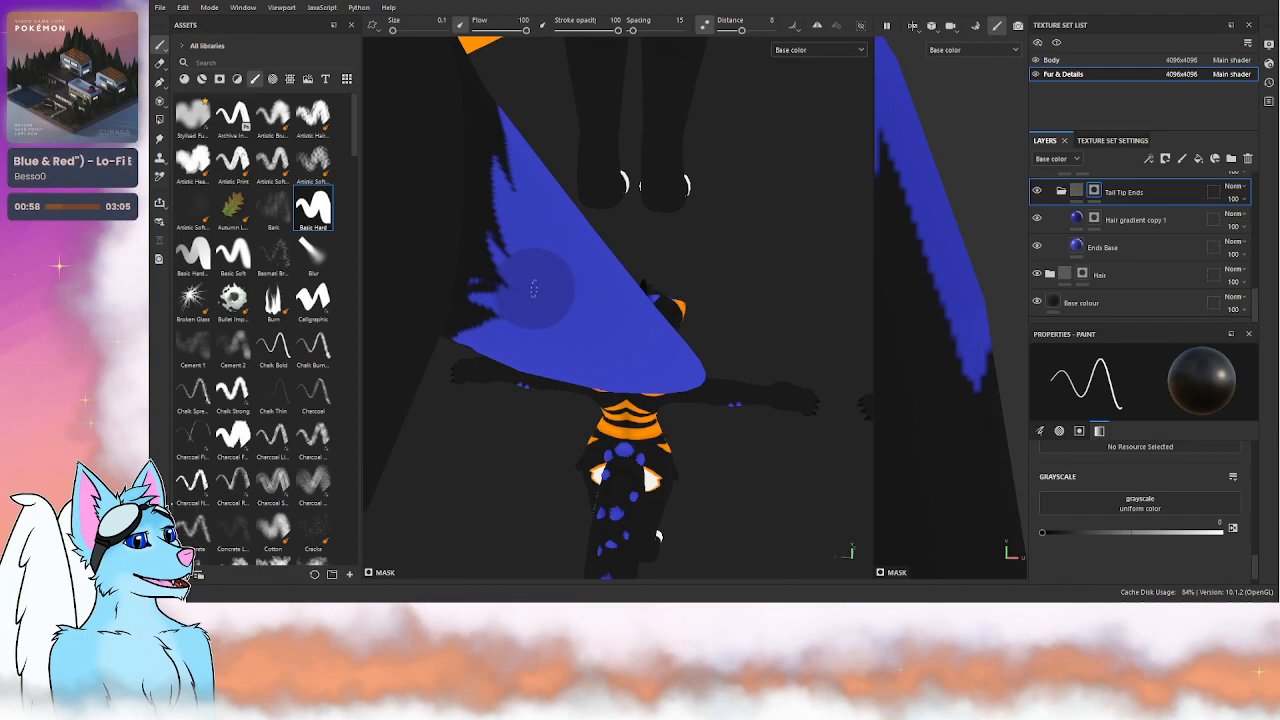
left_click(1222, 531)
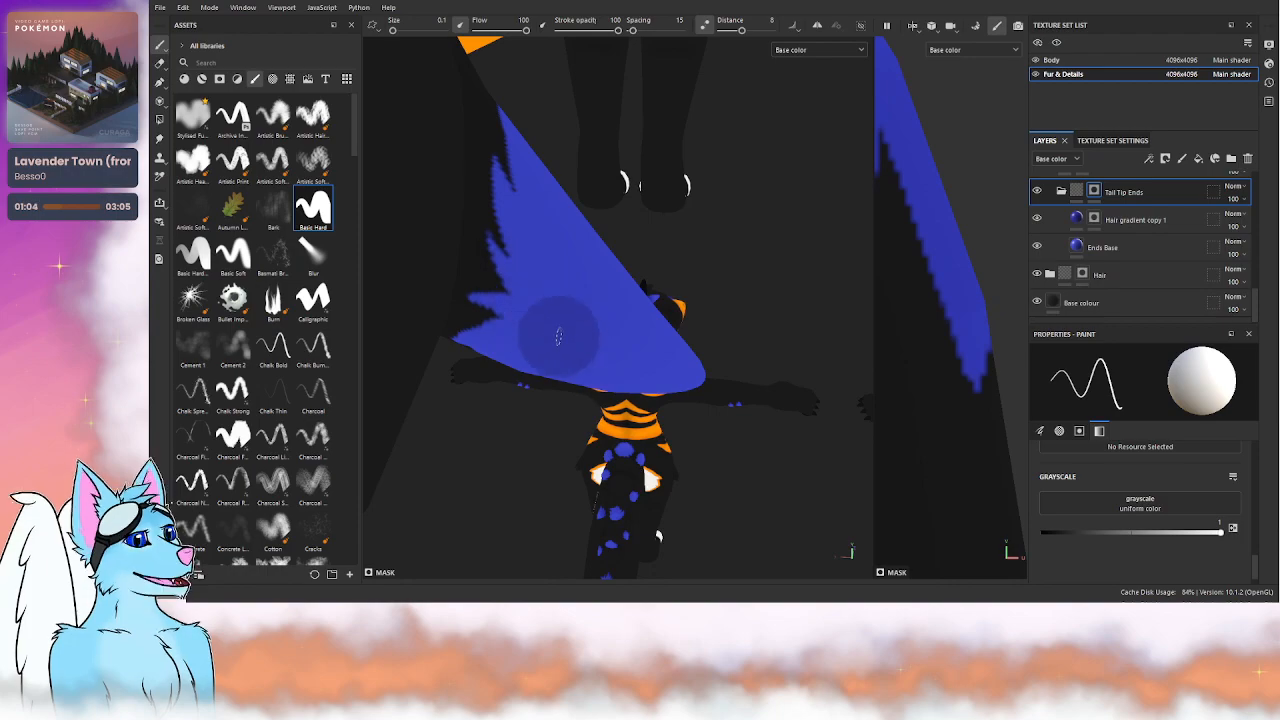
- Fill the stepped edge on the marking's other side with grayscale 1 and sharpen its strands with grayscale 0
mouse_move(560, 314)
left_mouse_down("alt")
mouse_move(575, 133)
mouse_move(590, 133)
mouse_move(603, 222)
mouse_move(543, 329)
left_mouse_up("alt")
left_click_drag(511, 210, 531, 317, "alt")
scroll(583, 347, "up", 3)
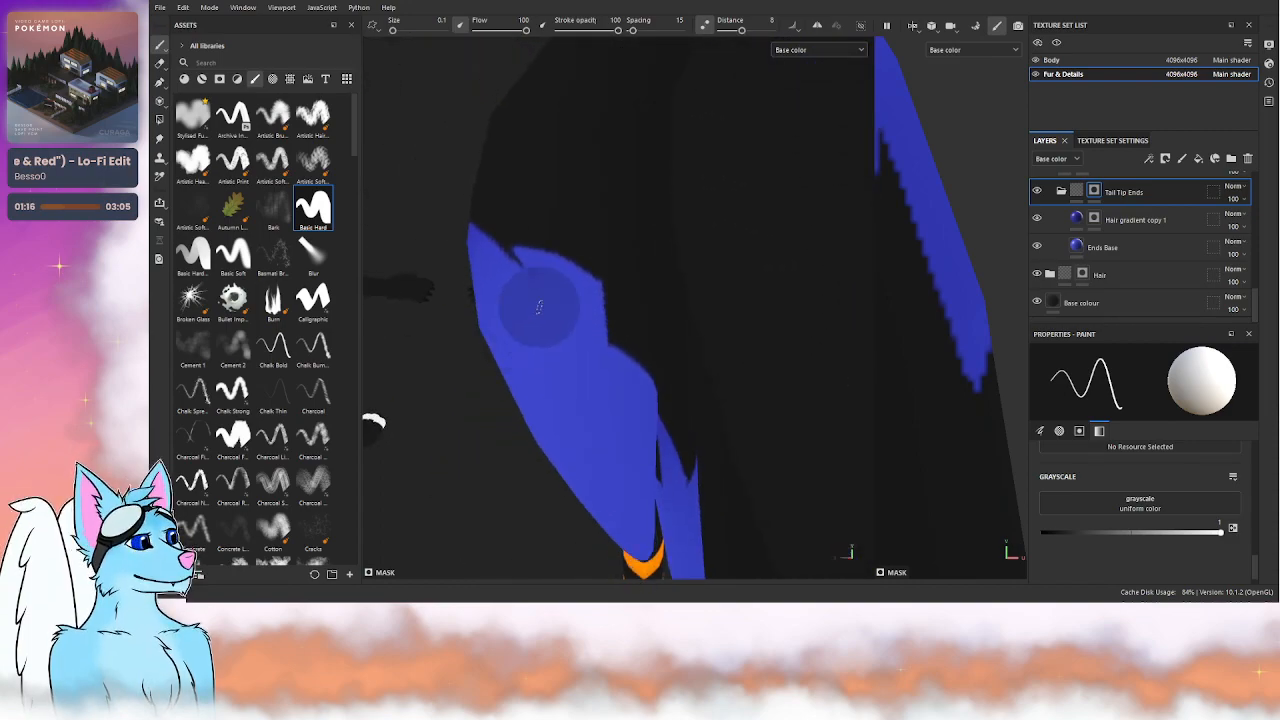
mouse_move(590, 254)
left_mouse_down()
mouse_move(614, 348)
mouse_move(592, 248)
mouse_move(619, 346)
mouse_move(622, 318)
mouse_move(597, 247)
left_mouse_up()
mouse_move(648, 297)
left_mouse_down()
mouse_move(614, 425)
mouse_move(596, 297)
mouse_move(641, 411)
left_mouse_up()
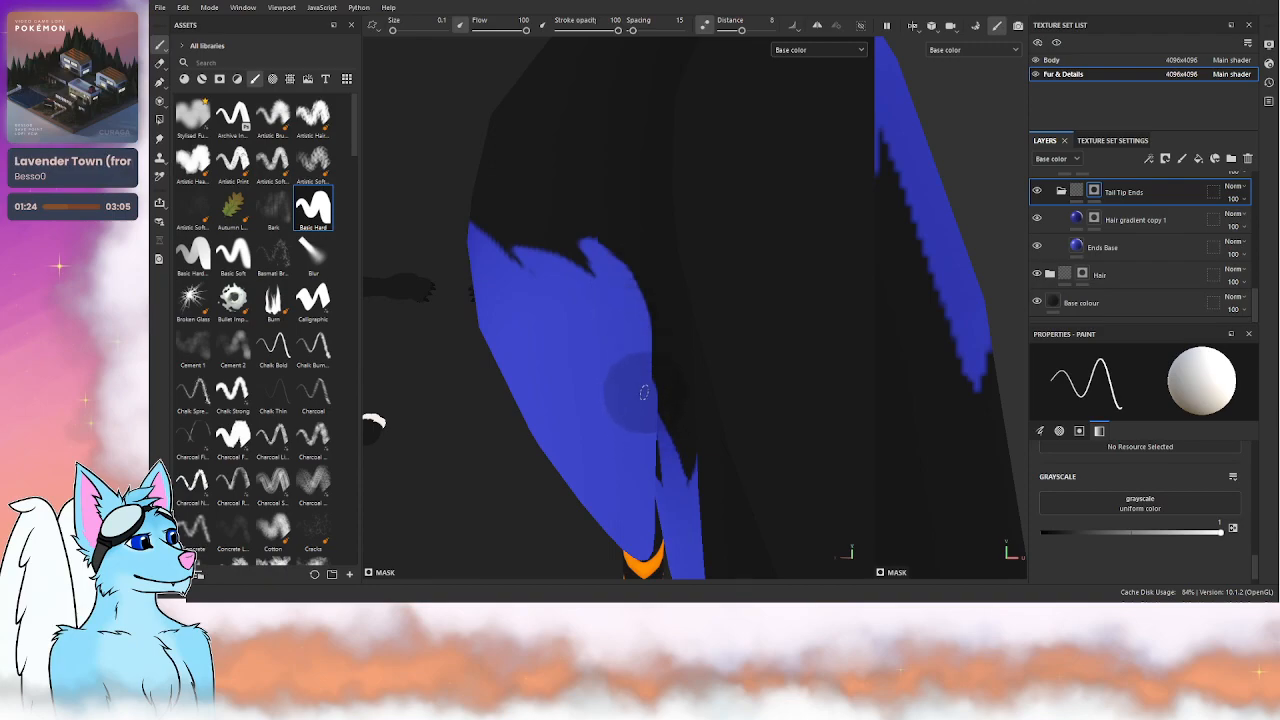
left_click(1233, 528)
left_click_drag(602, 274, 609, 246, "alt")
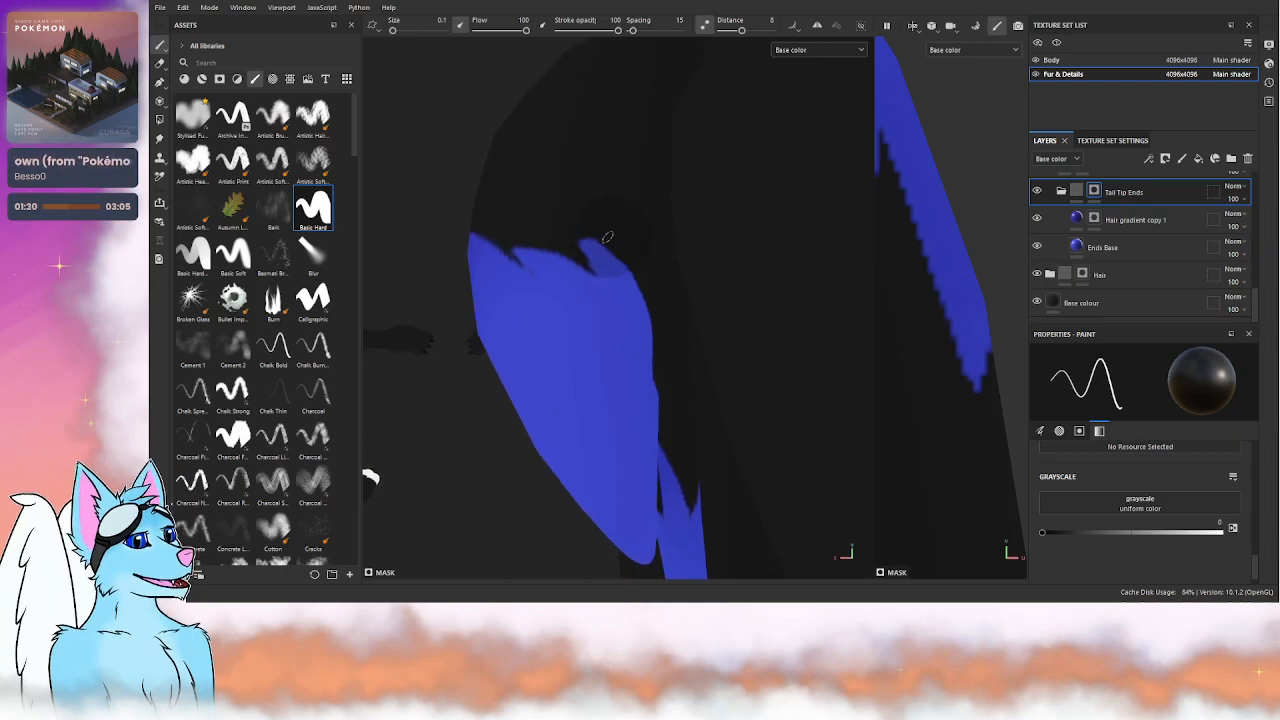
mouse_move(648, 268)
left_mouse_down("alt")
mouse_move(660, 297)
mouse_move(617, 163)
mouse_move(634, 272)
left_mouse_up("alt")
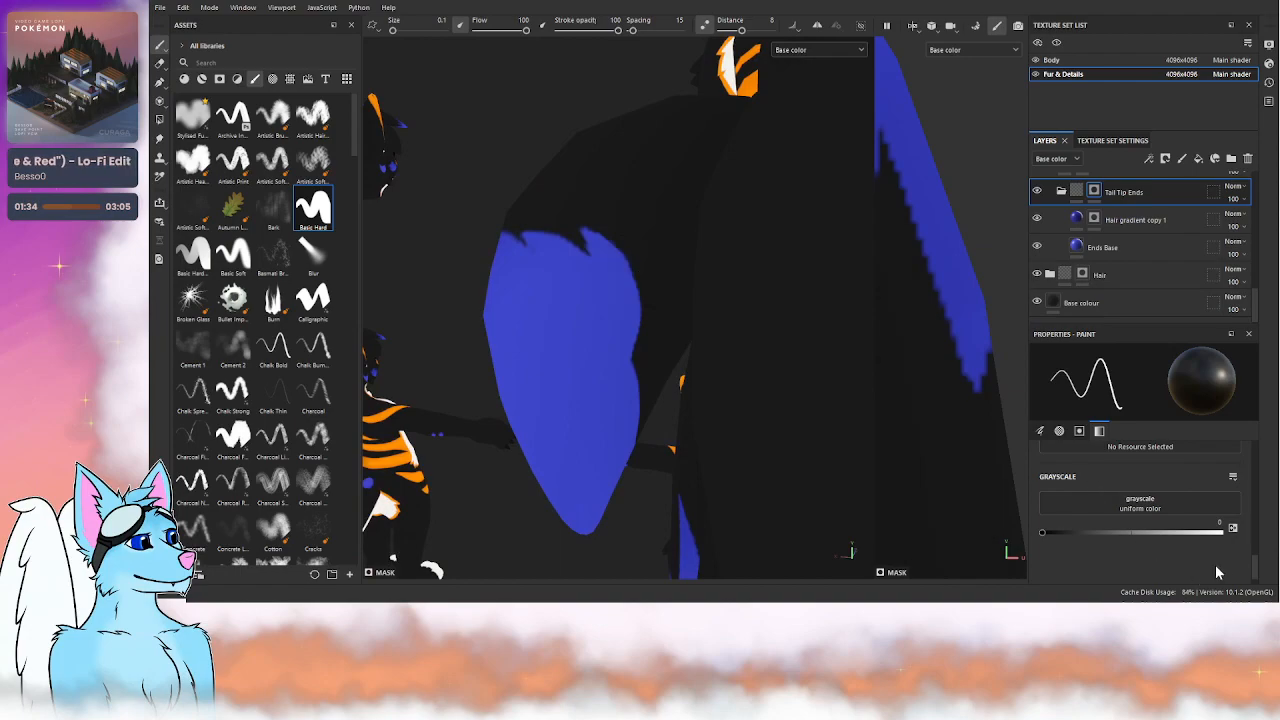
- Paint a longer strand off the marking's side edge with grayscale 1 and taper it to a point with grayscale 0
left_click(1232, 530)
mouse_move(657, 273)
left_mouse_down()
mouse_move(636, 354)
mouse_move(656, 273)
mouse_move(624, 355)
mouse_move(653, 295)
mouse_move(620, 349)
mouse_move(631, 226)
mouse_move(646, 288)
mouse_move(634, 403)
mouse_move(620, 360)
left_mouse_up()
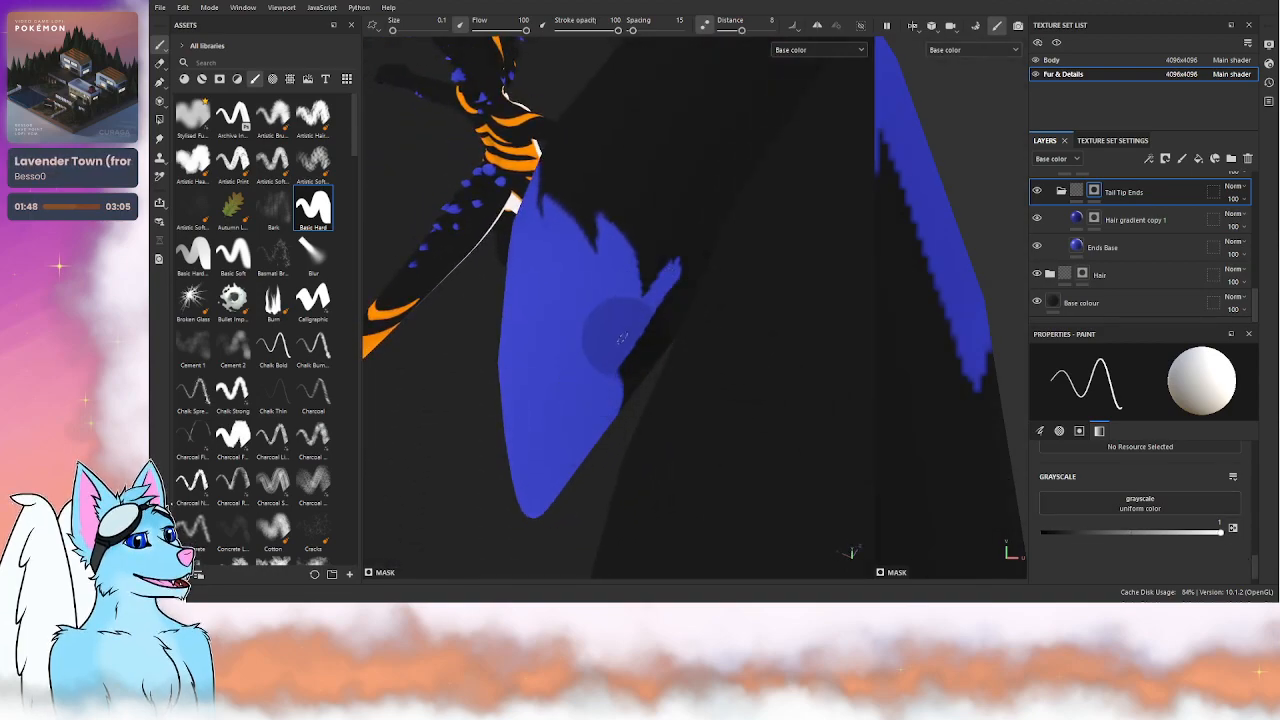
left_click(1234, 529)
left_click_drag(622, 296, 661, 282, "alt")
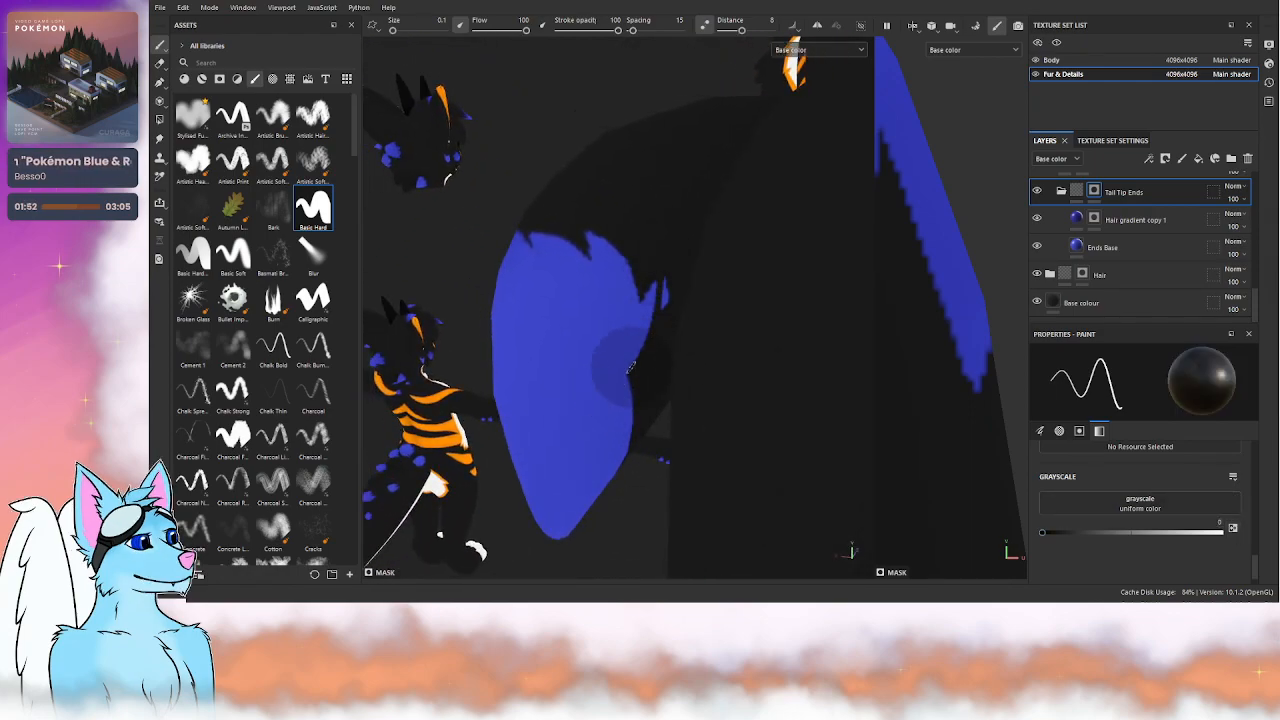
mouse_move(650, 349)
left_mouse_down("alt")
mouse_move(666, 240)
mouse_move(651, 294)
mouse_move(671, 288)
mouse_move(662, 302)
left_mouse_up("alt")
- Add another curved strand below the previous one with grayscale 1, fill its base and trim its edges with grayscale 0
left_click_drag(1226, 533, 1238, 532)
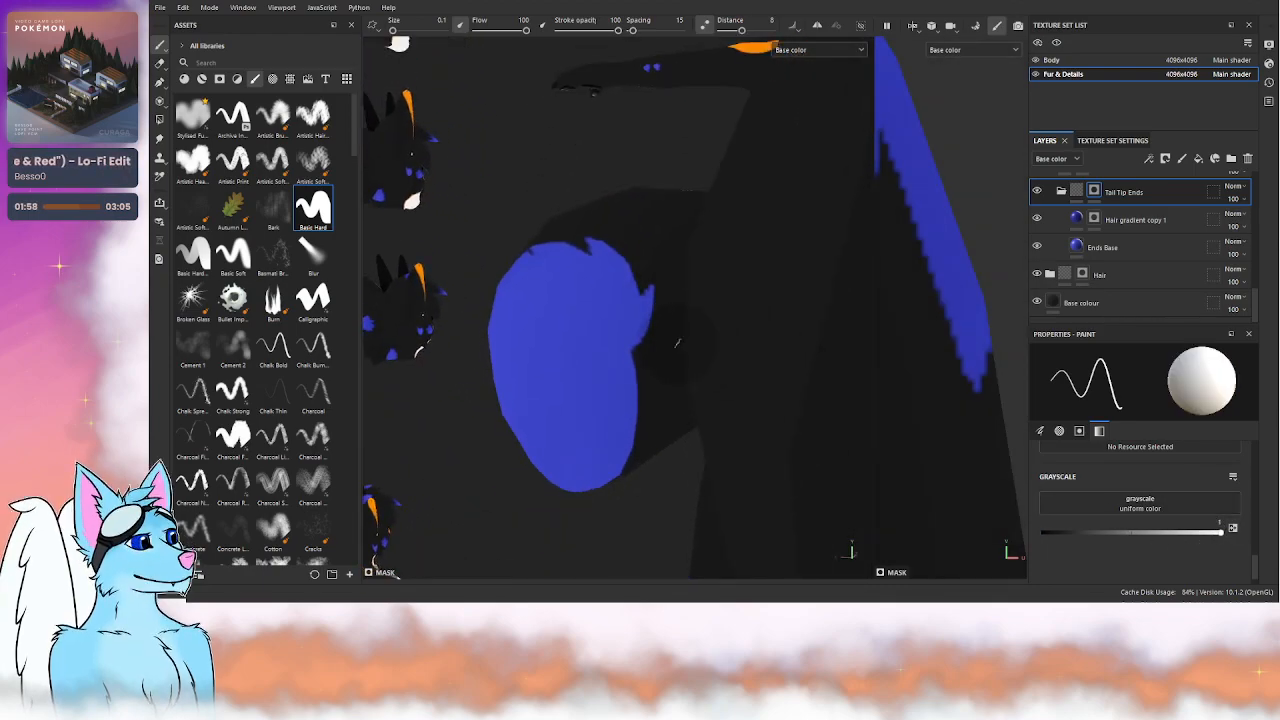
left_click_drag(636, 357, 674, 322)
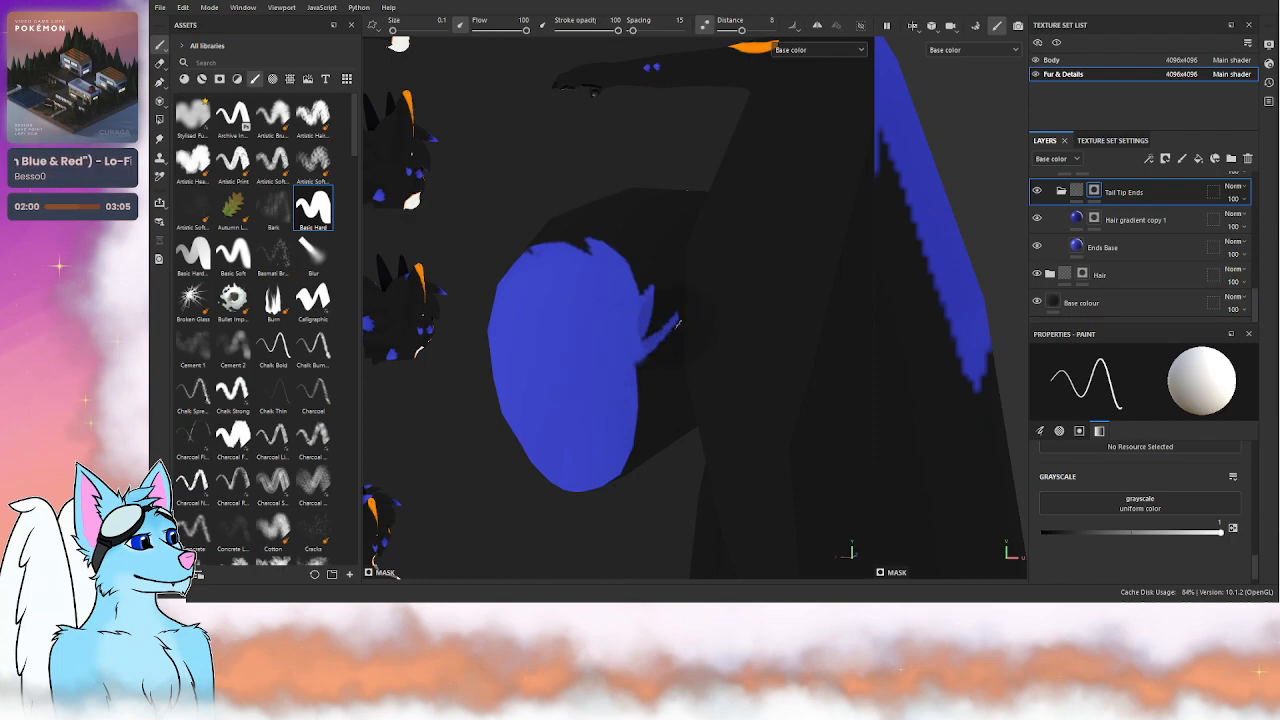
left_click_drag(658, 370, 594, 418)
mouse_move(671, 336)
left_mouse_down()
mouse_move(603, 414)
mouse_move(625, 376)
left_mouse_up()
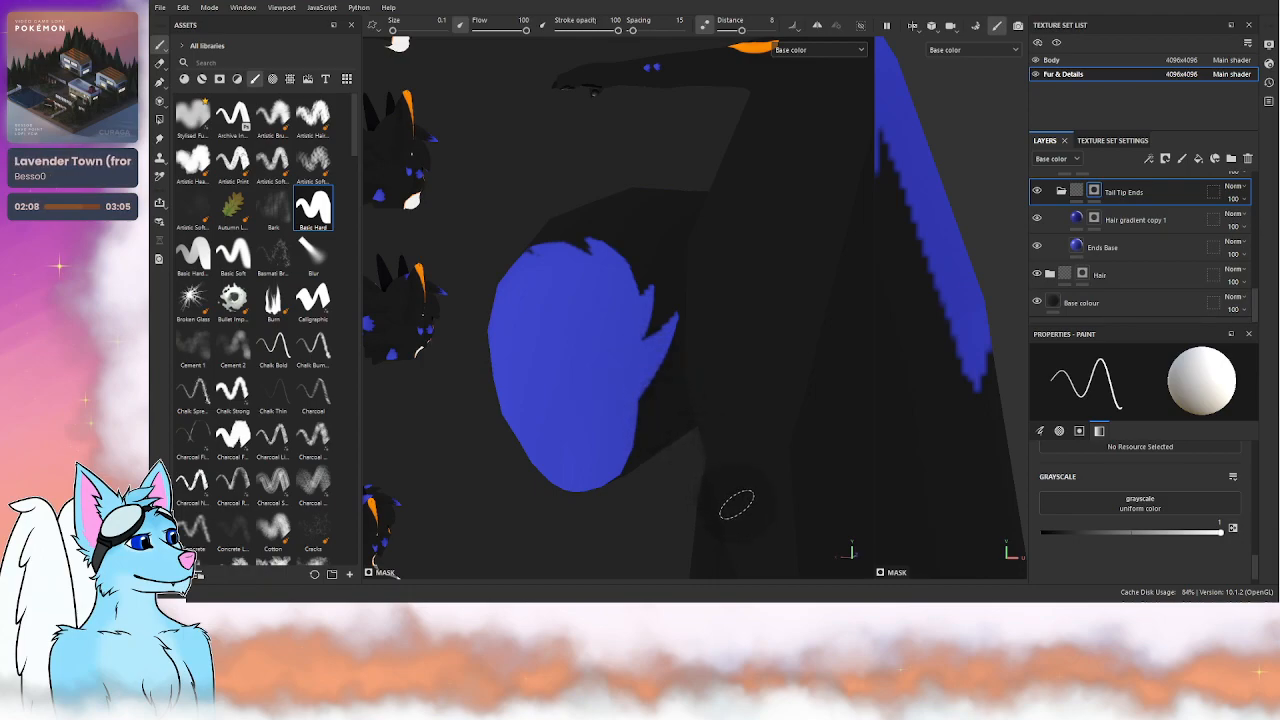
left_click_drag(652, 370, 652, 323, "alt")
left_click(1232, 530)
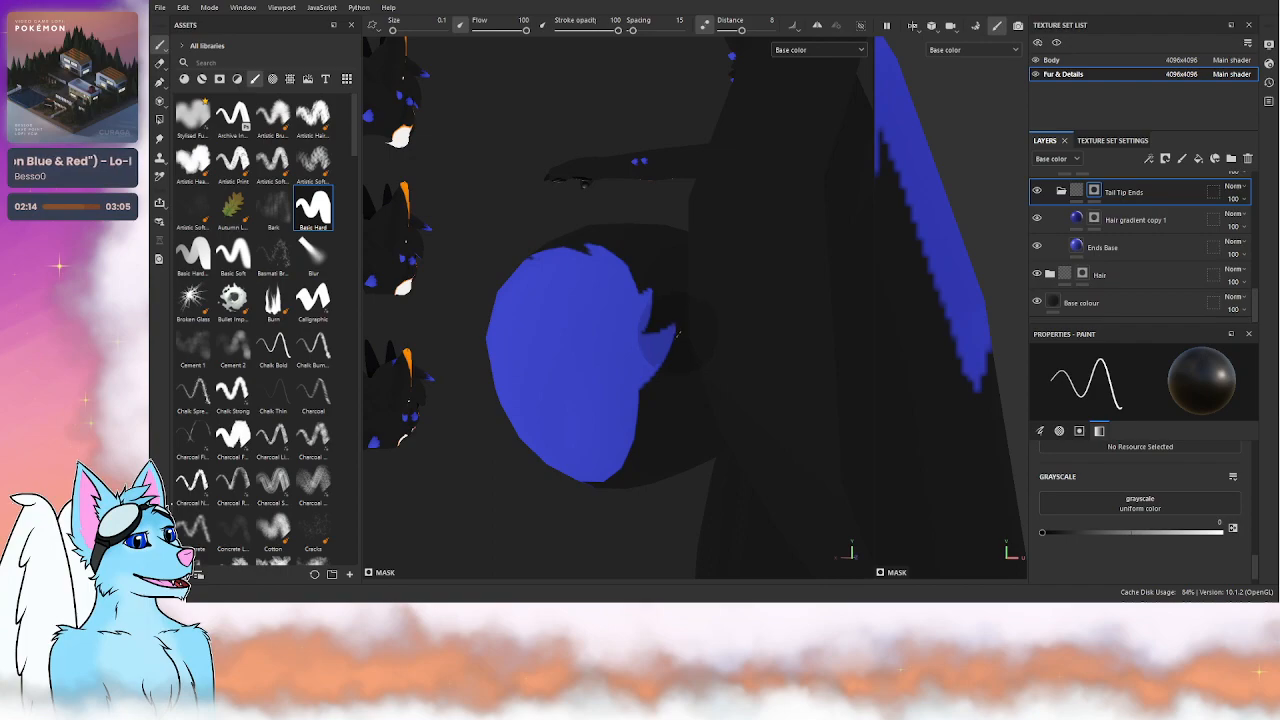
left_click_drag(735, 441, 734, 360, "alt")
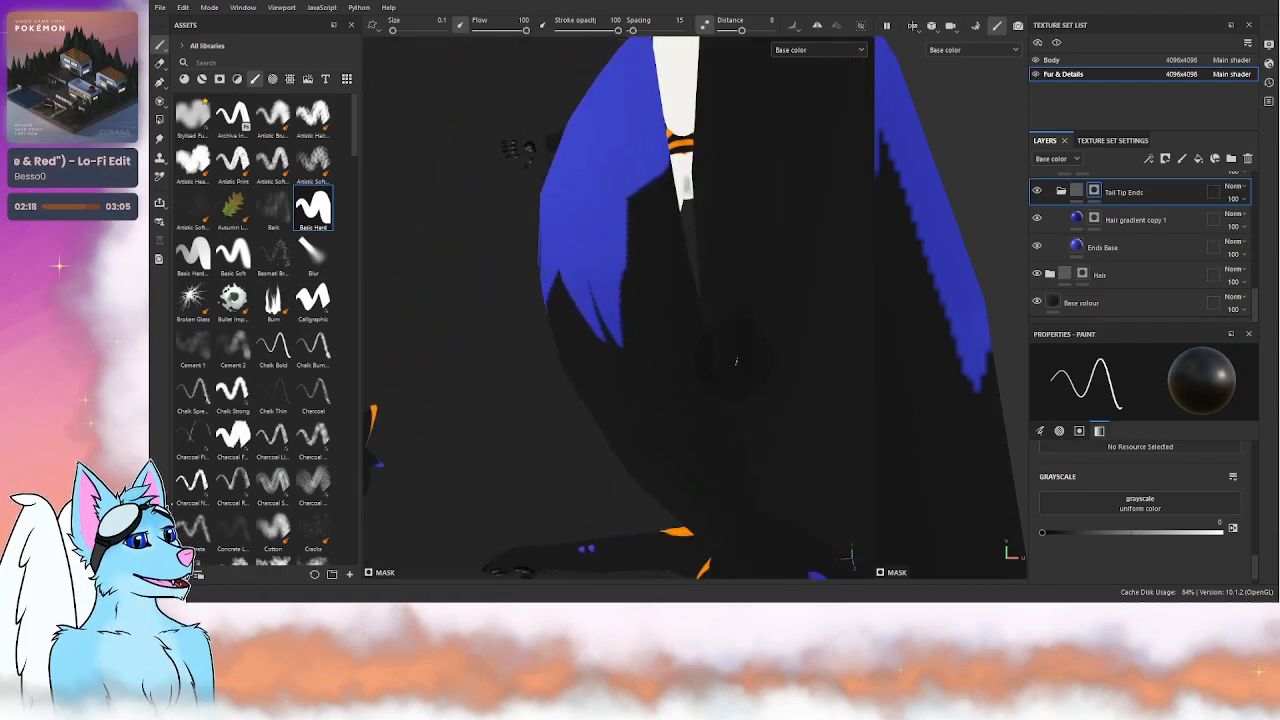
- Paint further strands along the marking's unfinished inner edge with grayscale 1 and cut them back with grayscale 0
left_click(1232, 528)
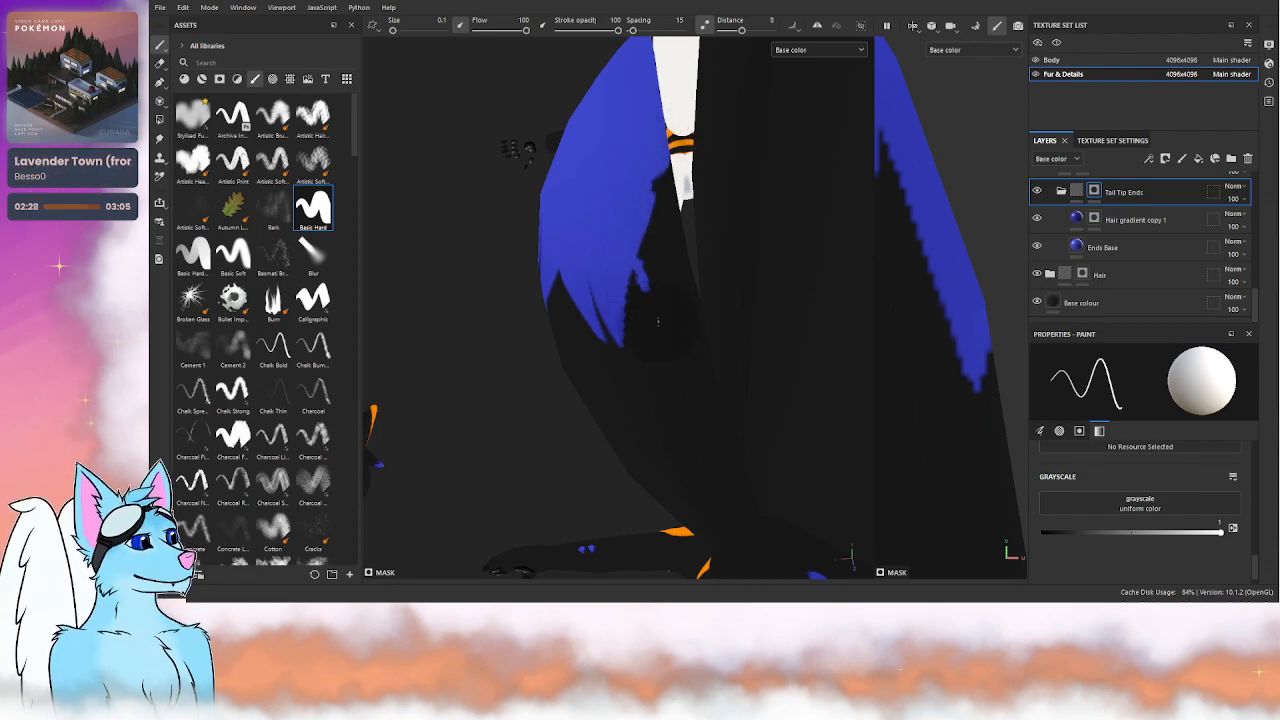
left_click_drag(646, 287, 654, 190)
mouse_move(650, 288)
left_mouse_down()
mouse_move(646, 228)
mouse_move(667, 174)
left_mouse_up()
key("x")
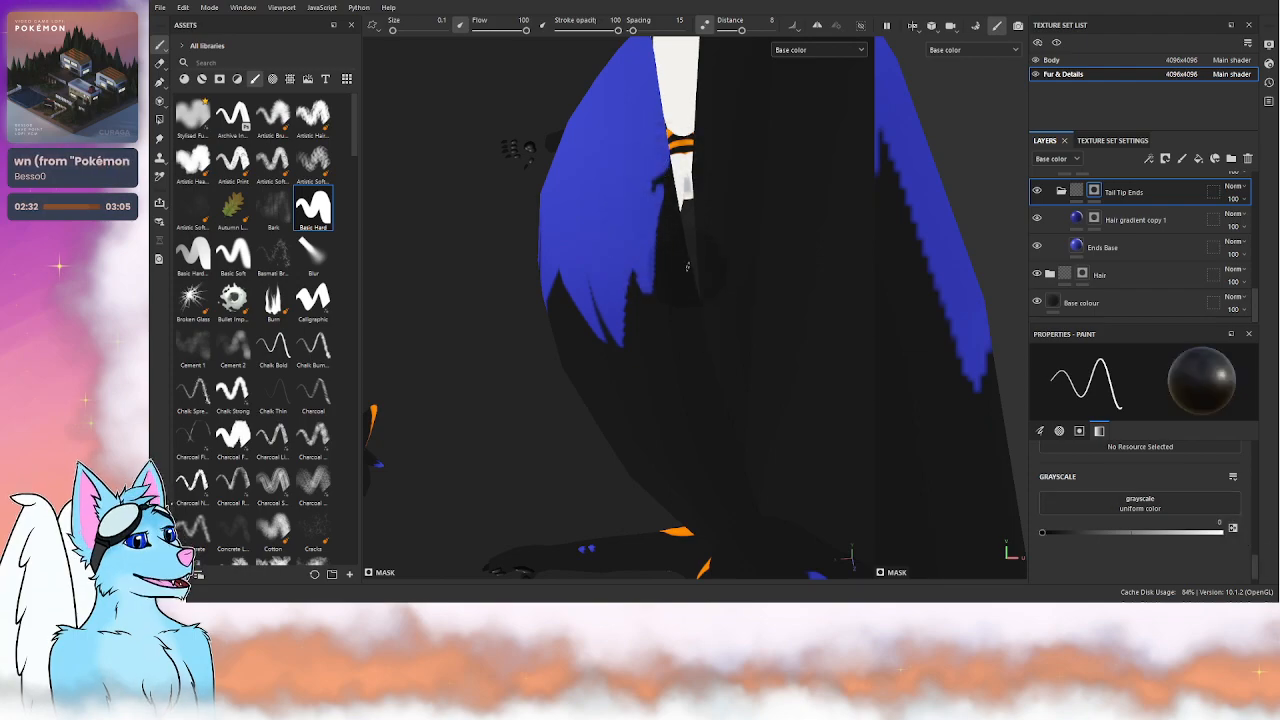
mouse_move(657, 230)
left_mouse_down()
mouse_move(646, 292)
mouse_move(640, 277)
mouse_move(657, 263)
mouse_move(718, 368)
mouse_move(684, 265)
mouse_move(589, 149)
mouse_move(692, 350)
mouse_move(634, 386)
mouse_move(657, 391)
mouse_move(629, 373)
mouse_move(685, 231)
mouse_move(761, 254)
left_mouse_up()
- Outline the next strands with grayscale 1, turn Lazy Mouse off and fill the gaps inside the outline with solid blue
left_click(1229, 527)
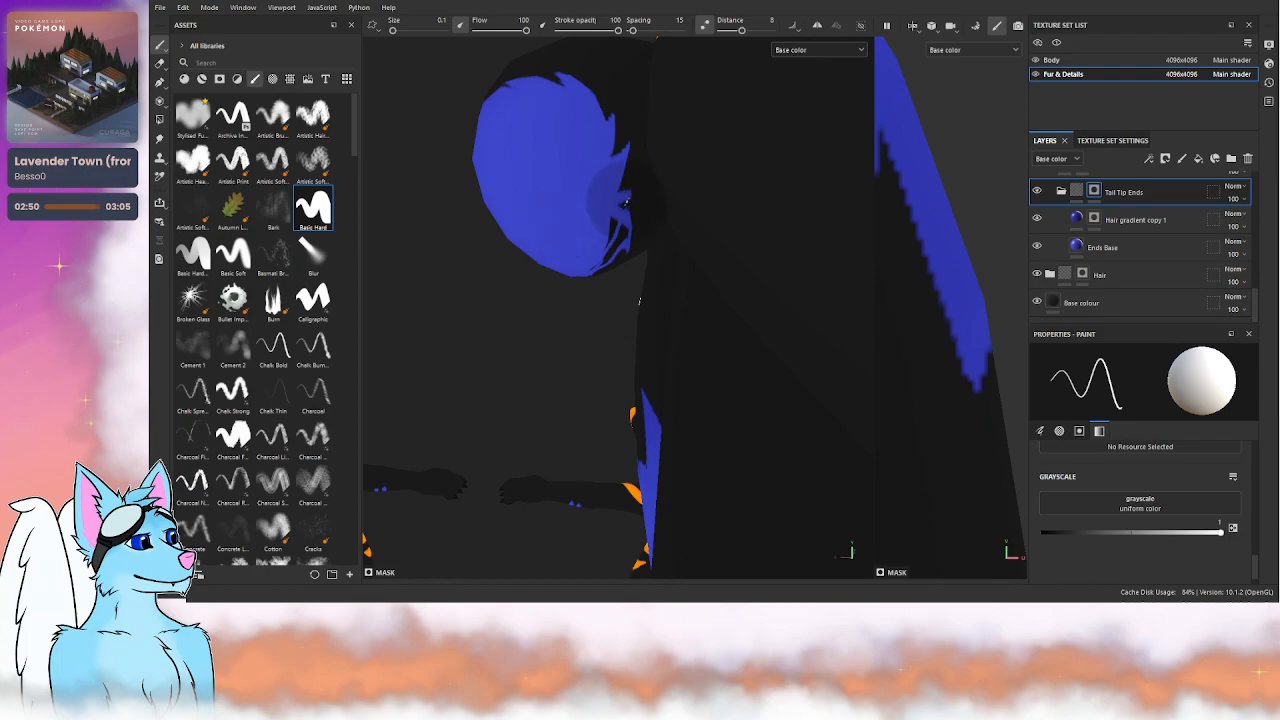
left_click_drag(578, 215, 606, 223, "alt")
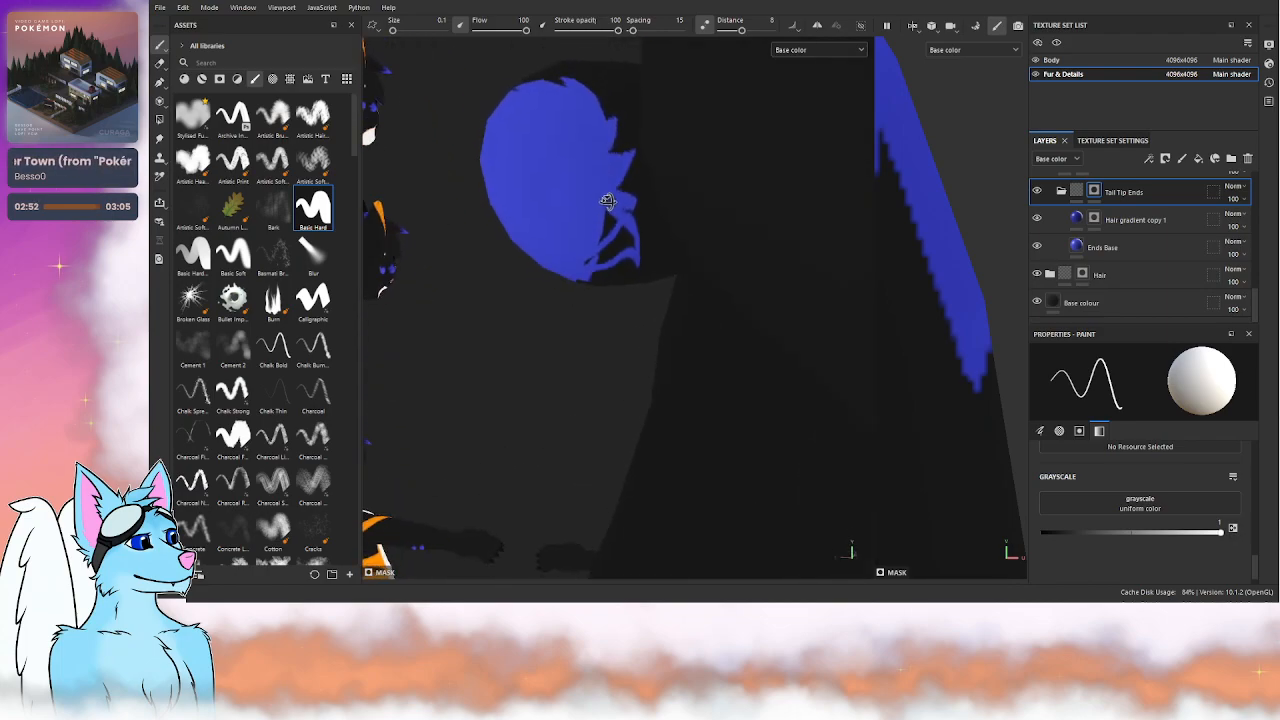
left_click(705, 24)
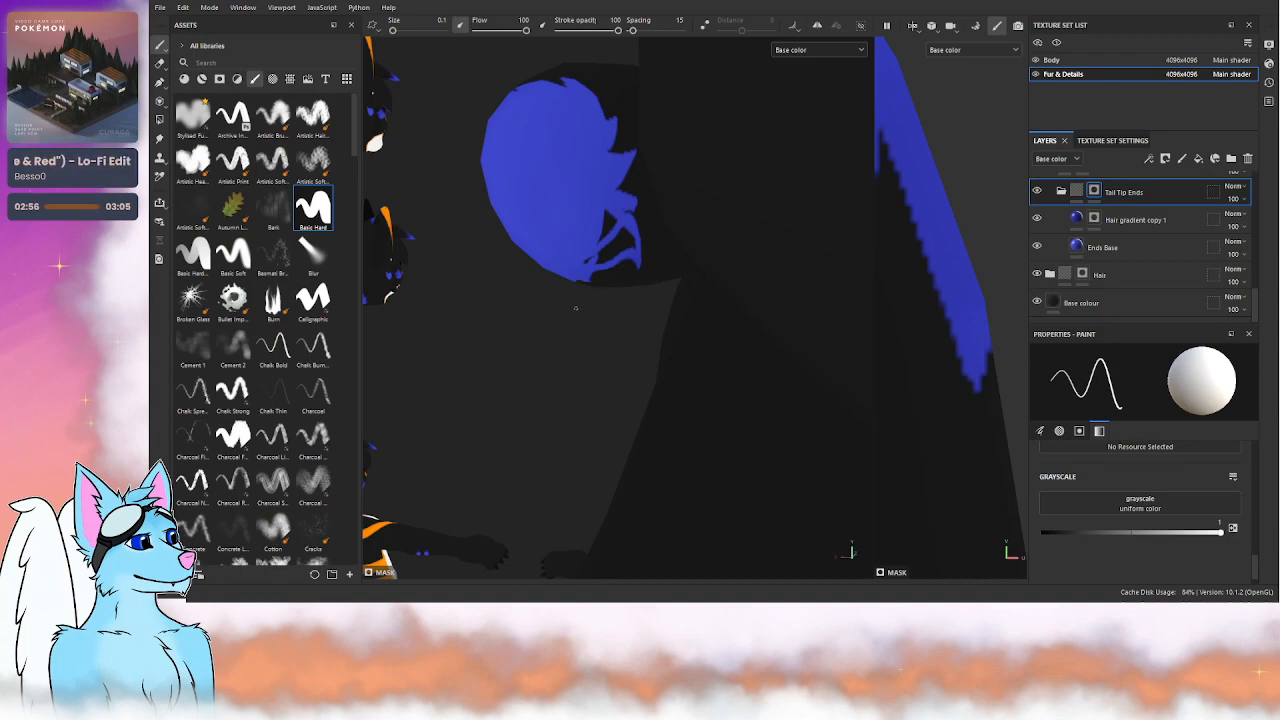
left_click_drag(589, 291, 593, 248, "alt")
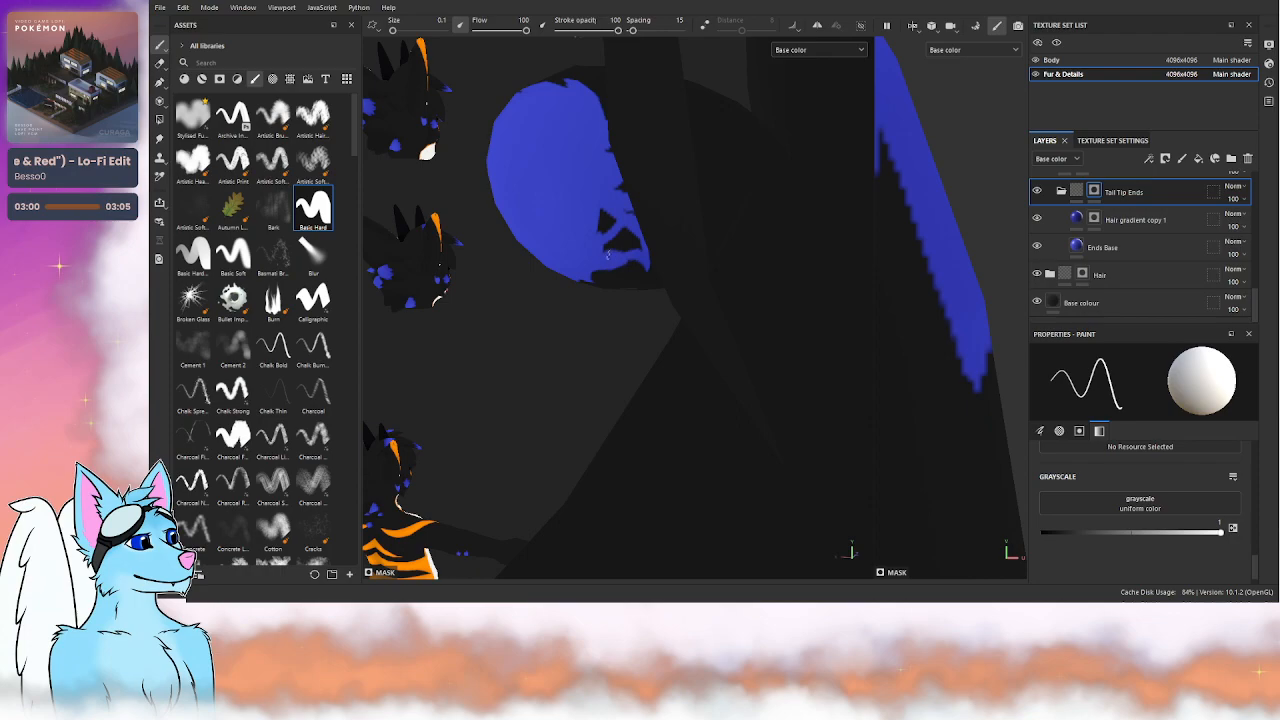
left_click_drag(623, 248, 592, 251)
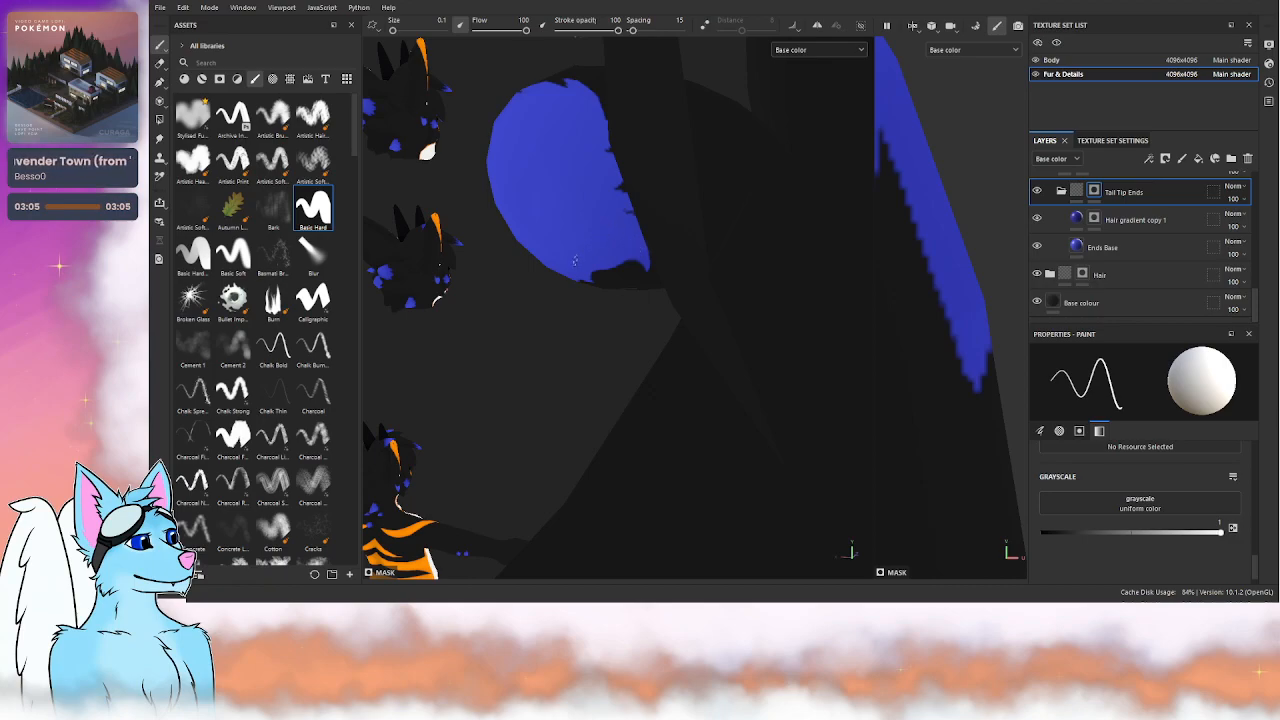
- Carve the side strands into separate sharp points with grayscale 0
left_click_drag(620, 238, 560, 255, "alt")
left_click_drag(631, 228, 573, 240, "alt")
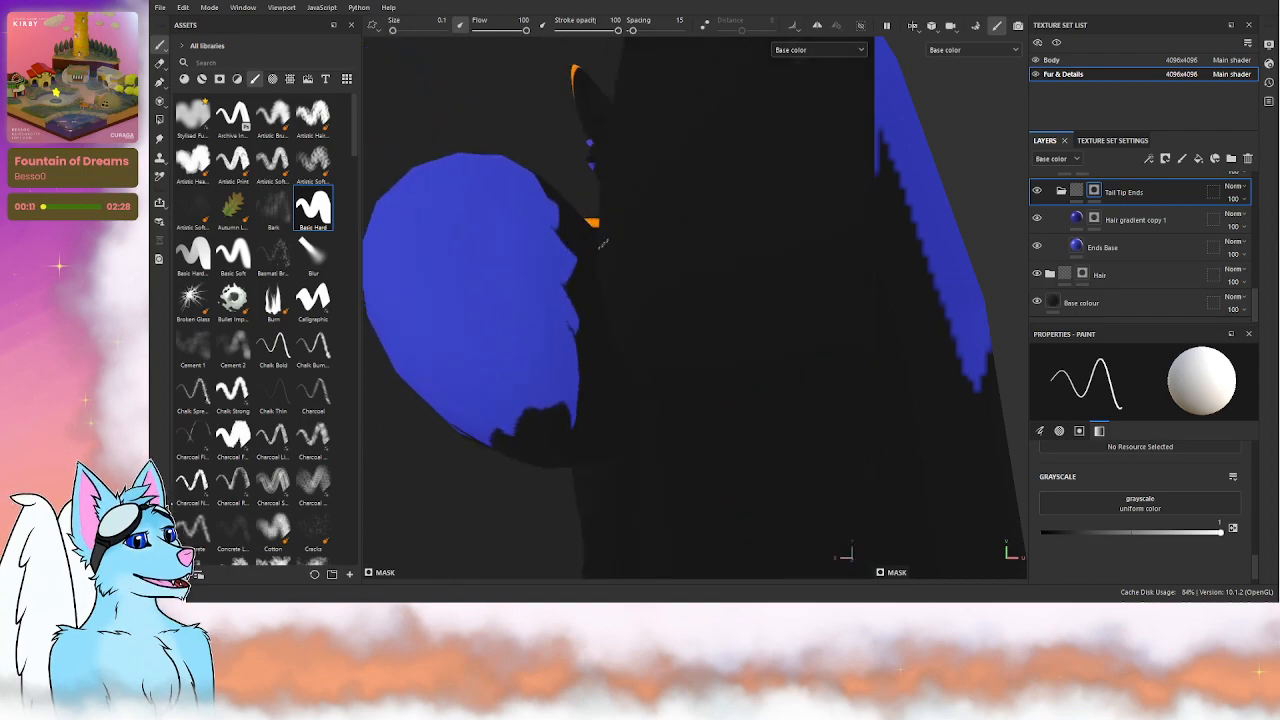
left_click(1232, 529)
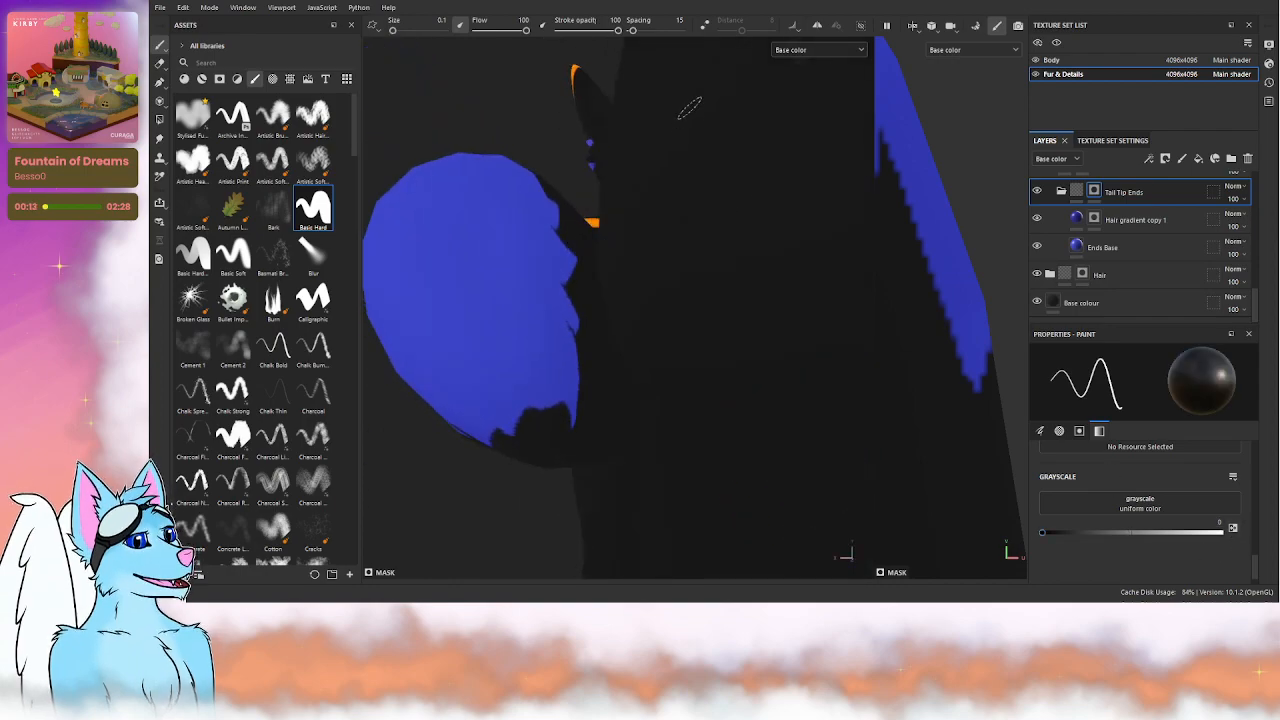
mouse_move(553, 245)
left_mouse_down("alt")
mouse_move(554, 234)
mouse_move(557, 273)
mouse_move(545, 262)
left_mouse_up("alt")
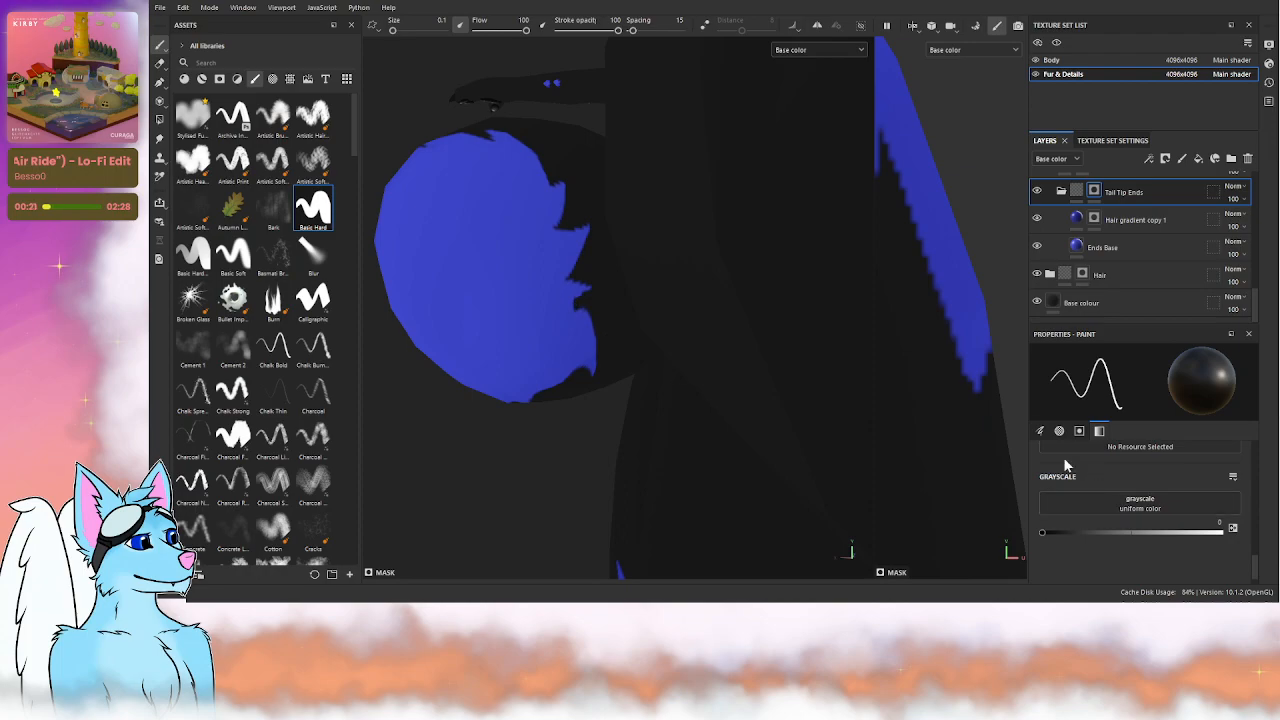
- Fill in the remaining notch at the marking's lower edge with grayscale 1 and shape its strand tips with grayscale 0
left_click(1233, 535)
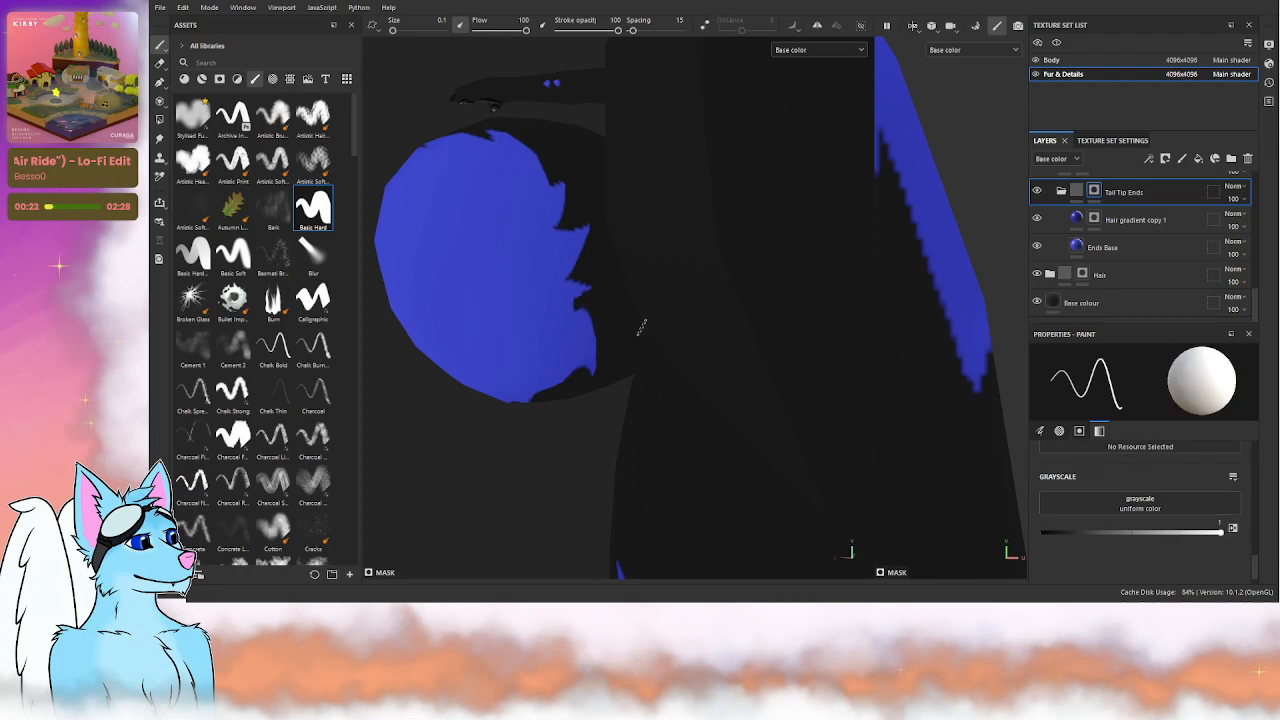
left_click_drag(577, 323, 585, 188, "alt")
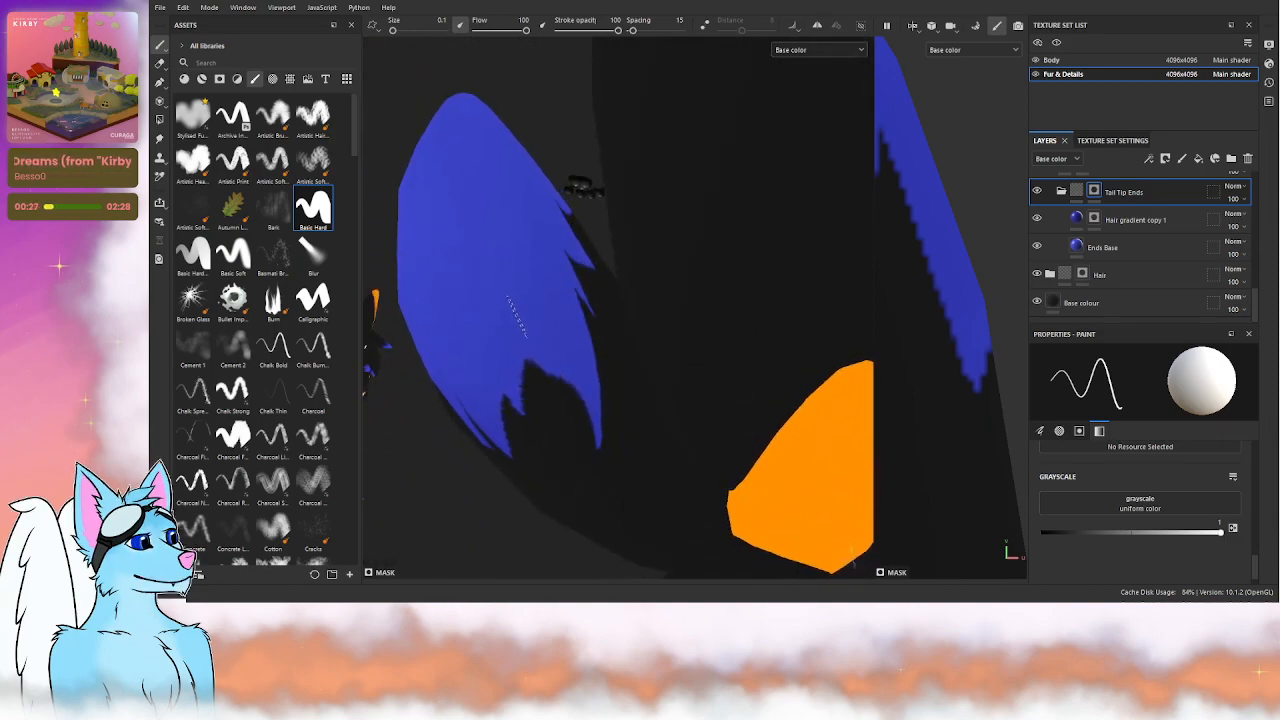
left_click(1235, 533)
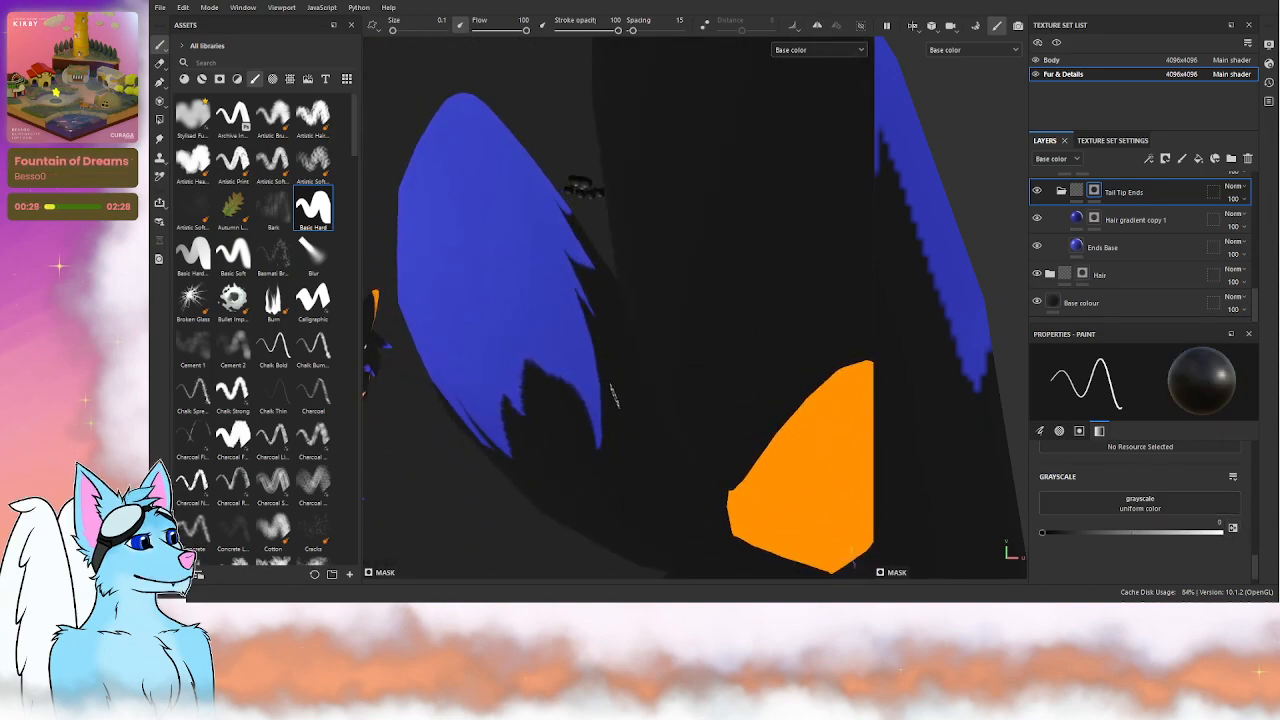
left_click_drag(601, 472, 618, 490, "alt")
left_click_drag(614, 349, 681, 340, "alt")
left_click_drag(585, 361, 622, 352, "alt")
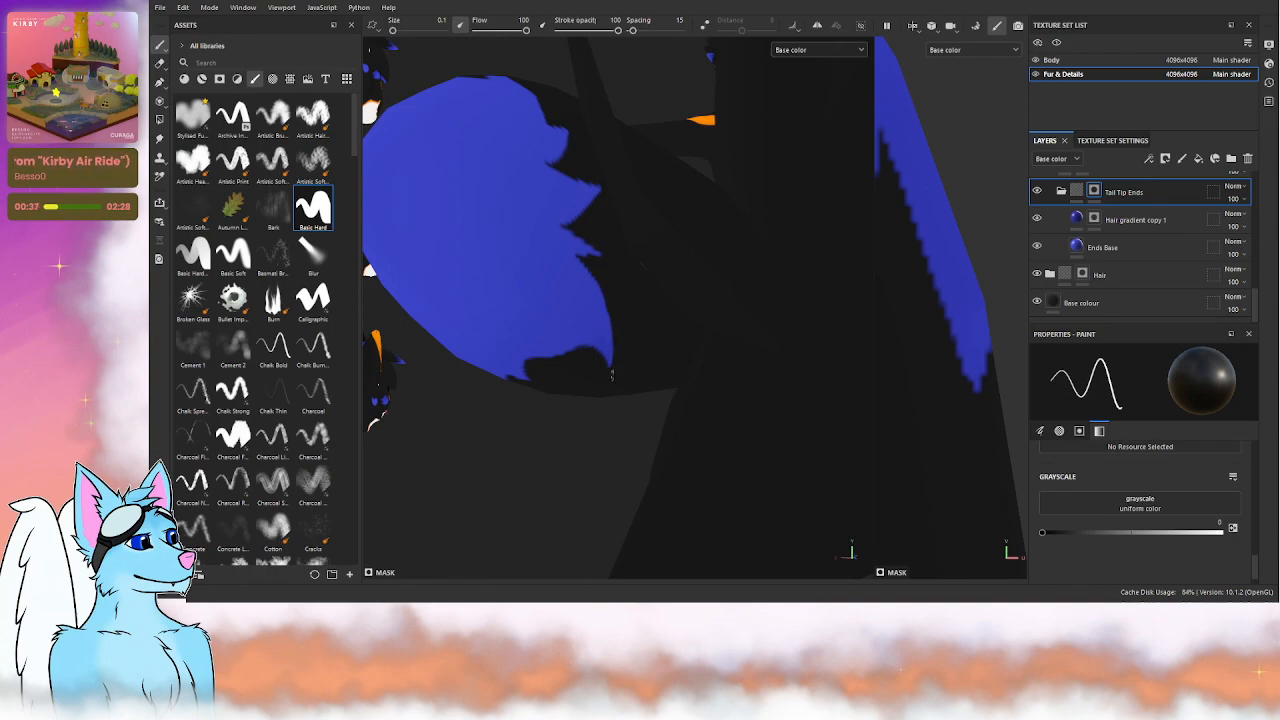
left_click_drag(618, 336, 705, 298, "alt")
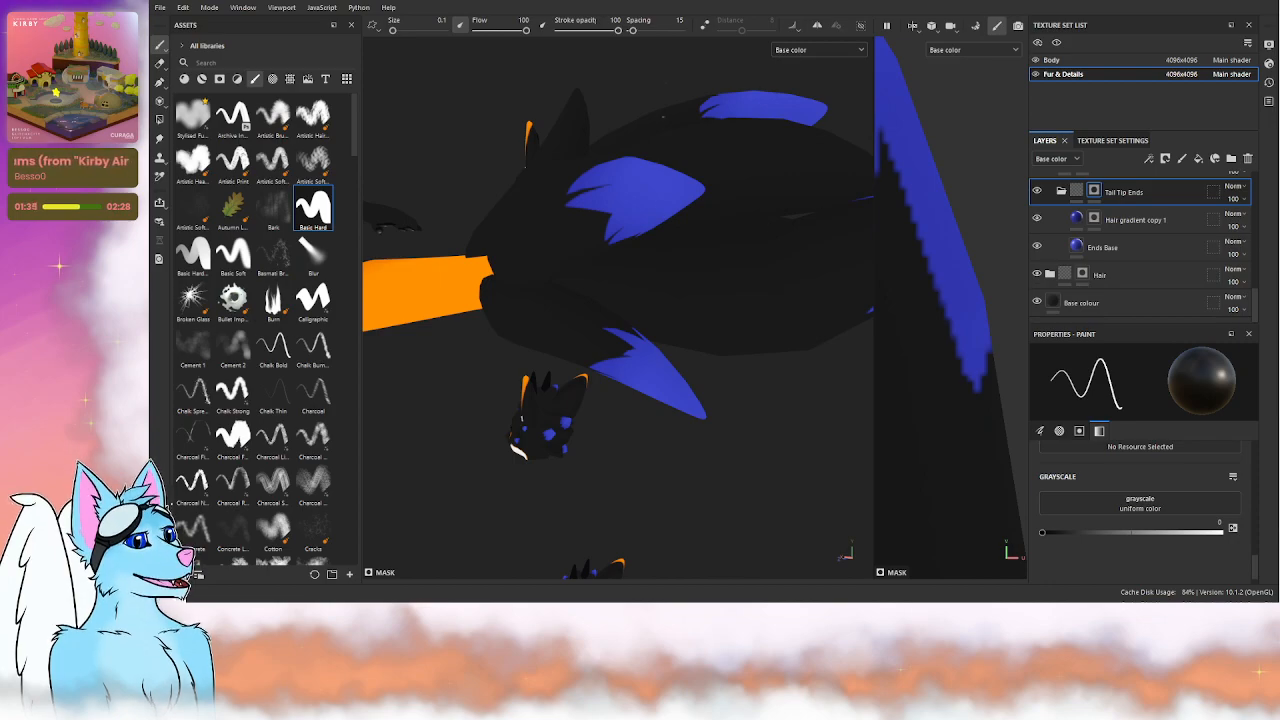
left_click_drag(505, 180, 507, 232, "alt")
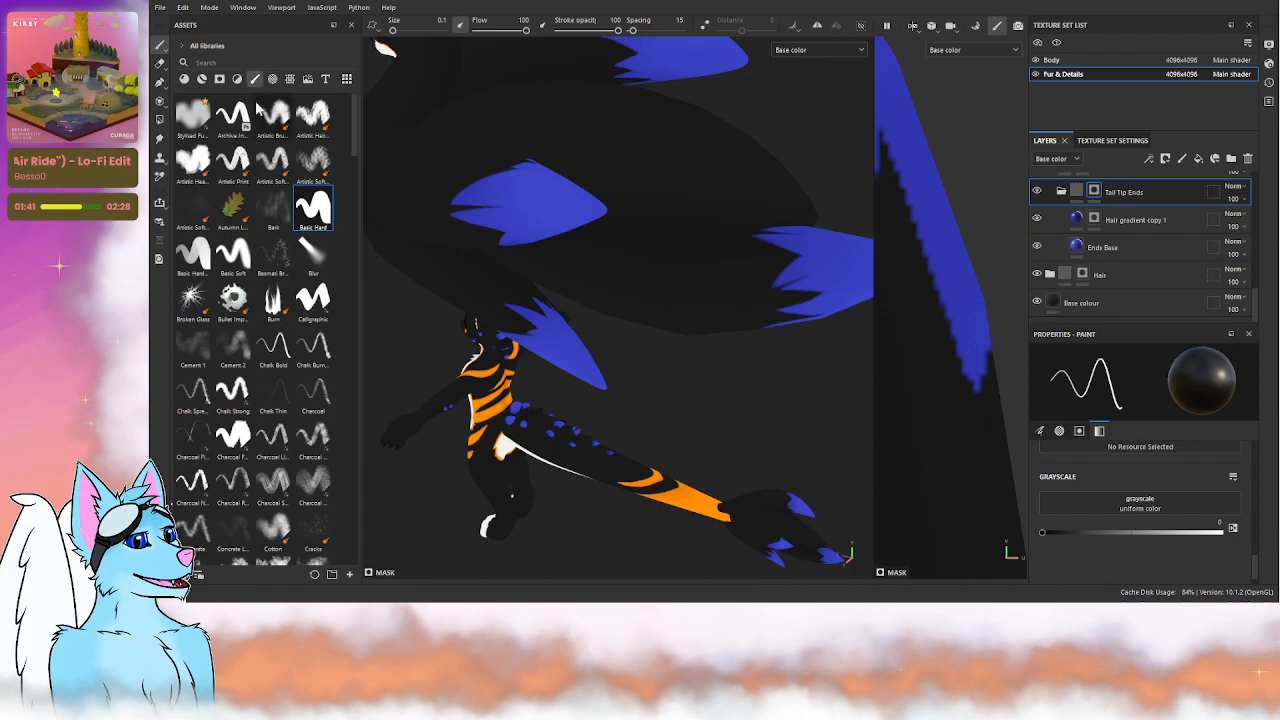
- Set up the Basic Soft brush with grayscale 1, size 3.85 and stroke opacity 16 on the Hair gradient copy 1 mask
left_click(223, 263)
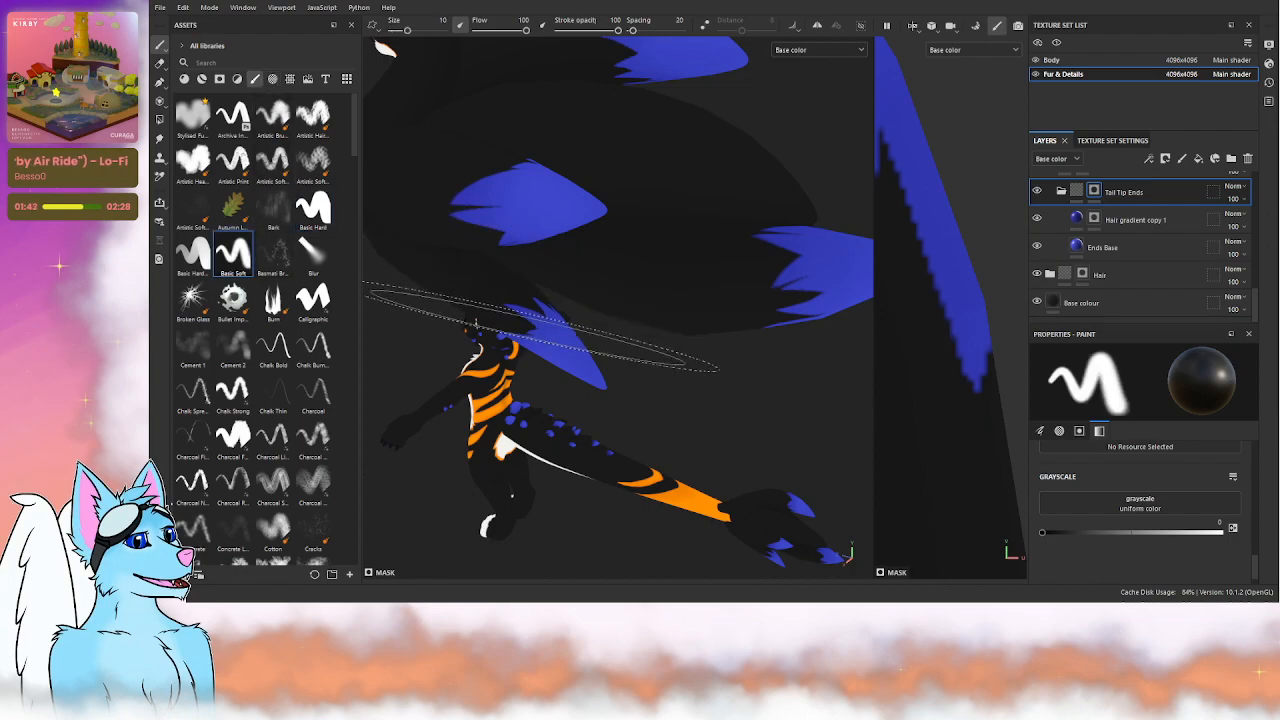
left_click_drag(385, 49, 443, 214, "alt")
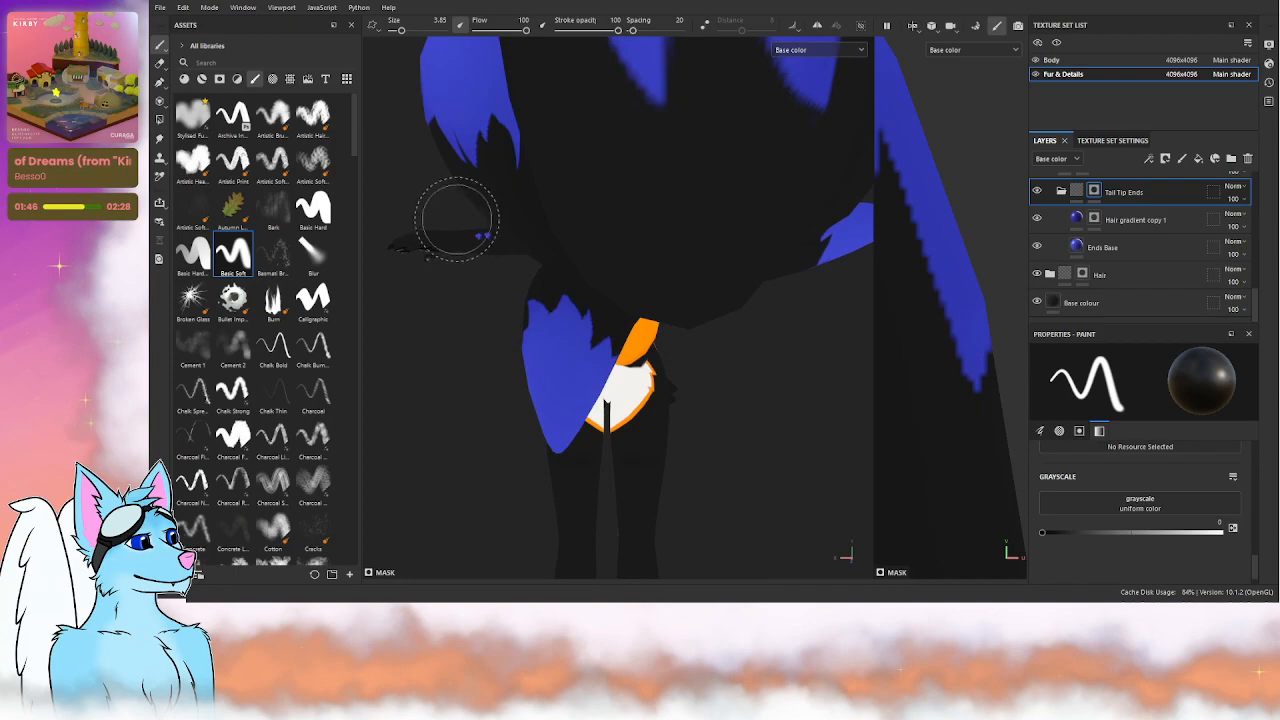
left_click(1236, 531)
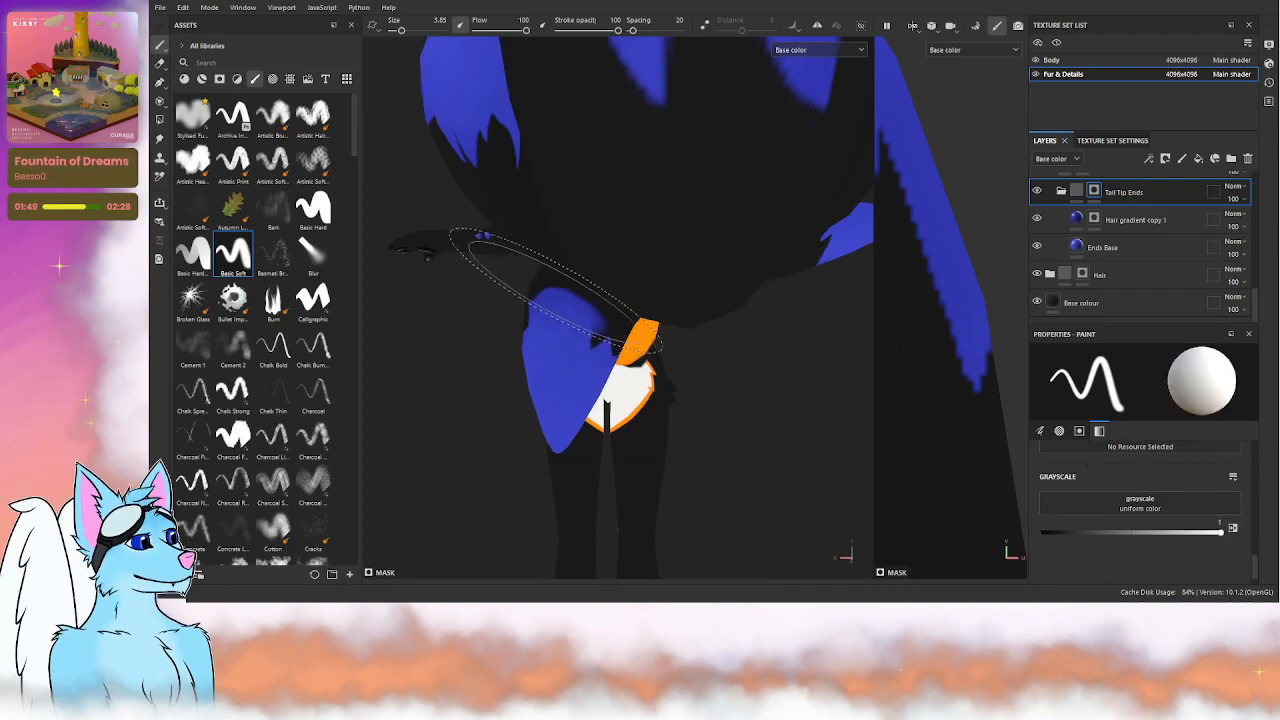
left_click(1110, 222)
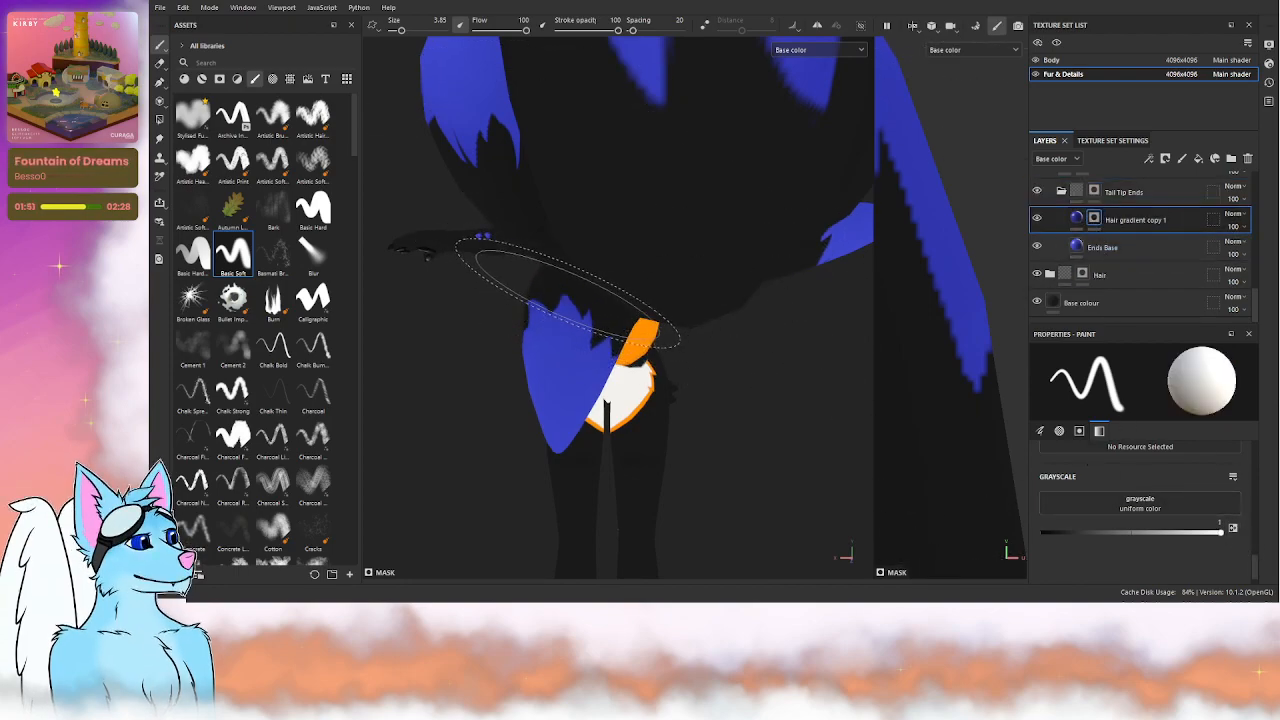
left_click(565, 31)
left_click_drag(565, 32, 568, 32)
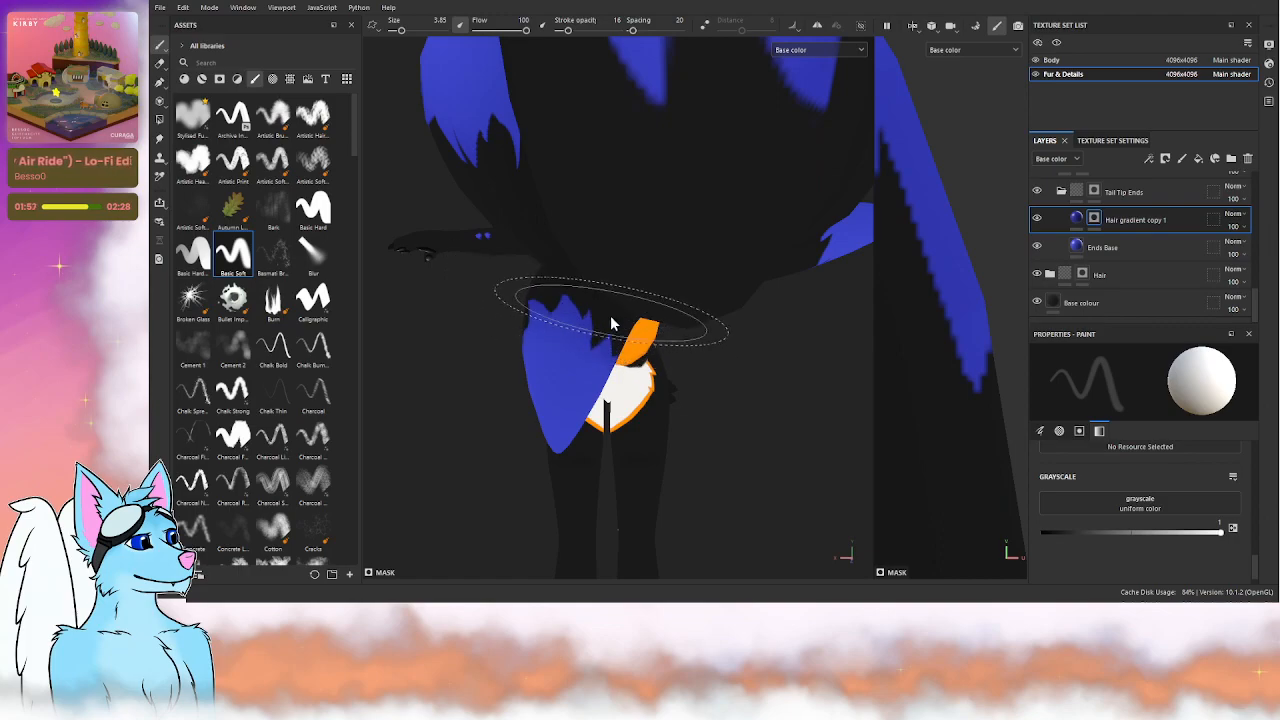
- Examine the blue tail-tip markings from all around the tail for gaps, uneven strands and how they sit against the orange stripe
left_click_drag(534, 236, 634, 342, "alt")
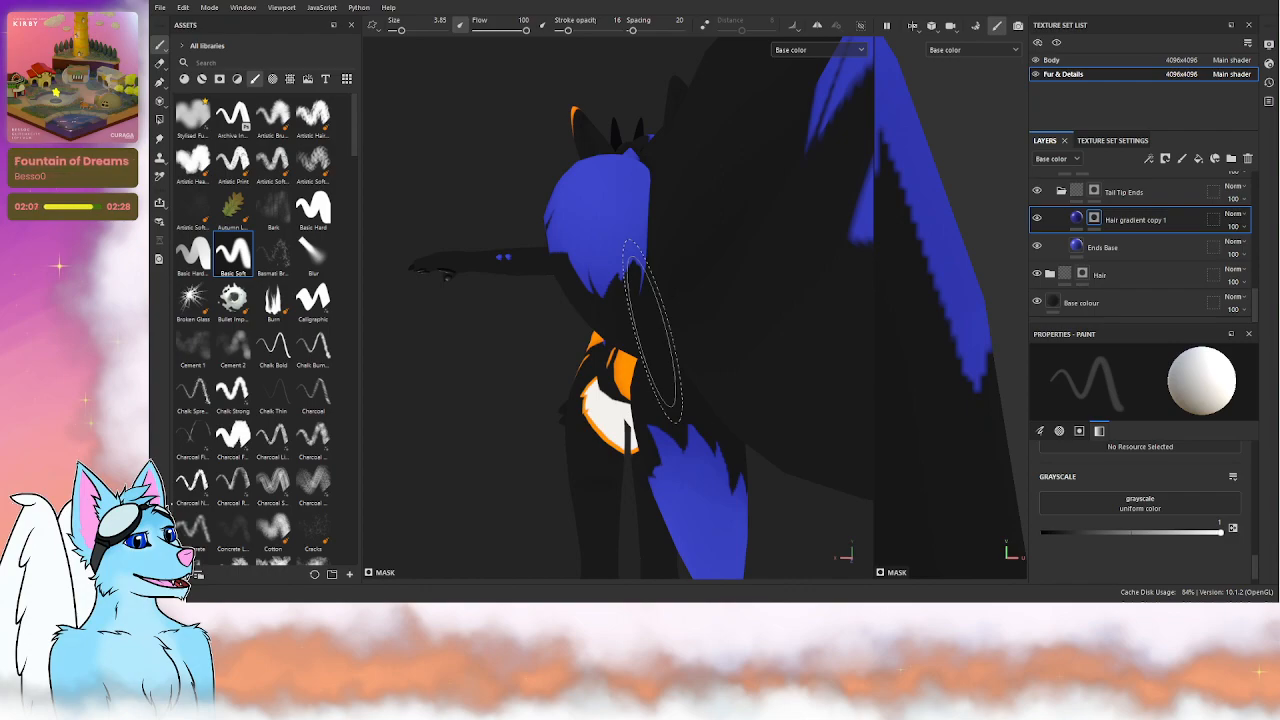
mouse_move(676, 264)
left_mouse_down("alt")
mouse_move(723, 199)
mouse_move(668, 222)
mouse_move(623, 320)
mouse_move(620, 374)
left_mouse_up("alt")
mouse_move(646, 190)
left_mouse_down("alt")
mouse_move(624, 262)
mouse_move(654, 189)
mouse_move(571, 180)
mouse_move(634, 171)
mouse_move(400, 229)
mouse_move(457, 271)
mouse_move(523, 195)
mouse_move(609, 174)
mouse_move(614, 200)
mouse_move(686, 283)
mouse_move(623, 283)
mouse_move(571, 394)
mouse_move(563, 380)
mouse_move(601, 330)
mouse_move(443, 200)
mouse_move(560, 236)
left_mouse_up("alt")
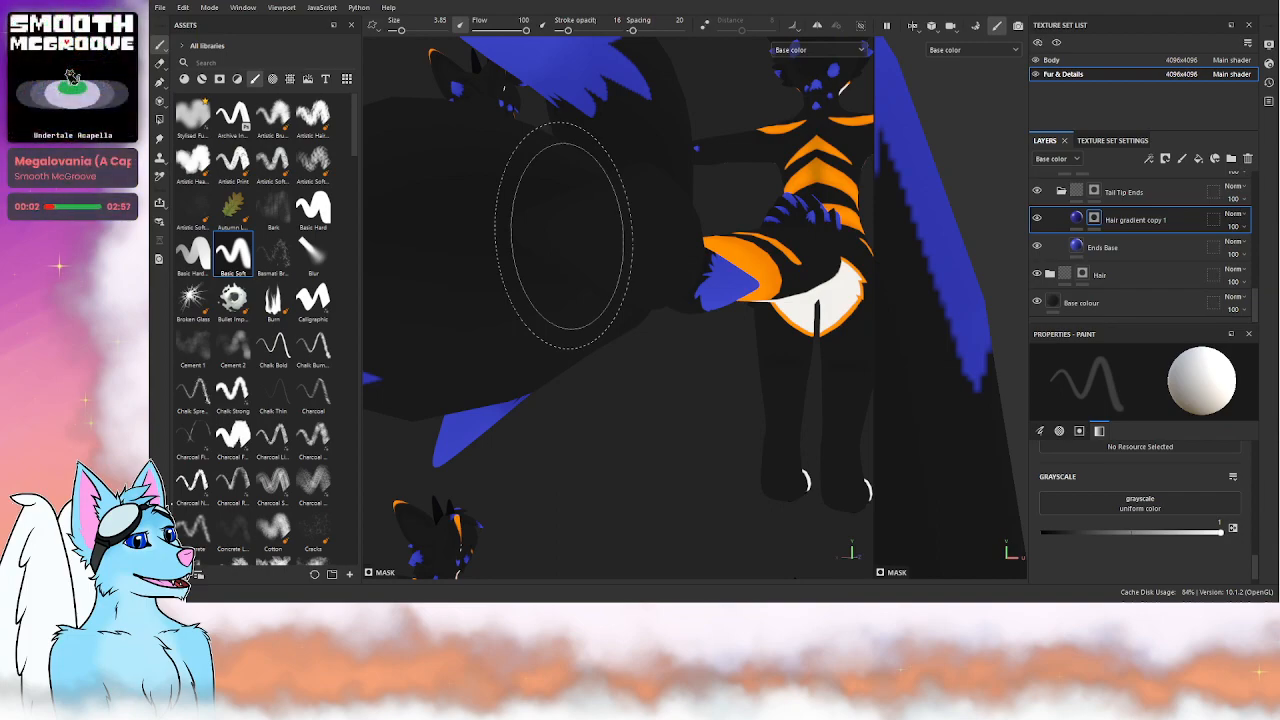
mouse_move(534, 214)
left_mouse_down("alt")
mouse_move(633, 300)
mouse_move(623, 411)
mouse_move(506, 420)
left_mouse_up("alt")
left_click_drag(565, 388, 549, 274, "alt")
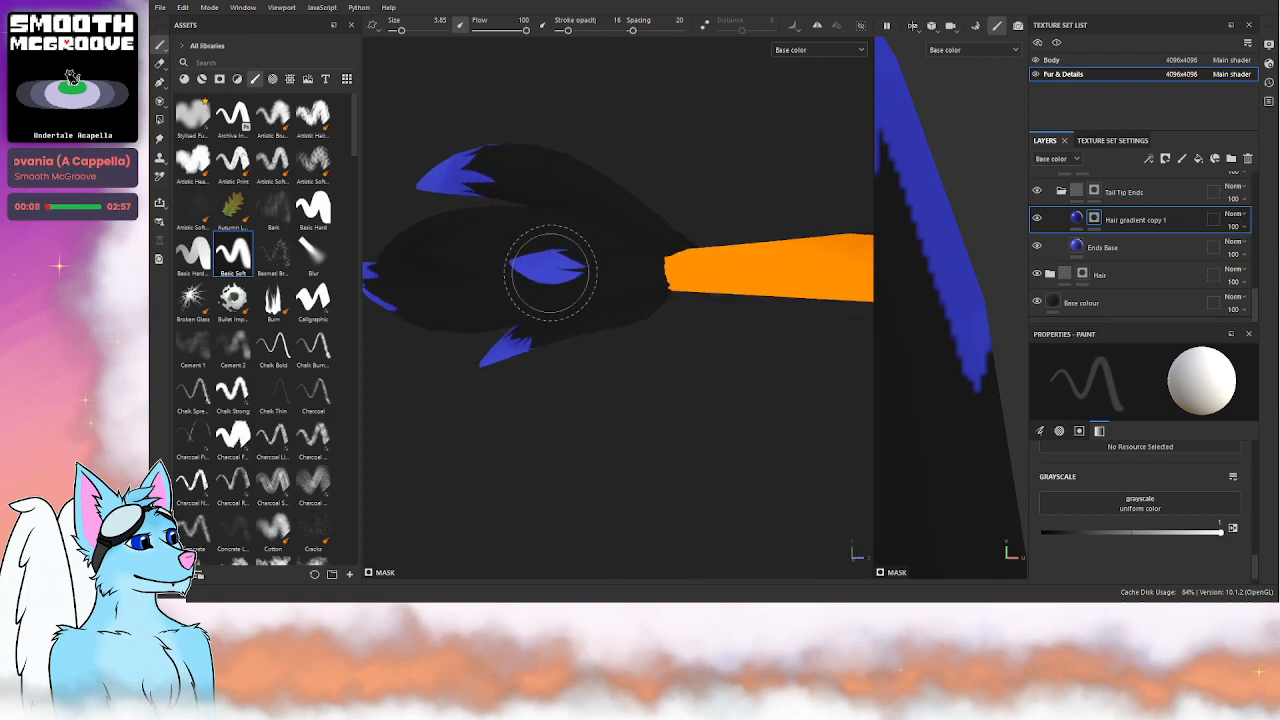
scroll(551, 274, "up", 3)
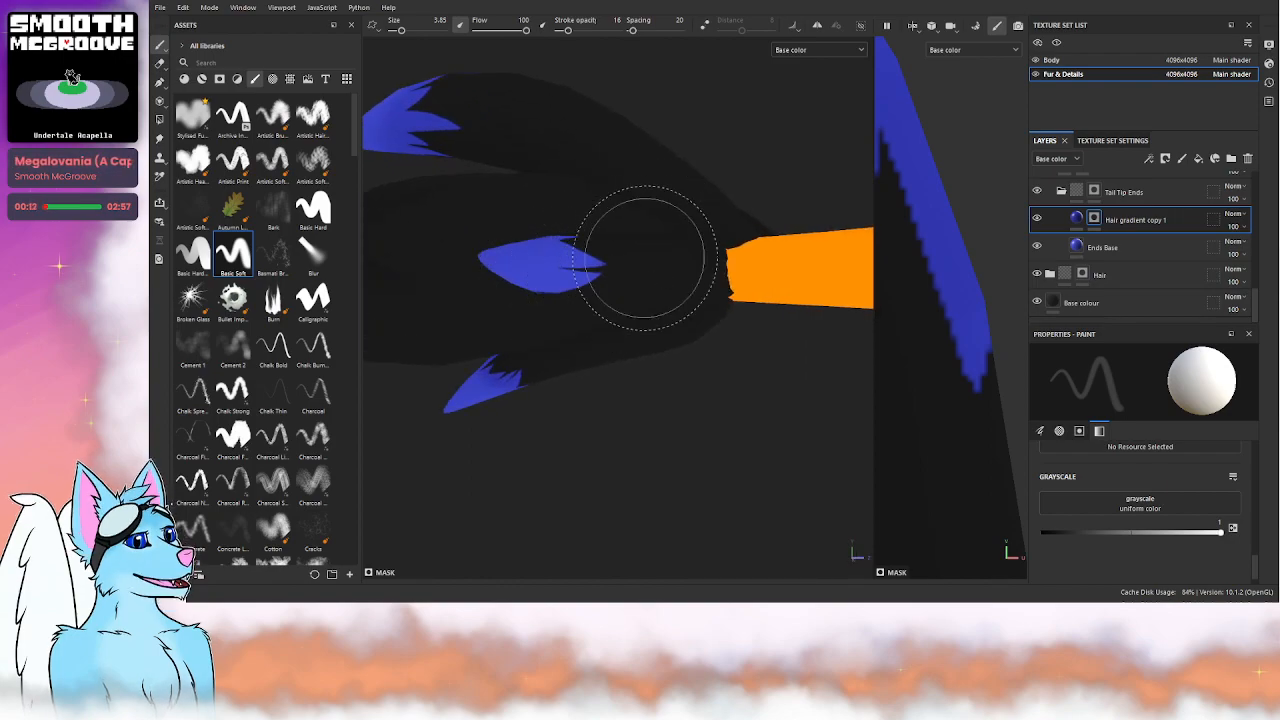
left_click_drag(614, 186, 606, 277, "alt")
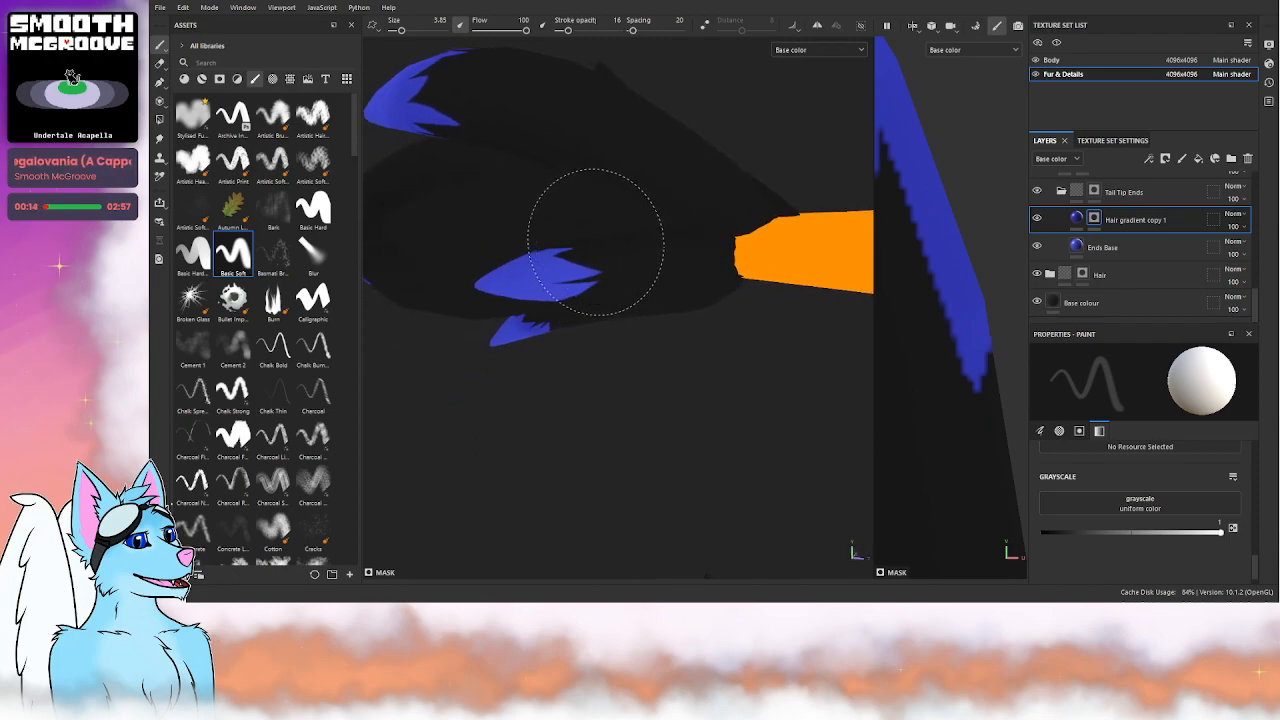
mouse_move(609, 220)
left_mouse_down("alt")
mouse_move(591, 305)
mouse_move(550, 240)
mouse_move(651, 180)
mouse_move(537, 270)
left_mouse_up("alt")
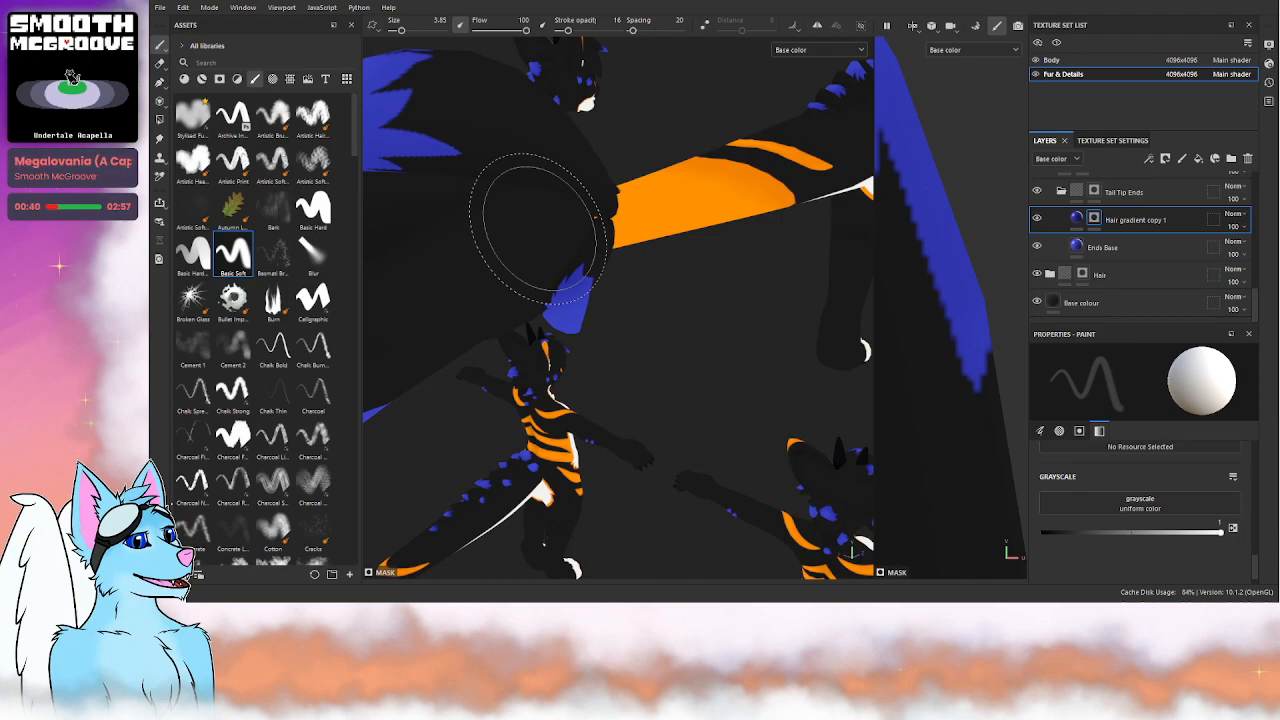
left_click_drag(560, 206, 549, 72, "alt")
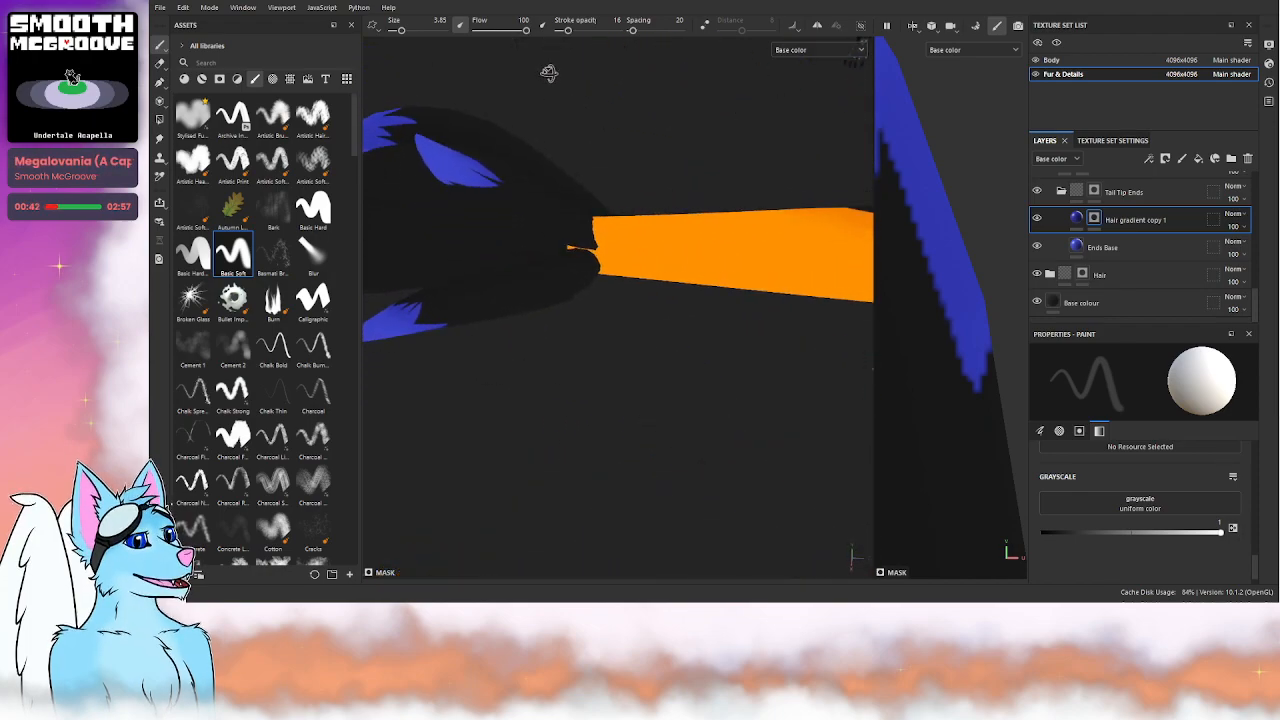
mouse_move(574, 223)
middle_mouse_down("alt")
mouse_move(624, 229)
mouse_move(652, 257)
middle_mouse_up("alt")
scroll(598, 240, "down", 3)
left_click_drag(631, 251, 662, 338, "alt")
middle_click_drag(589, 224, 606, 248, "alt")
mouse_move(605, 248)
left_mouse_down("alt")
mouse_move(614, 300)
mouse_move(873, 389)
left_mouse_up("alt")
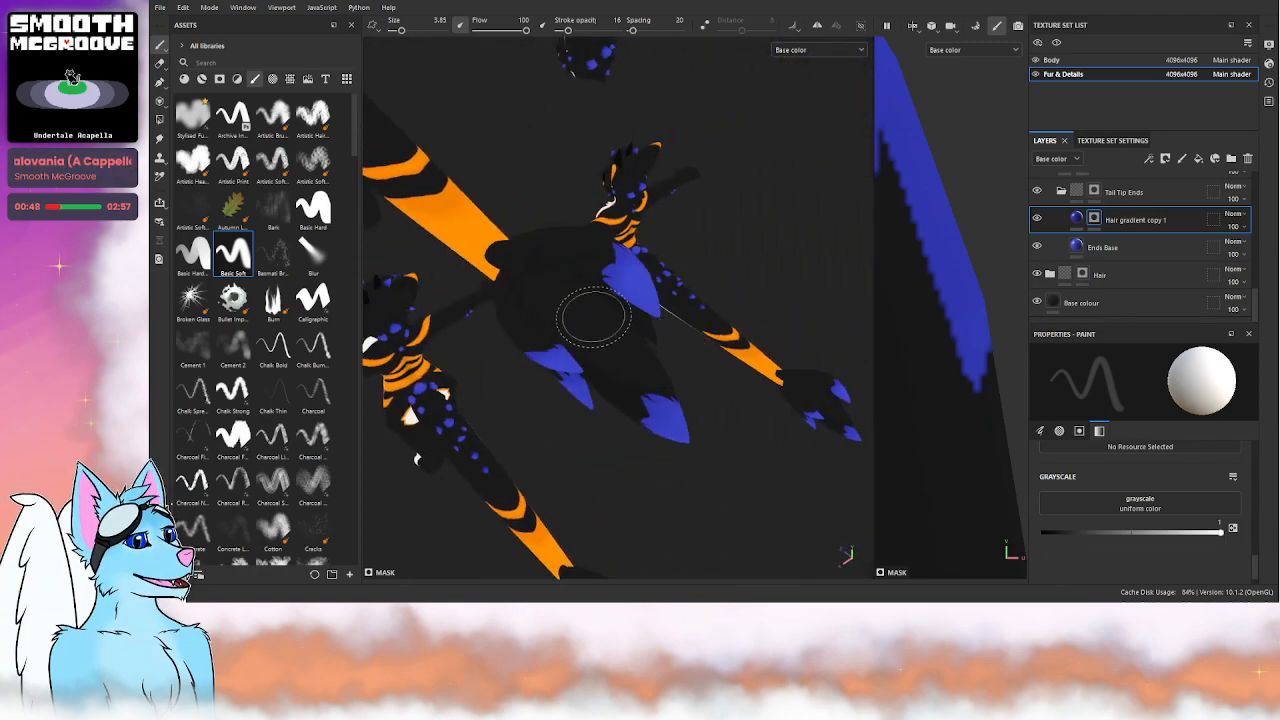
scroll(532, 270, "up", 2)
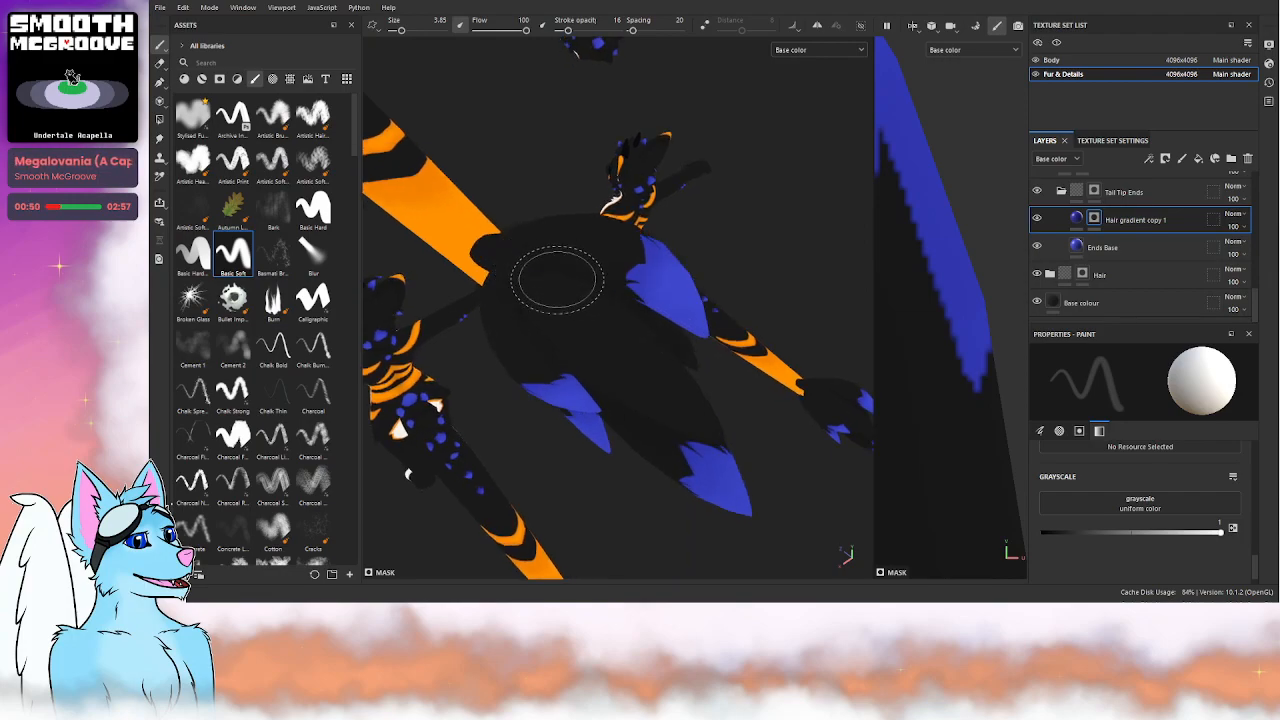
mouse_move(586, 288)
left_mouse_down("alt")
mouse_move(600, 287)
mouse_move(594, 300)
mouse_move(557, 277)
mouse_move(594, 306)
mouse_move(363, 317)
mouse_move(663, 251)
mouse_move(597, 343)
mouse_move(600, 365)
mouse_move(500, 309)
mouse_move(649, 351)
mouse_move(645, 362)
left_mouse_up("alt")
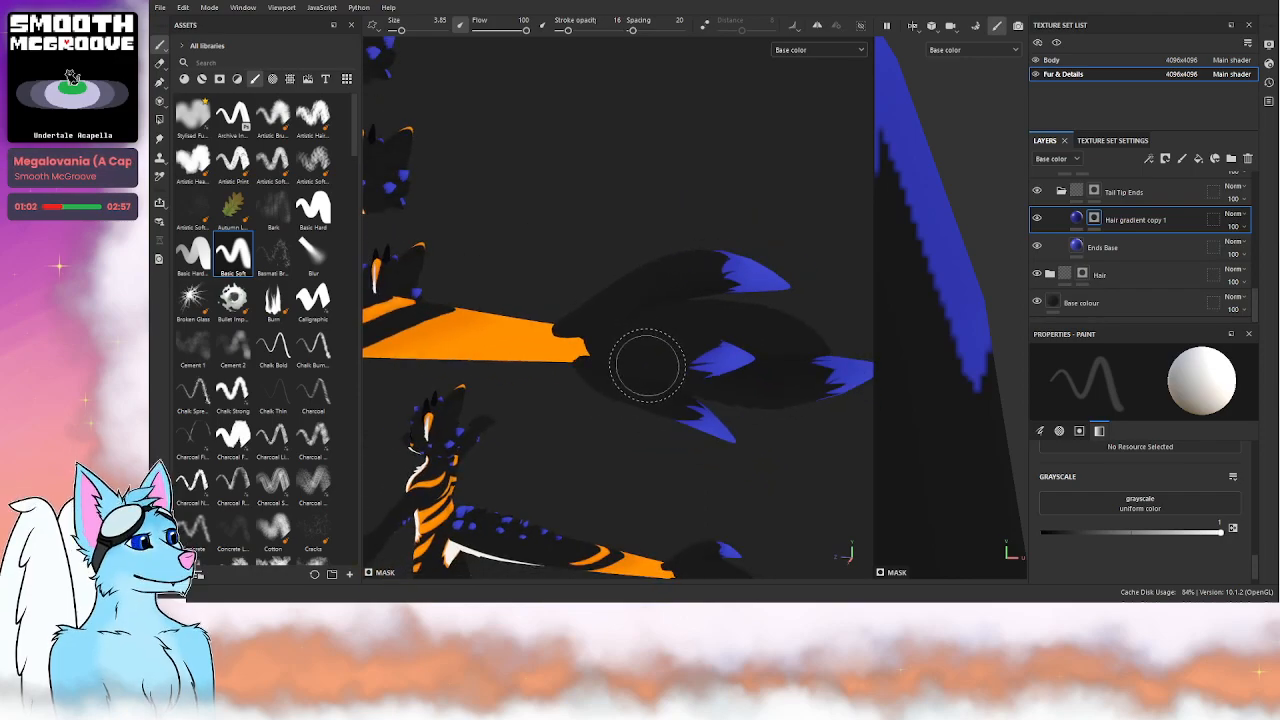
mouse_move(609, 351)
left_mouse_down("alt")
mouse_move(600, 343)
mouse_move(686, 337)
mouse_move(632, 340)
left_mouse_up("alt")
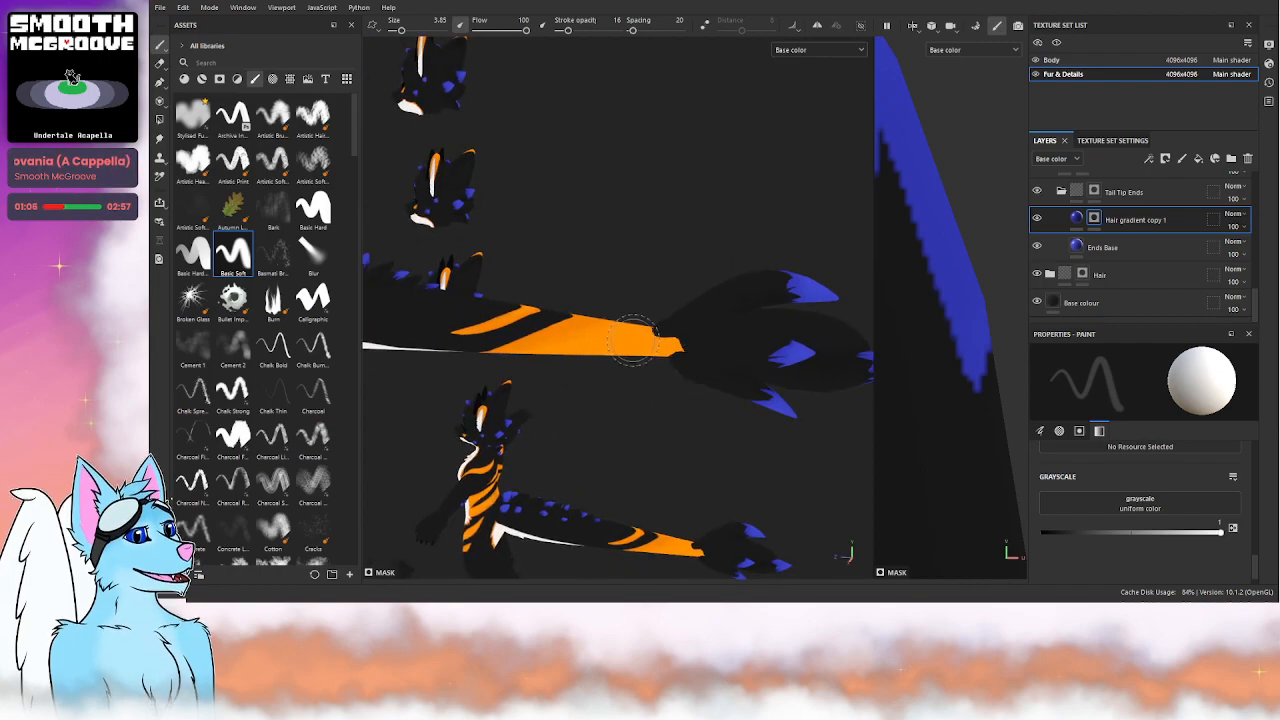
mouse_move(635, 338)
right_mouse_down("ctrl")
mouse_move(650, 338)
mouse_move(636, 336)
right_mouse_up("ctrl")
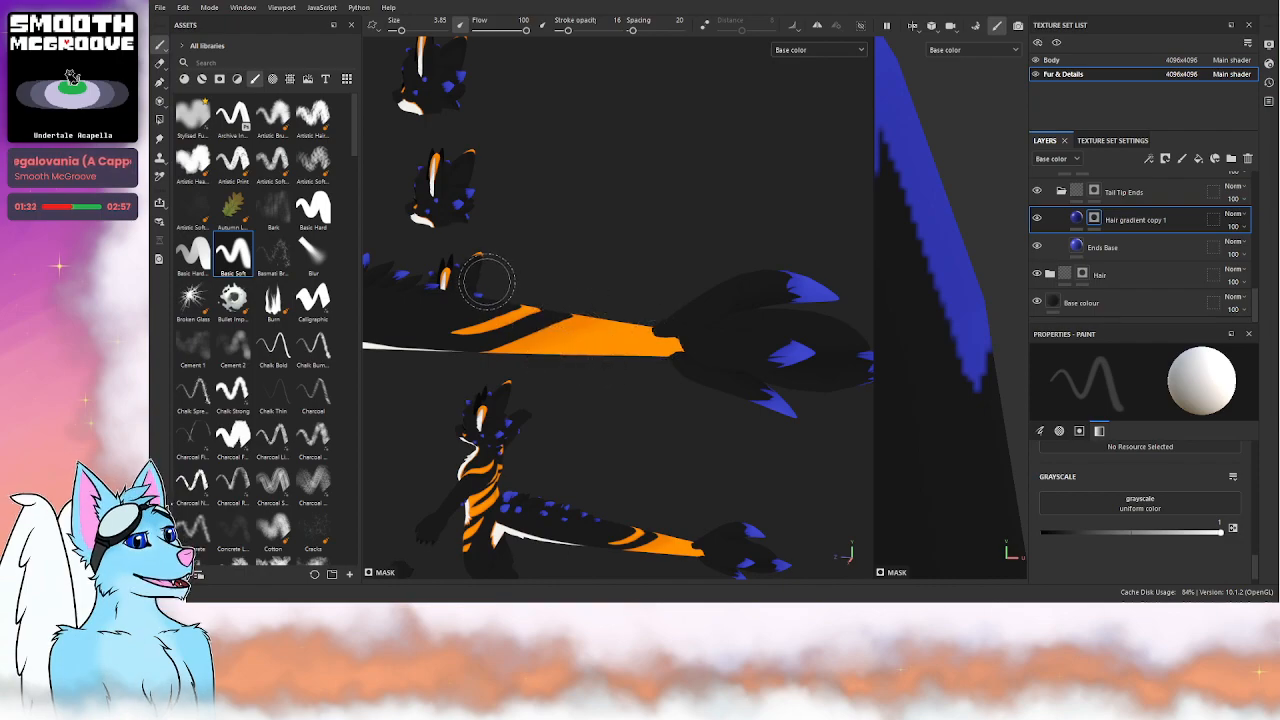
- Examine the markings along the character's back, body, head and tail up close
middle_click_drag(486, 276, 850, 240, "alt")
scroll(648, 254, "down", 3)
middle_click_drag(648, 254, 573, 316, "alt")
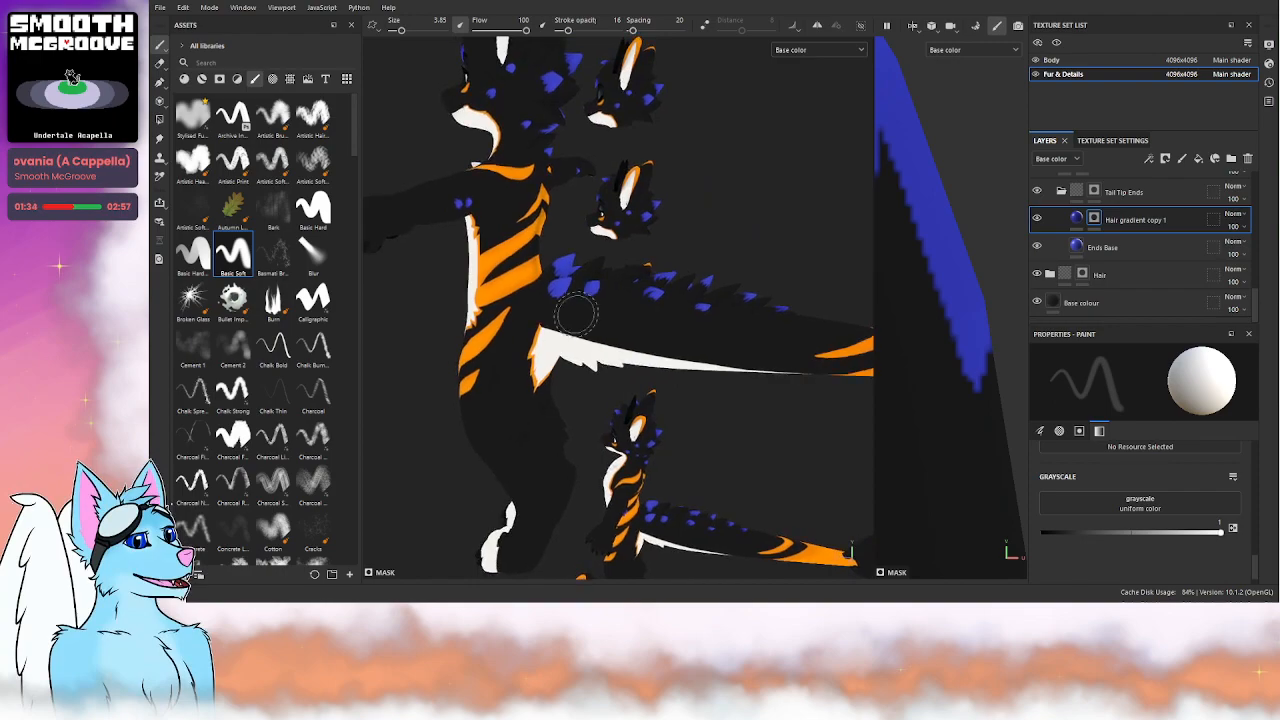
mouse_move(540, 265)
left_mouse_down("alt")
mouse_move(722, 280)
mouse_move(651, 304)
left_mouse_up("alt")
scroll(651, 304, "down", 2)
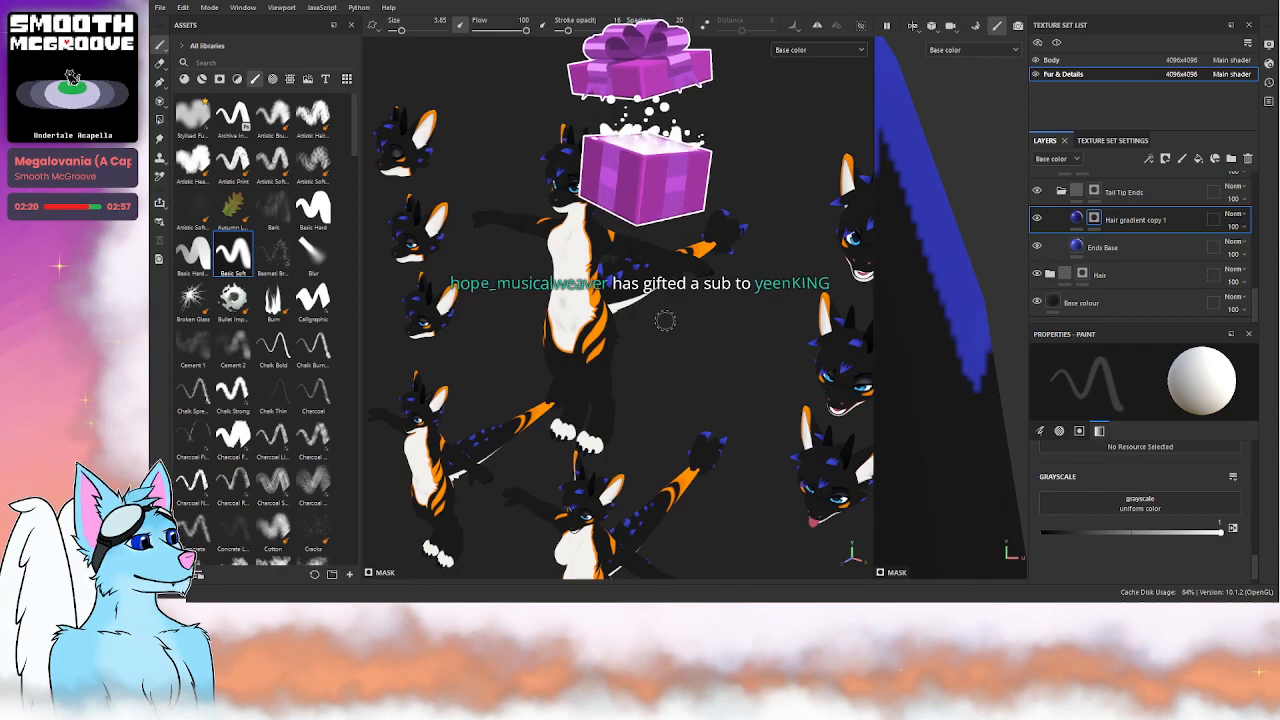
scroll(665, 320, "up", 3)
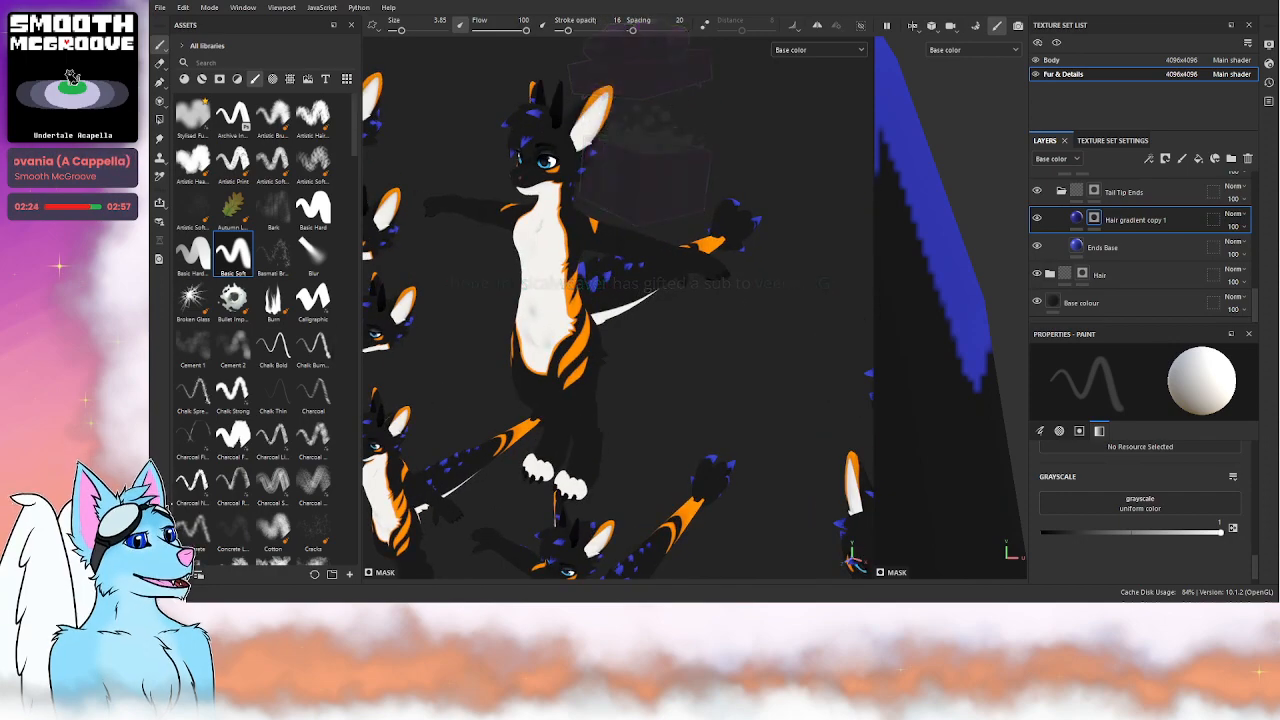
mouse_move(680, 200)
left_mouse_down("alt")
mouse_move(653, 210)
mouse_move(680, 220)
left_mouse_up("alt")
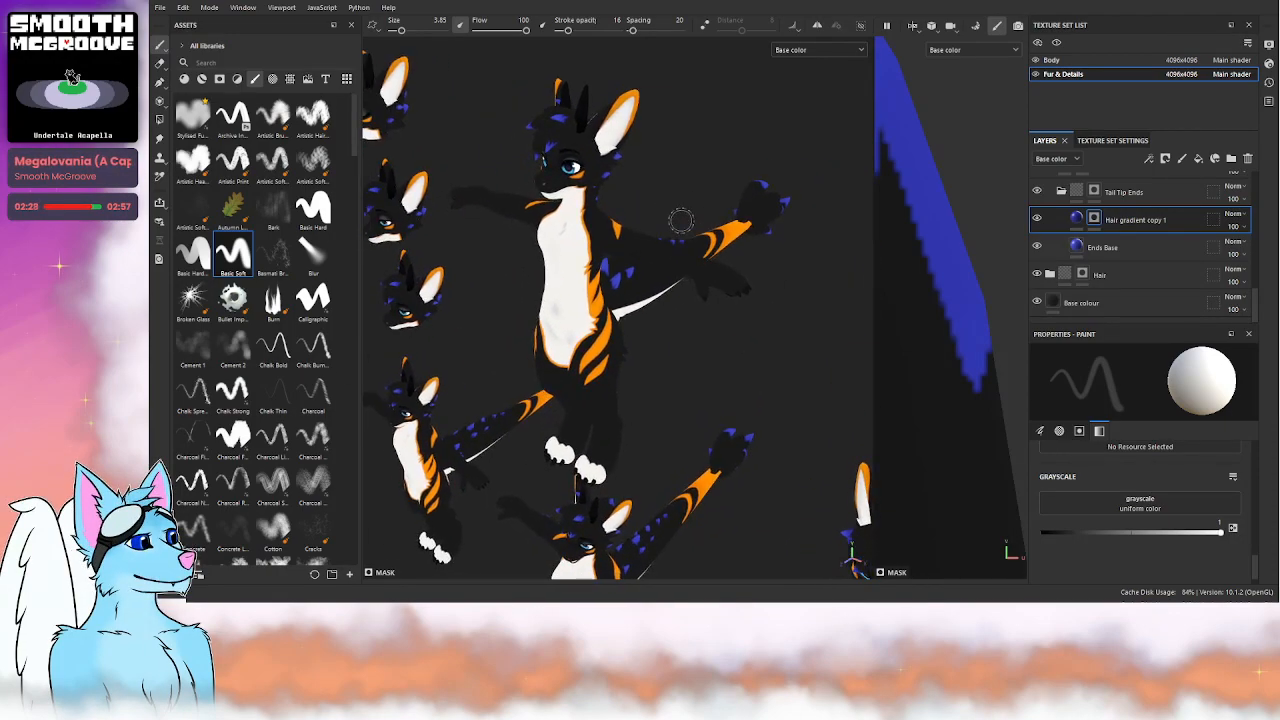
scroll(680, 221, "up", 6)
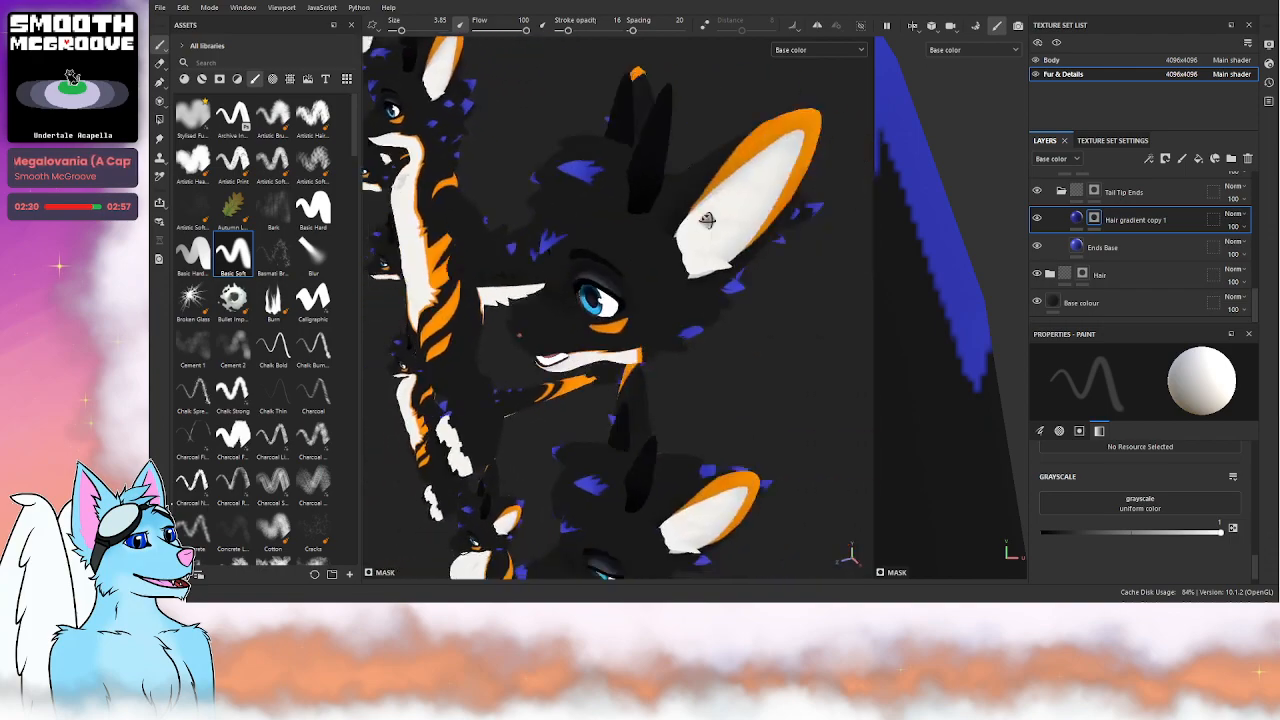
left_click_drag(532, 271, 643, 316, "alt")
scroll(650, 290, "up", 4)
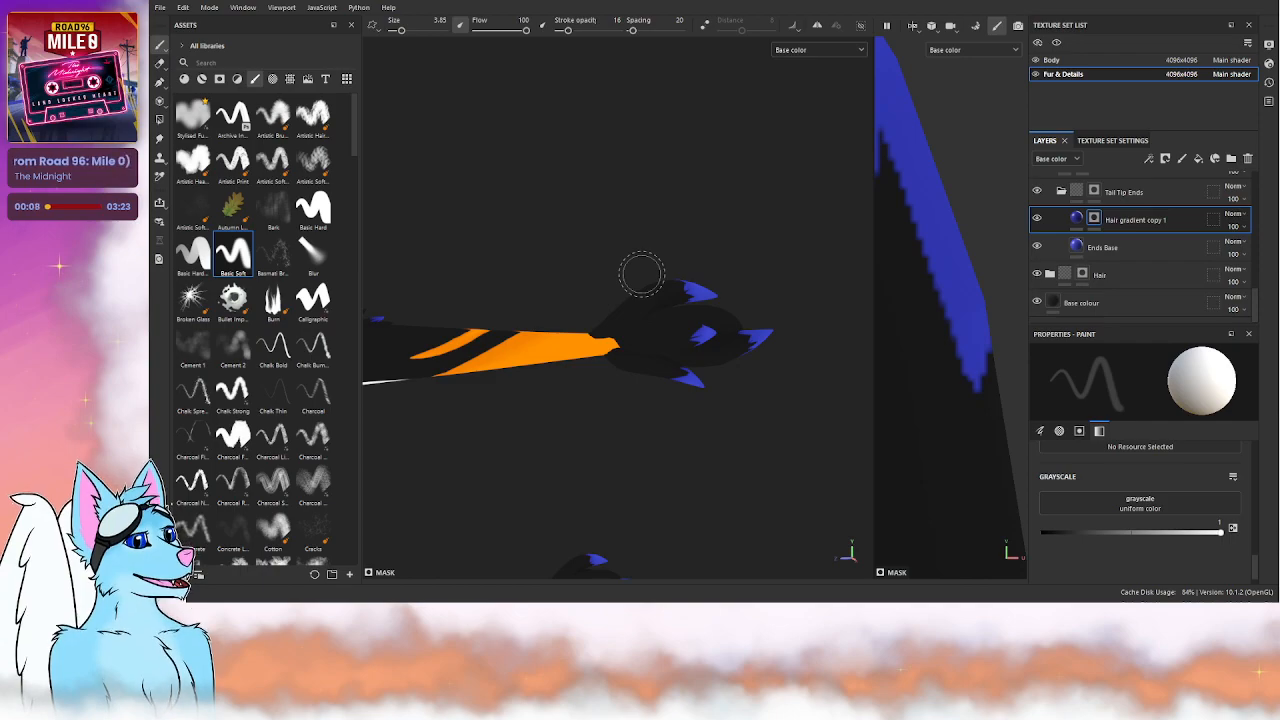
- Review the whole character from the front, back and side to judge how the blue markings work together with the orange stripes
scroll(630, 272, "down", 5)
scroll(580, 300, "down", 6)
scroll(610, 326, "up", 6)
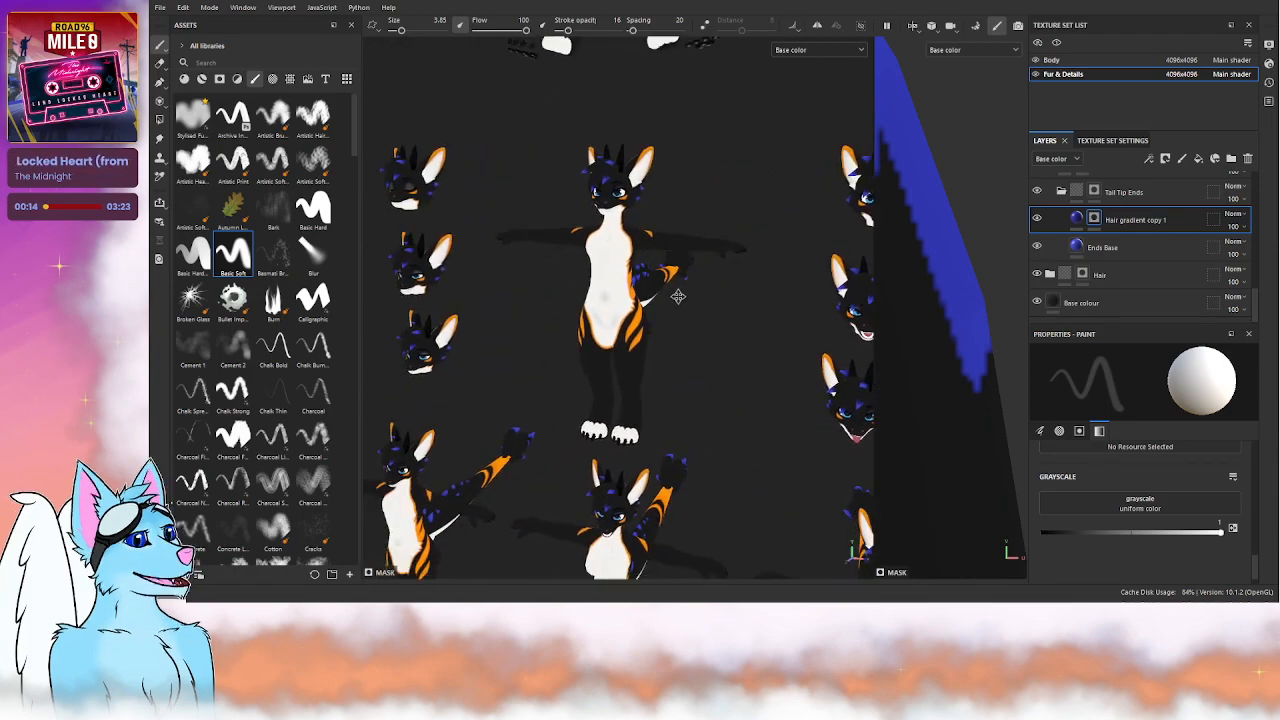
left_click_drag(660, 338, 774, 337, "alt")
scroll(685, 295, "down", 1)
scroll(620, 420, "up", 3)
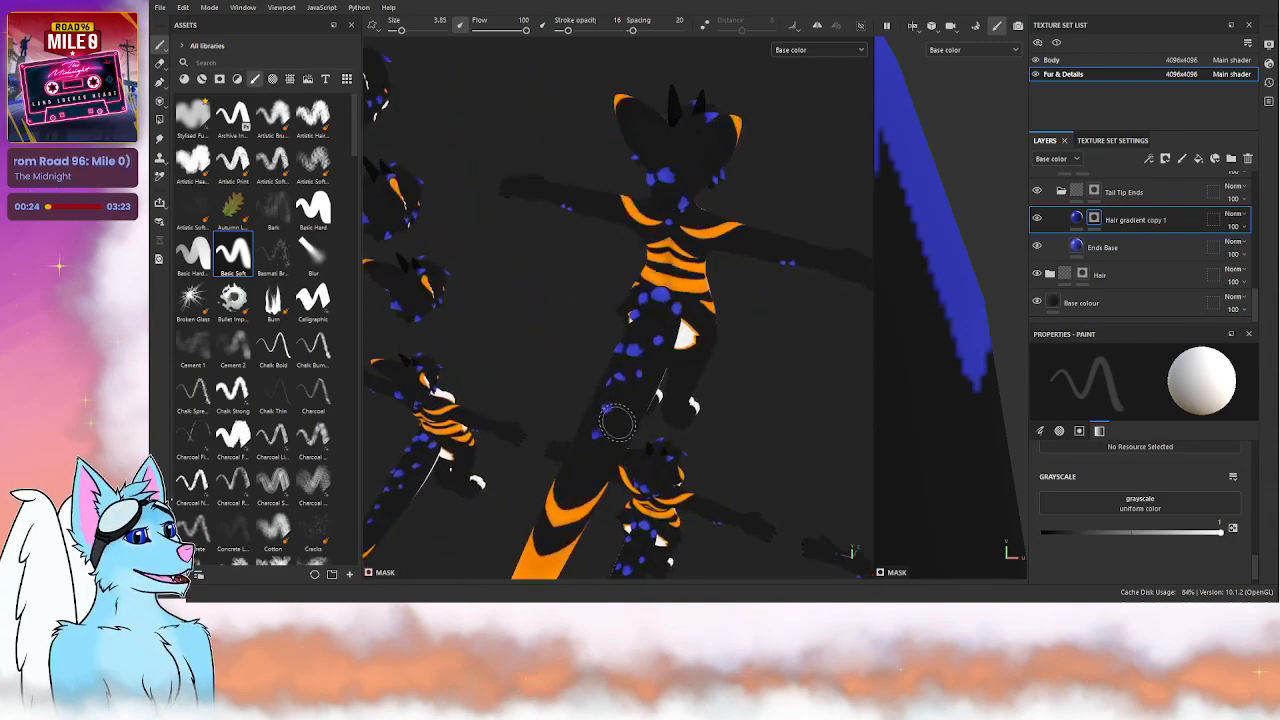
left_click_drag(640, 400, 760, 377, "alt")
left_click_drag(685, 416, 742, 348, "alt")
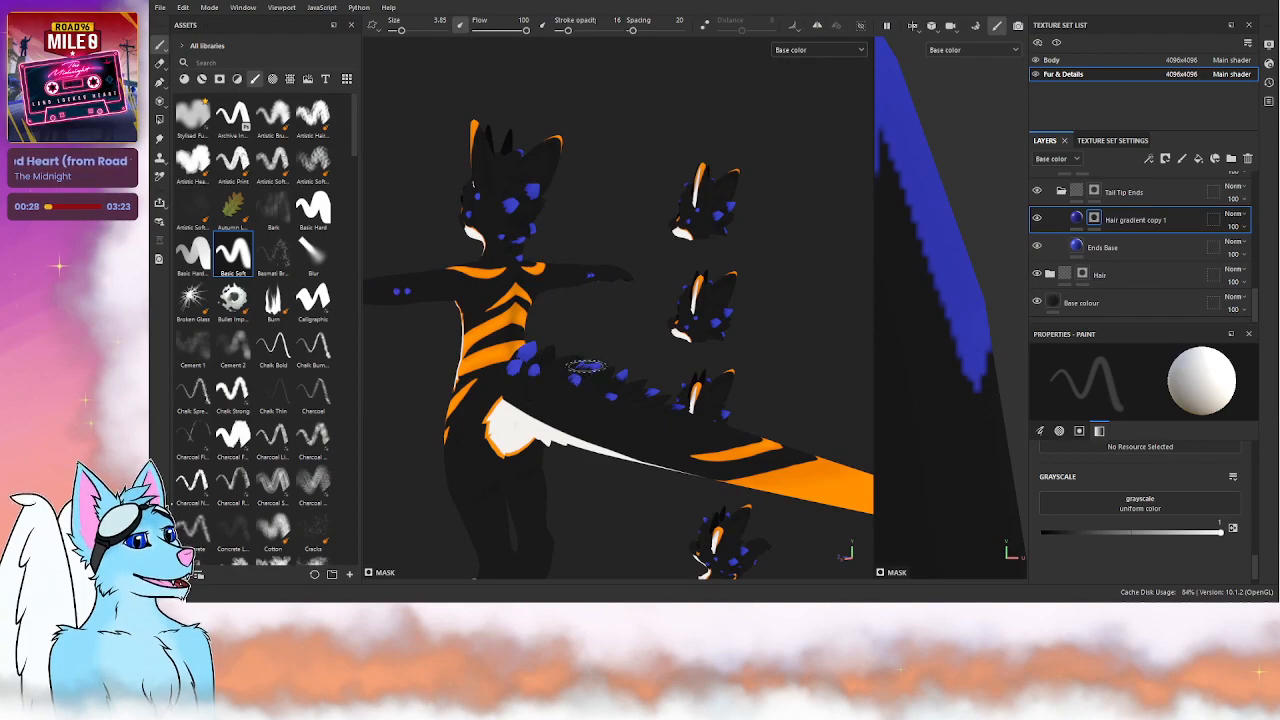
left_click_drag(584, 372, 614, 356, "alt")
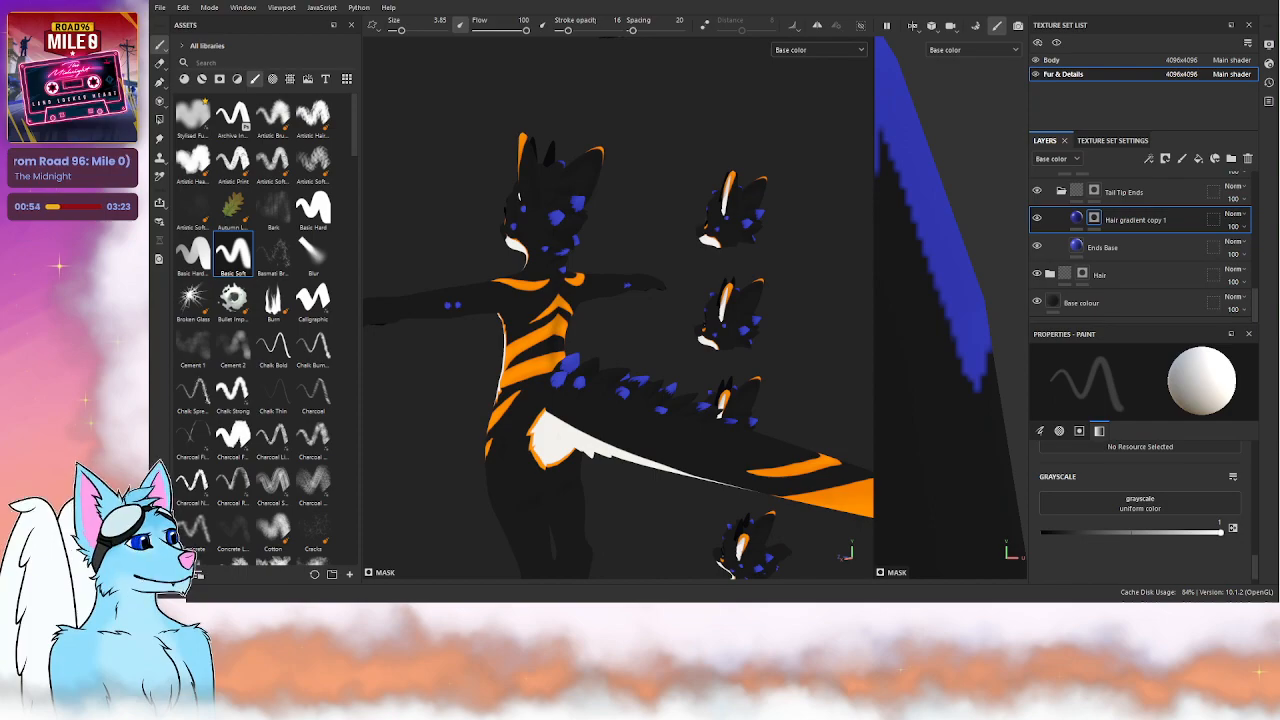
scroll(531, 287, "down", 3)
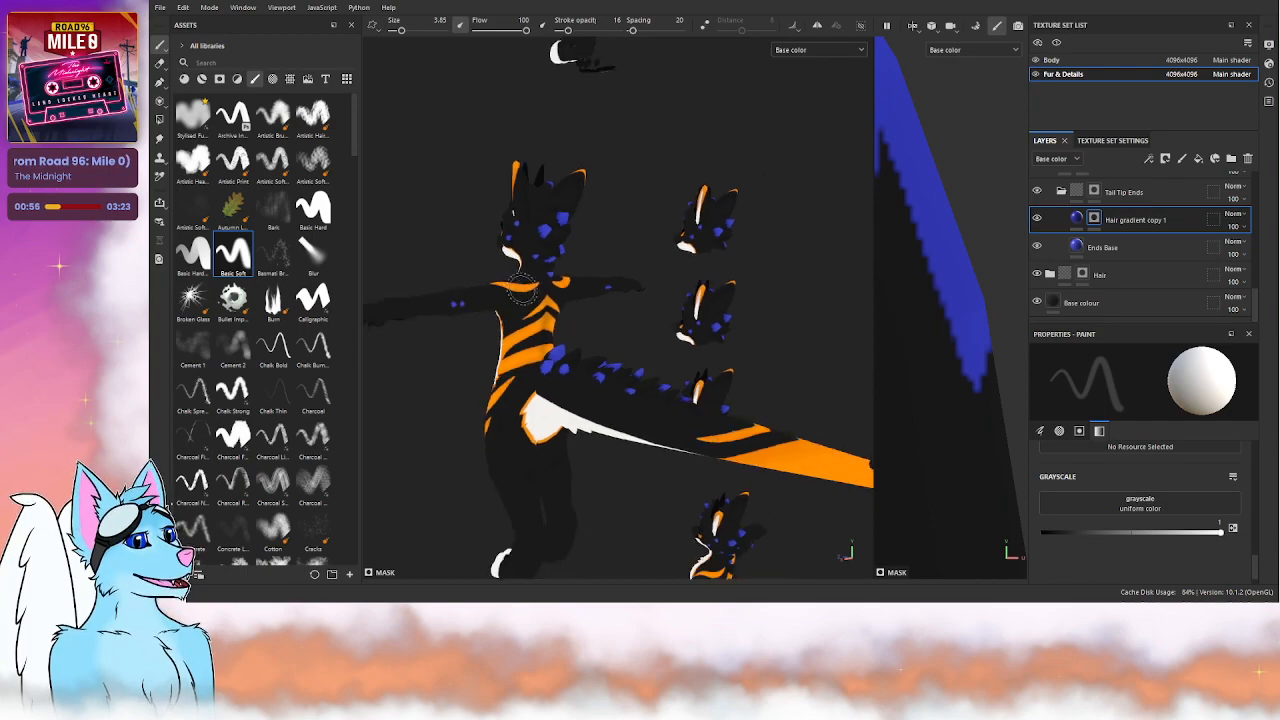
left_click_drag(508, 250, 660, 280, "alt")
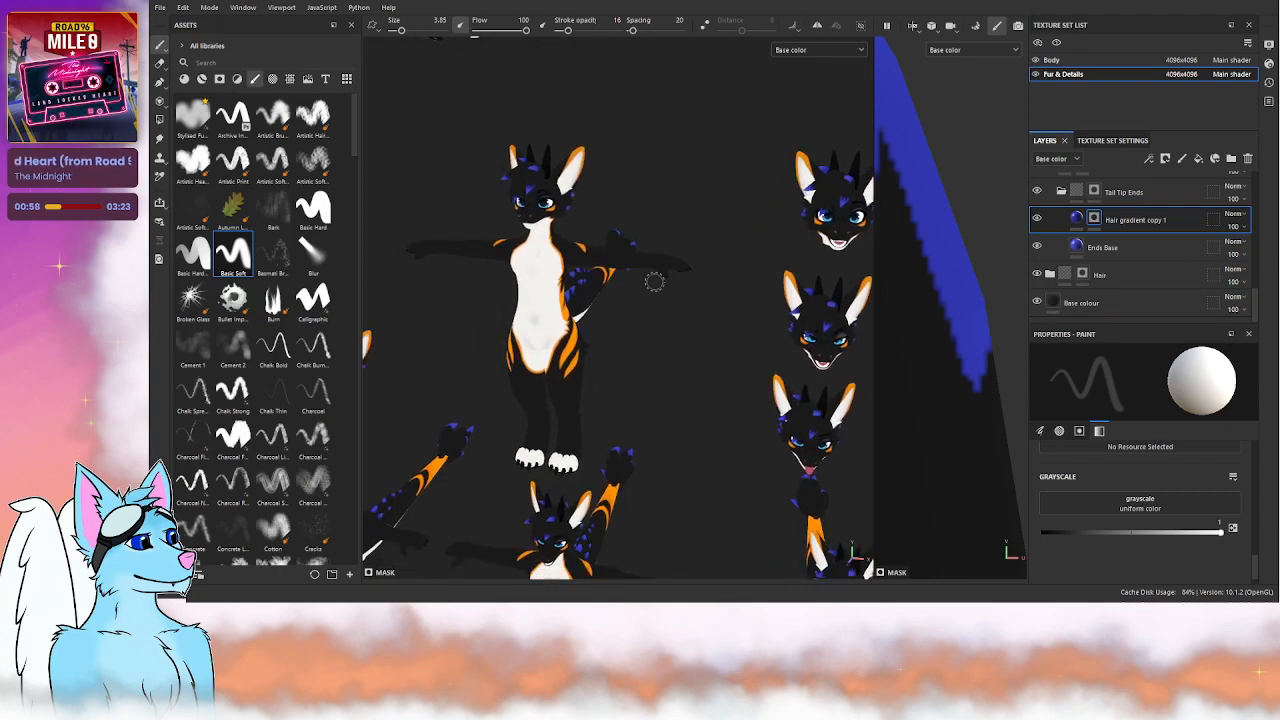
middle_click_drag(656, 263, 691, 311, "alt")
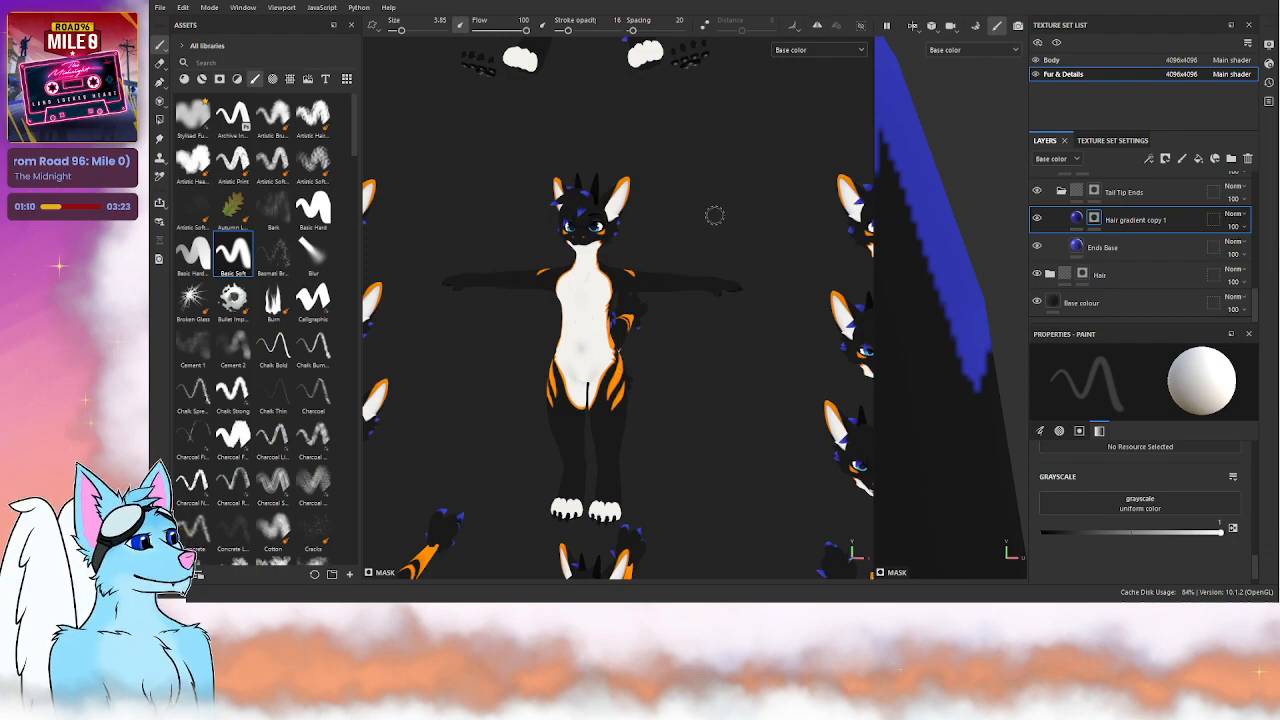
scroll(700, 214, "down", 1)
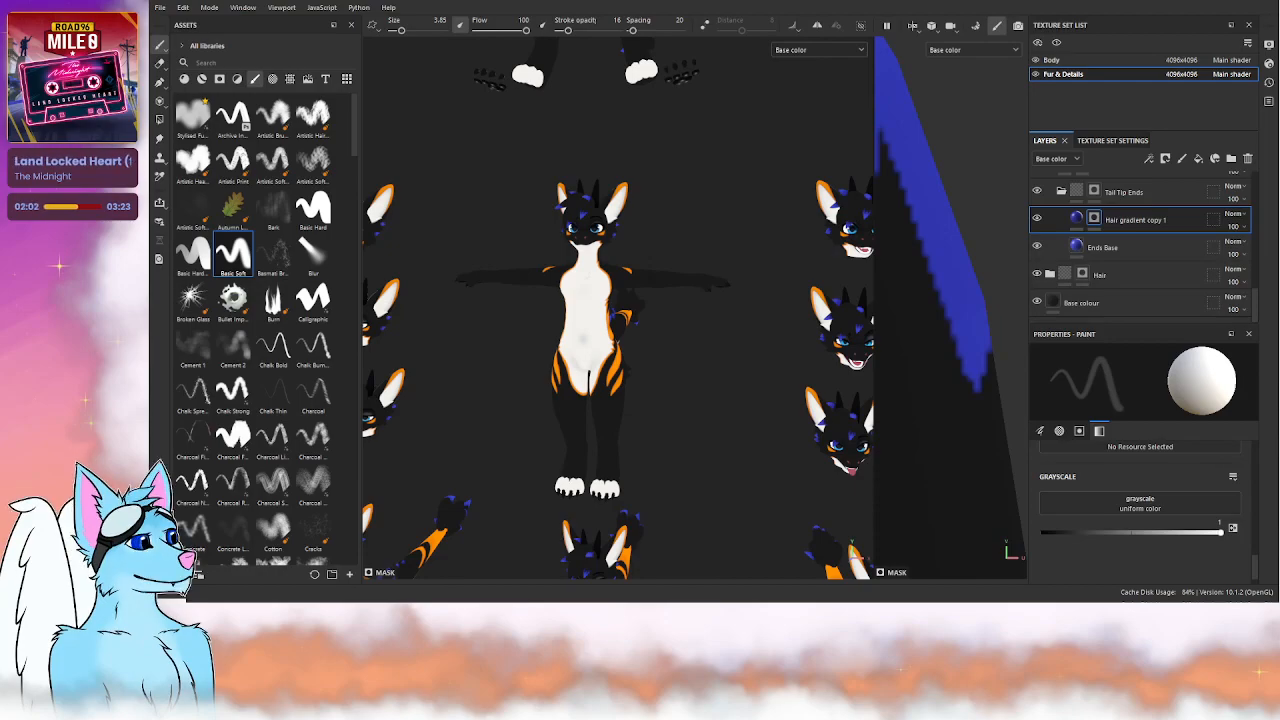
scroll(750, 139, "down", 1)
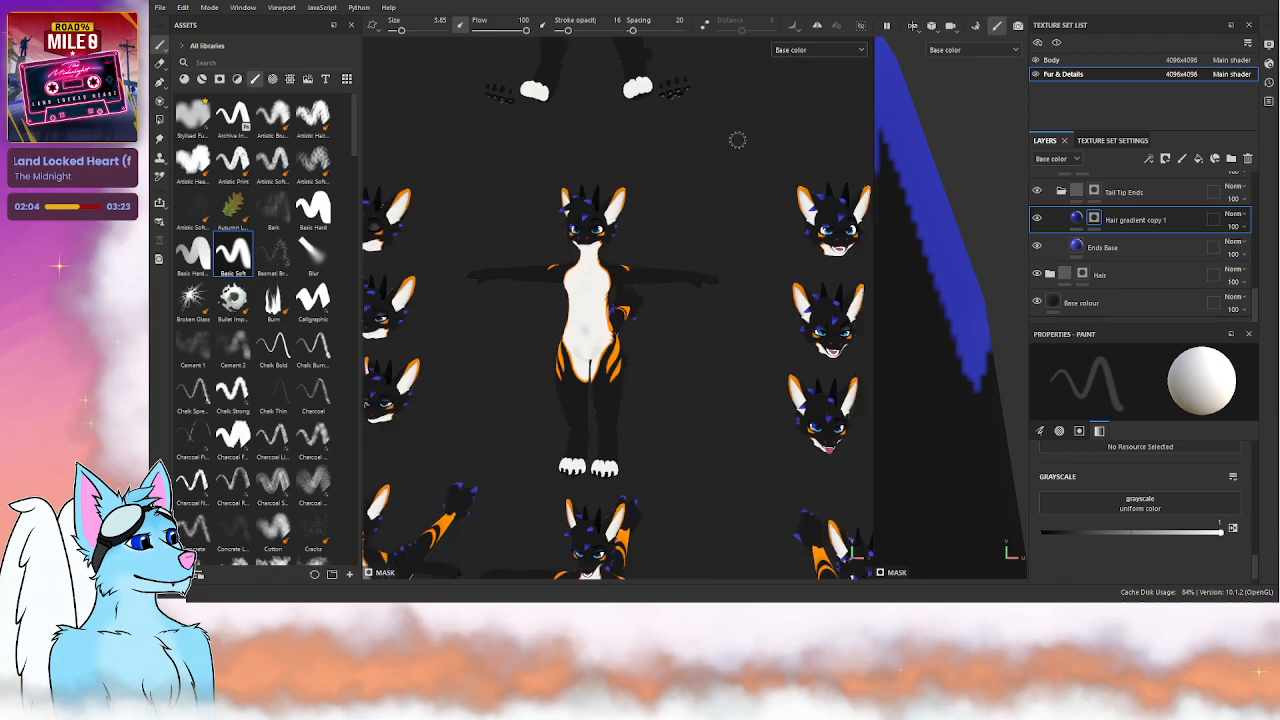
scroll(680, 223, "up", 3)
key("ctrl")
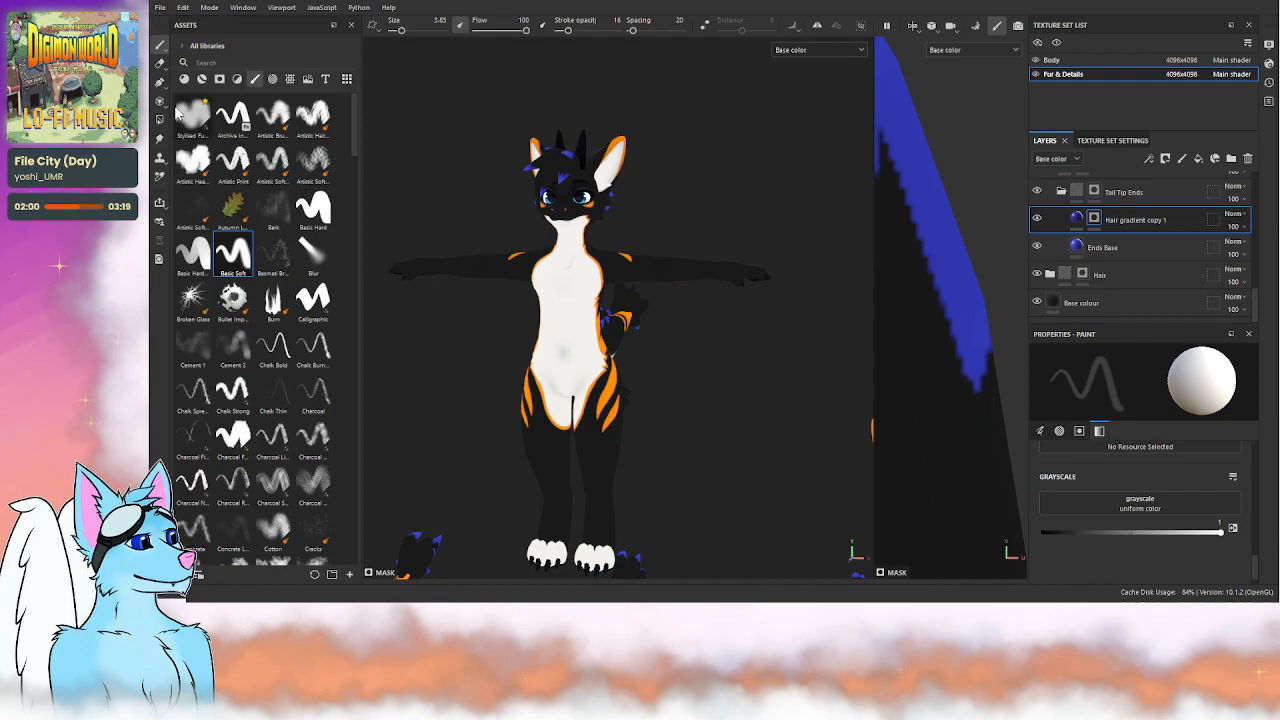
- Minimize the painting window and switch to the Steam library window
left_click(1200, 2)
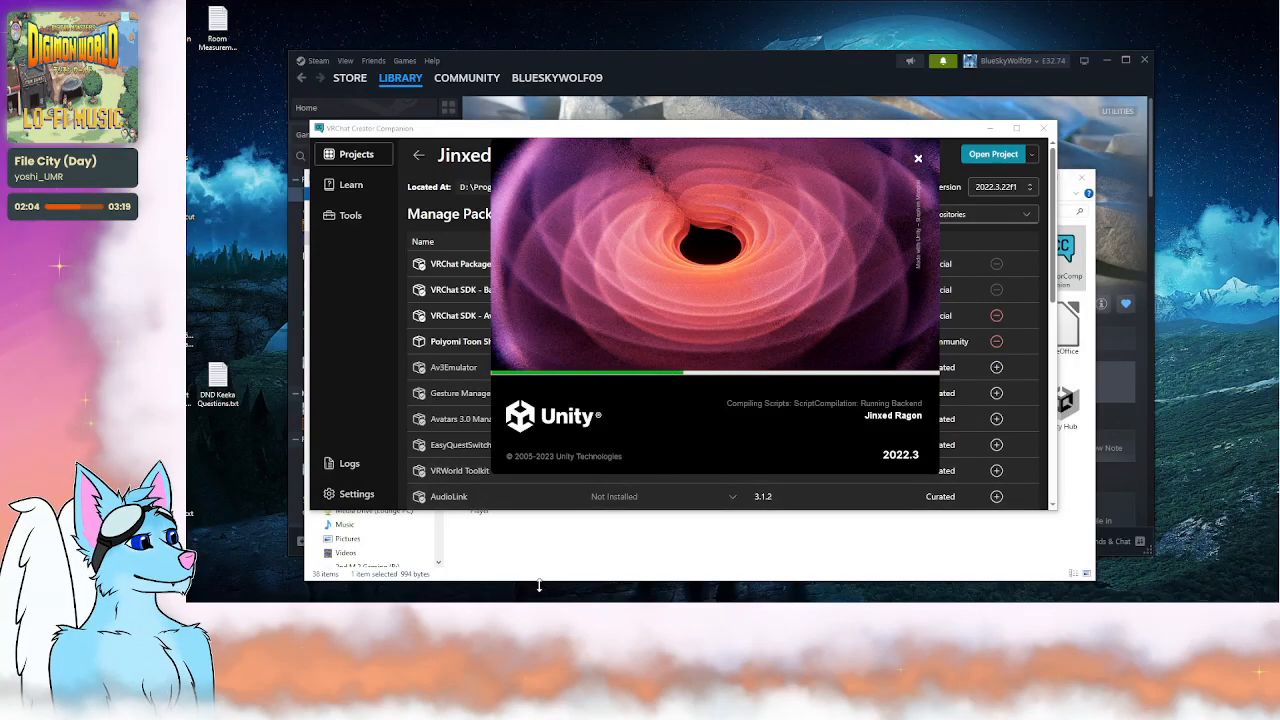
left_click(738, 66)
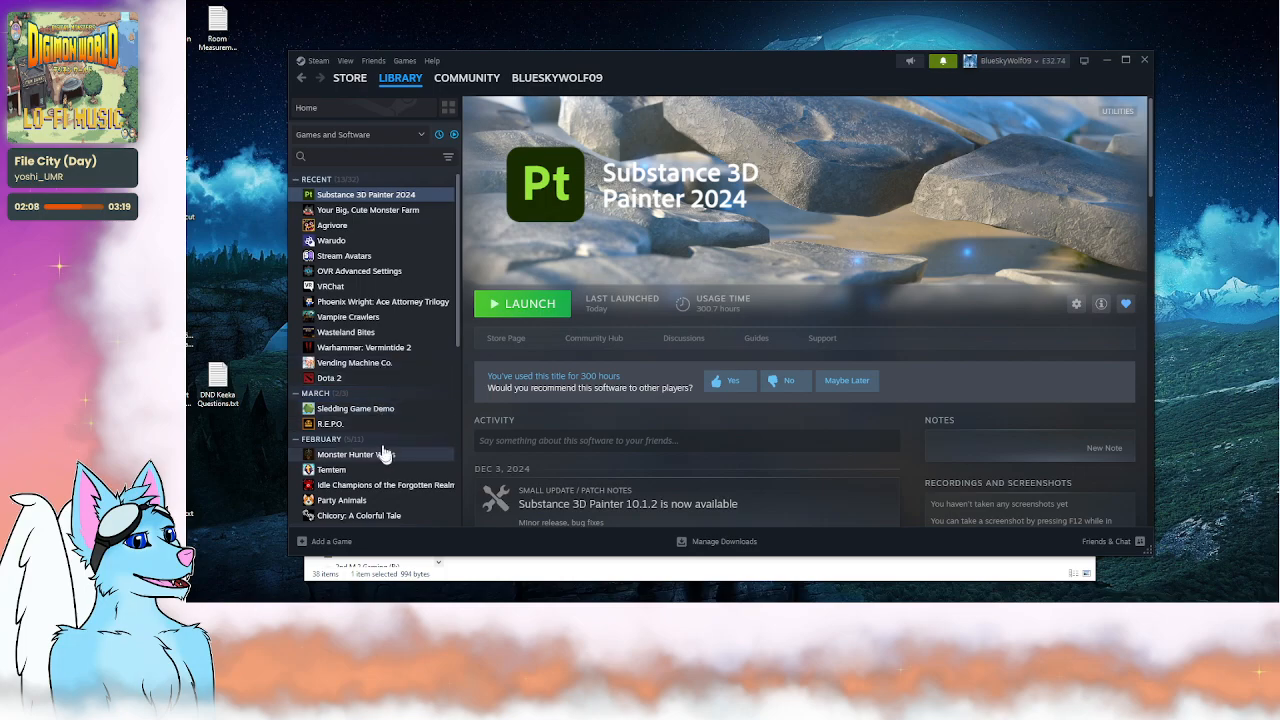
- Launch Warudo from the Steam library
left_click(361, 244)
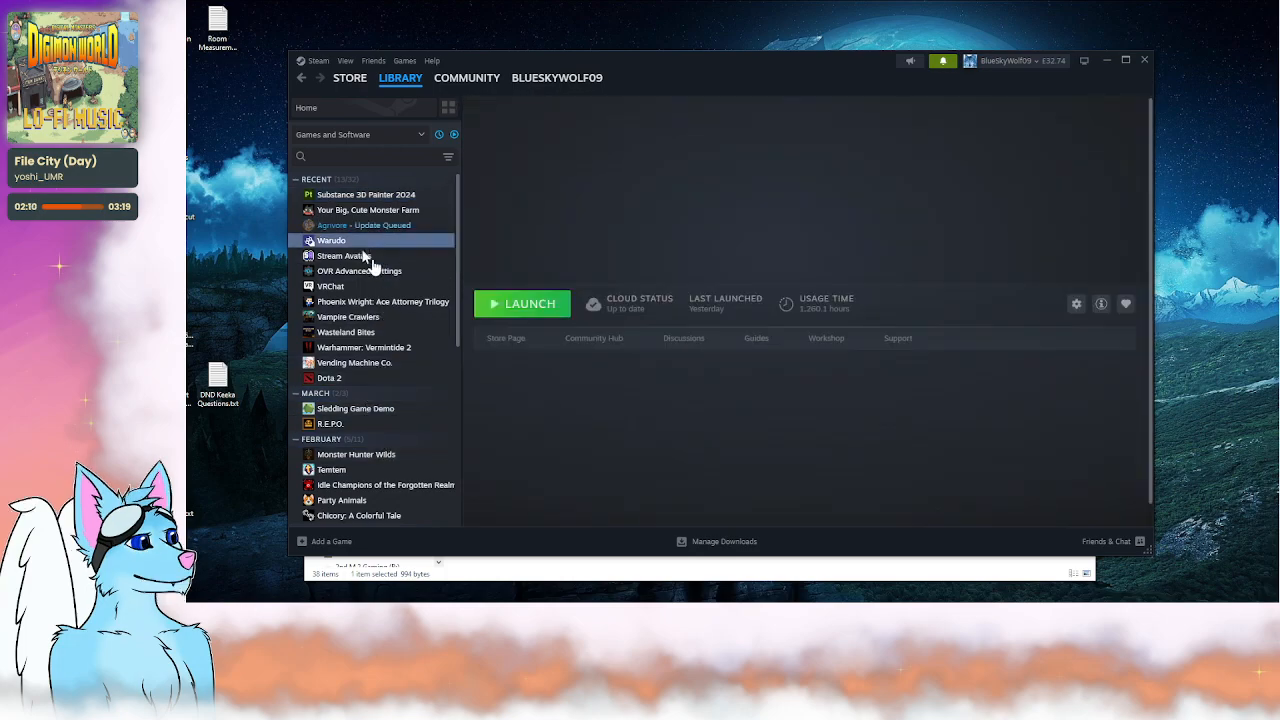
left_click(530, 305)
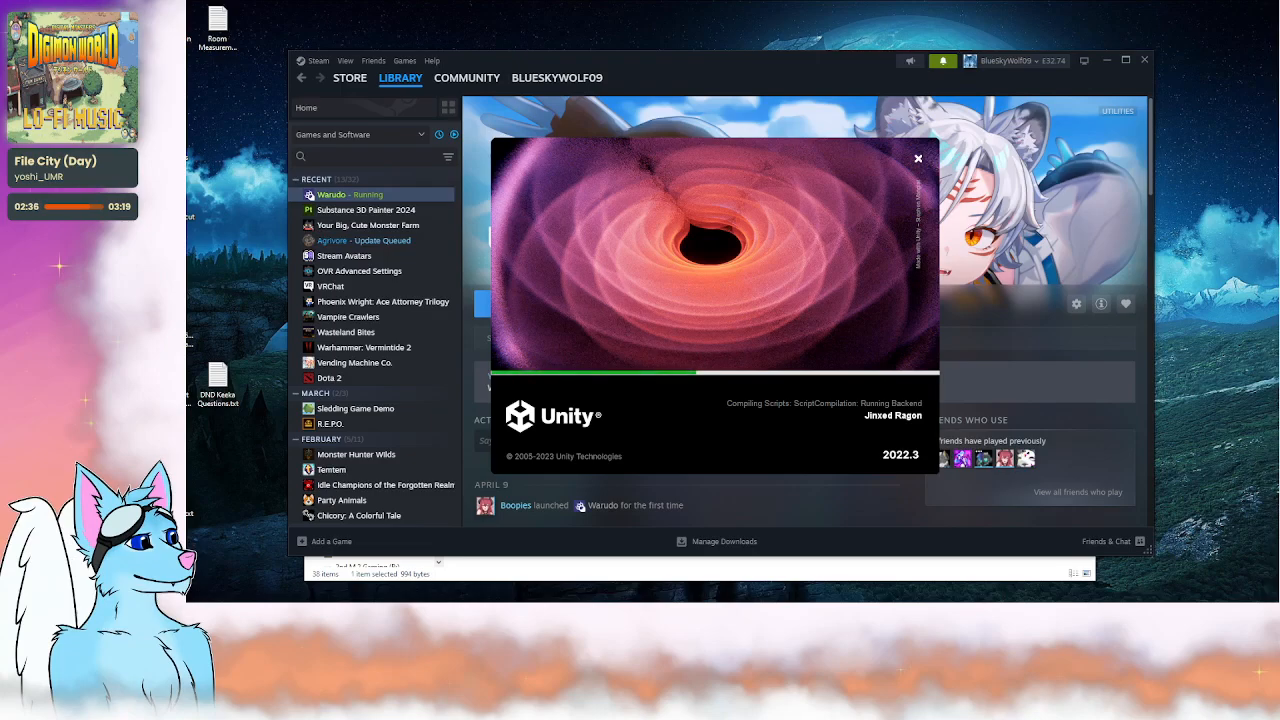
mouse_move(392, 616)
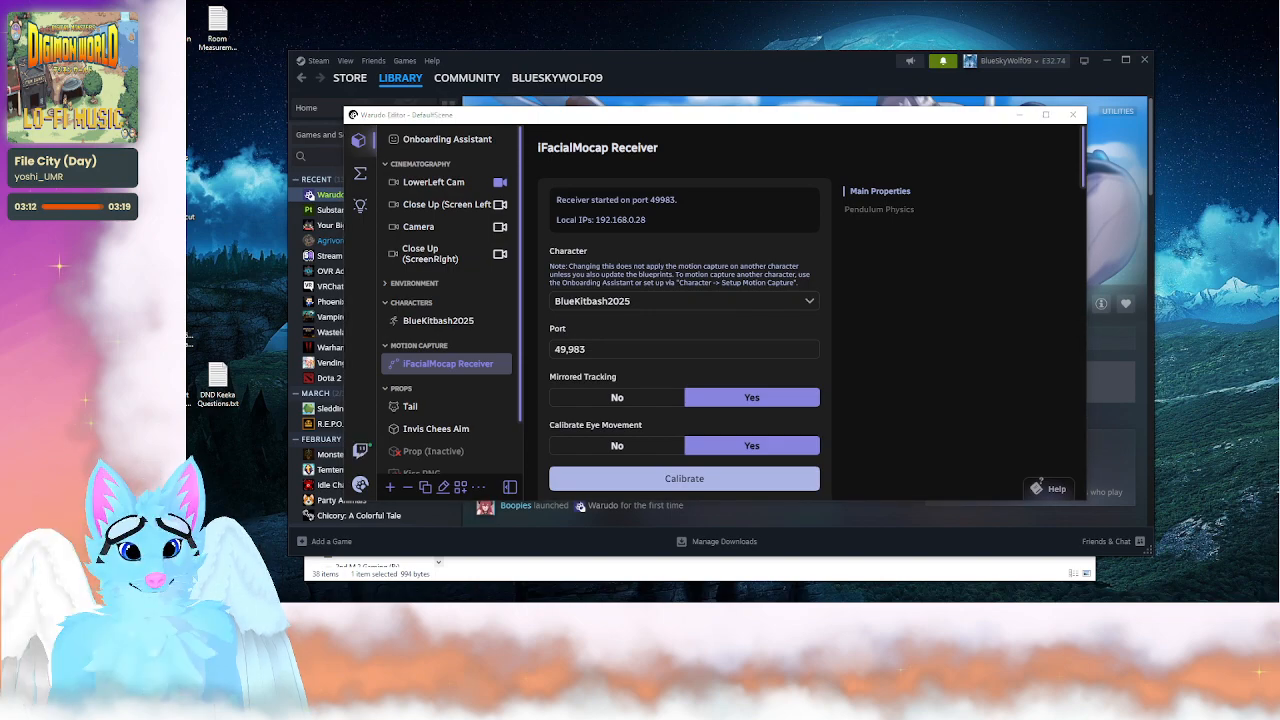
- Calibrate the iFacialMocap Receiver for the BlueKitbash2025 character, then minimize the Warudo editor
left_click(677, 484)
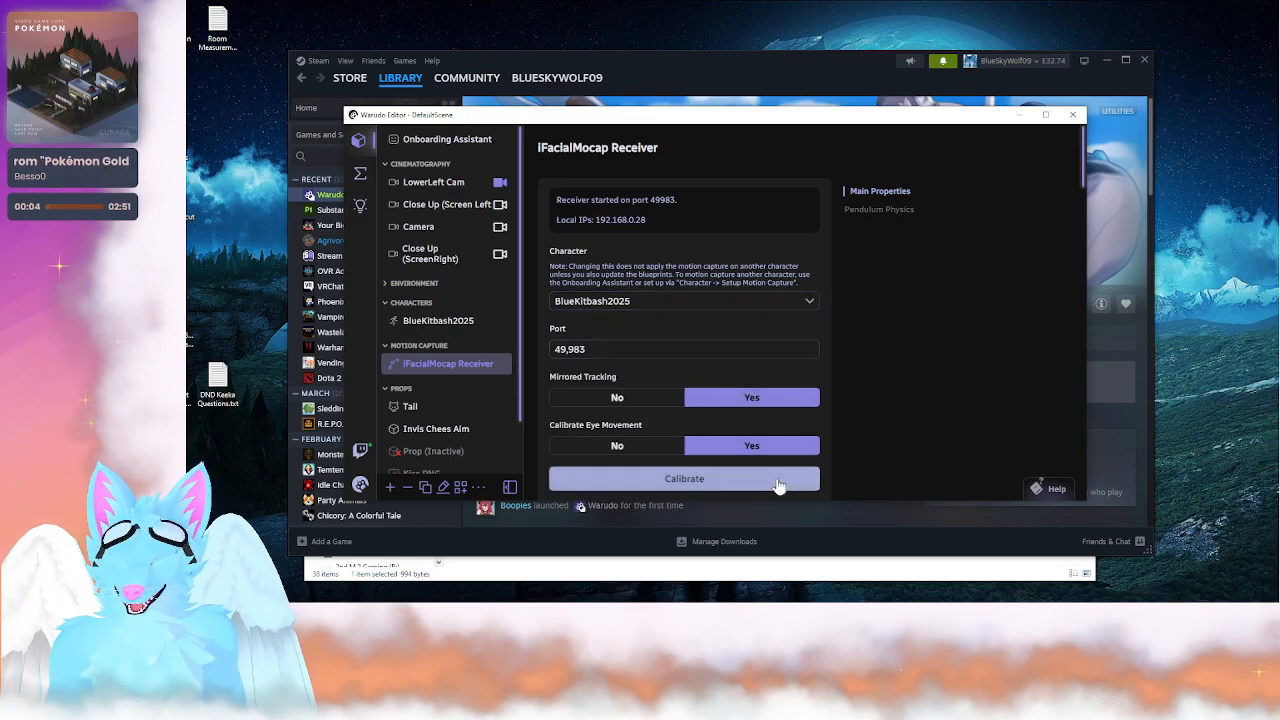
left_click(728, 480)
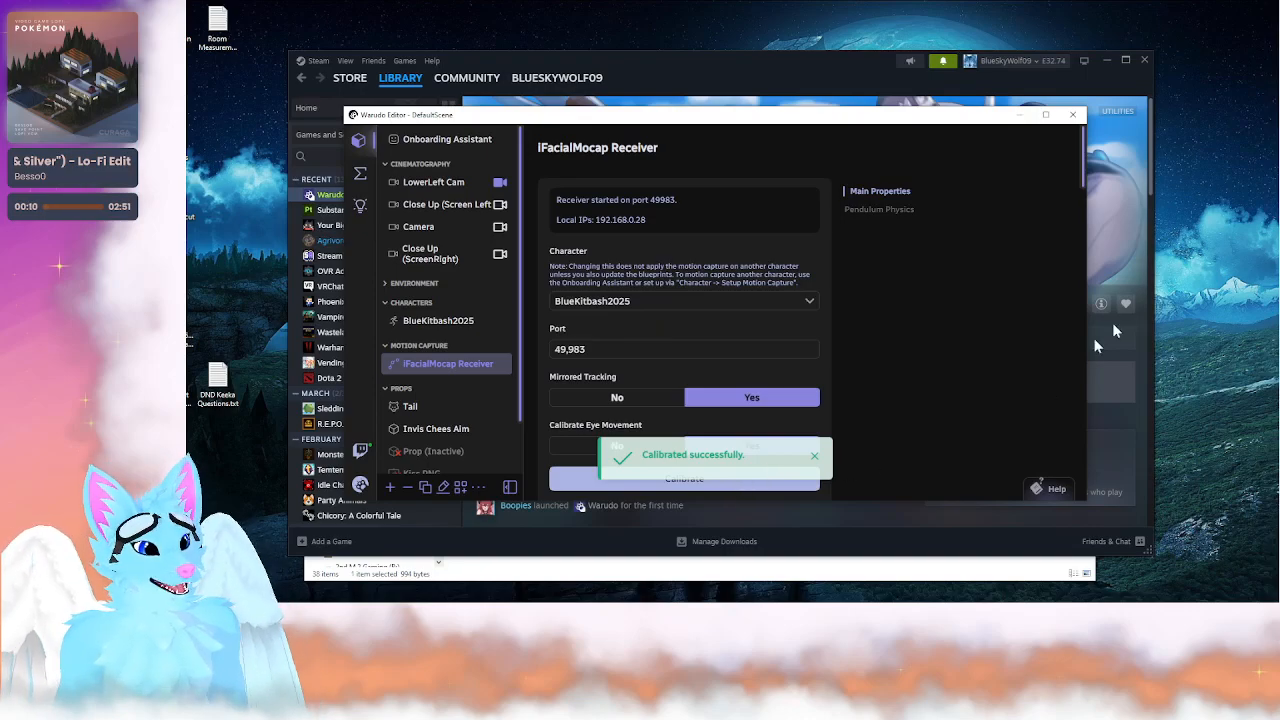
left_click(1020, 115)
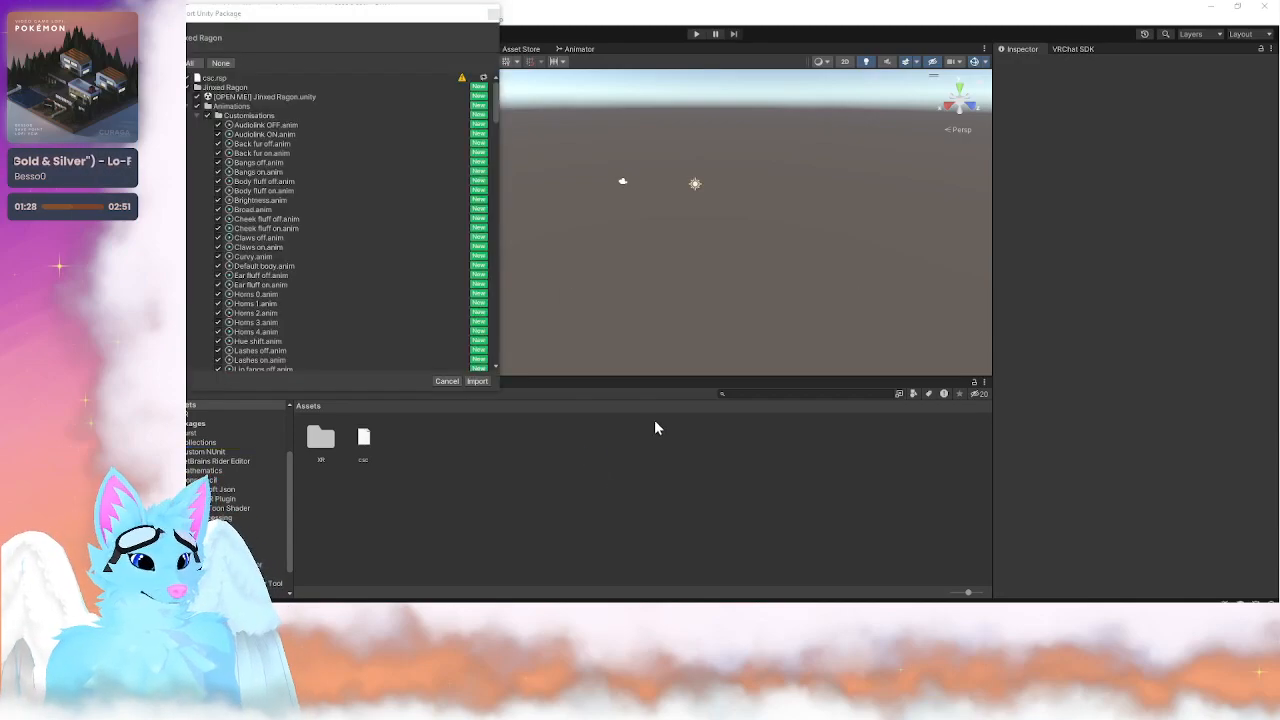
- Import all items of the Jinxed Ragon package into the Unity project and open the [OPEN ME!] Jinxed Ragon scene
left_click(484, 381)
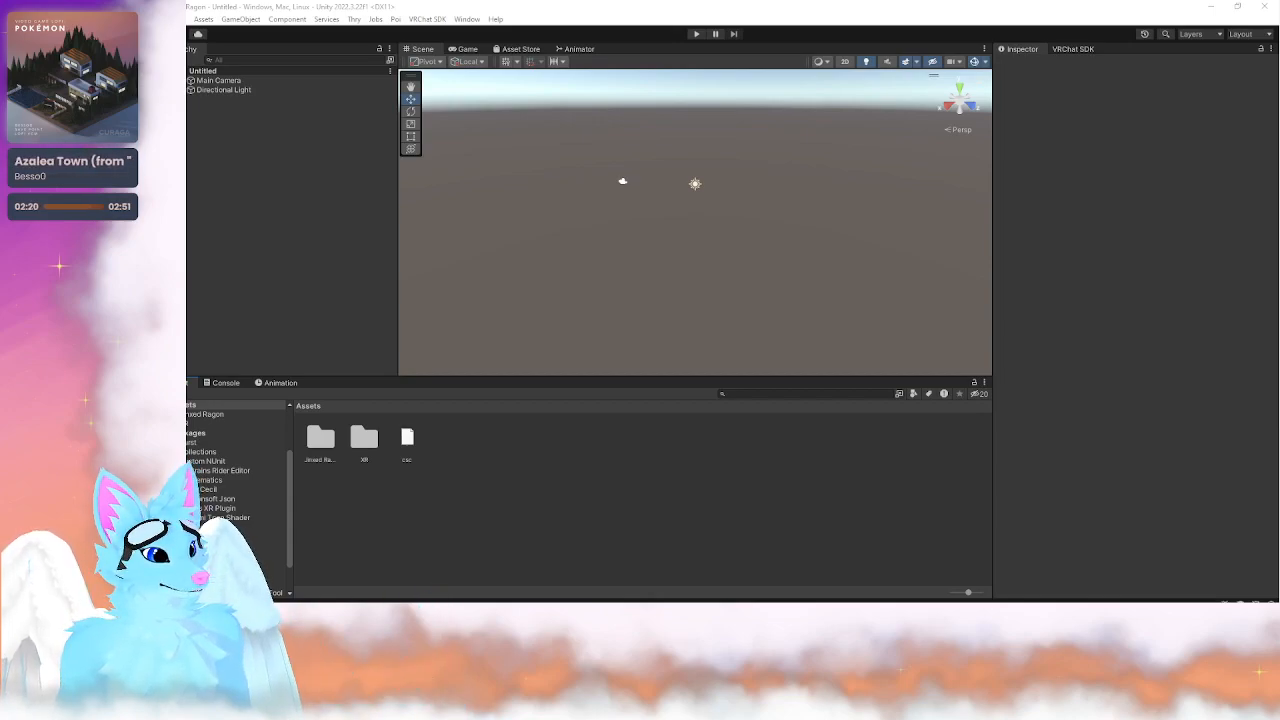
double_click(330, 443)
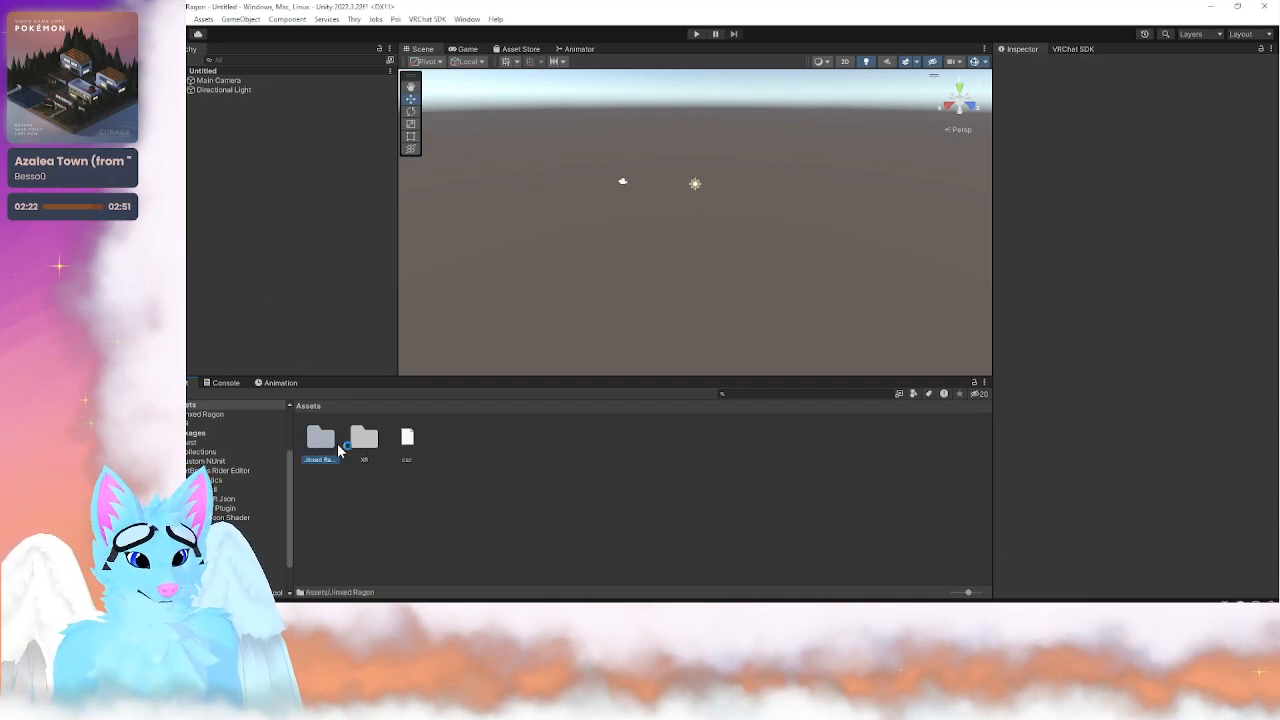
double_click(540, 438)
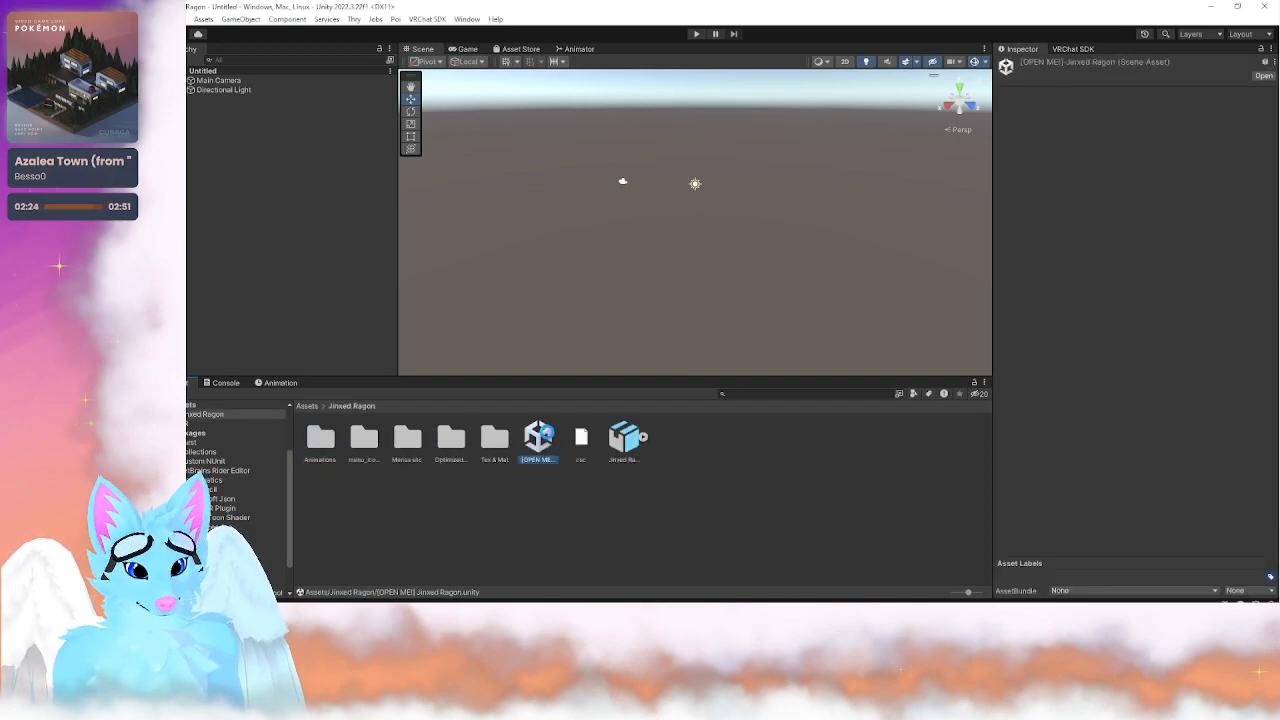
- Duplicate the Jinxed Ragon avatar in the scene and deactivate the original
scroll(701, 152, "up", 2)
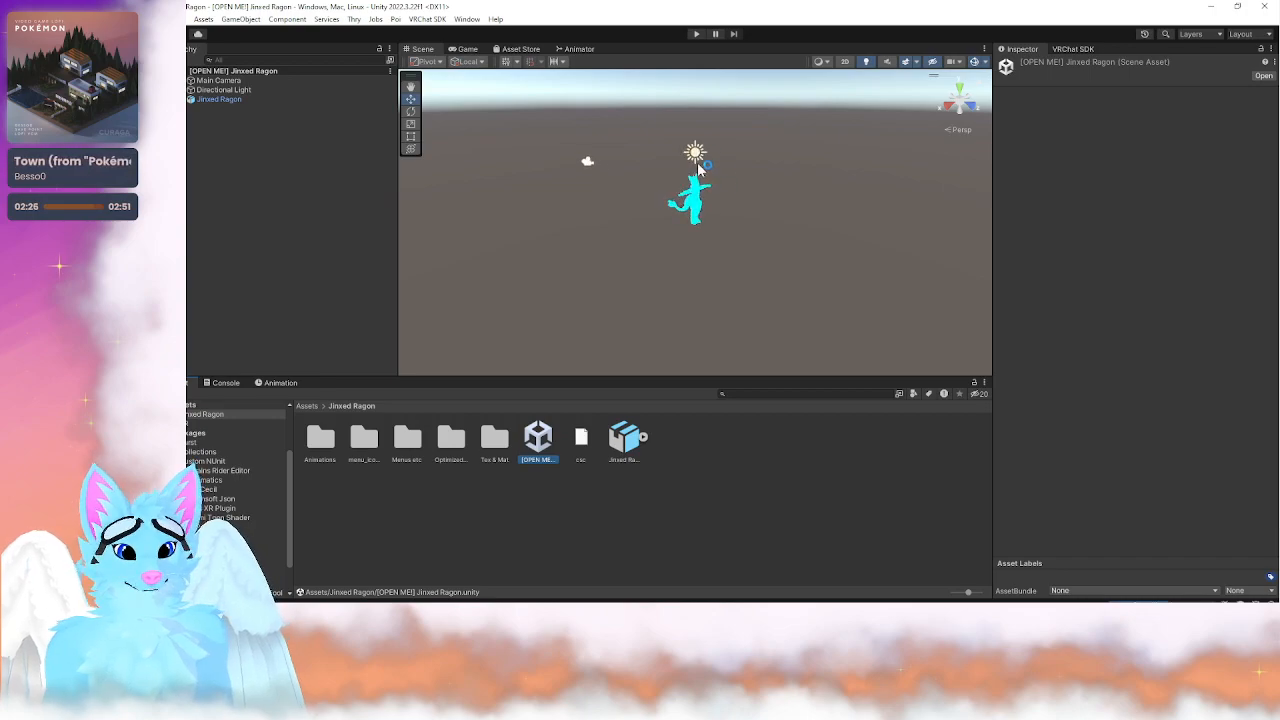
left_click(262, 100)
scroll(810, 285, "up", 2)
left_click_drag(795, 257, 862, 290, "alt")
scroll(830, 260, "up", 2)
left_click_drag(800, 240, 779, 270, "alt")
left_click(815, 224)
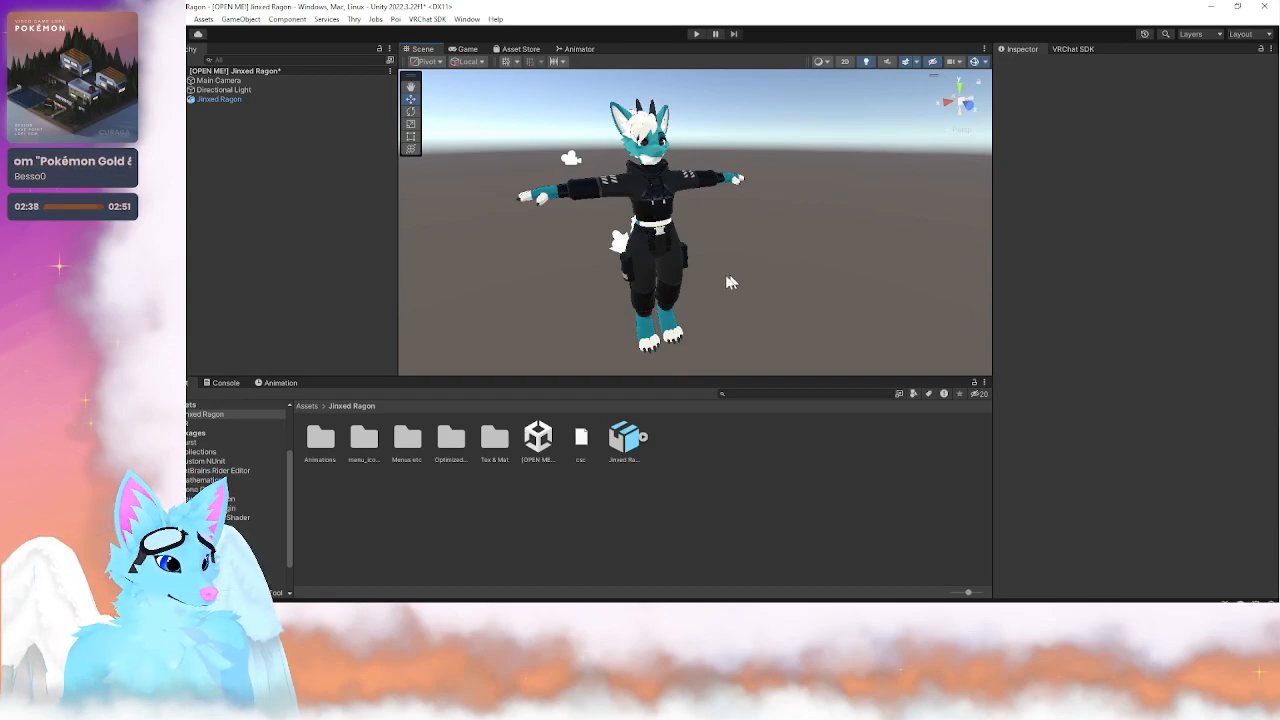
left_click(230, 101)
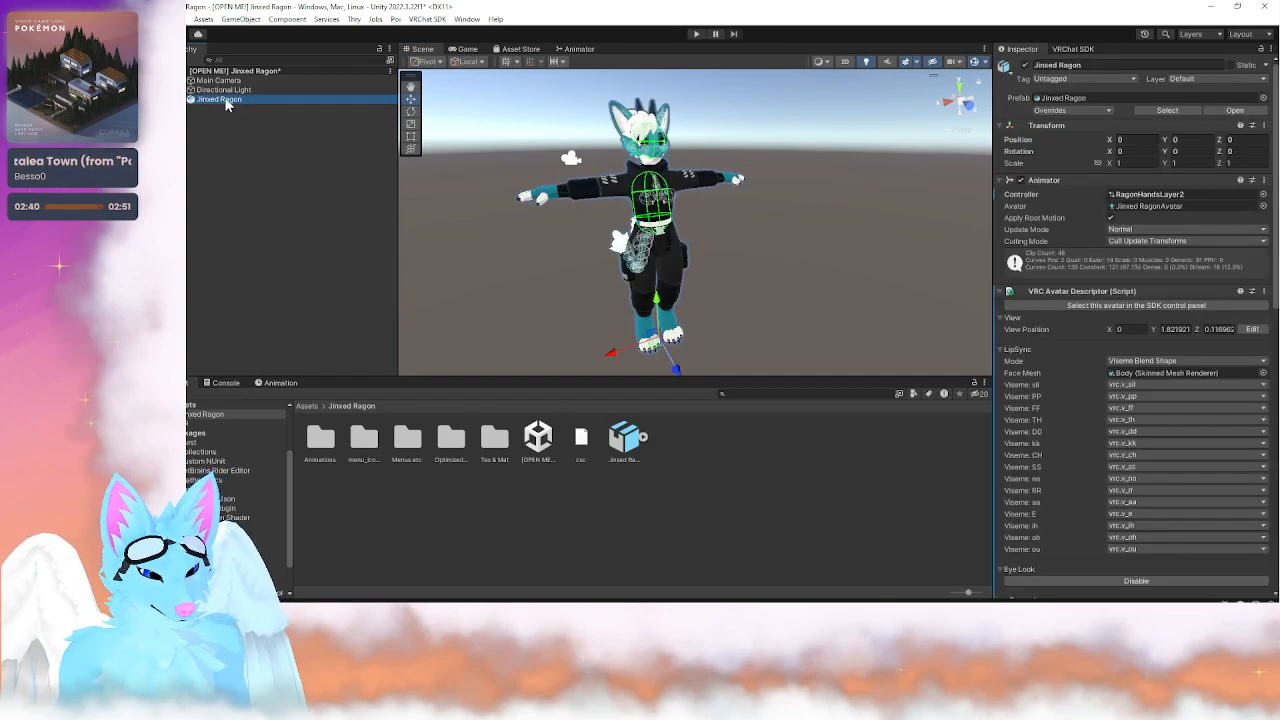
key("ctrl+d")
left_click(262, 100)
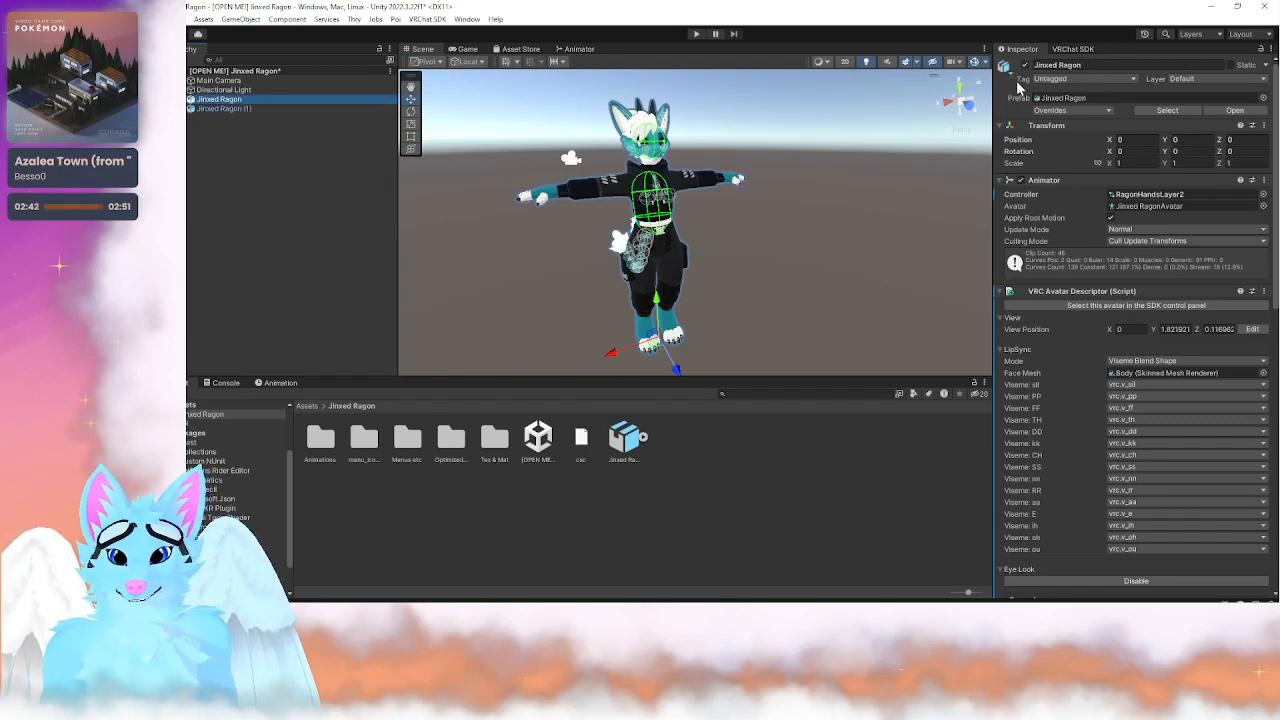
left_click(1024, 64)
- Rename the duplicated avatar as Jinxed Ragon (Fennix)
left_click(244, 109)
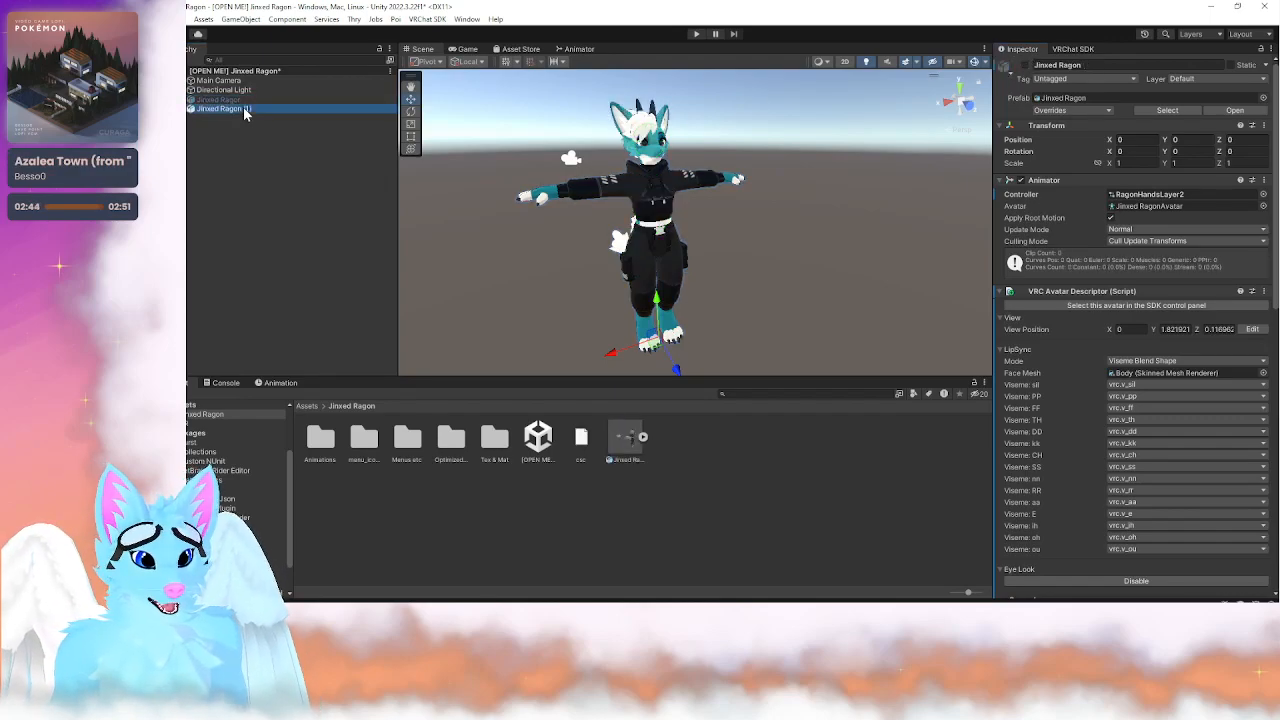
left_click(250, 107)
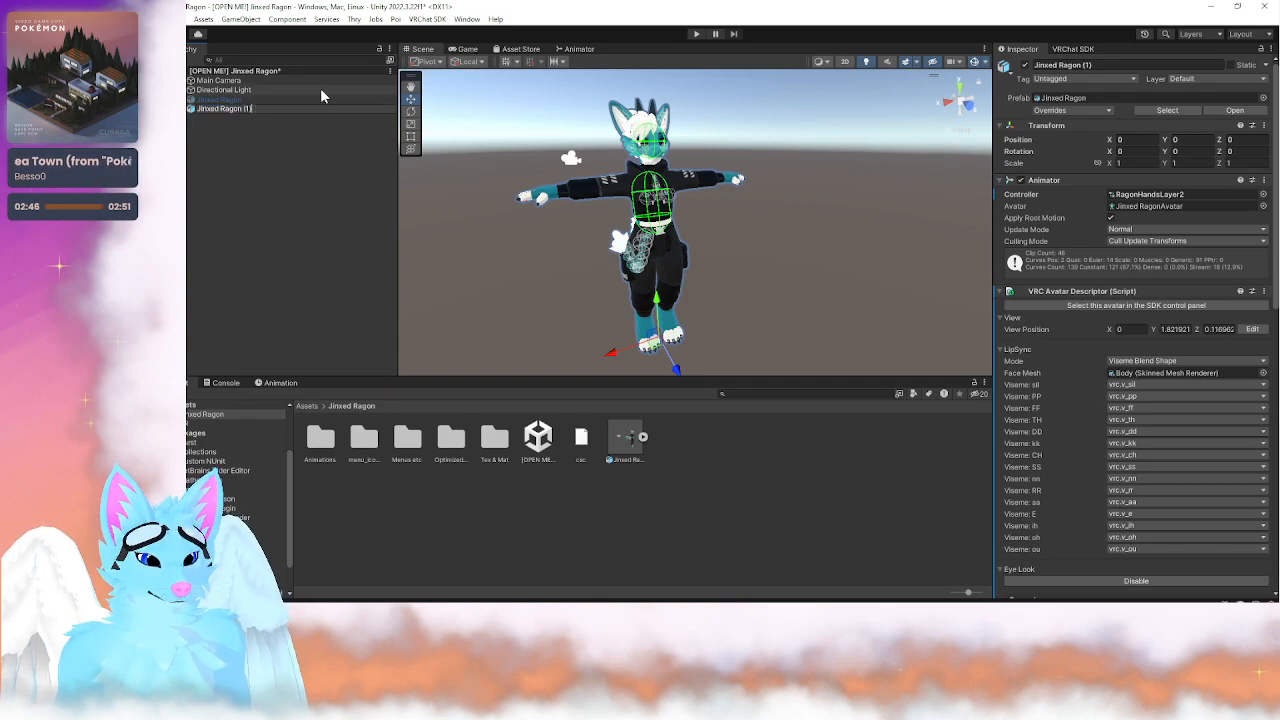
key("BackSpace")
type("Femini")
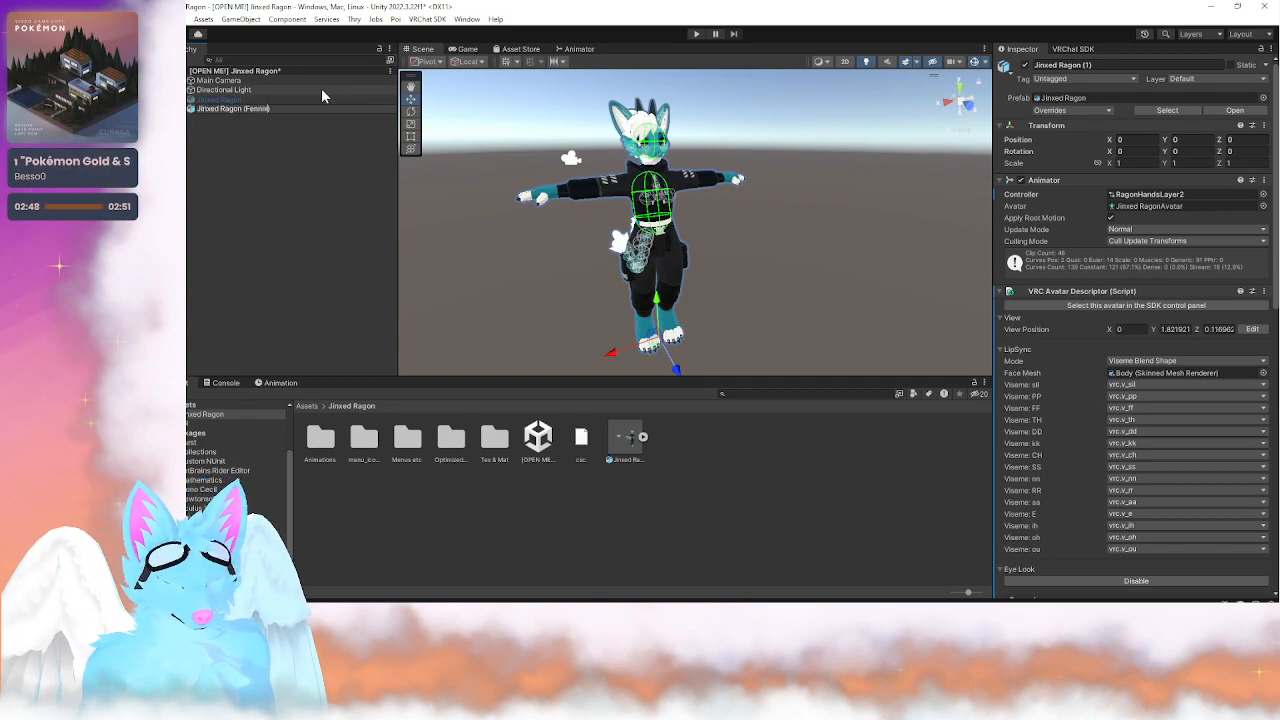
type("x)")
key("Return")
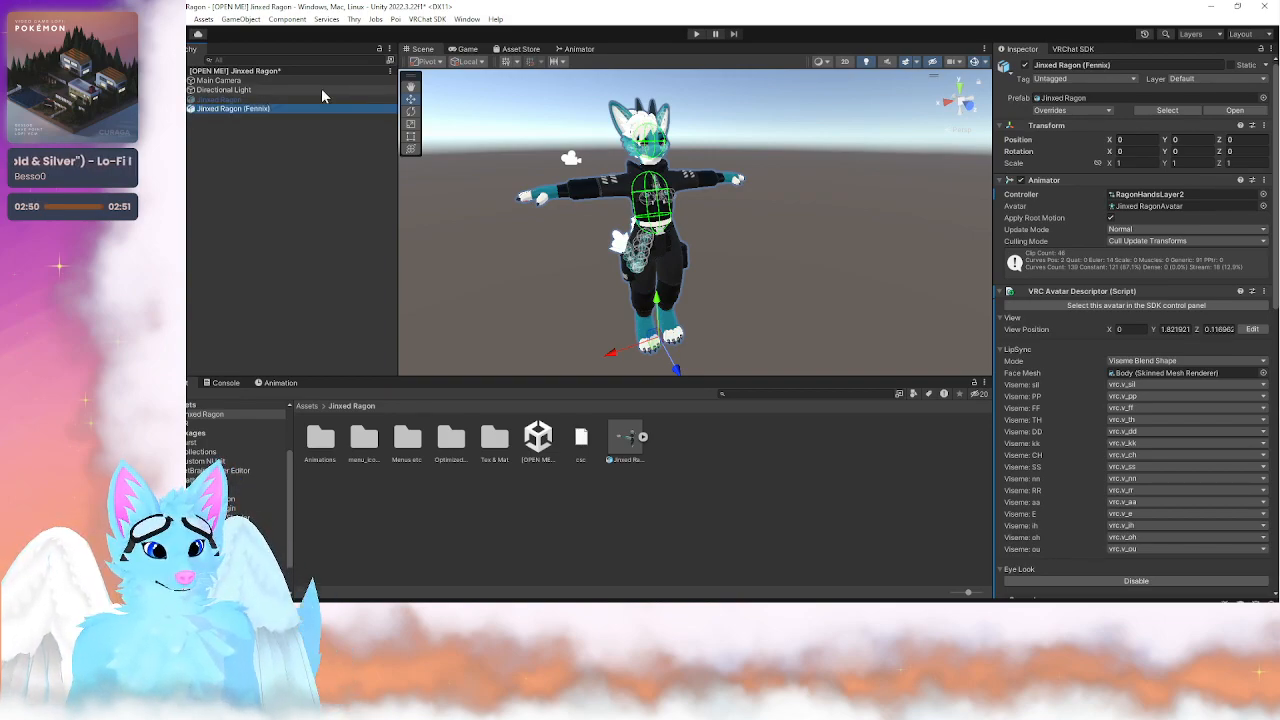
- Create a folder named Fenix Textures inside the Jinxed Ragon folder and import the painted texture images into it
double_click(495, 440)
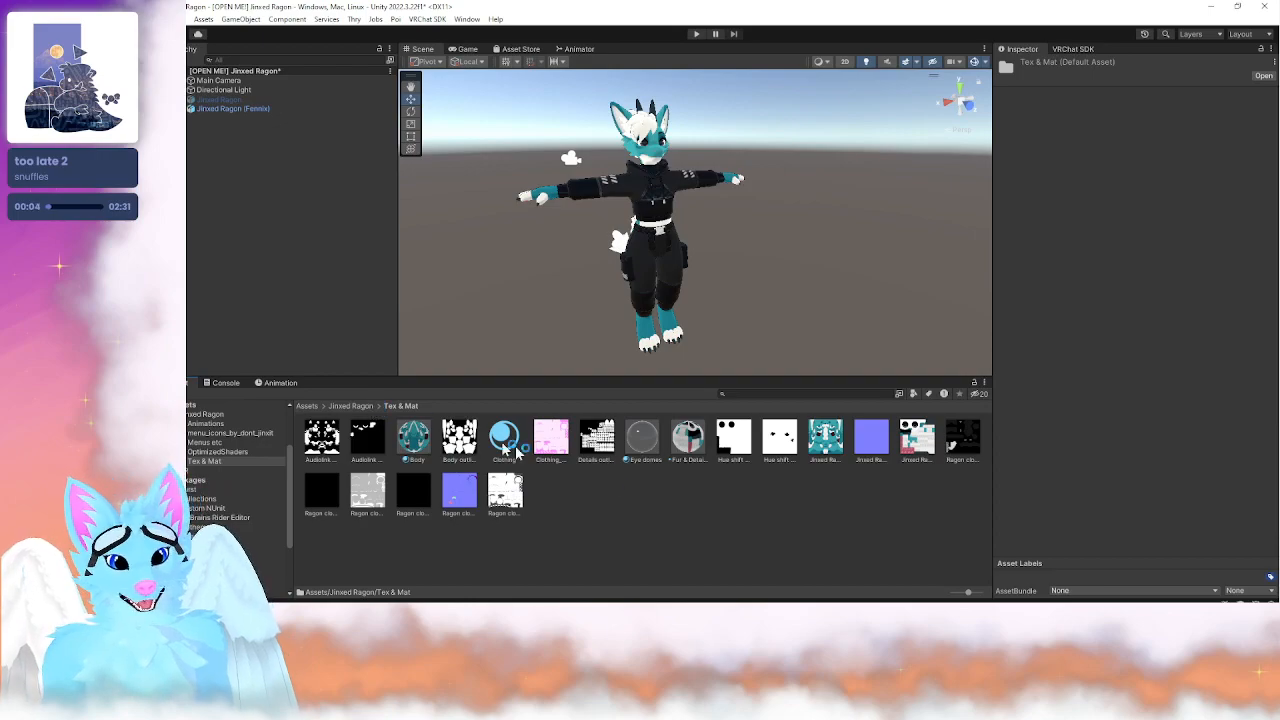
left_click(364, 406)
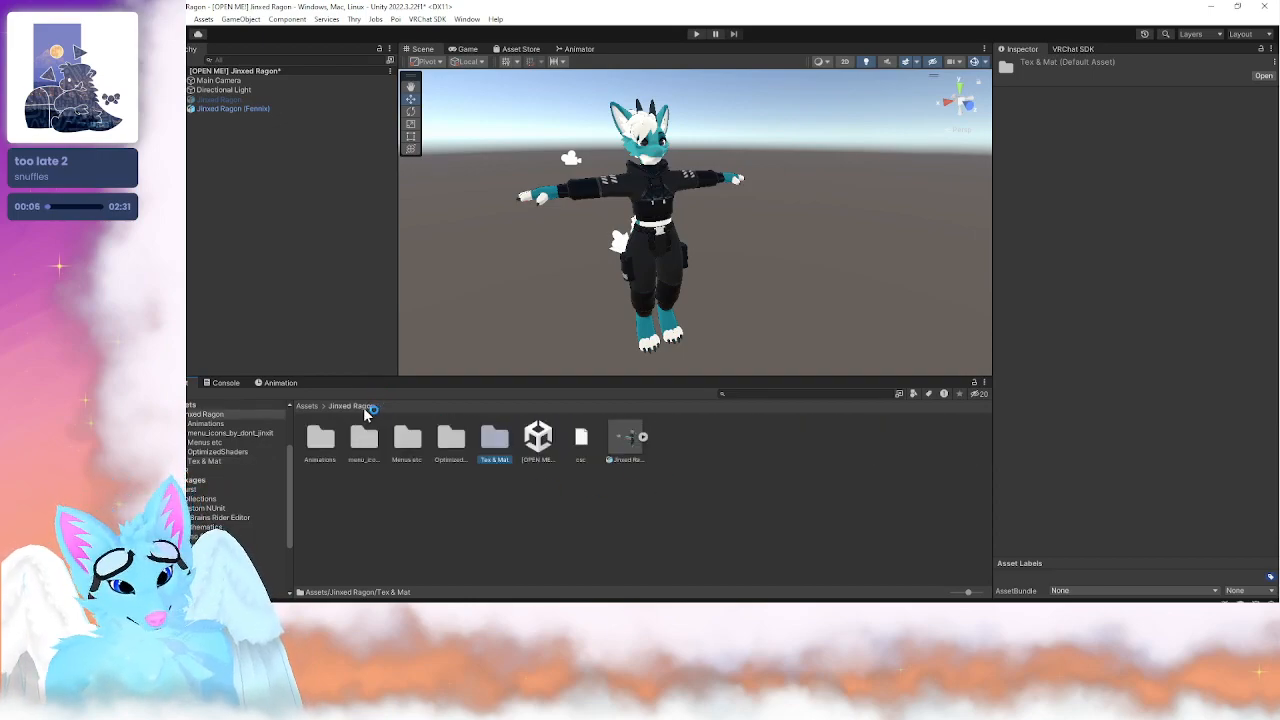
right_click(551, 531)
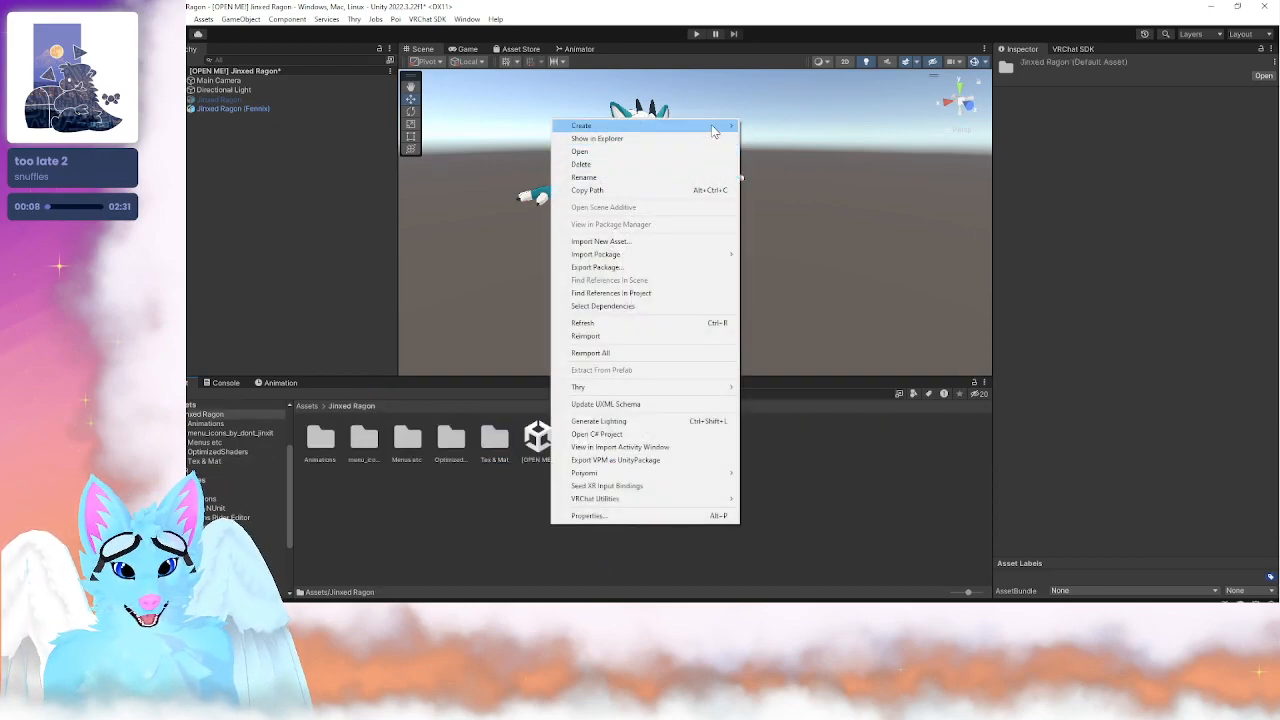
mouse_move(732, 127)
left_click(770, 80)
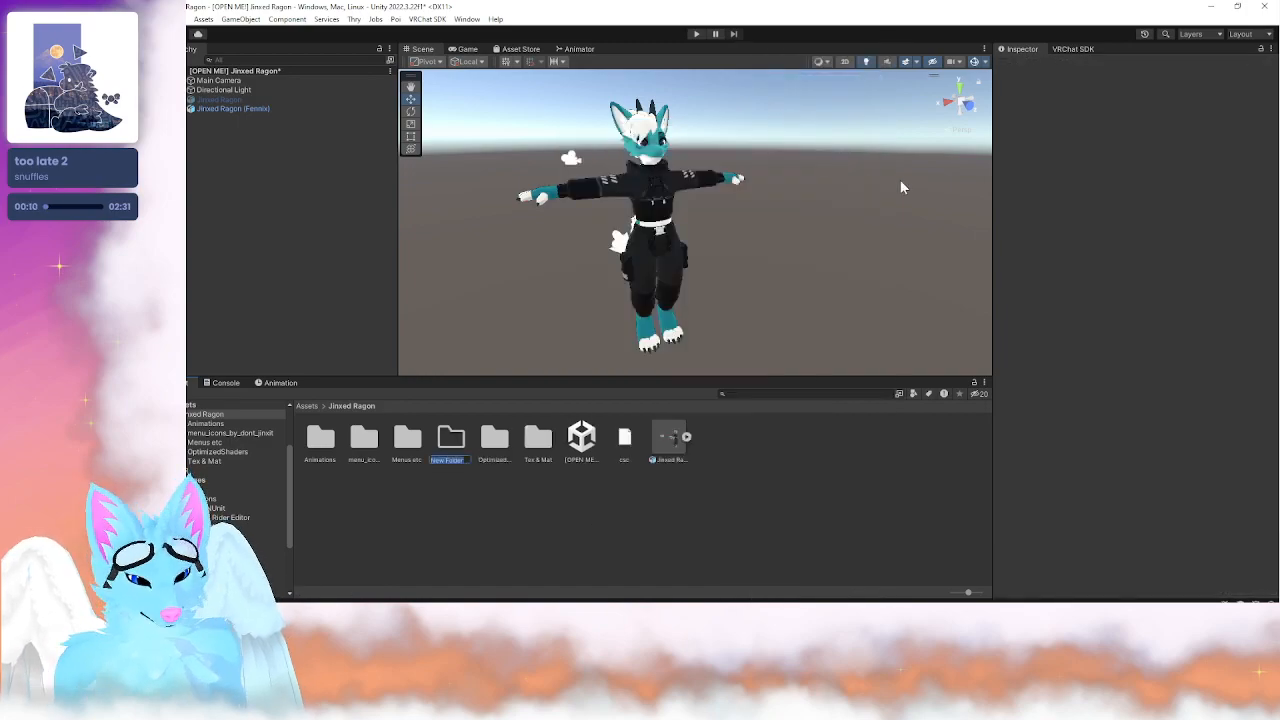
type("H")
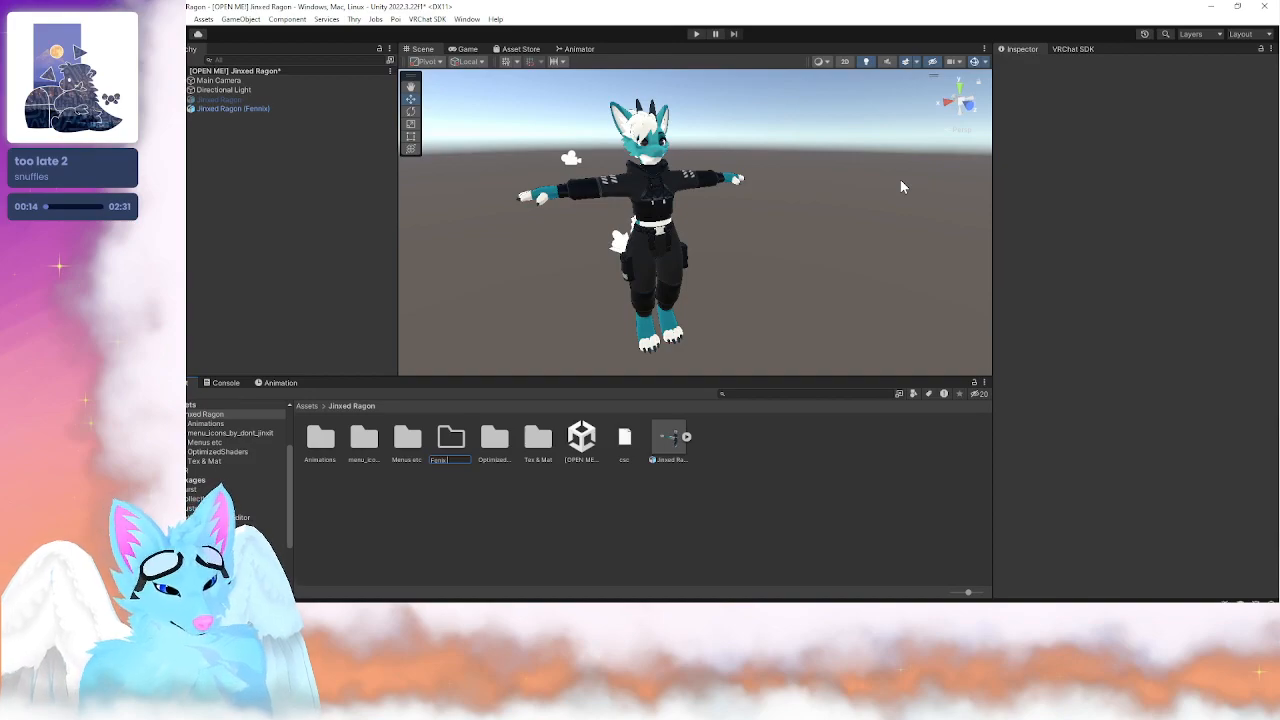
key("Return")
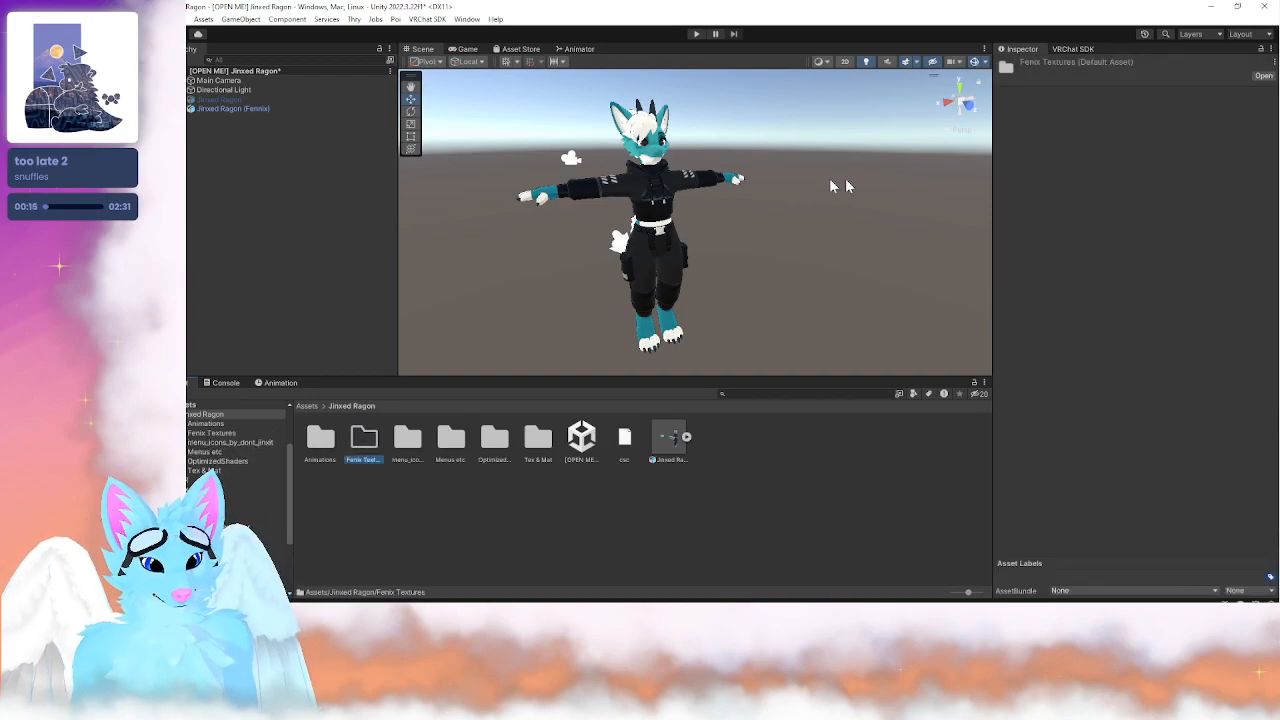
double_click(364, 440)
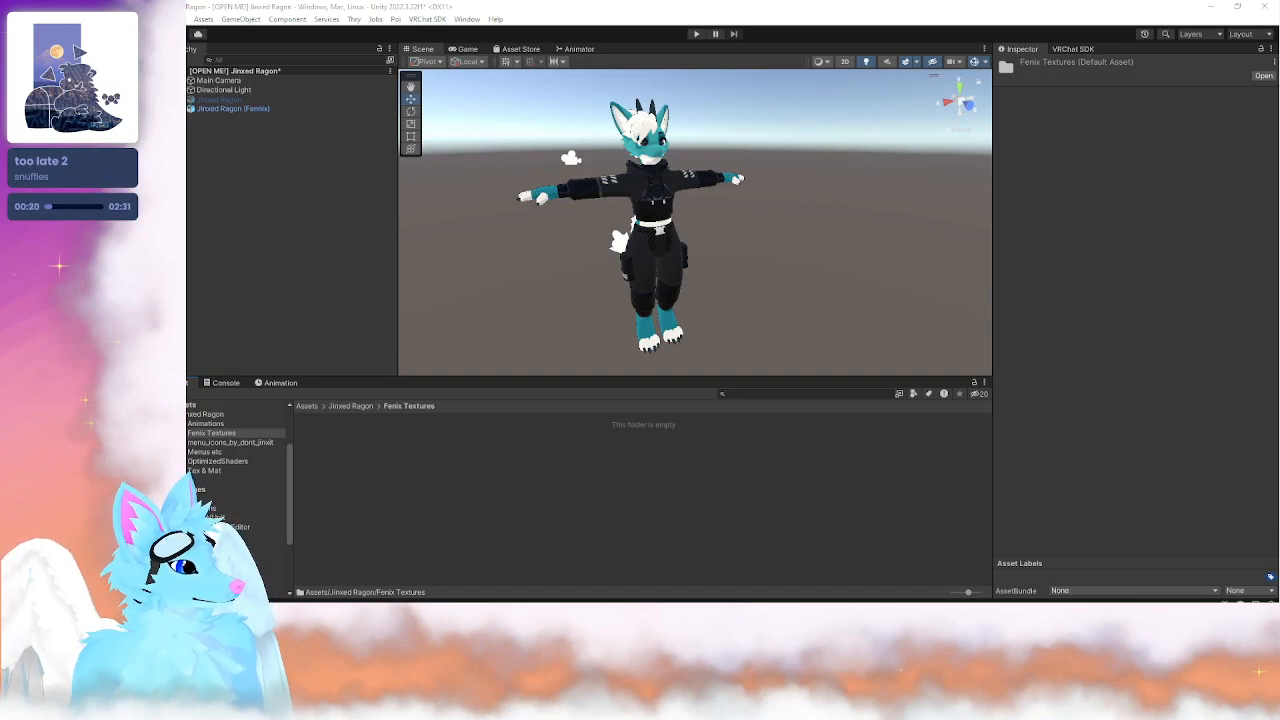
mouse_move(429, 508)
left_mouse_down()
mouse_move(443, 517)
mouse_move(437, 506)
left_mouse_up()
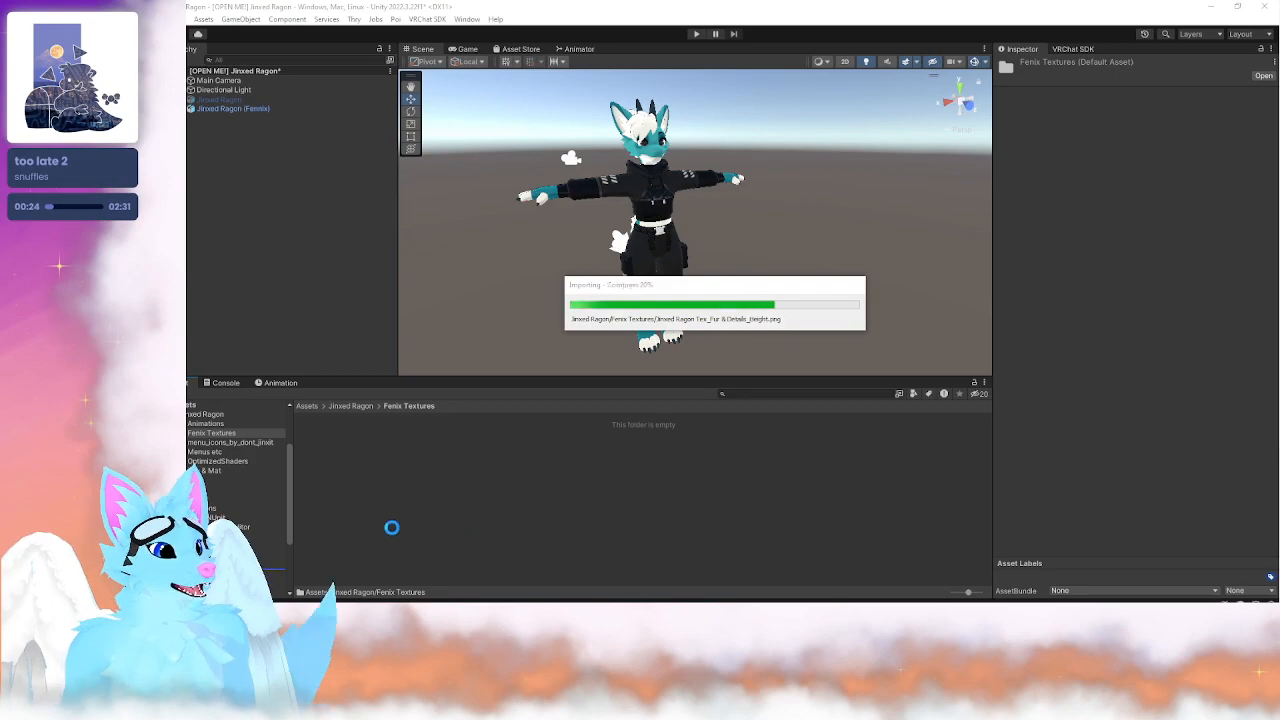
- Inspect each imported texture in the Fenix Textures folder, including the import settings of the Fur & Details normal map
left_click(342, 450)
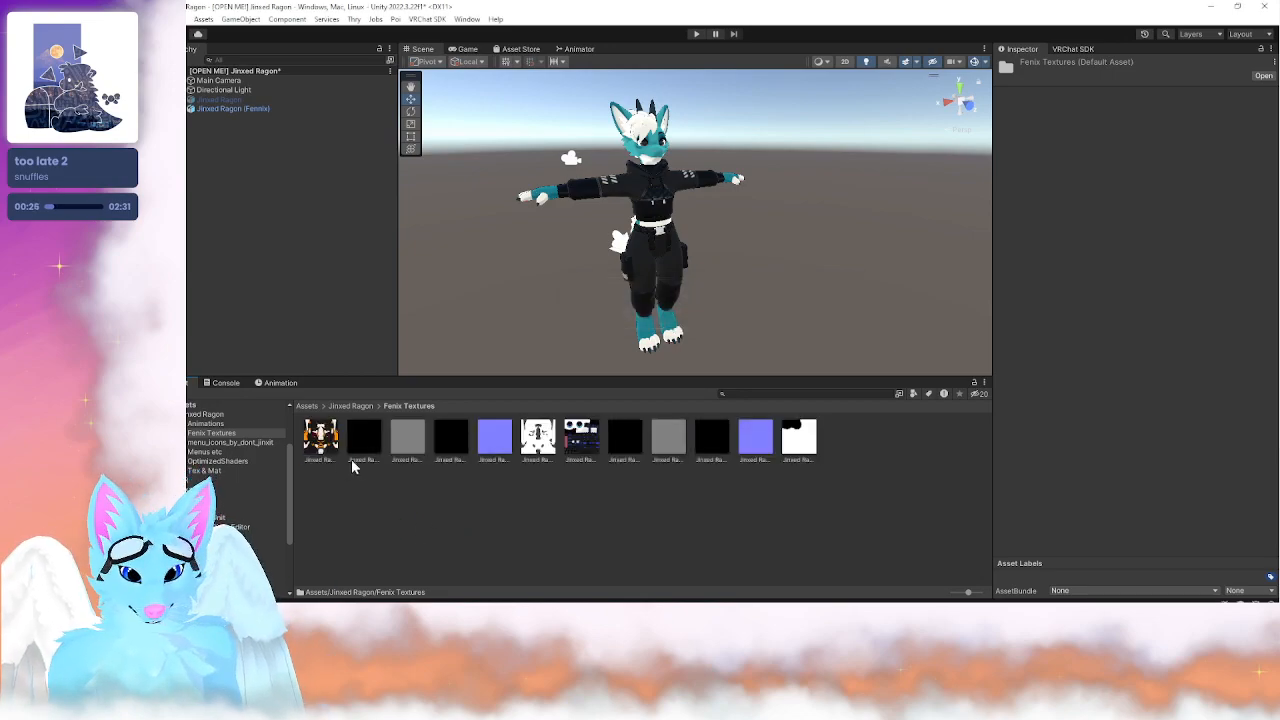
left_click(365, 449)
left_click(408, 445)
left_click(451, 445)
left_click(494, 445)
left_click(538, 445)
left_click(580, 445)
left_click(625, 445)
left_click(668, 445)
left_click(711, 445)
left_click(755, 445)
left_click(798, 443)
left_click(760, 447)
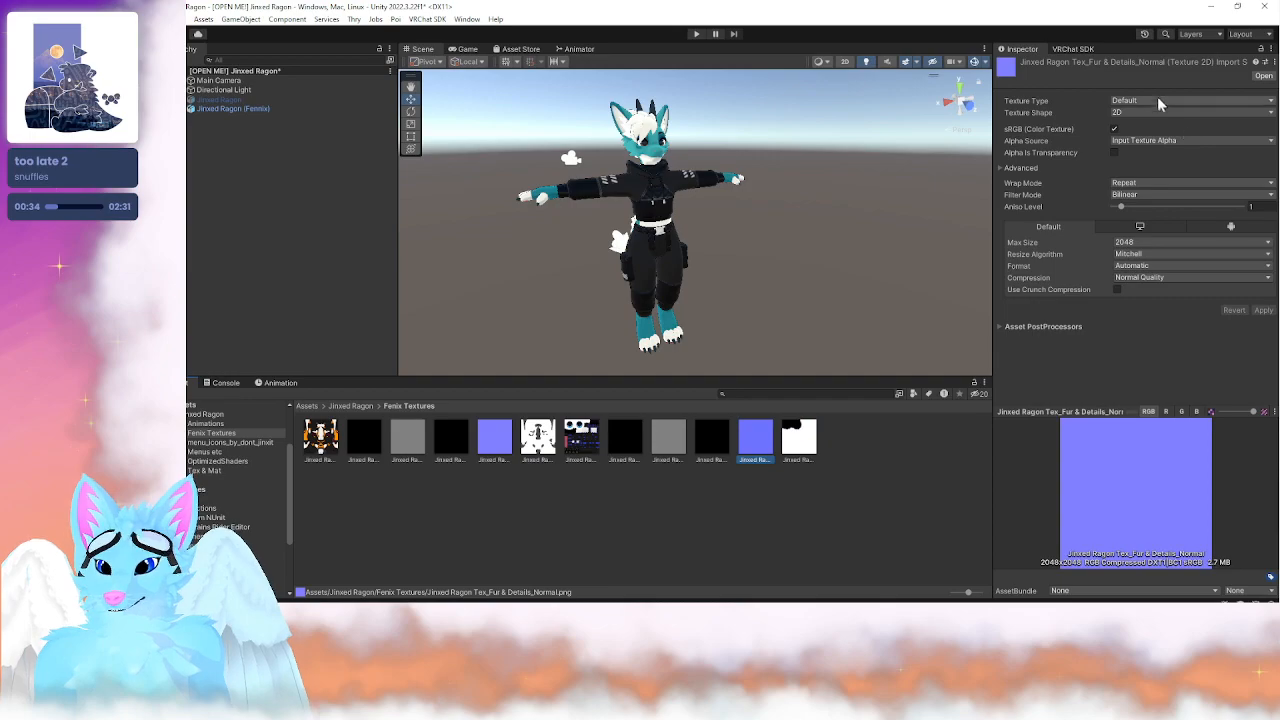
left_click(1190, 141)
left_click(900, 437)
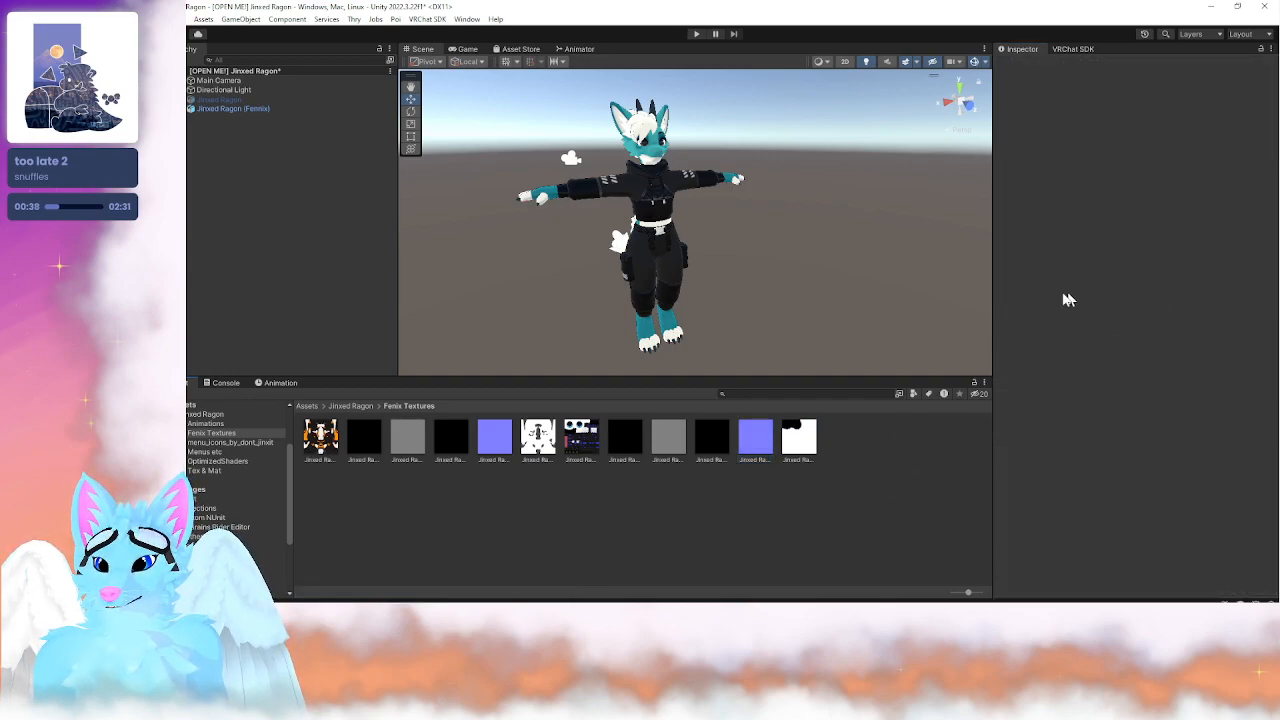
- Duplicate the Body material from the Tex & Mat folder and move the copy into Fenix Textures
left_click(362, 406)
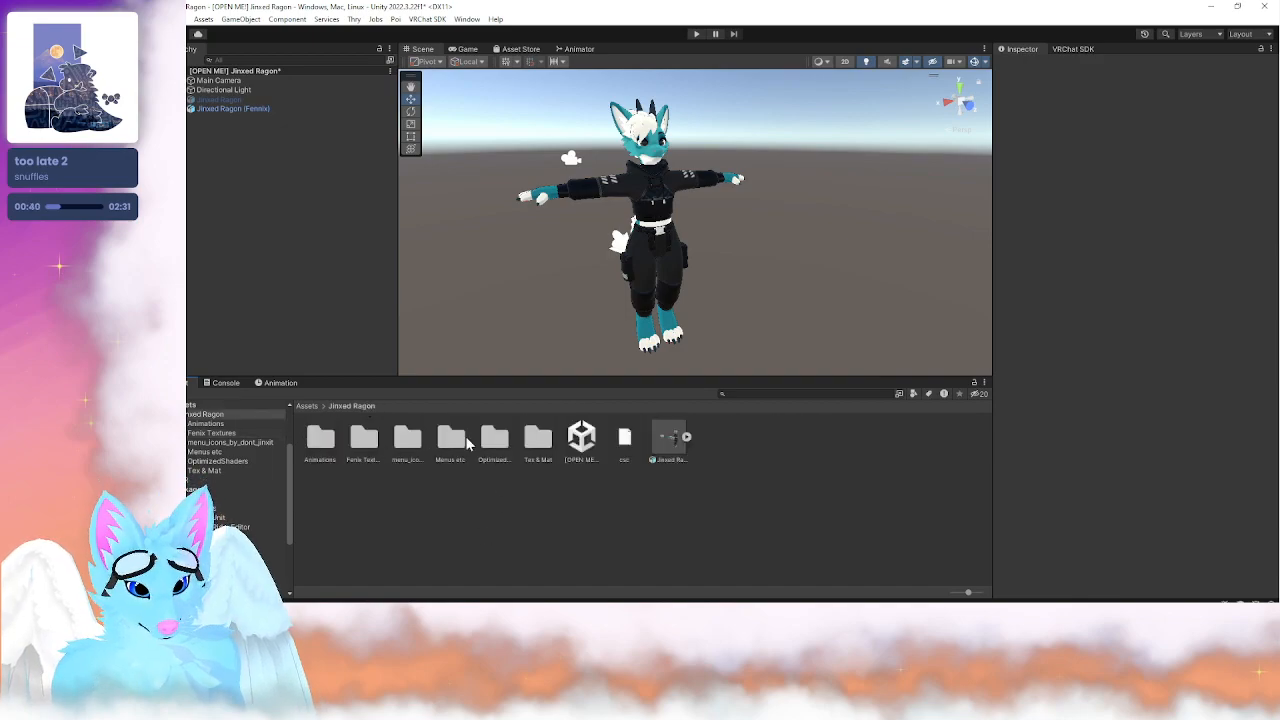
left_click(538, 445)
double_click(540, 444)
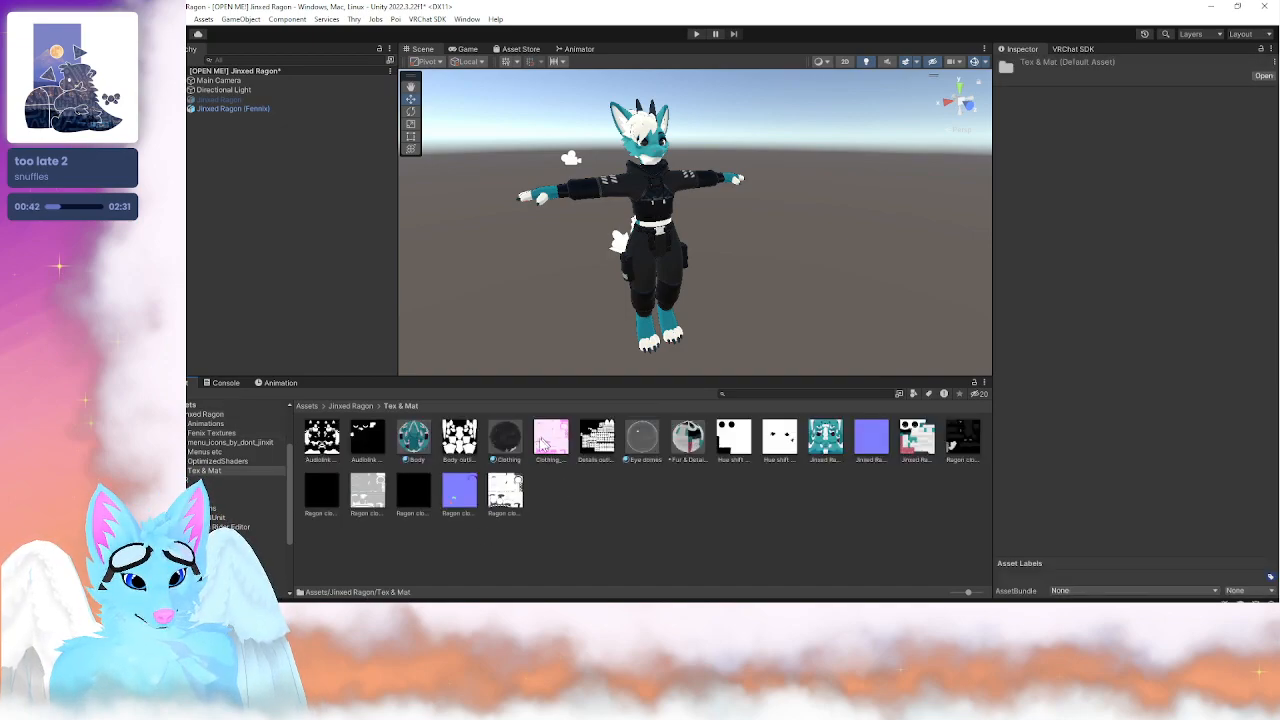
left_click(420, 441)
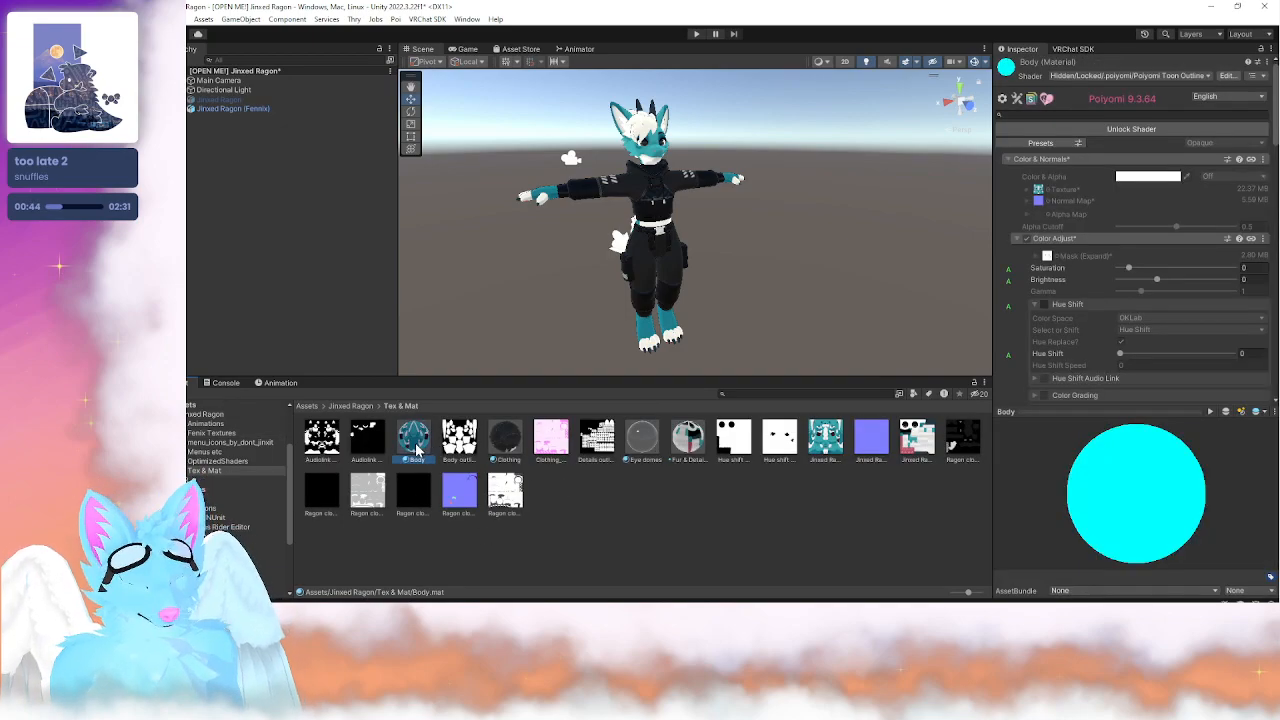
key("ctrl+d")
left_click_drag(465, 447, 236, 438)
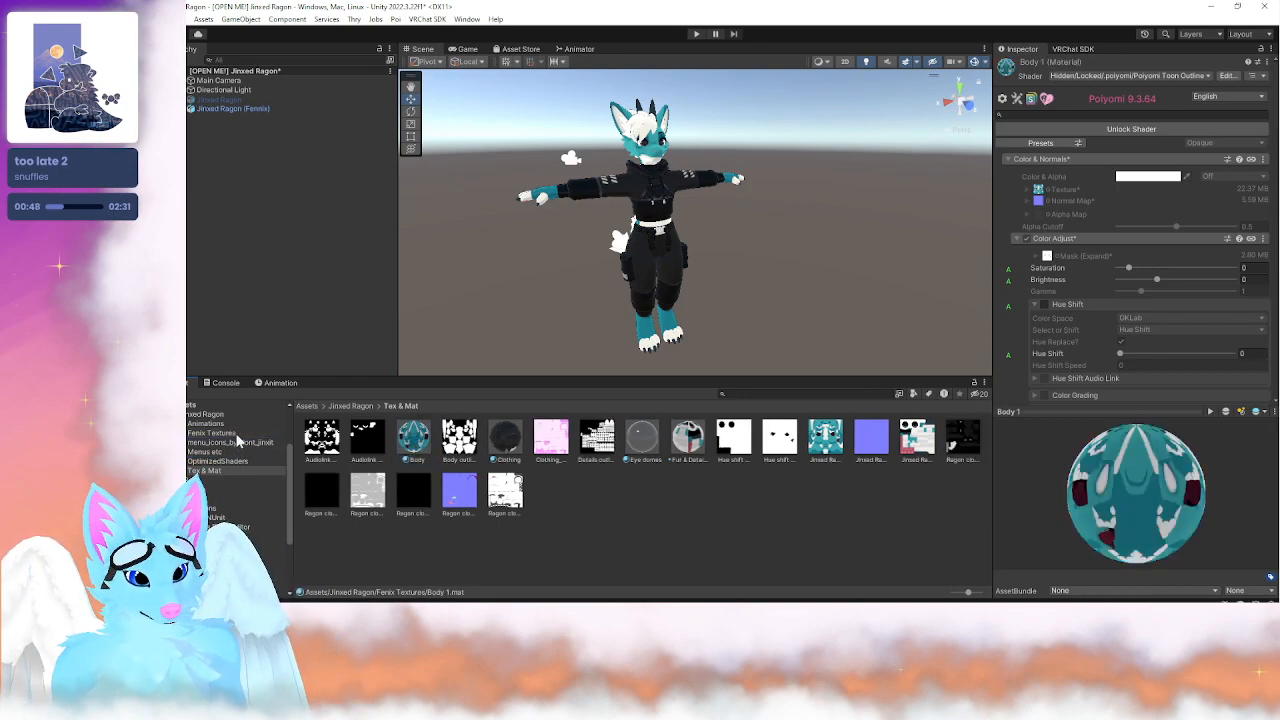
- Duplicate the Fur & Details material and move the copy into the Fenix Textures folder
left_click(513, 452)
left_click(642, 440)
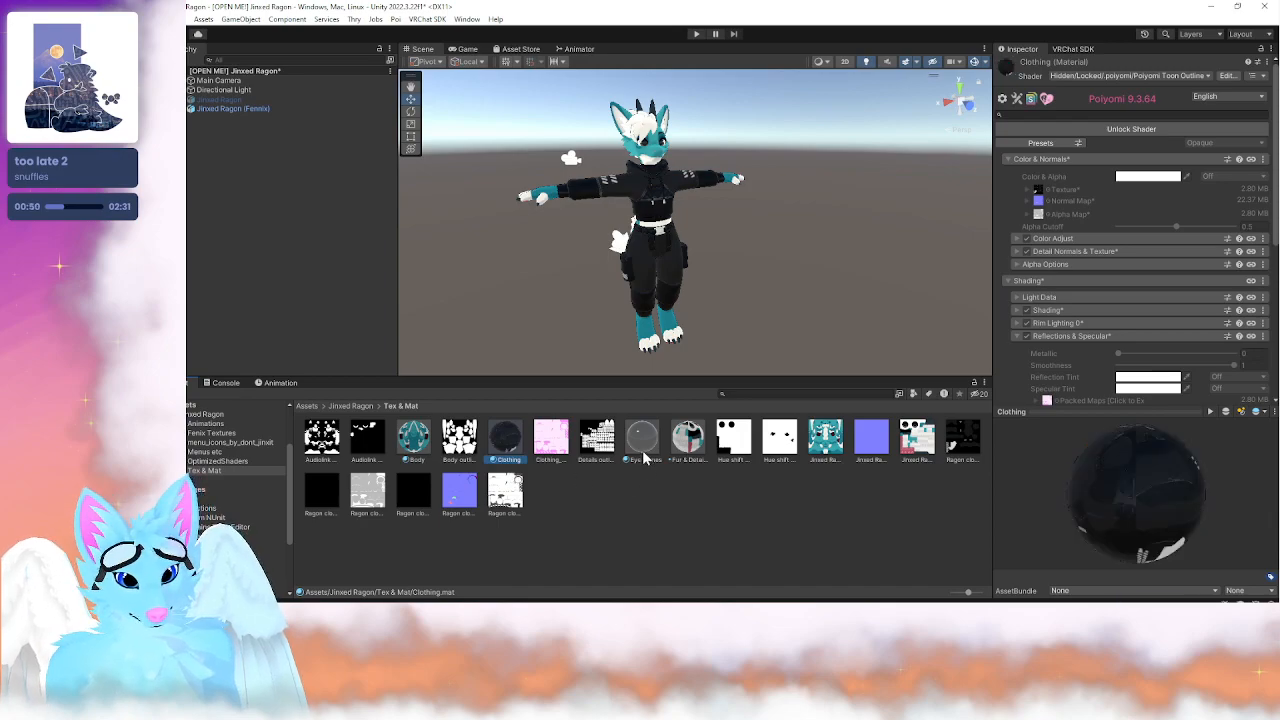
left_click(706, 452)
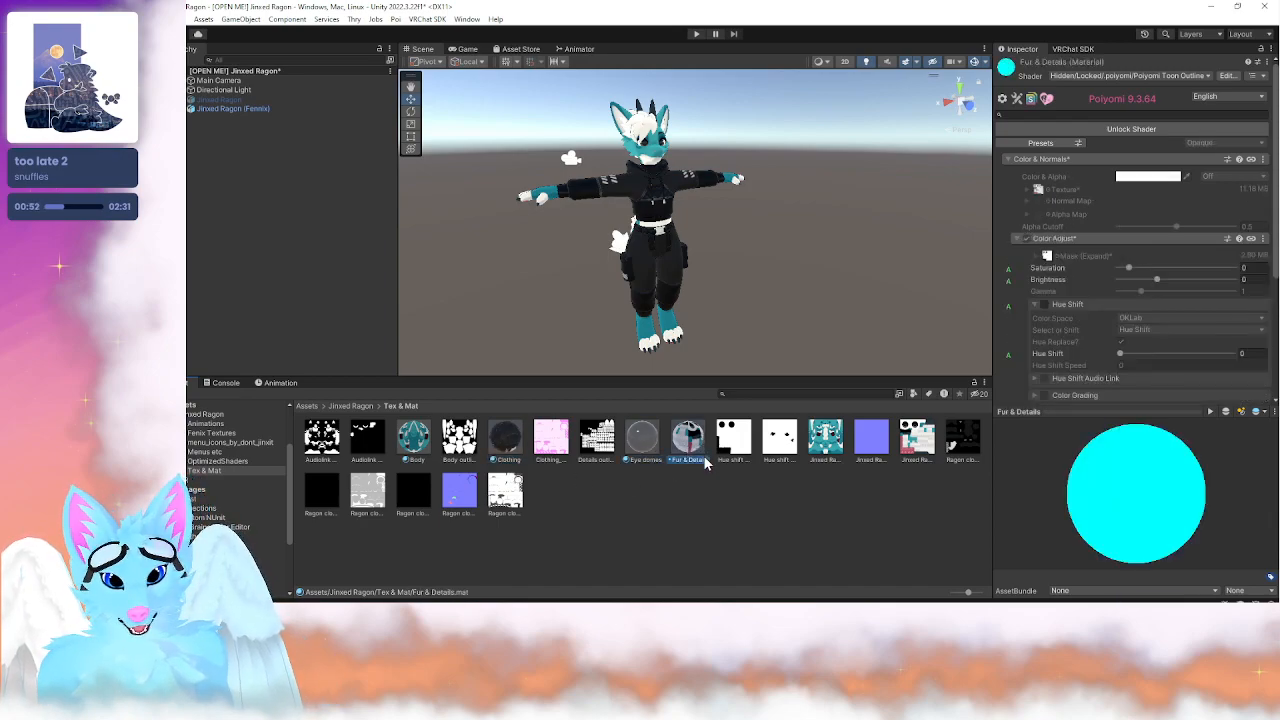
key("ctrl+d")
left_click_drag(737, 440, 227, 441)
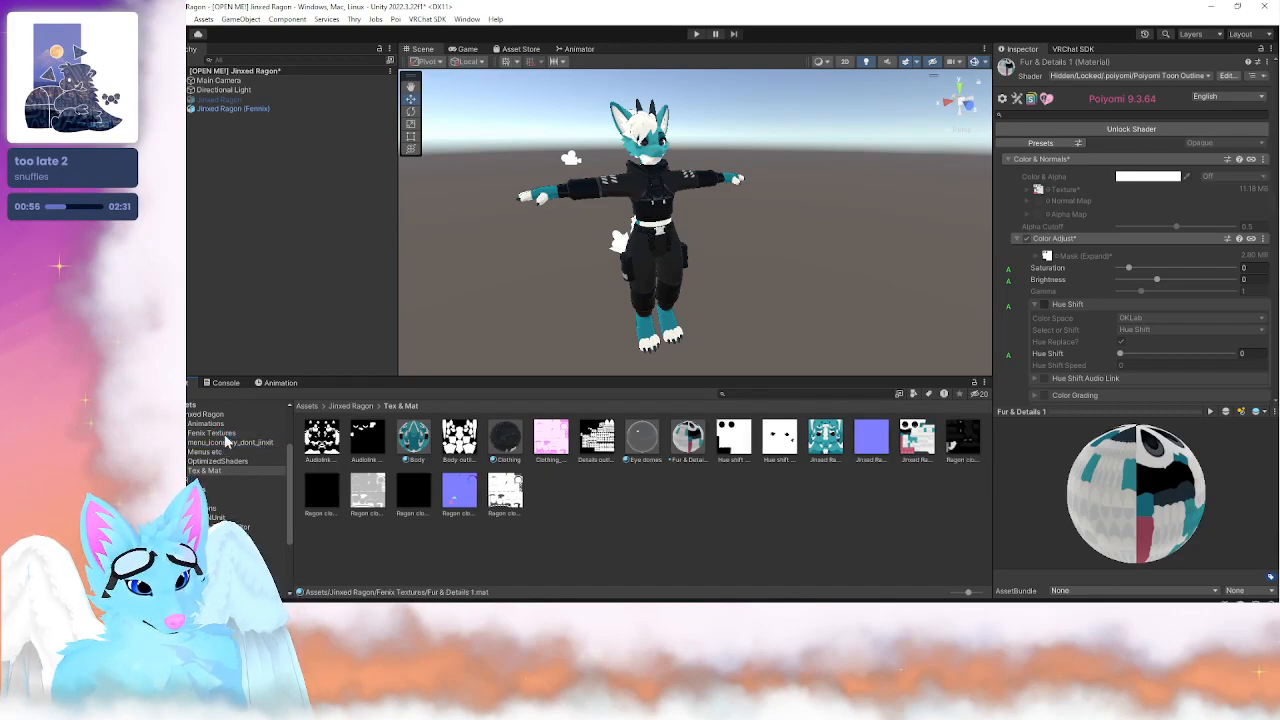
- Unlock the Poiyomi shader on the Body 1 and Fur & Details 1 materials in the Fenix Textures folder
left_click(230, 435)
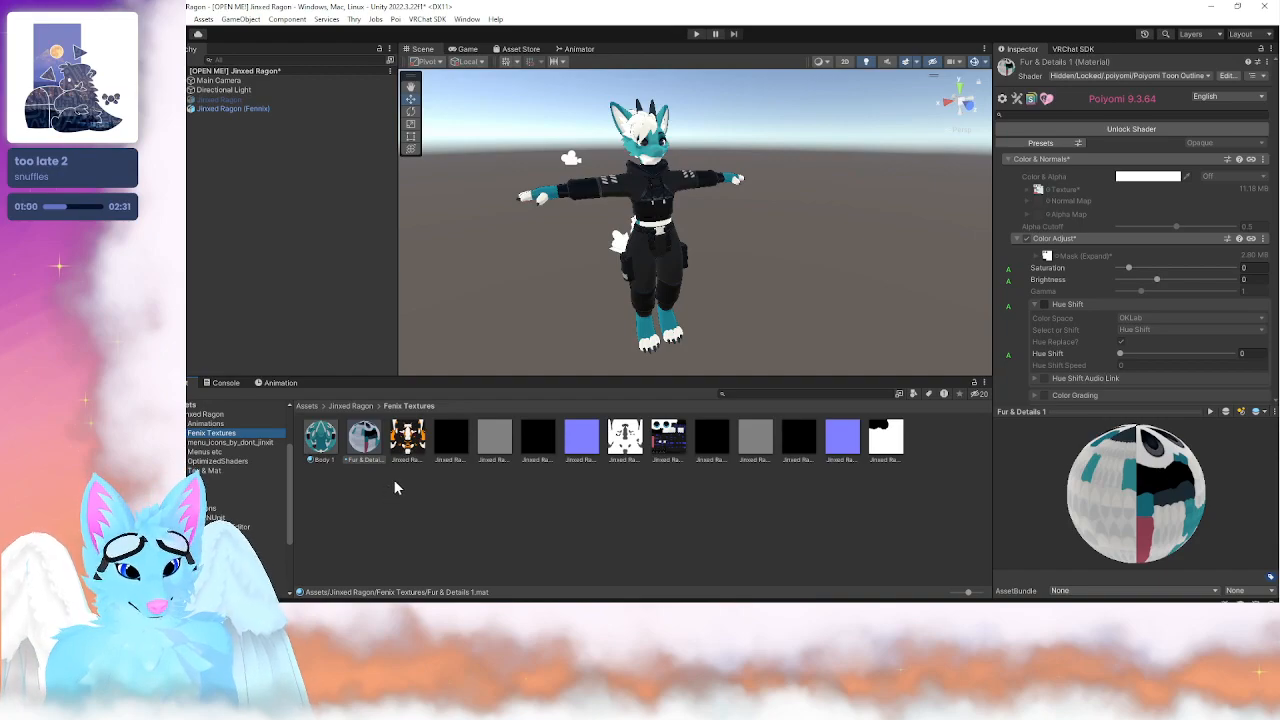
left_click(320, 437)
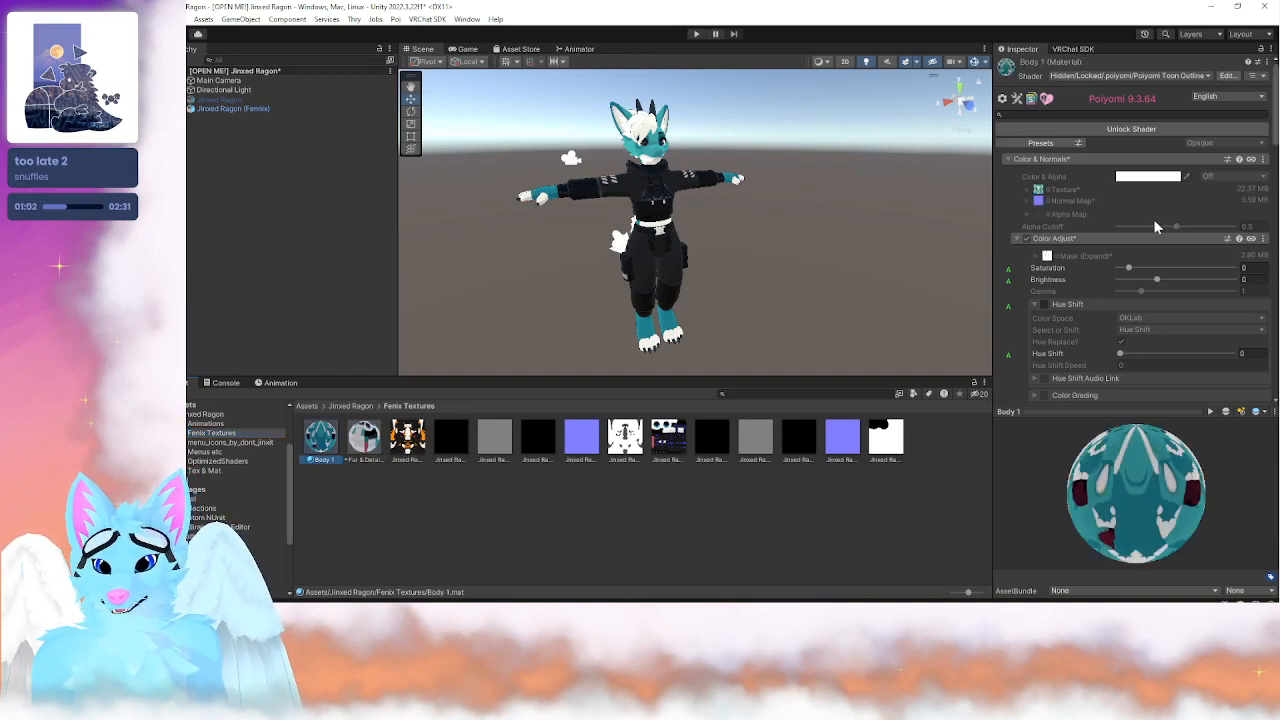
left_click(1148, 135)
left_click(364, 437)
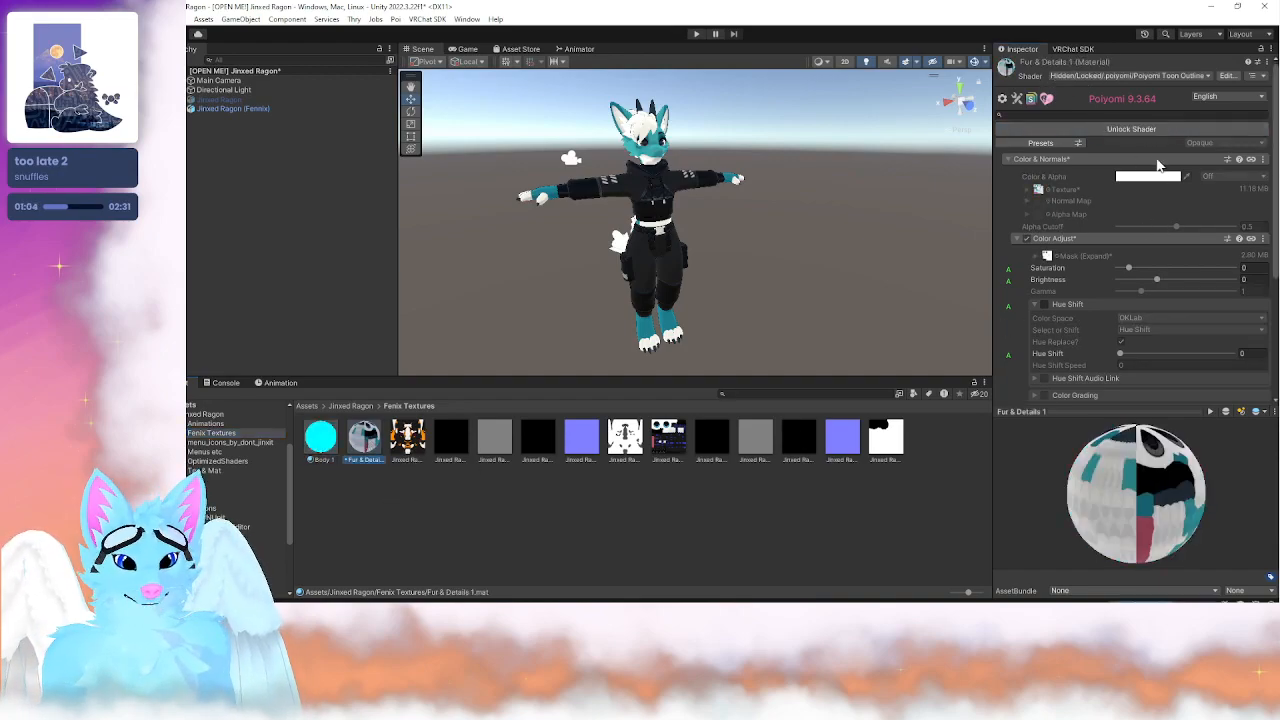
left_click(1135, 128)
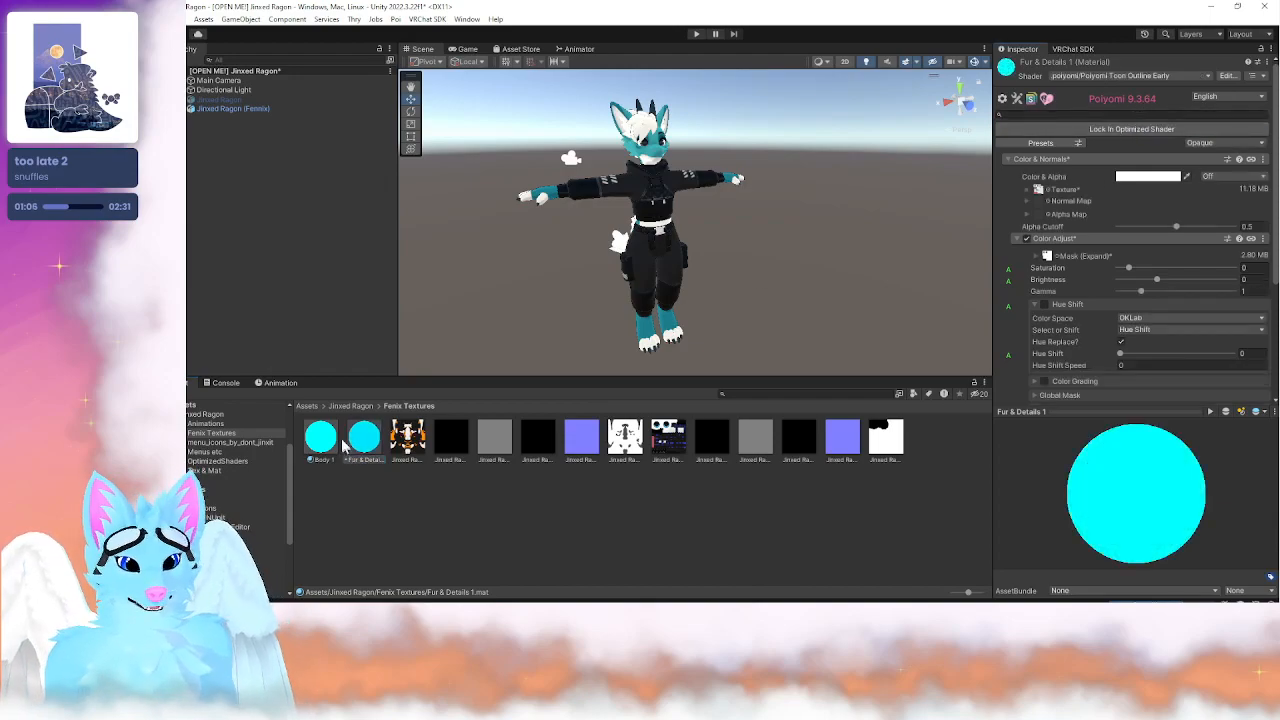
- Rename the Body 1 material as Fenix Body
left_click(323, 463)
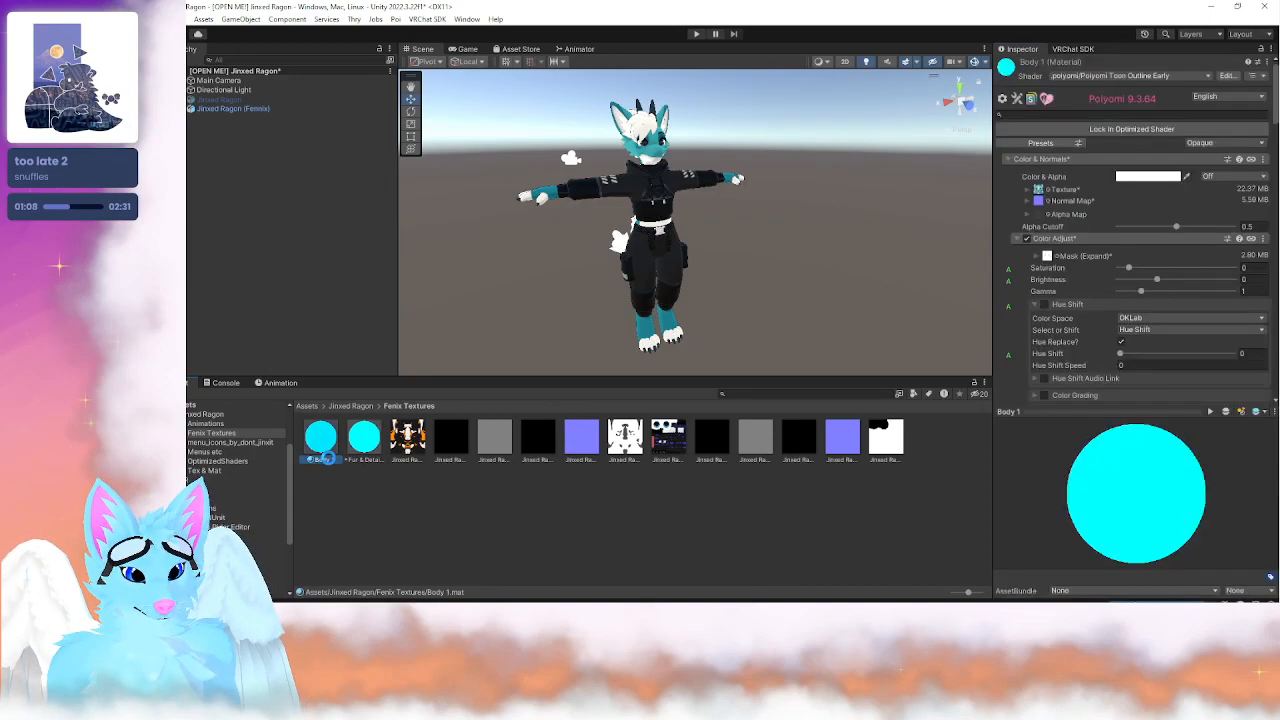
left_click(328, 460)
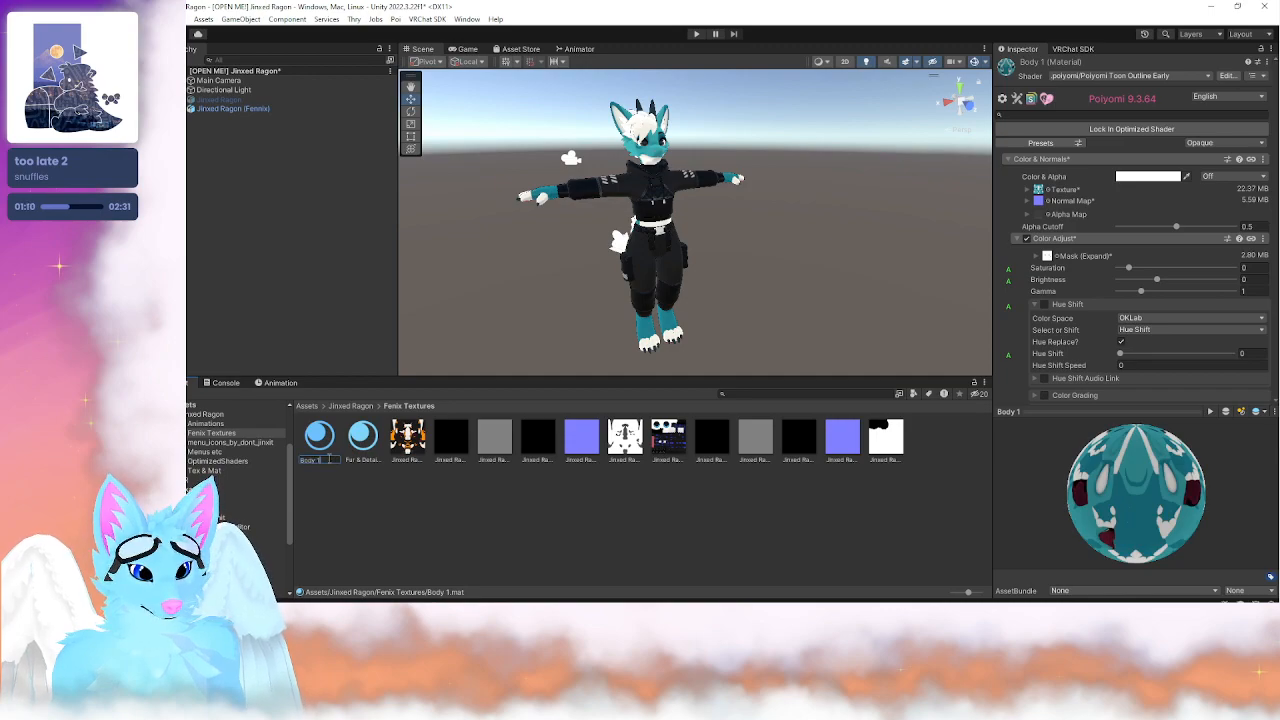
key("BackSpace")
key("BackSpace")
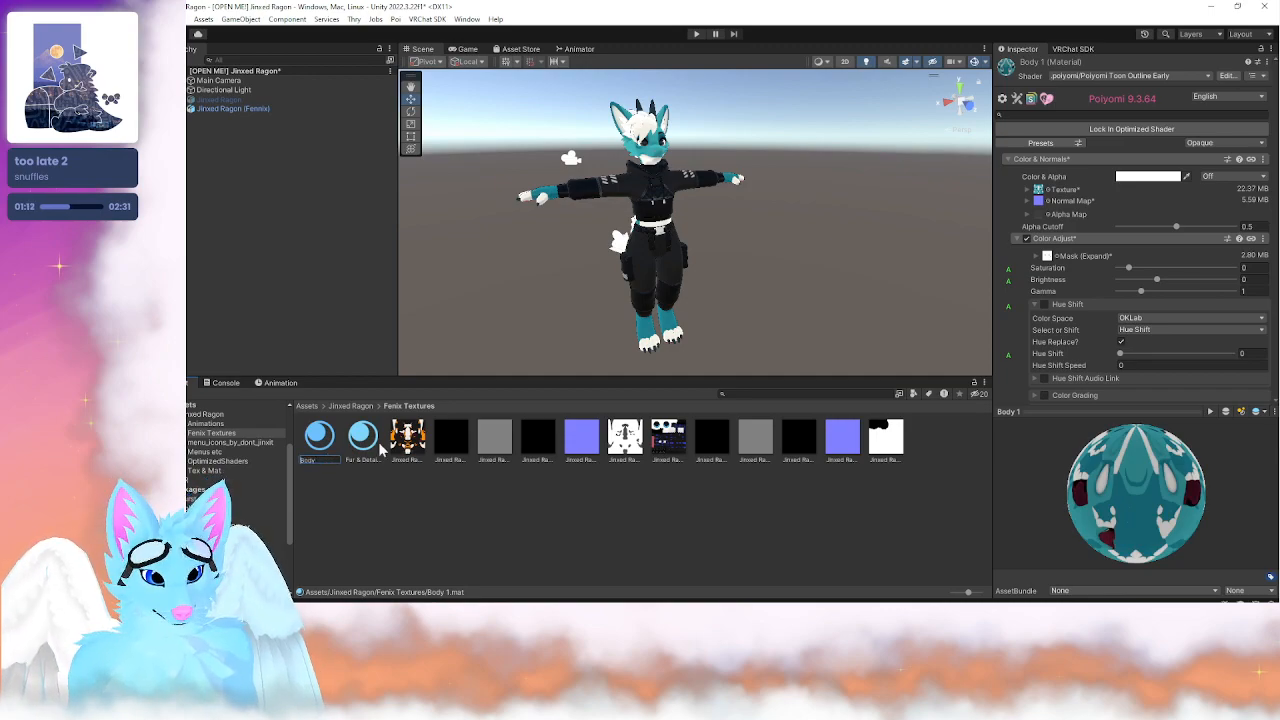
type("Fenix")
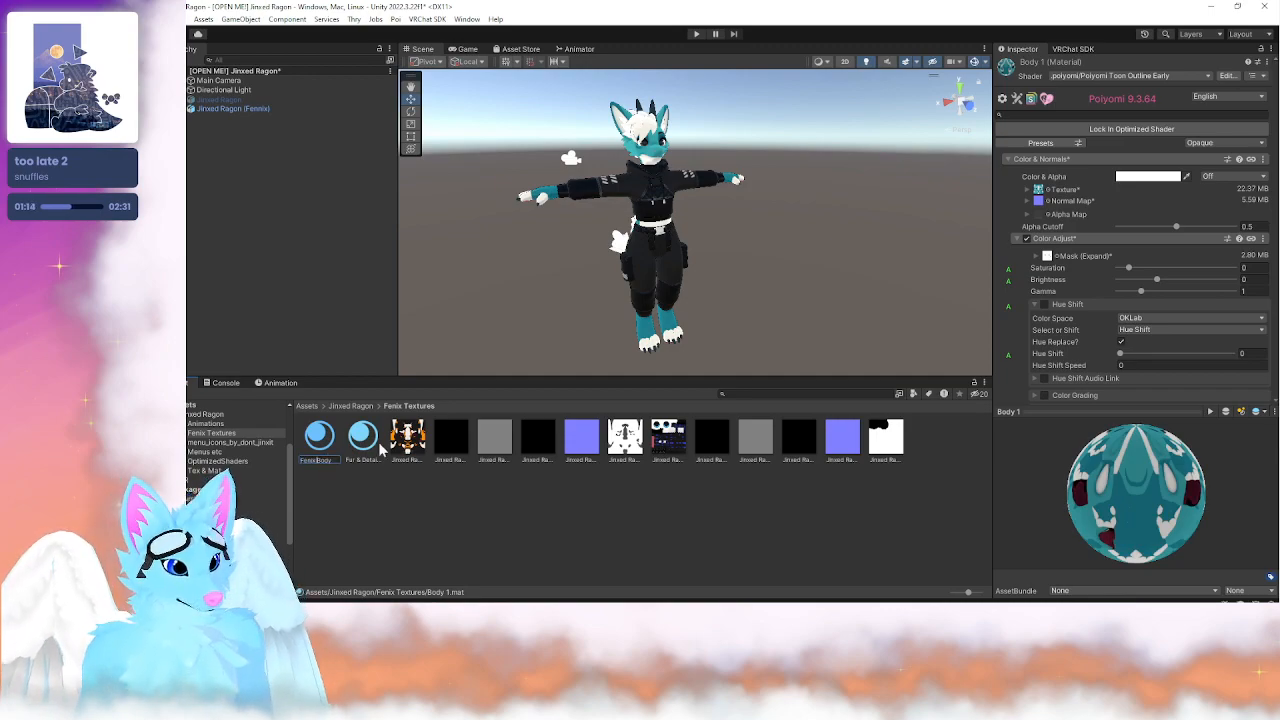
key("Return")
- Rename the Fur & Details 1 material as Fenix Fur & Details
left_click(356, 458)
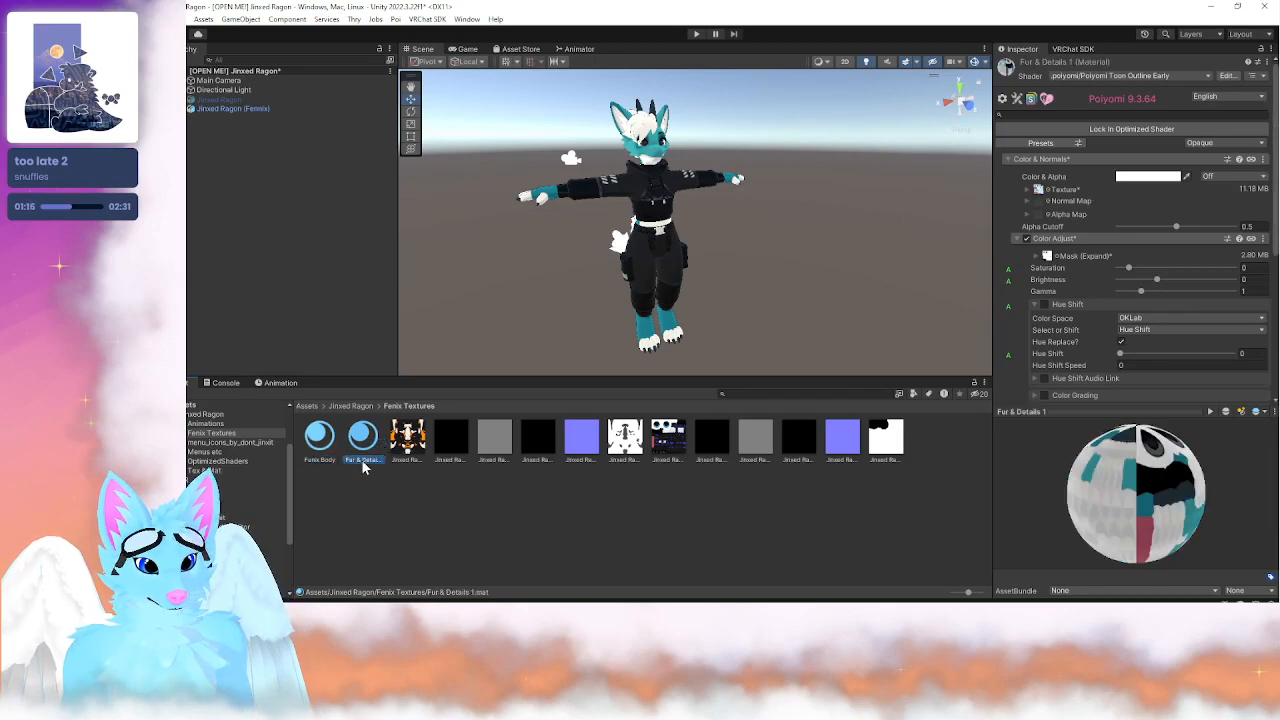
left_click(356, 460)
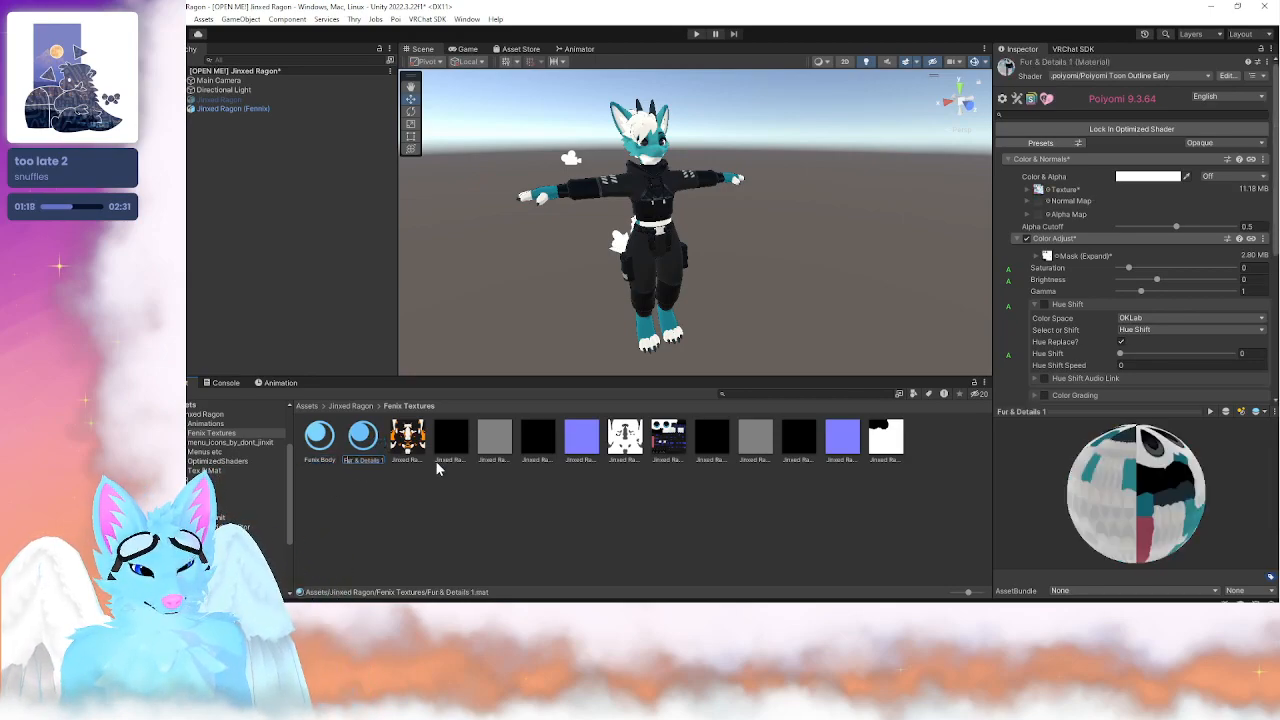
key("Home")
type("Fenix")
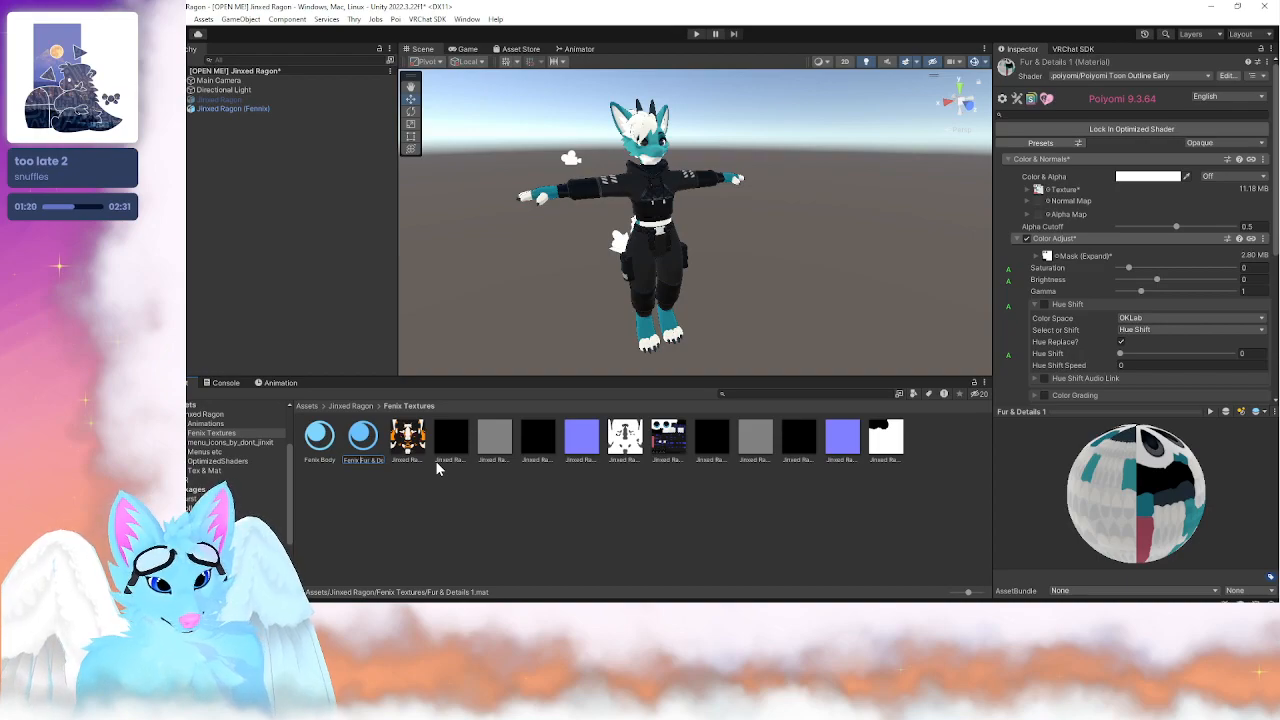
key("End")
key("BackSpace")
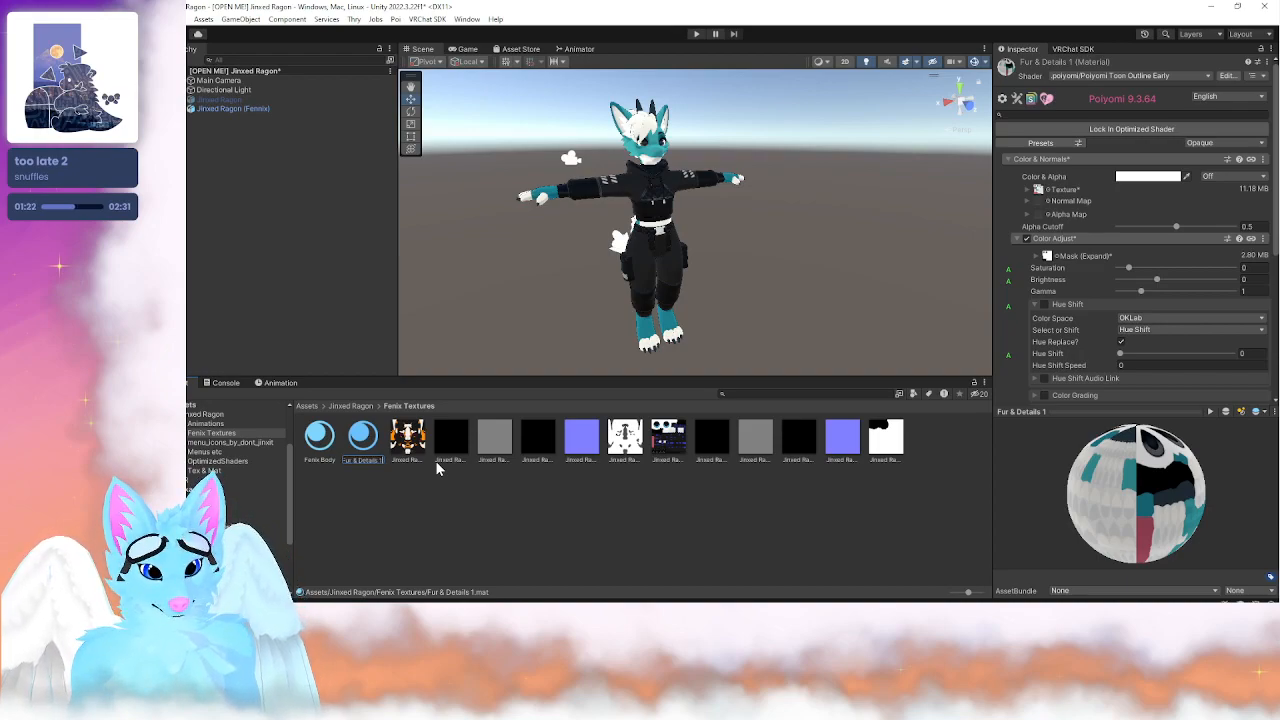
key("Return")
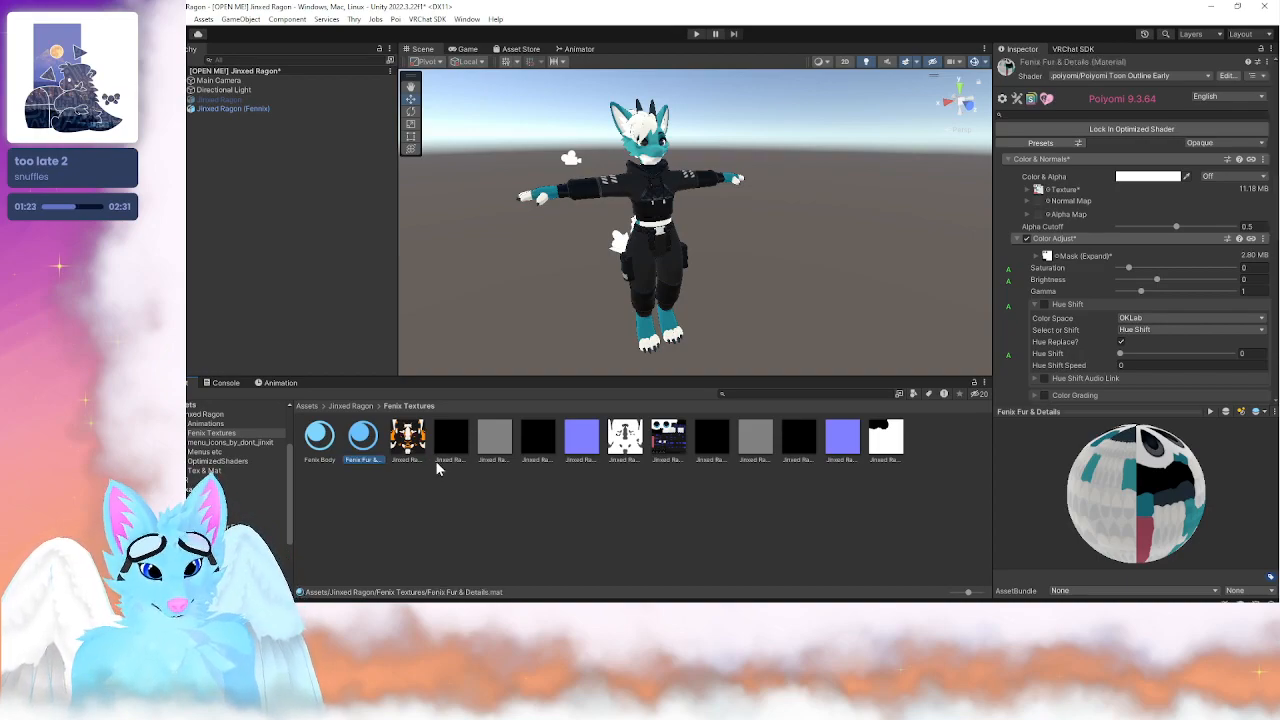
- Assign the painted black and orange body texture as the Fenix Body material's main texture and check it in the preview
left_click(320, 440)
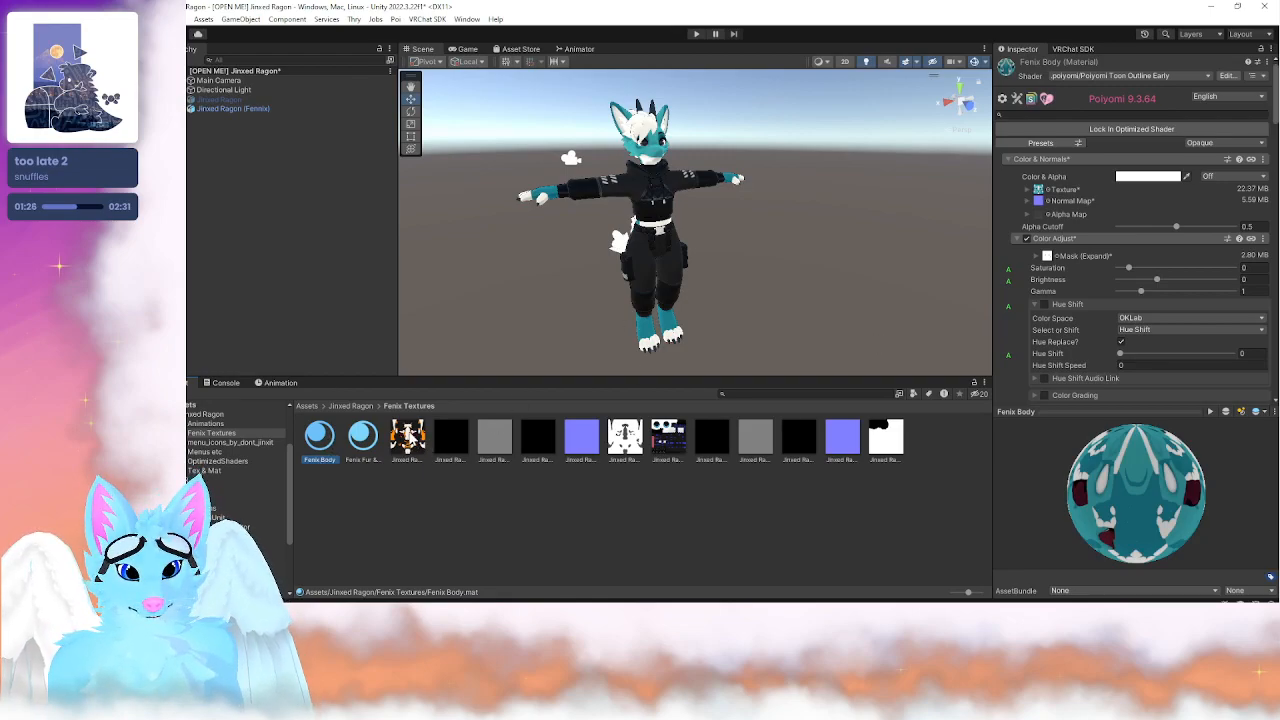
left_click_drag(408, 440, 1040, 195)
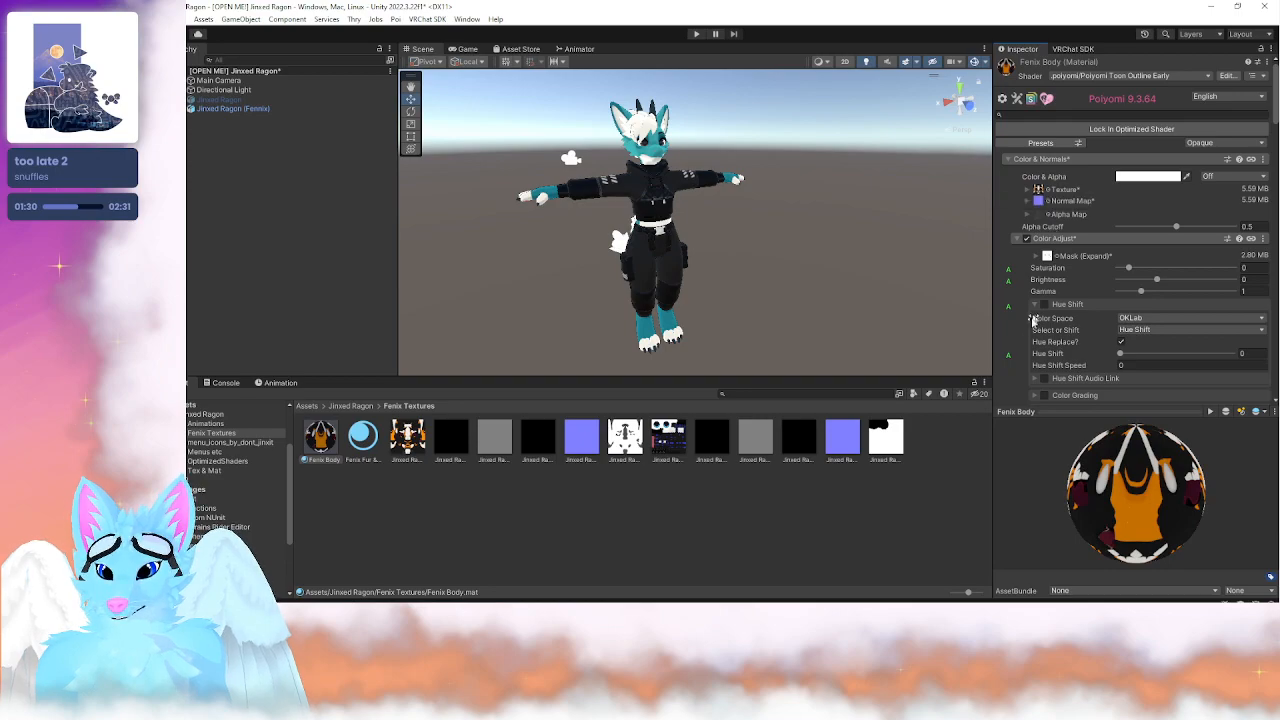
left_click_drag(1135, 503, 1130, 488)
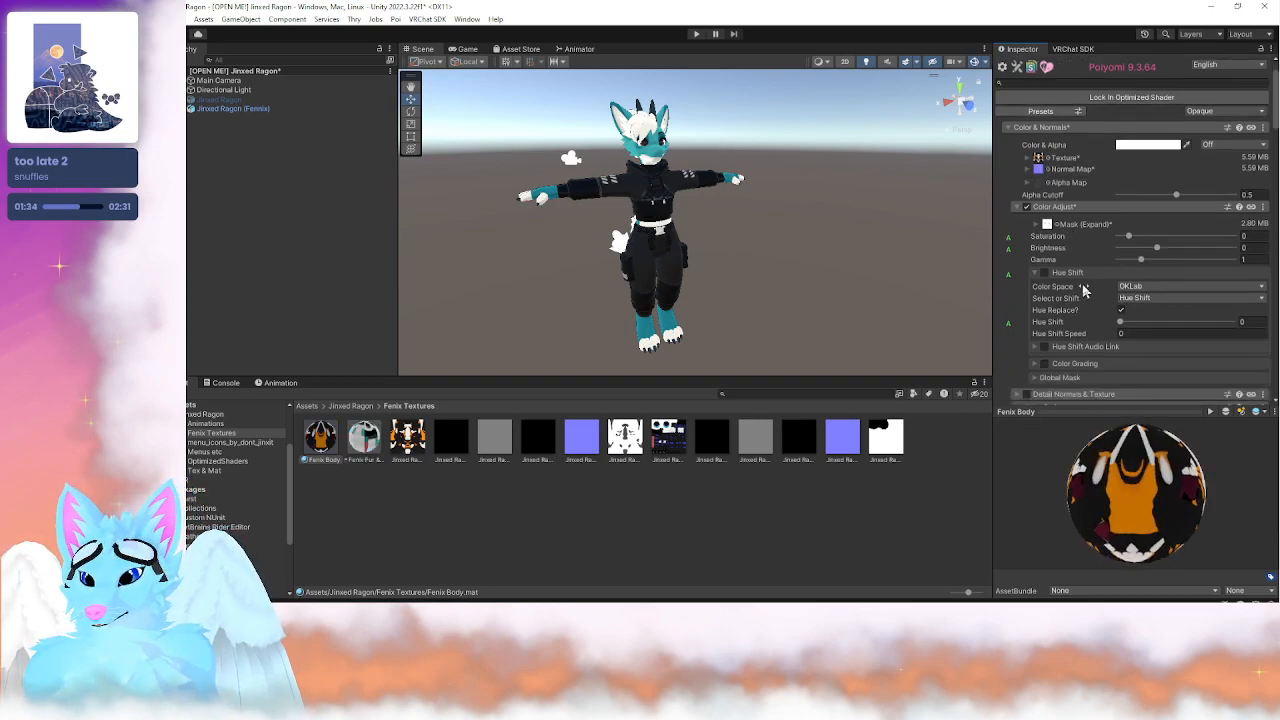
- Examine the Shading, Rim Lighting 0 and Outlines settings of the Fenix Body material
scroll(1080, 292, "down", 6)
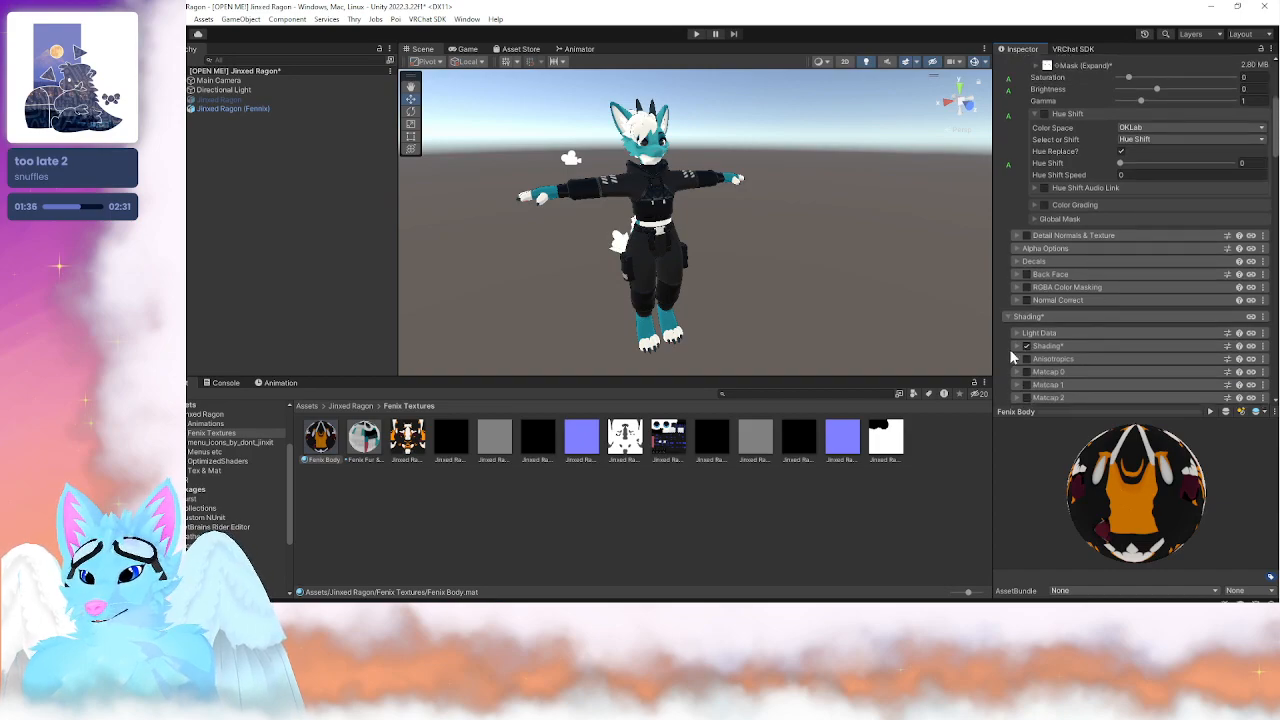
left_click(1016, 346)
scroll(1112, 340, "down", 3)
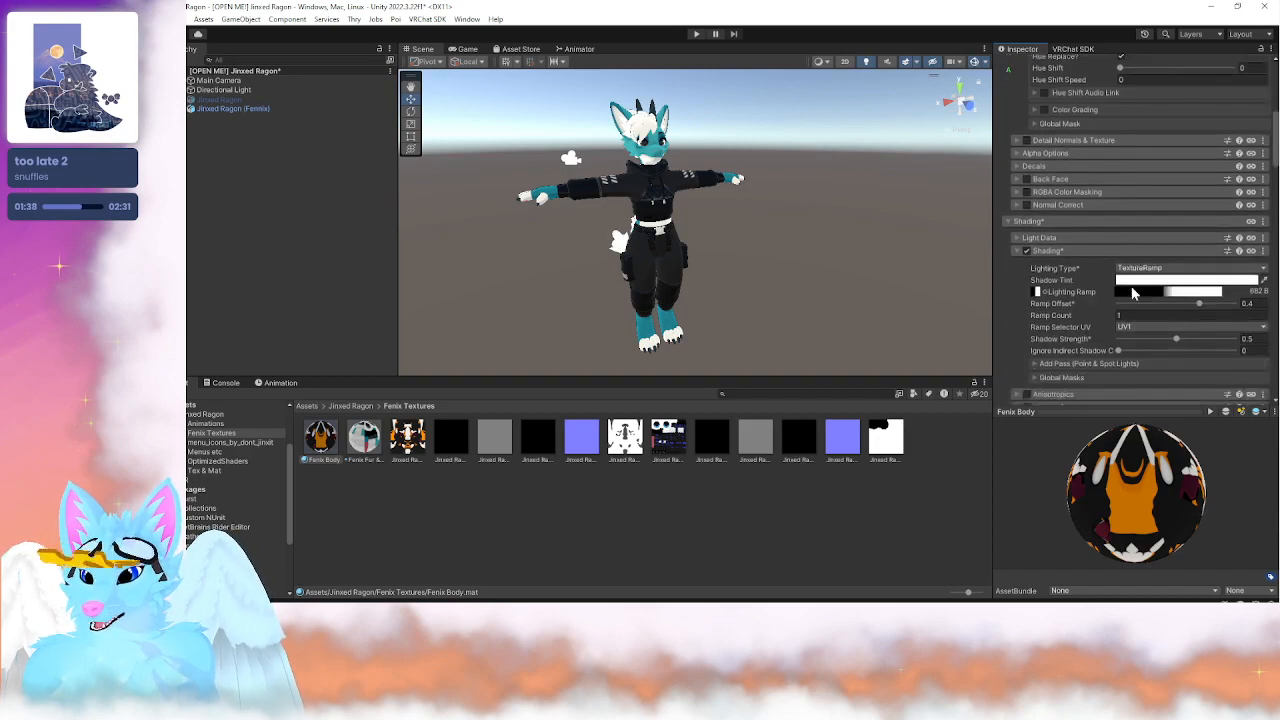
scroll(1098, 305, "down", 6)
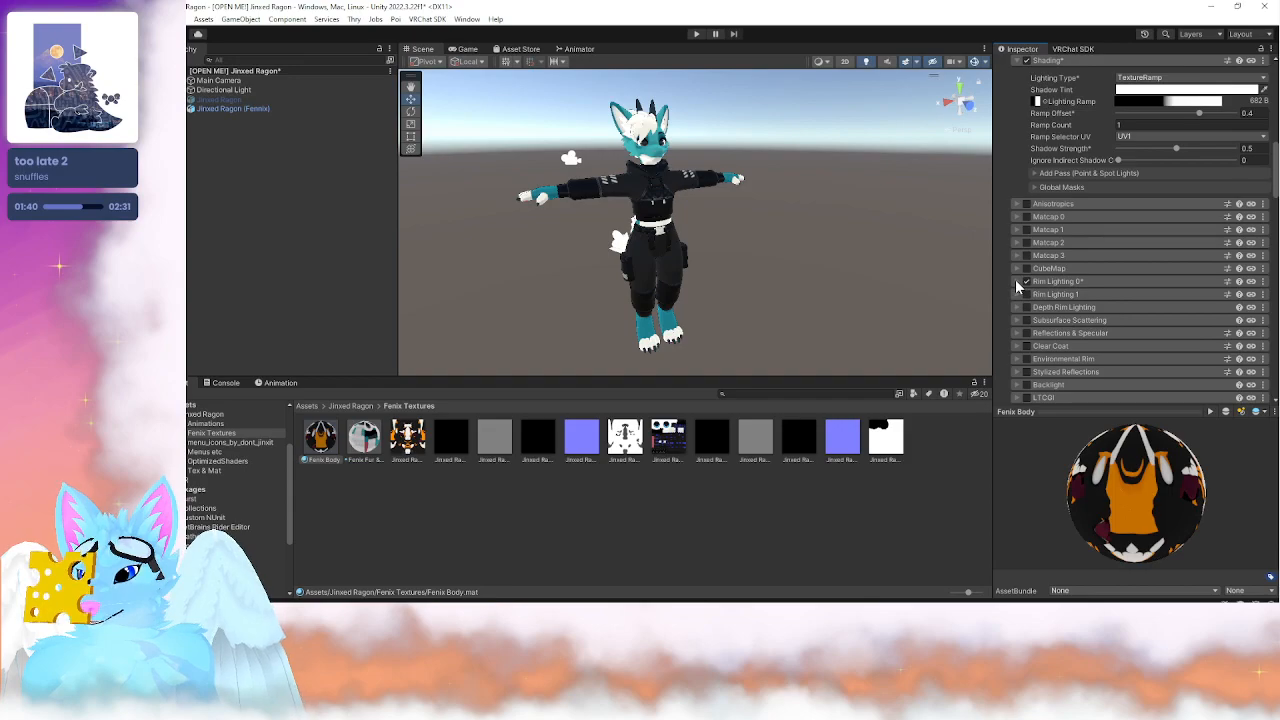
left_click(1015, 281)
scroll(1112, 312, "down", 10)
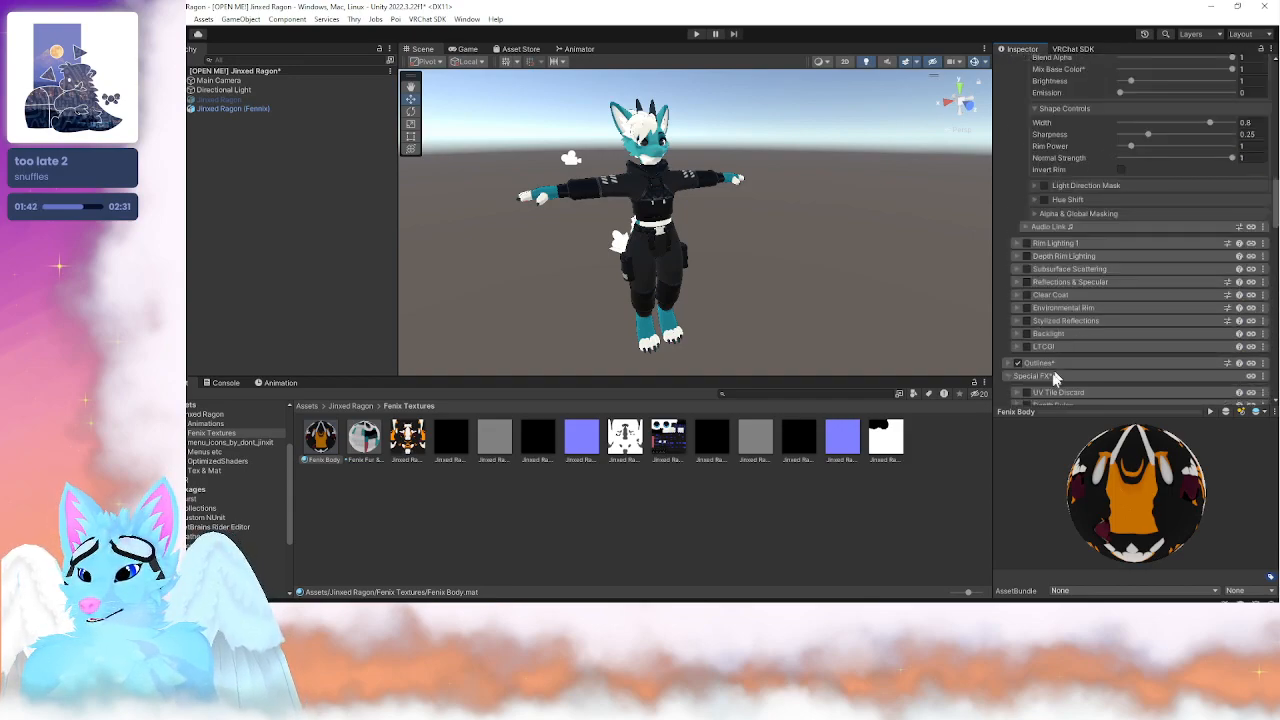
left_click(1008, 300)
left_click(1008, 300)
- Turn off Emission 0 and Audio Link on the Fenix Body material
scroll(1030, 340, "down", 2)
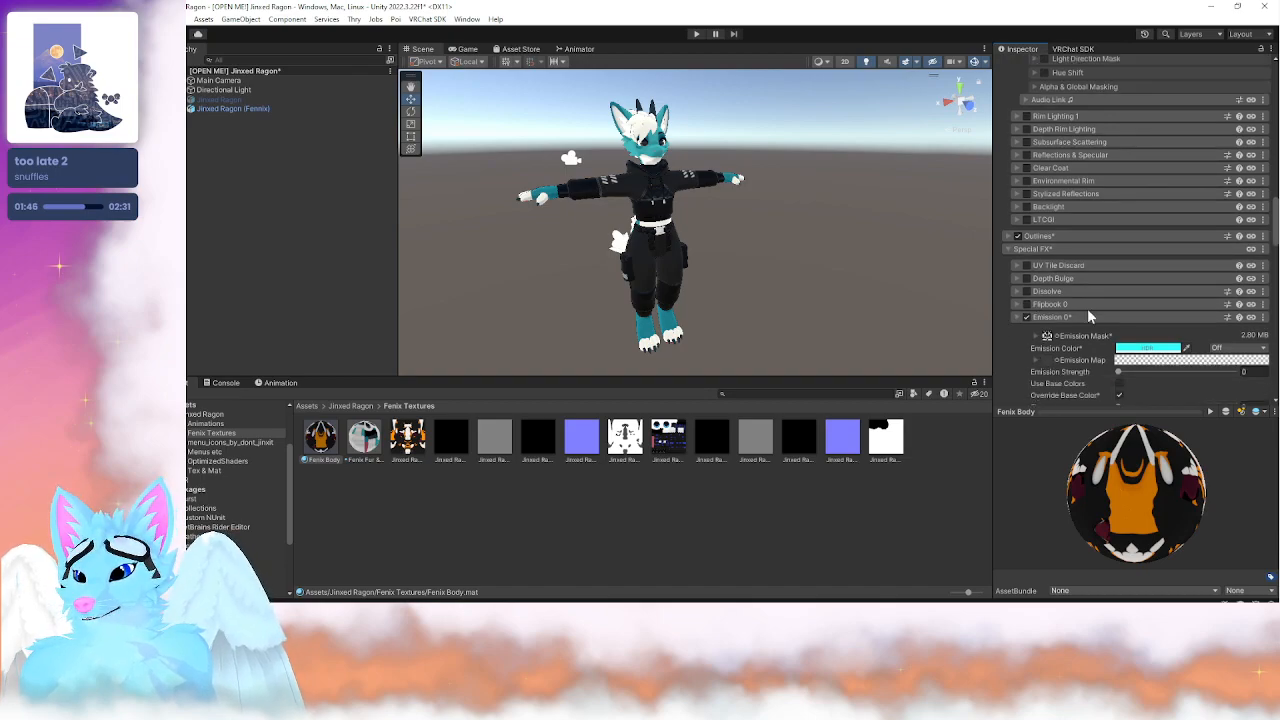
scroll(1089, 316, "down", 1)
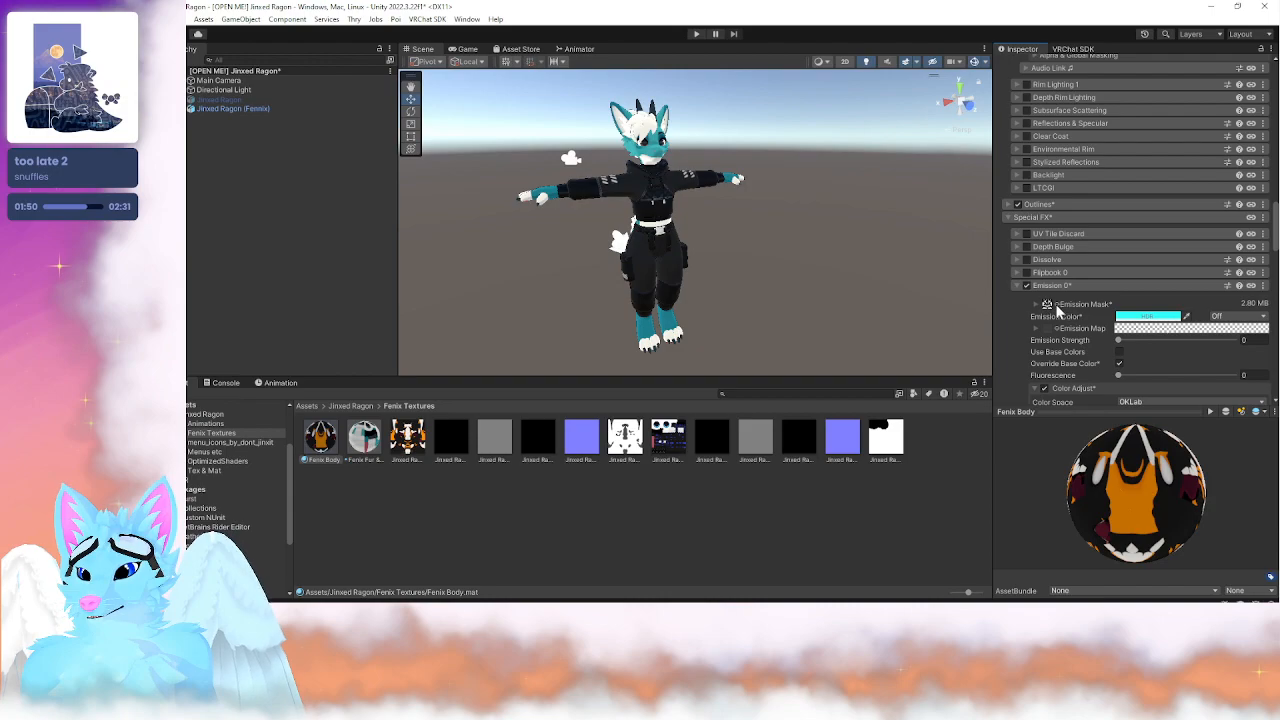
left_click(1026, 287)
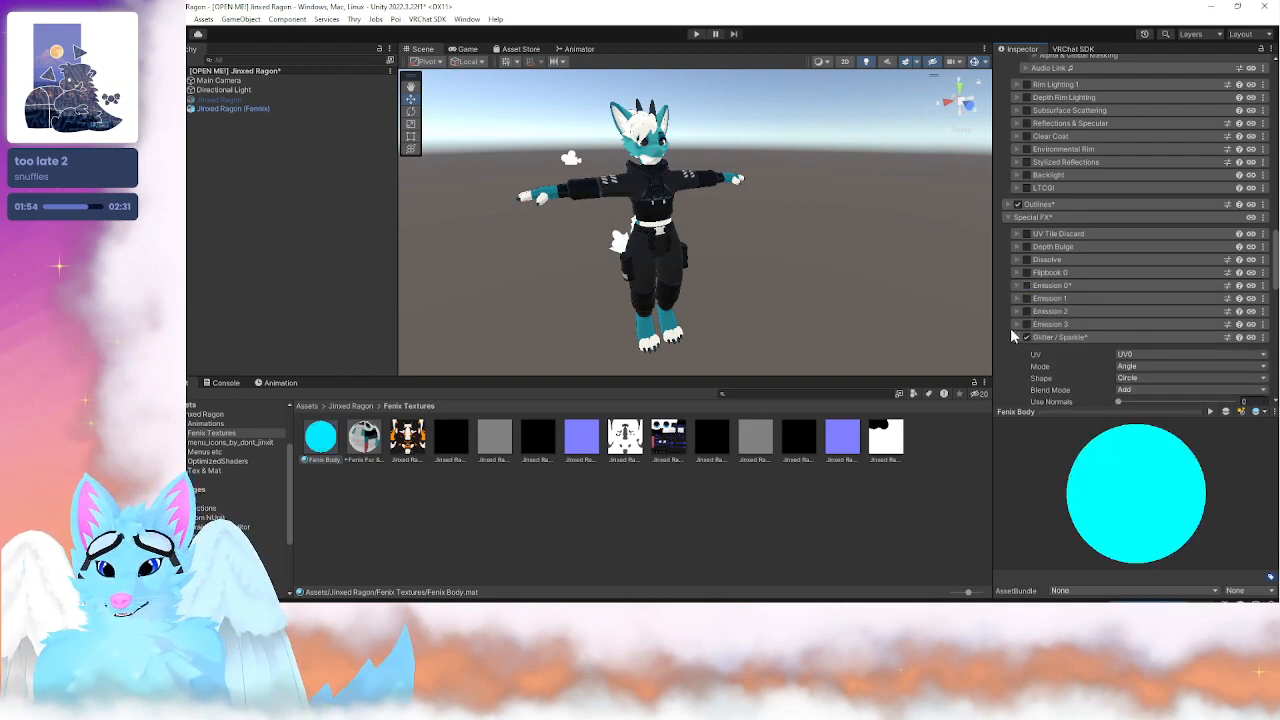
scroll(1036, 320, "down", 3)
left_click(1016, 242)
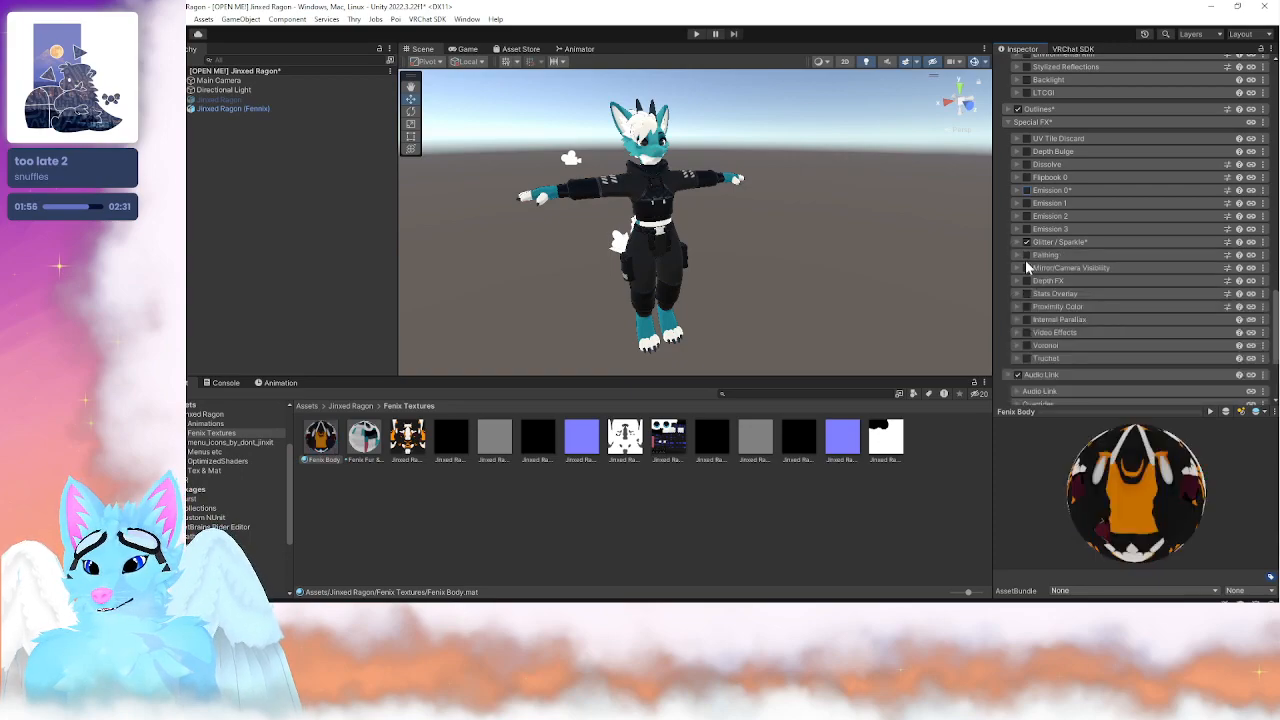
scroll(1024, 270, "down", 1)
left_click(1008, 344)
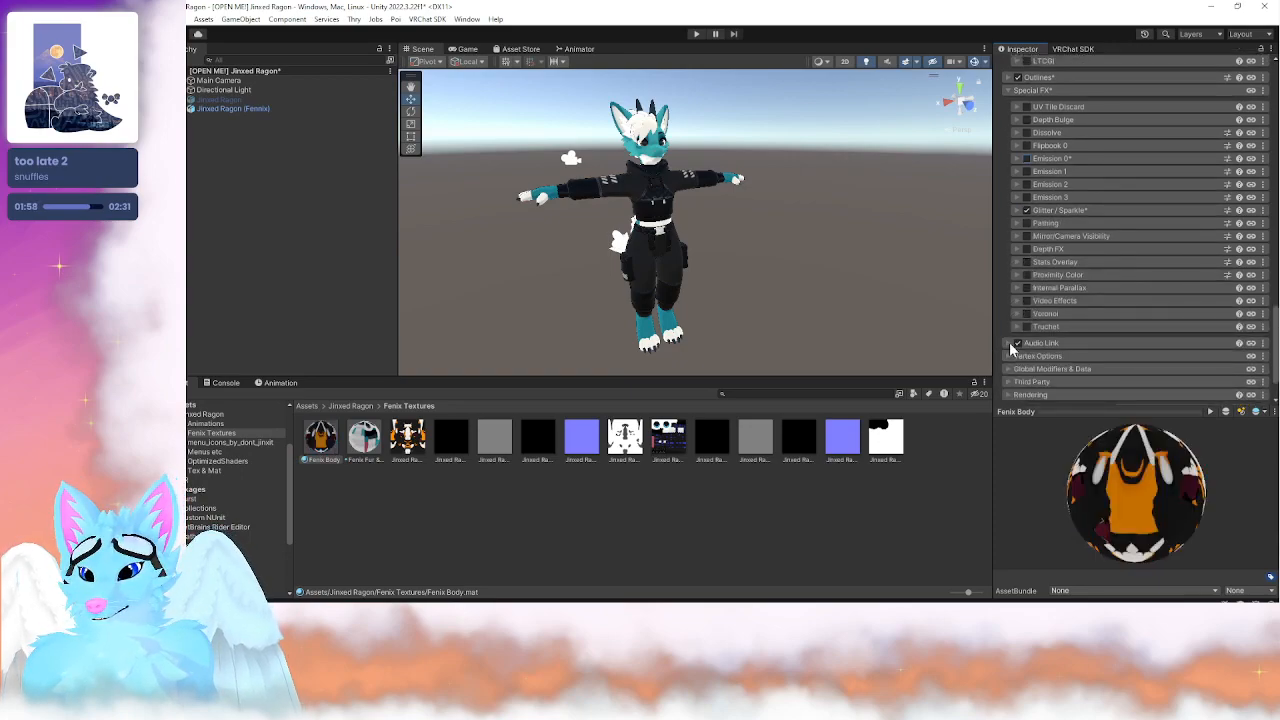
left_click(1017, 343)
scroll(1012, 347, "down", 1)
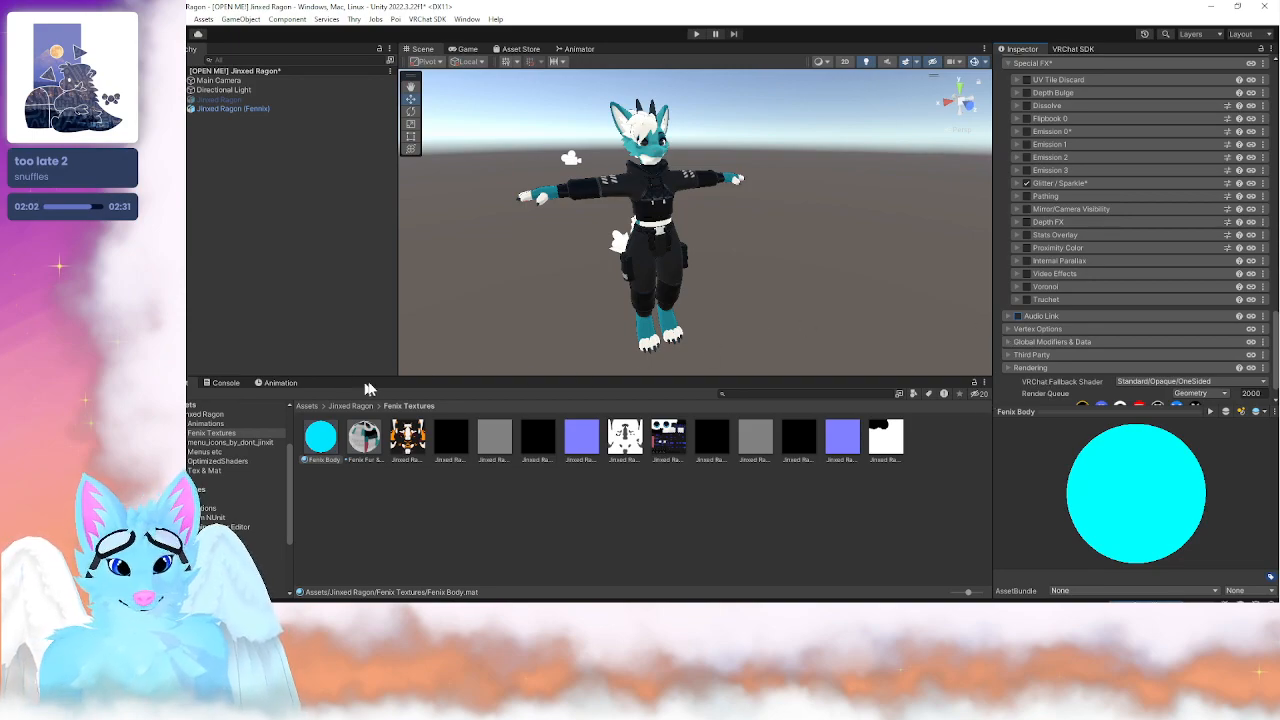
- Apply the Fenix Body material to the body of the avatar in the scene
scroll(645, 229, "up", 3)
scroll(619, 222, "up", 2)
middle_click_drag(637, 179, 700, 213)
left_click_drag(321, 440, 515, 280)
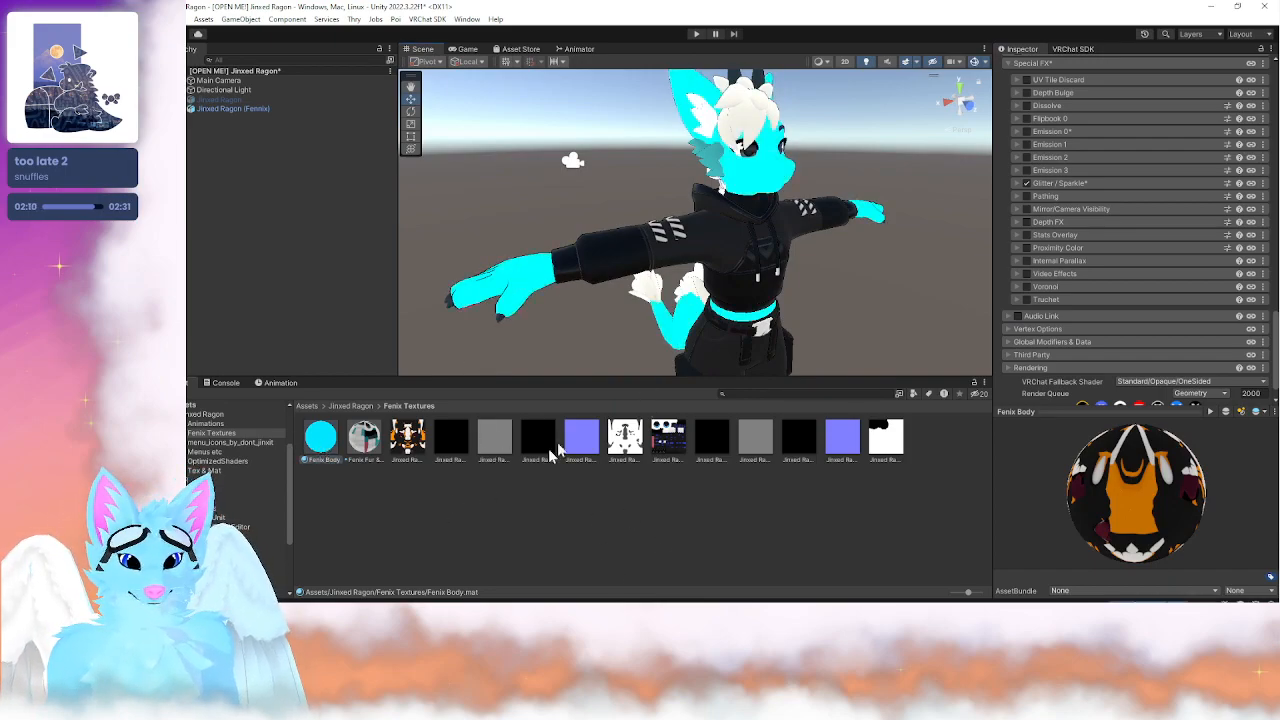
left_click_drag(714, 260, 530, 380, "alt")
- Assign the painted dark fur and details texture as the Fenix Fur & Details material's main texture
left_click(370, 450)
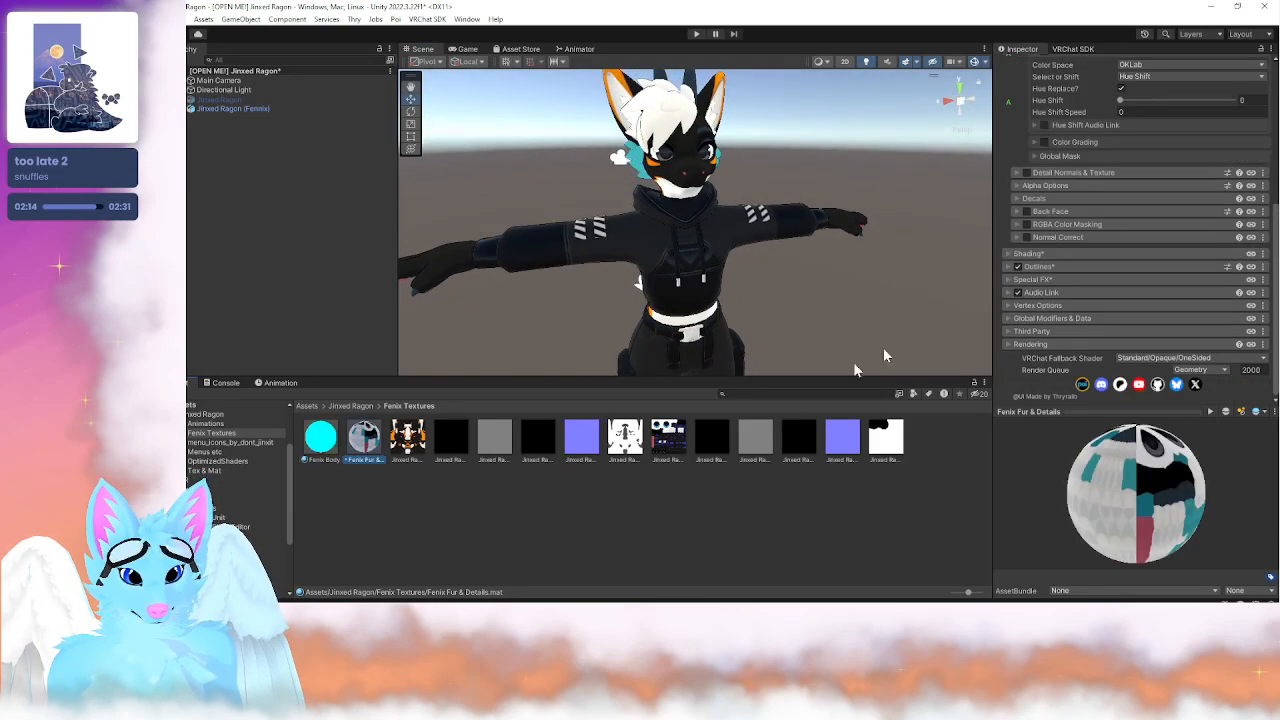
scroll(1040, 175, "up", 5)
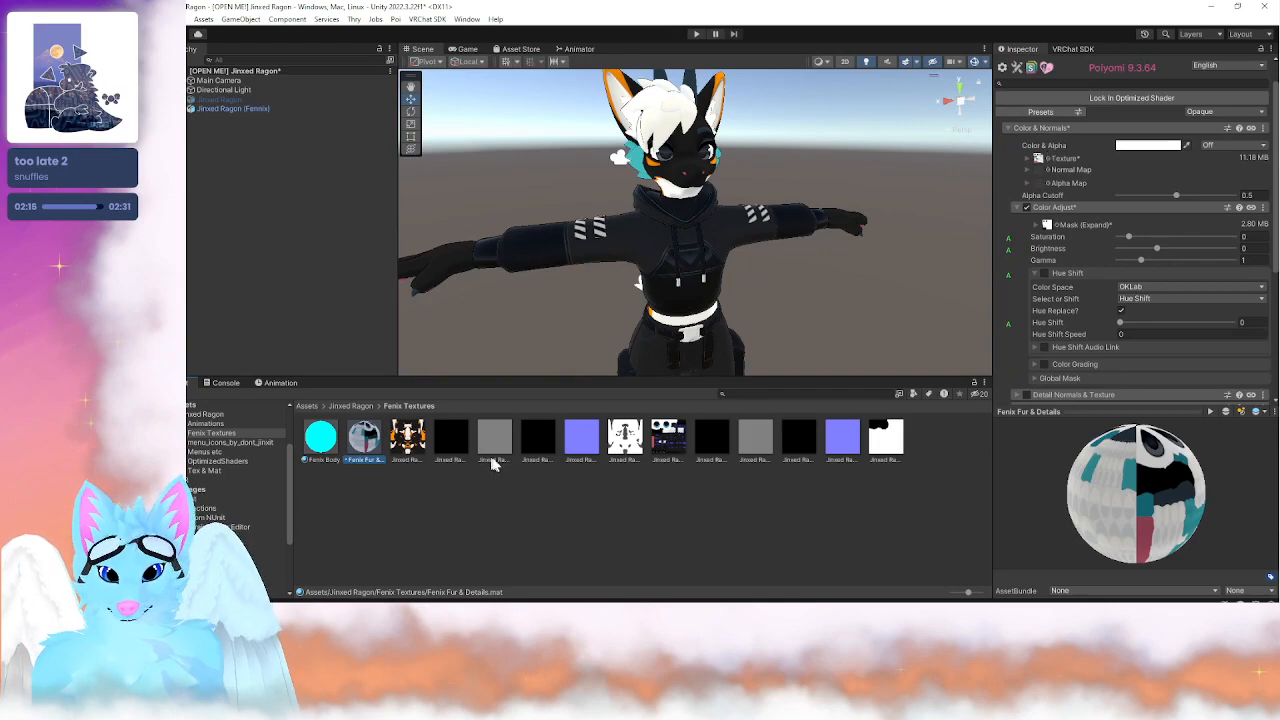
left_click_drag(1040, 150, 1040, 159)
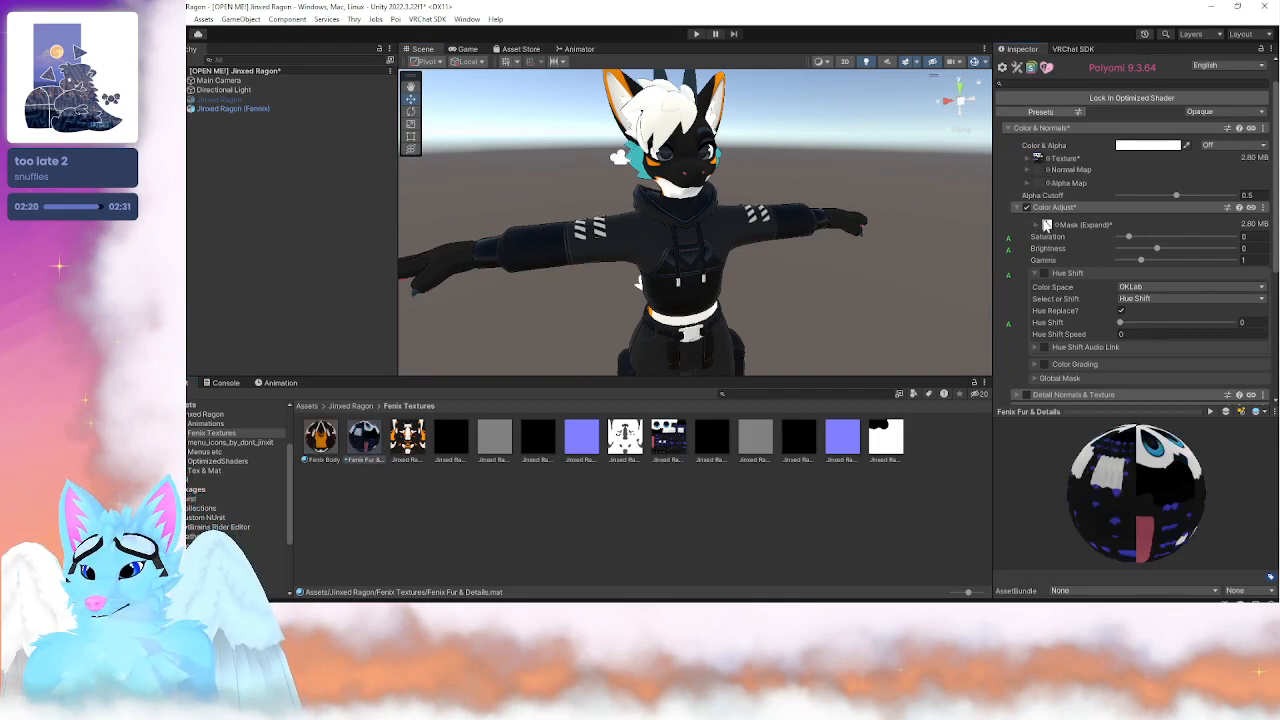
- Turn off Emission 0 in the Special FX settings of the Fenix Fur & Details material
scroll(1086, 245, "down", 3)
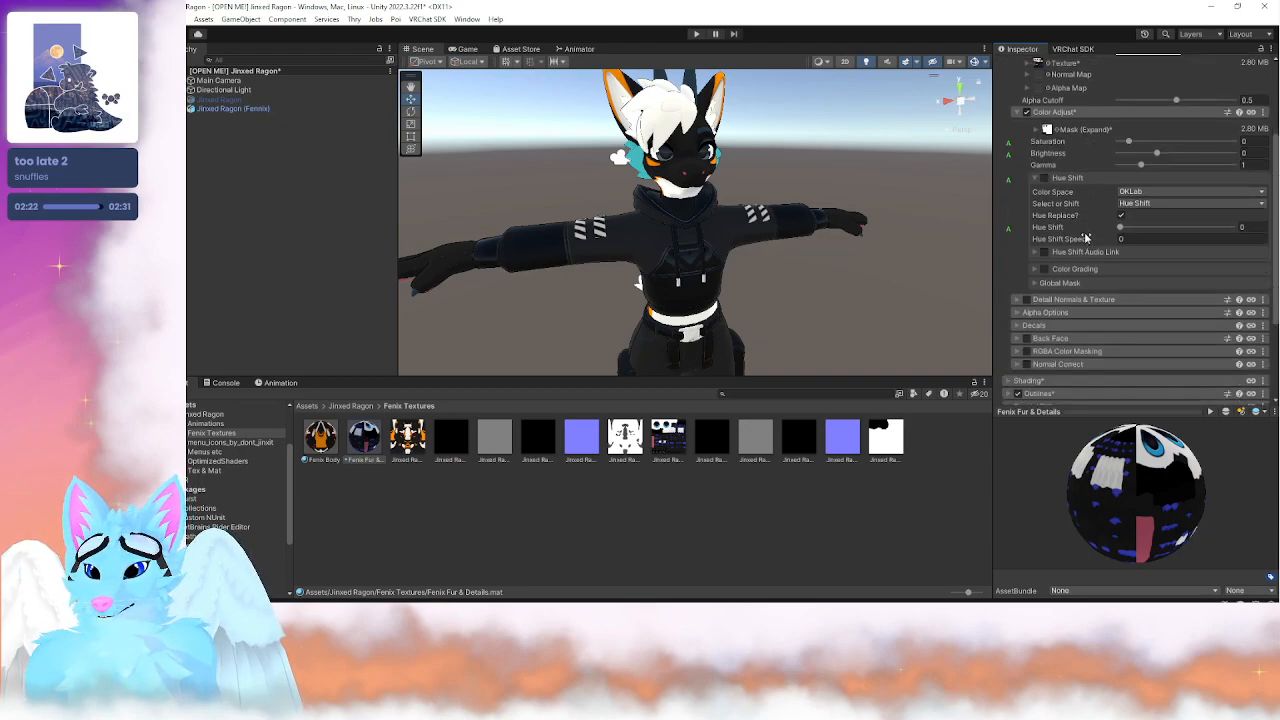
scroll(1068, 270, "down", 1)
left_click(1007, 299)
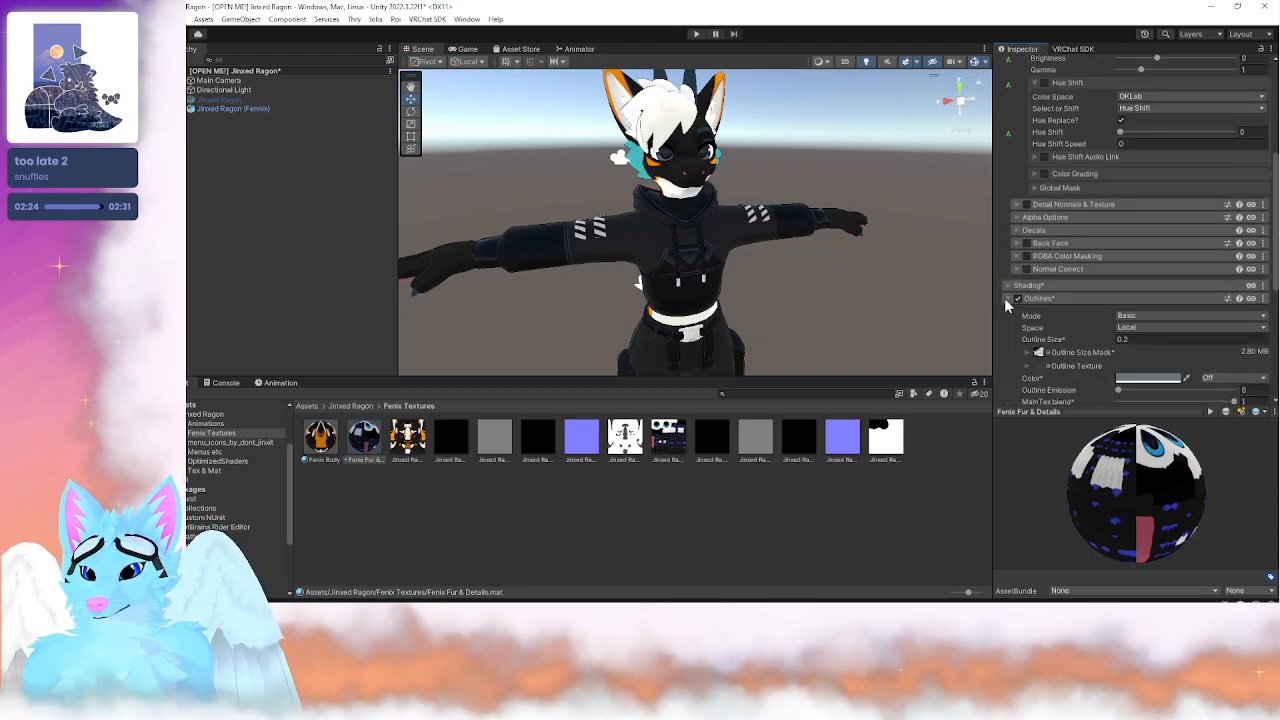
left_click(1009, 300)
scroll(1016, 333, "down", 1)
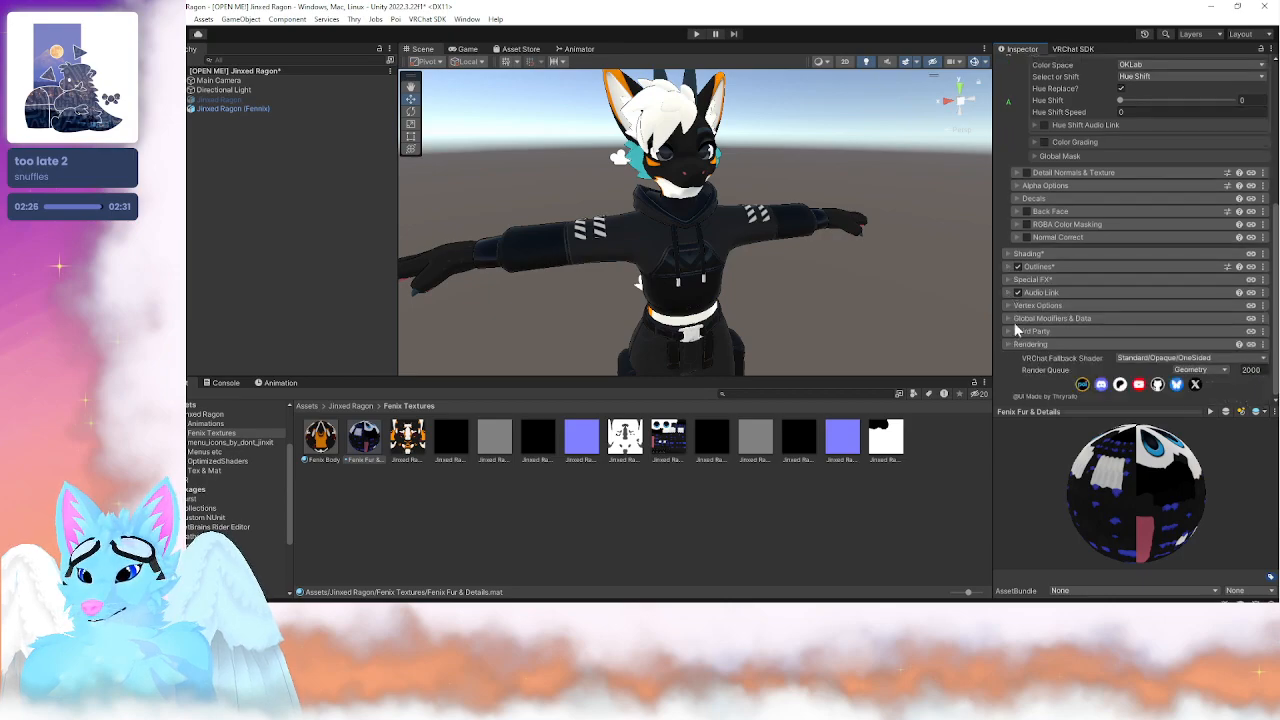
left_click(1009, 293)
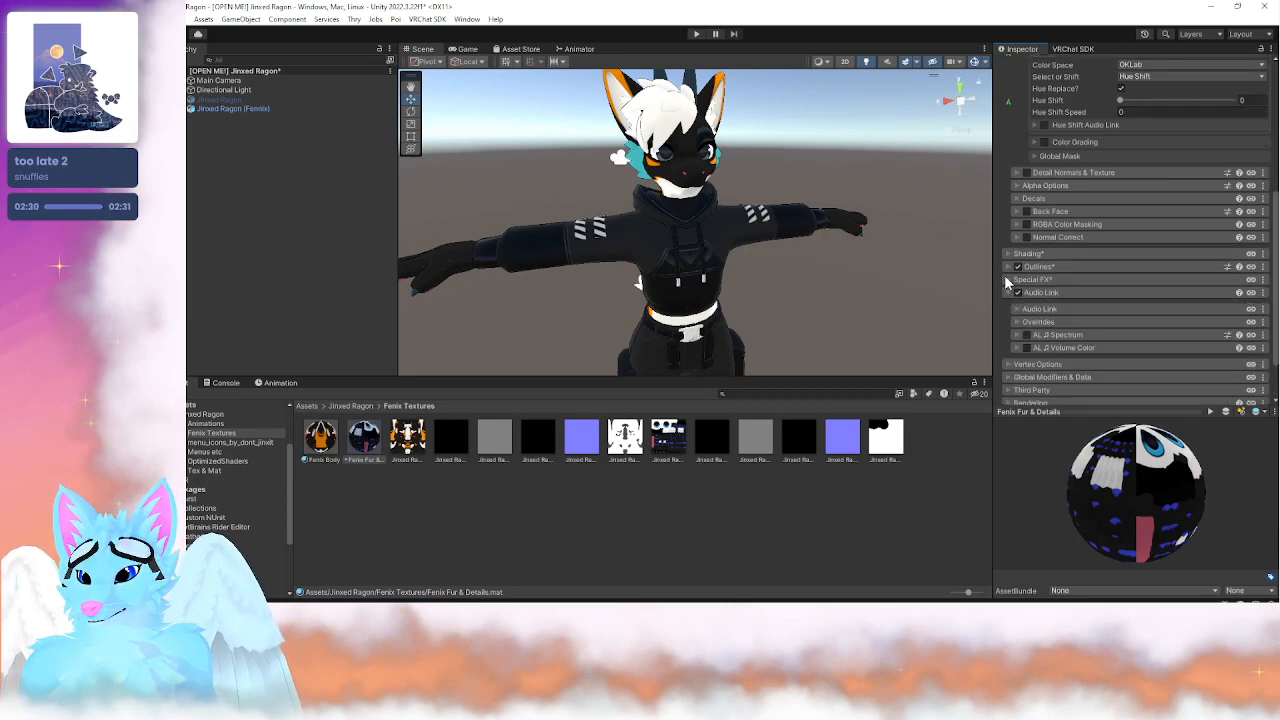
left_click(1007, 282)
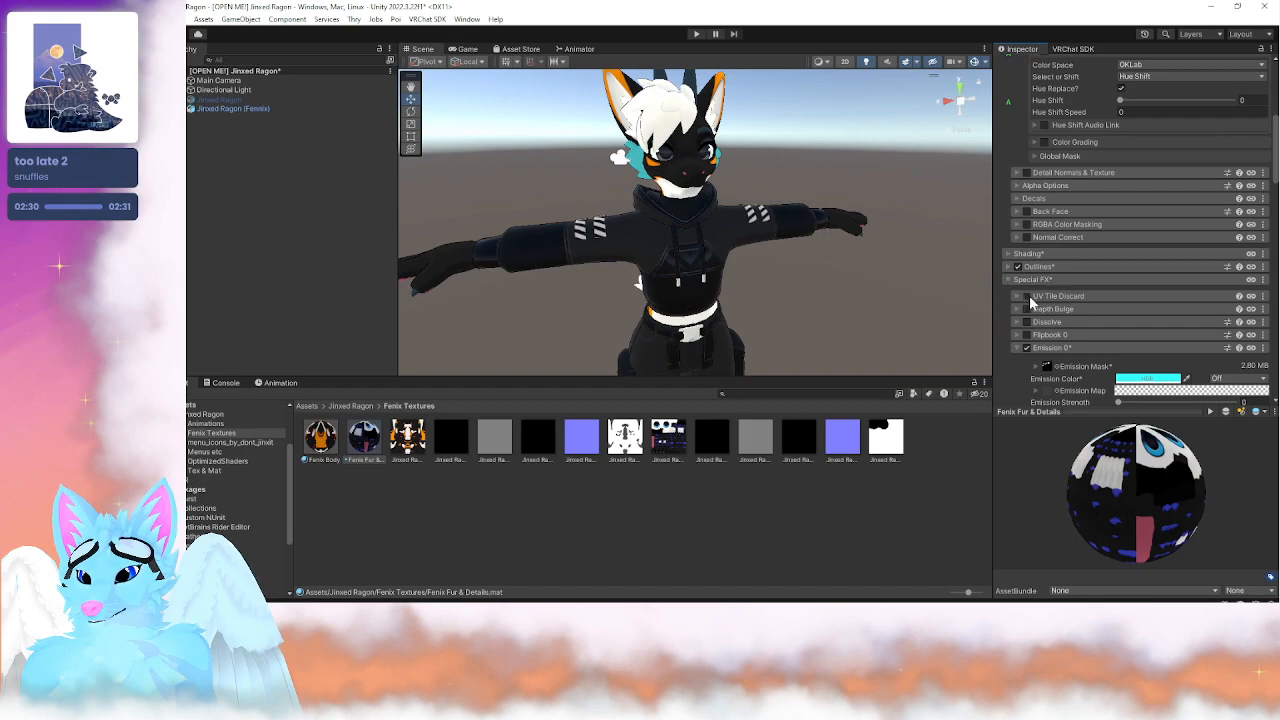
left_click(1027, 347)
scroll(1024, 349, "down", 1)
left_click(1028, 368)
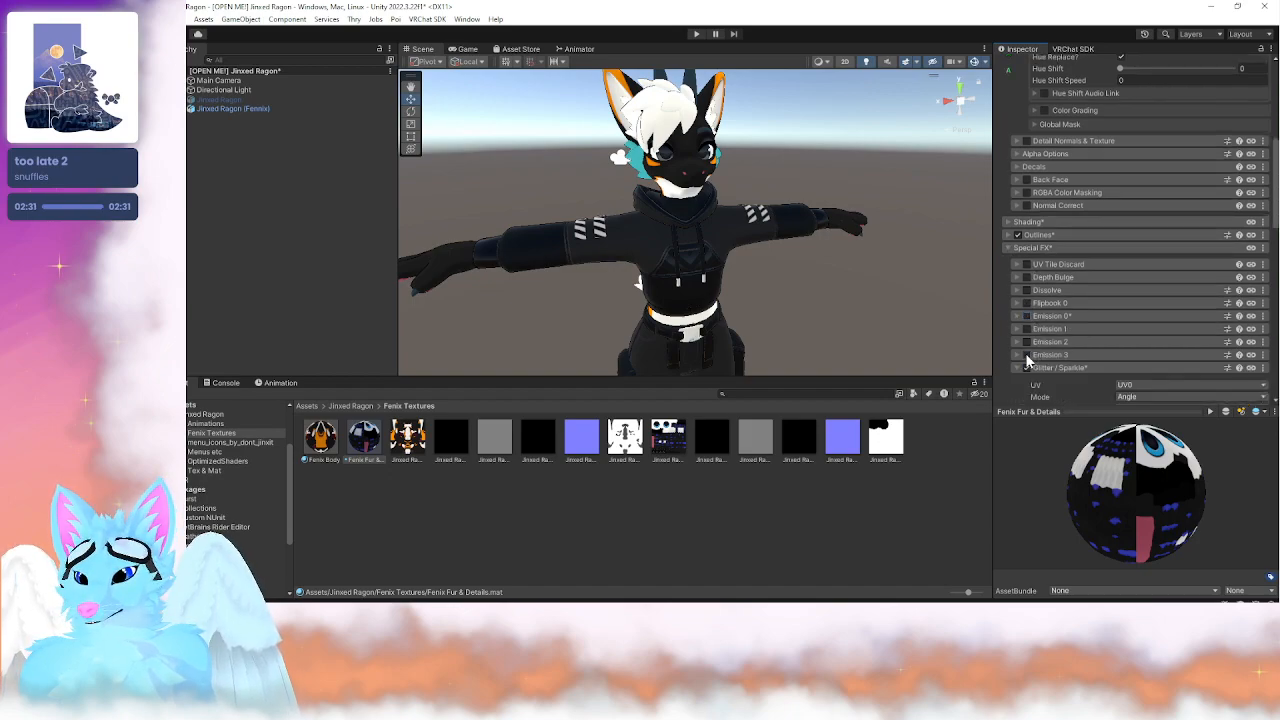
- Turn off Audio Link on the Fenix Fur & Details material
scroll(1028, 366, "down", 8)
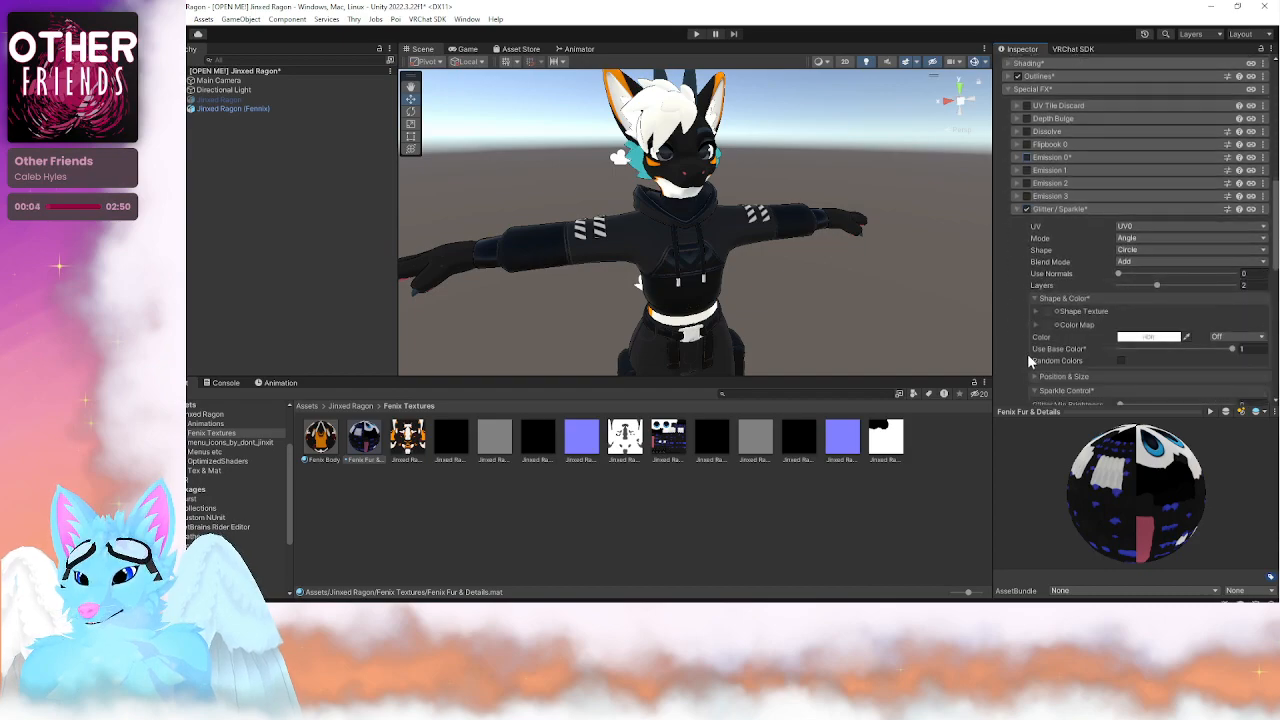
scroll(1033, 355, "down", 2)
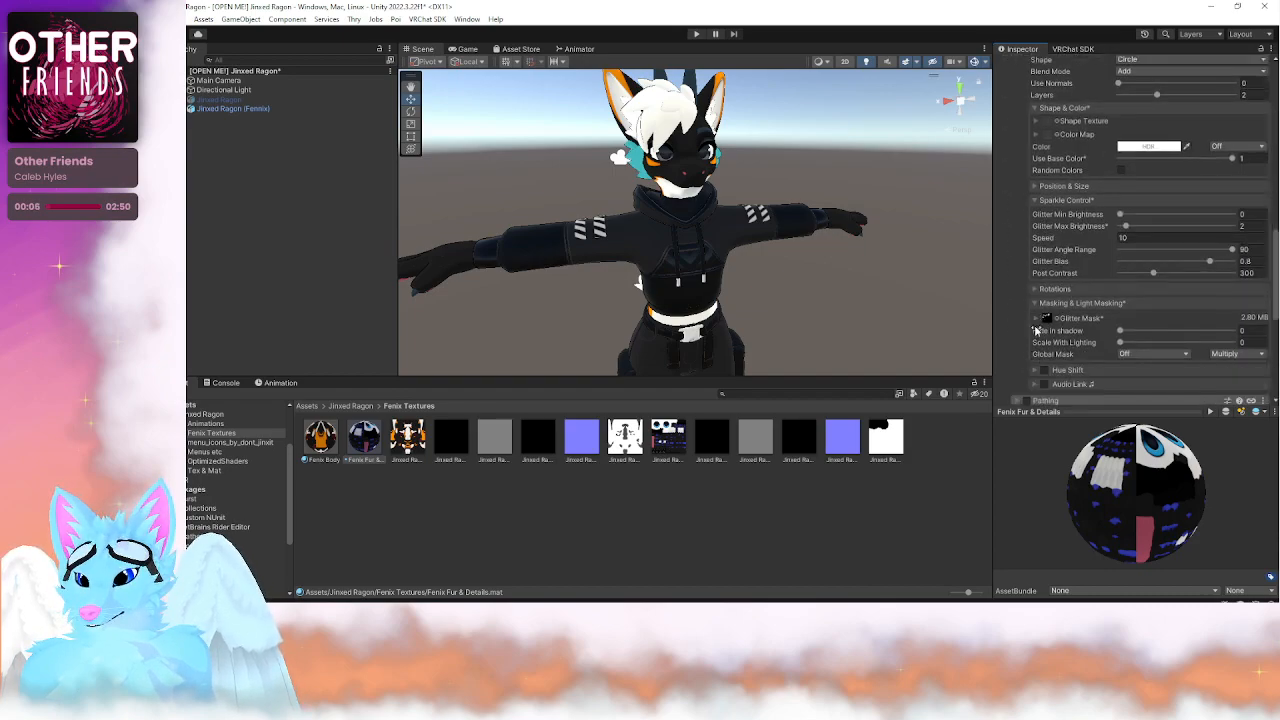
scroll(1036, 333, "down", 8)
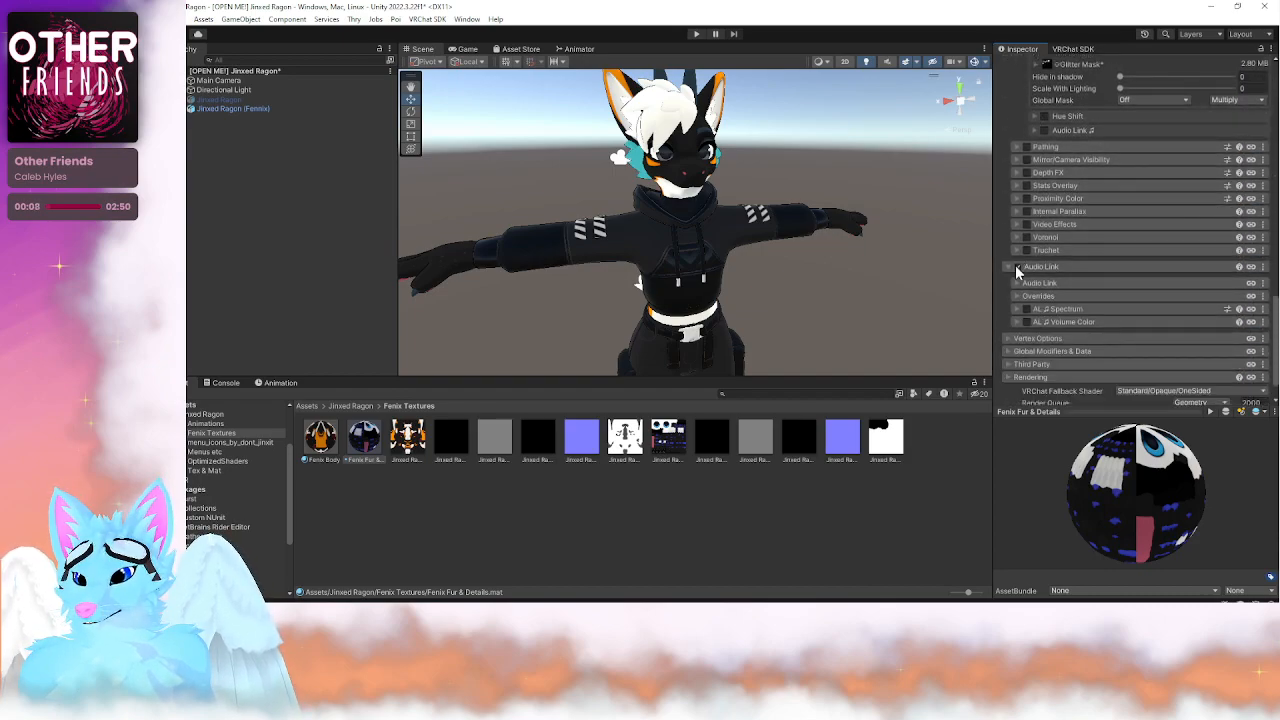
left_click(1017, 268)
scroll(1013, 299, "up", 3)
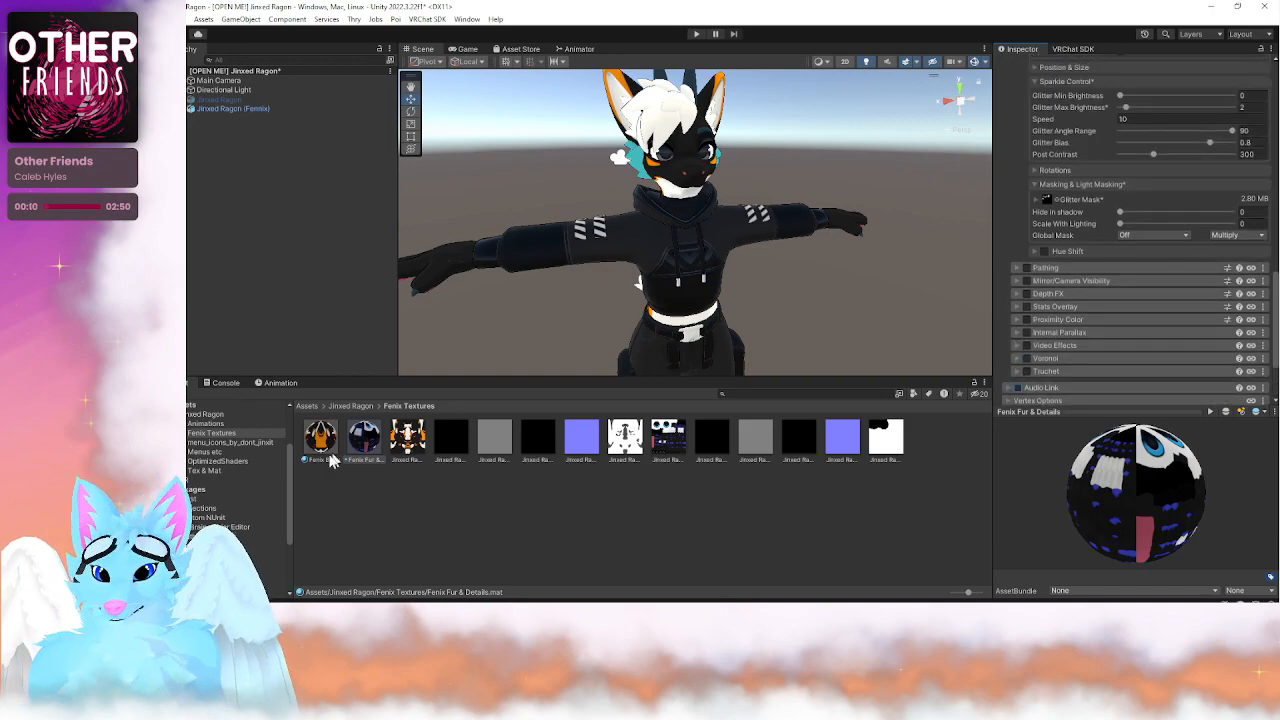
- Apply the Fenix Fur & Details material to the hair and details of the avatar in the scene, and save the scene
left_click_drag(358, 440, 418, 307)
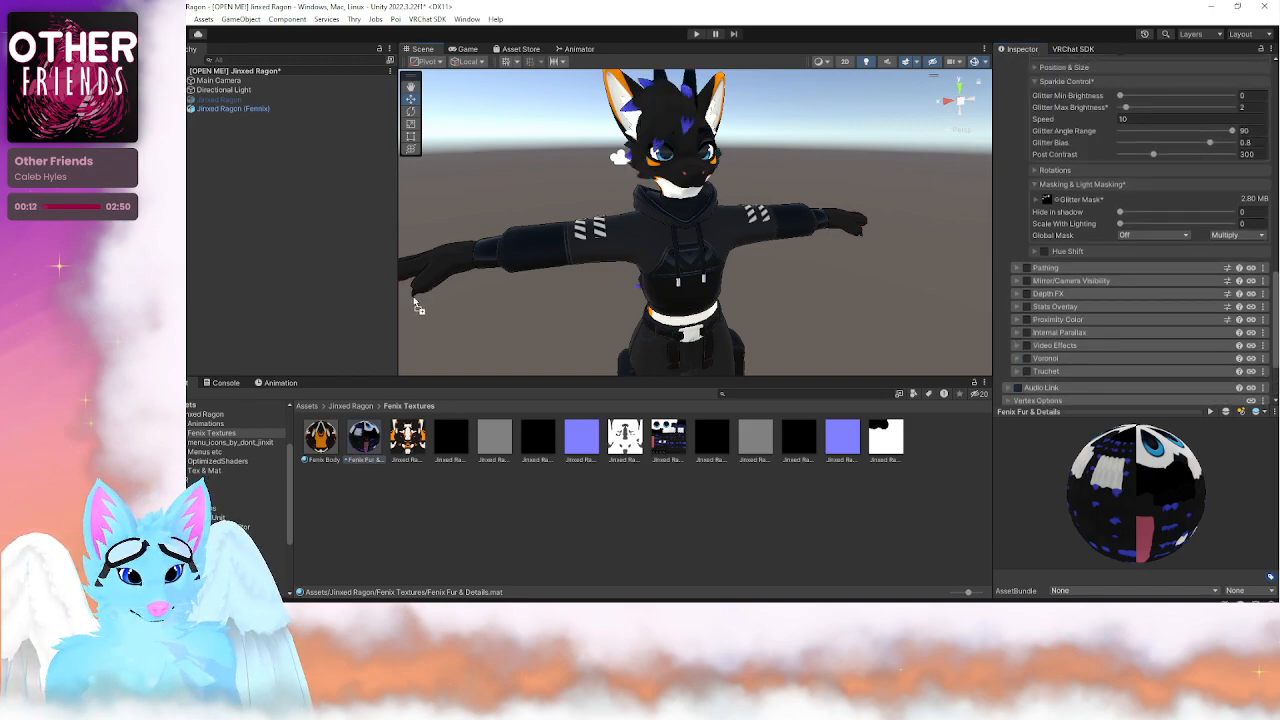
scroll(857, 244, "down", 2)
middle_click_drag(792, 288, 813, 258)
scroll(813, 266, "down", 2)
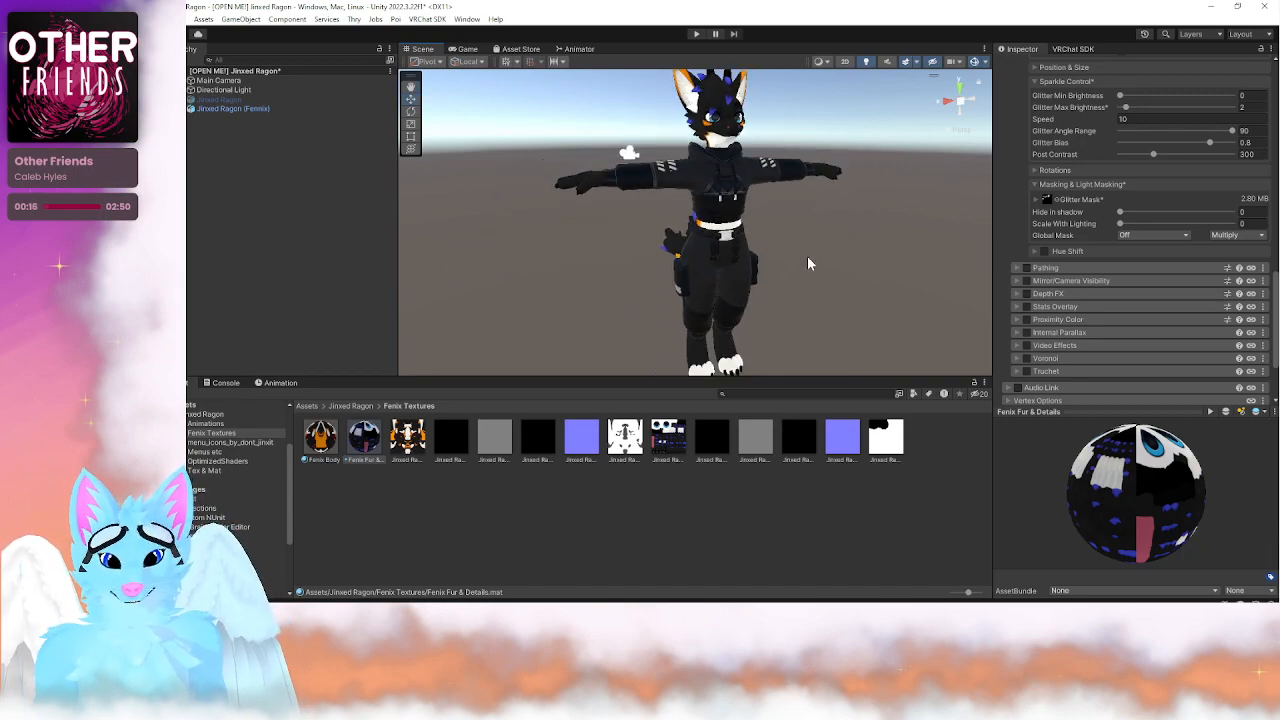
key("ctrl+s")
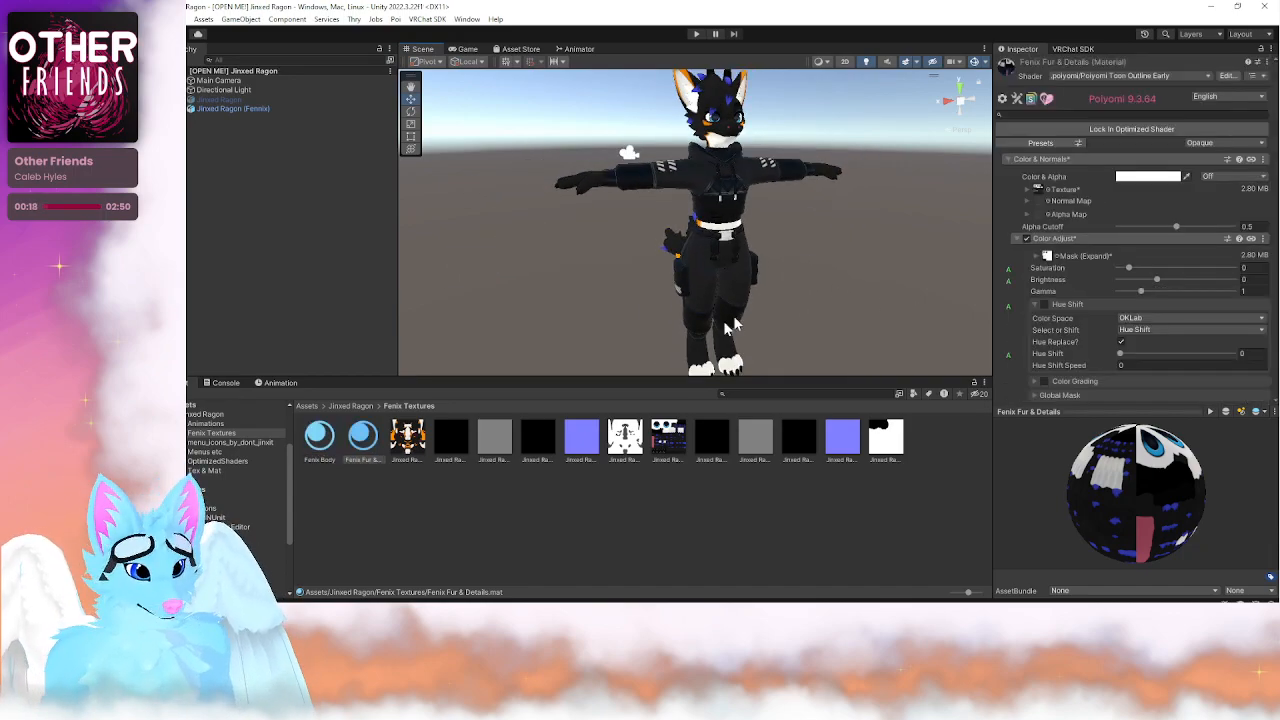
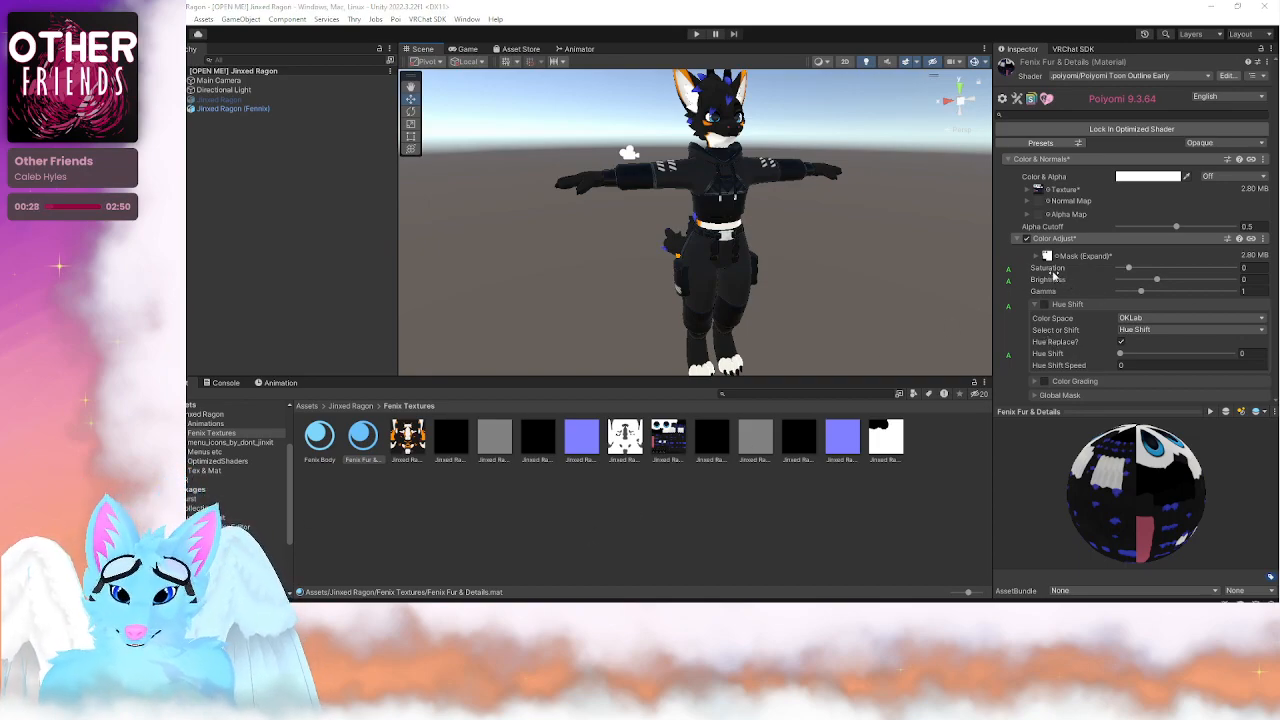
- Check the installed editor tools and the Jinxed Ragon project's package list in VRChat Creator Companion for Gesture Manager
scroll(794, 216, "up", 5)
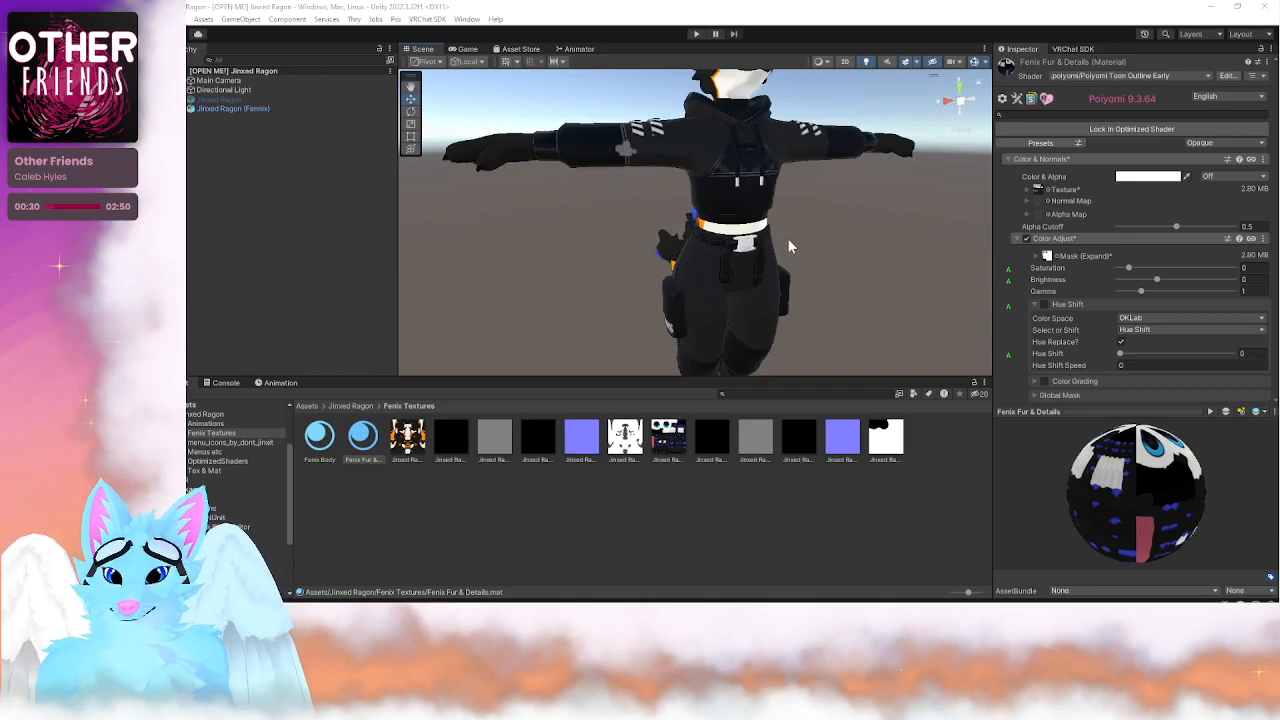
scroll(721, 260, "up", 3)
scroll(721, 260, "down", 5)
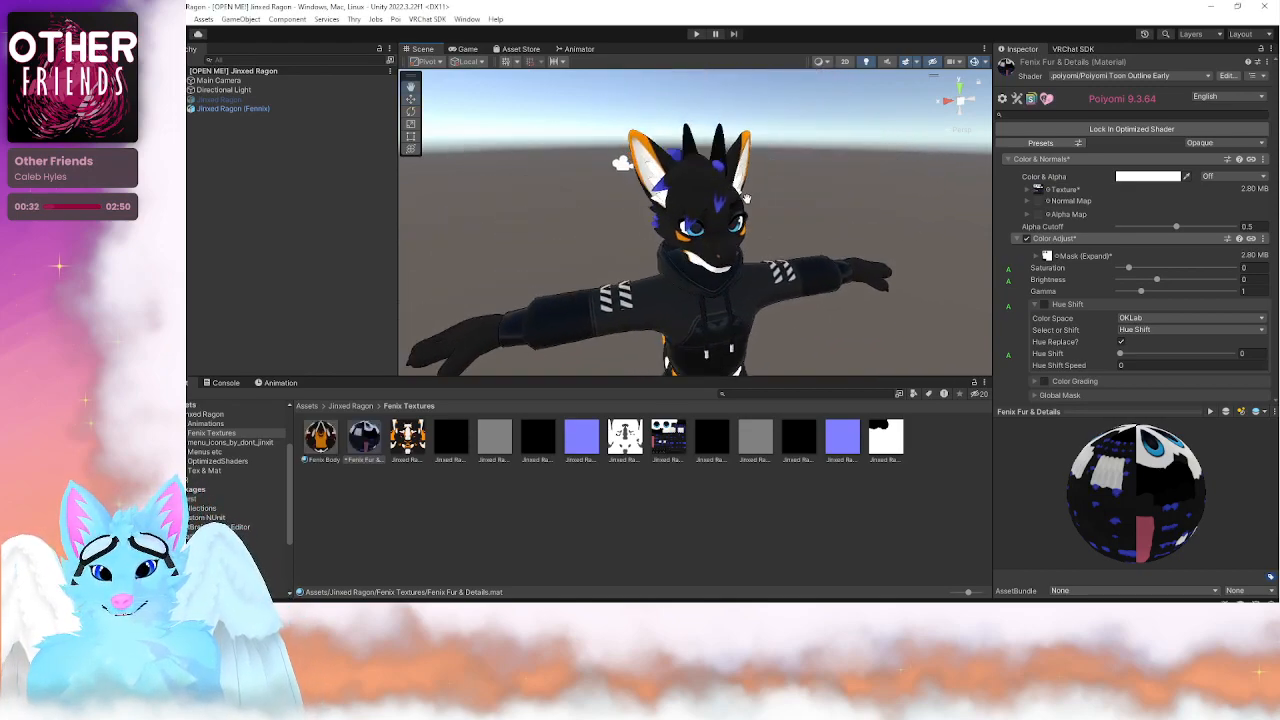
left_click(429, 19)
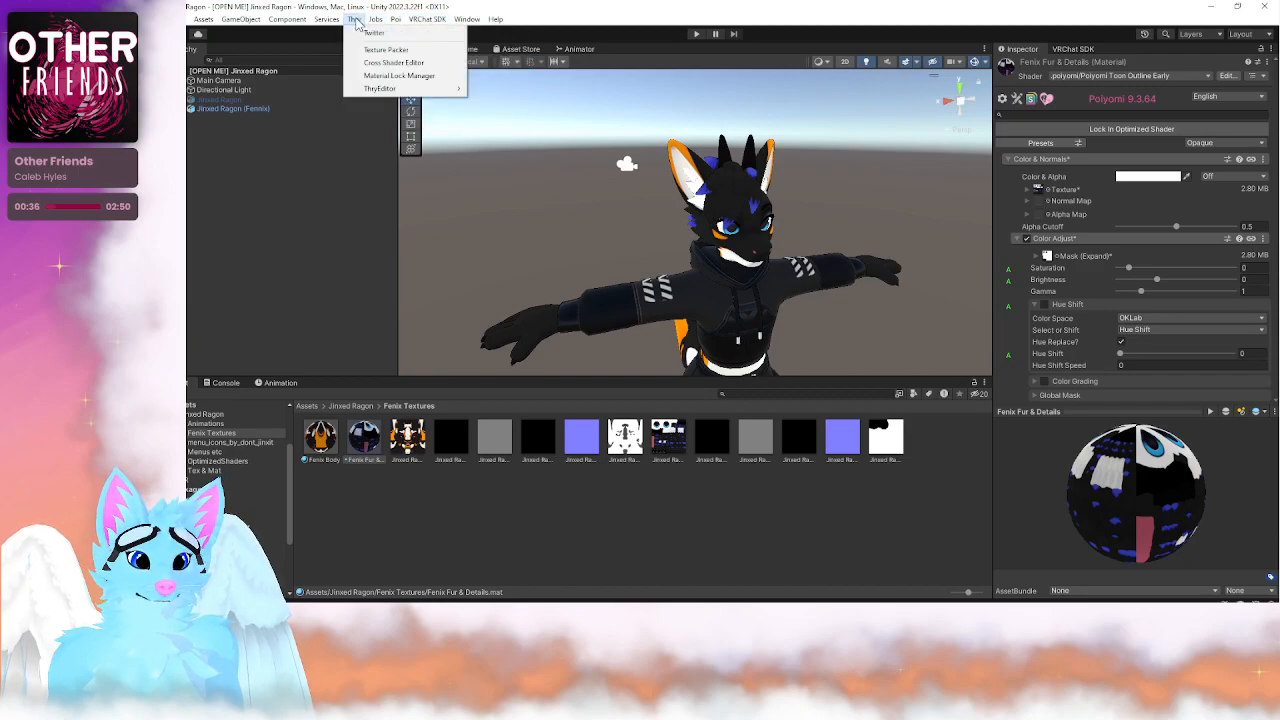
mouse_move(395, 22)
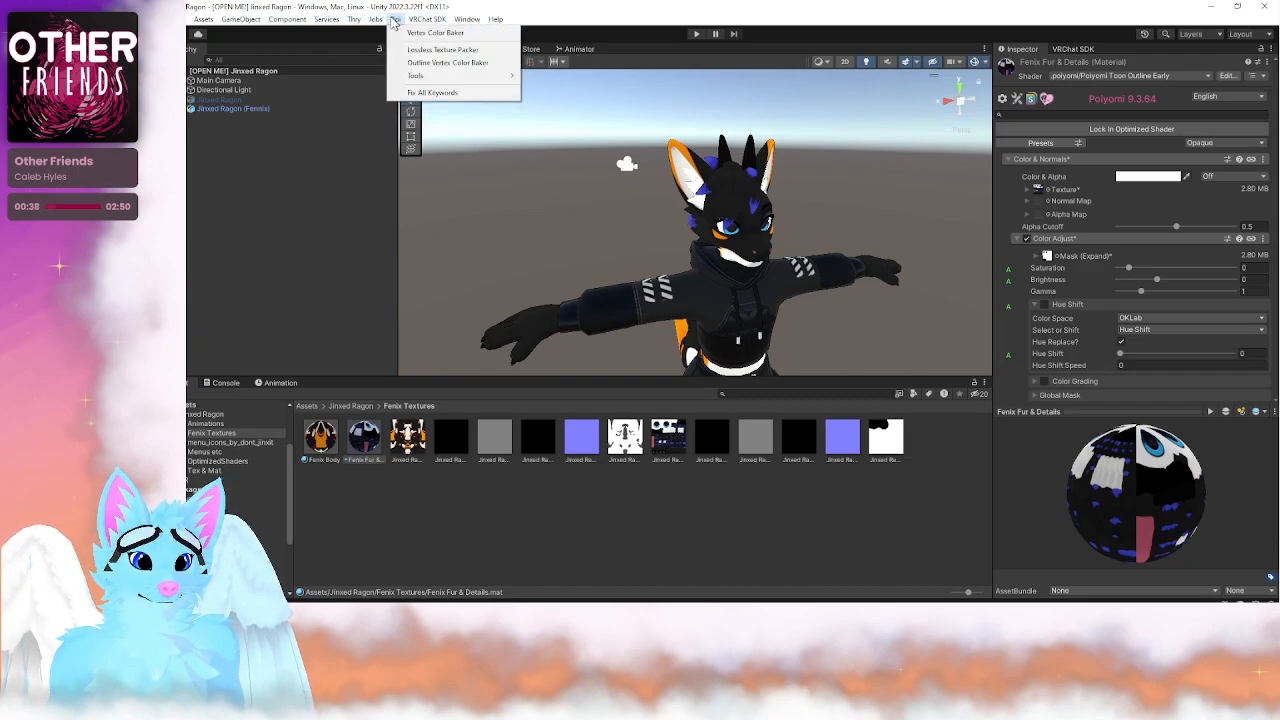
mouse_move(303, 25)
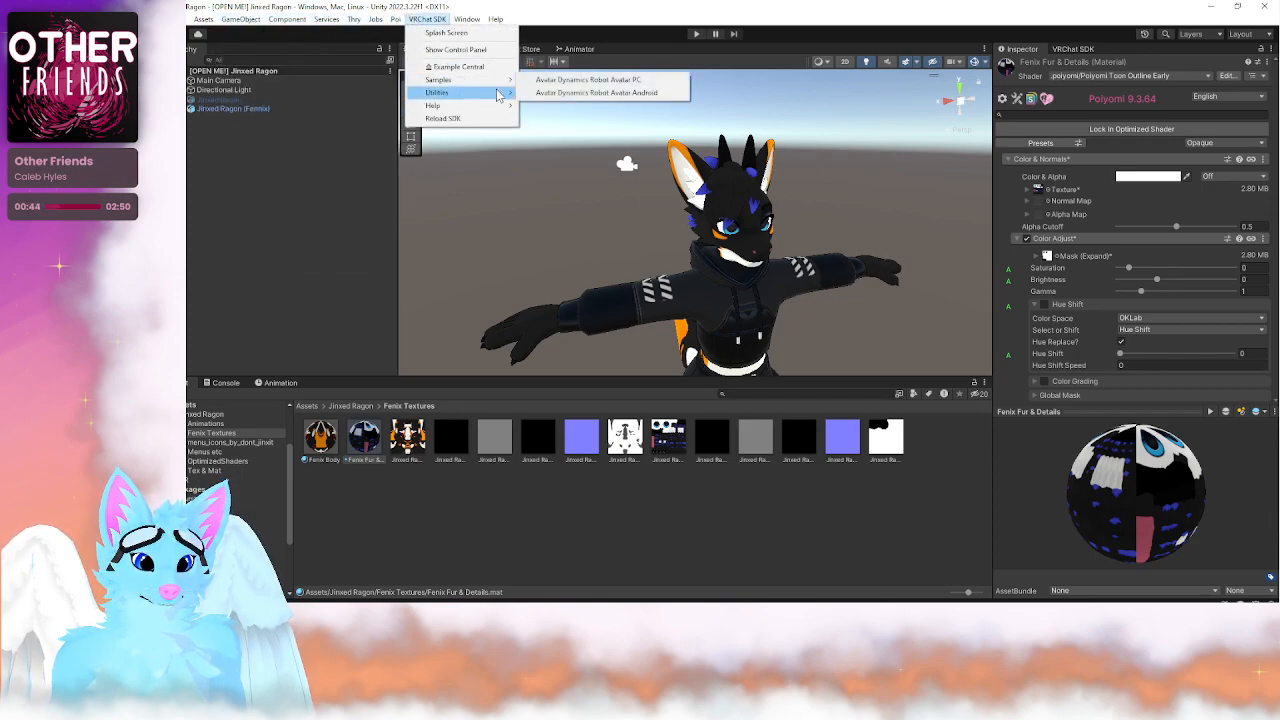
mouse_move(495, 105)
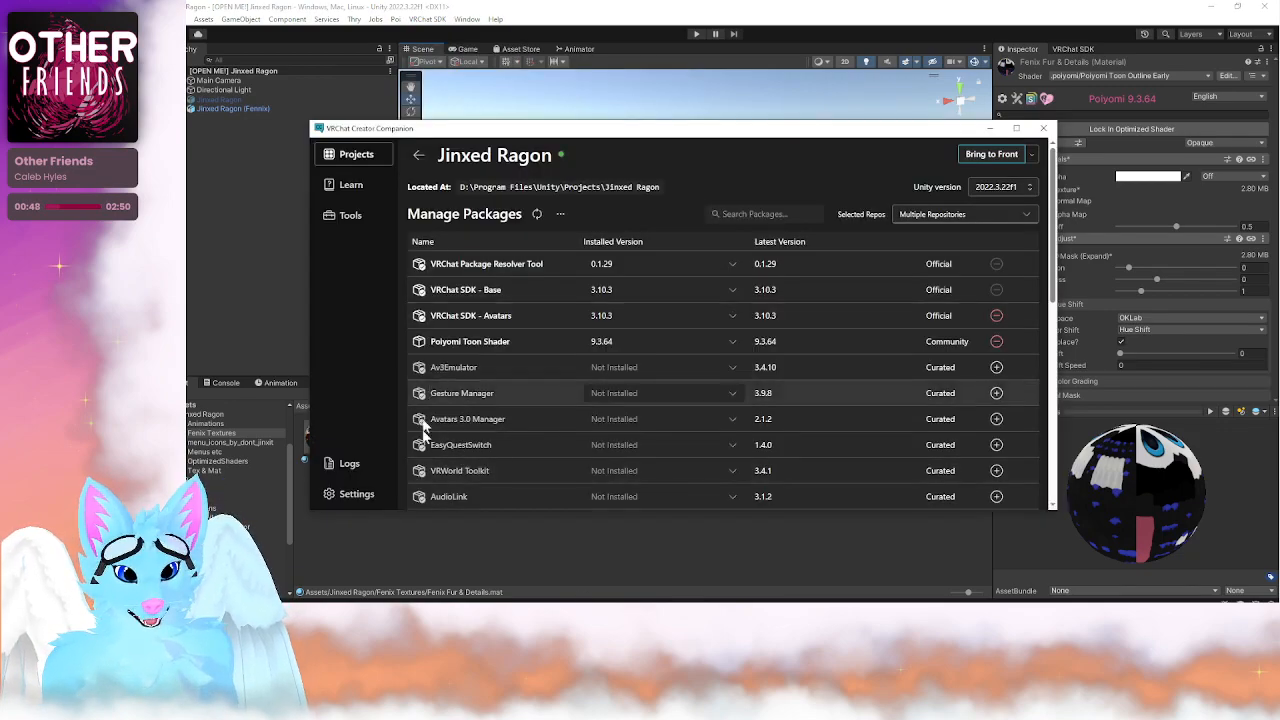
- Return to Unity and examine the retextured avatar in the scene from the front
left_click(605, 537)
mouse_move(735, 238)
right_mouse_down()
mouse_move(734, 306)
mouse_move(742, 240)
mouse_move(701, 353)
mouse_move(766, 254)
mouse_move(740, 224)
right_mouse_up()
key("w")
key("s")
key("w")
key("s")
scroll(766, 254, "down", 3)
scroll(764, 252, "down", 2)
scroll(753, 241, "up", 4)
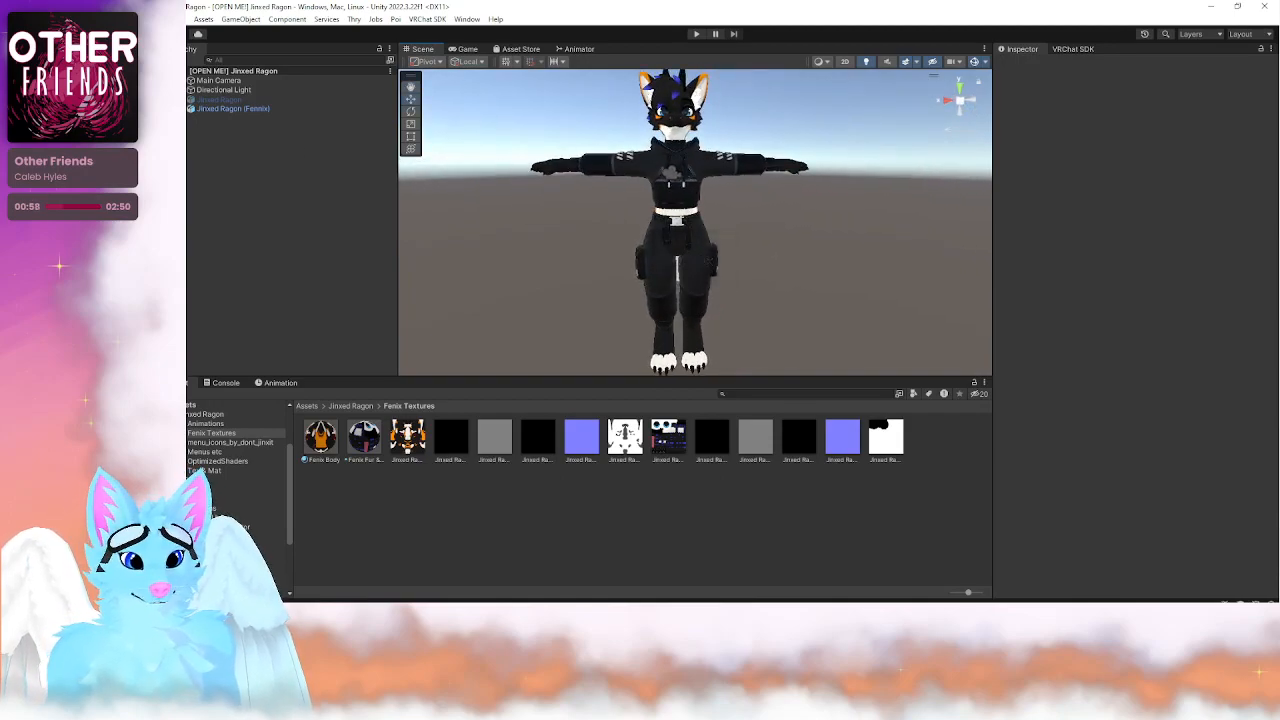
- Hide the Hoodie of the Jinxed Ragon (Fennix) avatar to inspect what is beneath it, and show it again
left_click(190, 109)
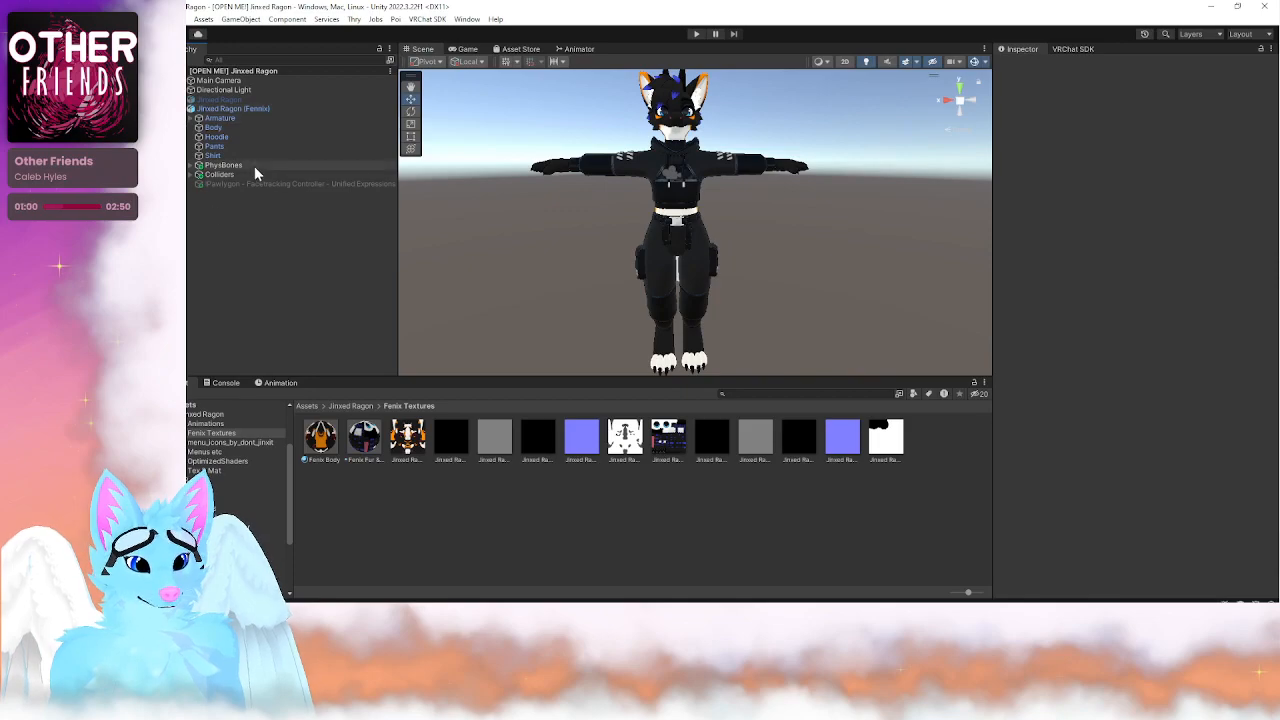
left_click(217, 137)
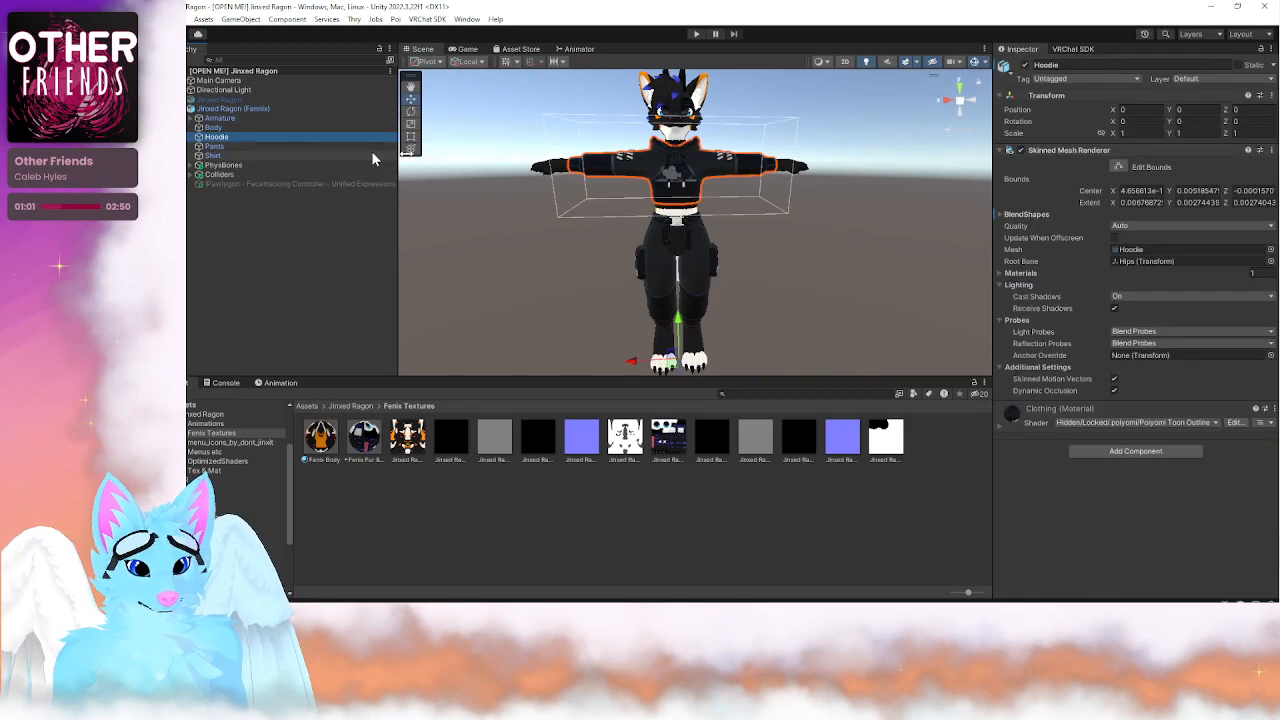
left_click(1026, 65)
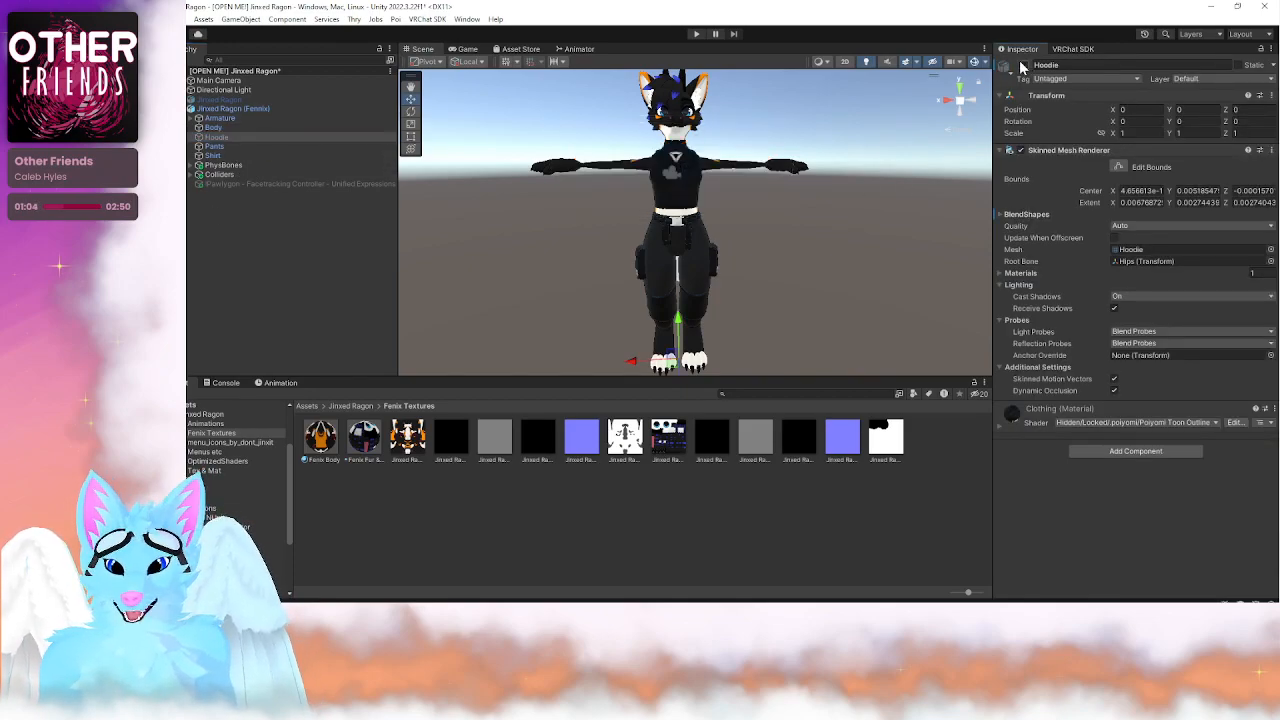
left_click(1025, 65)
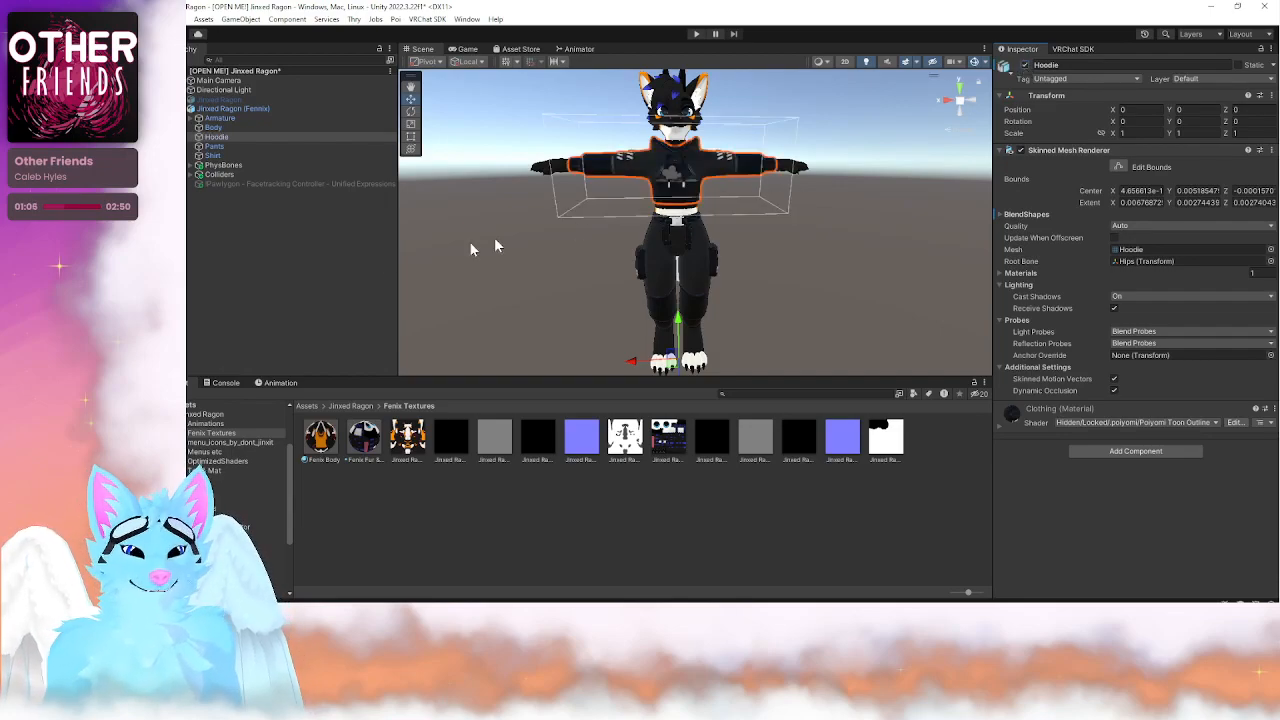
- Clear the Hoodie selection and save the scene
left_click(226, 288)
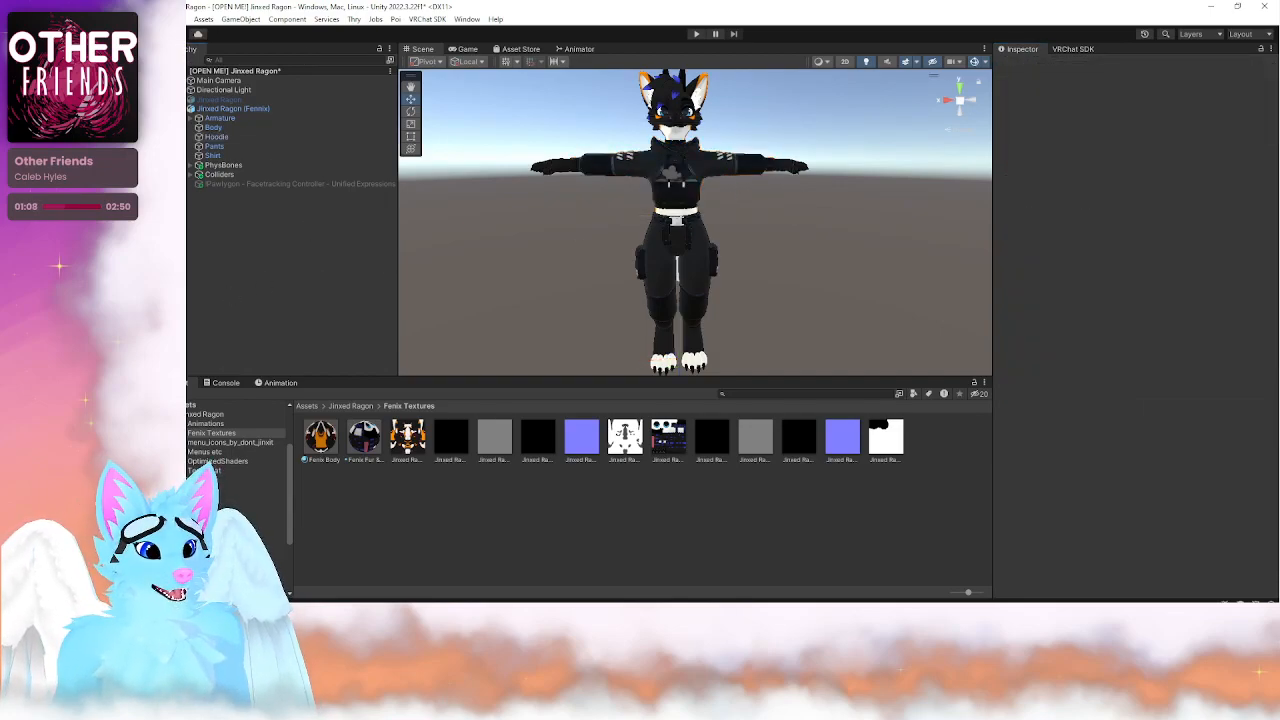
left_click(162, 19)
left_click(190, 76)
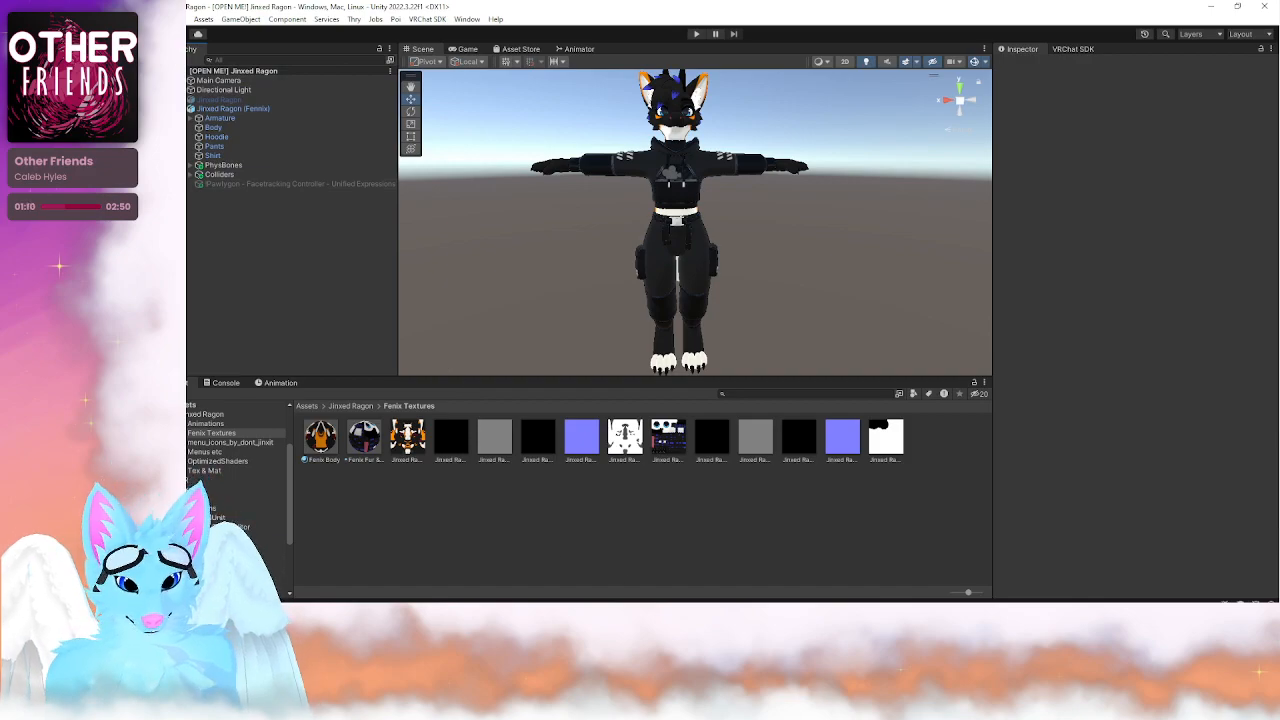
- Add the Gesture Manager 3.9.8 package to the Jinxed Ragon project in VRChat Creator Companion and return to Unity to import it
key("alt+Tab")
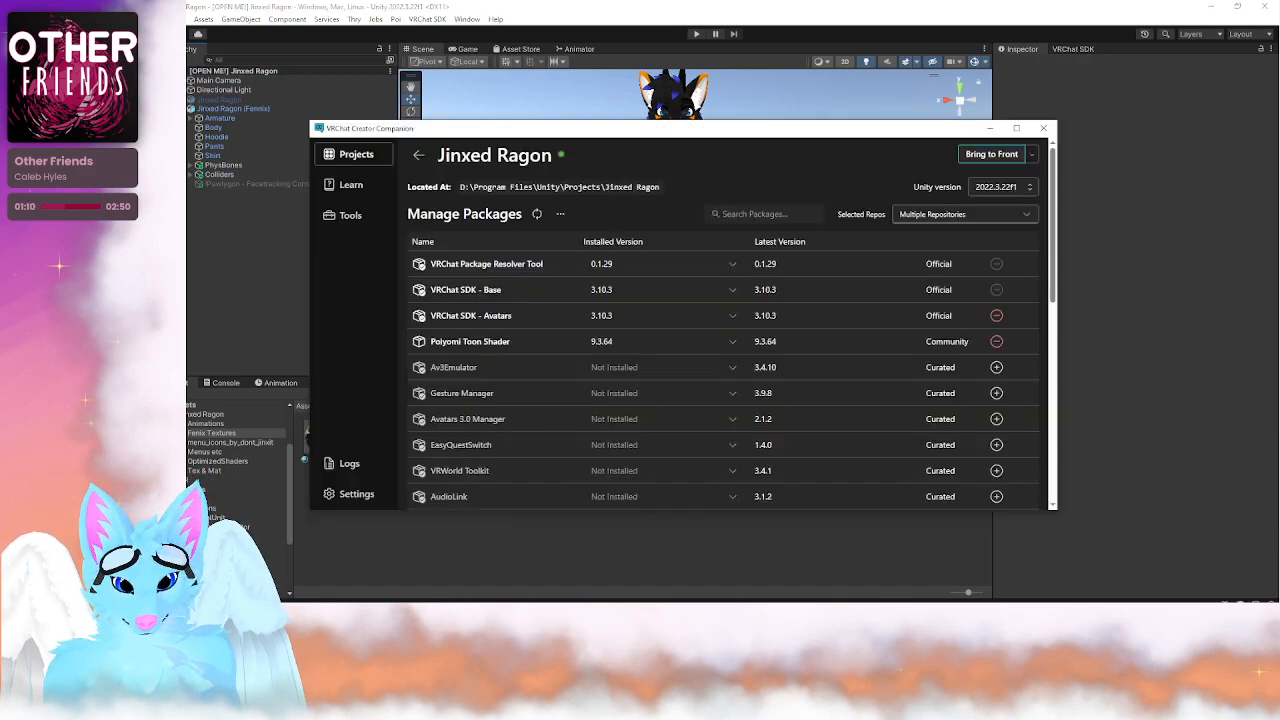
left_click(996, 394)
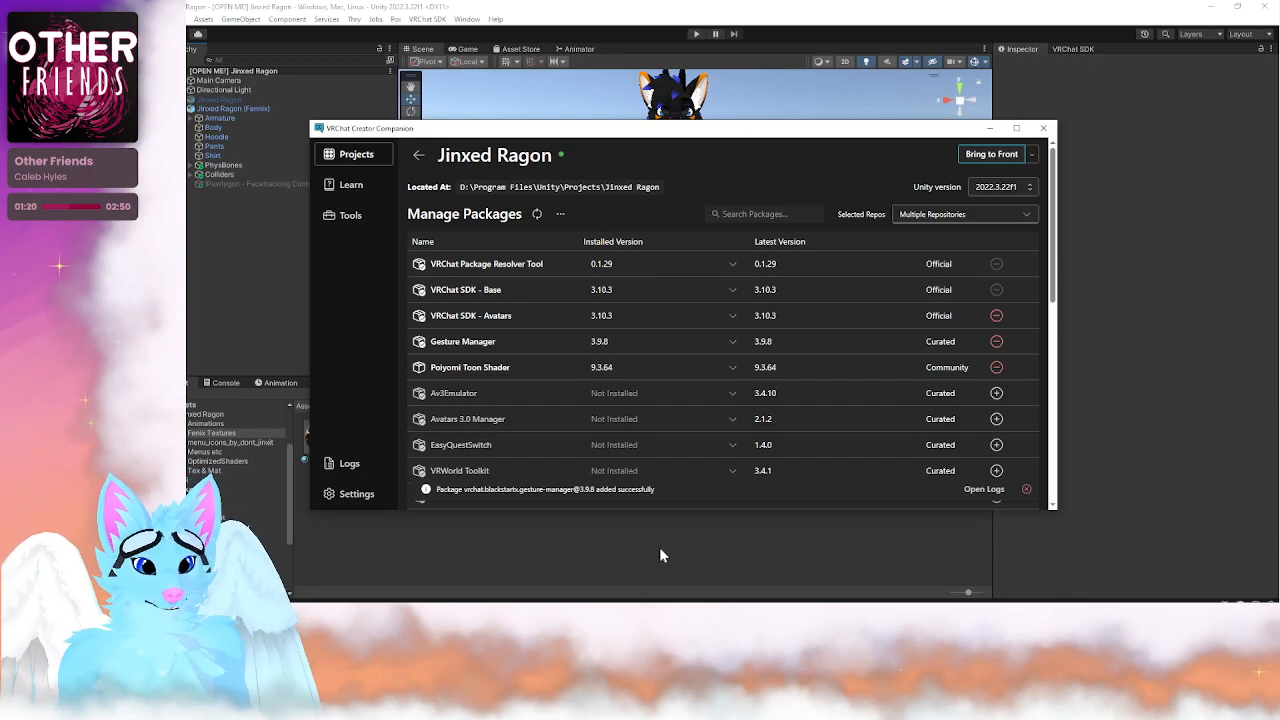
left_click(657, 548)
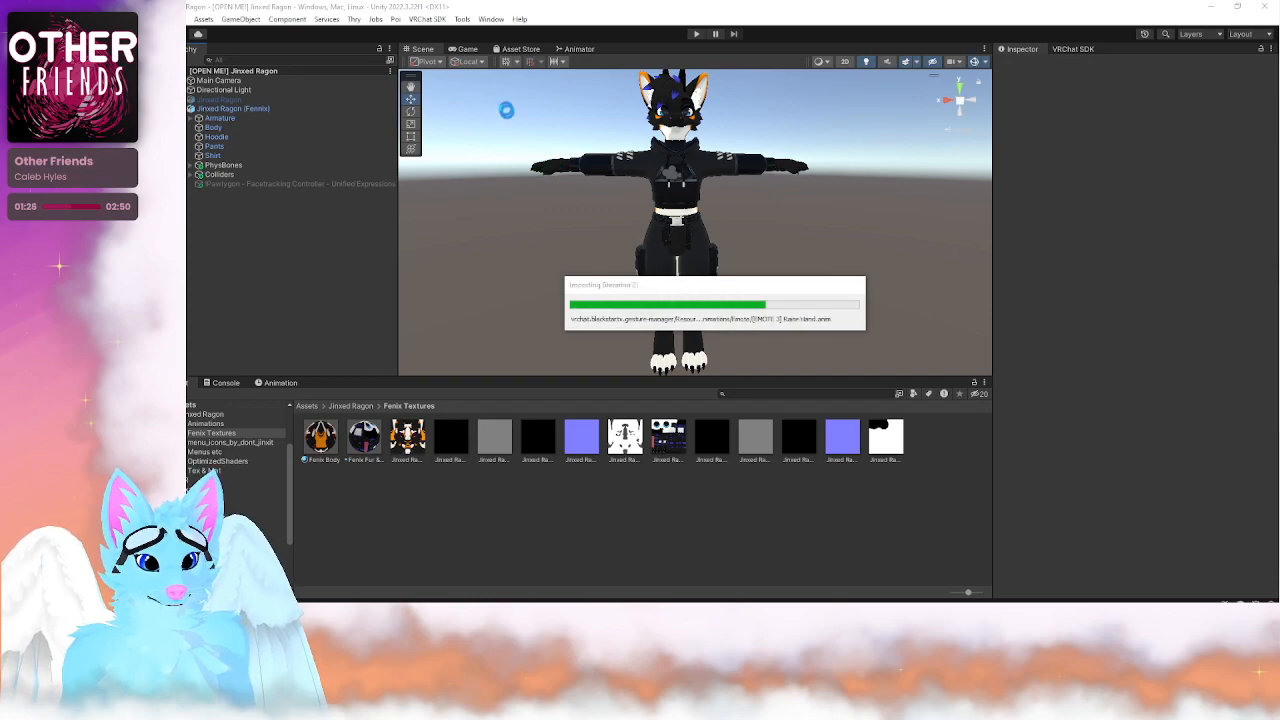
- Add a Gesture Manager object to the scene and place it directly below Directional Light in the hierarchy
left_click(466, 20)
left_click(520, 38)
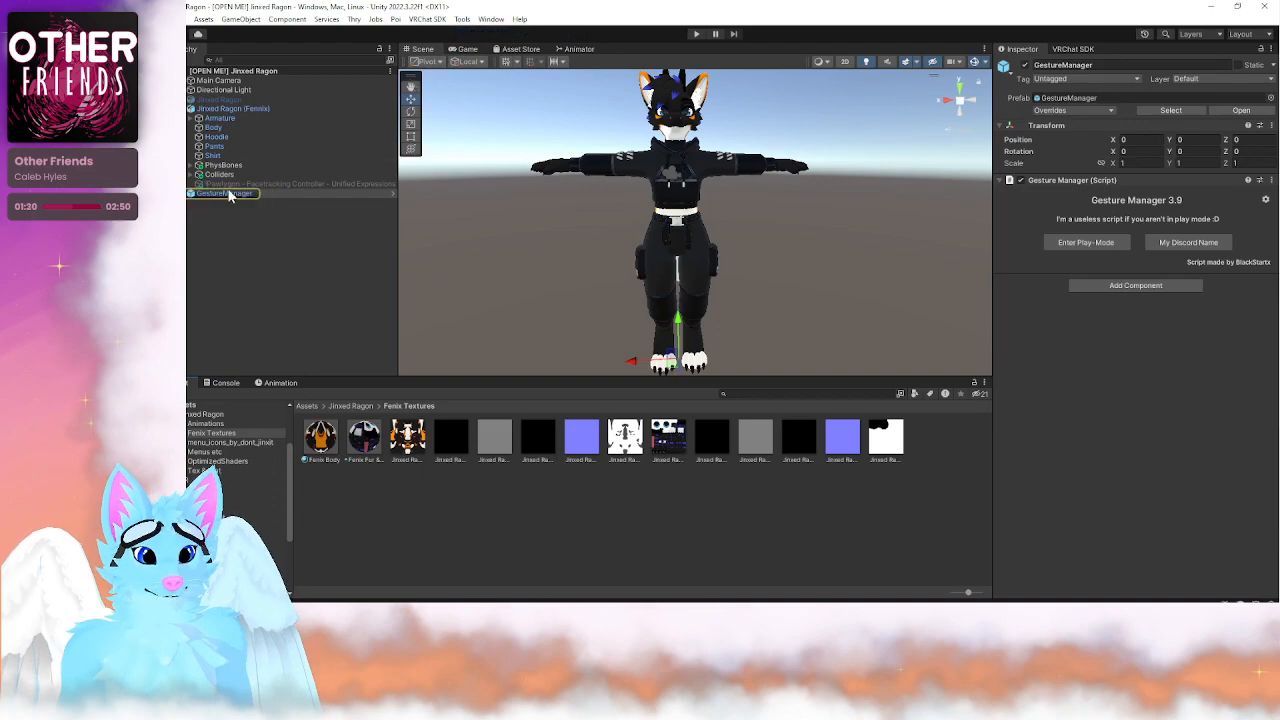
left_click_drag(228, 197, 223, 104)
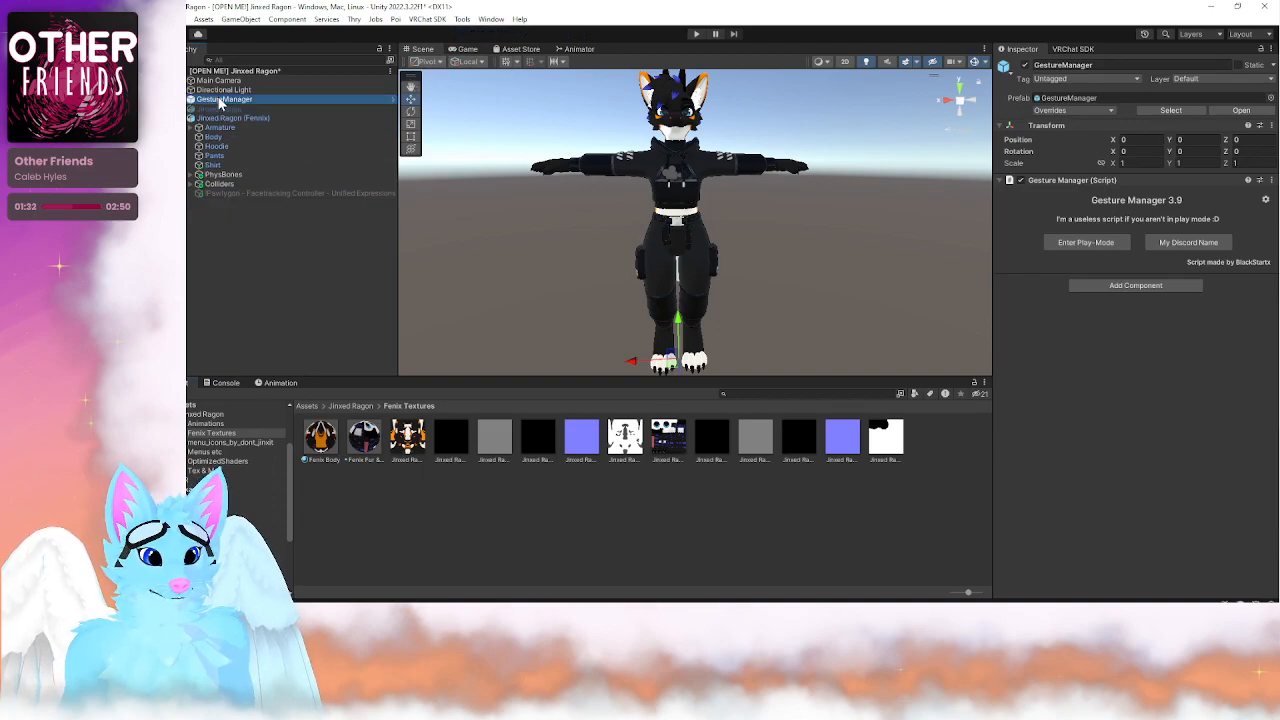
- Enter play mode, view the avatar from the side, and open its radial submenu containing Clothing and Customisations in Gesture Manager
left_click(1057, 50)
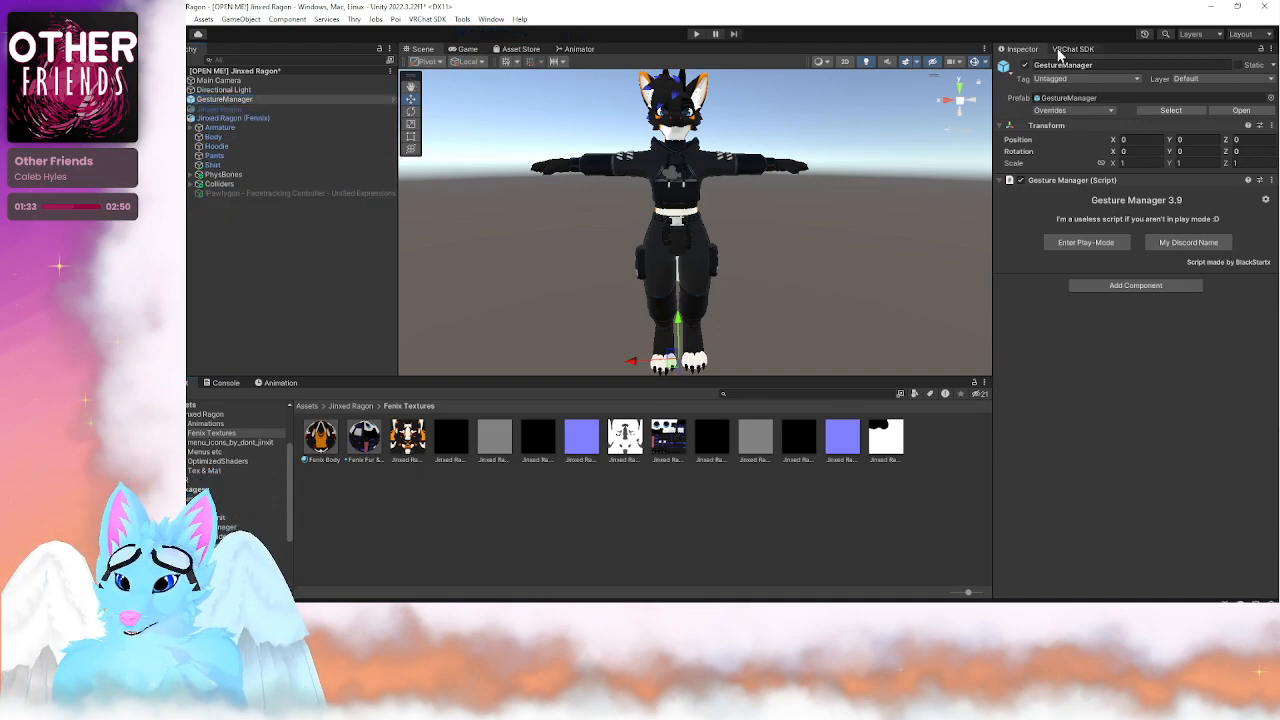
left_click(699, 36)
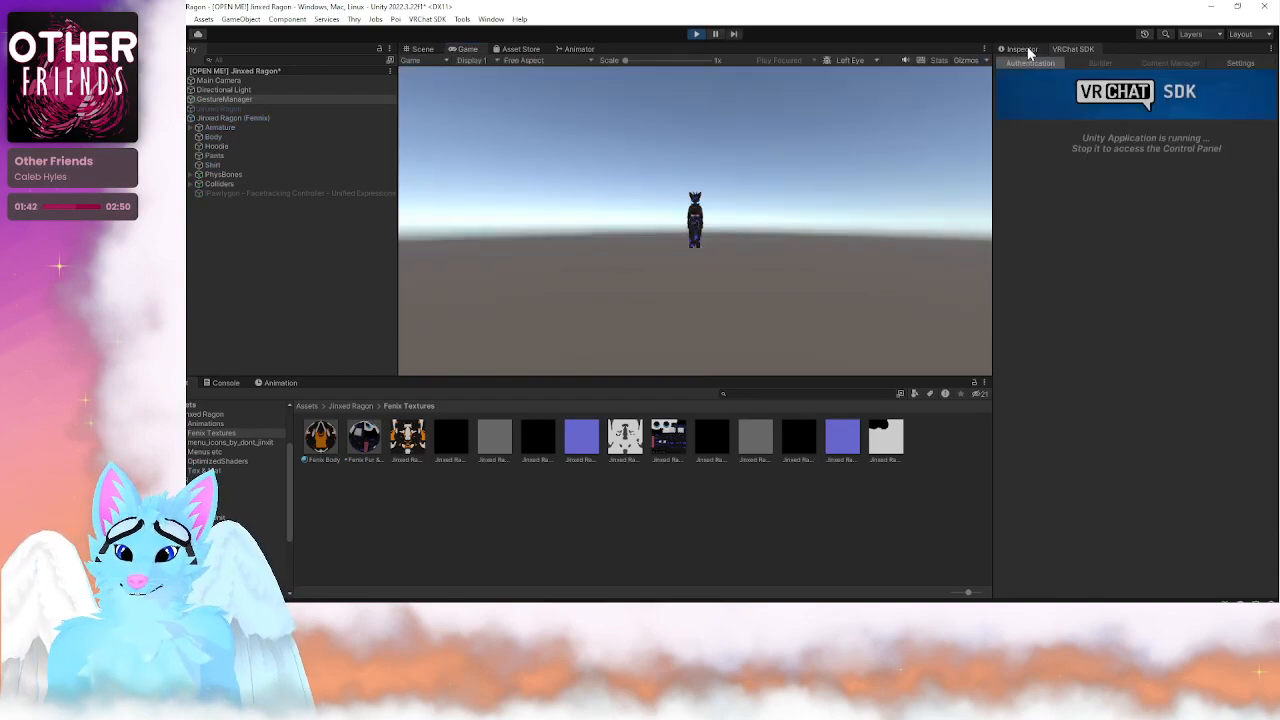
left_click(1028, 51)
left_click(416, 50)
left_click_drag(713, 235, 896, 257, "alt")
left_click(1197, 423)
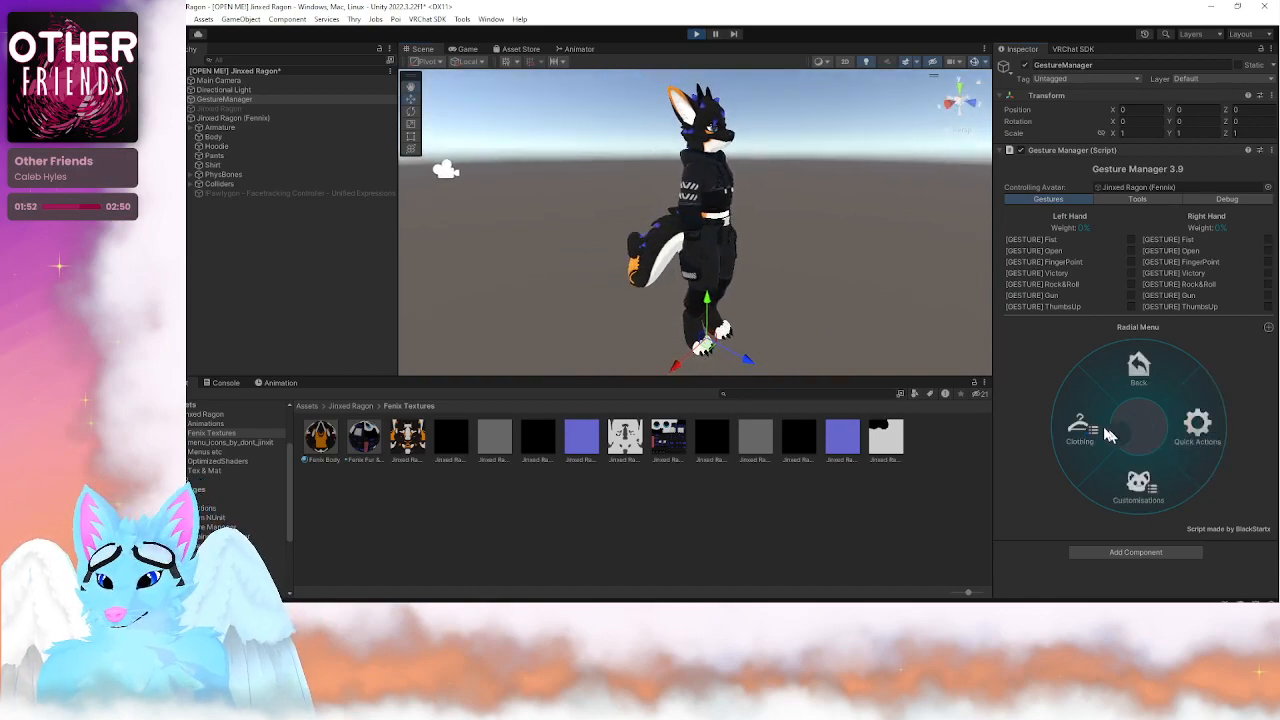
- Hide the avatar's pants, shirt and hoodie through the radial Clothing submenu and inspect the bare body from a more frontal angle
left_click(1090, 425)
left_click(1103, 427)
left_click(1140, 482)
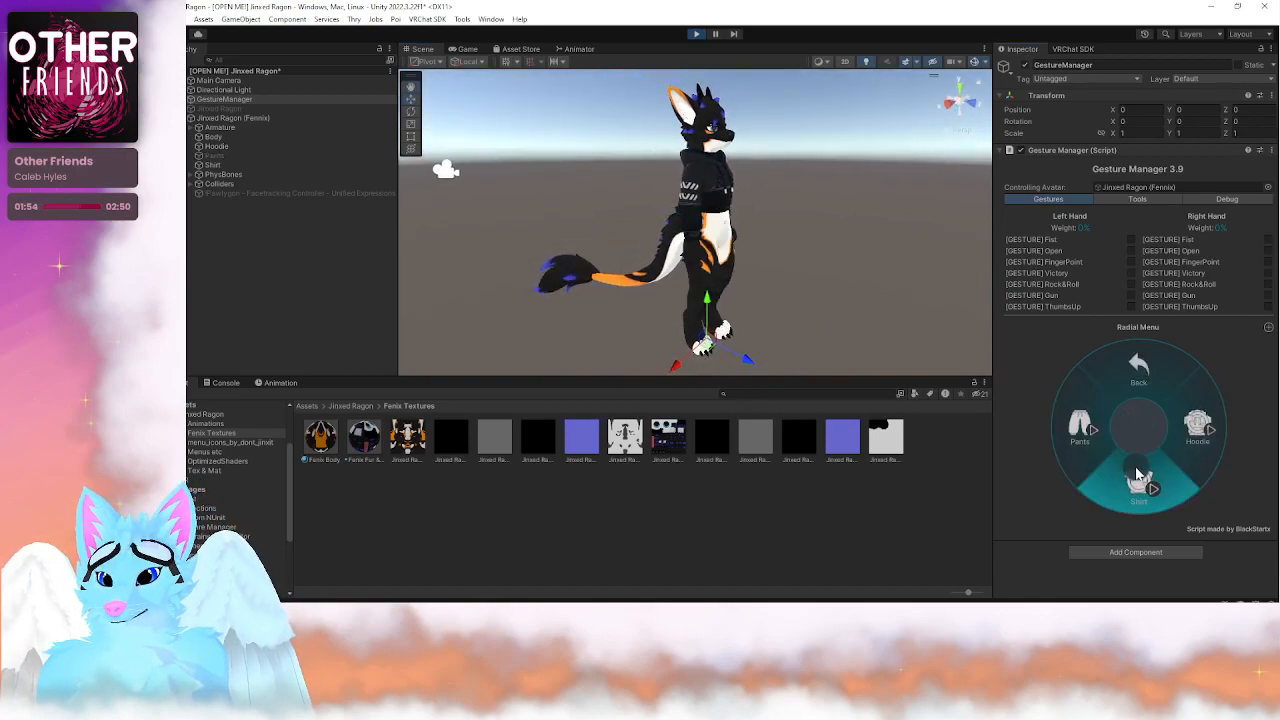
left_click(1195, 428)
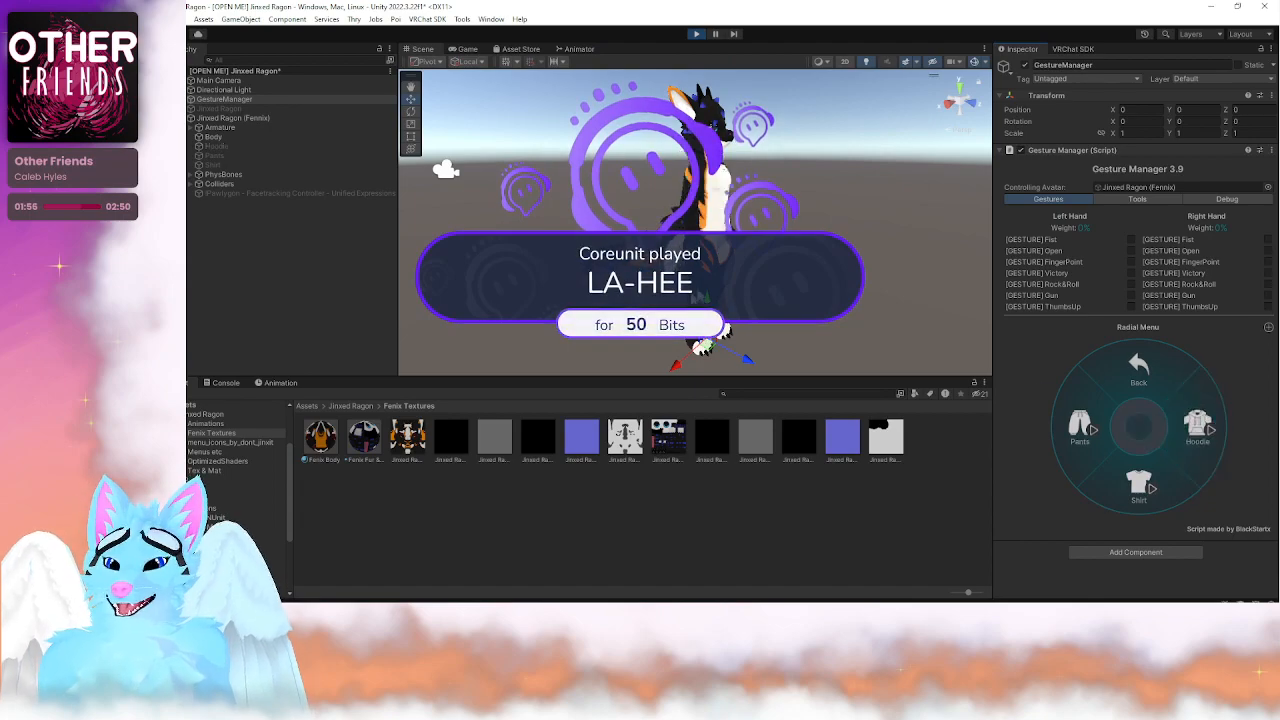
right_click_drag(620, 270, 720, 255)
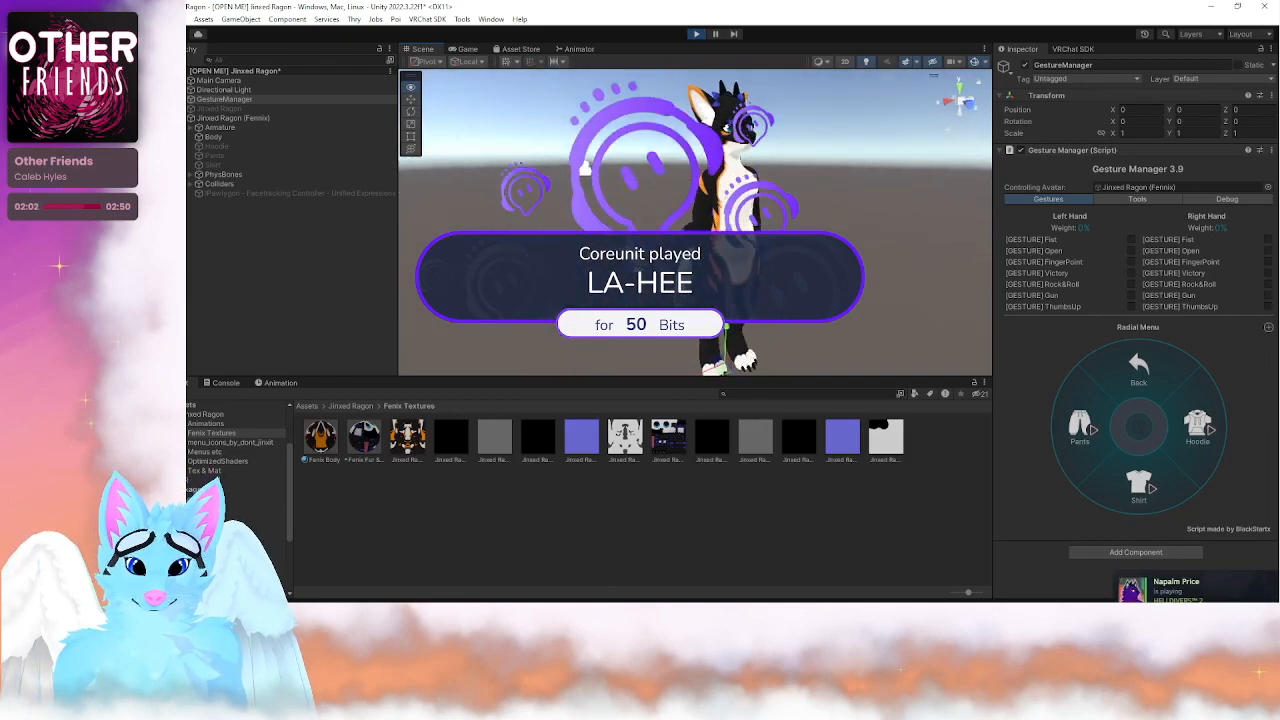
- Test the brightness, saturation and hue shifts under Colour control, recolouring the orange markings blue, and return to the Customisations menu
left_click(1176, 382)
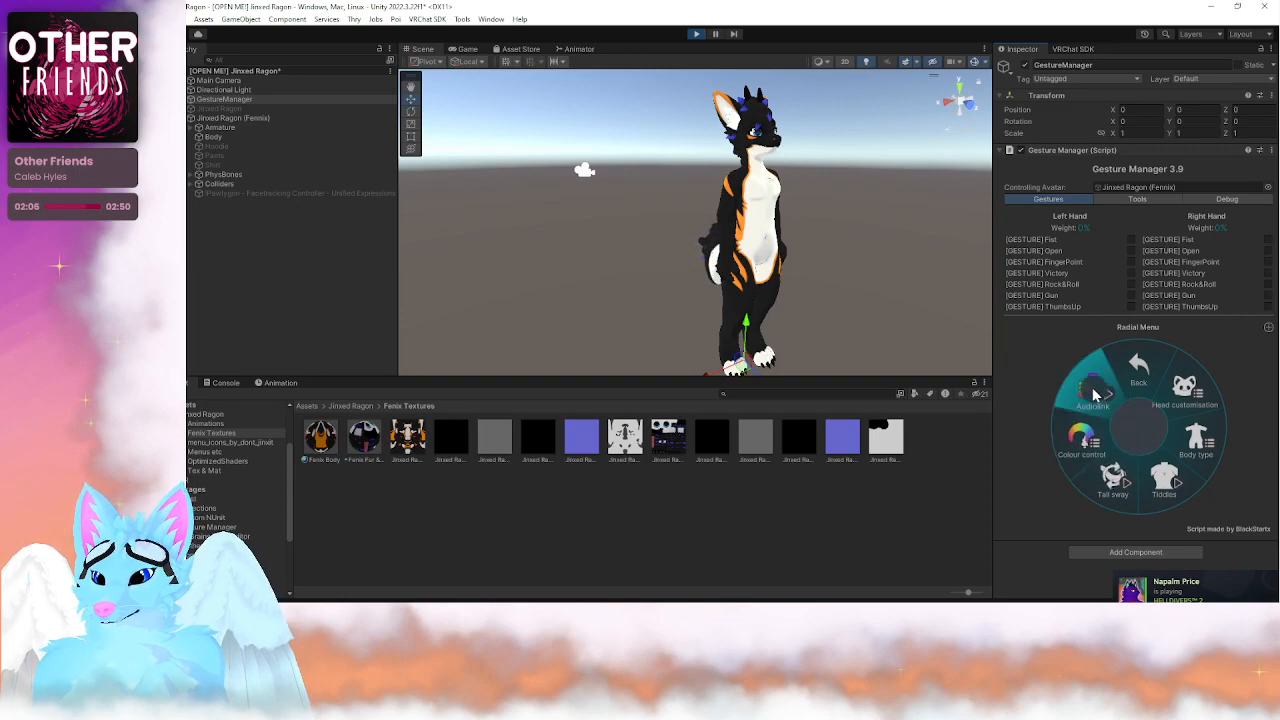
left_click(1108, 432)
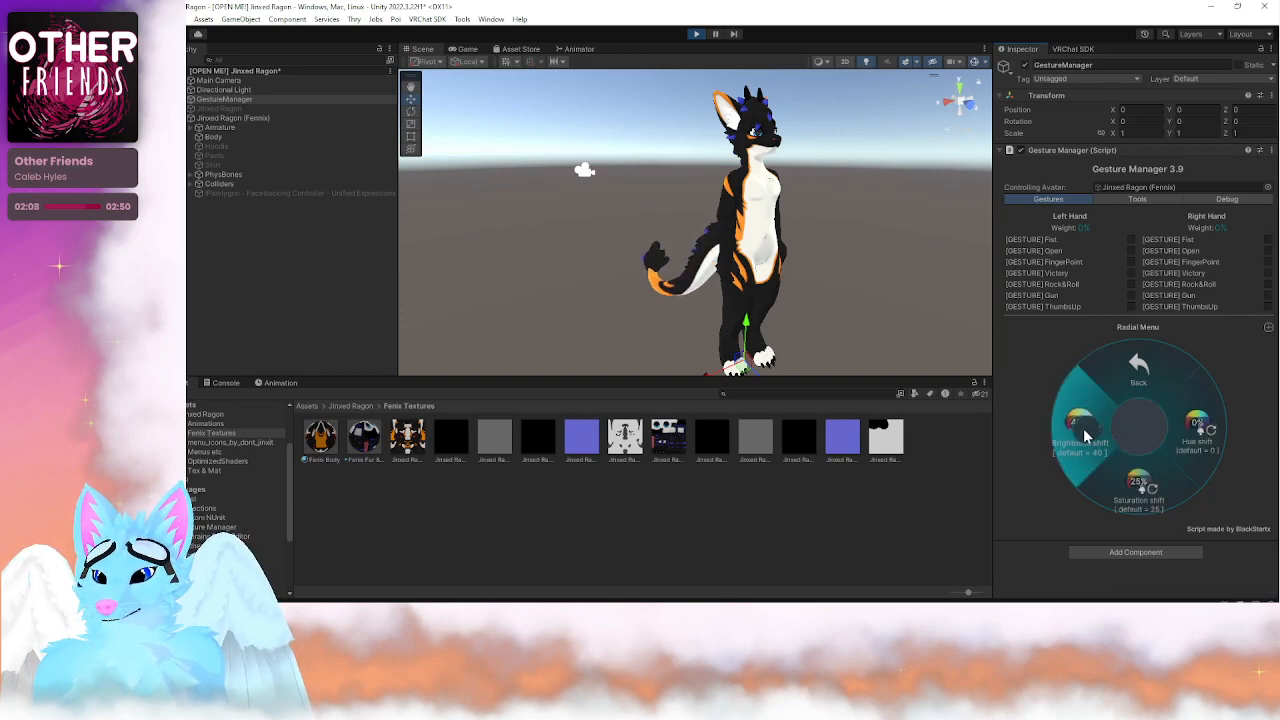
left_click(1088, 432)
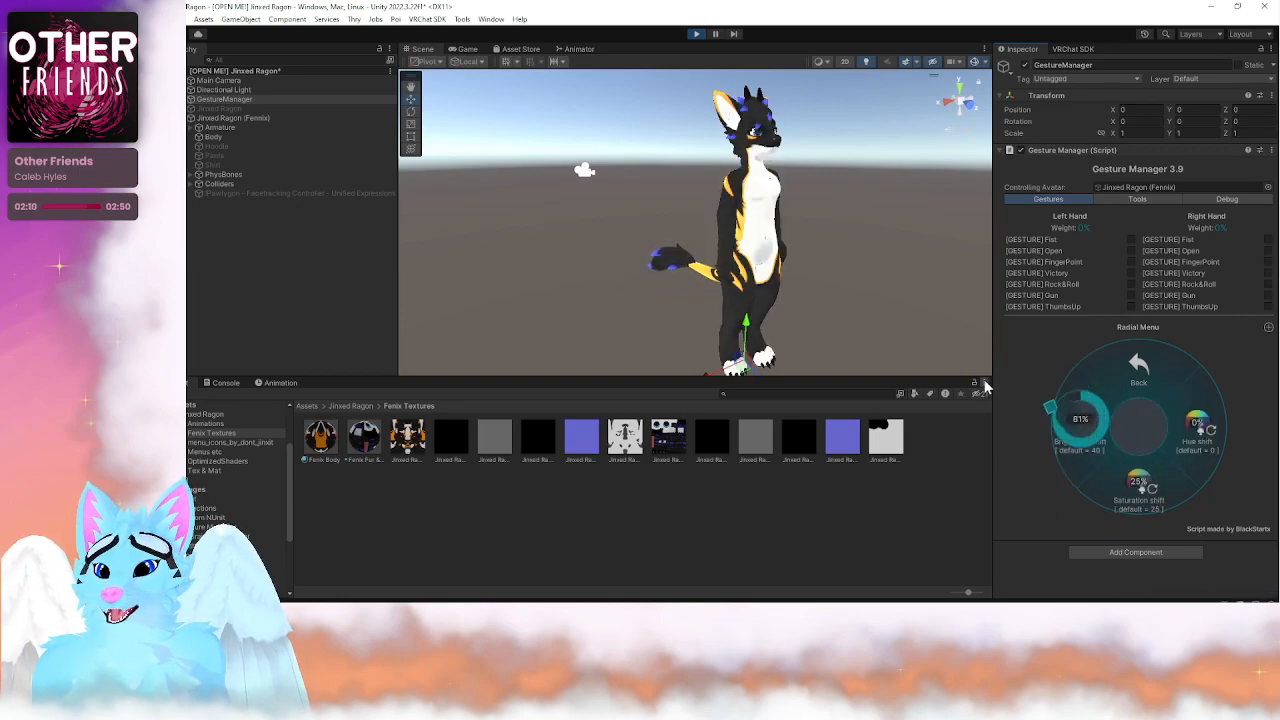
left_click(1090, 450)
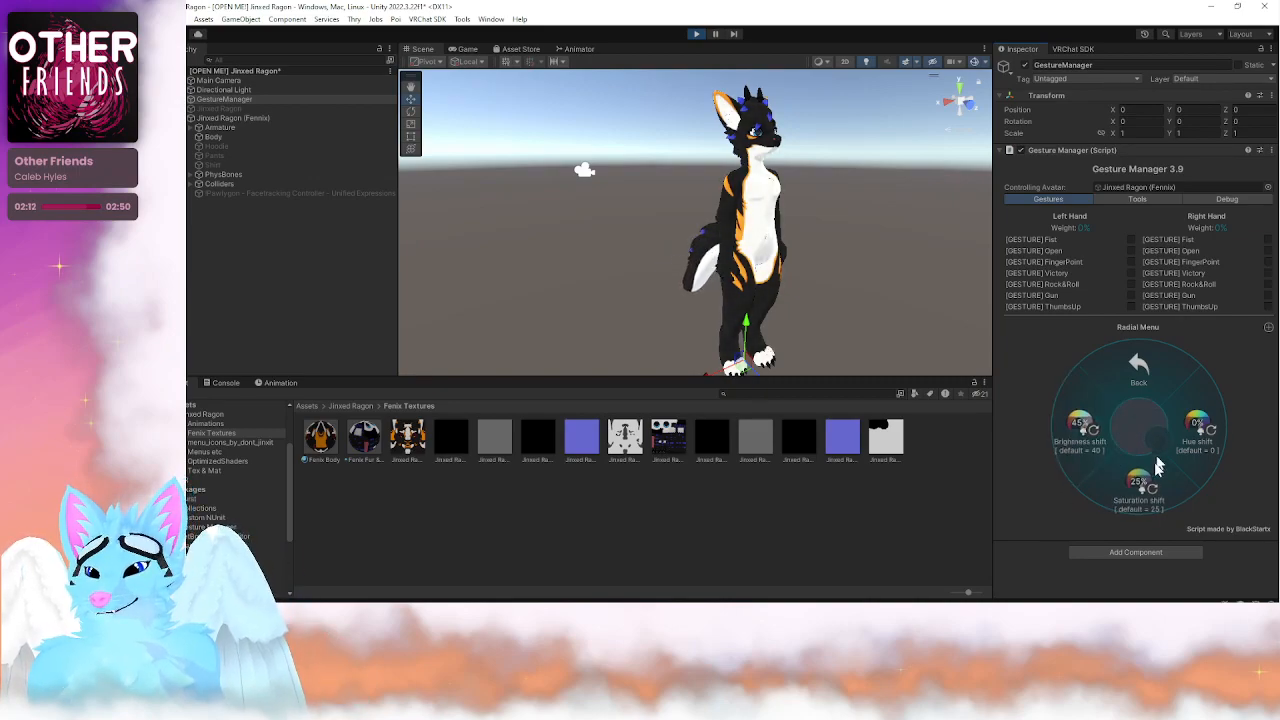
left_click(1138, 482)
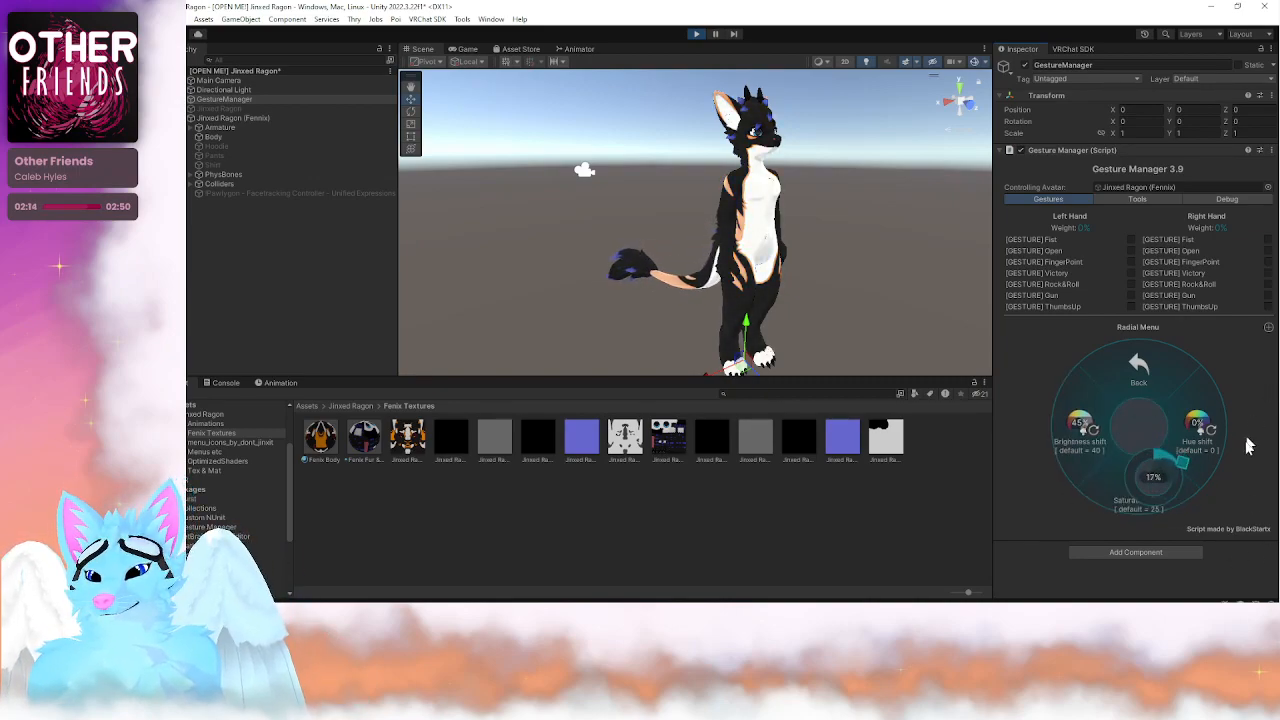
left_click(1205, 435)
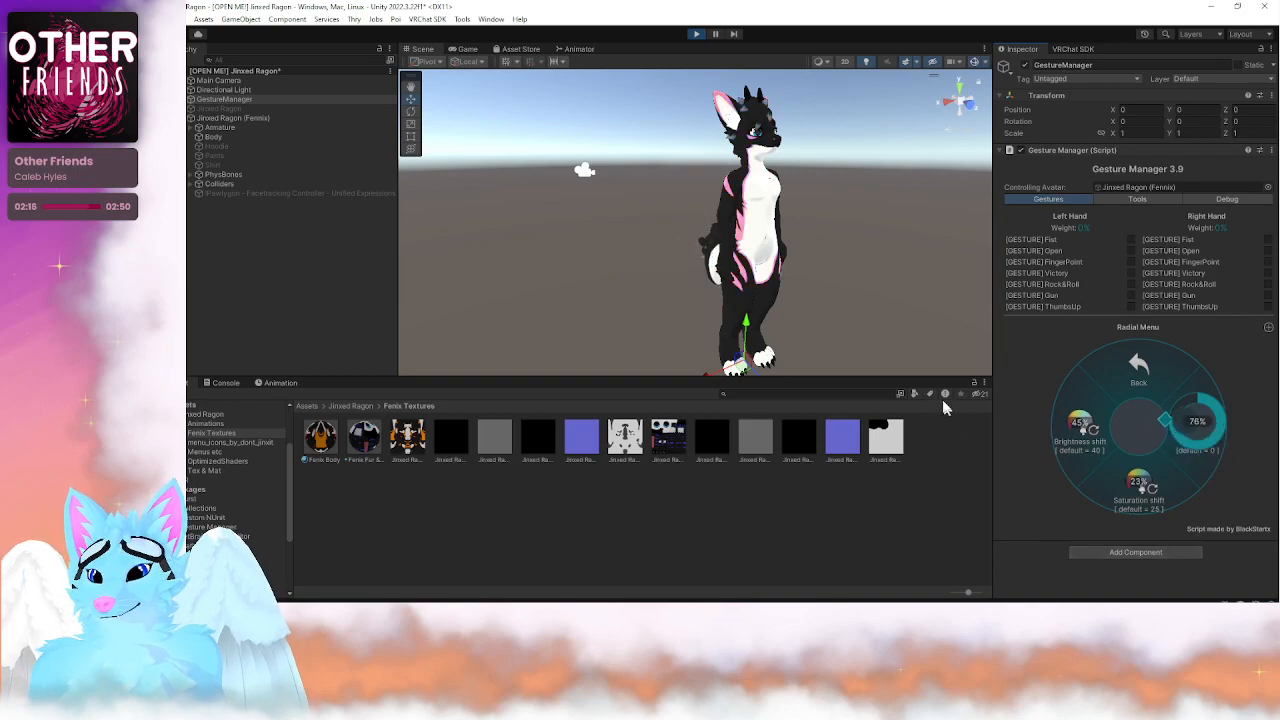
left_click(1136, 378)
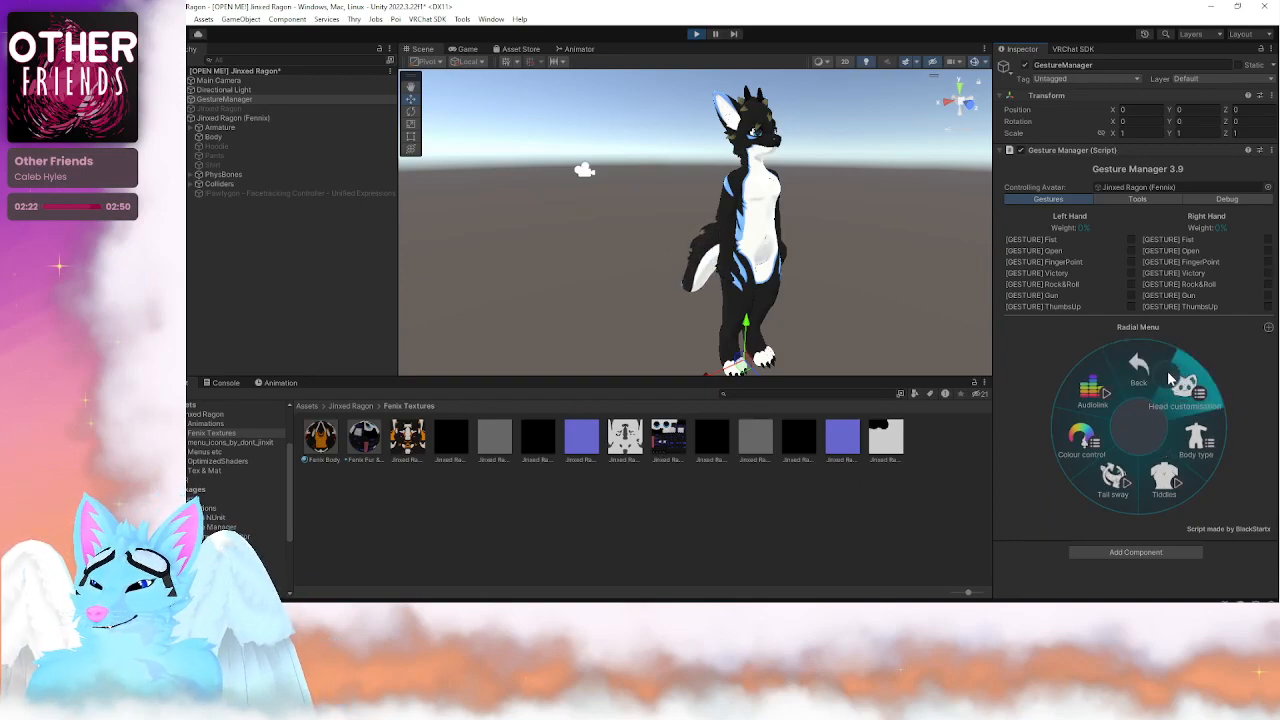
- Open the horn options under Head customisation, try Style 1 and Style 2, and inspect the horns up close
left_click(1170, 378)
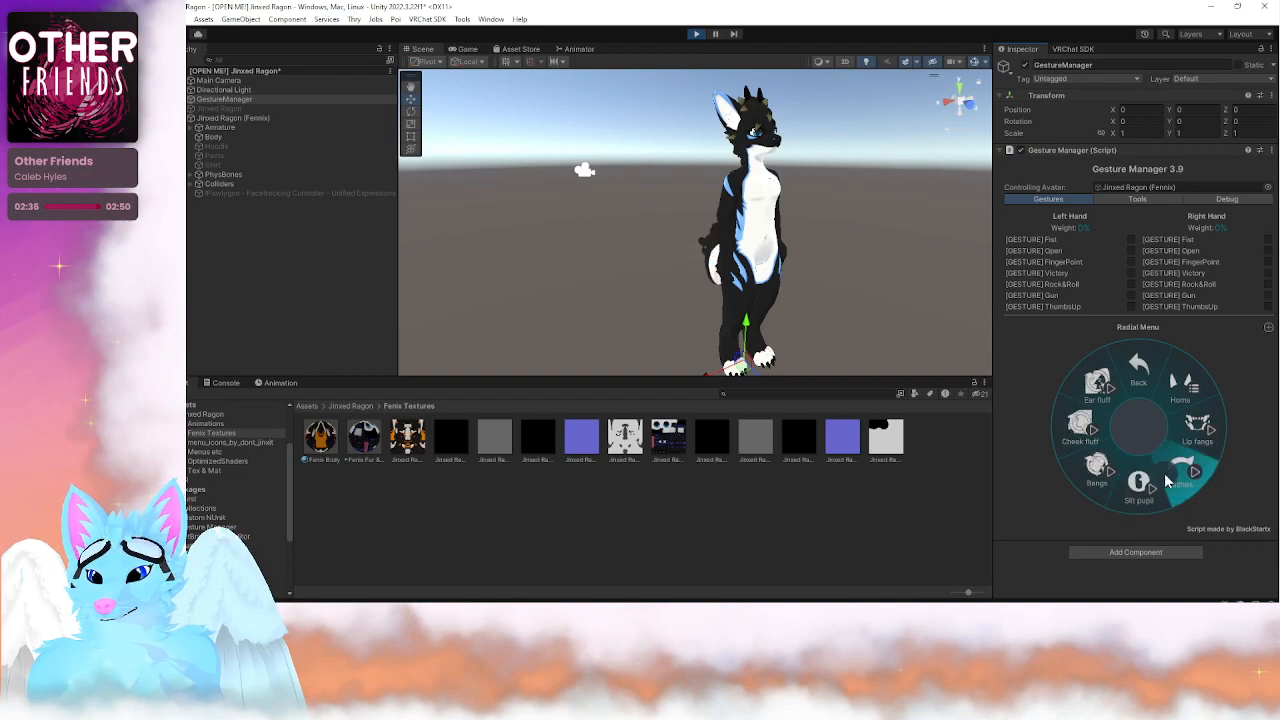
left_click(1198, 385)
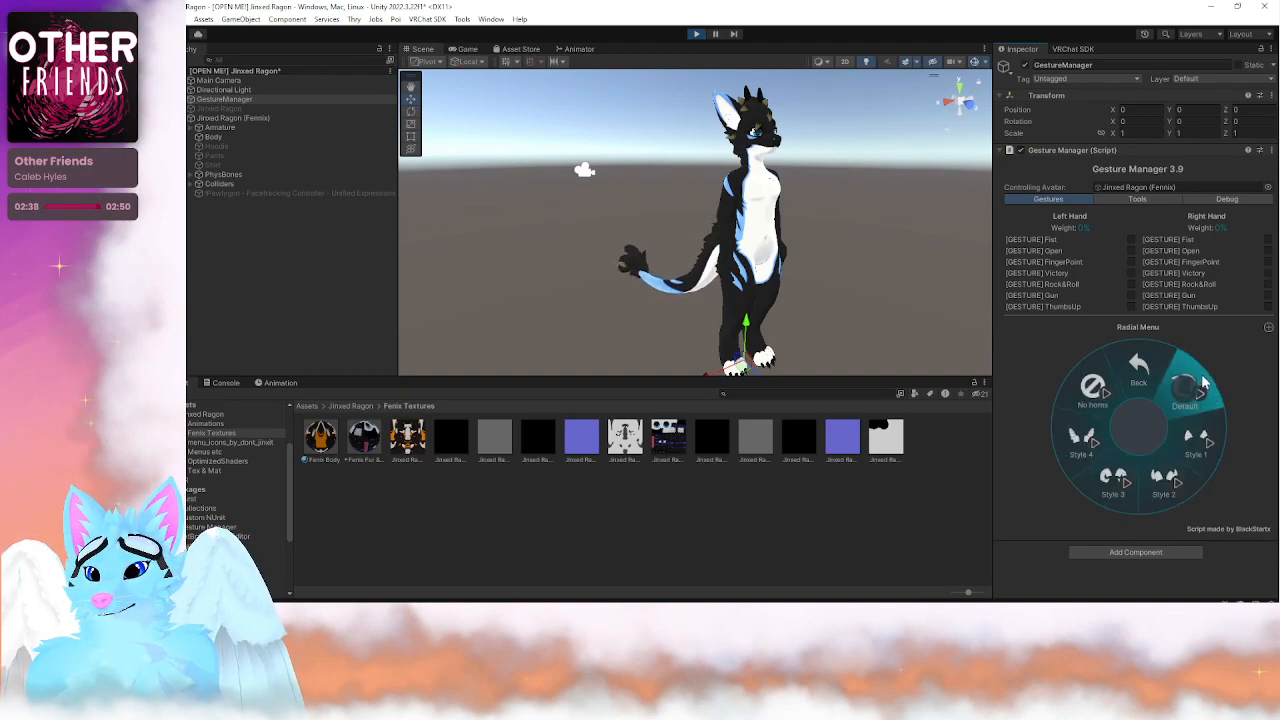
left_click(1203, 443)
left_click(1163, 481)
right_click_drag(880, 254, 792, 304)
key("w")
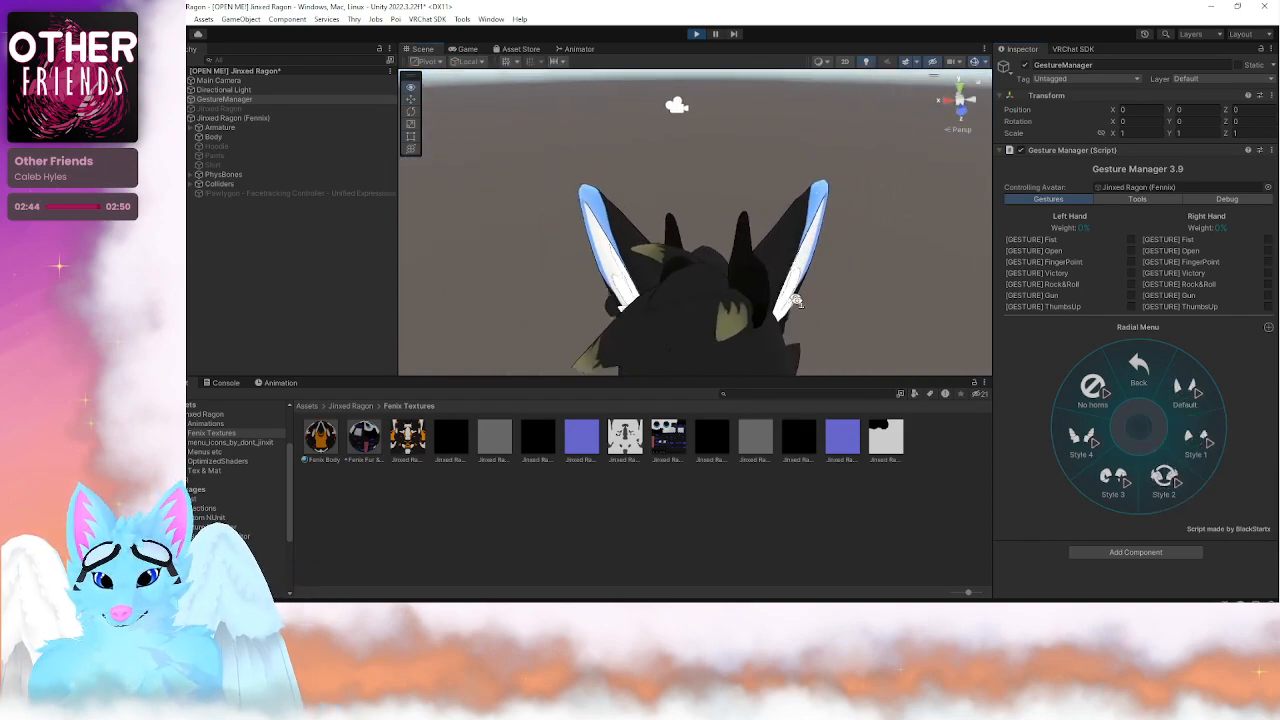
- Compare the remaining horn styles, finish on Style 4, view the head from the side, and return to the Customisations menu
left_click(1112, 489)
left_click(1079, 466)
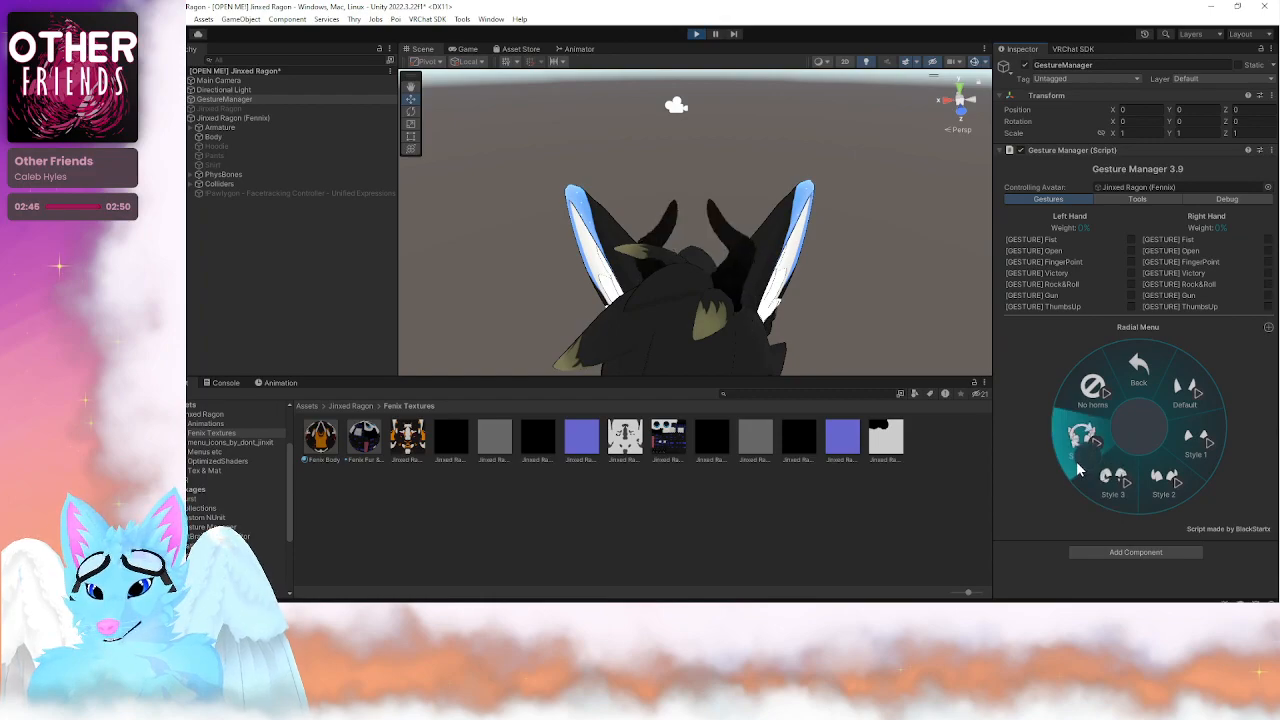
left_click(1198, 442)
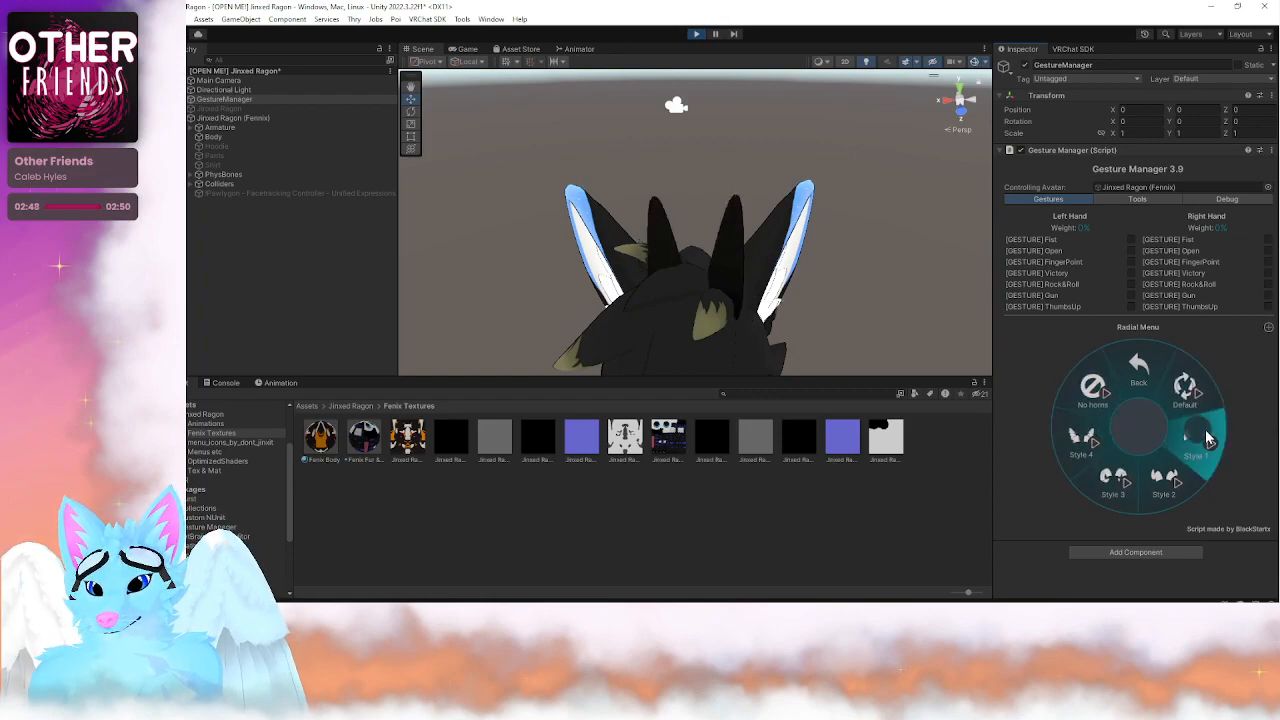
left_click(1183, 483)
left_click(1076, 438)
right_click_drag(810, 262, 655, 296)
left_click(1139, 372)
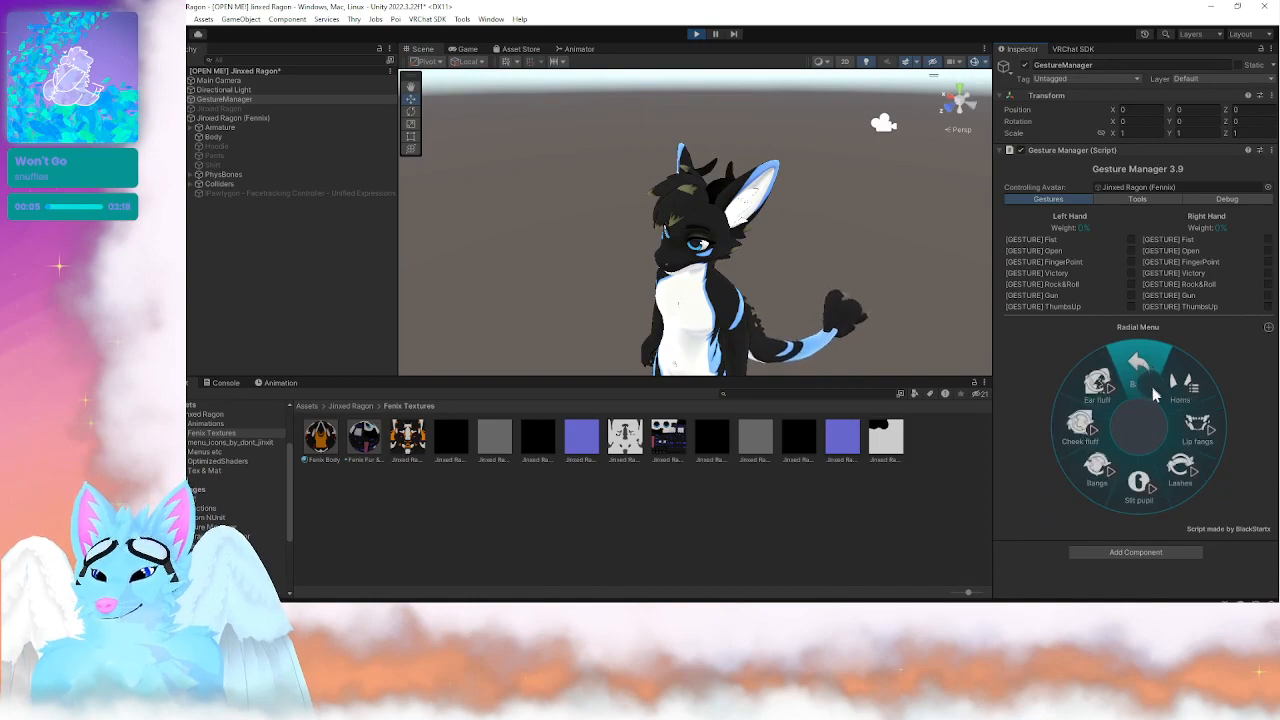
left_click(1139, 372)
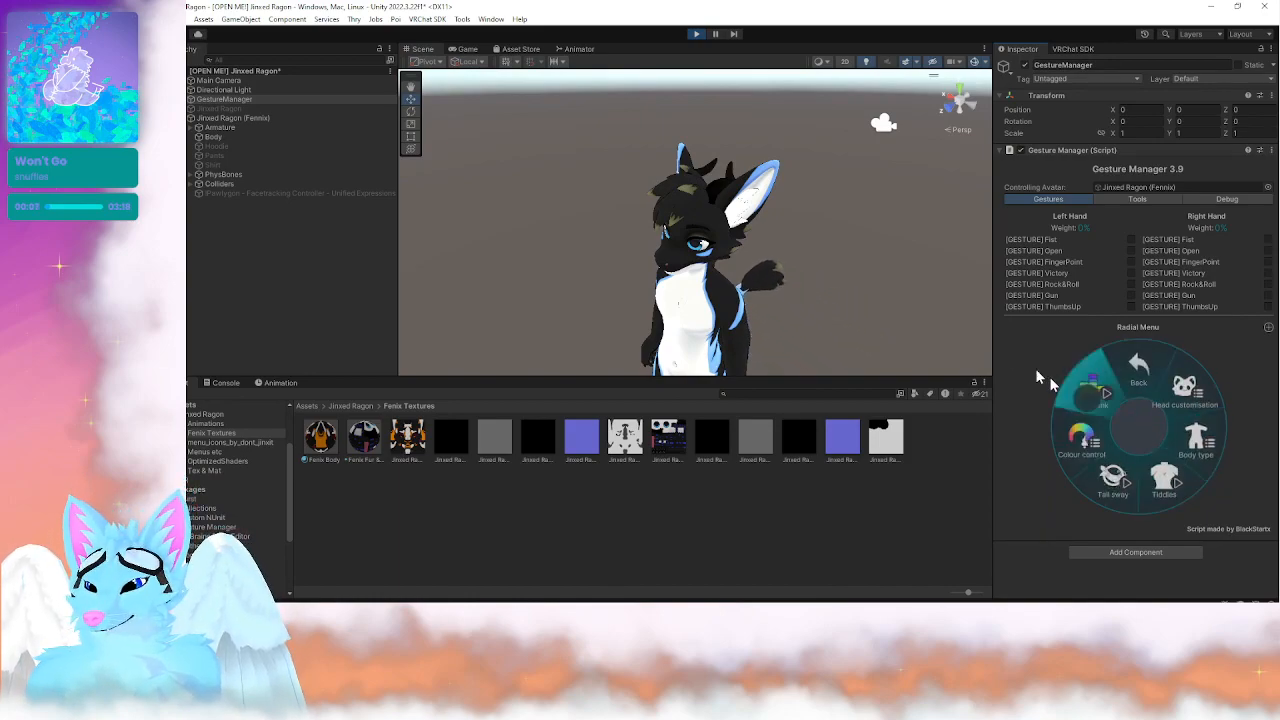
- Preview the chest toggle on the avatar, check the Body type options, and go back to the avatar's main radial menu
key("f")
right_click_drag(851, 405, 780, 272)
left_click(1180, 486)
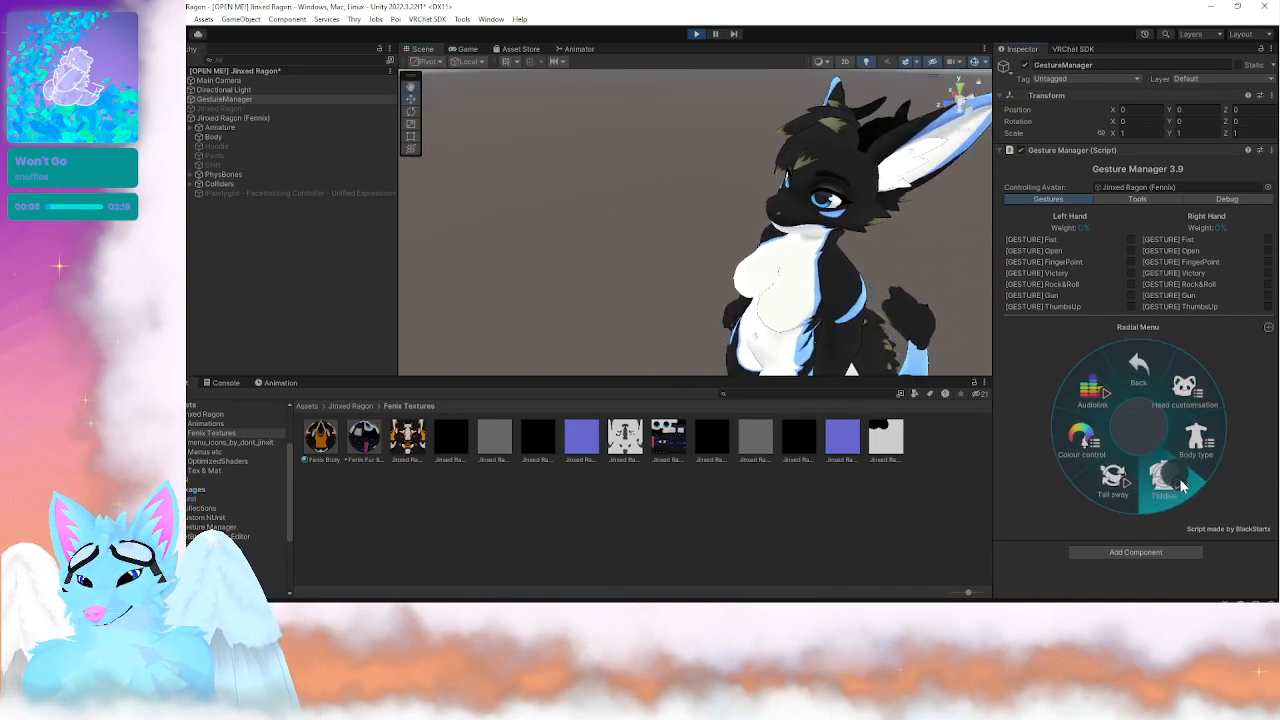
left_click(1196, 440)
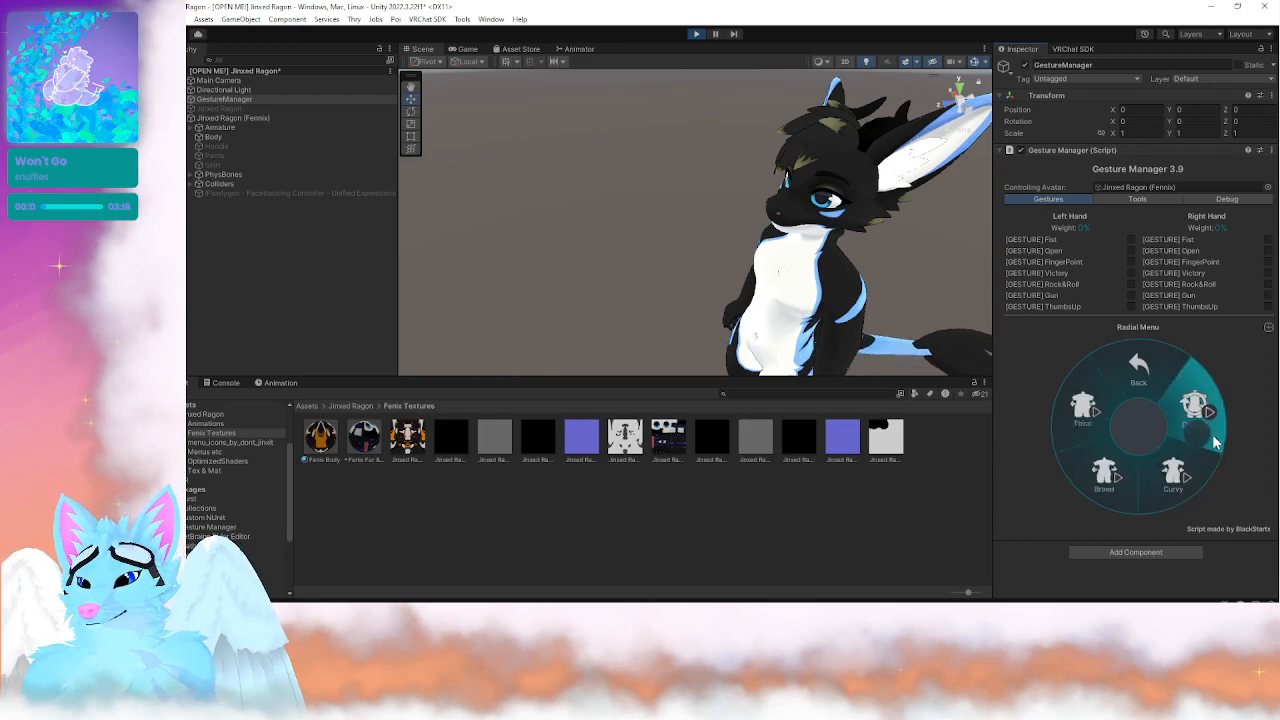
left_click(1136, 370)
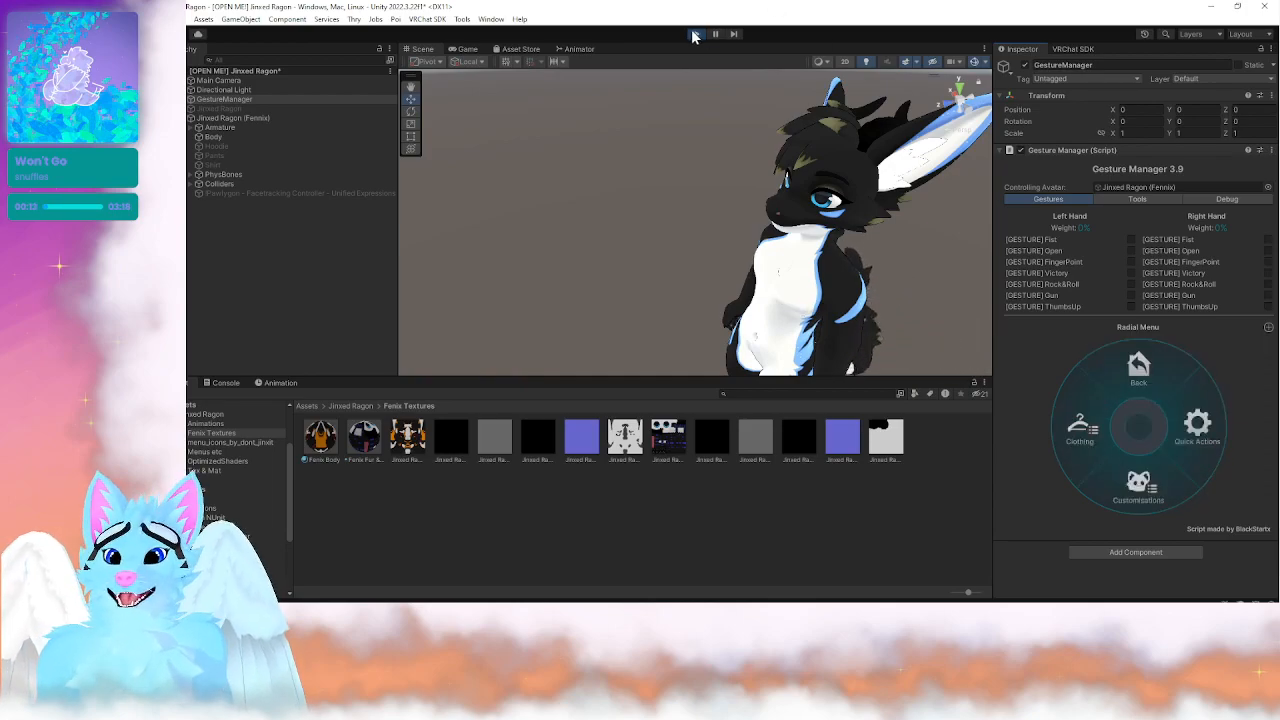
- Exit play mode and frame the clothed avatar in its T-pose from the front
left_click(697, 34)
left_click_drag(802, 240, 948, 238, "alt")
scroll(717, 122, "down", 6)
left_click_drag(717, 122, 765, 205, "alt")
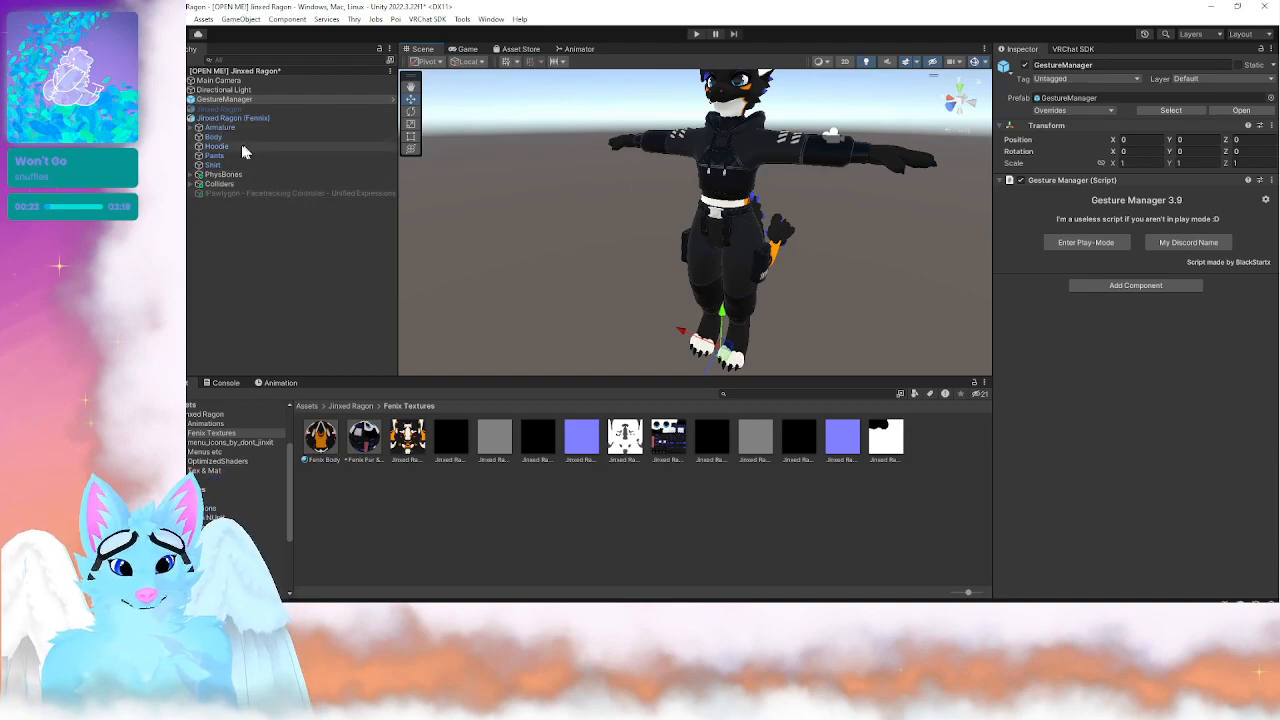
- Inspect the avatar's Facetracking Controller, Colliders and PhysBones objects in the hierarchy and scene
left_click(250, 185)
left_click(253, 193)
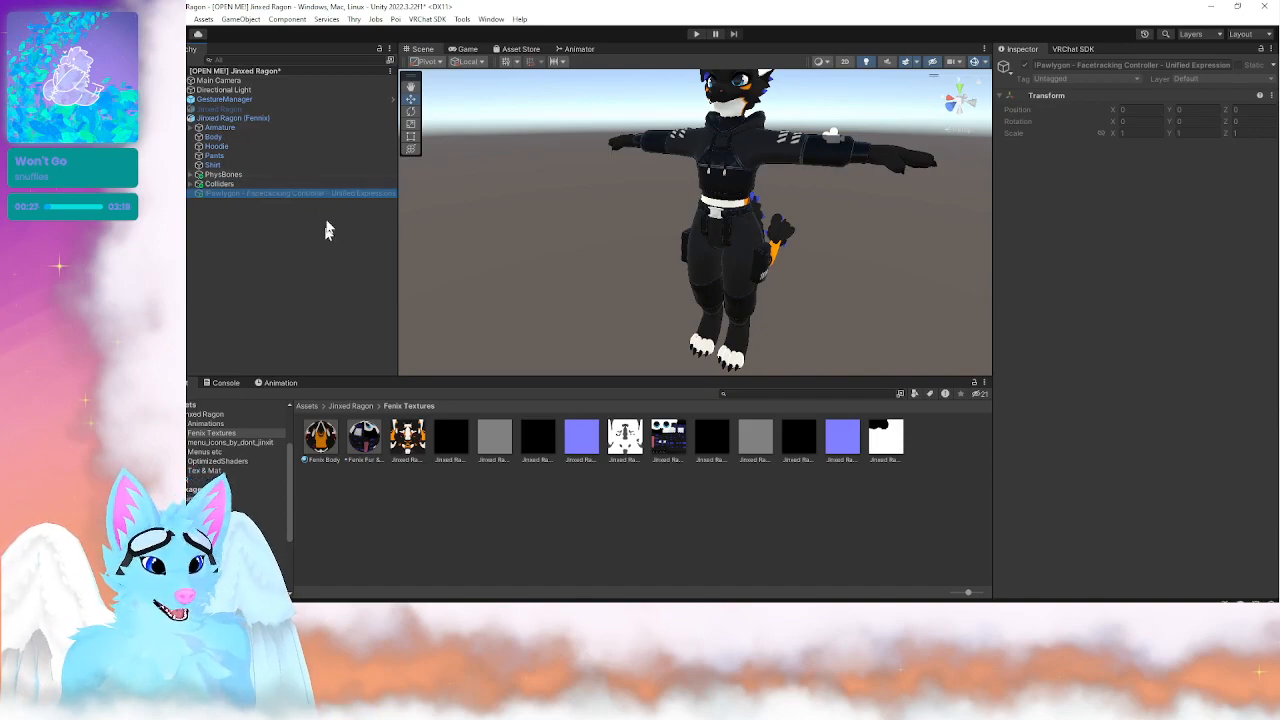
right_click_drag(483, 214, 455, 190)
left_click(253, 182)
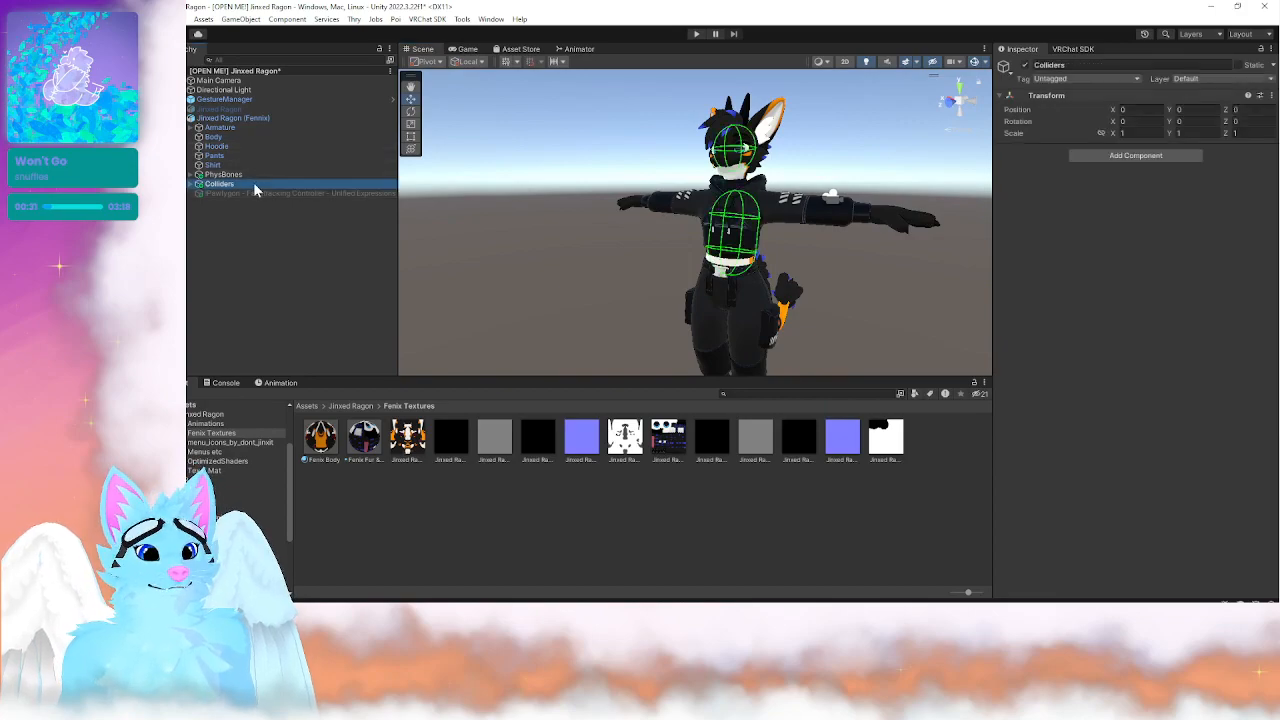
left_click(255, 172)
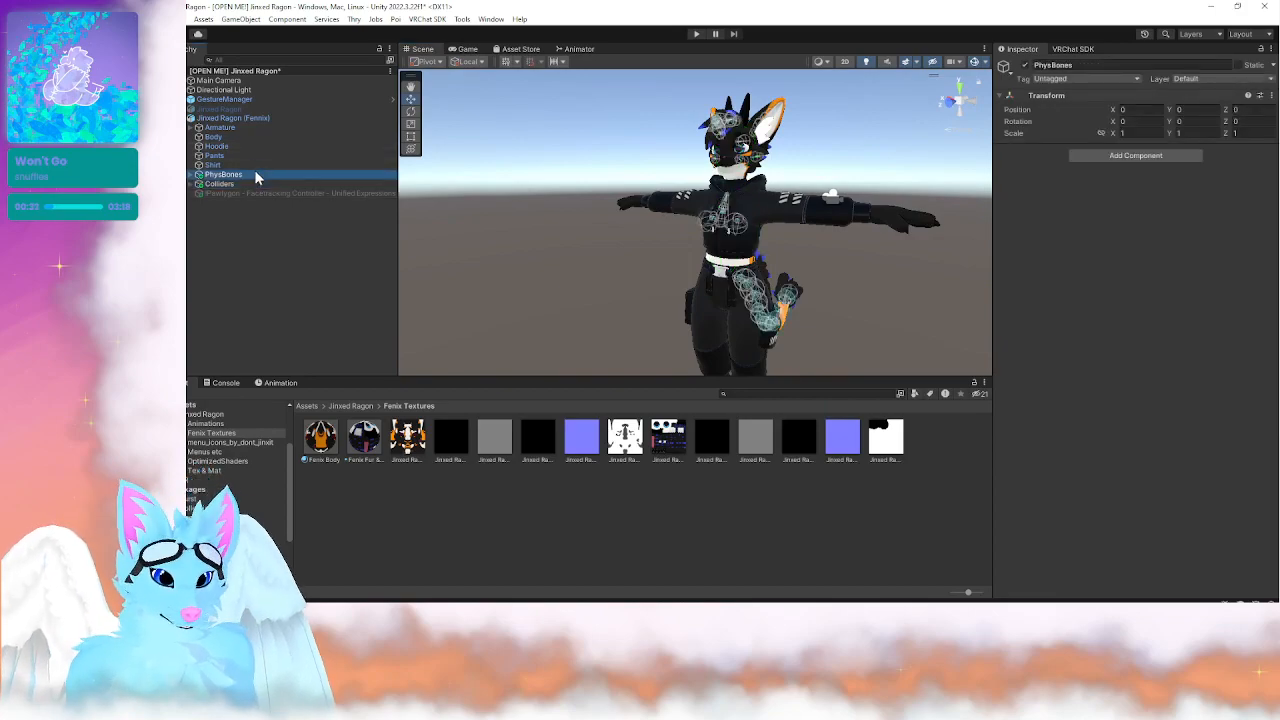
- Auto-fix the Fennix avatar's Streaming Mip Maps alert in the VRChat SDK builder and set the build type to Build & Test Your Avatar
left_click(240, 118)
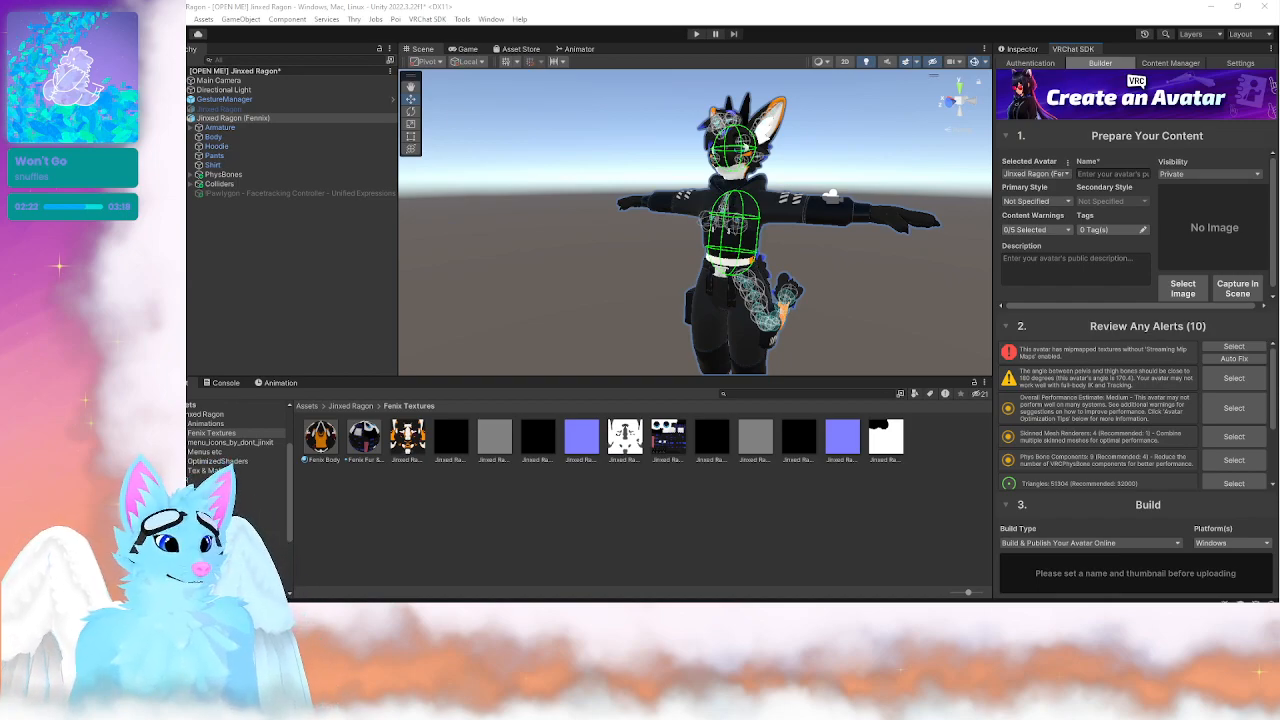
left_click(1240, 359)
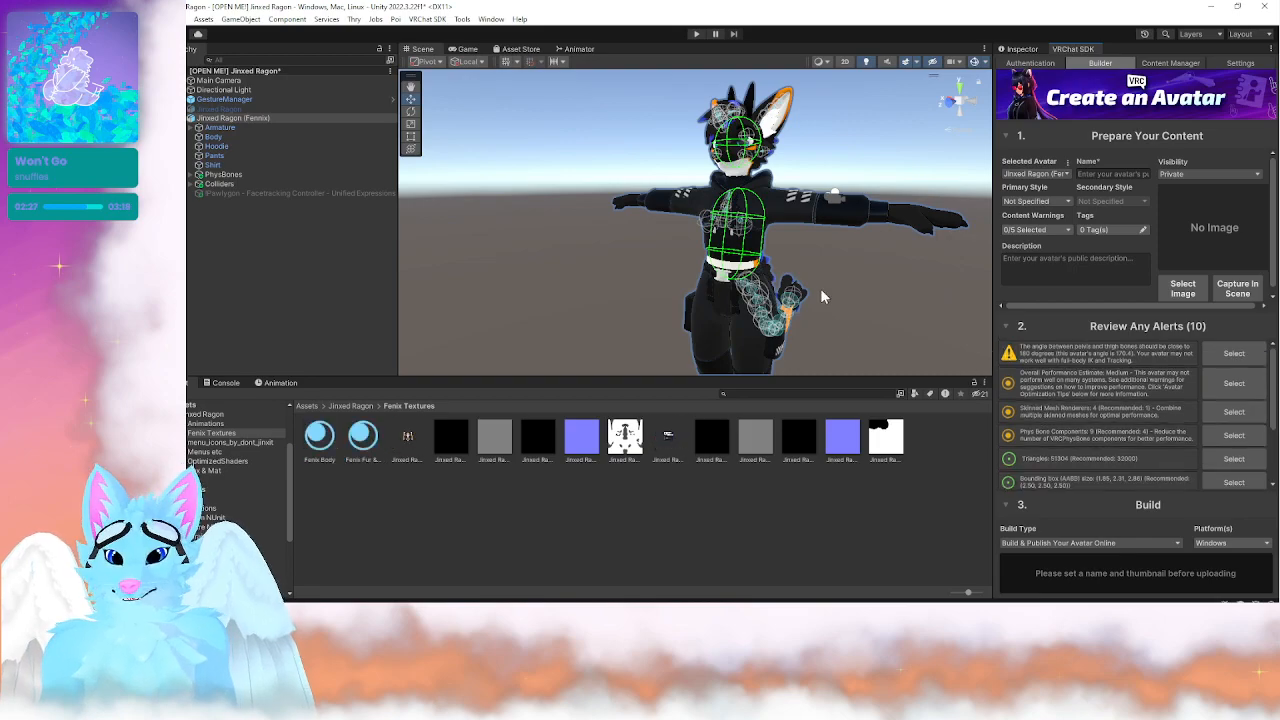
left_click_drag(846, 289, 742, 284, "alt")
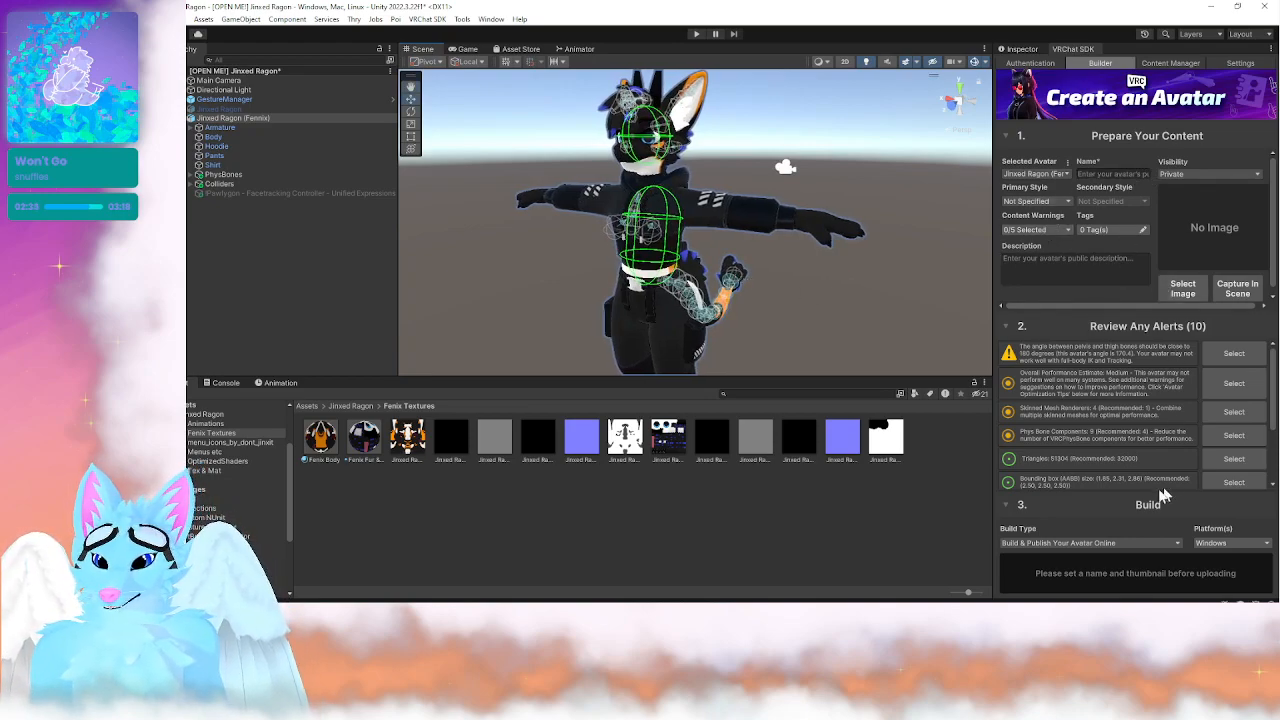
left_click(1116, 552)
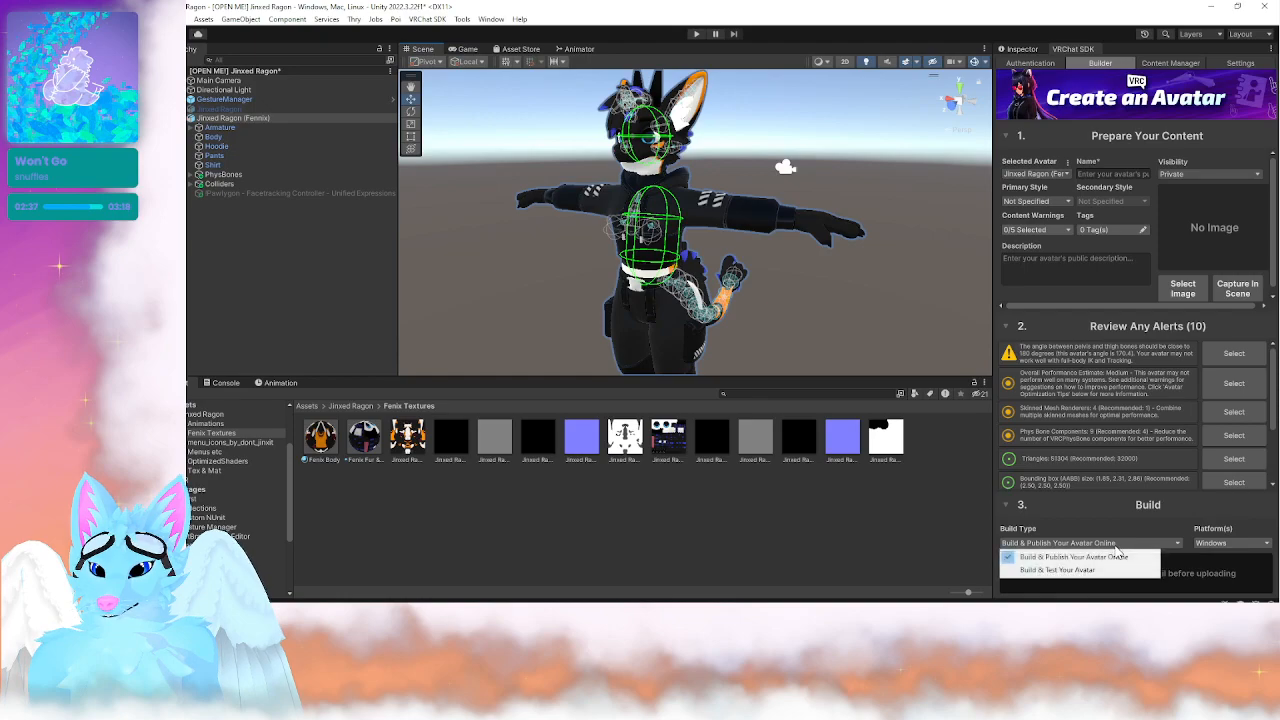
left_click(1082, 568)
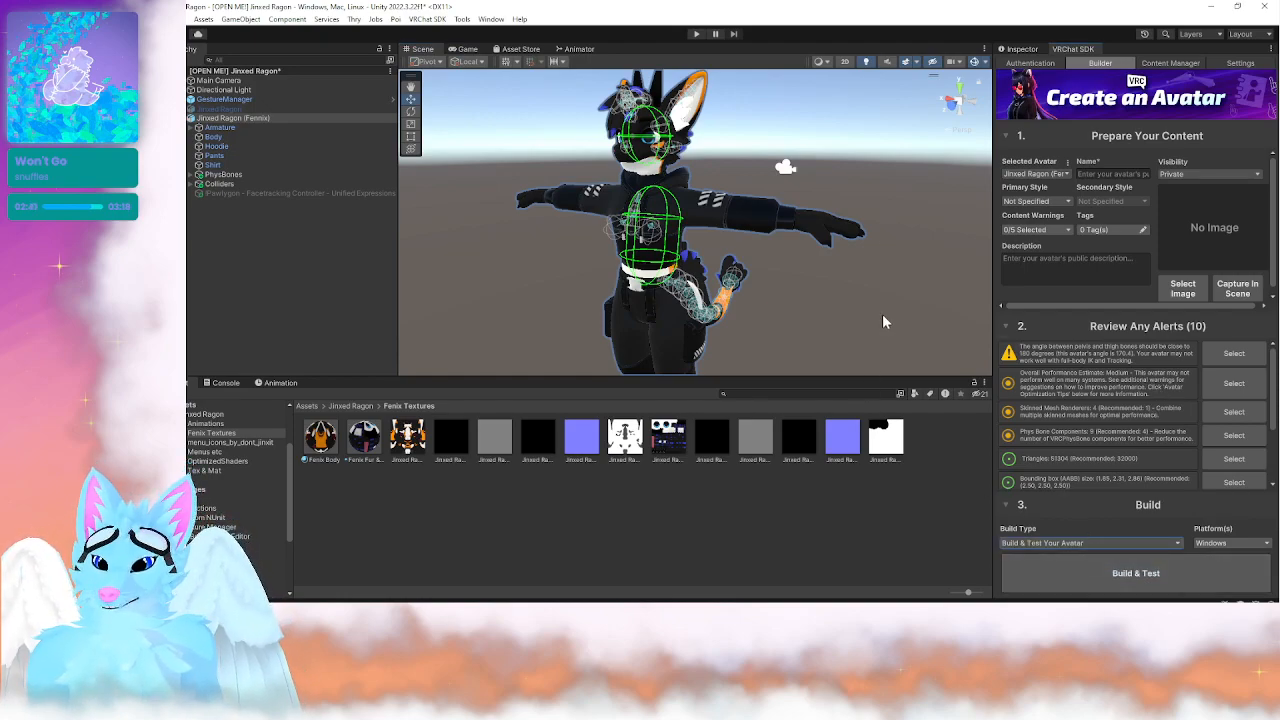
- Deselect the avatar, check the contents of the OptimizedShaders folder, and return to the Fenix Textures folder
middle_click_drag(849, 311, 852, 251)
scroll(840, 241, "down", 2)
middle_click_drag(799, 214, 803, 249)
left_click(803, 249)
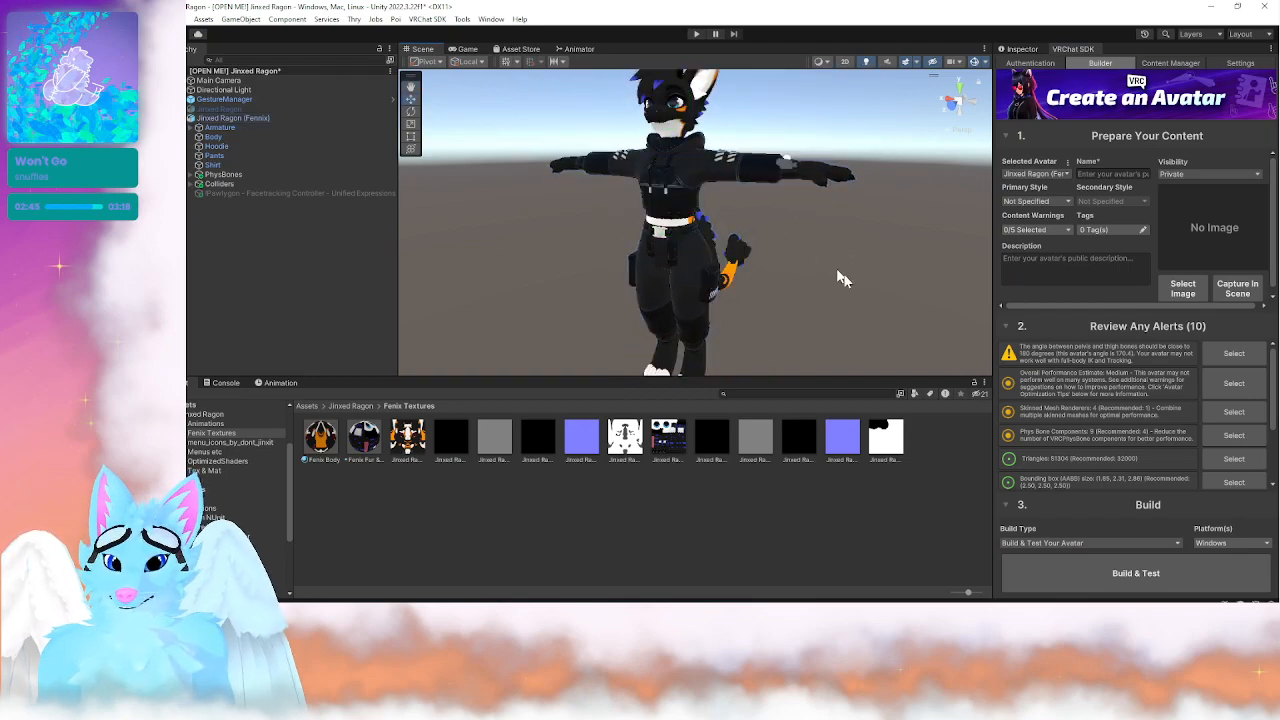
left_click(355, 407)
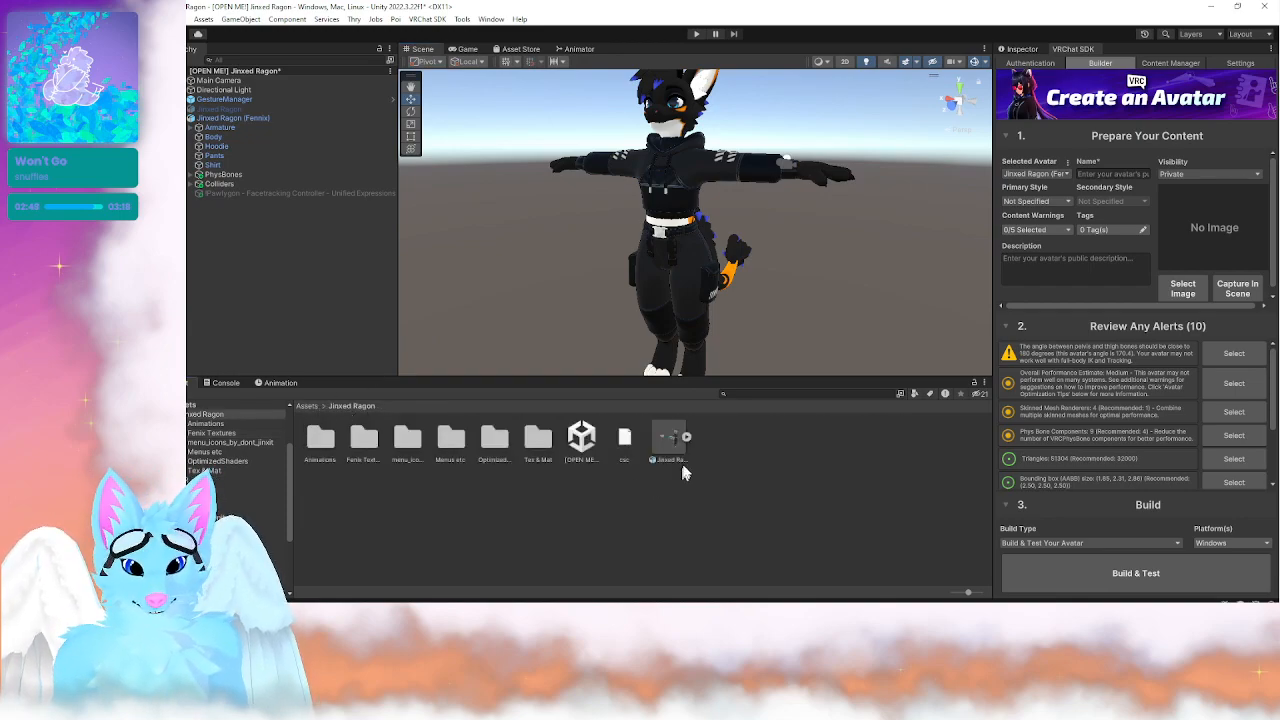
left_click(505, 437)
double_click(503, 432)
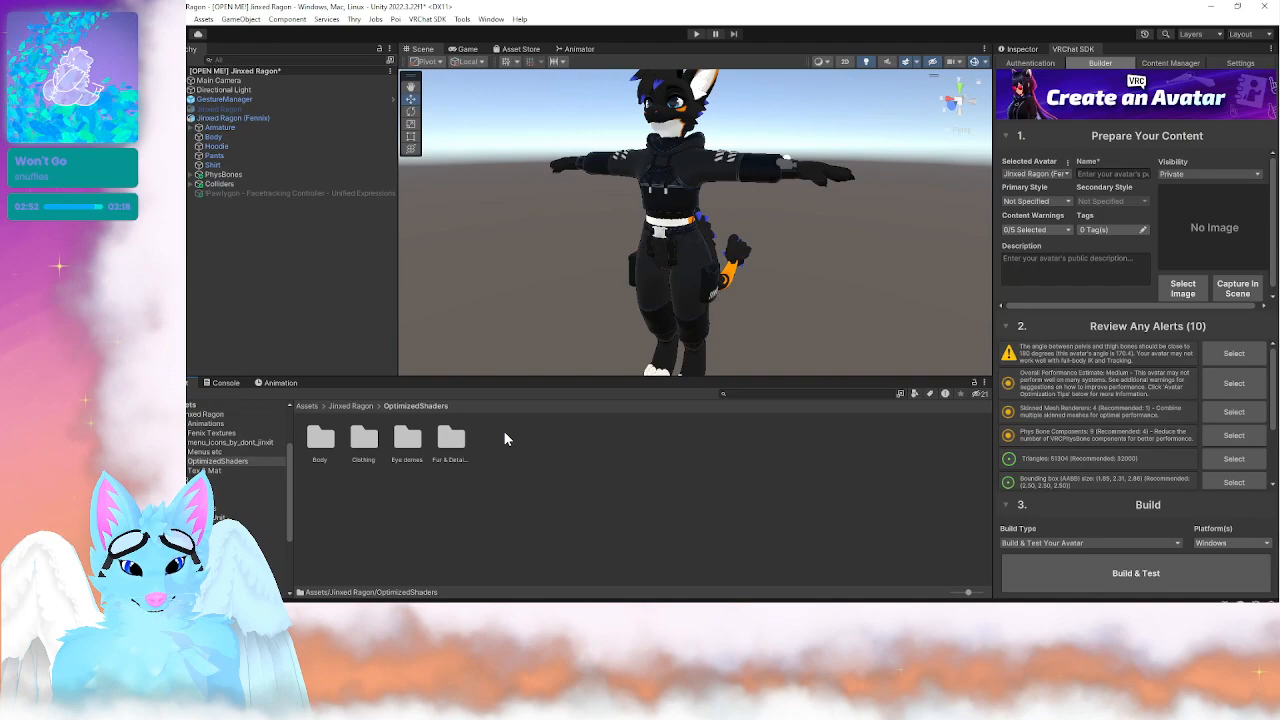
left_click(365, 407)
left_click(368, 447)
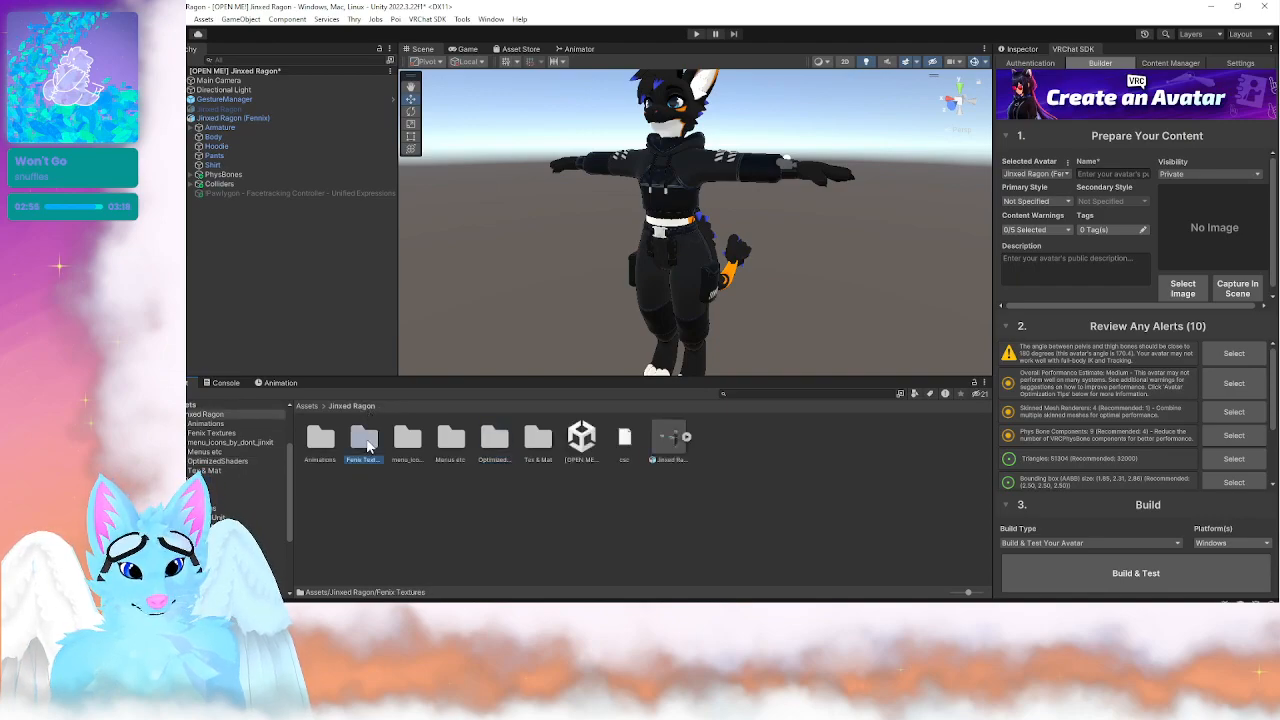
double_click(376, 438)
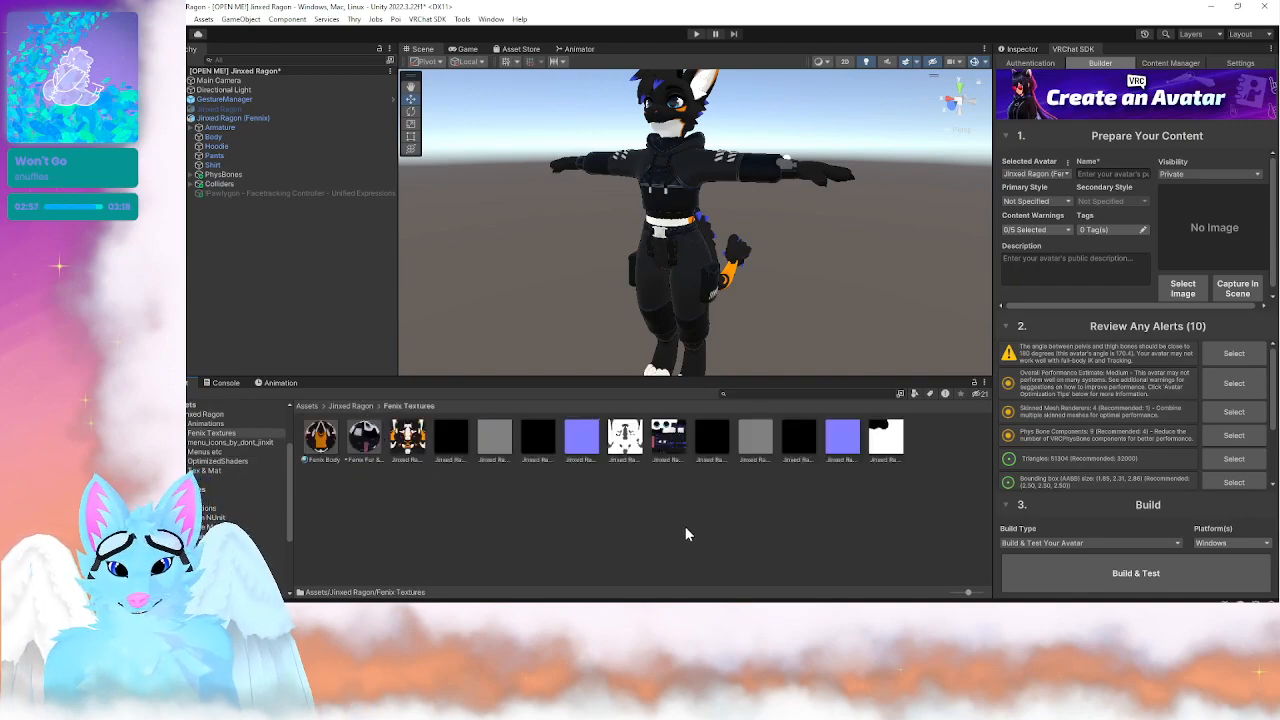
- Build the Fennix avatar for testing, accepting Thry's automatic lighting fix and the material locking, and dismiss the build notice
left_click(1182, 574)
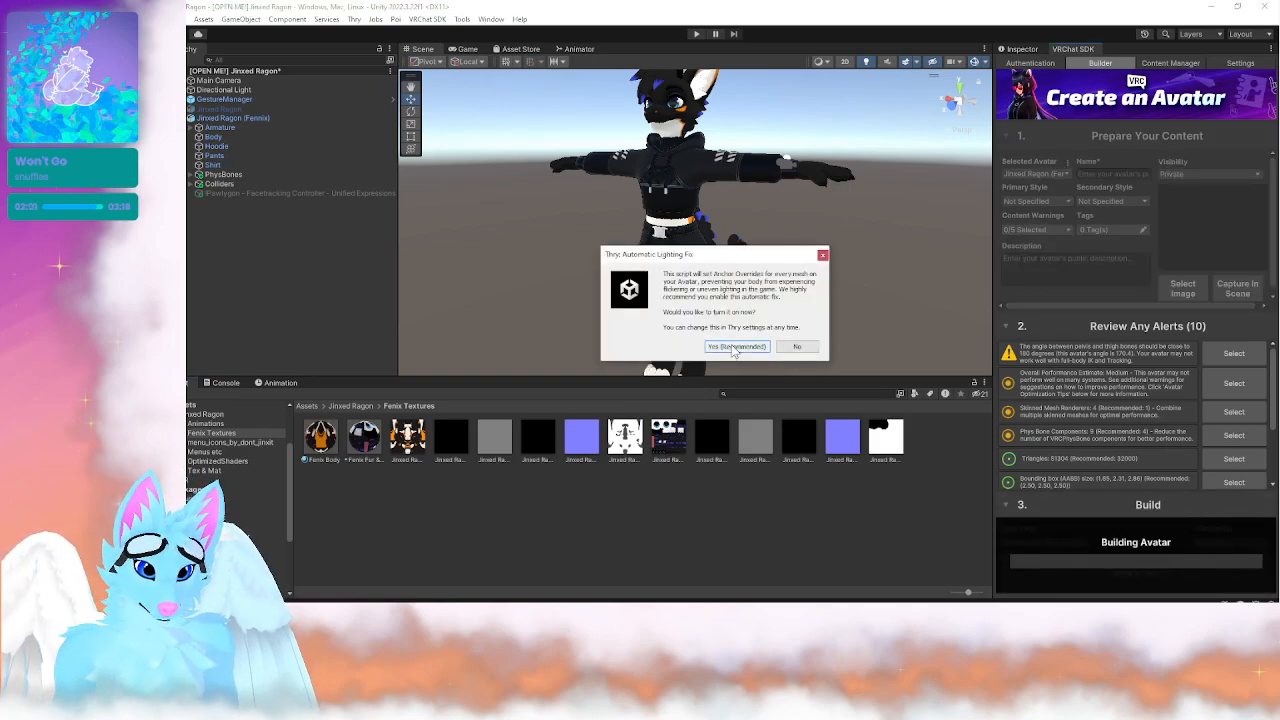
left_click(735, 347)
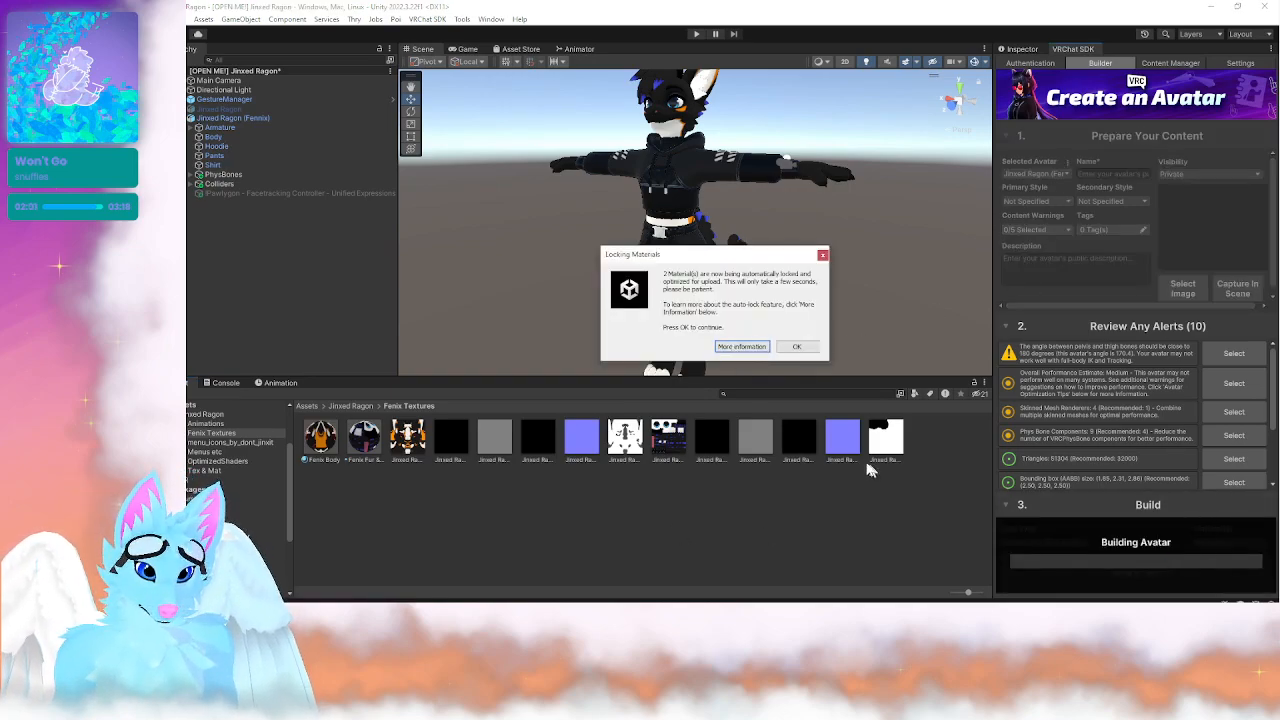
left_click(797, 346)
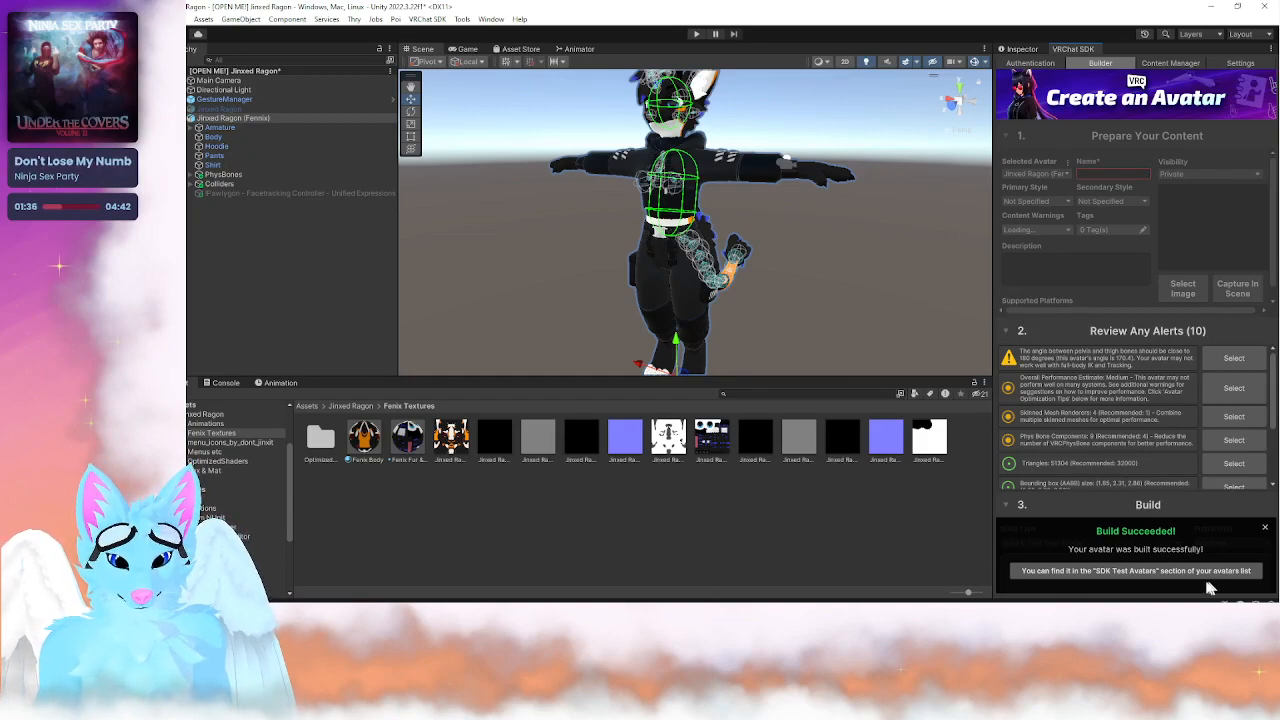
left_click(1265, 527)
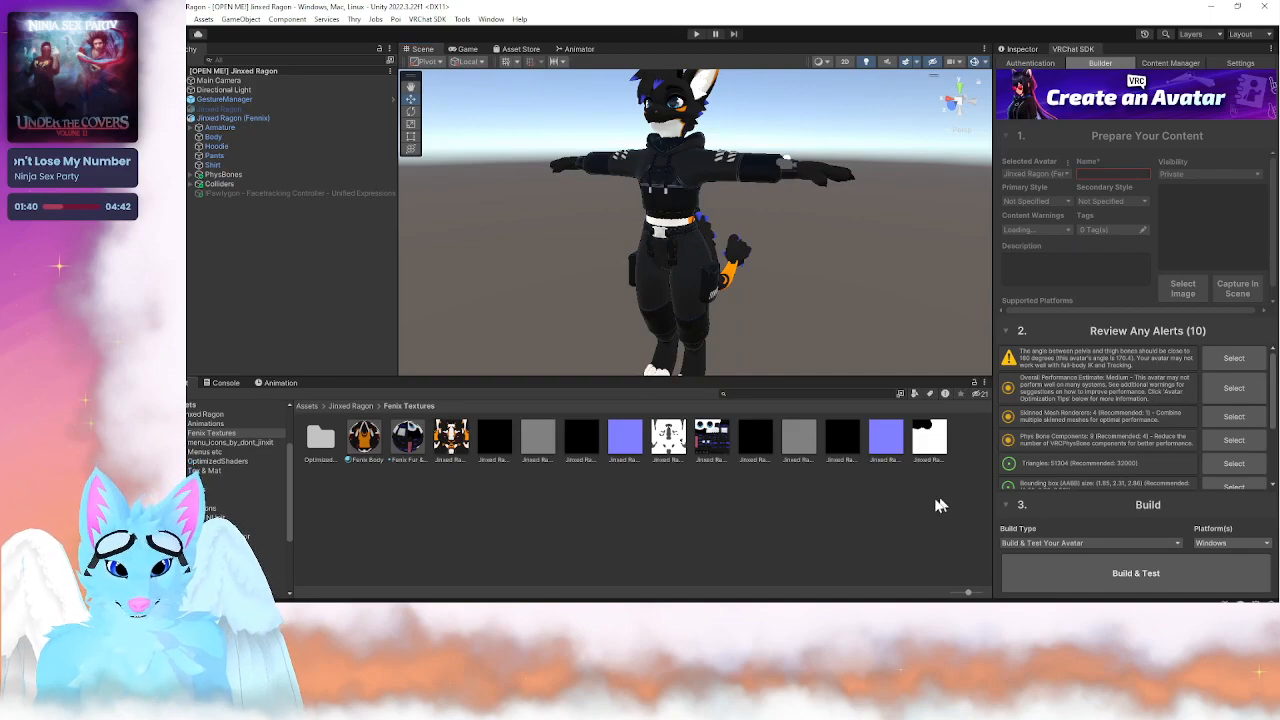
left_click(362, 446)
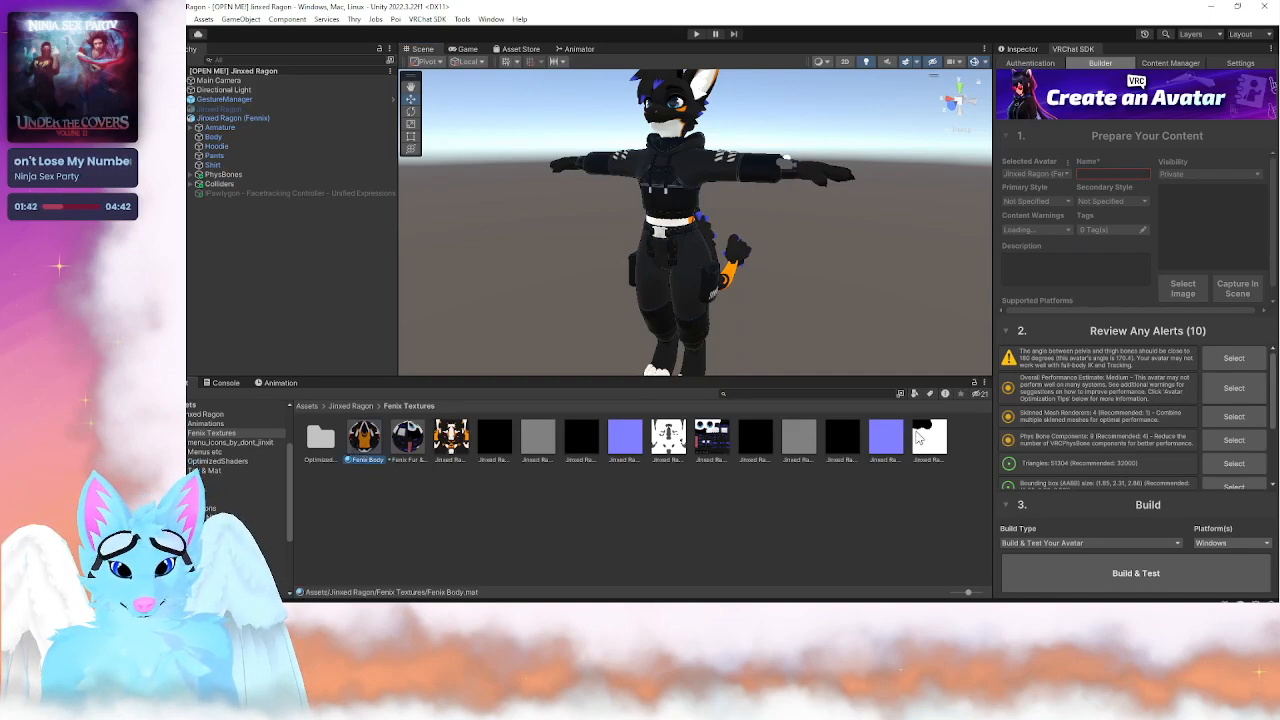
left_click(362, 407)
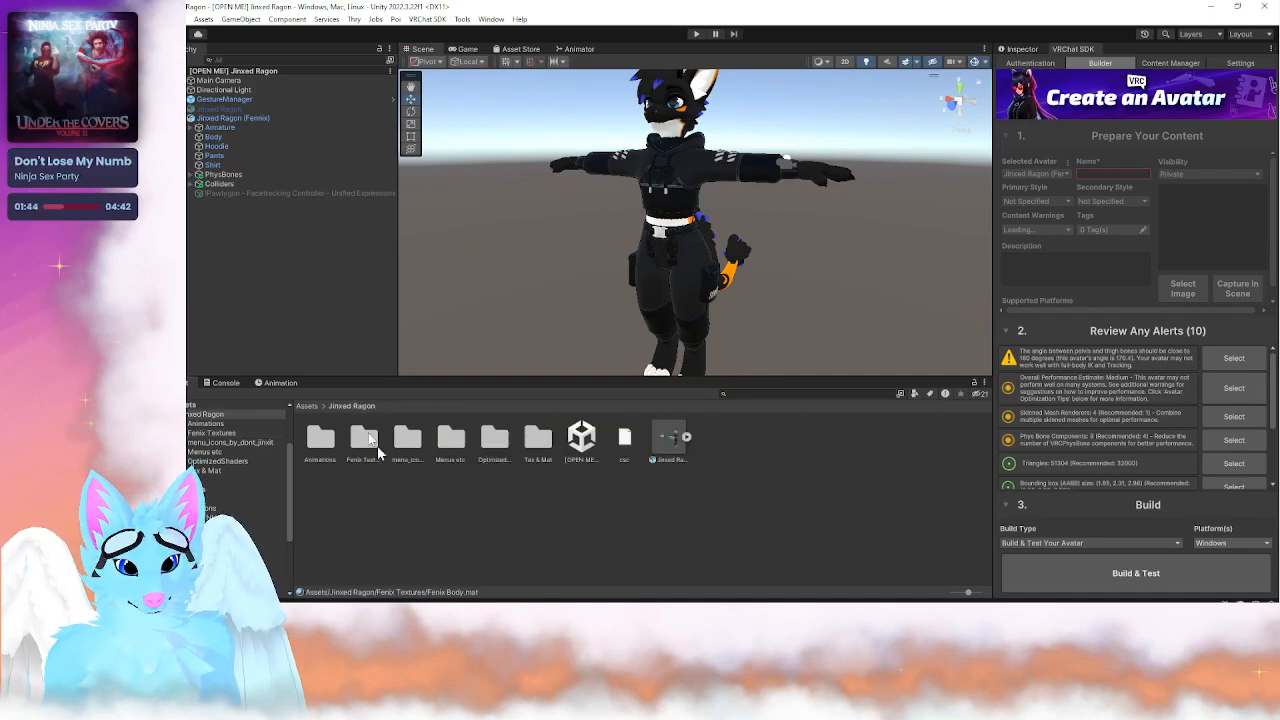
left_click(368, 448)
right_click(370, 447)
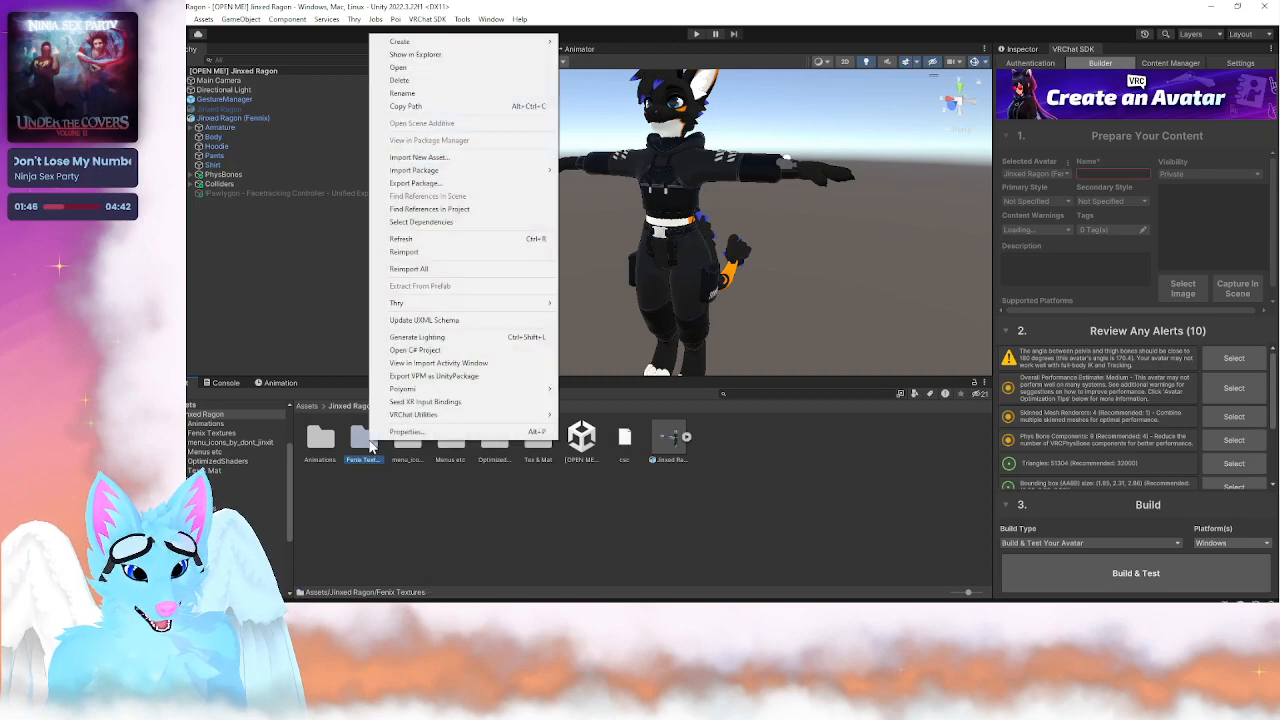
left_click(443, 184)
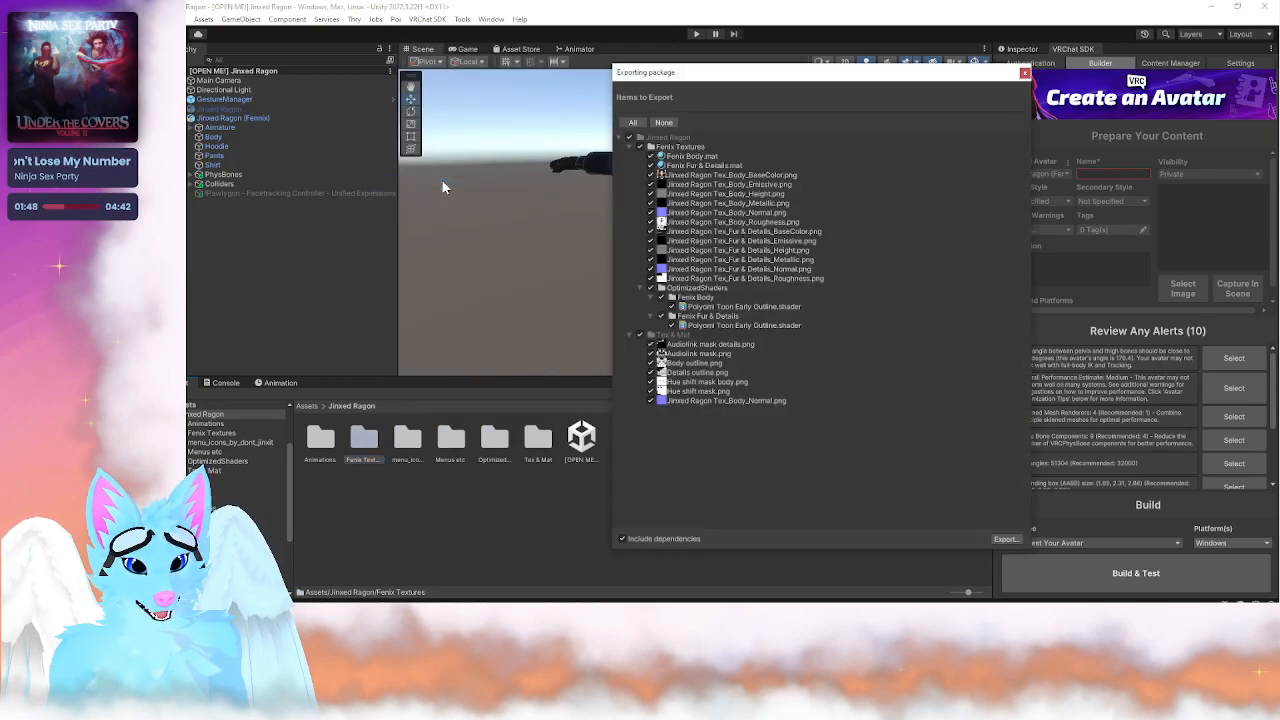
left_click(622, 538)
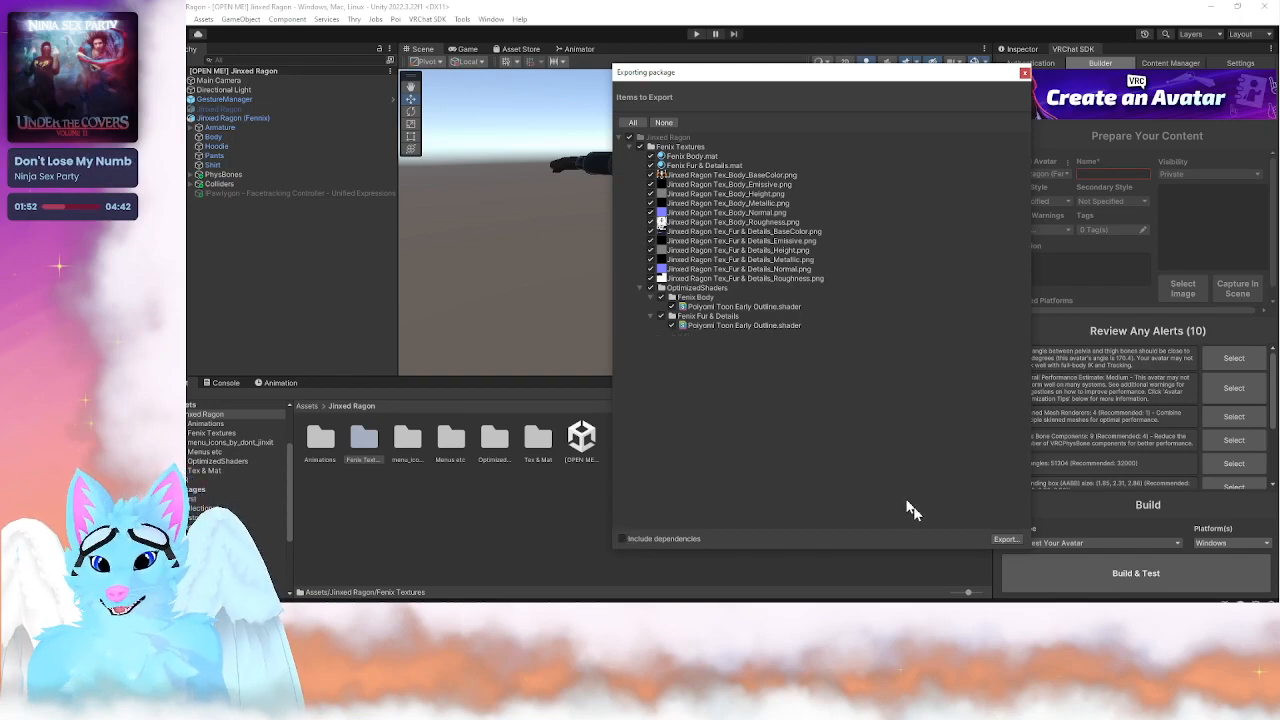
left_click(1006, 539)
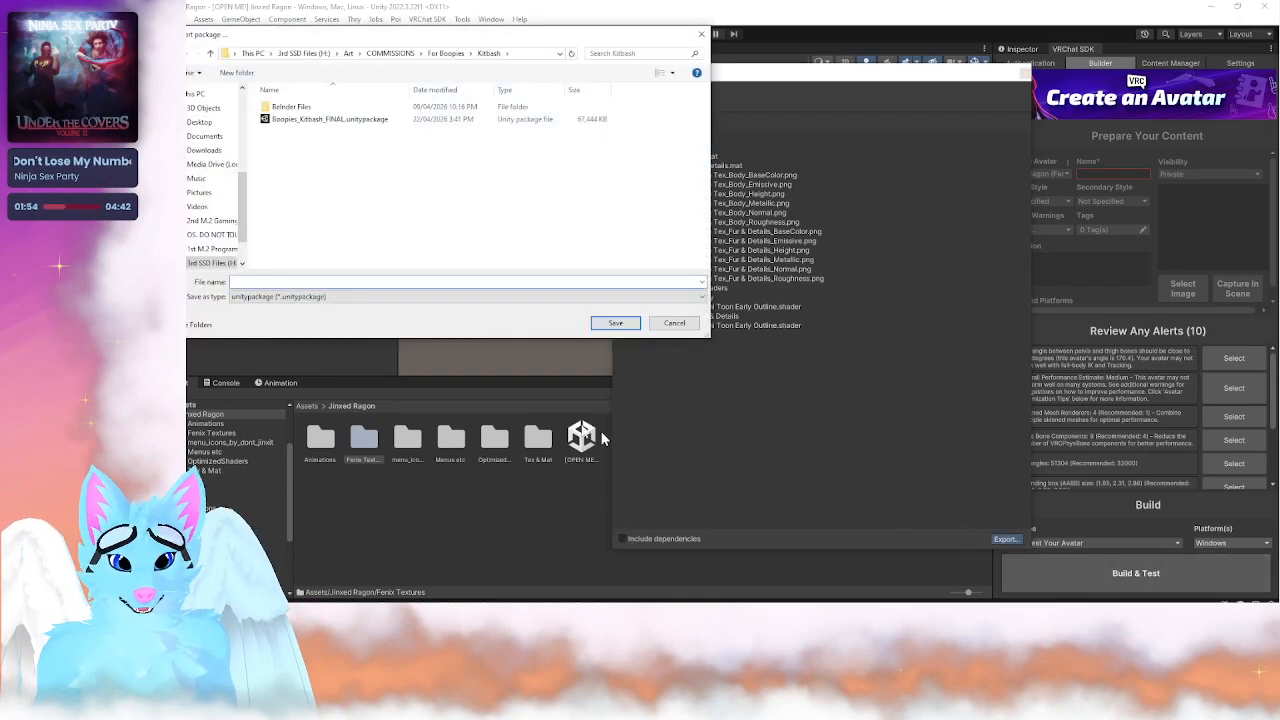
left_click(400, 55)
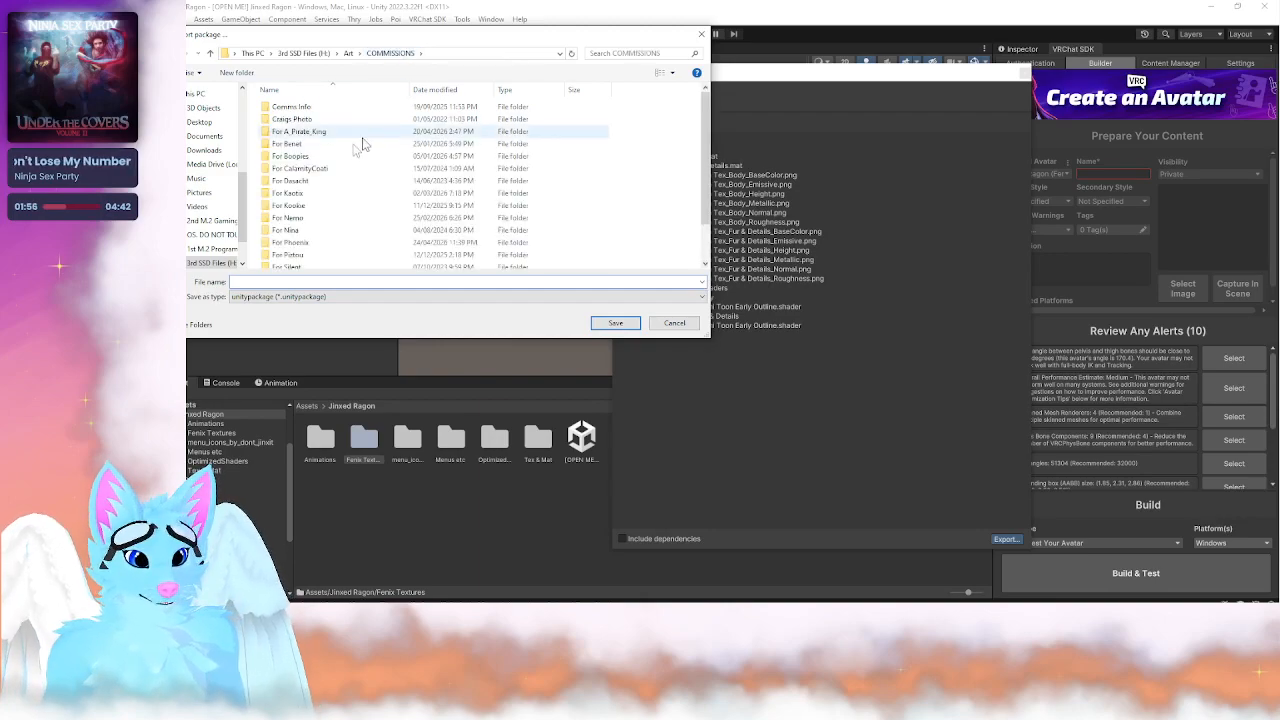
double_click(312, 243)
left_click(312, 297)
left_click(314, 279)
left_click(314, 281)
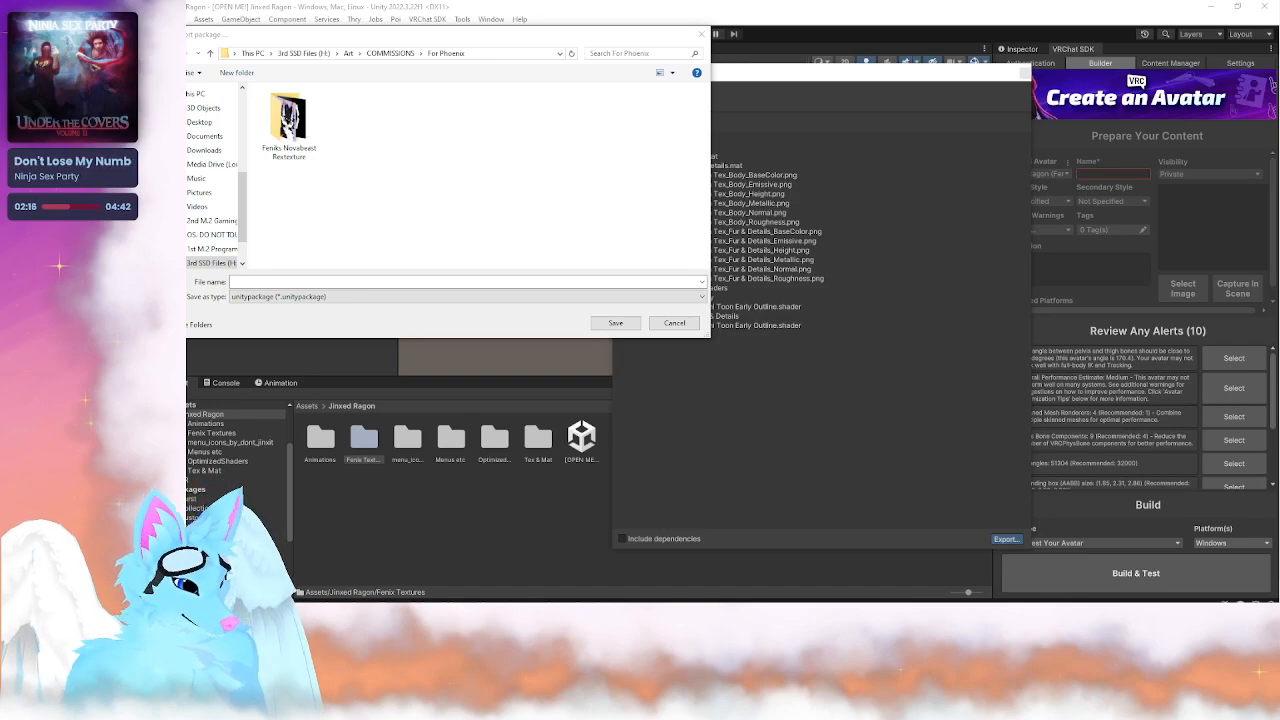
left_click(694, 324)
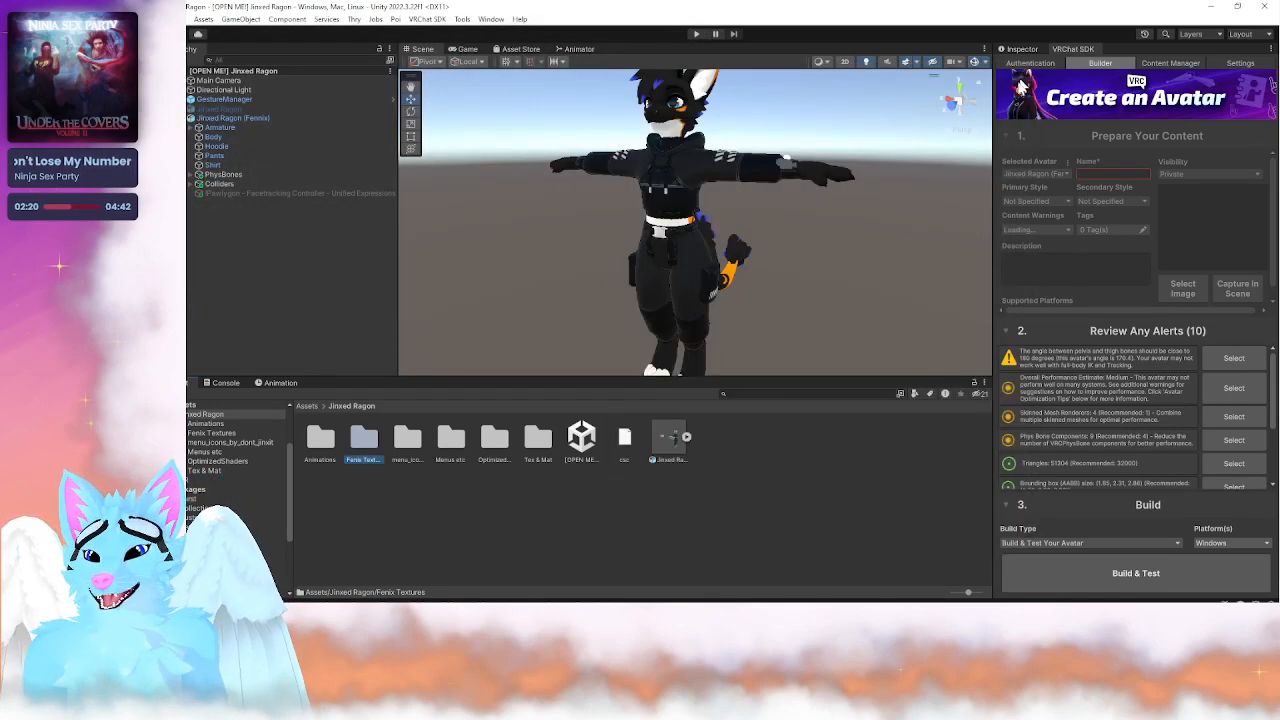
- Rename the avatar object to "Jinxed Ragon (Feniks)" and the Fenix Textures folder to "Feniks Textures"
left_click(264, 119)
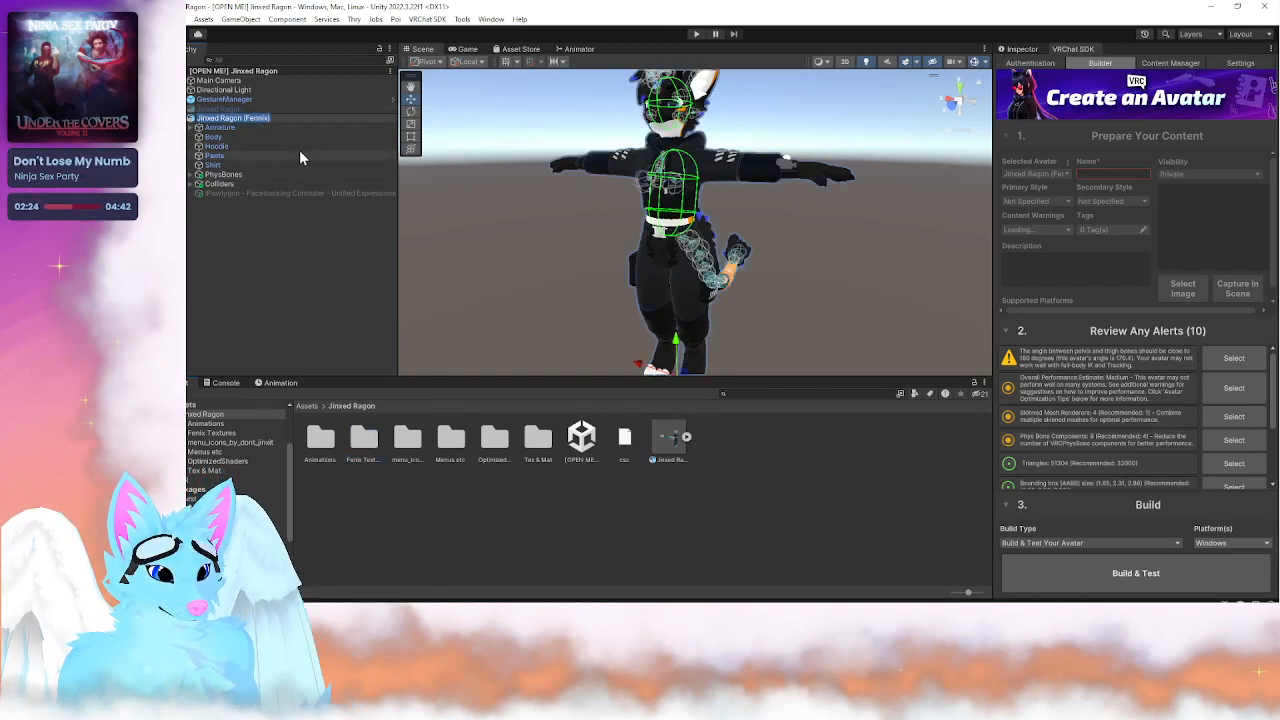
left_click(262, 119)
key("Escape")
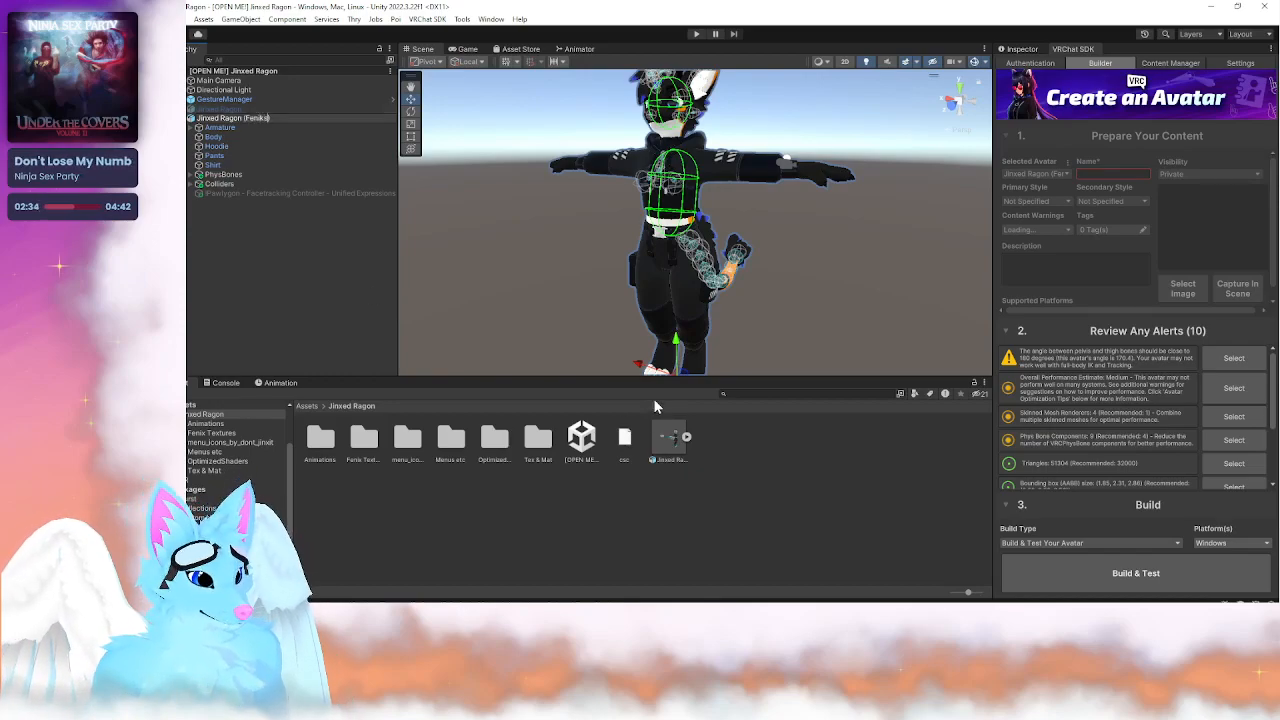
key("Return")
left_click(366, 467)
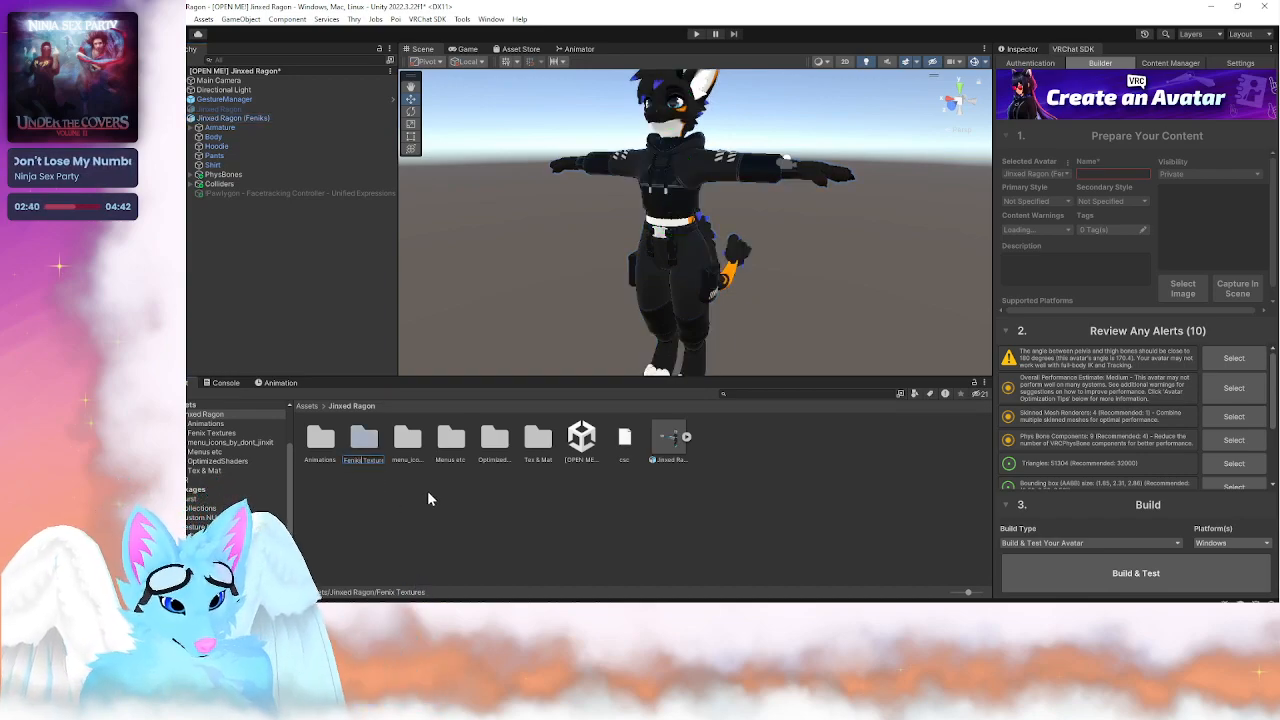
key("Return")
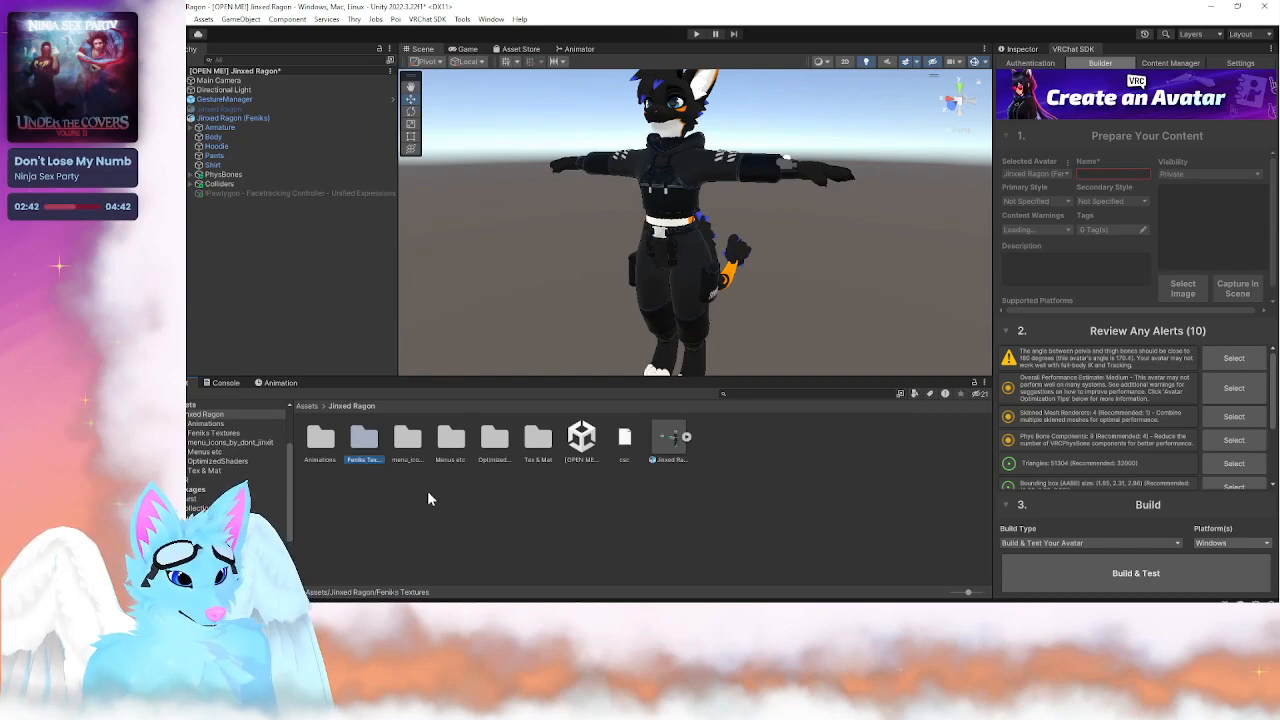
- Rename the Fenix Body material inside the Feniks Textures folder to "Feniks Body"
double_click(366, 445)
left_click(368, 462)
left_click(368, 462)
left_click(361, 460)
key("BackSpace")
type("ks")
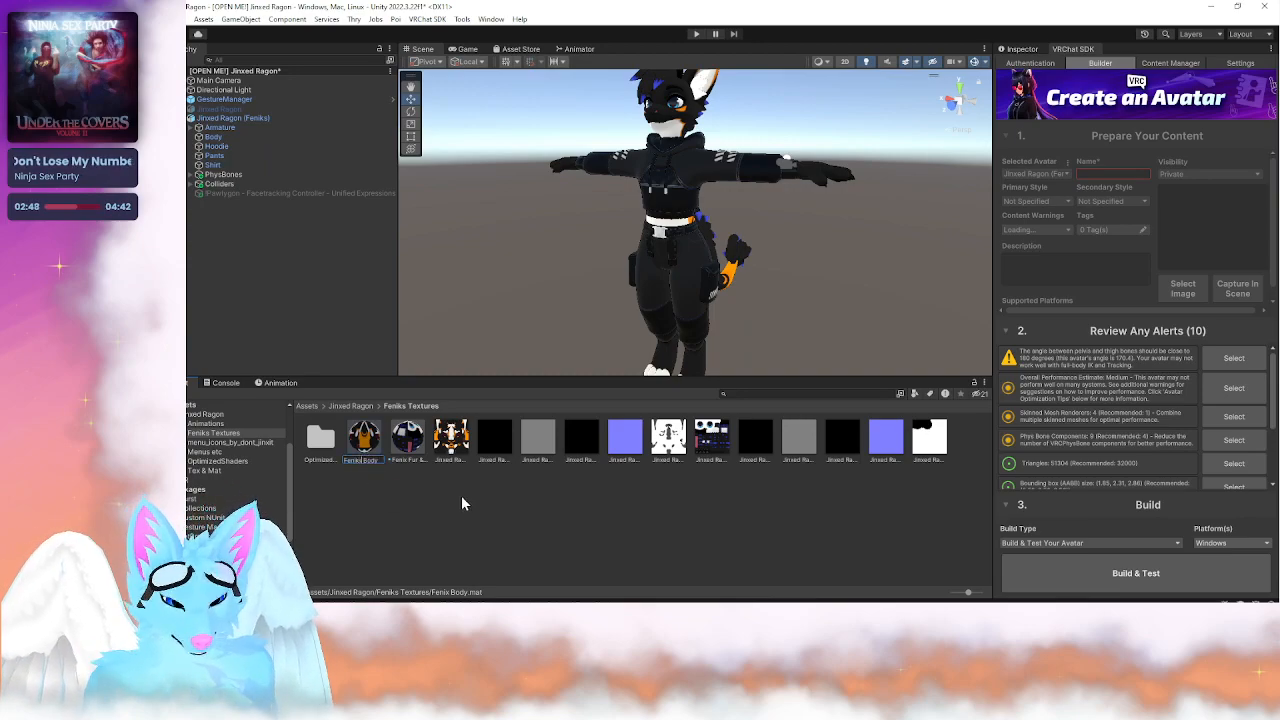
key("Return")
- Rename the Fenix Fur & Details material to "Feniks Fur & Details"
left_click(409, 461)
left_click(407, 459)
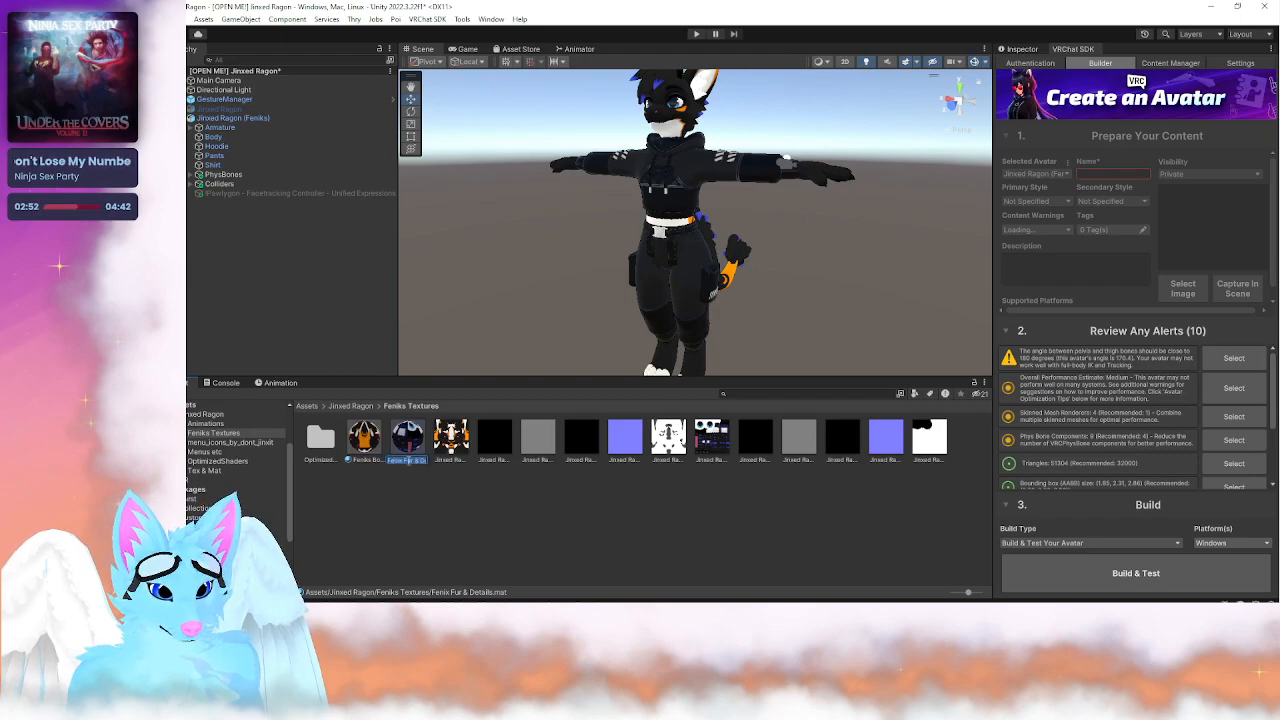
key("Left")
key("BackSpace")
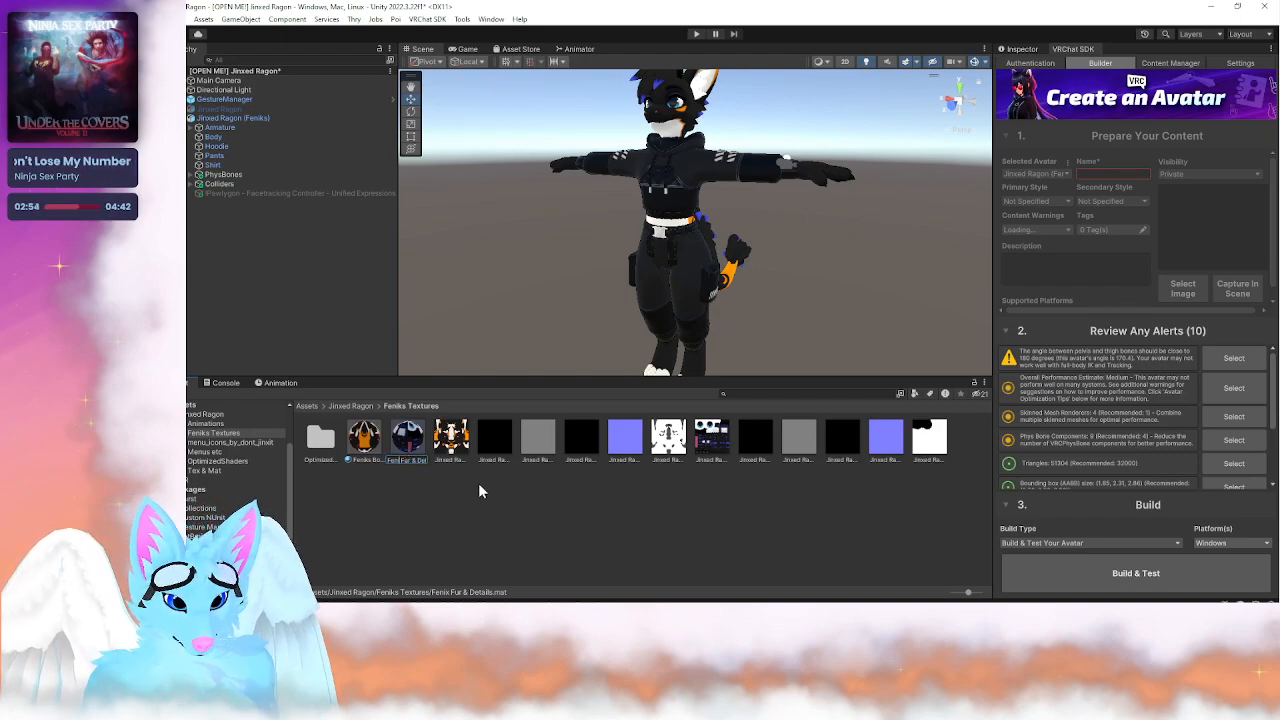
type("ks")
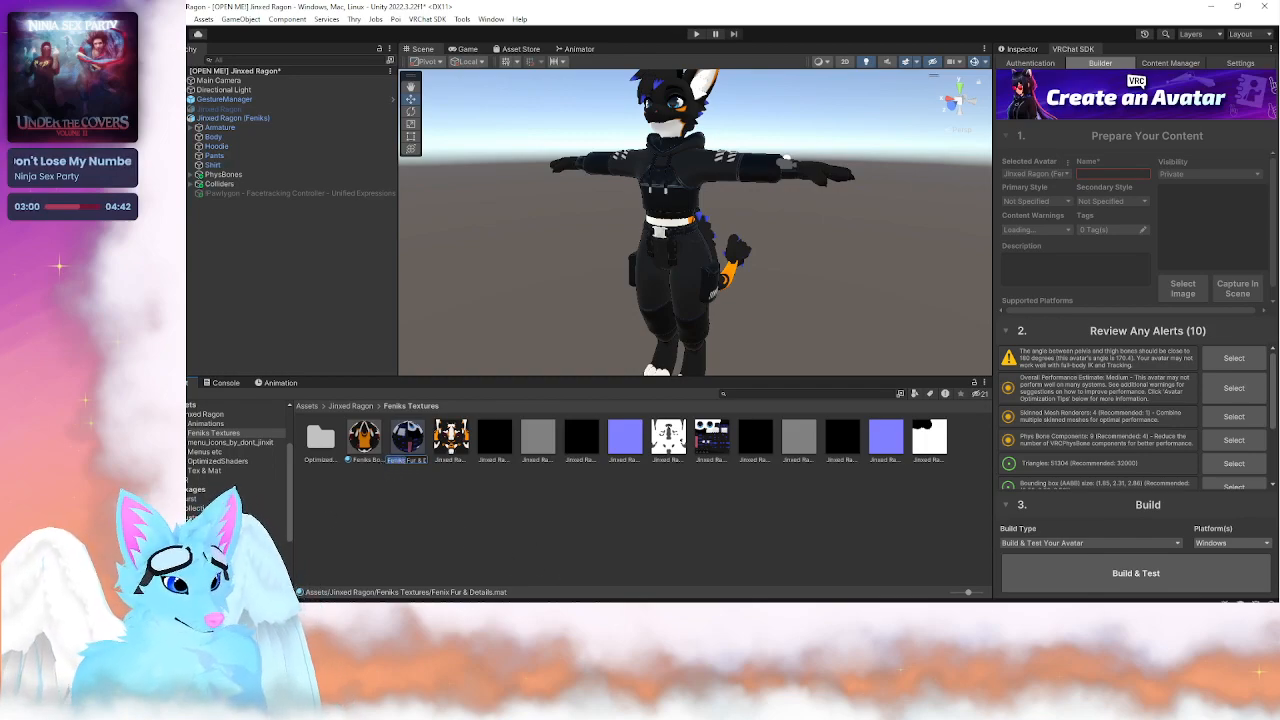
key("Return")
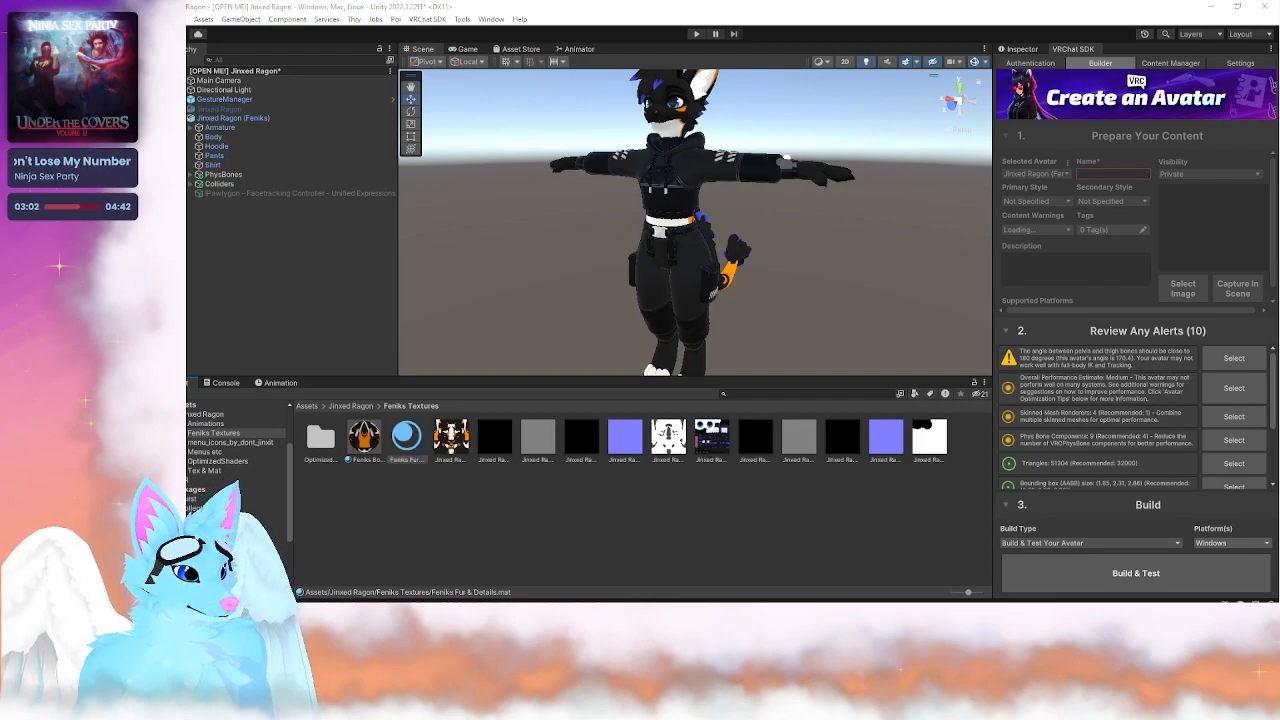
left_click(520, 505)
- Rename the body base colour texture to "Feniks Jinxed Ragon Tex_Body_BaseColor"
left_click(448, 440)
left_click(437, 460)
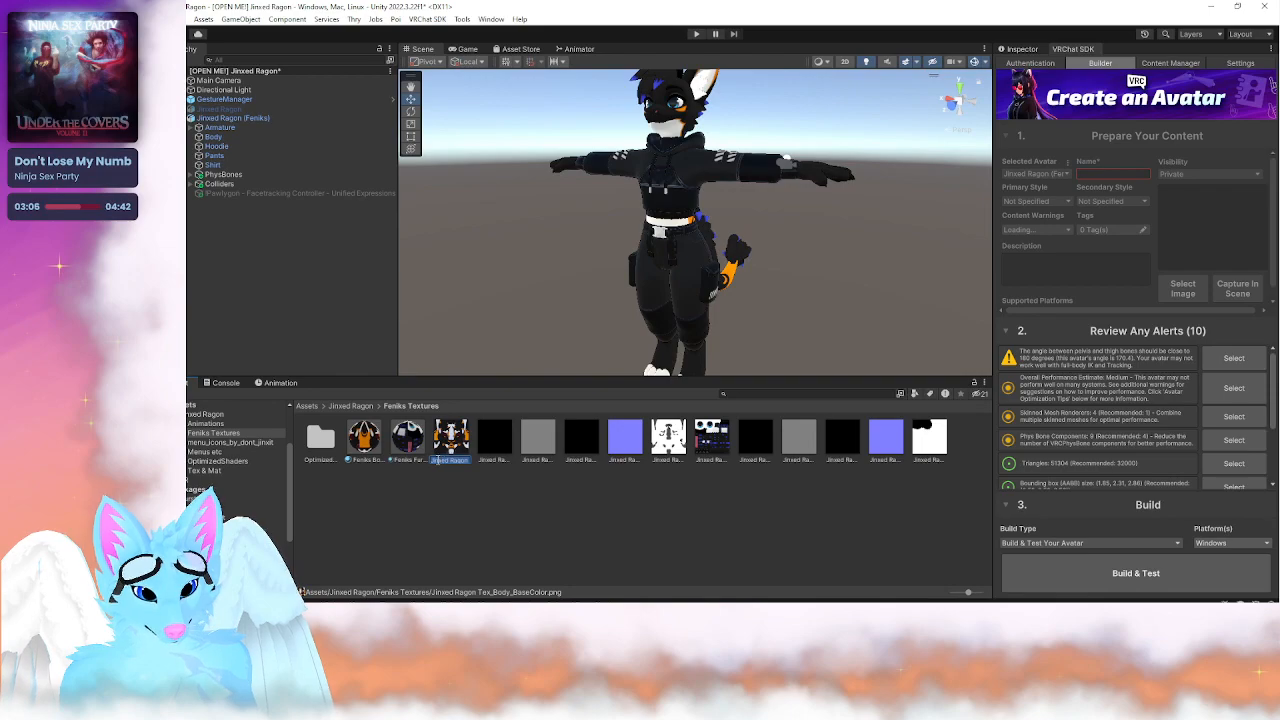
left_click(441, 463)
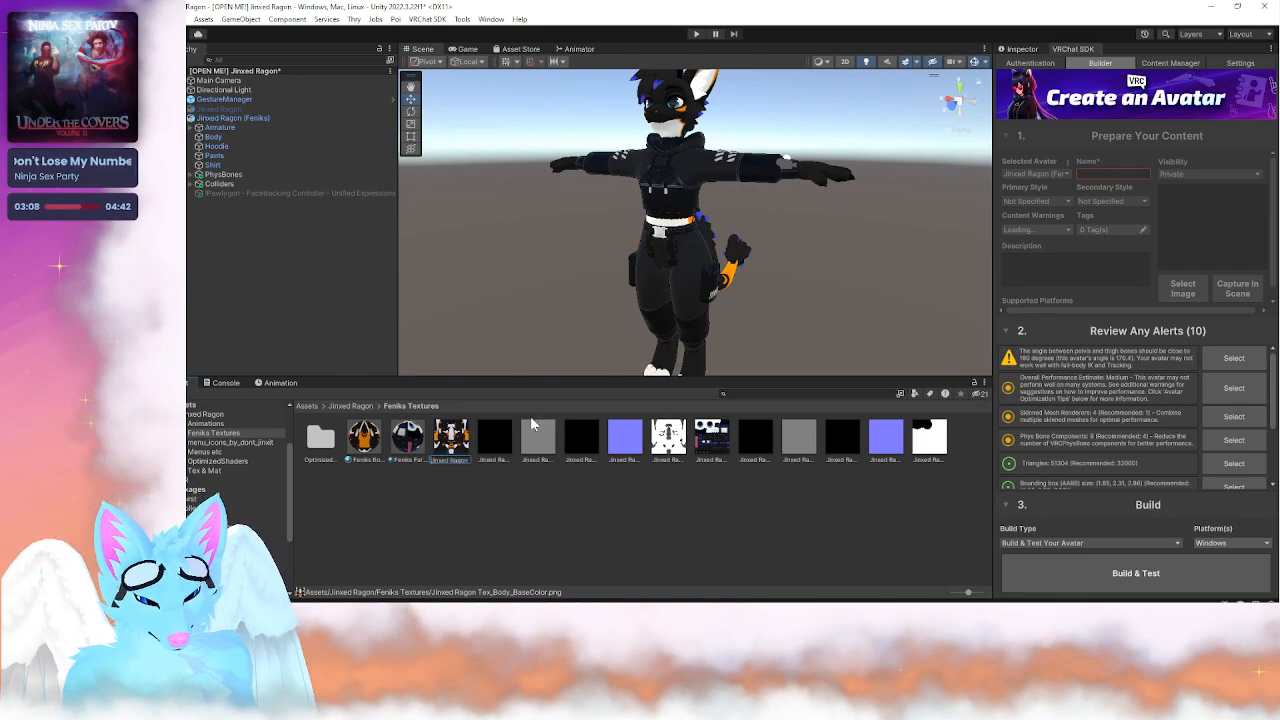
type("Feniks")
key("Return")
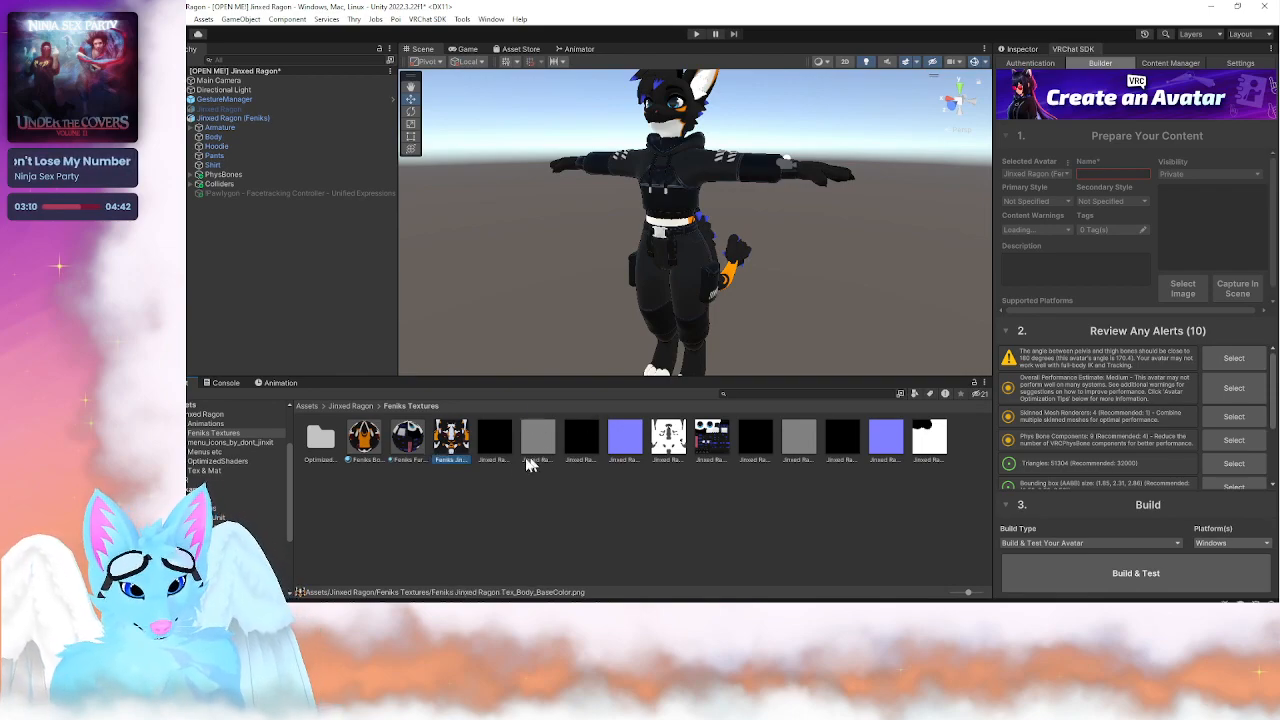
- Prefix the Fur & Details base colour texture's name with "Feniks", giving "Feniks Jinxed Ragon Tex_Fur & Details_BaseColor"
left_click(490, 463)
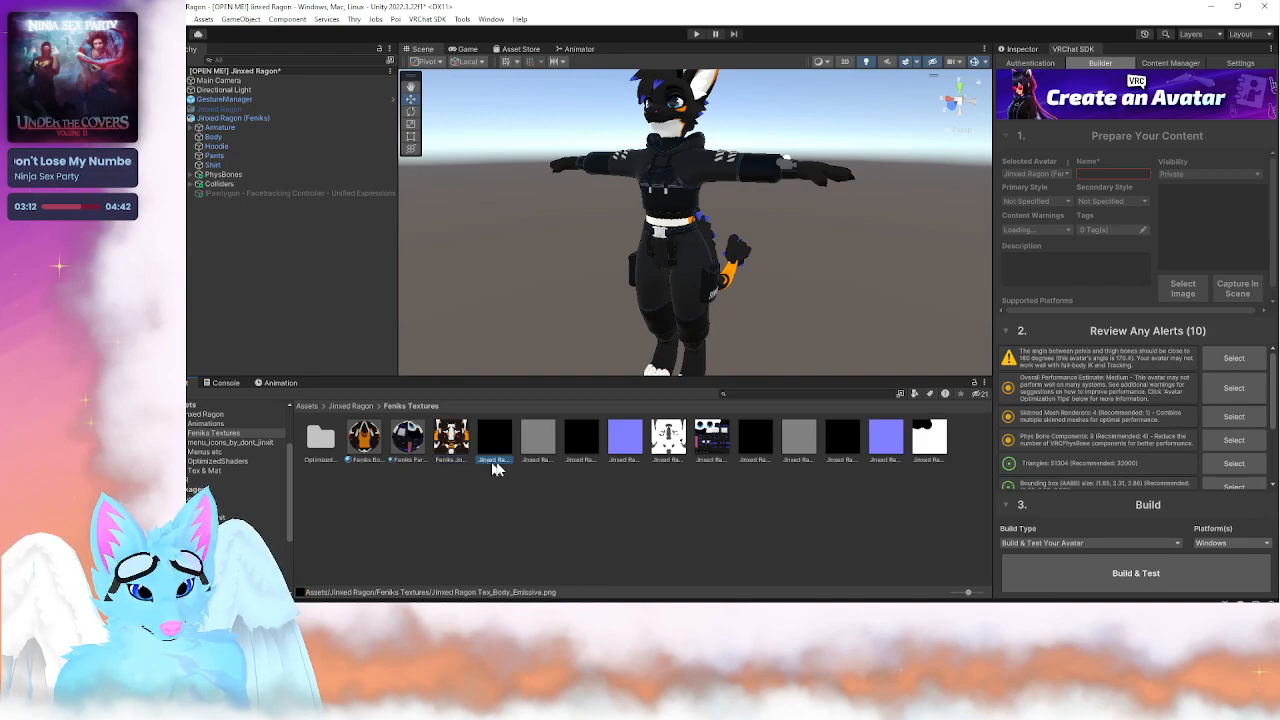
left_click(700, 461)
left_click(697, 460)
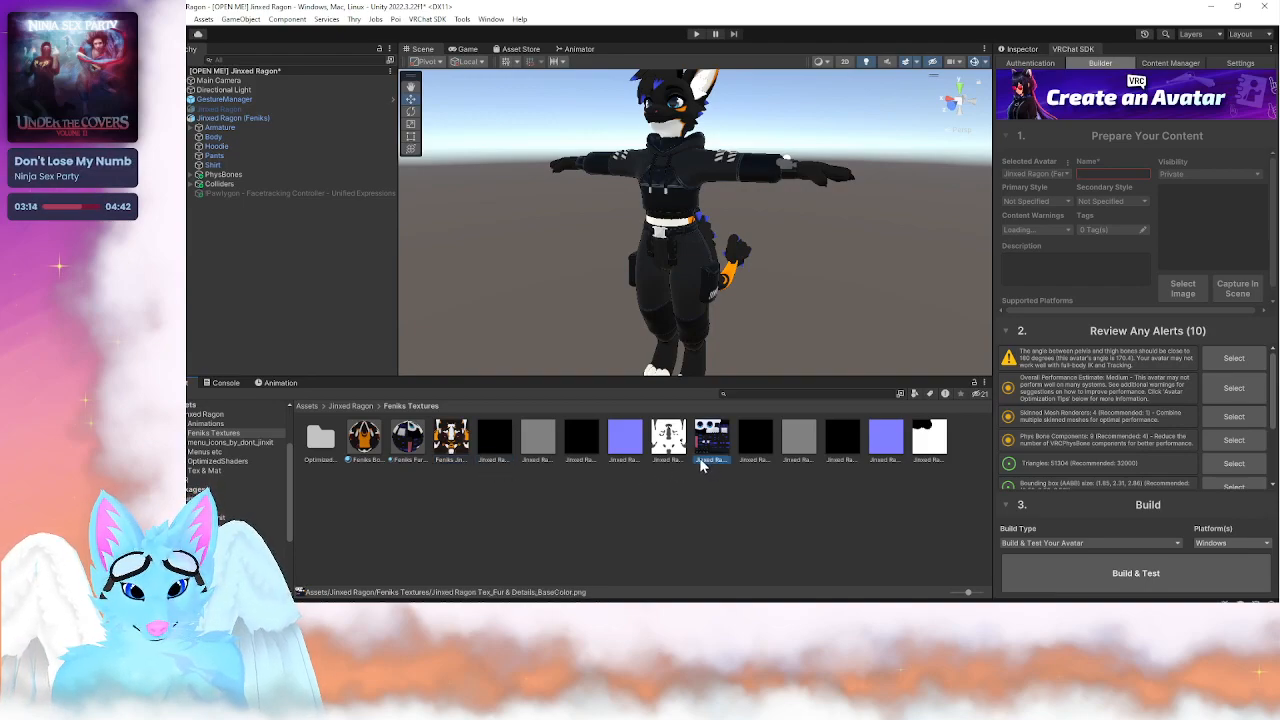
type("Feniks")
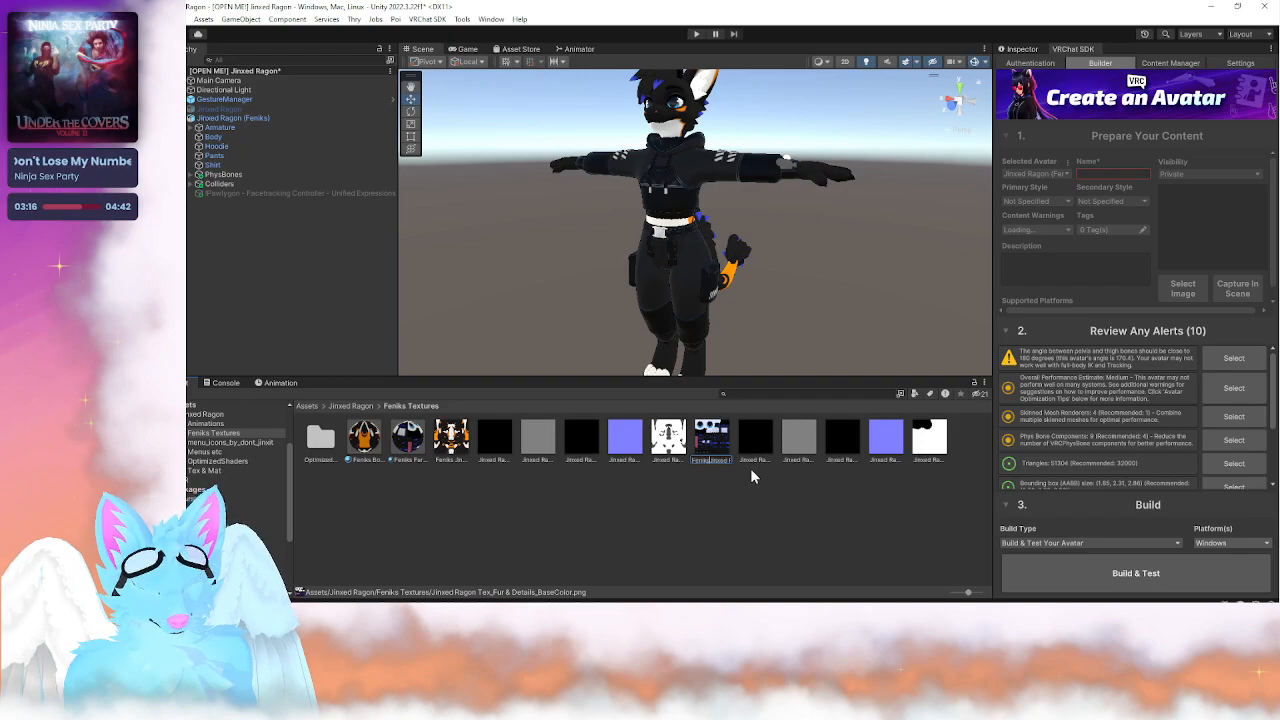
key("Return")
left_click(607, 517)
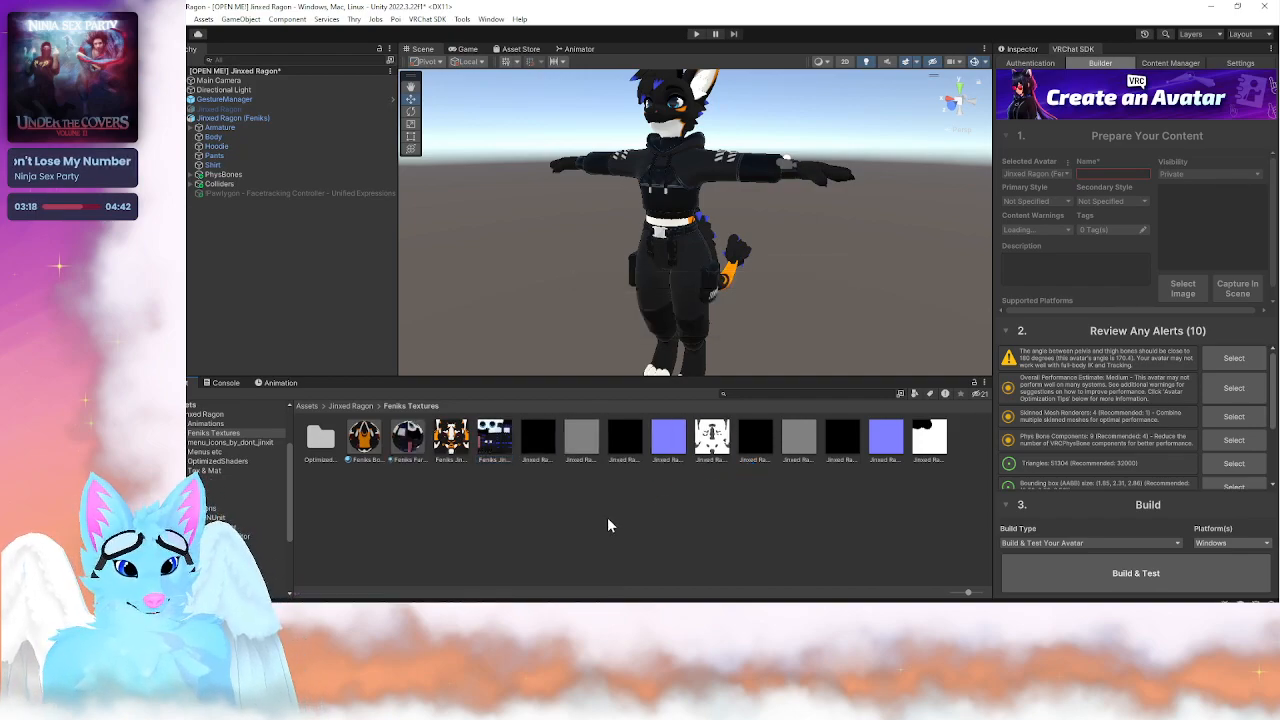
- Start exporting the Feniks Textures folder as a package with dependencies excluded
left_click(349, 407)
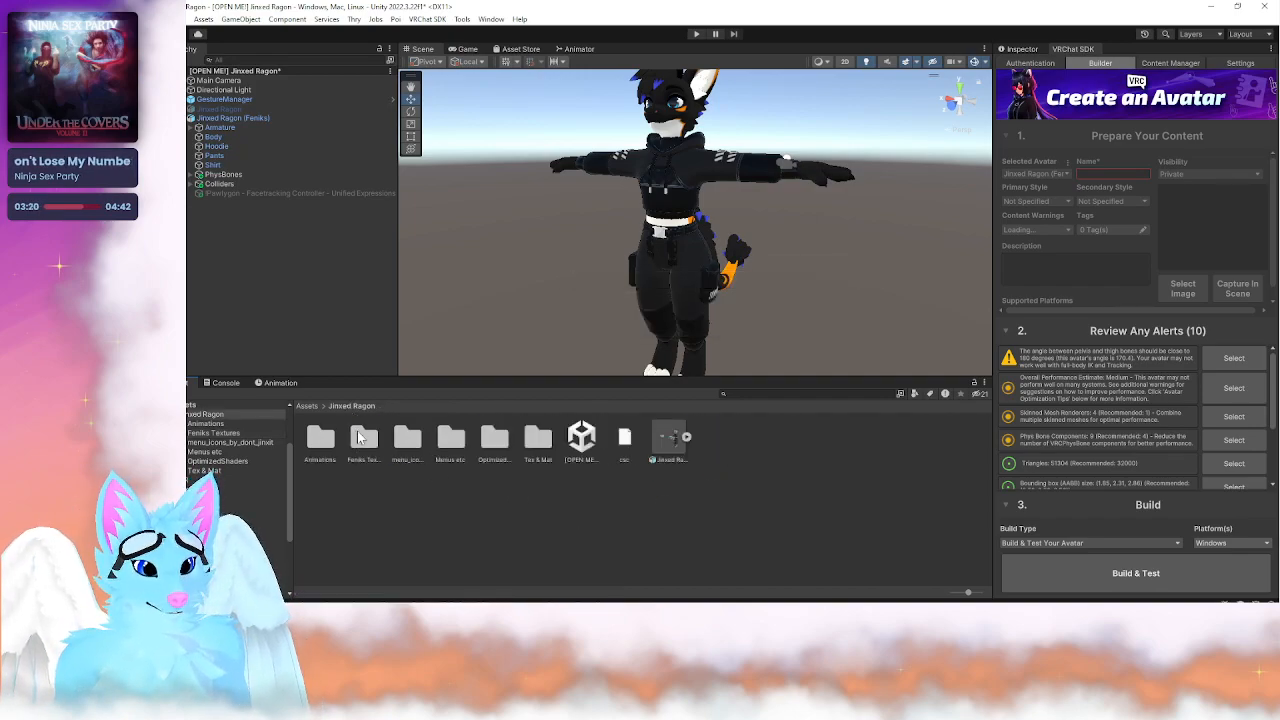
right_click(375, 440)
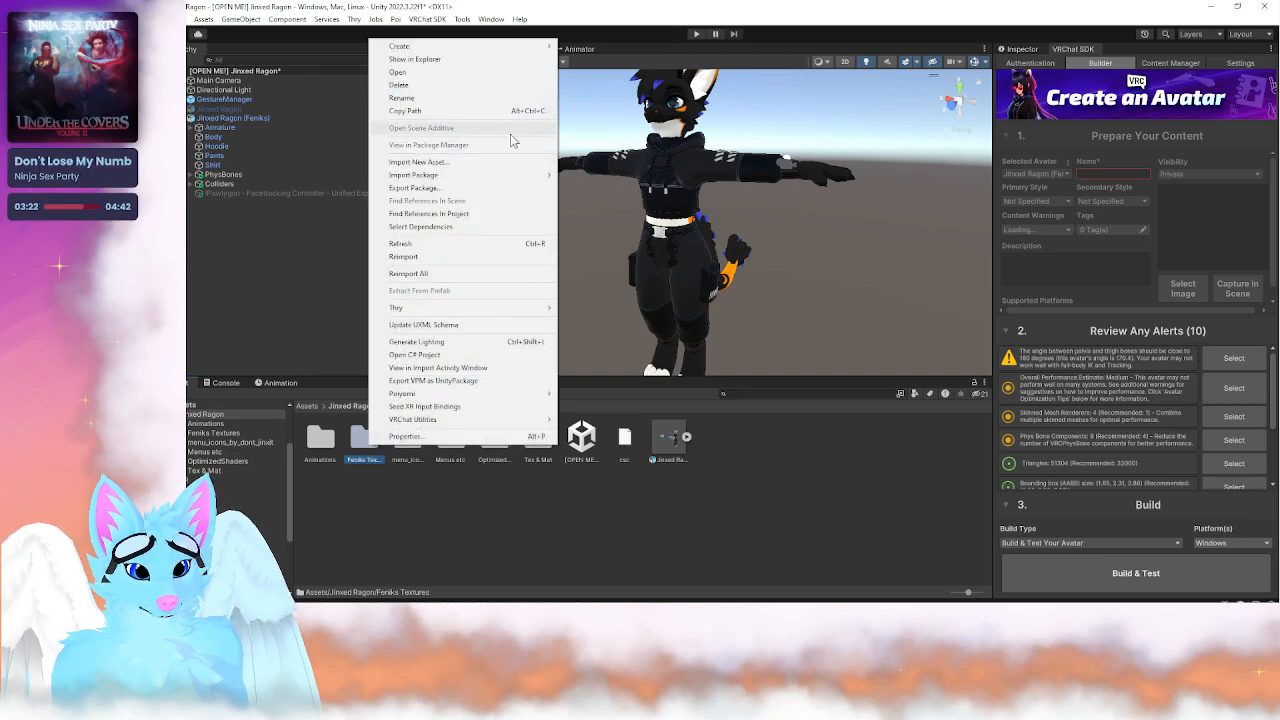
left_click(486, 188)
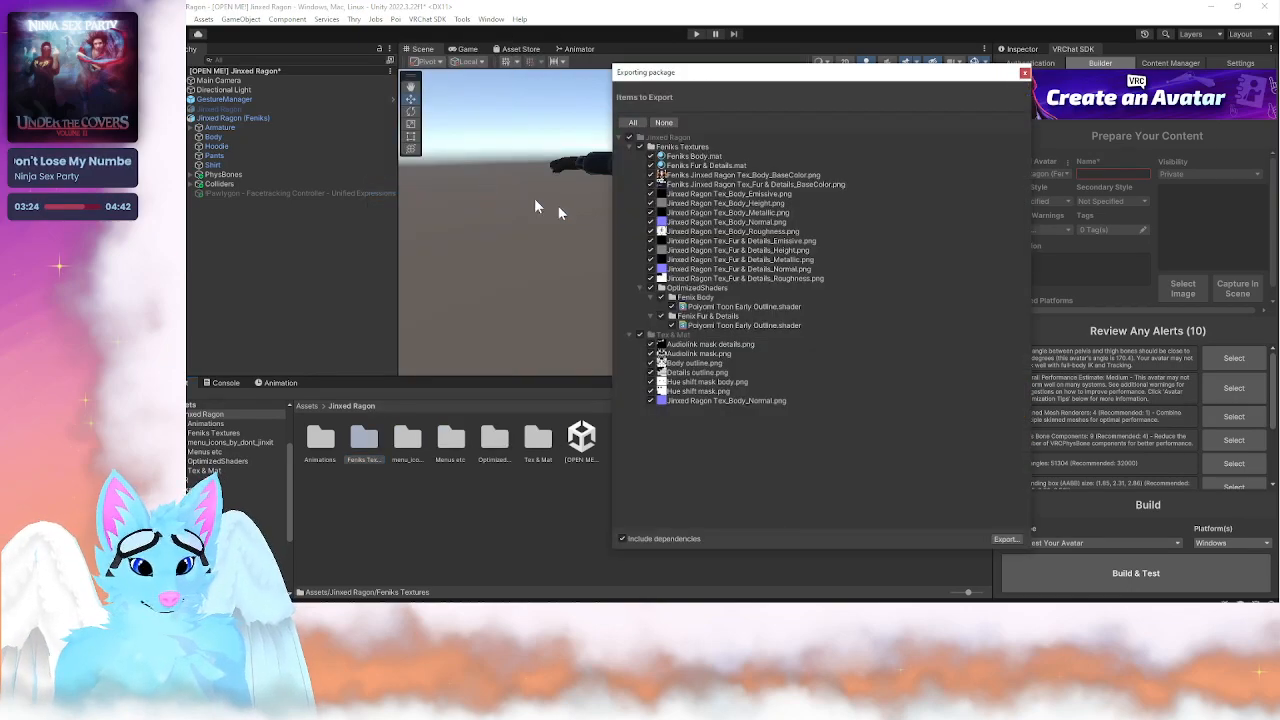
left_click(622, 538)
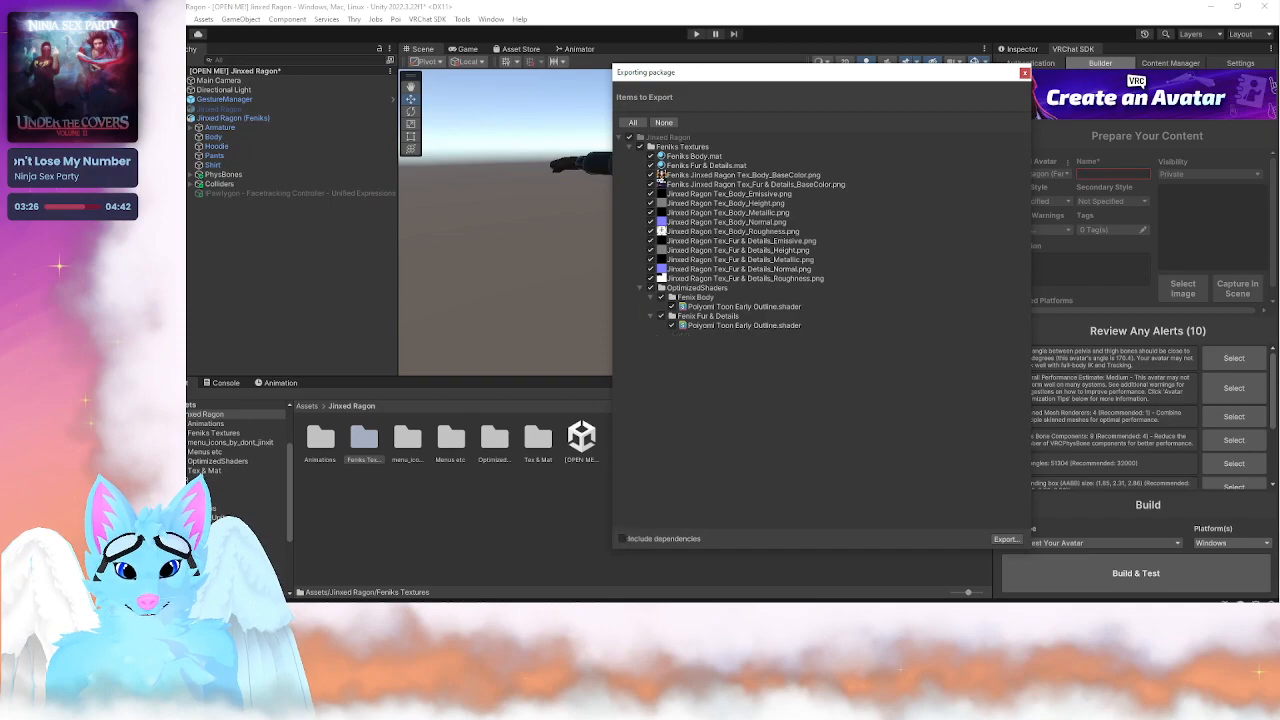
left_click(1000, 543)
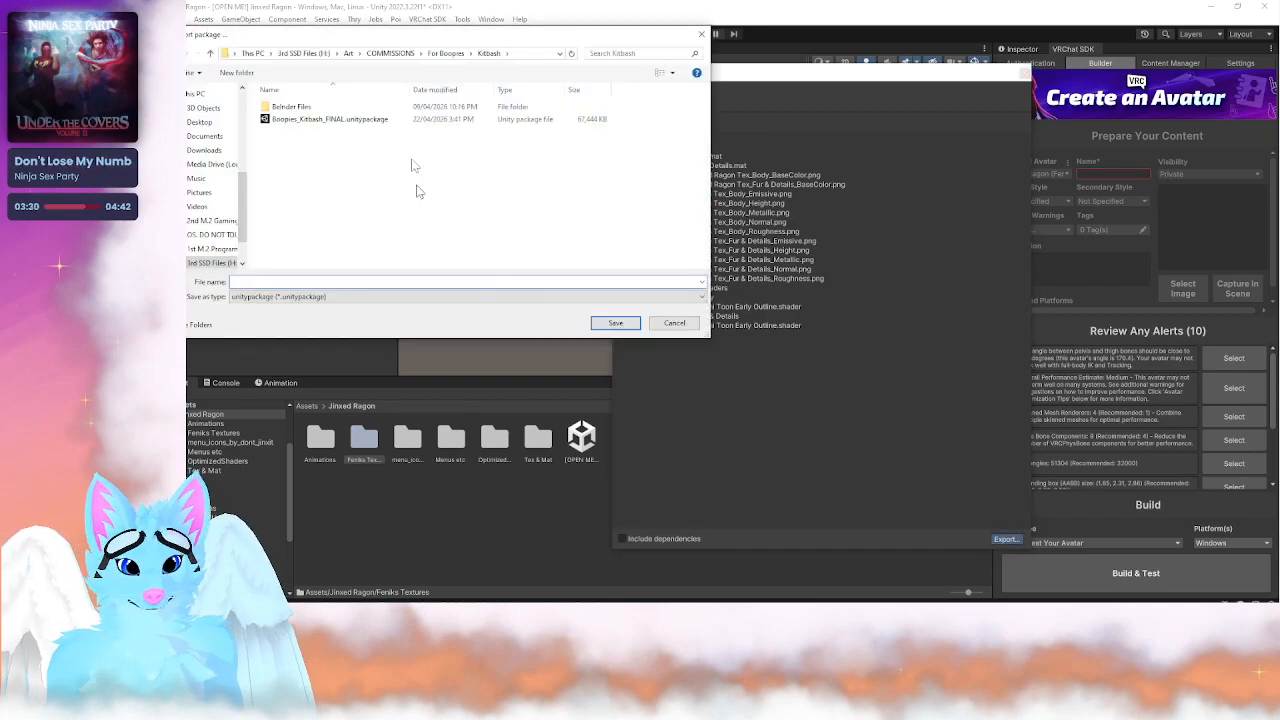
- Create a folder named "Feniks Ragon Retexture" inside the client's folder under COMMISSIONS
left_click(395, 53)
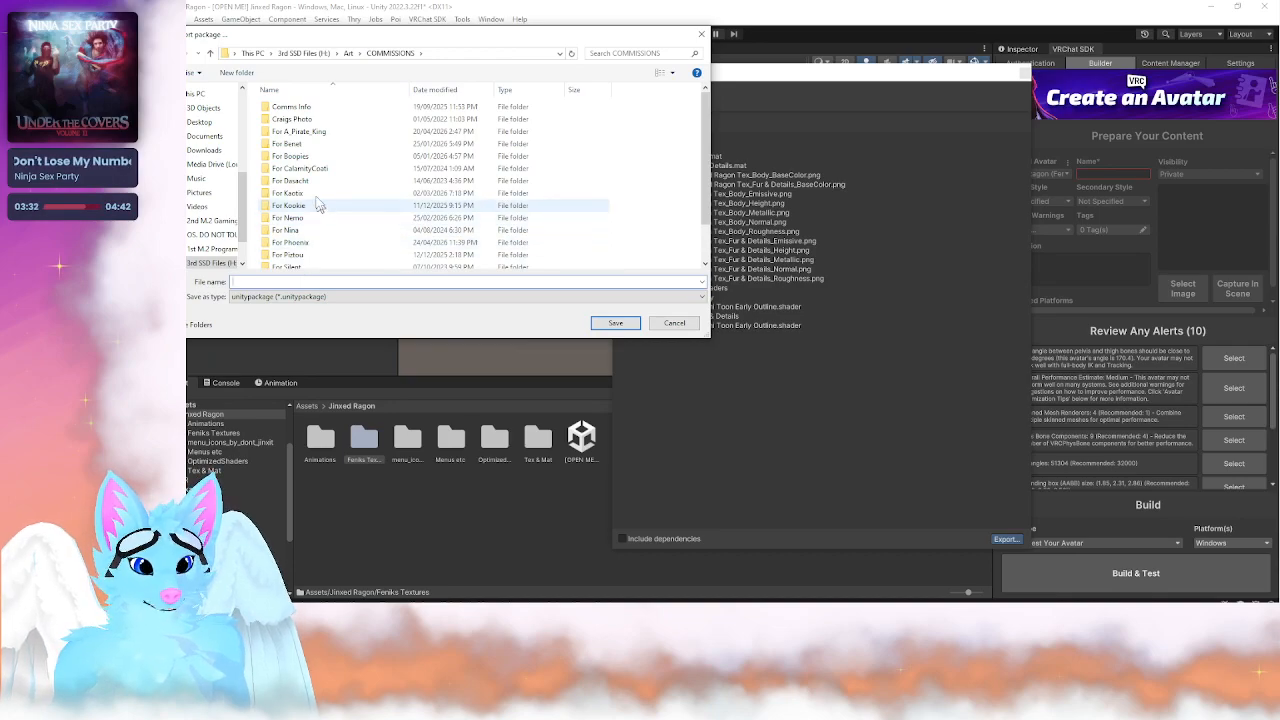
double_click(316, 246)
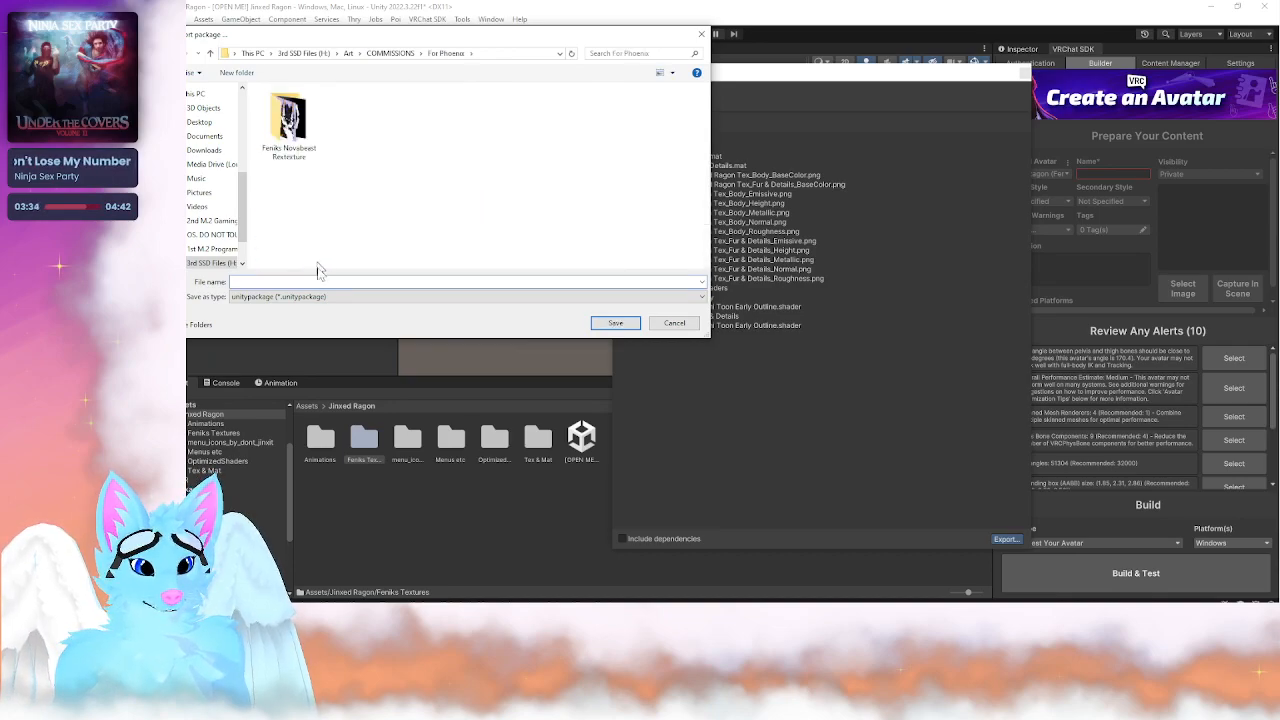
right_click(381, 148)
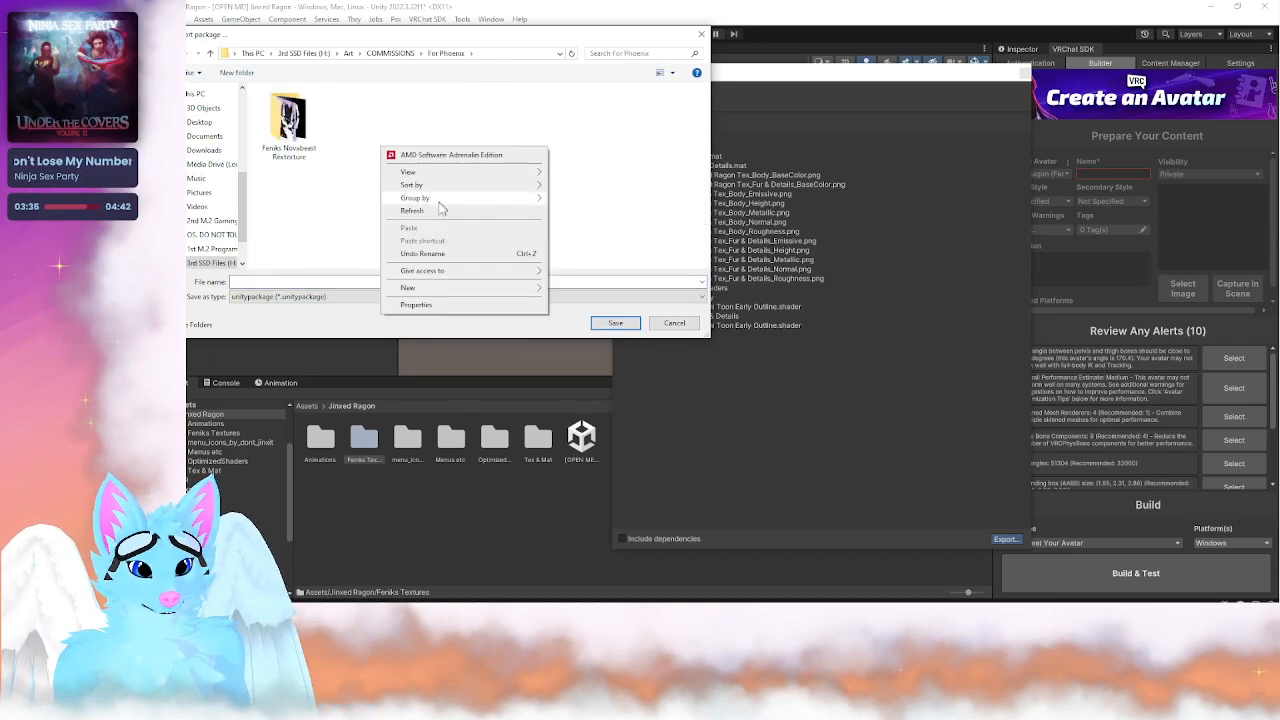
mouse_move(433, 288)
left_click(570, 288)
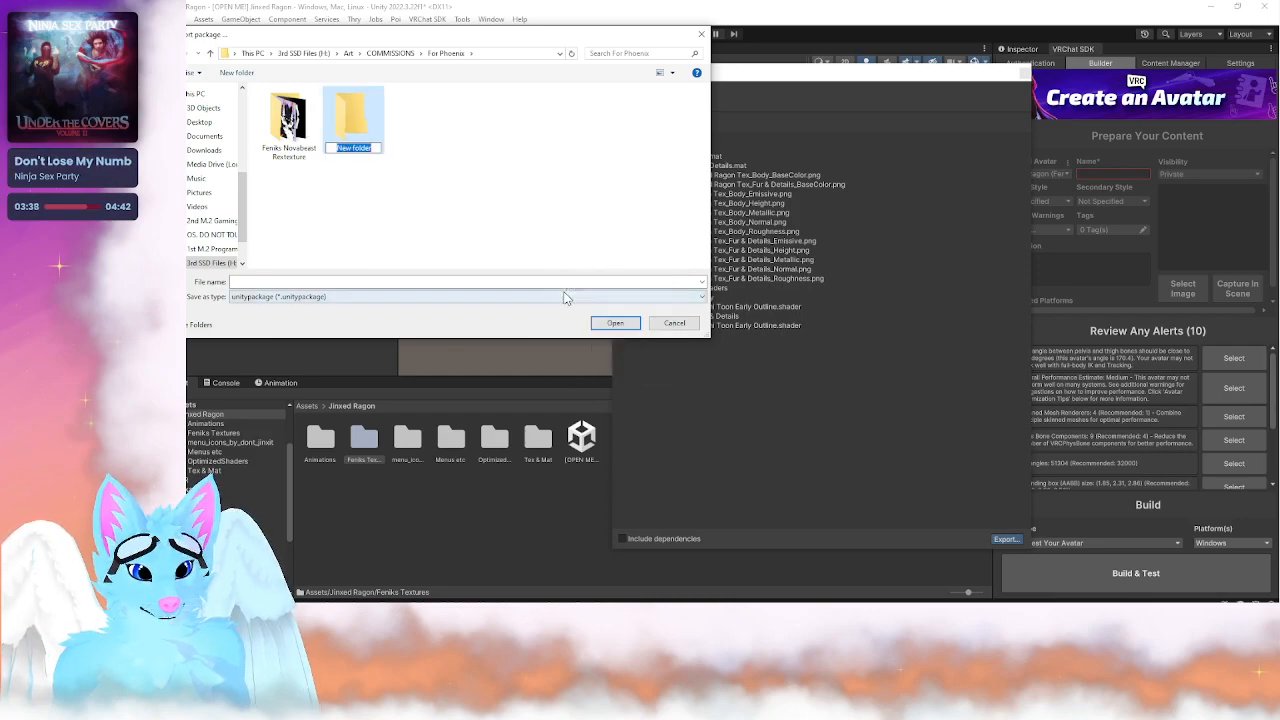
type("Feniks Ragon")
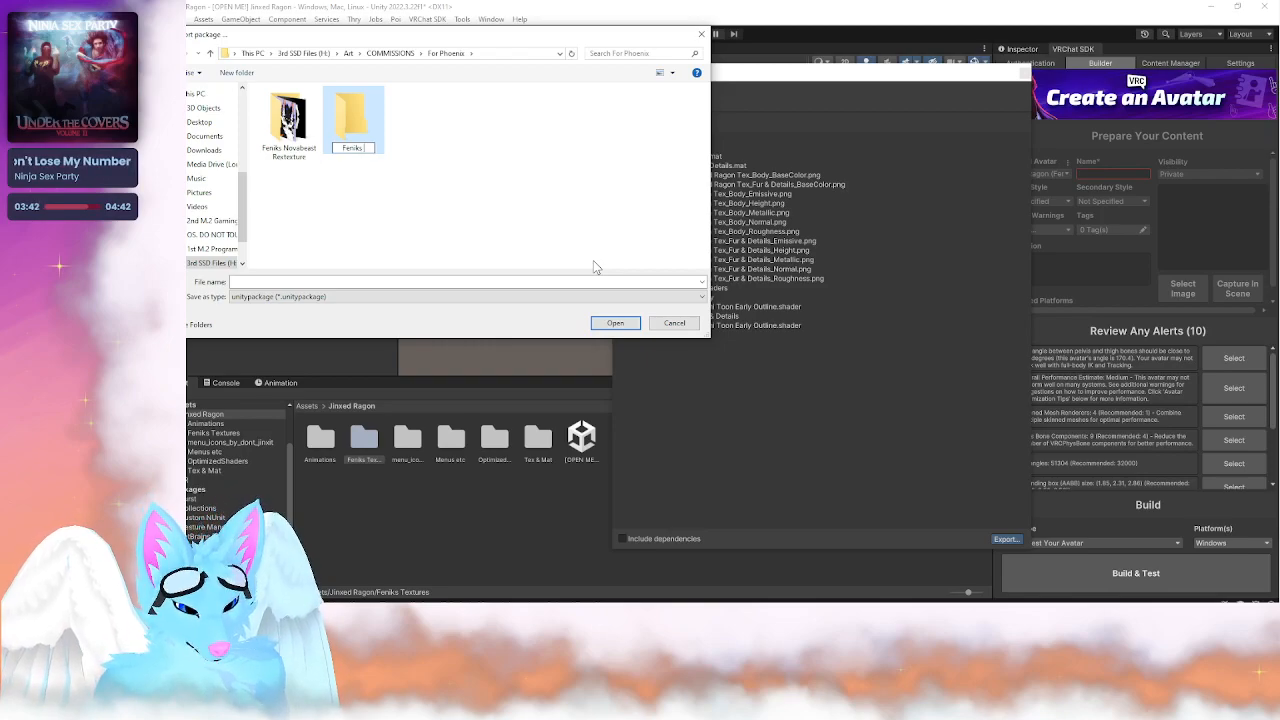
type(" Retexture")
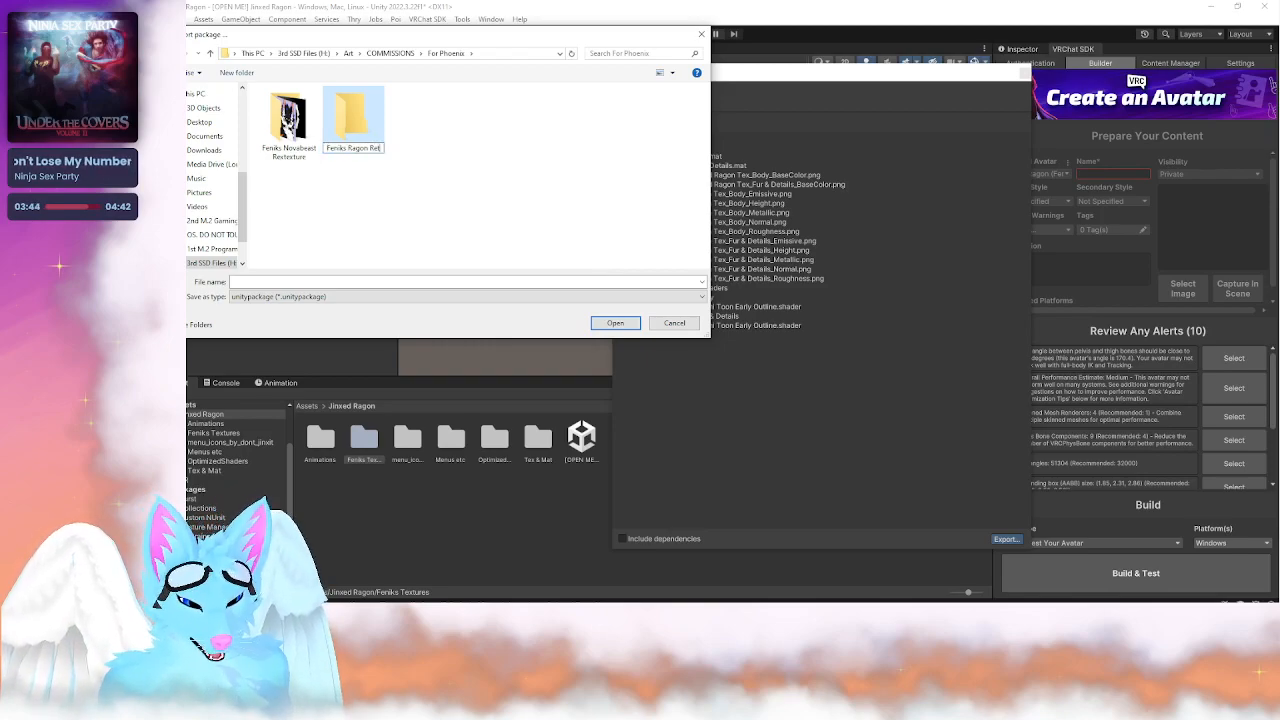
key("Return")
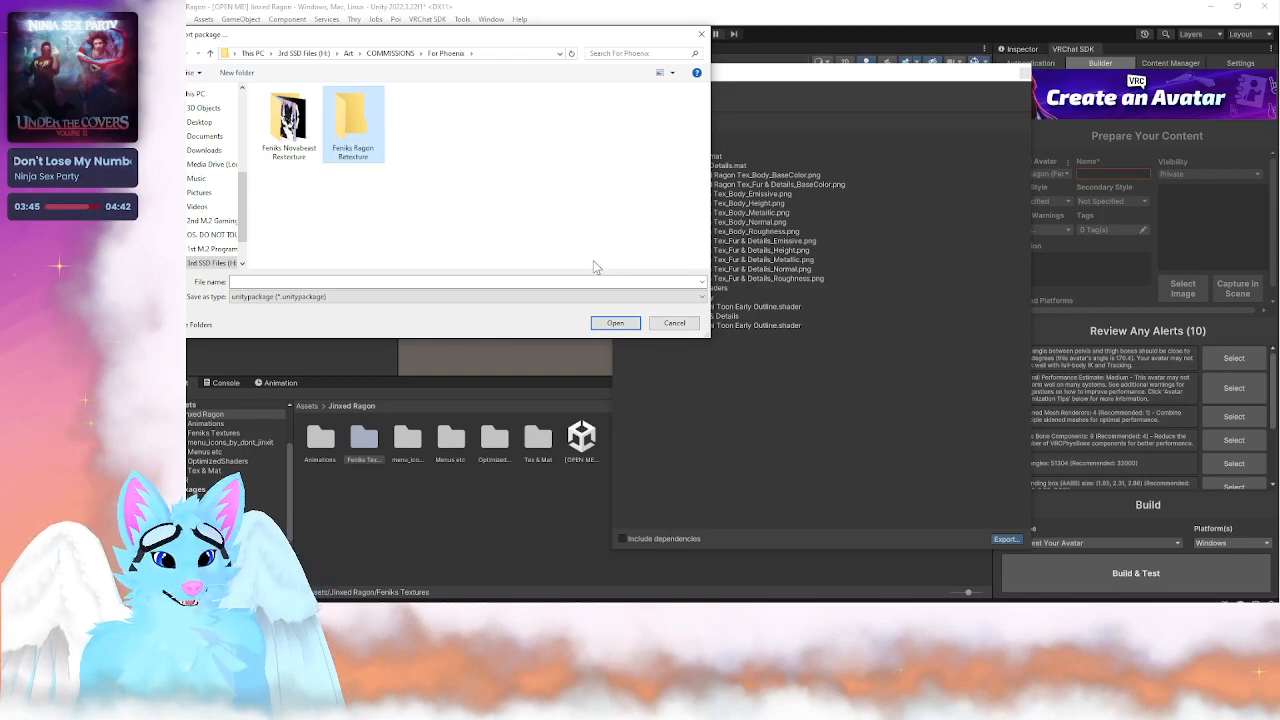
- Save the Unity package in the Feniks Ragon Retexture folder under the file name "Feniks Ragon"
double_click(355, 122)
left_click(313, 281)
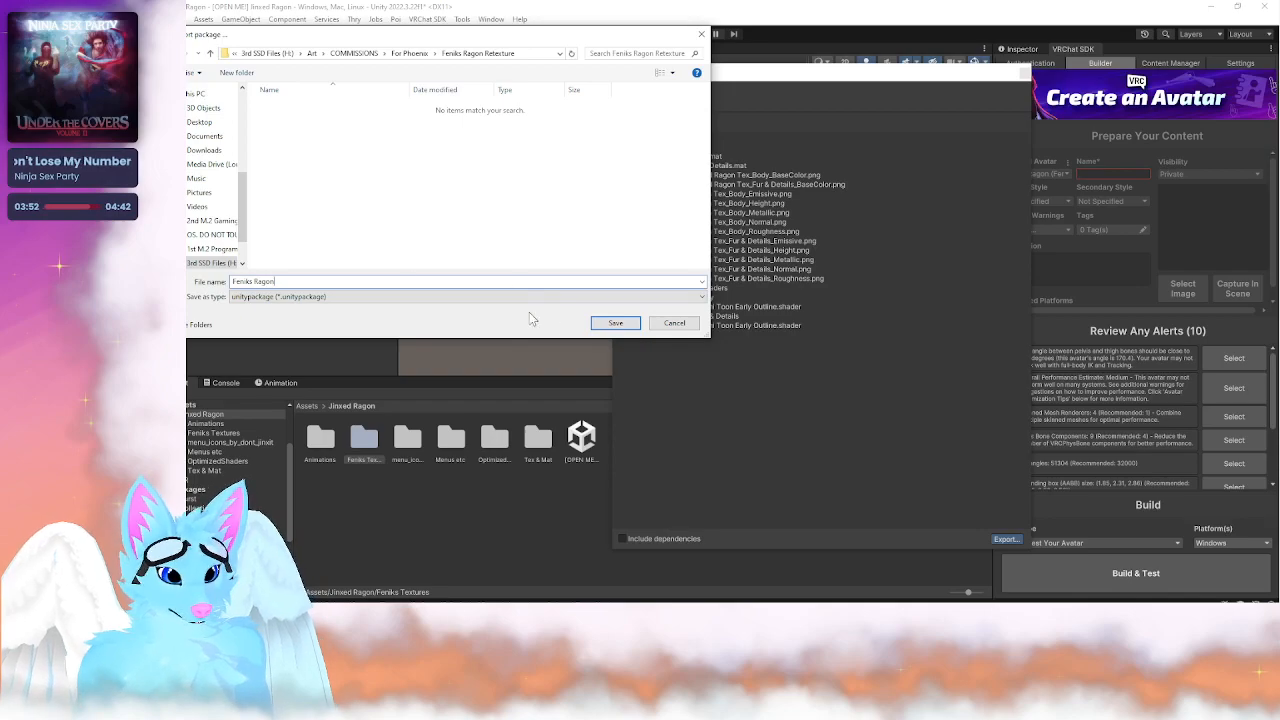
left_click(617, 324)
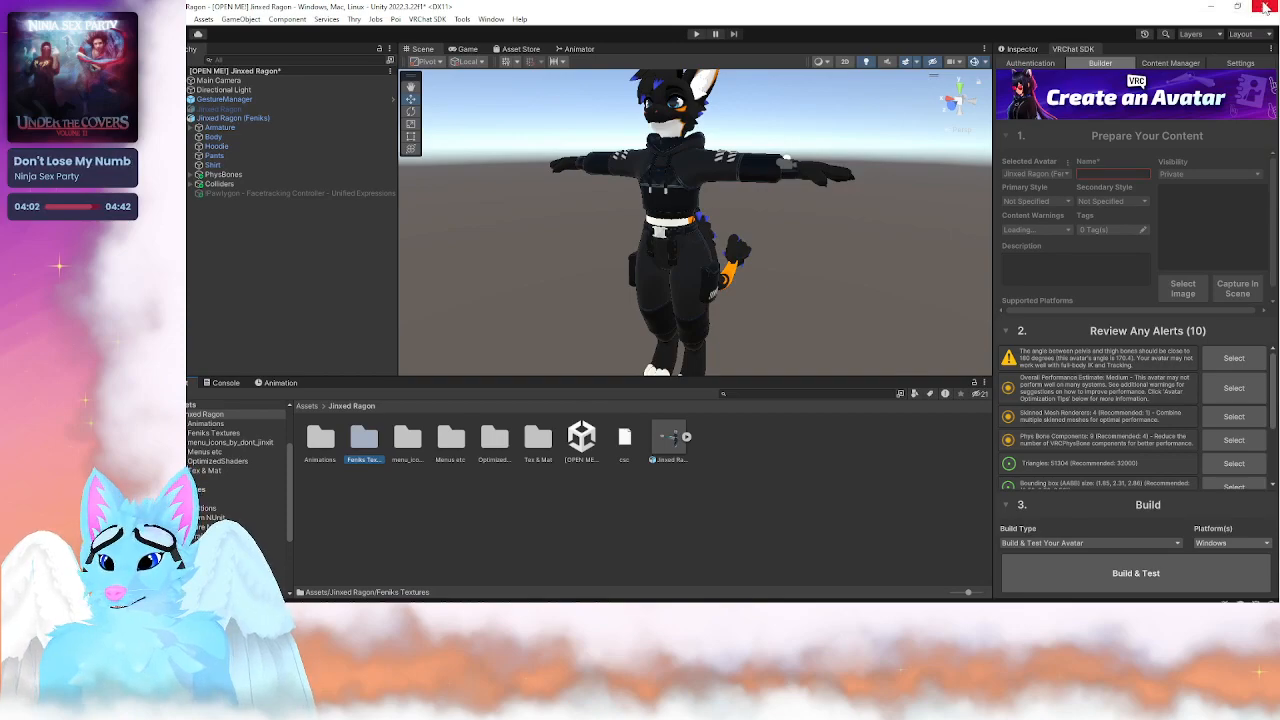
- Close the Jinxed Ragon project in Unity and the VRChat Creator Companion
left_click(1265, 7)
left_click(703, 343)
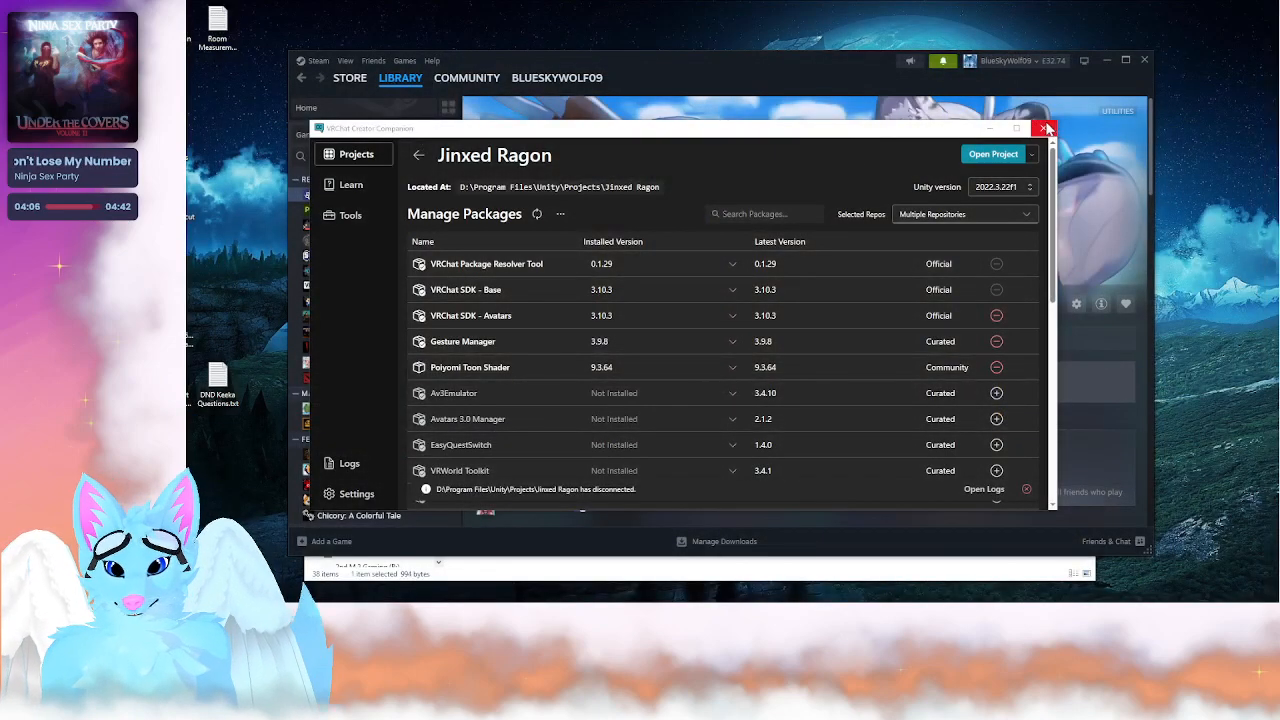
left_click(1048, 122)
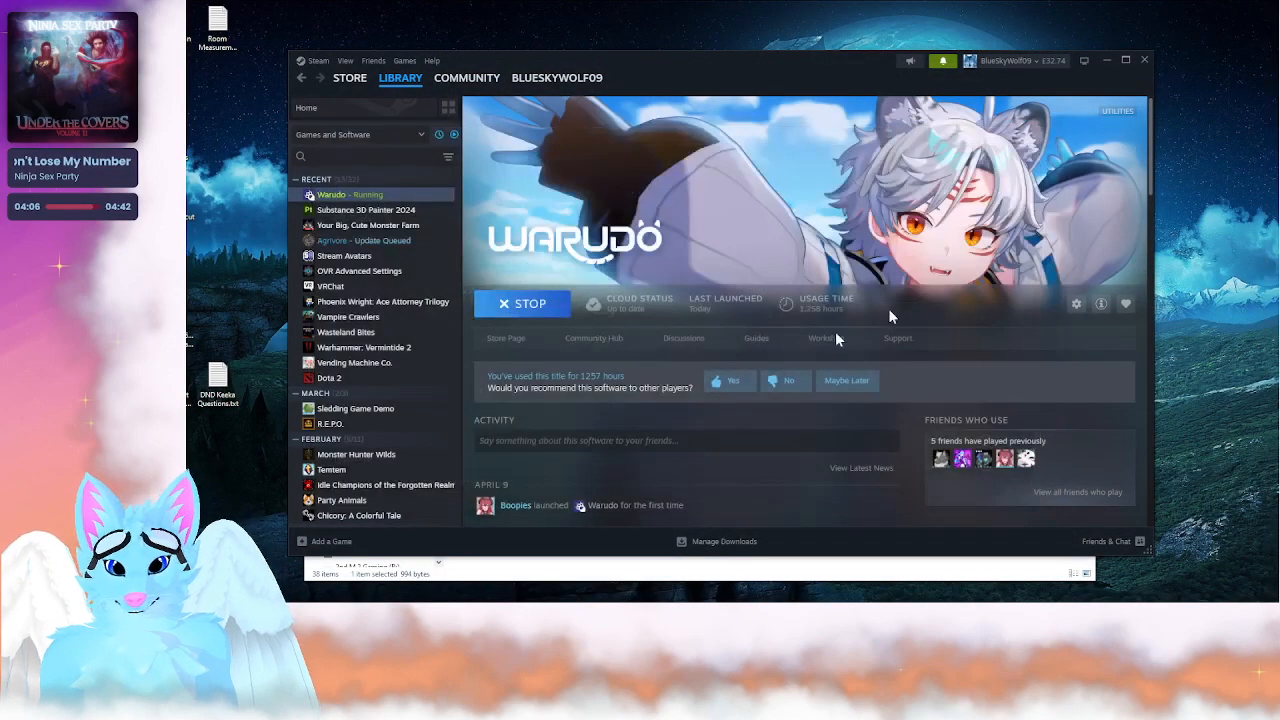
- Launch VRChat from the Steam library in Desktop (Non-VR) mode
left_click(355, 287)
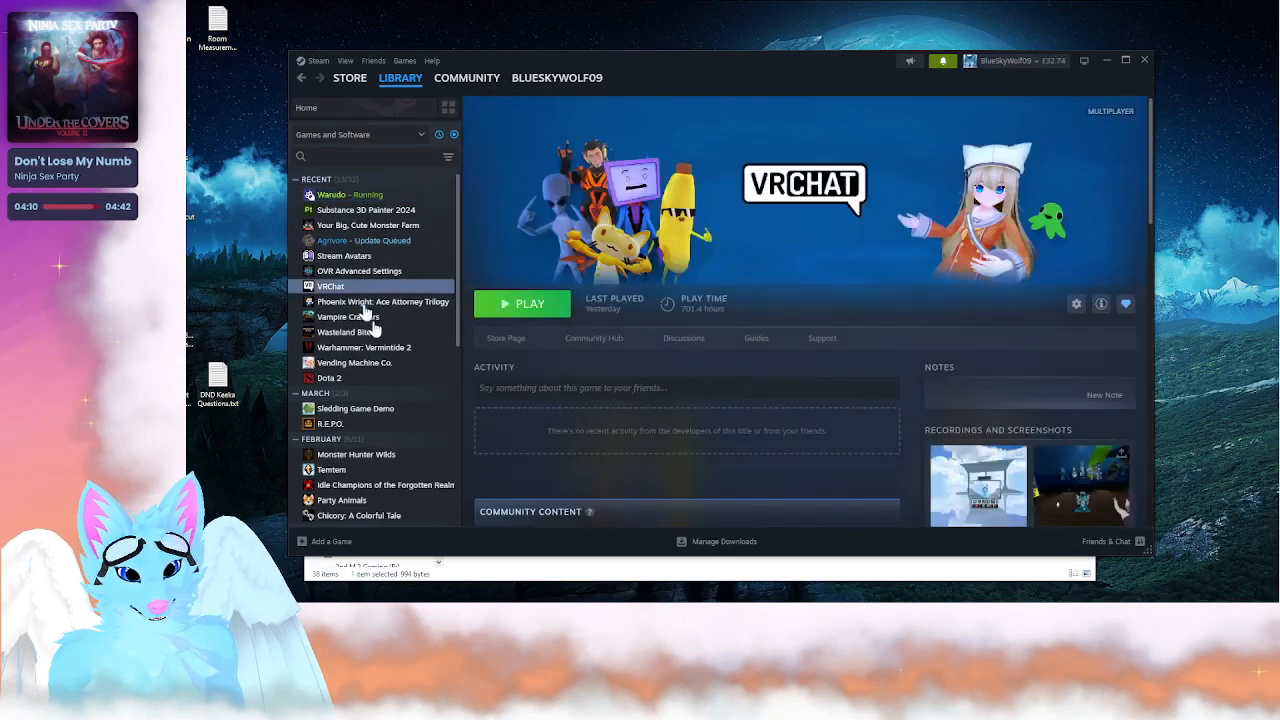
left_click(524, 305)
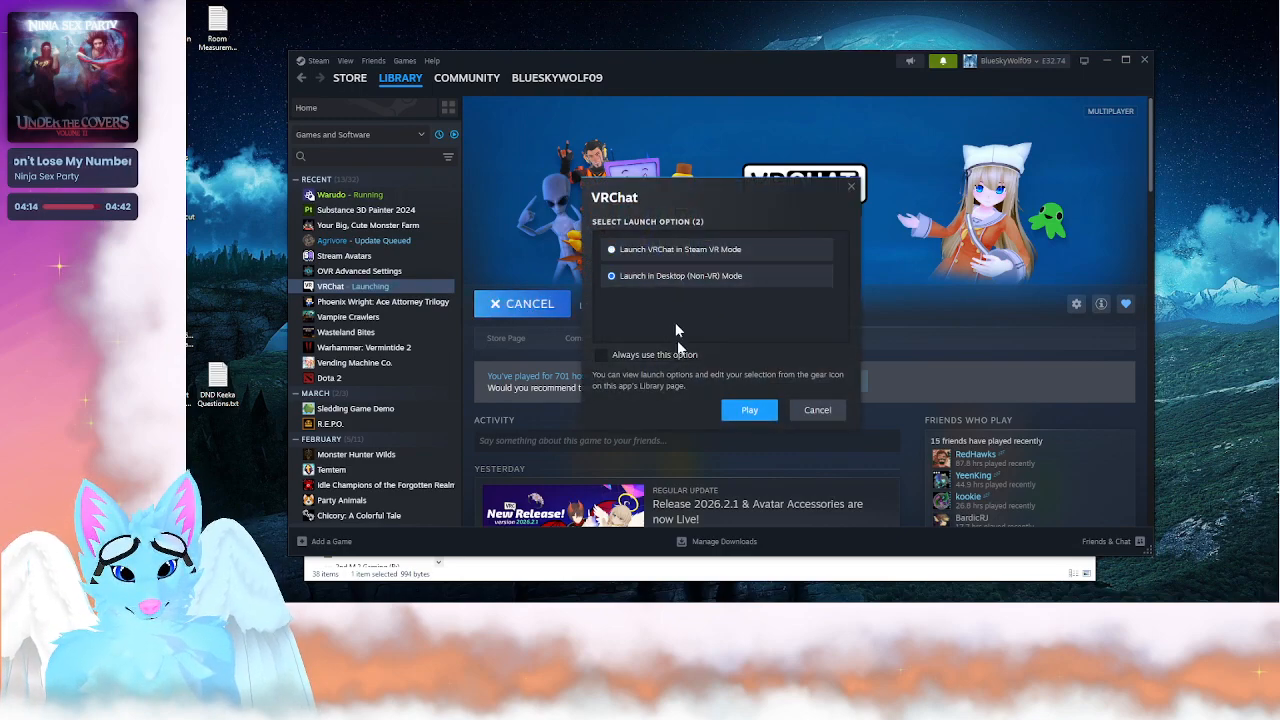
left_click(740, 411)
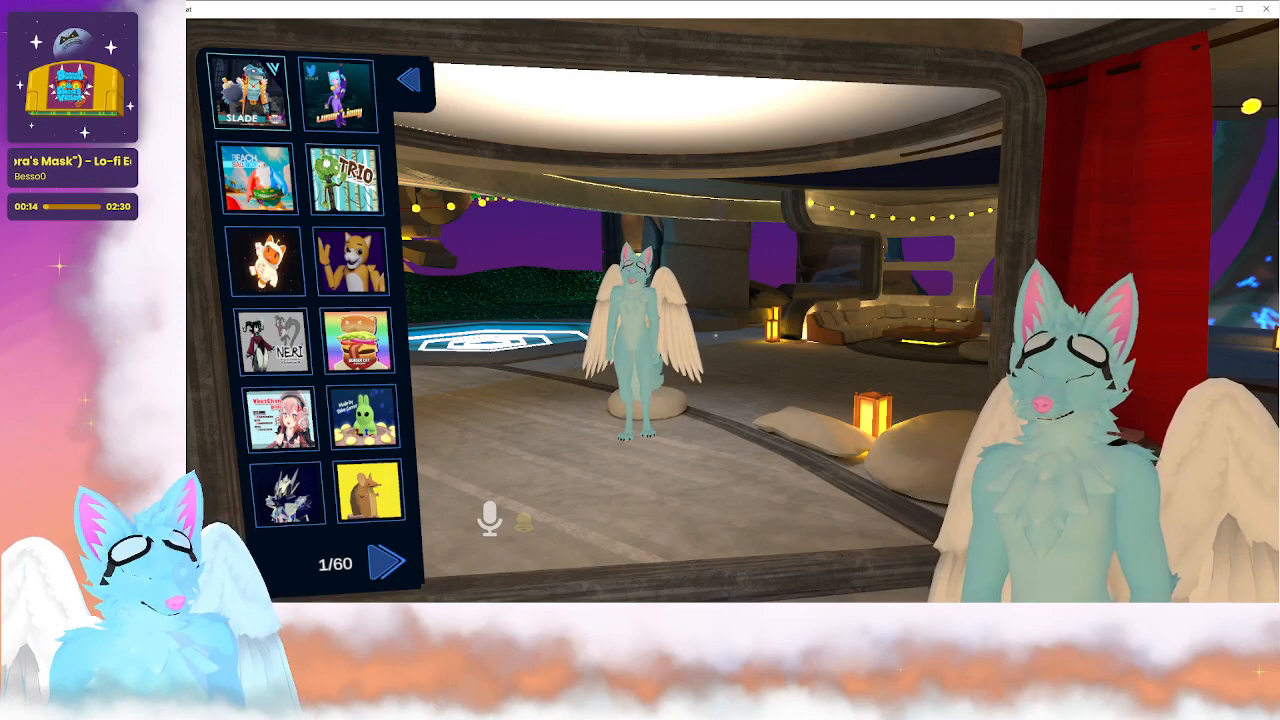
- Open the accessories shop from the "Accessories are here!" notification, preview the Angel Wings and look through the offered accessories
key("Escape")
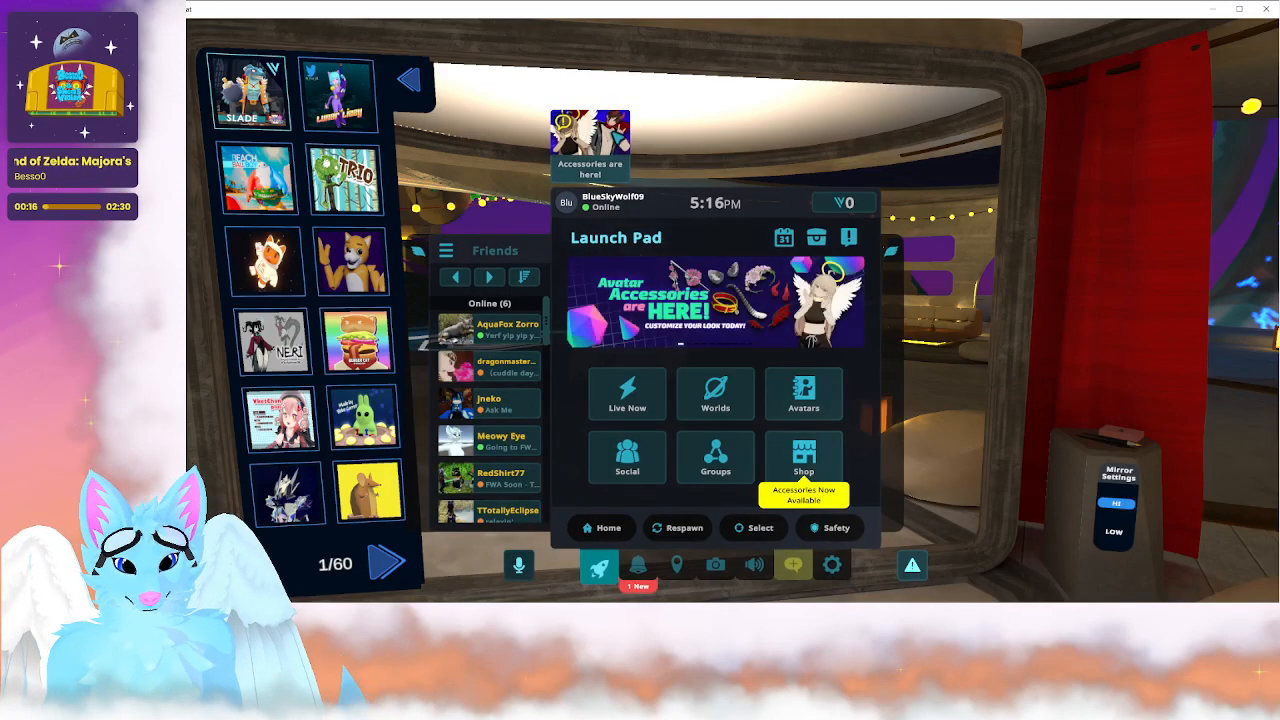
left_click(638, 565)
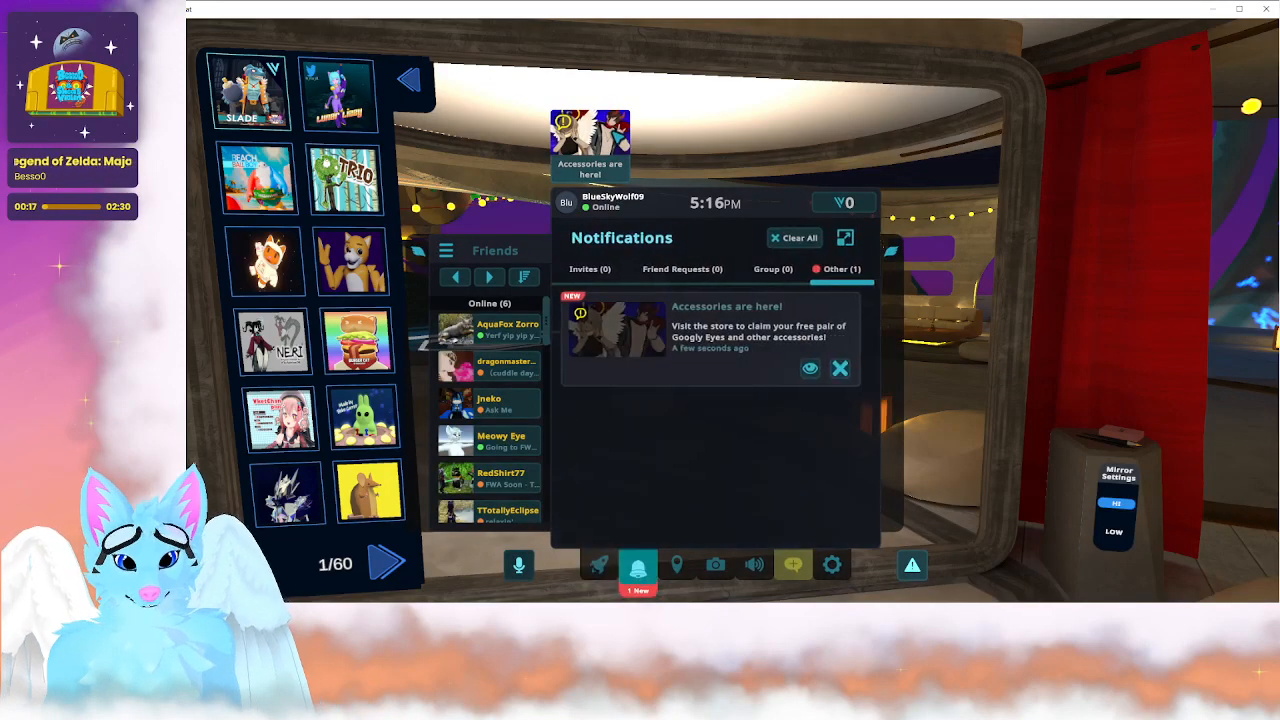
left_click(811, 369)
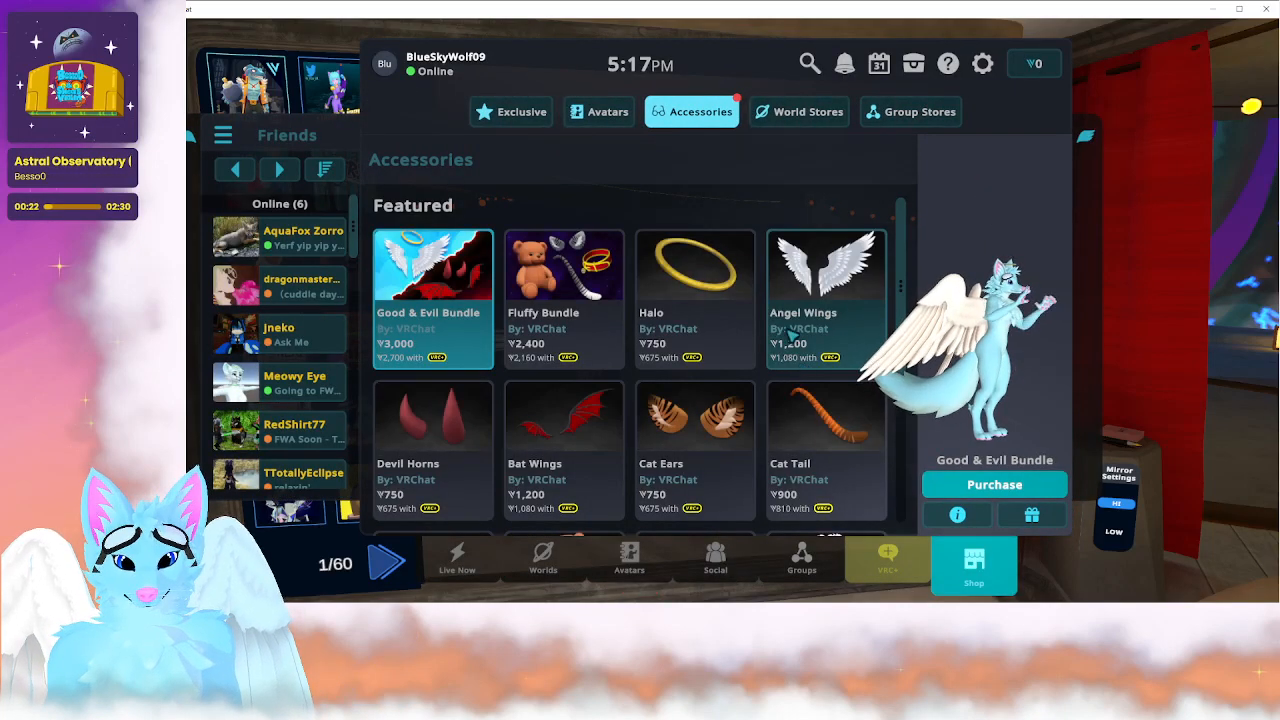
left_click(815, 268)
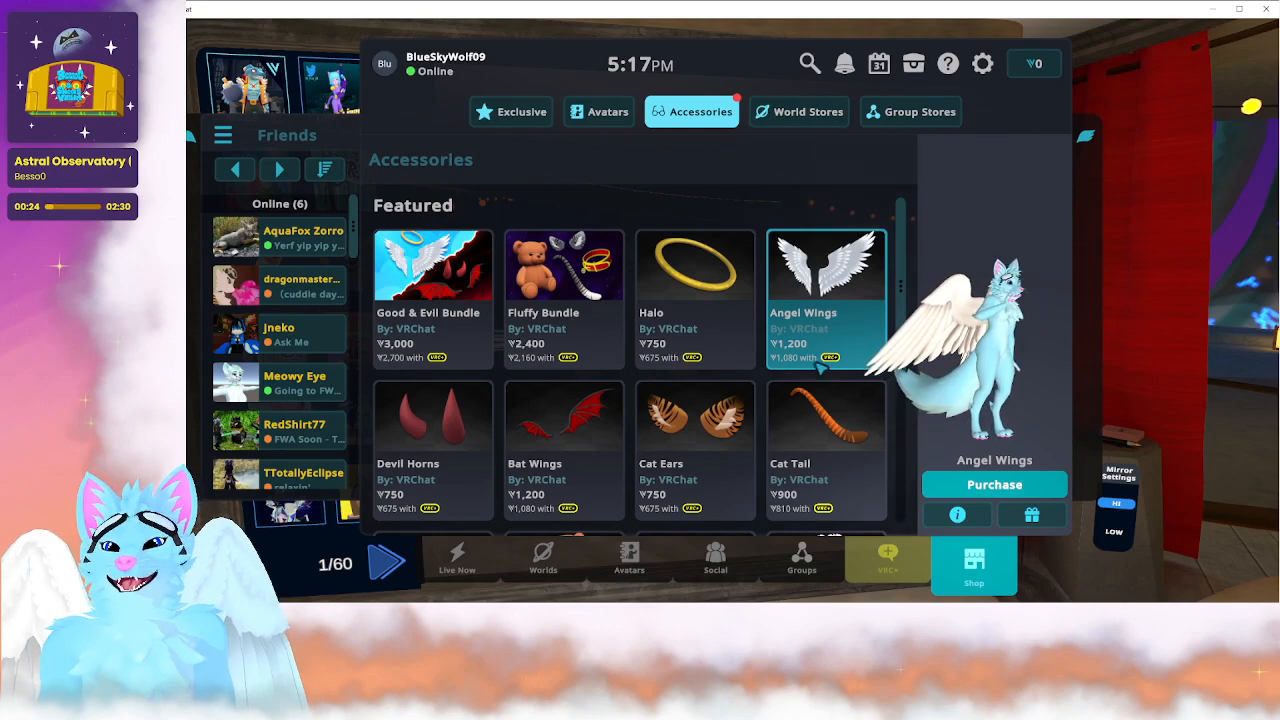
scroll(820, 360, "down", 3)
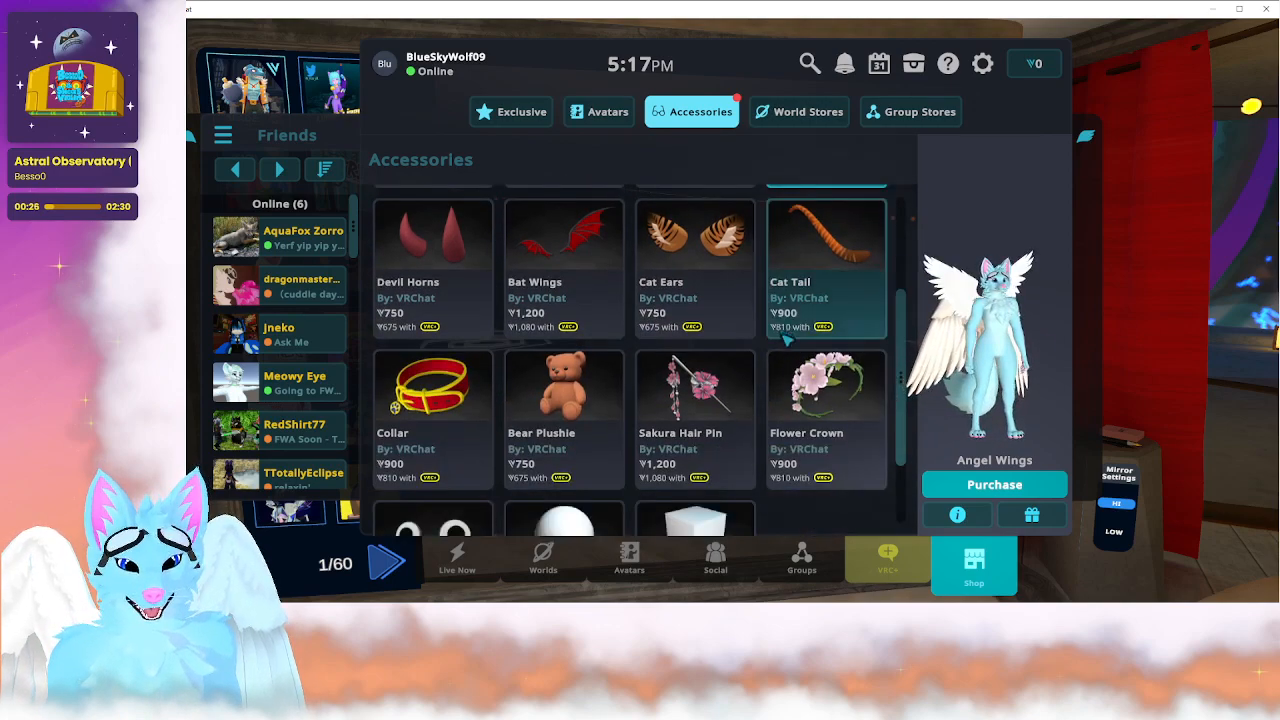
scroll(787, 340, "down", 2)
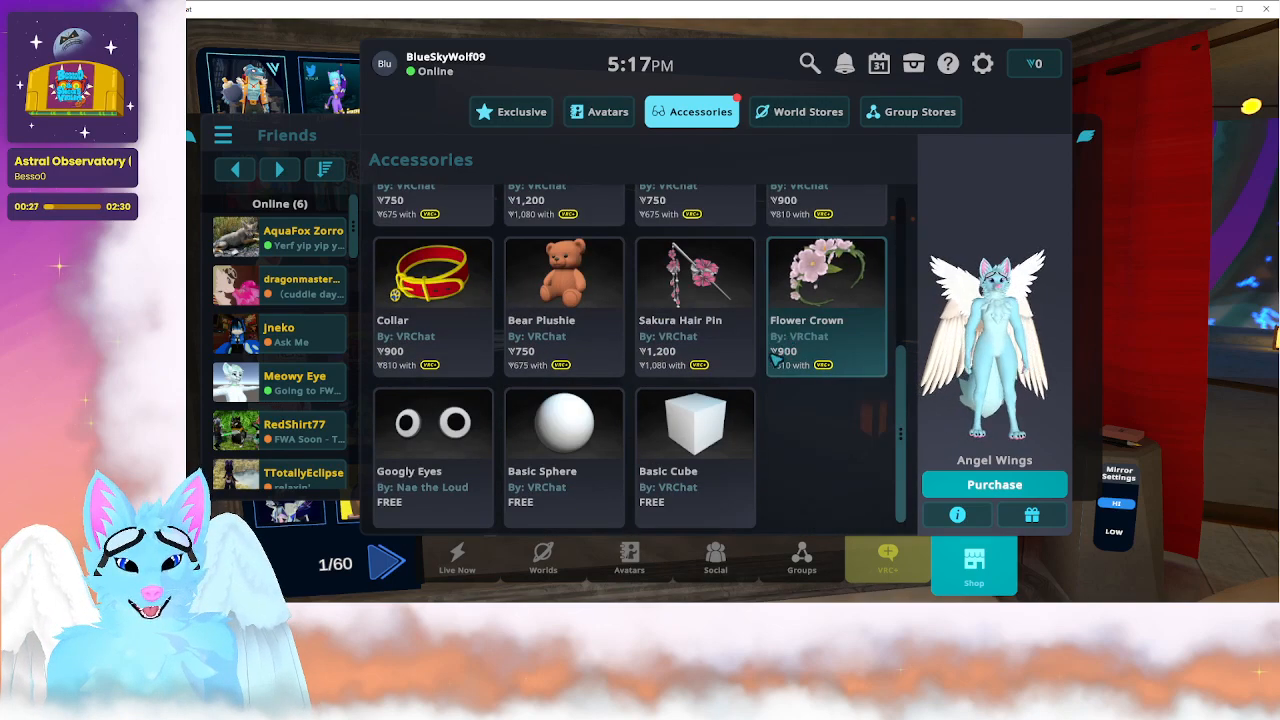
- Claim the free Googly Eyes accessory
left_click(455, 440)
left_click(975, 486)
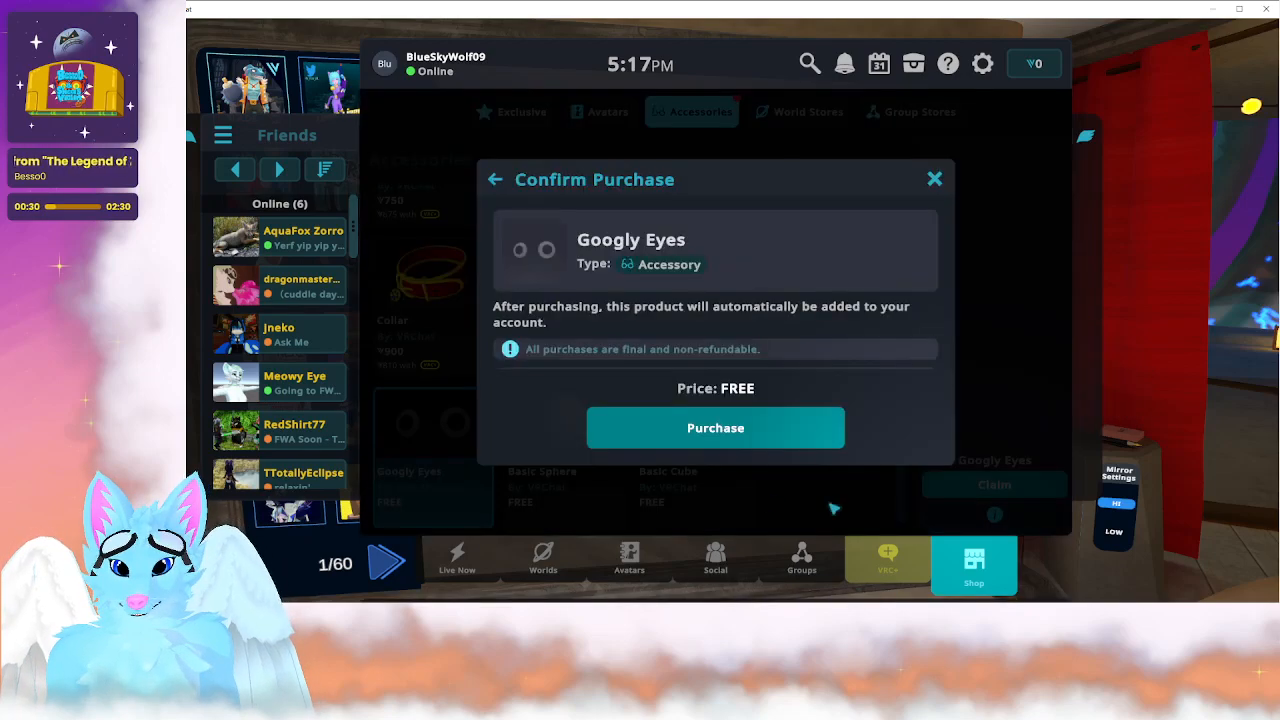
left_click(716, 438)
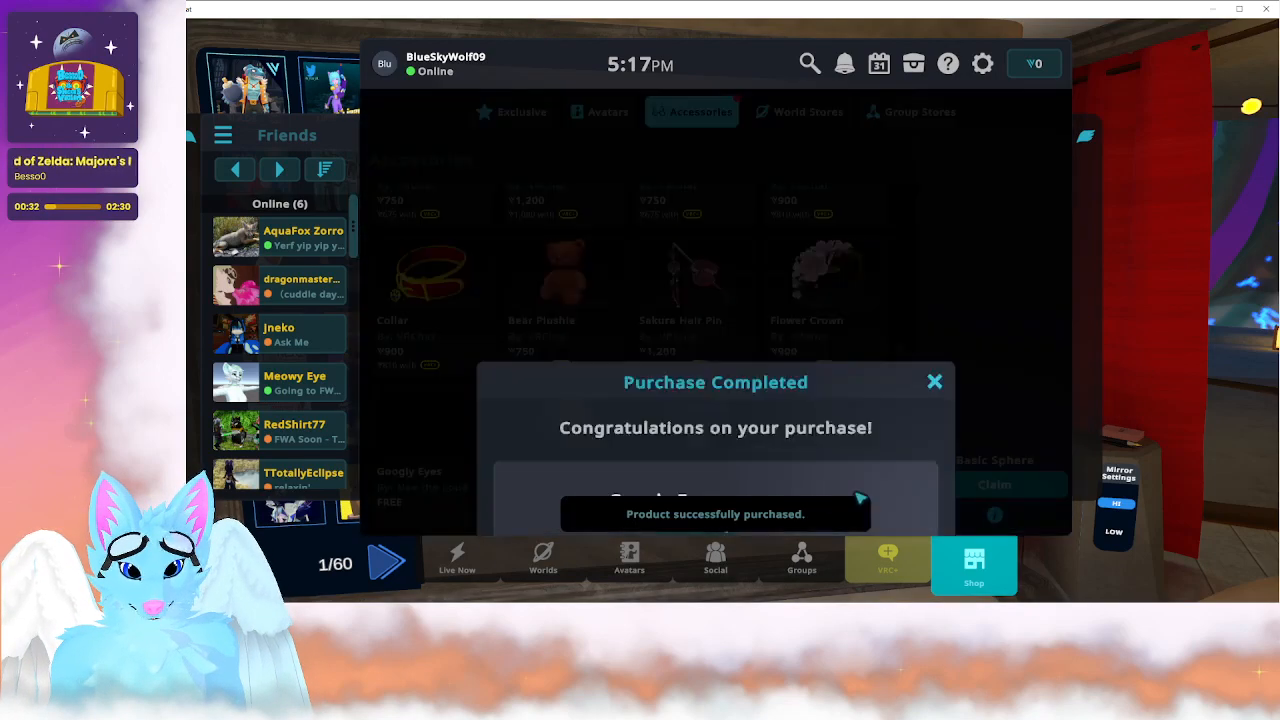
left_click(889, 432)
- Claim the free Basic Sphere accessory
left_click(994, 484)
left_click(757, 431)
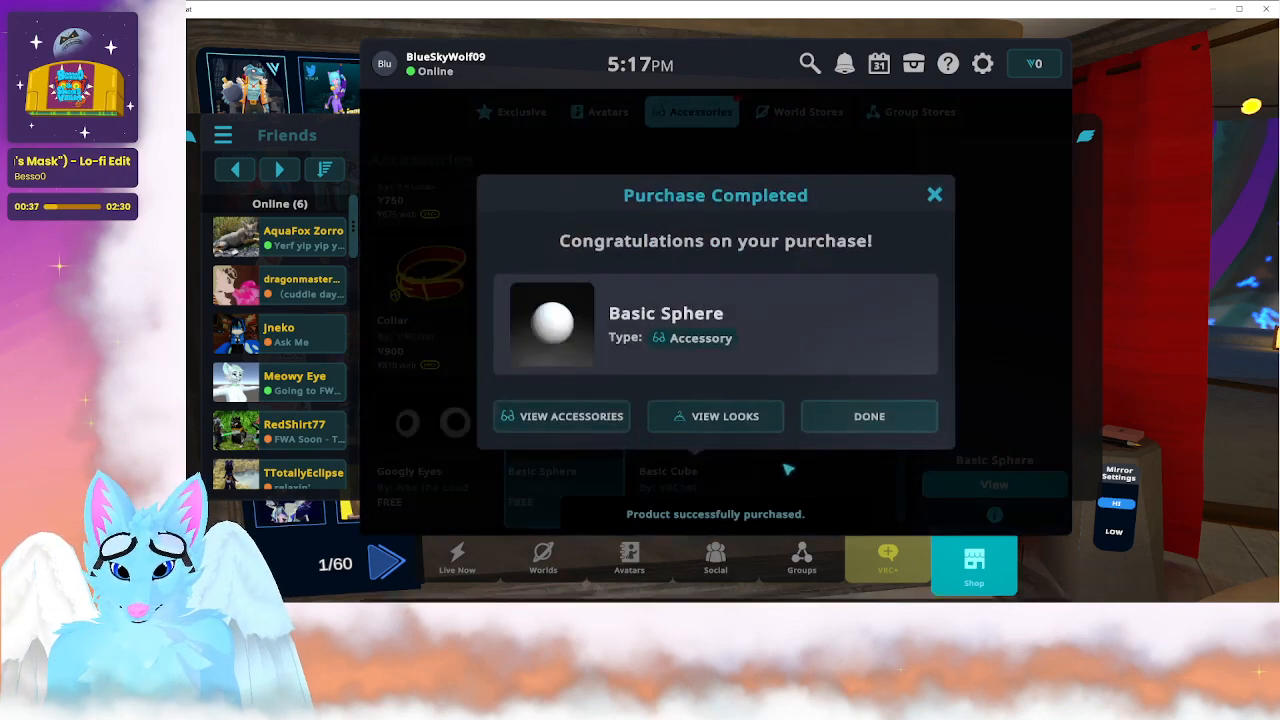
left_click(832, 425)
- Claim the free Basic Cube accessory
left_click(728, 461)
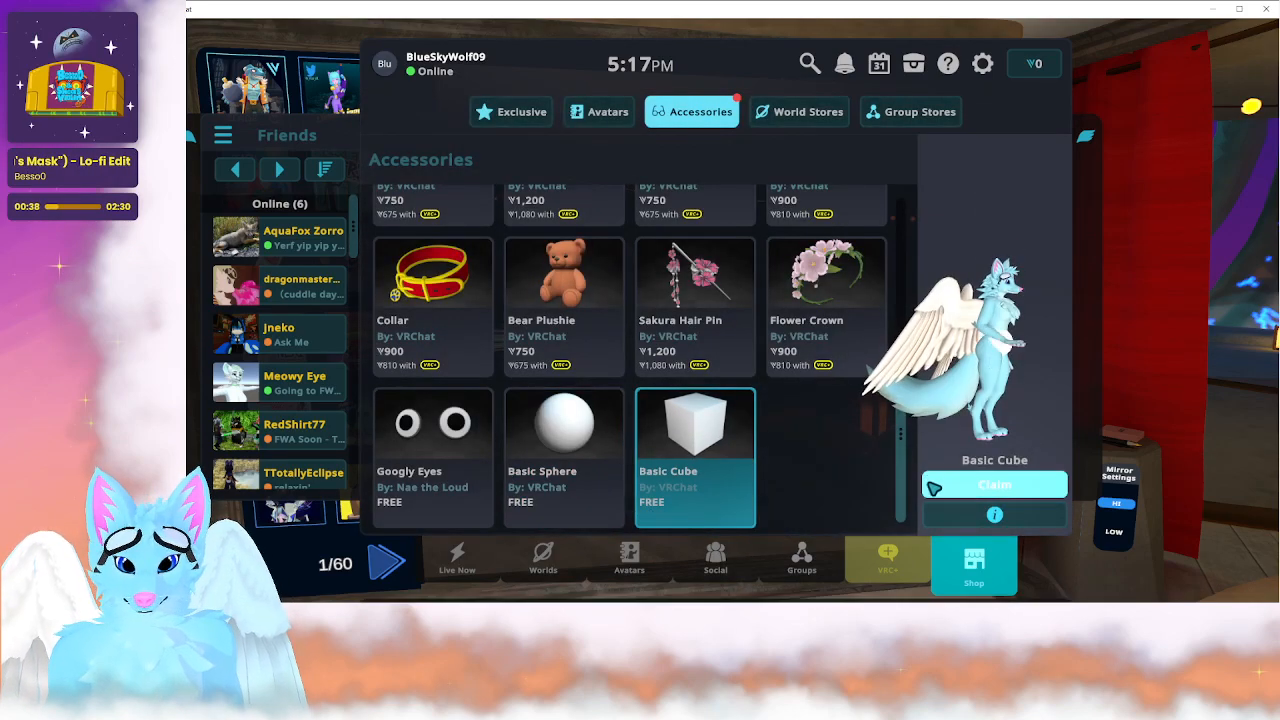
left_click(994, 484)
left_click(790, 430)
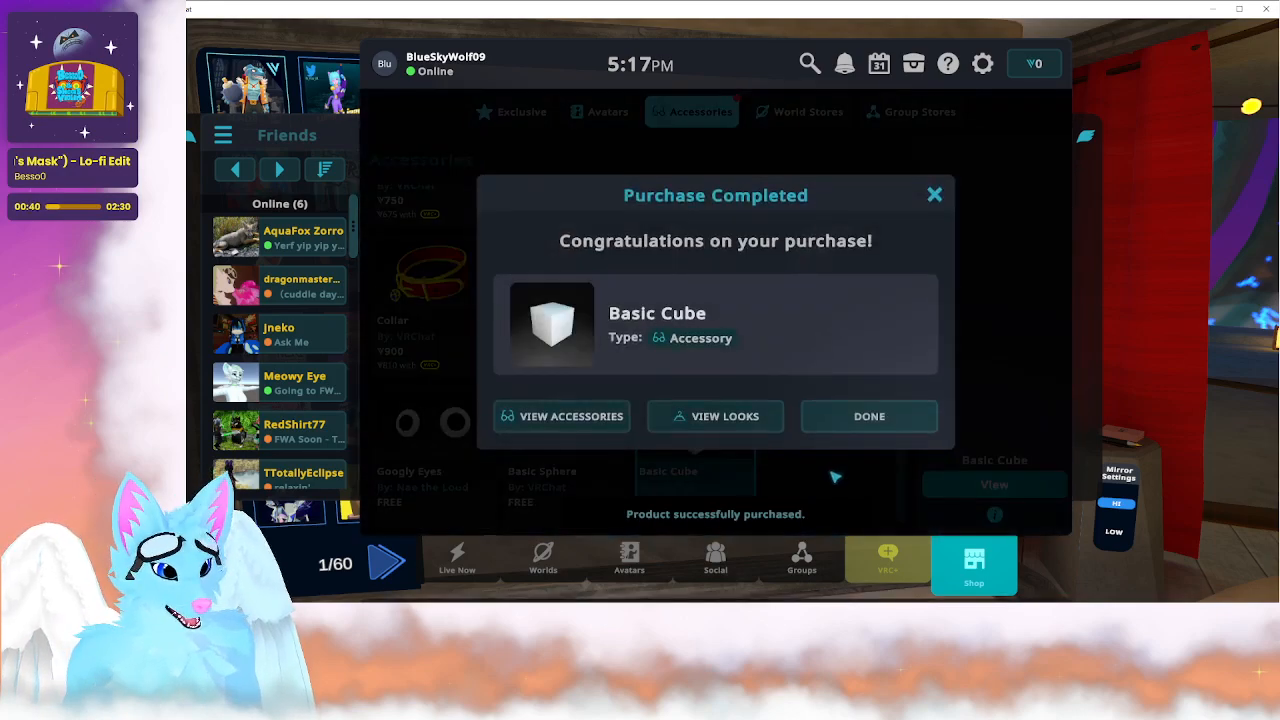
left_click(869, 414)
- Examine the Angel Wings accessory's description, second preview image and product details
scroll(858, 440, "up", 2)
scroll(858, 440, "up", 2)
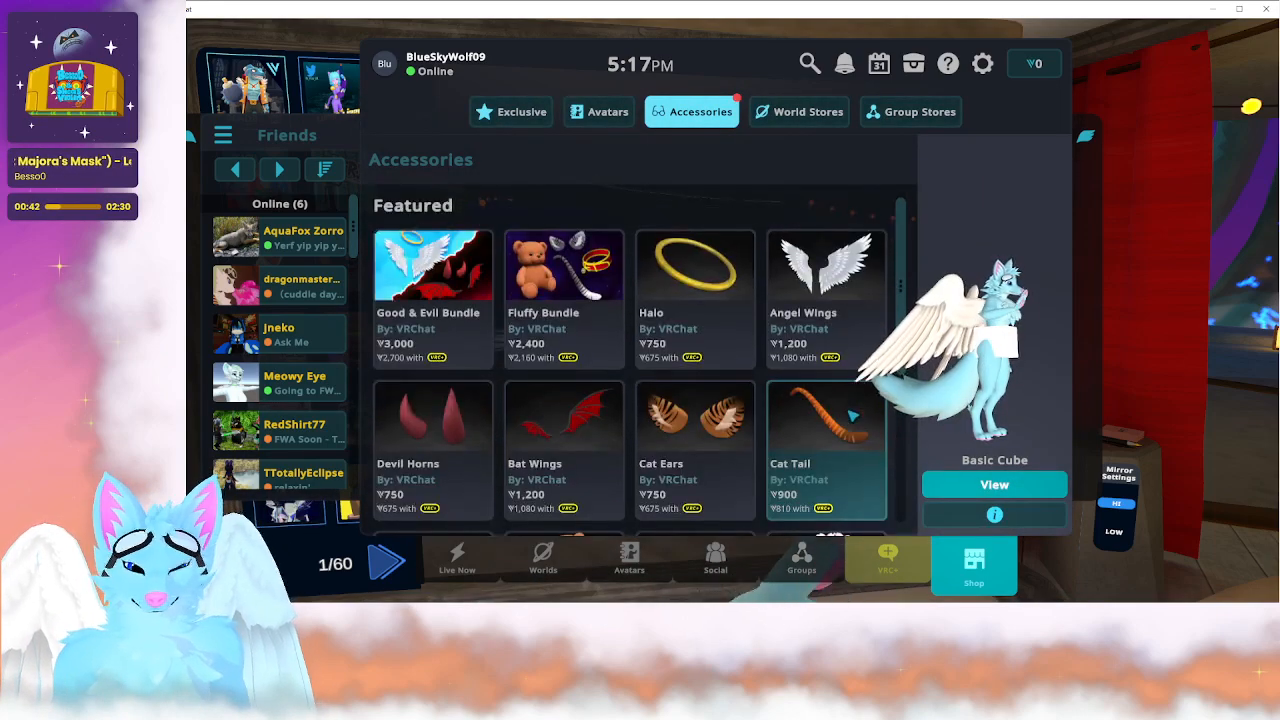
left_click(873, 316)
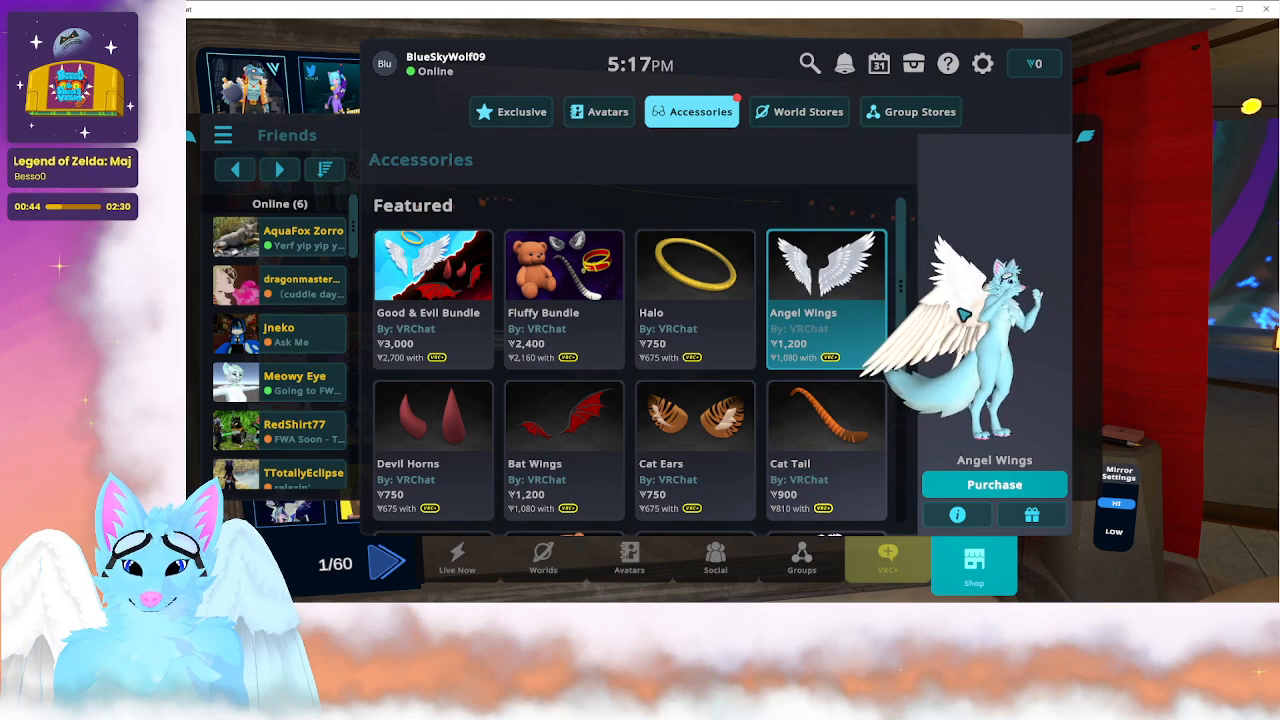
left_click(837, 310)
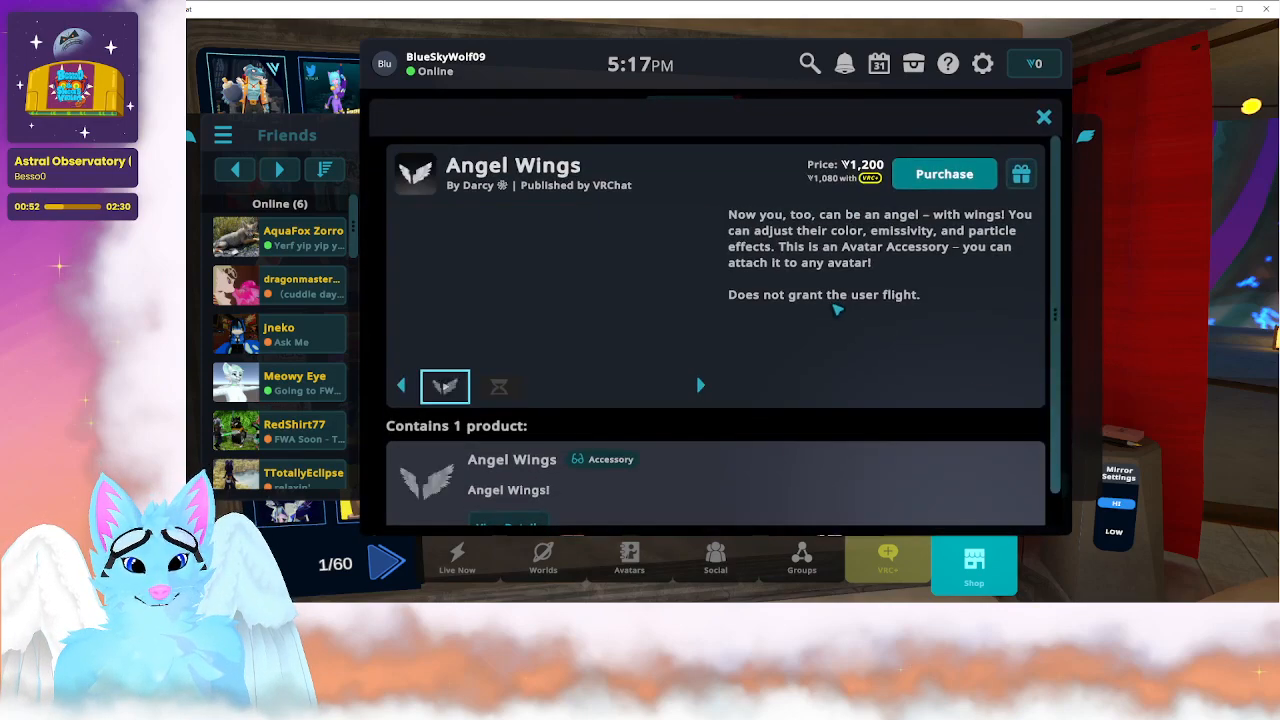
scroll(598, 328, "down", 1)
left_click(498, 350)
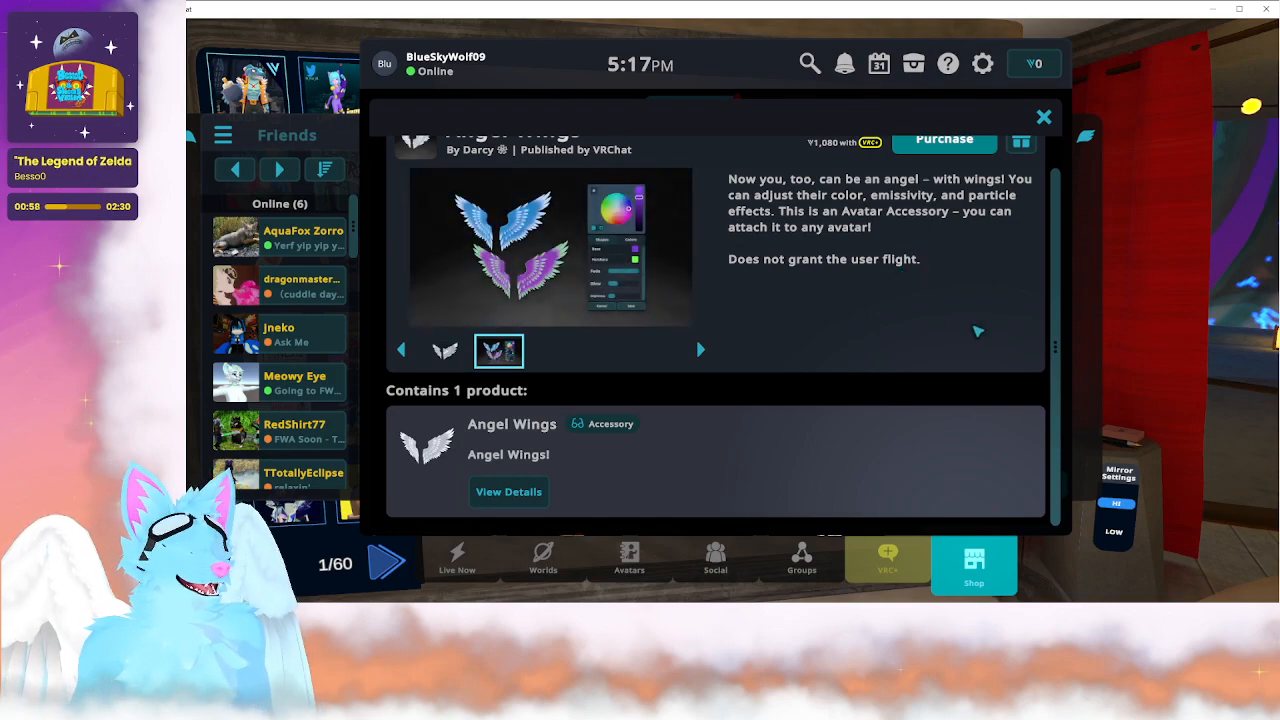
left_click(537, 493)
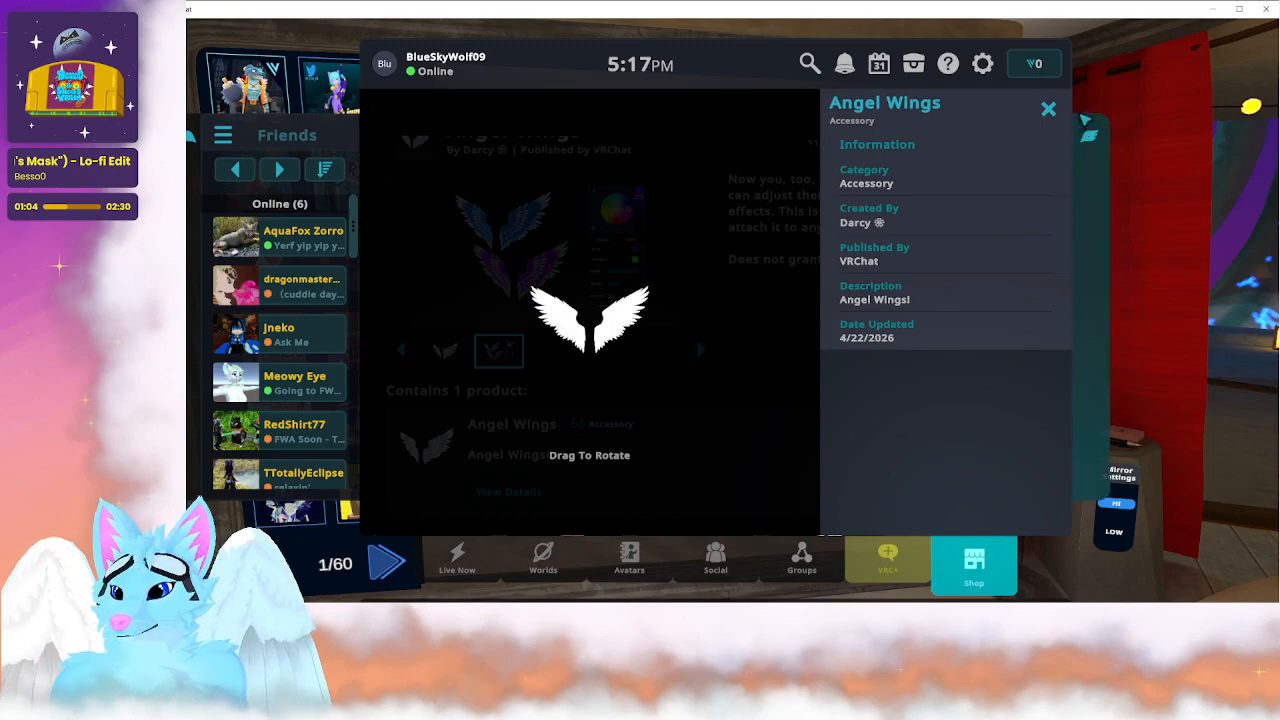
- Close the Angel Wings product details and offer page, and leave the shop to return to the world
left_click(1047, 110)
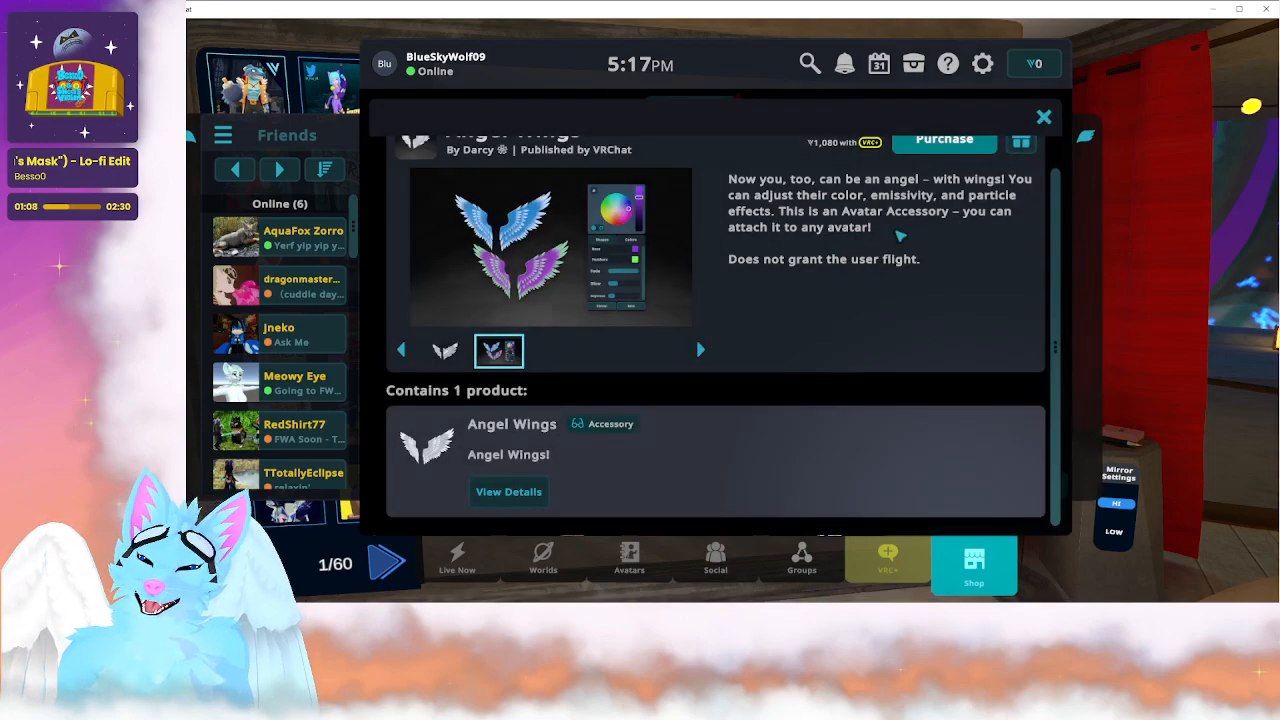
scroll(932, 231, "up", 1)
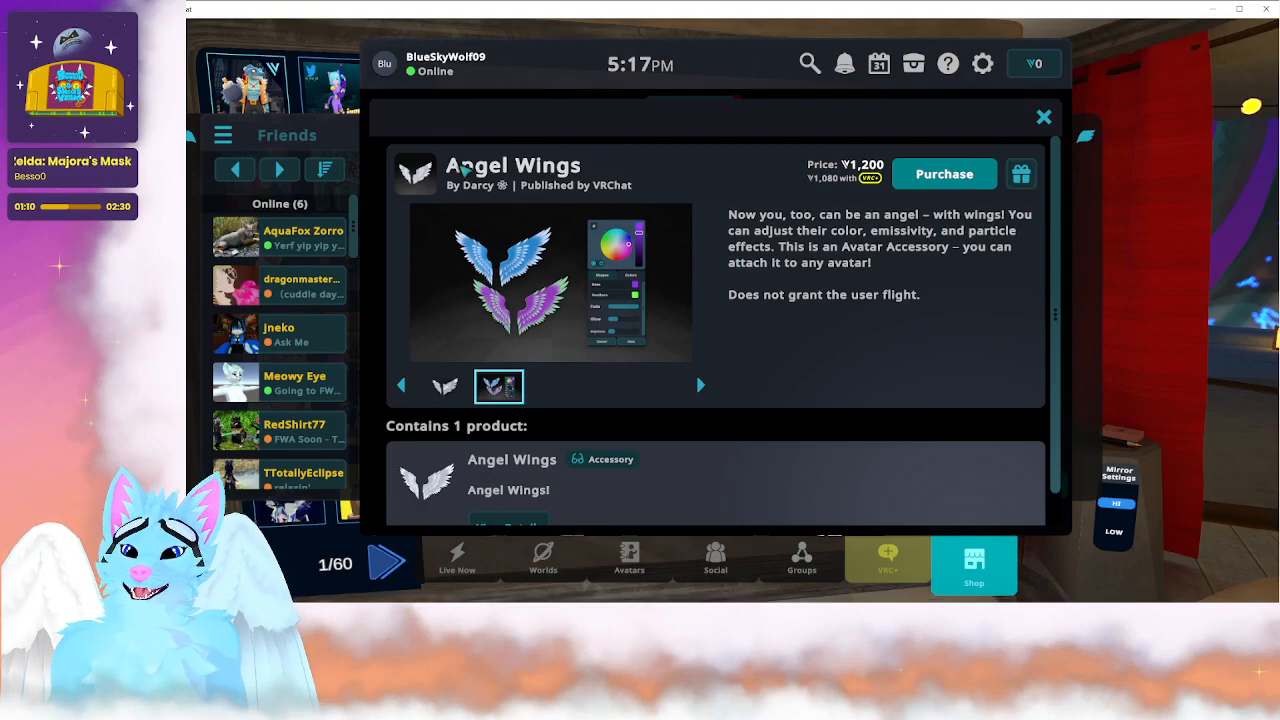
left_click(1046, 119)
key("Escape")
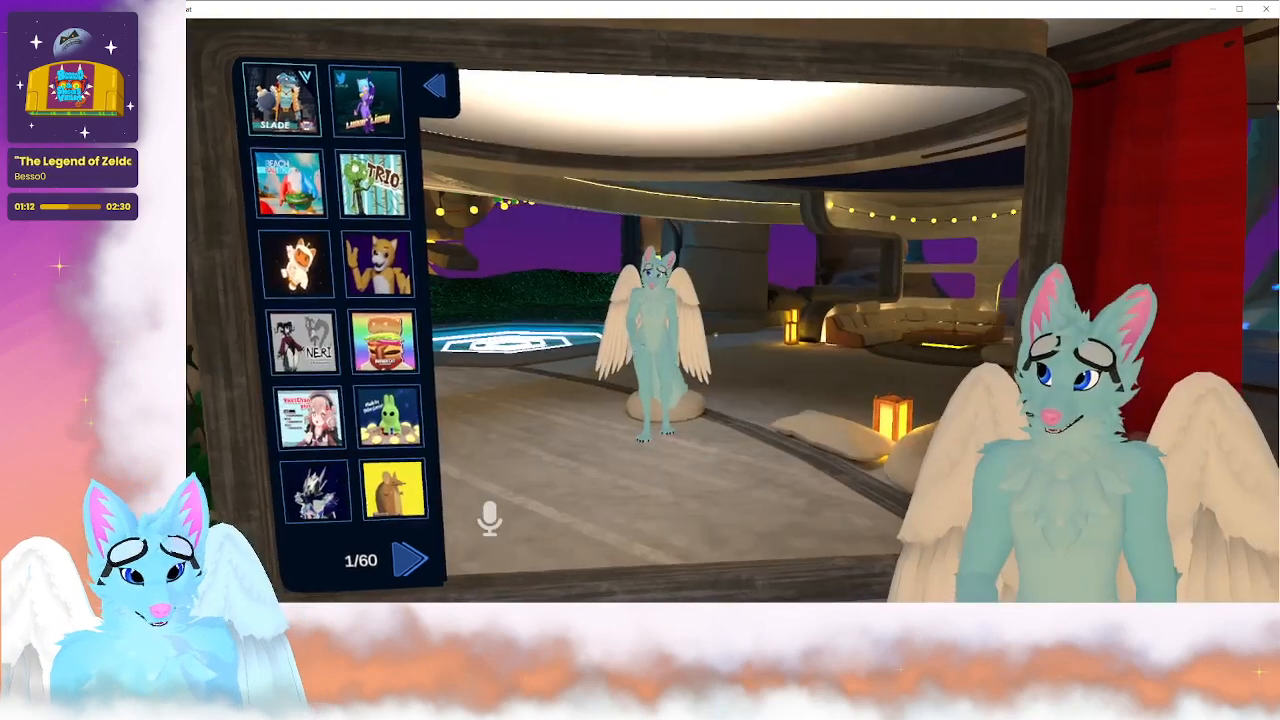
- Switch to the "SDK: Jinxed Ragon (Fennix)" avatar from the SDK Test Avatars
key("Escape")
left_click(804, 395)
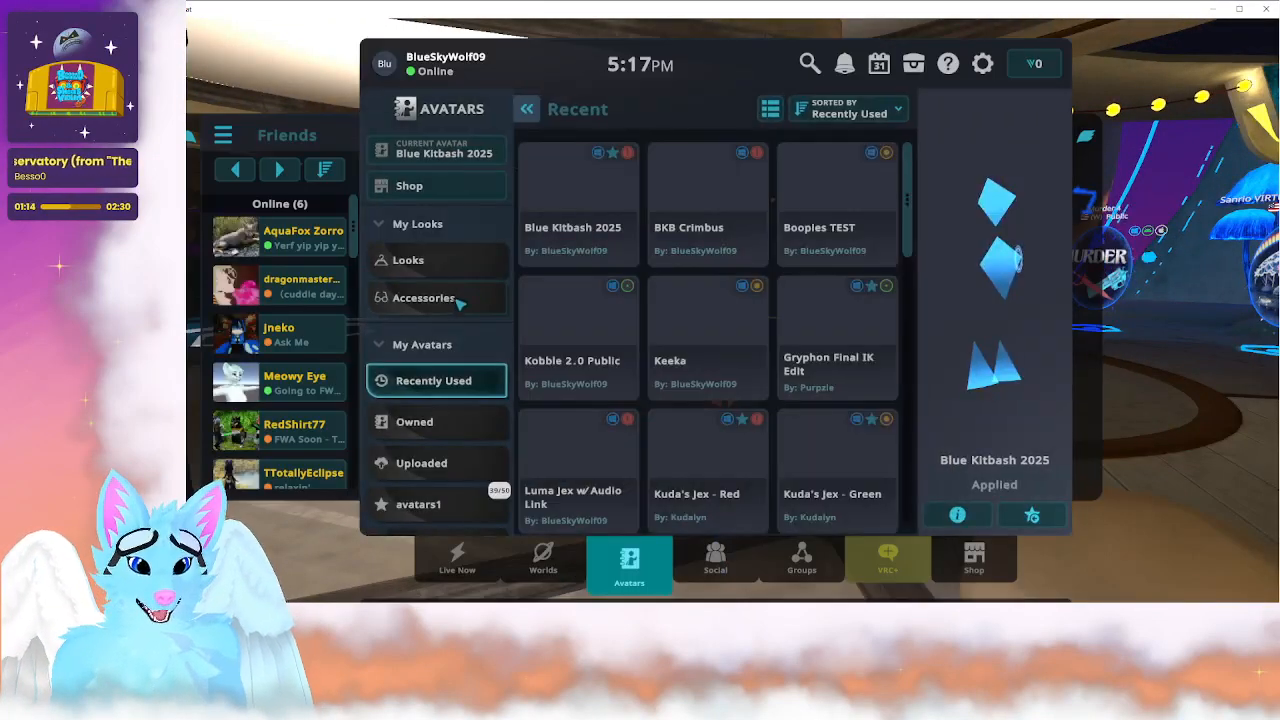
scroll(468, 341, "down", 3)
left_click(440, 508)
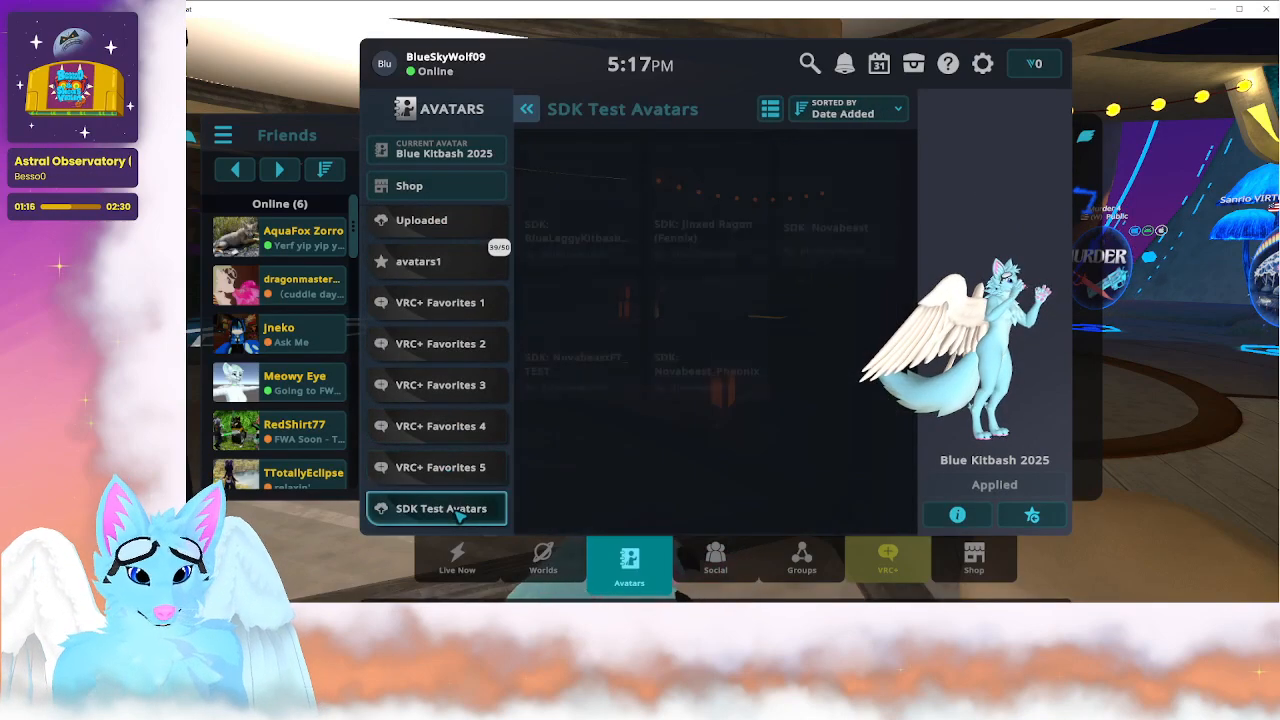
left_click(709, 230)
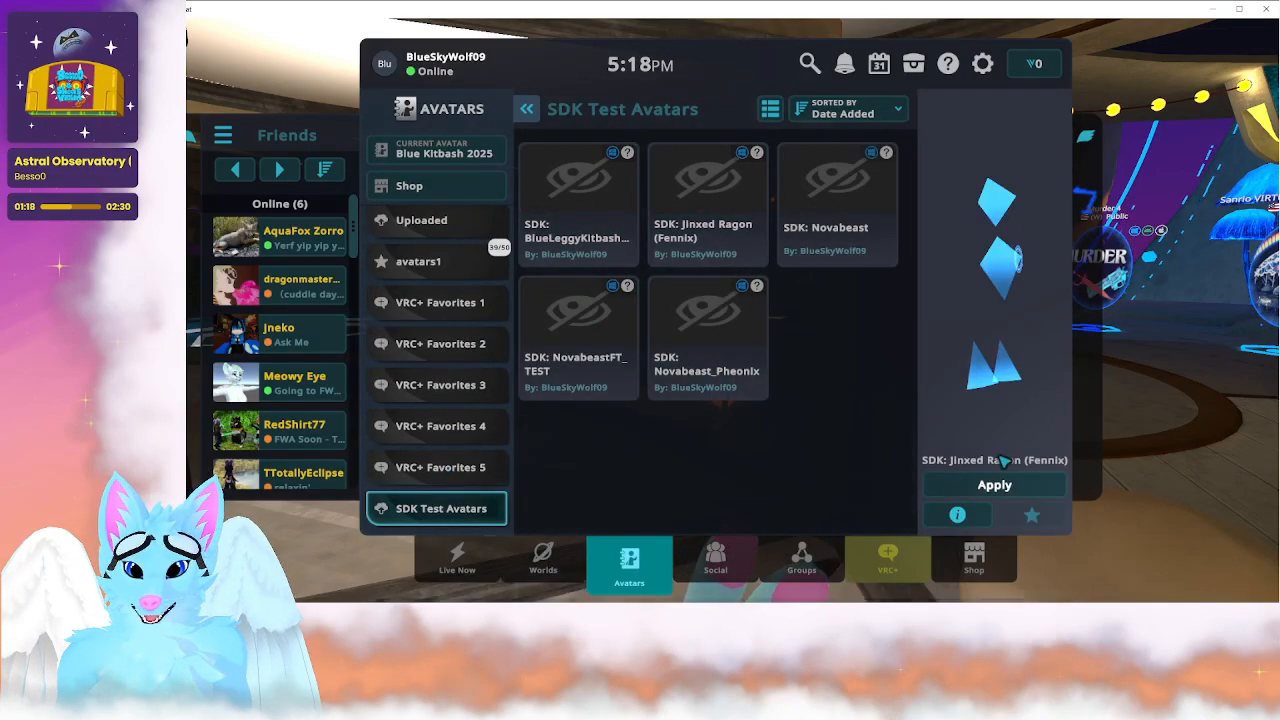
left_click(995, 486)
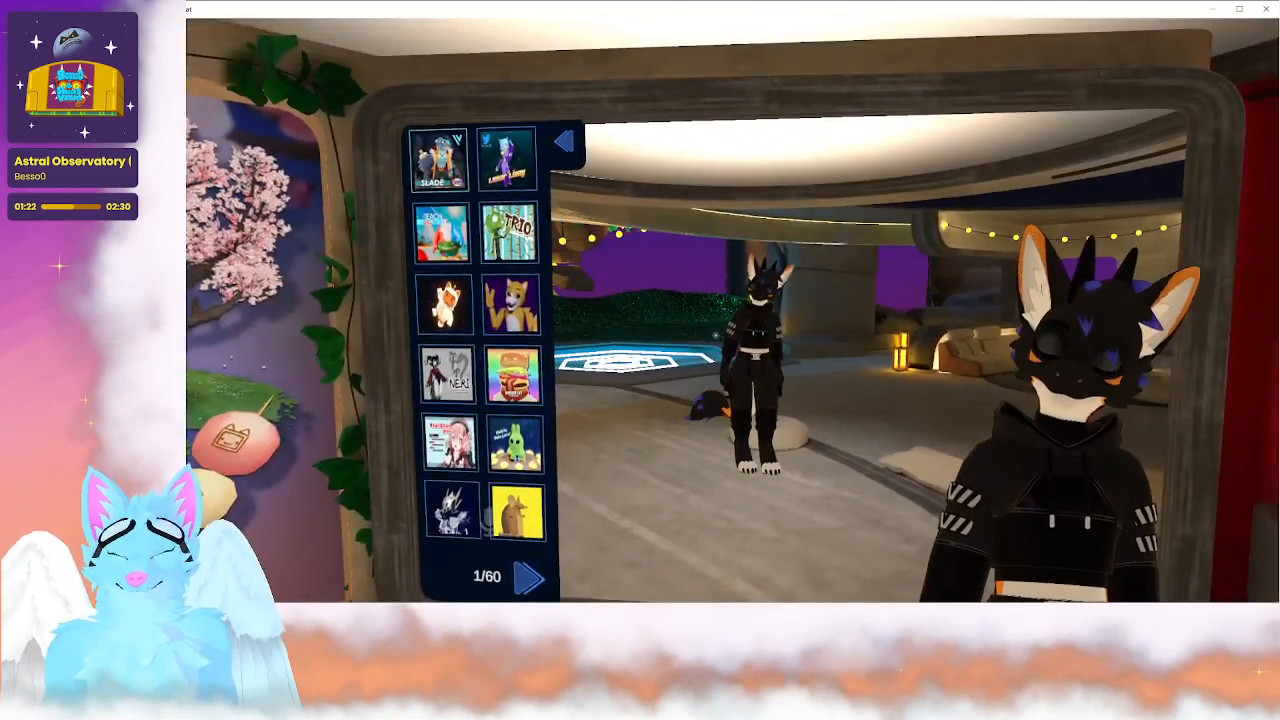
- Move closer to the mirror to inspect the retextured avatar, and bring up the Launch Pad
key("w")
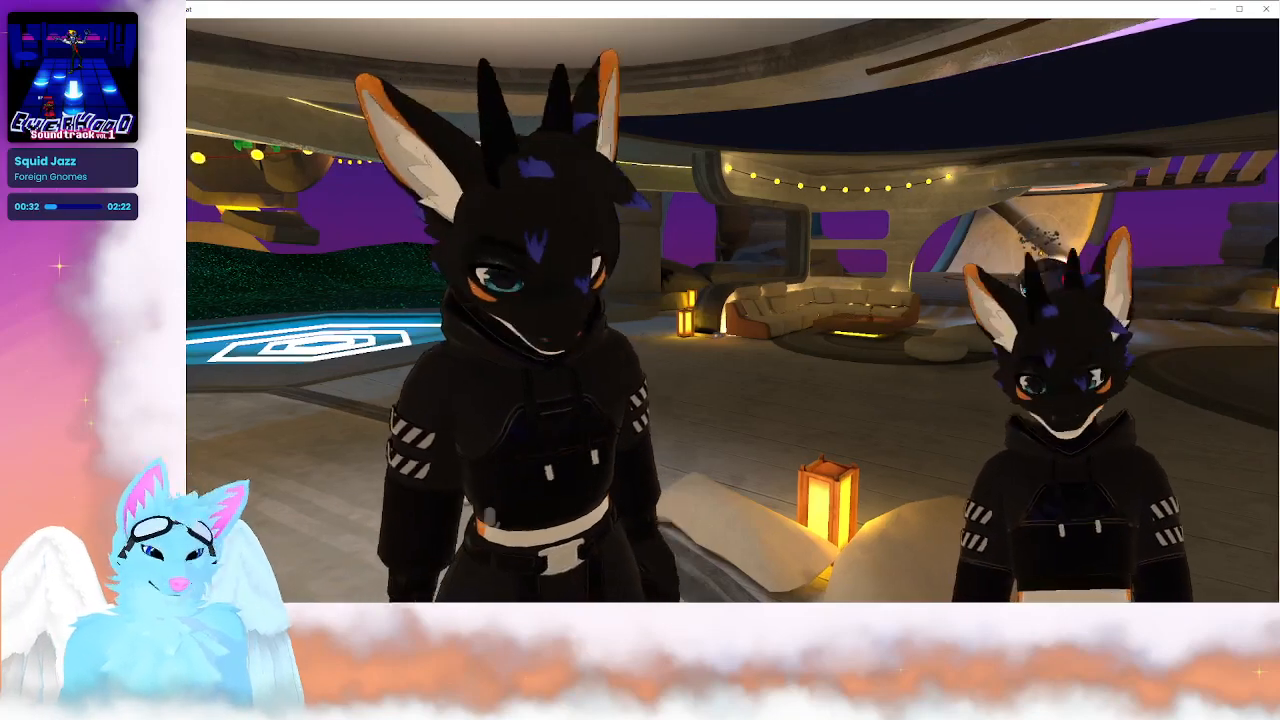
key("Escape")
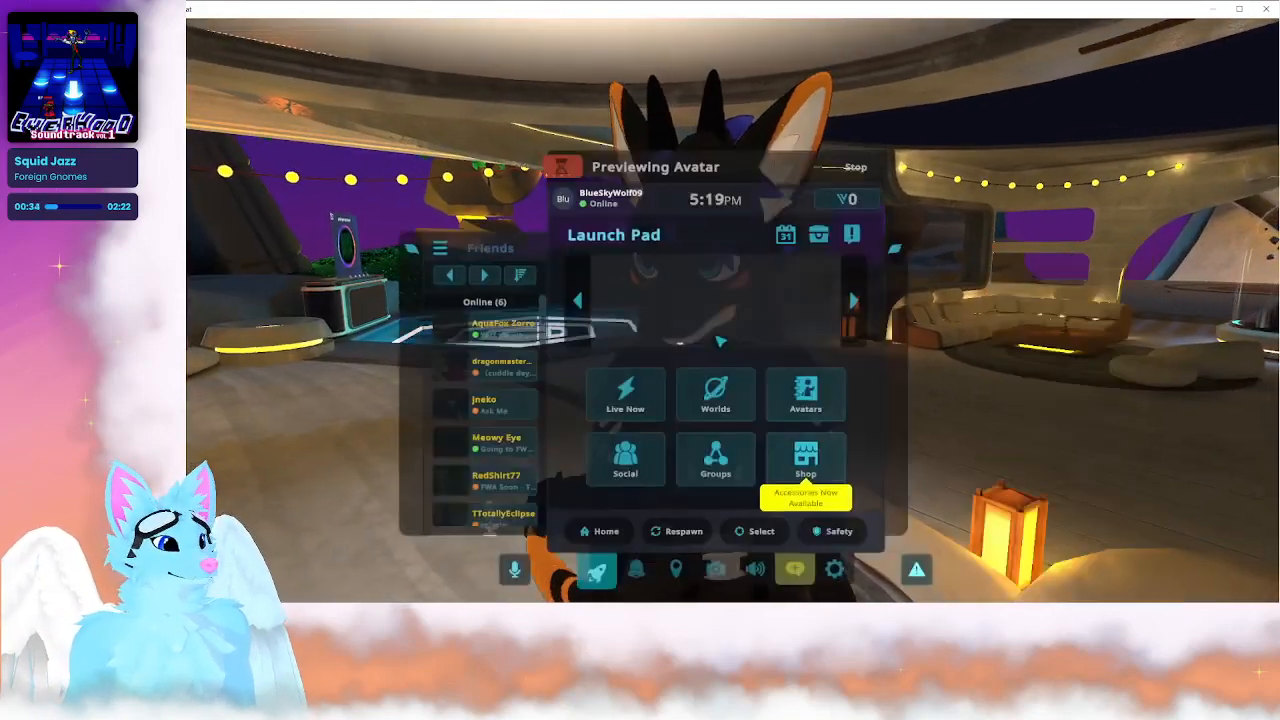